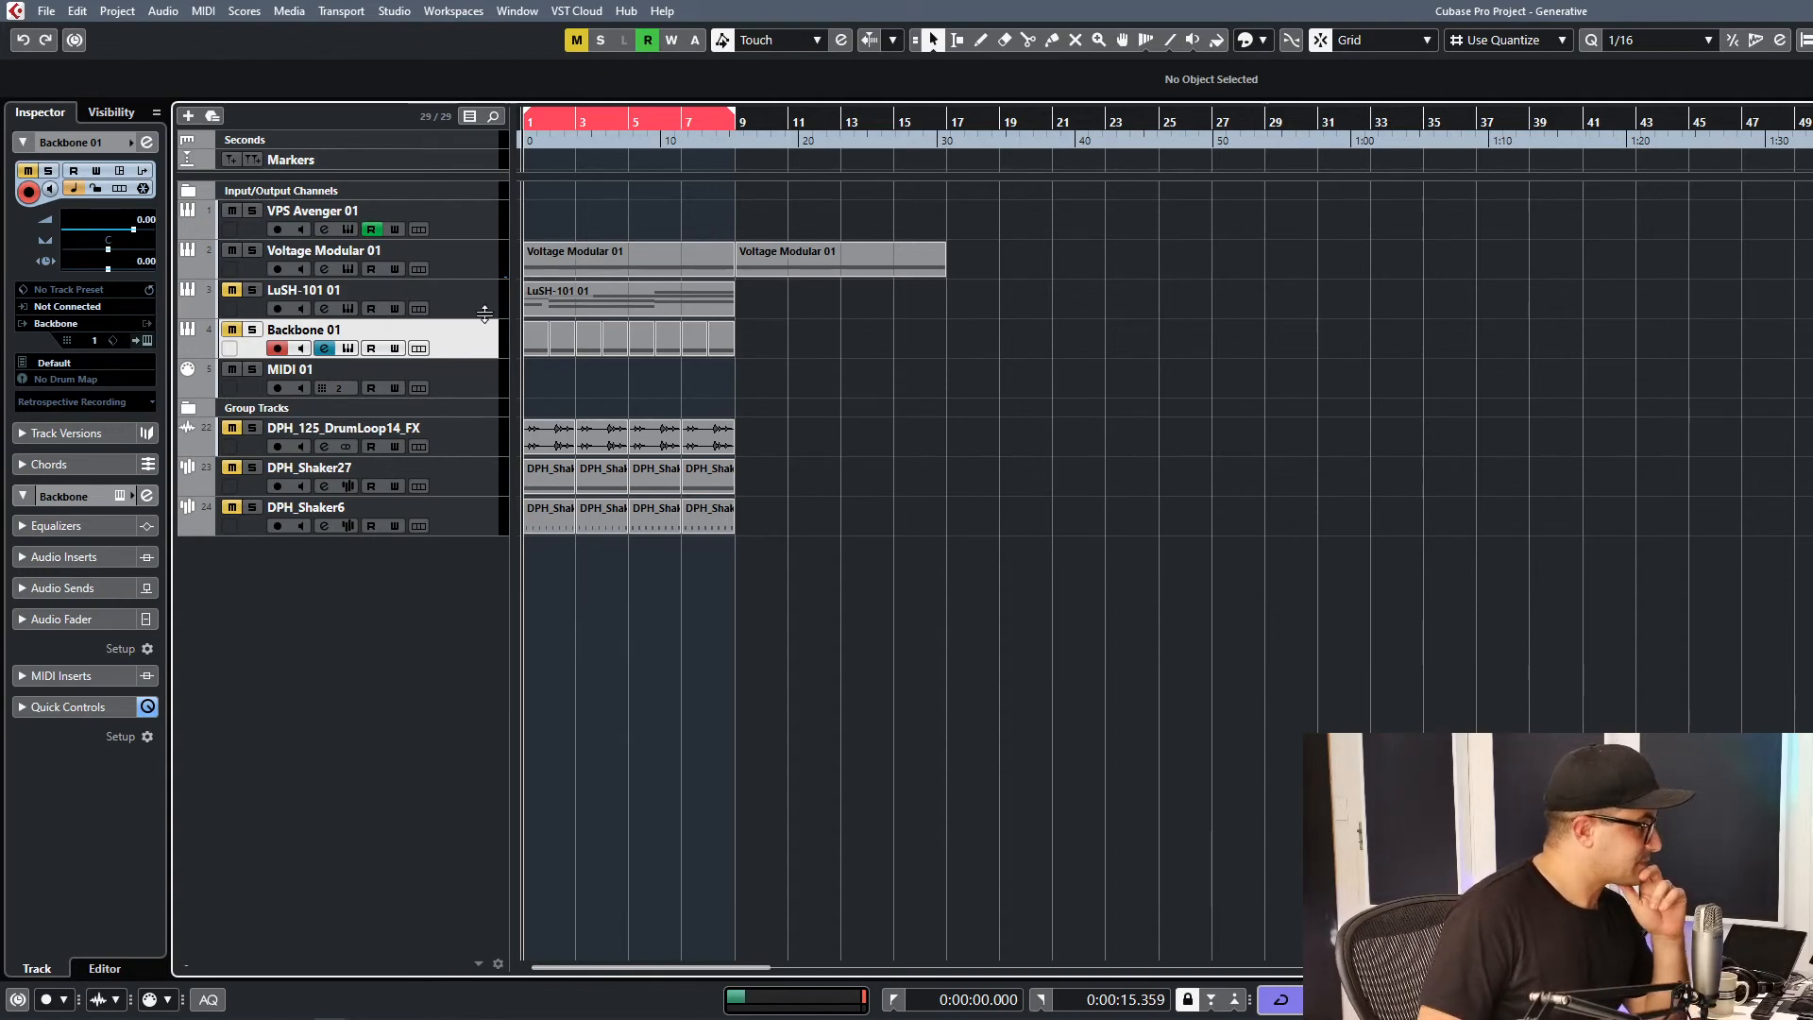
Open the Voltage Modular 01 instrument editor and enlarge its window to show more of the patch.
click(443, 295)
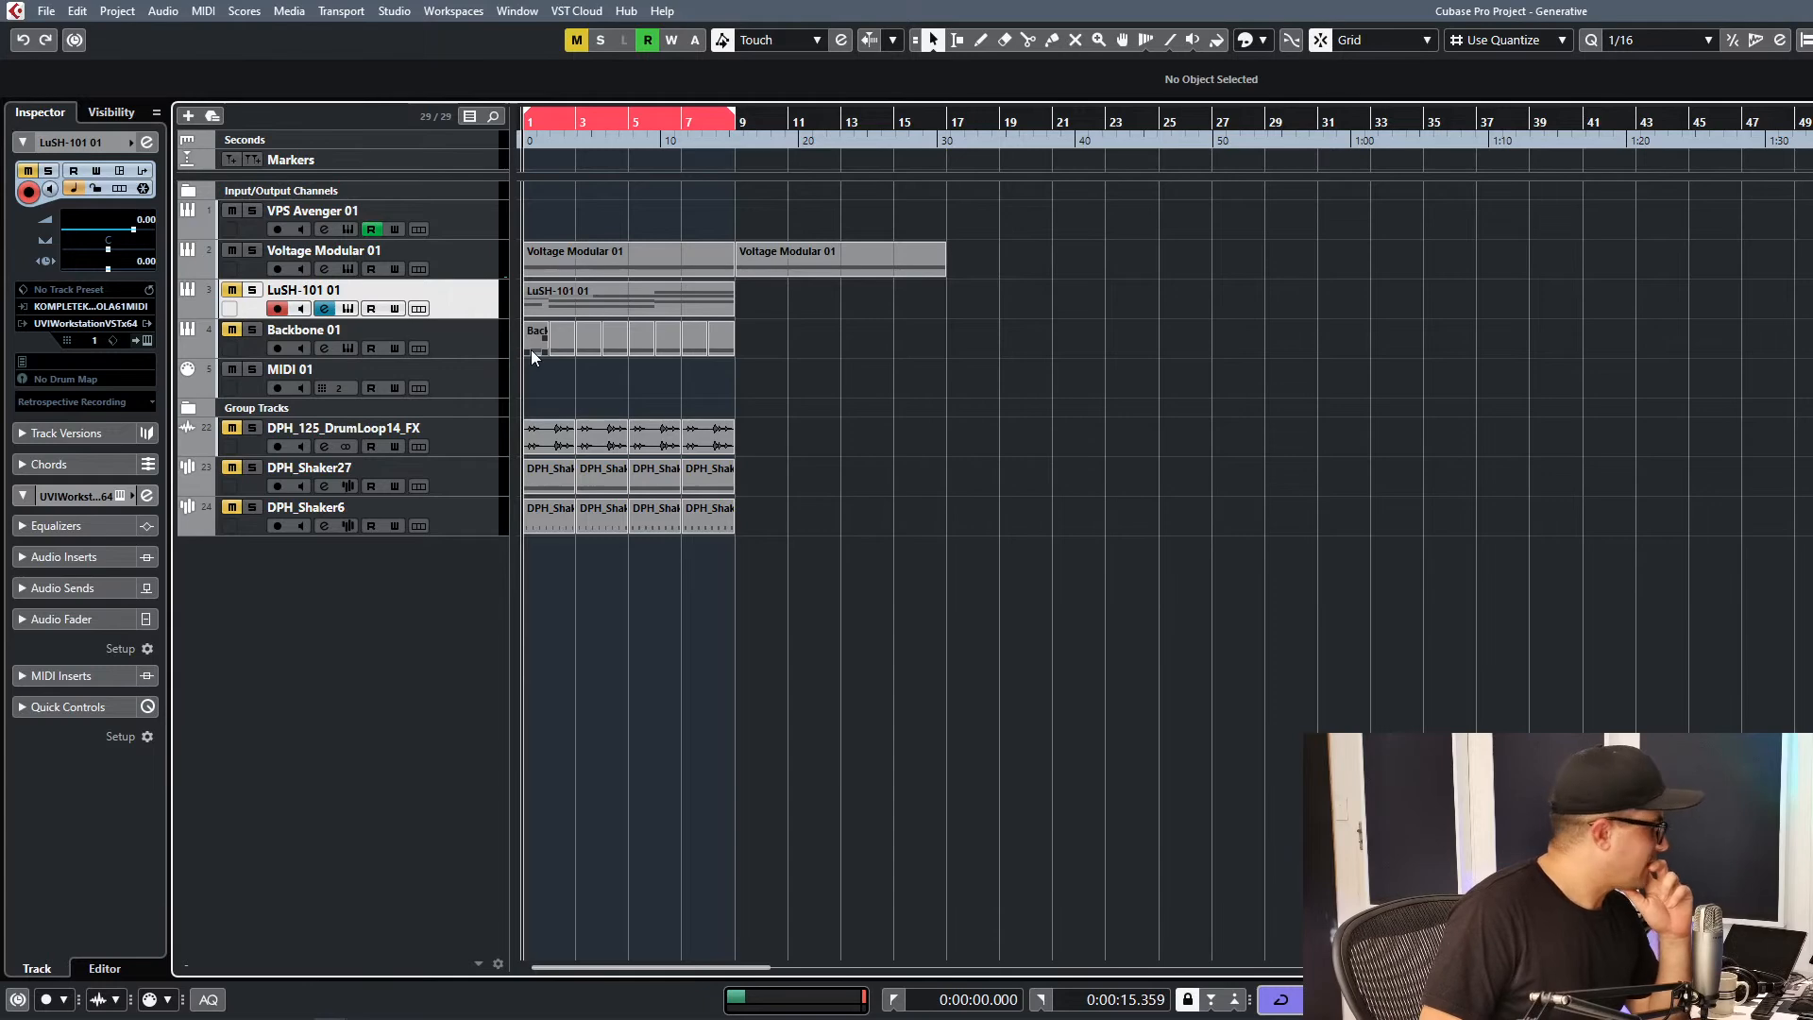
click(232, 291)
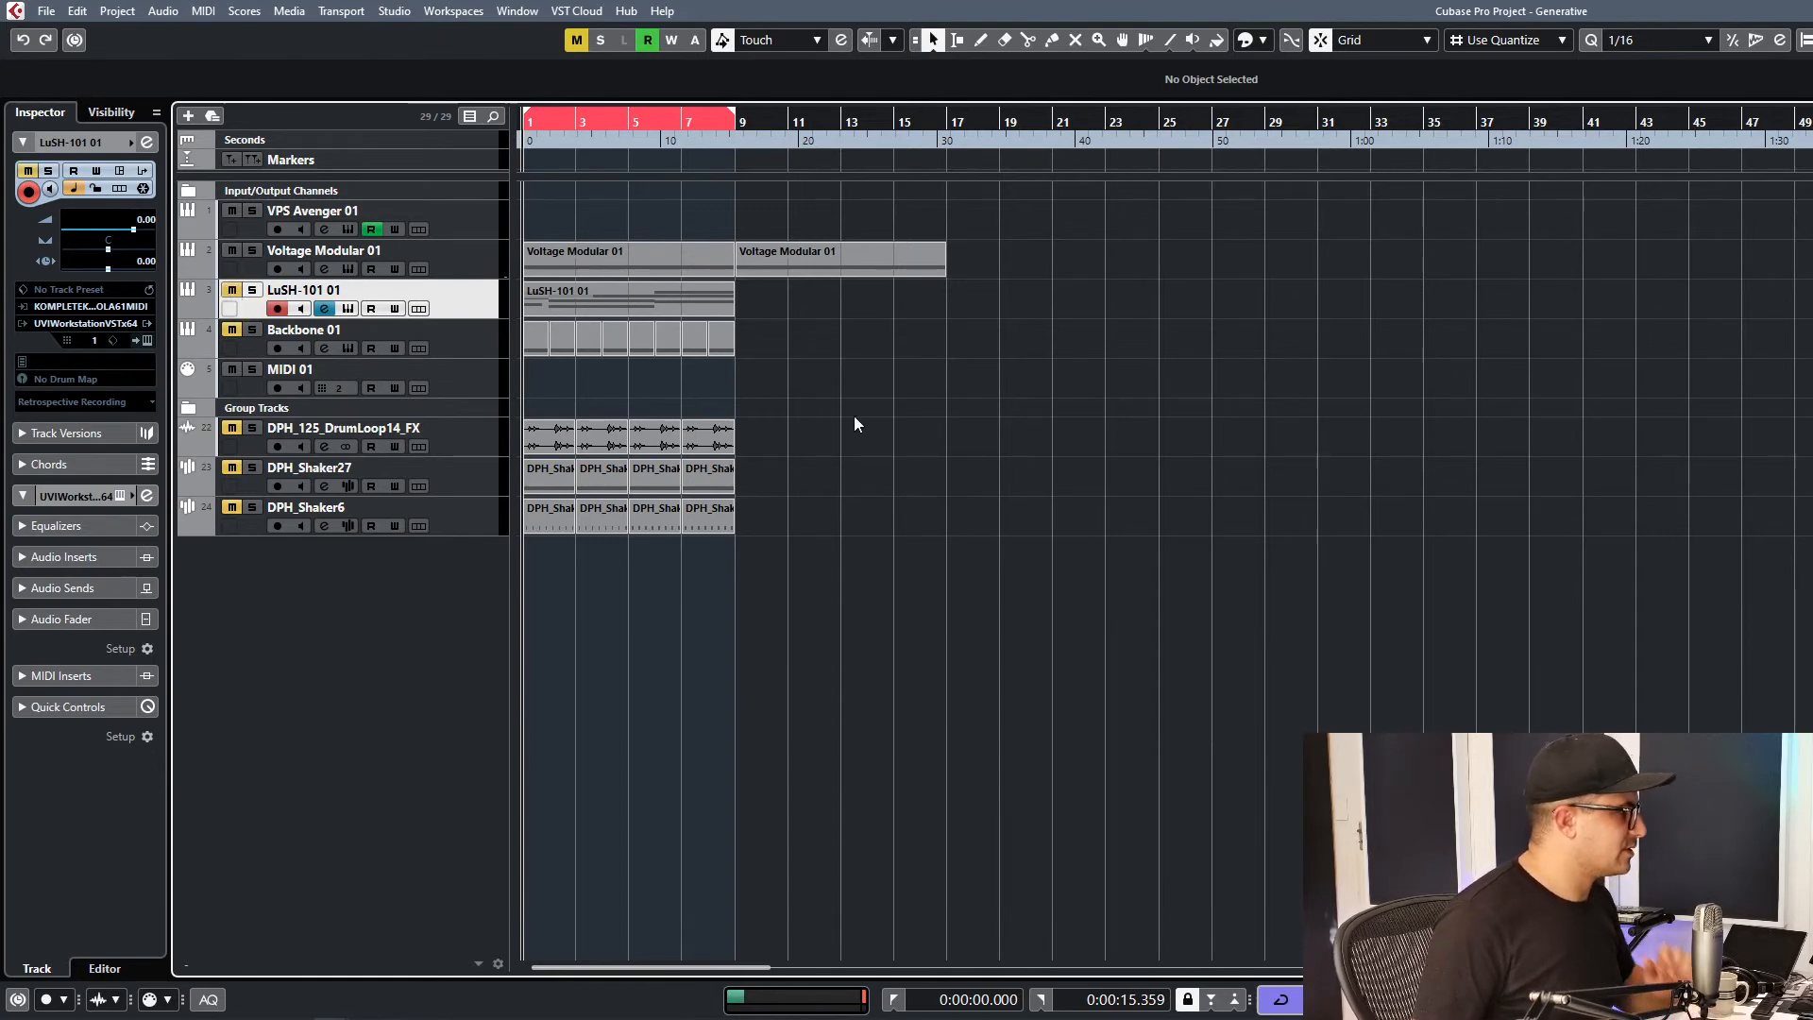
click(349, 269)
drag(901, 21, 815, 39)
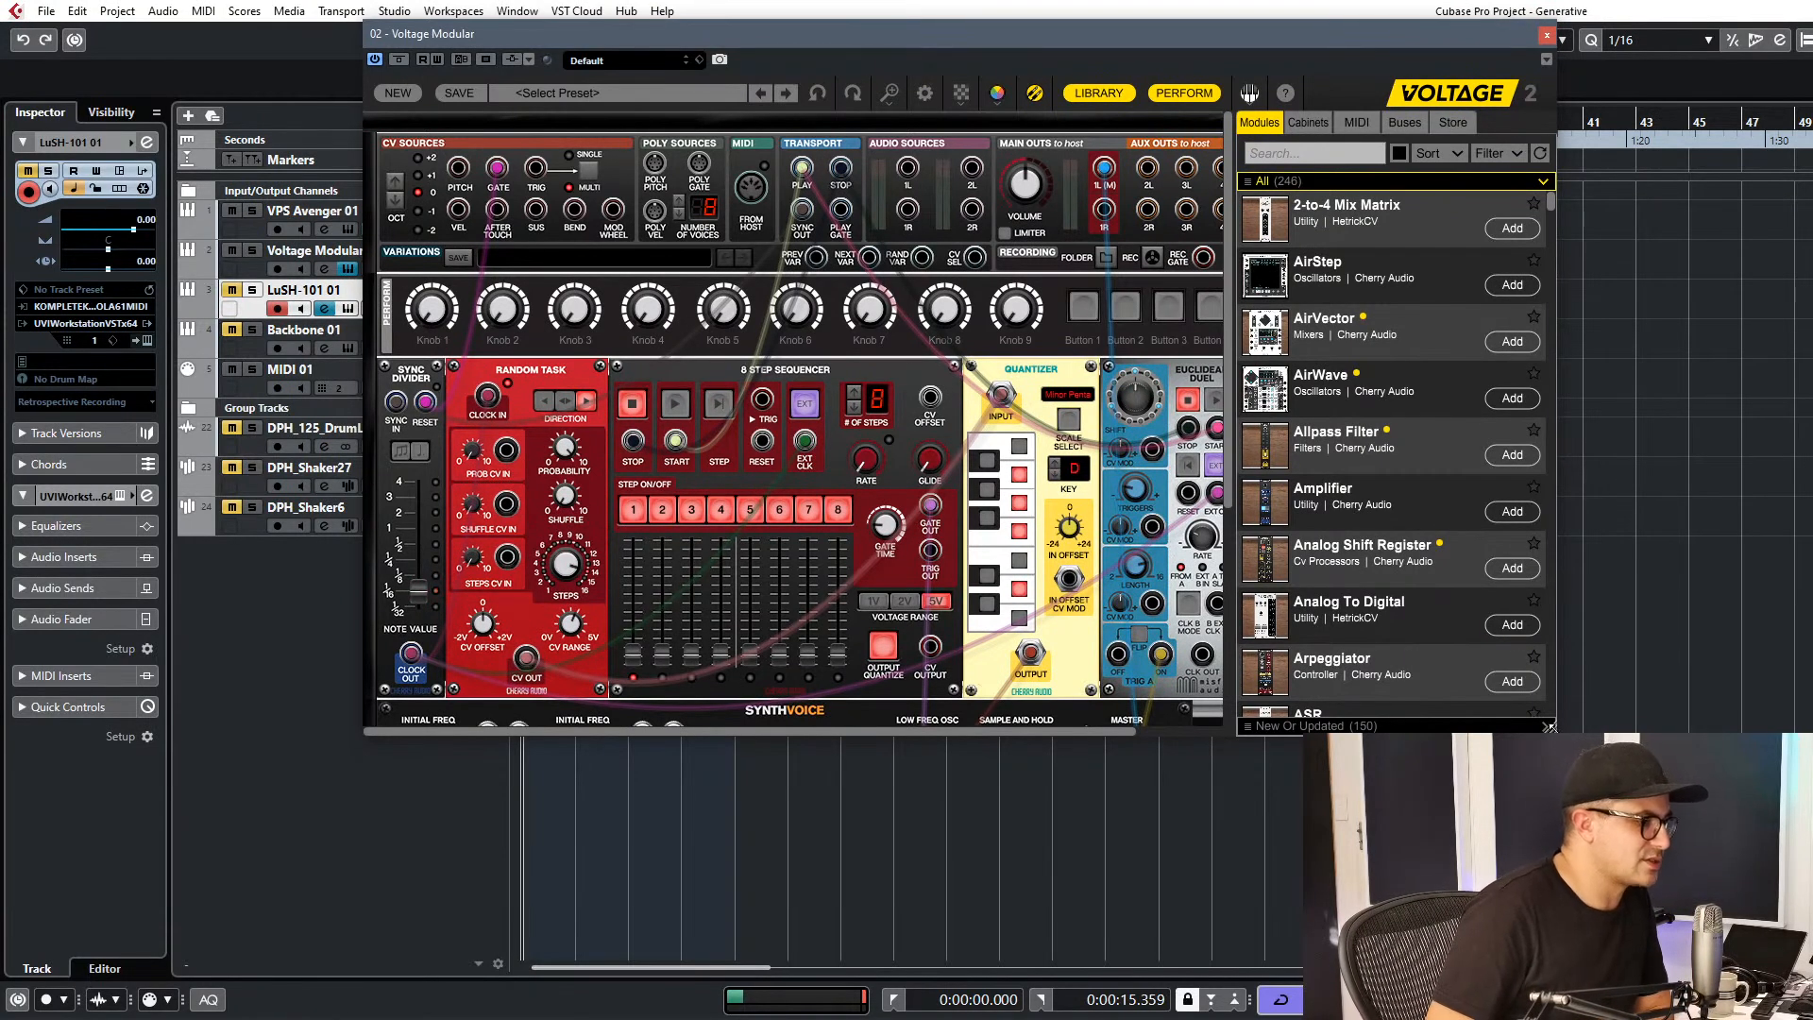
drag(1548, 727, 1799, 949)
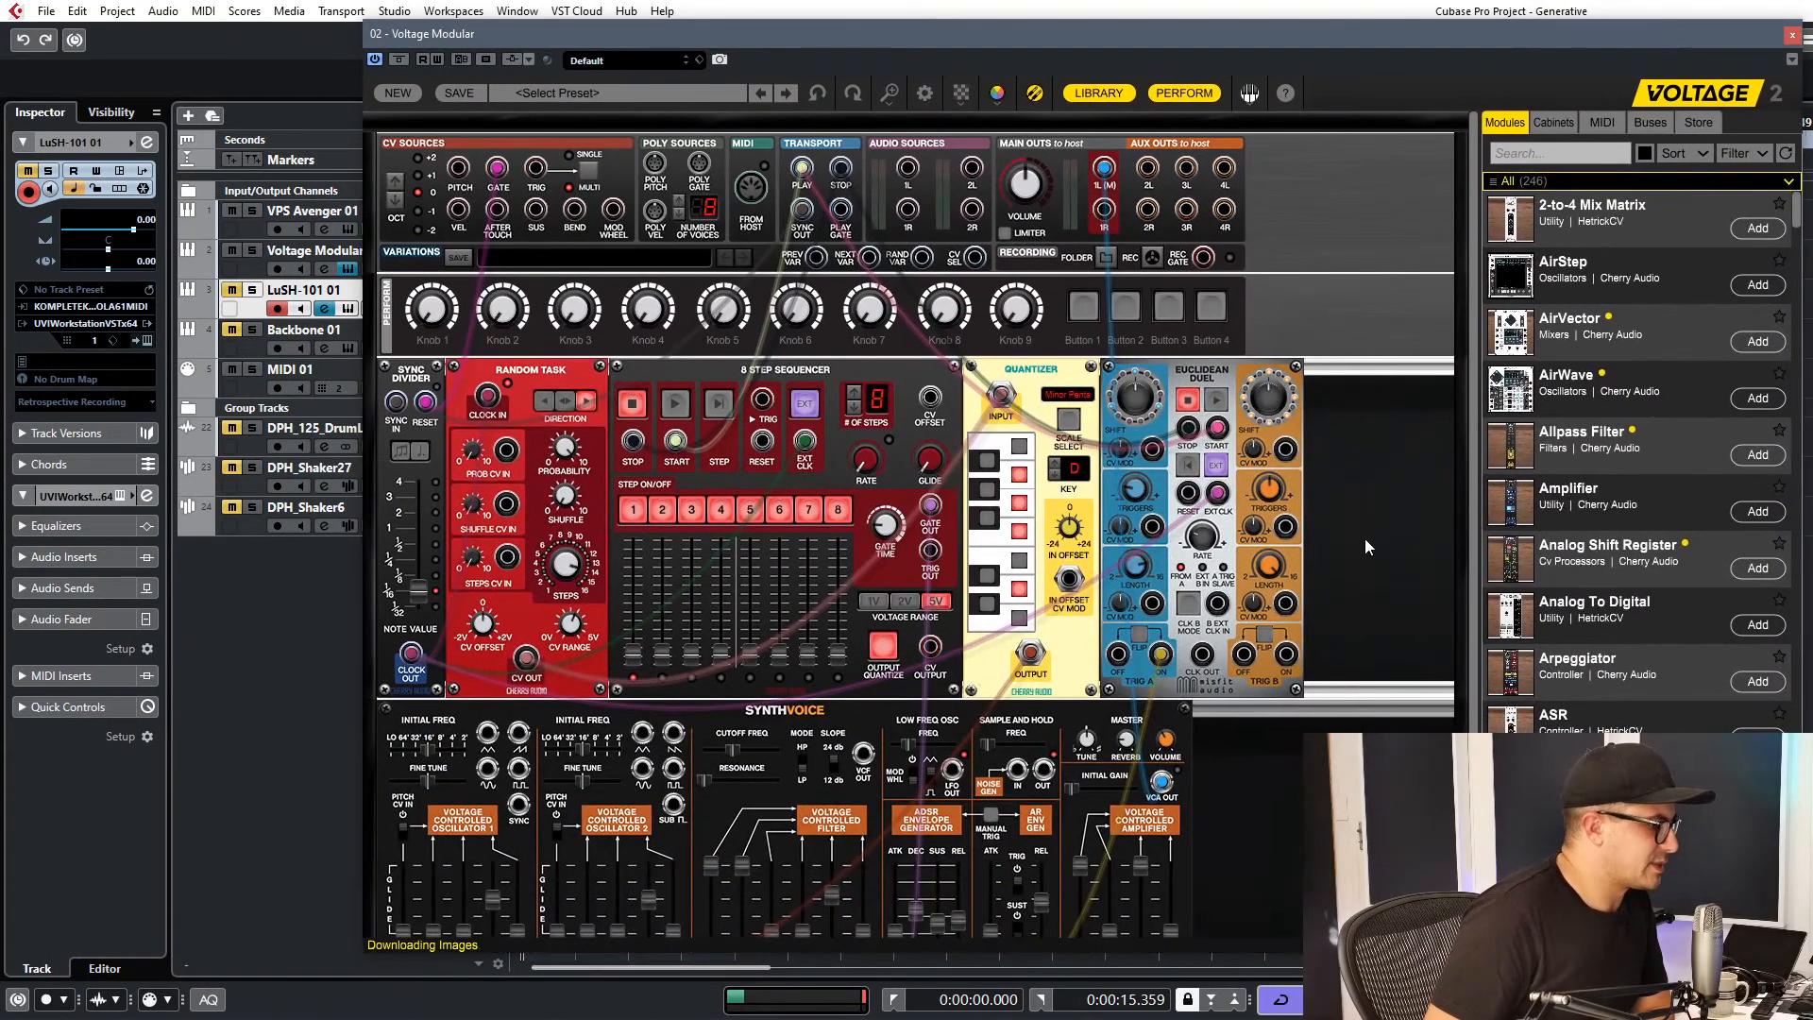
Examine the patch's modules from the Random Task sequencing row down to the SynthVoice, and close the instrument editor.
click(524, 376)
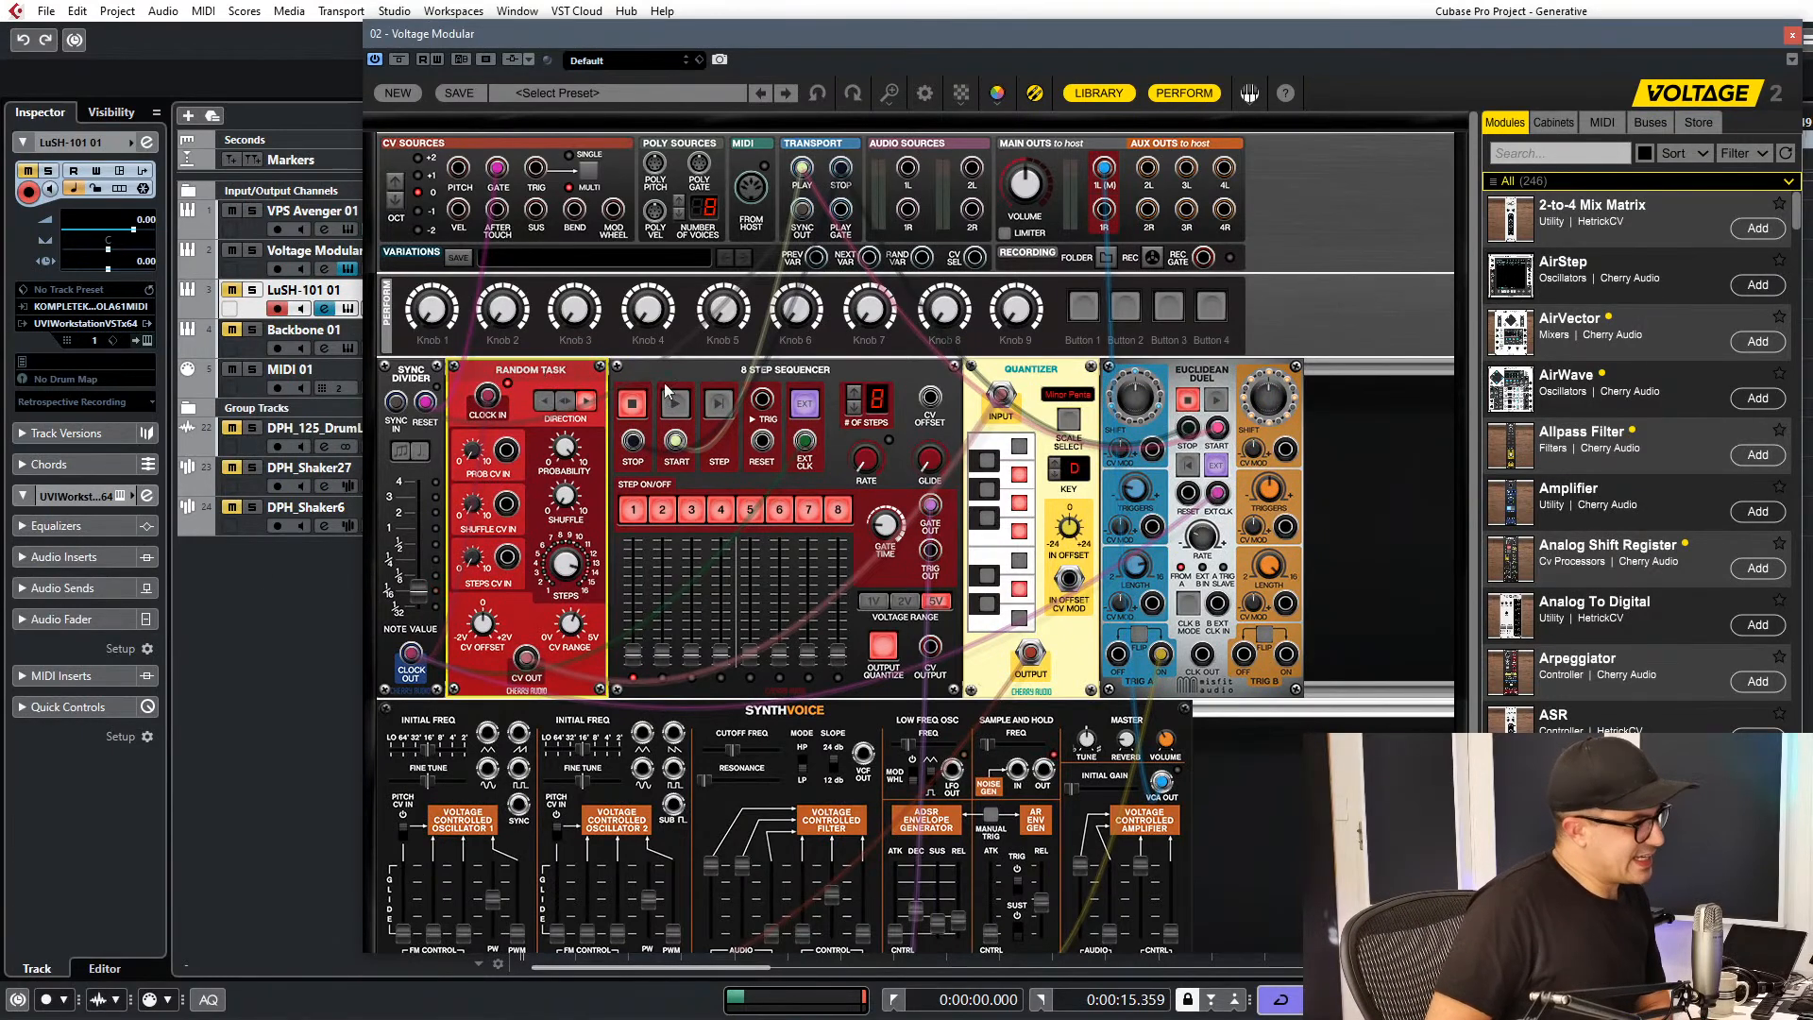
click(1582, 153)
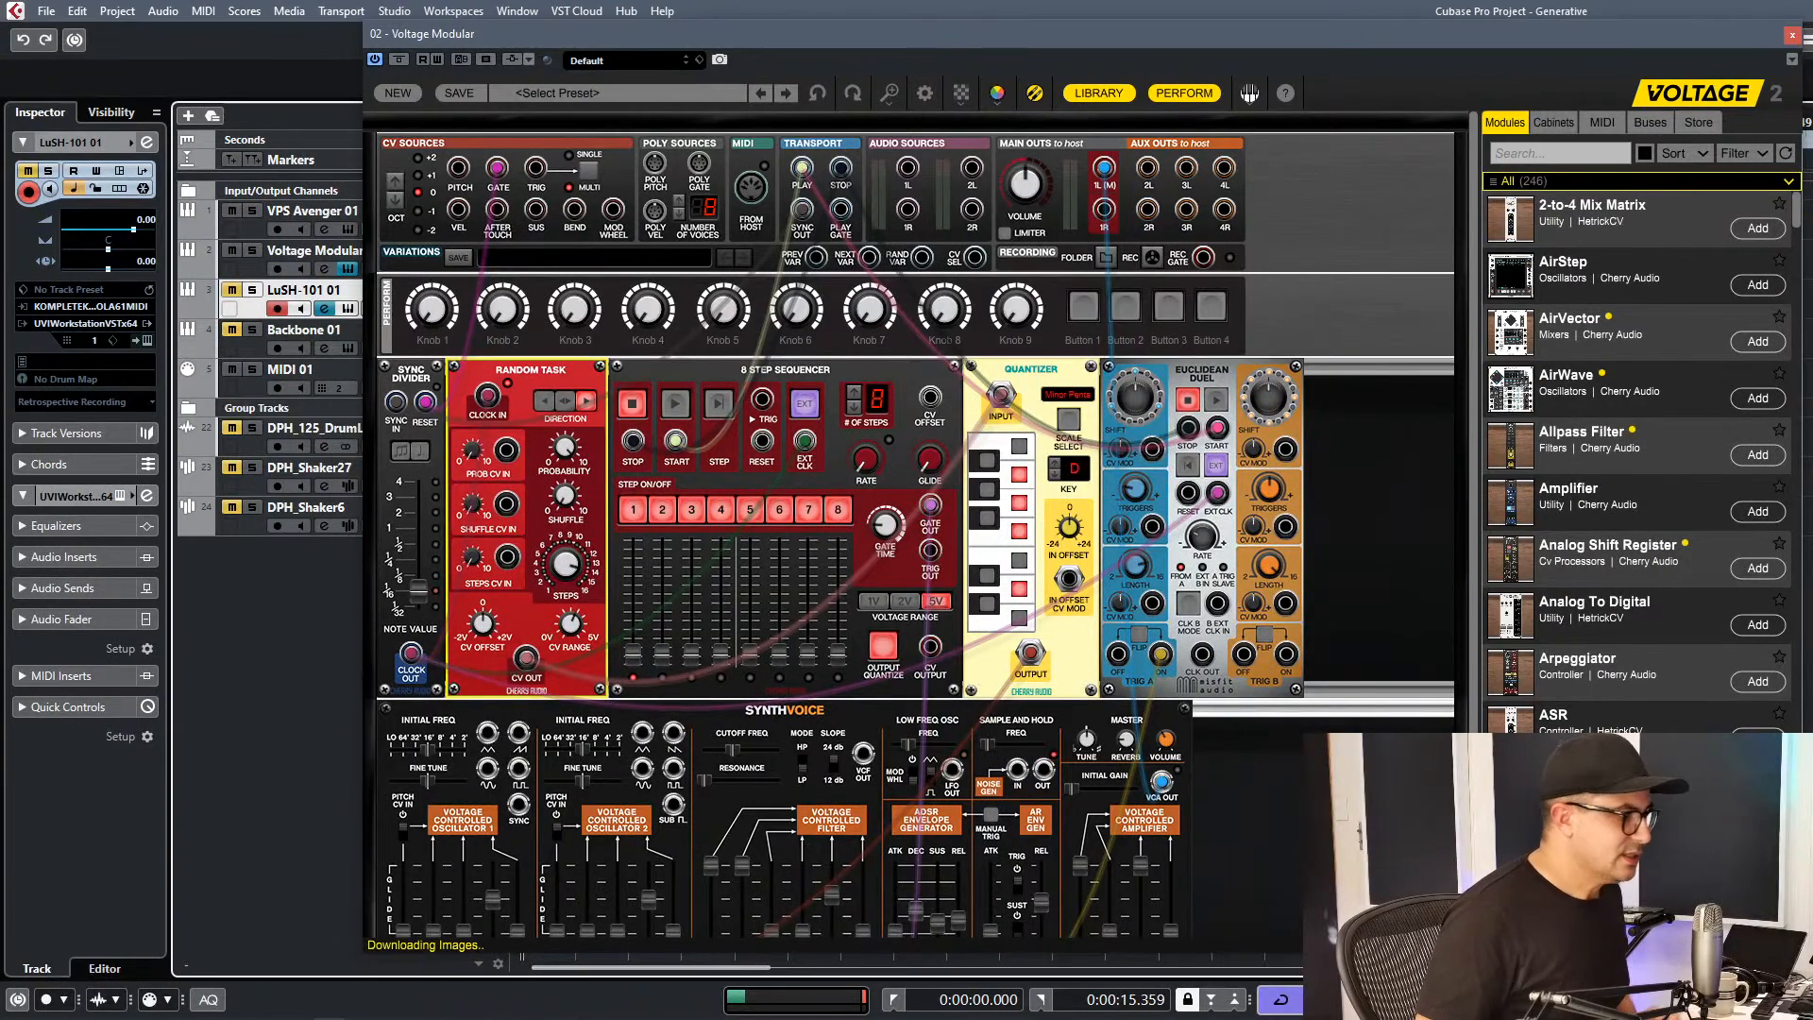
scroll(1201, 734, down, 2)
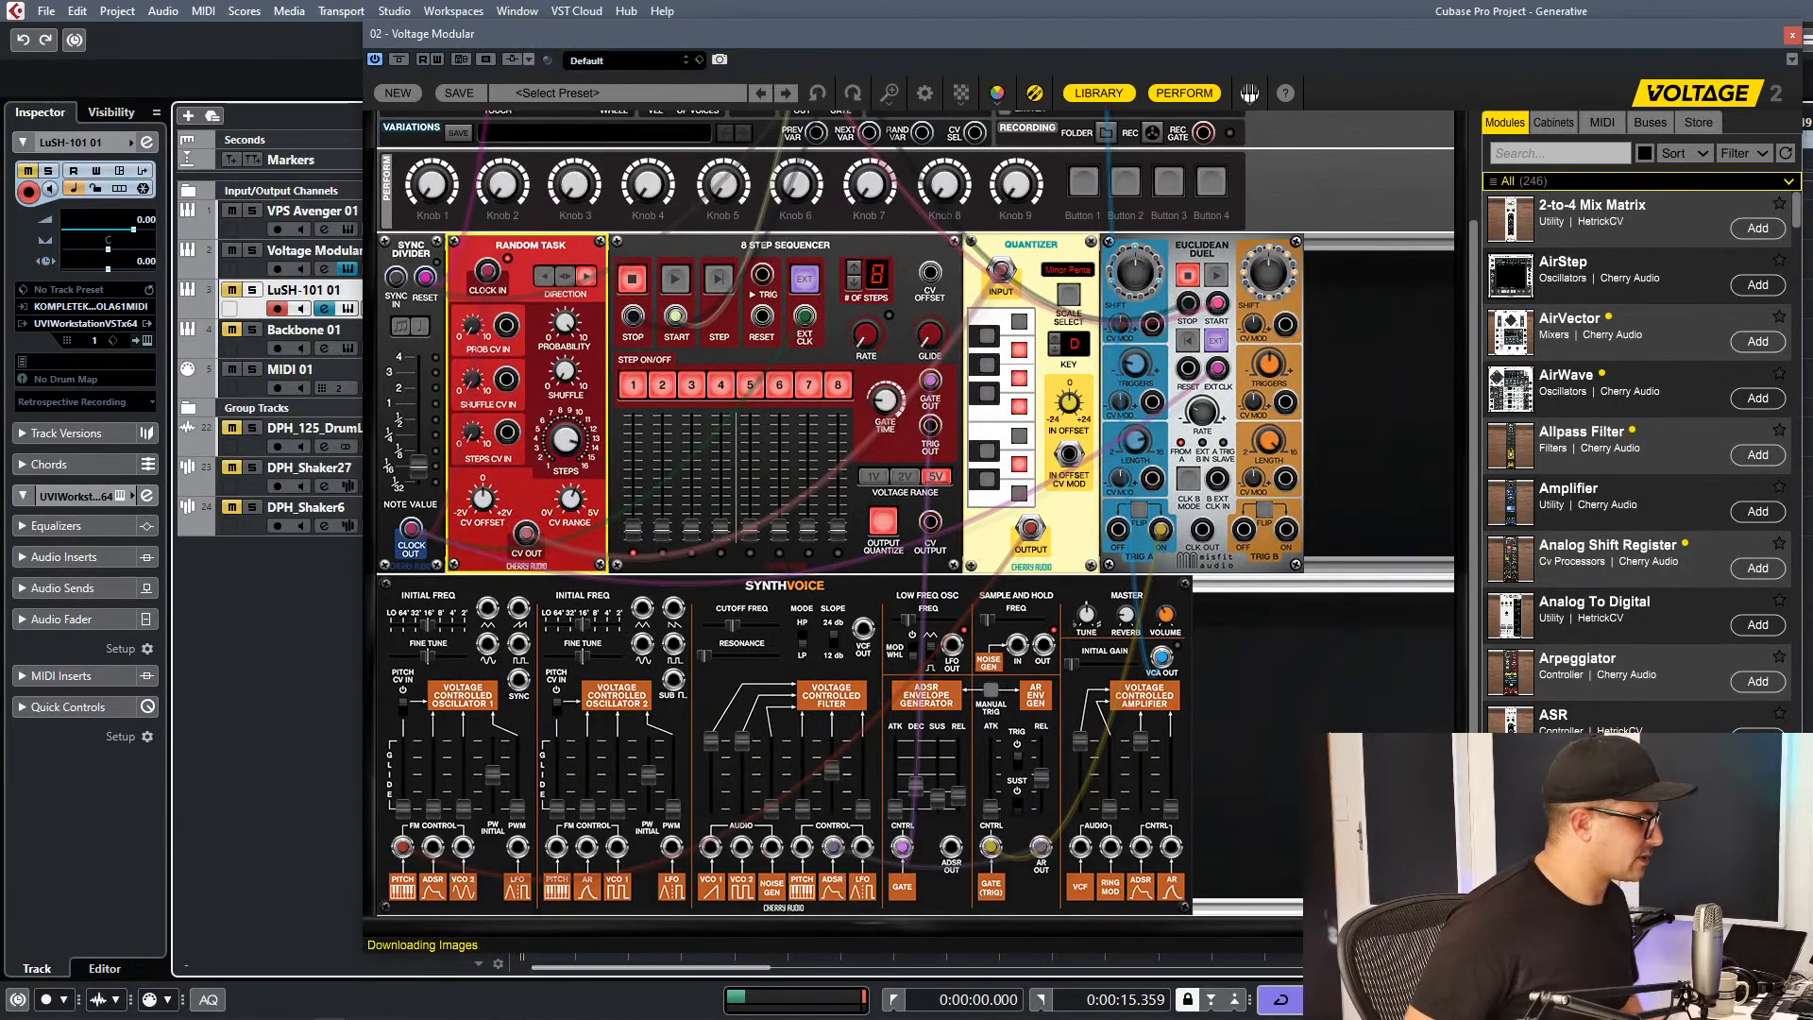
scroll(511, 701, up, 1)
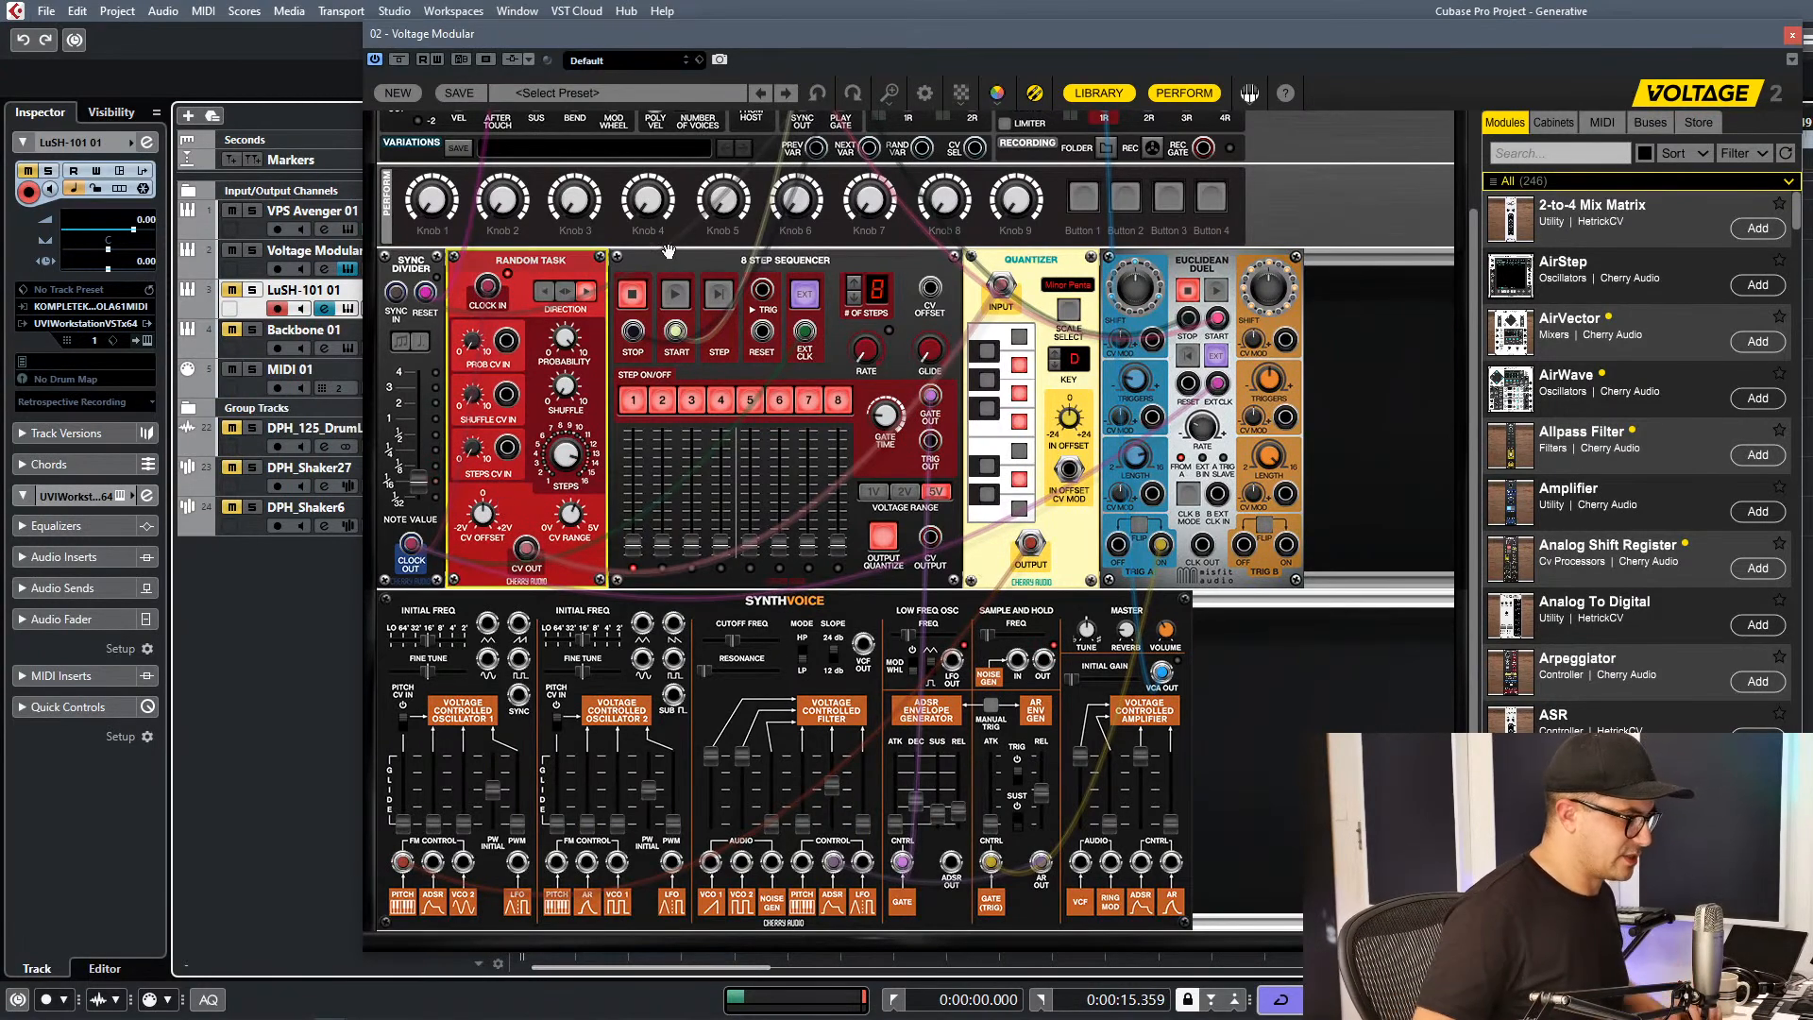
click(1792, 35)
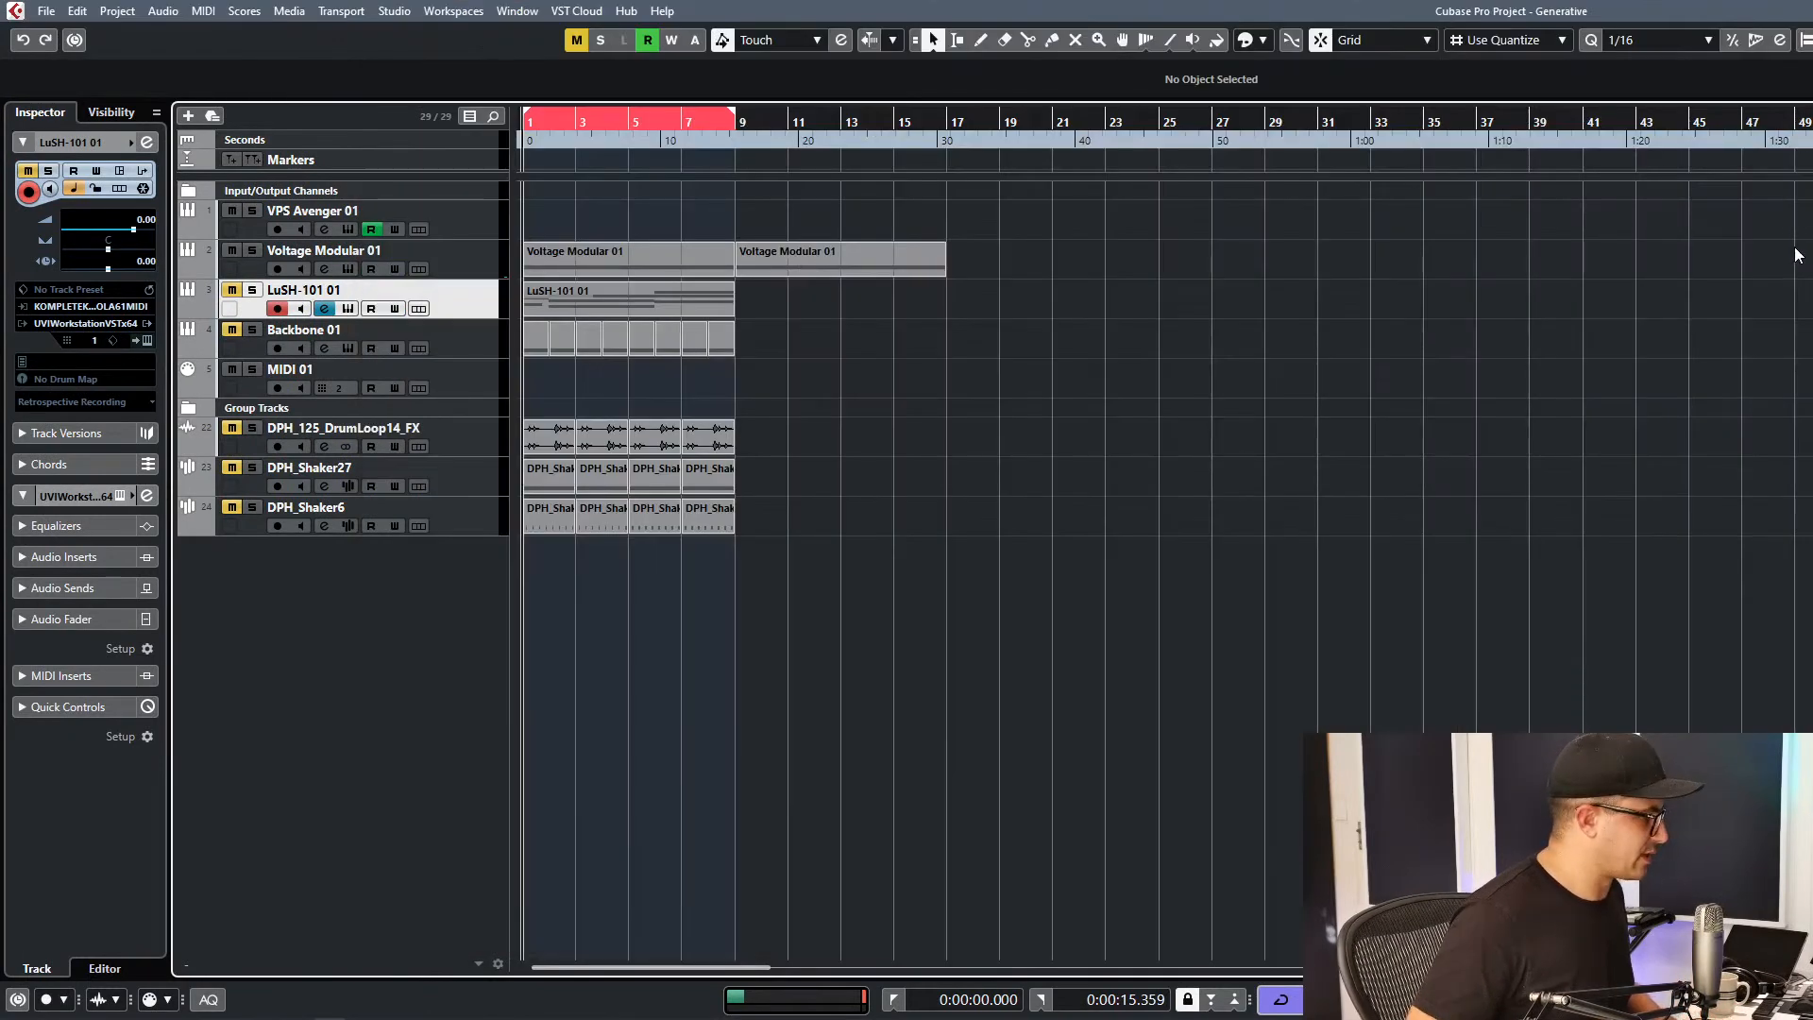
Select the Voltage Modular 01 track and listen to its looped part, restarting playback from the project start.
click(467, 273)
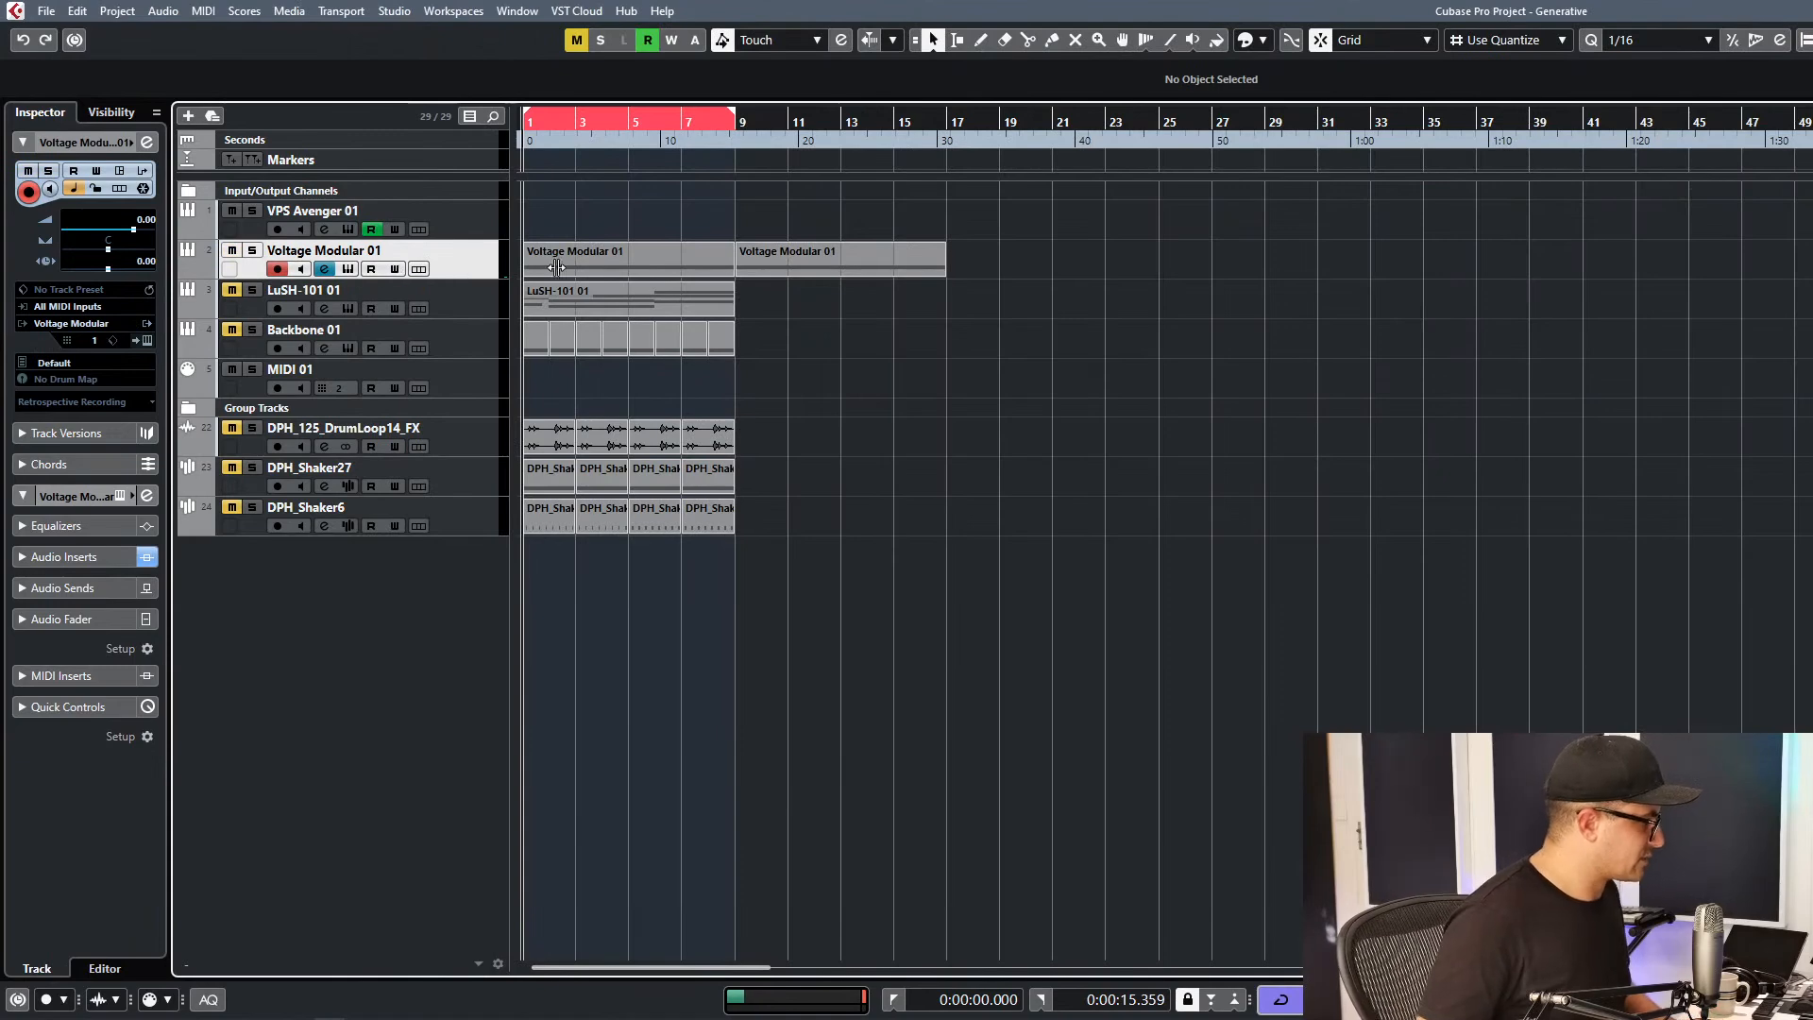
key(space)
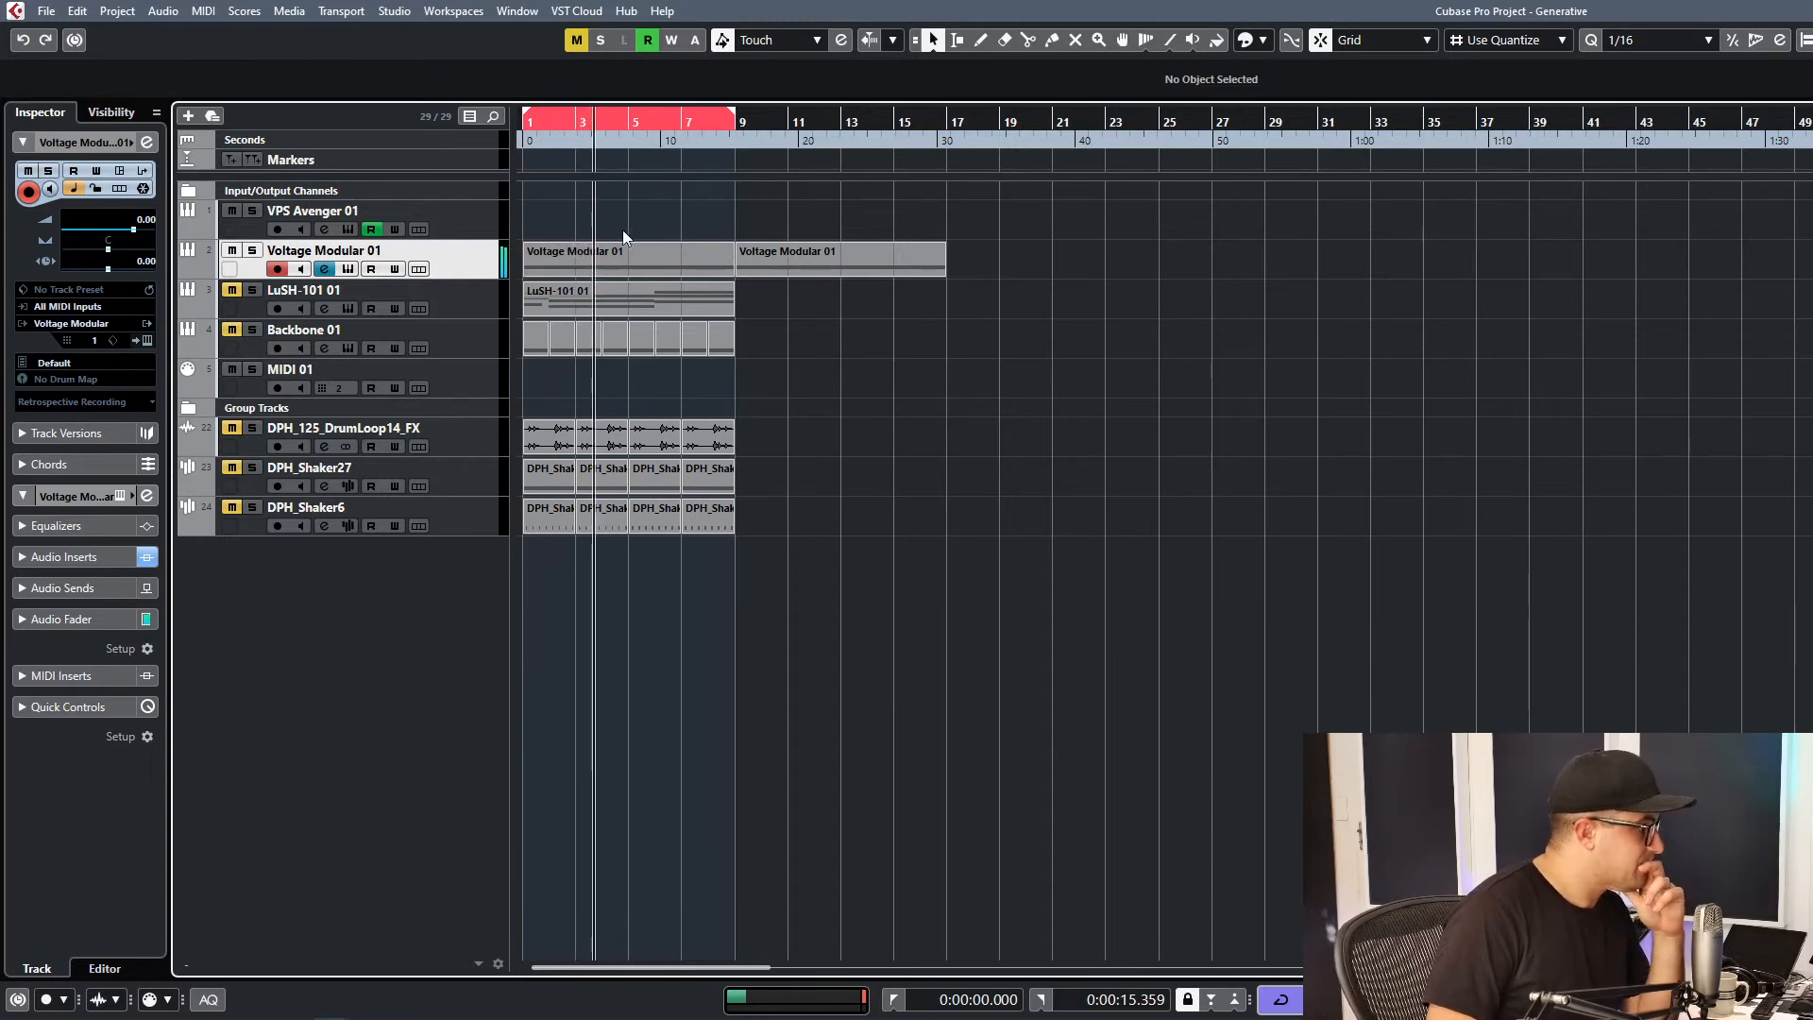
click(597, 251)
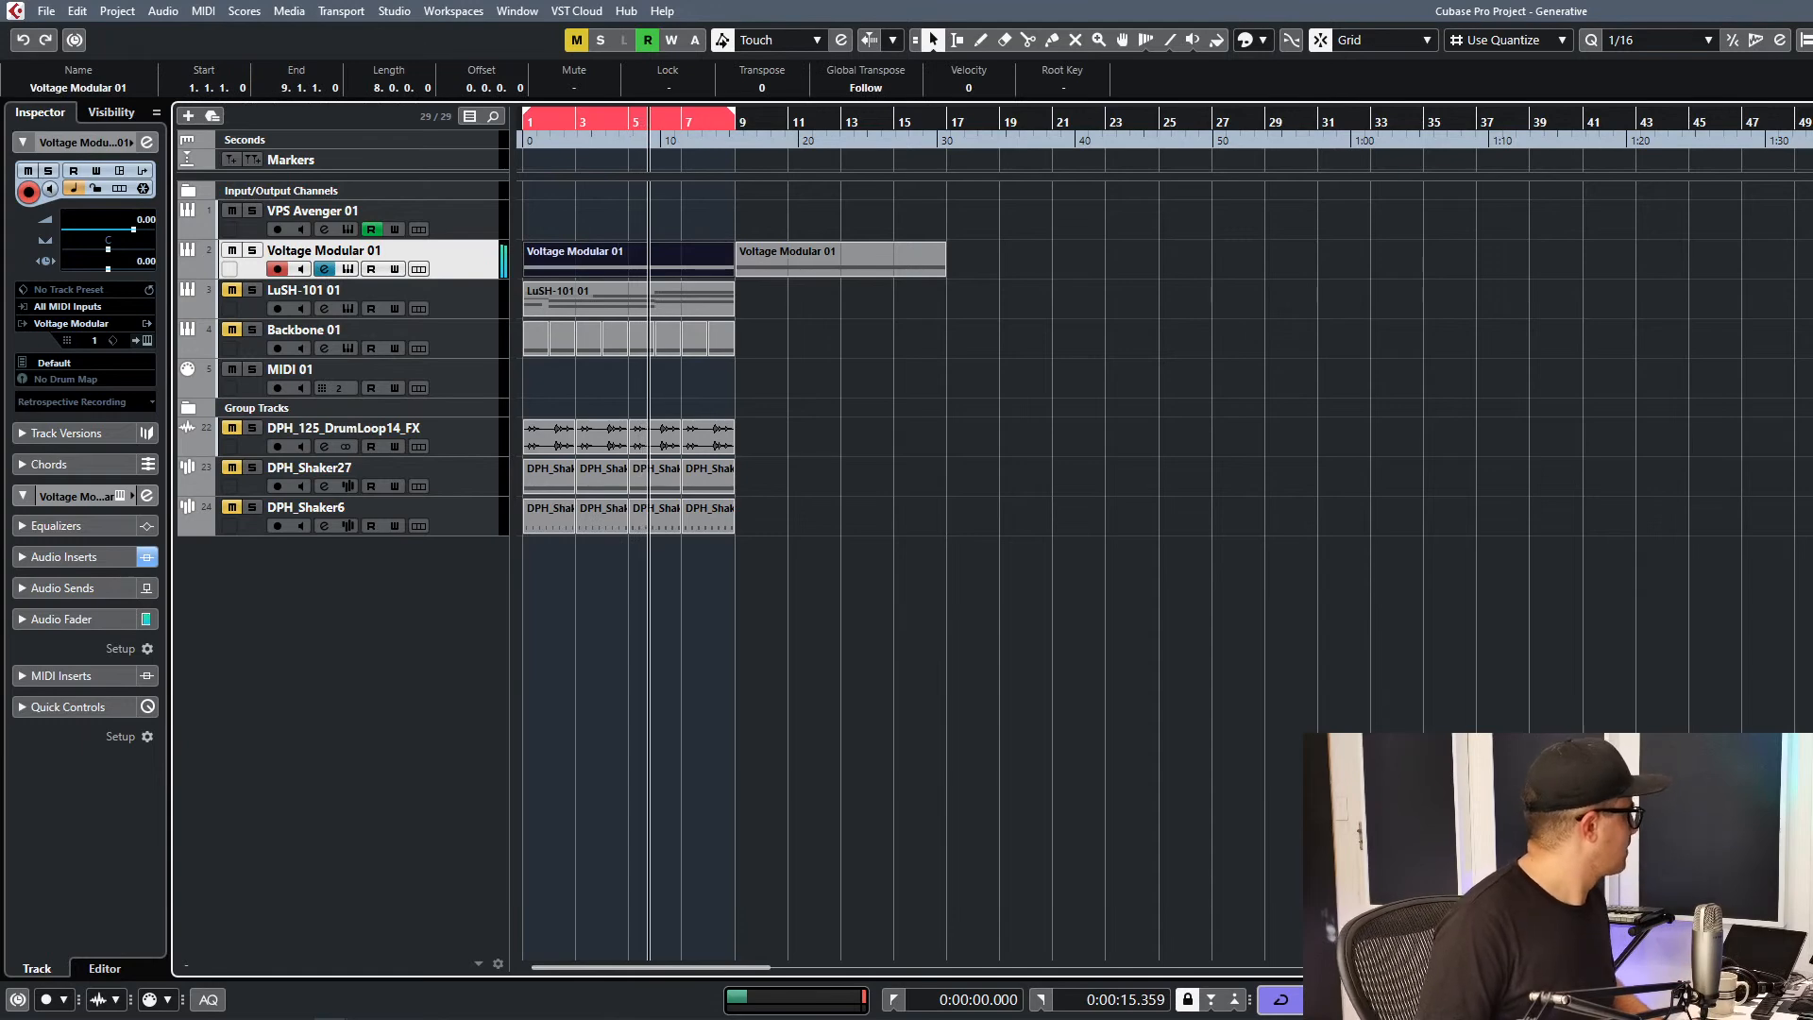
click(756, 389)
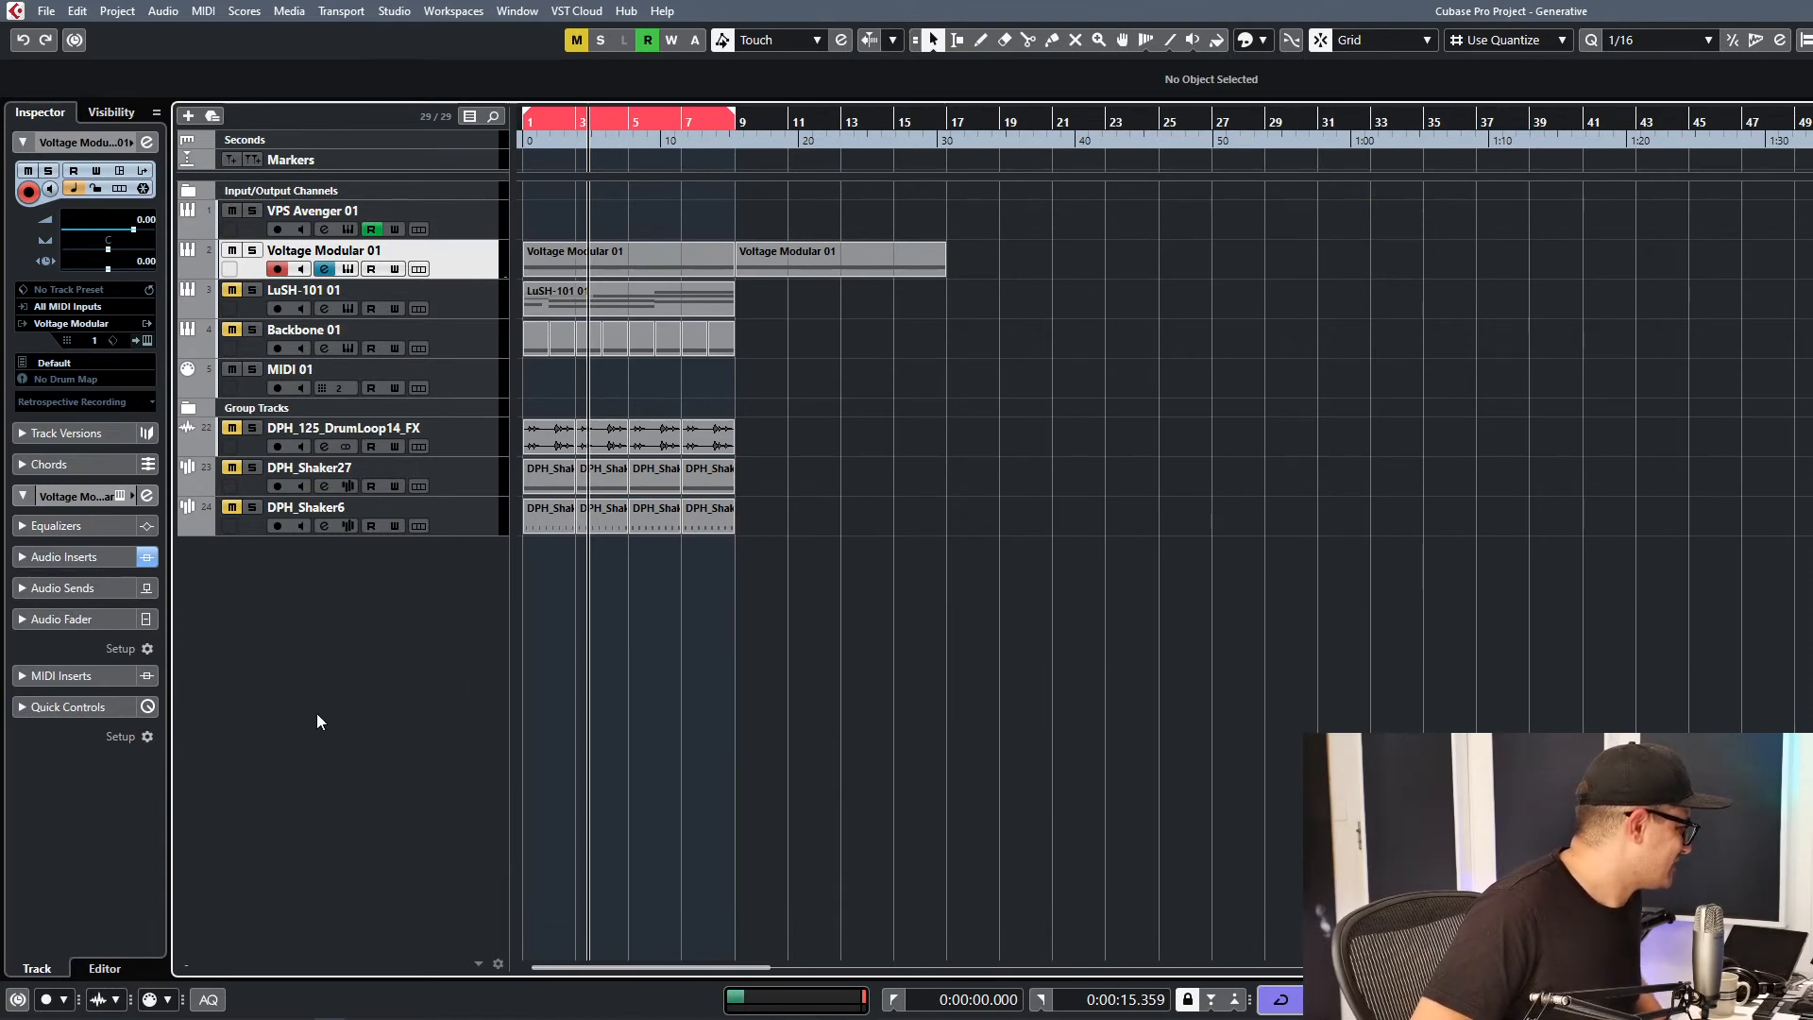
key(Home)
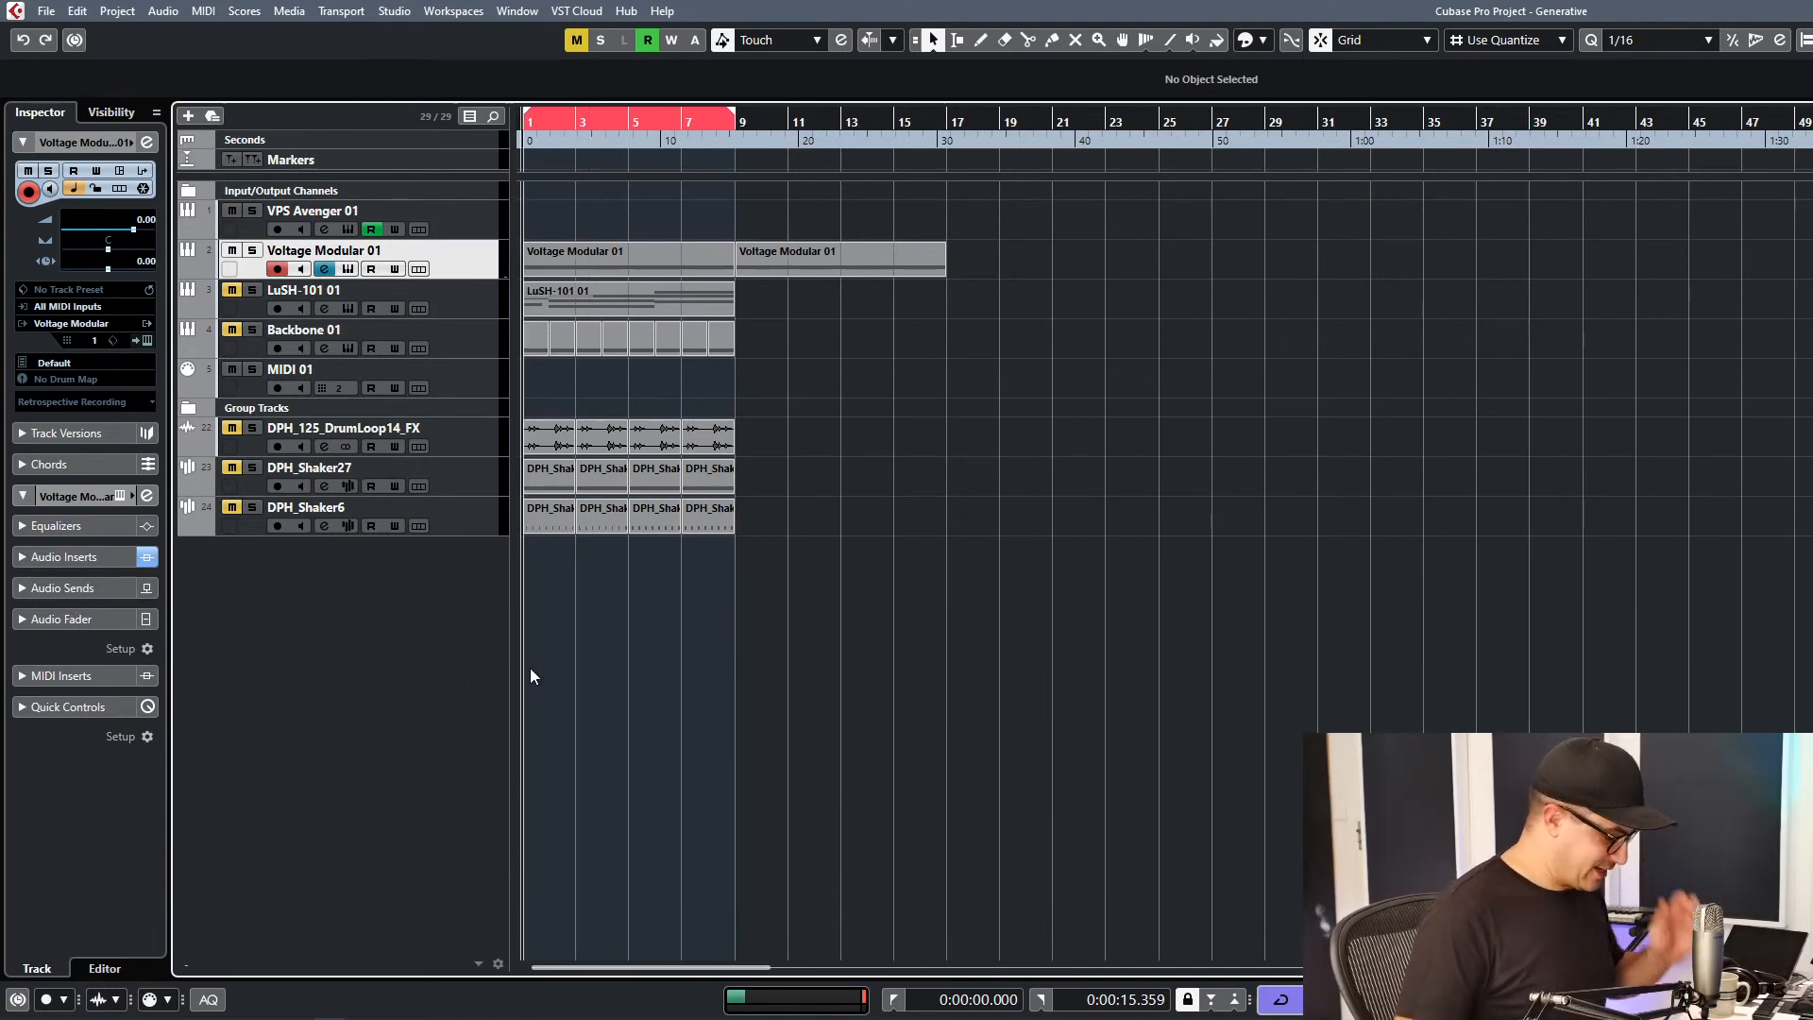
key(space)
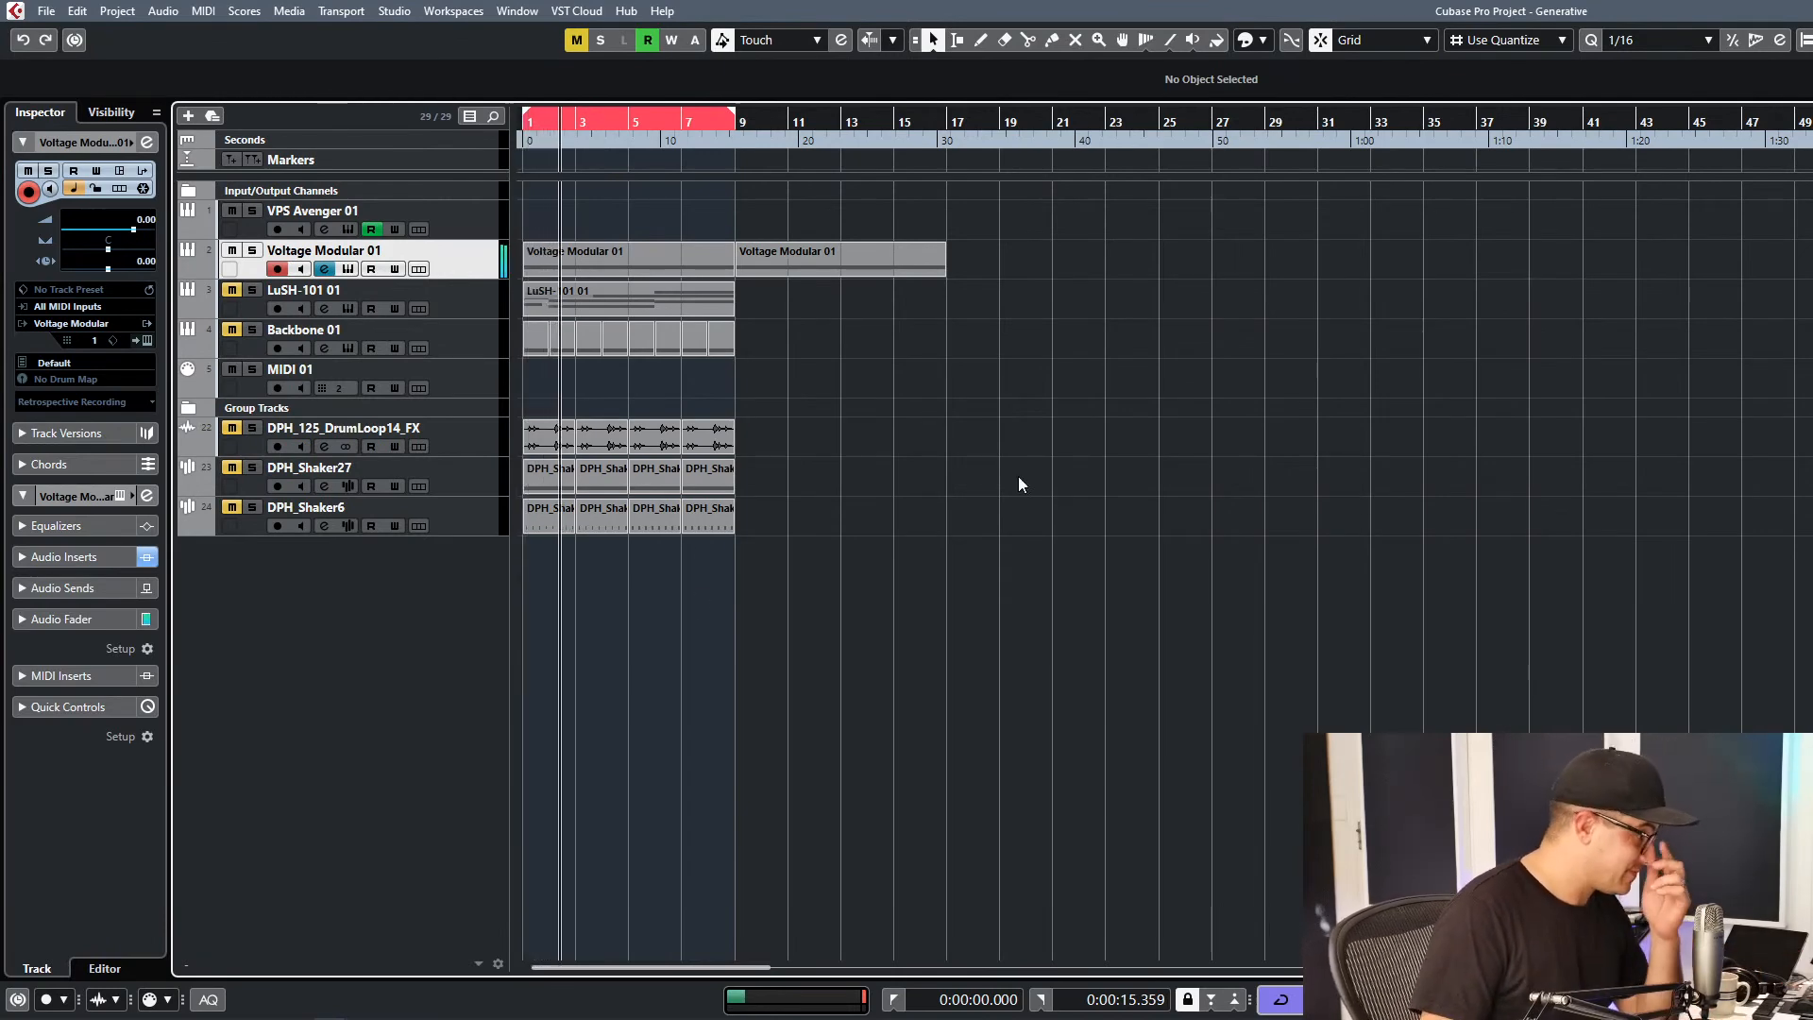
Reopen the Voltage Modular editor during playback and increase the patch cables' opacity.
click(330, 270)
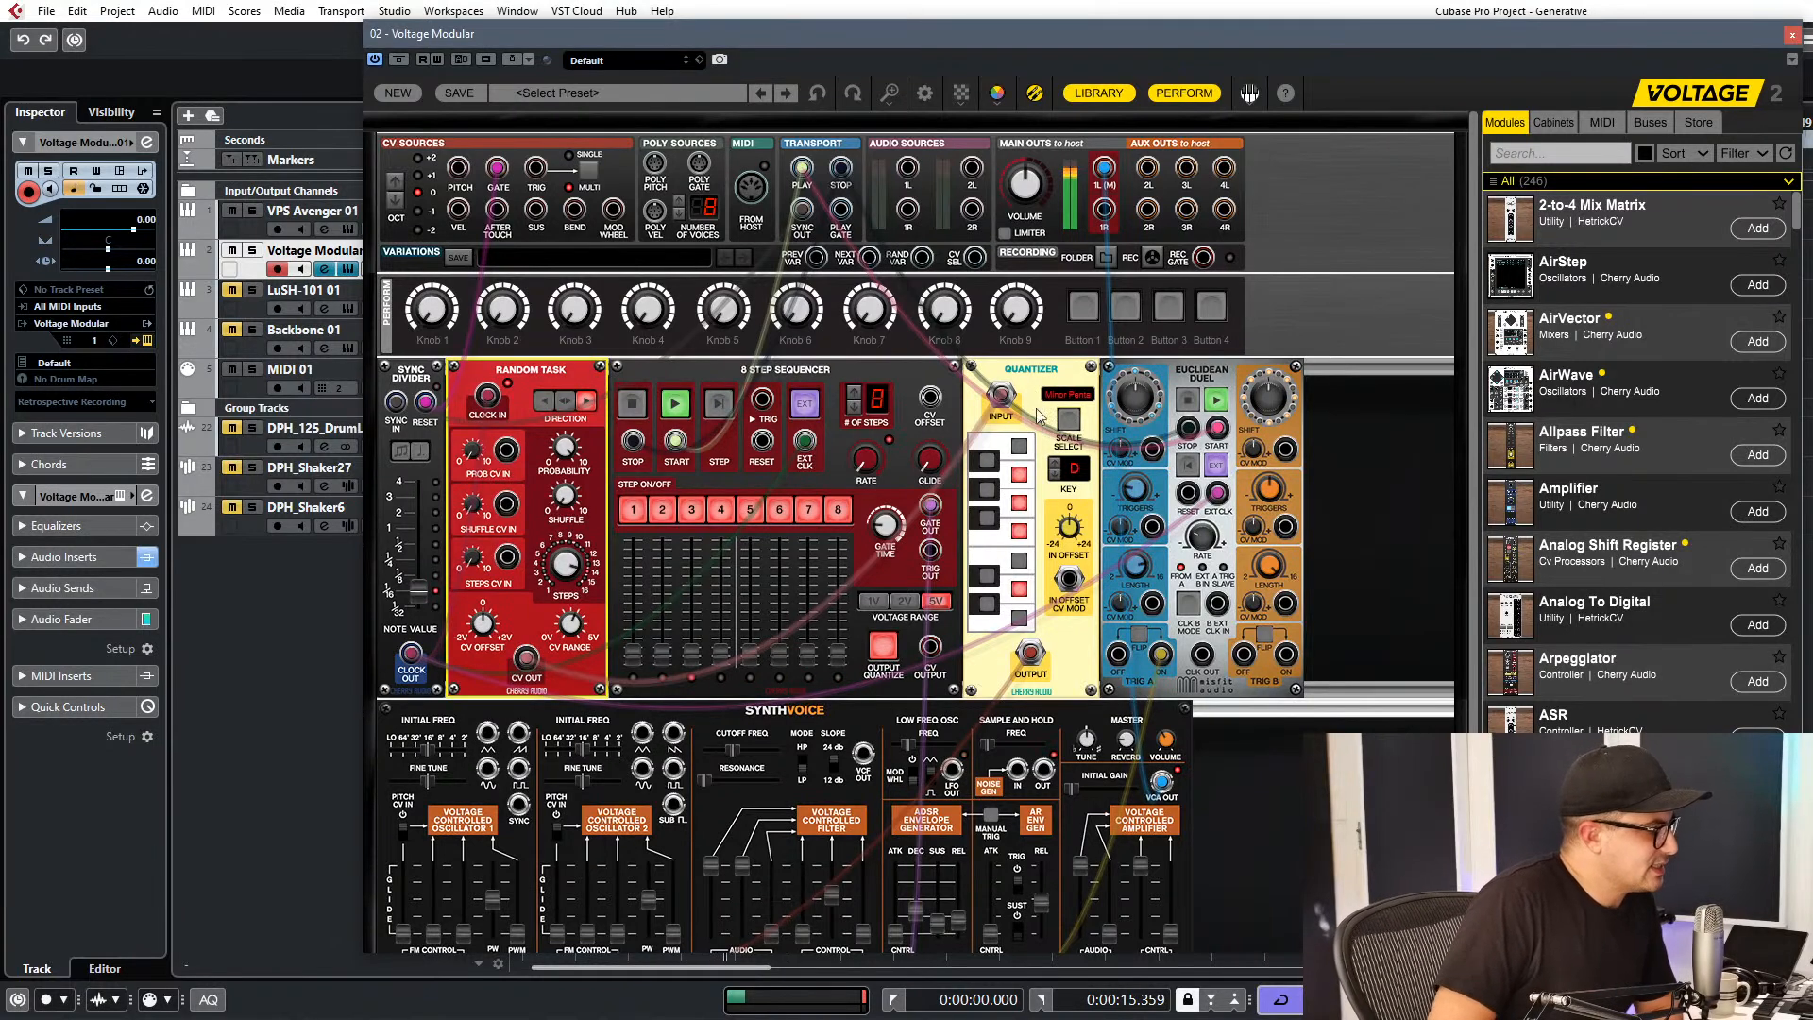
scroll(920, 536, down, 3)
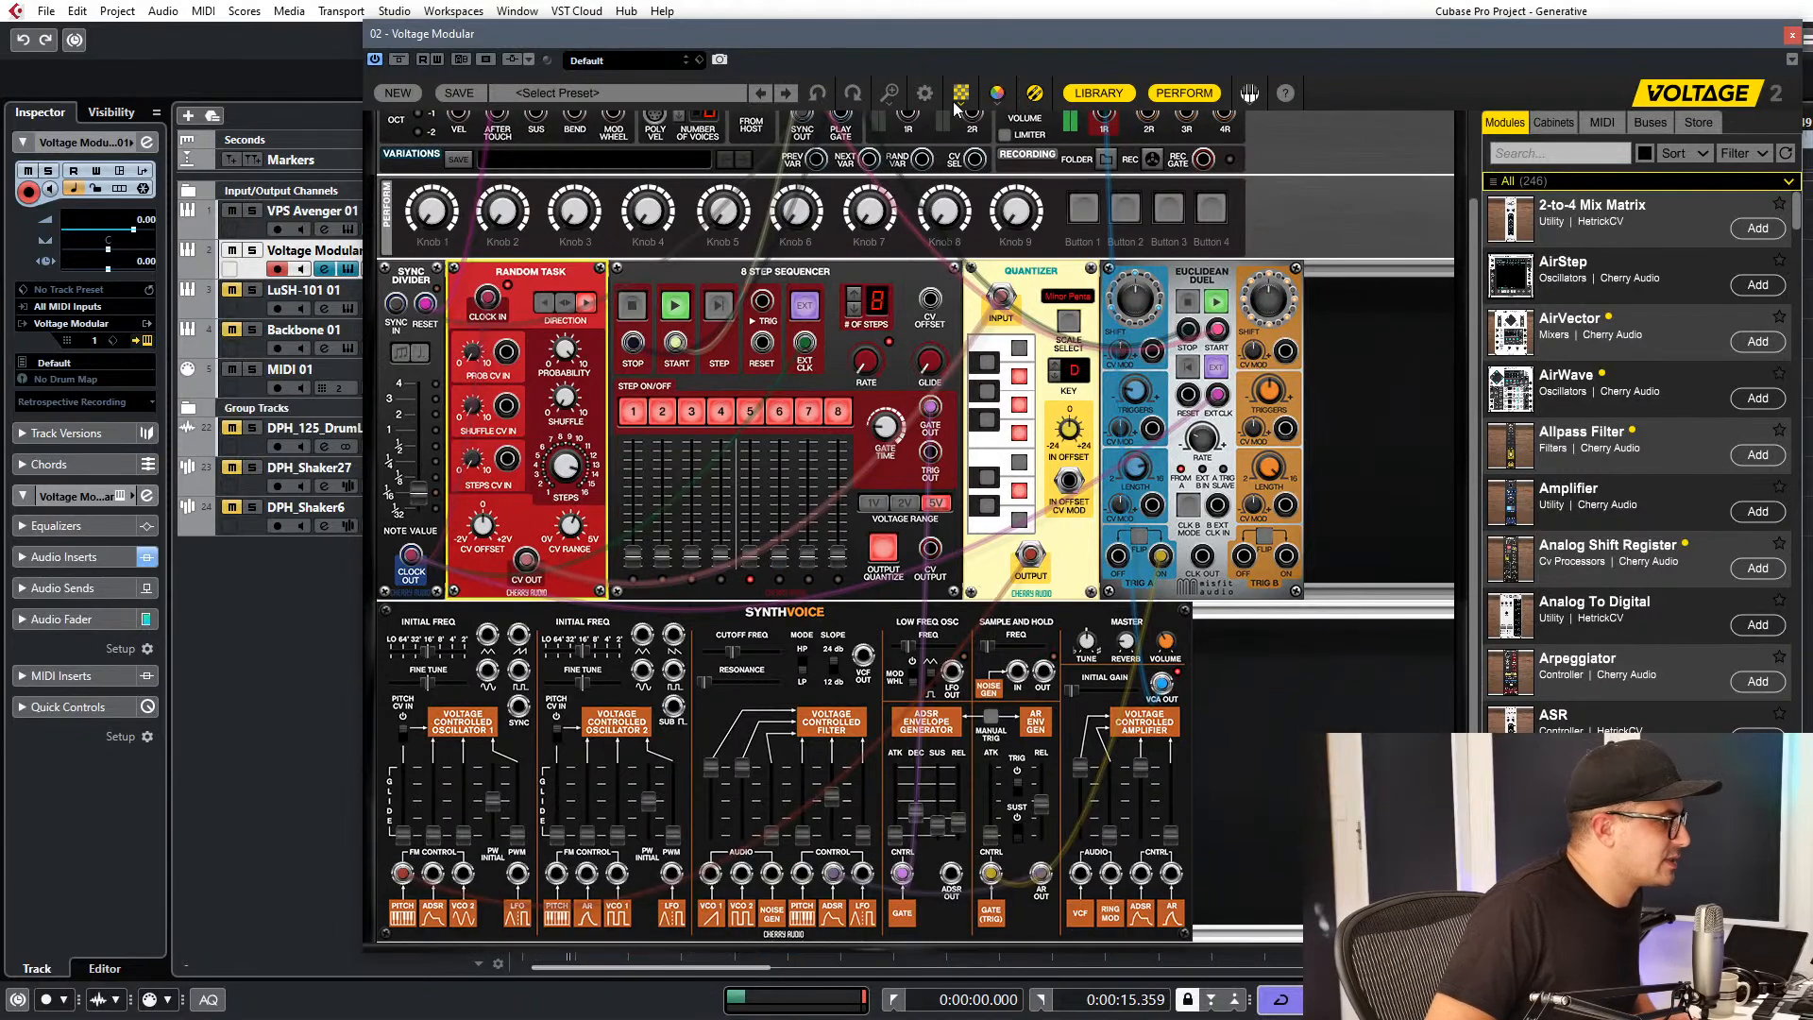
drag(985, 132, 1018, 141)
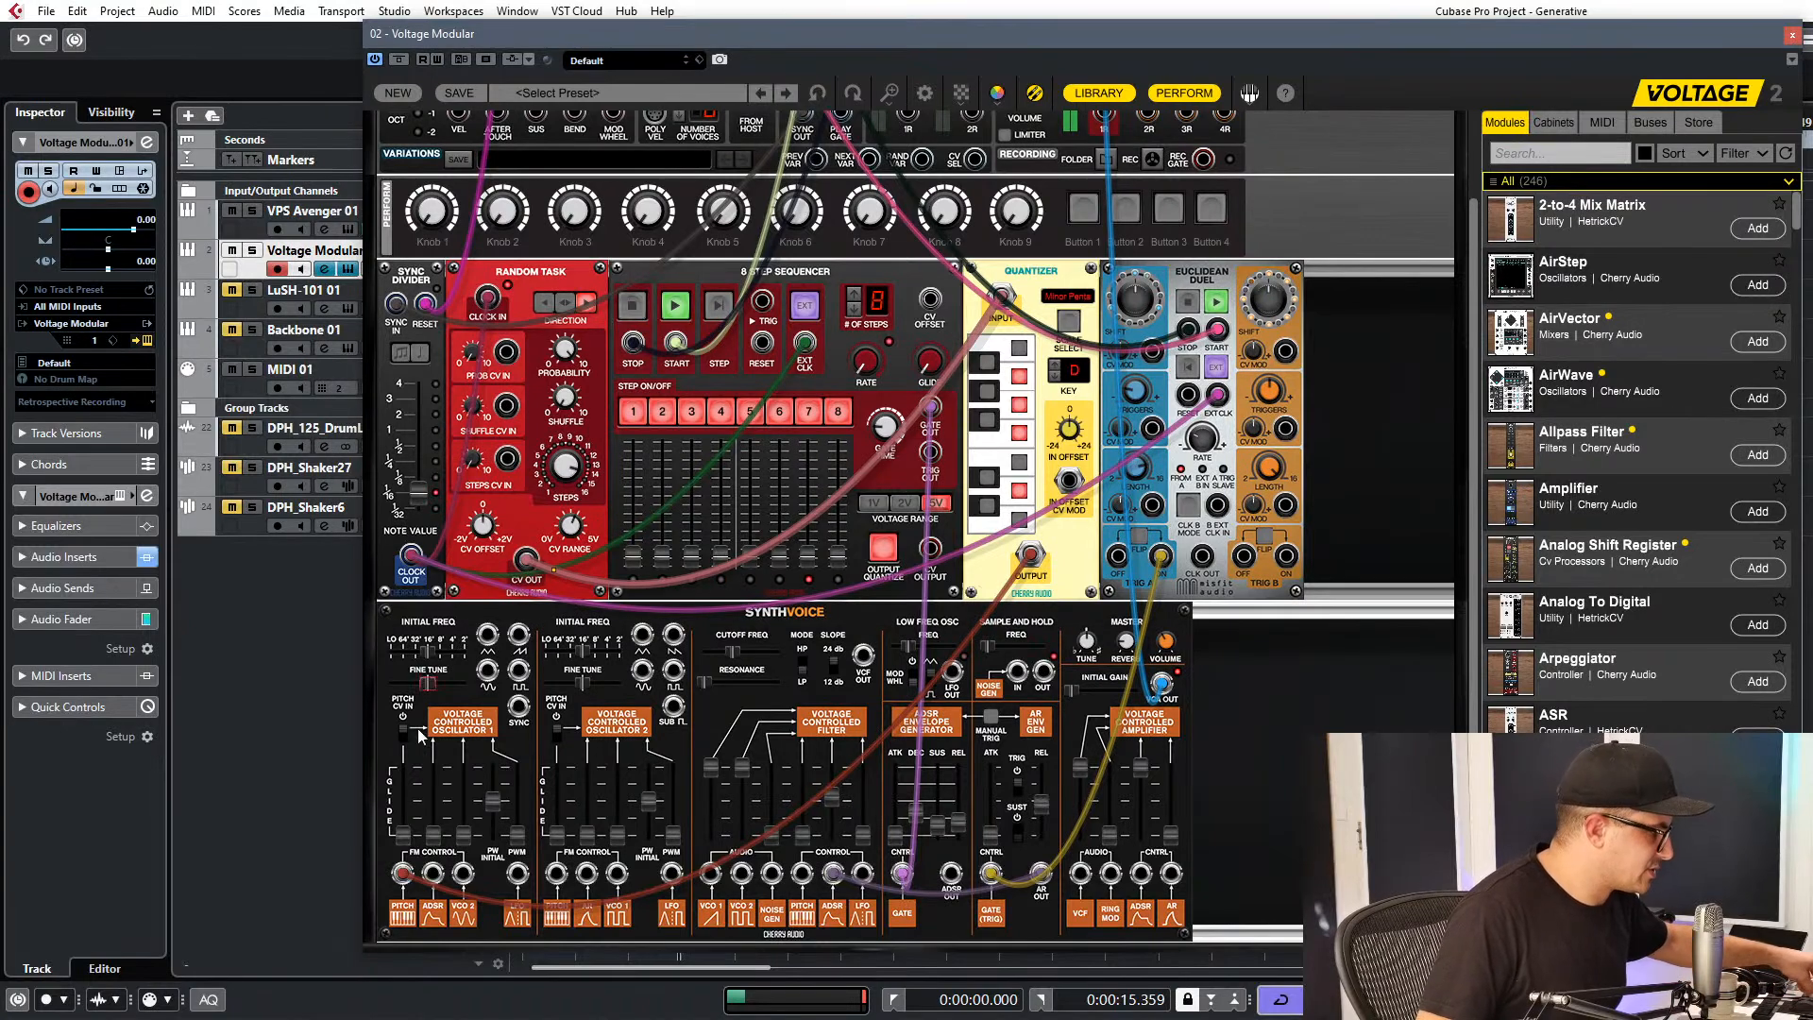
Sweep the SynthVoice filter cutoff up to 24000 Hz, turn the filter's VCO 2 input fully down, and set the cutoff to 366.6 Hz.
click(742, 652)
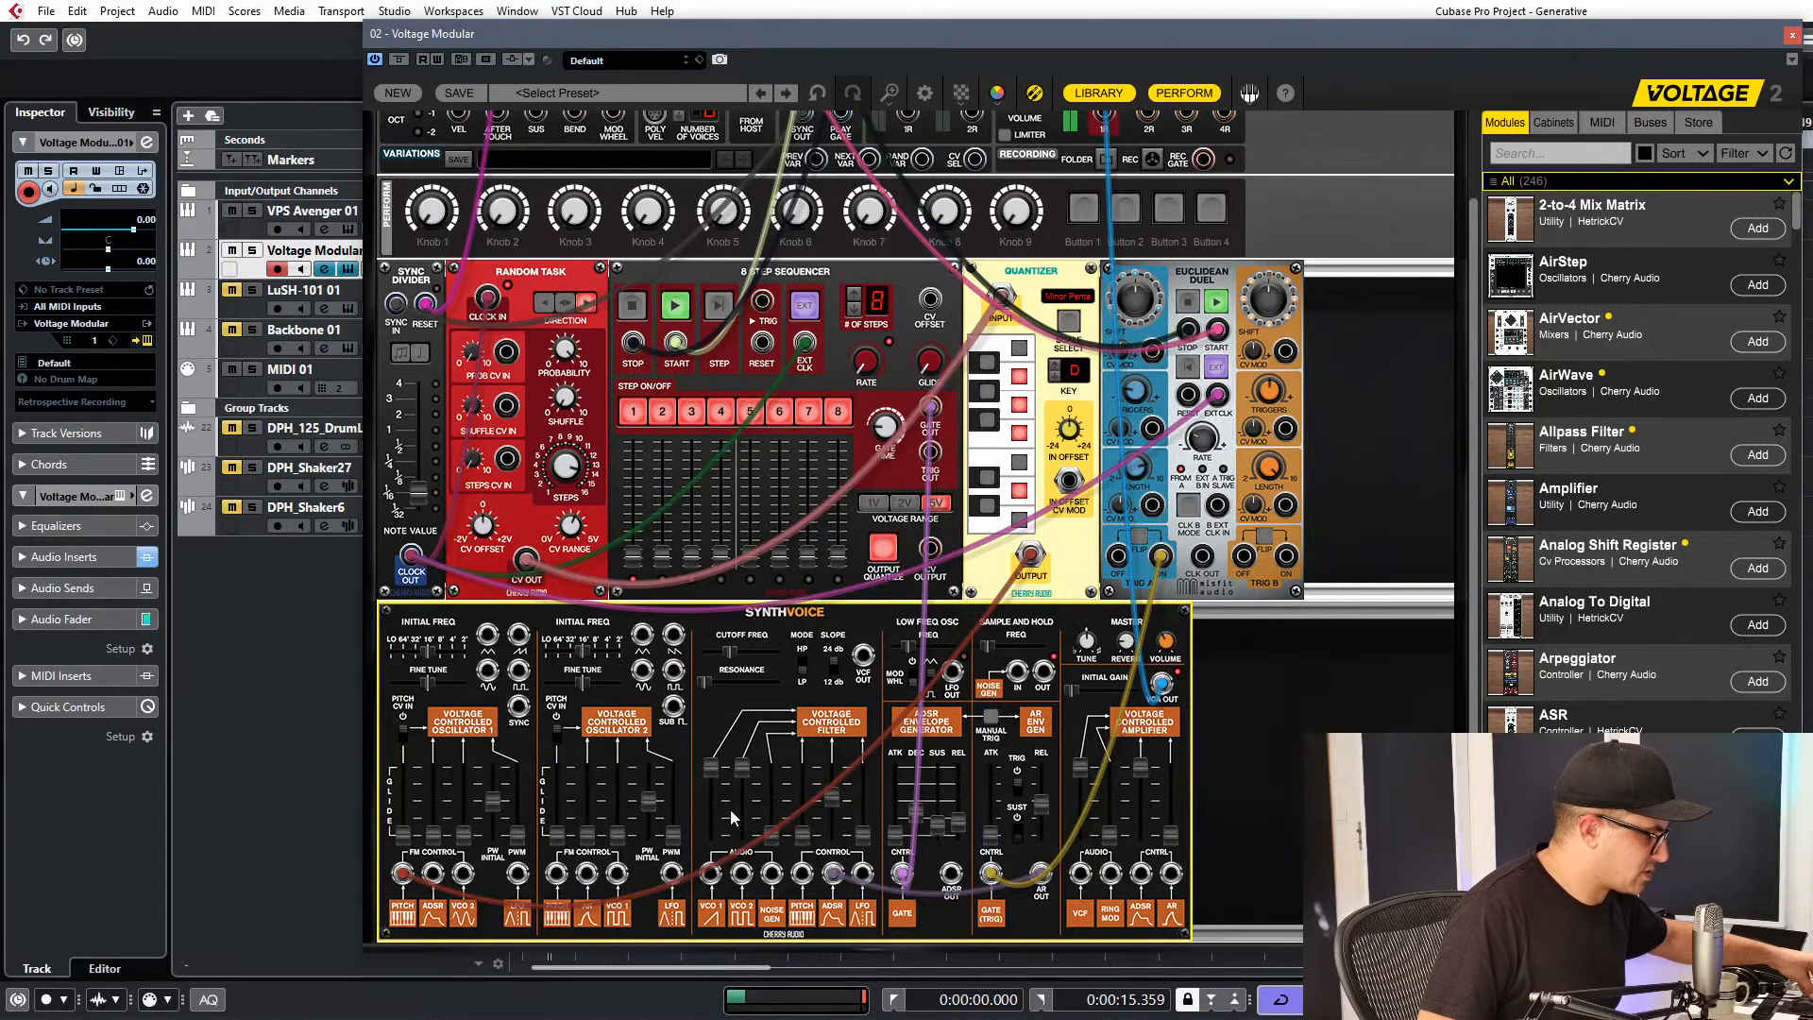
drag(729, 658, 766, 665)
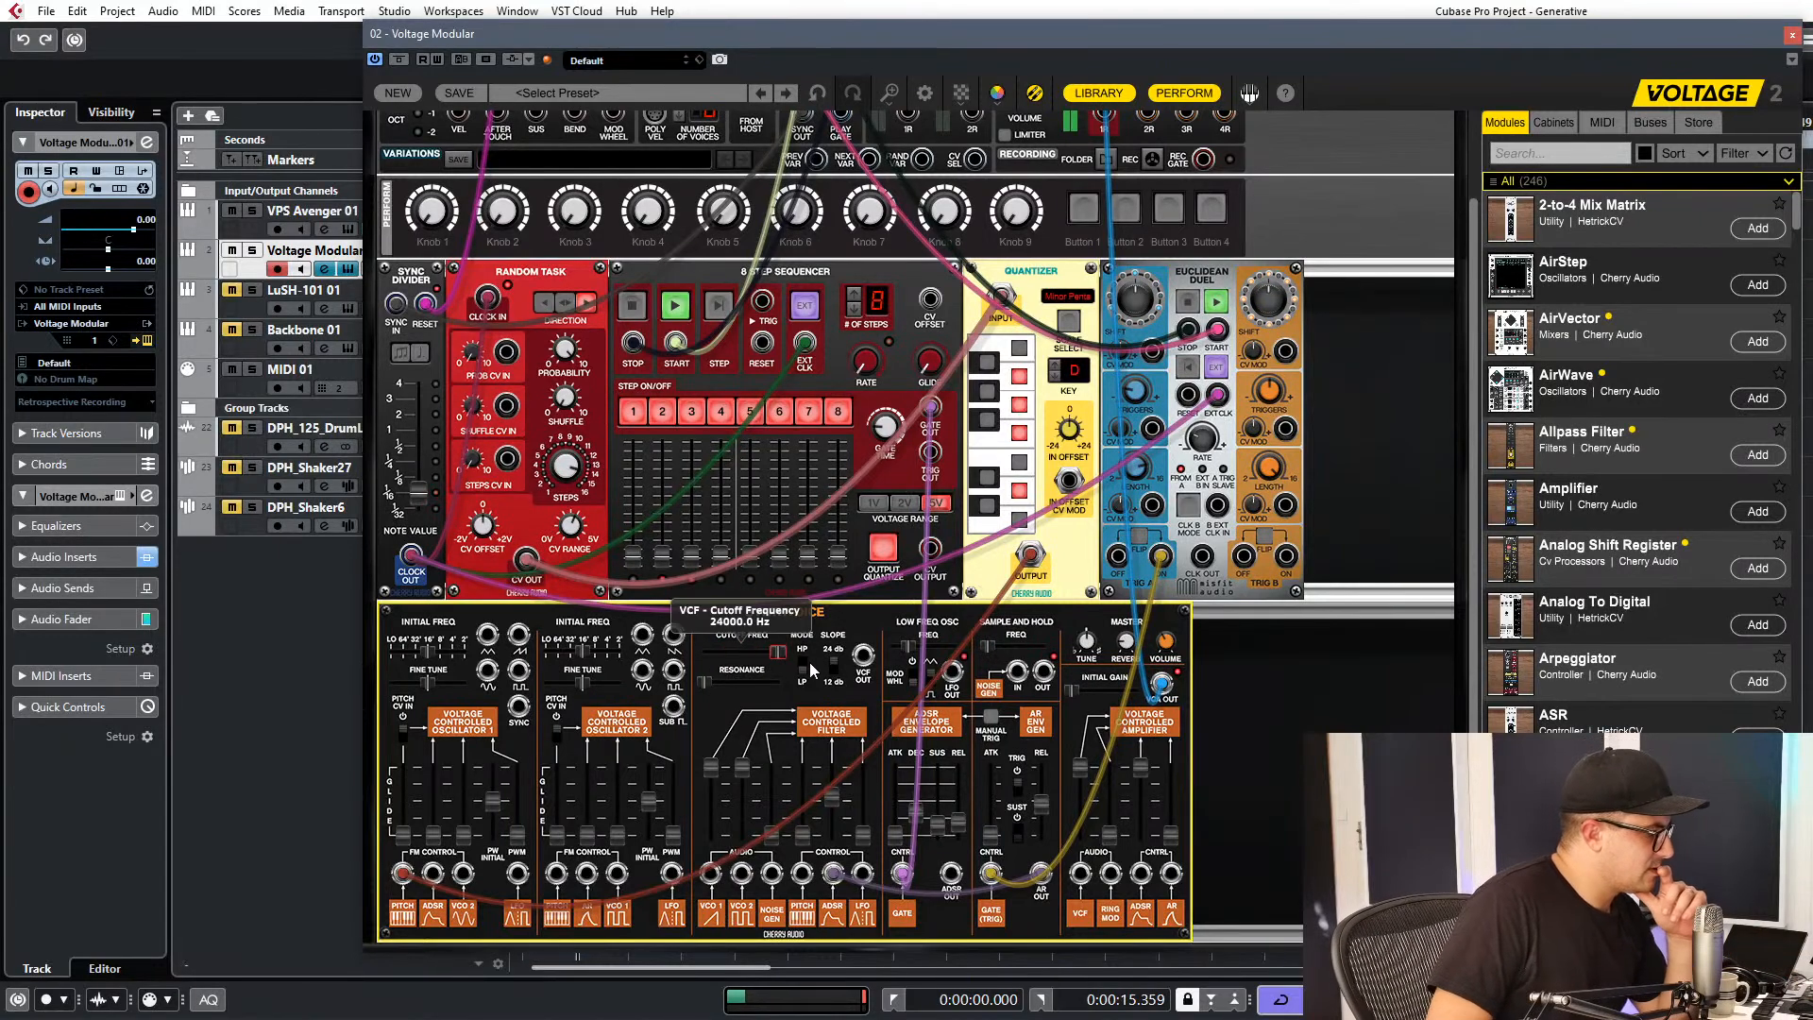
drag(743, 766, 744, 805)
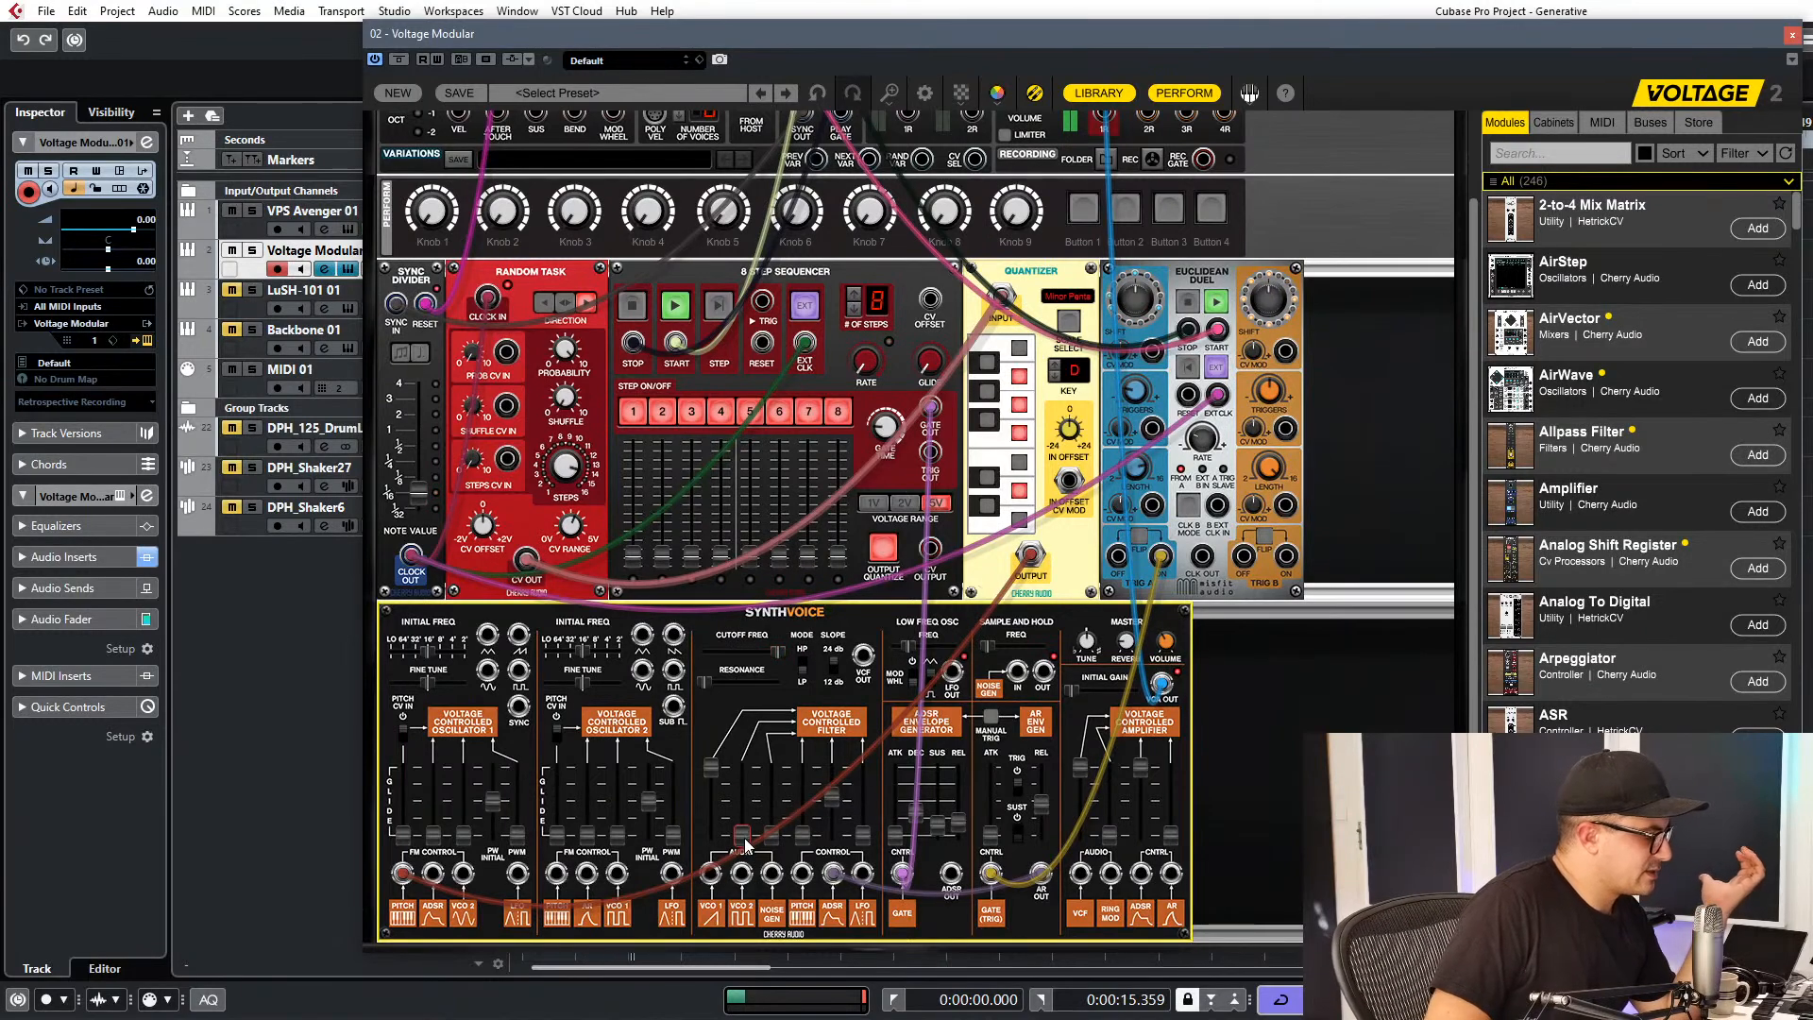
mouse_move(745, 843)
mouse_move(748, 838)
mouse_down()
mouse_move(749, 859)
mouse_move(741, 835)
mouse_up()
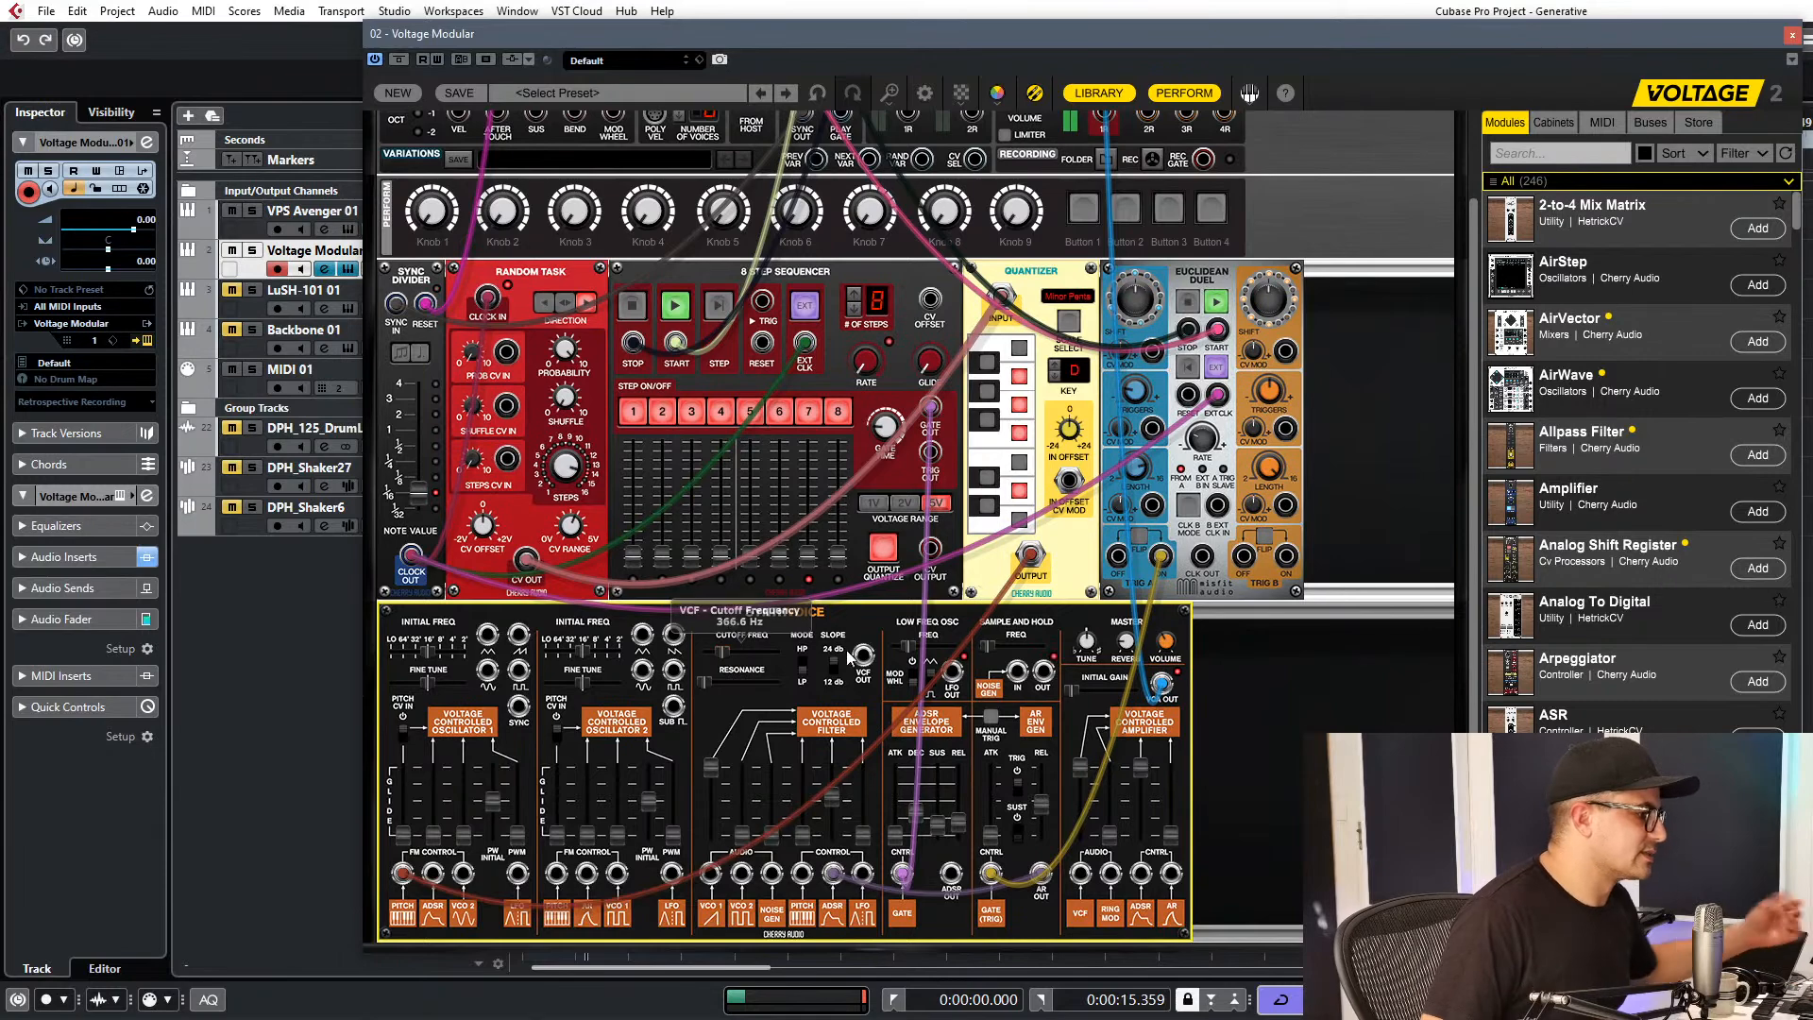
Move the instrument editor clear of the tracks and try to write SynthVoice filter cutoff automation, ending at about 488 Hz.
drag(1035, 33, 1511, 32)
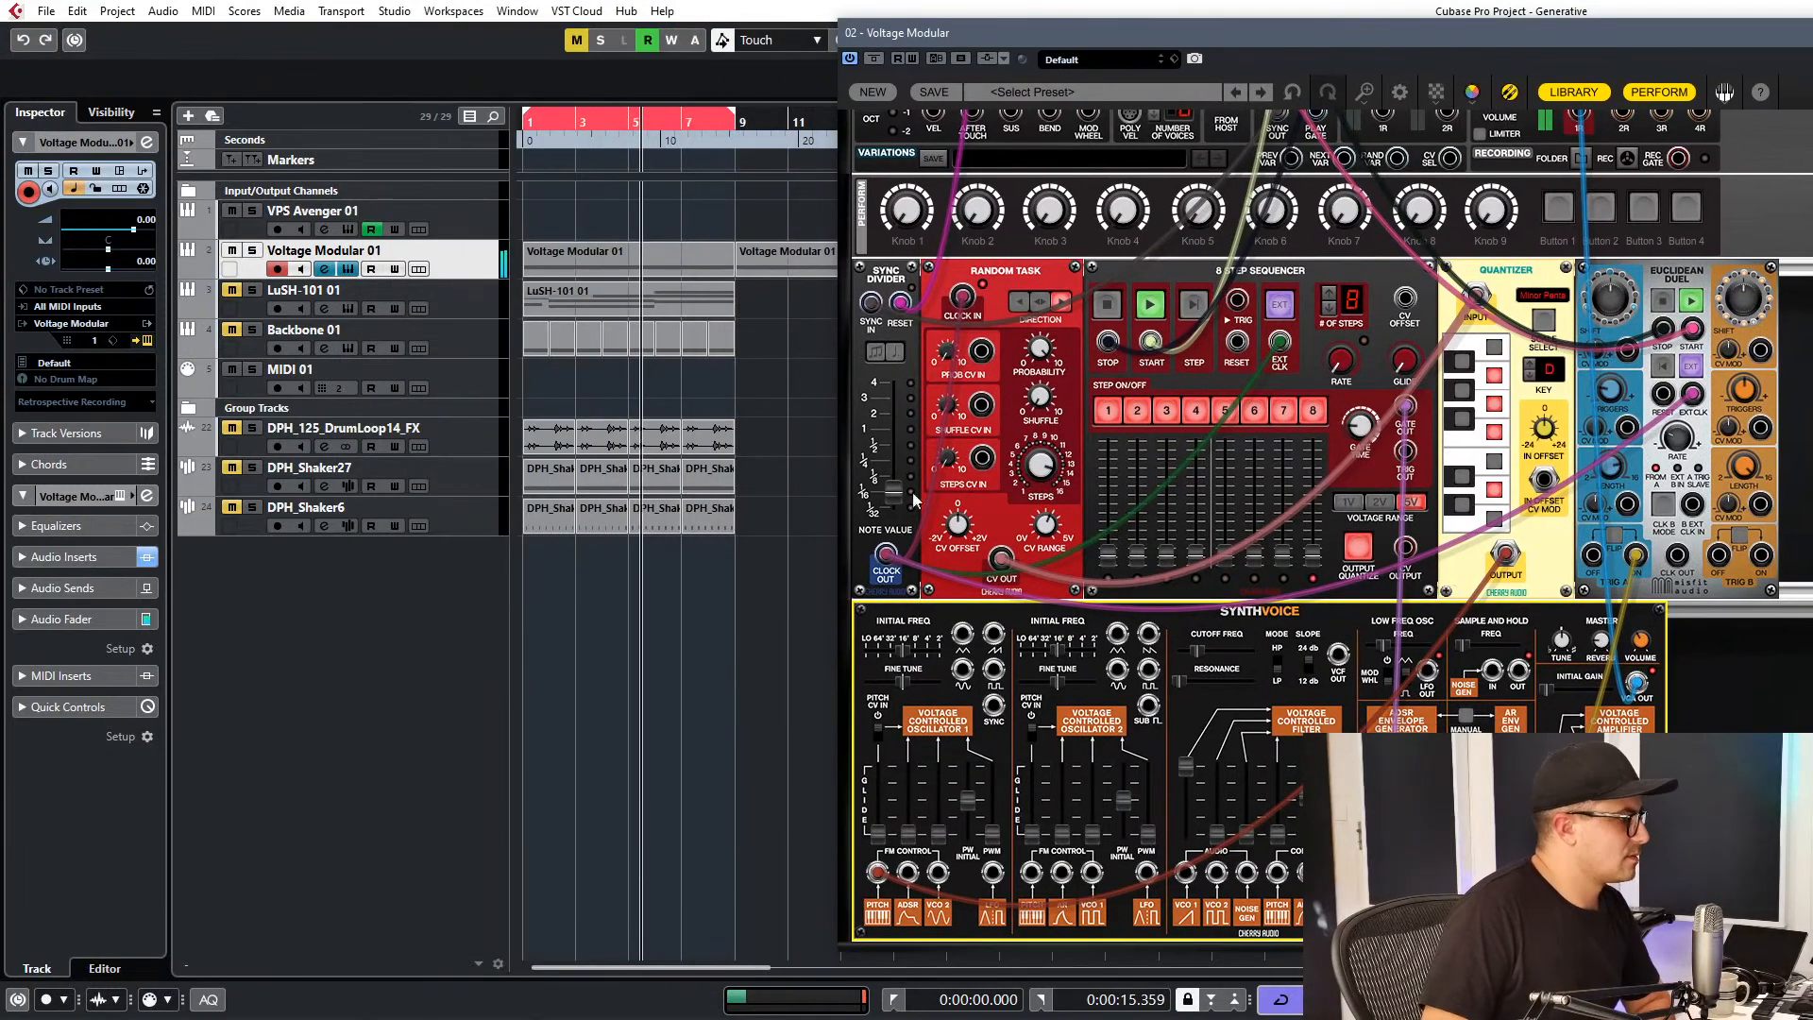
right_click(1195, 493)
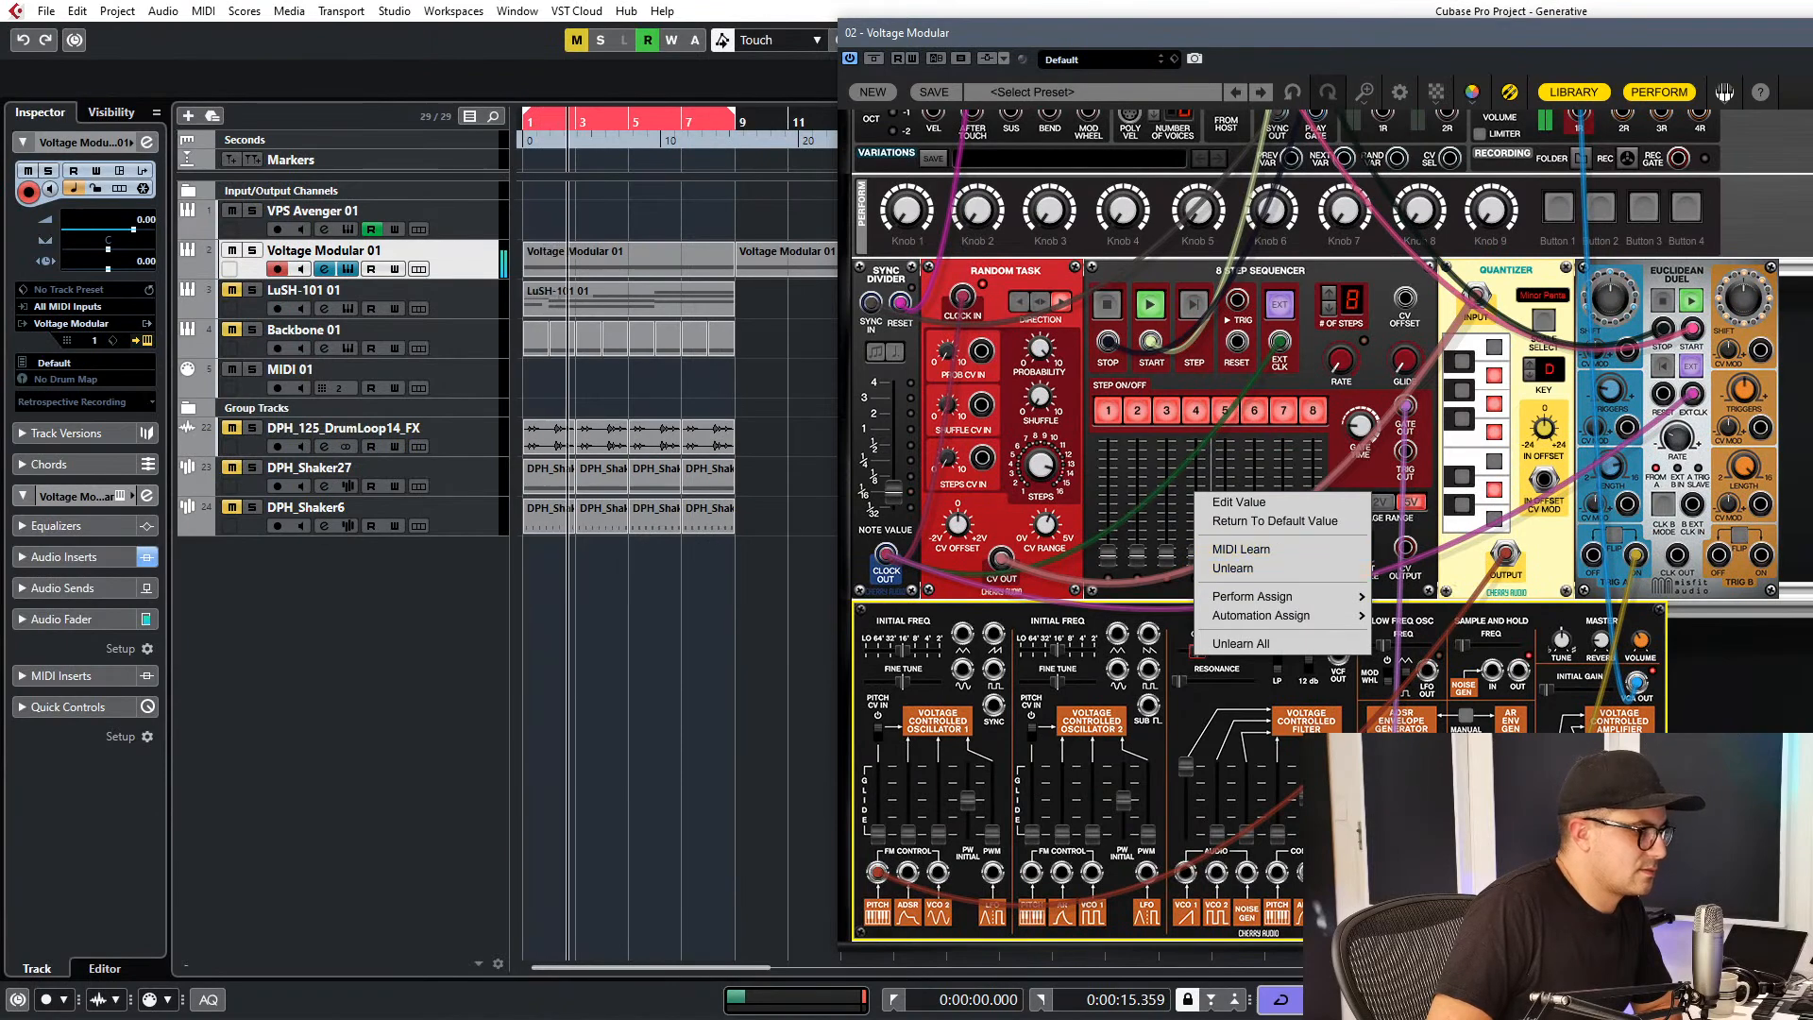
key(Escape)
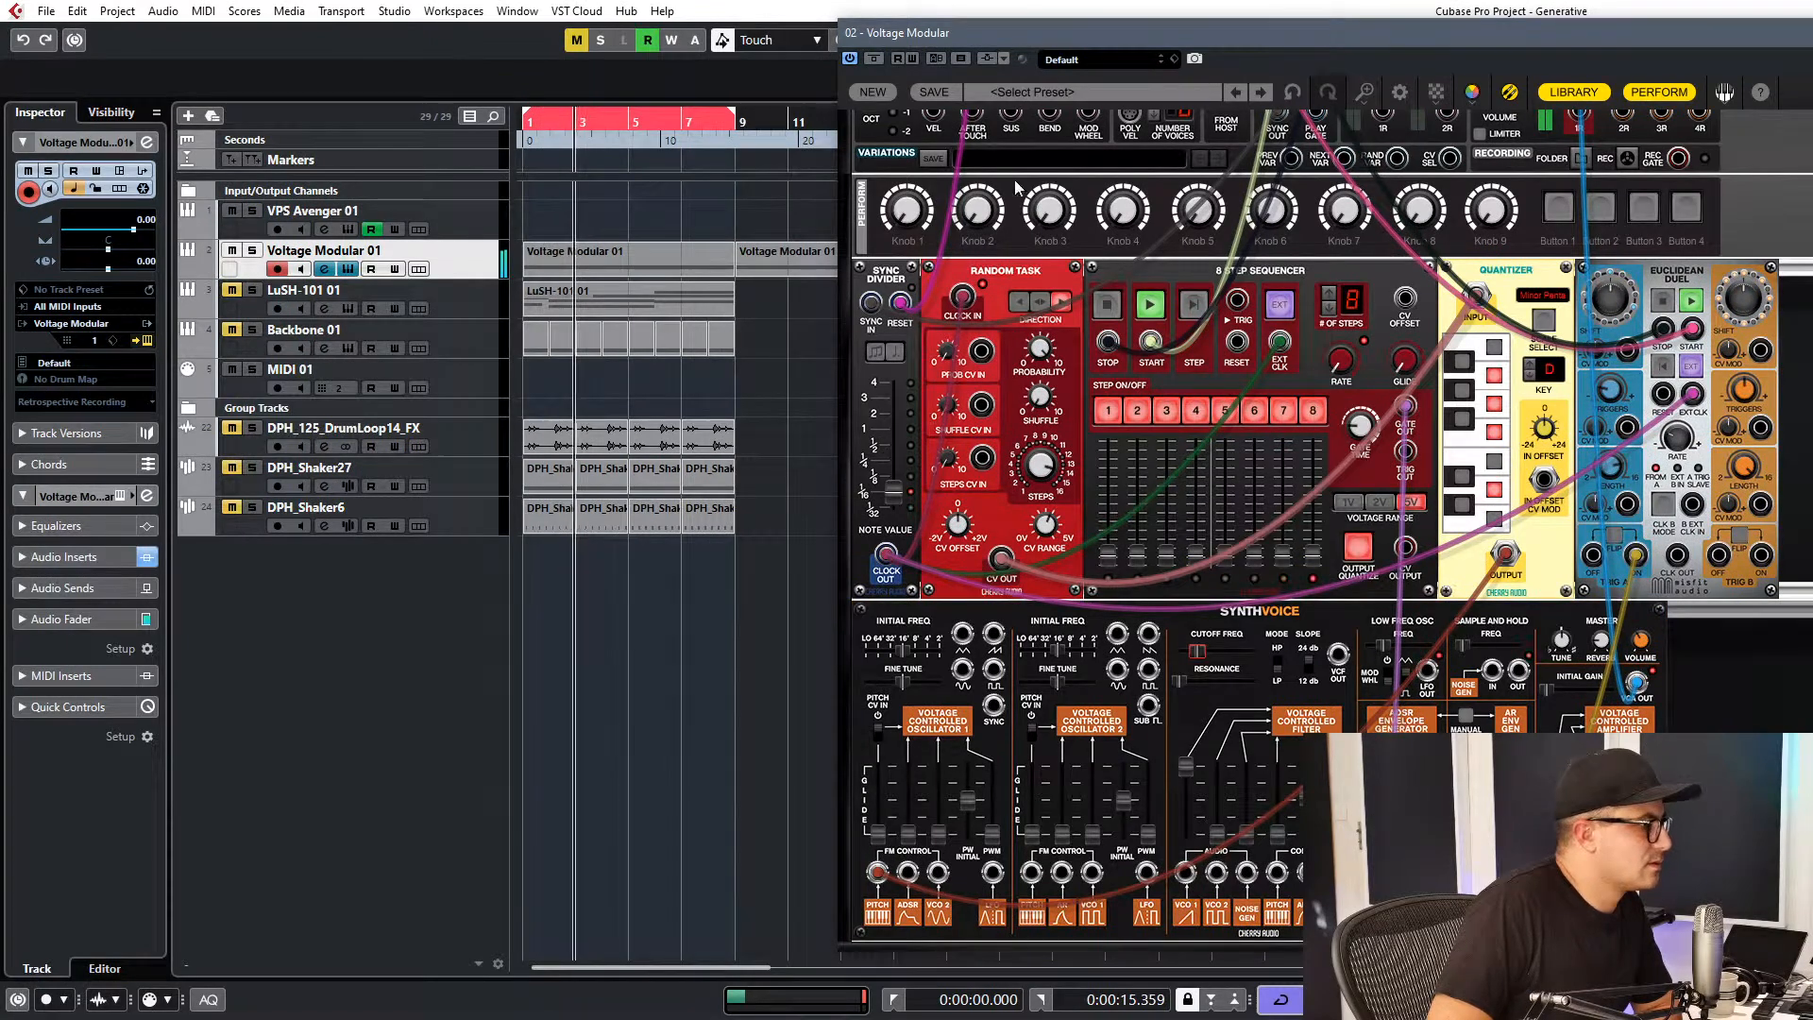
click(912, 59)
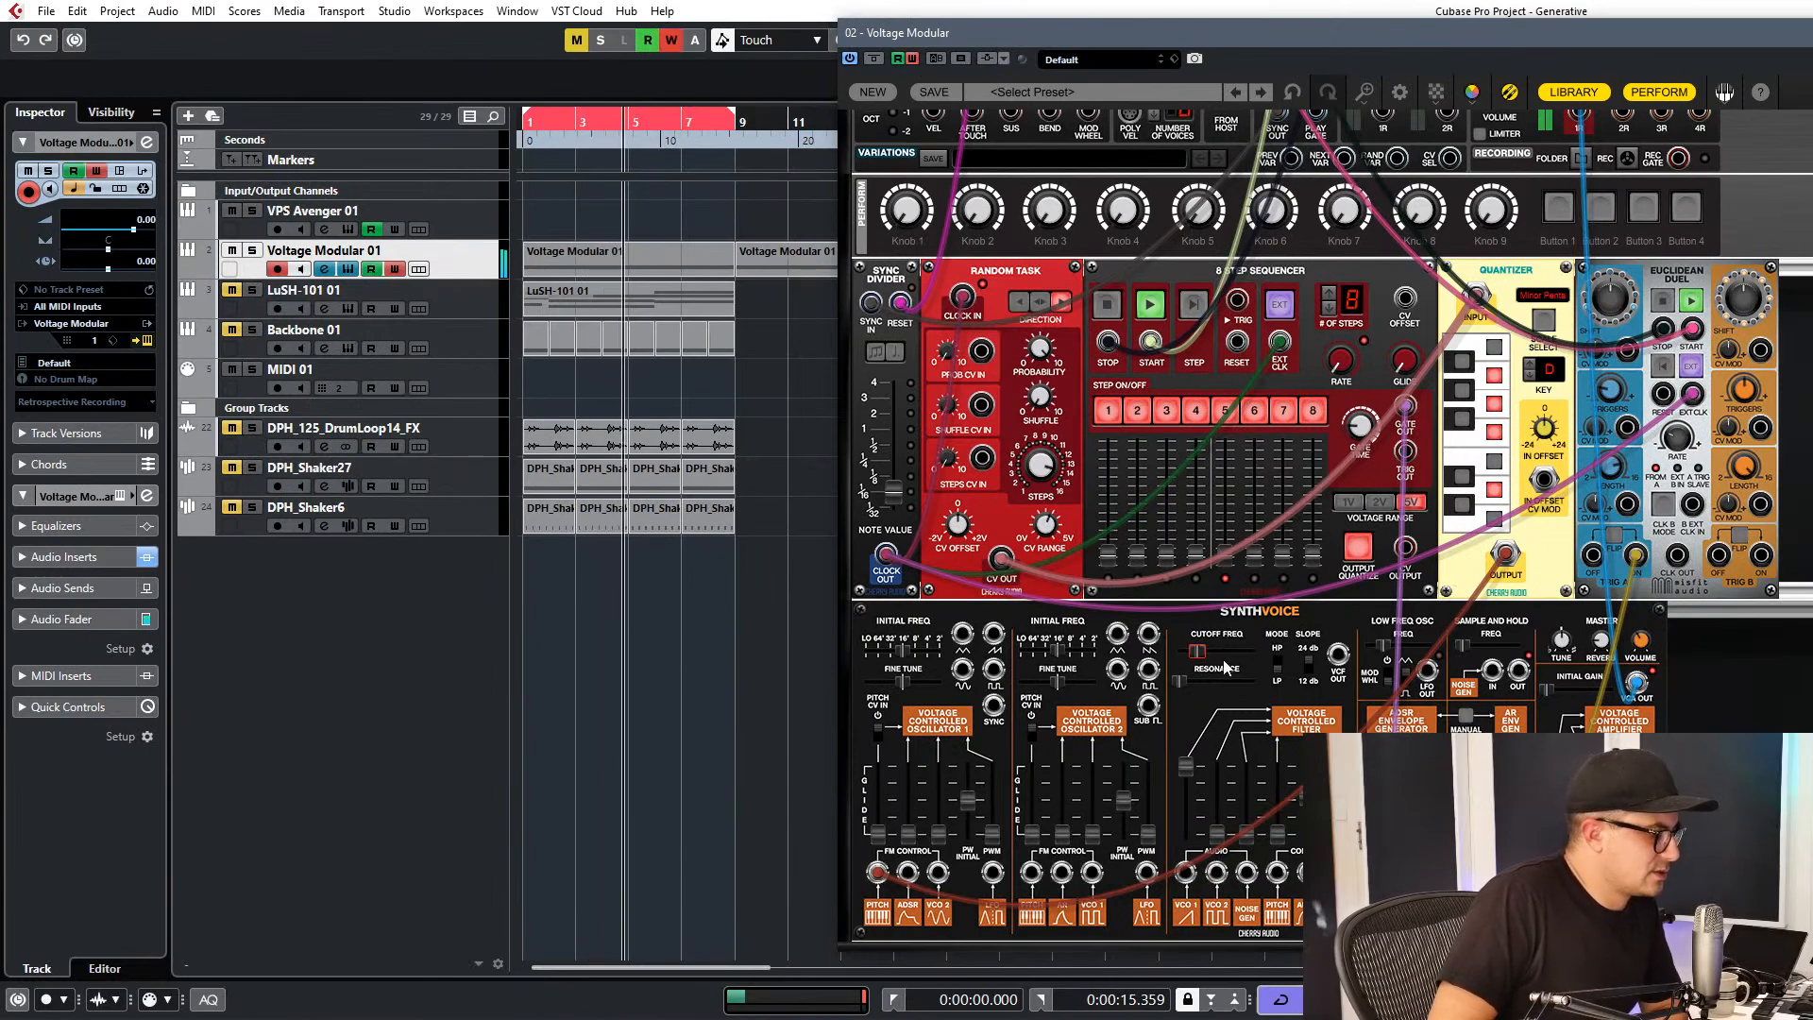
mouse_move(1201, 654)
drag(1200, 653, 1203, 653)
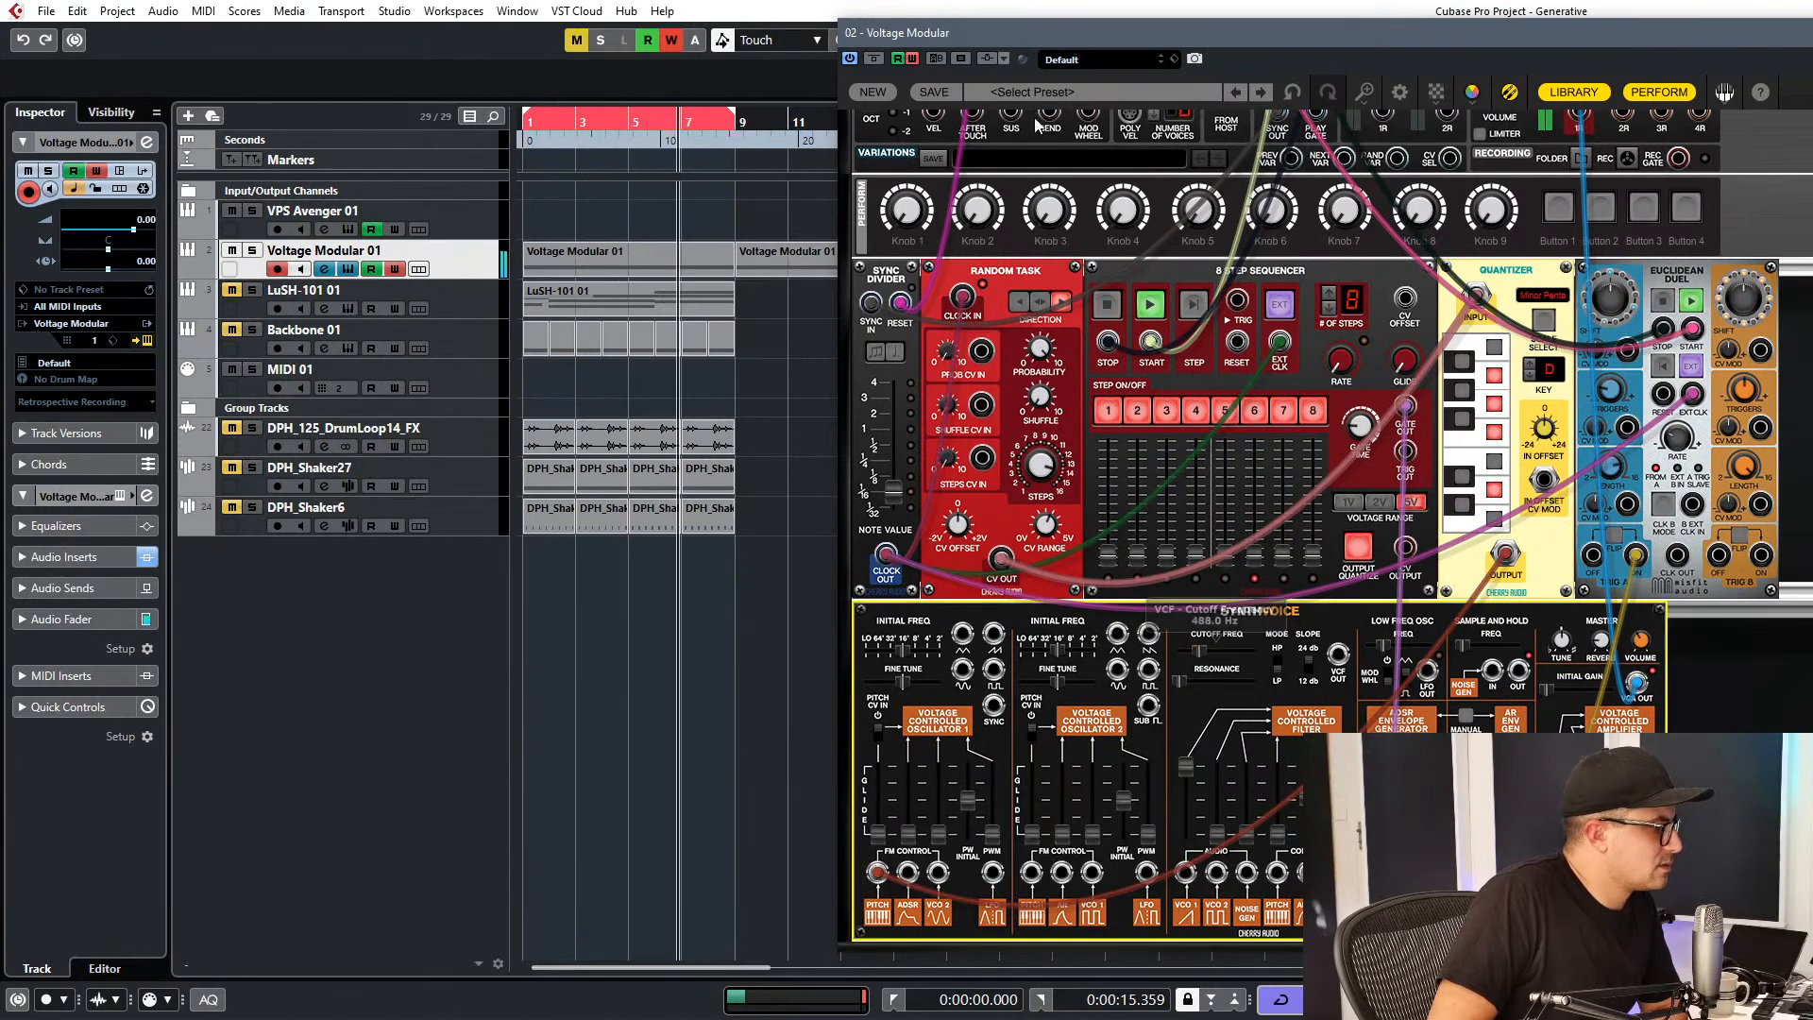
Show the Voltage Modular 01 track's automation lane and turn off automation writing.
click(188, 269)
click(349, 292)
click(742, 367)
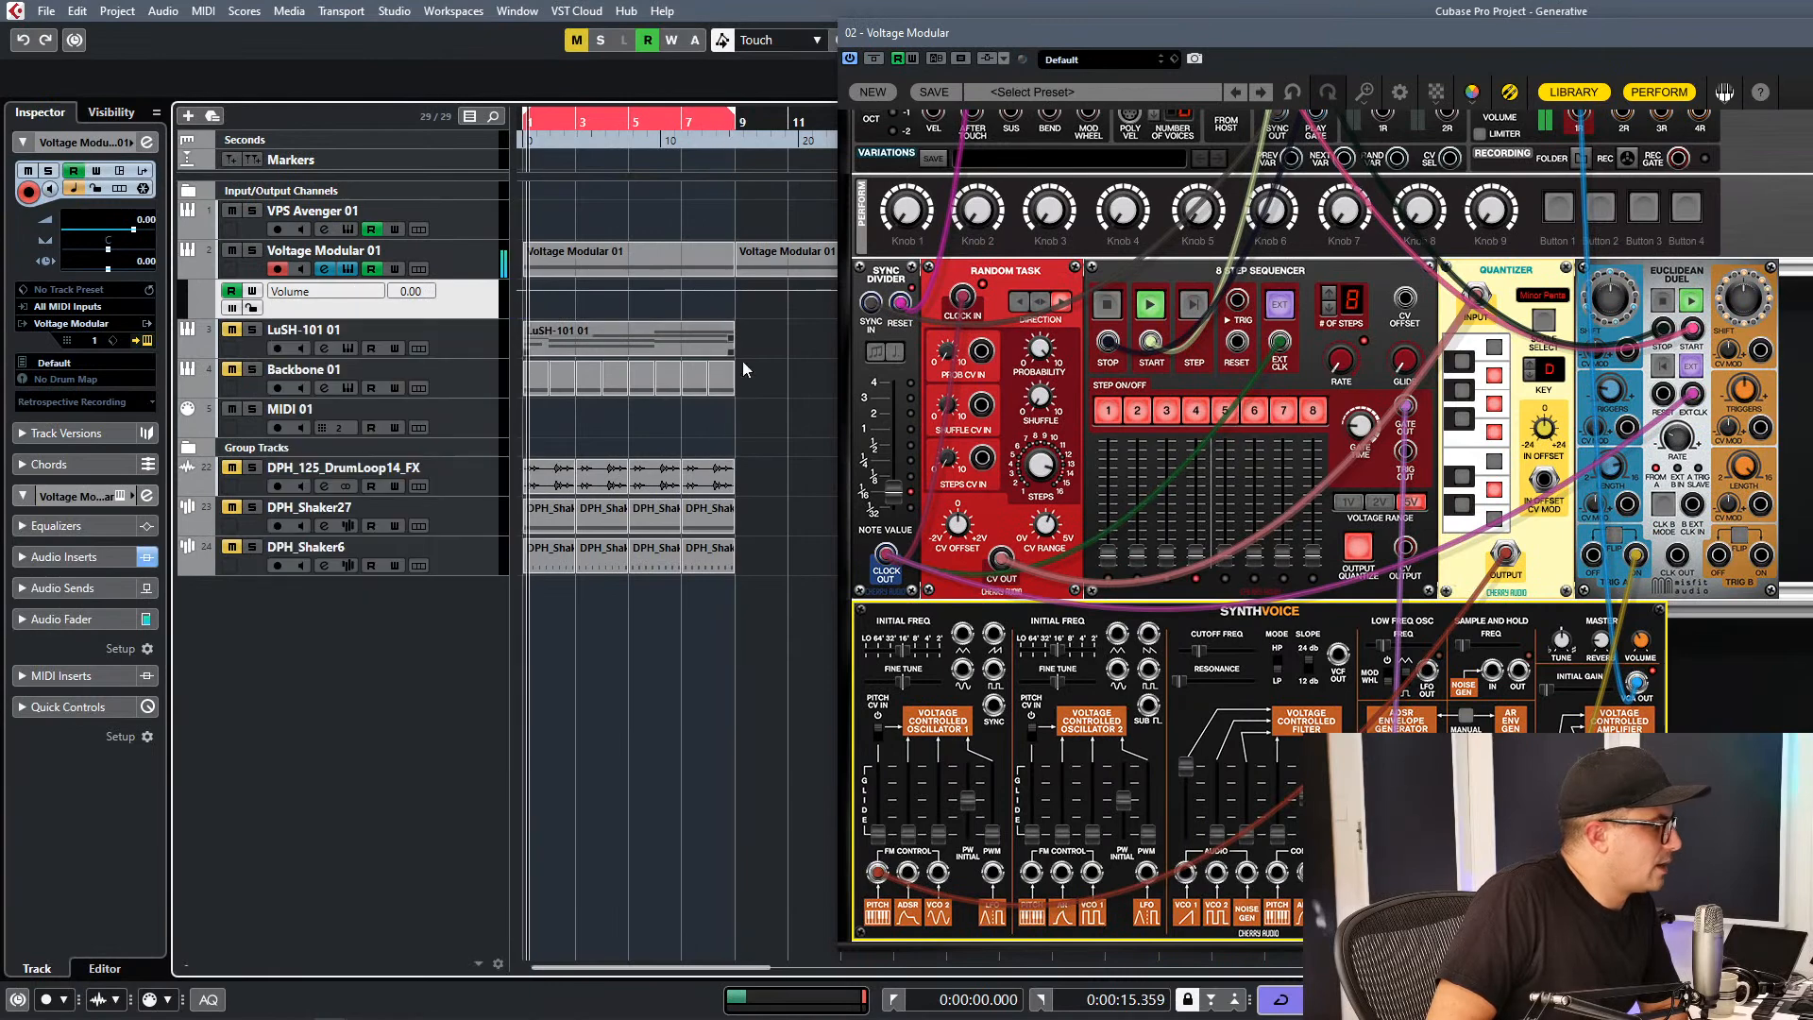
Assign the SynthVoice filter cutoff to automation parameter 1, accepting the name "SynthVoice:VCF - Cutoff Frequency".
right_click(1194, 661)
mouse_move(1270, 614)
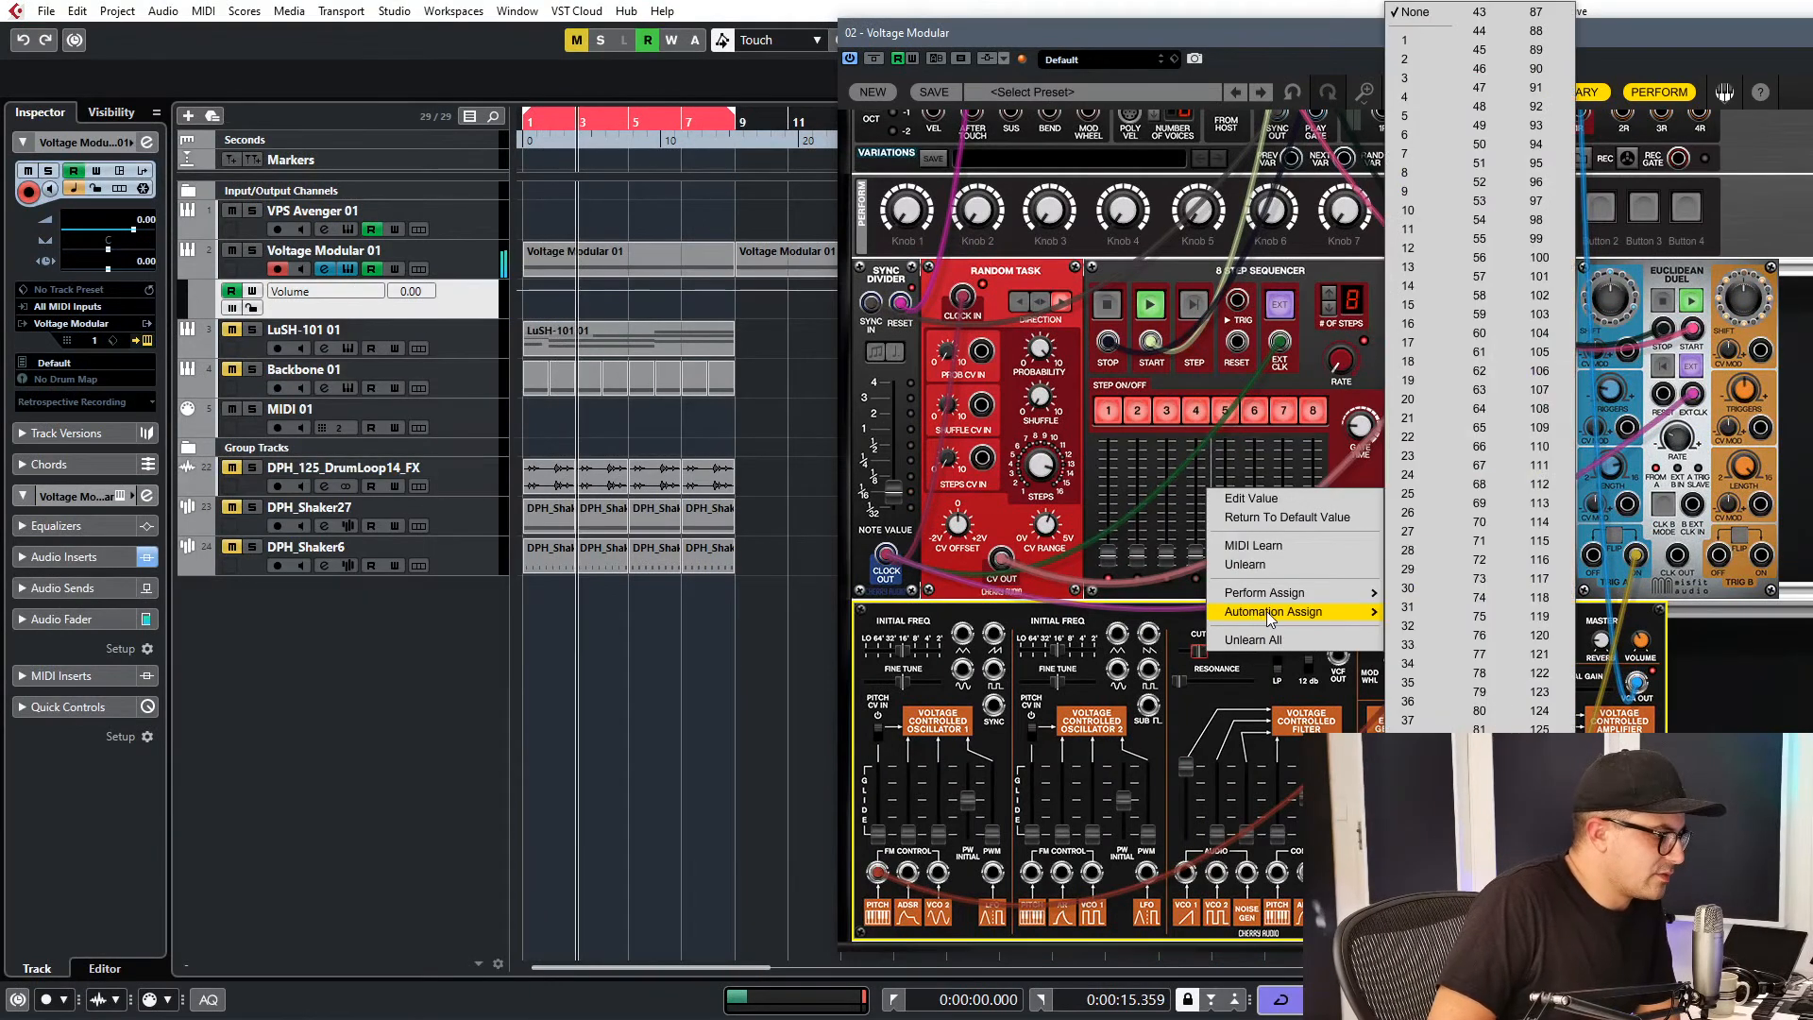
click(1416, 41)
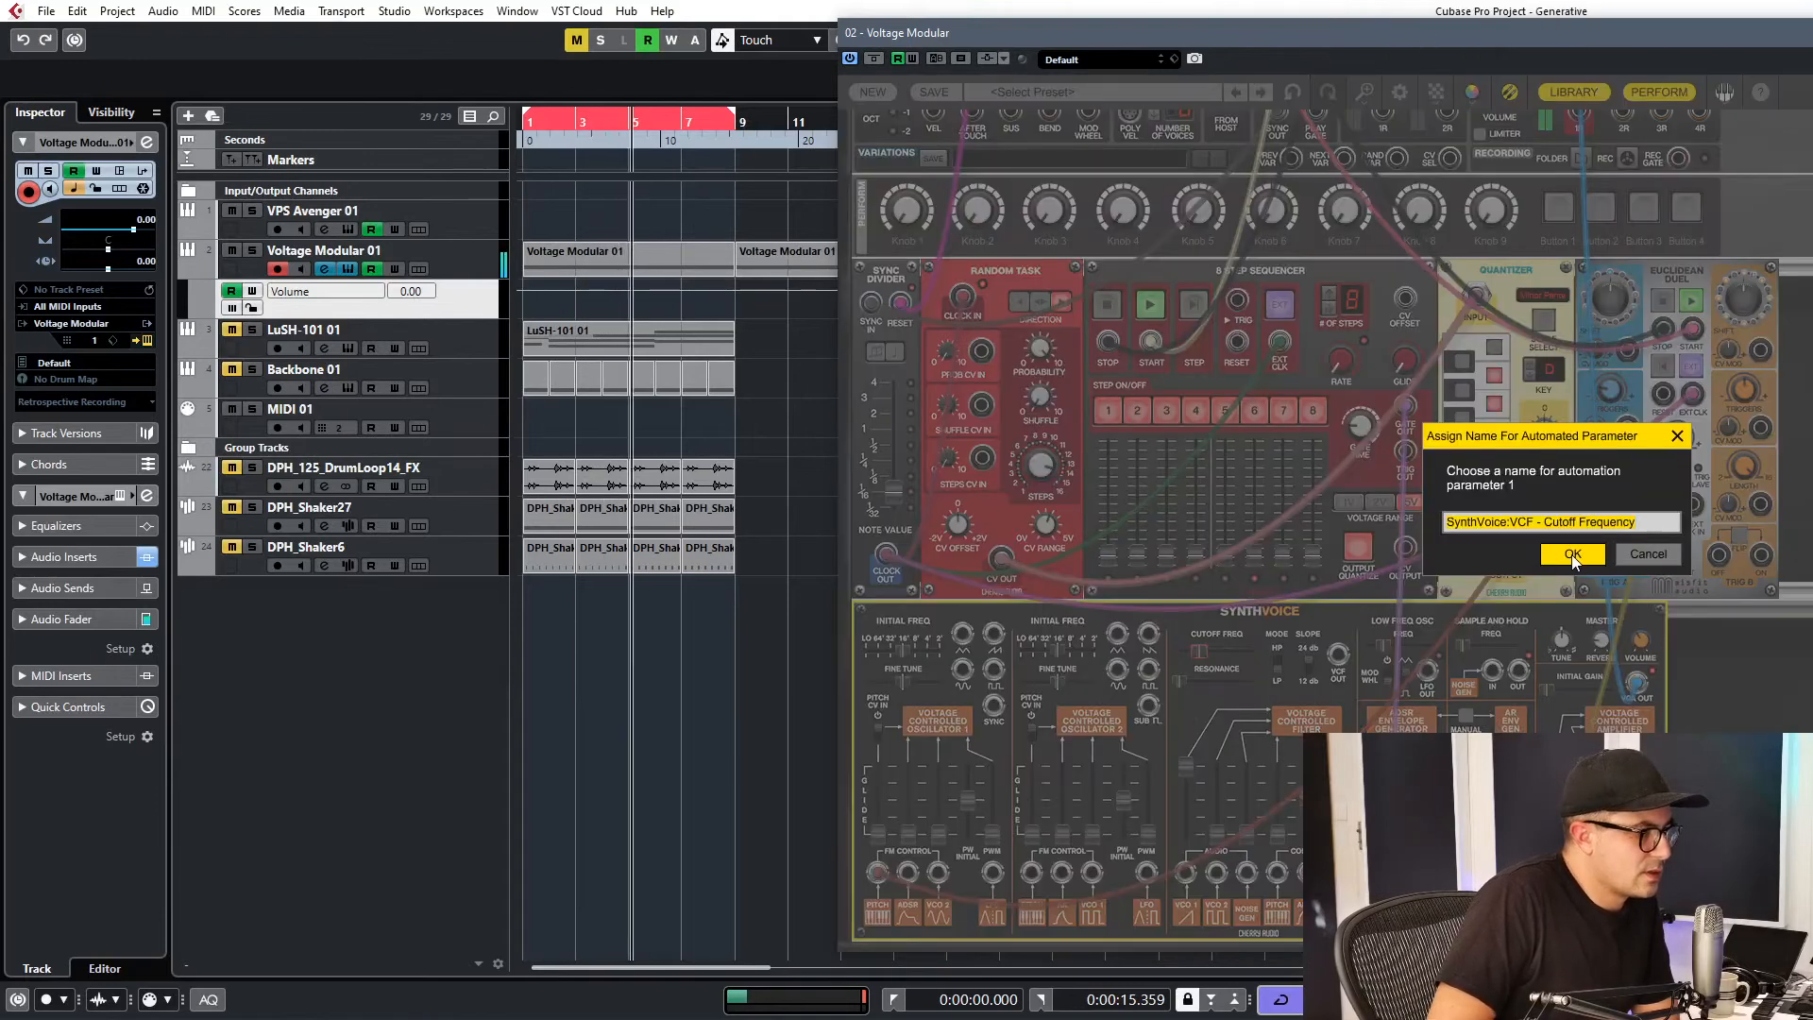
click(1572, 555)
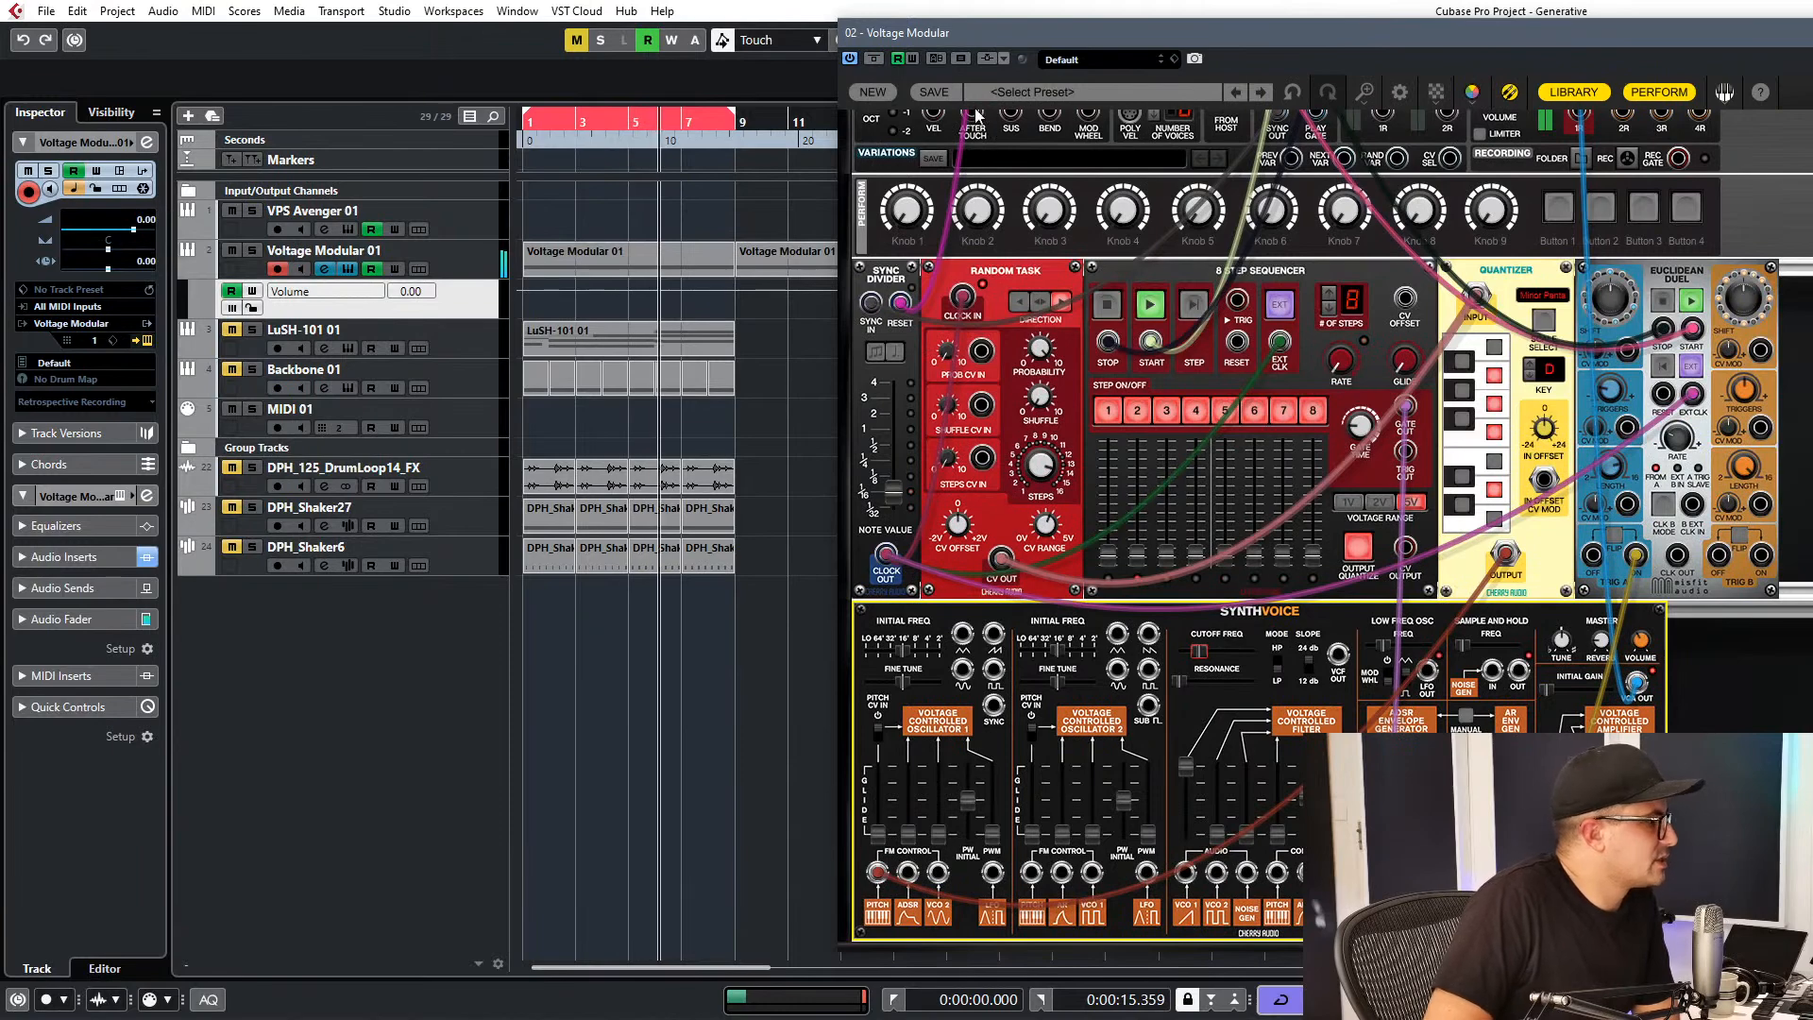
Record a short SynthVoice cutoff movement with automation writing enabled, and turn writing off again.
click(912, 58)
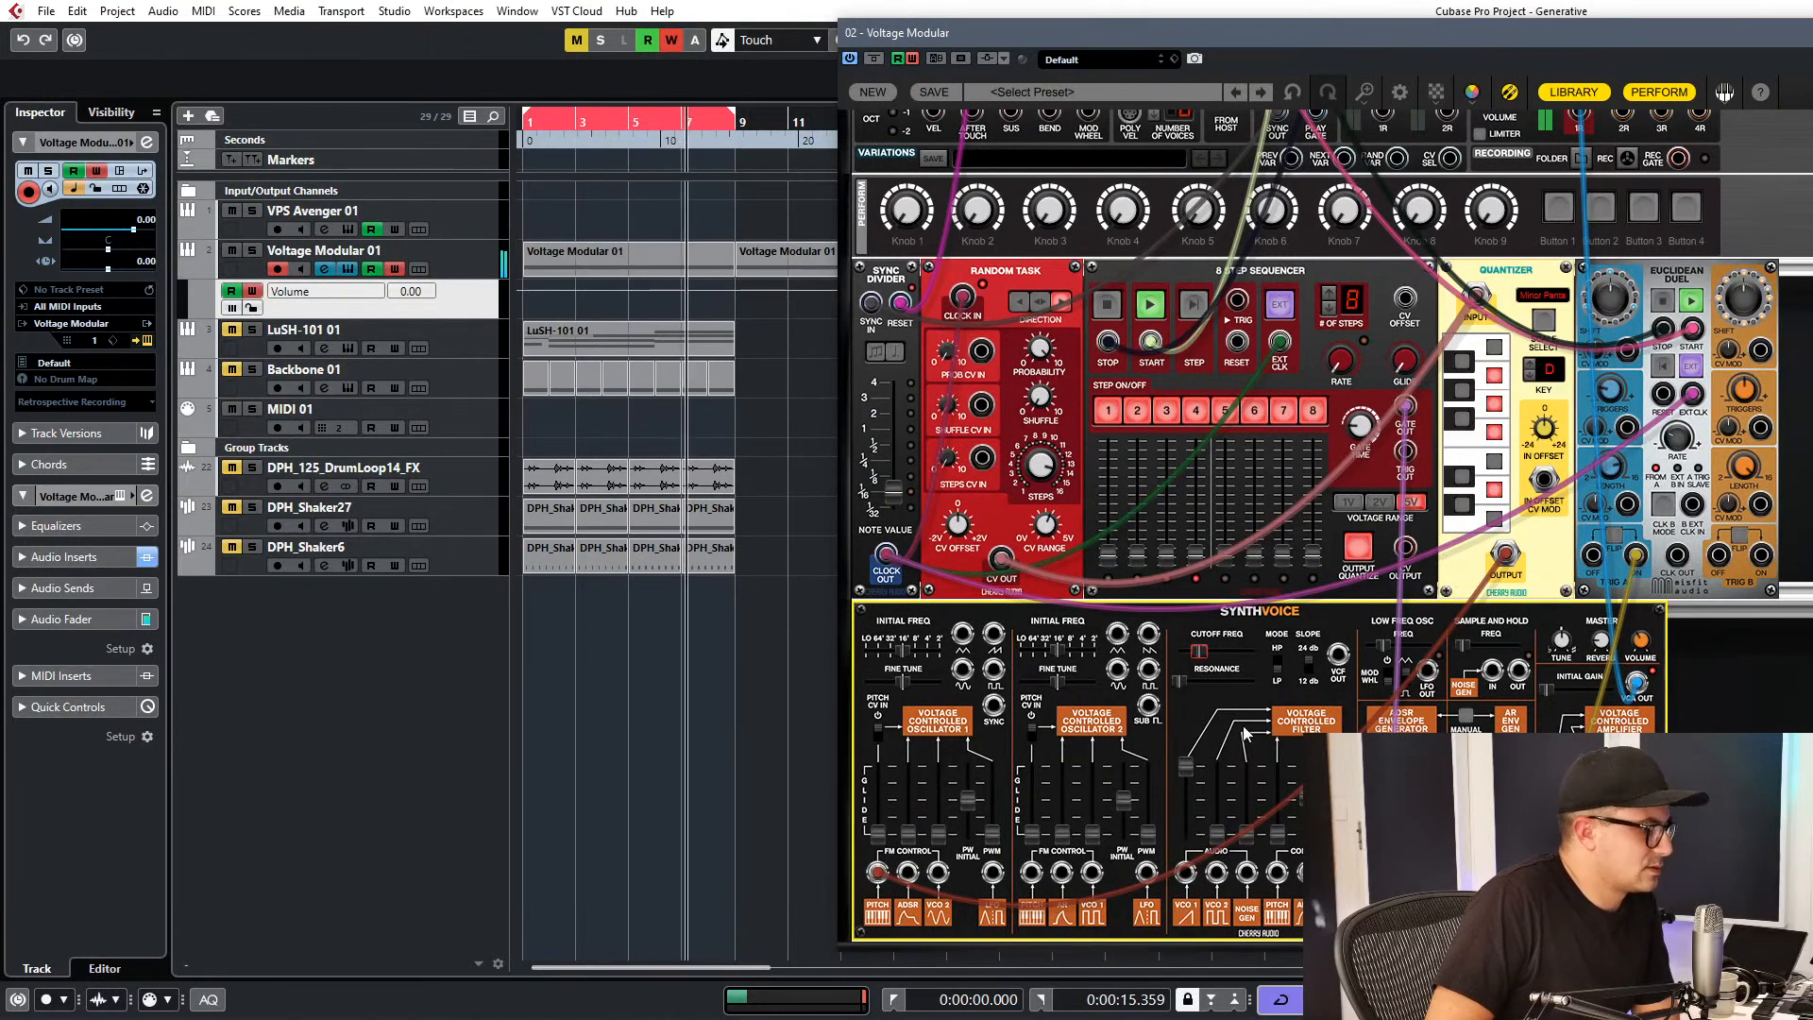
drag(1199, 652, 1199, 652)
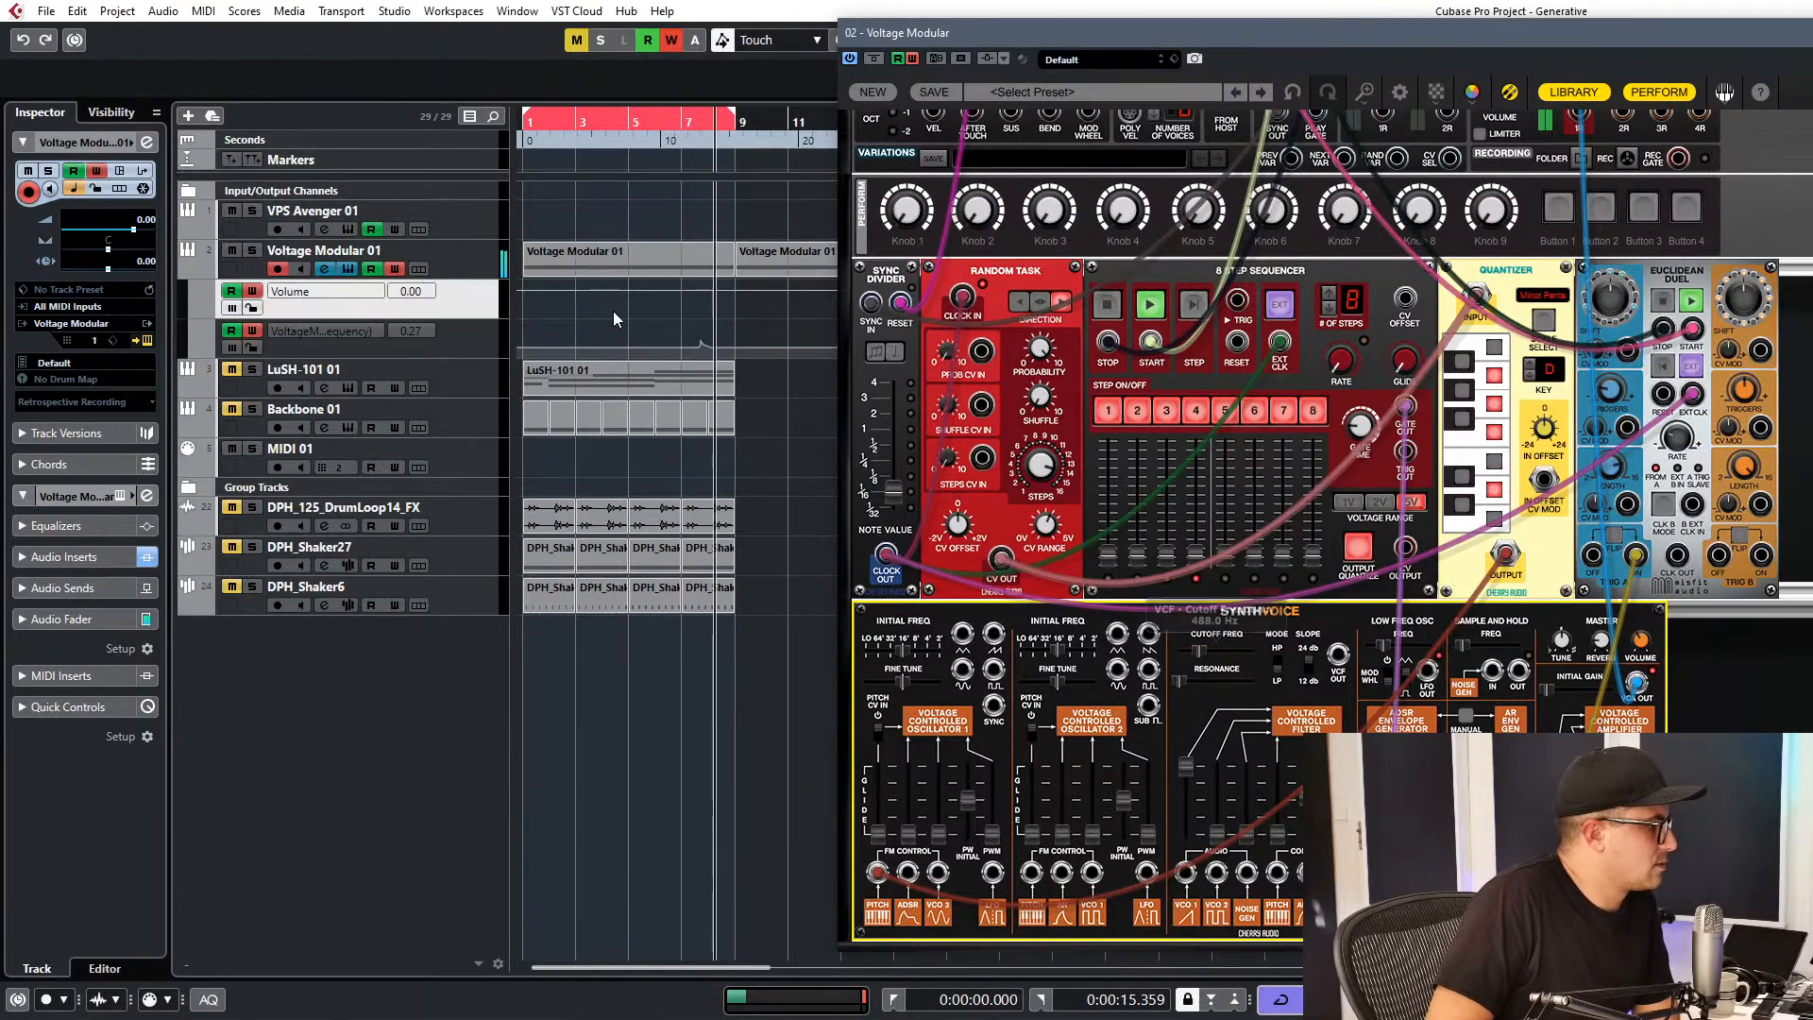
click(913, 59)
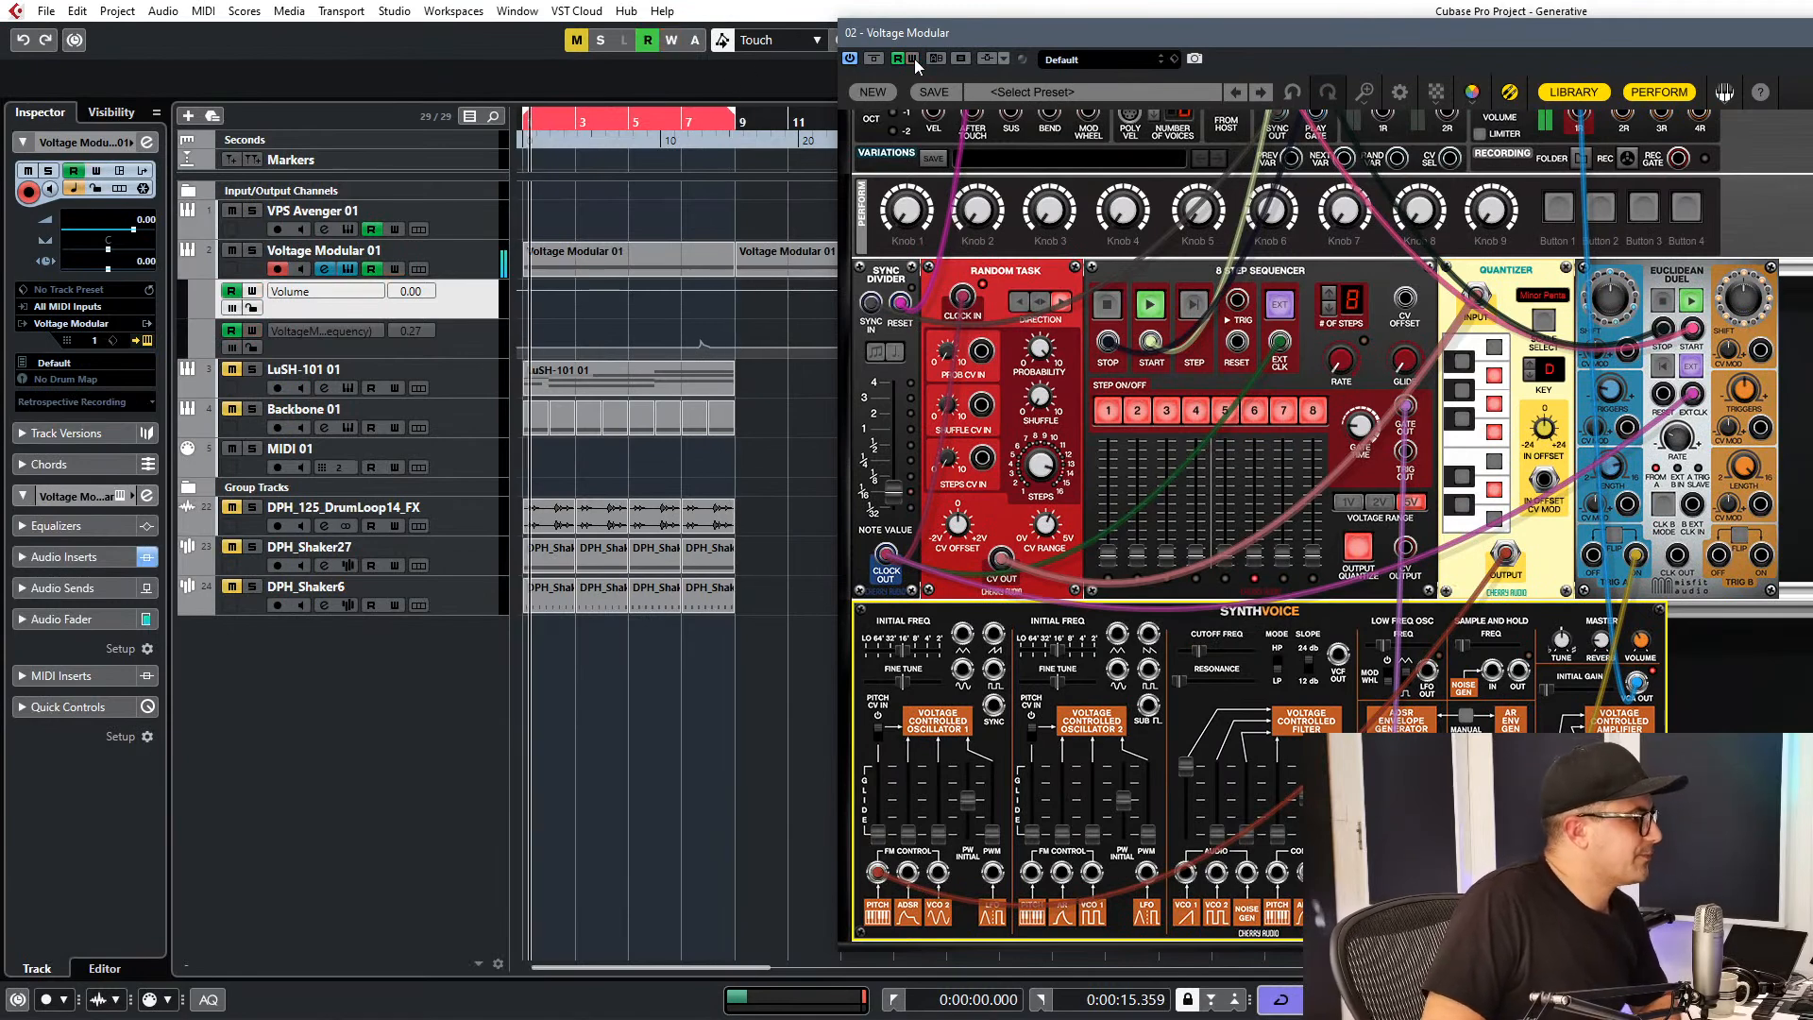
Delete the recorded cutoff automation points and shape a gradual rise from bar 1 to about bar 17, moving the instrument editor below the lane.
drag(760, 315, 659, 355)
key(Delete)
drag(530, 348, 524, 351)
drag(1224, 31, 698, 488)
mouse_move(898, 348)
mouse_down()
mouse_move(946, 336)
mouse_move(943, 351)
mouse_up()
Assign the SynthVoice filter's VCO2 audio amount to automation parameter 2 and record a short movement to create its automation lane.
click(847, 243)
shift+click(625, 255)
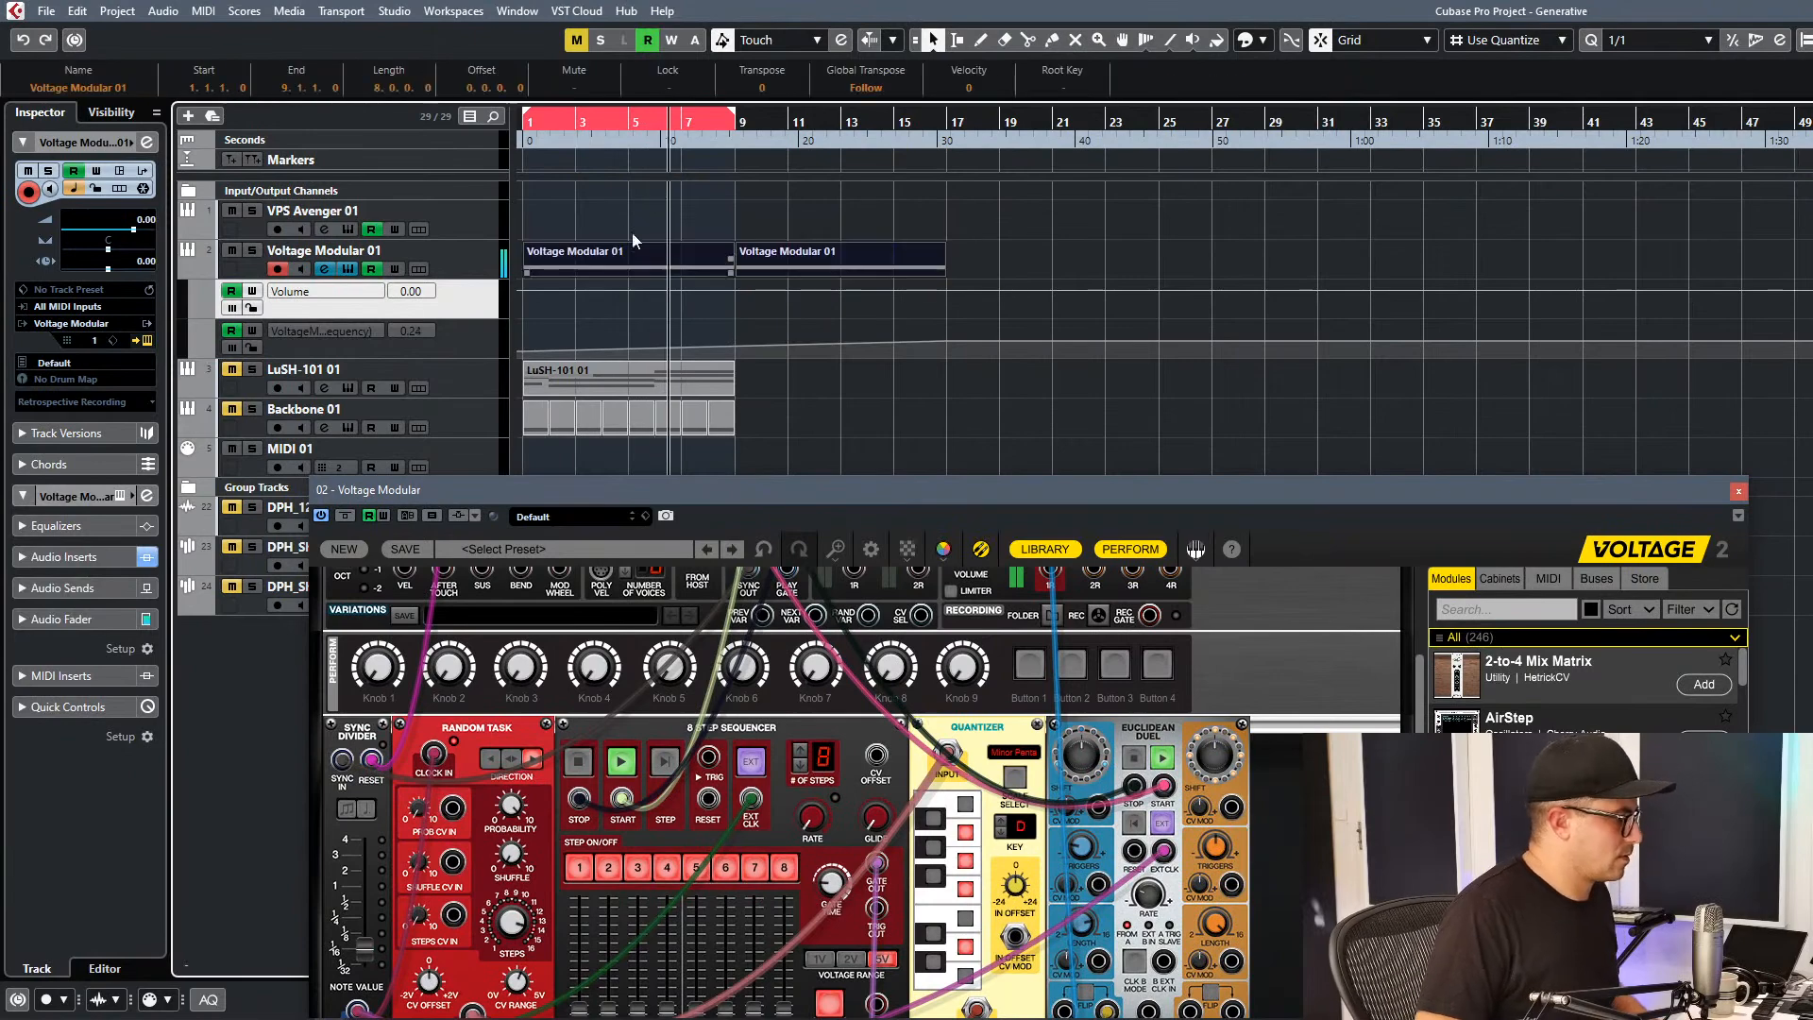
drag(862, 491, 1121, 76)
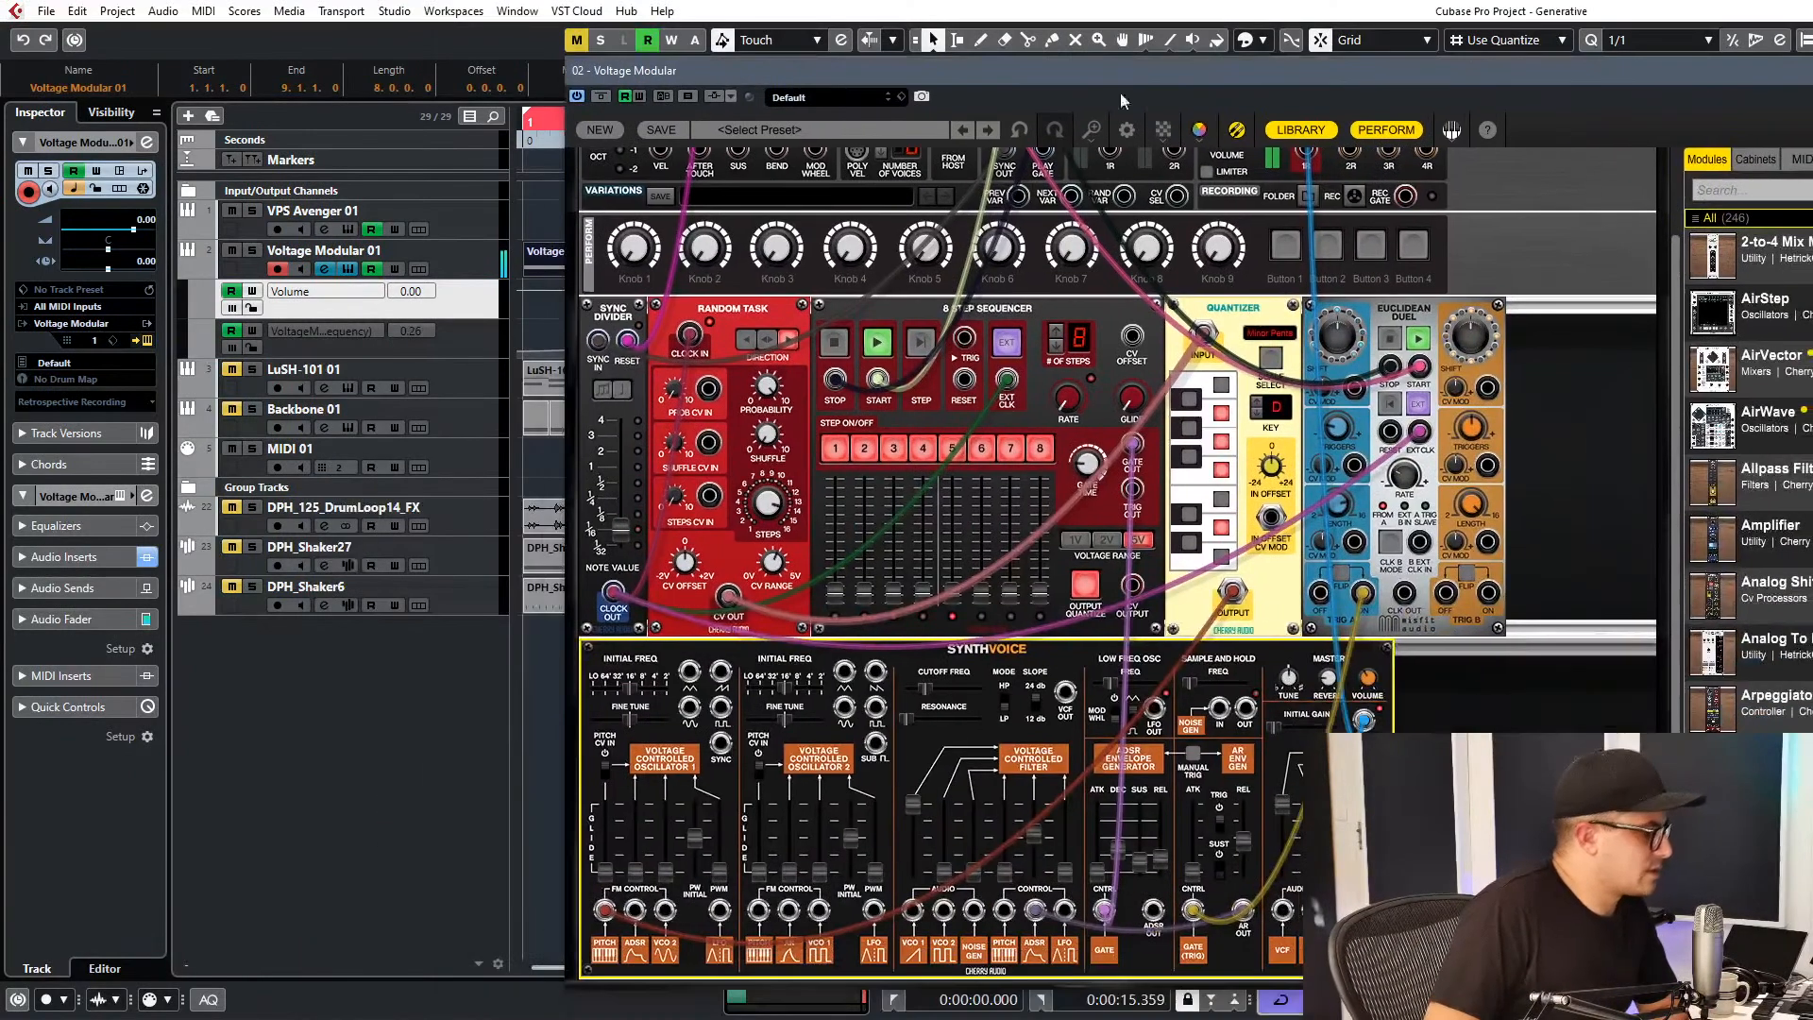
right_click(950, 881)
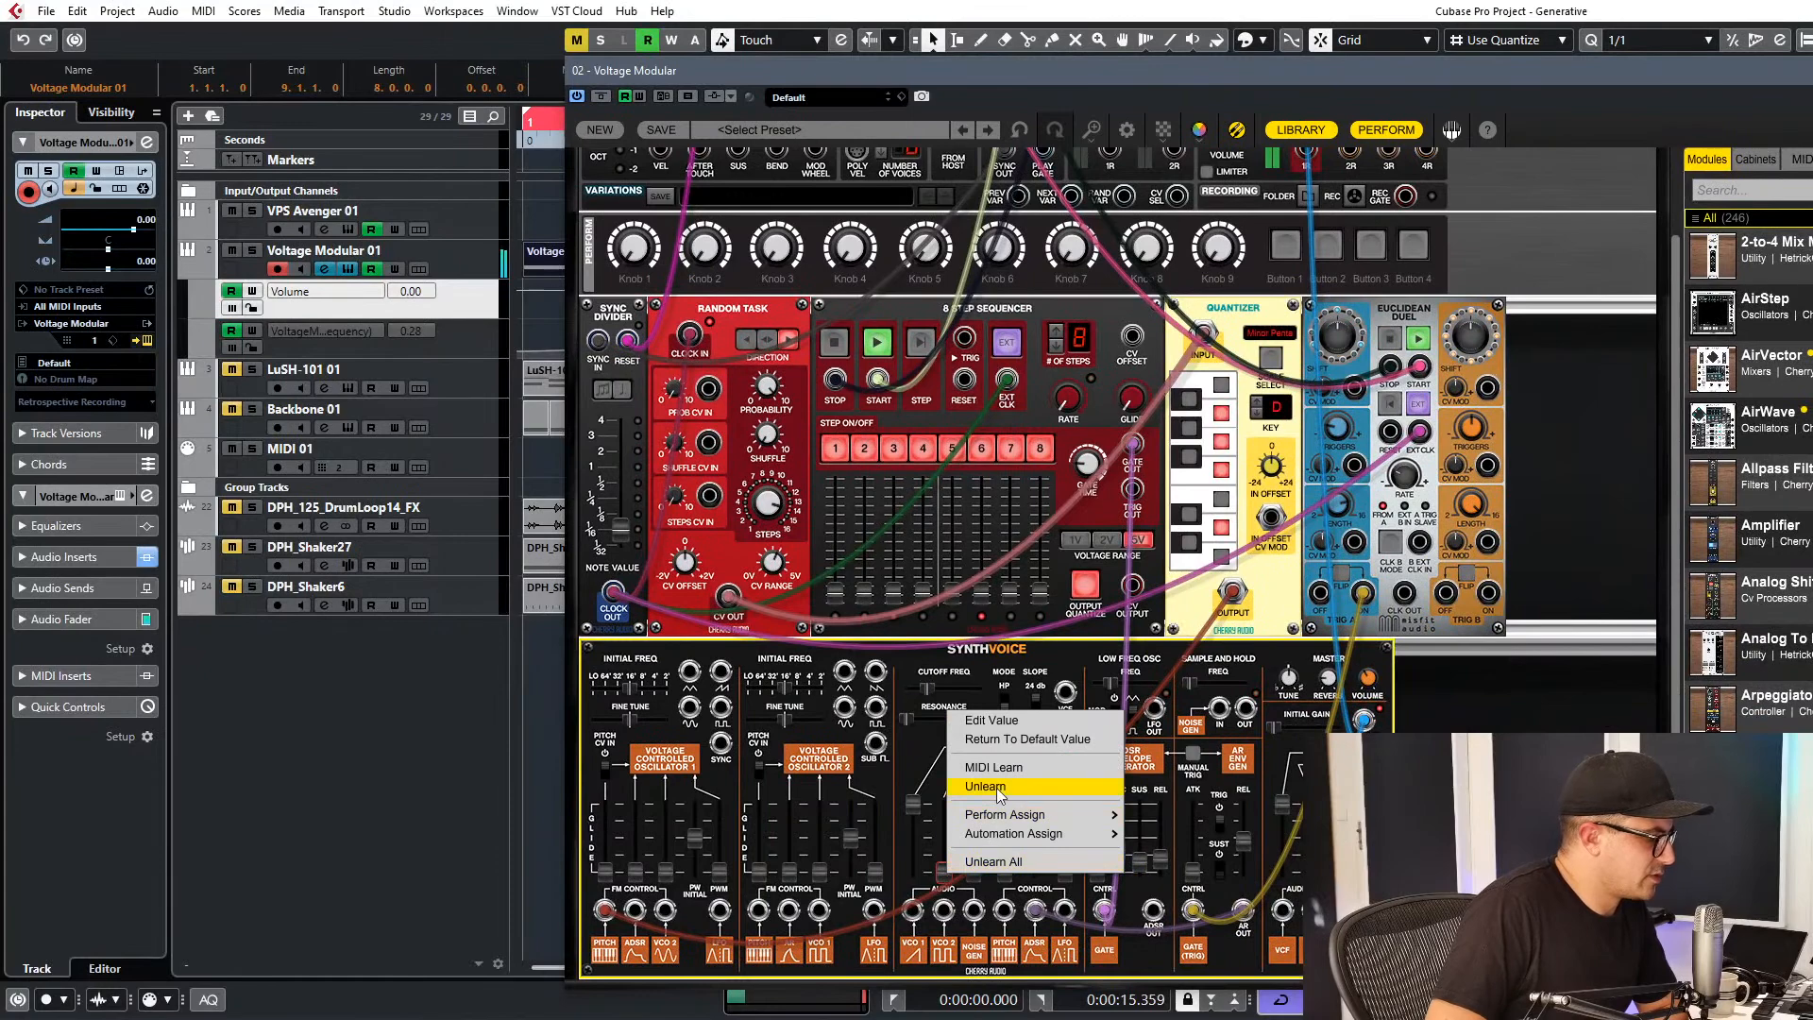
mouse_move(989, 835)
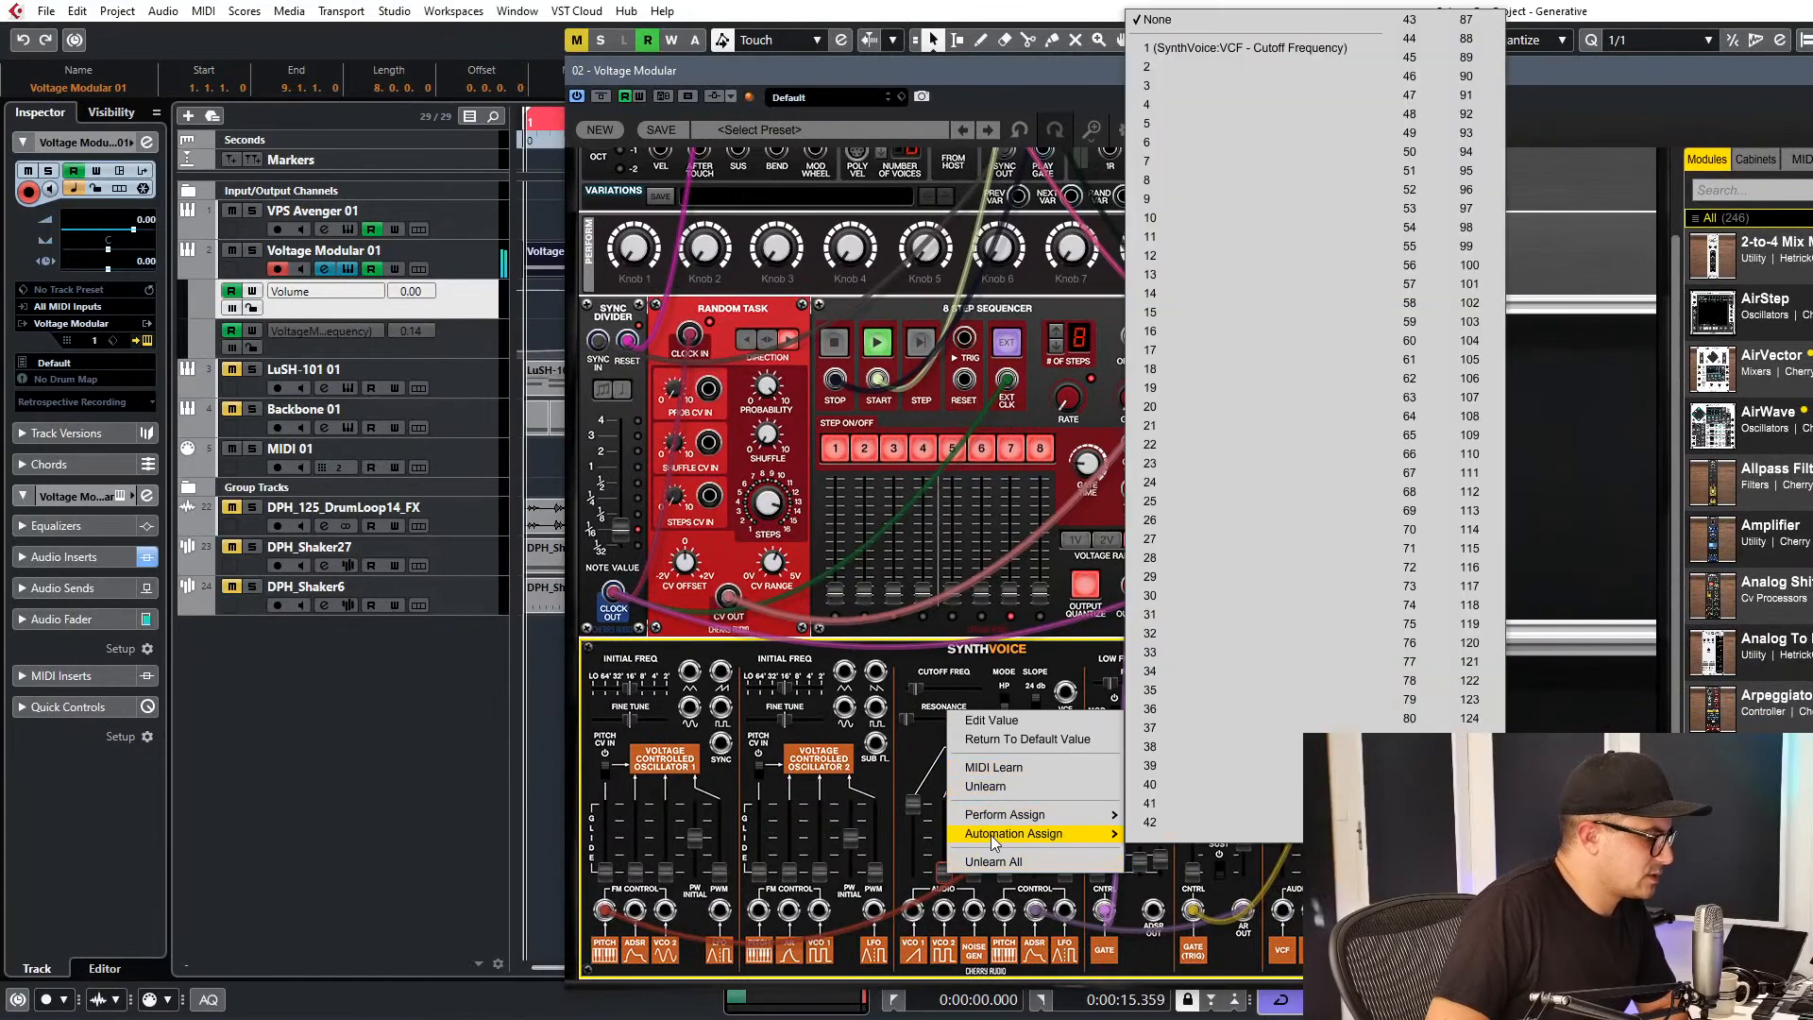
click(1183, 72)
click(1299, 591)
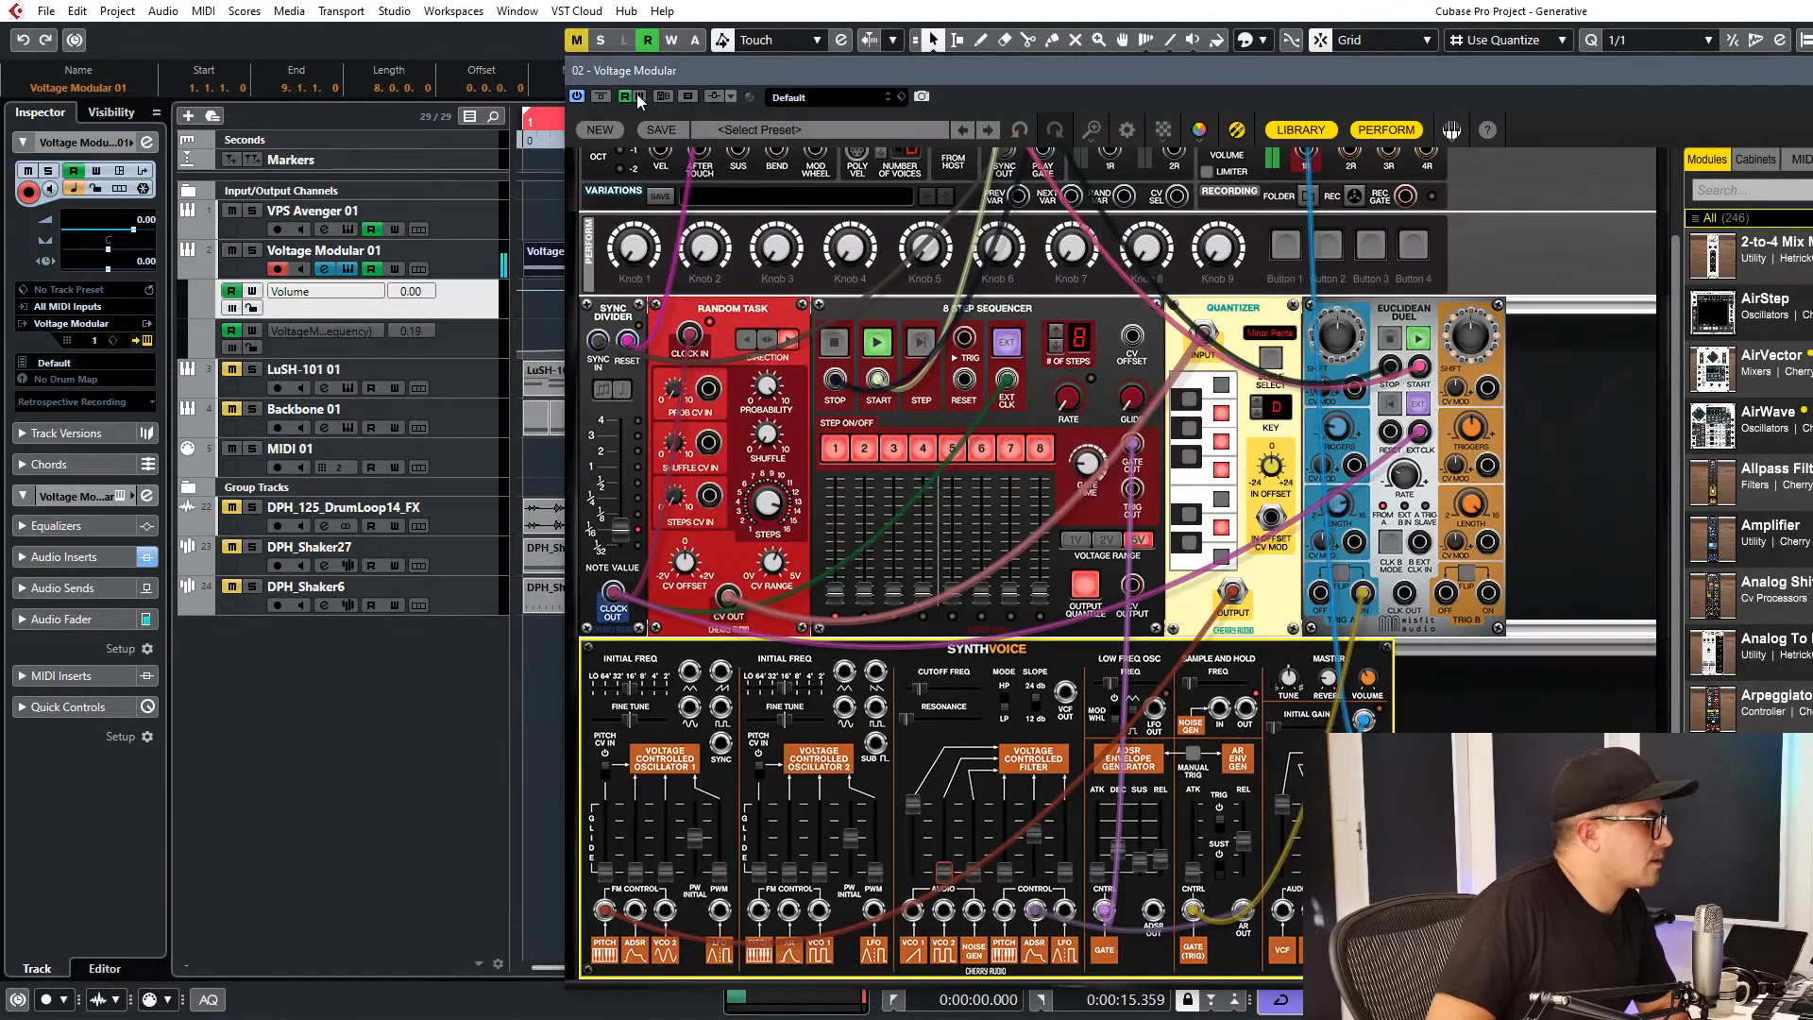
drag(948, 873, 948, 858)
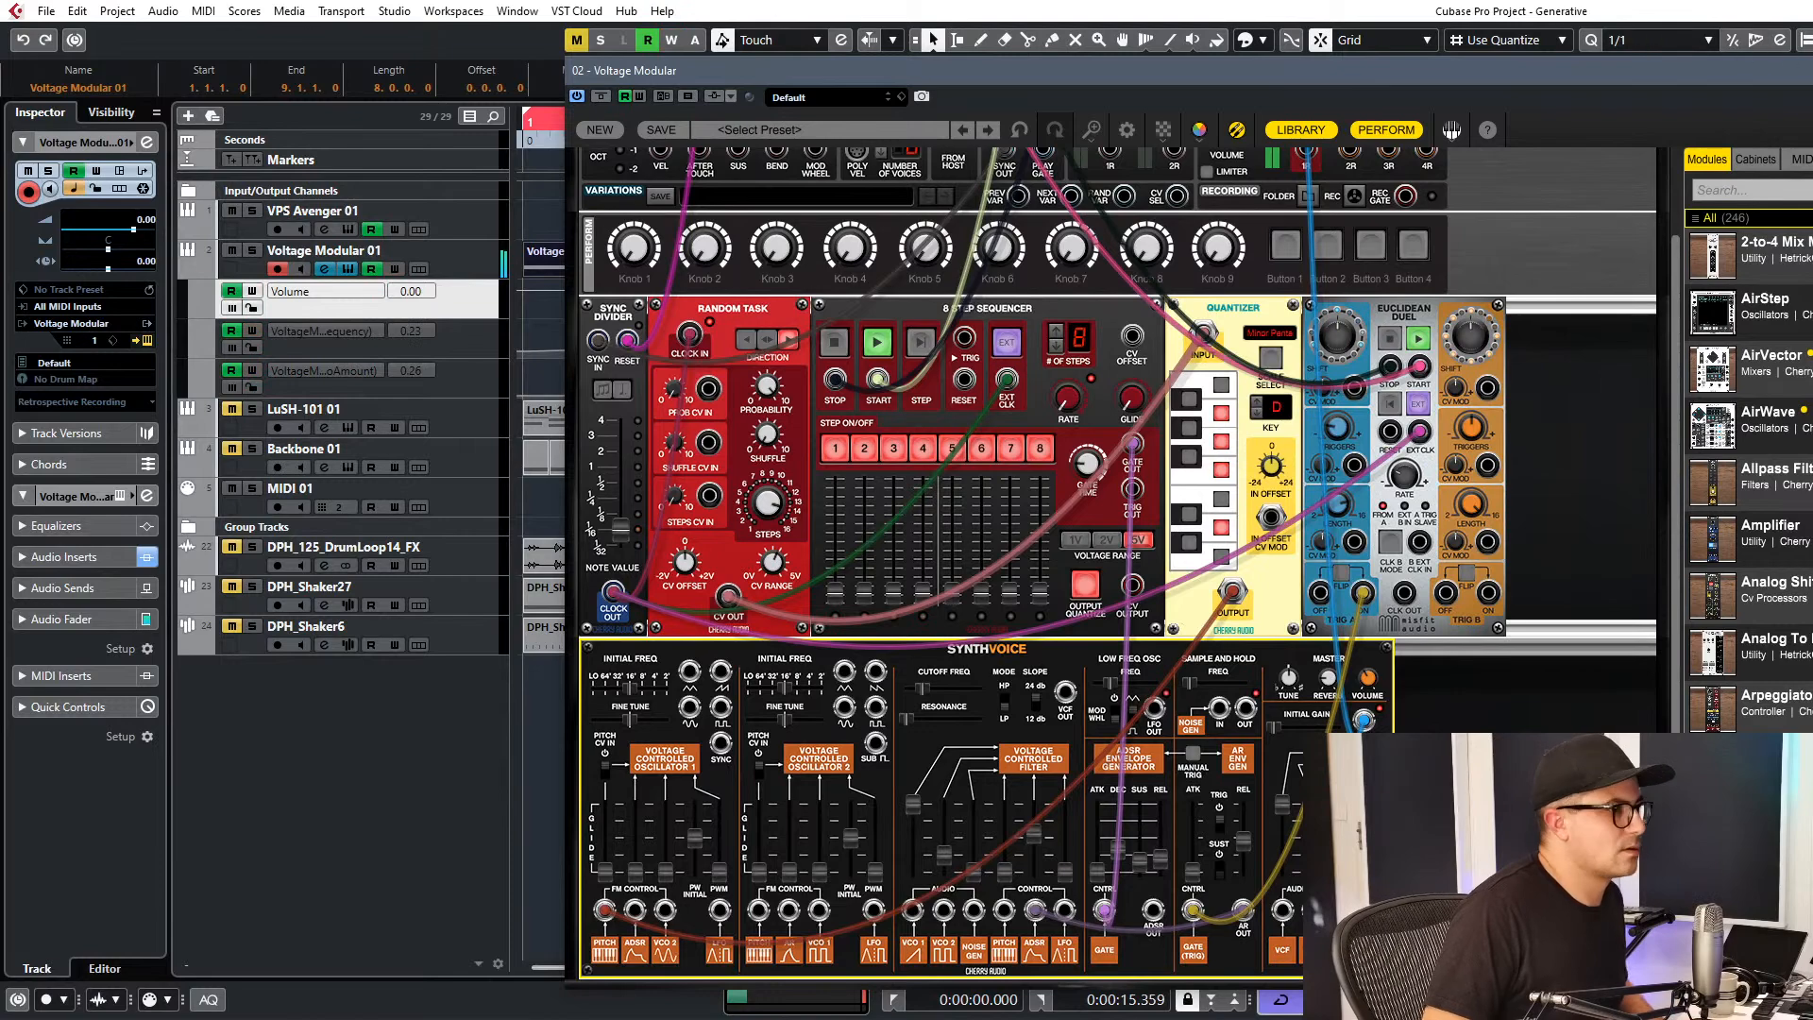
Close the instrument editor, delete the recorded VCO2 audio amount points, and shape a rise from 0.00 at bar 1 to 1.00 at bar 17.
key(ctrl+w)
click(676, 377)
drag(581, 393, 487, 414)
key(Delete)
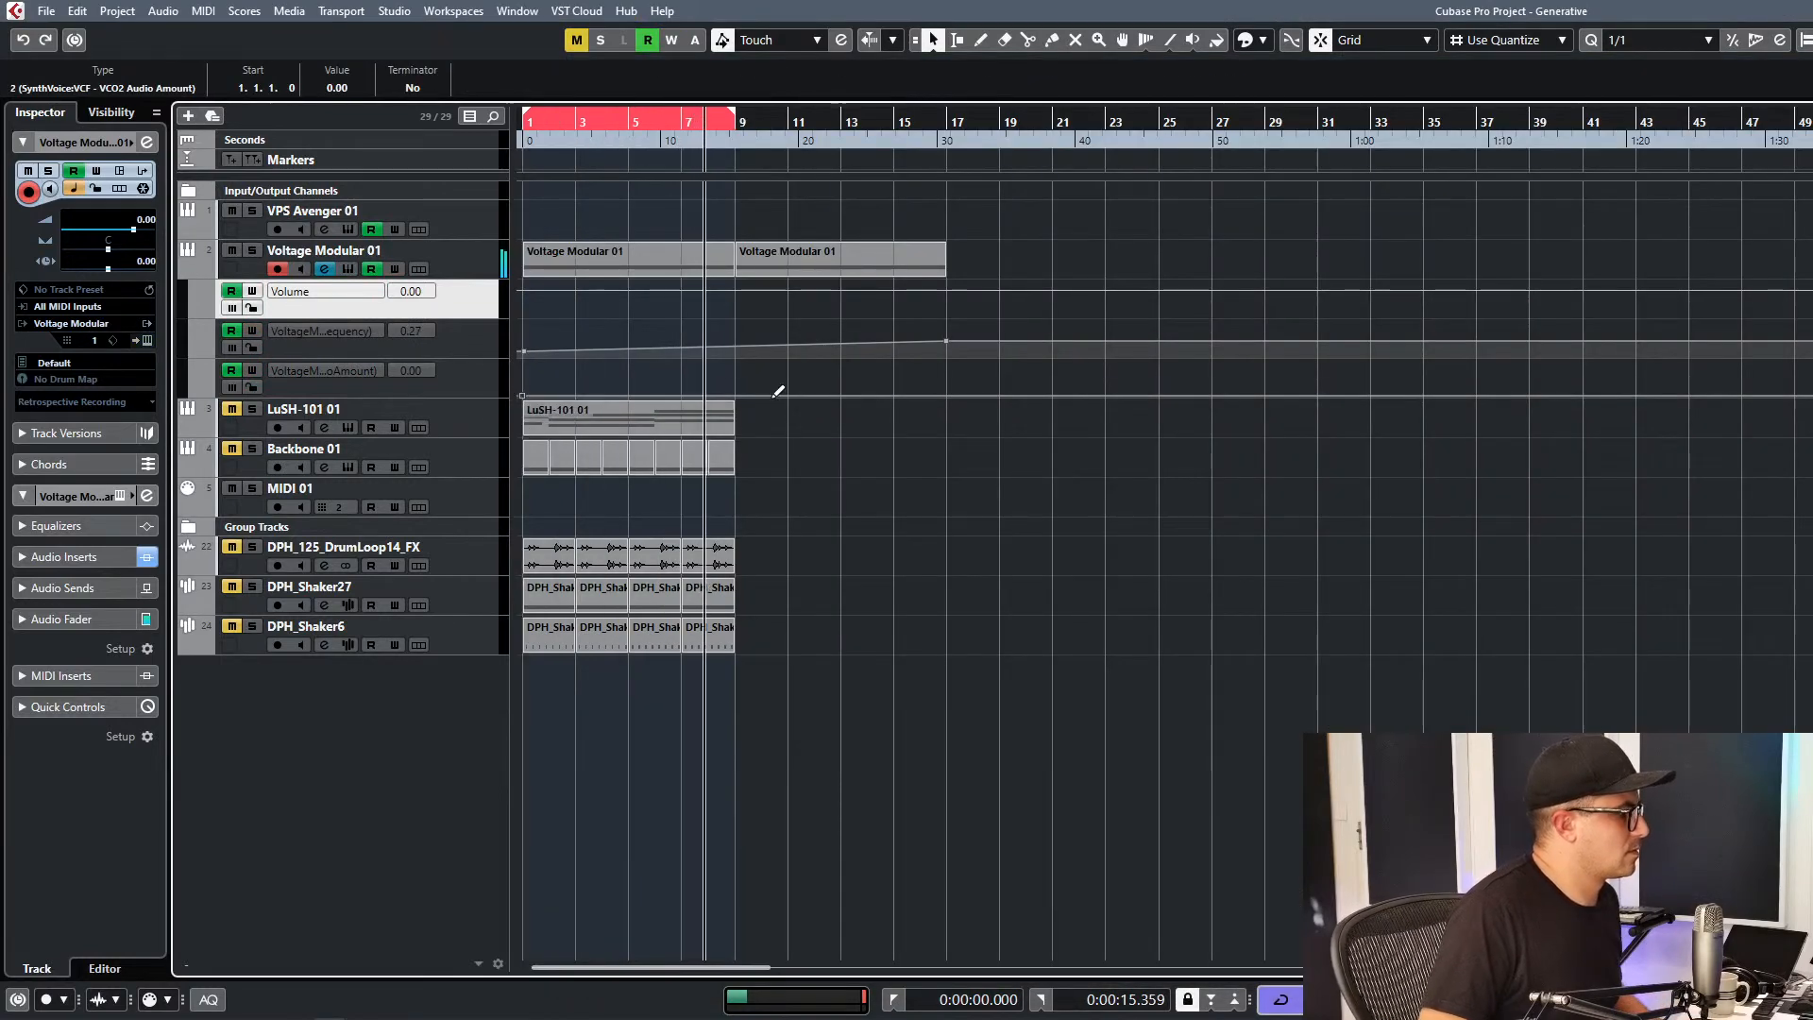
click(946, 384)
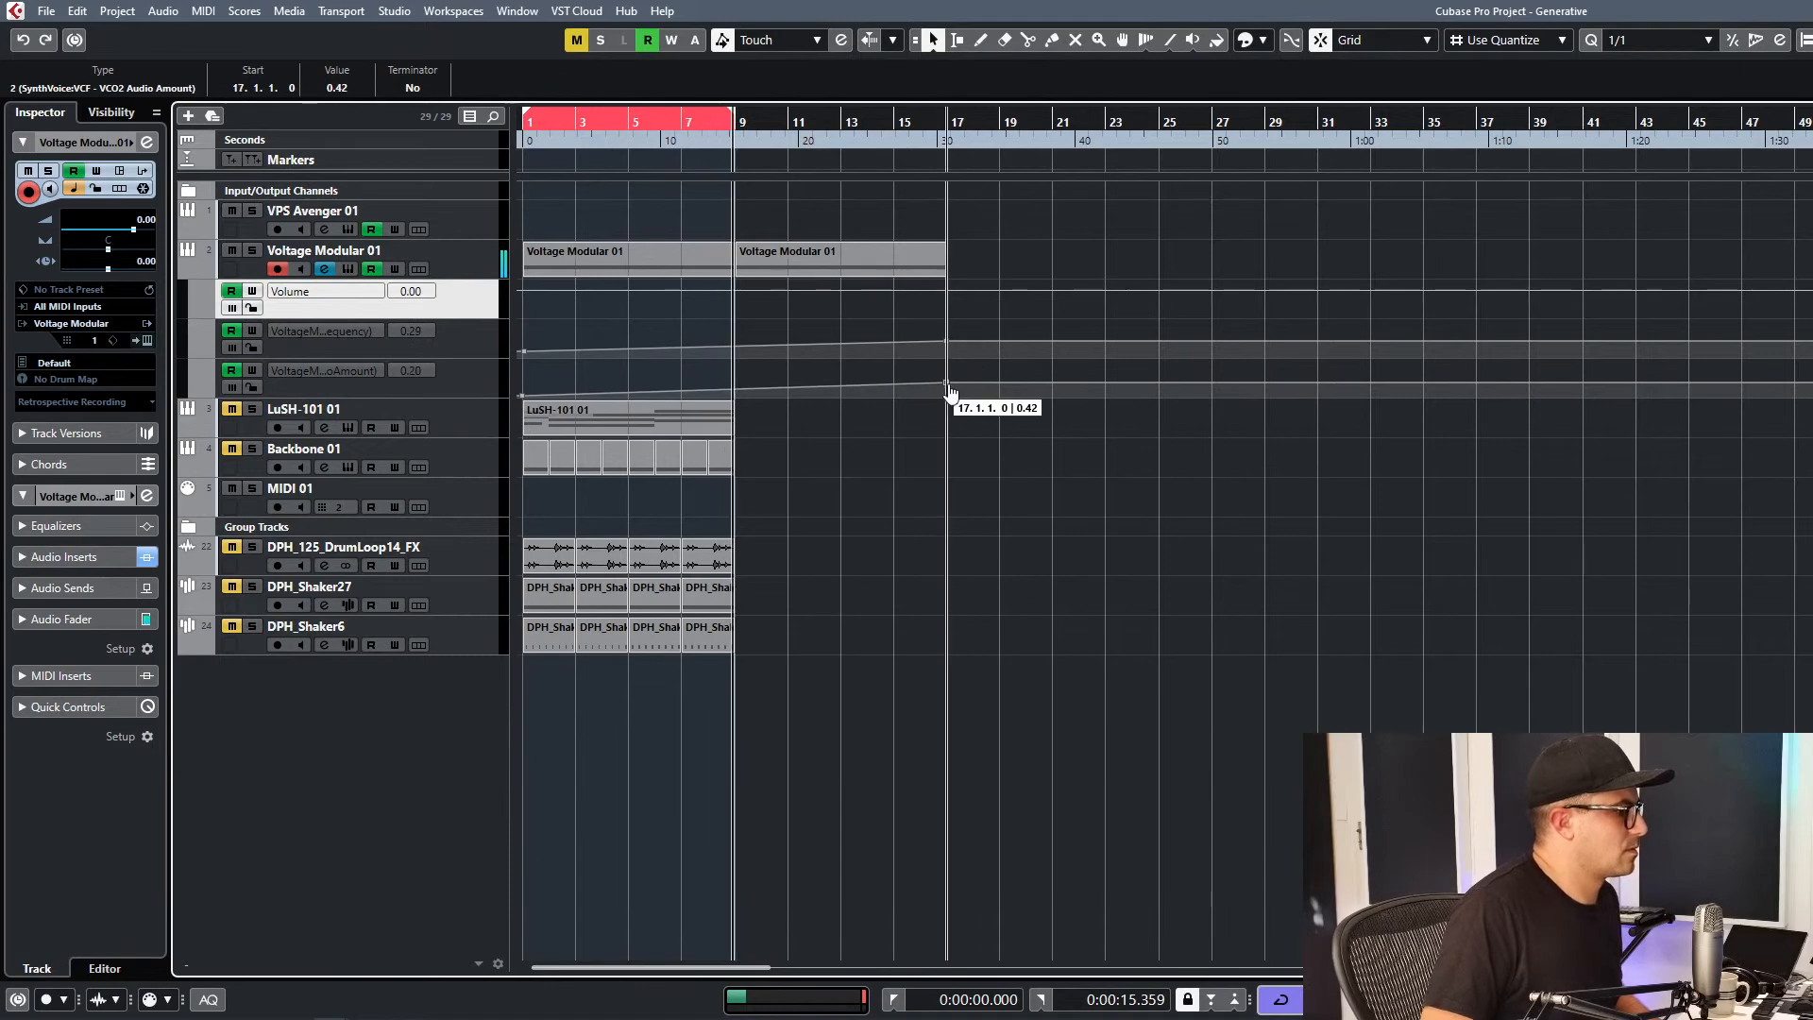
drag(950, 387, 947, 365)
click(925, 298)
Duplicate the bar 9 Voltage Modular 01 clip to bar 17 and clear the surplus automation points there.
click(870, 249)
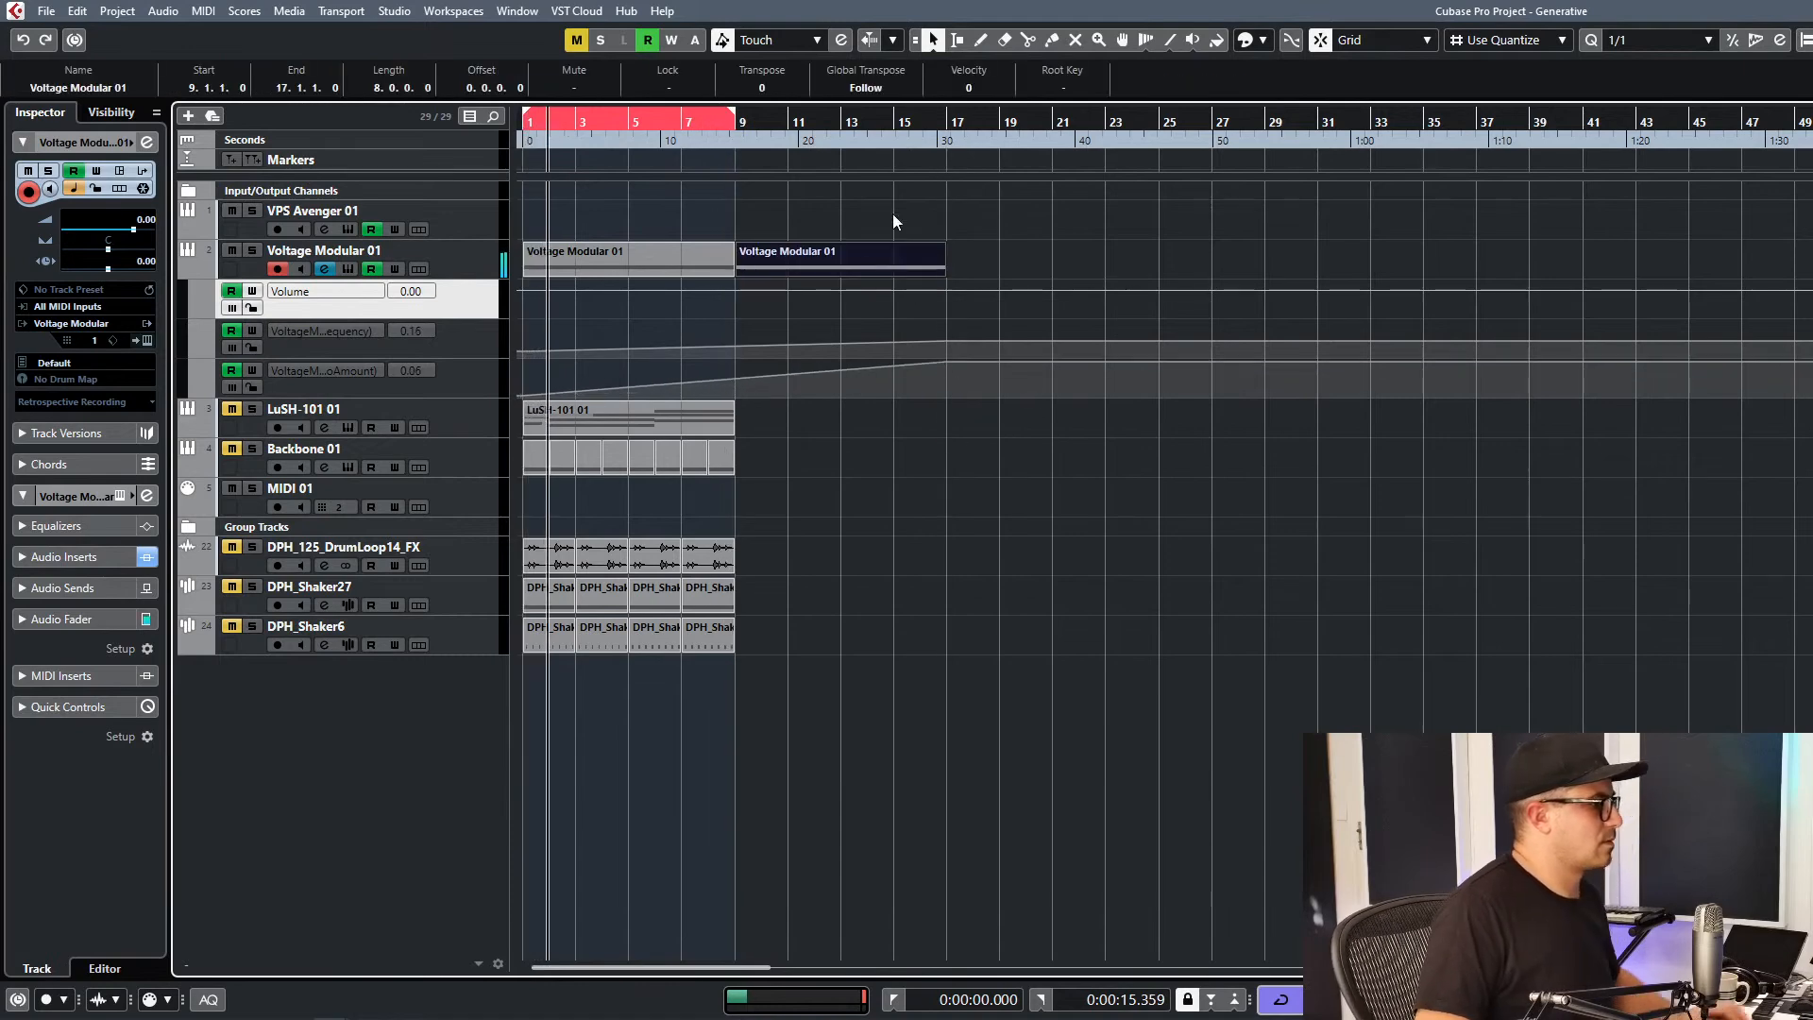
key(ctrl+d)
mouse_move(990, 406)
mouse_down()
mouse_move(941, 367)
mouse_move(948, 340)
mouse_up()
key(Delete)
click(947, 347)
key(Delete)
click(1129, 419)
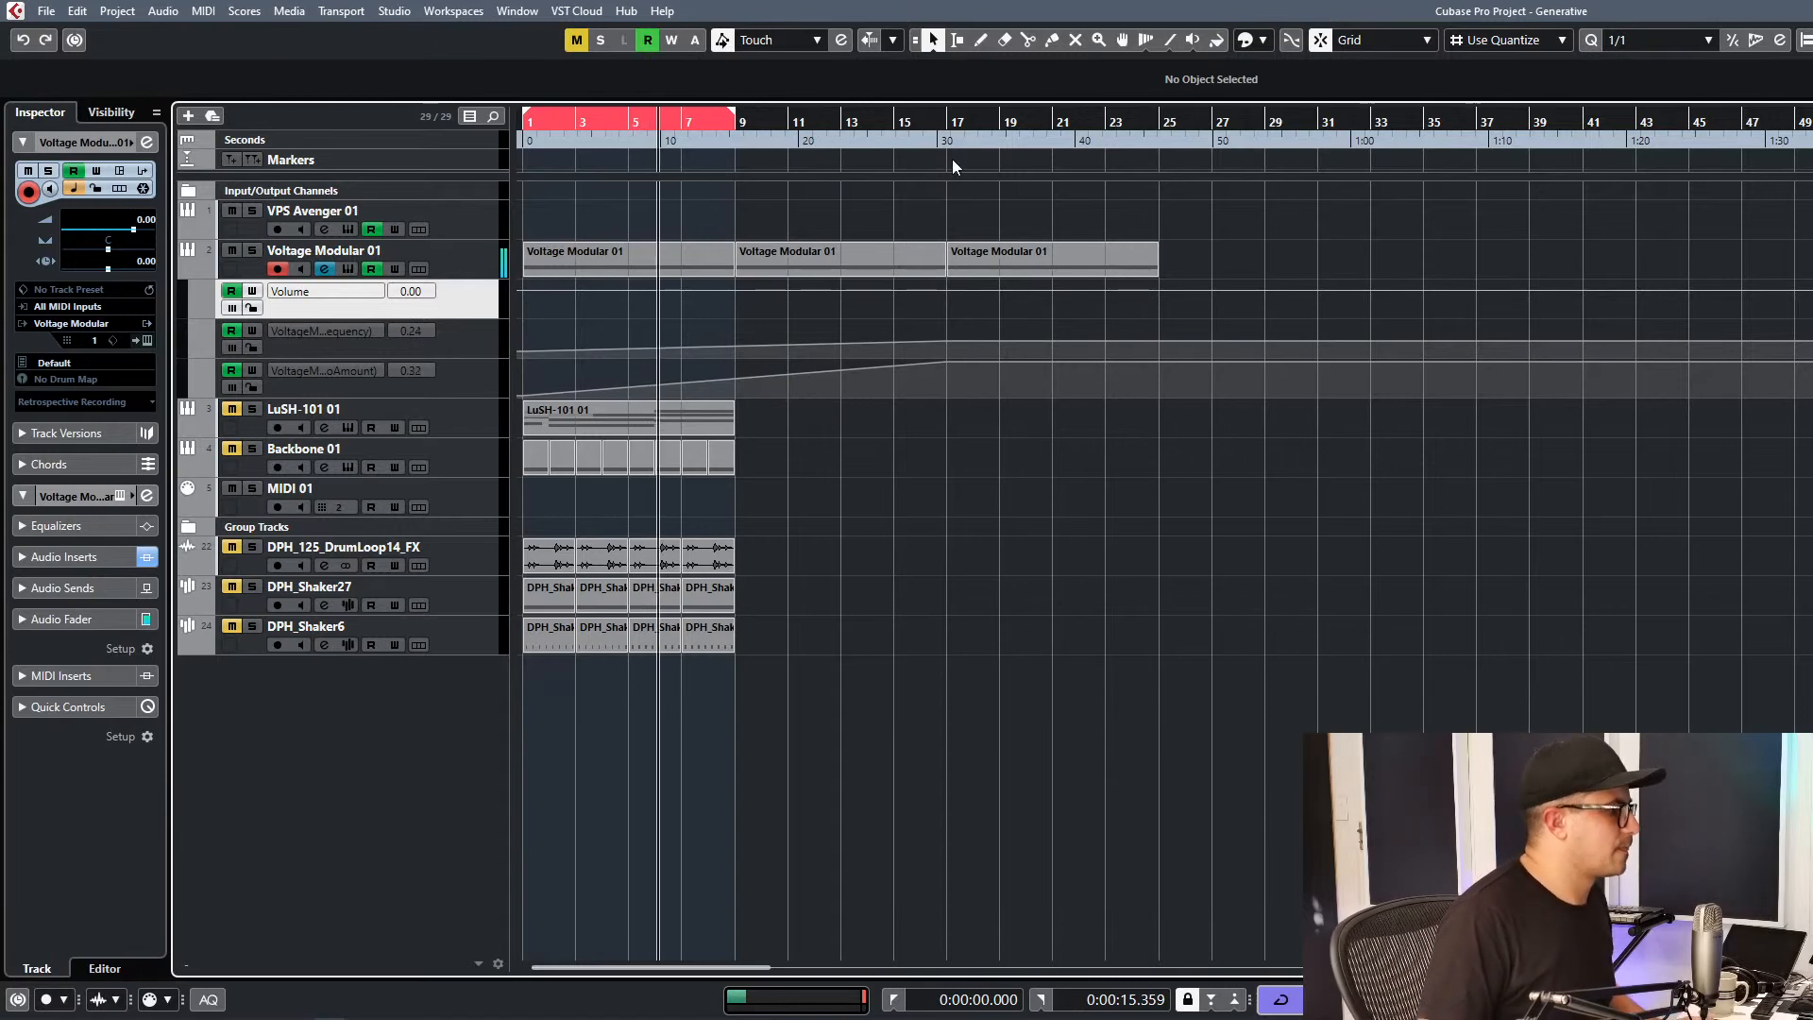
Set the loop range to bars 17 to 25 and copy the Backbone 01 clips to bar 17.
drag(949, 111, 1158, 107)
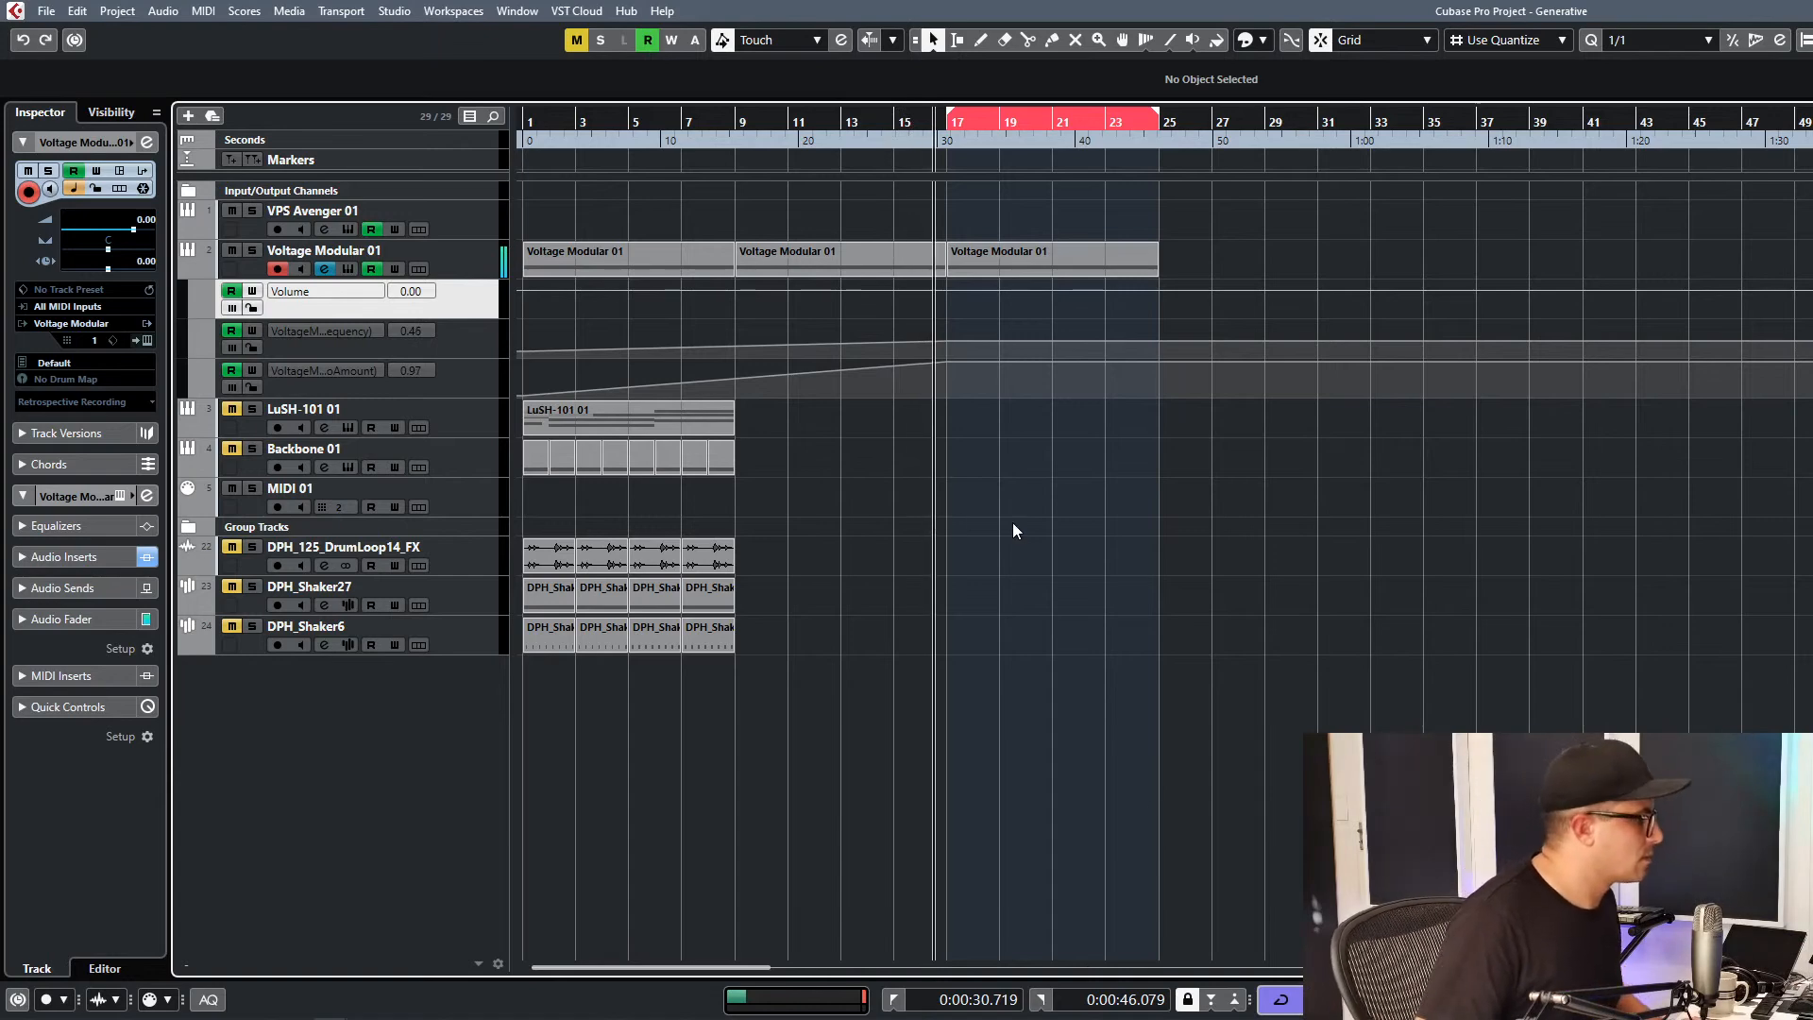
drag(863, 476, 961, 462)
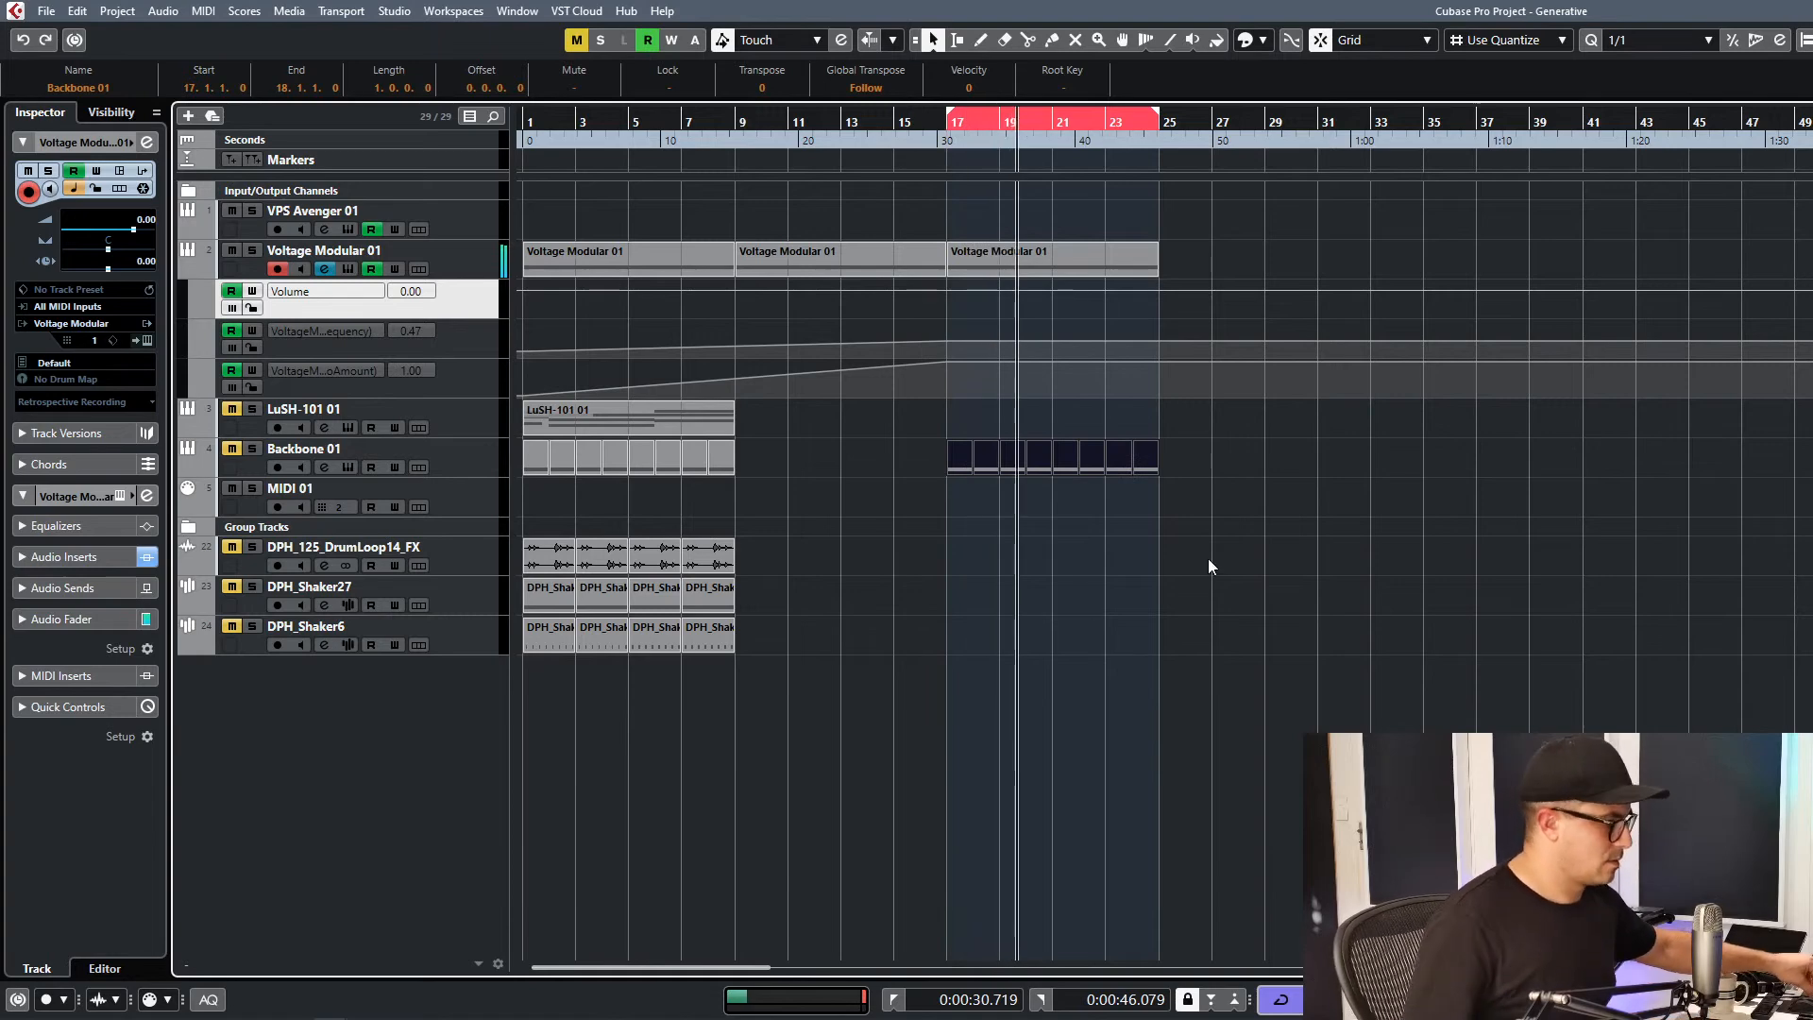
click(778, 601)
Copy the DPH_125_DrumLoop14_FX clips to bar 17 and unmute that track.
click(549, 566)
drag(530, 559, 960, 549)
click(231, 547)
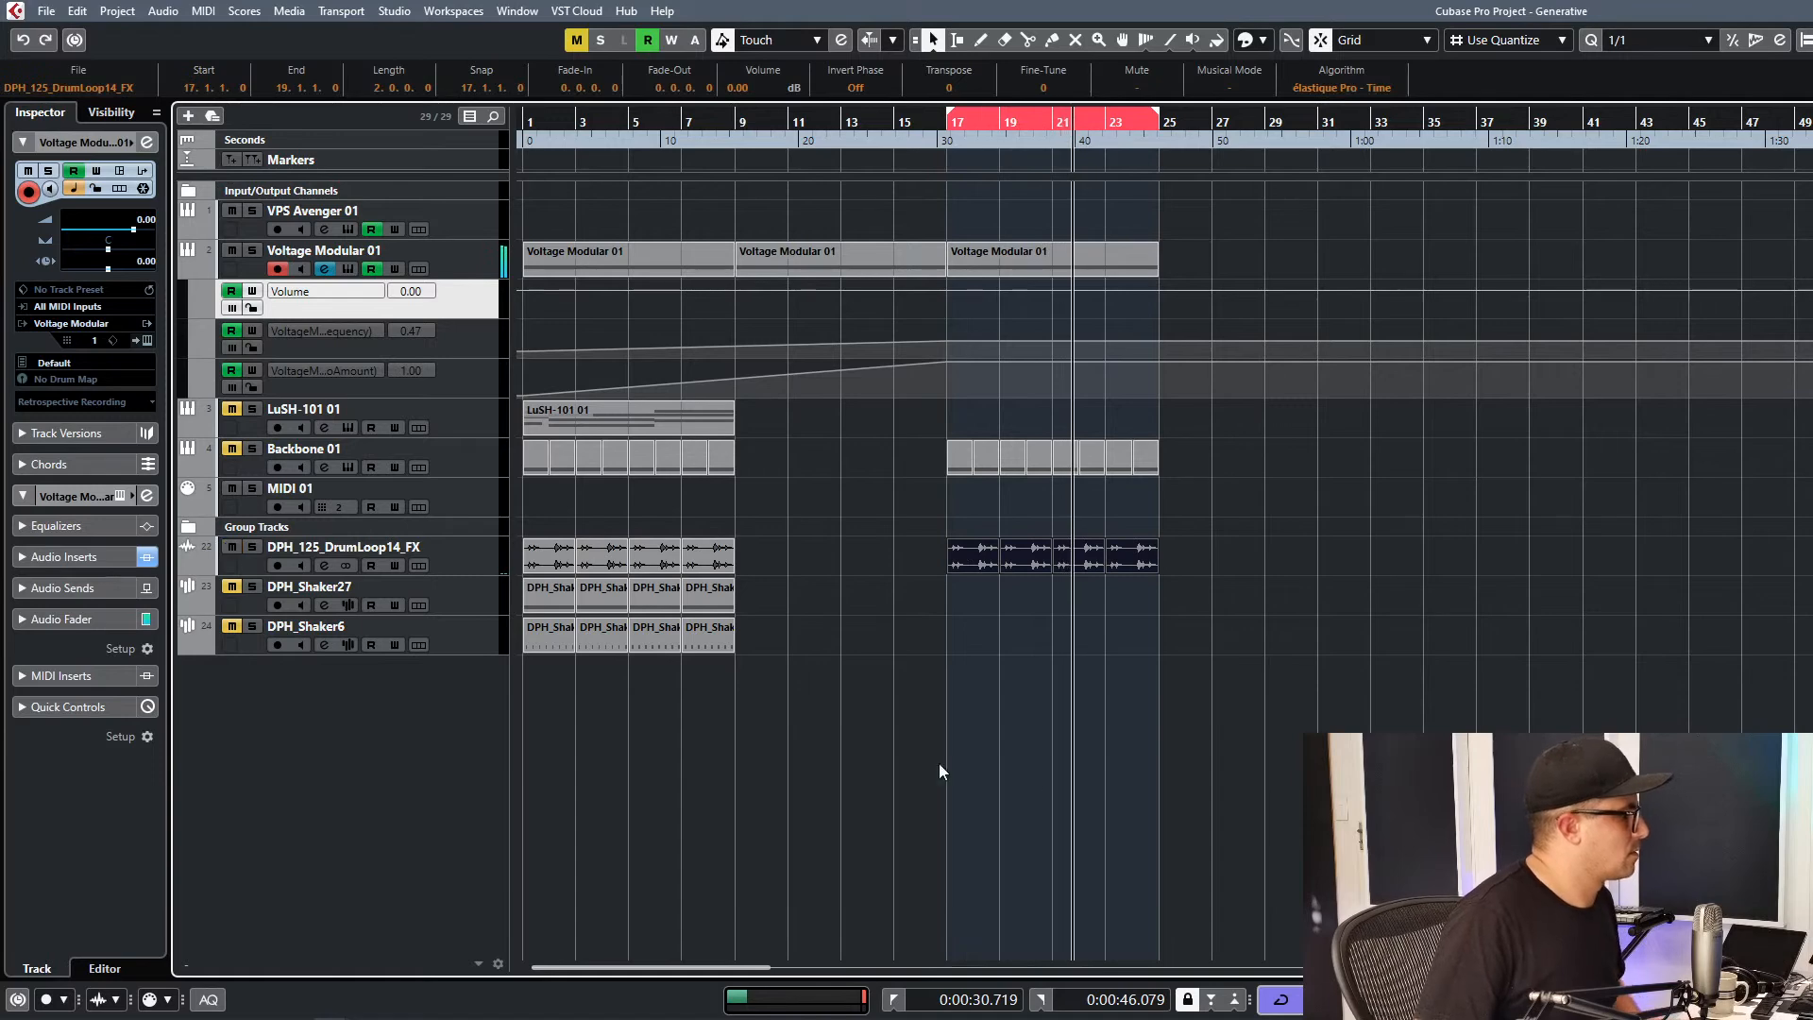
click(703, 722)
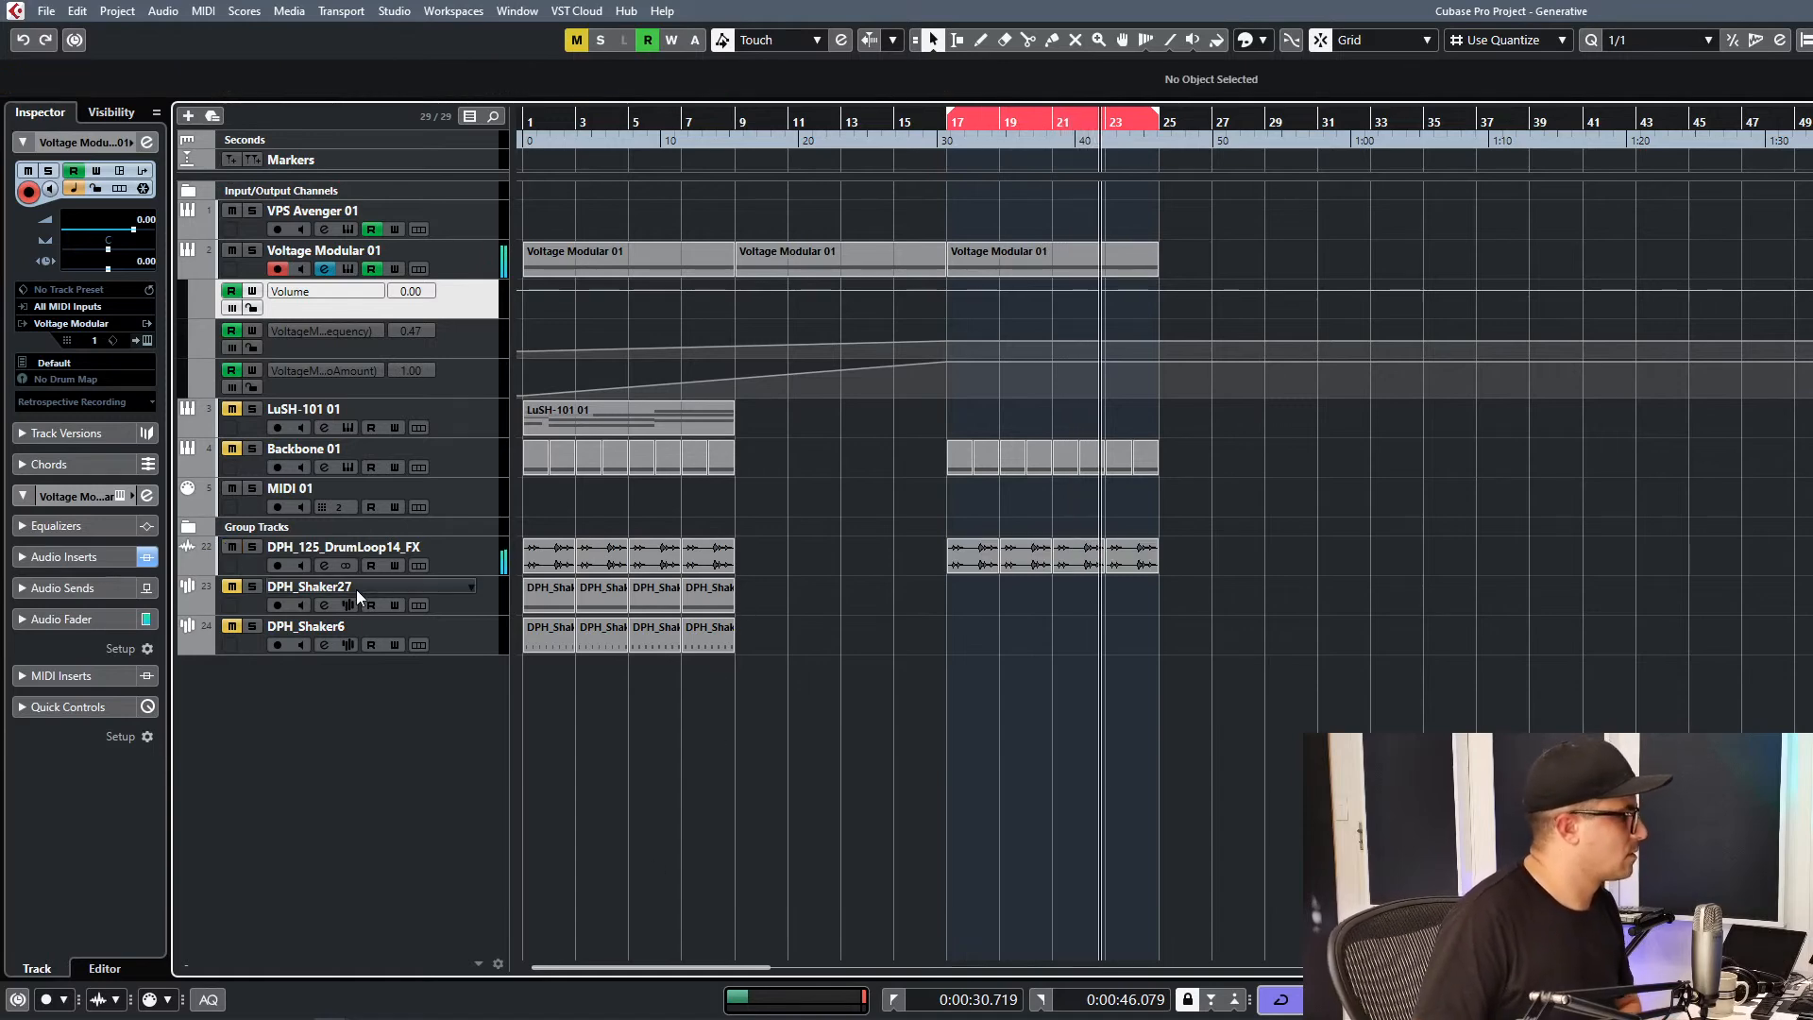
Copy the DPH_Shaker6 clips to bar 17 and unmute that track.
key(alt+5)
key(alt+1)
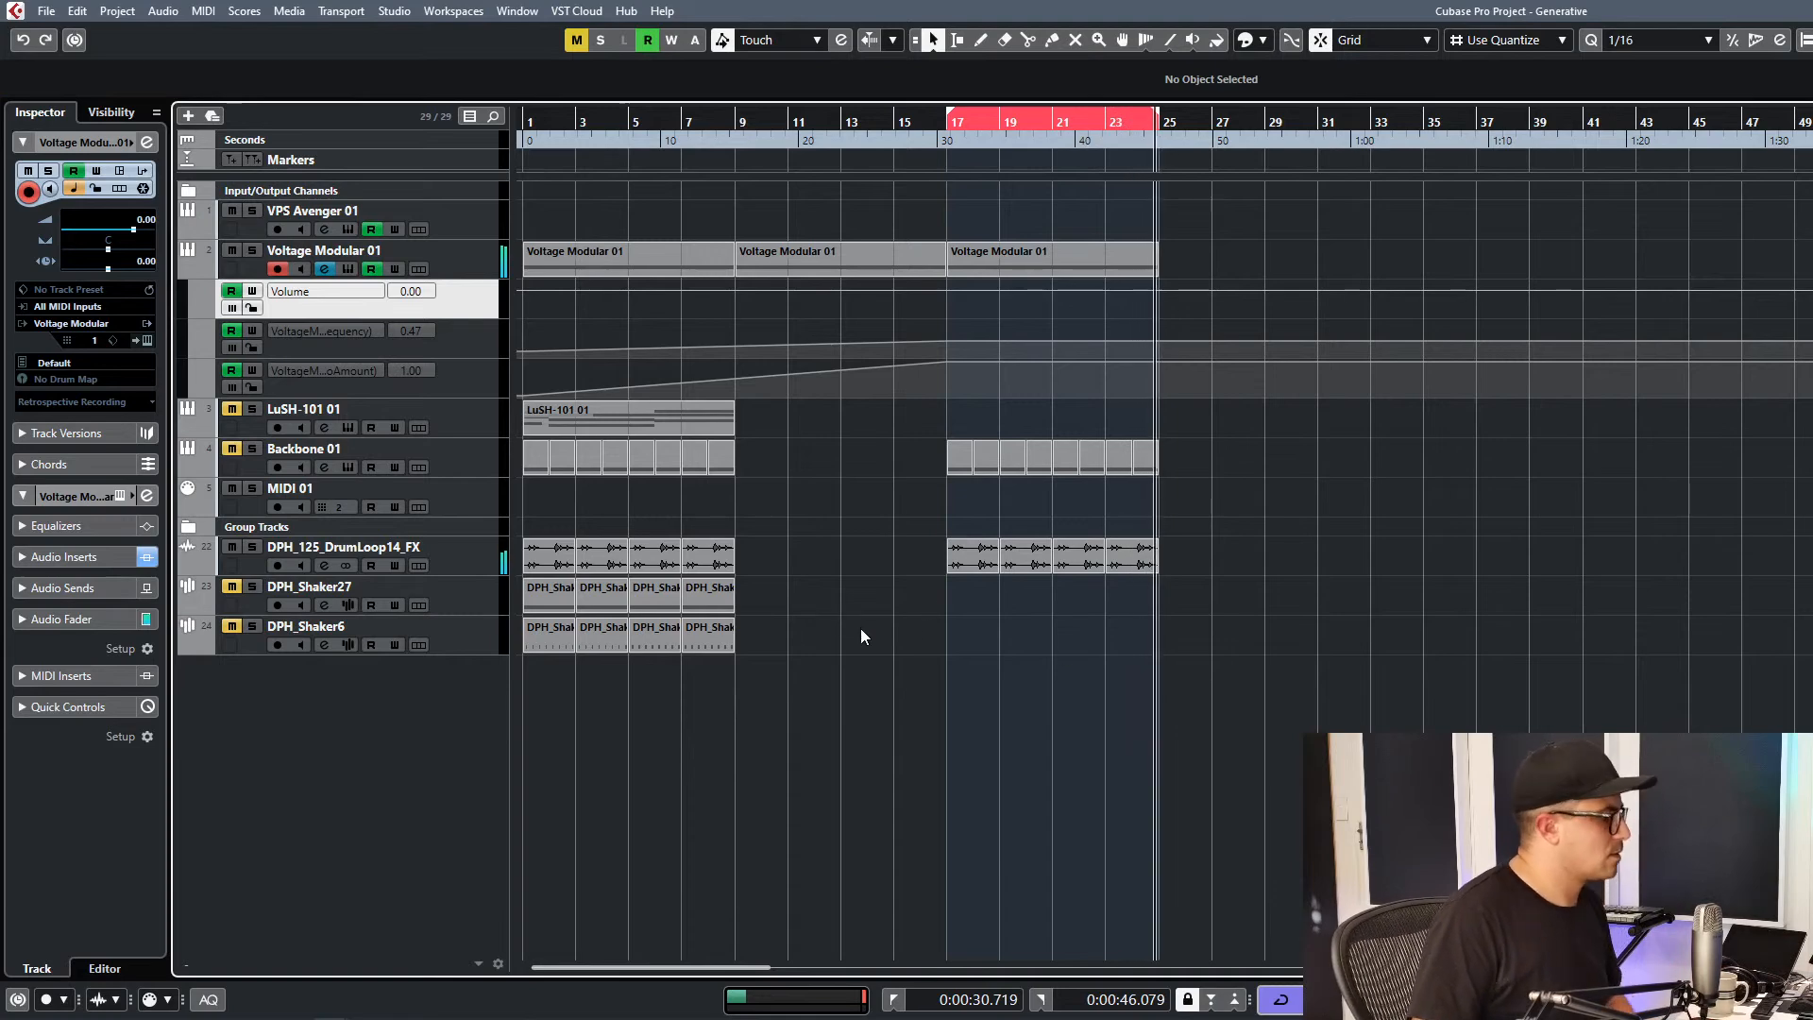
drag(881, 655, 372, 631)
drag(554, 644, 983, 649)
click(823, 777)
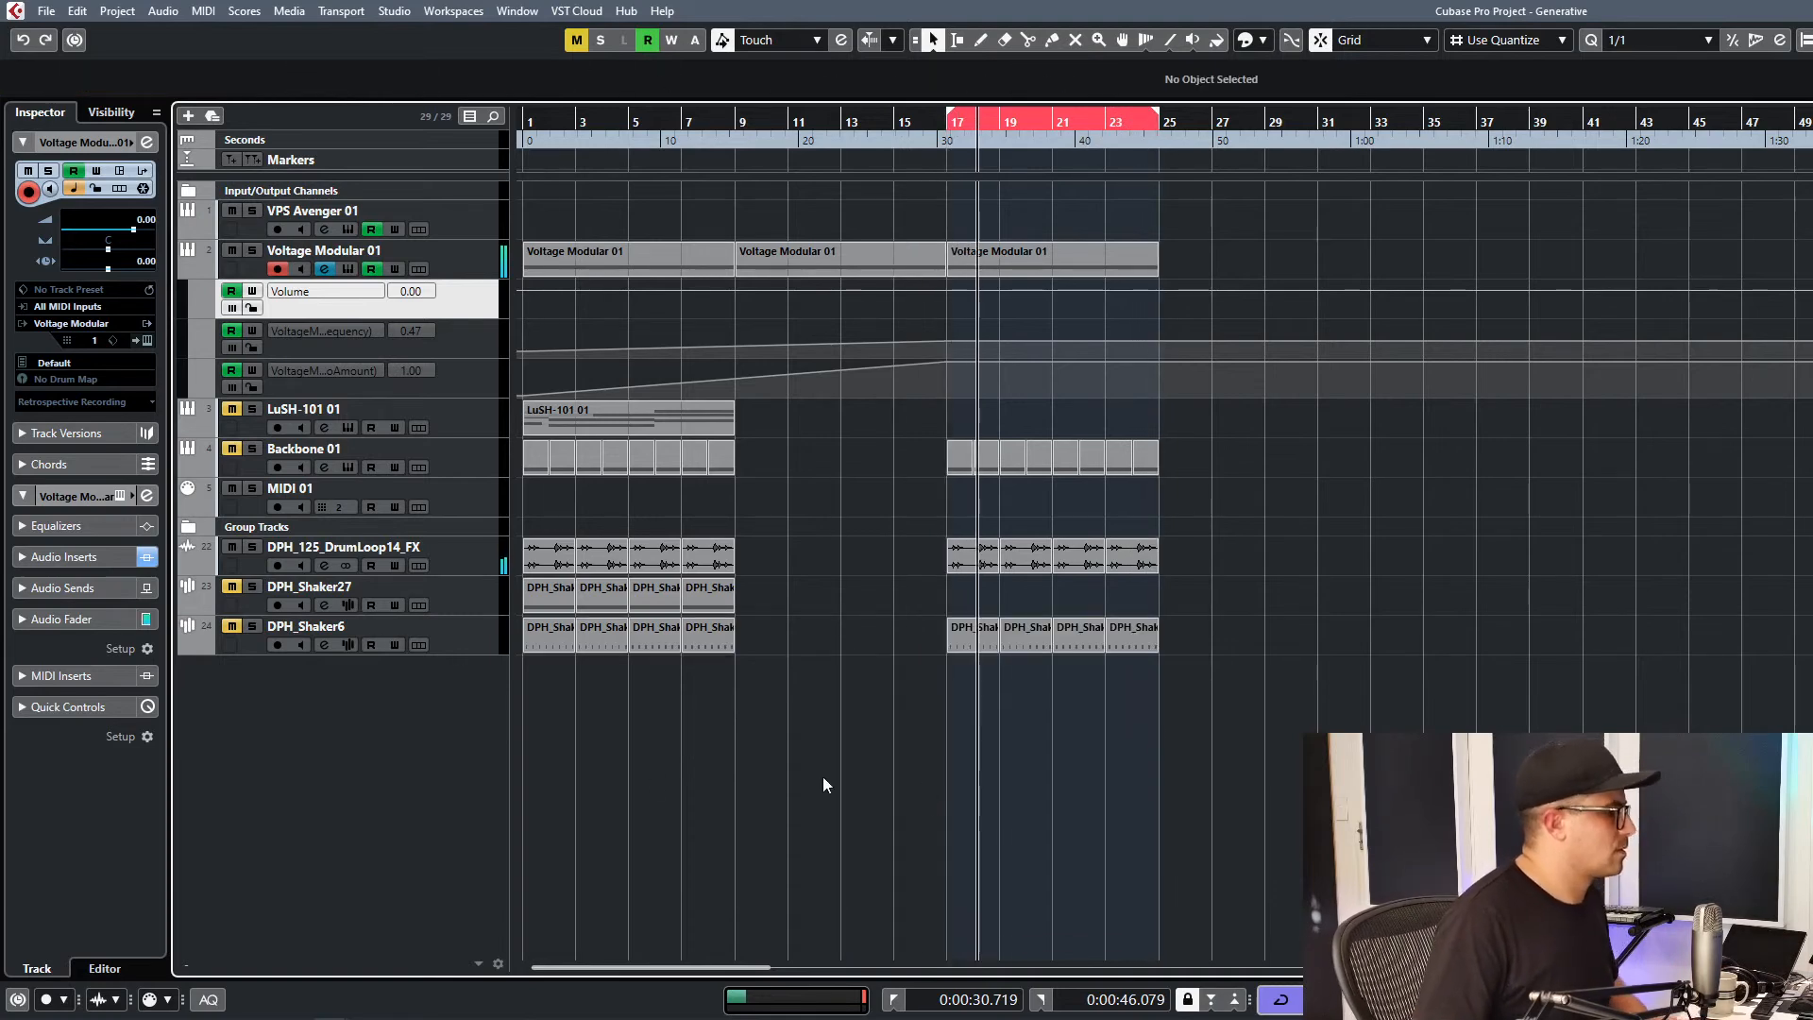
click(232, 627)
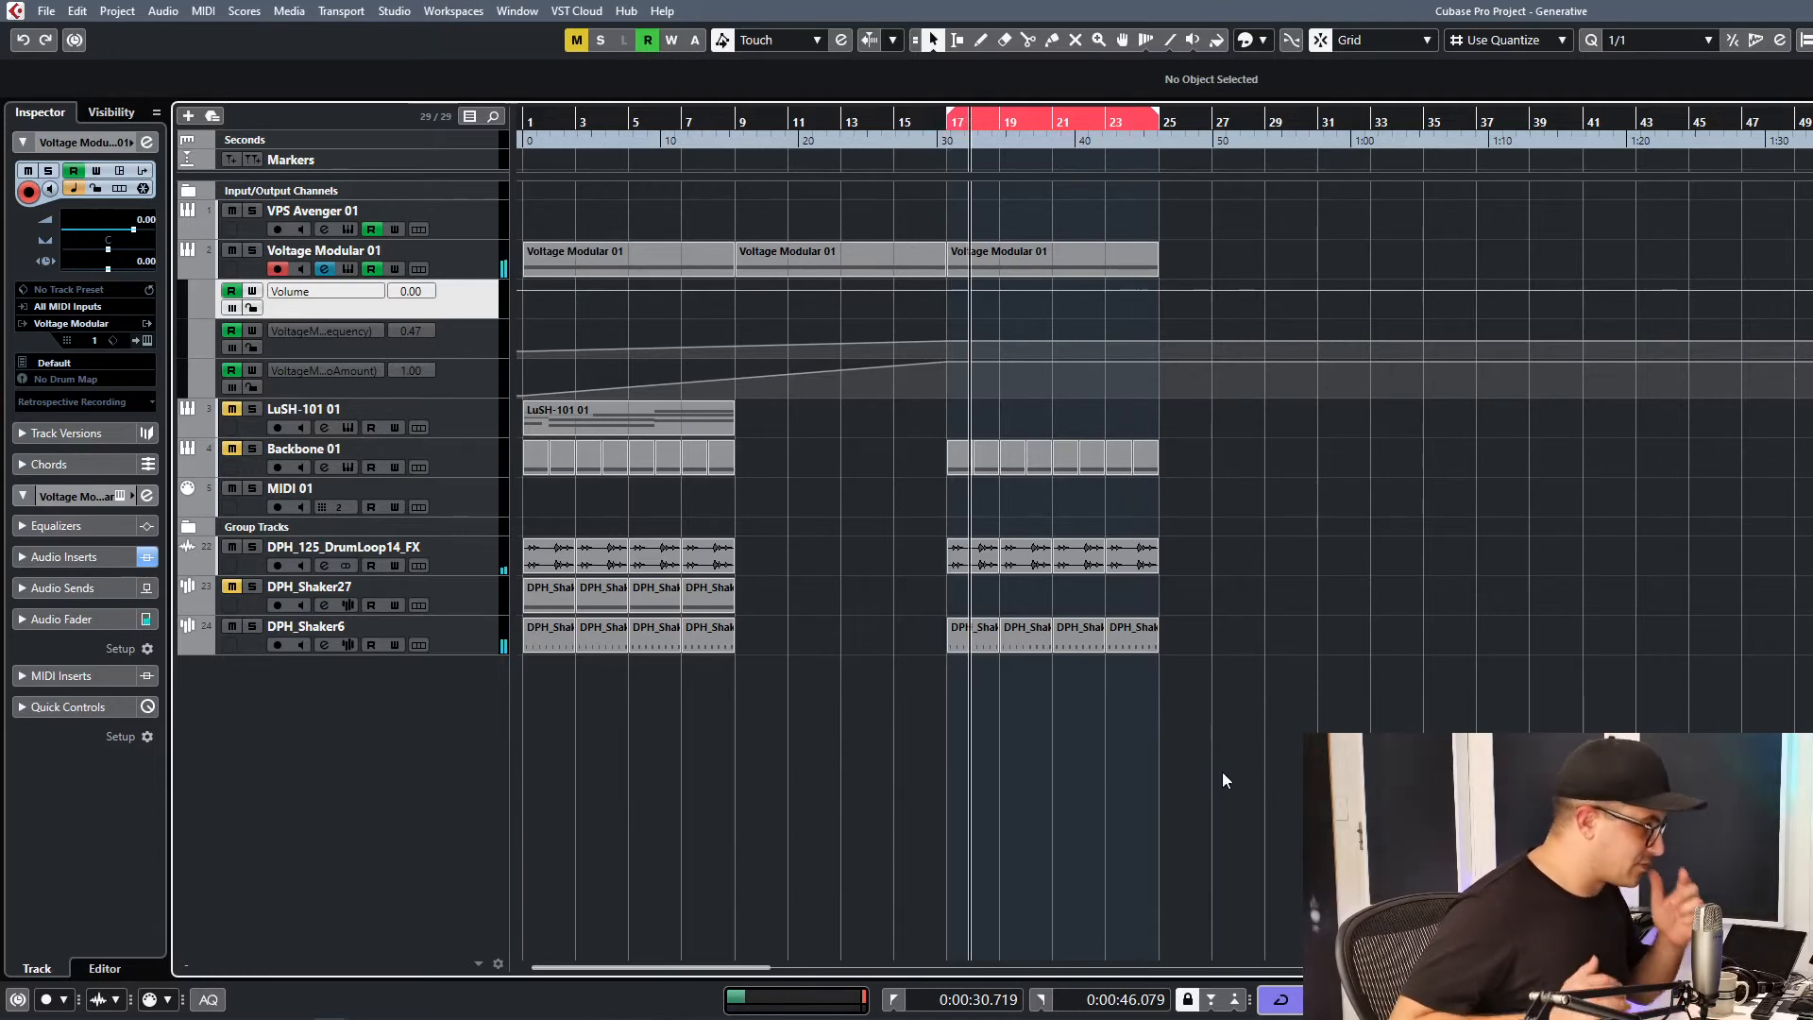
Stop playback, select the bar 17 Voltage Modular 01 clip, and play the looped section again.
key(space)
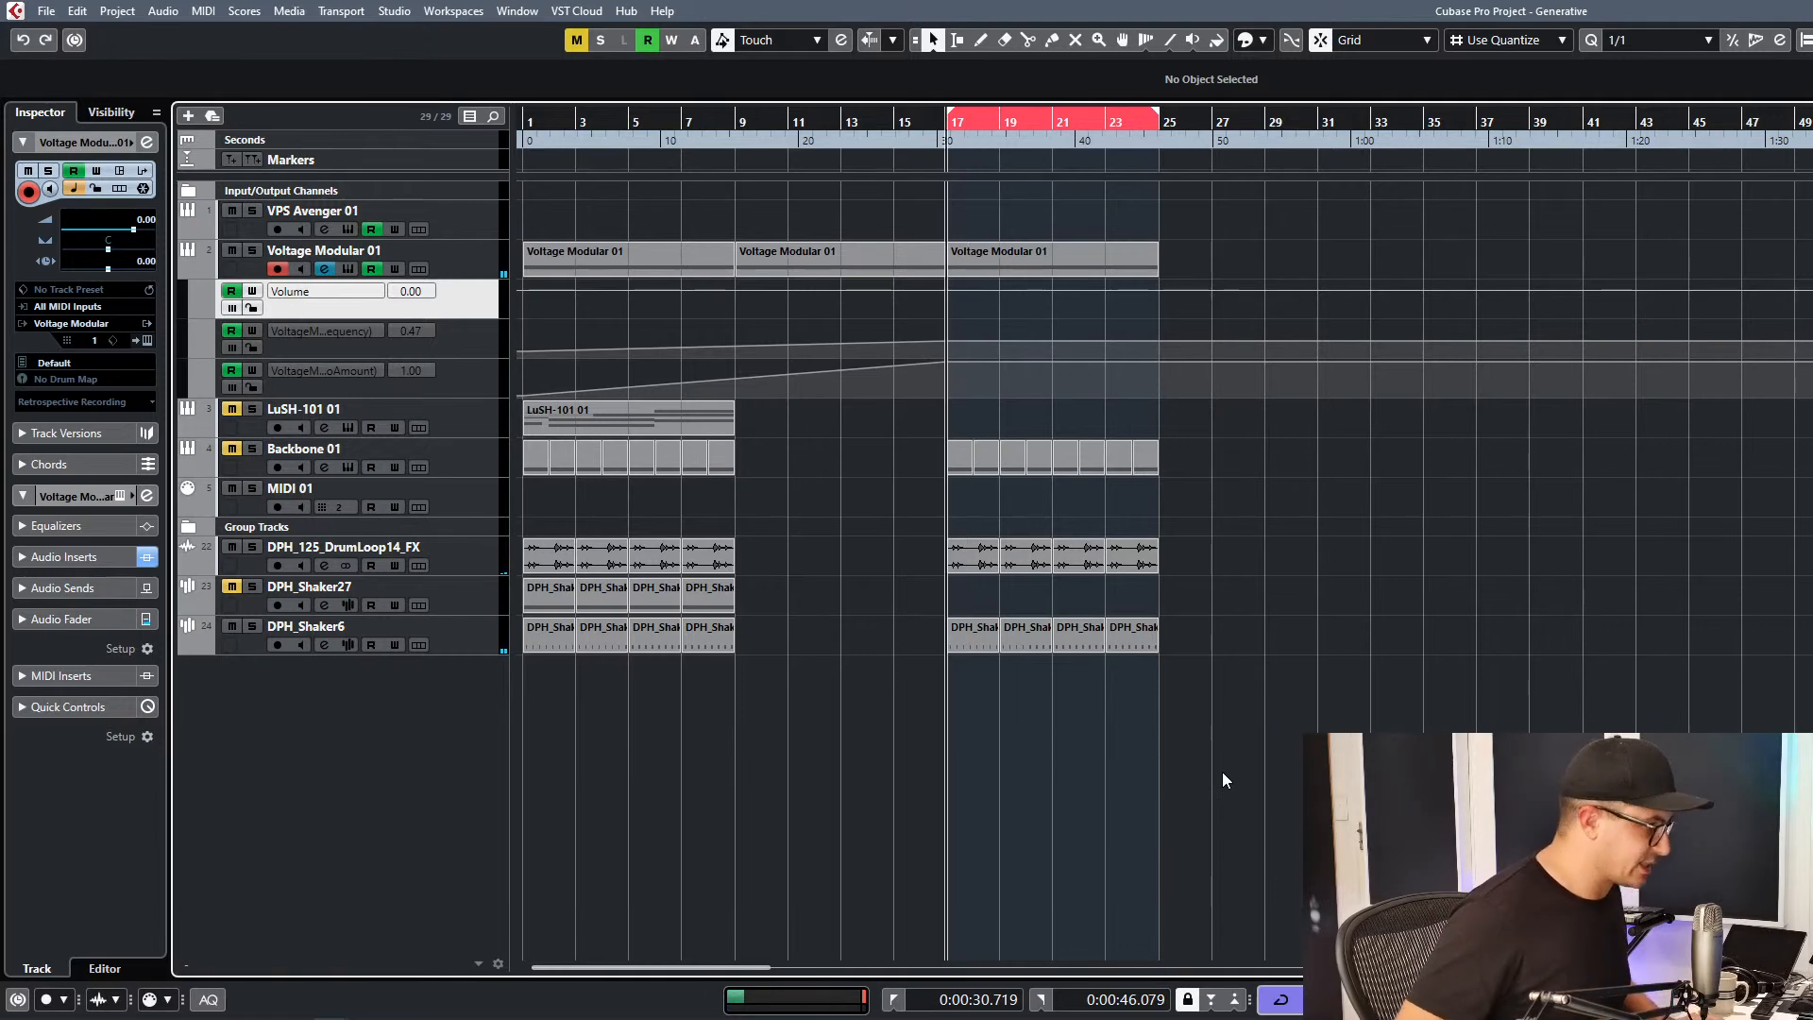
click(1074, 250)
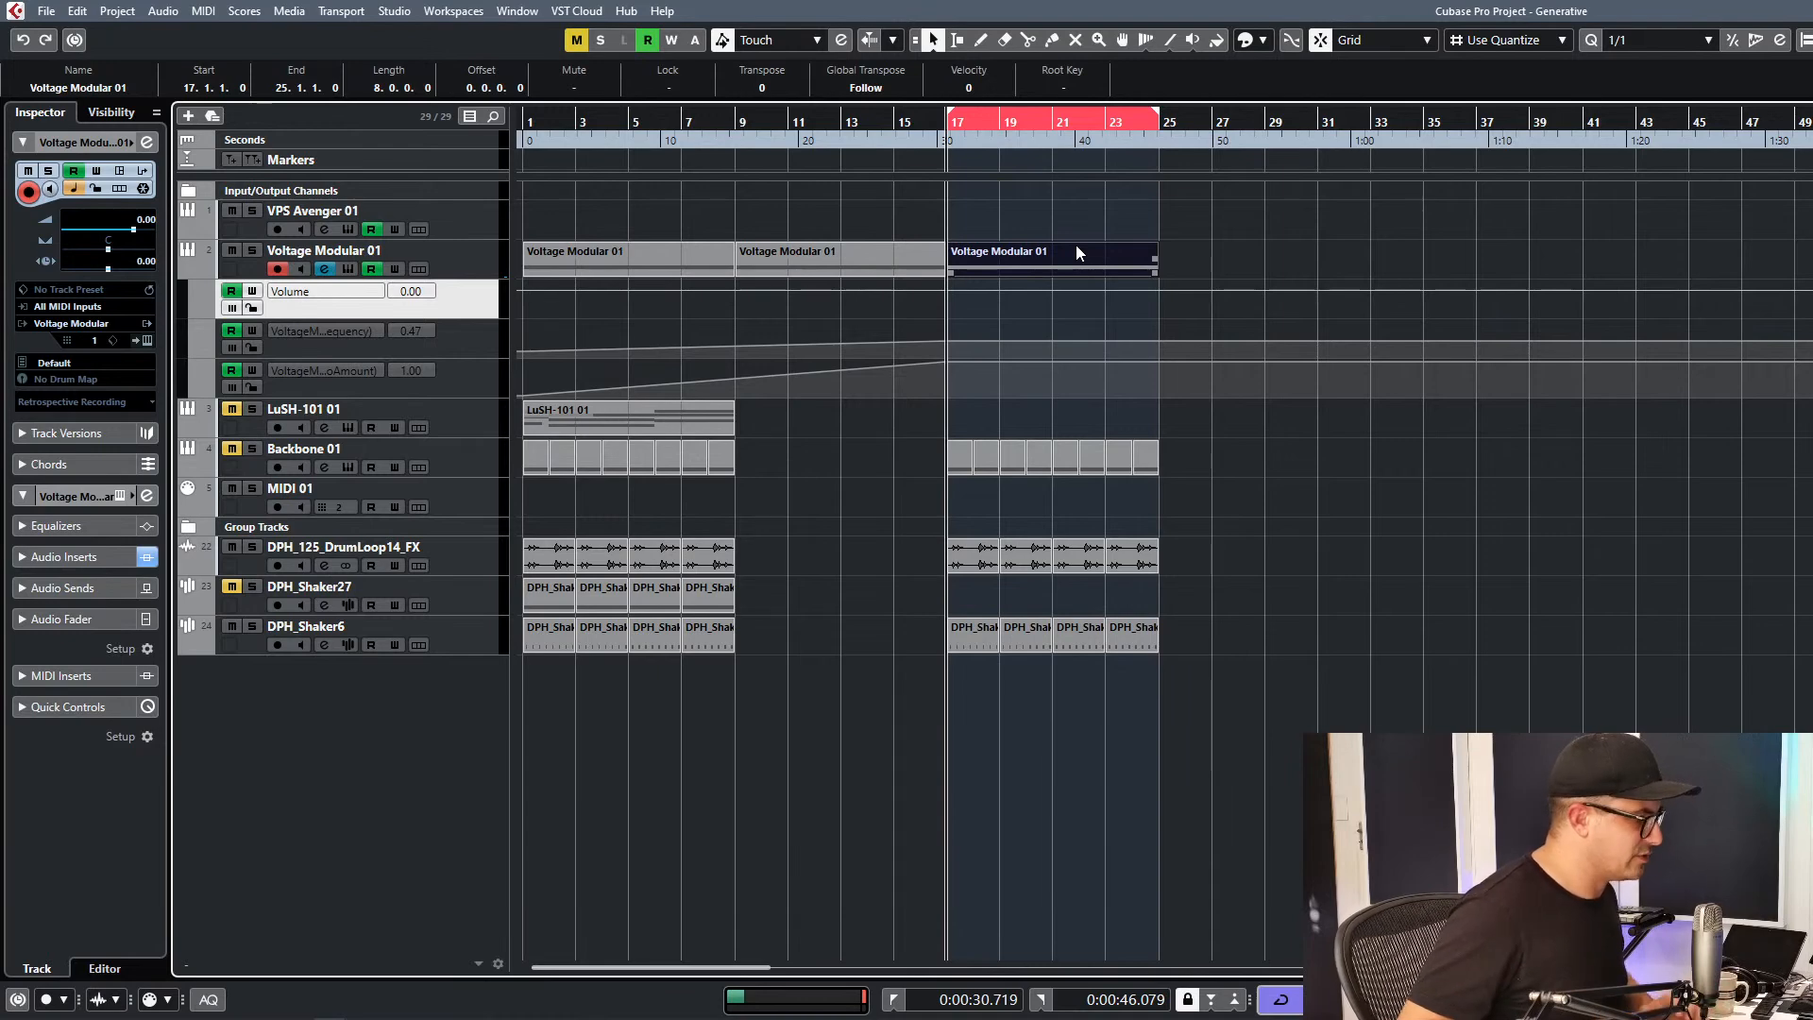
key(space)
click(1305, 576)
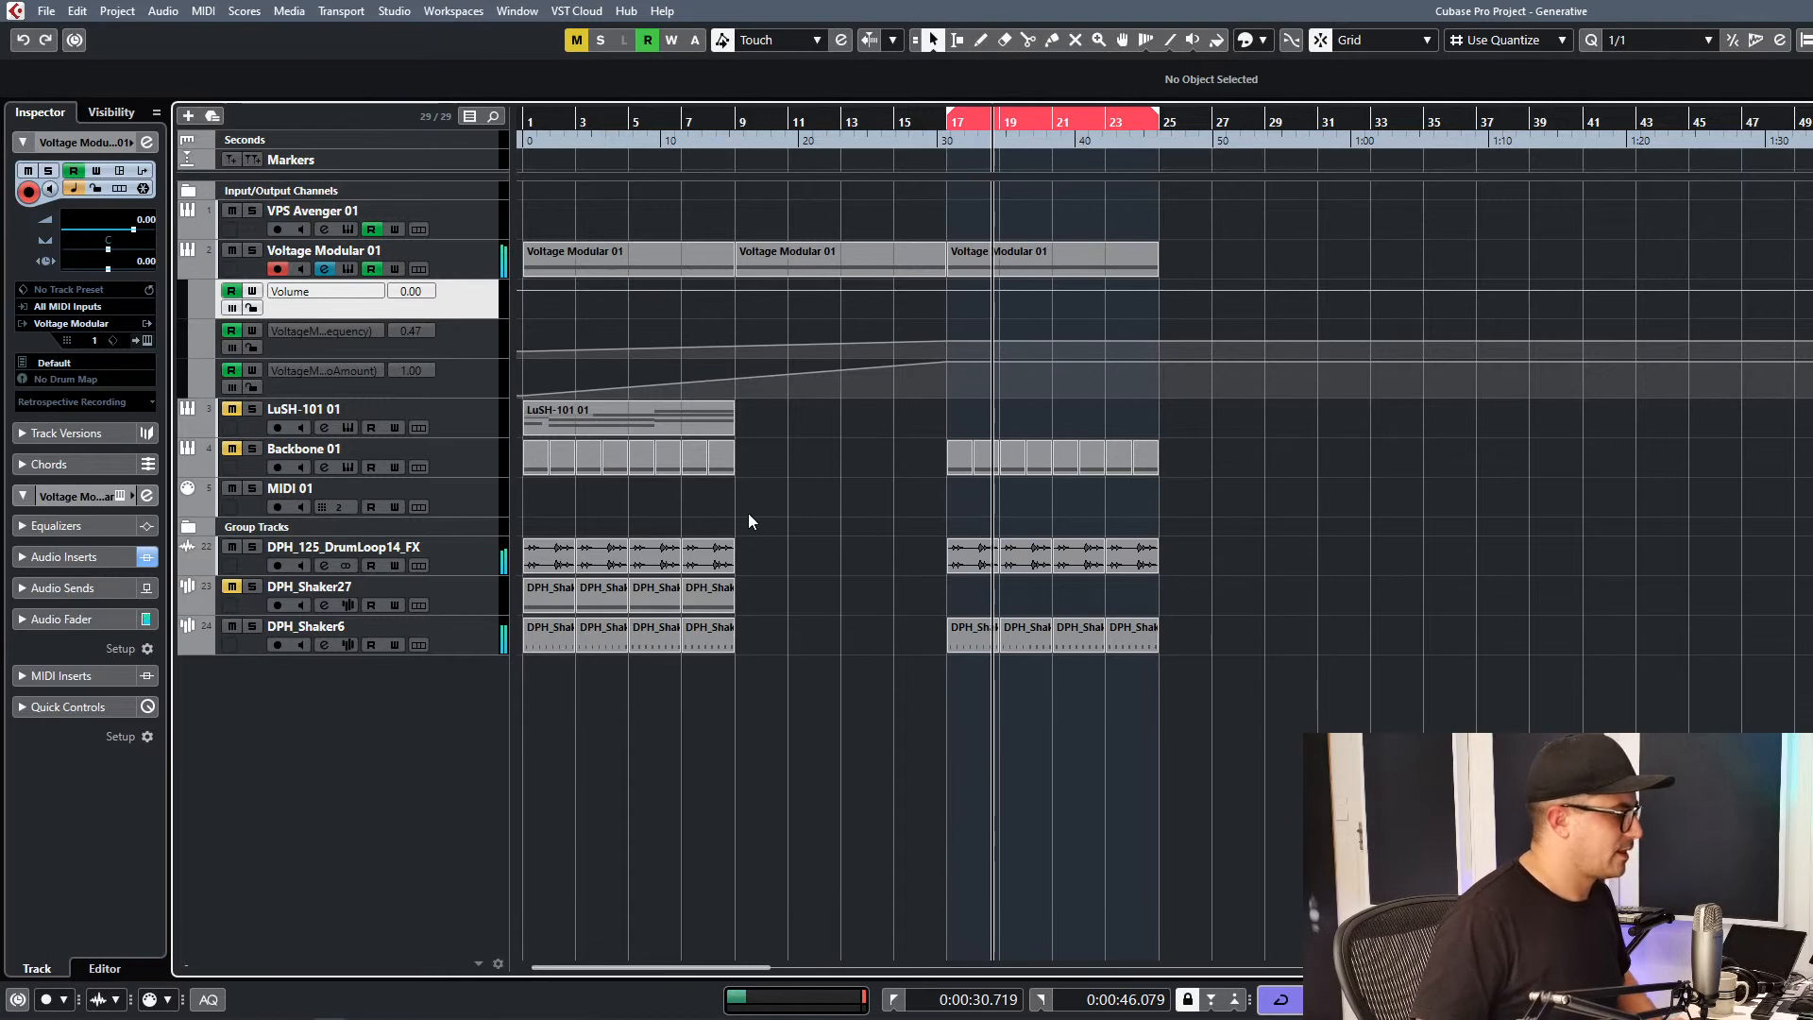
Open the Backbone 01 track's instrument editor and reposition its window.
click(348, 468)
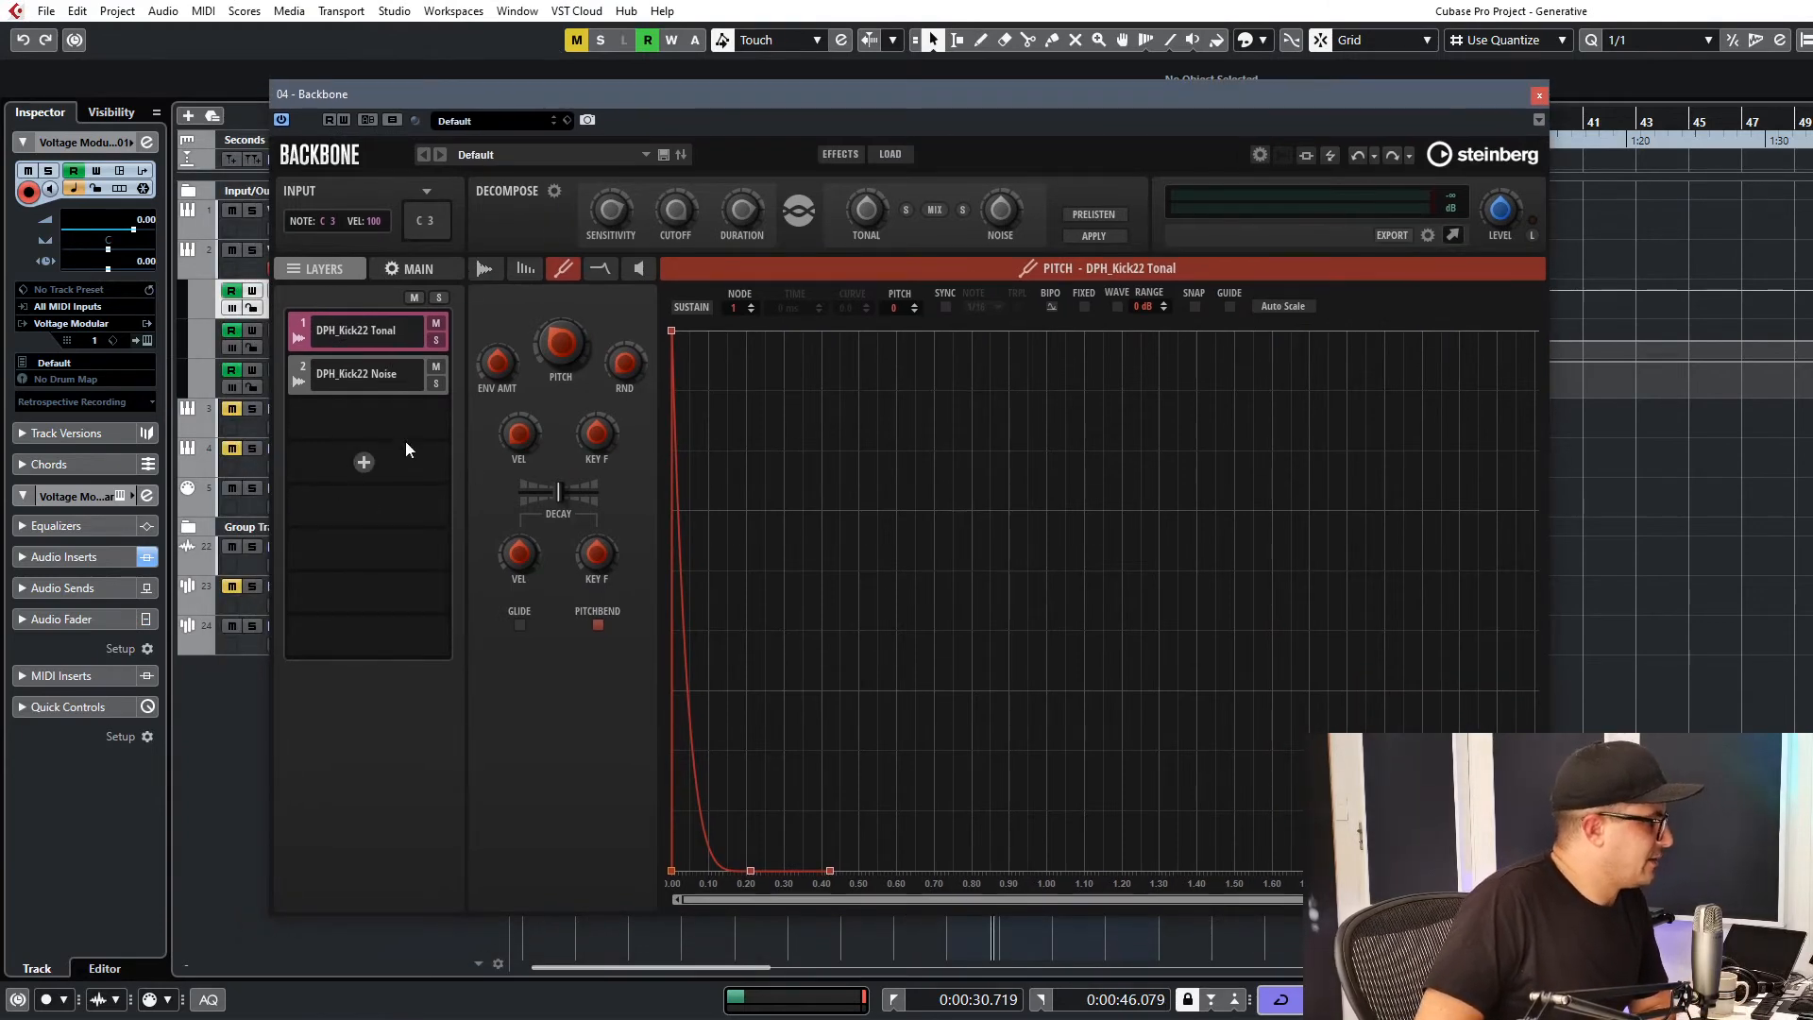
drag(490, 105, 449, 112)
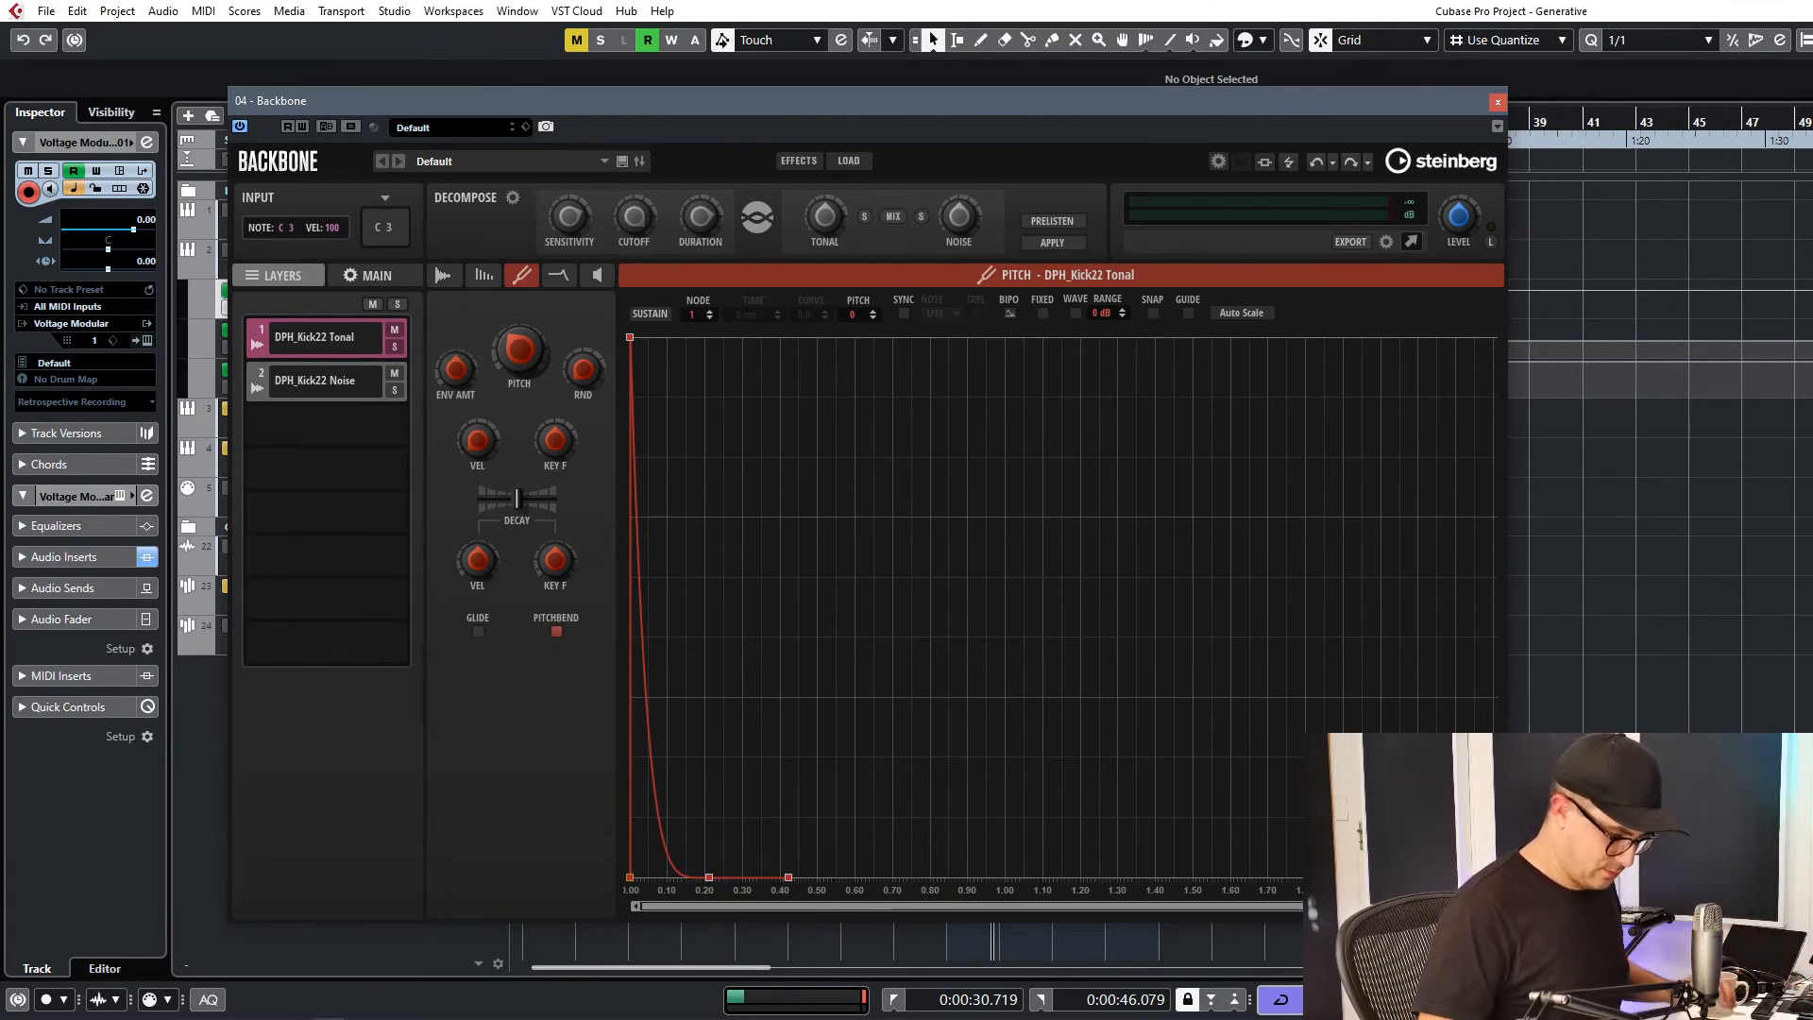
Add the DPH_Kick3 sample as a third Backbone layer and delete that layer again.
key(alt+Tab)
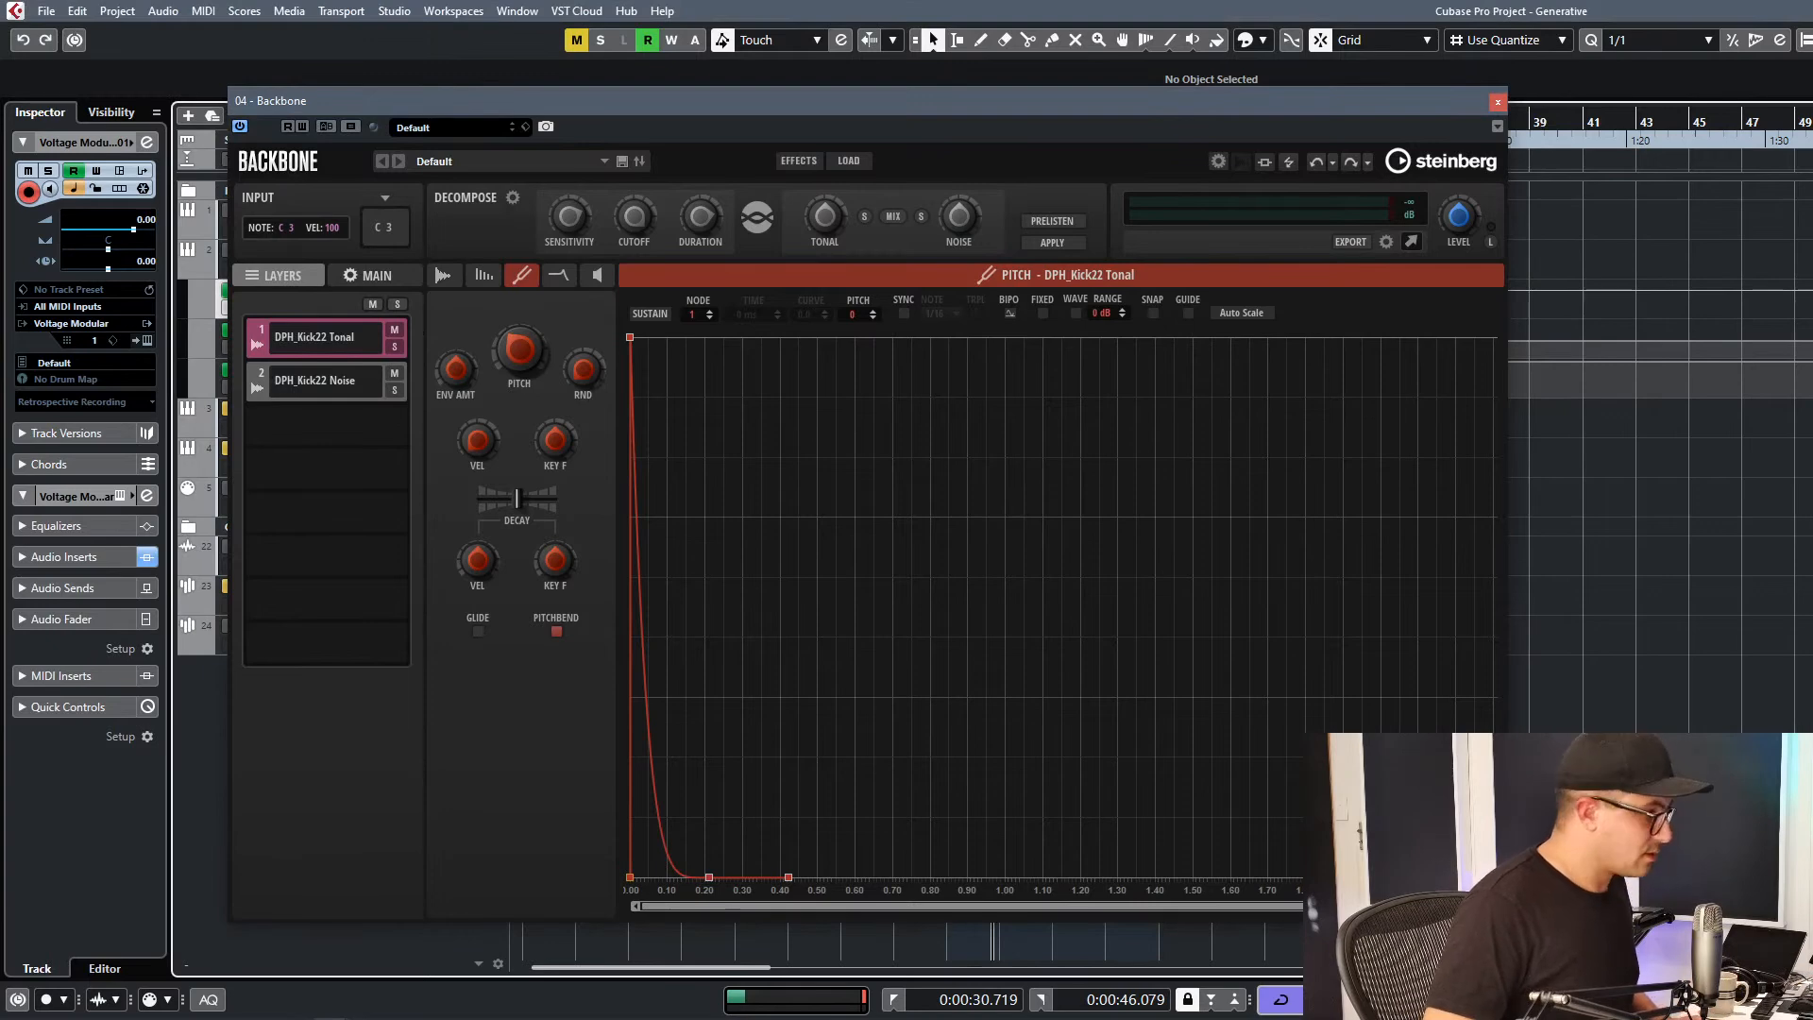
key(alt+Tab)
key(alt+Tab)
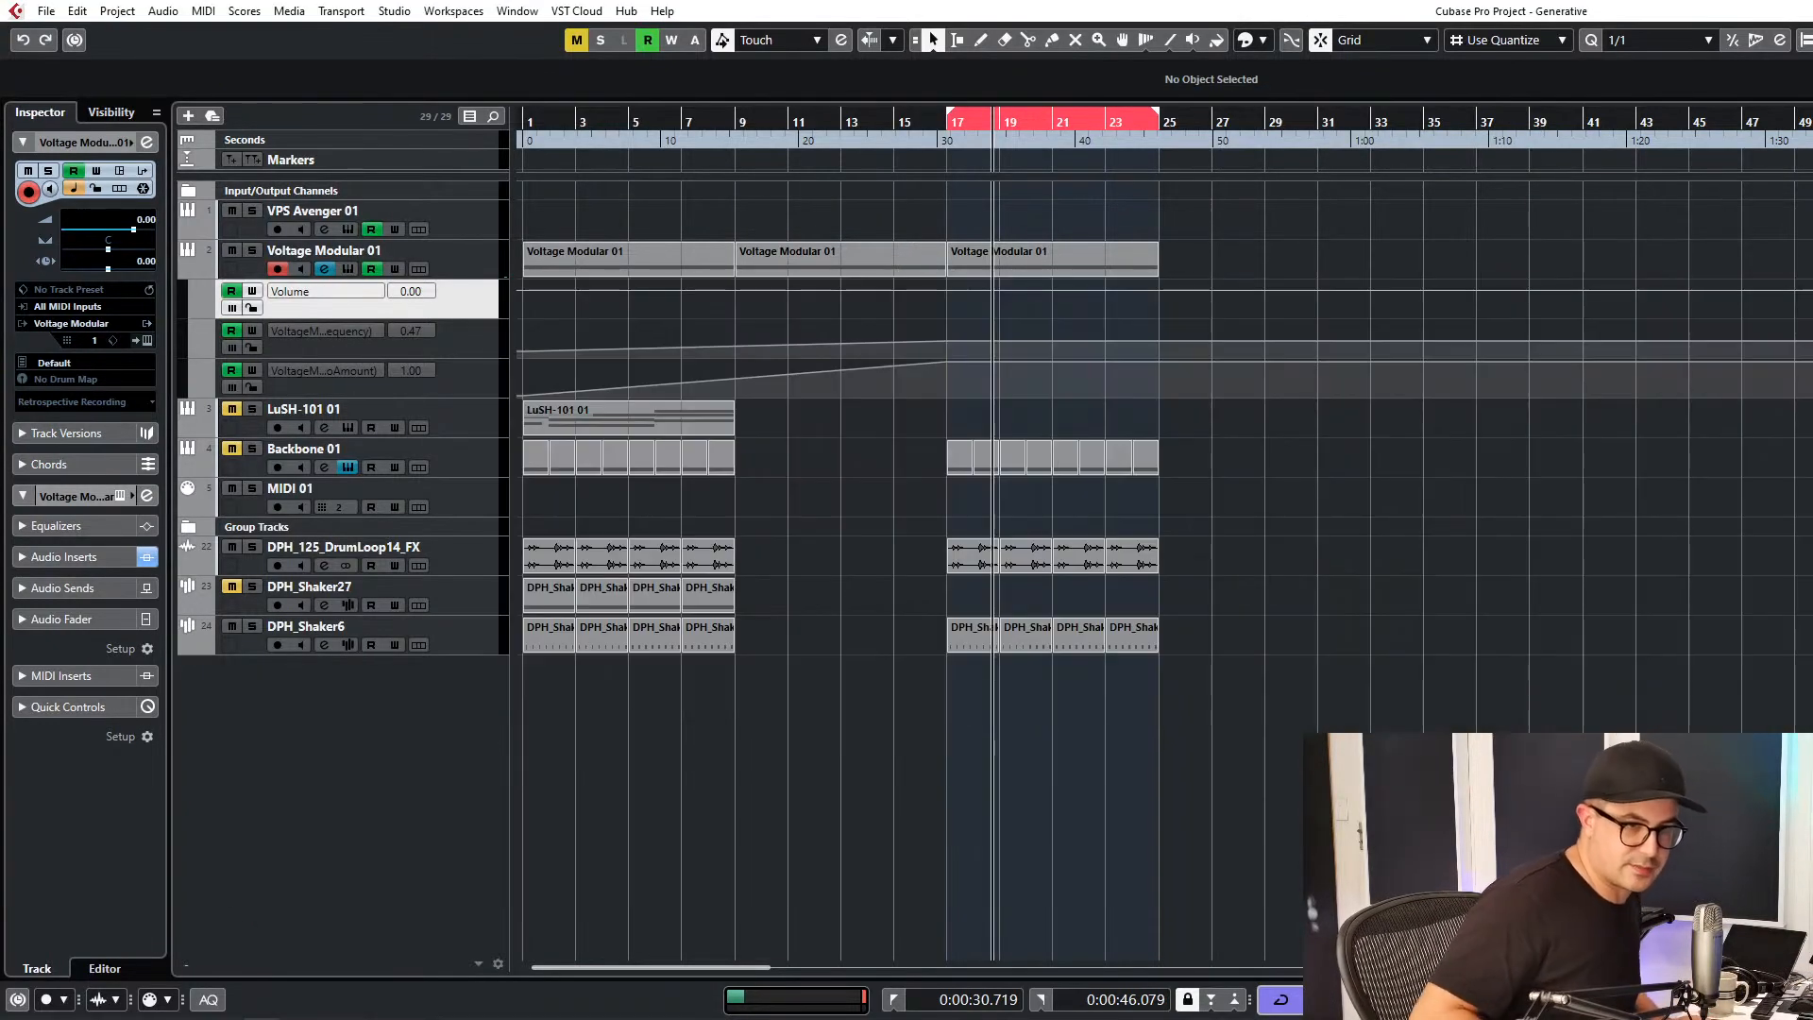
click(957, 631)
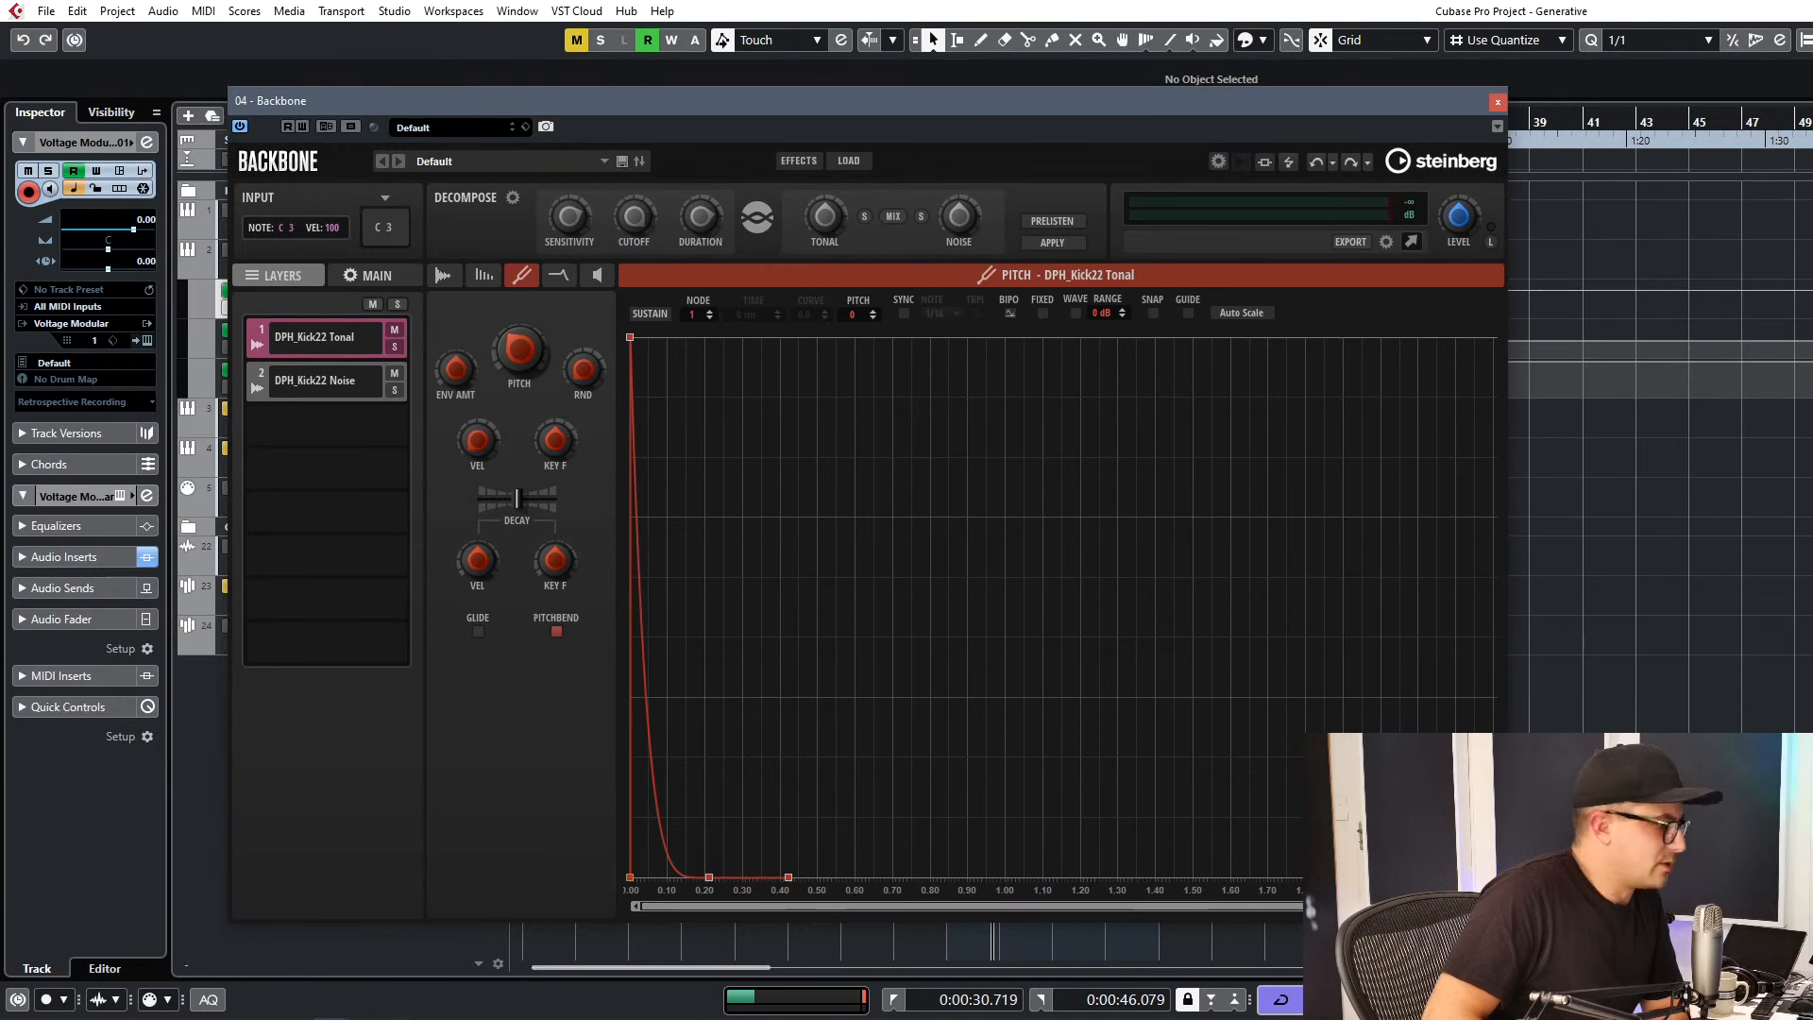
drag(321, 416, 327, 425)
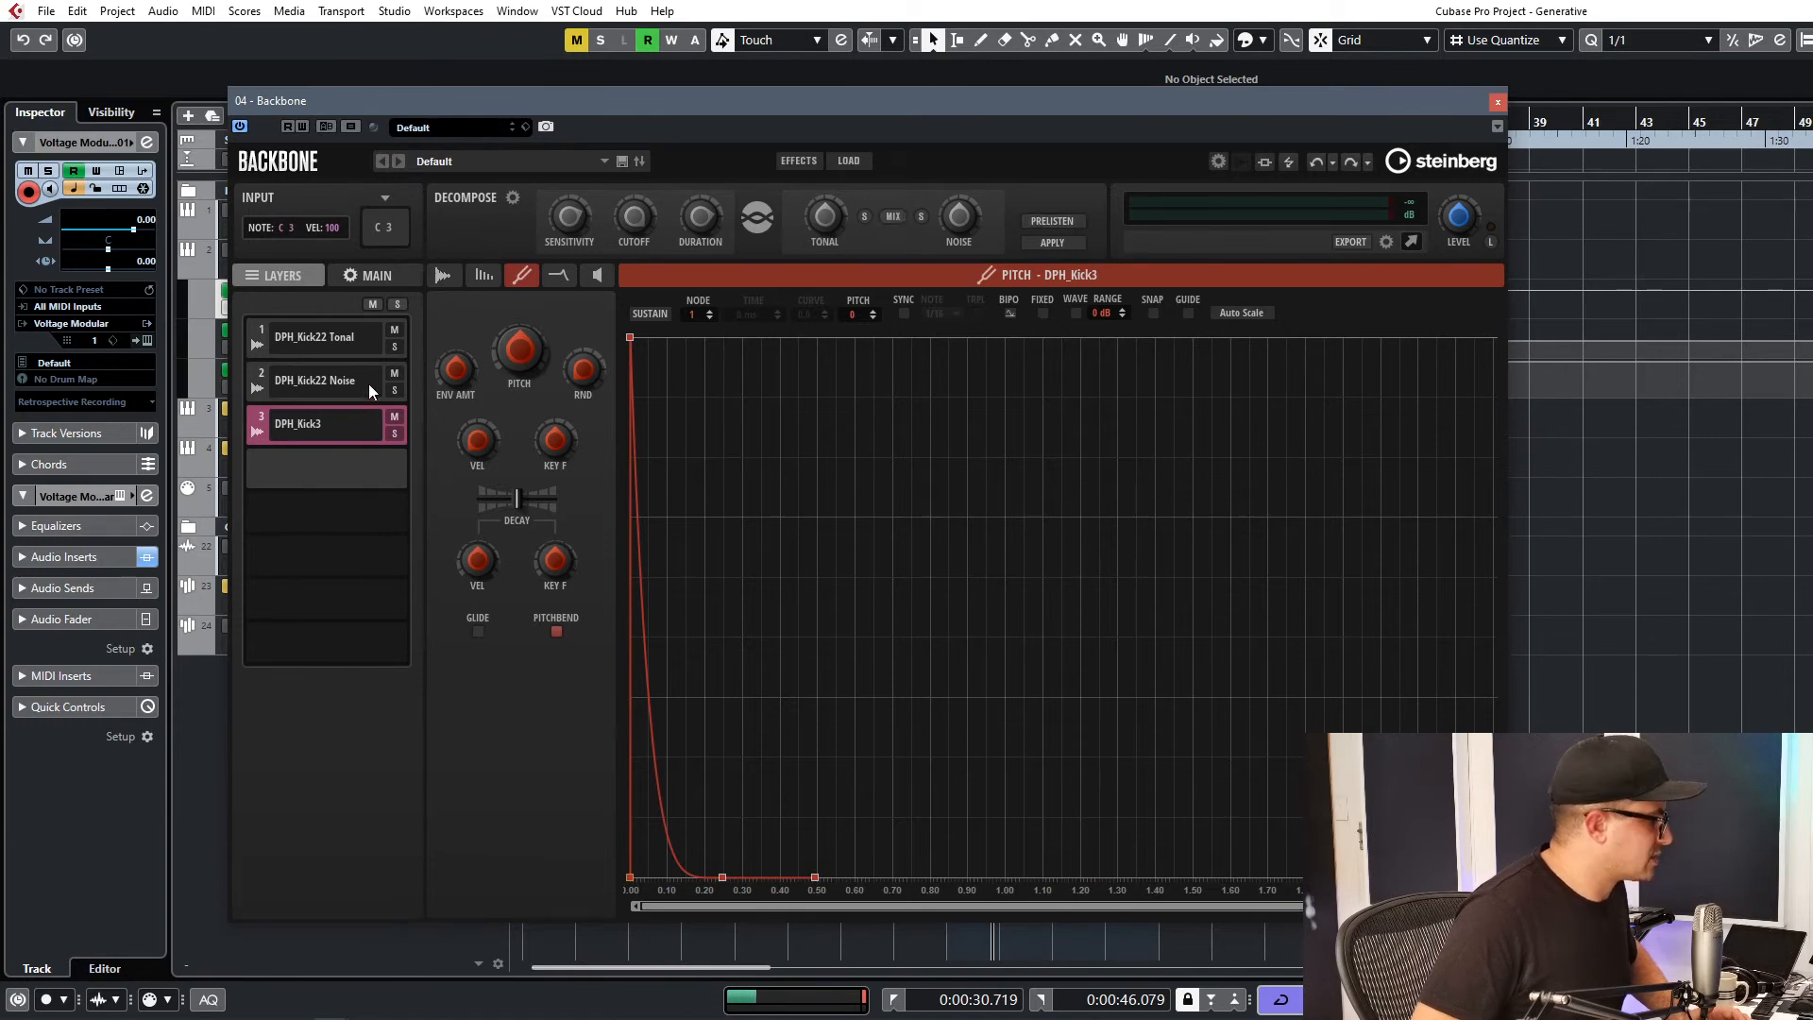
click(375, 424)
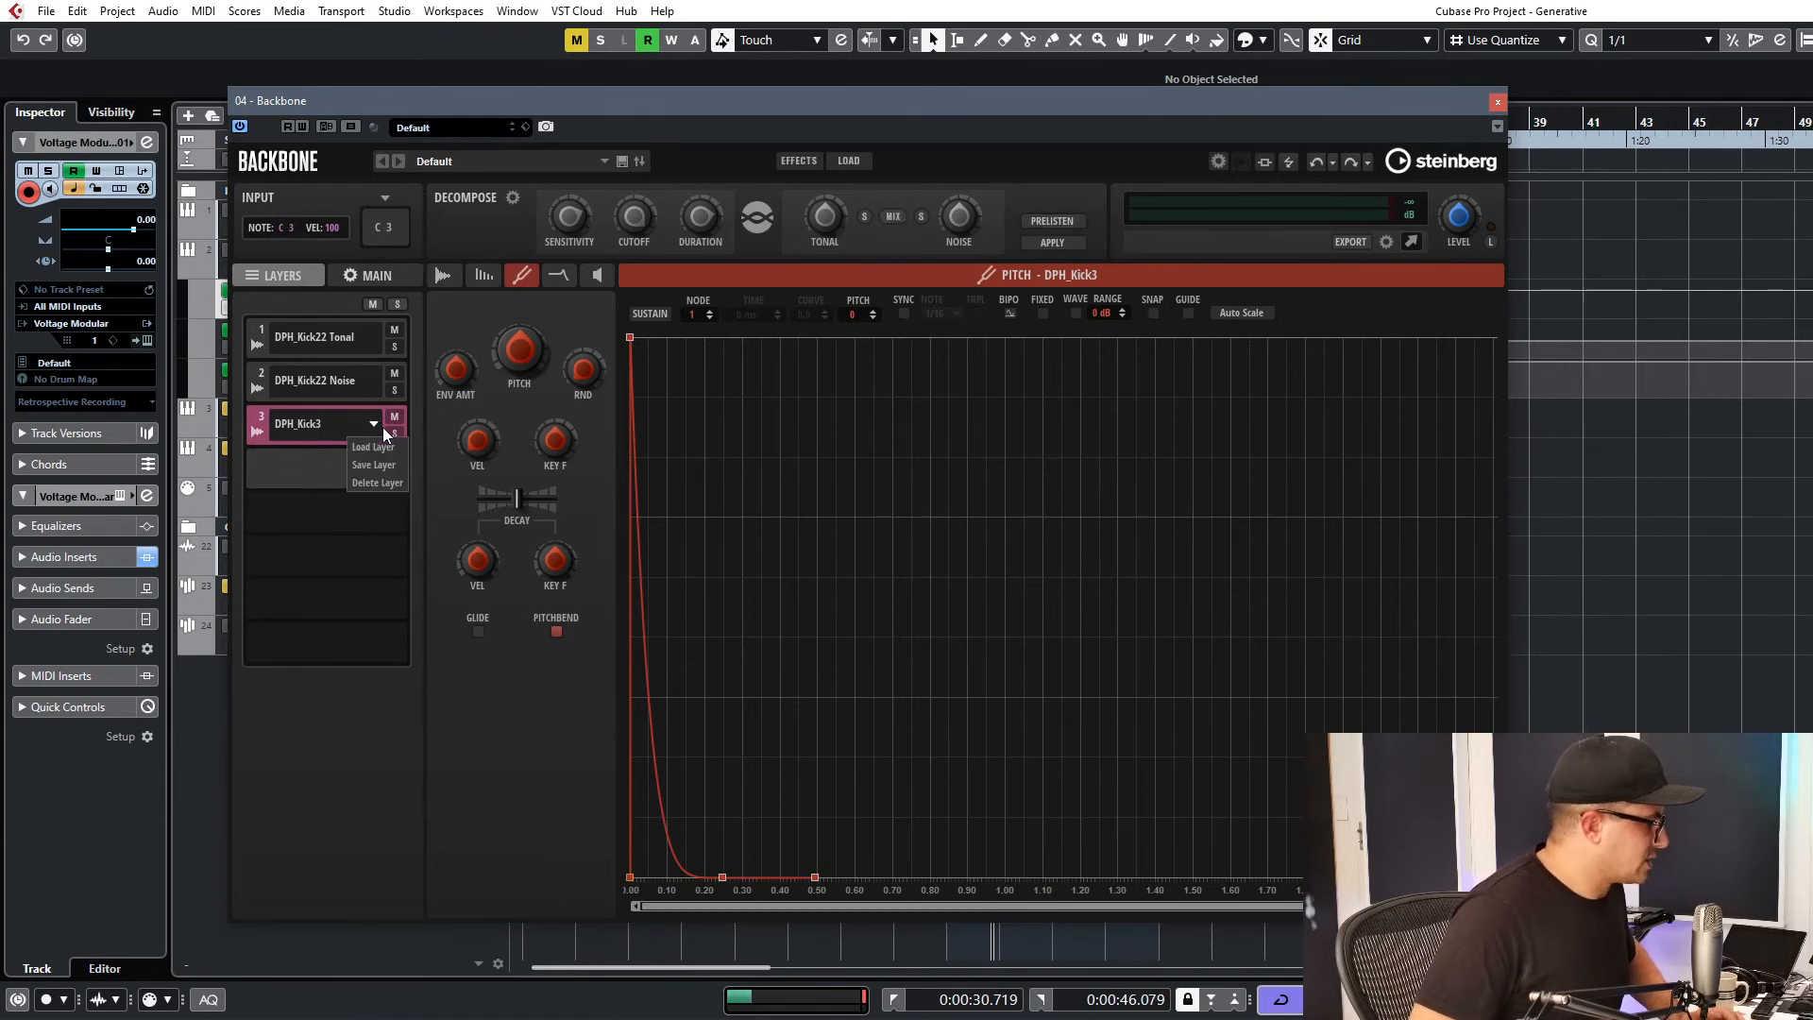
click(369, 483)
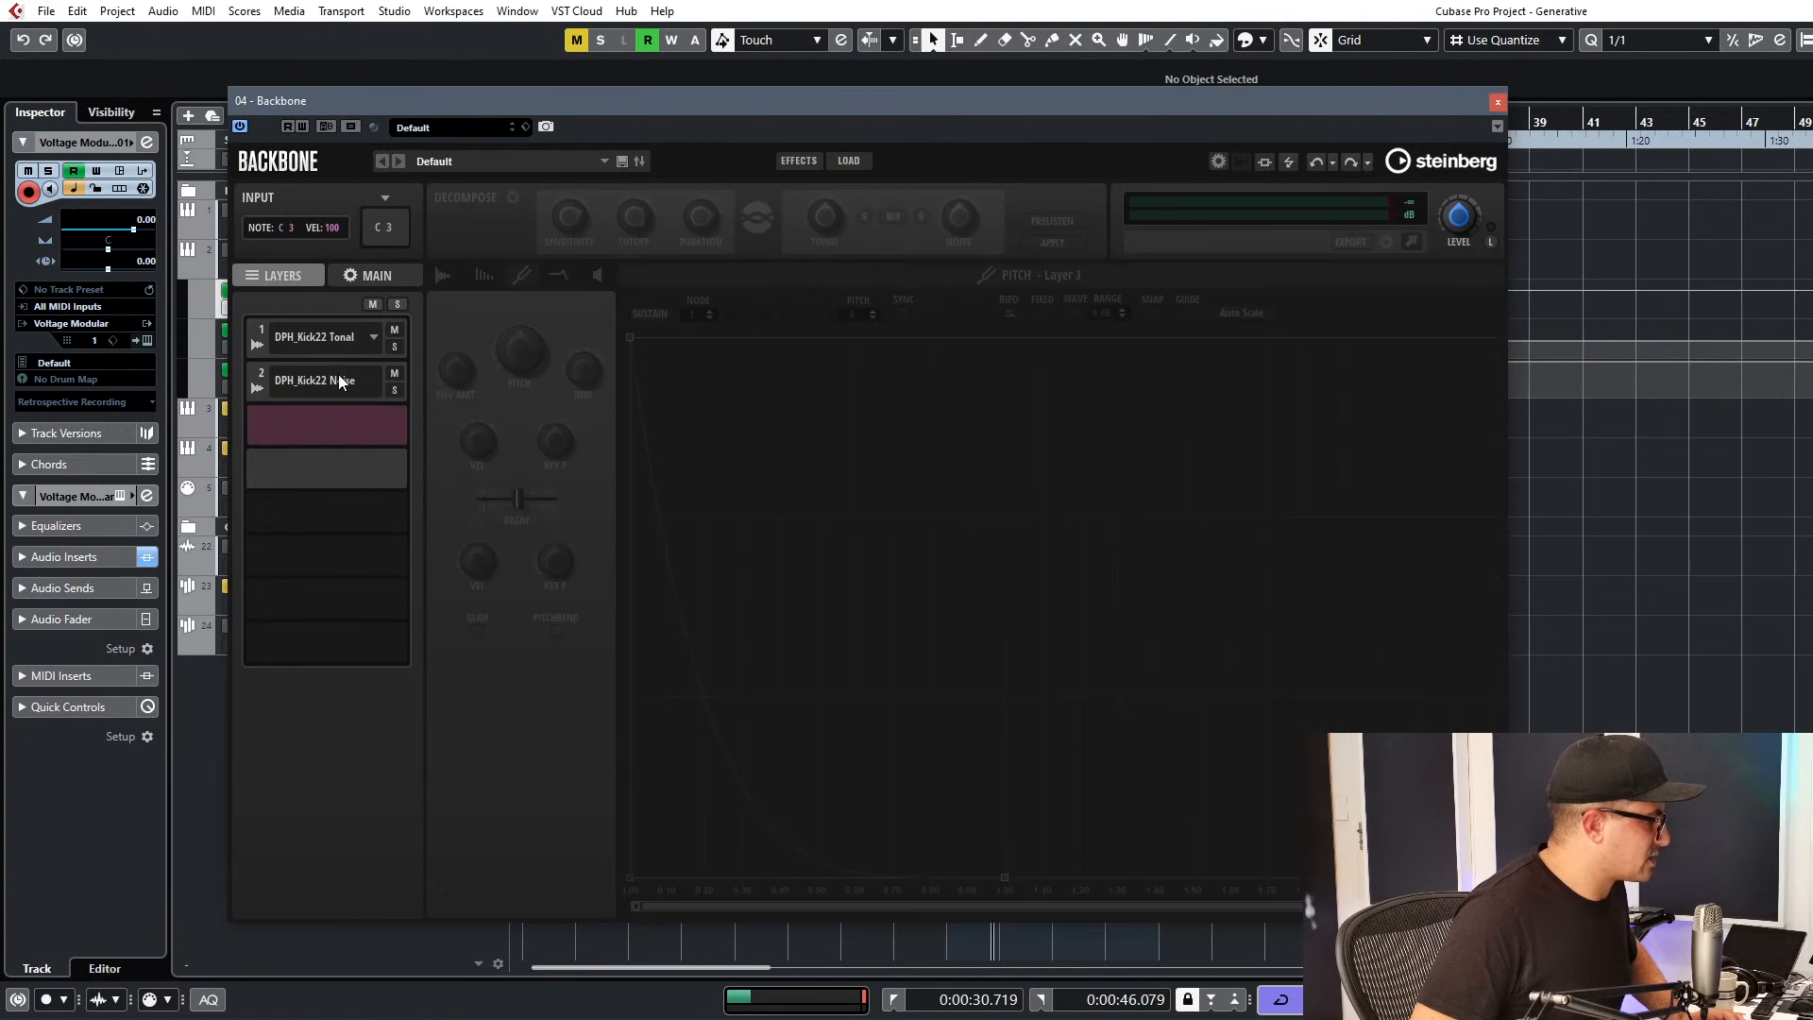
View the DPH_Kick22 Tonal layer's sample waveform, followed by the overview of both kick layers.
click(298, 348)
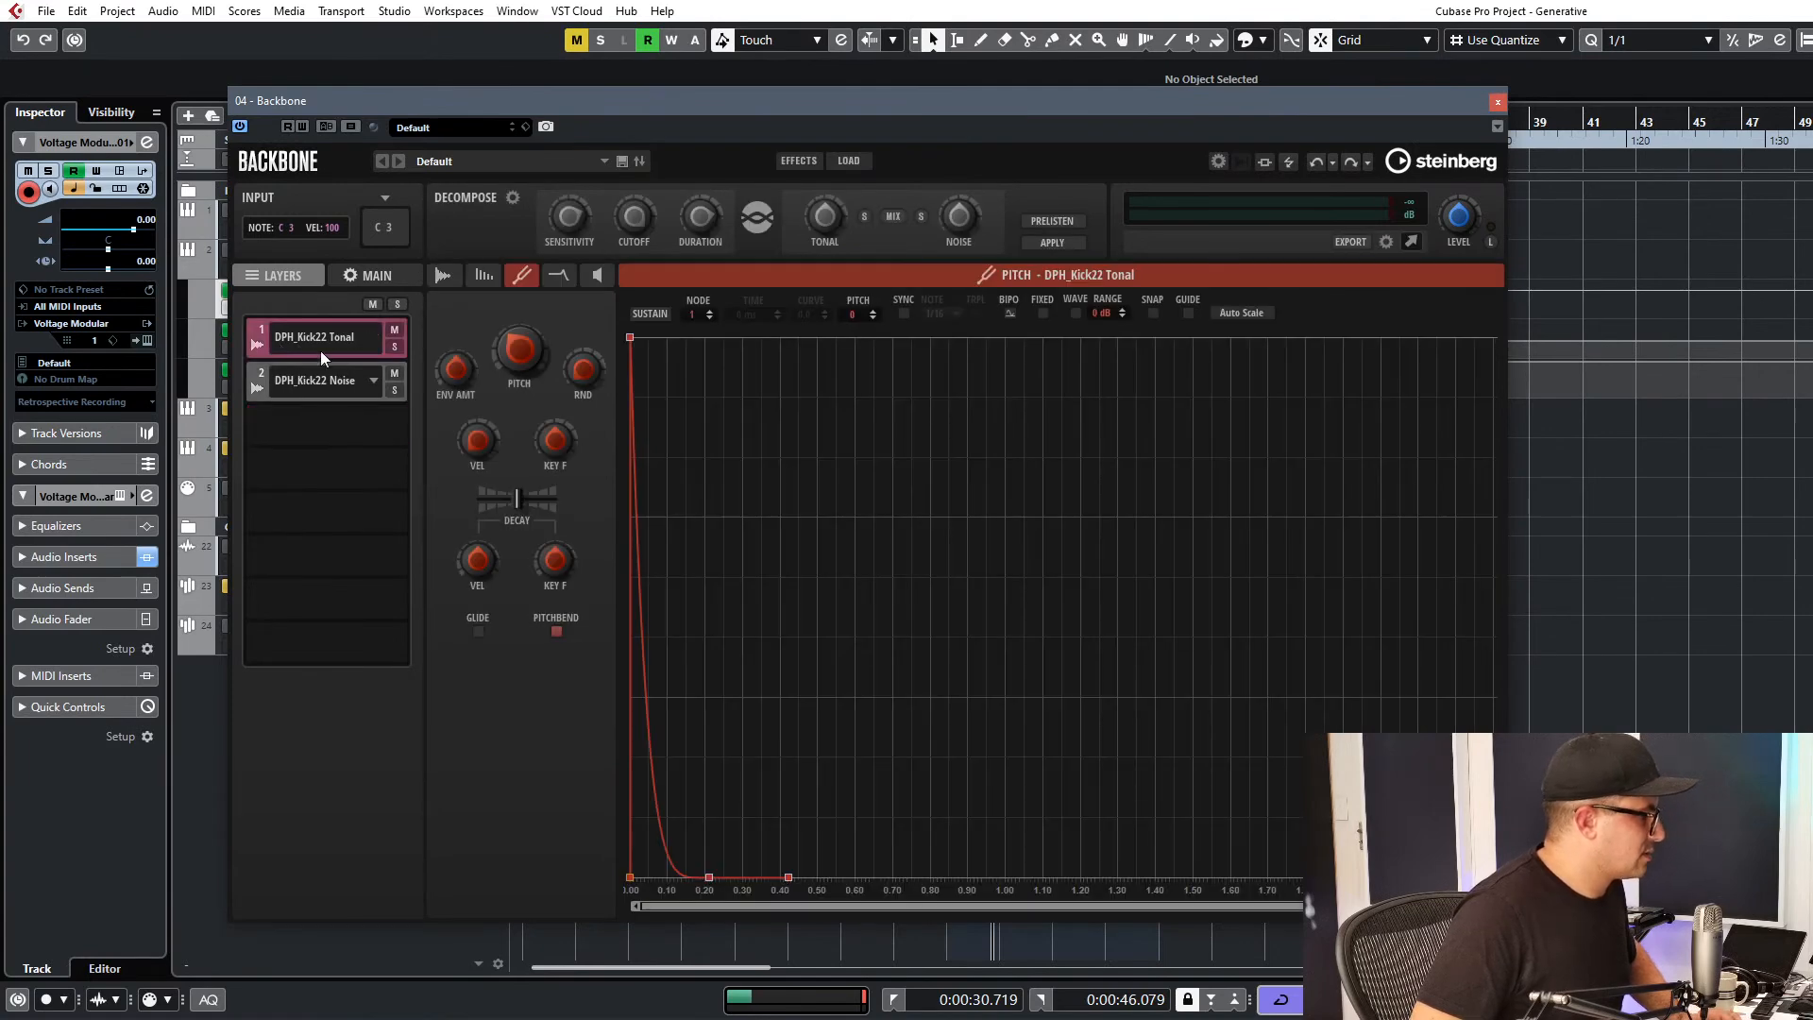
click(444, 276)
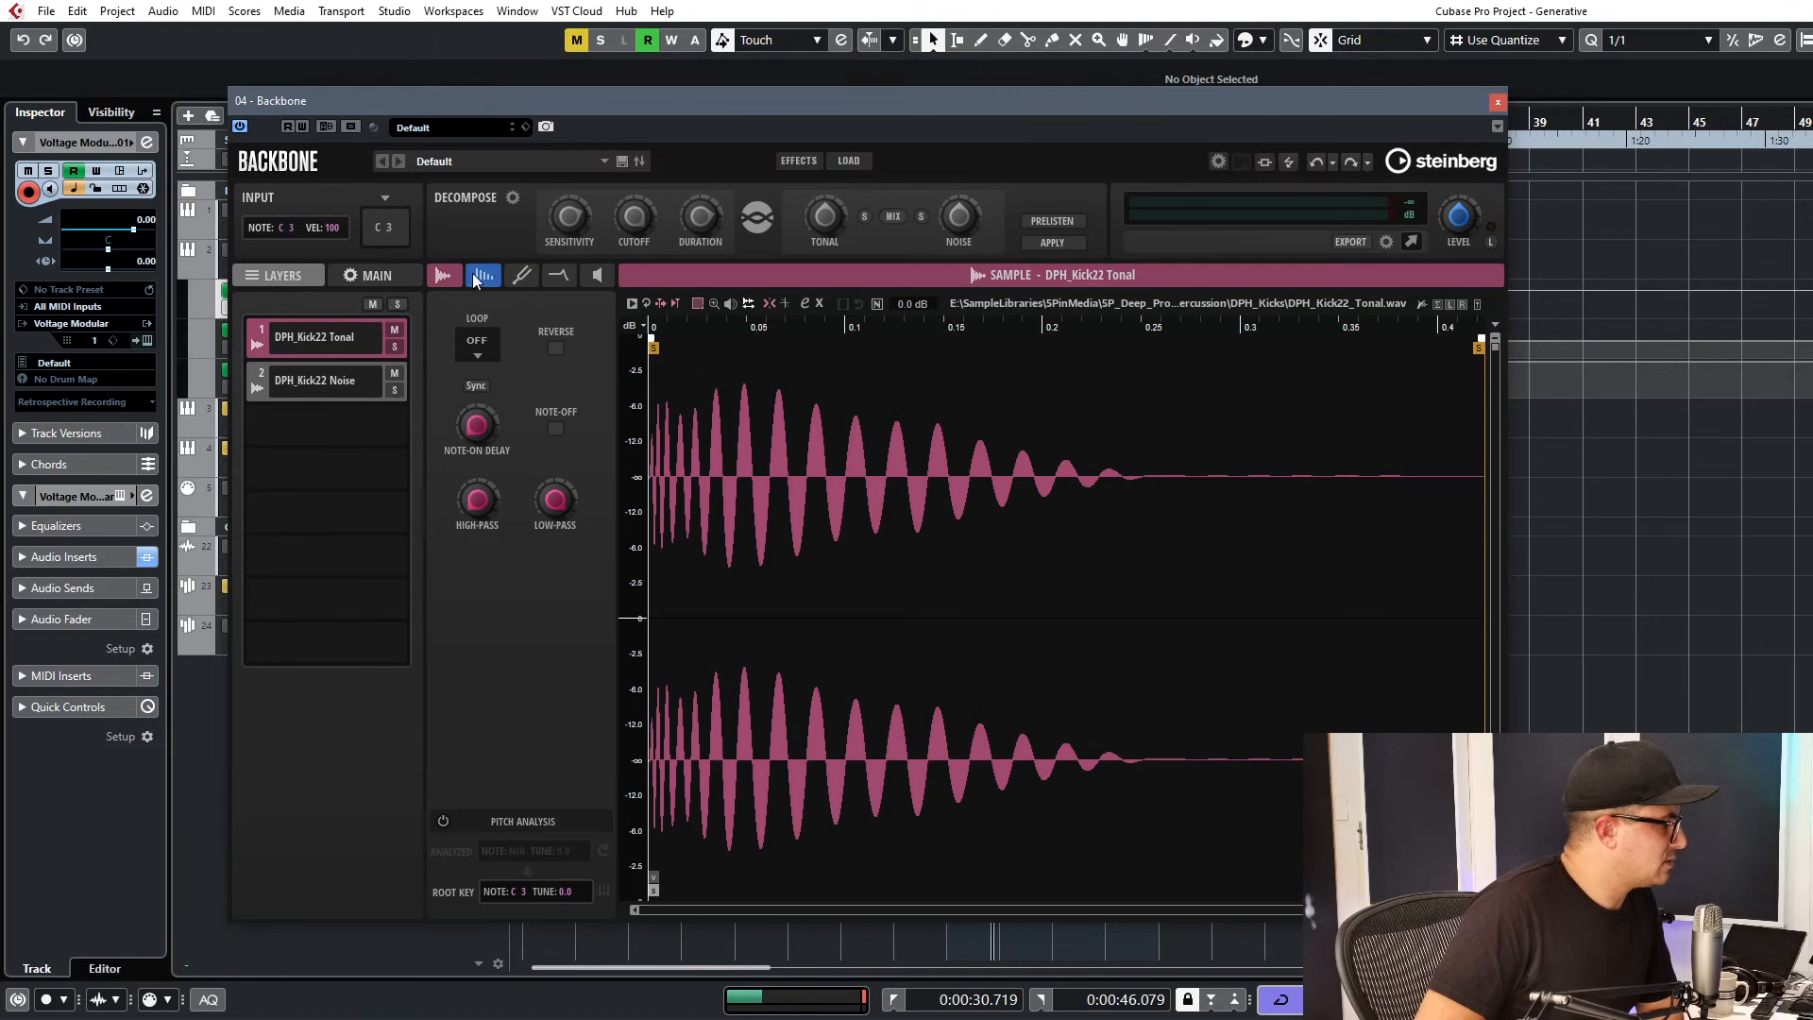
click(855, 277)
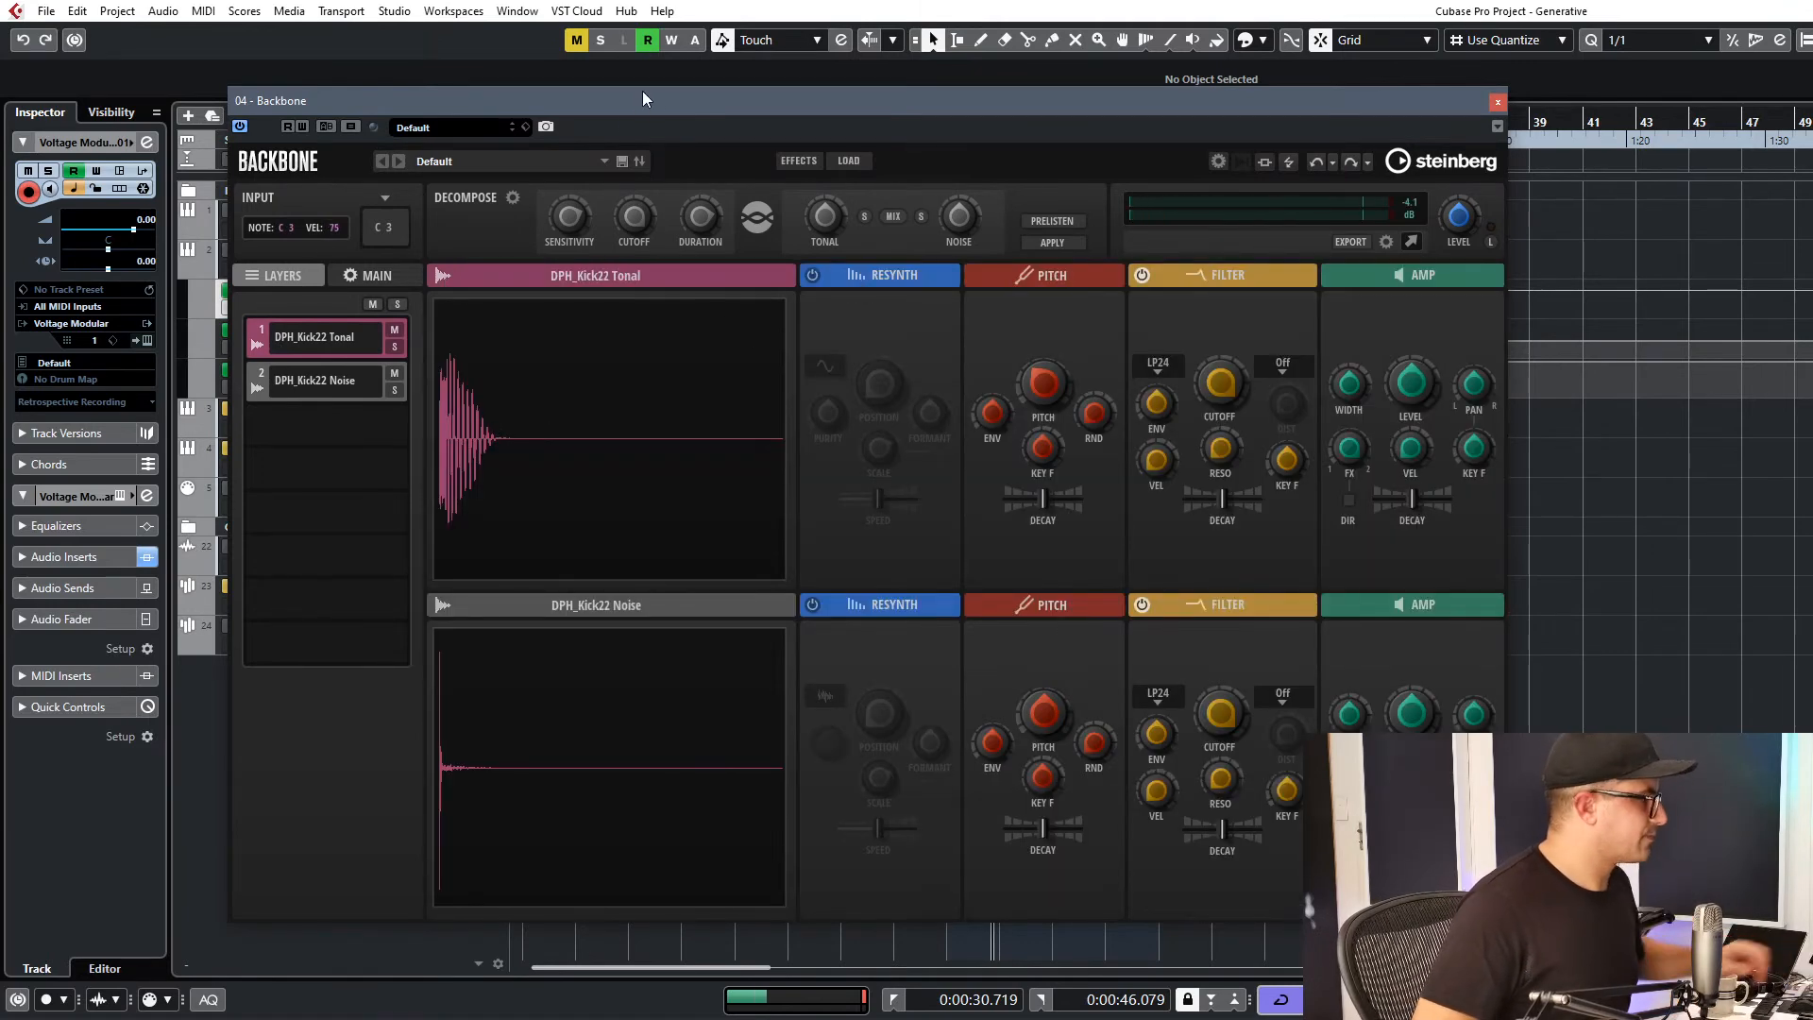
Select the Backbone 01 track, audition the DPH_Kick22 Tonal and Noise layers separately, and close the instrument editor.
drag(642, 99, 879, 96)
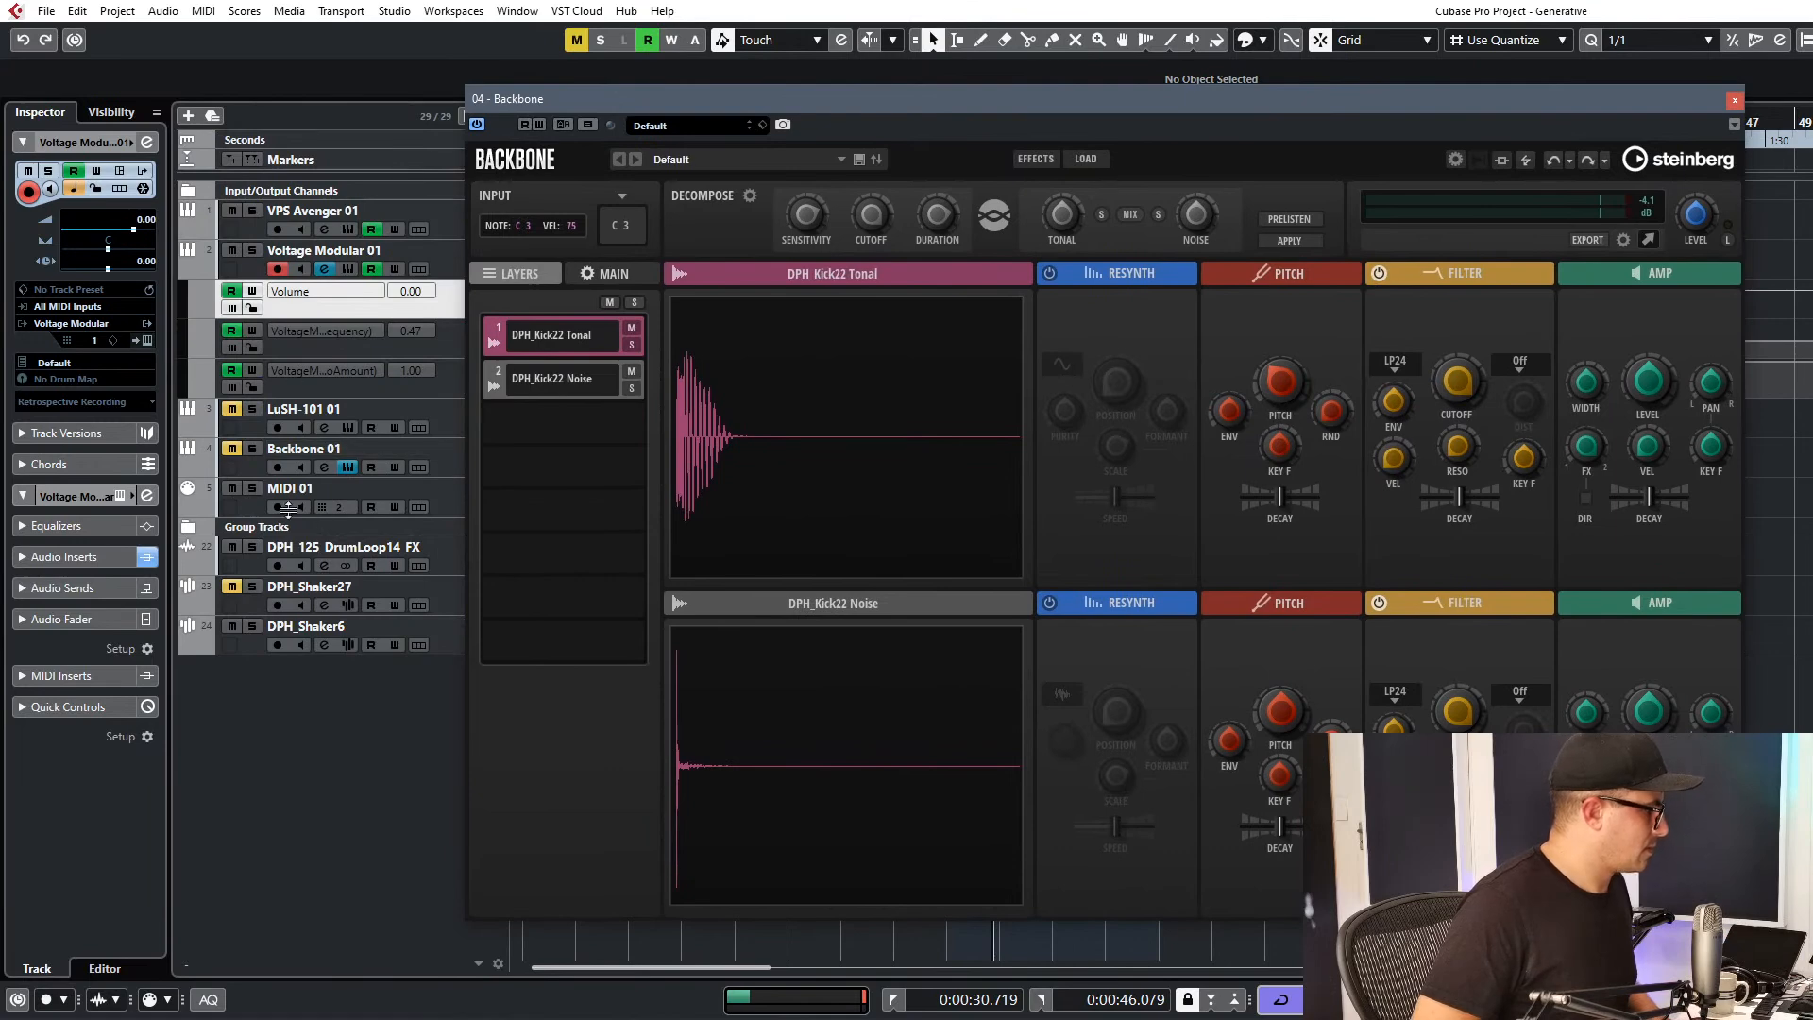
click(281, 457)
click(707, 381)
click(703, 387)
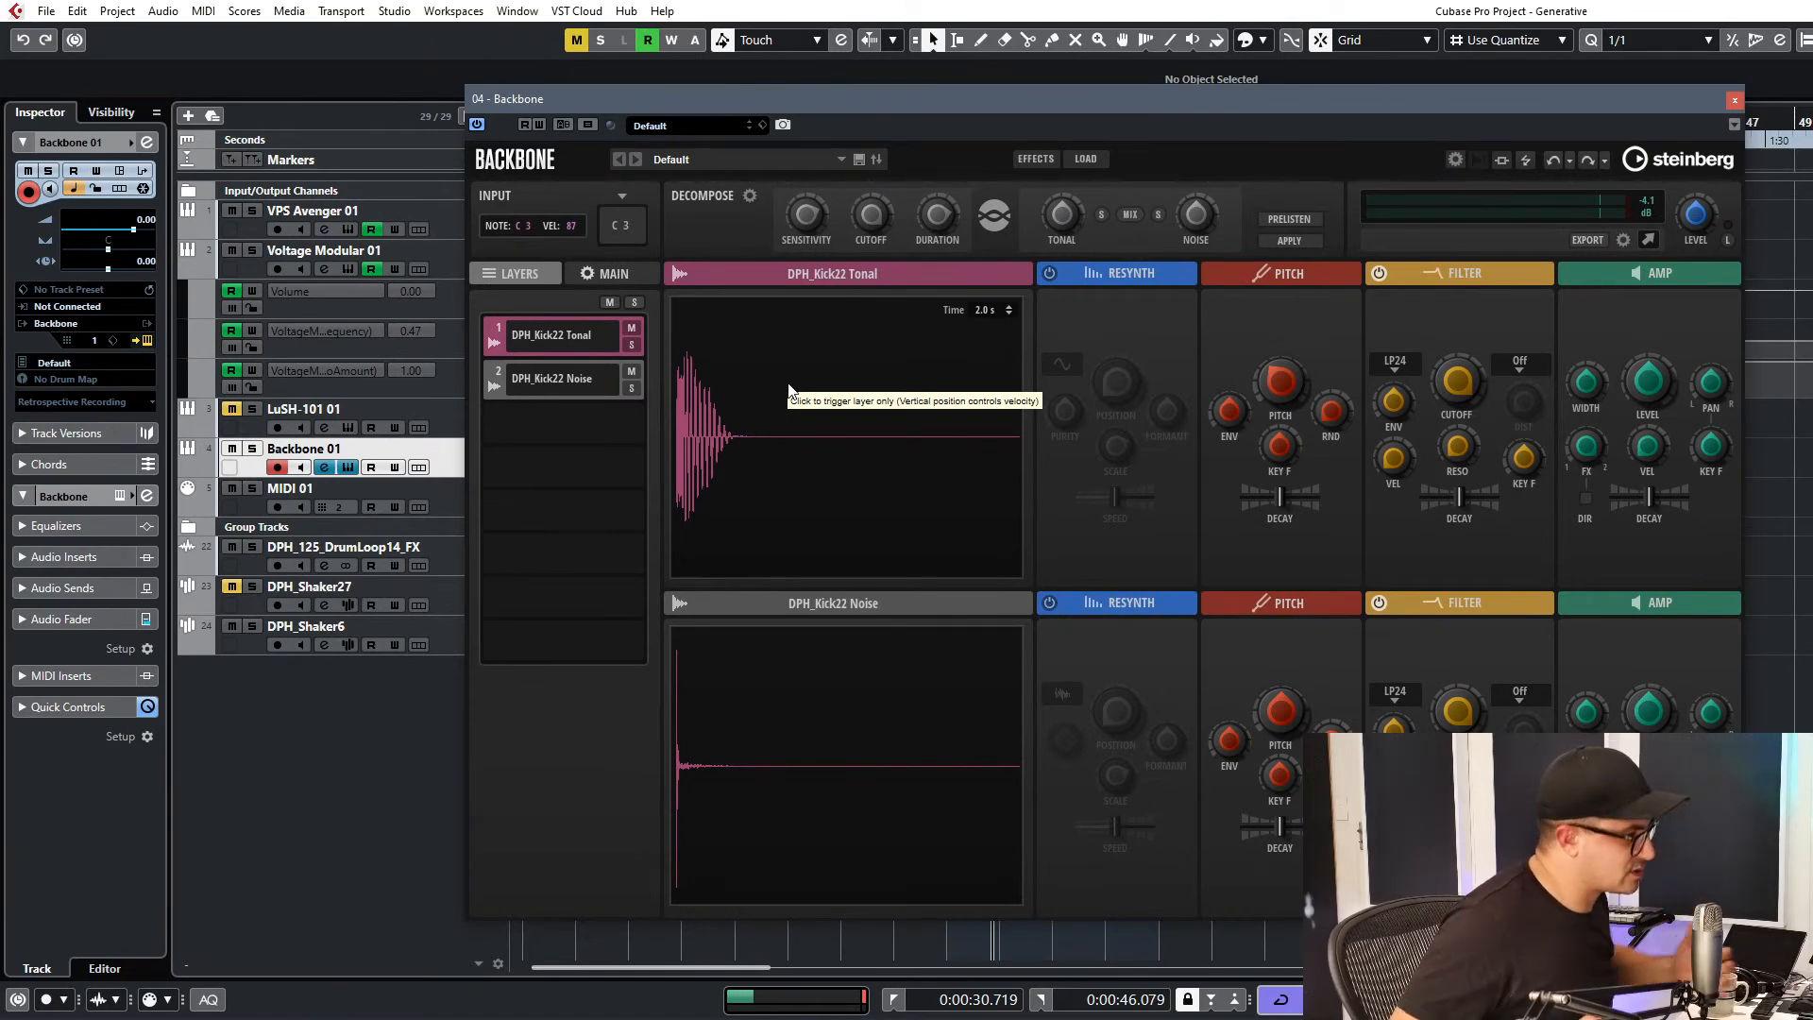
click(689, 767)
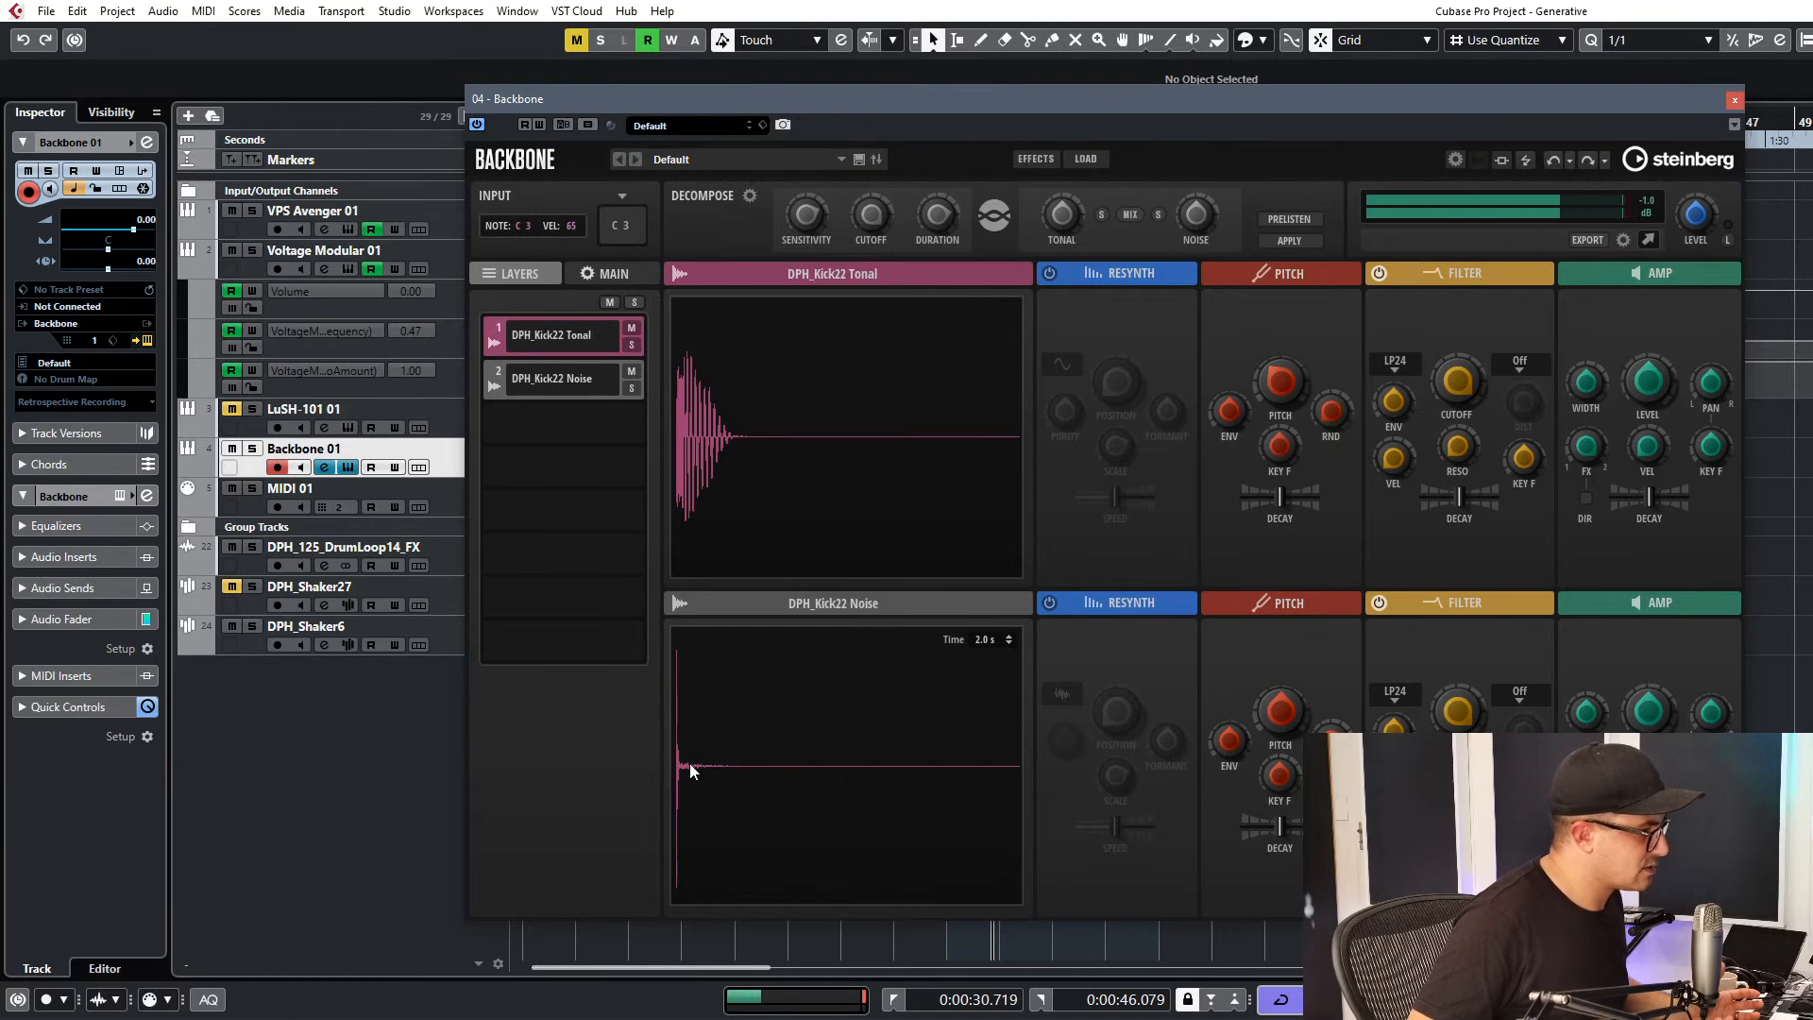
click(1737, 100)
key(space)
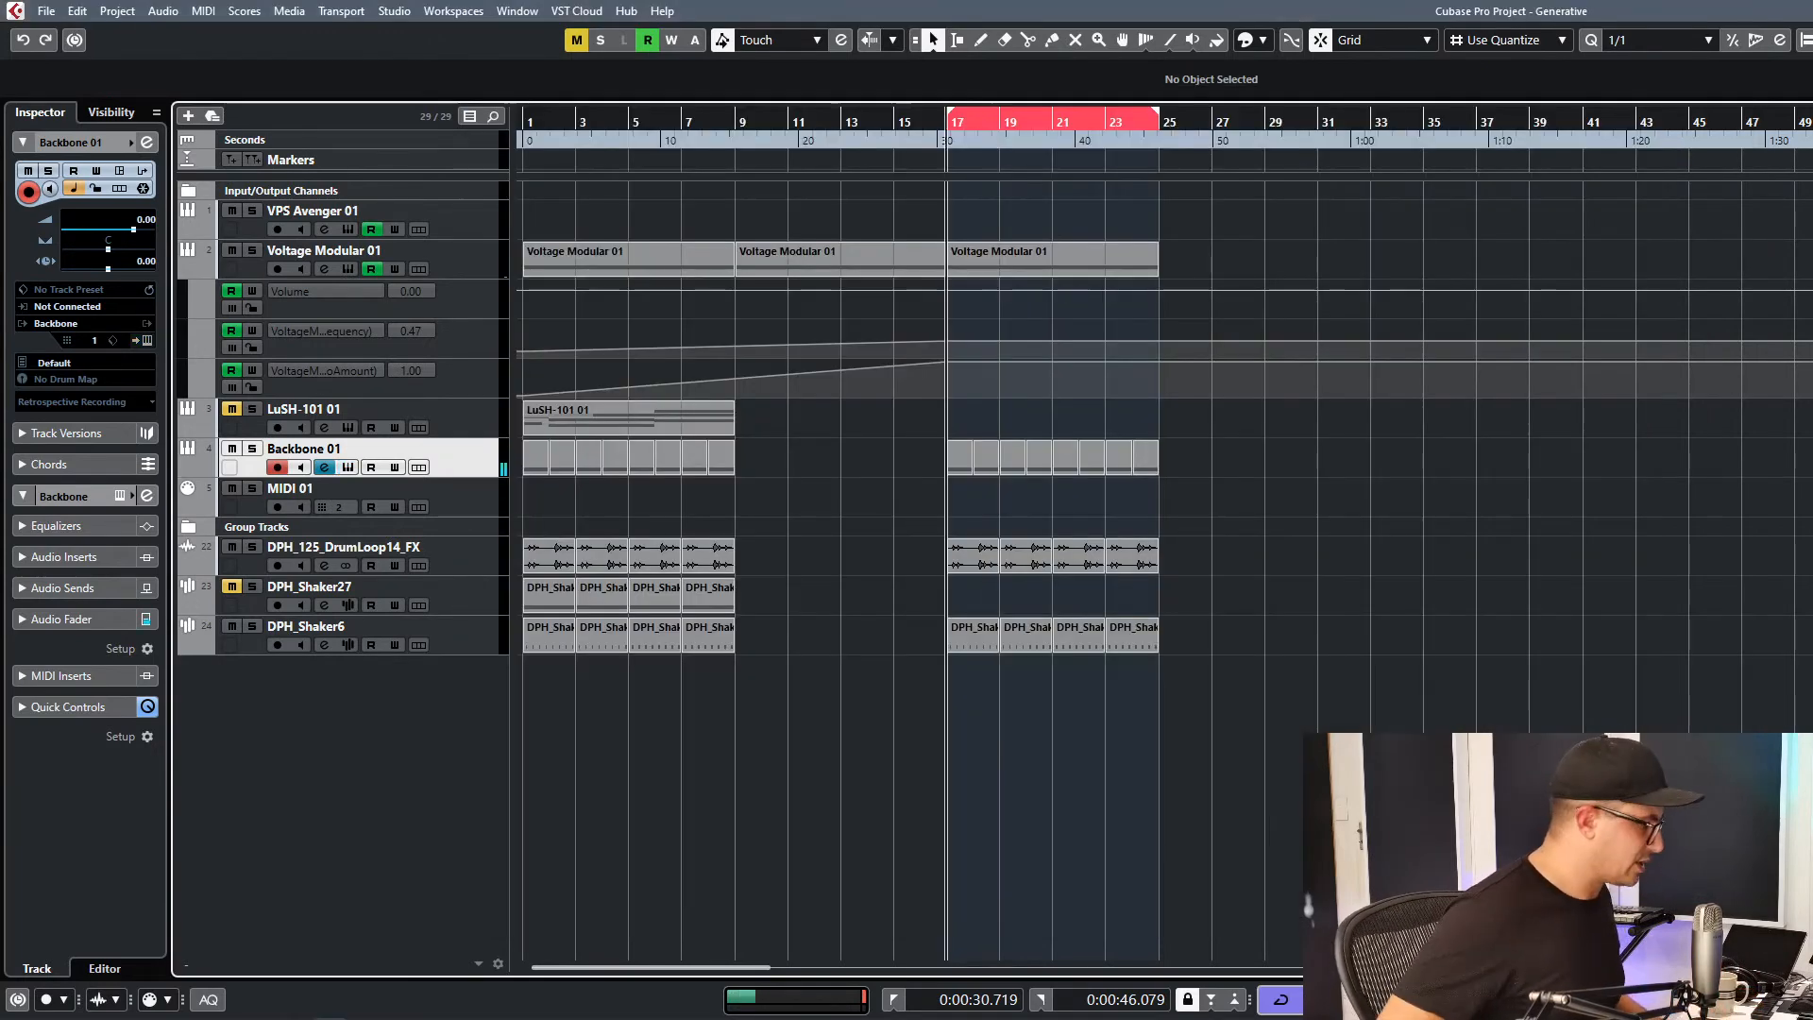
Copy the DPH_125_DrumLoop14_FX and DPH_Shaker6 clips into the gap between bars 9 and 17 while playing from bar 9.
click(867, 140)
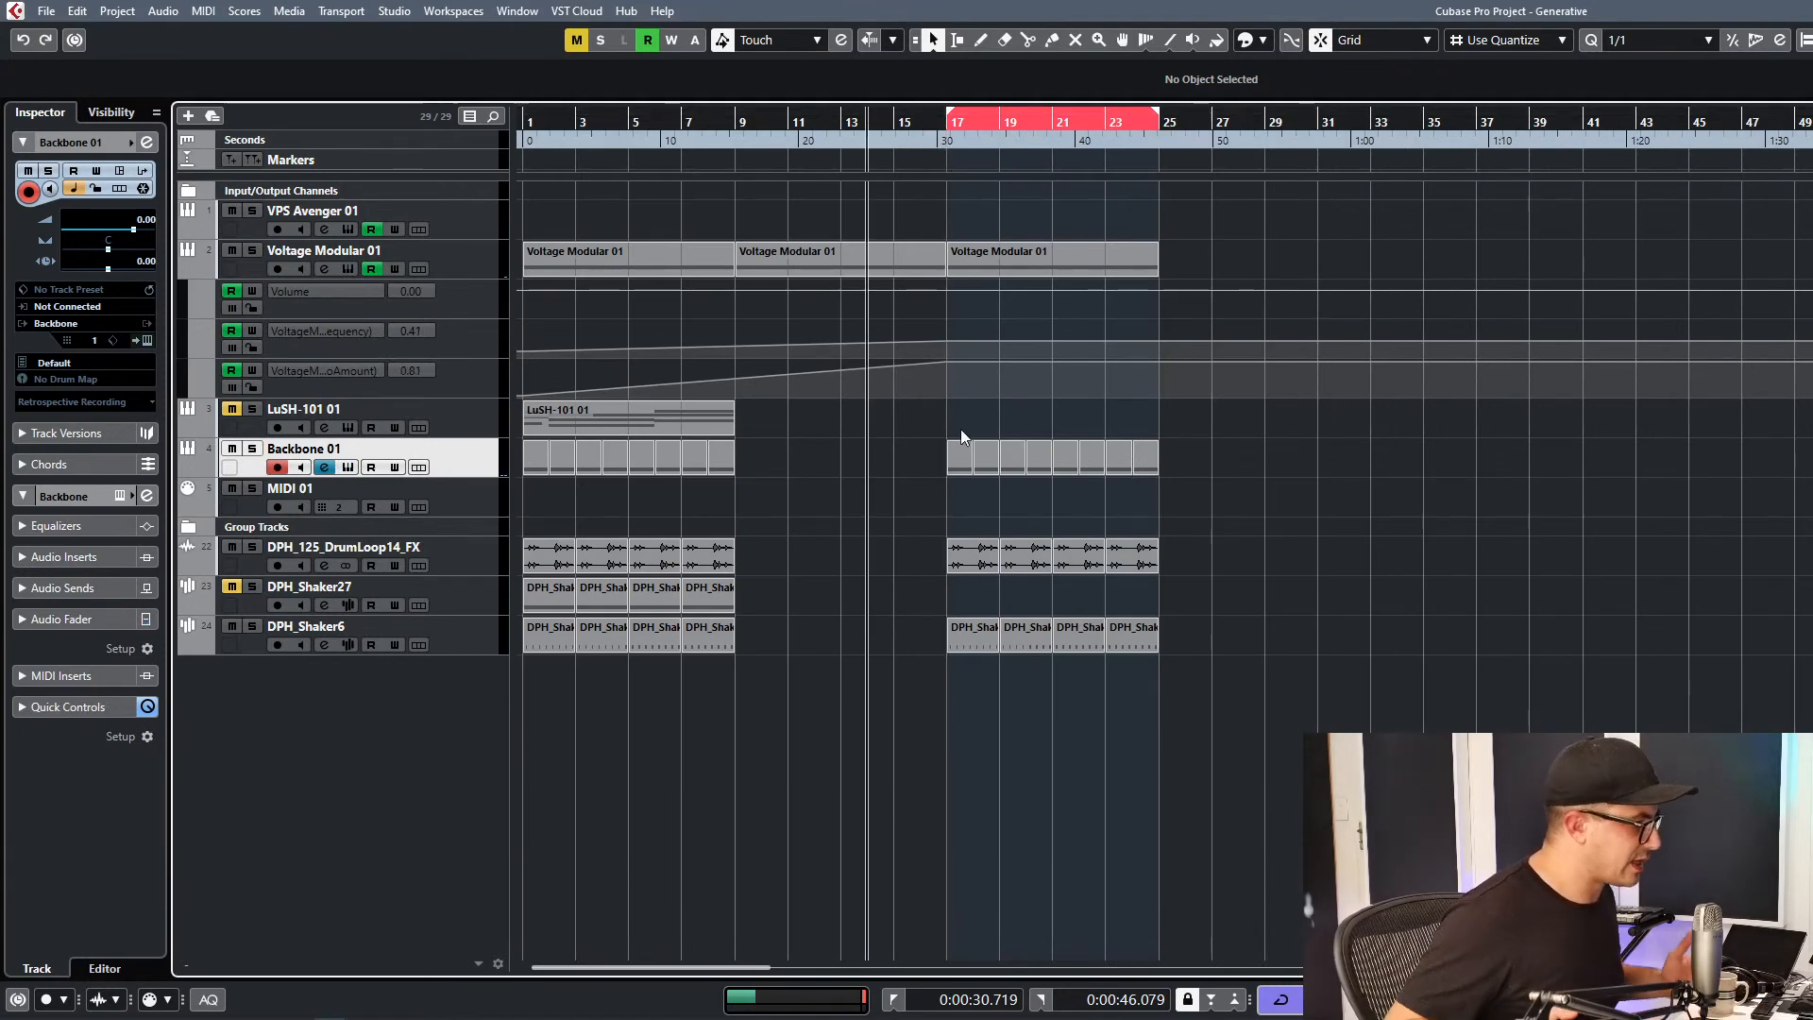
click(721, 137)
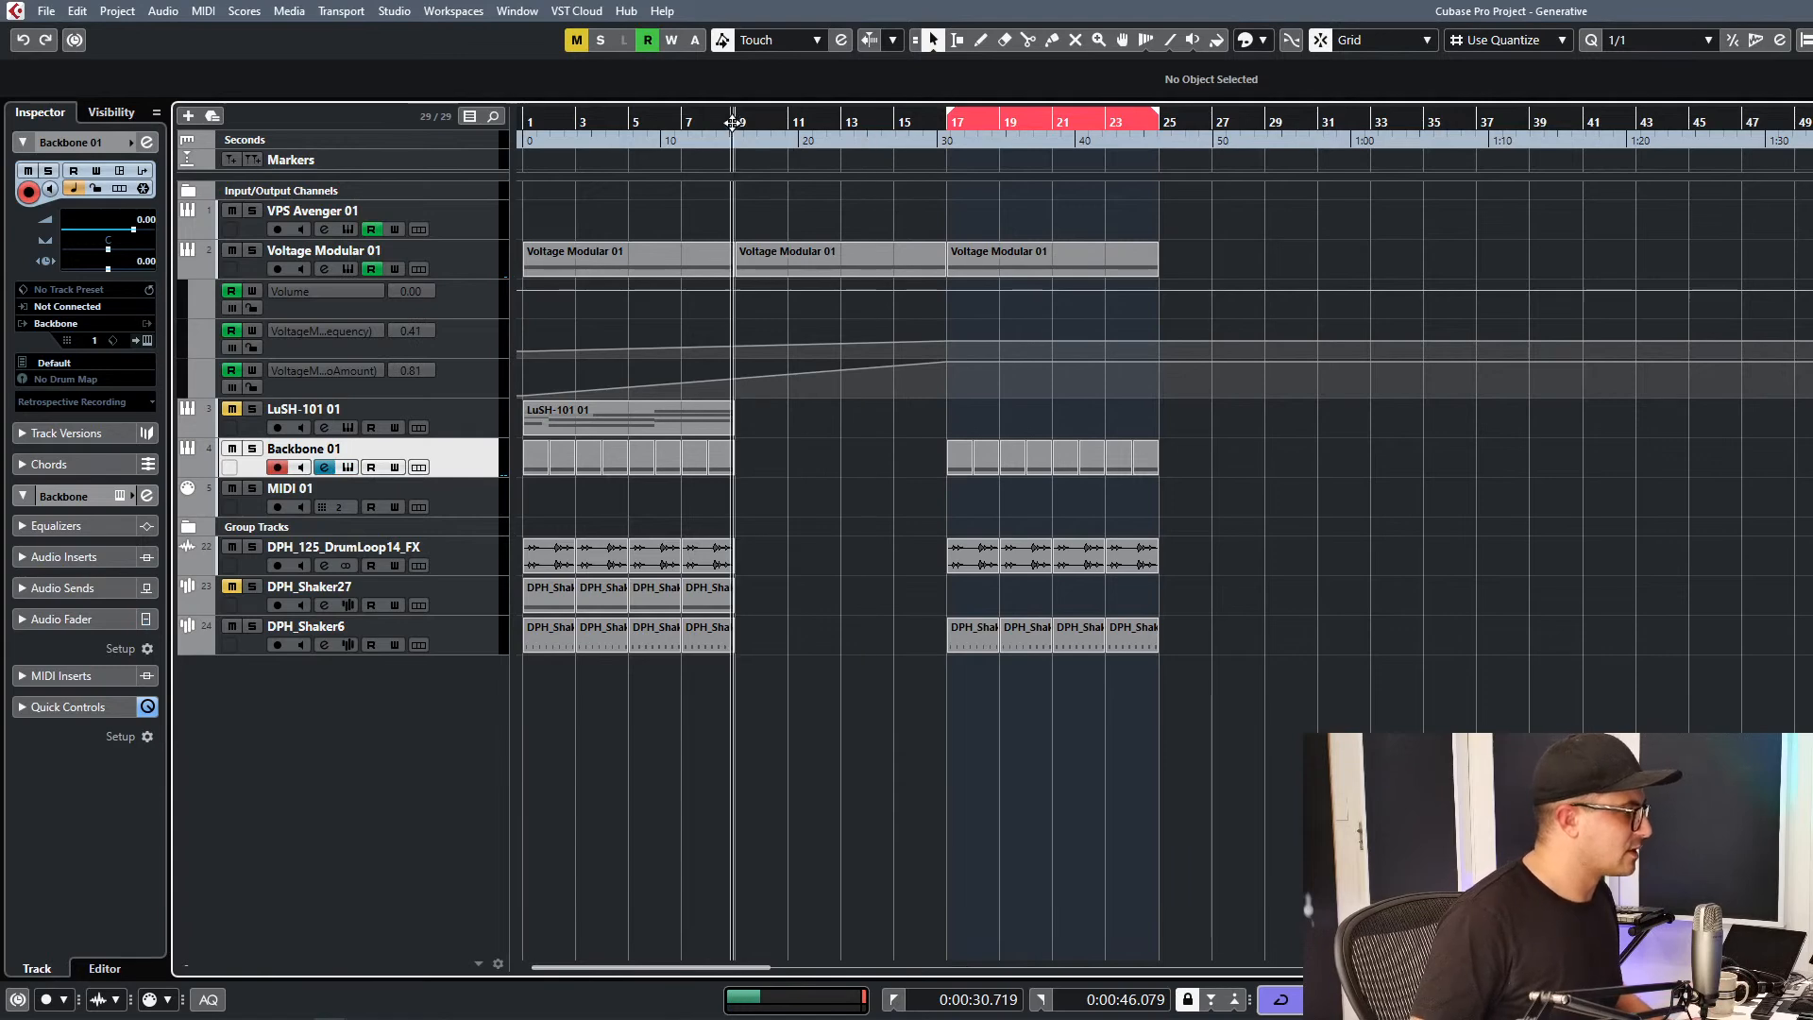
key(space)
drag(1421, 750, 761, 555)
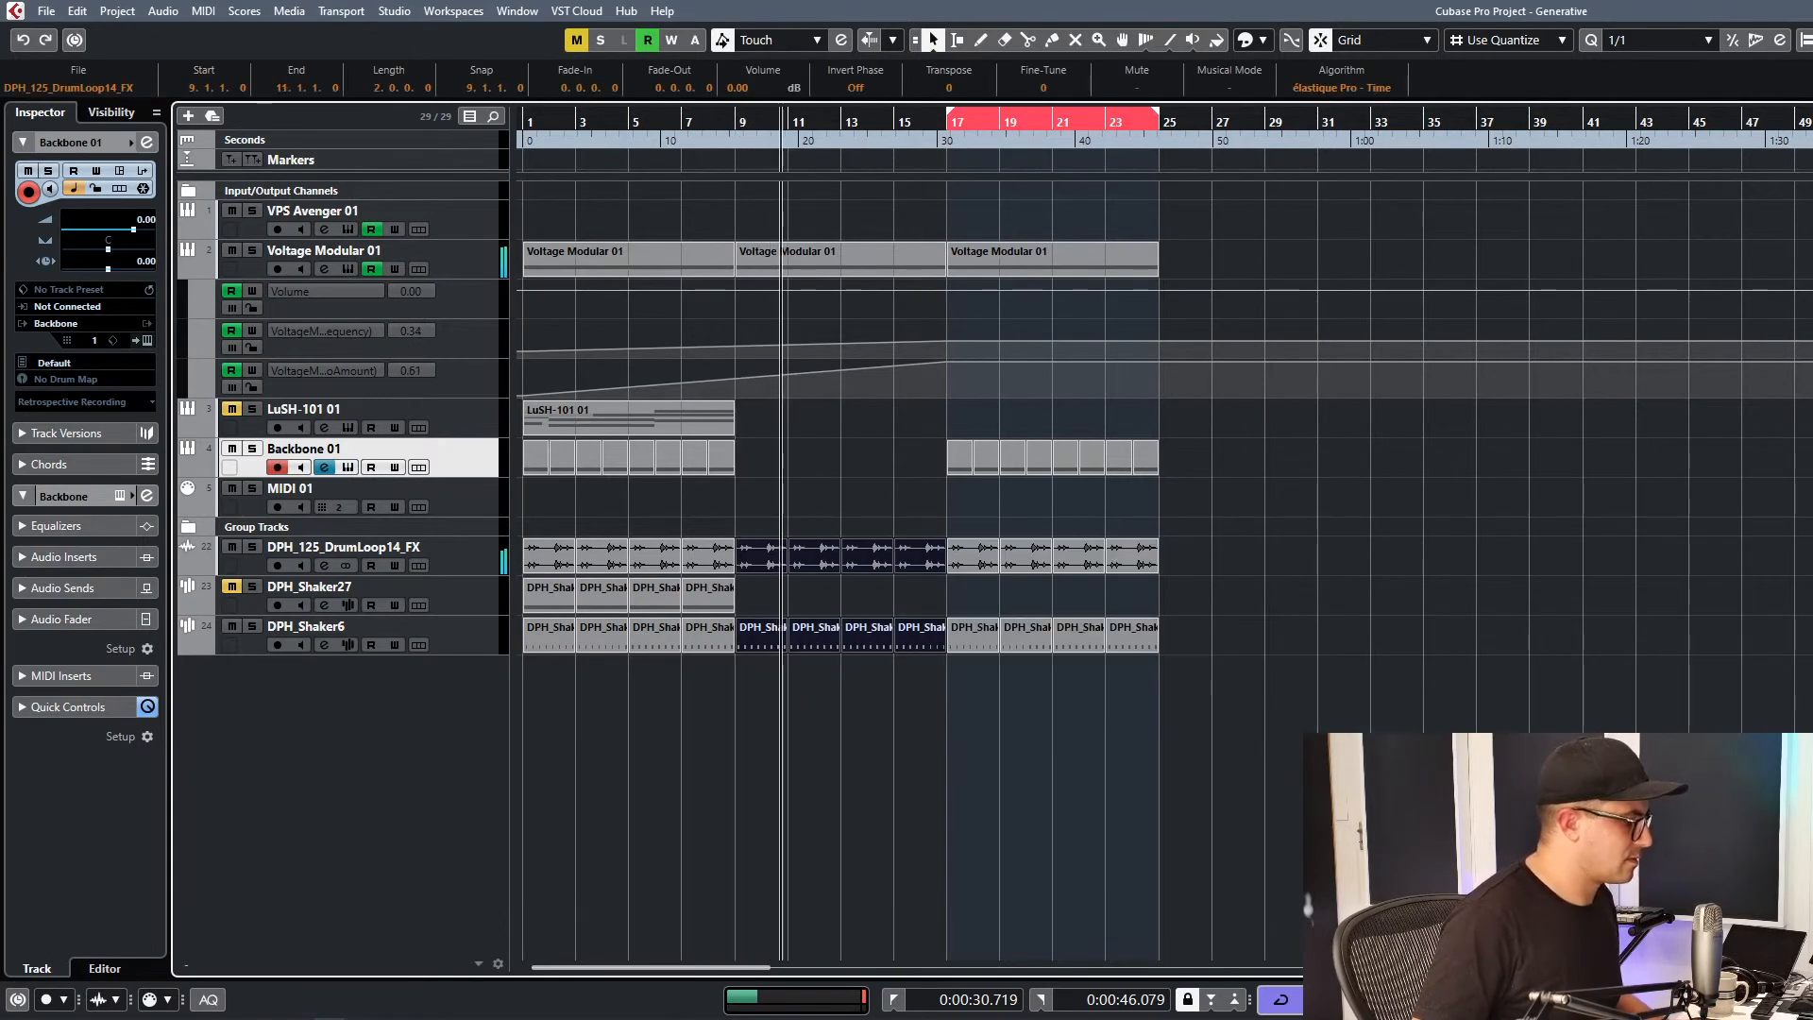
click(1281, 680)
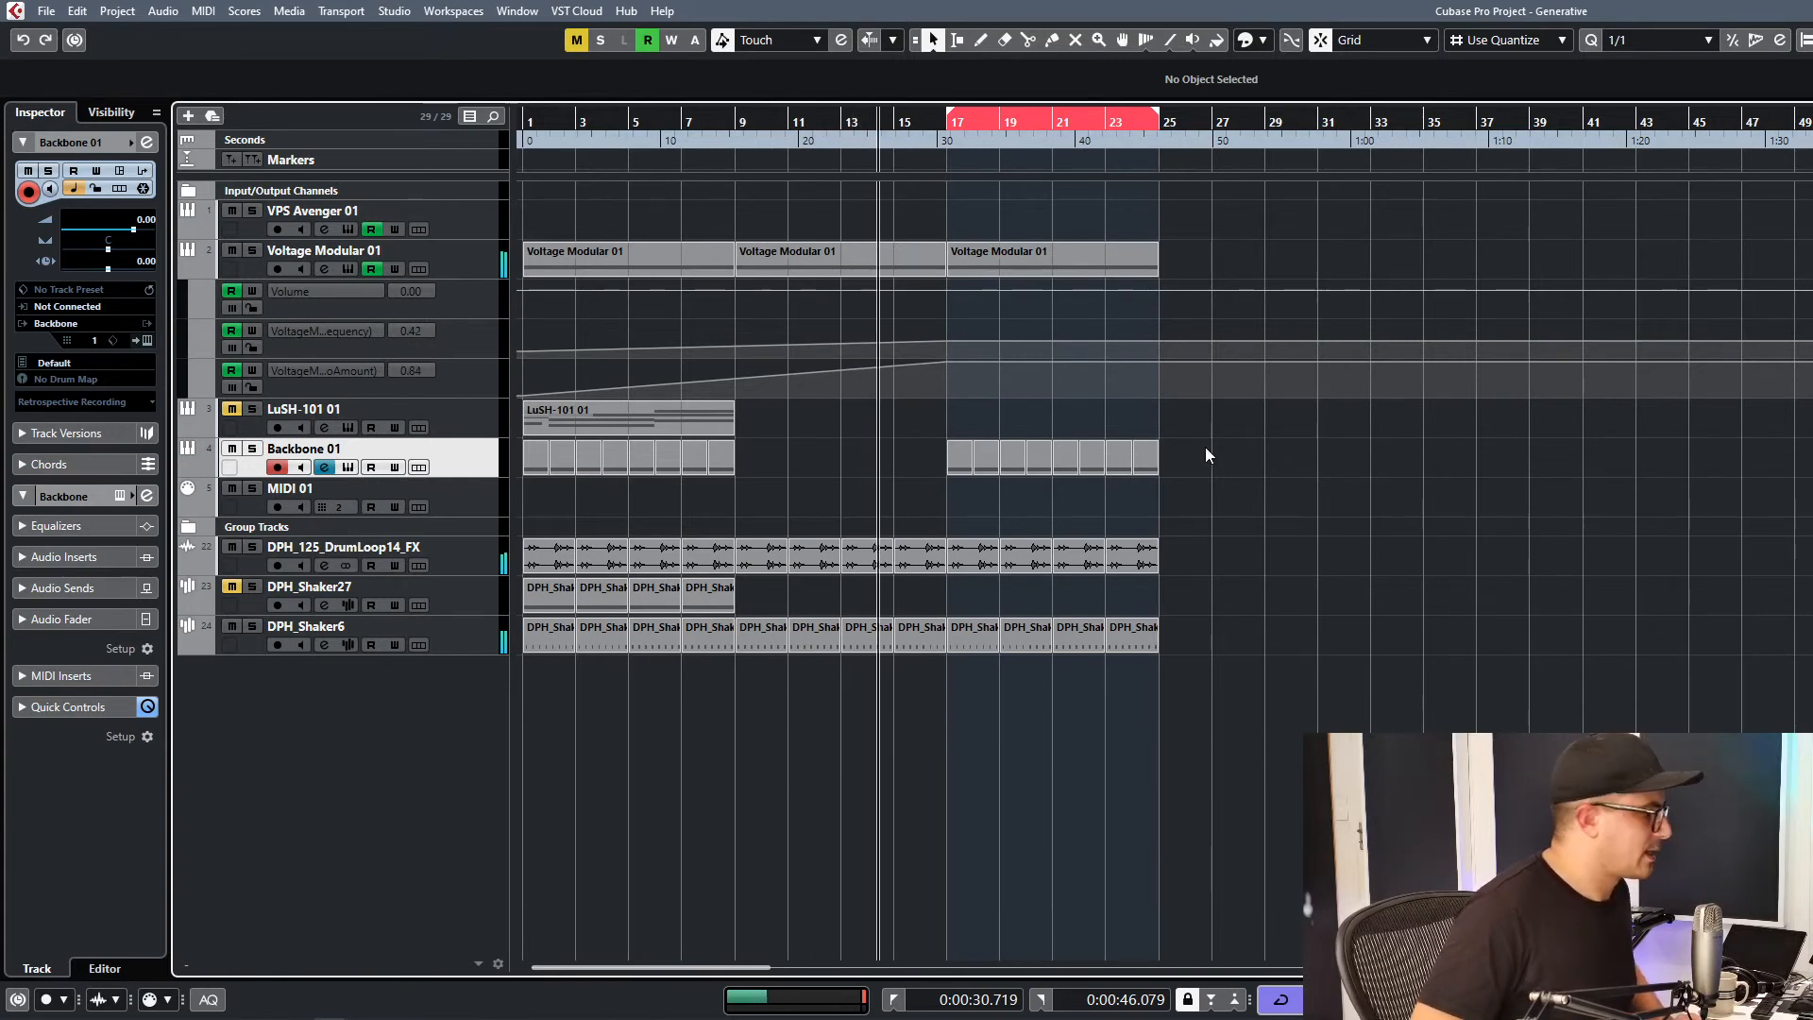
Open the studio setup, look through the available ASIO drivers, and show the Yamaha Steinberg USB ASIO settings.
click(395, 12)
click(462, 358)
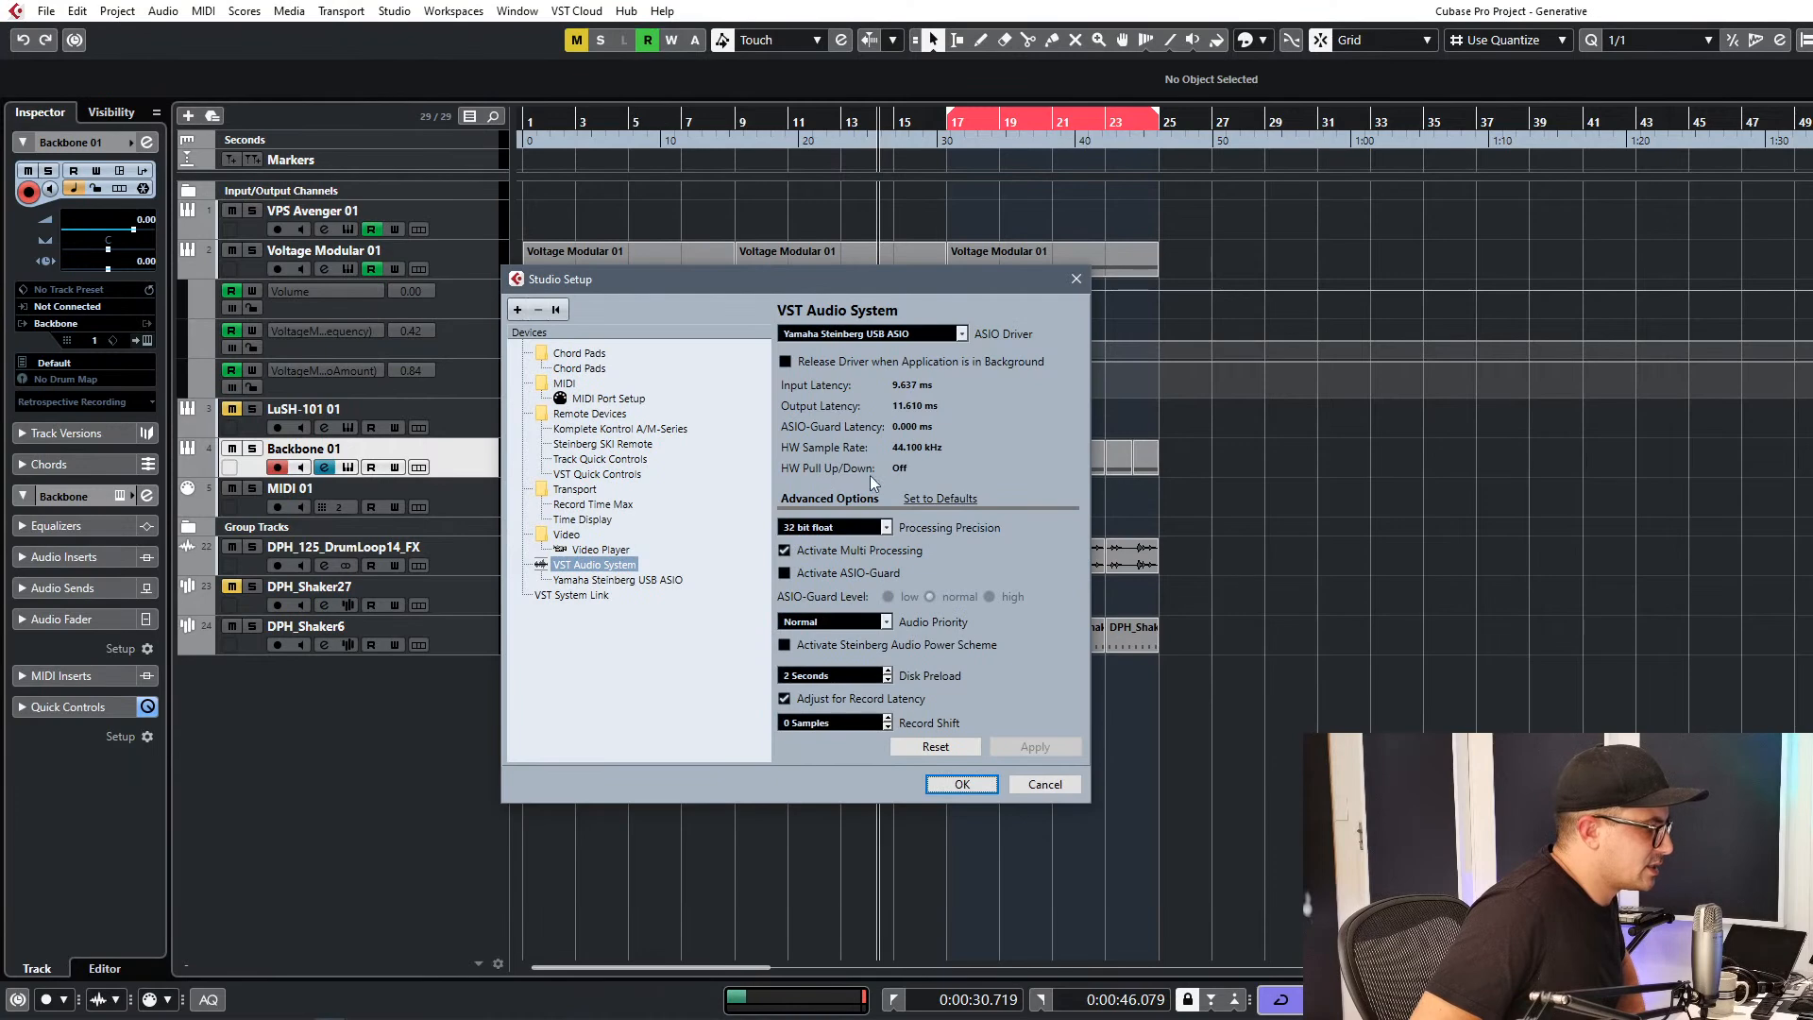
click(964, 336)
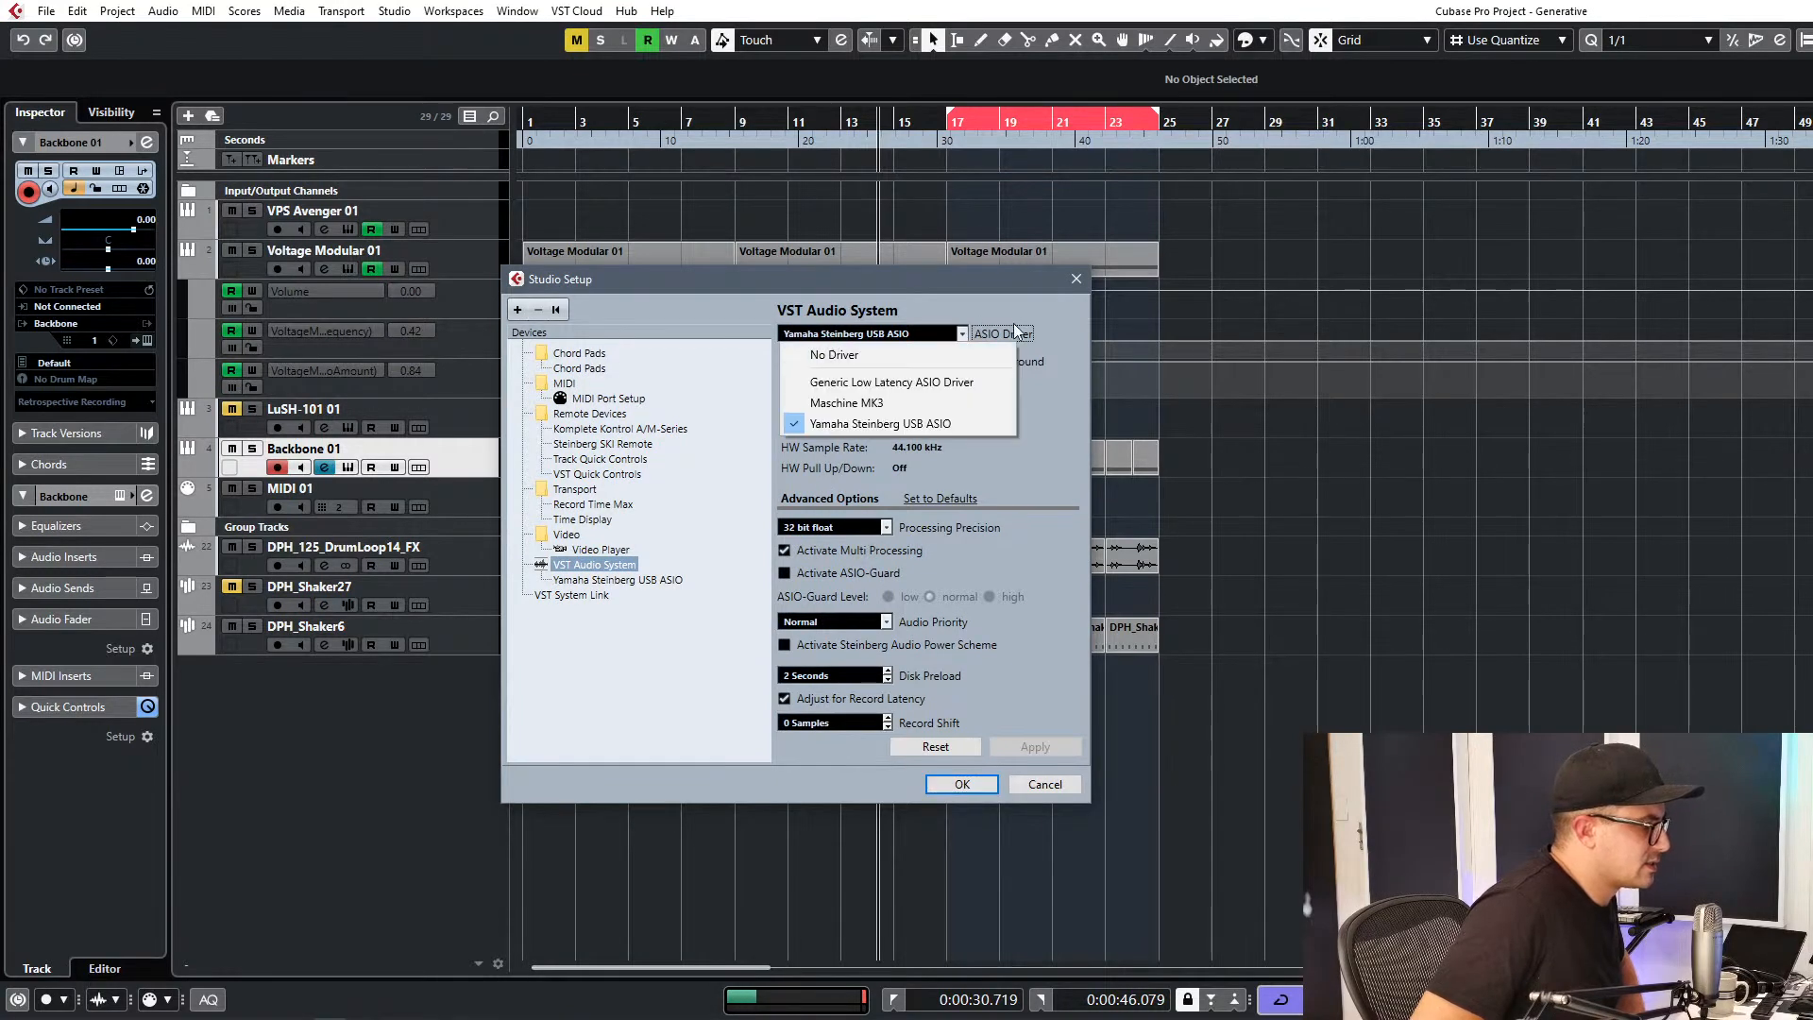
click(1037, 587)
click(617, 580)
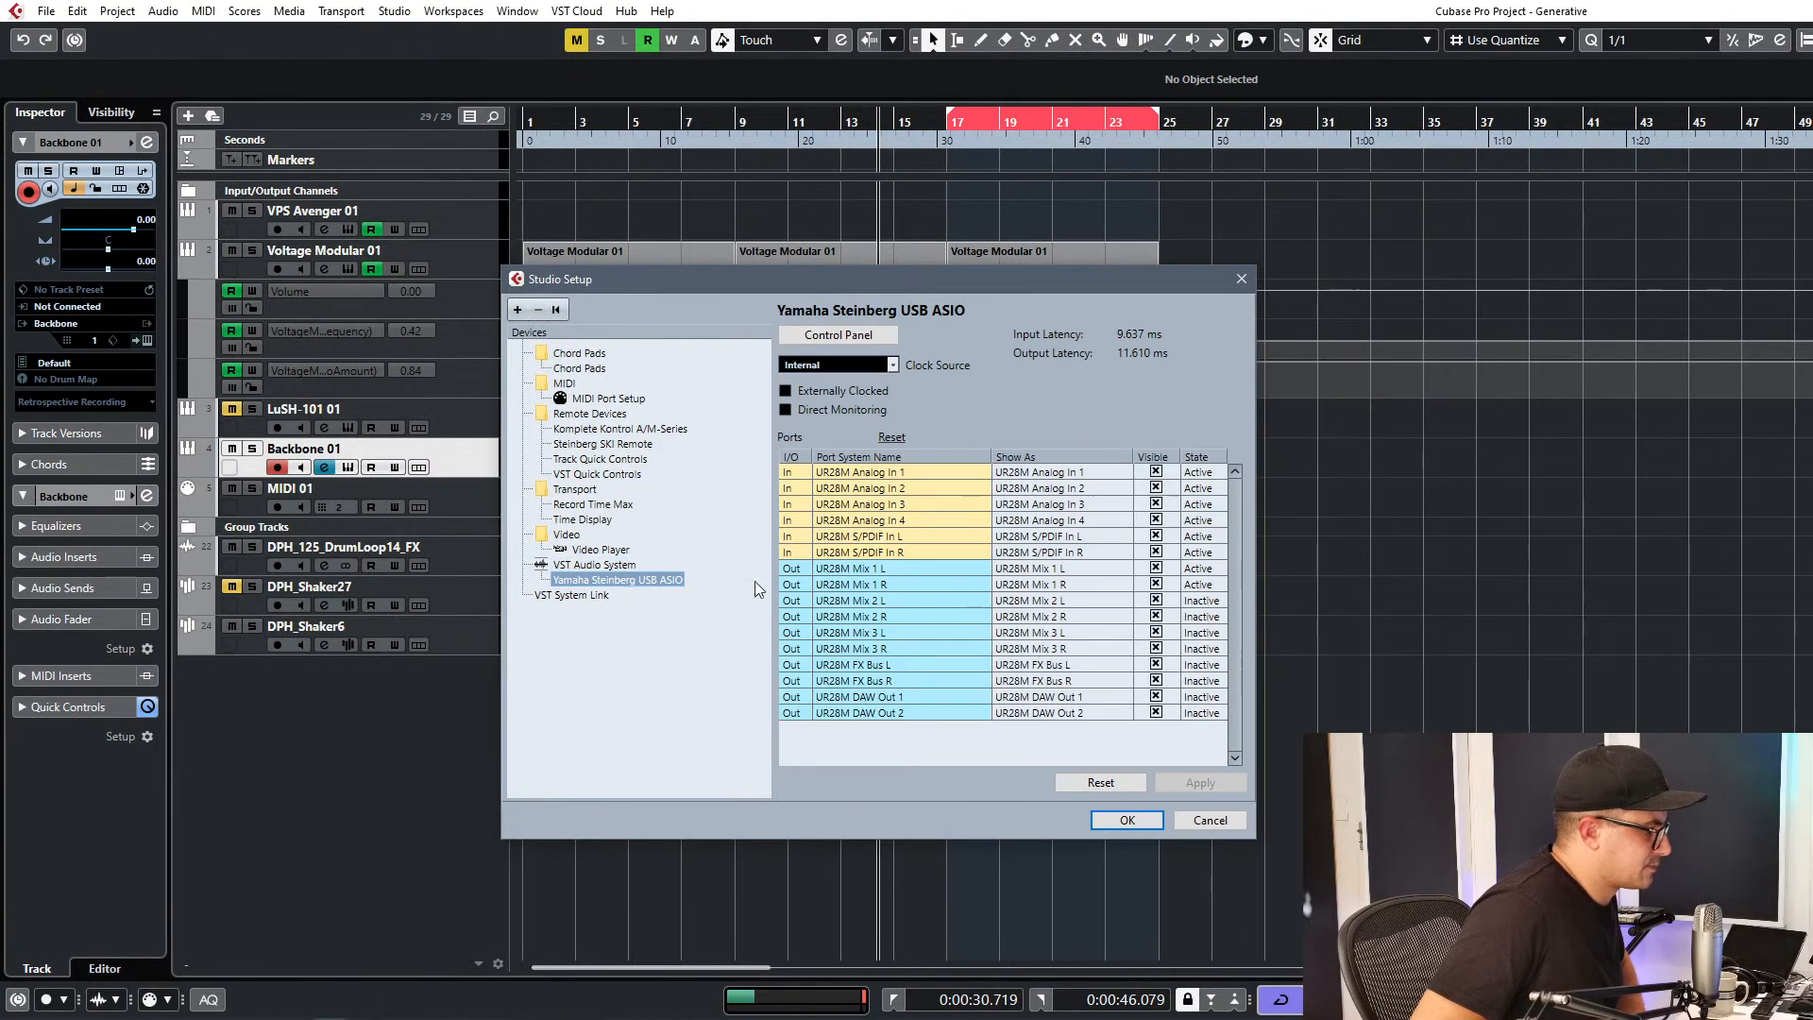
Set the Yamaha Steinberg USB driver's buffer size to 512 samples and confirm the studio setup.
click(847, 336)
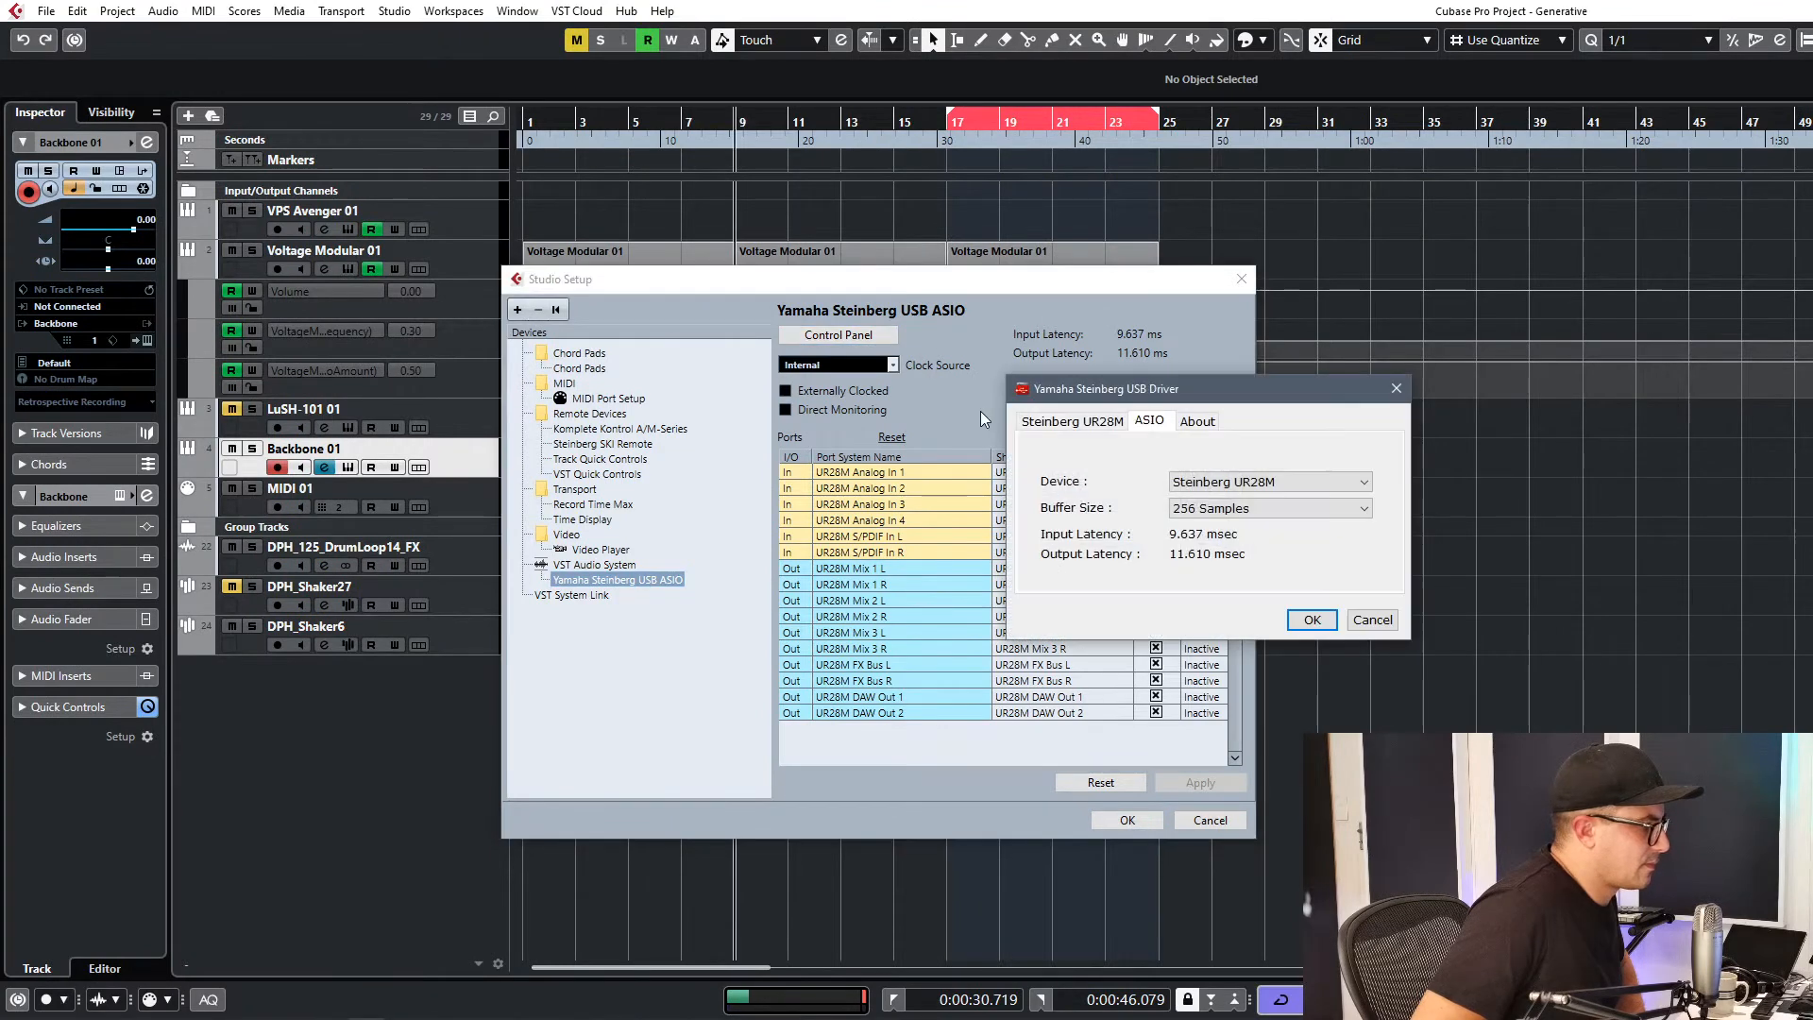
click(1221, 510)
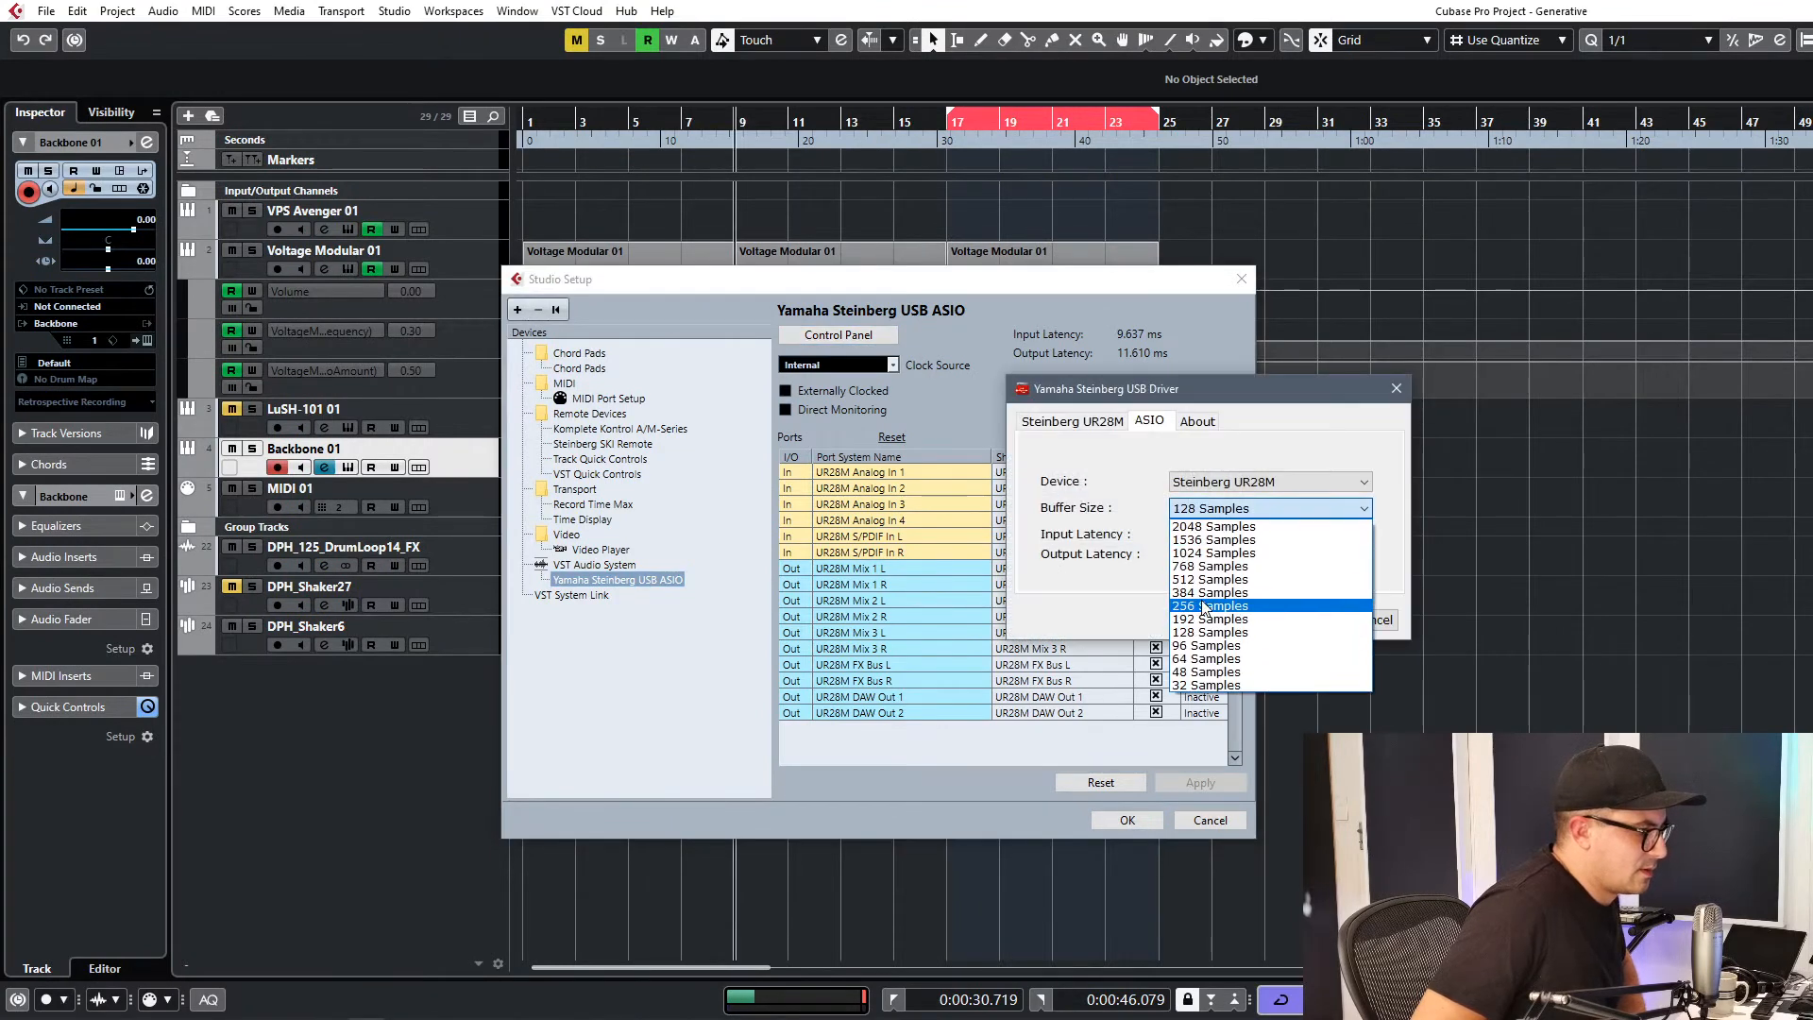
click(1201, 578)
click(1317, 621)
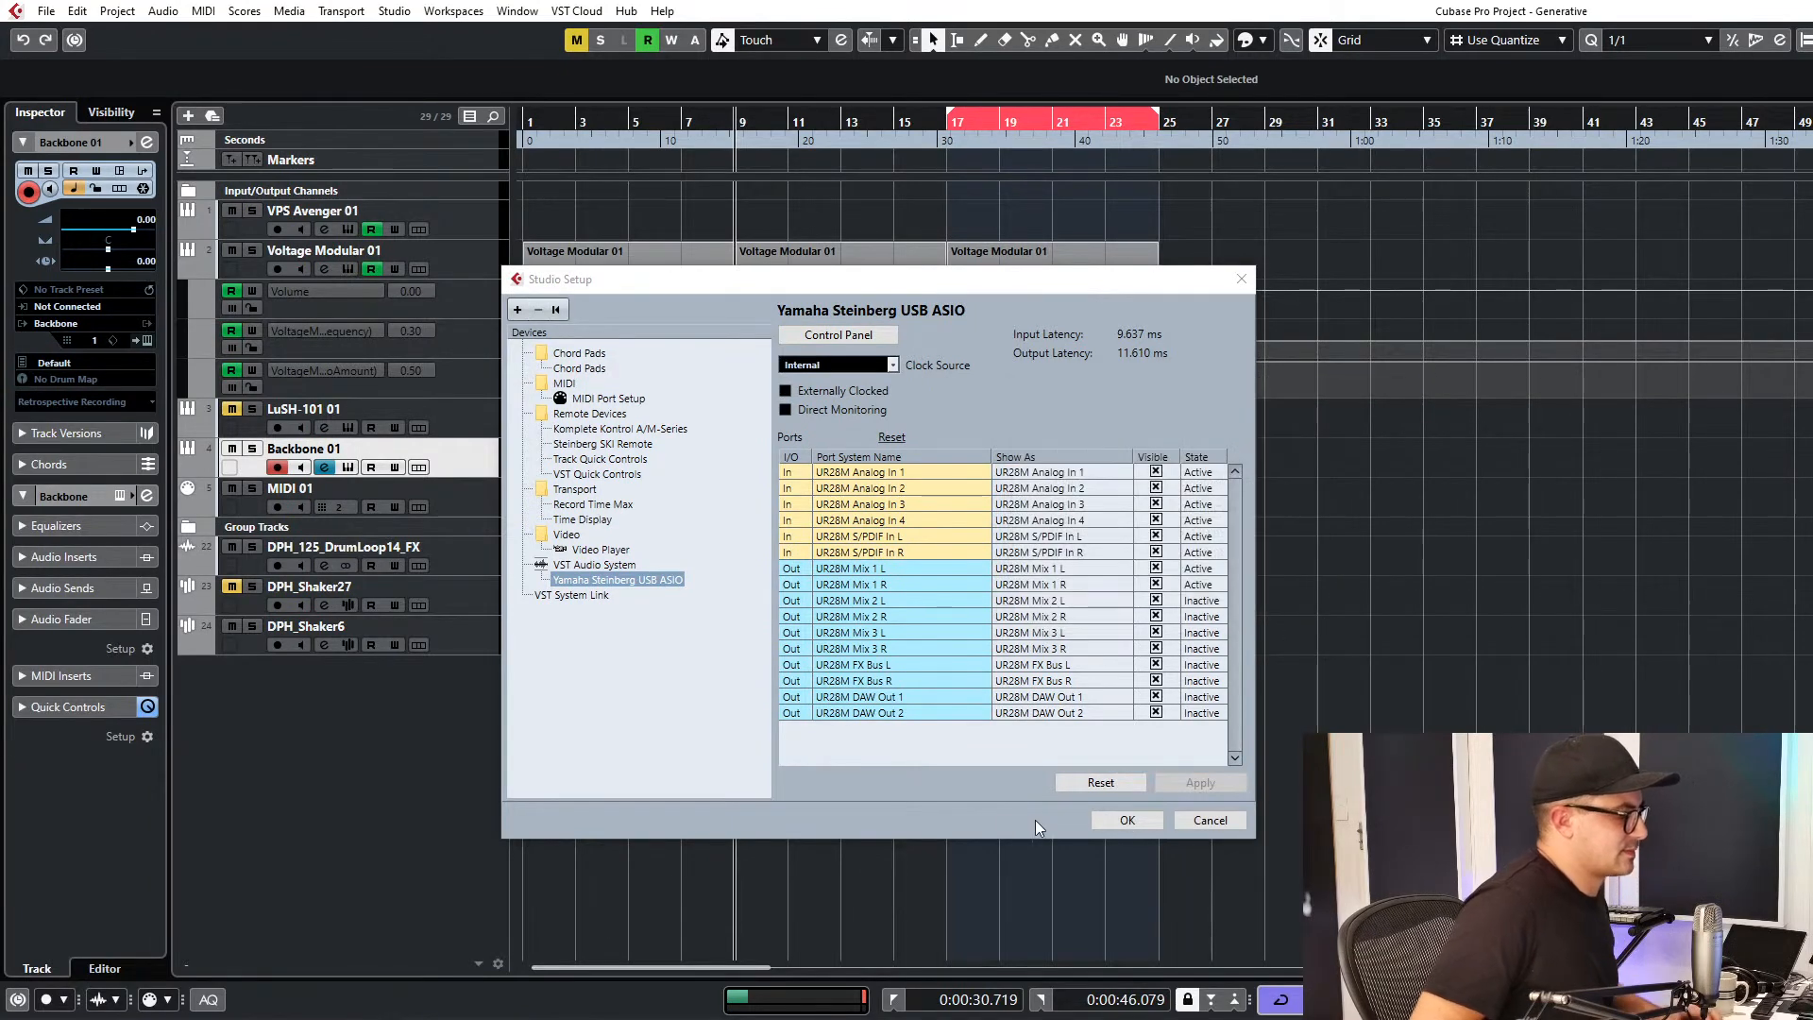
click(1128, 821)
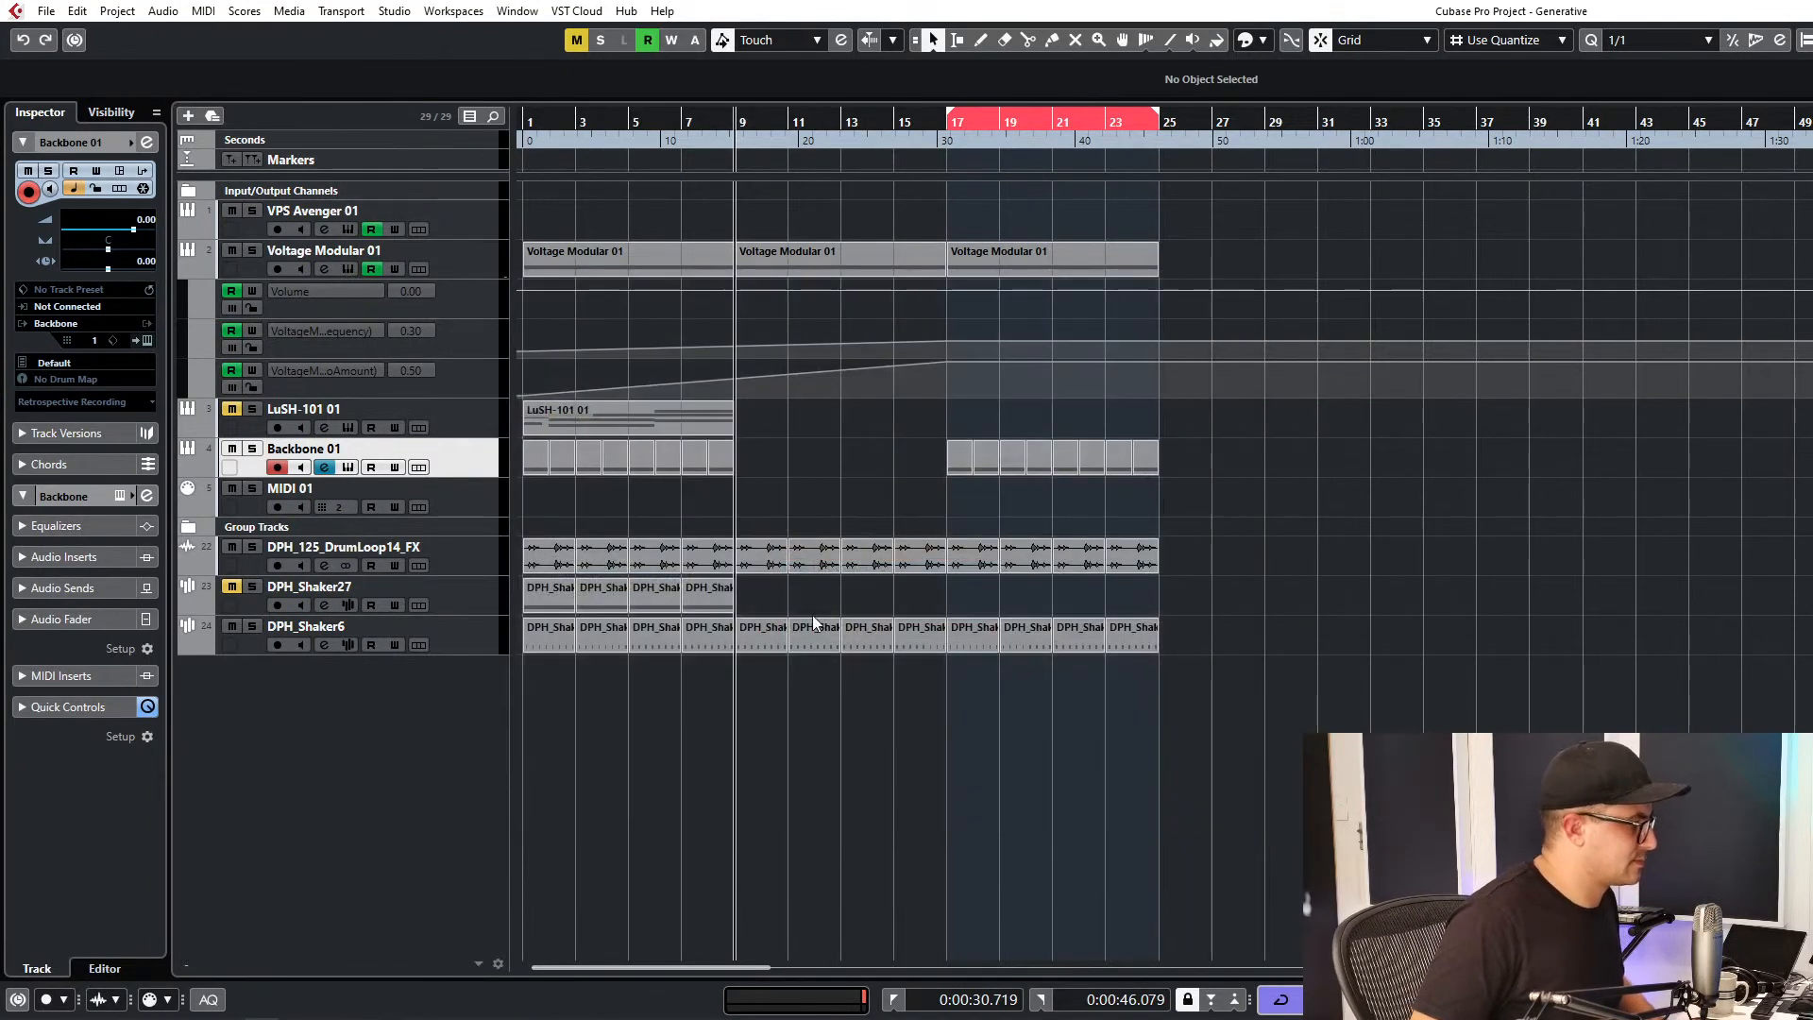
Play the arrangement from bar 9 with the changed audio driver setting, returning the playhead to bar 9.
key(space)
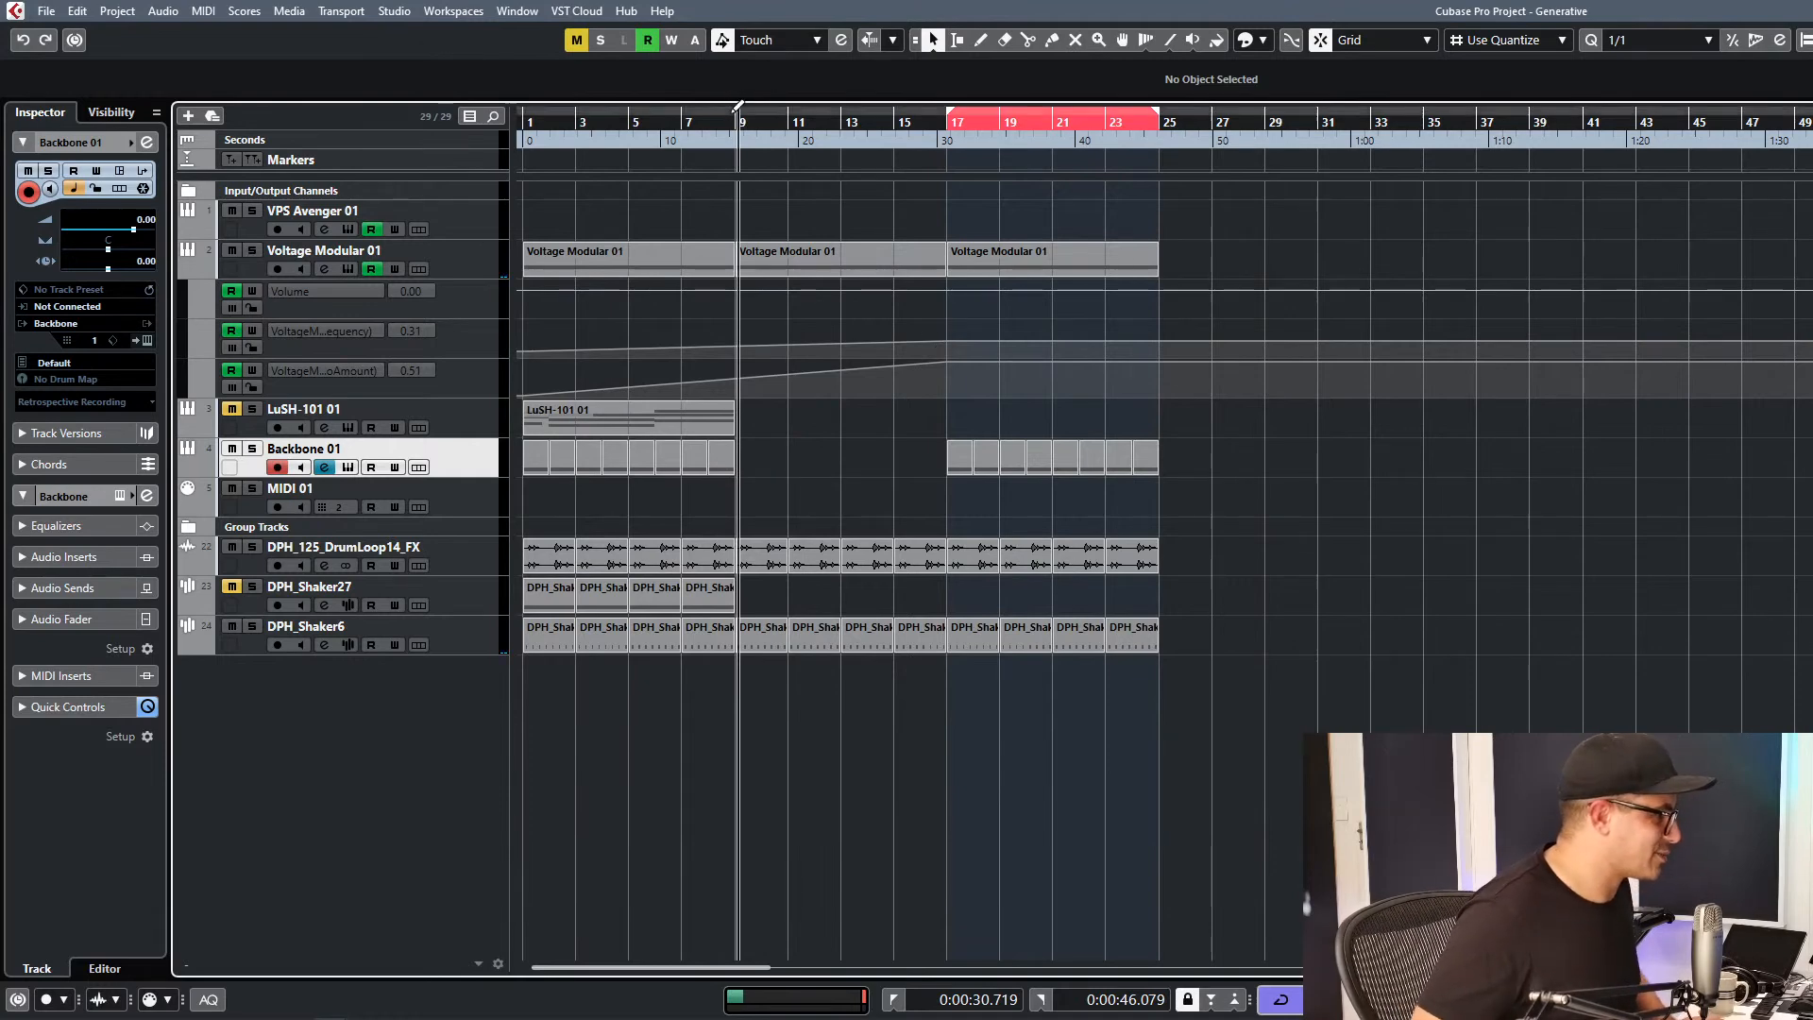
click(734, 126)
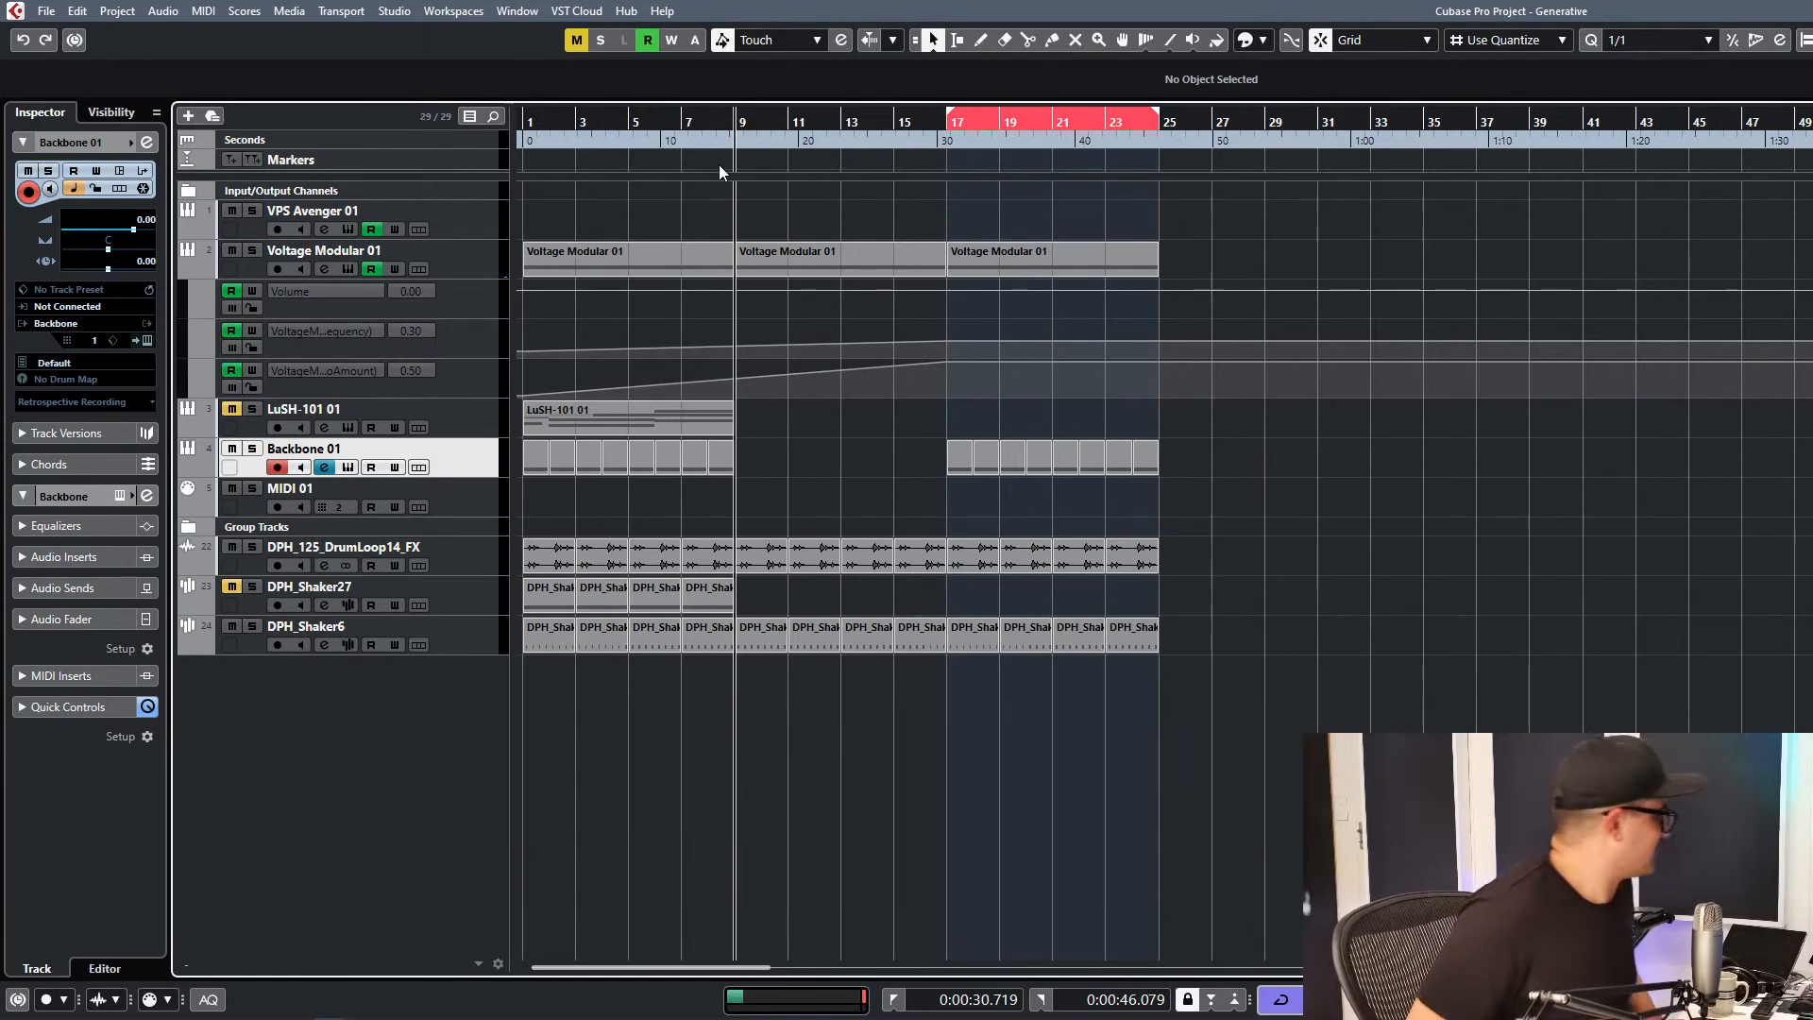
key(space)
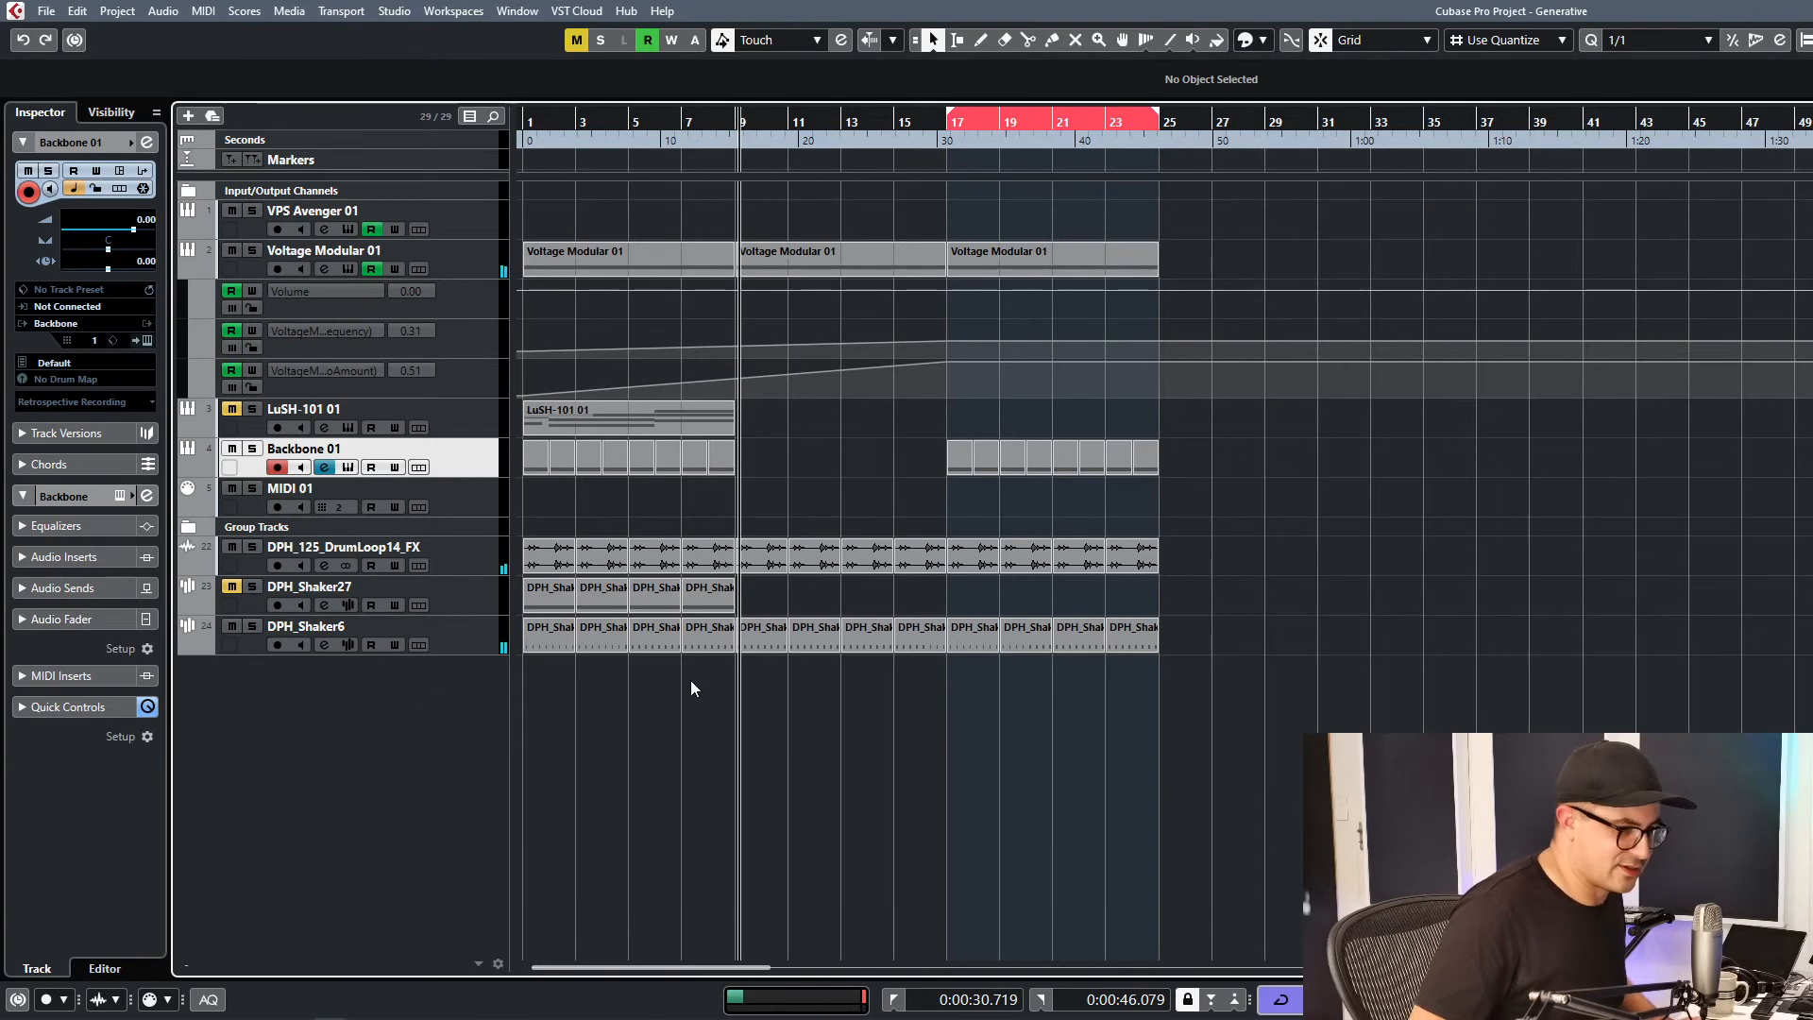
key(alt+Tab)
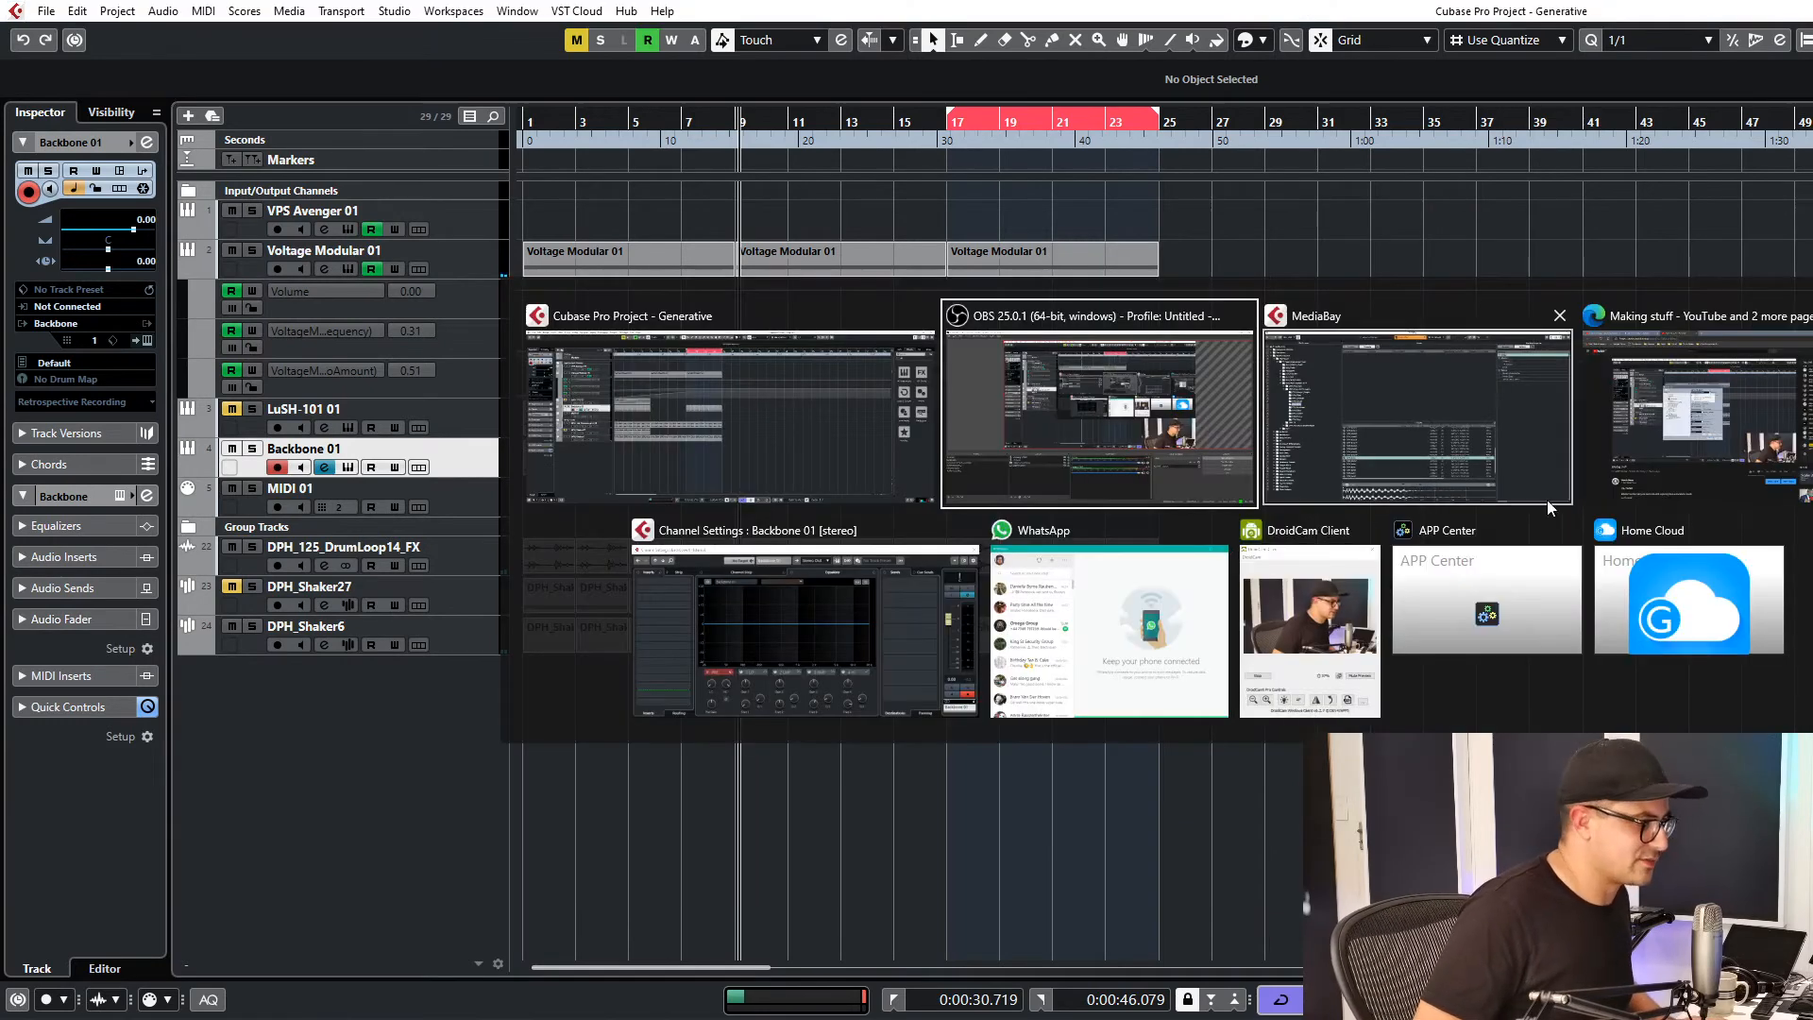
click(1599, 444)
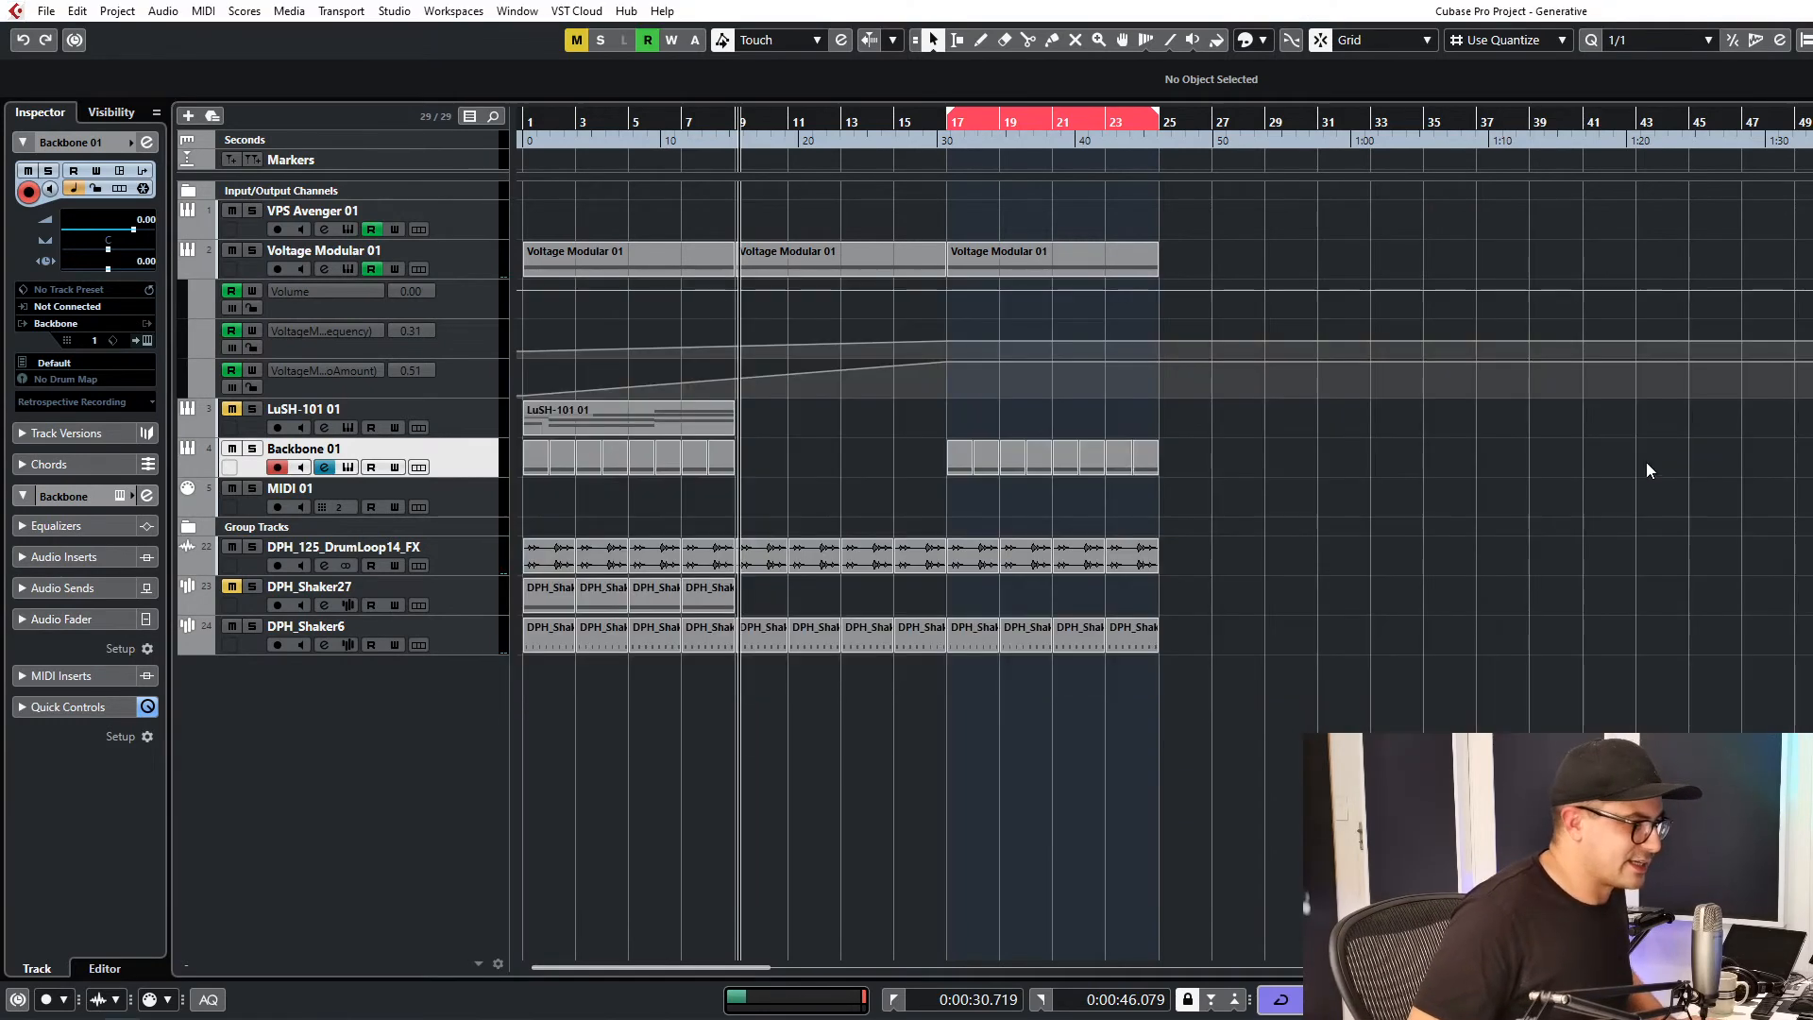
key(alt+Tab)
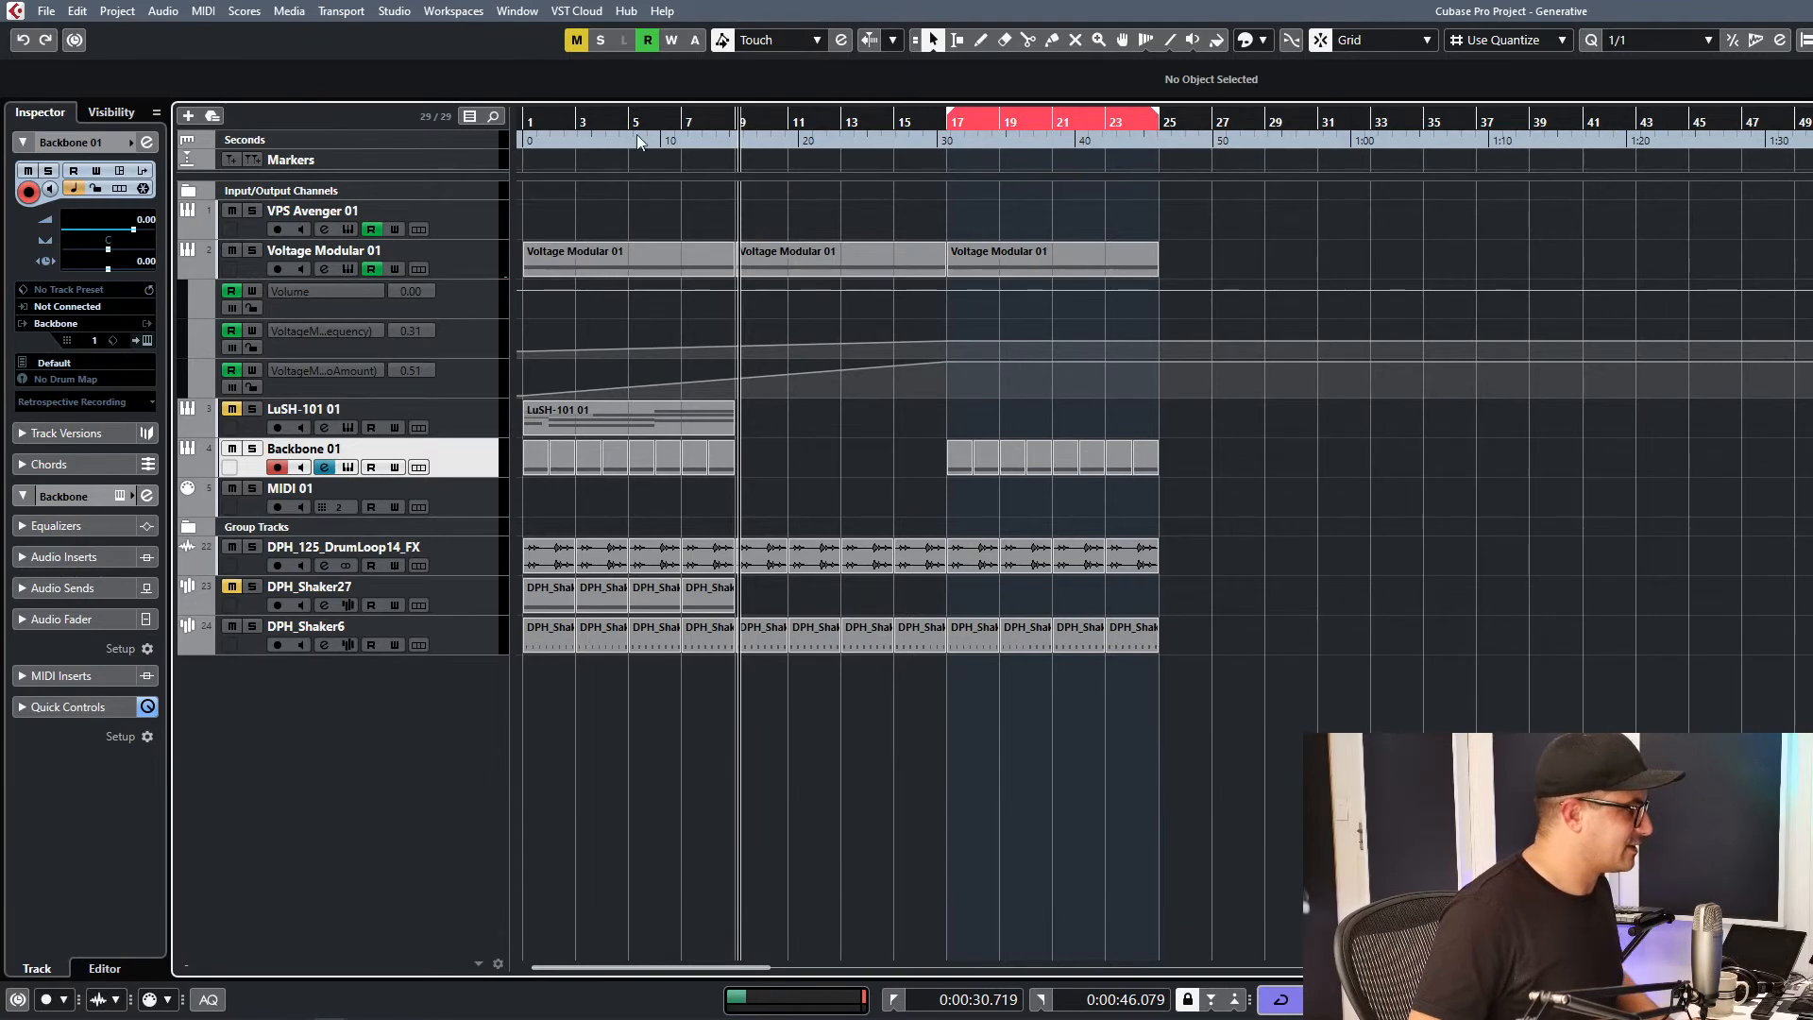
Listen to the extended drum loop and shaker section, skipping ahead to about bar 16 before the kick entry.
key(space)
click(673, 419)
click(850, 524)
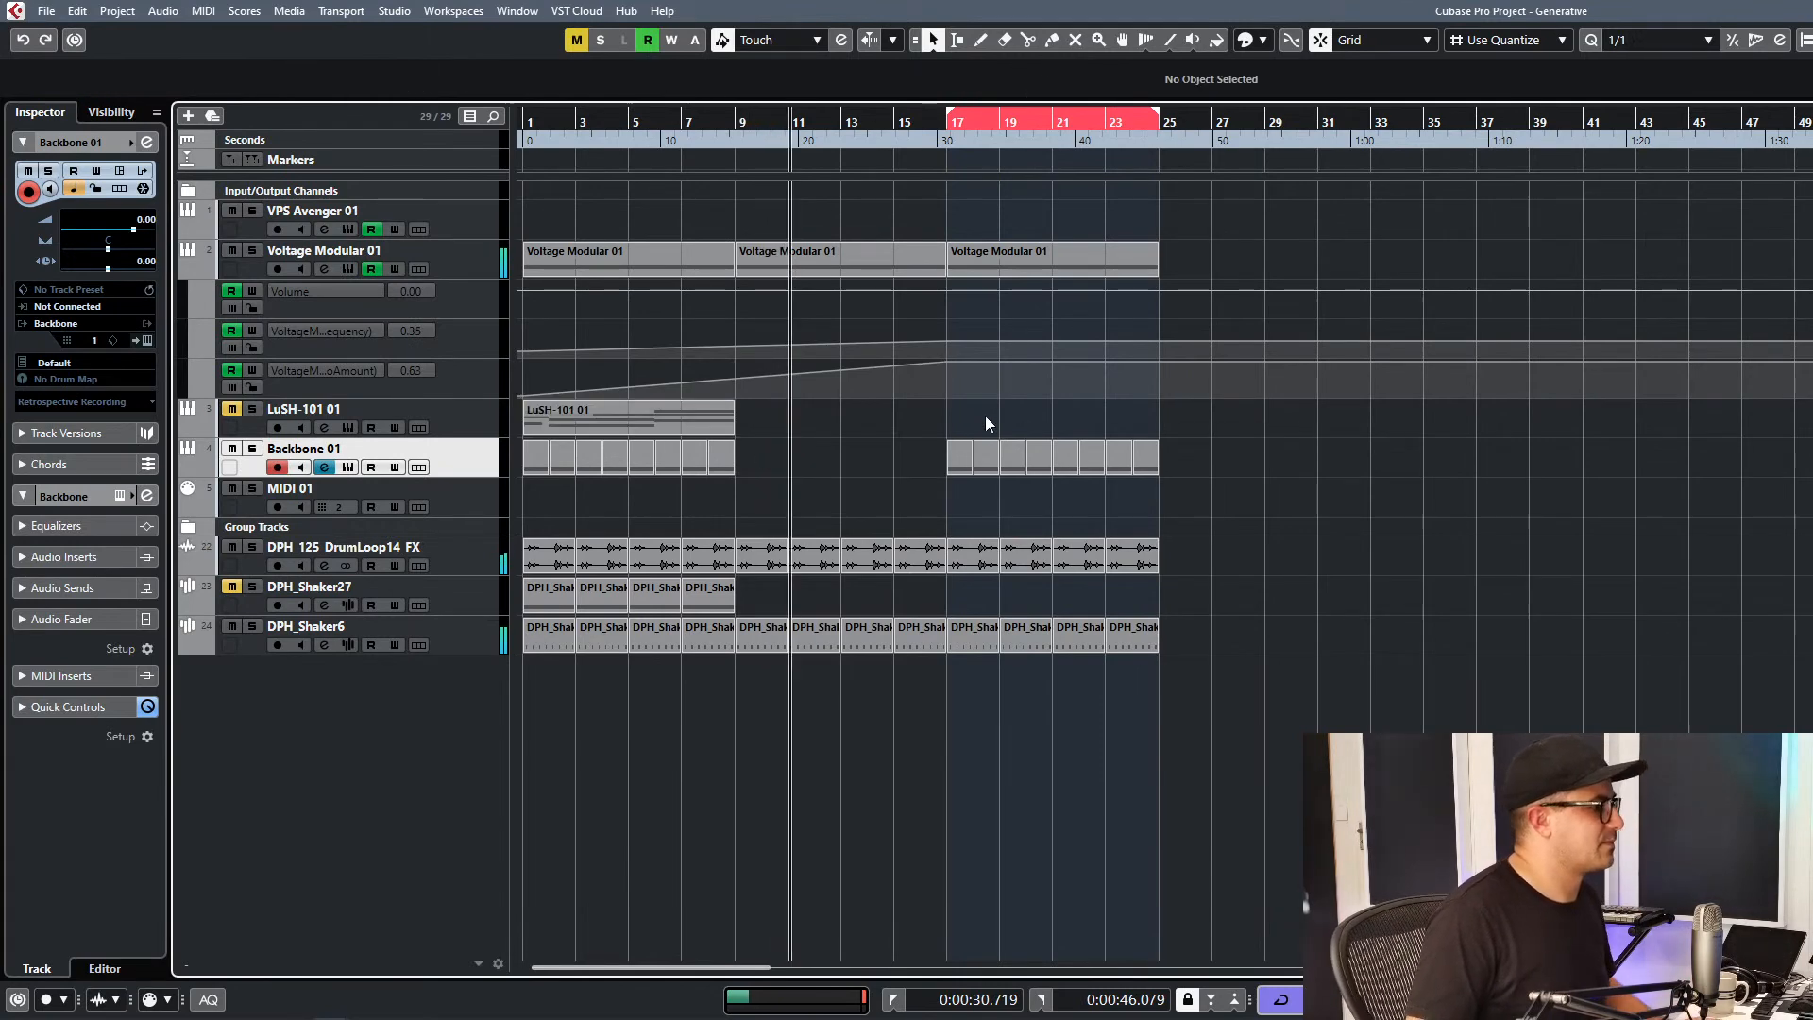
click(920, 142)
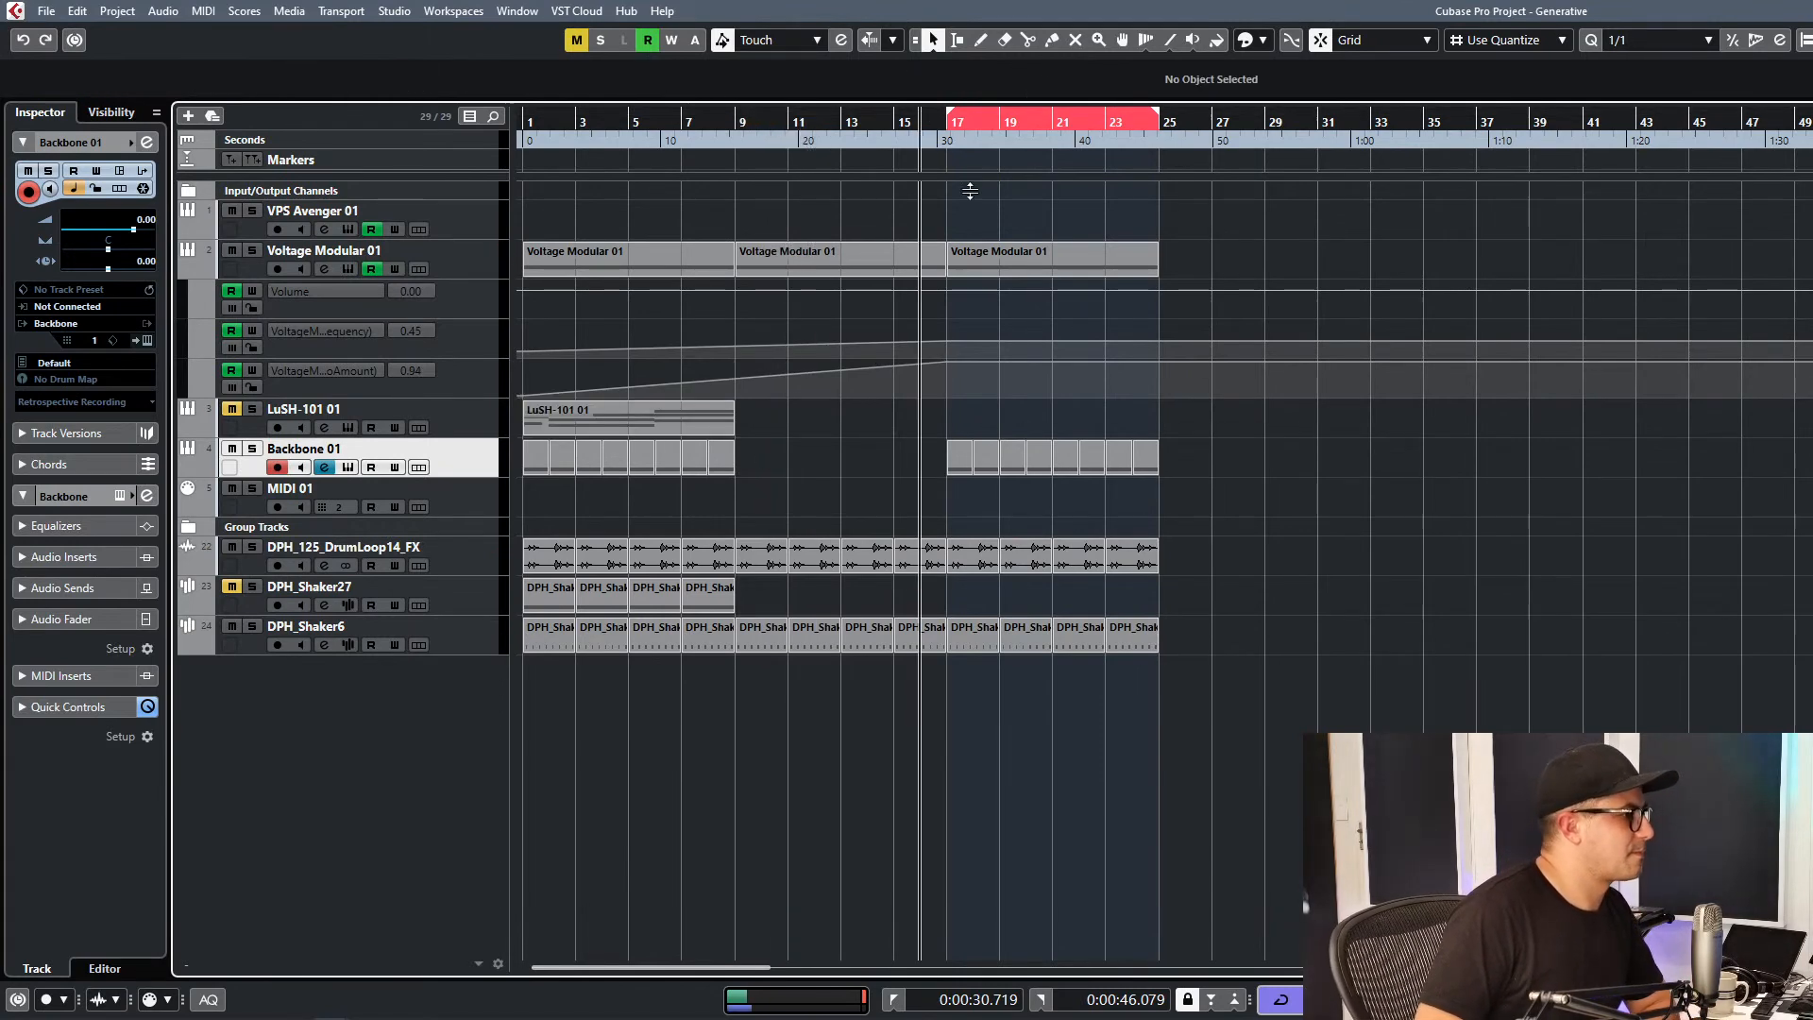
Select the Backbone 01 clips between bars 17 and 25, then view the Voltage Modular 01 channel's insert effects and close its settings.
drag(1232, 508, 955, 453)
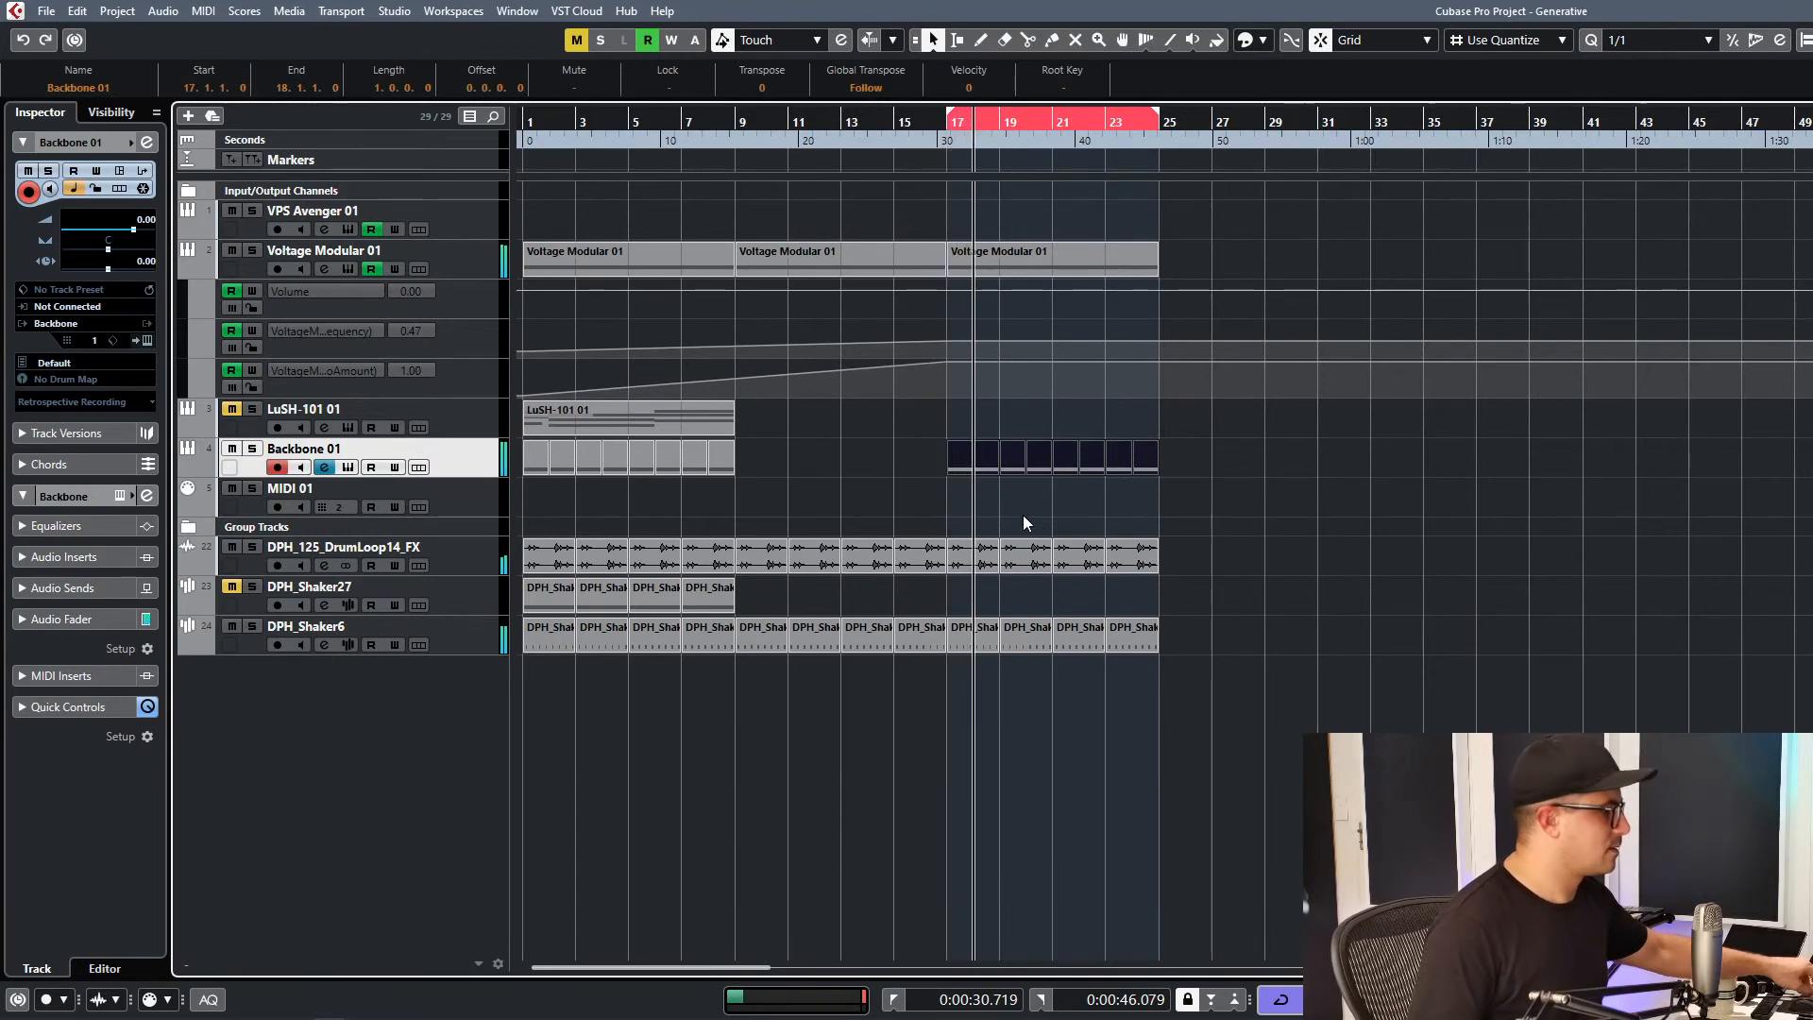
click(324, 269)
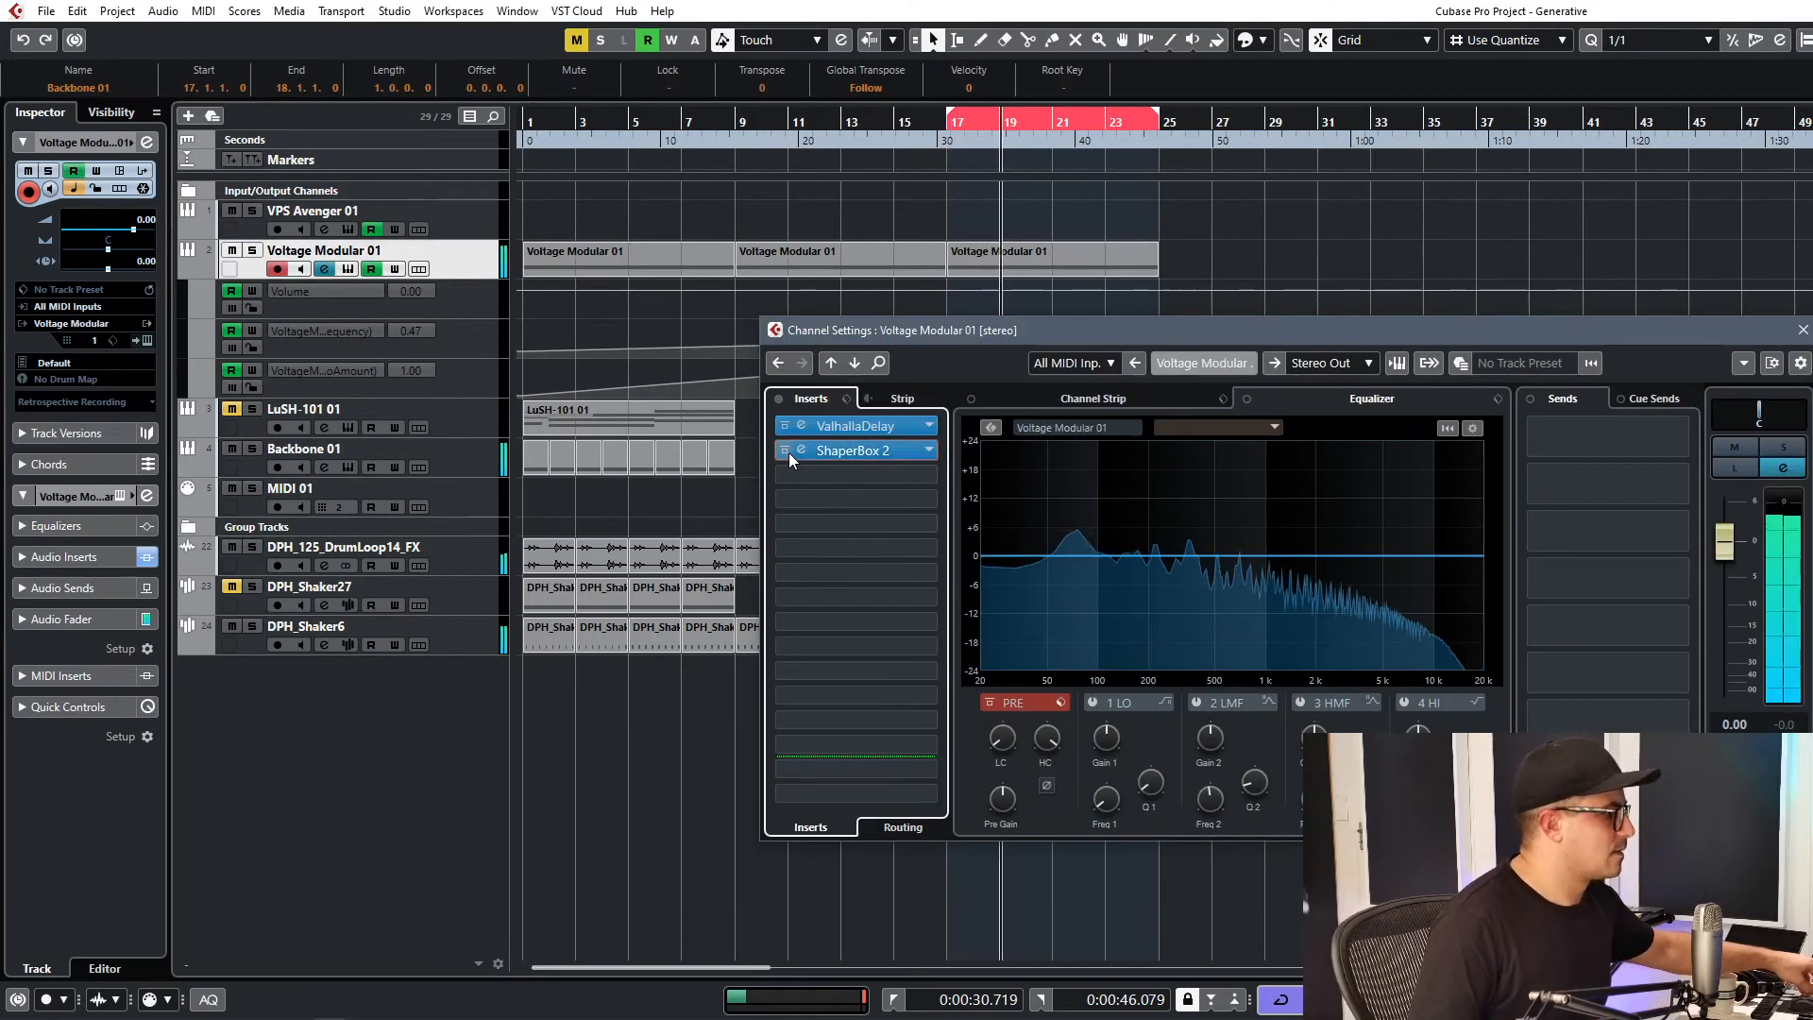
click(1802, 330)
click(1379, 673)
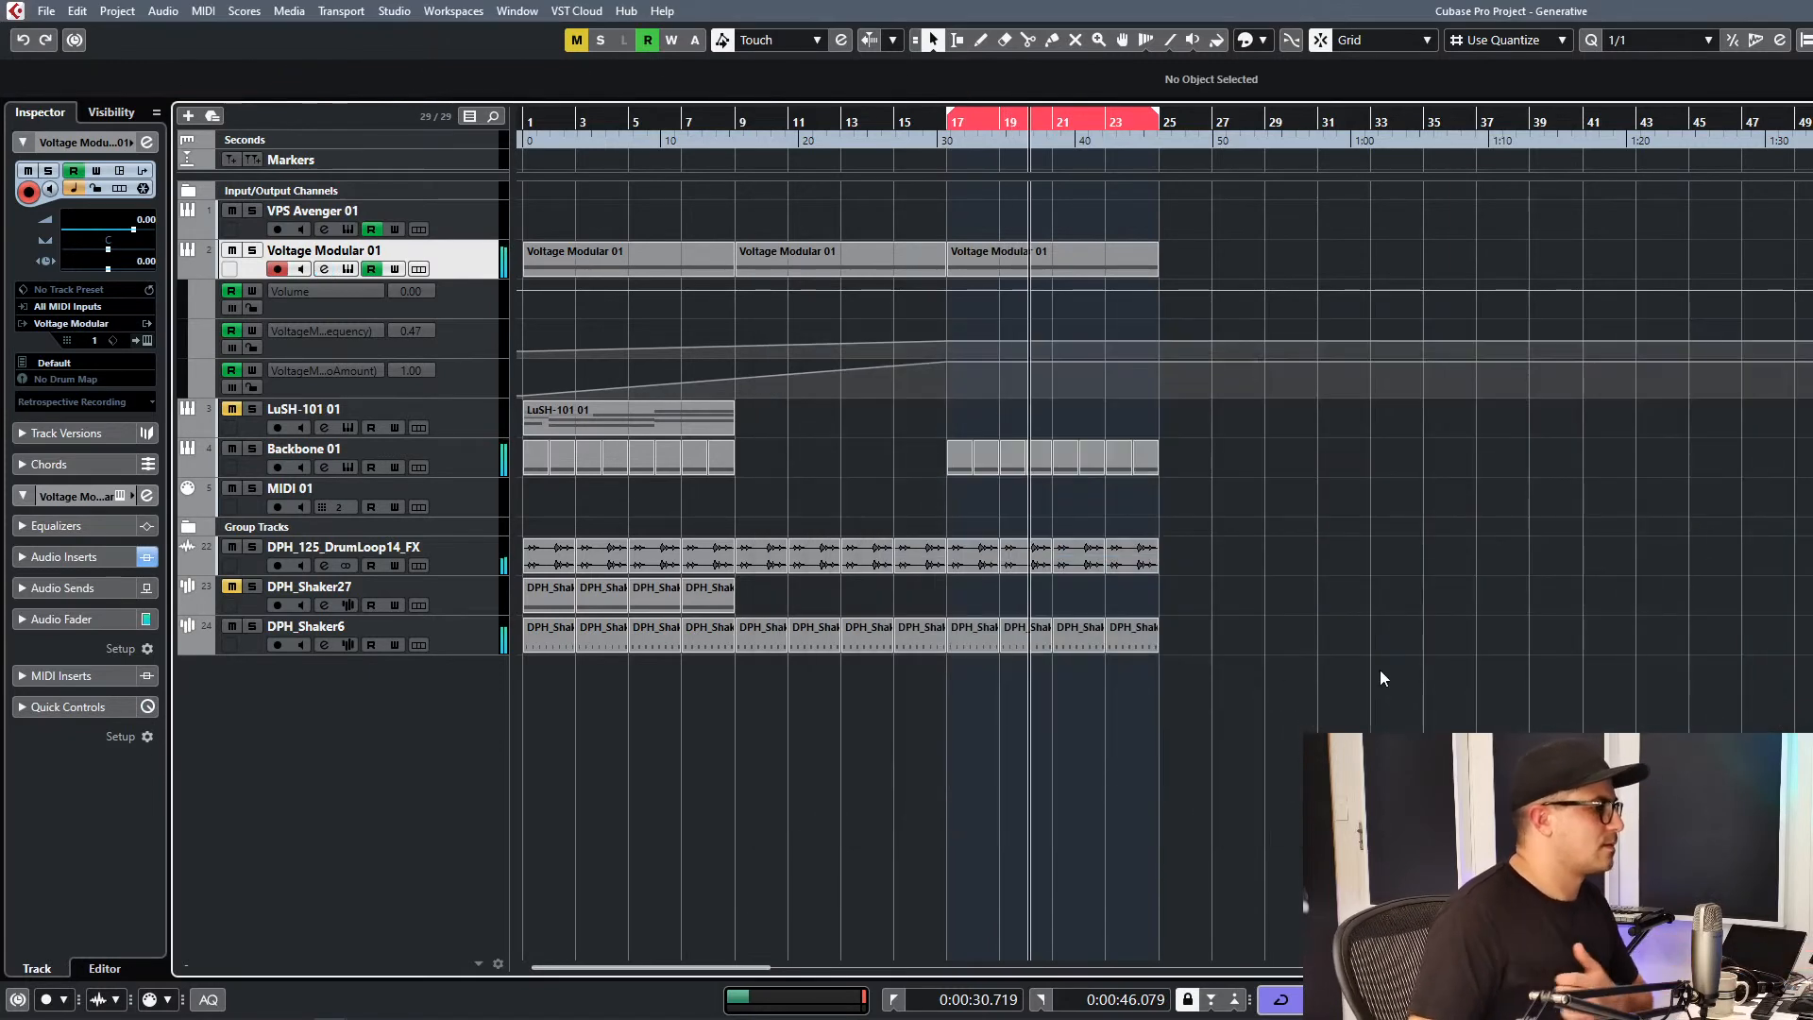
Render the Backbone 01 clips between bars 17 and 25 in place to a new audio track and start playback.
drag(1282, 495, 916, 449)
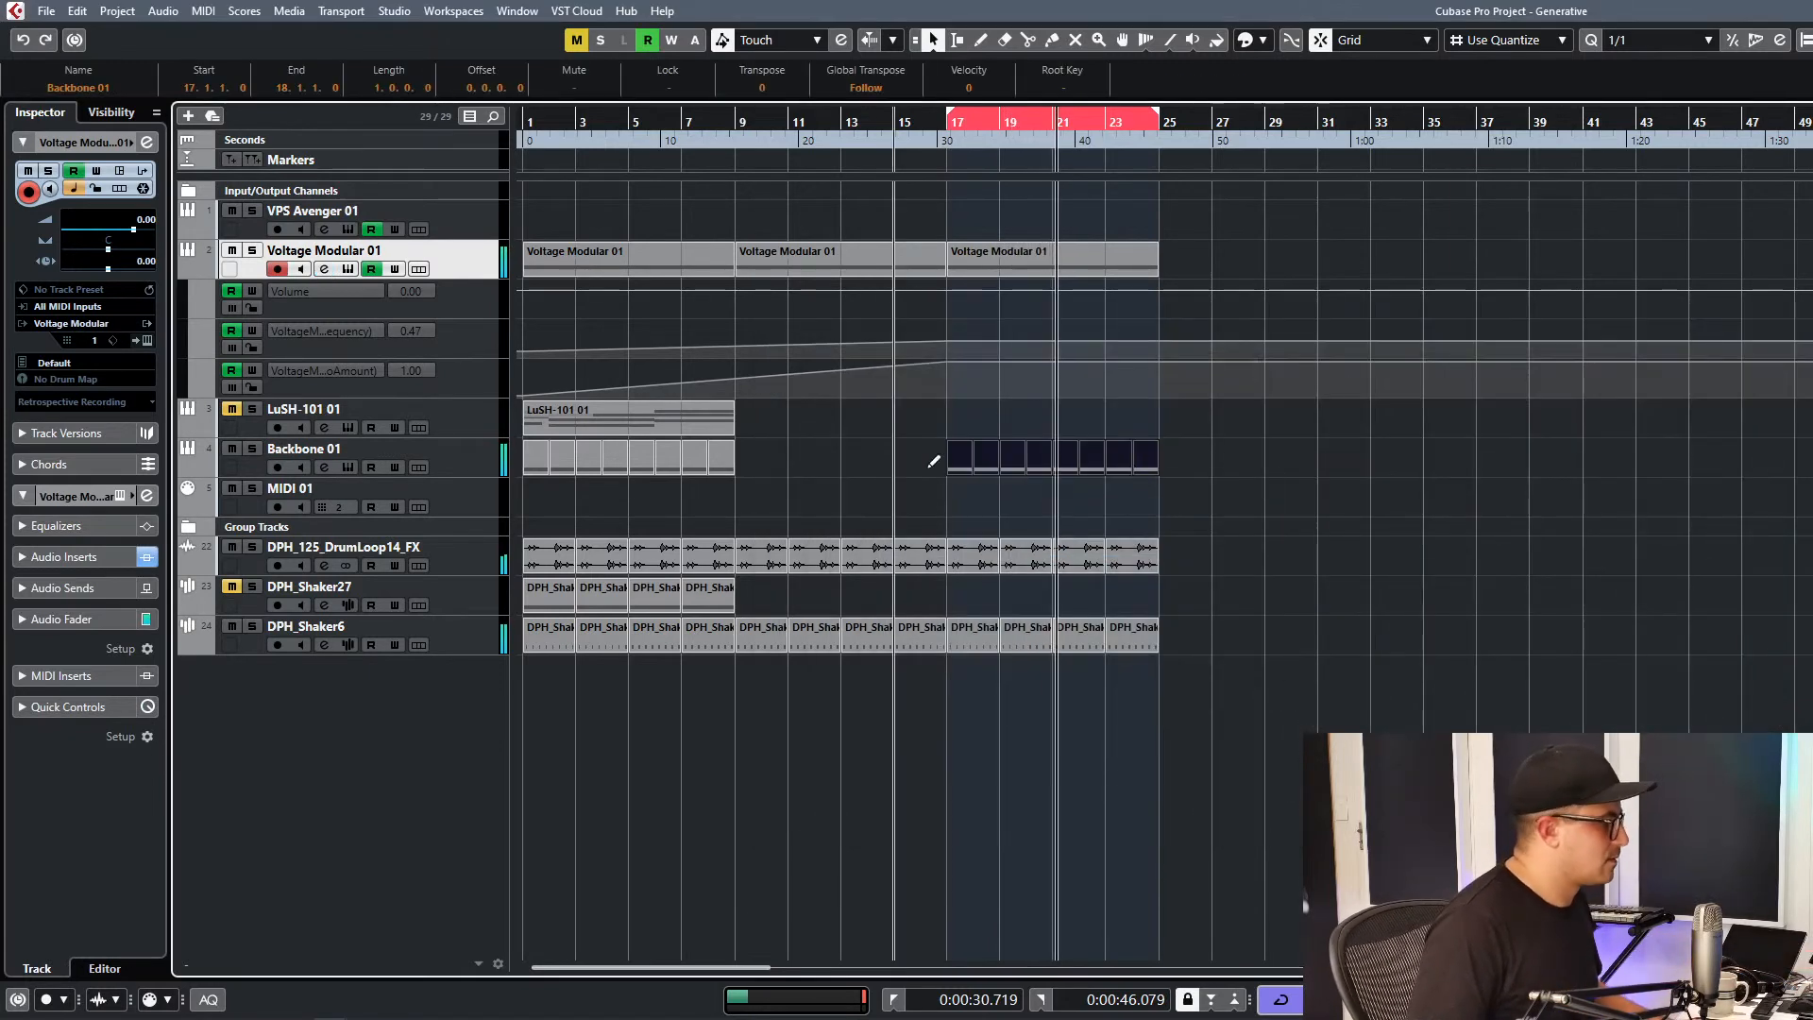
key(alt+r)
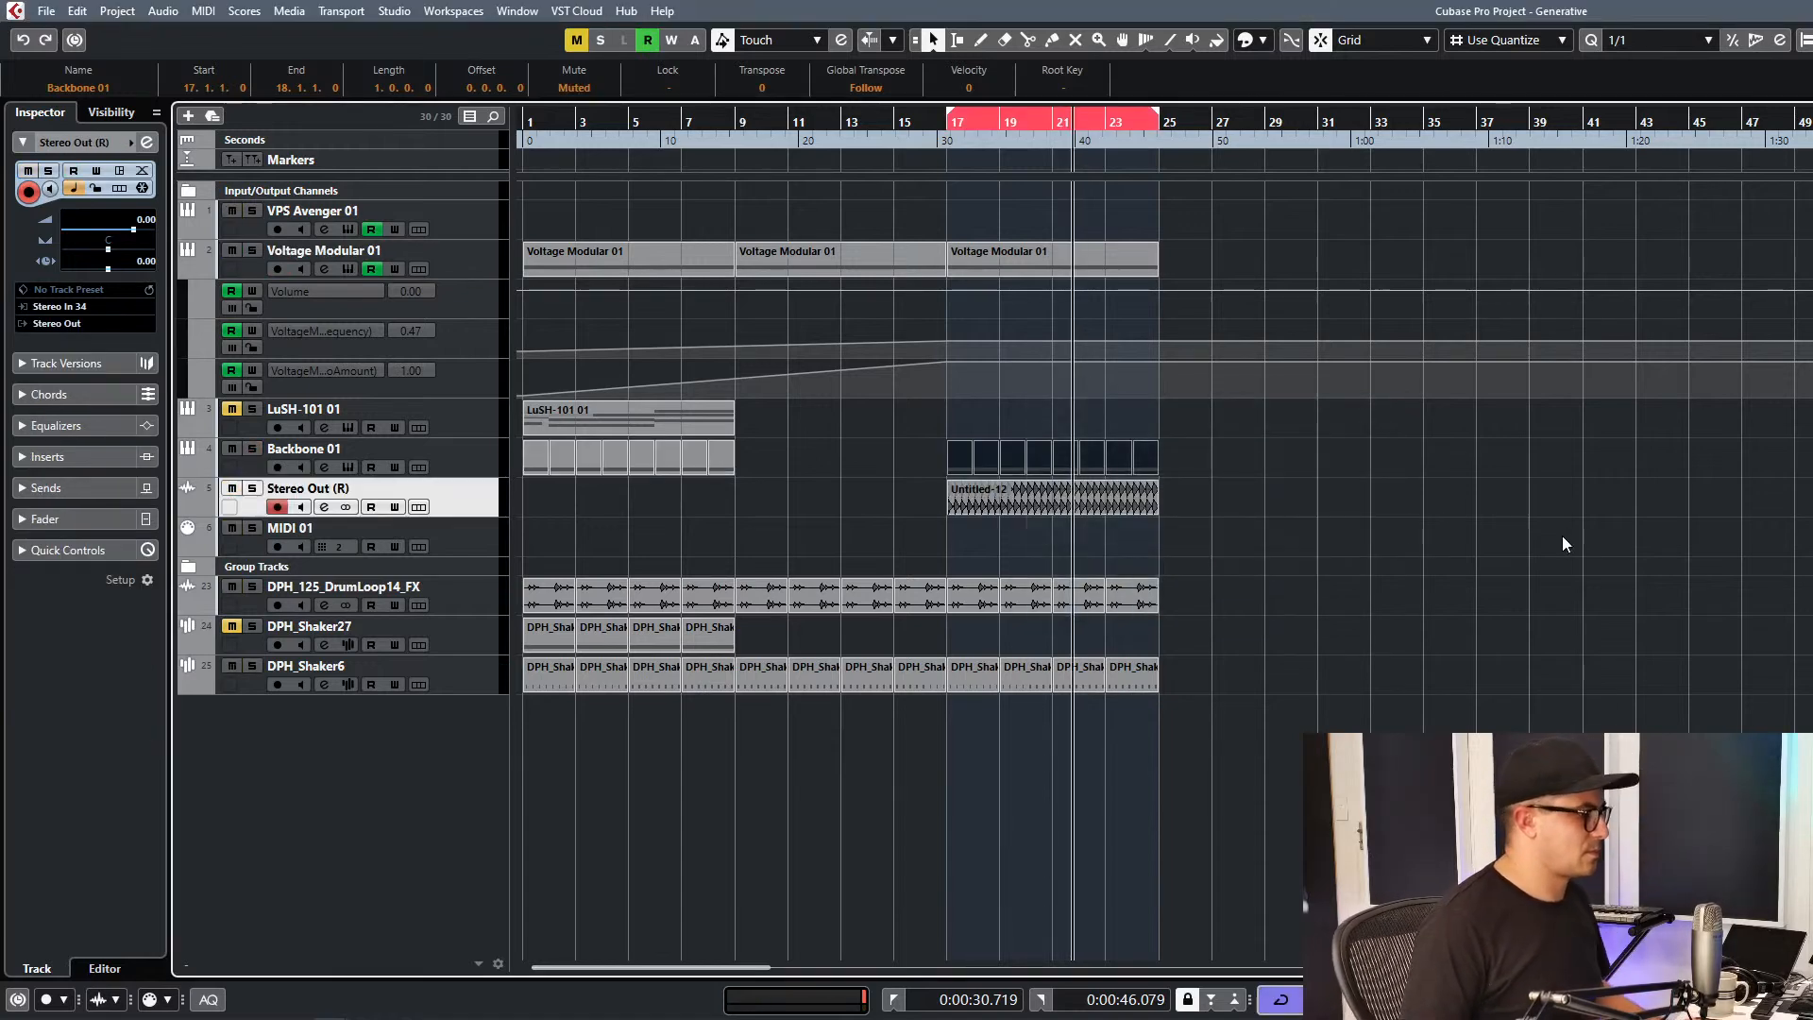
key(space)
Glue the rendered kick audio clips into one part and split that part at bar 19.
click(1197, 531)
mouse_move(1180, 504)
mouse_down()
mouse_move(1210, 500)
mouse_move(969, 491)
mouse_up()
click(677, 493)
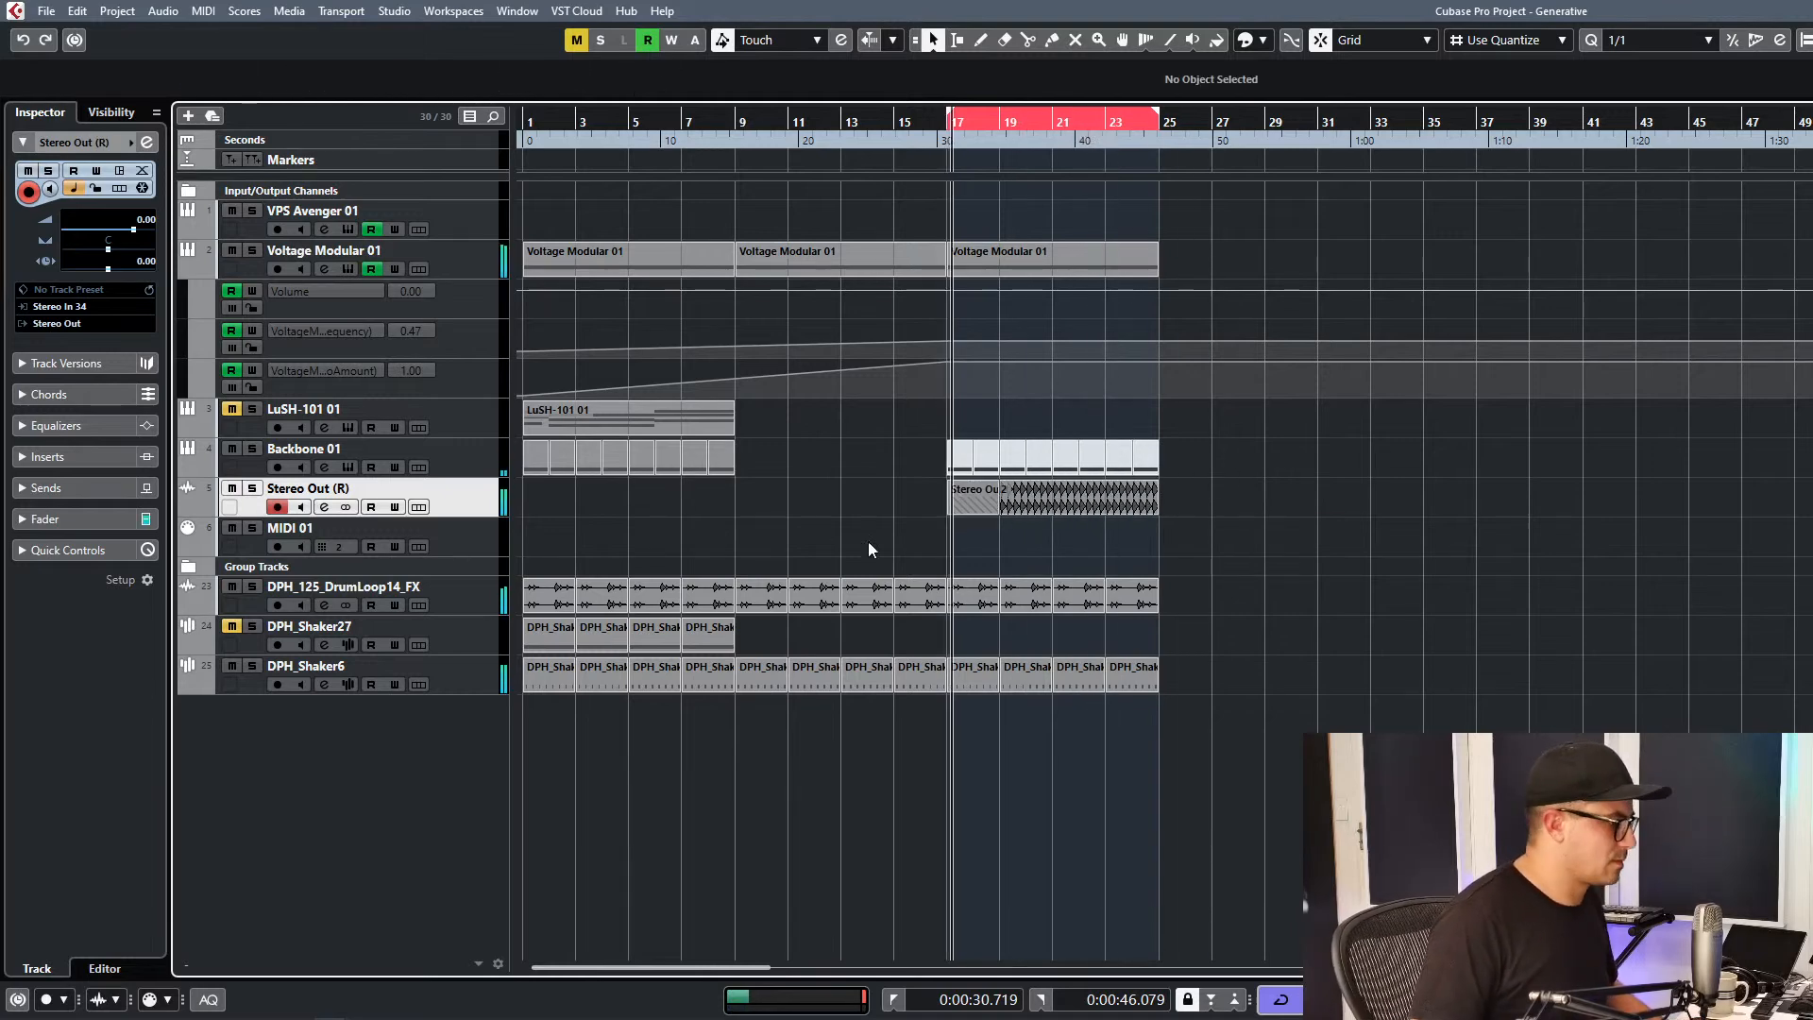
key(4)
click(971, 496)
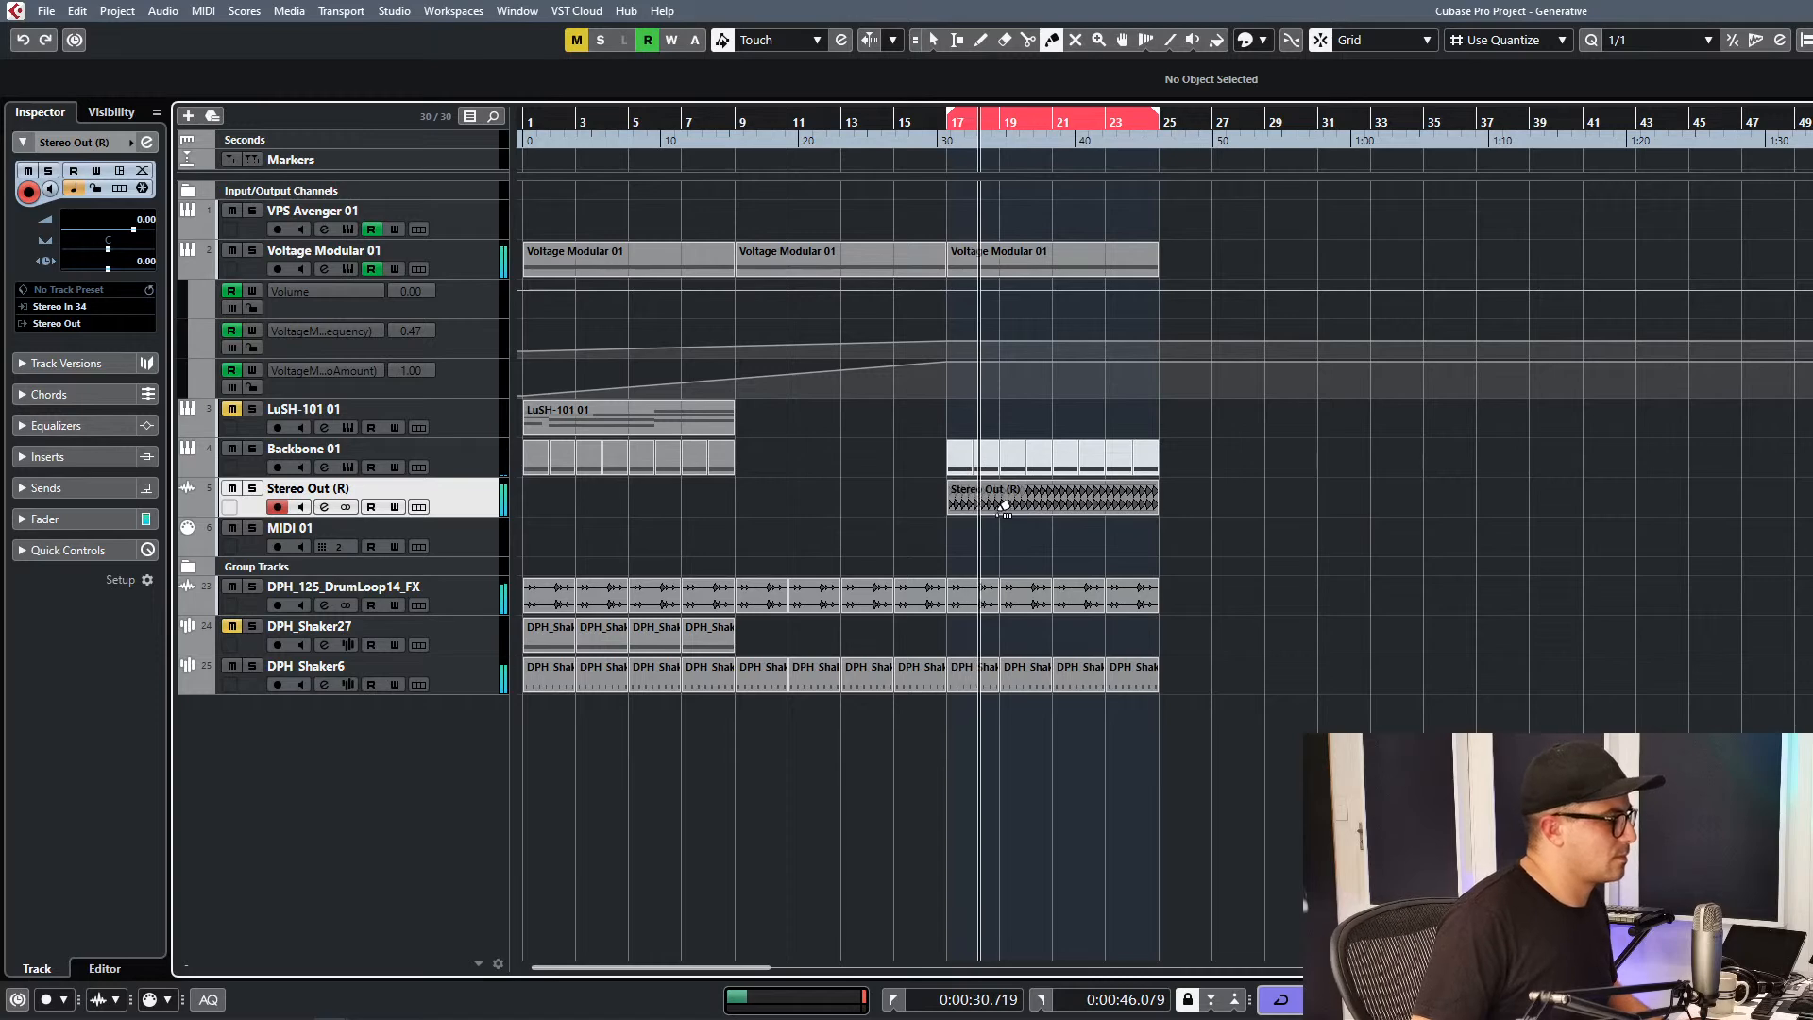
key(3)
click(1003, 507)
Open the first rendered kick part, bars 17 to 19, in the audio part editor and enlarge the editor area.
key(1)
click(1036, 508)
double_click(984, 504)
click(1195, 506)
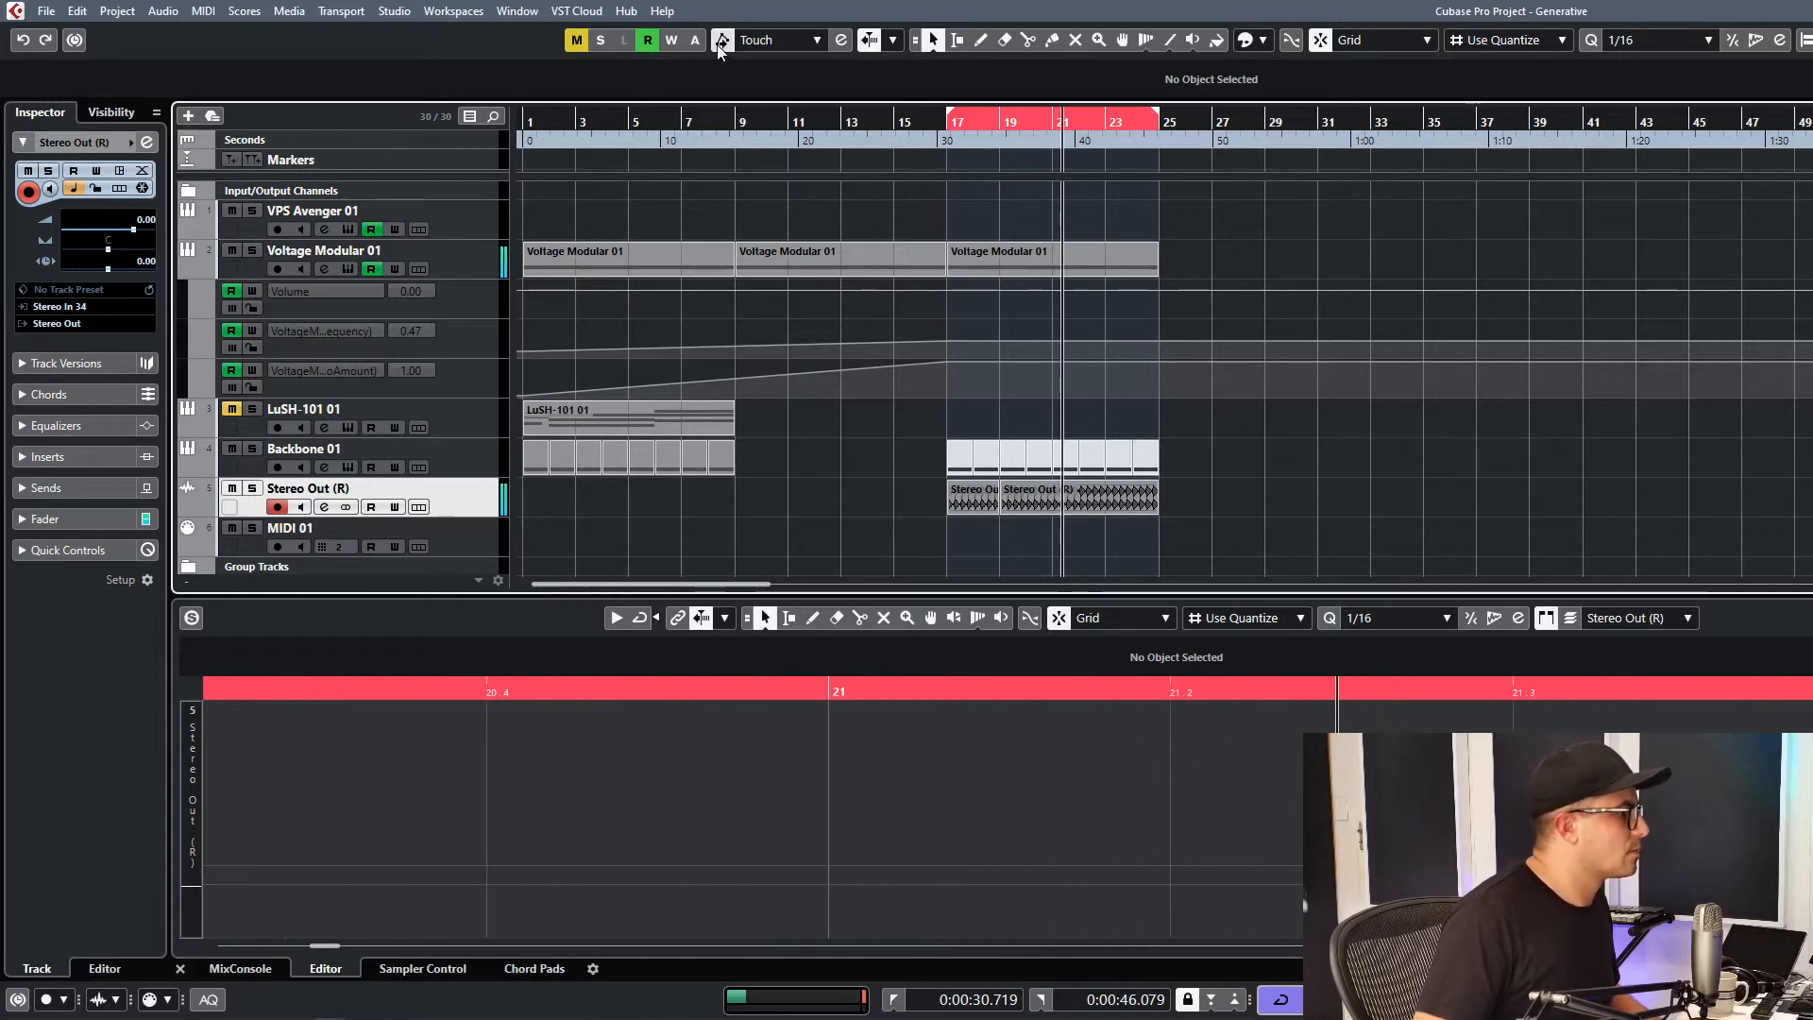
click(724, 797)
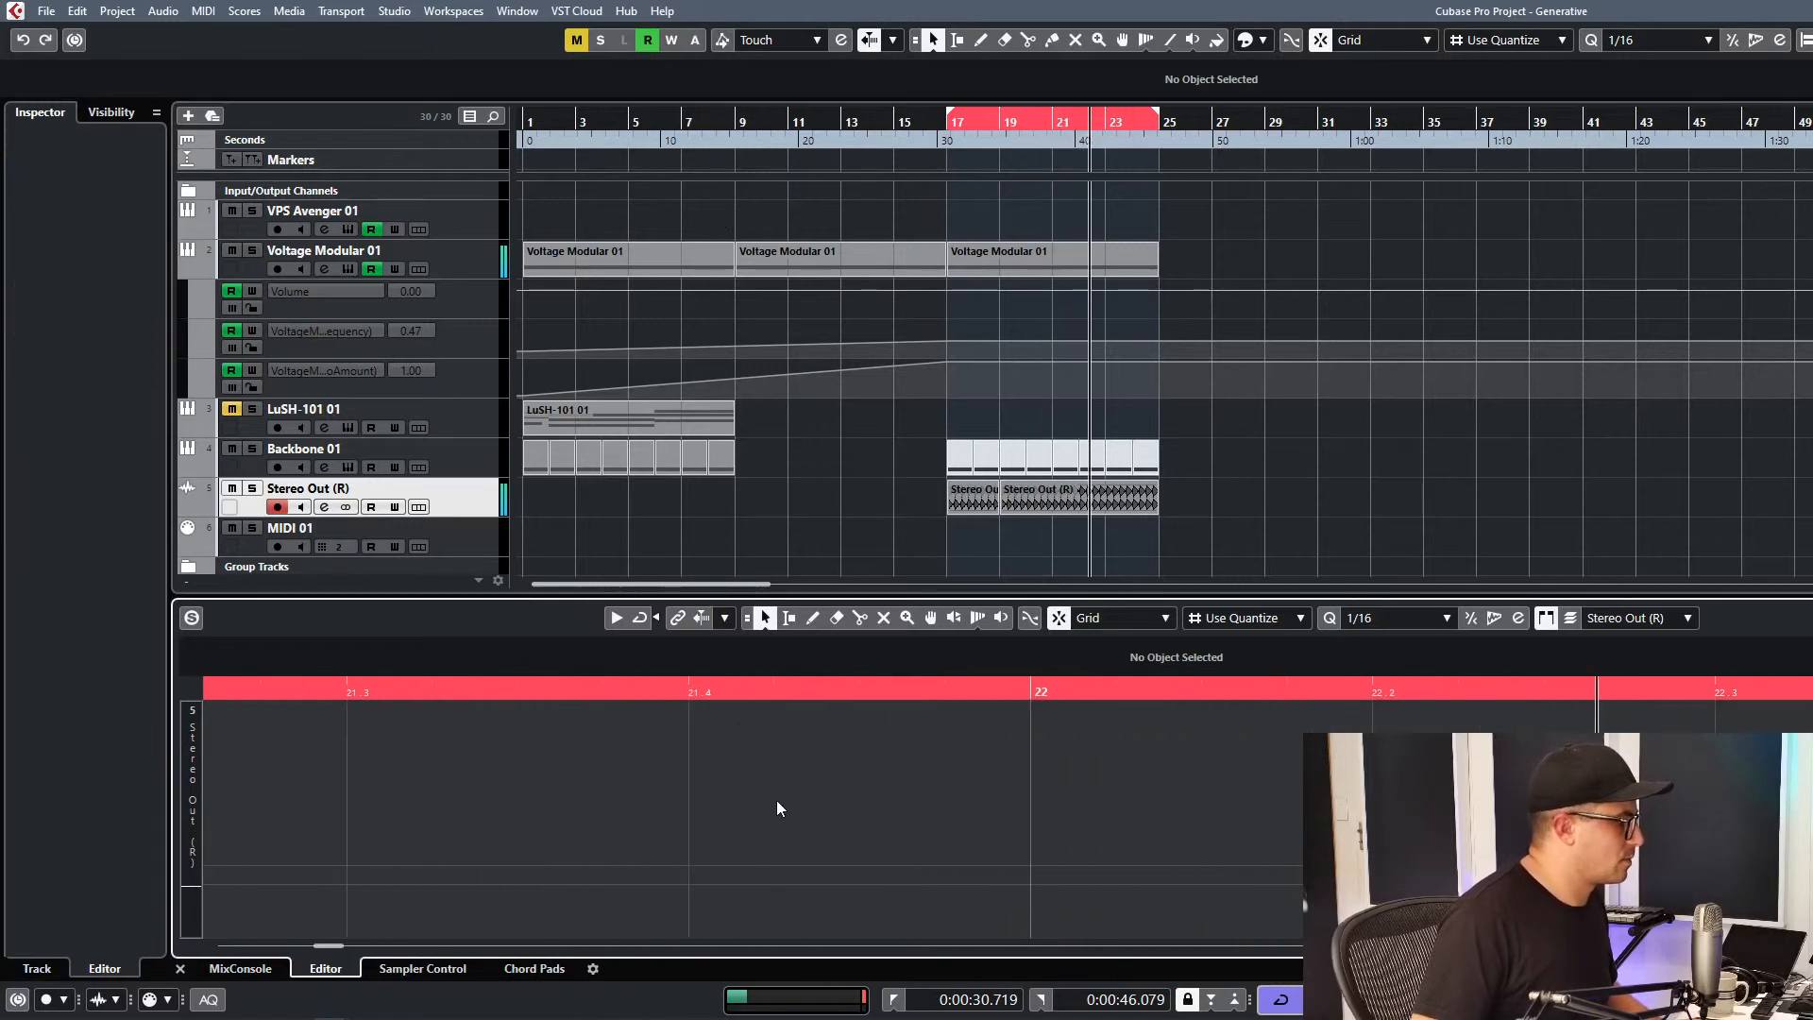
key(g)
key(g)
key(g)
key(g)
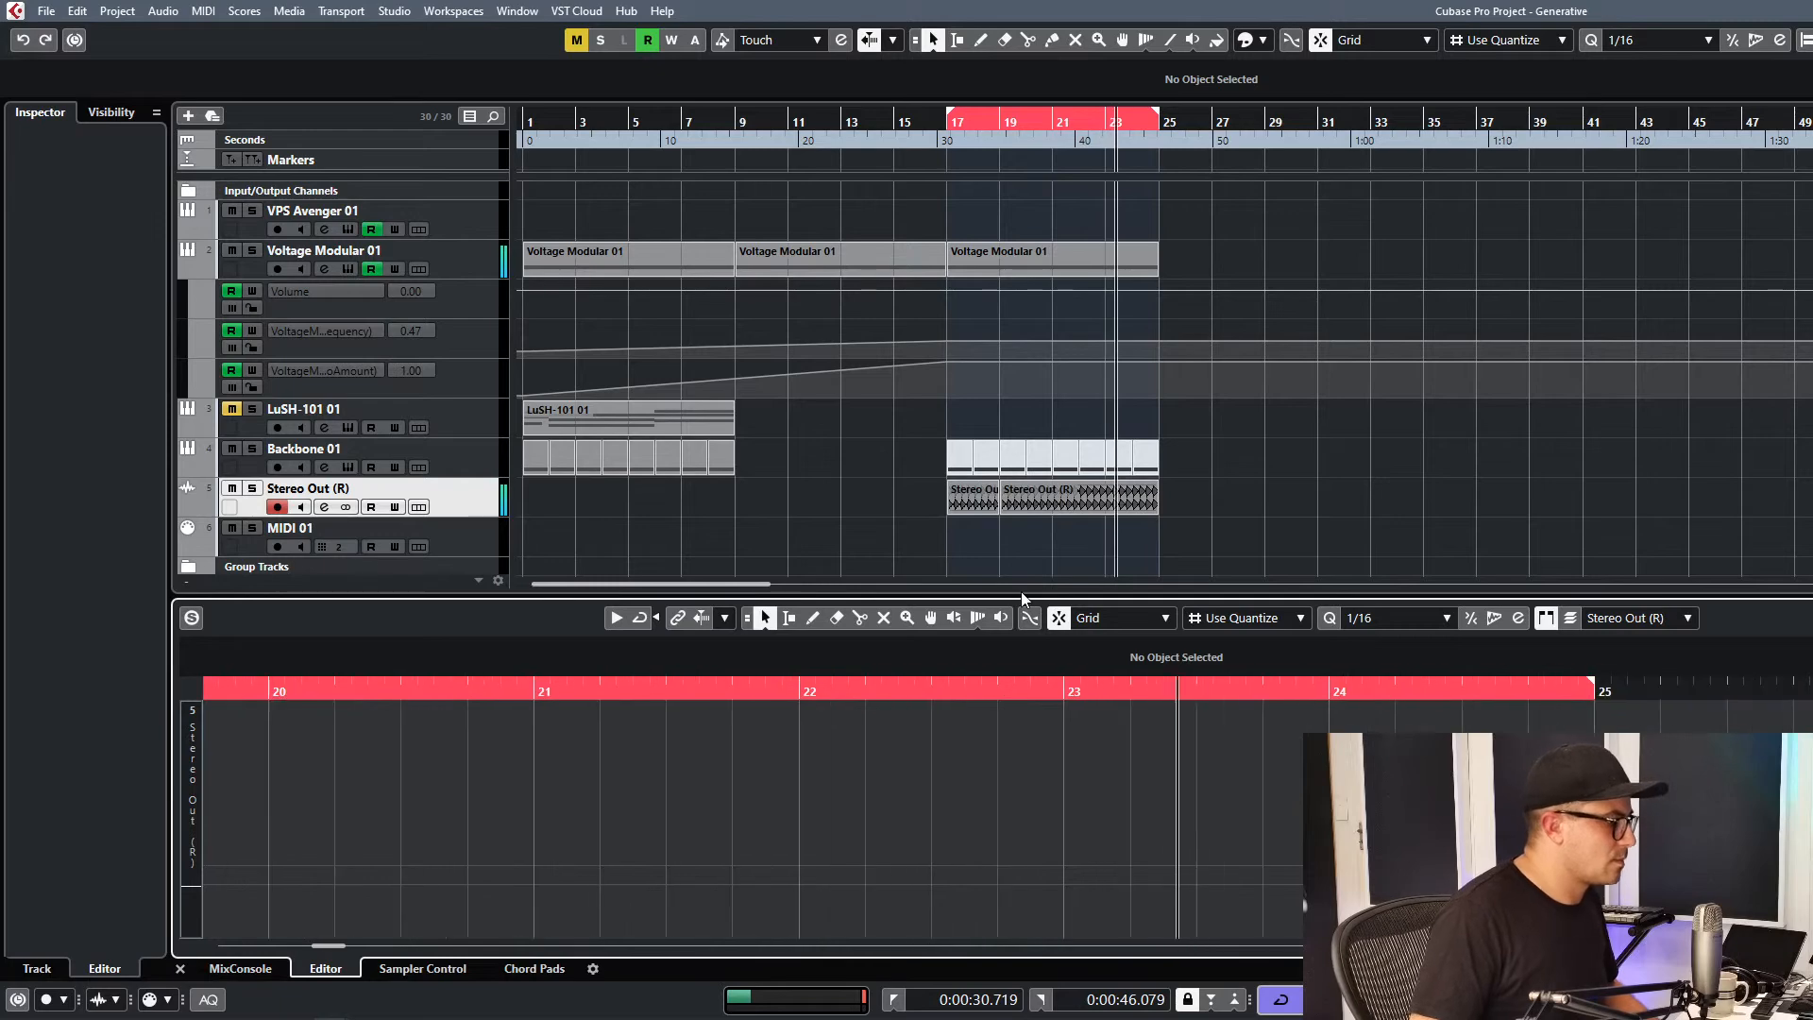
drag(1022, 591, 1021, 471)
key(g)
key(g)
key(g)
key(g)
key(g)
click(1527, 304)
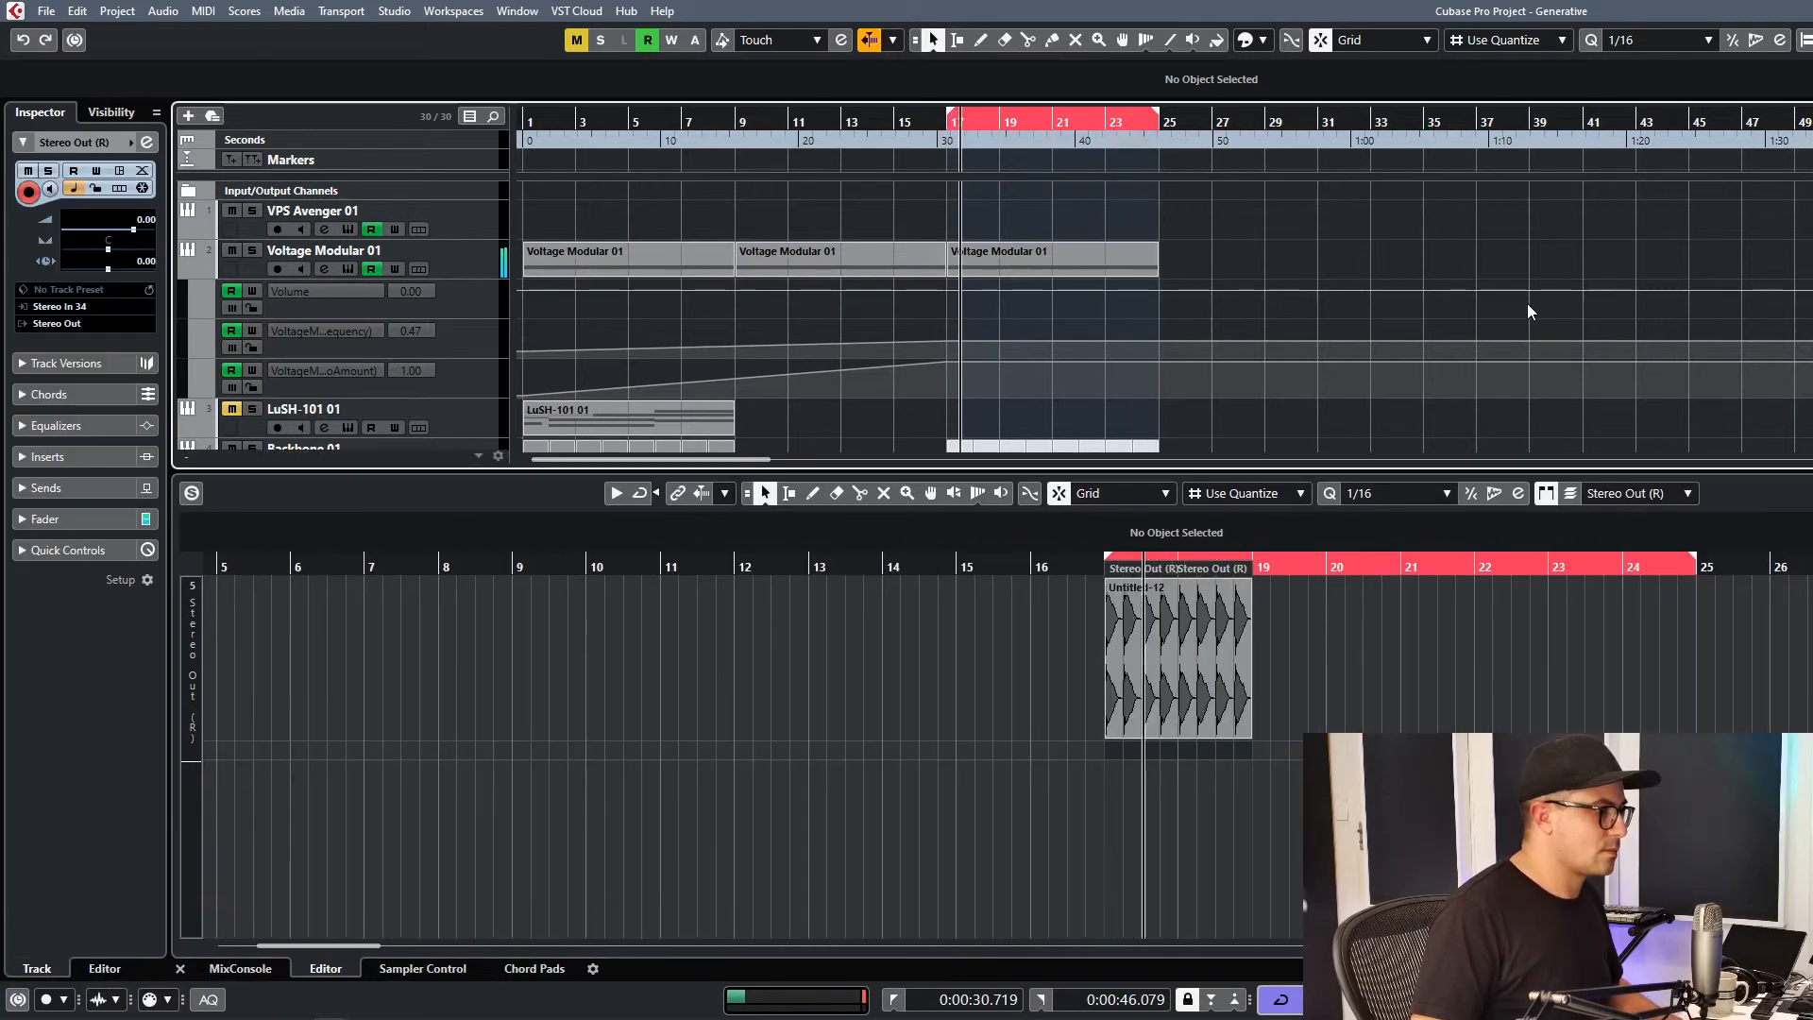
Split off the part's first kick hit, trim it to three sixteenth notes, and give it a fade-out.
click(1284, 701)
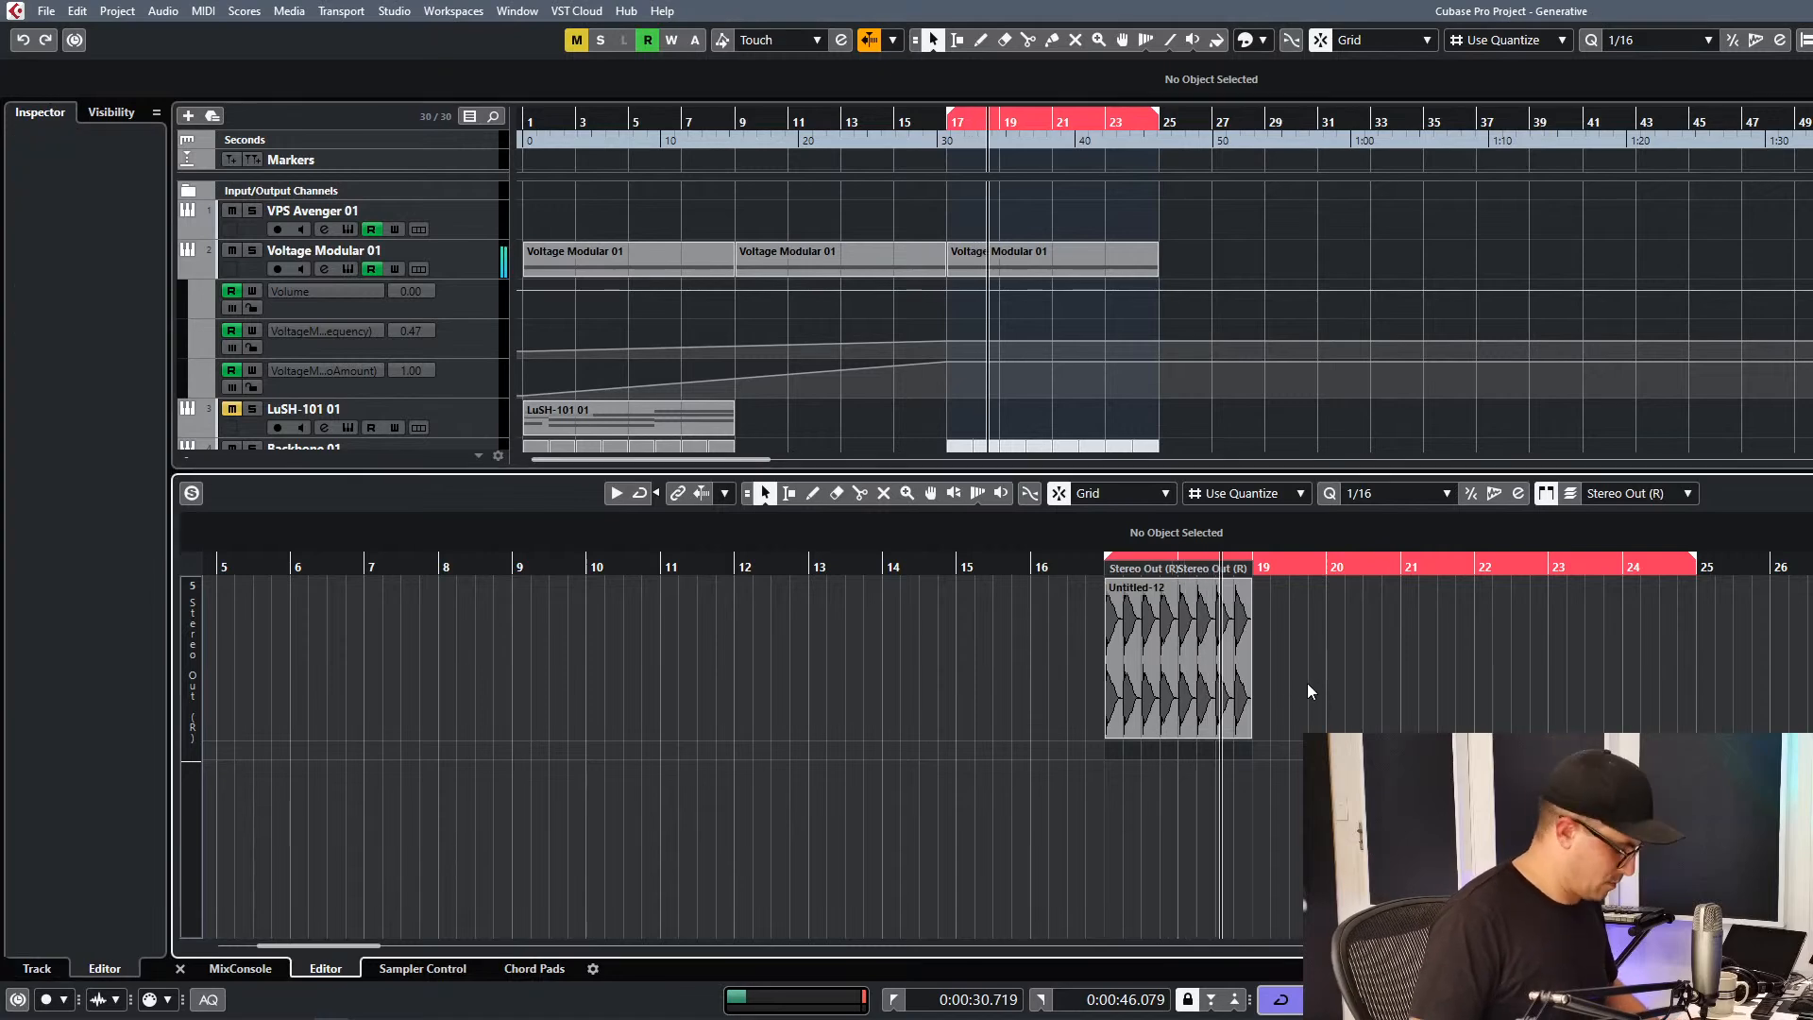
key(h)
key(h)
key(h)
alt+click(983, 692)
drag(976, 732, 954, 734)
key(alt+6)
drag(957, 583, 929, 585)
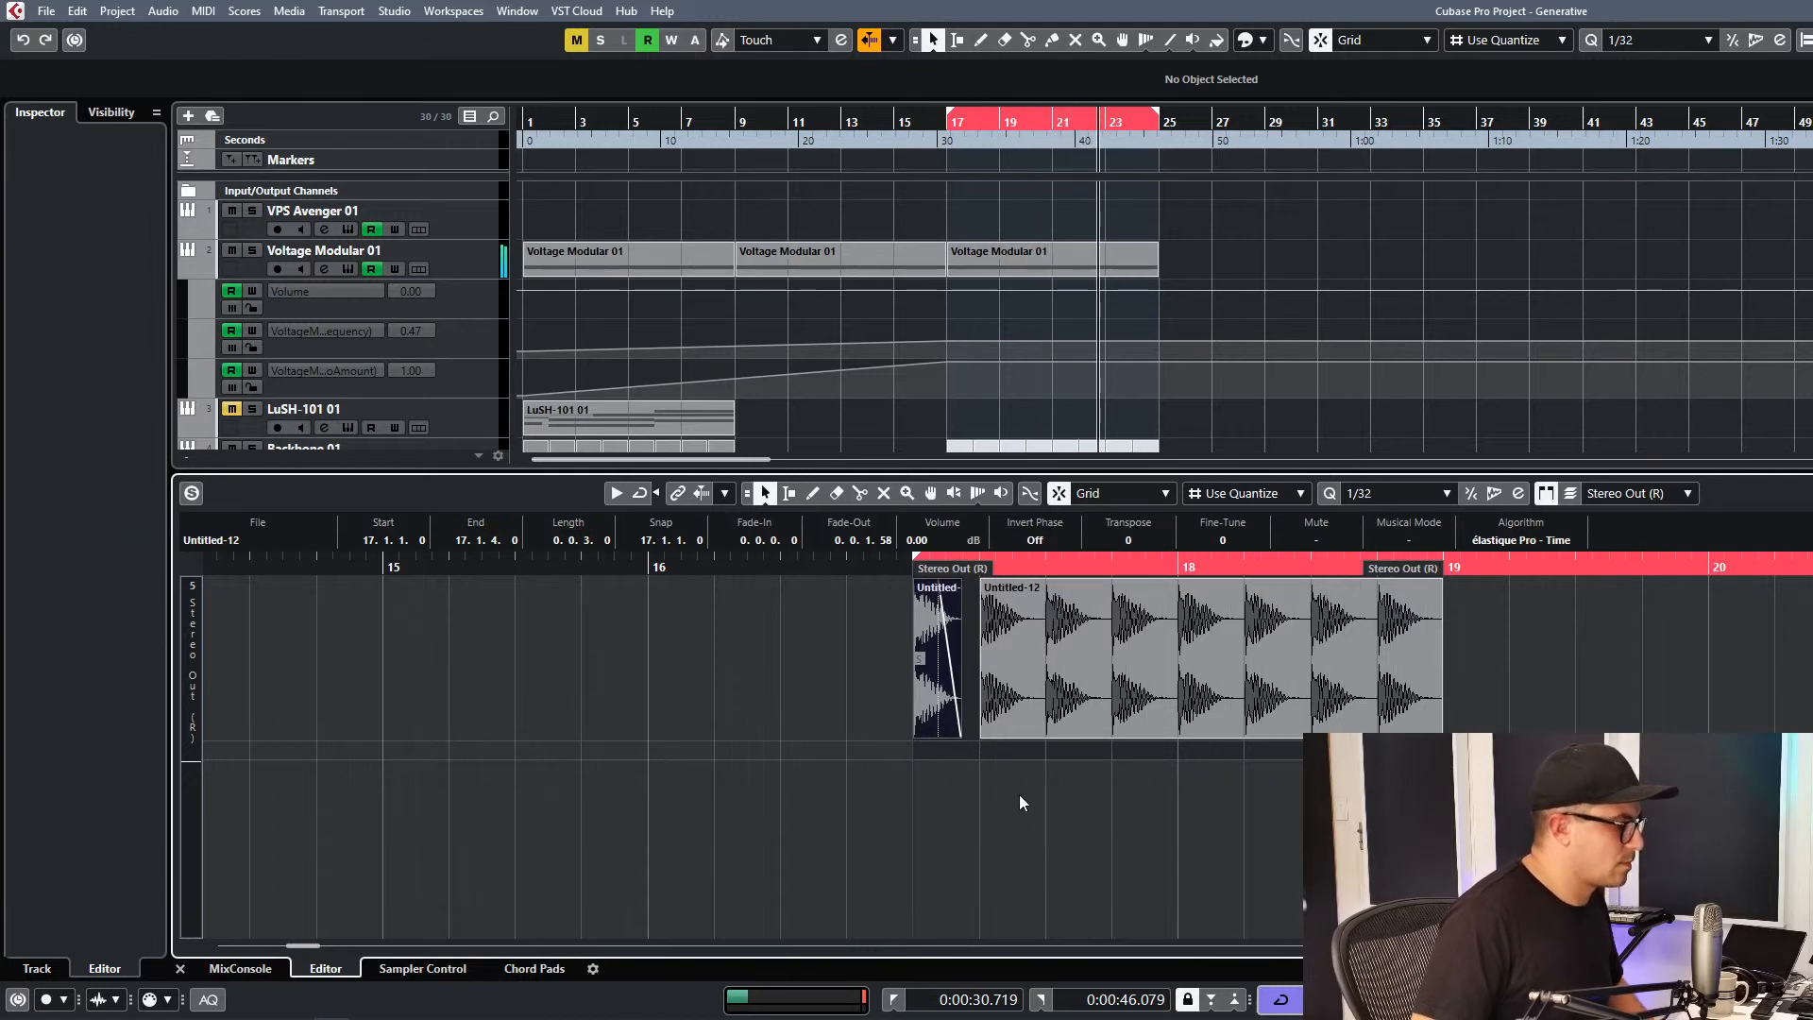
Delete the remaining kick audio in the part and duplicate the trimmed, faded hit onto every beat up to bar 19.
drag(1015, 809, 1295, 695)
key(Delete)
drag(939, 697, 995, 702)
drag(1112, 709, 1062, 704)
drag(1313, 703, 1195, 702)
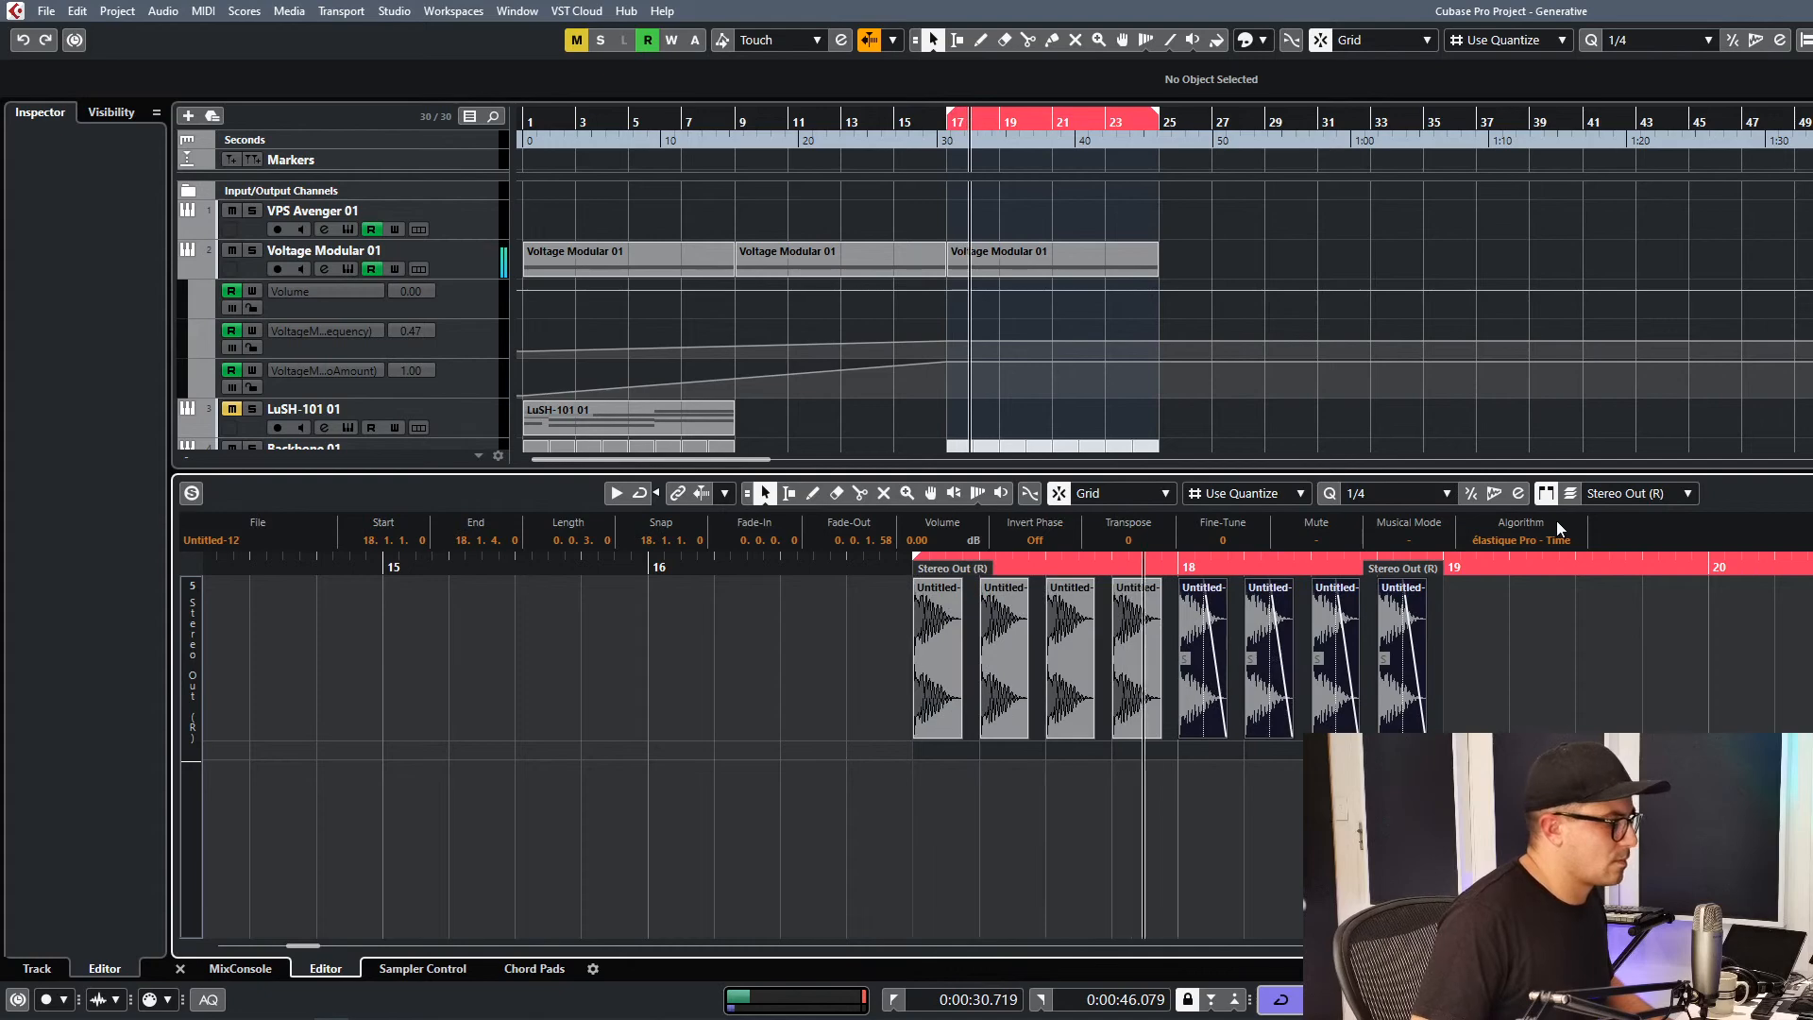
Close the part editor, delete the unedited kick part after bar 19, and repeat the edited two-bar part three times up to bar 25.
key(Return)
click(1080, 510)
key(Delete)
click(961, 502)
key(ctrl+d)
key(ctrl+d)
key(ctrl+d)
Clear the clip selection and open MediaBay to browse the audio sample libraries.
click(836, 603)
click(1199, 622)
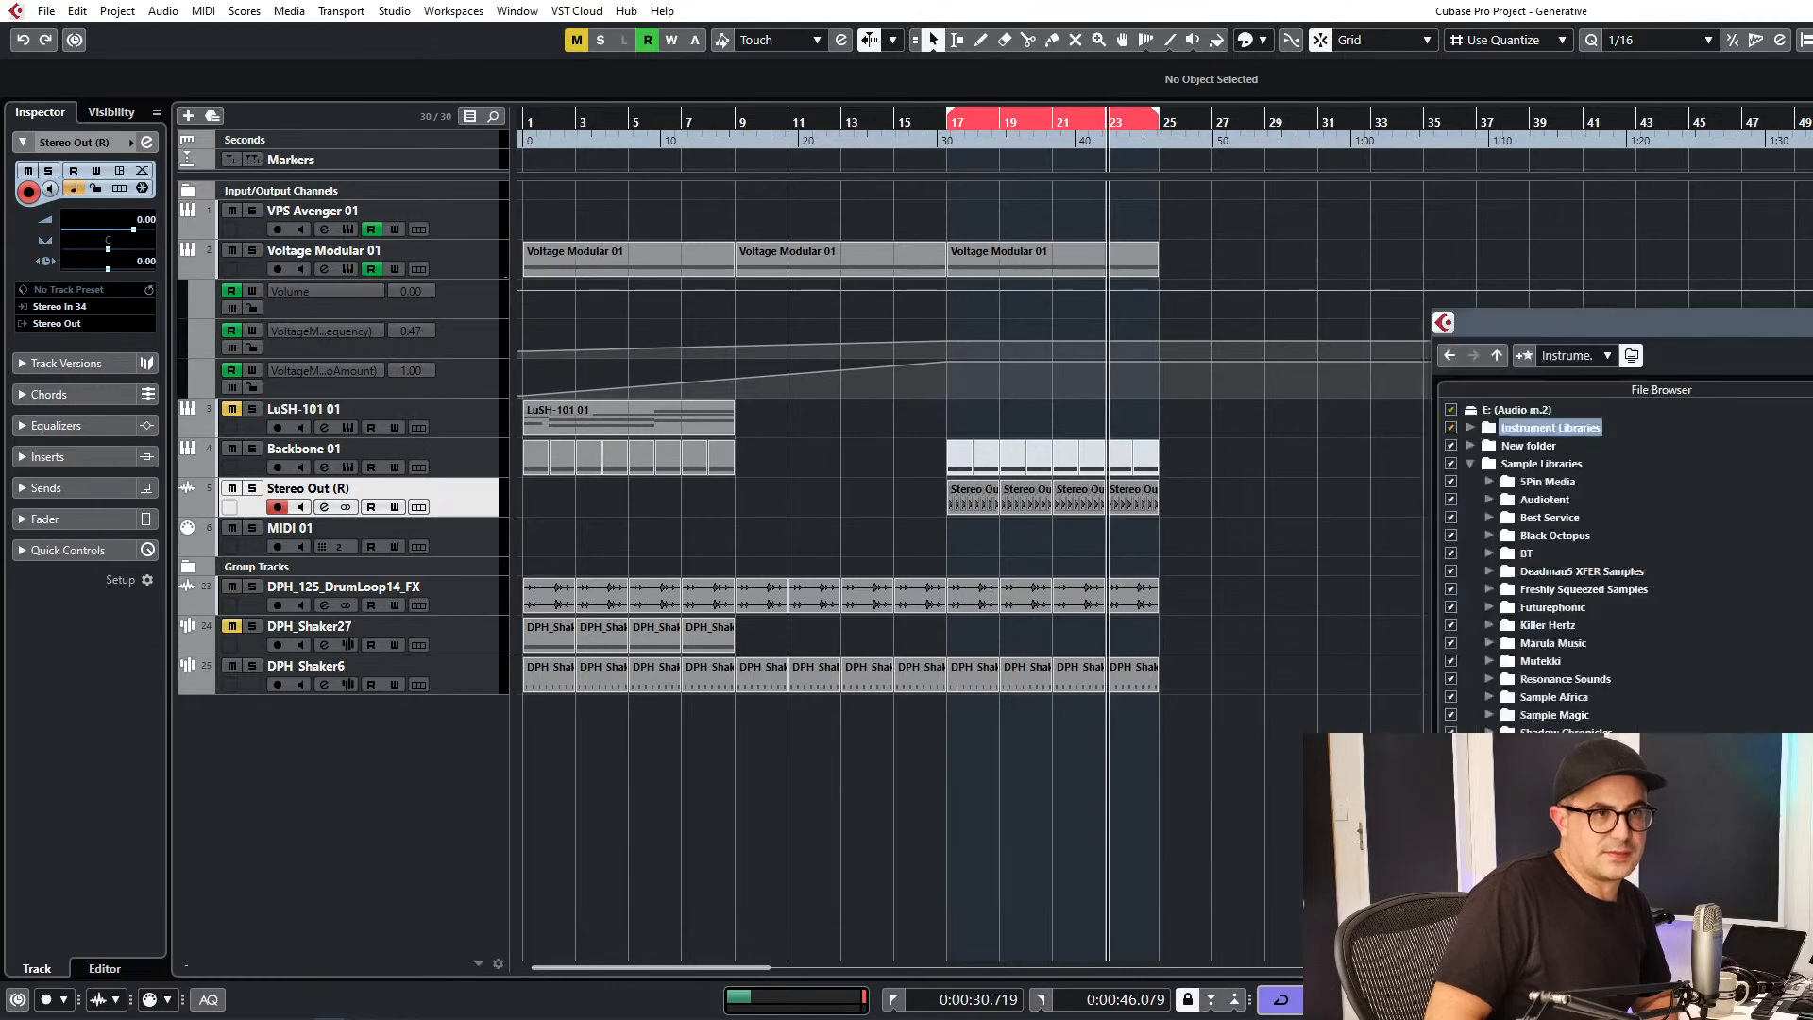
key(F5)
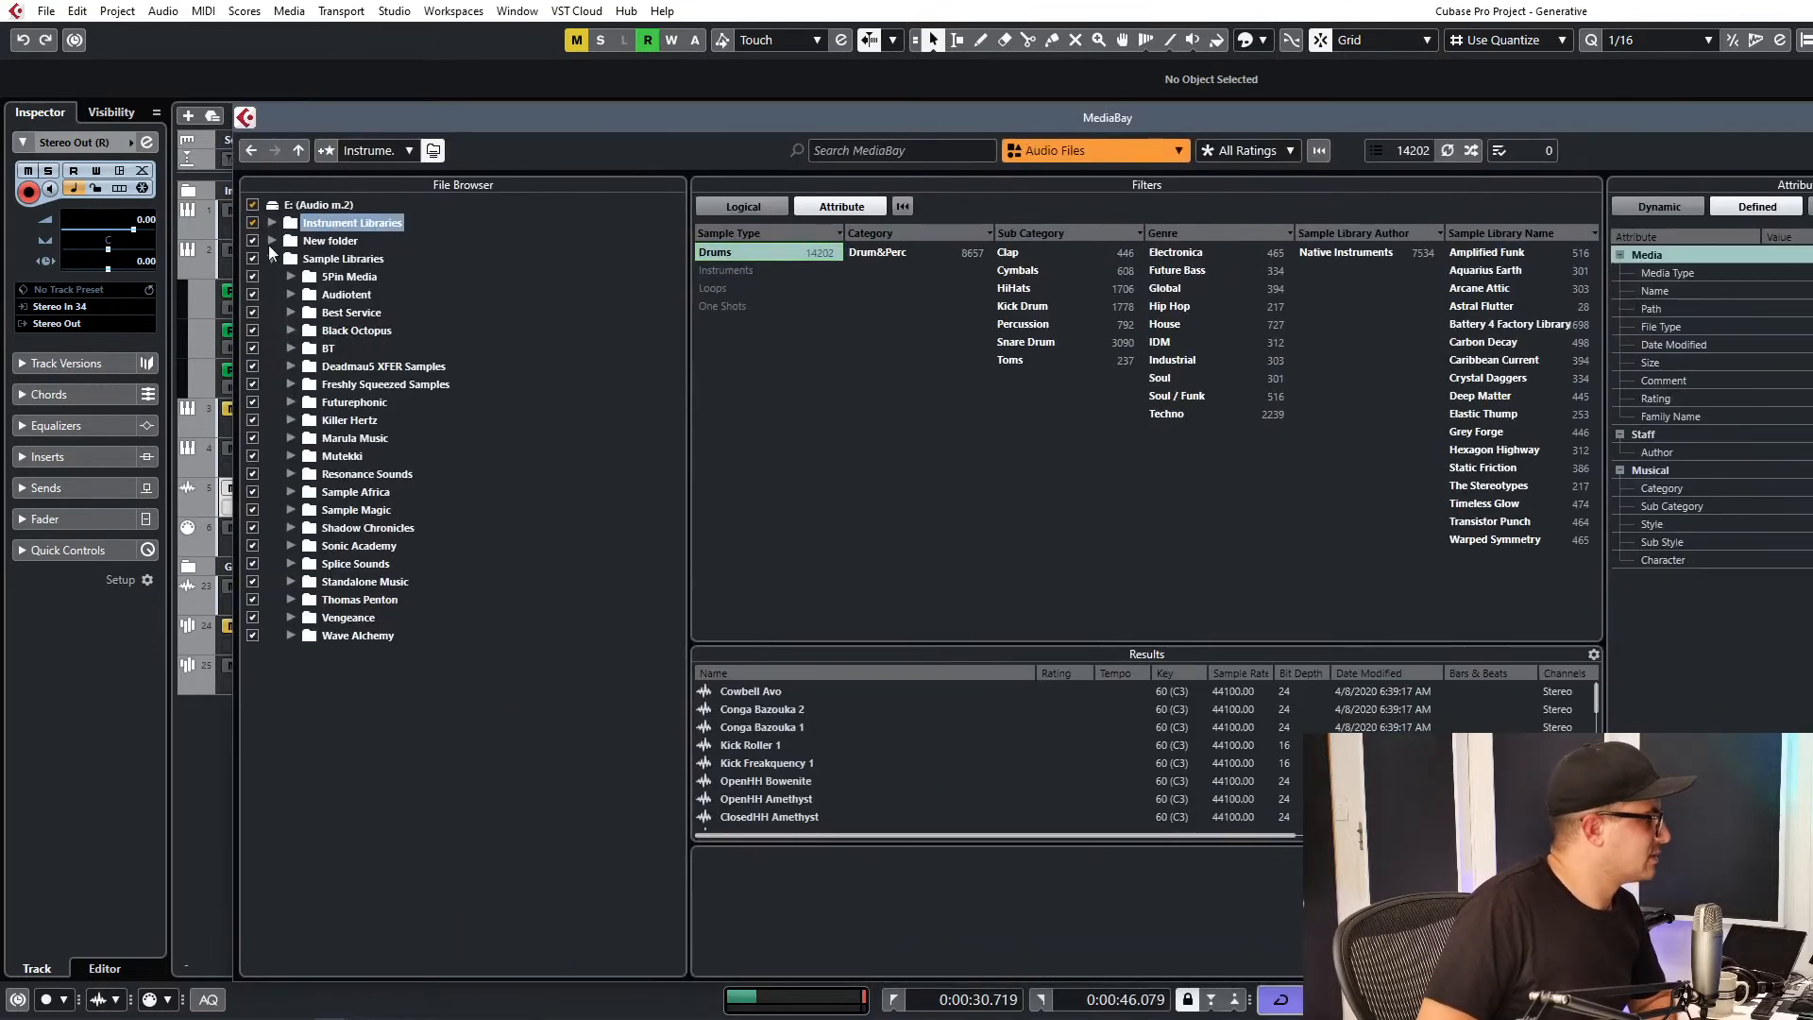
Filter the drum samples to the Clap sub category and reposition the MediaBay window so the results list is accessible.
click(270, 259)
drag(831, 120, 809, 159)
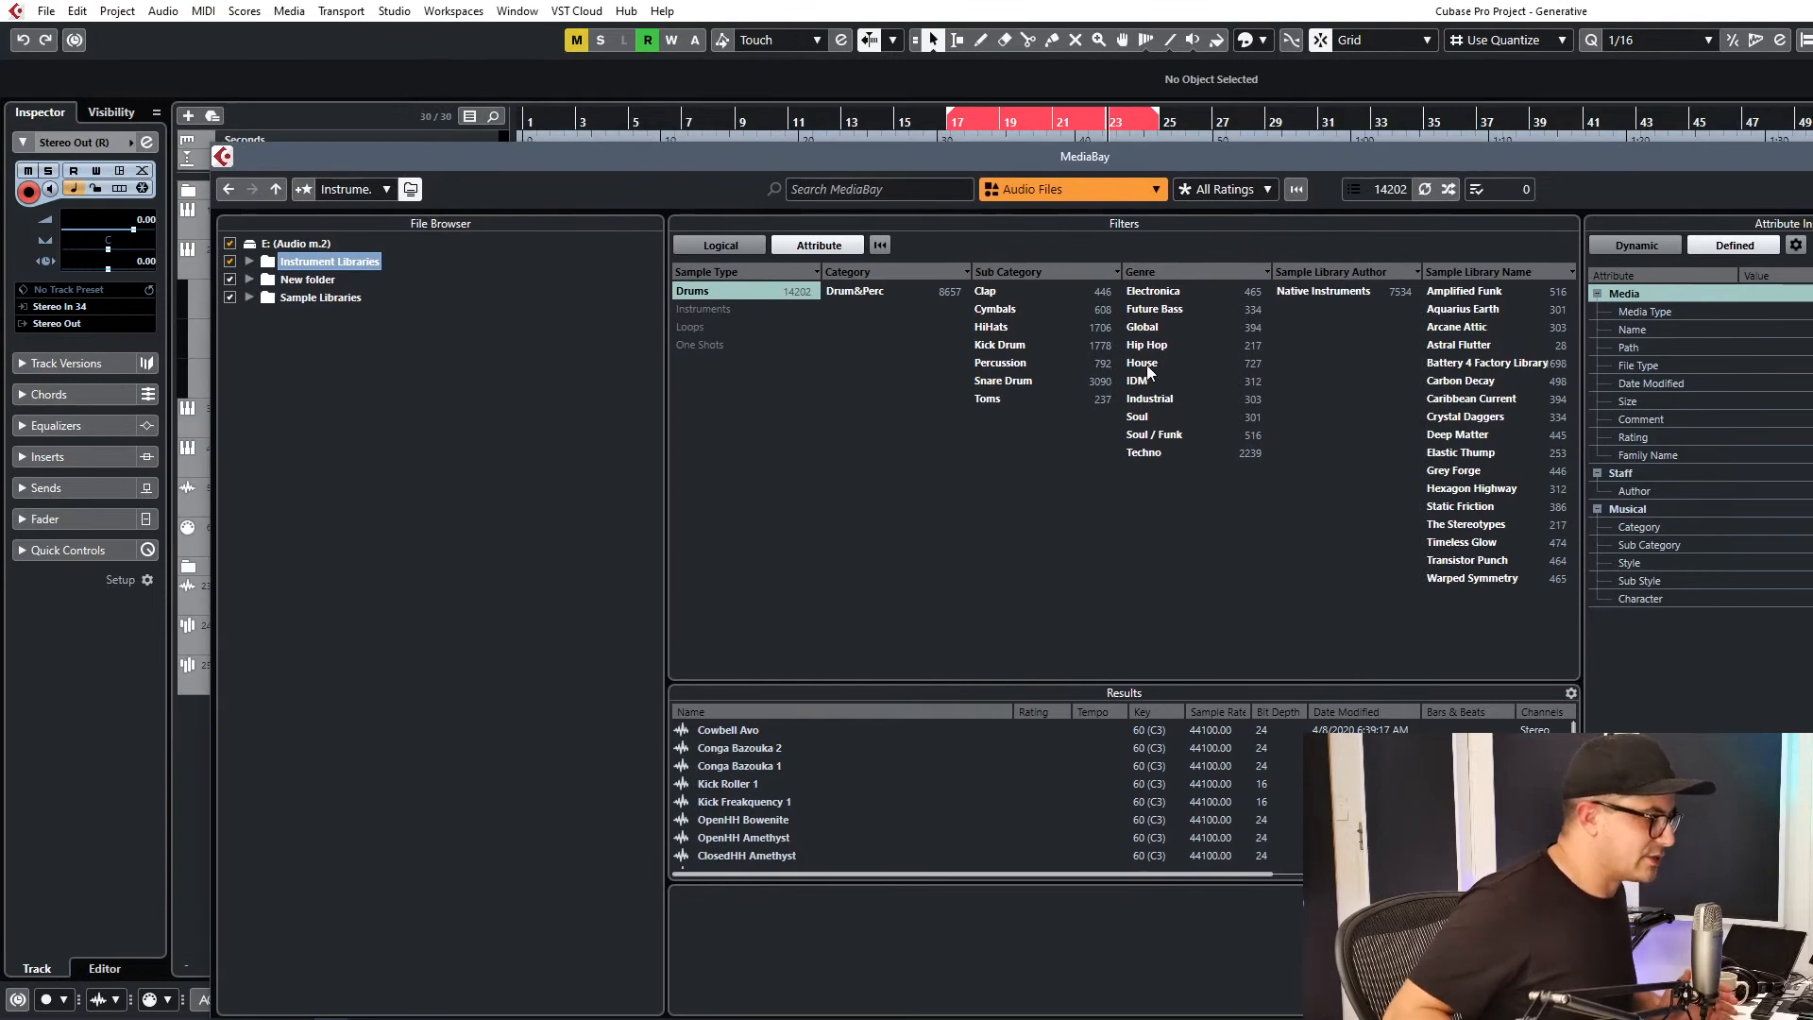
drag(1418, 159, 1736, 345)
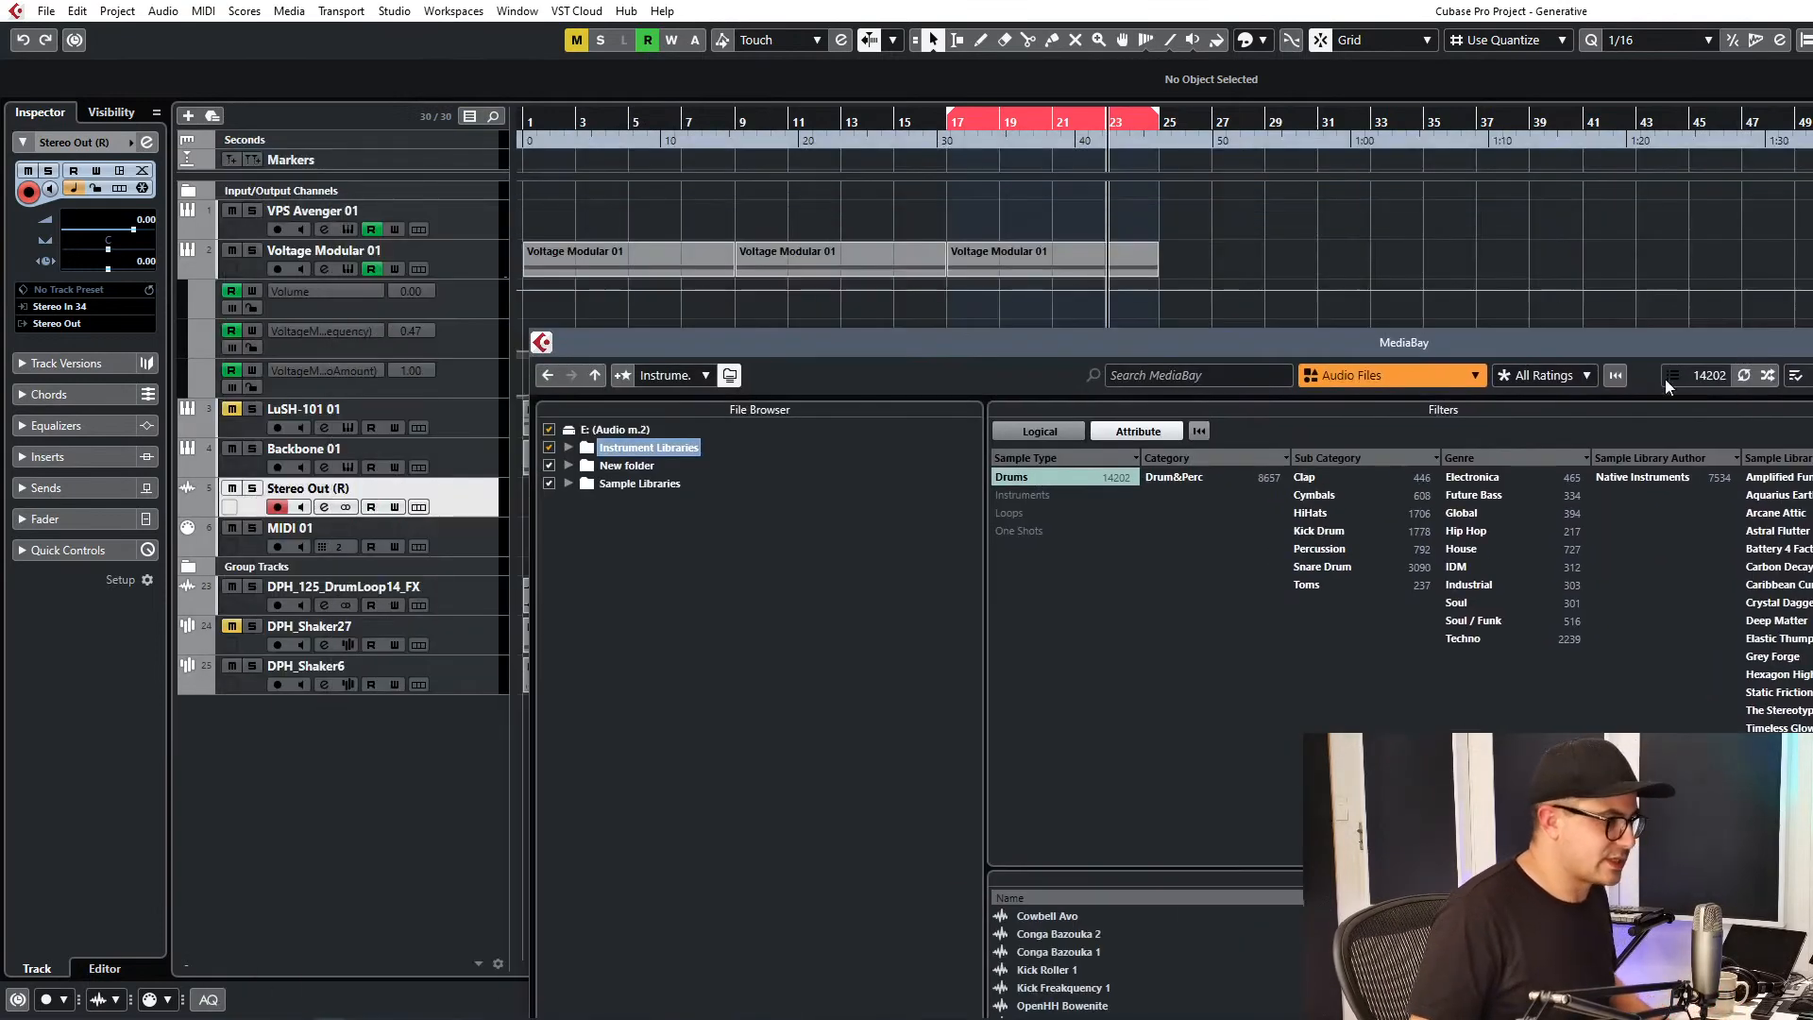
click(1369, 478)
drag(1314, 338, 1614, 159)
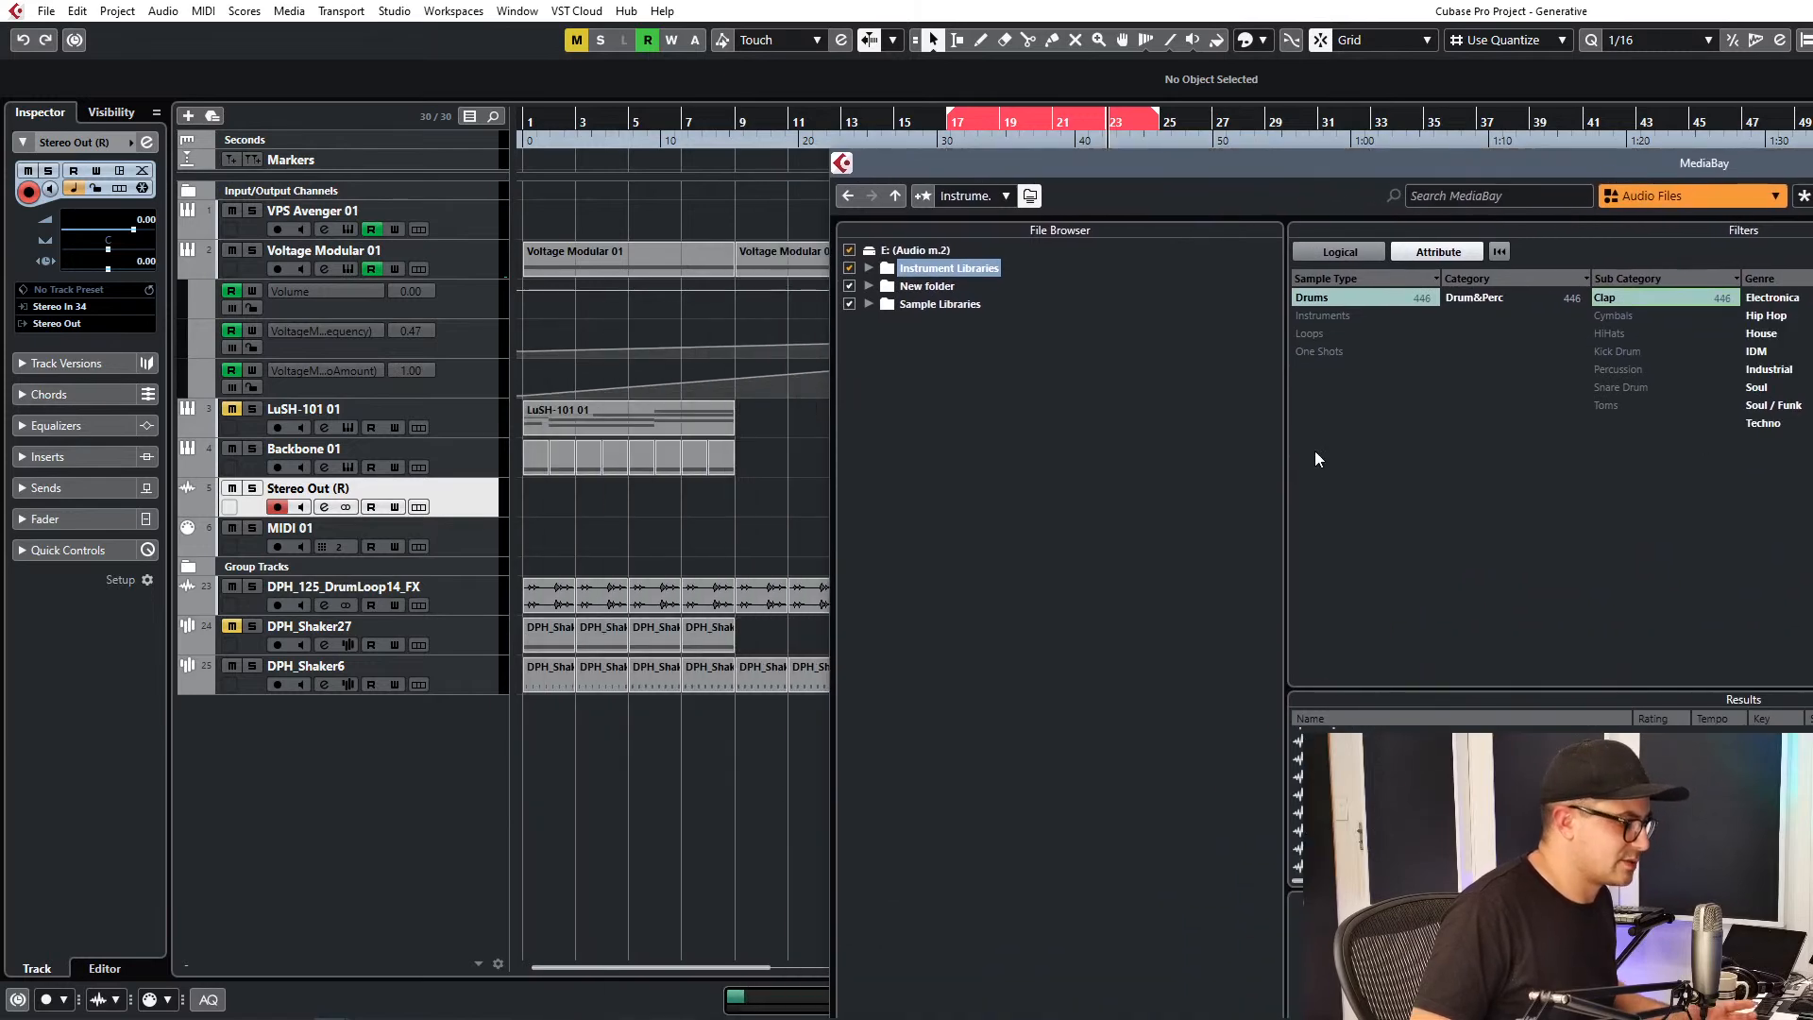
drag(1352, 166, 1340, 63)
Audition the clap samples from Clap Reggaetoni 1 onward and create a sampler track from Clap Stadium V14.
click(1326, 710)
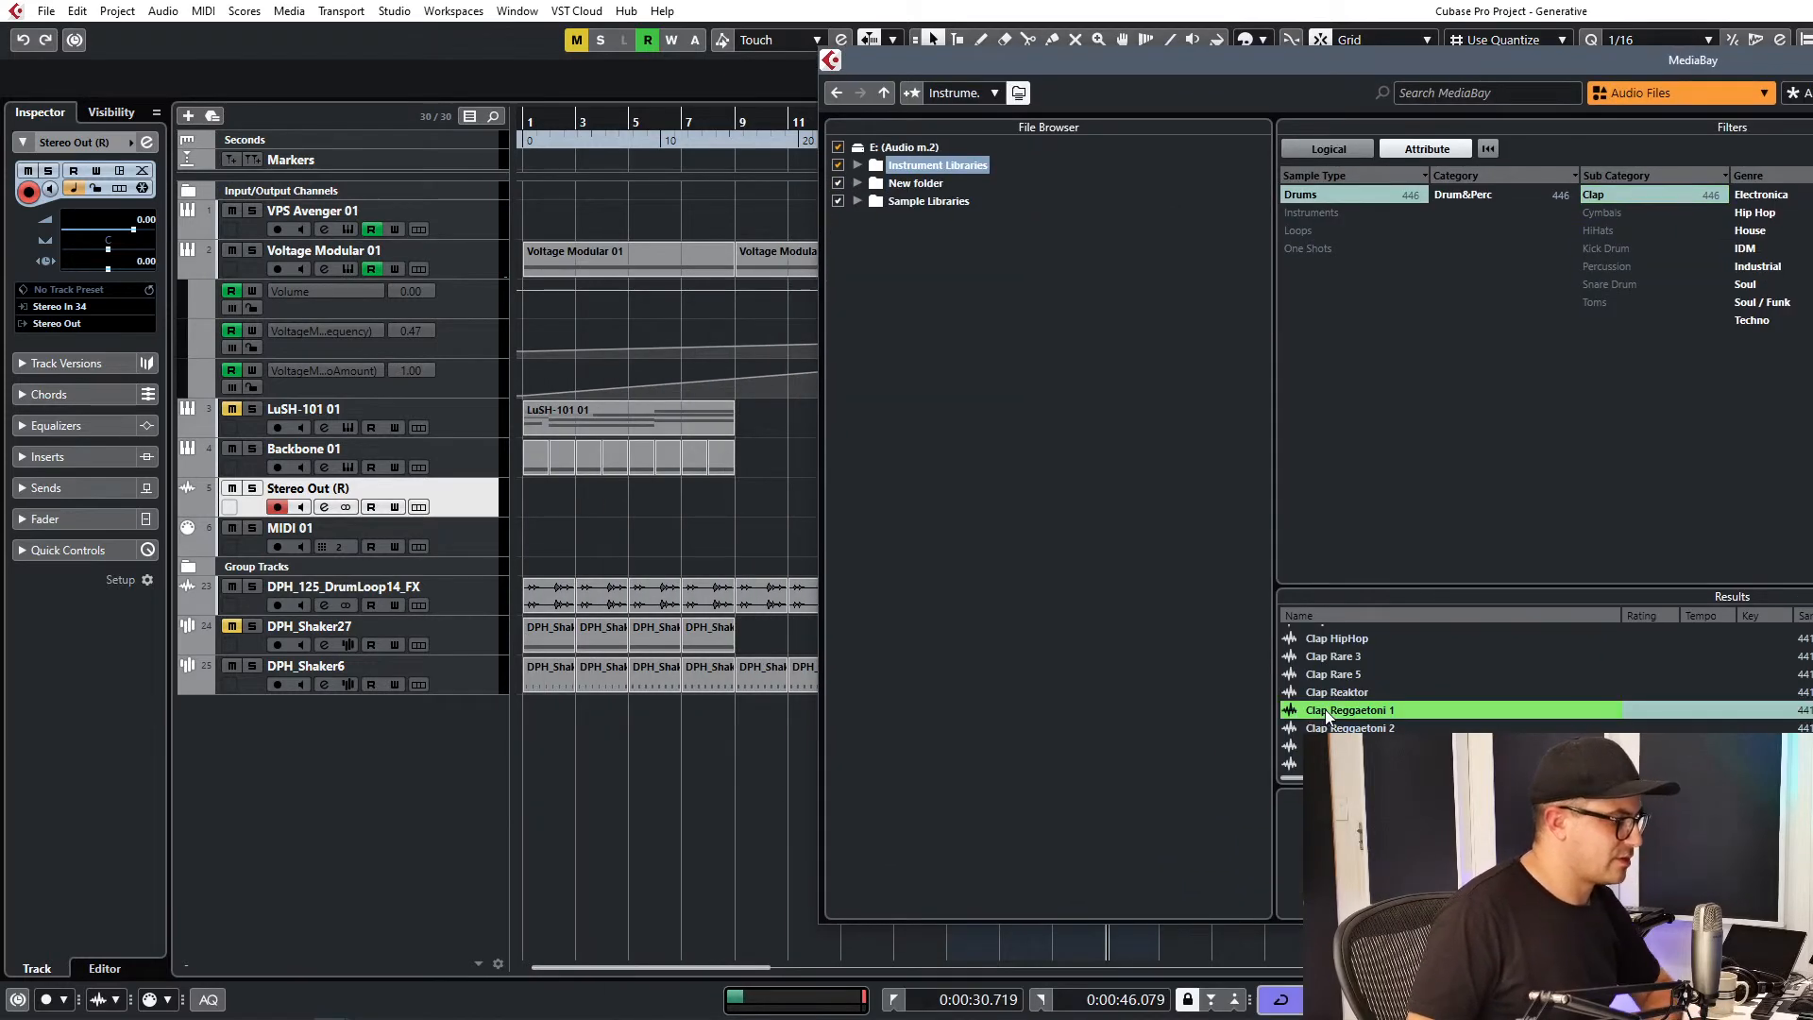
key(Down)
key(Down)
key(Down)
key(Down)
key(Down)
key(Down)
key(Down)
key(Down)
key(Down)
key(Down)
key(Down)
key(Down)
key(Down)
key(Down)
key(Down)
key(Down)
key(Down)
key(Down)
key(Down)
key(Down)
key(Down)
key(Down)
key(Down)
key(Down)
key(Down)
key(Up)
key(Up)
scroll(1376, 725, down, 2)
scroll(1375, 725, up, 1)
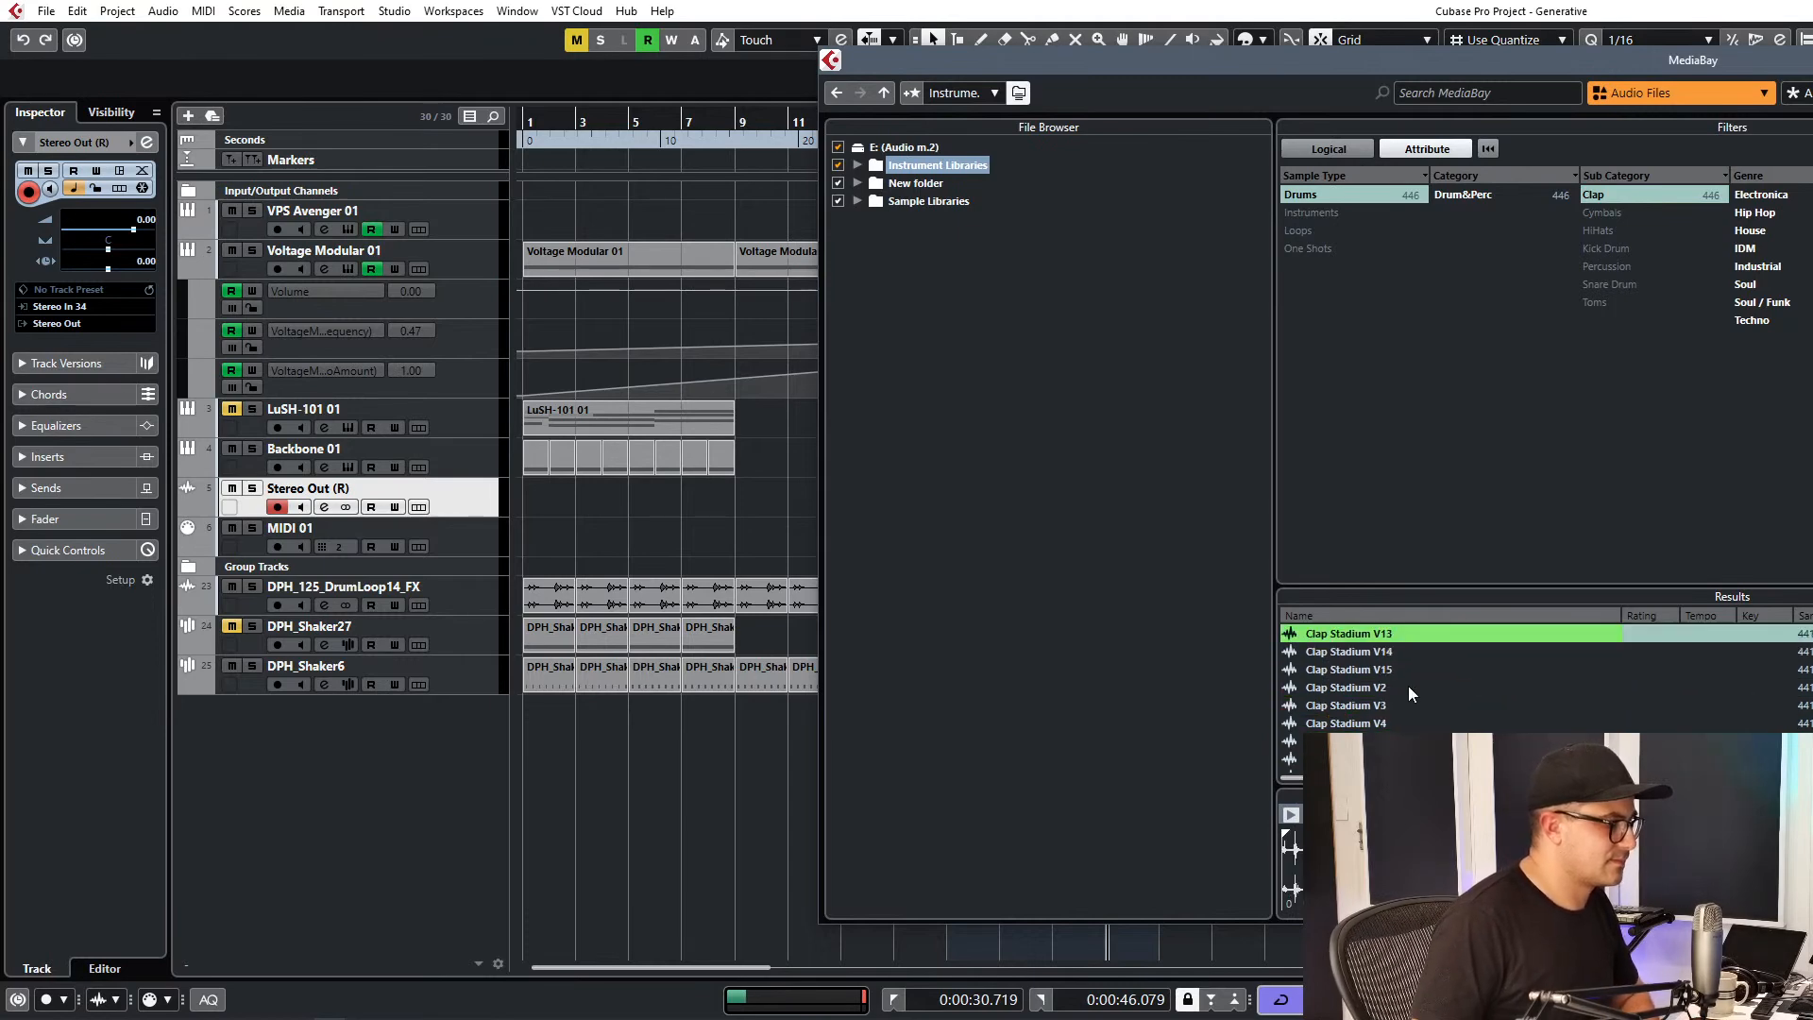
key(Down)
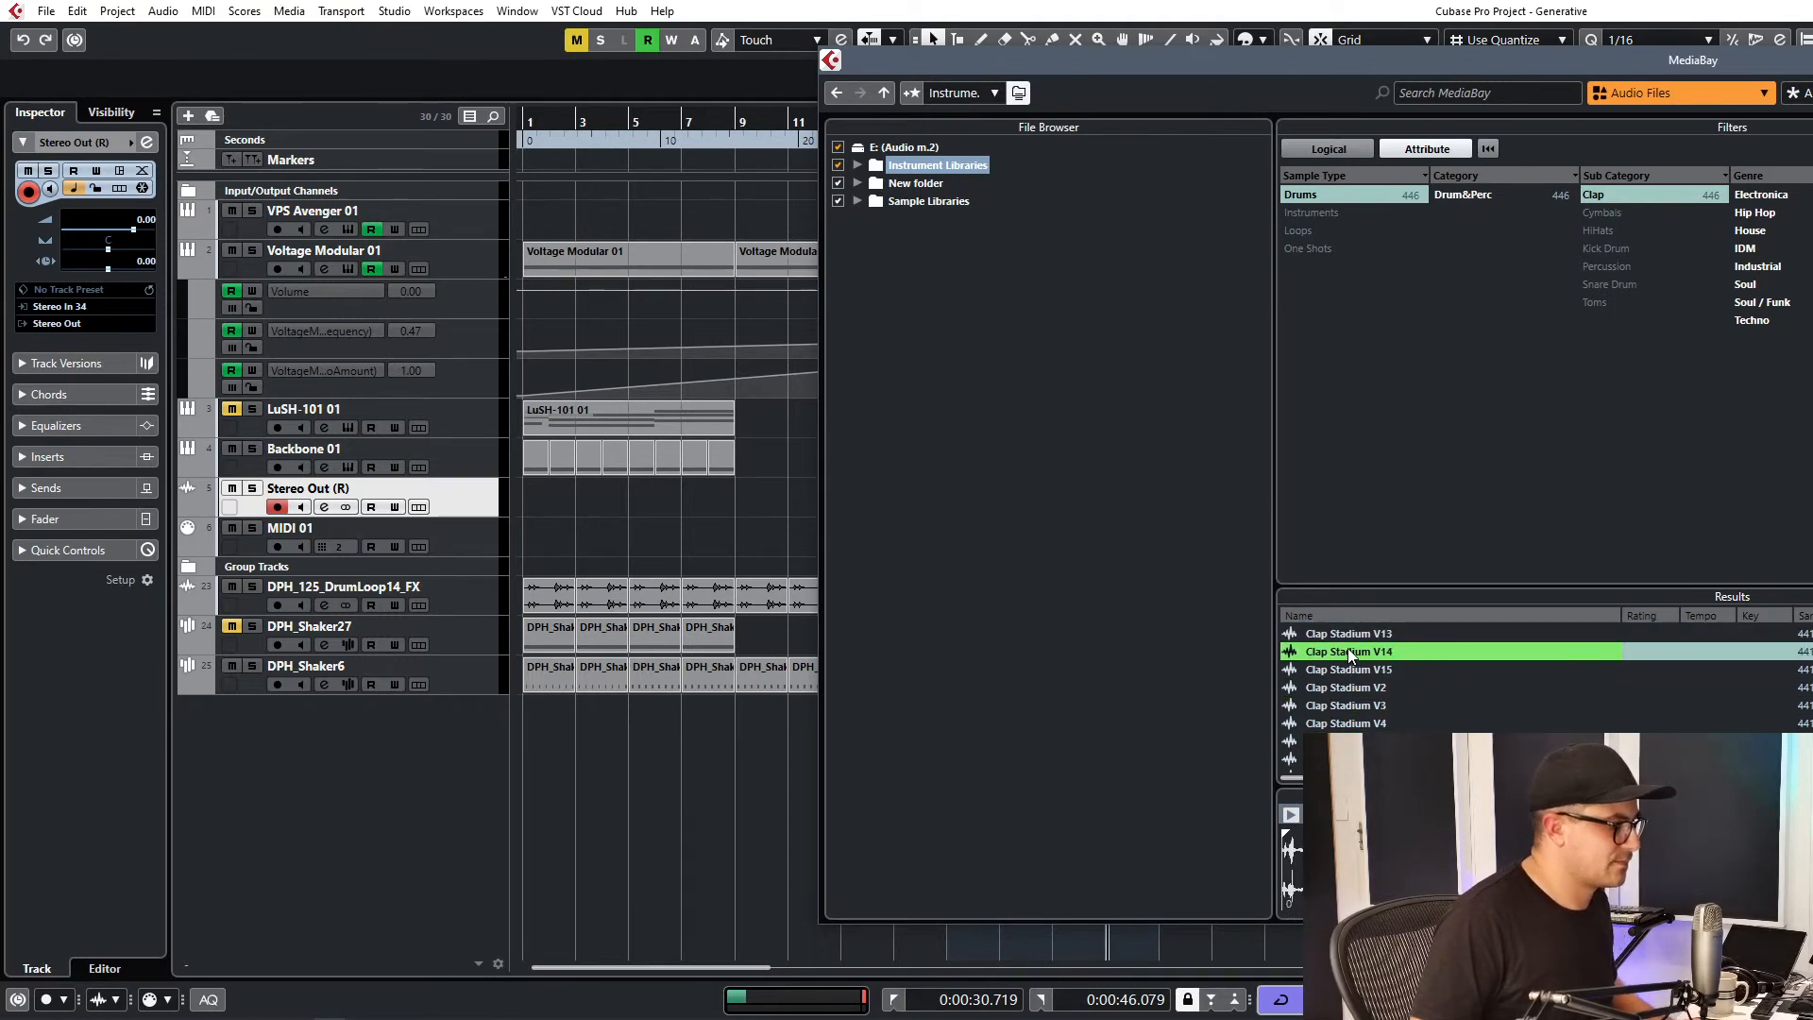
right_click(1356, 654)
click(1477, 684)
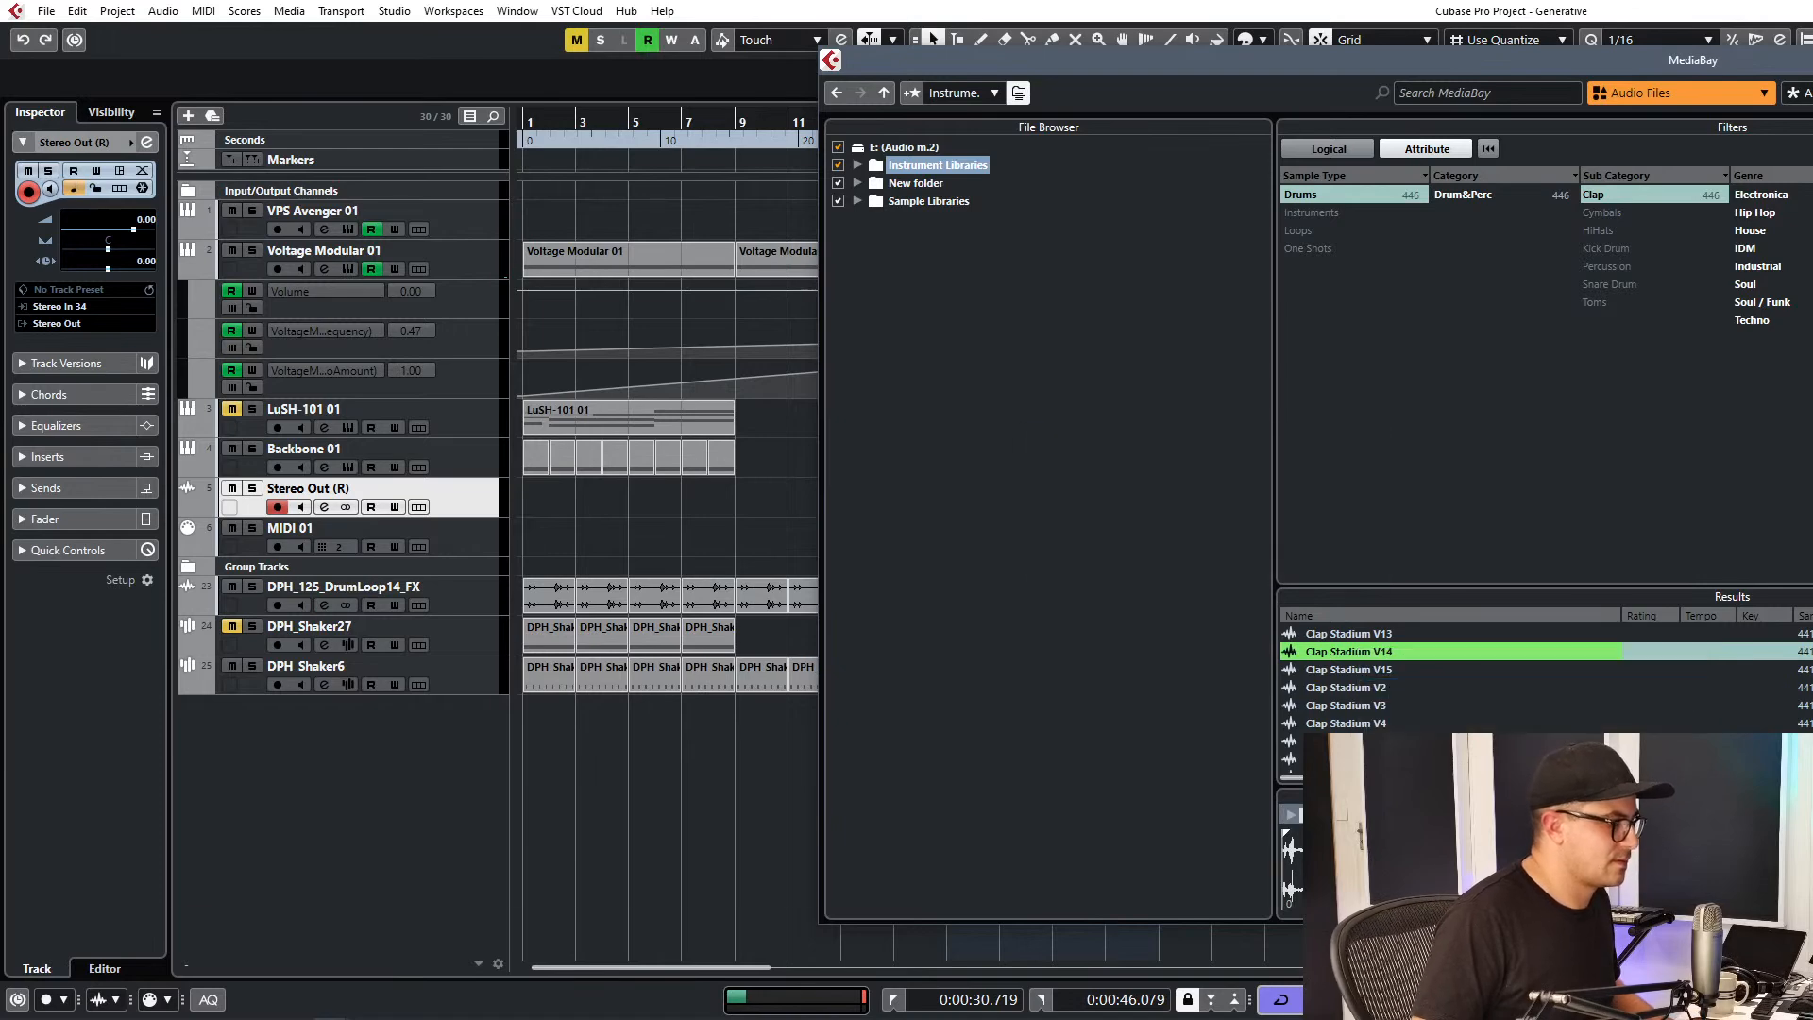
Audition more clap samples further down the results and narrow the list to the Techno genre.
click(1352, 759)
scroll(1353, 755, down, 5)
click(1352, 742)
scroll(1352, 742, down, 5)
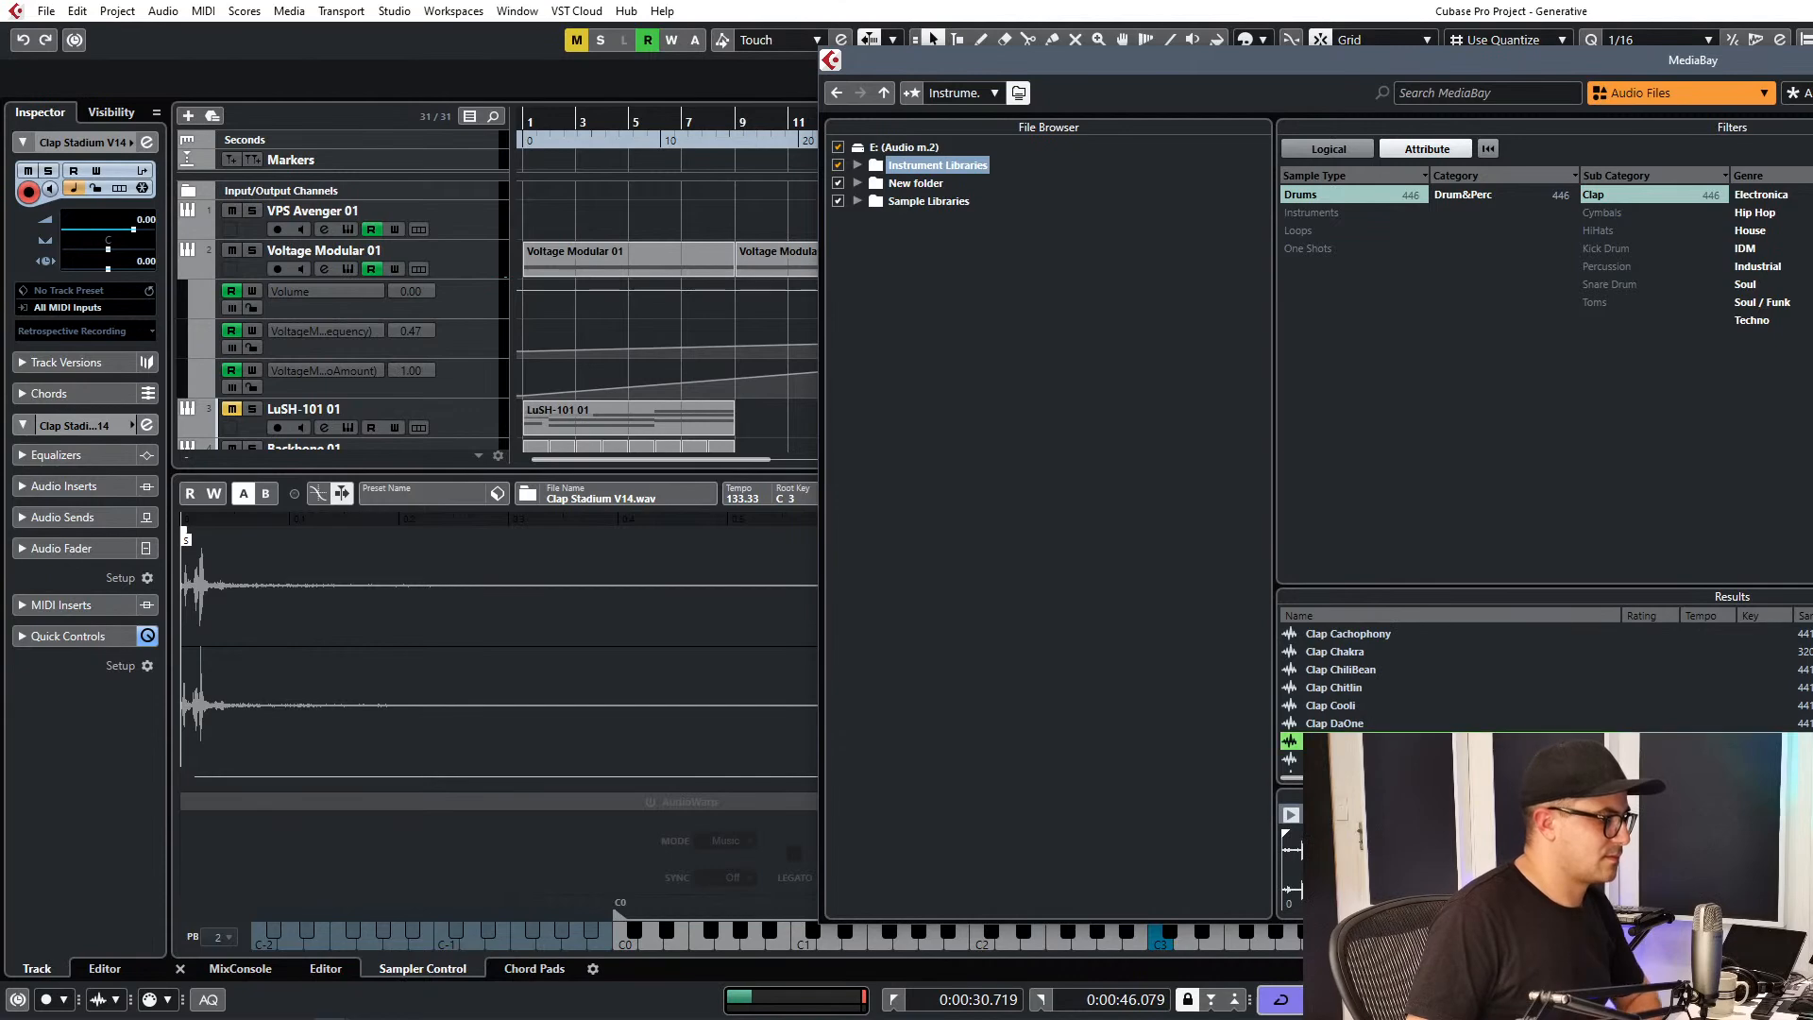
click(1754, 321)
Audition the Techno claps, create a sampler track from Clap Fruit, and close MediaBay and the sampler view.
click(1351, 727)
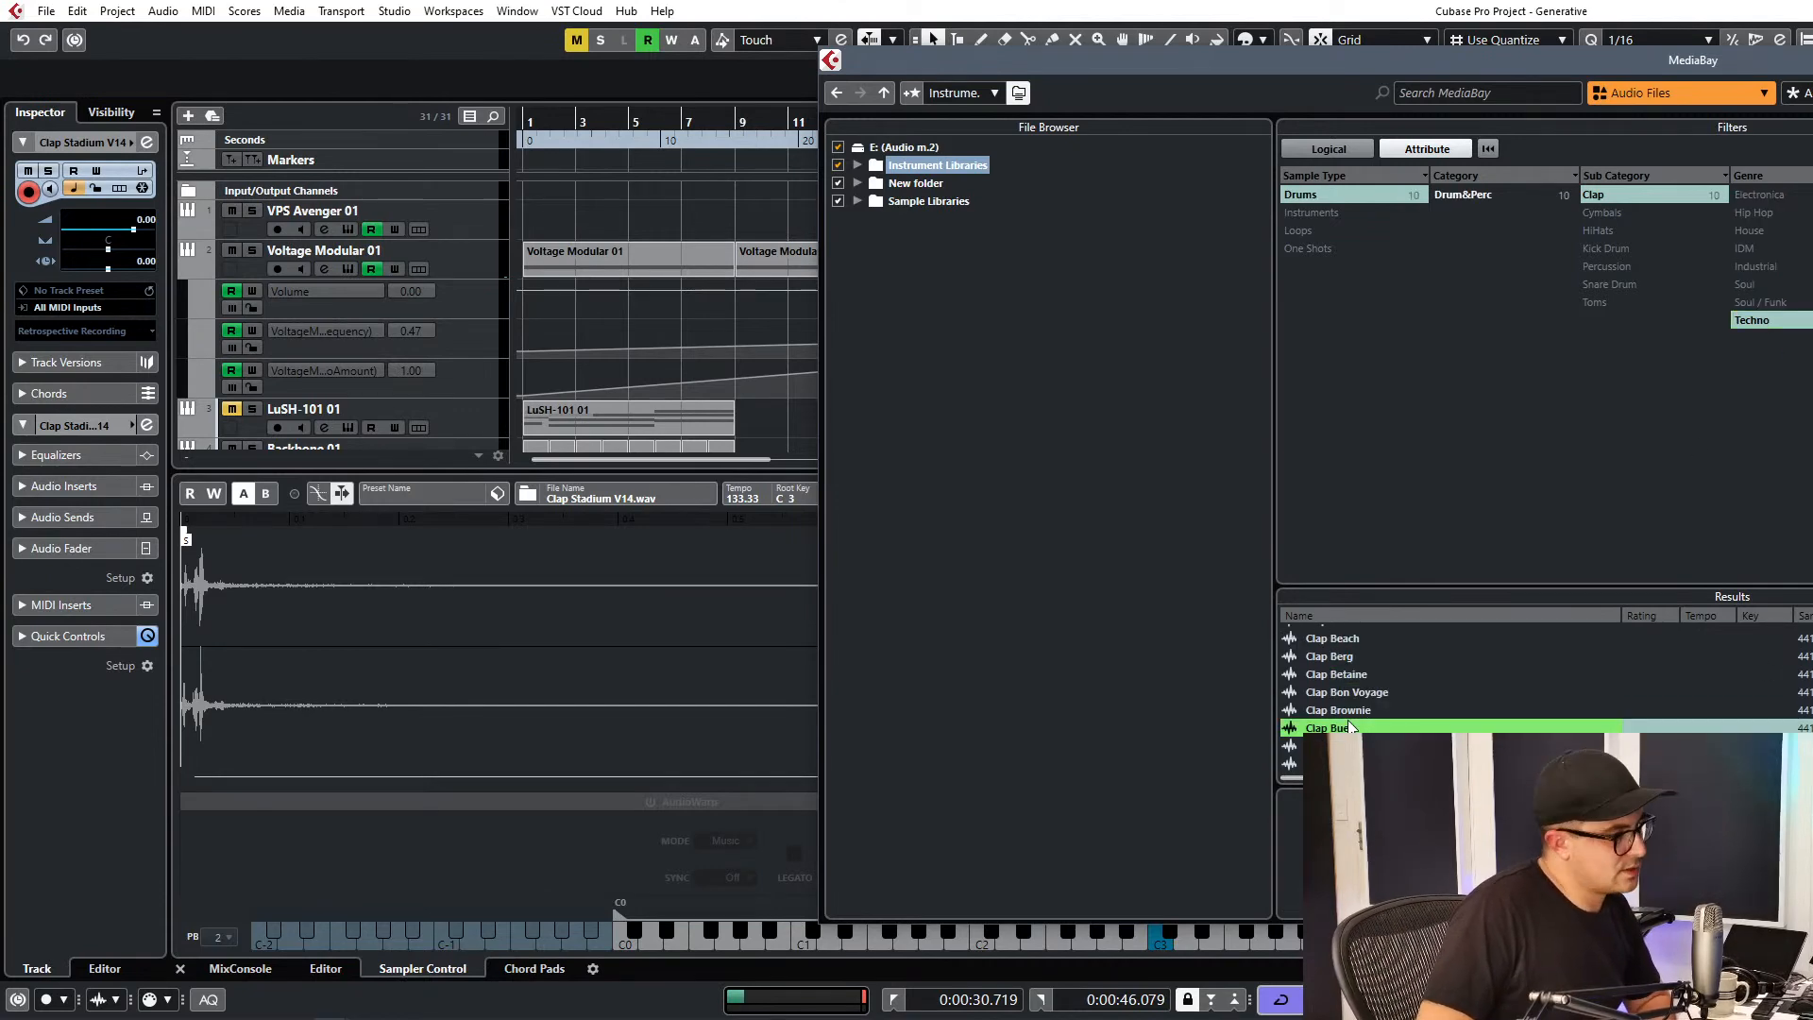
click(1351, 746)
click(1351, 763)
key(Down)
key(Down)
key(Up)
key(Up)
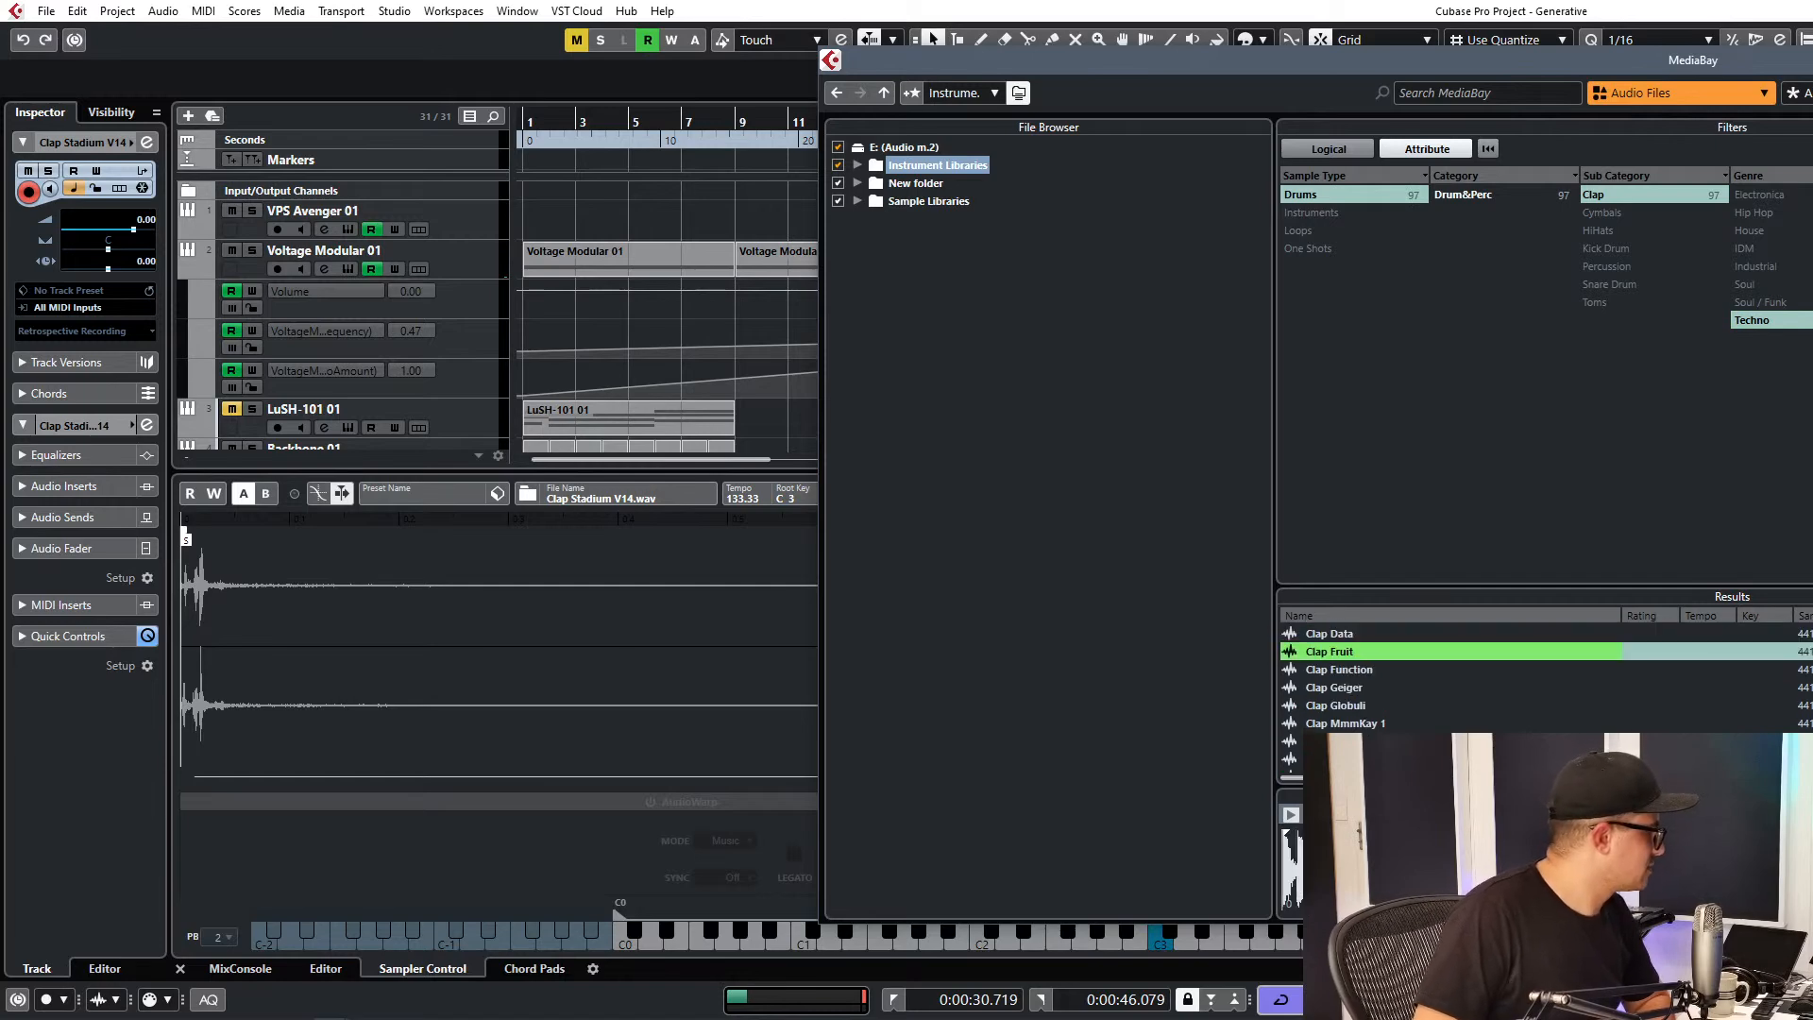
right_click(1343, 658)
click(1417, 694)
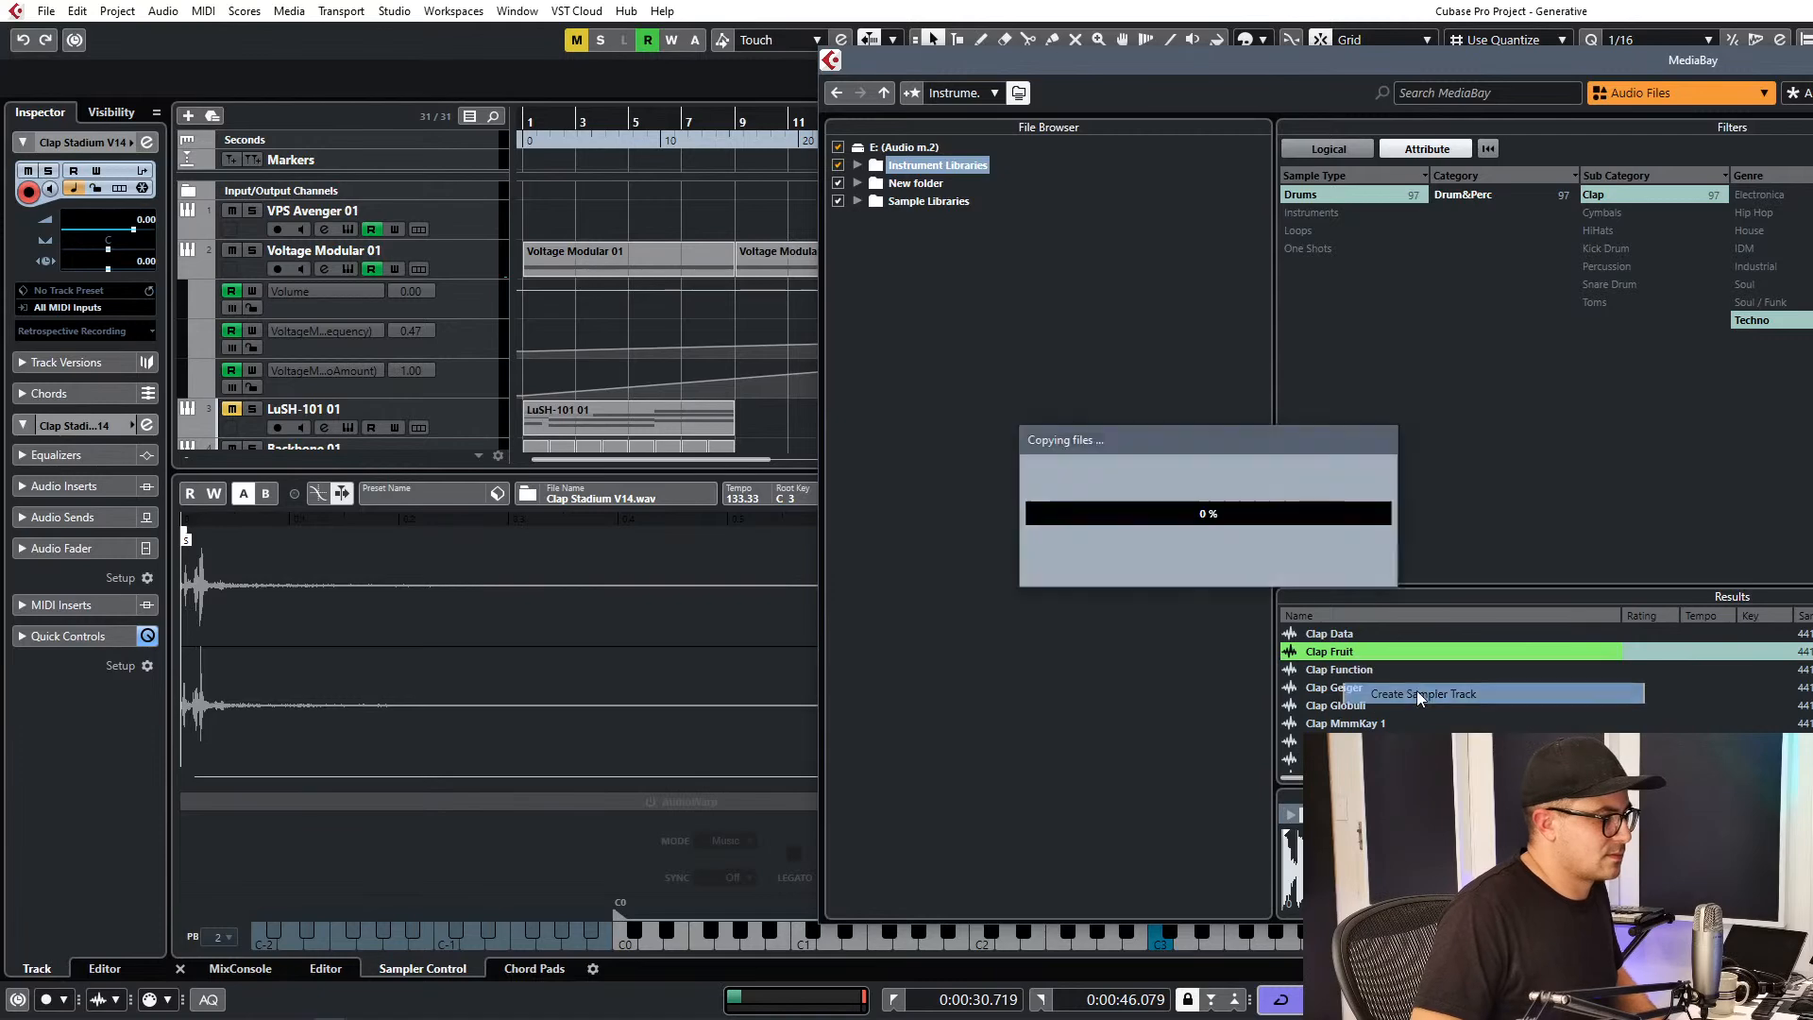
drag(1321, 60, 871, 122)
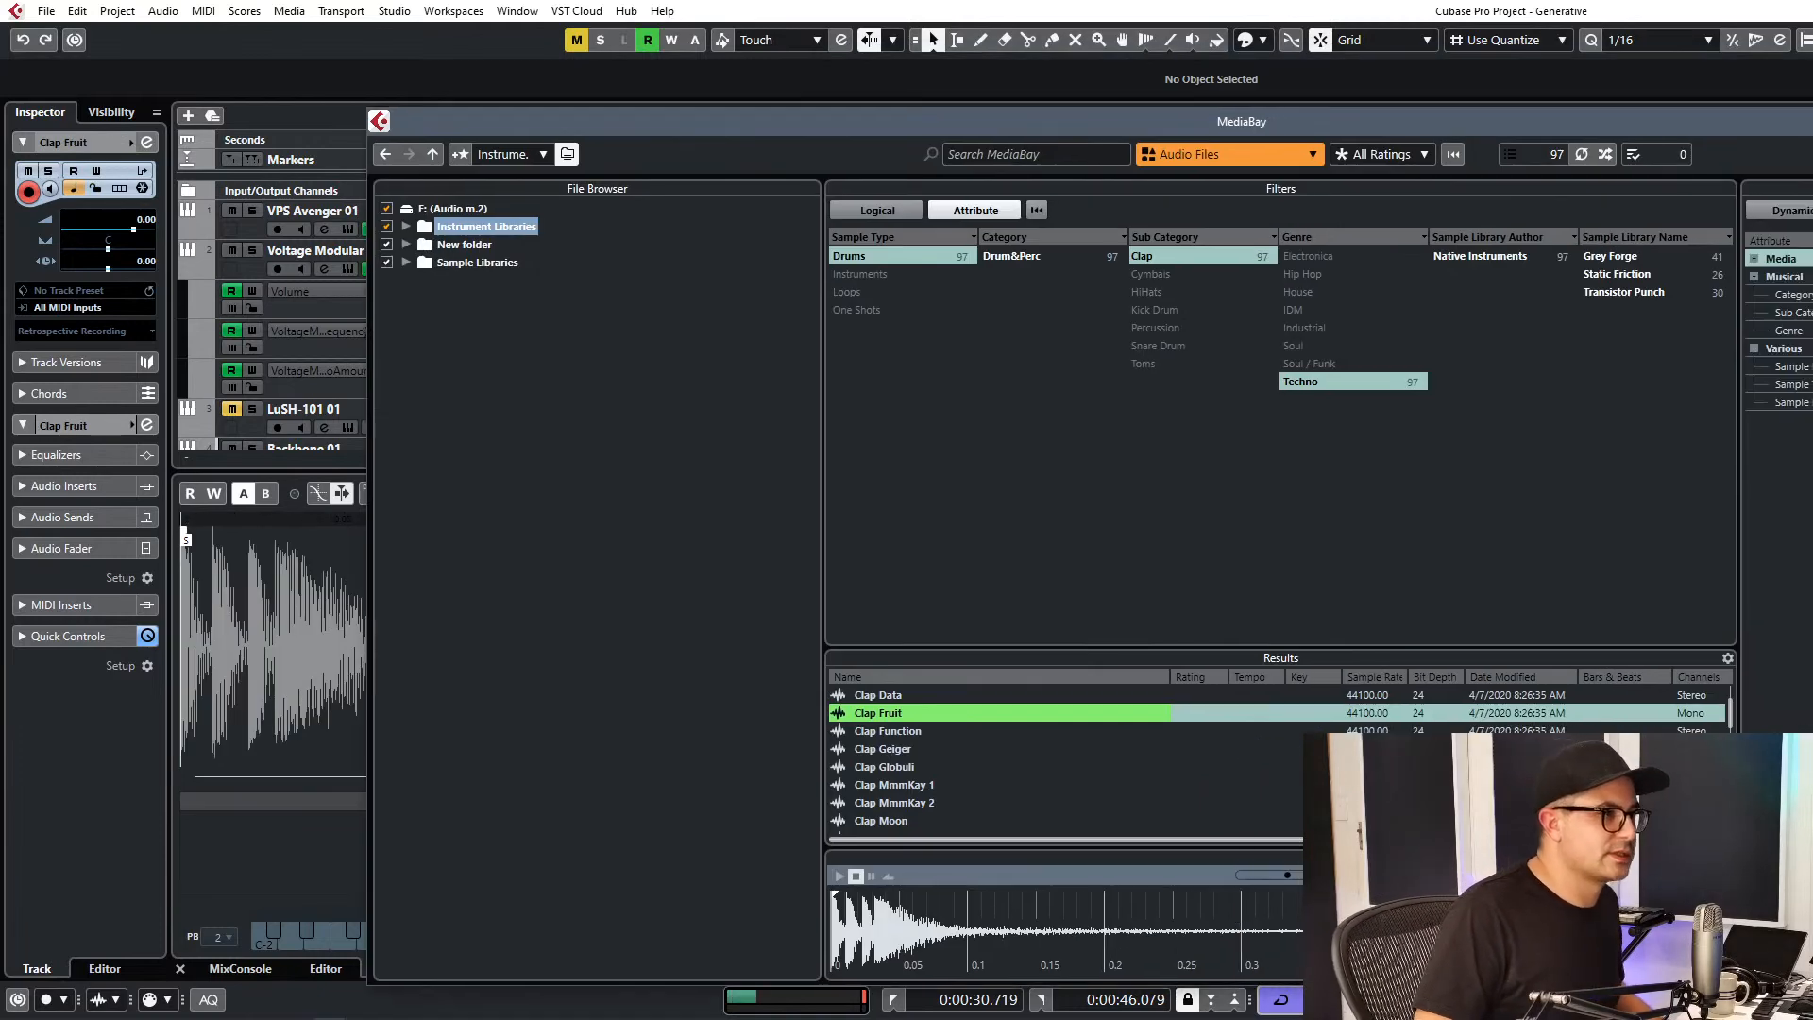
key(F5)
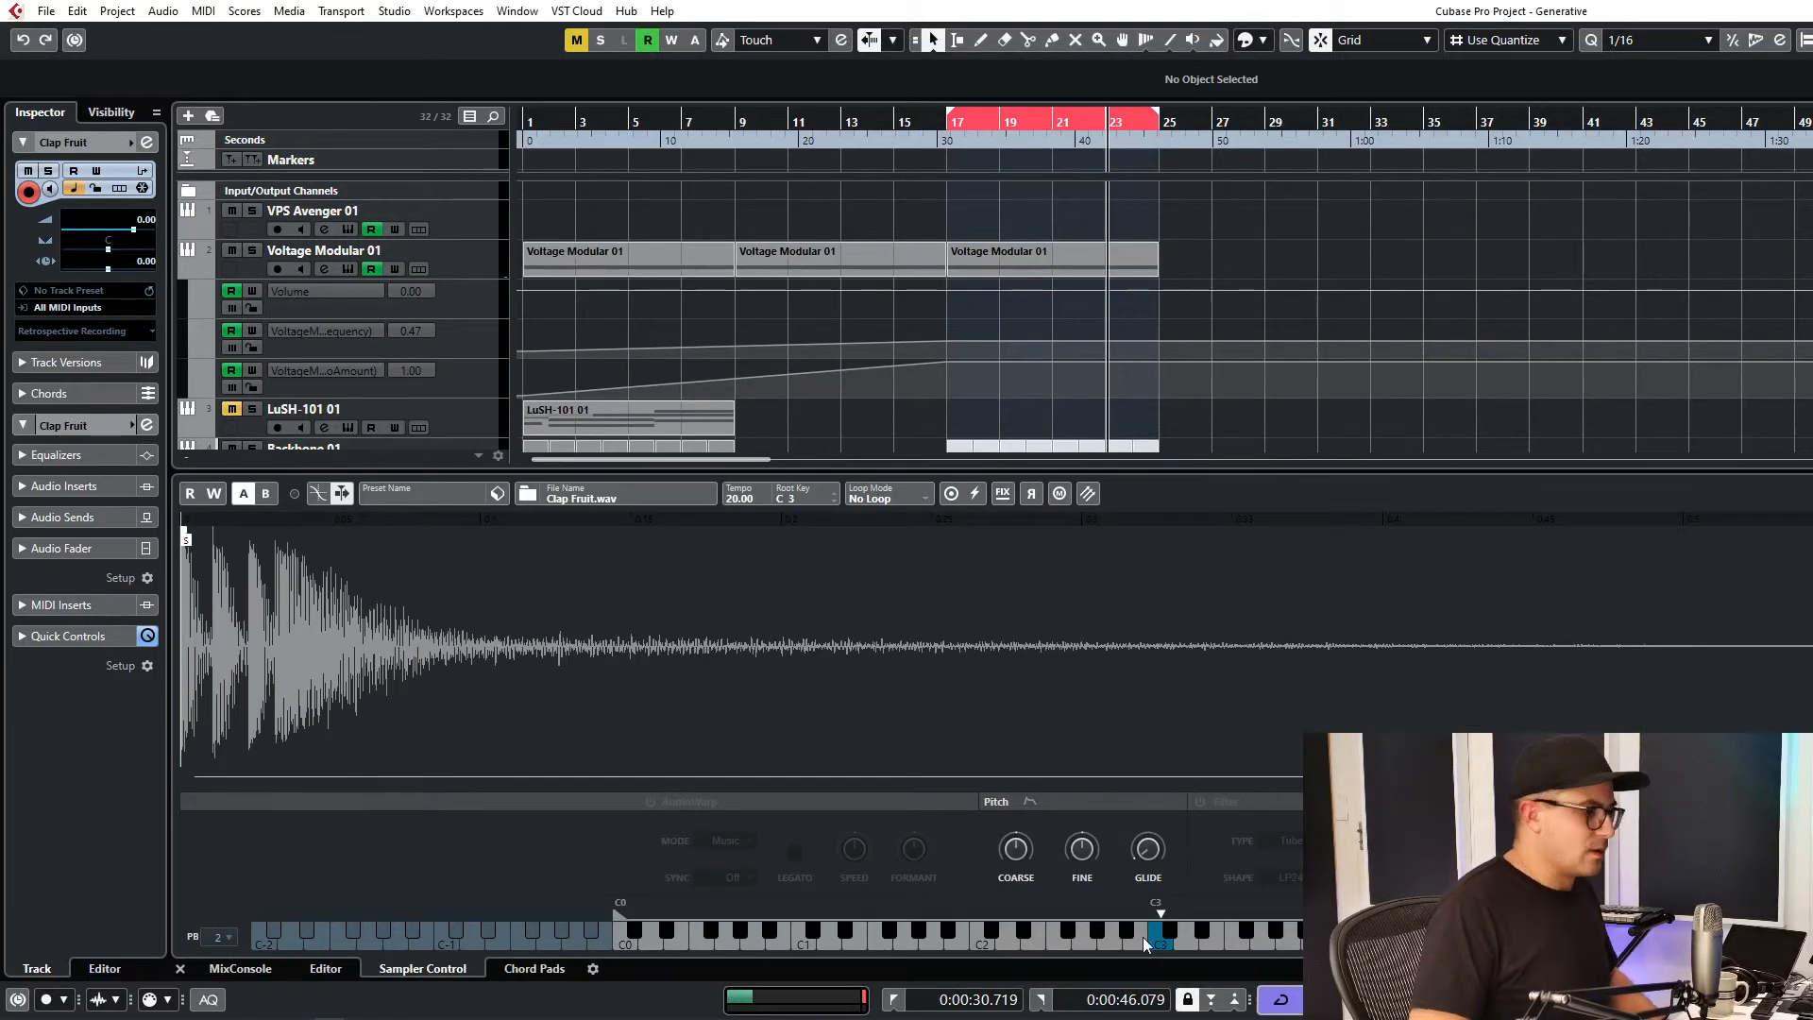
key(ctrl+alt+e)
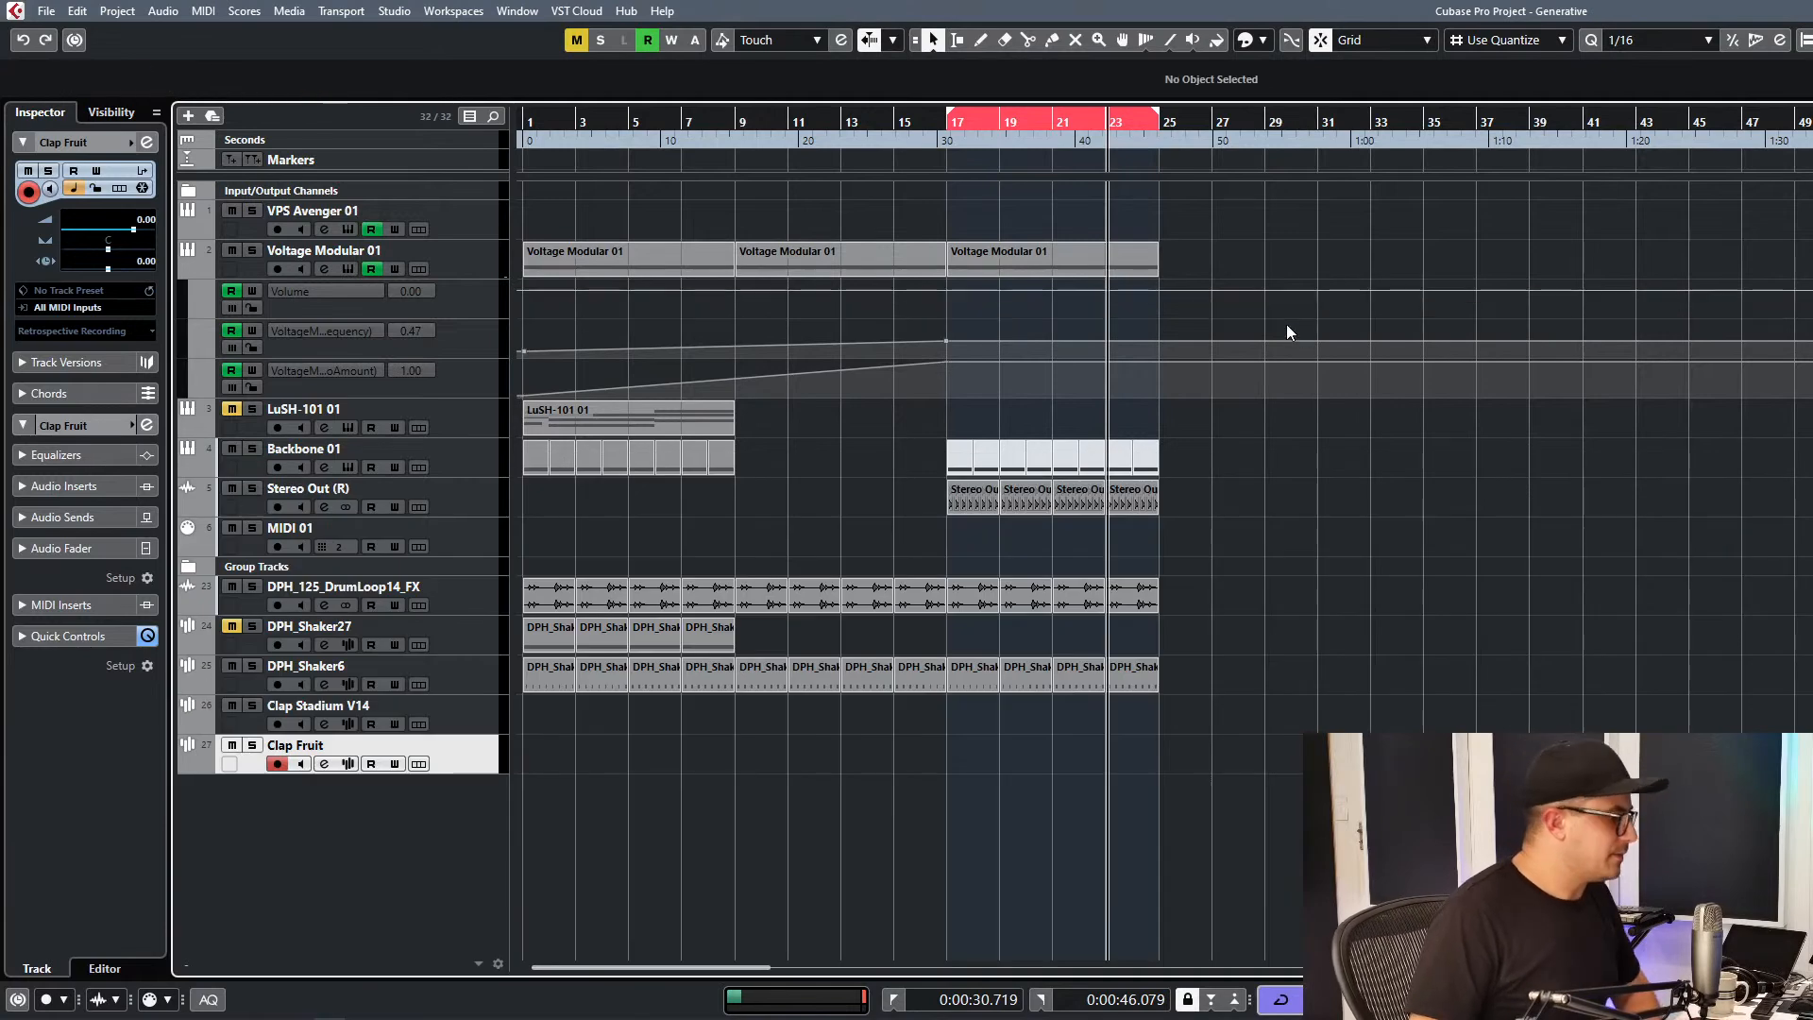
Start playback from bar 17 and draw a two-bar part on the Clap Fruit track from bar 17 to 19.
key(KP_1)
key(space)
mouse_move(970, 743)
mouse_down()
mouse_move(1136, 741)
mouse_move(1003, 746)
mouse_up()
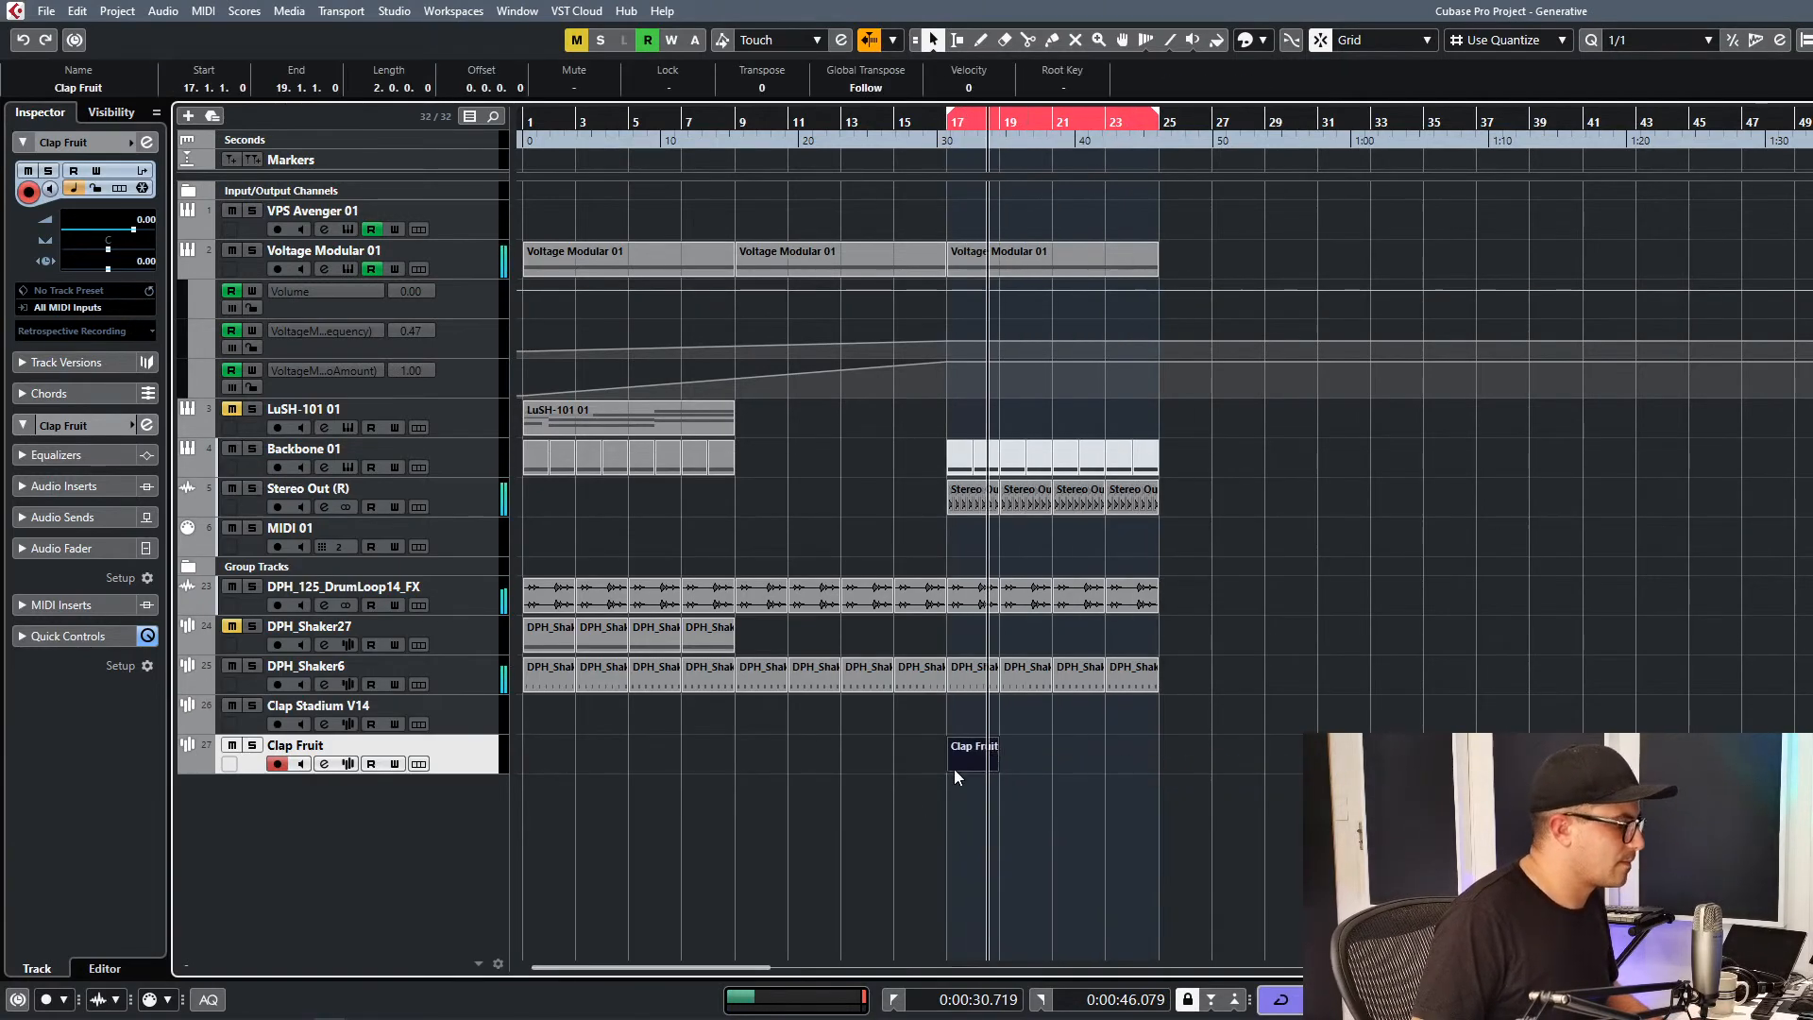
Enter clap notes on beats 2 and 4 of both bars in the Clap Fruit part, and close the editor.
double_click(983, 757)
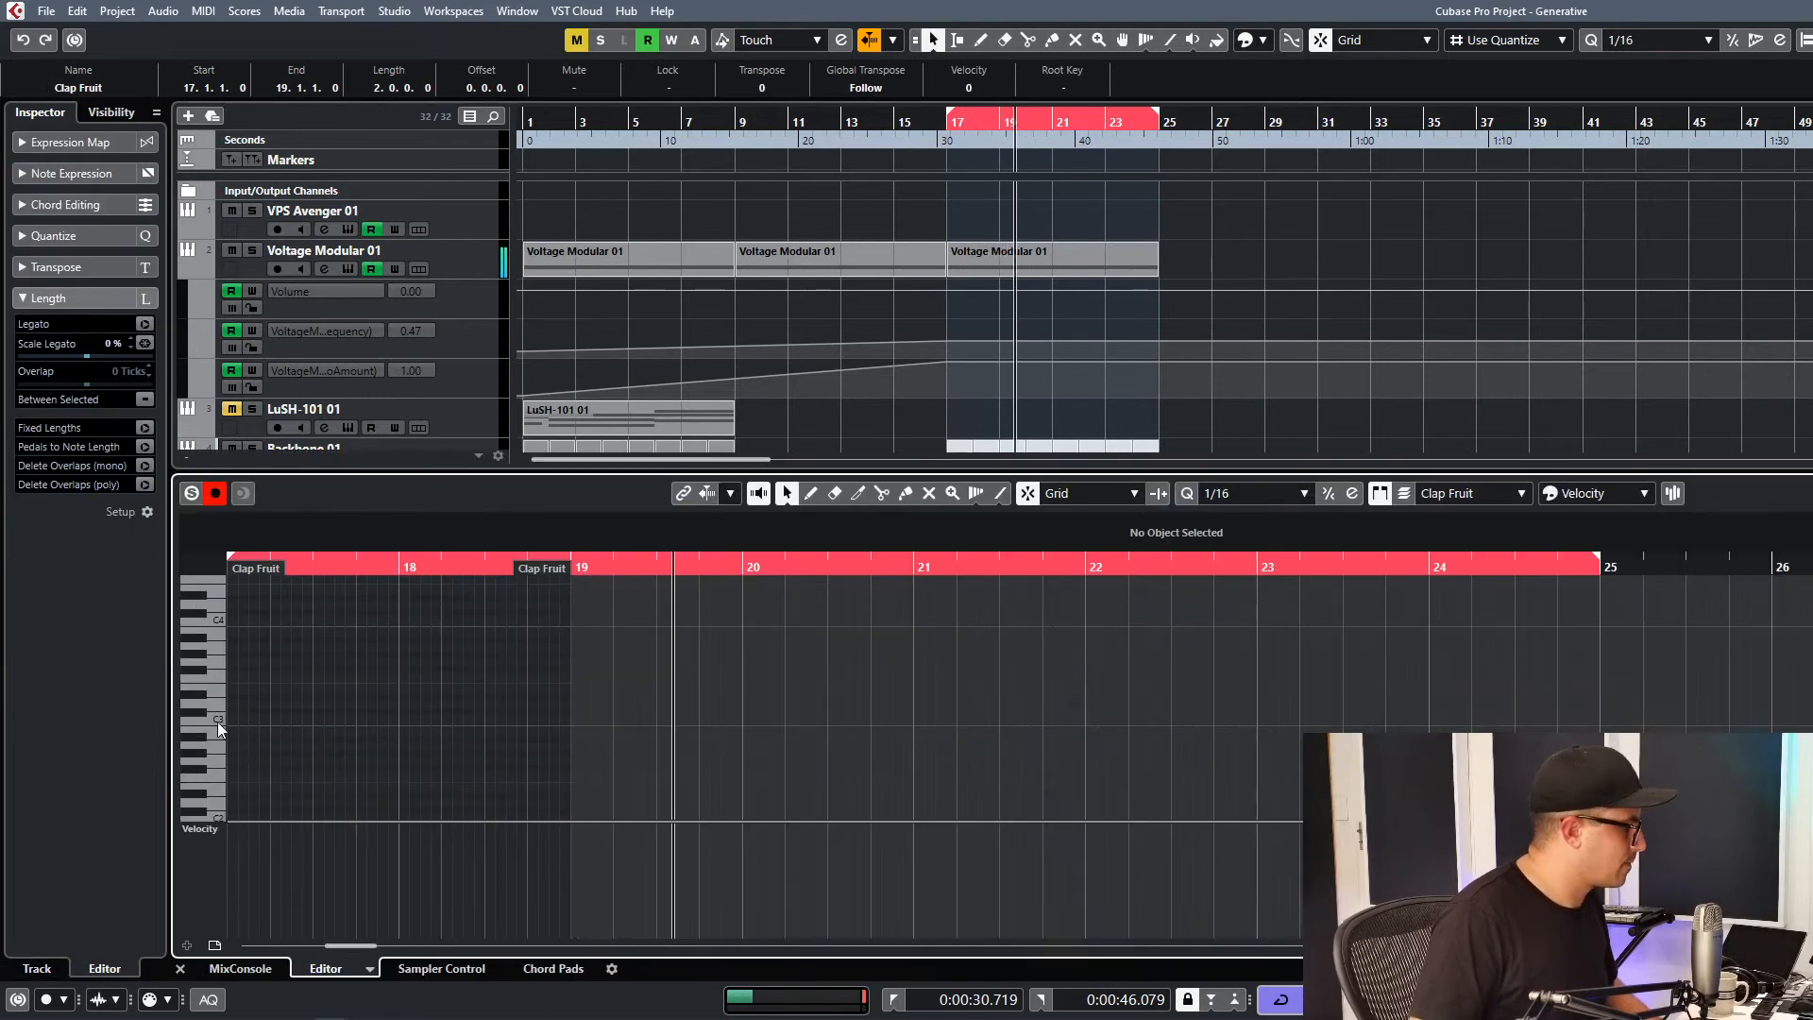
double_click(245, 721)
drag(247, 721, 291, 725)
double_click(370, 717)
drag(564, 737, 469, 726)
key(Return)
Duplicate the two-bar Clap Fruit part three times to fill the section up to bar 25.
key(ctrl+d)
key(ctrl+d)
key(ctrl+d)
drag(1322, 744, 782, 757)
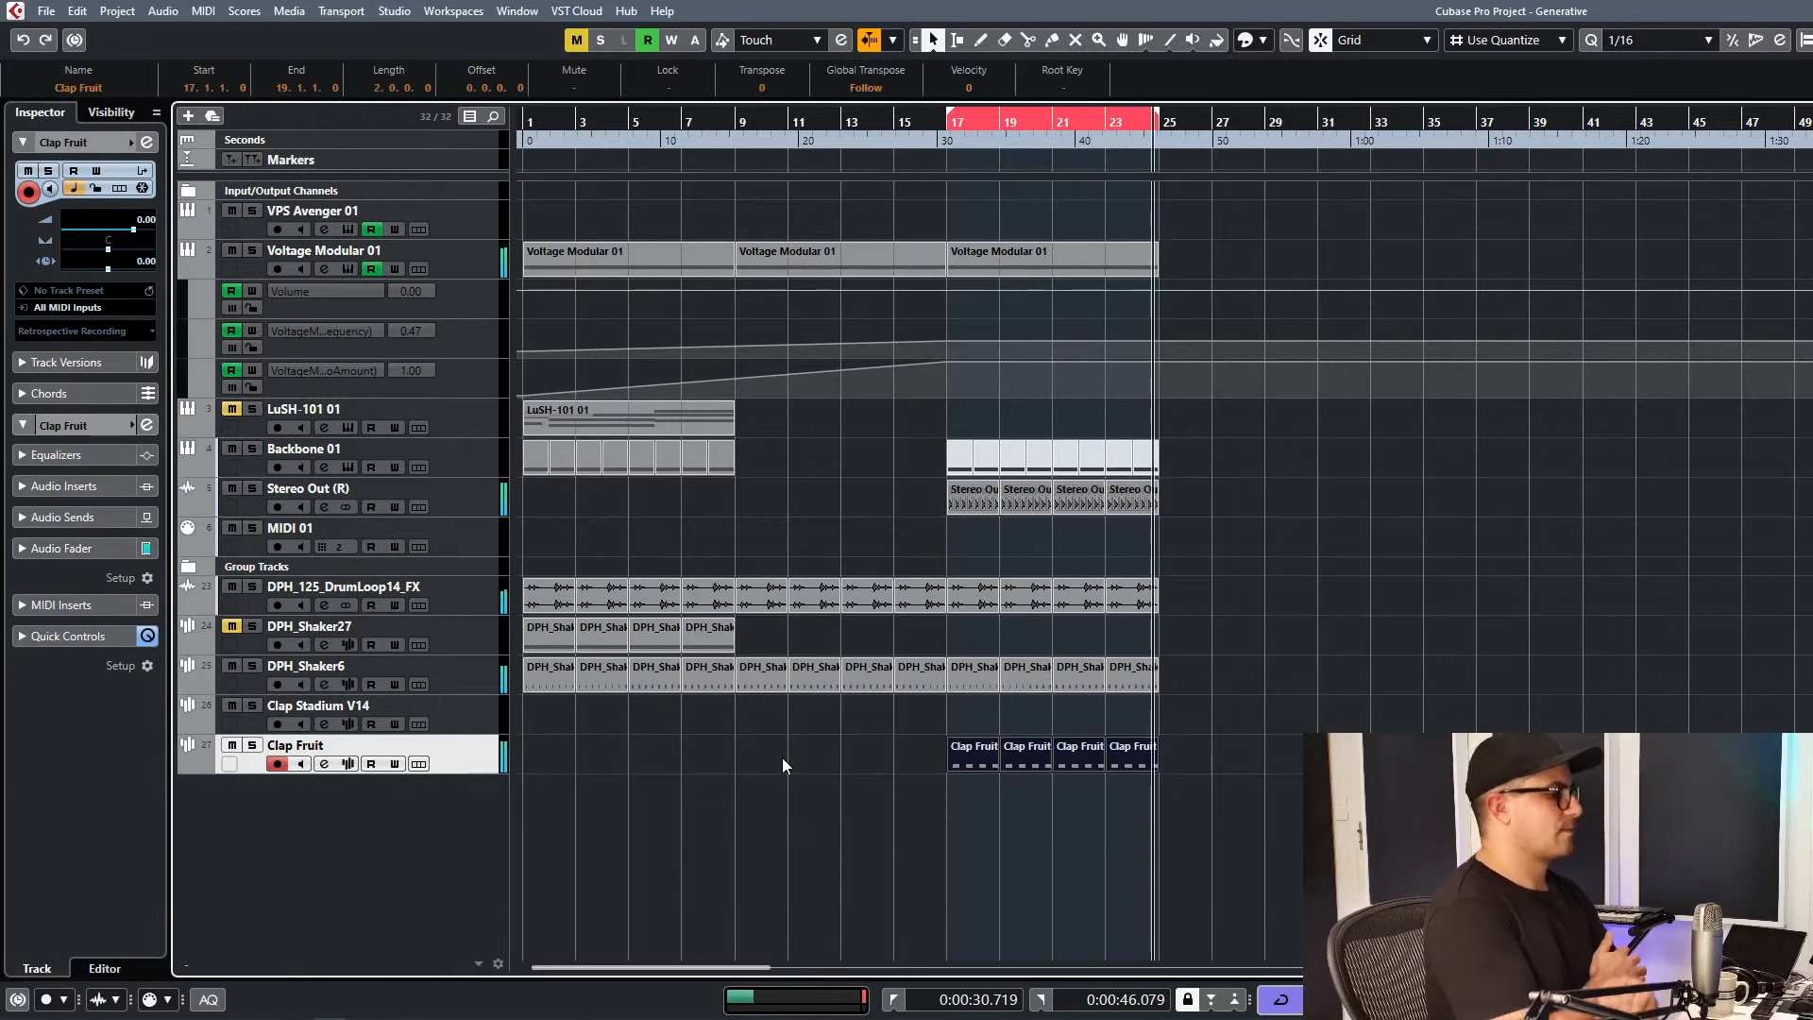
Open the Clap Fruit channel settings, cut its low frequencies with the low-cut filter, and lower the fader to -3.09 dB.
click(324, 762)
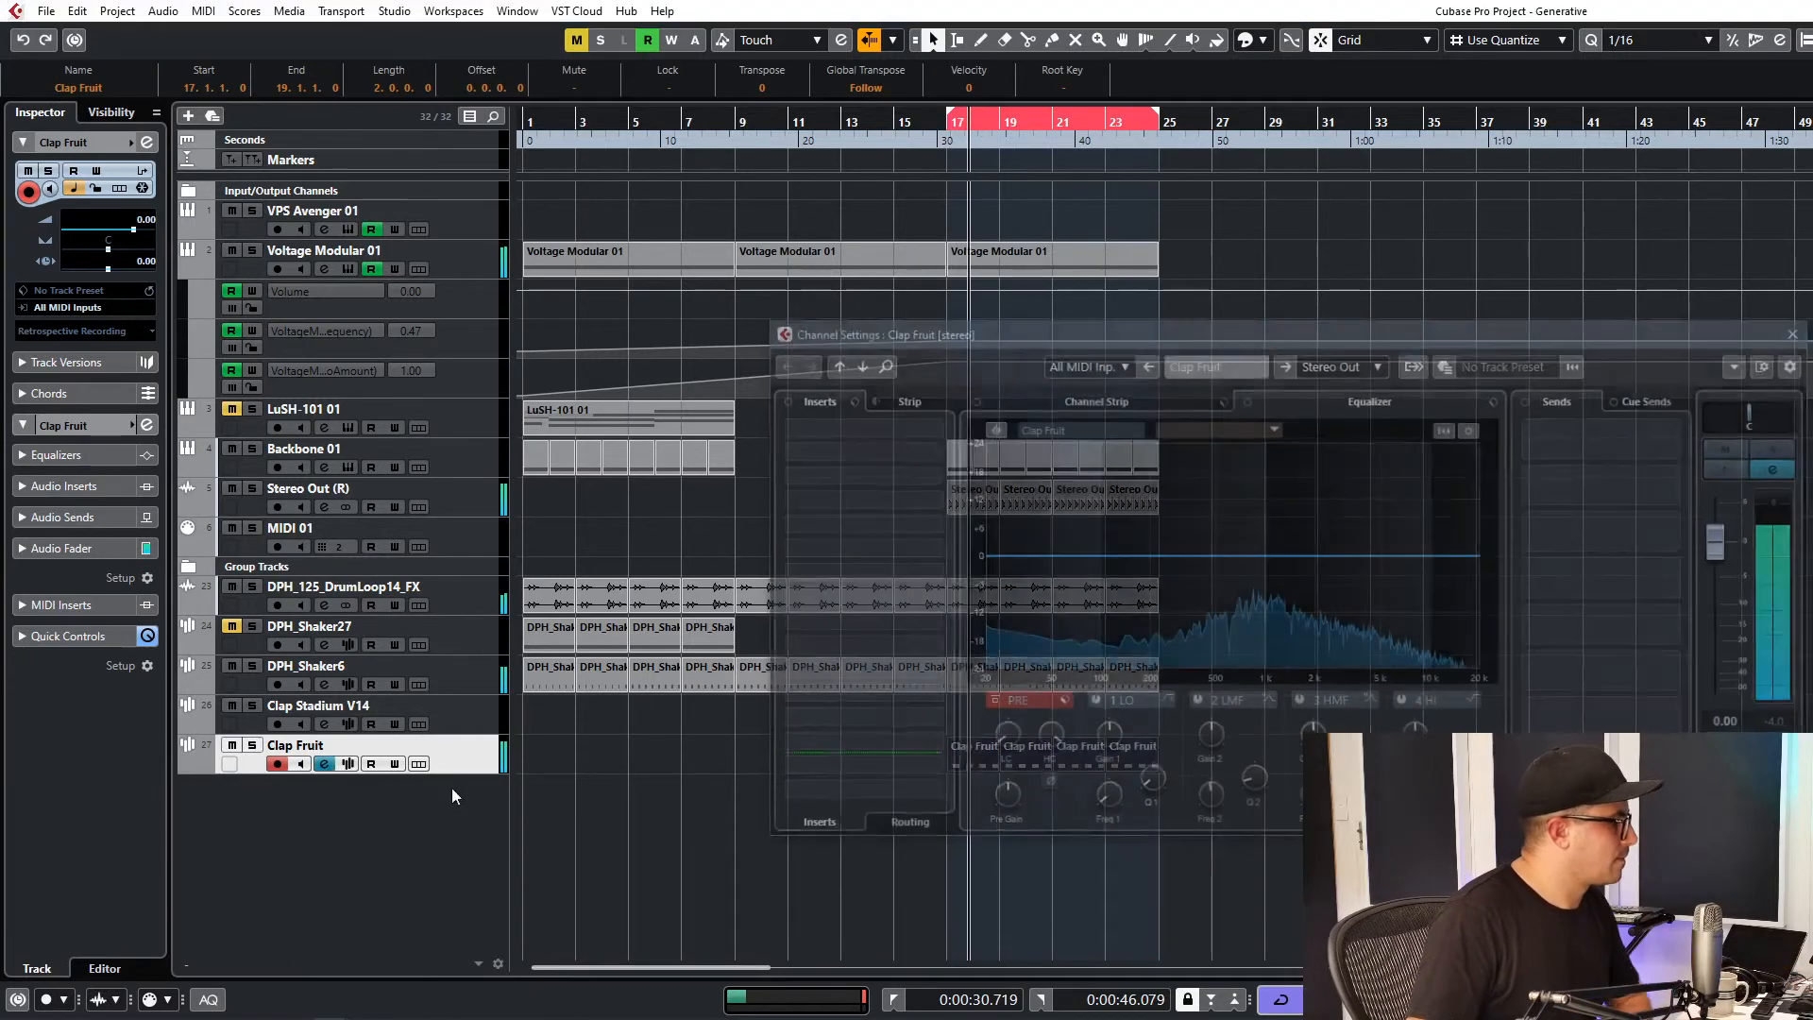
drag(1129, 329, 658, 270)
drag(530, 676, 578, 620)
drag(530, 682, 530, 677)
drag(1258, 496, 1264, 524)
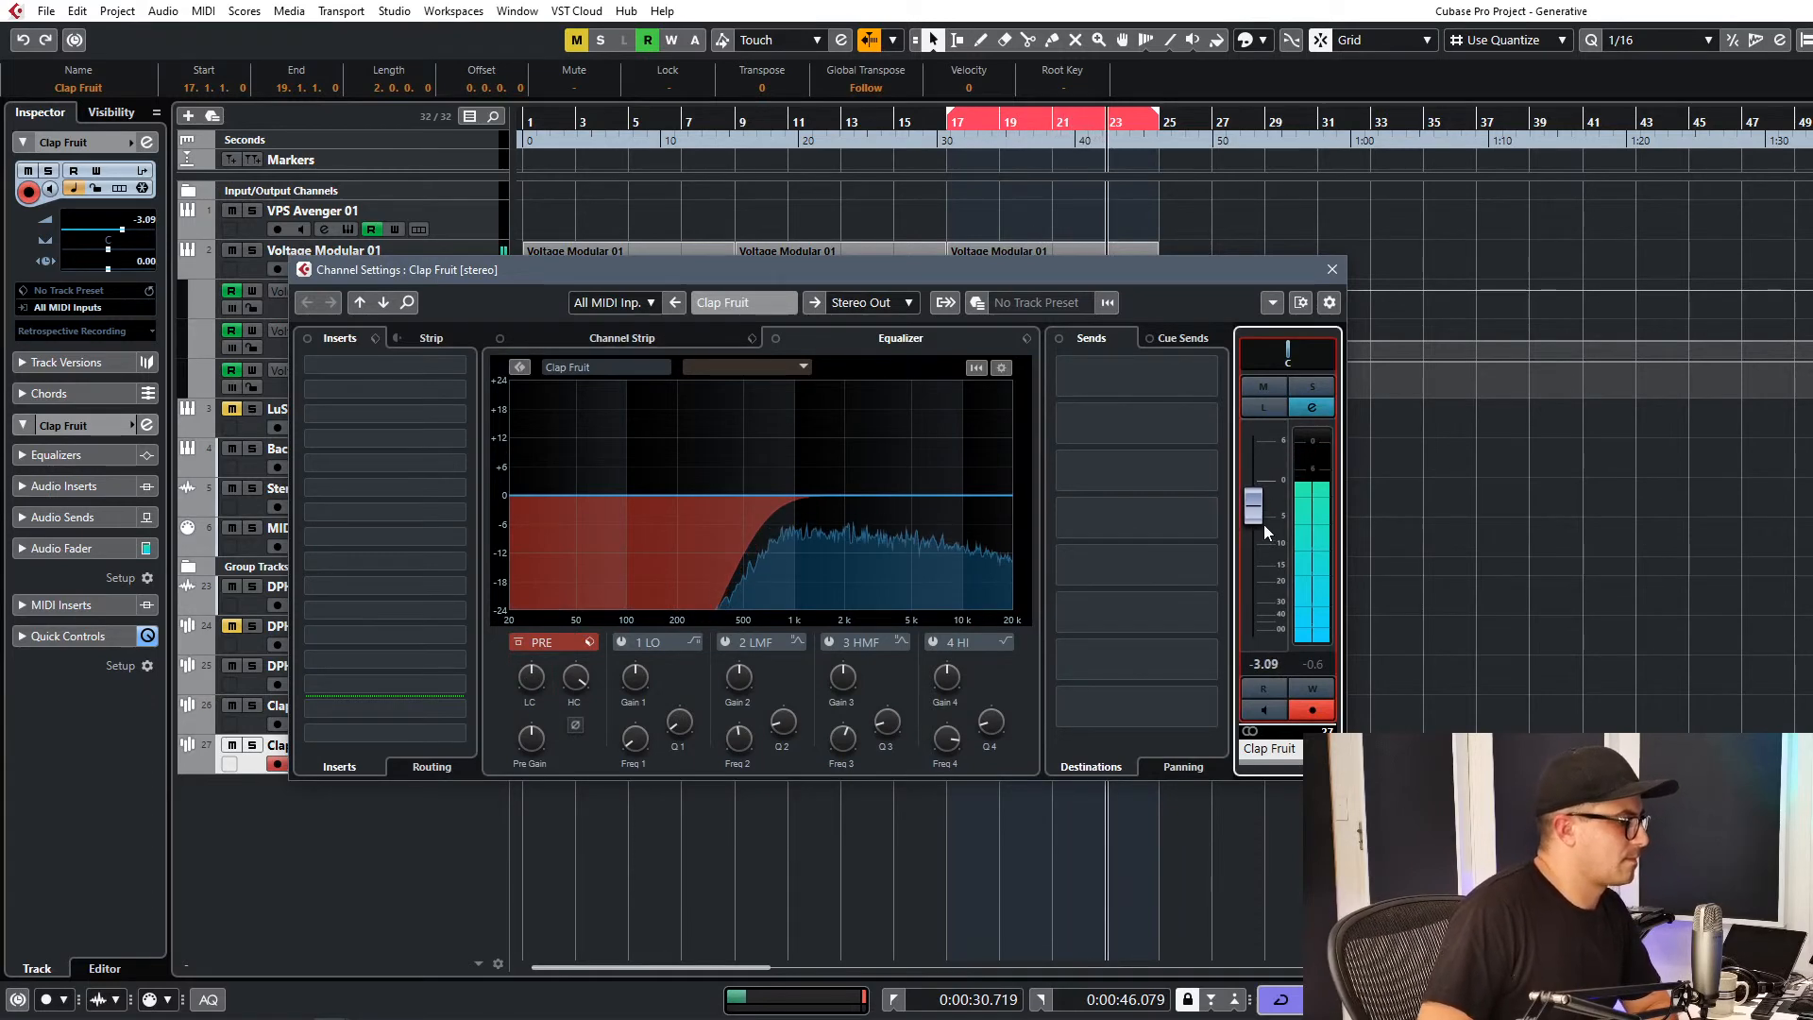
Load the Distroyer distortion effect into the first insert slot of the Clap Fruit channel.
click(402, 421)
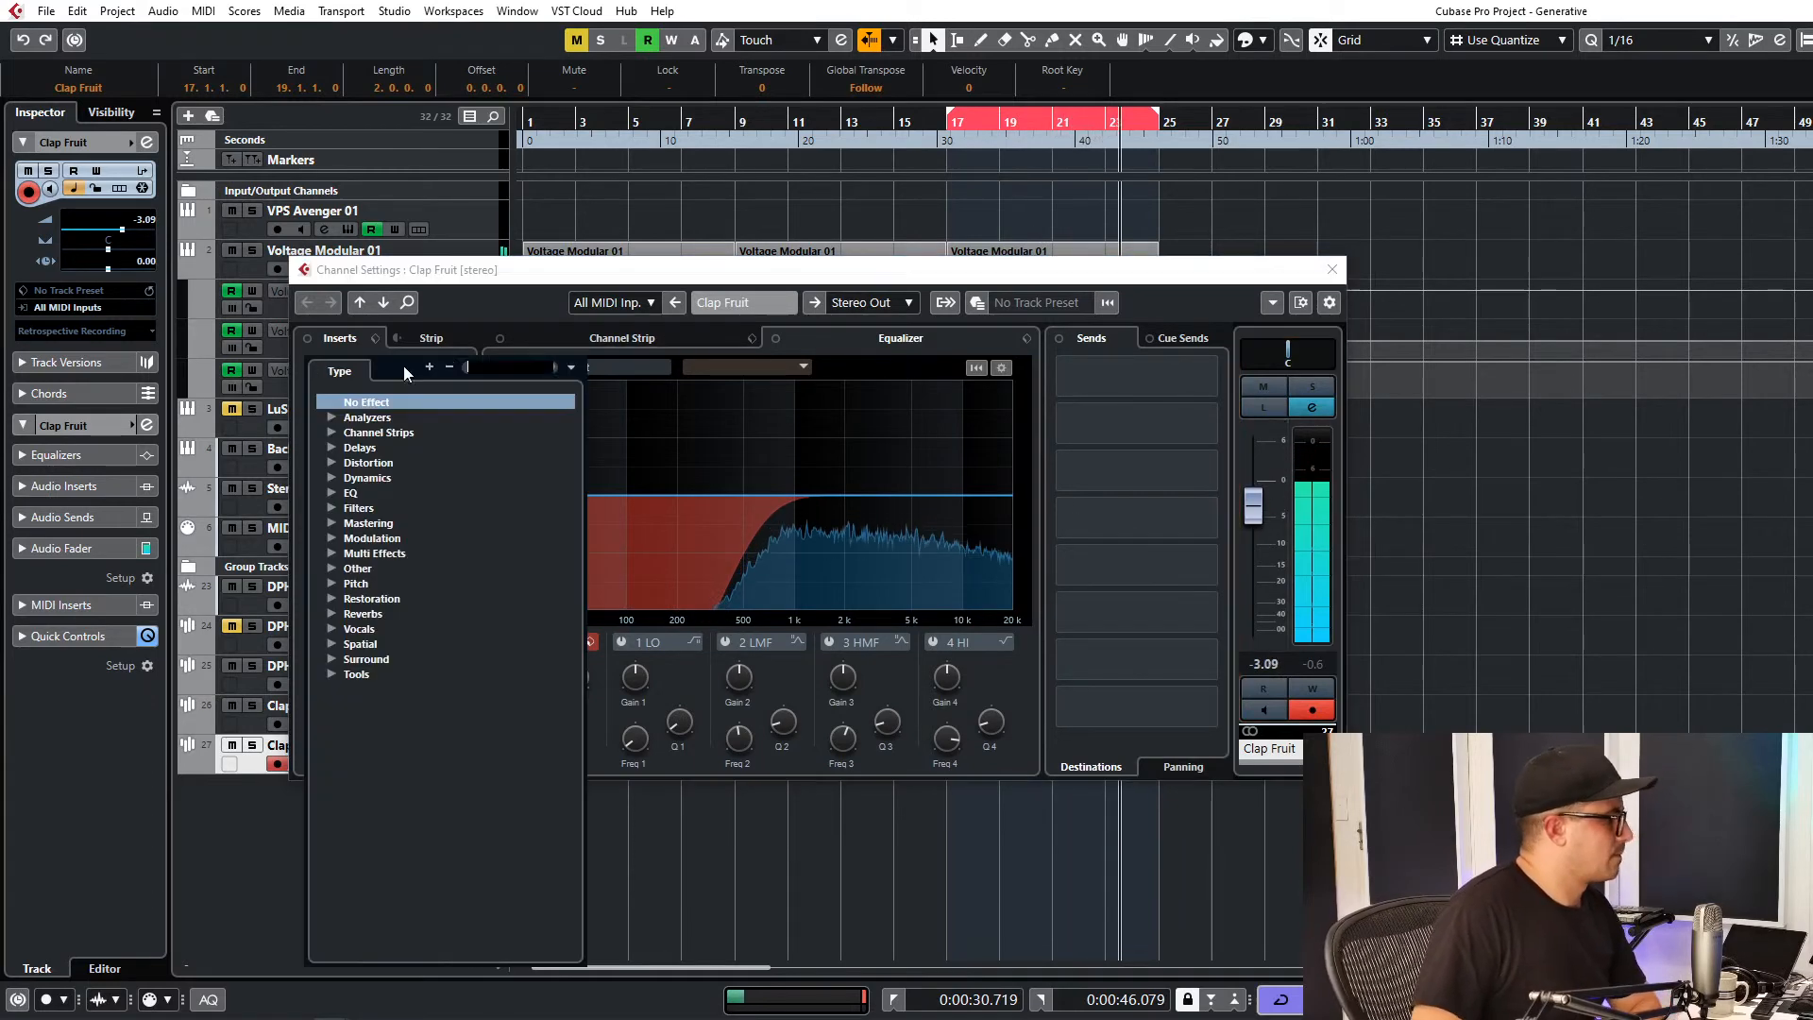
click(331, 463)
click(353, 477)
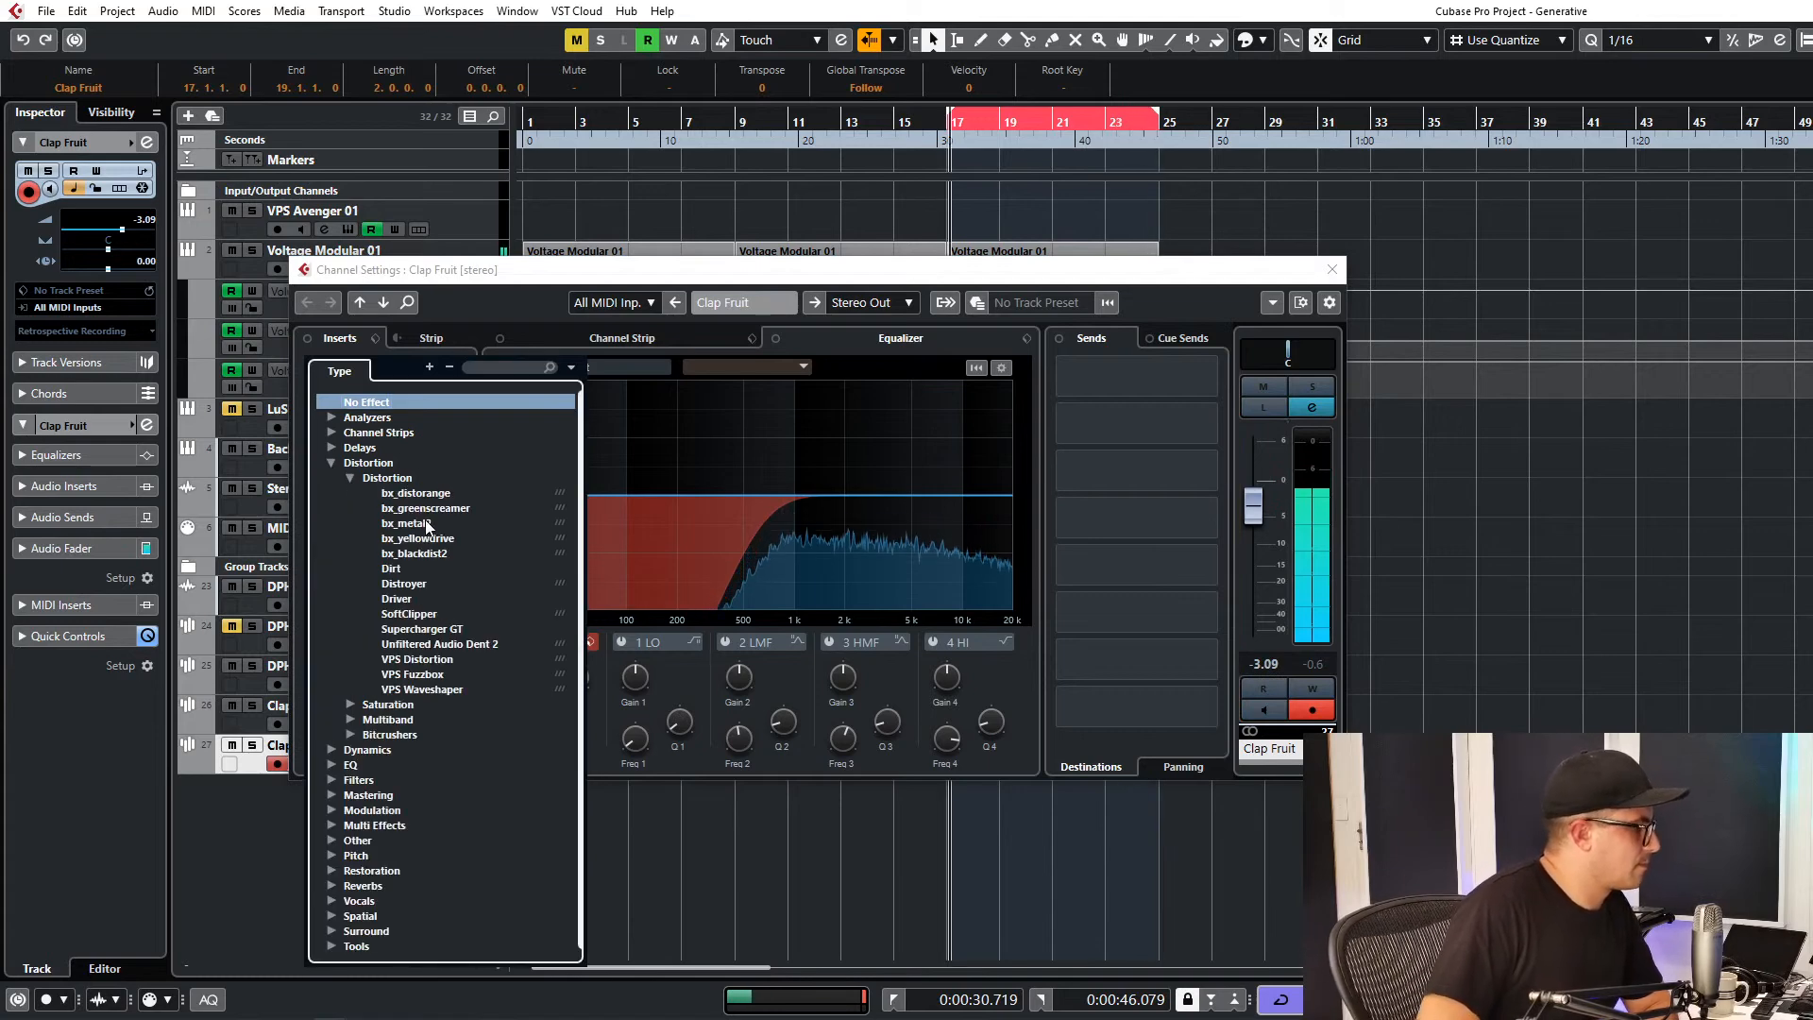
click(417, 583)
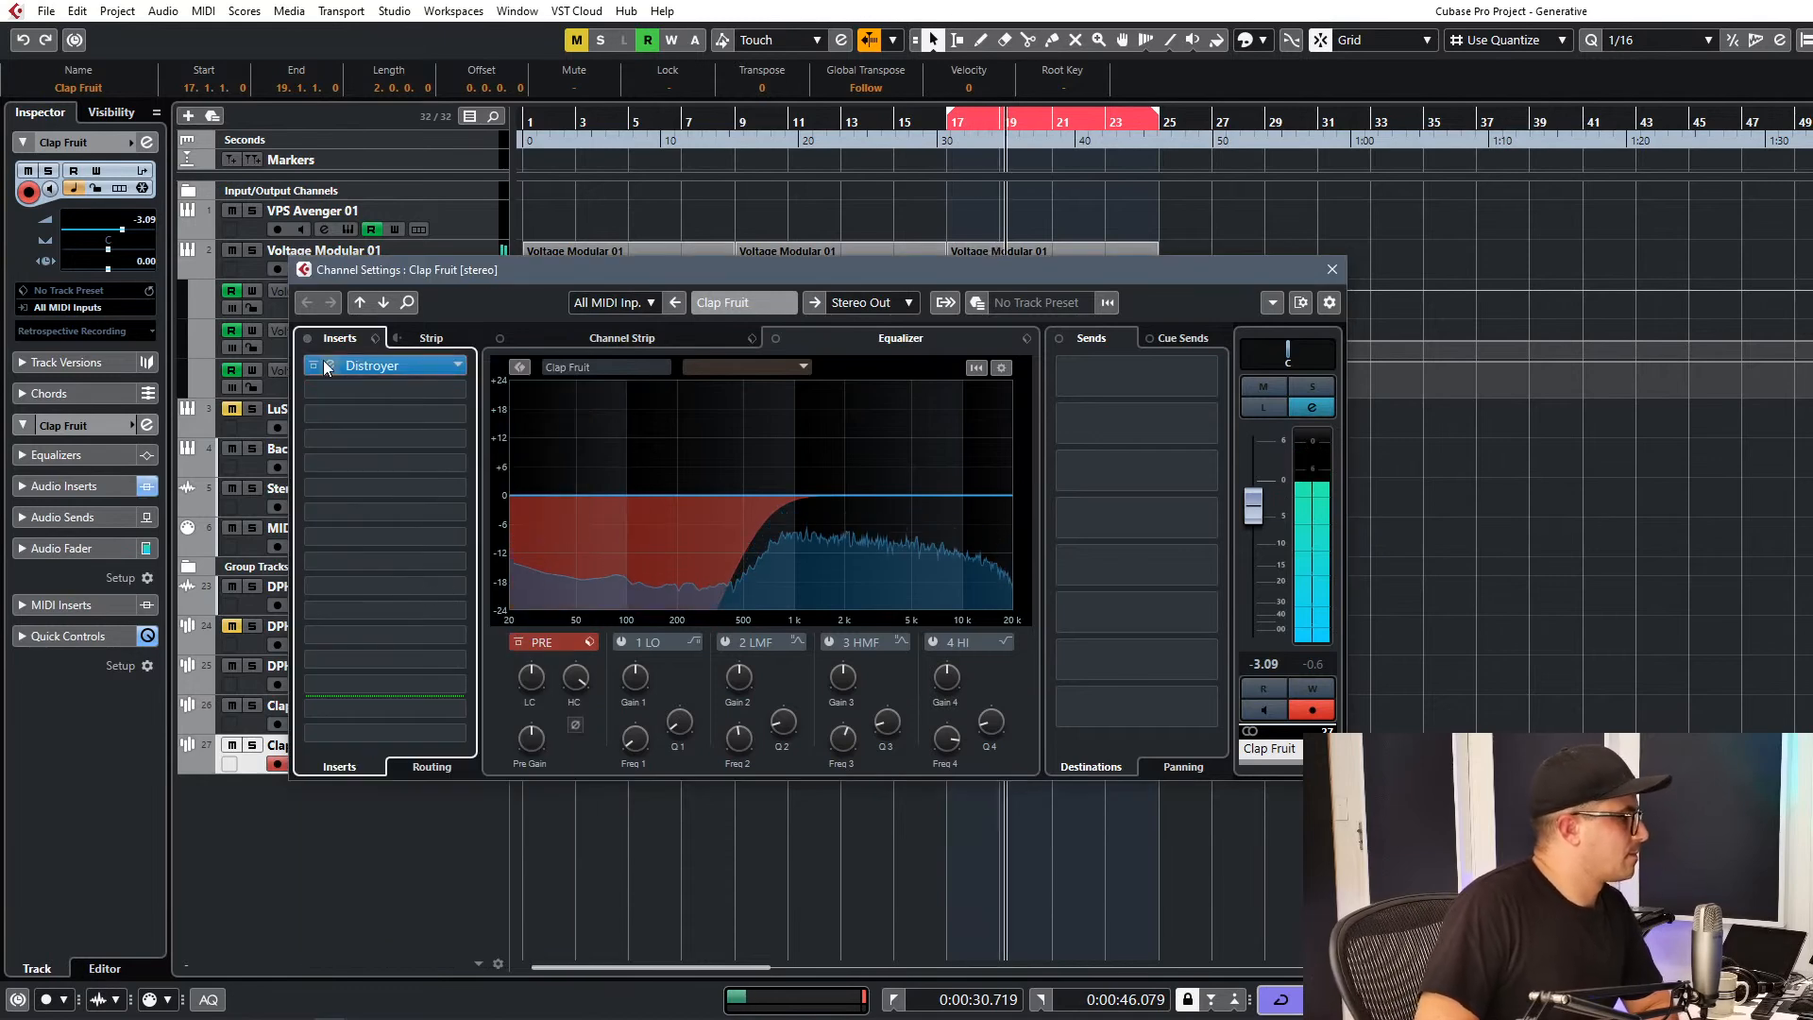
Replace Distroyer with the Decapitator saturation effect, turn down its drive, and close the plug-in window.
click(458, 365)
text(decap)
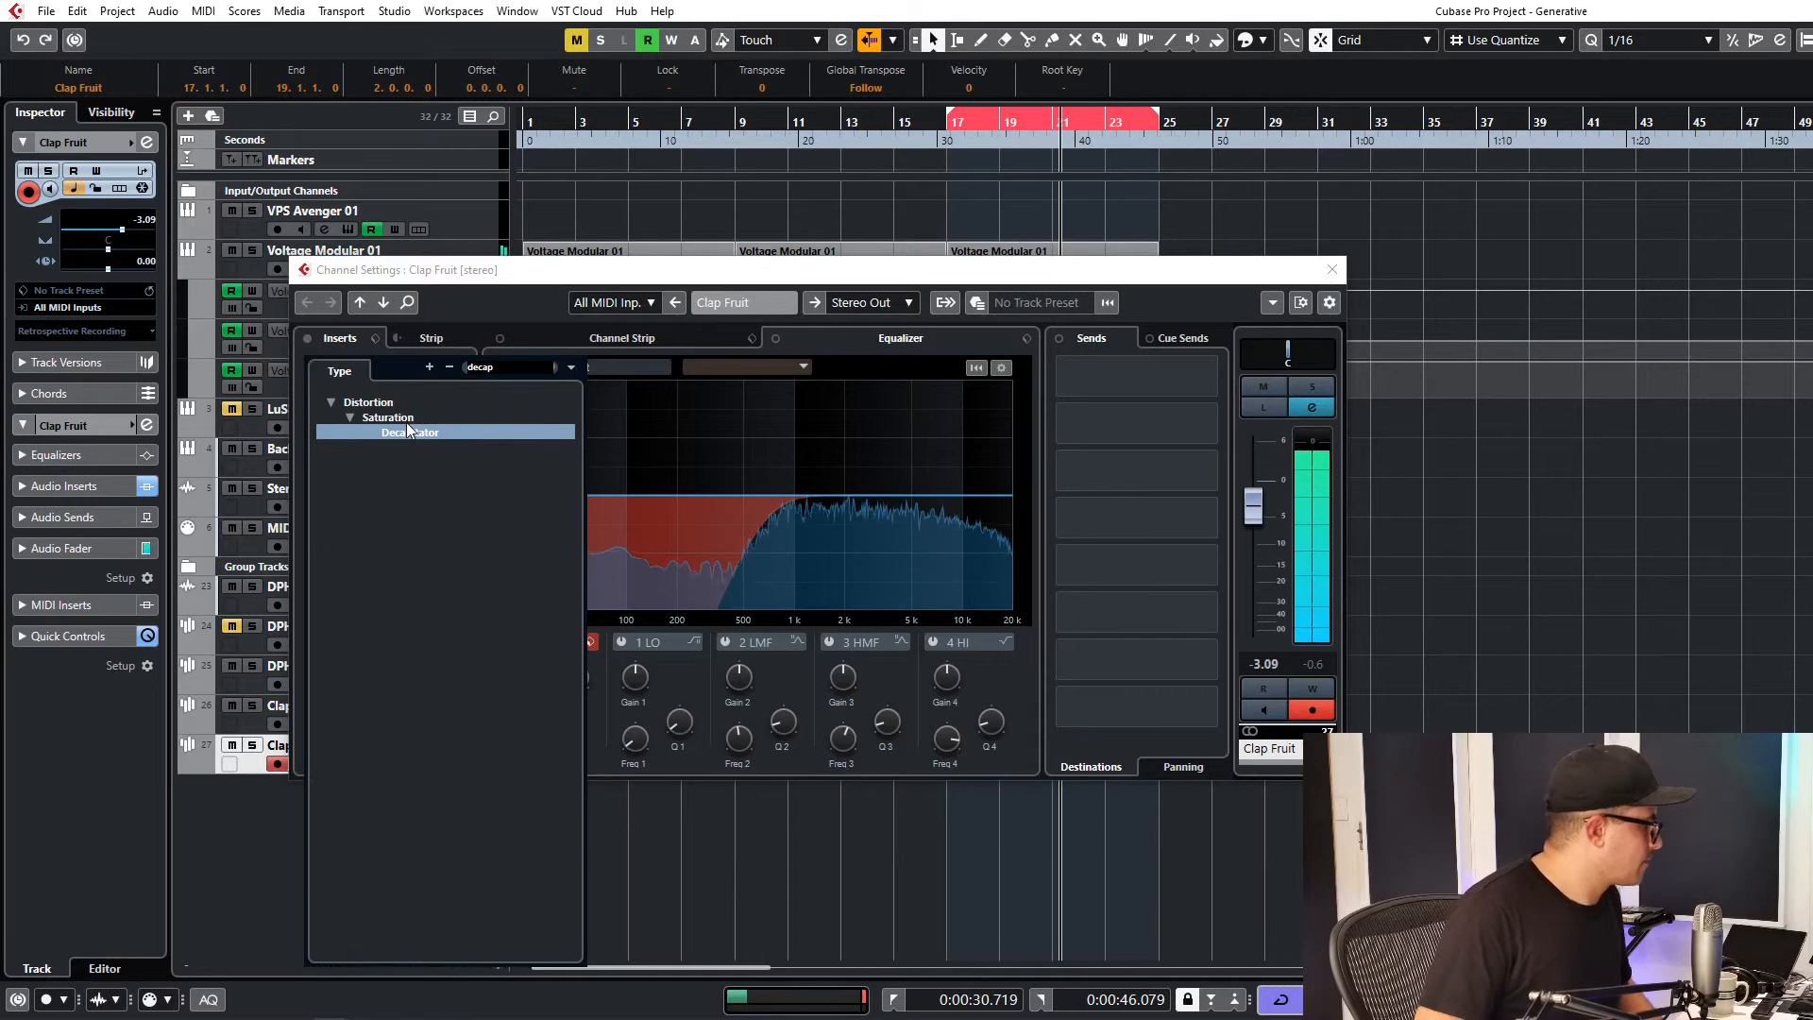
click(382, 434)
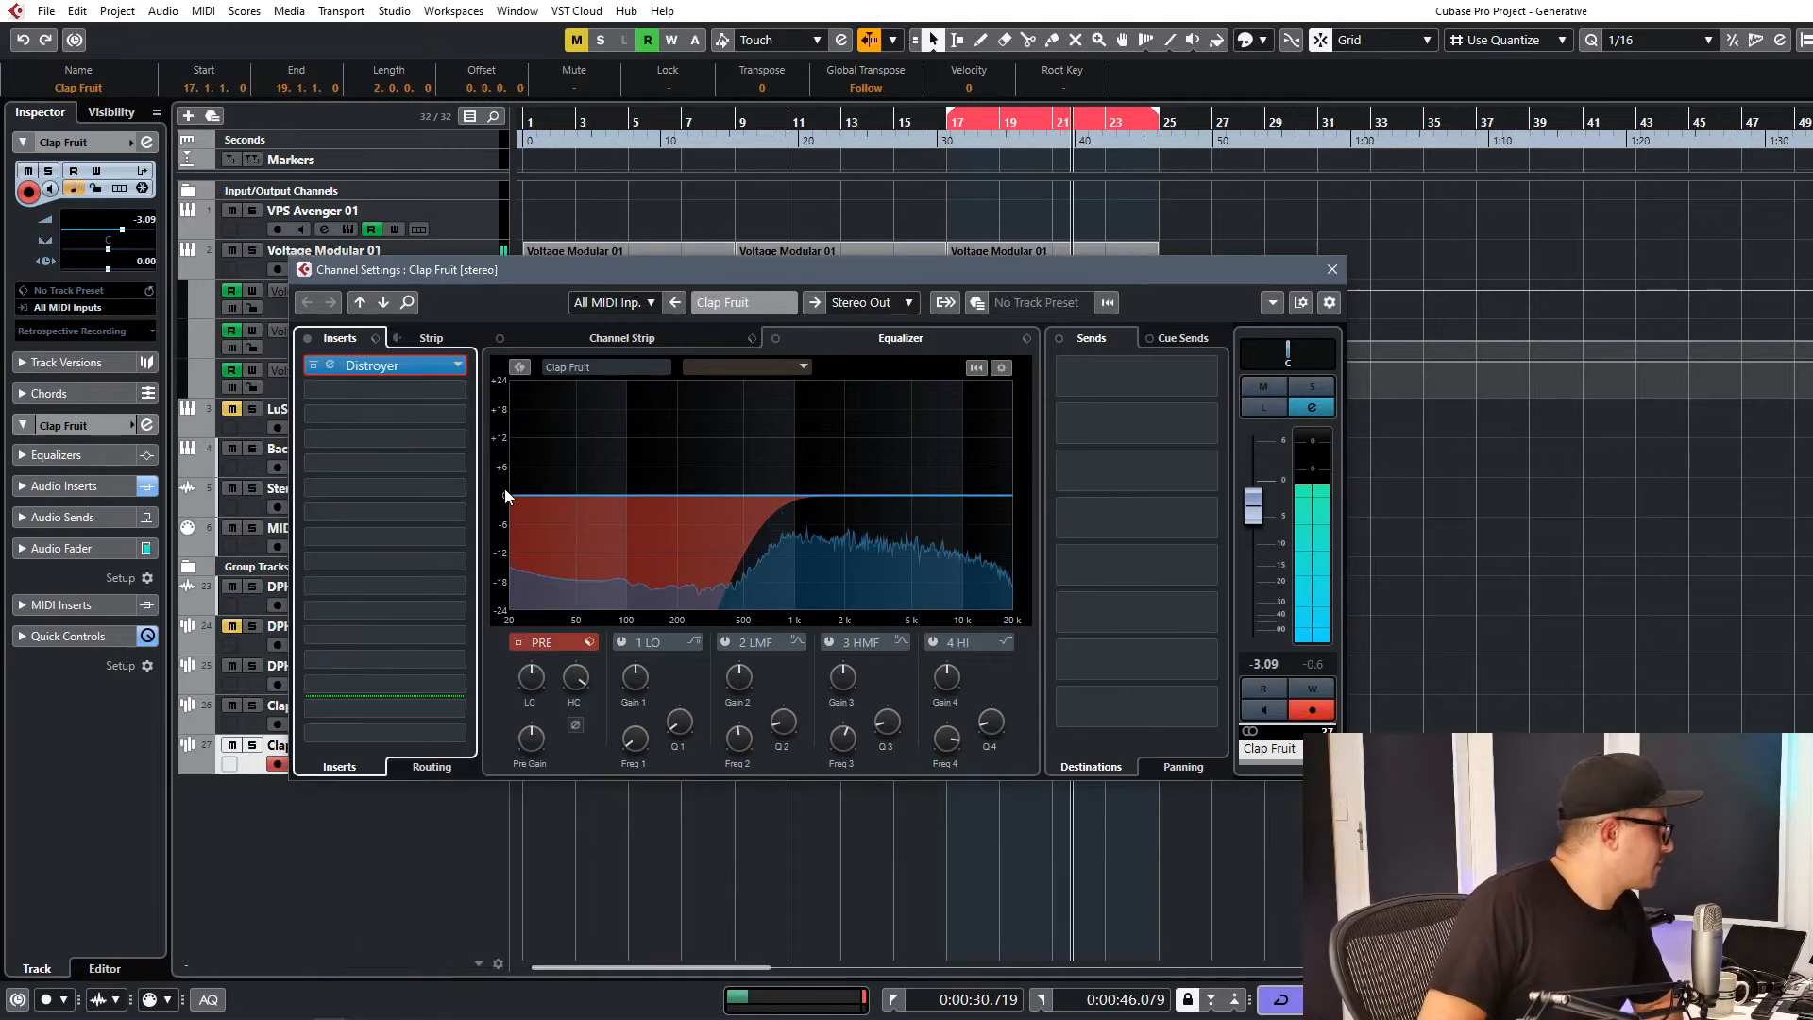
click(330, 368)
drag(937, 537, 937, 564)
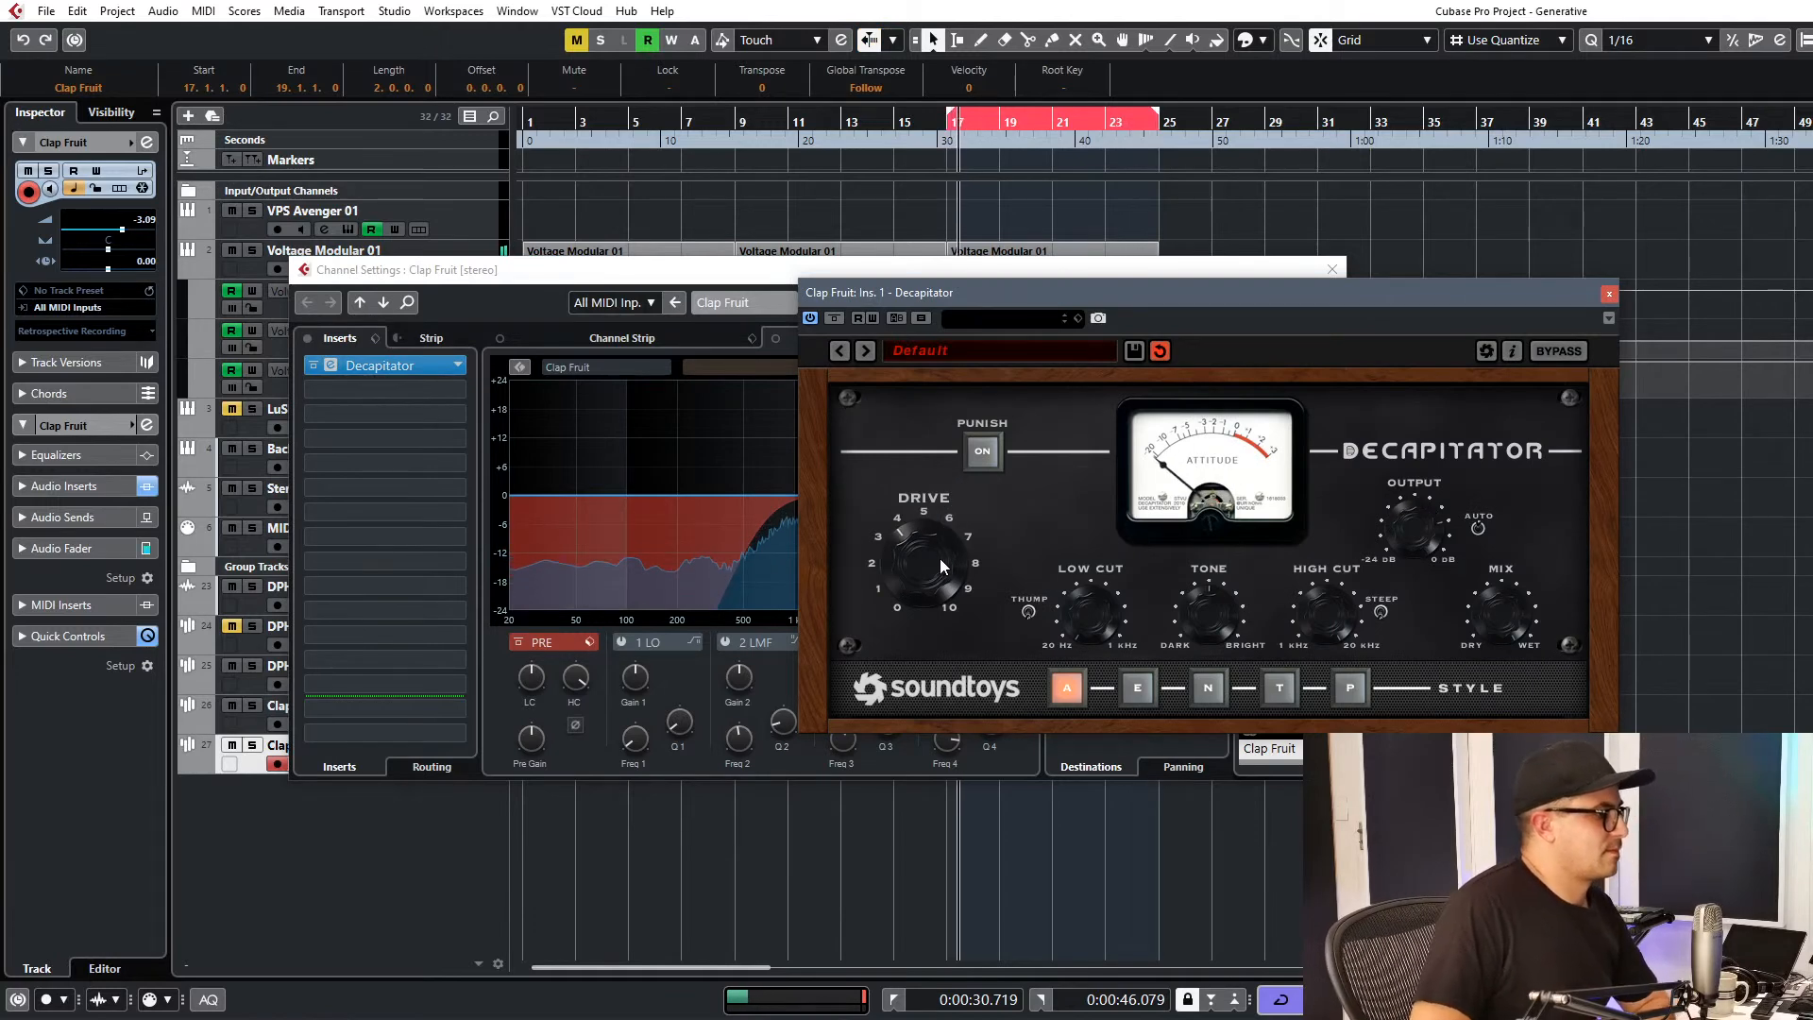
click(1609, 295)
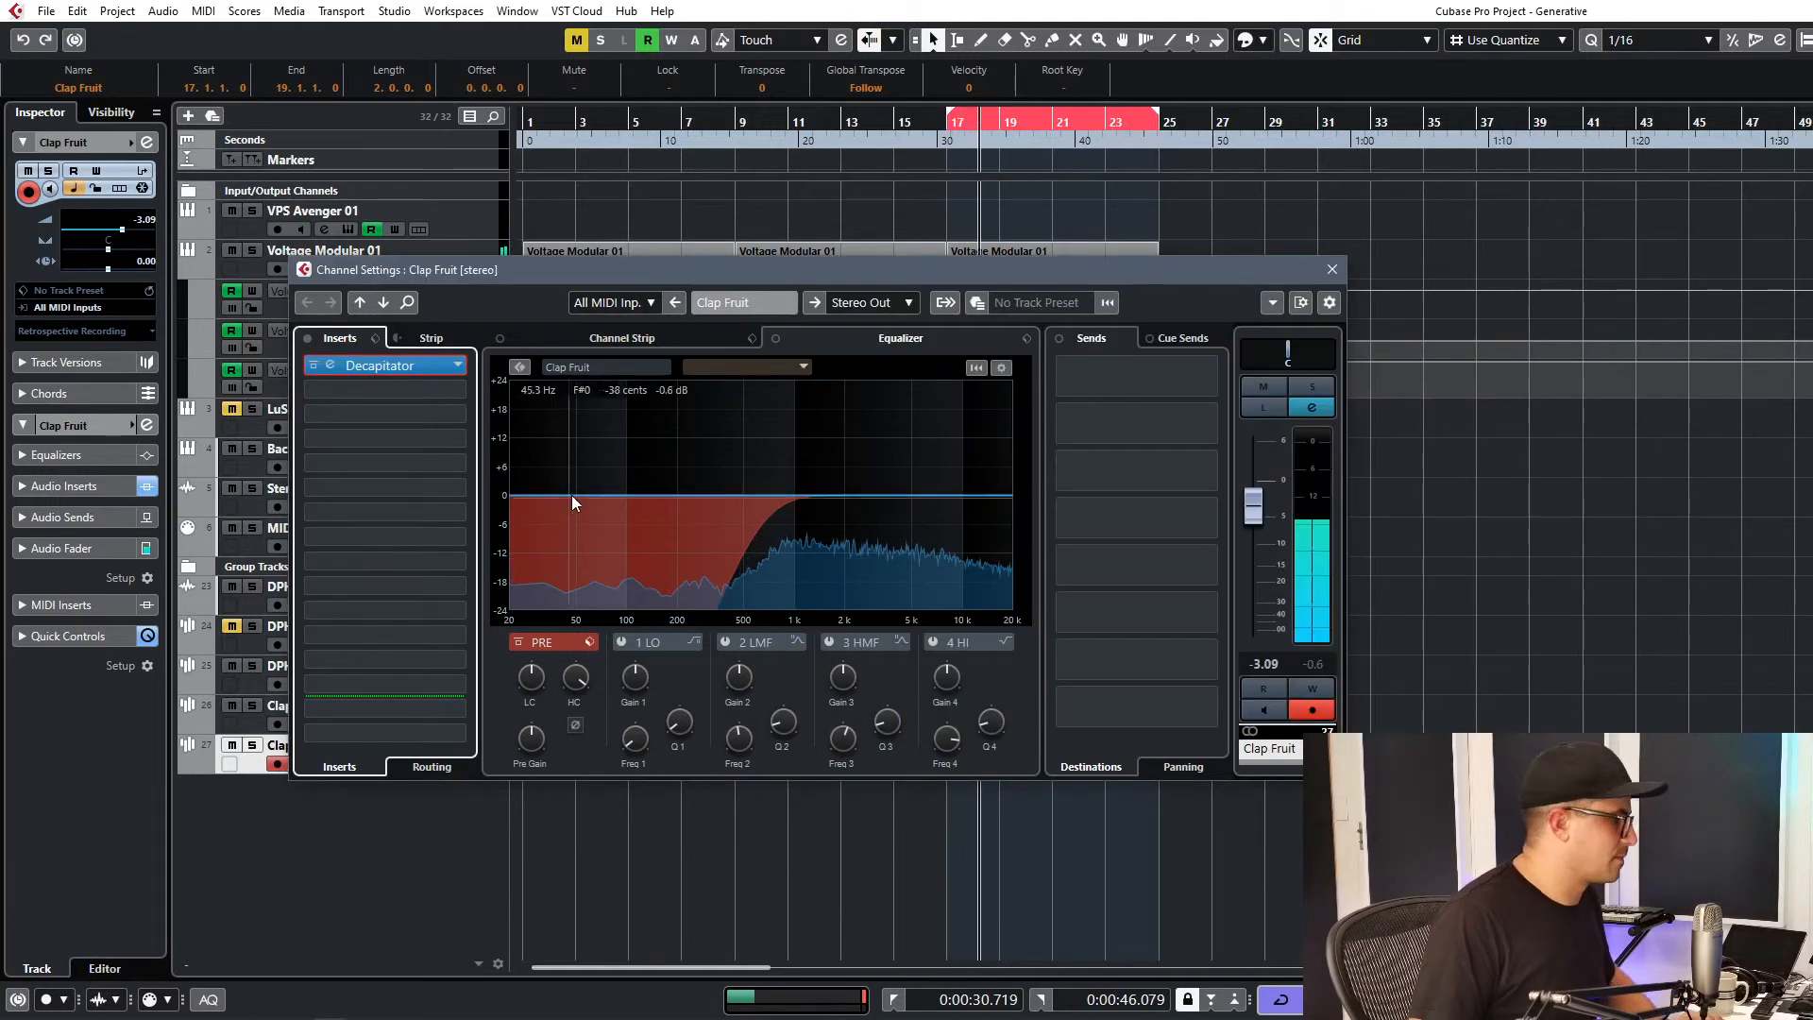
Load the Purple Audio MC 77 compressor into the second insert slot, lower its output, and close the plug-in window.
click(410, 390)
click(332, 503)
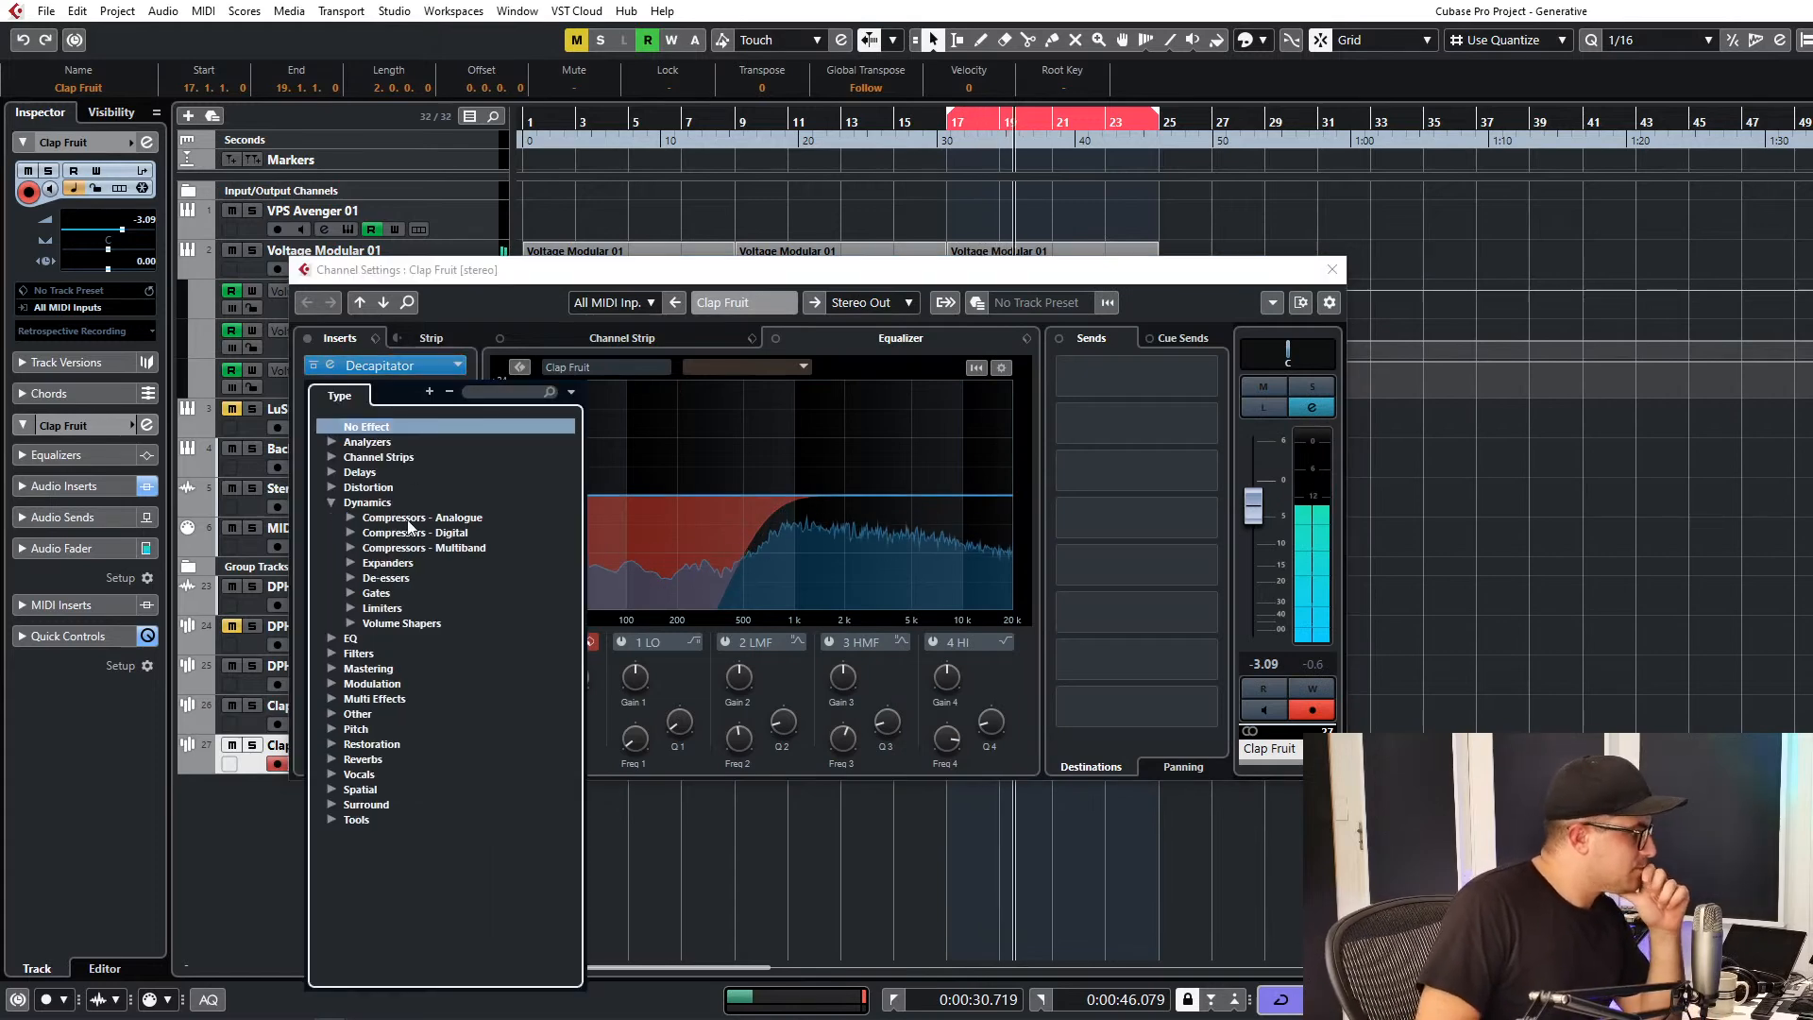
click(350, 517)
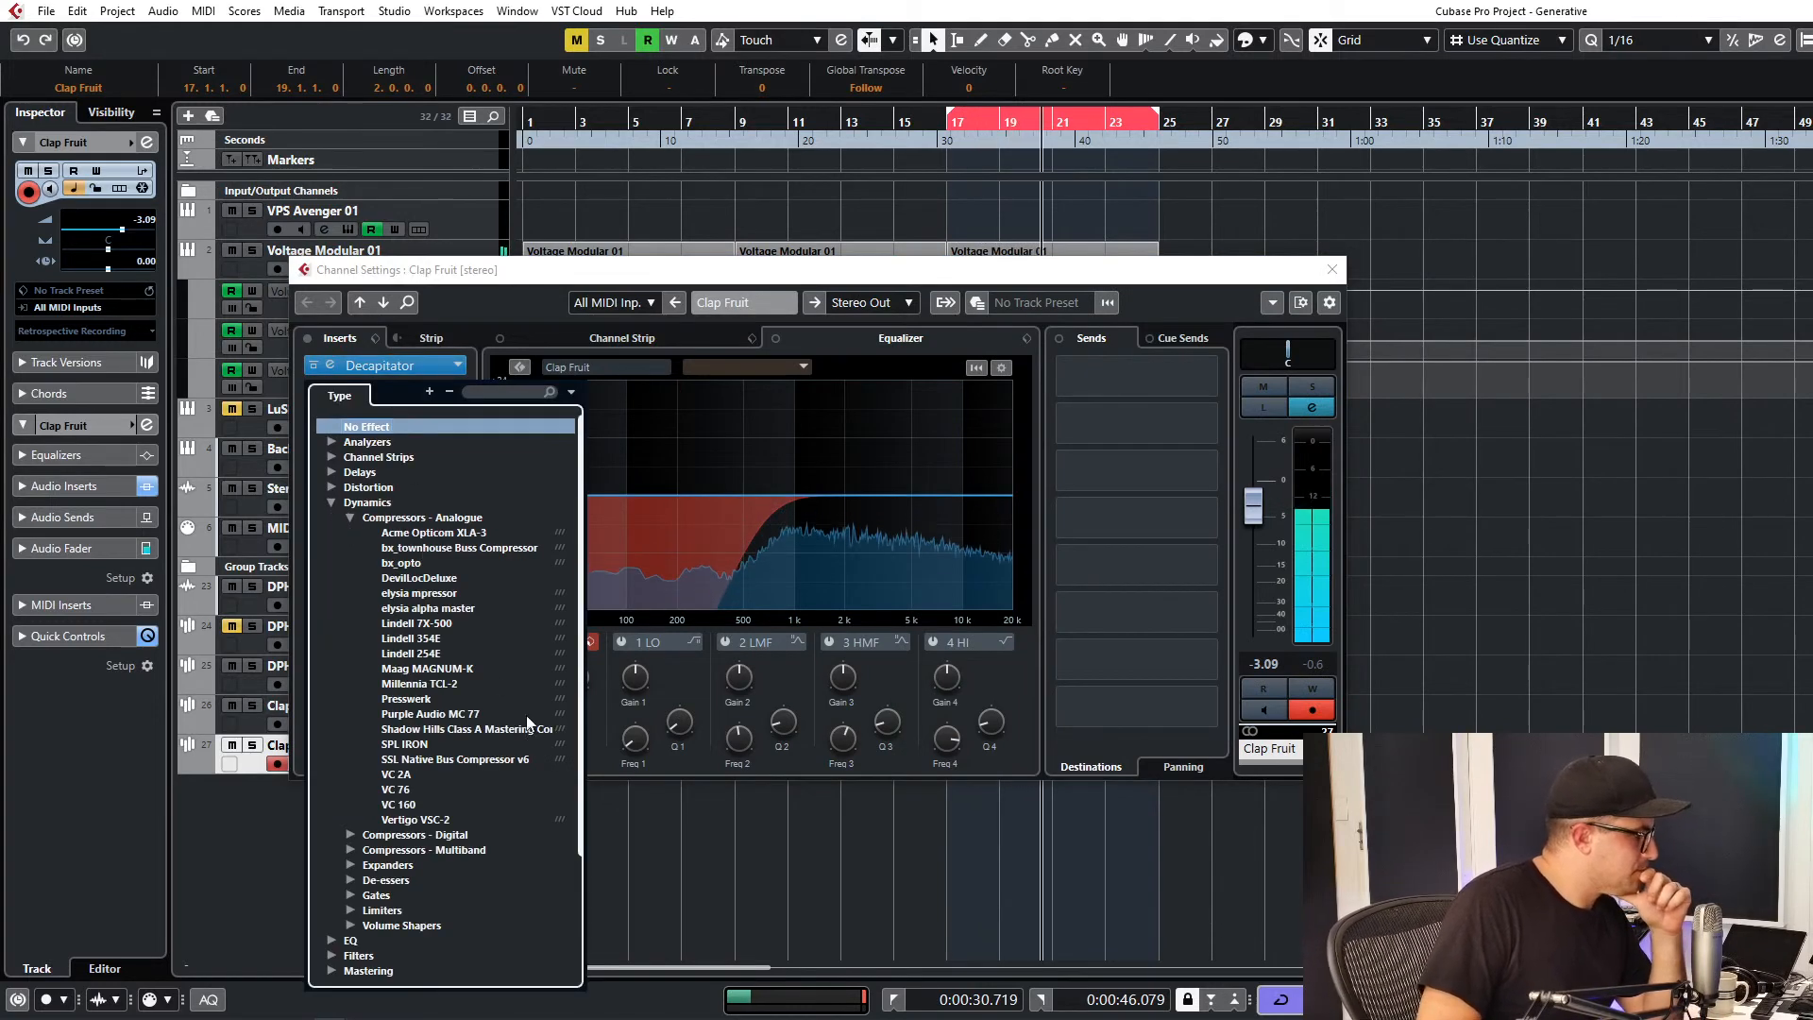
click(427, 714)
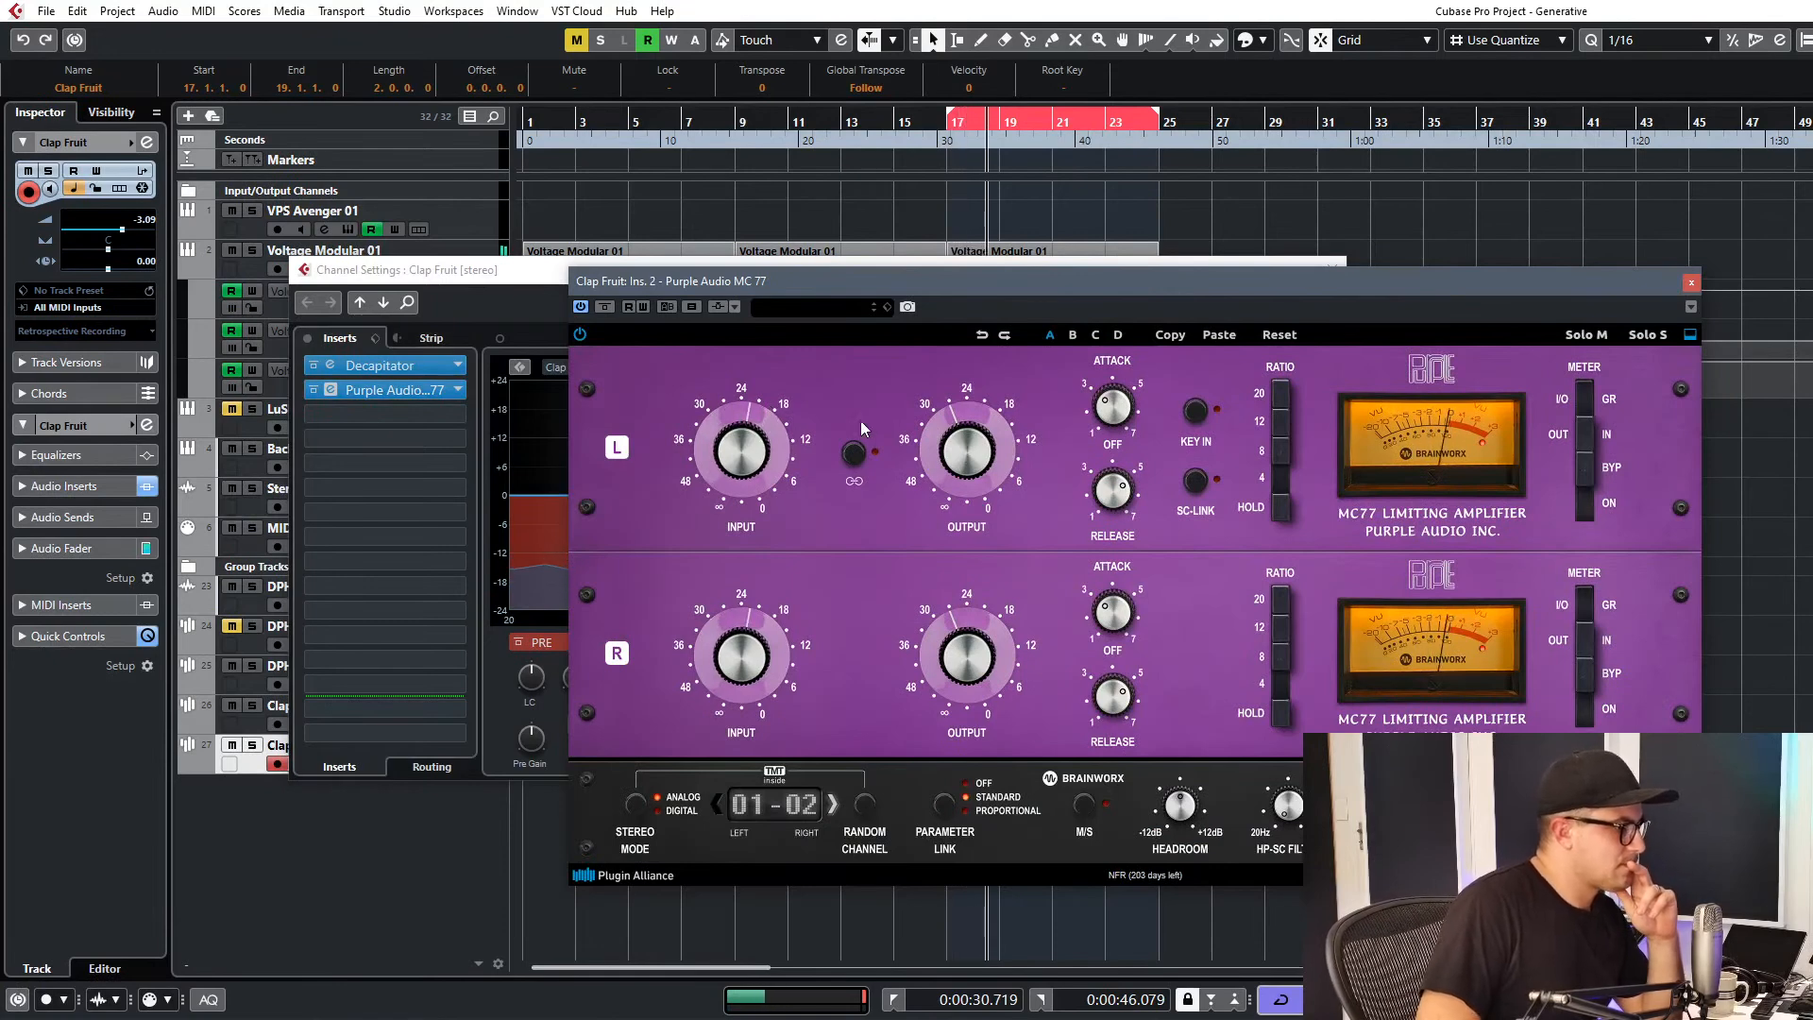
drag(956, 482, 952, 502)
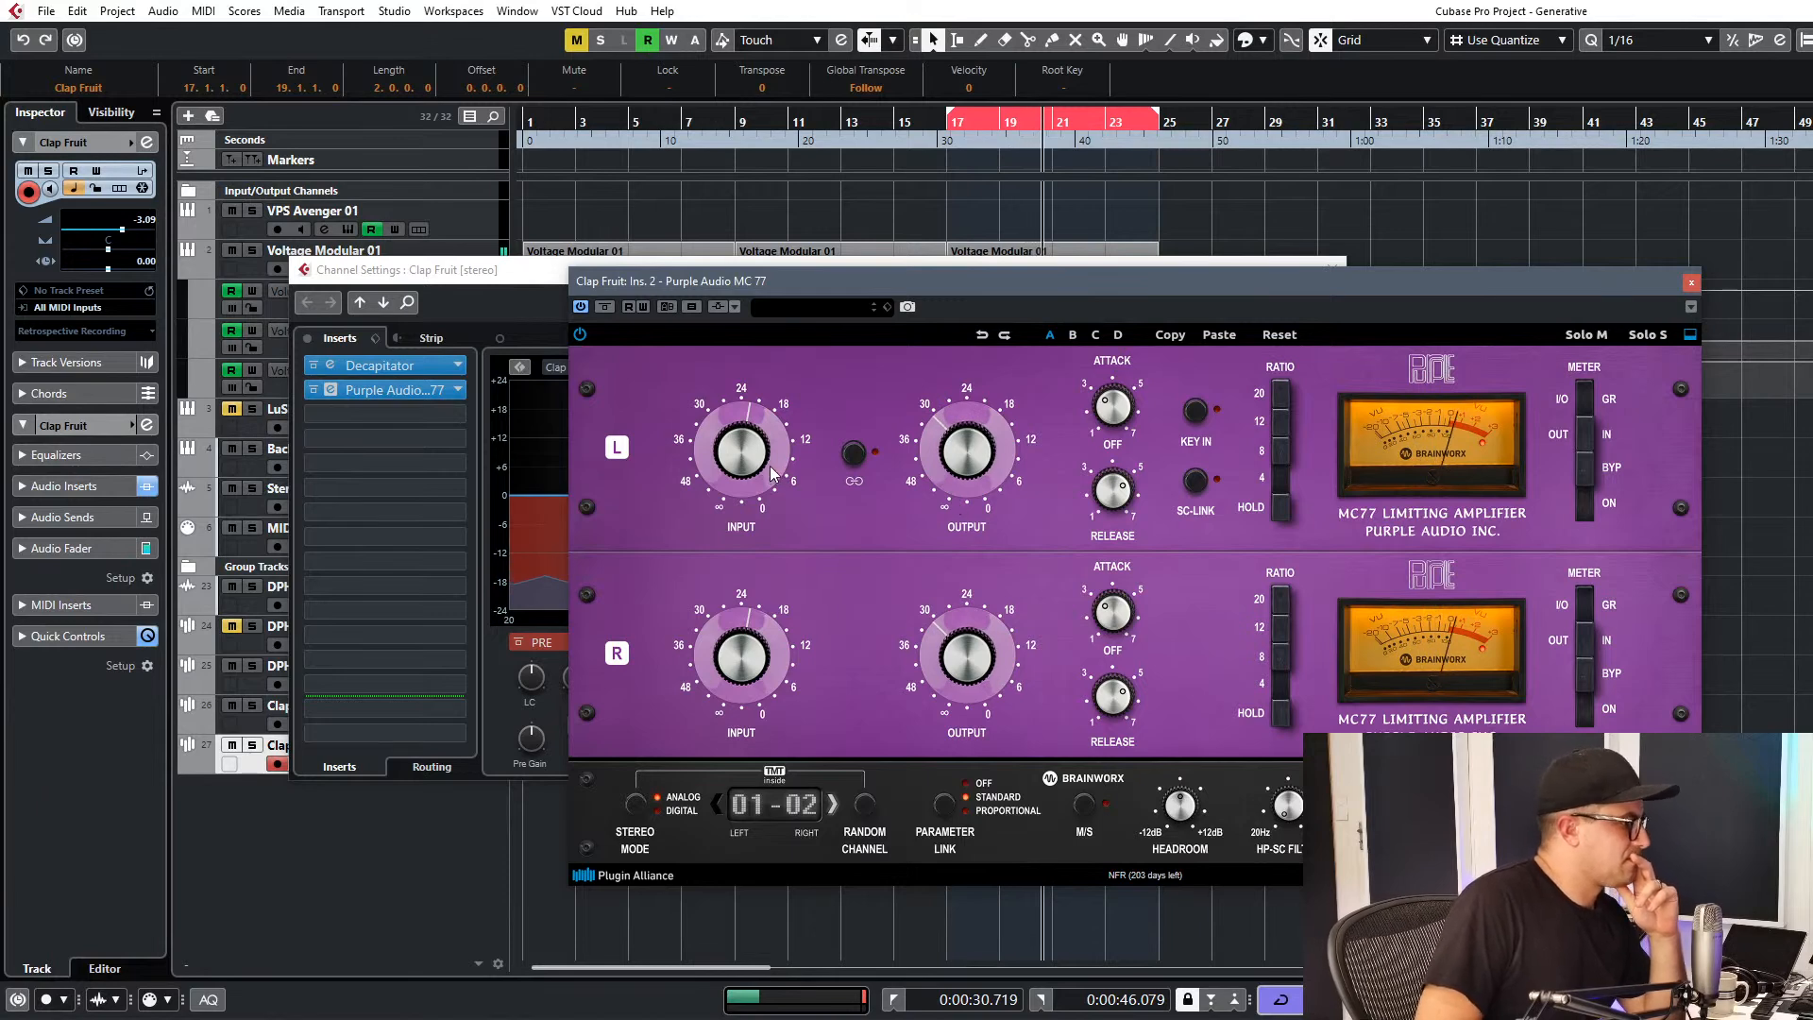
click(1691, 283)
Lower the Clap Fruit fader to -5.35 dB and return to the project with the clip selection cleared.
drag(1253, 506, 1251, 527)
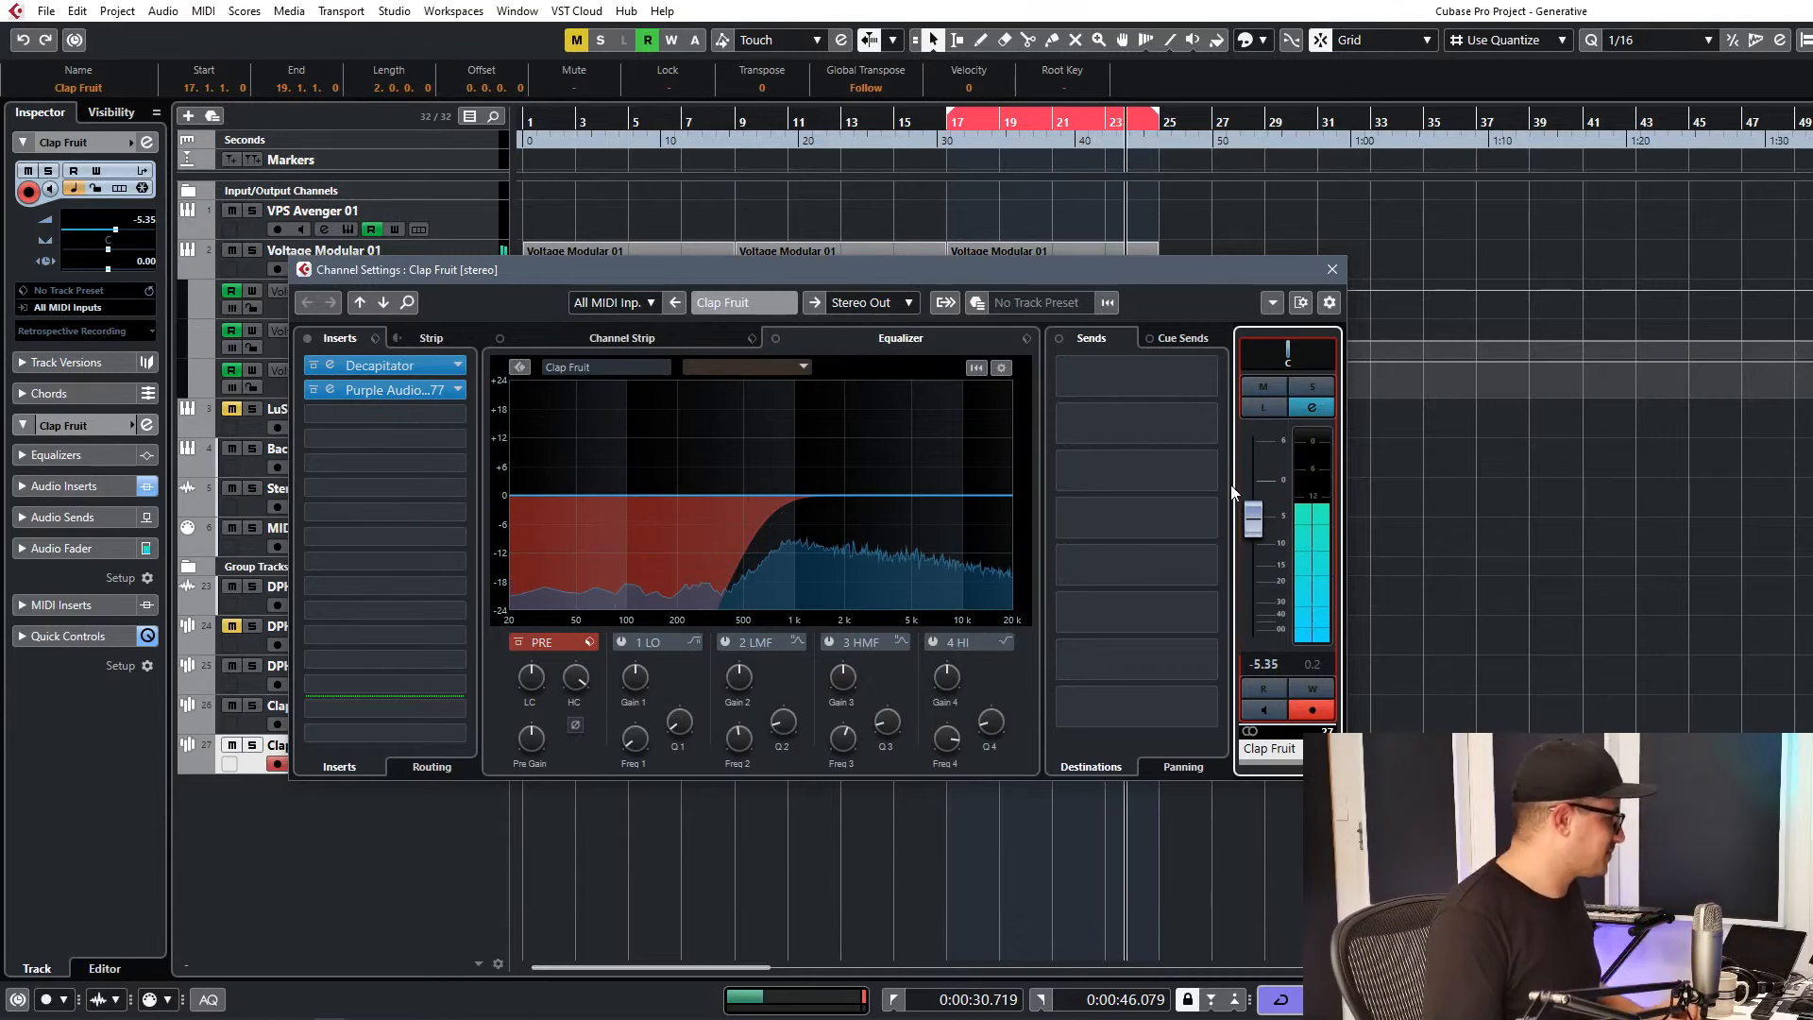
click(1677, 597)
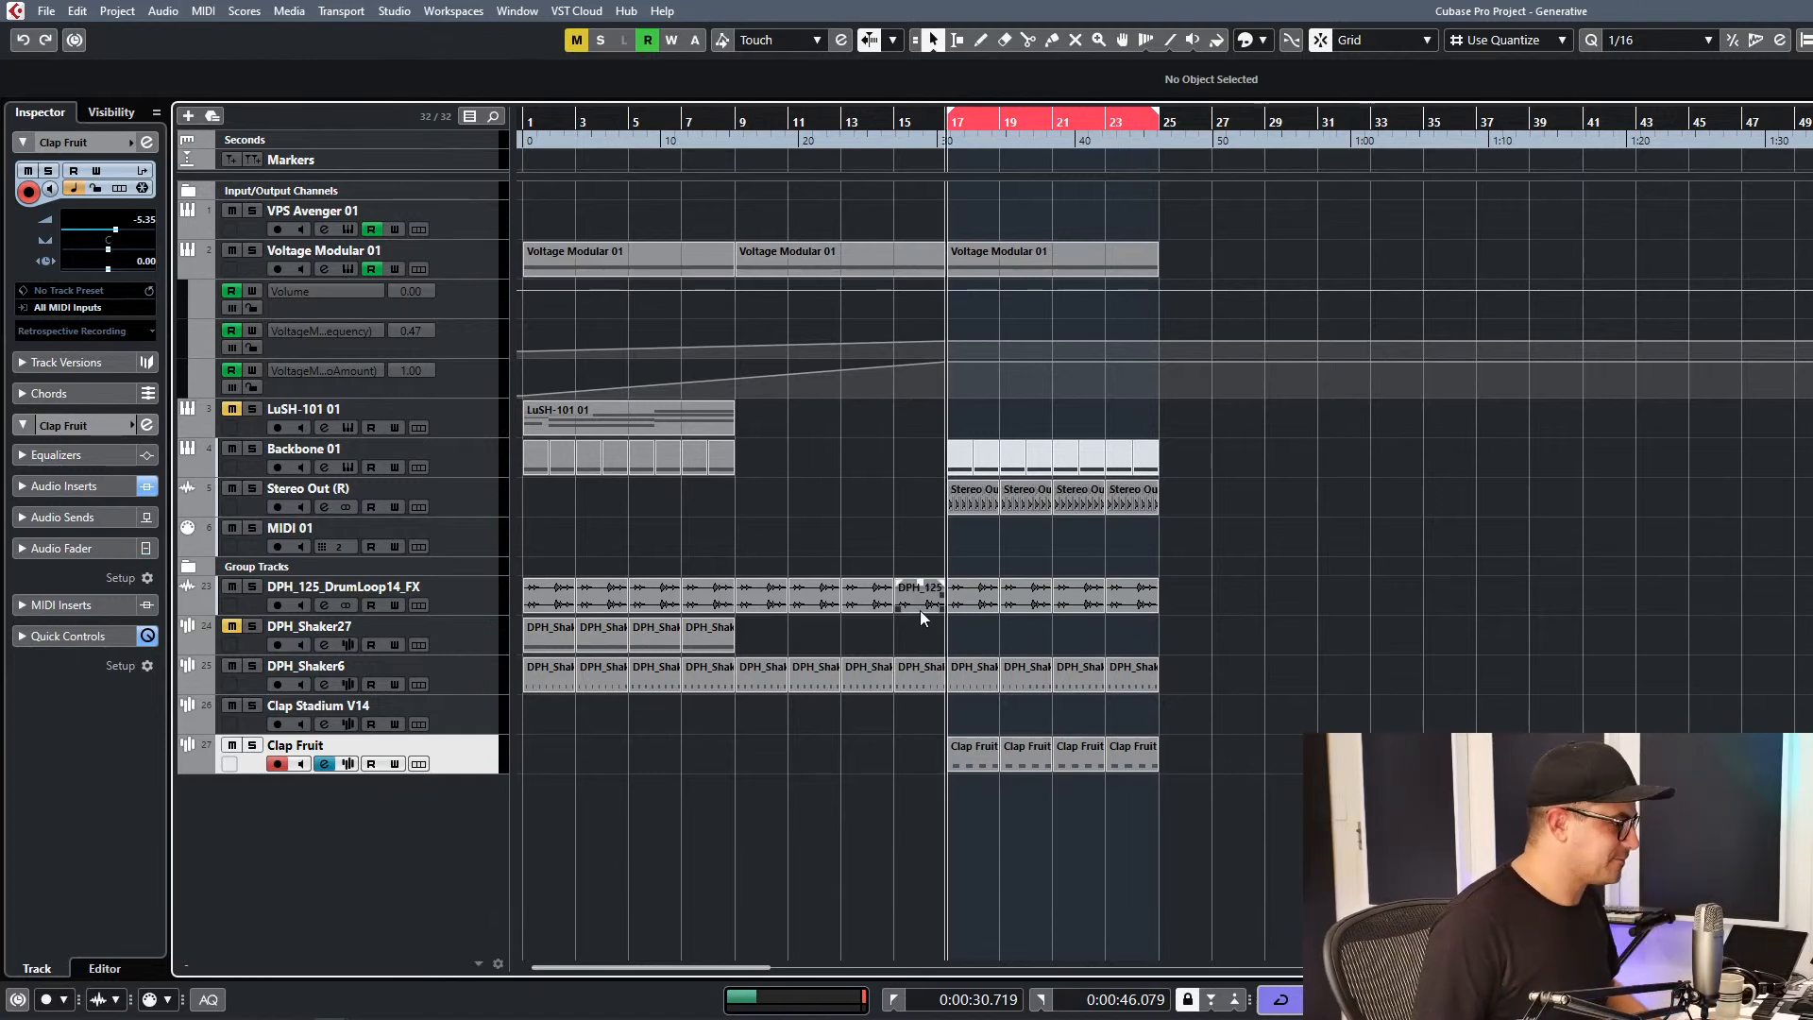
Audition the arrangement from about bar 8 and from the start of the looped section at bar 17.
click(725, 128)
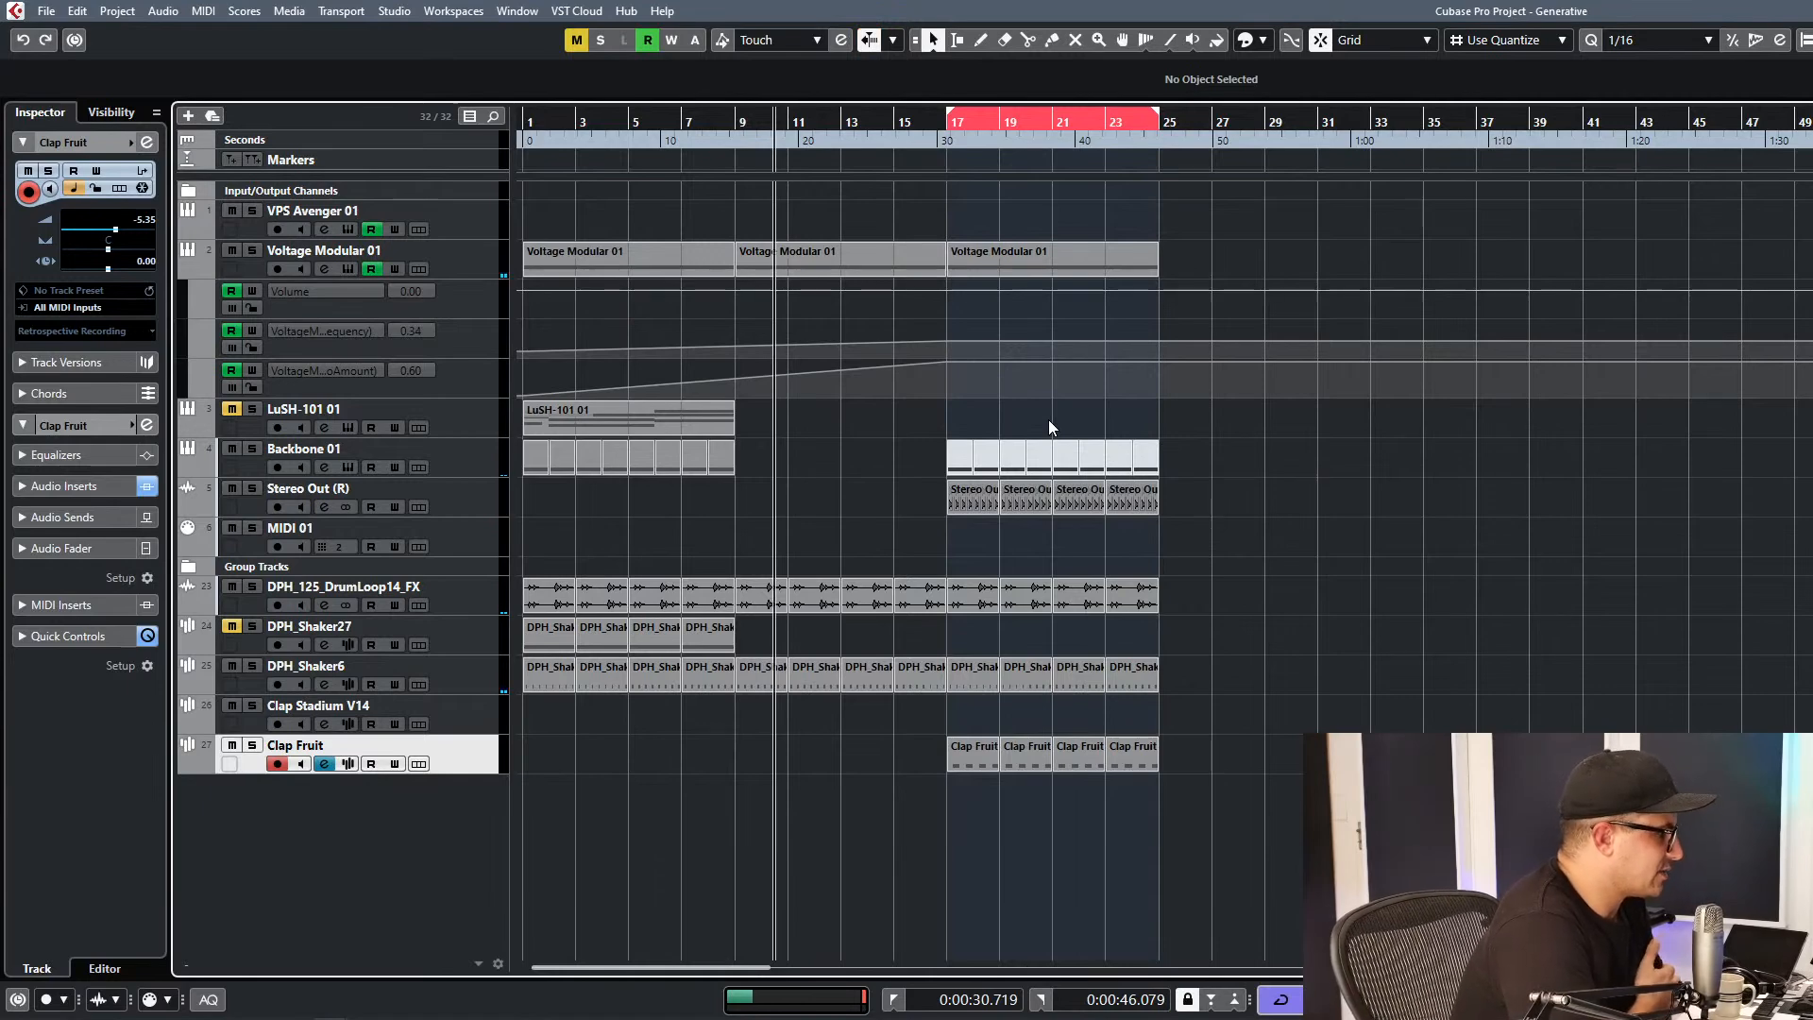
key(KP_1)
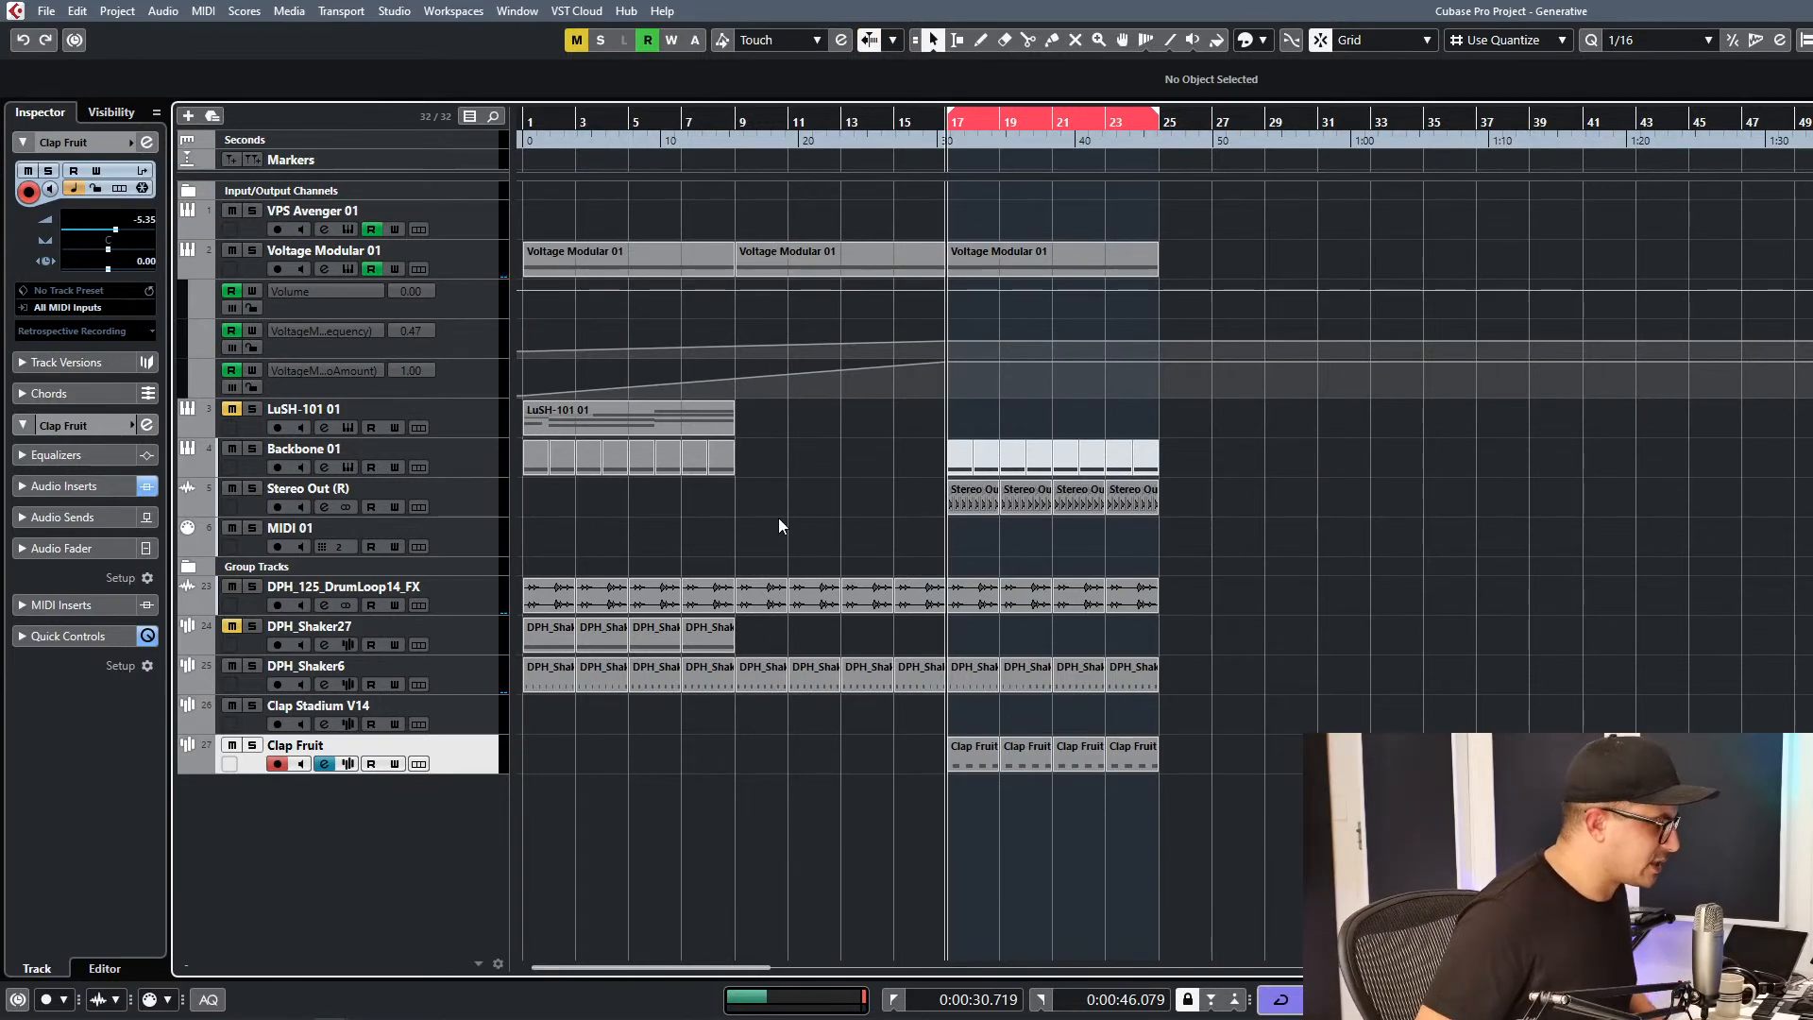
click(706, 122)
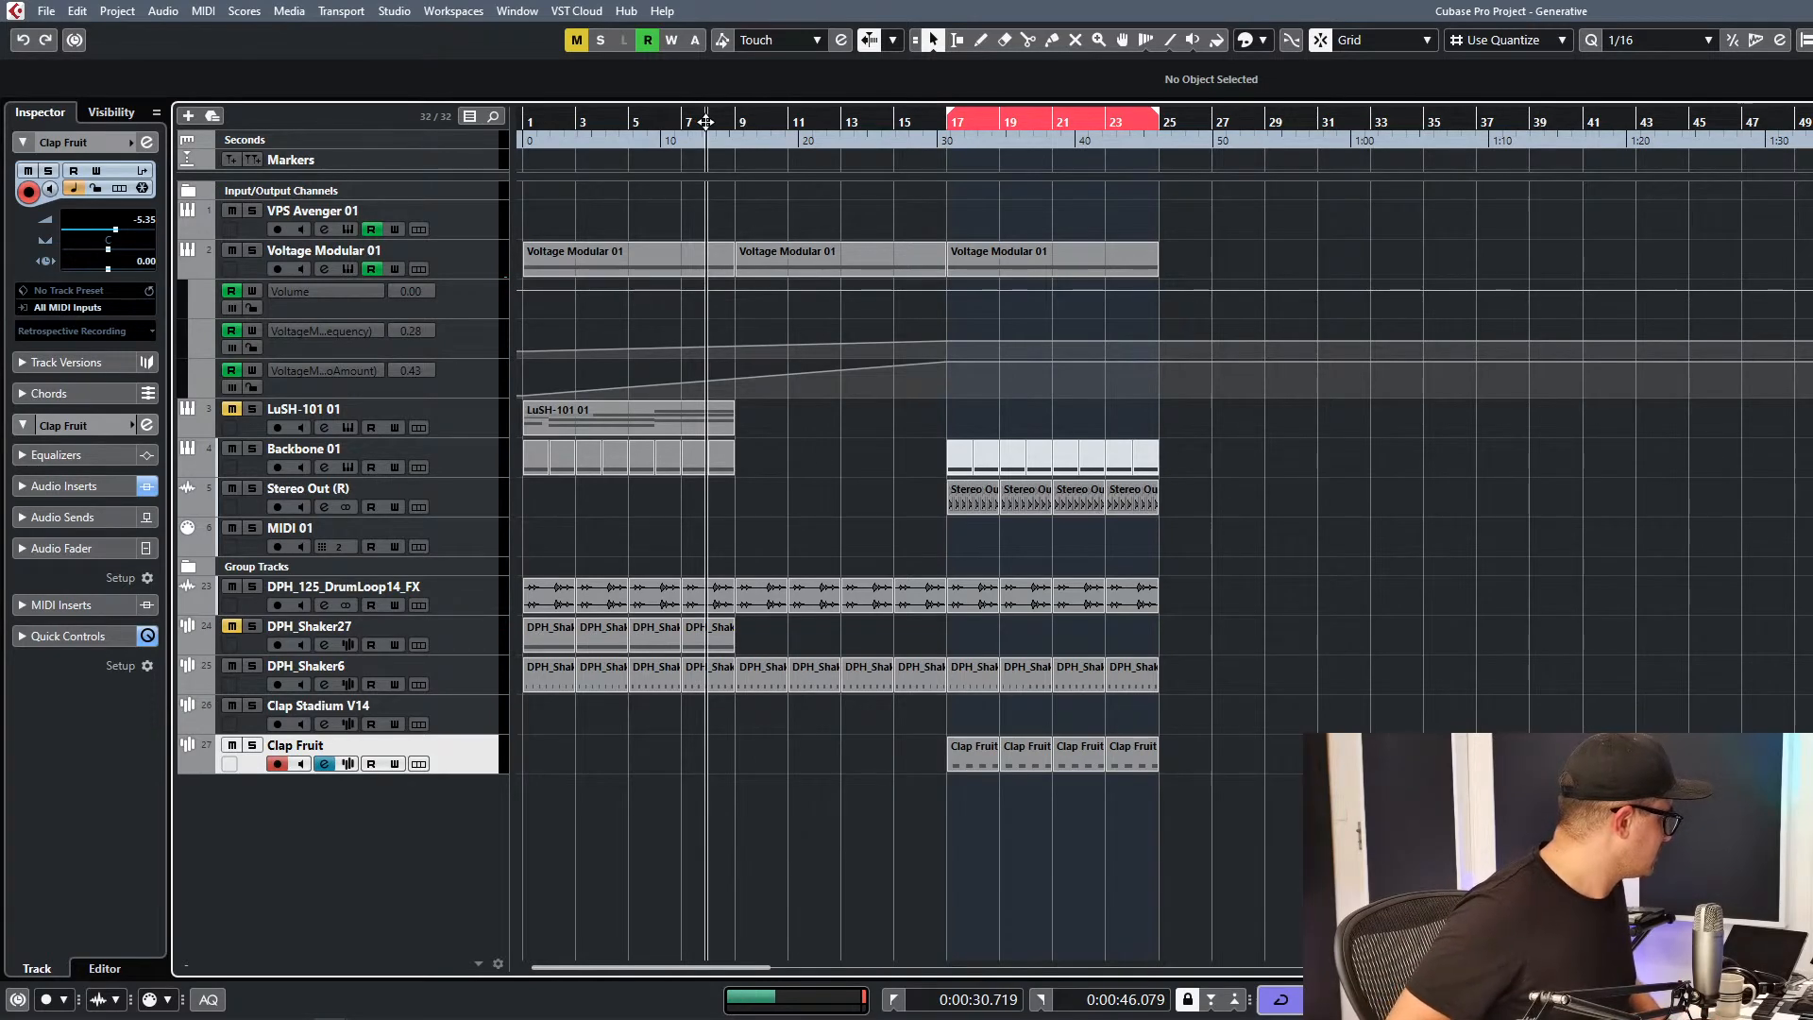
Audition the transition into the looped section from about bar 16.
key(space)
click(922, 121)
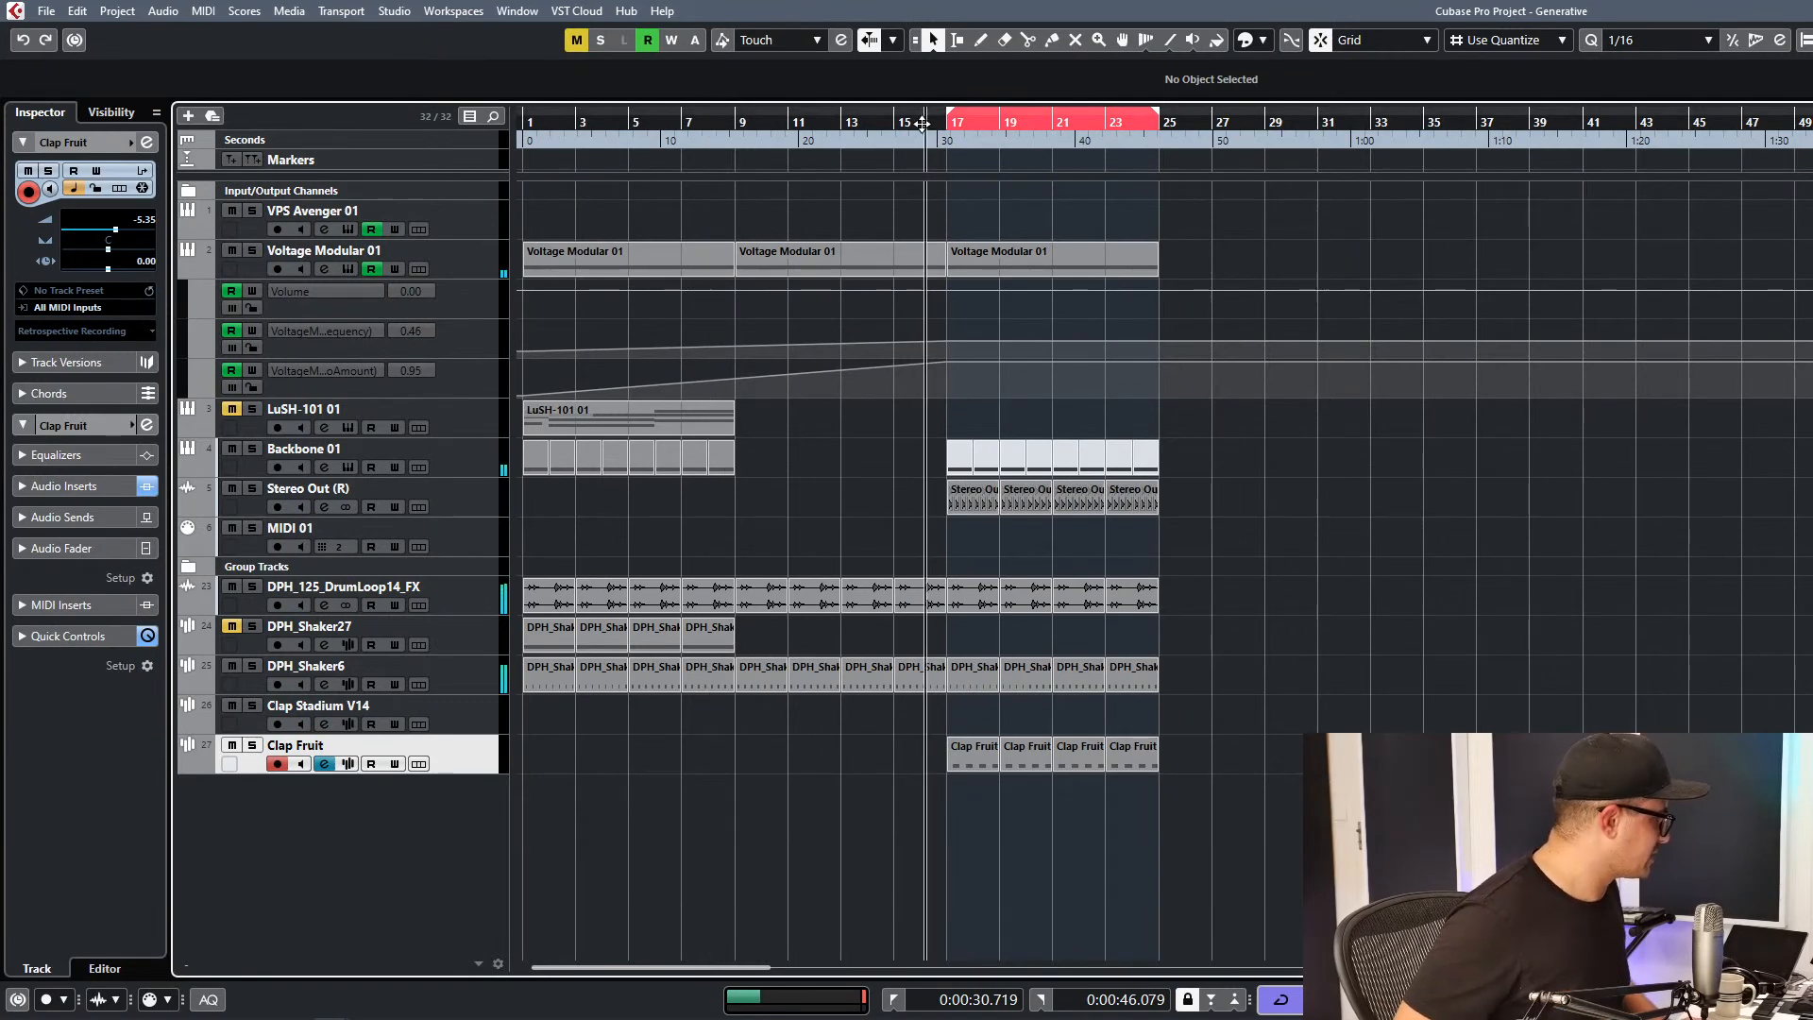
click(1380, 449)
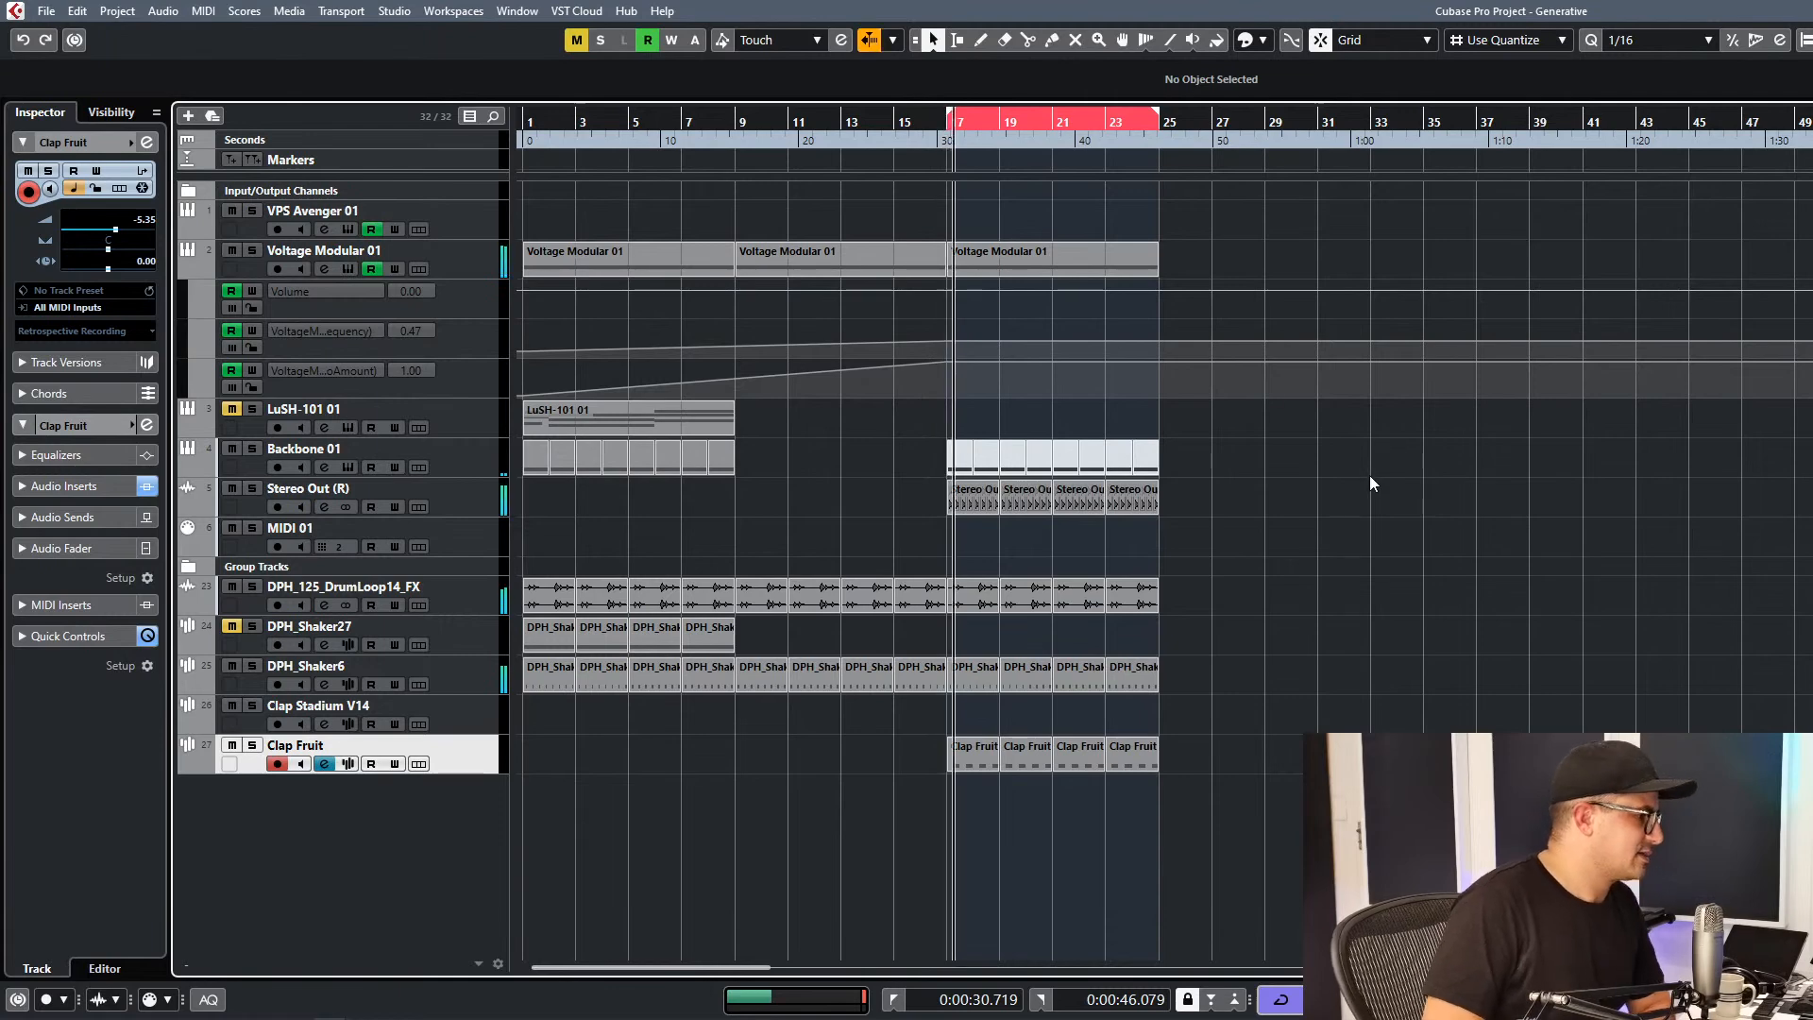
Copy the DPH_Shaker27 and LuSH-101 01 clips to bar 17 on their own tracks and unmute both tracks.
drag(780, 639, 973, 626)
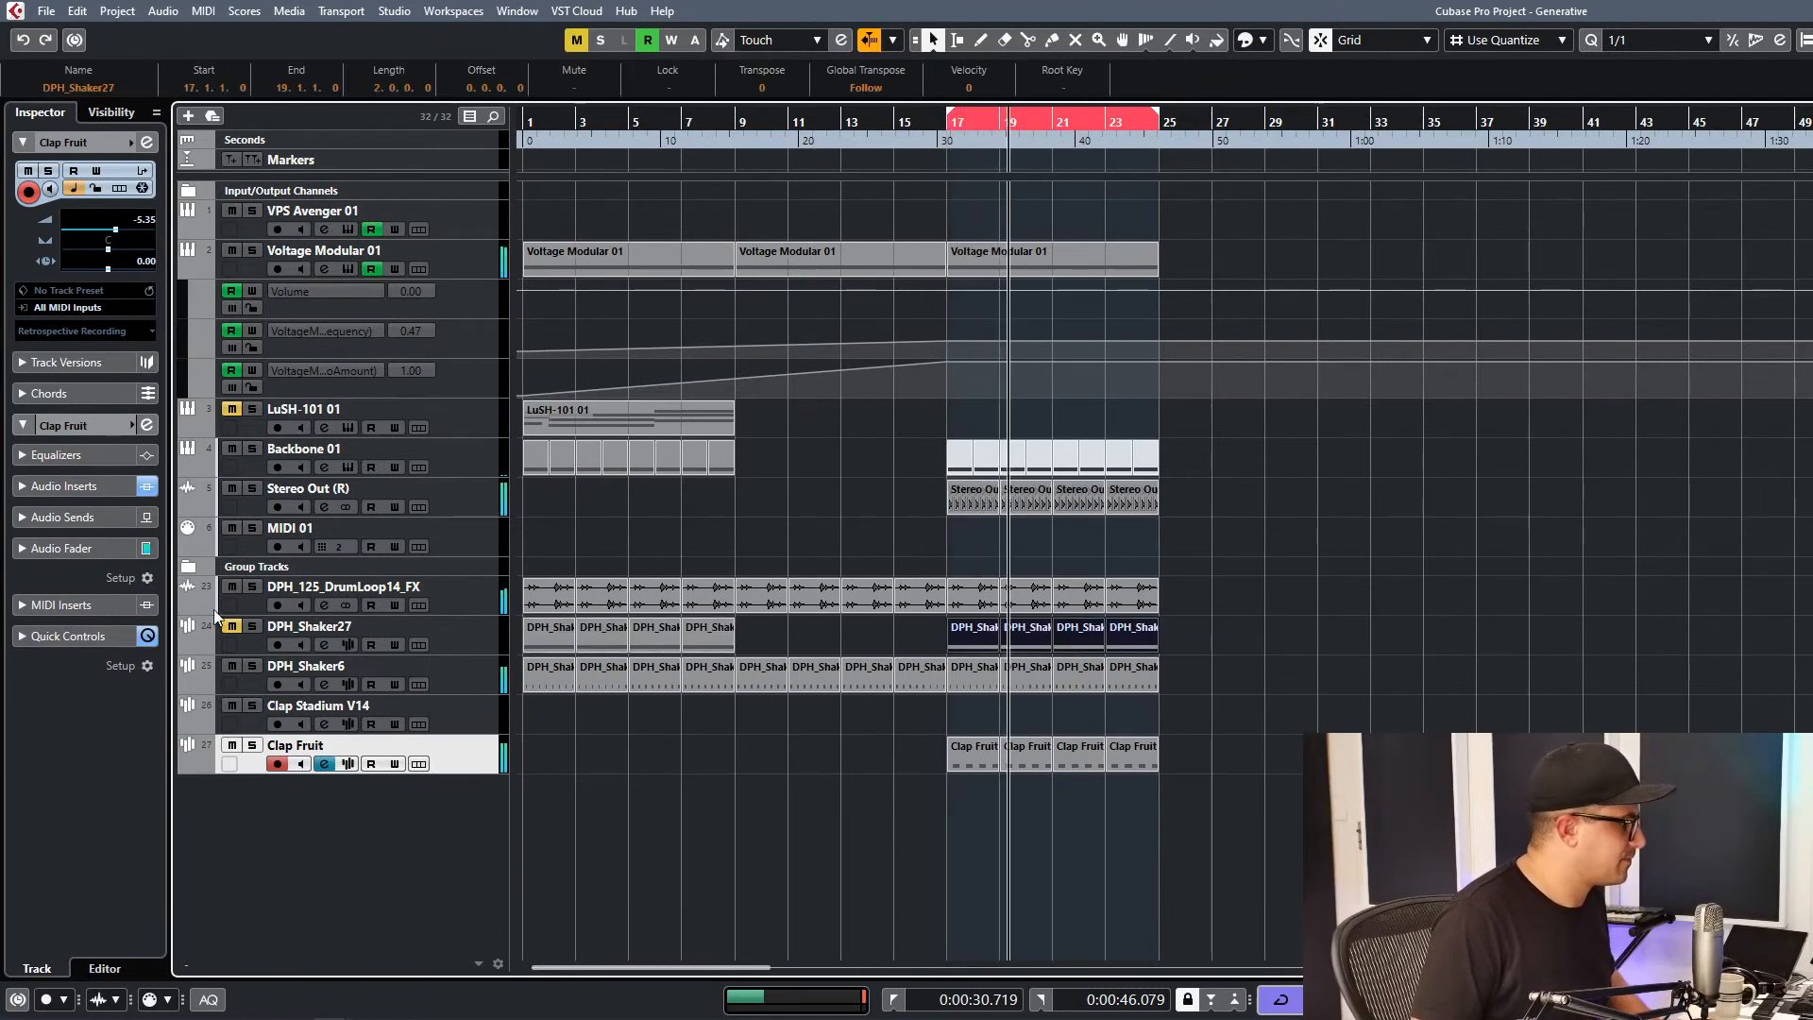
click(838, 502)
drag(585, 415, 1006, 421)
click(231, 408)
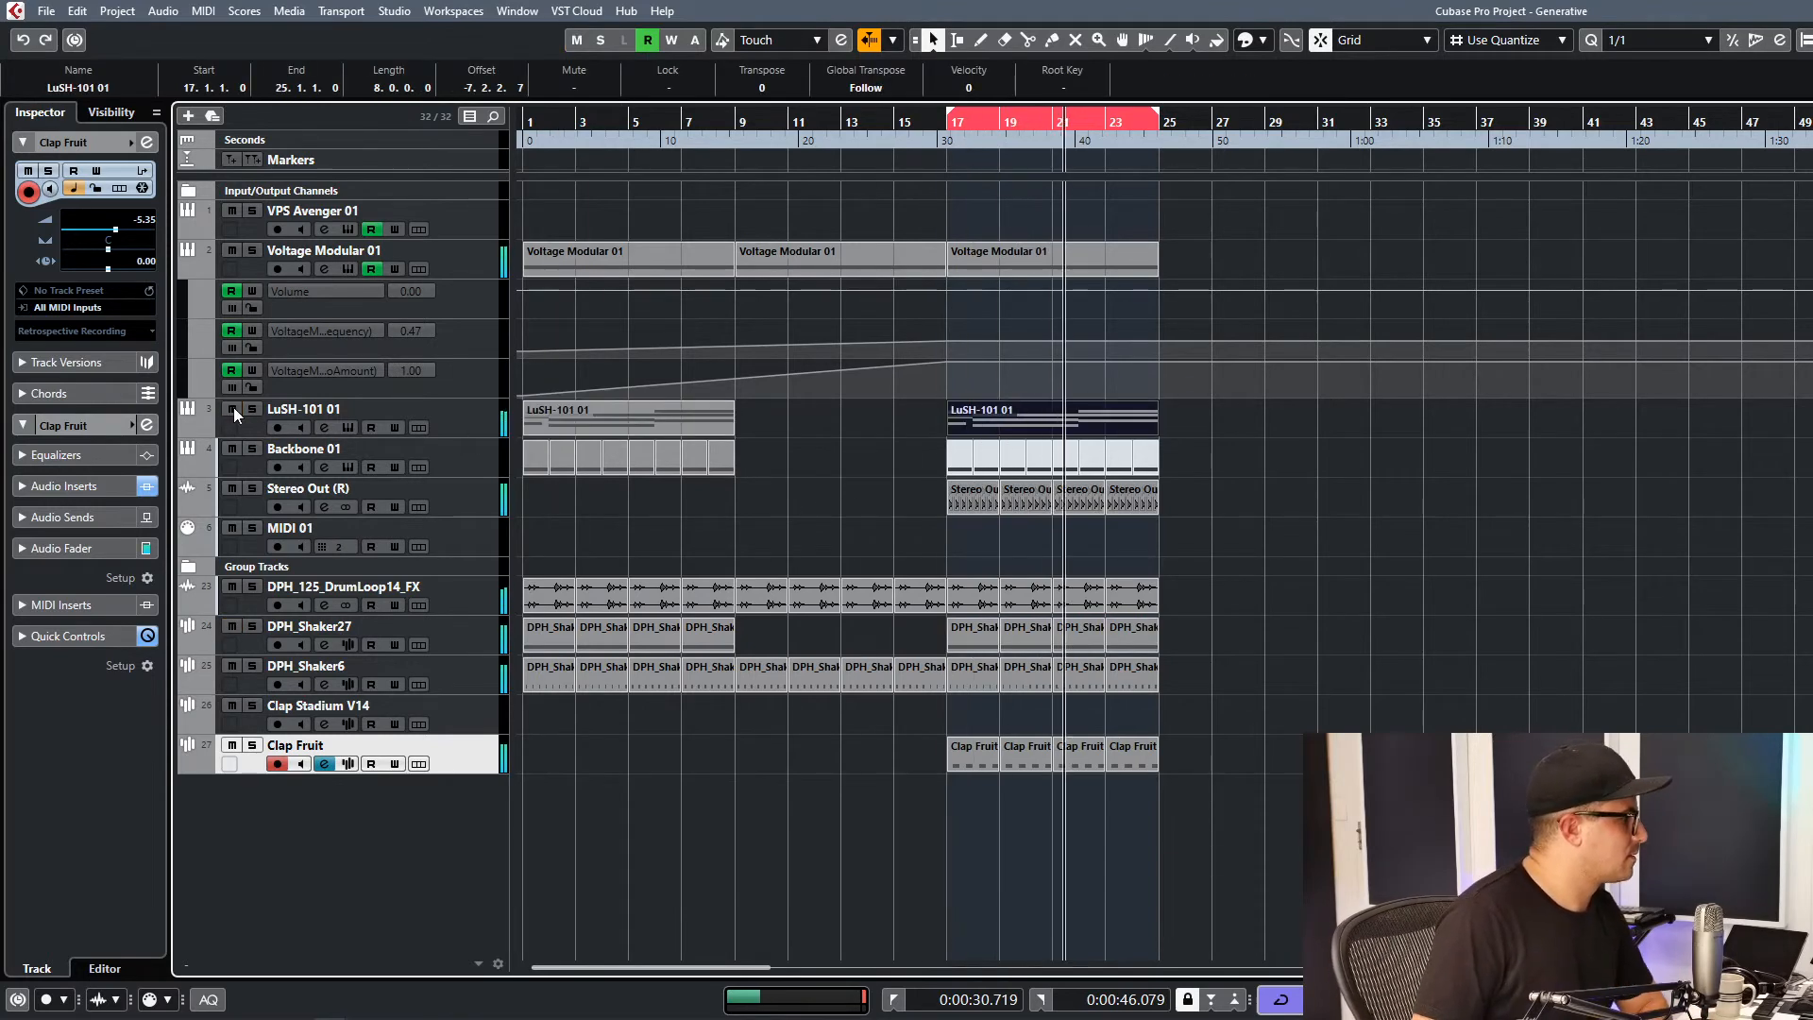
click(837, 554)
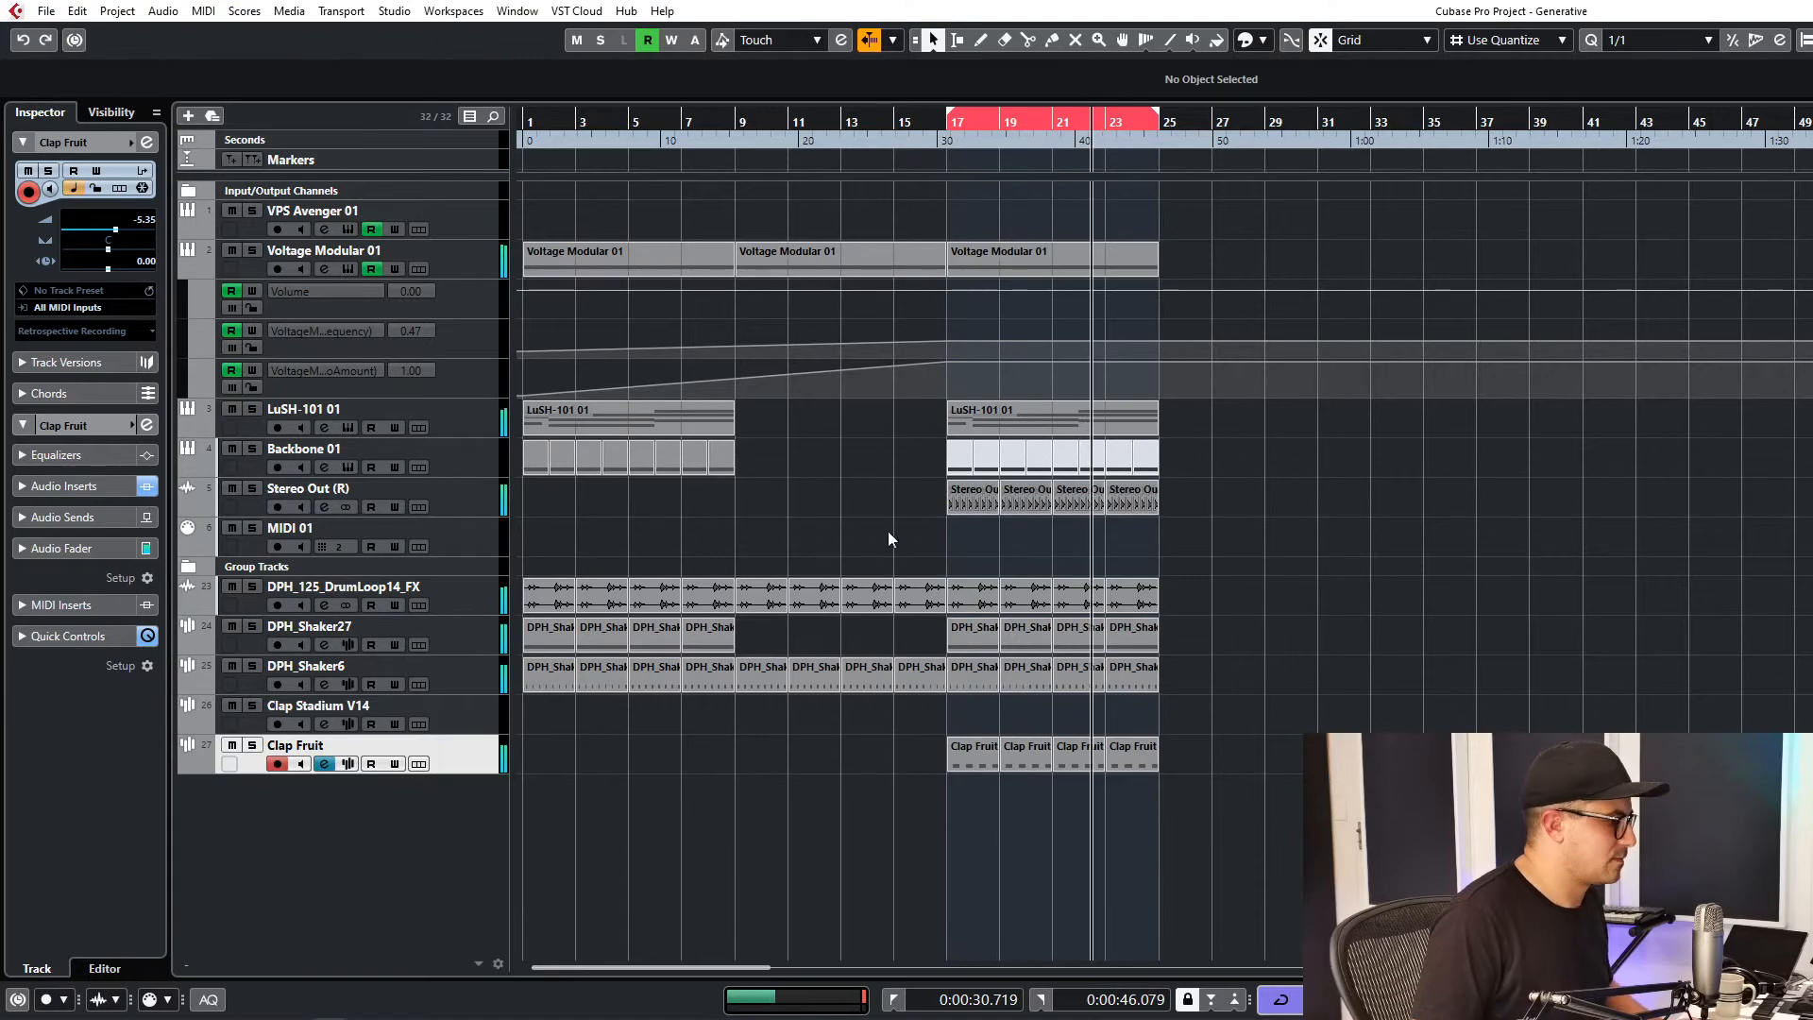
Lower the mixer faders from Voltage Modular 01 through Clap Fruit together, bringing Voltage Modular 01 to -7.58 dB, and return to the project.
key(F3)
drag(818, 231, 996, 20)
click(545, 983)
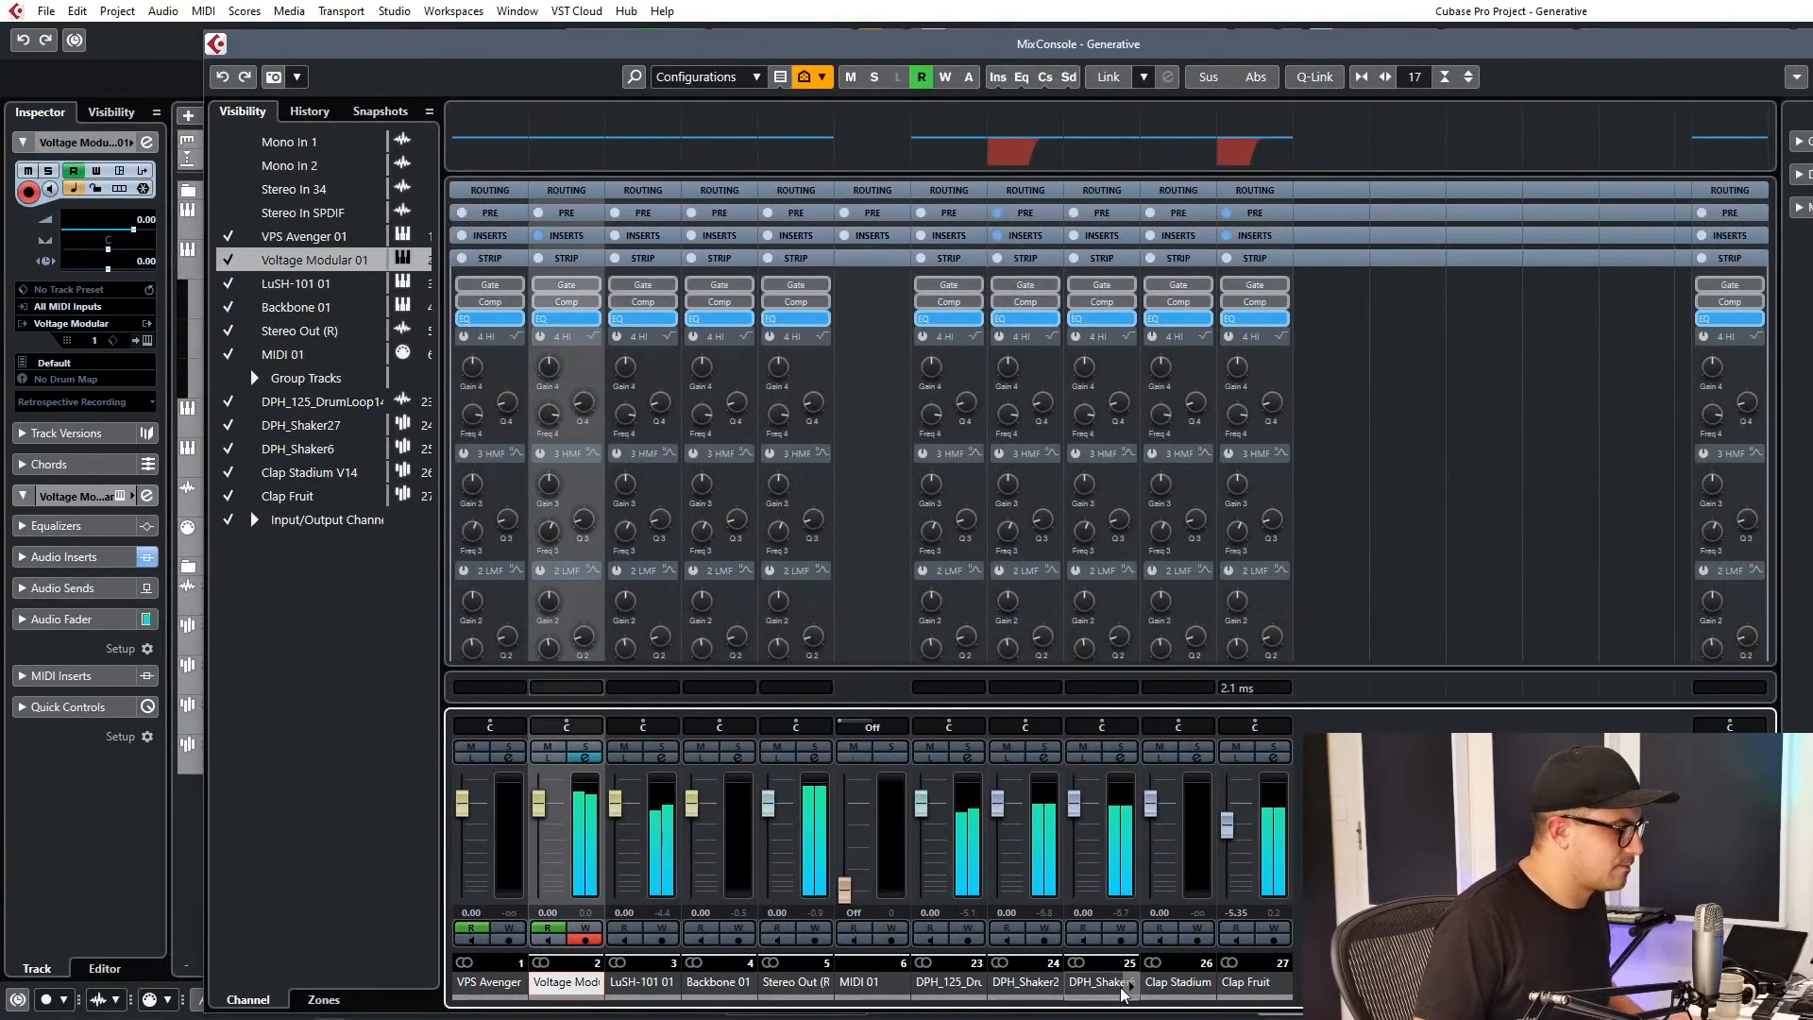
shift+click(1247, 982)
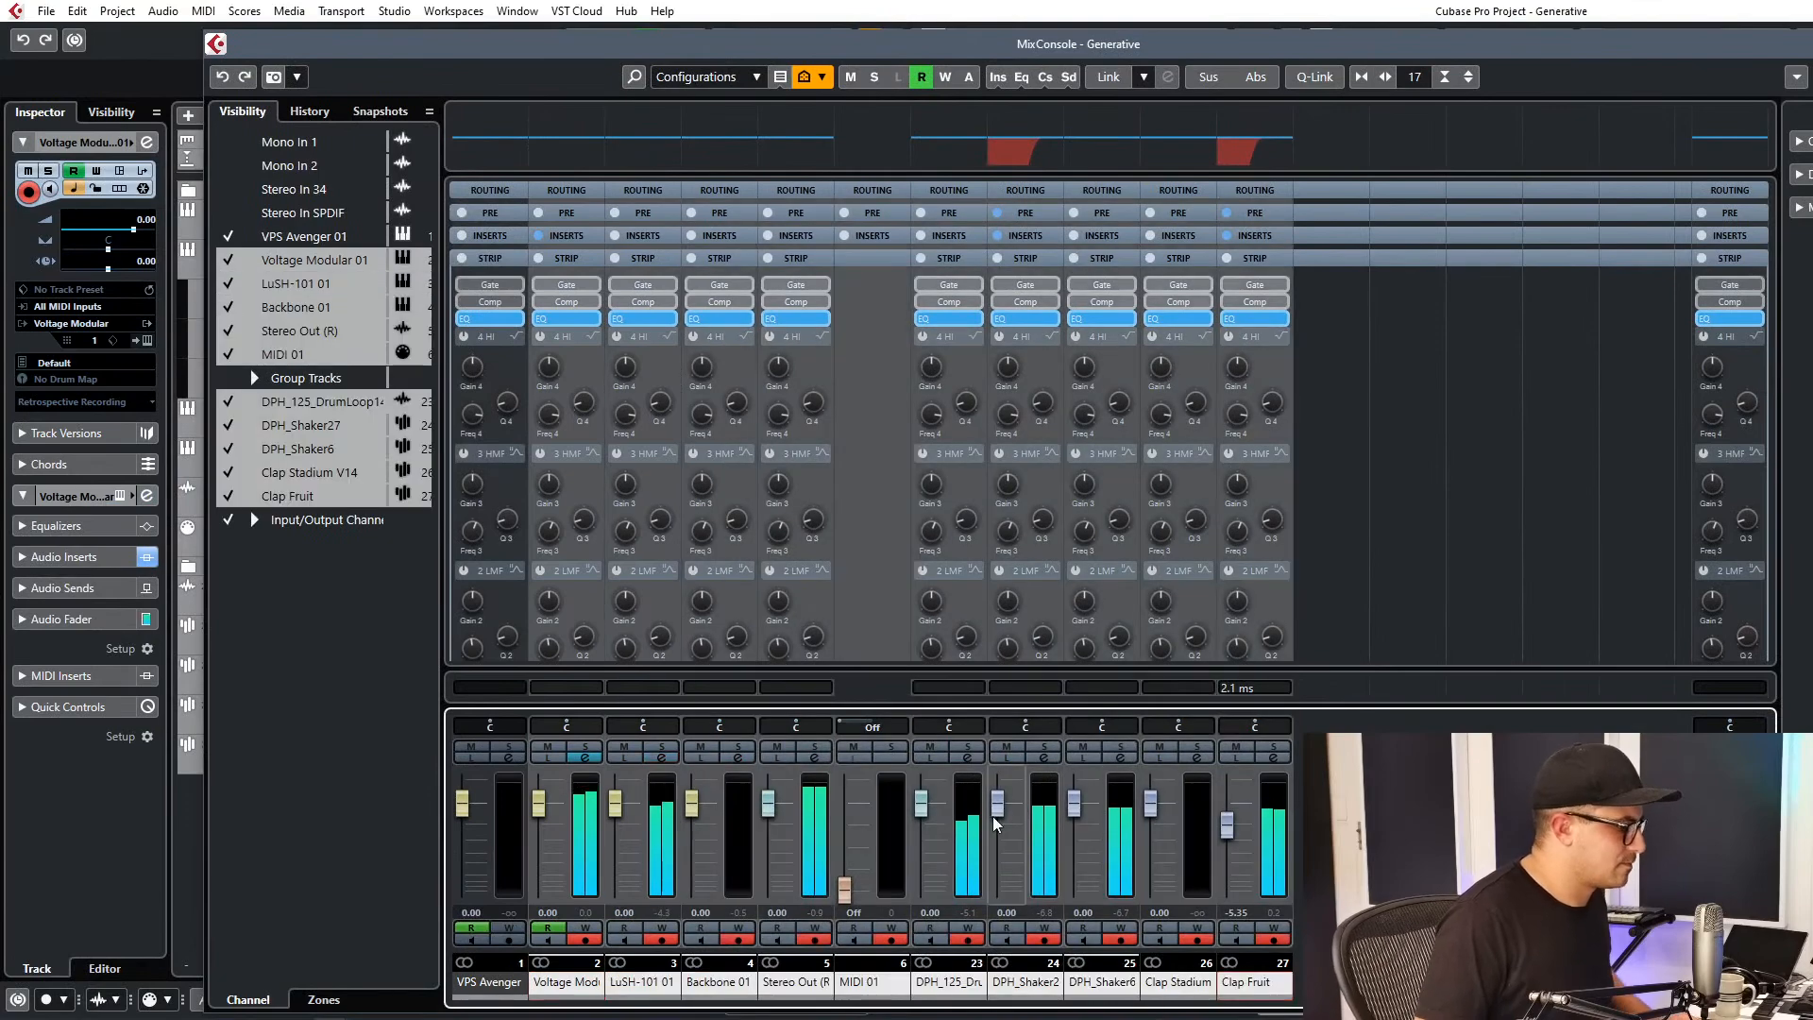
drag(920, 806, 915, 837)
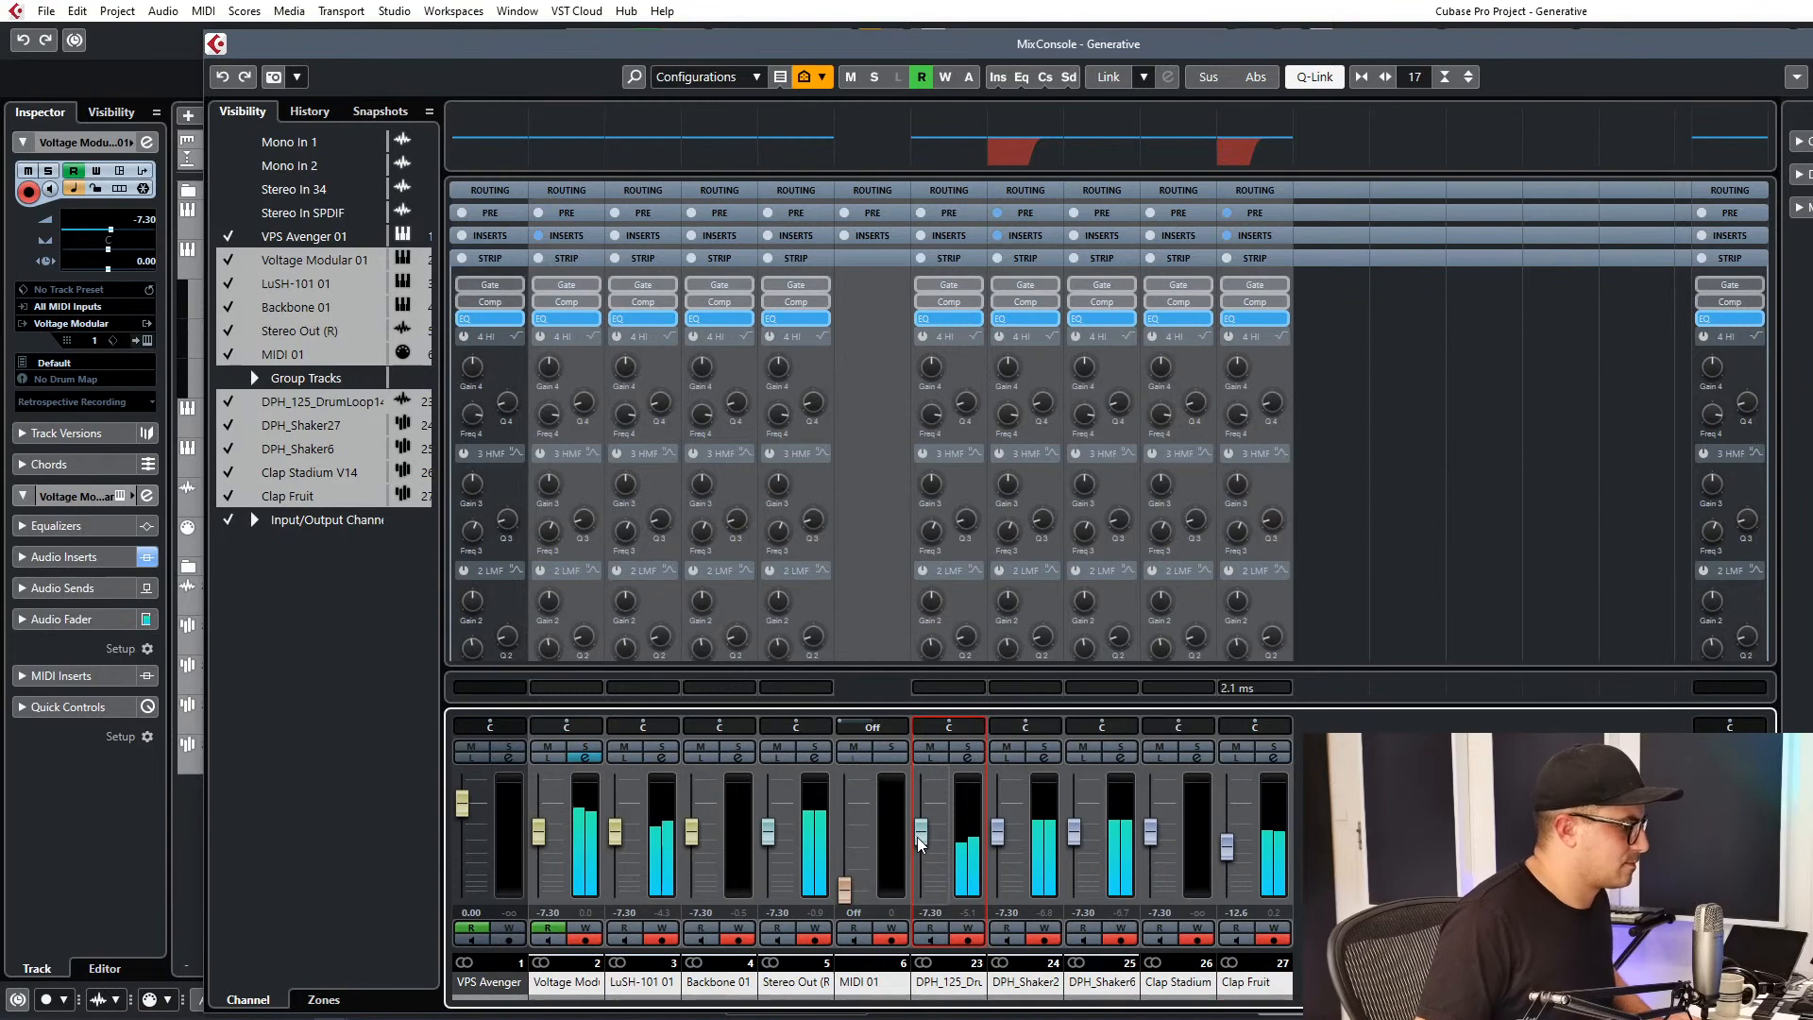
key(F3)
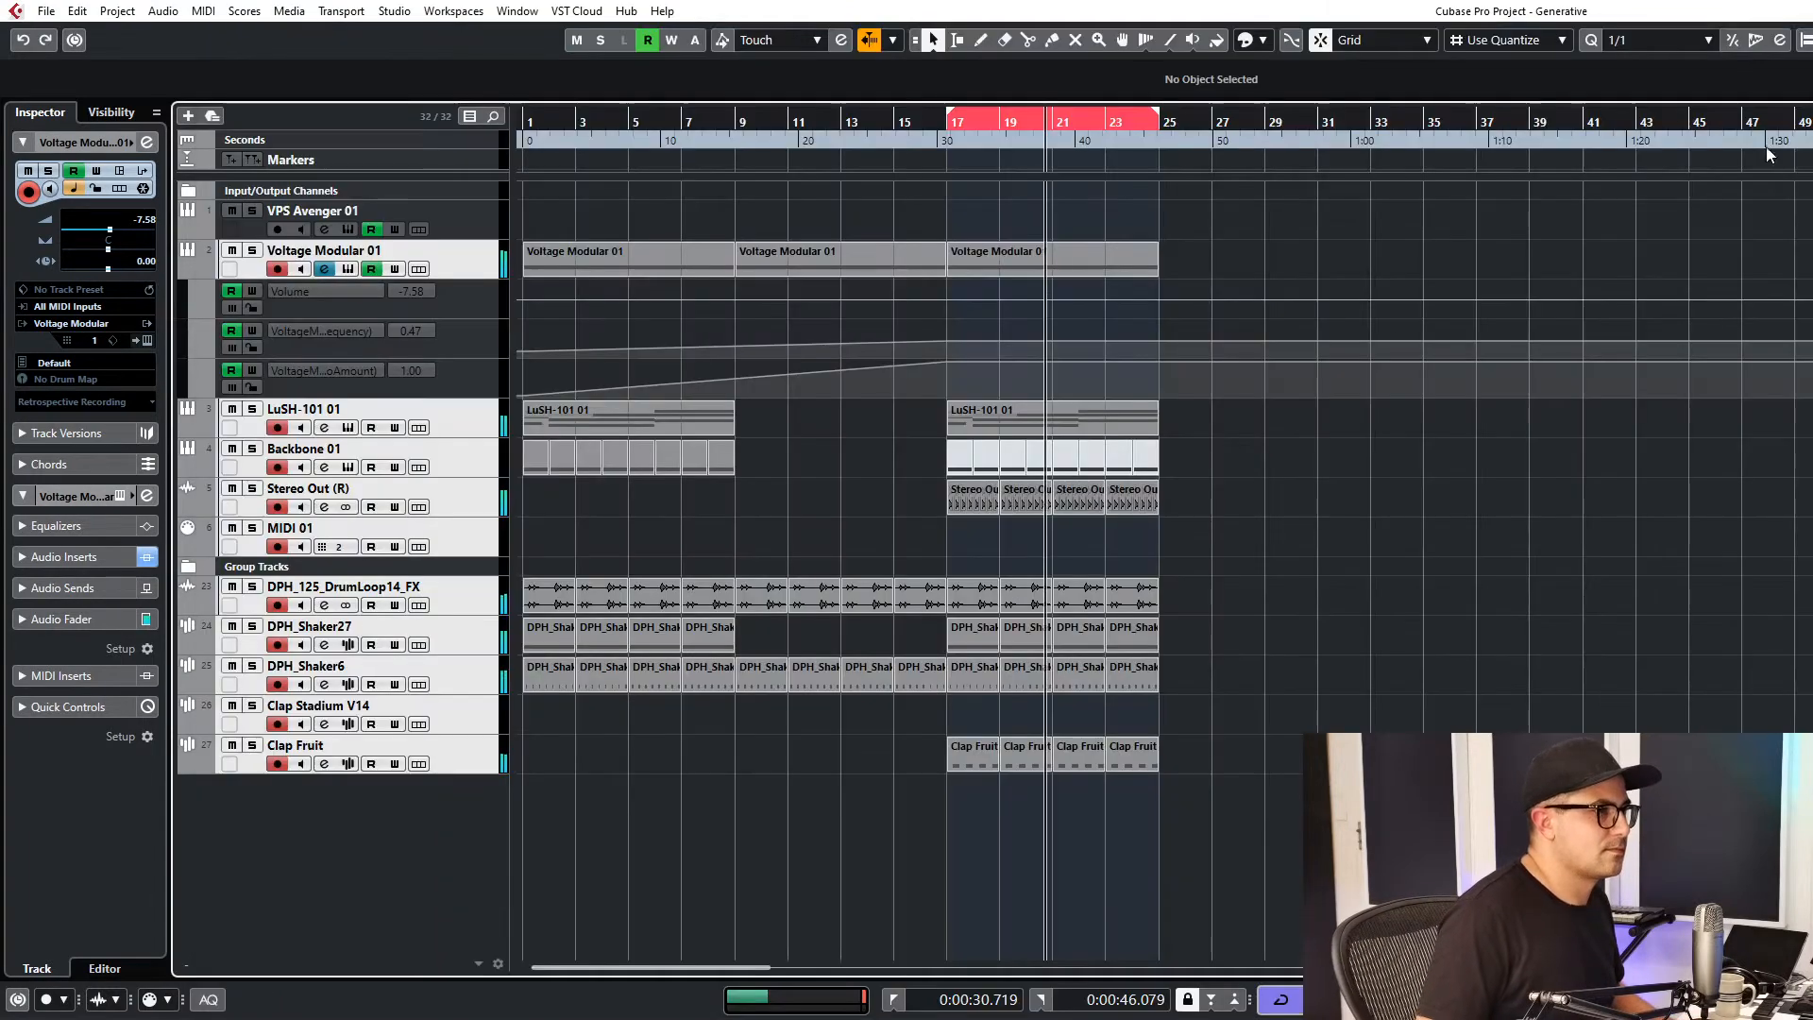
key(F3)
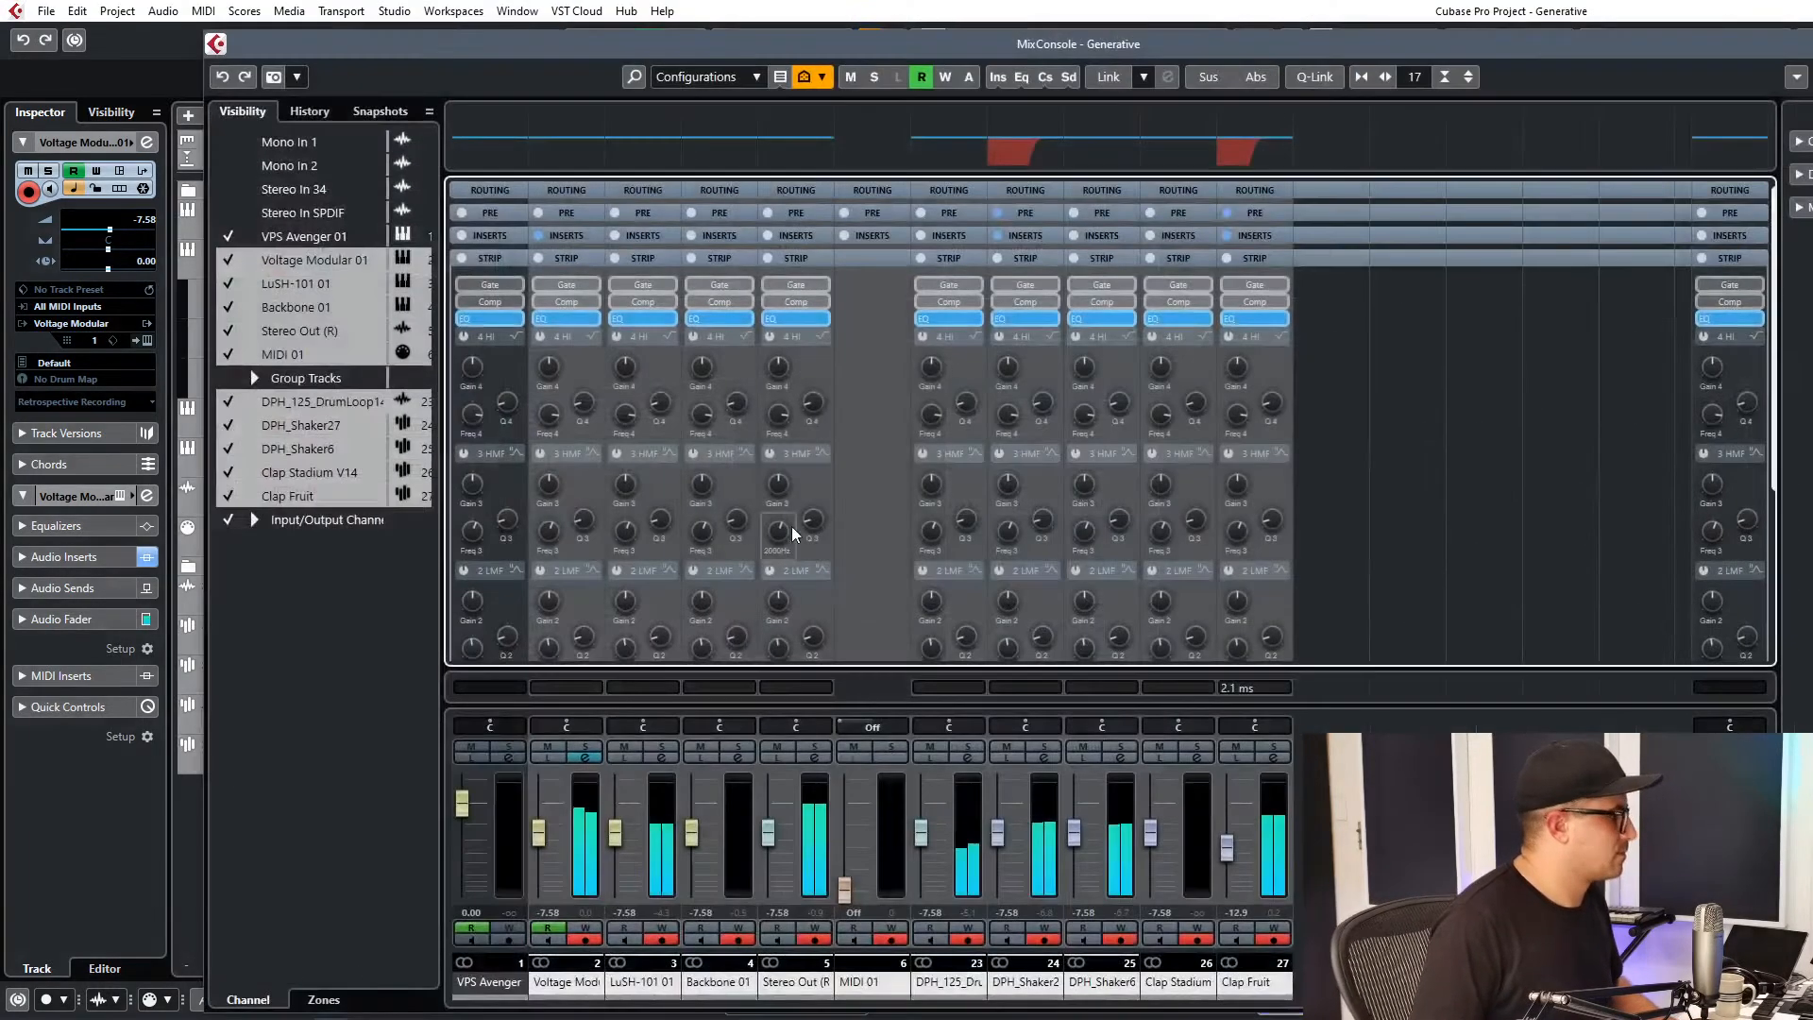
drag(1298, 48, 0, 66)
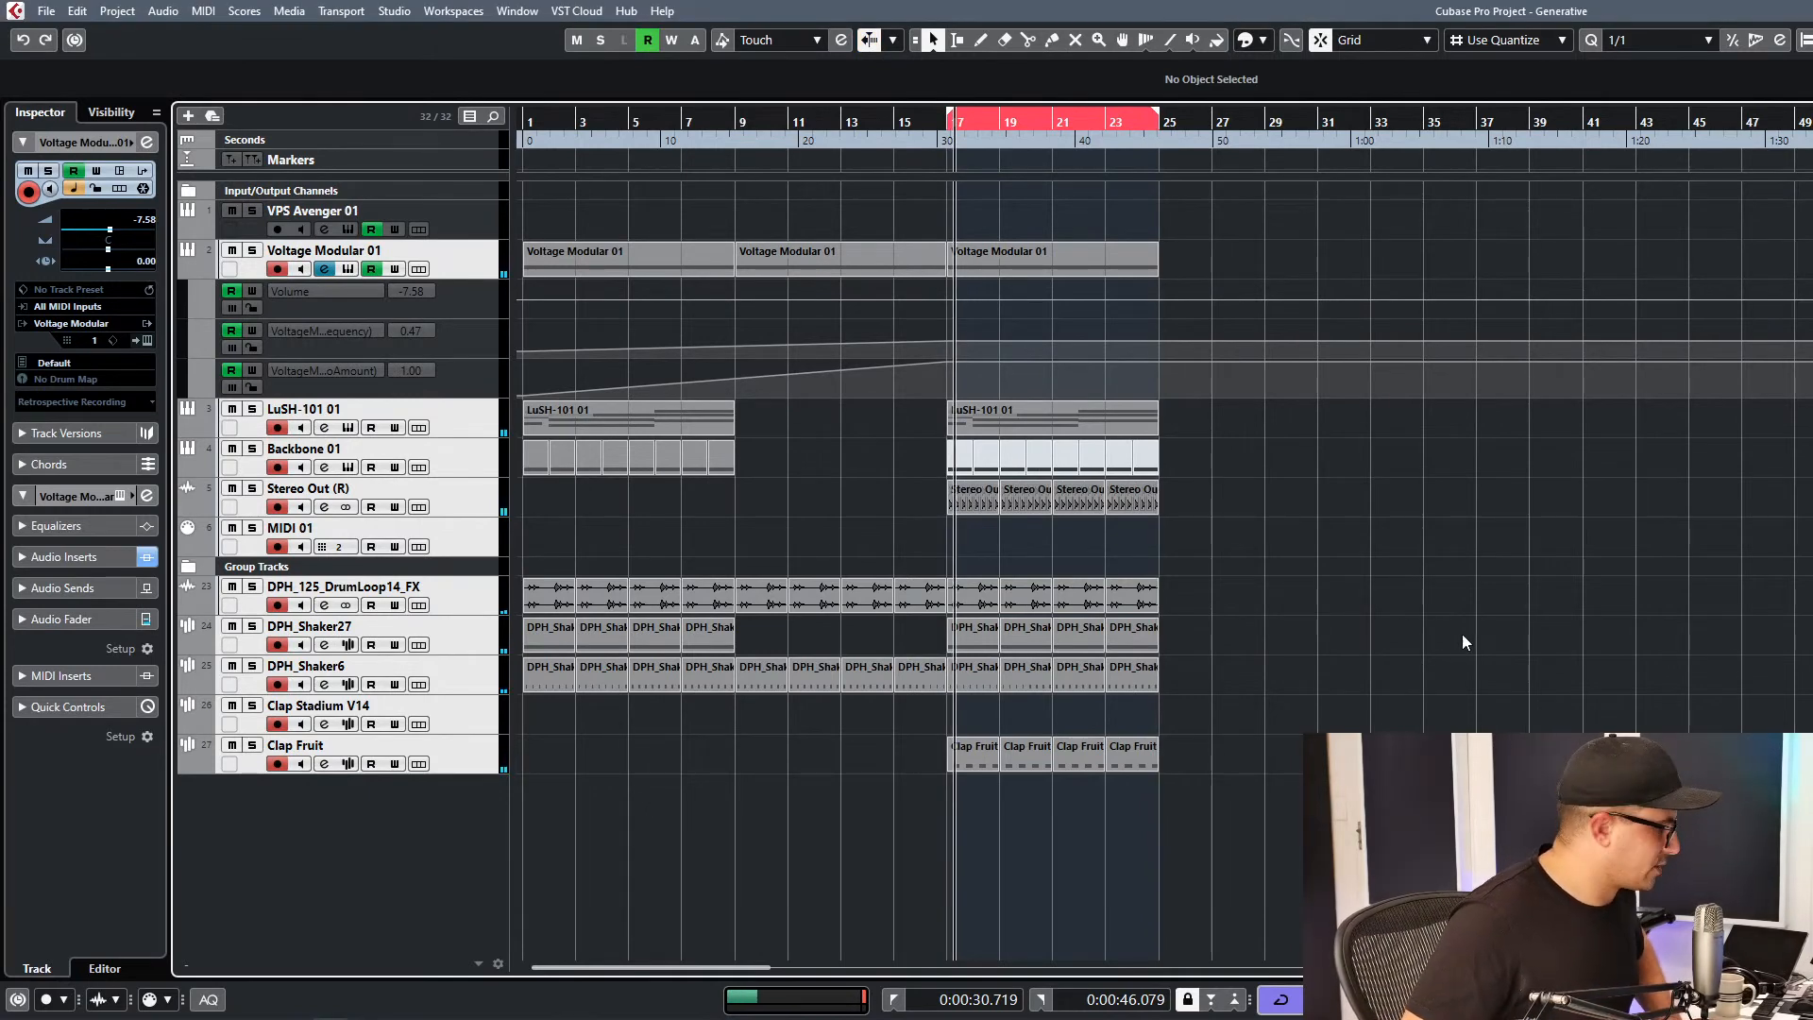
click(294, 1010)
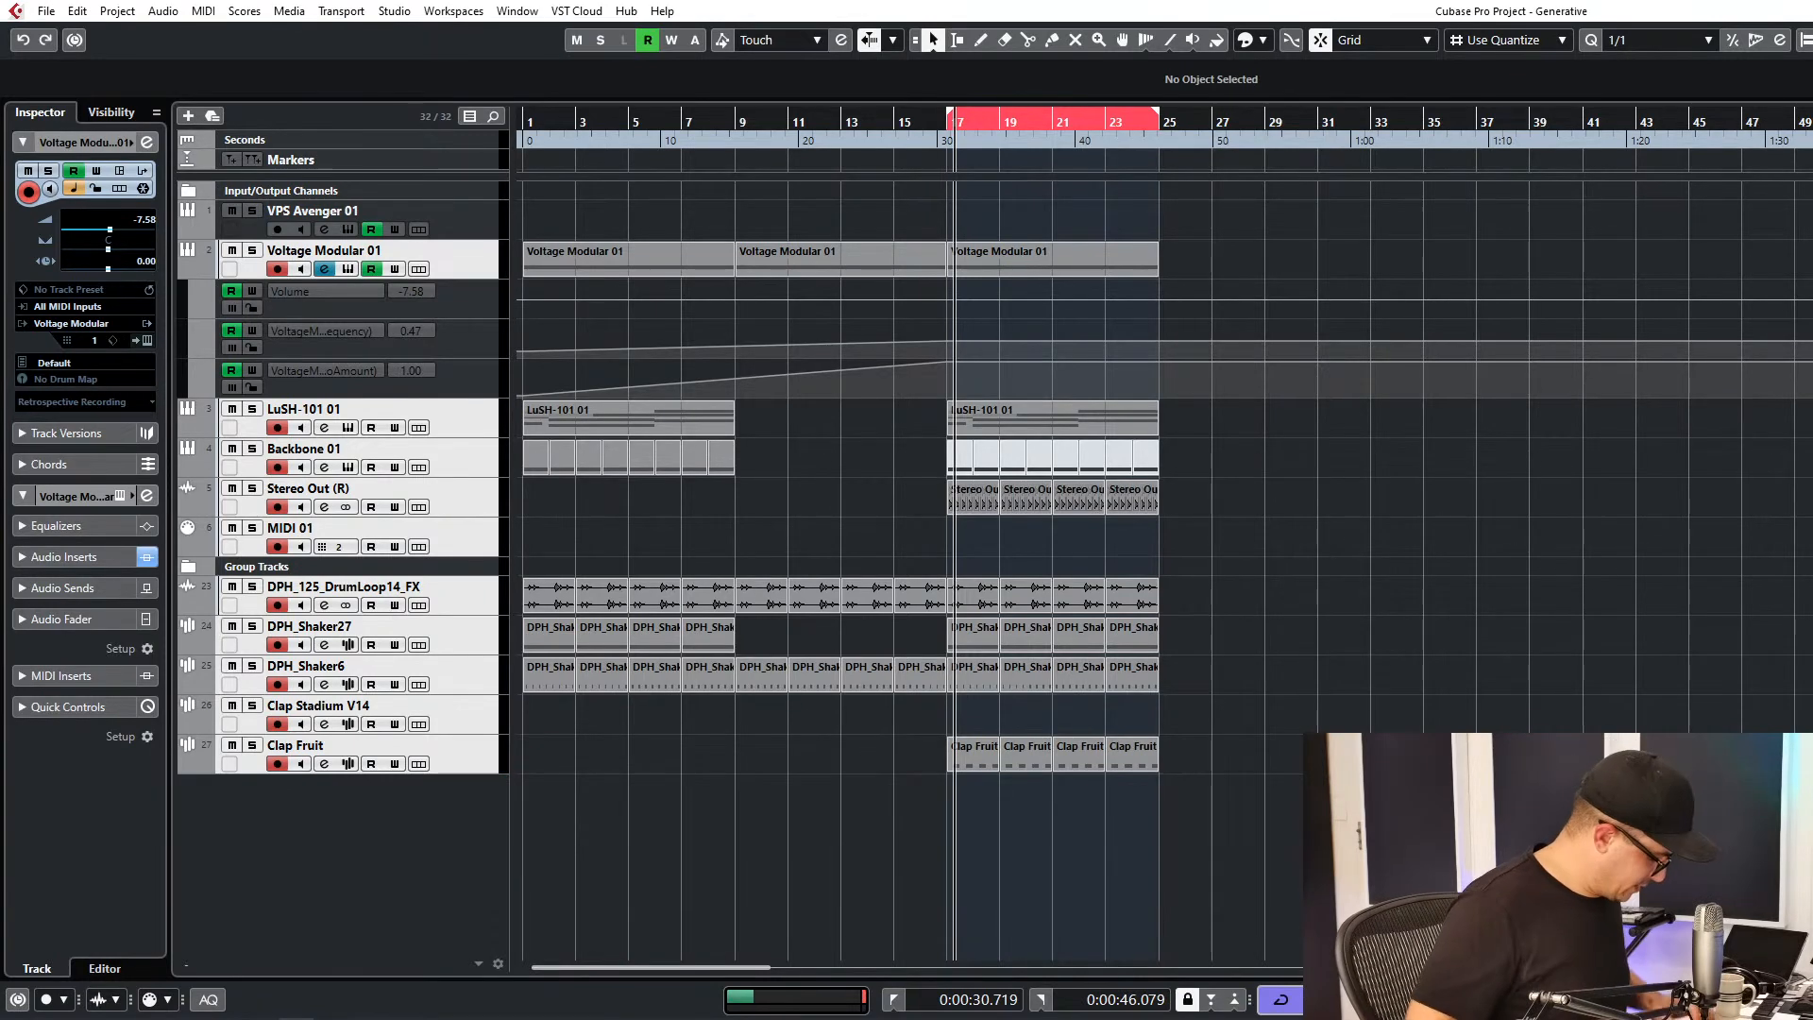
key(super)
text(z)
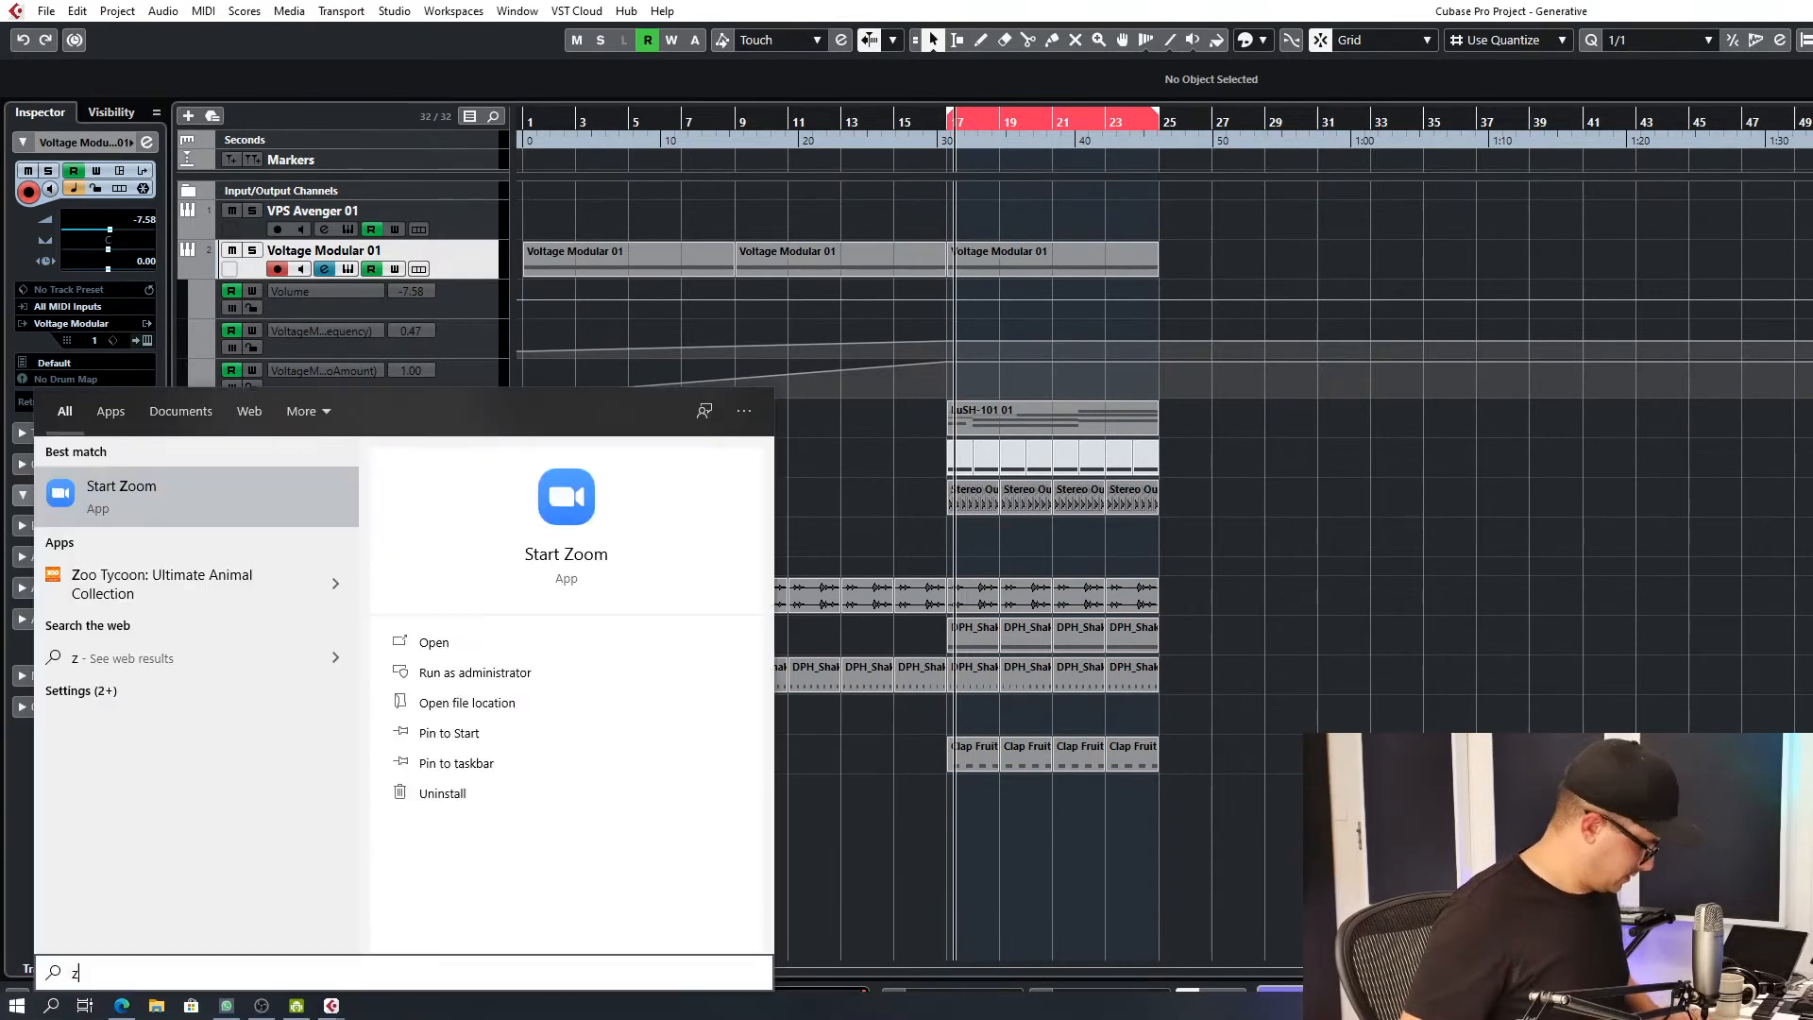
click(1481, 299)
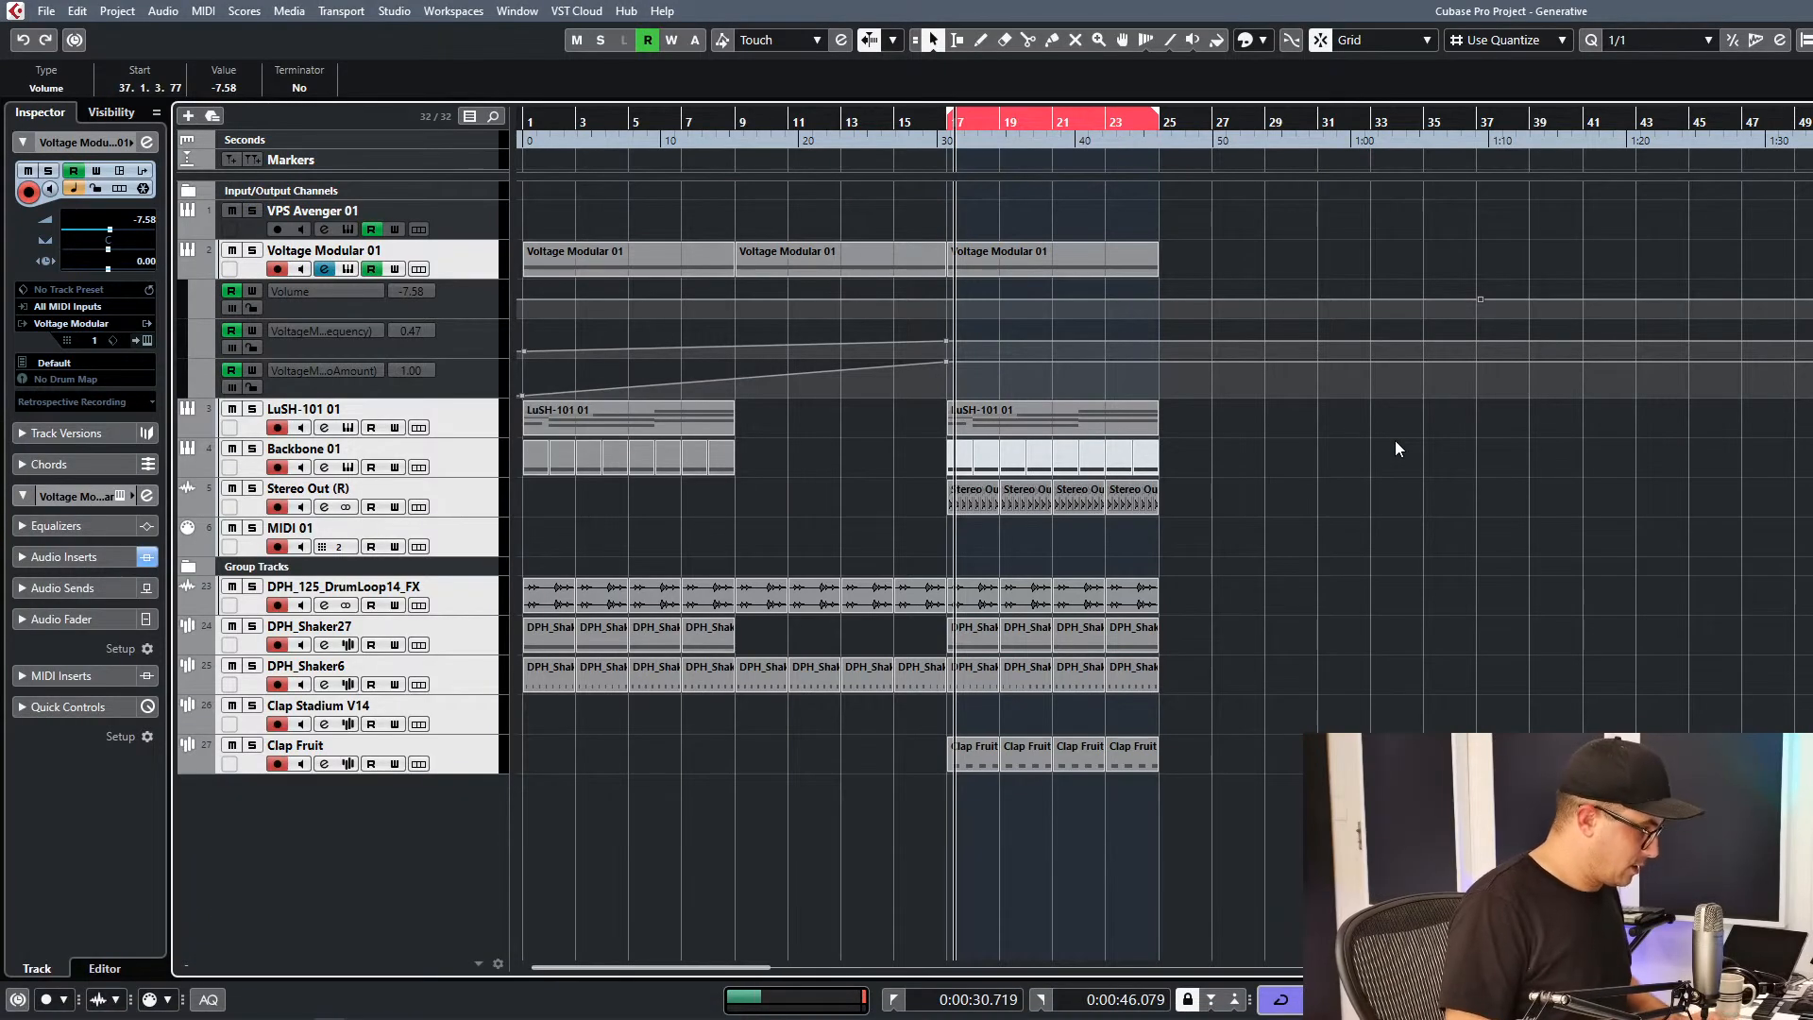
key(super)
text(hd)
key(Return)
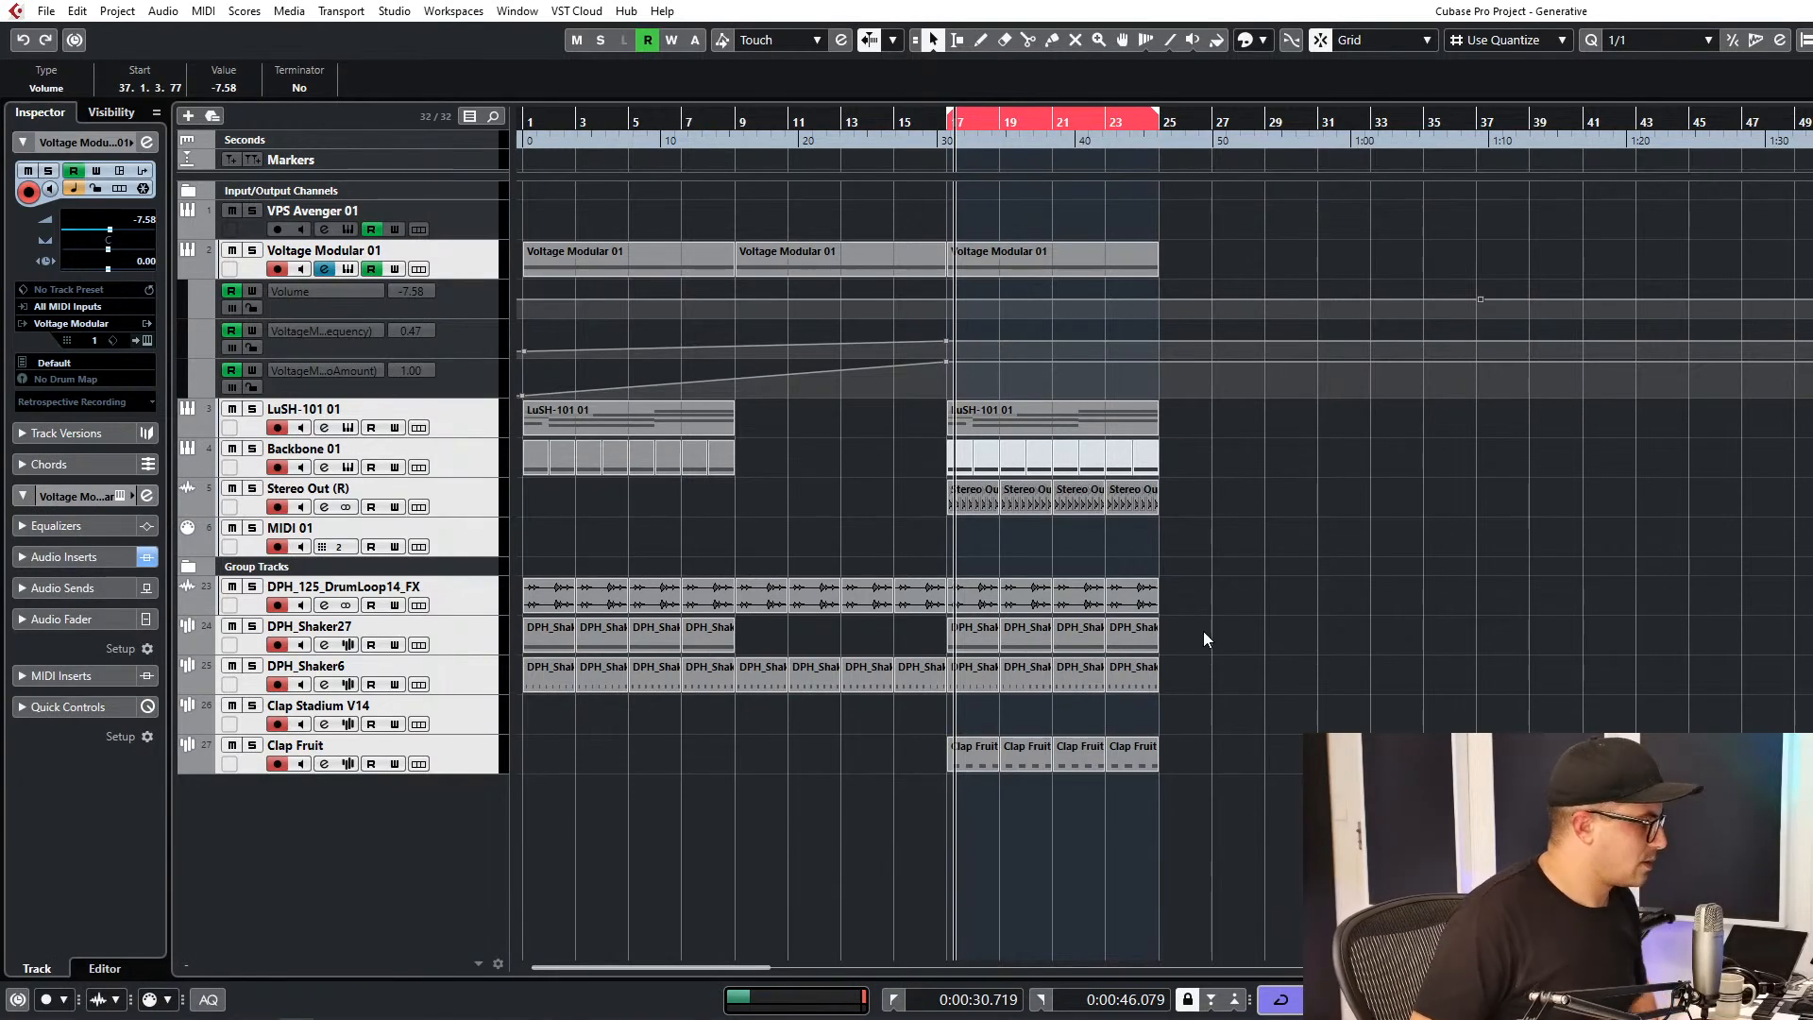
click(1287, 697)
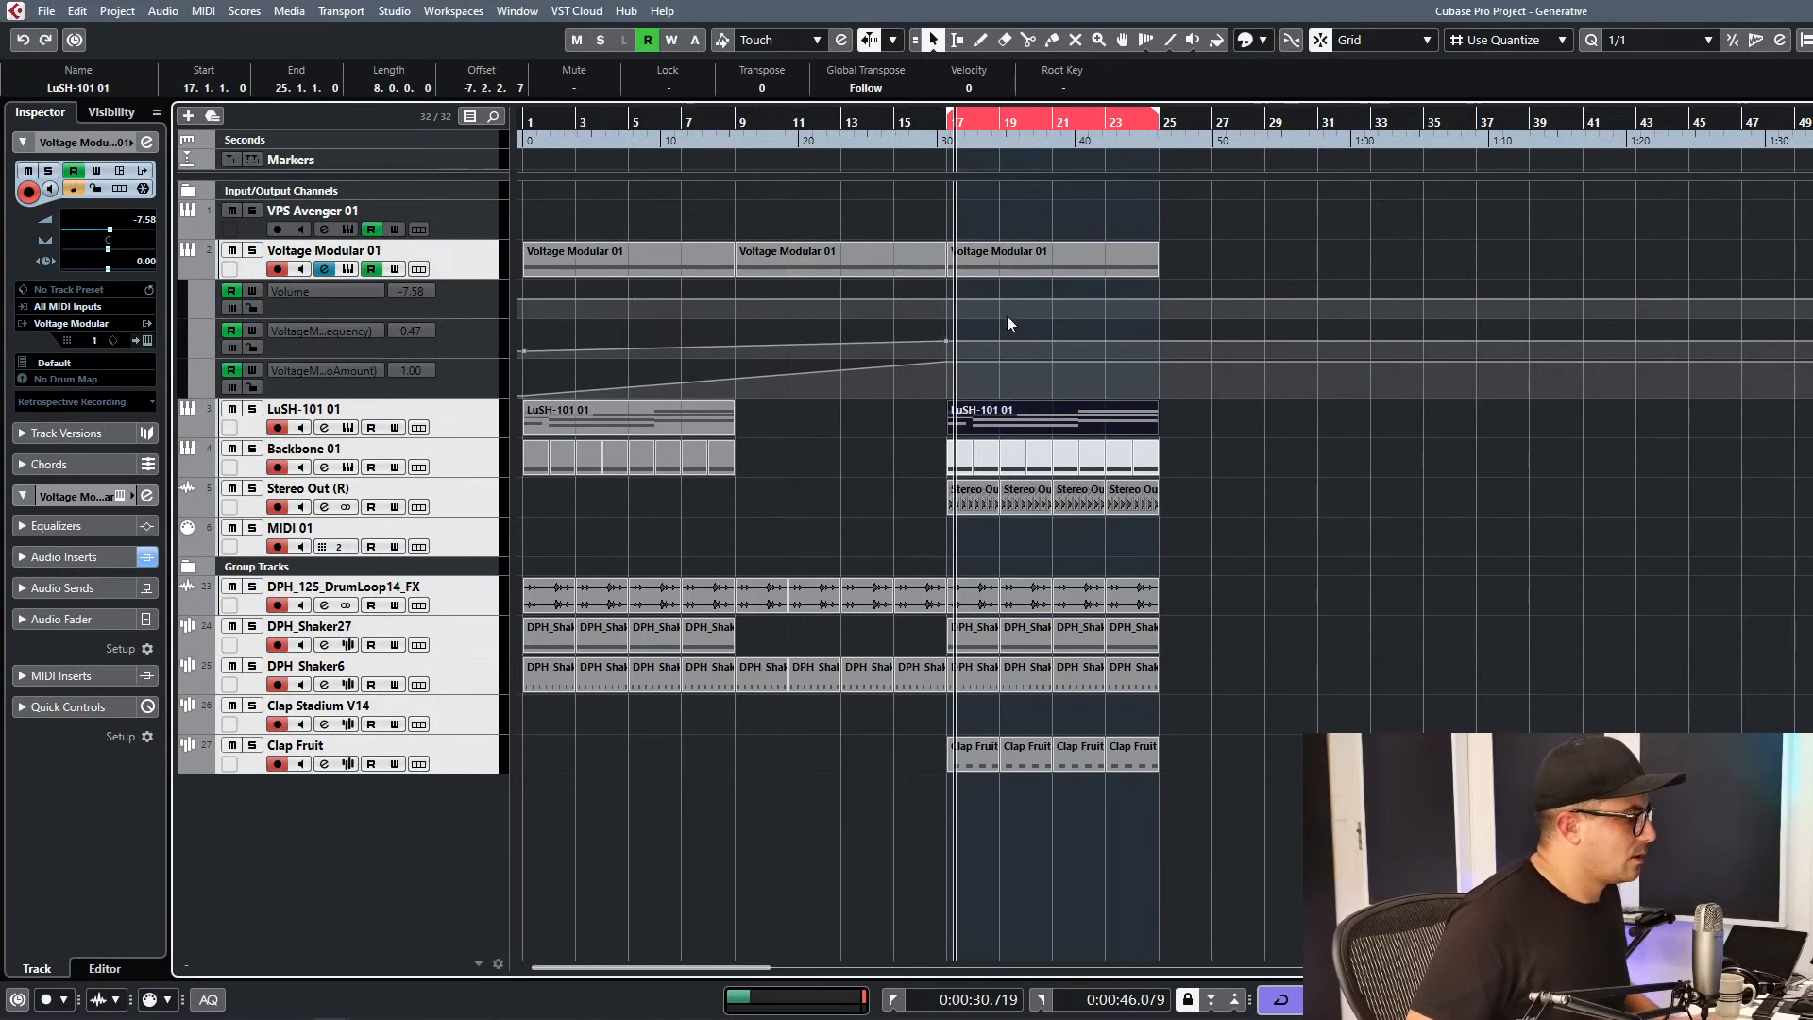
Render the Voltage Modular 01 clip at bar 17 in place to audio and select the rendered clip.
click(1016, 270)
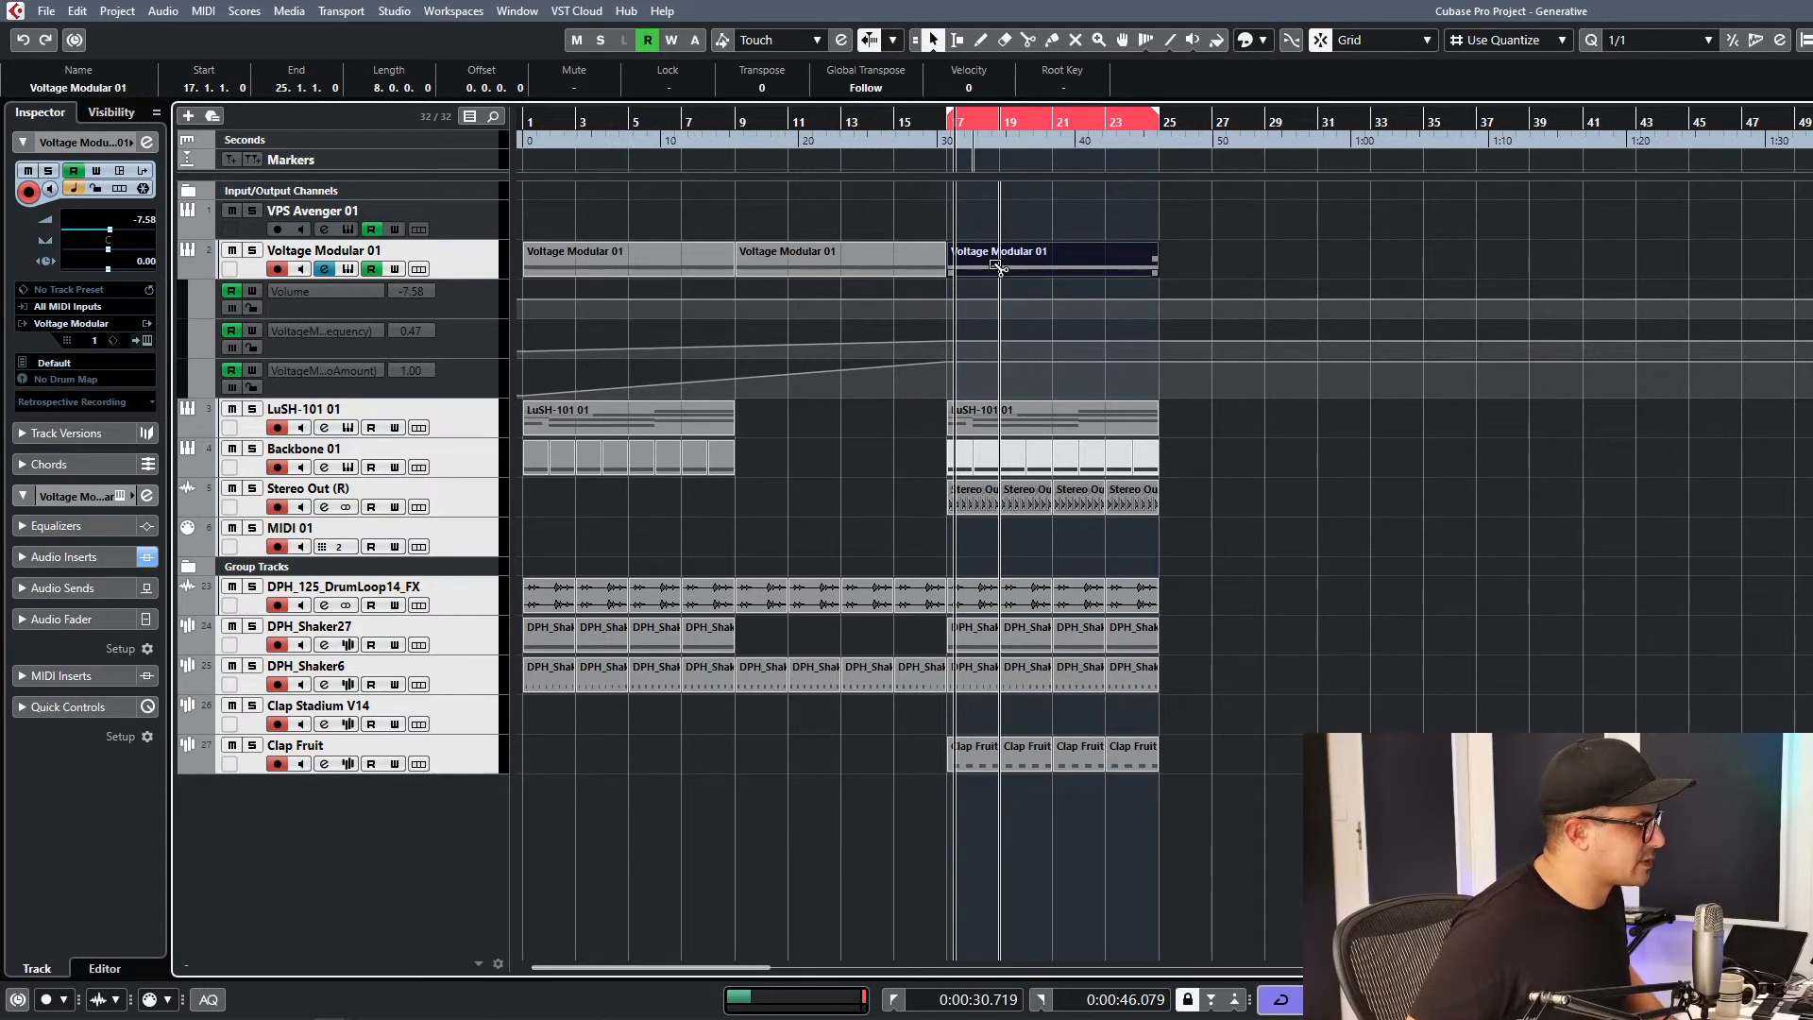
key(alt+r)
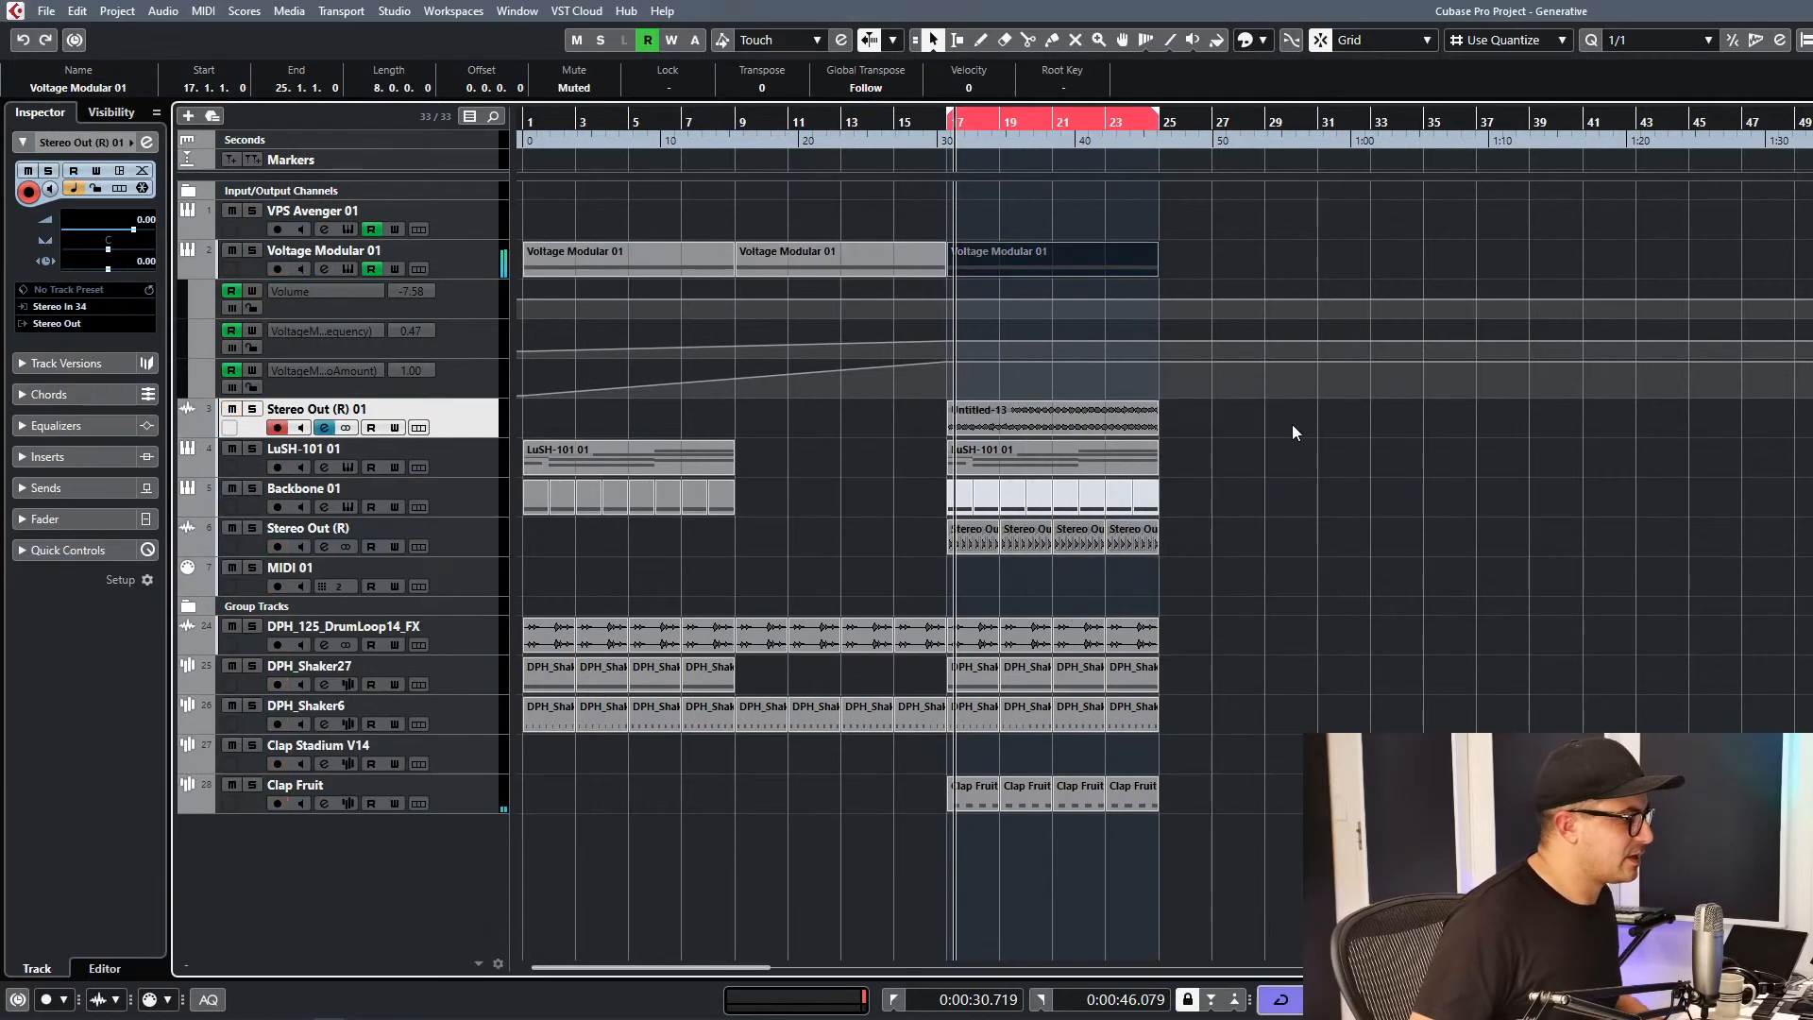
click(987, 436)
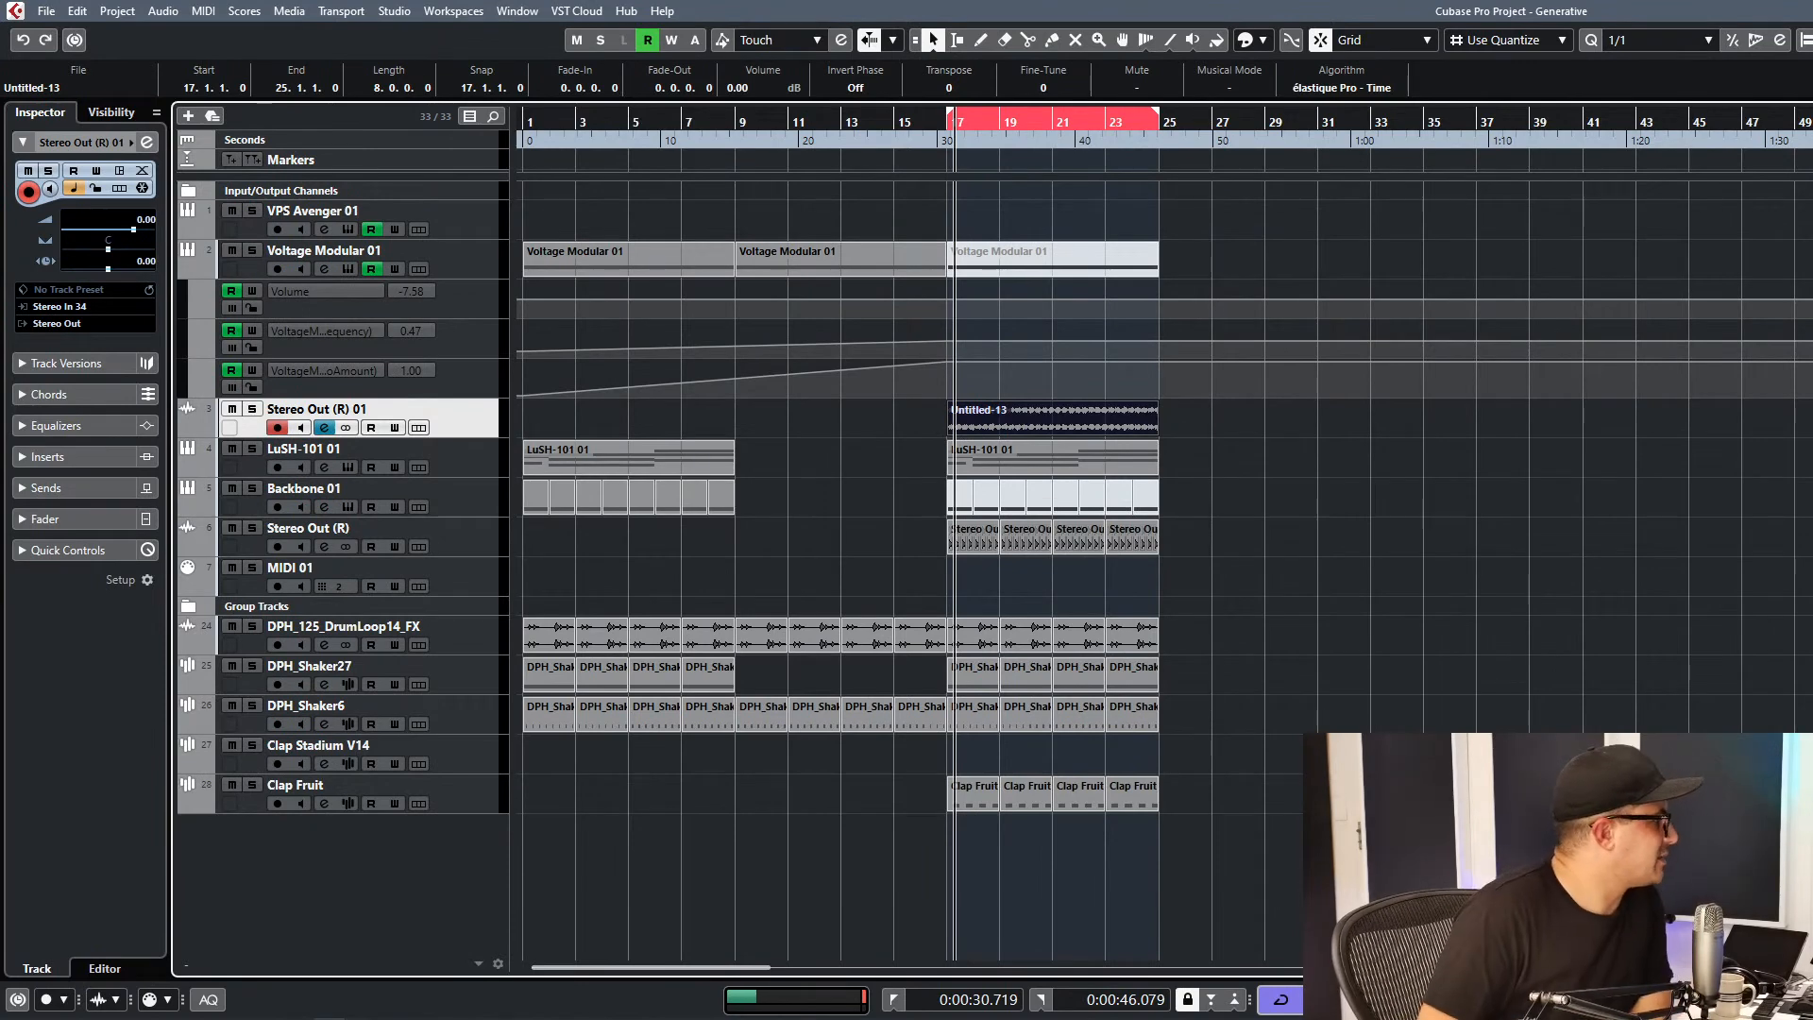
Check the record file format in Project Setup, close the dialog, and clear the clip selection.
click(151, 11)
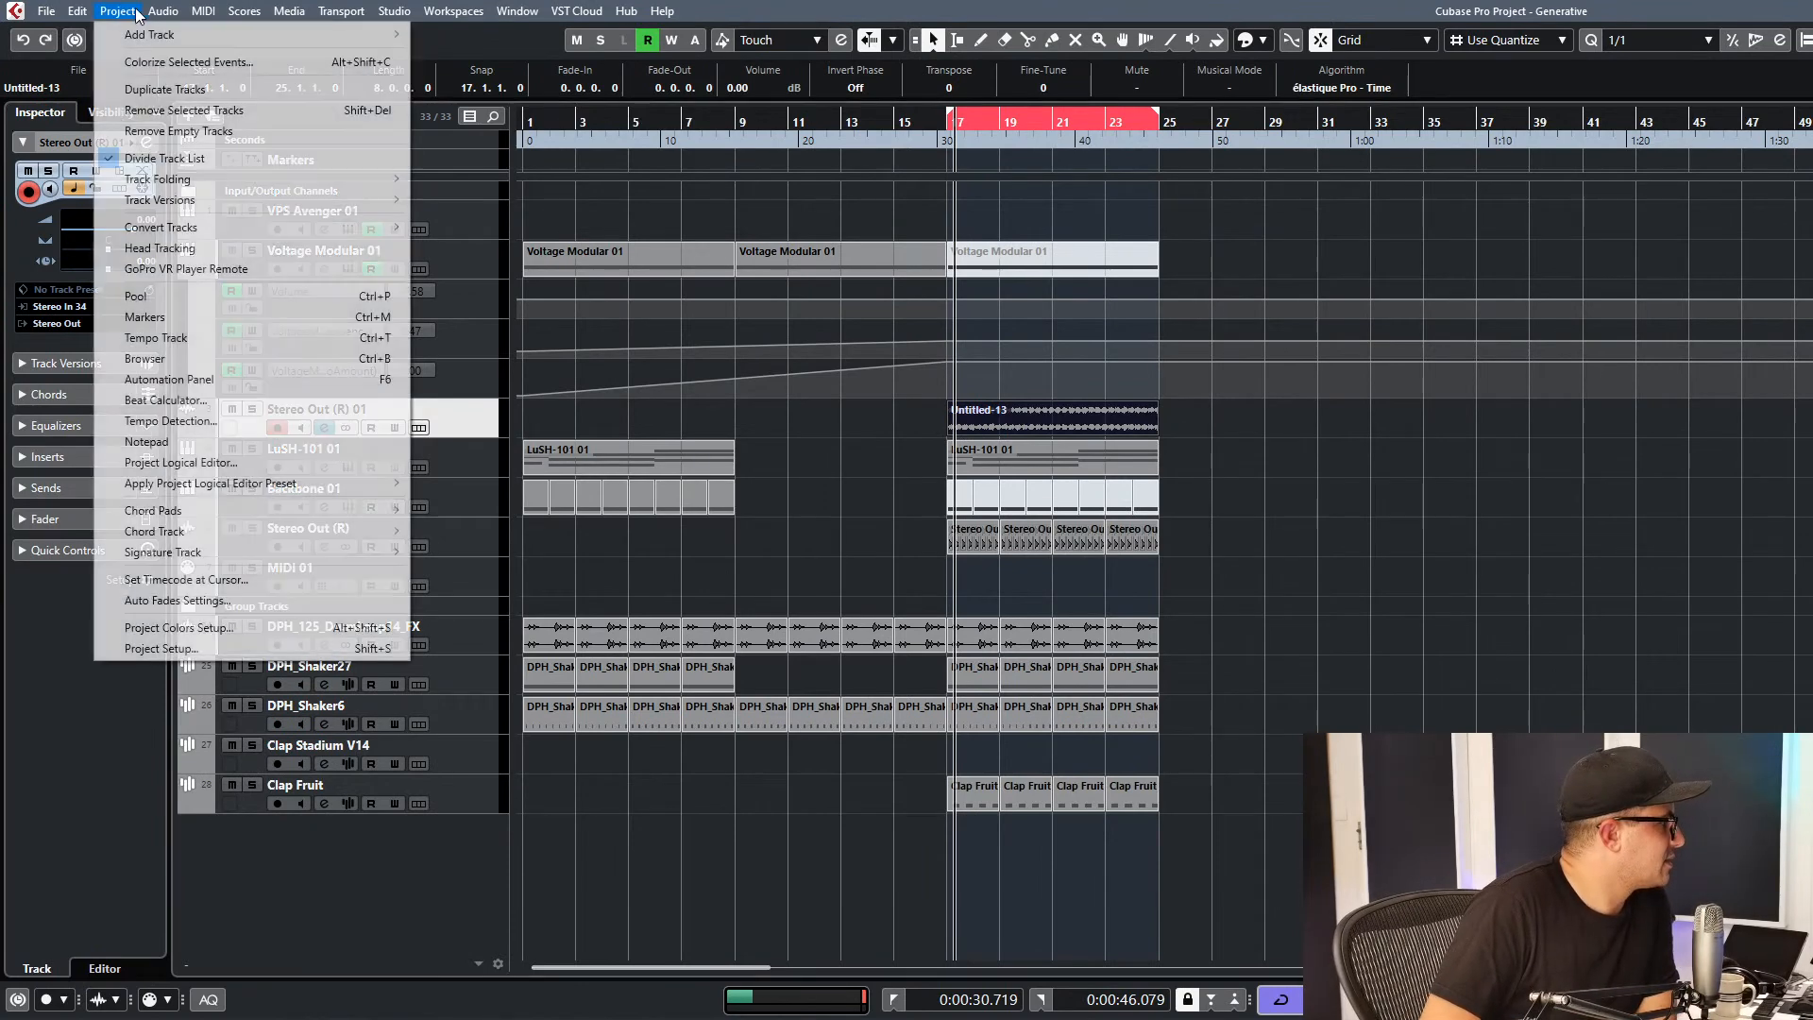
mouse_move(117, 12)
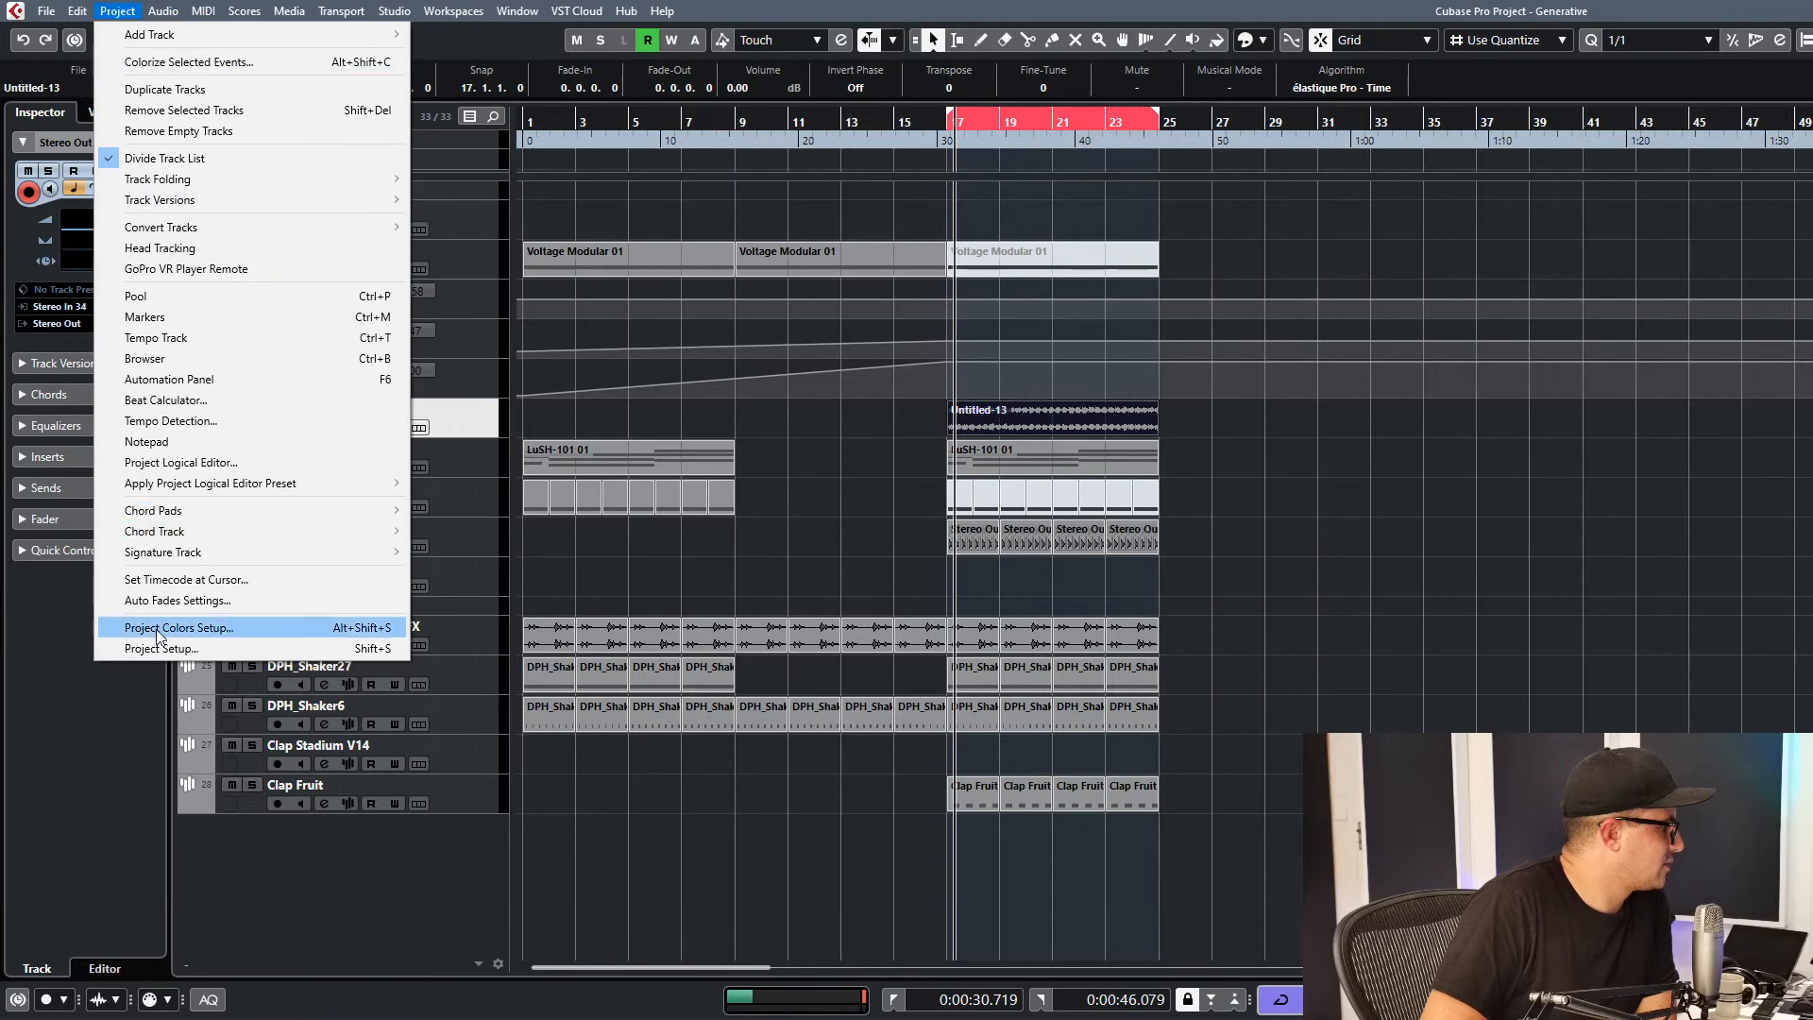
click(161, 649)
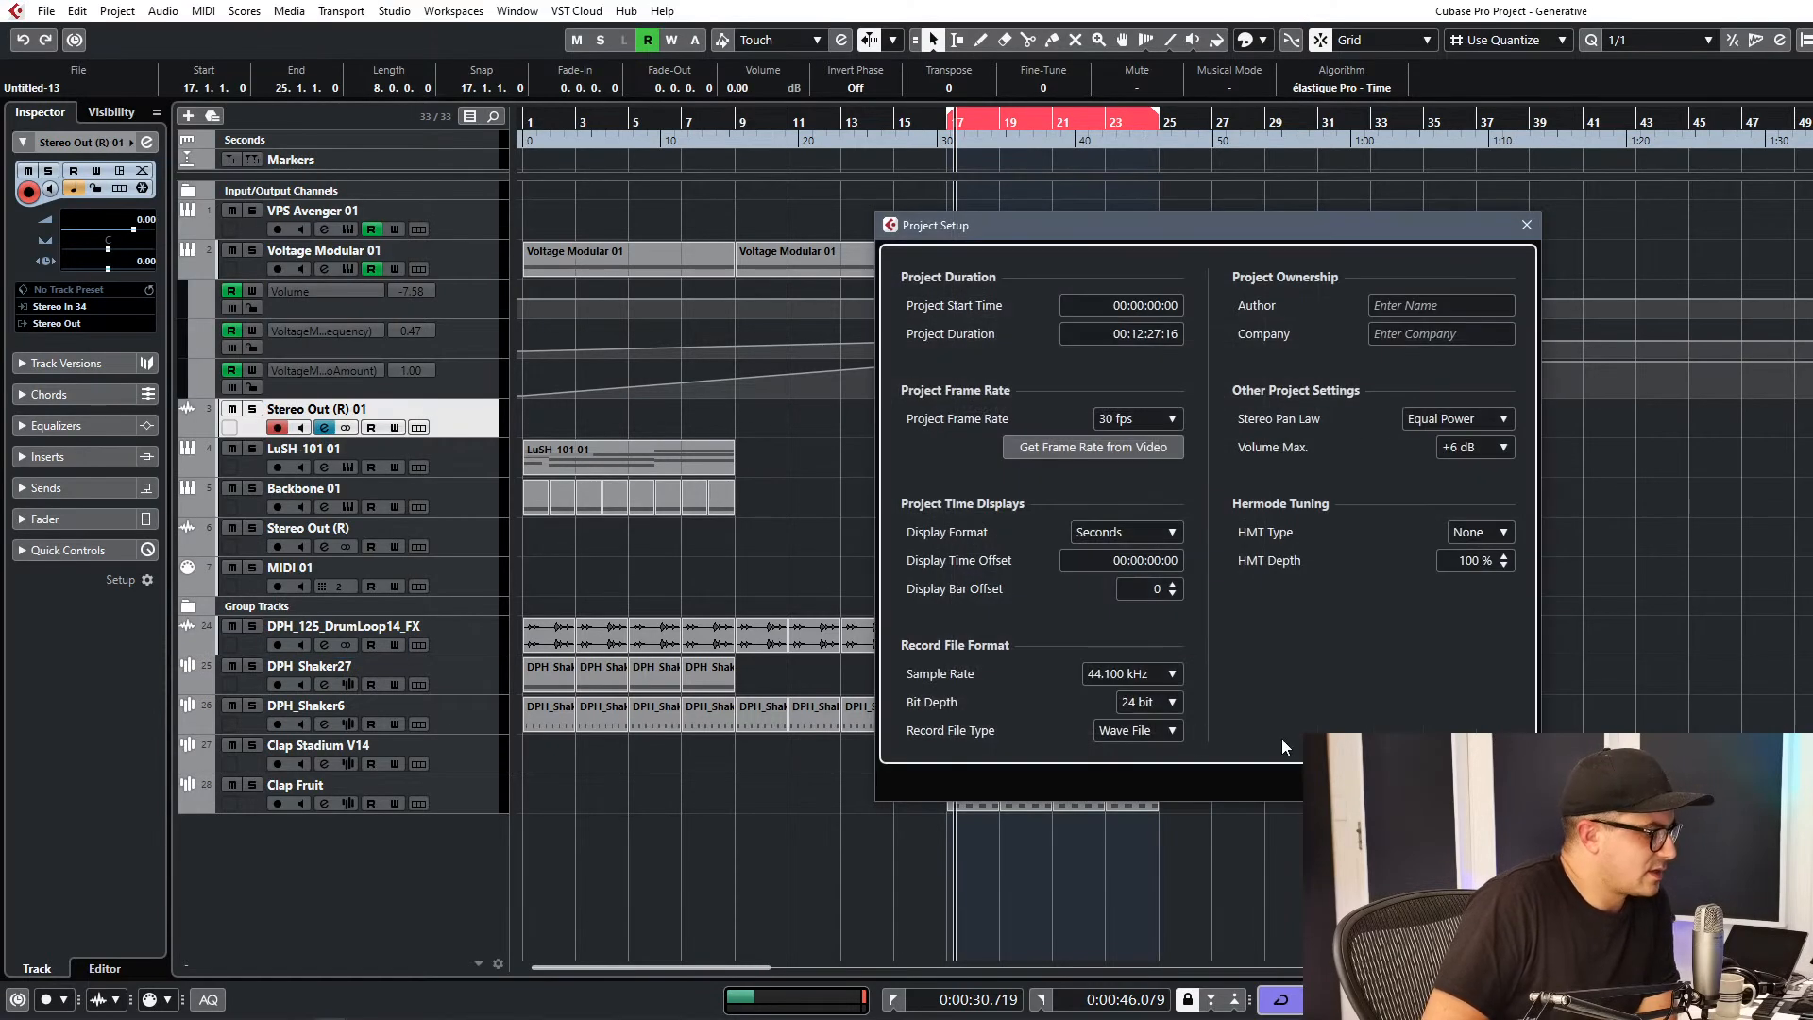
click(1494, 782)
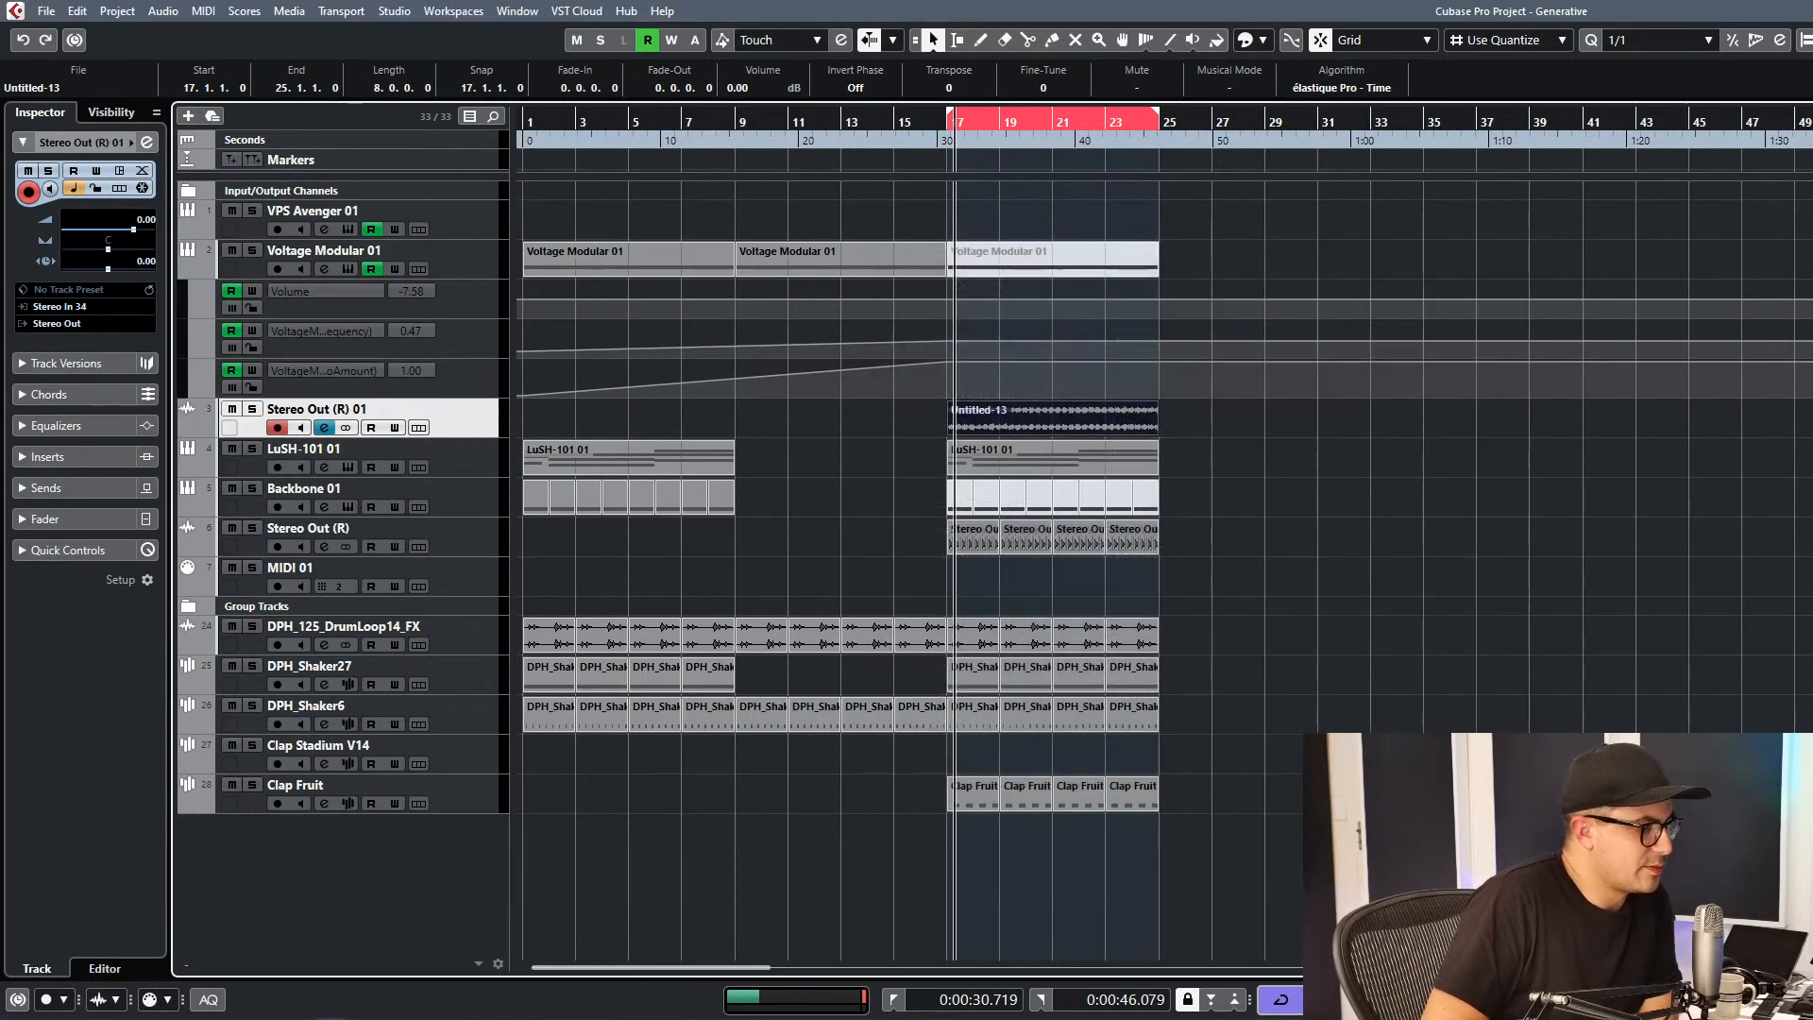
click(1493, 782)
mouse_move(573, 1006)
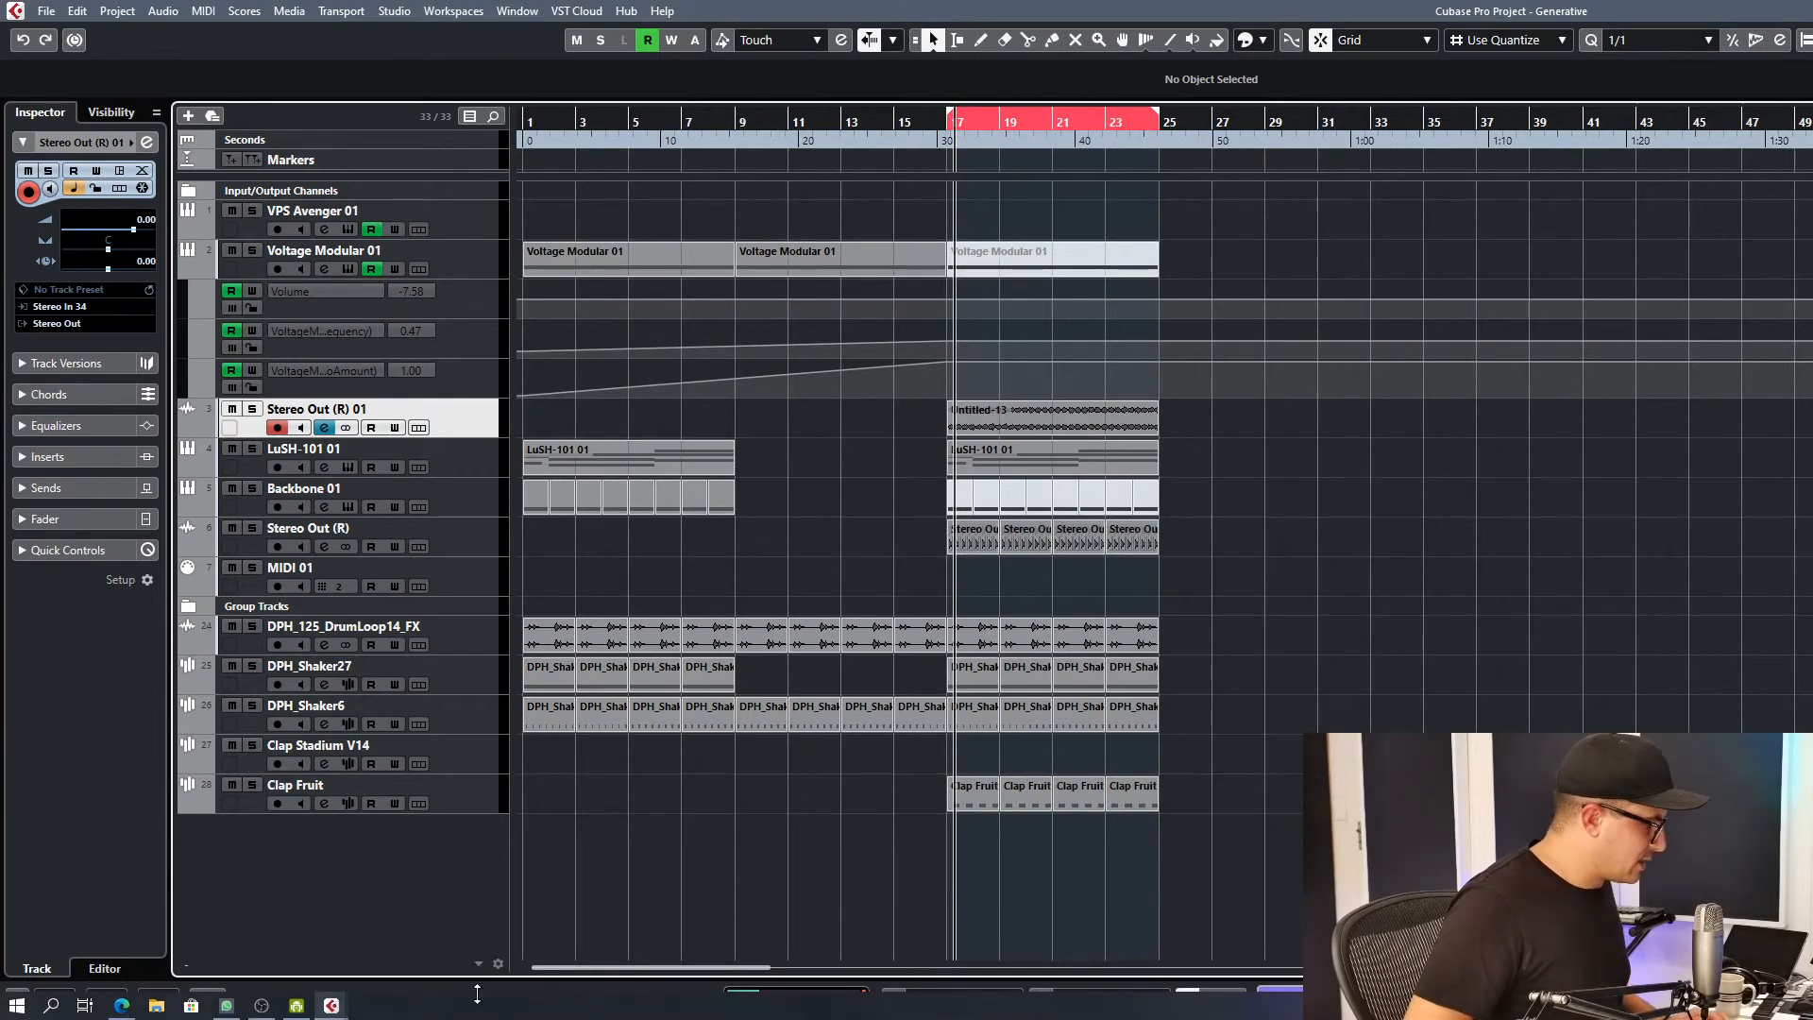
click(264, 1010)
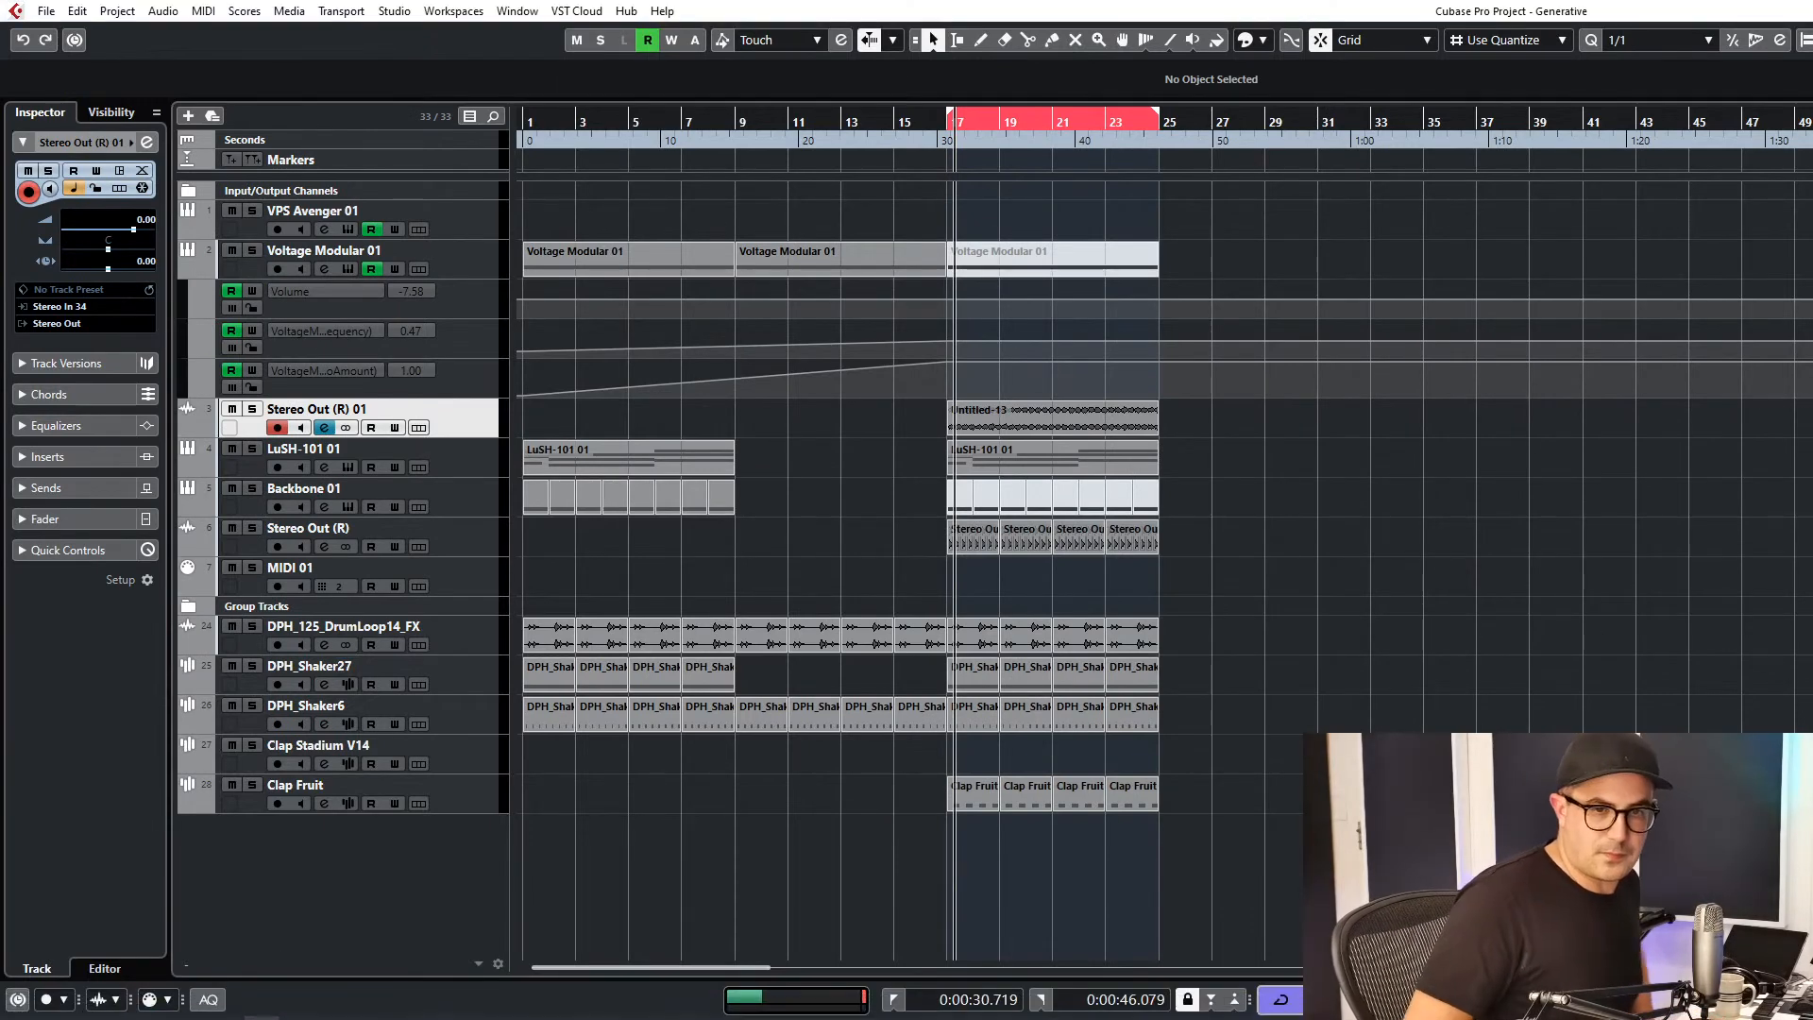
click(1227, 607)
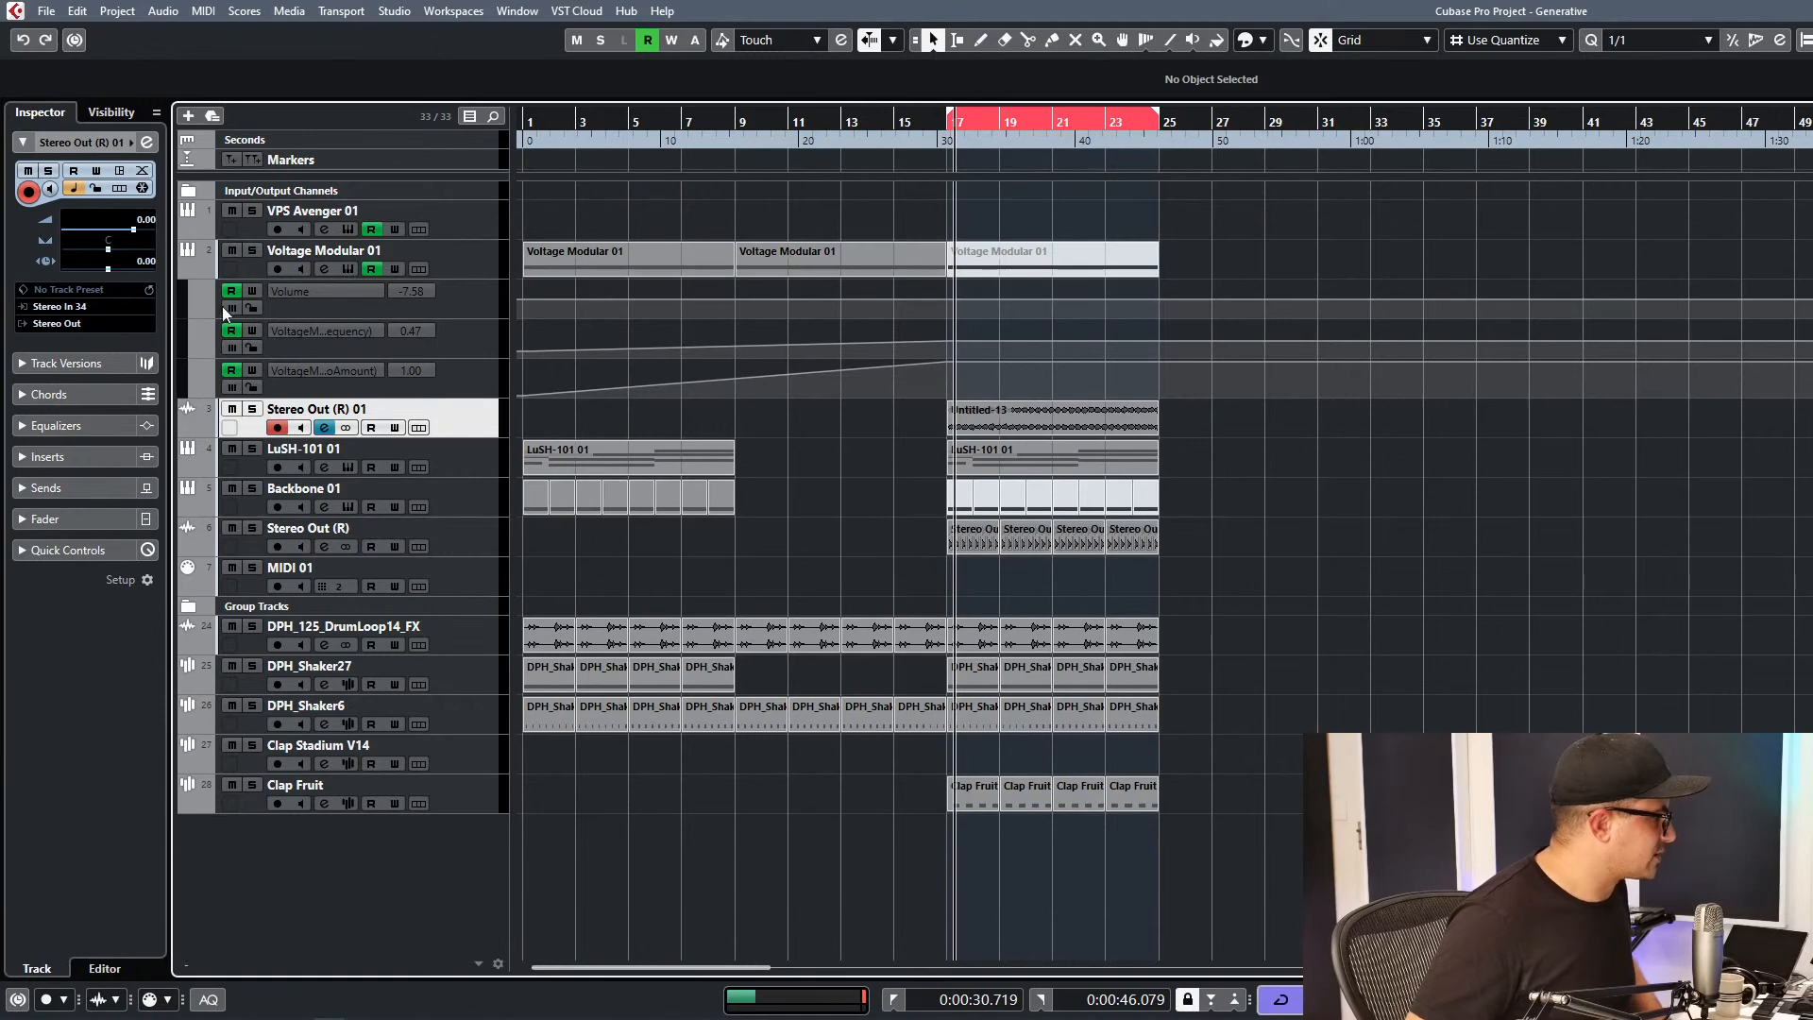
Mute the Voltage Modular 01 track and play the looped section with the rendered audio.
click(231, 251)
key(space)
click(1335, 517)
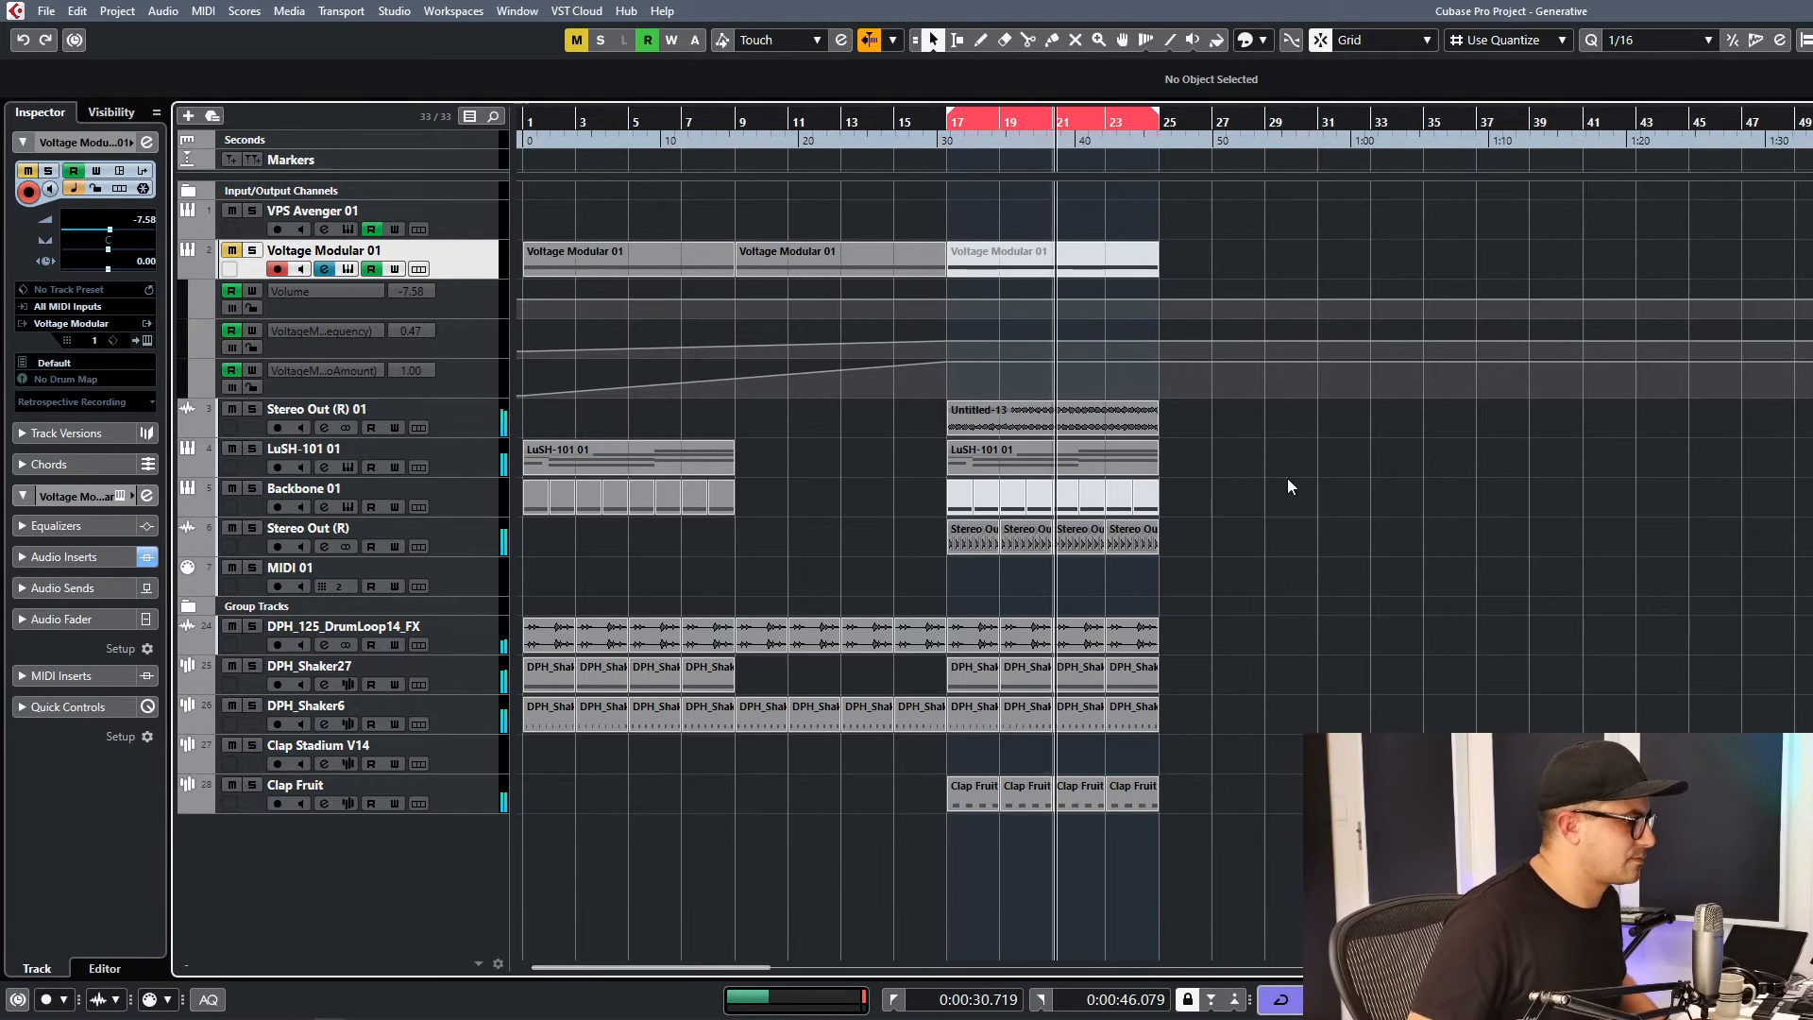
Change the LuSH-101 01 track's UVI Workstation preset to Cloud Mania and close the instrument window.
click(1039, 464)
click(348, 467)
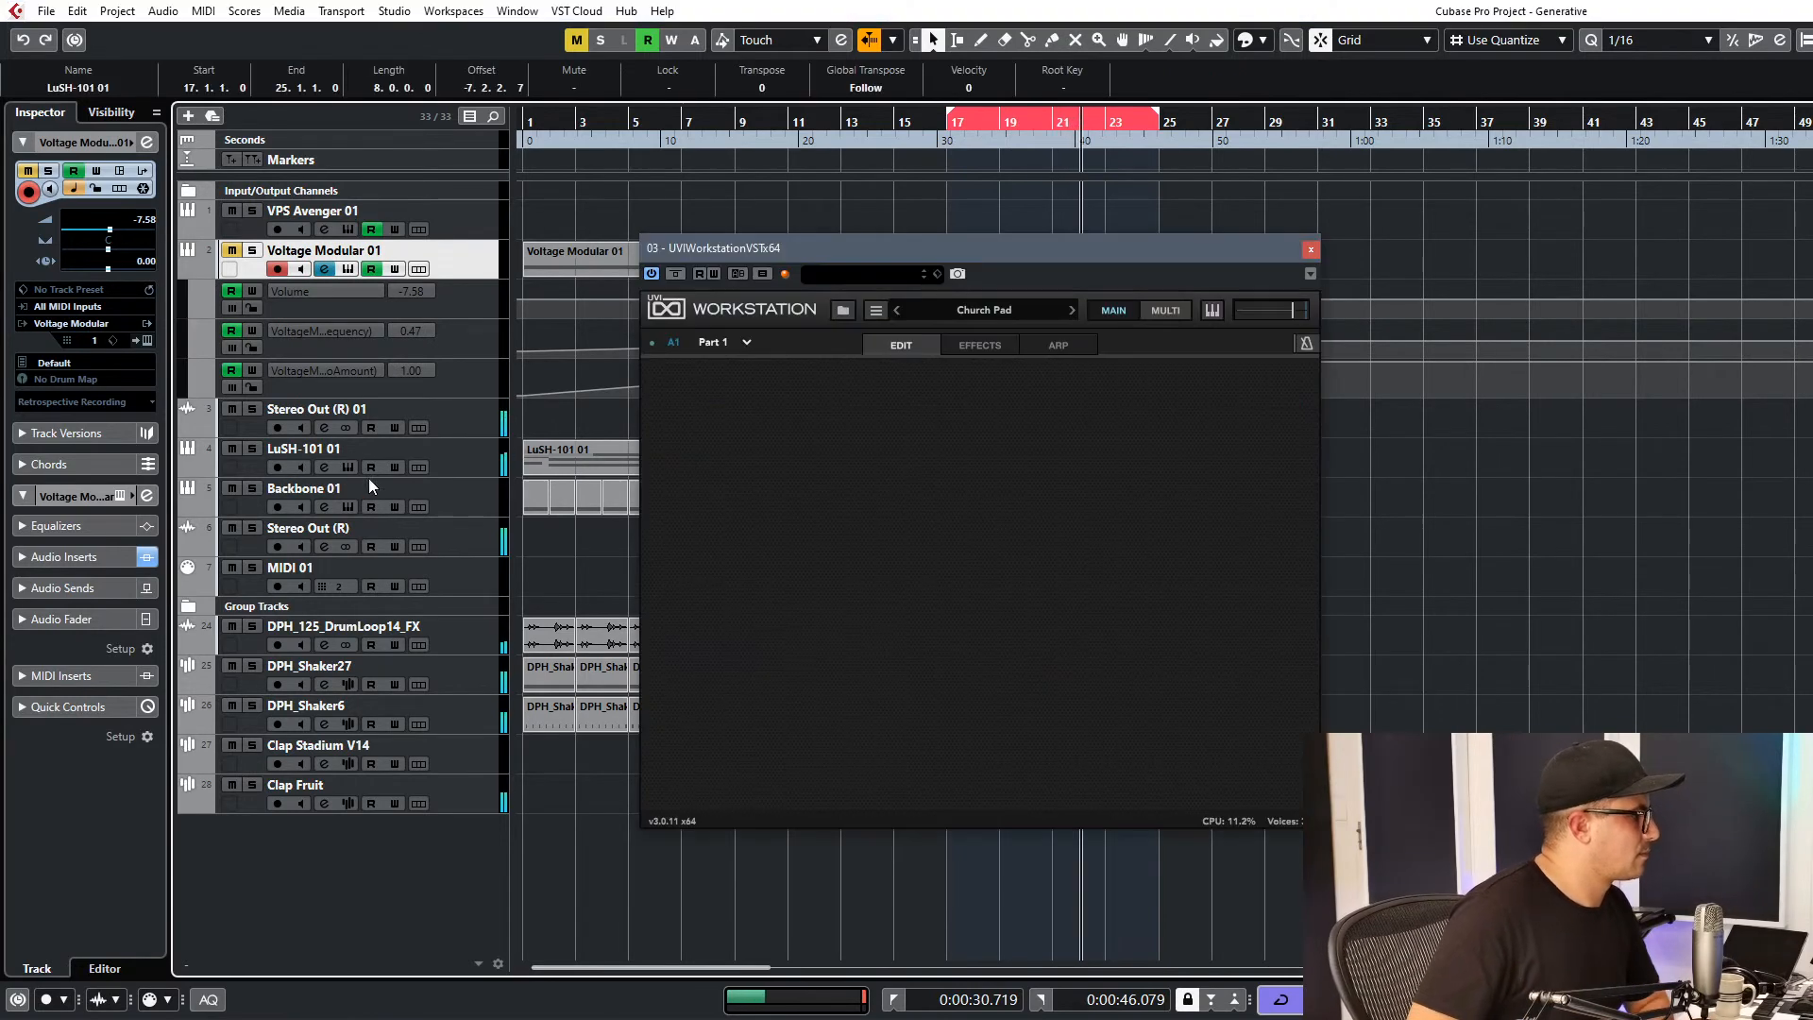
click(1073, 309)
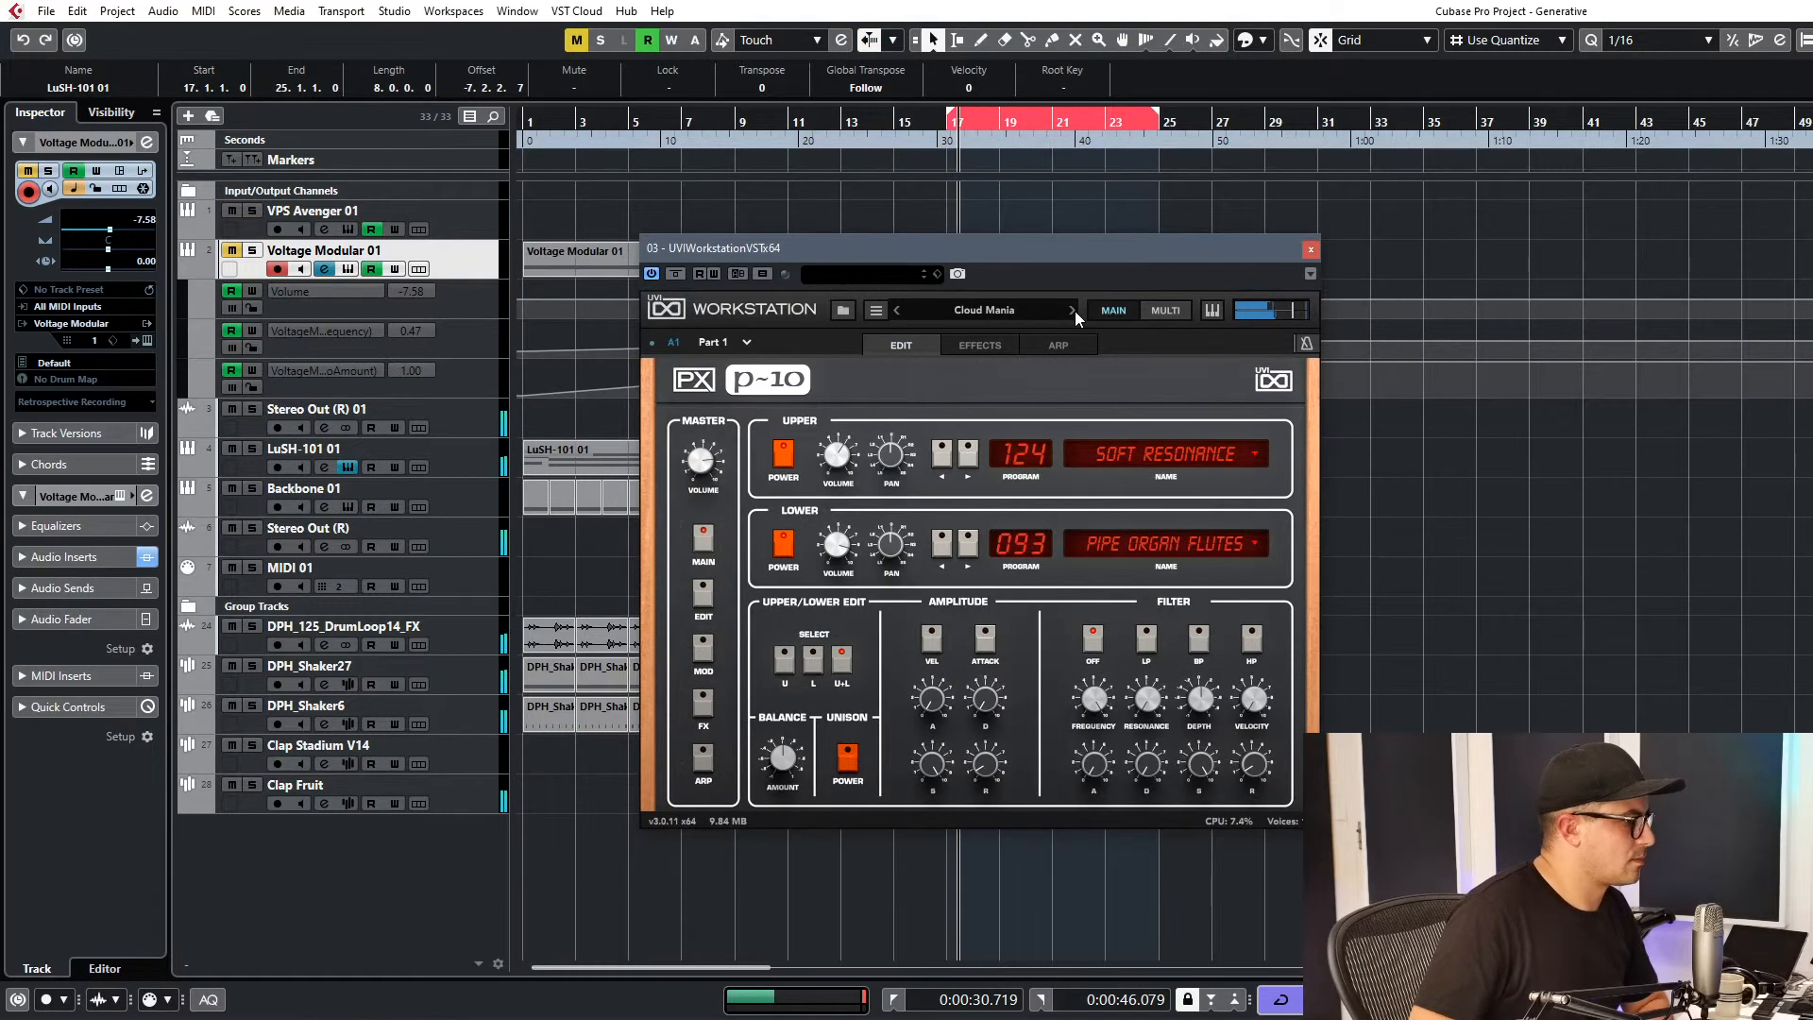
click(1312, 249)
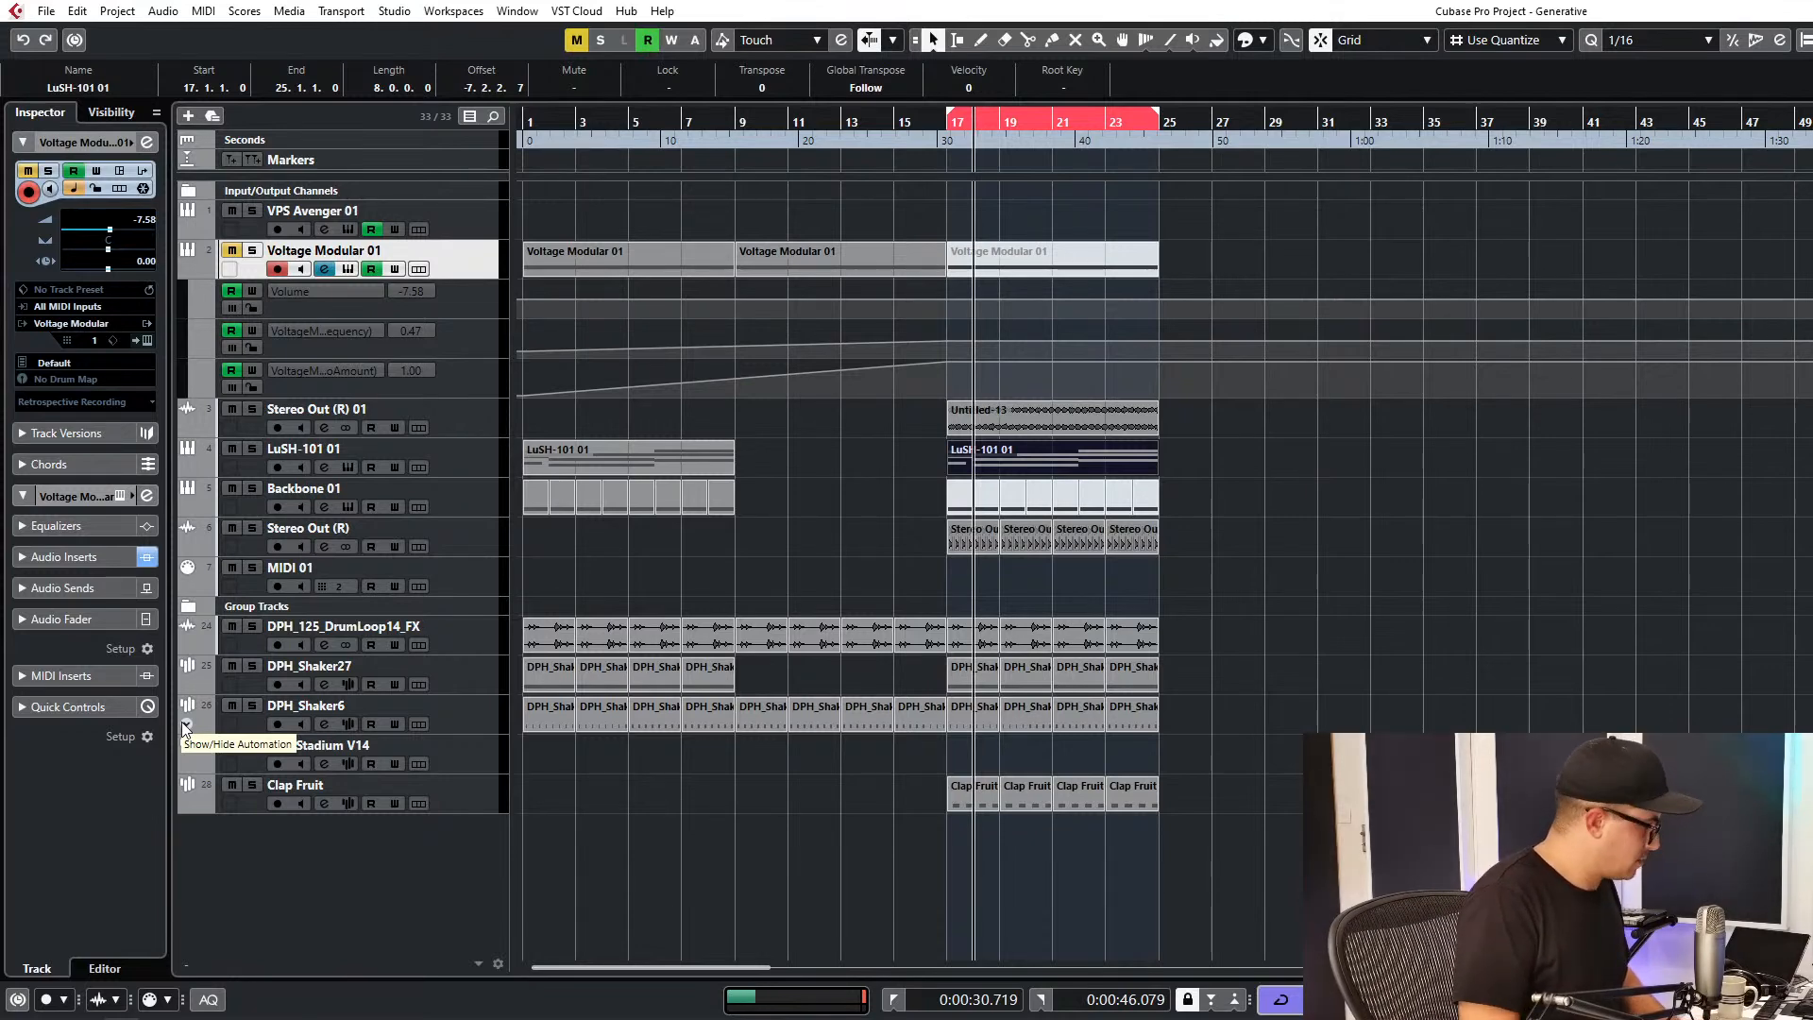
click(1239, 835)
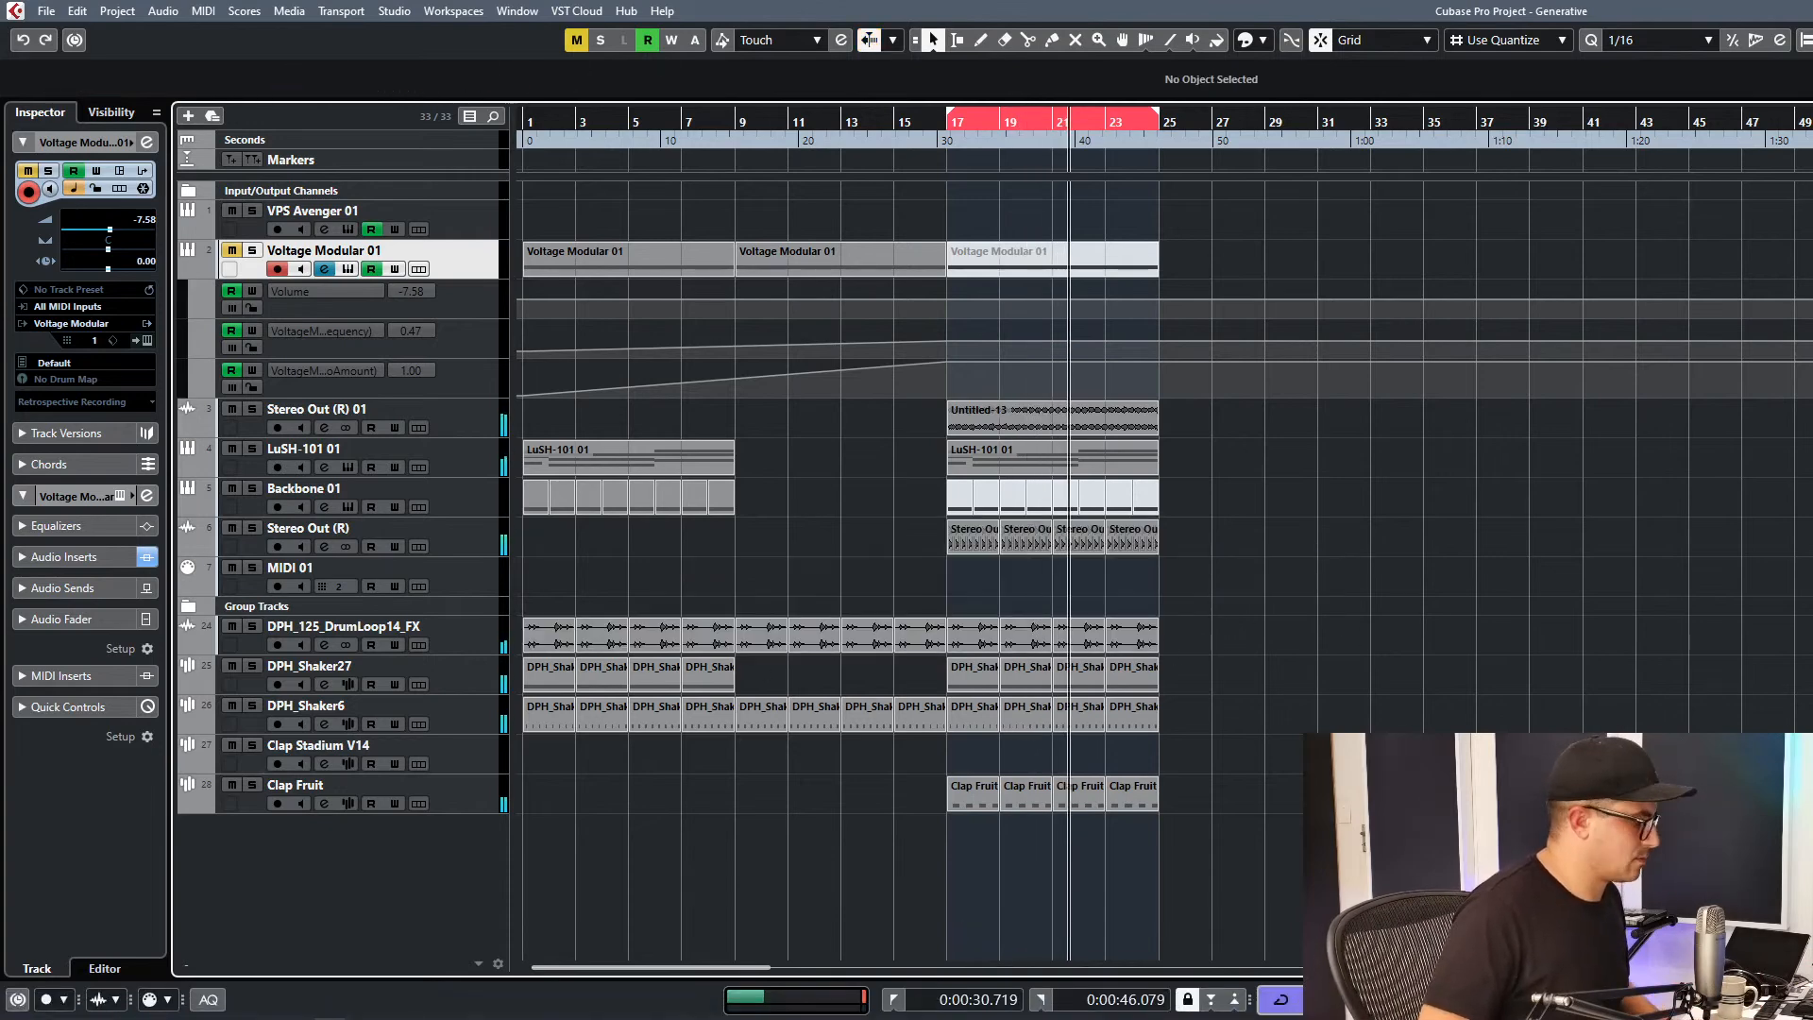
click(297, 1005)
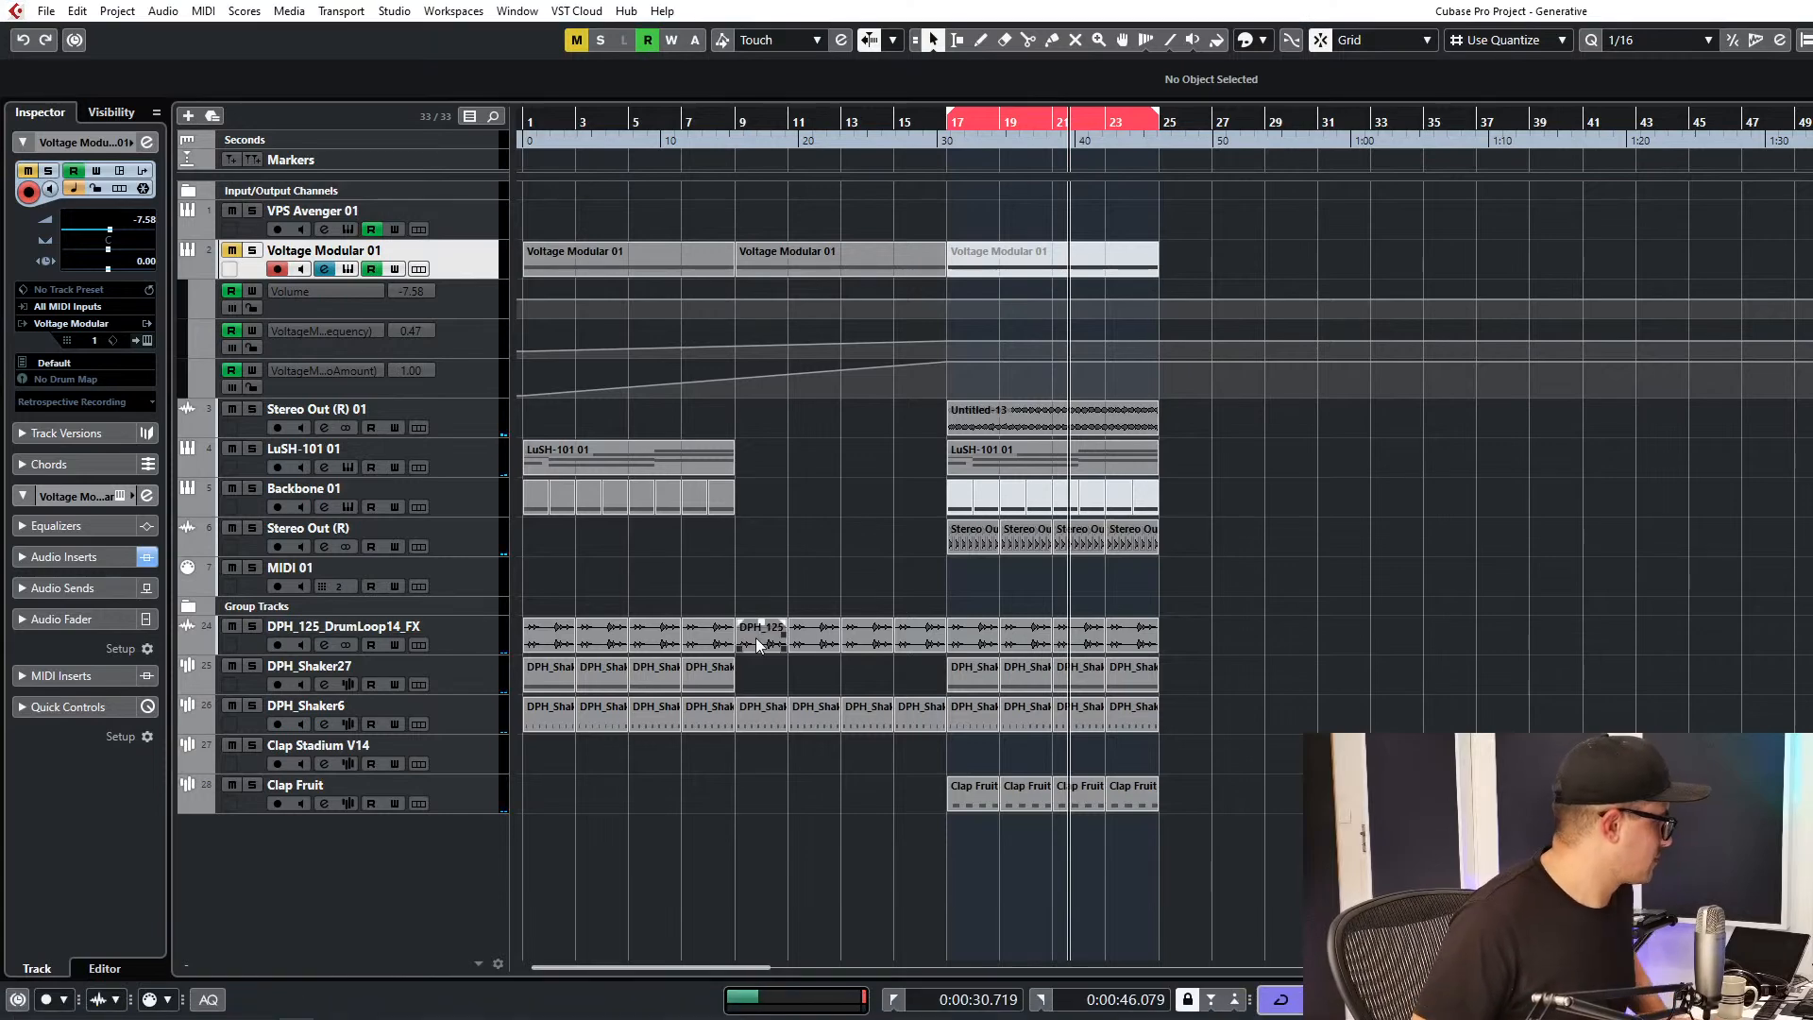
click(757, 582)
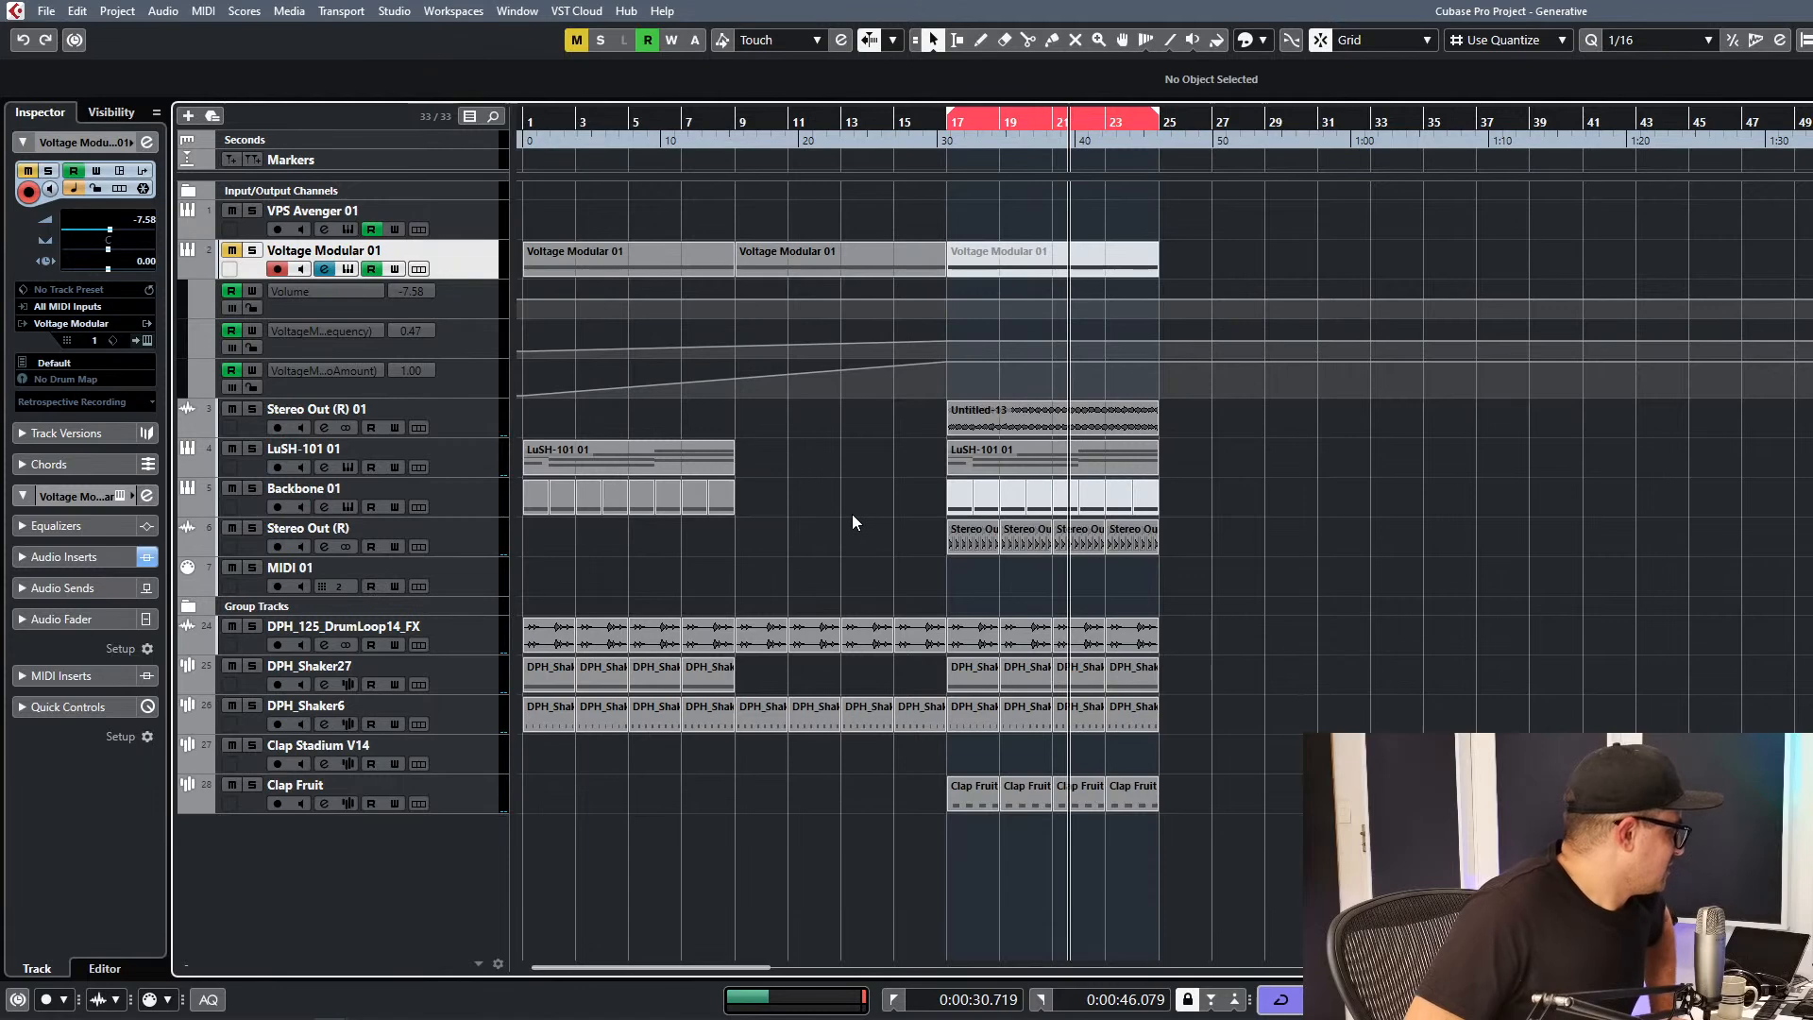
Return the playhead to the loop start at bar 17 and play the looped section.
key(KP_1)
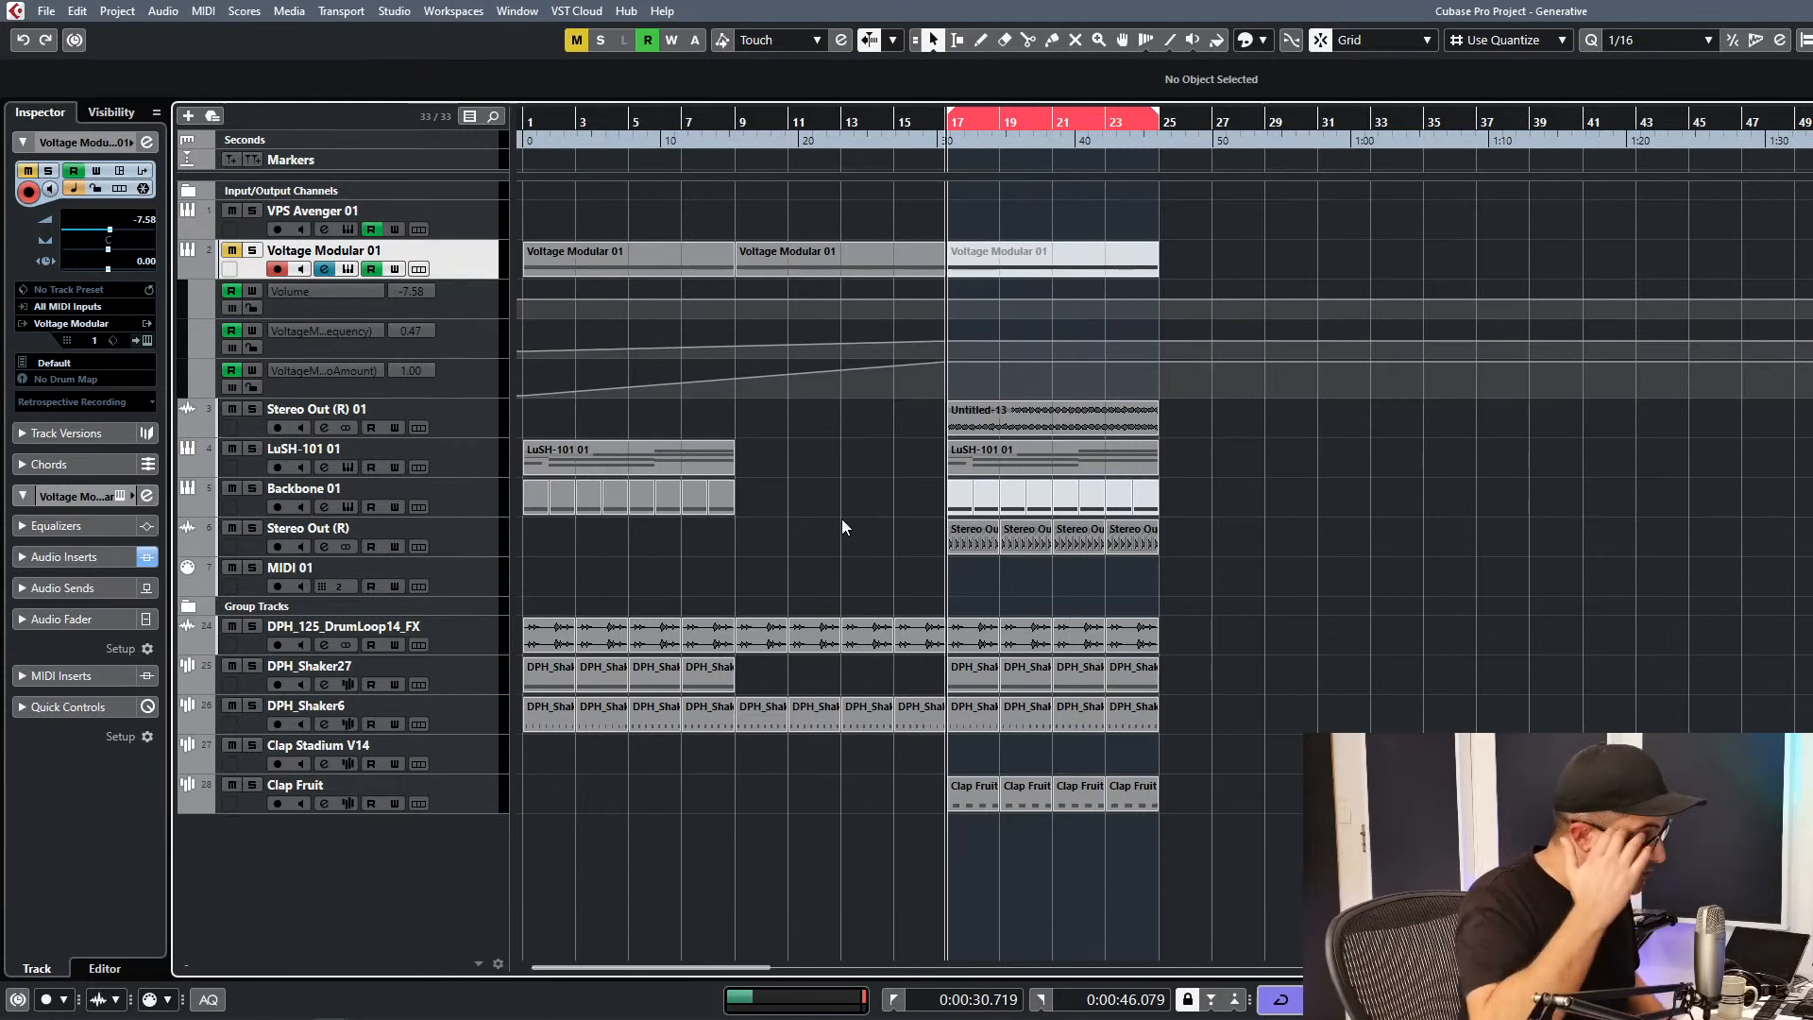
key(space)
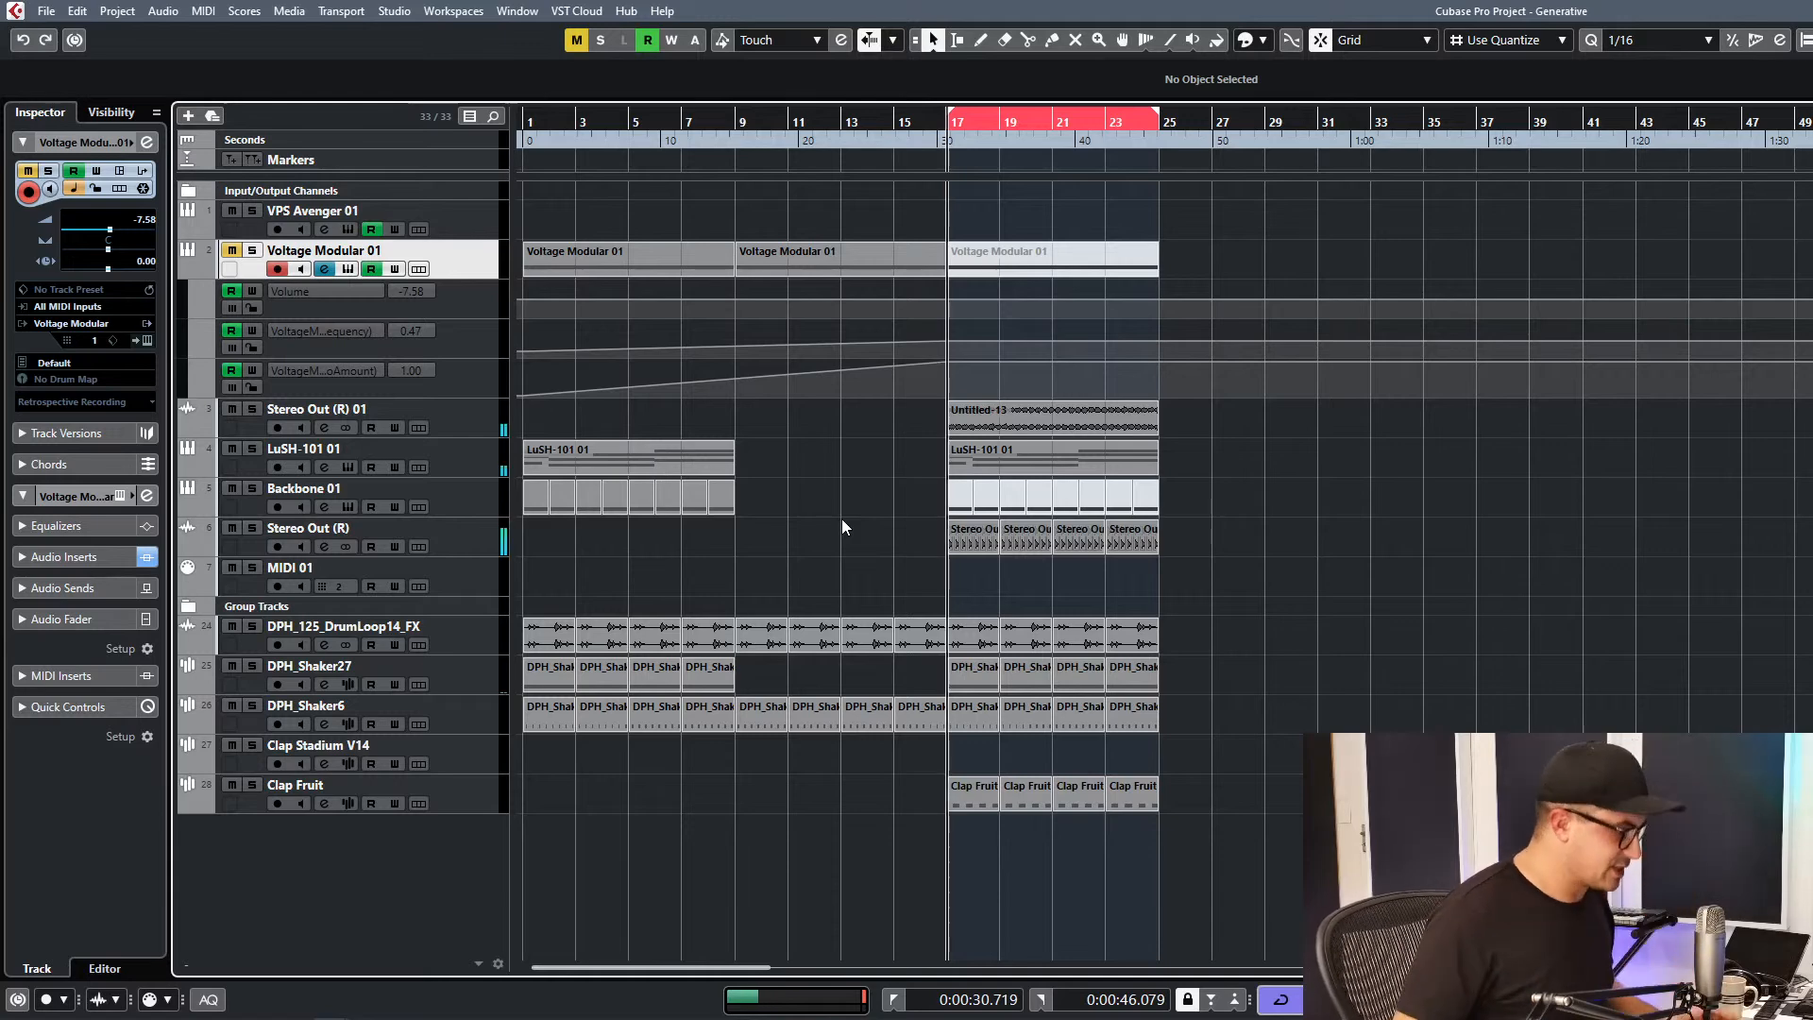
key(h)
key(h)
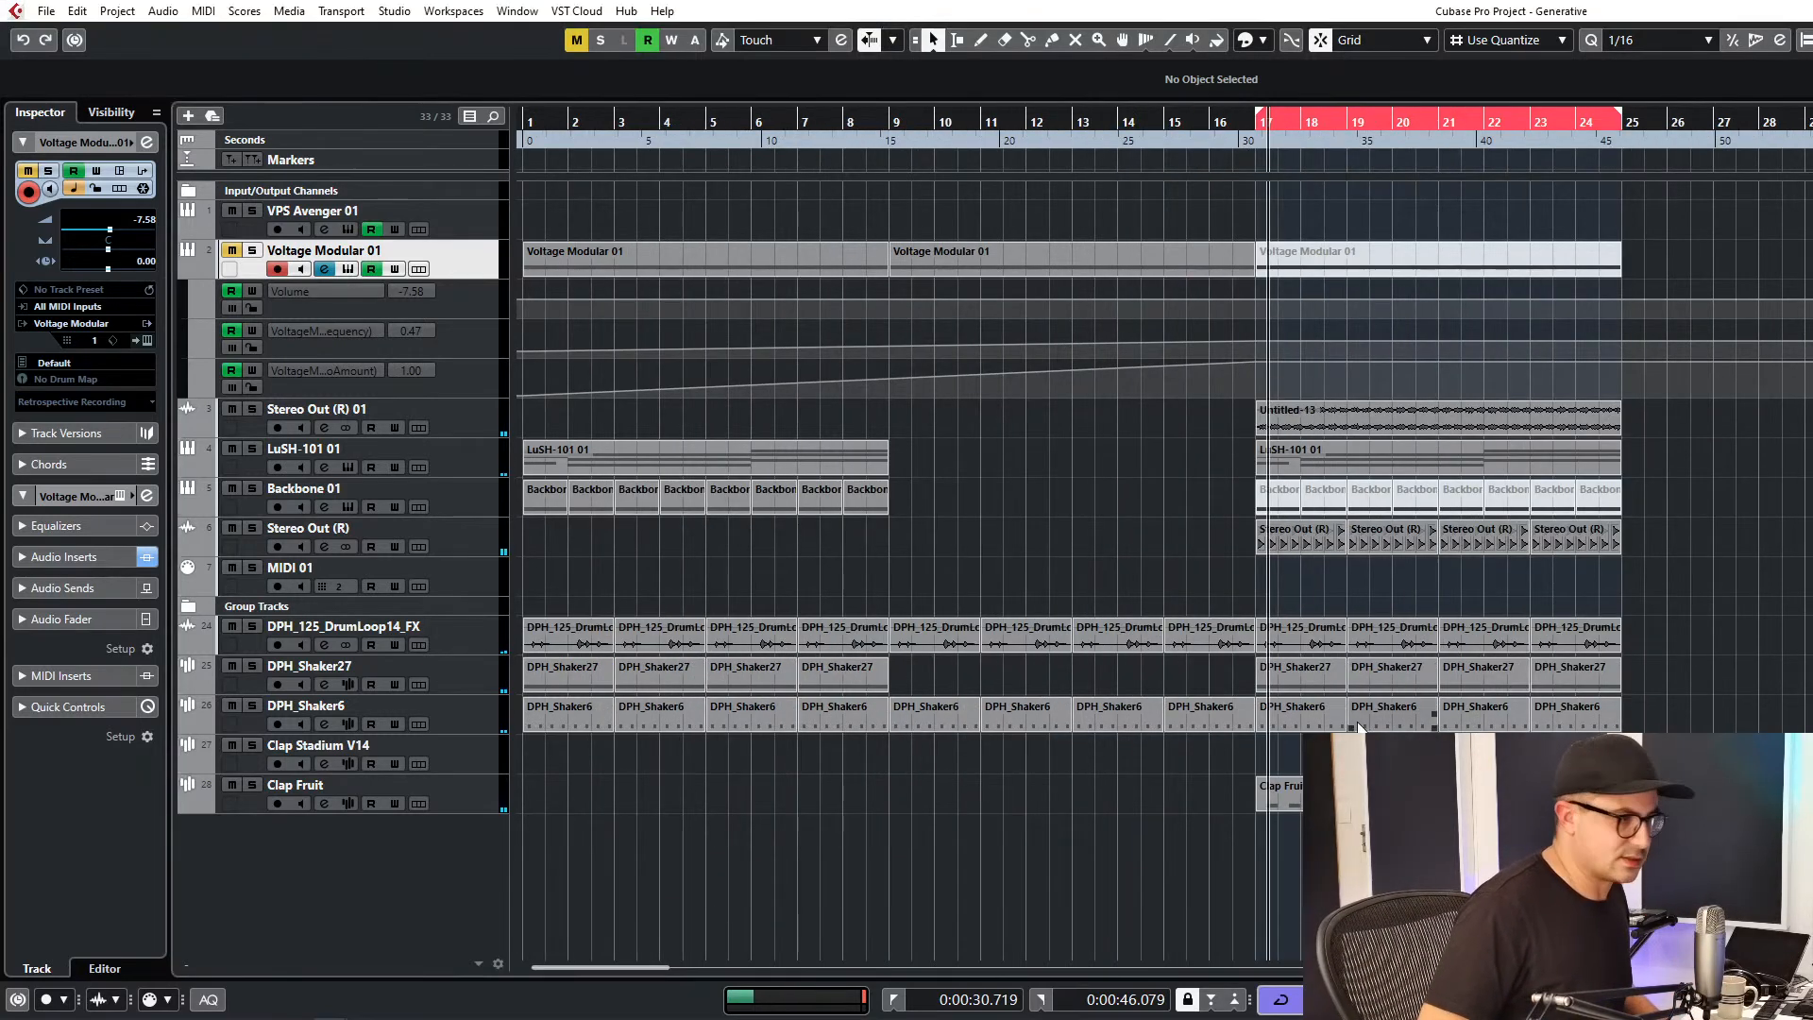
click(680, 872)
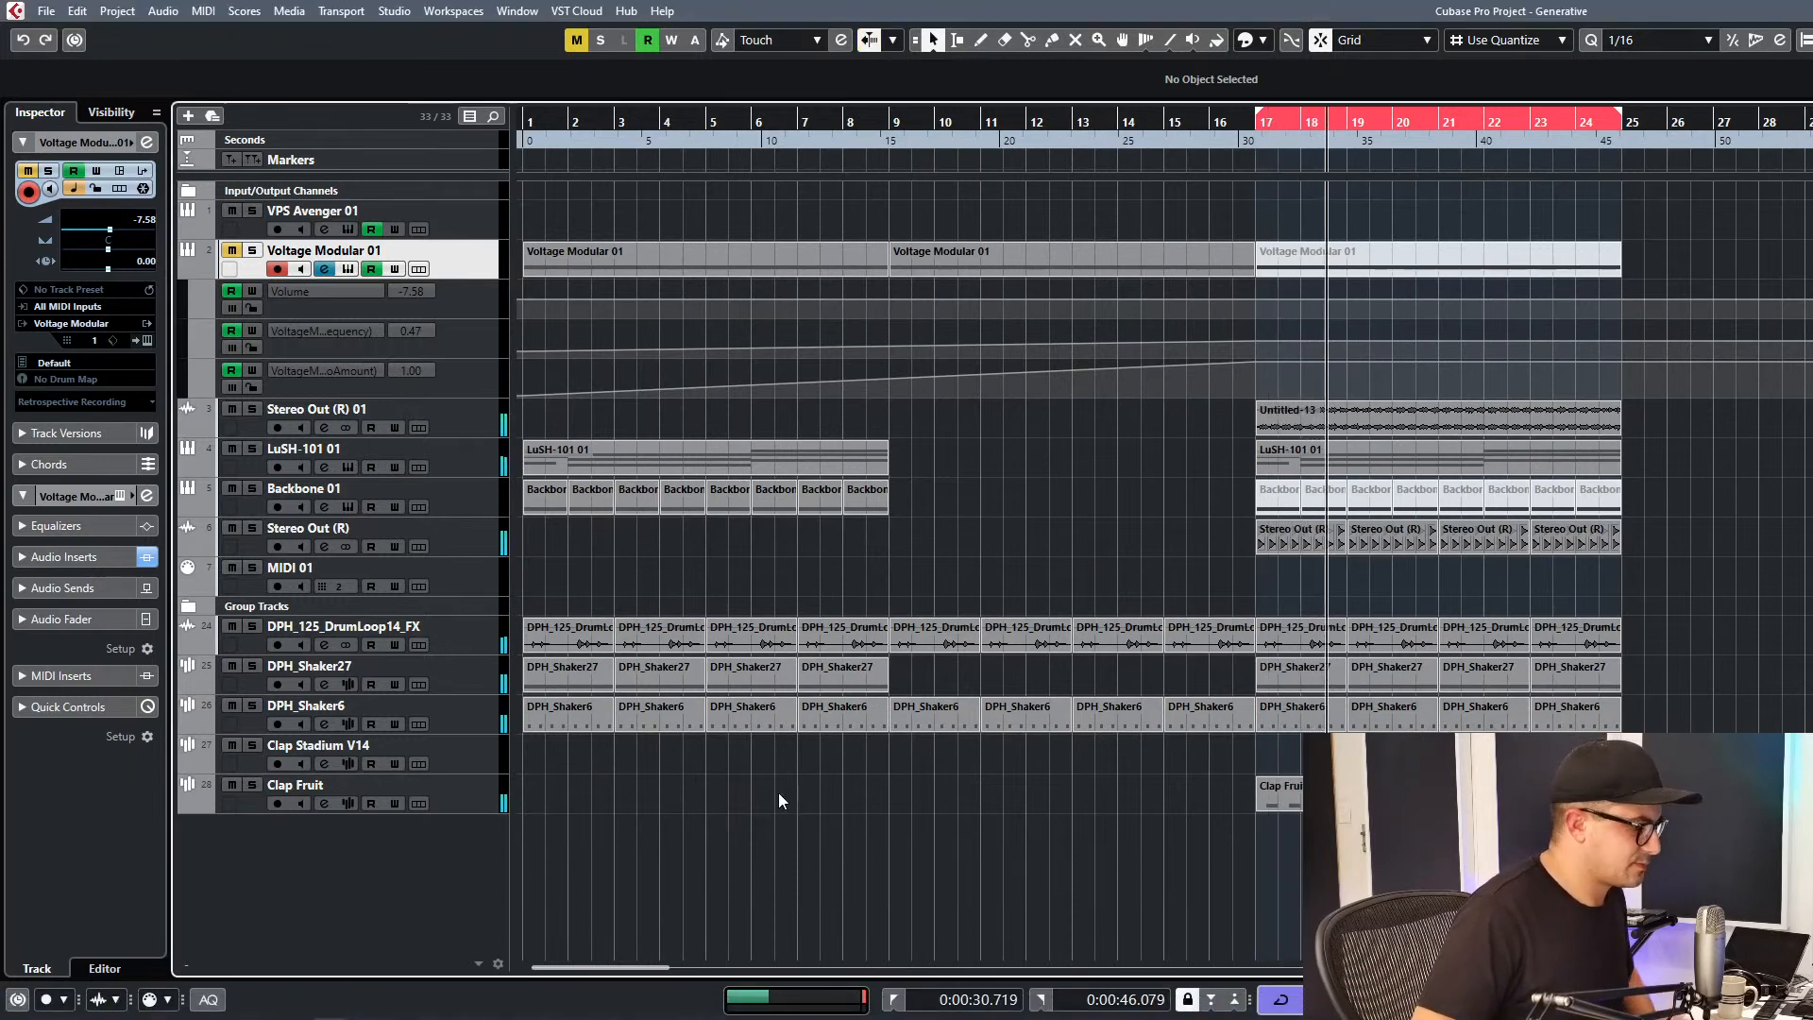
Close the running DroidCam client window.
mouse_move(296, 1012)
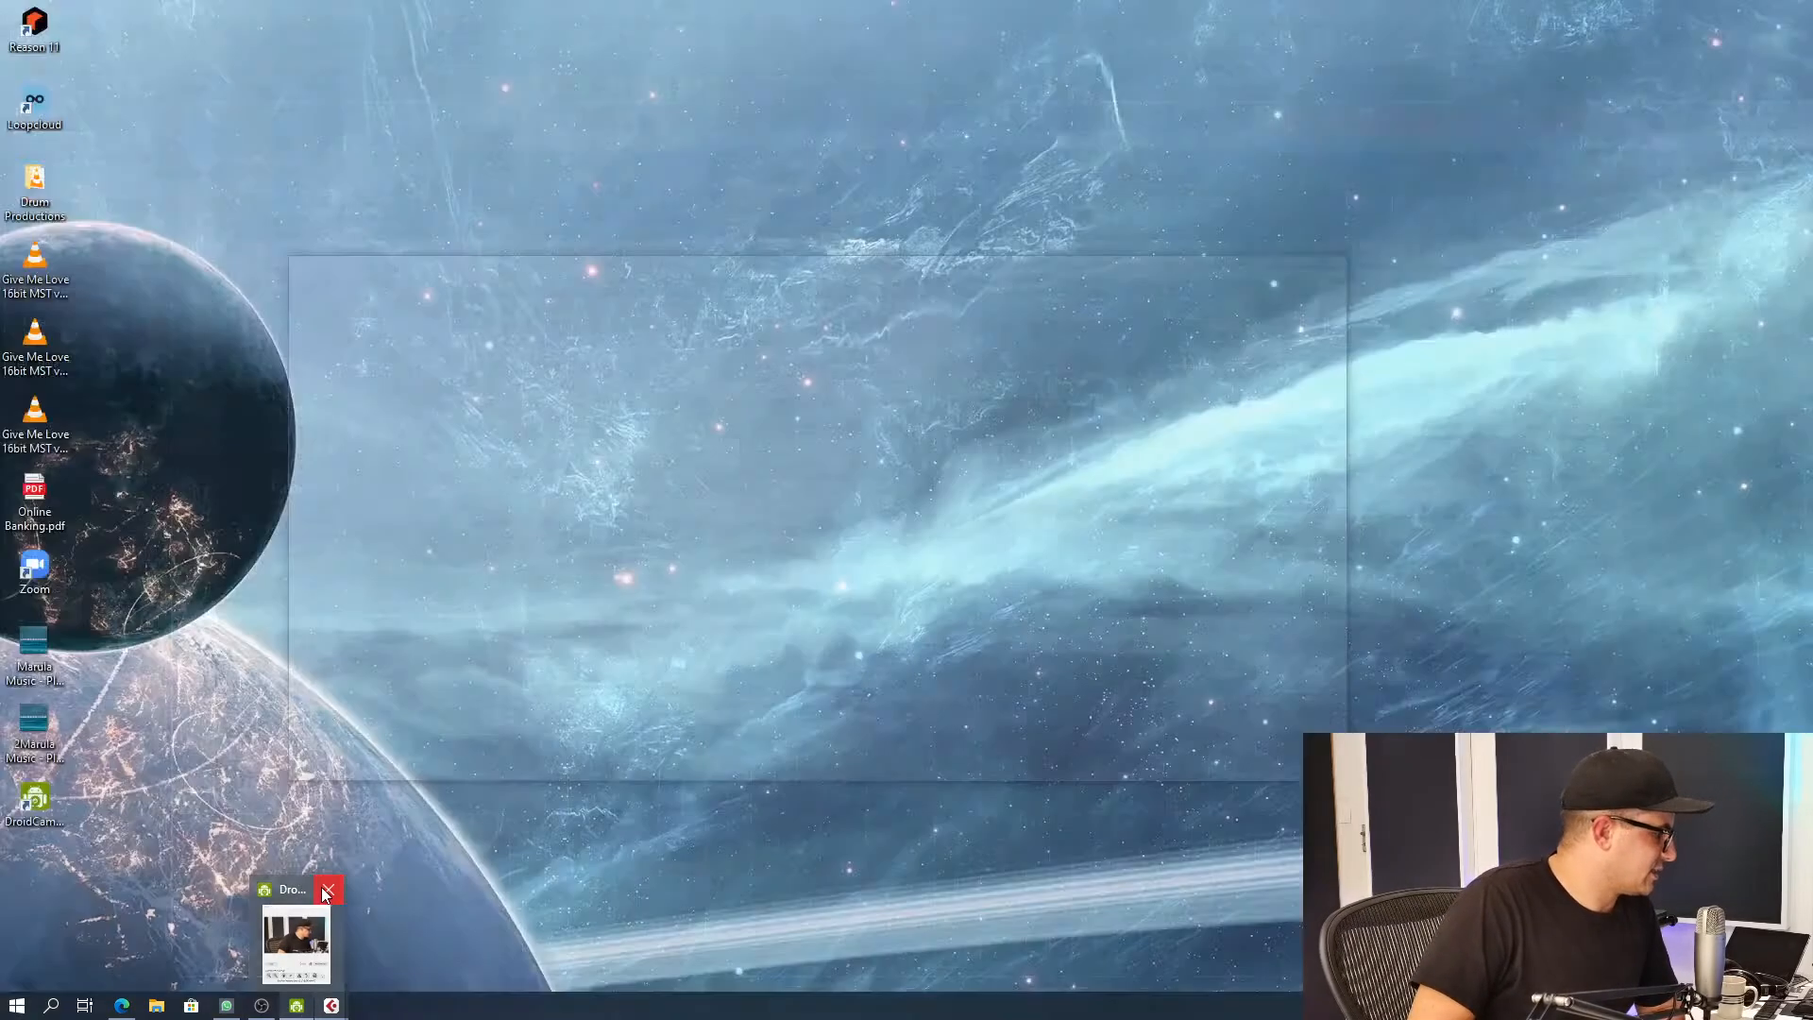
mouse_move(296, 945)
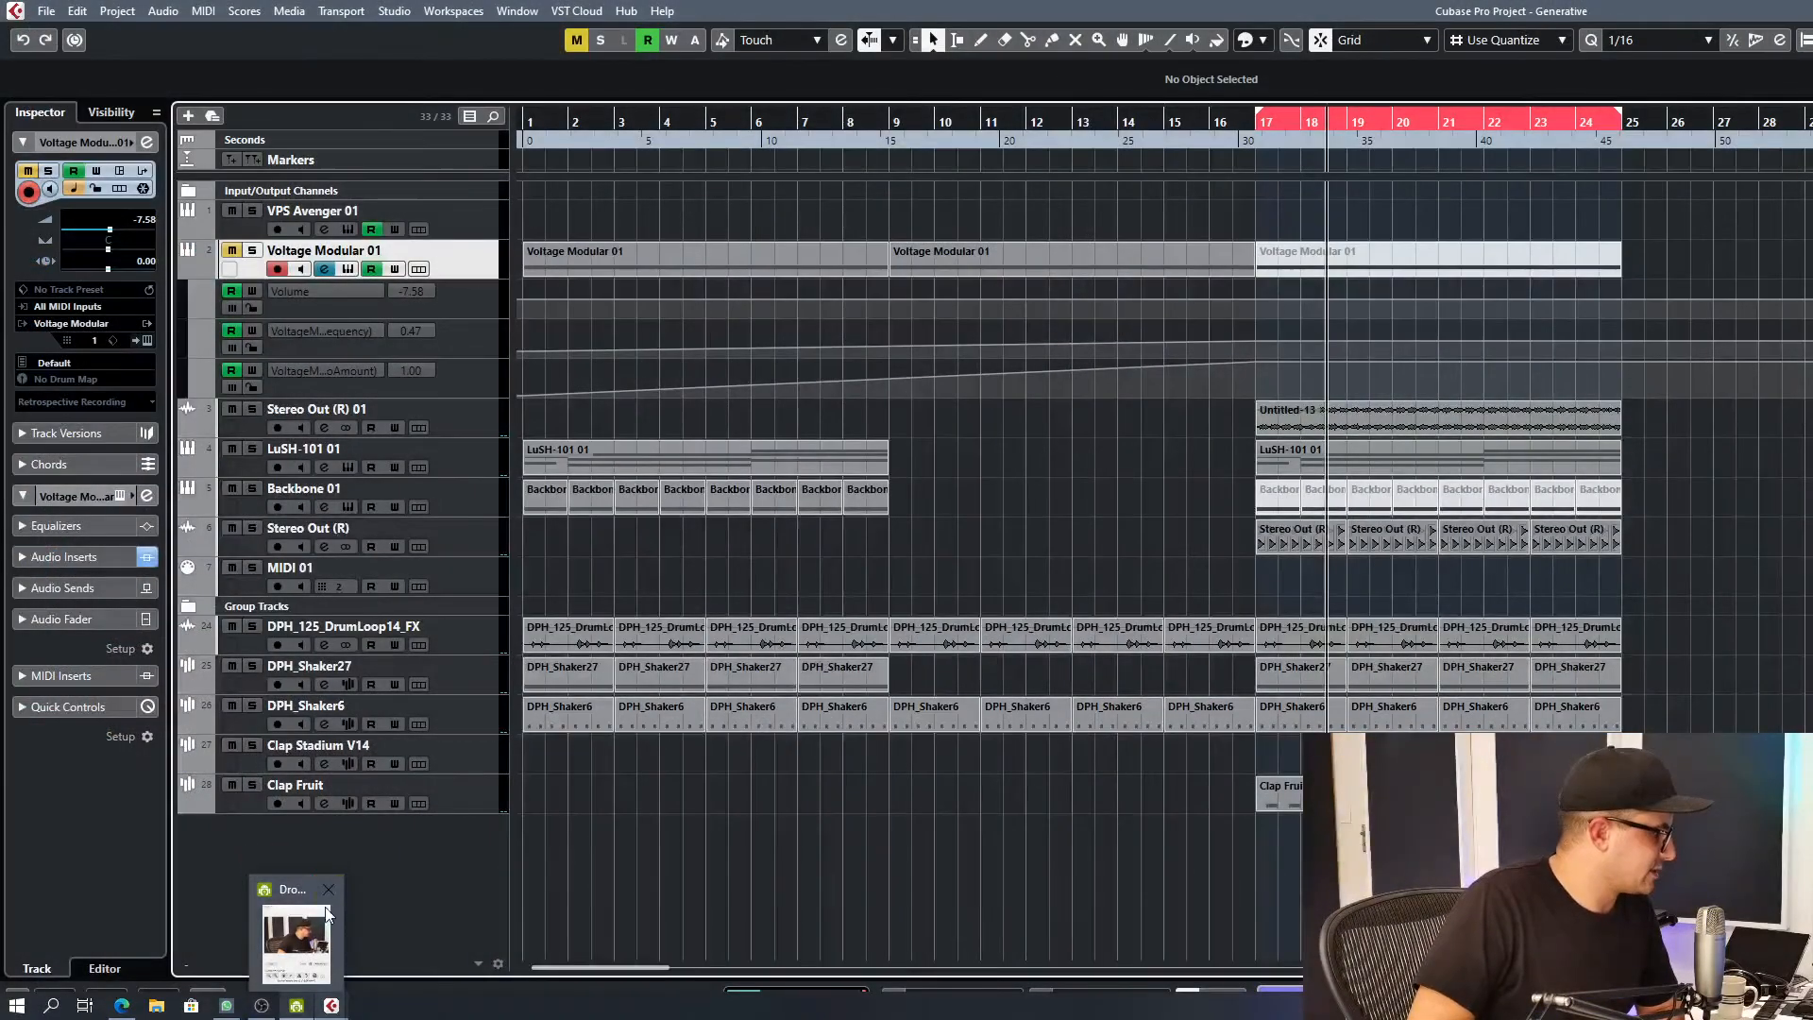
click(329, 888)
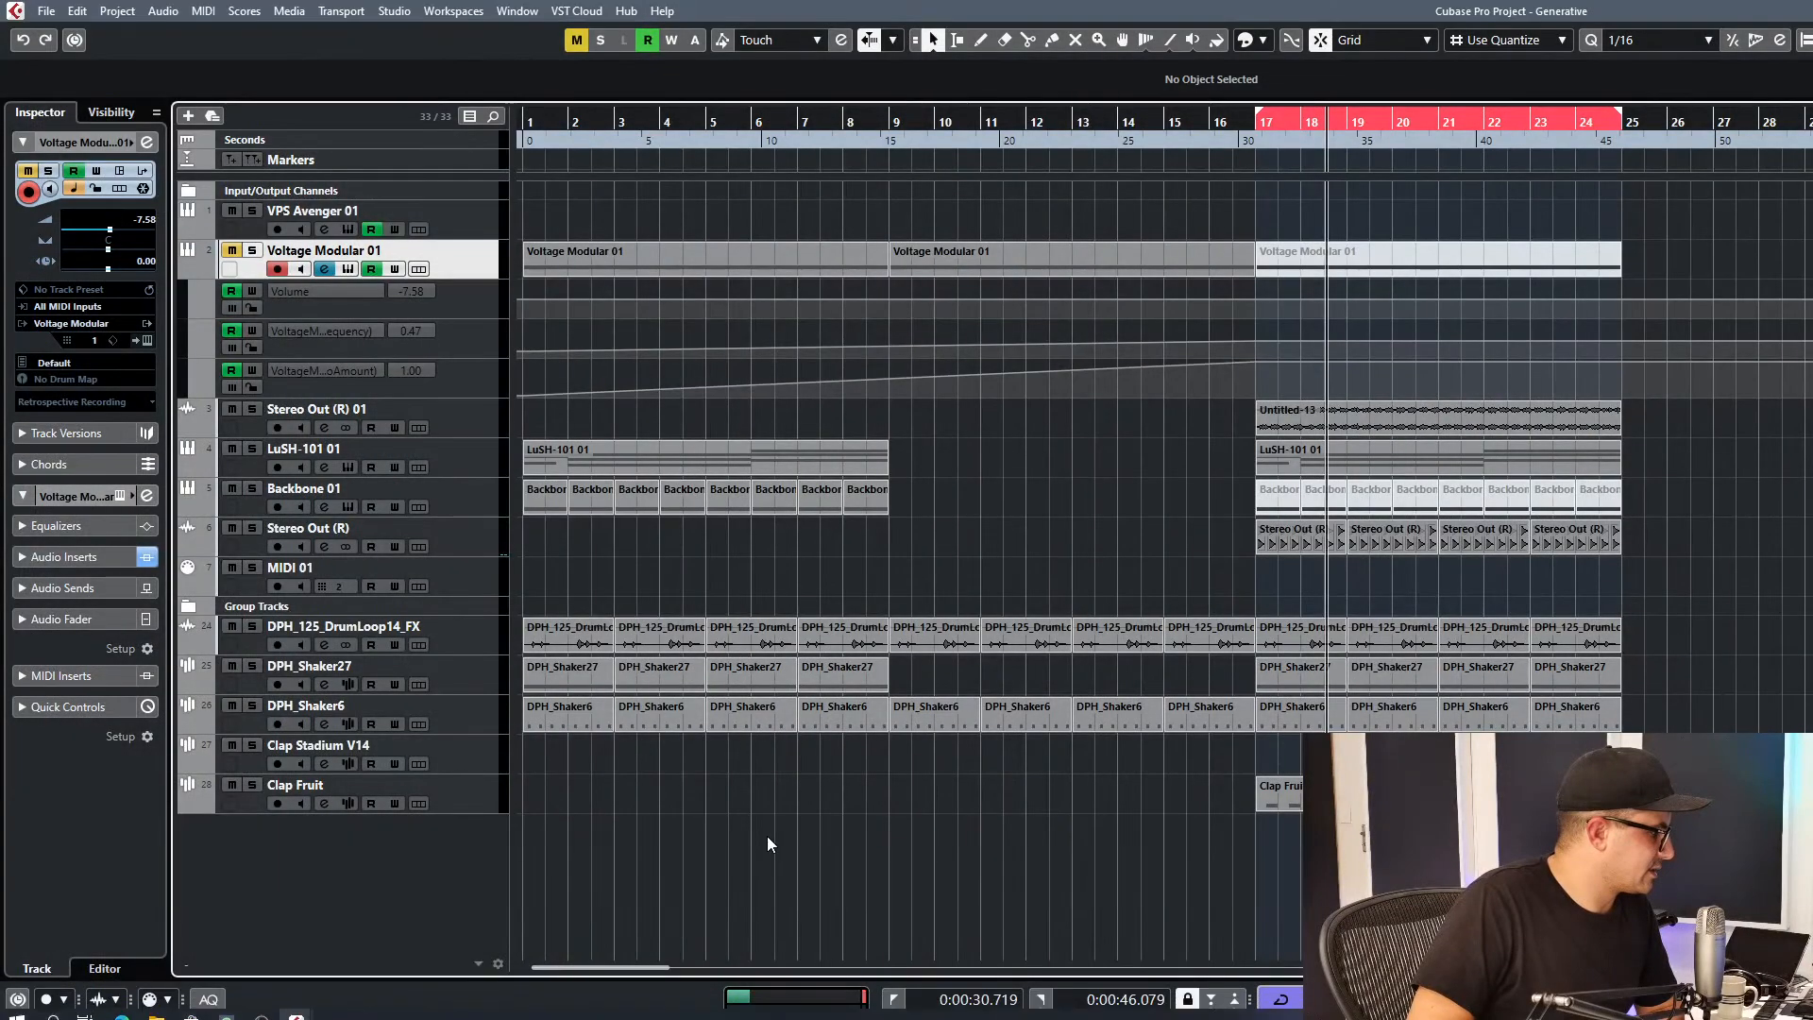
key(super)
text(hd)
key(Return)
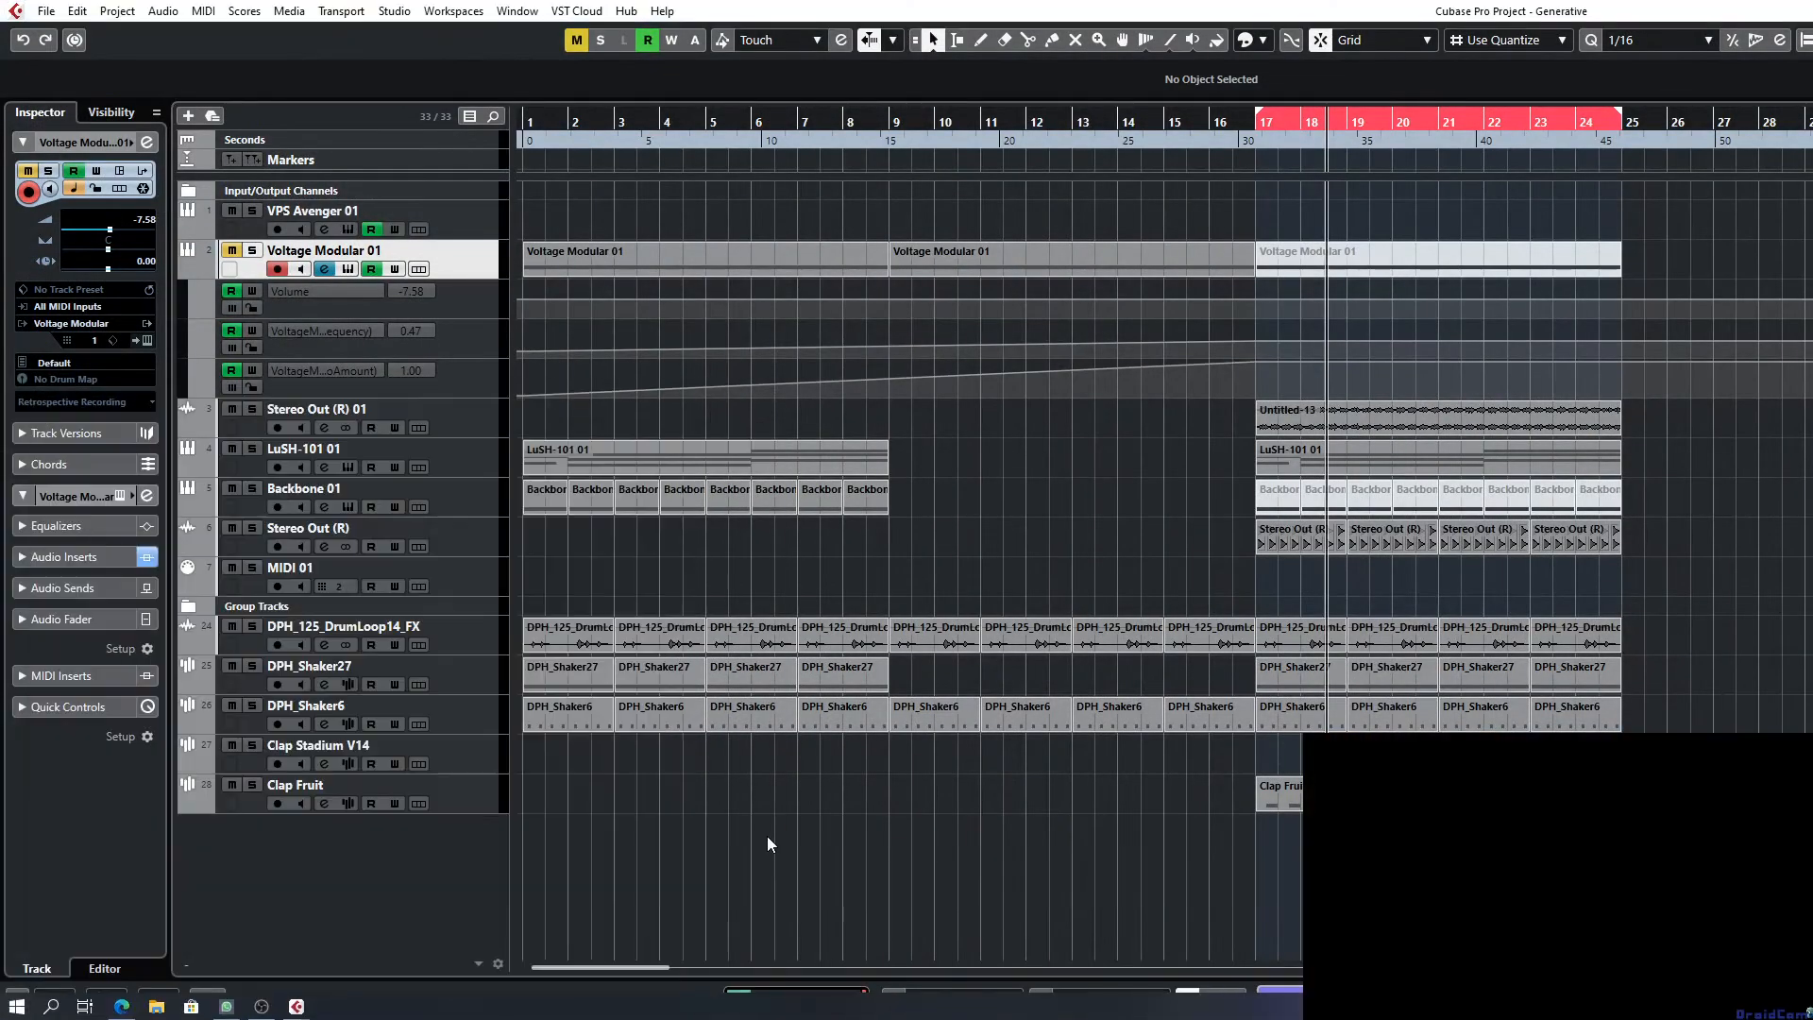
click(32, 114)
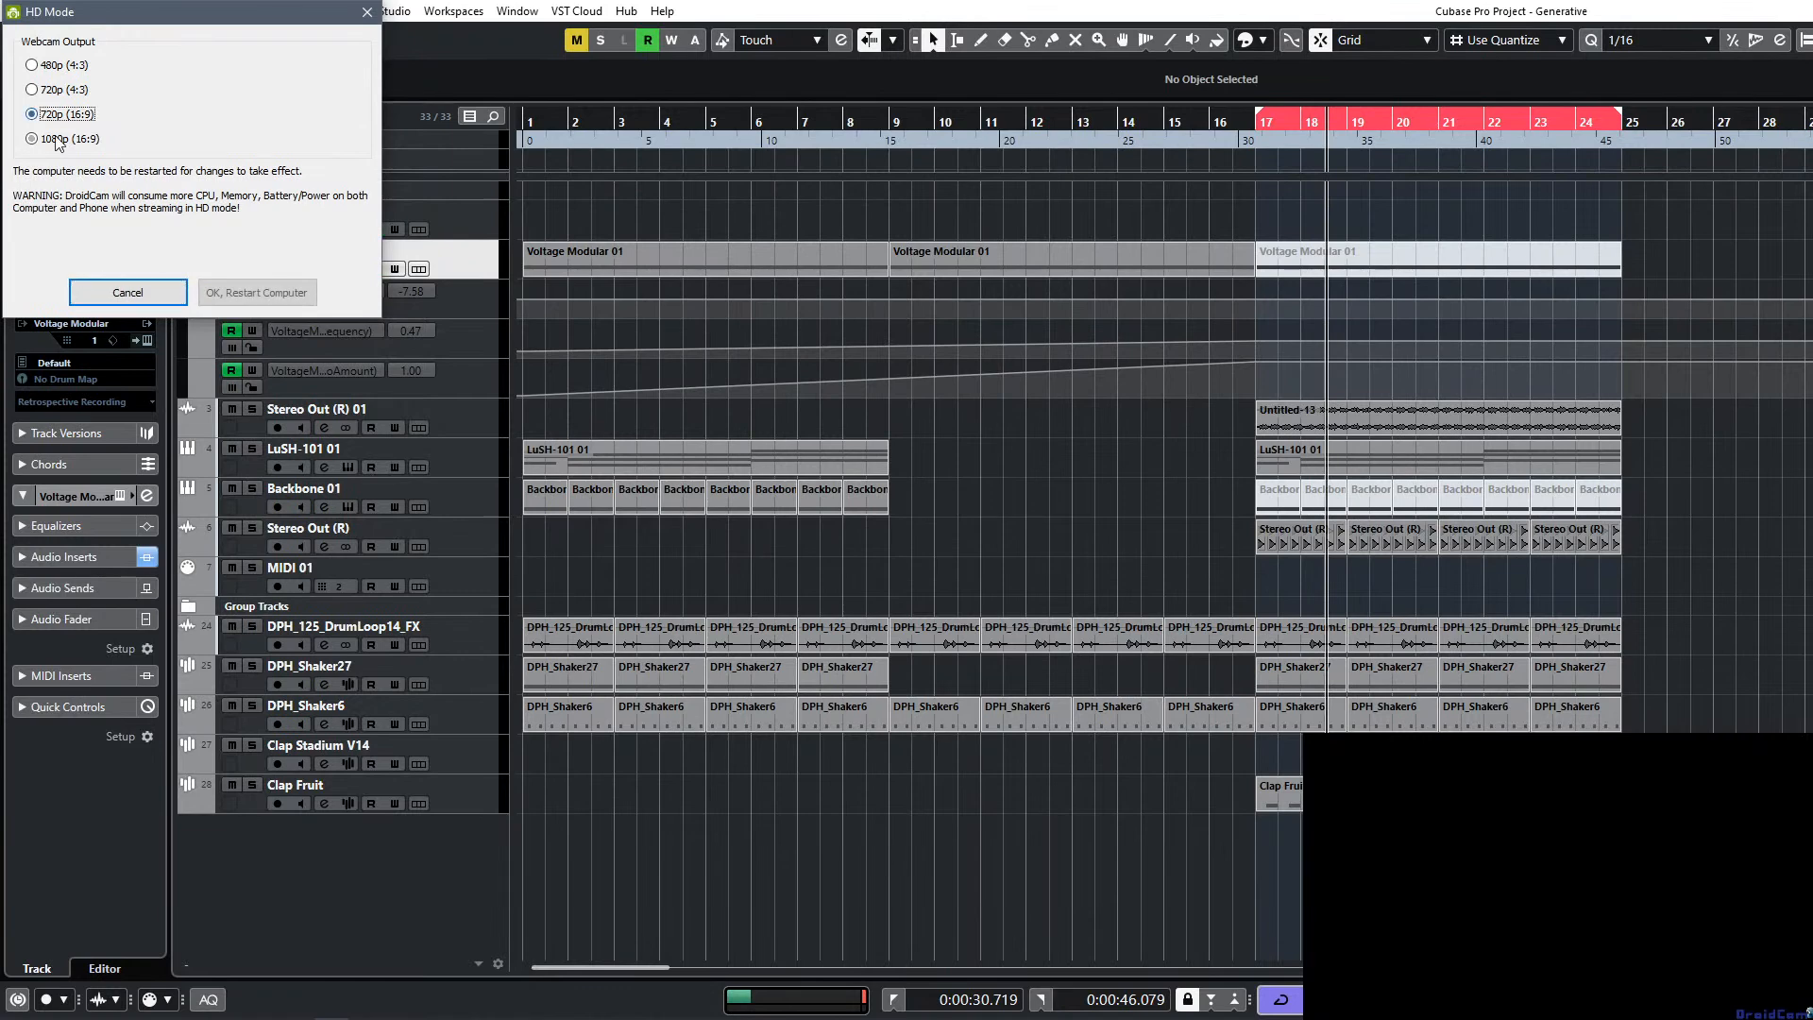
click(33, 66)
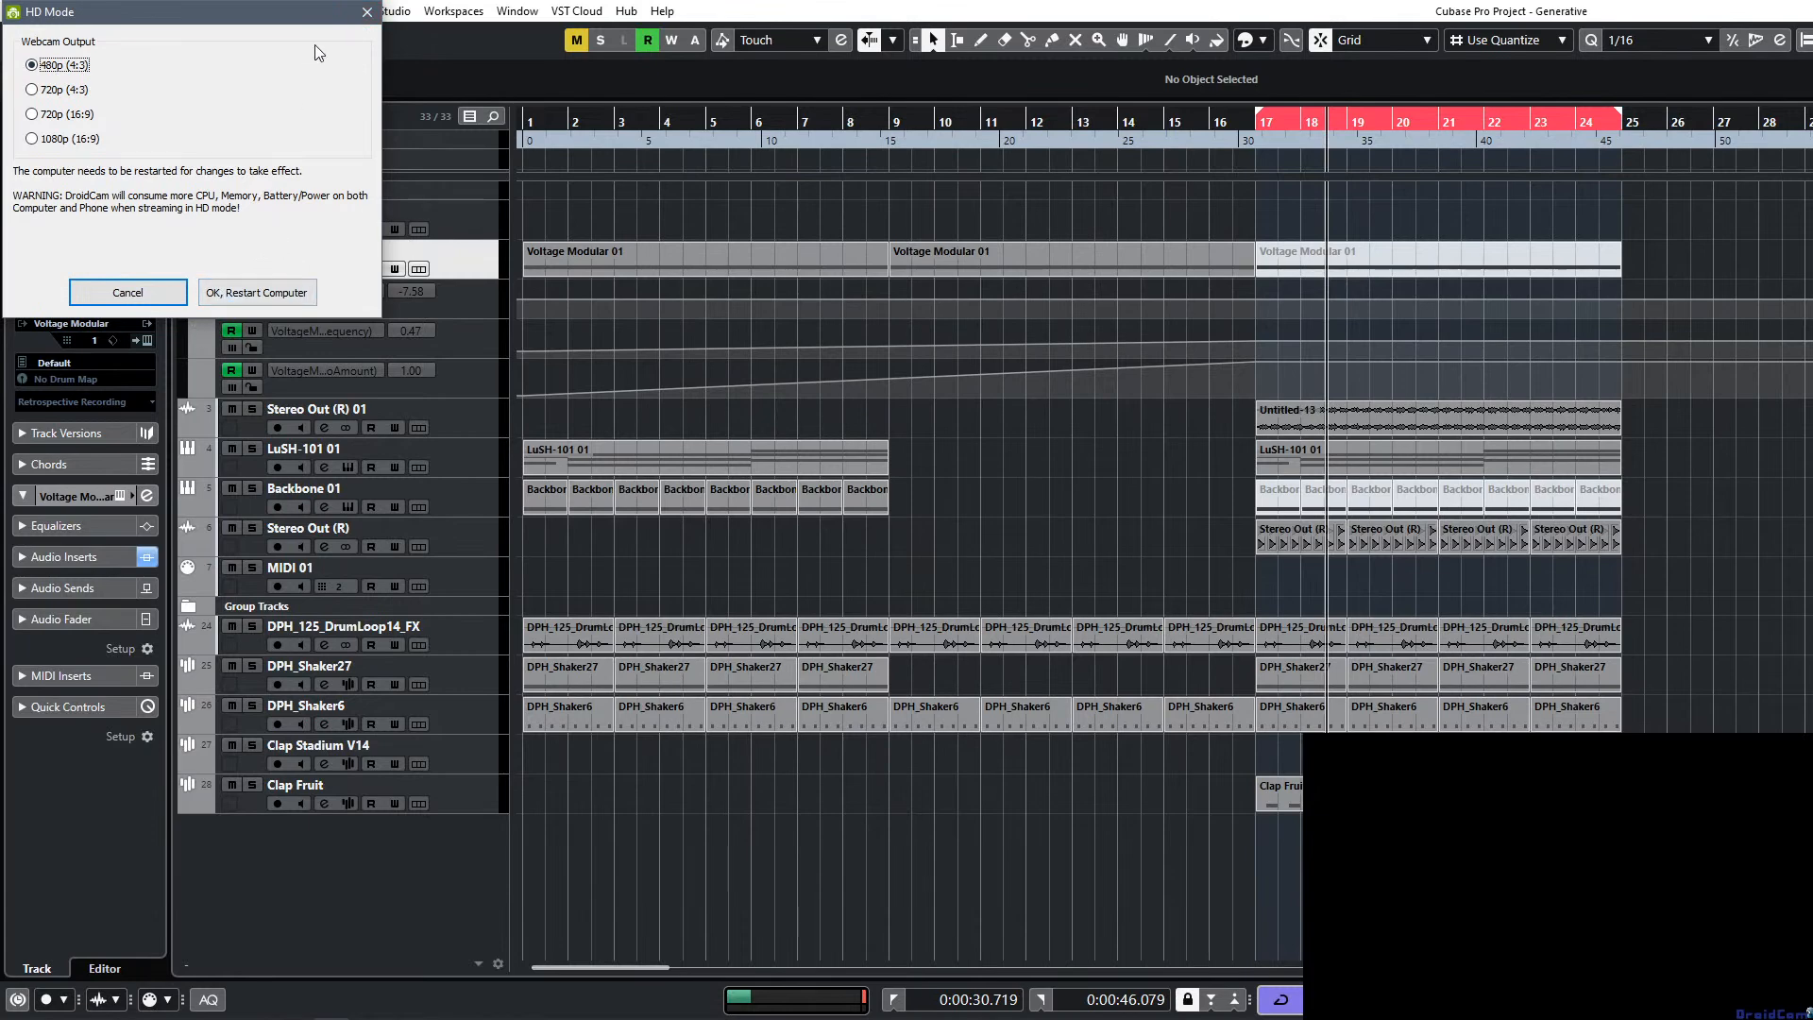
click(367, 12)
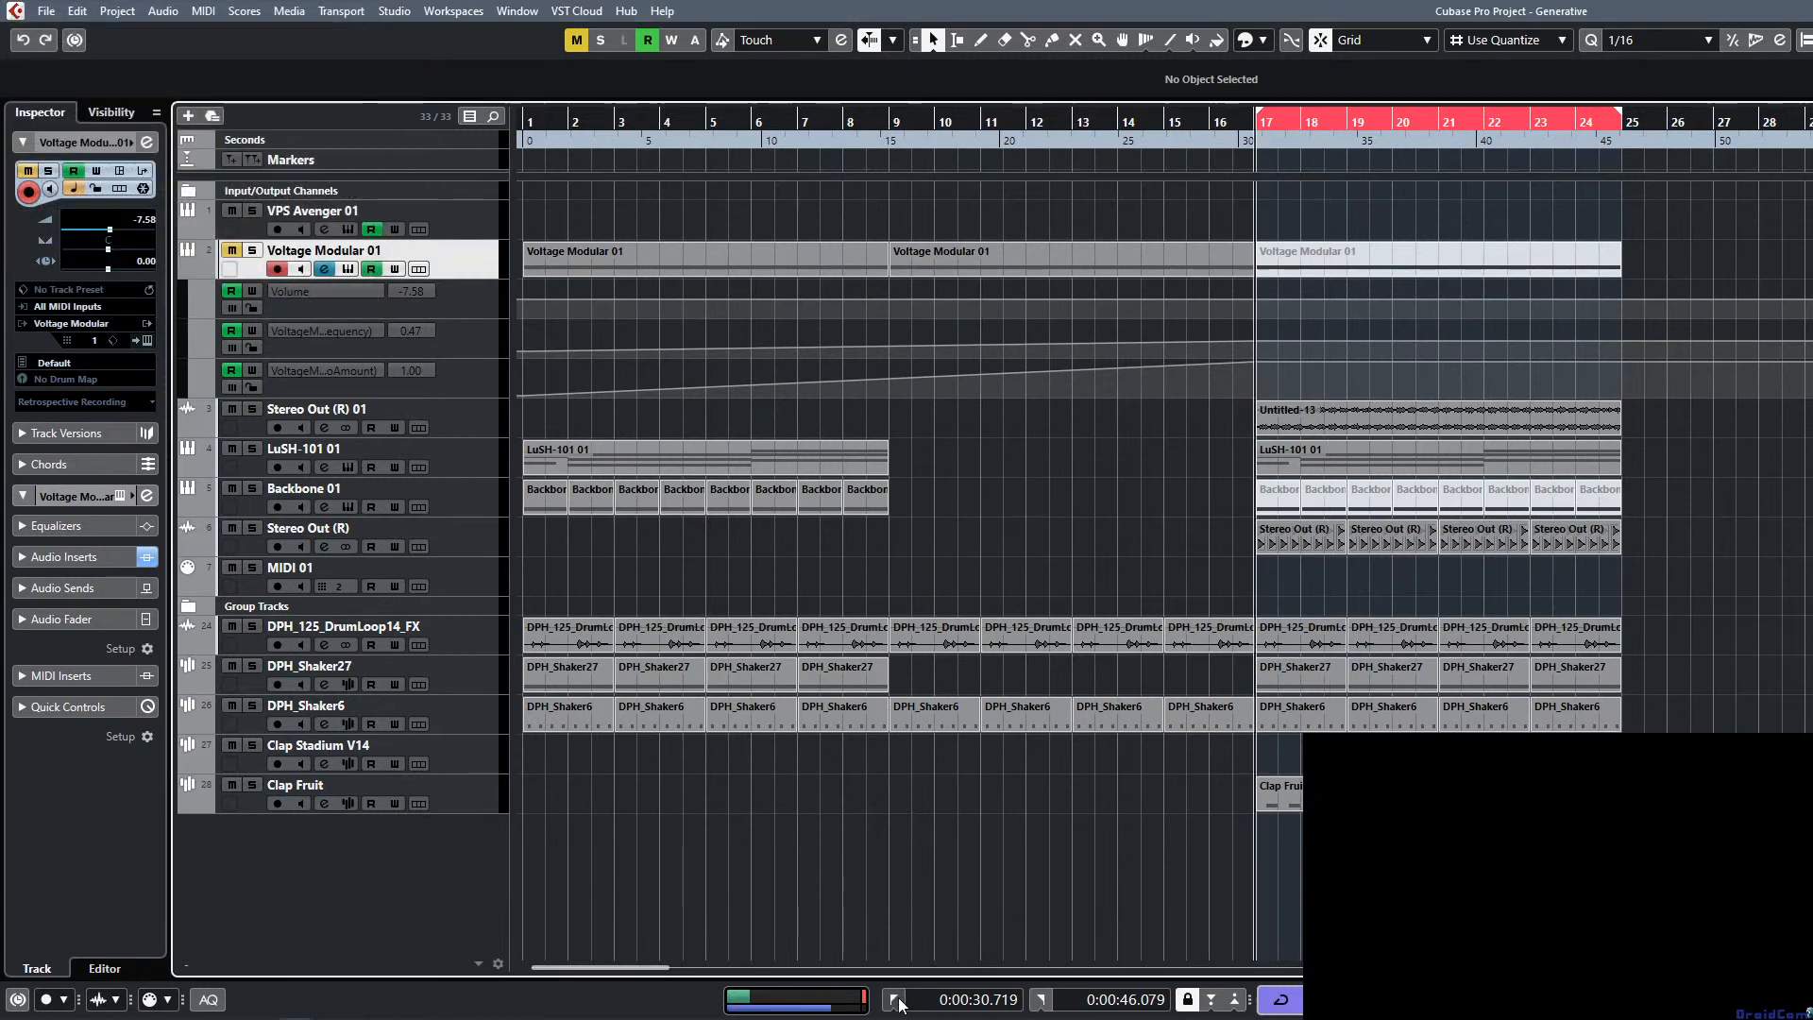
click(848, 967)
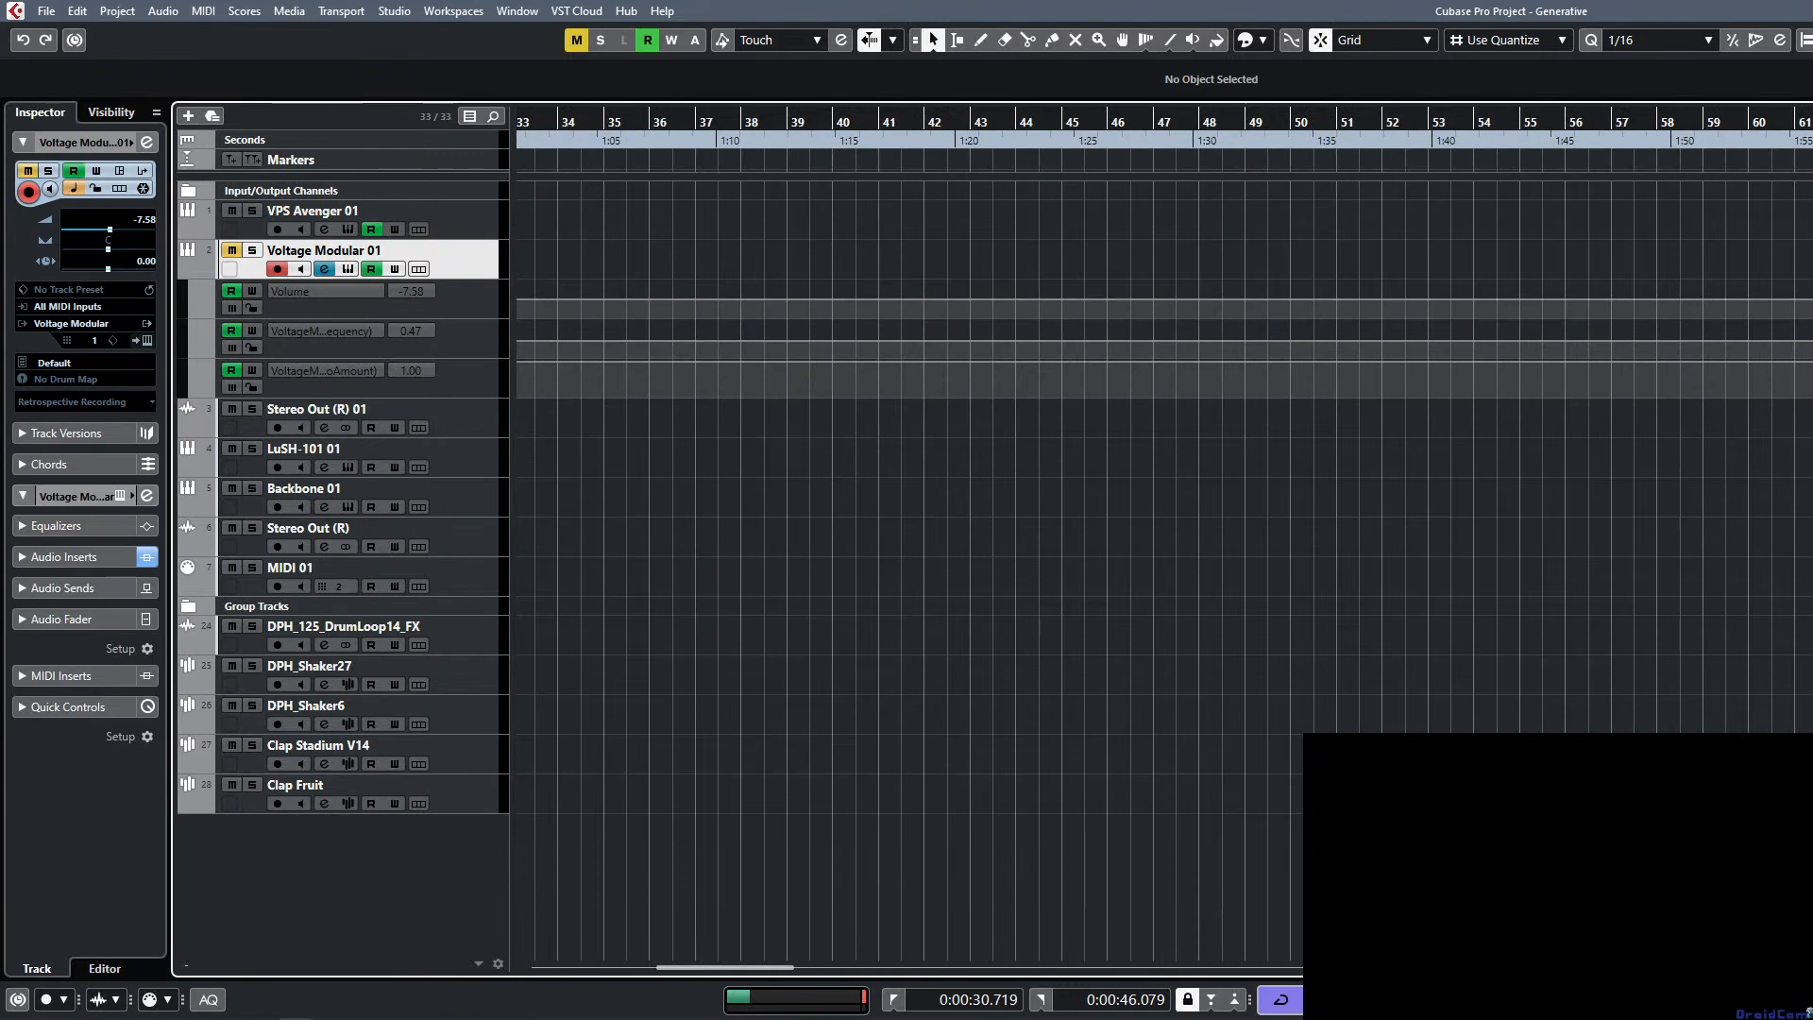
key(super)
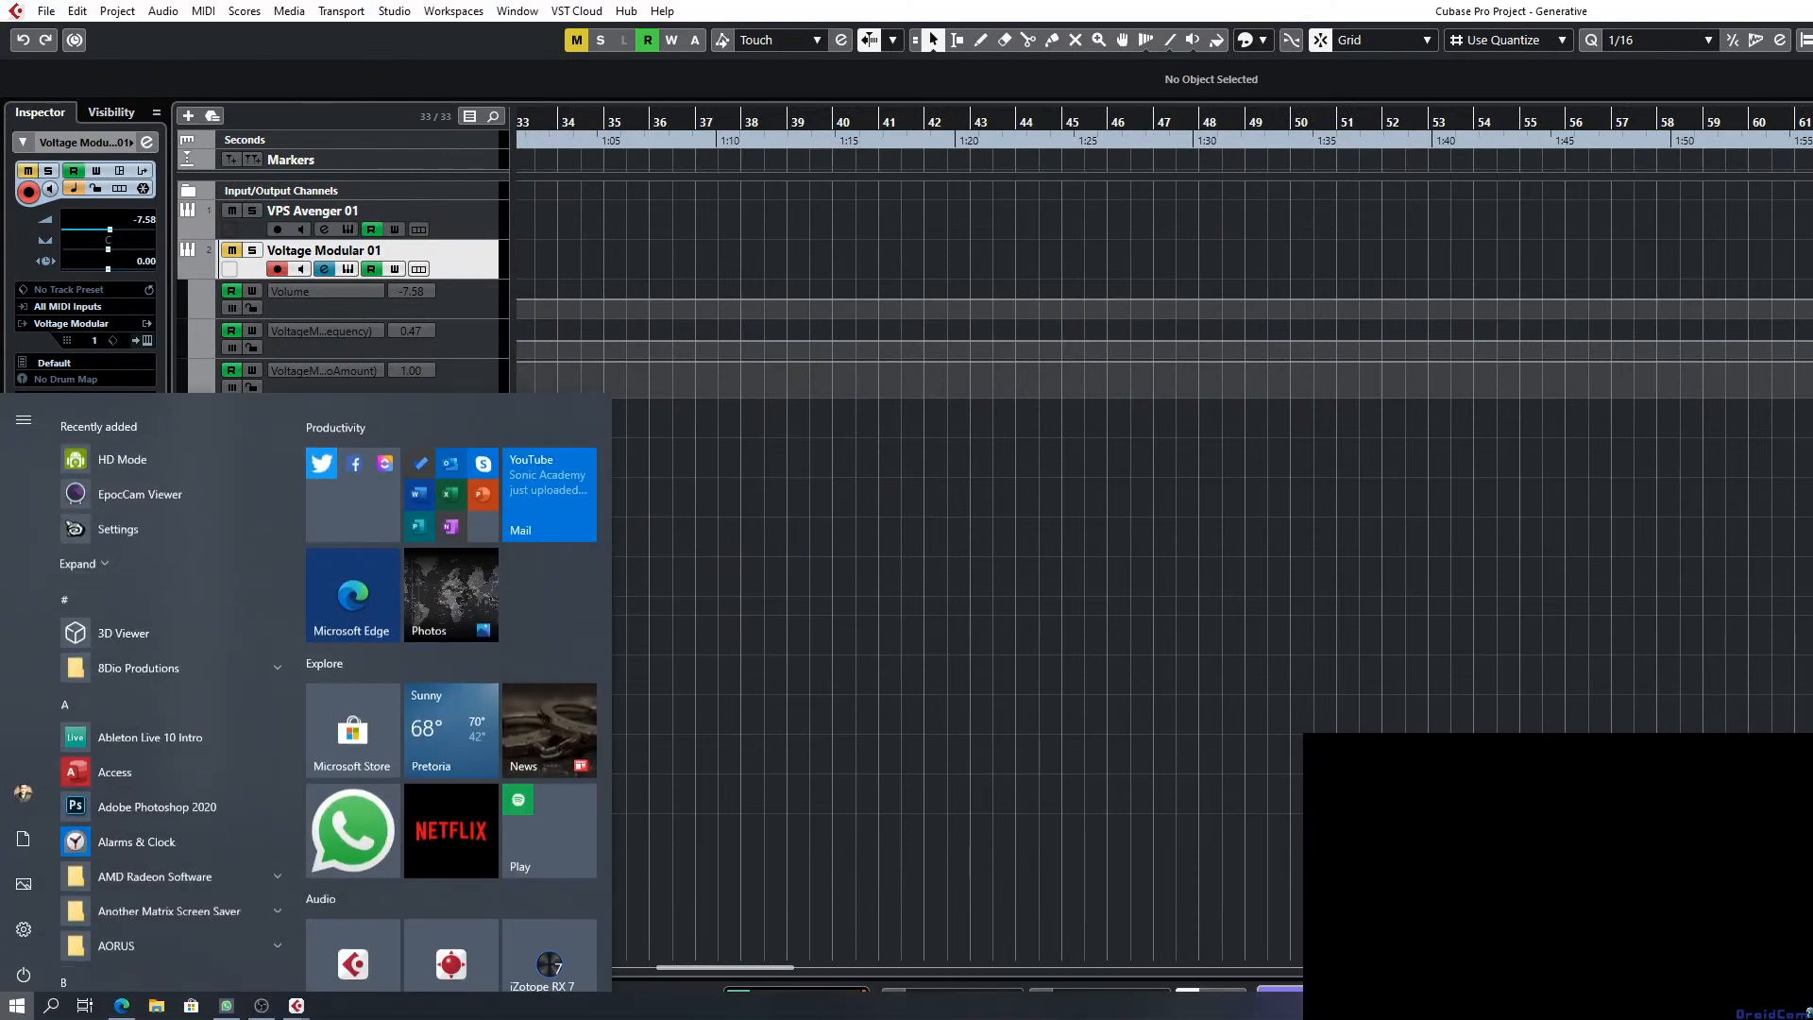
key(super+Tab)
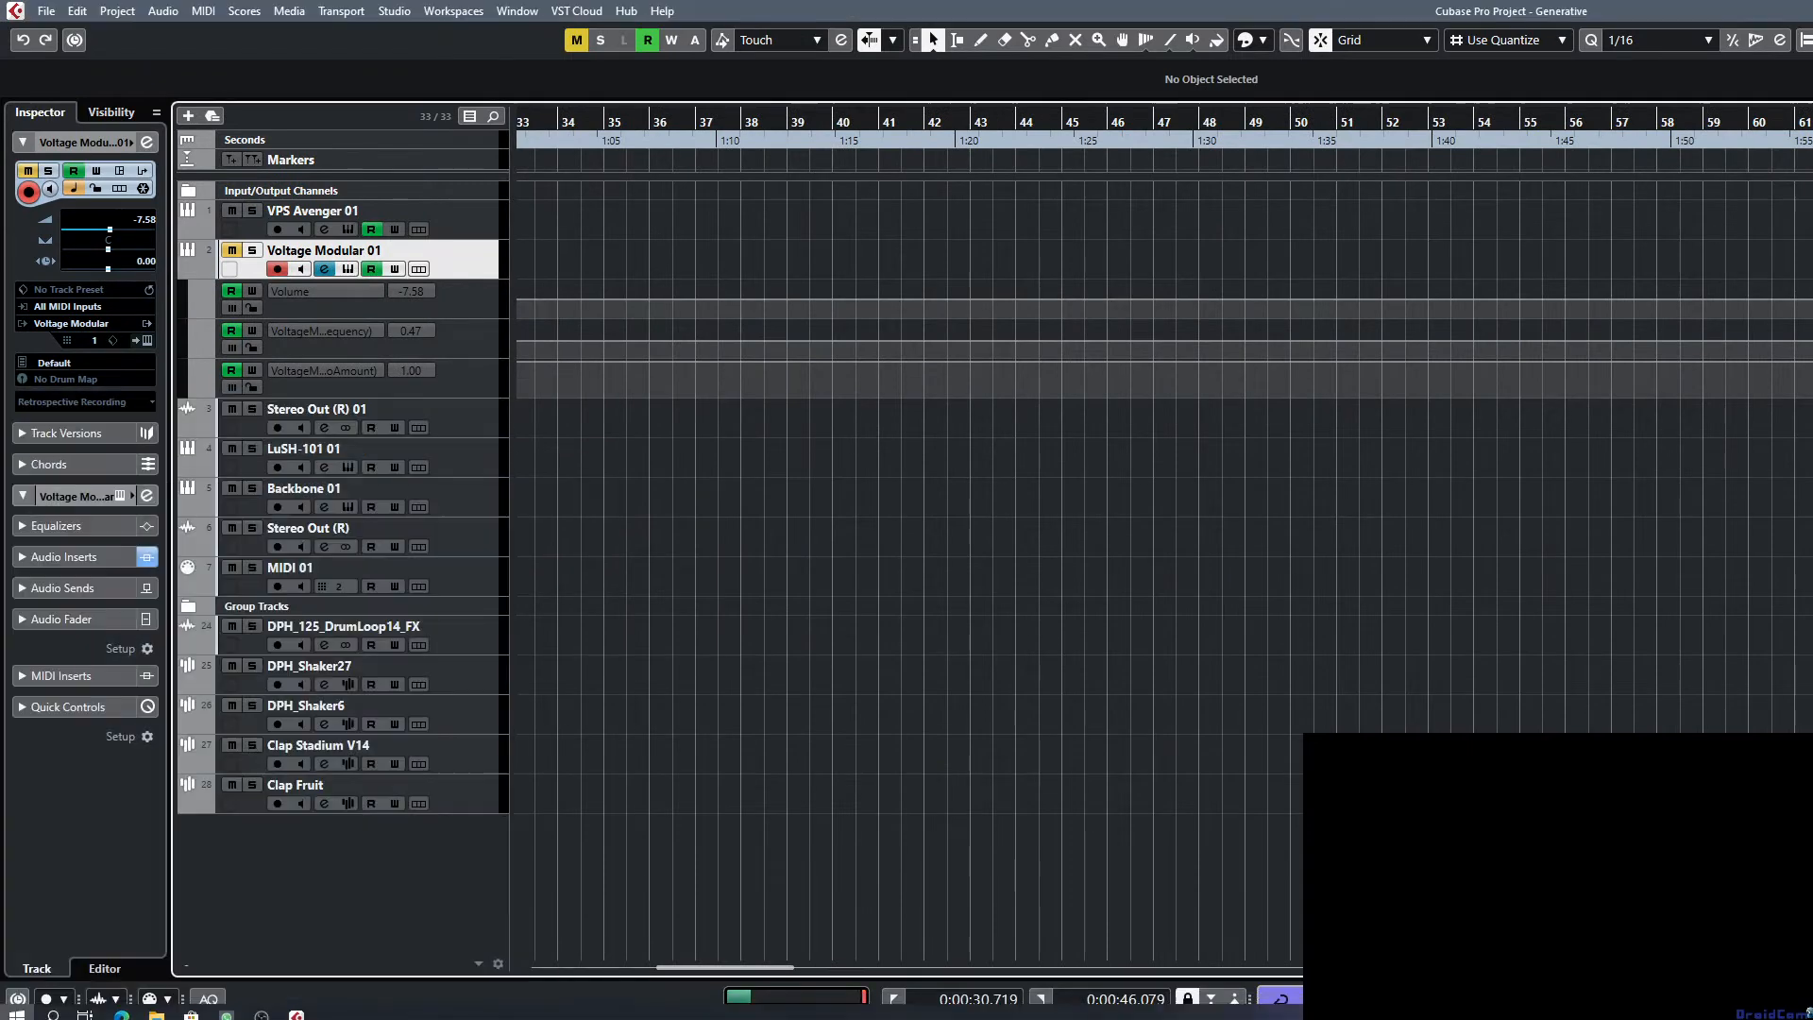
key(Escape)
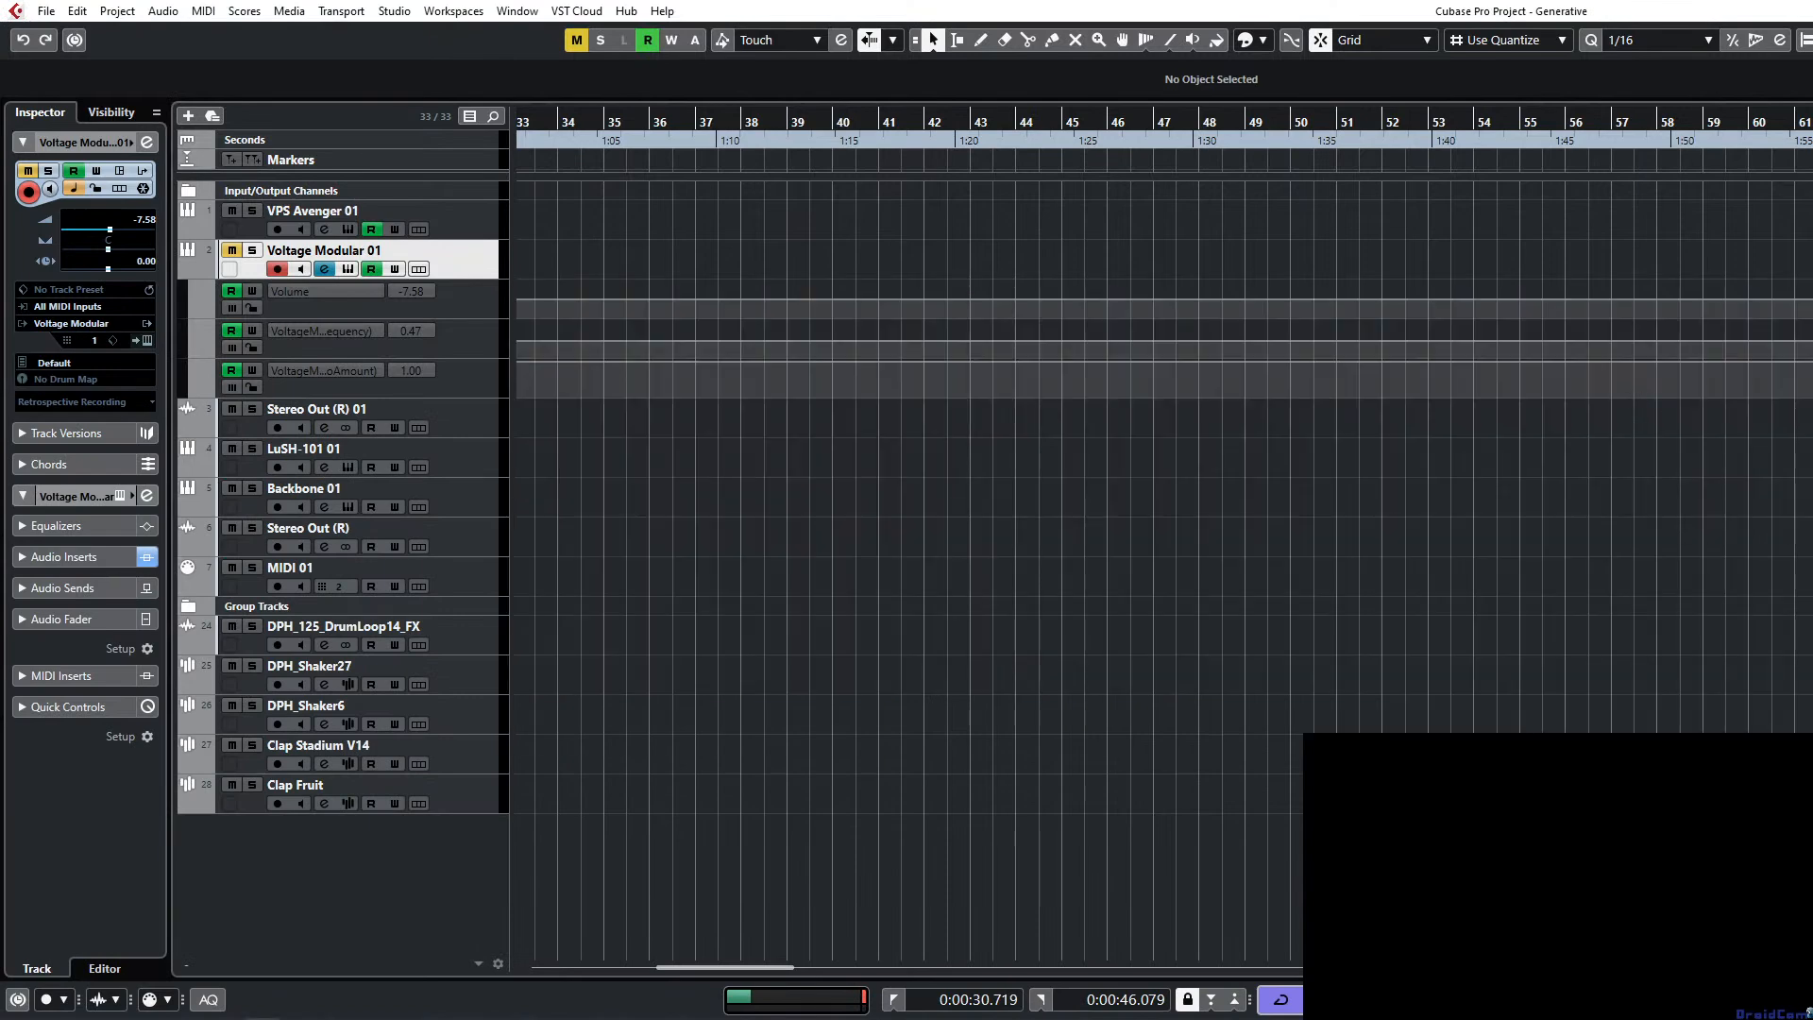
Launch the DroidCam client and start its USB video connection with the LYA-L09 device, keeping its window out of the way.
key(super)
text(droi)
key(Return)
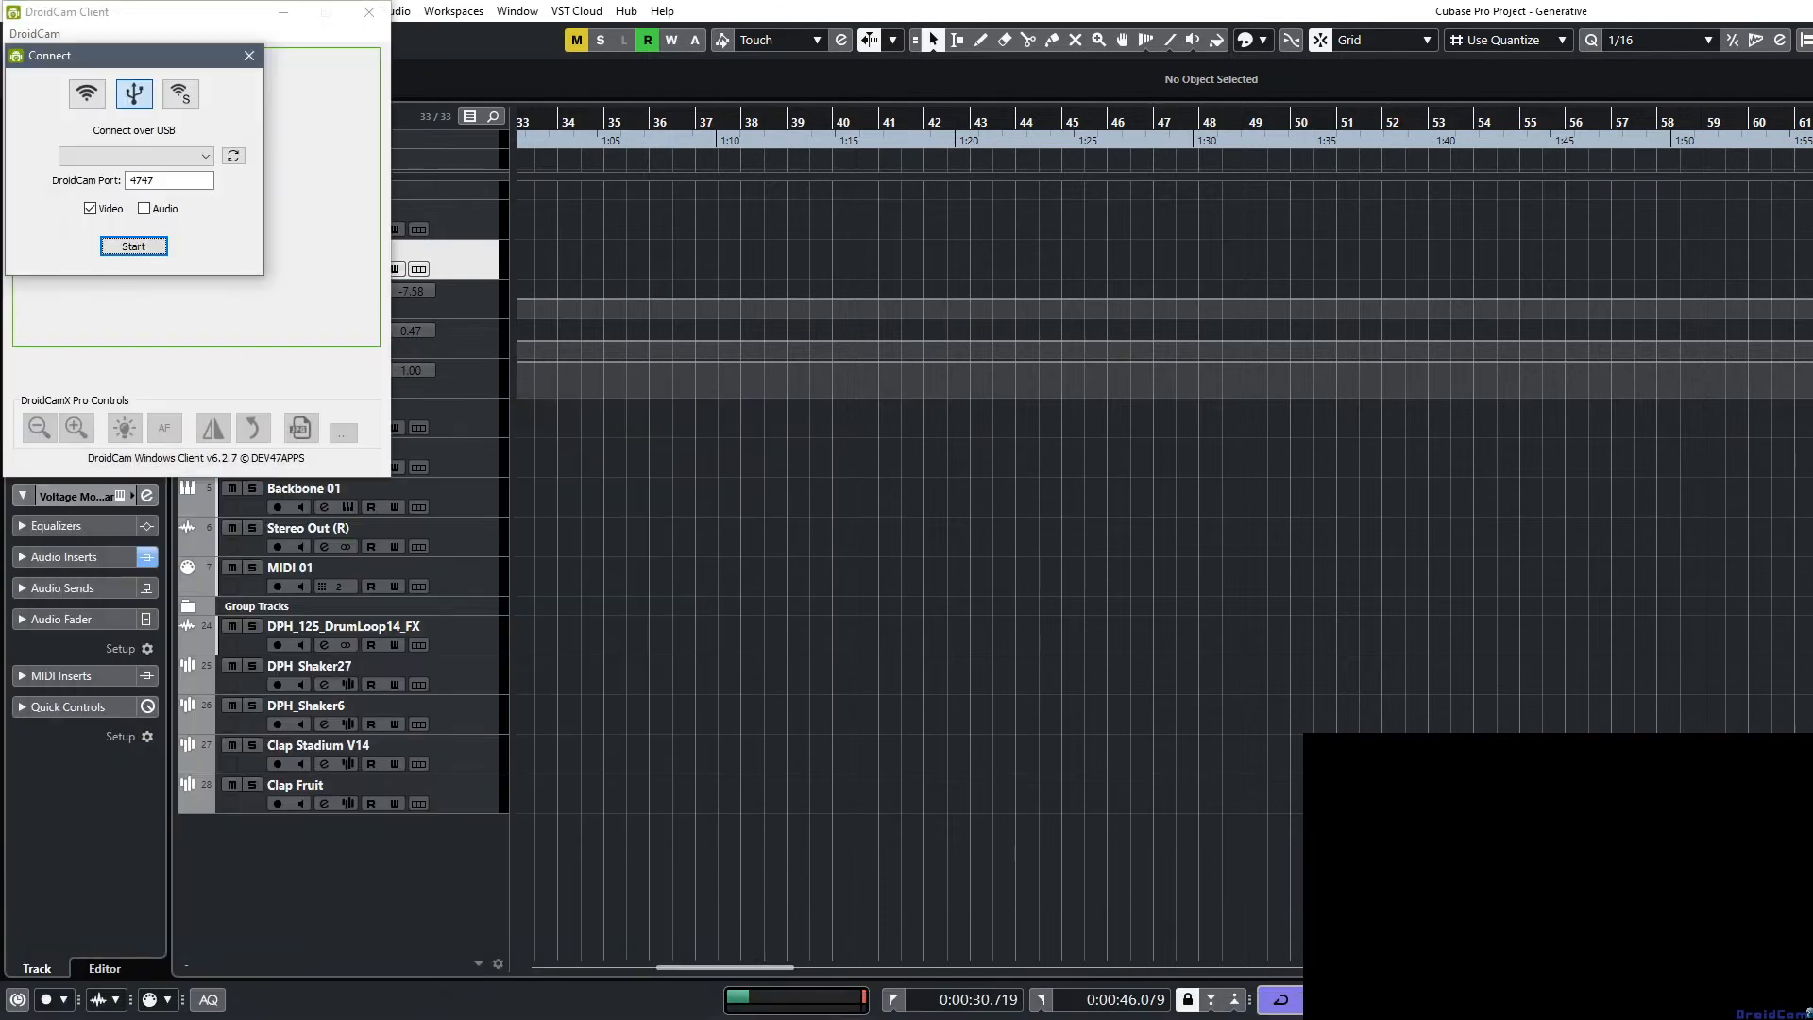
click(200, 21)
click(233, 154)
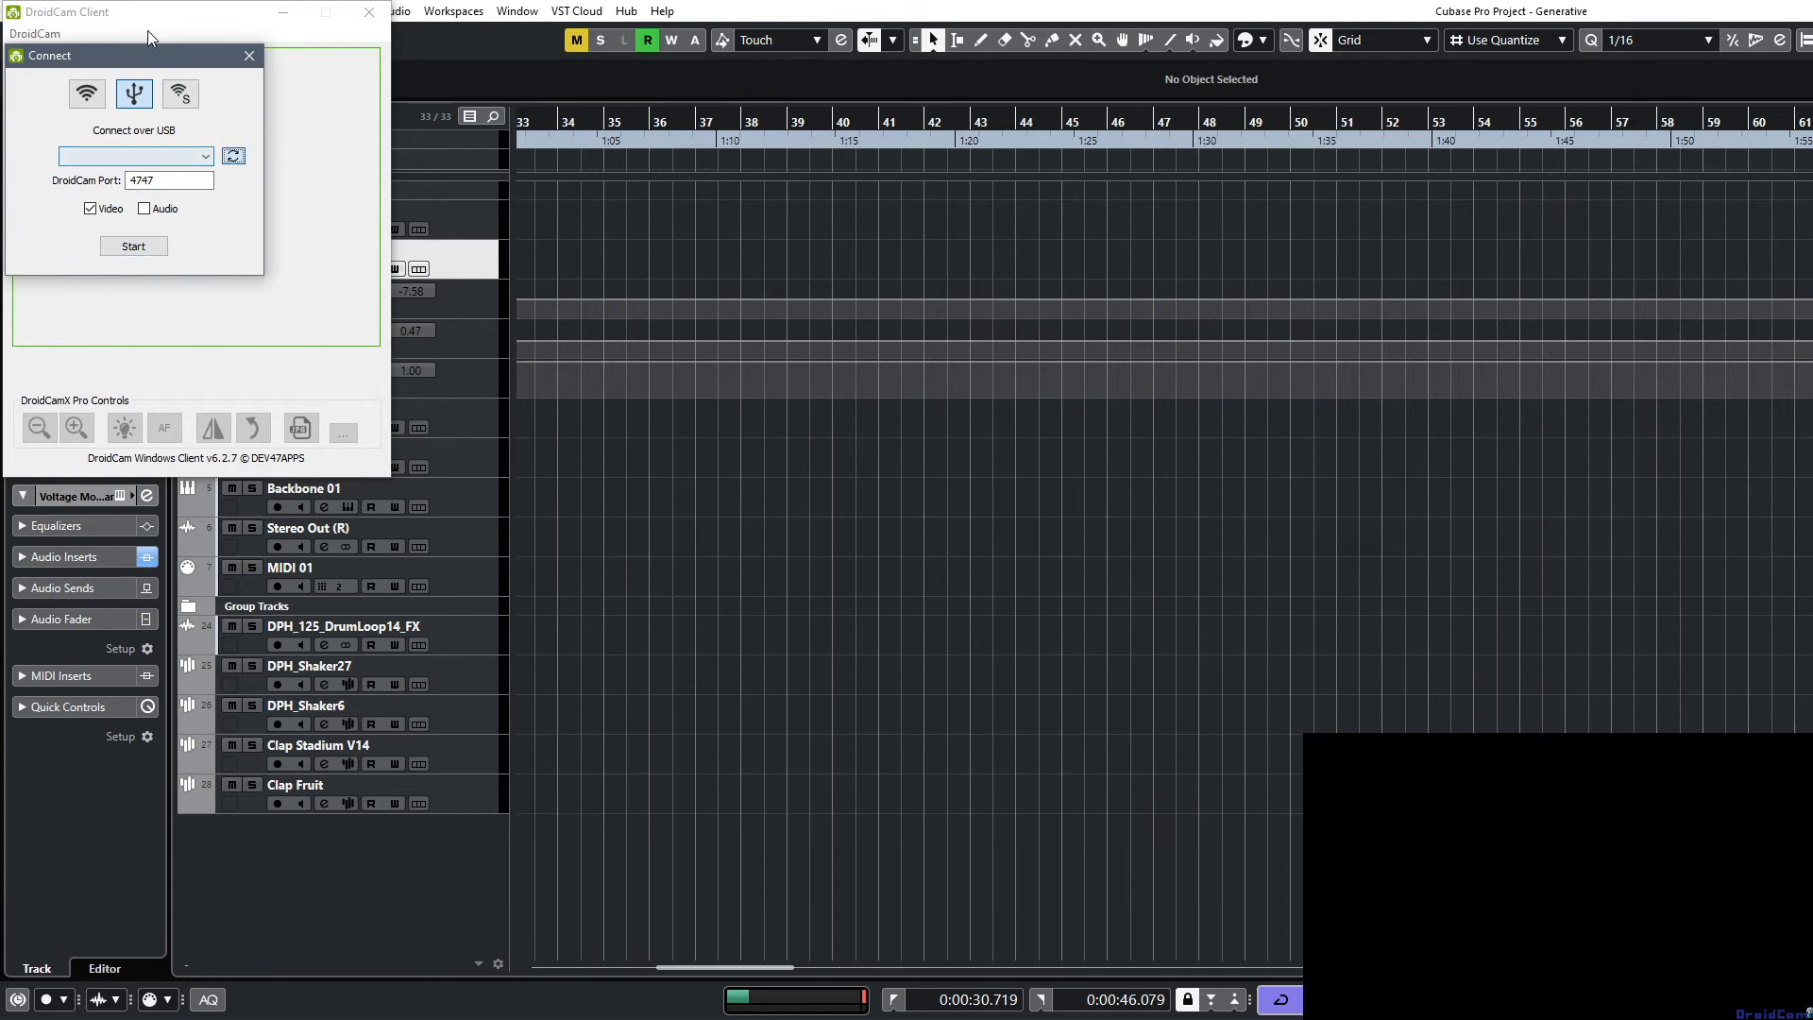
click(199, 159)
click(135, 174)
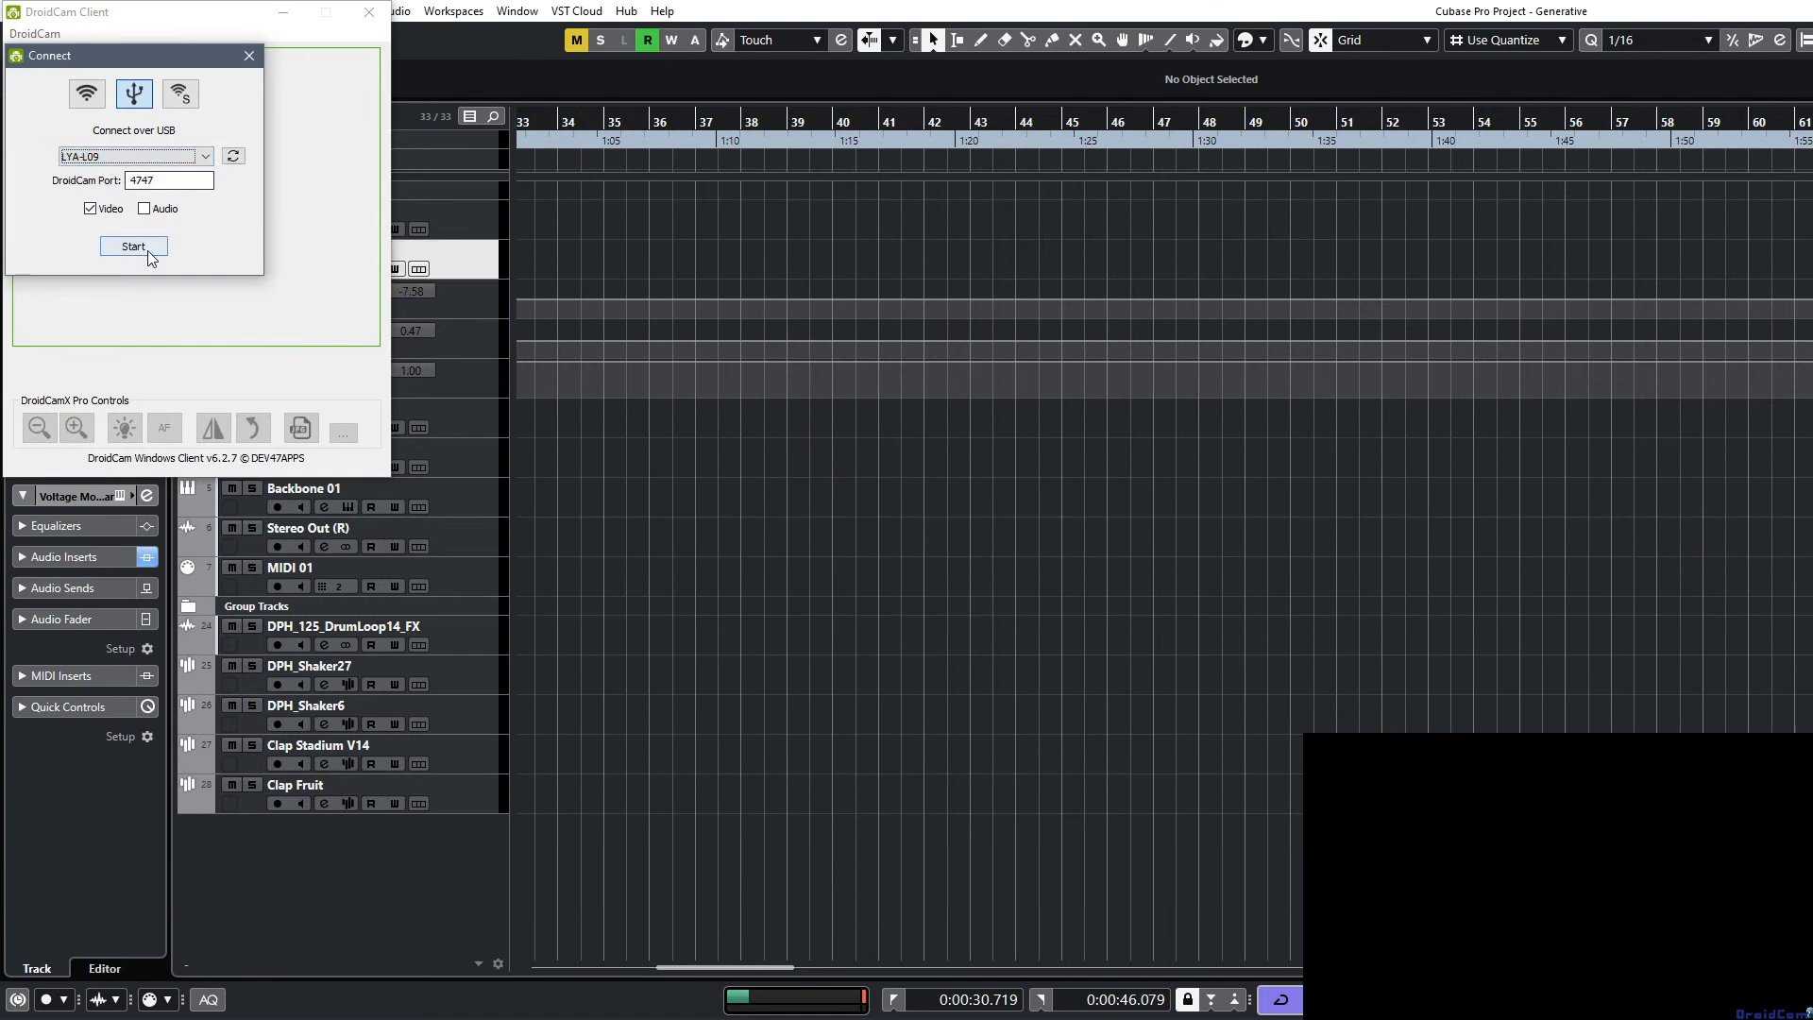
click(140, 245)
drag(187, 17, 0, 19)
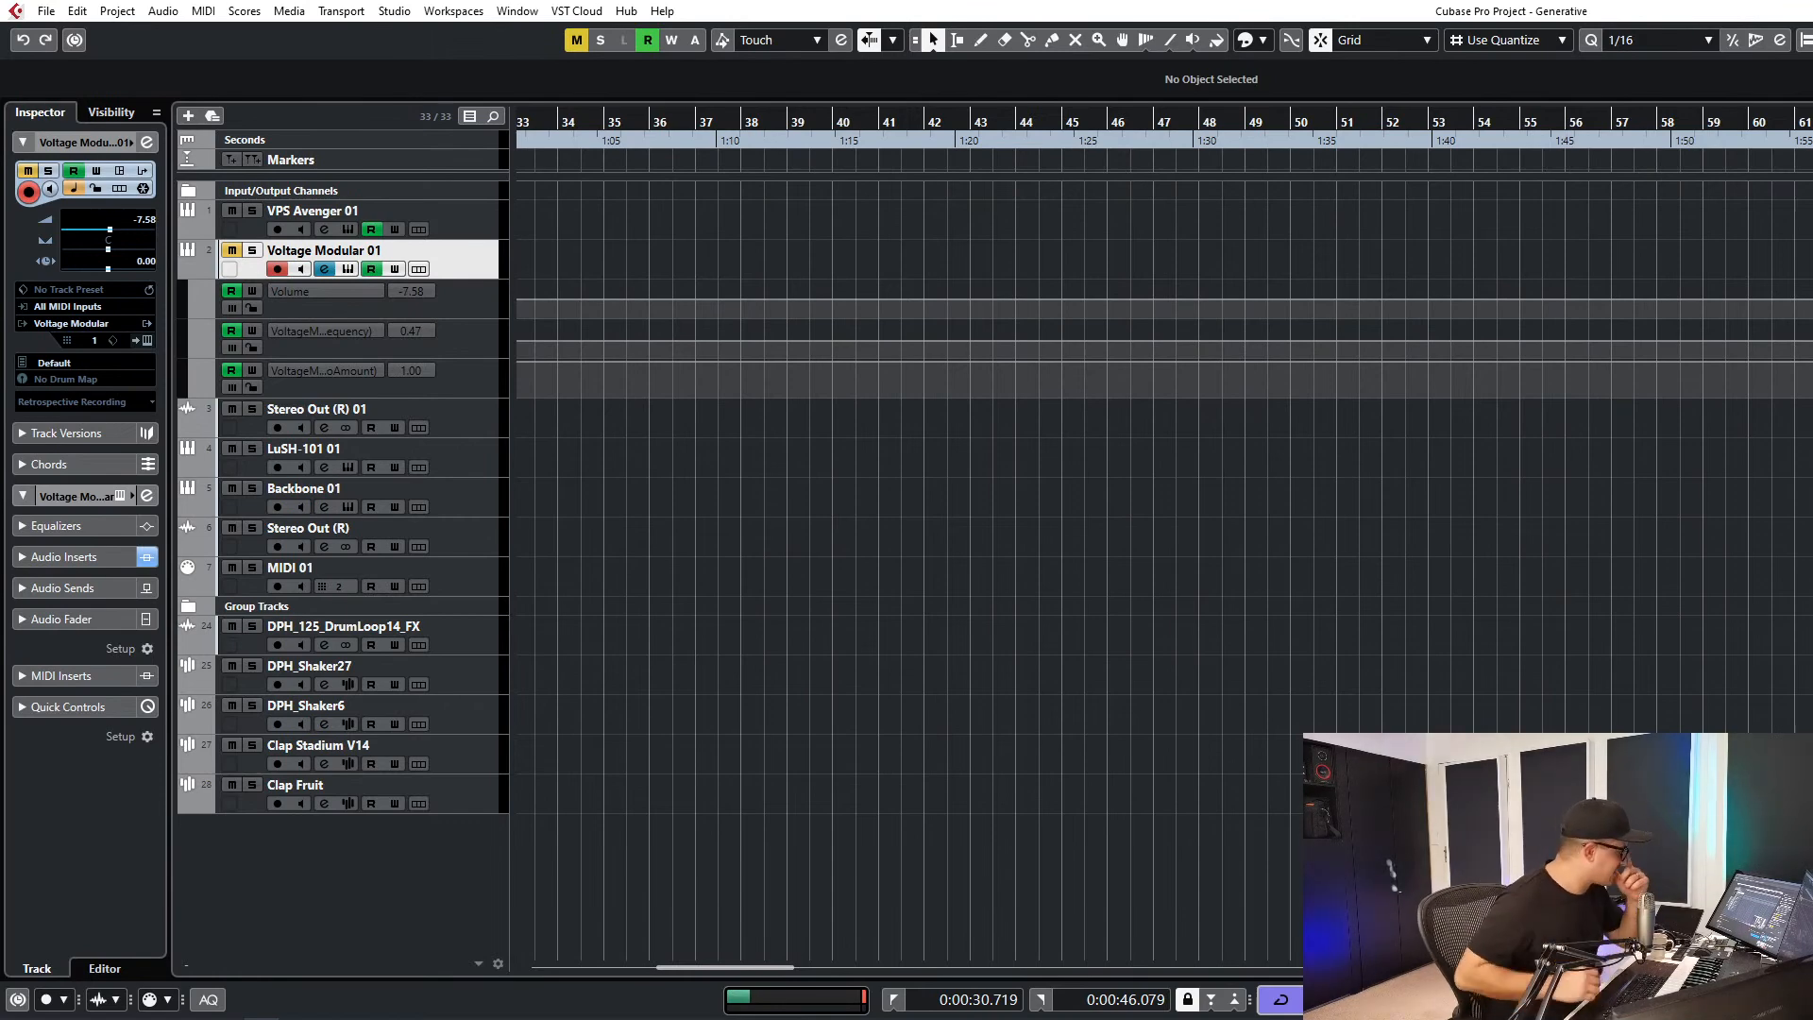
Return to the Cubase arrangement, clear the clip selection and play the looped section from bar 17.
click(1142, 678)
key(g)
key(g)
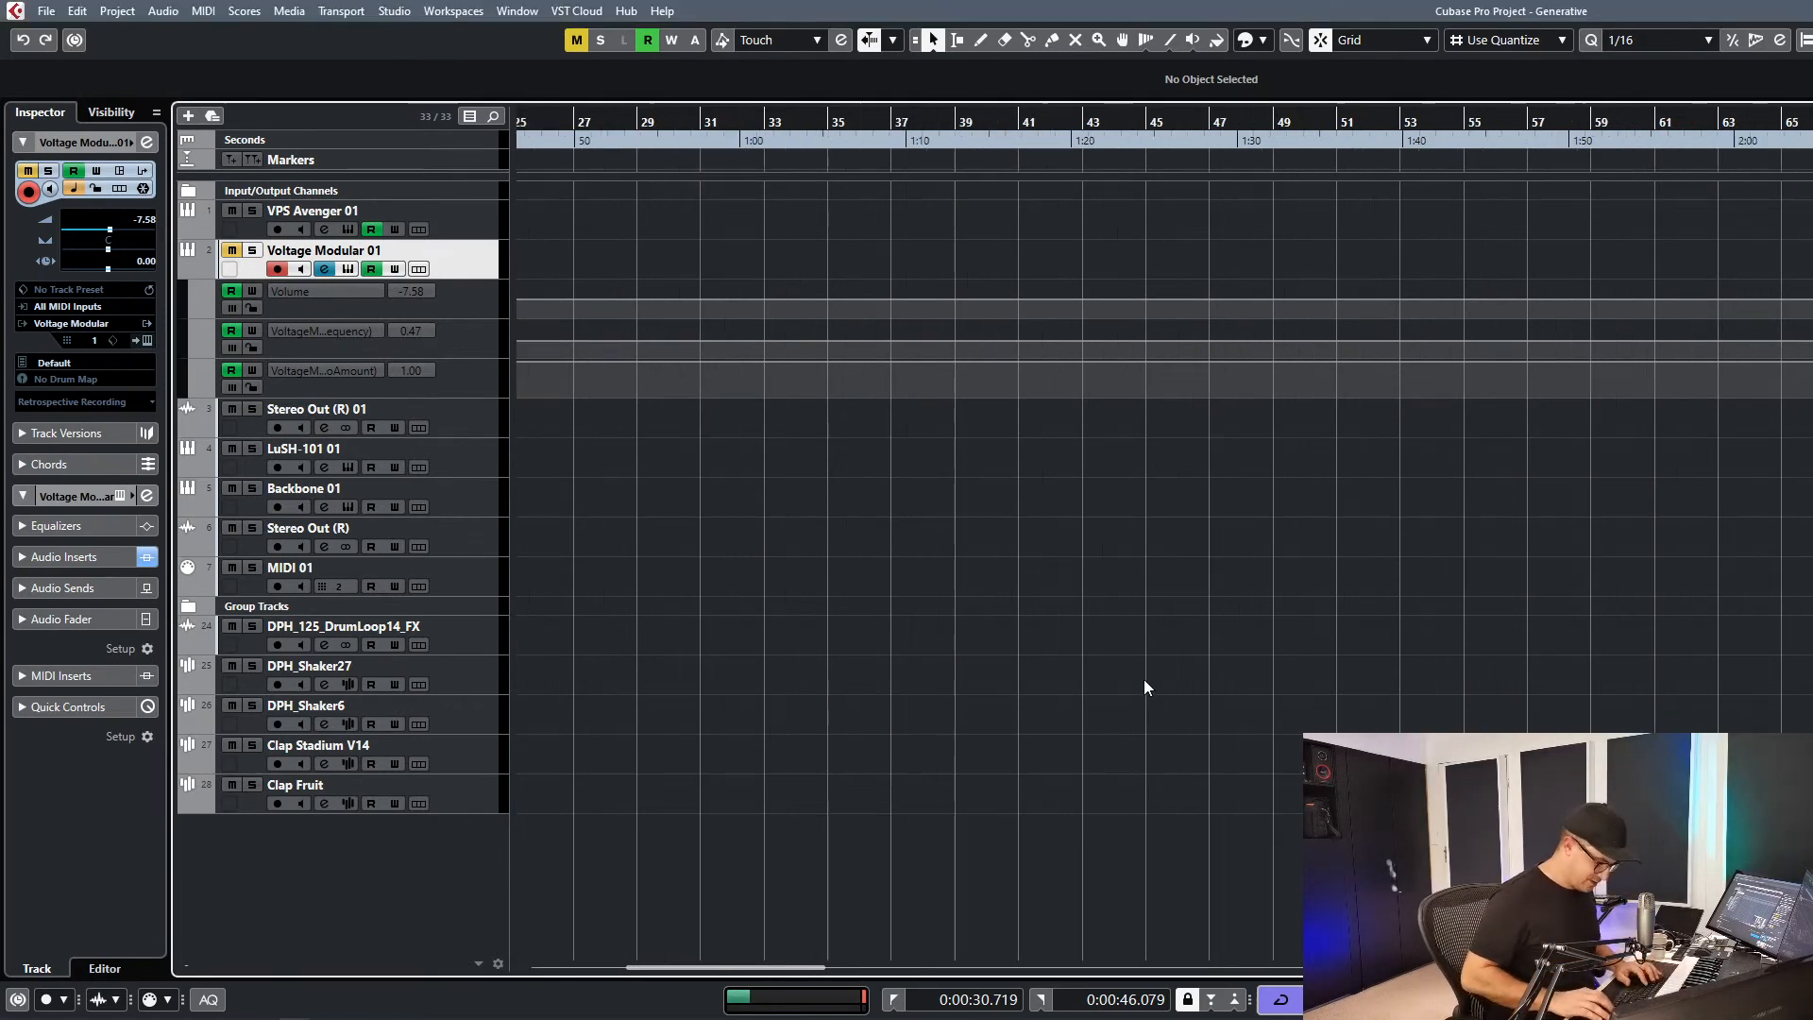
drag(1289, 561, 519, 647)
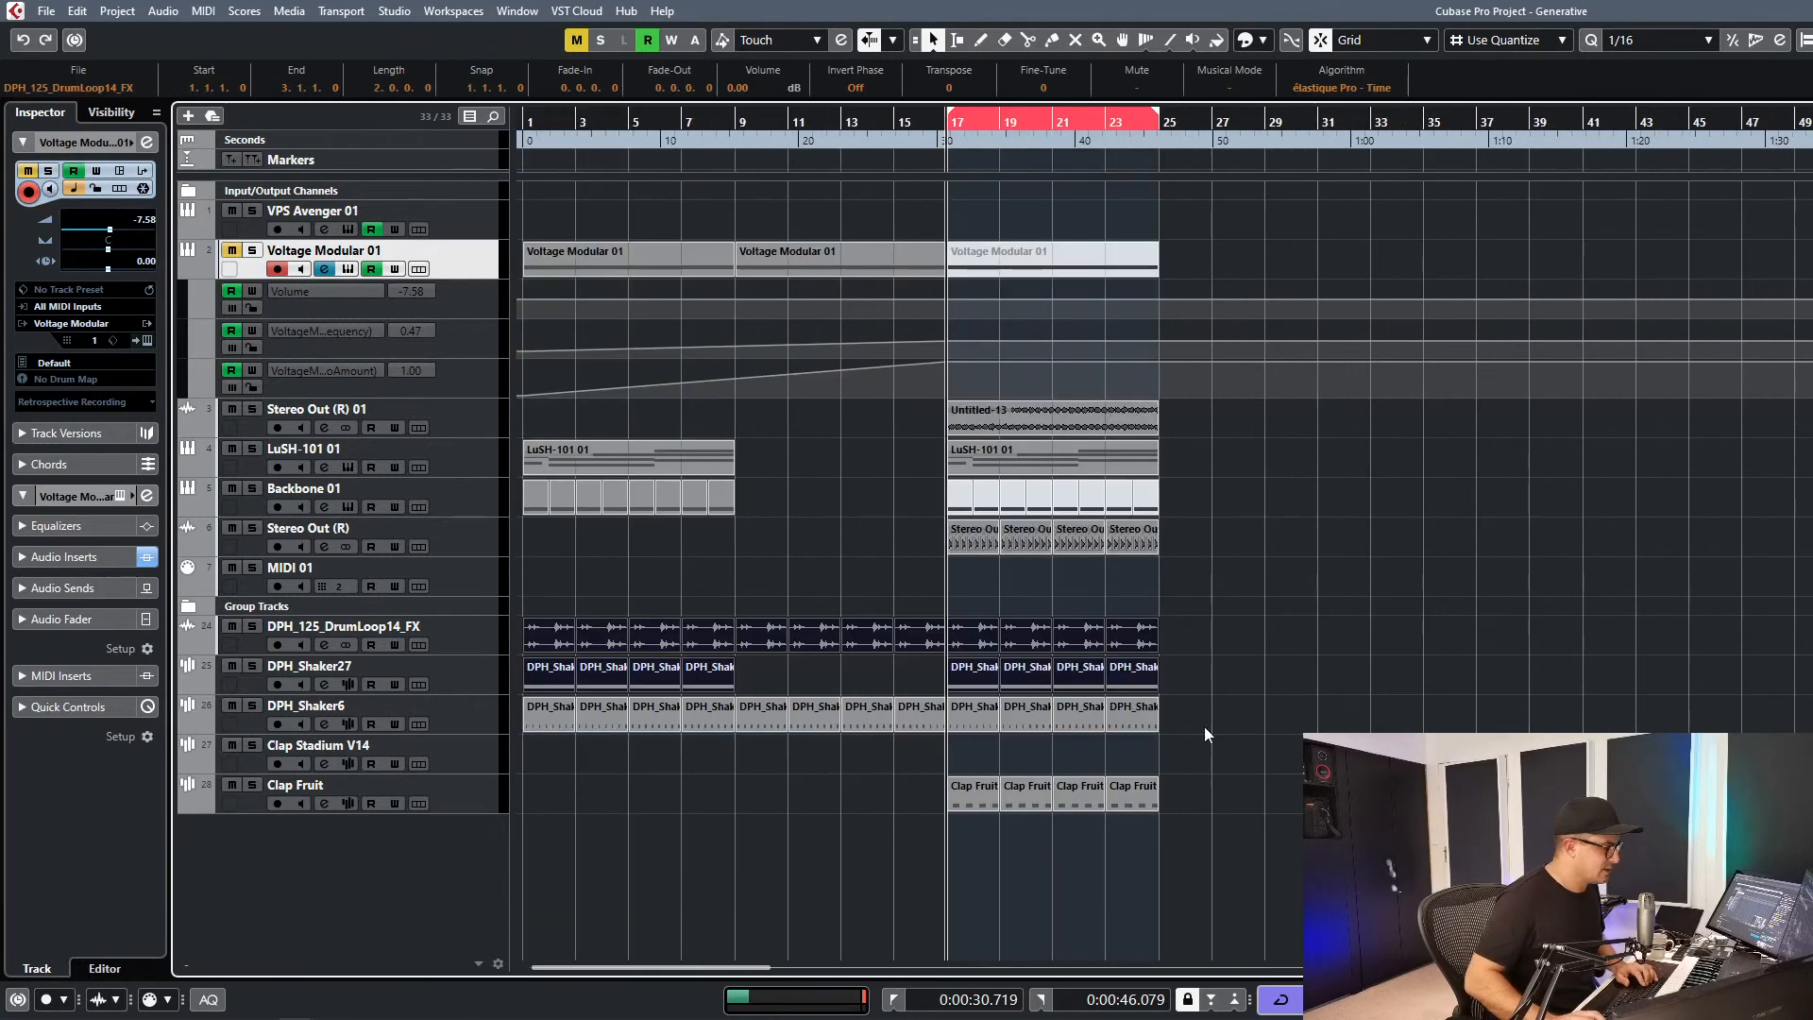
click(1373, 702)
key(h)
key(h)
key(h)
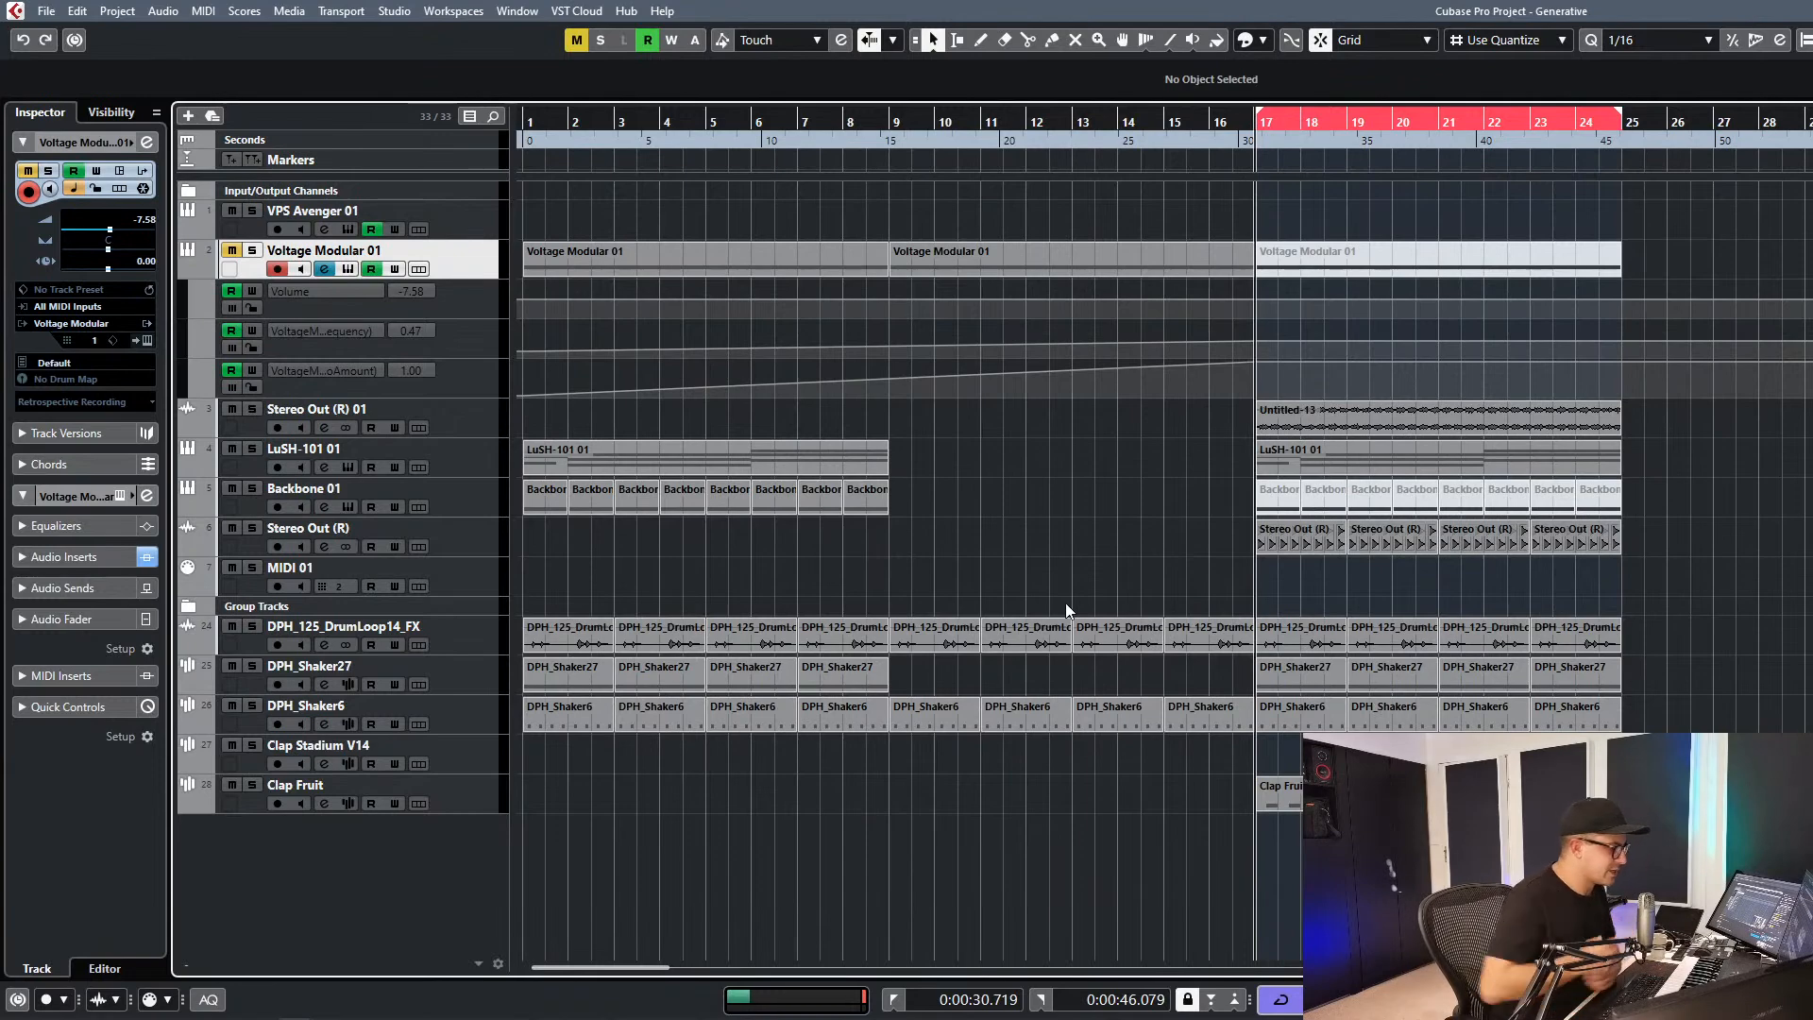
key(g)
key(g)
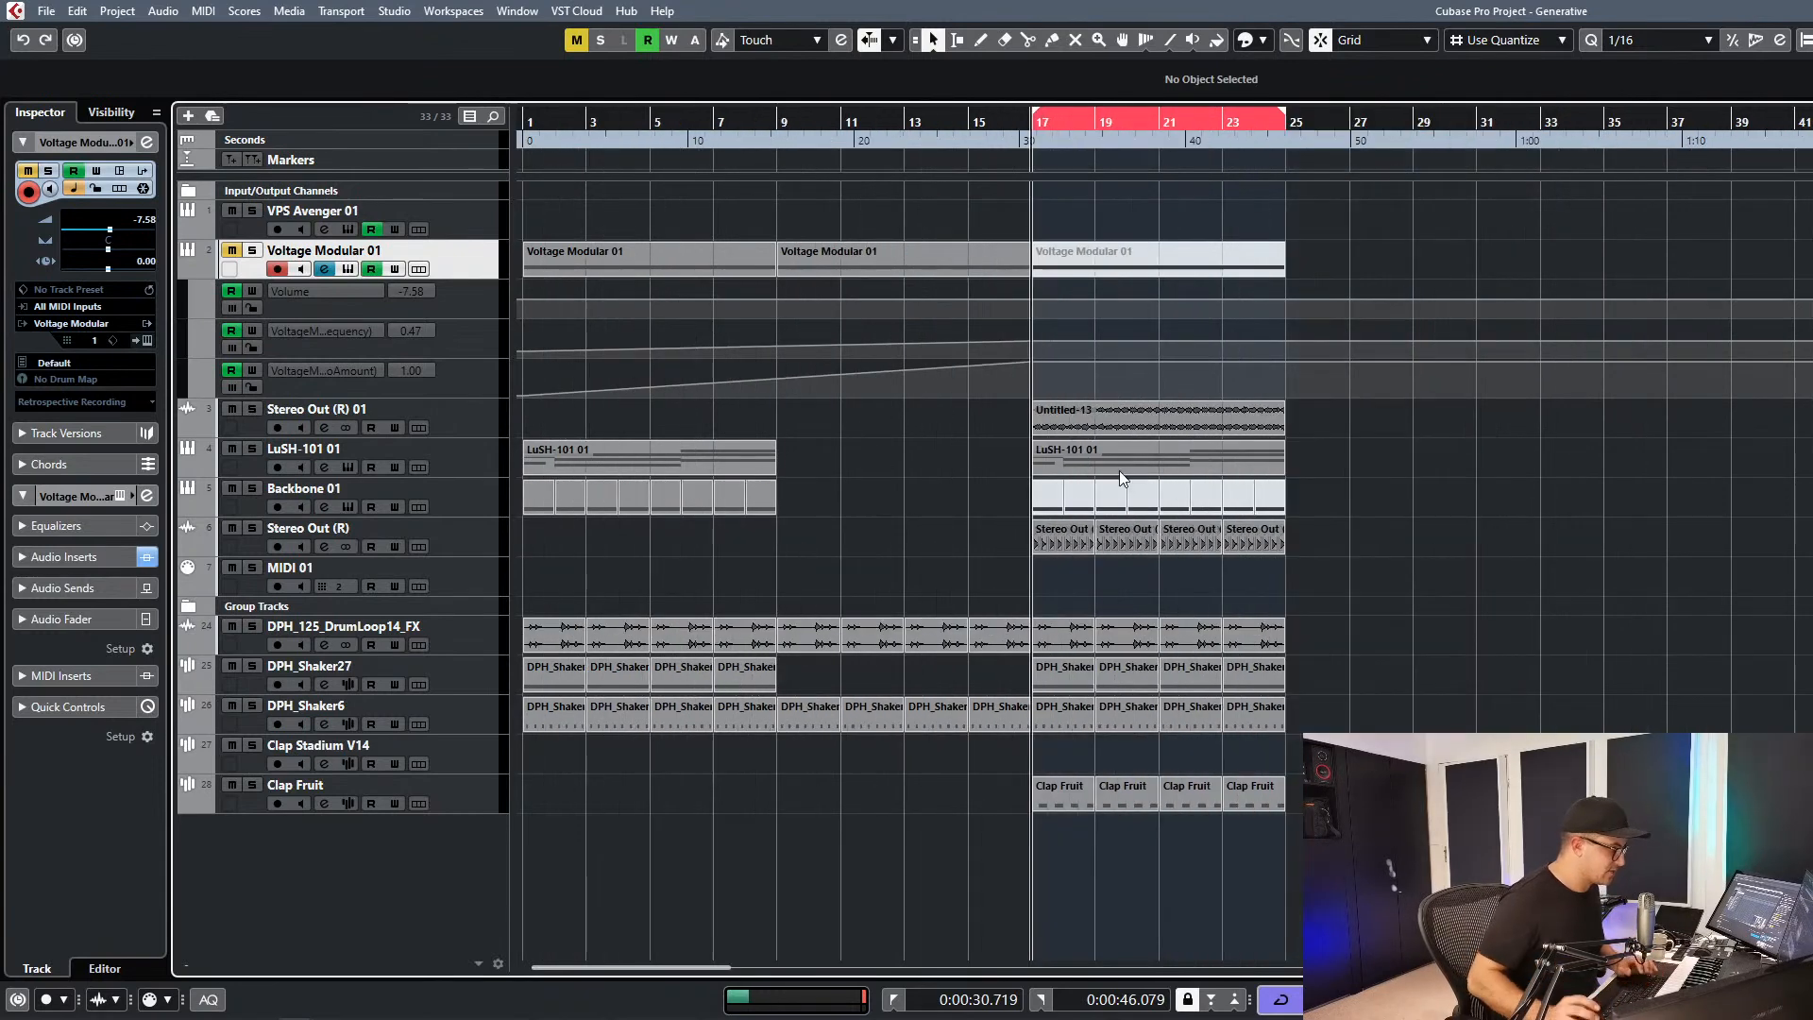
key(h)
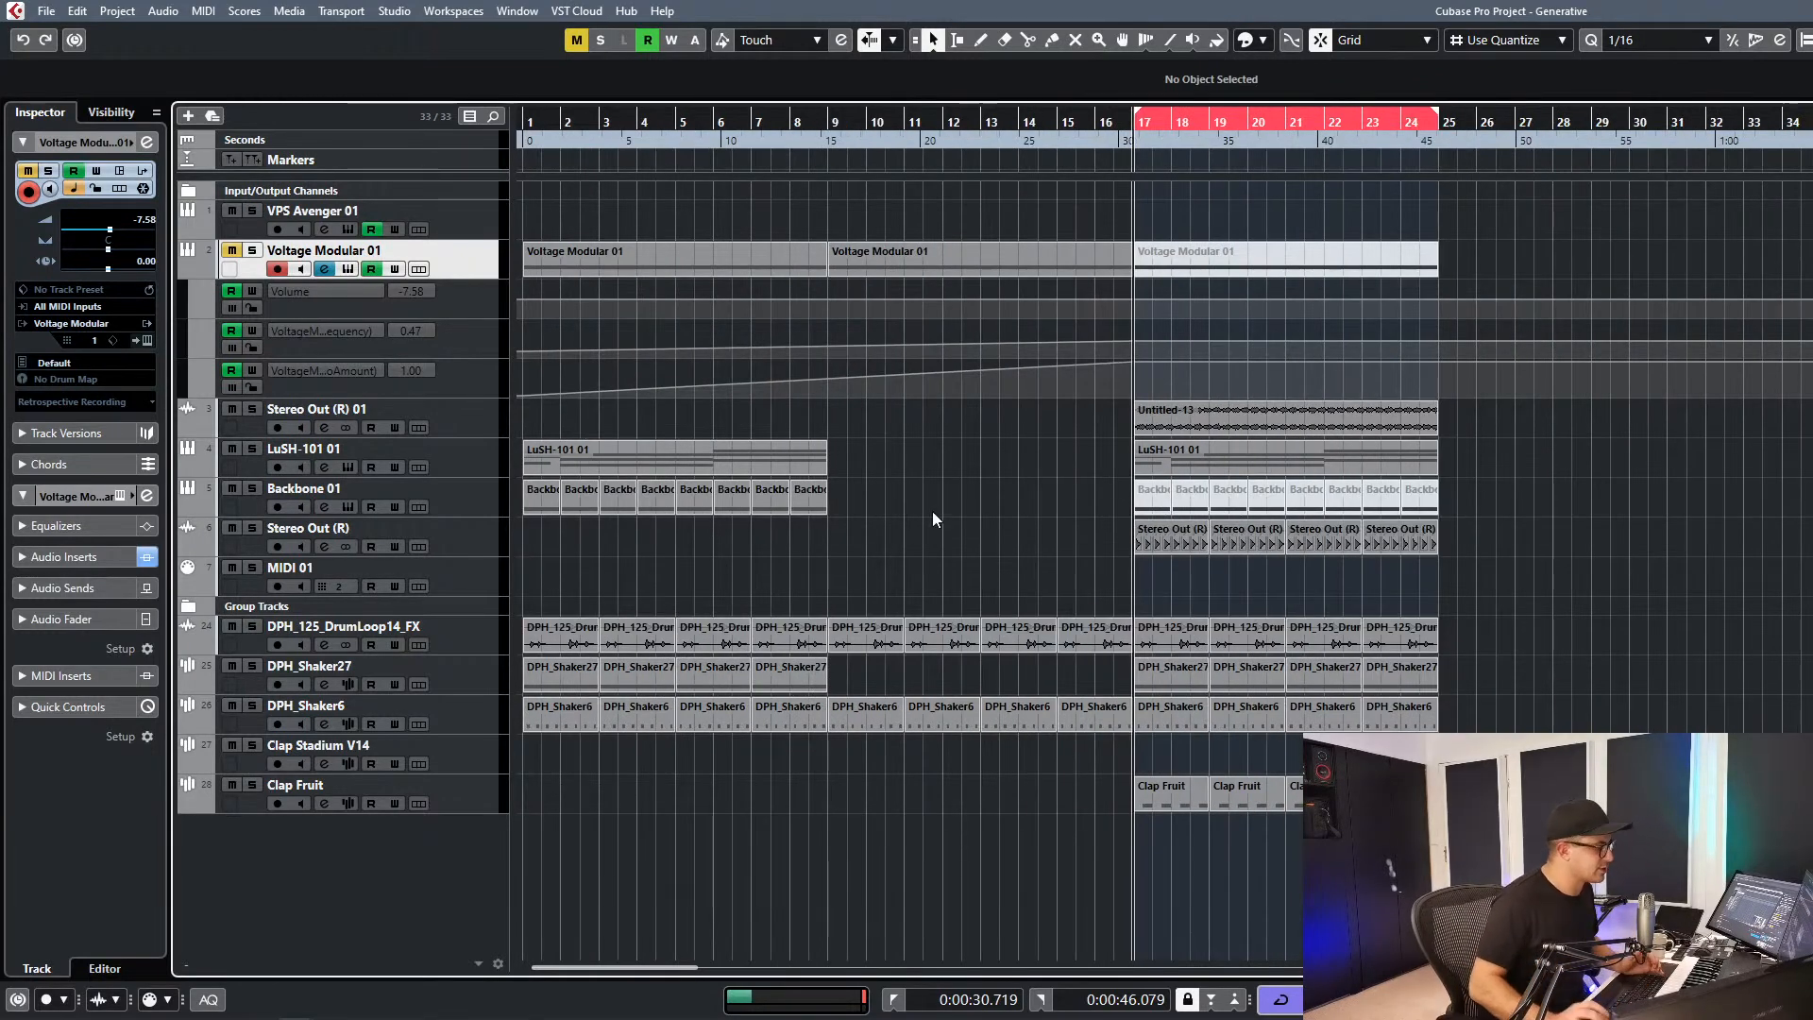
key(space)
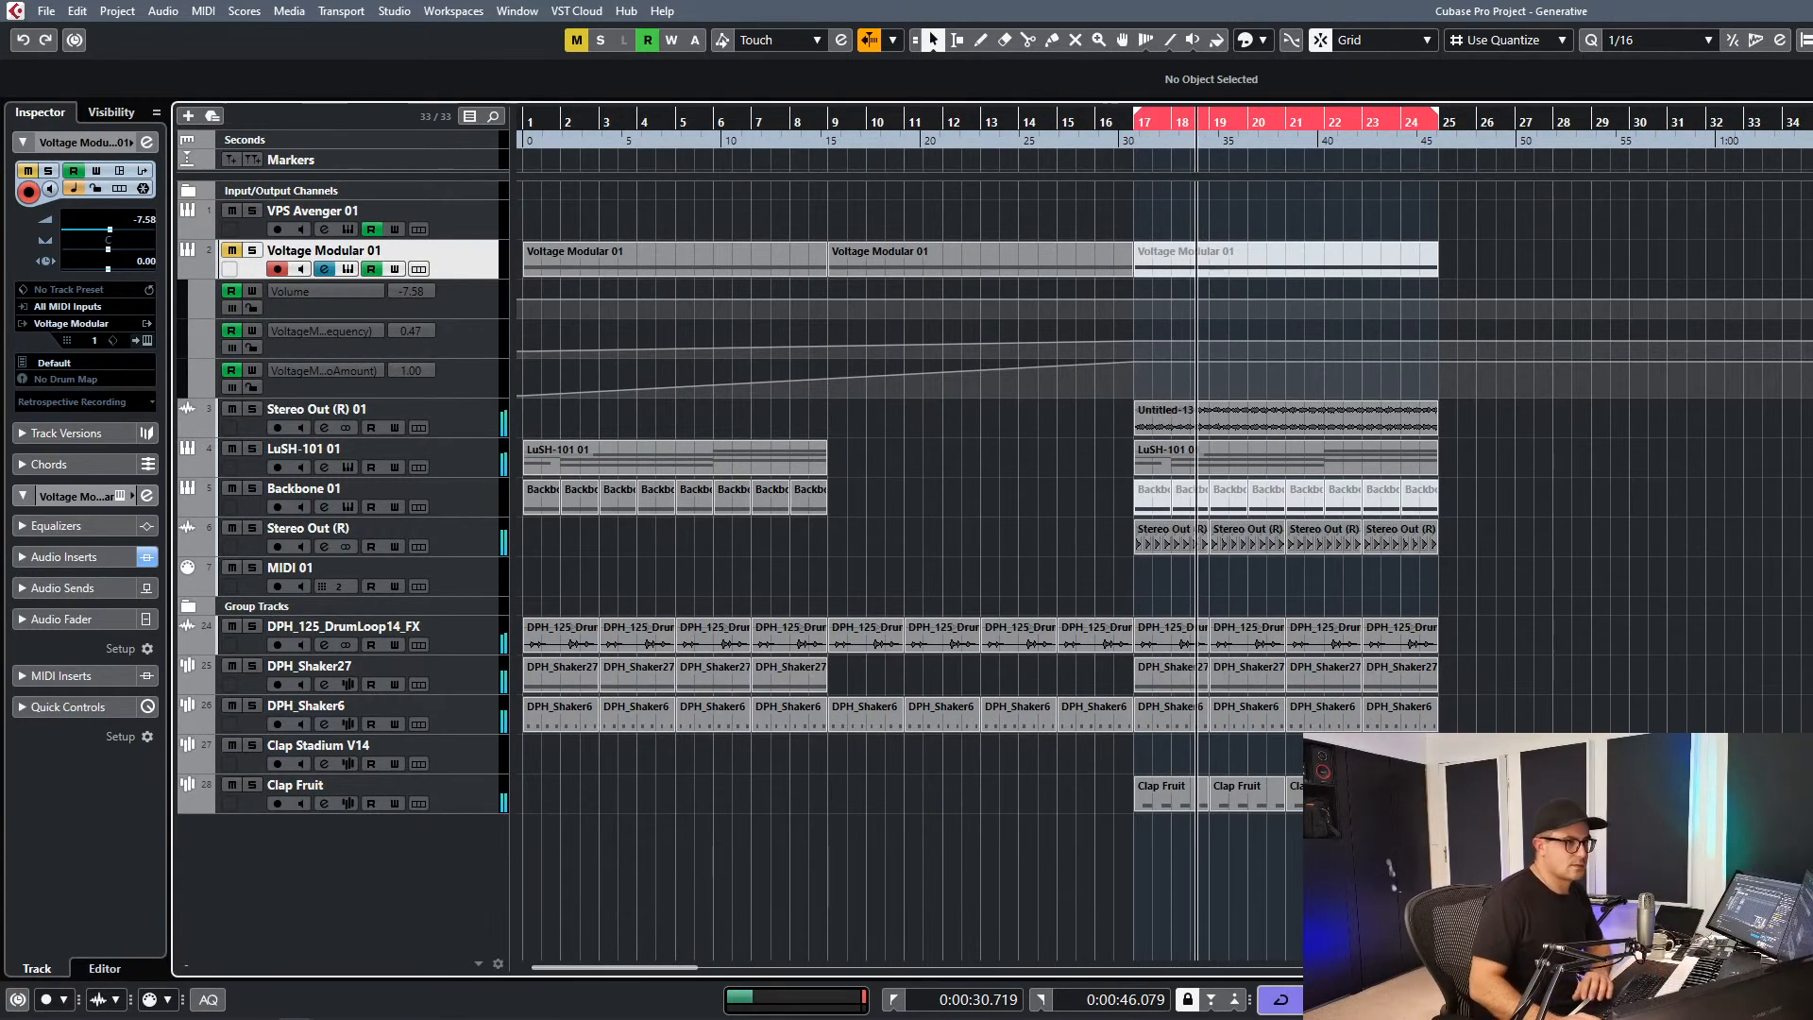
click(1160, 631)
click(765, 553)
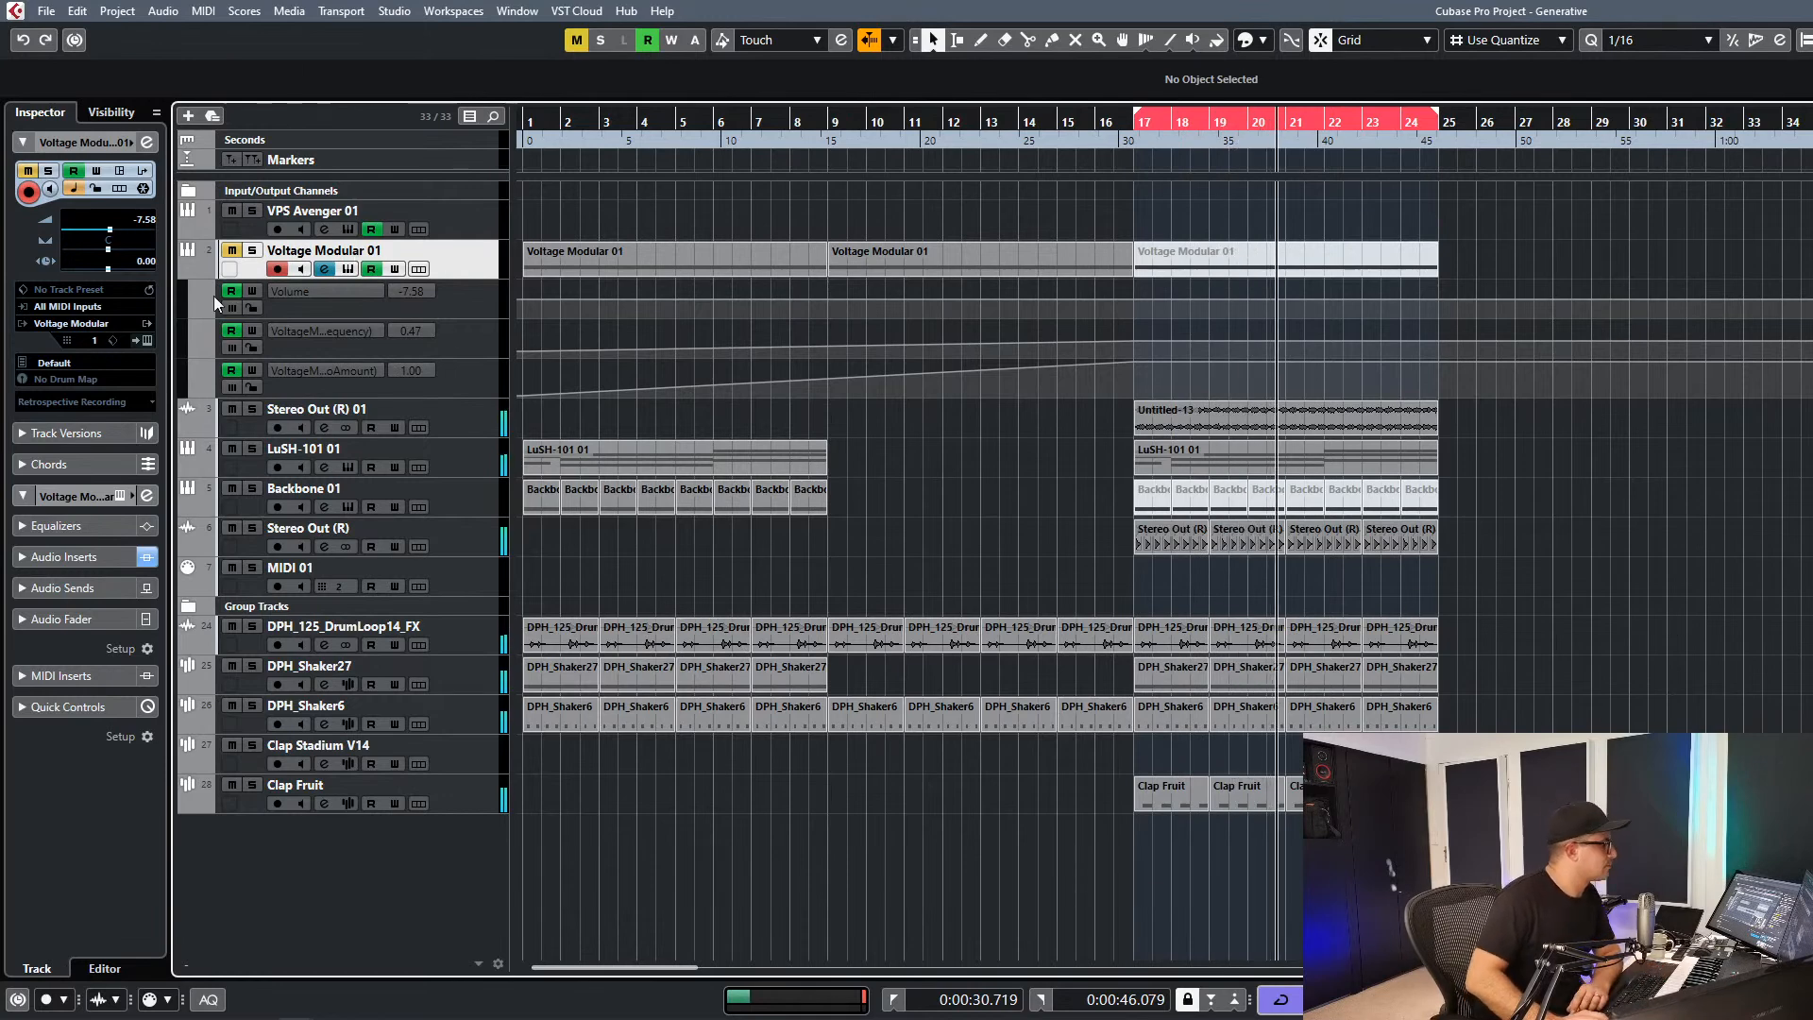
Solo the LuSH-101 01 track and load ShaperBox 2 into its first insert slot.
click(254, 448)
click(323, 466)
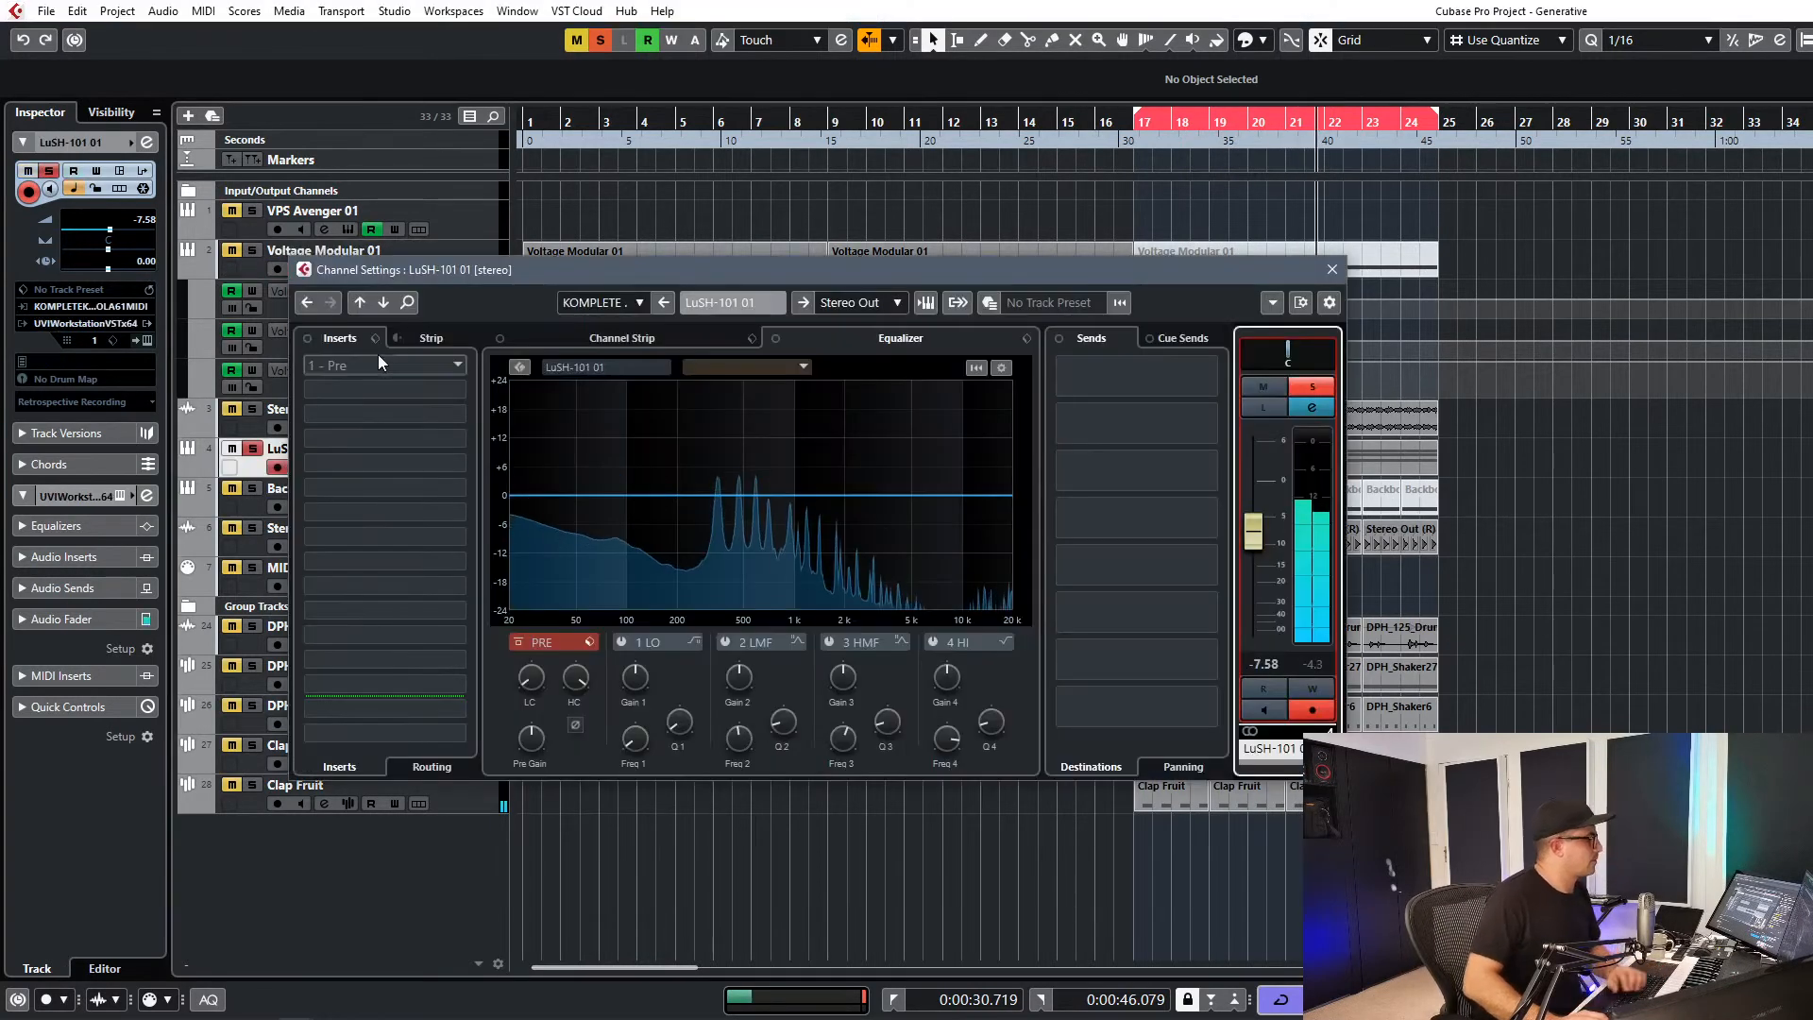
click(370, 366)
text(shaper)
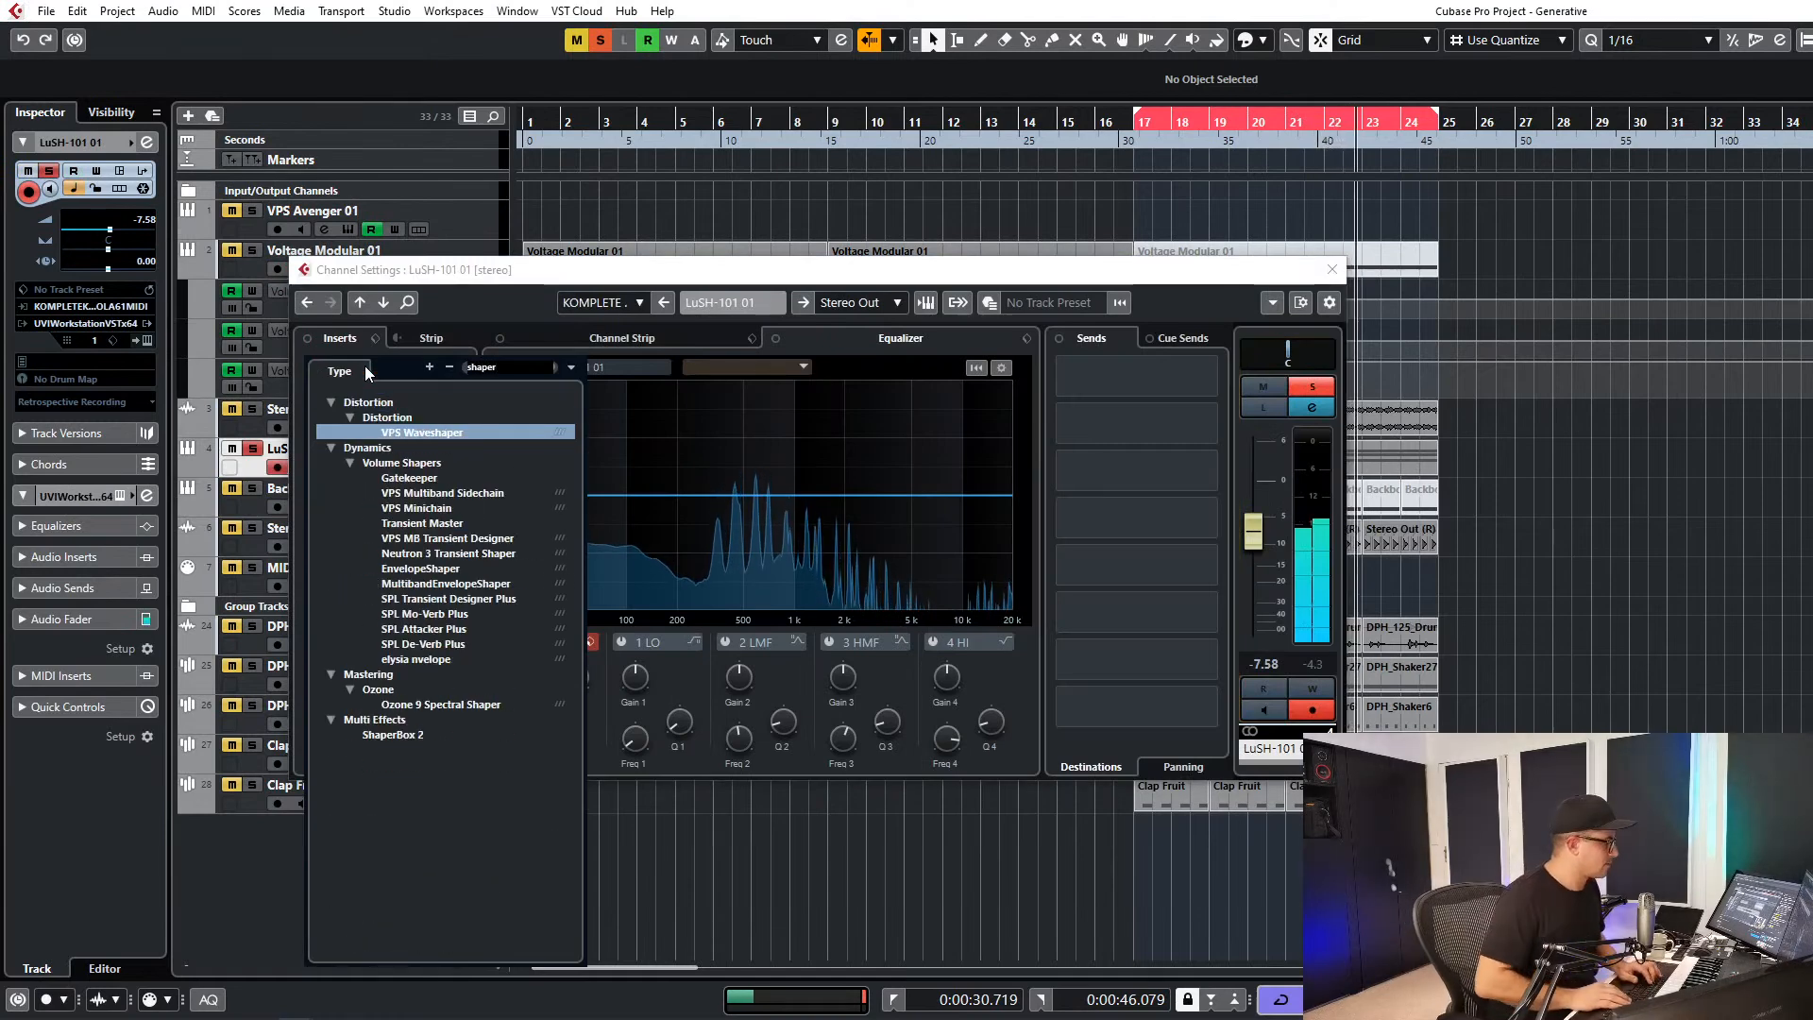
click(391, 735)
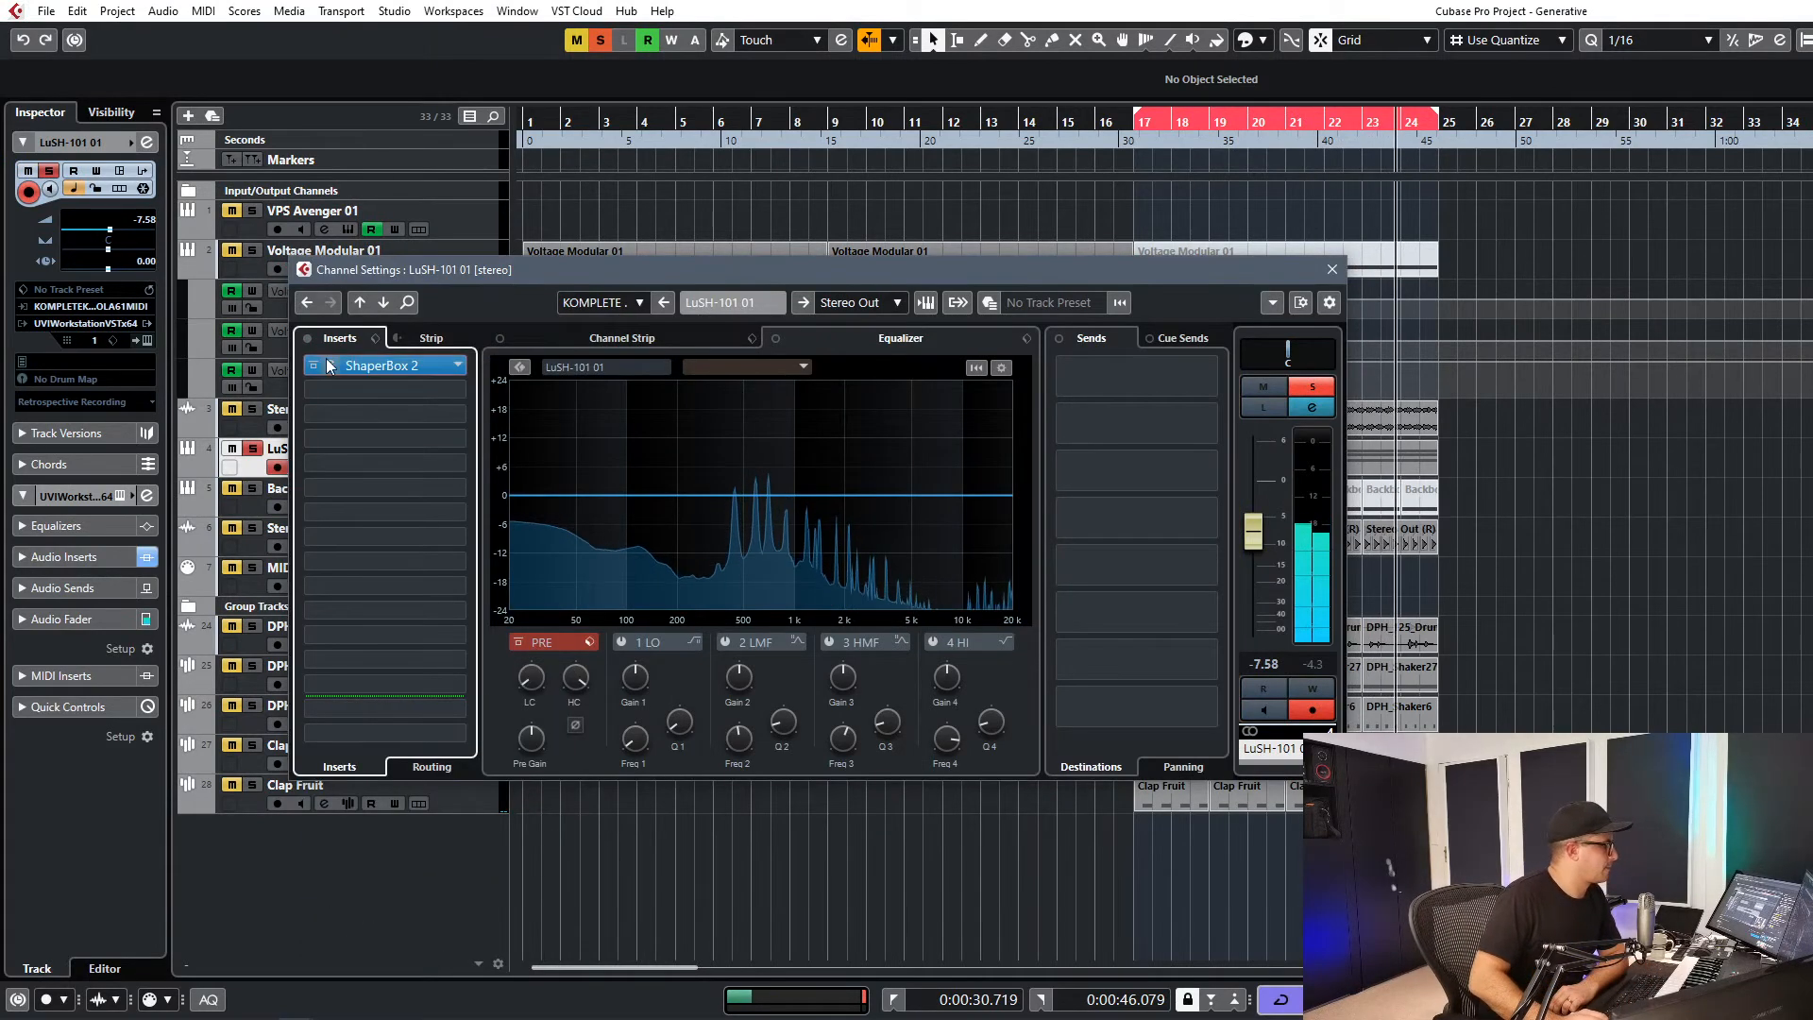
Apply a rising Sidechain volume curve in ShaperBox 2, close the plug-in and channel windows, and unsolo the LuSH-101 01 track.
click(808, 634)
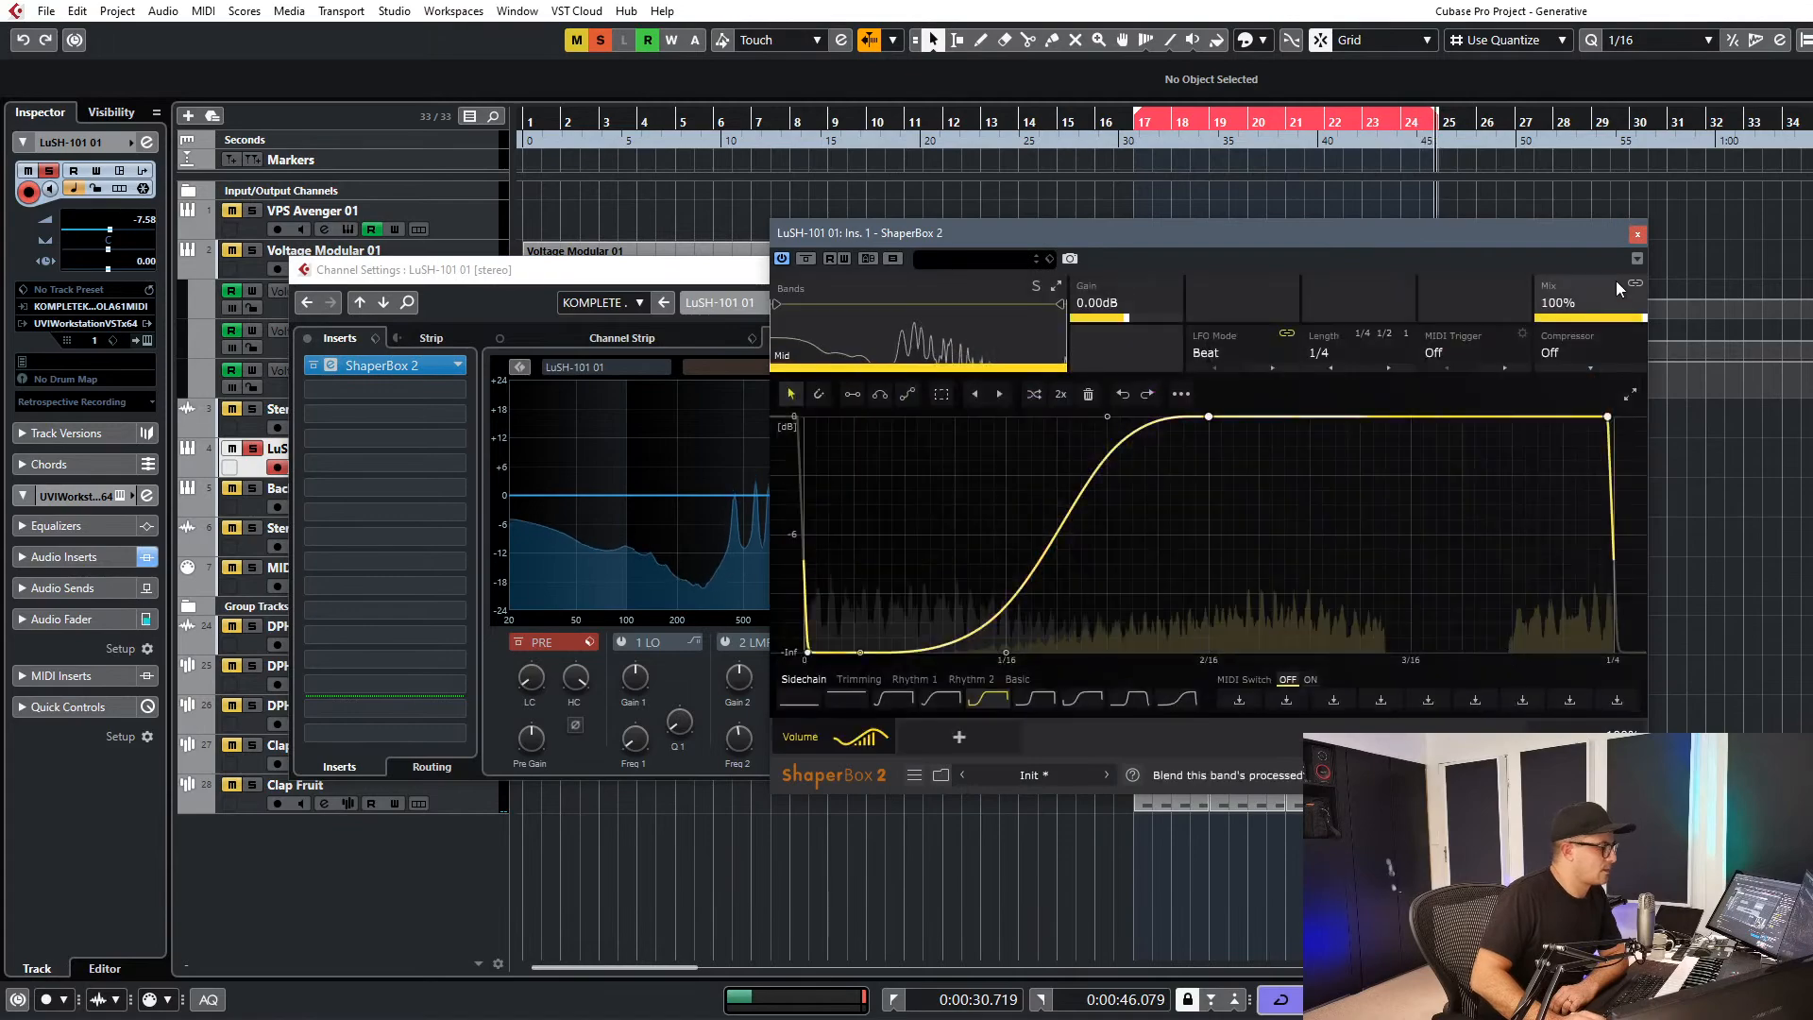
click(1638, 235)
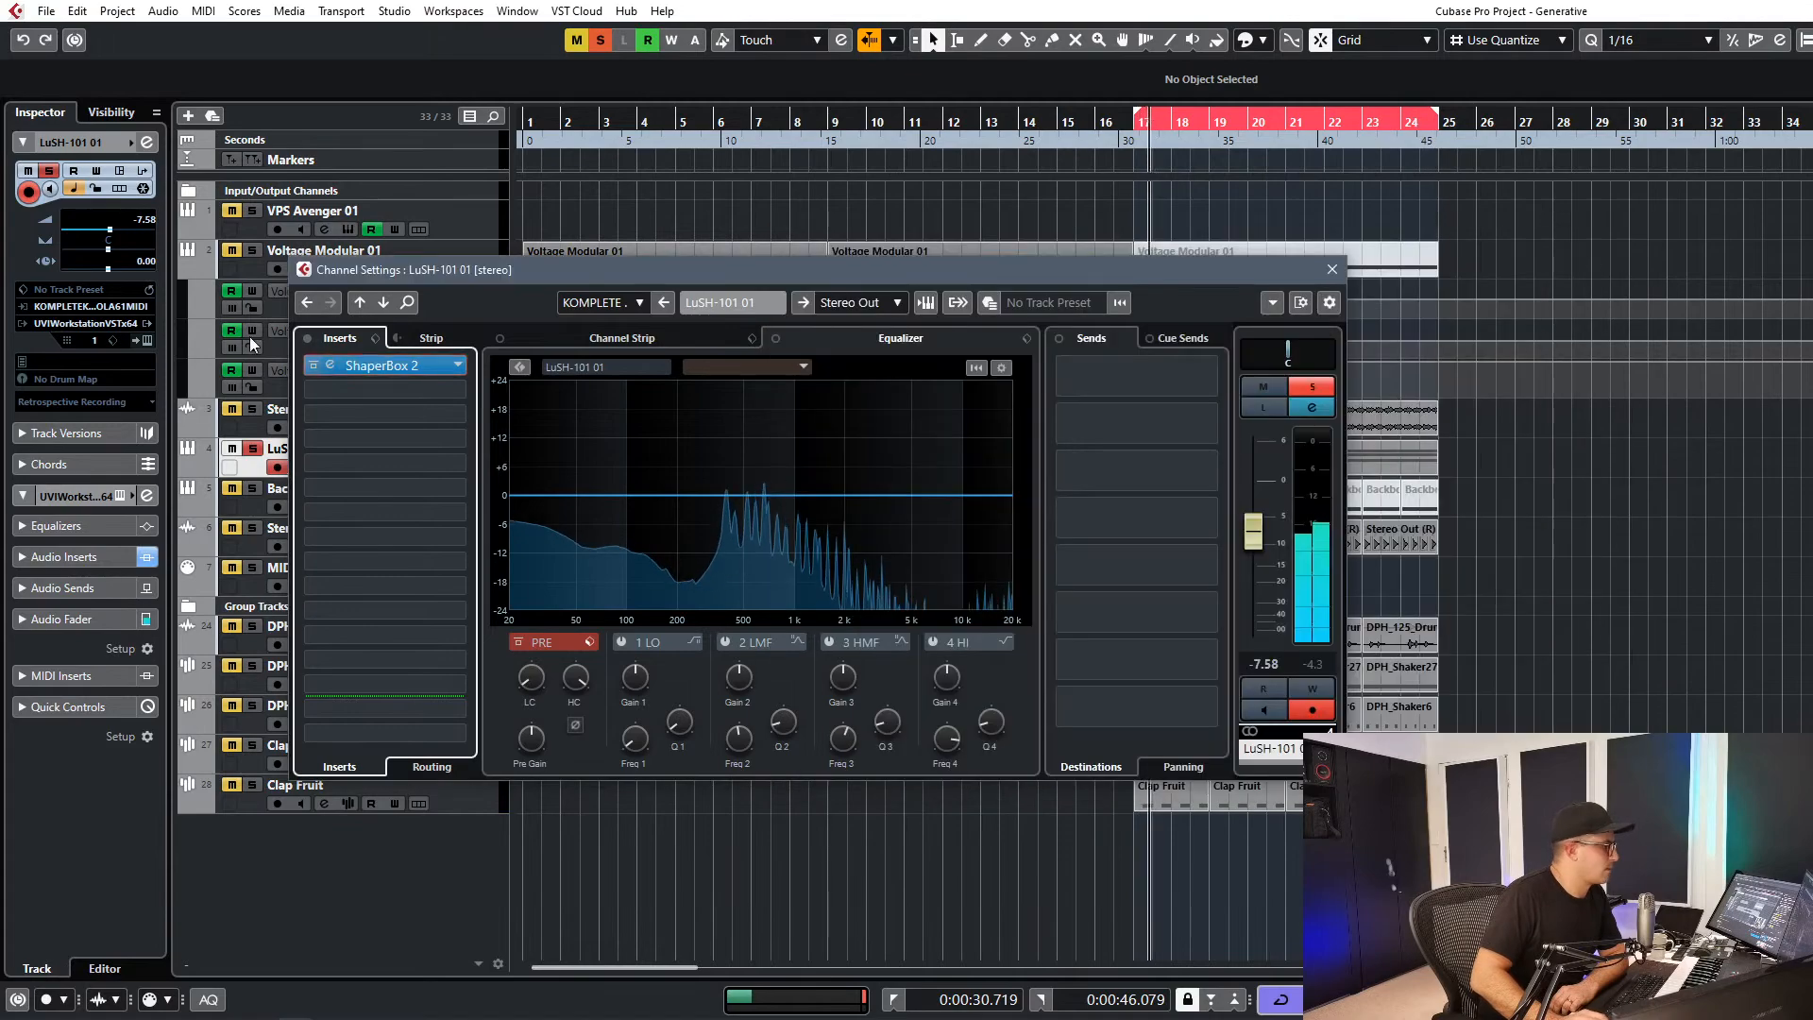
click(1327, 271)
click(252, 449)
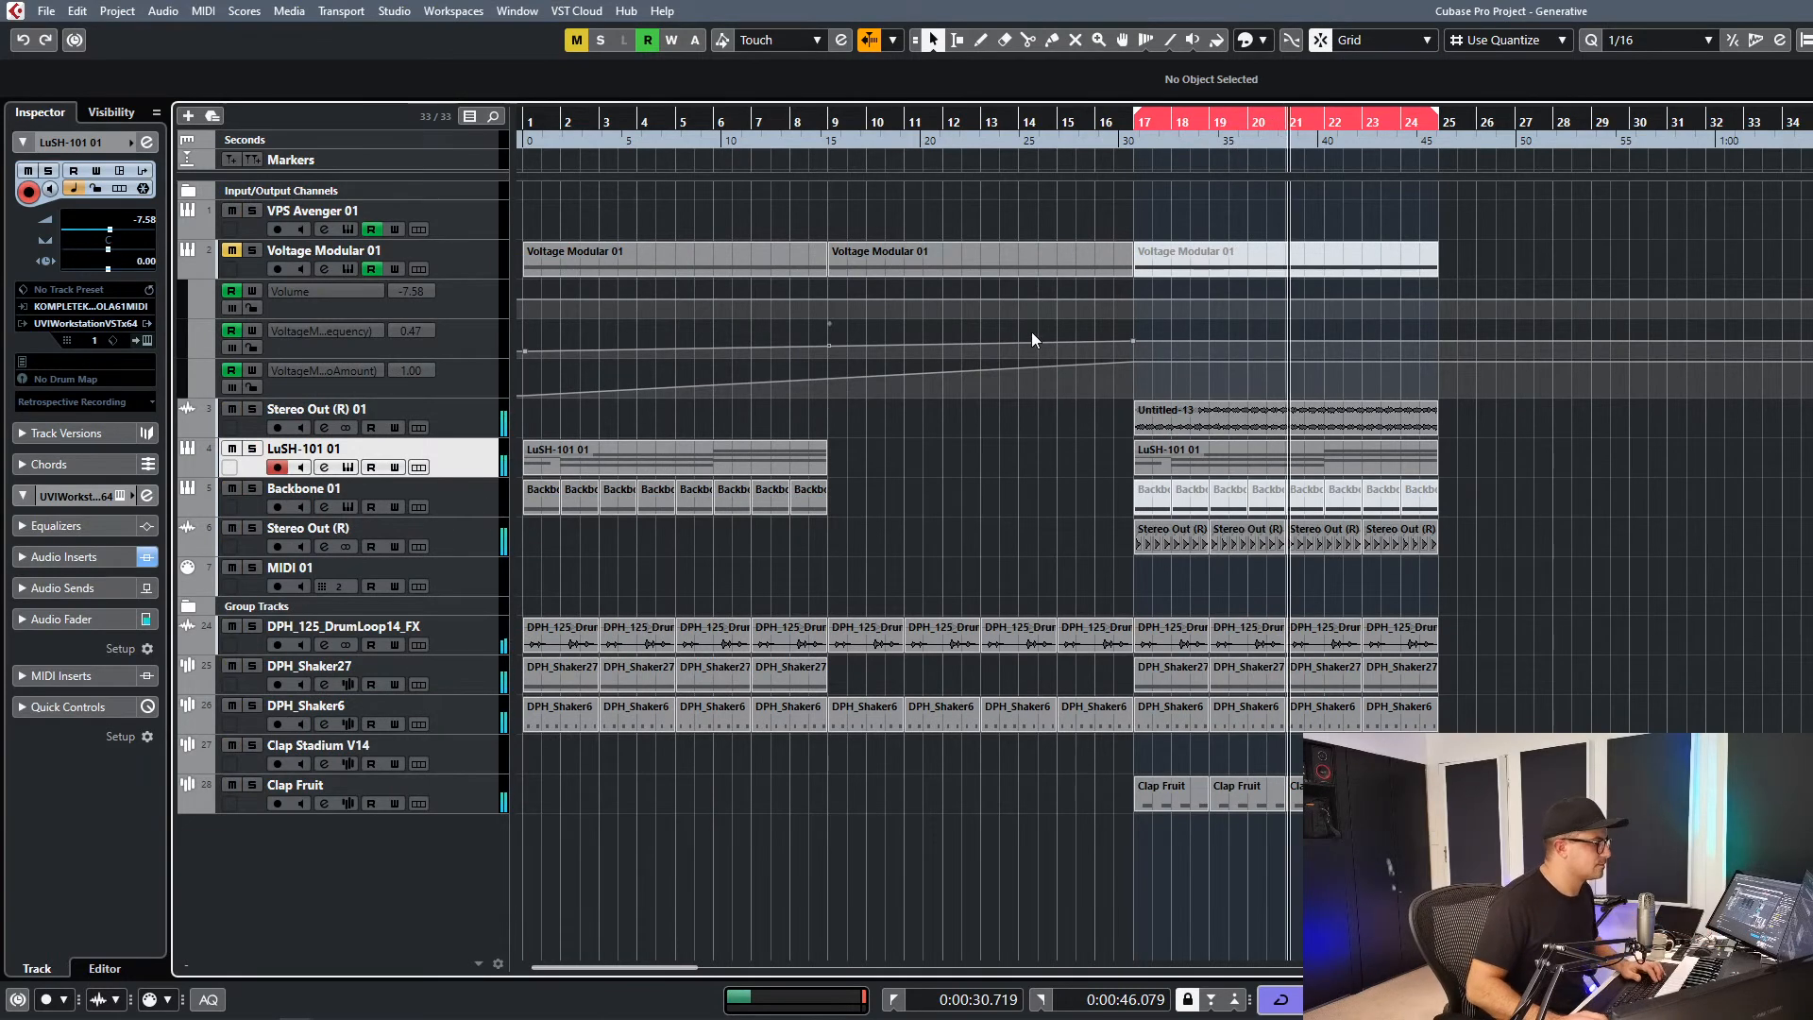
Stop playback and select the Stereo Out (R) track.
key(space)
click(651, 460)
click(854, 600)
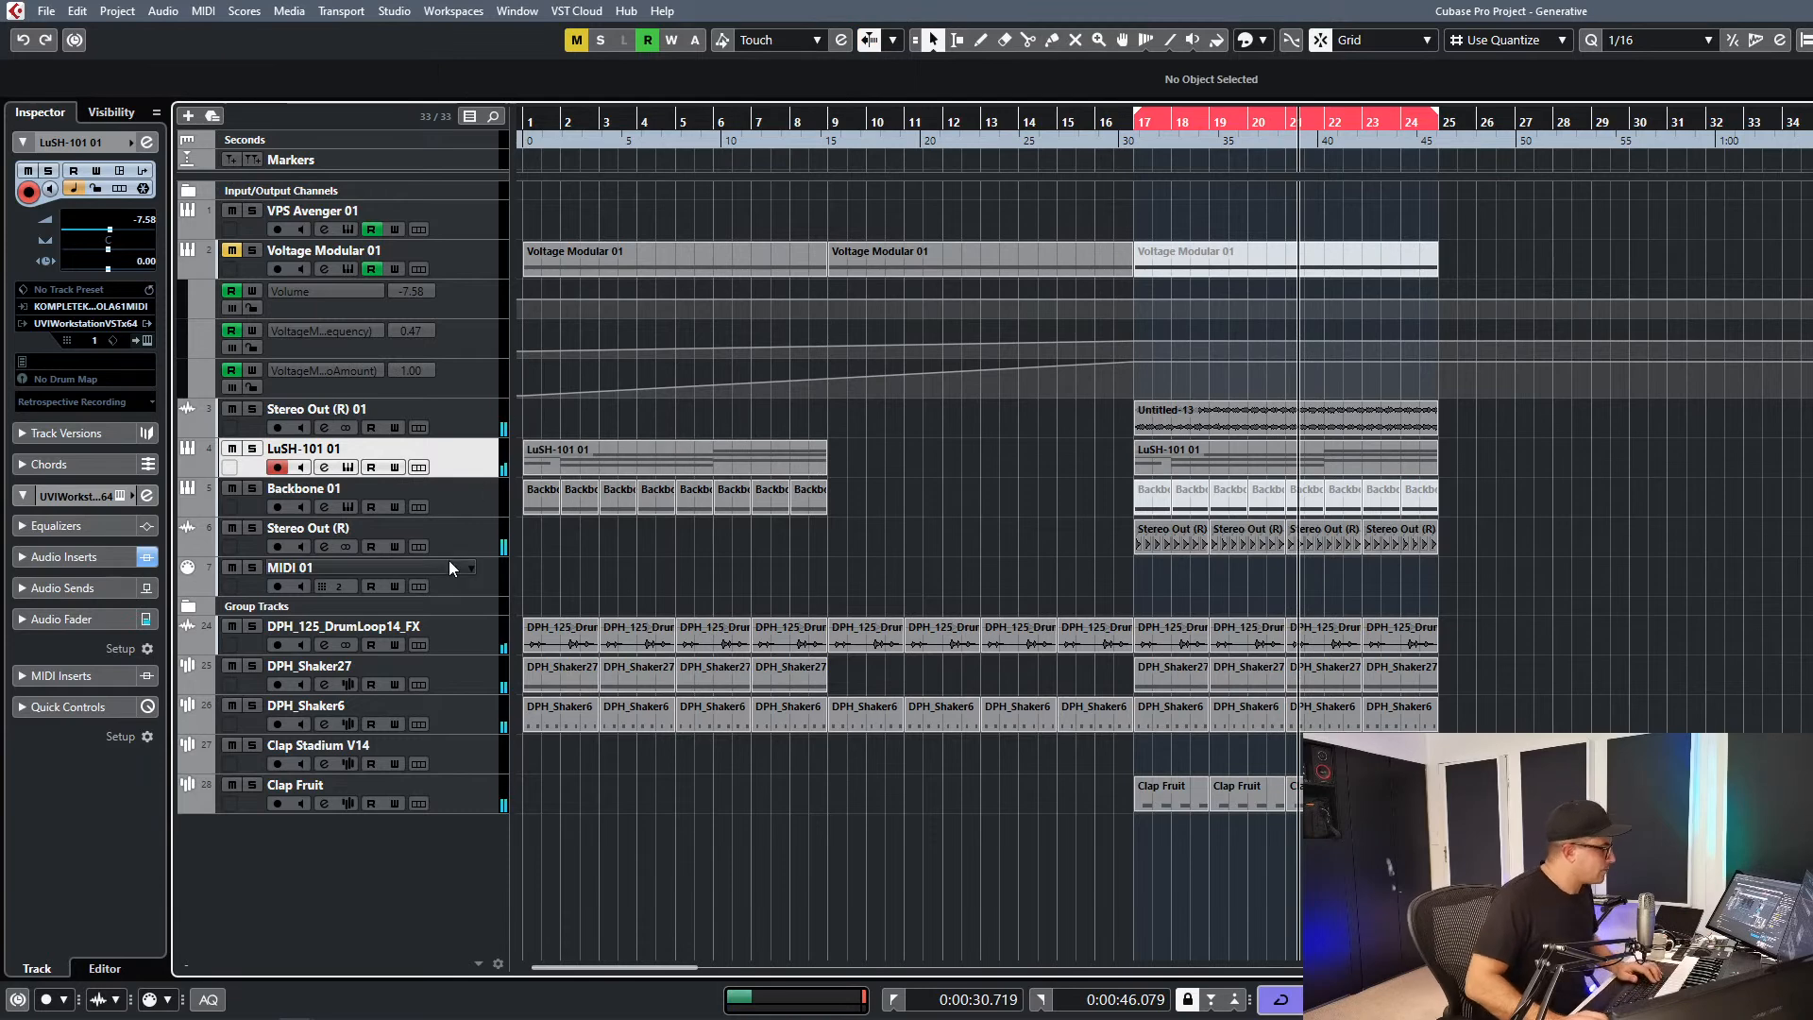
click(477, 522)
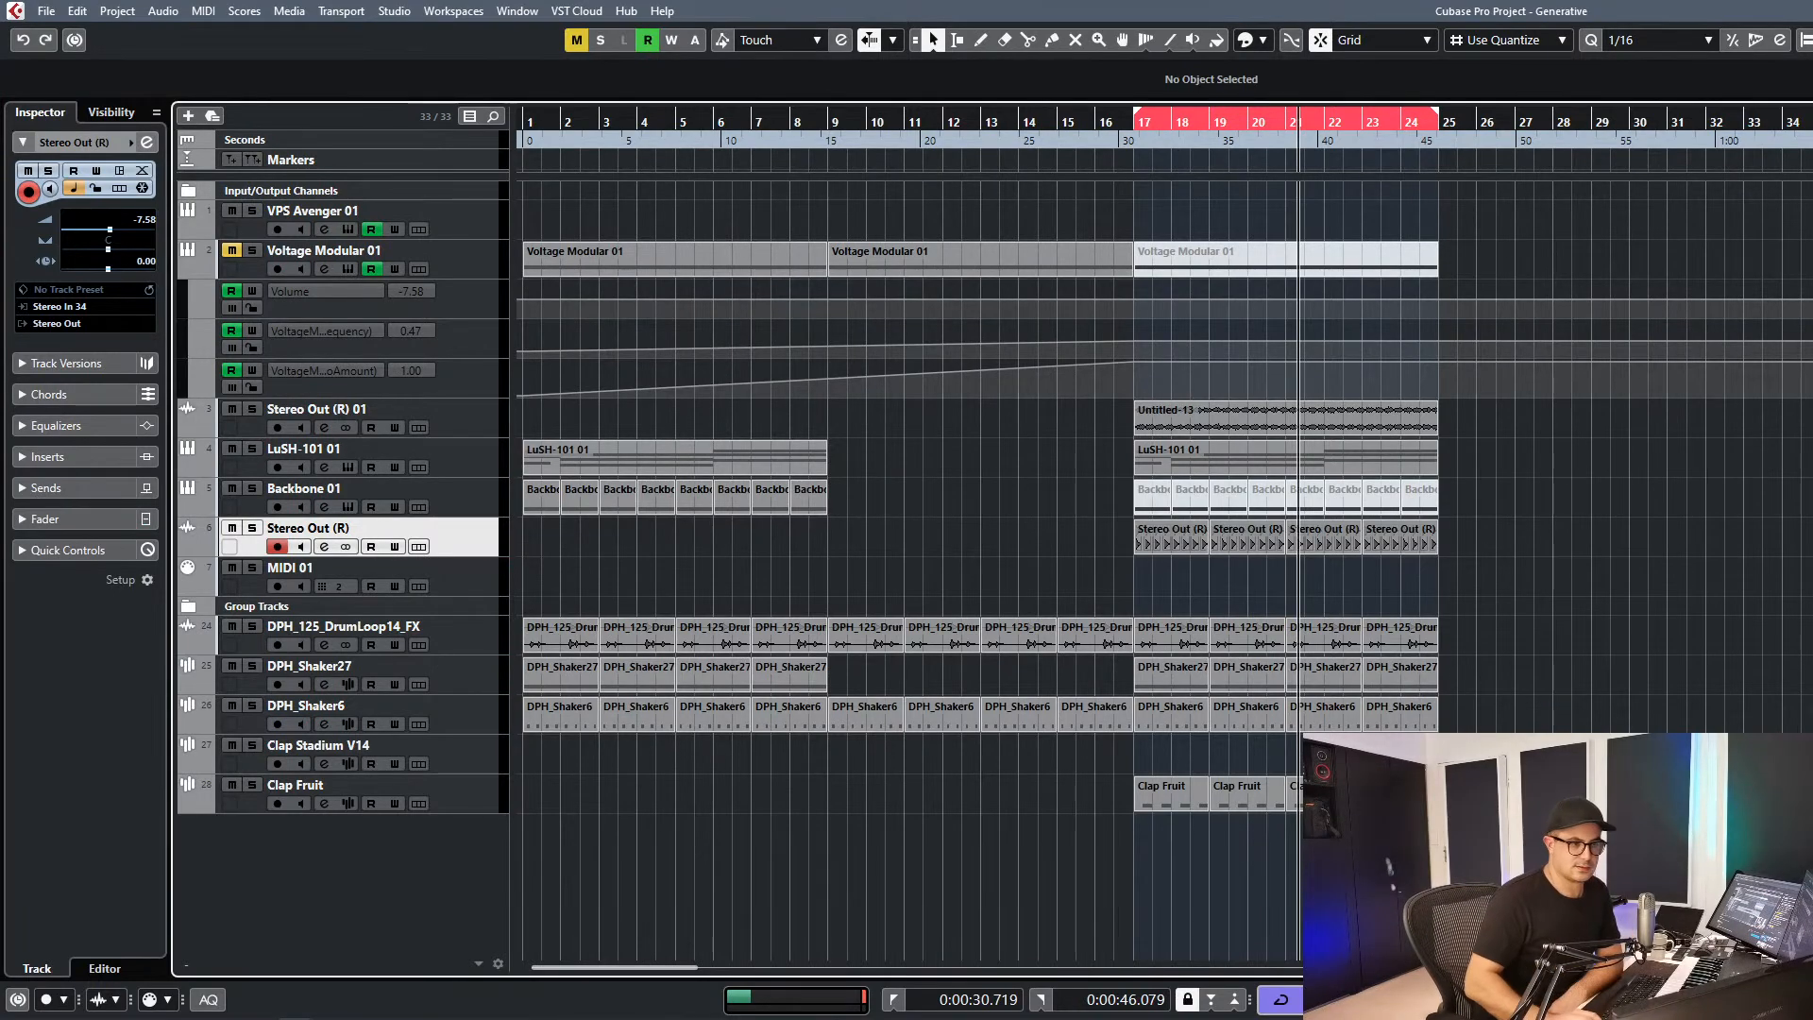
Switch briefly to OBS, return to the Cubase project, clear the Clap Fruit clip selection and resume looped playback.
drag(1399, 794, 1495, 794)
key(alt+Tab)
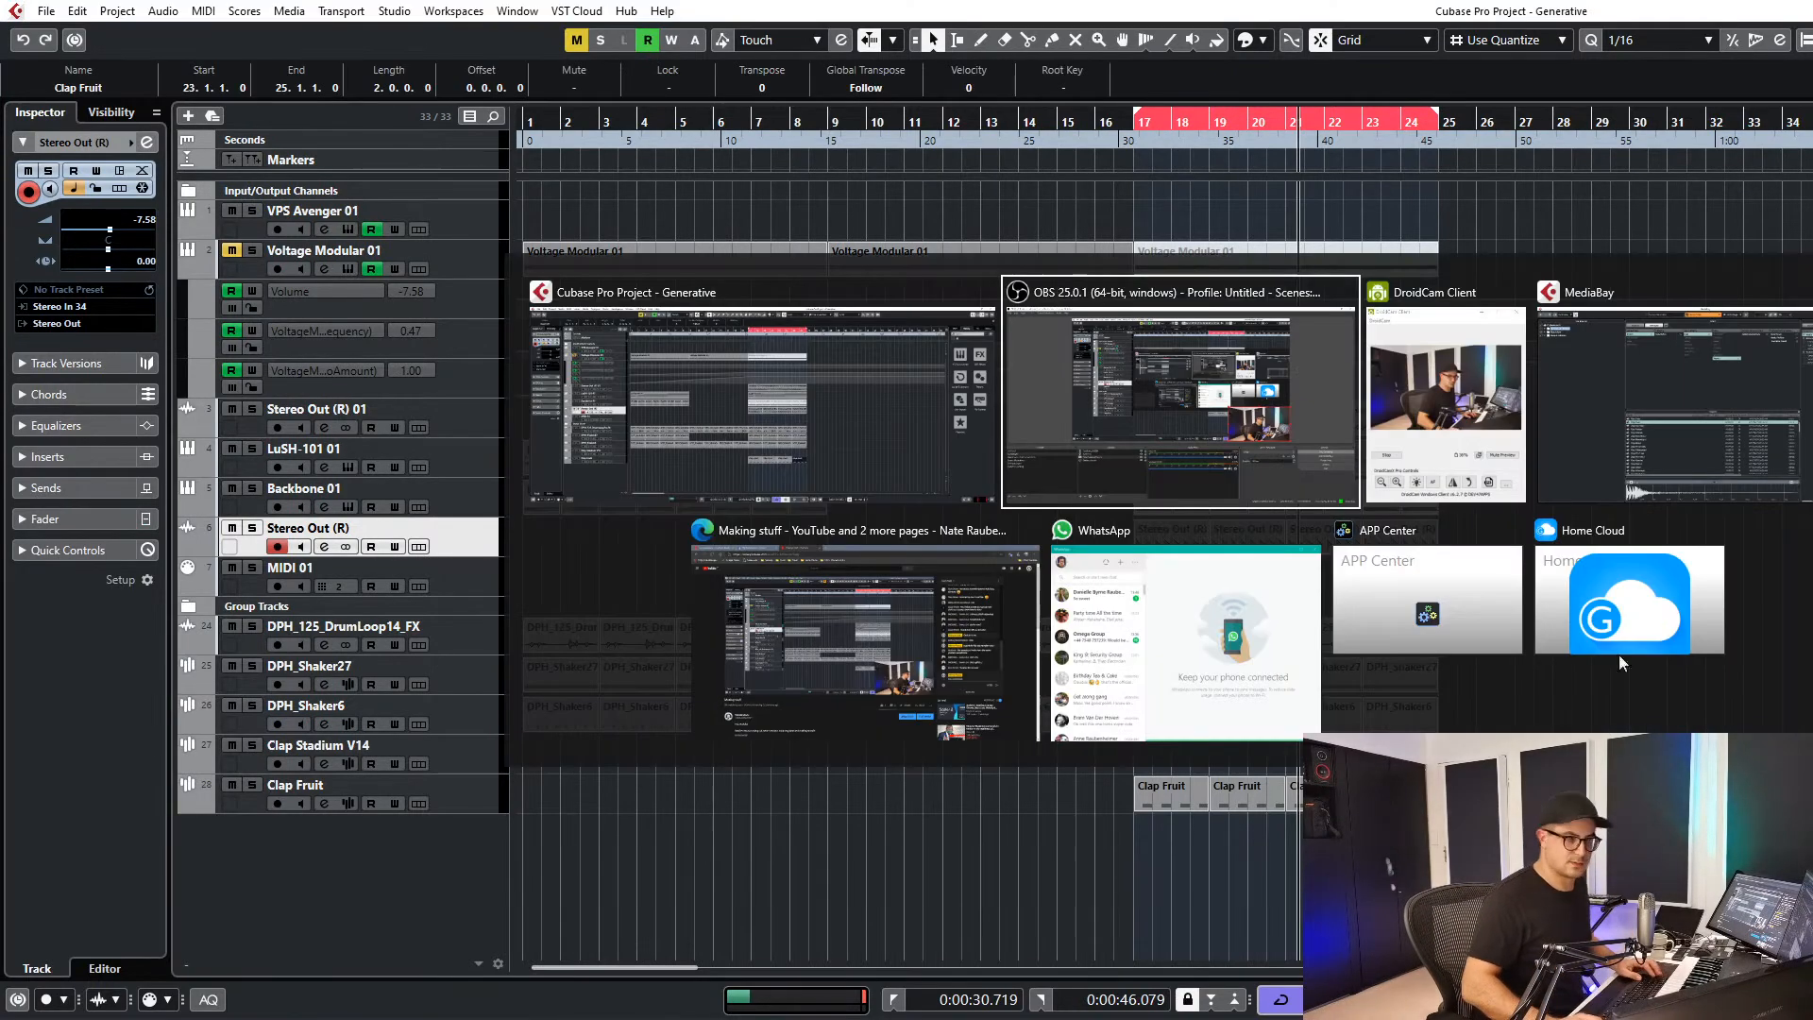
click(1121, 469)
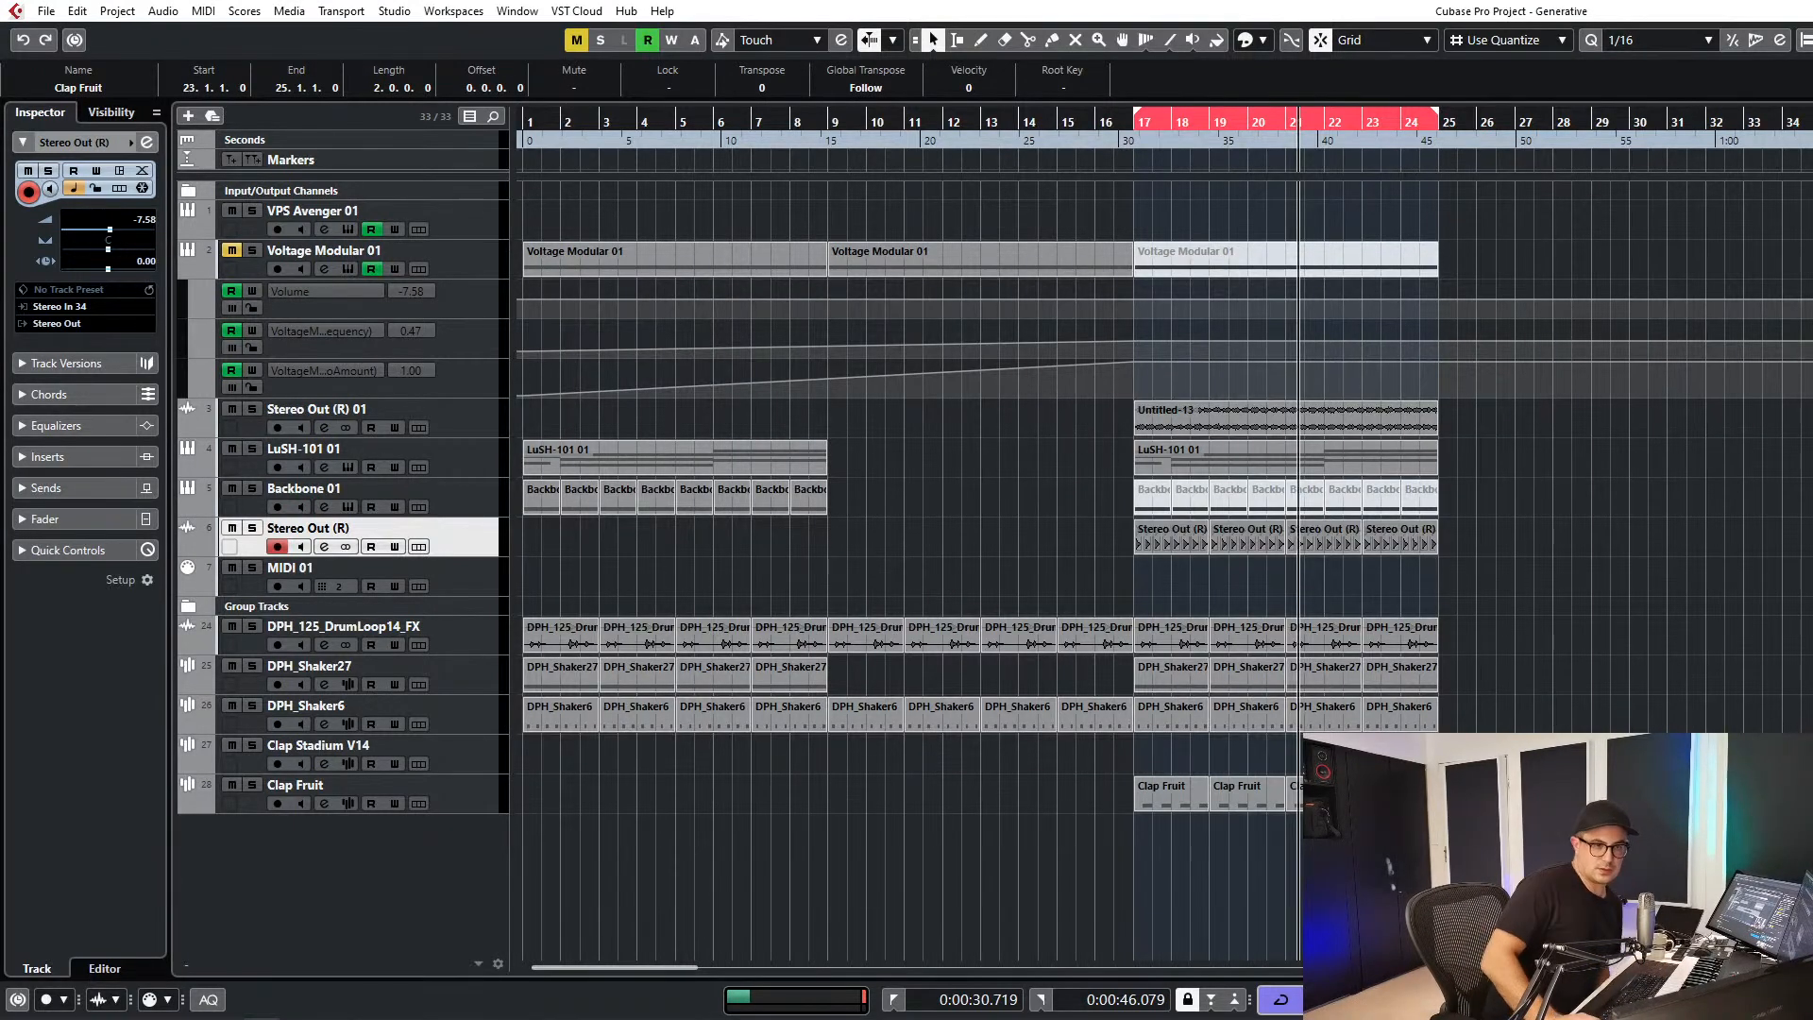
click(1530, 878)
key(space)
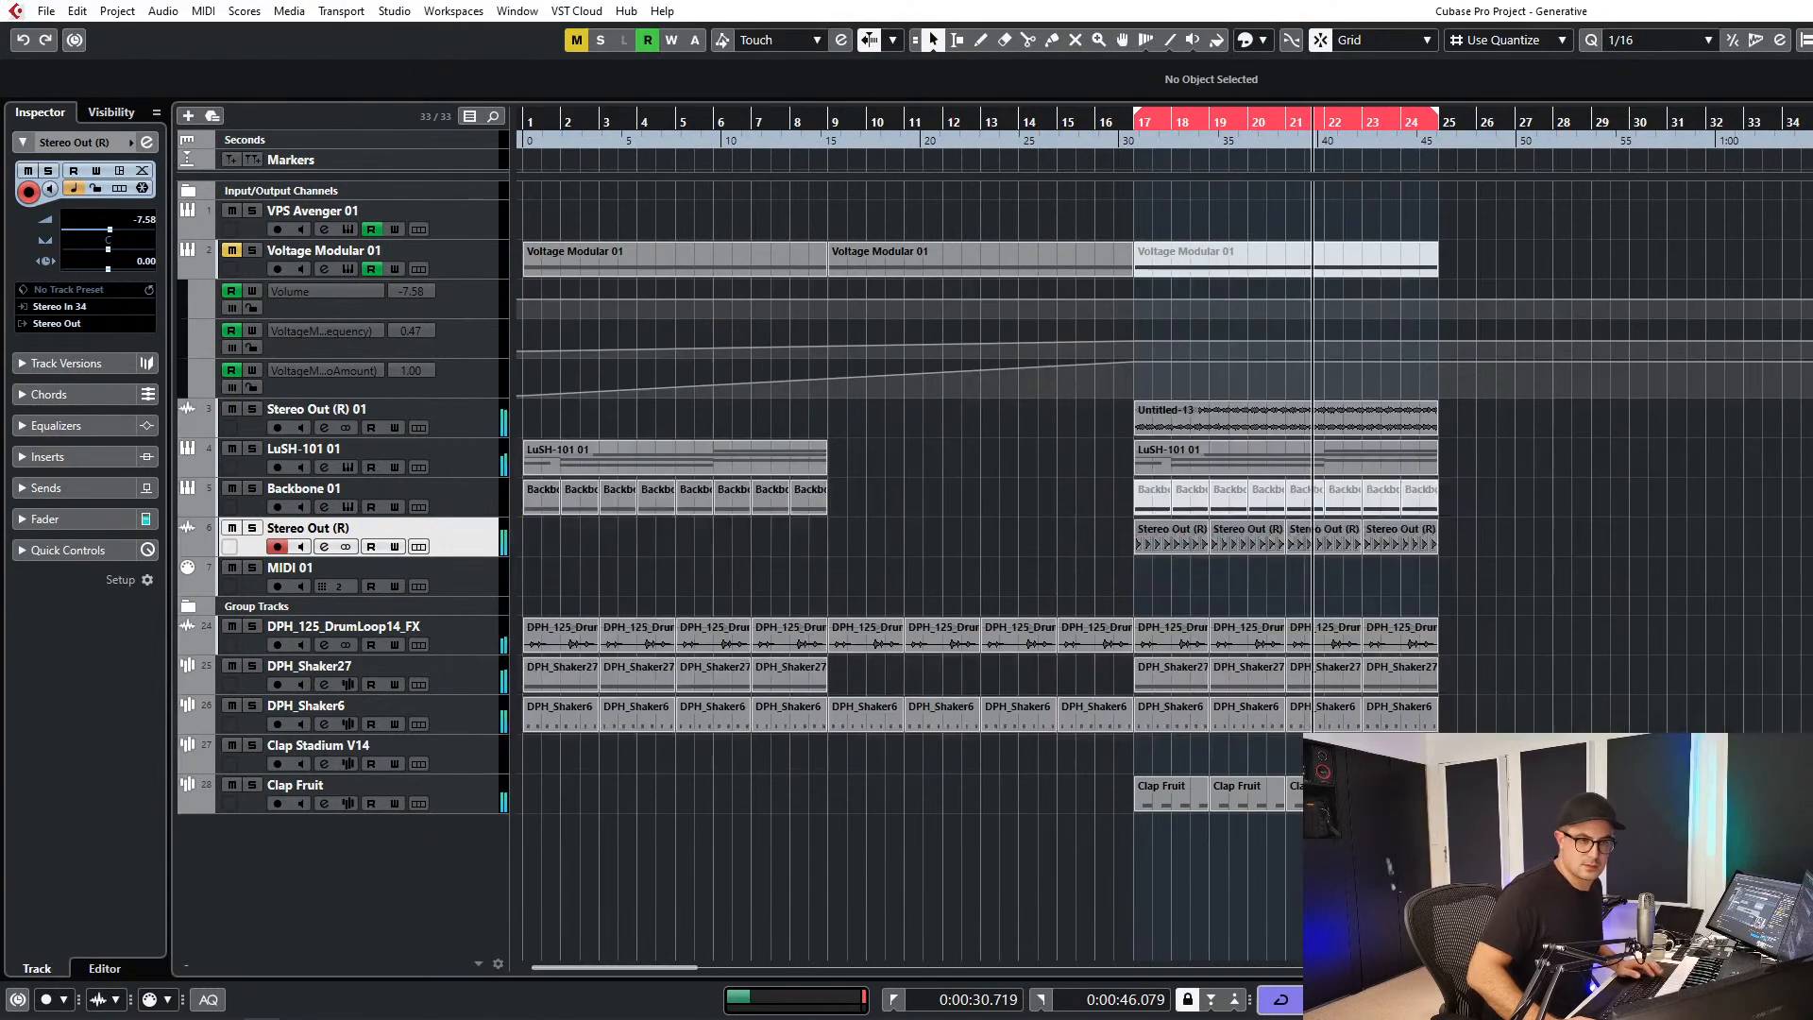
click(1657, 674)
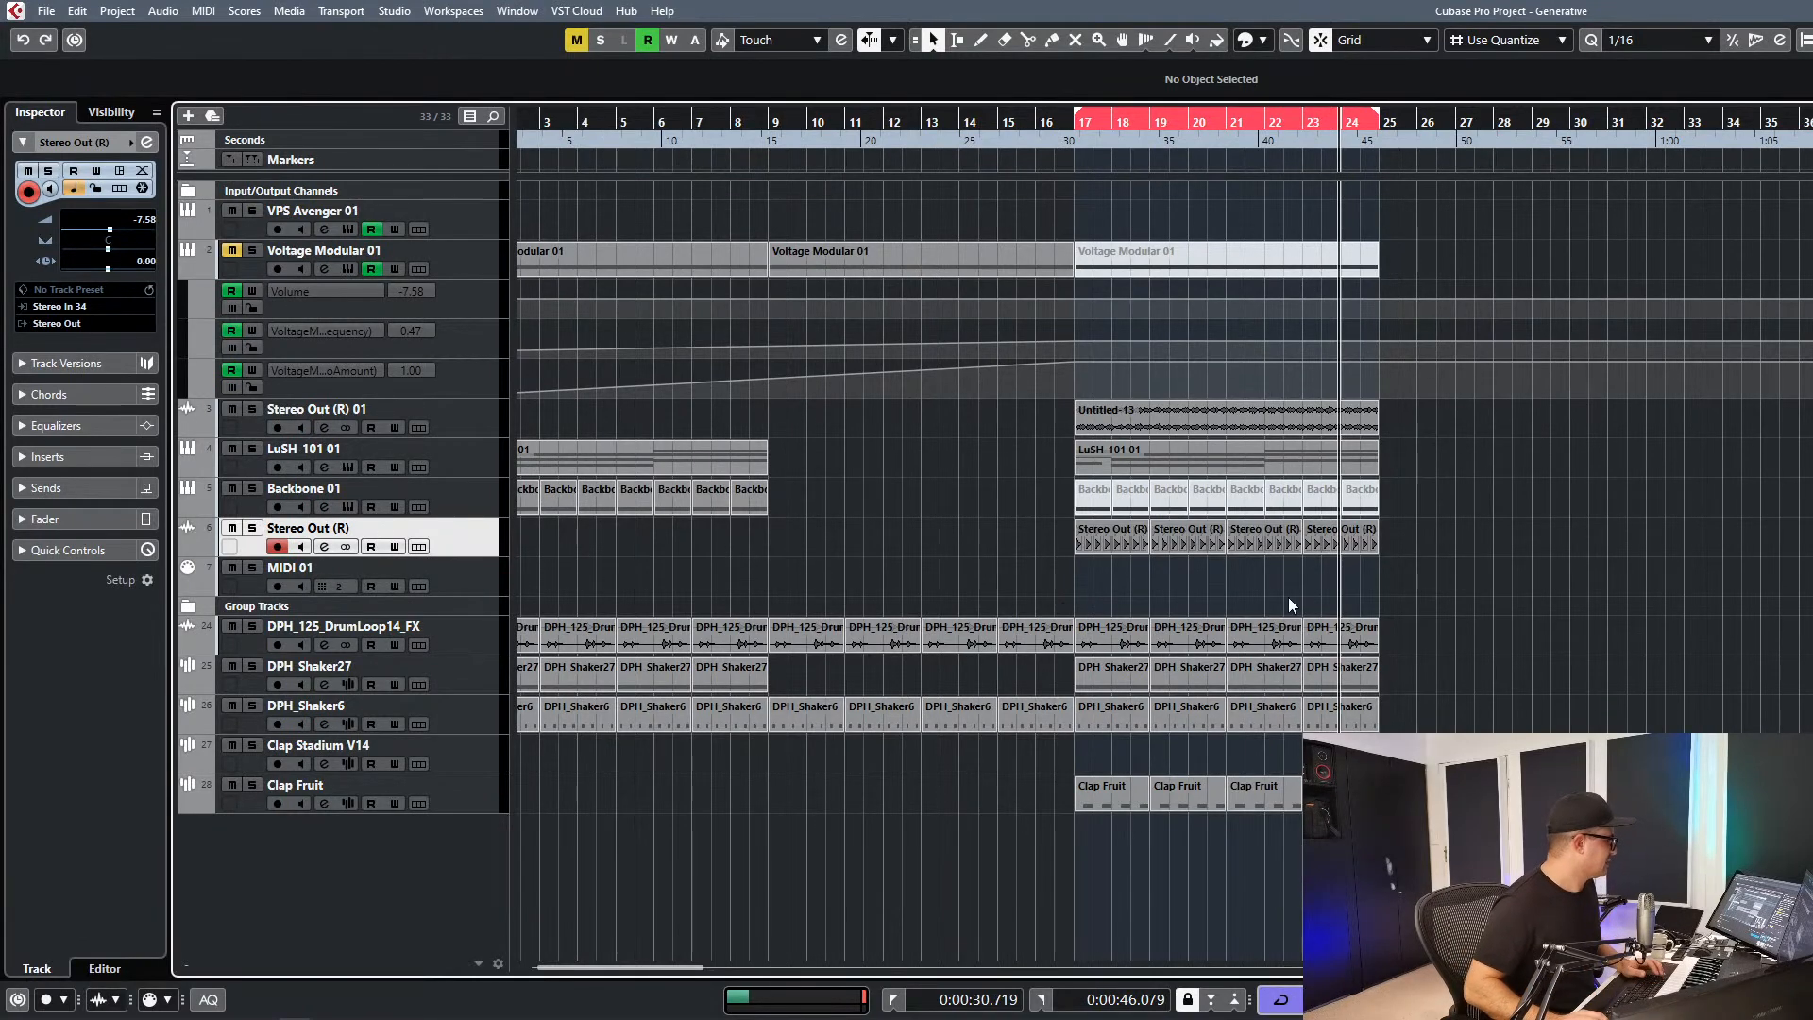
right_click(490, 549)
mouse_move(716, 66)
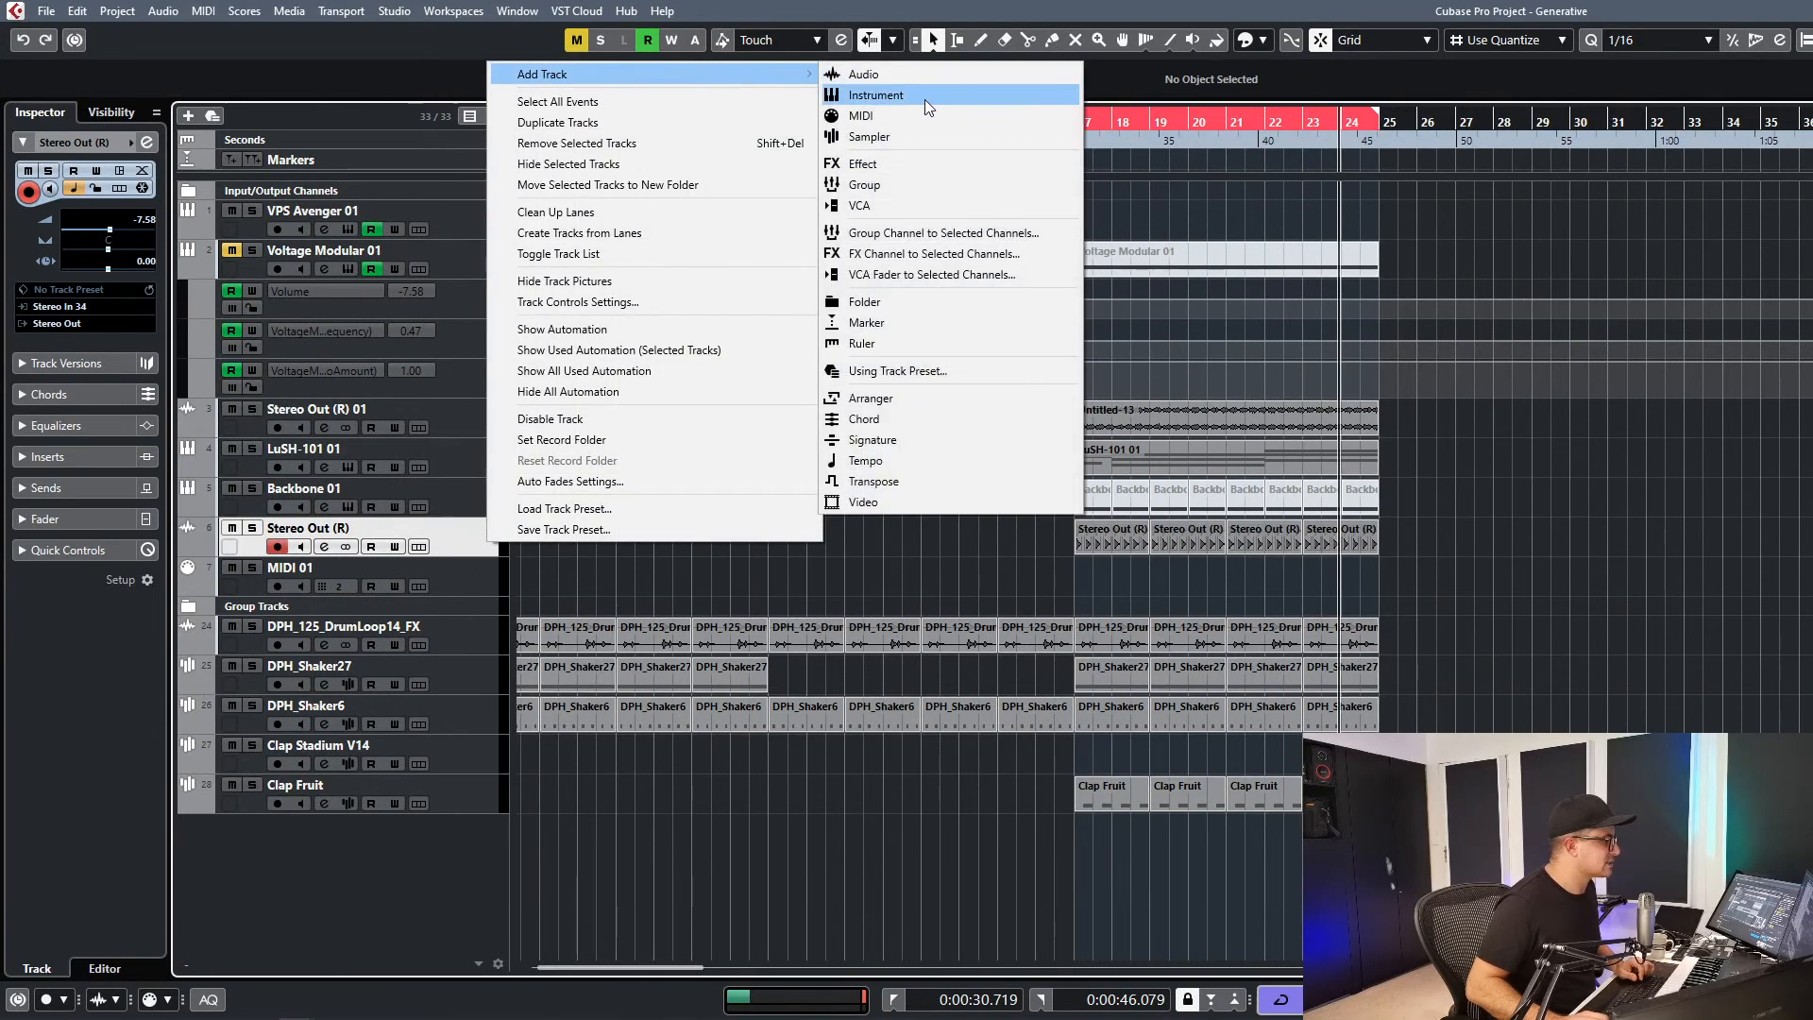
key(Escape)
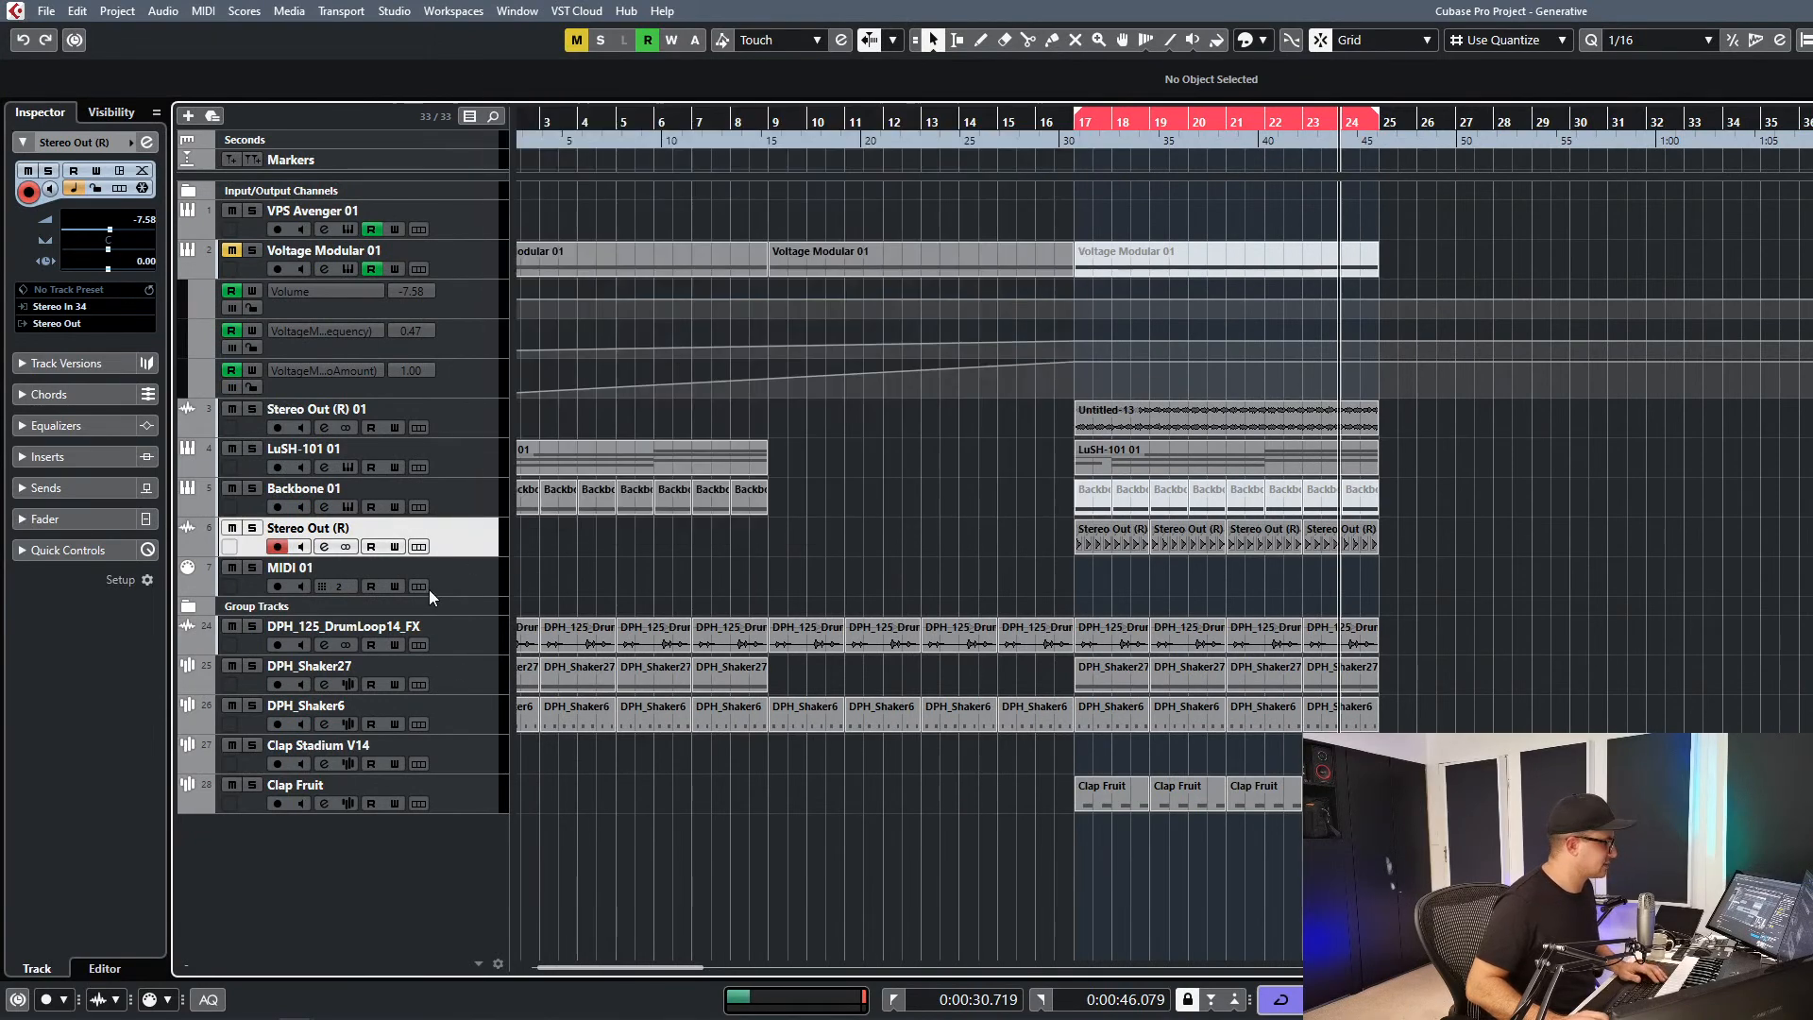
Start adding an instrument track below Stereo Out (R) and switch the instrument list to the Type collection.
right_click(484, 523)
mouse_move(588, 536)
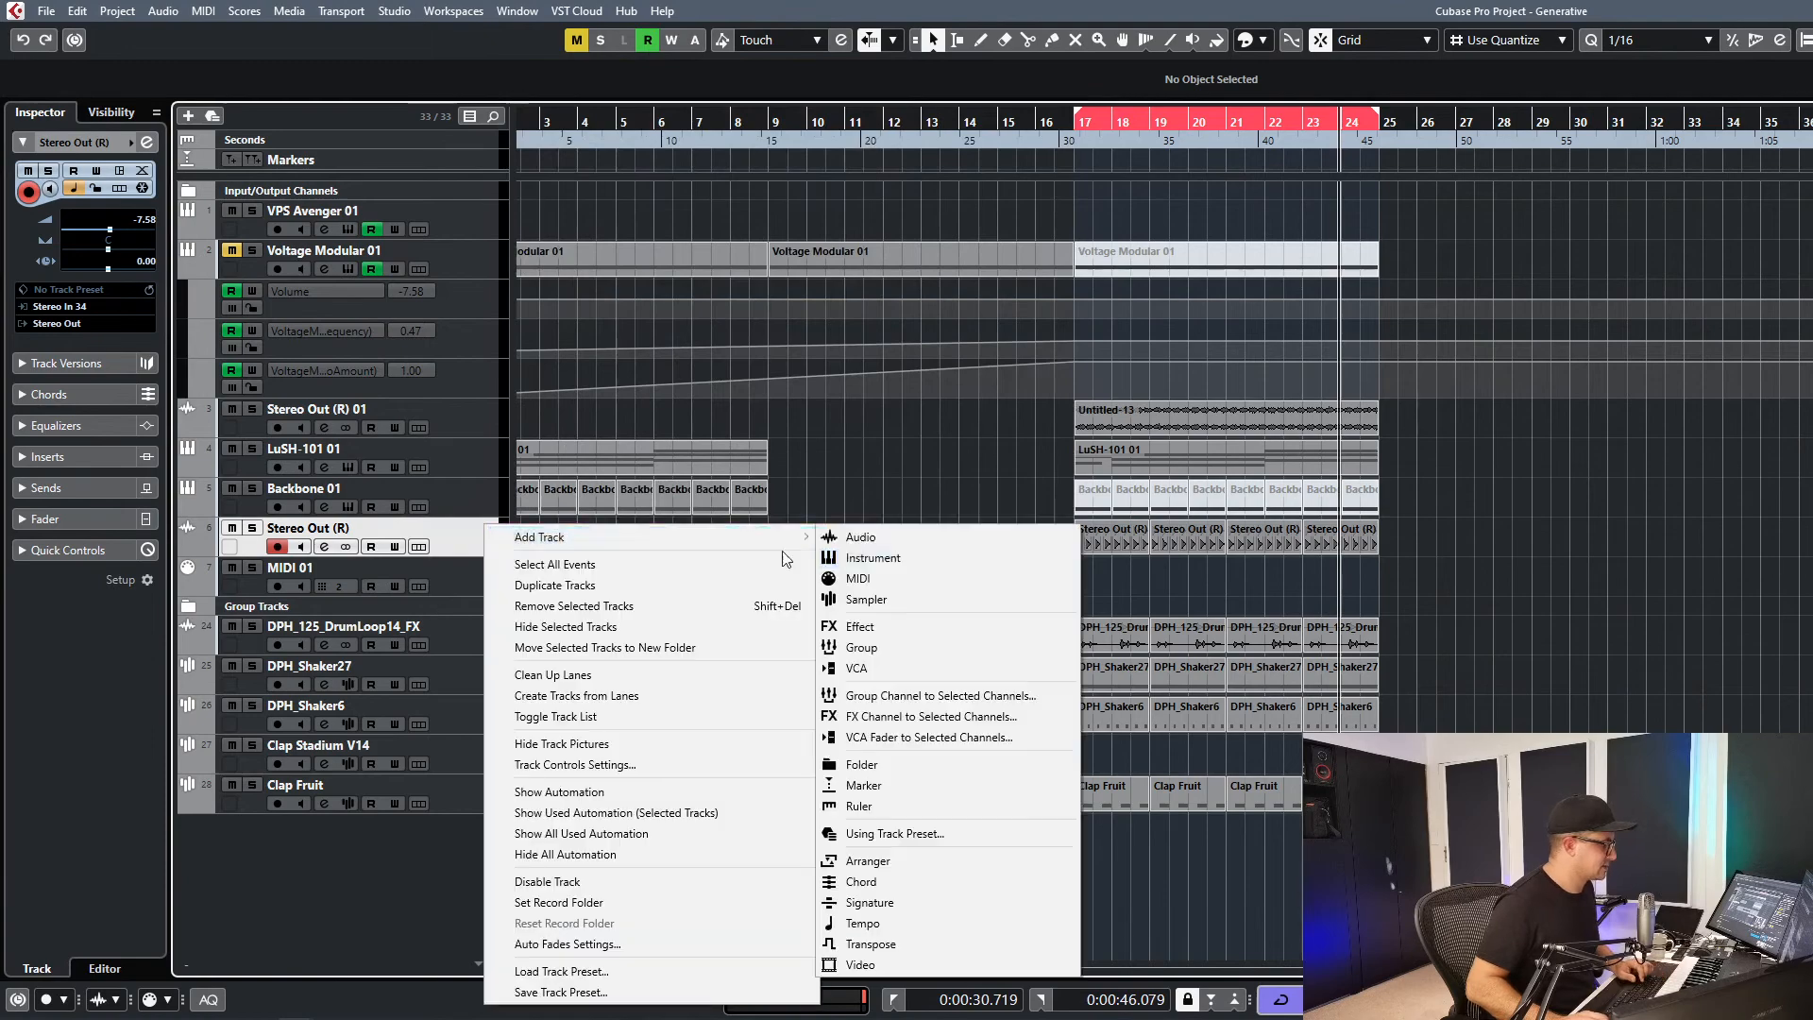
click(930, 555)
click(742, 403)
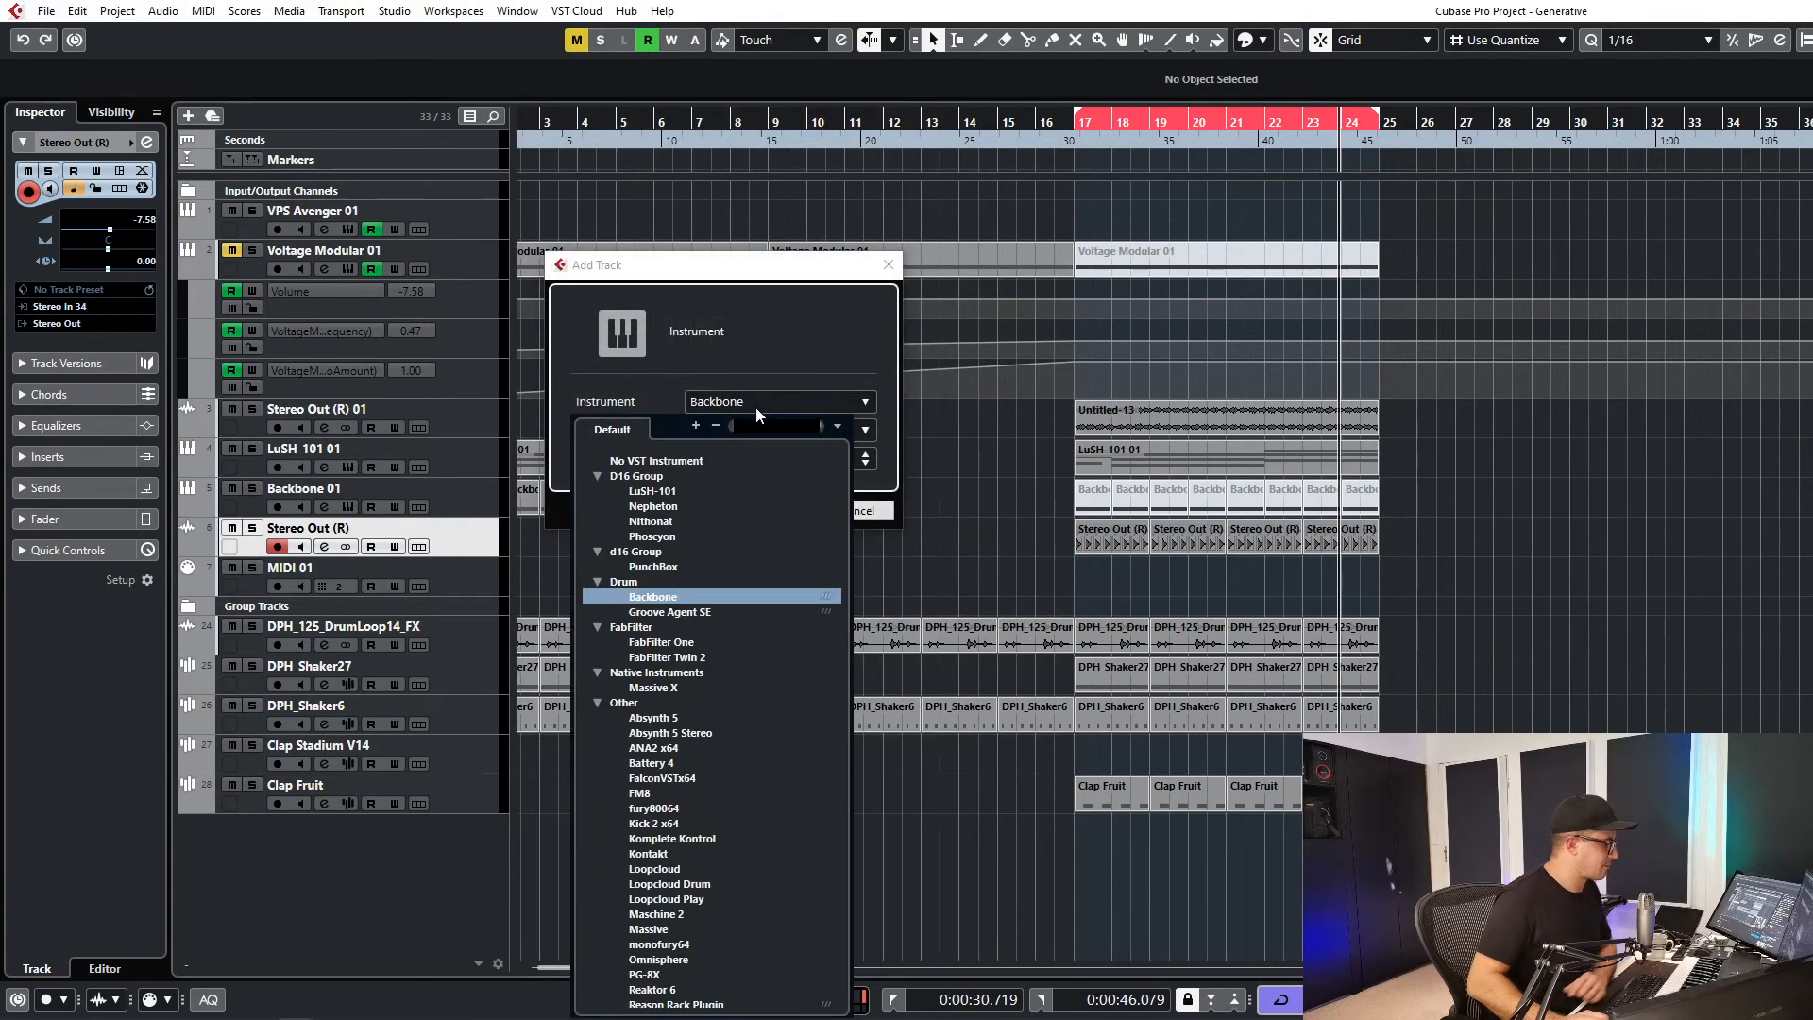
click(838, 426)
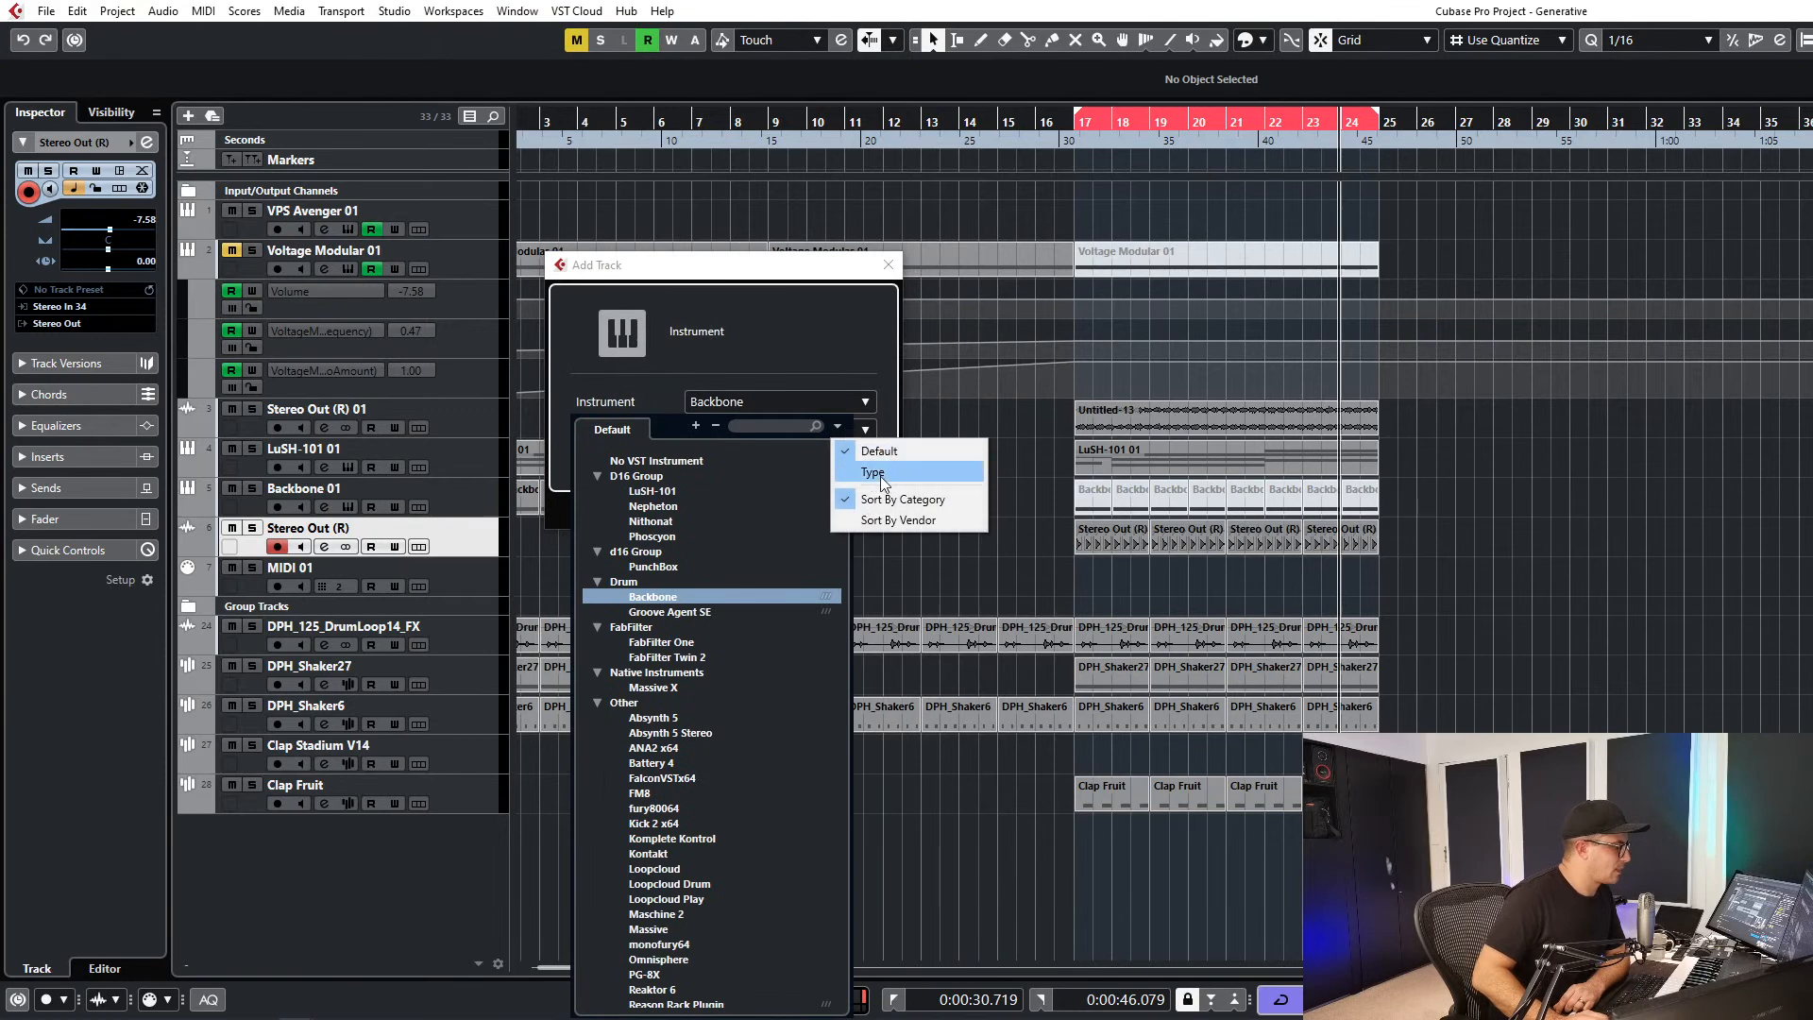
click(875, 474)
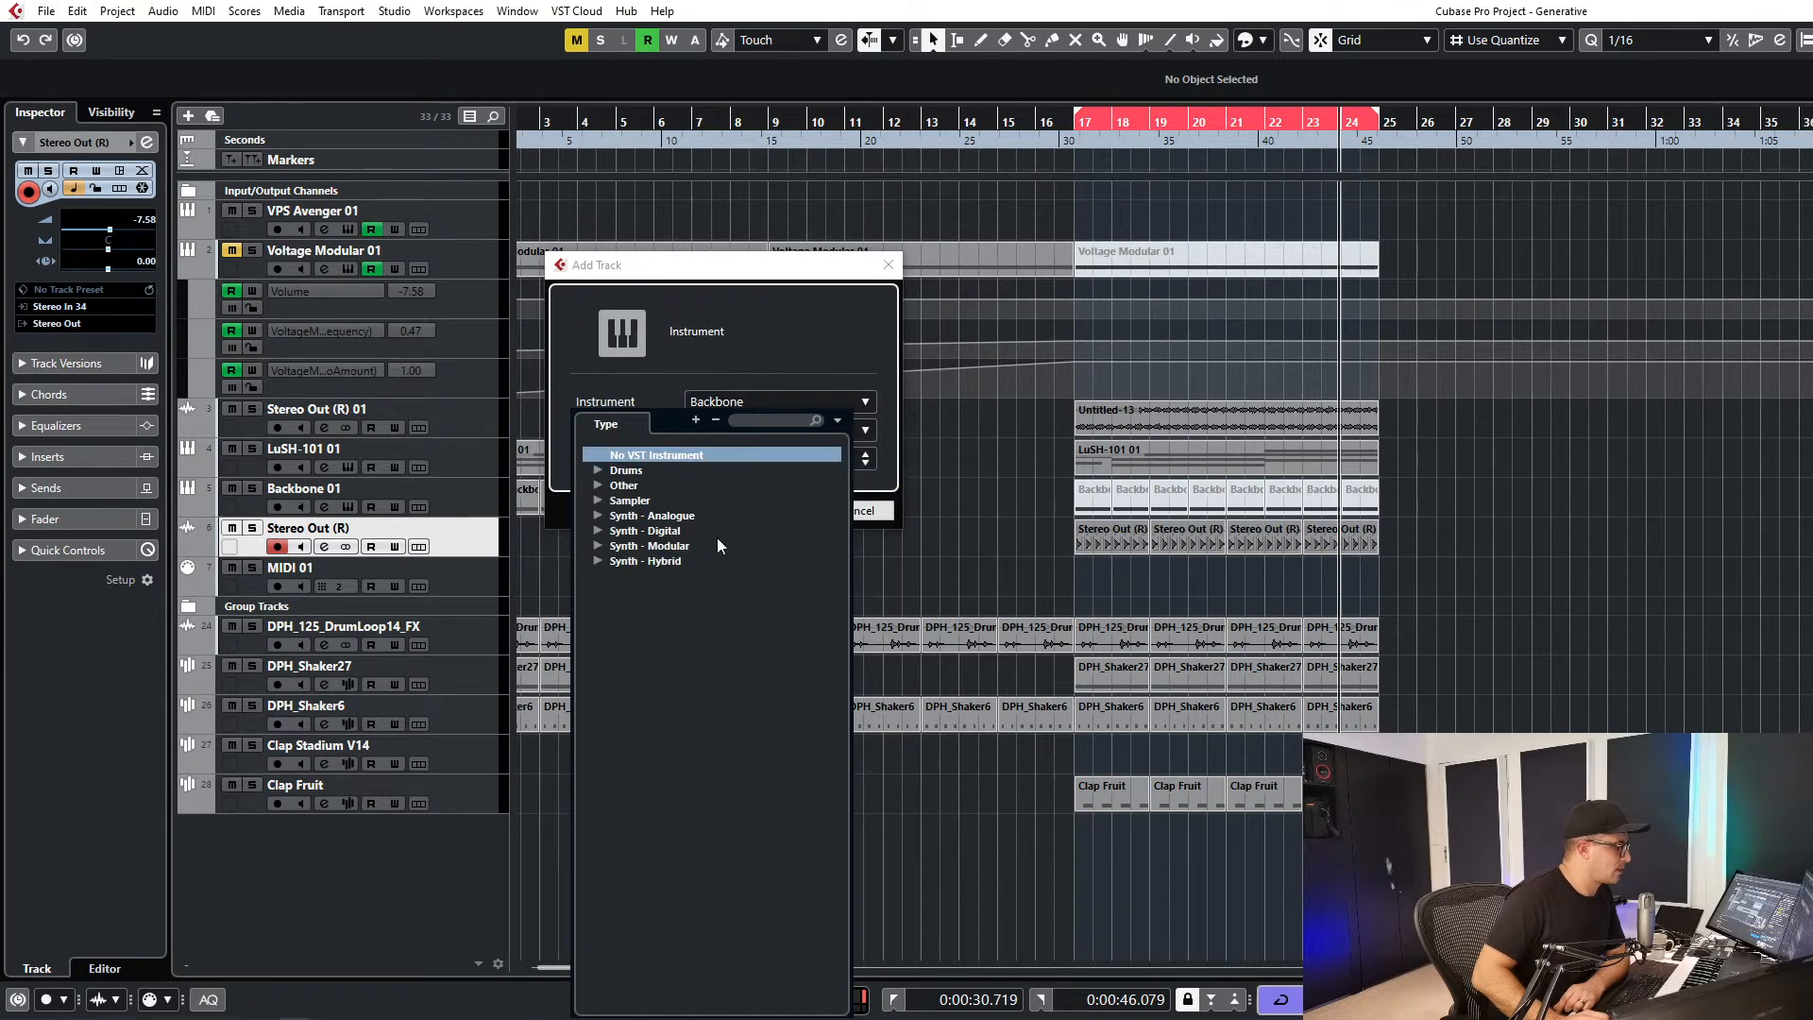
Choose FalconVSTx64 from the Synth - Hybrid group, add its instrument track and close the Falcon window.
click(598, 516)
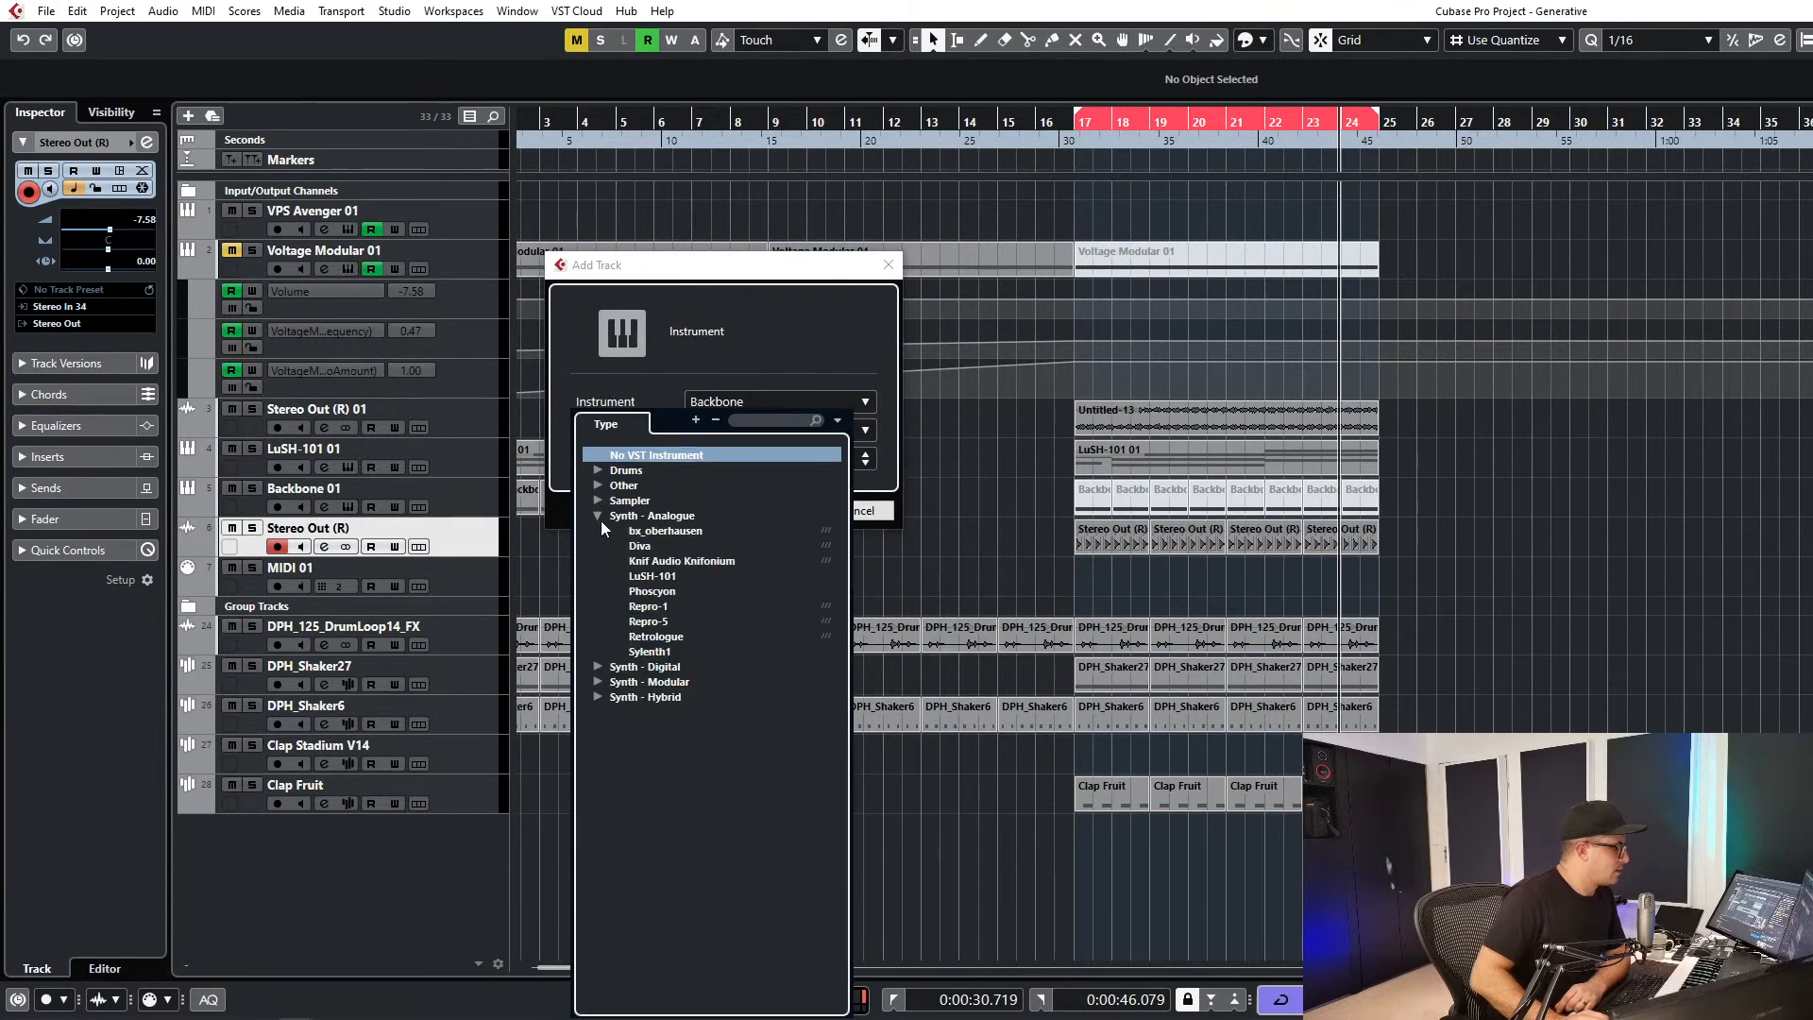
click(598, 667)
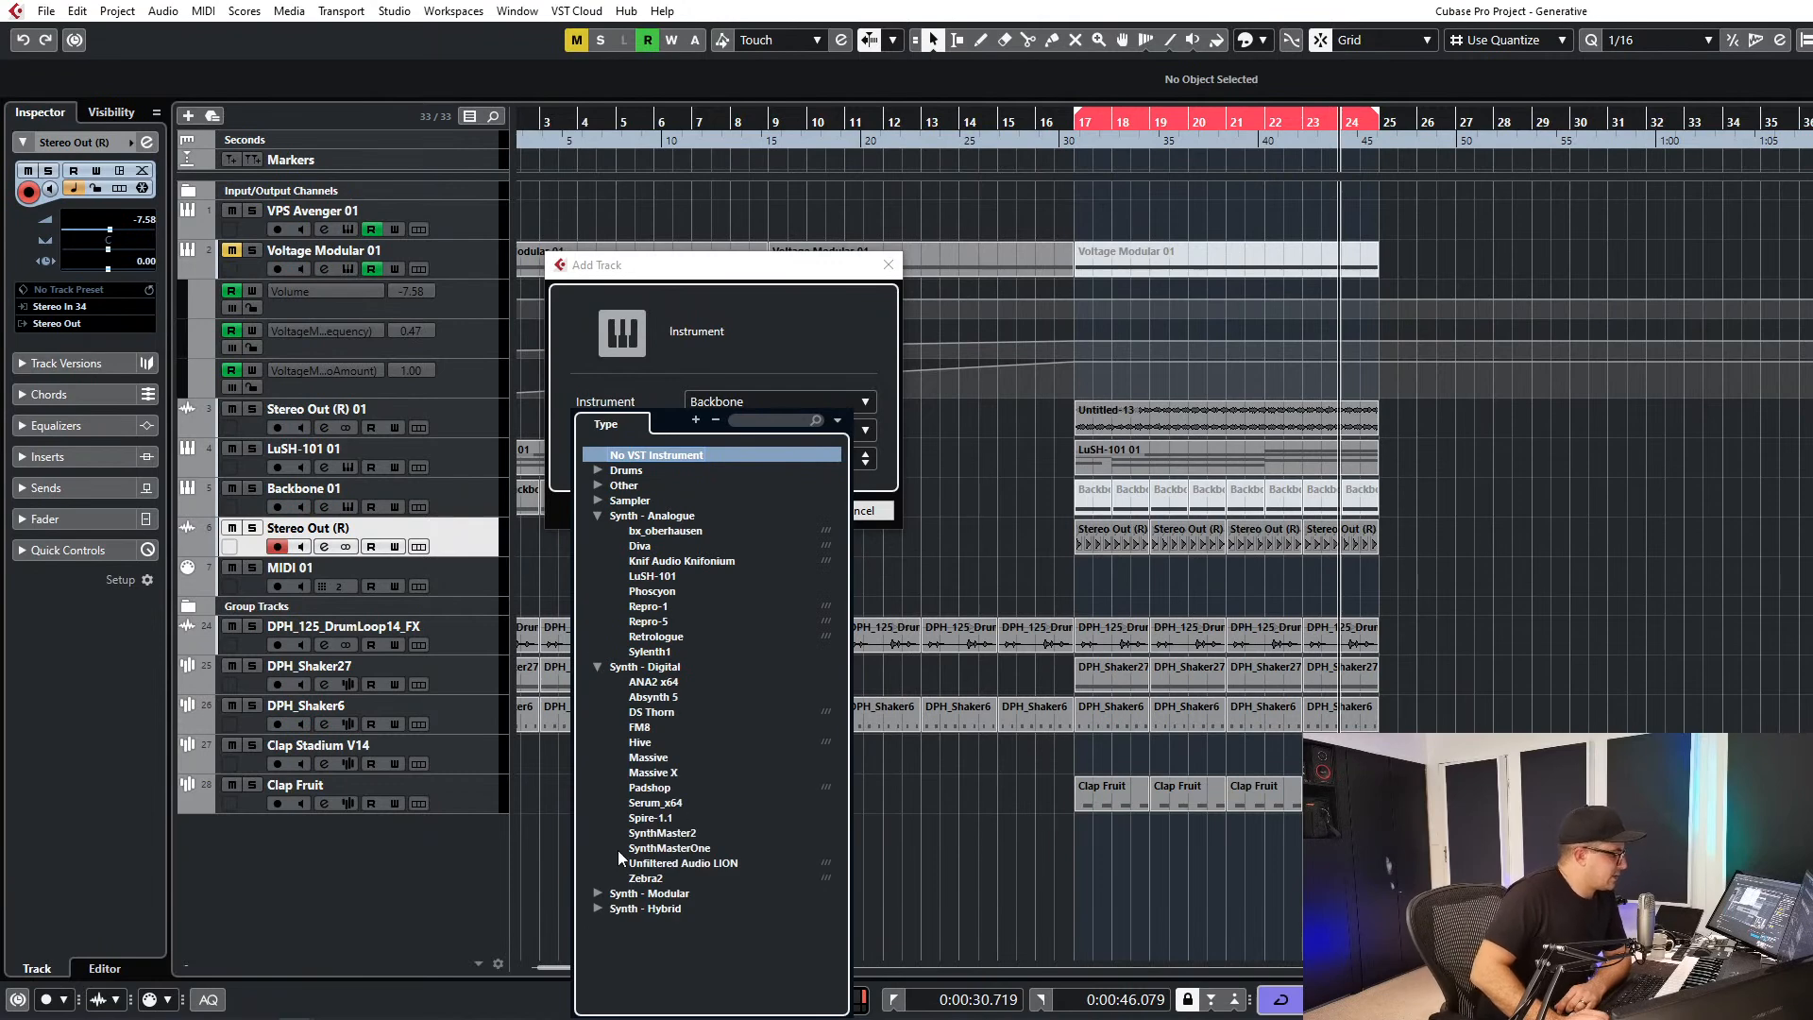
click(598, 908)
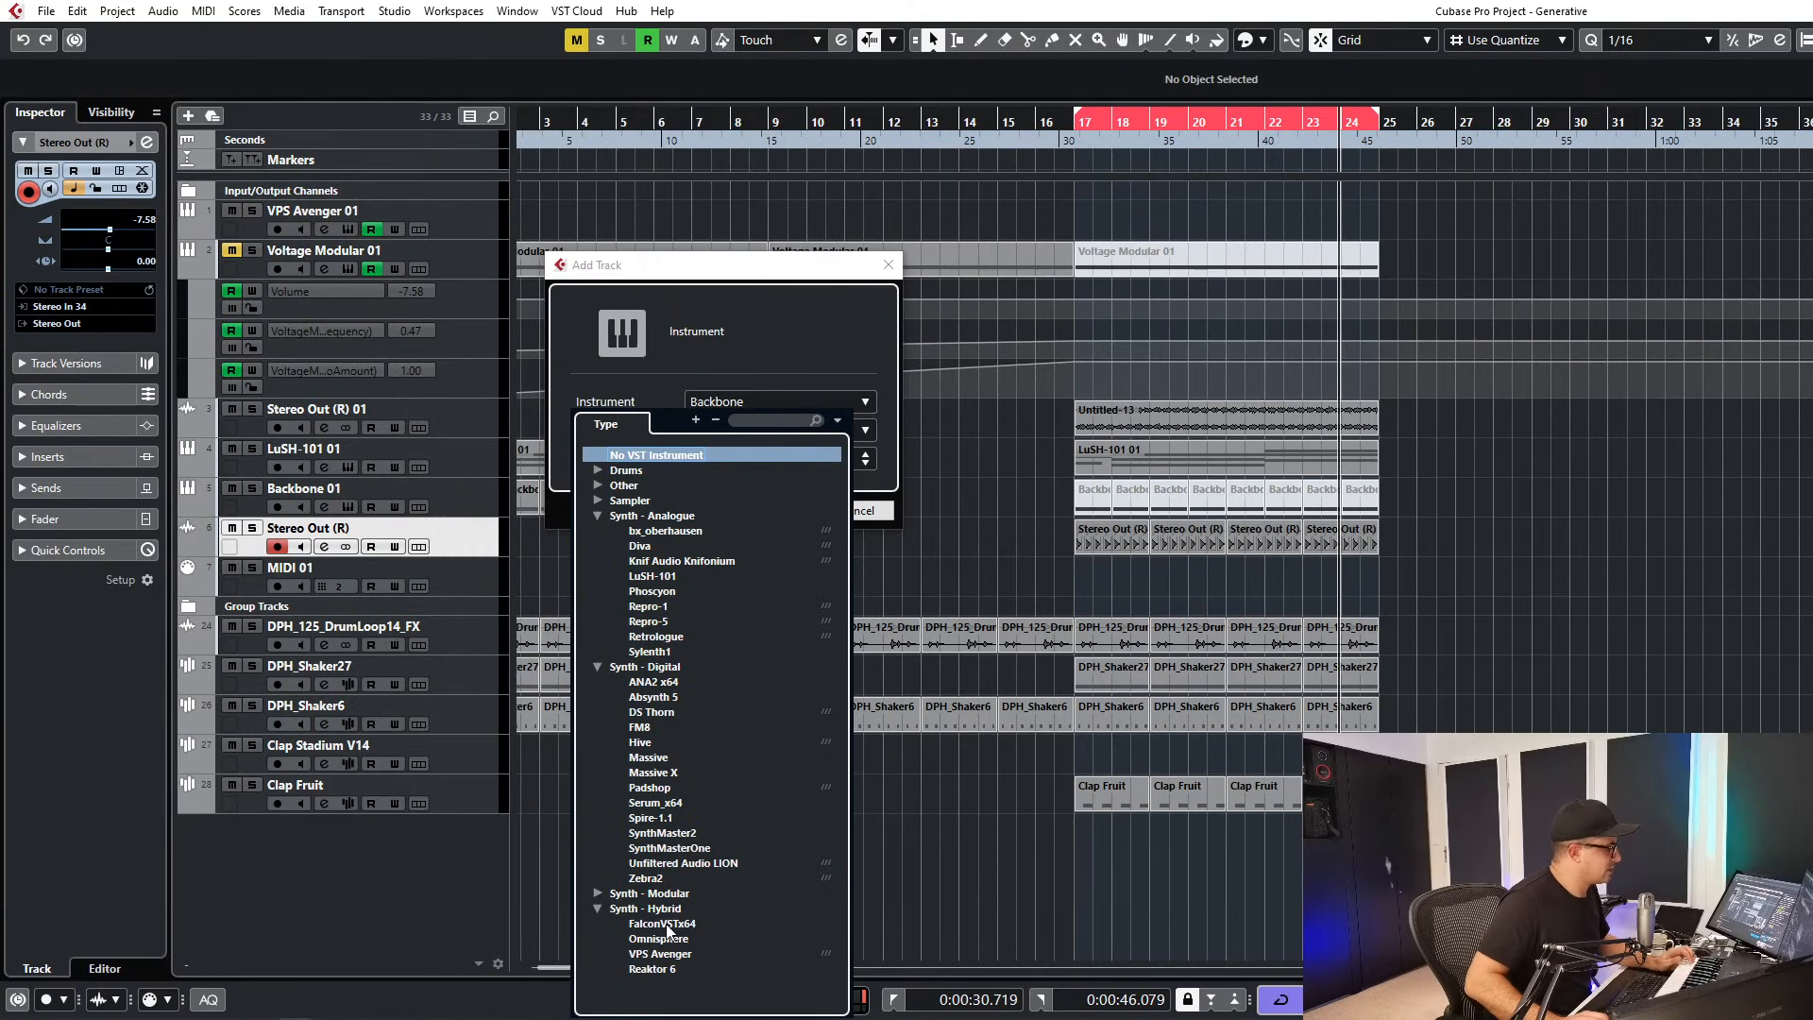
click(666, 925)
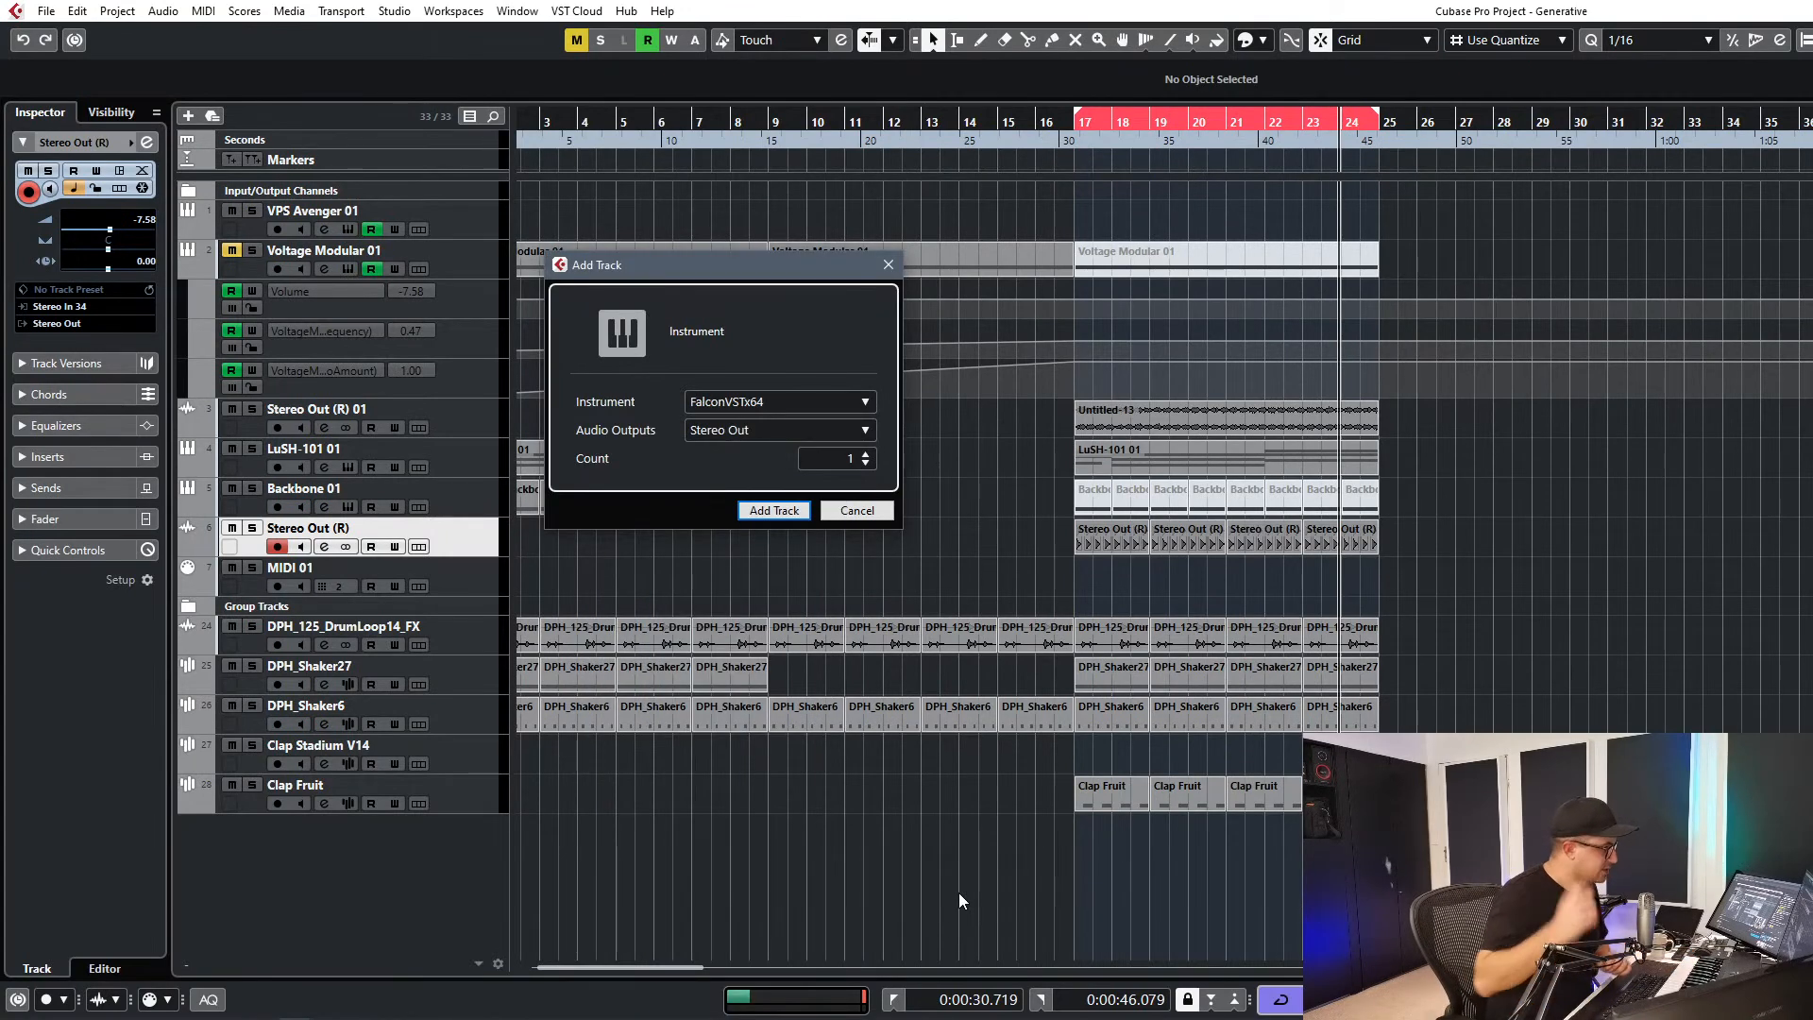
click(783, 516)
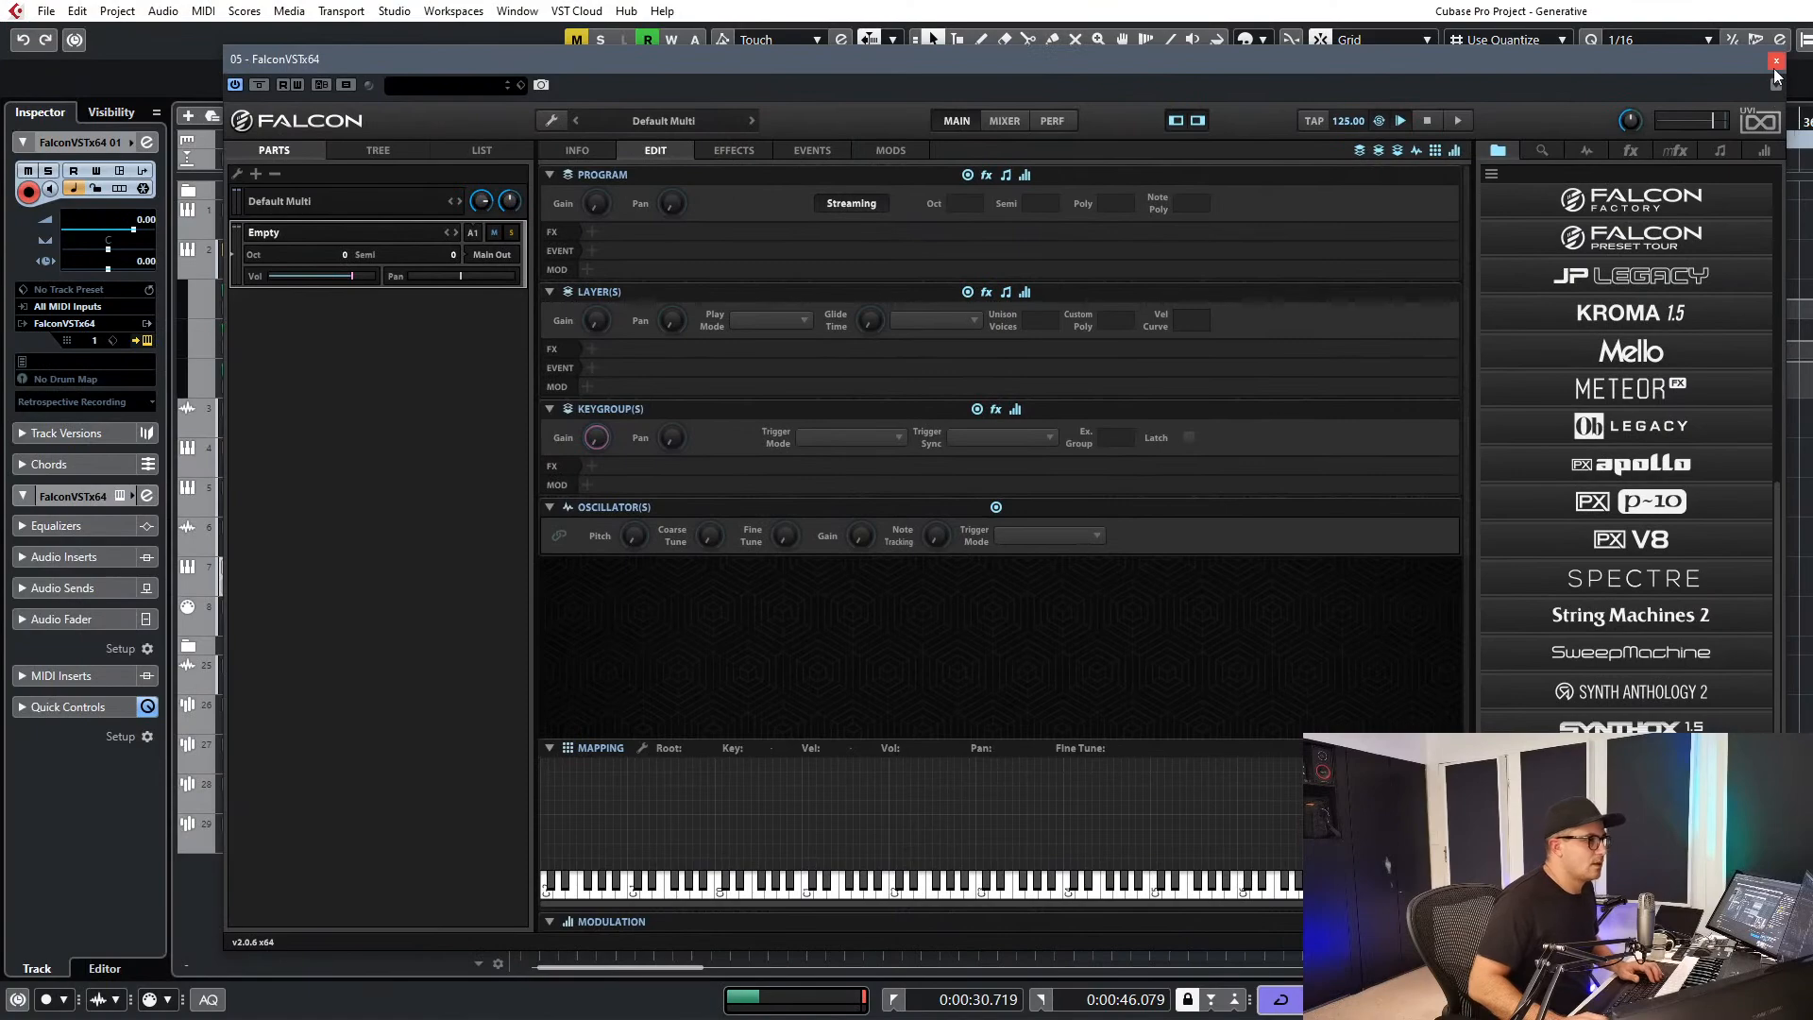
click(1775, 62)
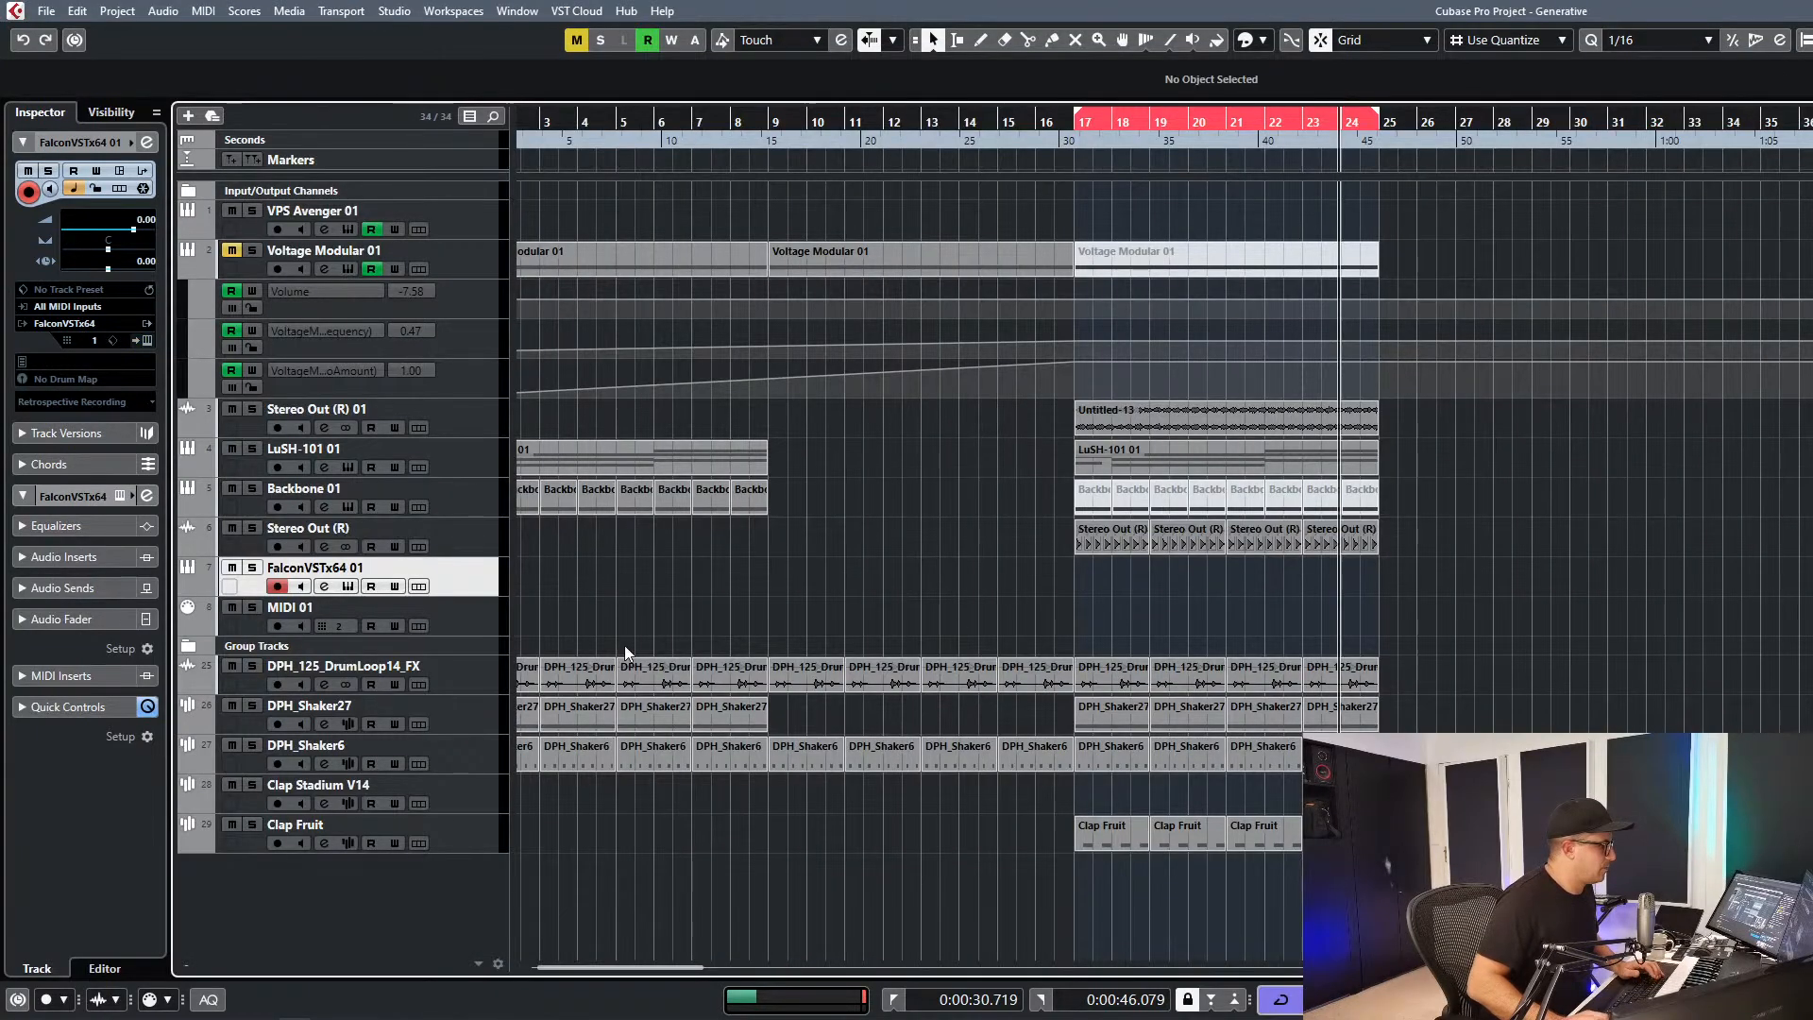
Add a second Voltage Modular instrument track below the FalconVSTx64 01 track.
right_click(478, 585)
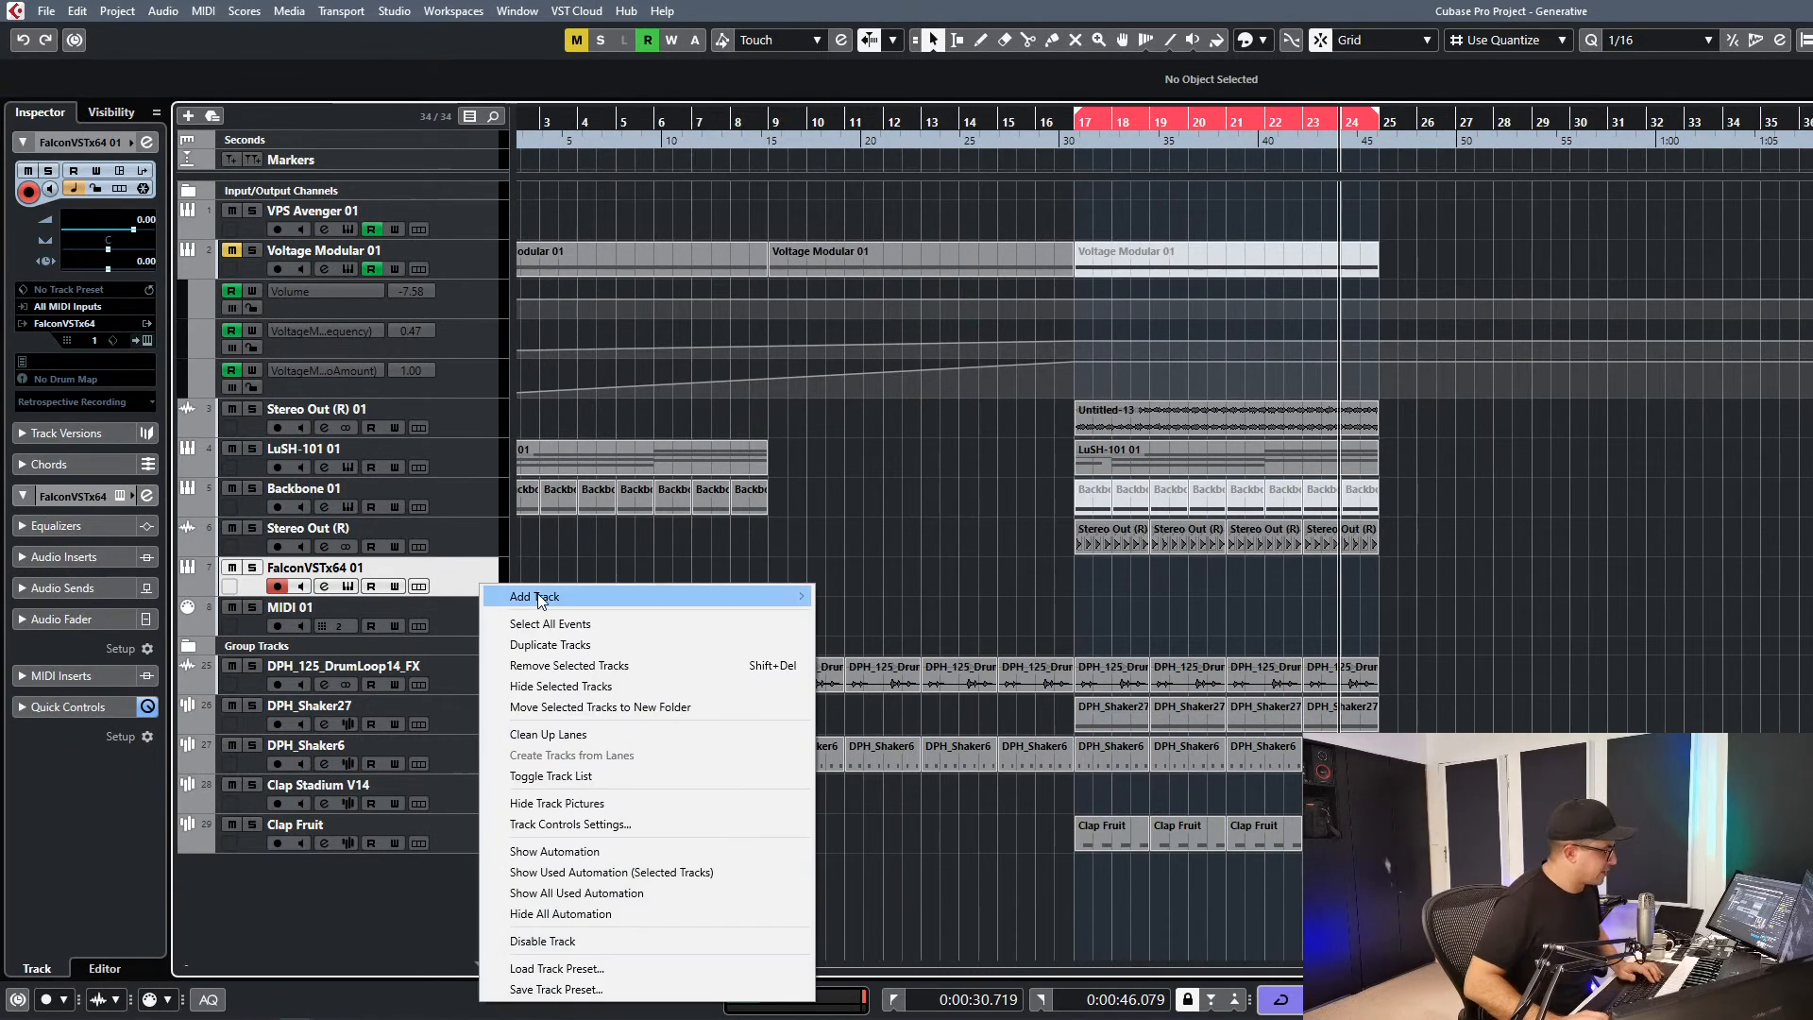
mouse_move(541, 600)
click(899, 194)
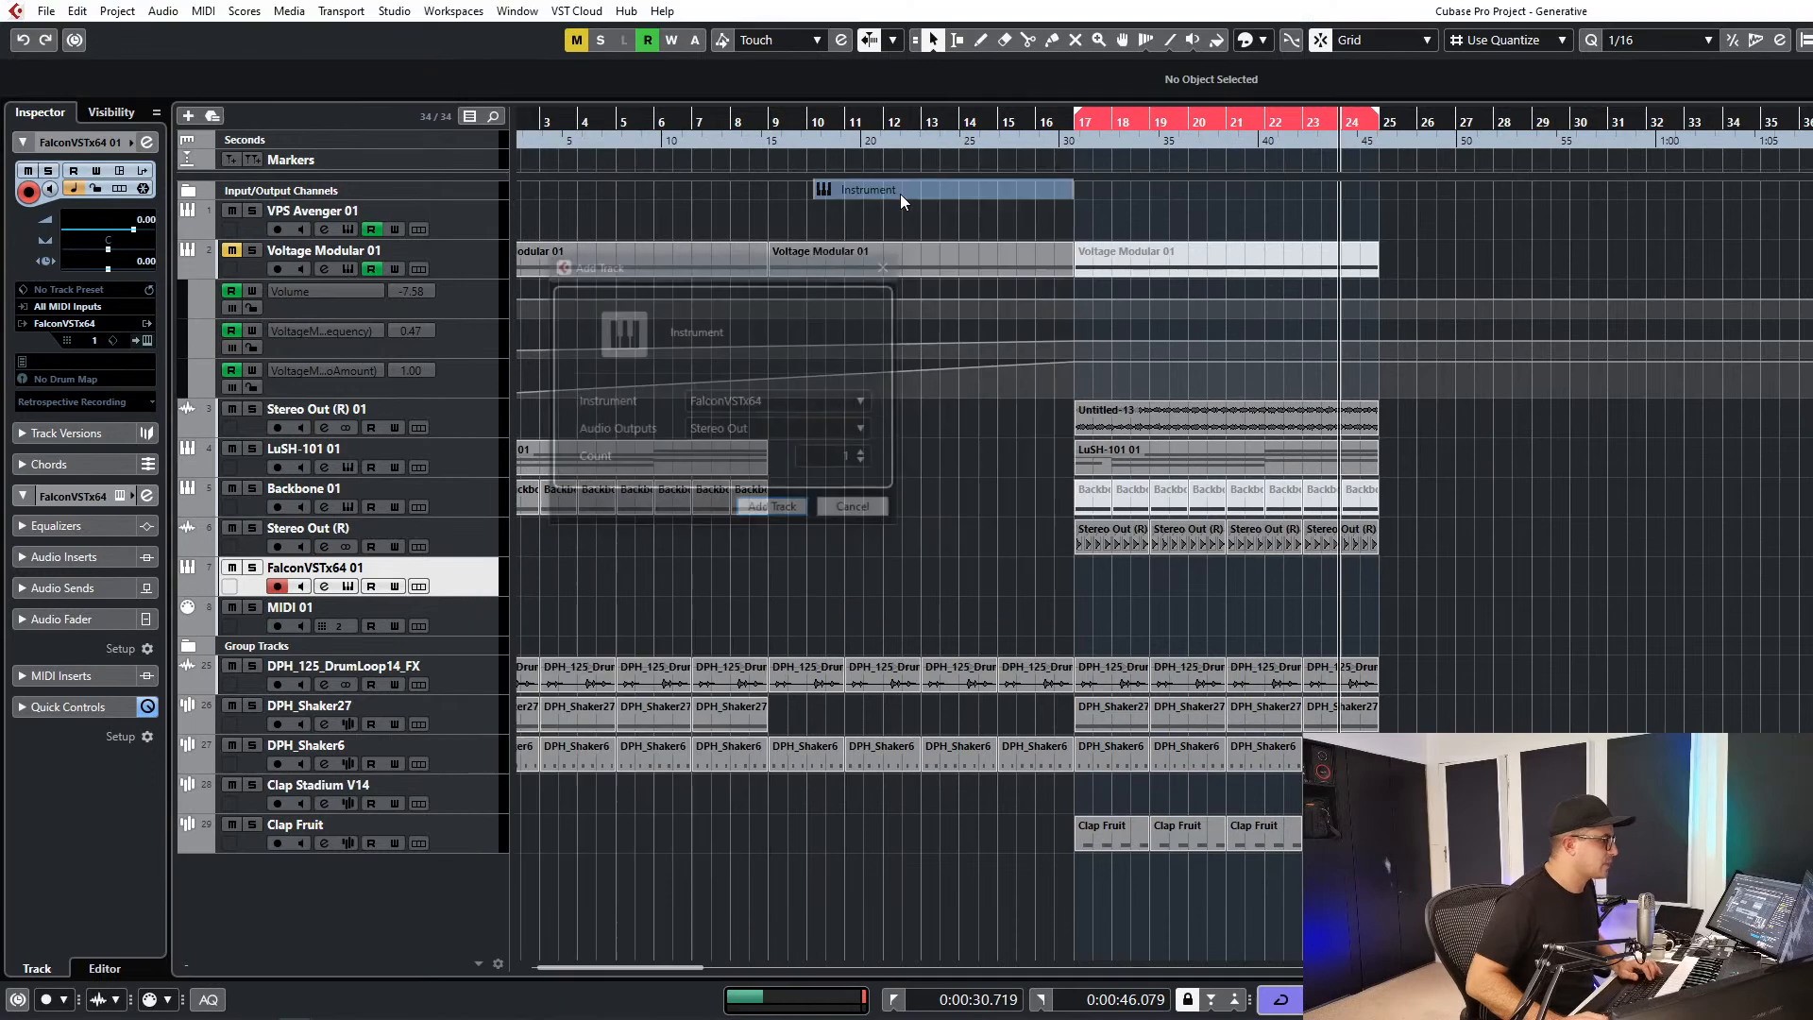
click(707, 401)
text(Voltage)
key(Return)
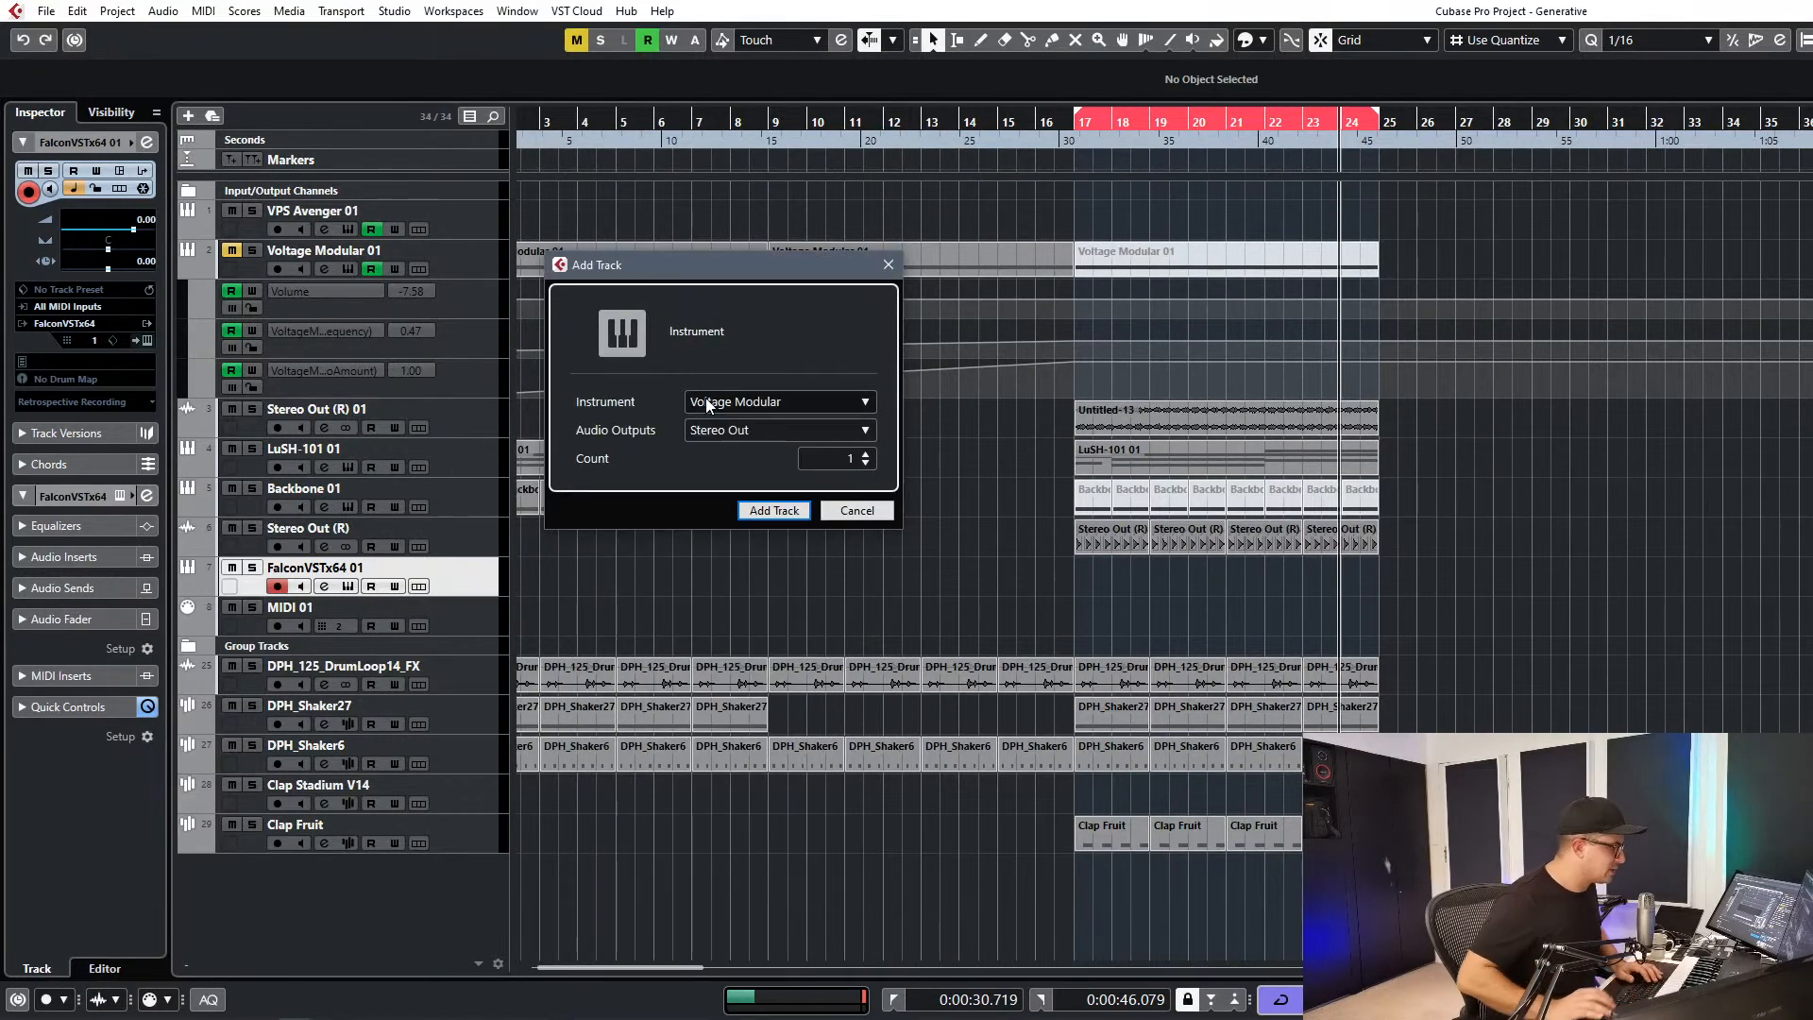
click(758, 511)
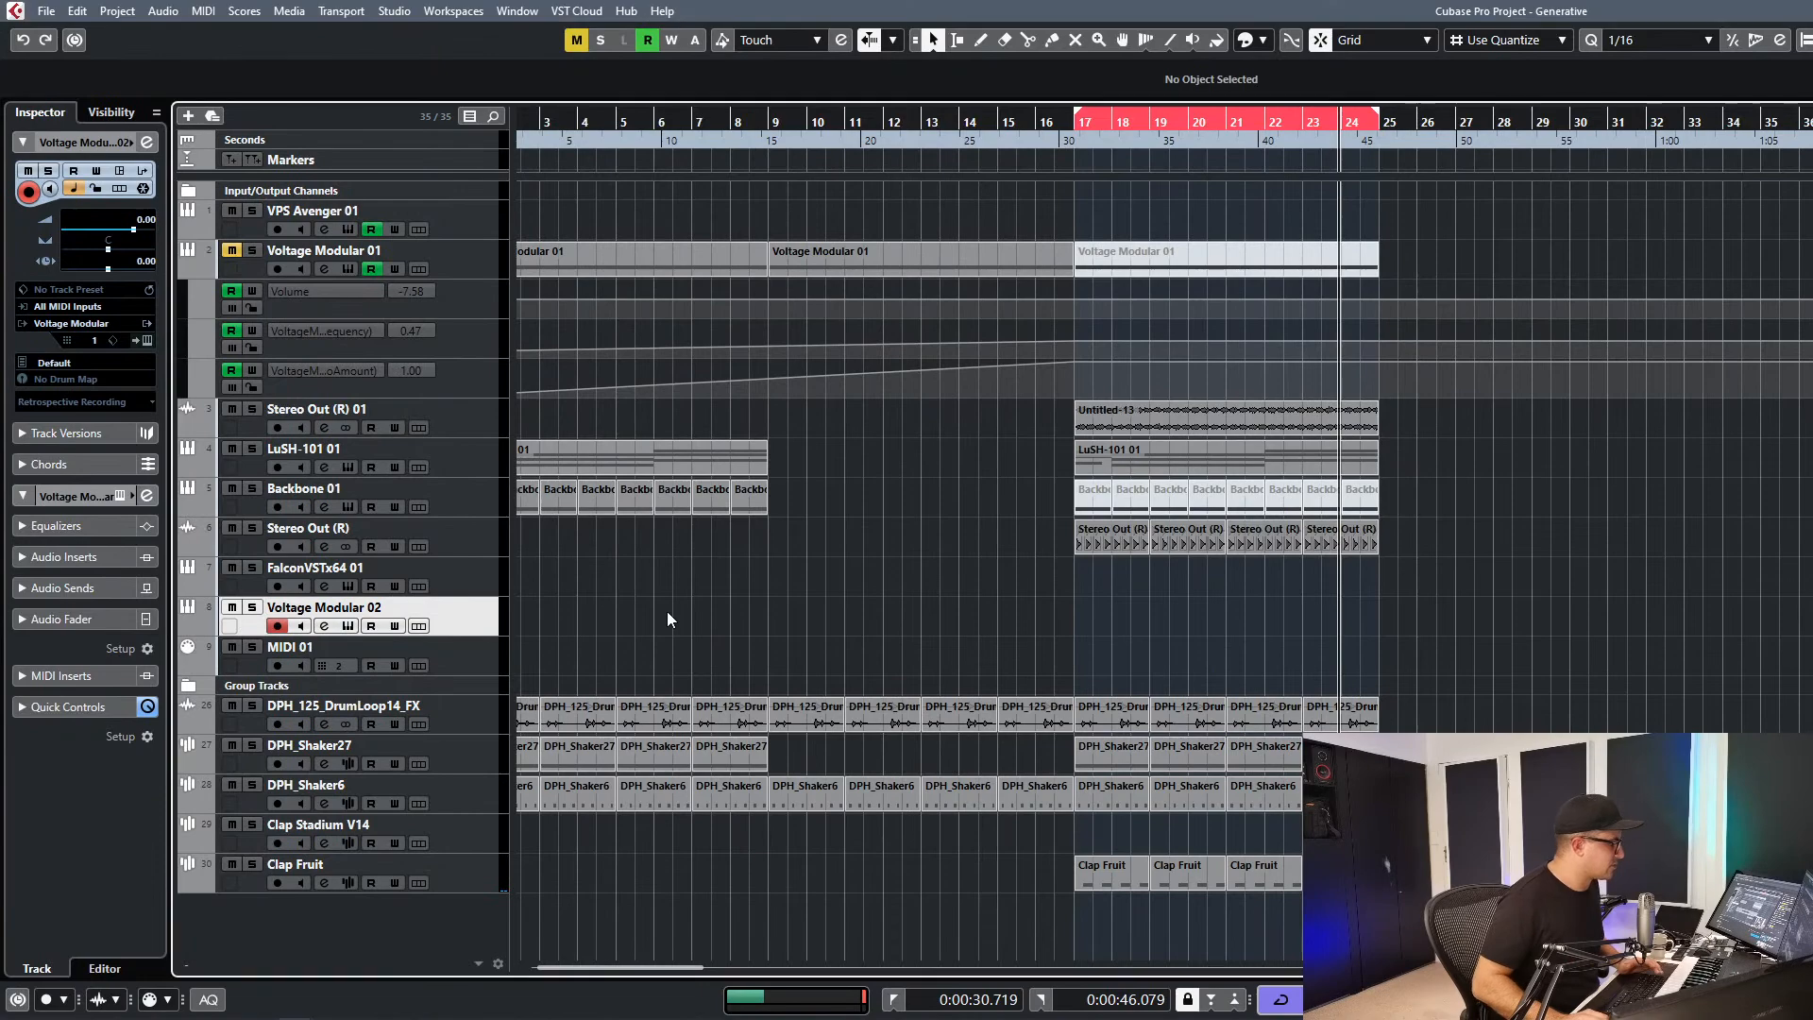
Add an instrument track with HALion Sonic from the Sampler group below Voltage Modular 02.
scroll(788, 595, left, 2)
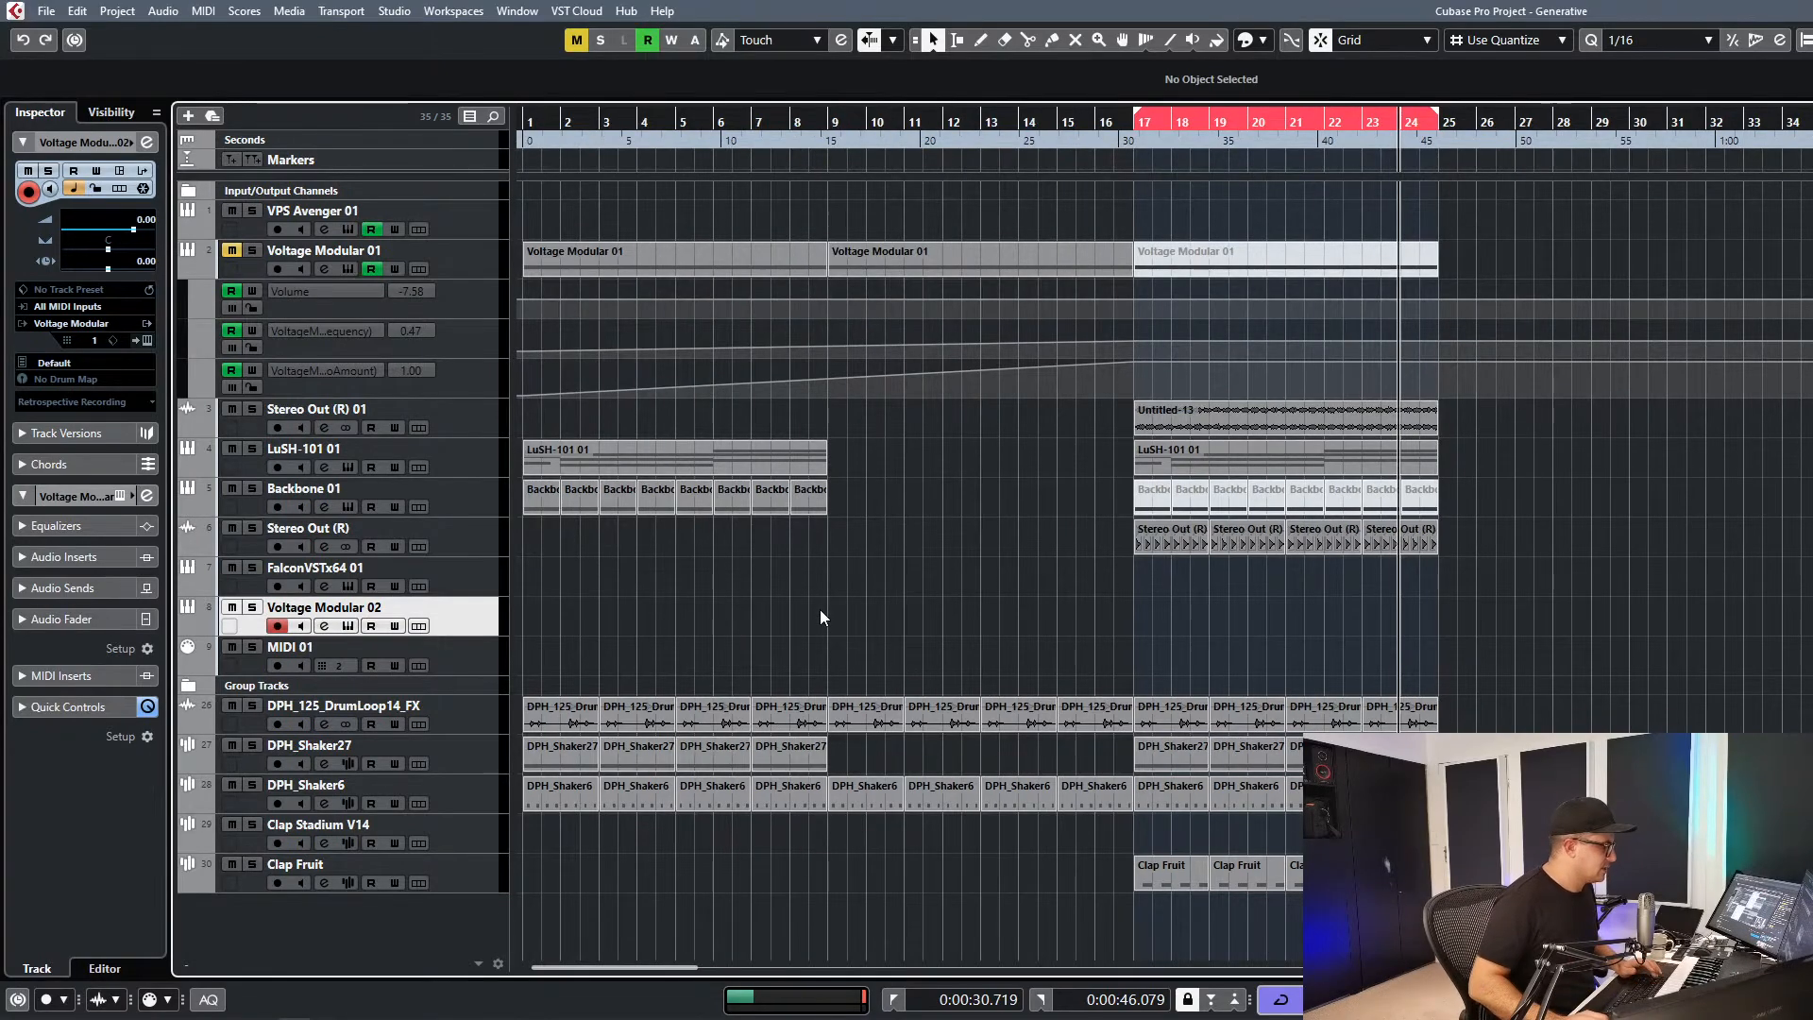
right_click(472, 616)
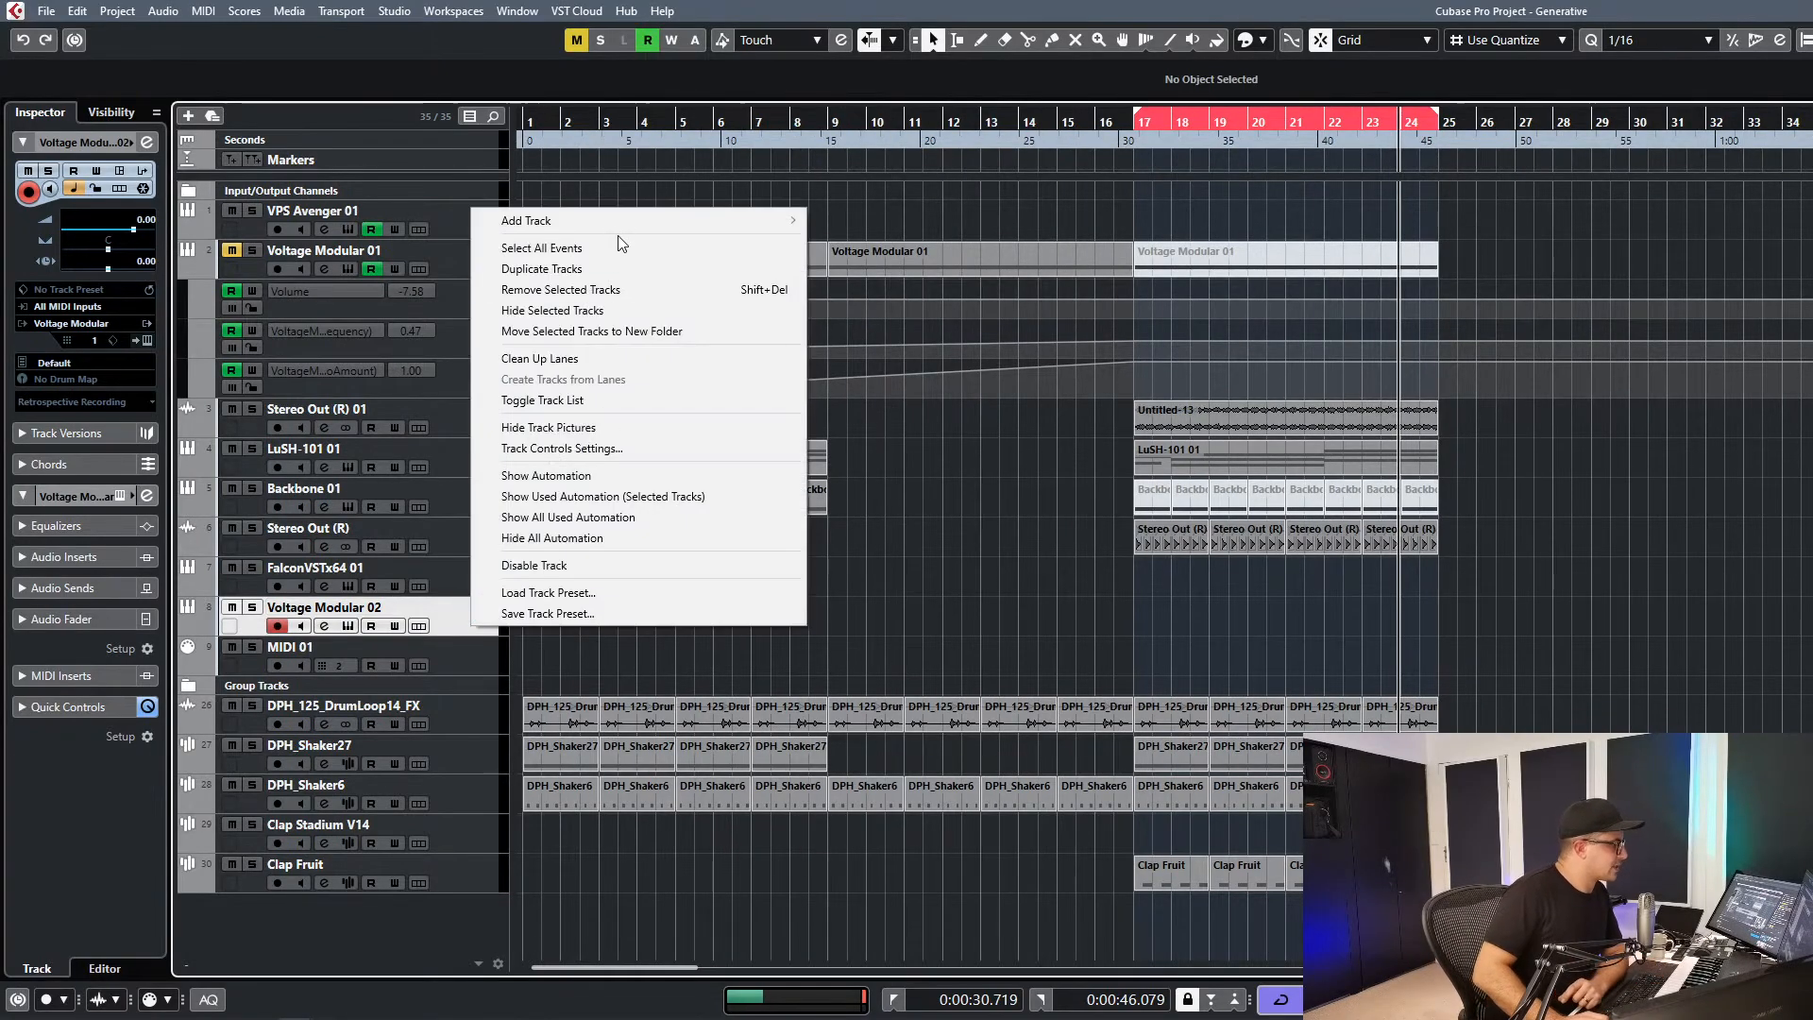
mouse_move(618, 229)
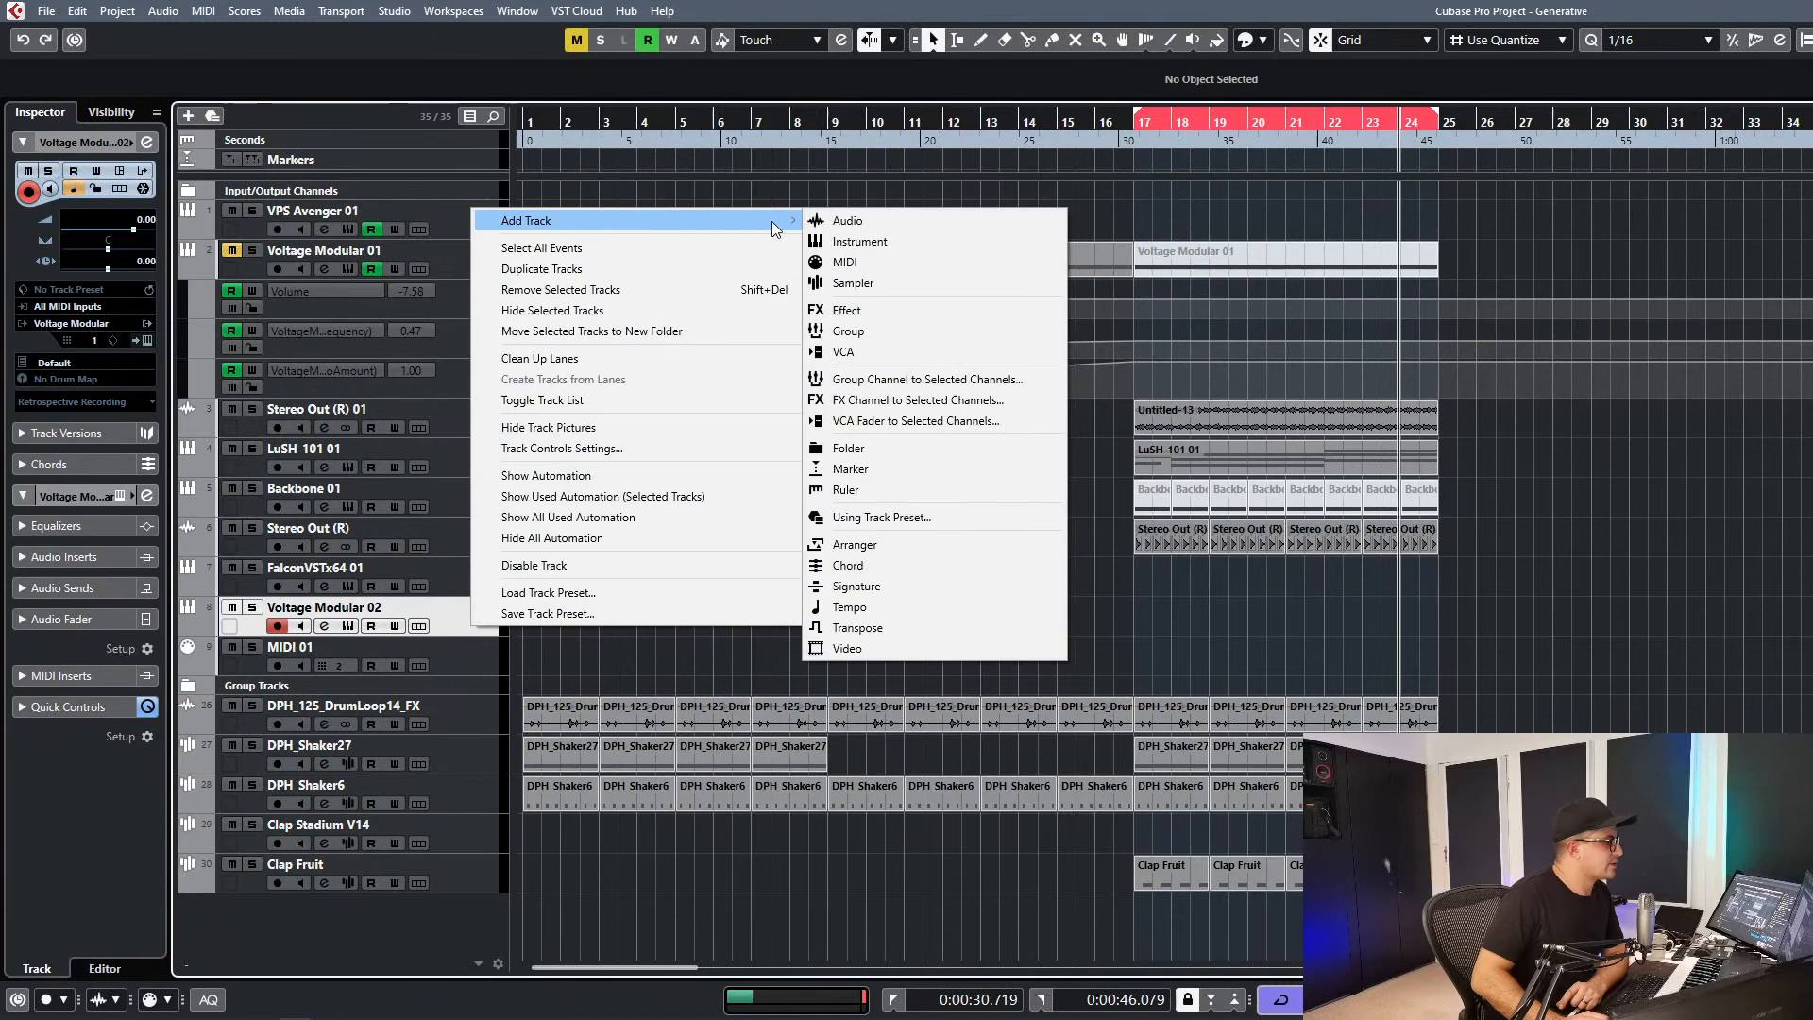
click(888, 240)
click(718, 401)
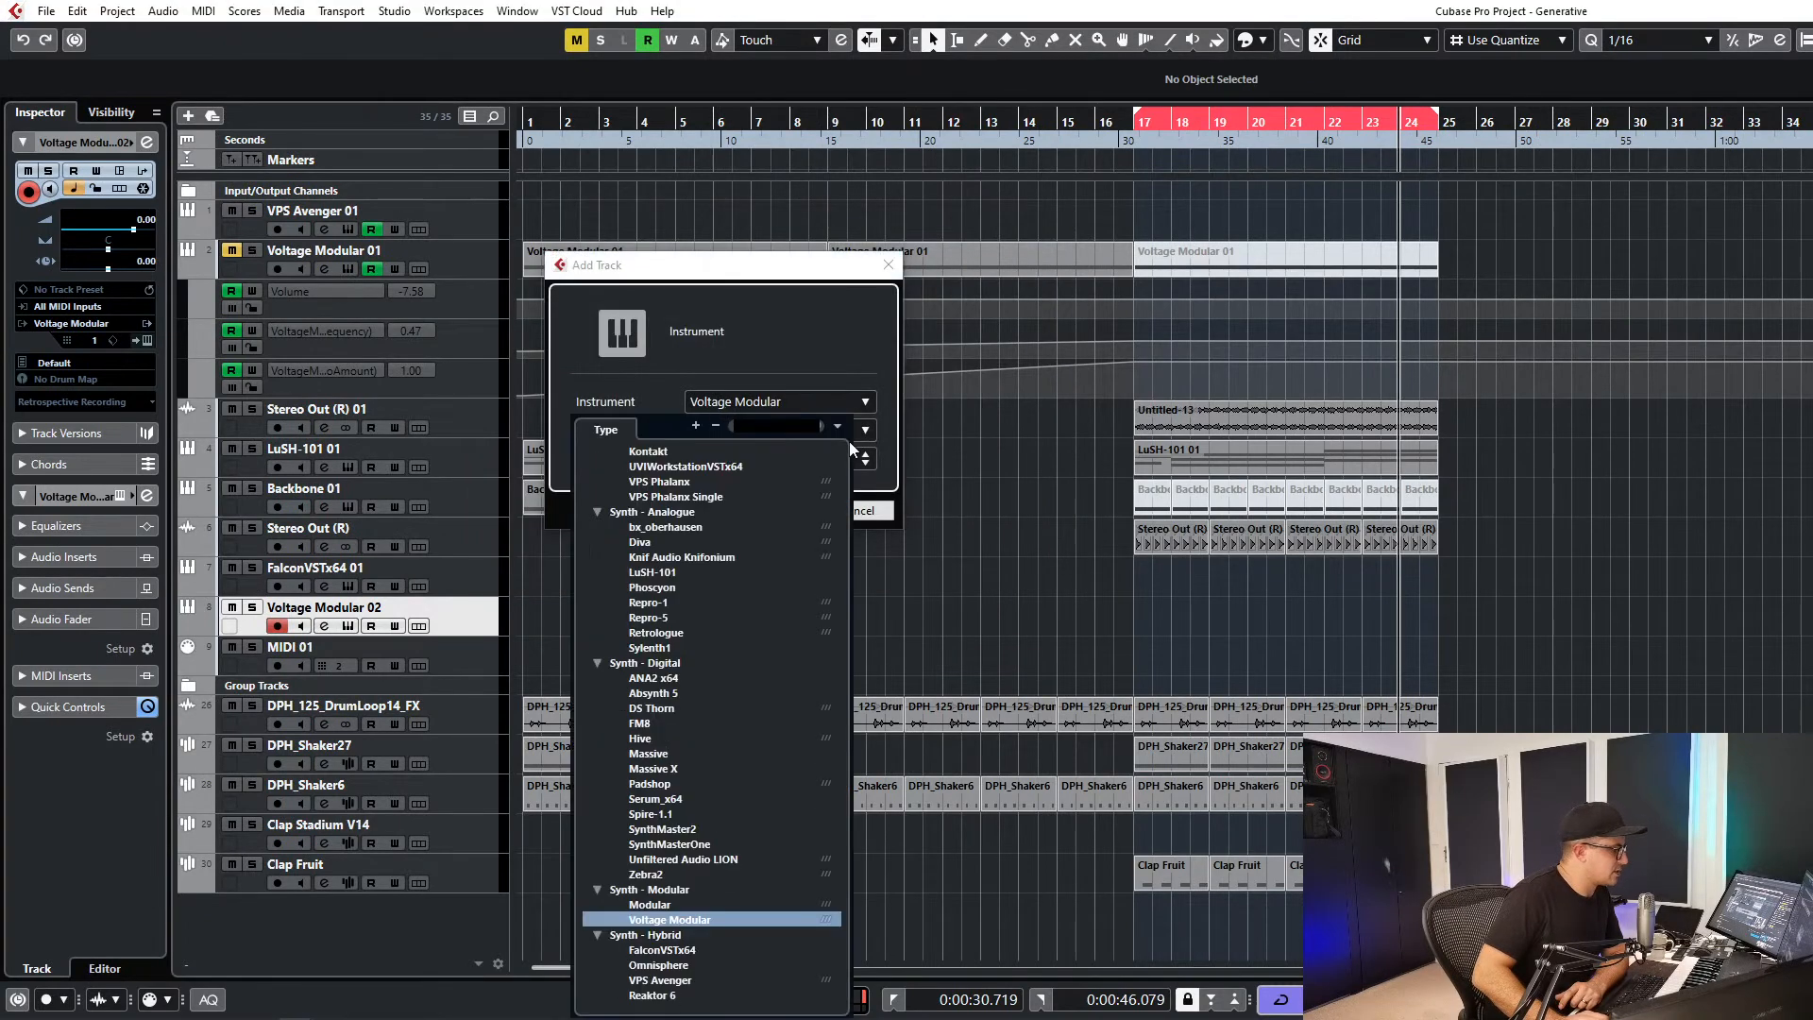
click(862, 442)
click(865, 401)
click(838, 426)
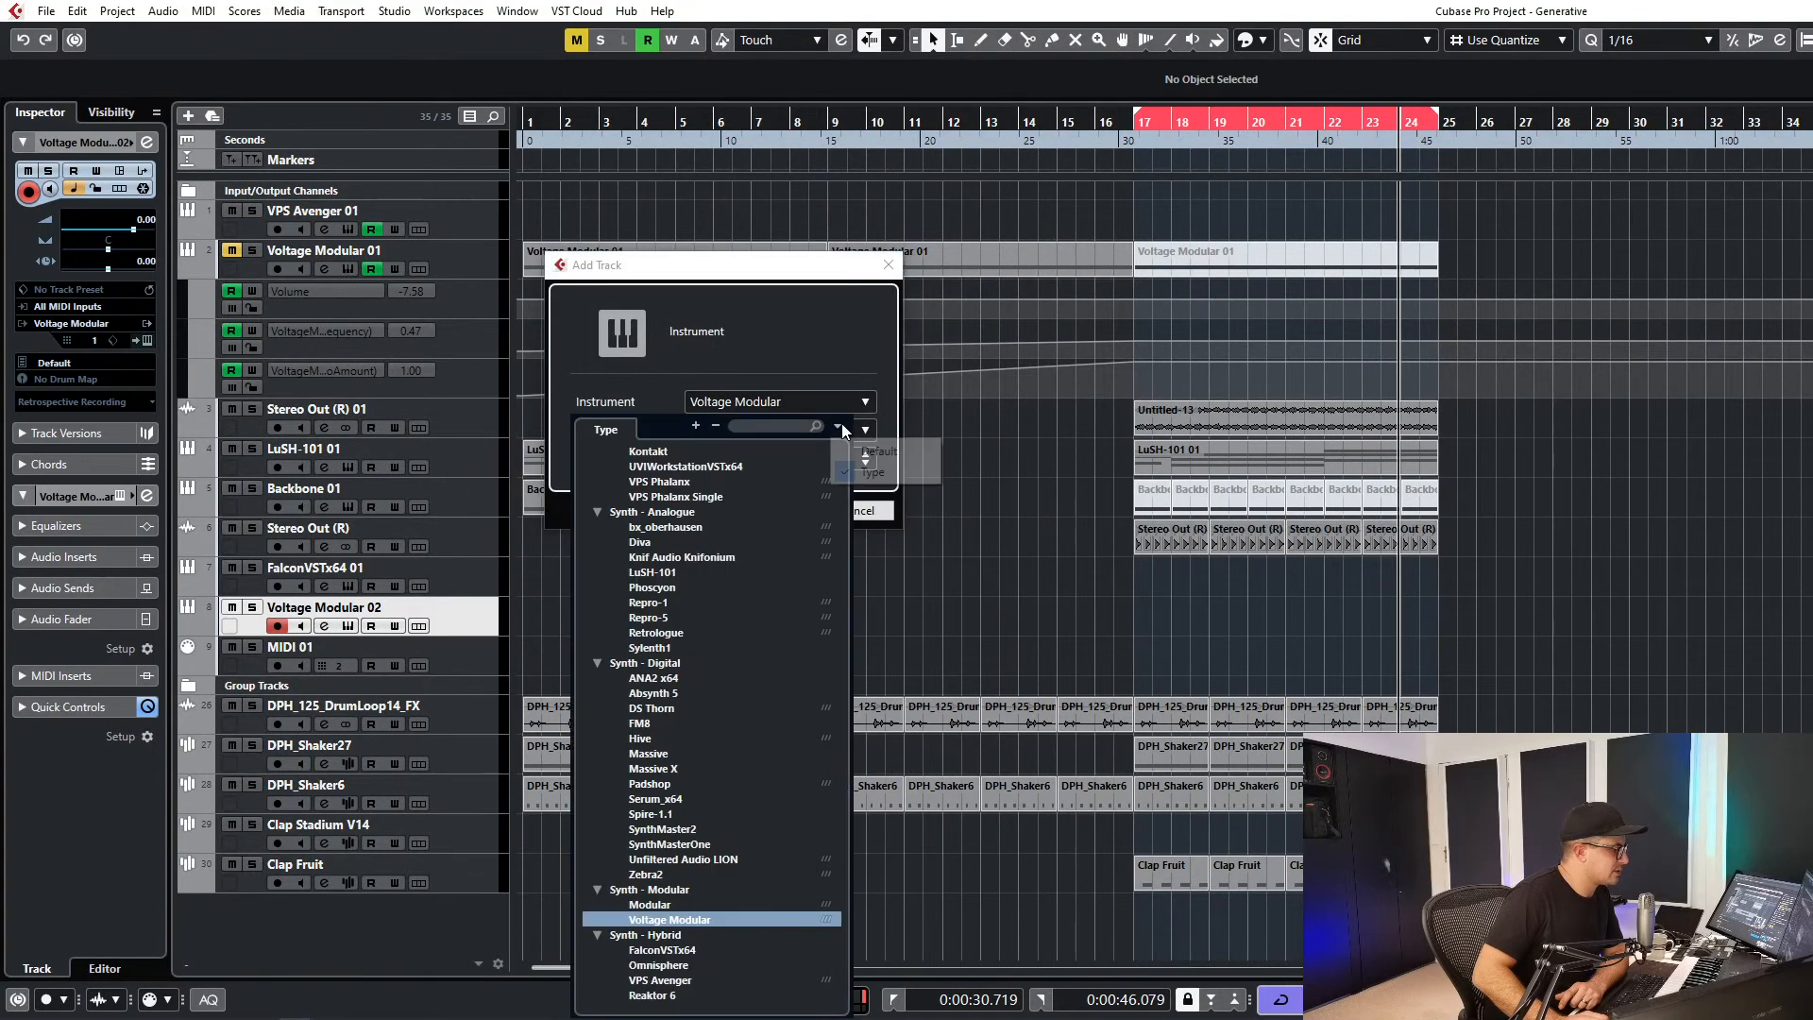
click(839, 353)
click(865, 402)
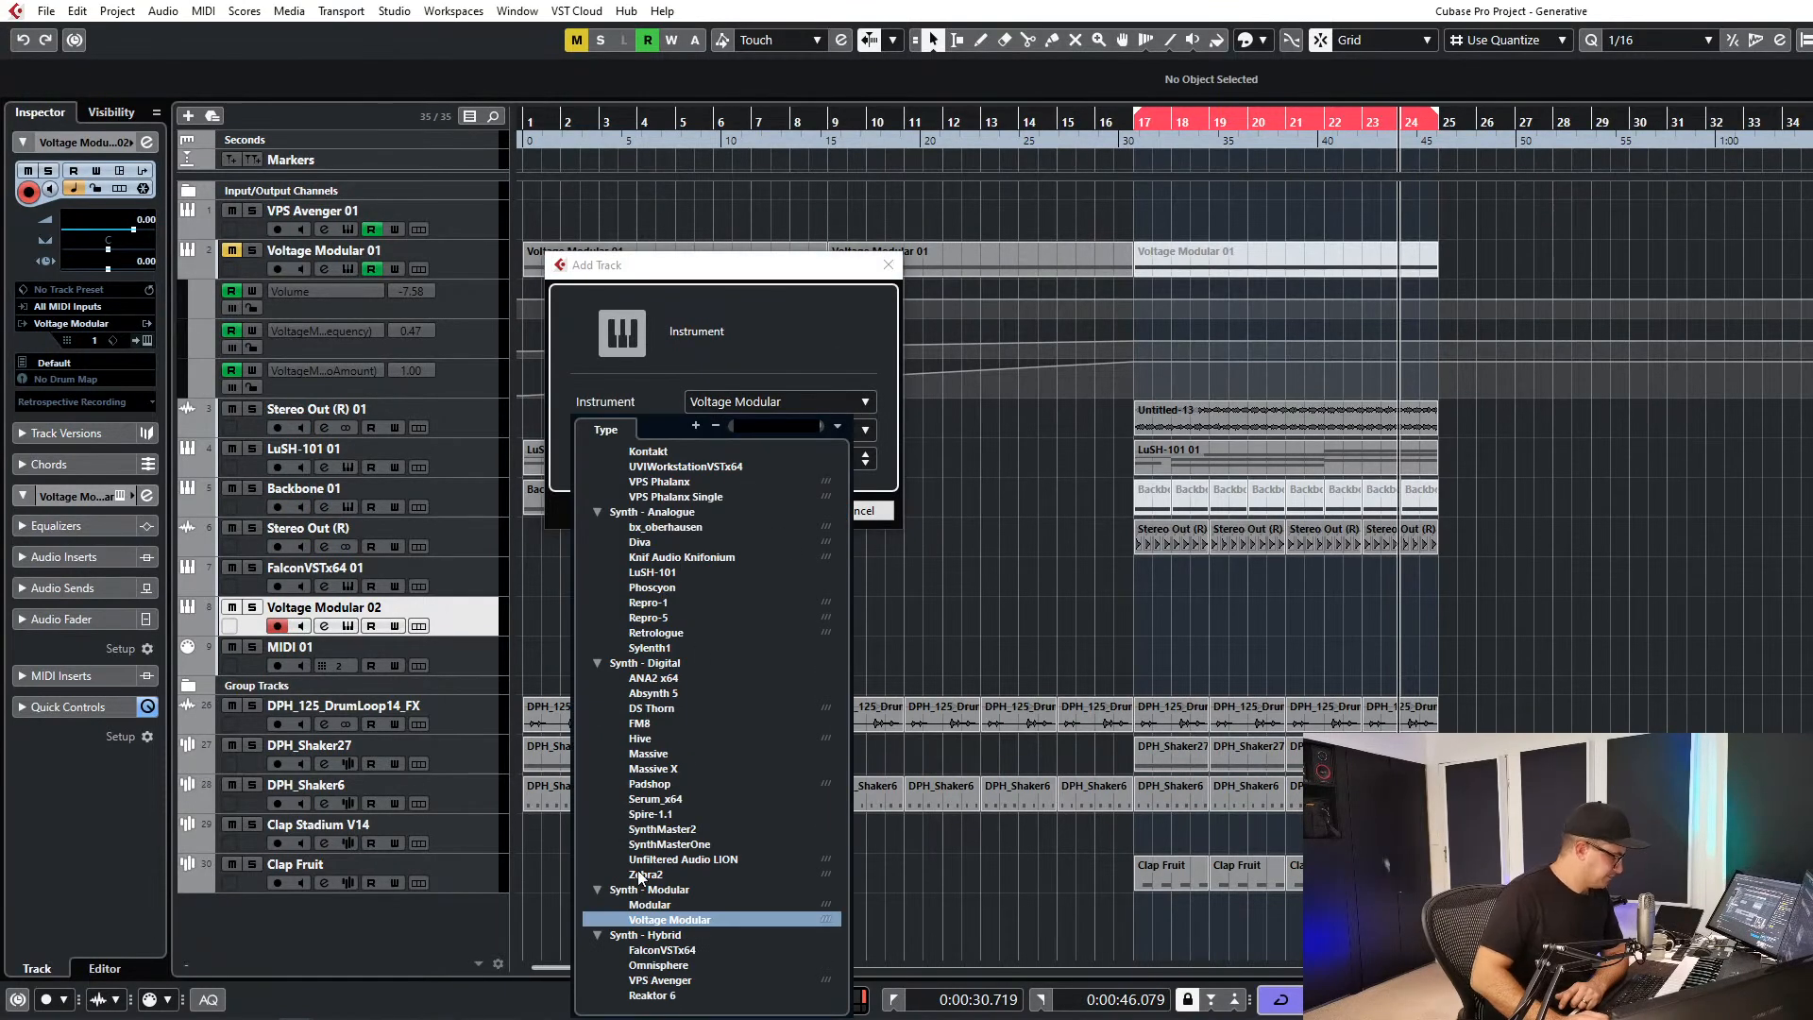
scroll(683, 710, up, 3)
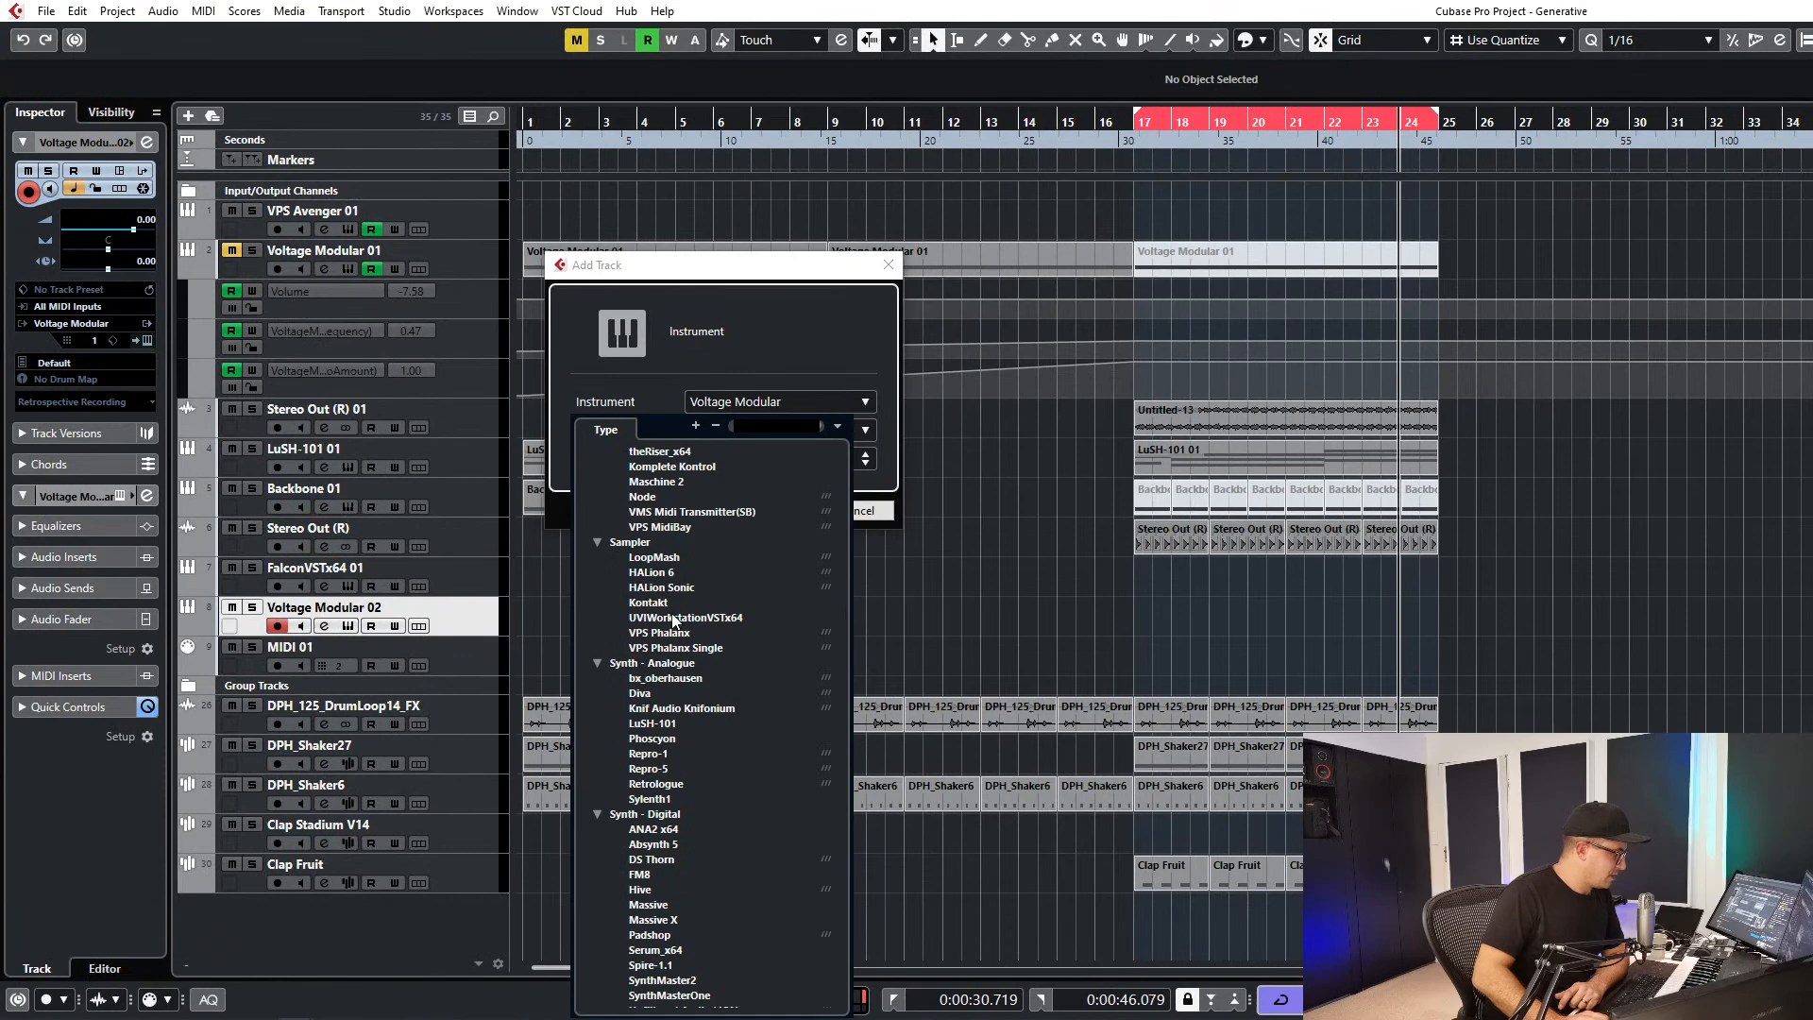
click(673, 587)
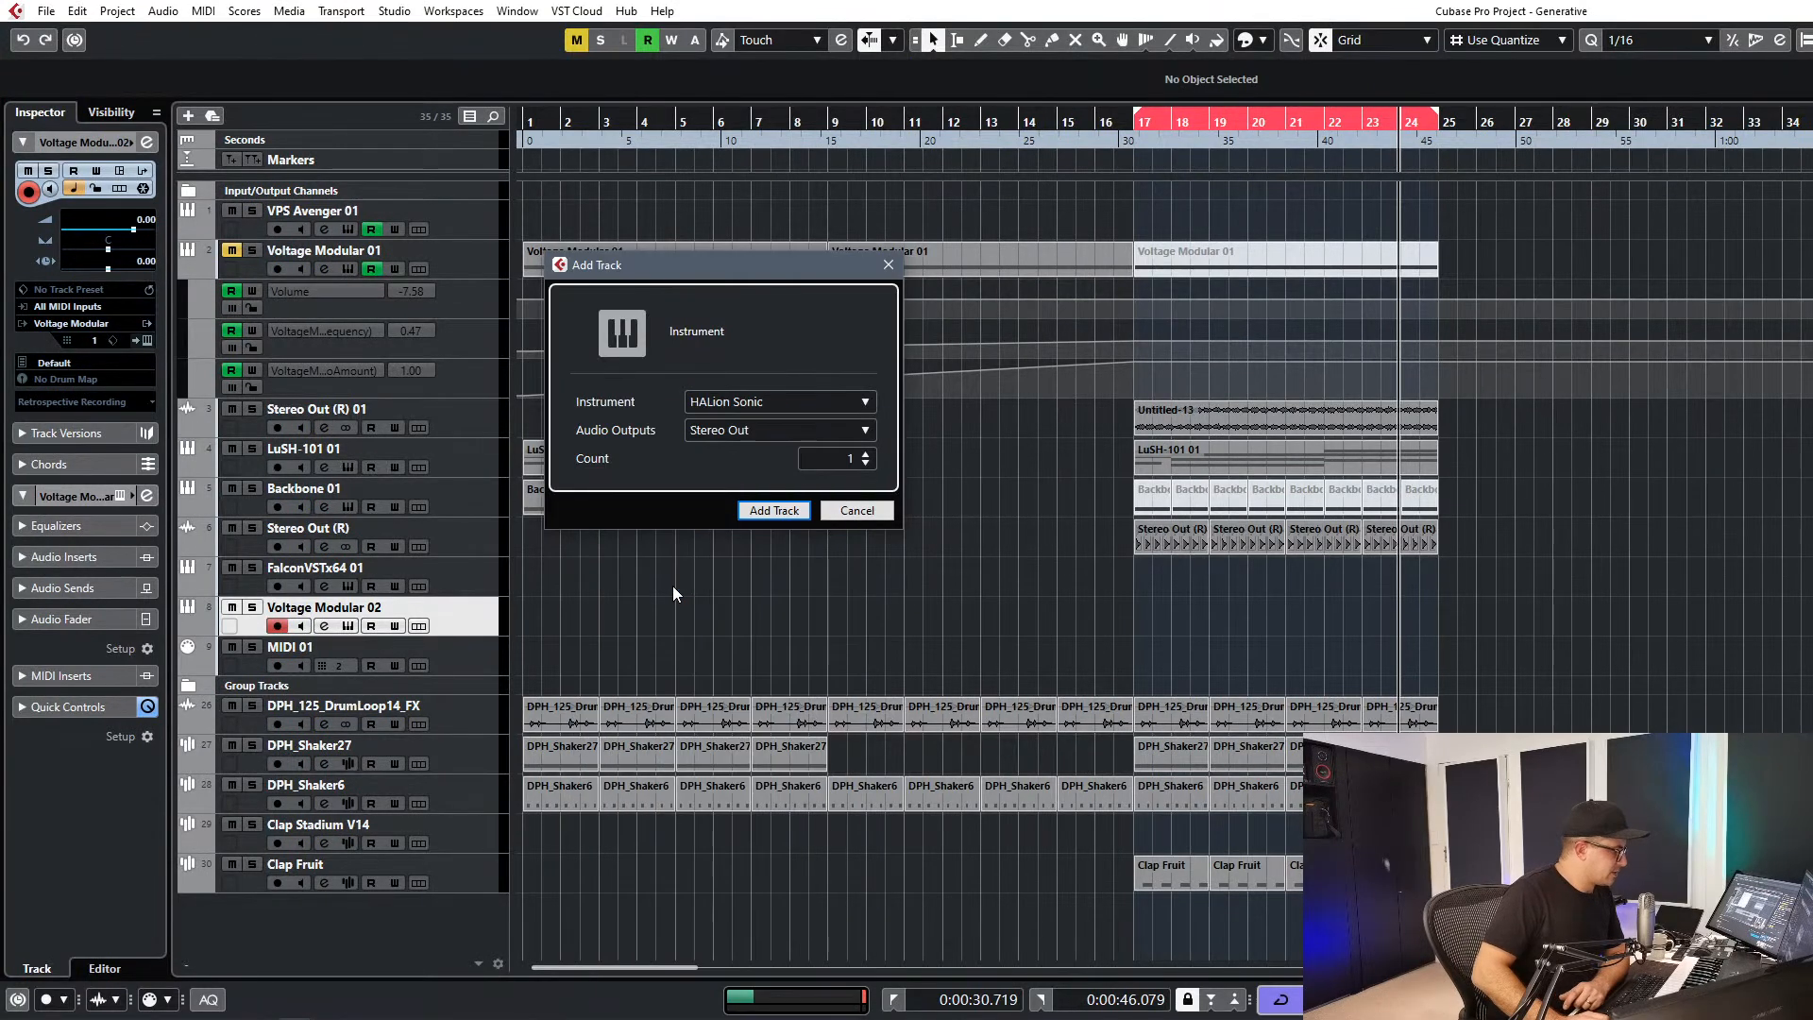
click(764, 511)
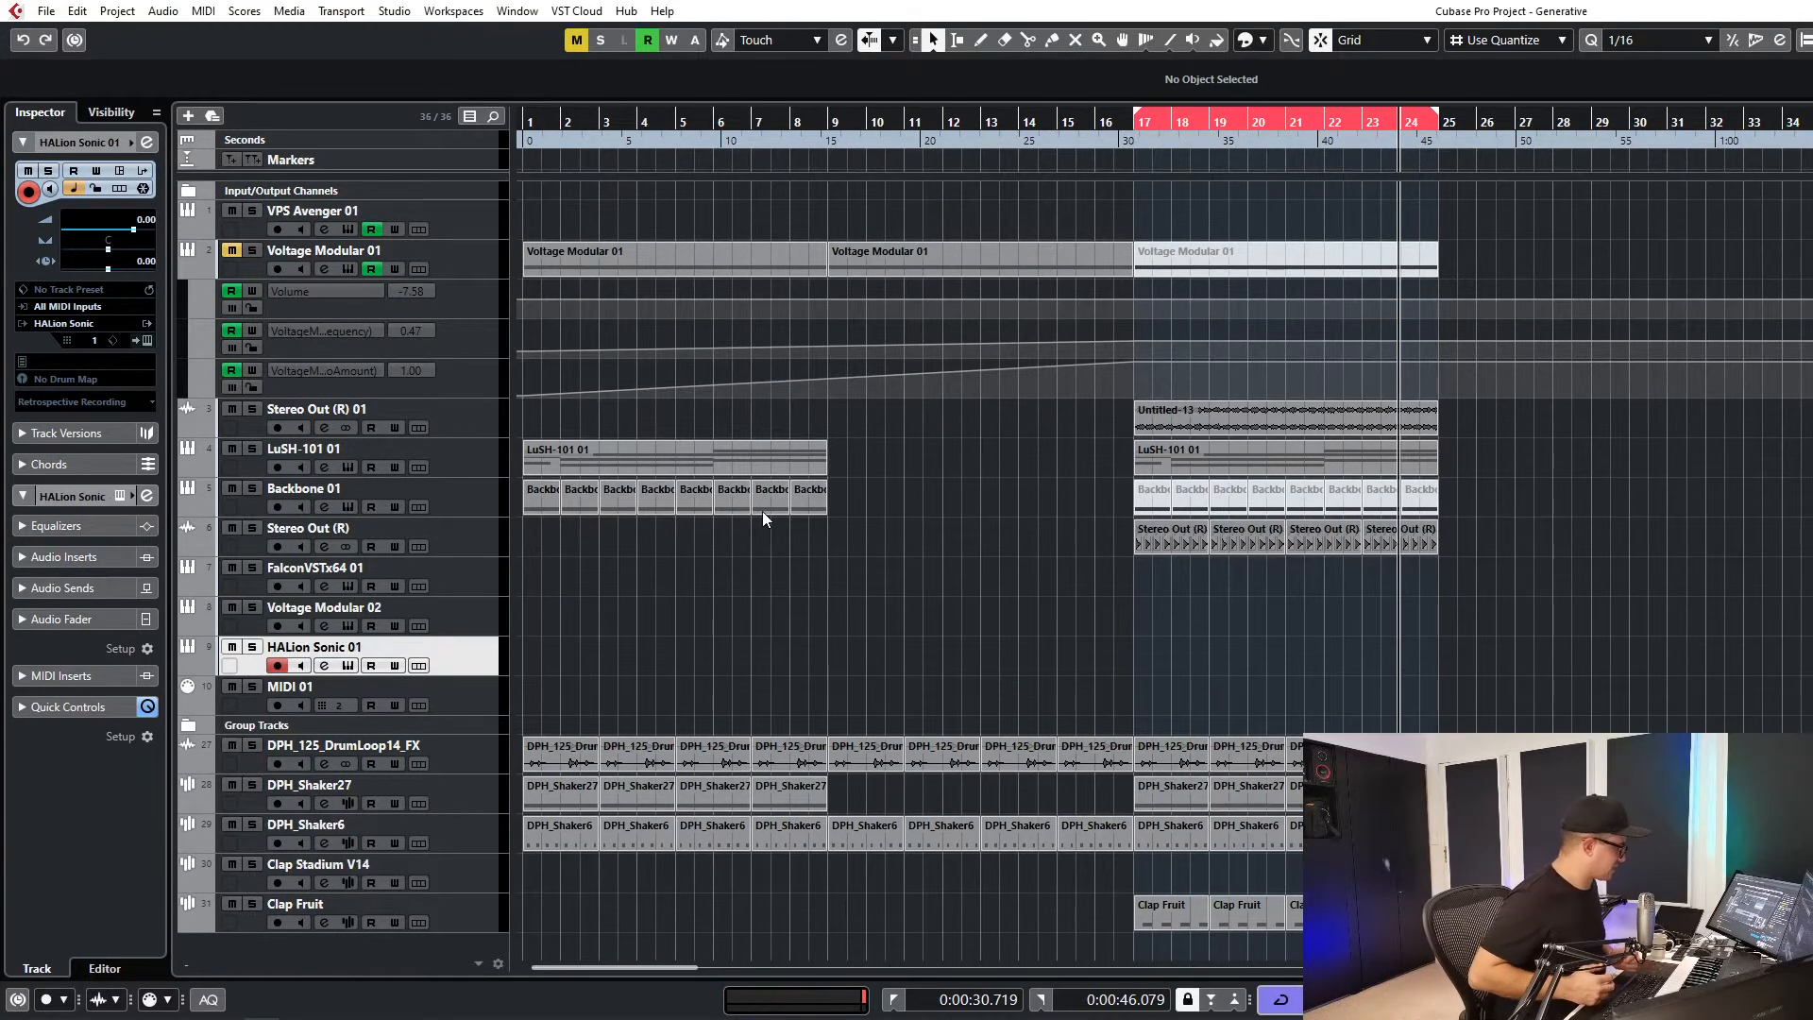
Open the HALion Sonic editor and filter its presets to the Ethnic category.
click(348, 665)
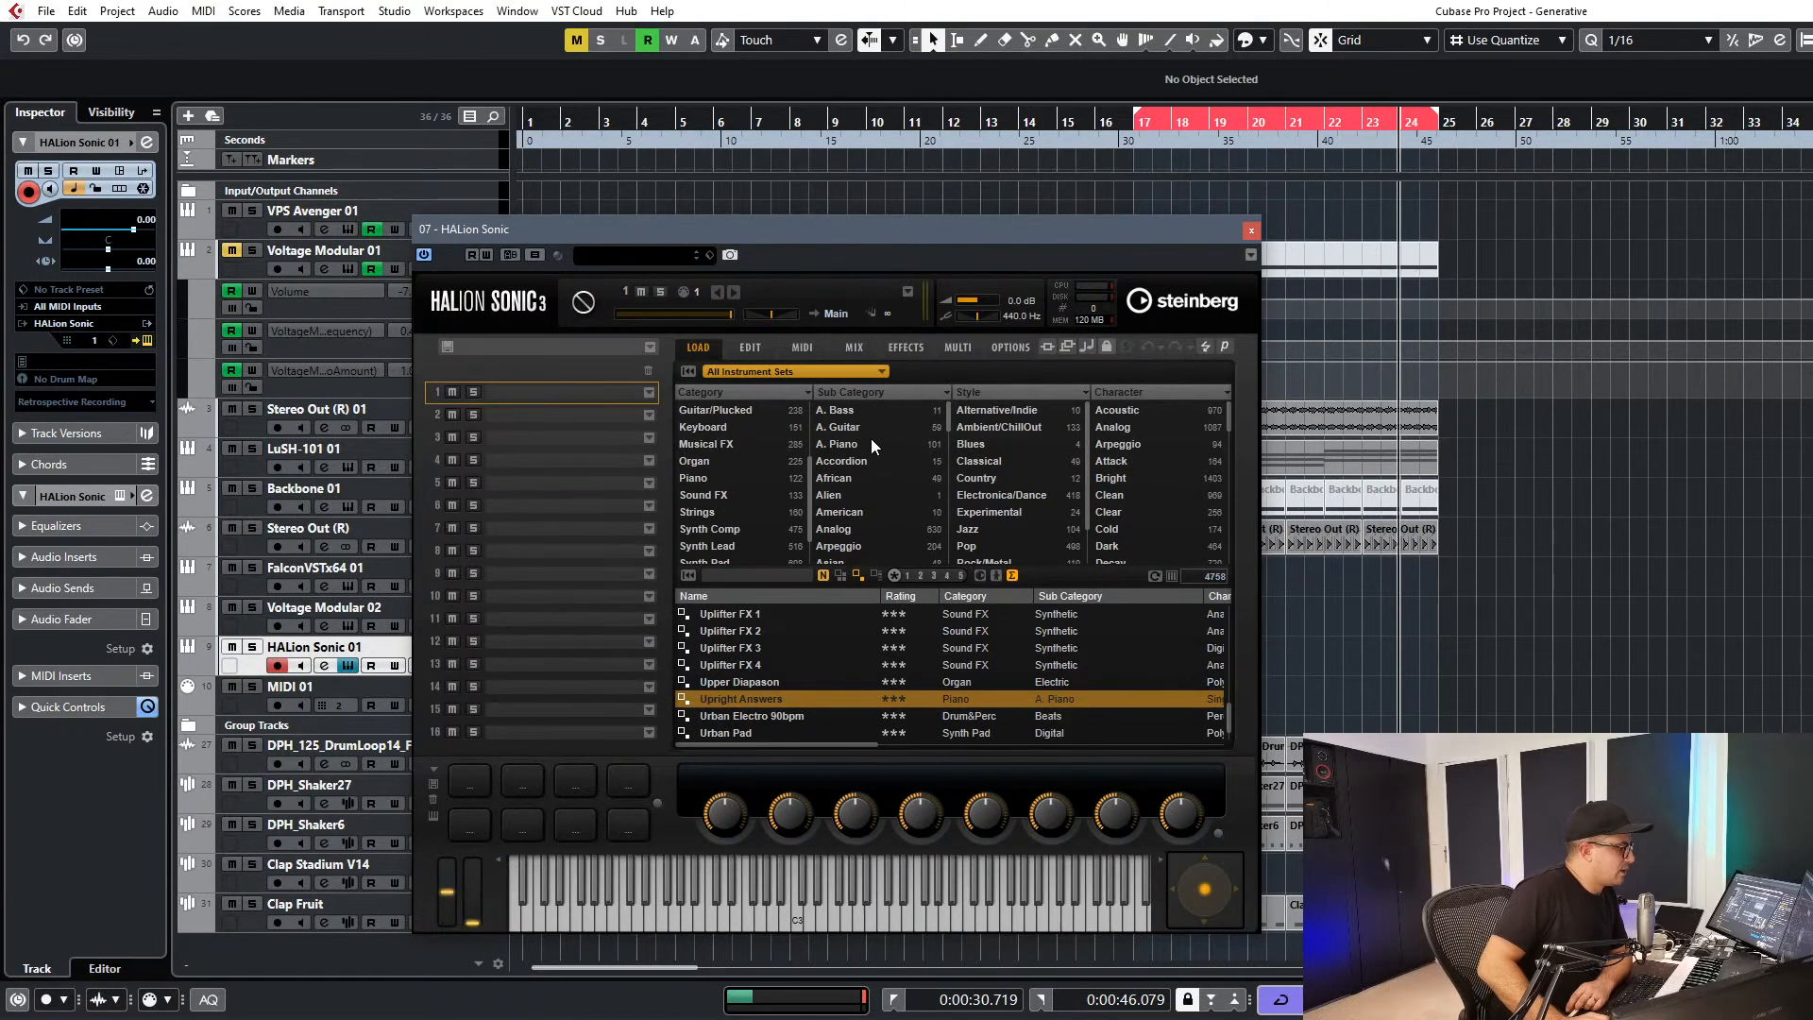
scroll(732, 546, down, 1)
scroll(733, 545, up, 2)
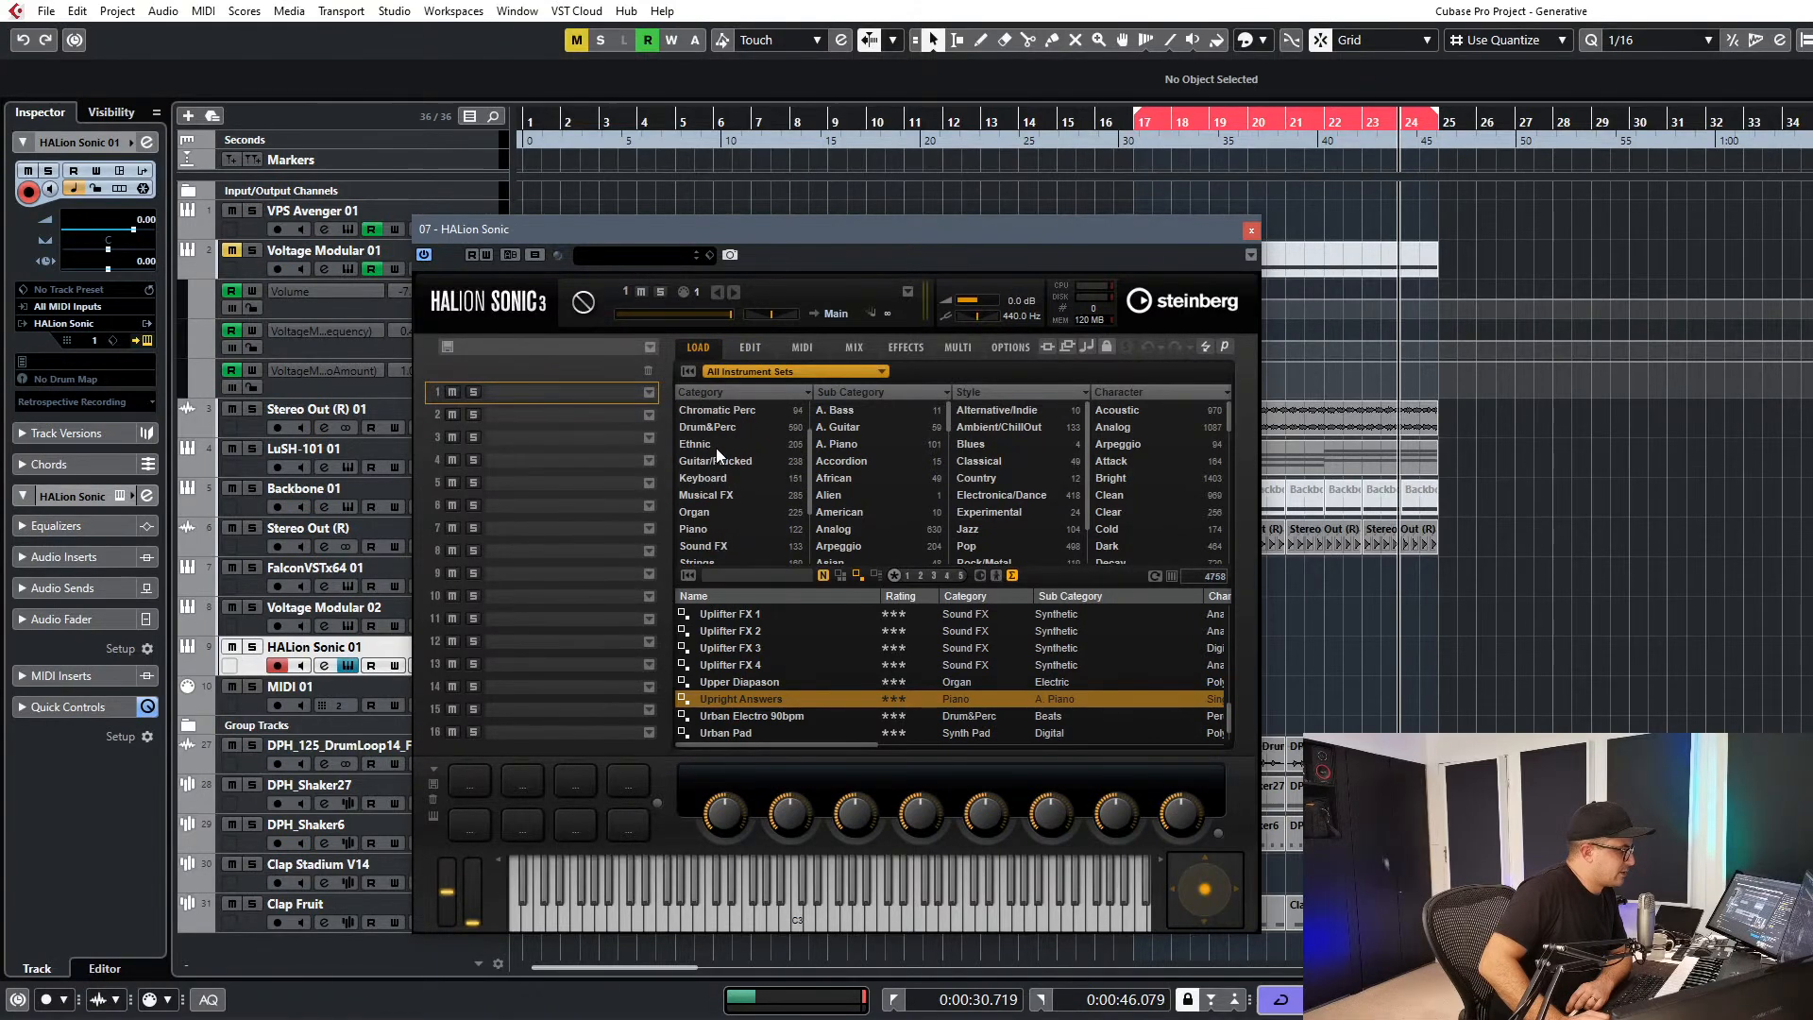
click(703, 445)
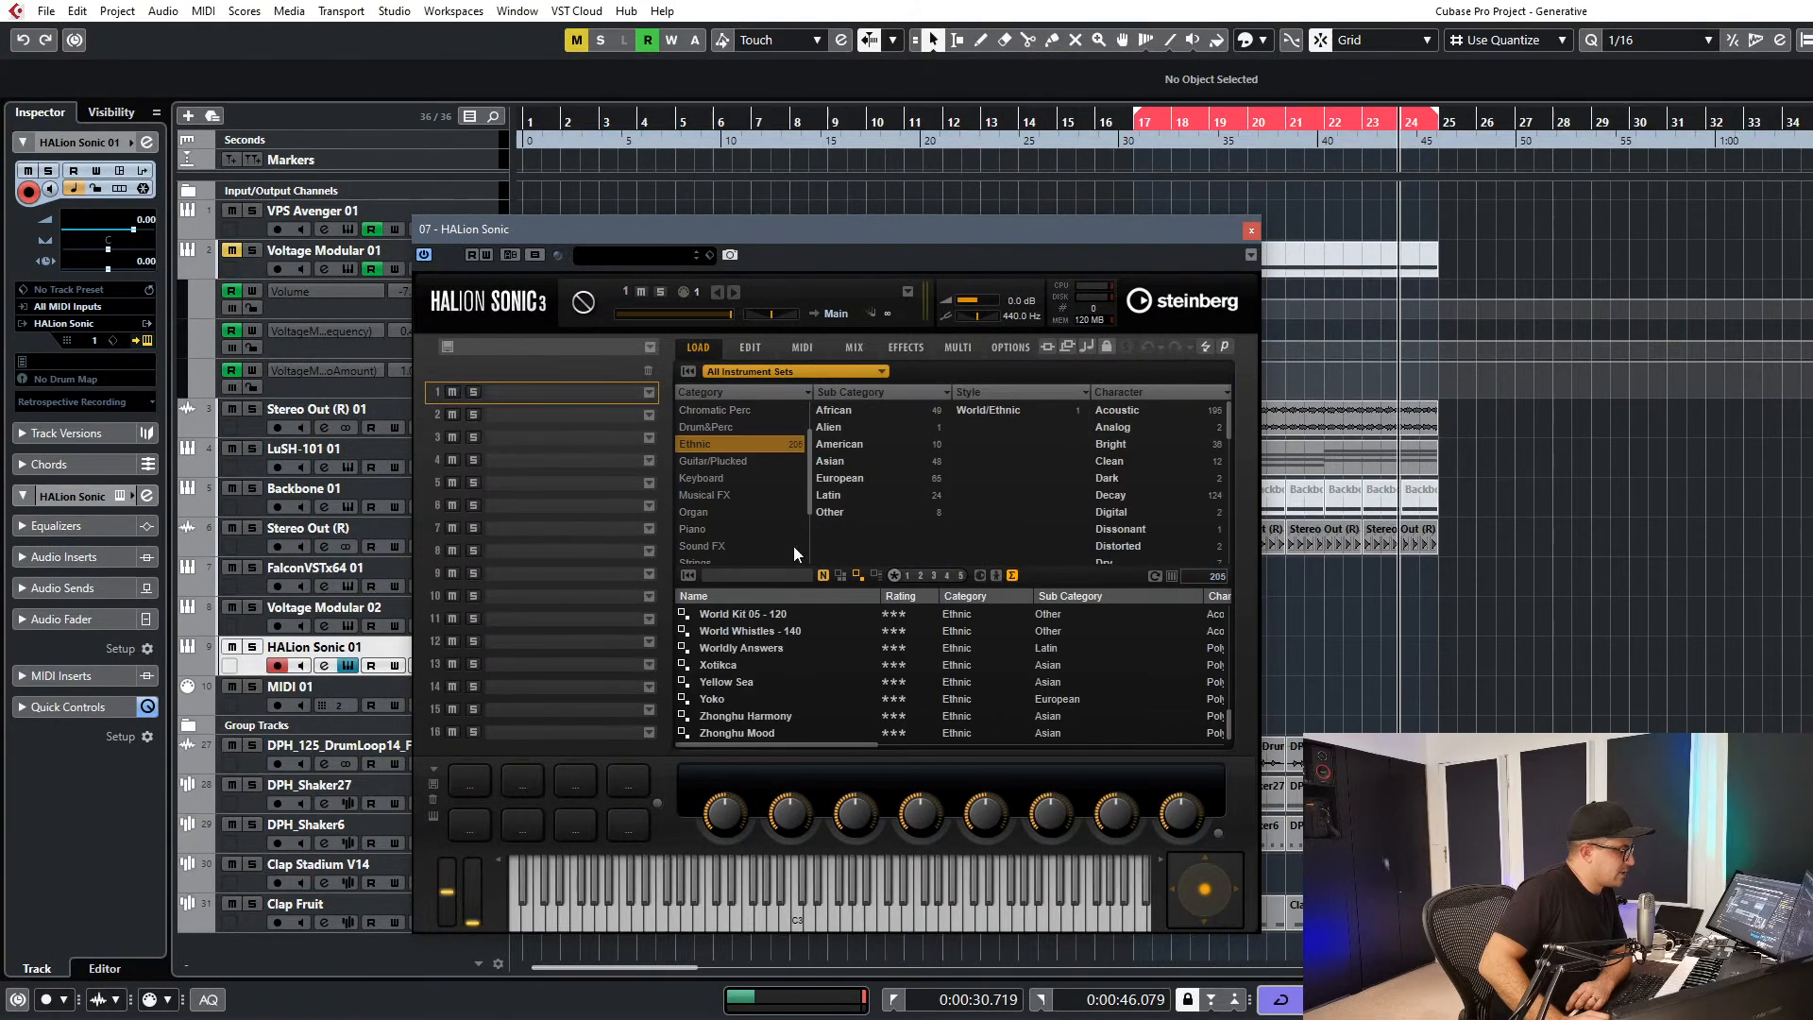
Audition the Ethnic presets Yoko, Zhonghu Harmony and Turkish Mey Air, and load Thumb Jam.
click(727, 701)
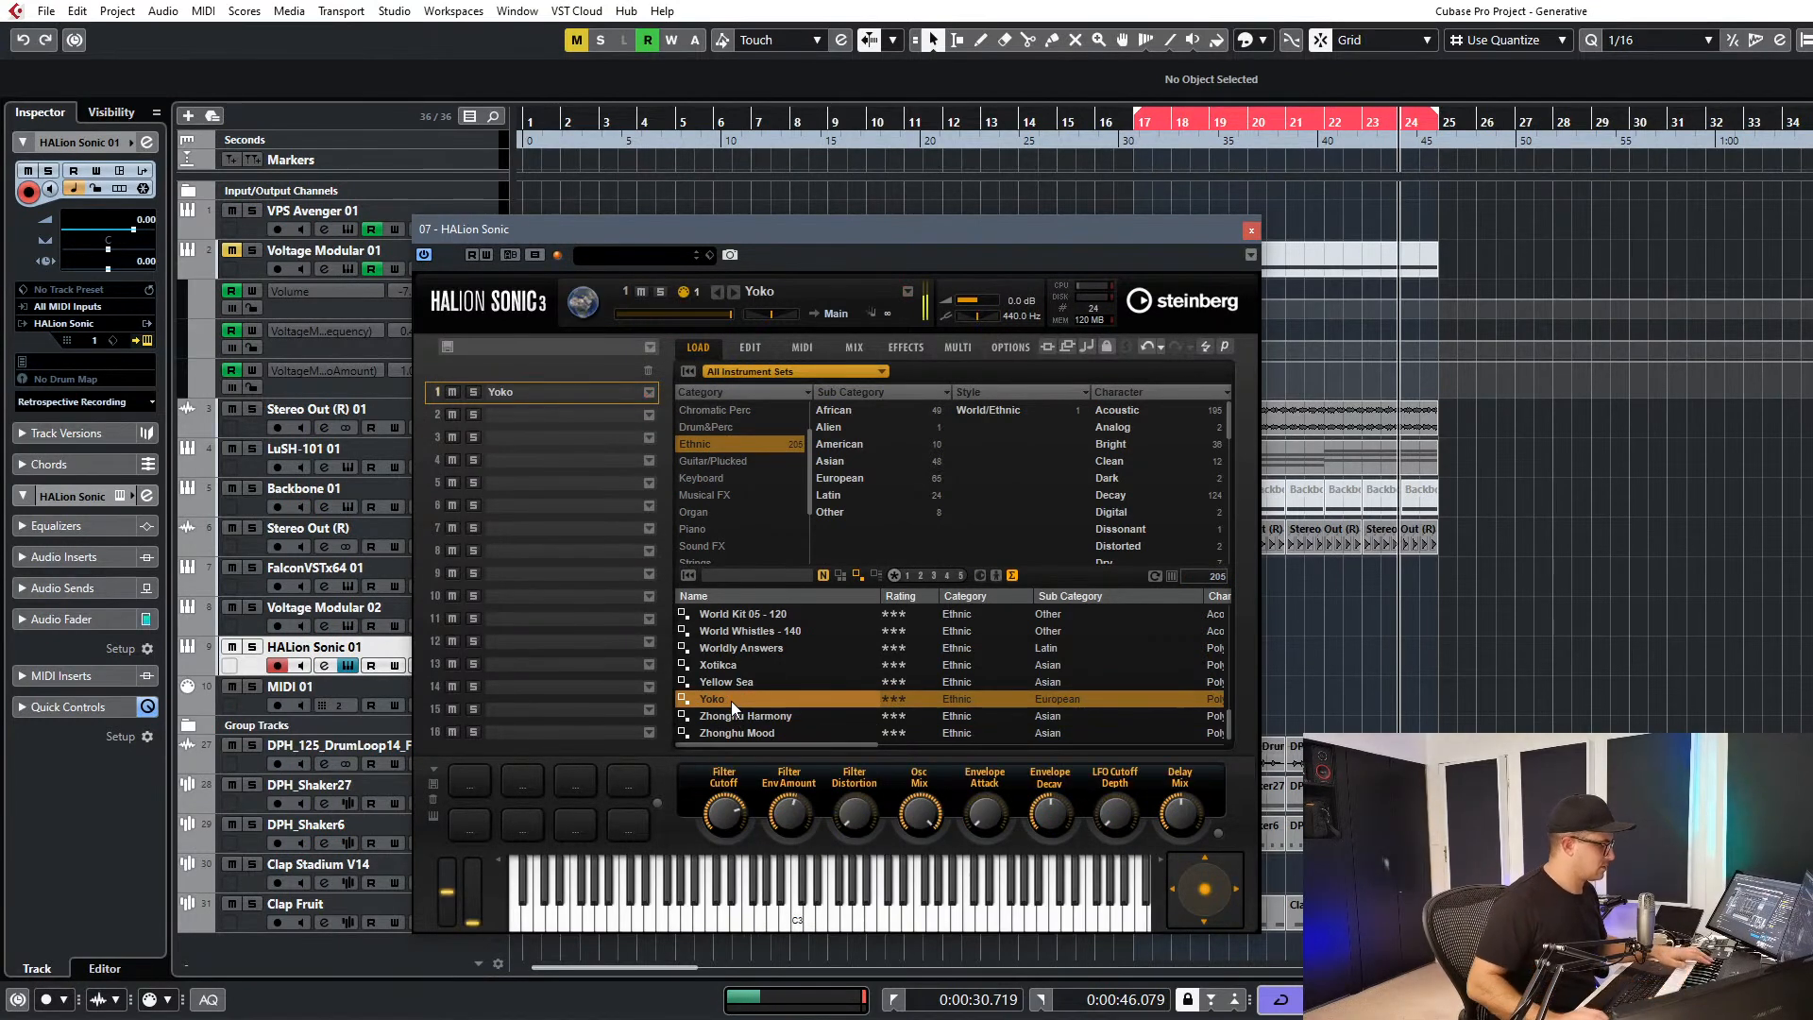
click(746, 716)
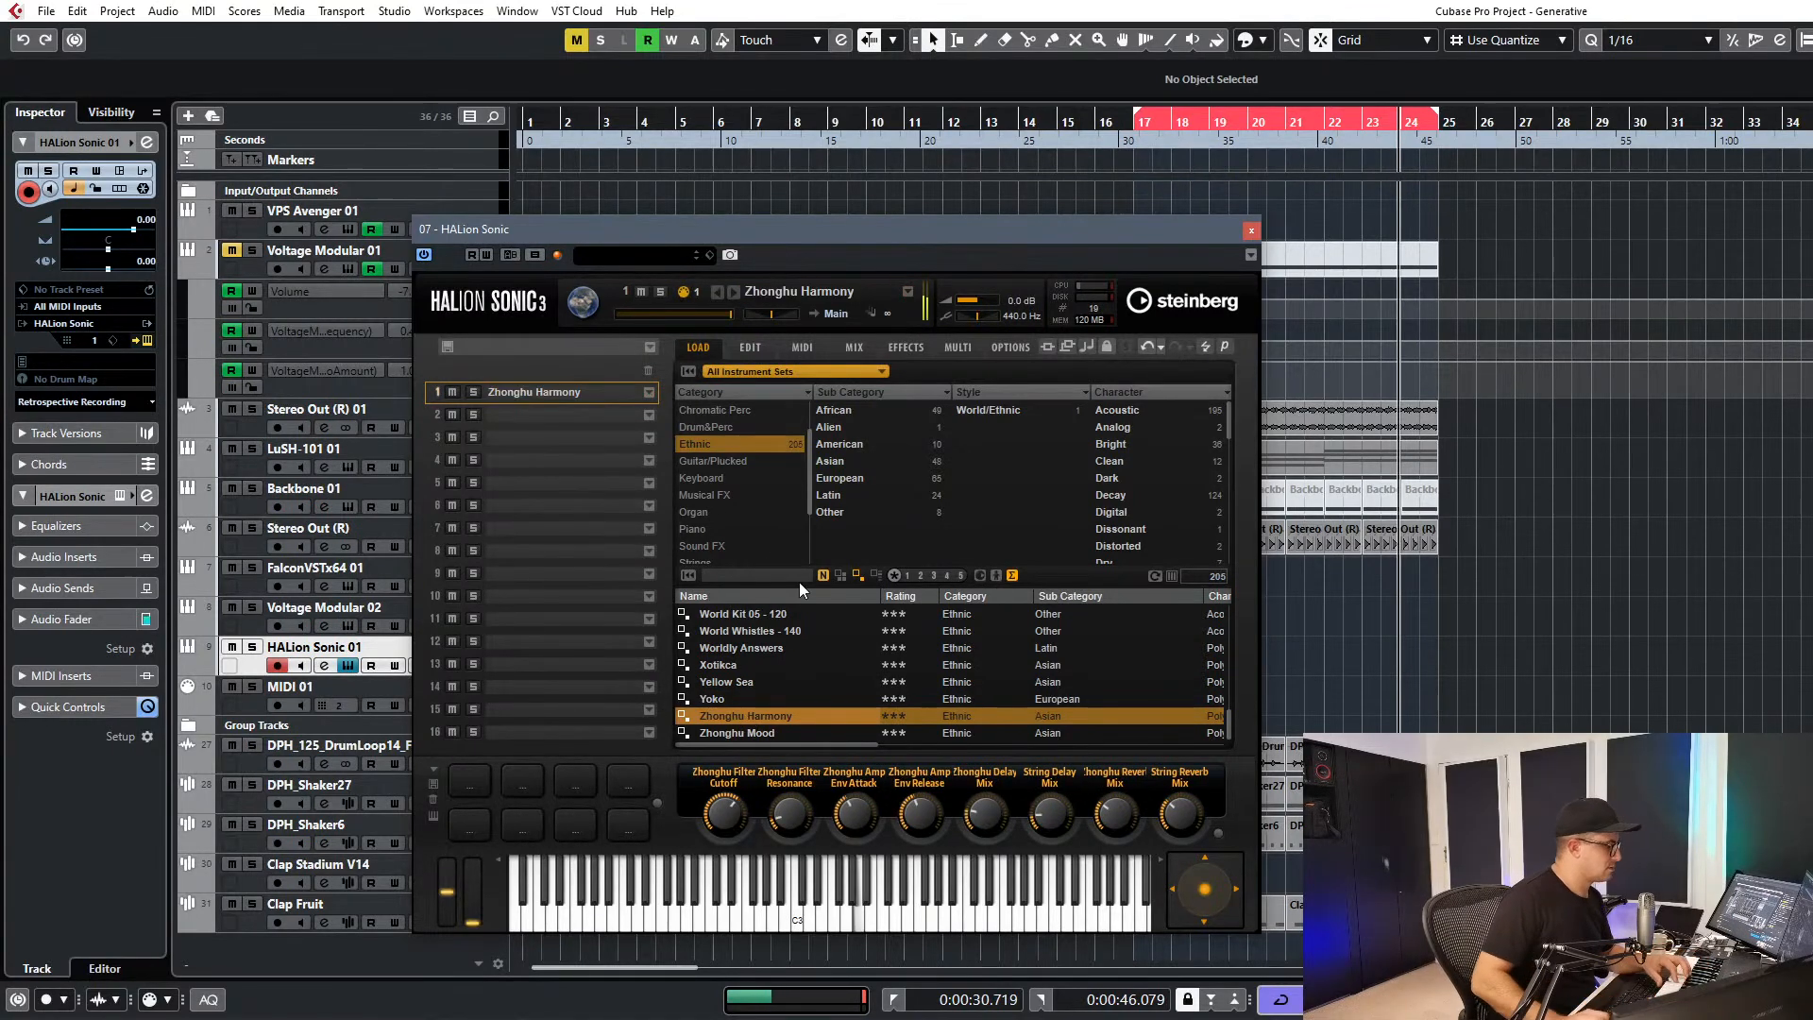
scroll(757, 676, up, 5)
click(746, 647)
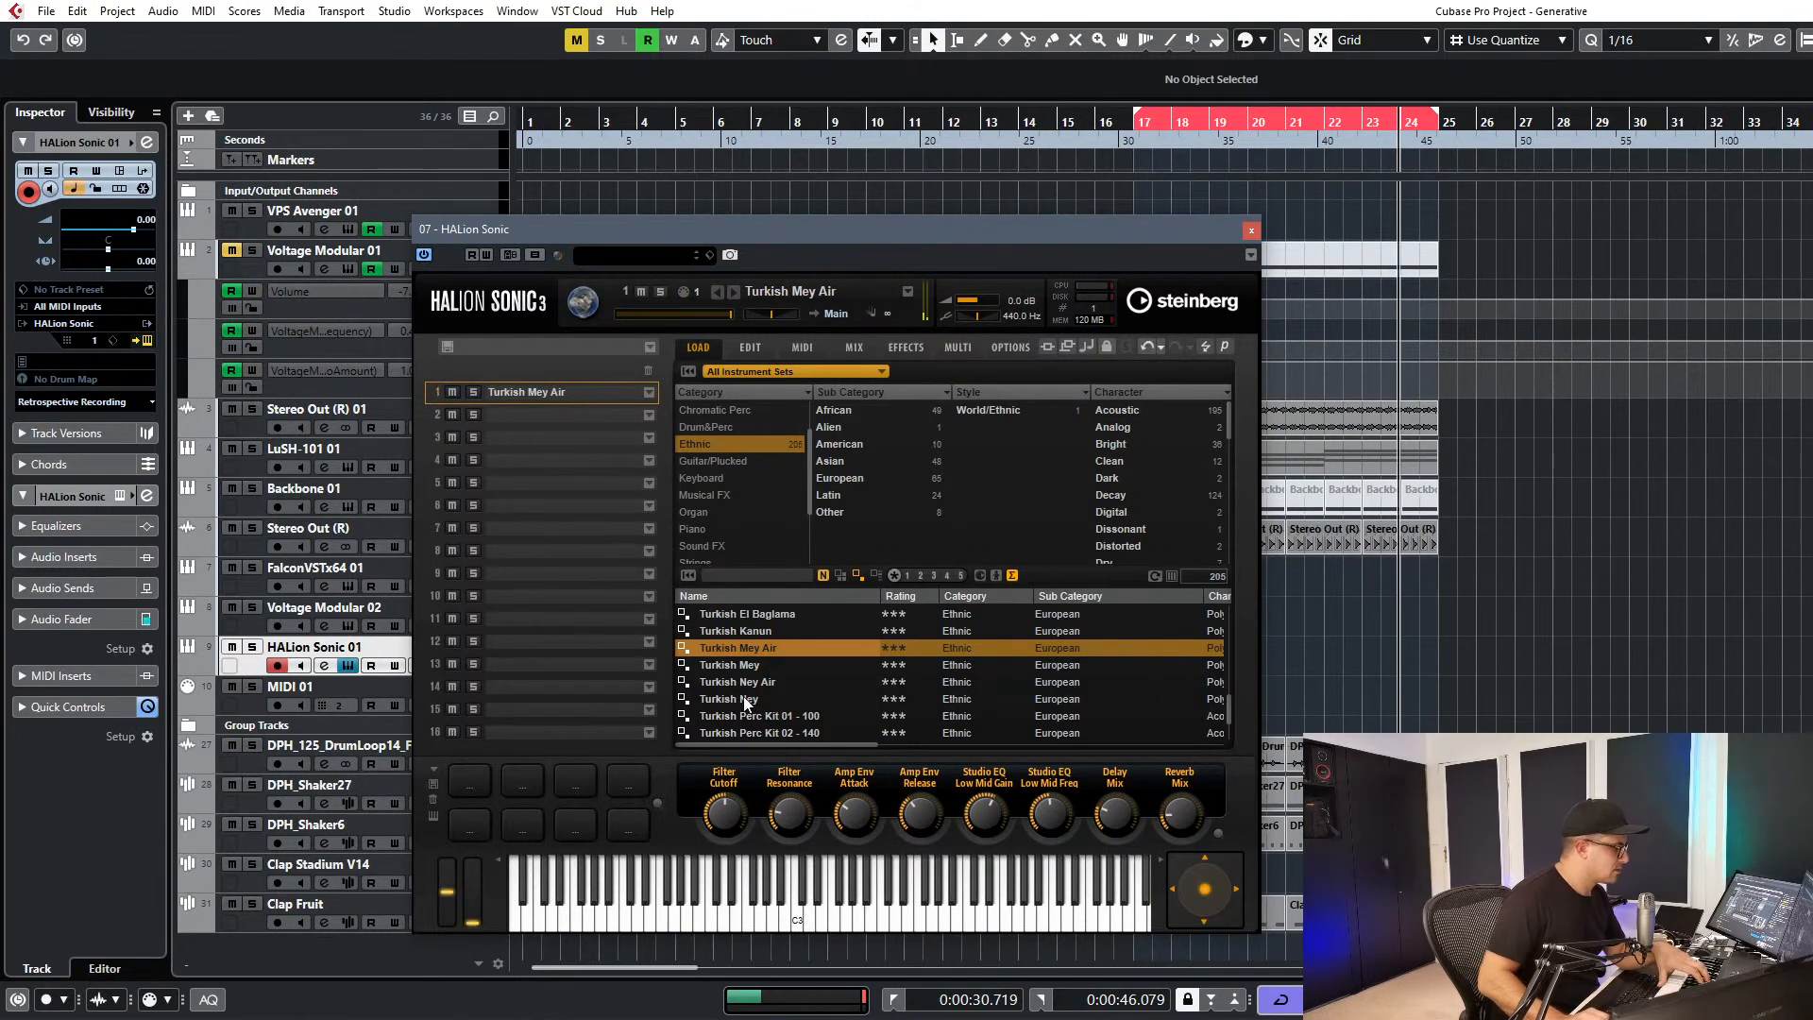
scroll(755, 680, up, 3)
click(761, 630)
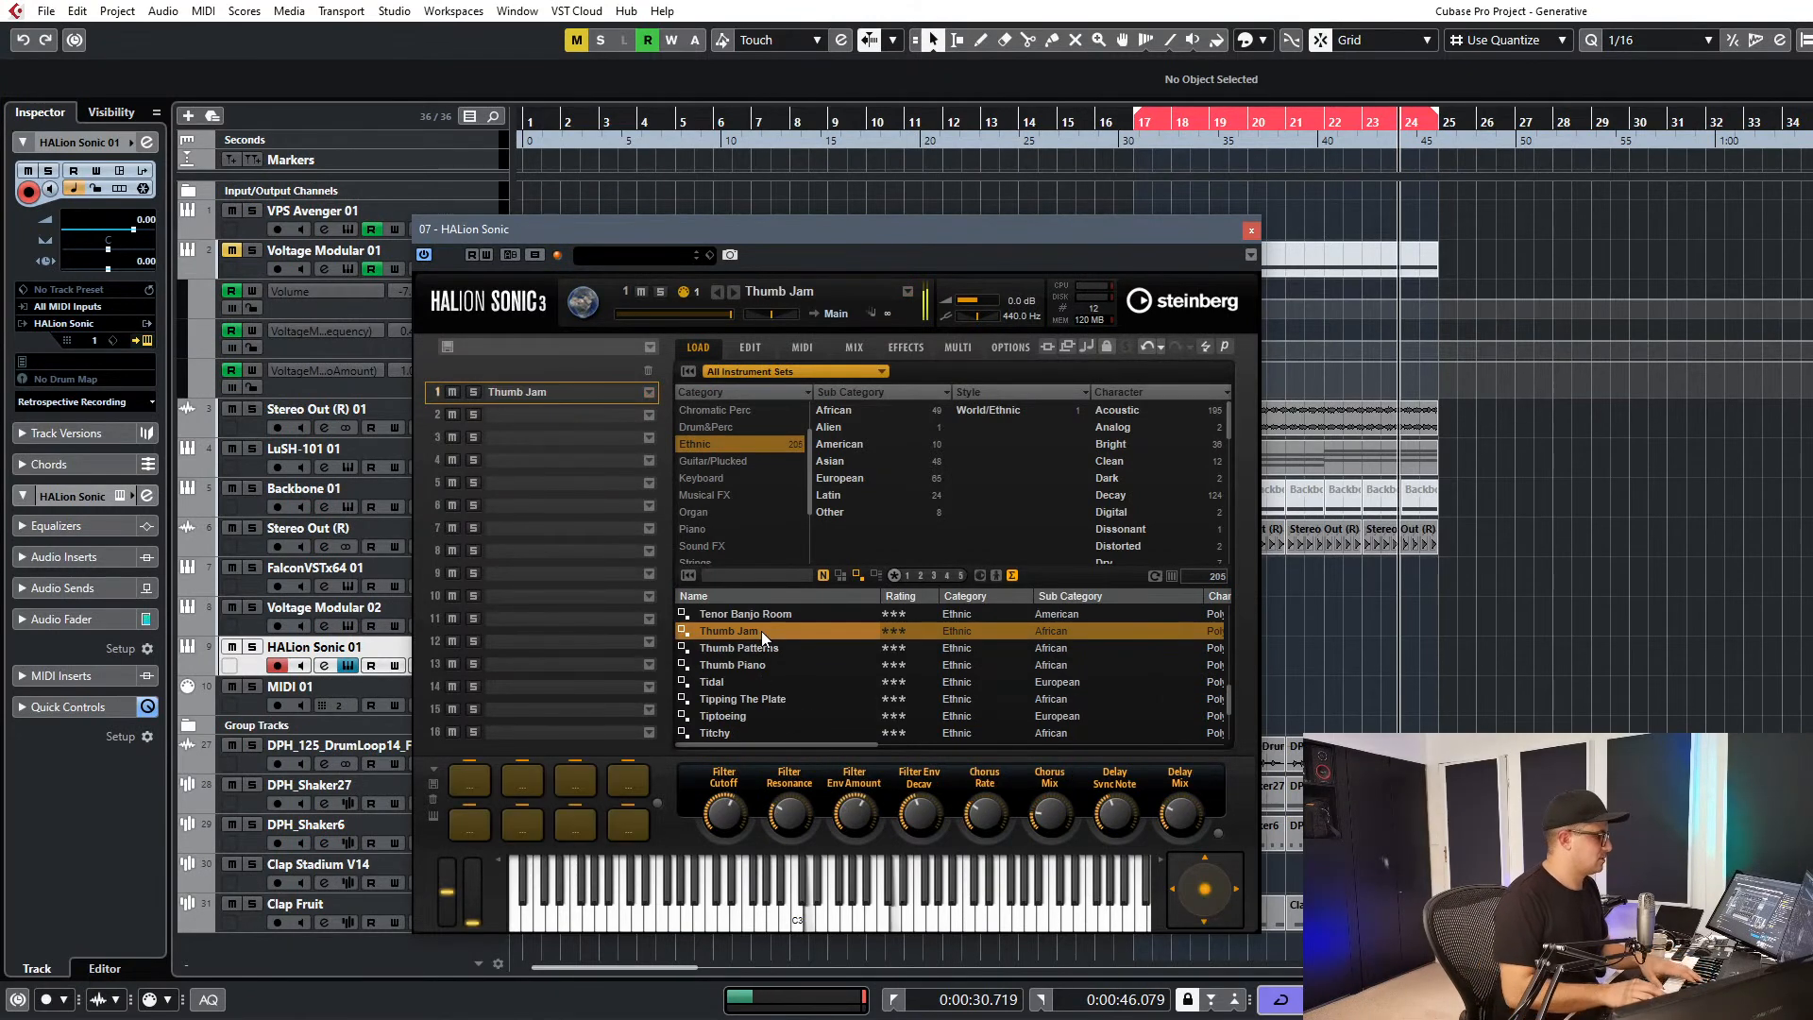
Filter the HALion Sonic presets to Guitar/Plucked, load Snappy Steel String and close the instrument editor.
scroll(757, 507, up, 1)
click(727, 477)
click(710, 493)
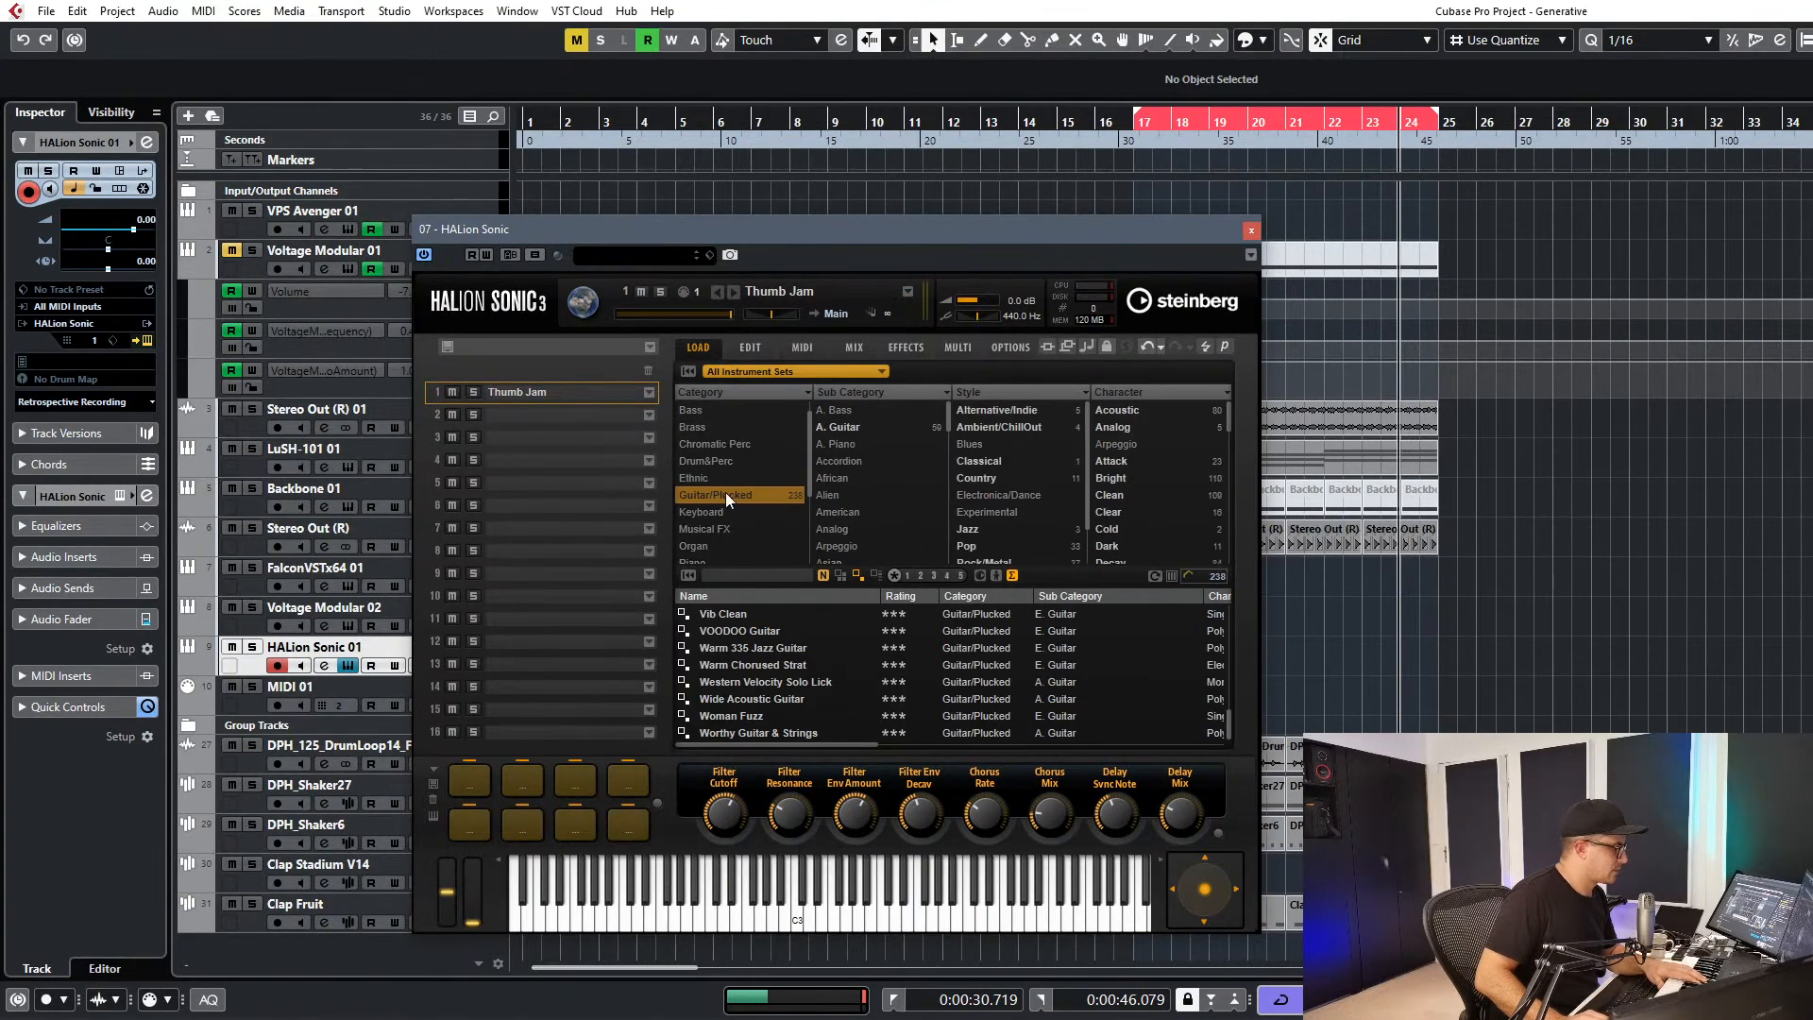
scroll(748, 630, up, 10)
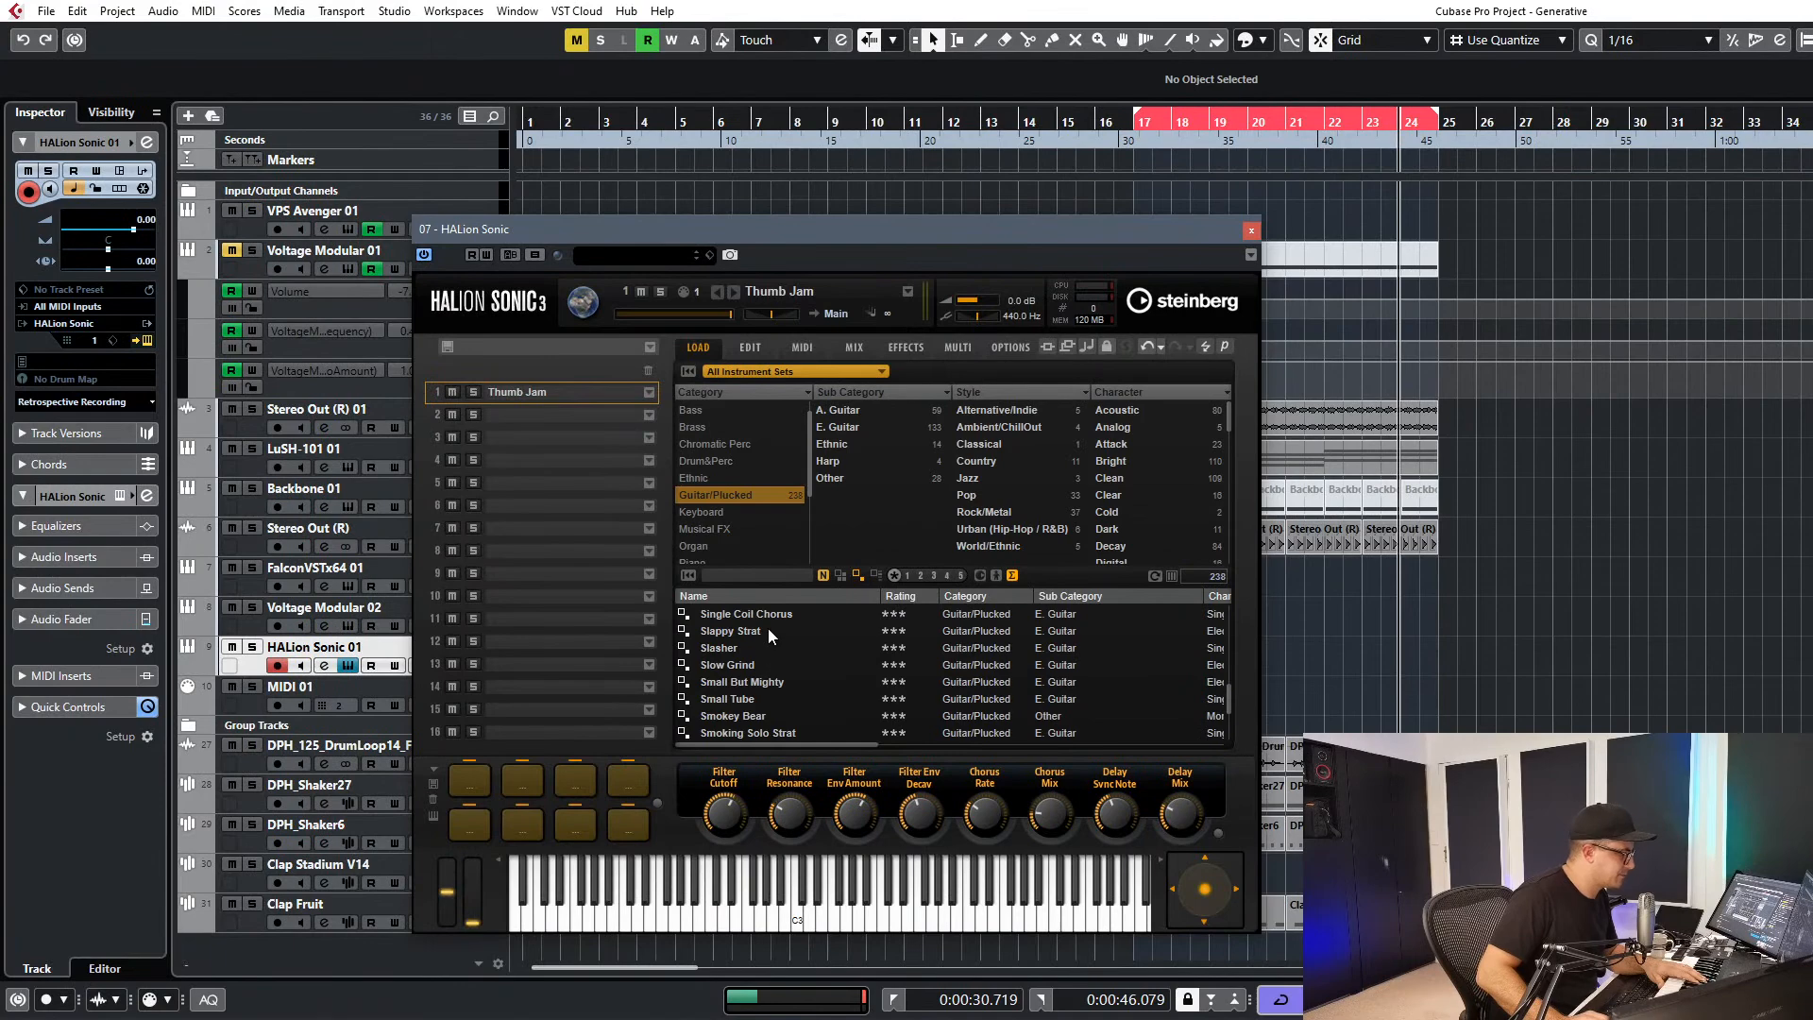
click(734, 665)
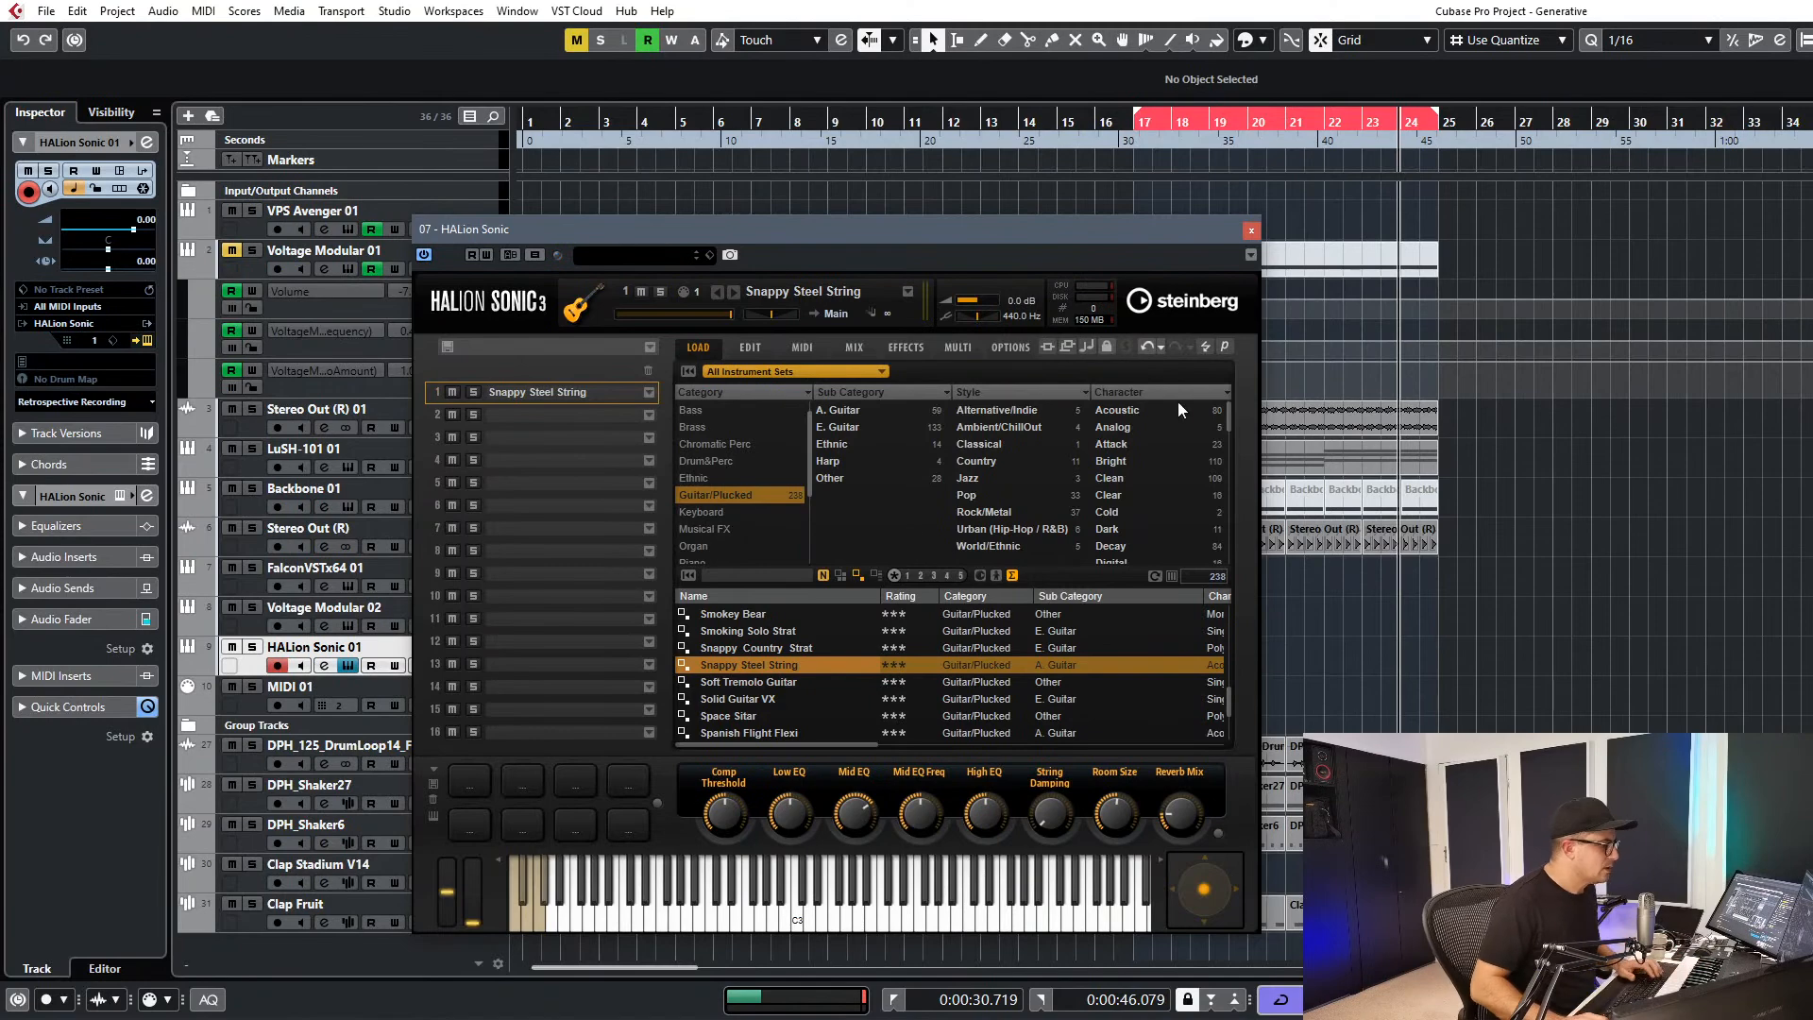
click(1250, 231)
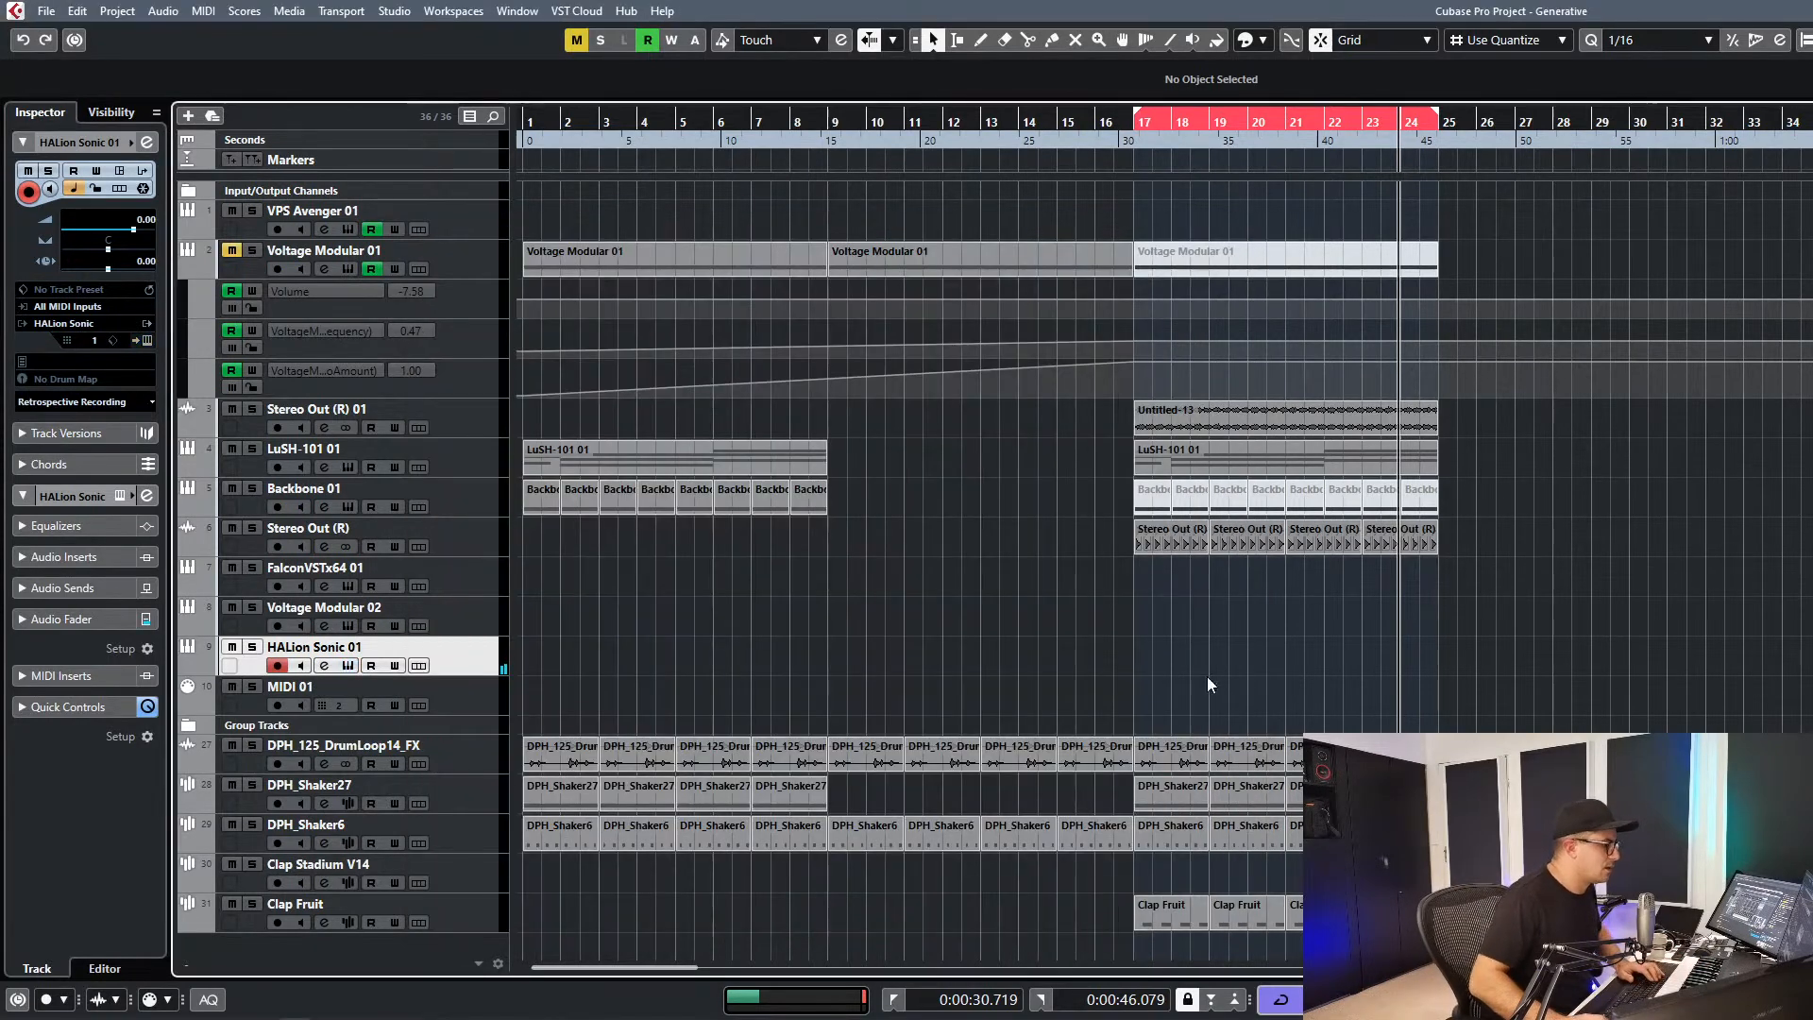
Open the Voltage Modular 02 instrument editor and reposition its window so the module library is in view.
click(458, 604)
click(348, 625)
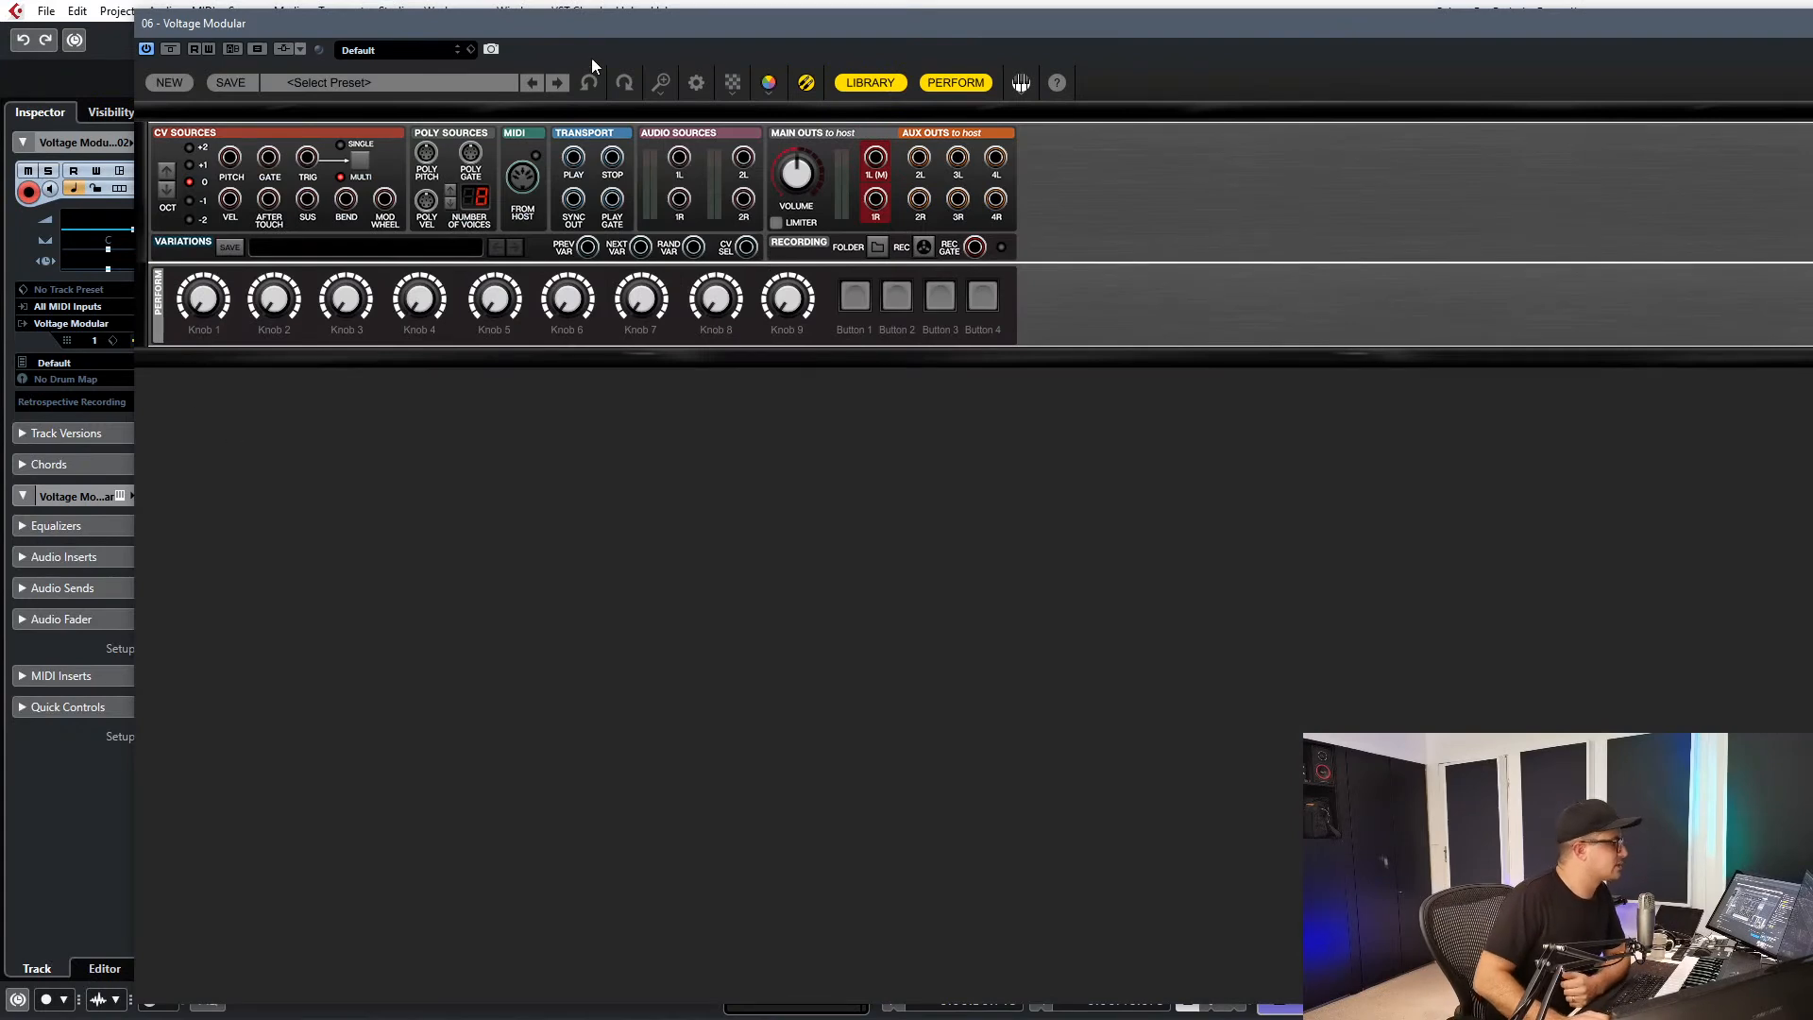
drag(1530, 21, 1414, 20)
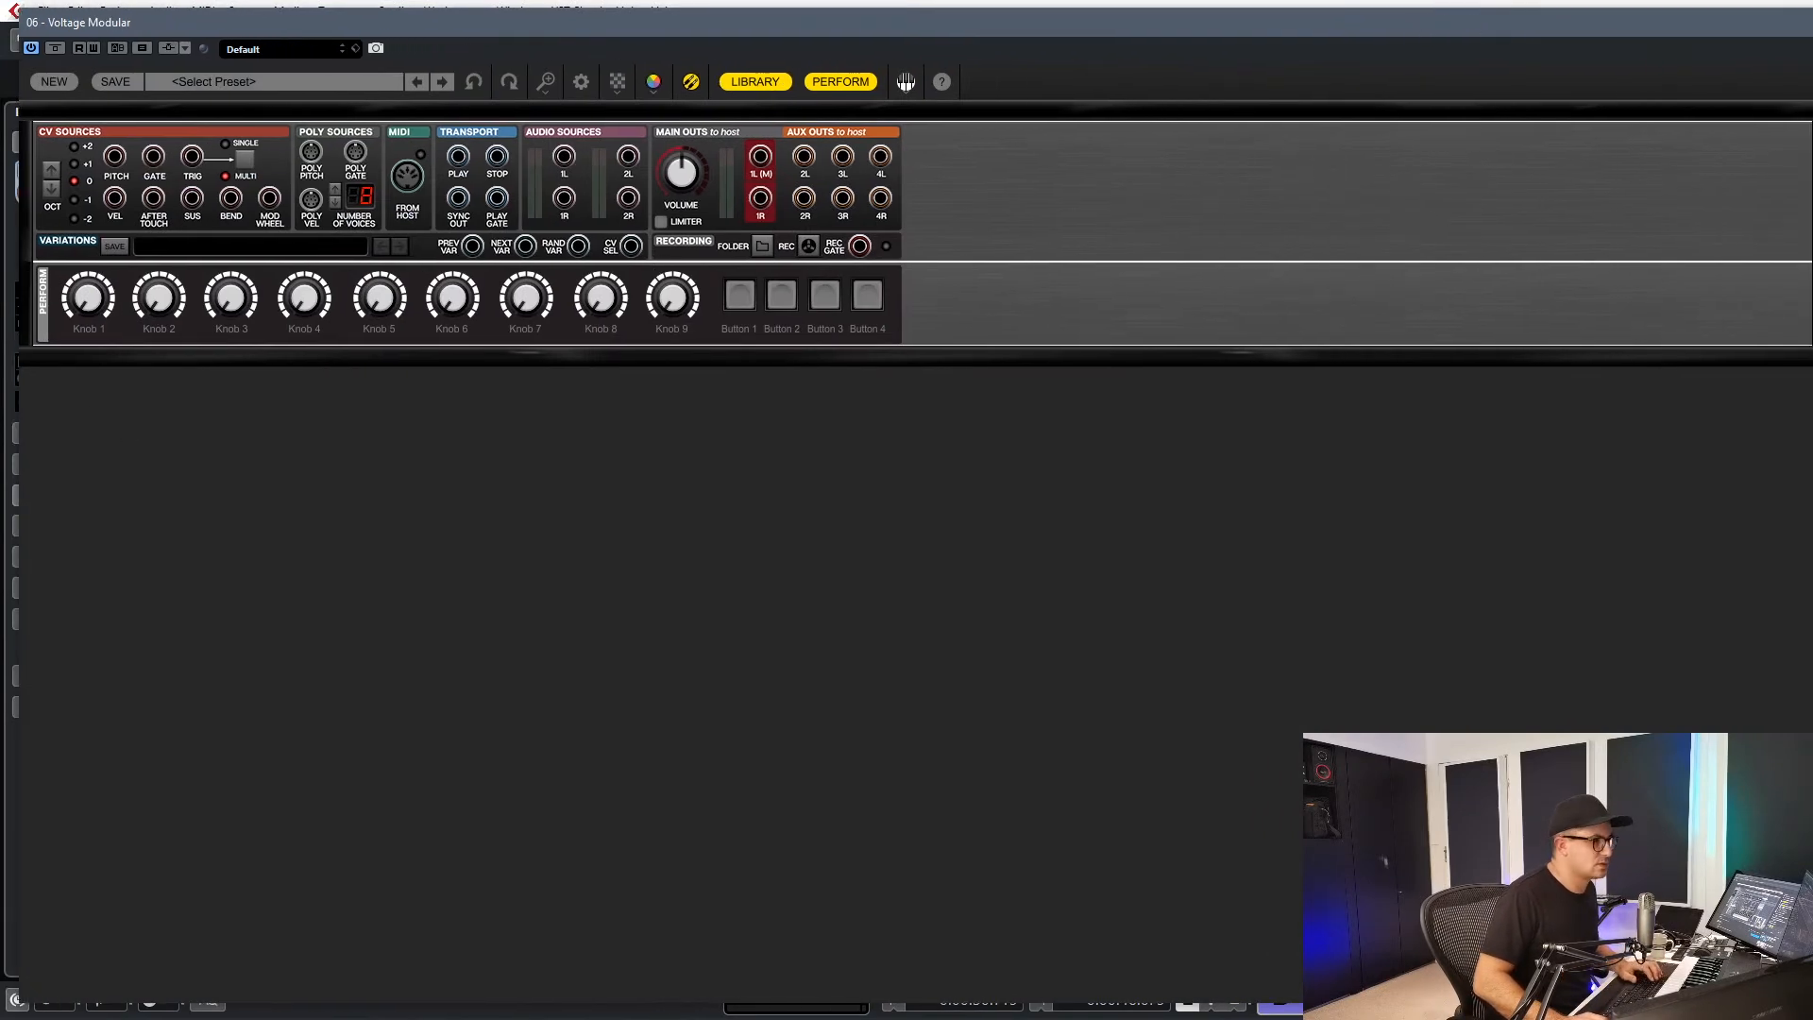
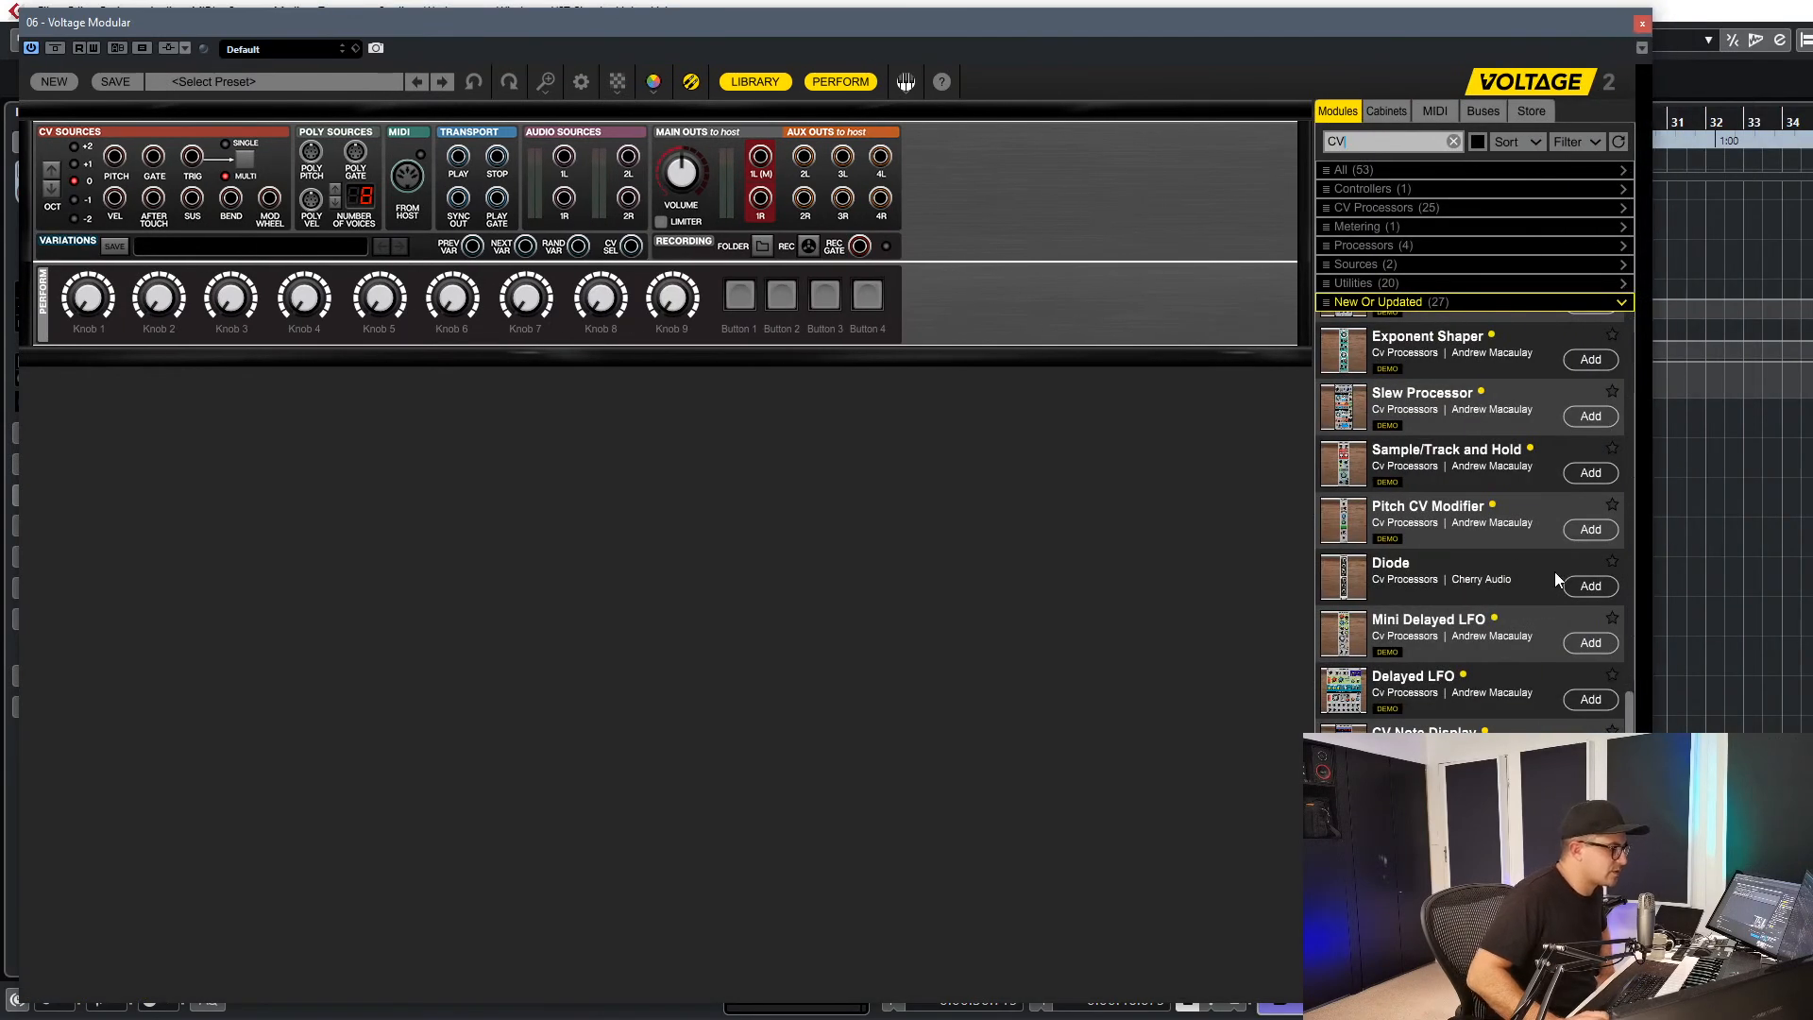
Look through the CV modules, narrow the library search to "CV to midi" and add the CV To MIDI module.
scroll(1520, 696, up, 10)
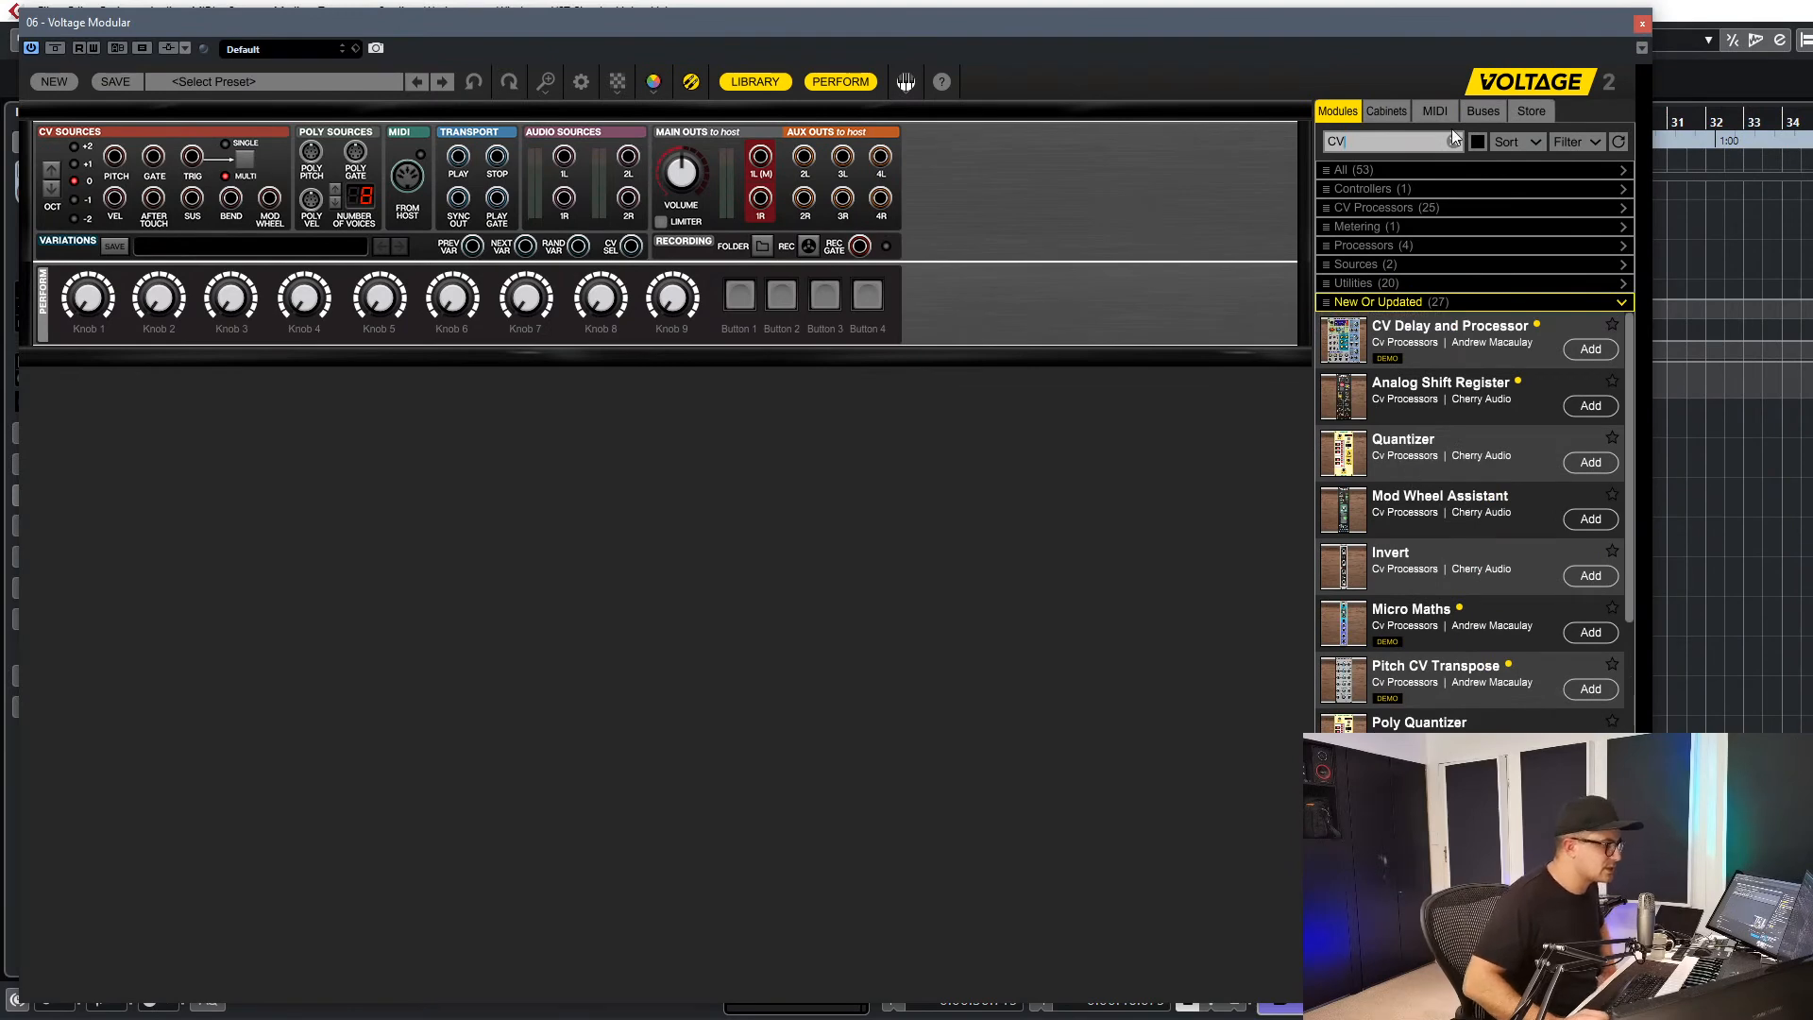
click(1516, 141)
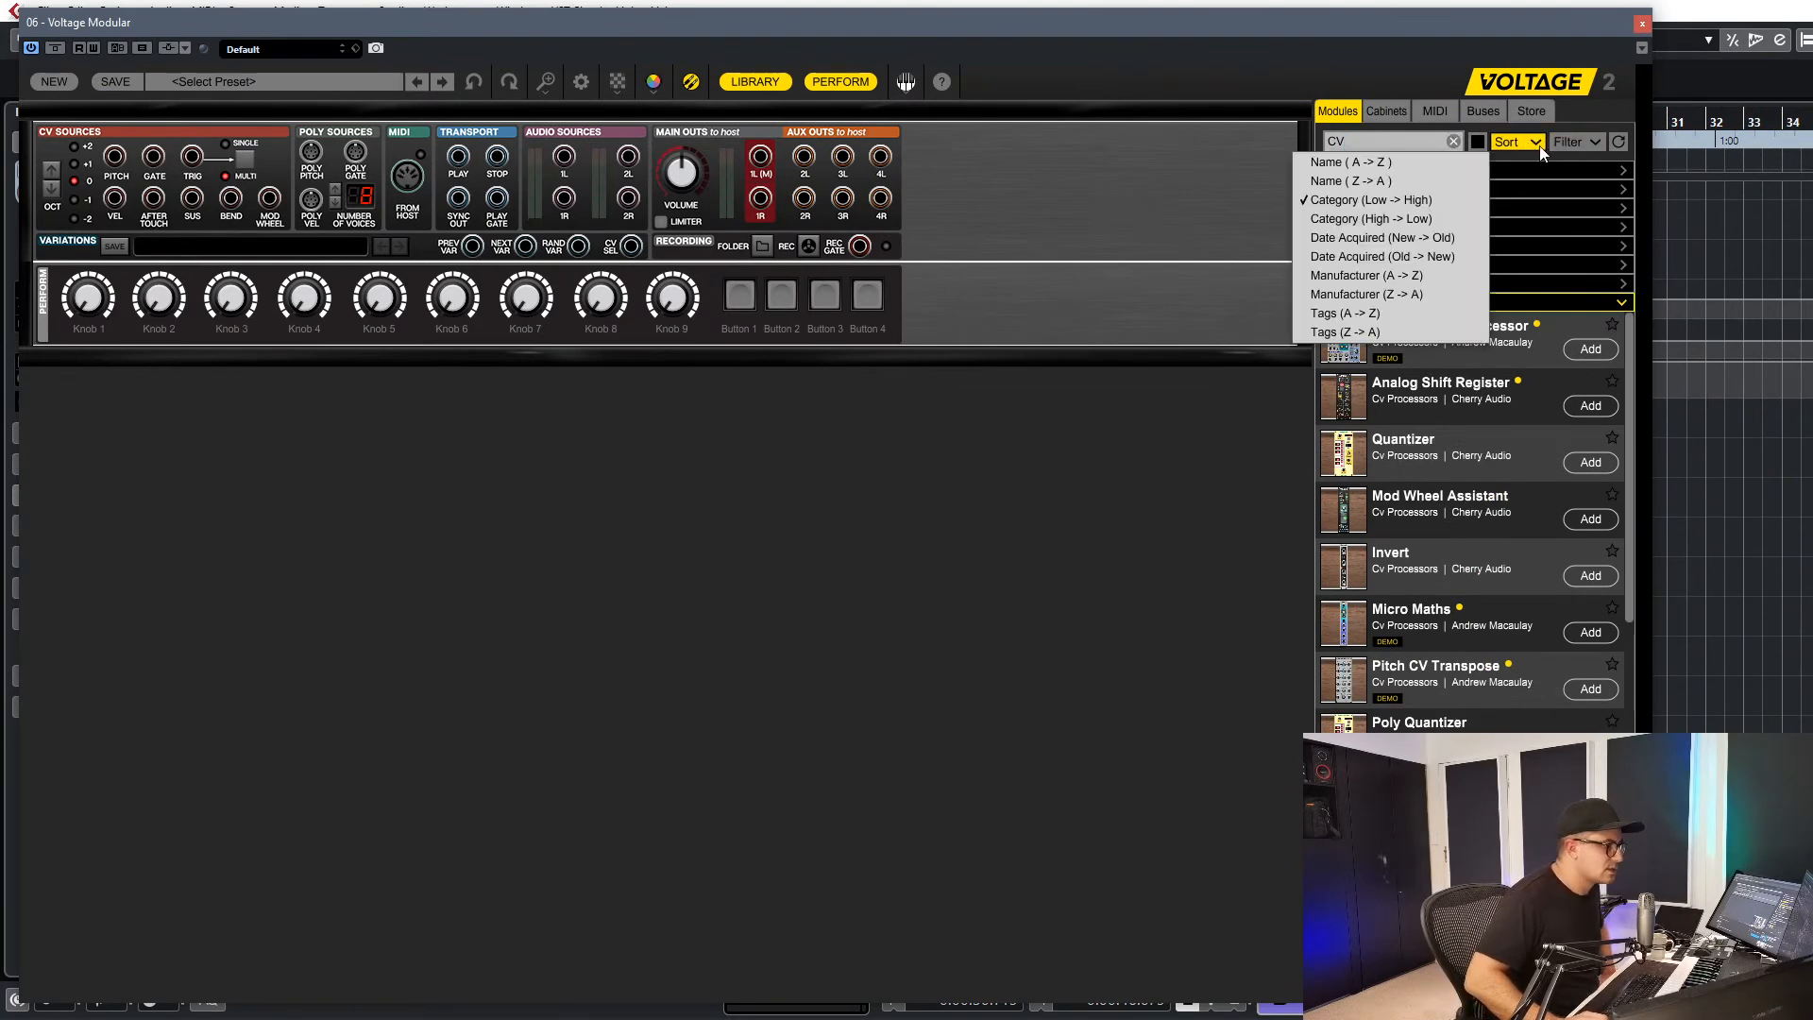
click(1339, 202)
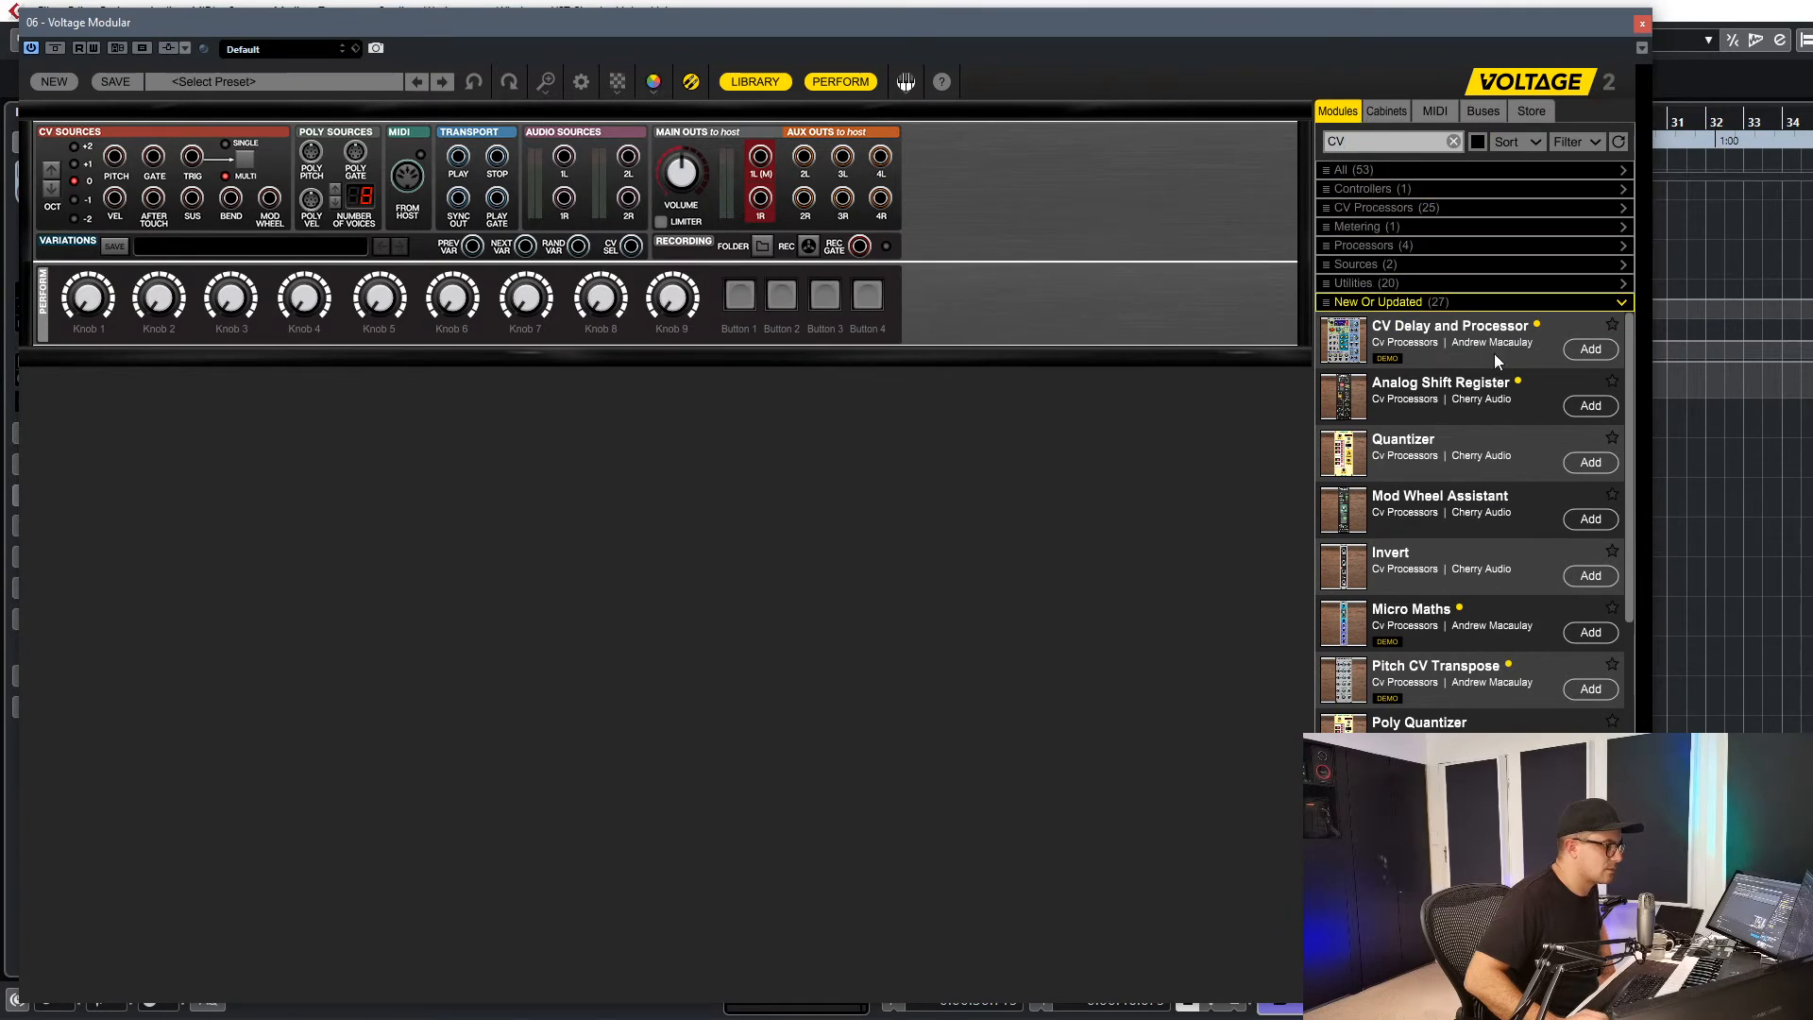
scroll(1511, 359, down, 6)
scroll(1522, 355, up, 10)
click(1354, 168)
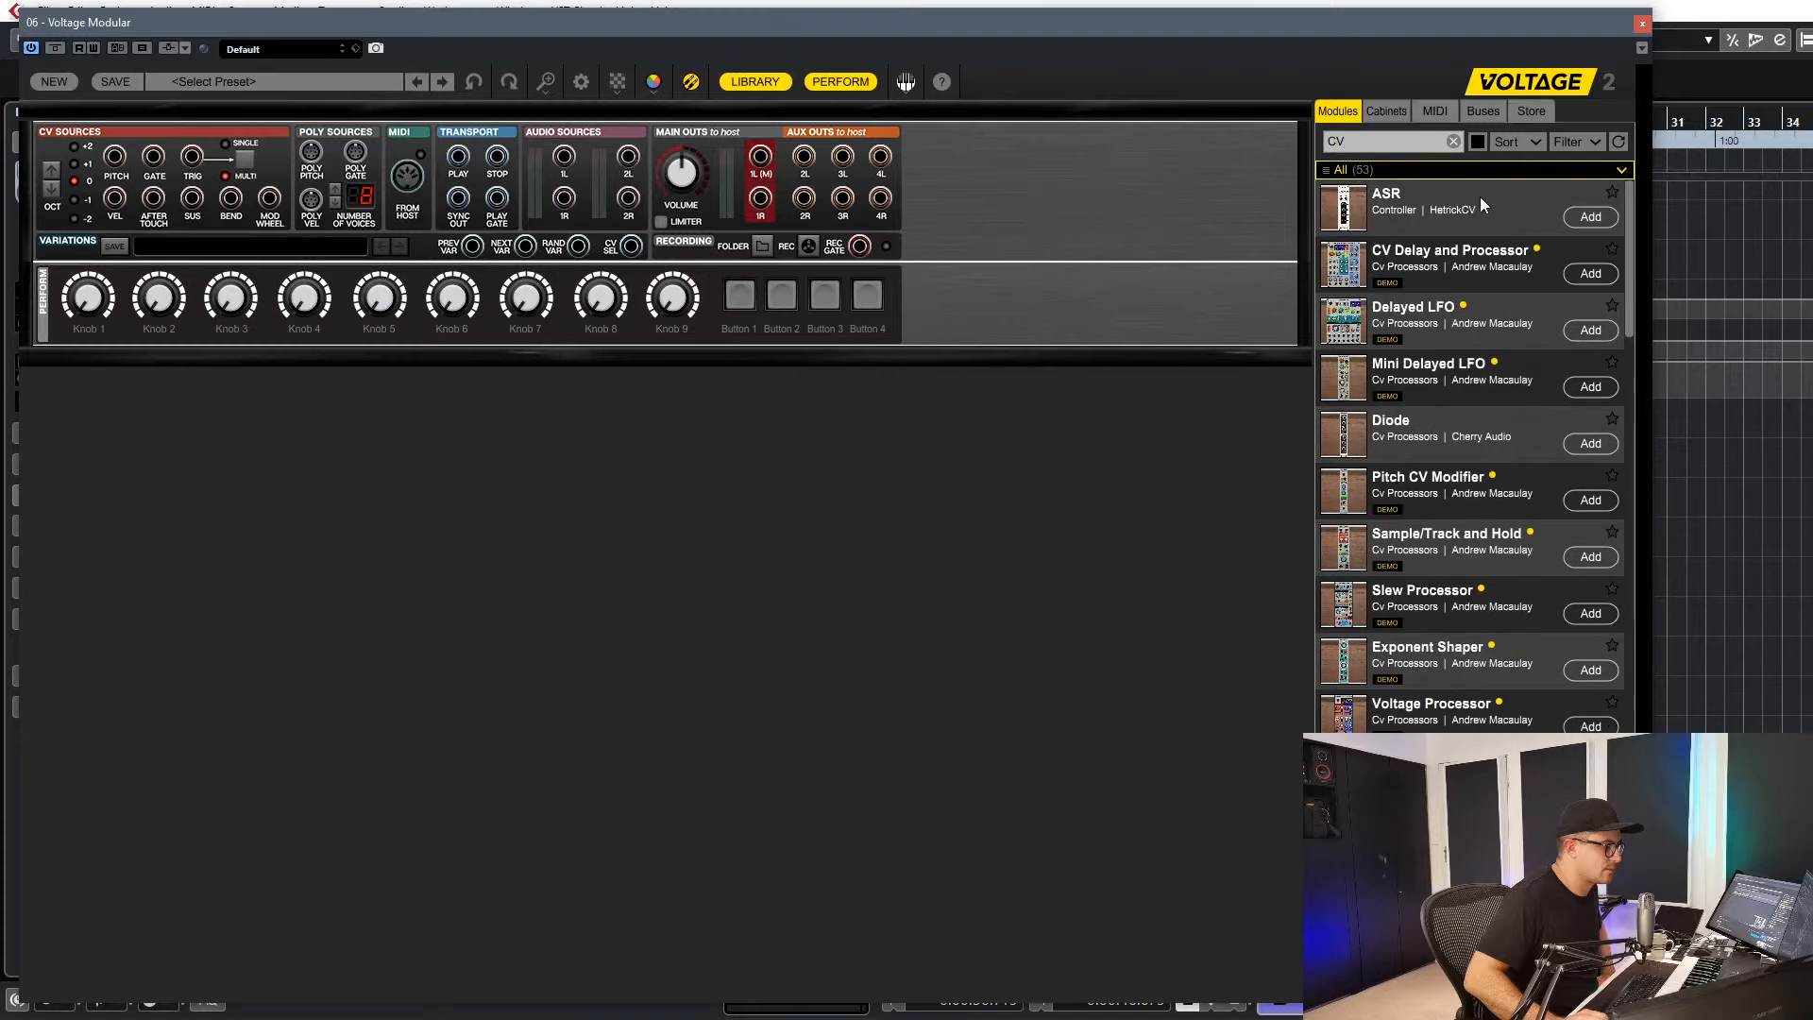
scroll(1478, 331, down, 3)
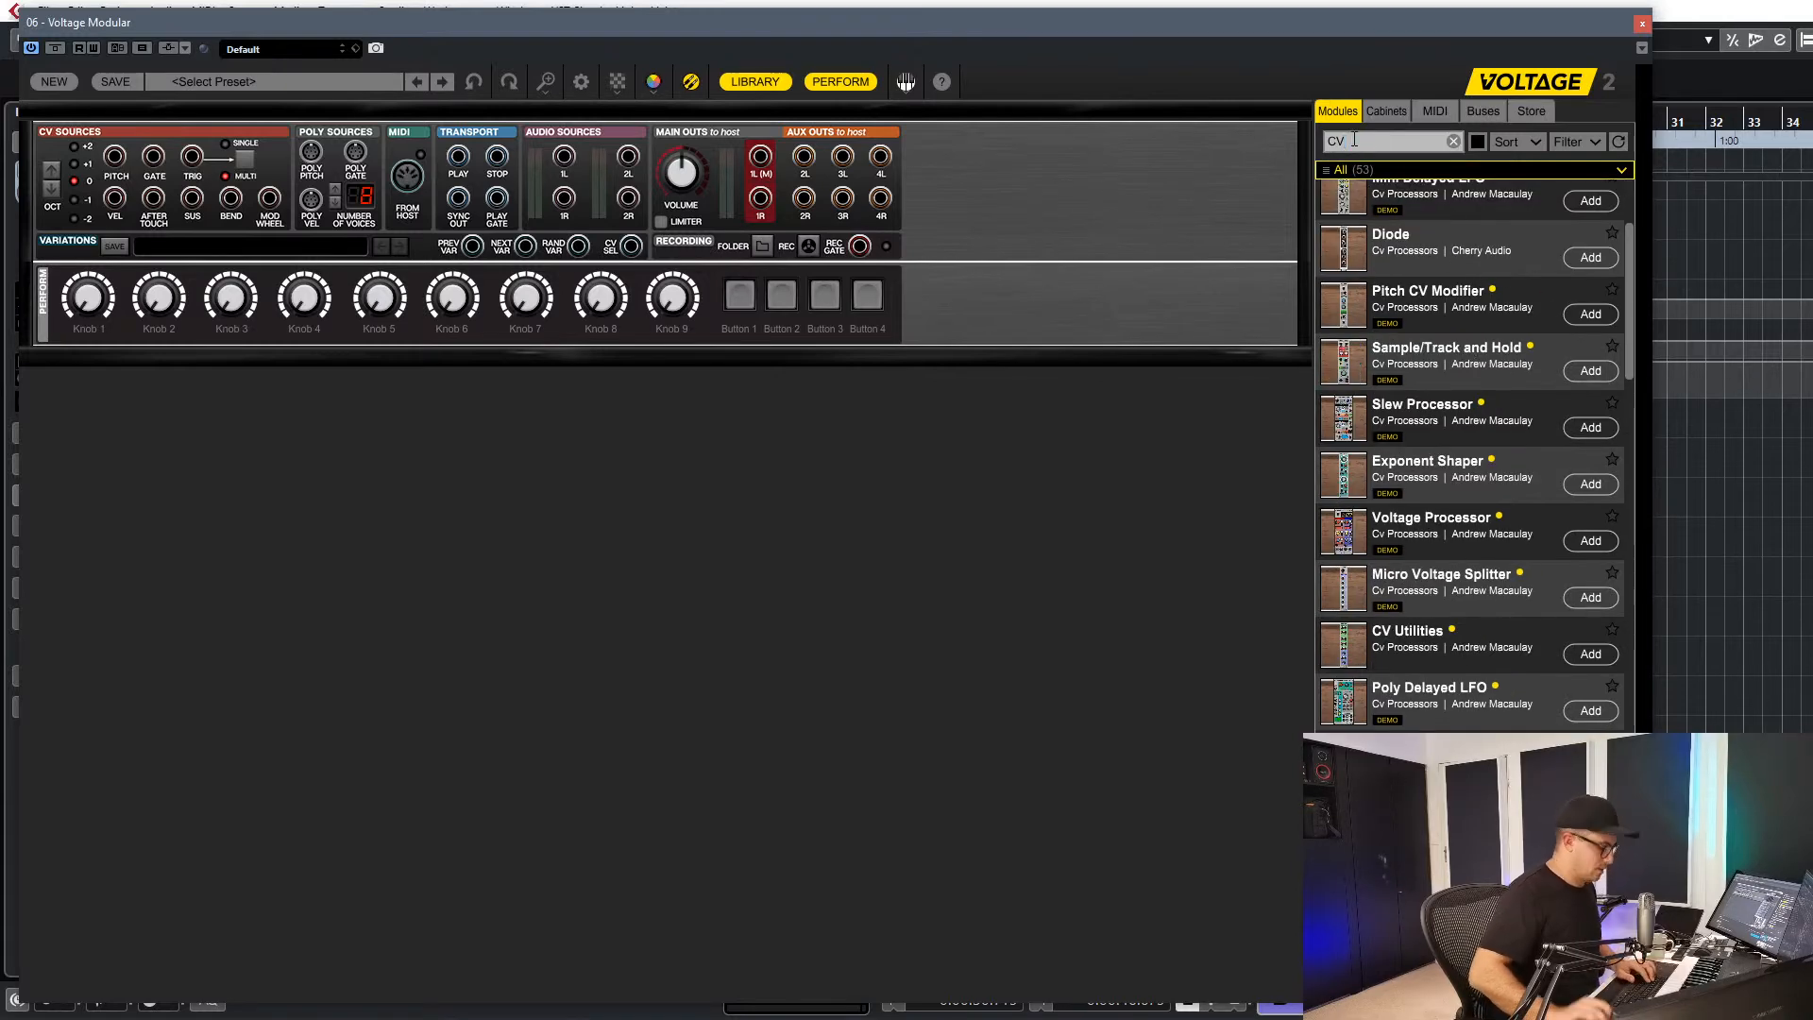
text(to midi)
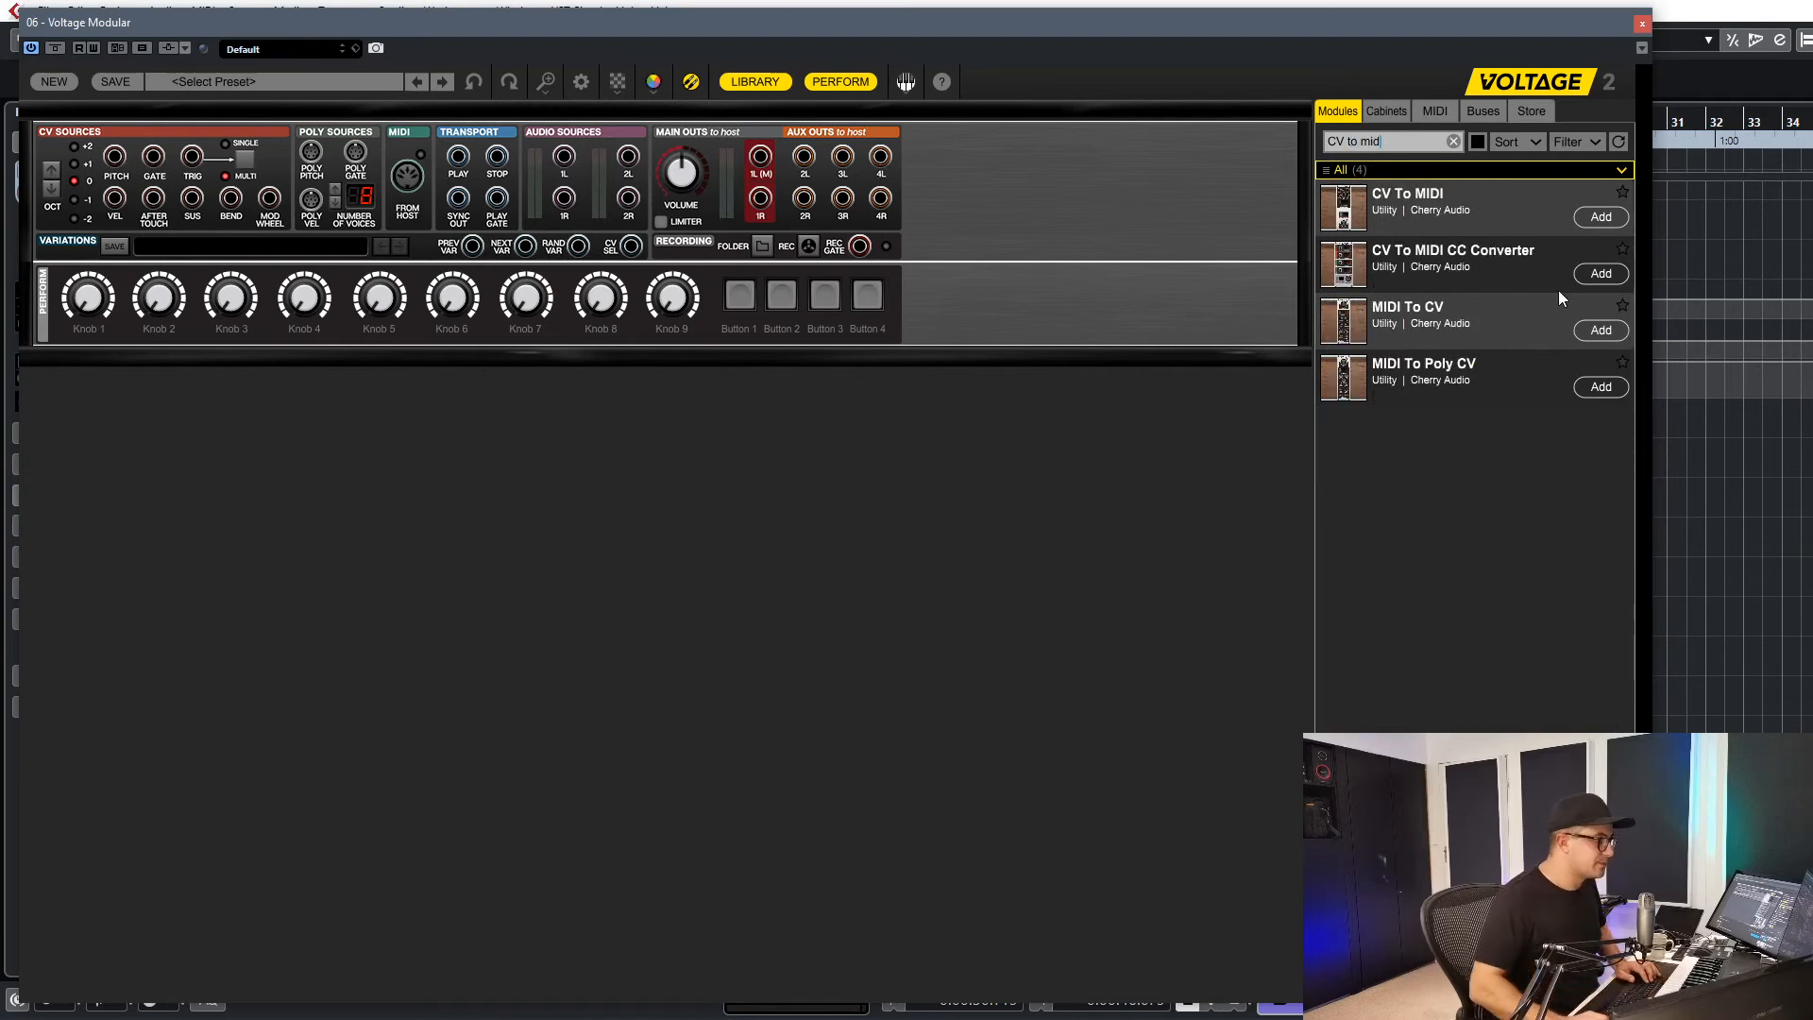
click(1596, 216)
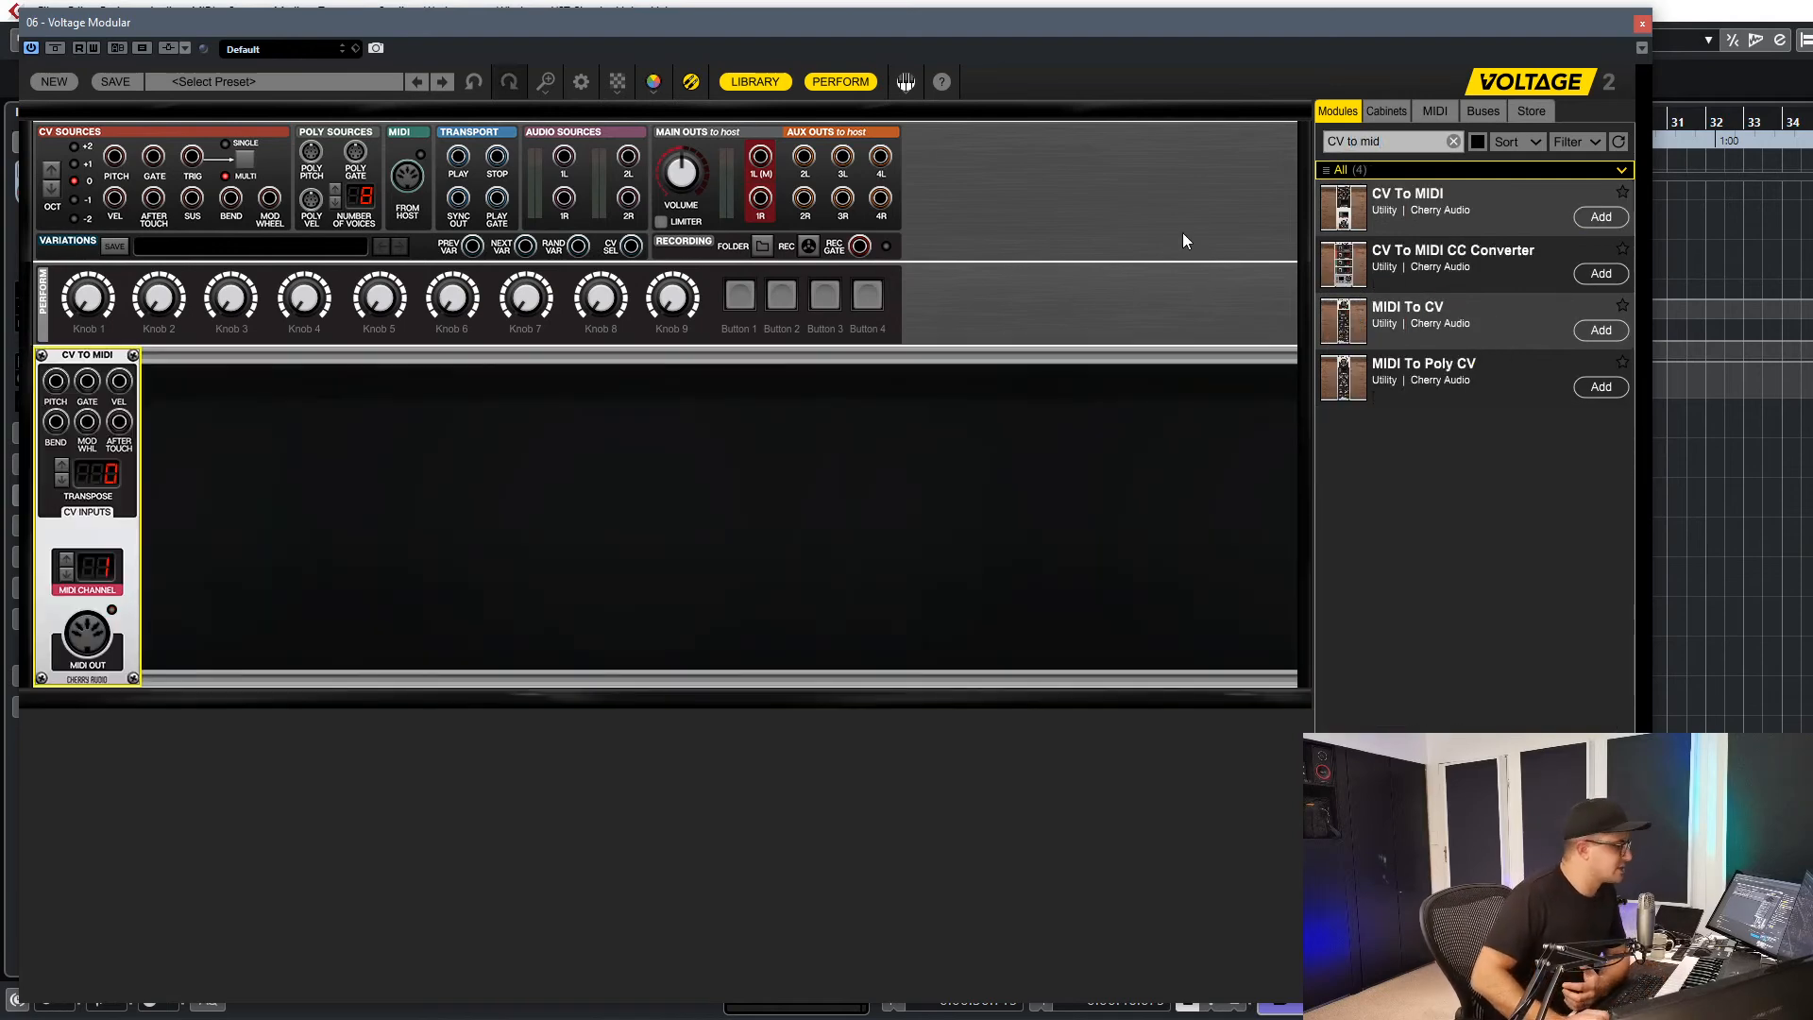
Search the module library for "MIDI" and add the MIDI Output module beside CV To MIDI.
click(1424, 141)
key(BackSpace)
key(BackSpace)
key(BackSpace)
key(BackSpace)
key(BackSpace)
key(BackSpace)
key(BackSpace)
key(BackSpace)
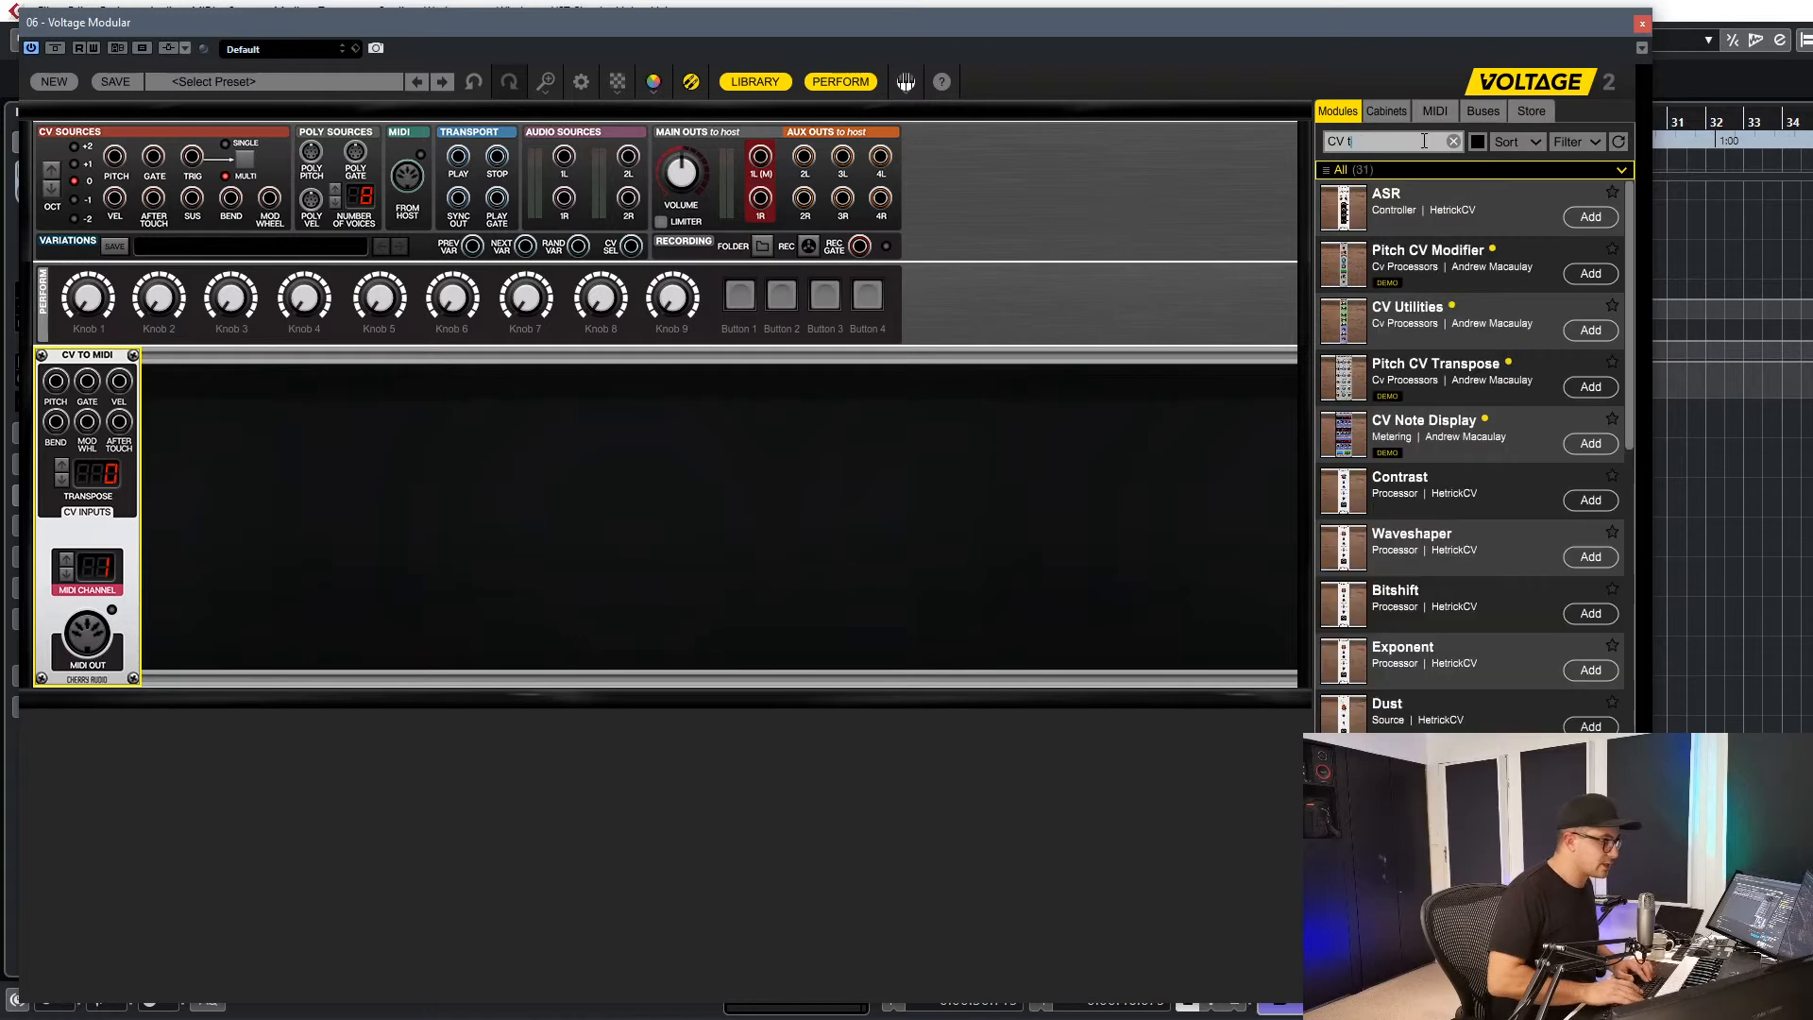
text(MIDI)
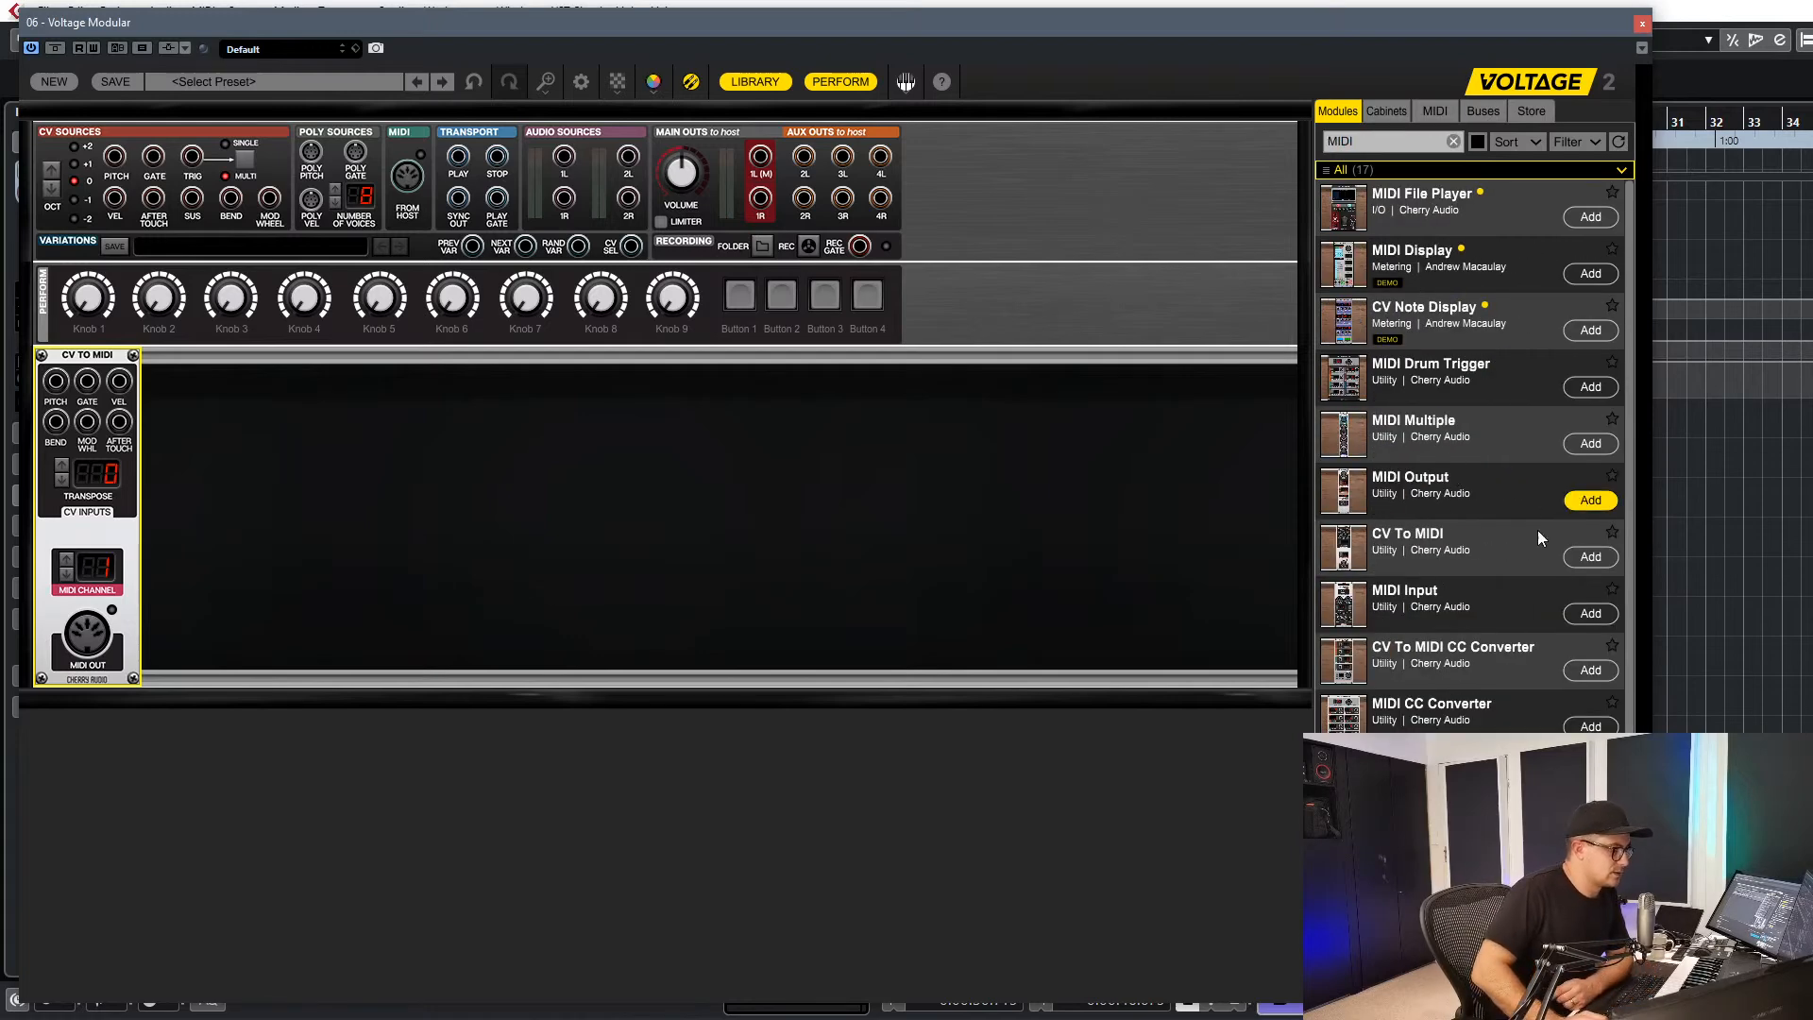
click(1590, 500)
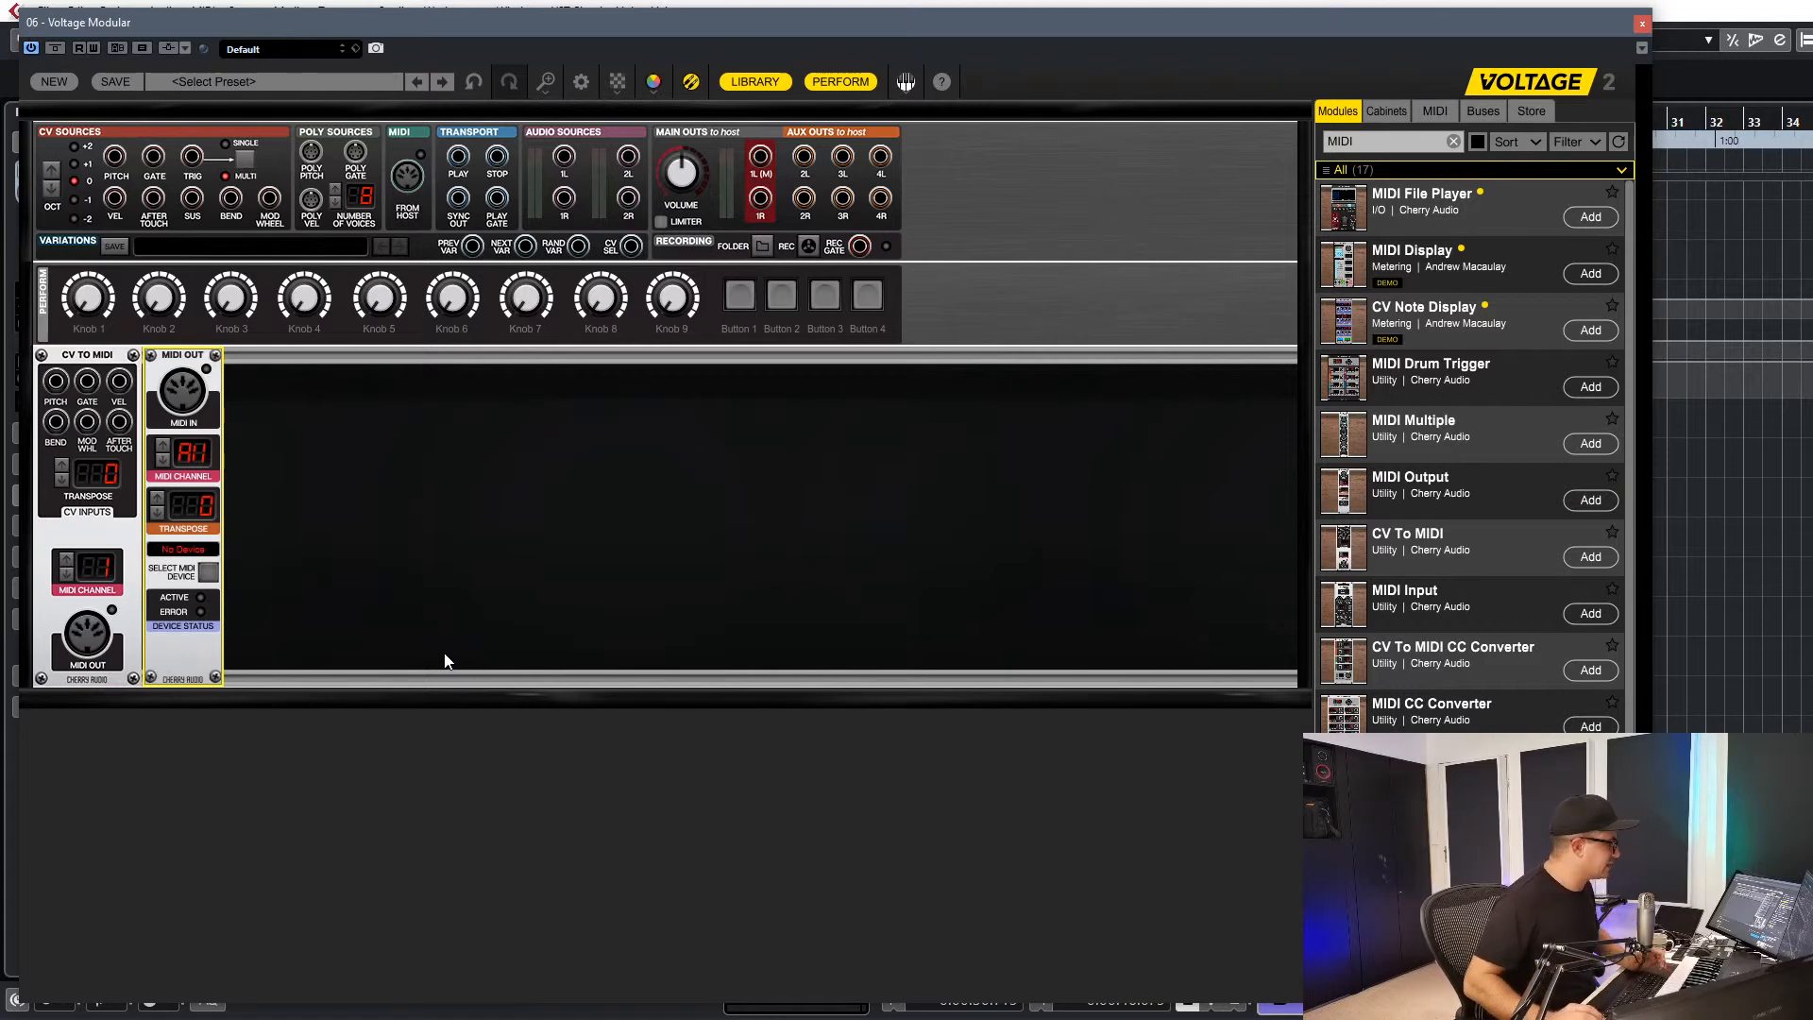
click(444, 570)
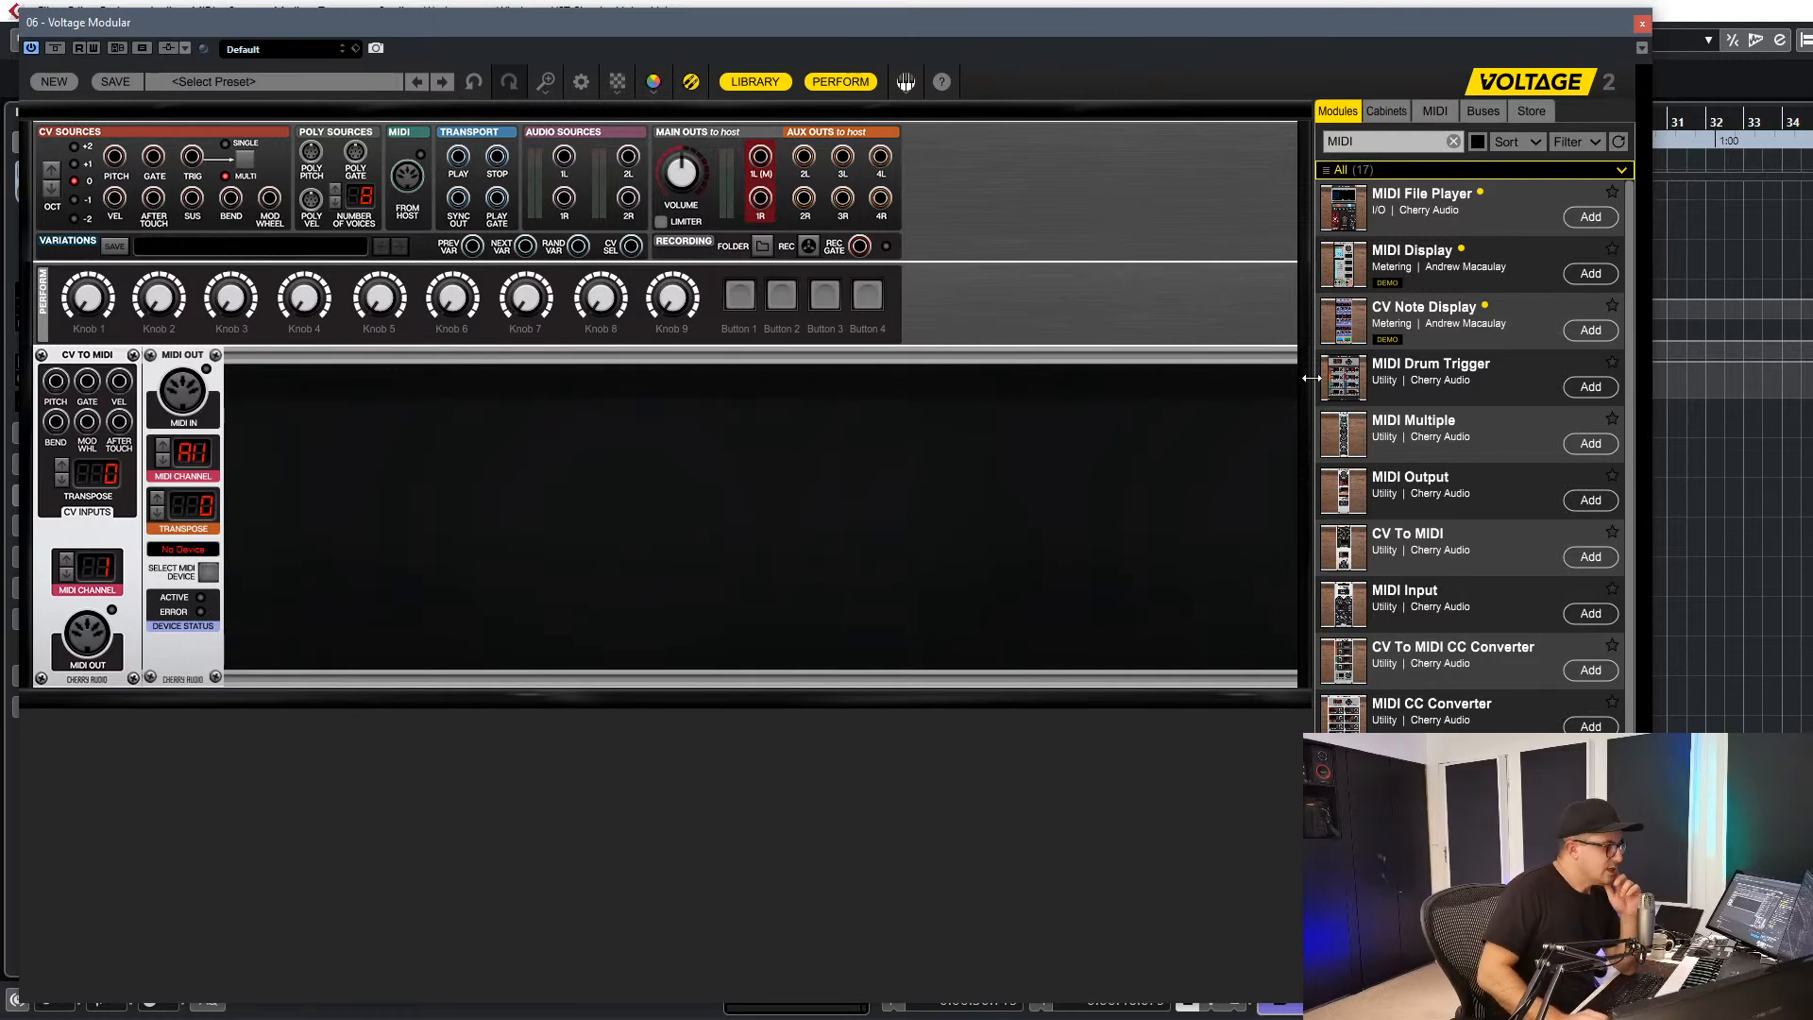
Find the Random Task and Quantizer modules by searching "Random" and "Quan", and add both to the rack.
drag(1376, 150, 1003, 139)
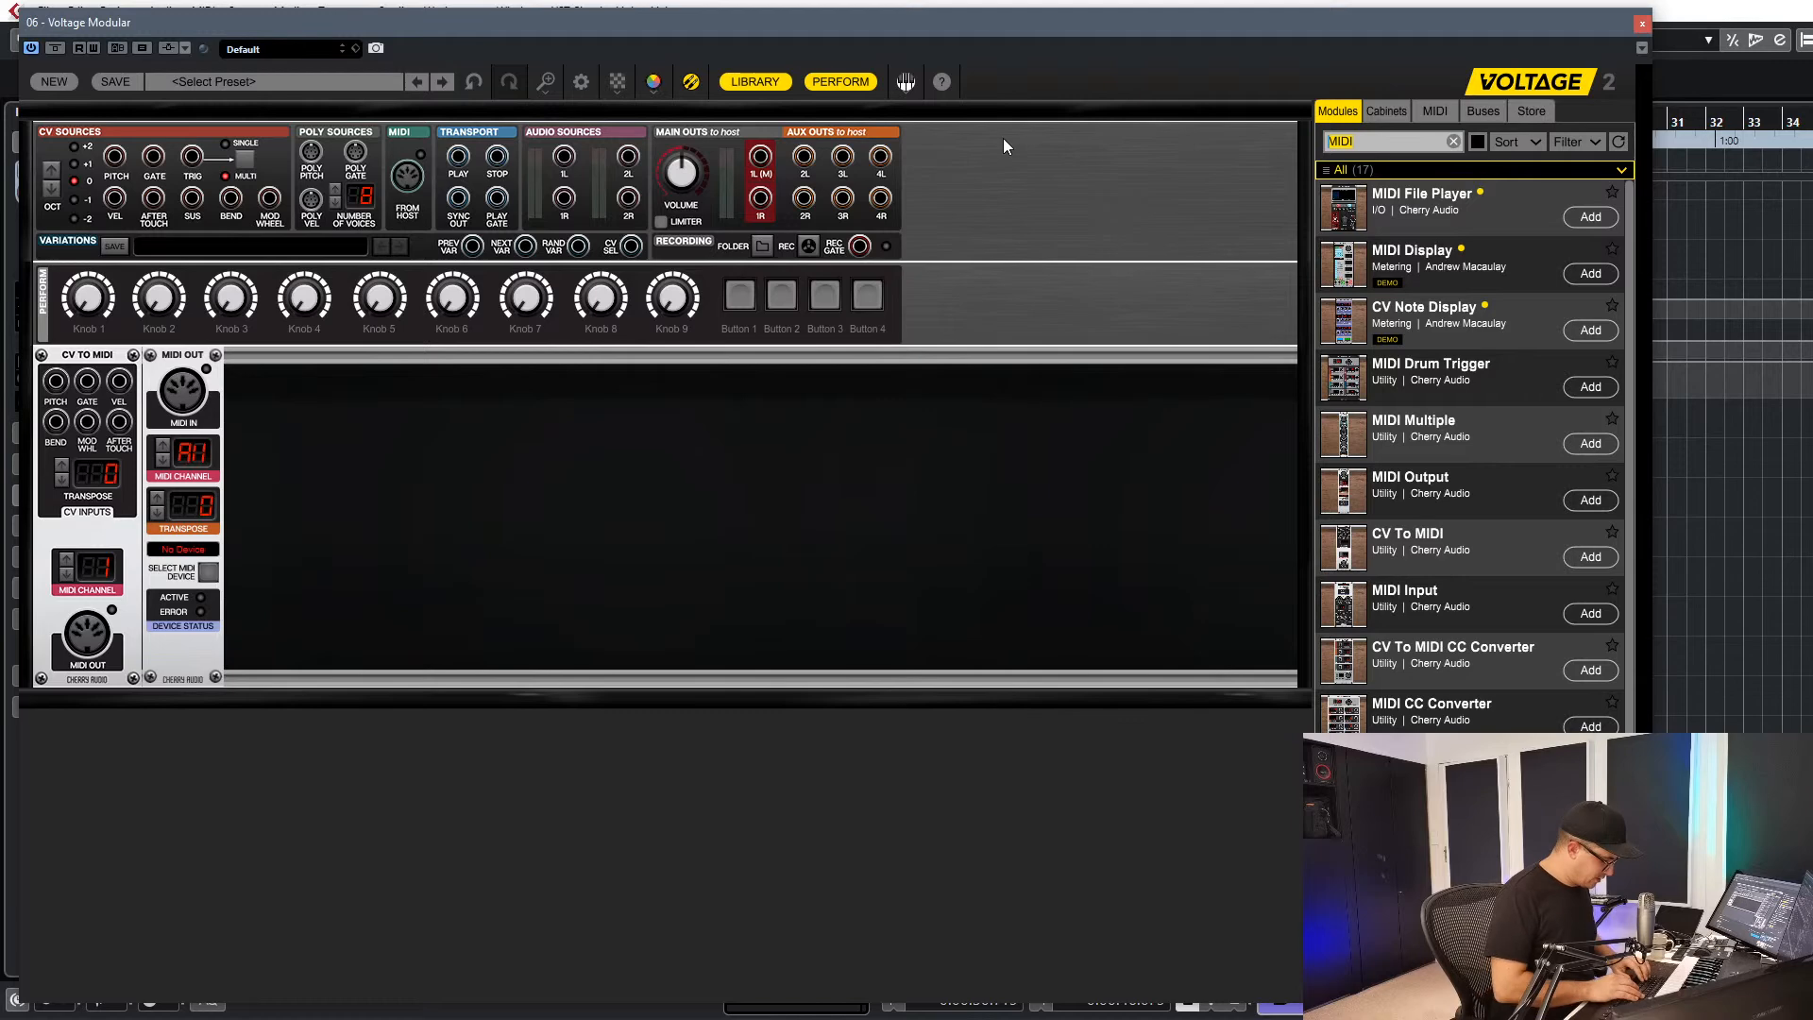
text(Random)
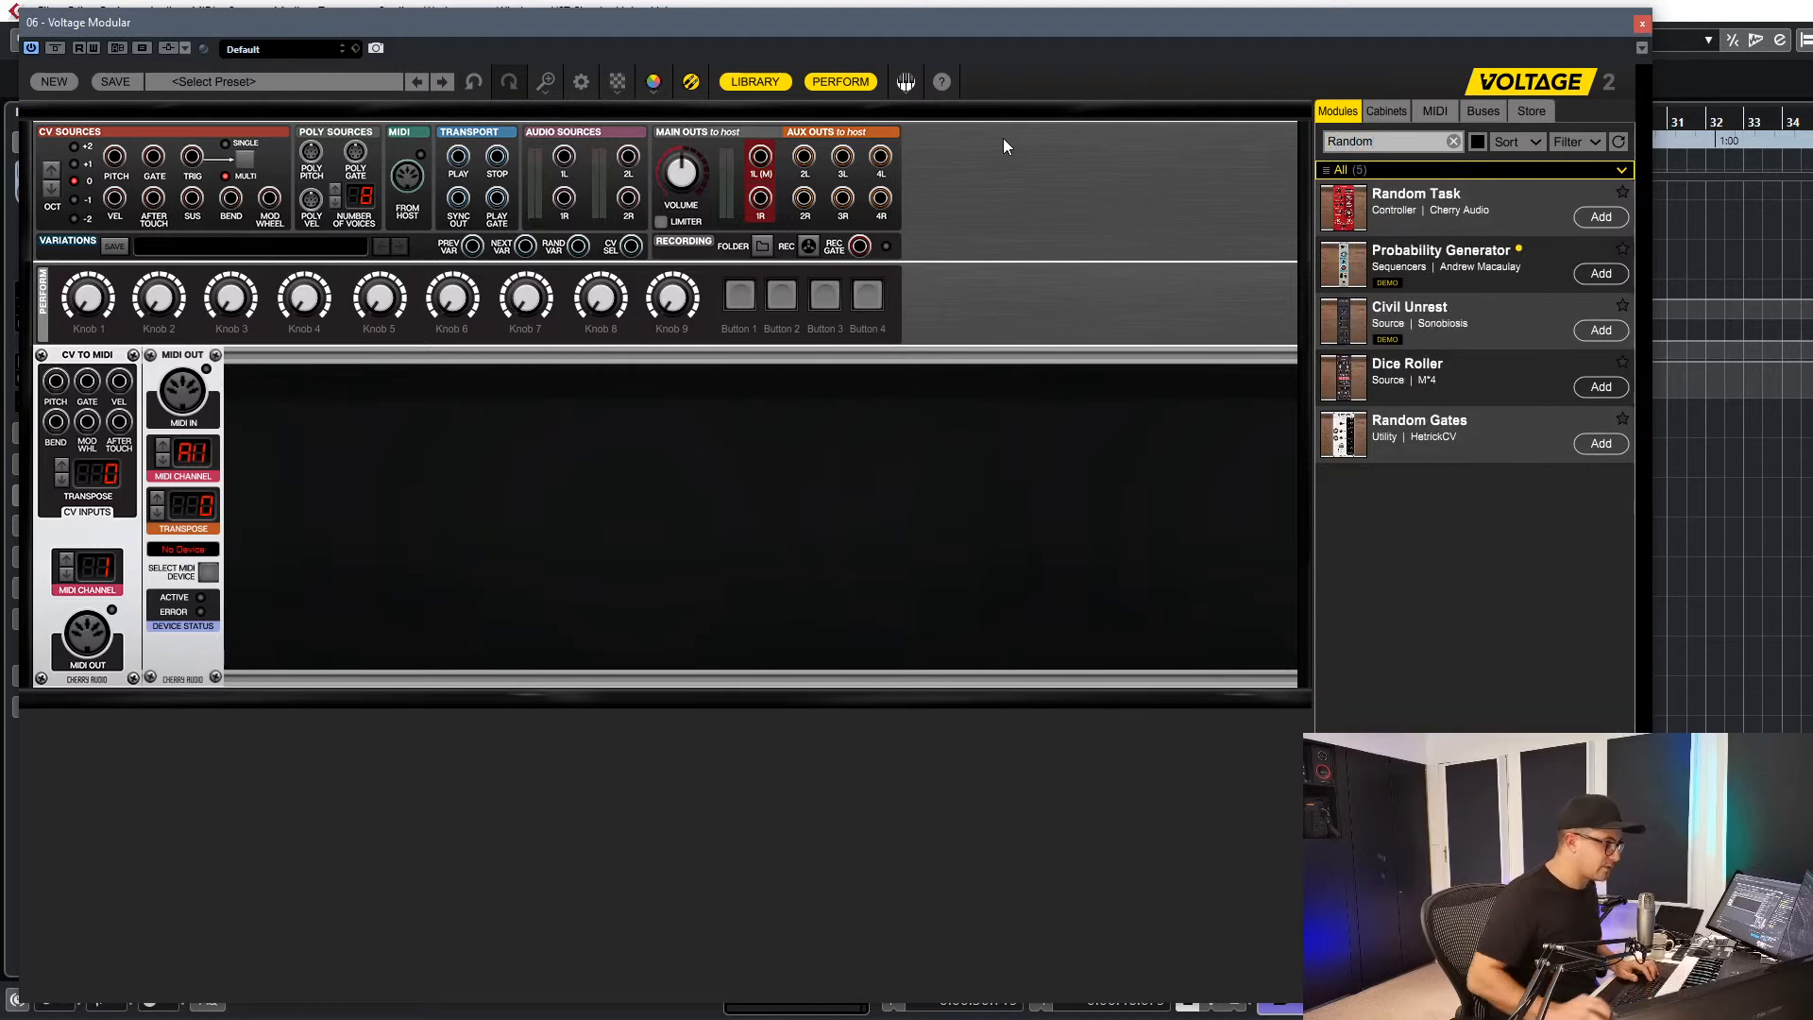
click(1600, 216)
double_click(1403, 148)
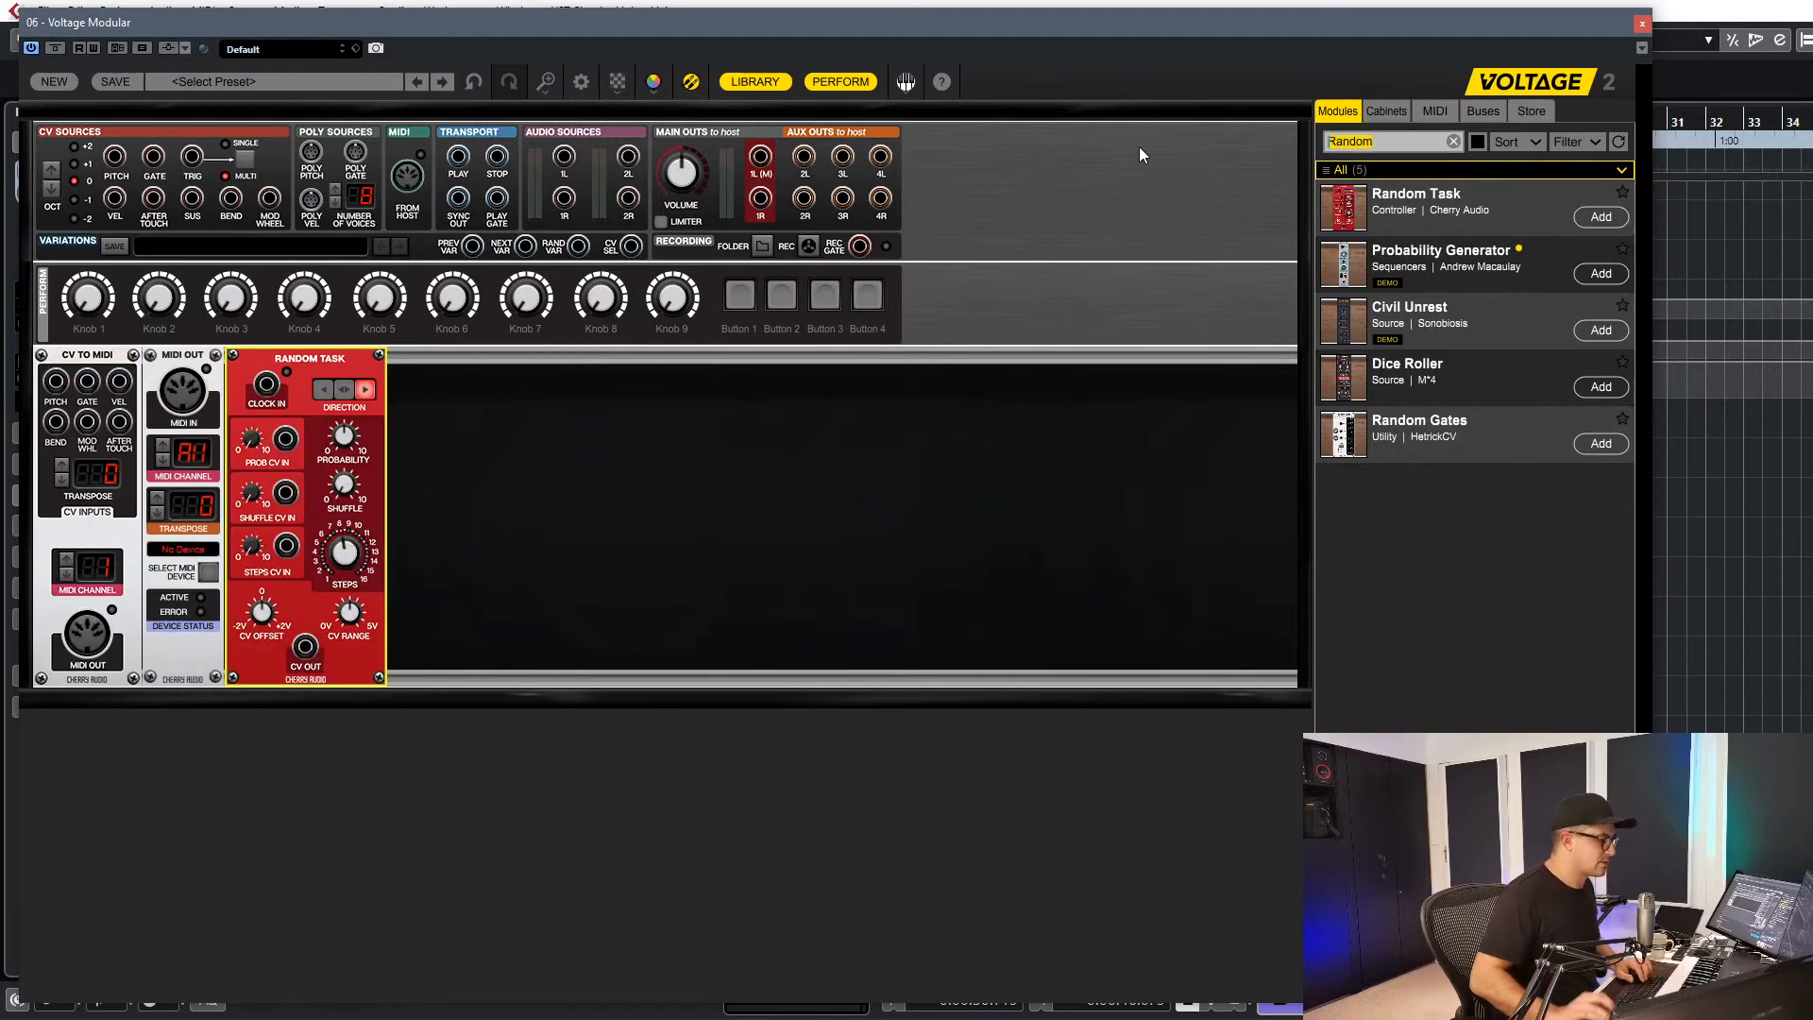
text(Quan)
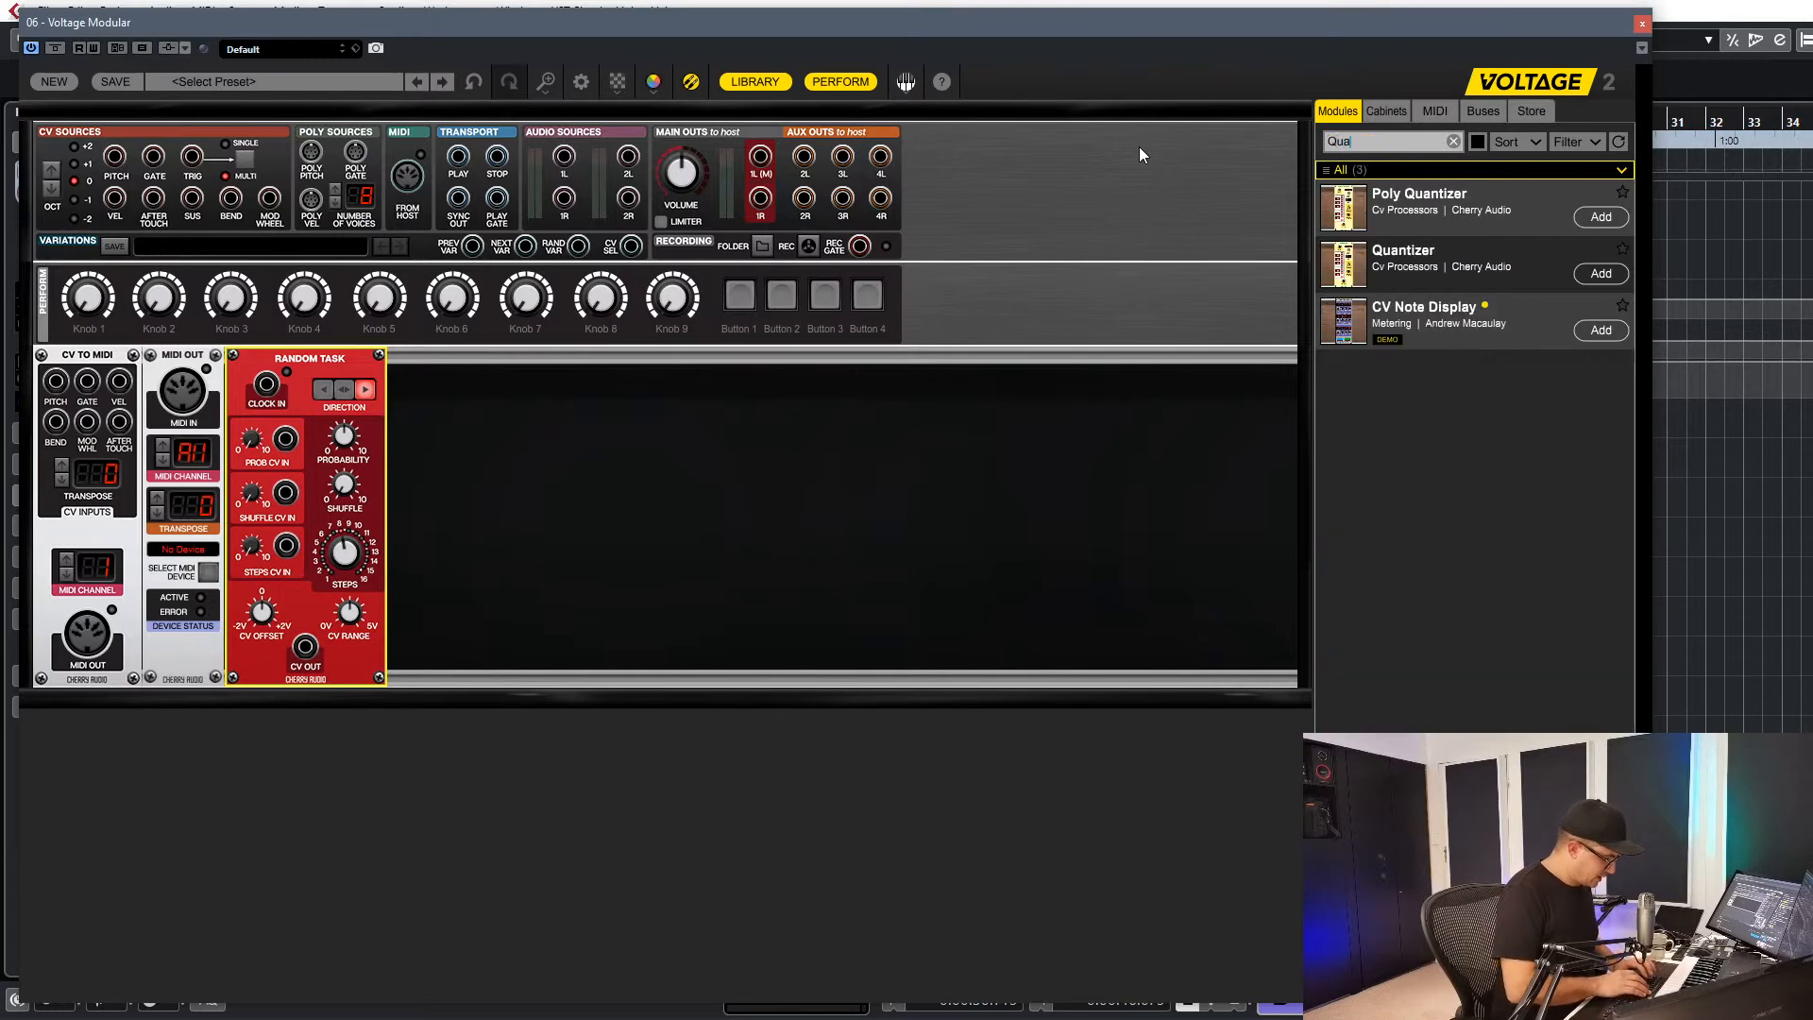
click(1601, 273)
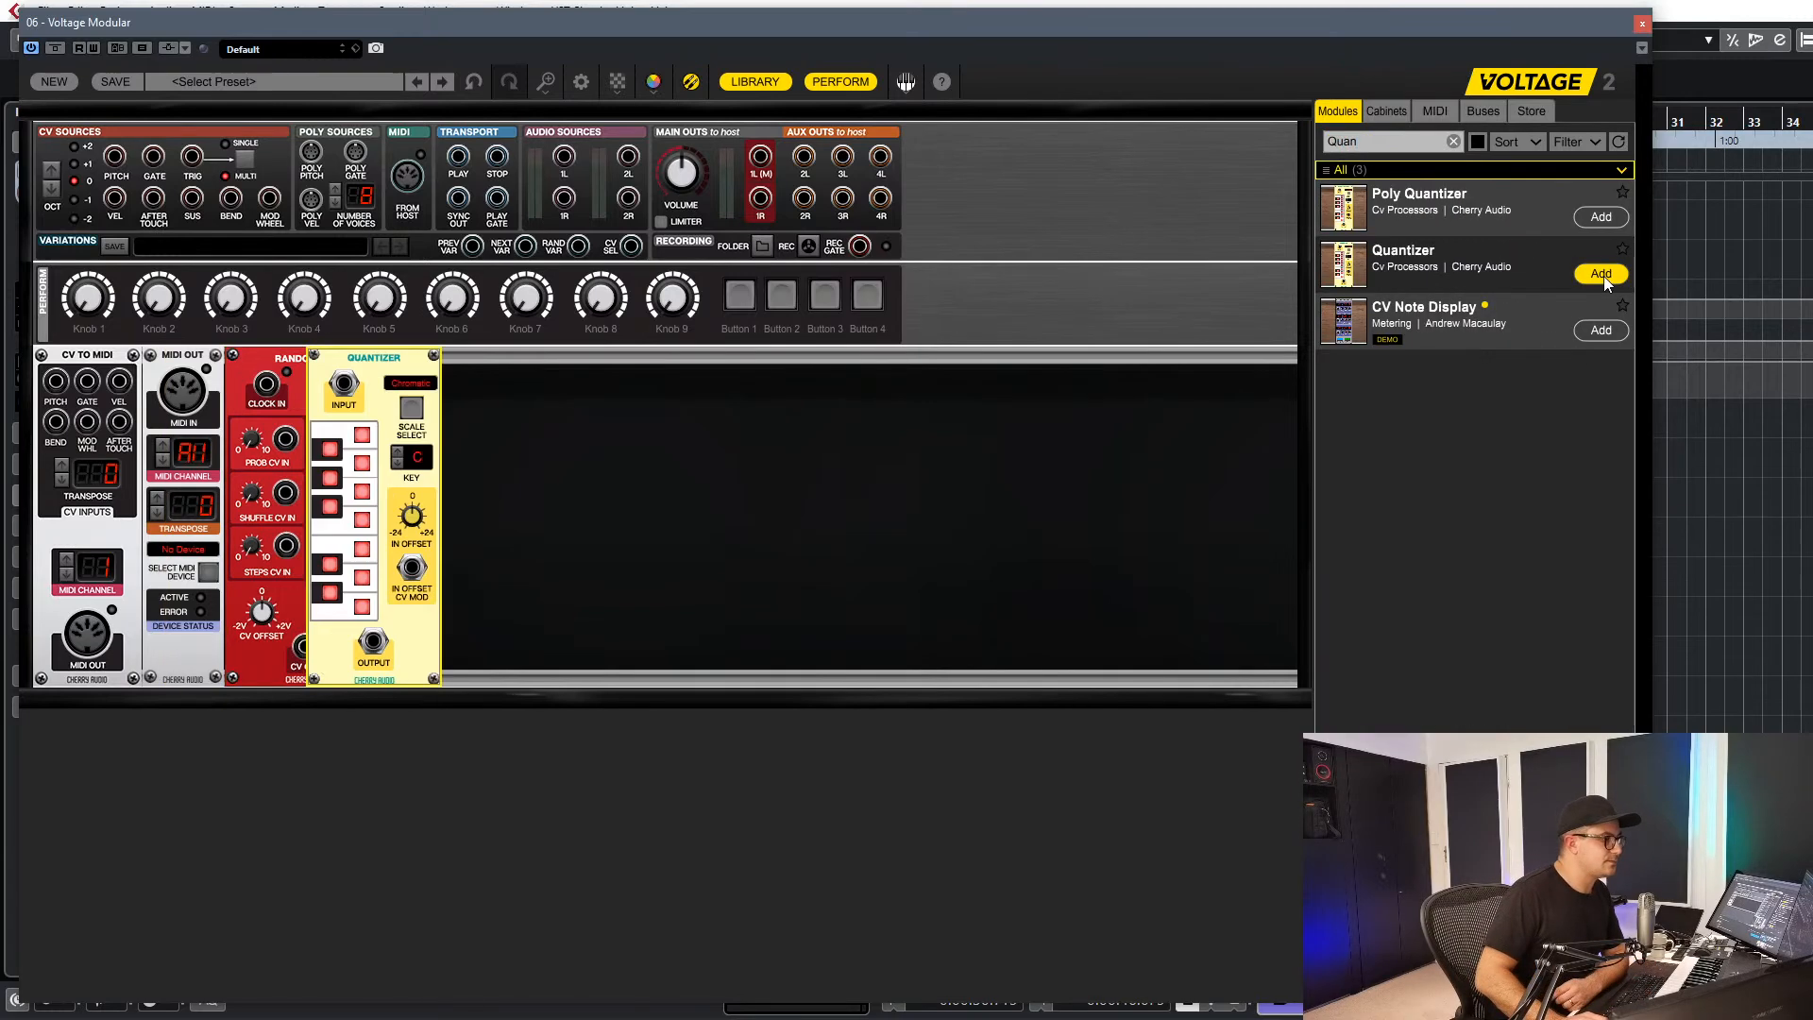
Search the library for "syn", add the Sync Divider module and move it to the front of the rack.
double_click(1364, 147)
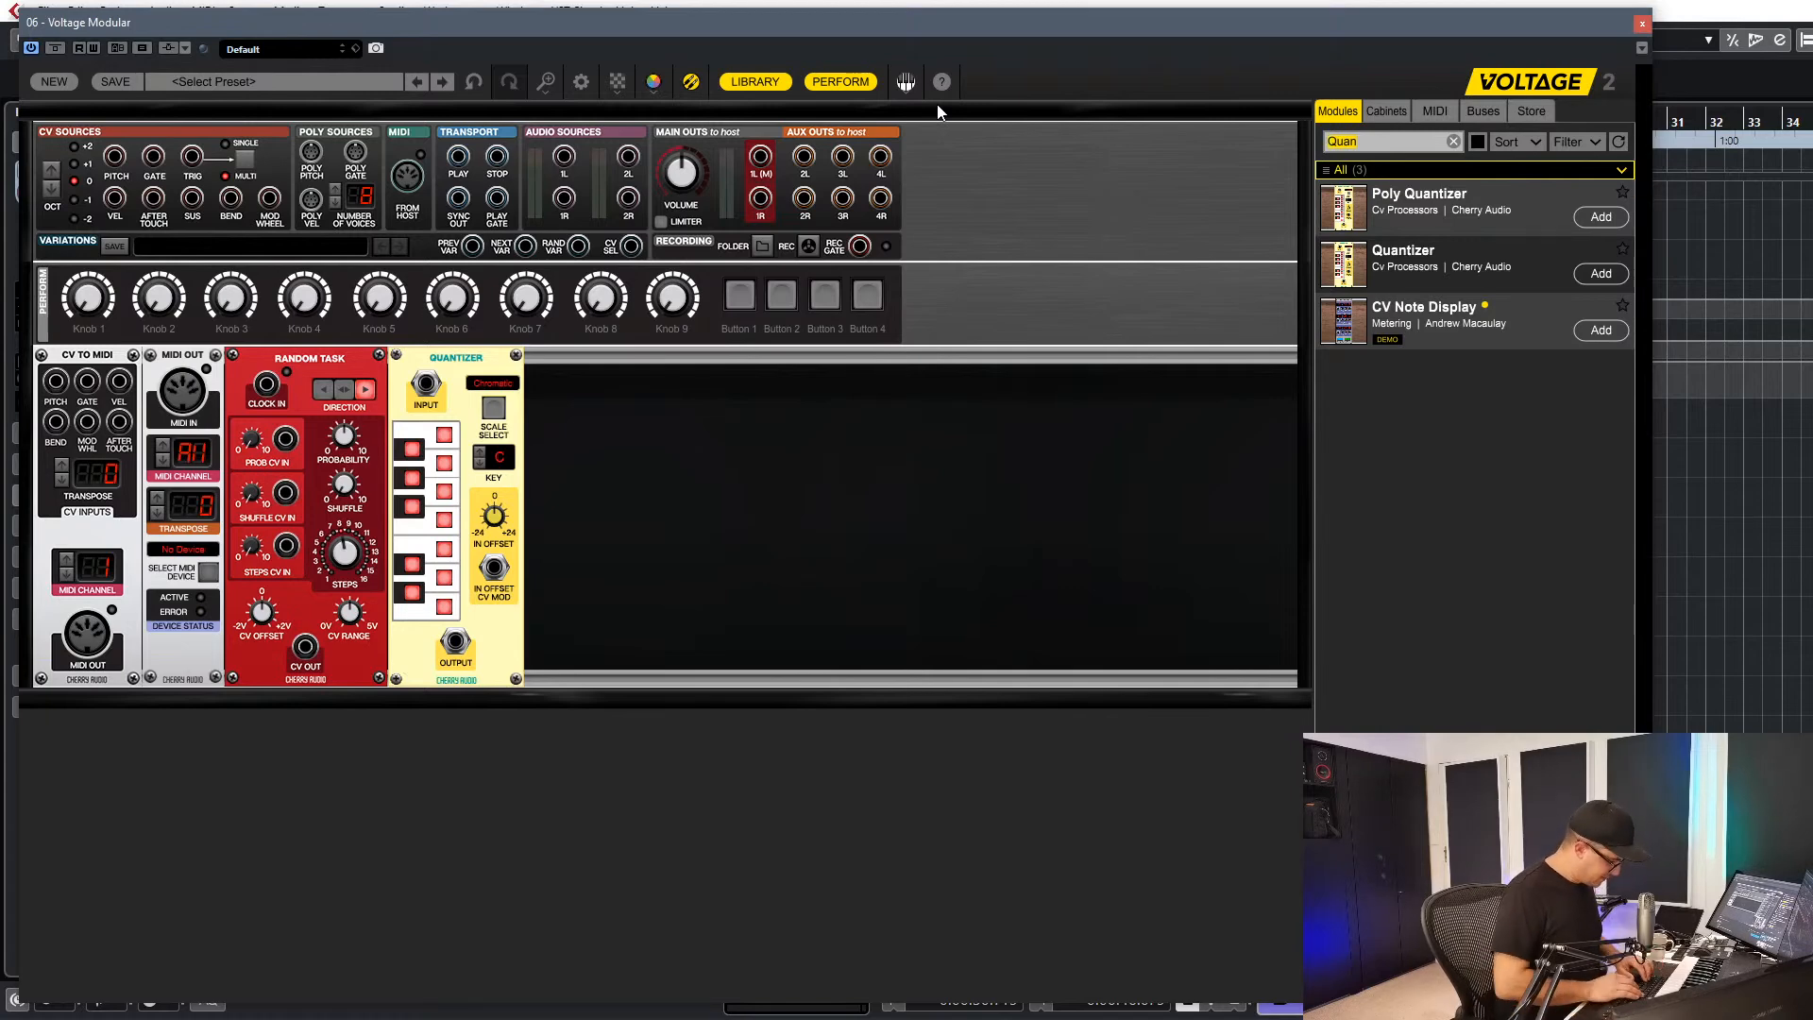
key(BackSpace)
key(BackSpace)
key(BackSpace)
key(BackSpace)
text(syn)
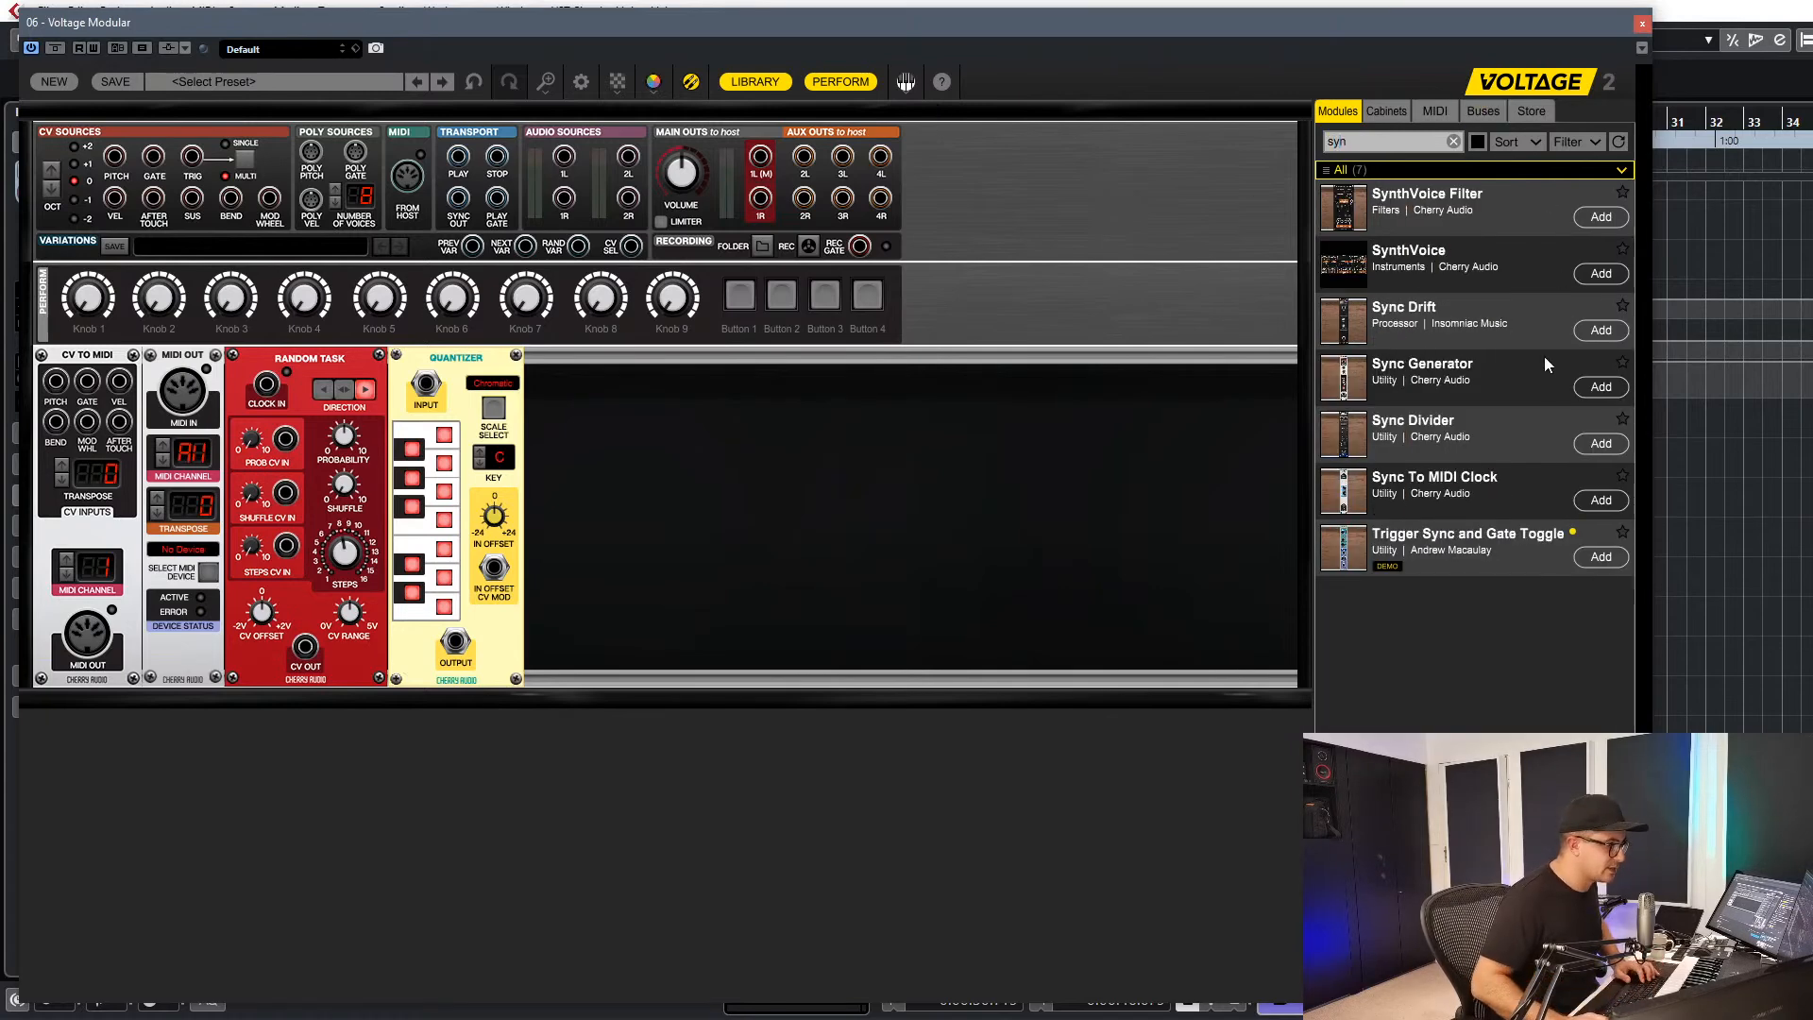
click(1599, 443)
drag(557, 364, 66, 363)
Patch the transport's Sync Out through the Sync Divider, set to a 1/4 note value, into Random Task's Clock In.
drag(458, 198, 53, 390)
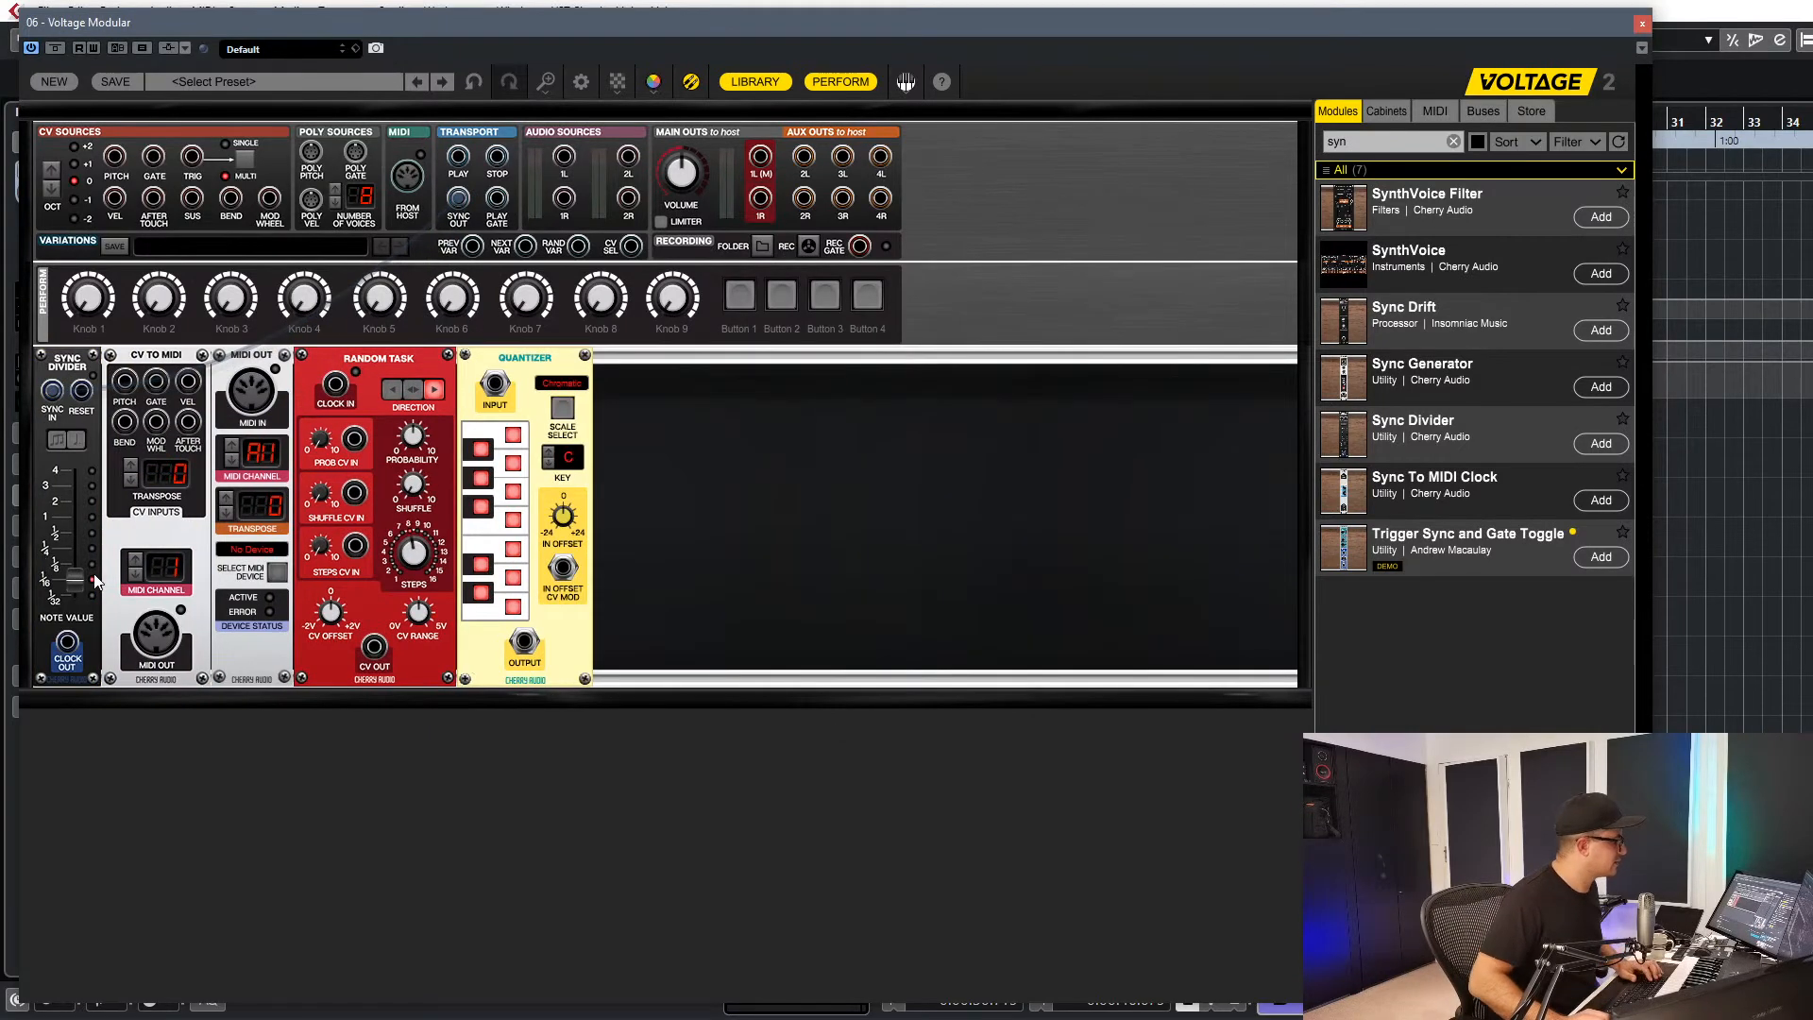
drag(74, 579, 73, 549)
click(860, 602)
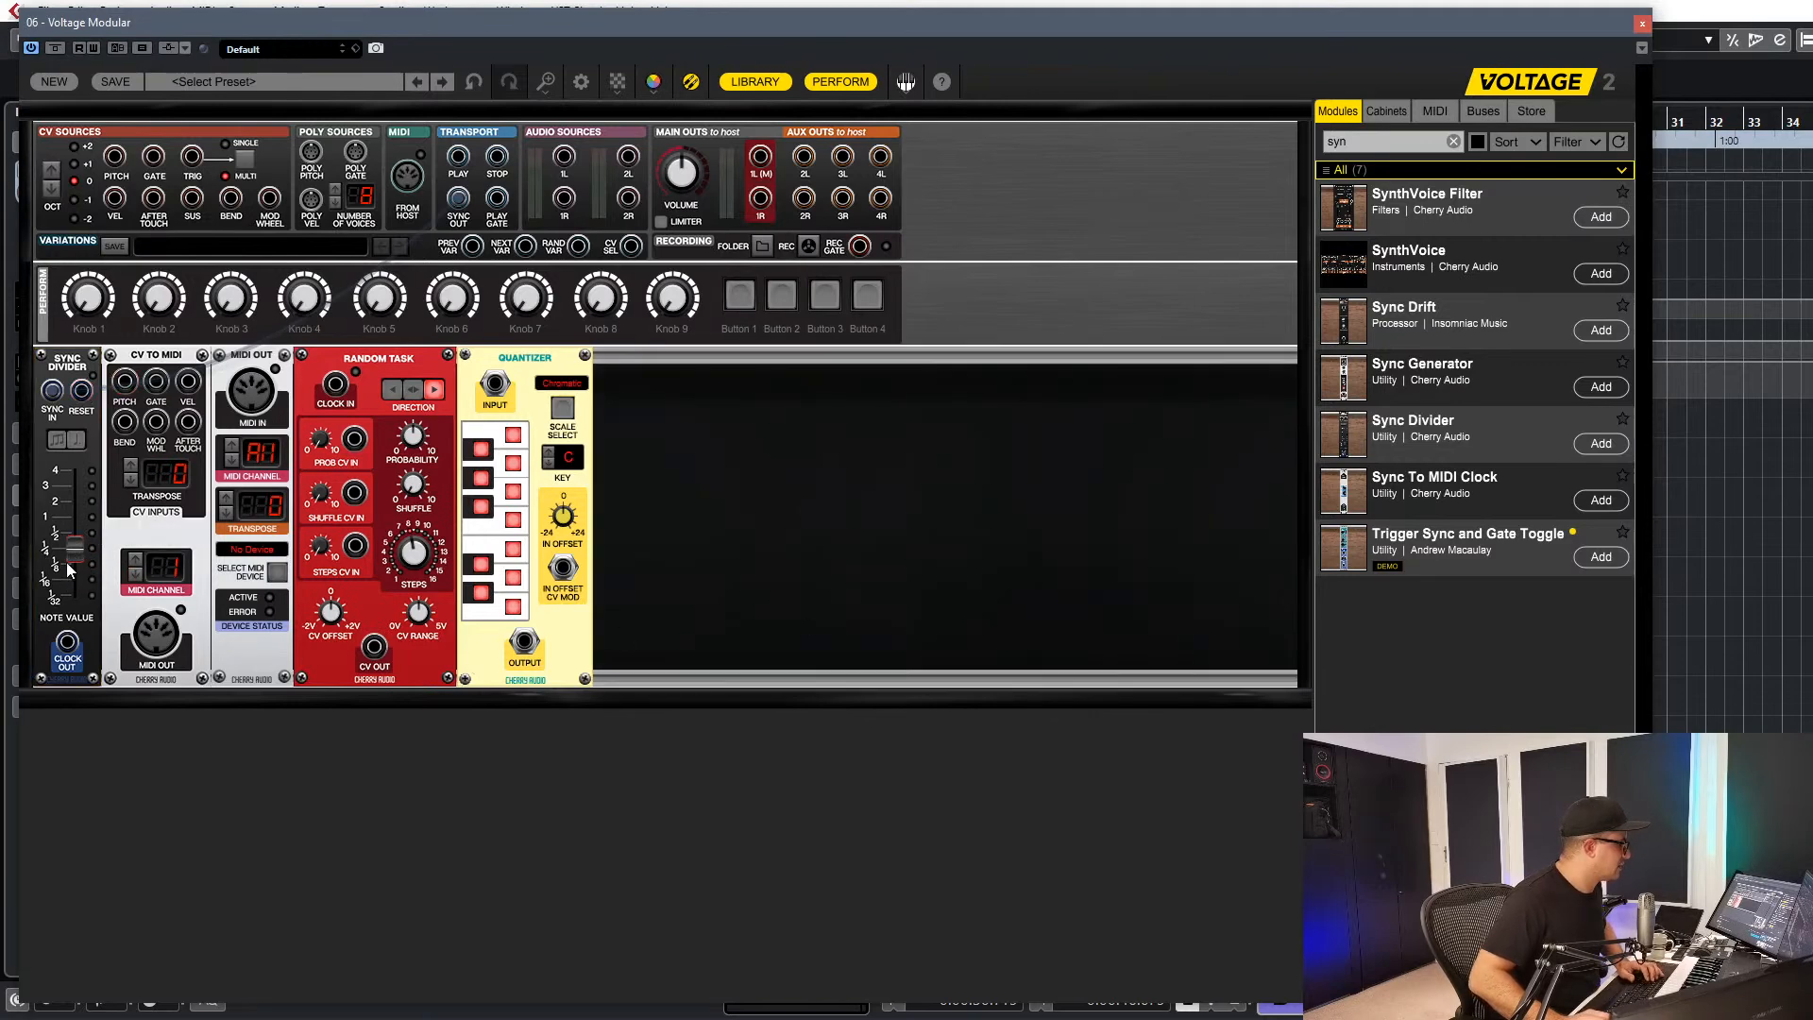
drag(68, 645, 335, 383)
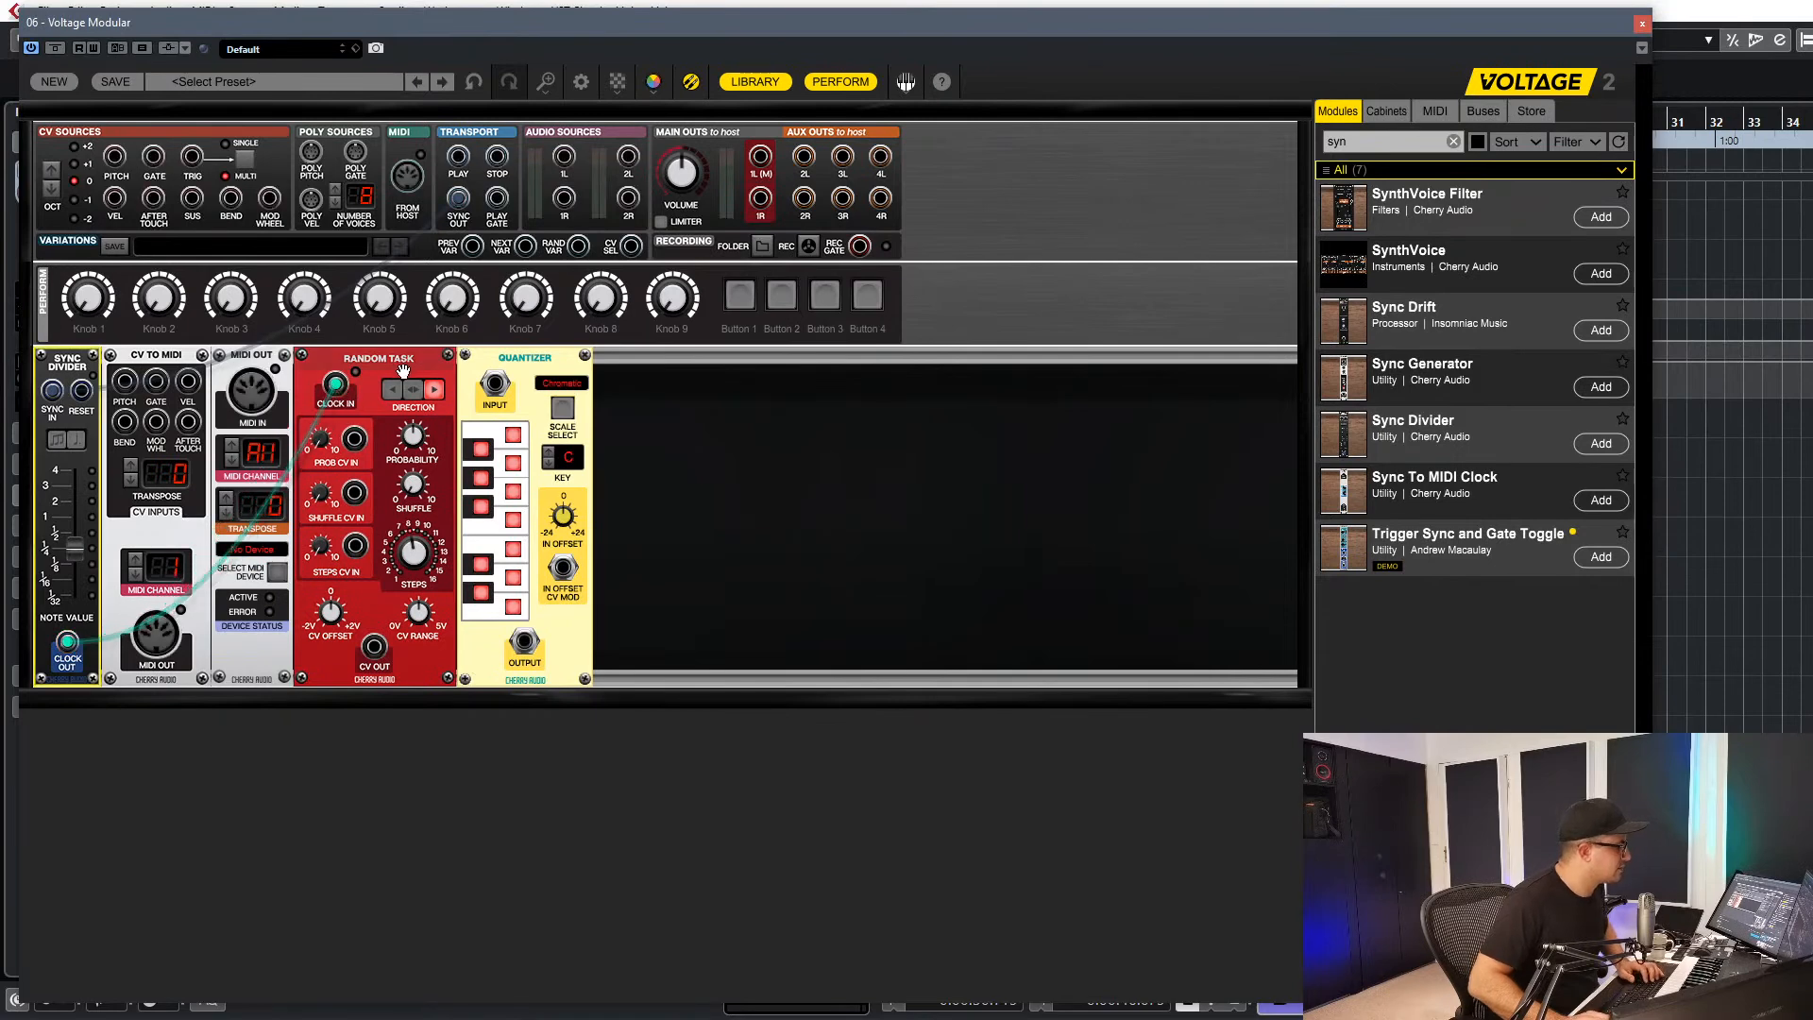
Reorder the rack so Random Task and Quantizer follow Sync Divider, with CV To MIDI and MIDI Out at the end.
drag(130, 359, 605, 358)
drag(250, 356, 738, 359)
drag(877, 432, 370, 591)
drag(378, 364, 178, 365)
click(873, 532)
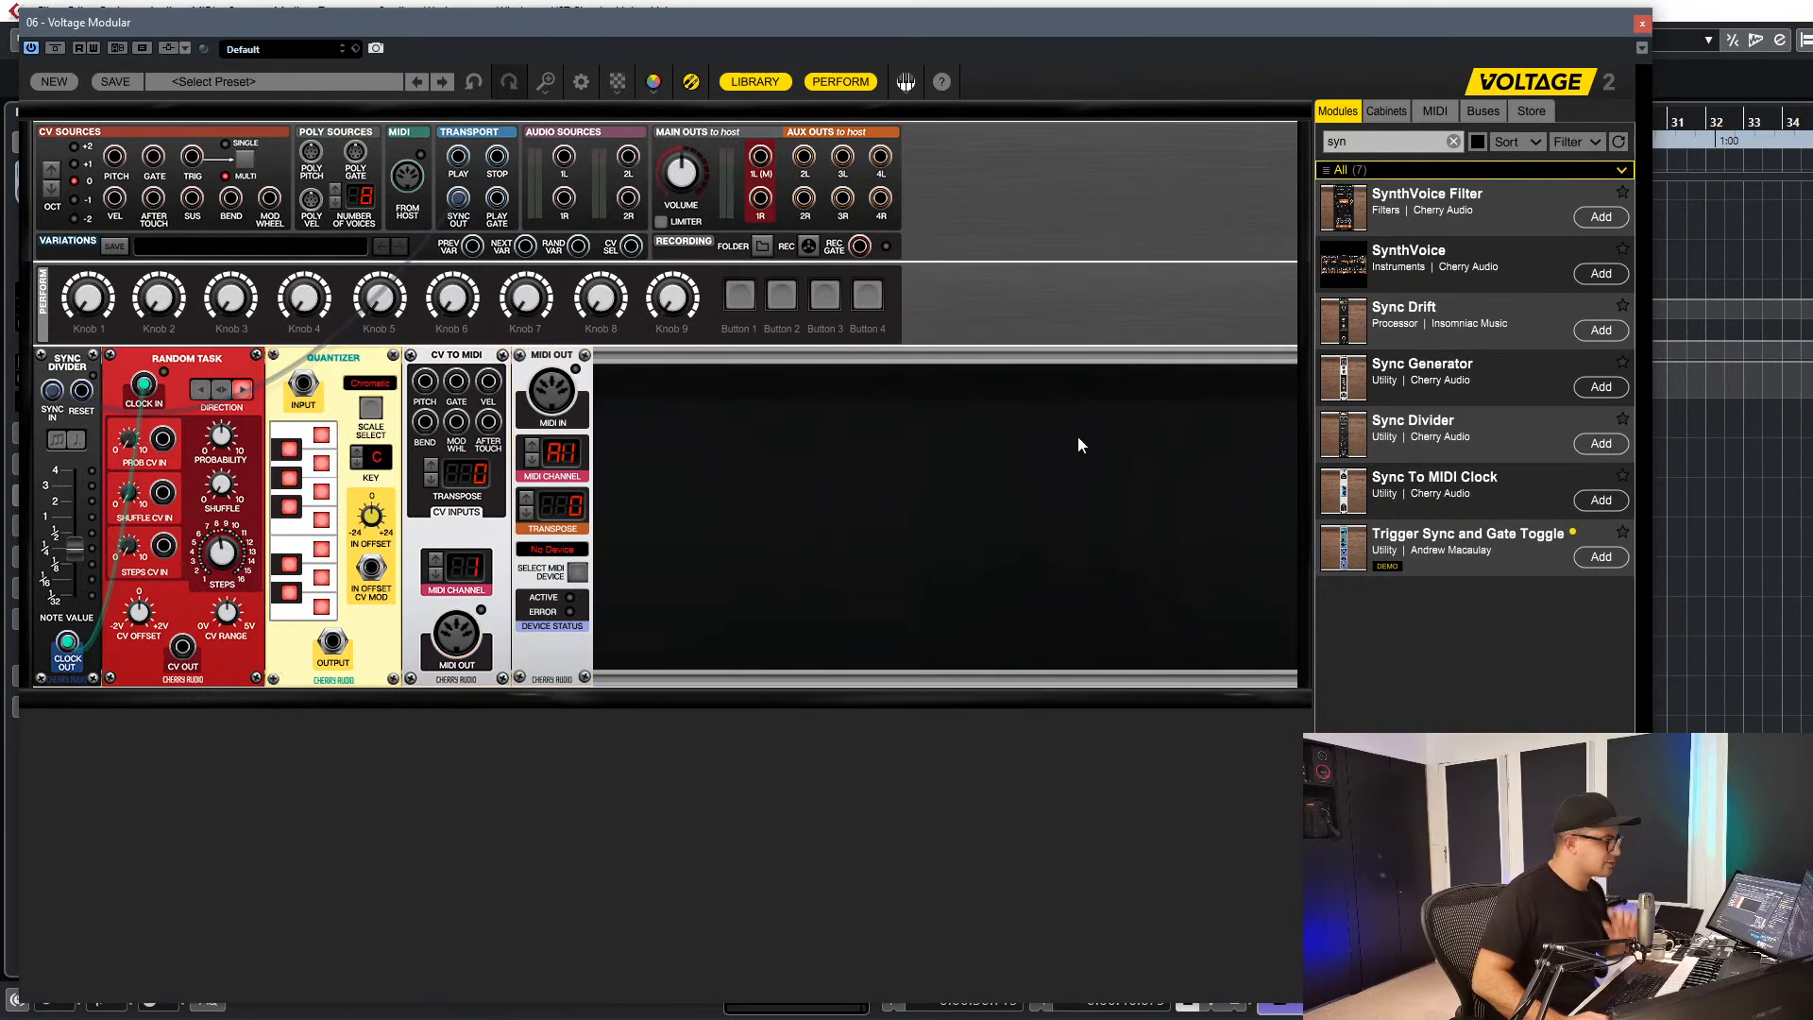
Search the library for "seq", add the Eight-Step Sequencer and place it between Quantizer and CV To MIDI.
double_click(1374, 142)
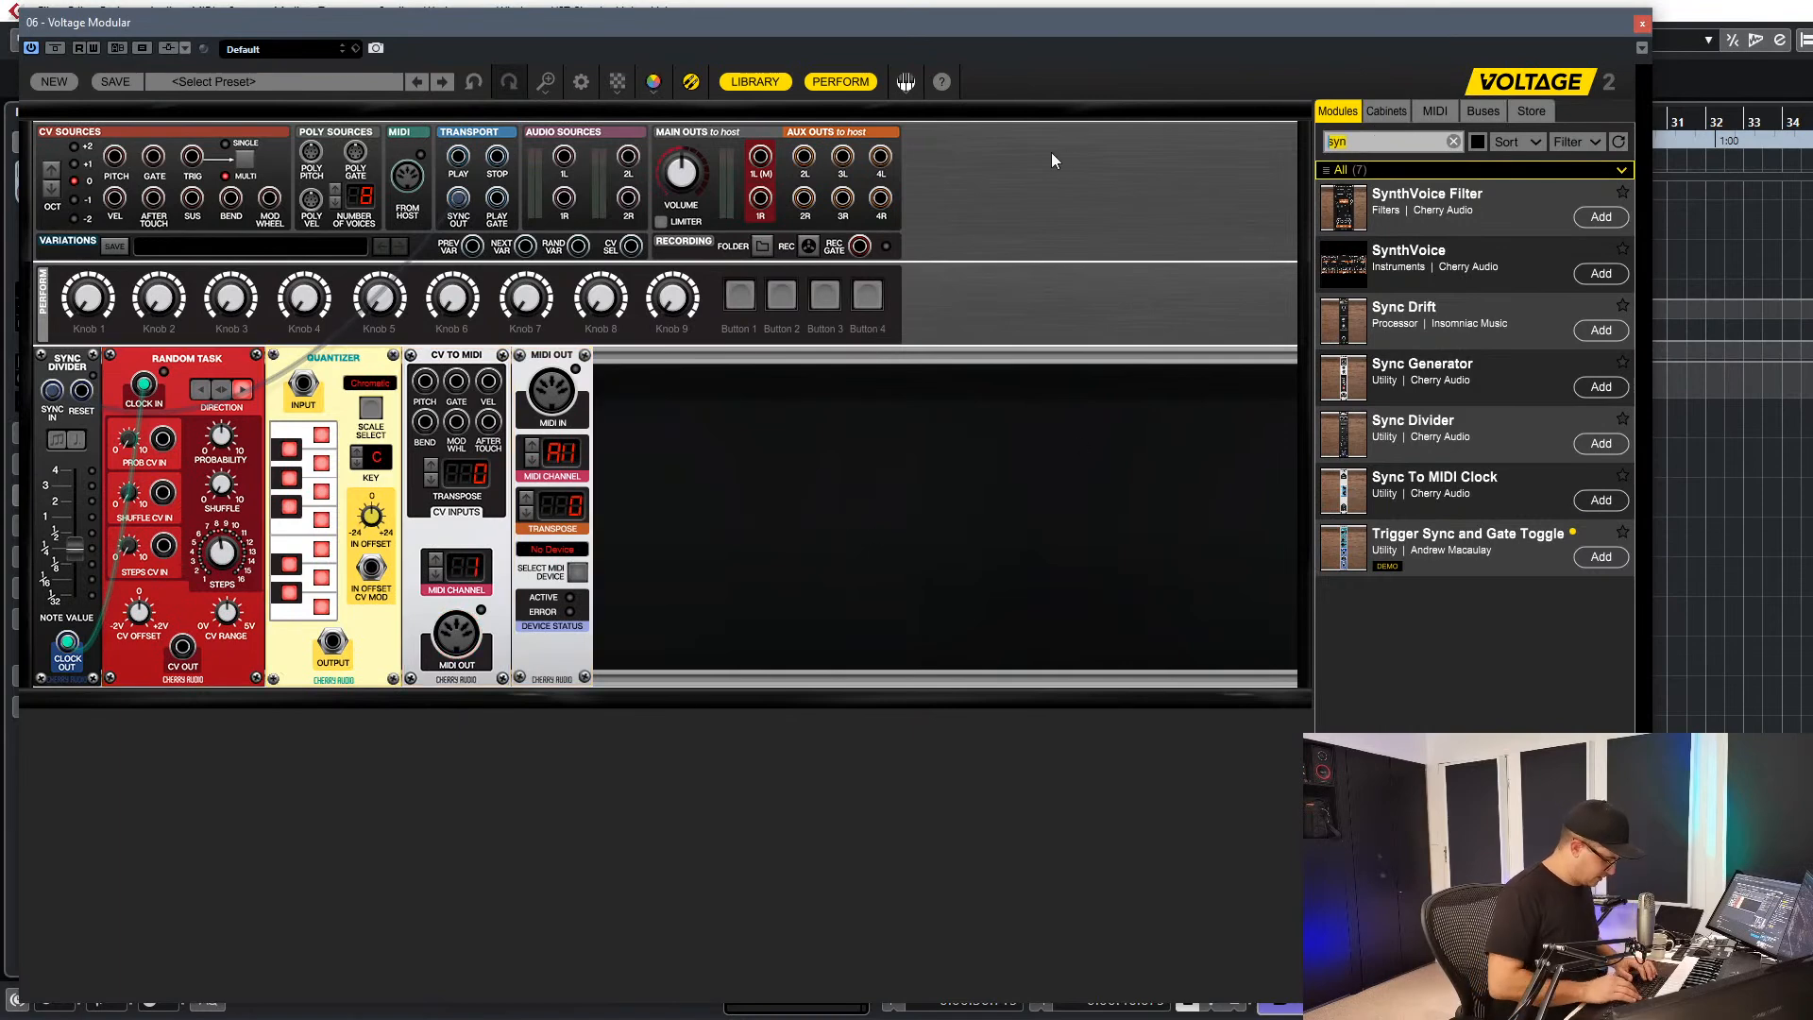
text(seq)
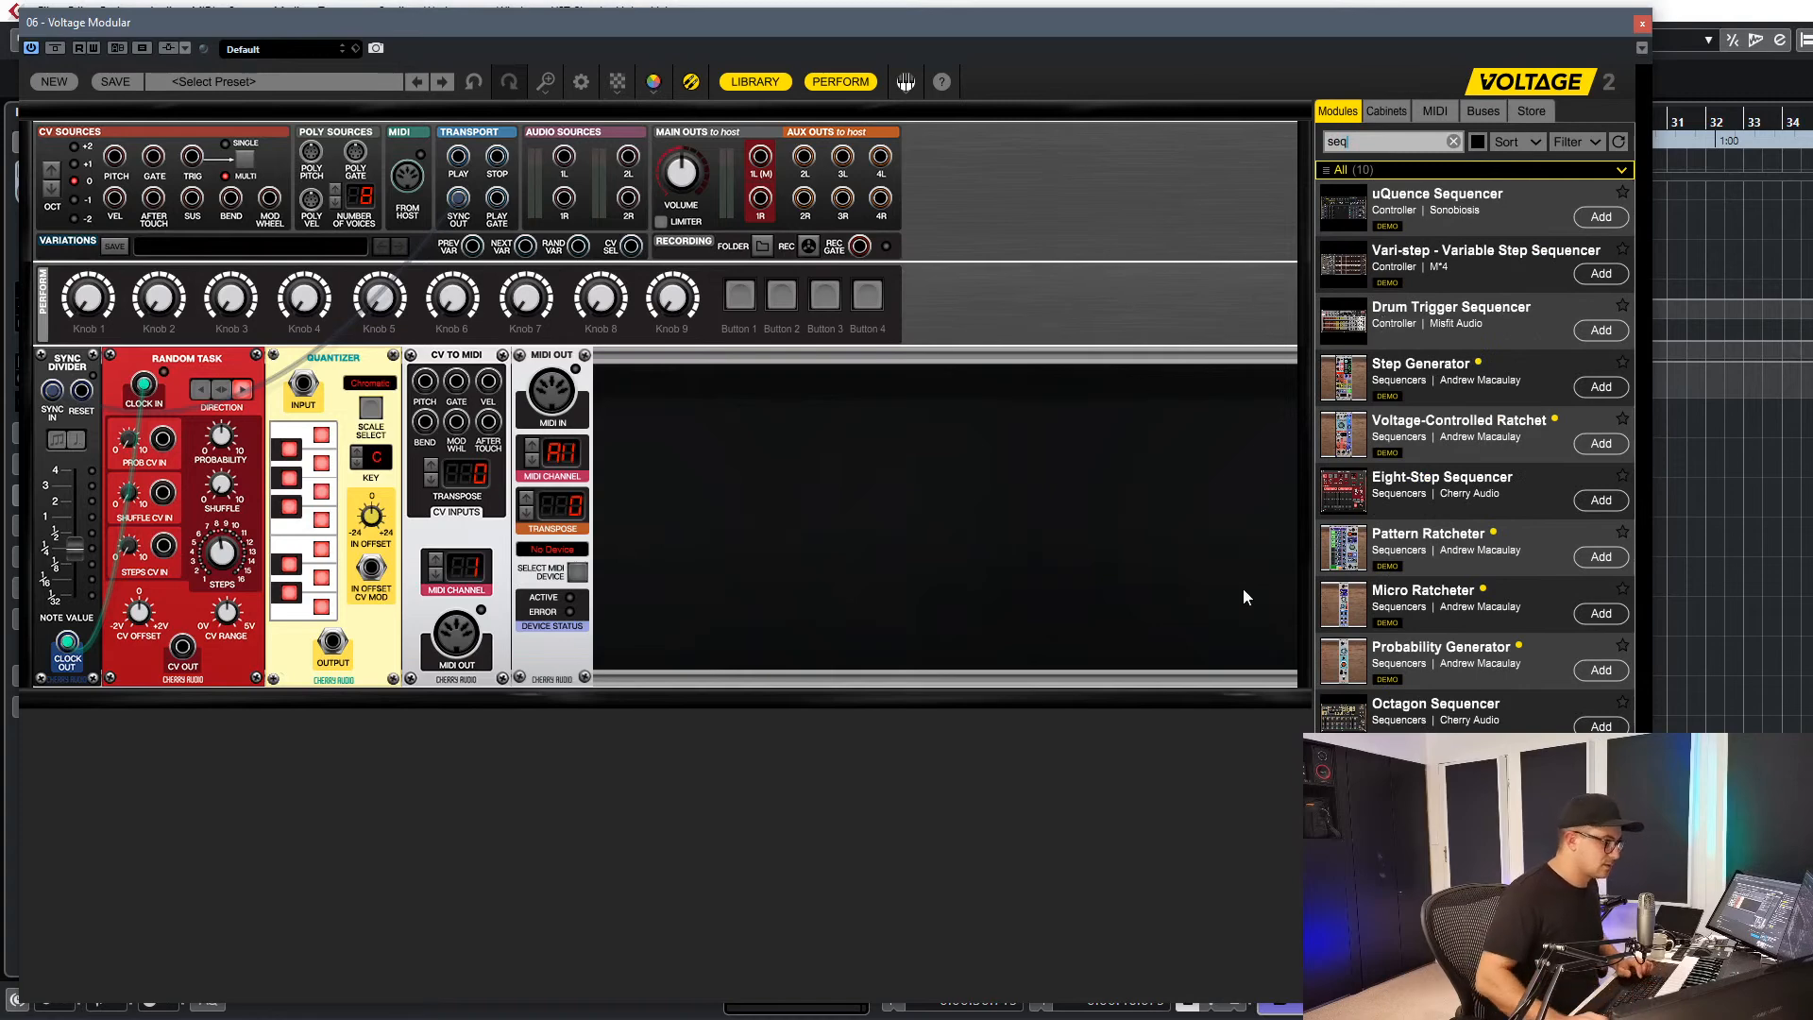
click(1595, 500)
drag(756, 360, 340, 389)
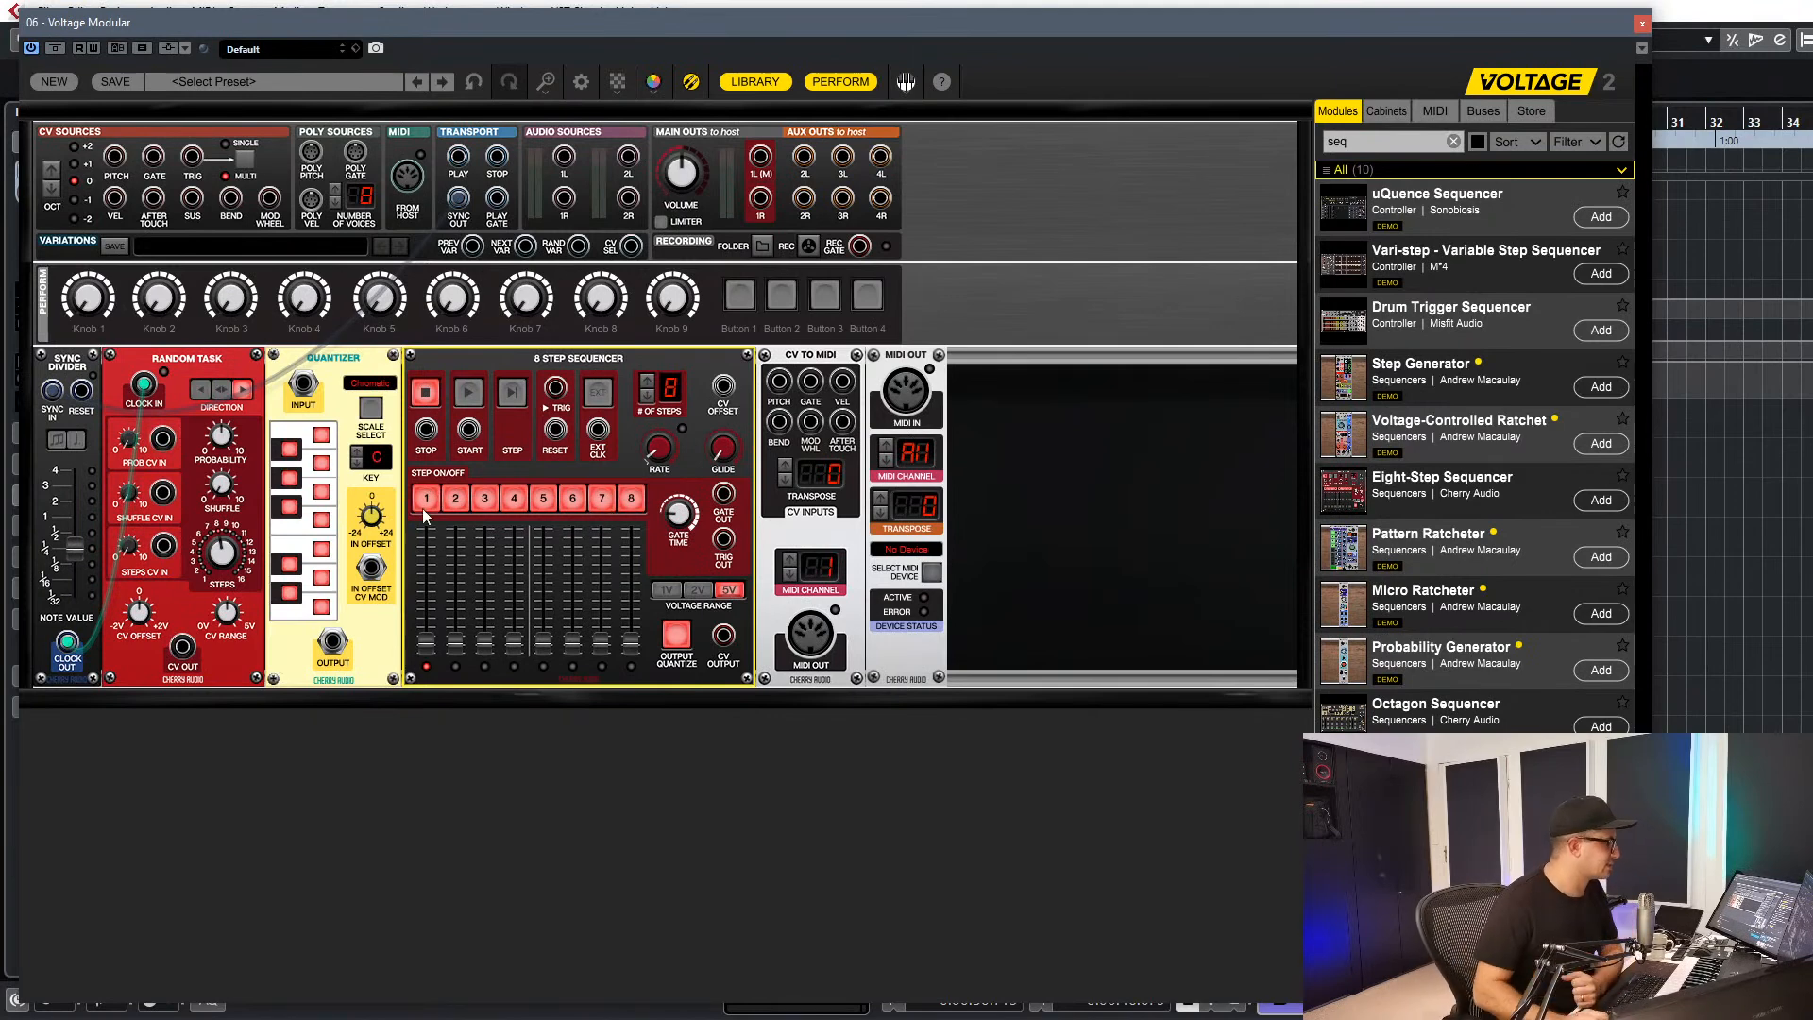
click(425, 392)
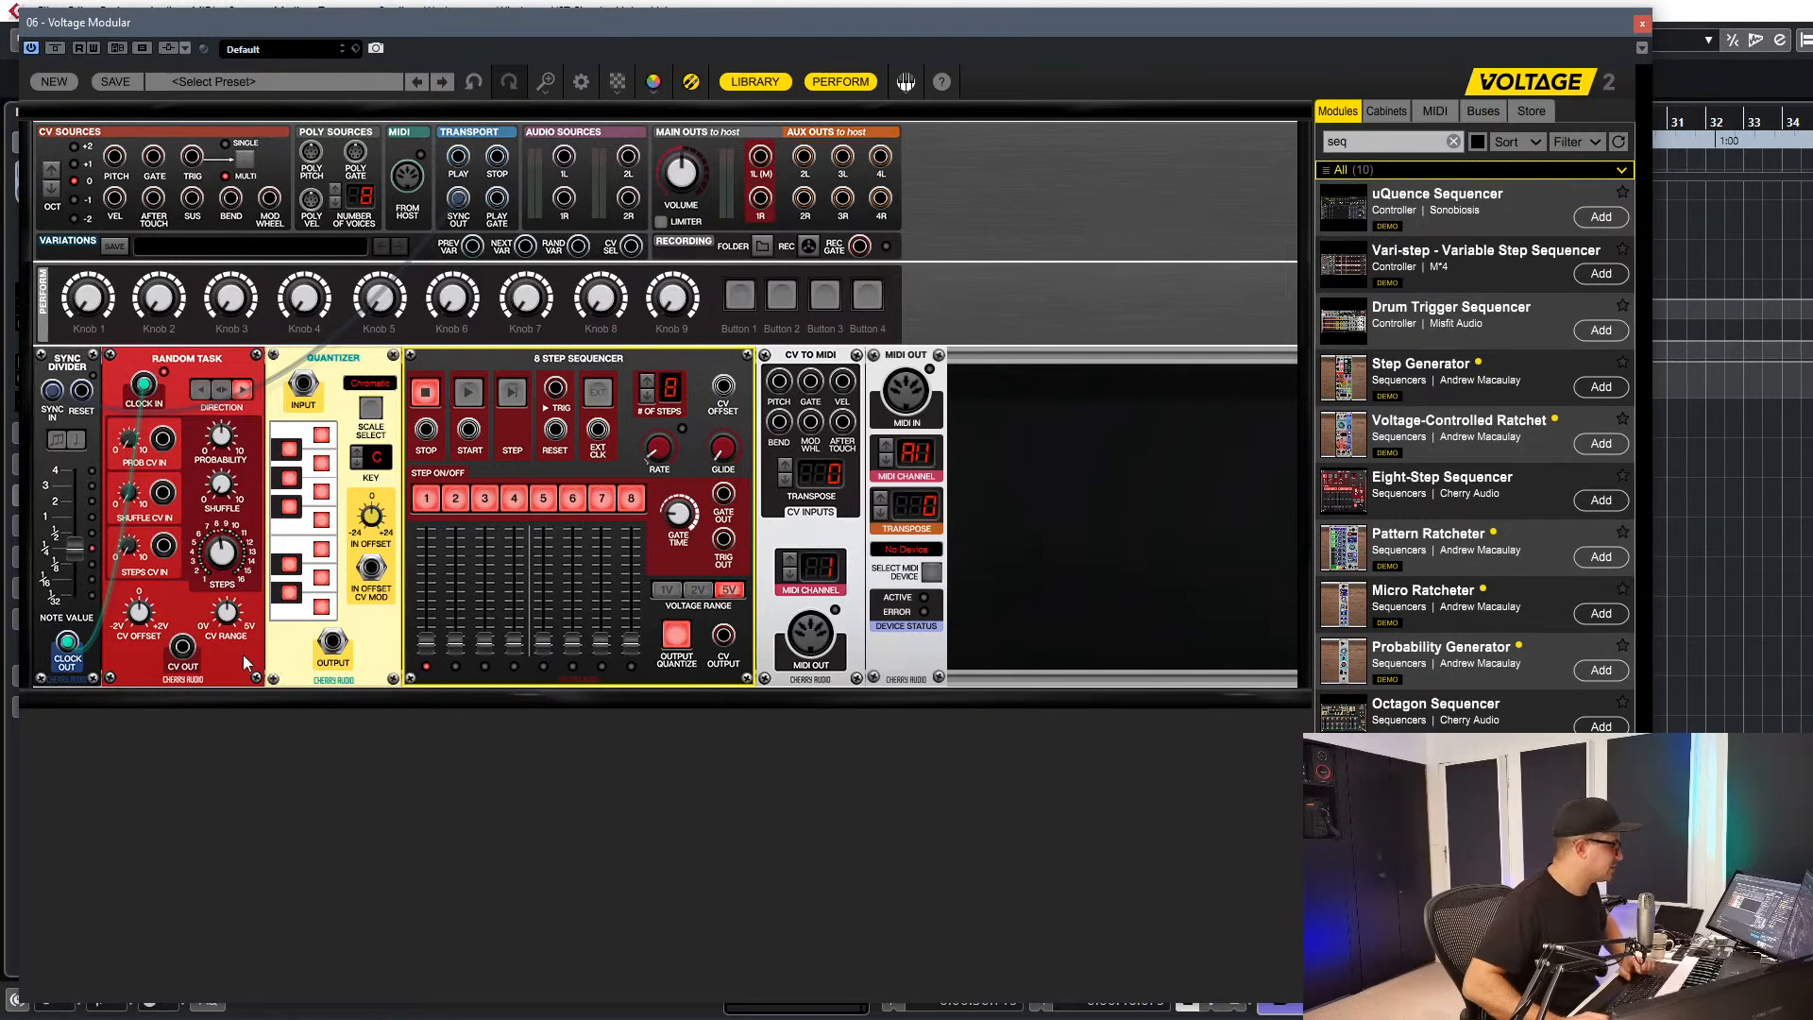
Patch Random Task's CV Out through the Quantizer into CV To MIDI's Pitch input, and set the Quantizer to Minor Pentatonic in D.
drag(183, 647, 303, 383)
drag(333, 641, 780, 381)
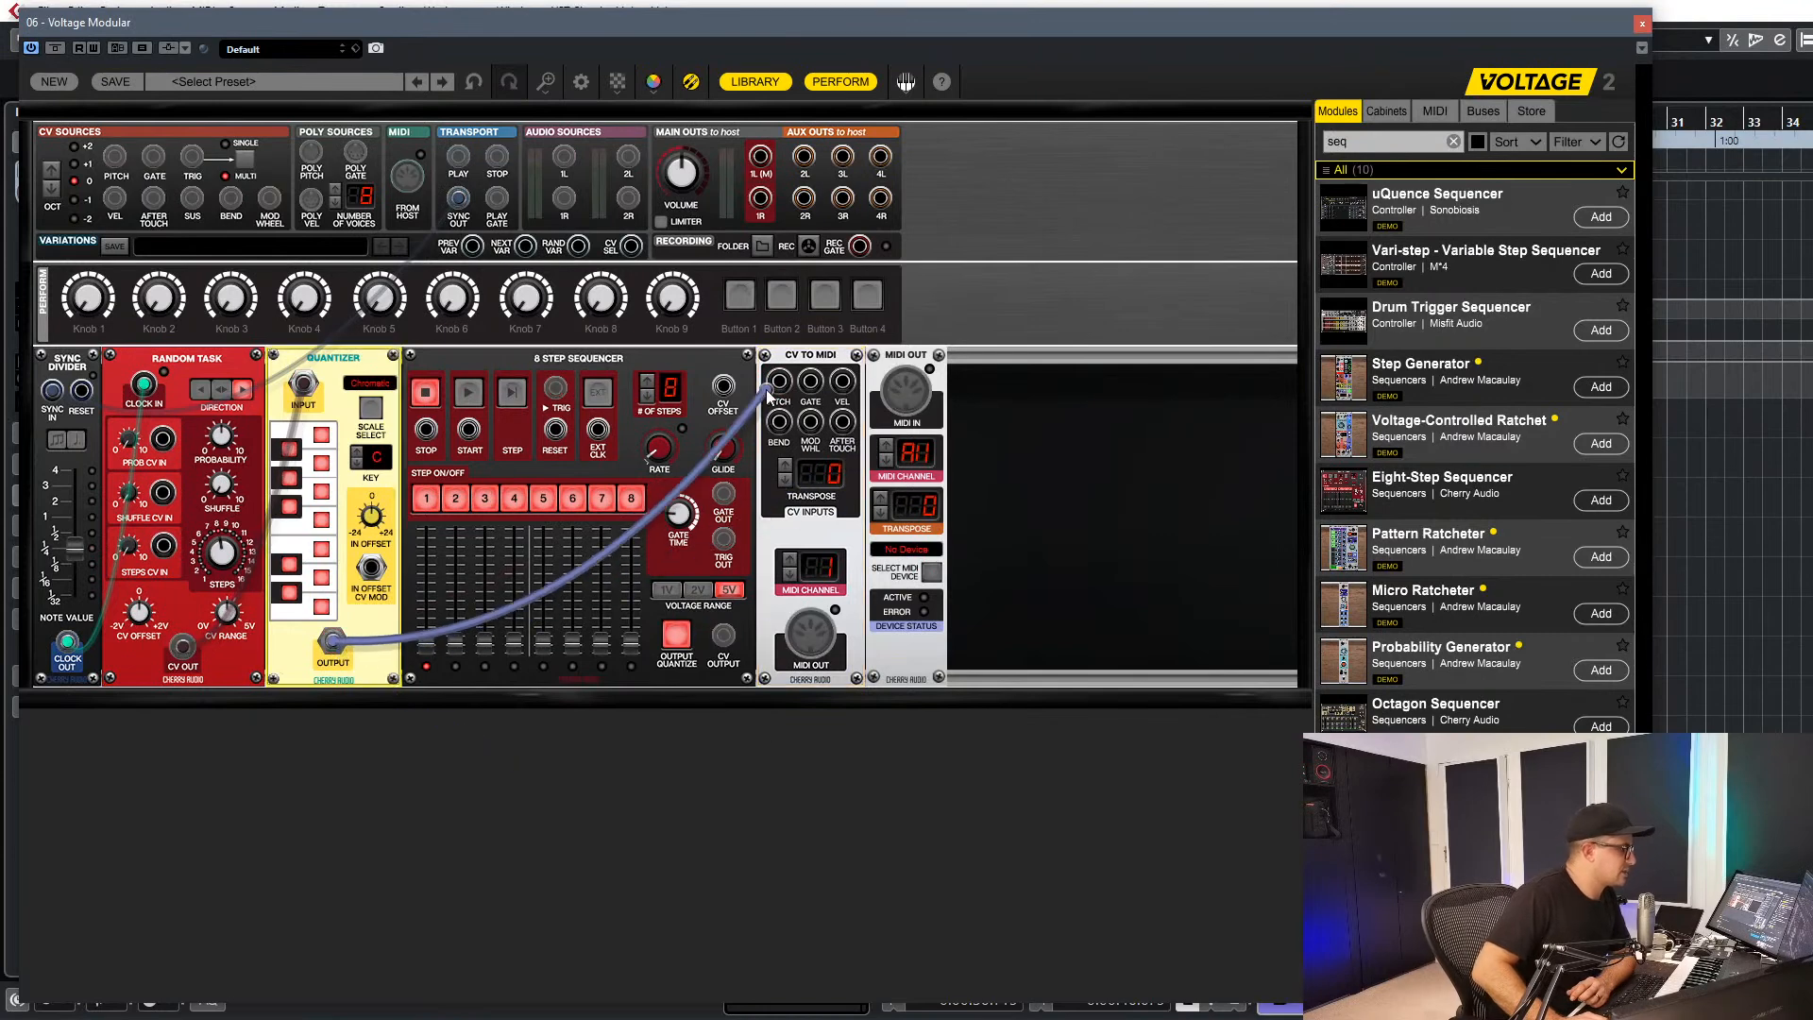
click(371, 408)
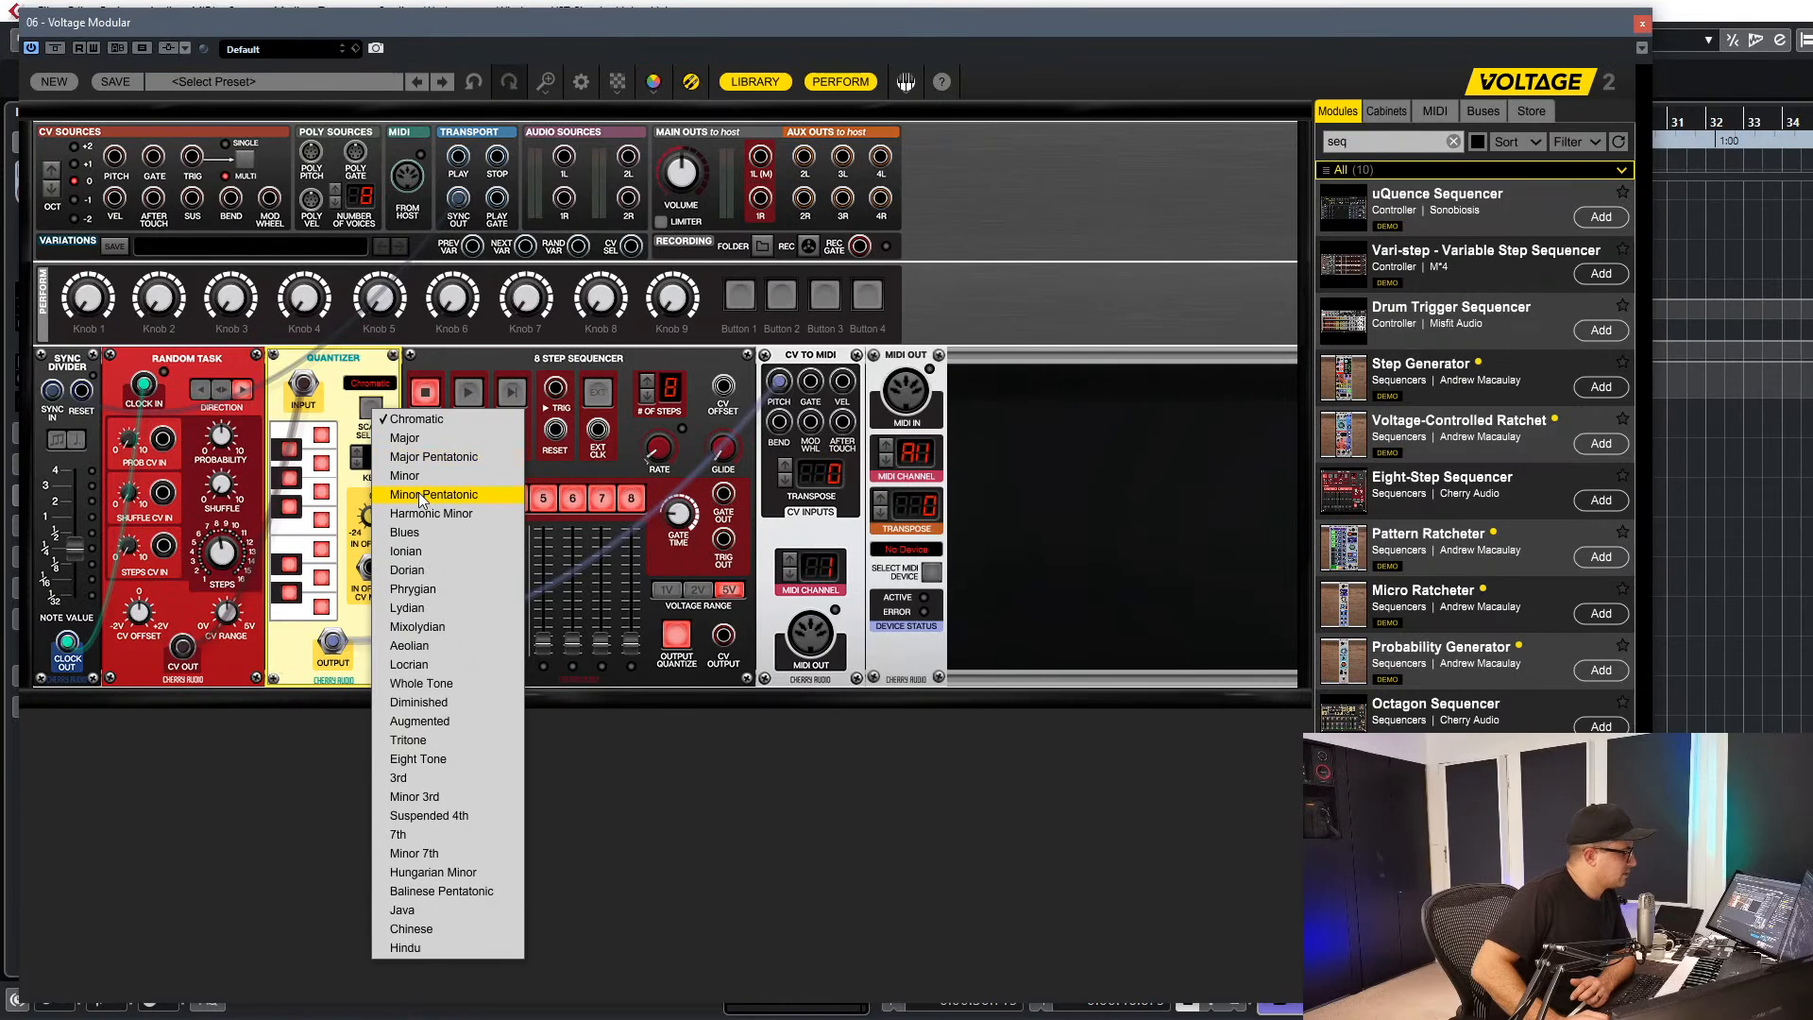
click(422, 496)
click(357, 452)
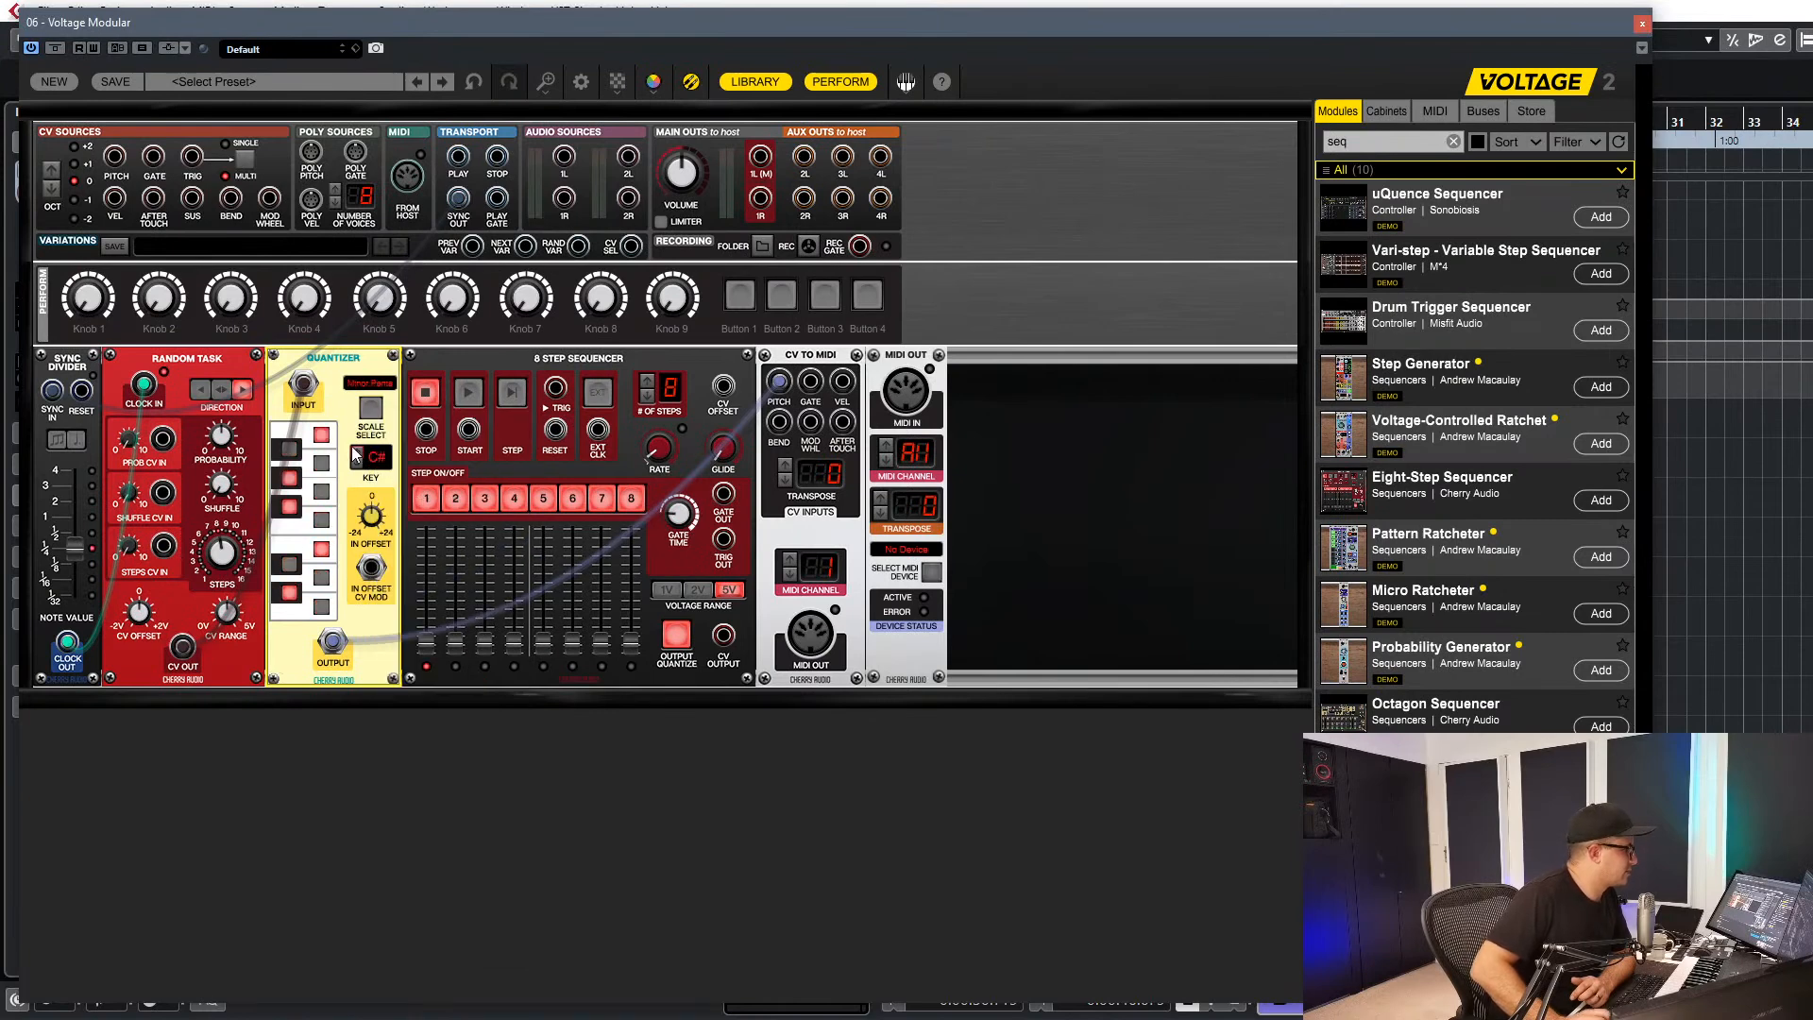
click(357, 453)
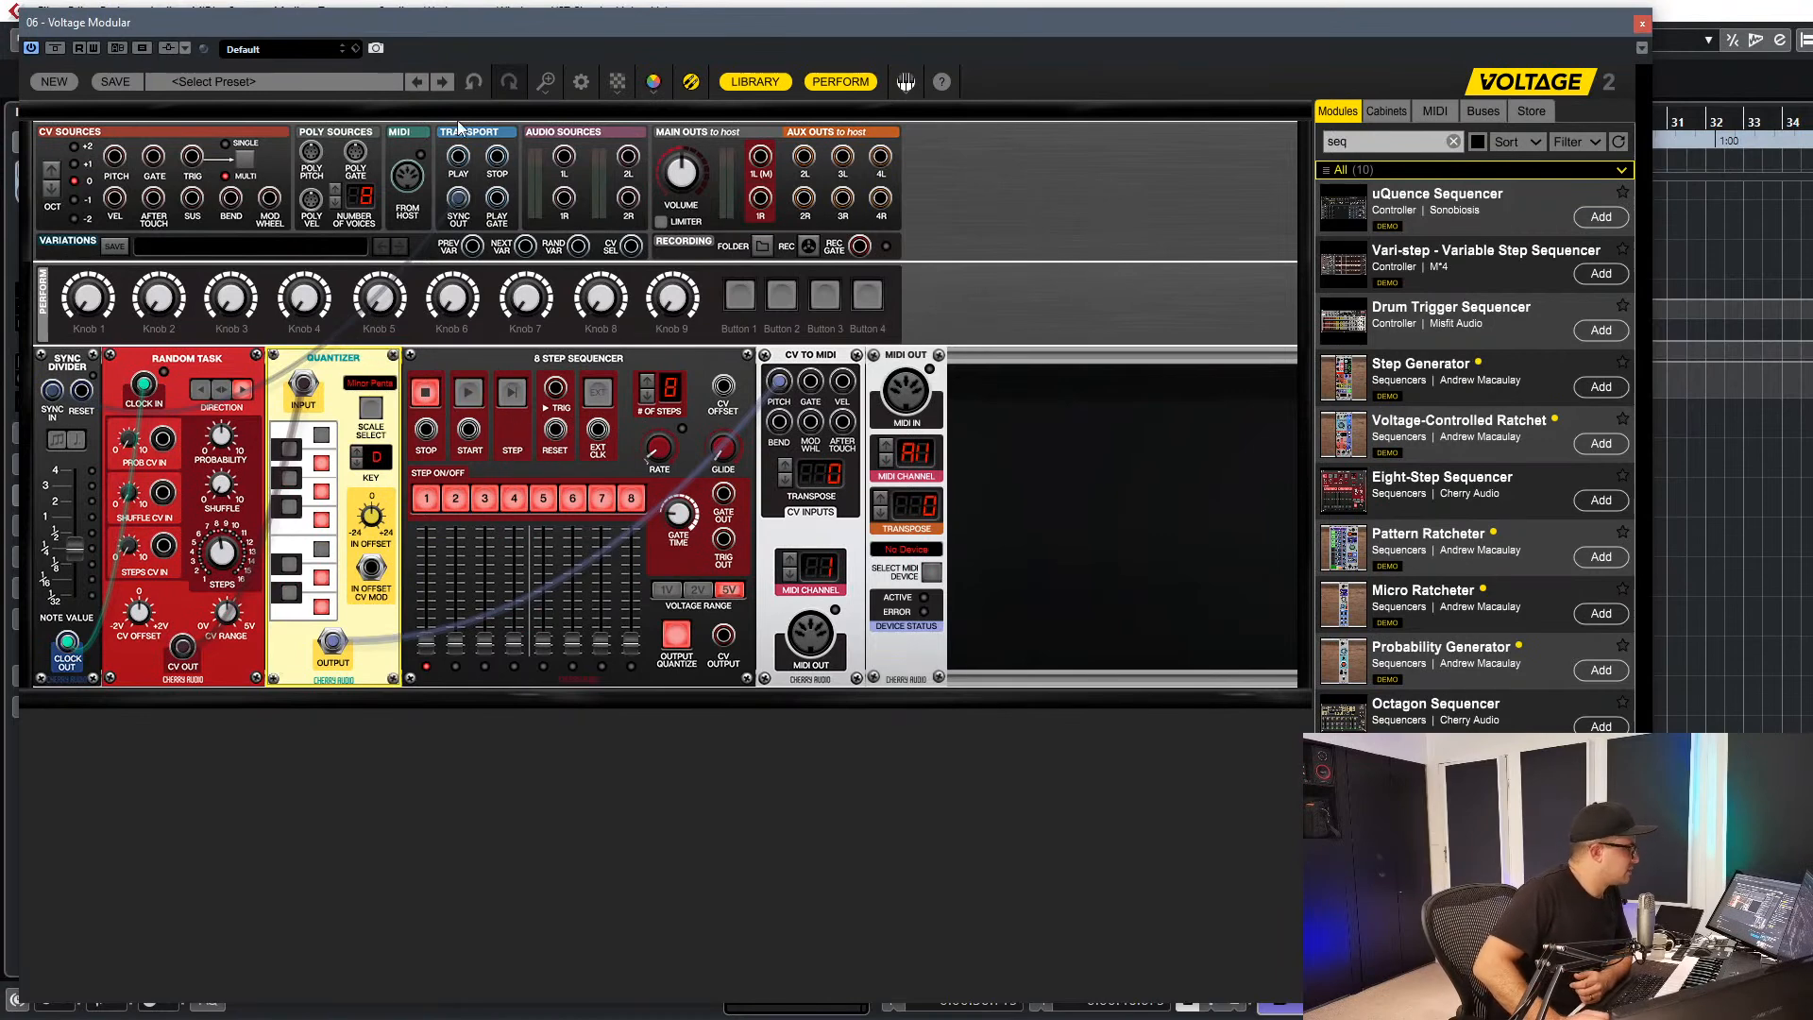
Patch the transport's Play into the 8 Step Sequencer's Start input, and its Gate Out into CV To MIDI's Gate.
drag(459, 157, 470, 430)
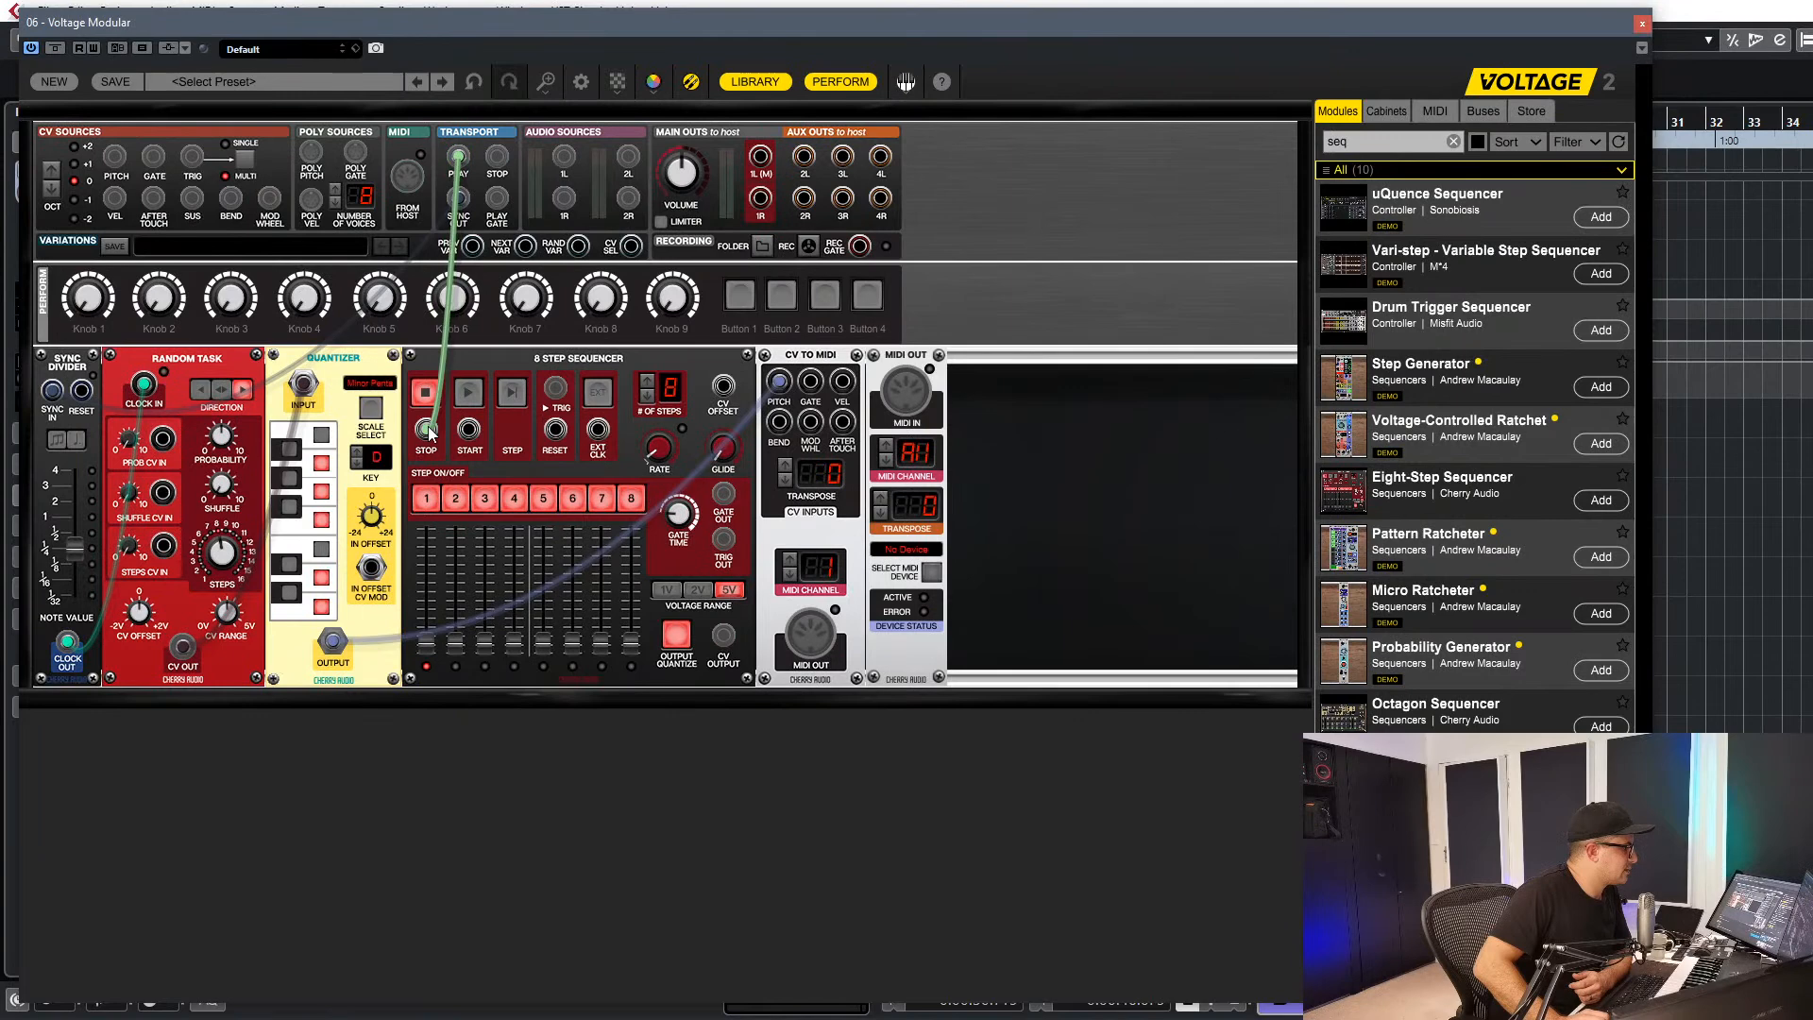
drag(497, 158, 427, 433)
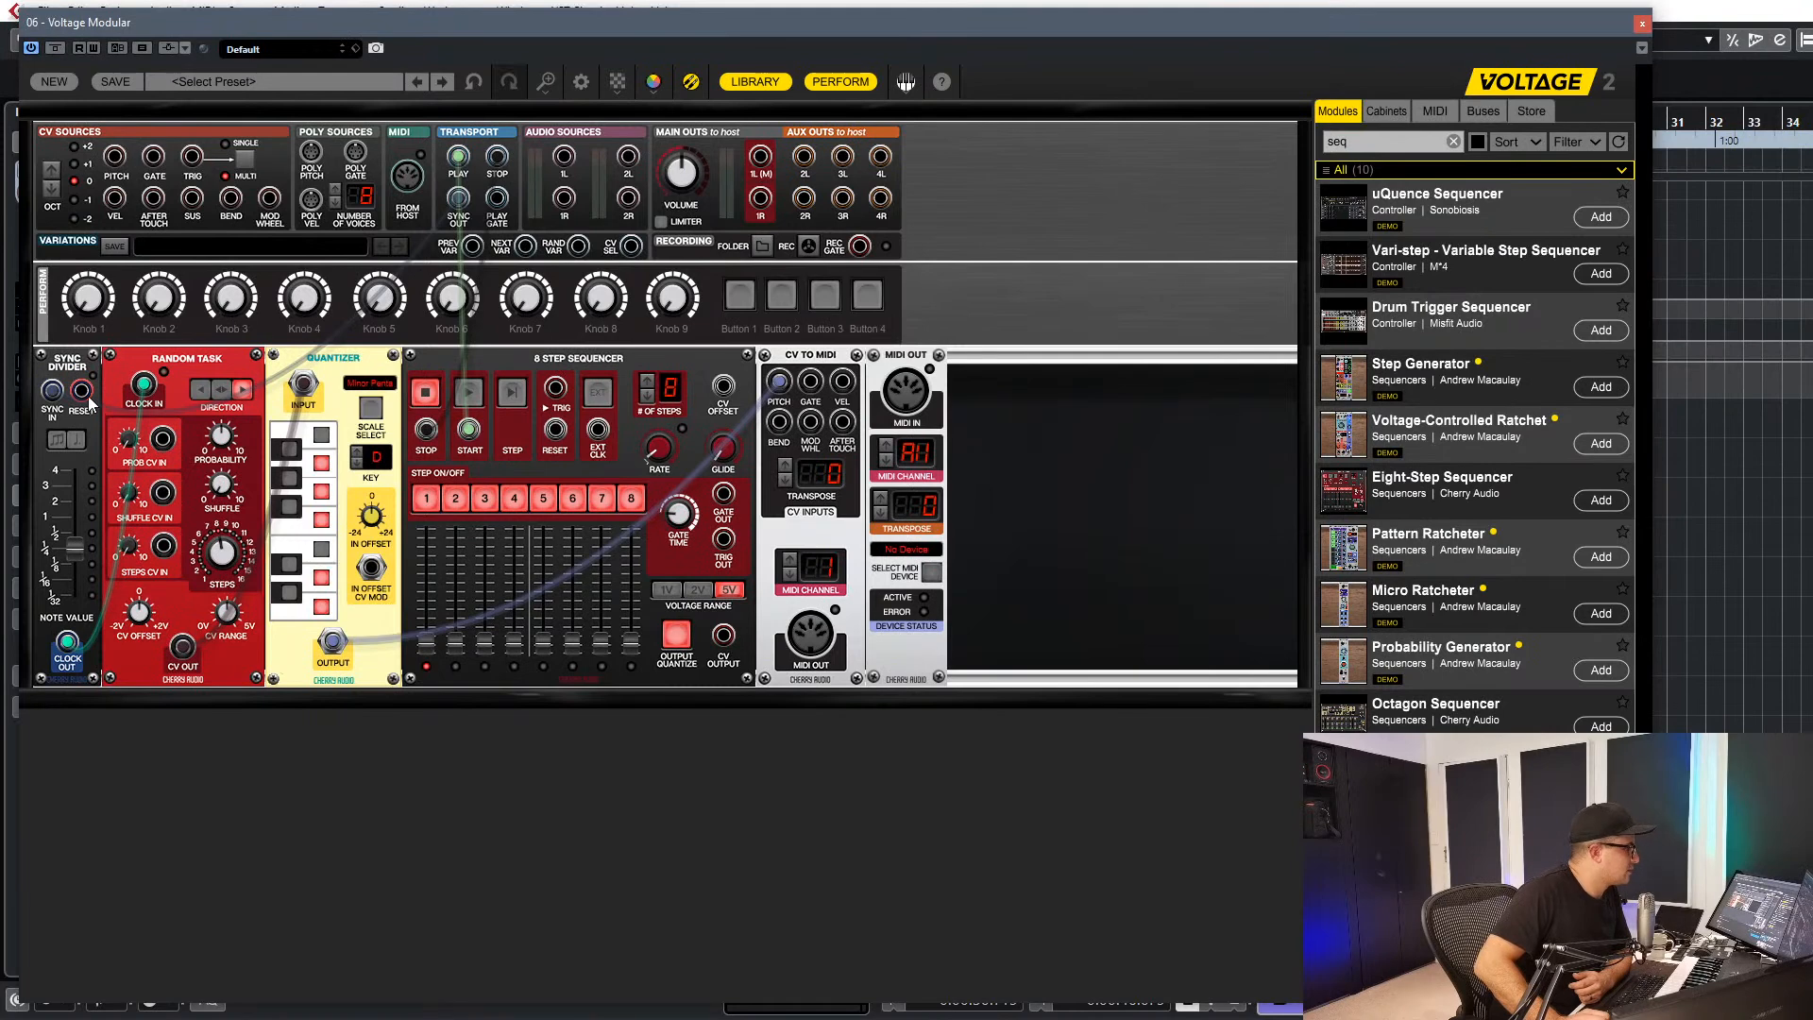
mouse_move(86, 393)
mouse_down()
mouse_move(153, 161)
mouse_move(102, 366)
mouse_up()
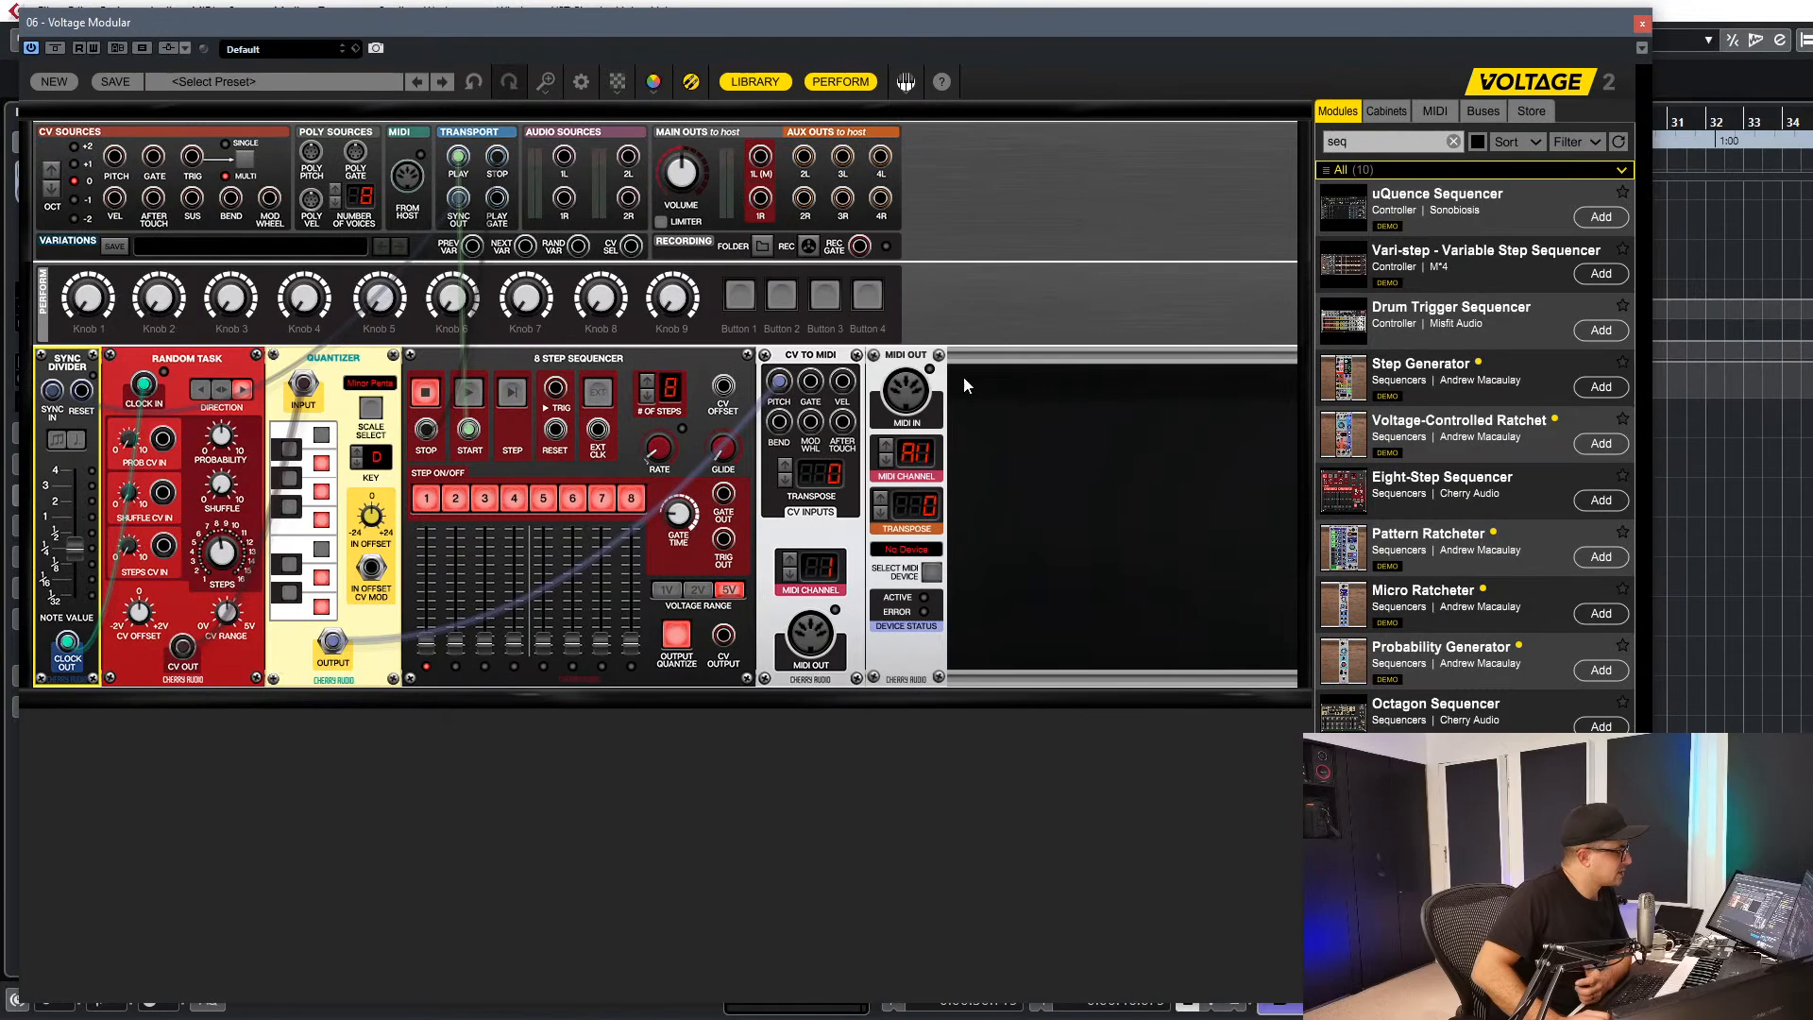
drag(810, 387, 723, 493)
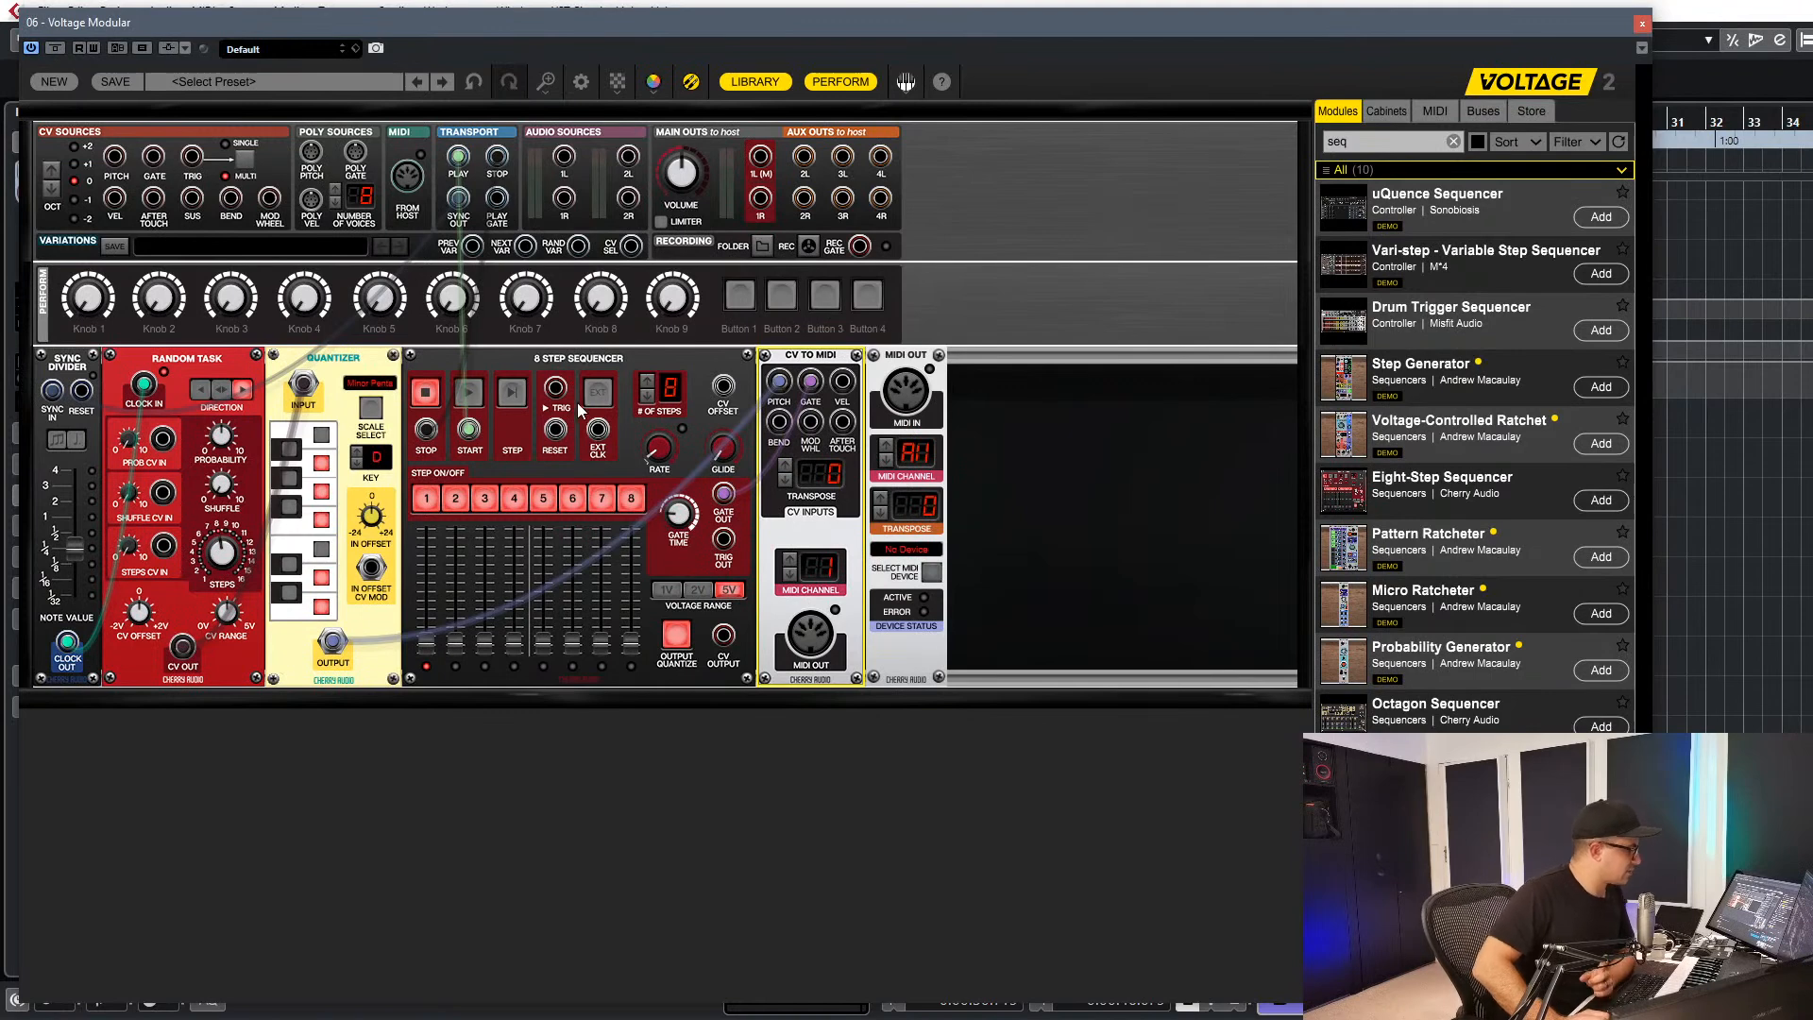
Clock the 8 Step Sequencer externally from Sync Divider's Clock Out, start it running and close the plug-in window.
drag(597, 430, 67, 642)
click(601, 395)
click(473, 398)
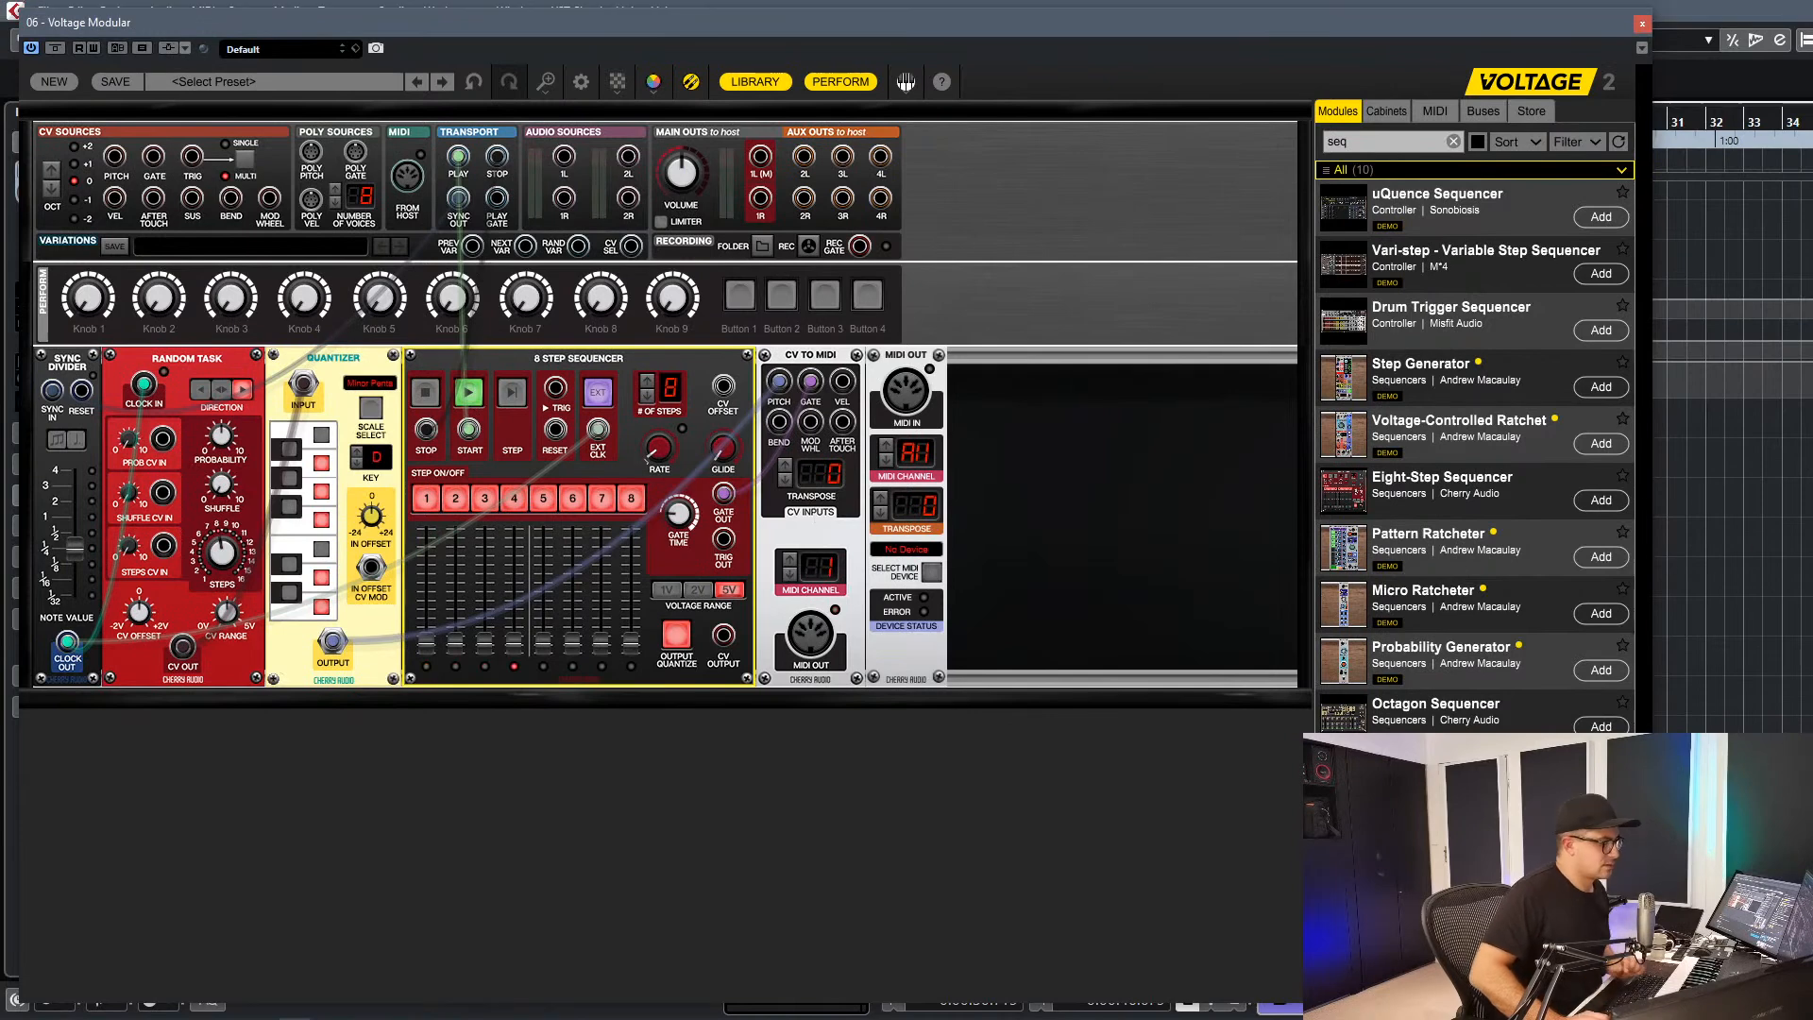
click(1642, 48)
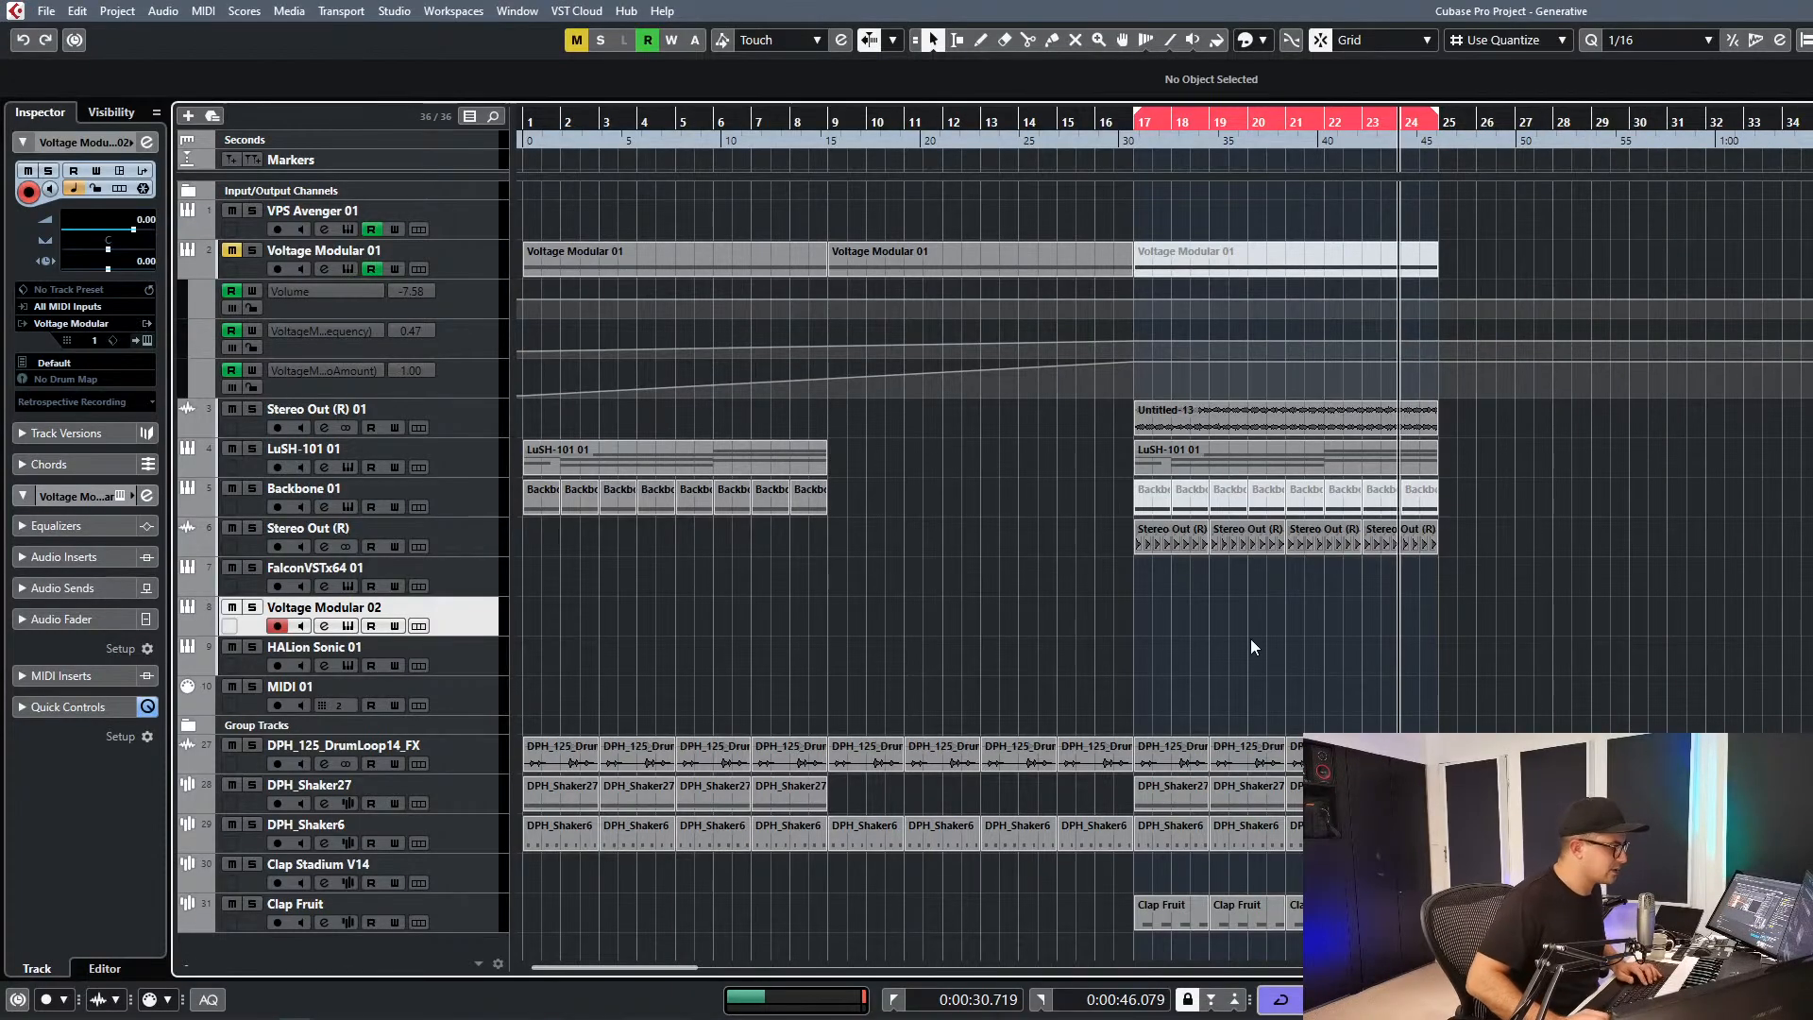
Set the HALion Sonic 01 track's MIDI input to 06. Voltage Modular - MIDI Output.
click(459, 657)
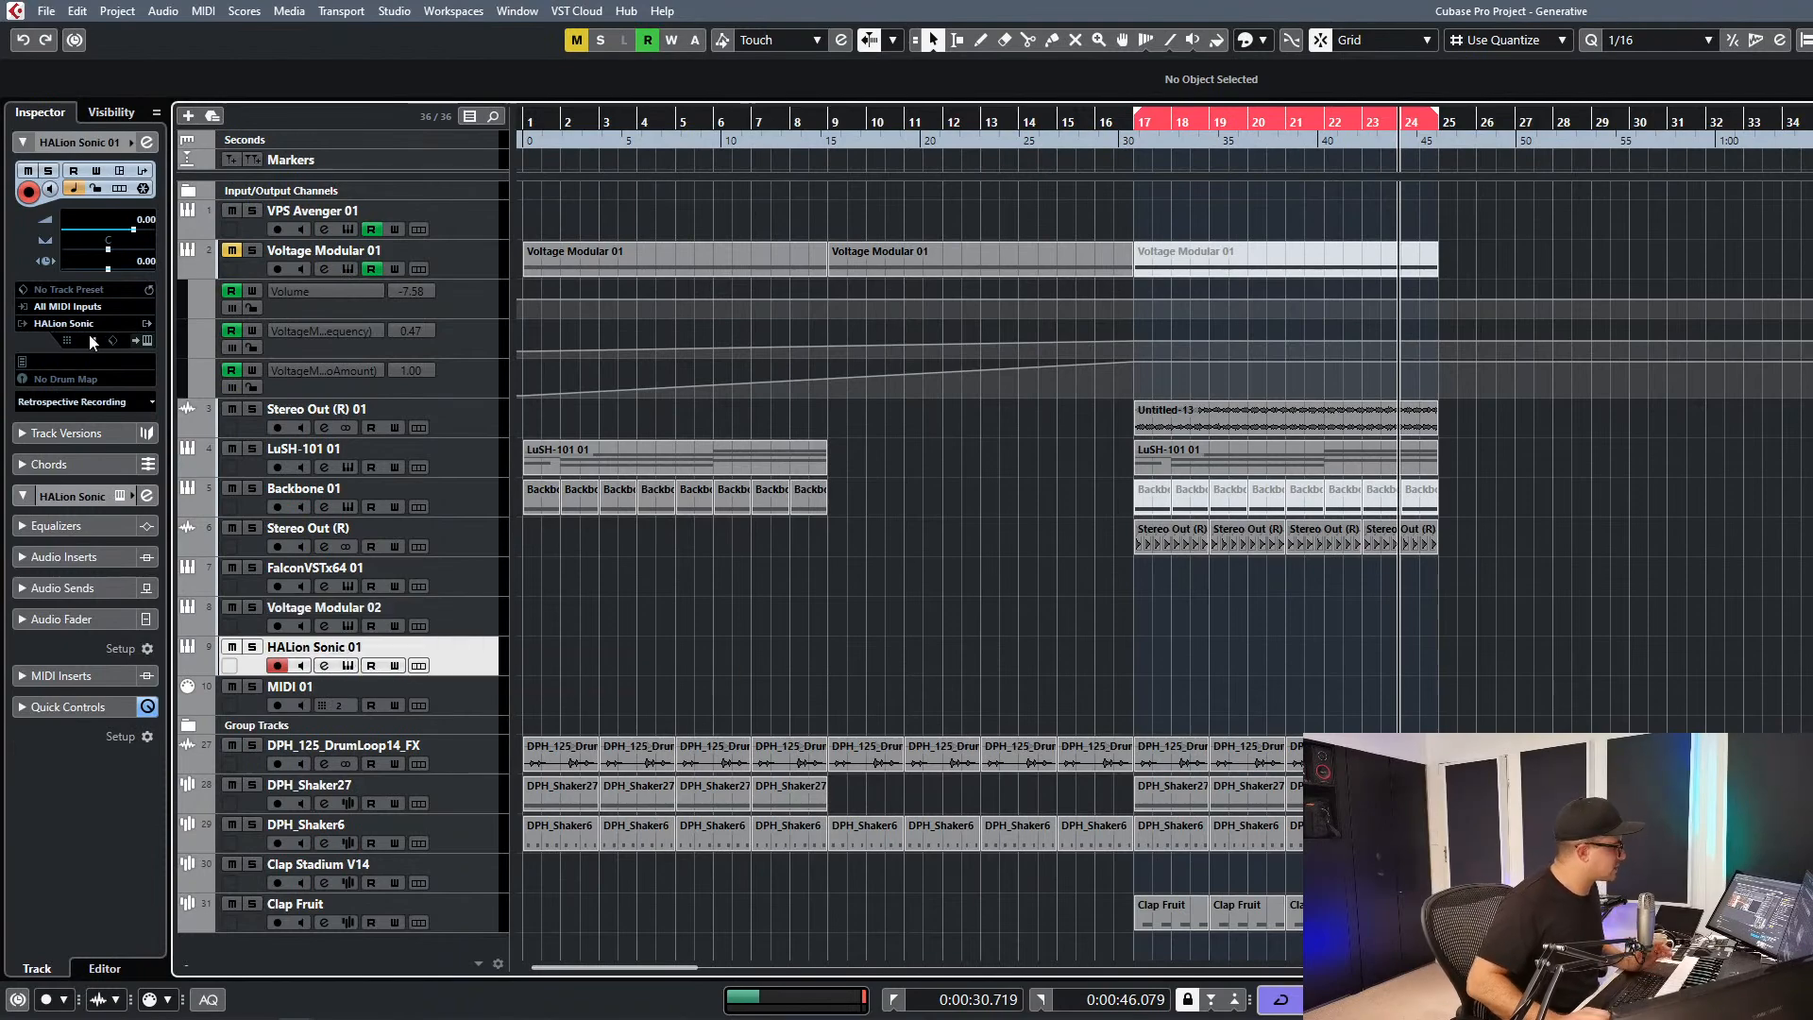
click(69, 307)
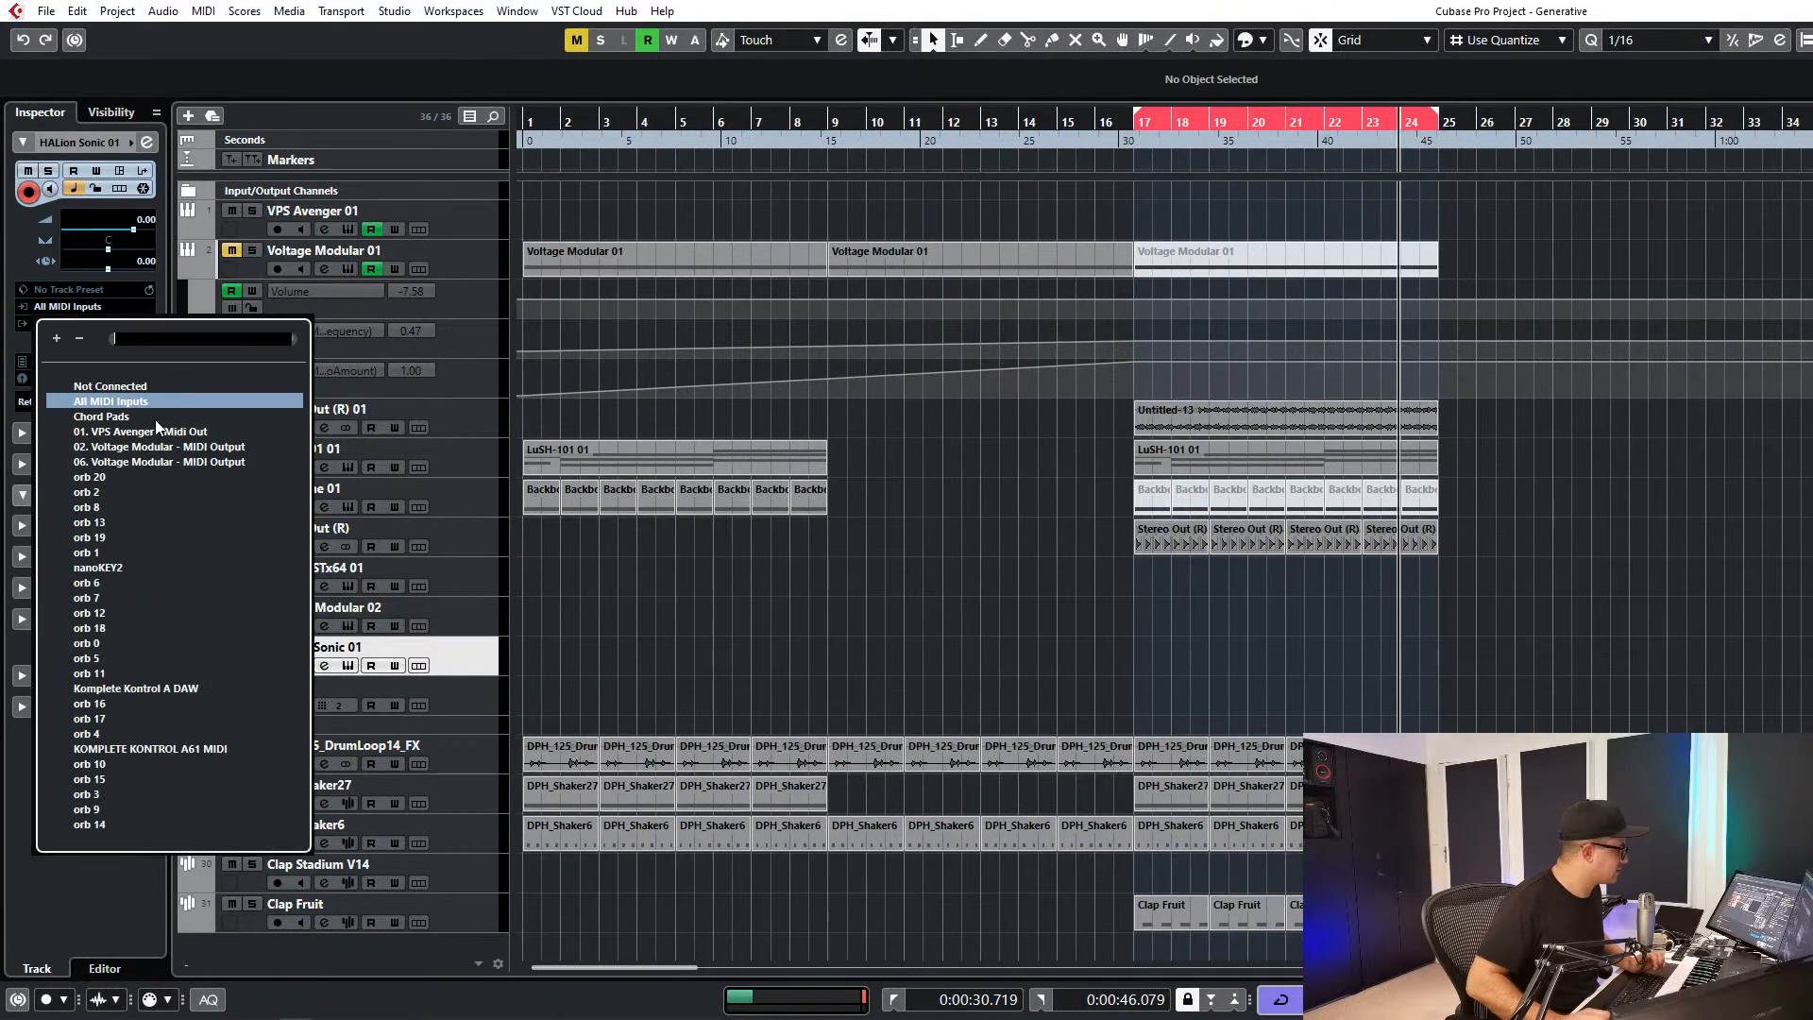
click(156, 463)
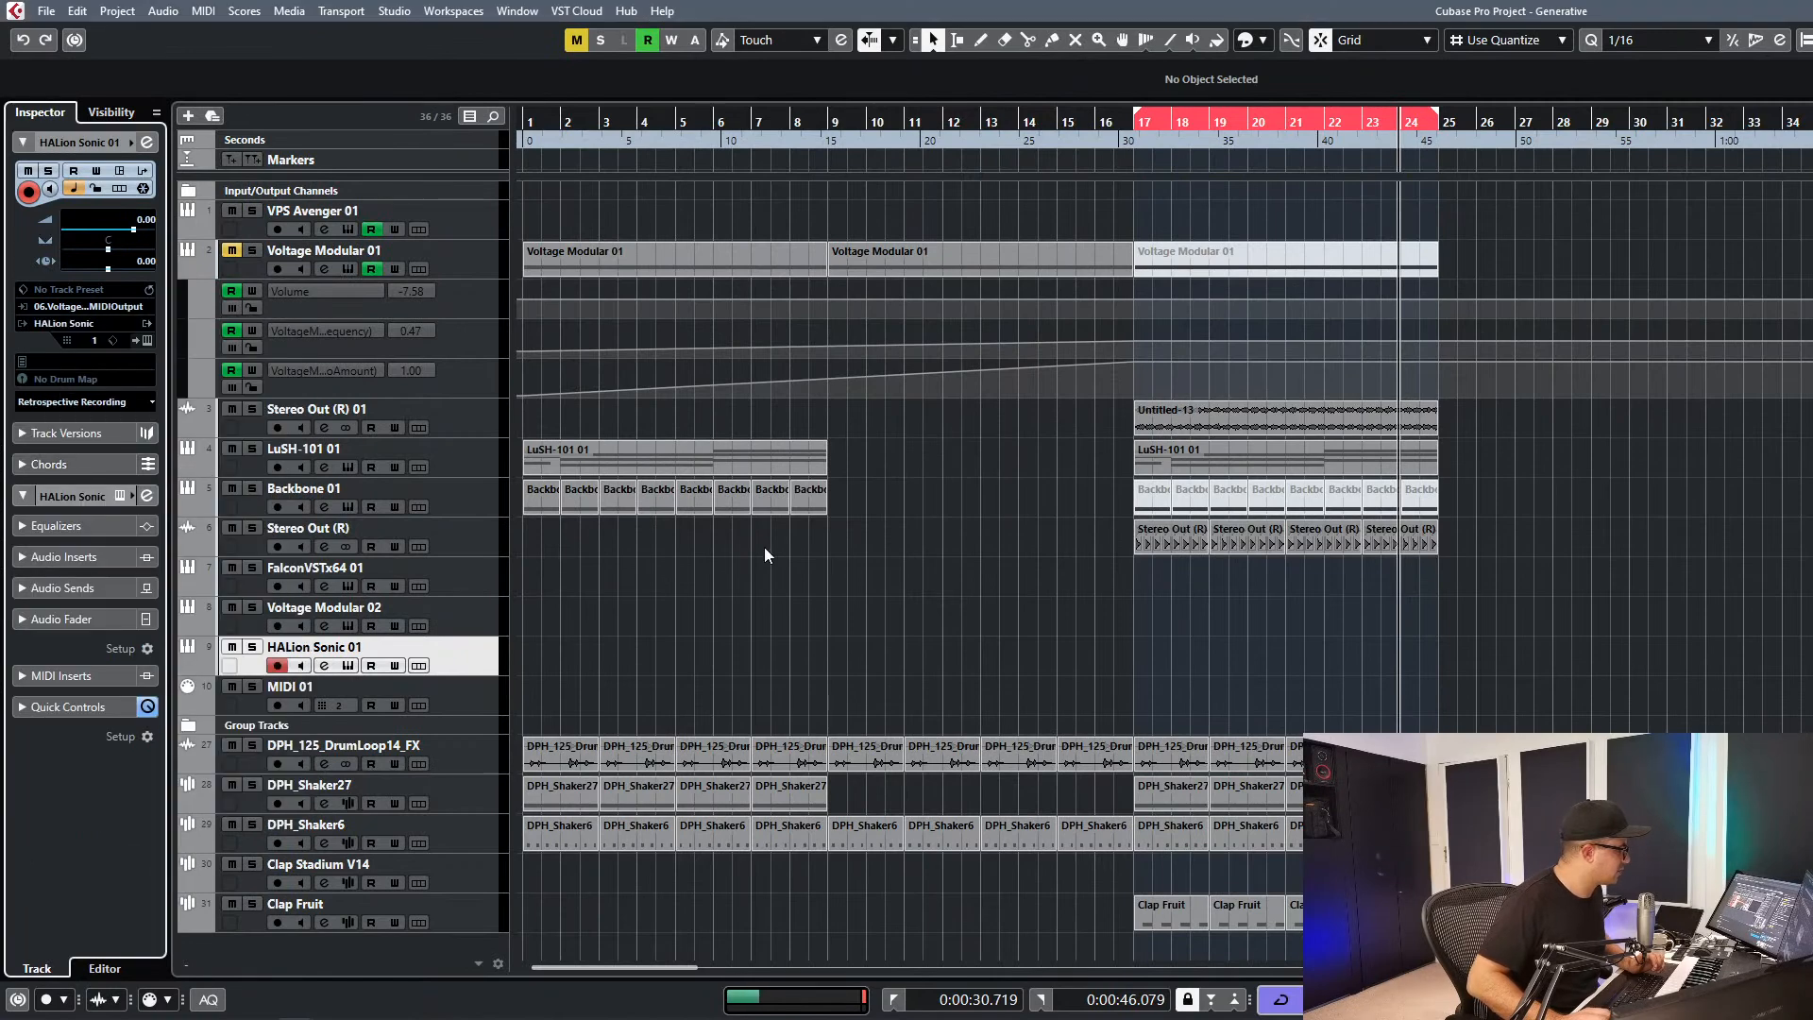
Enable monitoring on HALion Sonic 01, disarm its recording and solo the track during playback.
click(299, 665)
click(277, 666)
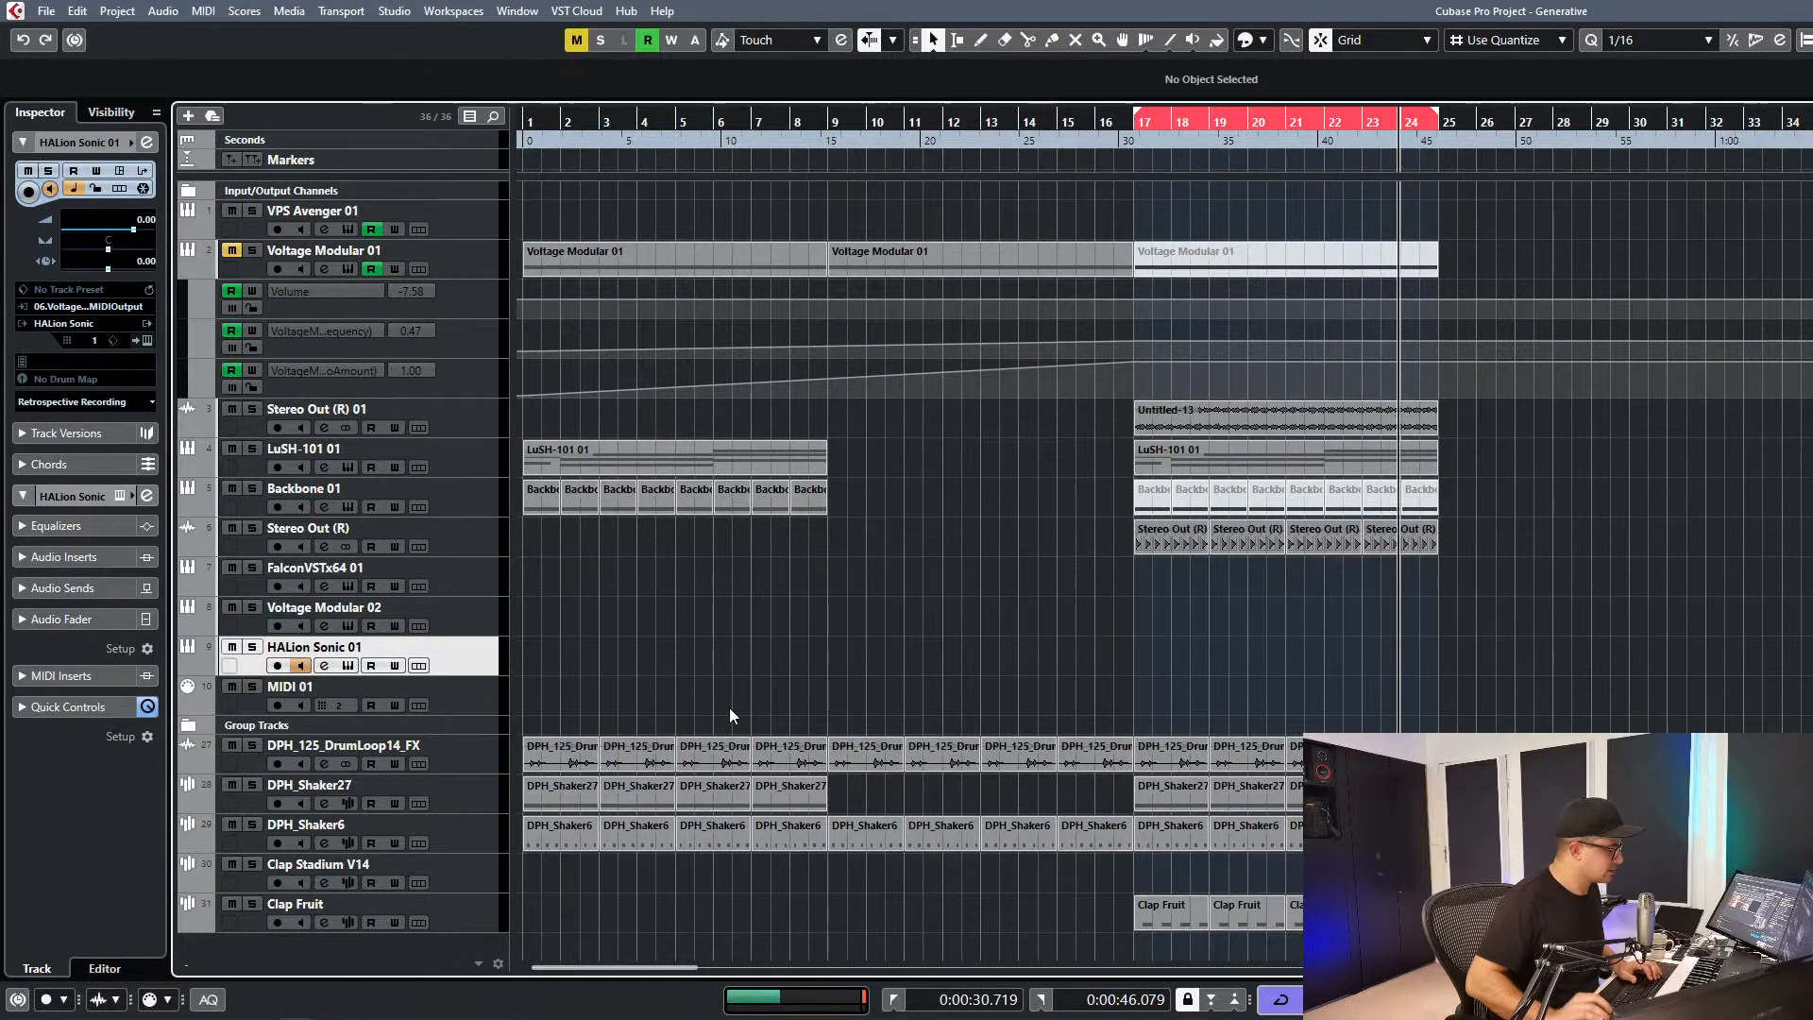
key(space)
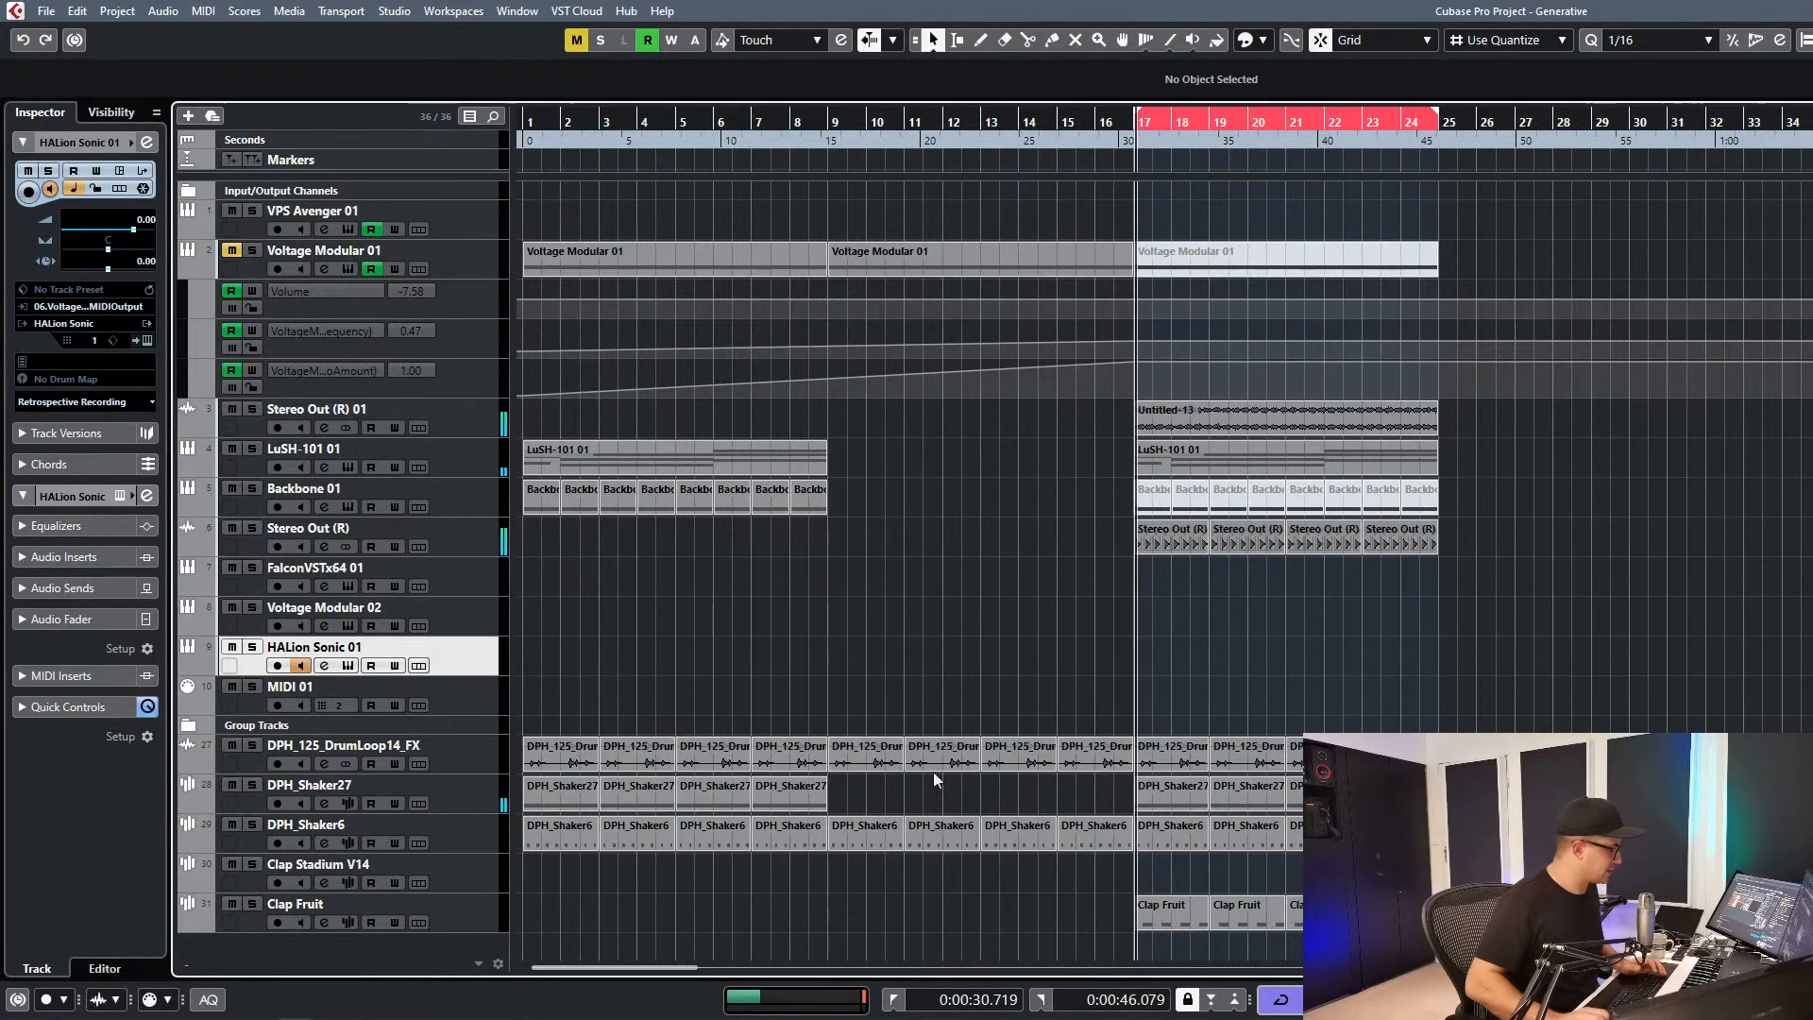
click(252, 647)
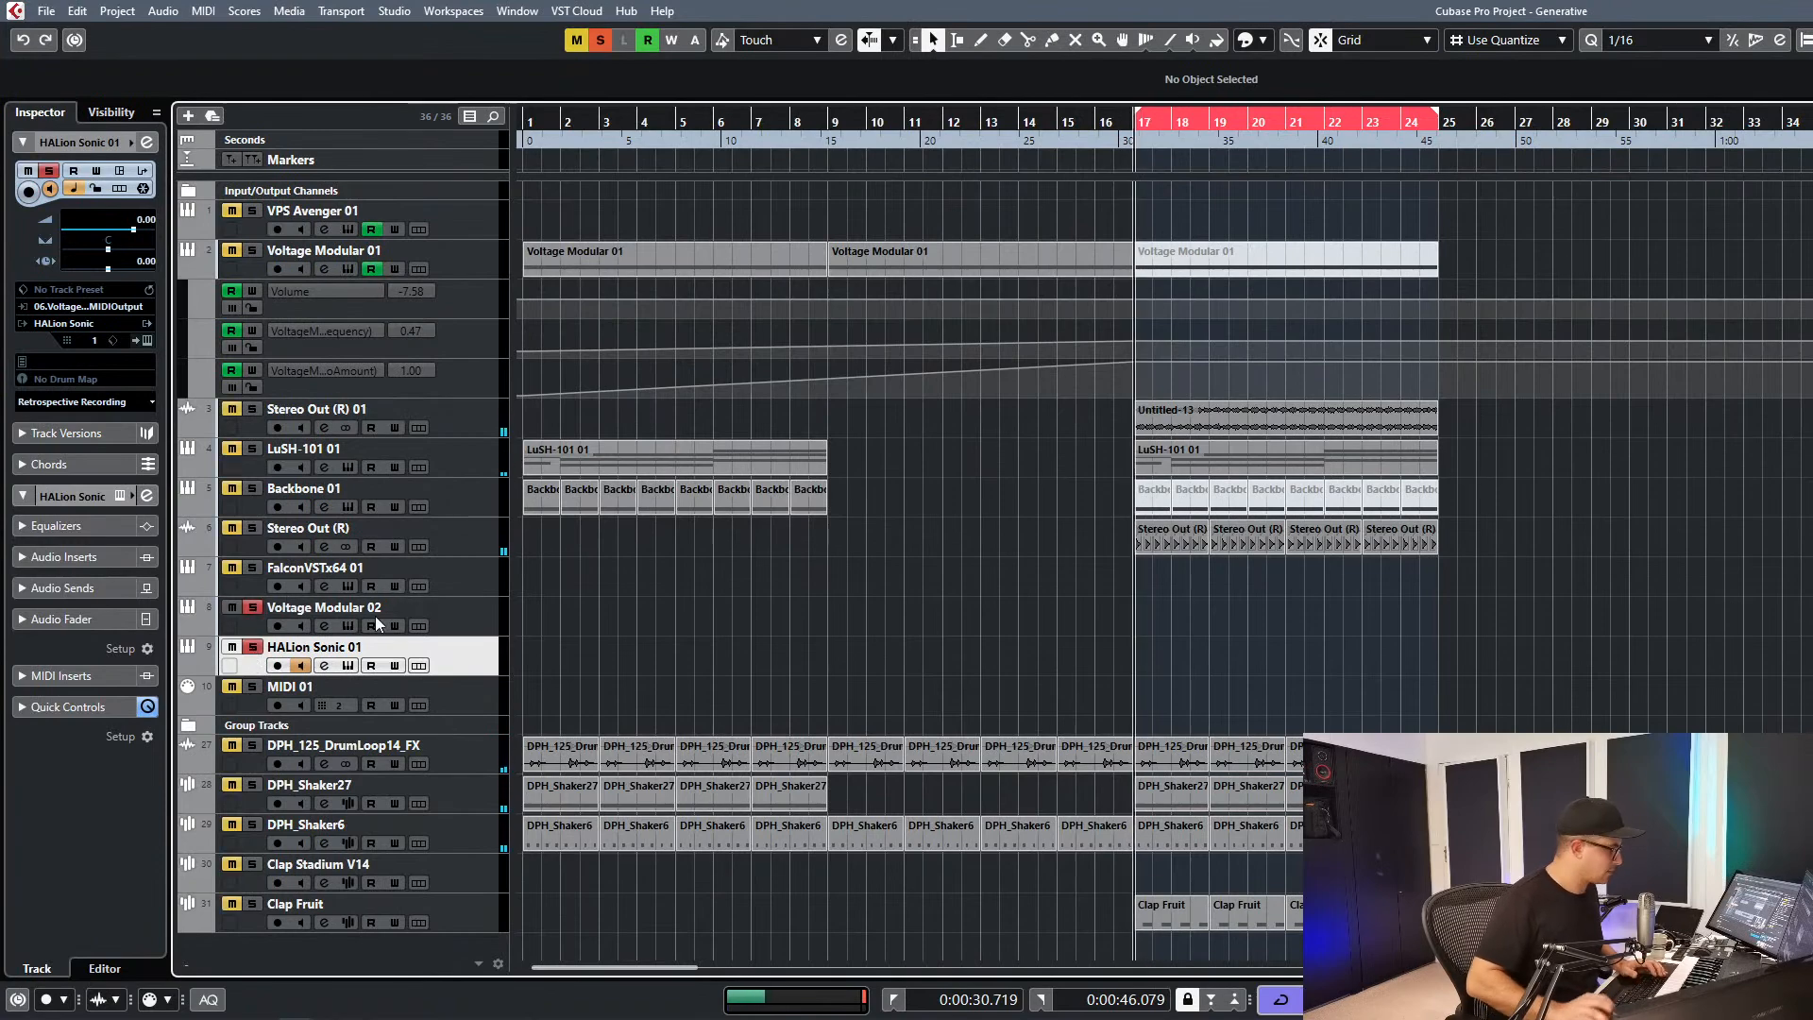
In the Voltage Modular 02 patch, connect CV To MIDI's output to the MIDI Out module and set its device to Send To DAW Host.
click(349, 626)
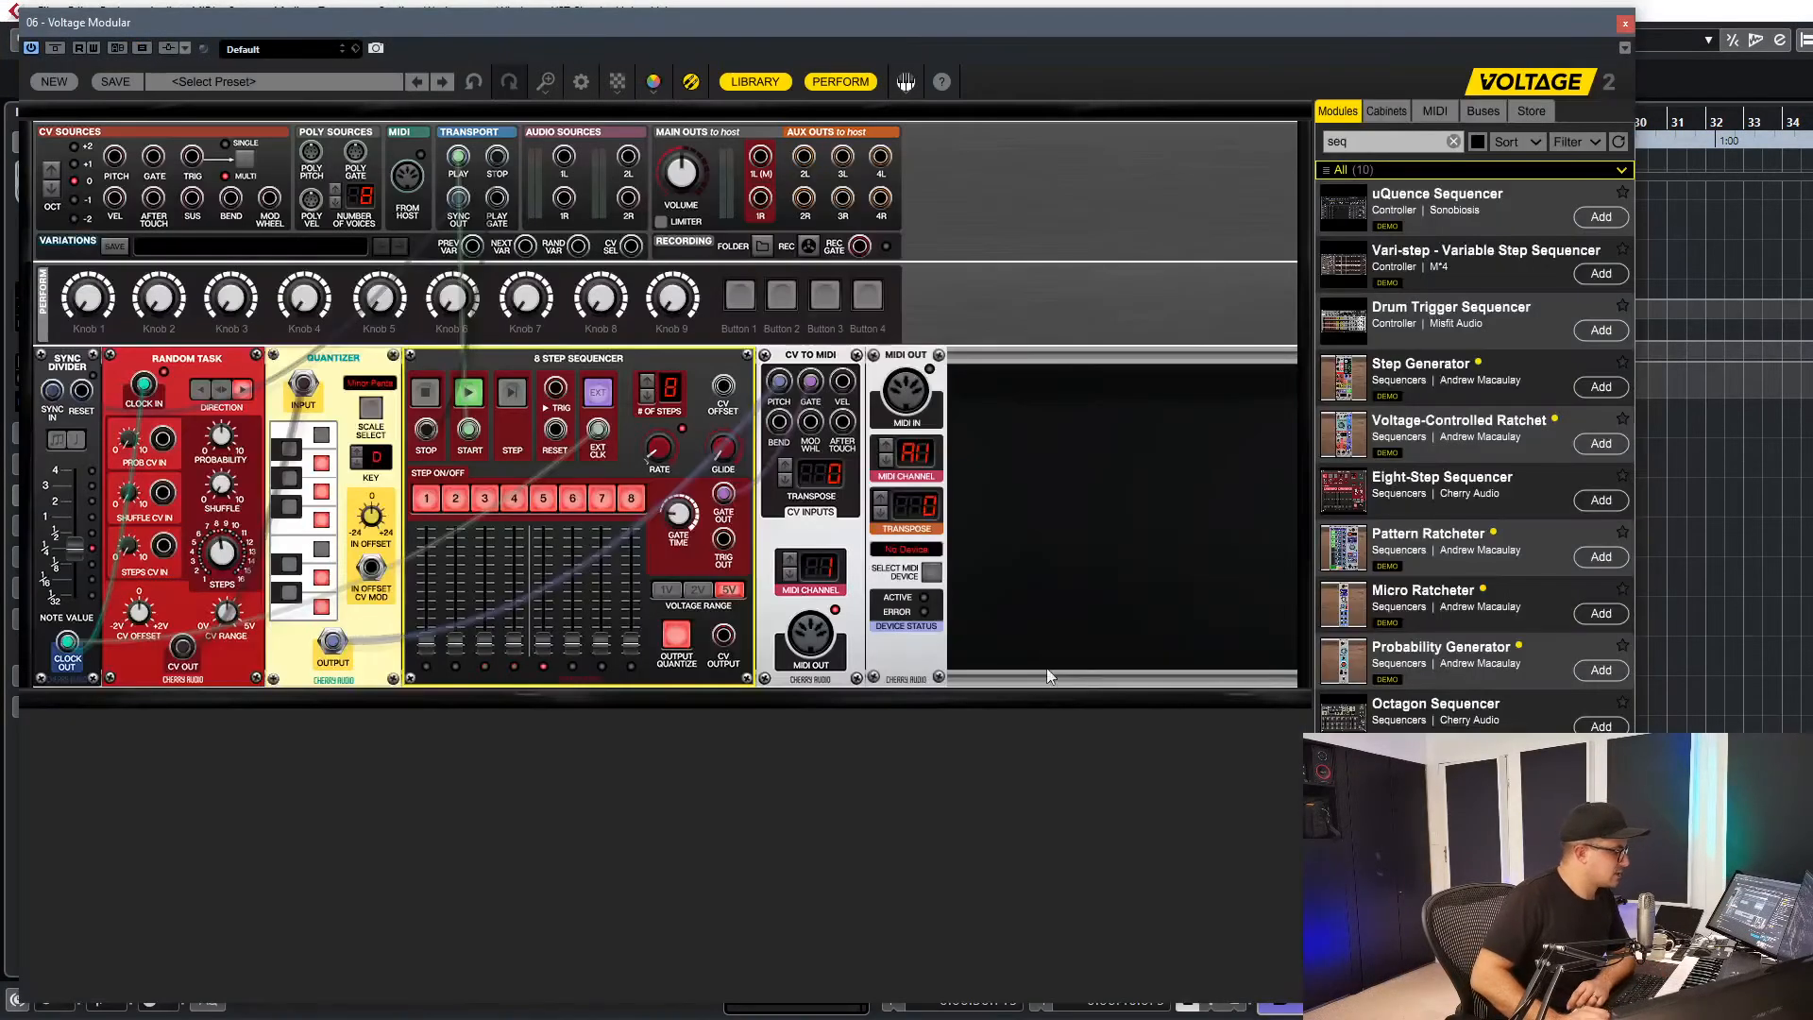
drag(810, 633, 912, 410)
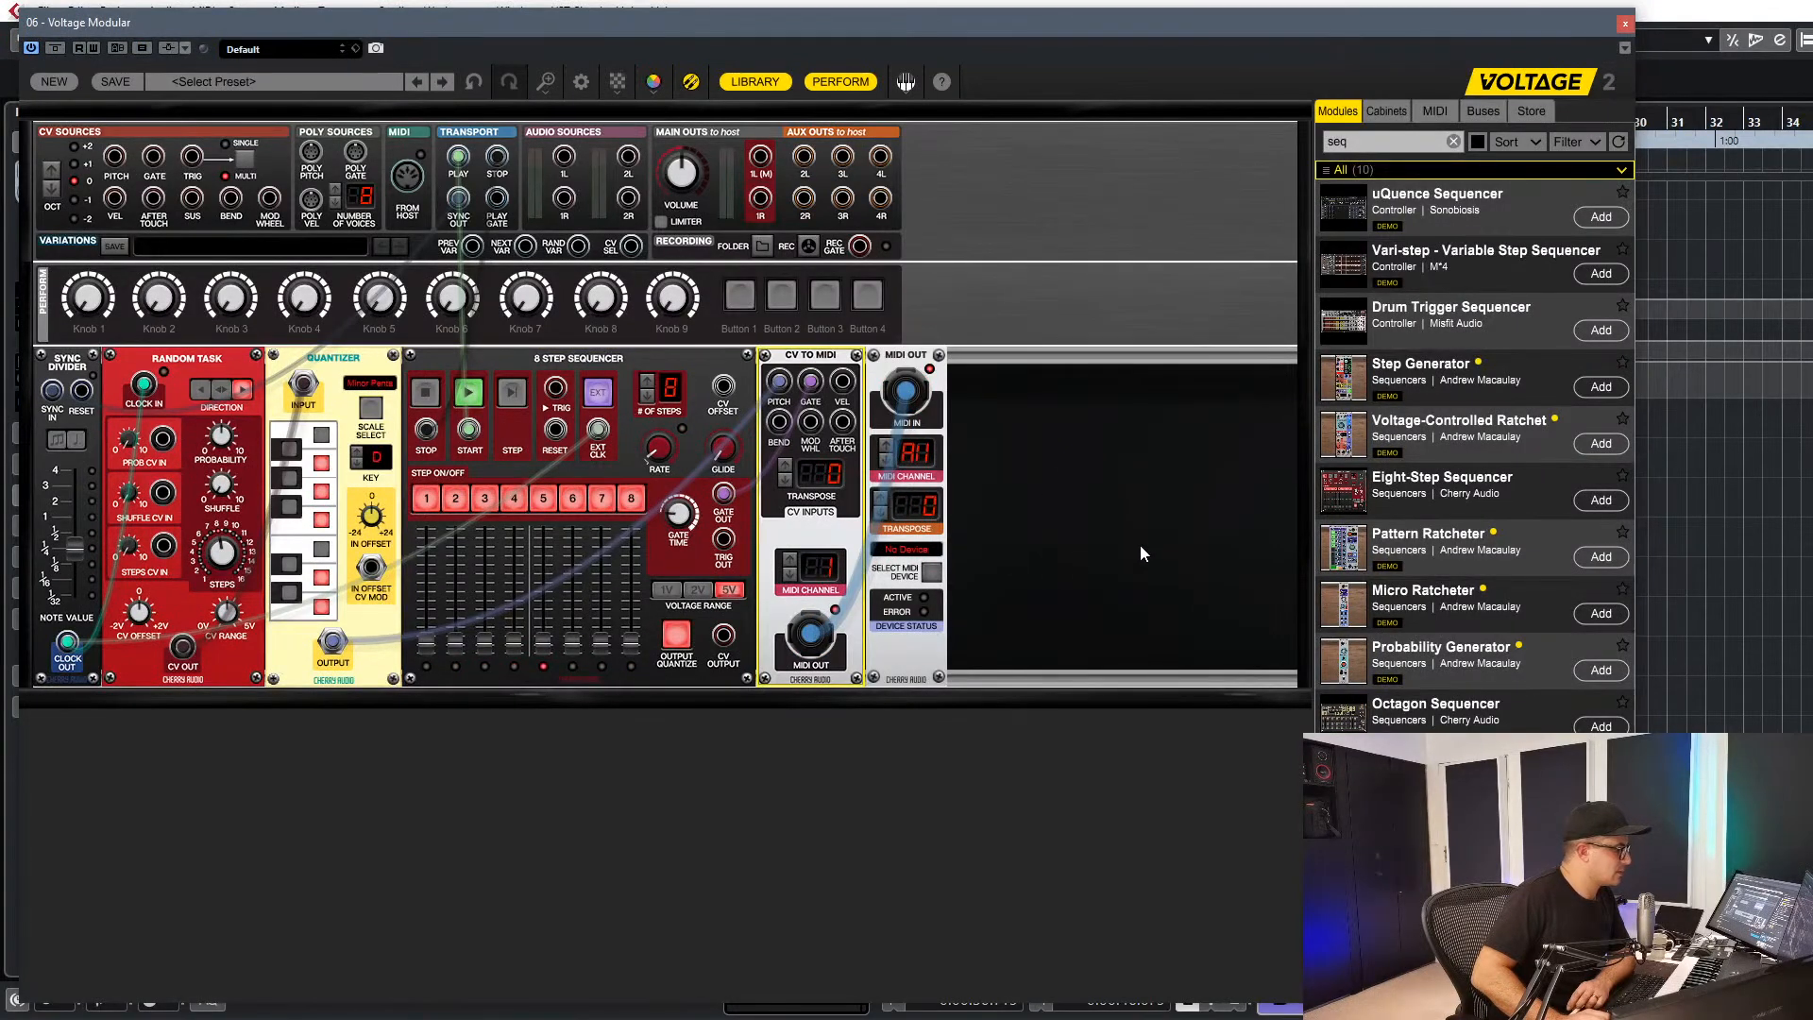
click(912, 552)
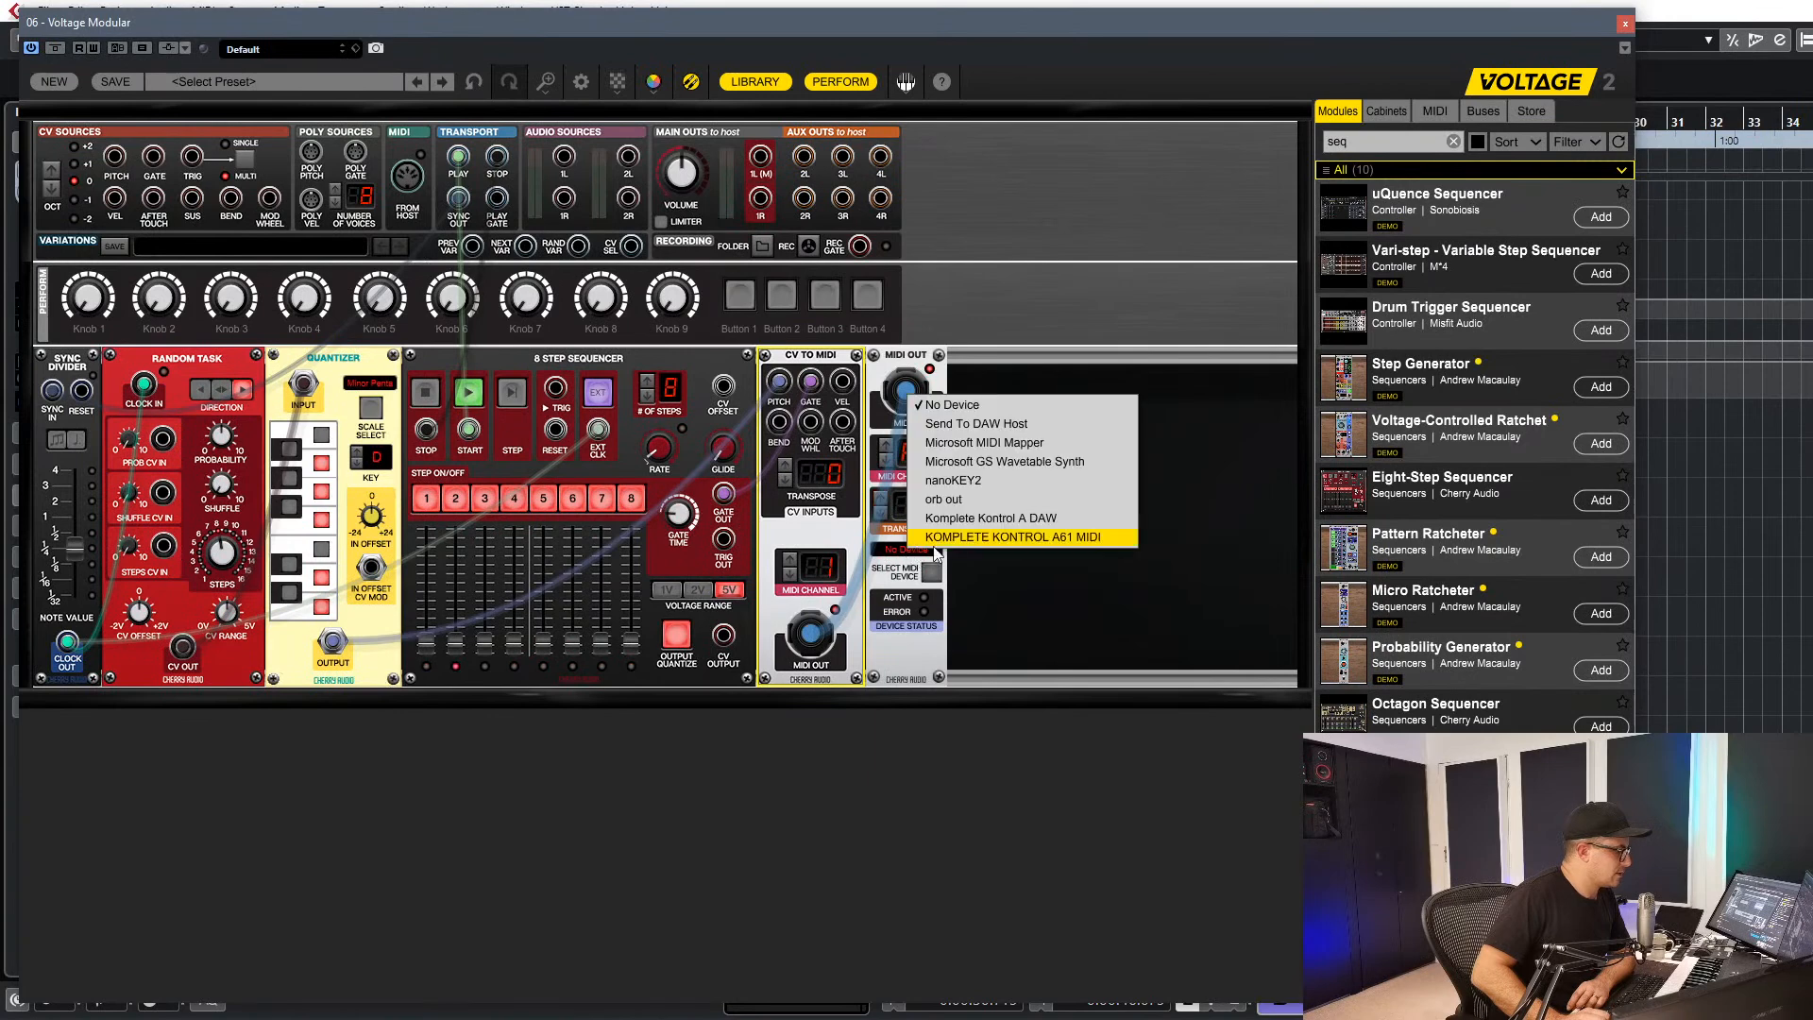
click(966, 425)
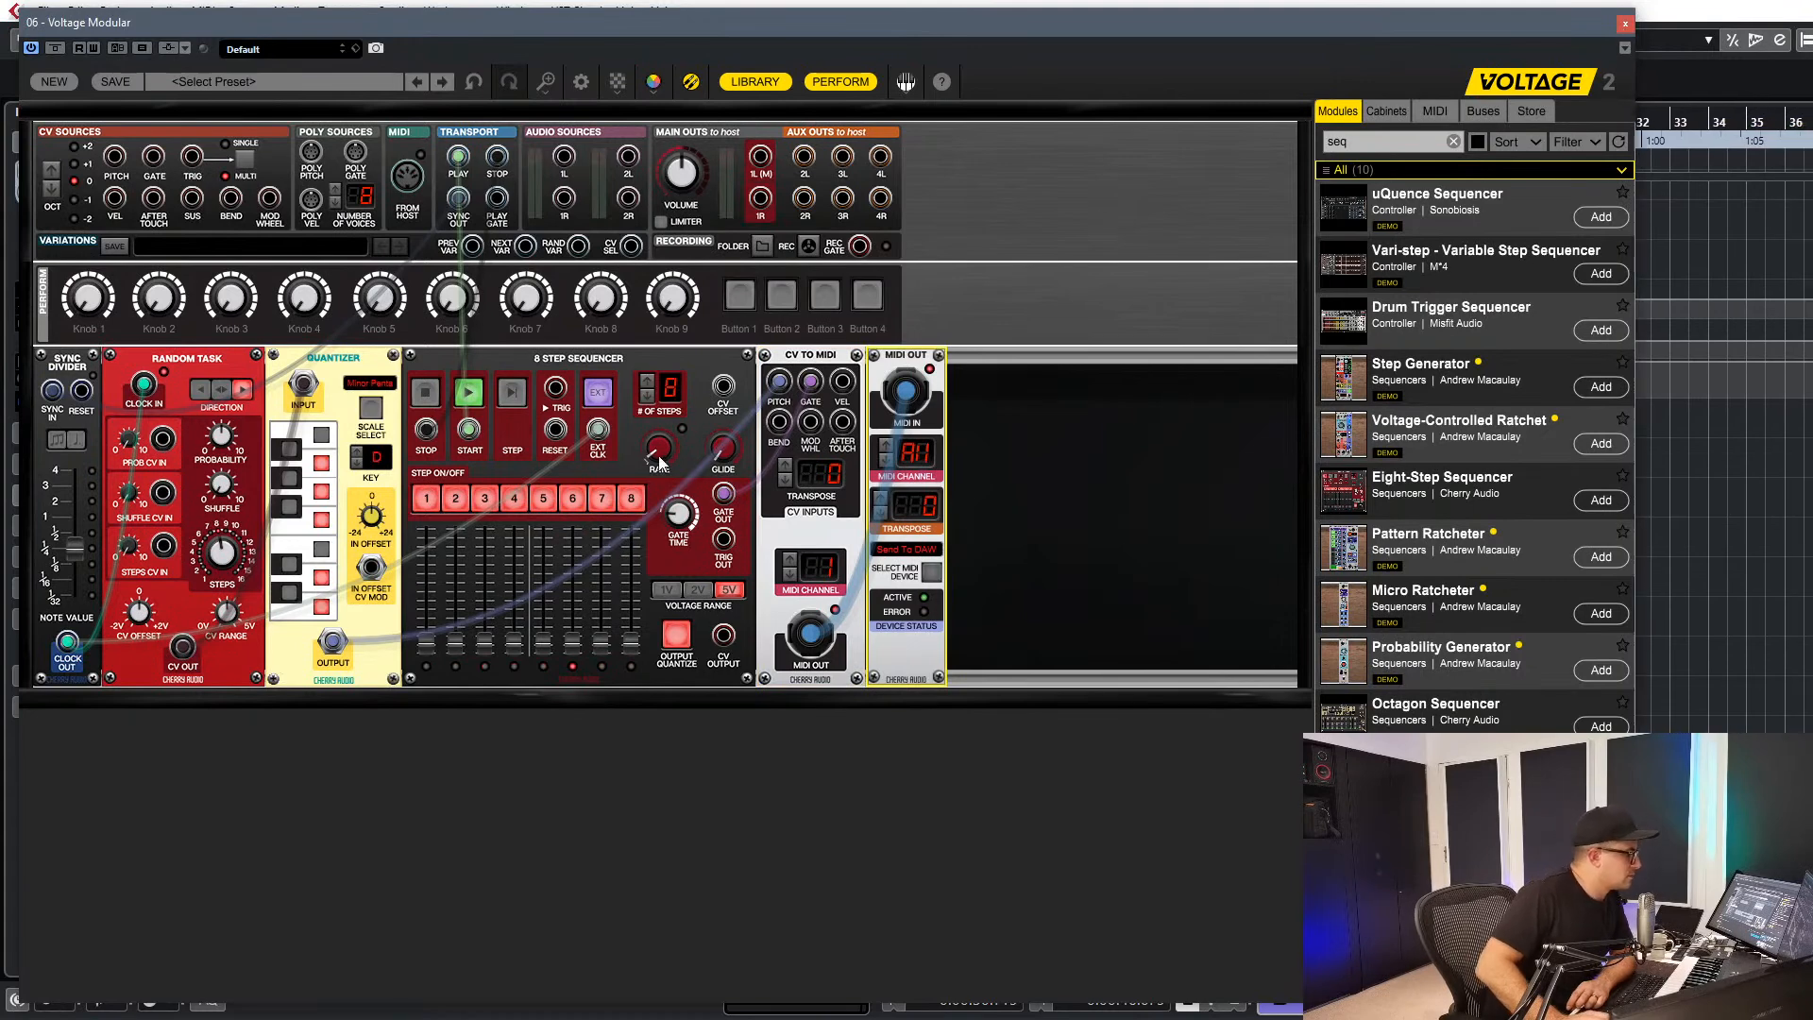
Set the 8 Step Sequencer's Gate Time to 431.34 ms, close the patch and stop playback, returning to bar 17.
click(696, 481)
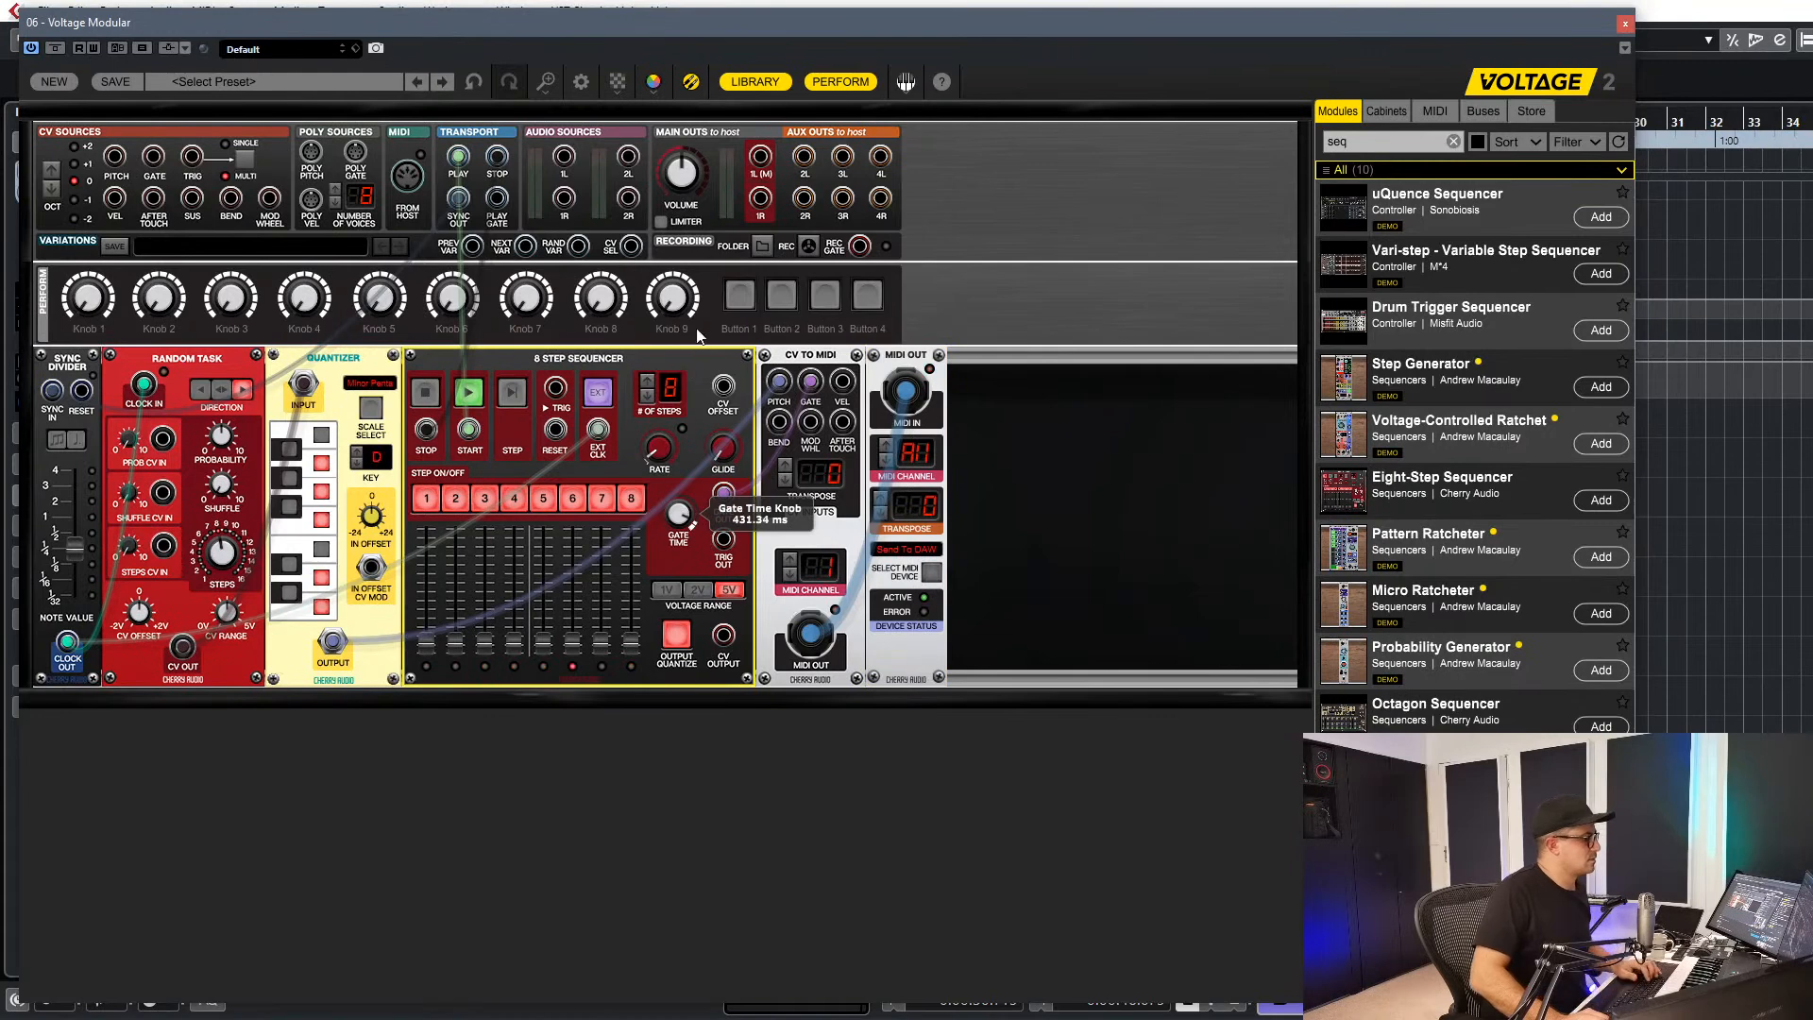
click(1625, 23)
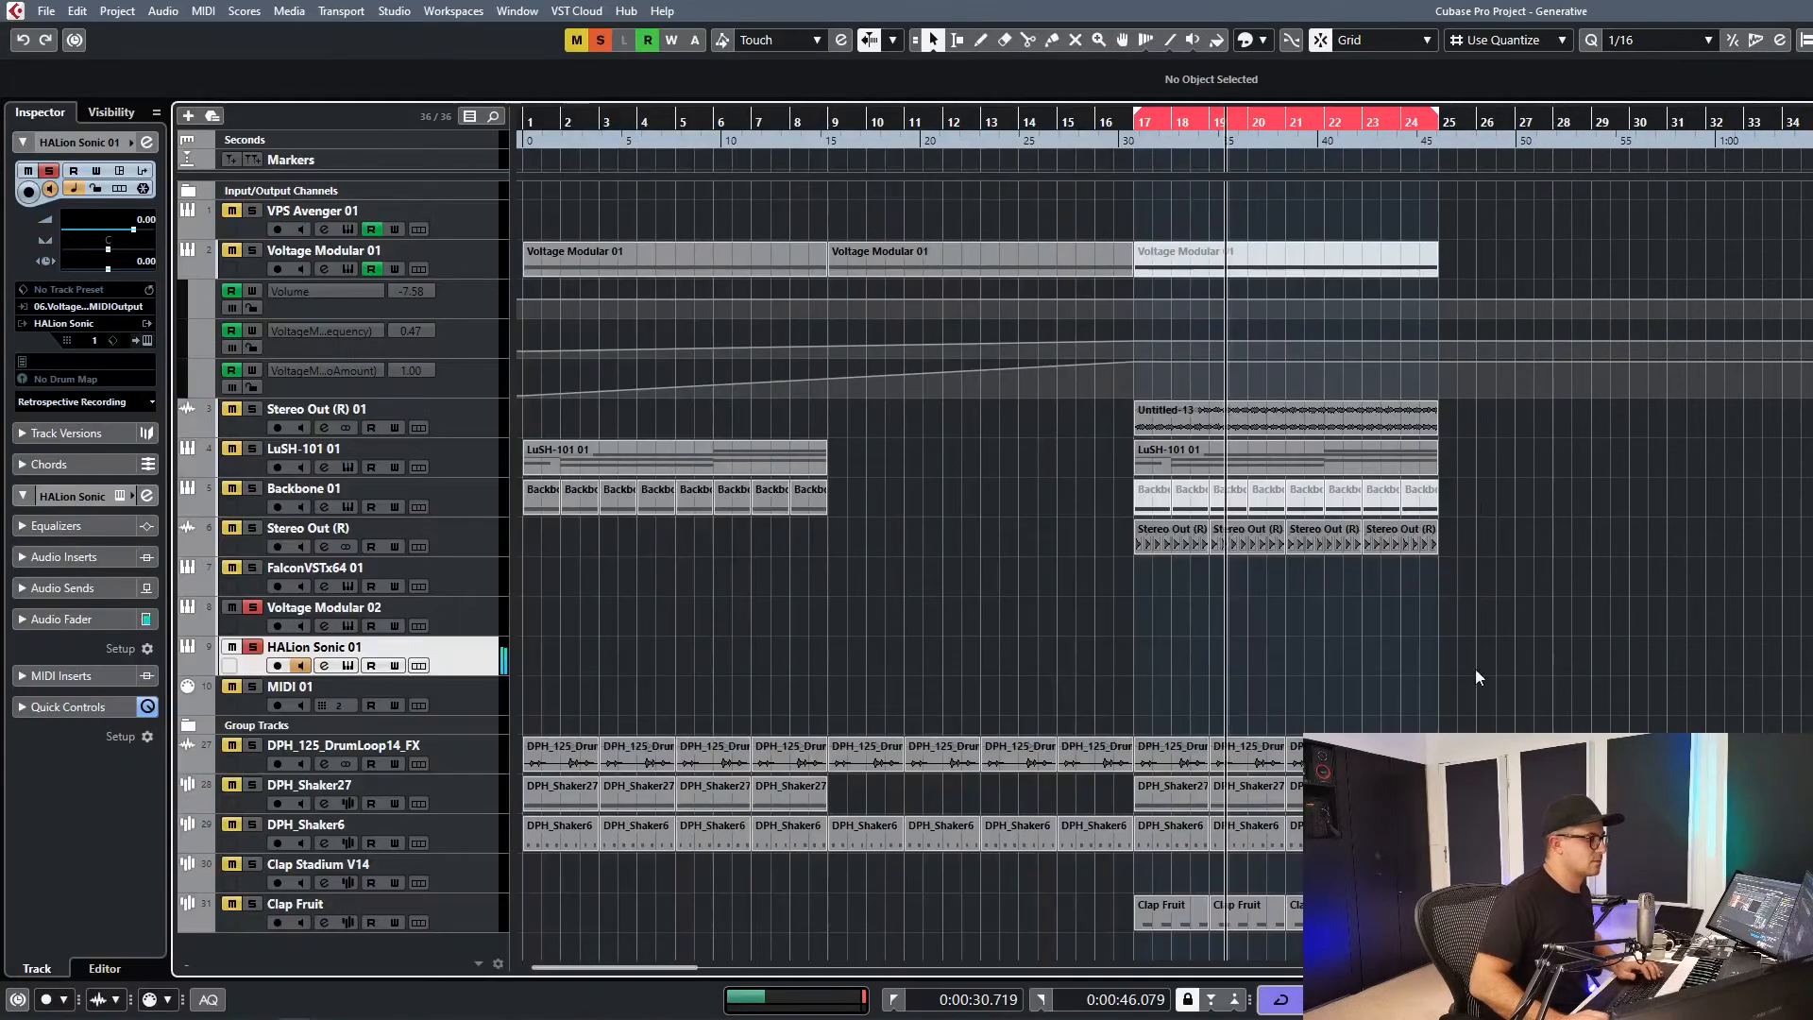
key(space)
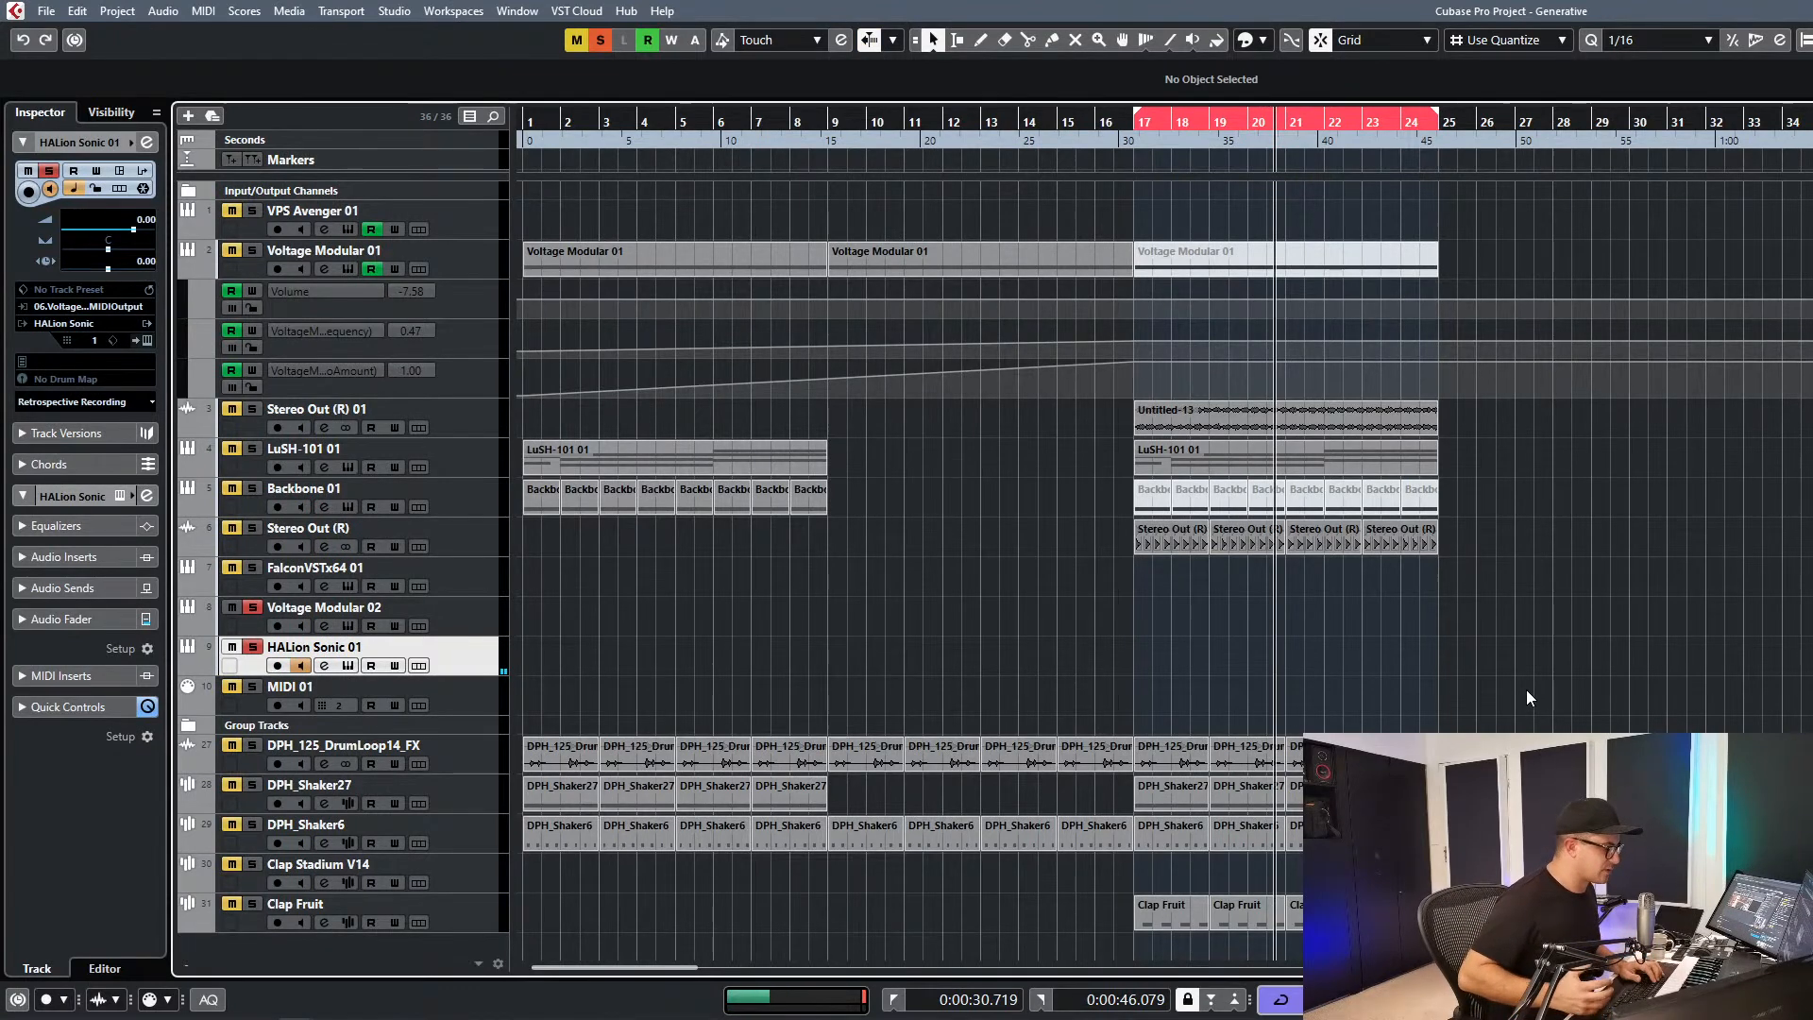
key(KP_1)
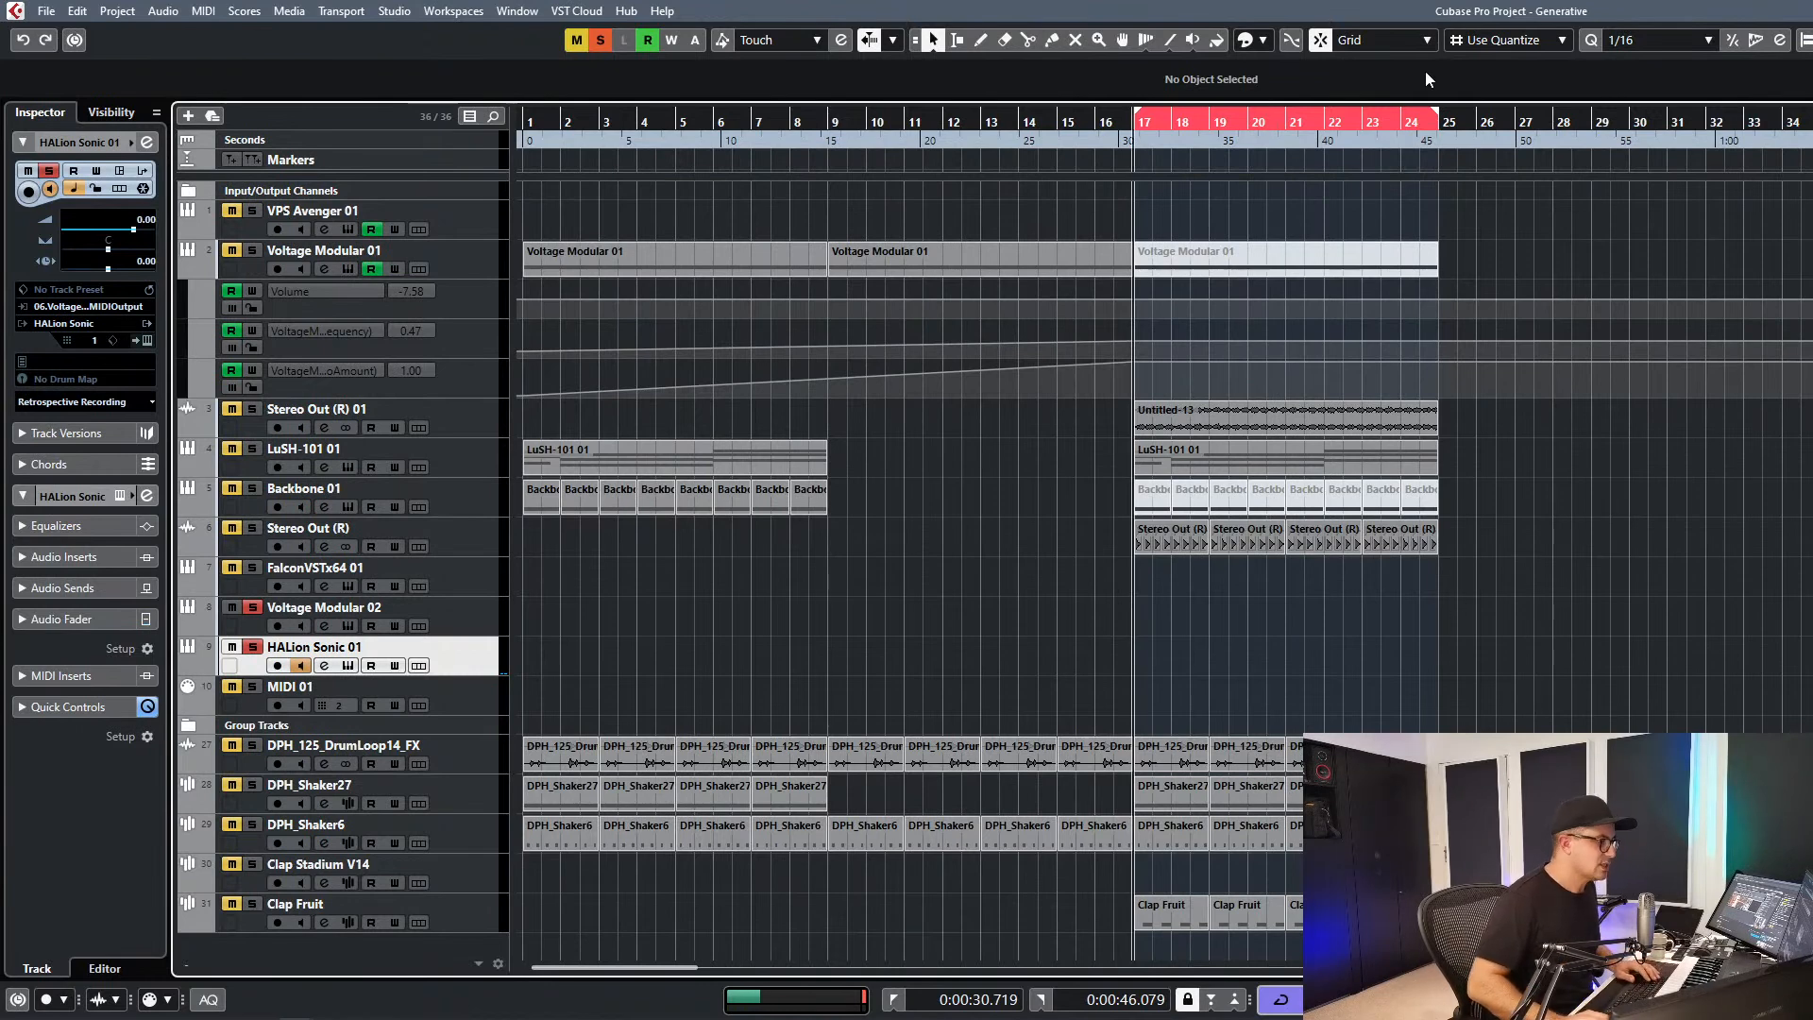
Draw a HALion Sonic 01 part across a cycle range extended from bar 17 to bar 34 and render it in place as audio.
drag(1435, 115, 1779, 116)
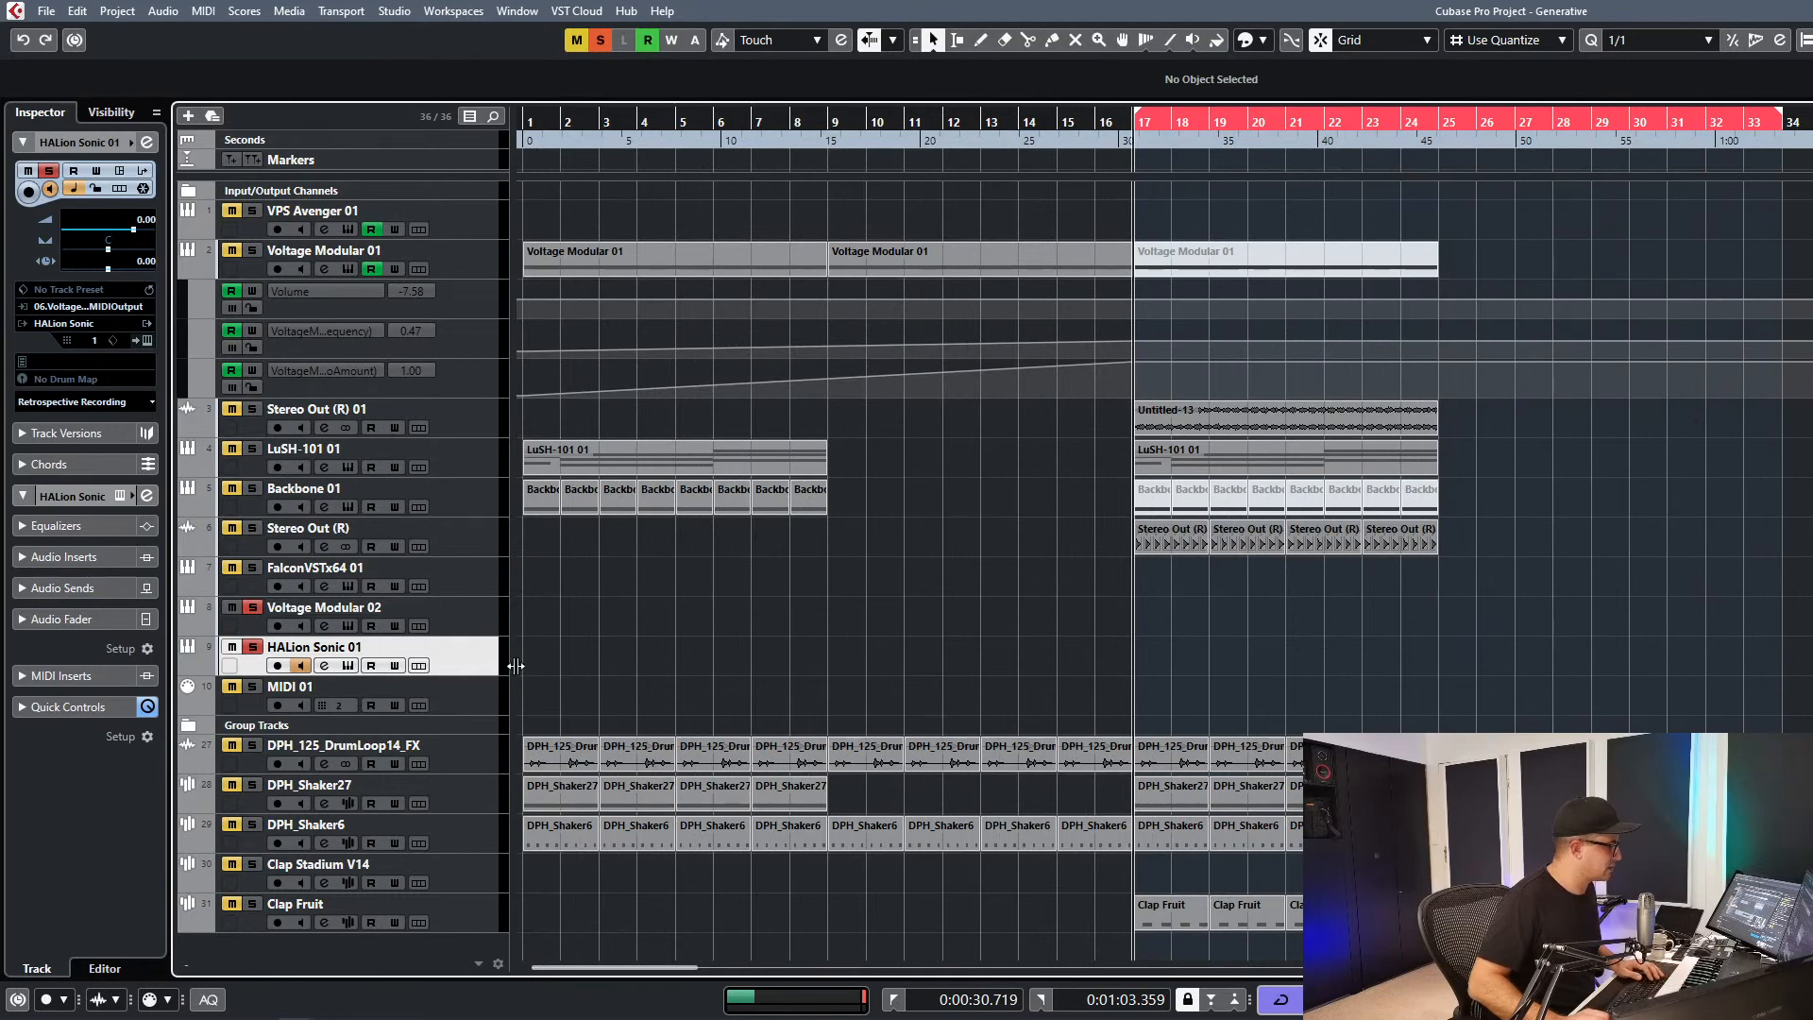
drag(1139, 650, 1794, 654)
drag(1810, 660, 1243, 665)
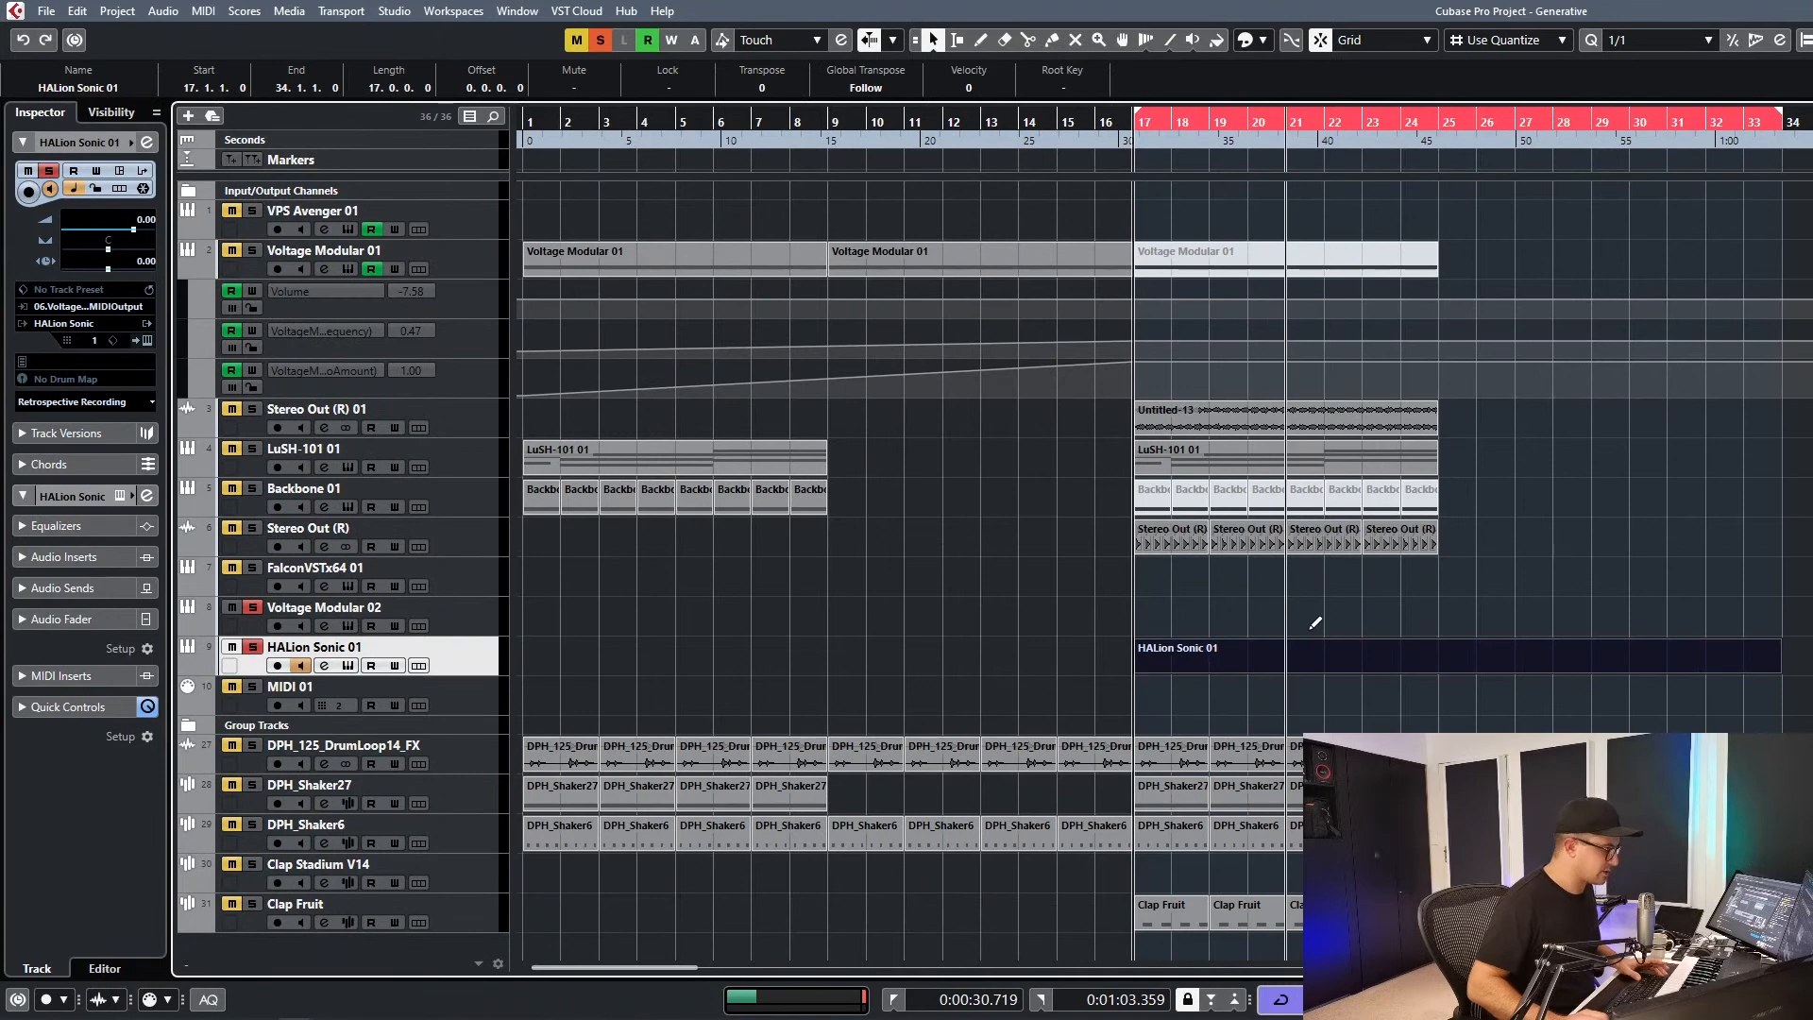
key(alt+r)
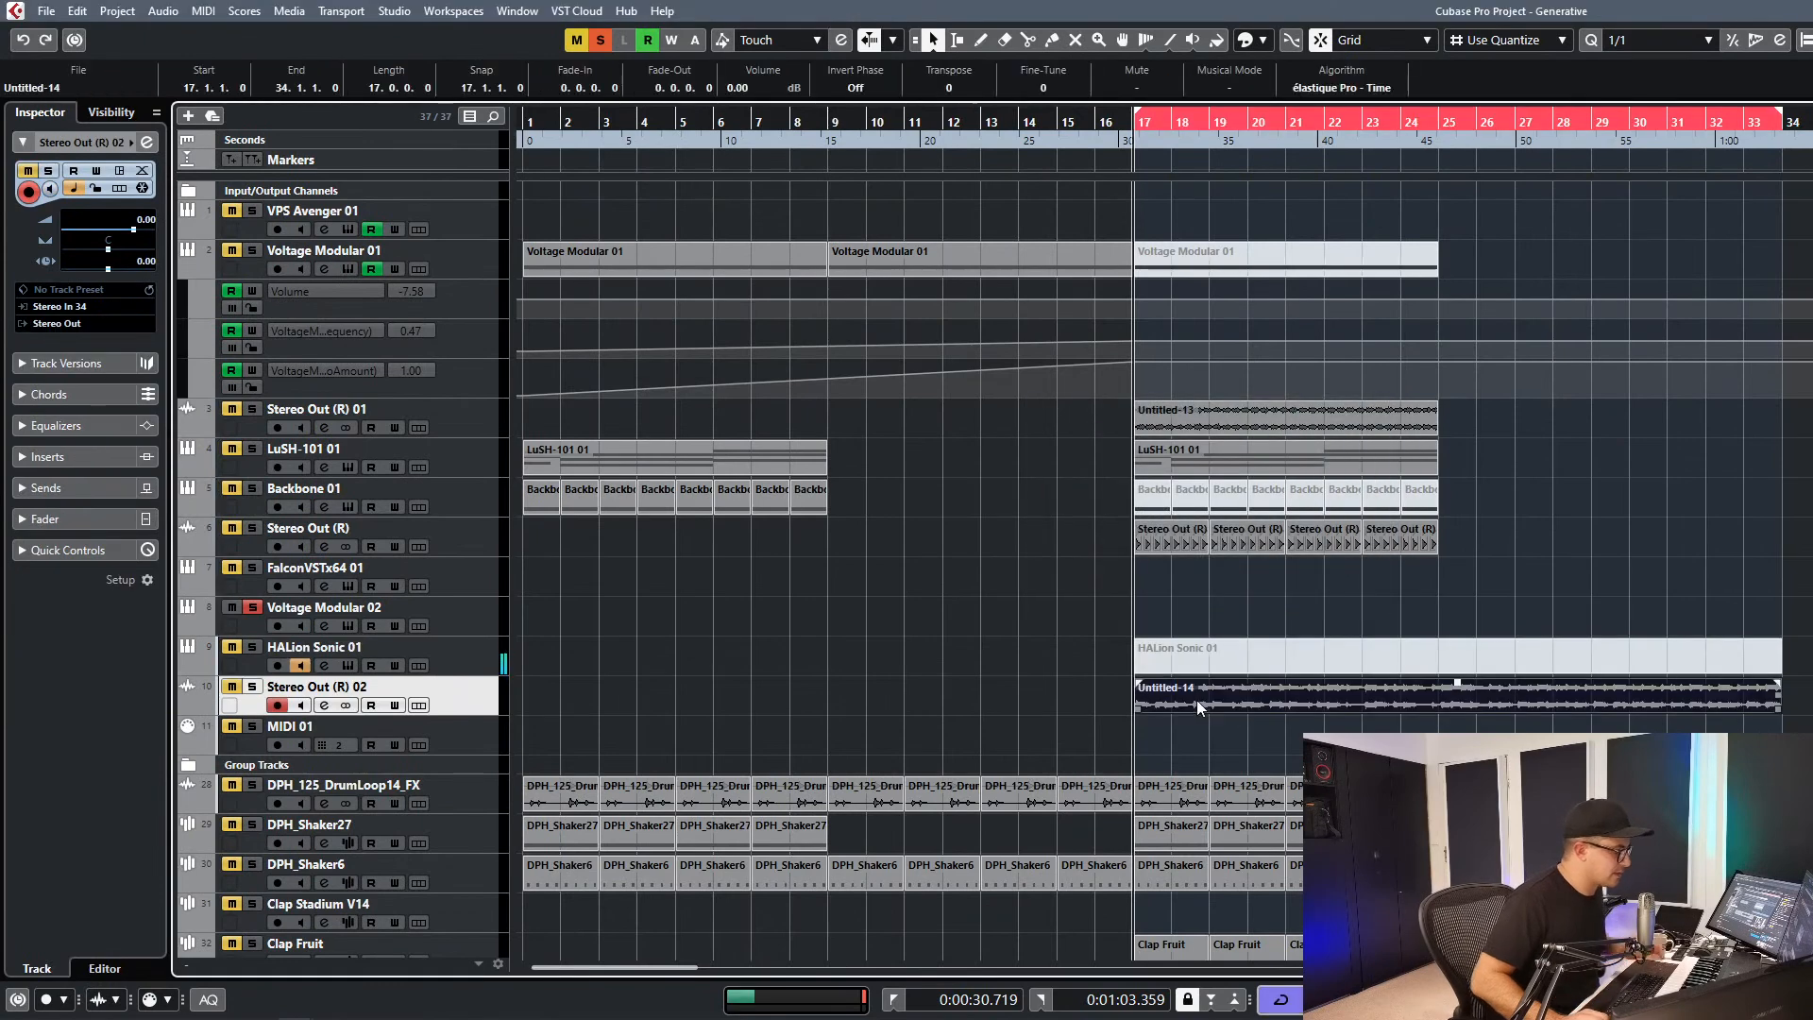
Unsolo and mute the Voltage Modular 02 and HALion Sonic 01 tracks.
click(469, 671)
click(253, 608)
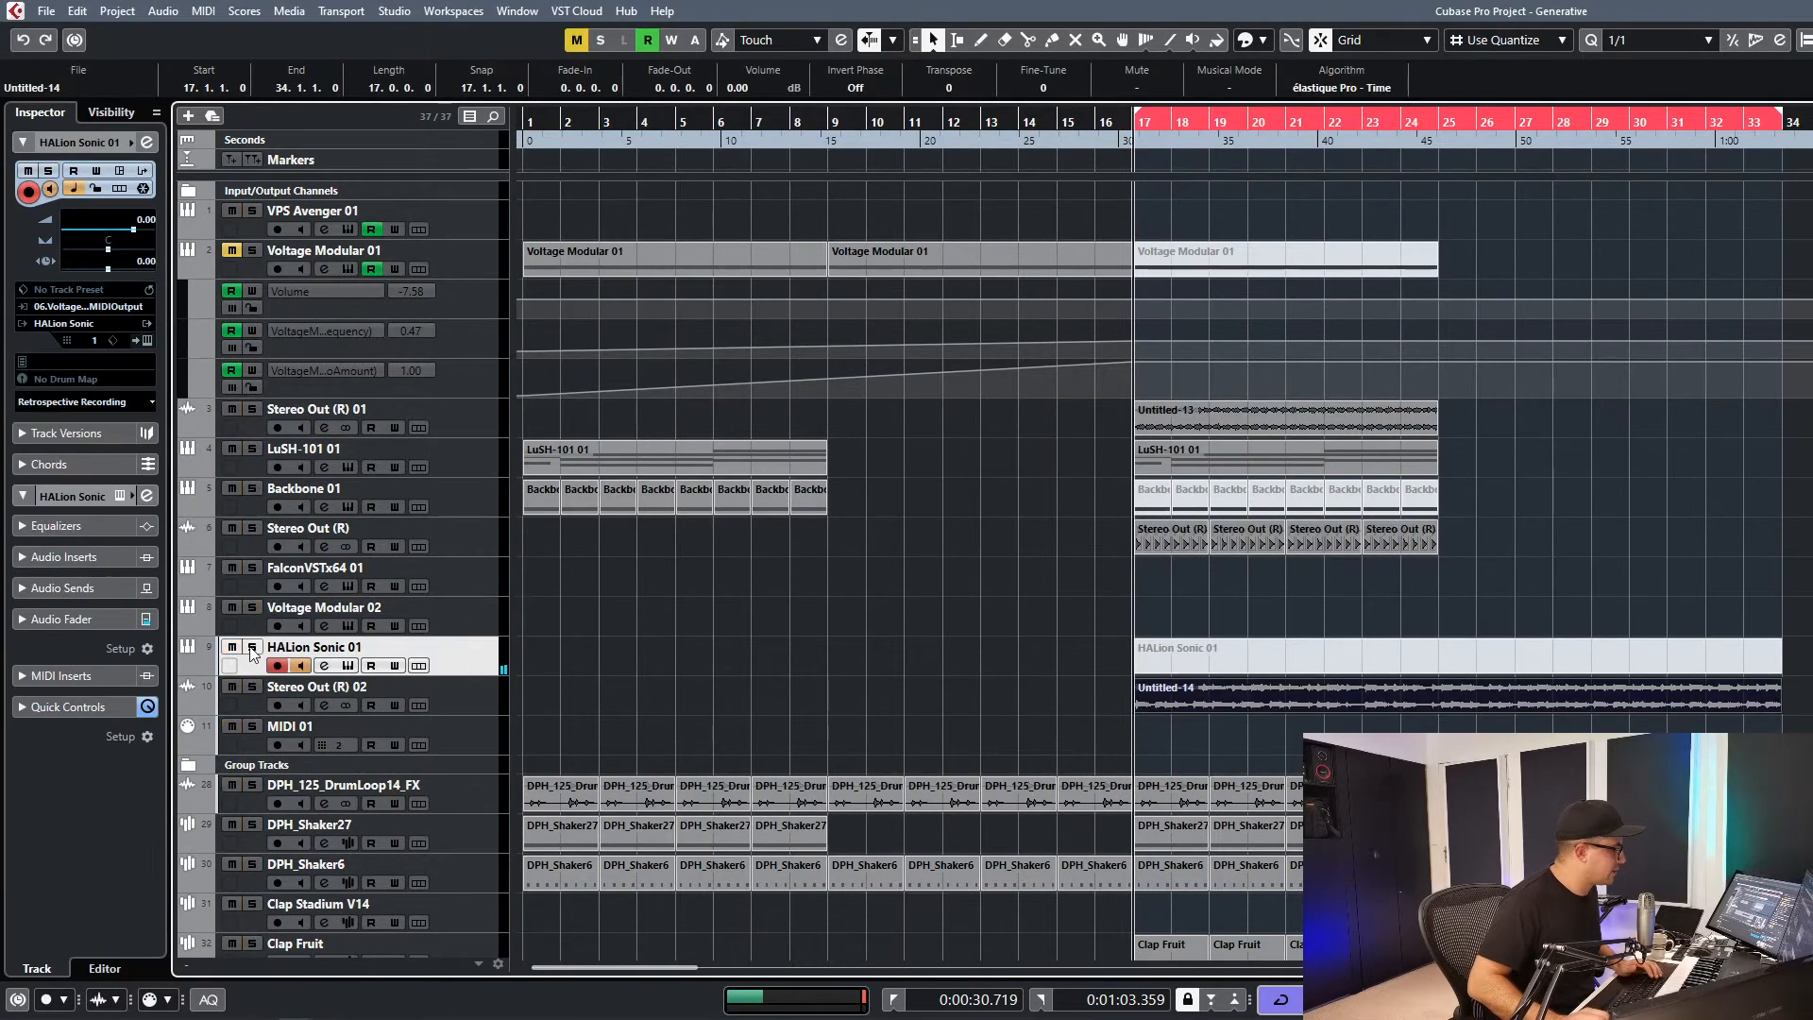
click(232, 608)
Move the rendered audio clip to start at bar 9 and audition its track, Stereo Out (R) 02, in solo.
drag(1191, 706, 965, 699)
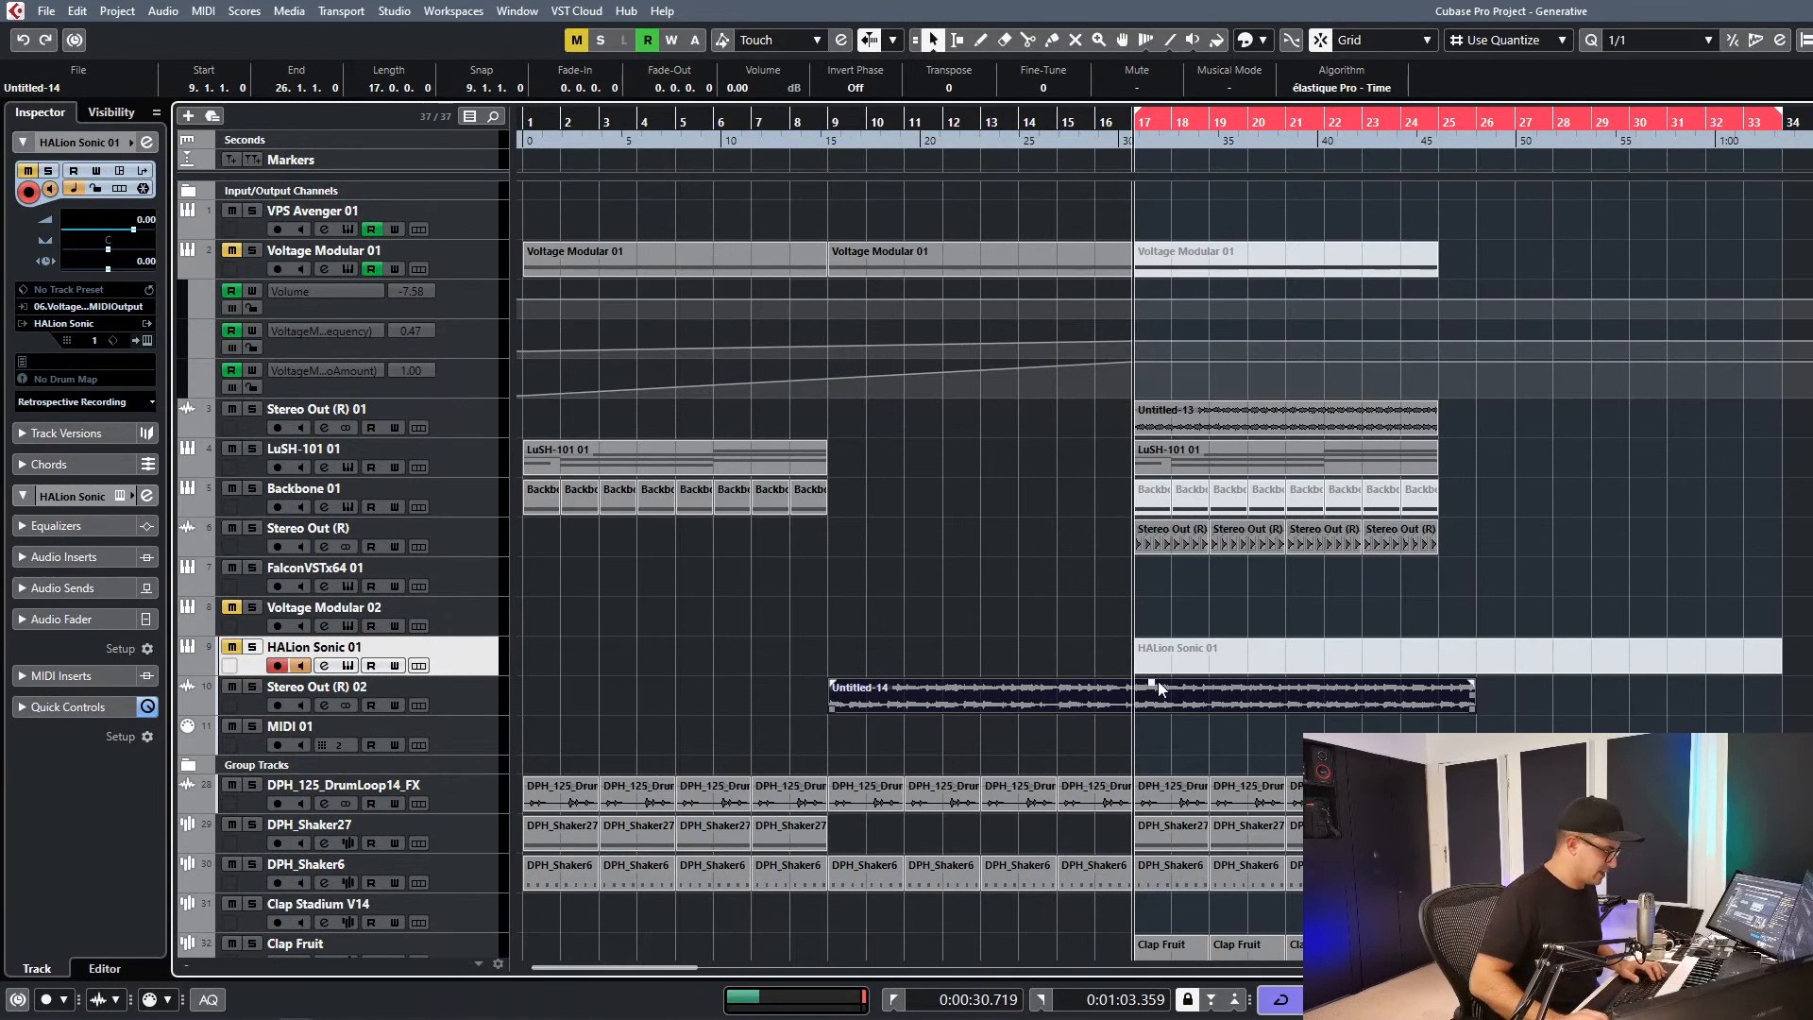
key(space)
click(252, 686)
click(1147, 659)
click(923, 699)
click(768, 654)
click(858, 693)
click(771, 669)
Split the rendered audio clip at bar 17 and delete the part after the split.
alt+click(1139, 706)
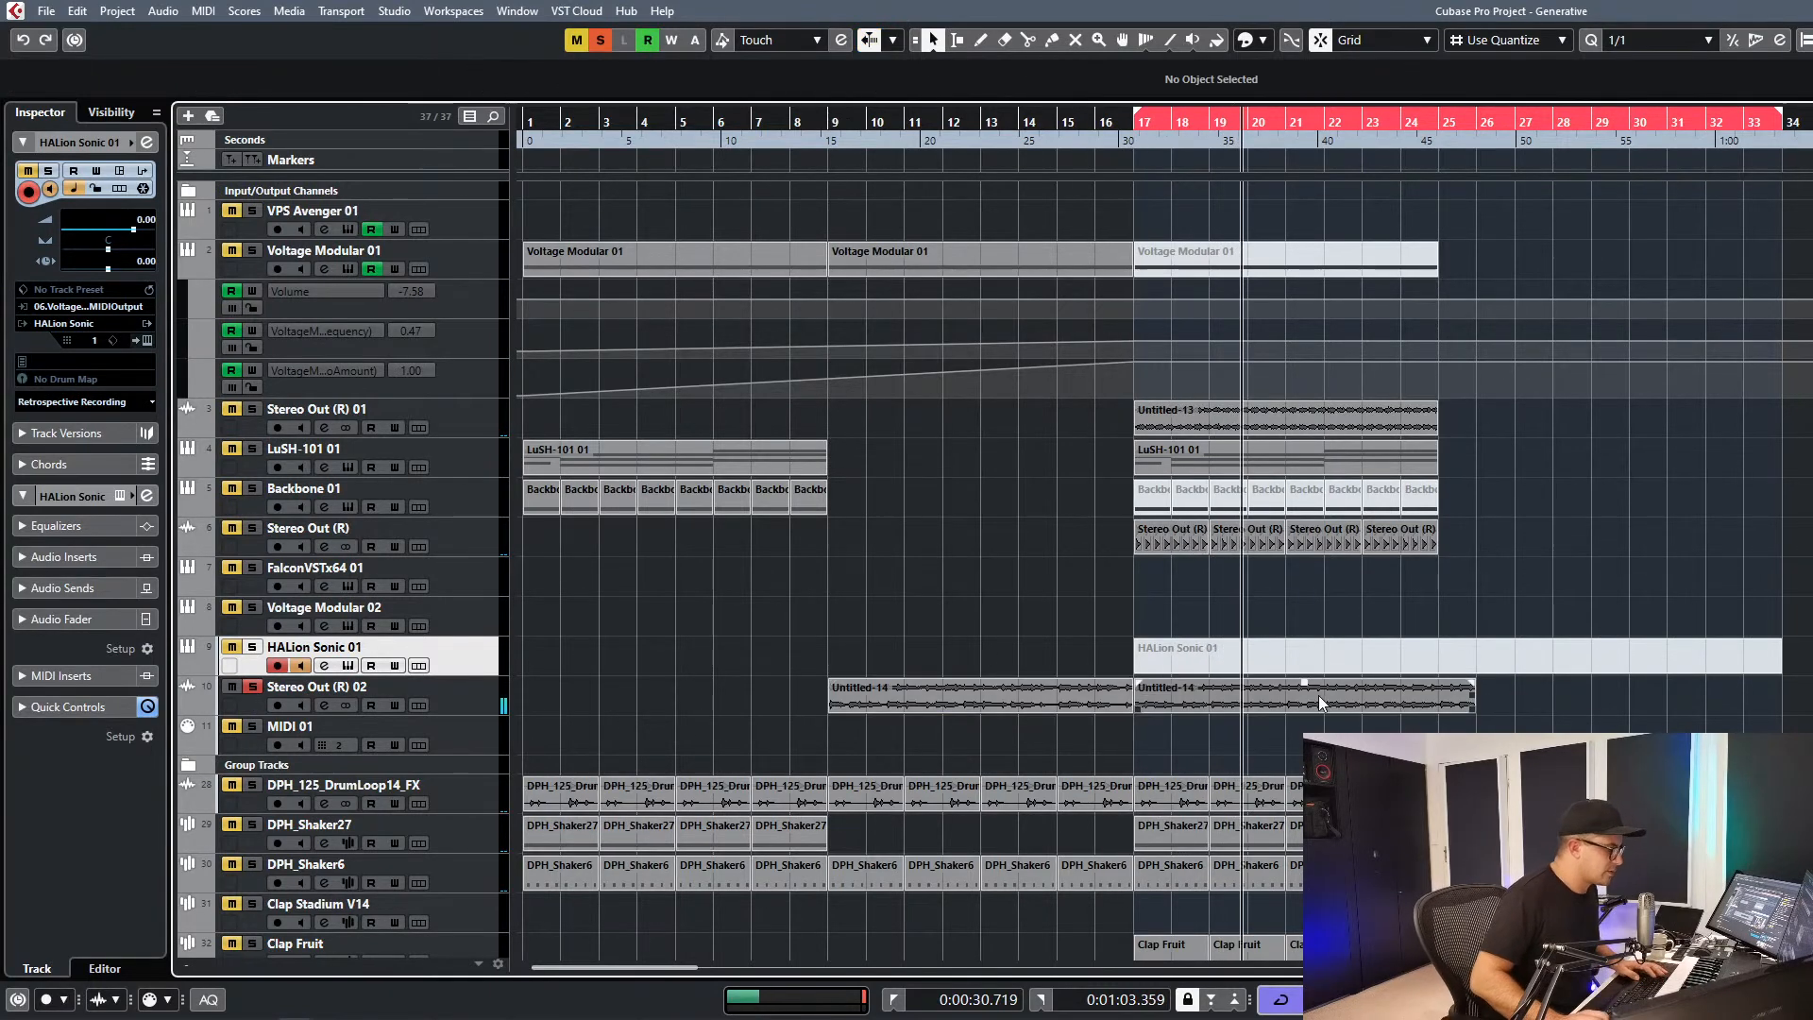
click(1318, 698)
key(Delete)
Bounce the remaining clip from bar 9 to bar 17 to a new file and replace the original event.
click(1004, 695)
key(ctrl+b)
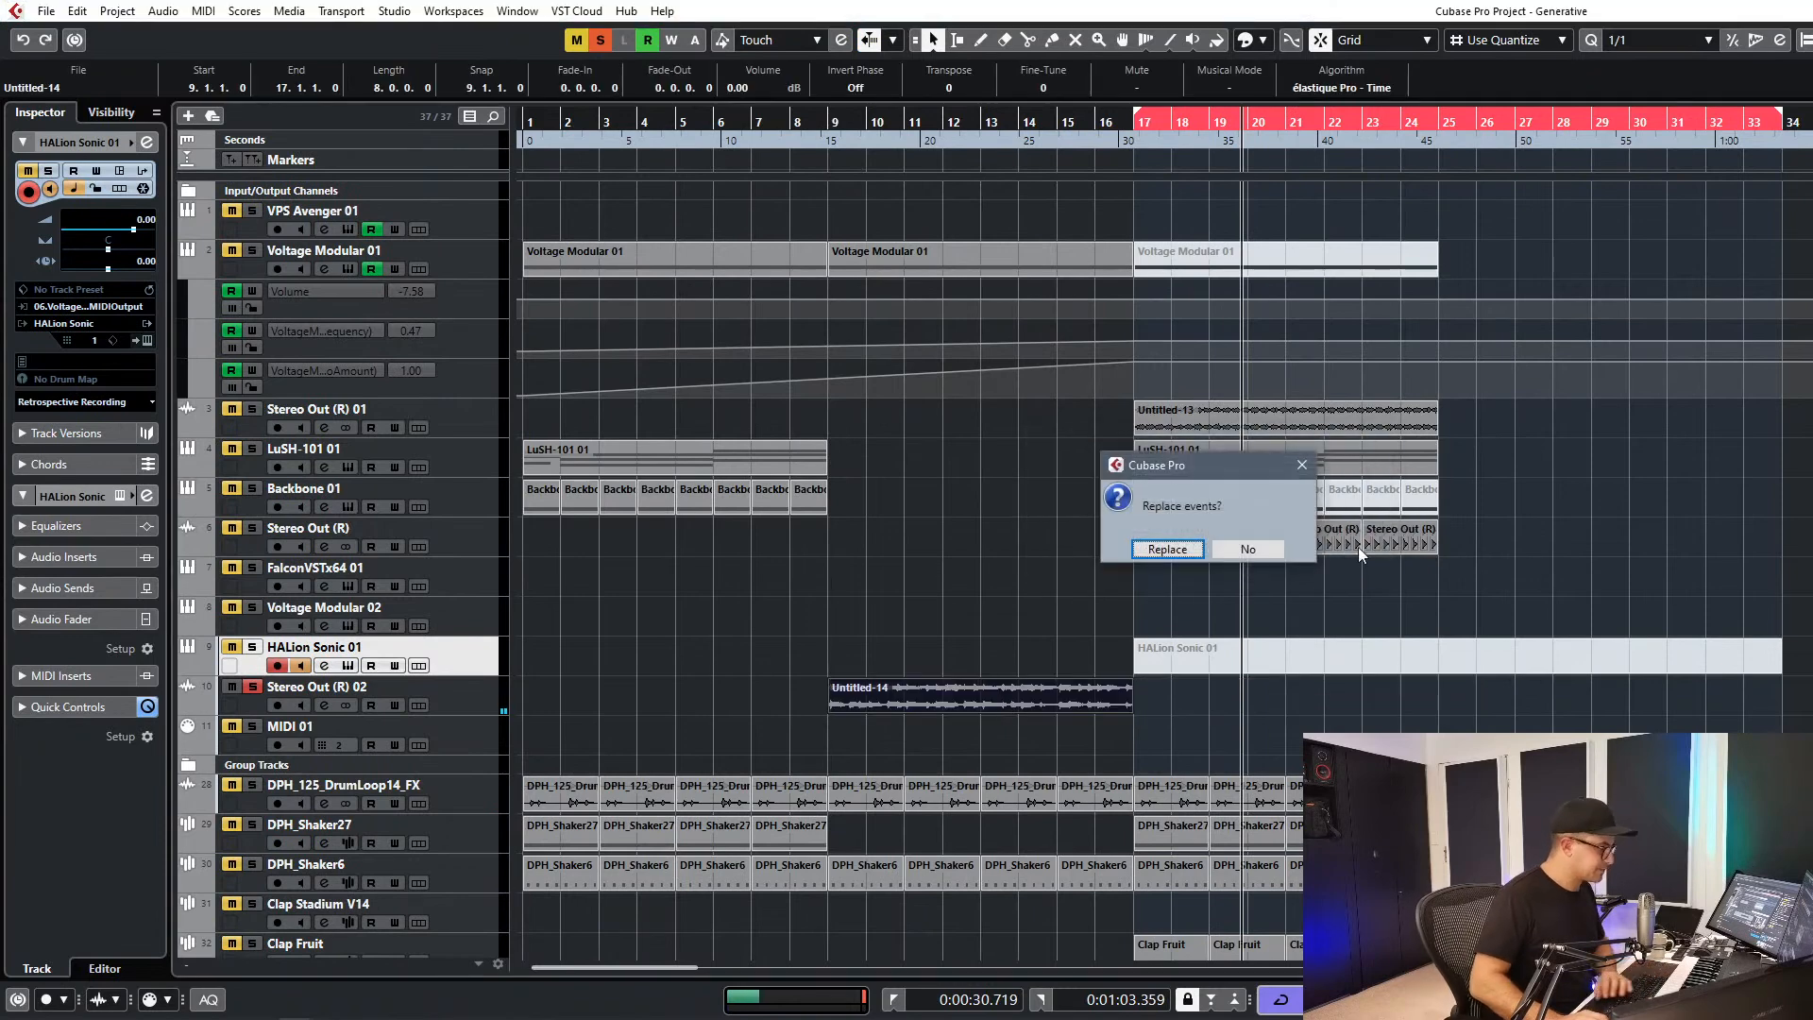
click(1167, 551)
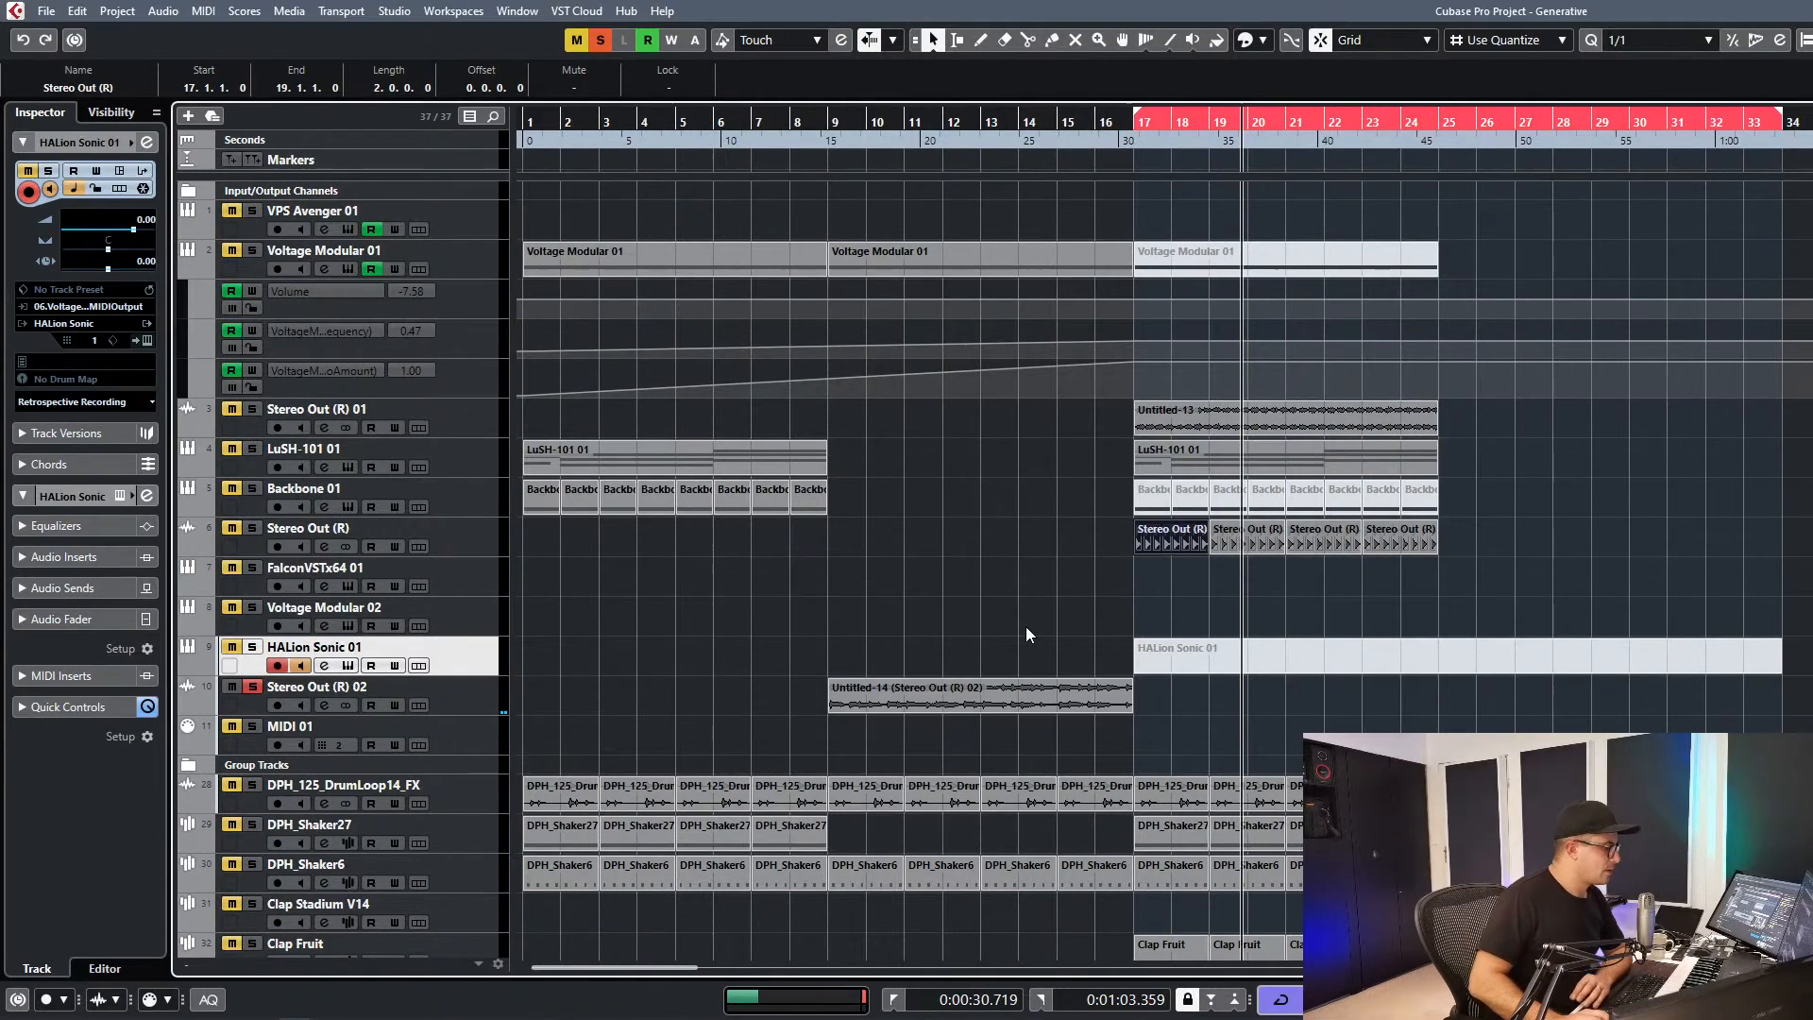
Remove the Voltage Modular 02 and HALion Sonic 01 tracks together with their contents.
ctrl+click(487, 632)
right_click(475, 645)
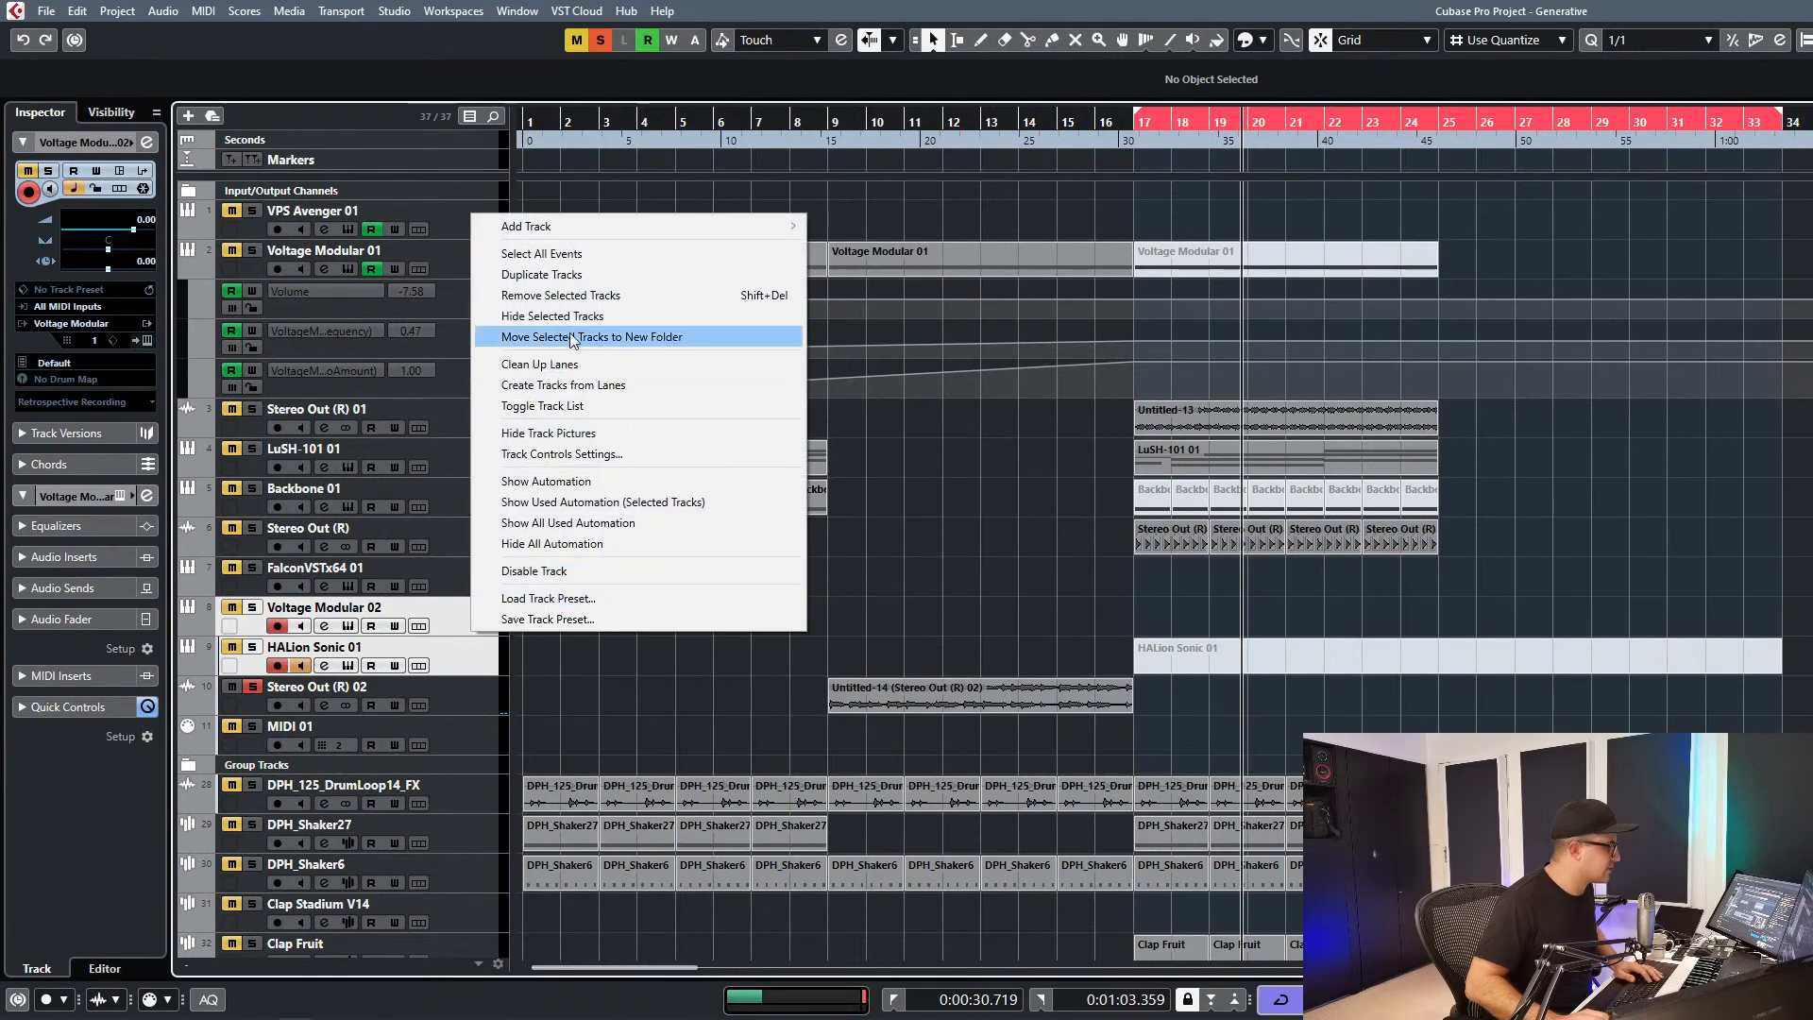
click(563, 297)
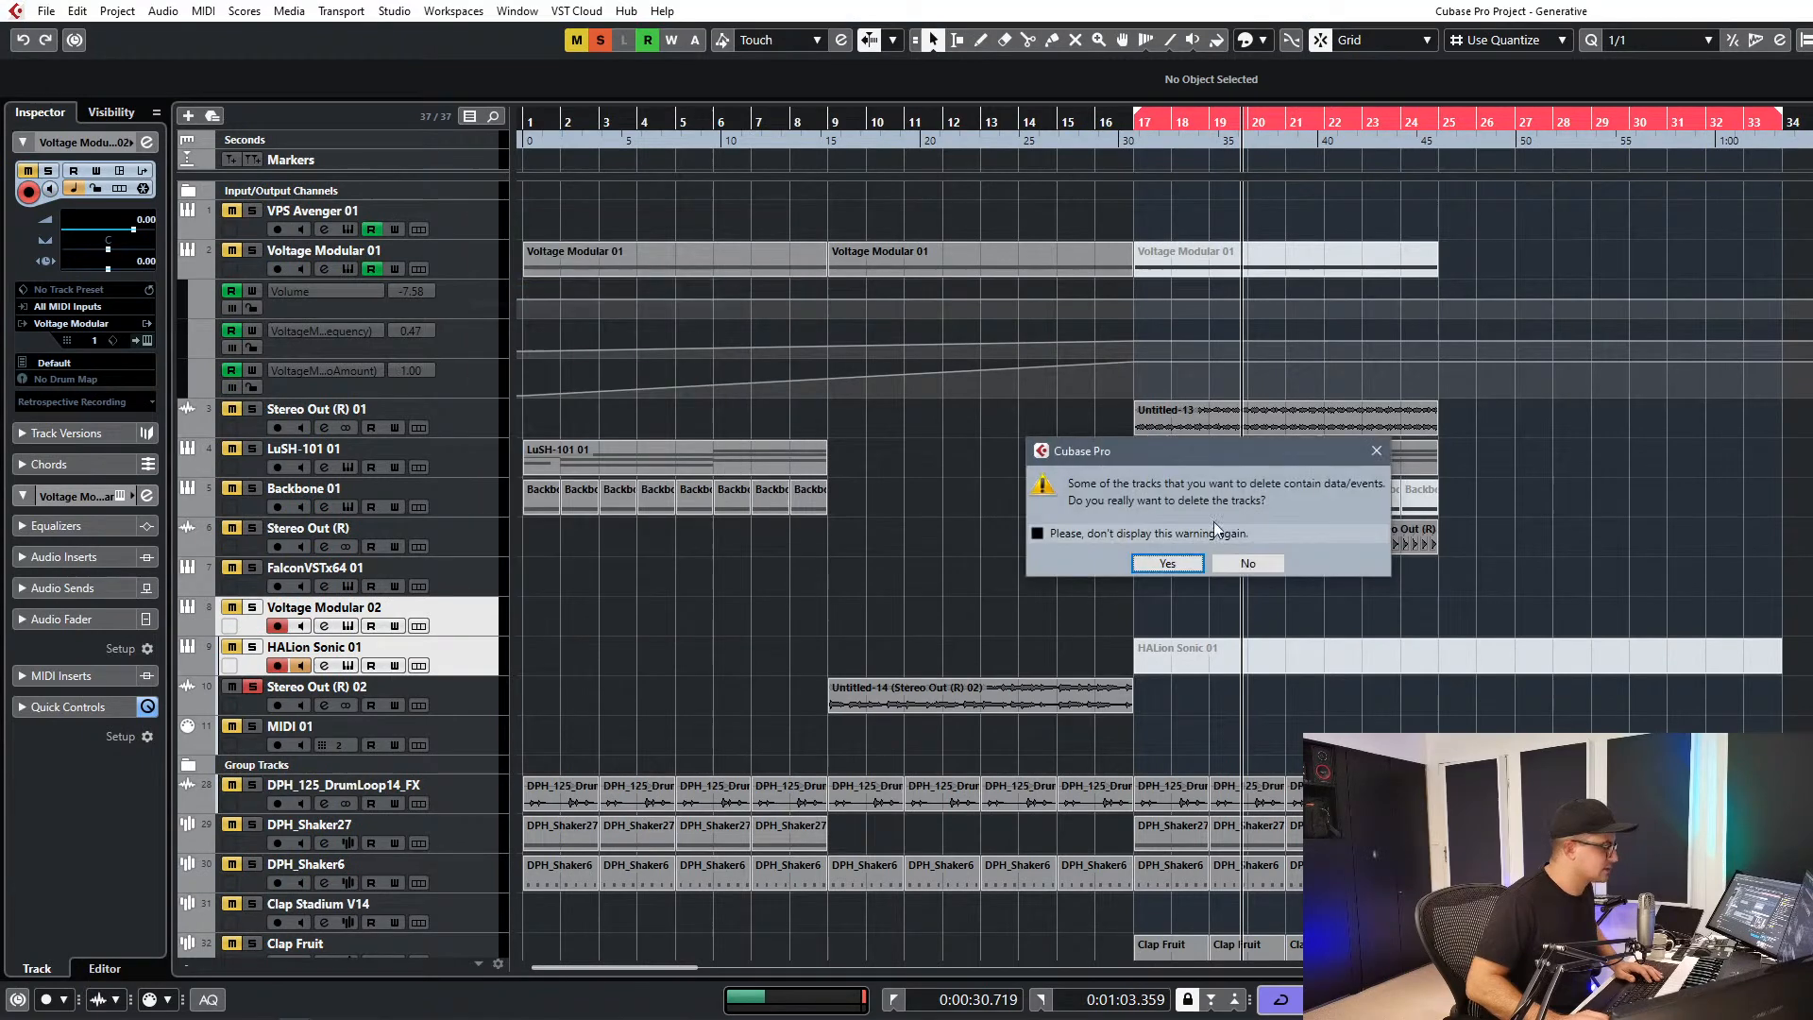
click(1175, 571)
Open the FalconVSTx64 01 instrument and move the Stereo Out (R) 02 audio clip to start at bar 24, clear of the instrument window.
click(253, 568)
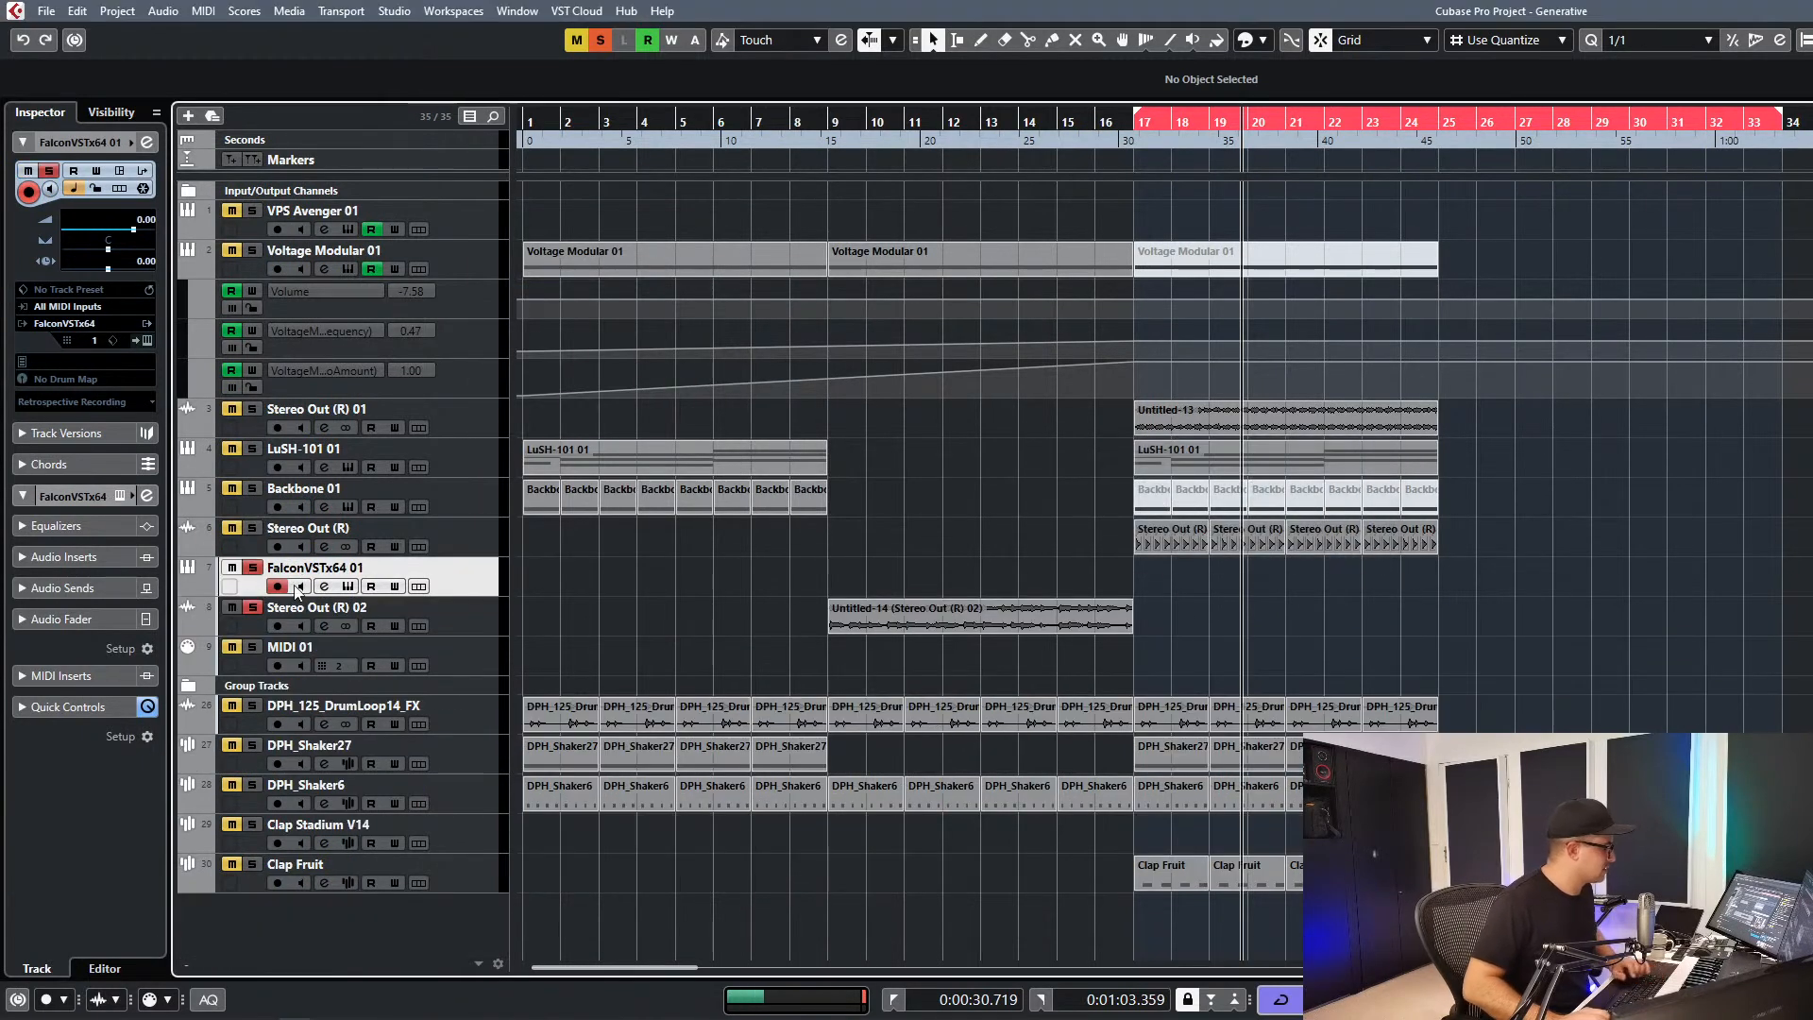
click(346, 585)
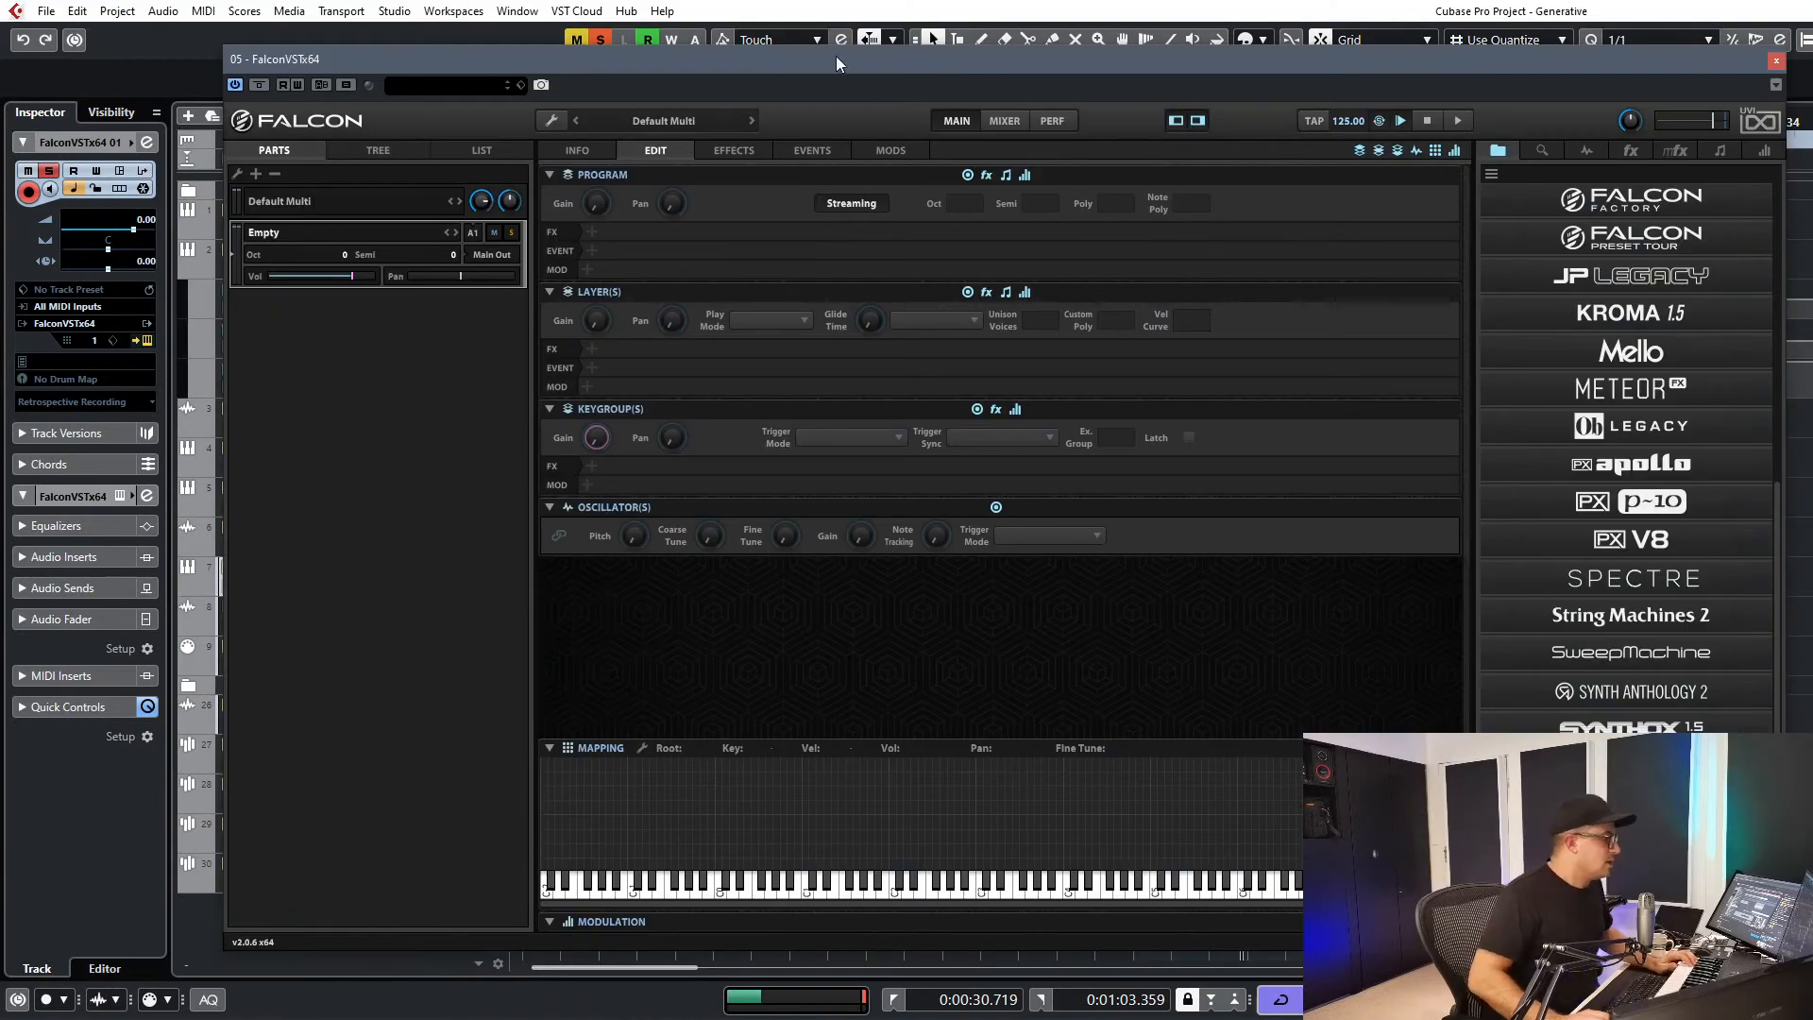
drag(839, 55, 1158, 44)
click(453, 619)
drag(946, 47, 0, 102)
drag(976, 616, 1525, 618)
drag(740, 95, 1304, 38)
drag(1193, 768, 1611, 616)
drag(259, 48, 436, 47)
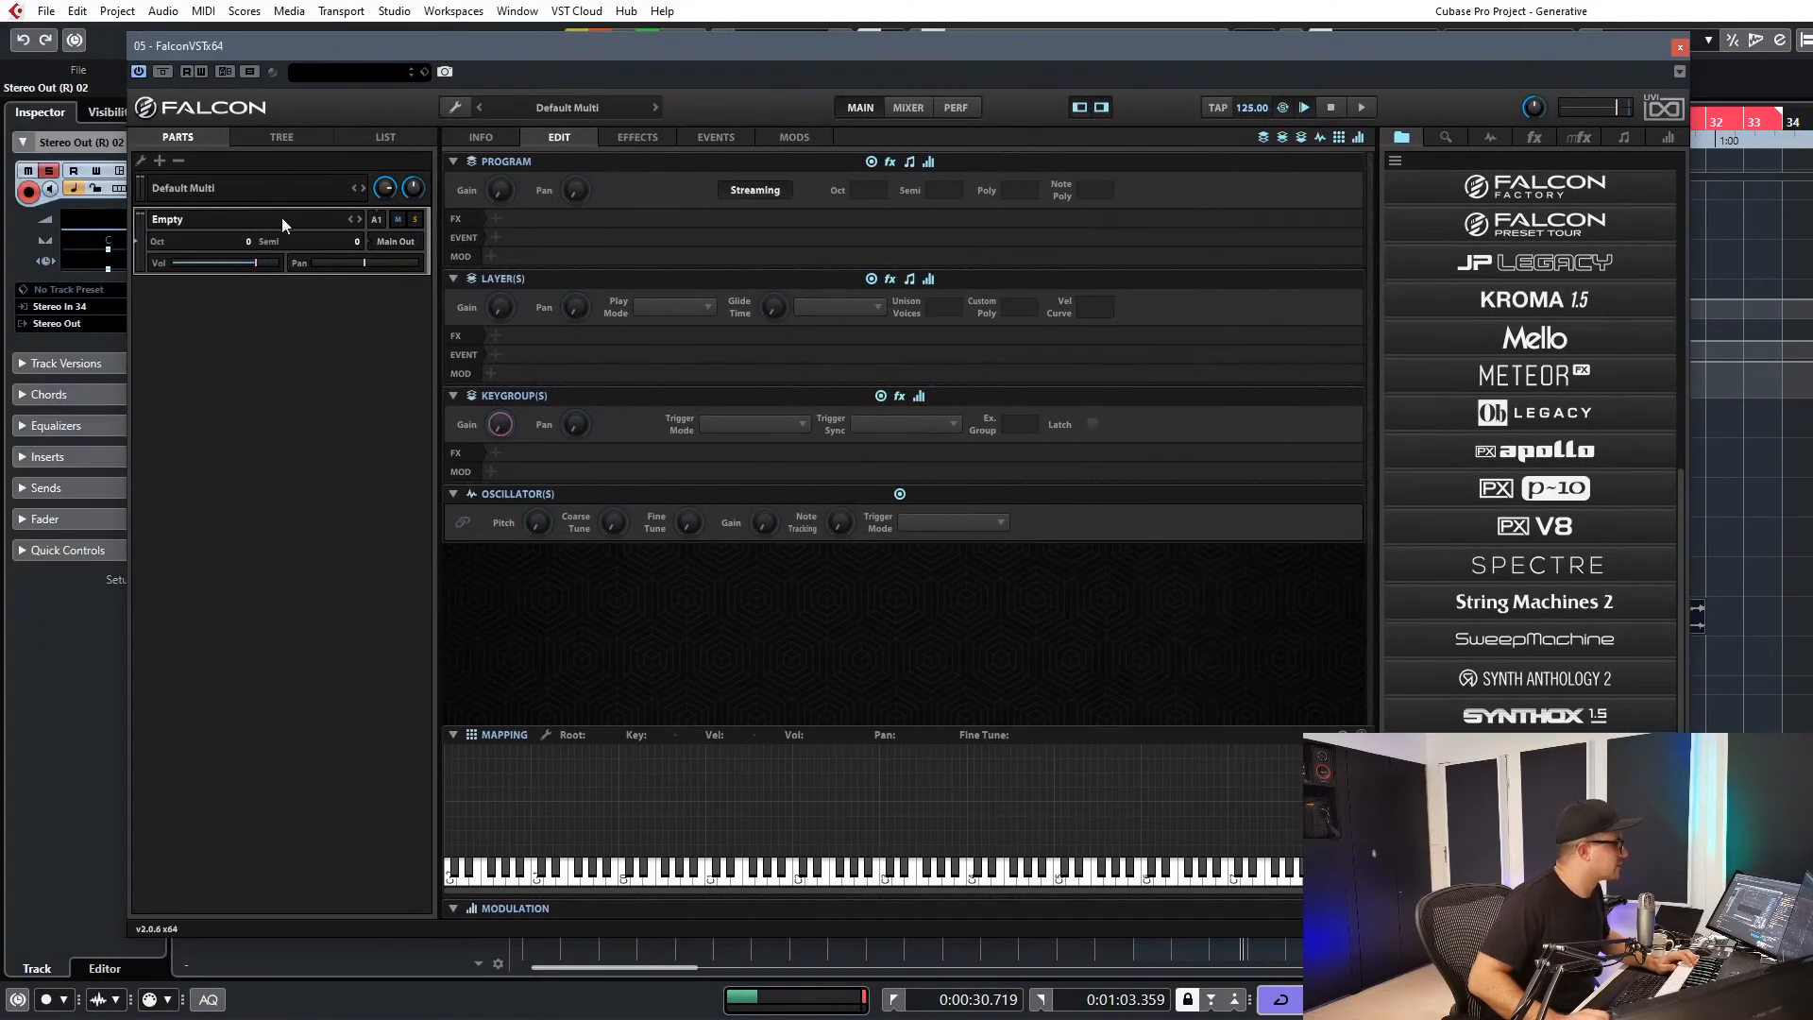
In Falcon's instrument tree, create a new program under Part 1 and add a layer to it.
click(282, 138)
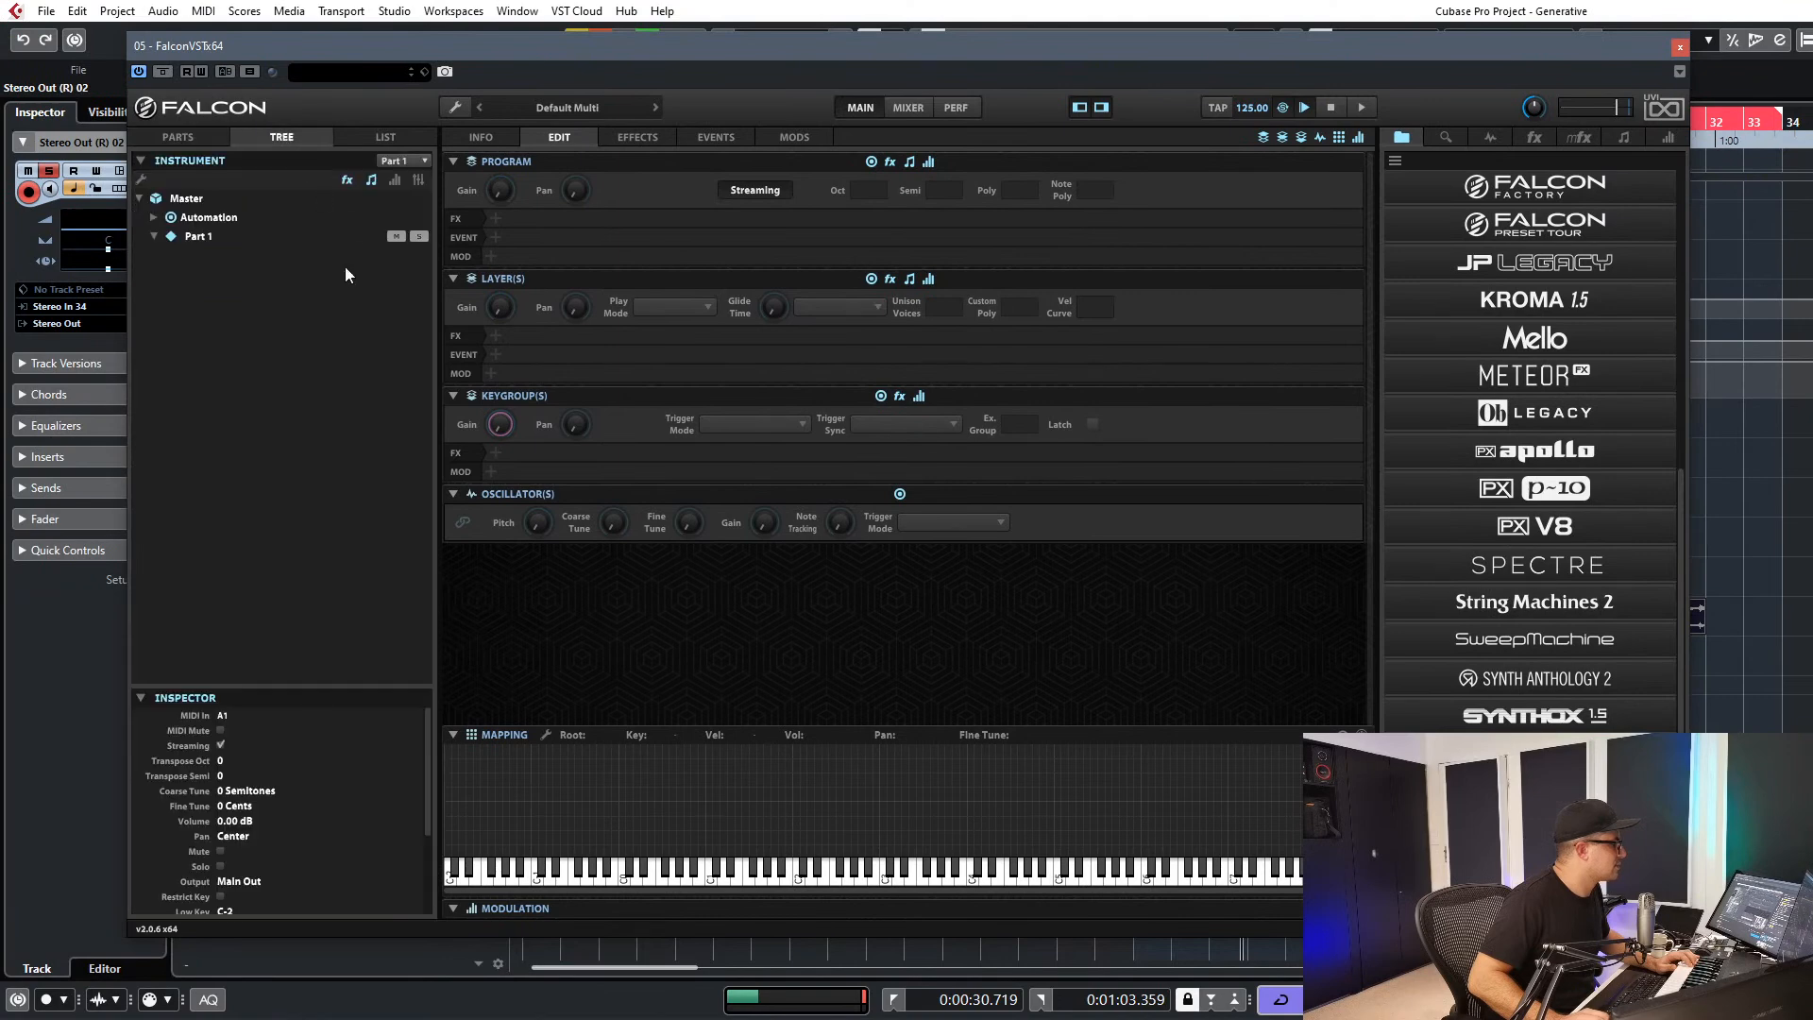
right_click(193, 236)
click(259, 309)
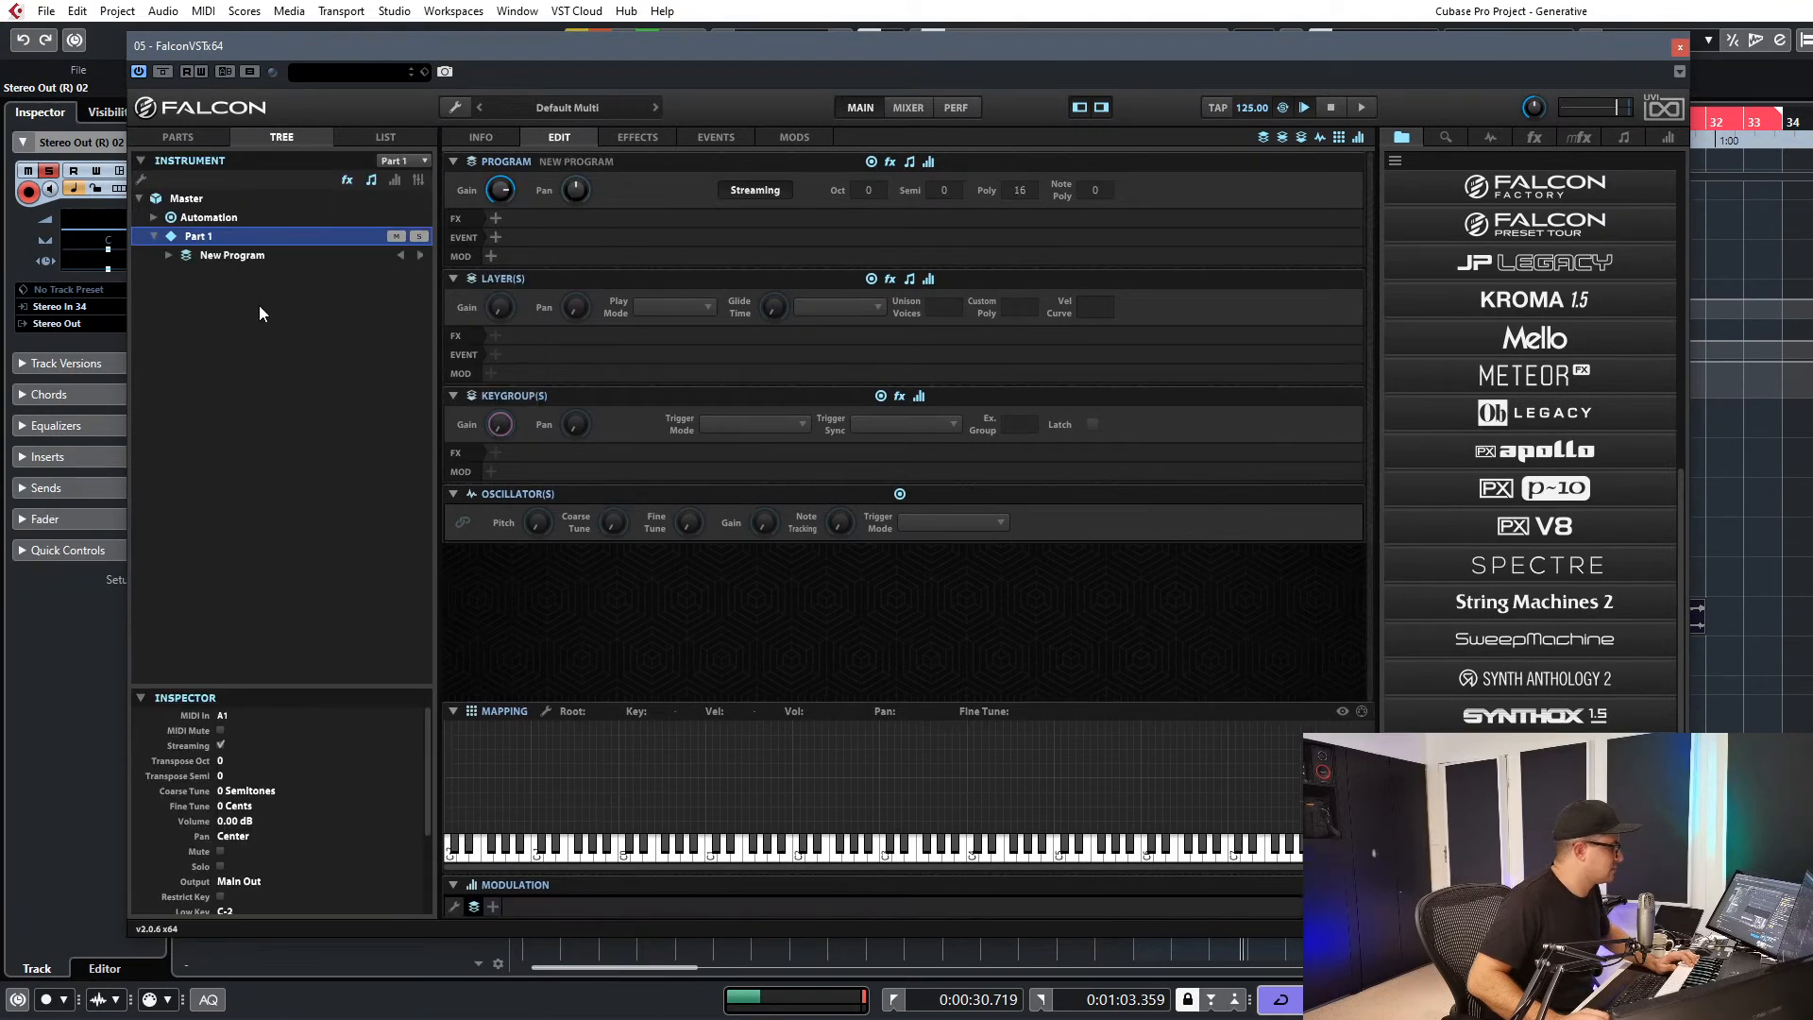
right_click(219, 255)
drag(1337, 43, 1206, 47)
right_click(134, 253)
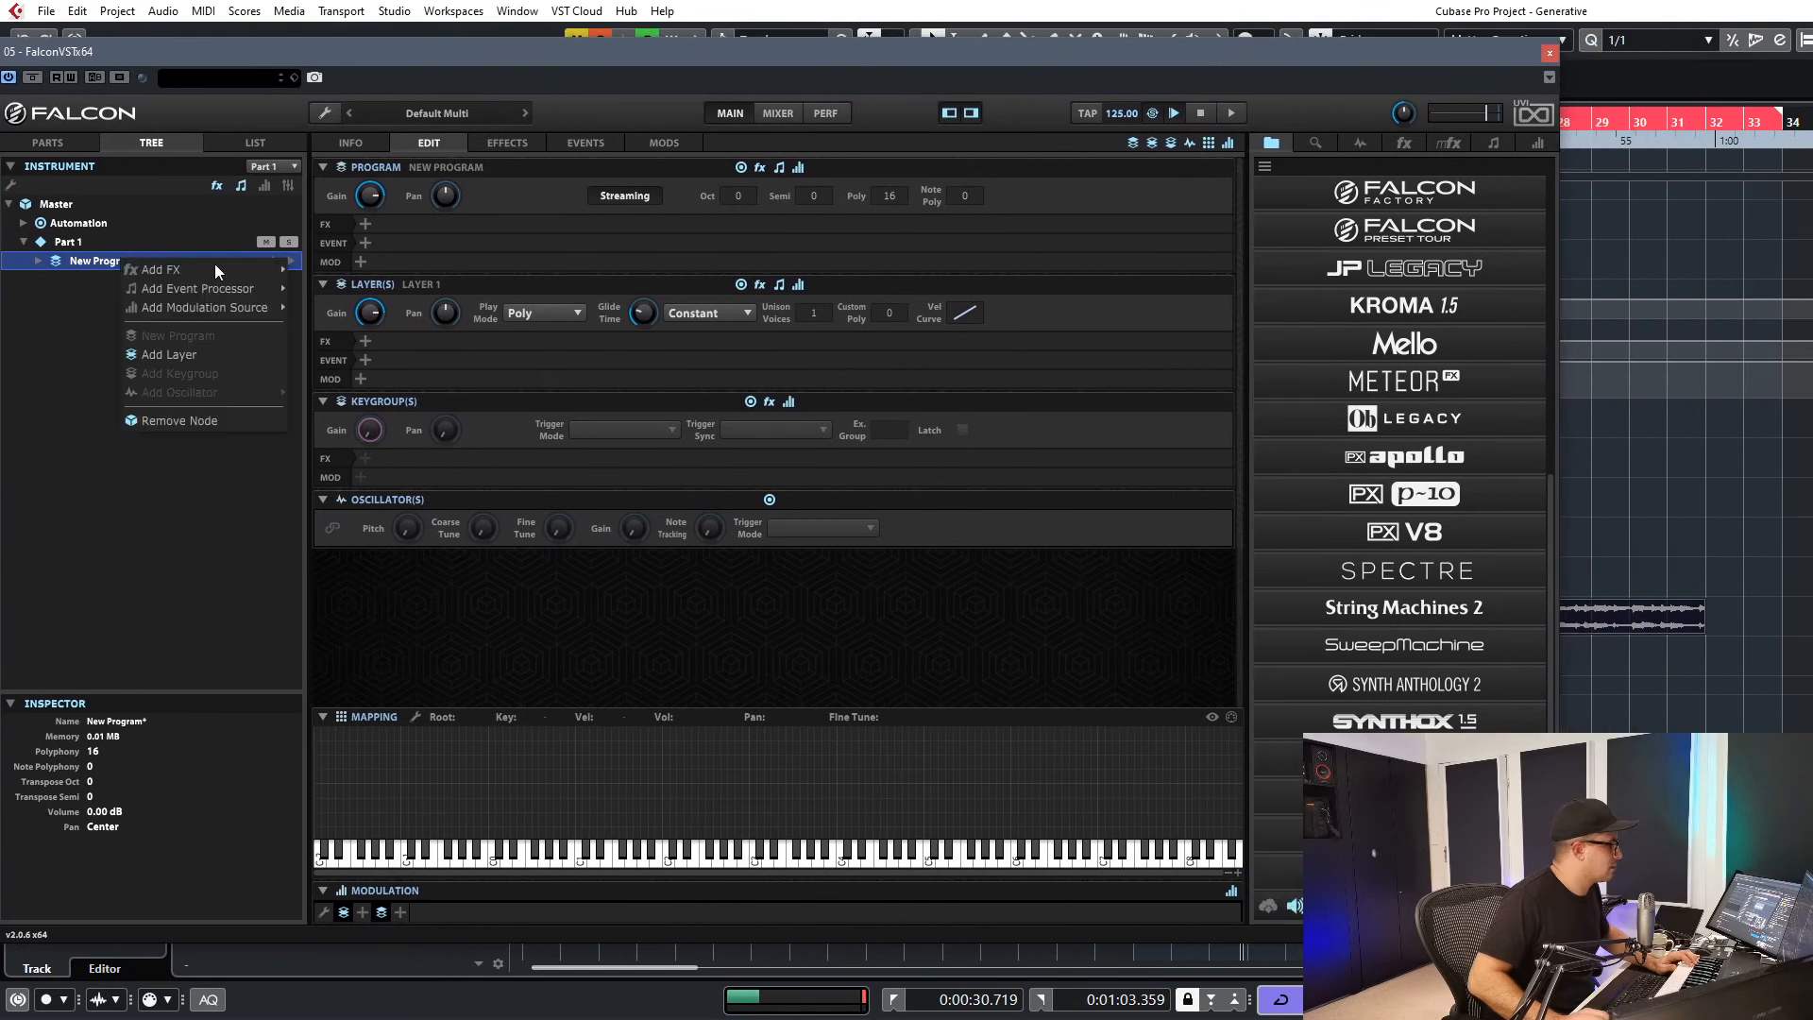
click(161, 357)
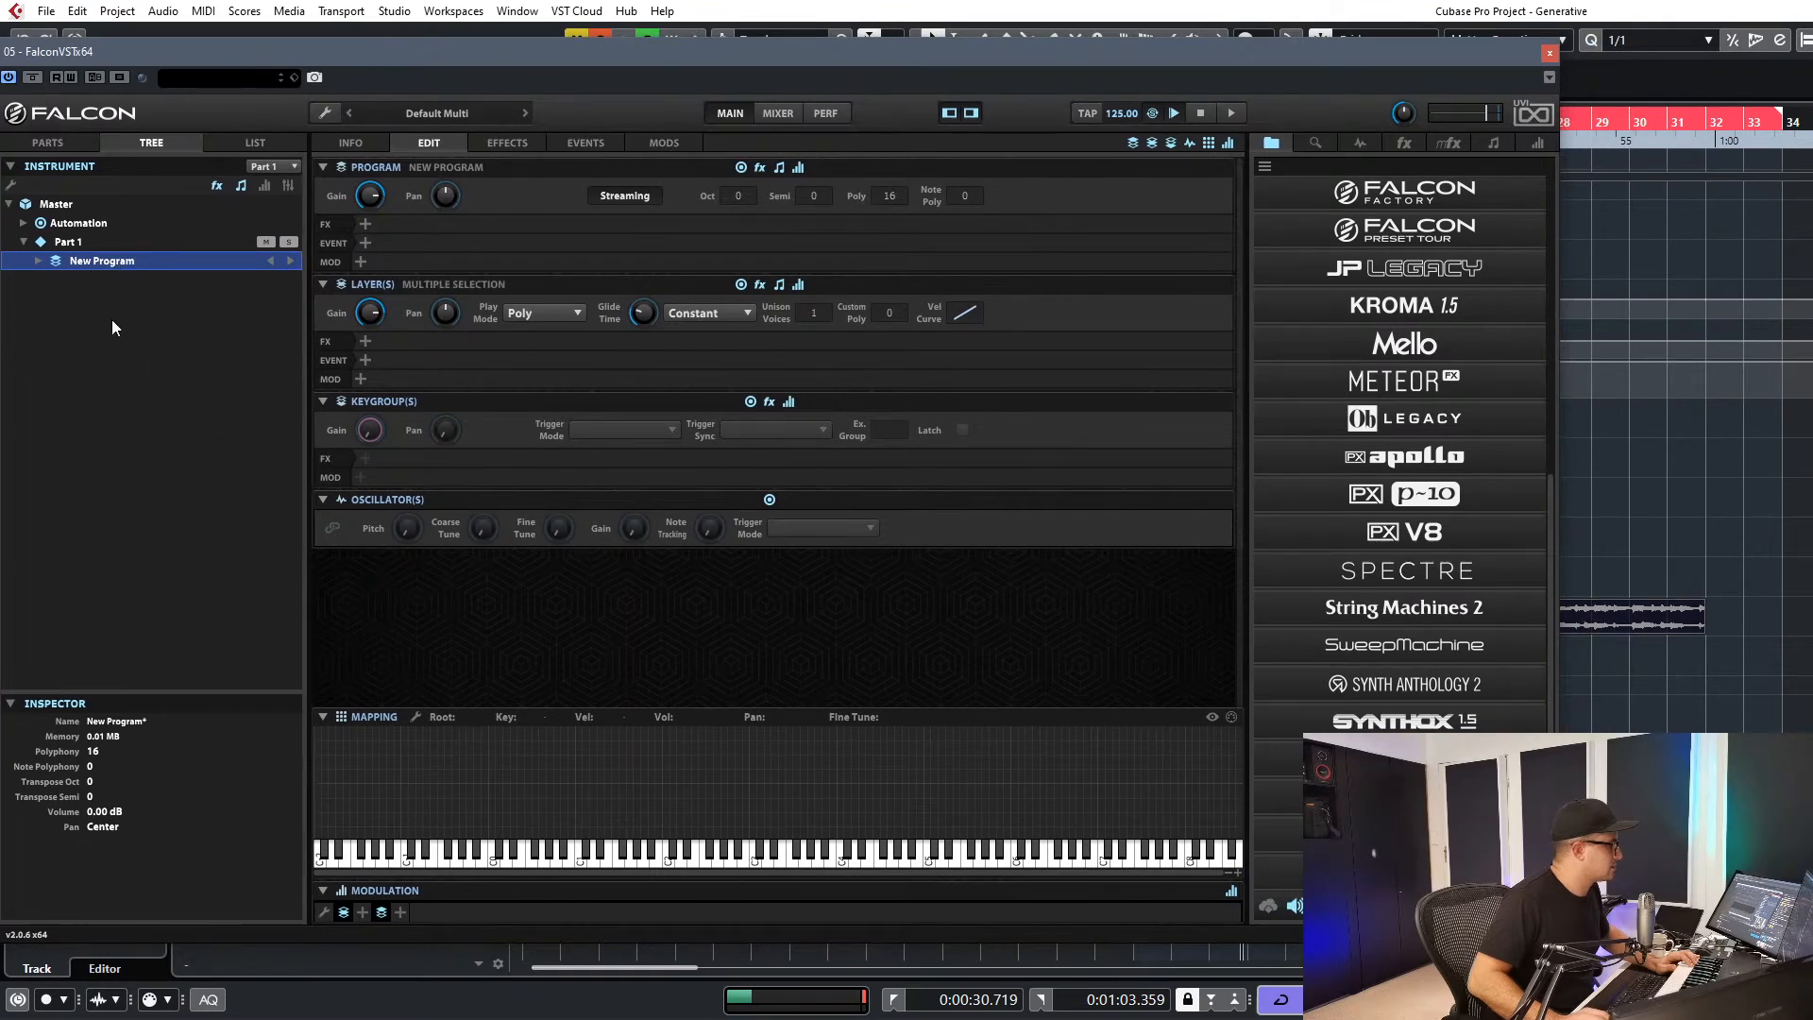
click(34, 262)
click(99, 298)
right_click(102, 300)
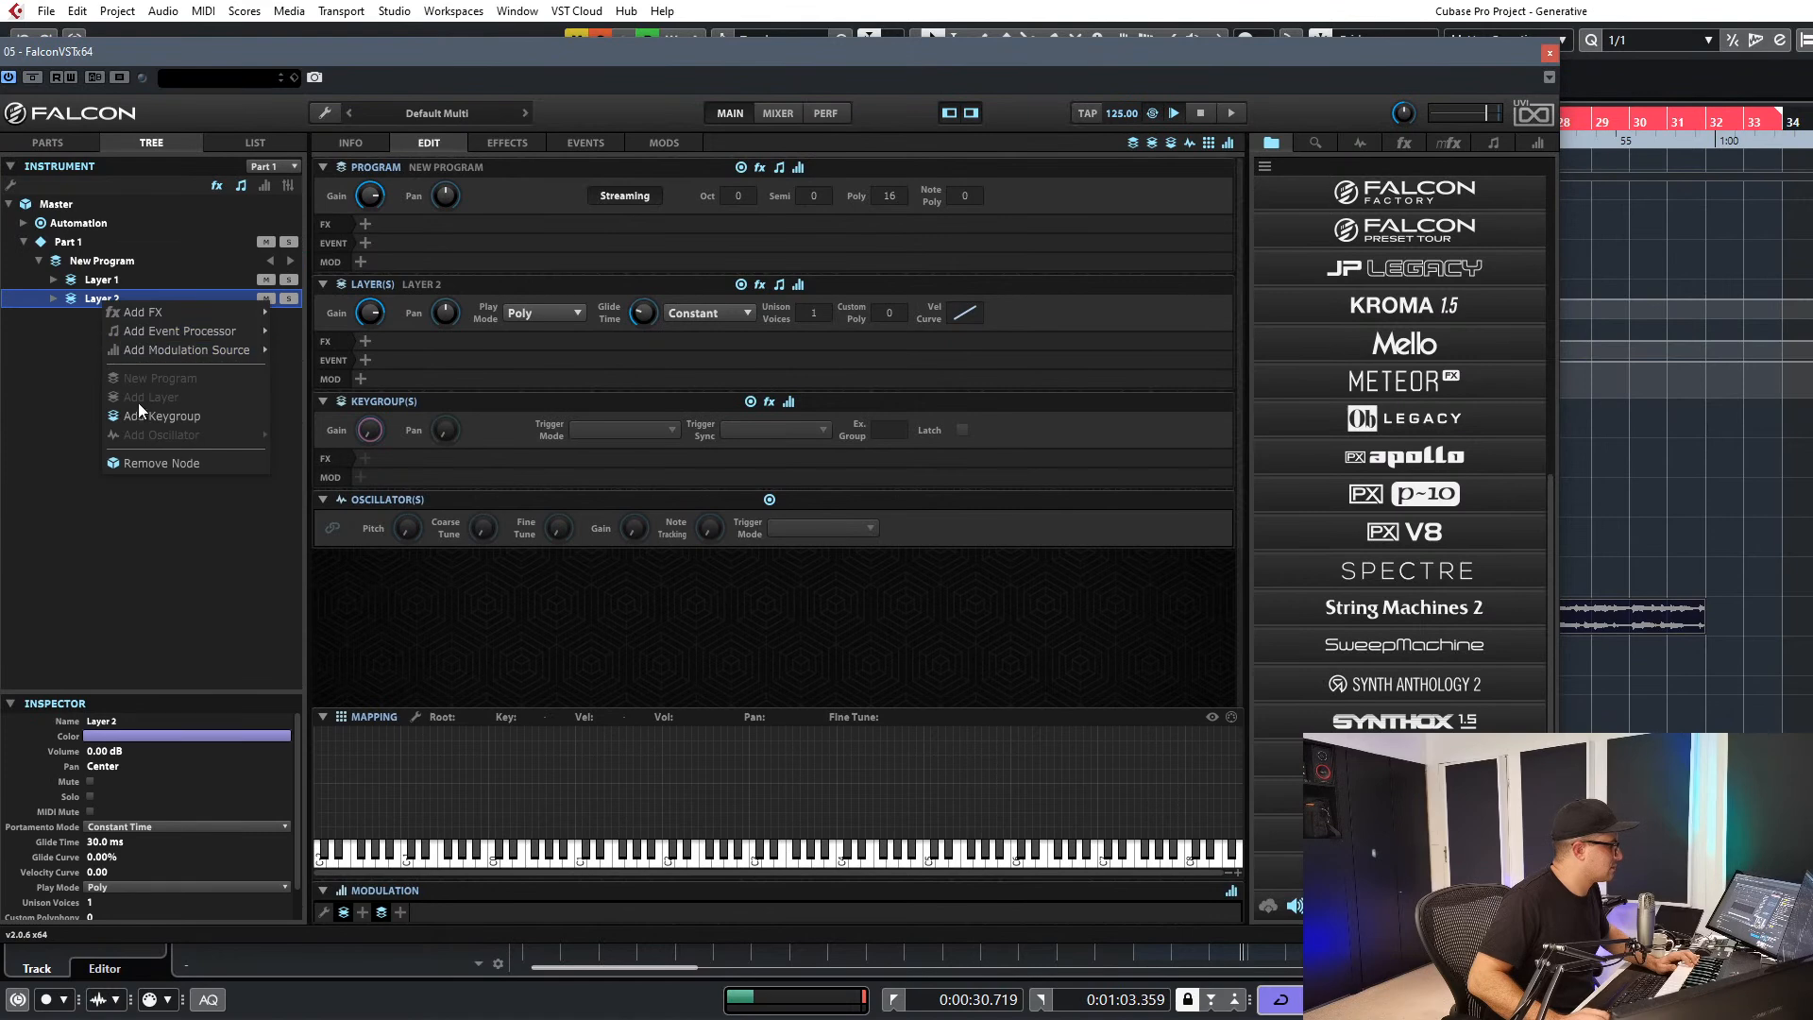
click(145, 462)
Load the Stereo Out (R) 02 clip from the project into Layer 1 as a sample keygroup mapped across the whole keyboard.
click(100, 281)
right_click(99, 280)
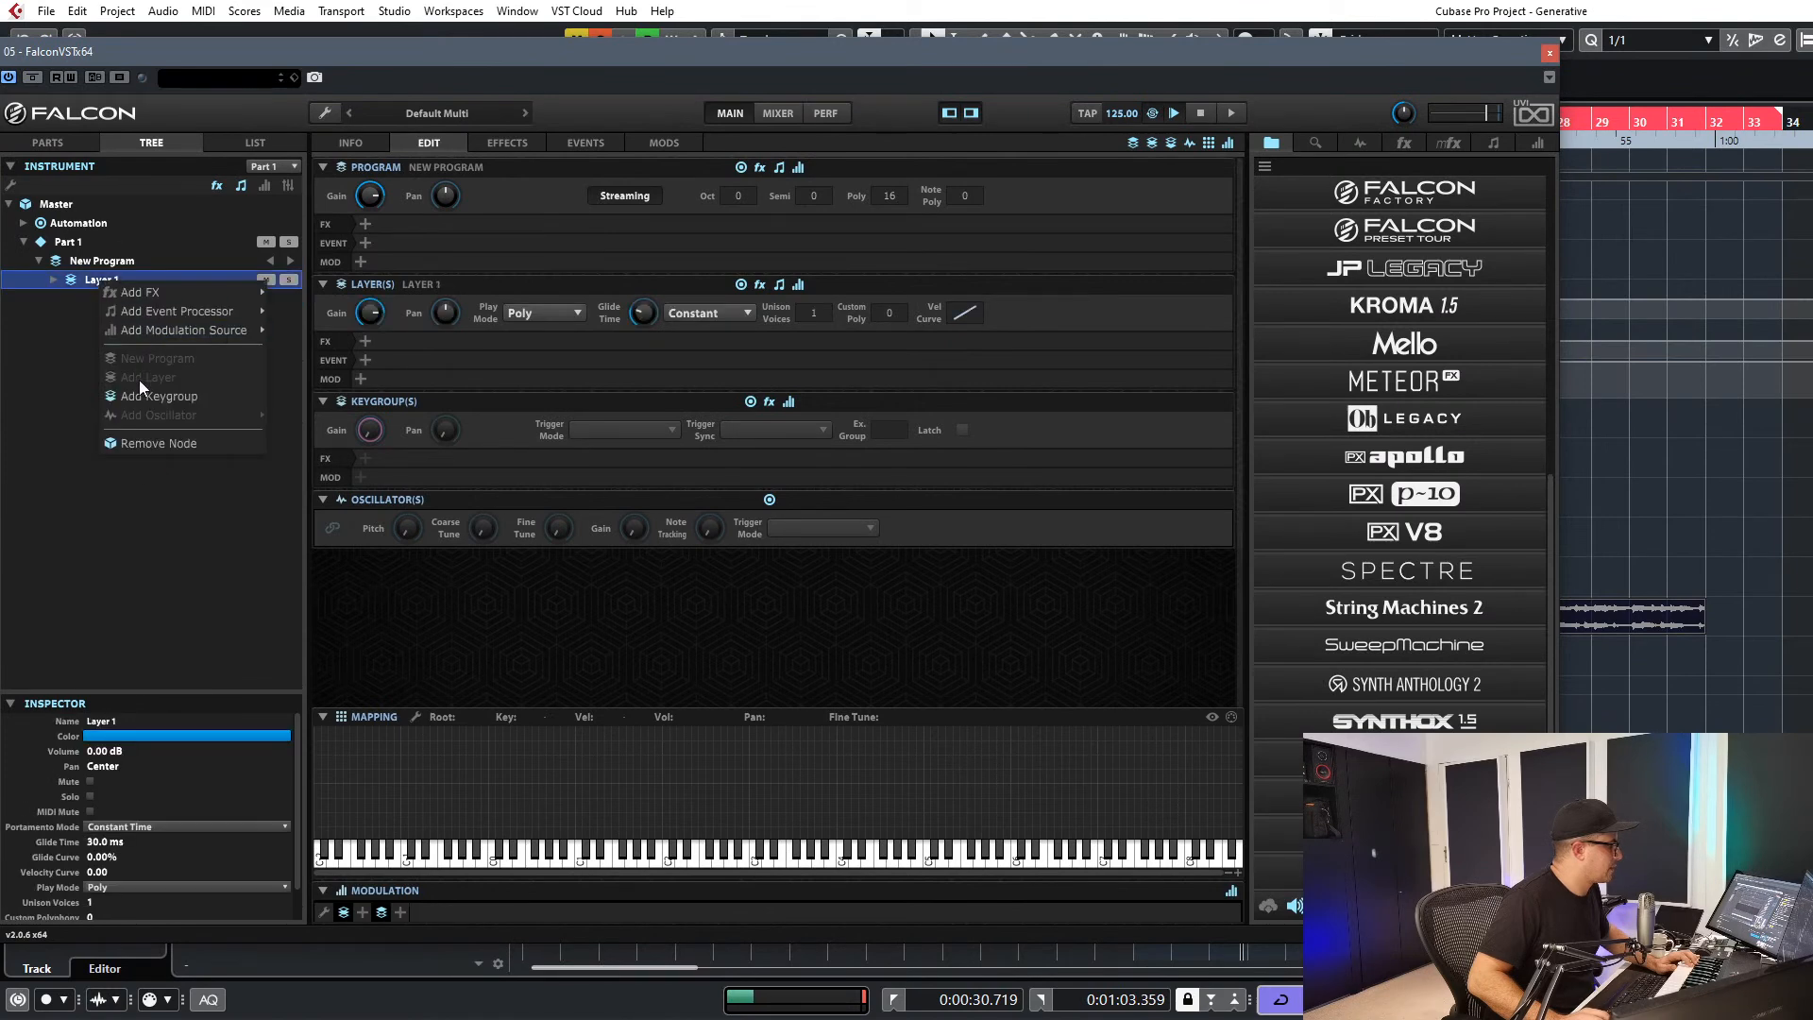
click(1734, 646)
drag(1613, 622, 745, 727)
drag(1392, 53, 1453, 38)
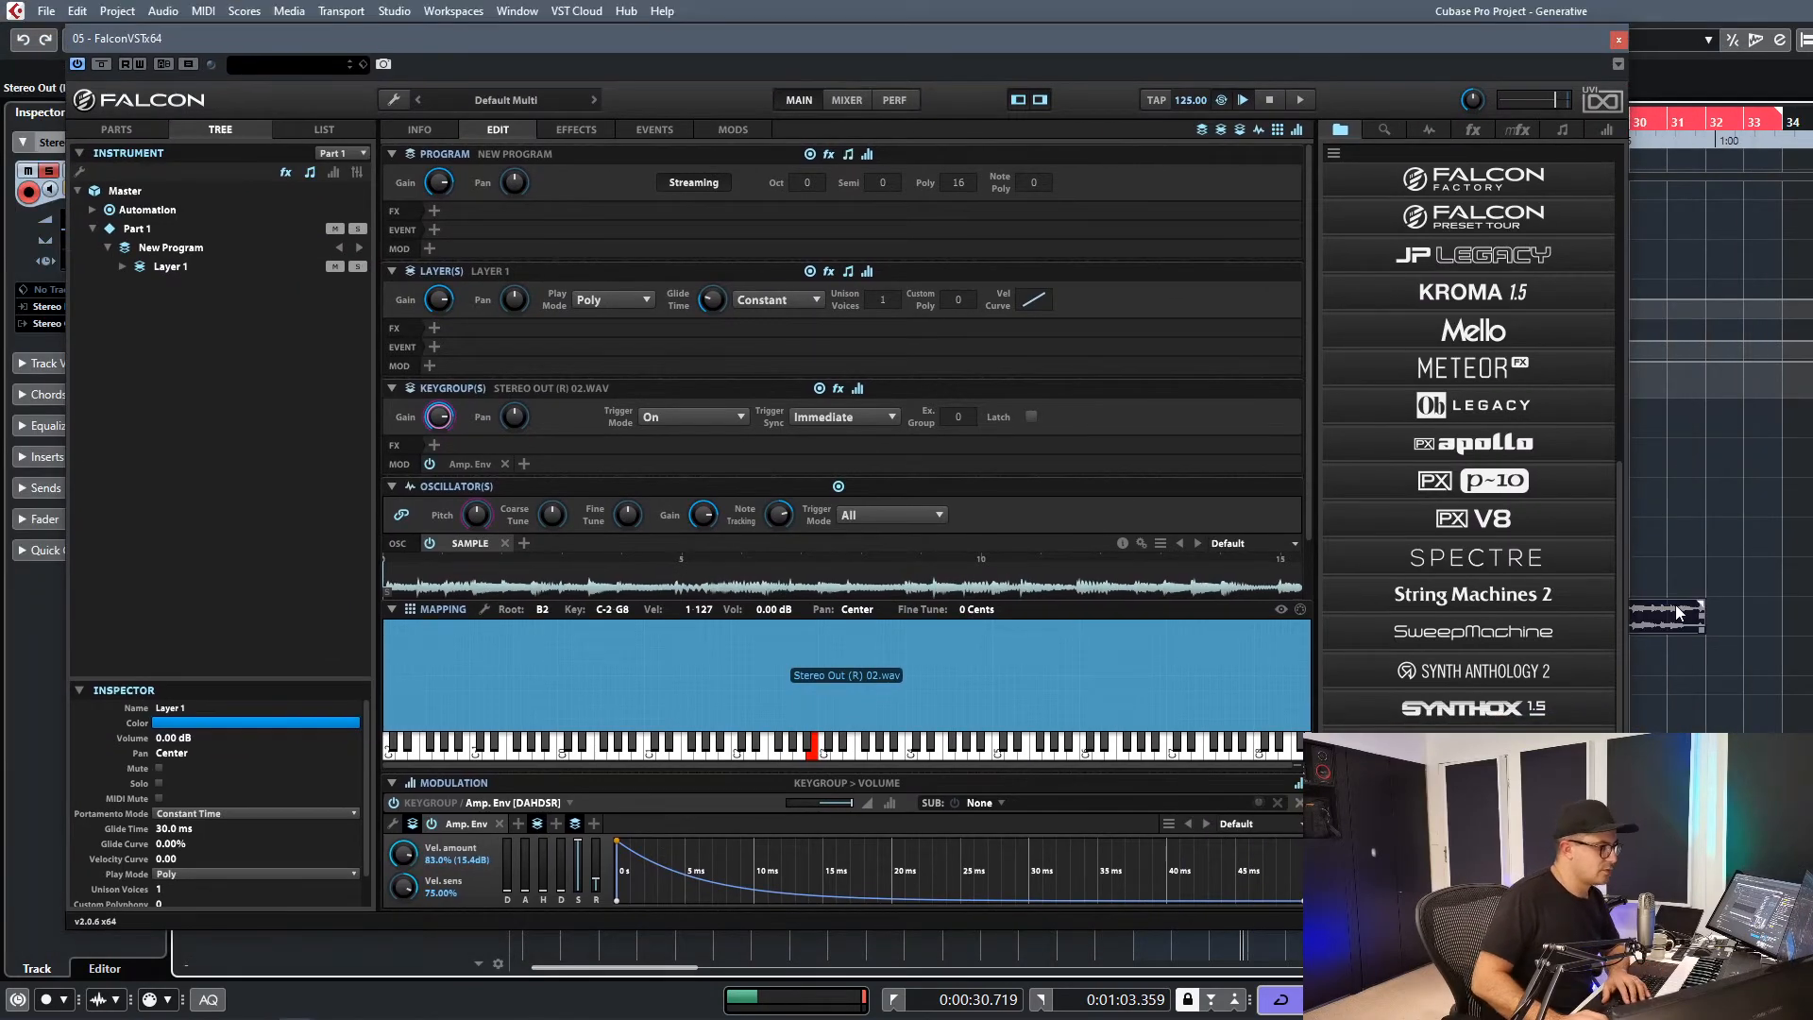
drag(509, 49, 546, 38)
Set the sample's root key to D3 and change its oscillator type to IRCAM Multi Granular.
click(478, 589)
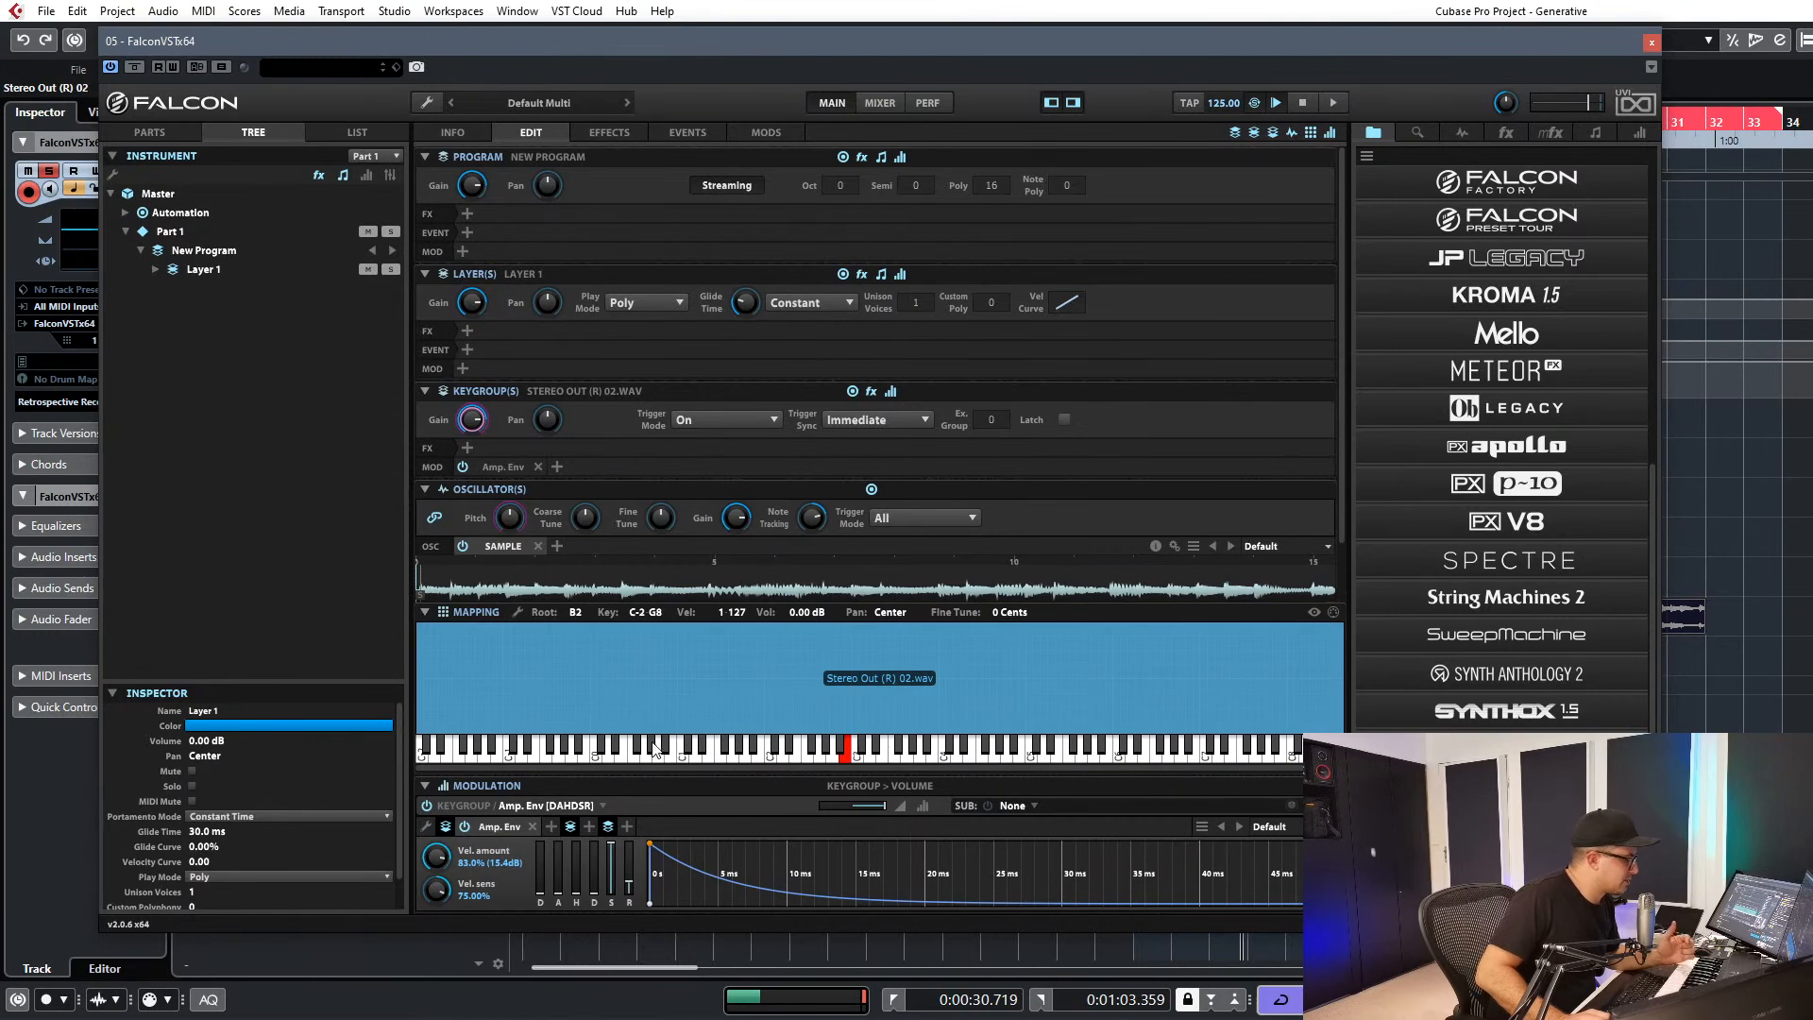
drag(579, 614, 584, 614)
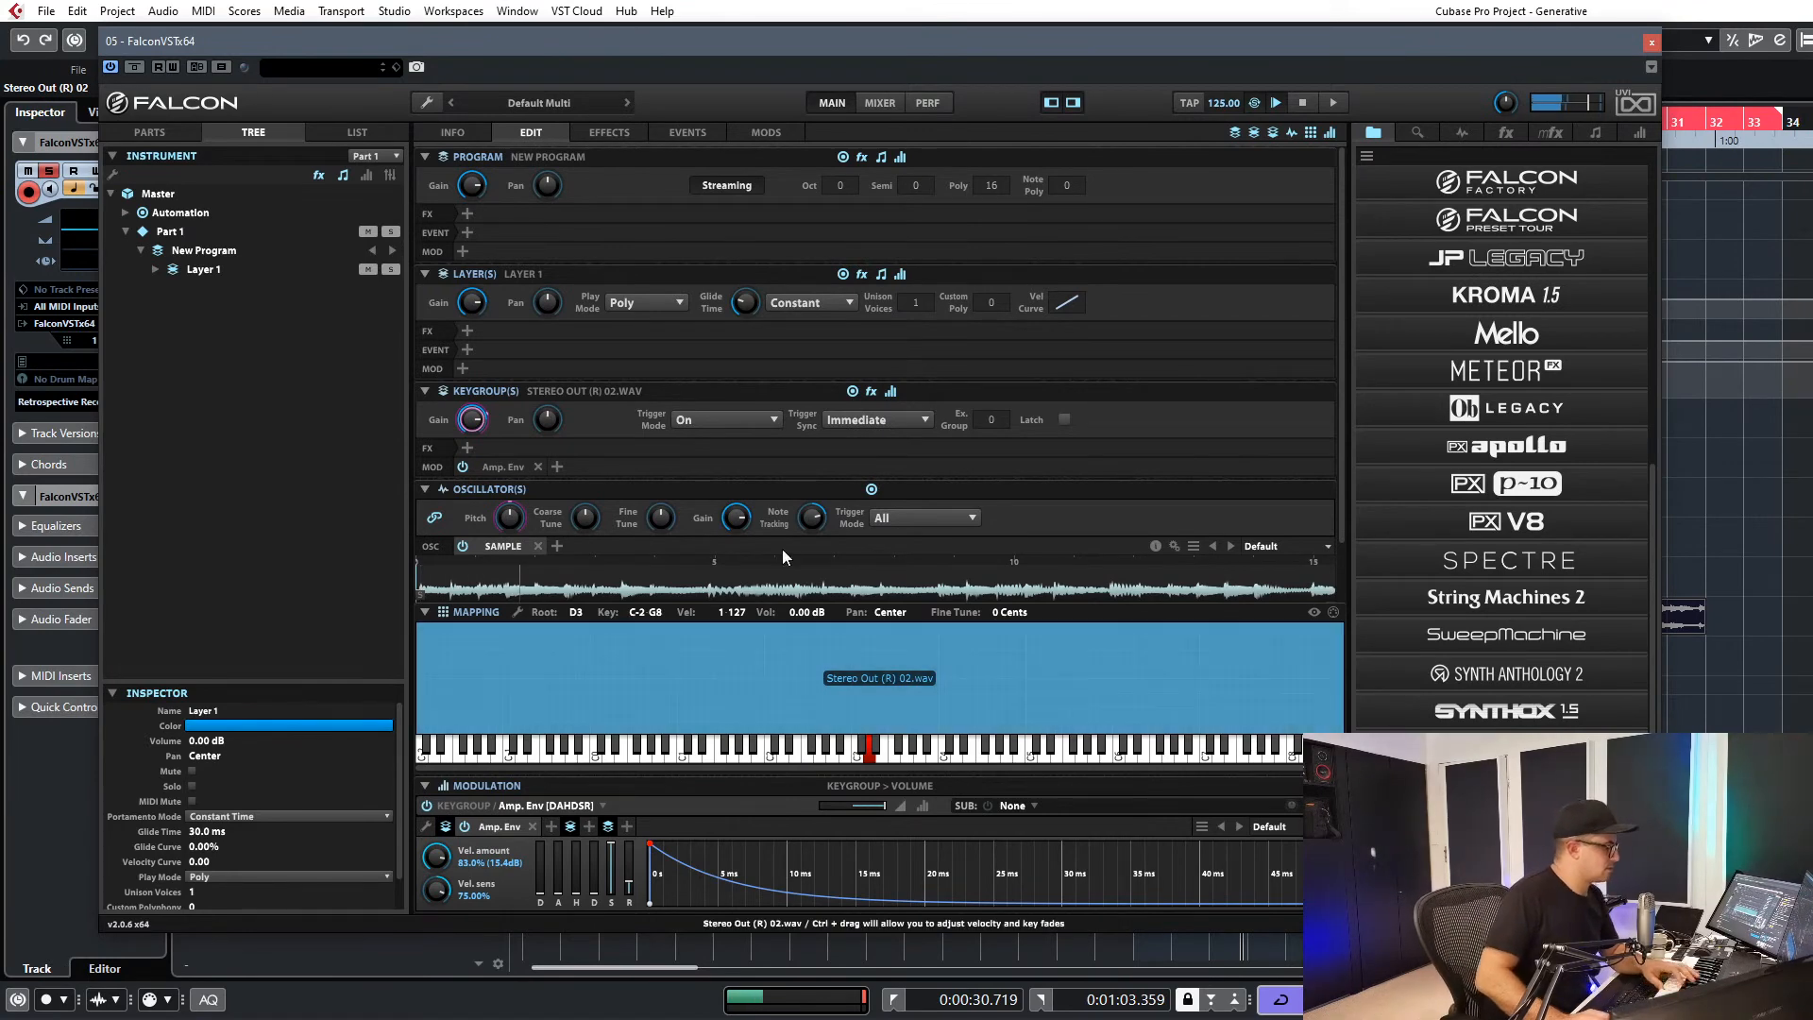
click(493, 544)
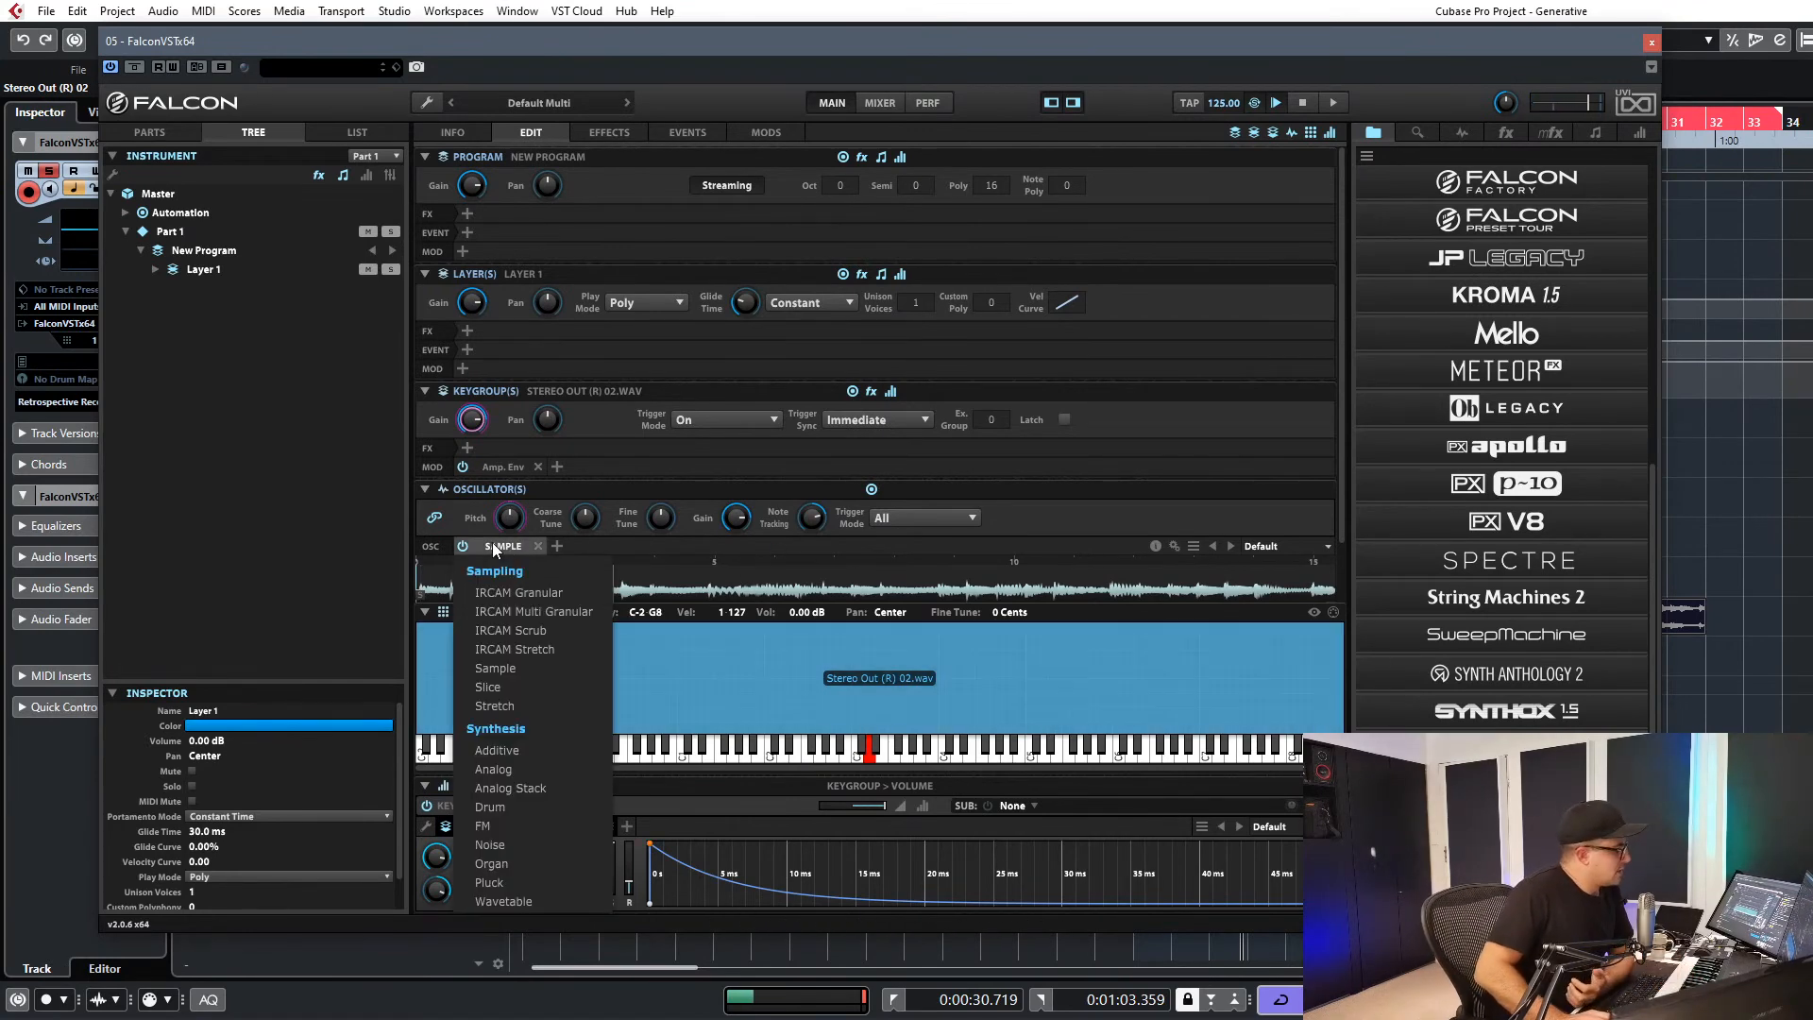
click(508, 613)
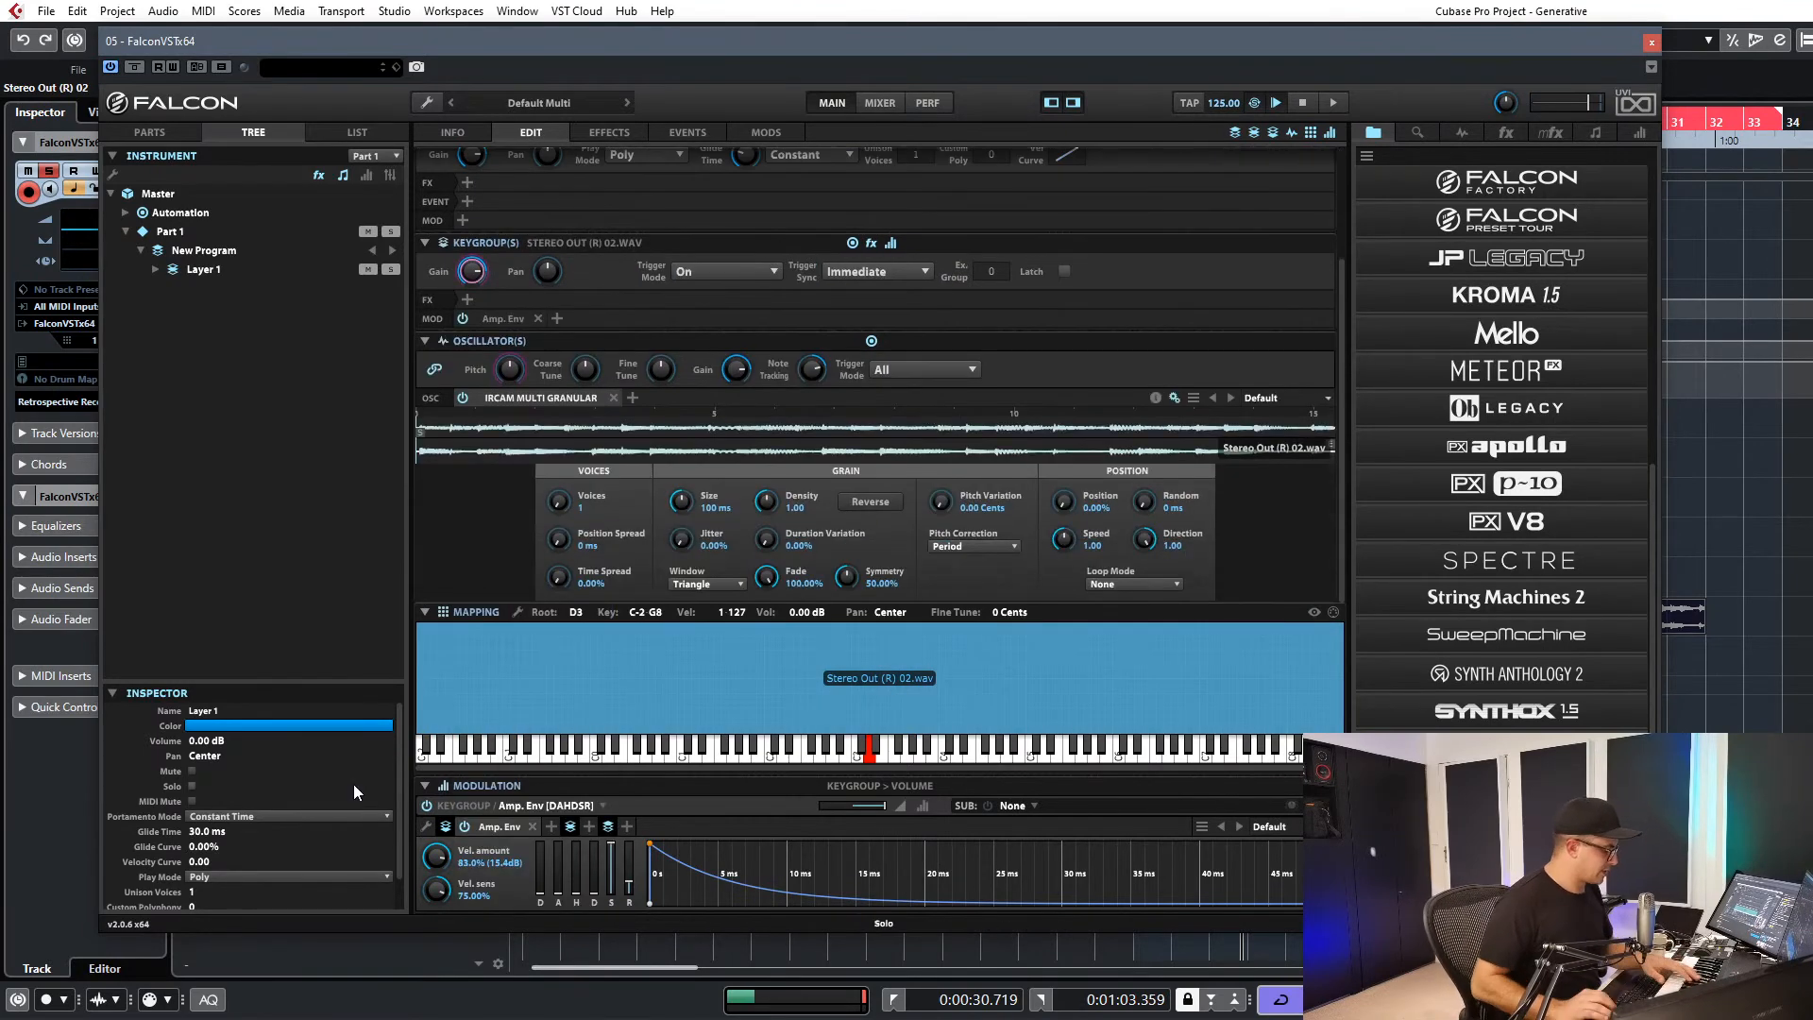
Set the granular oscillator to 8 voices, a grain size of 299 ms and a density of 2.47.
drag(557, 507, 557, 502)
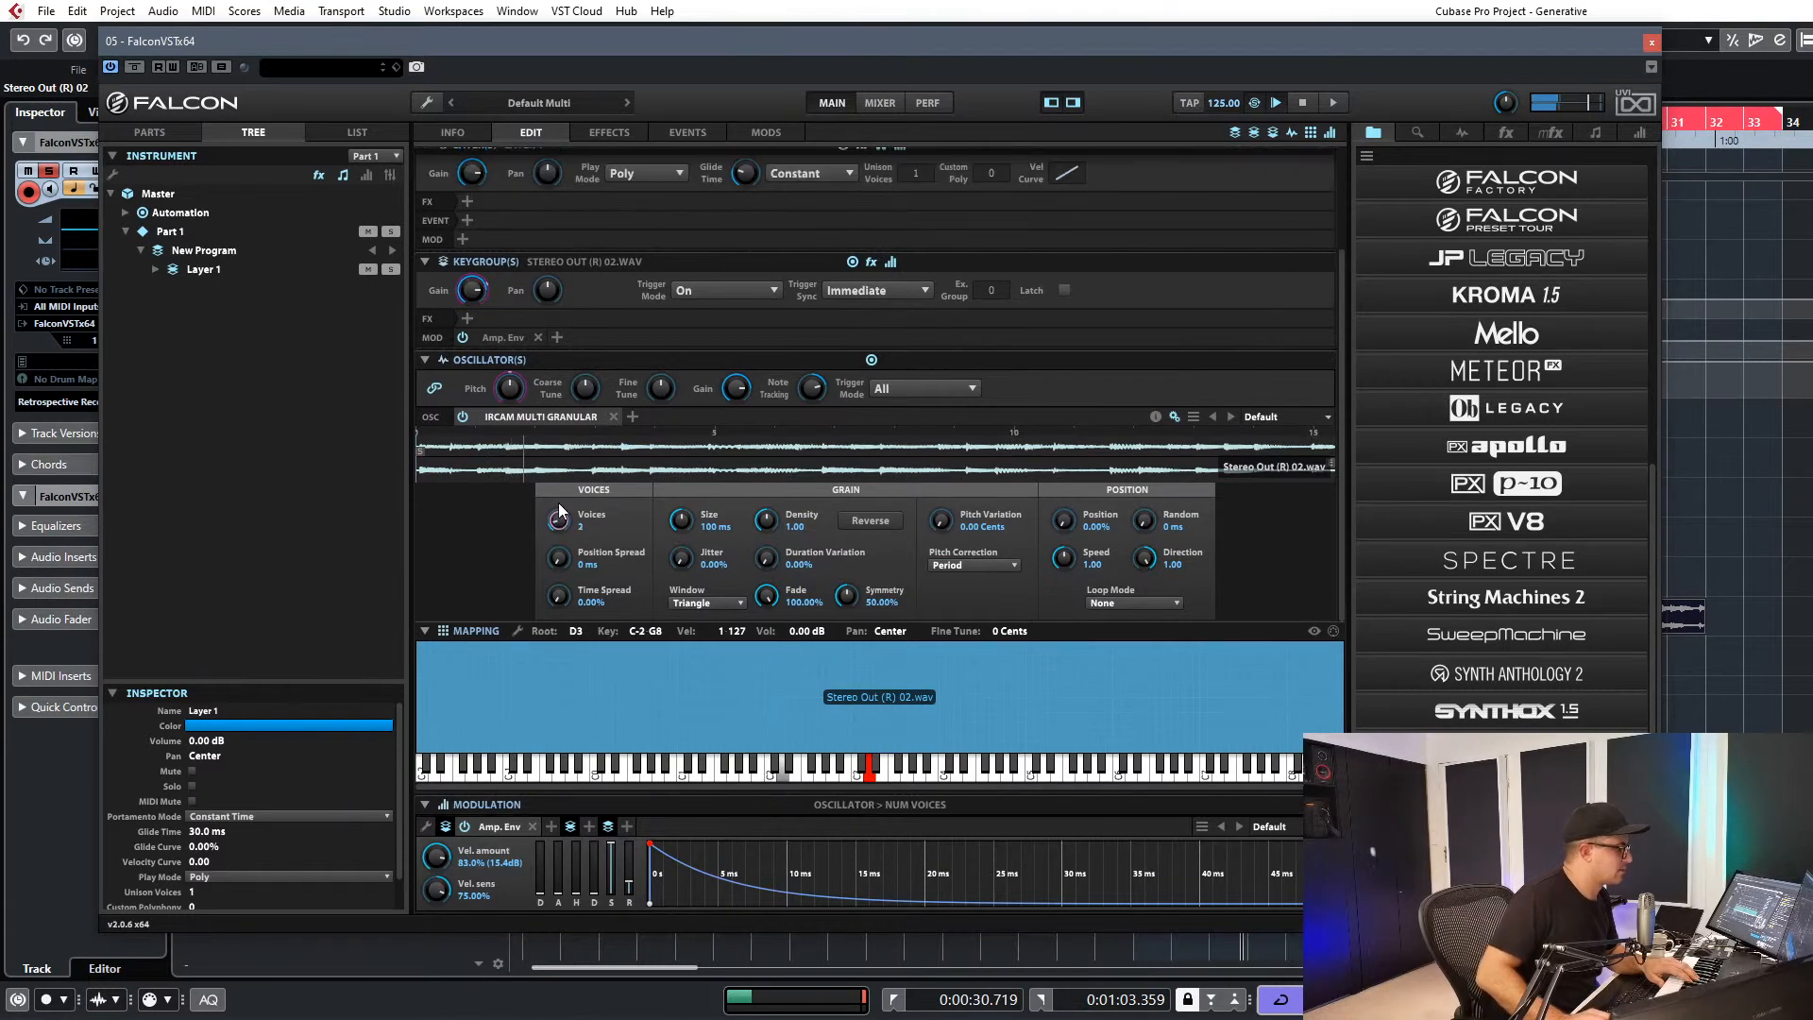
drag(578, 393, 580, 330)
drag(681, 520, 701, 468)
drag(766, 520, 783, 461)
drag(689, 525, 689, 505)
Slow the position speed to 0.04 with a position random of 27.7 ms, and fine-tune the grain density to 2.61.
drag(1064, 557, 1067, 600)
drag(1146, 521, 1152, 391)
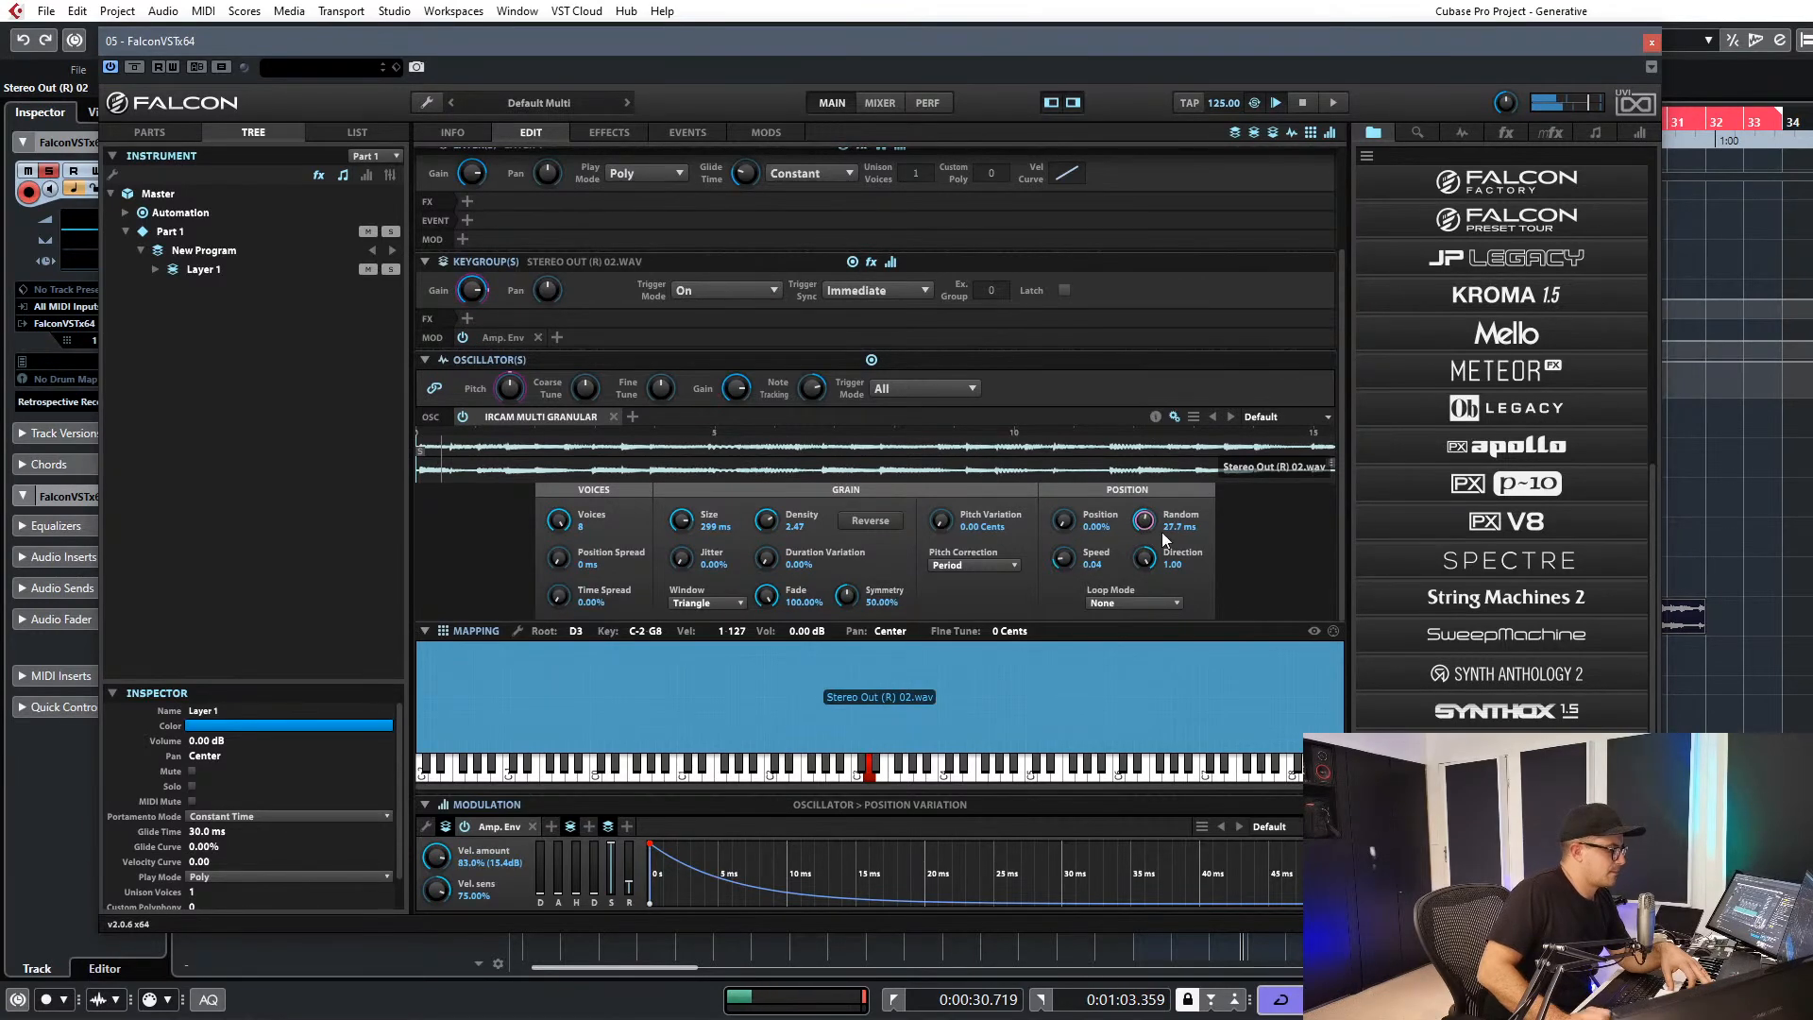
drag(765, 525, 765, 519)
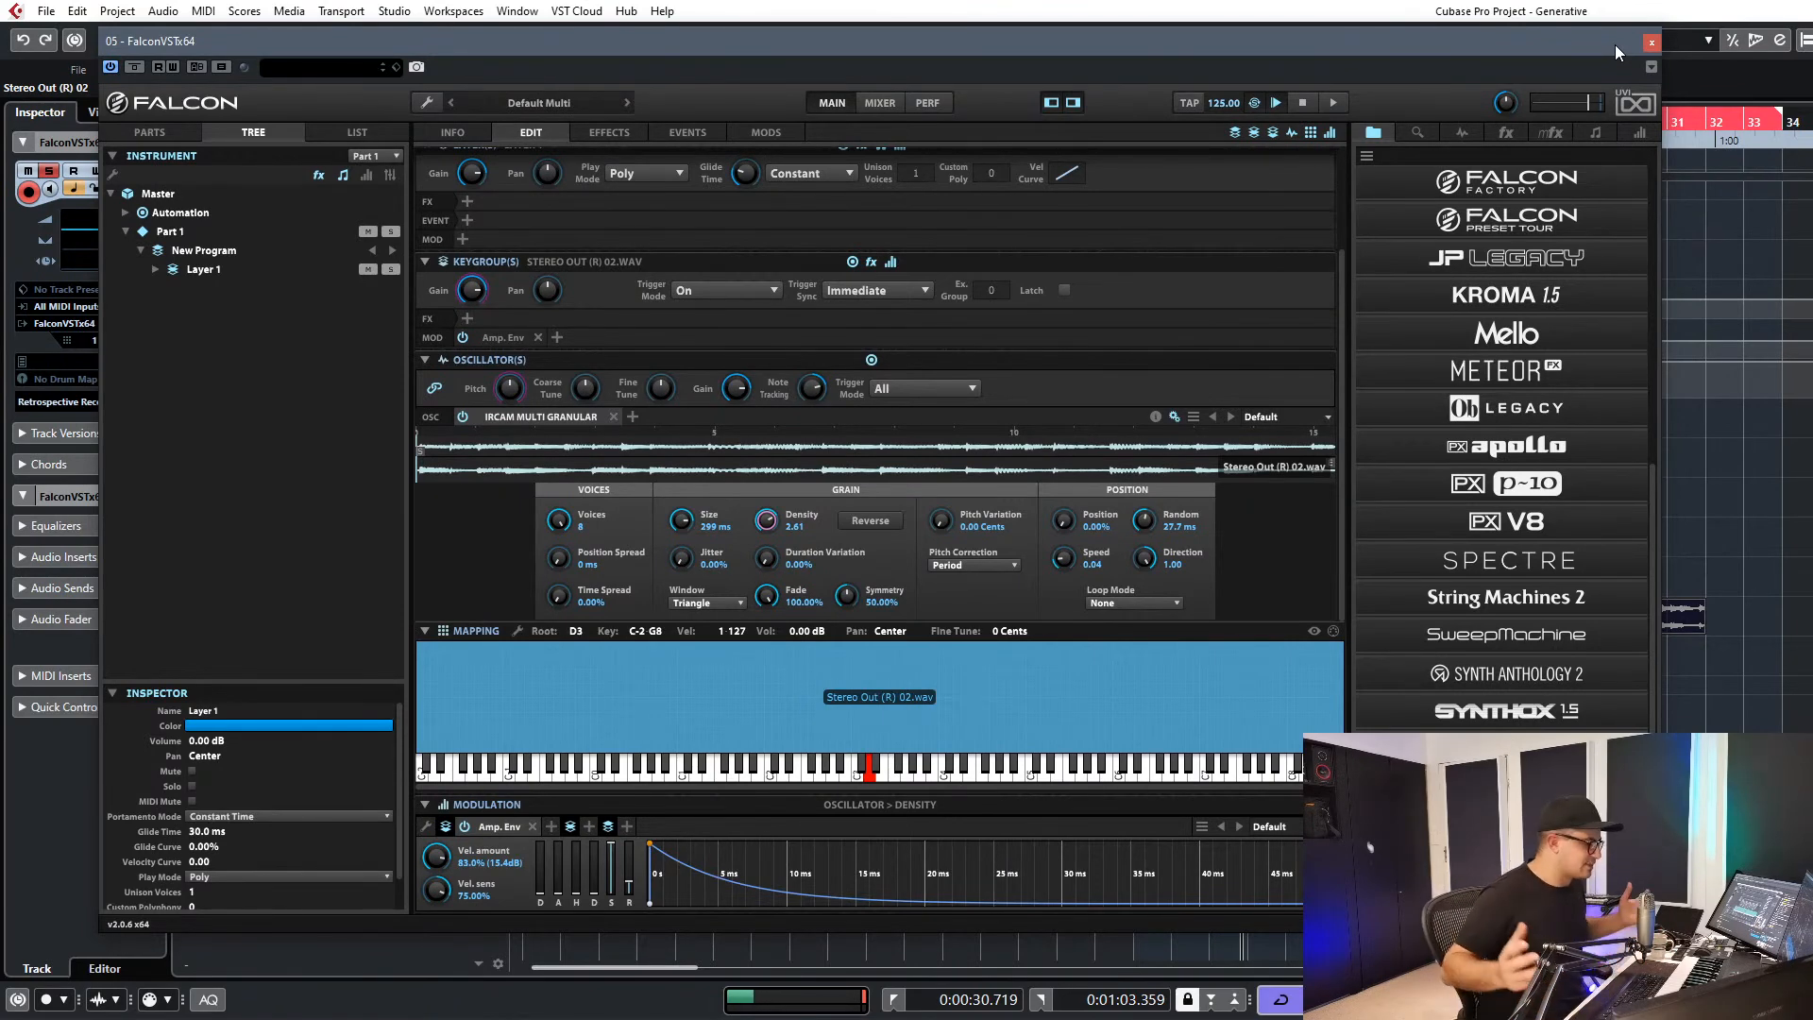
mouse_move(1700, 1018)
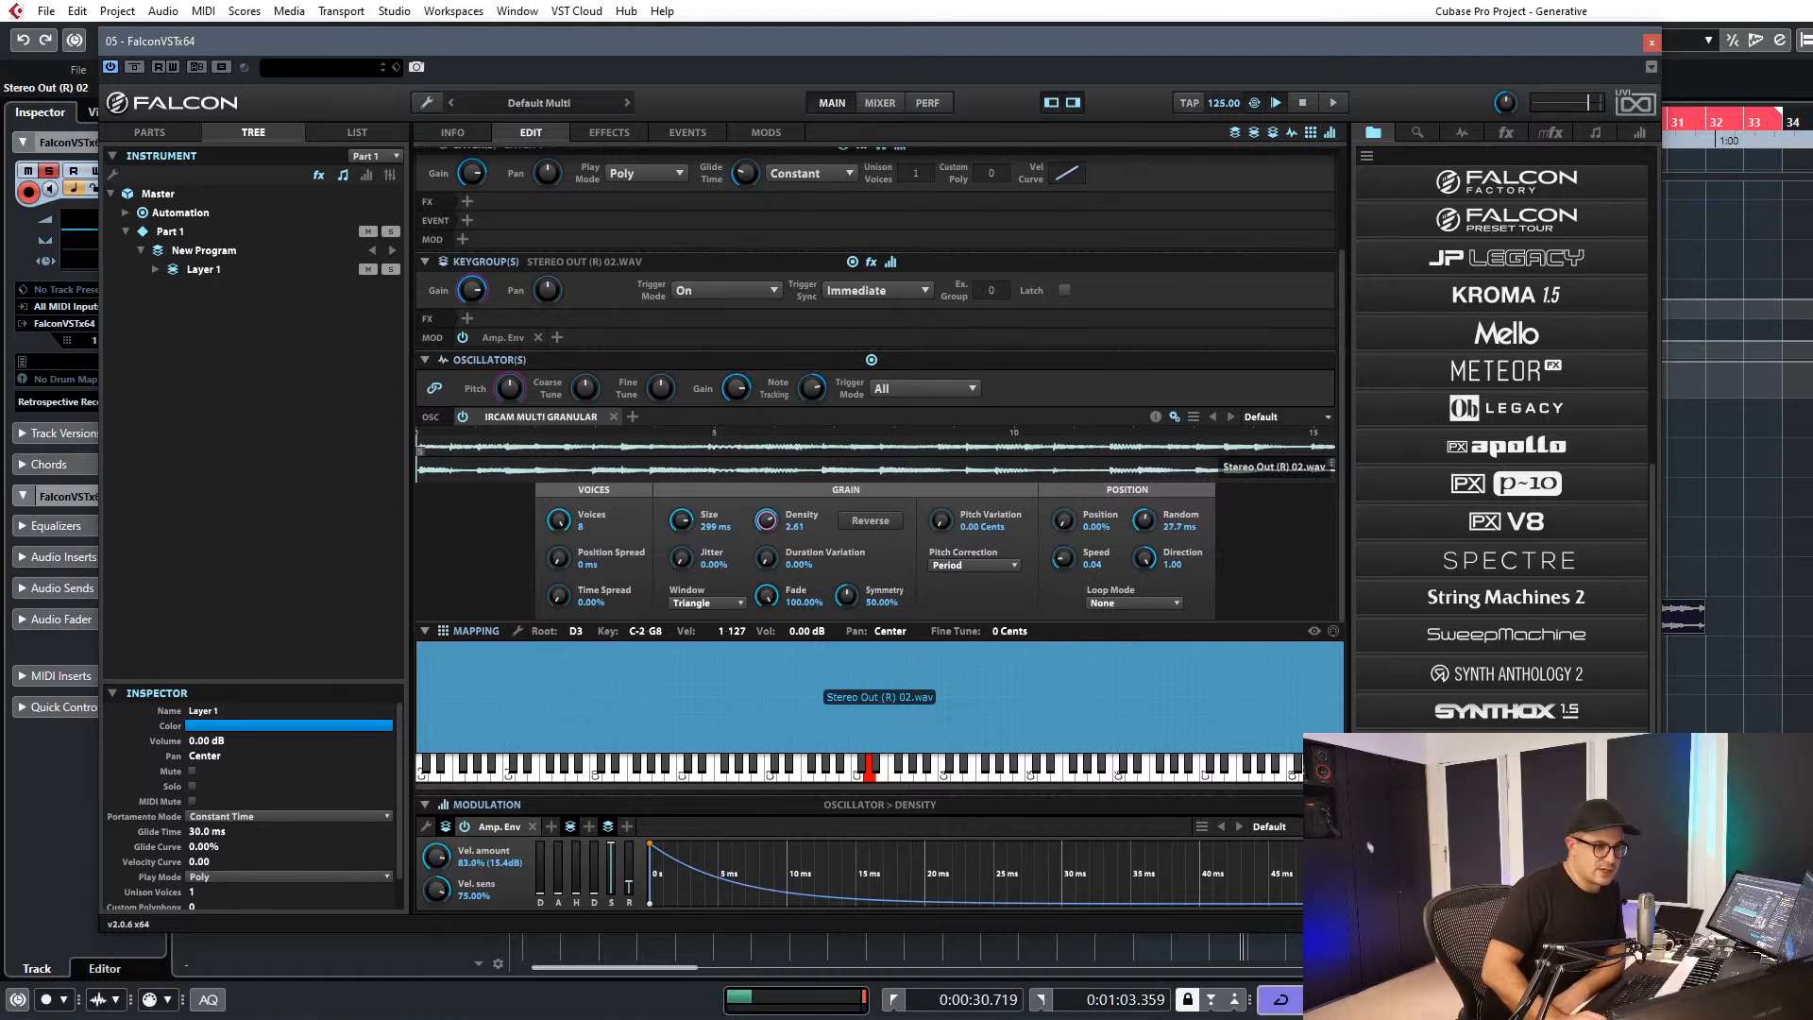
key(ctrl+w)
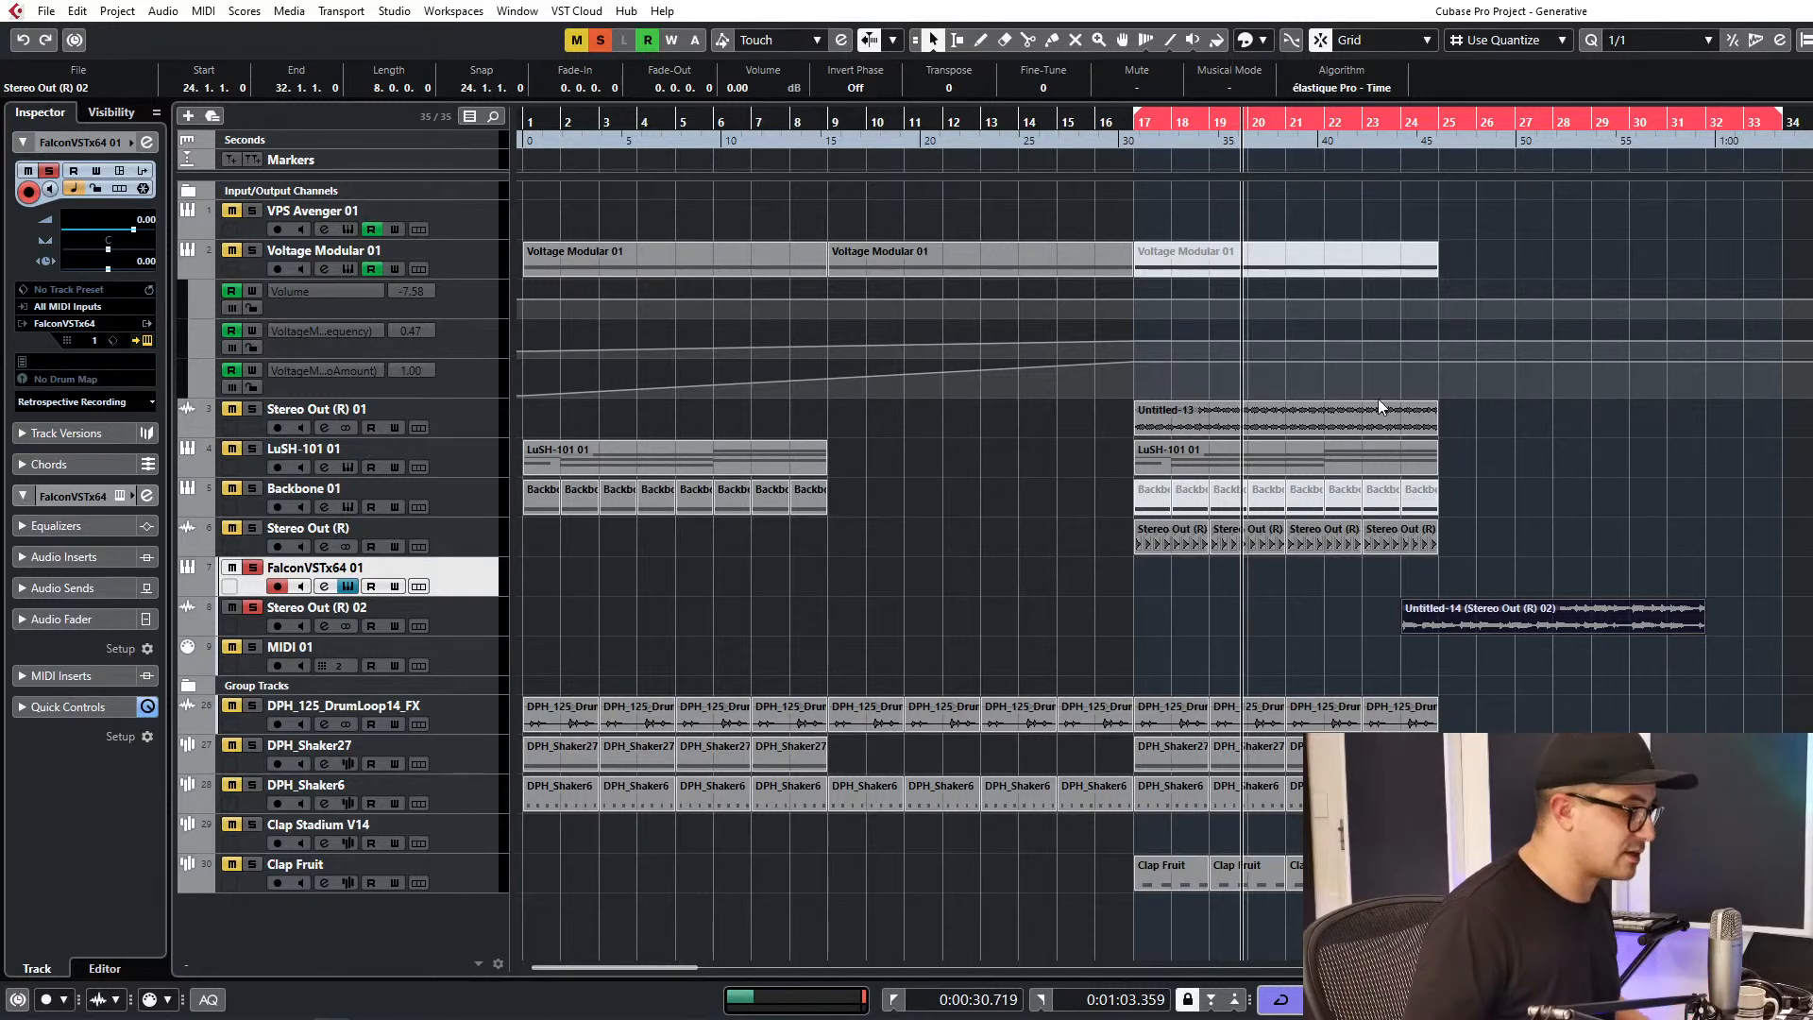
click(1214, 565)
key(e)
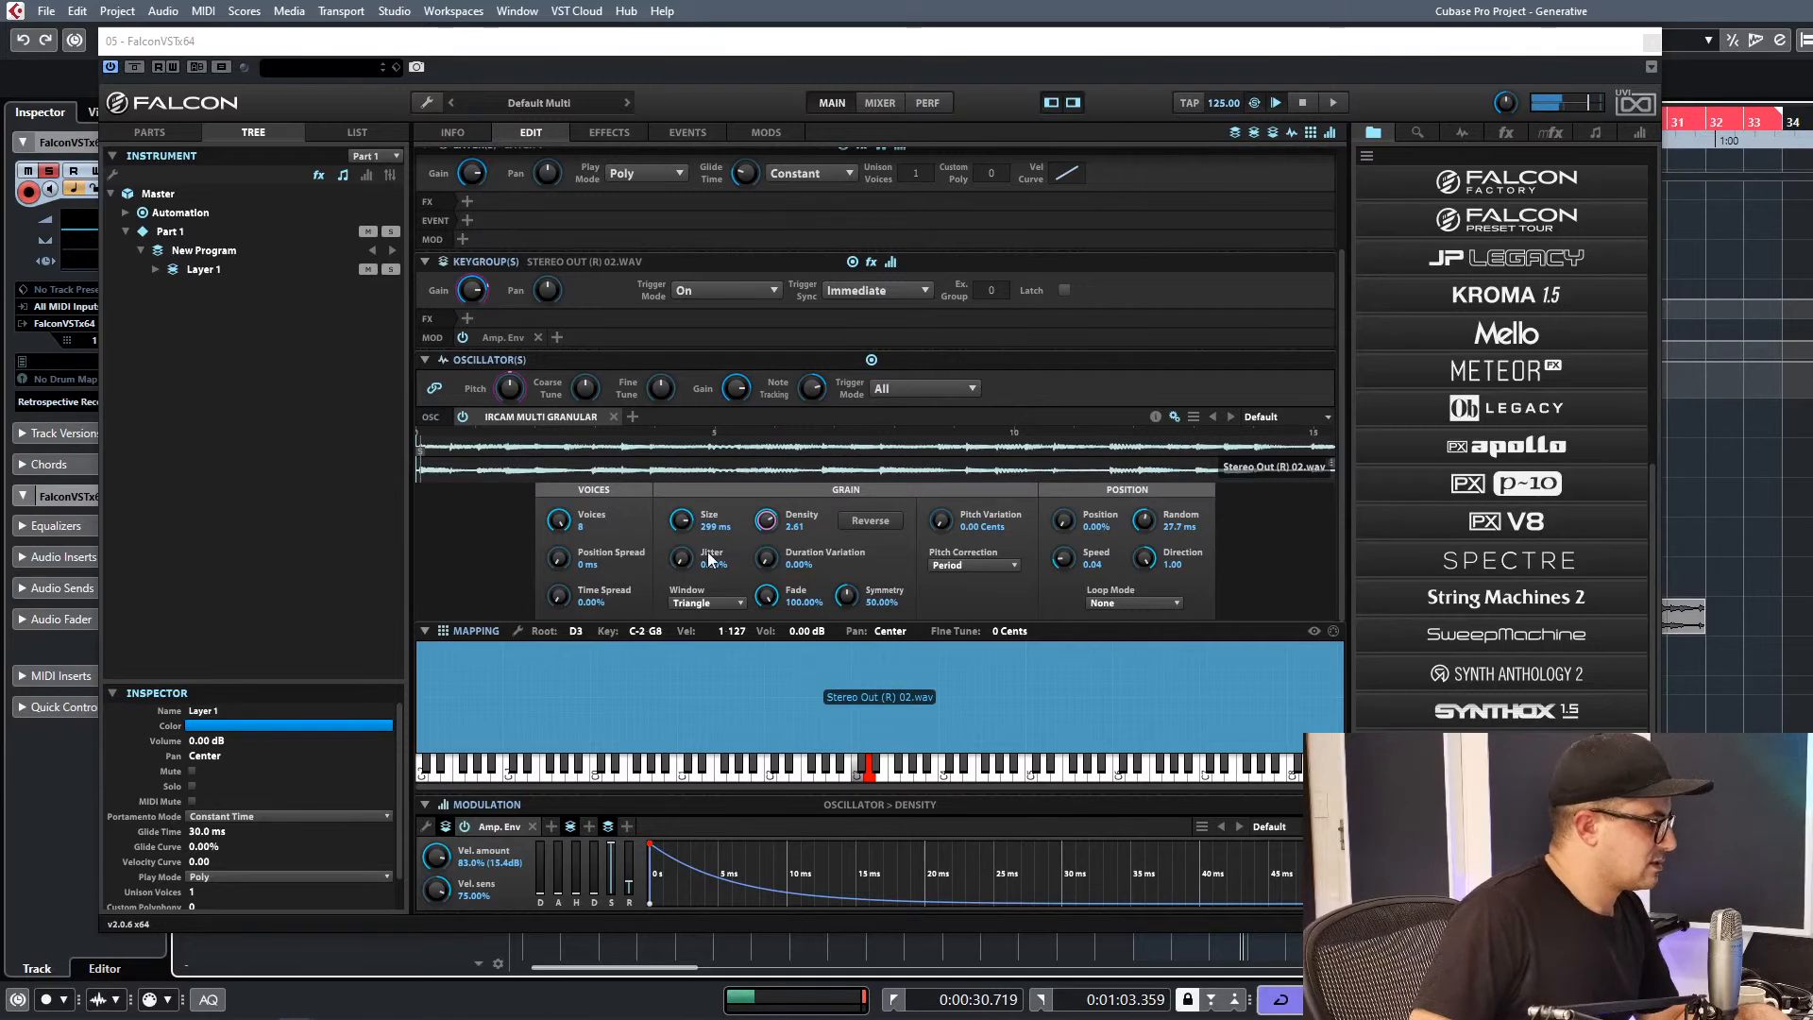
Add a SparkVerb reverb with the Large to Endless preset Abyss to Layer 1 and set its decay to 6.83 s.
click(467, 201)
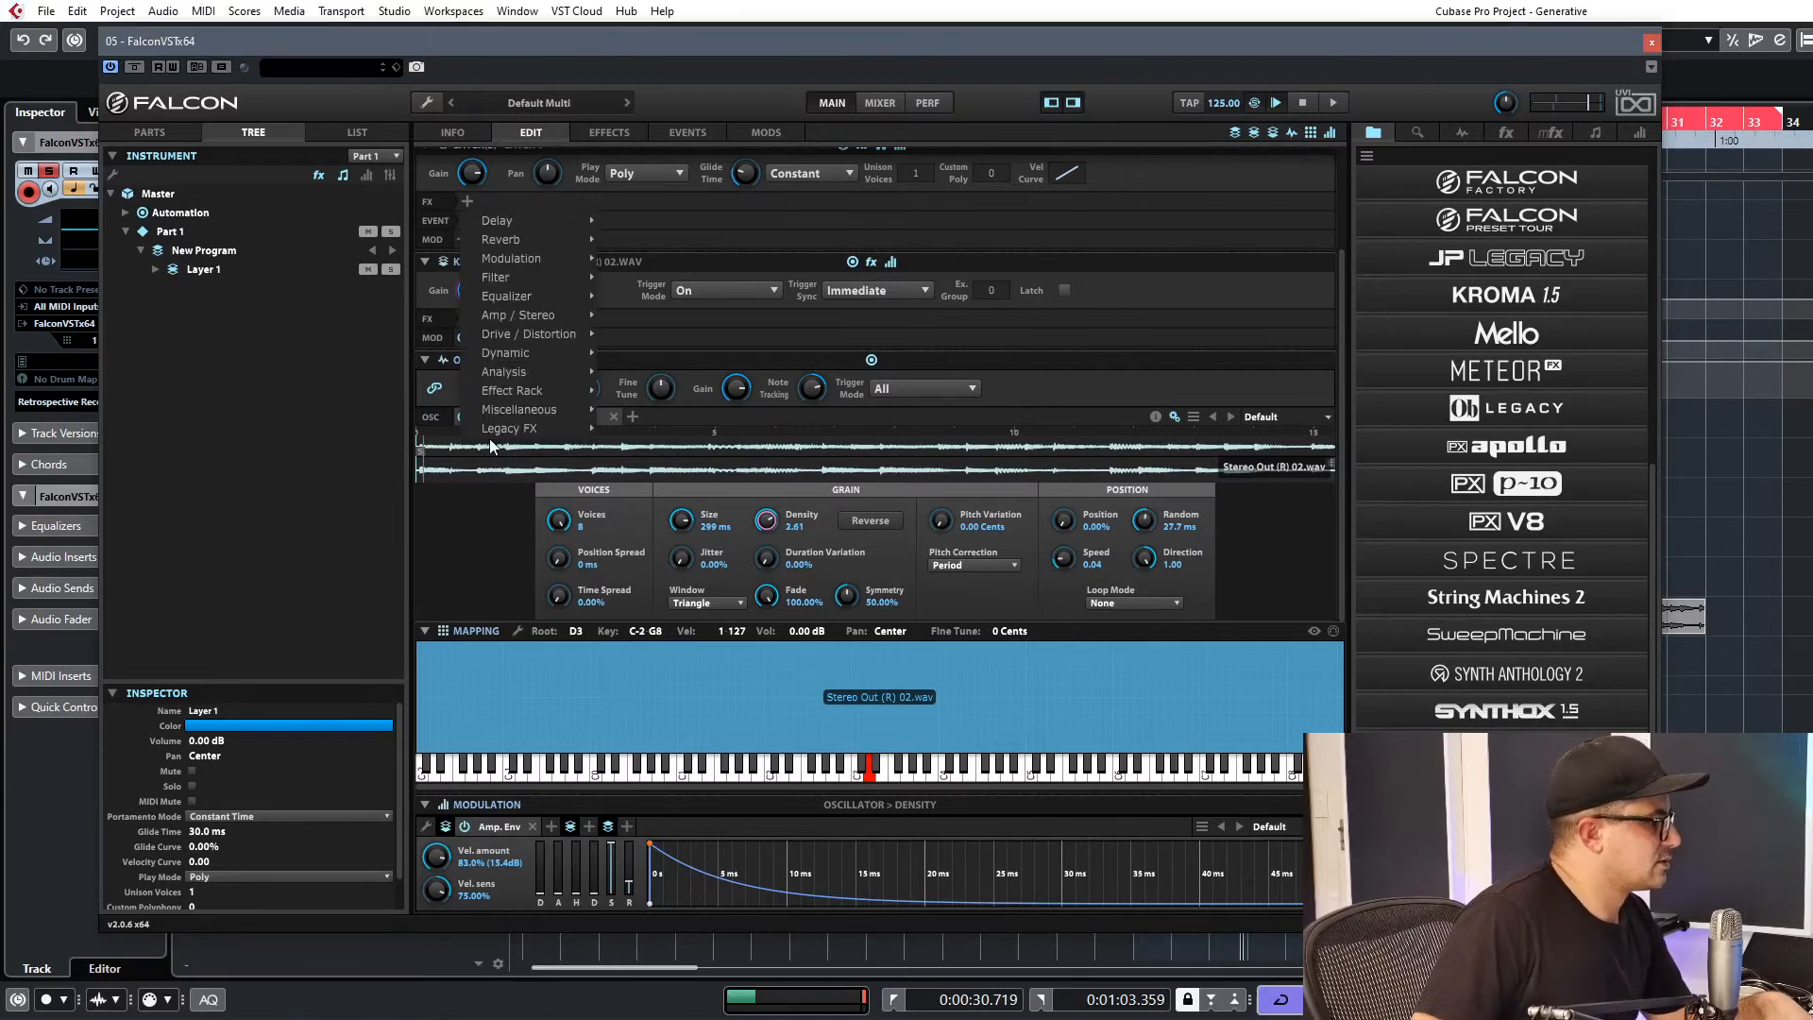
mouse_move(517, 248)
mouse_move(649, 278)
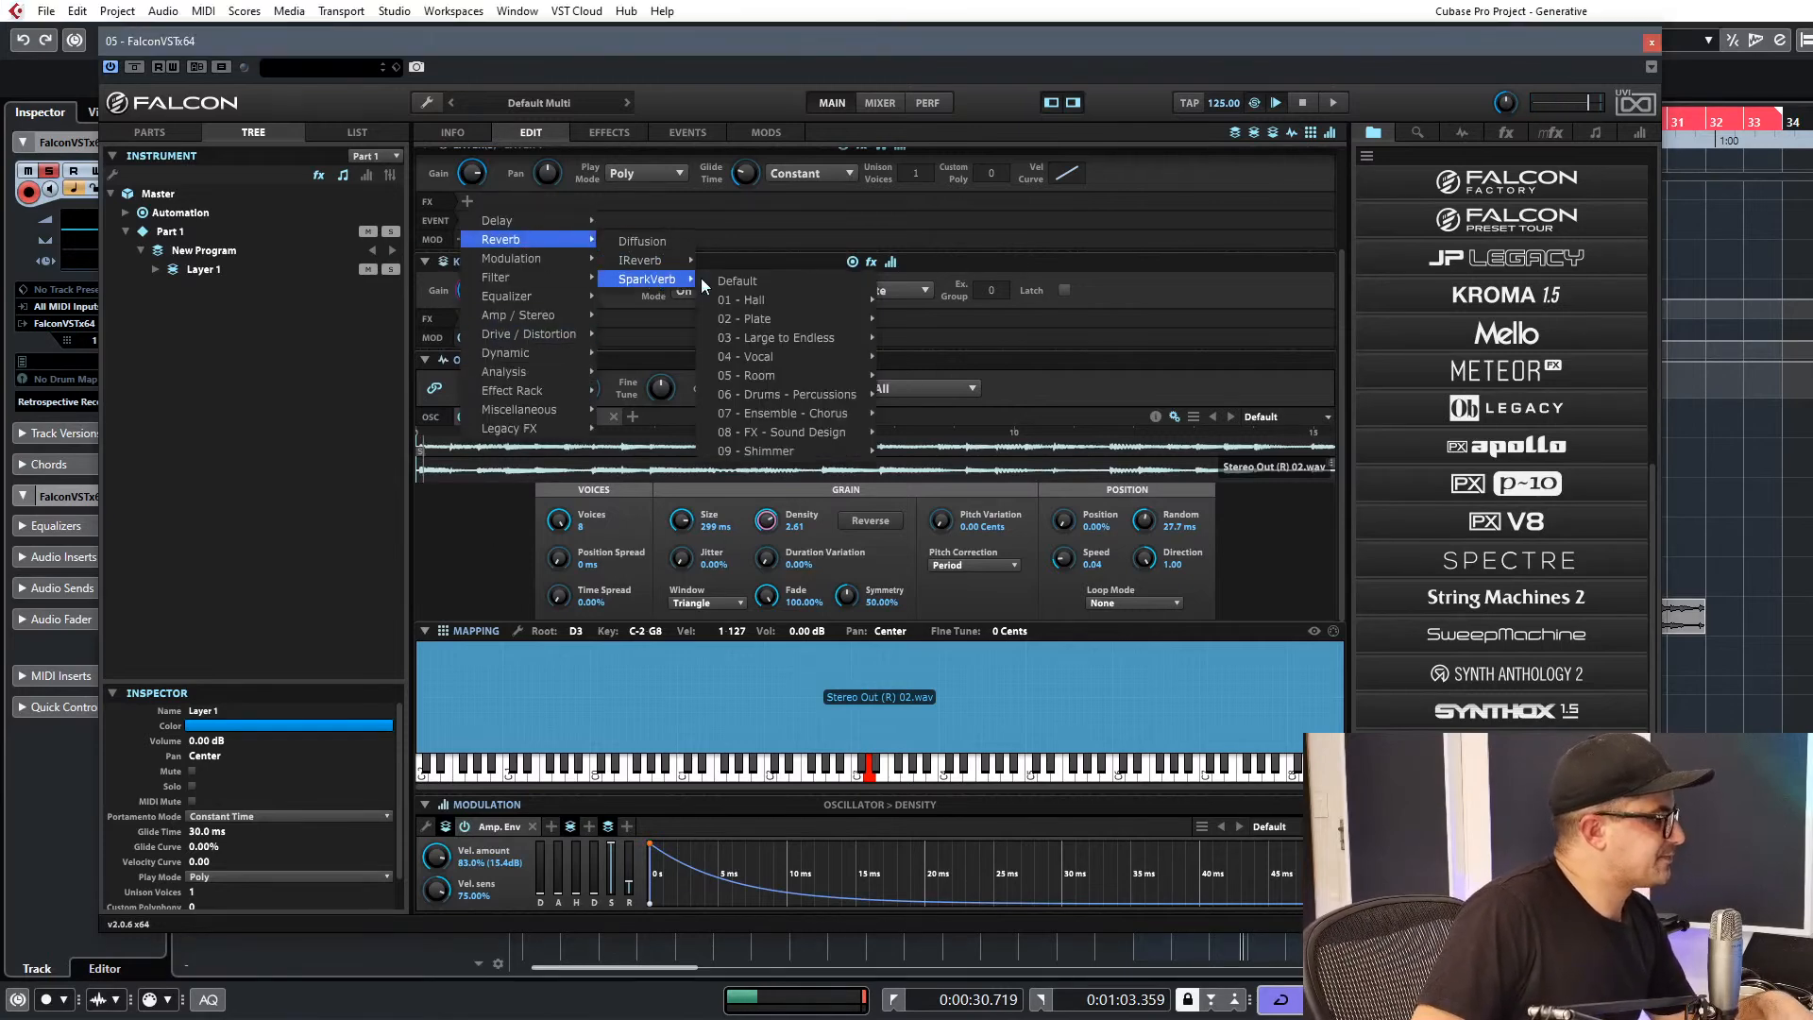
mouse_move(728, 301)
mouse_move(779, 340)
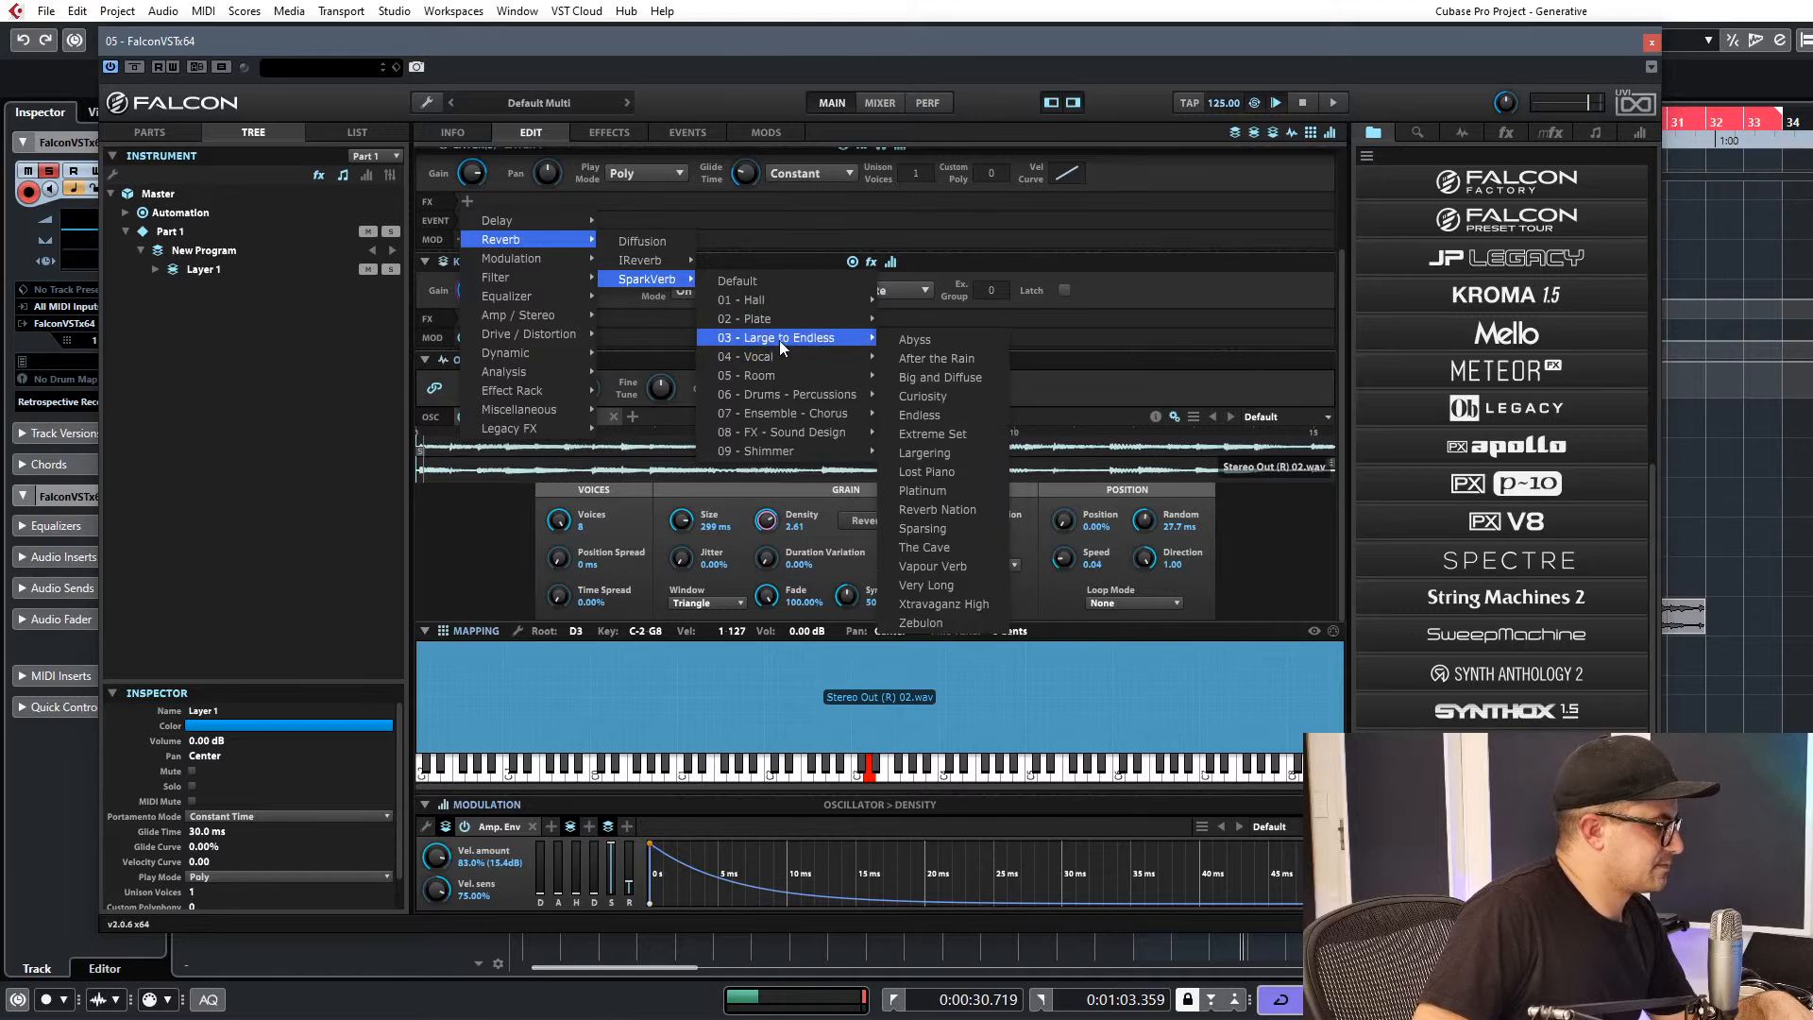
click(908, 342)
drag(892, 451, 892, 463)
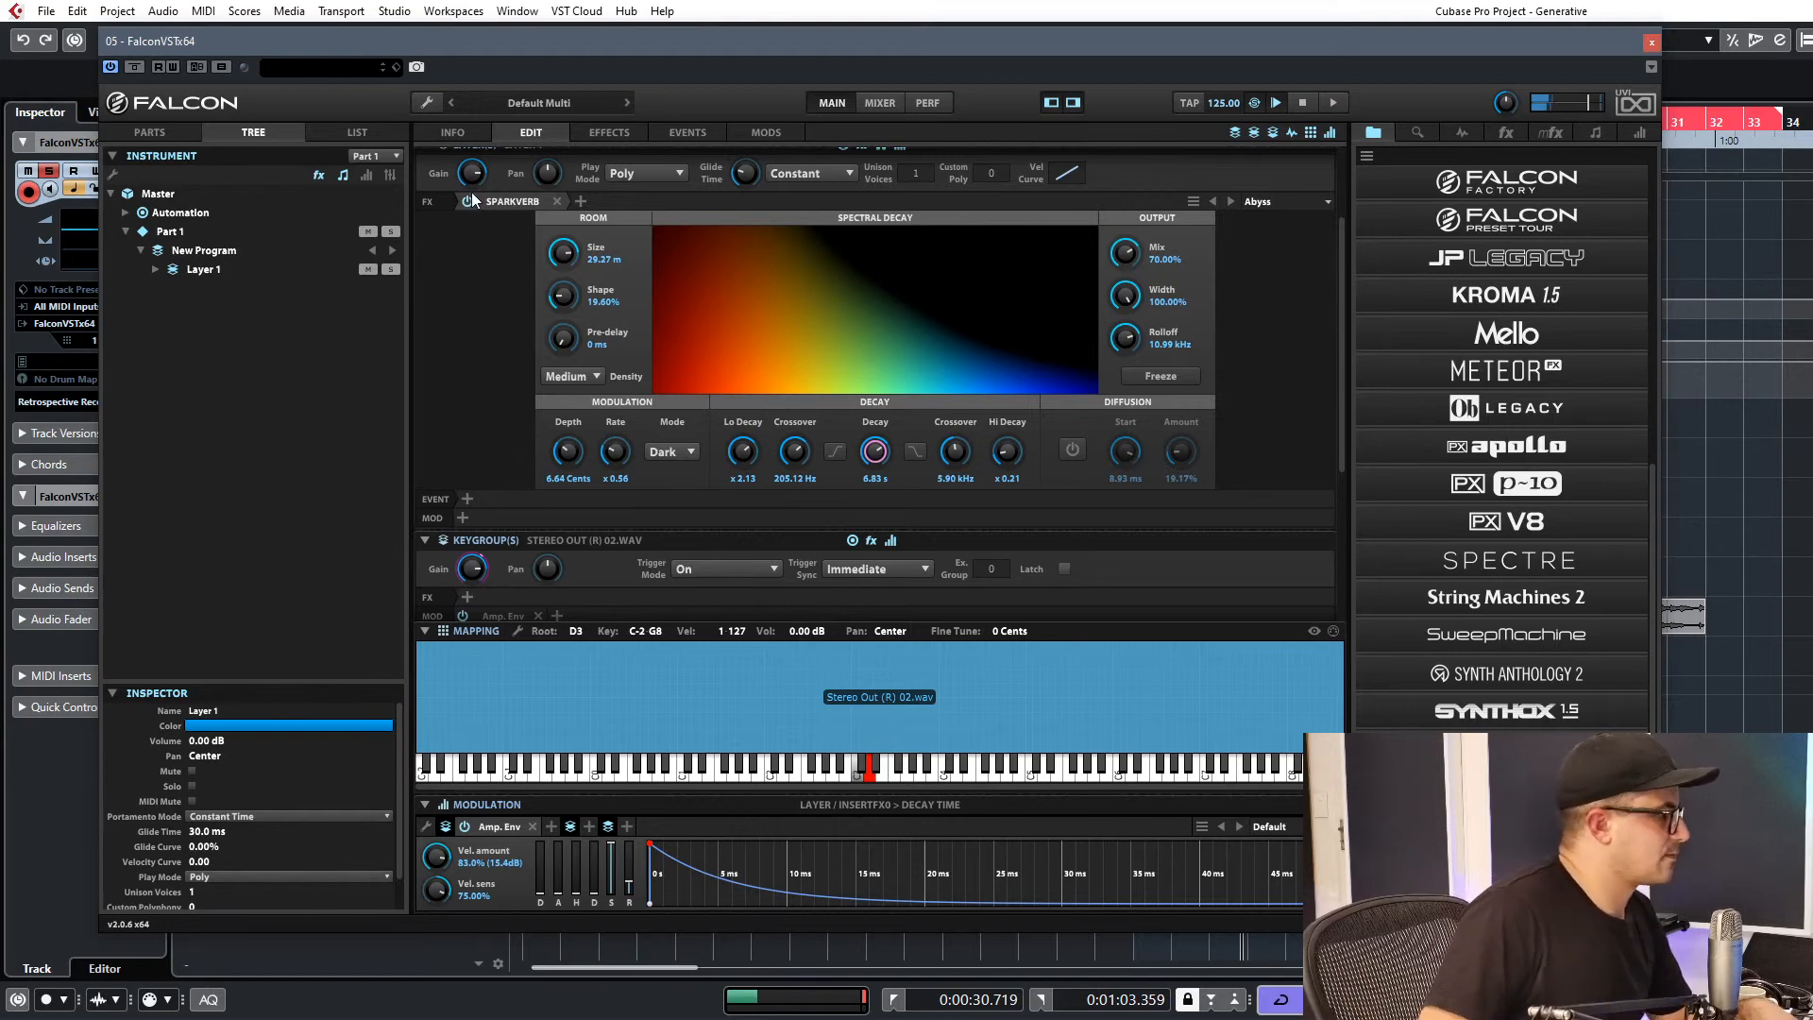
Collapse the layer section and raise the granular oscillator's position speed to 0.42, adjusting the master volume.
scroll(1300, 291, up, 3)
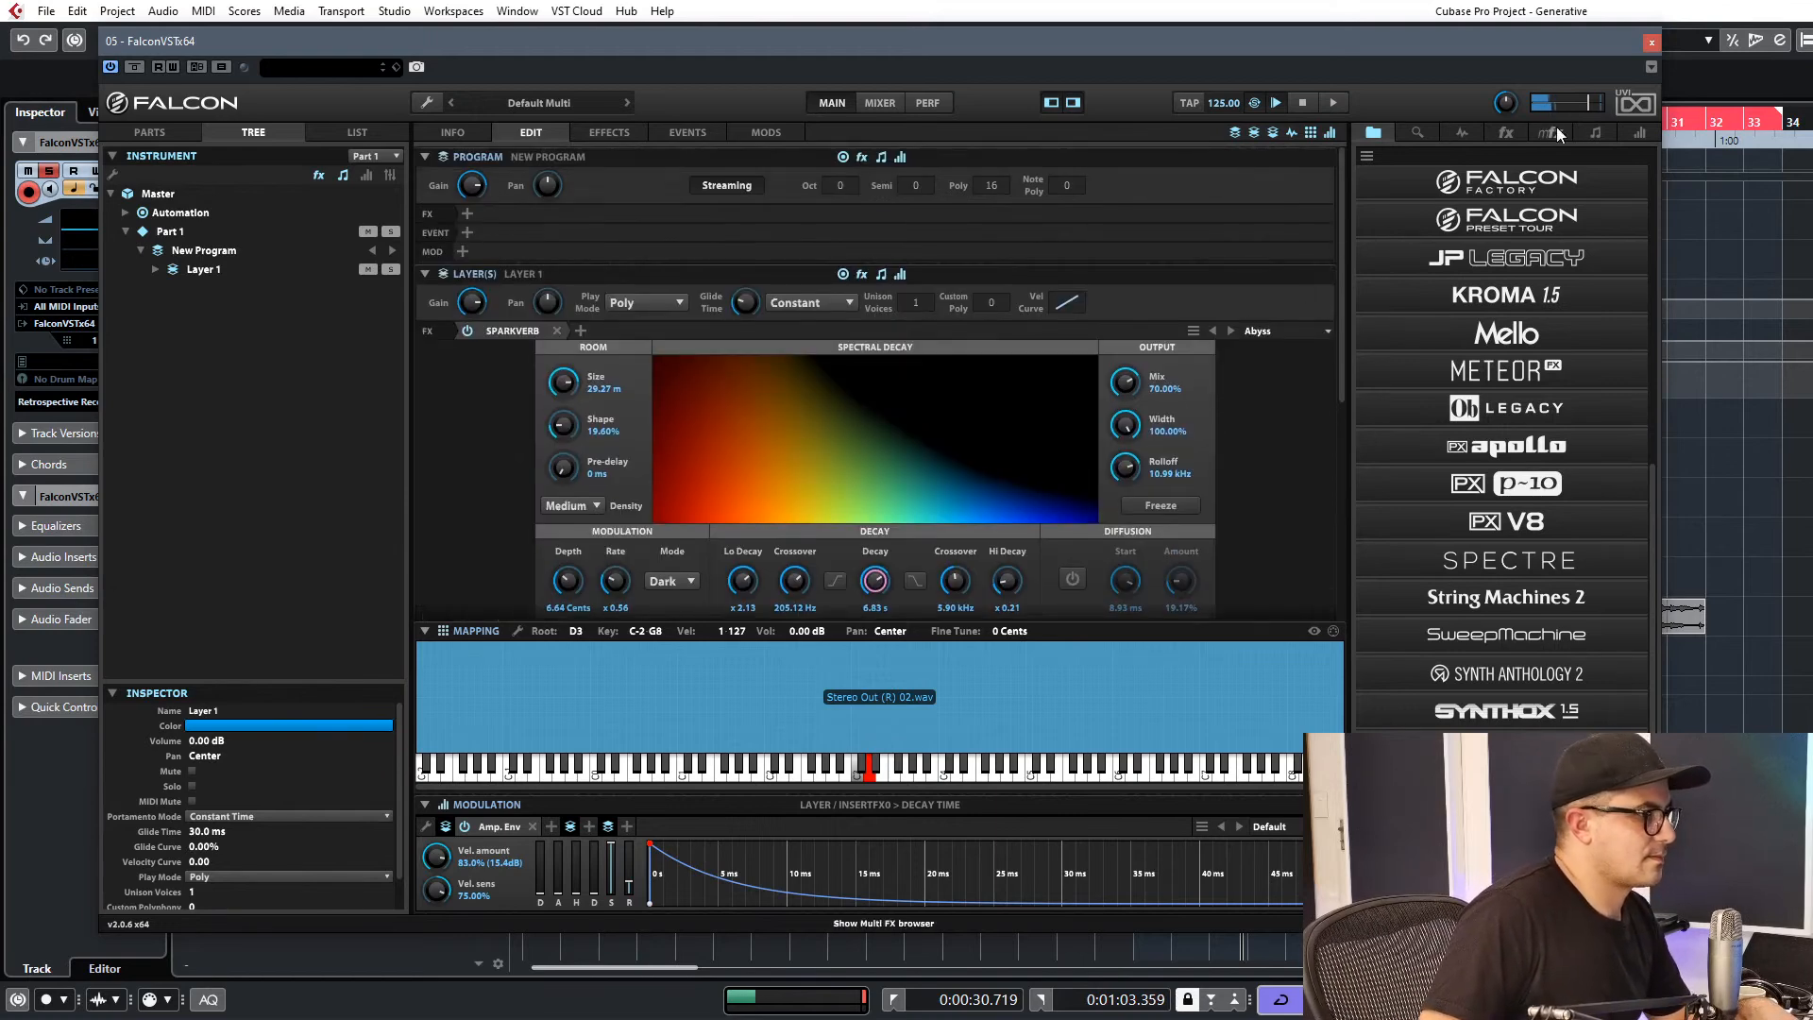
click(423, 272)
scroll(614, 416, down, 1)
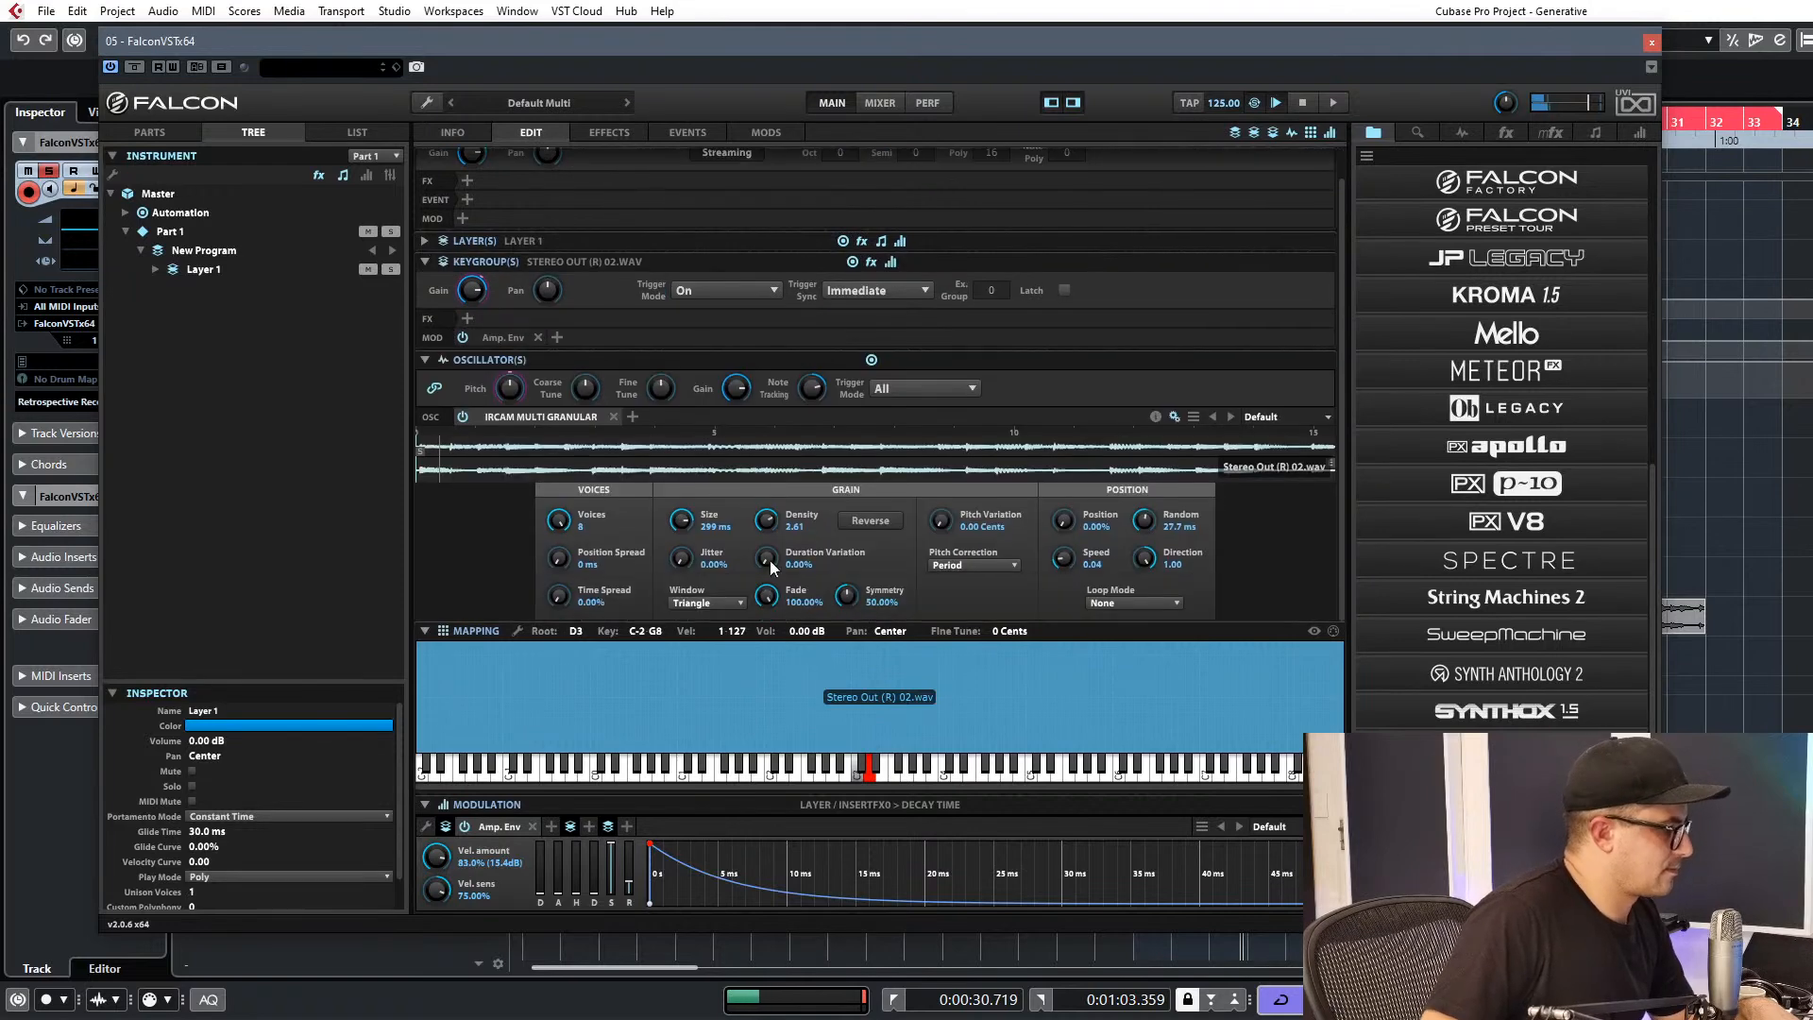
drag(1063, 558, 1063, 520)
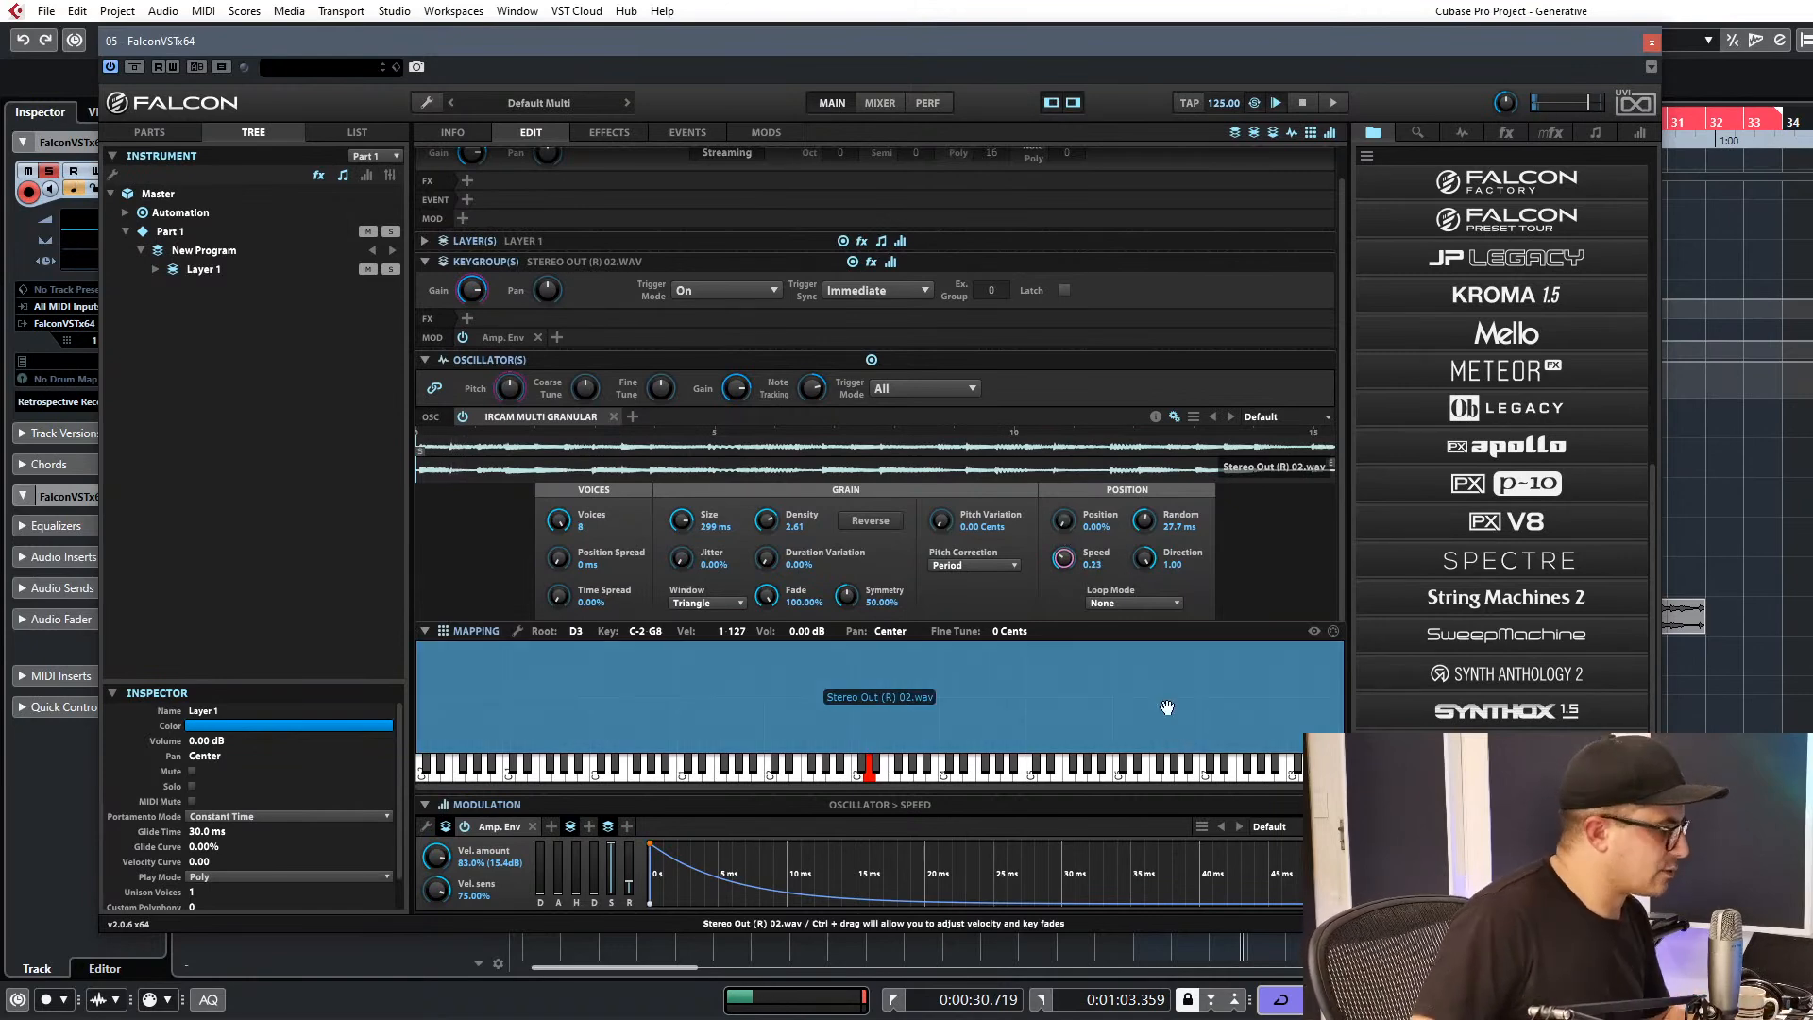
click(1584, 104)
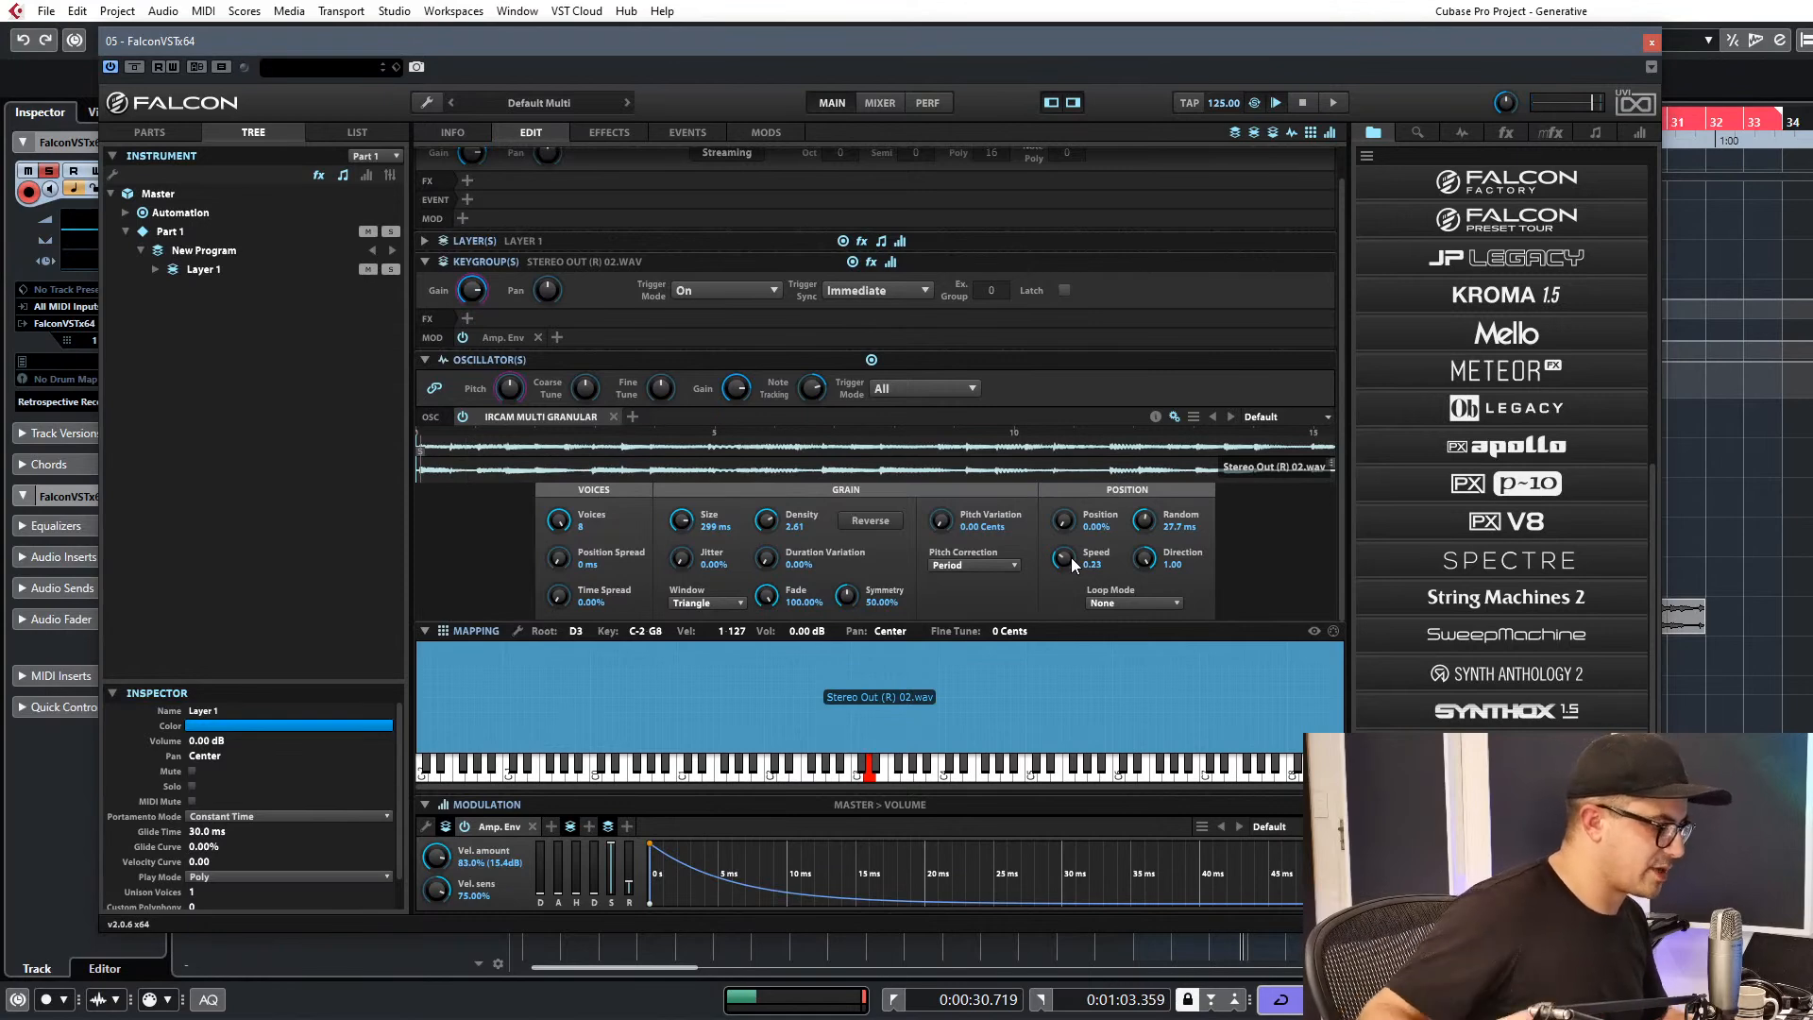
drag(1071, 557, 1067, 567)
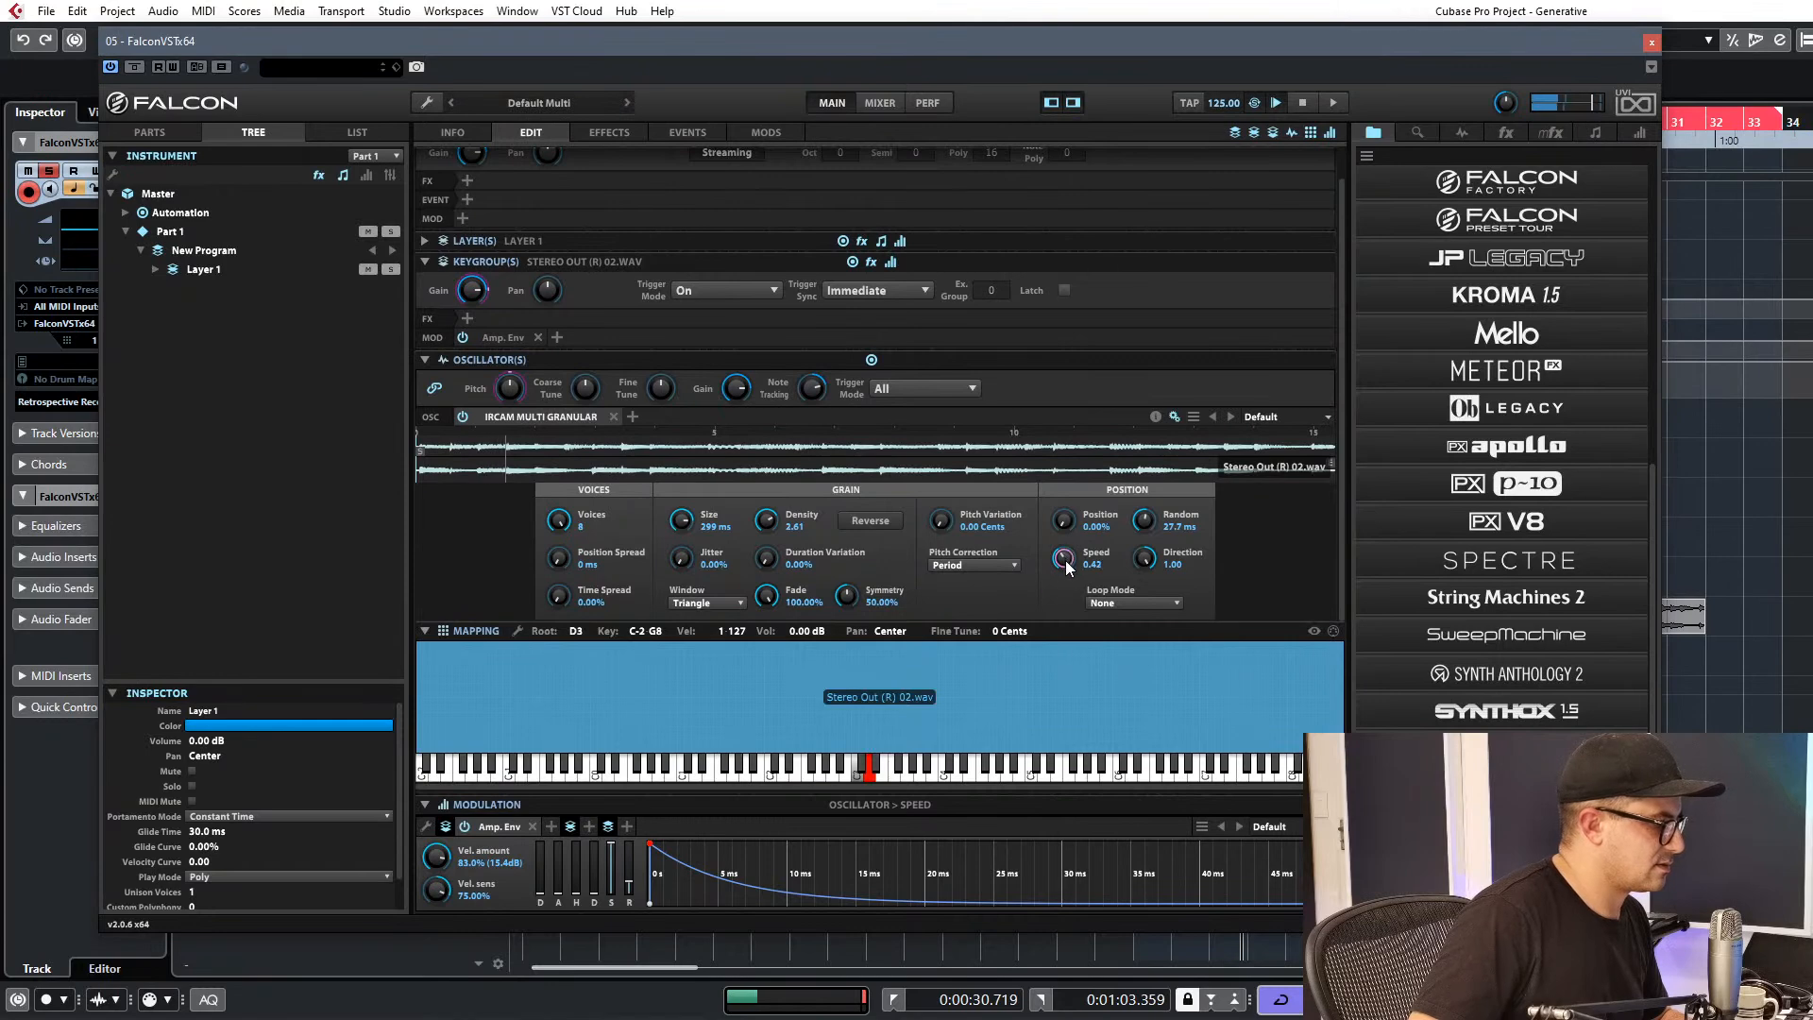
Turn on grain Reverse, set the position loop mode to Forward-Backward and lower the speed to 0.31.
click(878, 521)
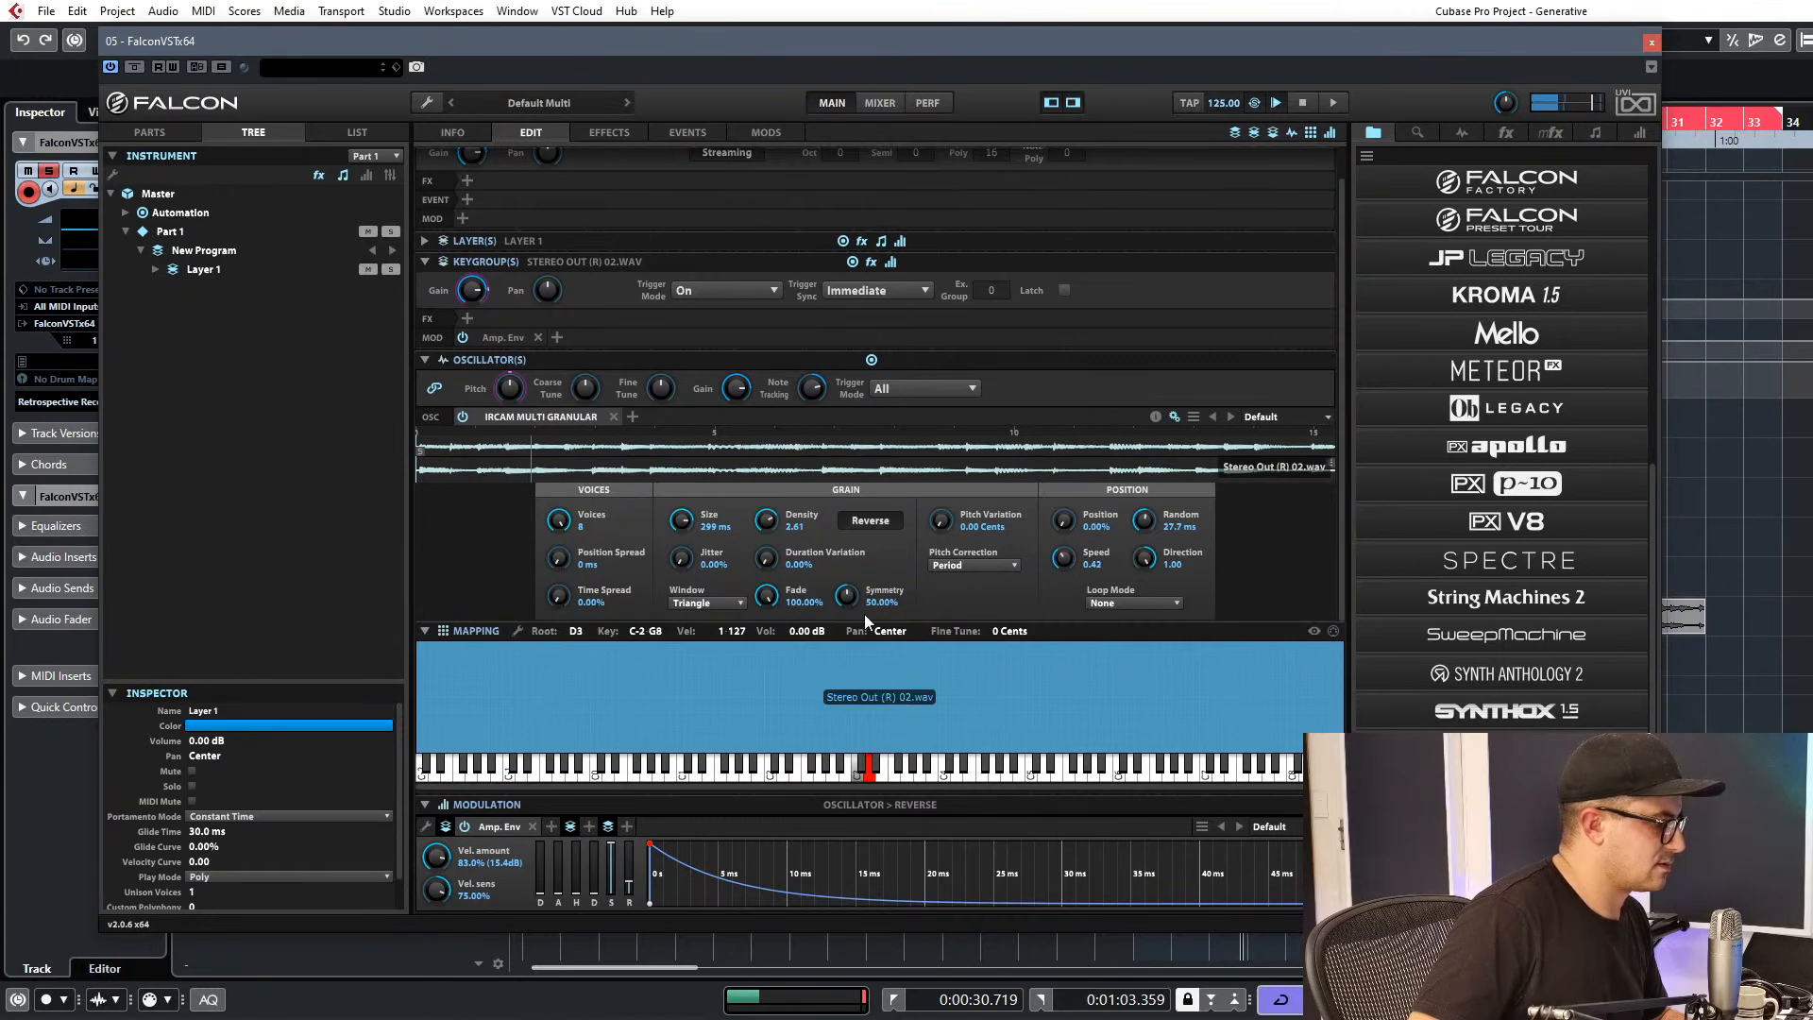
click(1134, 604)
click(1143, 646)
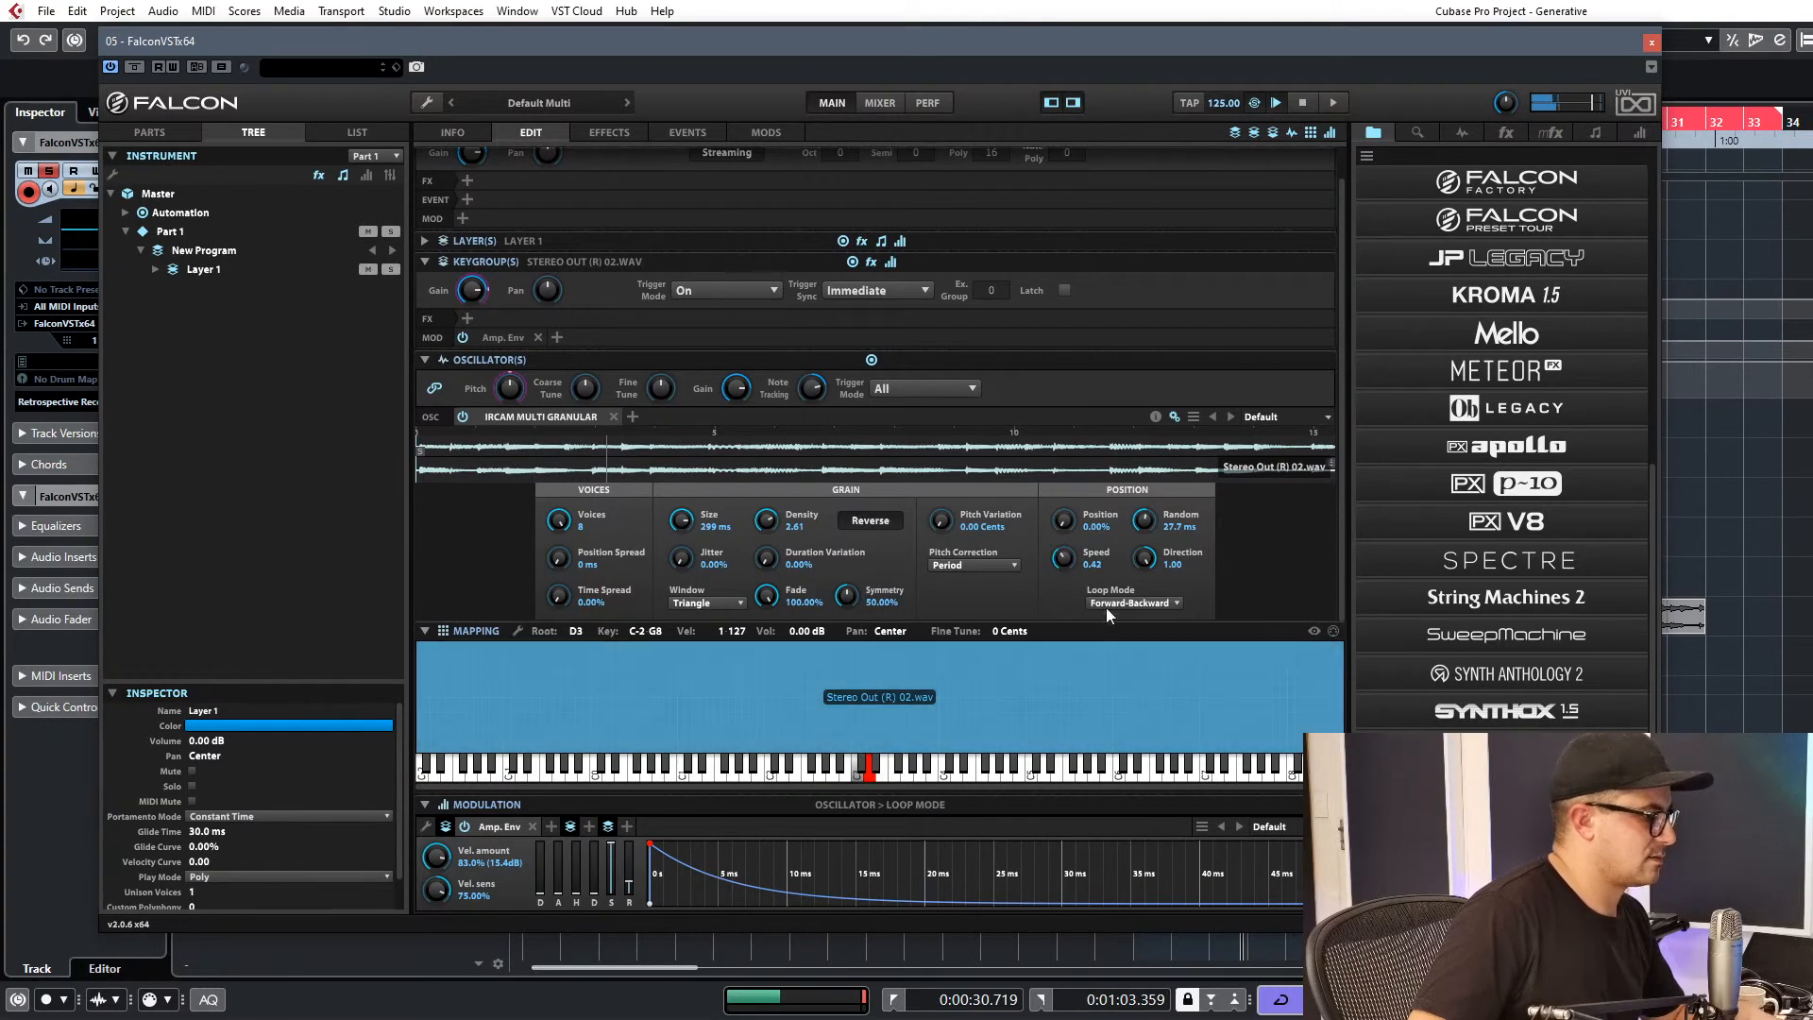
drag(1064, 557, 1067, 566)
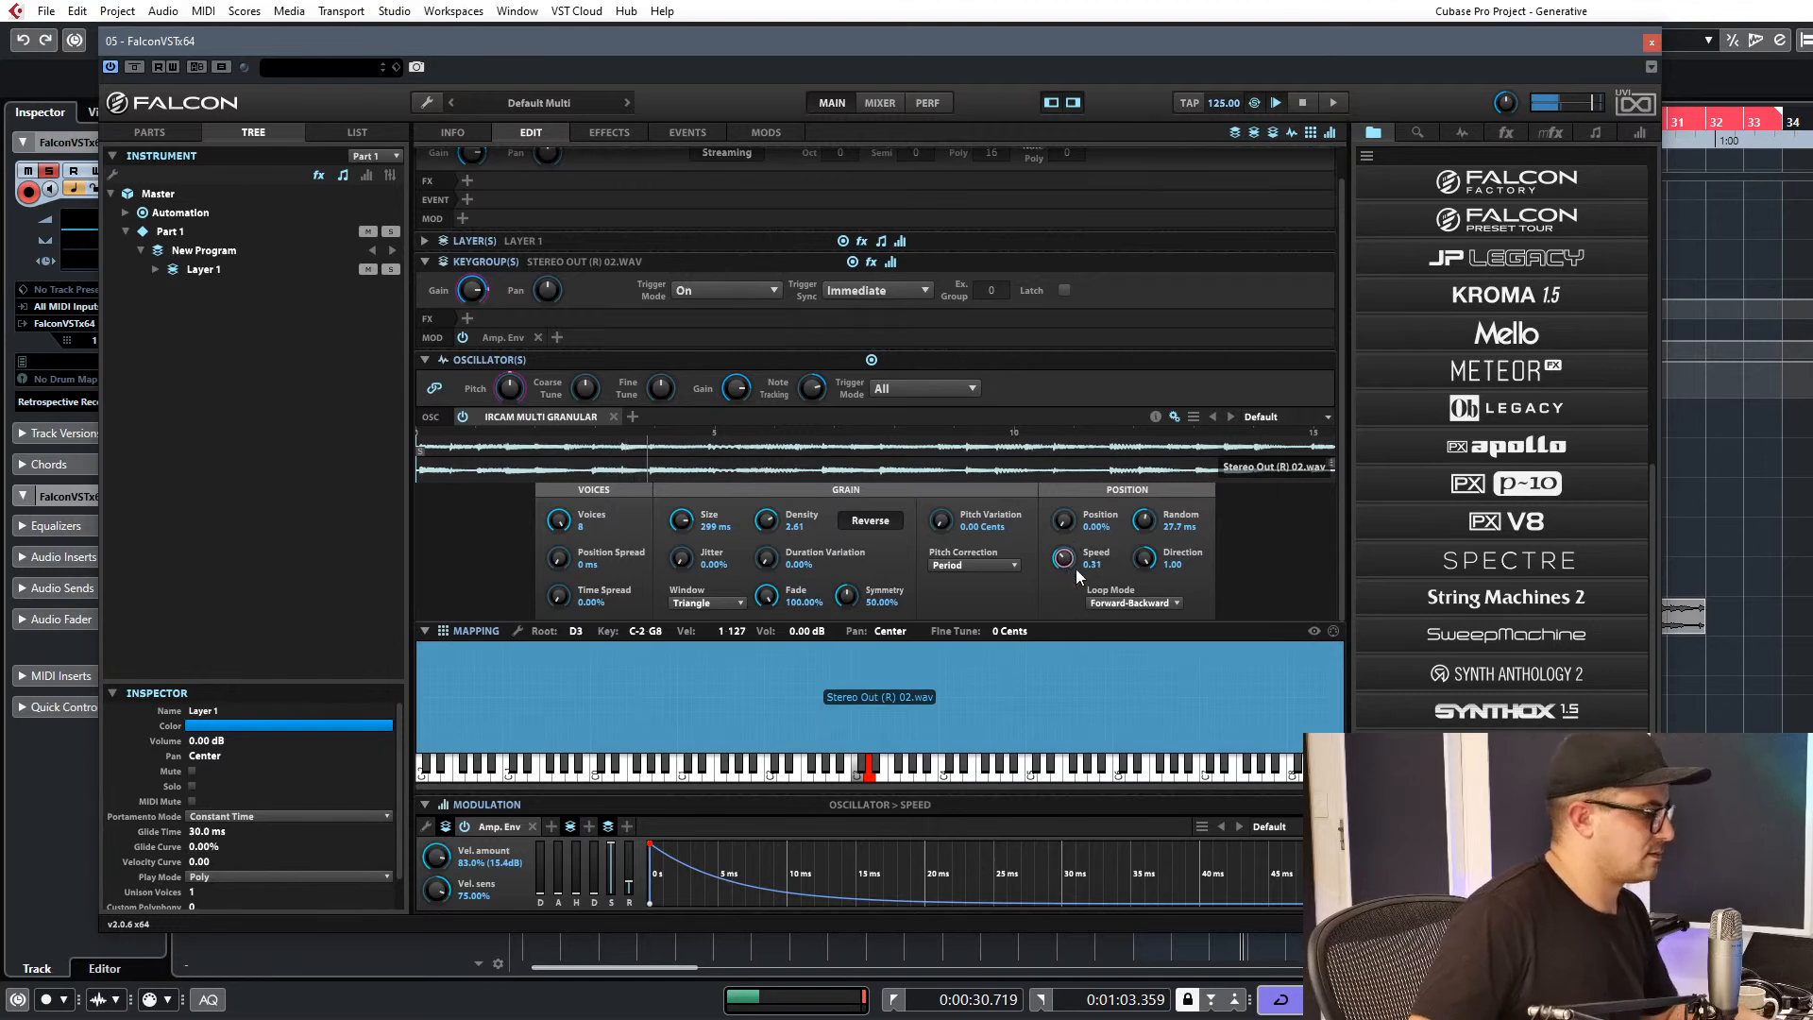
Set the voices' position spread to 4.28 s and adjust the oscillator's gain.
drag(569, 559, 603, 345)
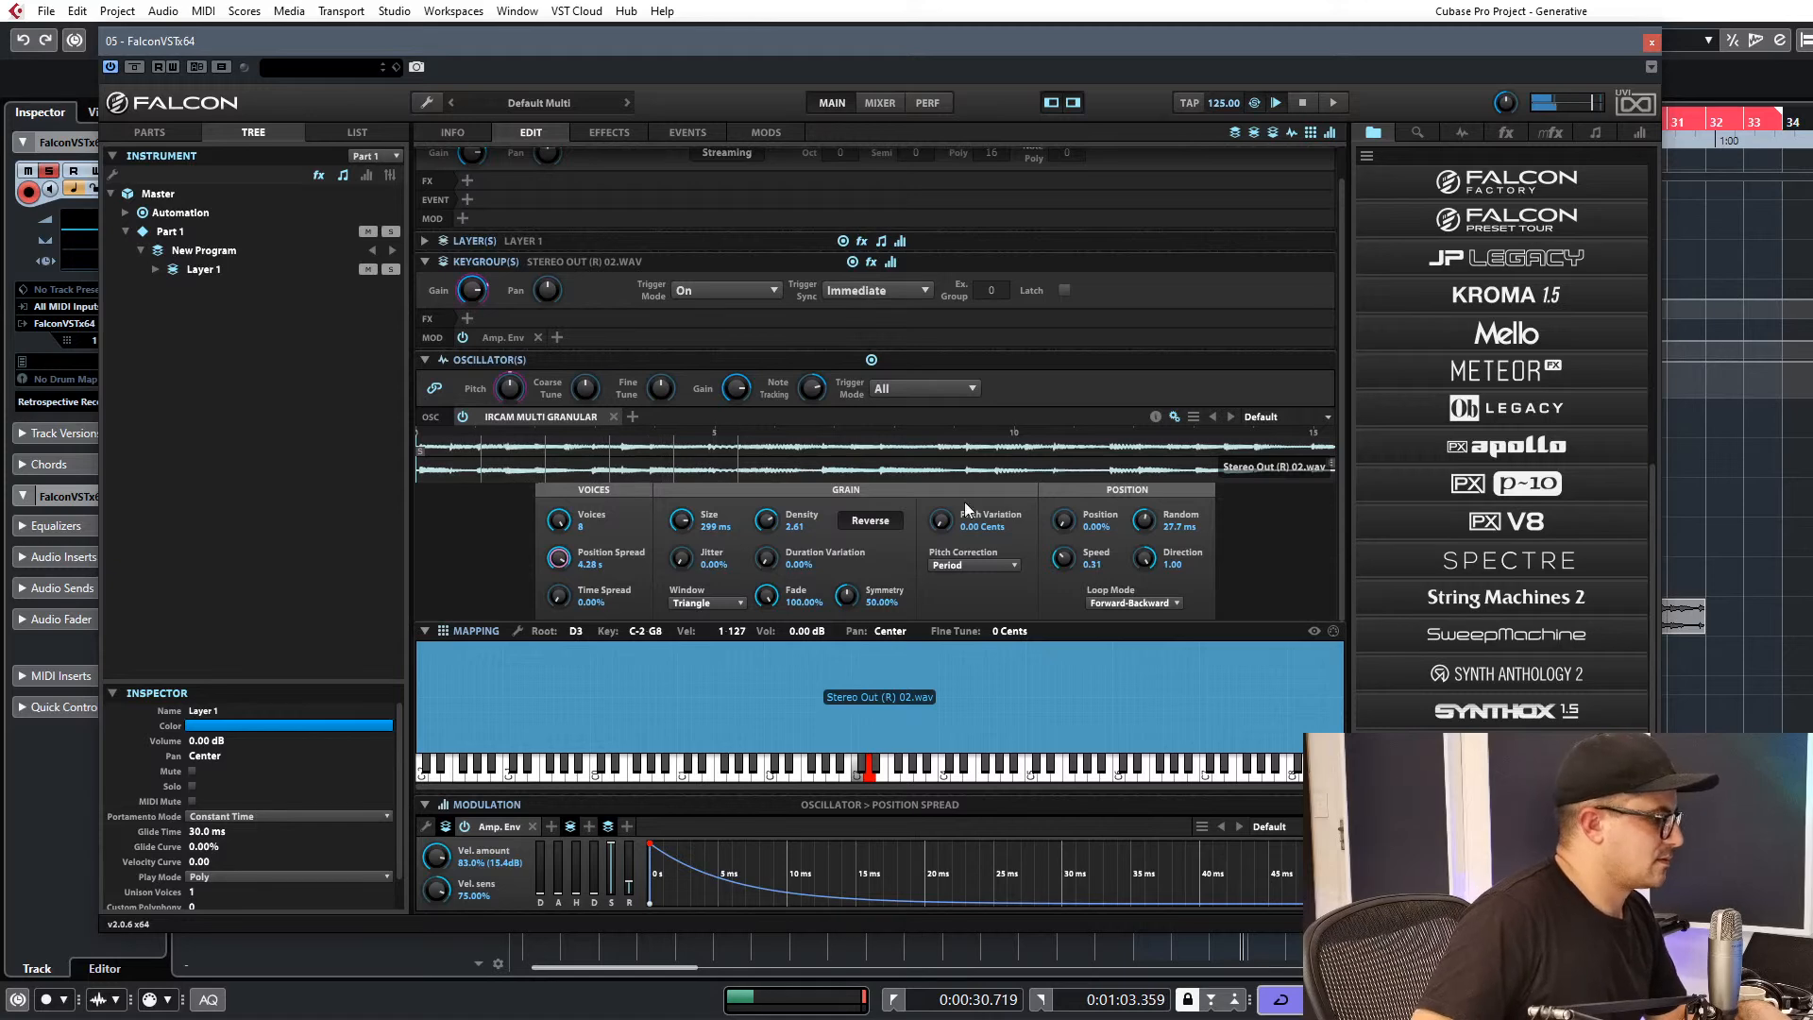
right_click(926, 455)
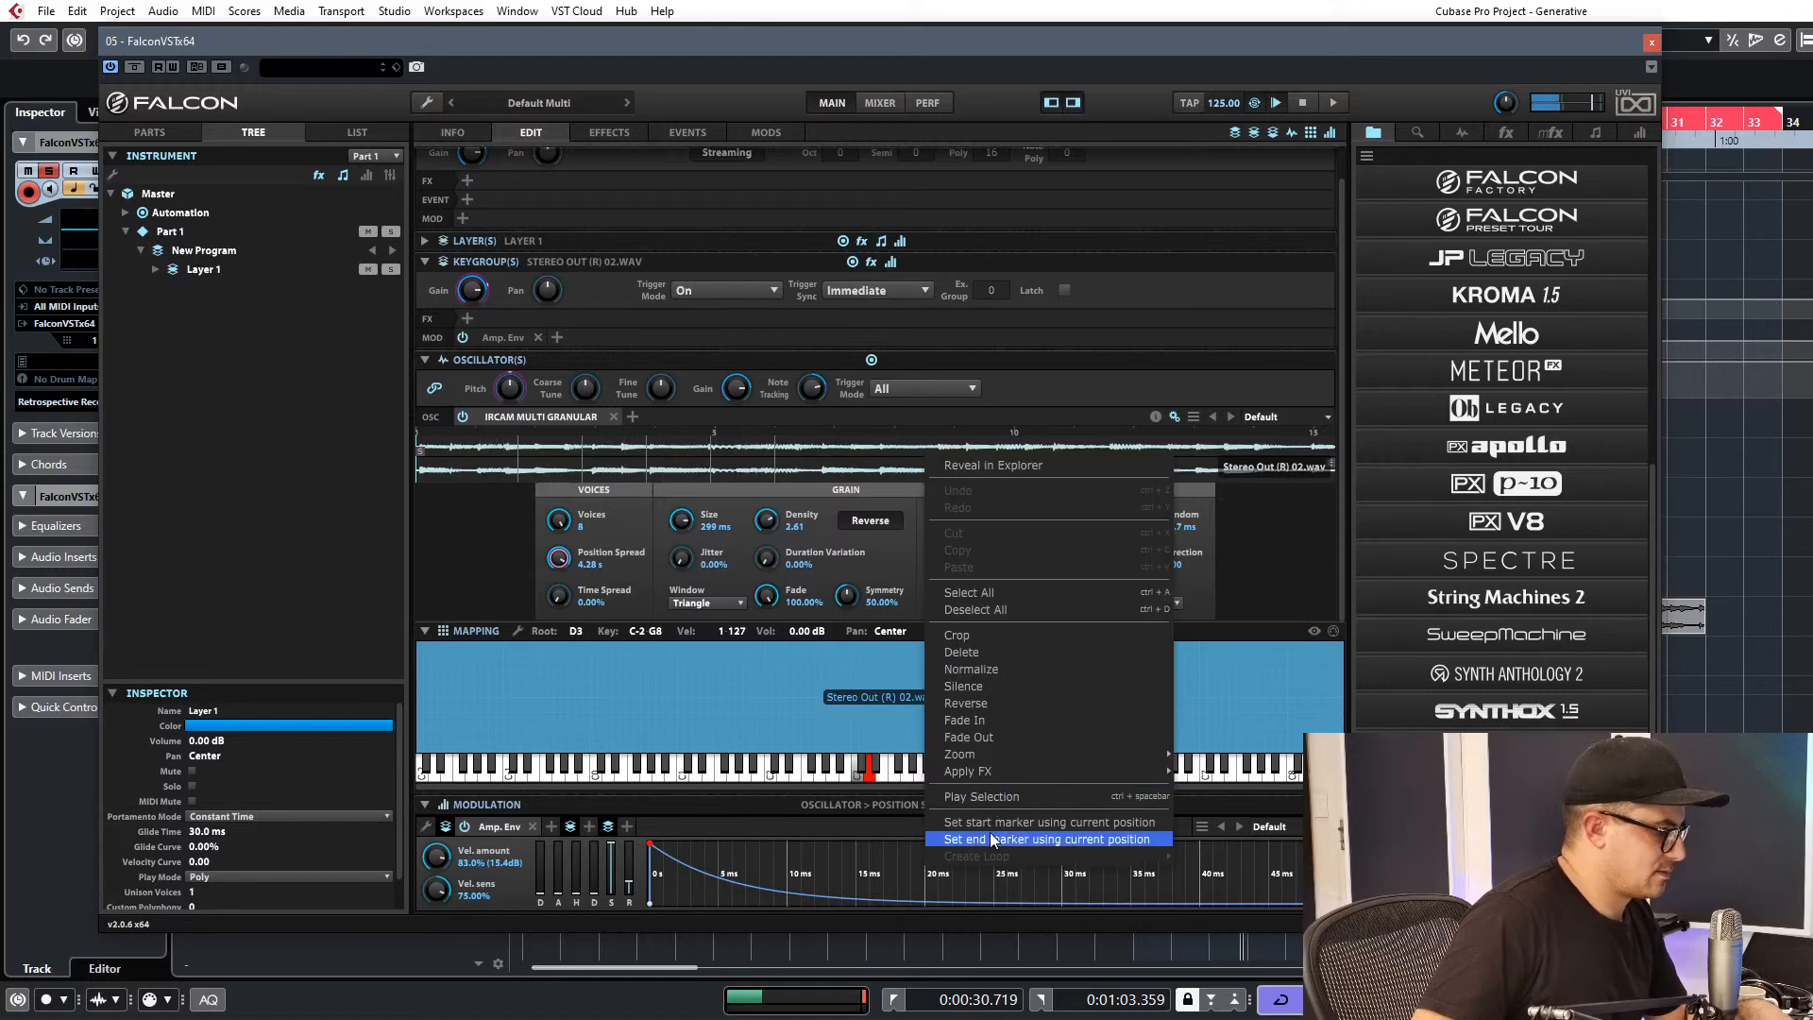
click(727, 418)
click(736, 425)
click(523, 477)
scroll(693, 510, down, 1)
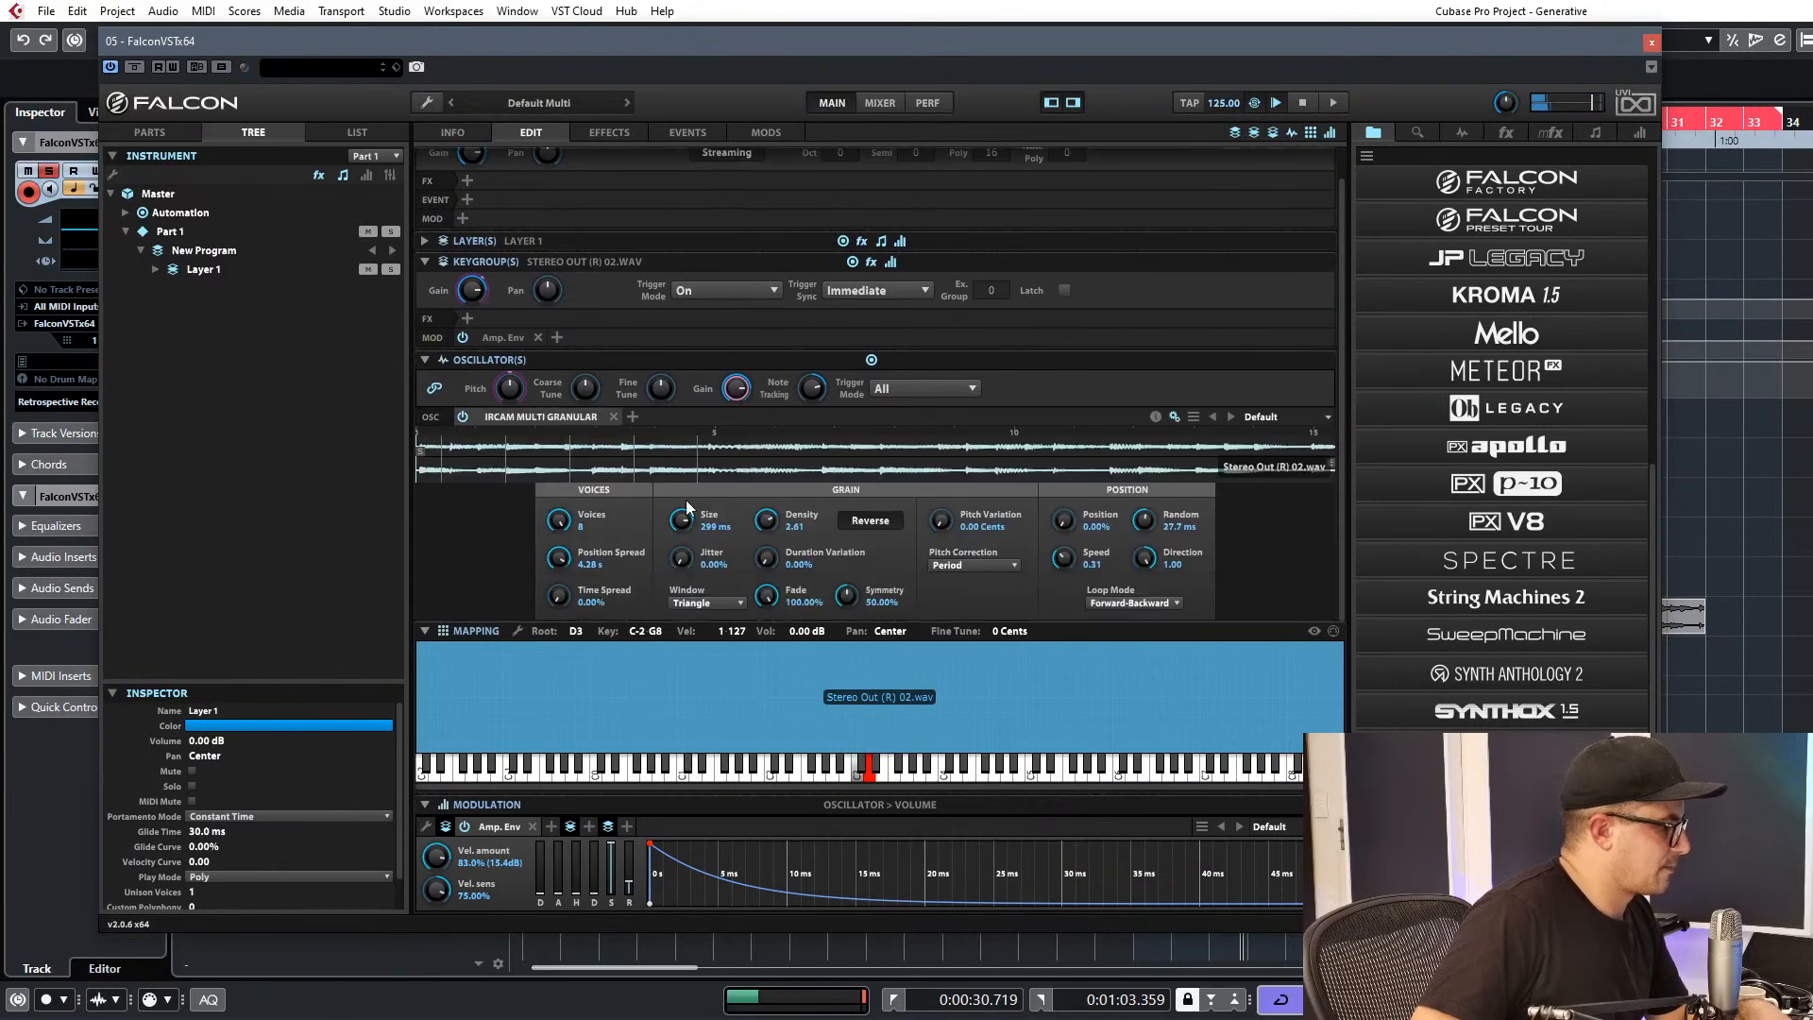
Select the whole Stereo Out (R) 02.wav waveform and normalize it.
right_click(679, 478)
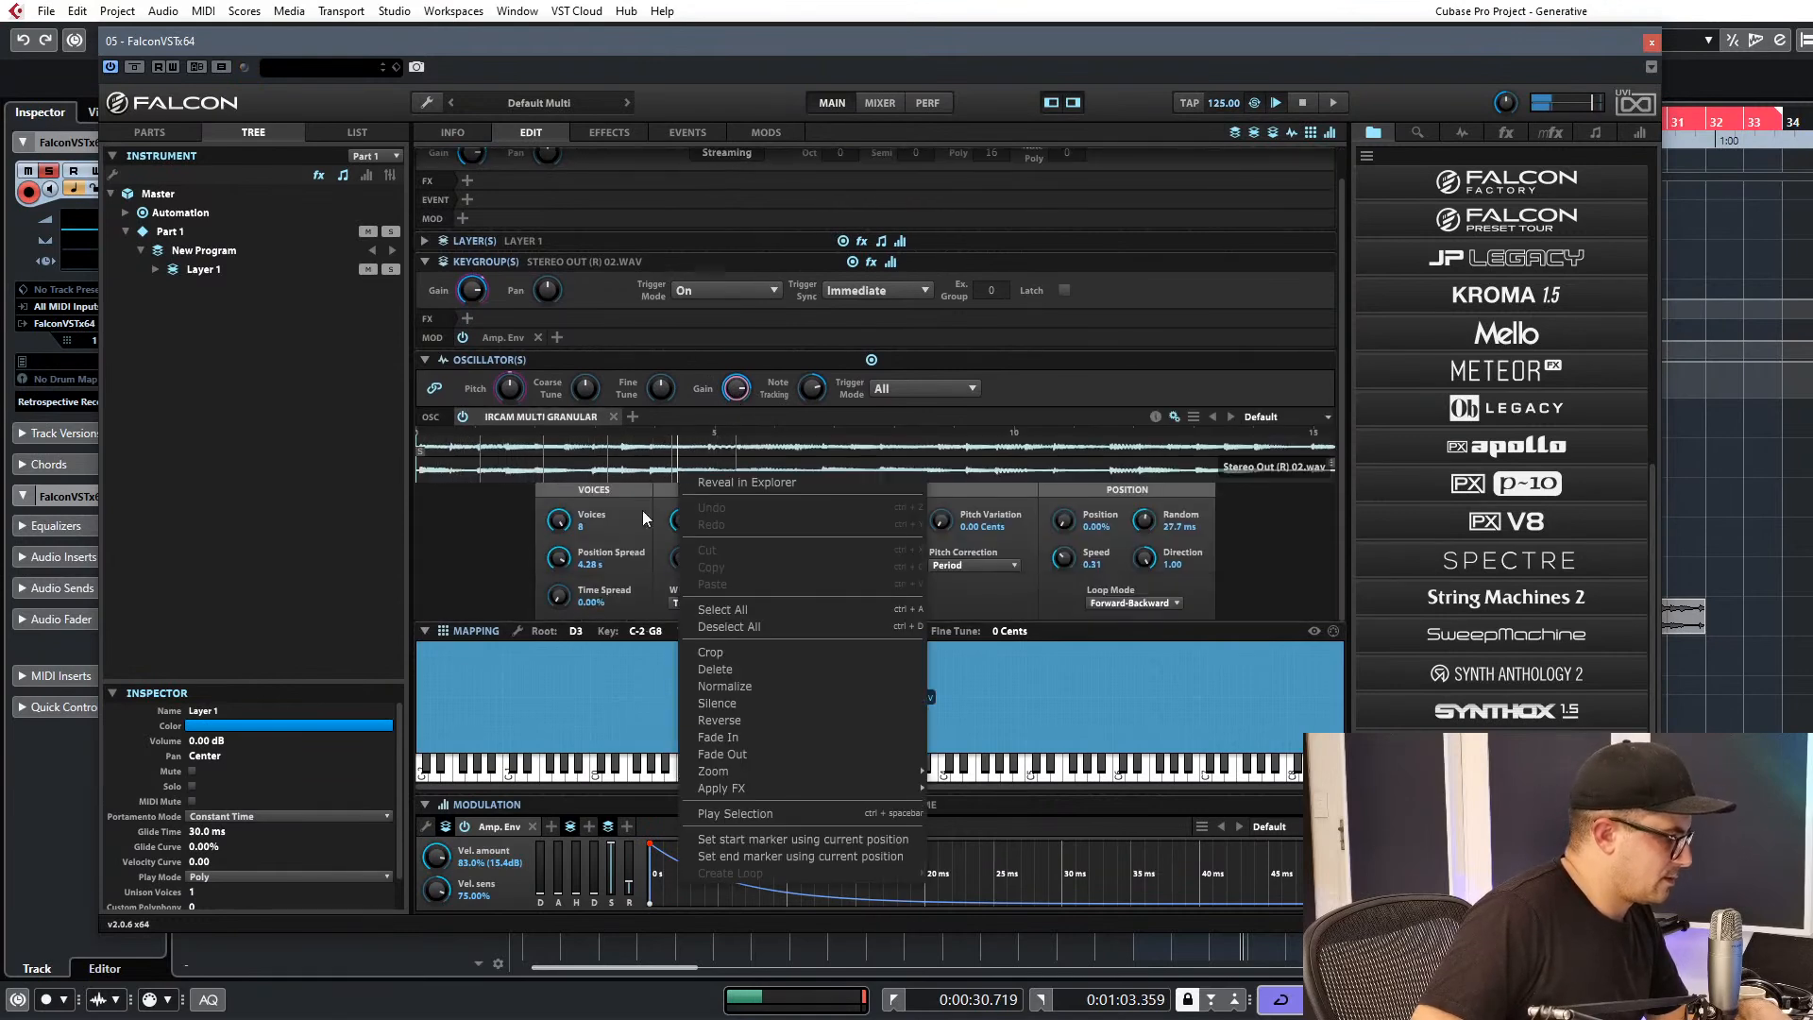
click(826, 457)
double_click(825, 457)
right_click(825, 457)
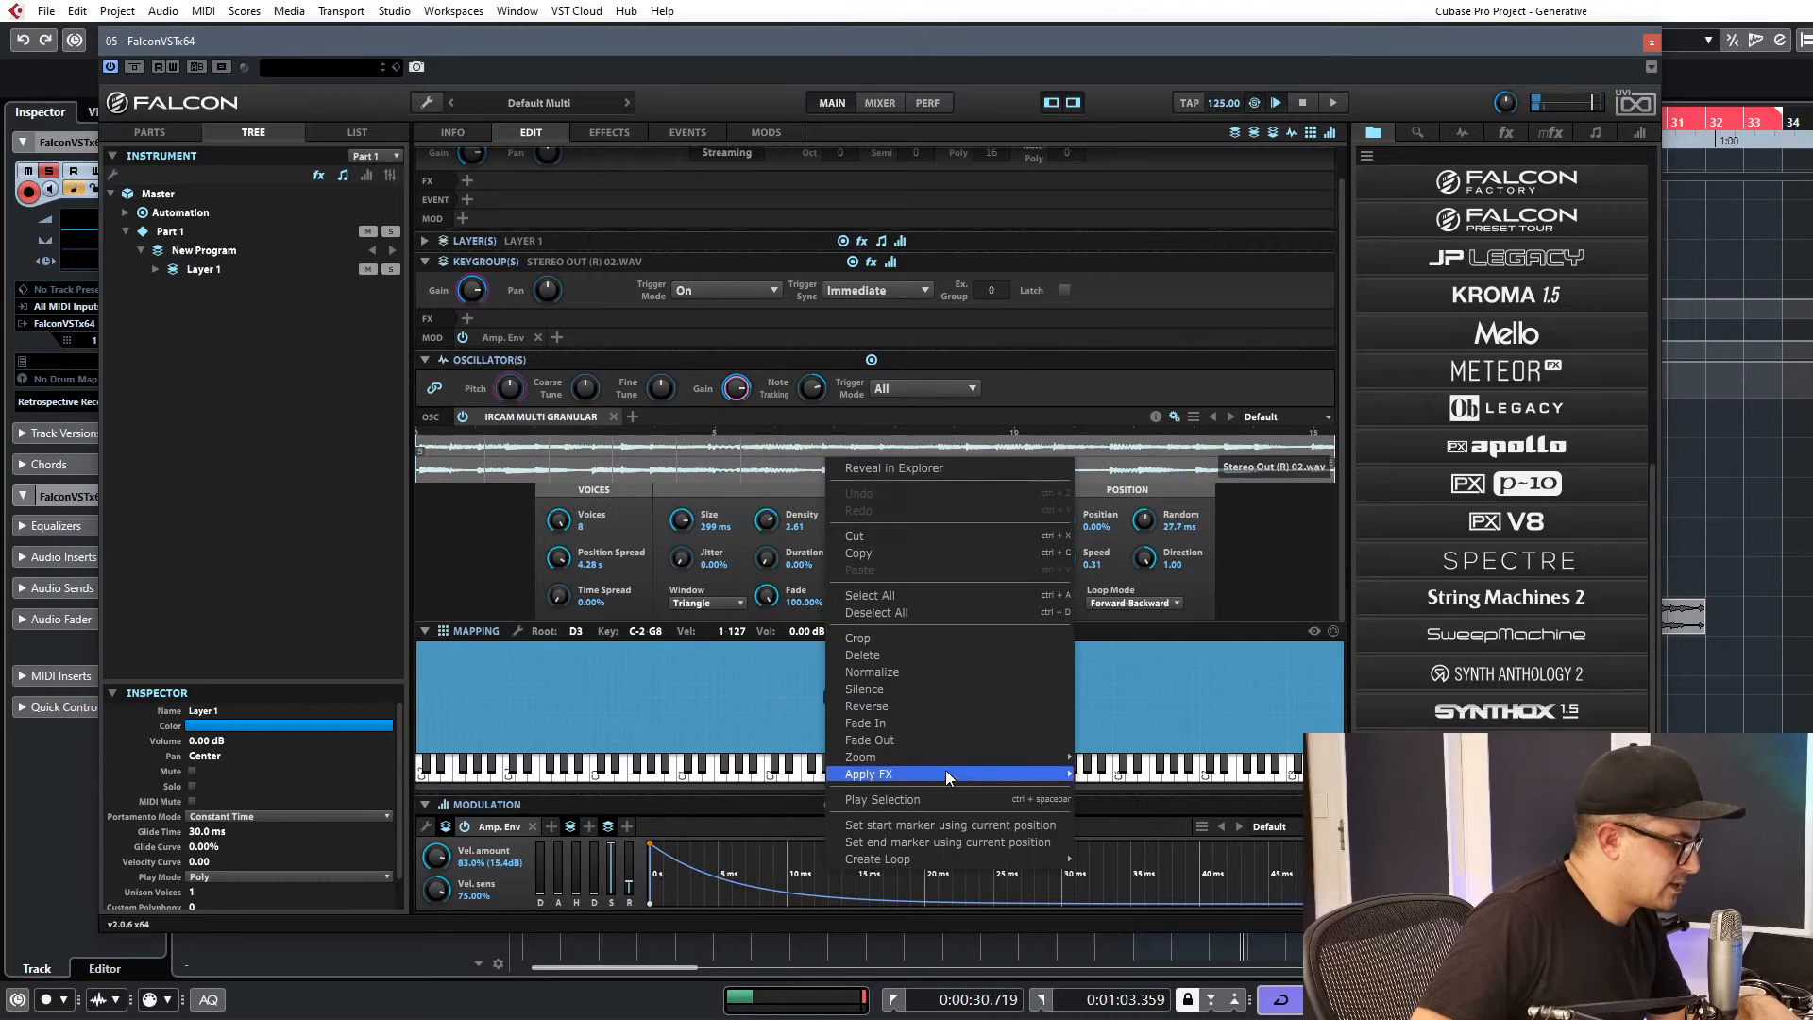
click(926, 669)
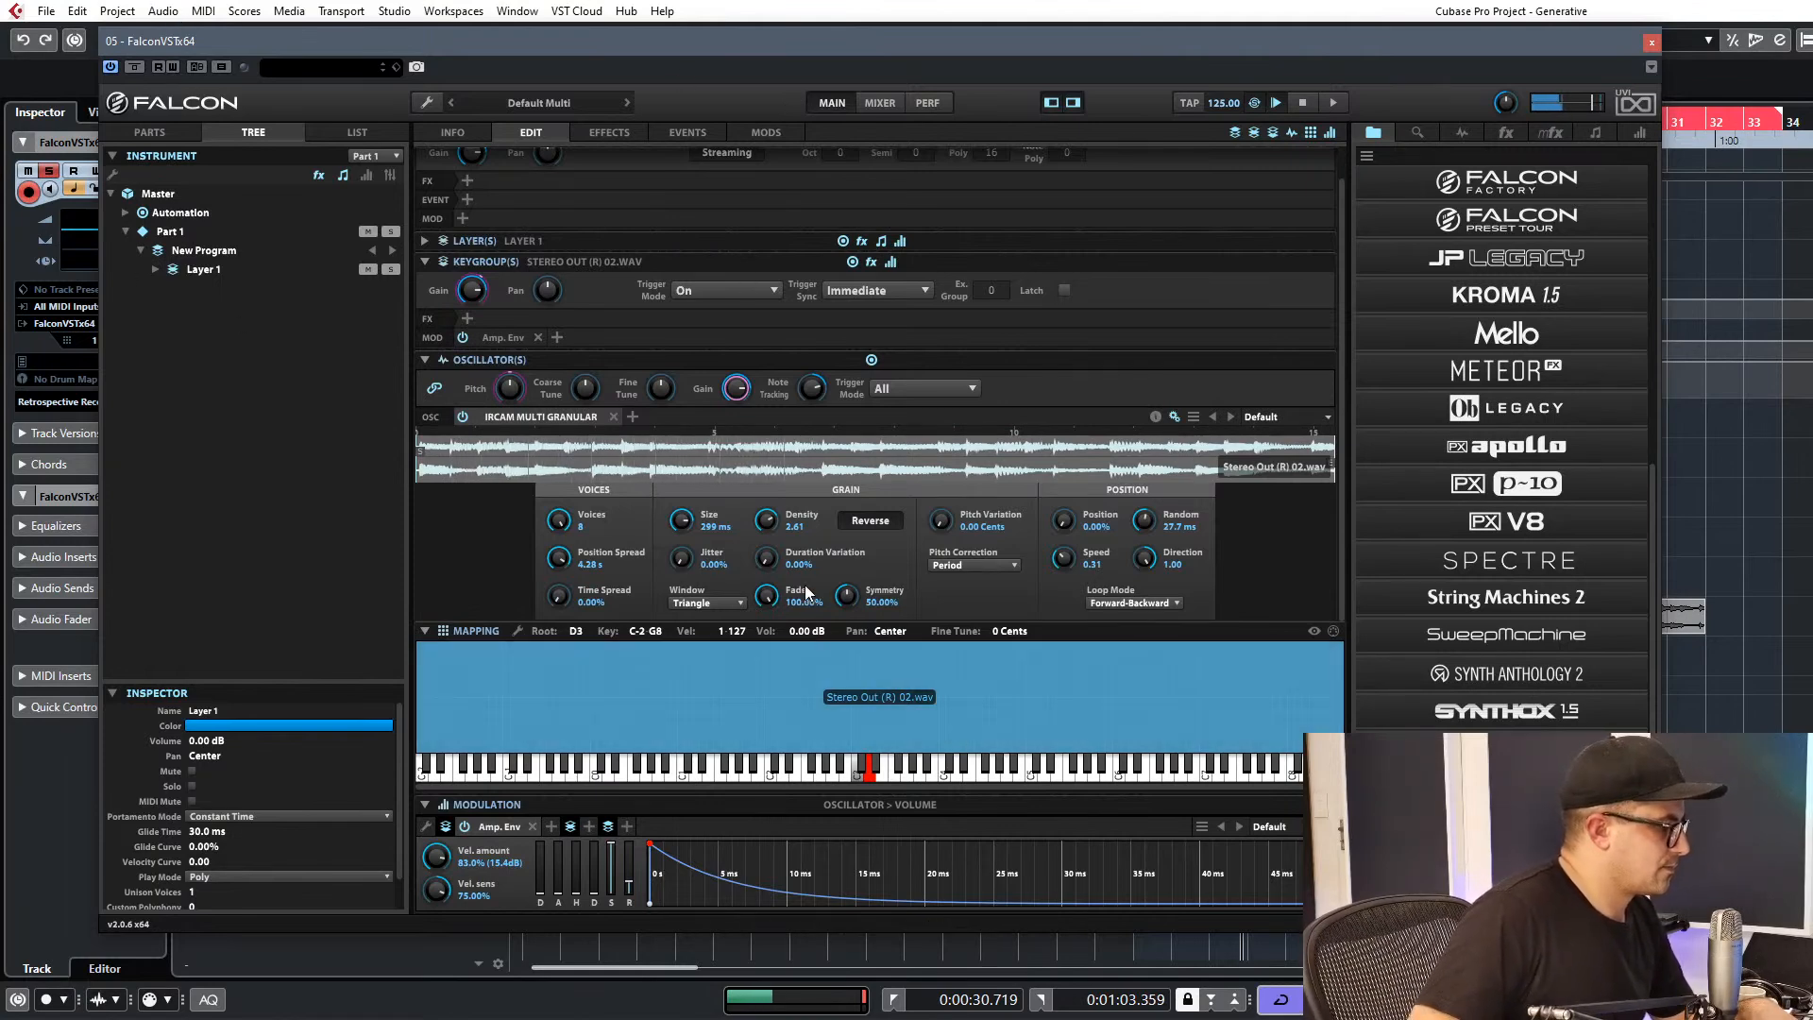
Set grain duration variation to 31.60%, jitter to 4.40%, time spread to 62.00%, pitch variation to 0.01 cents and density to 1.06.
drag(766, 558, 616, 451)
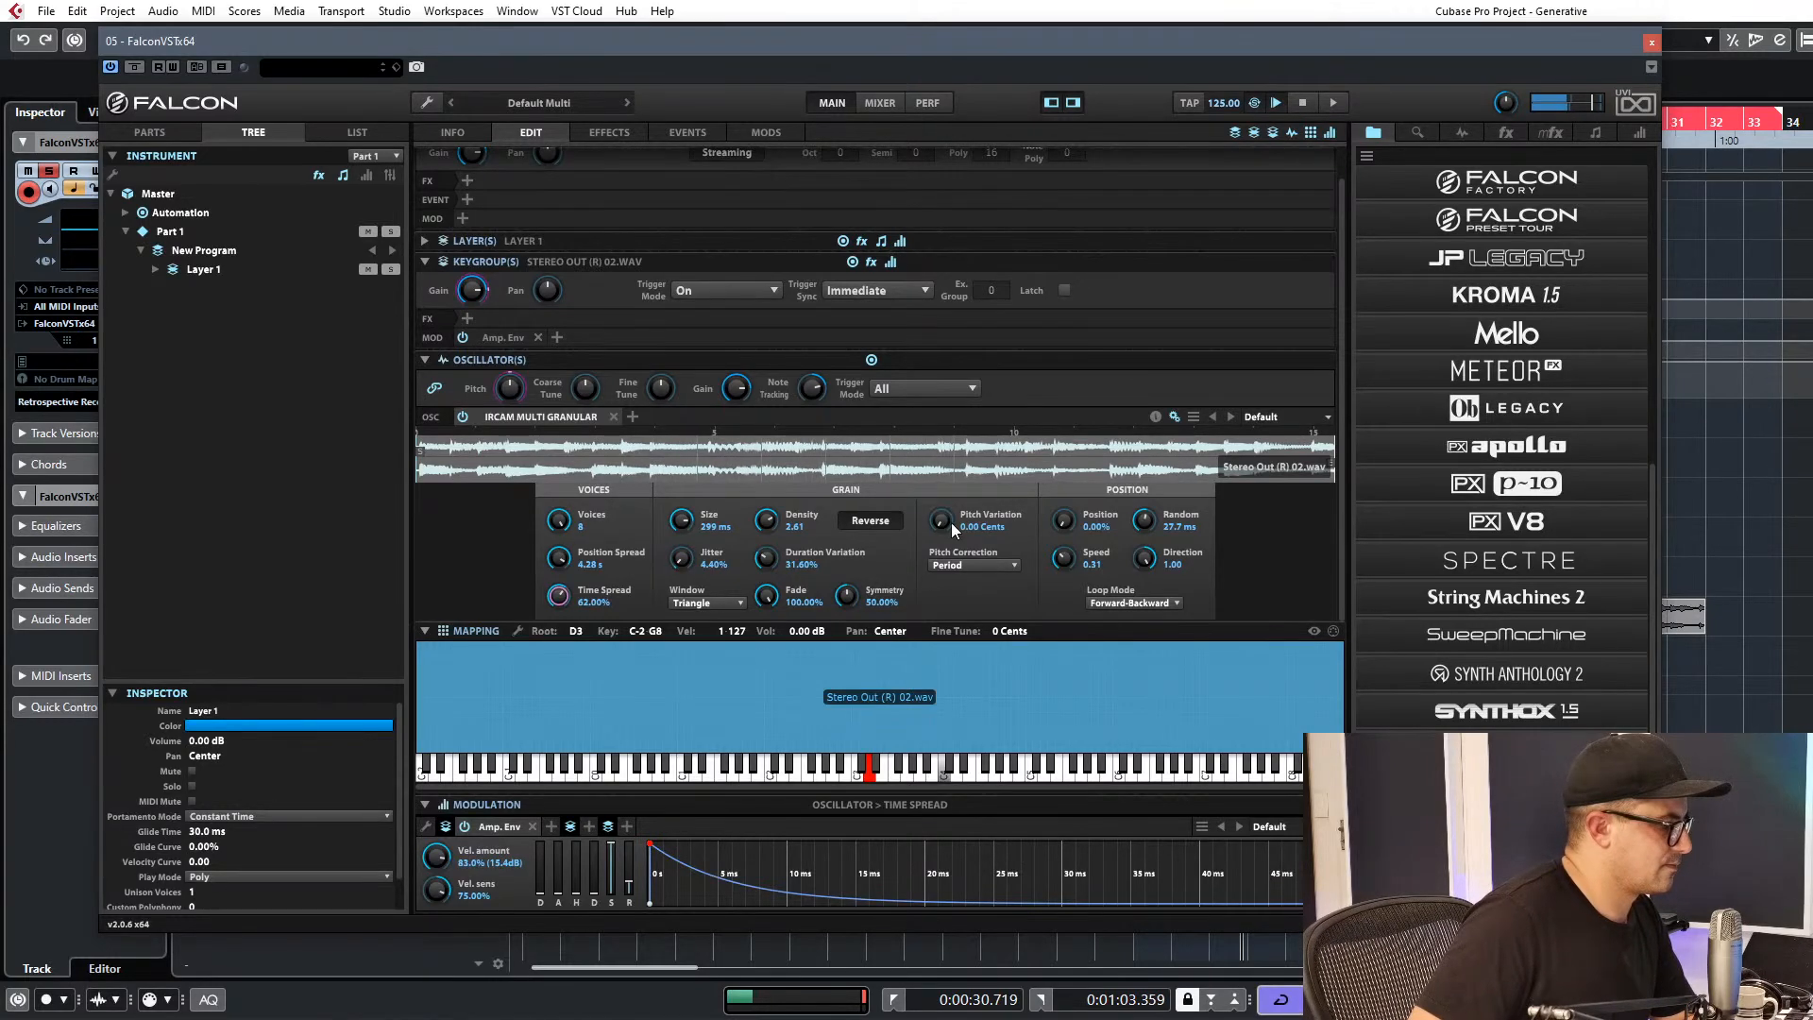
drag(943, 531, 948, 507)
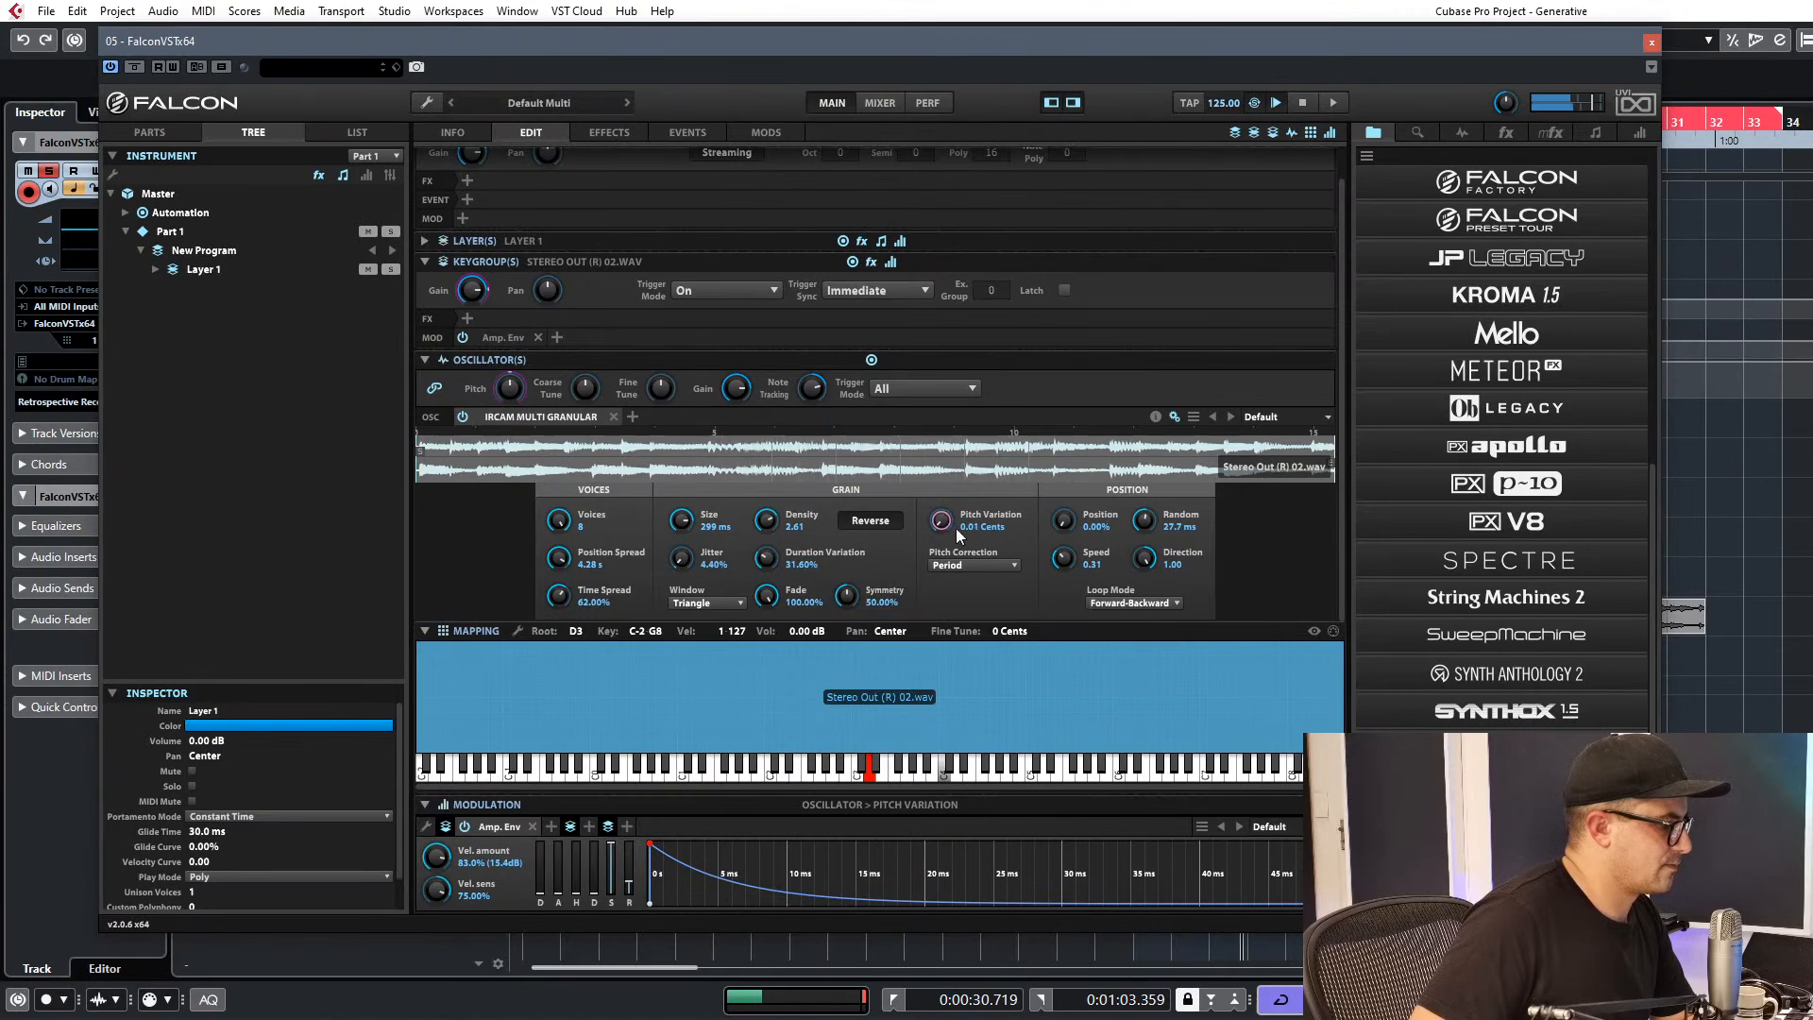
mouse_move(779, 529)
mouse_down()
mouse_move(768, 649)
mouse_move(770, 530)
mouse_up()
right_click(769, 525)
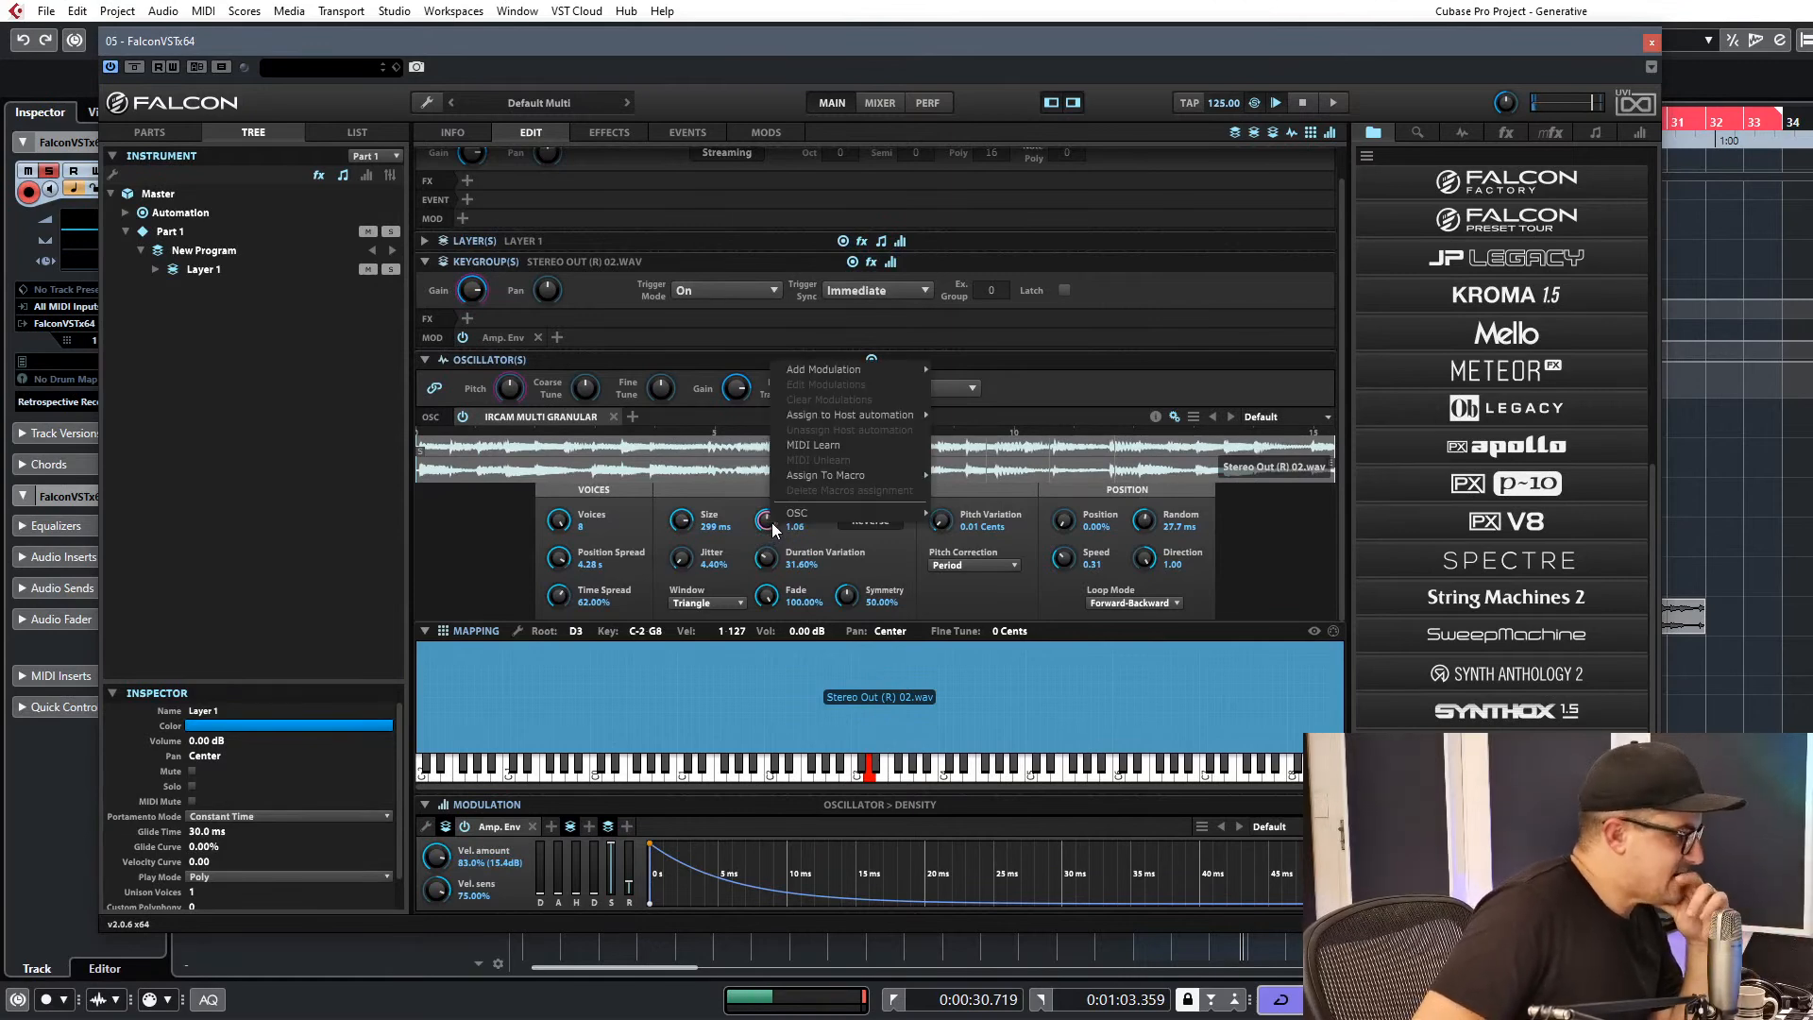
click(666, 56)
drag(659, 51, 583, 46)
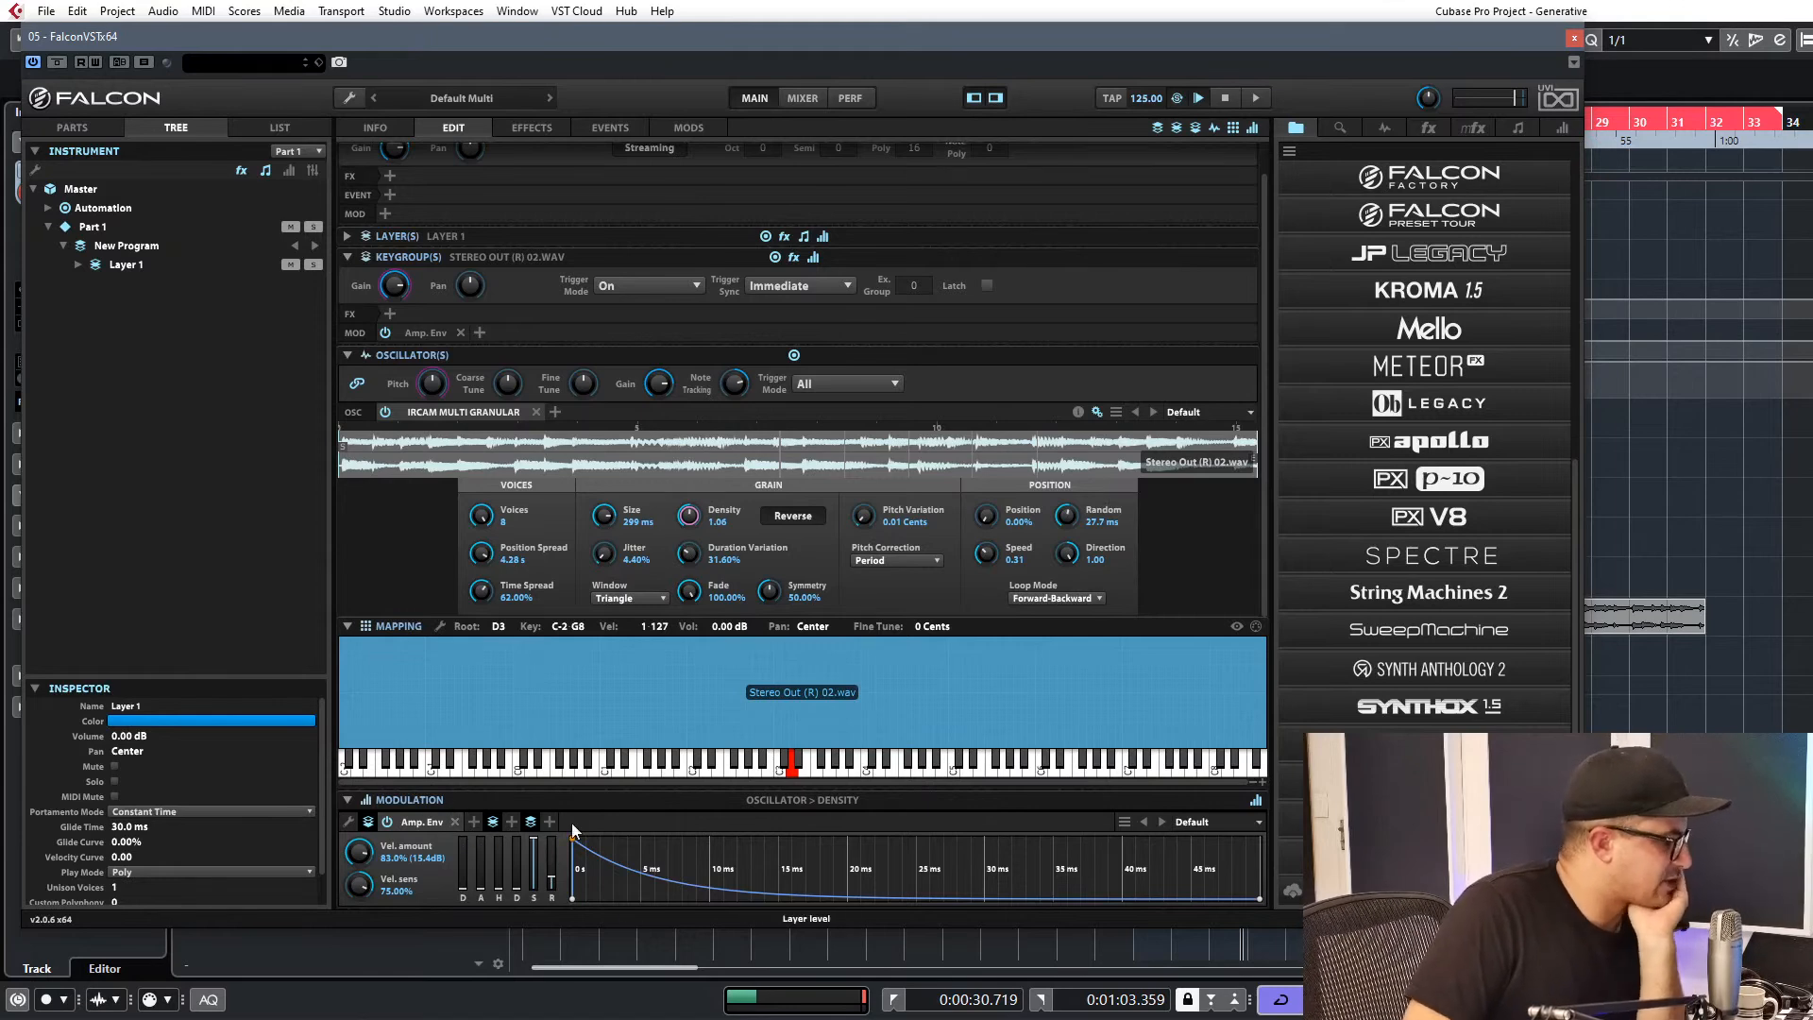
click(473, 820)
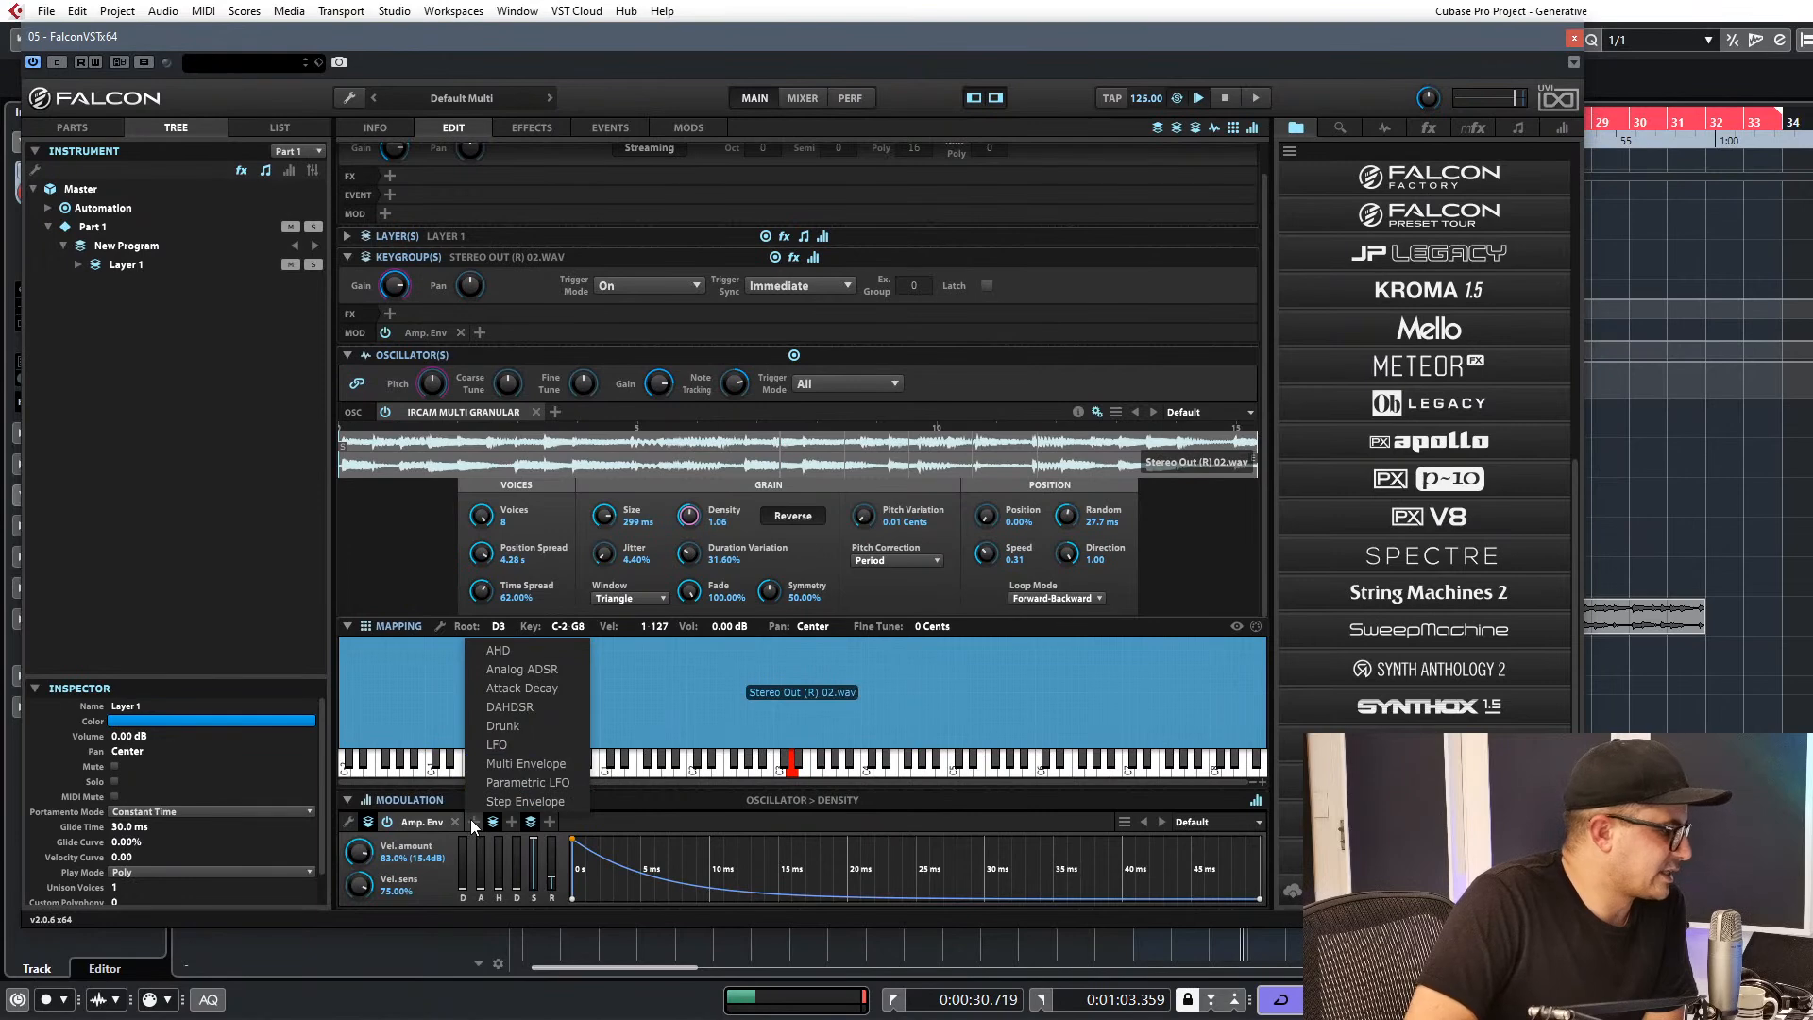
click(1562, 128)
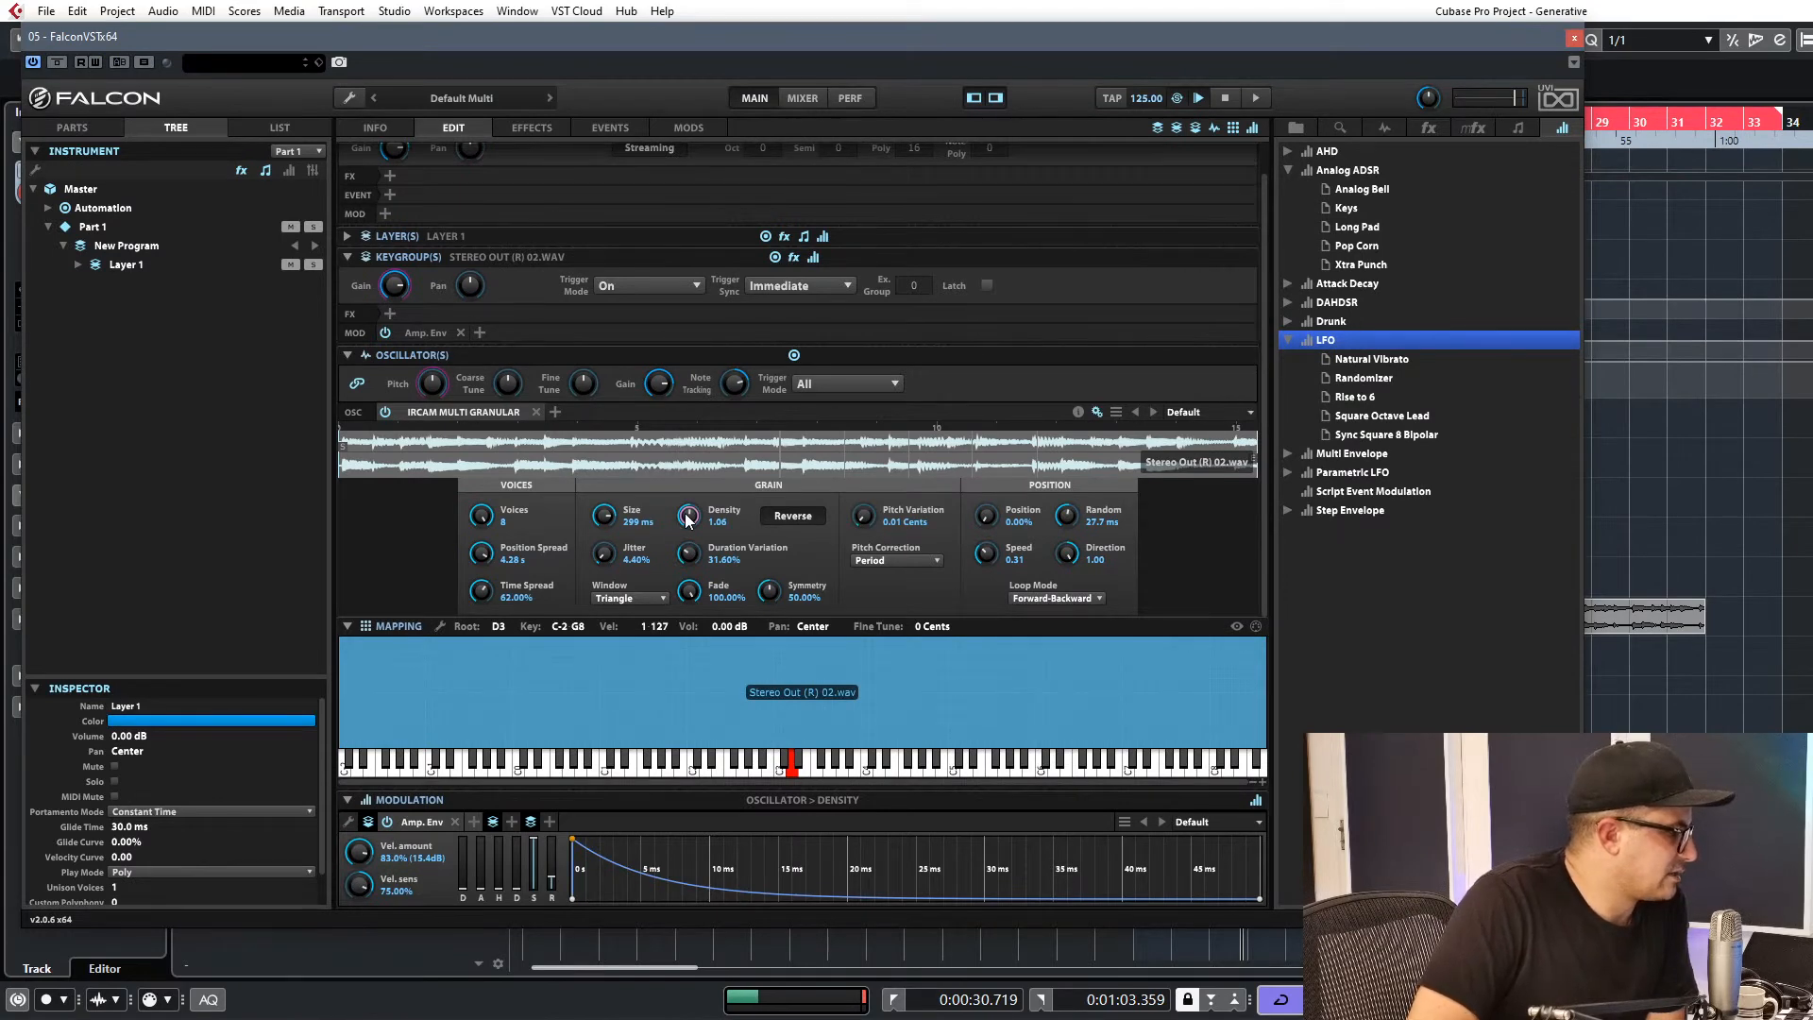
Add an LFO to the keygroup and assign it to modulate the grain density.
click(473, 822)
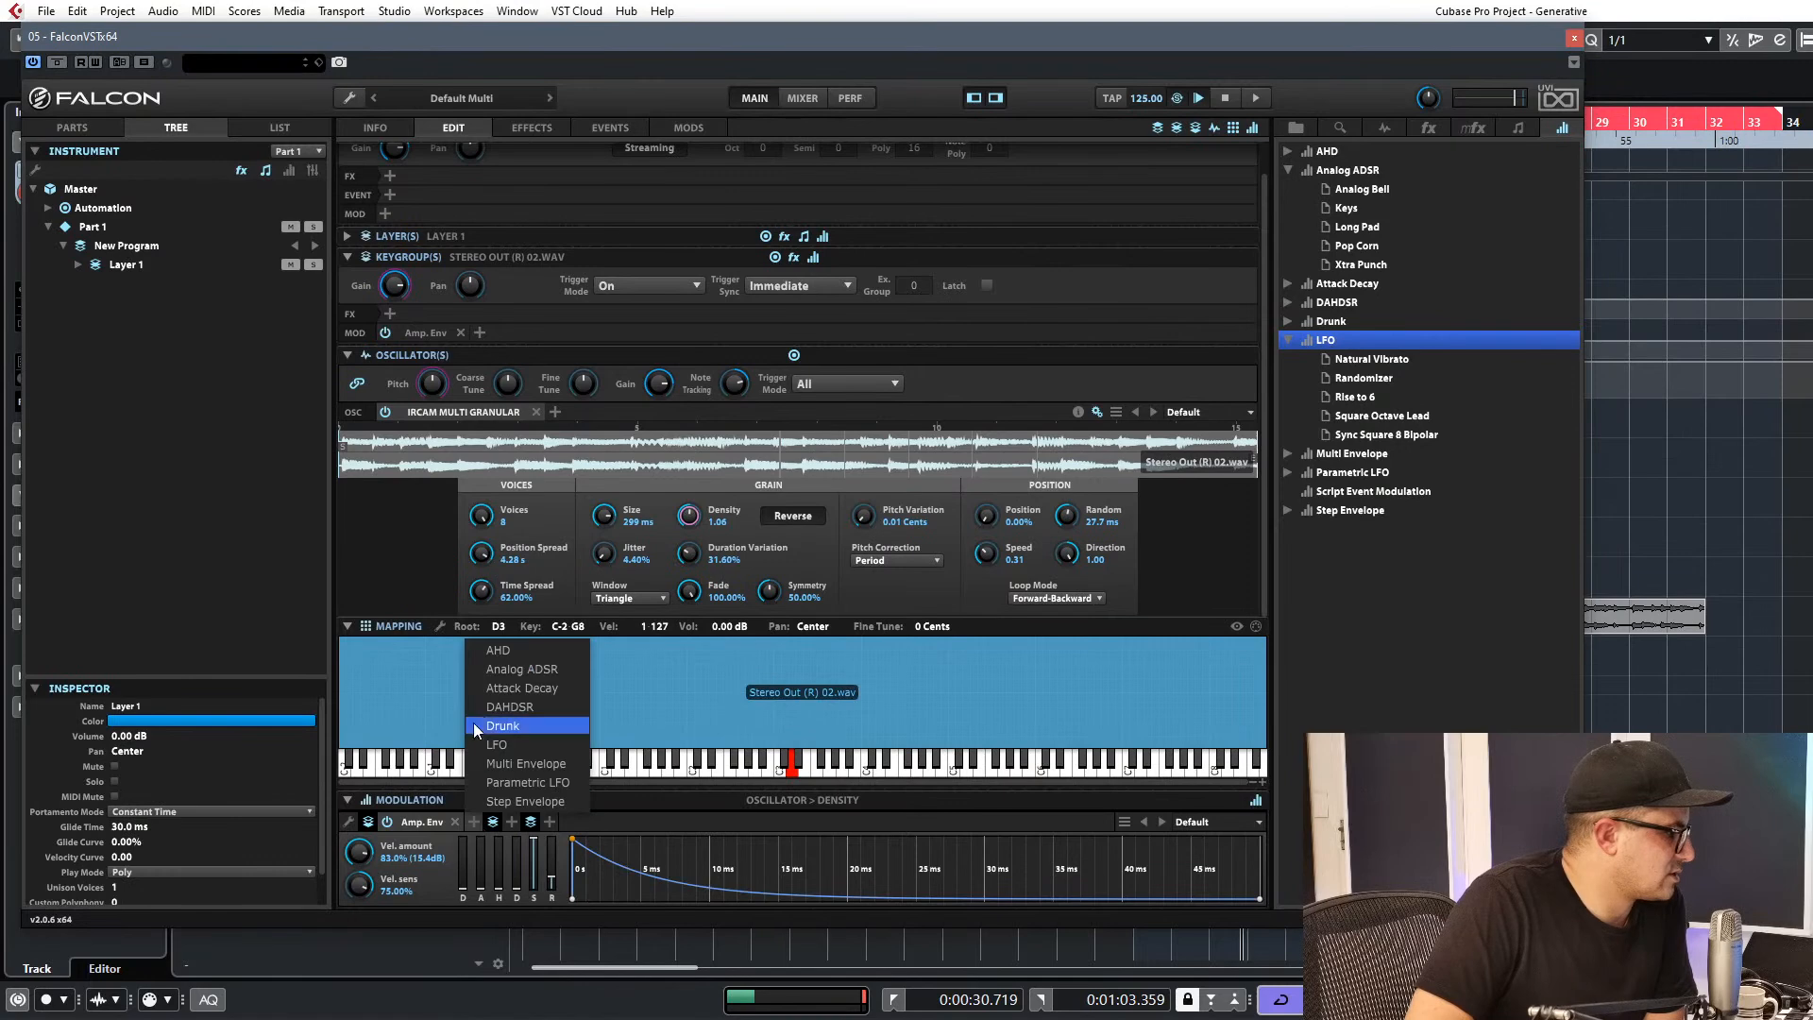
click(496, 744)
drag(490, 829, 632, 417)
drag(695, 547, 689, 515)
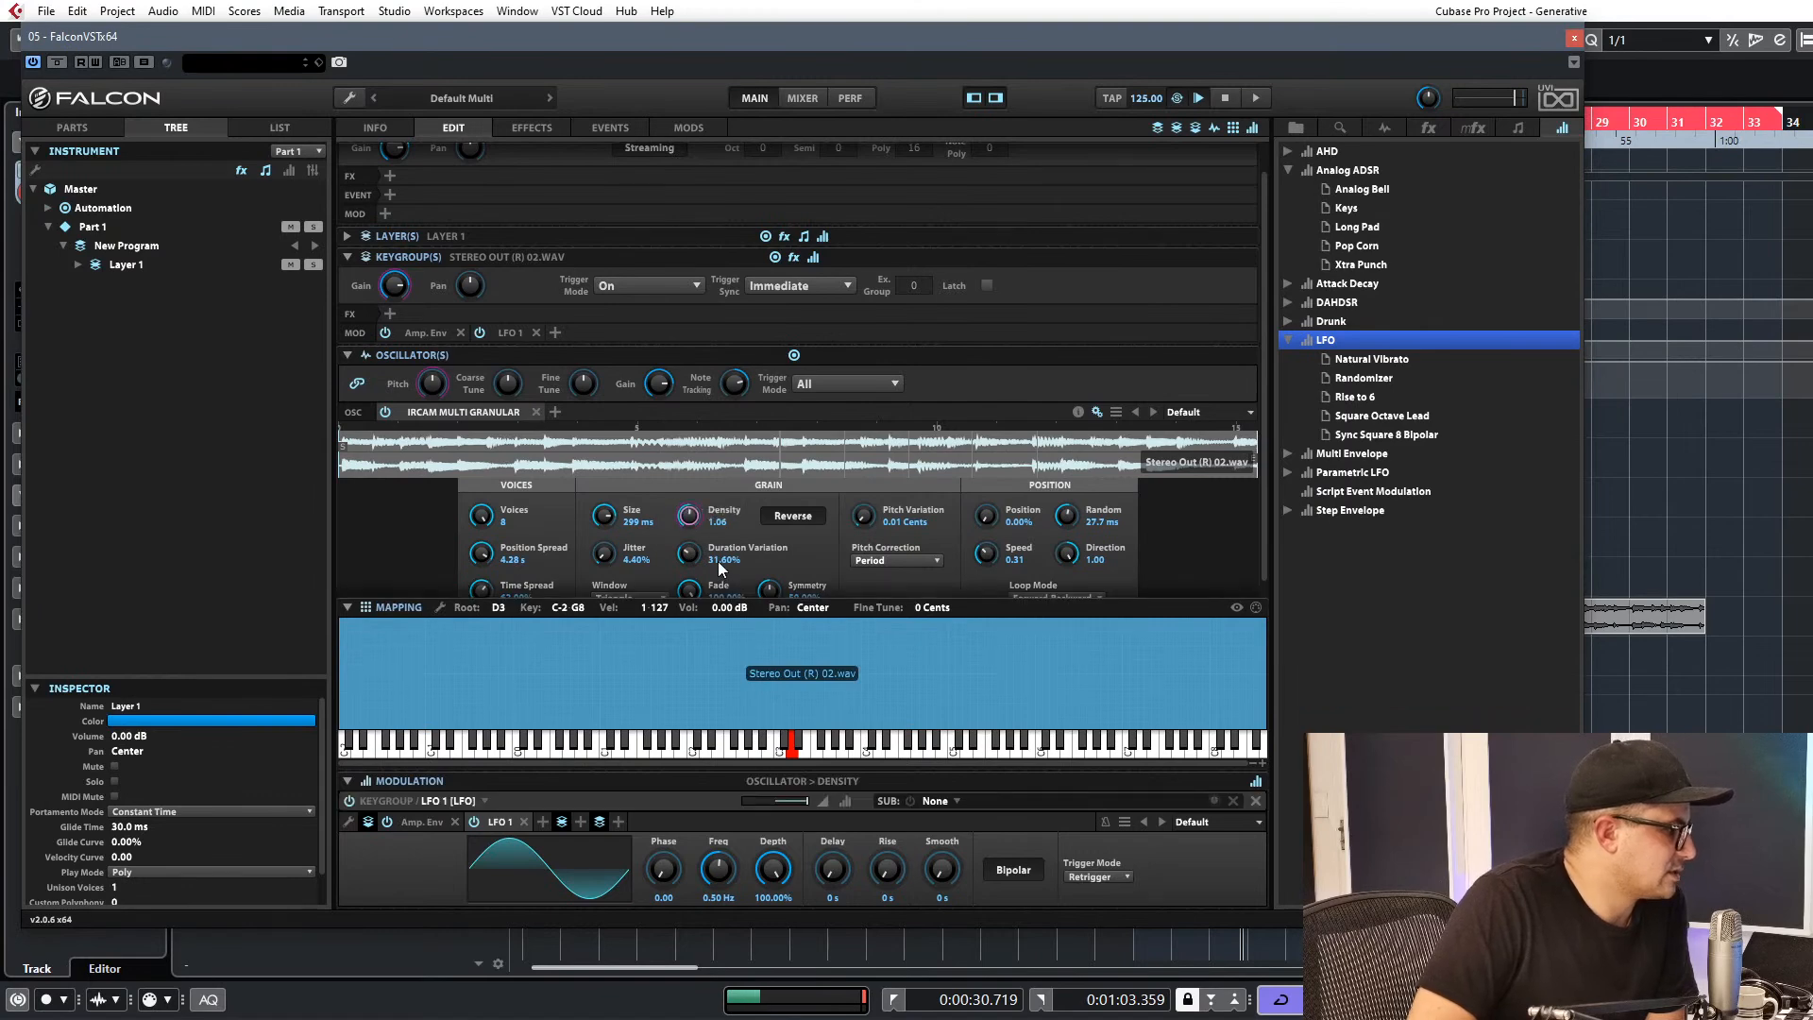
Reduce the LFO's modulation amount on the grain density and set the LFO frequency to 0.09 Hz.
drag(796, 803, 785, 803)
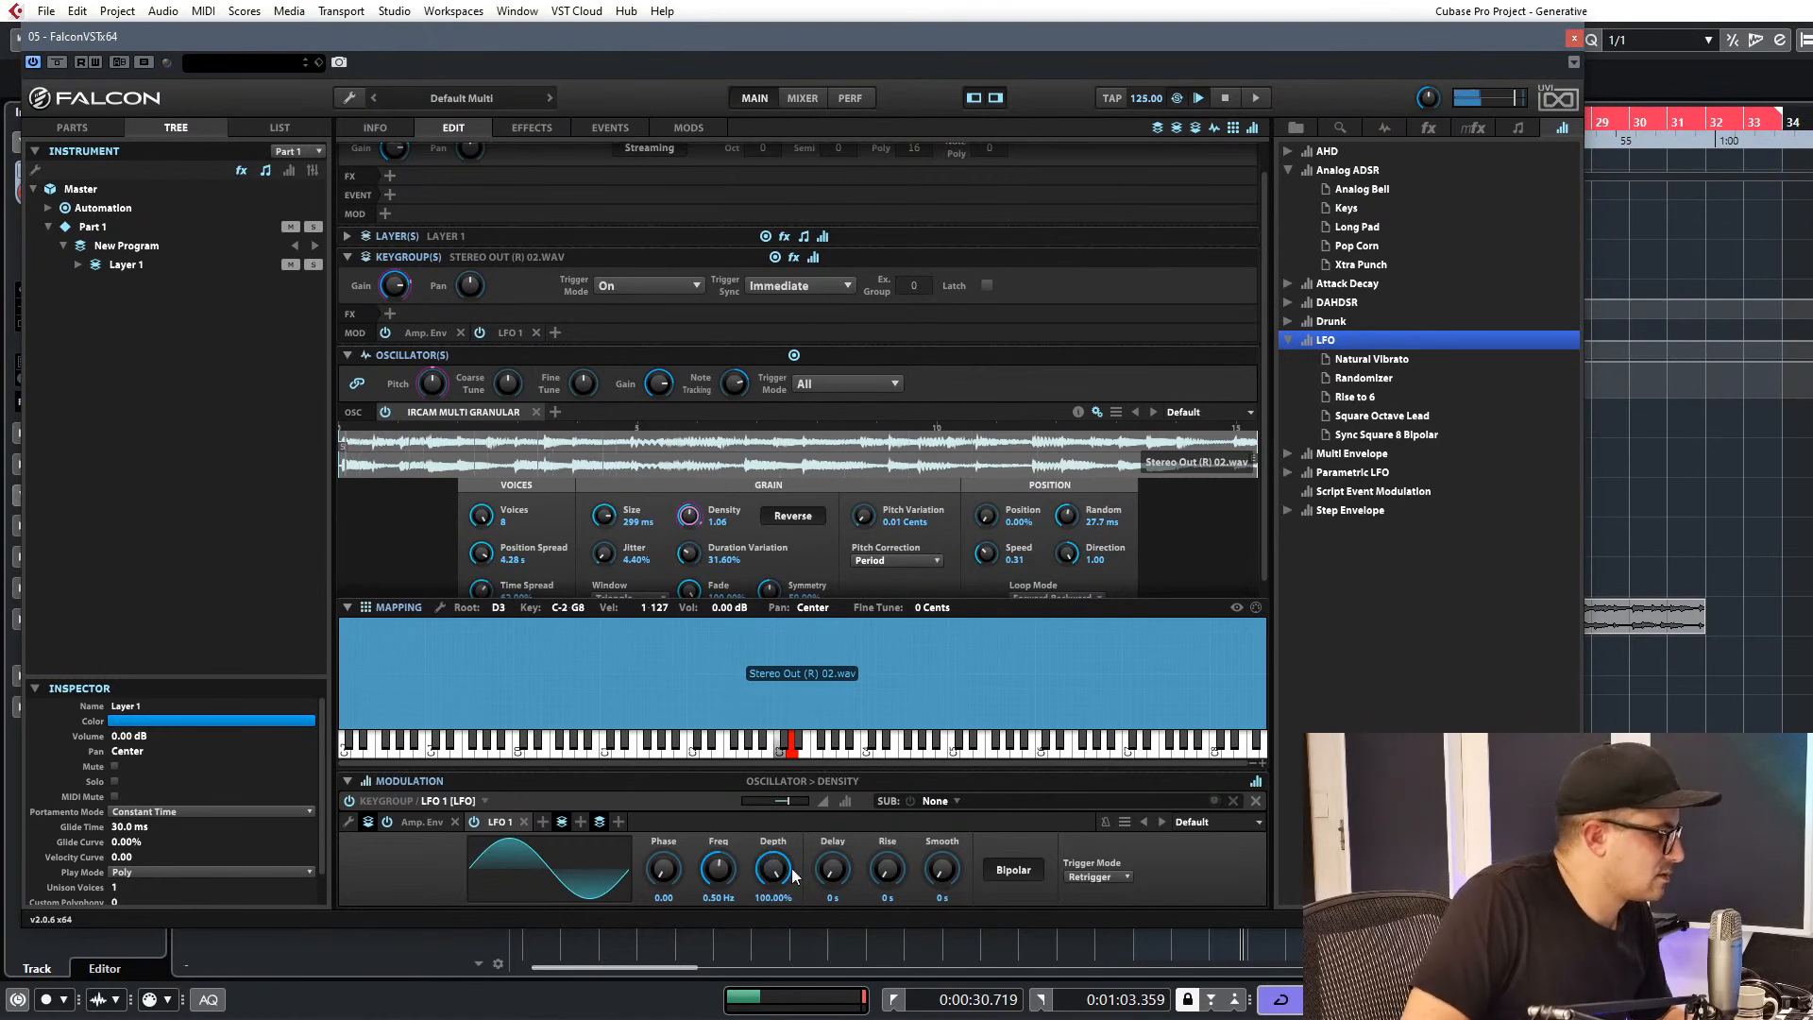
drag(714, 863, 719, 904)
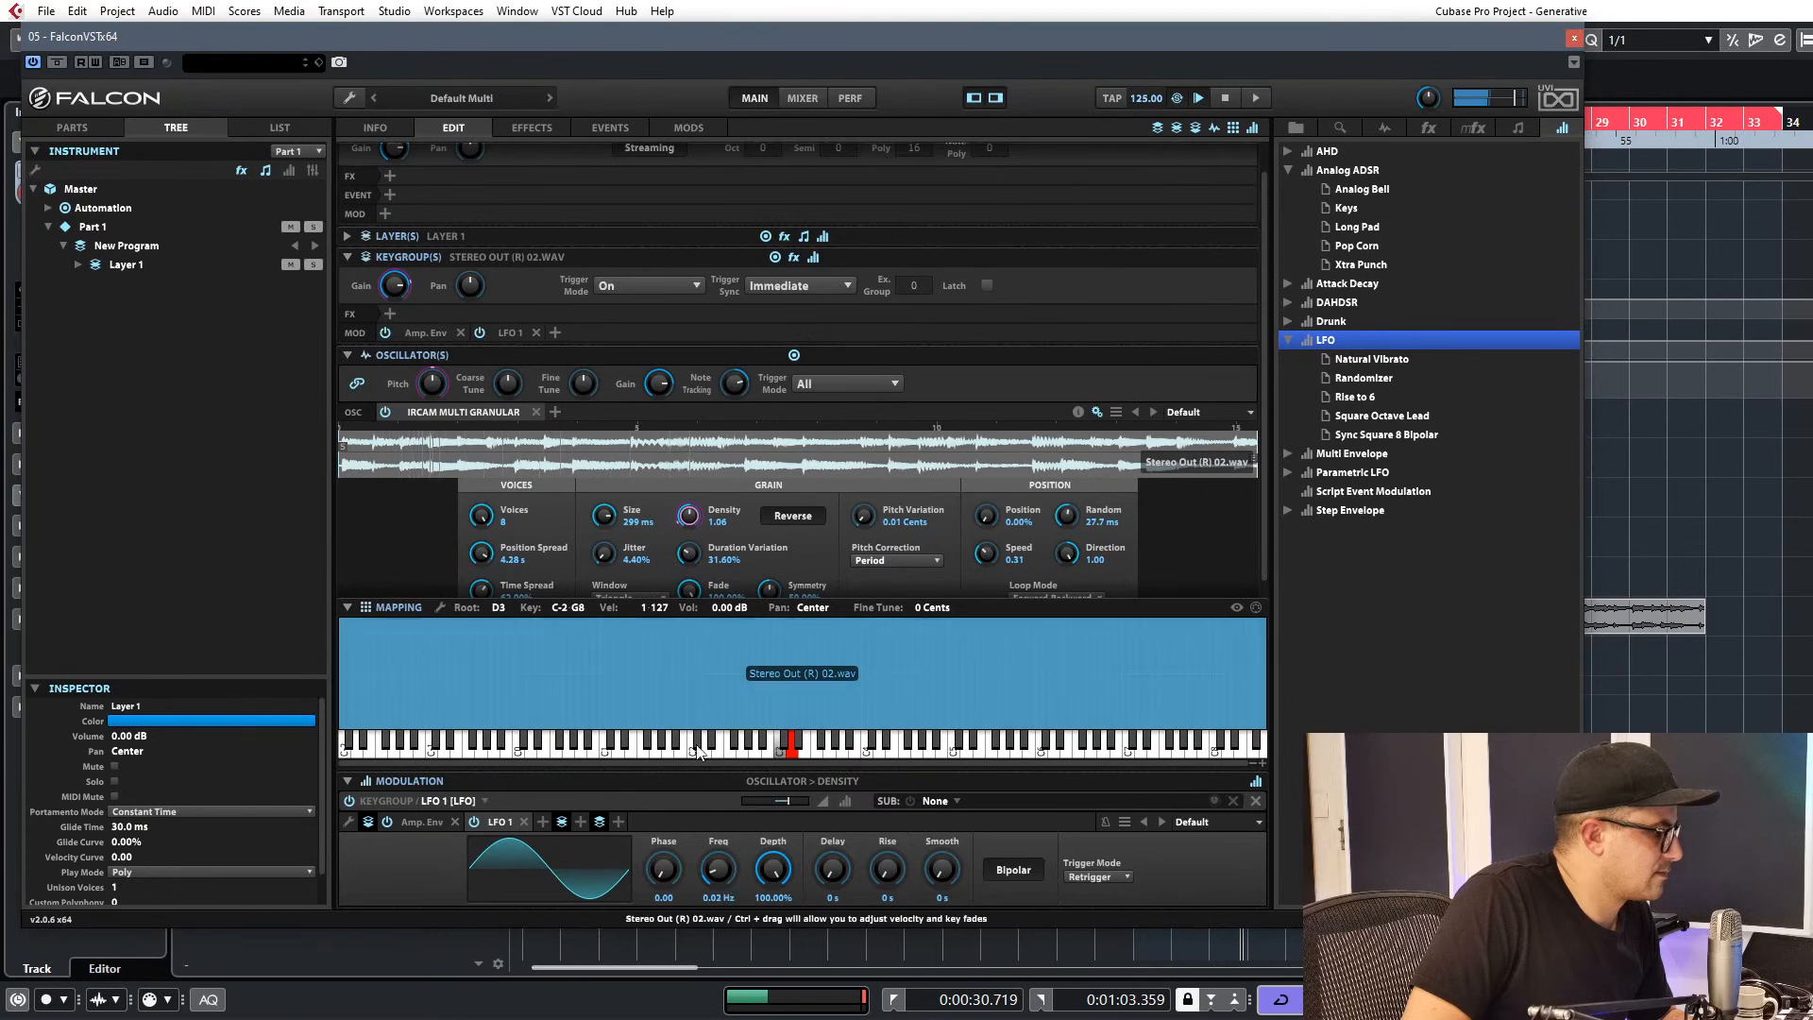
drag(788, 802, 784, 801)
drag(718, 867, 733, 825)
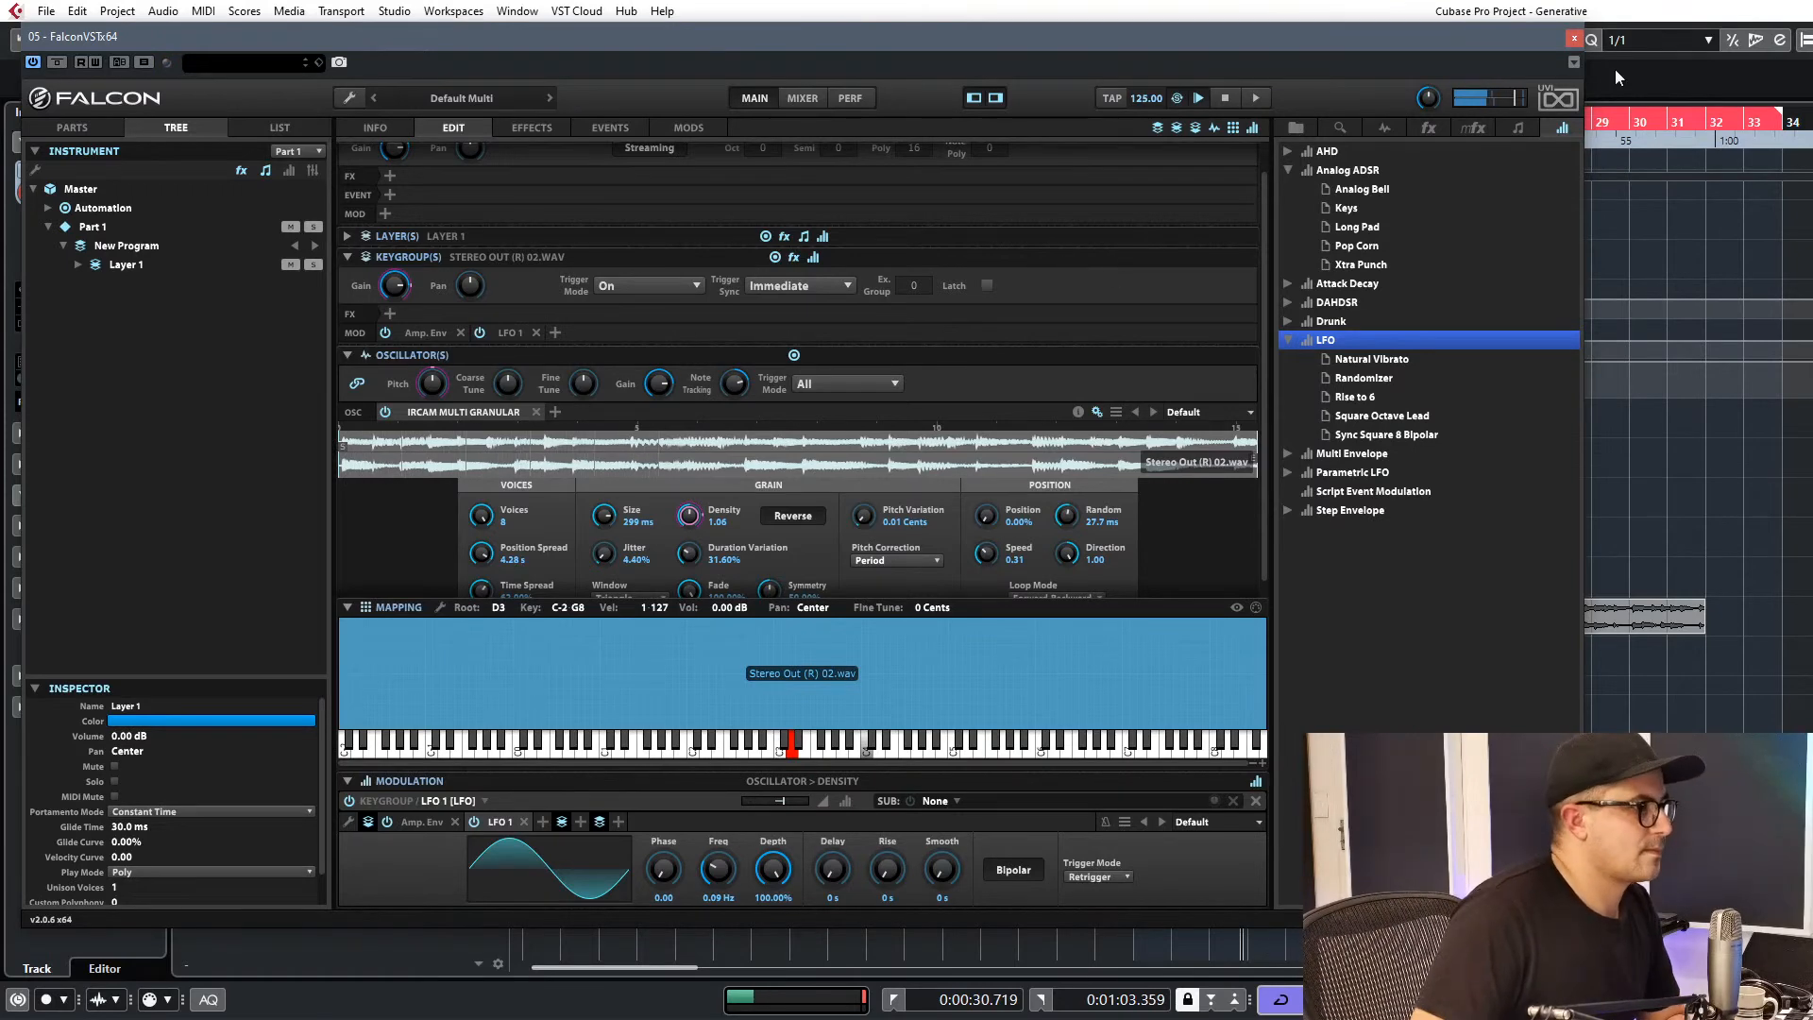
Reopen the Falcon instrument from its track and add a second layer to New Program.
click(1574, 39)
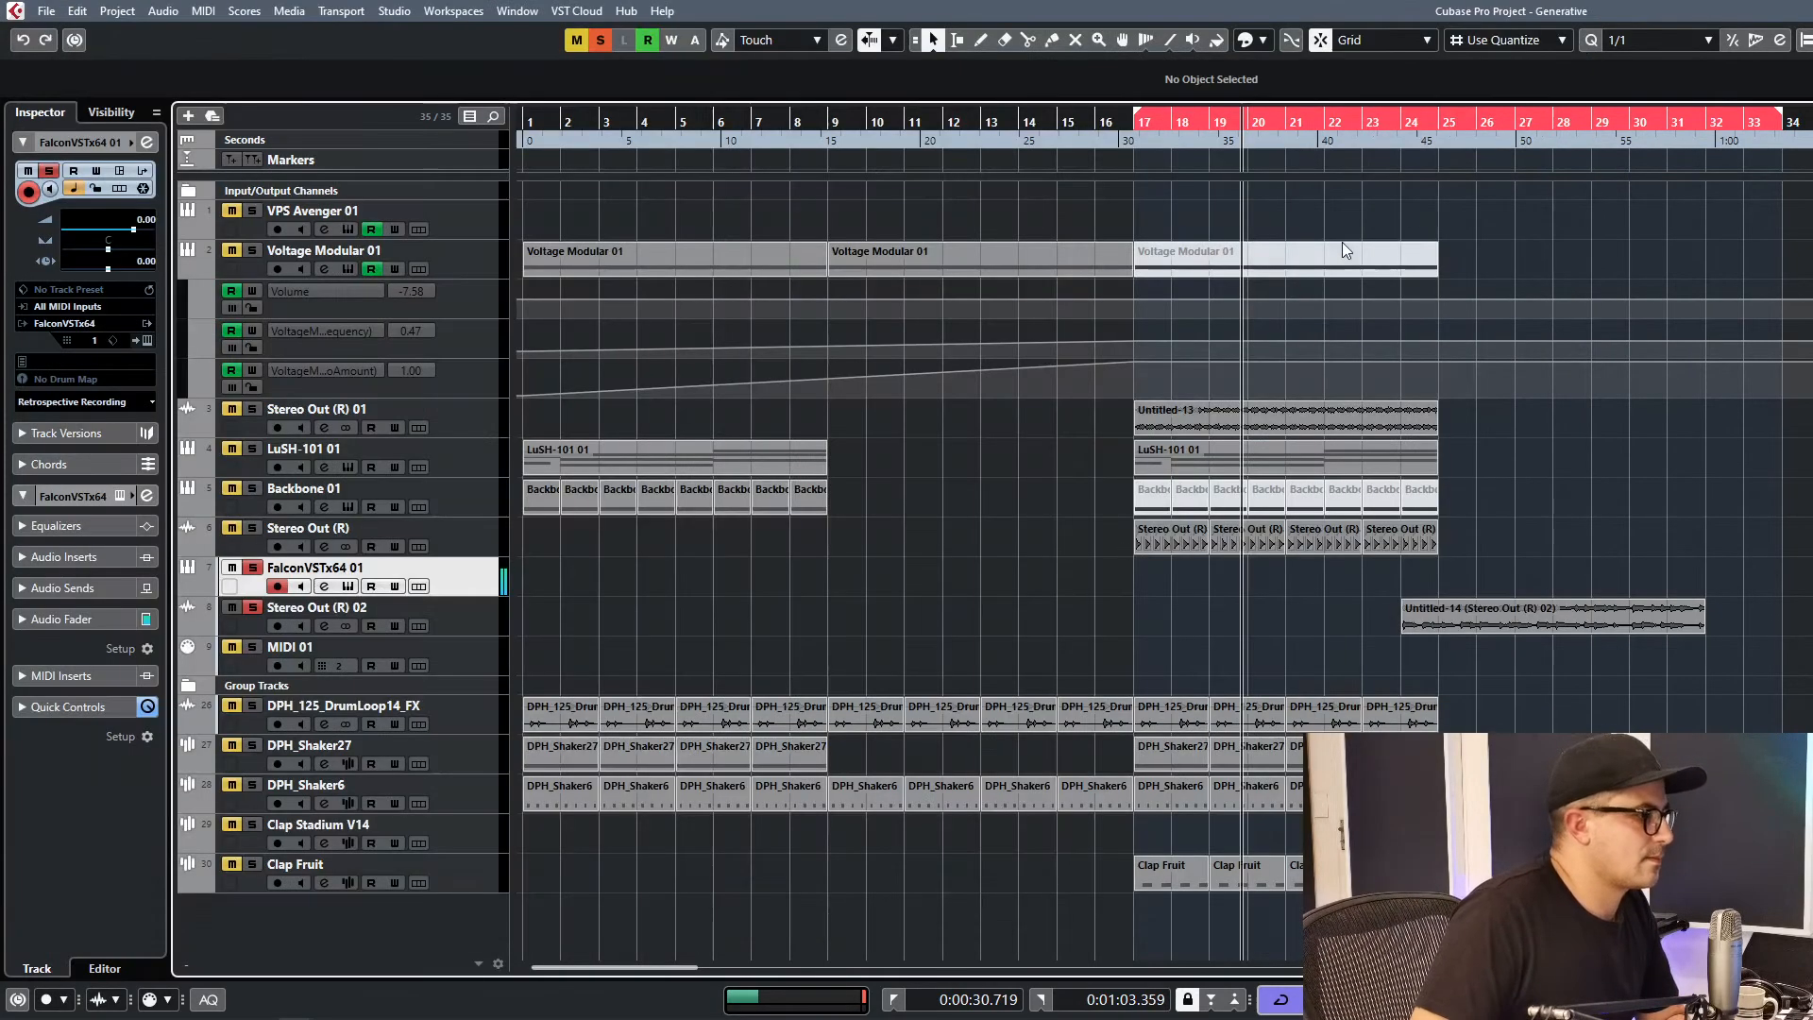
click(348, 587)
click(78, 264)
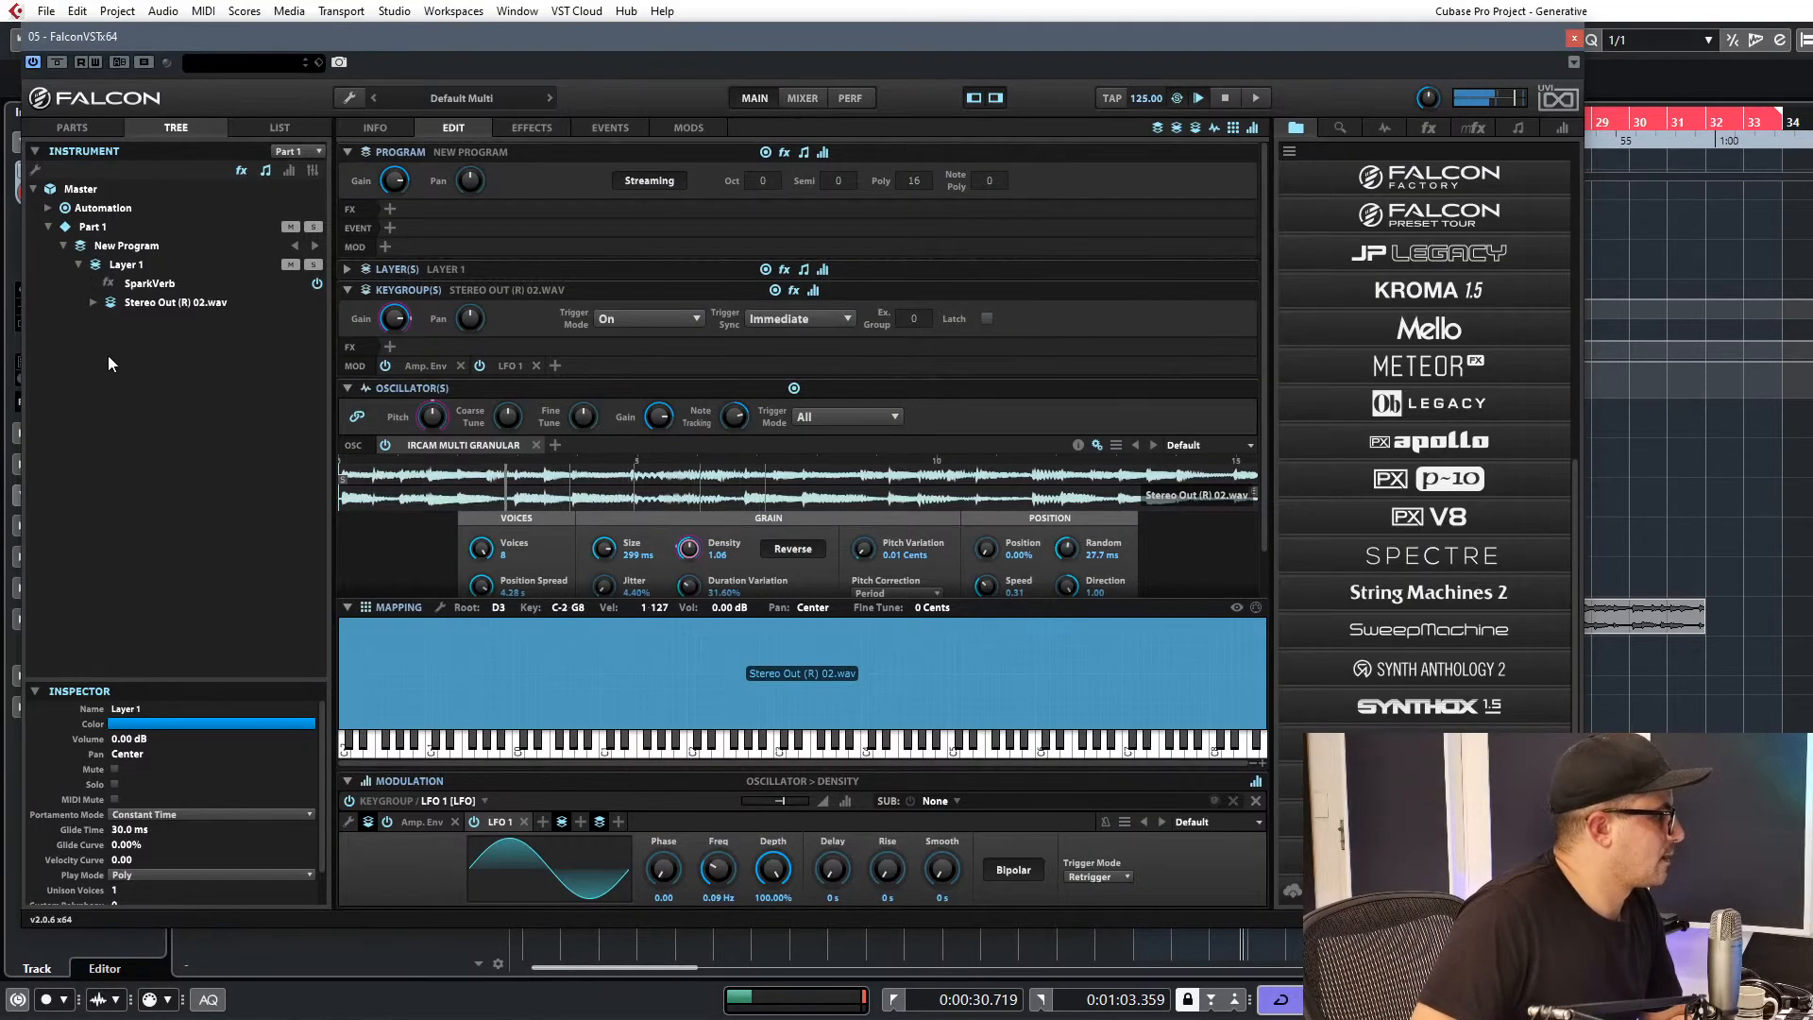
click(124, 265)
right_click(125, 268)
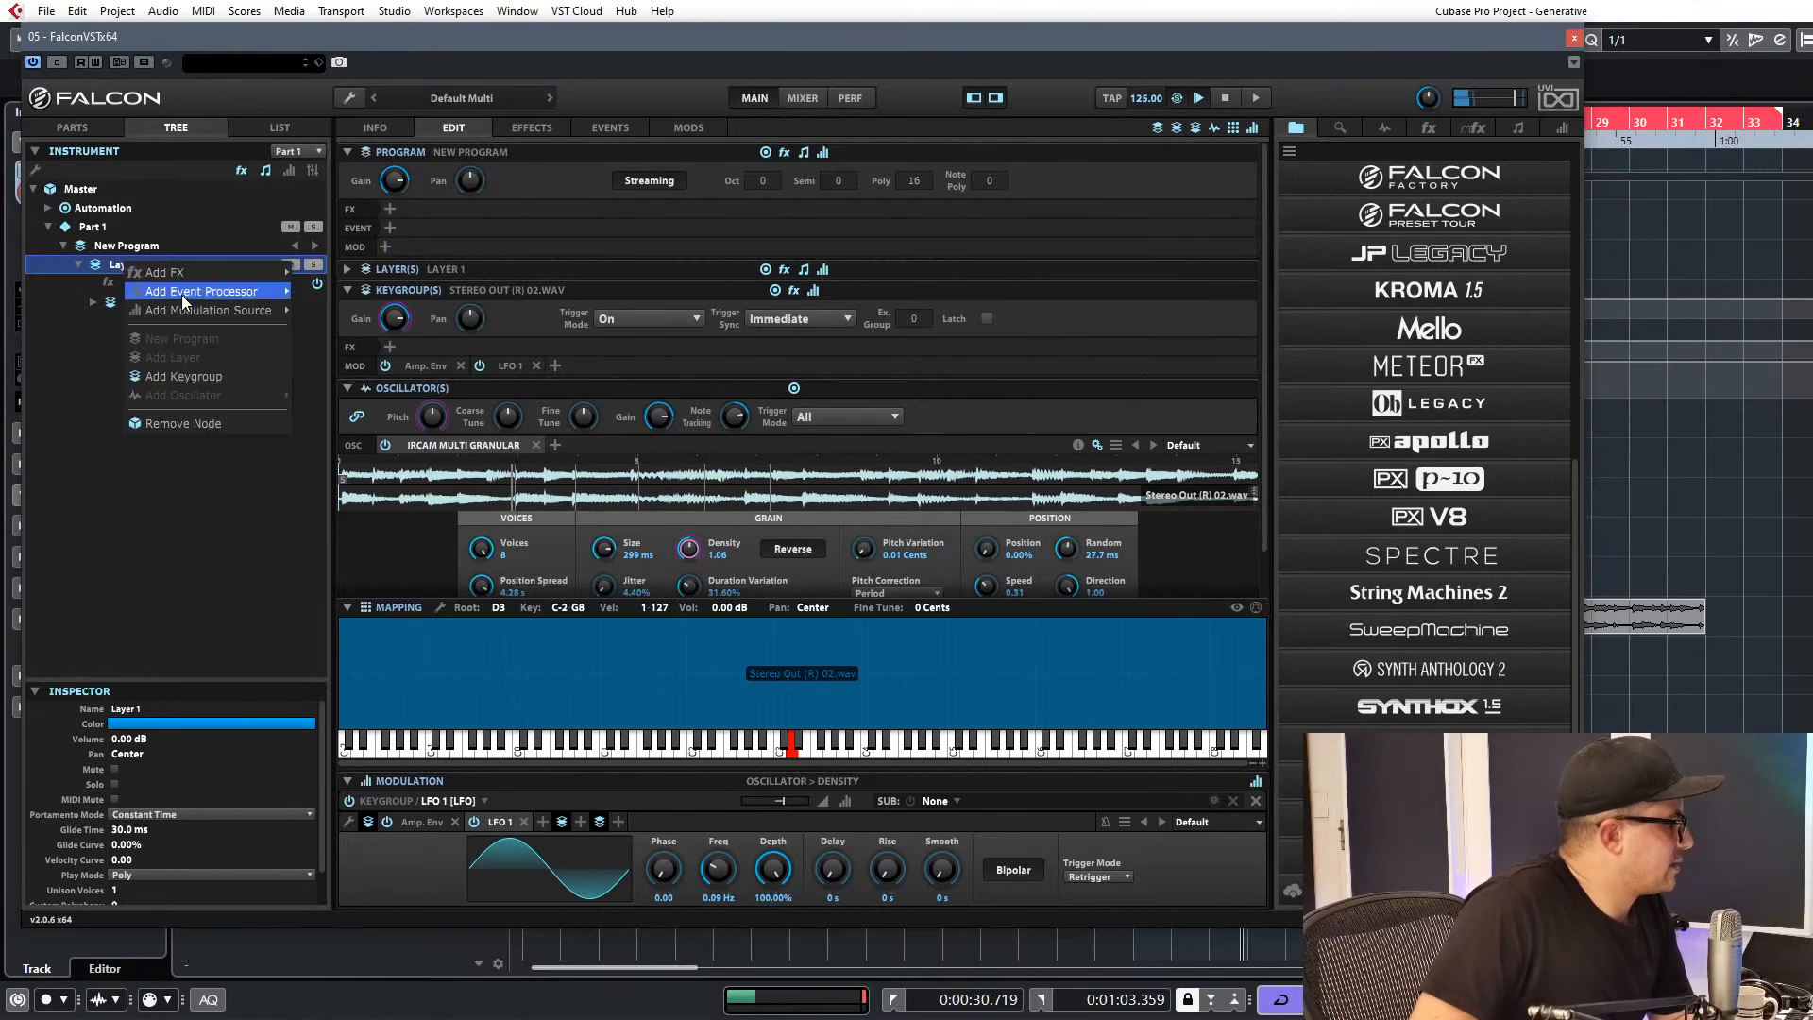
click(99, 248)
right_click(100, 250)
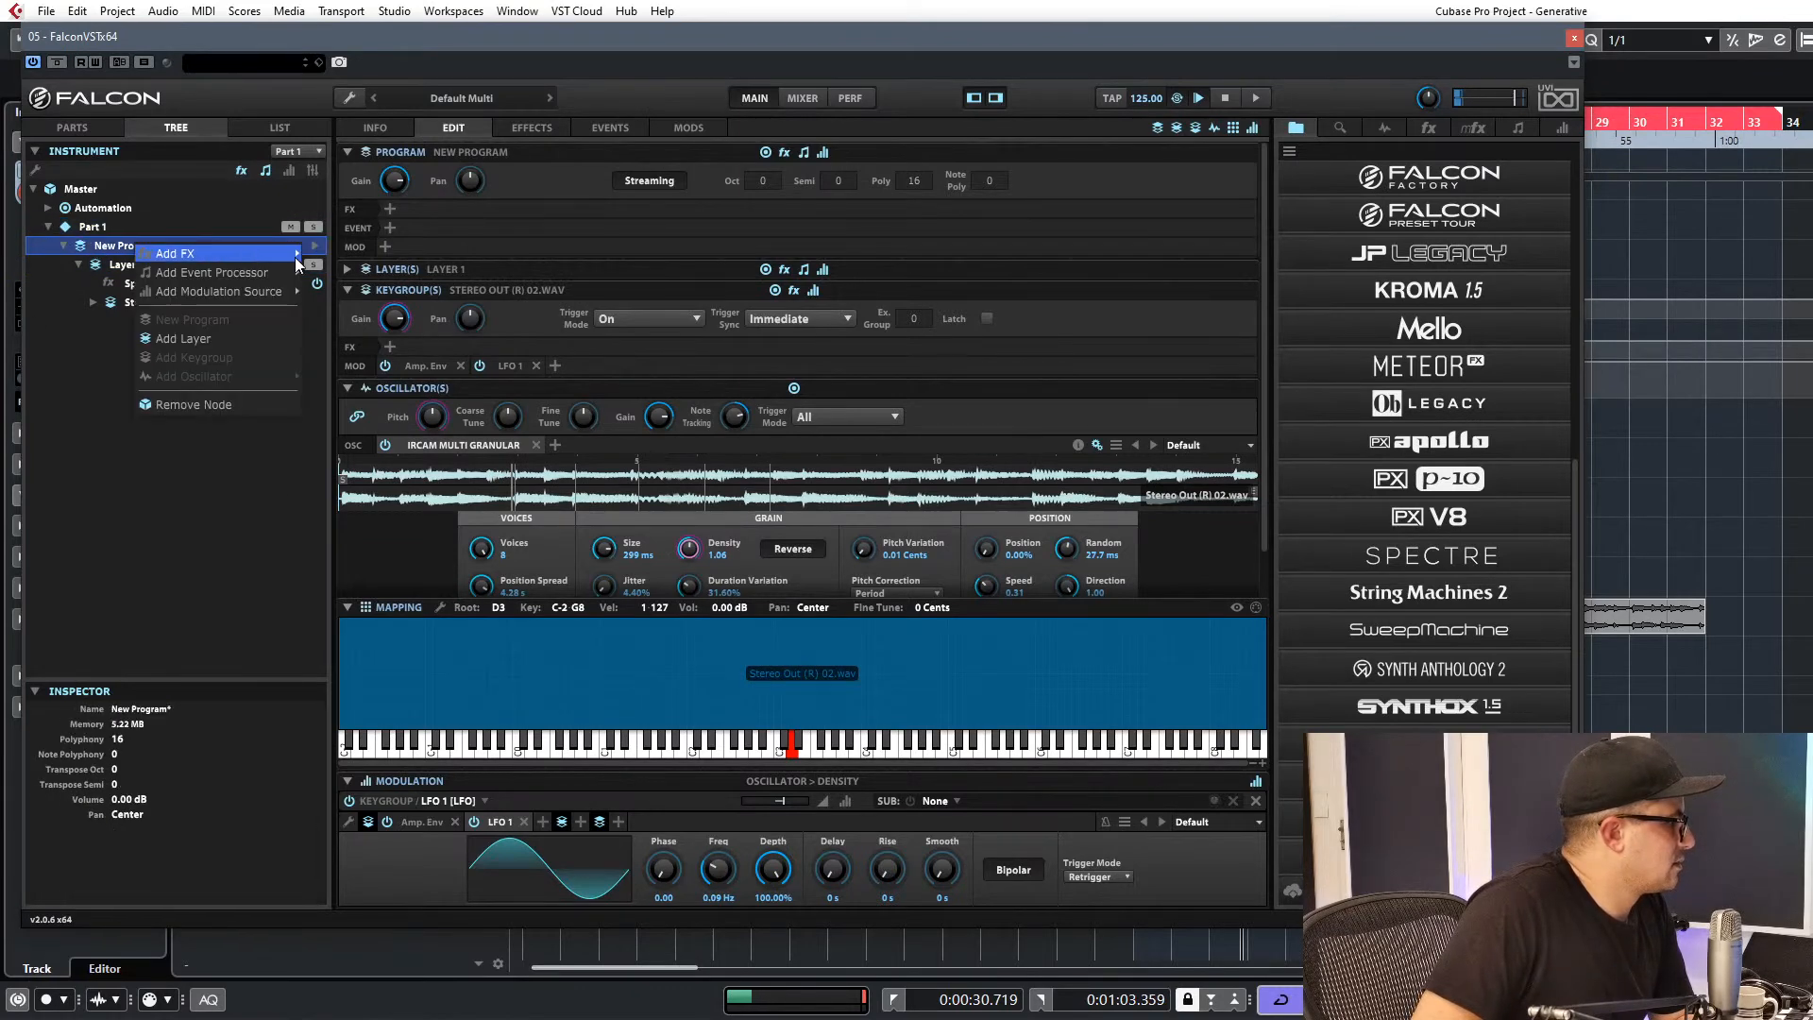
click(179, 340)
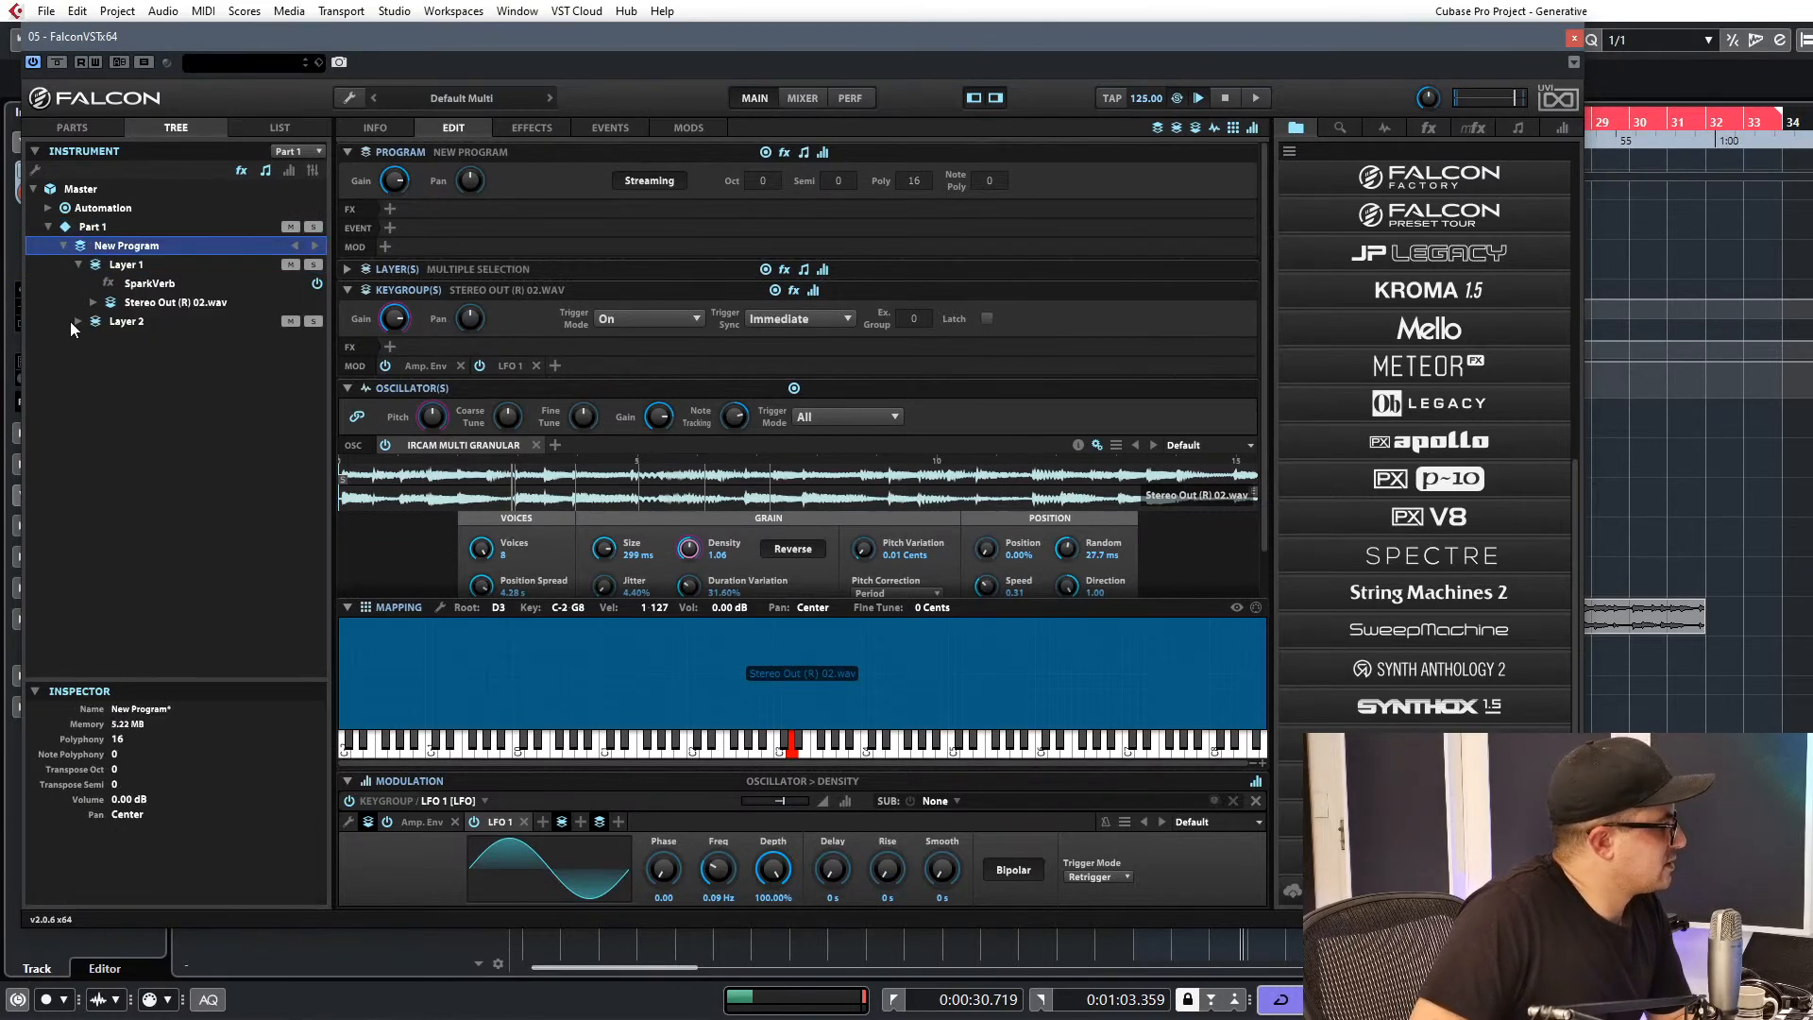
Add a keygroup to Layer 2.
click(132, 321)
right_click(132, 321)
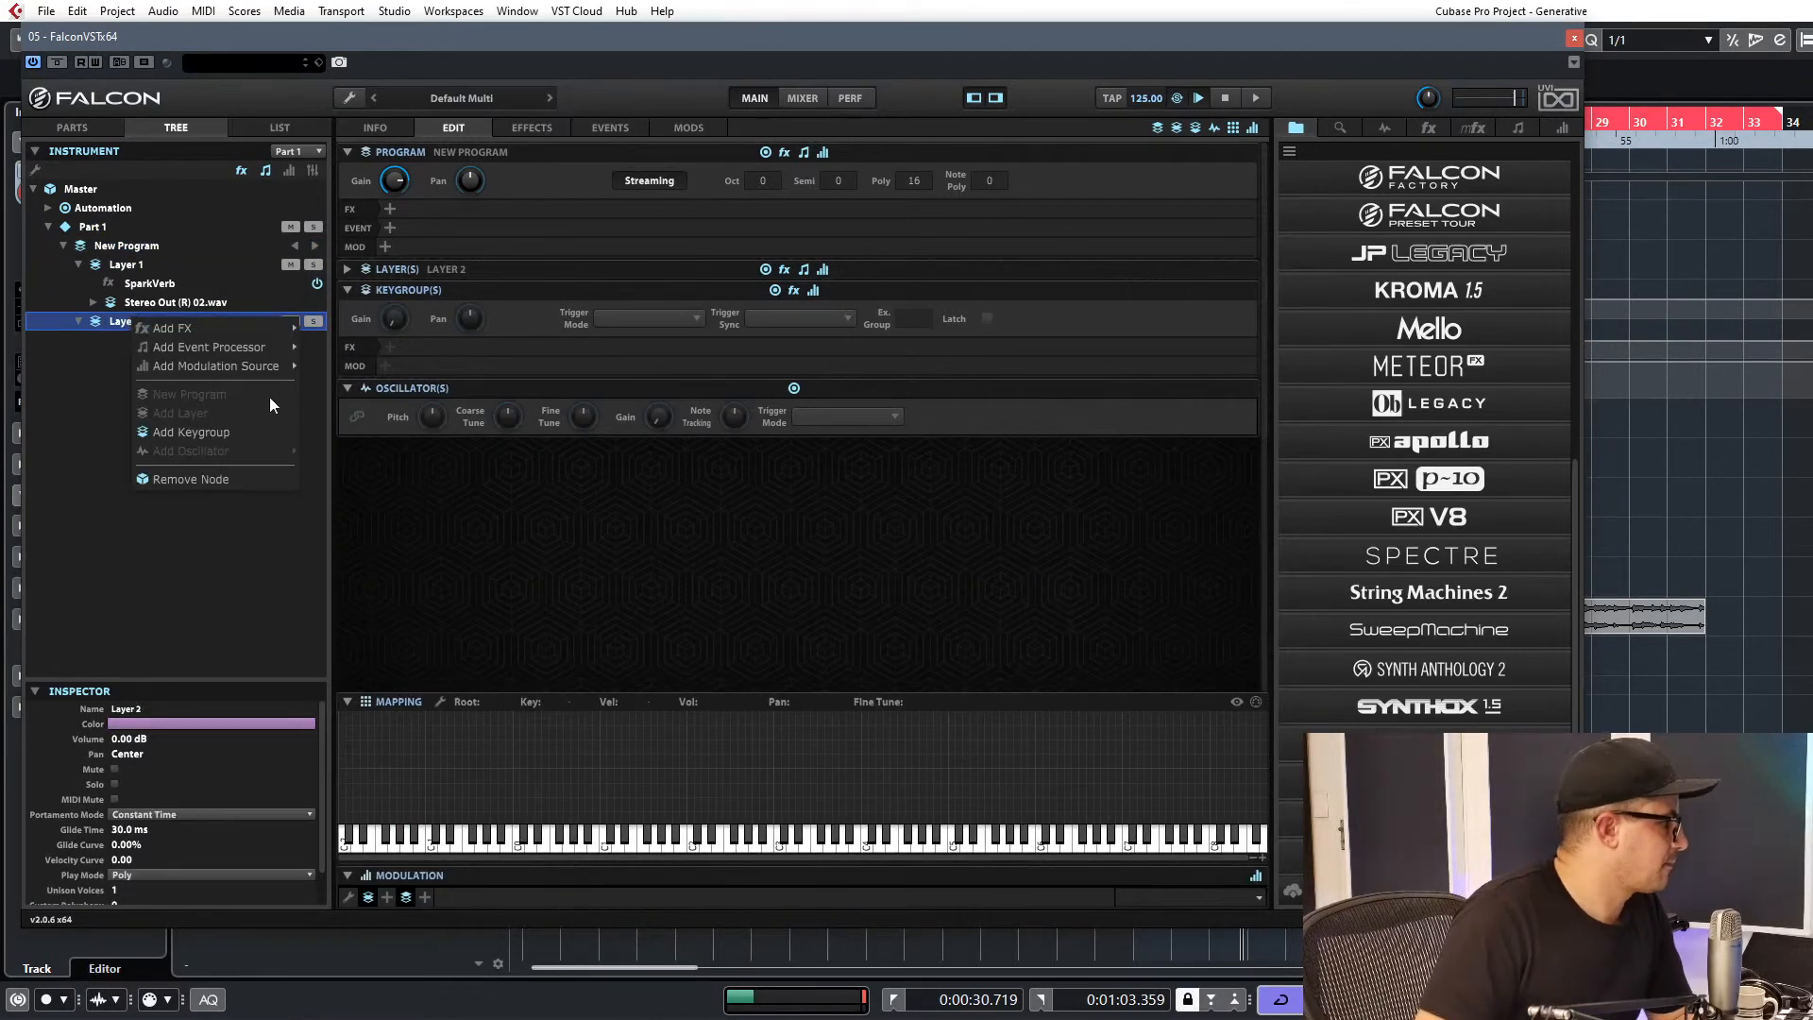
click(202, 433)
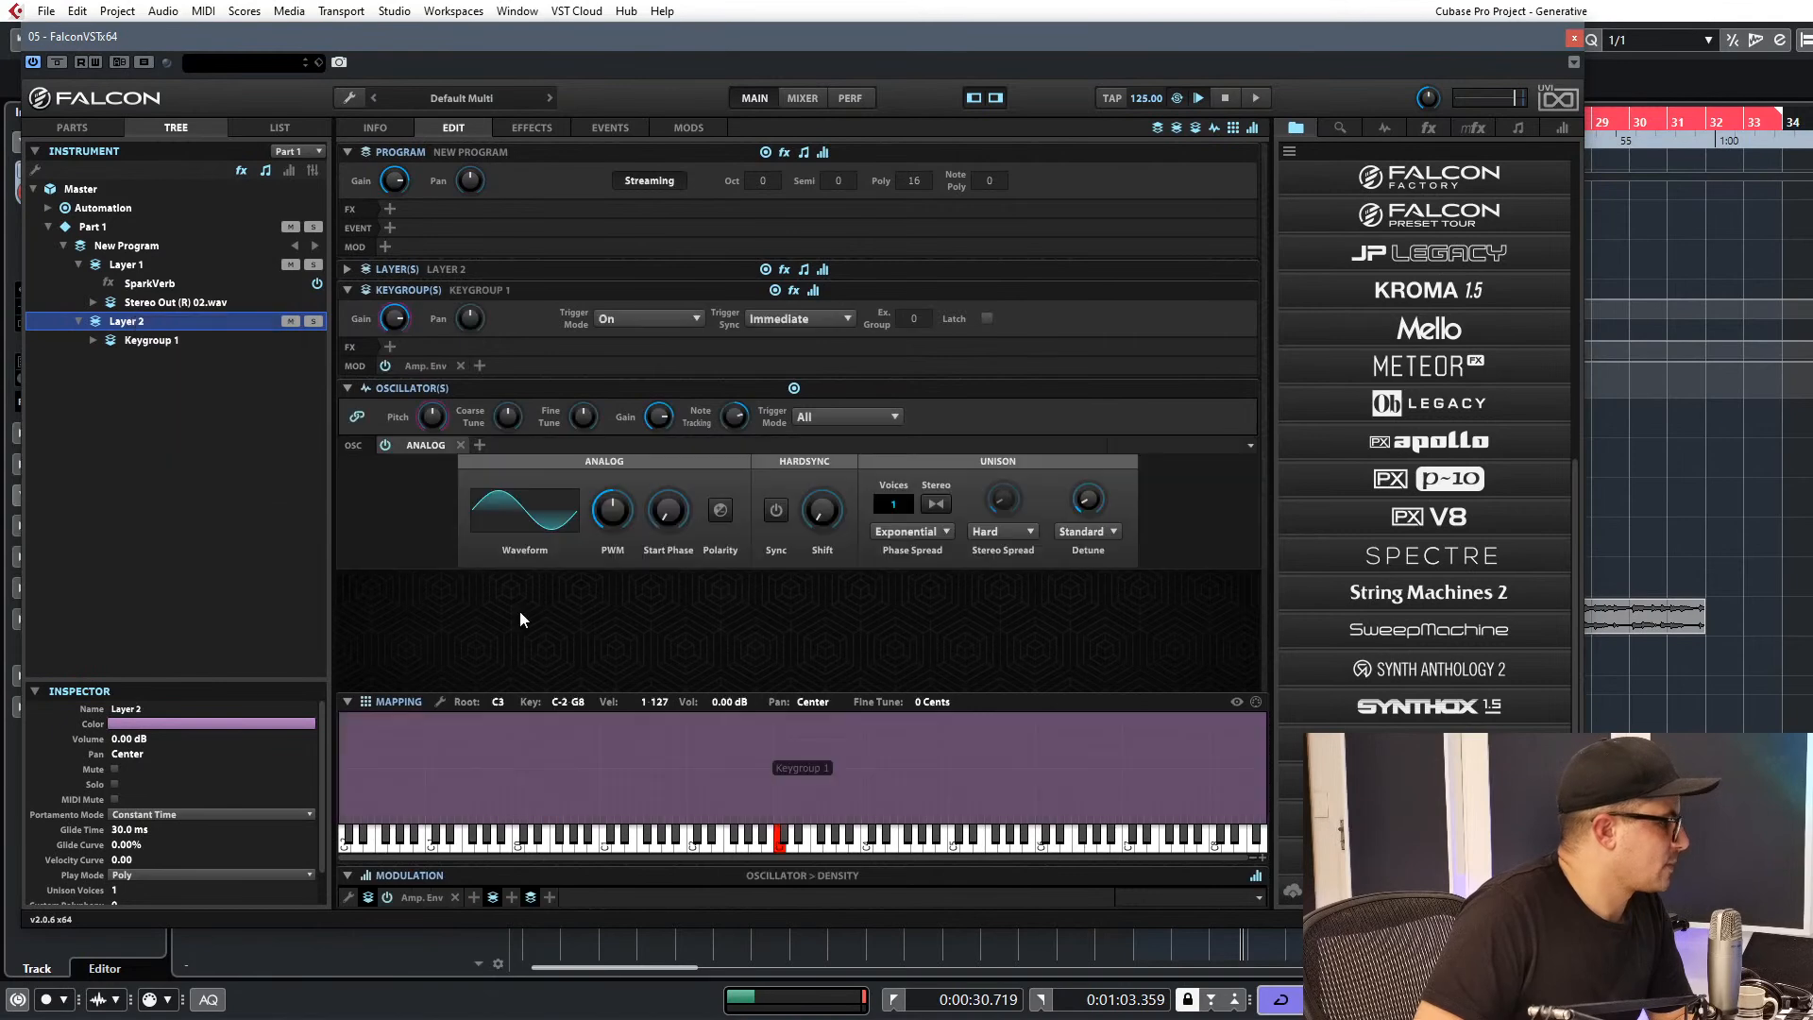
Change Layer 2's oscillator from Analog to Wavetable and lower its coarse tune.
click(426, 445)
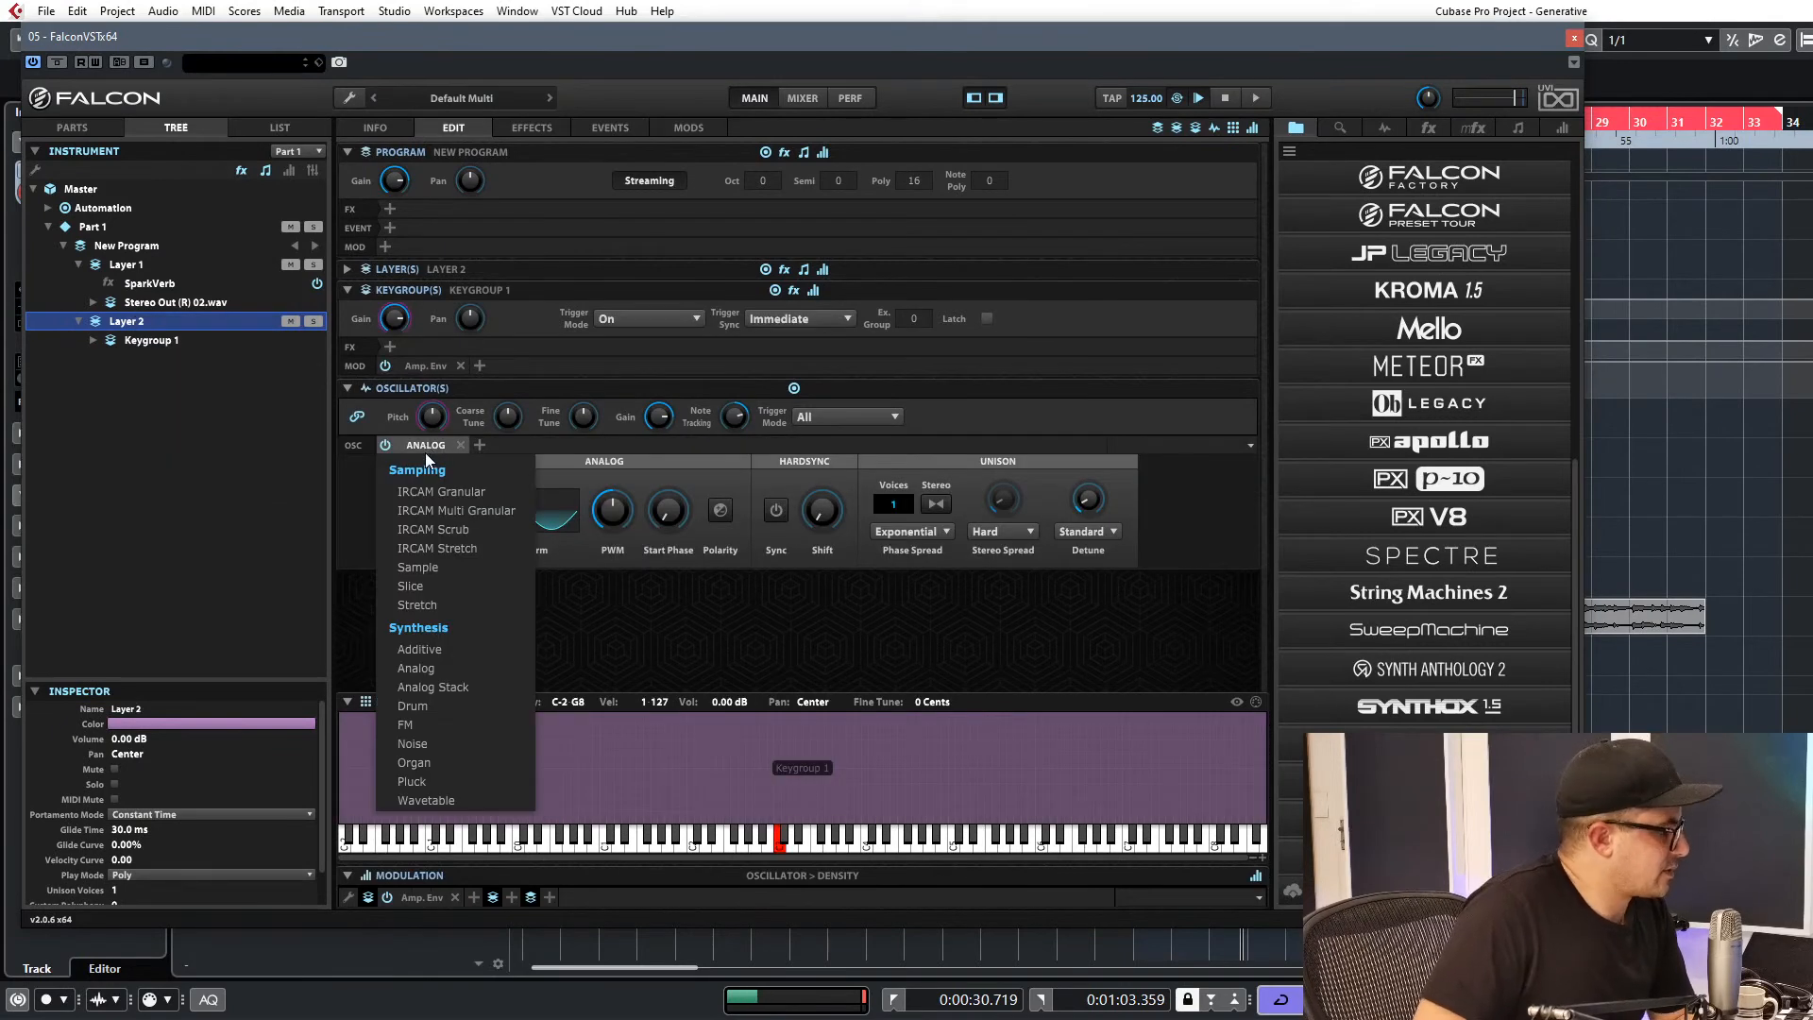
click(415, 799)
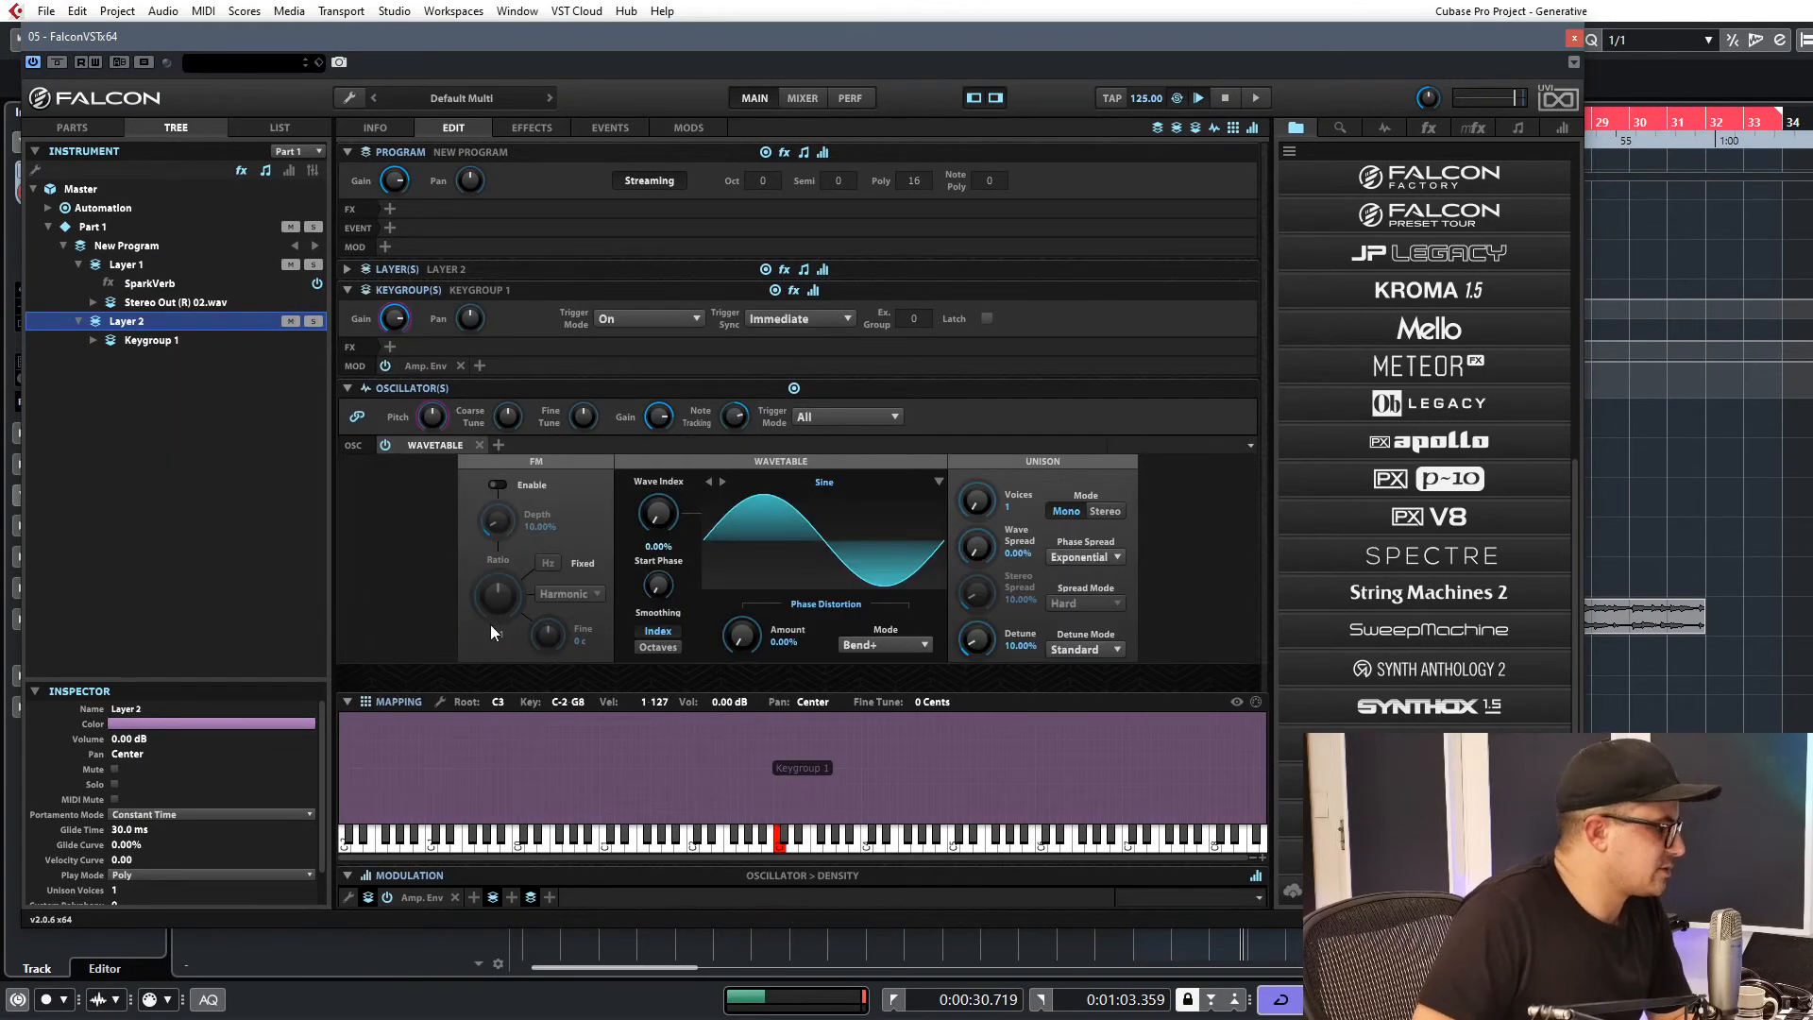
mouse_move(522, 432)
mouse_down()
mouse_move(481, 421)
mouse_move(504, 433)
mouse_up()
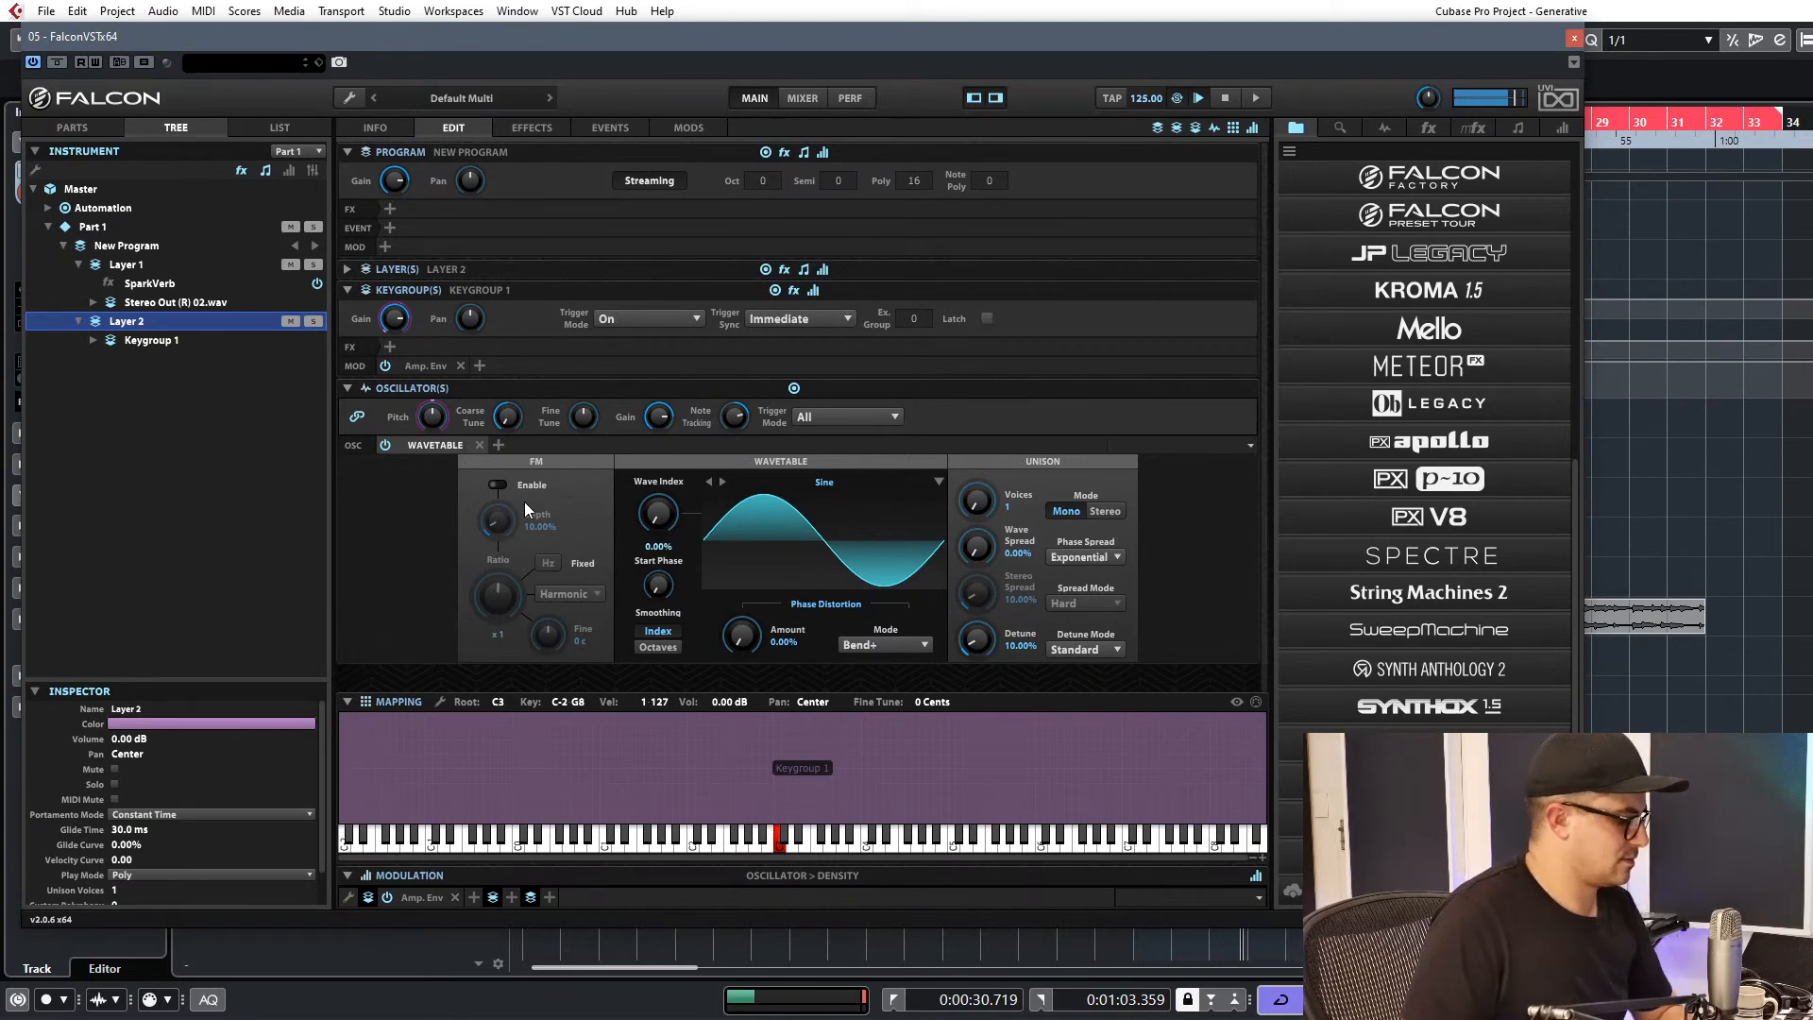
Browse the wavetables and load Crisp I Vowel from the Ocean Swift multi wavetables.
click(721, 481)
click(721, 482)
click(810, 483)
click(818, 498)
click(818, 497)
mouse_move(769, 859)
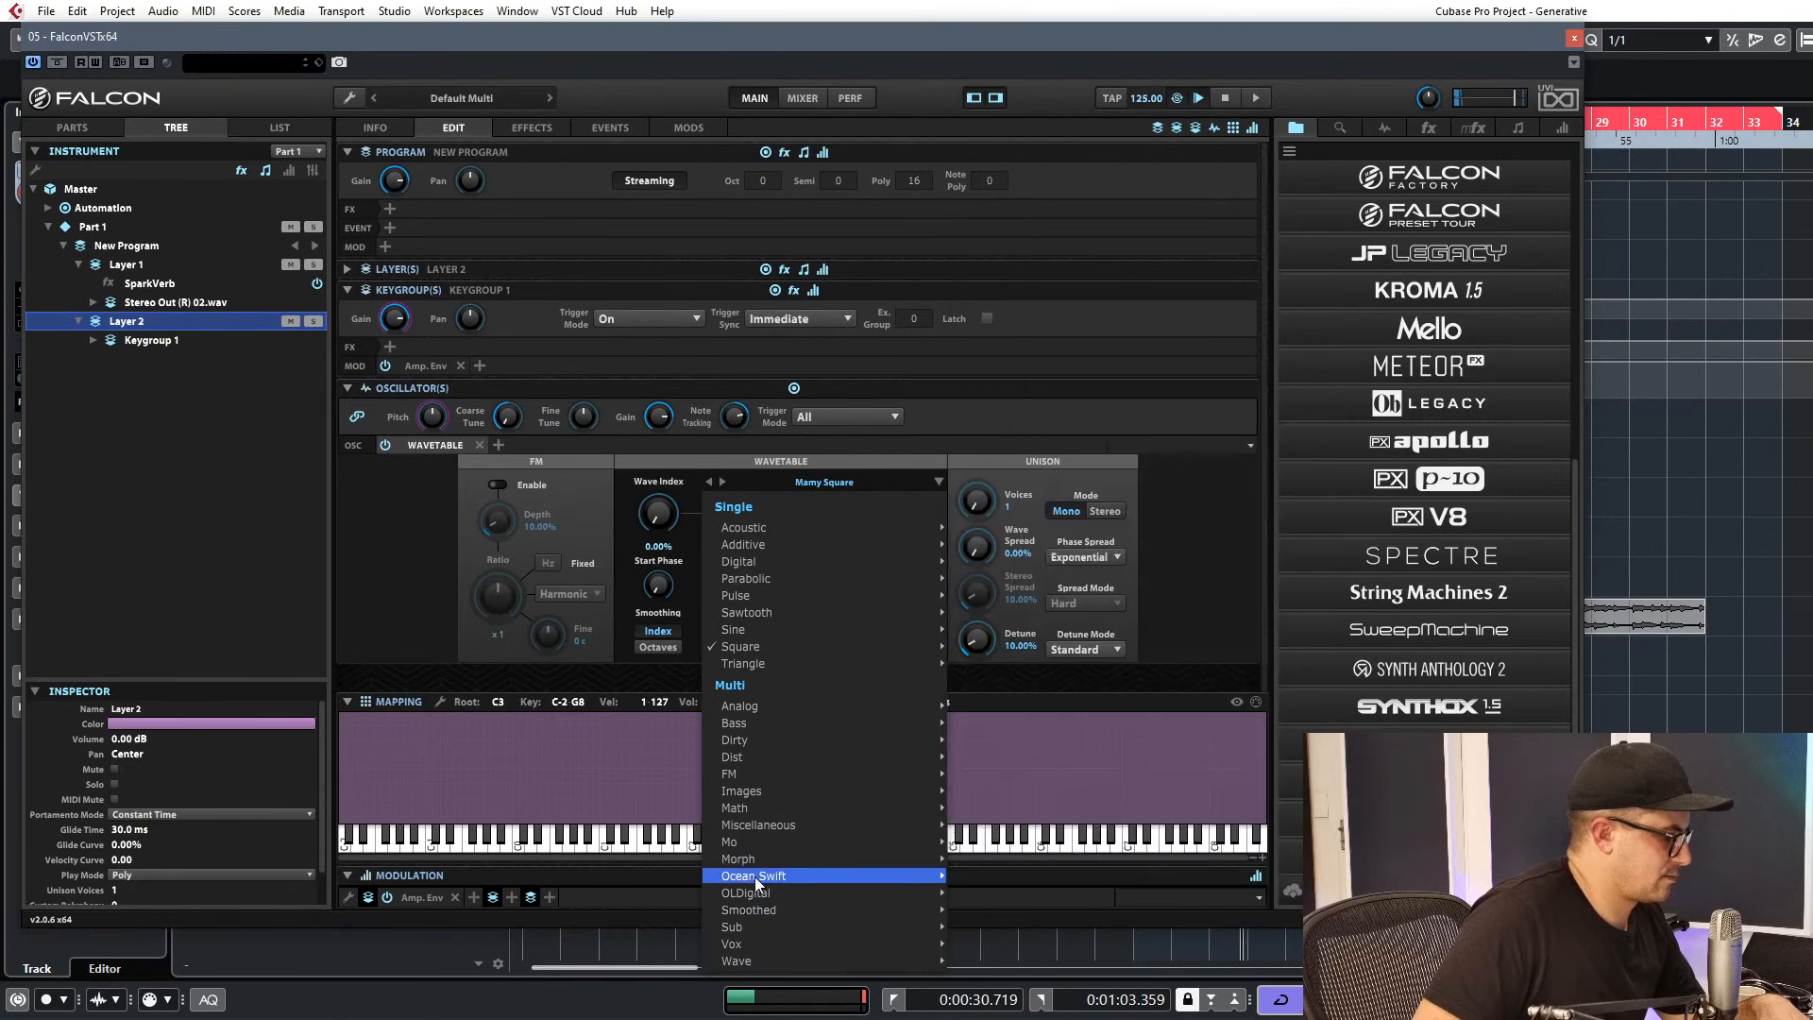
mouse_move(874, 874)
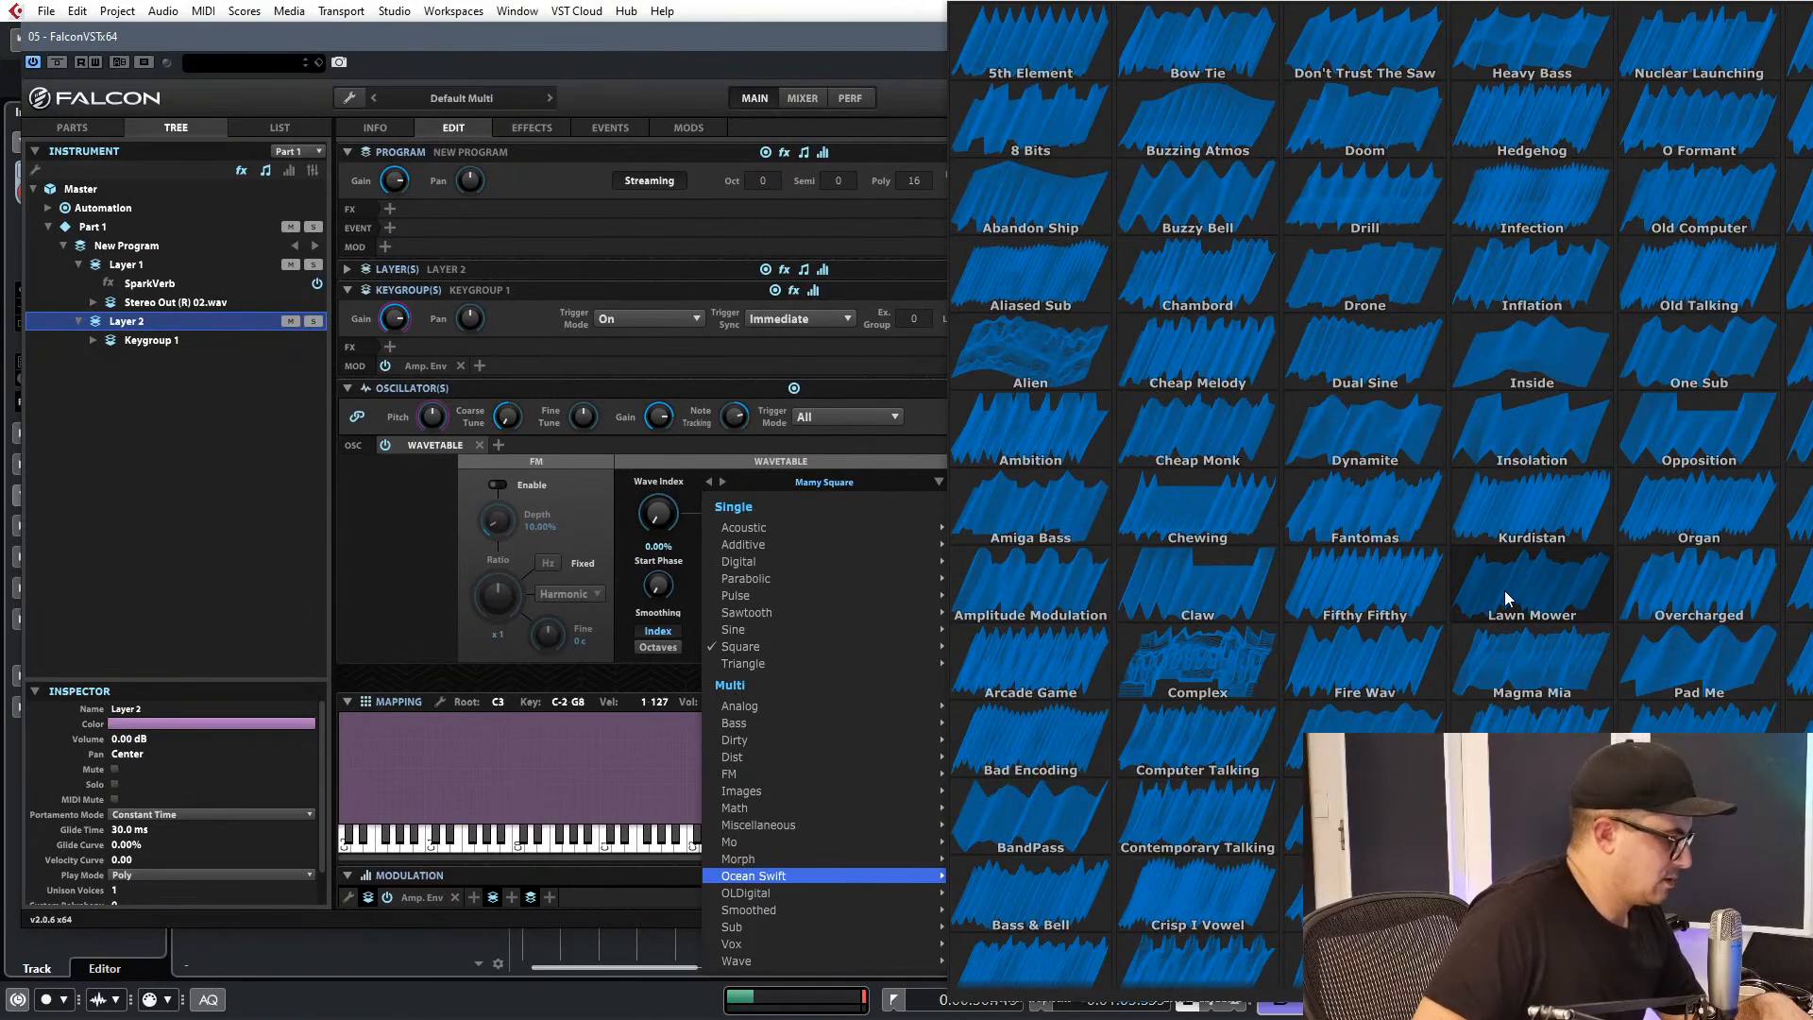
click(1211, 904)
Audition neighbouring wavetables at different wave index positions, choose Claw and set the wave index to 30.80%.
drag(653, 517, 715, 564)
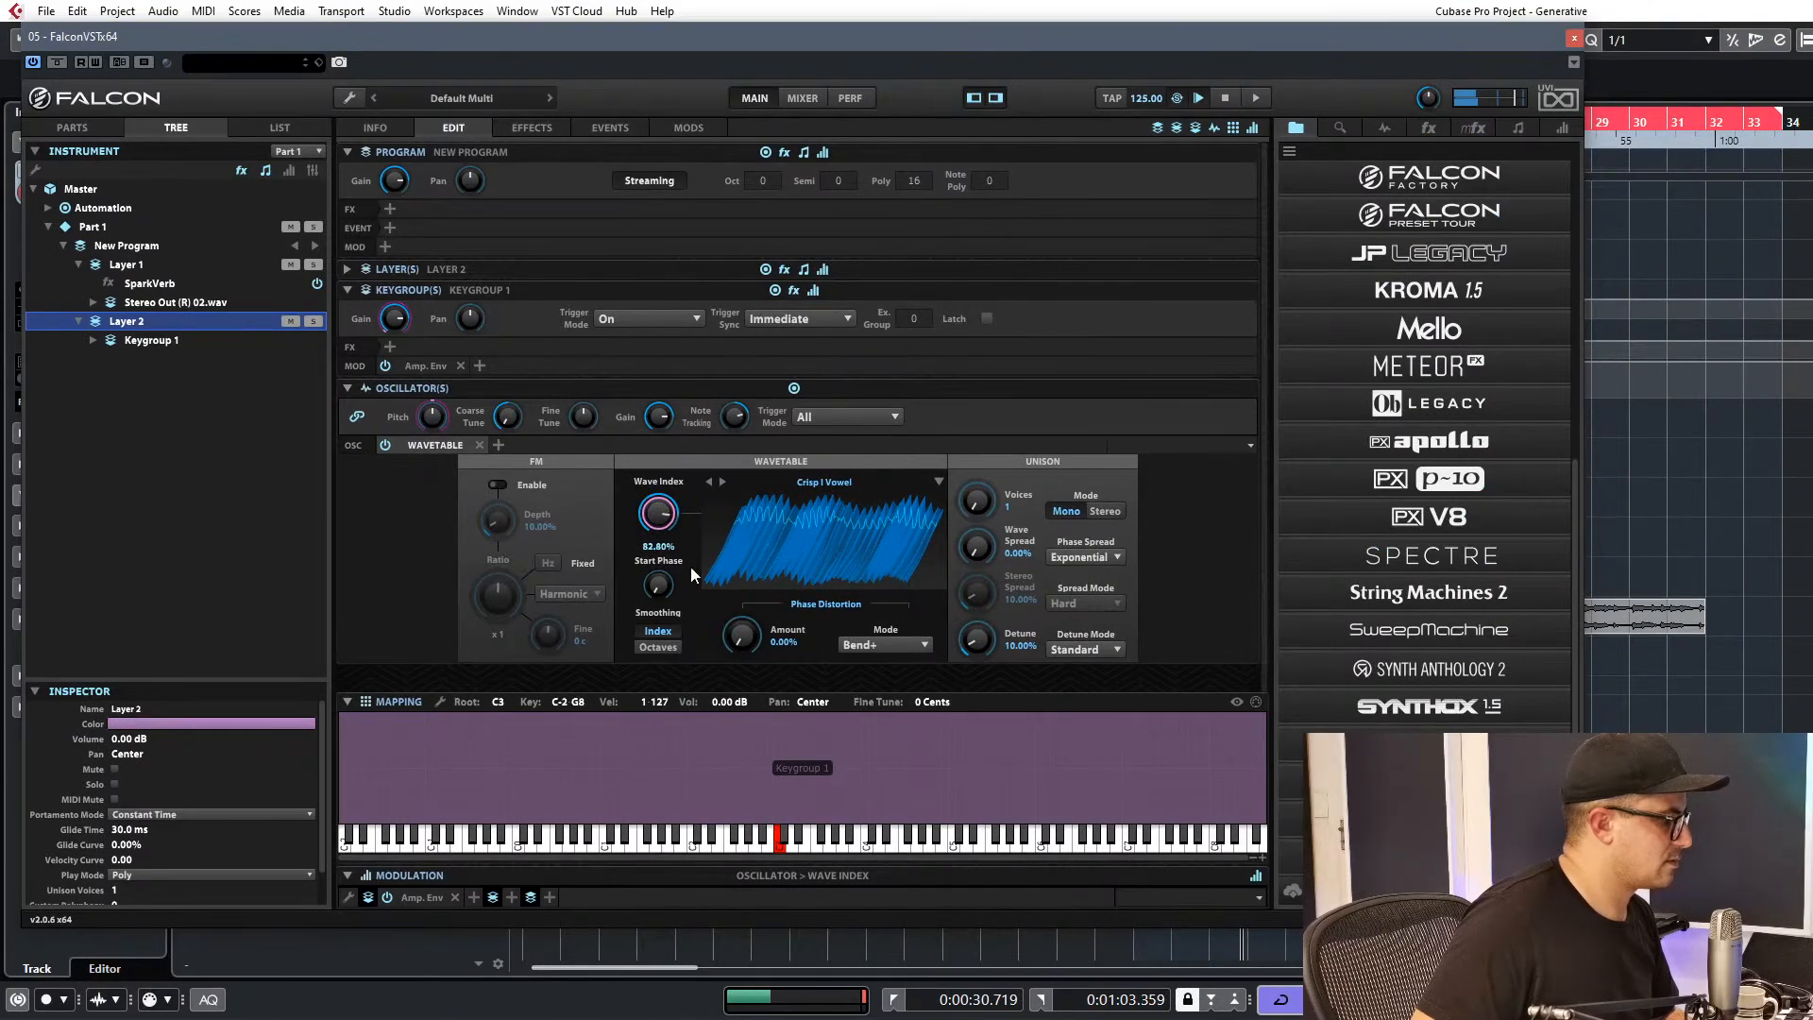
click(723, 482)
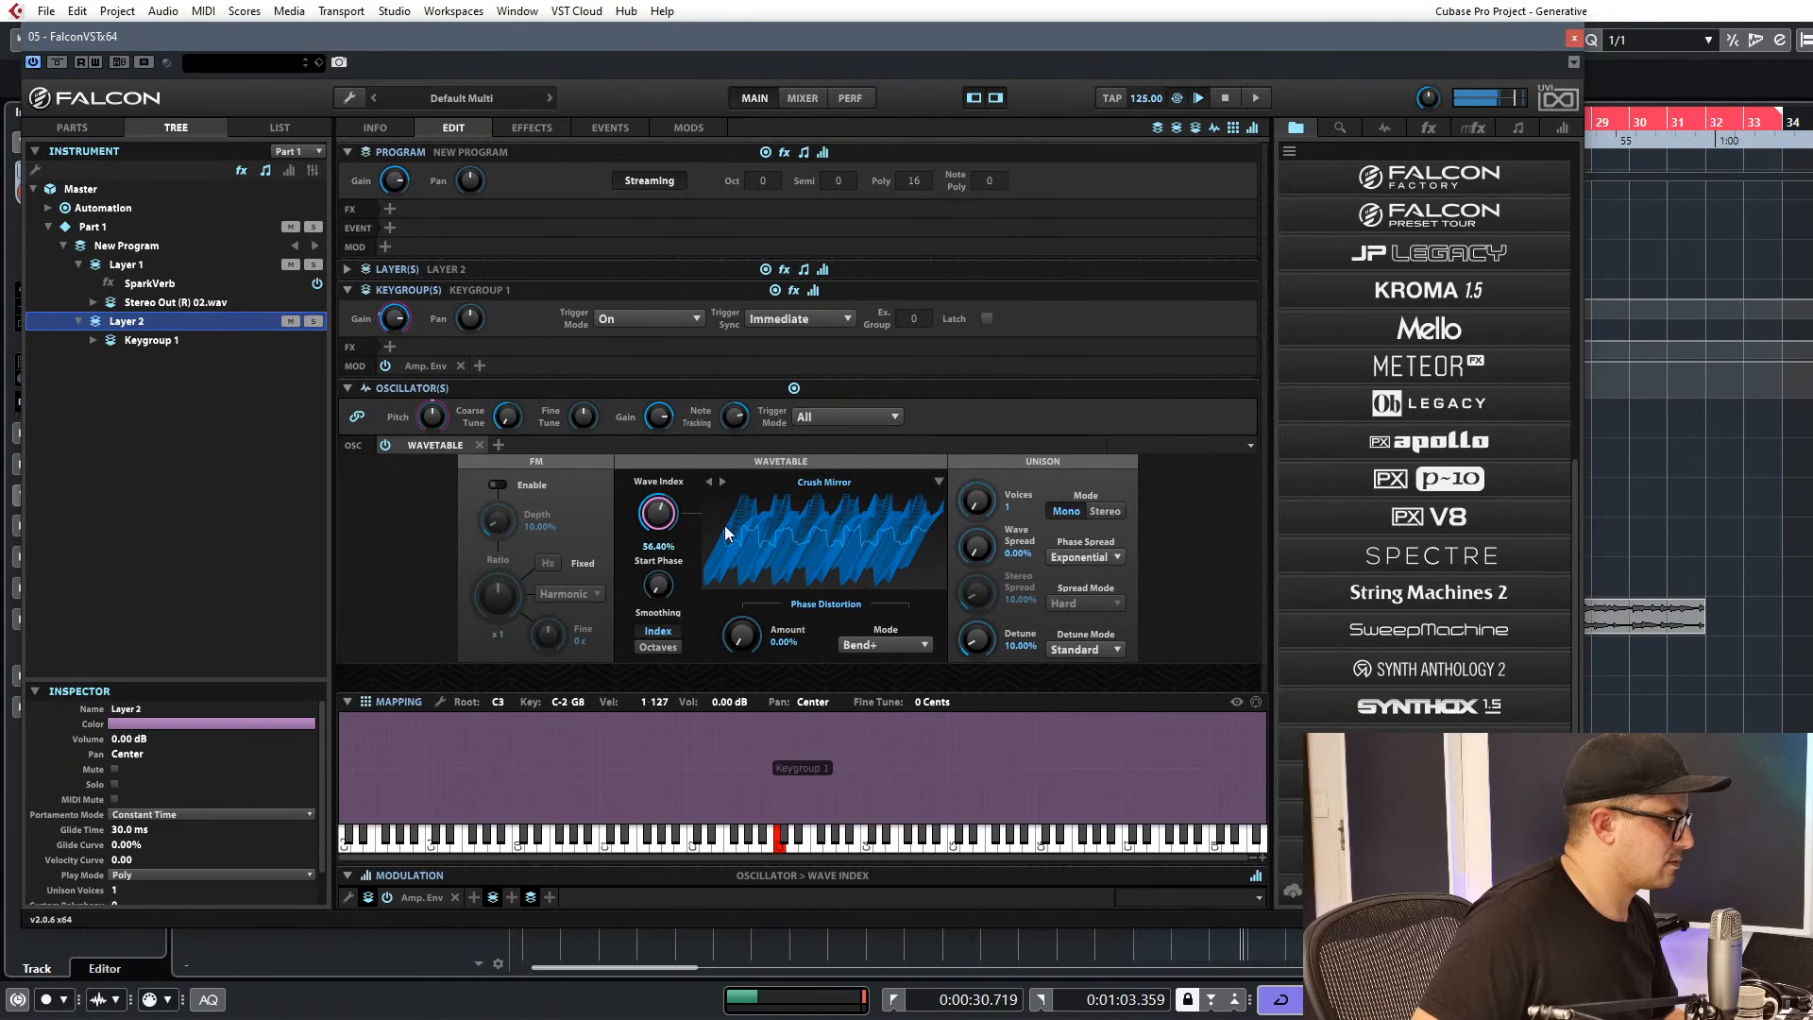
click(723, 482)
drag(666, 522, 671, 454)
click(709, 483)
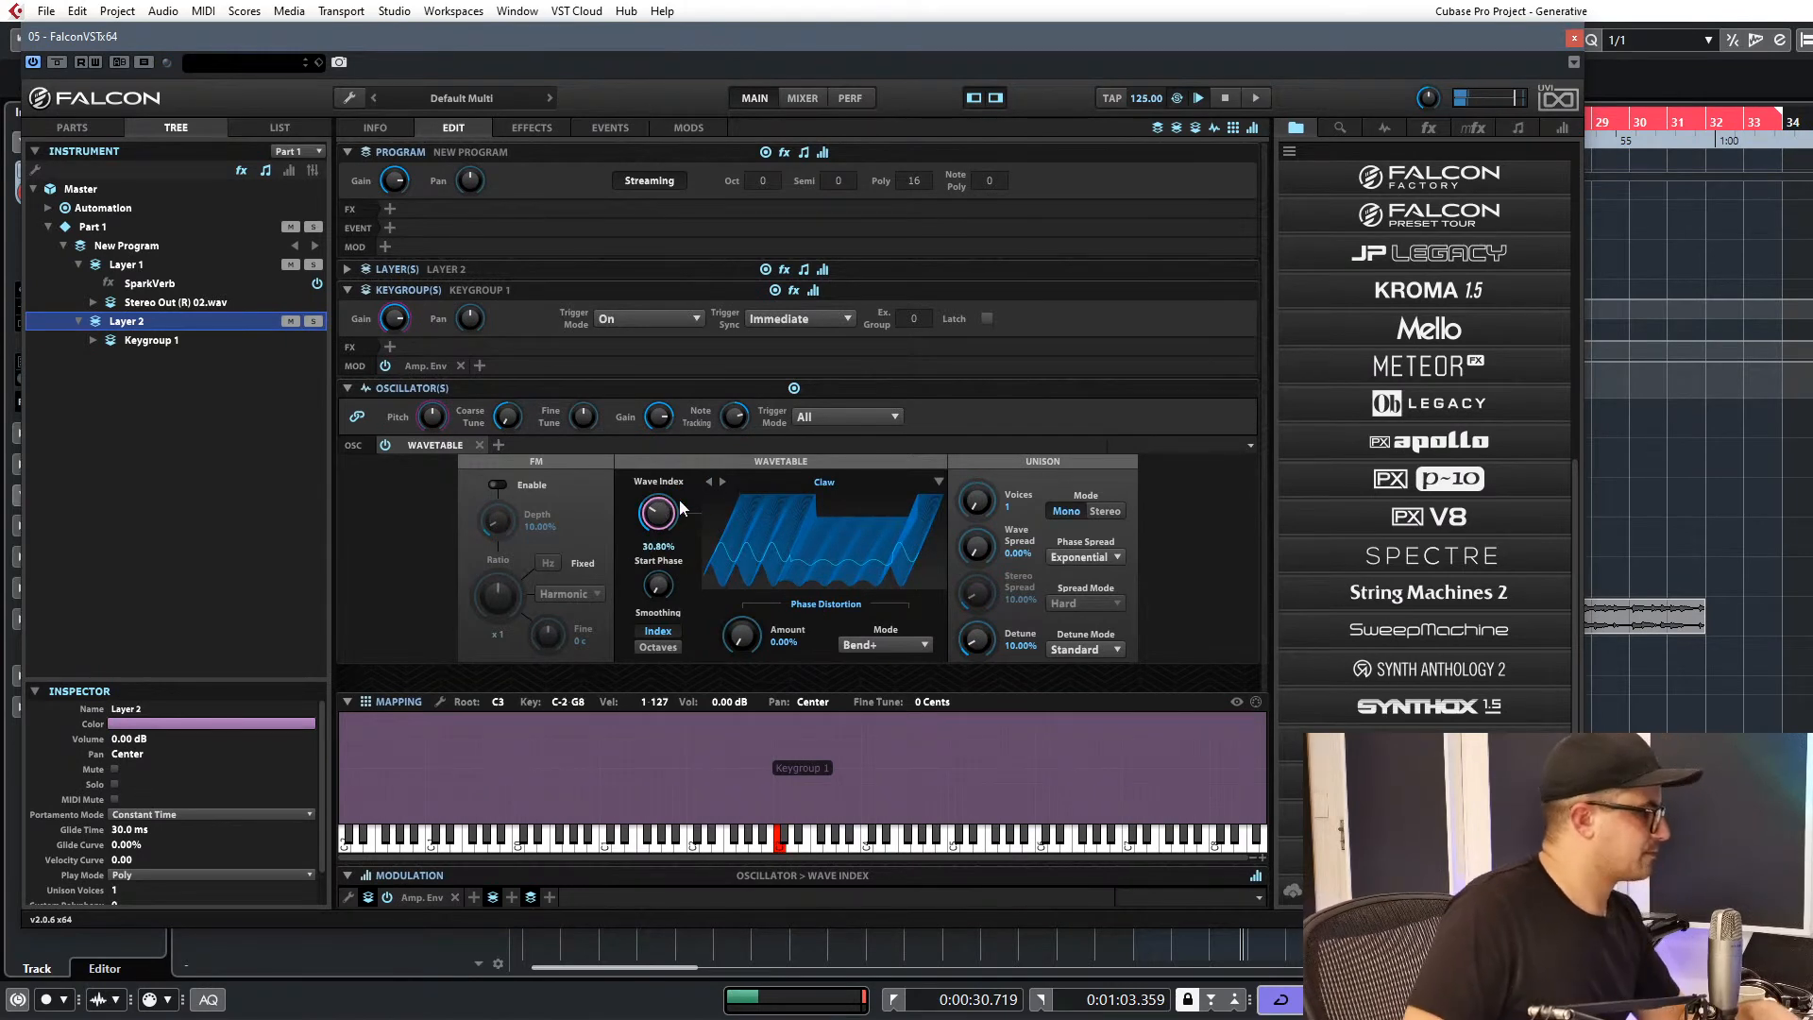
Set the unison mode to Stereo with 4 voices and raise the wave index to 46.80%.
click(1102, 510)
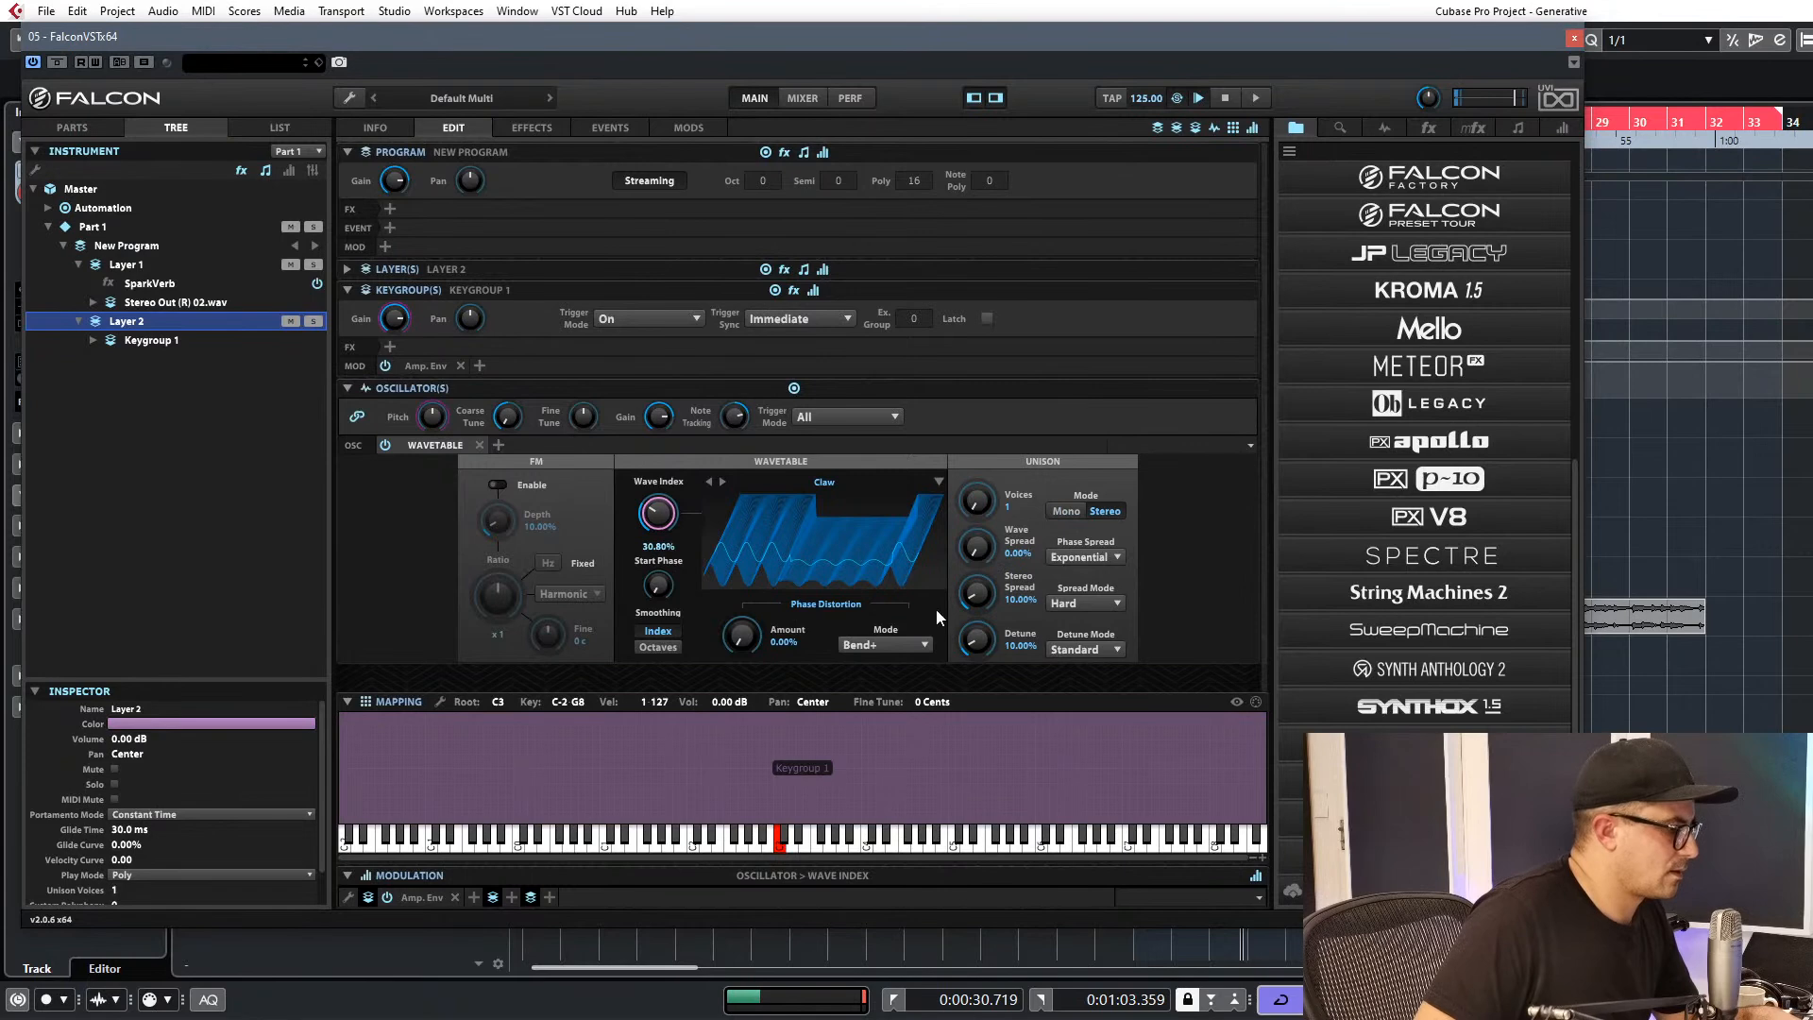
click(658, 512)
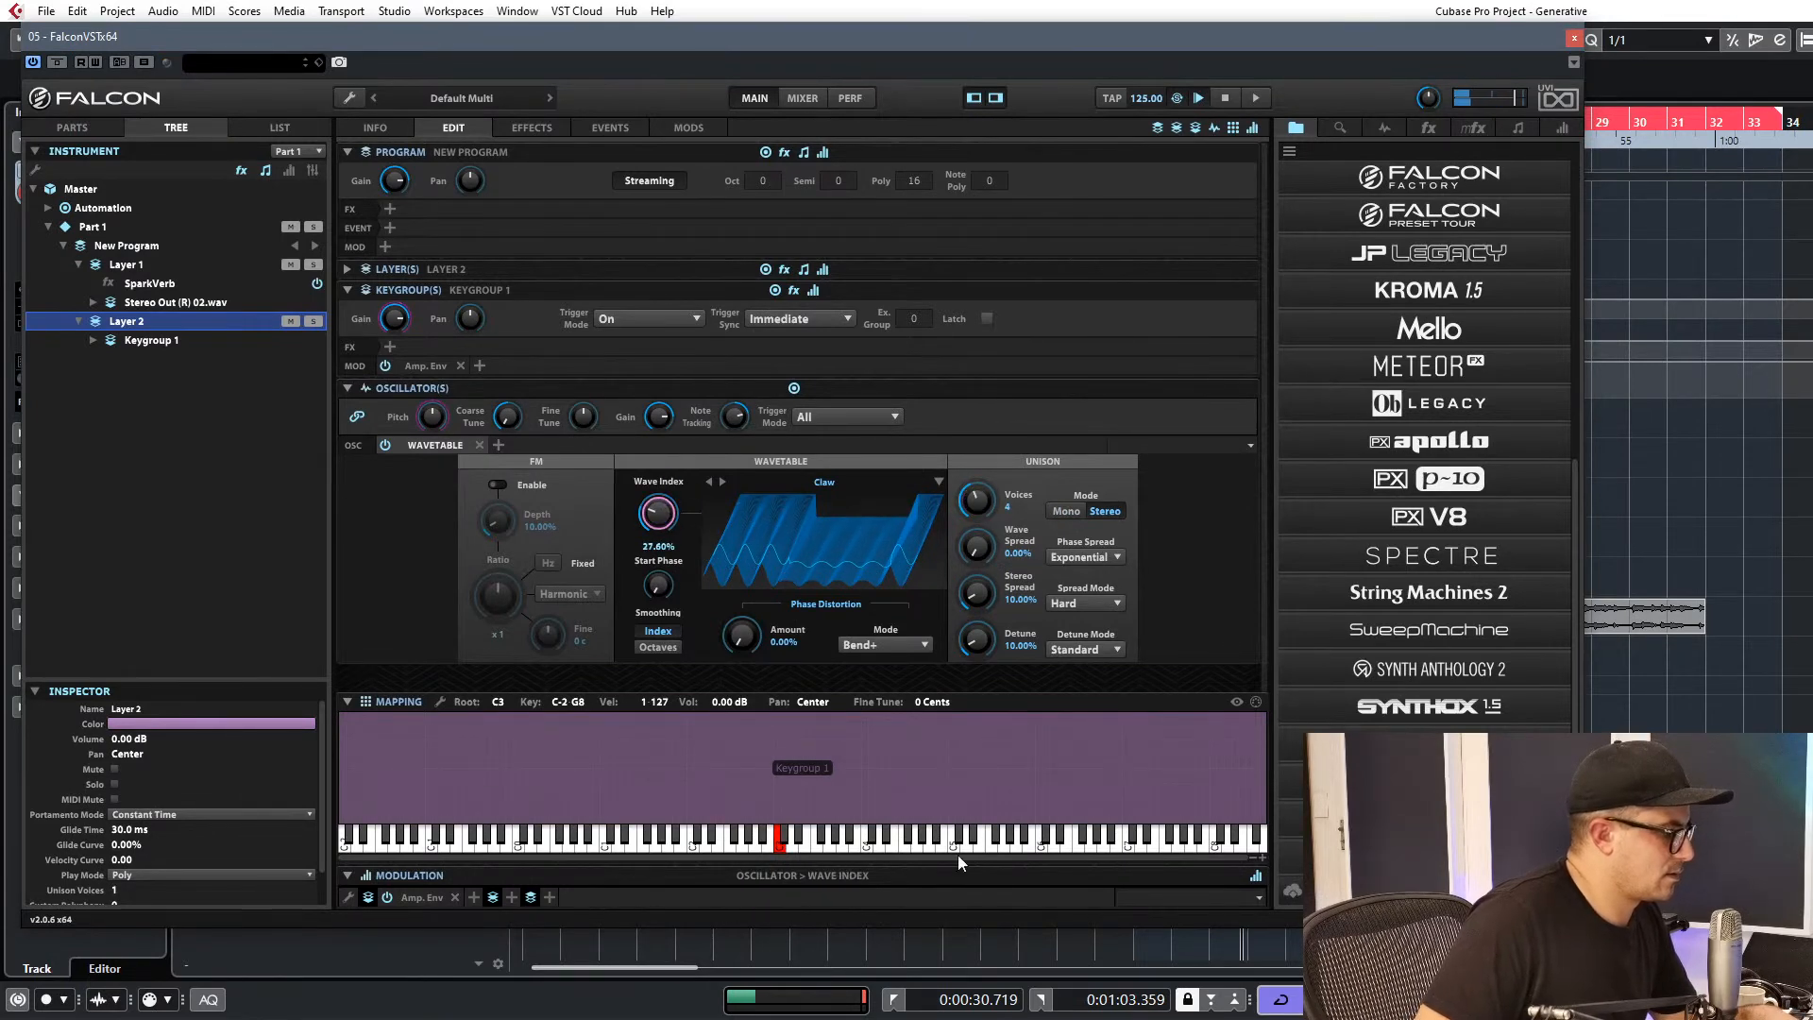
scroll(643, 507, up, 3)
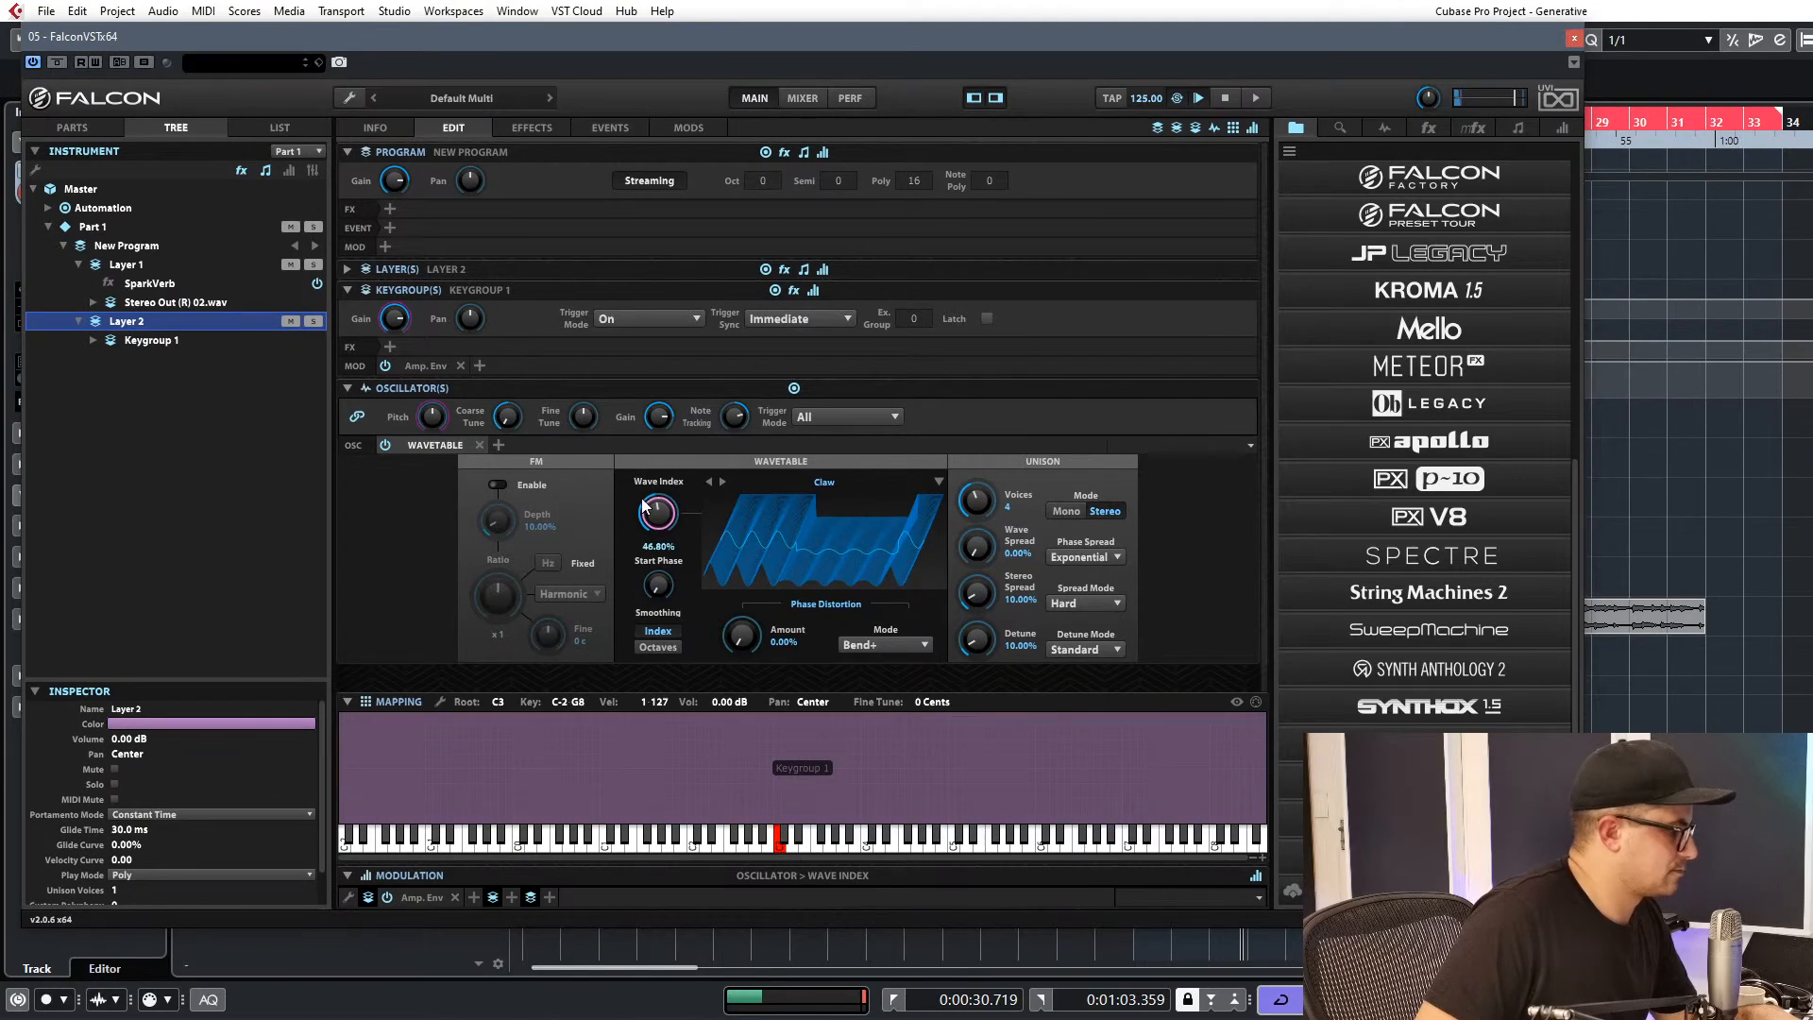
Modulate the wave index with a new 0.10 Hz LFO at a reduced amount, and set the wave index to 52.00%.
click(472, 901)
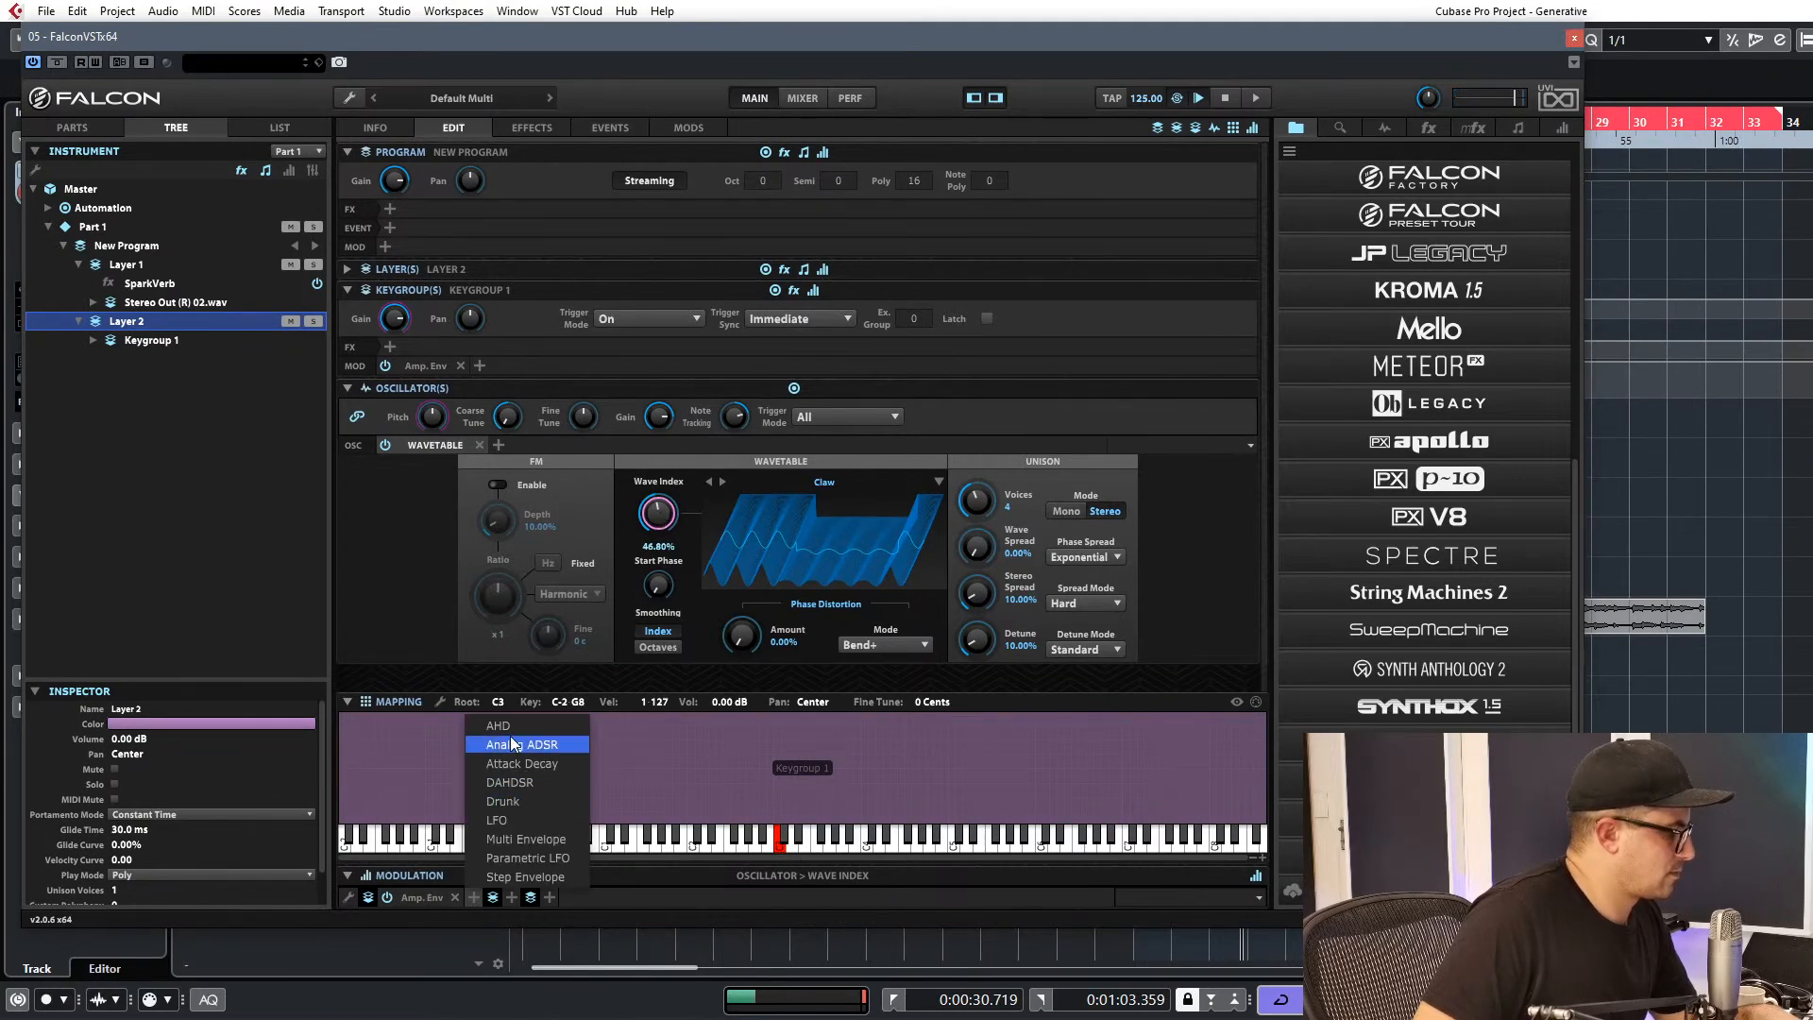
click(493, 819)
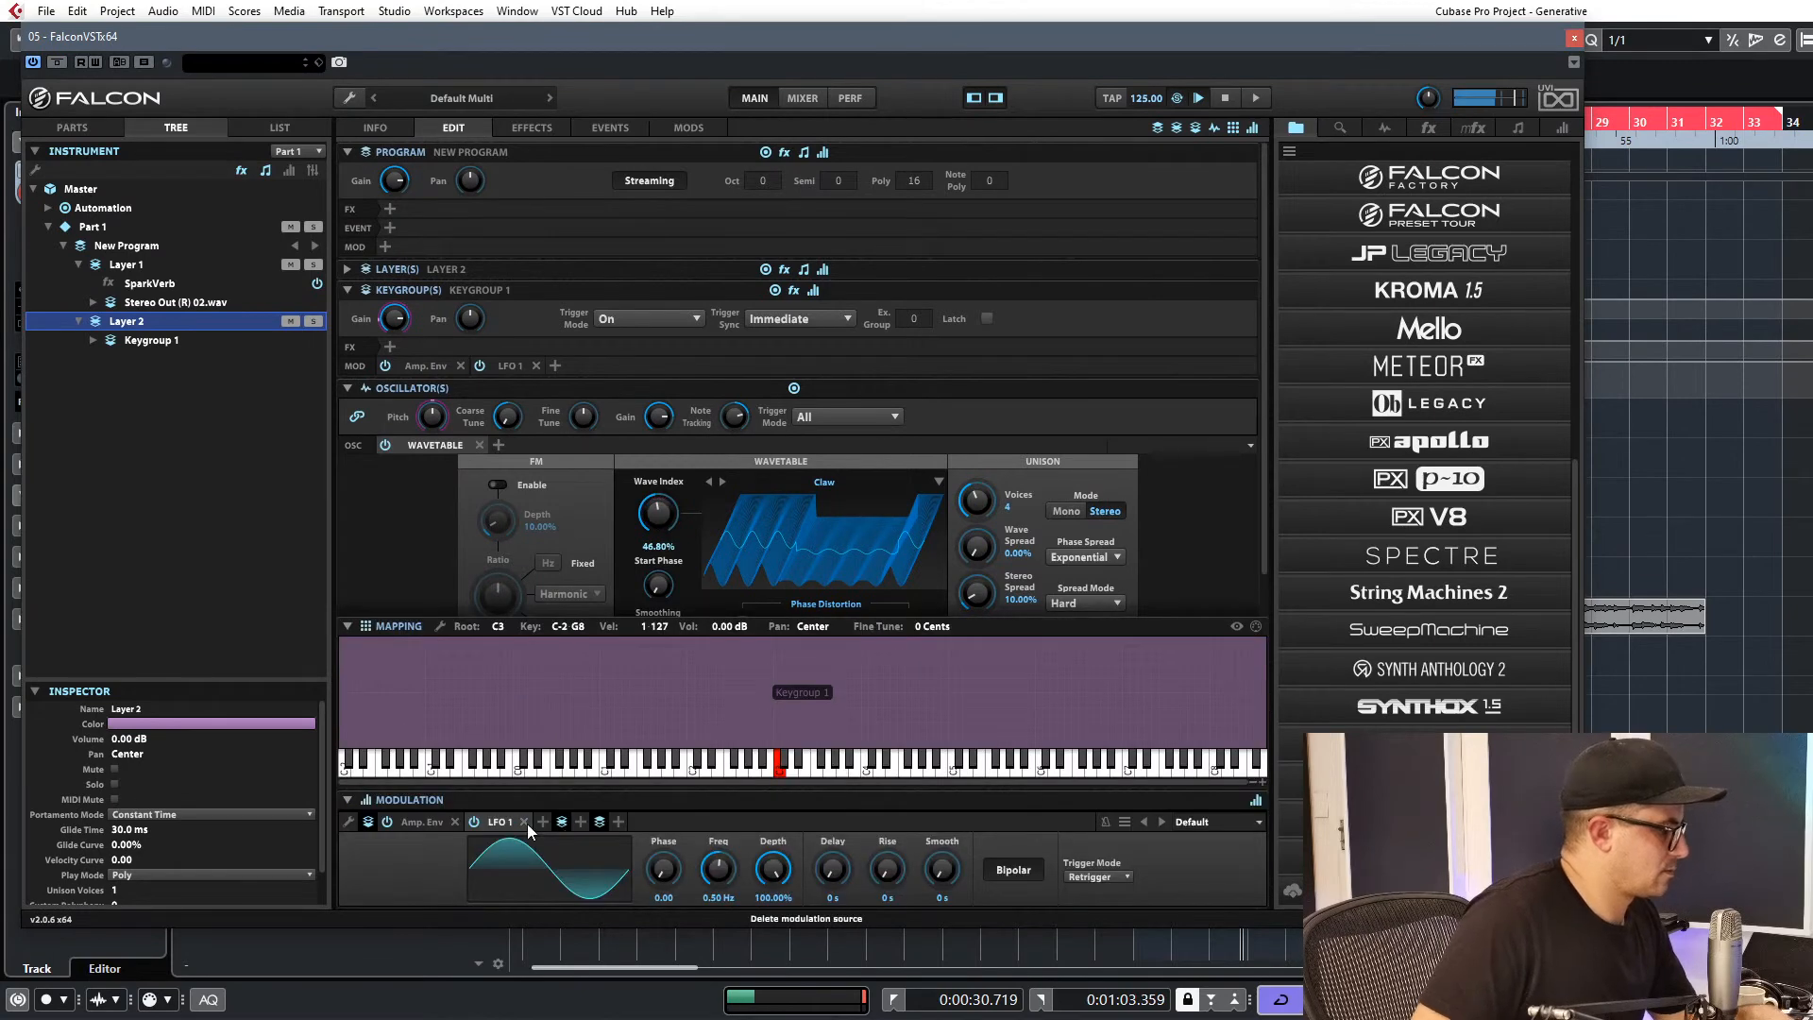
drag(660, 508, 659, 511)
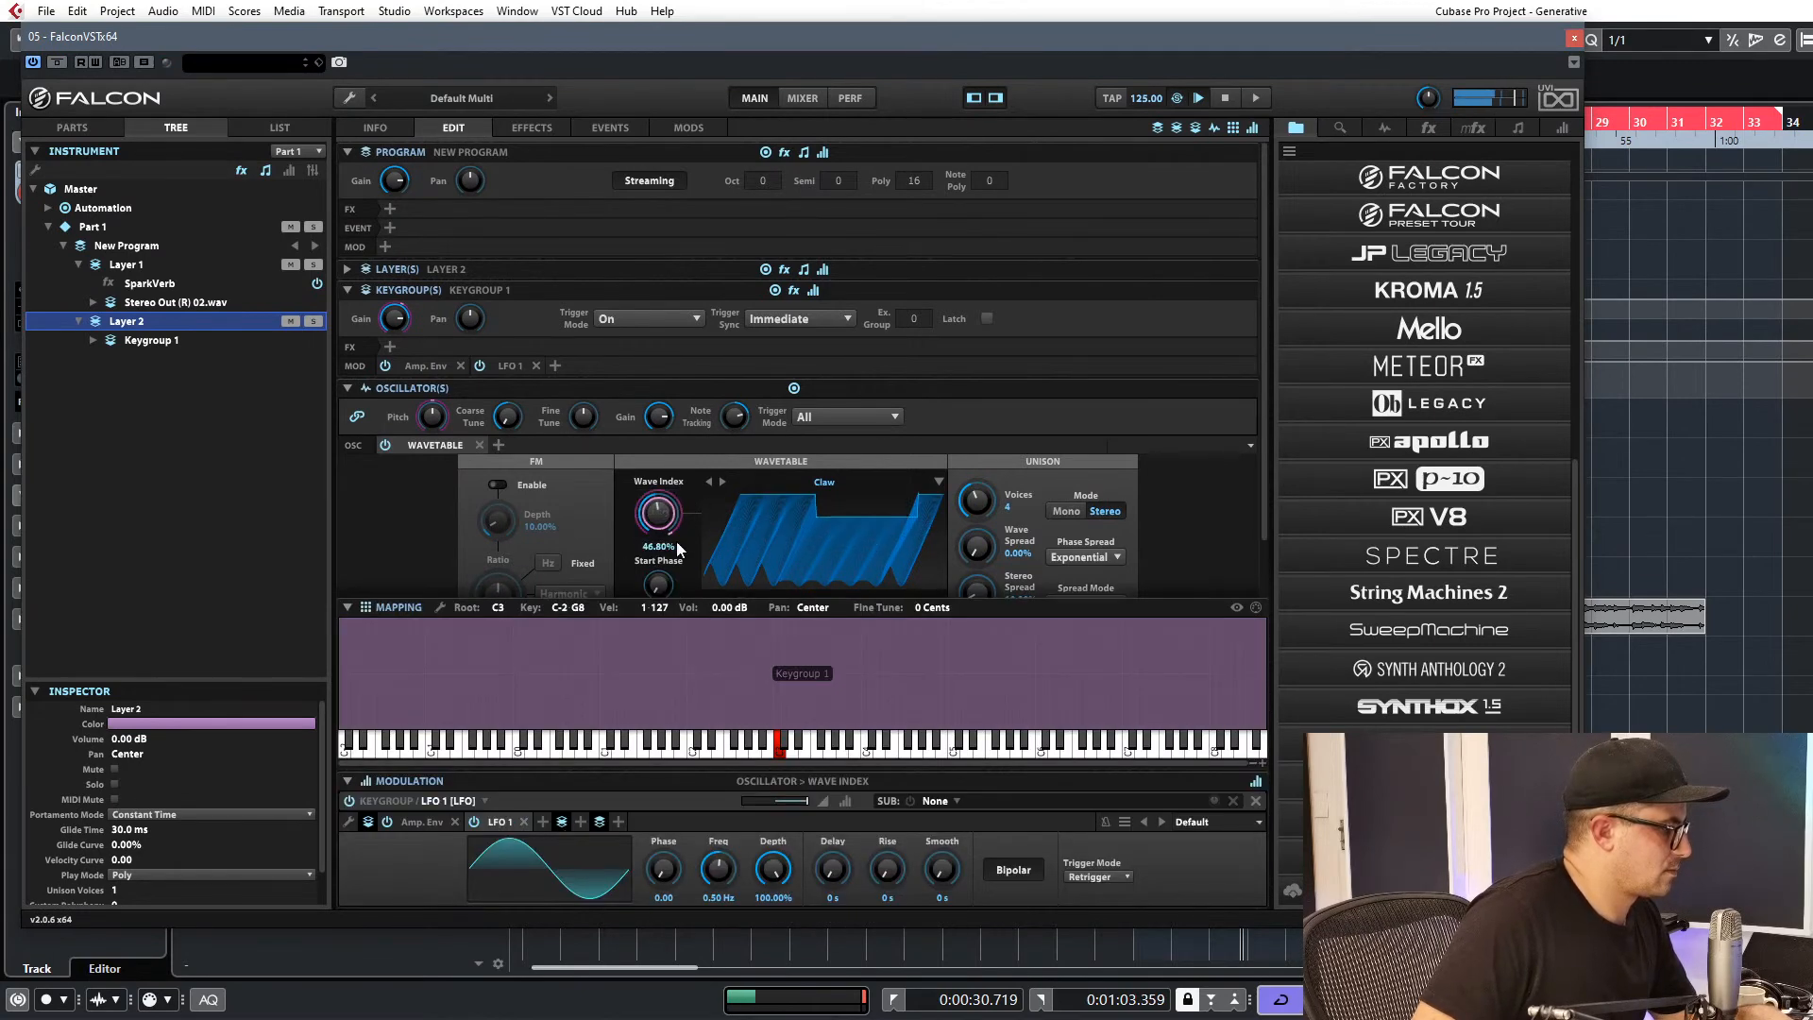
drag(789, 803, 786, 802)
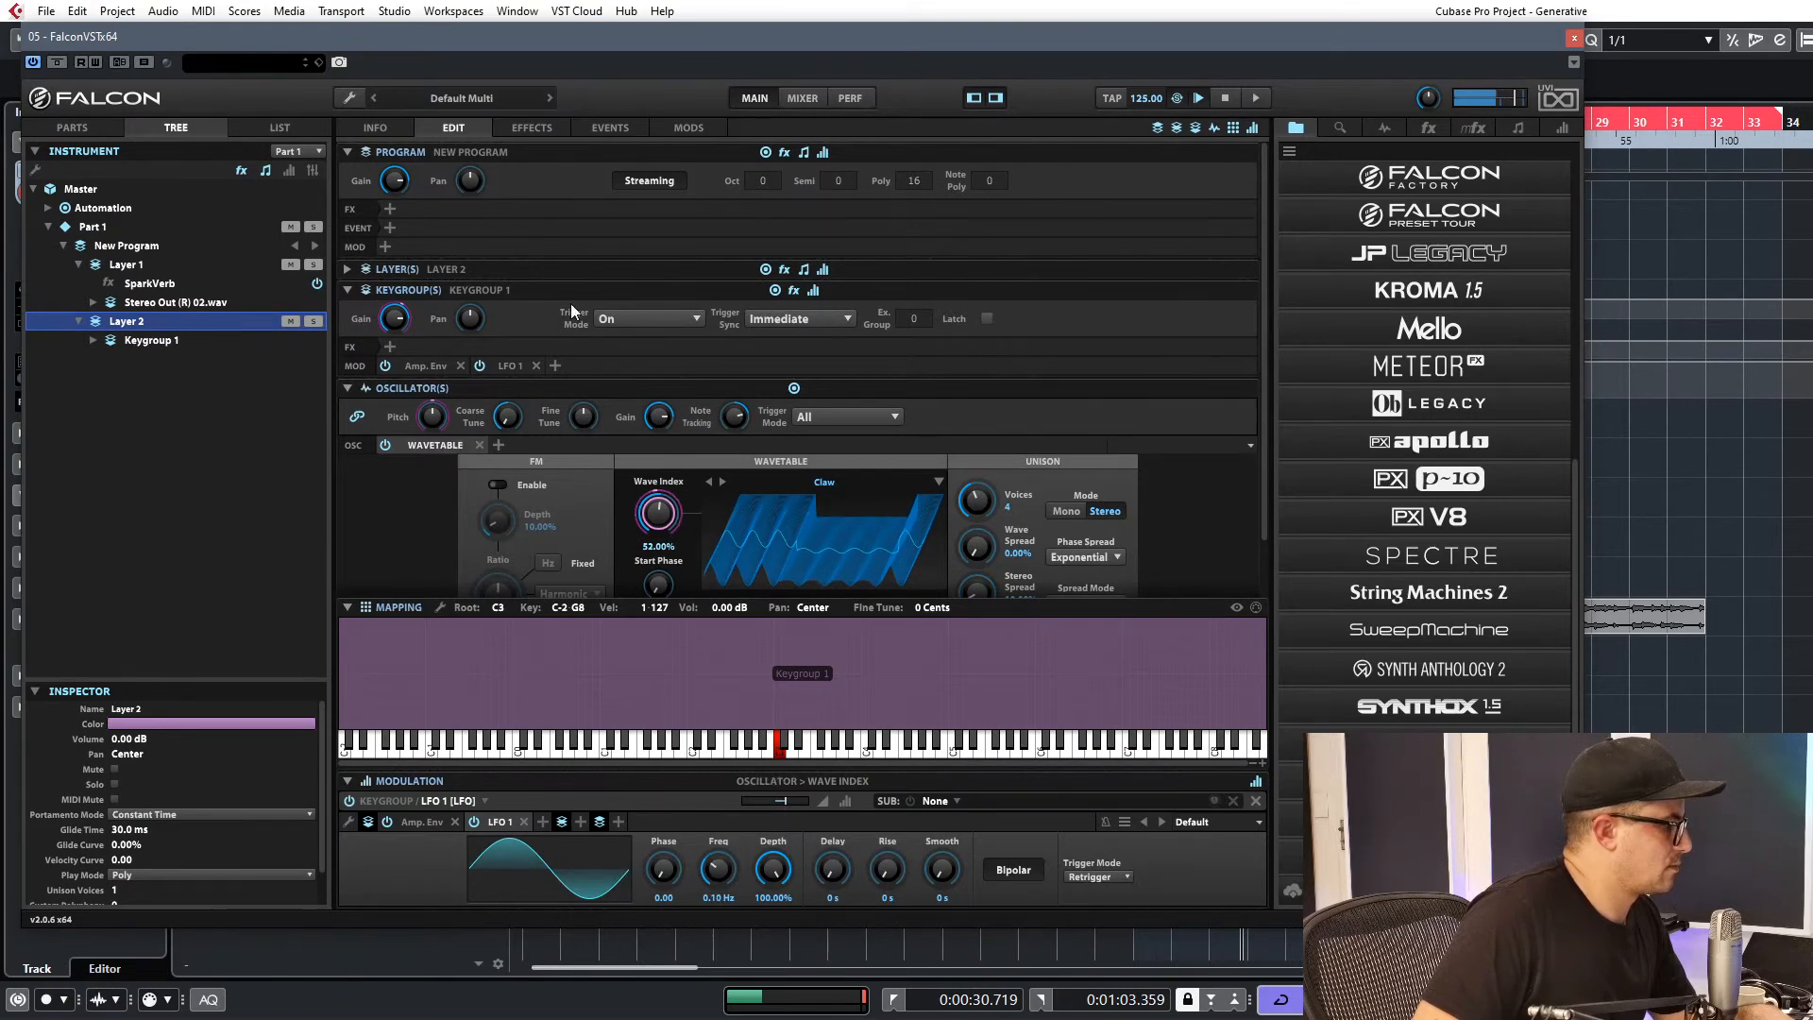
Adjust the wavetable oscillator's unison wave spread.
scroll(1067, 473, down, 1)
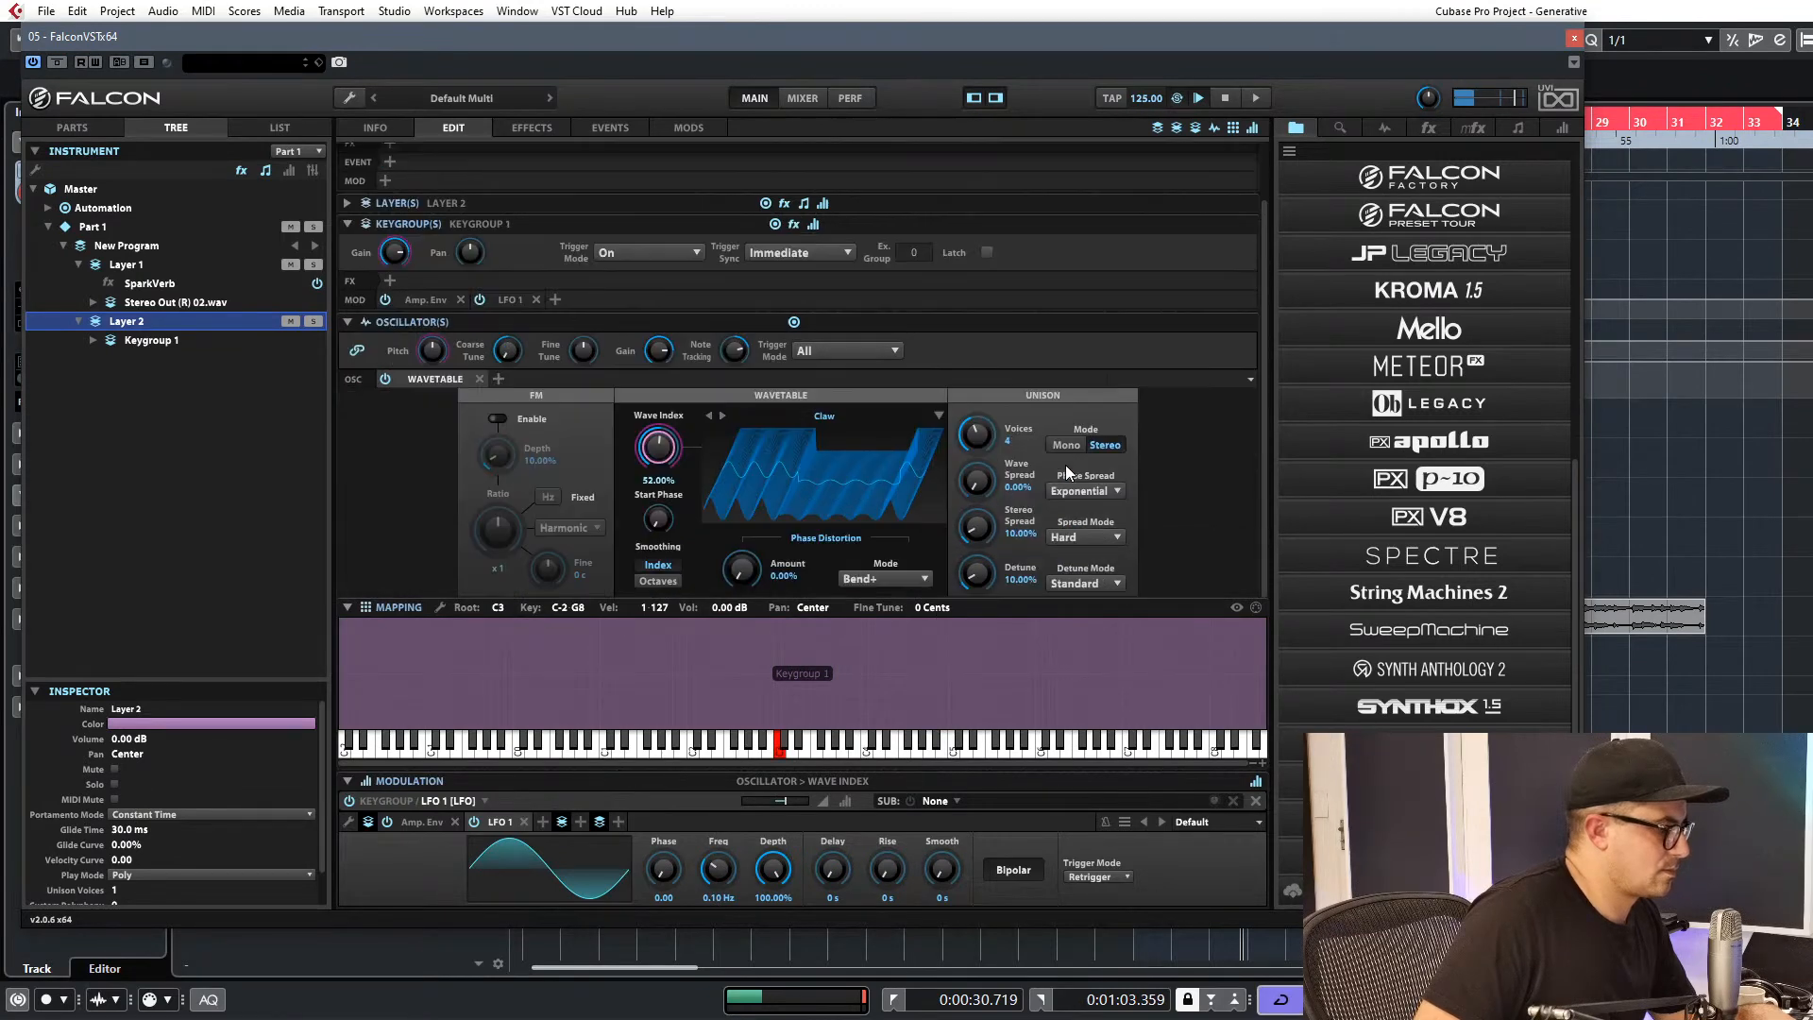
click(977, 480)
scroll(982, 460, up, 1)
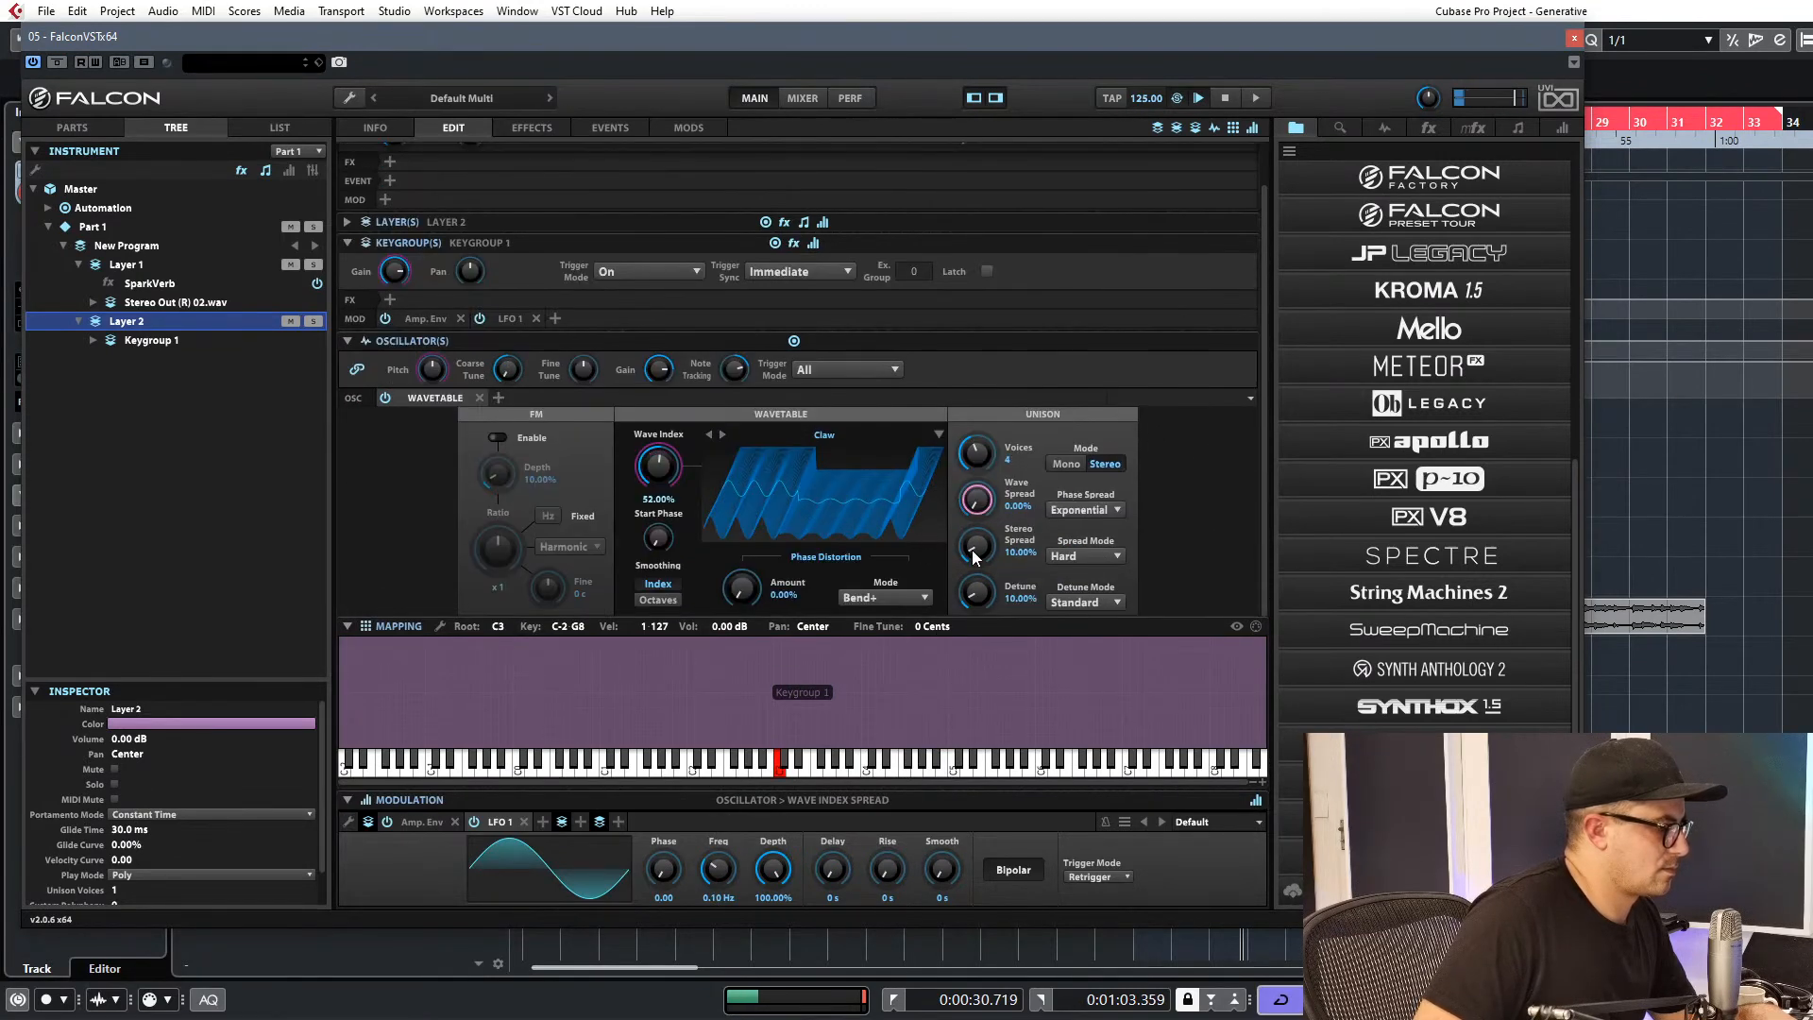
Set the wavetable's stereo spread to 60% and add an LP Analog Filter to the keygroup with its cutoff at 207 Hz.
drag(978, 611, 978, 735)
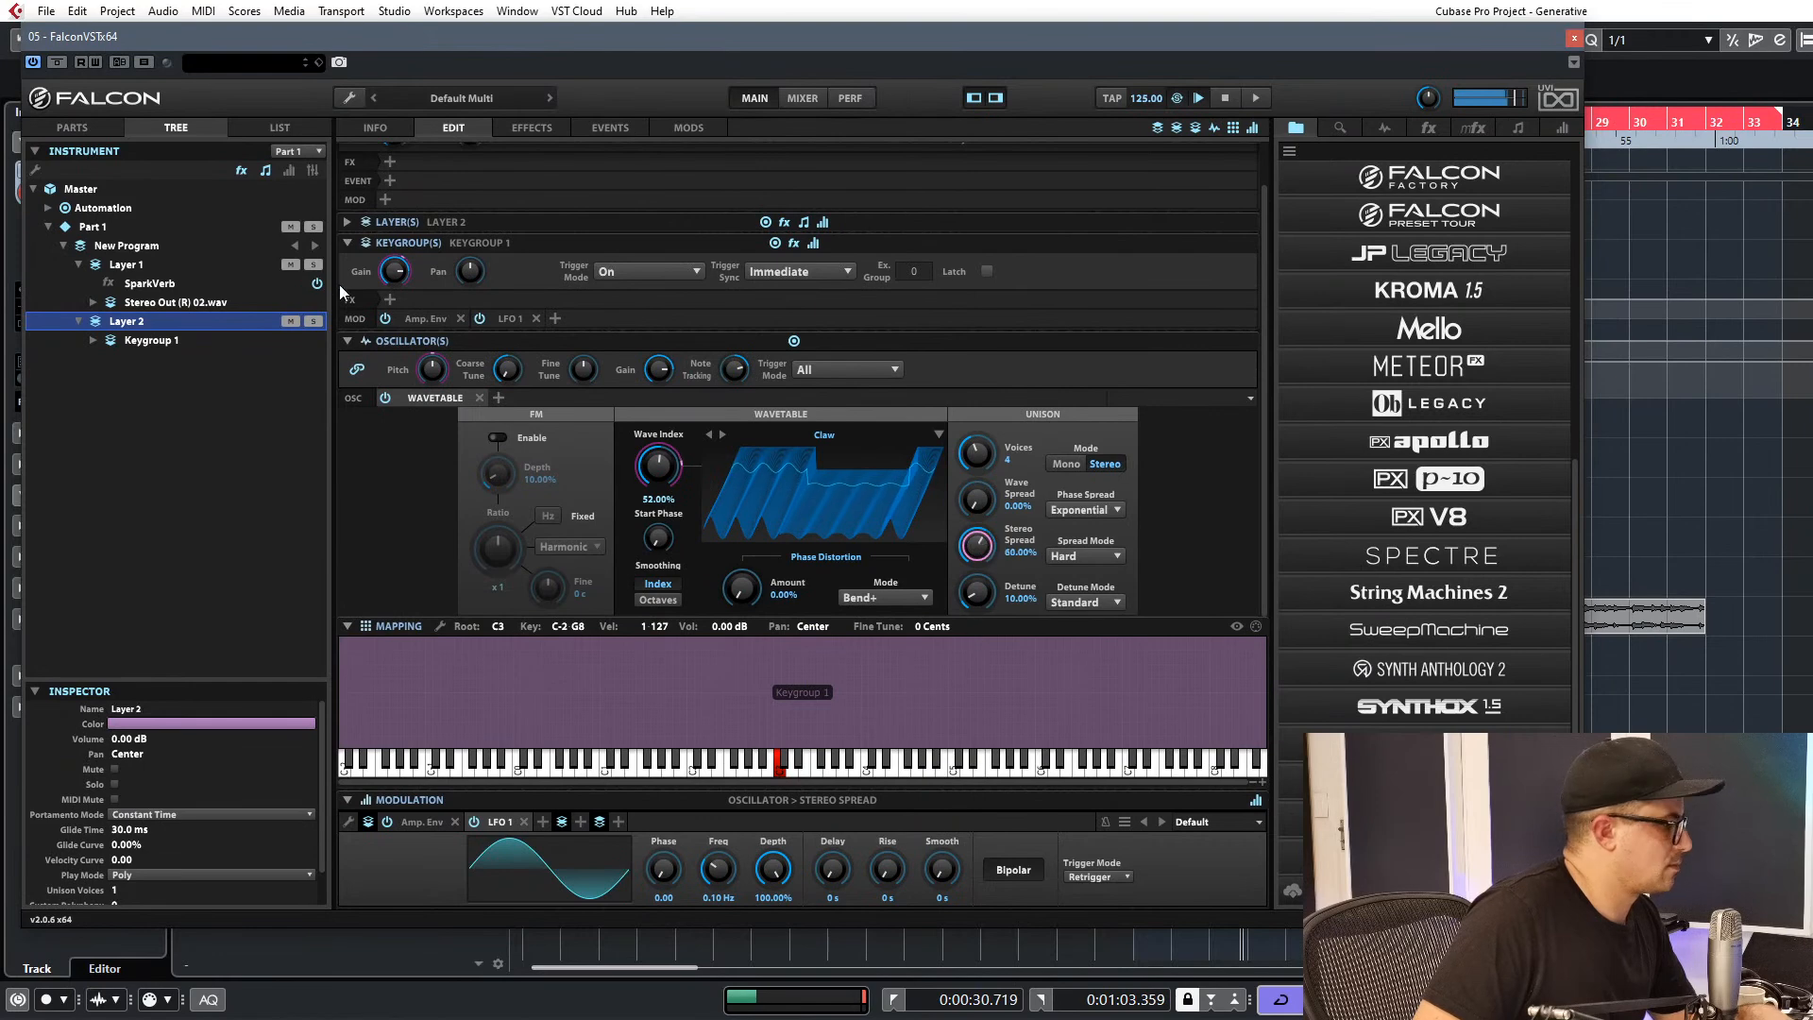
click(389, 301)
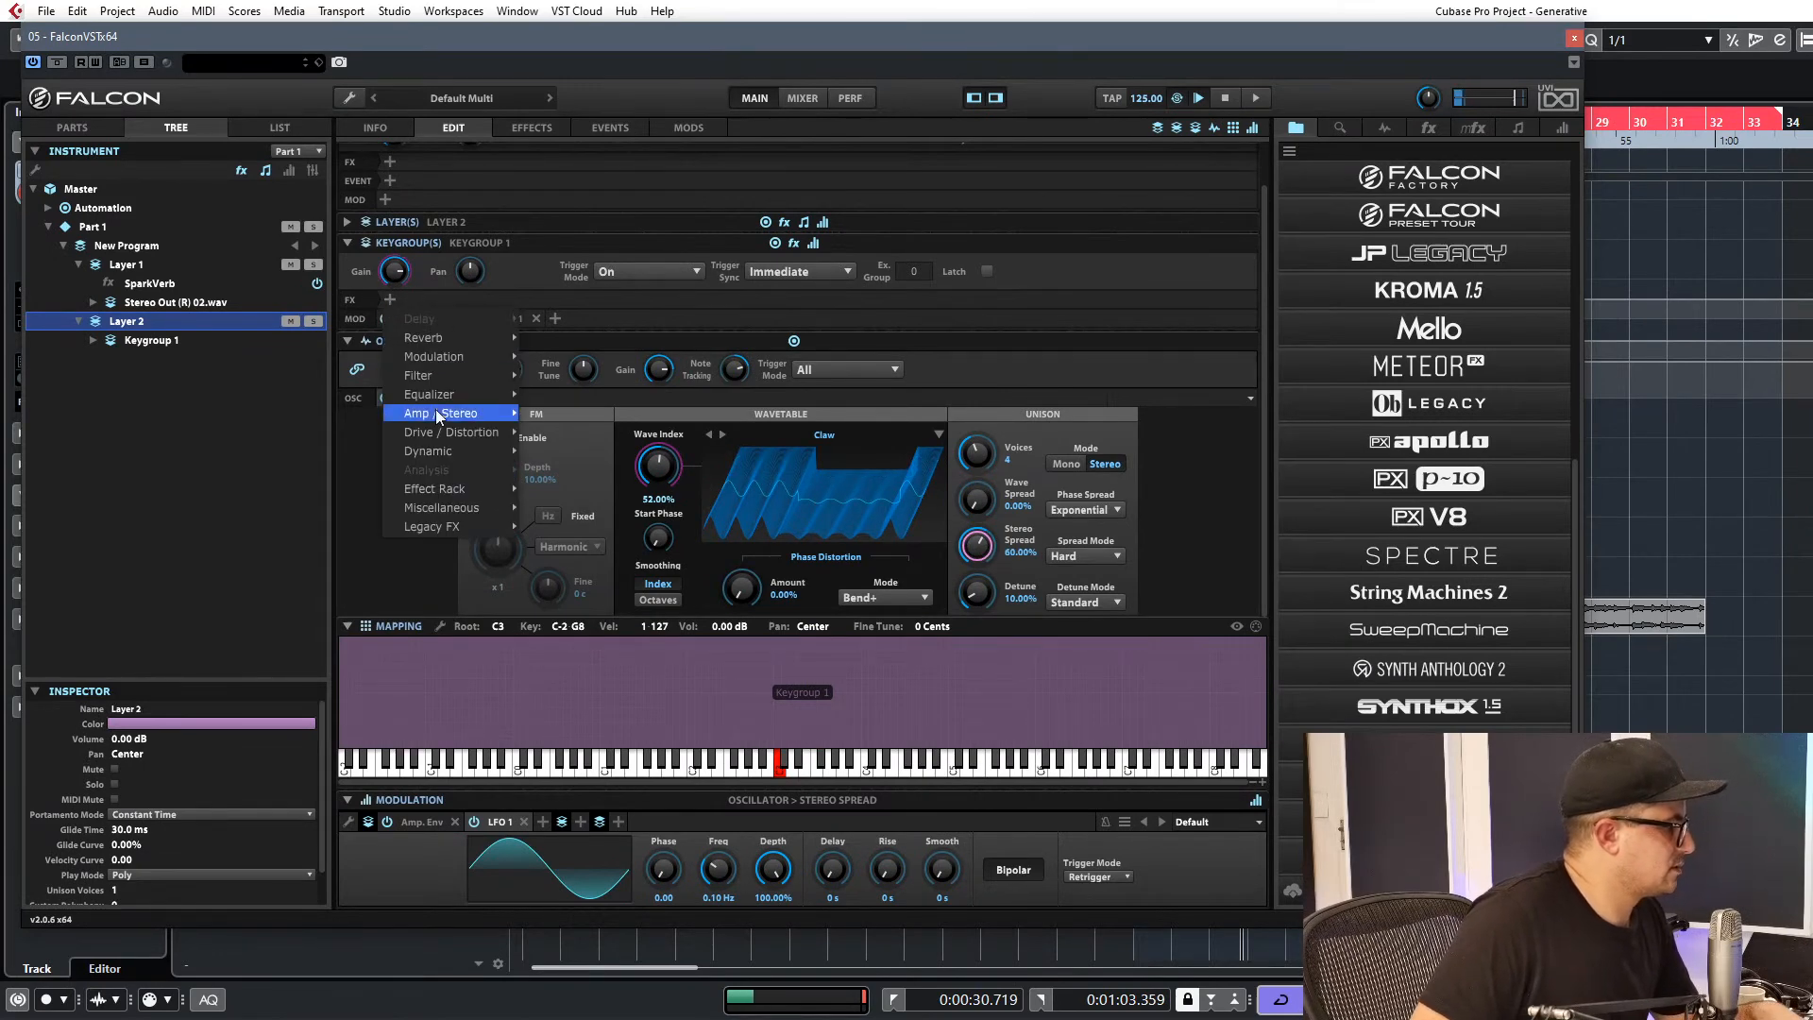
mouse_move(440, 376)
click(571, 377)
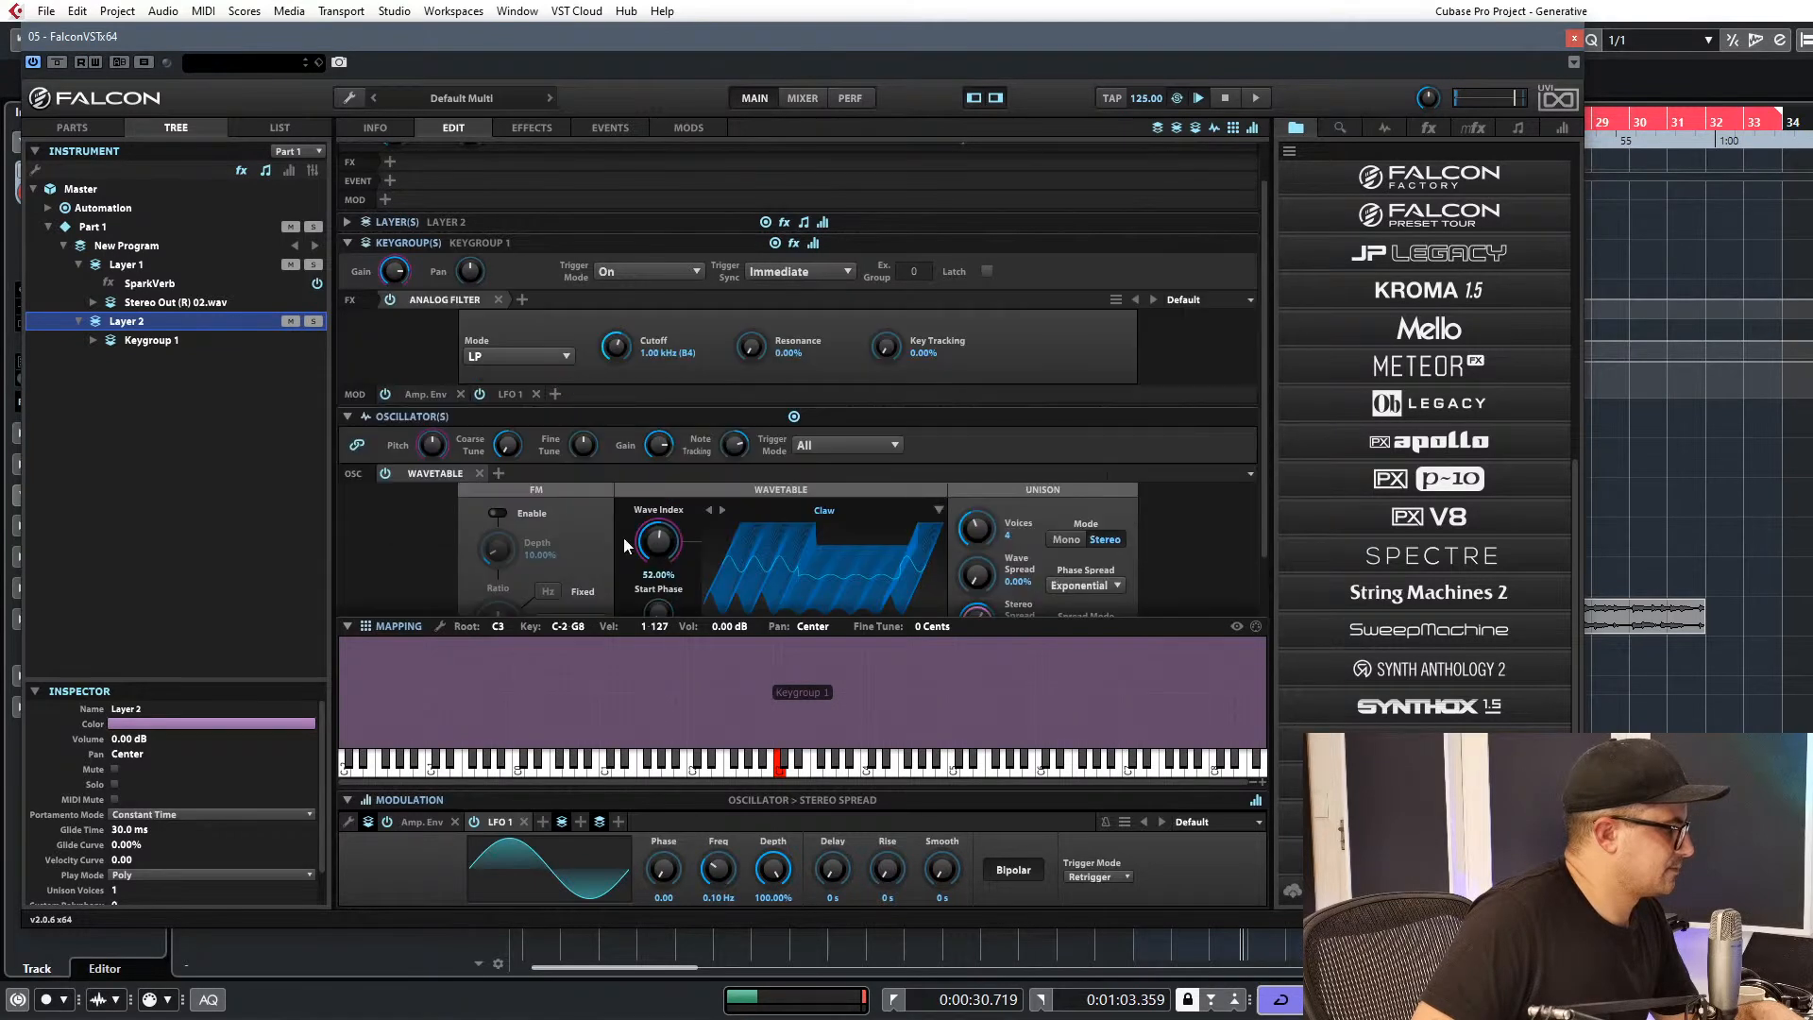
drag(614, 389, 613, 404)
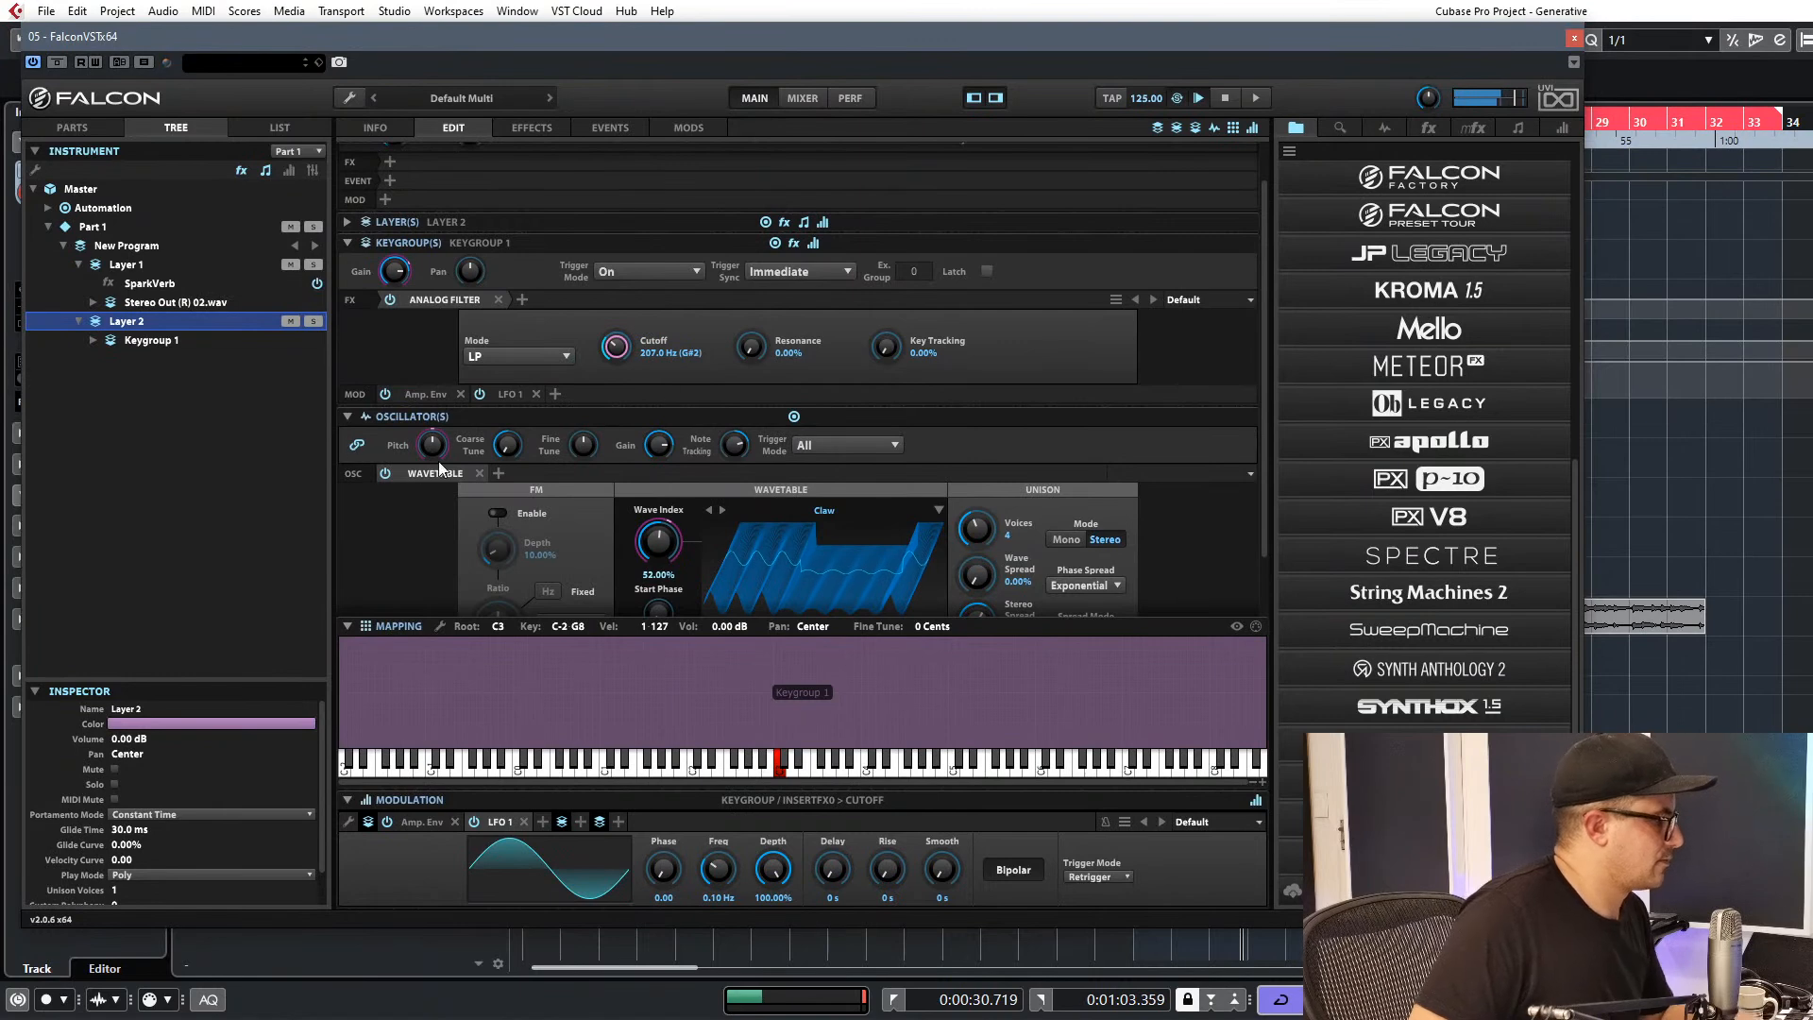
Raise the oscillator coarse tune of the Stereo Out (R) 02.wav keygroup in Layer 1 and close the instrument window.
mouse_move(513, 453)
mouse_move(398, 287)
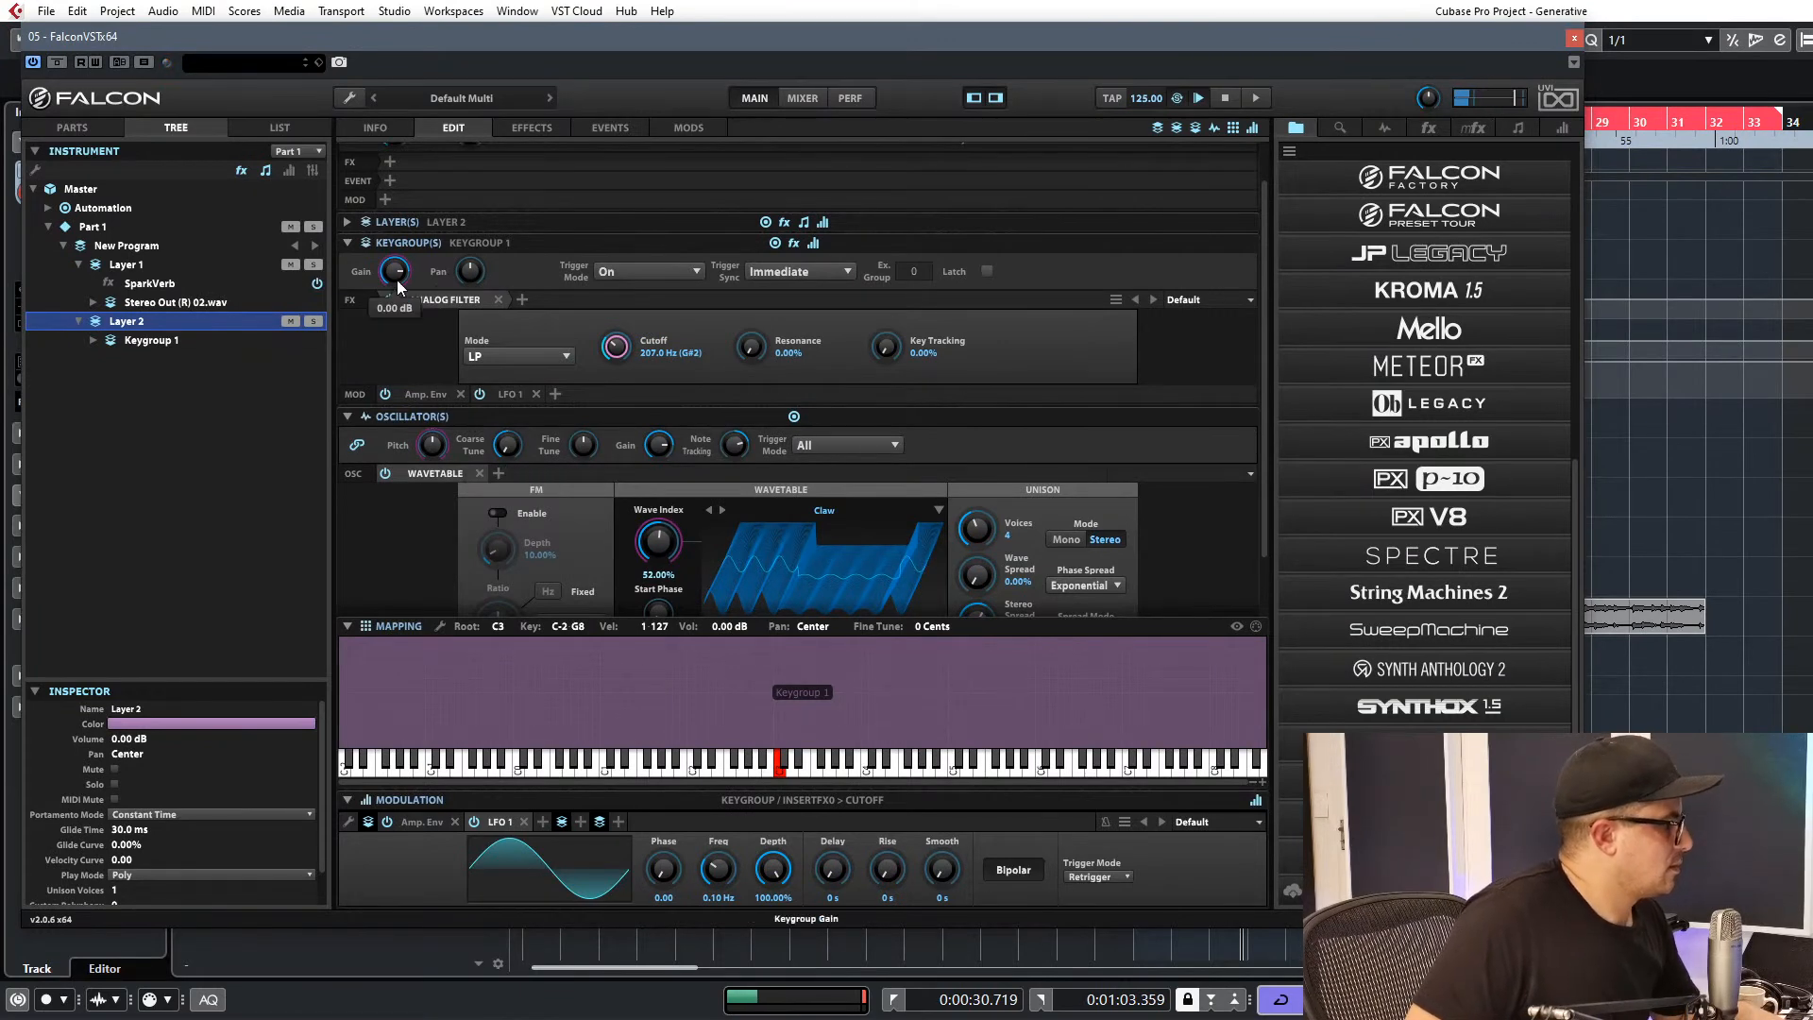
click(134, 267)
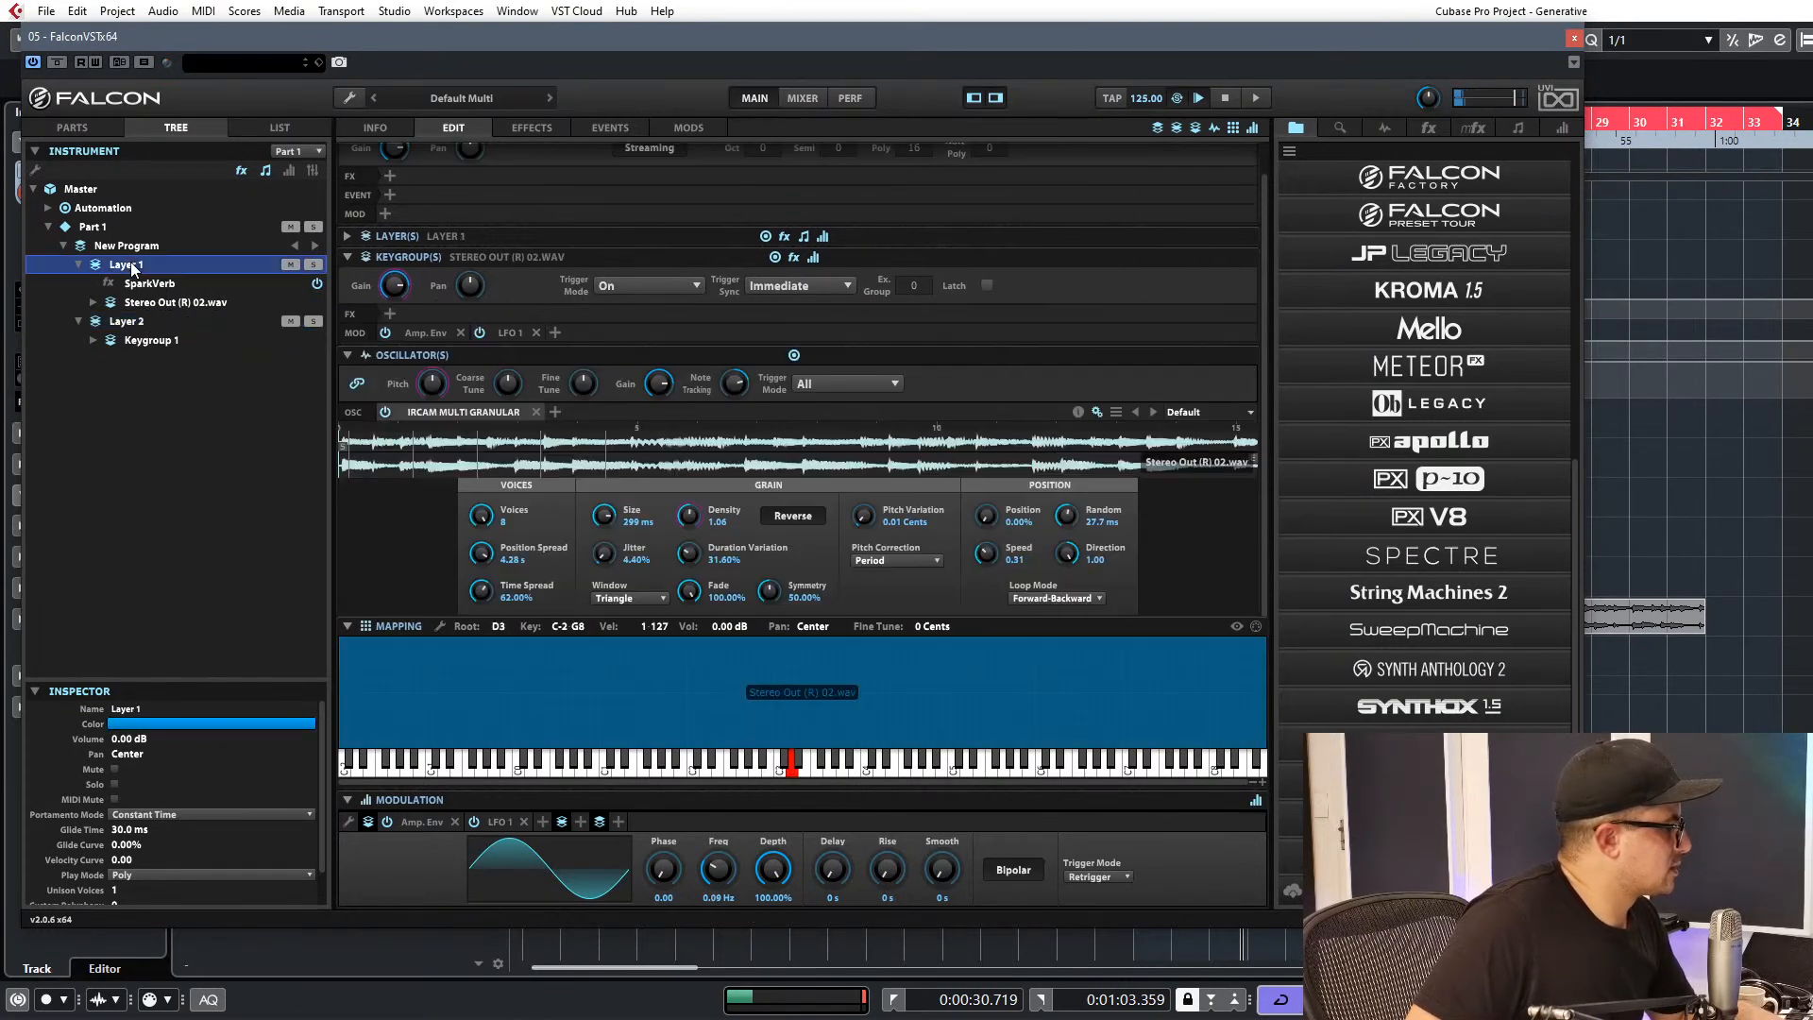
click(271, 304)
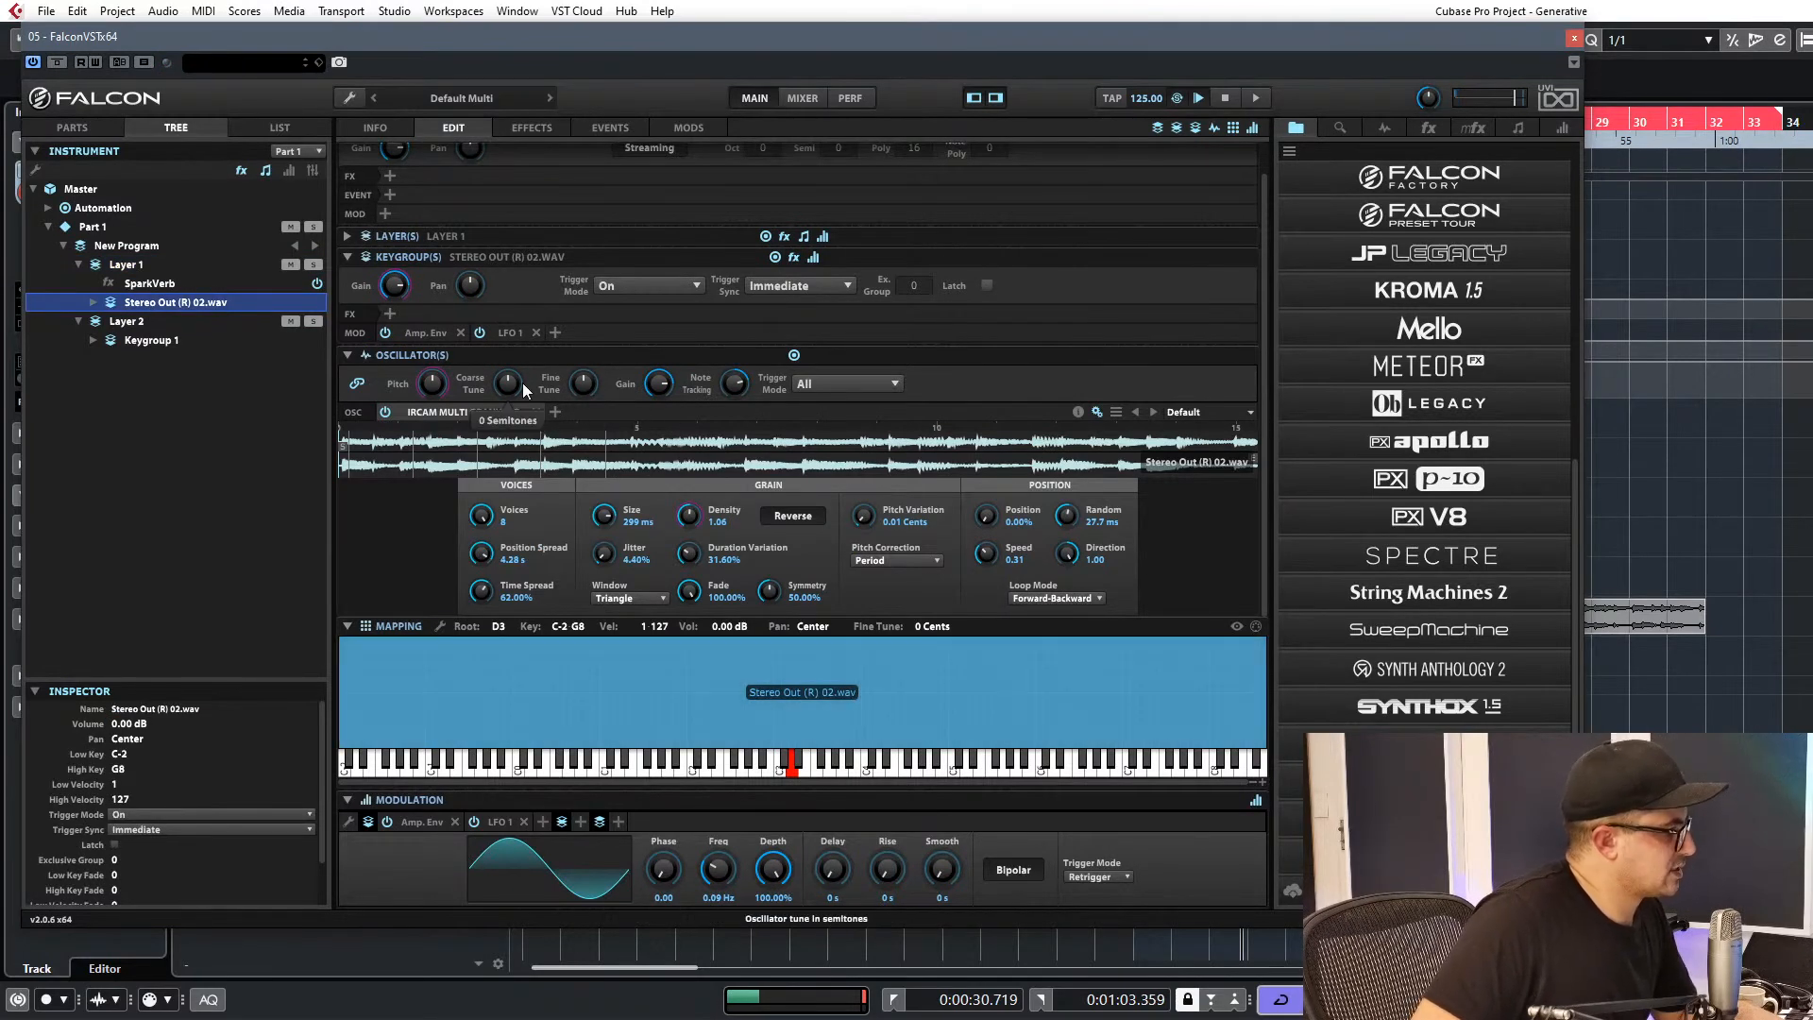
drag(523, 342, 528, 325)
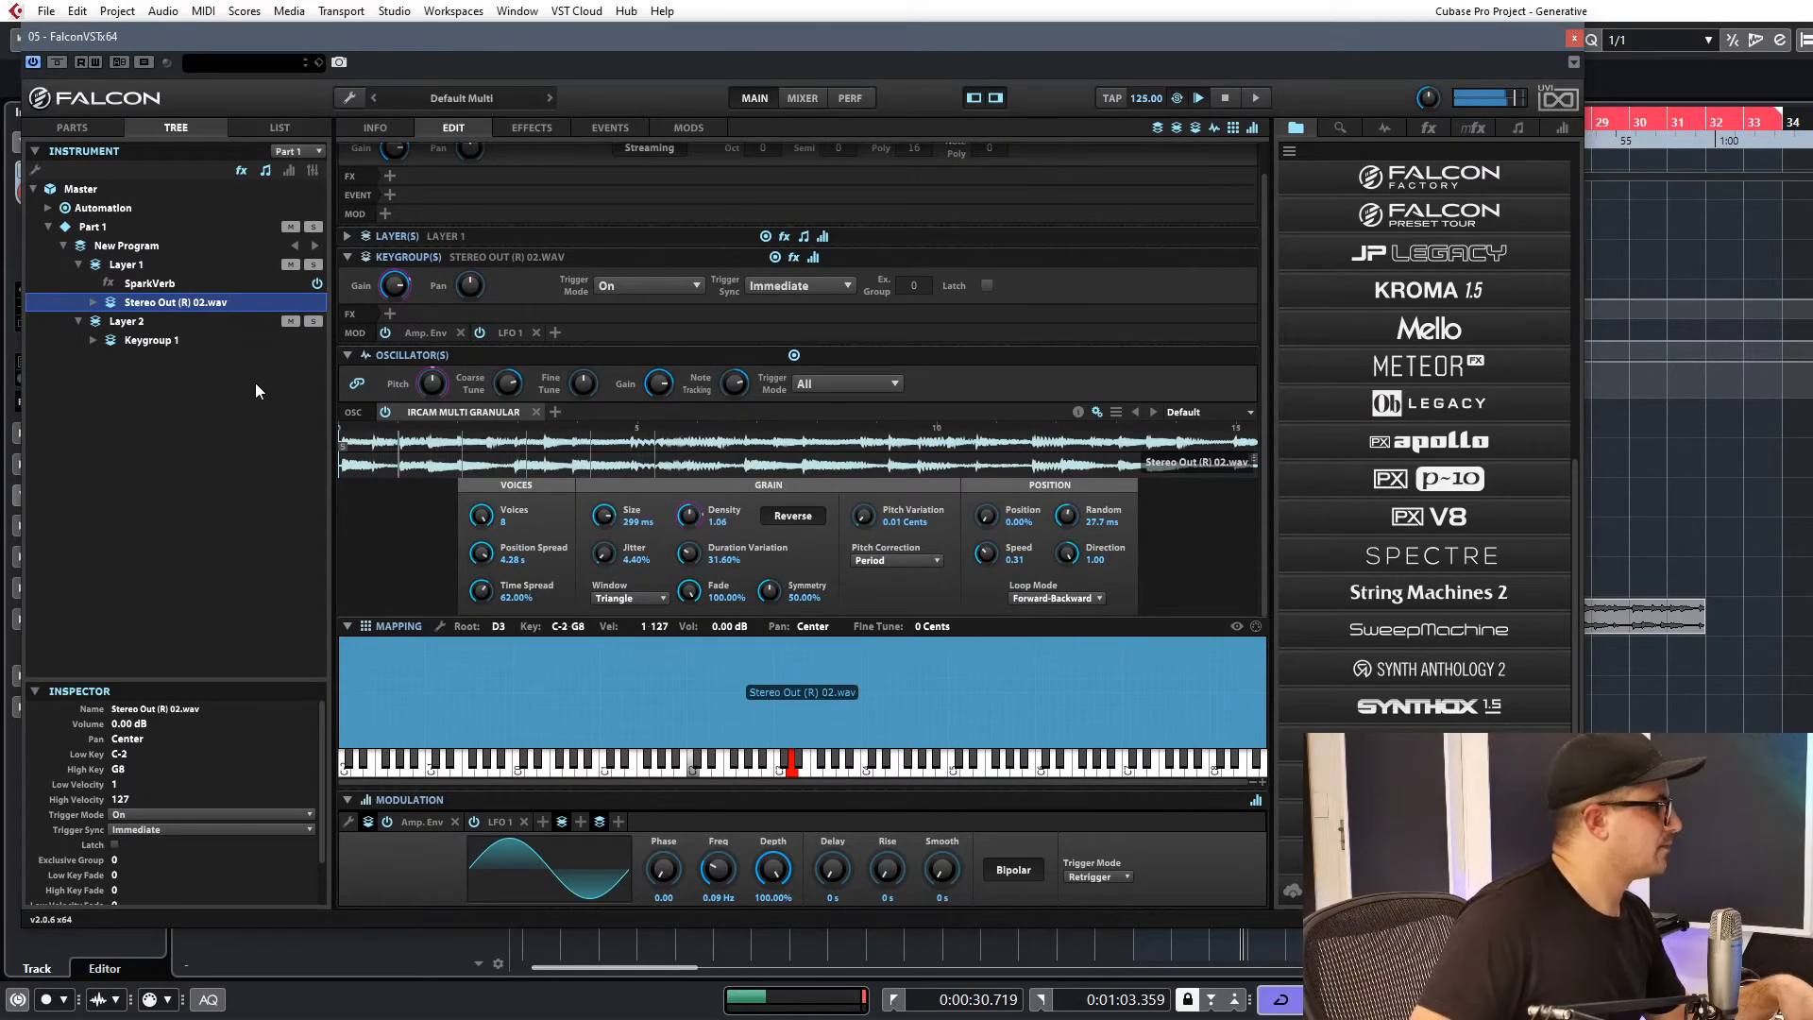
click(1573, 39)
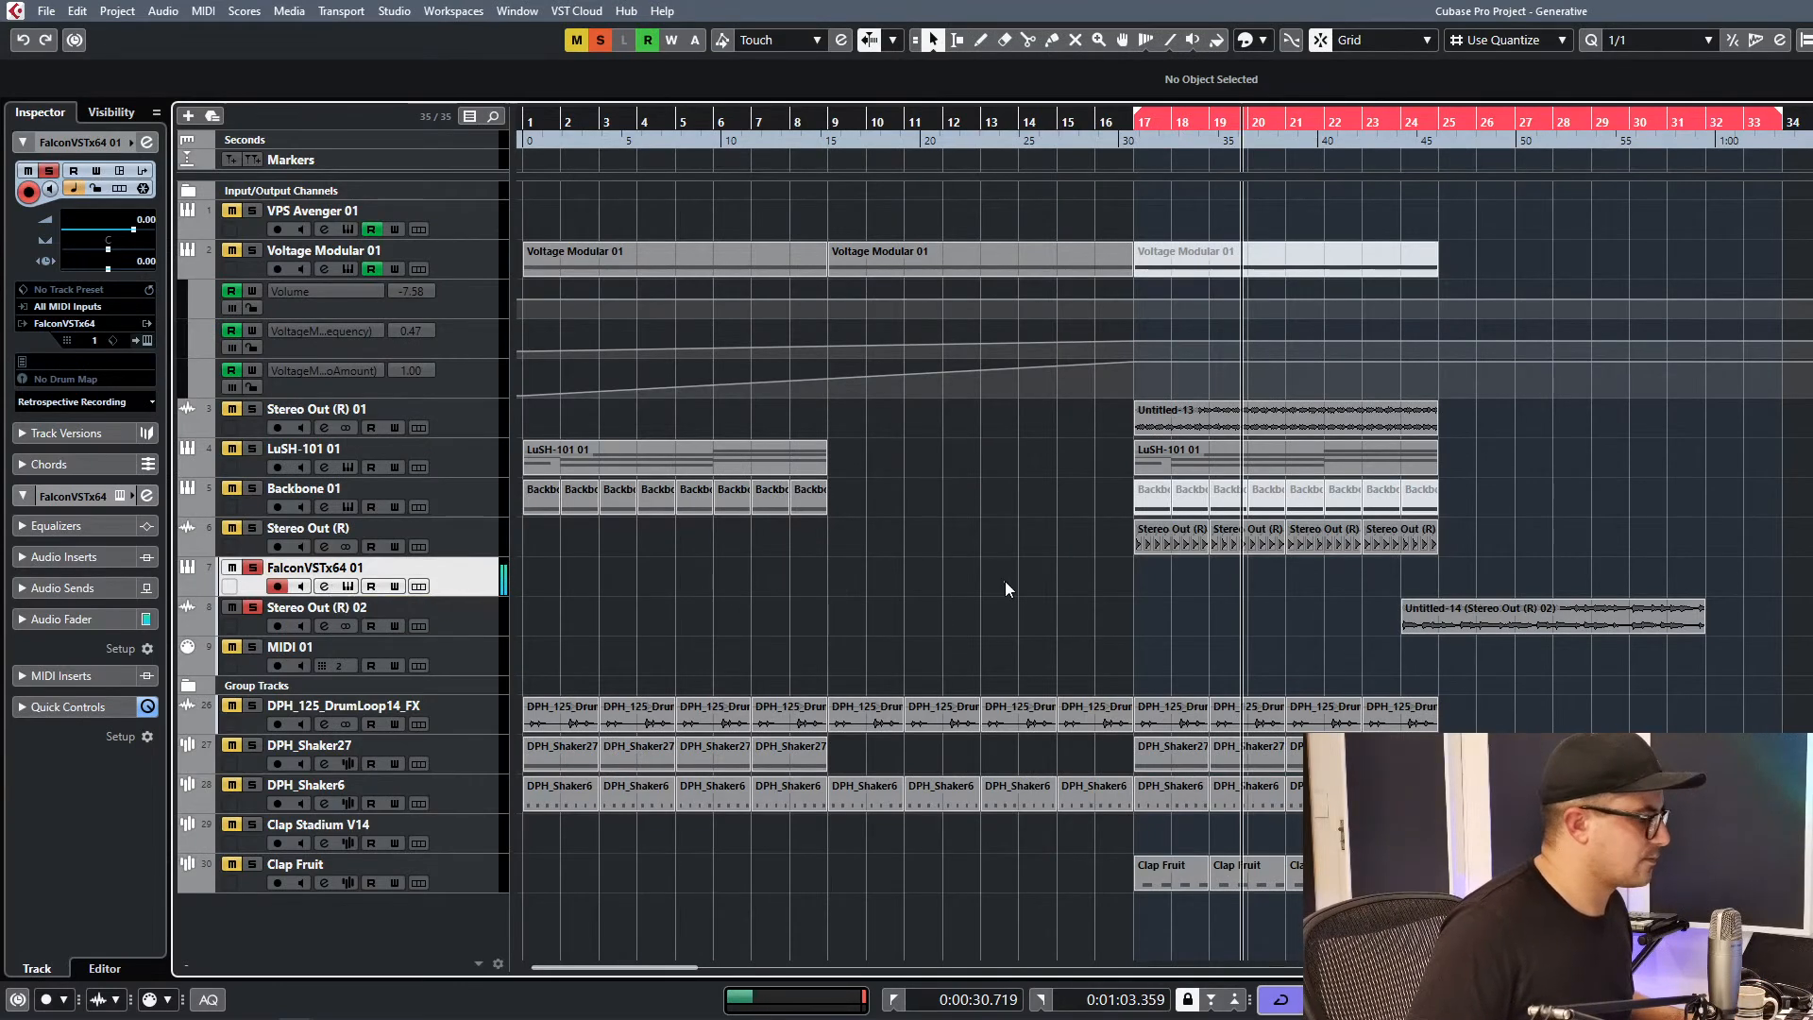
Create a 16-bar MIDI part on the FalconVSTx64 01 track from bar 1 to bar 17.
drag(1167, 577, 1429, 578)
mouse_move(1288, 583)
mouse_down()
mouse_move(541, 582)
mouse_move(559, 564)
mouse_up()
drag(823, 593, 1133, 593)
Add one D2 note spanning all 16 bars of the FalconVSTx64 01 part and close the editor.
double_click(633, 565)
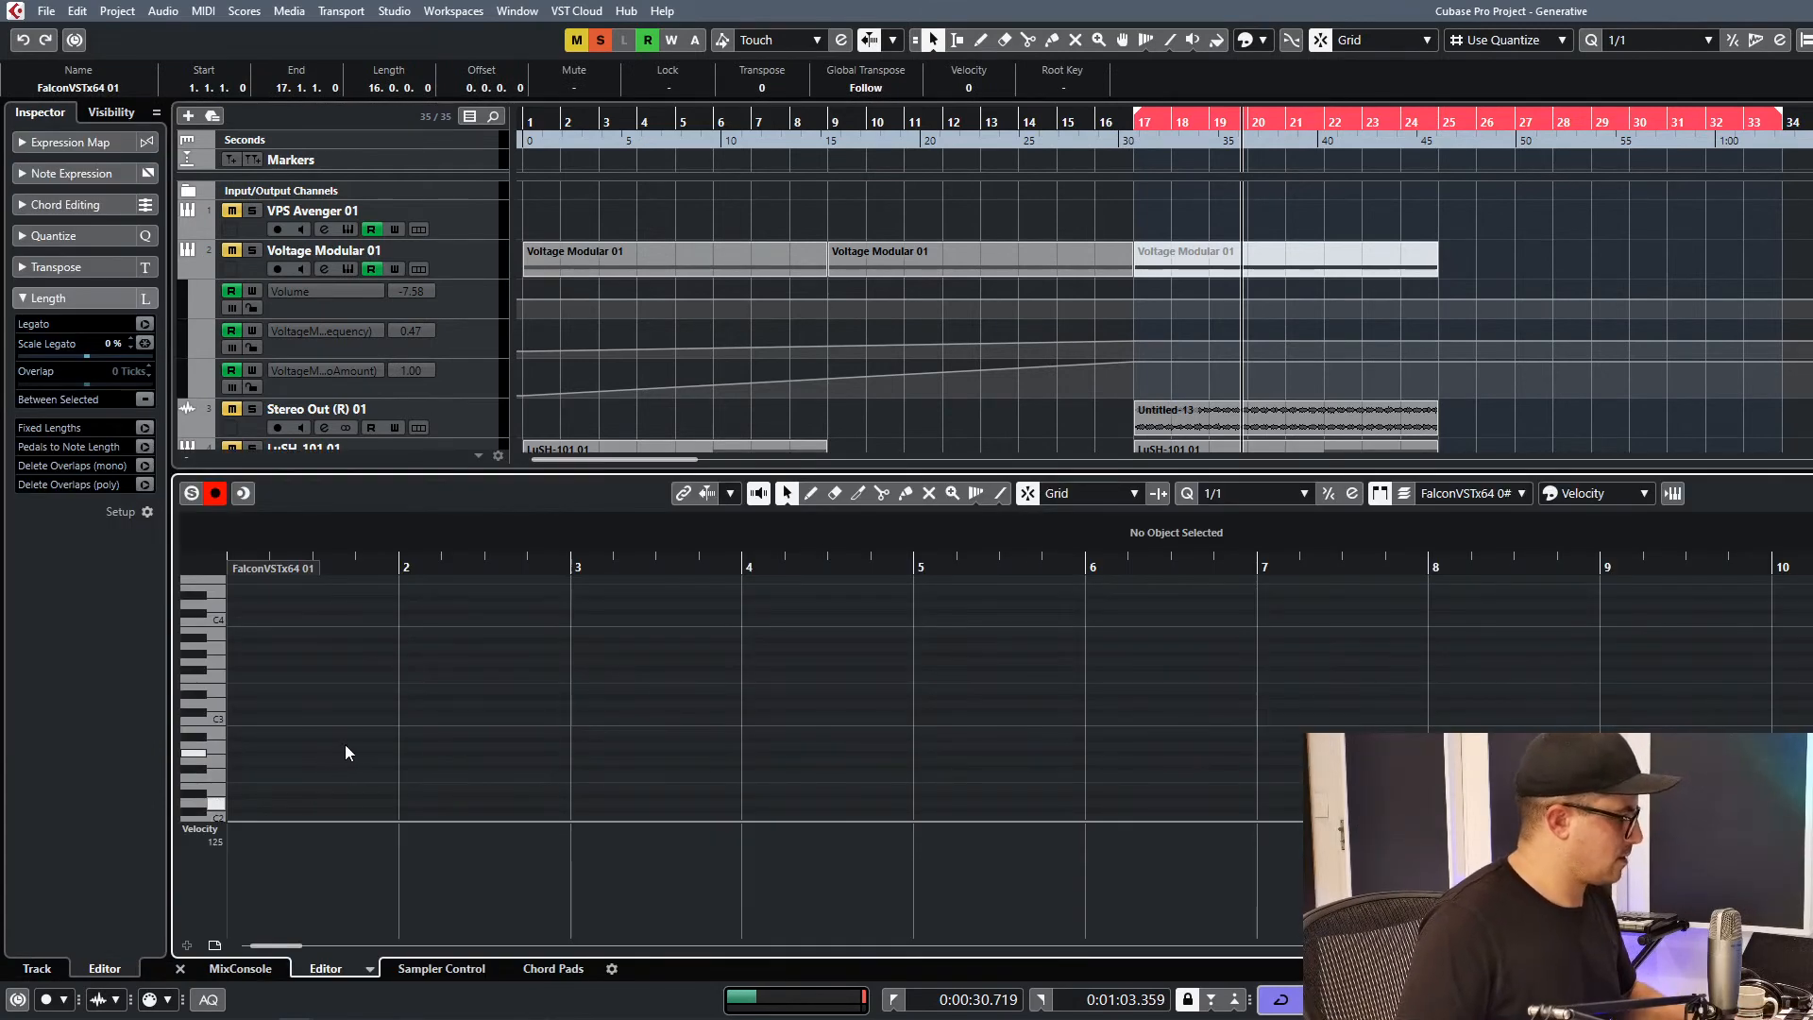
scroll(327, 752, down, 2)
drag(236, 754, 914, 754)
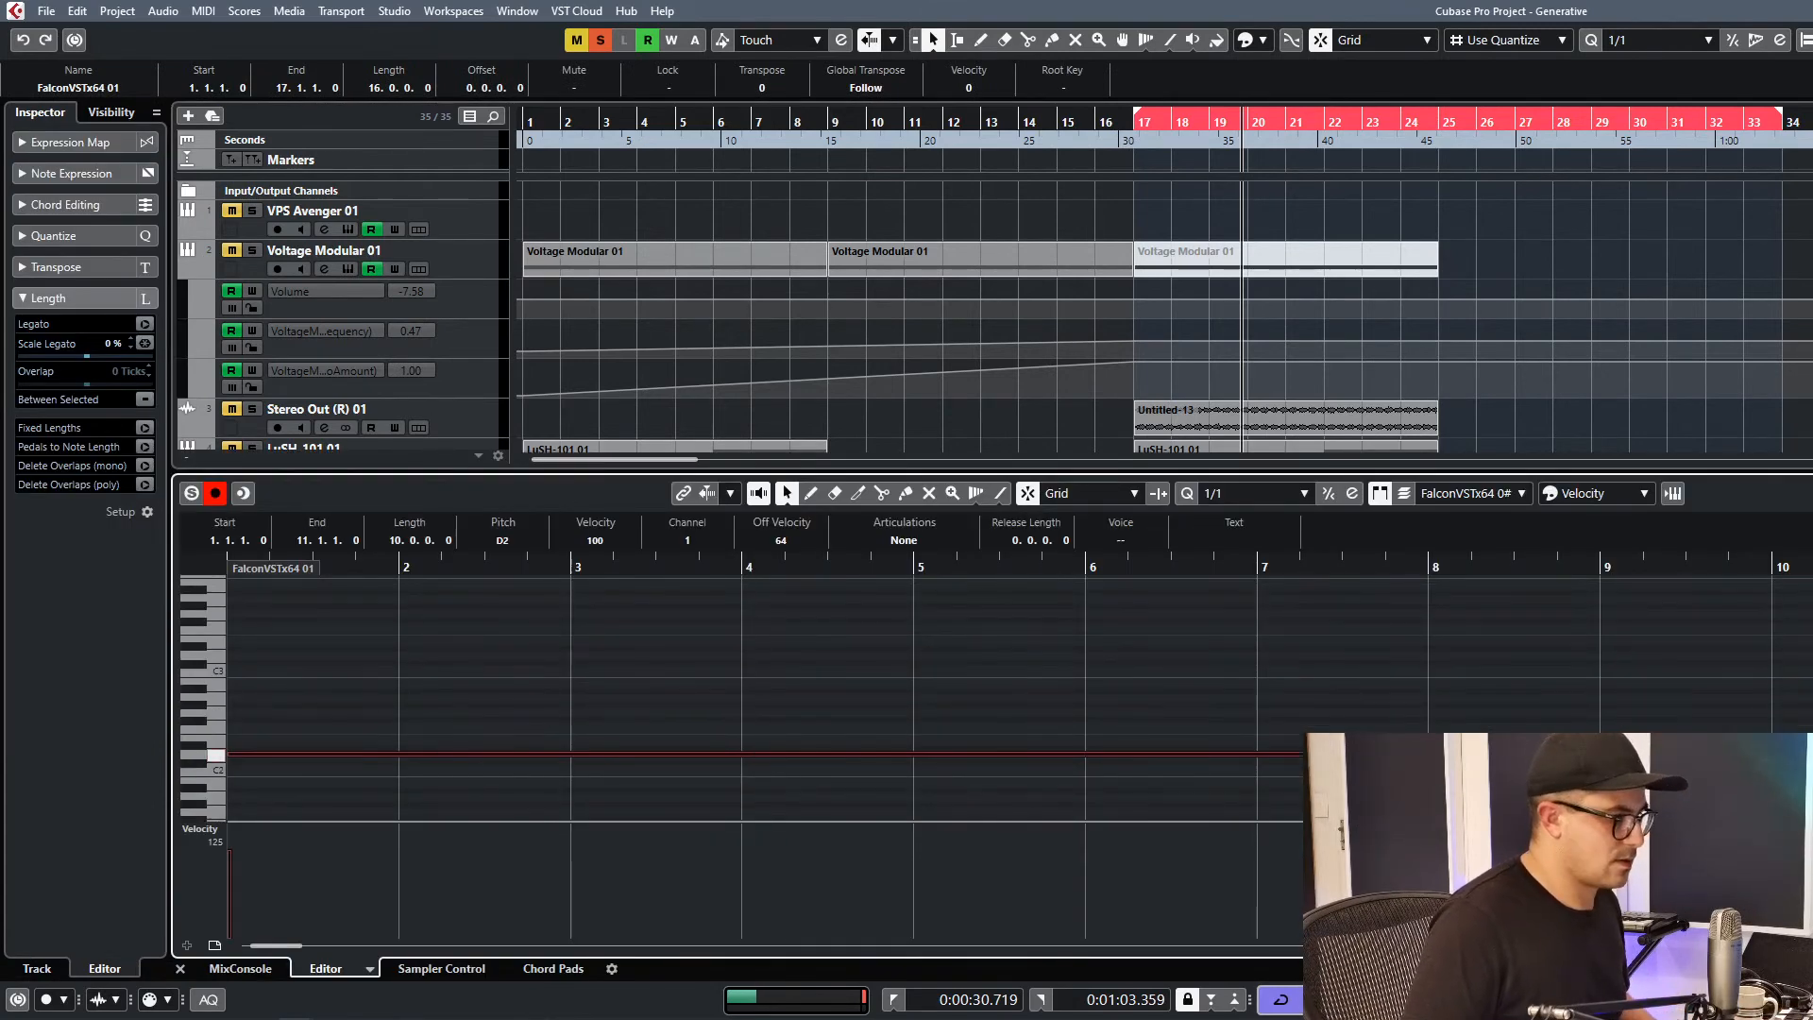
key(g)
key(g)
key(g)
key(g)
key(g)
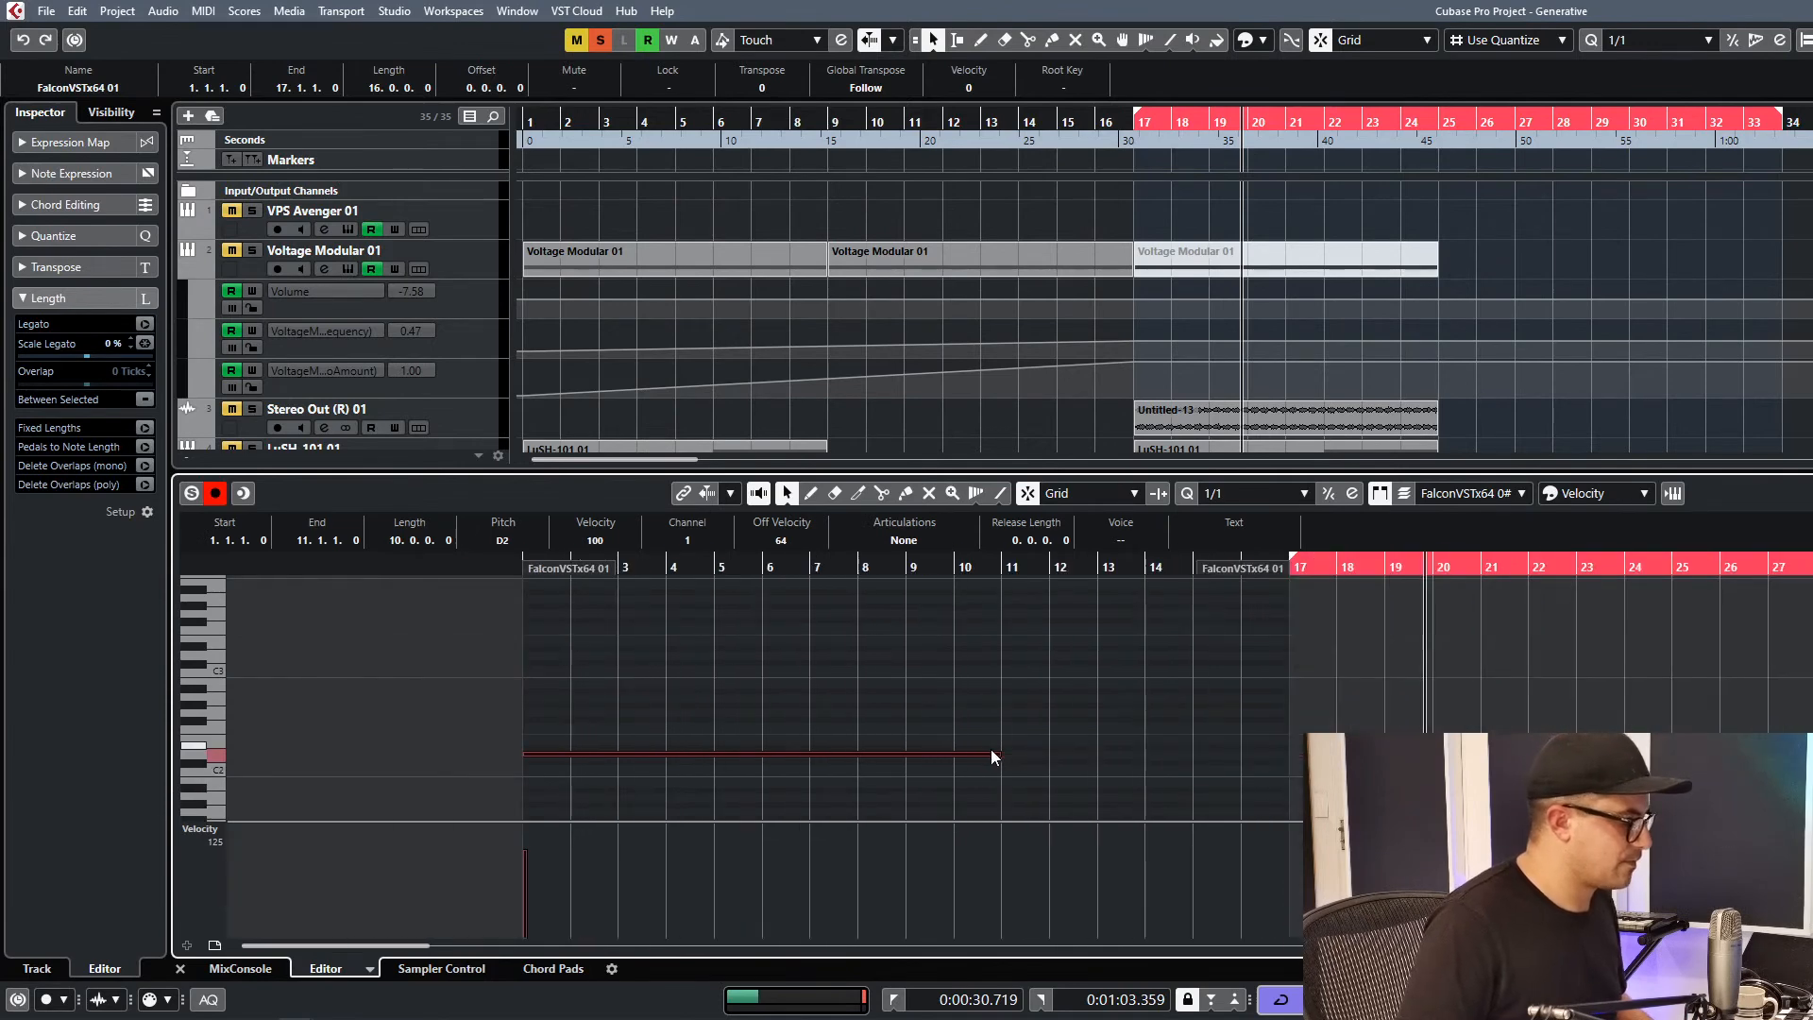
drag(1242, 757, 1282, 756)
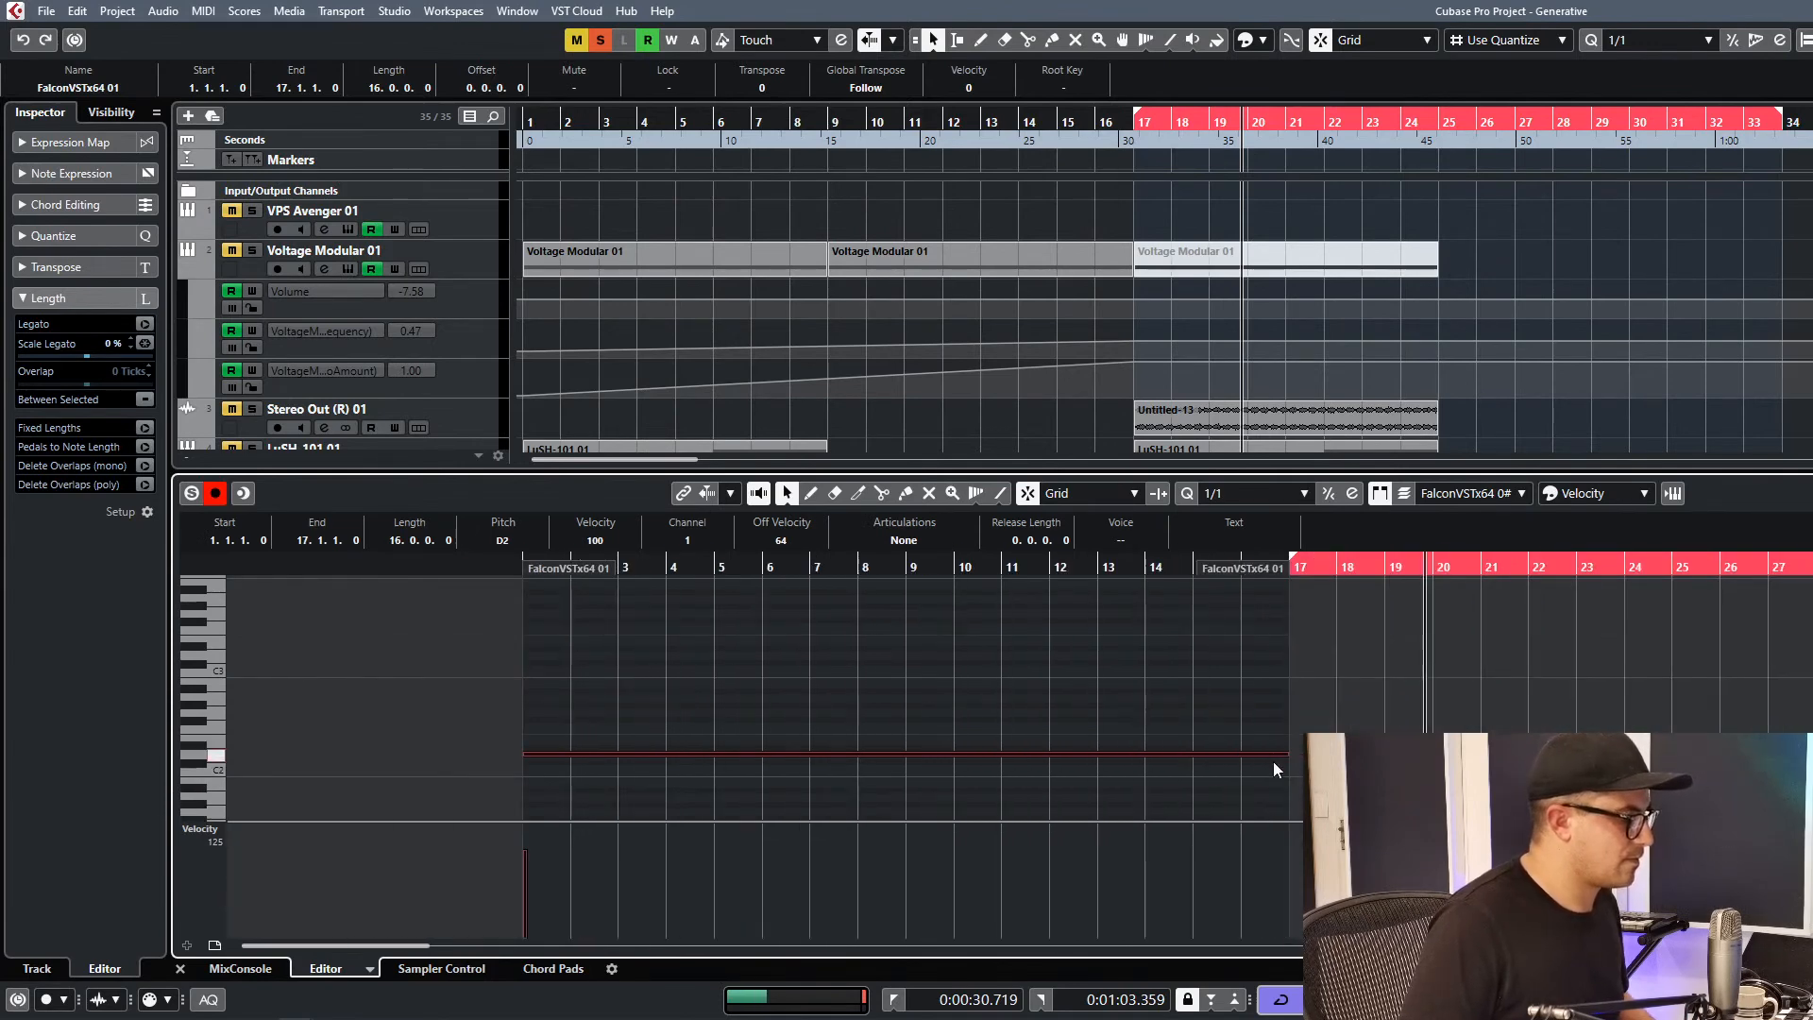
key(Return)
Play the soloed FalconVSTx64 01 part from bar 1 to hear the sustained note.
drag(600, 127, 520, 130)
key(space)
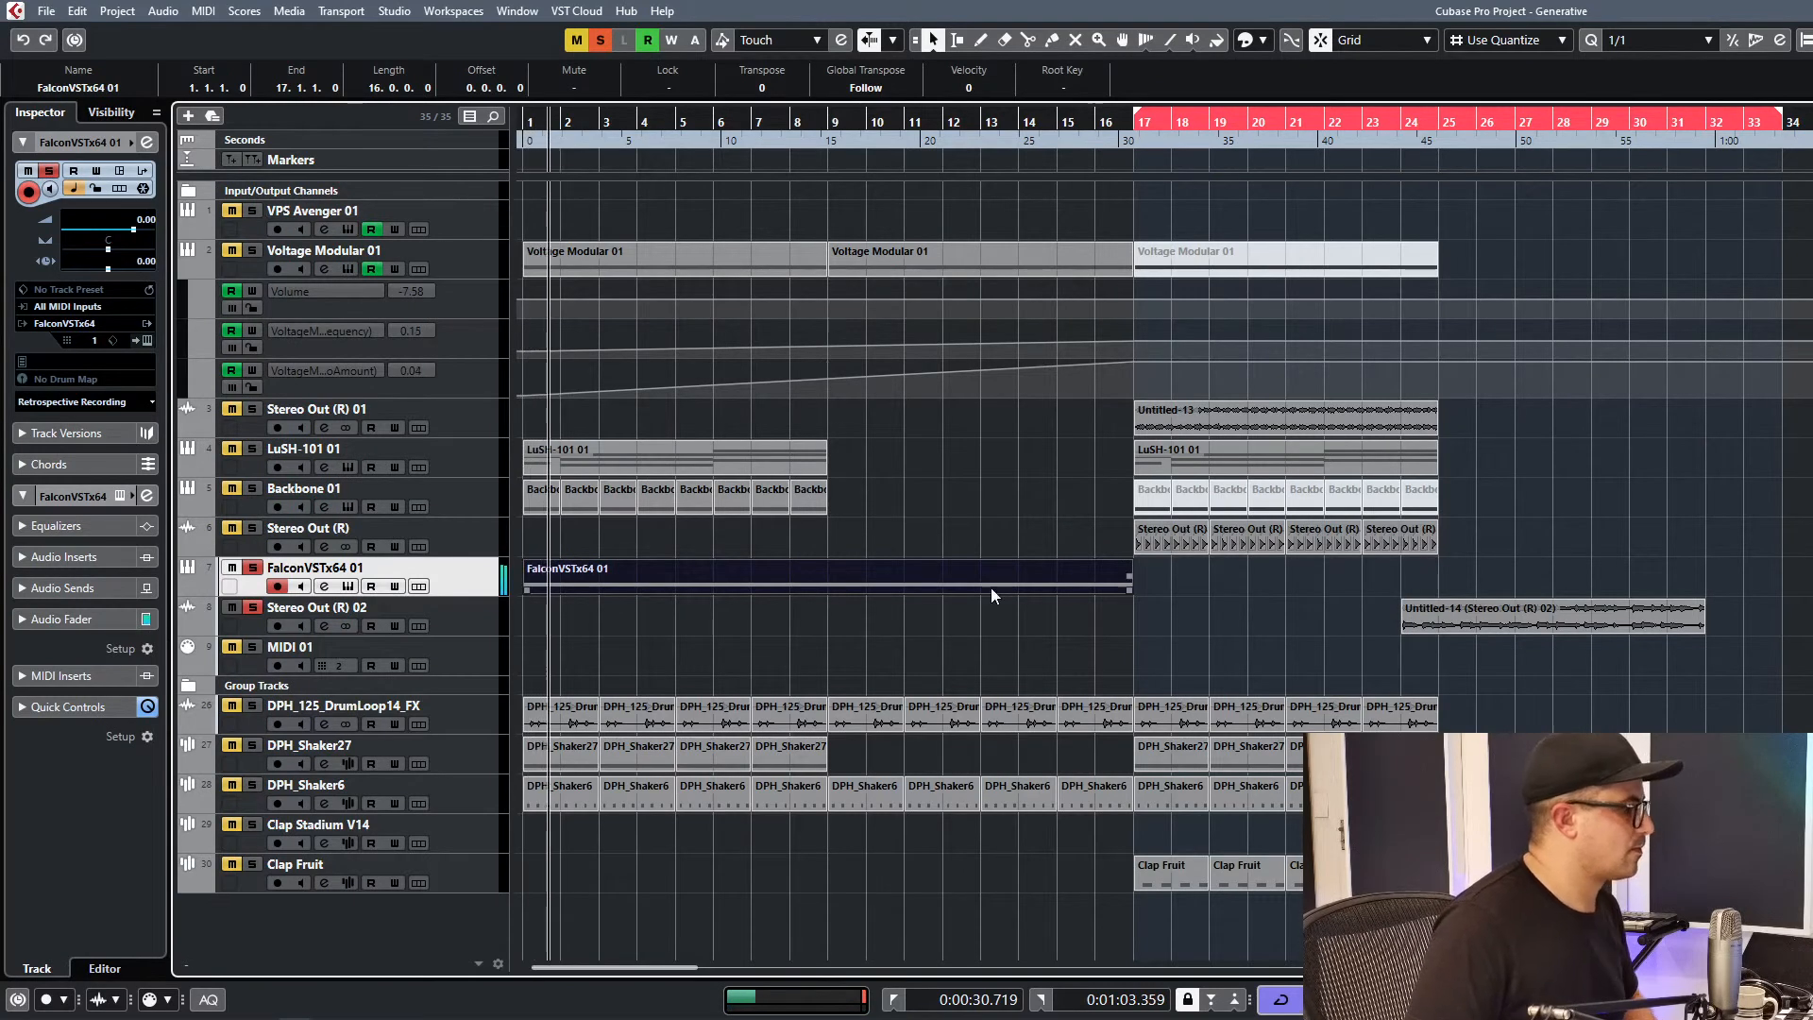
click(909, 470)
click(1181, 423)
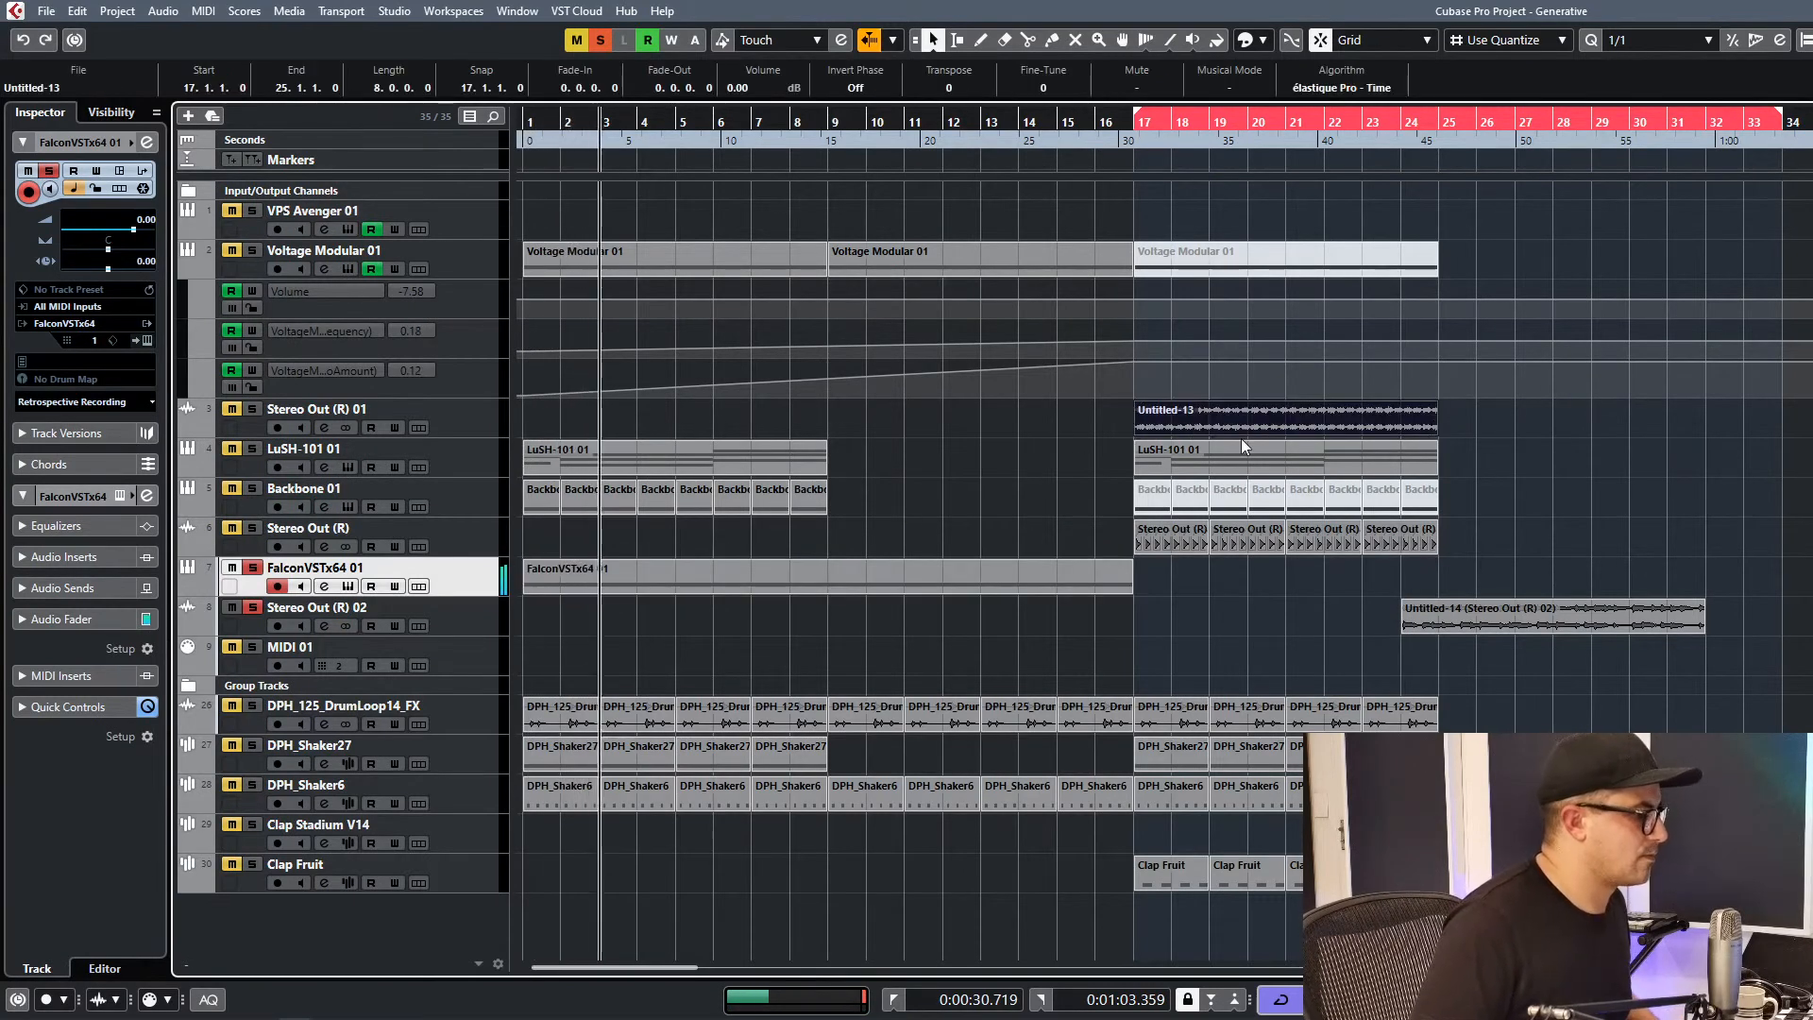
click(806, 633)
click(818, 581)
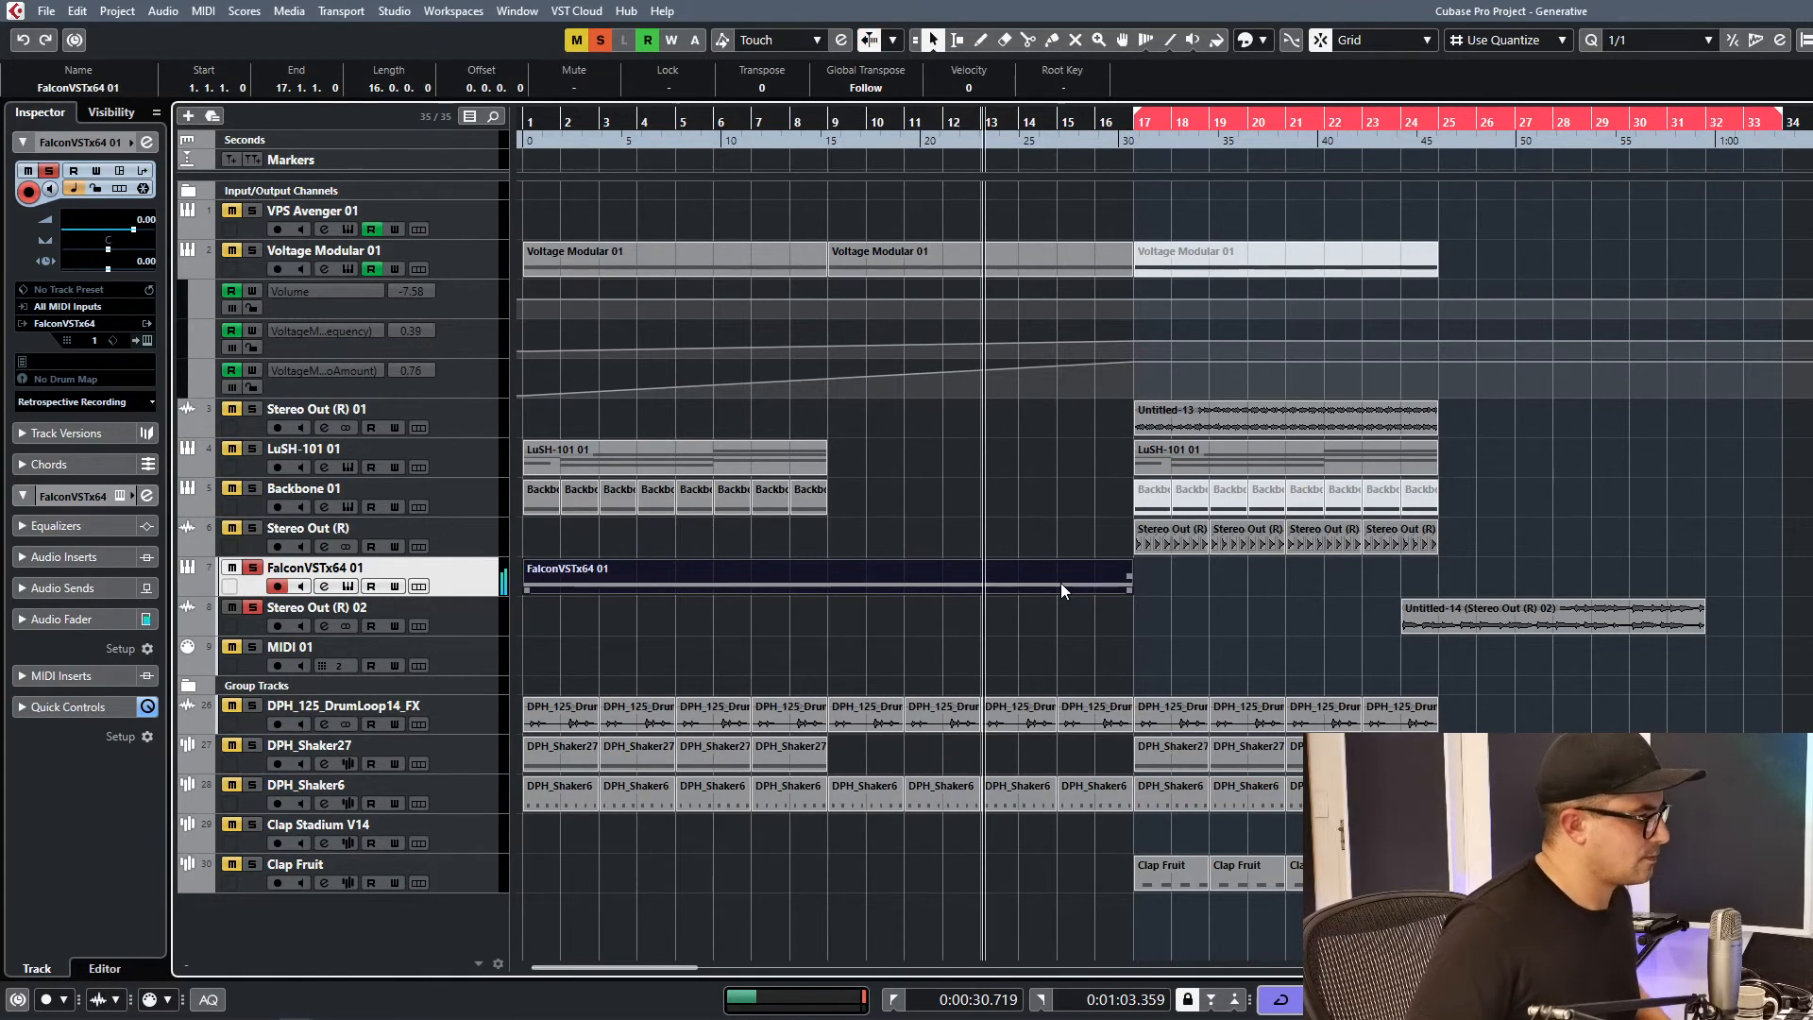
Turn off solo on the FalconVSTx64 01 and Stereo Out (R) 02 tracks and play the arrangement from bar 1.
key(KP_1)
key(g)
key(g)
key(g)
key(g)
key(g)
key(g)
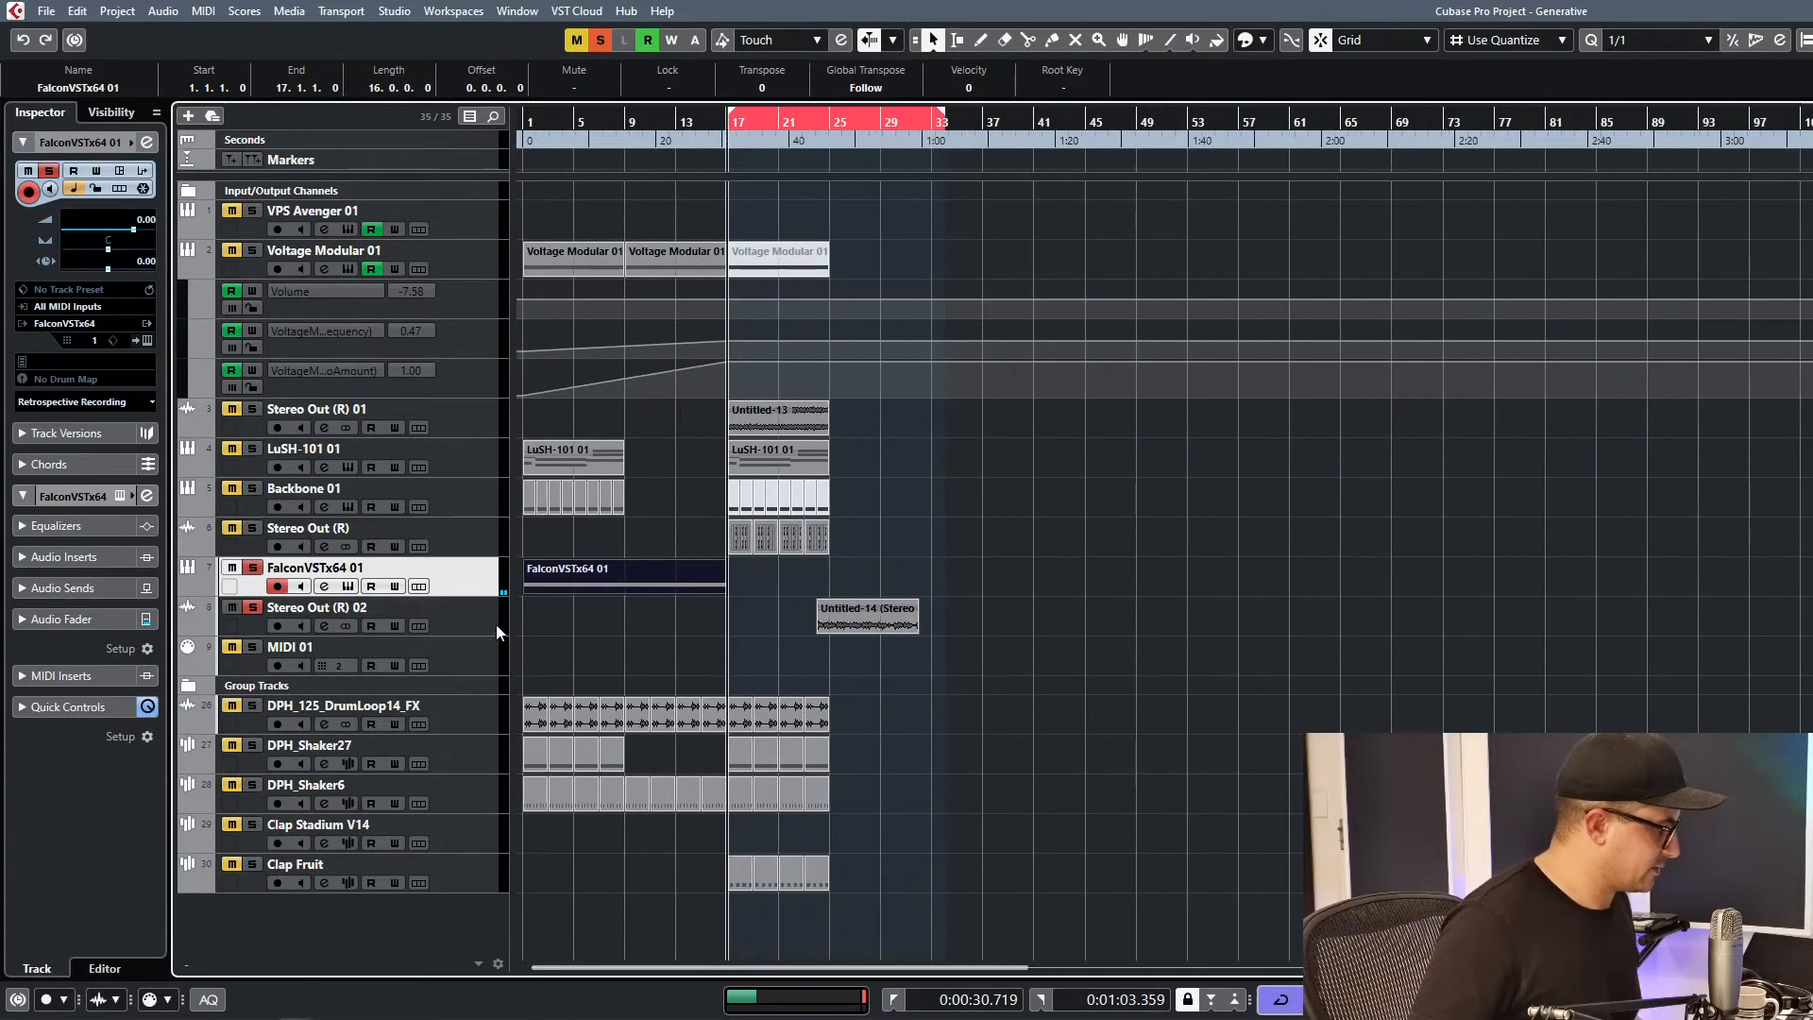
click(488, 628)
click(253, 608)
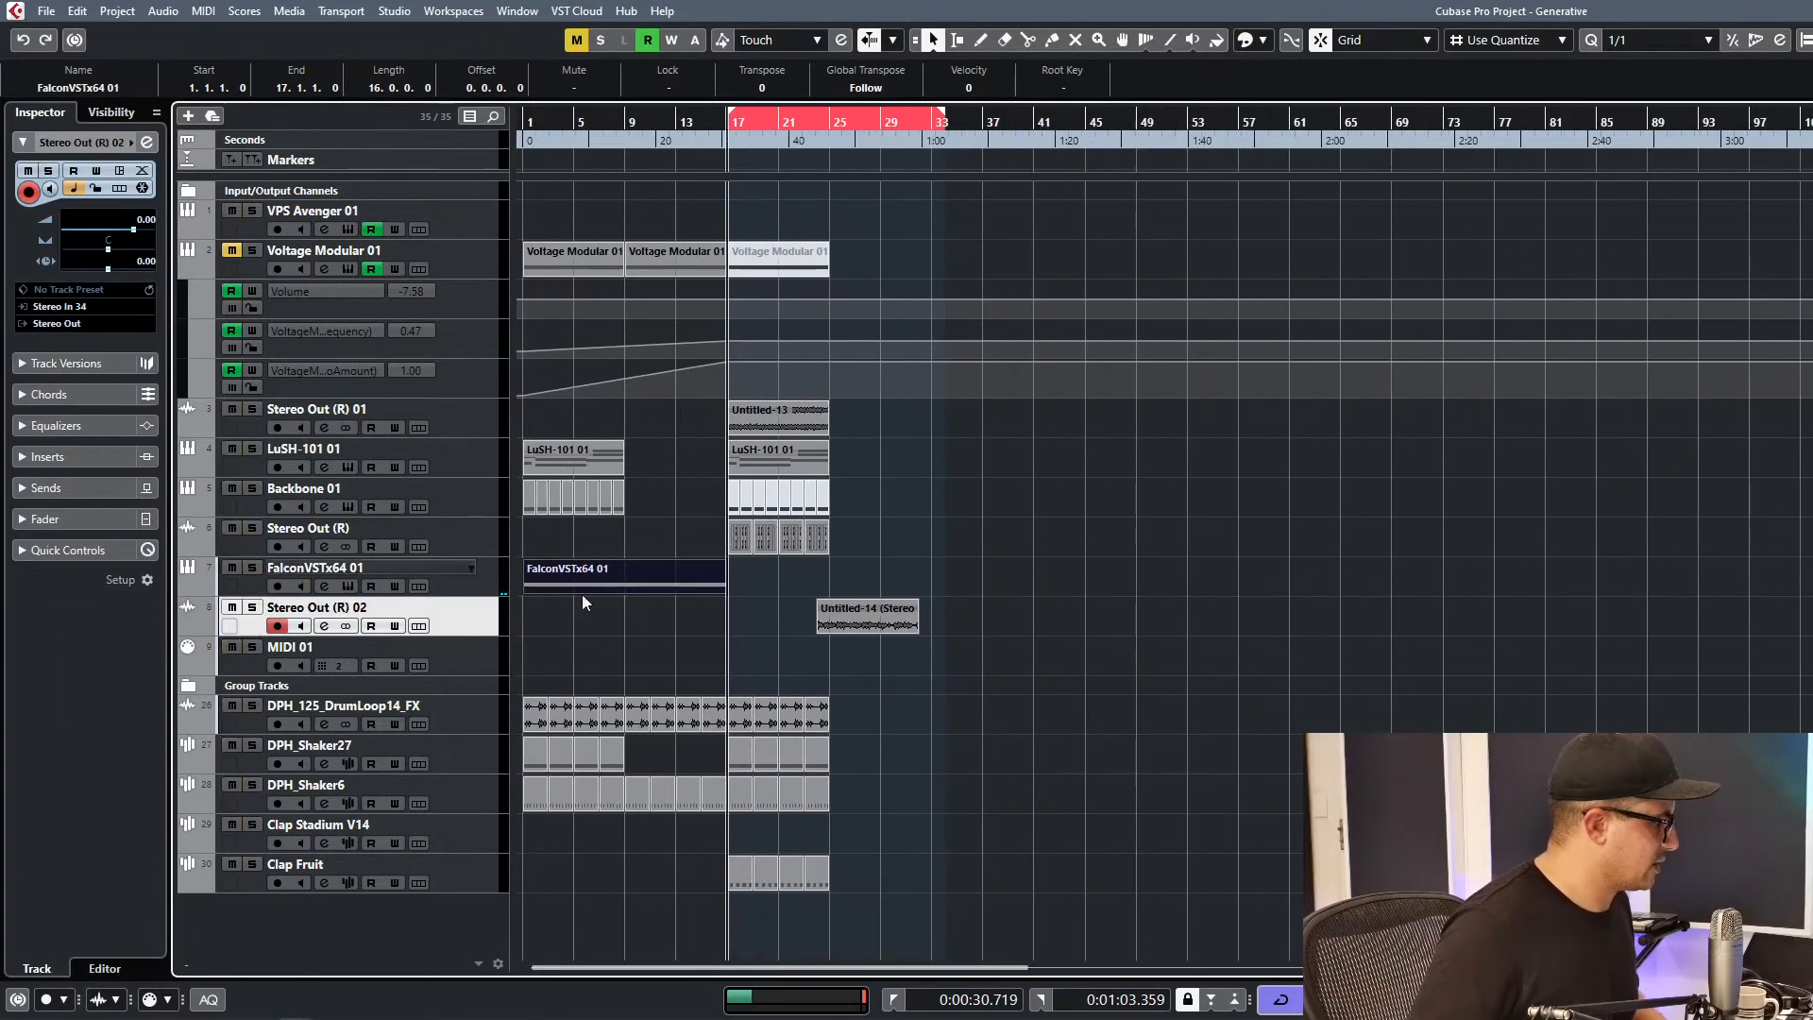
click(686, 469)
key(KP_Decimal)
key(space)
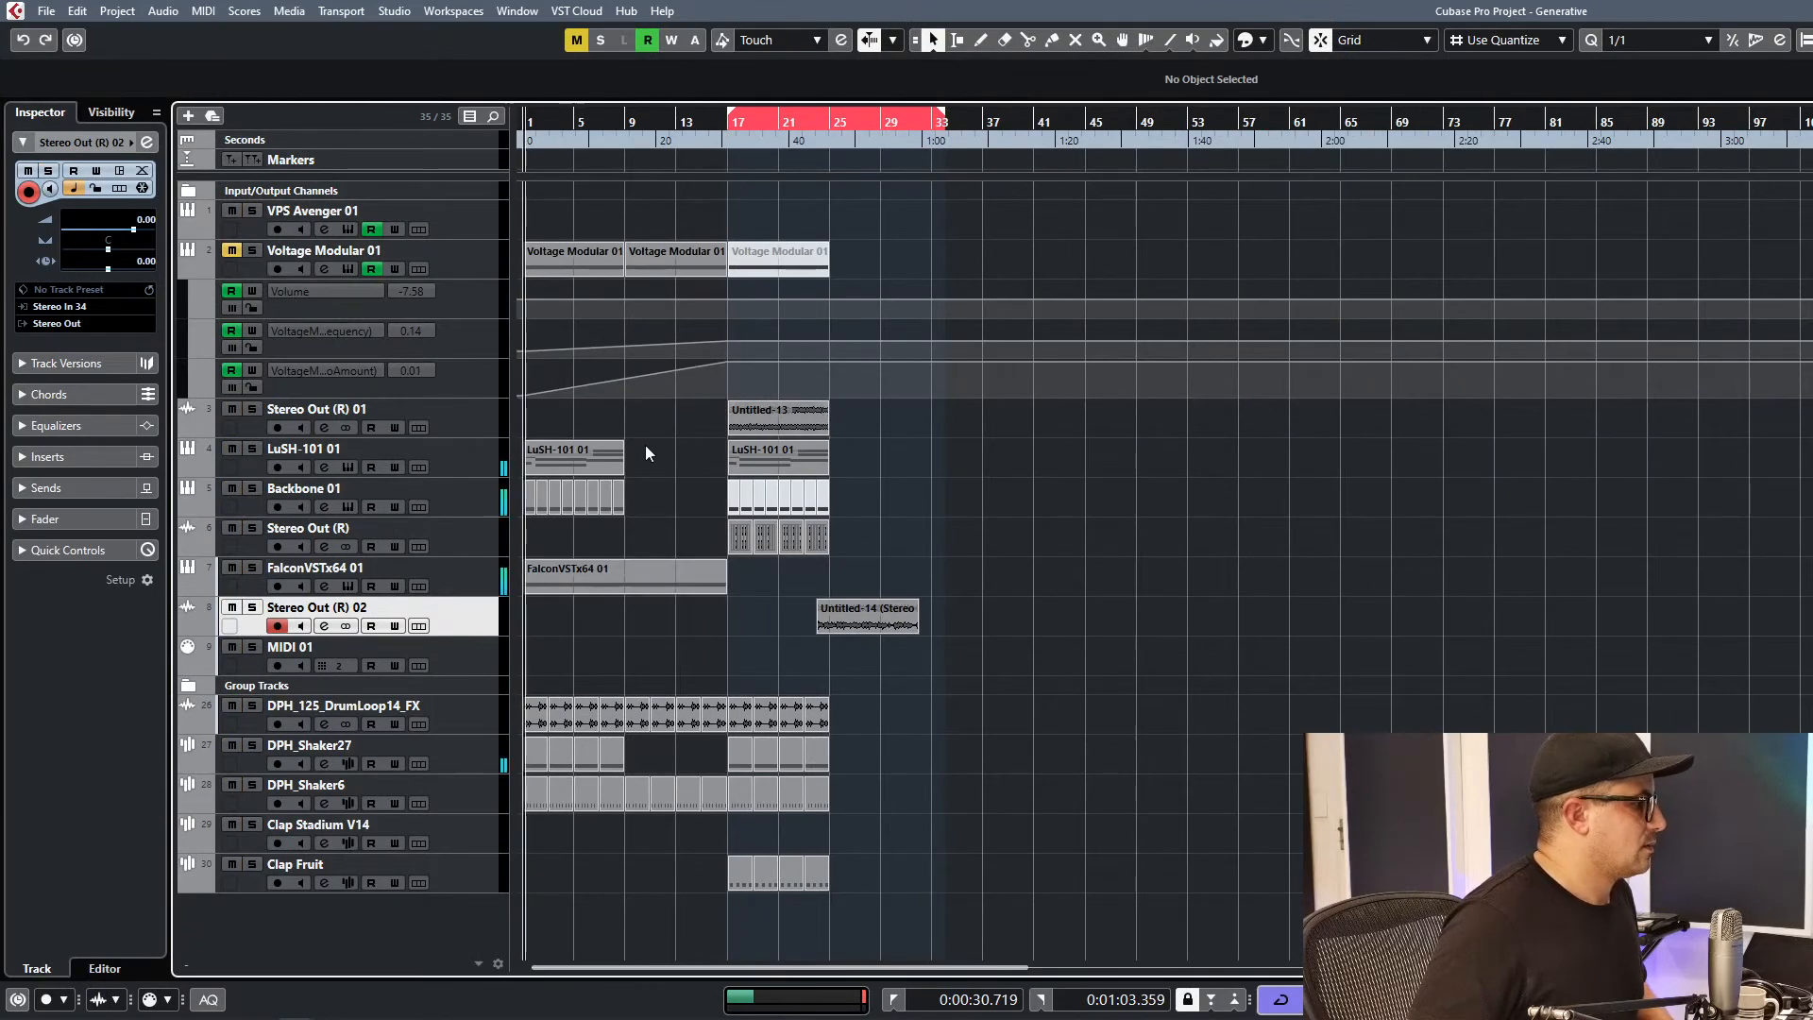
Solo the FalconVSTx64 01 track, apply a low cut in its channel equalizer and lower its fader to -1.29.
click(253, 568)
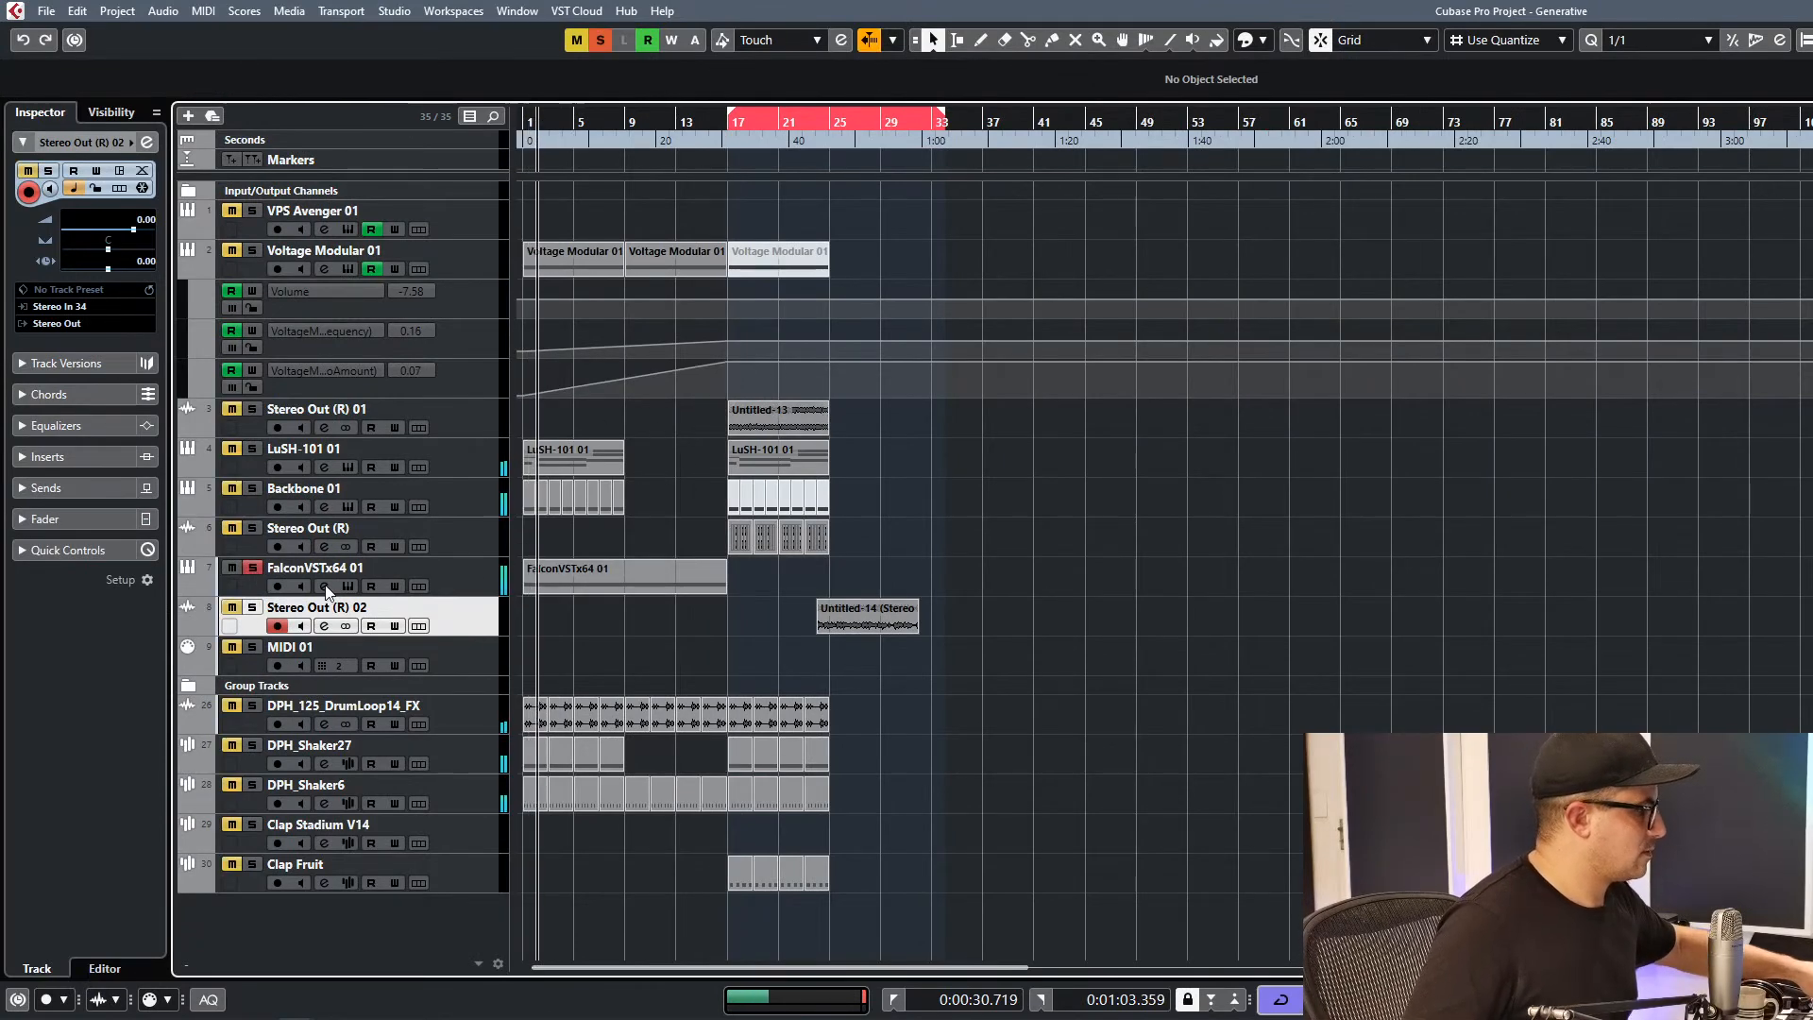
click(324, 586)
drag(543, 668, 536, 615)
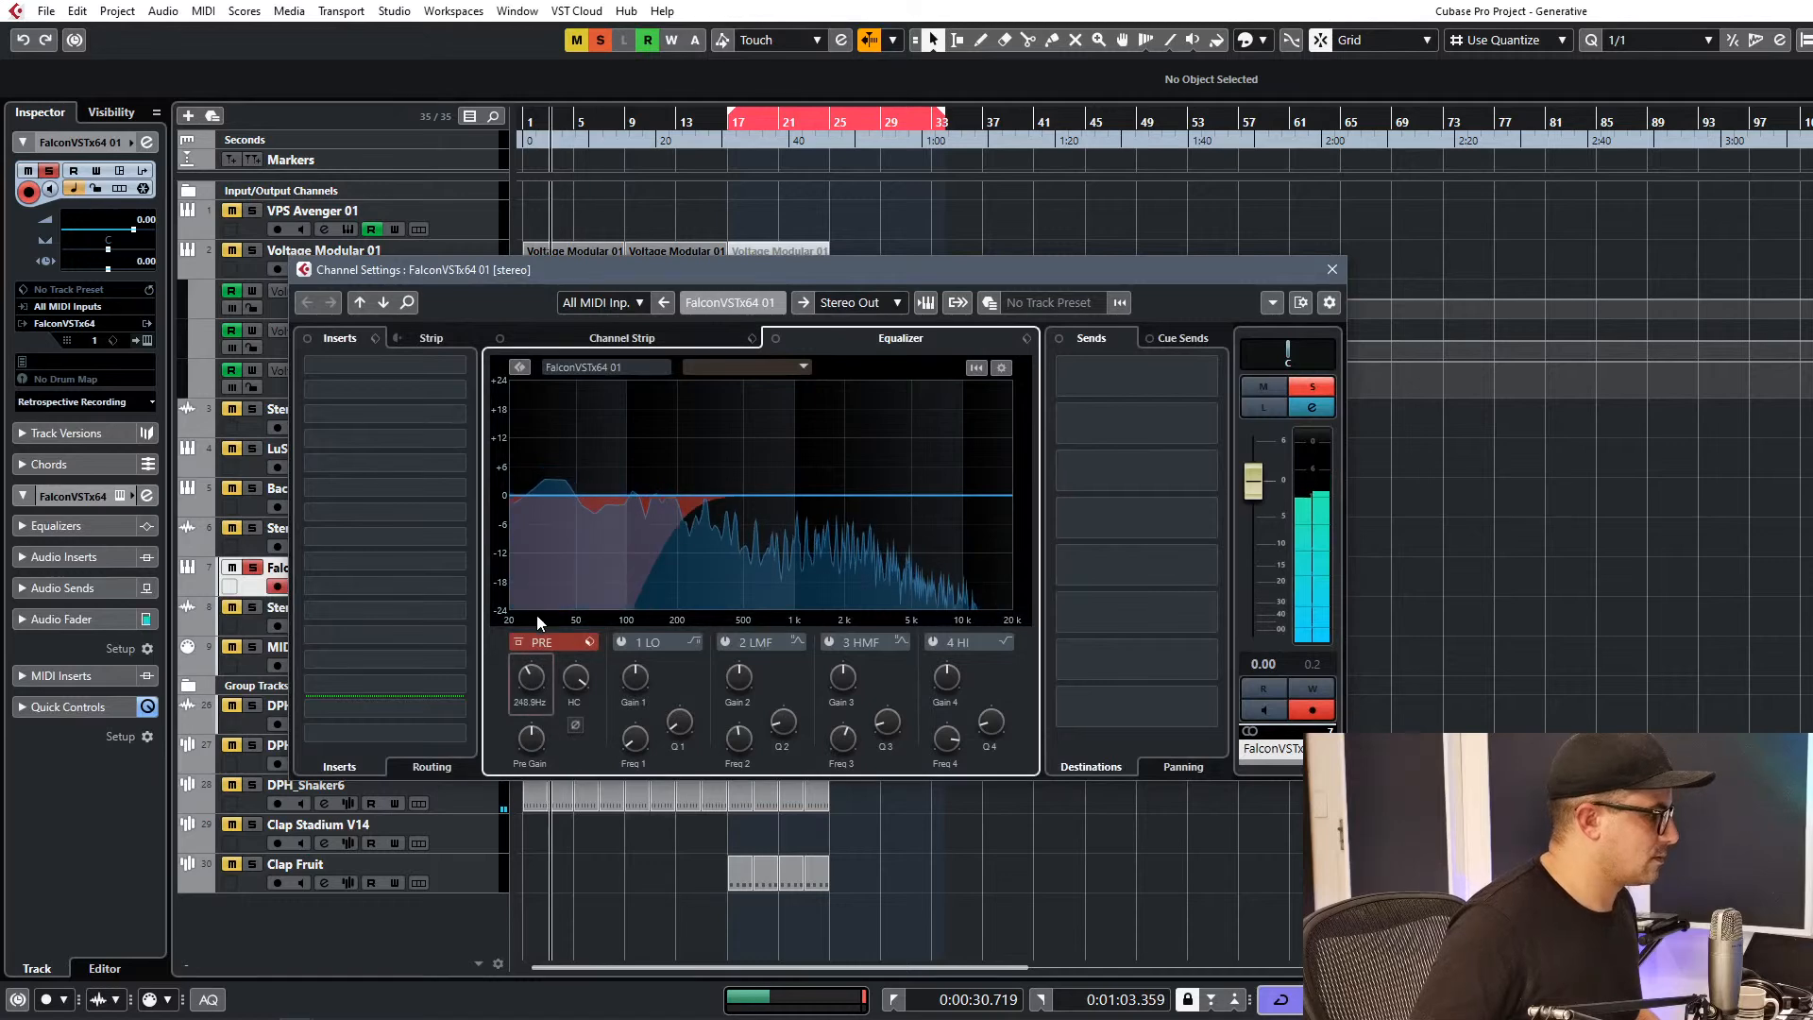
drag(1253, 484, 1253, 494)
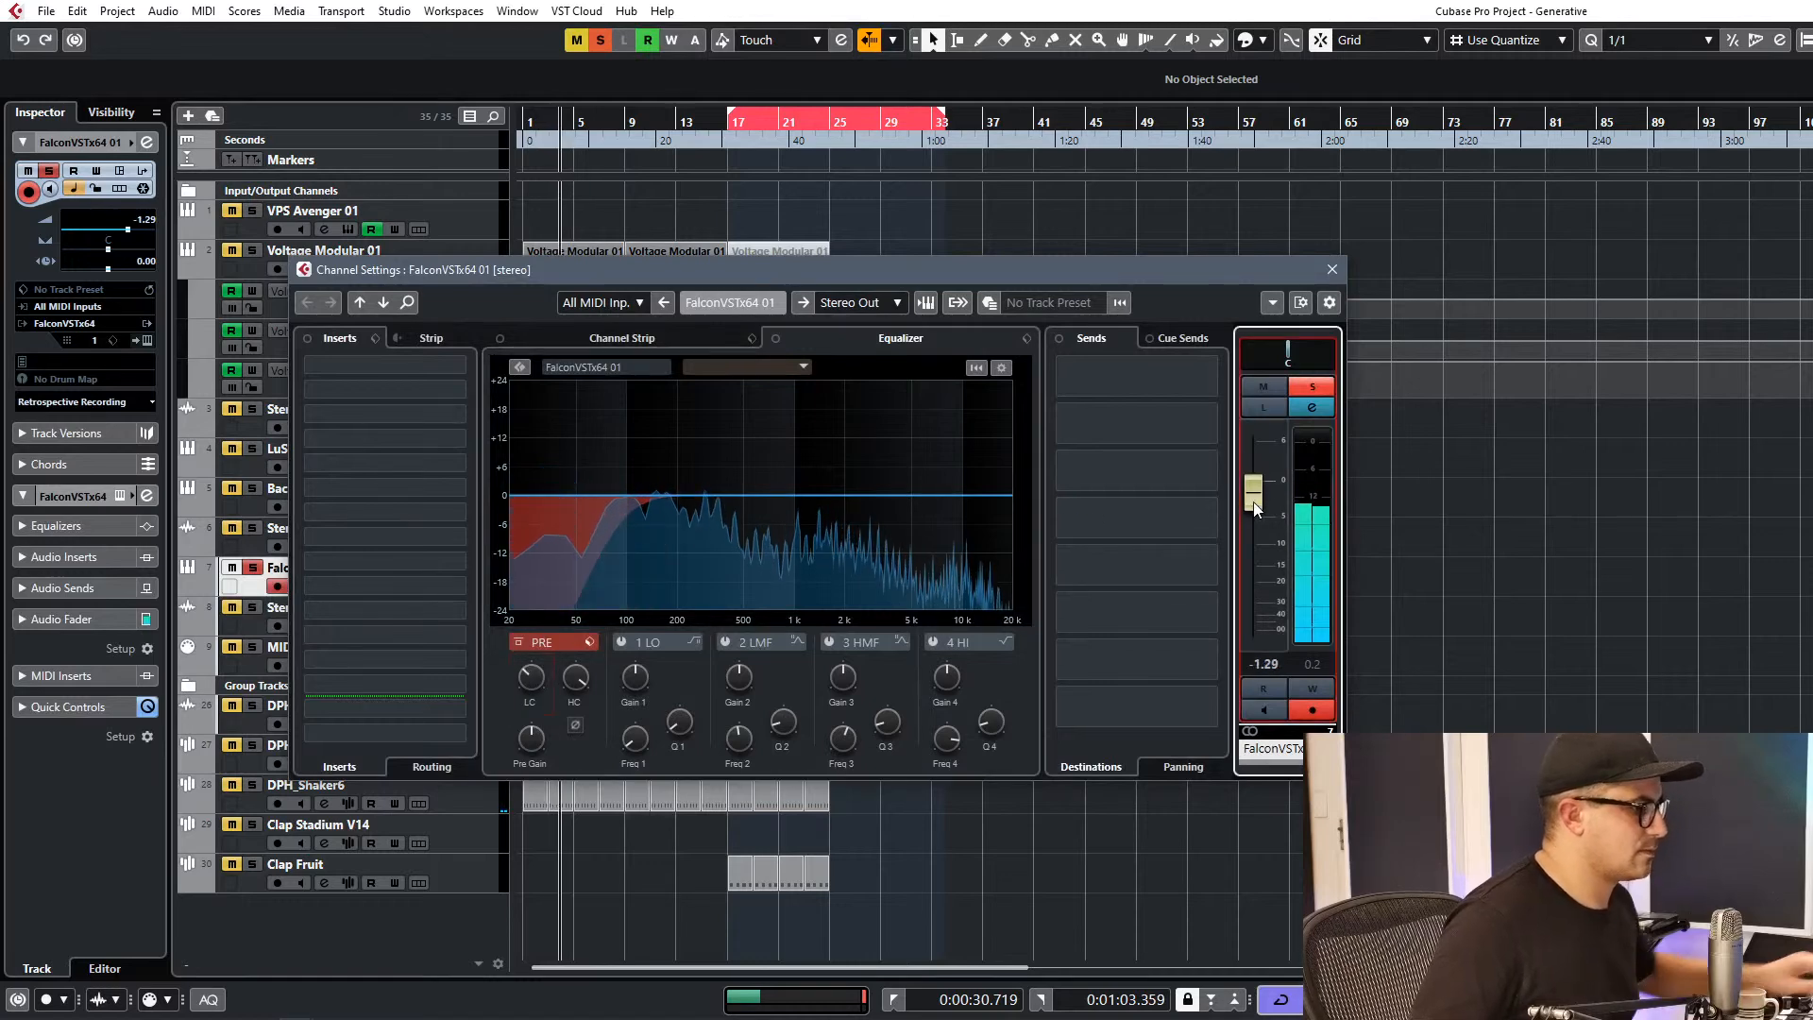
click(1332, 270)
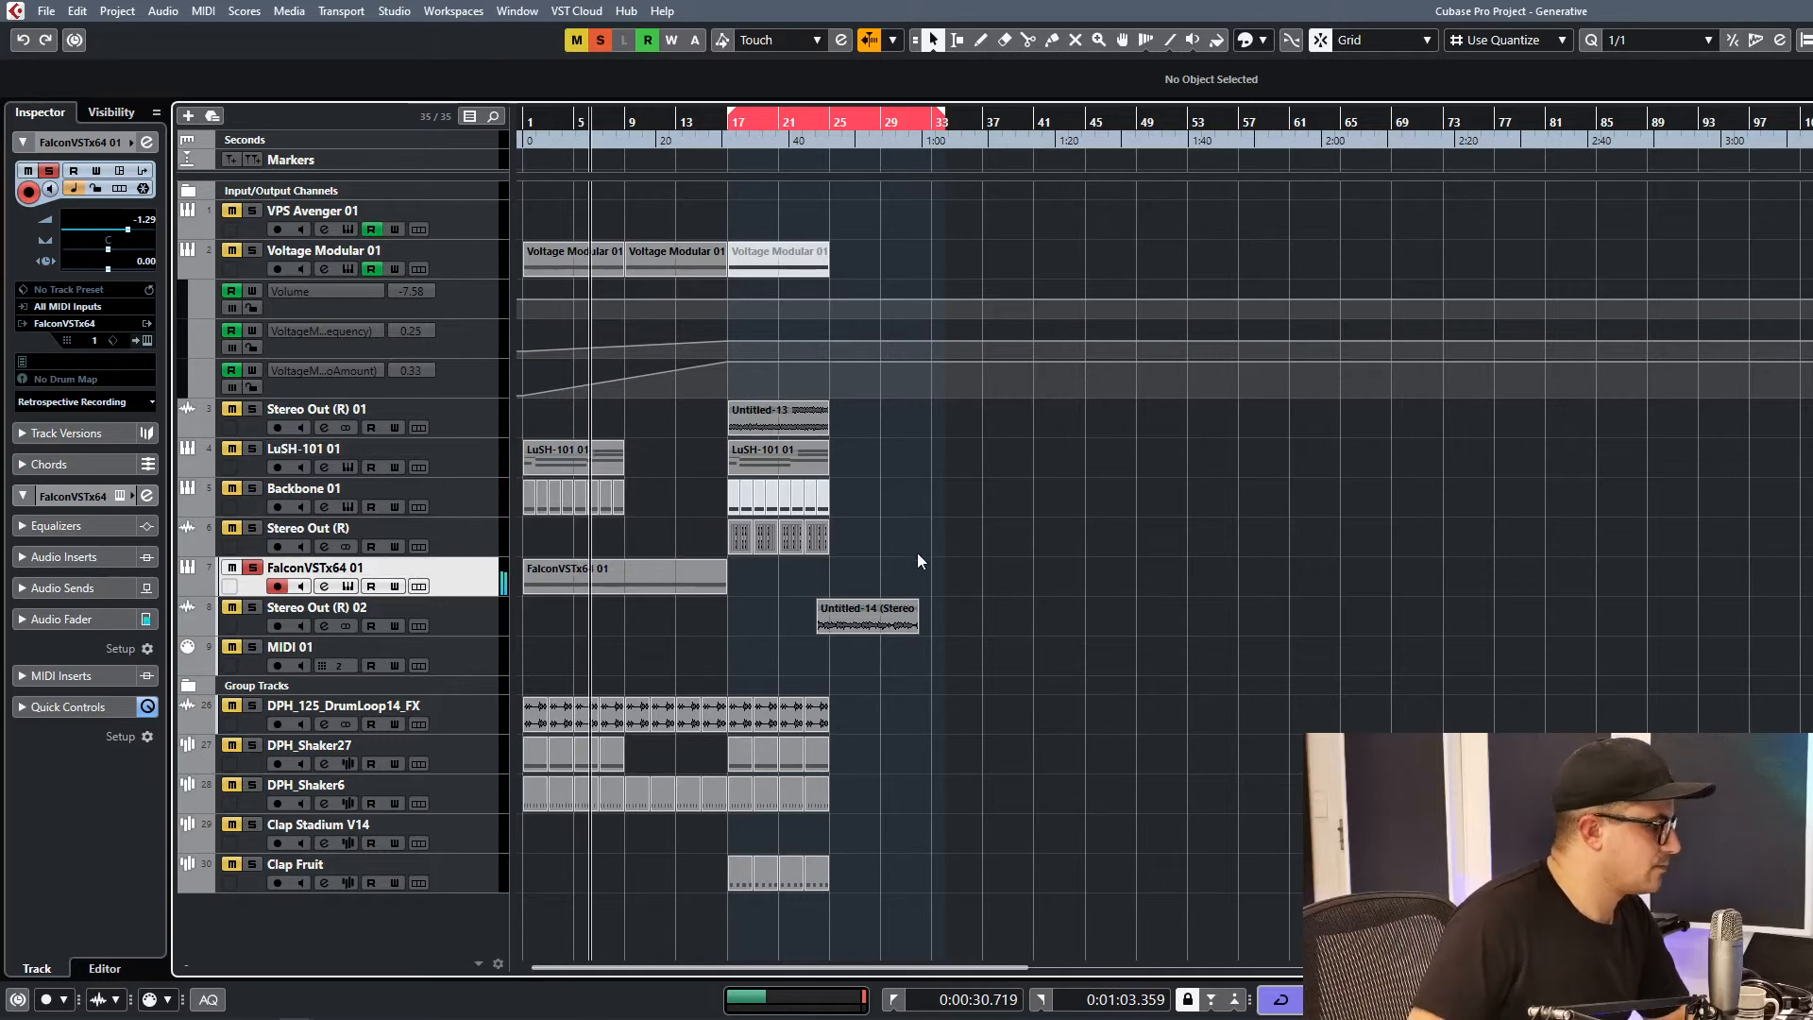
Duplicate the 16-bar FalconVSTx64 01 part so that the copy starts at bar 17.
click(606, 570)
key(ctrl+d)
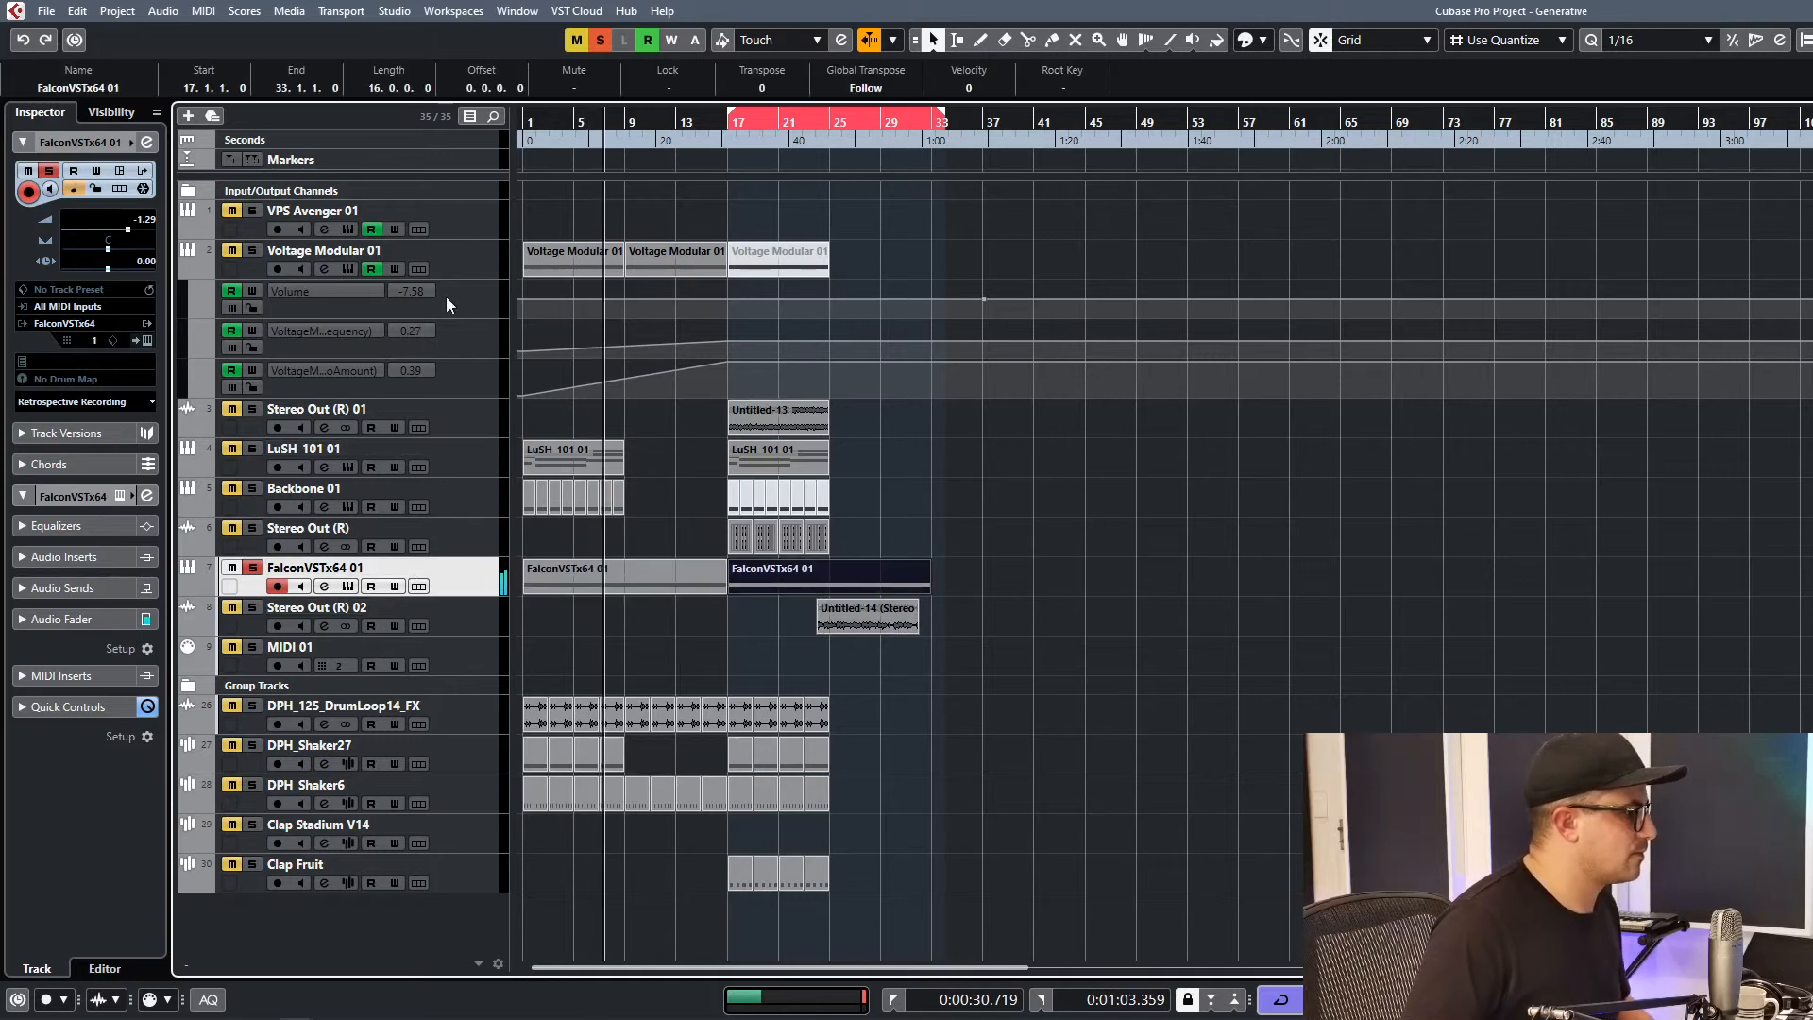
Solo the Voltage Modular 01 track and unmute its part starting at bar 17.
click(251, 252)
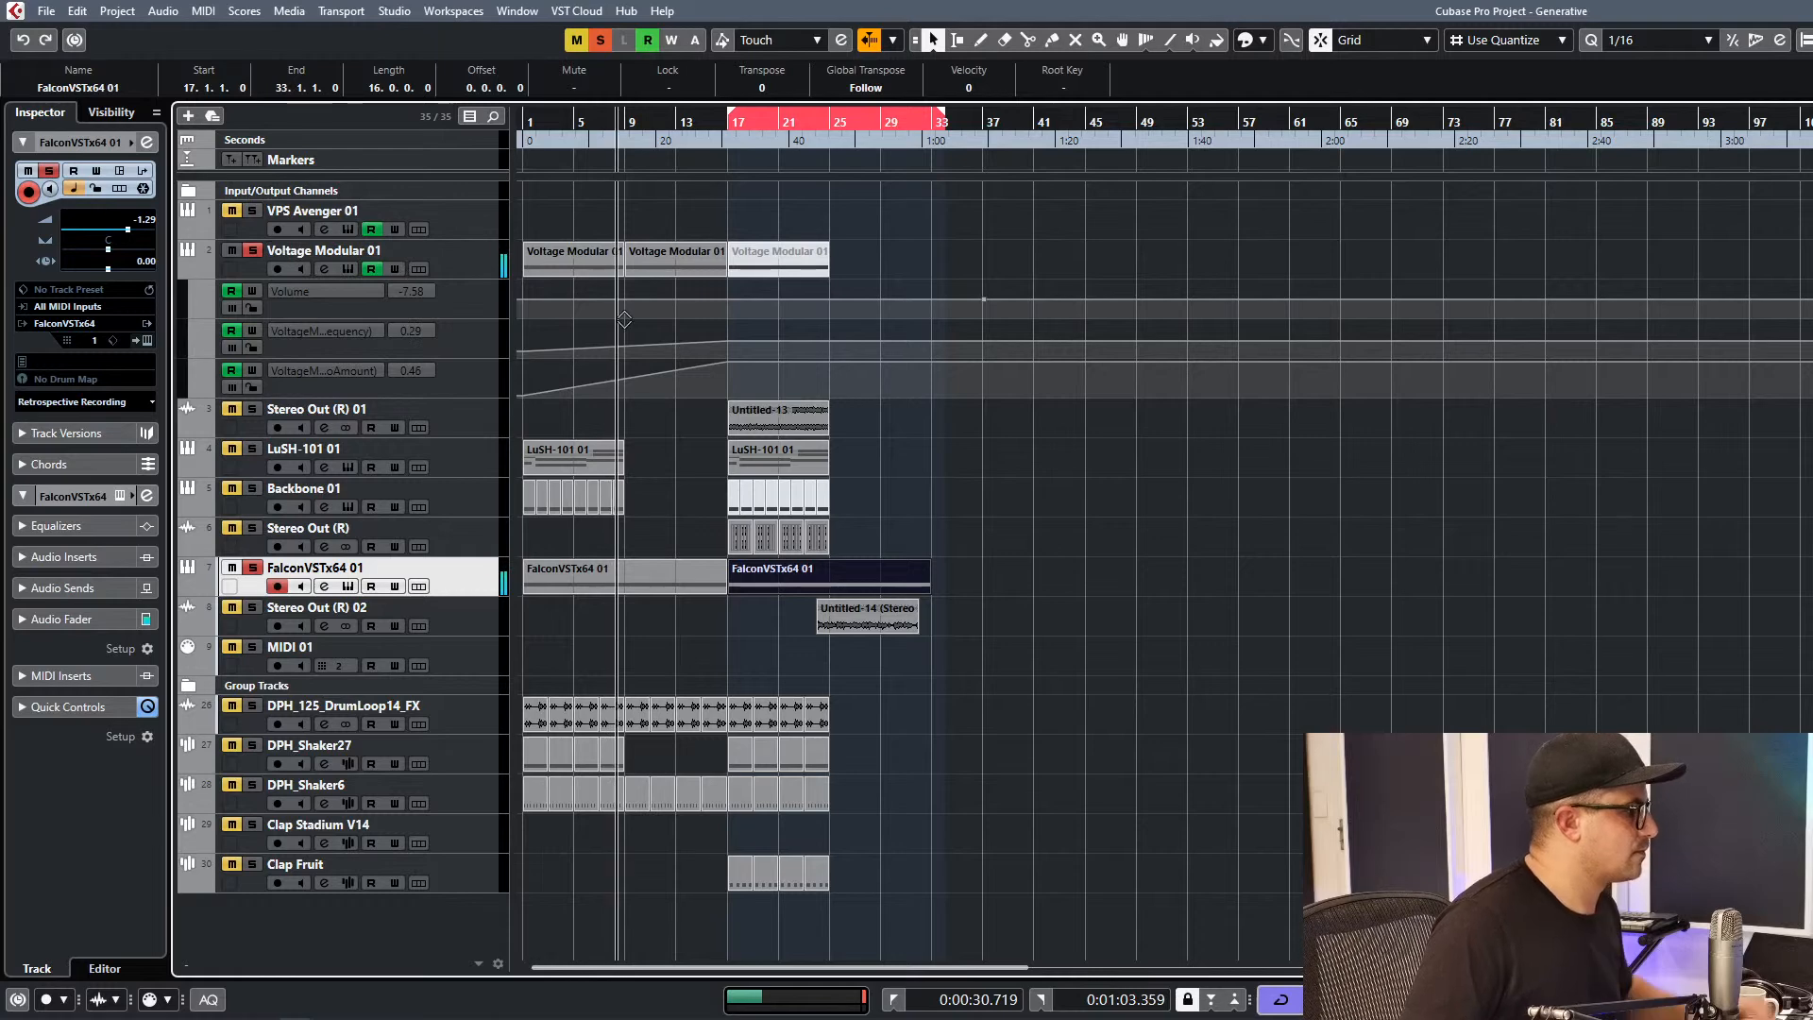
click(457, 261)
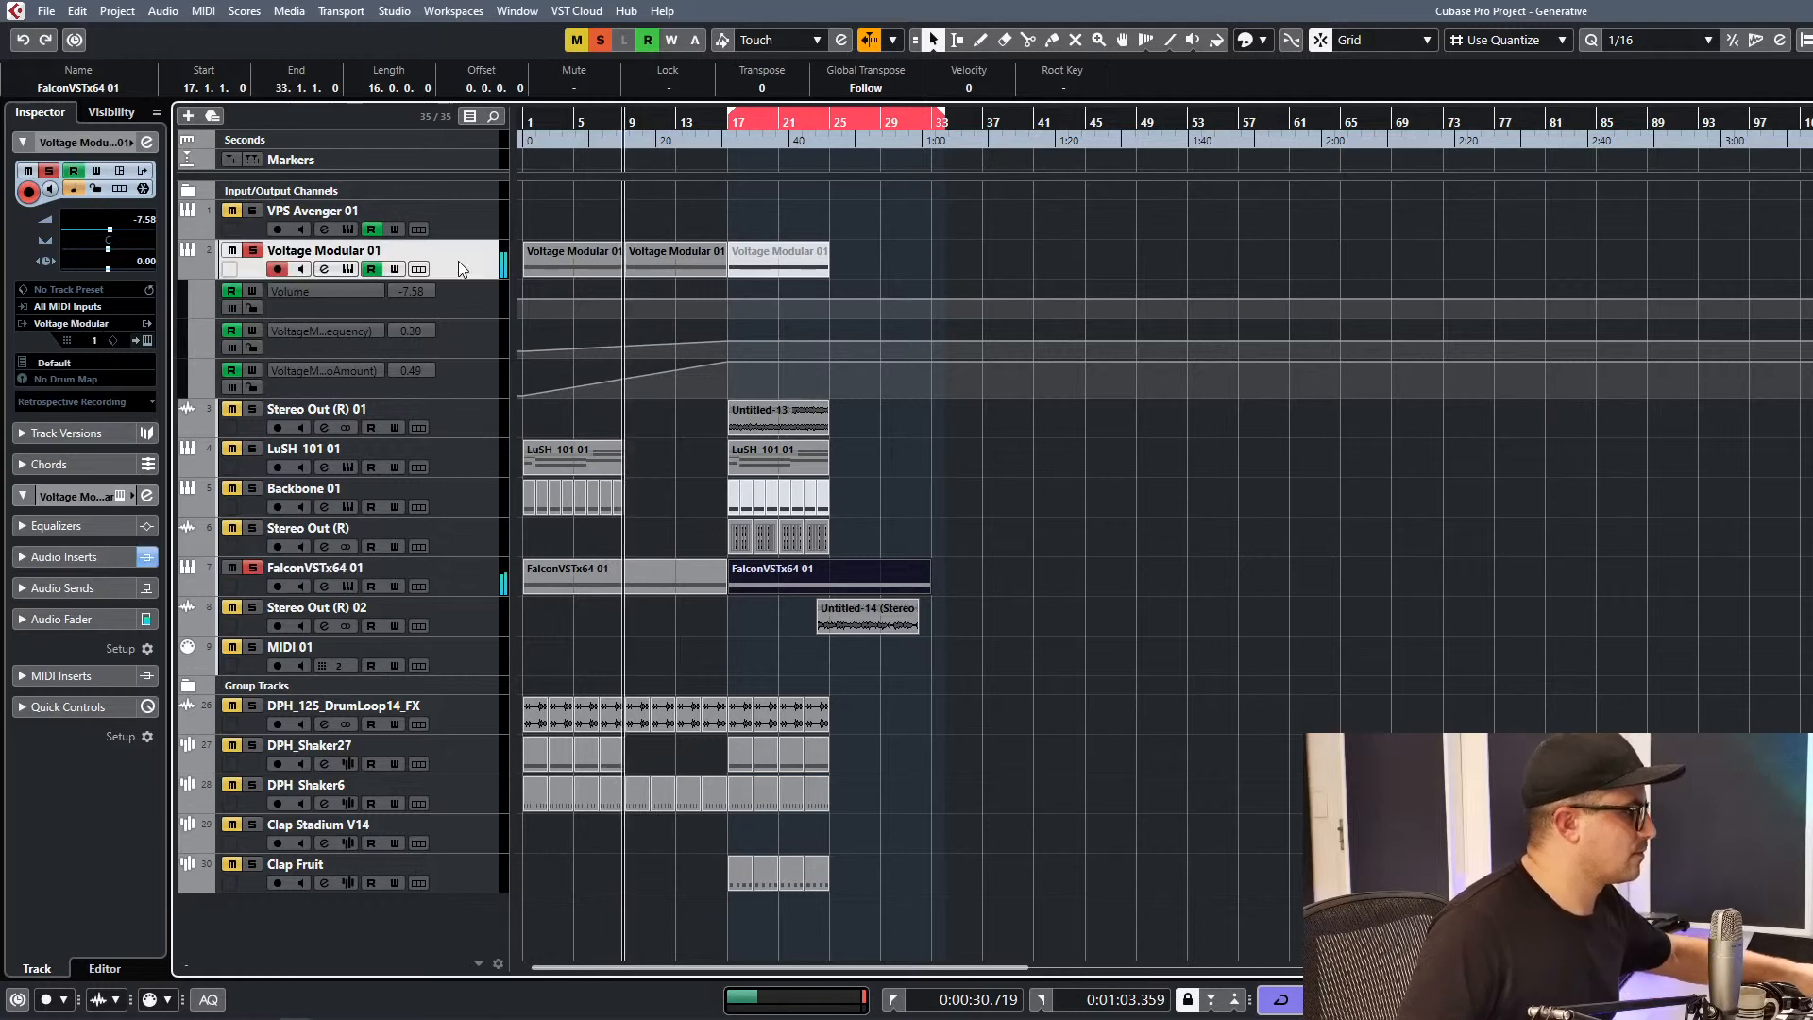
key(7)
click(772, 258)
key(1)
click(843, 269)
click(809, 252)
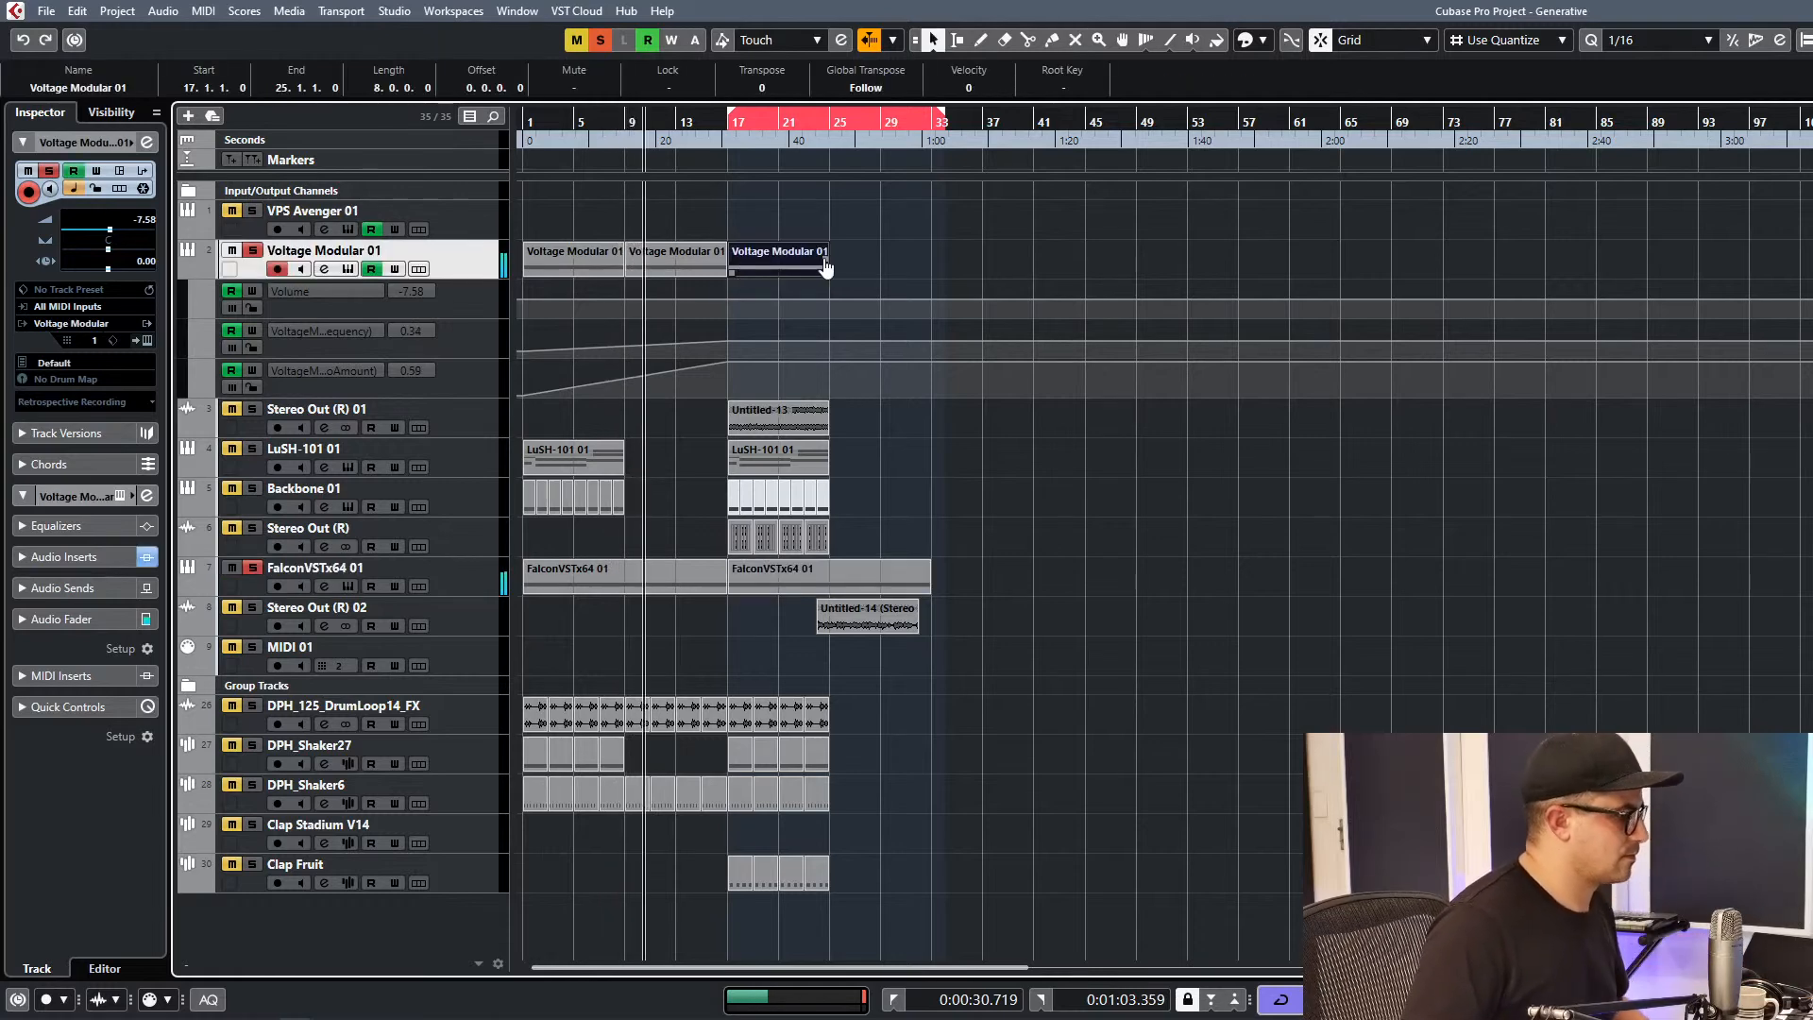
drag(947, 581, 598, 581)
double_click(599, 581)
key(Return)
Lower the FalconVSTx64 01 track volume to -3.67.
click(704, 664)
key(h)
key(h)
key(h)
key(h)
key(h)
key(h)
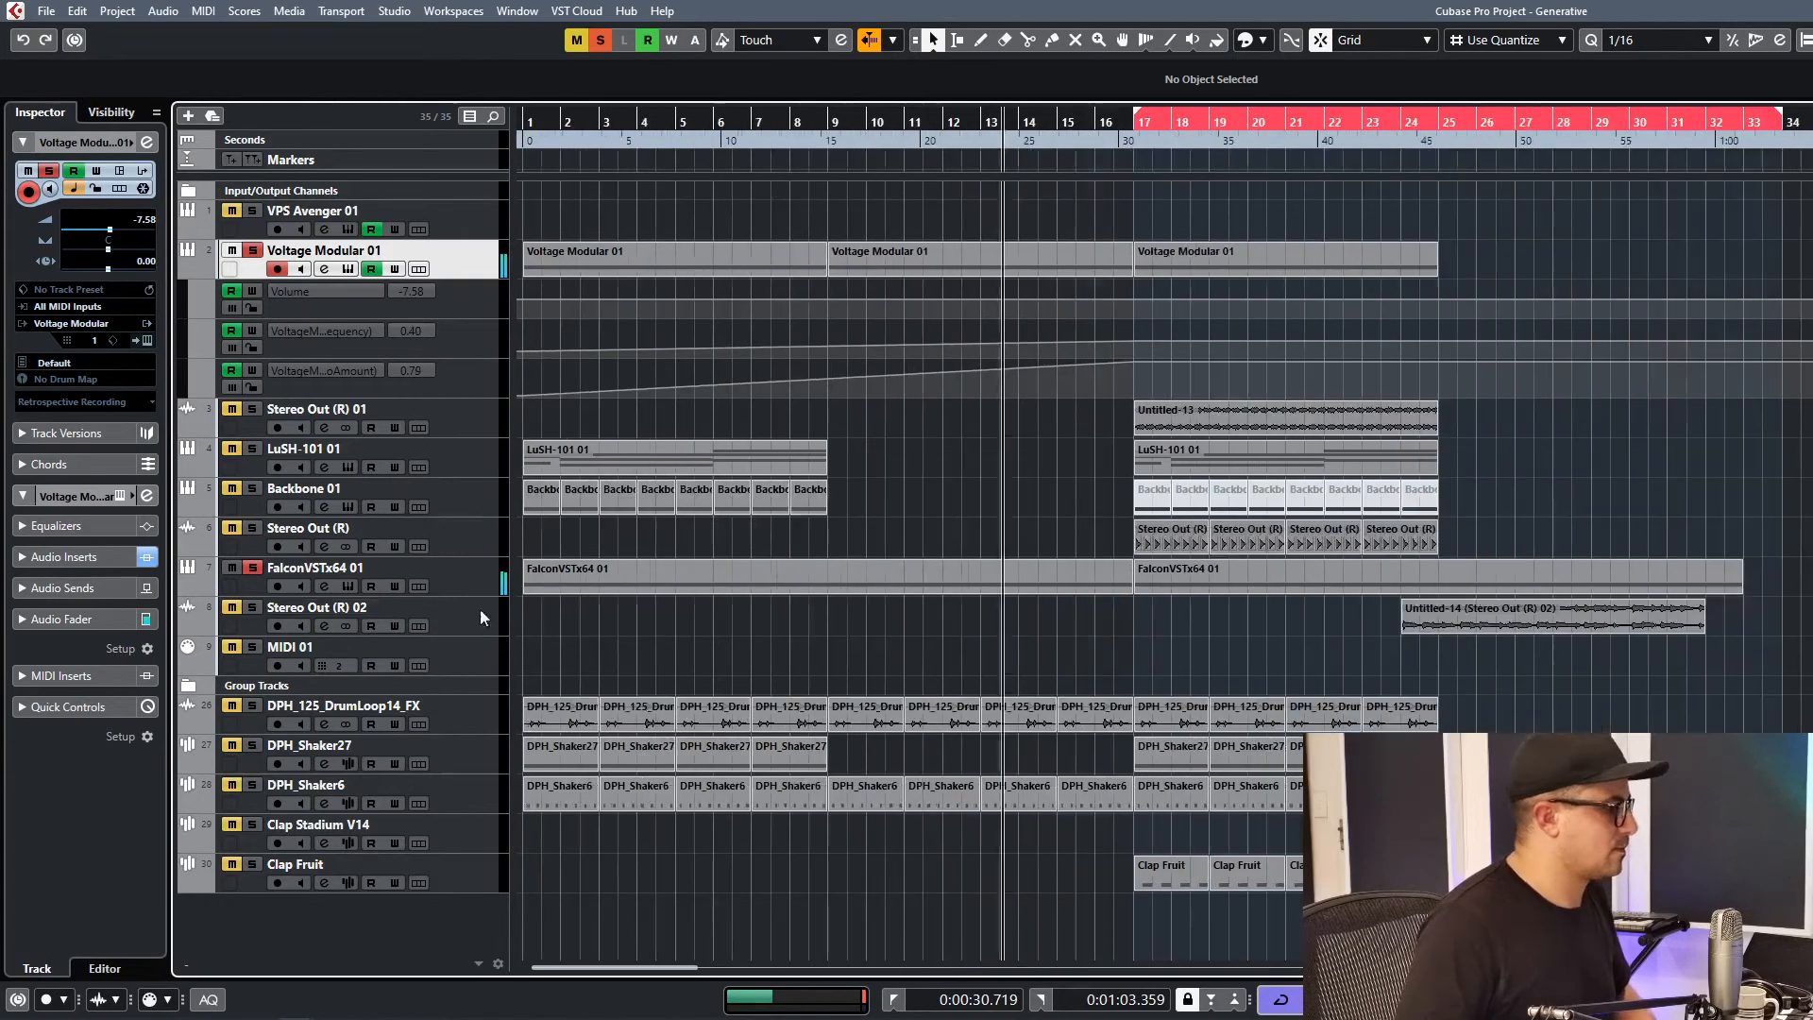
click(423, 577)
drag(128, 230, 120, 230)
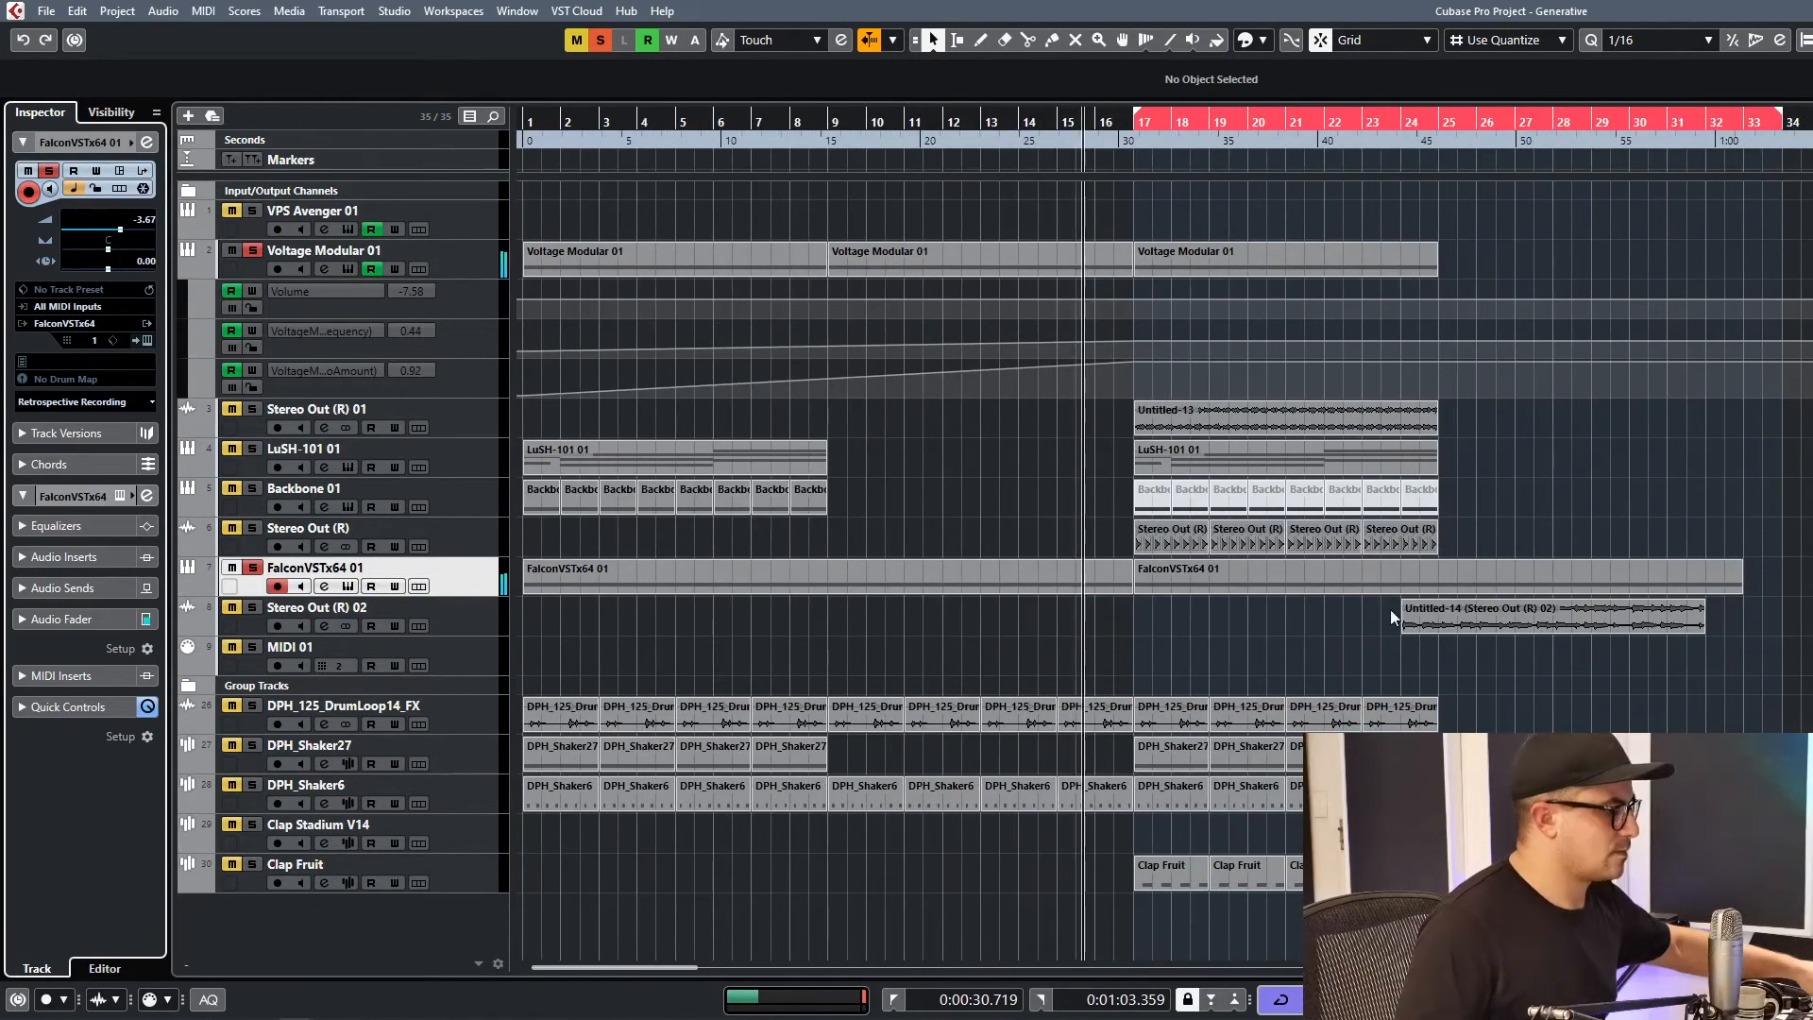
Solo the Stereo Out (R) track and set the cycle range around its events from bar 17 to bar 25.
click(253, 528)
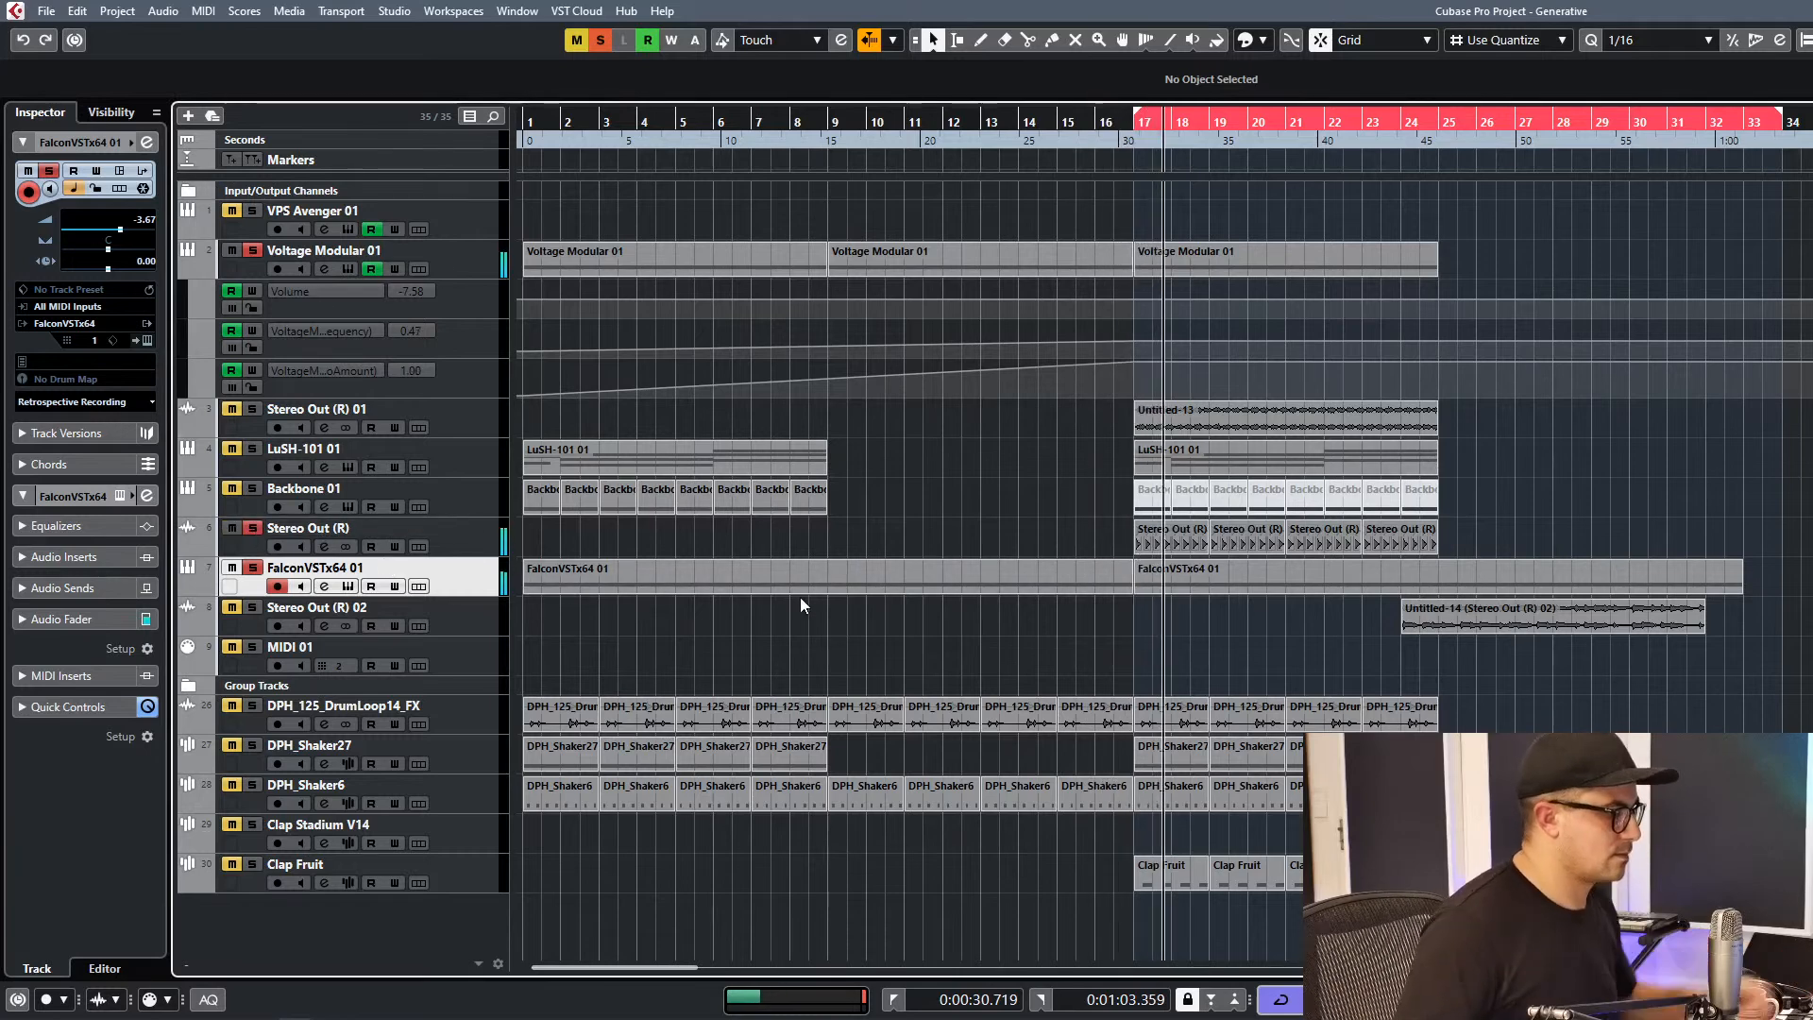
drag(1522, 547, 1033, 535)
key(p)
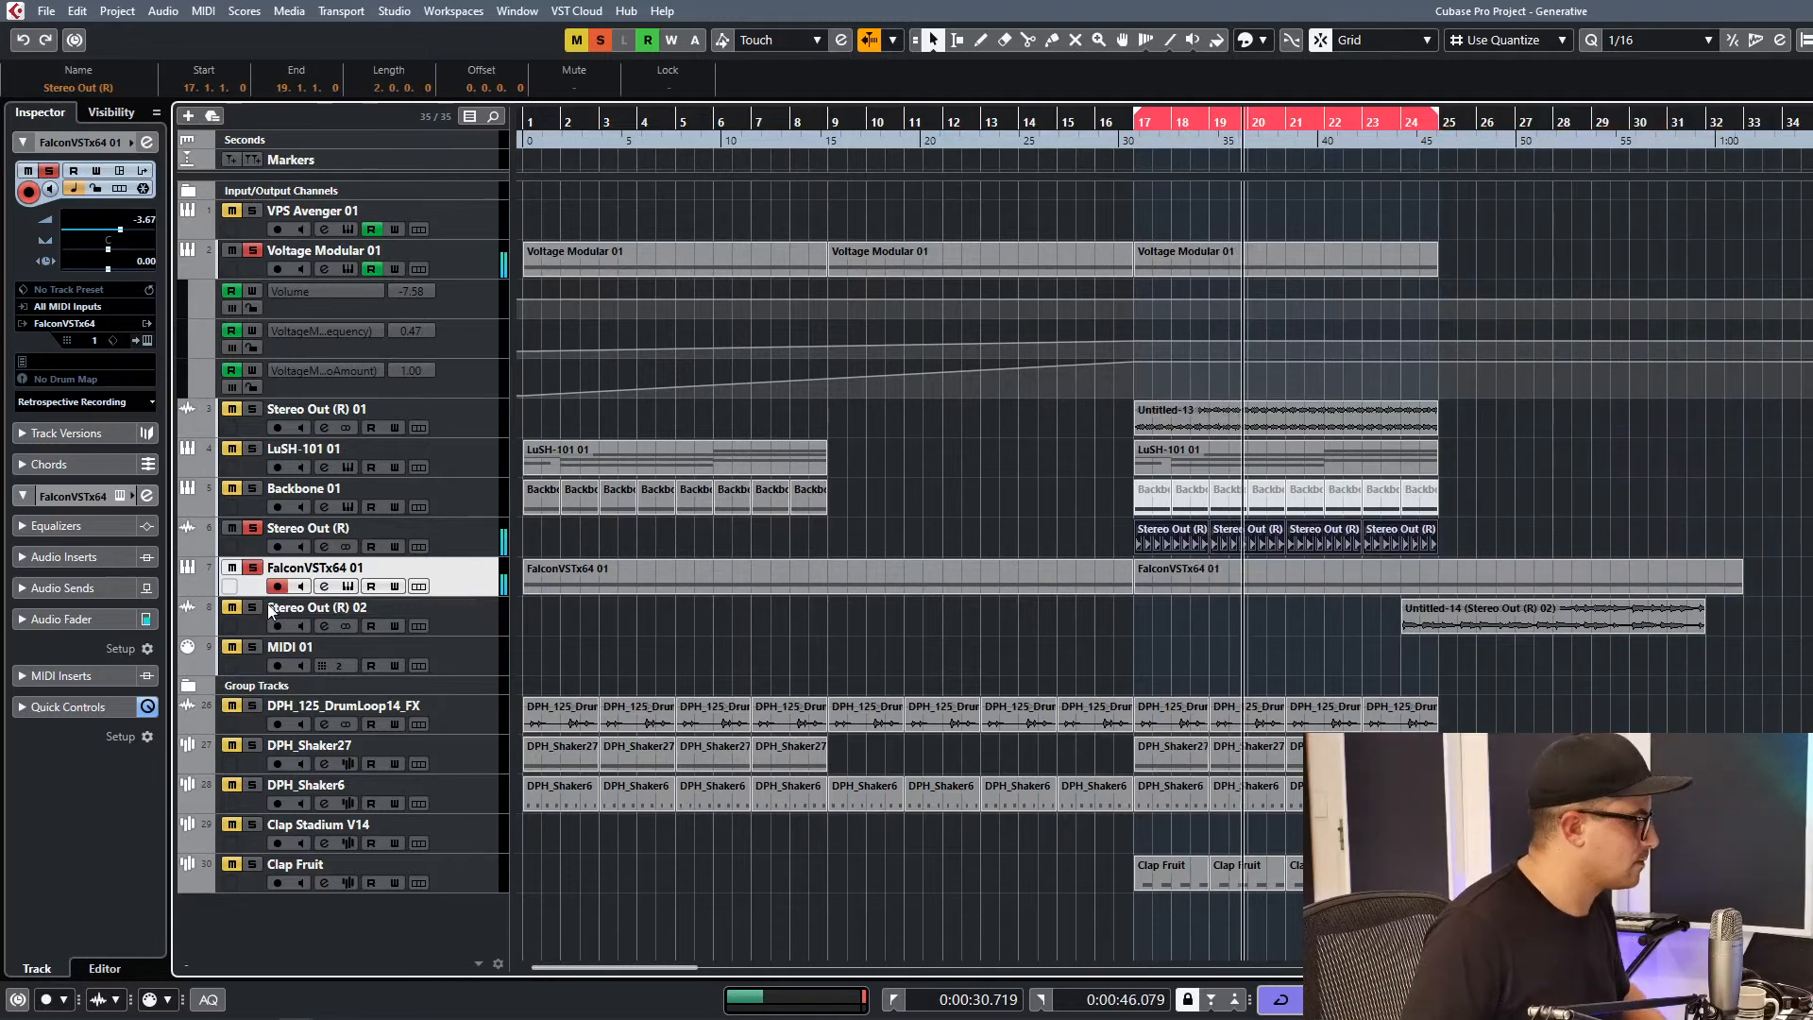
Insert ShaperBox 2 on the FalconVSTx64 01 channel and load the Sidechain preset of its Volume shaper.
click(324, 585)
click(401, 359)
text(shaper)
key(BackSpace)
key(BackSpace)
key(BackSpace)
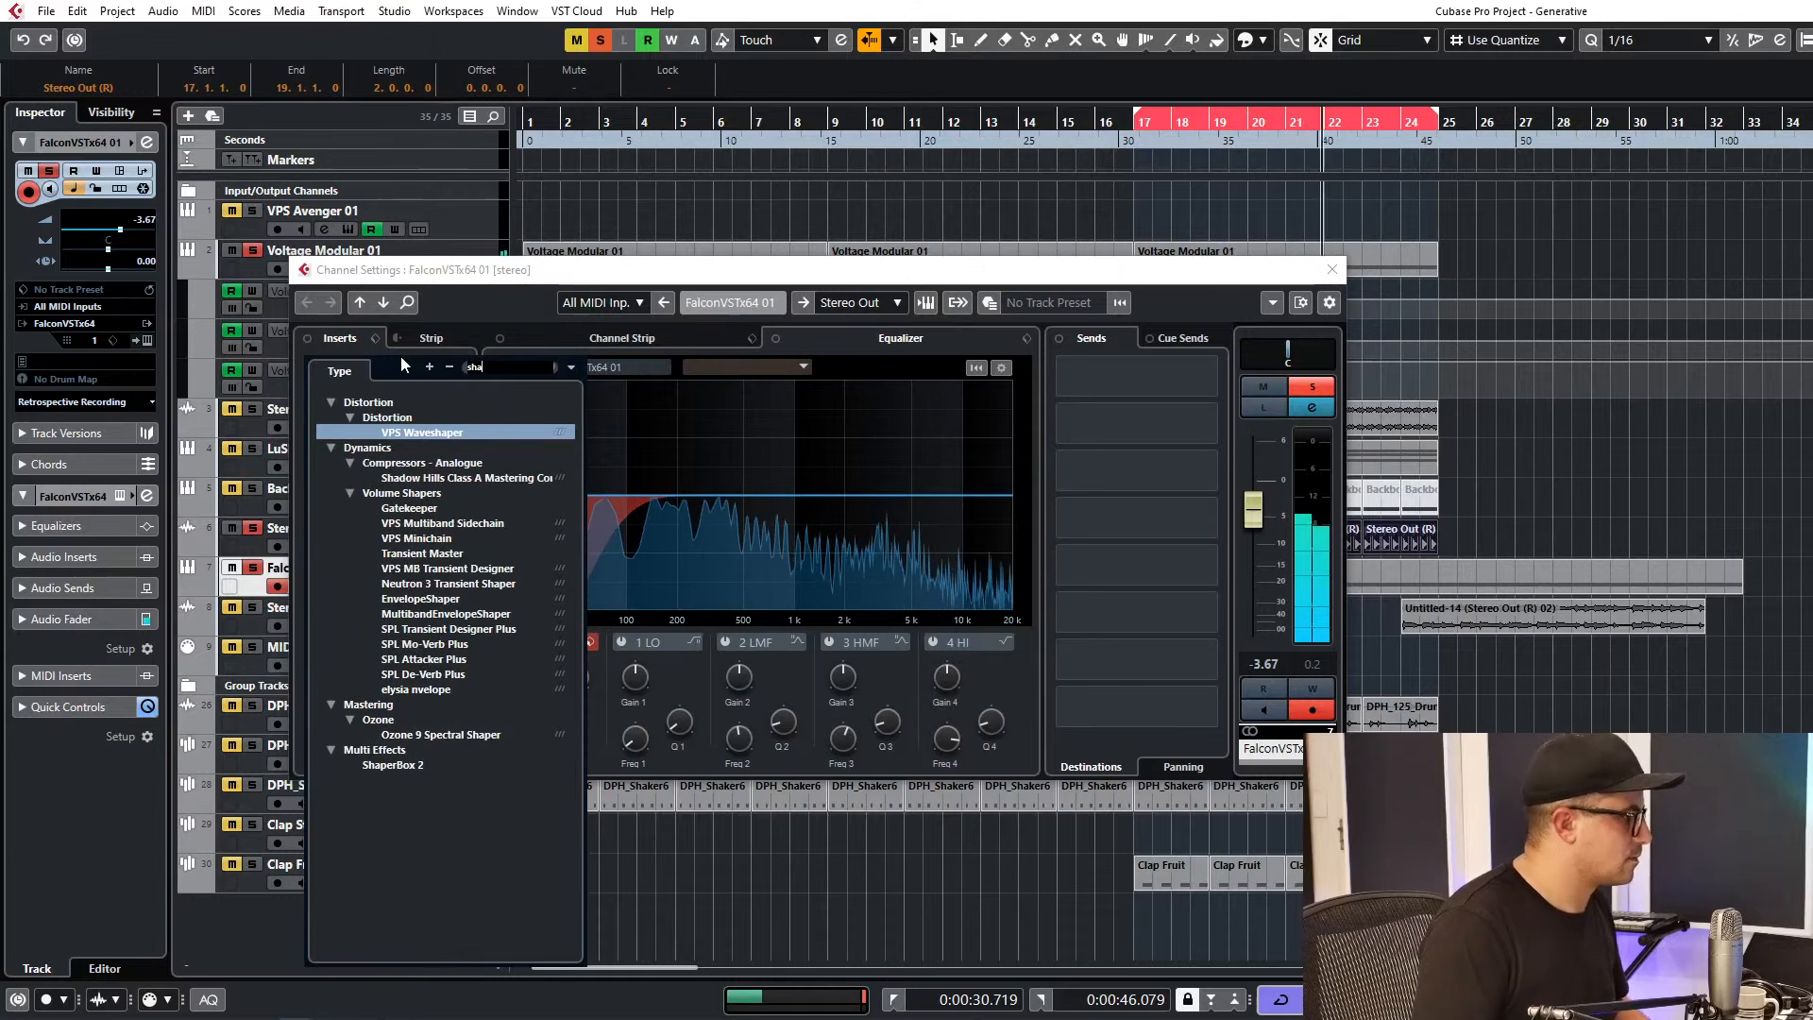
text(per)
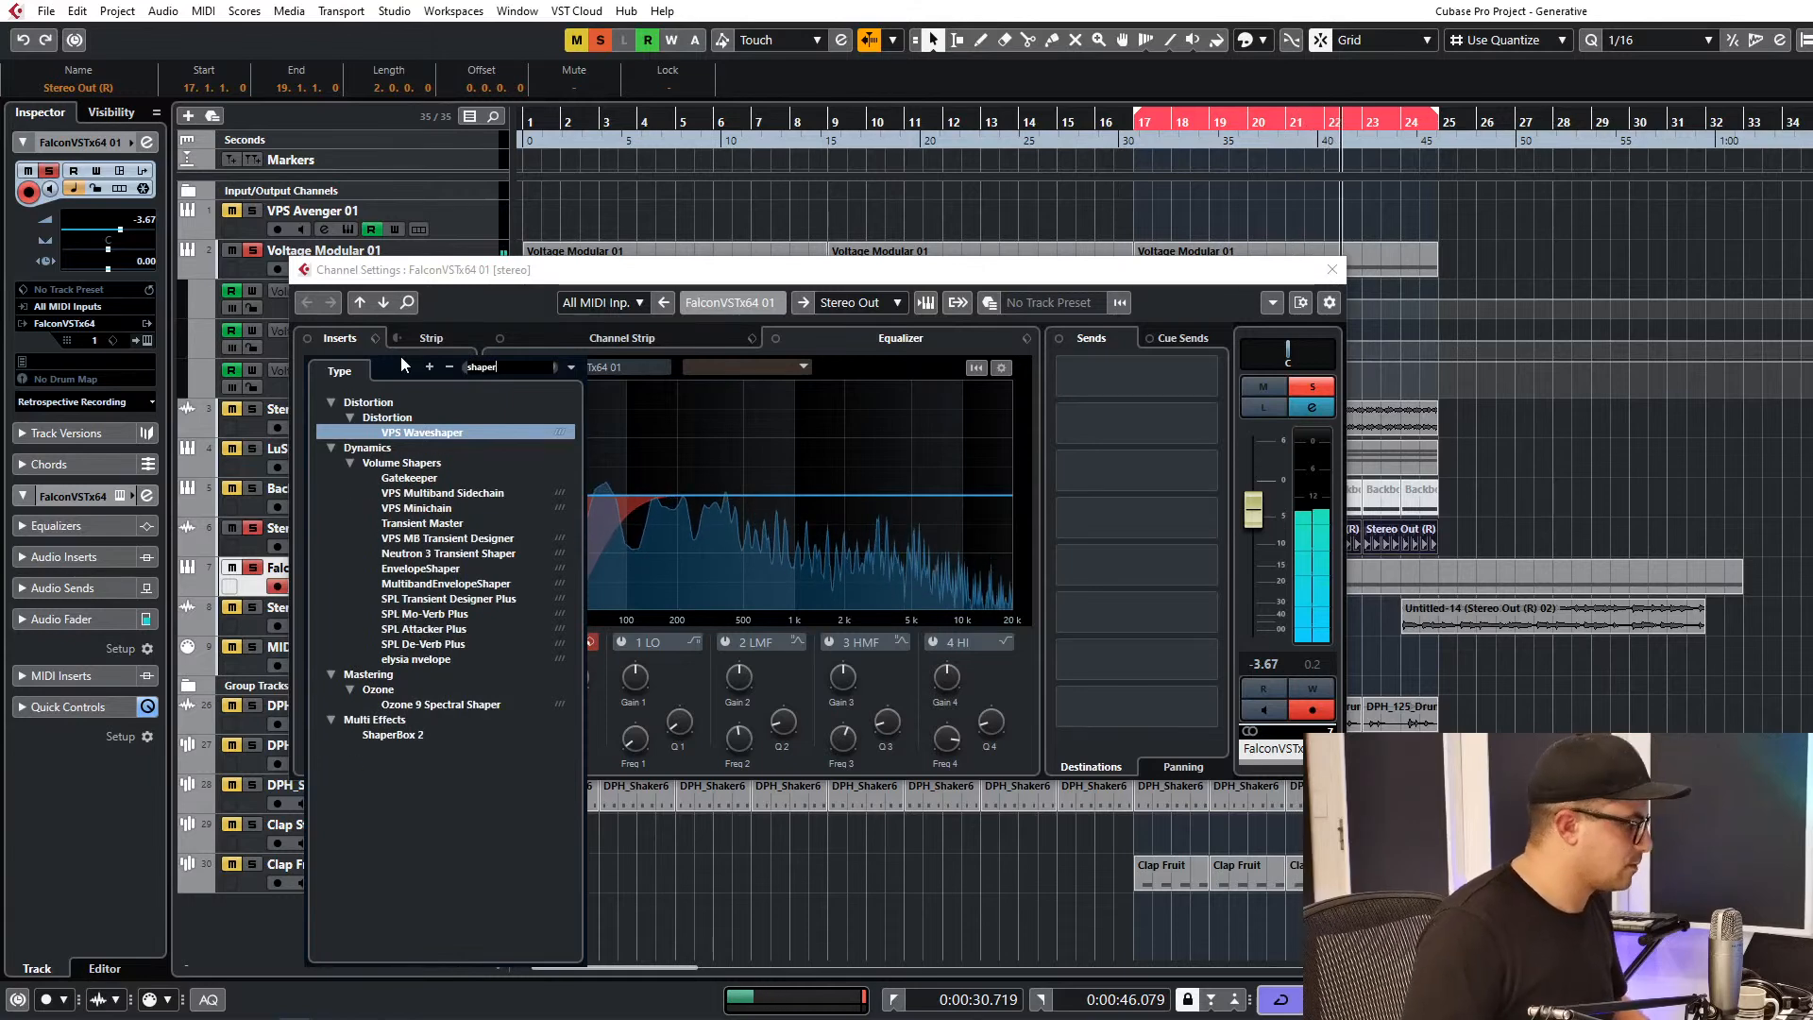
click(411, 734)
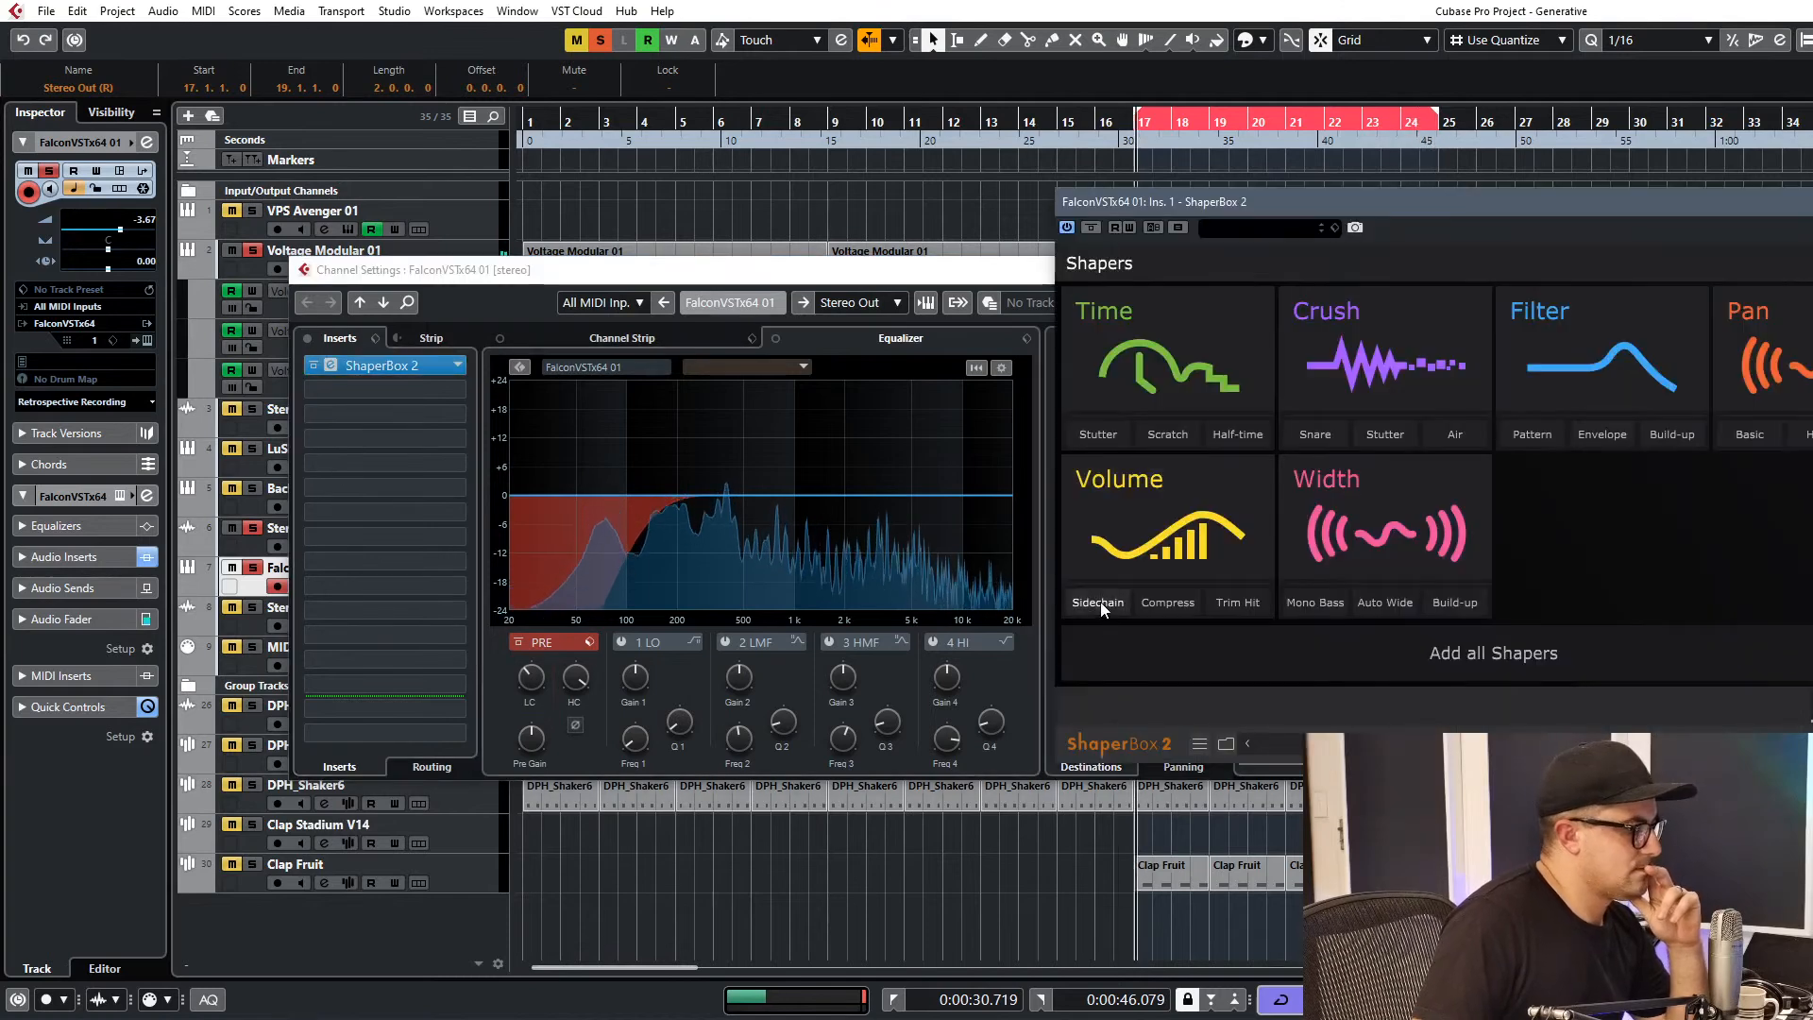
click(1096, 604)
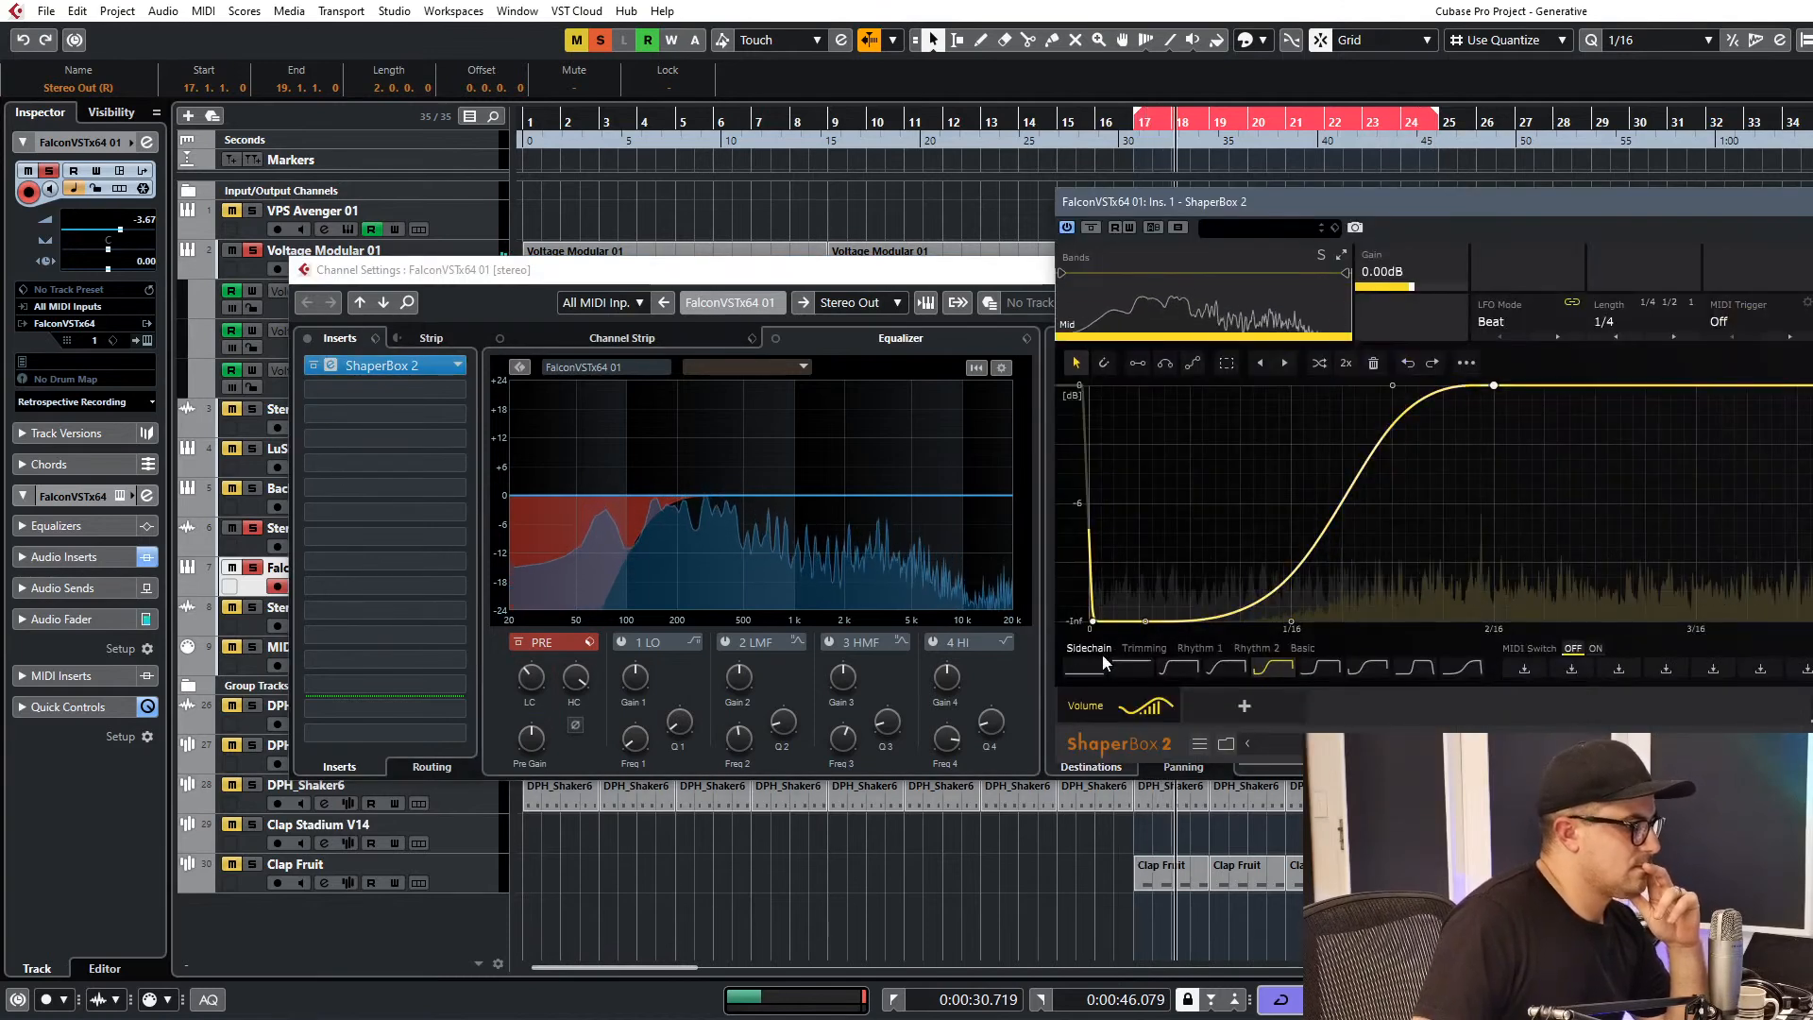
Choose a different Sidechain curve in ShaperBox 2 and lower the FalconVSTx64 01 channel volume to -7.71.
click(1225, 667)
click(1811, 202)
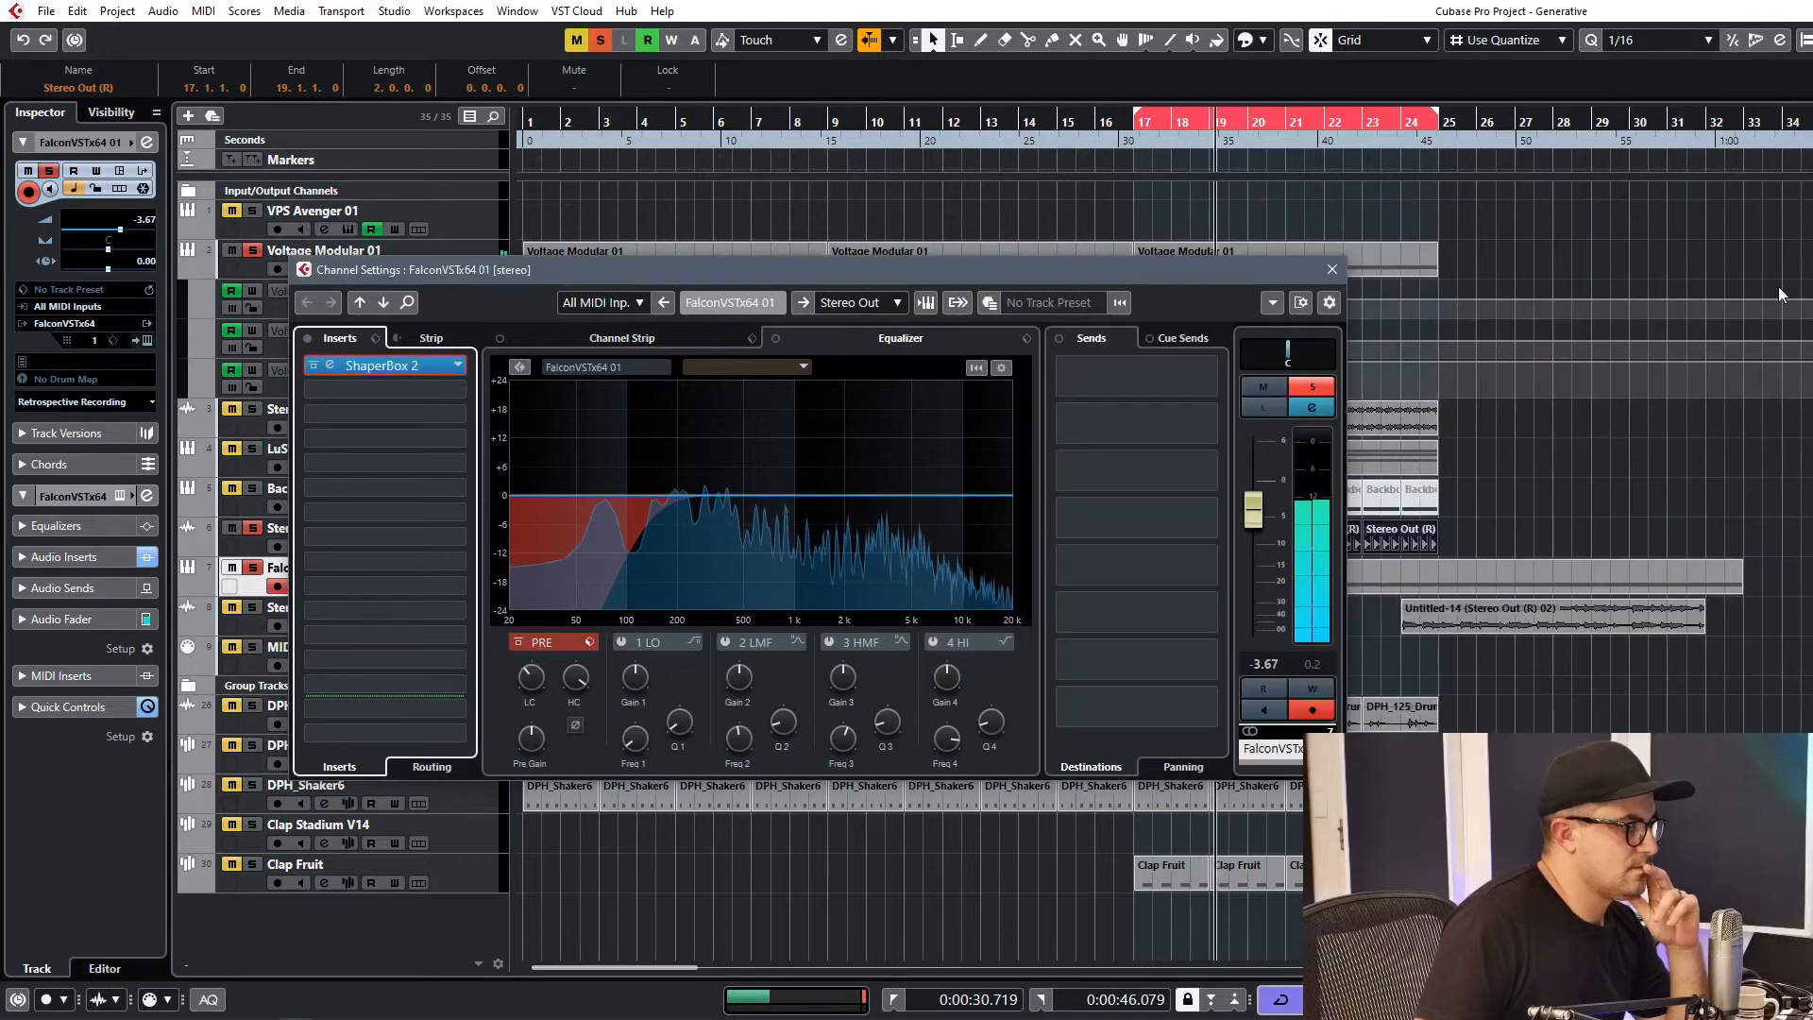
drag(1251, 509, 1254, 536)
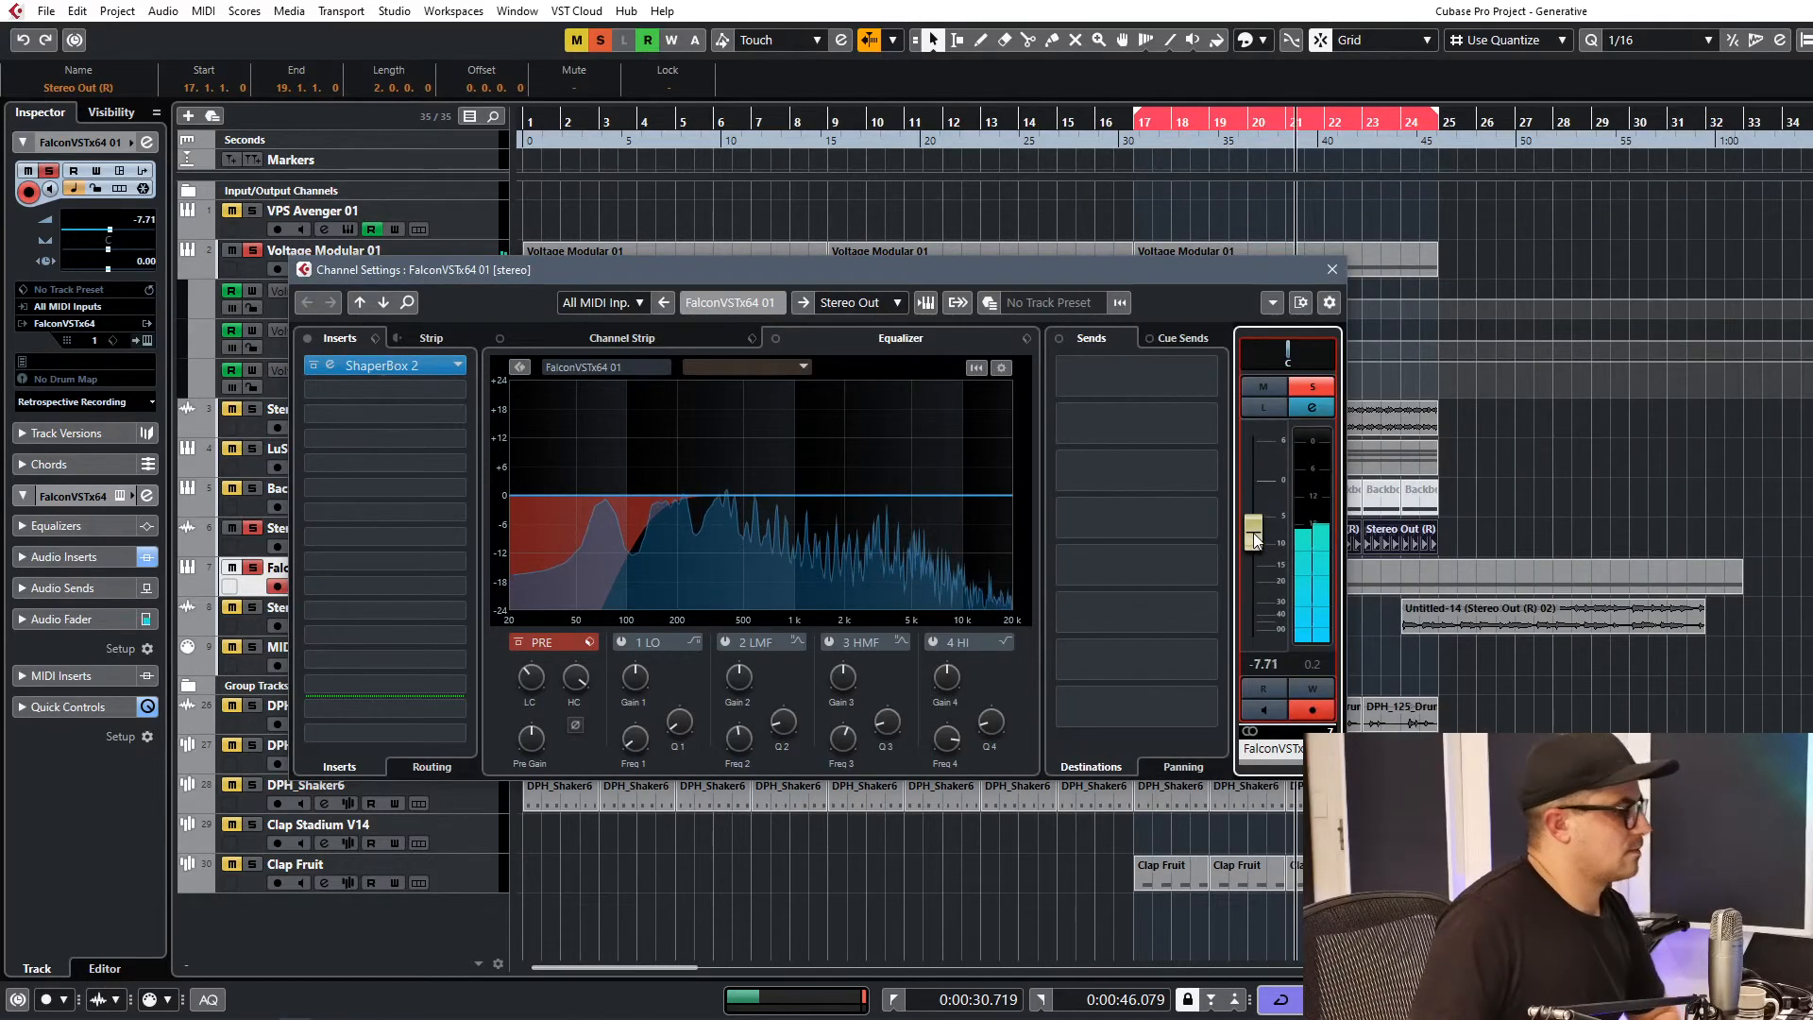
click(1332, 269)
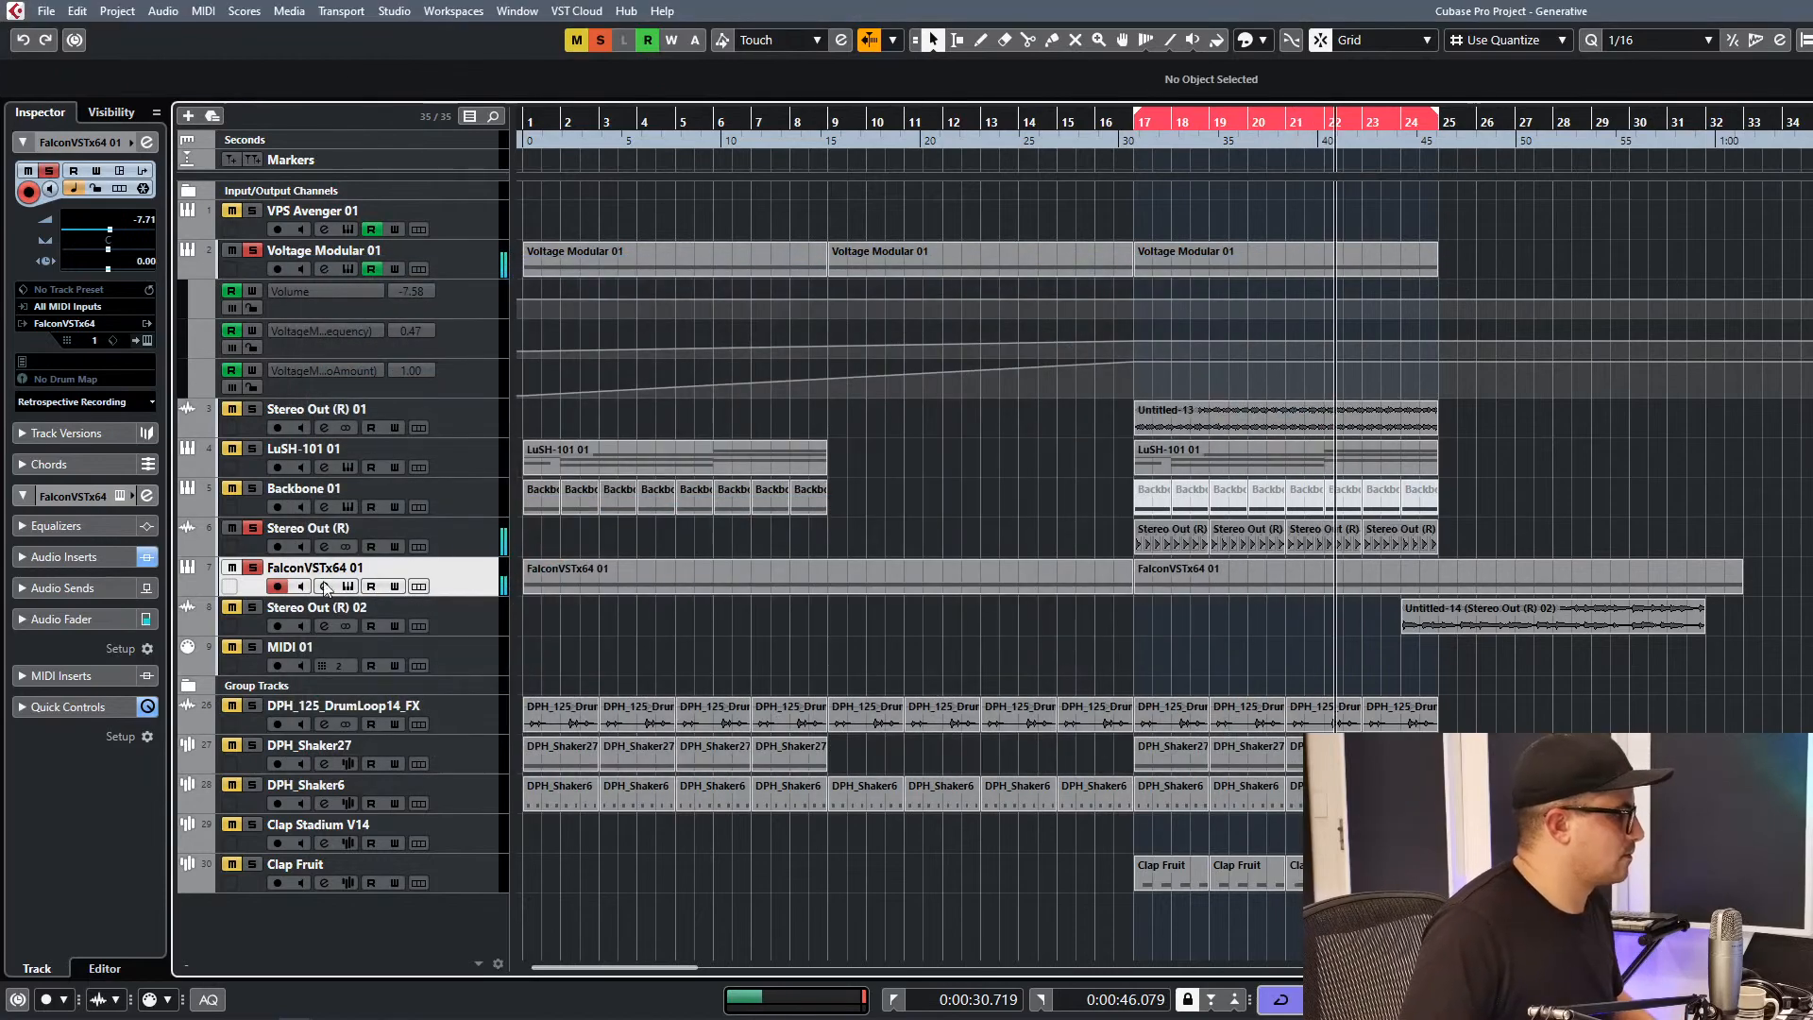
Unsolo the Stereo Out (R), FalconVSTx64 01 and Voltage Modular 01 tracks.
click(253, 528)
click(254, 568)
click(253, 250)
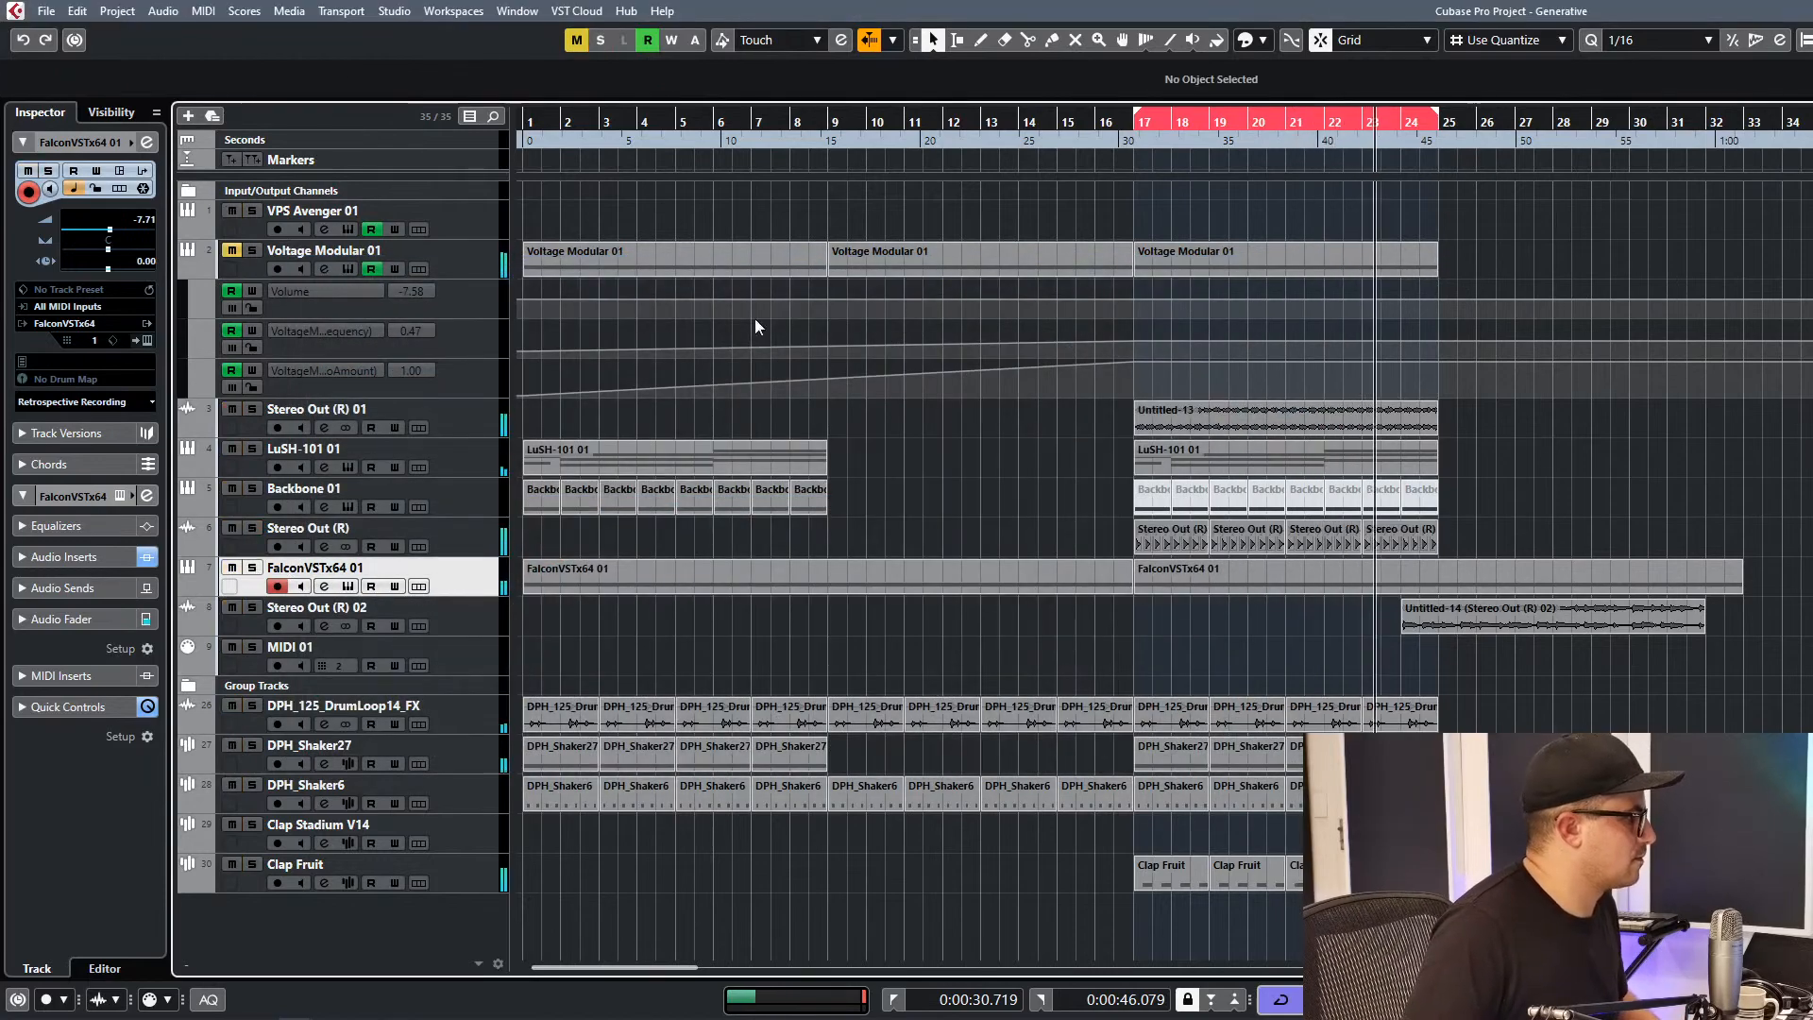
Accept saving the modified Stereo Out (R) 02.wav sample and delete the Untitled-14 event from the Stereo Out (R) 02 track.
double_click(1558, 625)
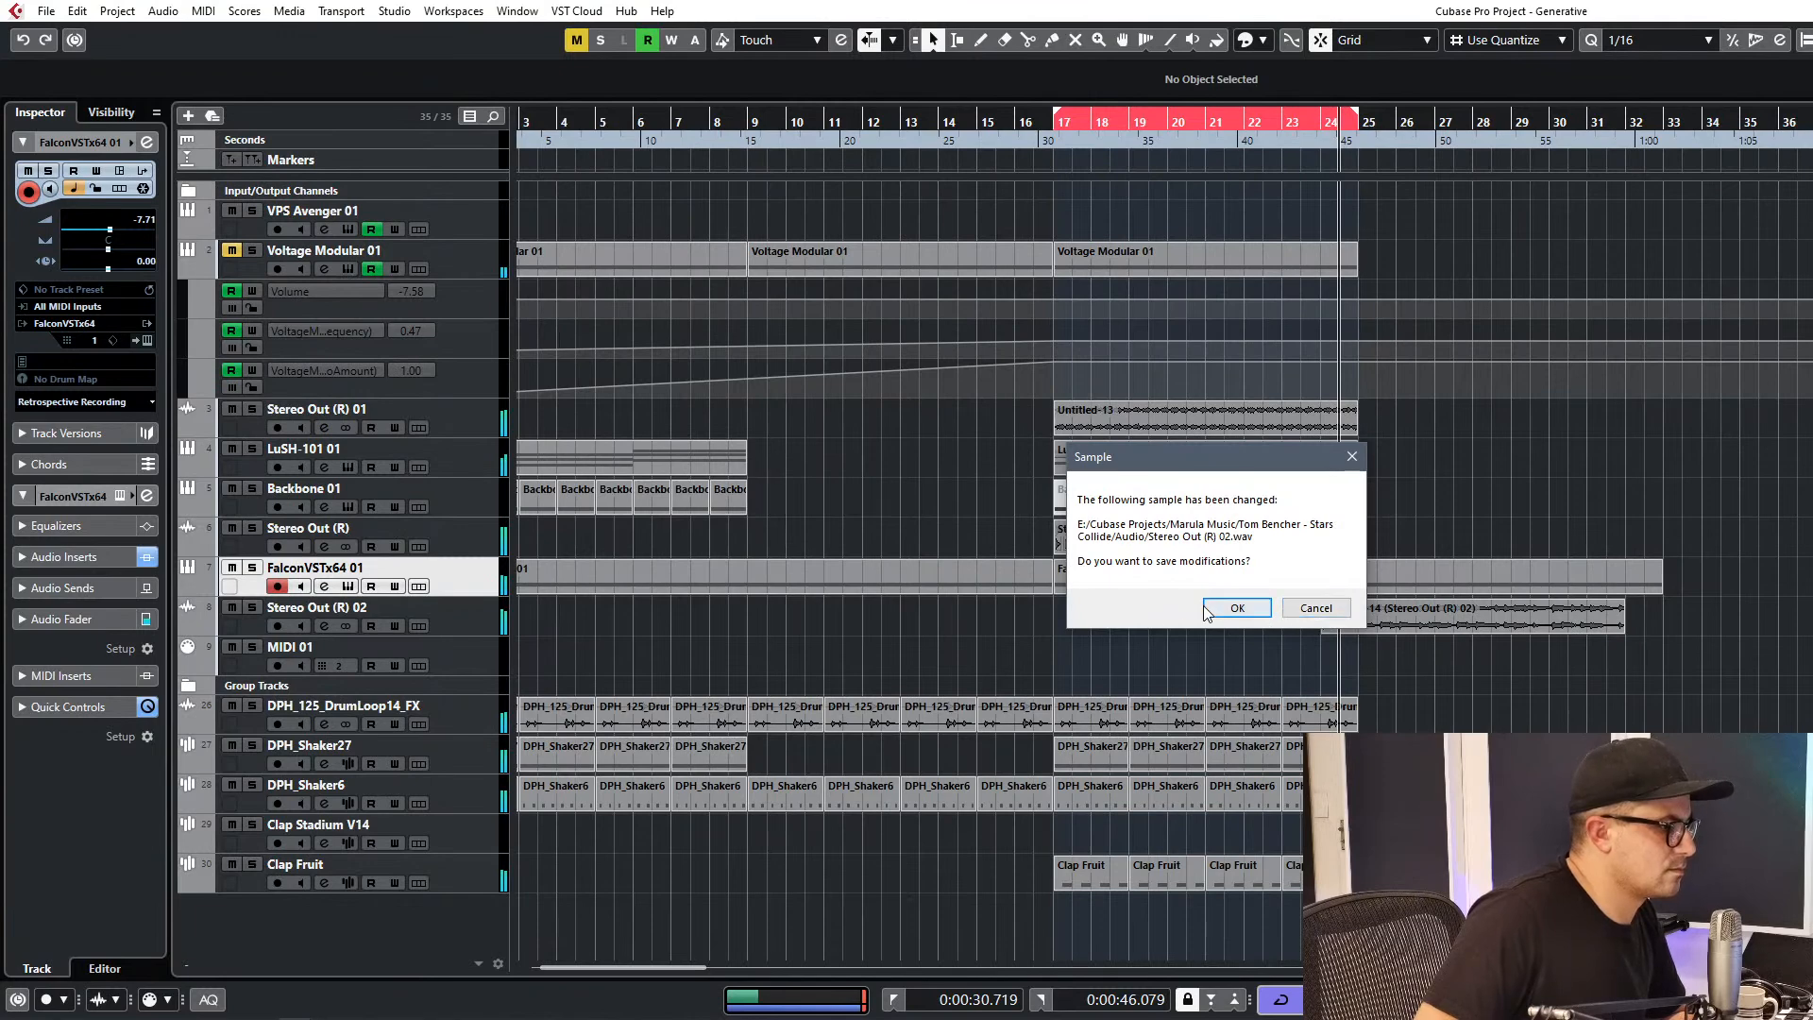
click(1237, 607)
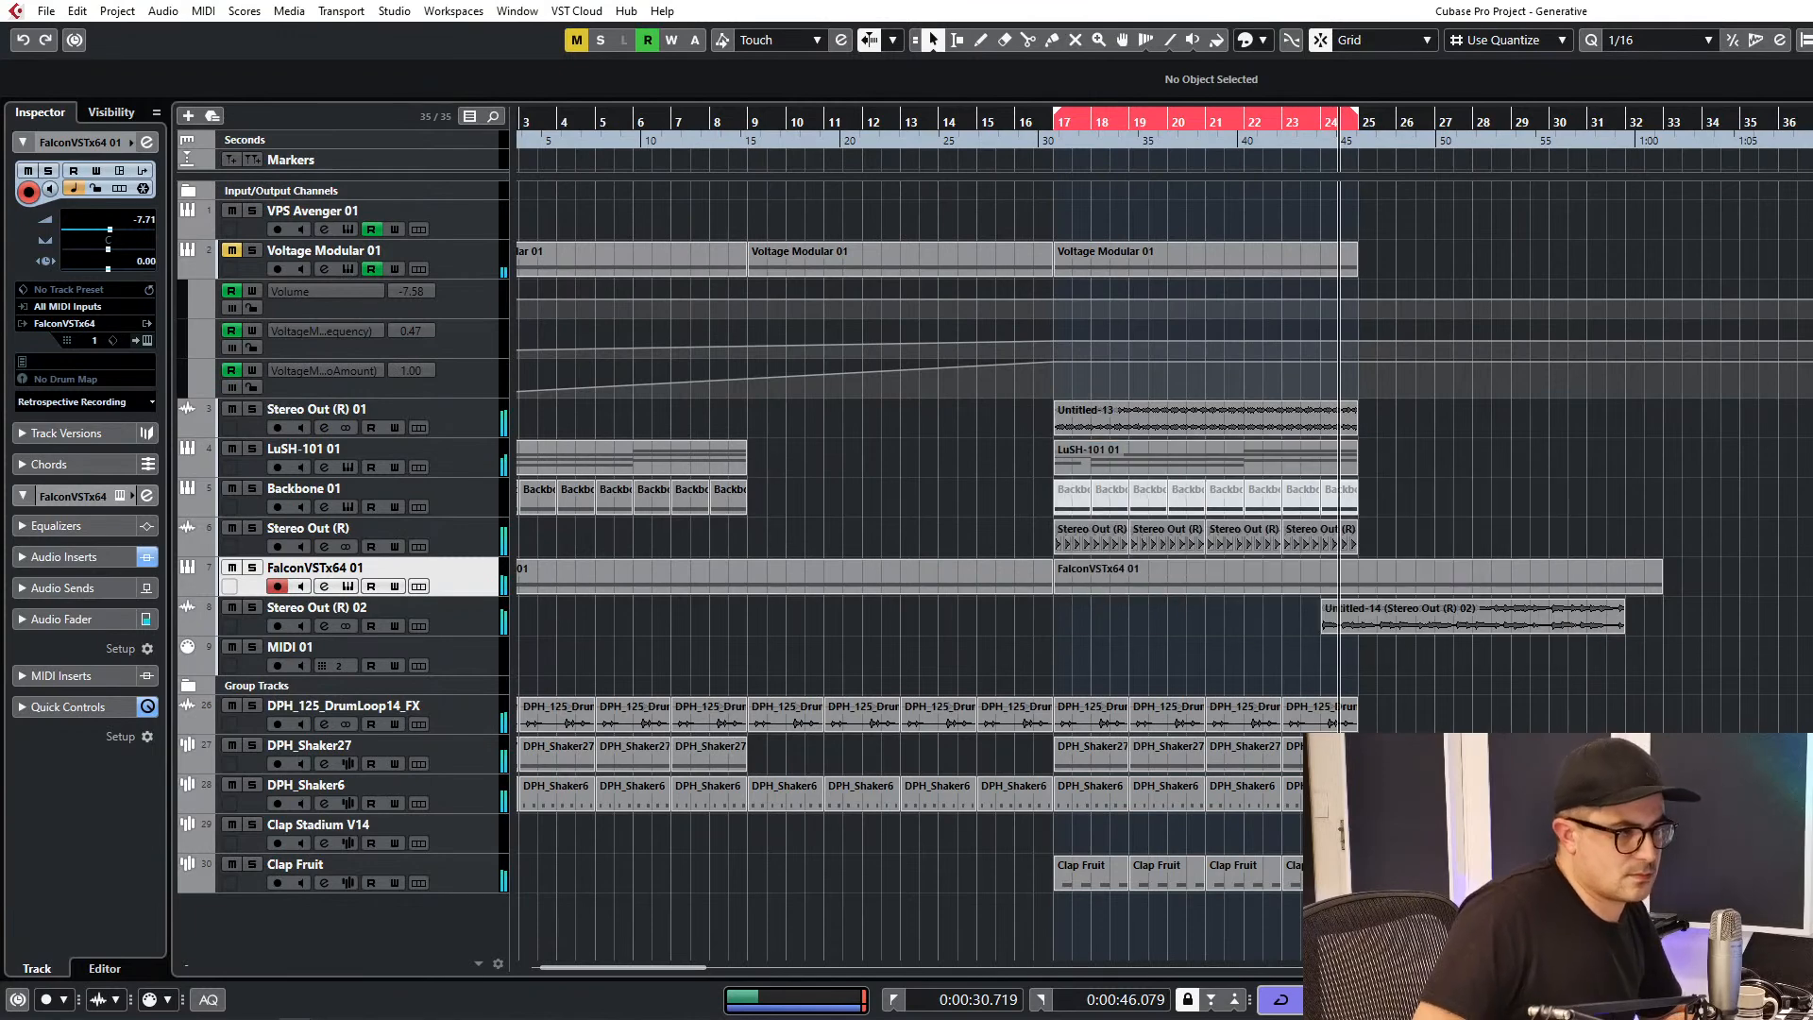
click(1307, 681)
click(1307, 586)
click(1378, 628)
key(Delete)
click(1024, 119)
drag(1023, 119, 1103, 119)
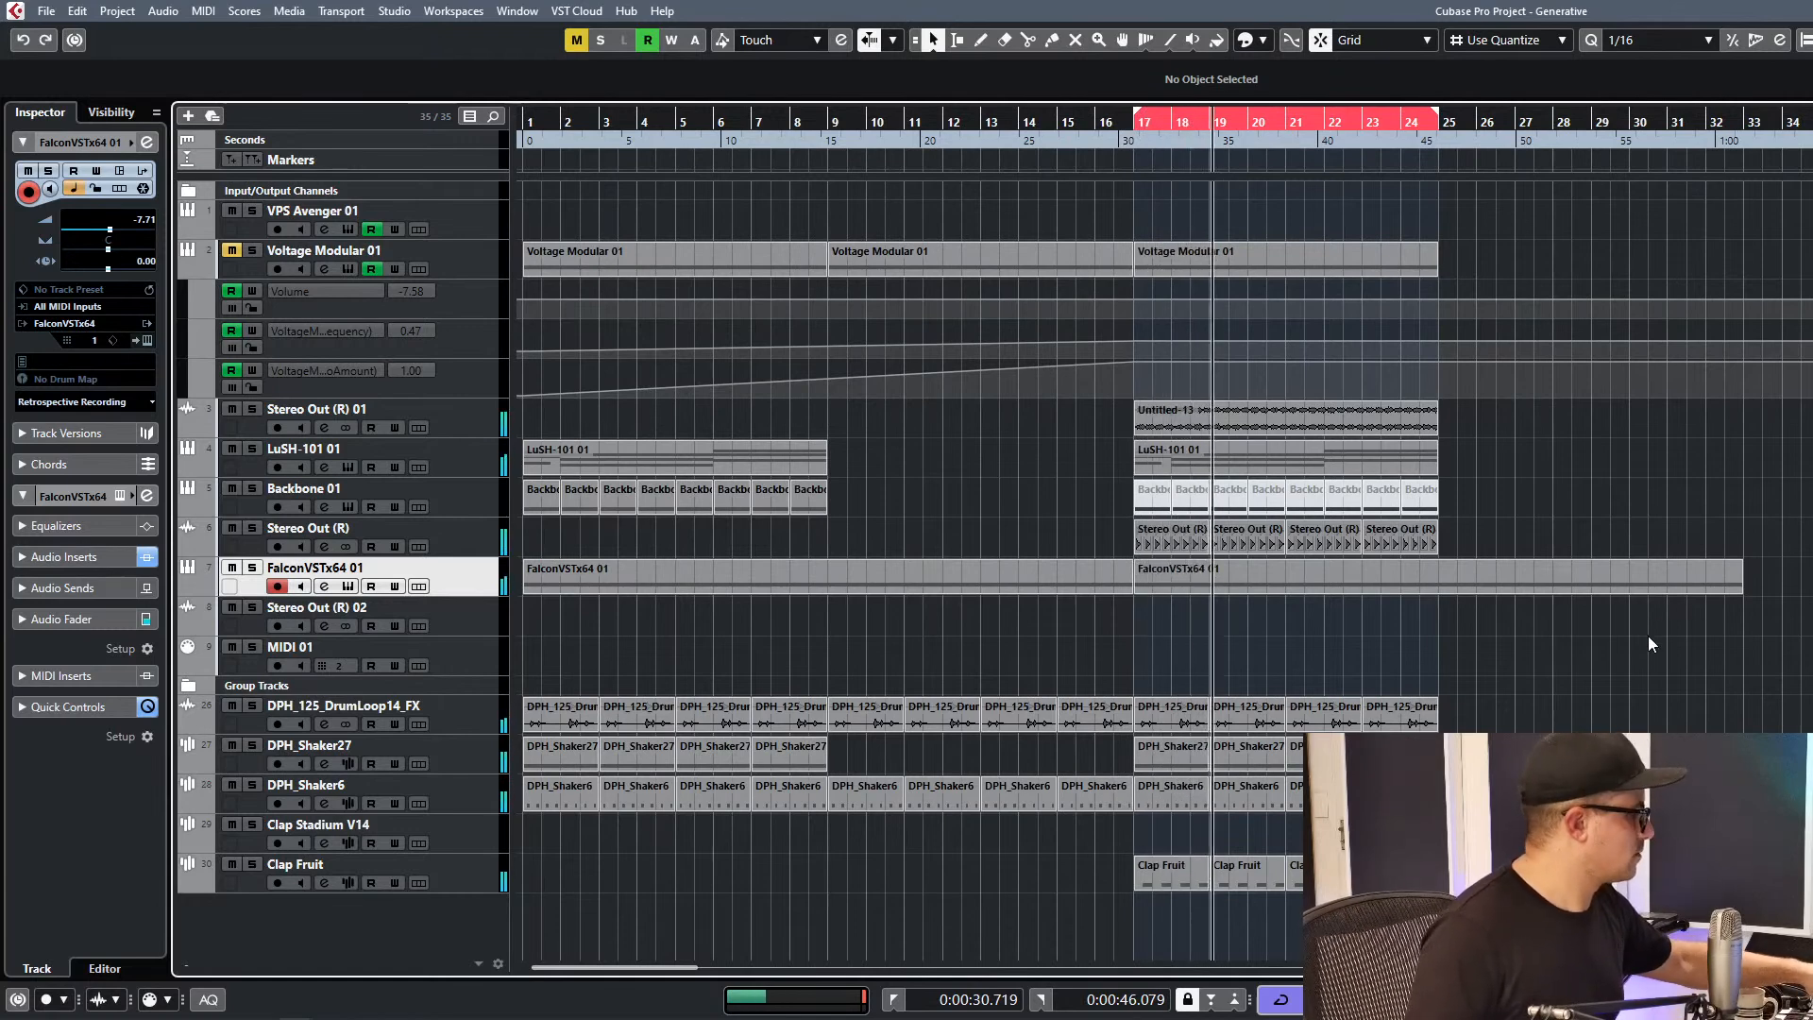
Shorten the FalconVSTx64 01 part starting at bar 17 to end at bar 25, using Sizing Applies Time Stretch.
click(1326, 614)
click(1437, 584)
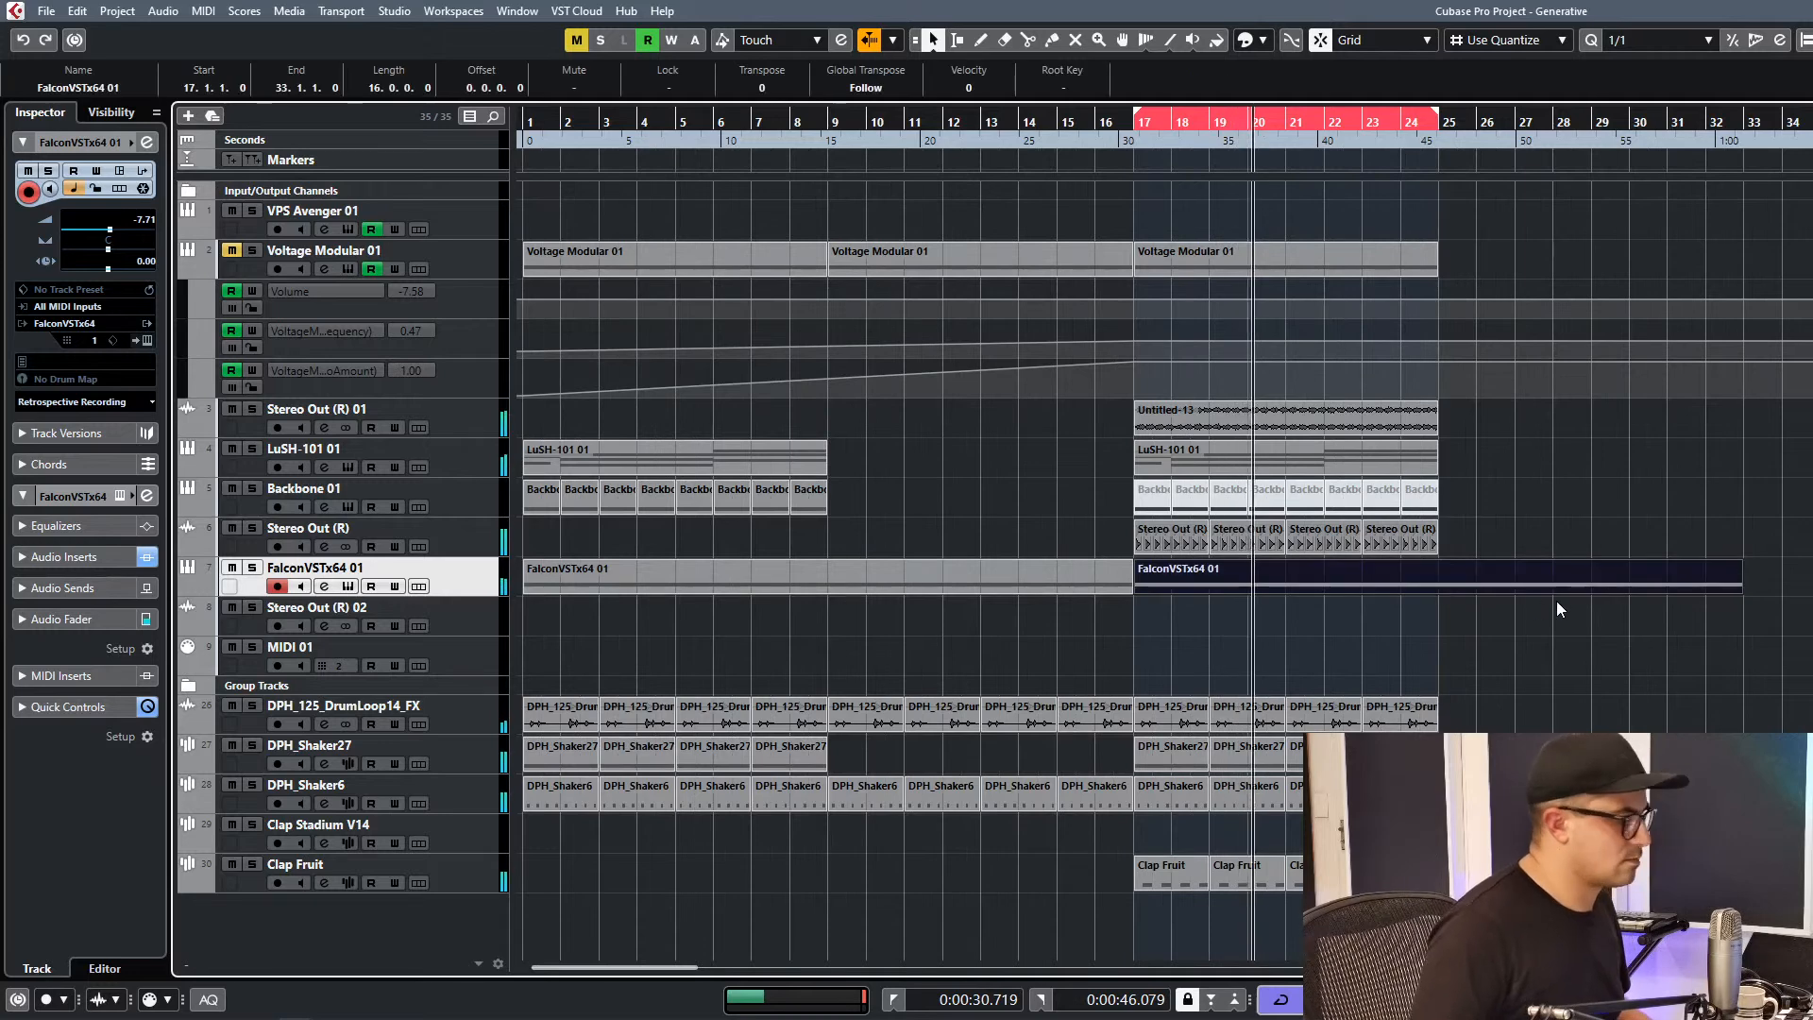
key(1)
key(1)
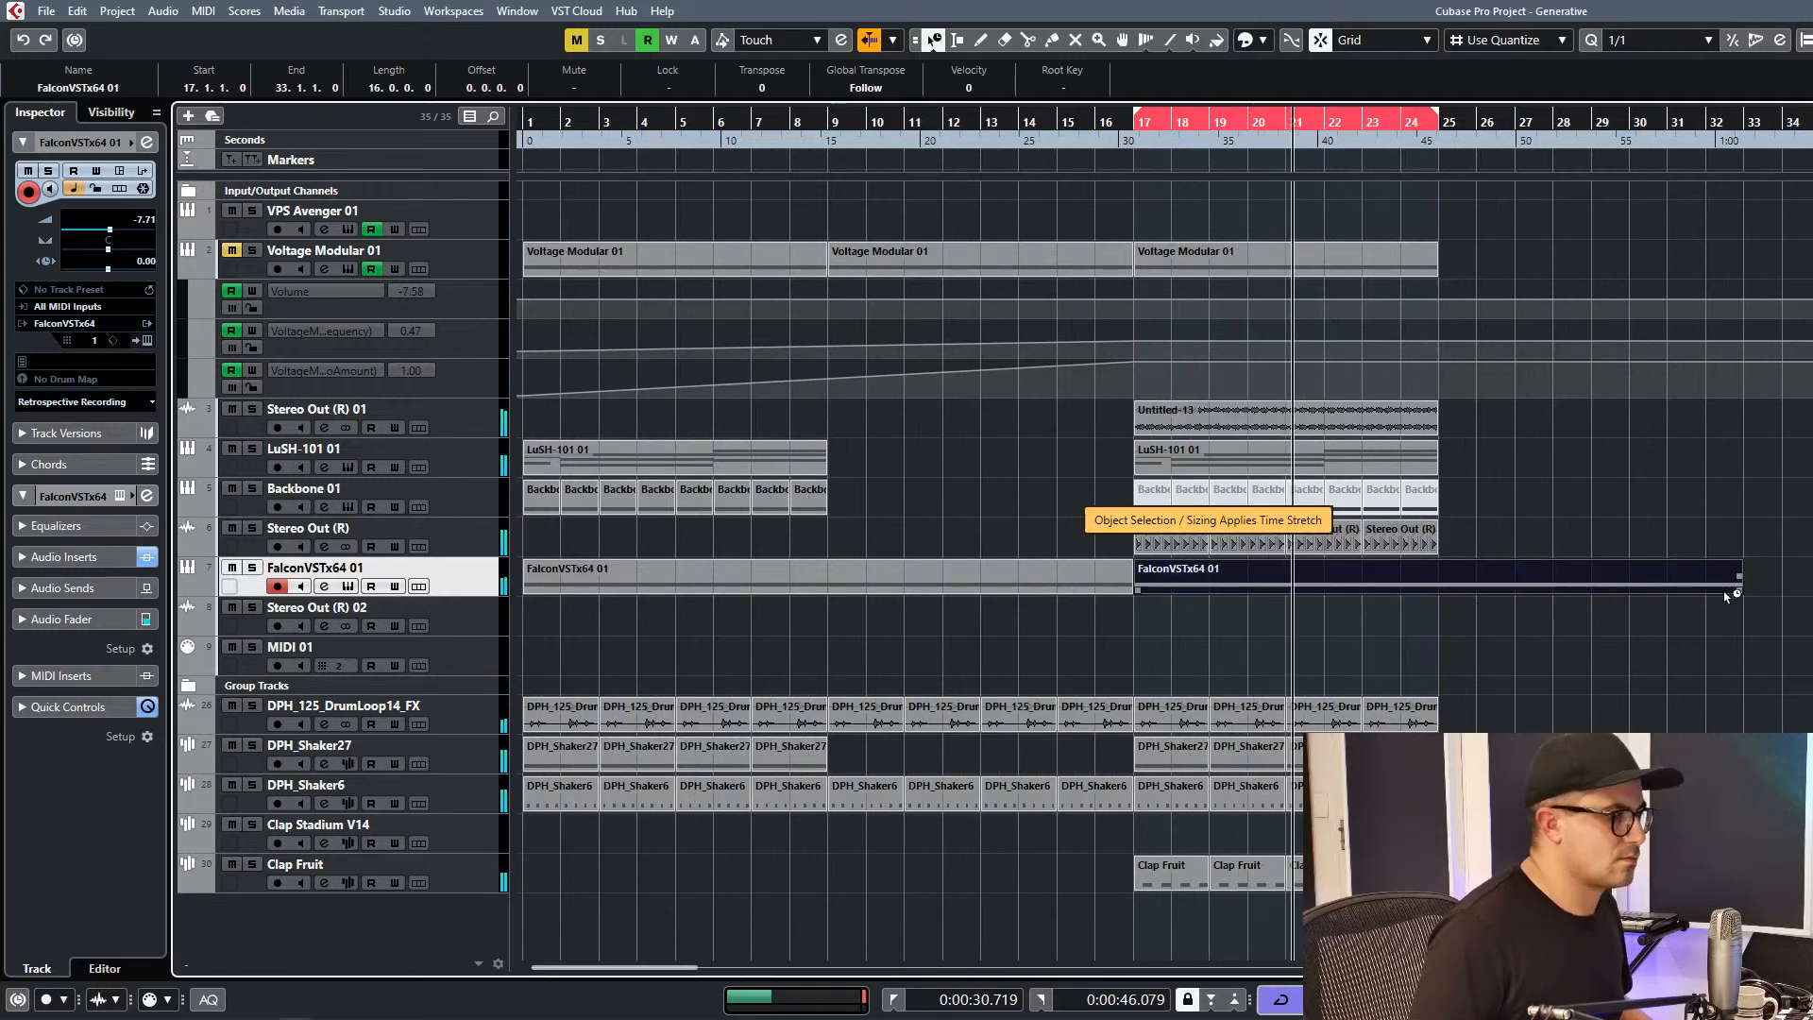
drag(1738, 595, 1437, 593)
click(1331, 618)
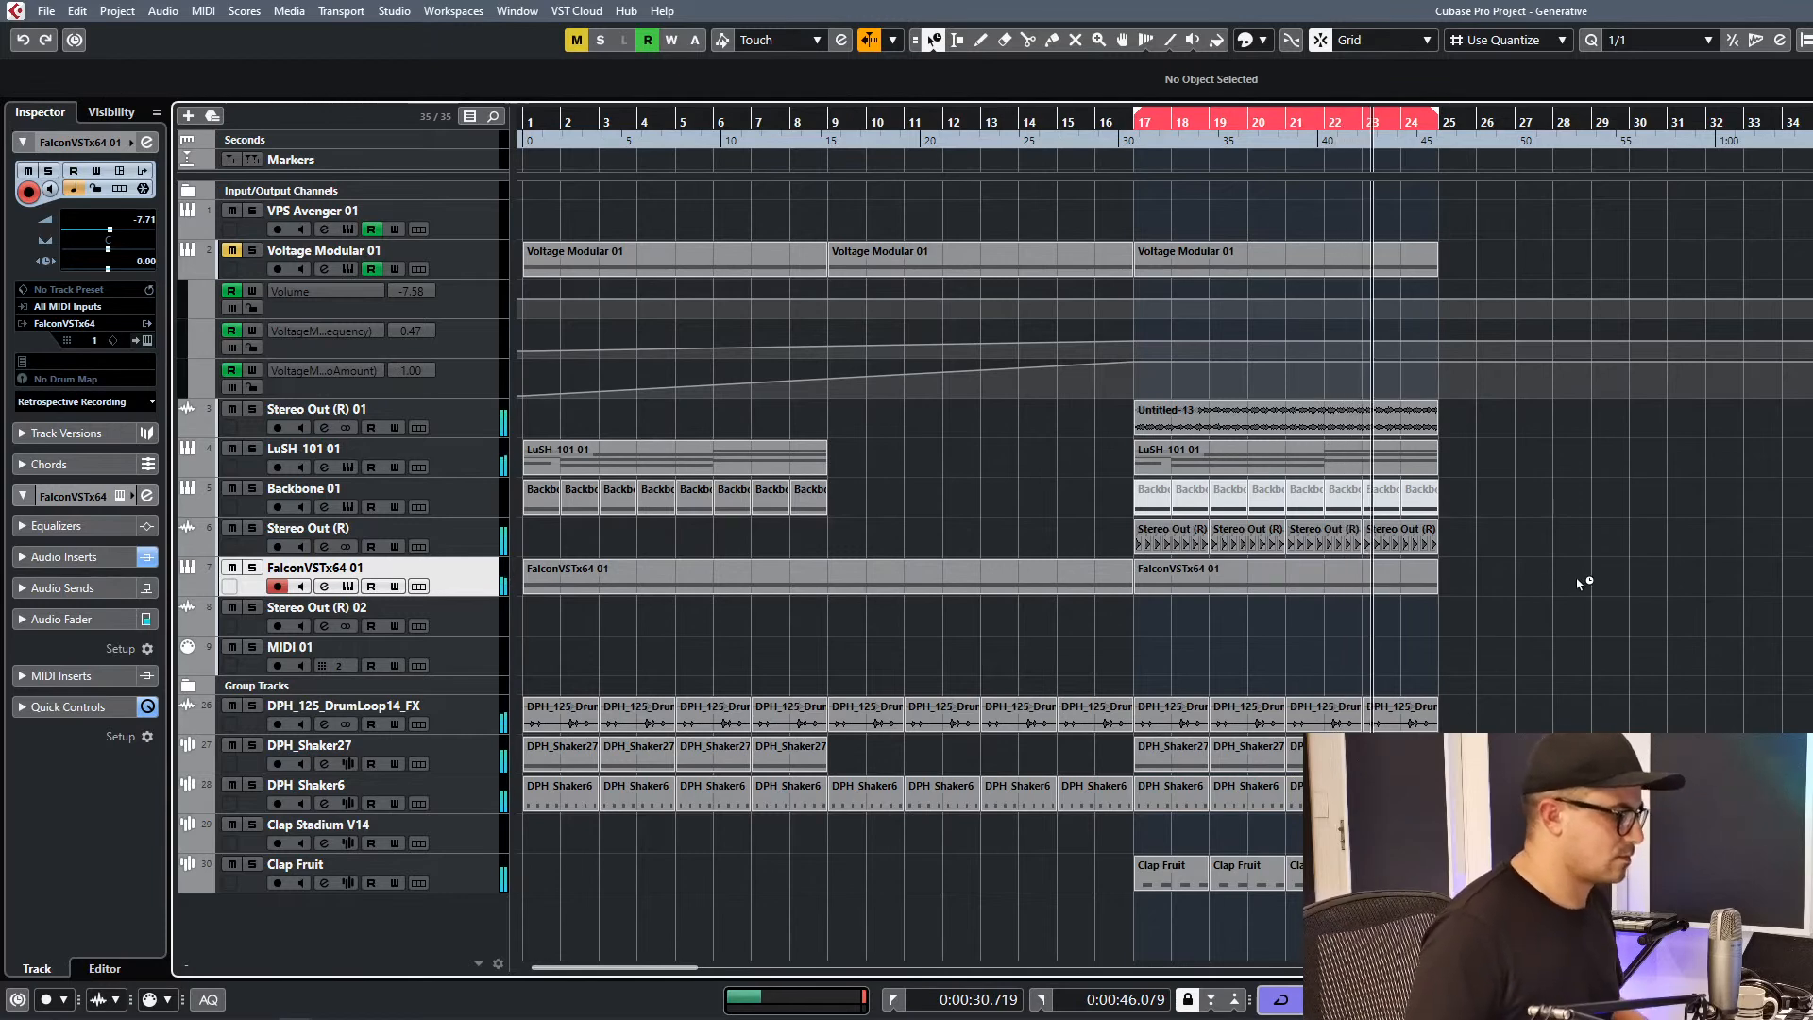
Accept the requests to save the modifications to the Stereo Out (R) 02.wav sample.
click(1296, 577)
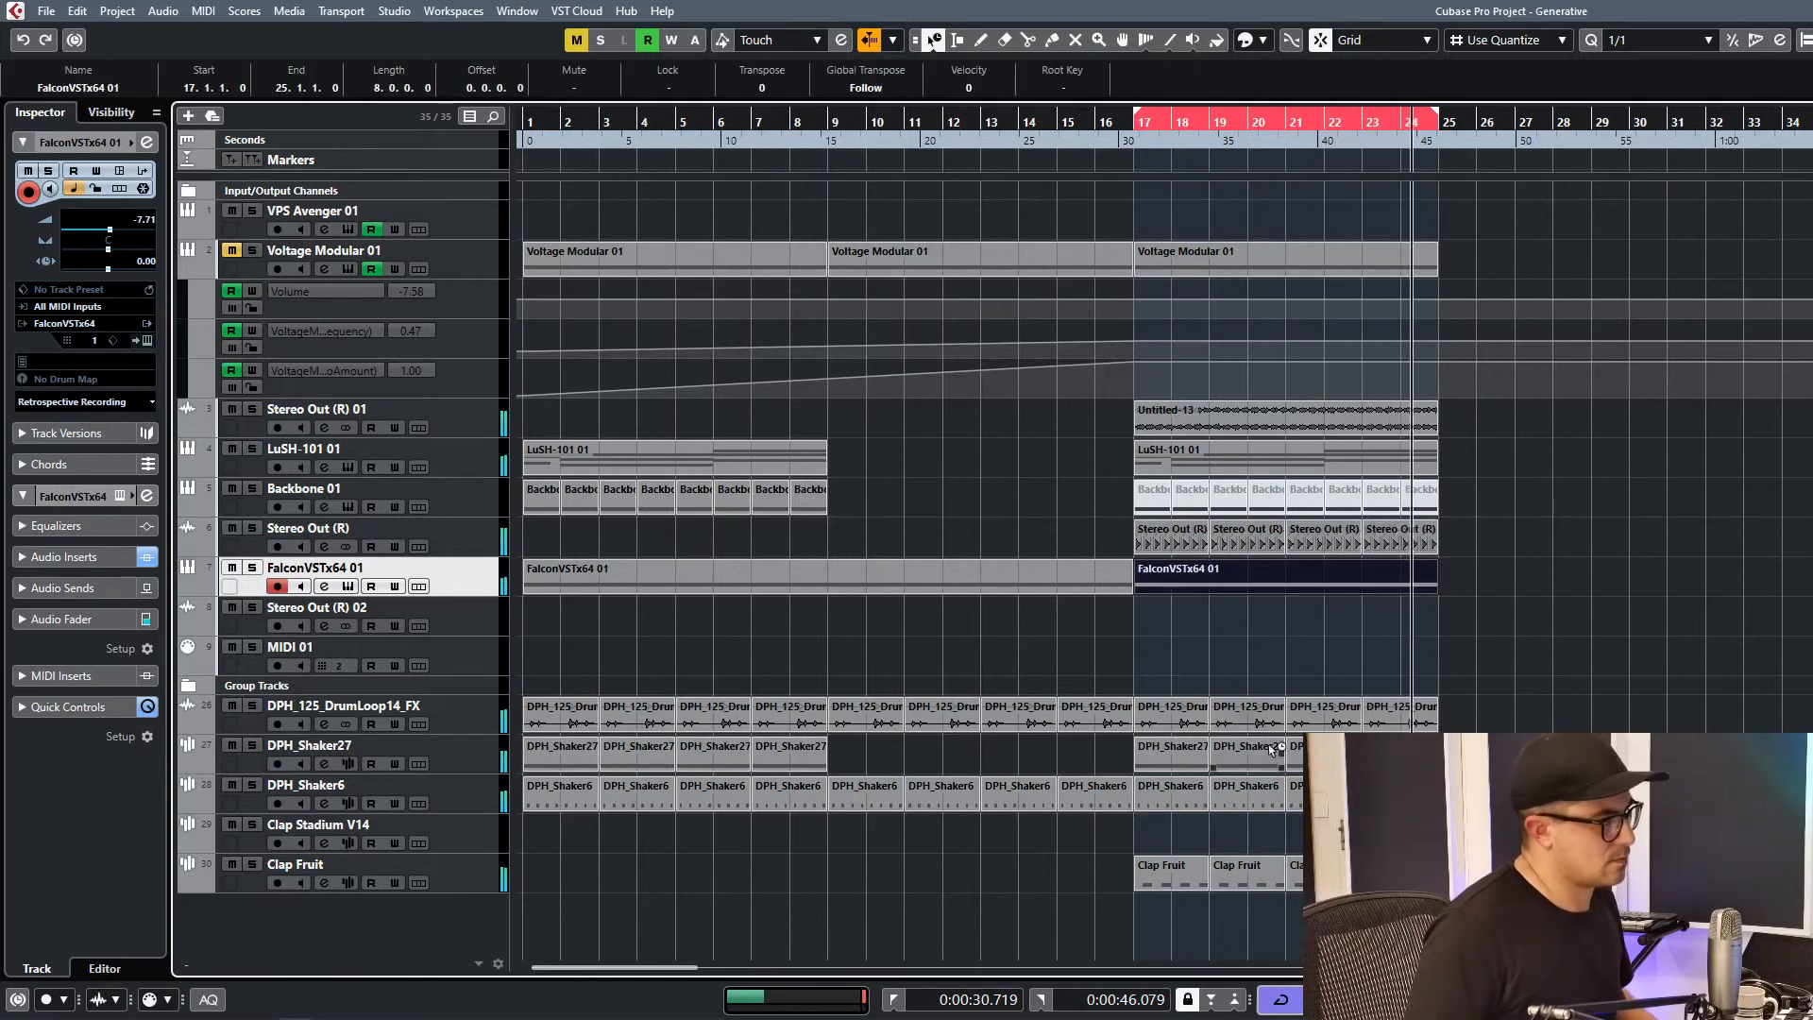
scroll(1582, 577, right, 2)
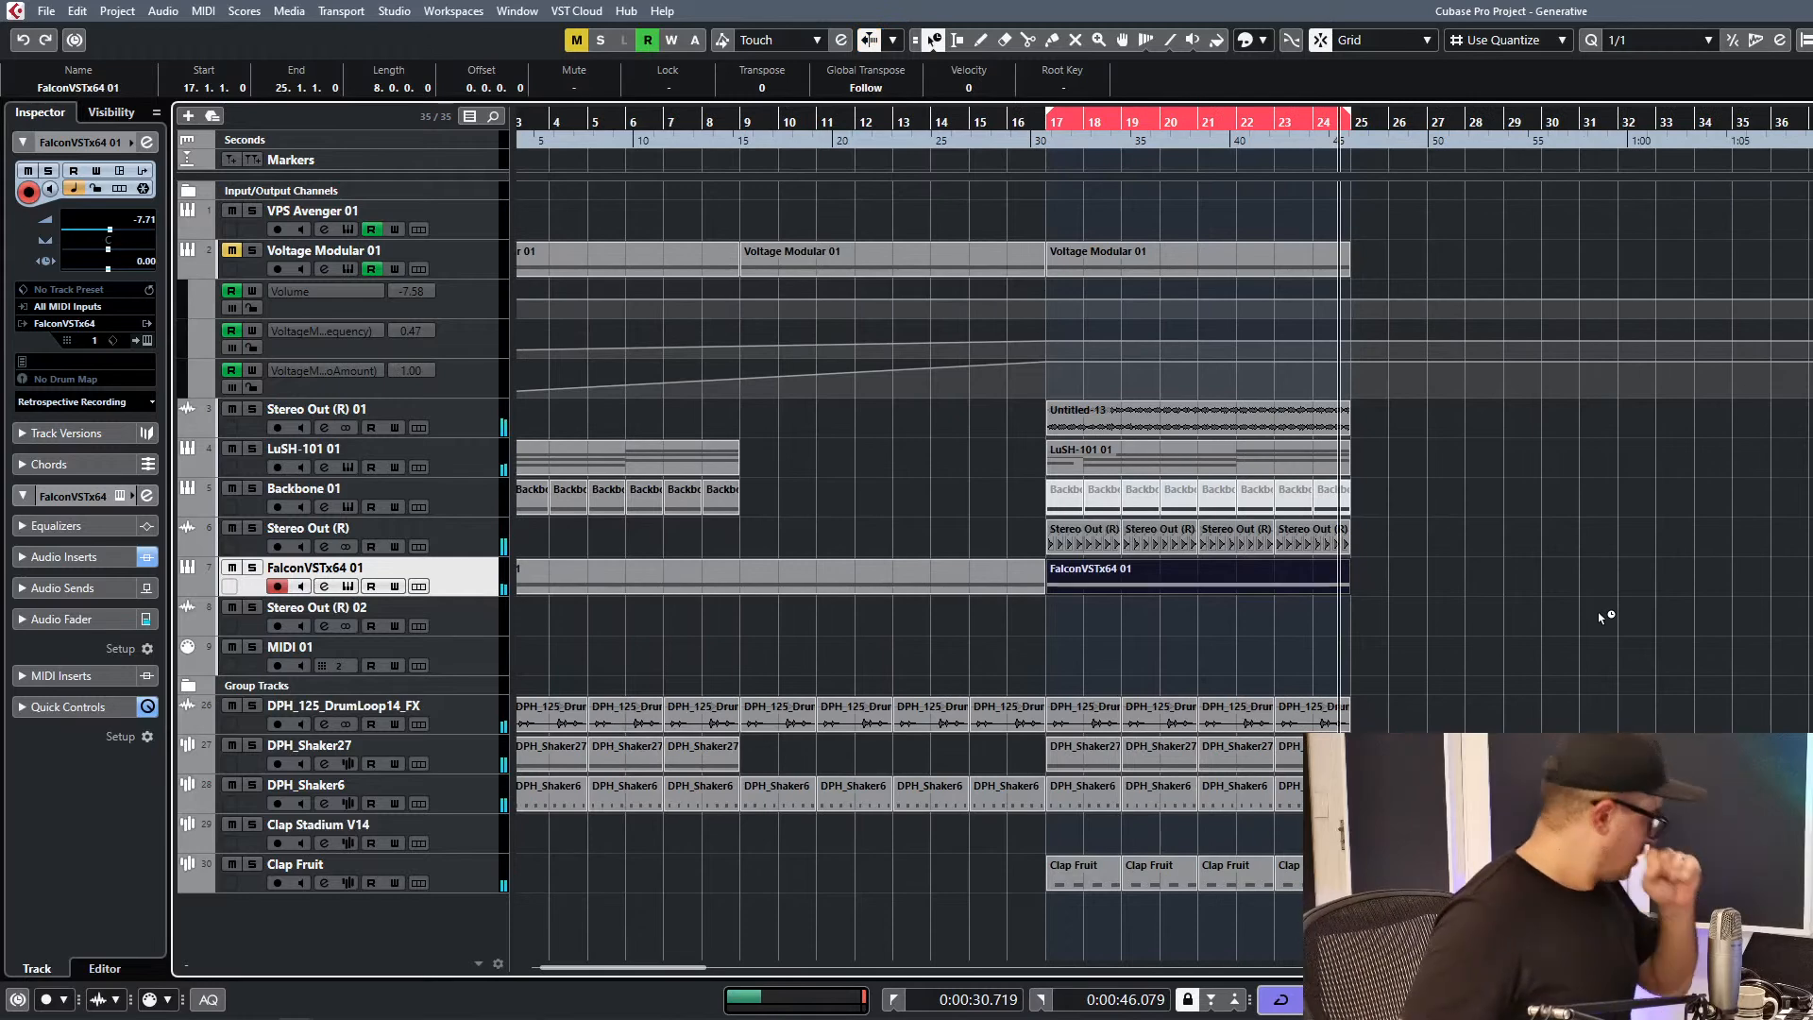
click(1604, 651)
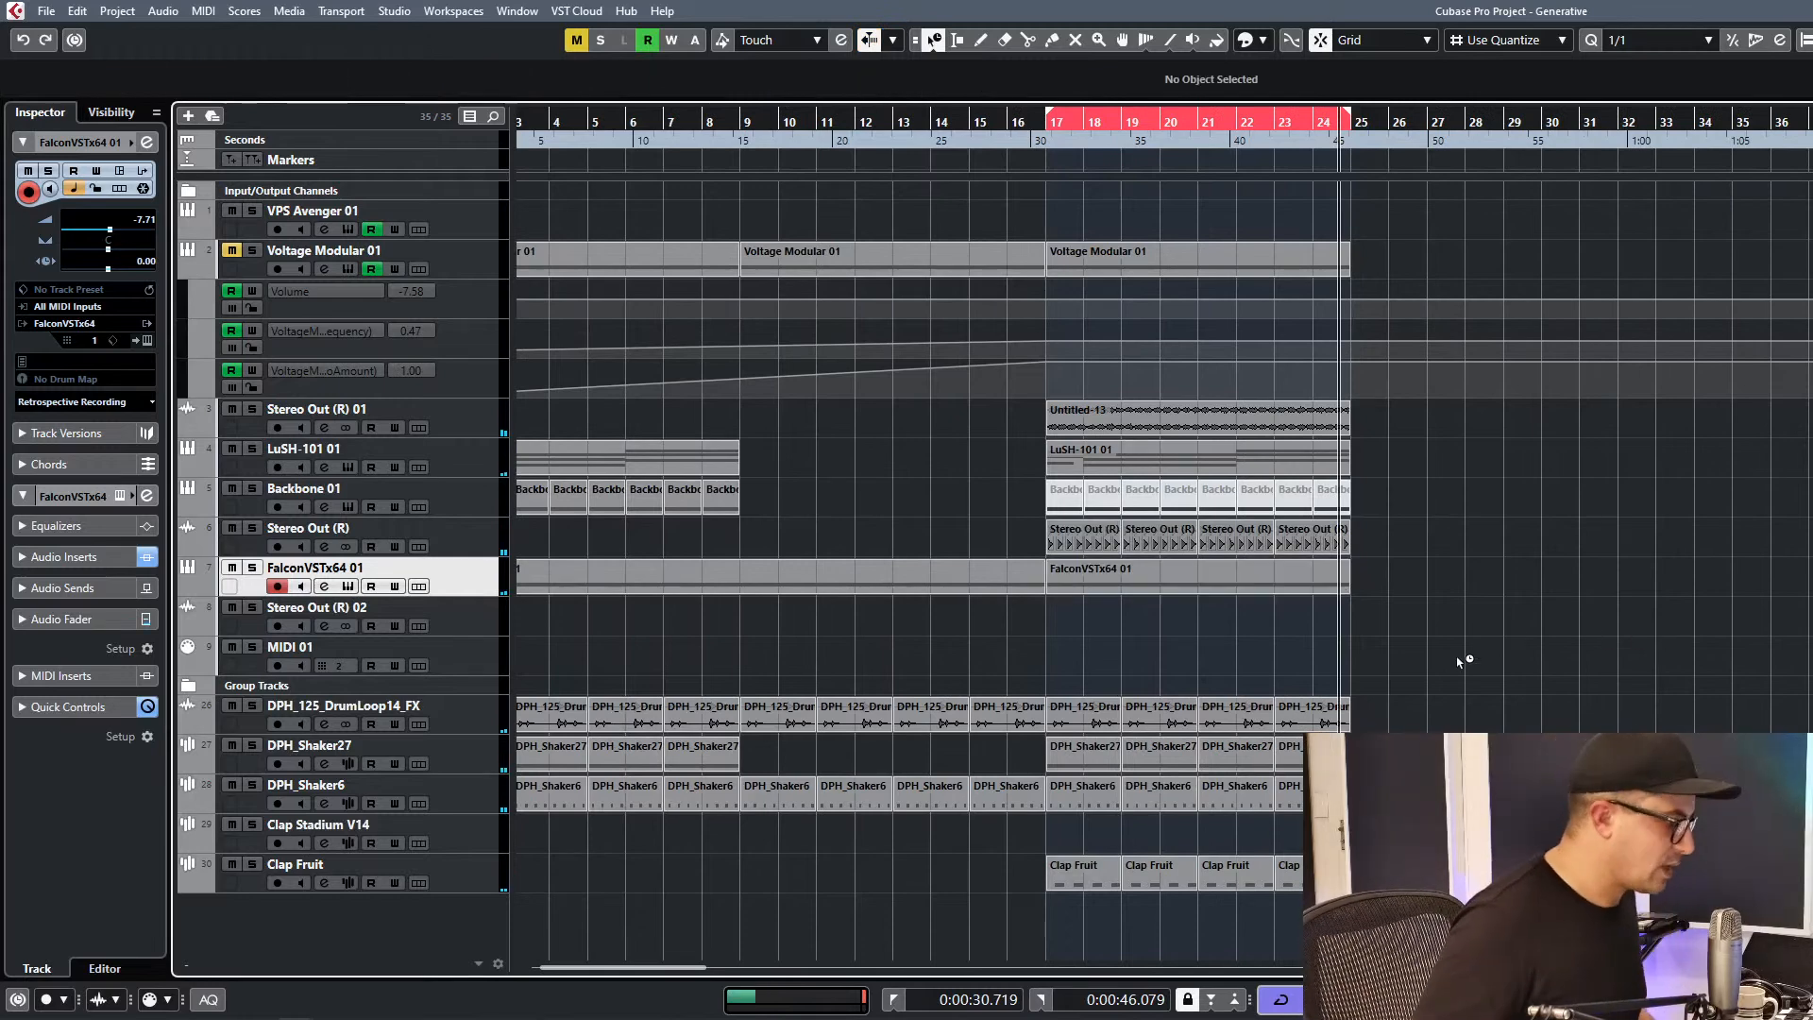
click(1128, 590)
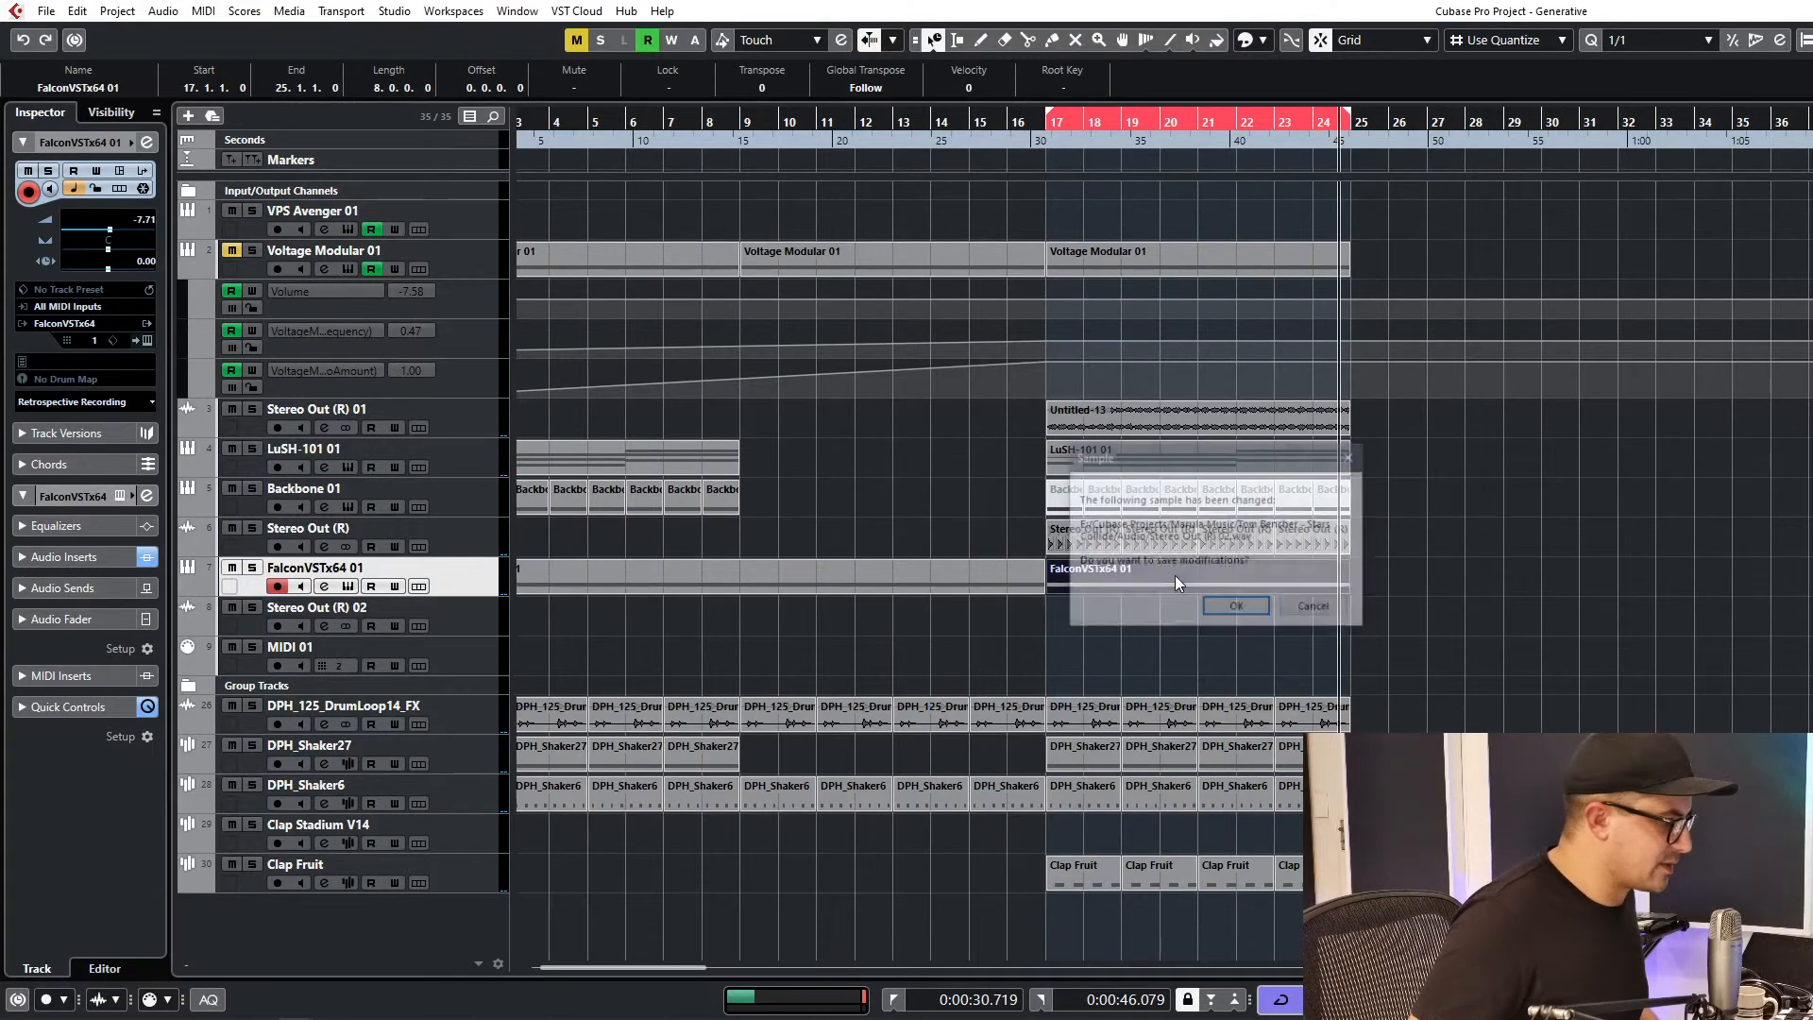
click(1237, 607)
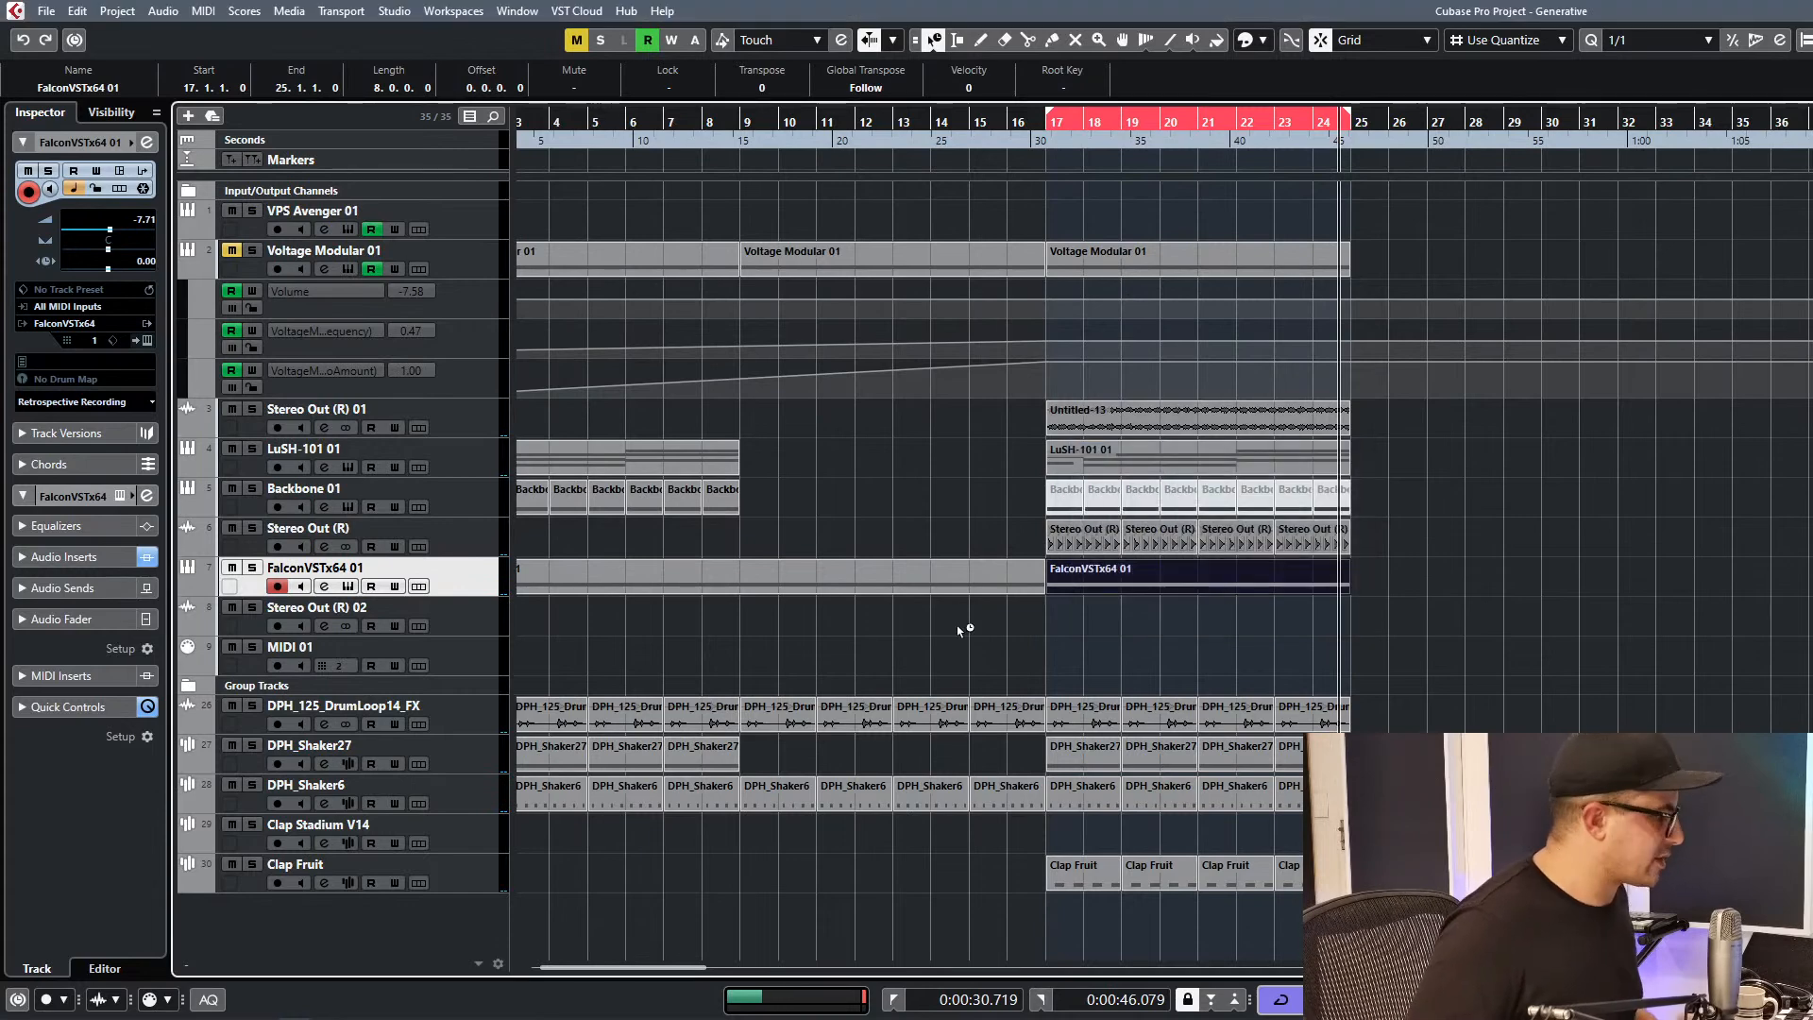
click(45, 11)
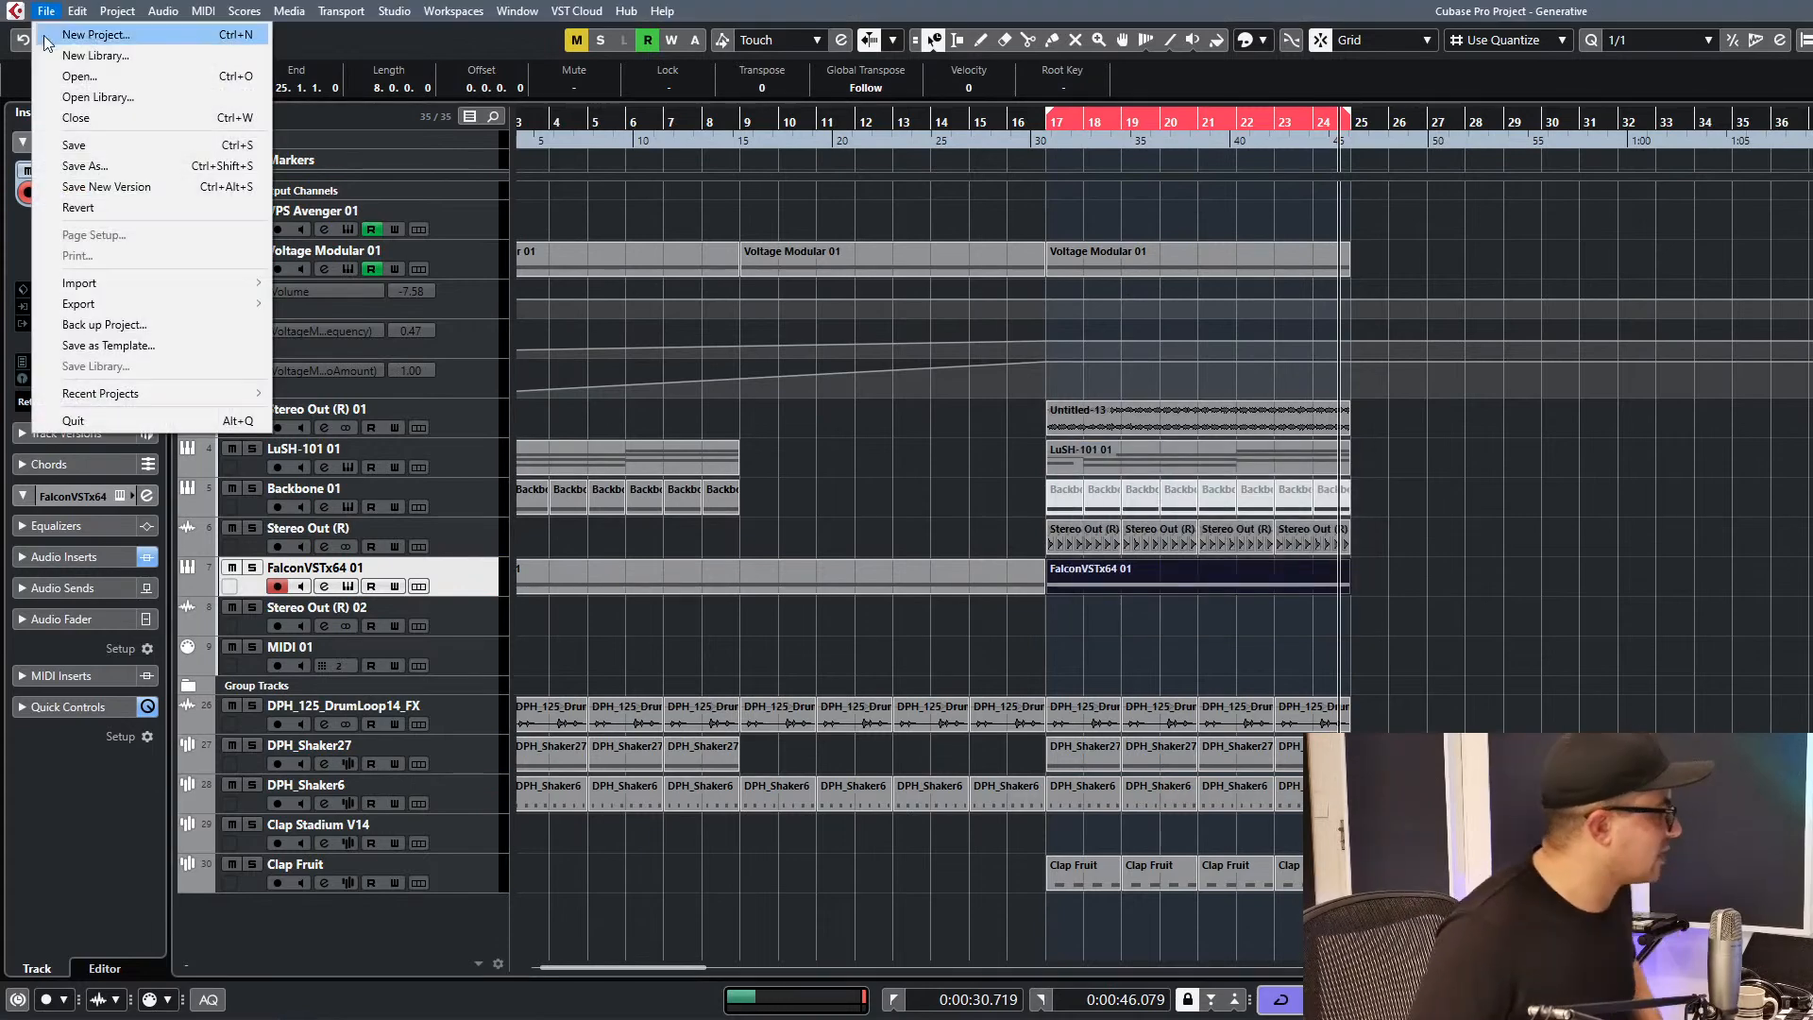
click(70, 117)
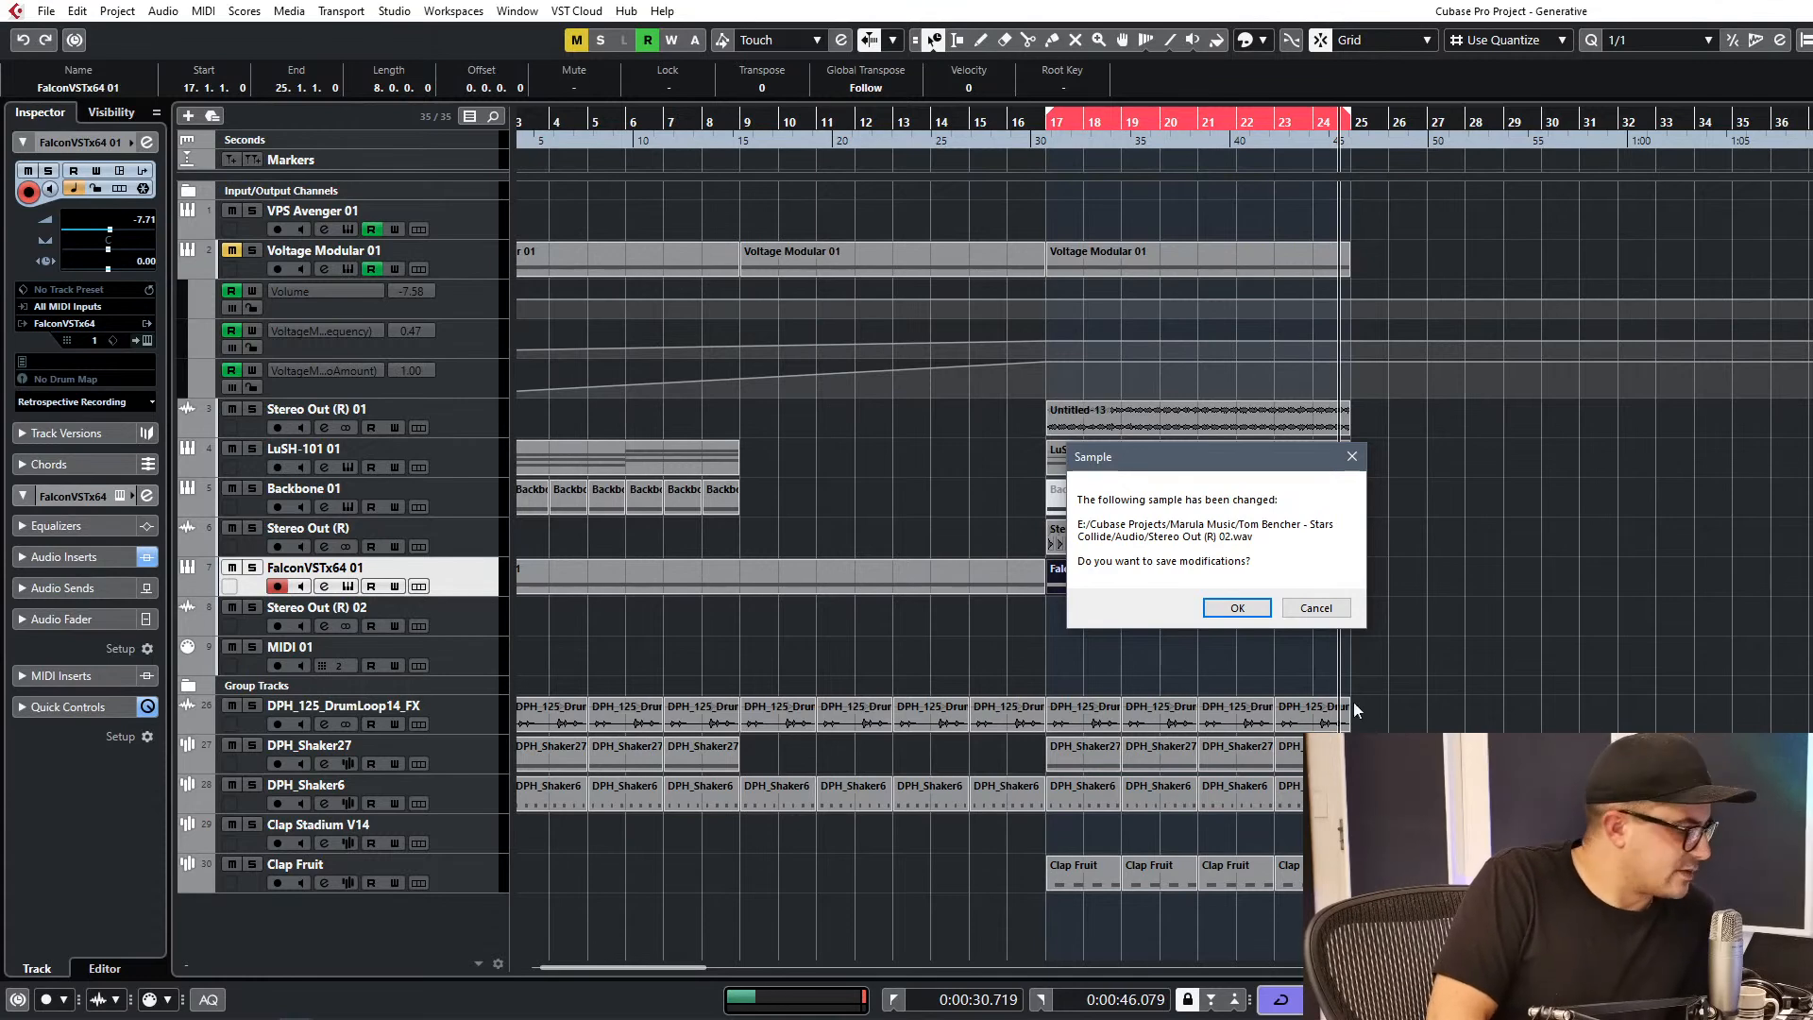
click(1211, 608)
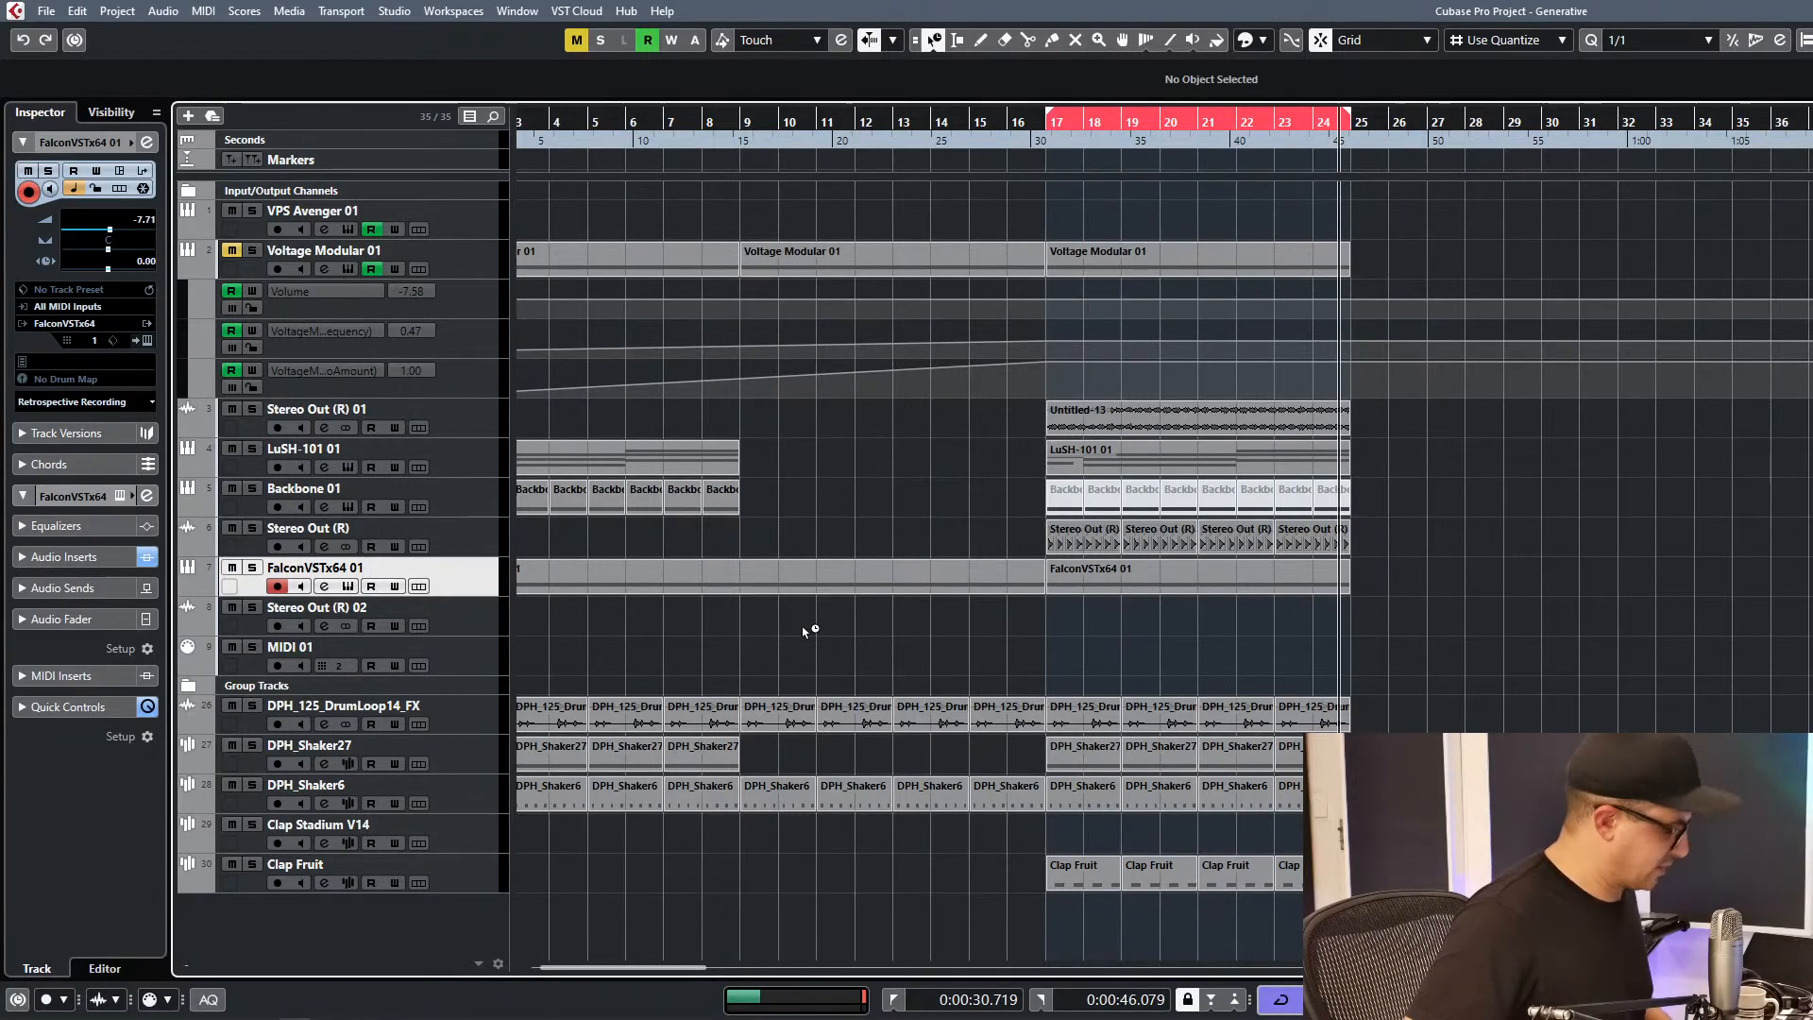
Create a new project from the Autoload template in the current project folder and activate it.
key(g)
key(g)
click(481, 886)
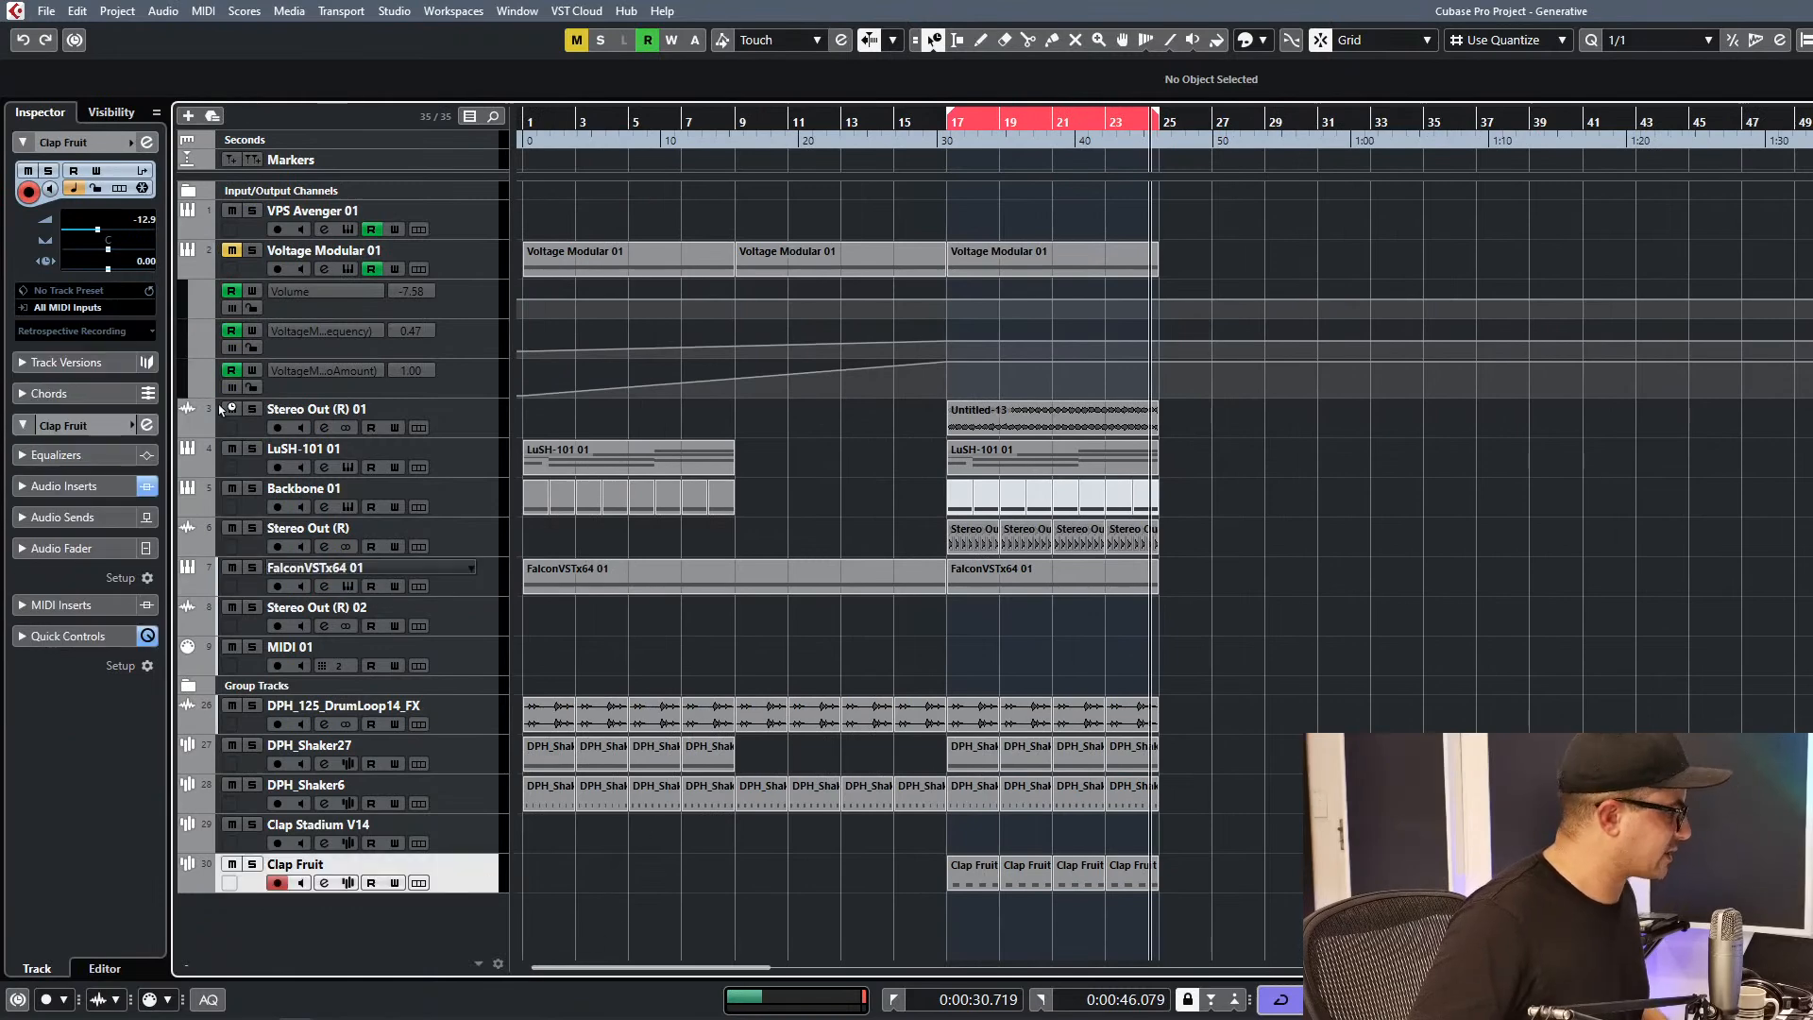
click(48, 21)
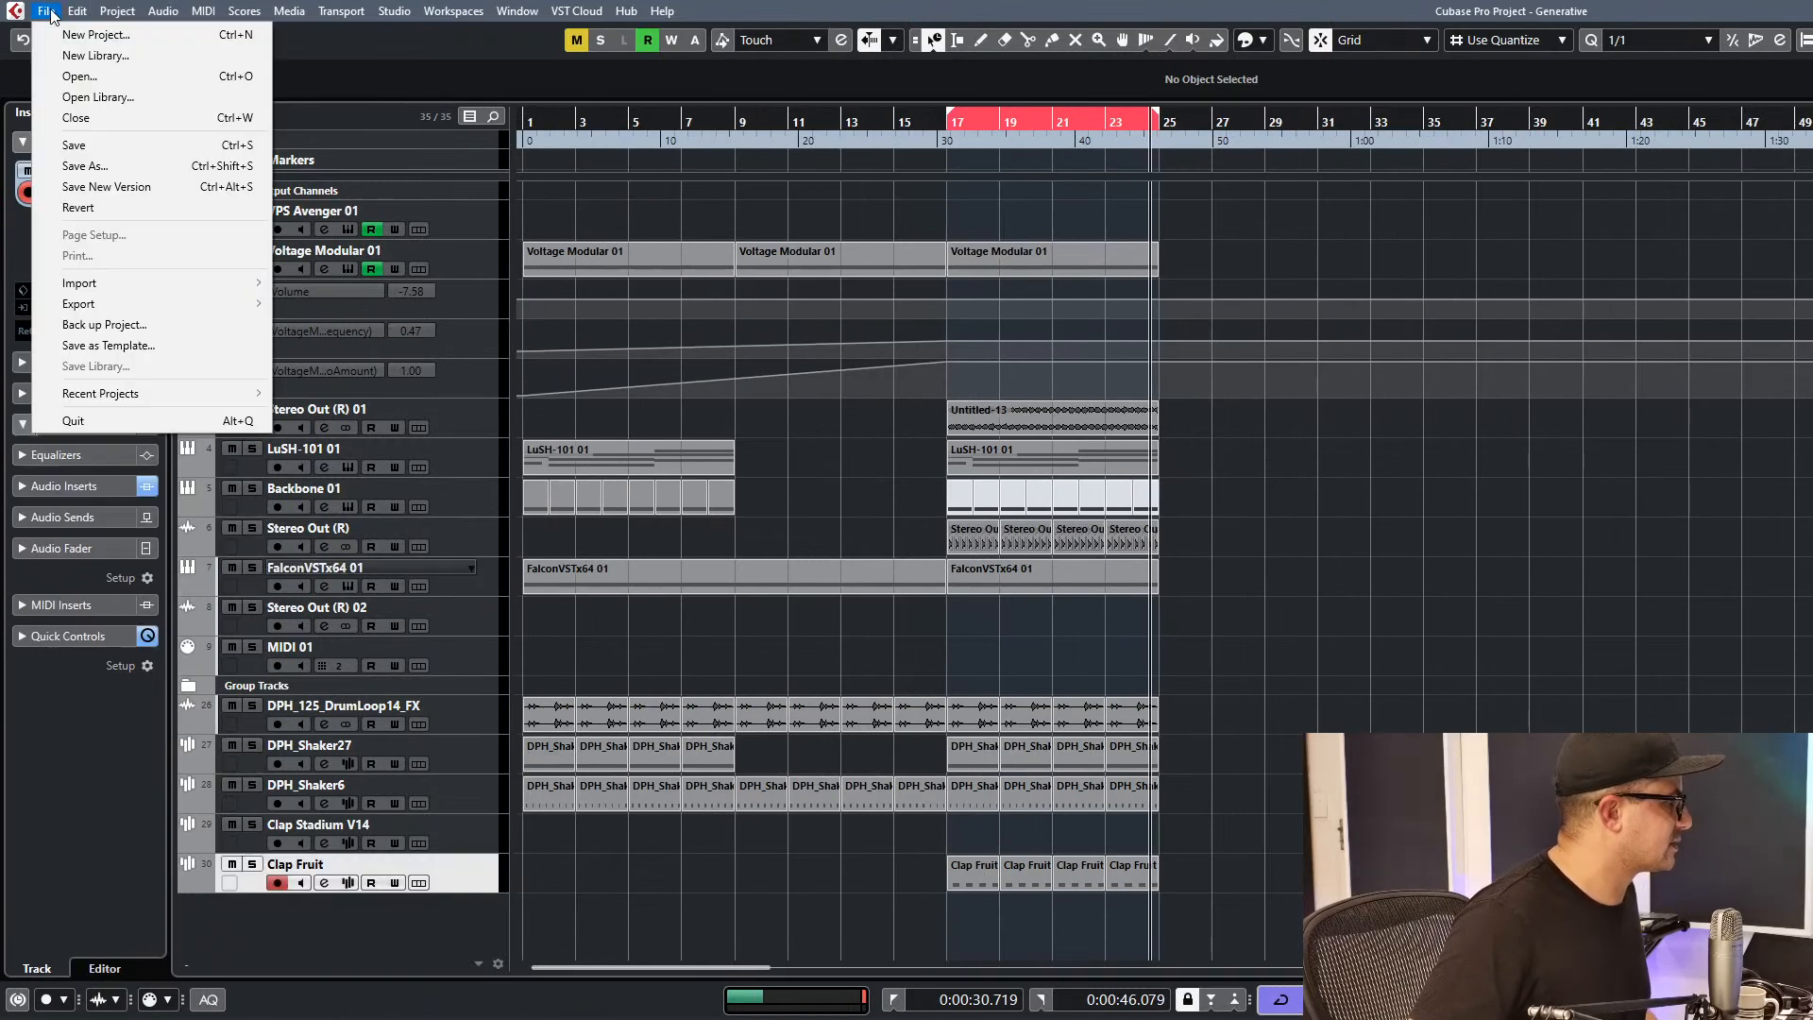
click(76, 32)
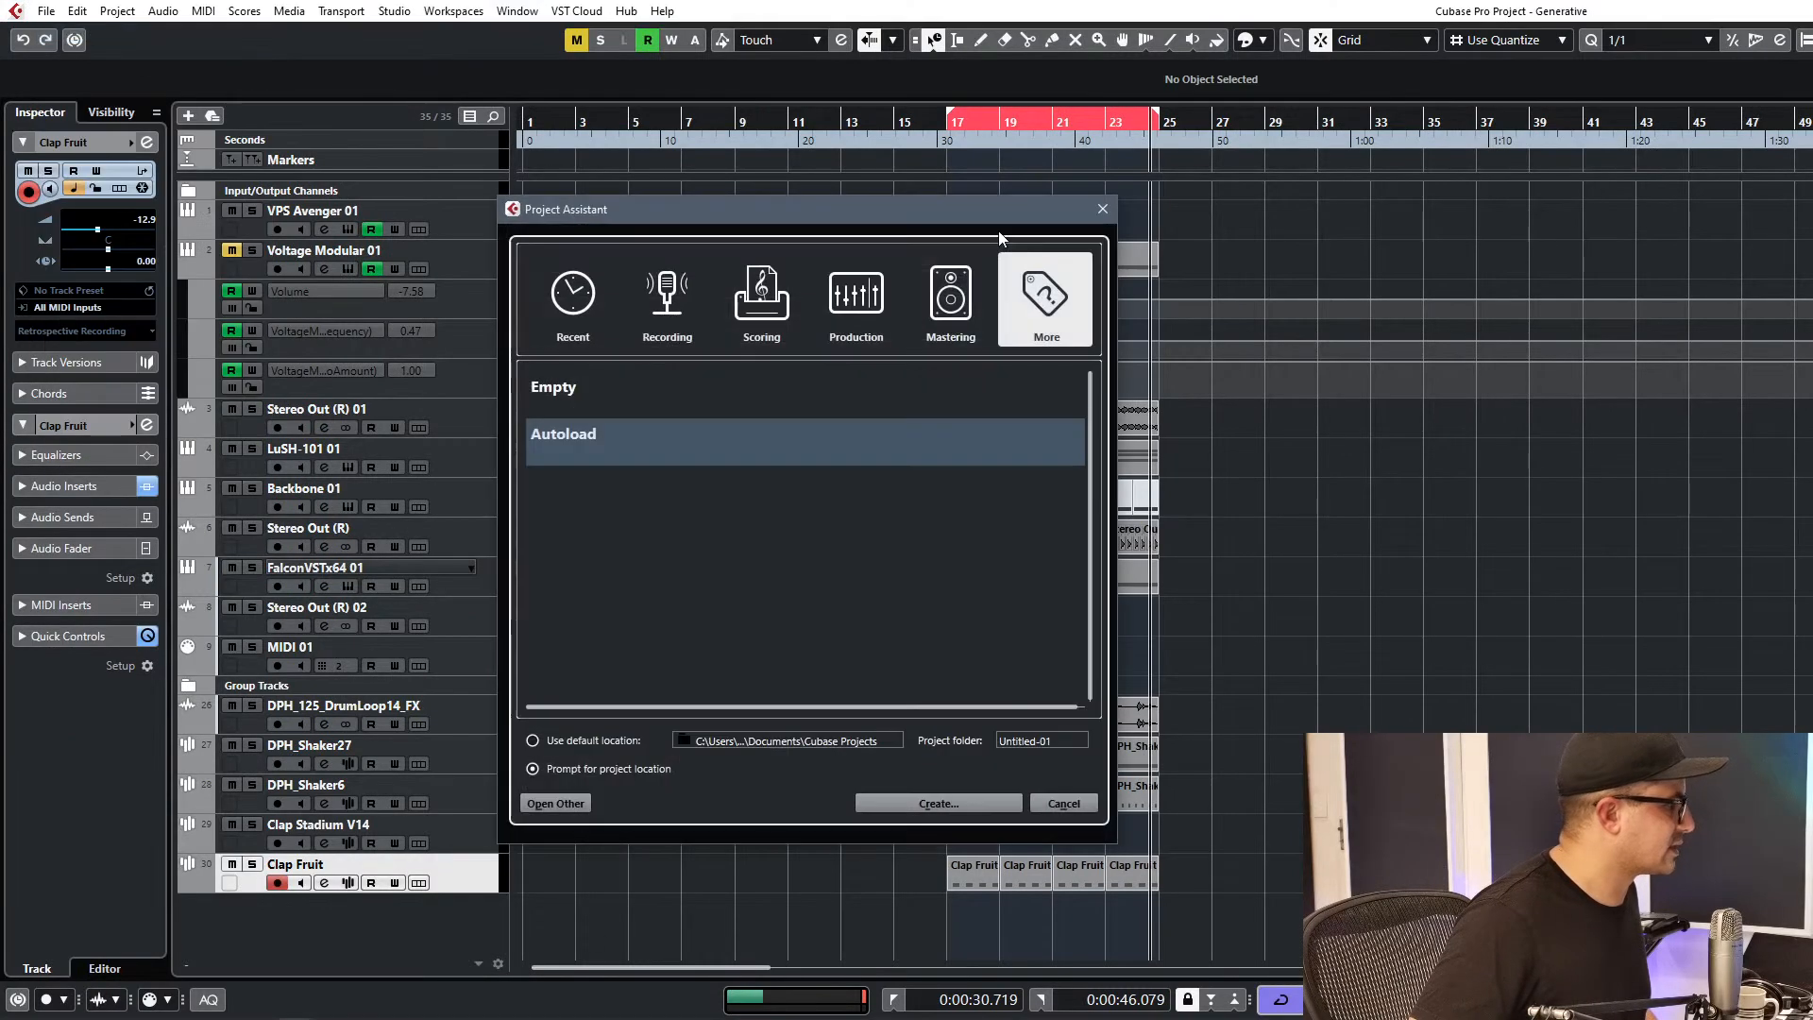
click(931, 802)
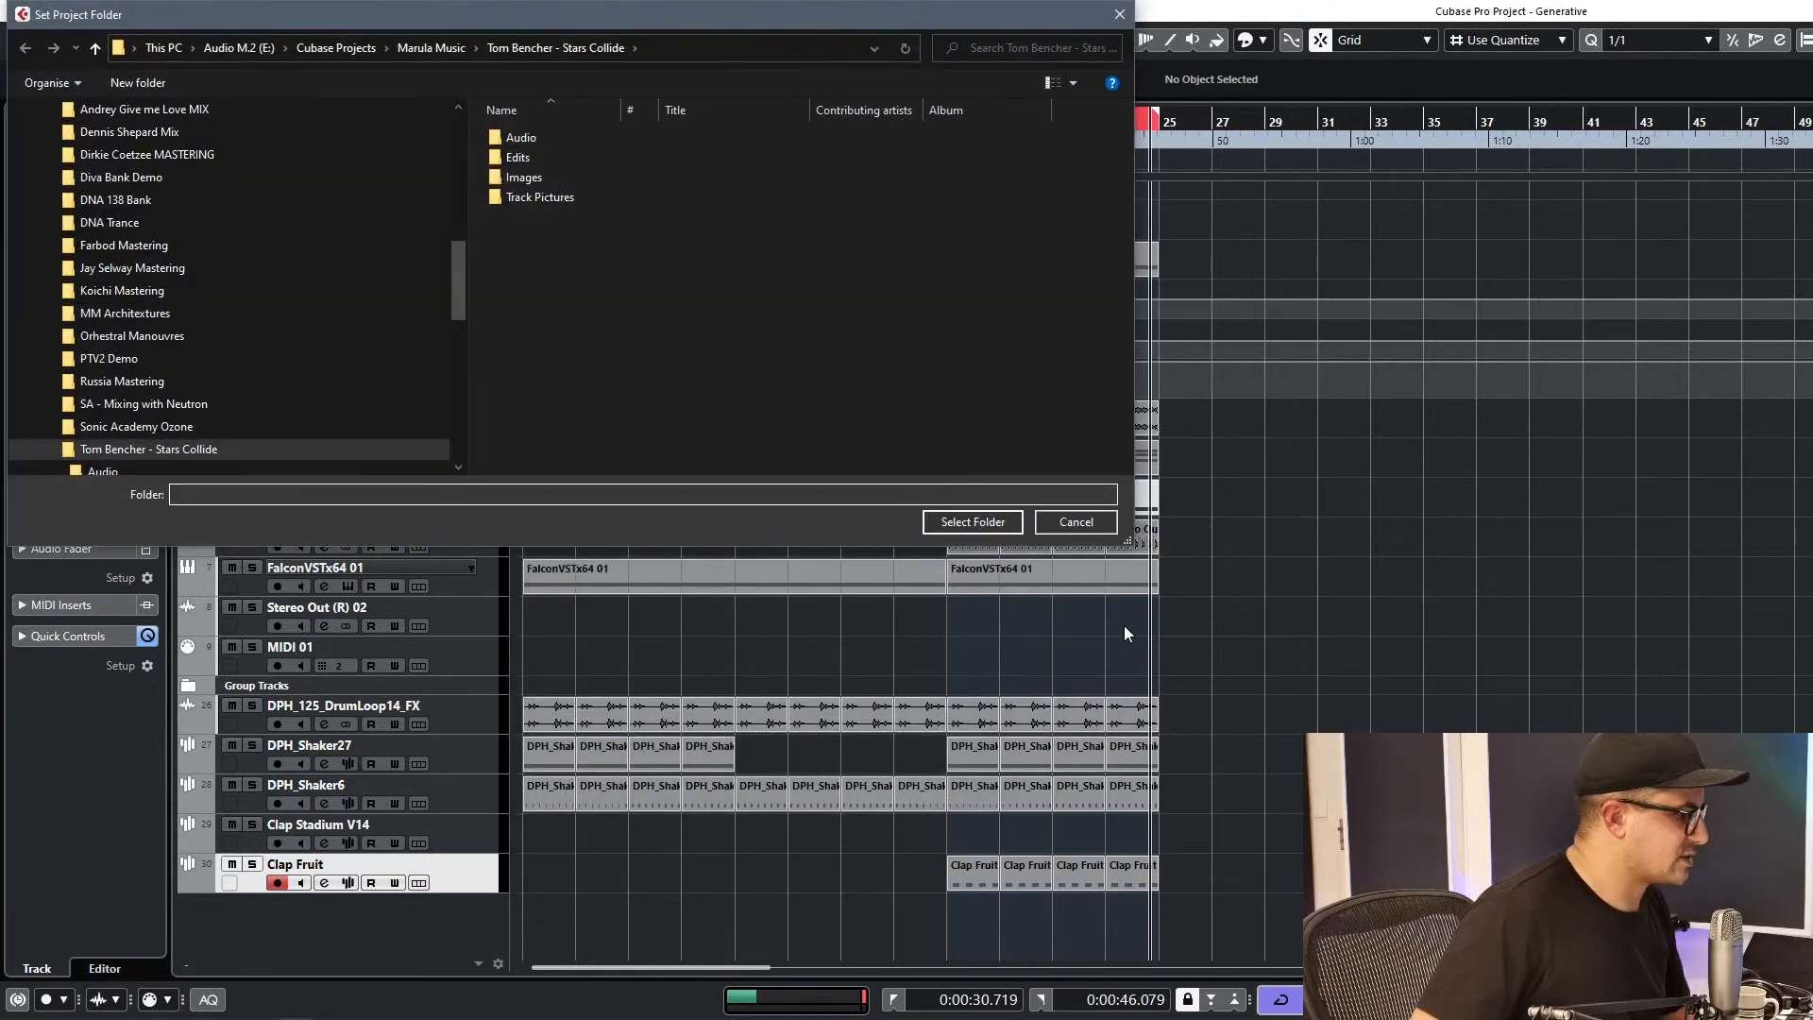
click(992, 525)
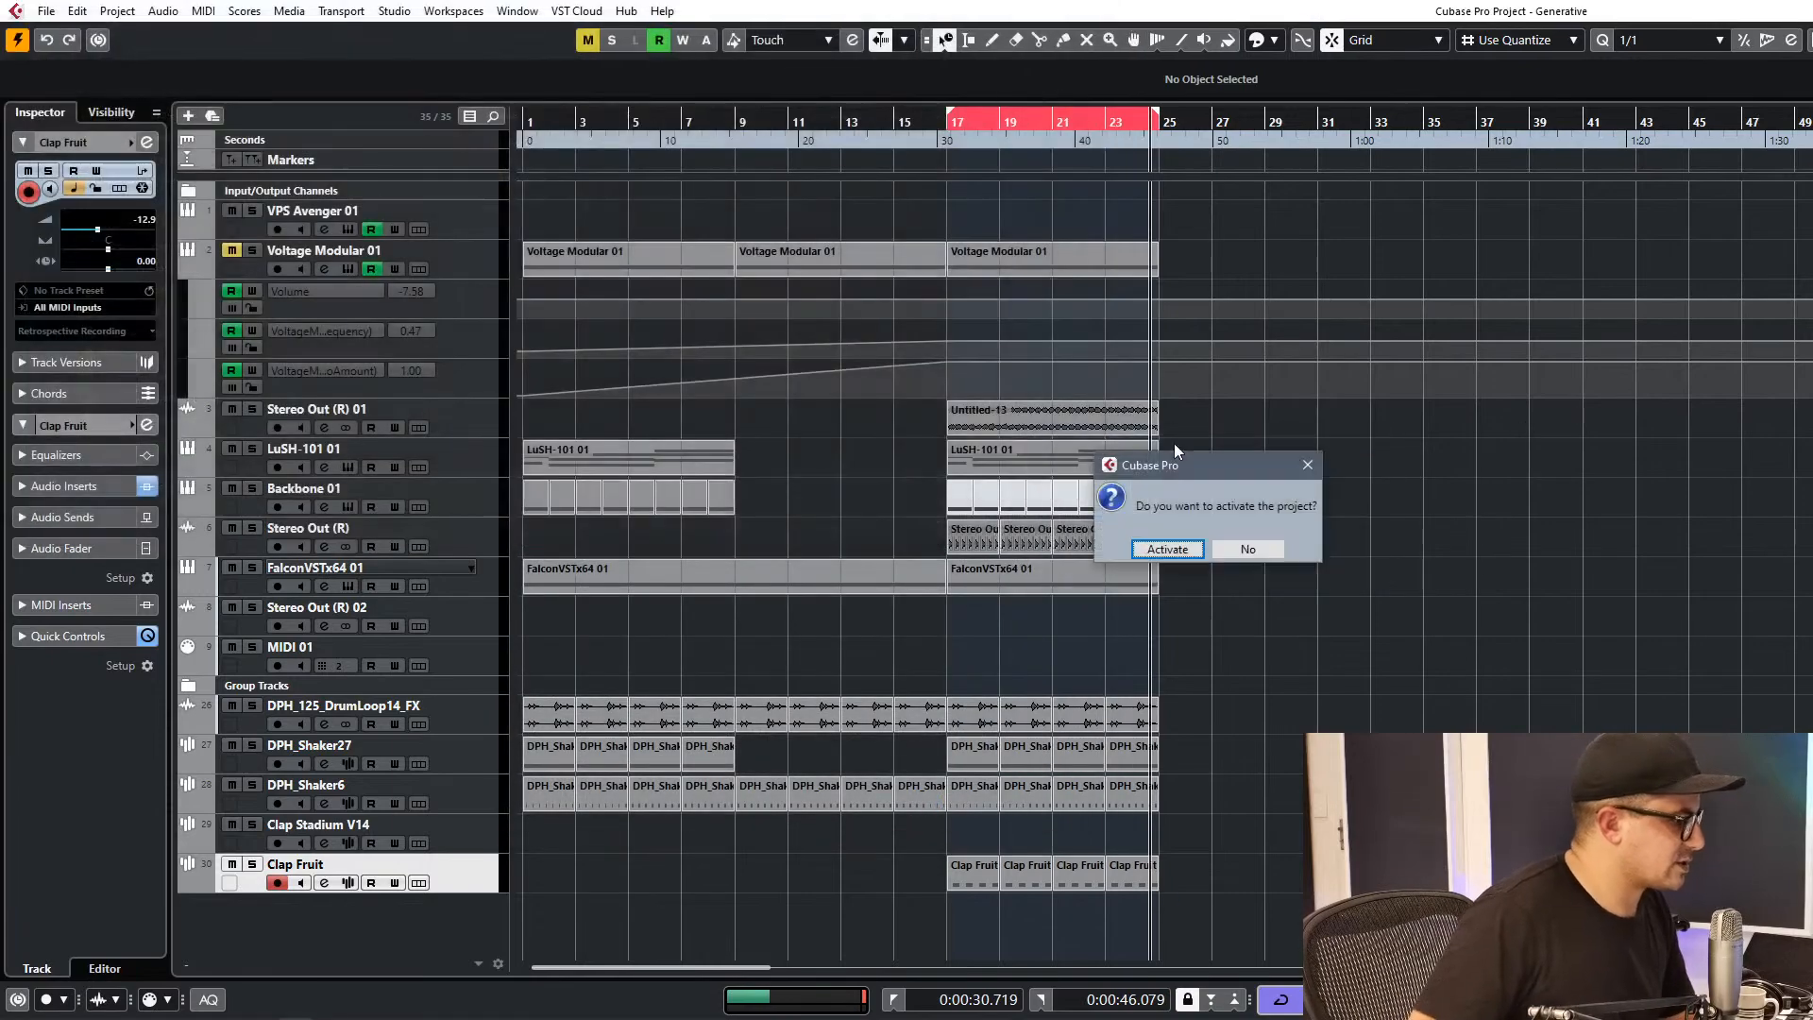
click(1168, 551)
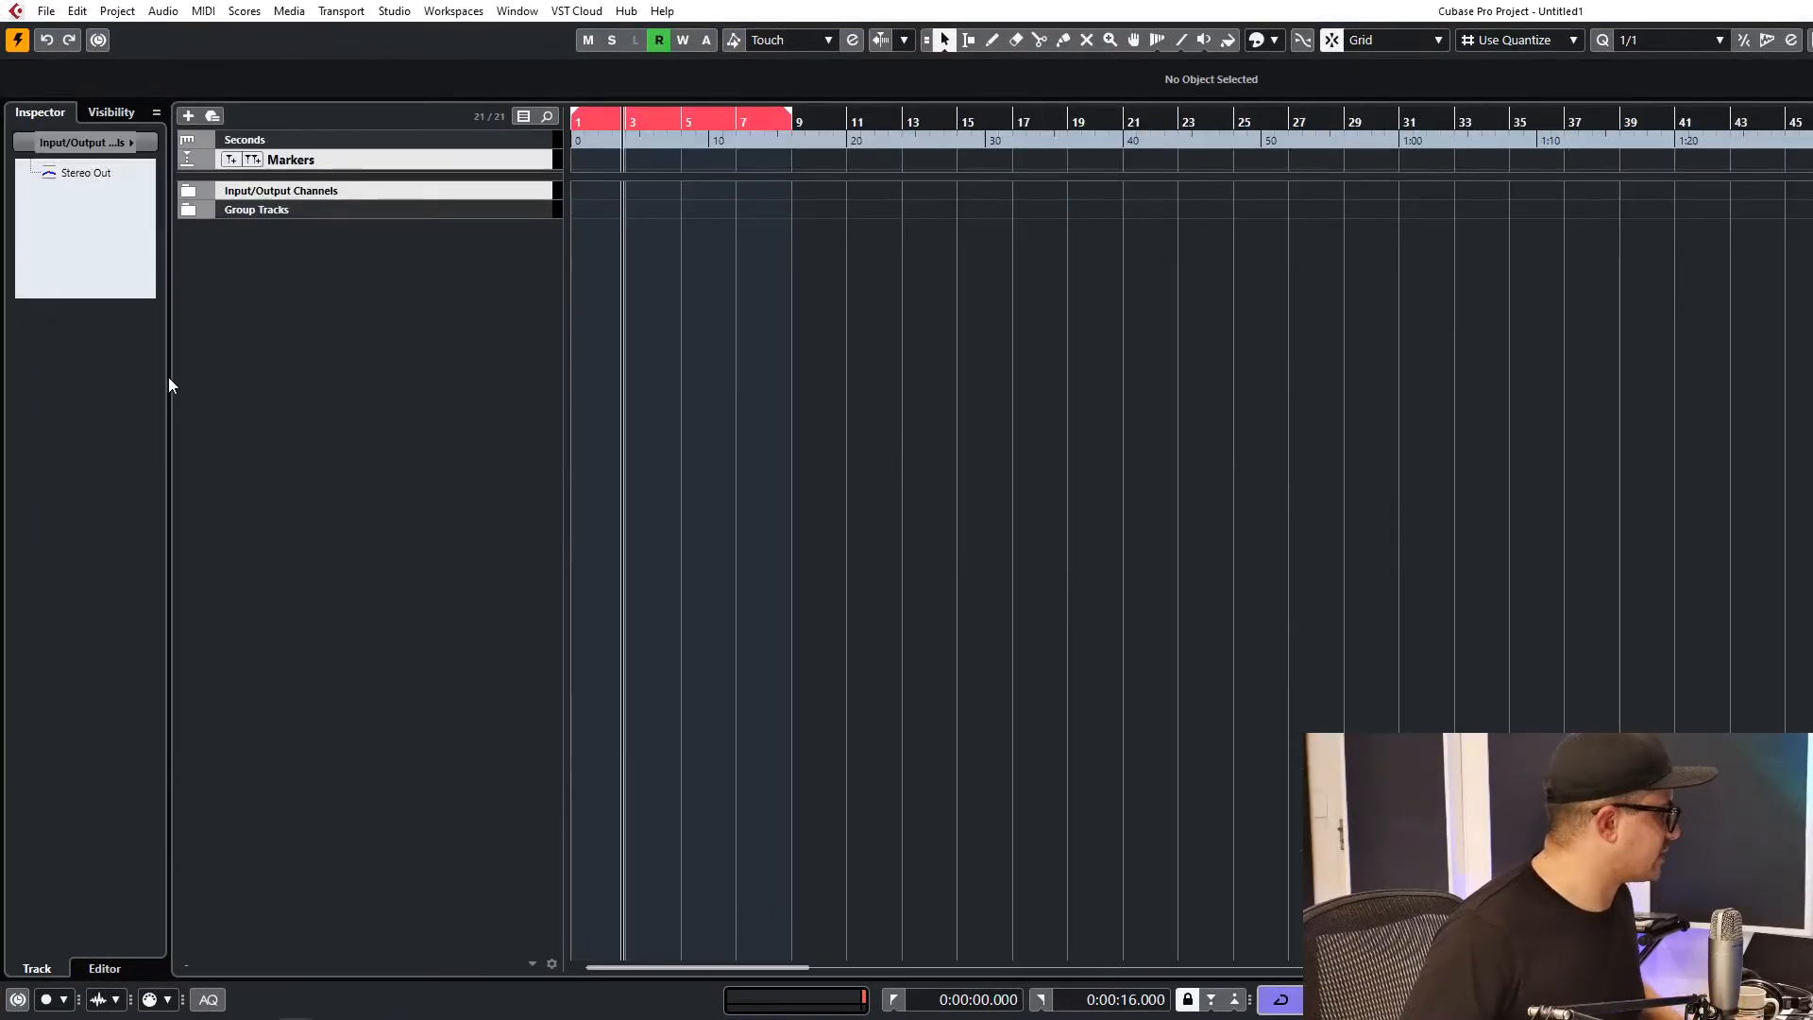
right_click(325, 391)
click(455, 421)
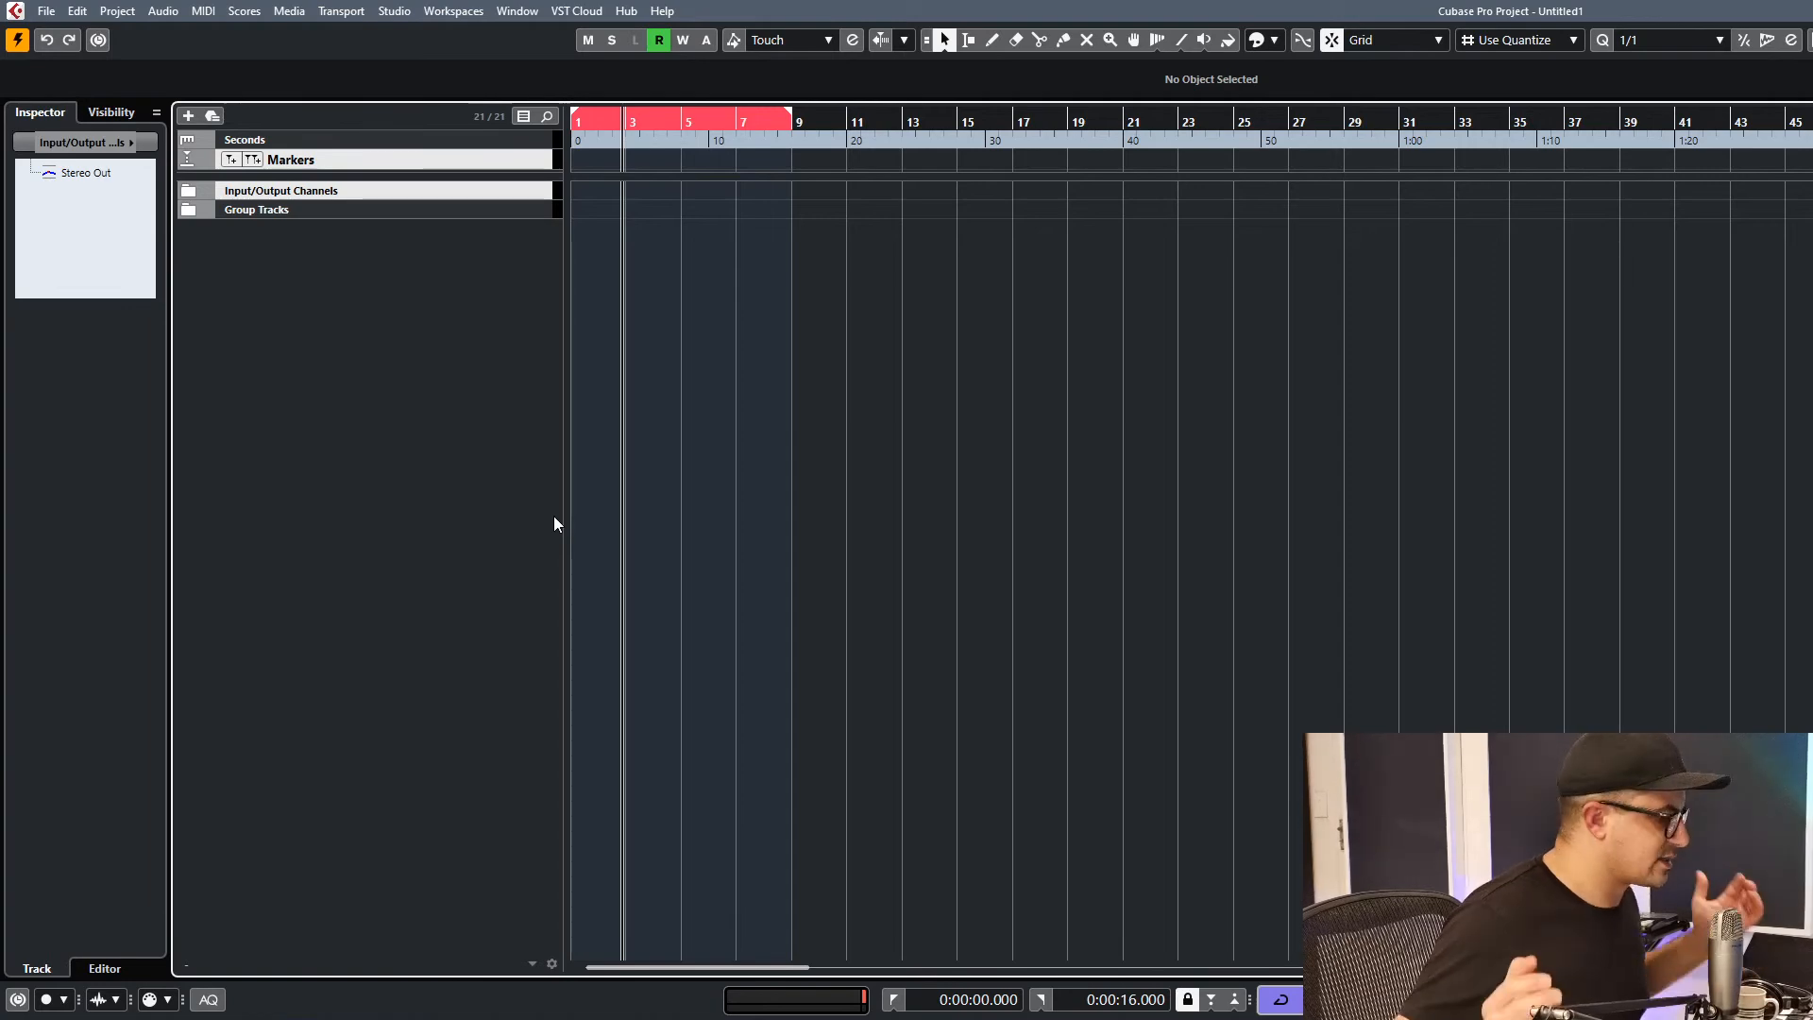
right_click(347, 357)
click(411, 322)
right_click(450, 335)
click(975, 400)
Start adding an instrument track and collapse every category except Synth - Modular in its instrument list.
right_click(281, 296)
click(378, 332)
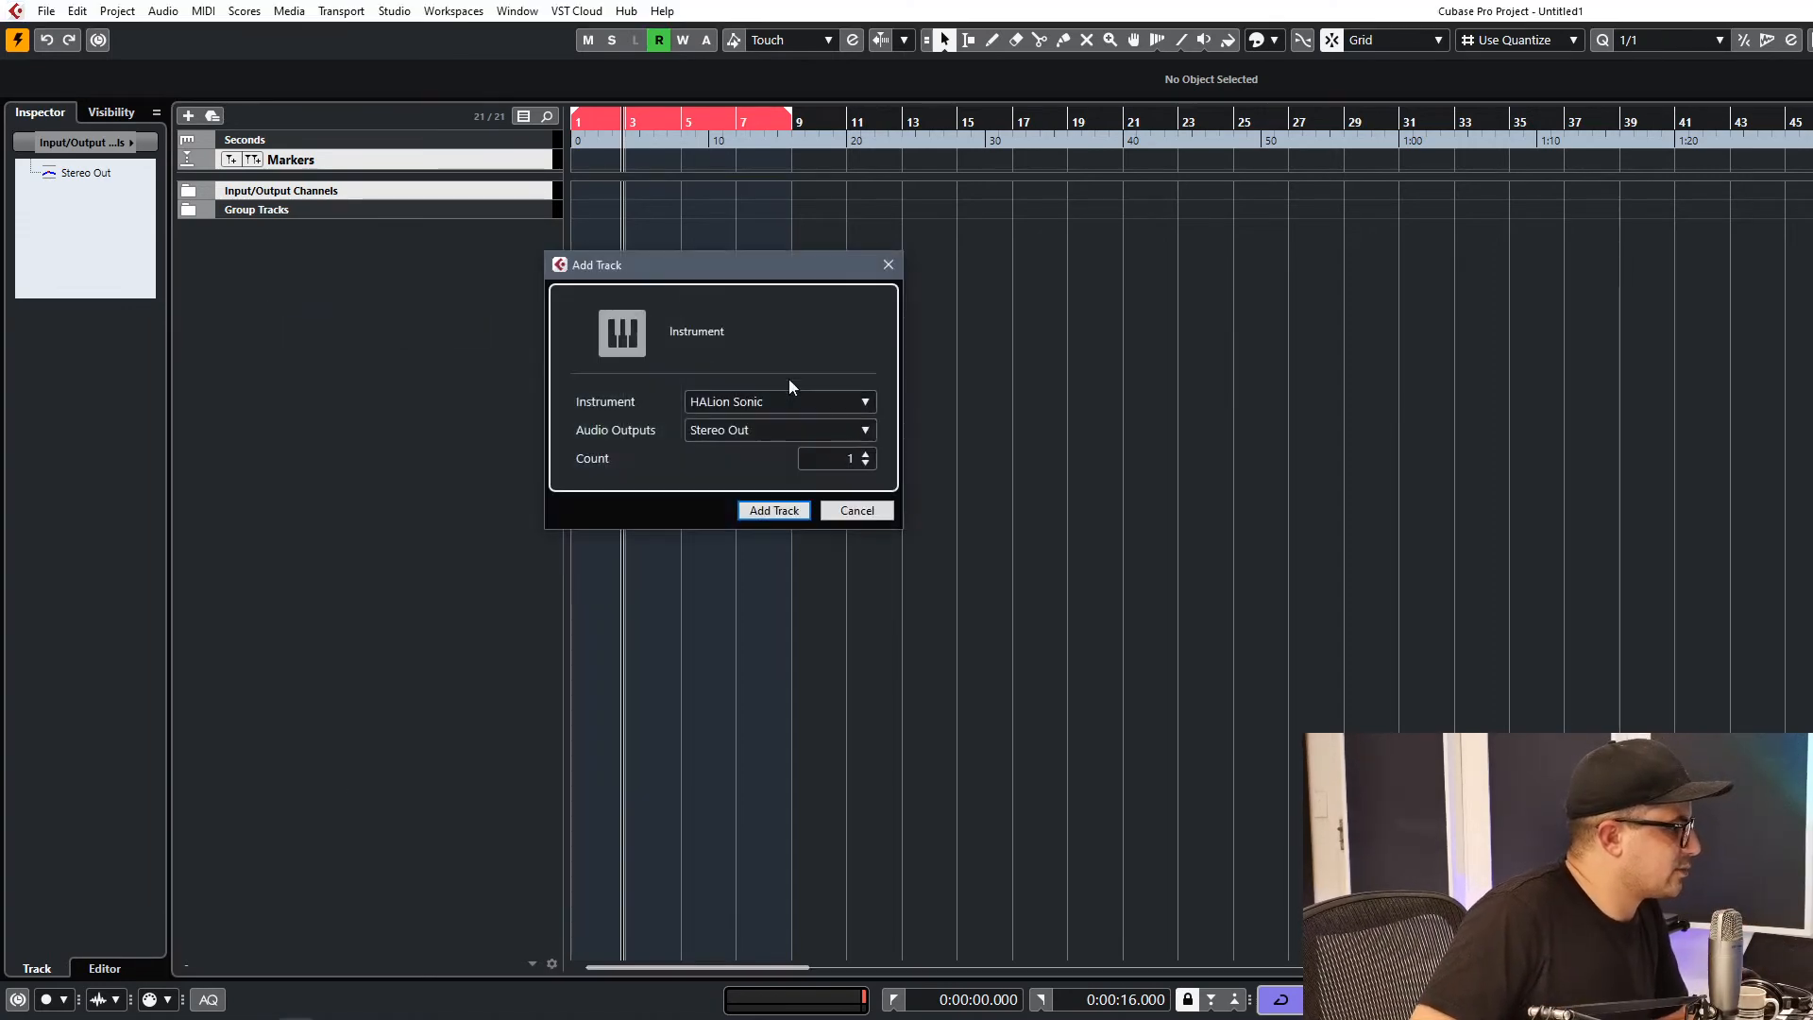
click(755, 406)
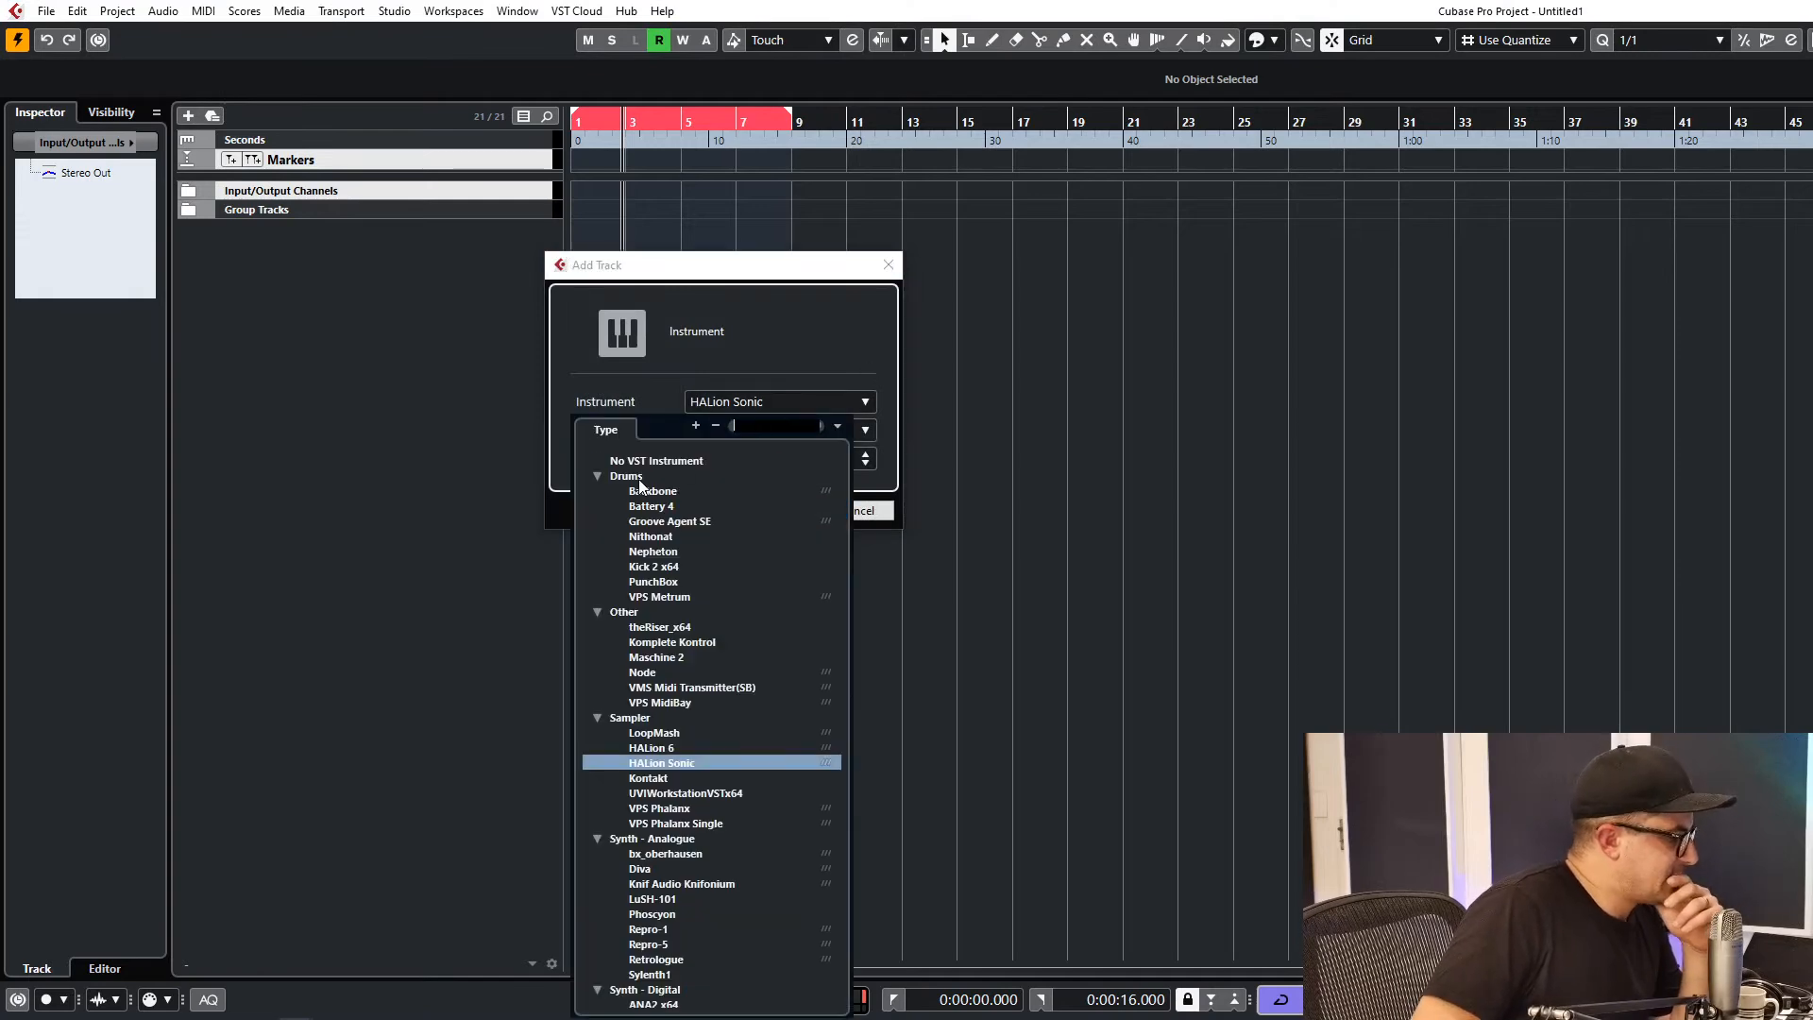
click(598, 477)
click(598, 491)
click(598, 506)
click(597, 521)
click(597, 536)
click(597, 596)
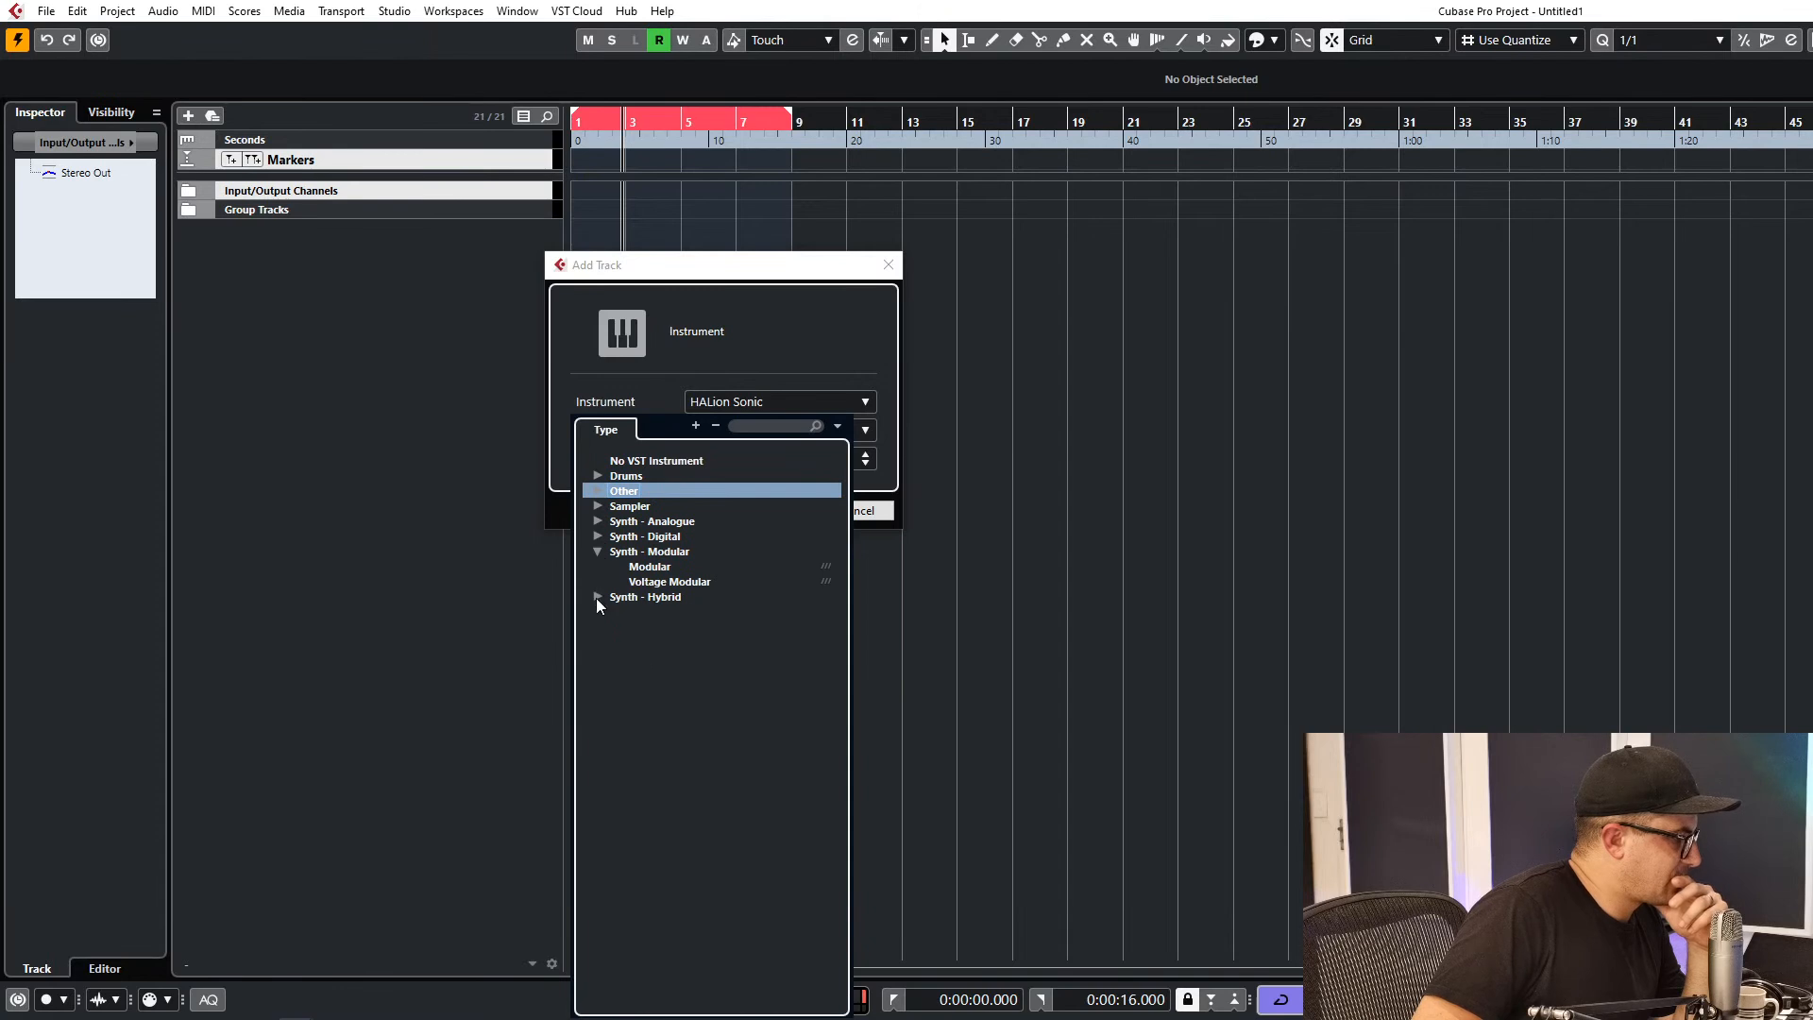
Examine the instruments listed under Synth - Modular, Synth - Digital and Synth - Analogue.
click(597, 553)
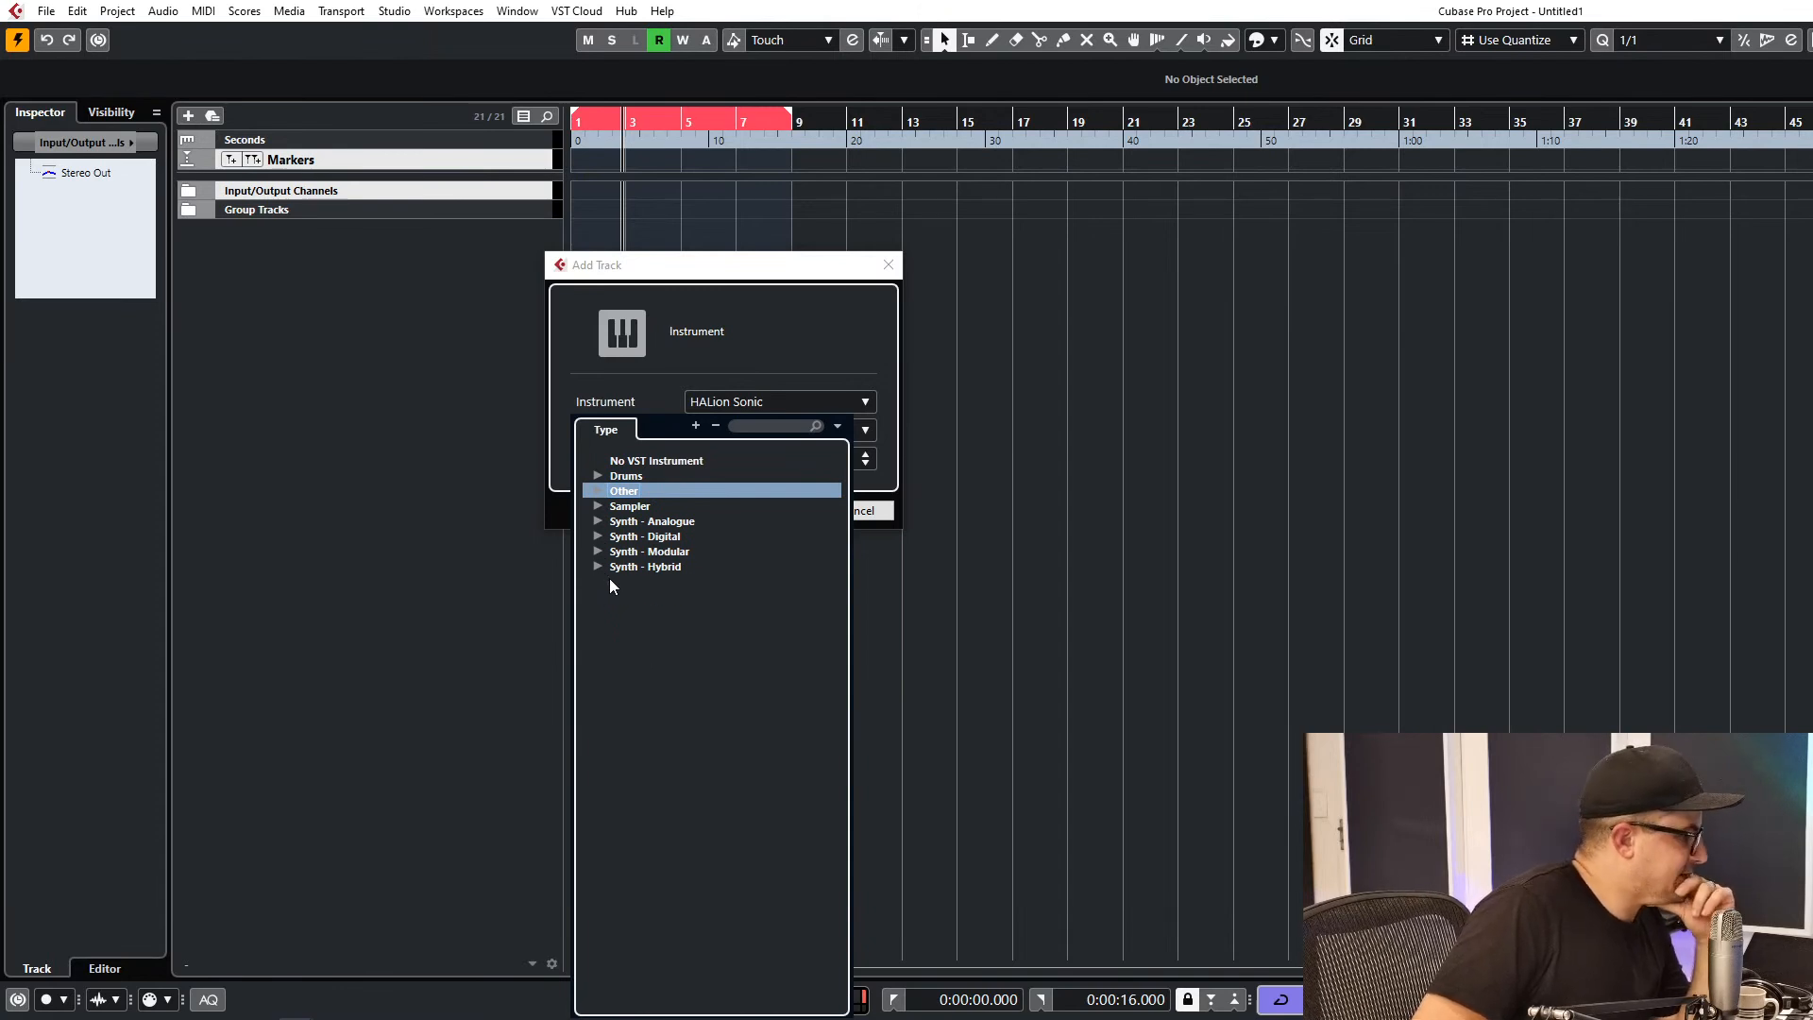
click(596, 551)
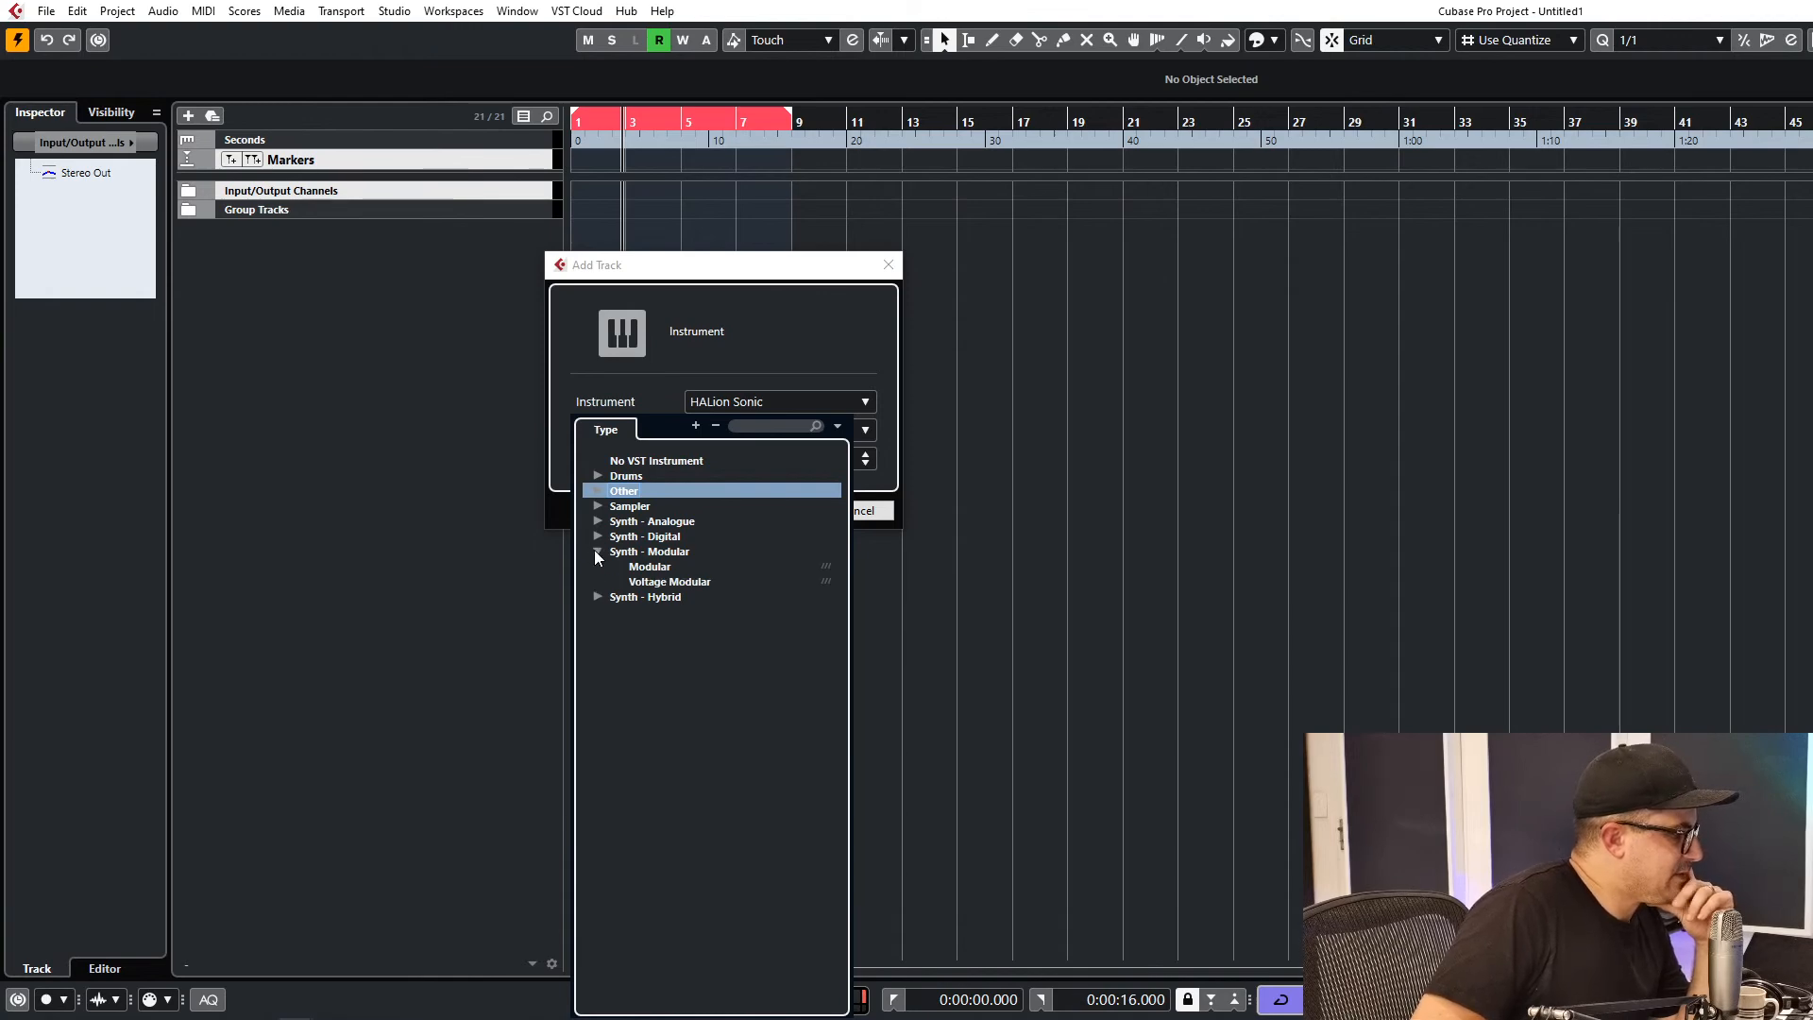
click(597, 536)
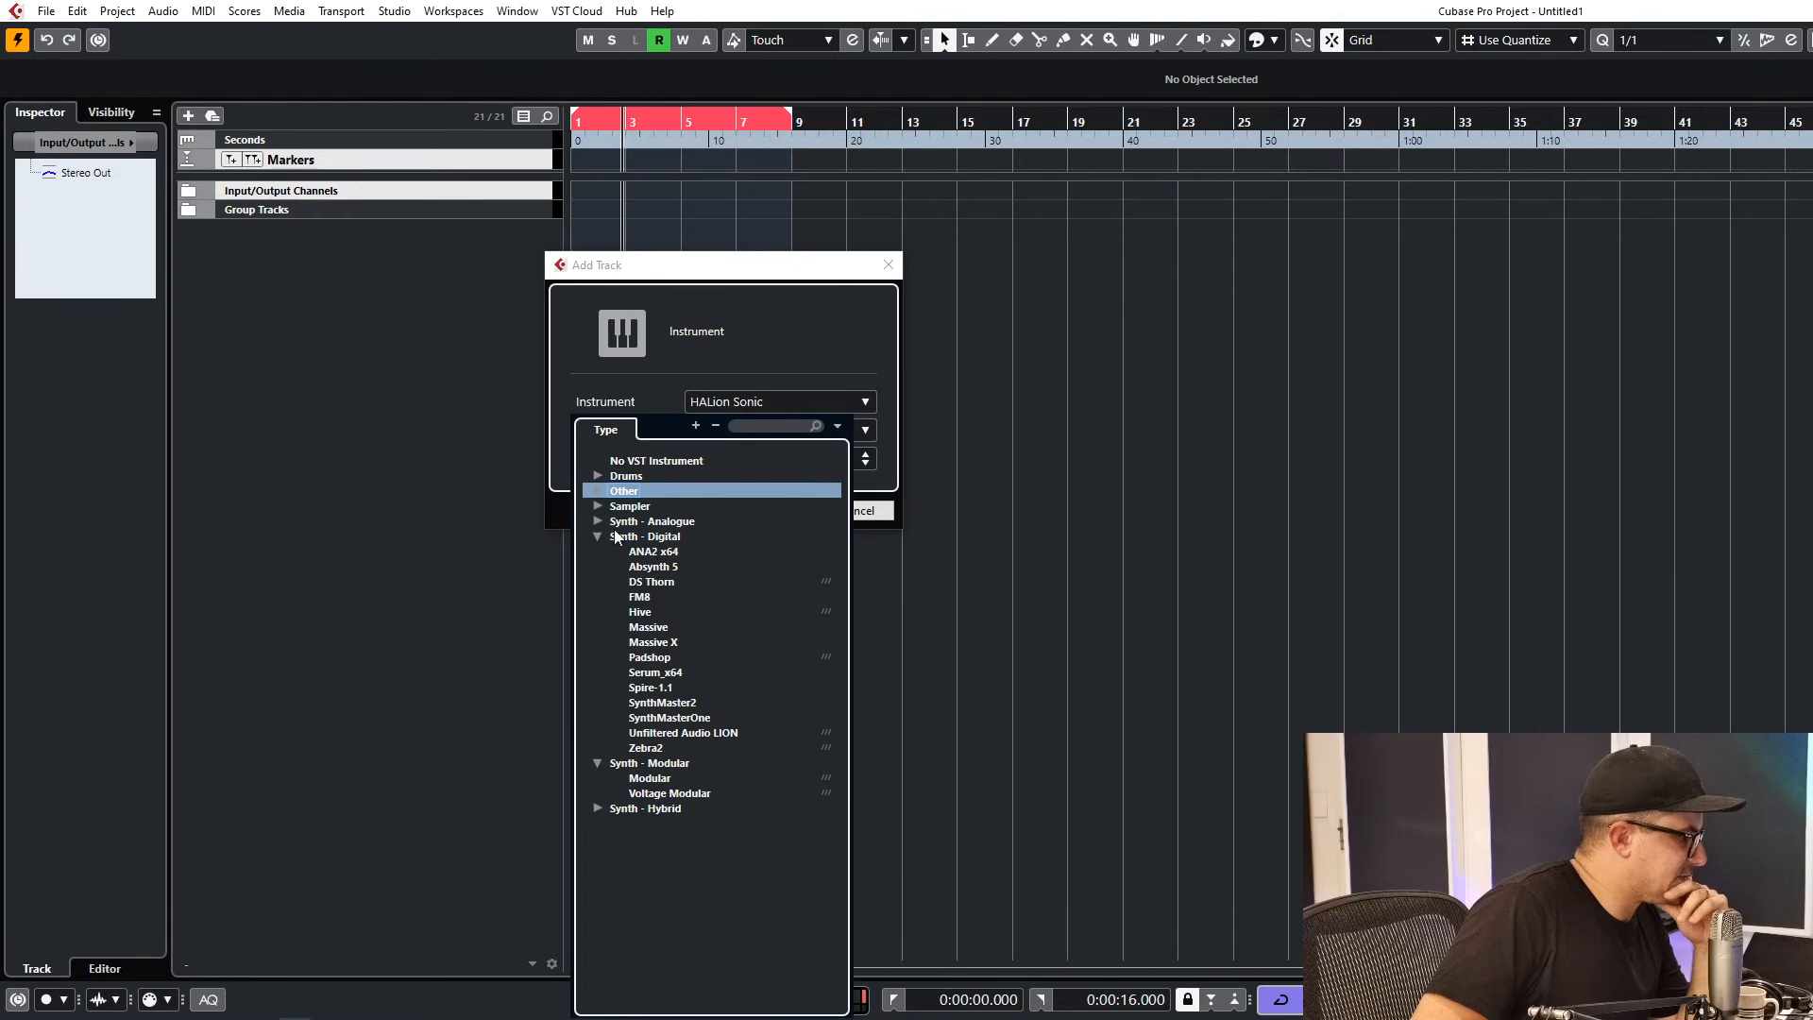
click(597, 521)
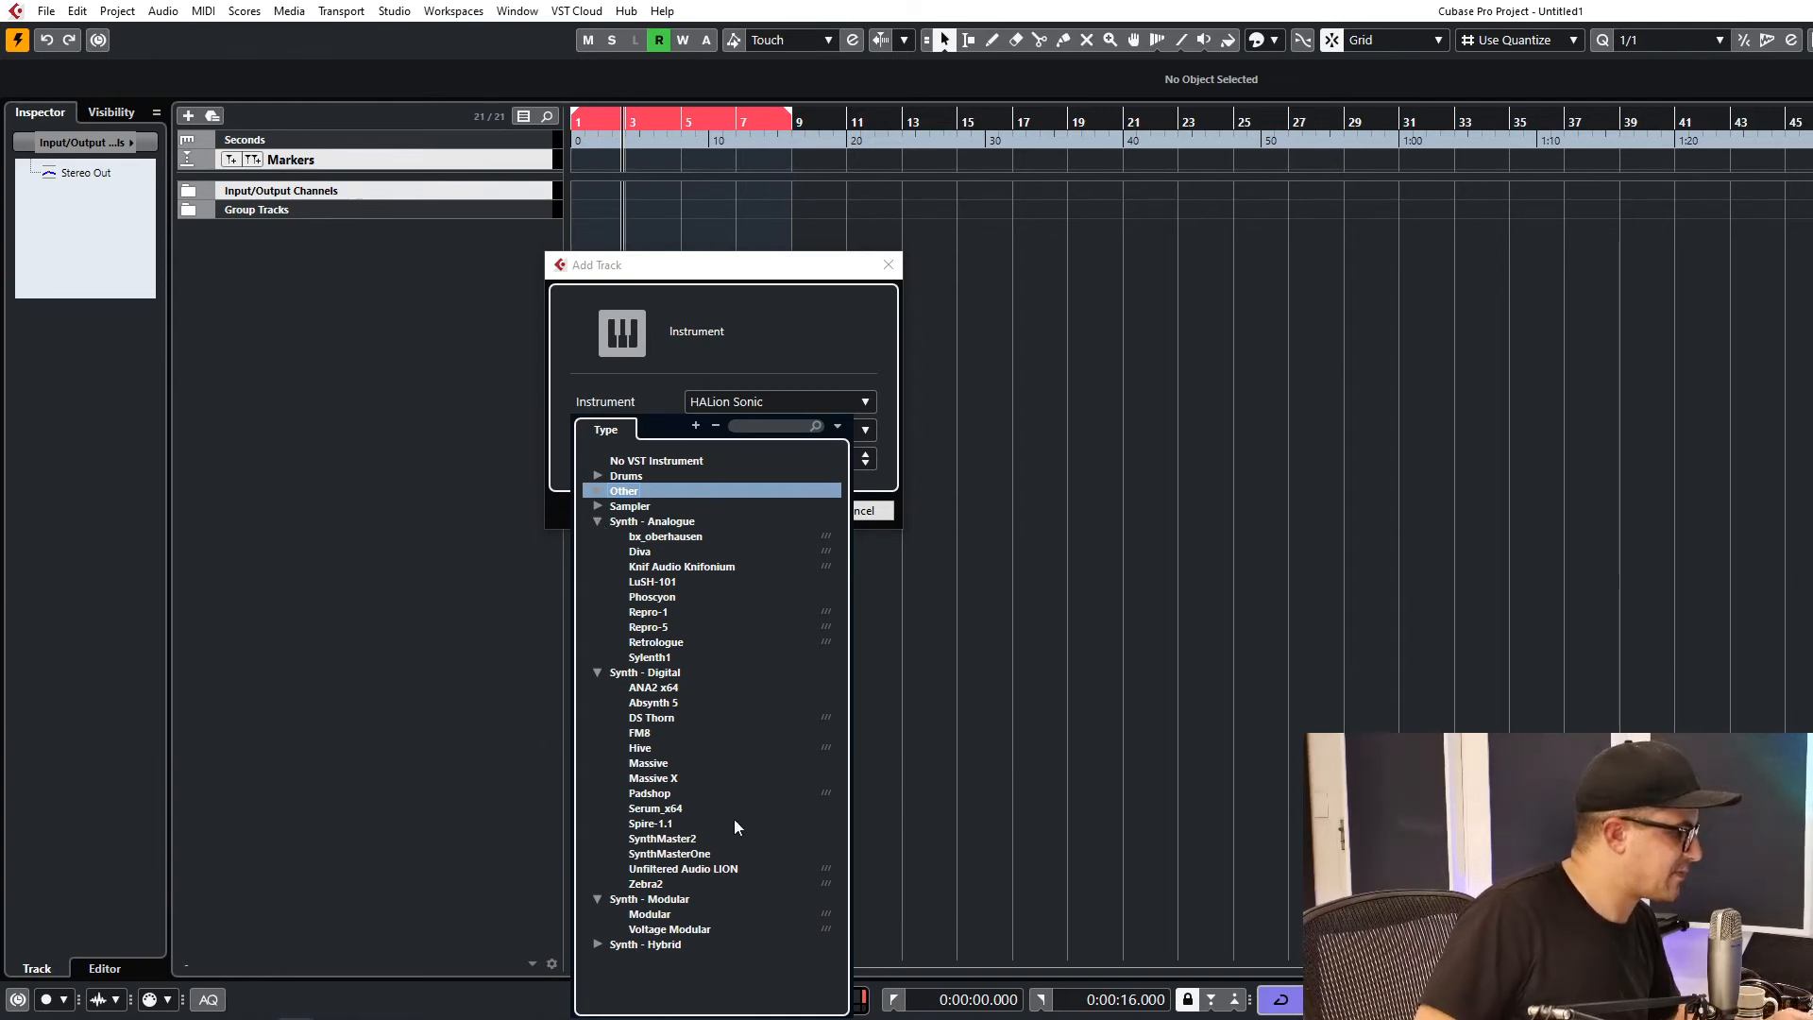
click(597, 672)
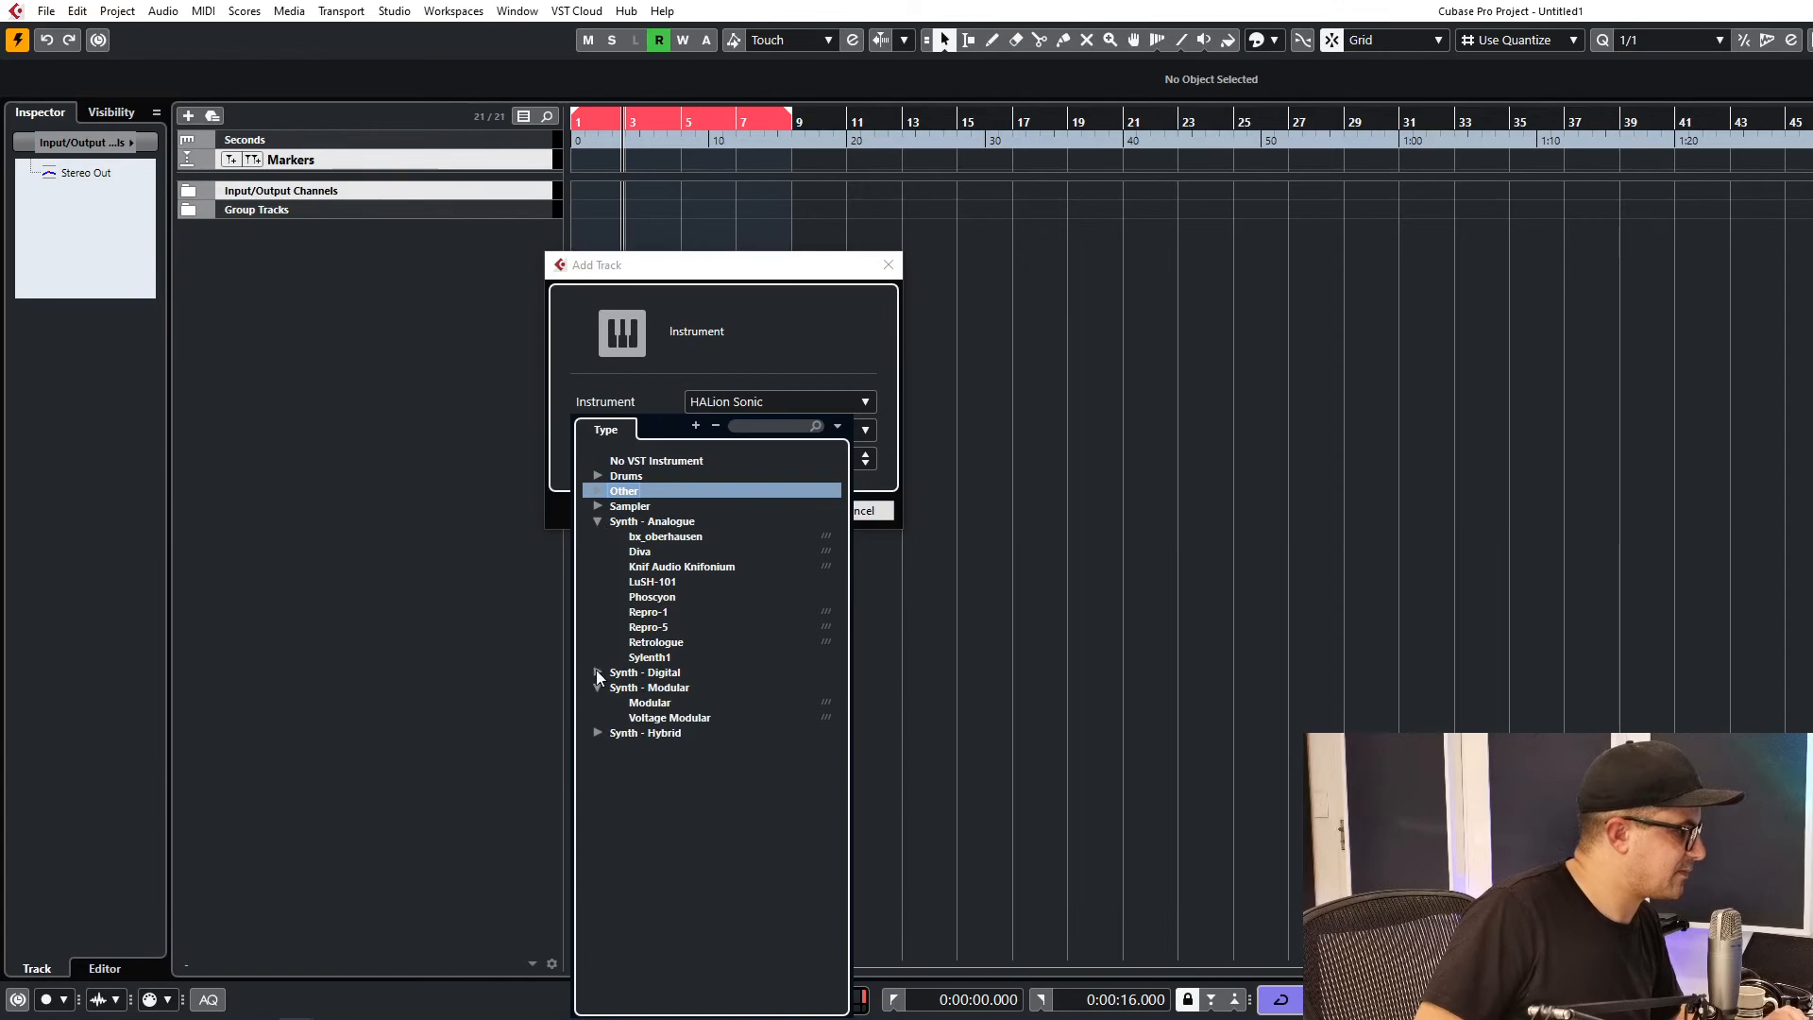
click(598, 521)
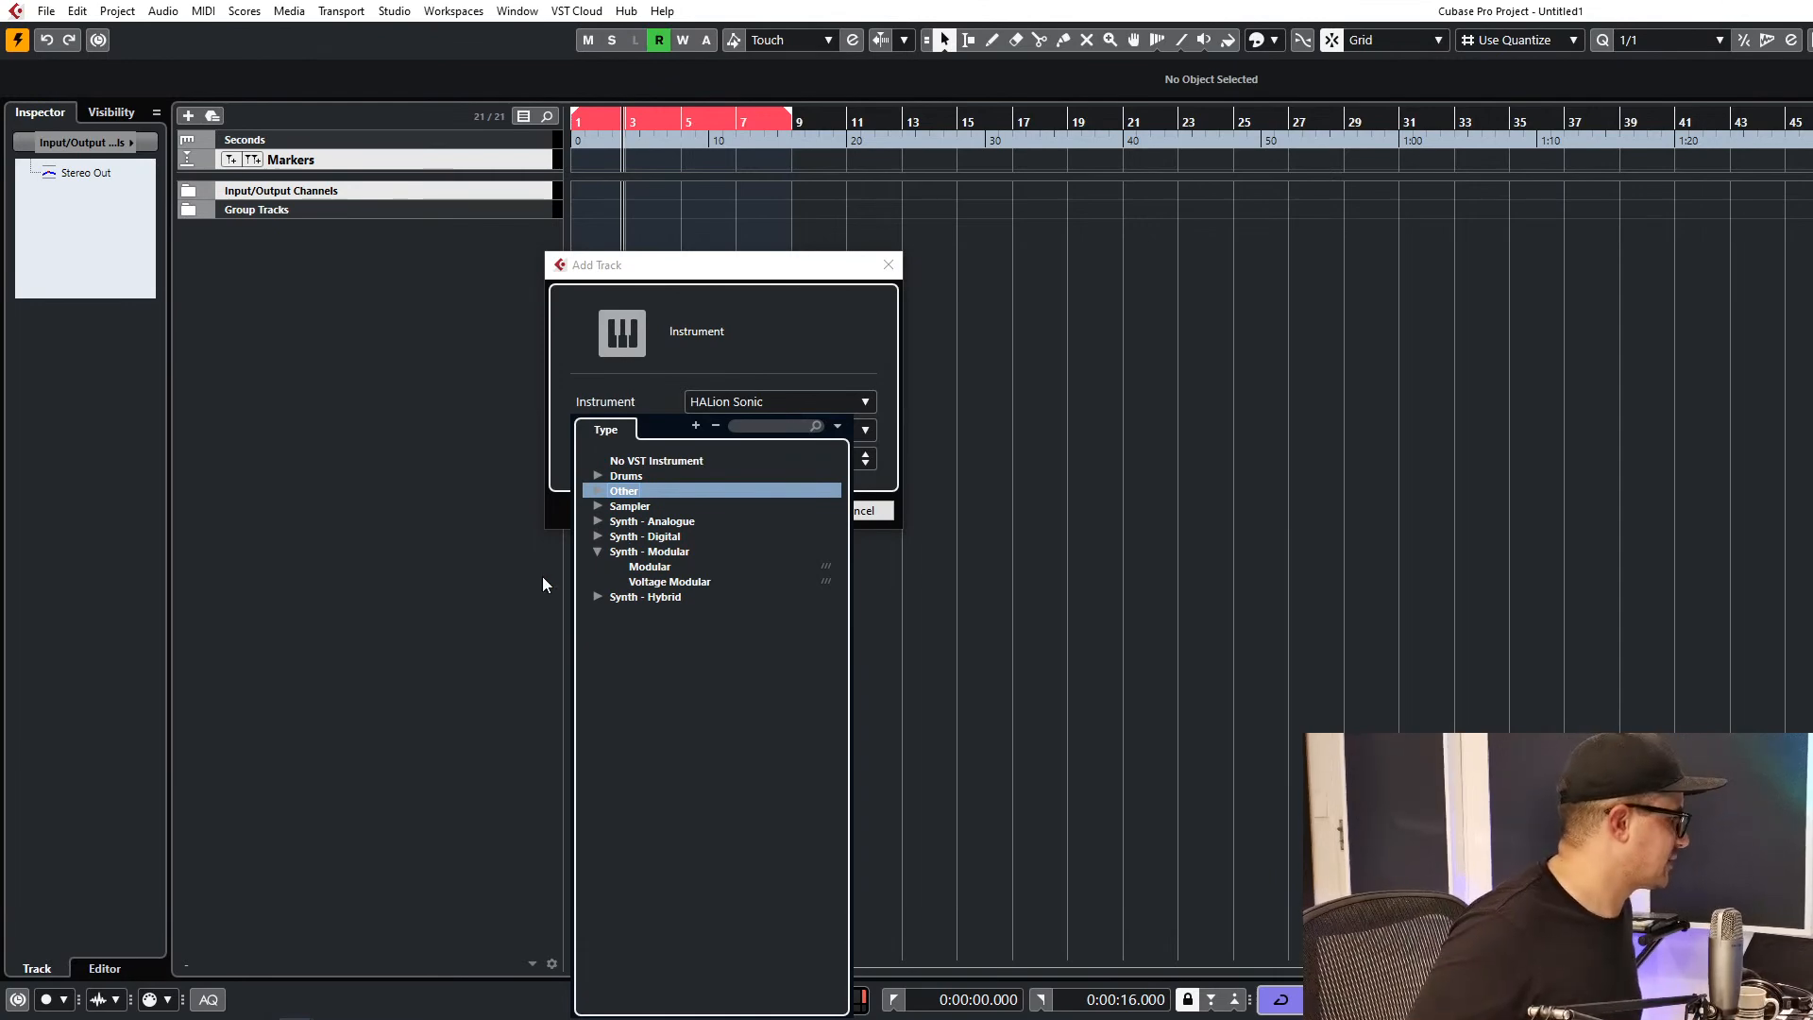
click(597, 551)
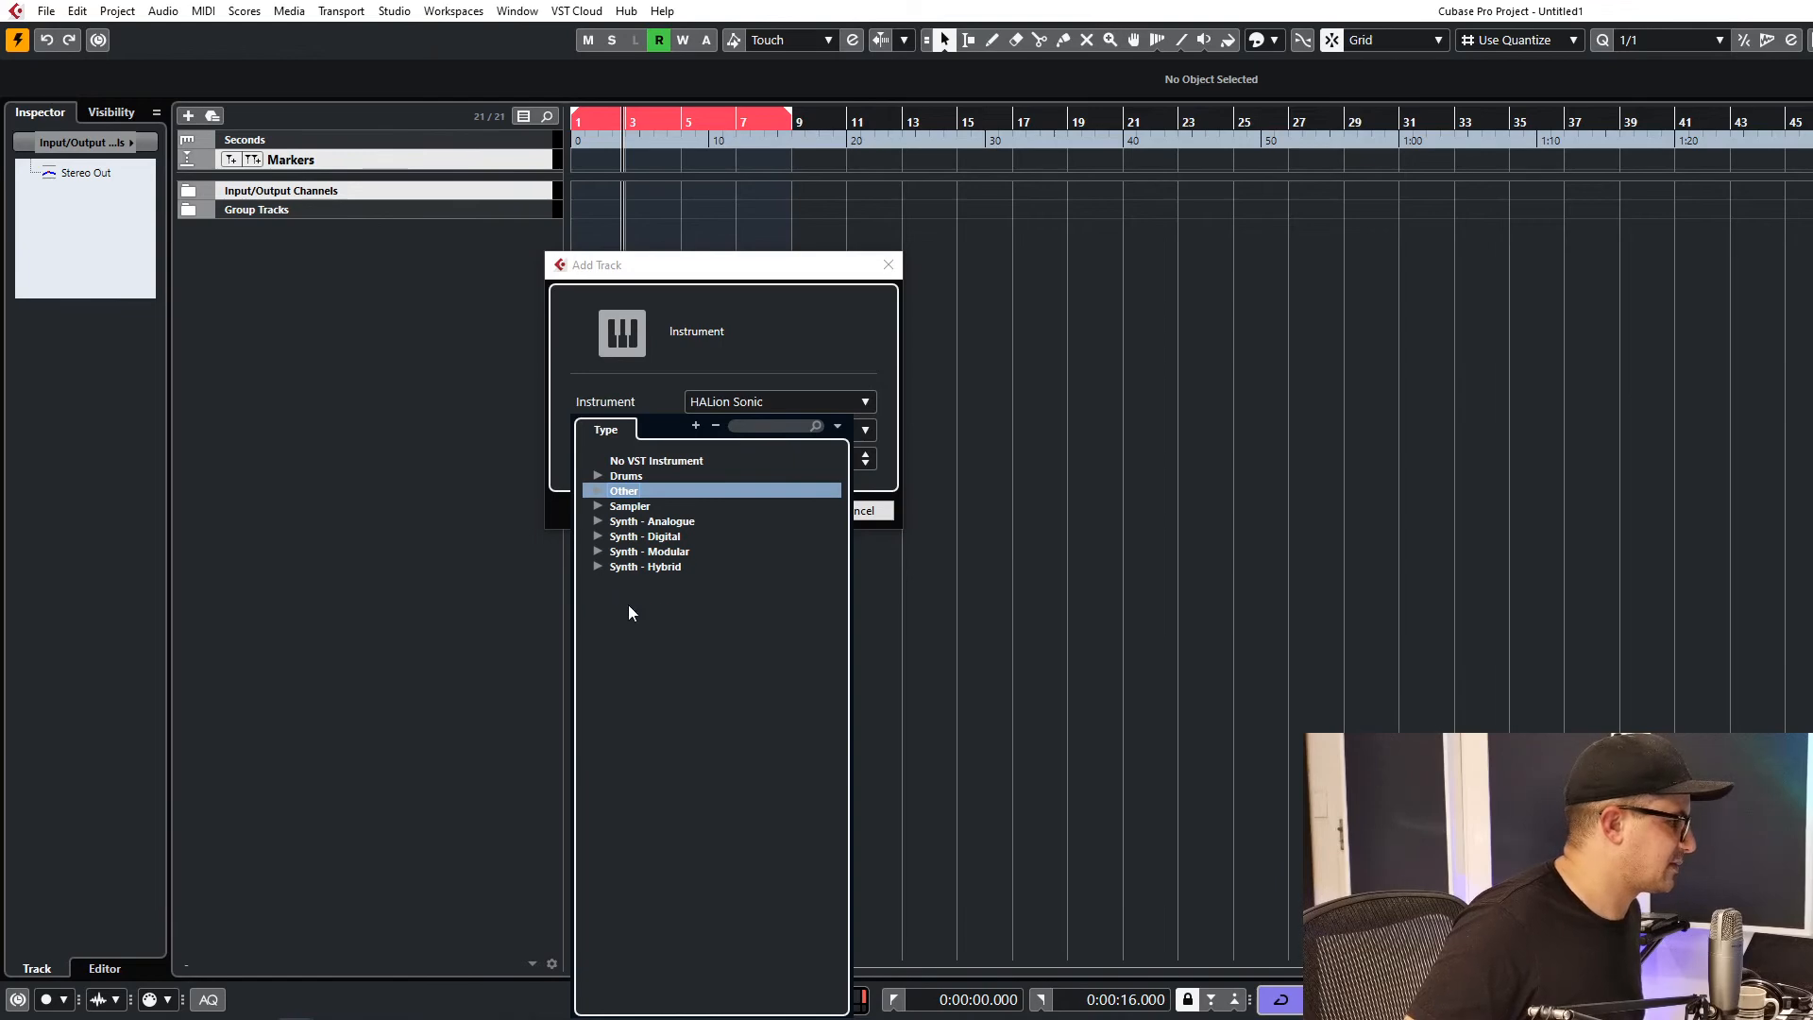
Add an instrument track with VPS Avenger from the Synth - Hybrid category and close its plug-in window.
click(595, 566)
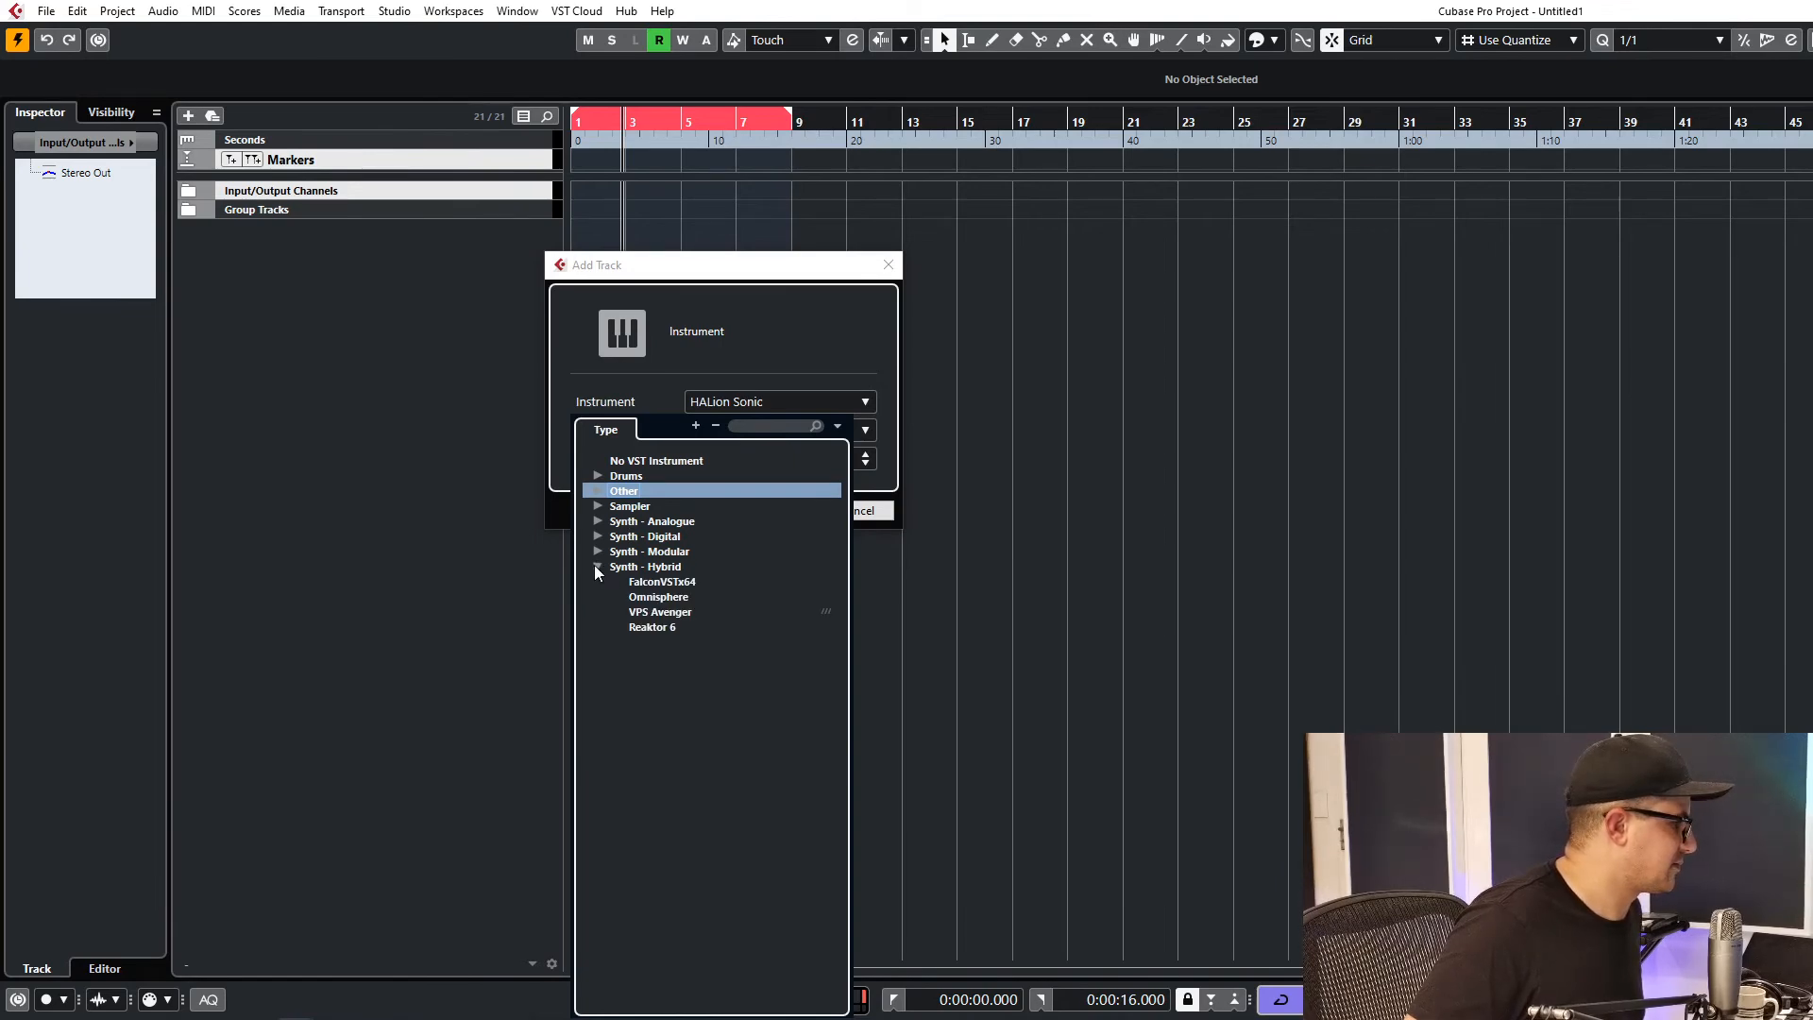
click(672, 612)
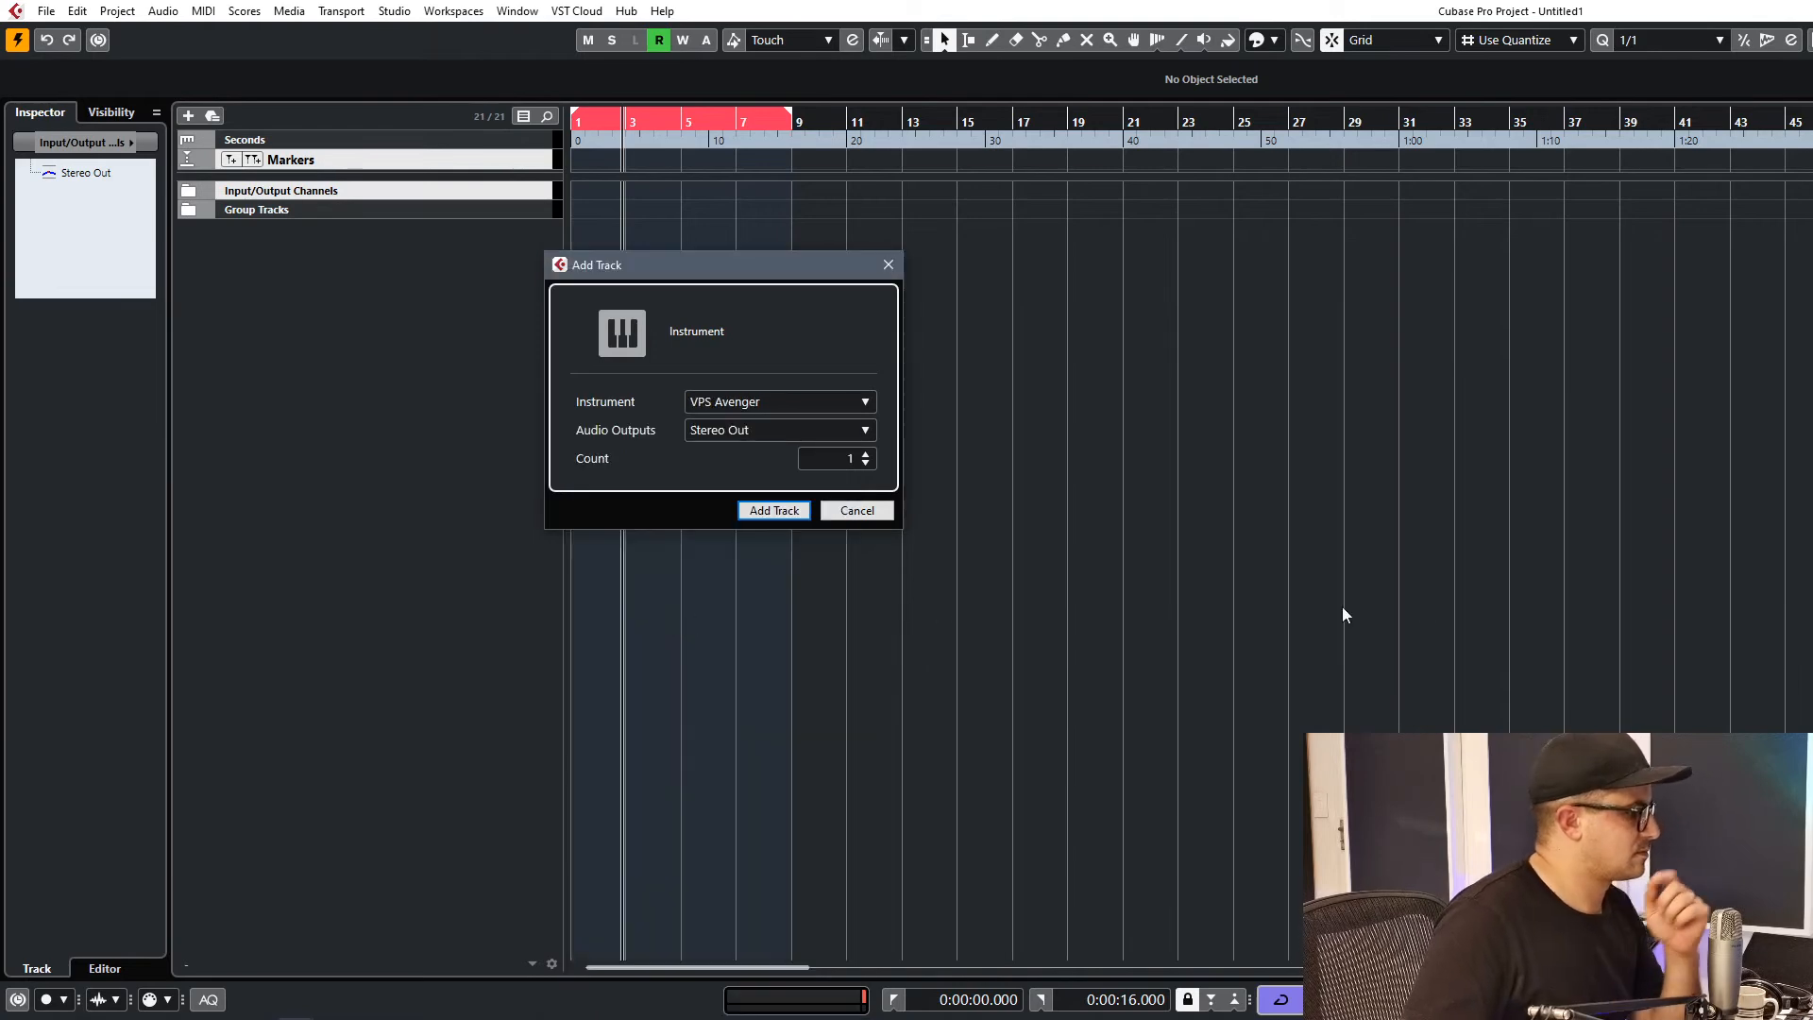
click(760, 510)
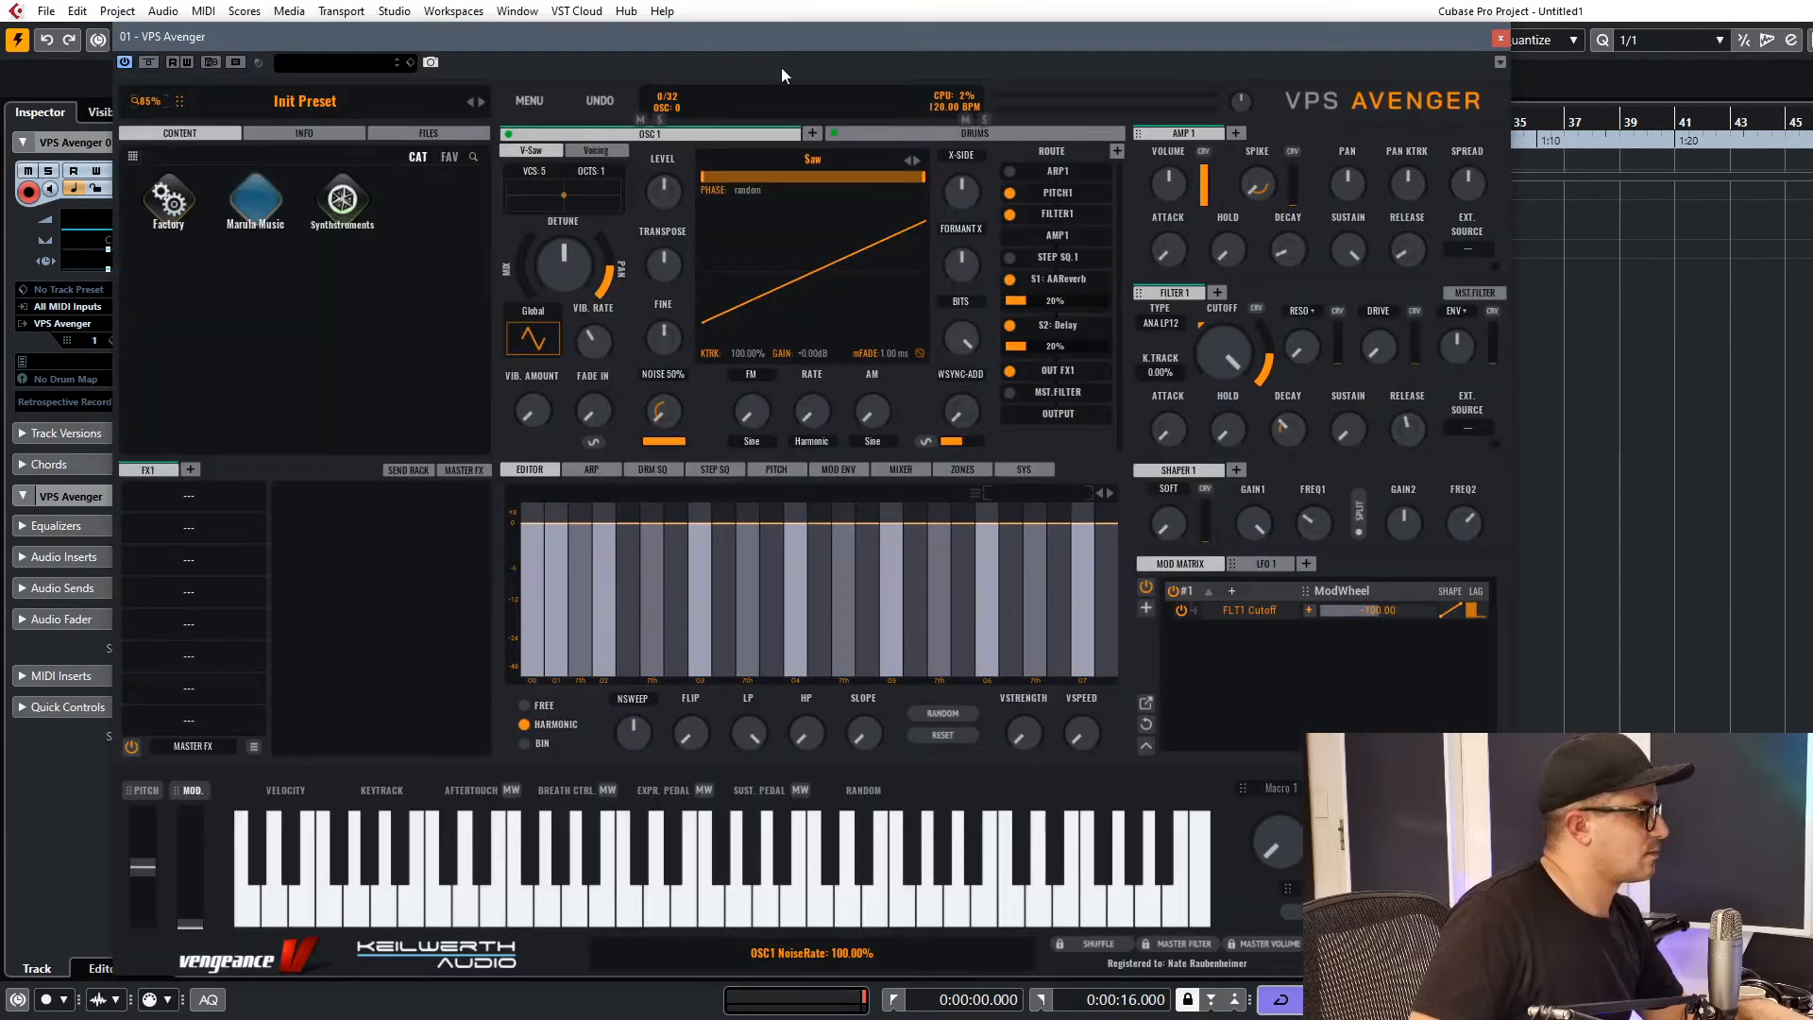
drag(739, 39, 965, 39)
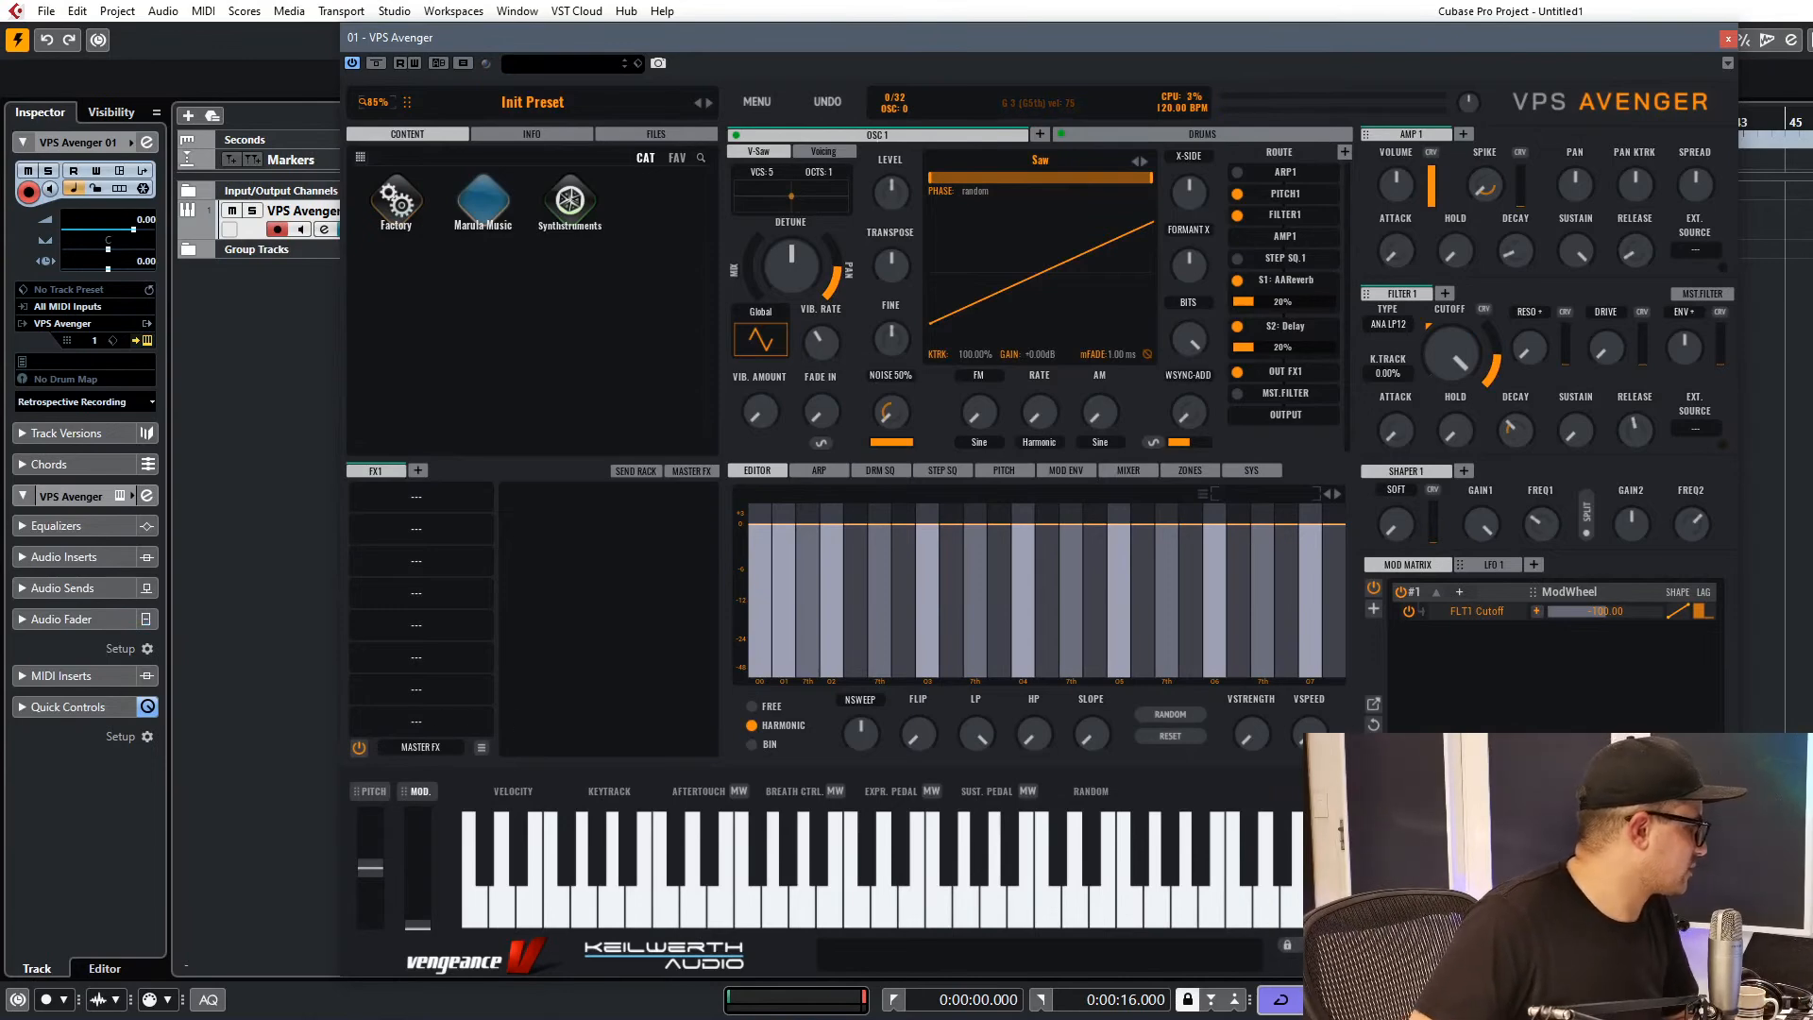
click(1728, 40)
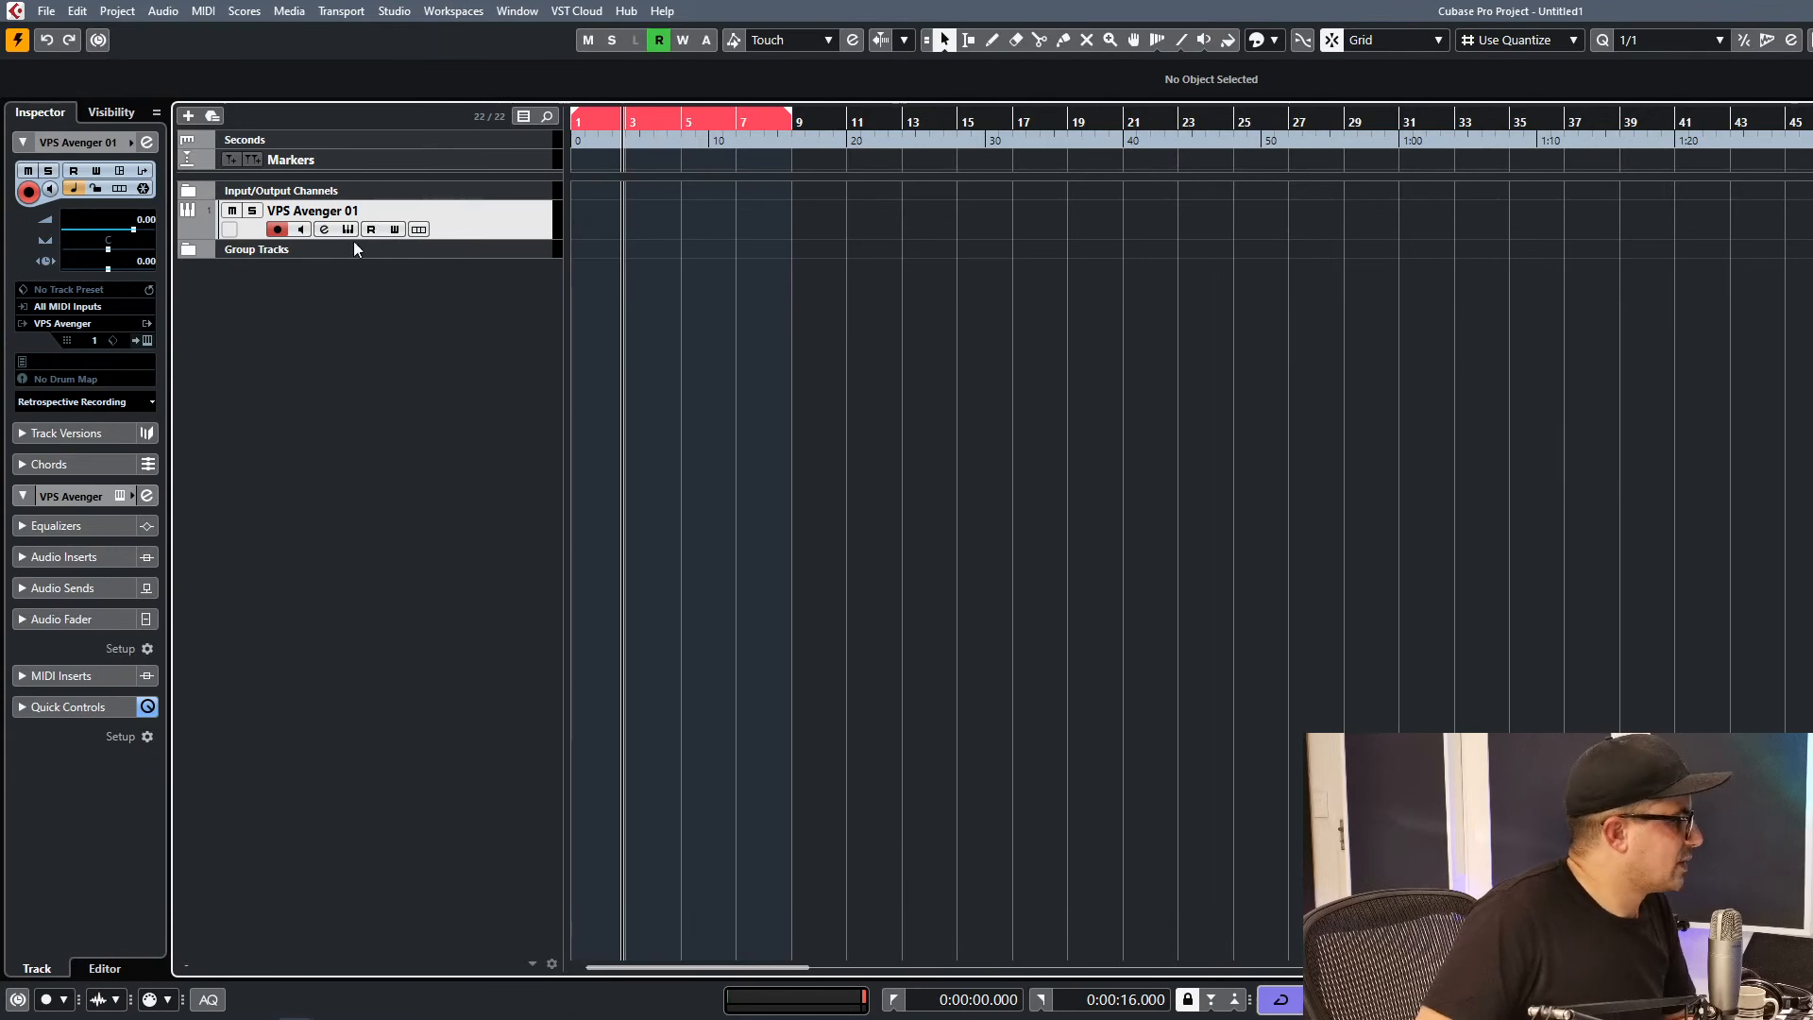
Replace the track's instrument with Repro-1 and lower the track volume to -5.45.
click(148, 325)
text(repro)
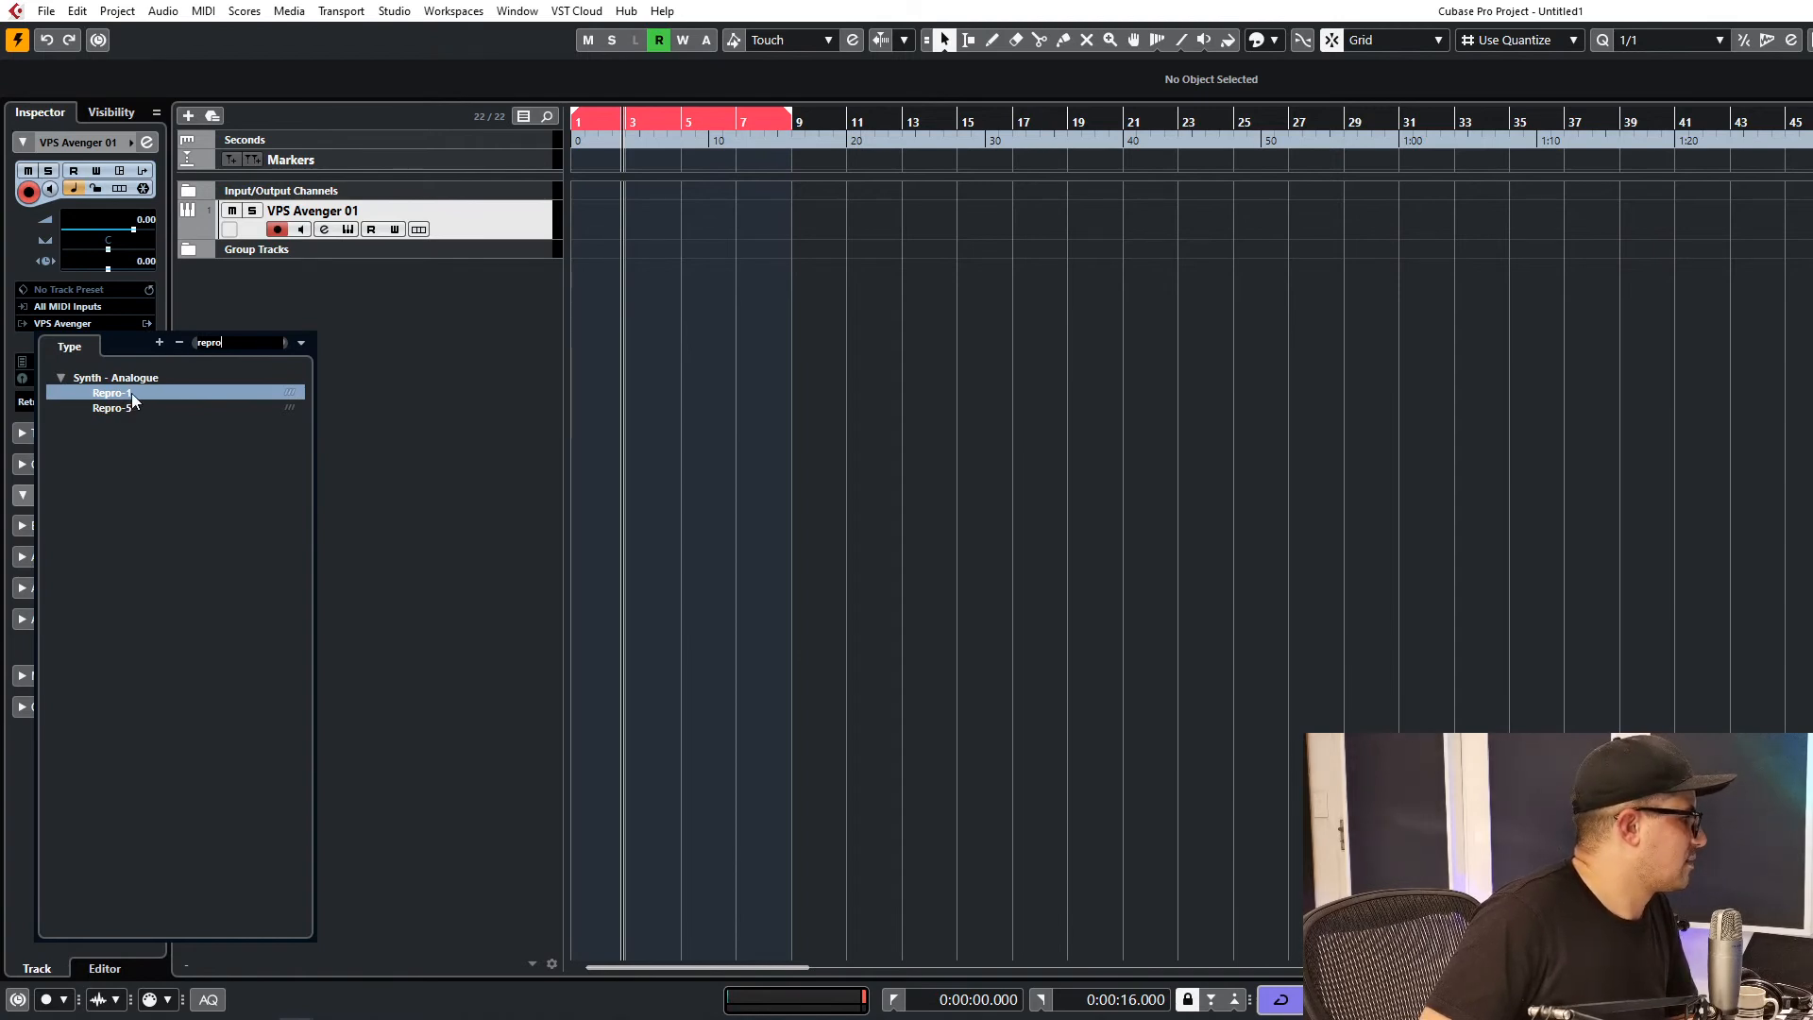
click(132, 392)
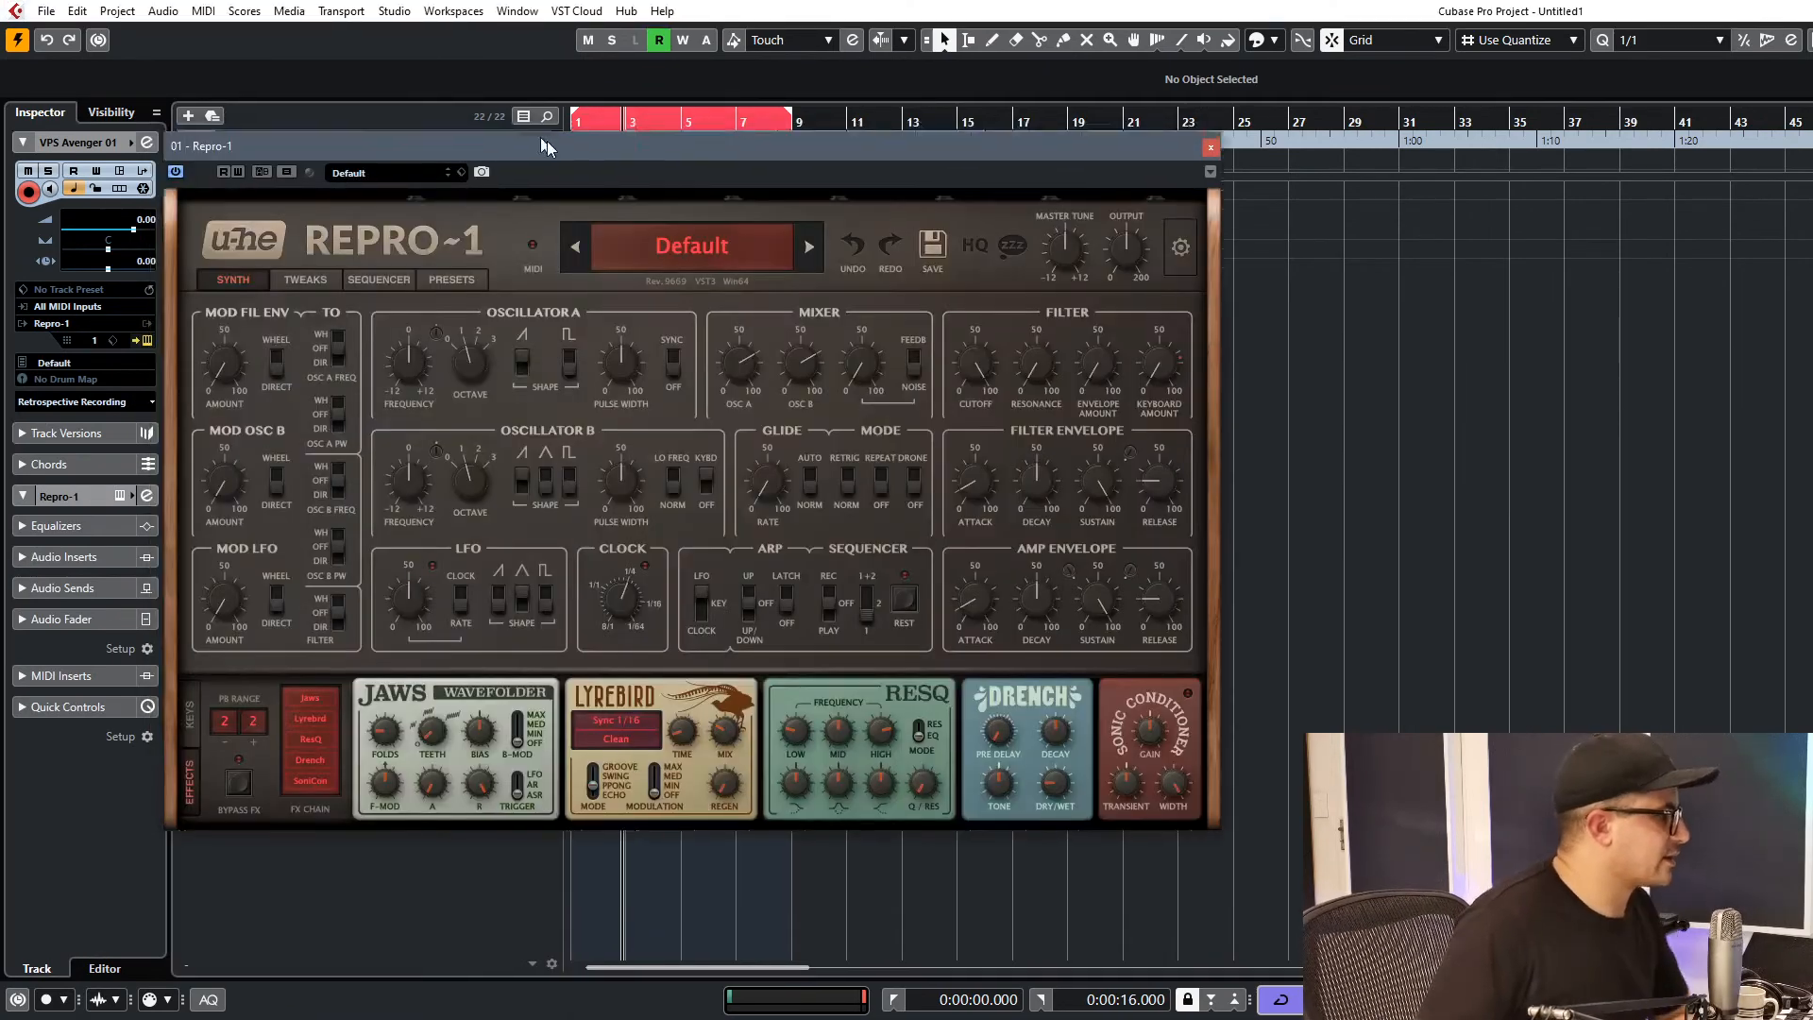
drag(542, 140, 834, 152)
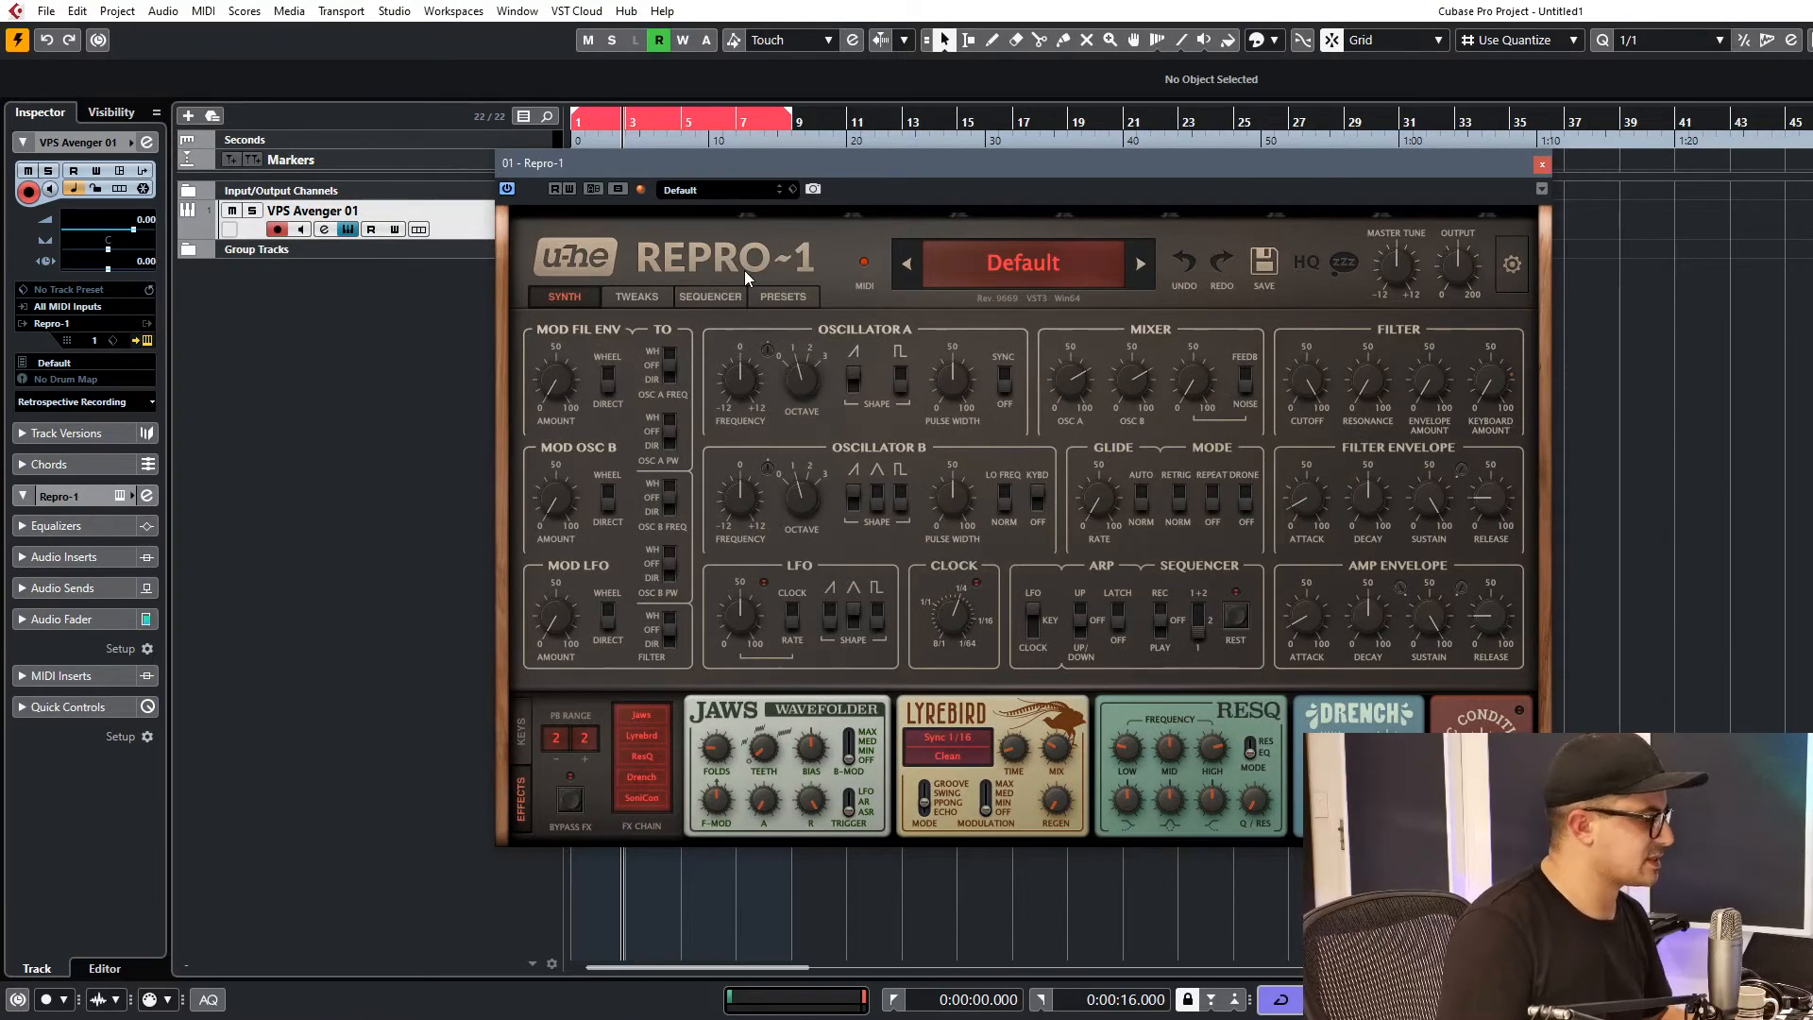
drag(134, 231, 115, 233)
Record a 32-step sequence into Pattern 1 of Repro-1's sequencer, adjust its clock rate, and close the plug-in.
click(711, 296)
drag(759, 162, 511, 202)
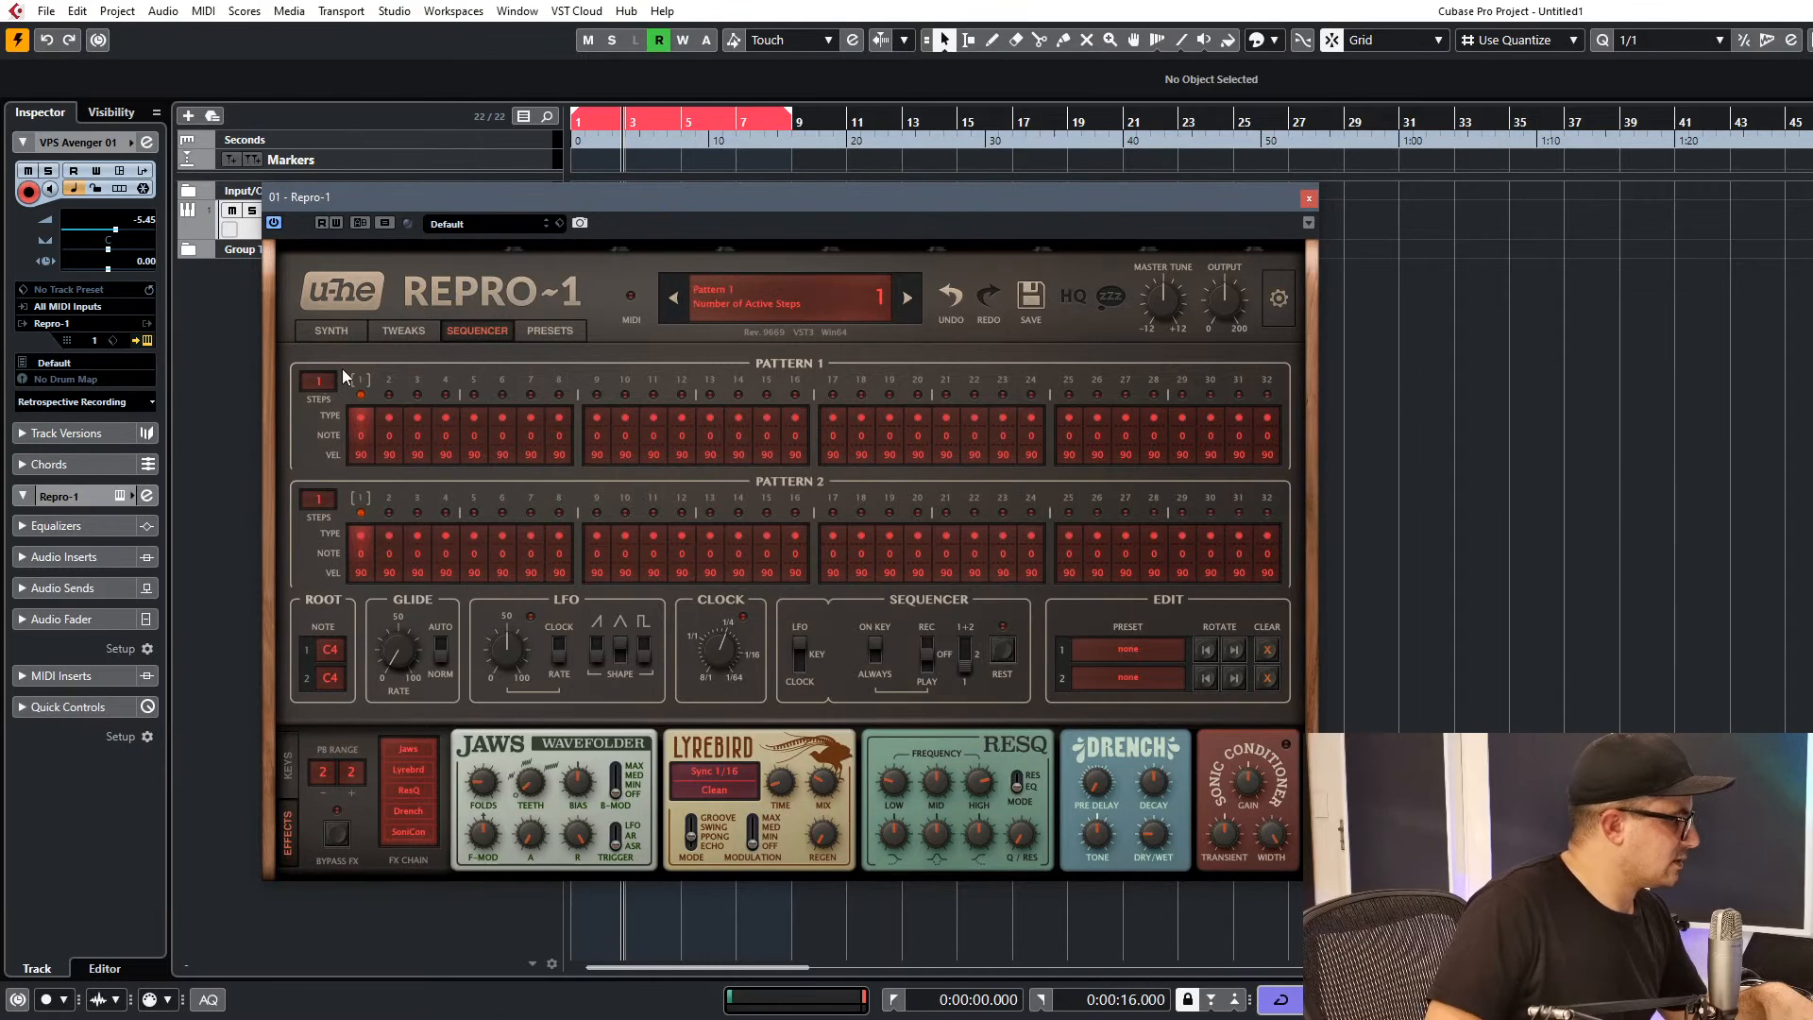
click(922, 650)
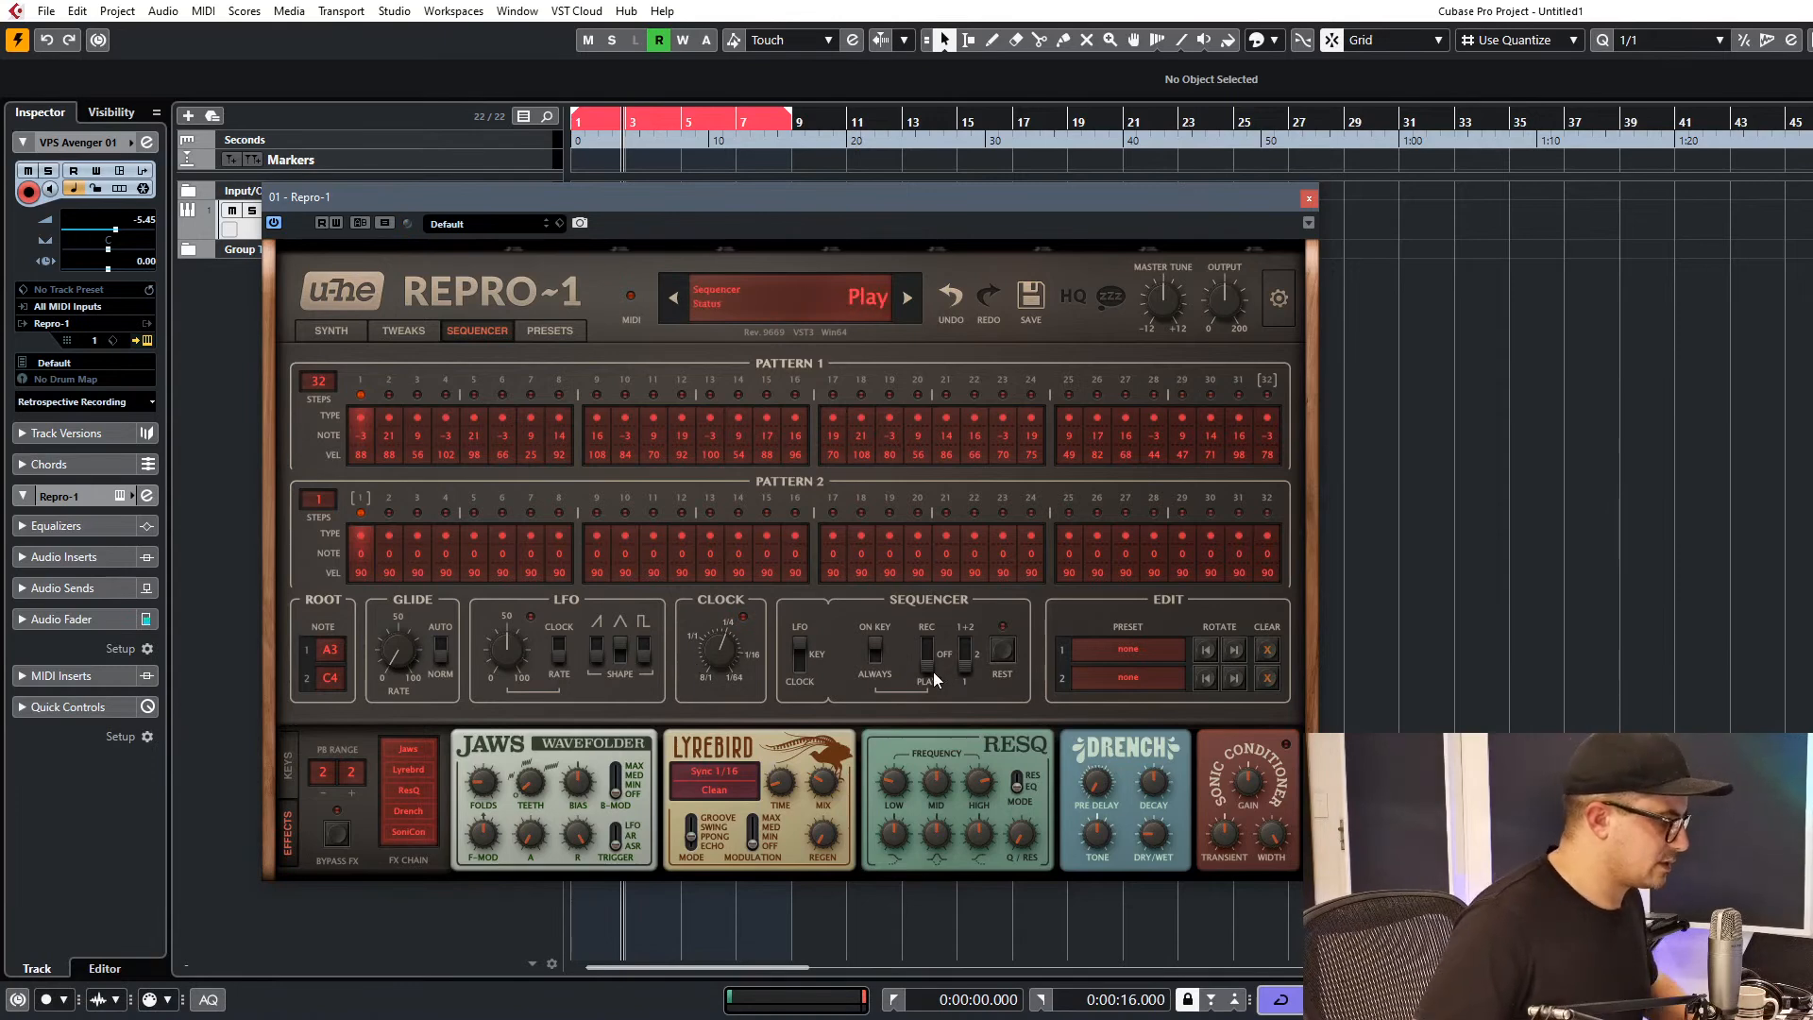
drag(737, 659, 745, 591)
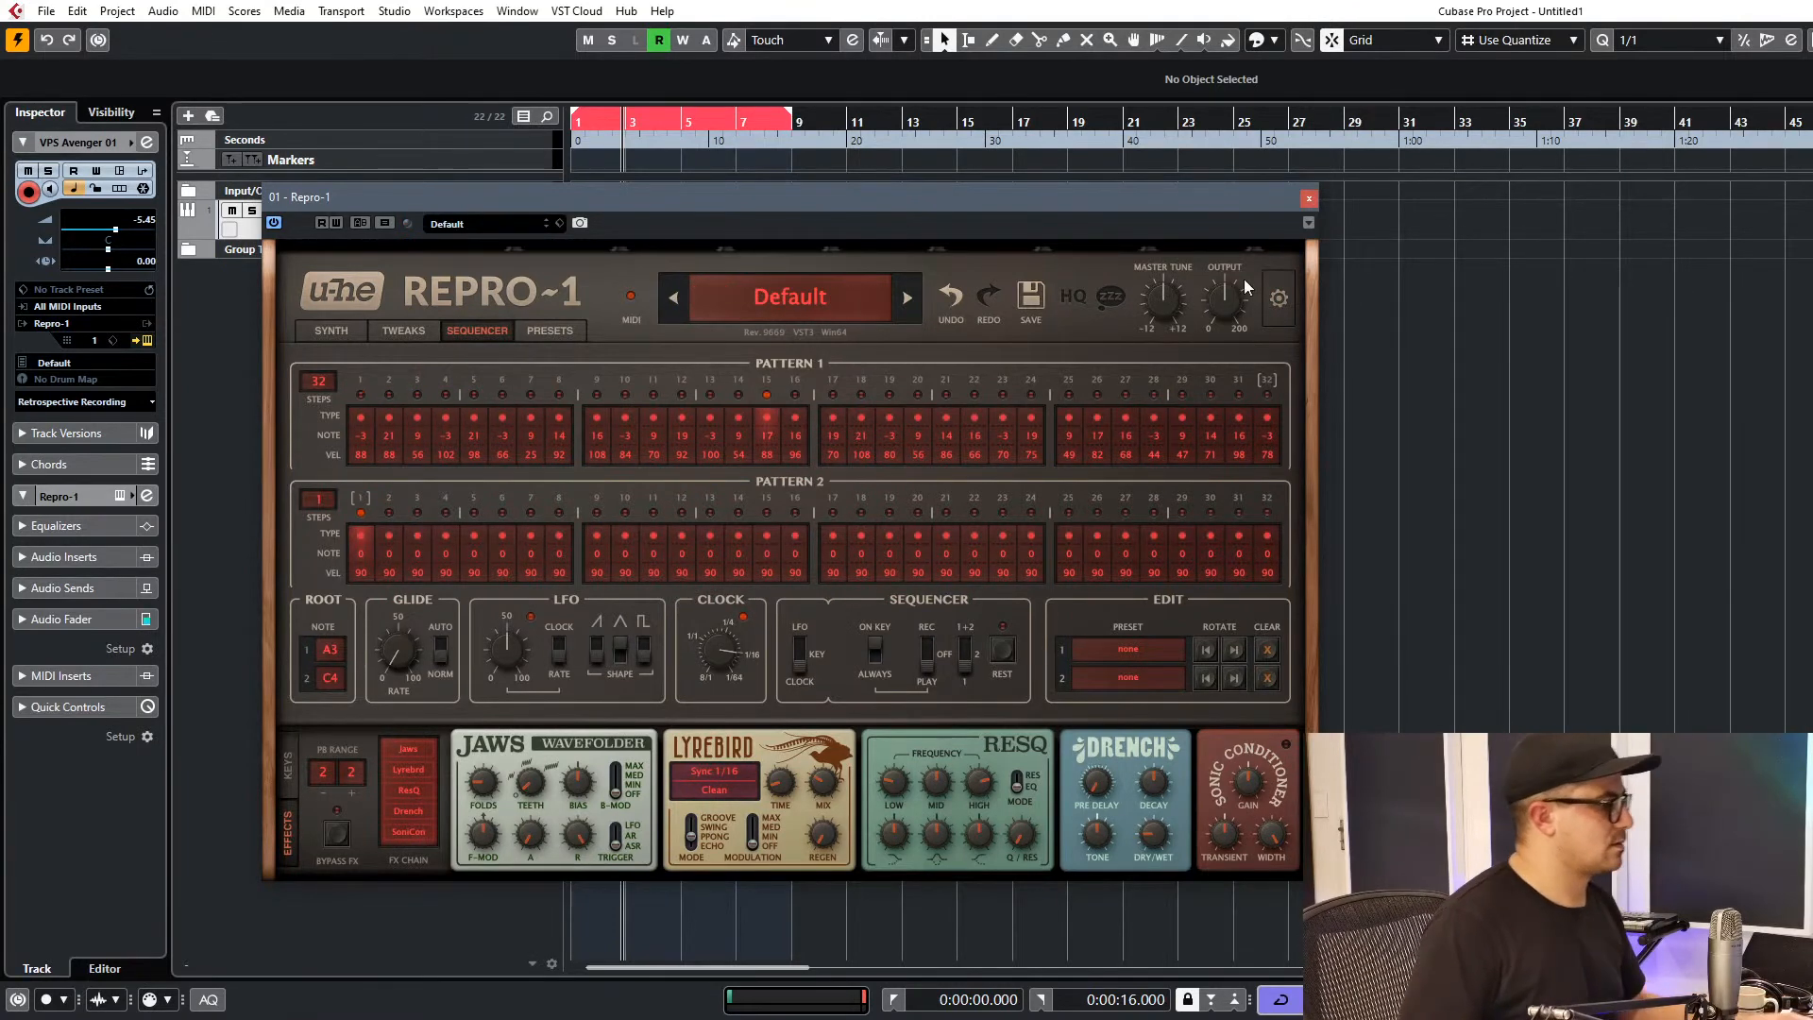
click(1309, 198)
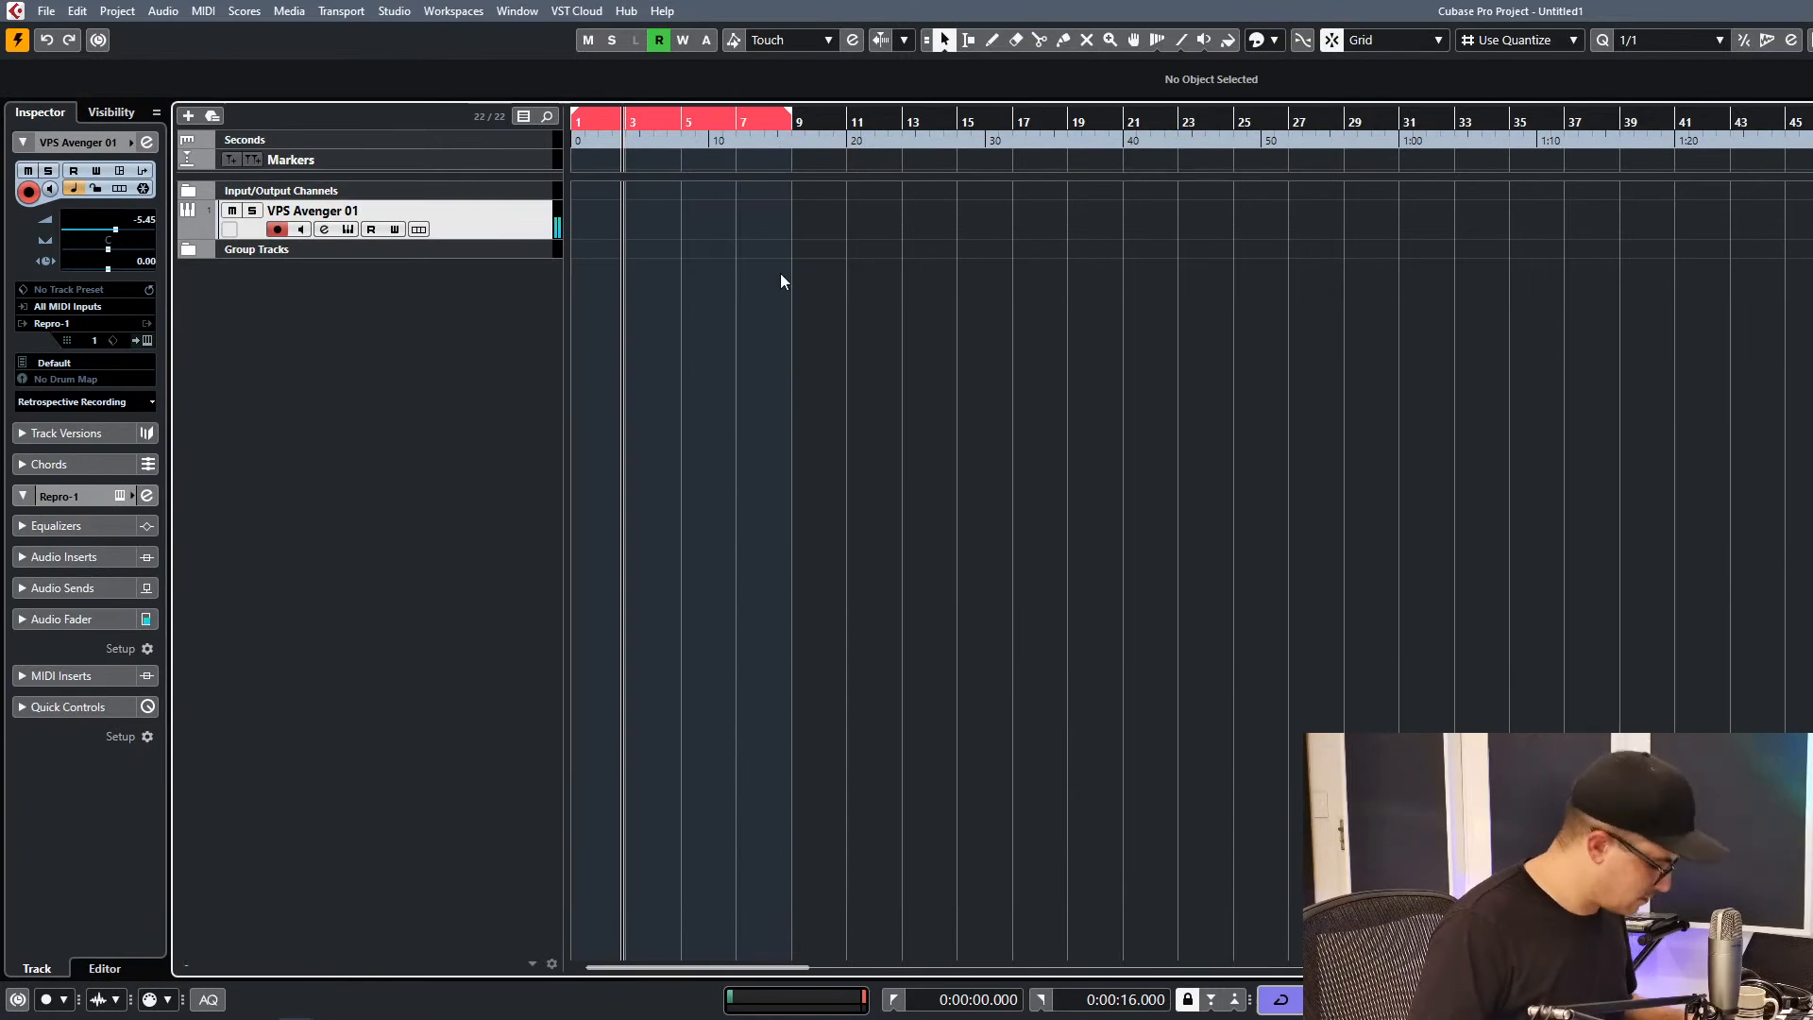
Create an eight-bar MIDI part from bar 1 on the VPS Avenger 01 track and fill it with one sustained A1 note.
mouse_move(591, 217)
mouse_down()
mouse_move(857, 228)
mouse_move(791, 227)
mouse_up()
double_click(617, 220)
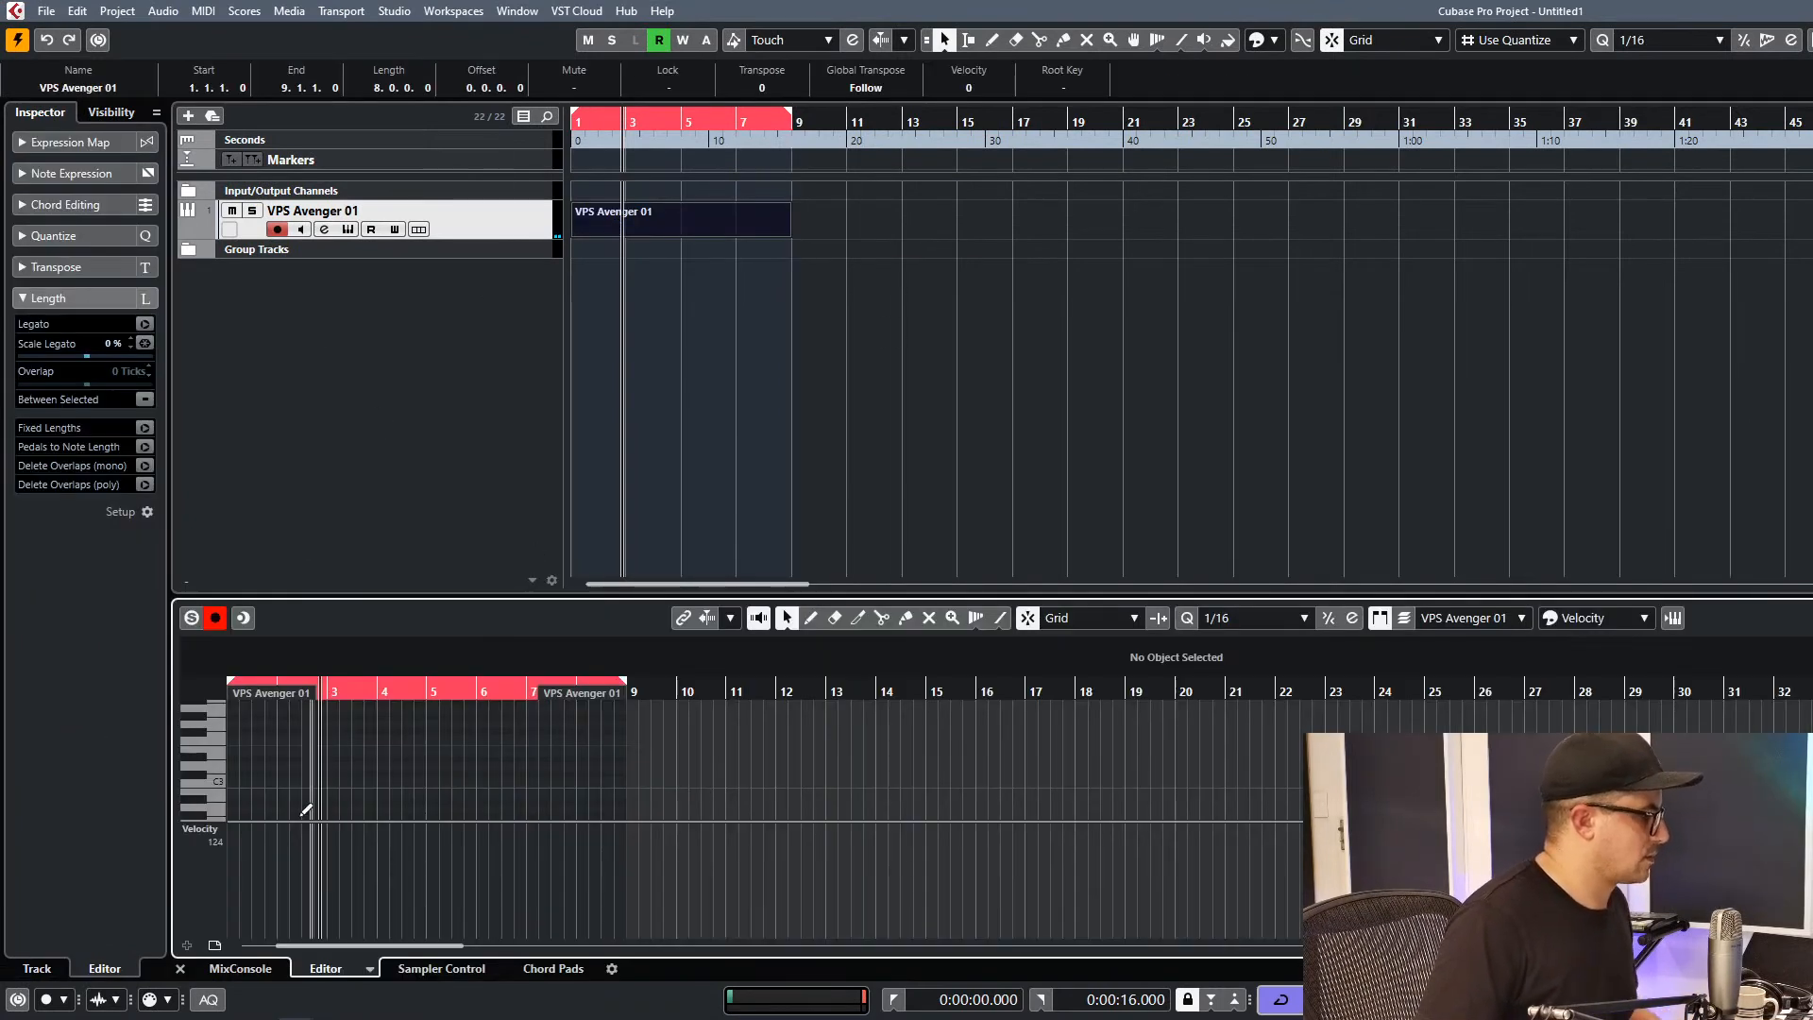
click(218, 766)
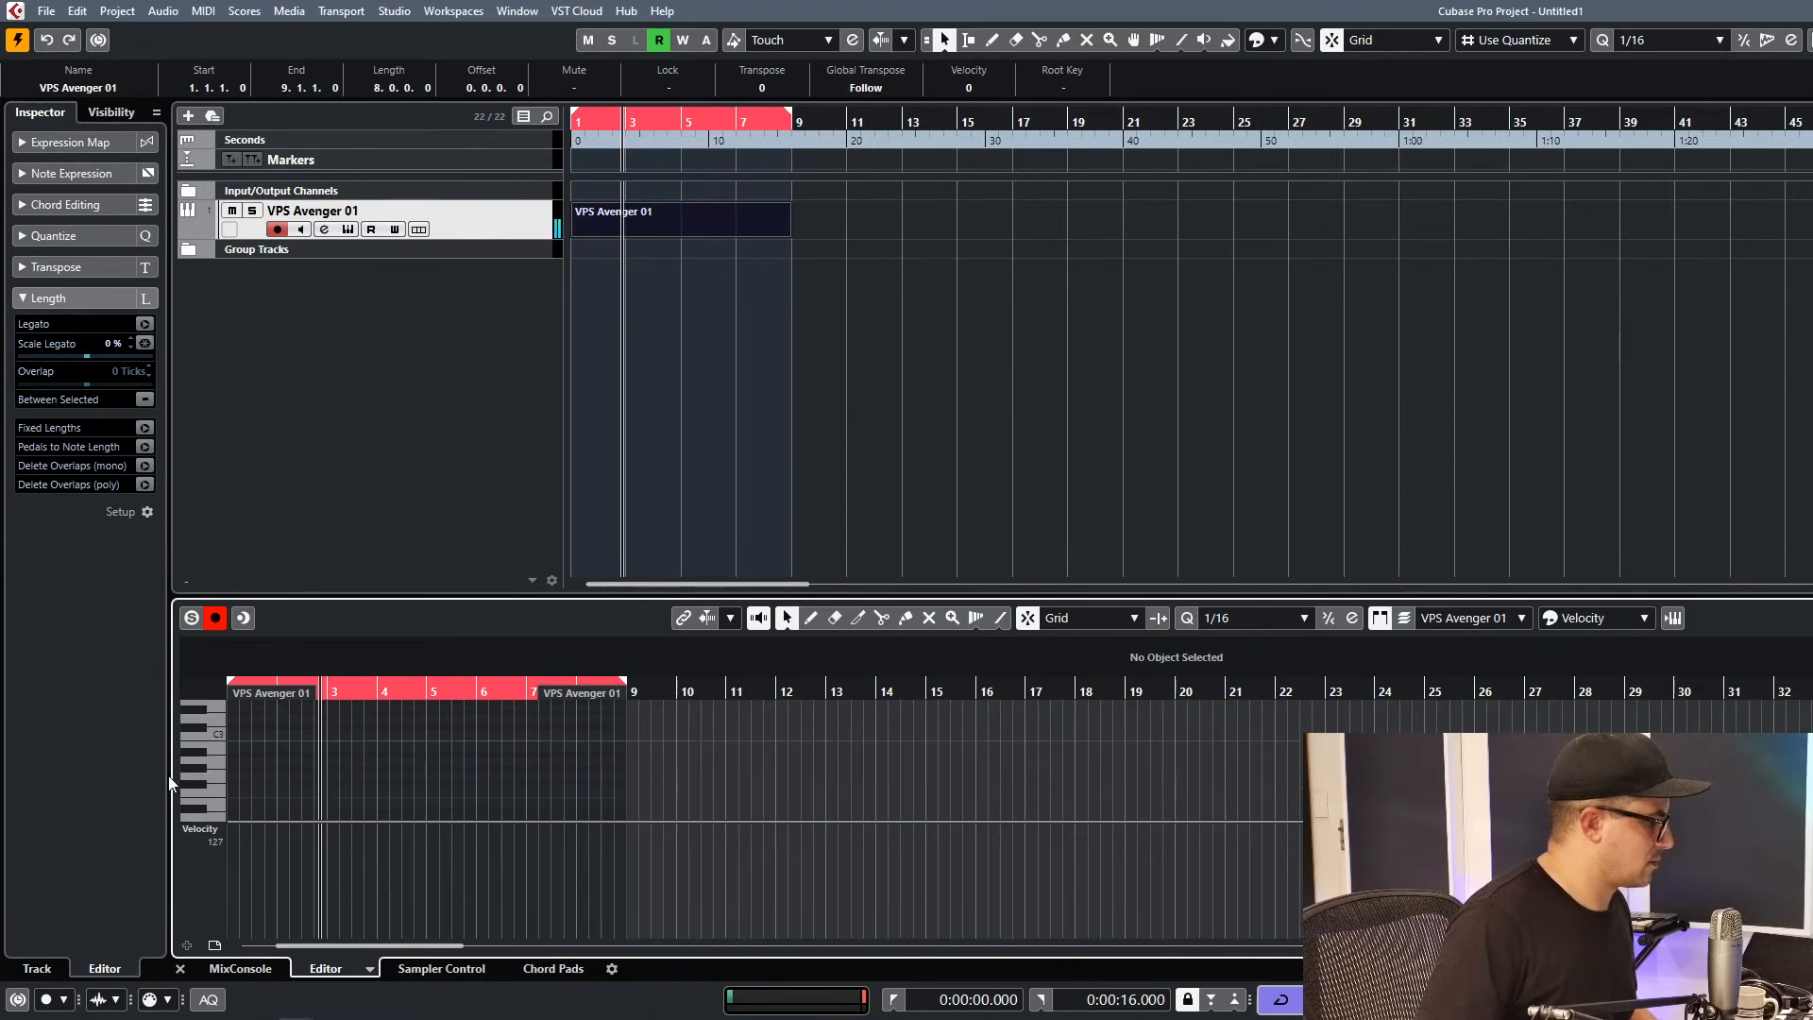
scroll(220, 761, down, 2)
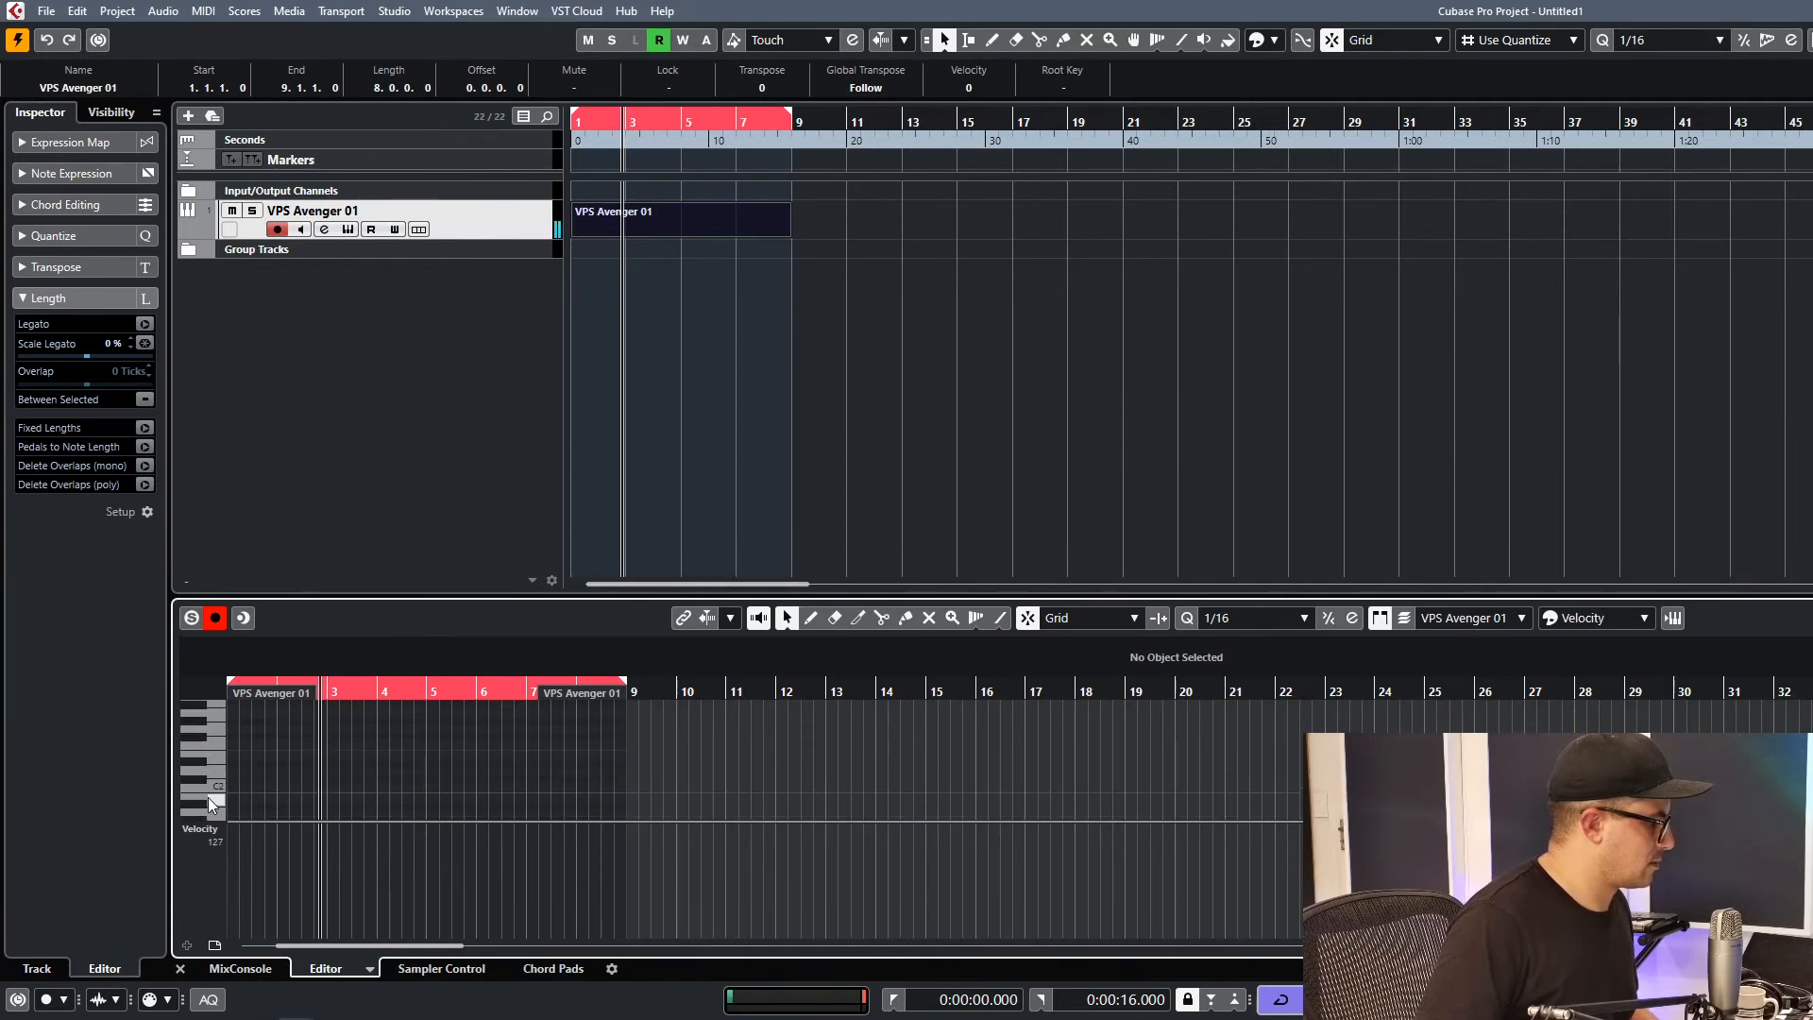
scroll(254, 795, down, 2)
drag(228, 768, 627, 767)
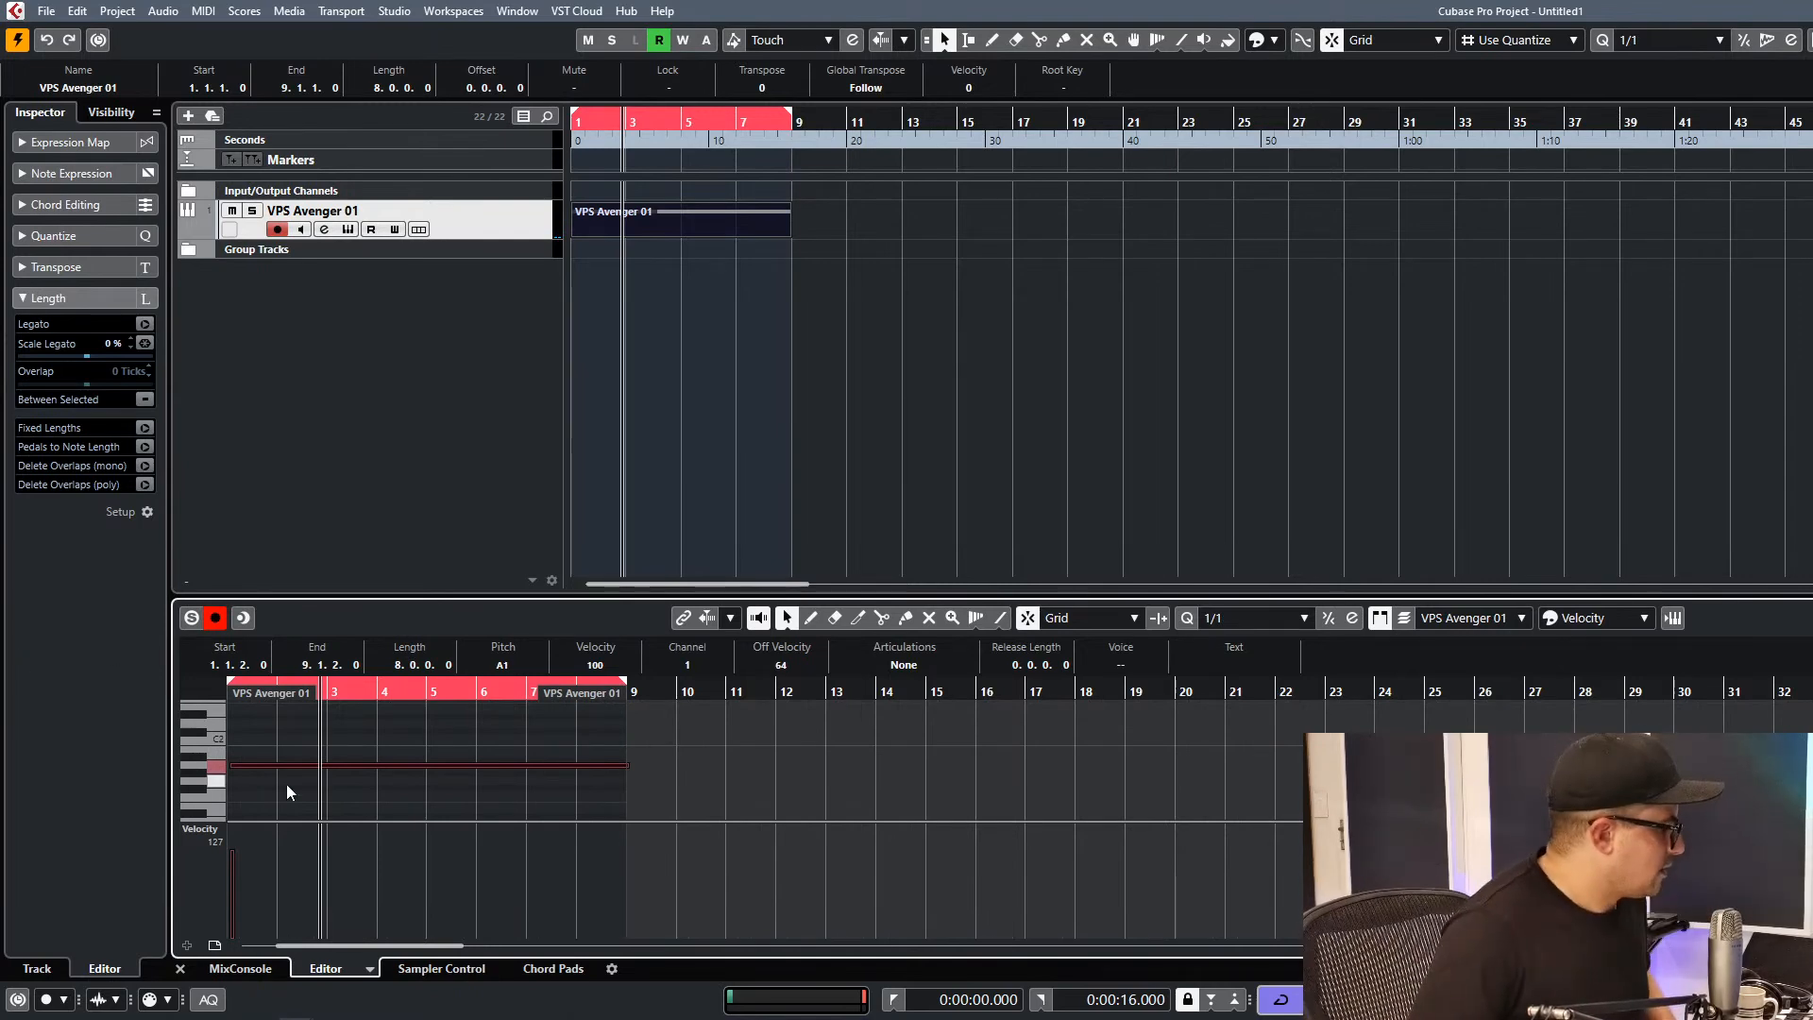
drag(232, 765, 224, 766)
click(747, 342)
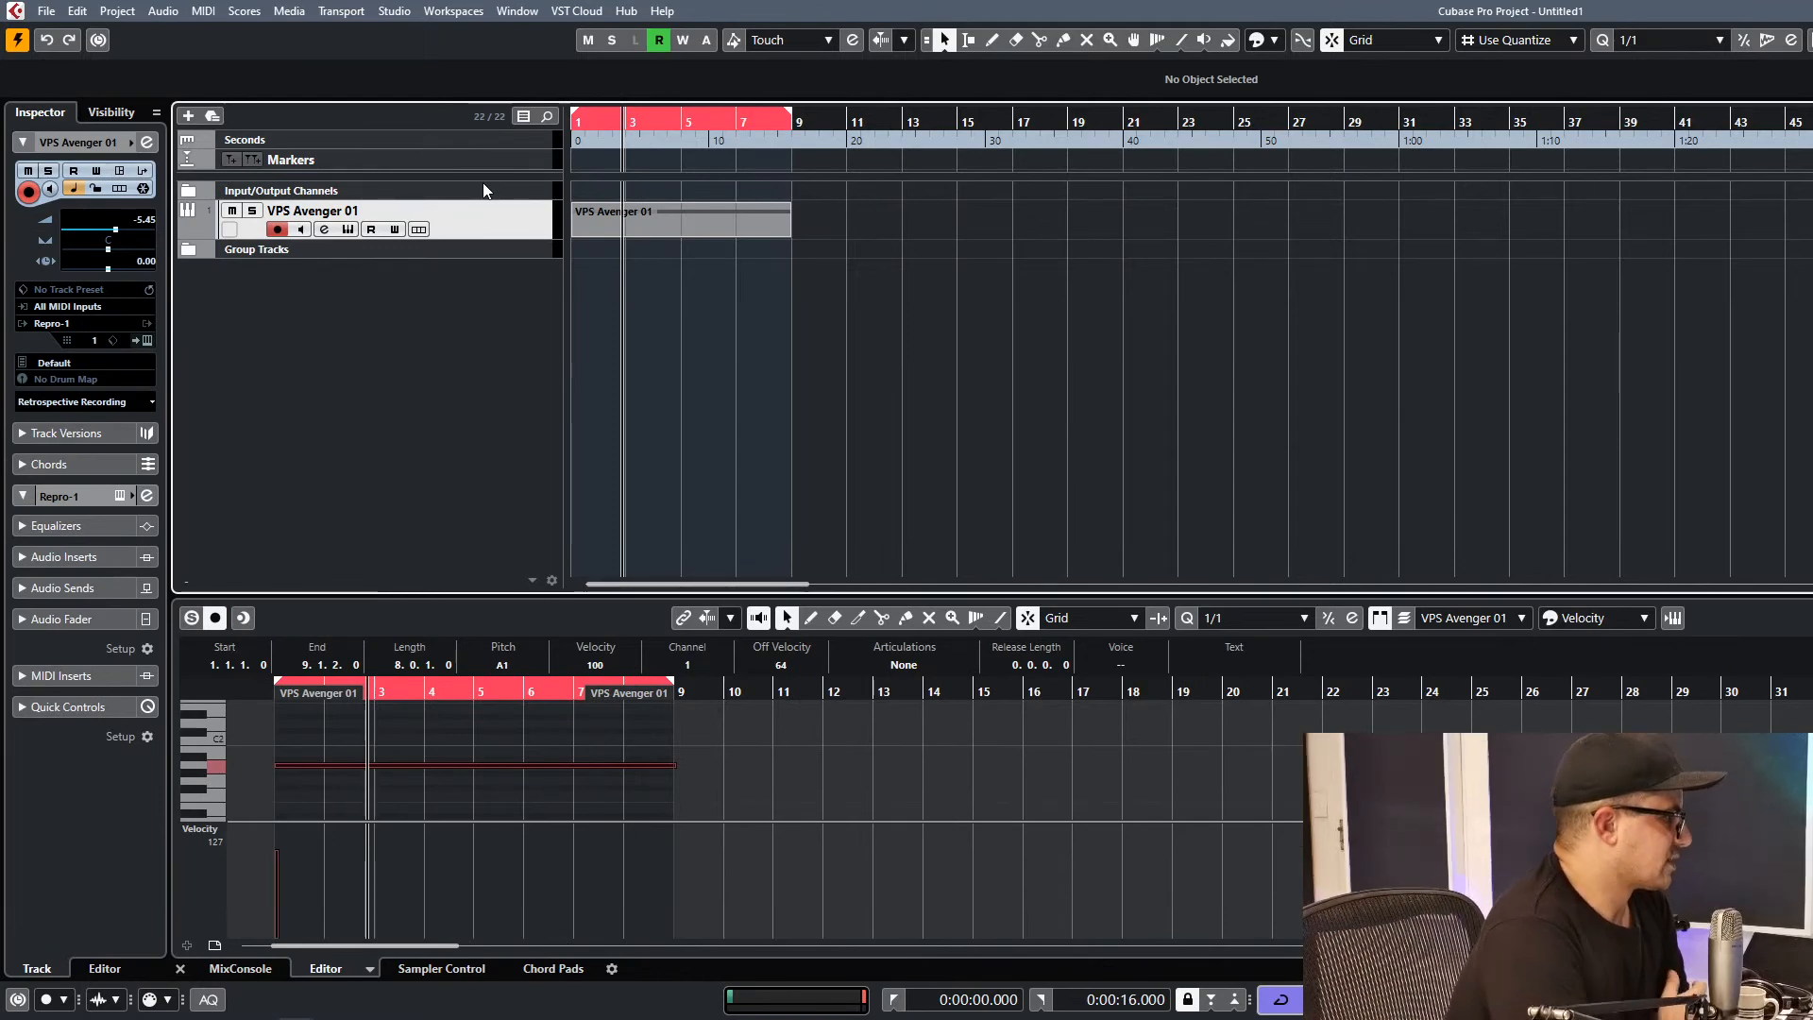
Load the SQ Acid Riff 4 preset from Repro-1's User folder and close the plug-in.
click(348, 229)
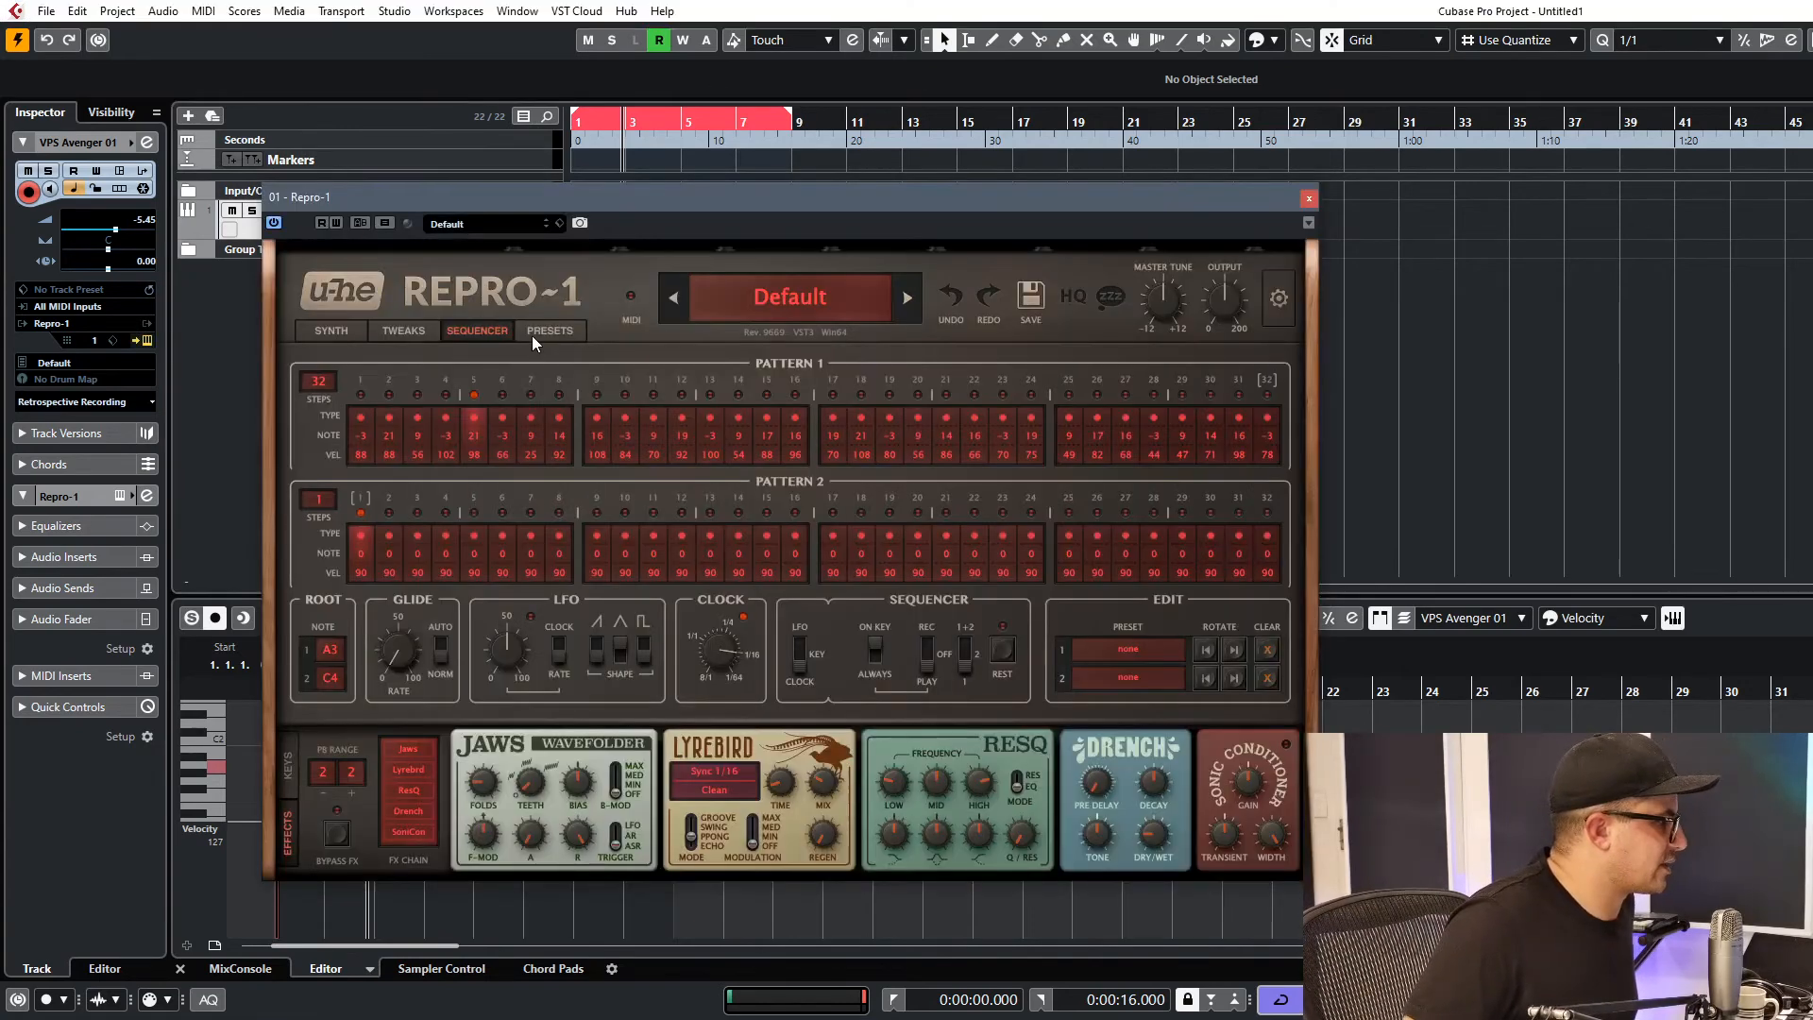
click(549, 331)
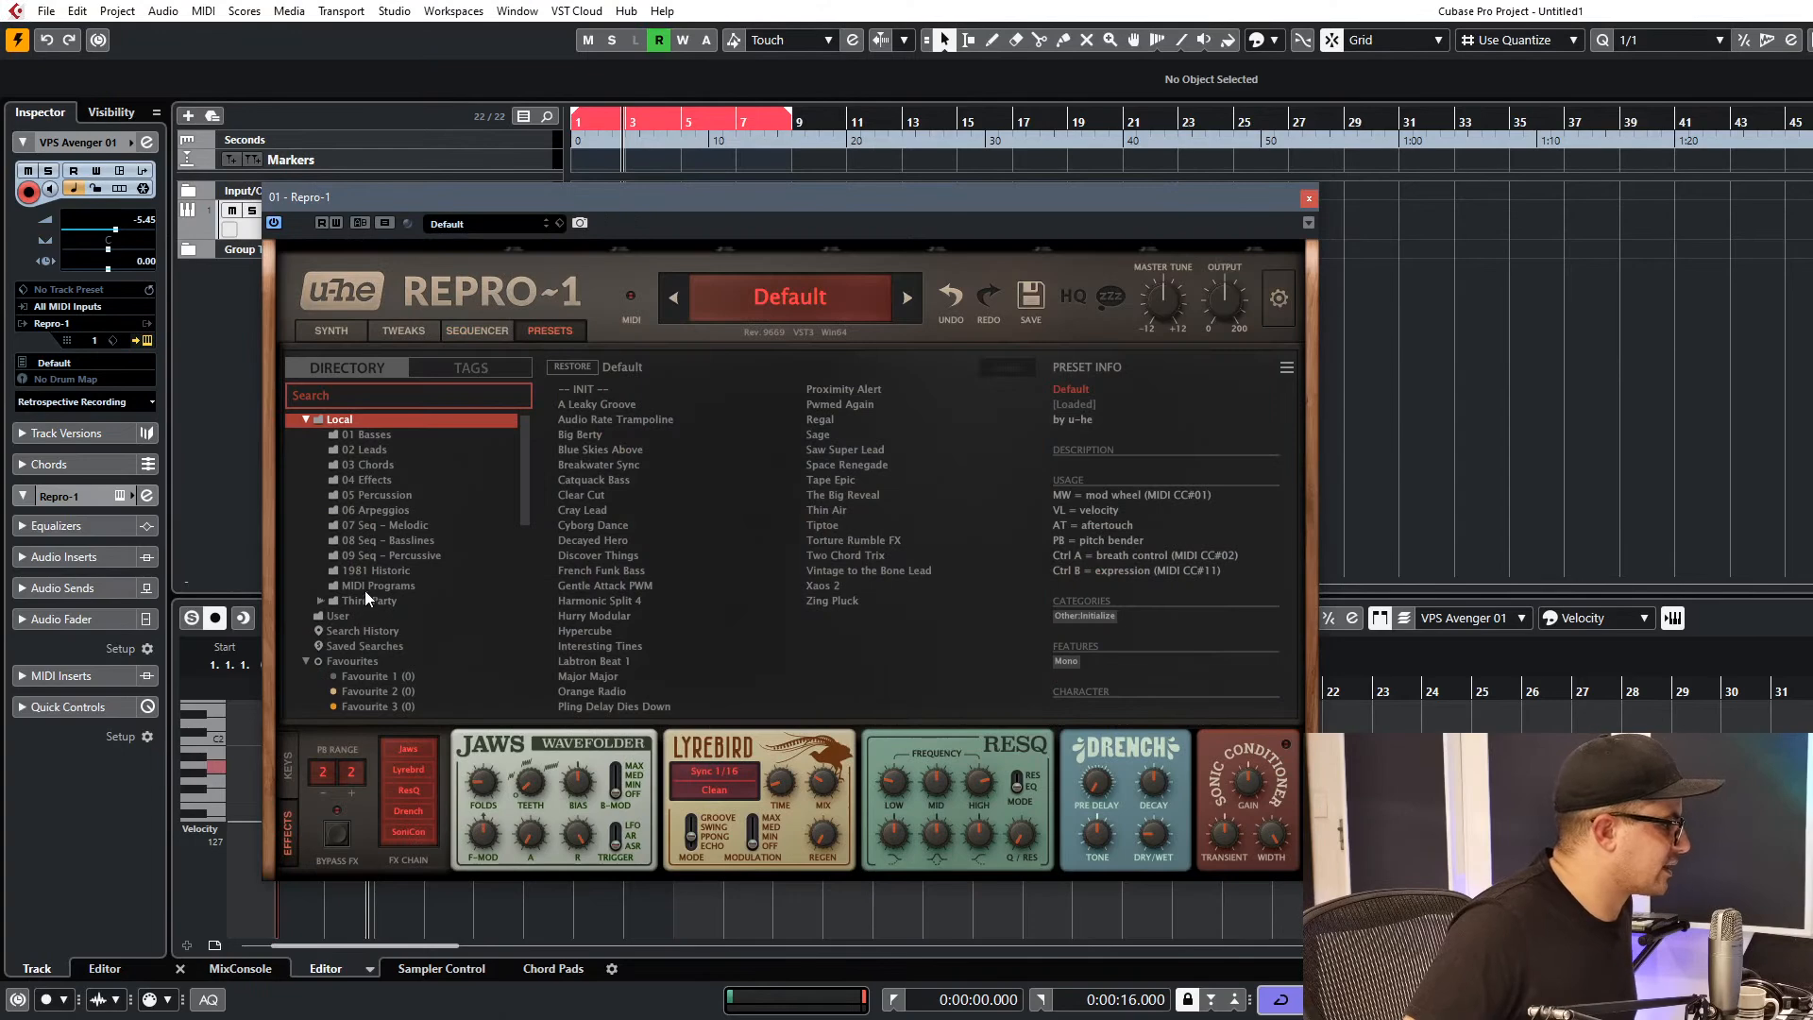
click(358, 614)
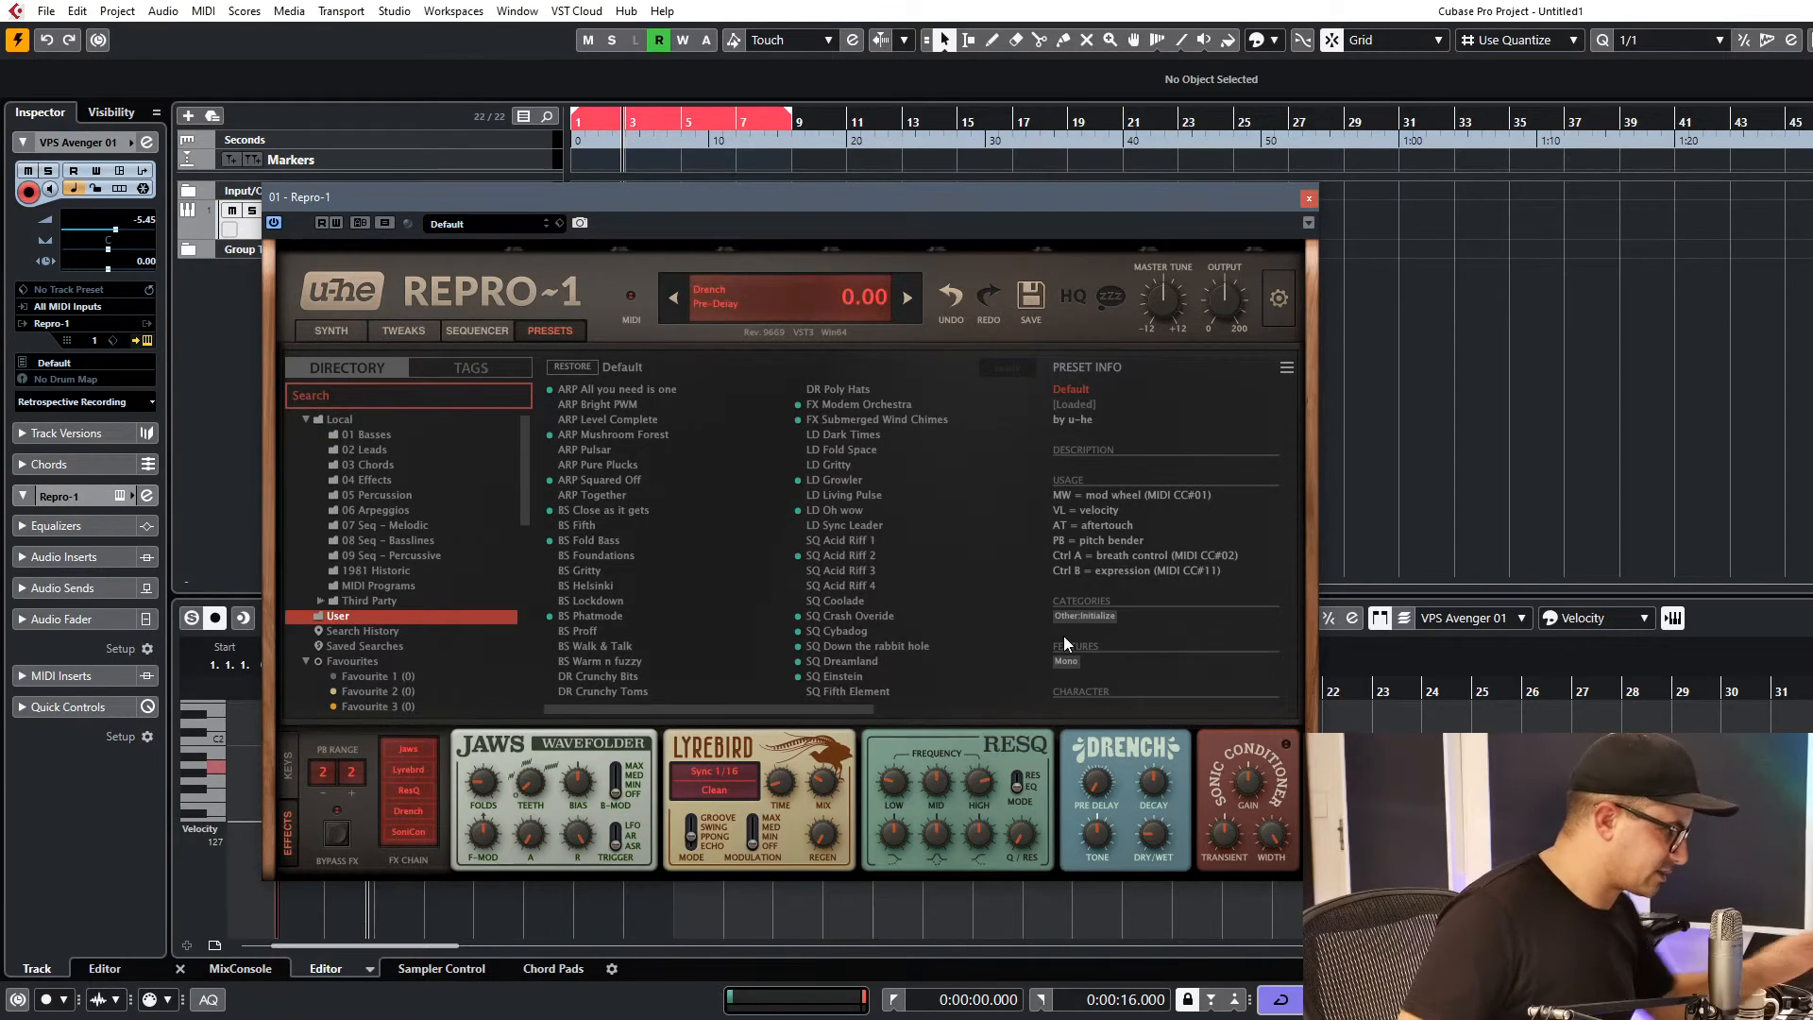
click(840, 586)
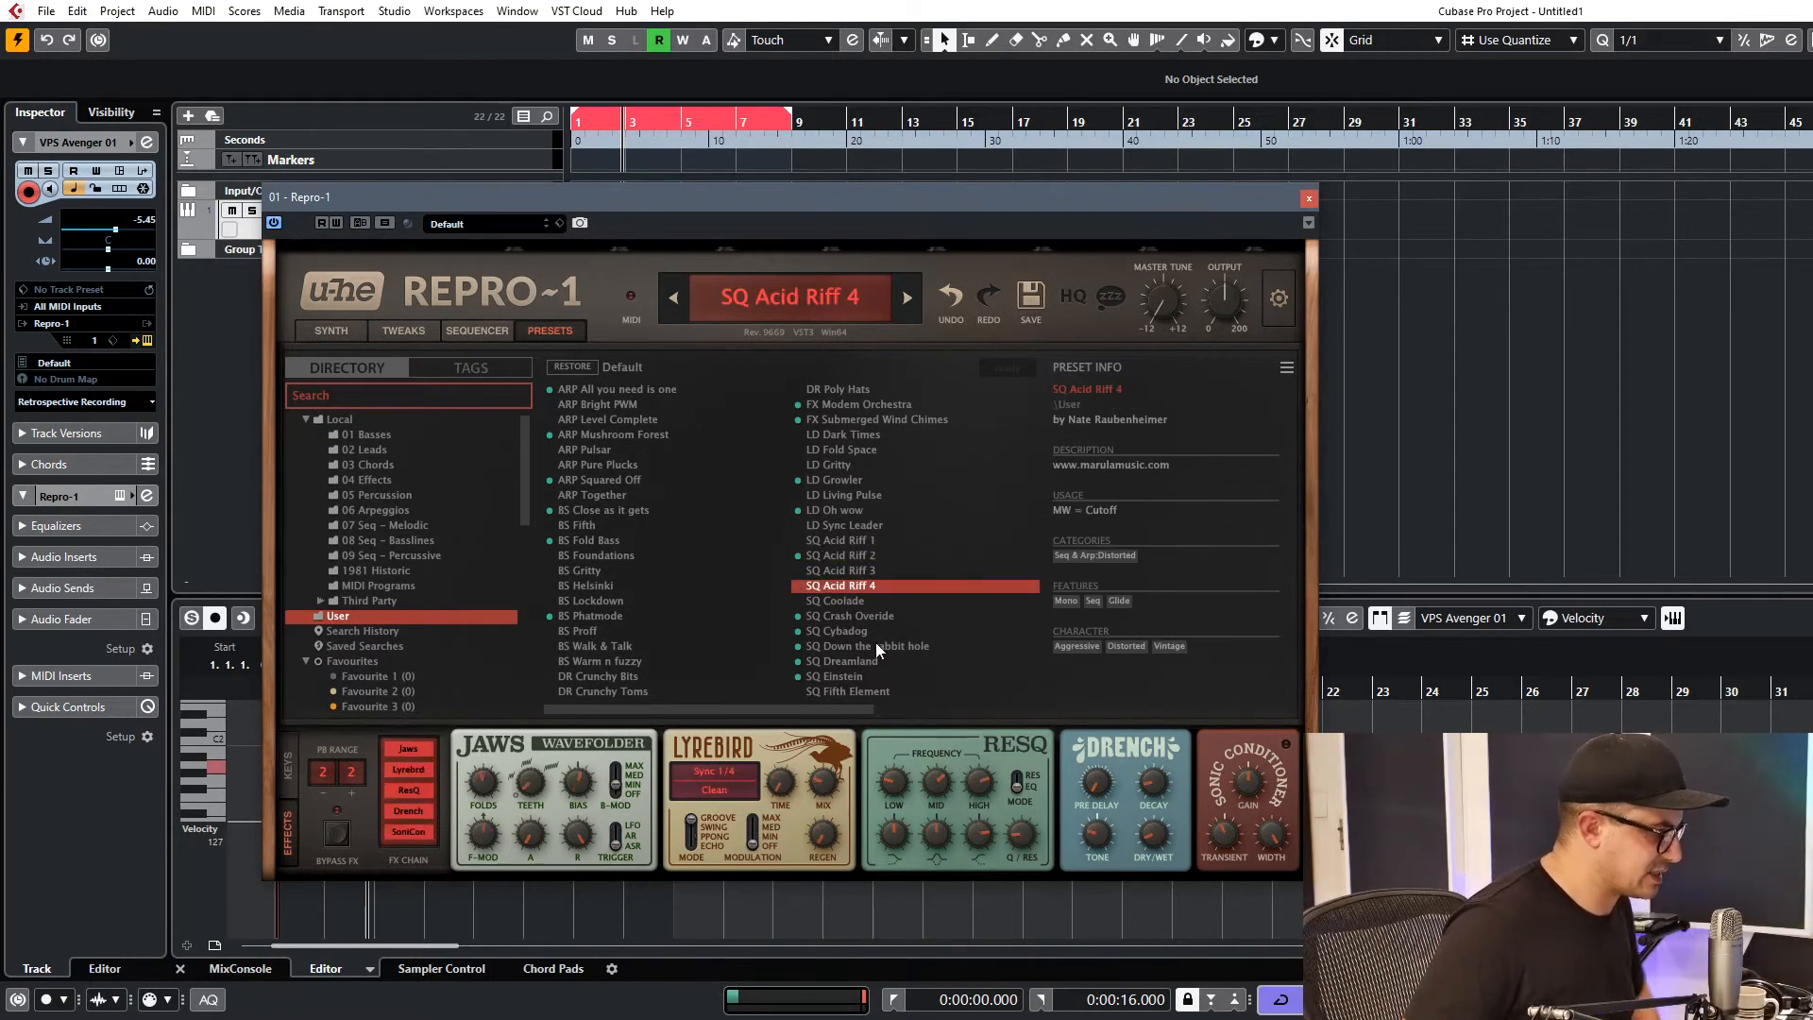
click(1308, 198)
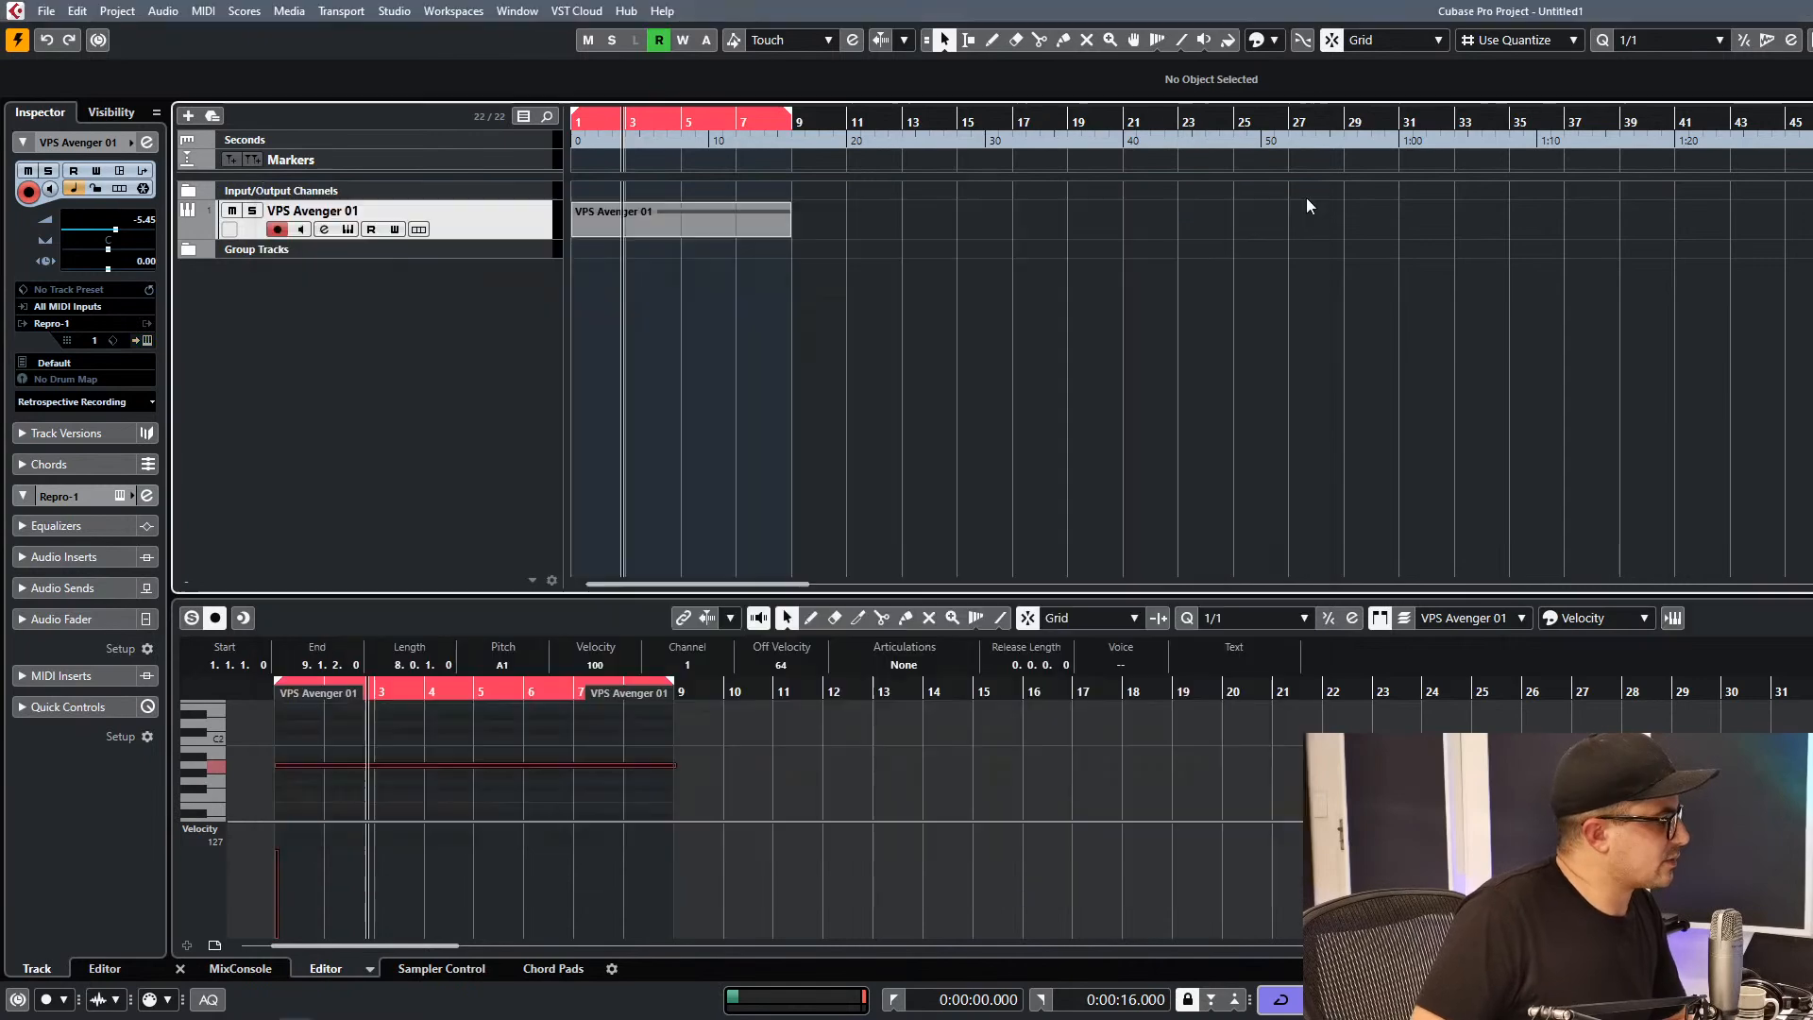
Return the playhead to the start of the project.
key(period)
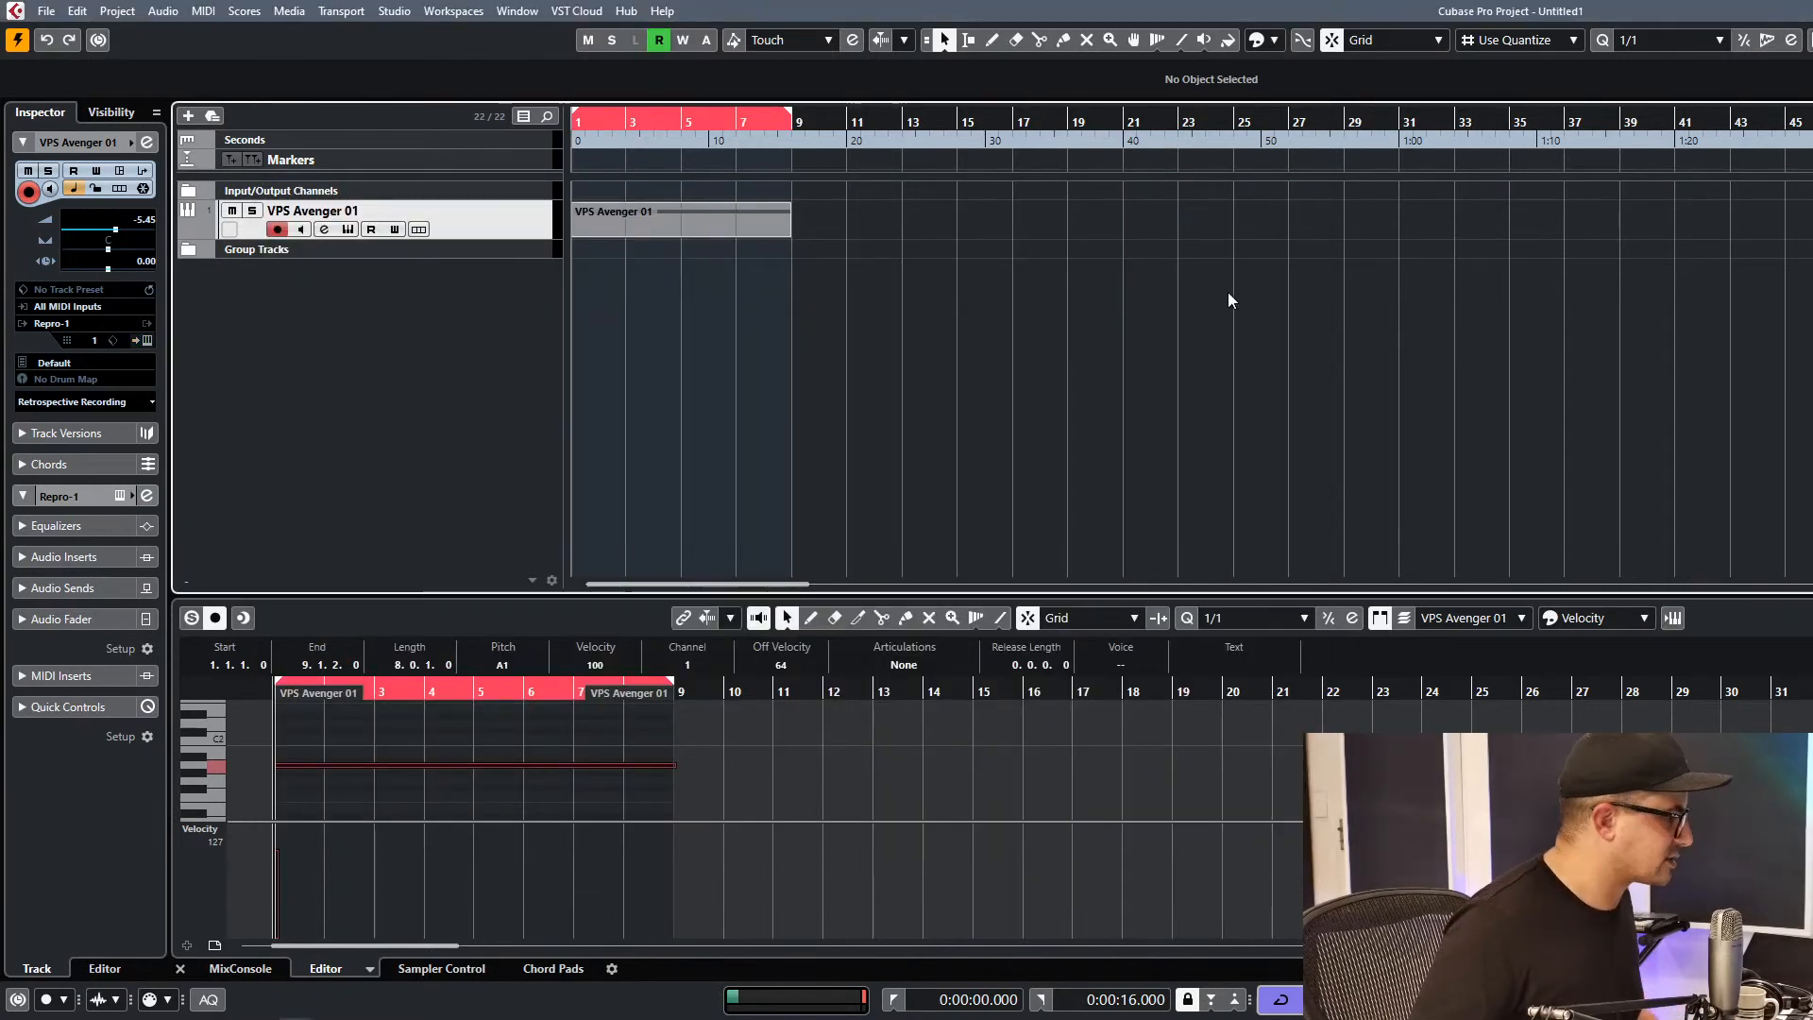
drag(810, 242, 434, 235)
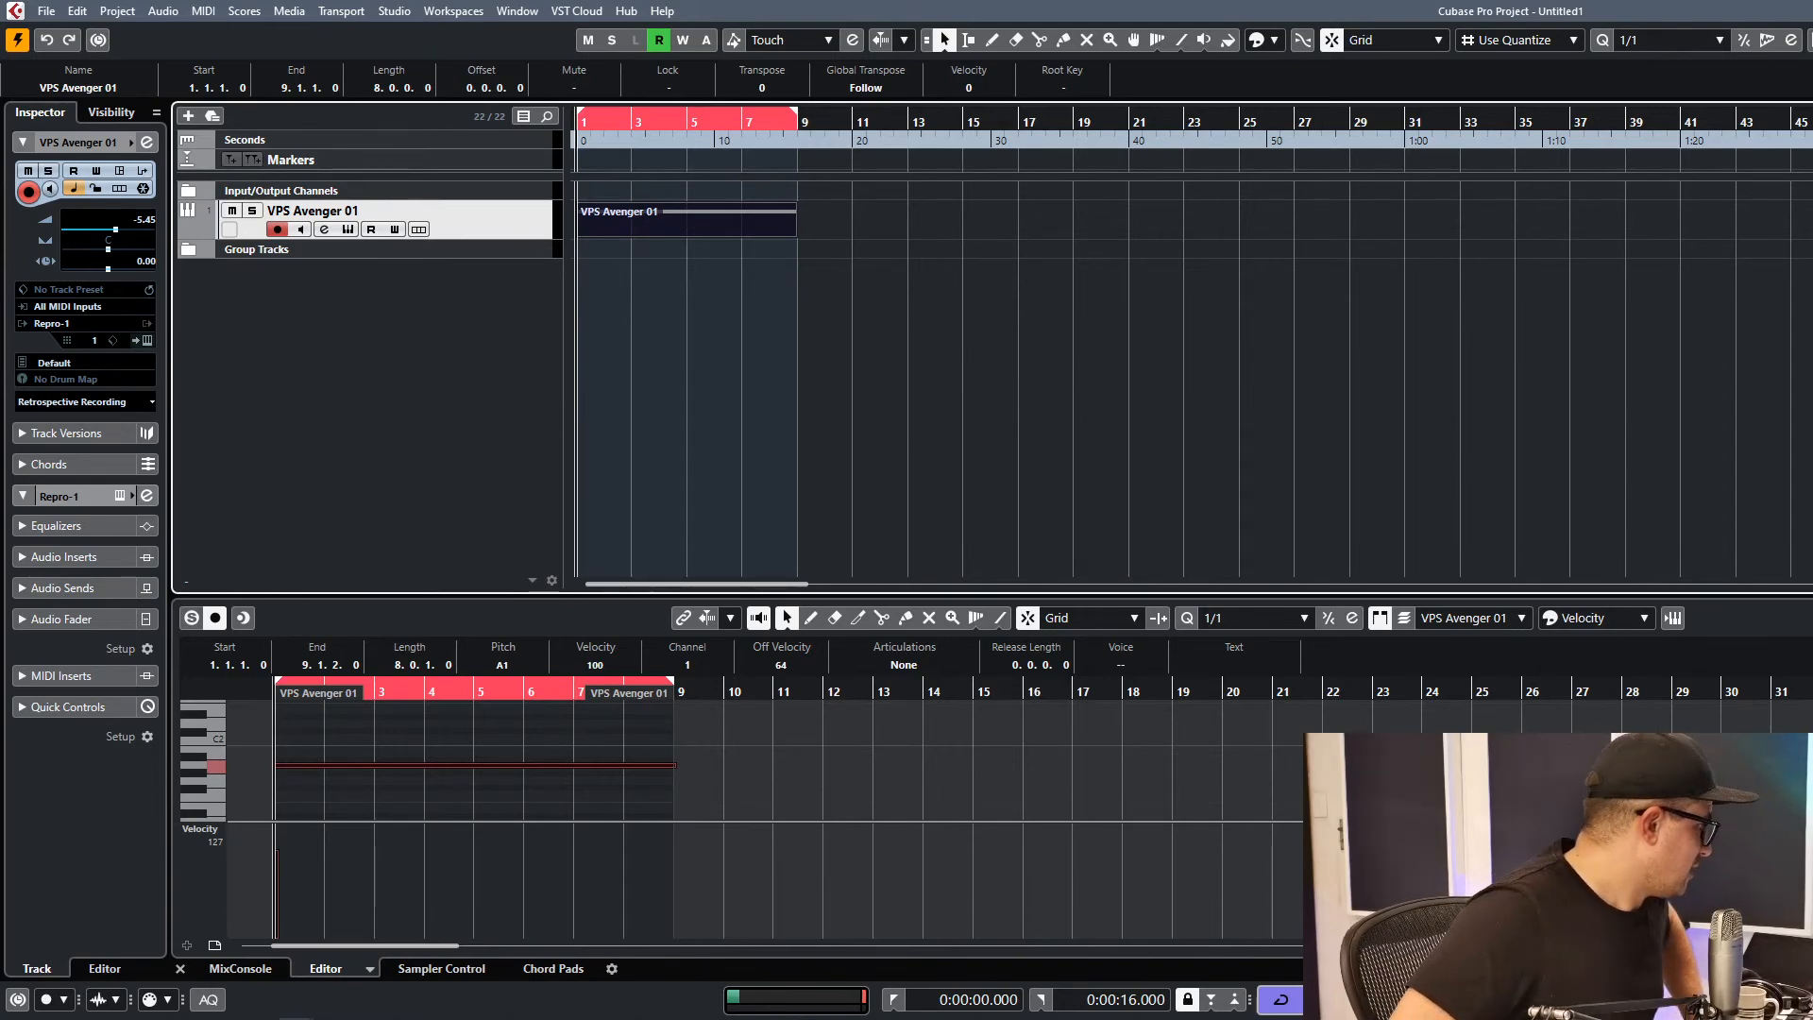
click(979, 457)
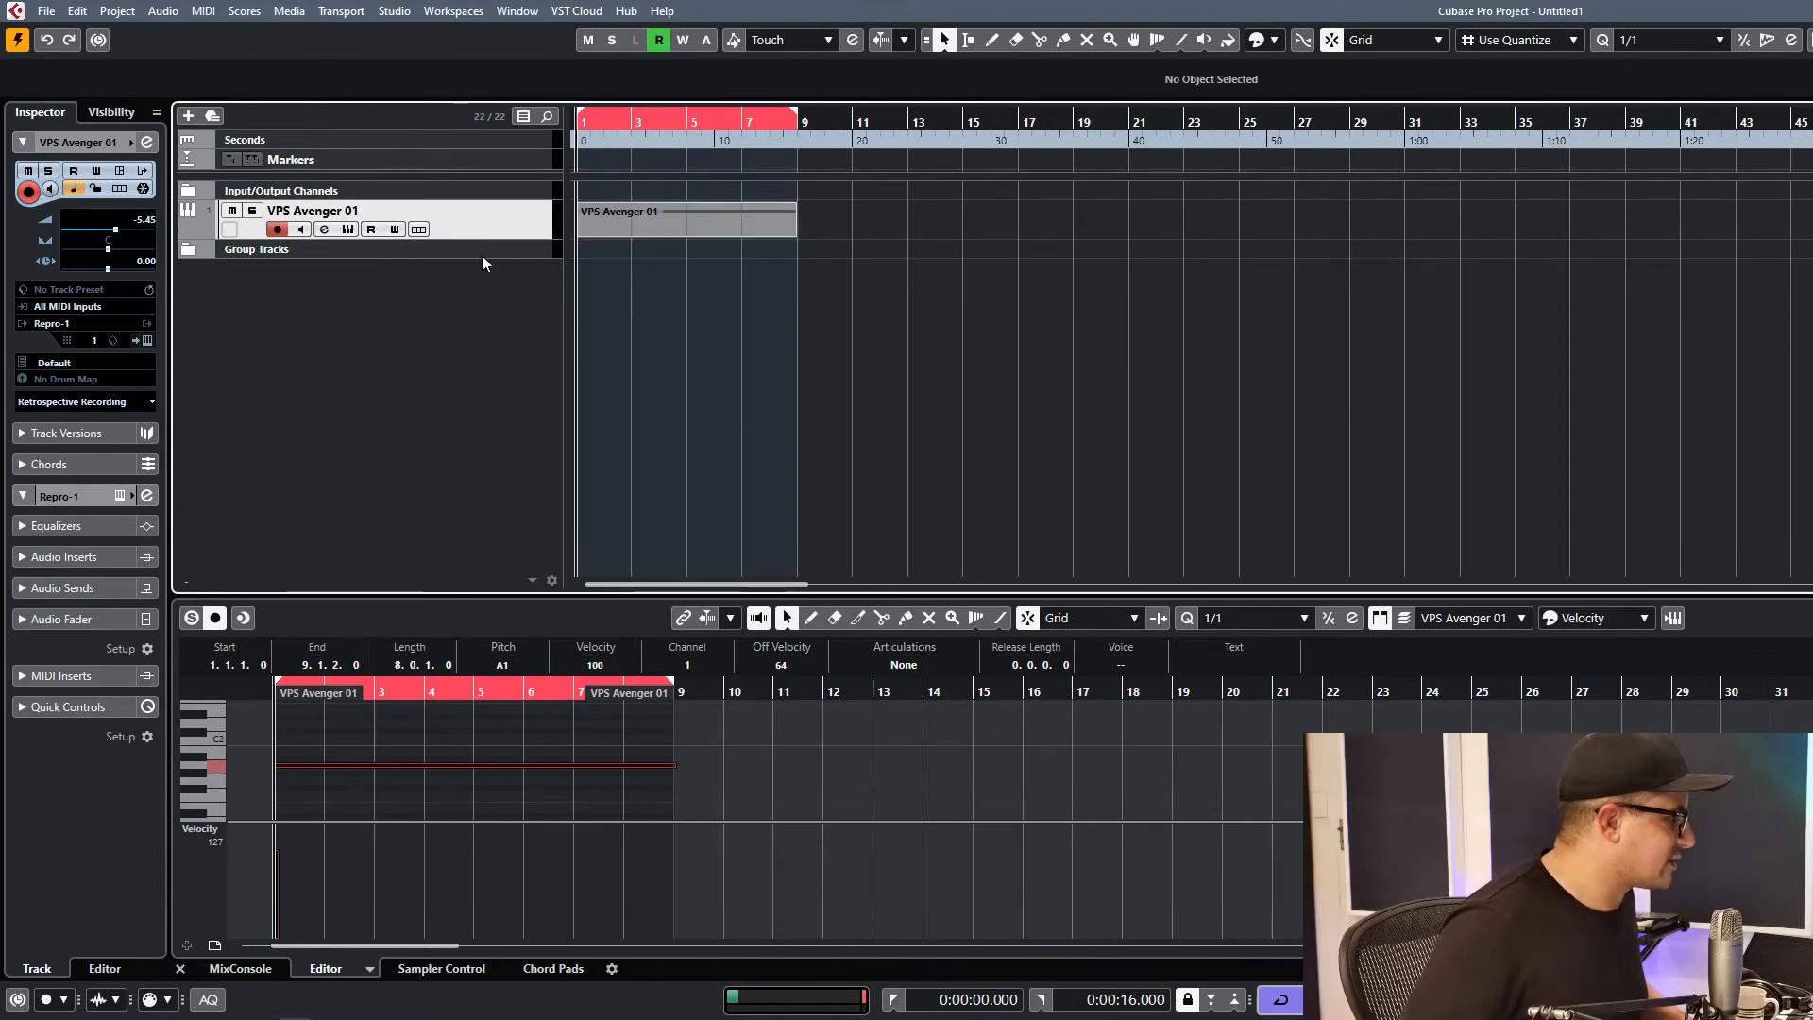
Examine the synth settings and sequencer pattern of the SQ Acid Riff 4 preset in Repro-1.
click(348, 229)
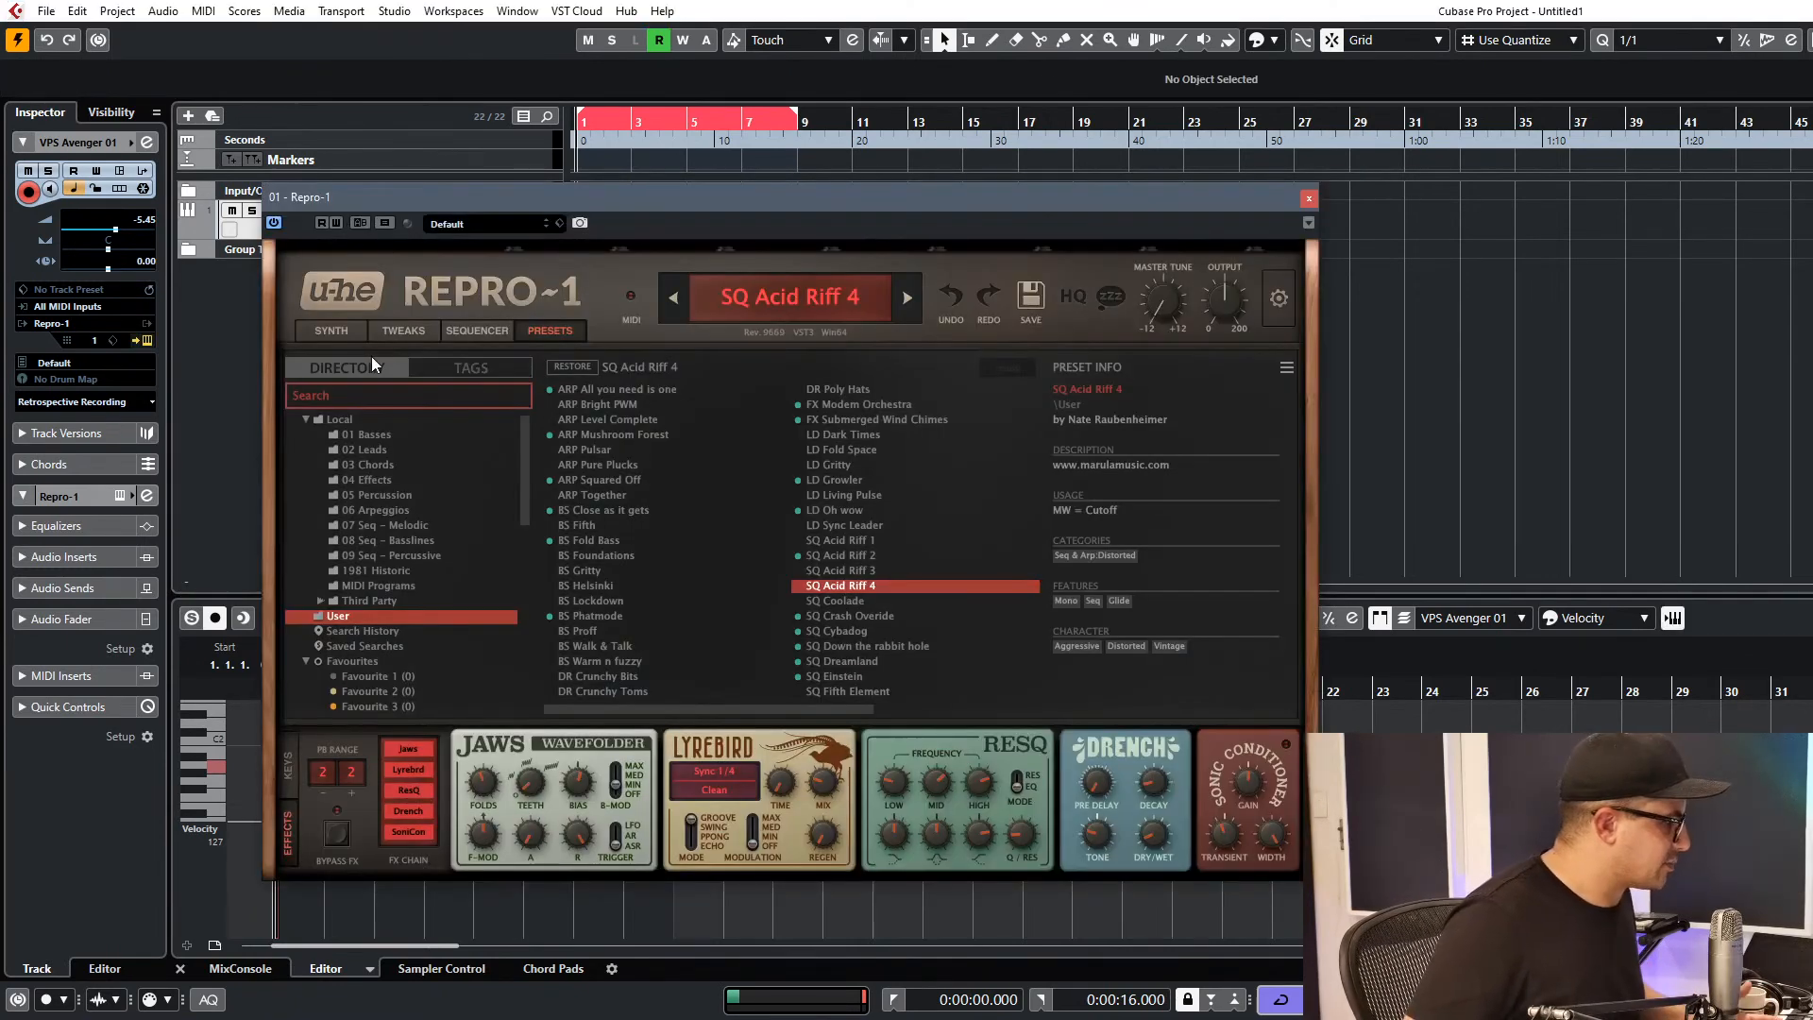
click(332, 331)
drag(699, 202, 664, 177)
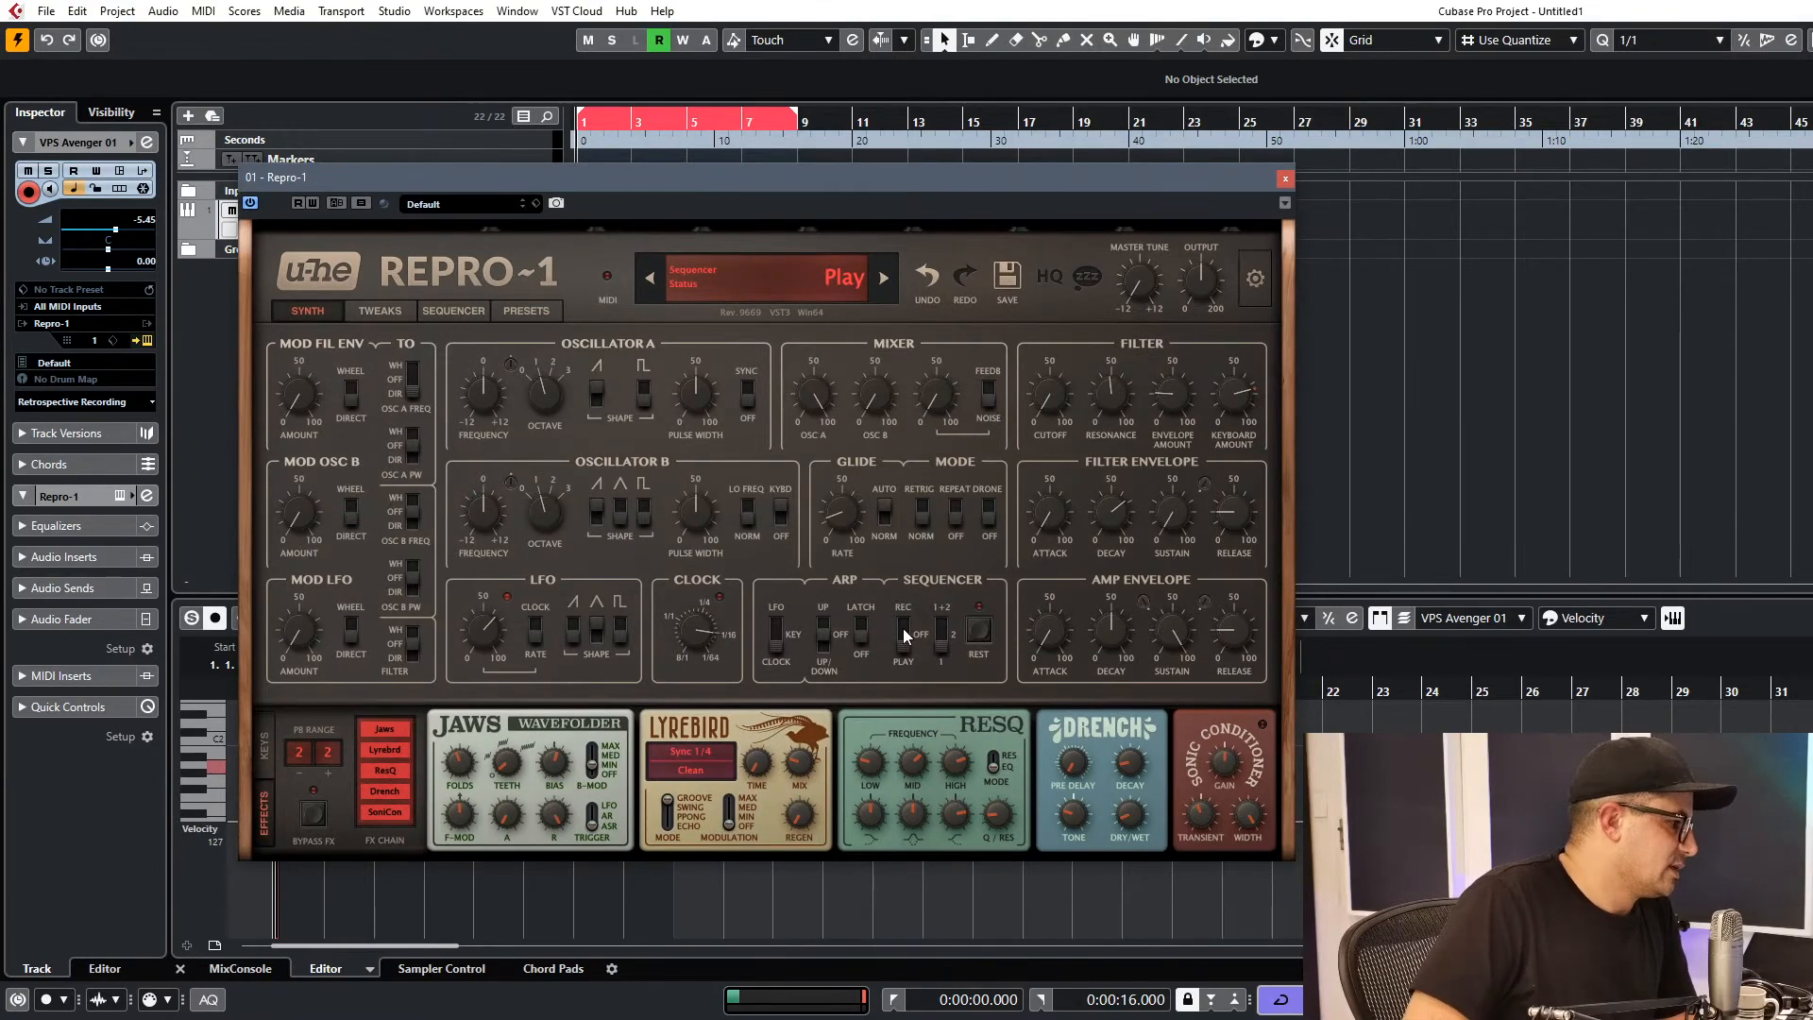
click(399, 313)
click(446, 315)
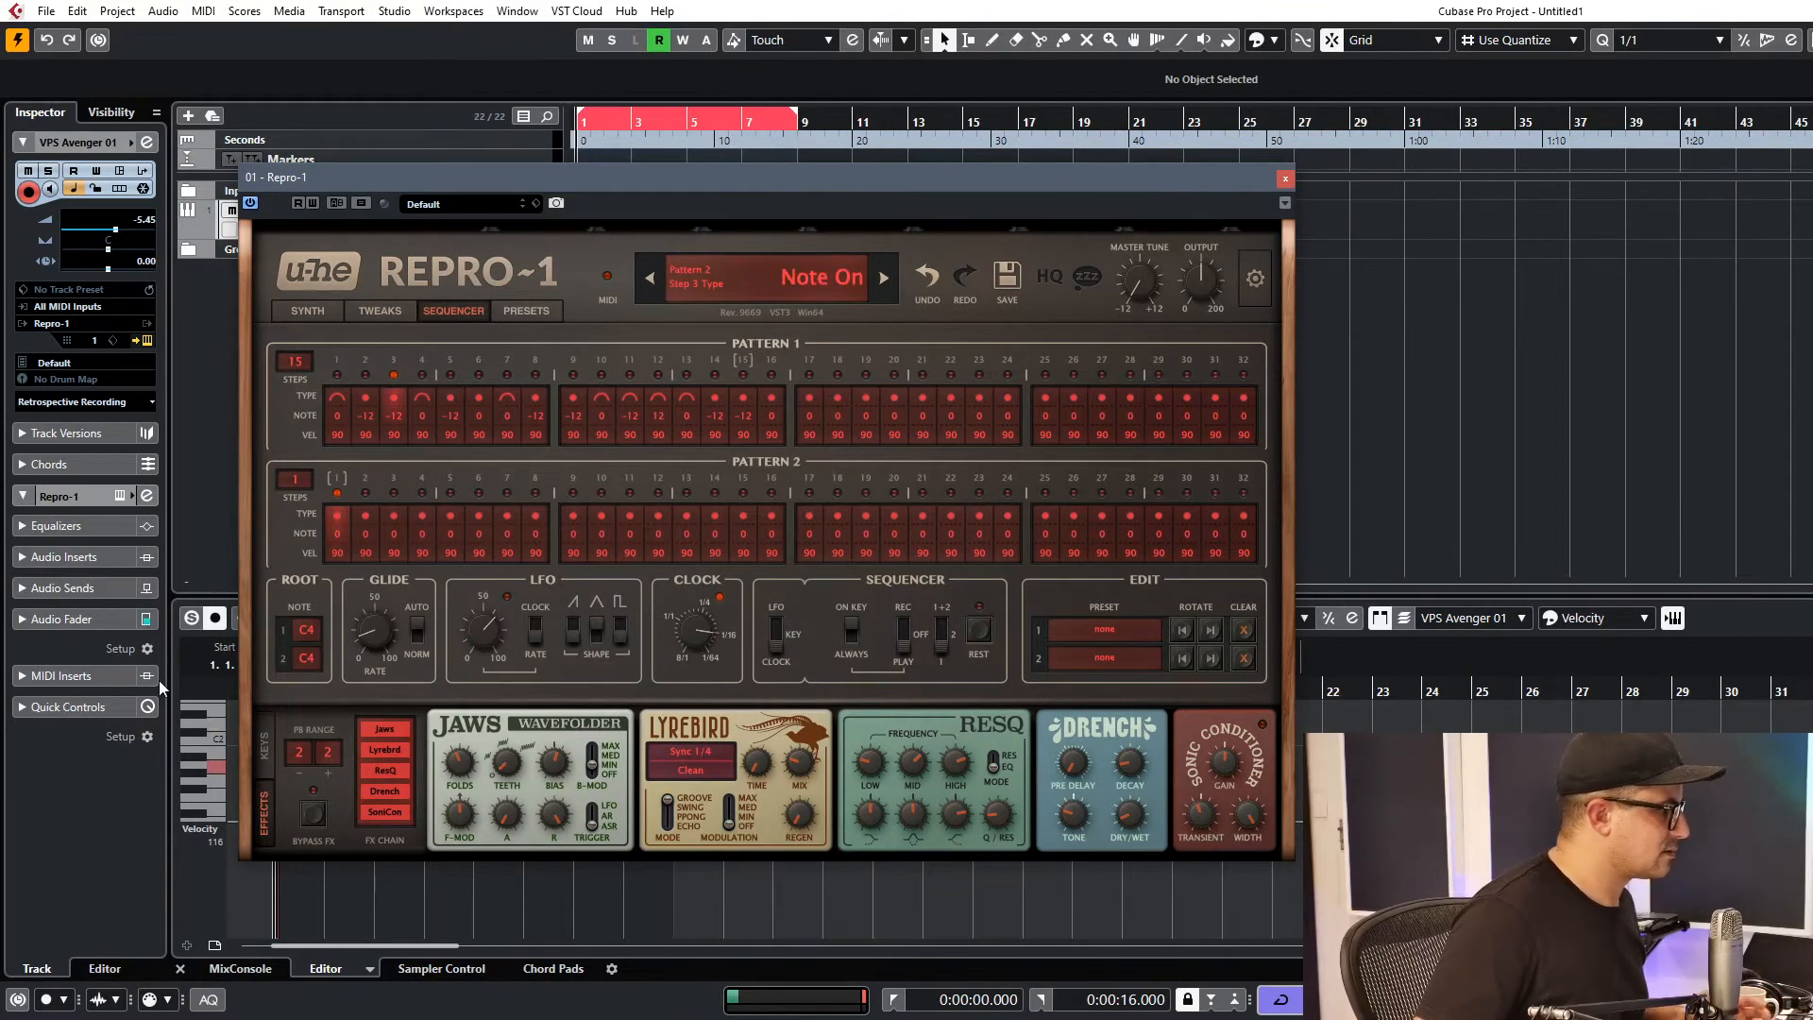
click(308, 311)
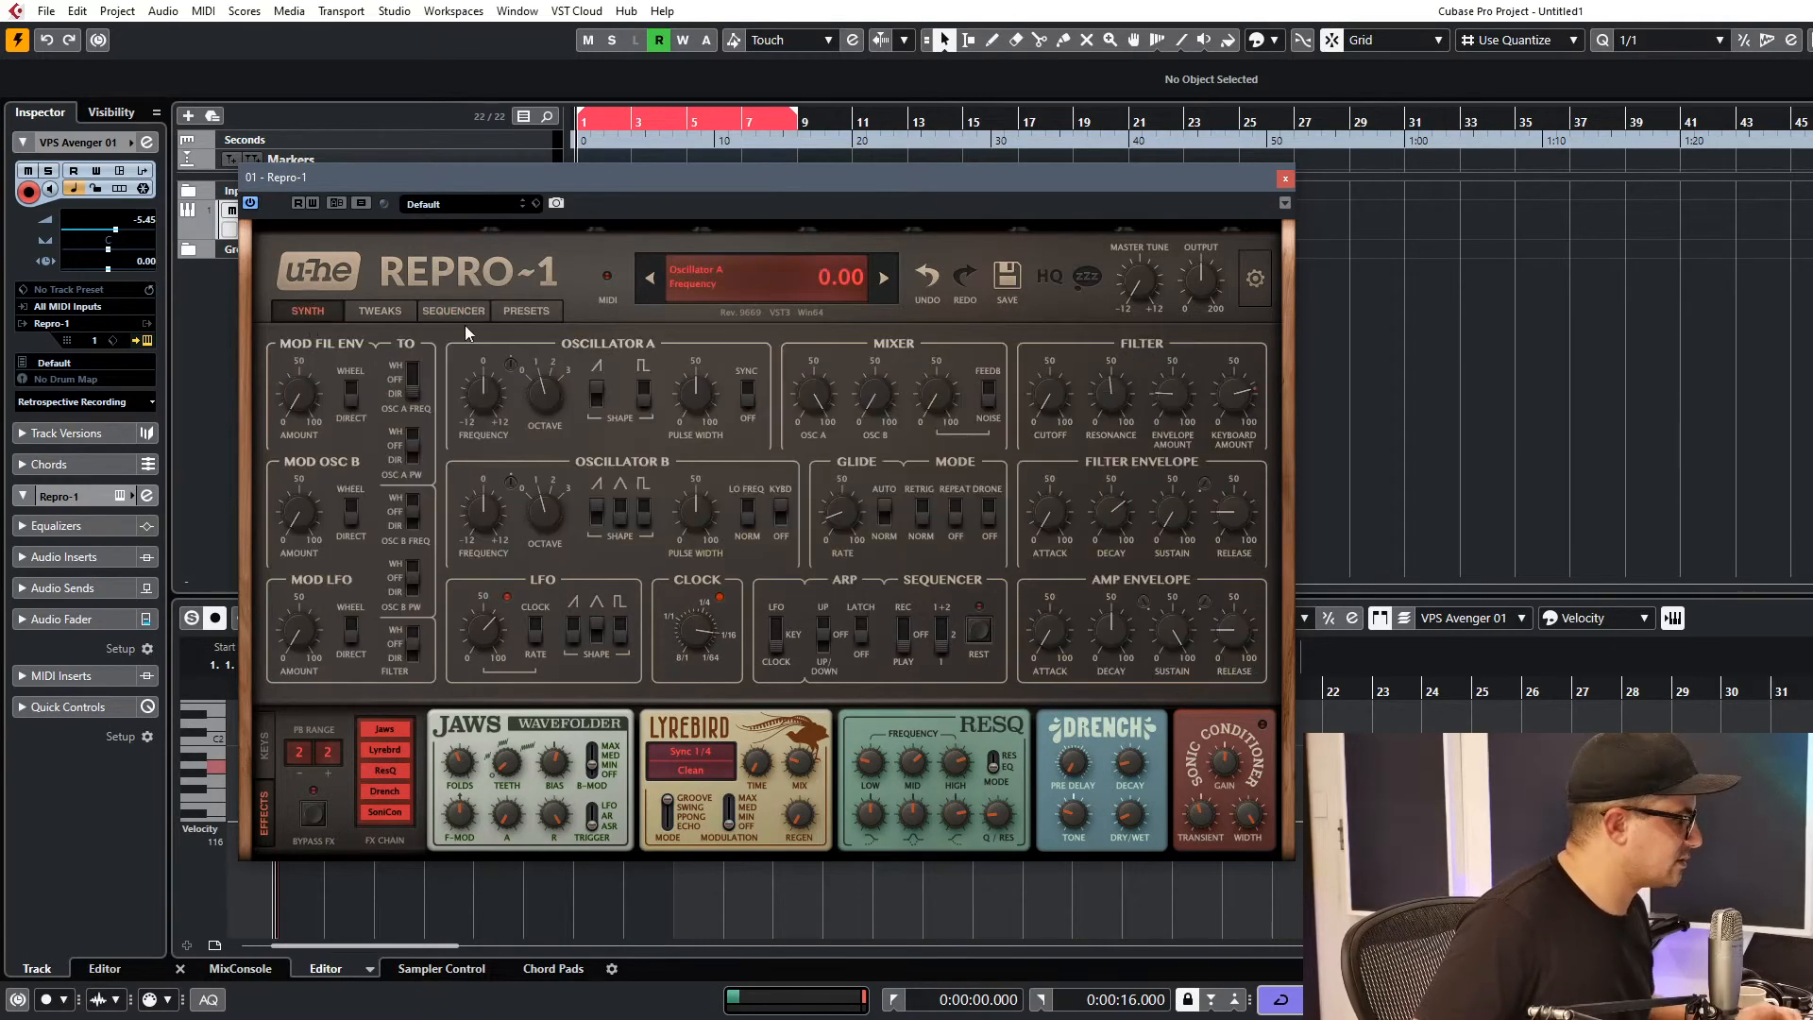
click(458, 309)
Undo the recent Repro-1 actions back to the freshly loaded SQ Acid Riff 4 preset.
click(939, 280)
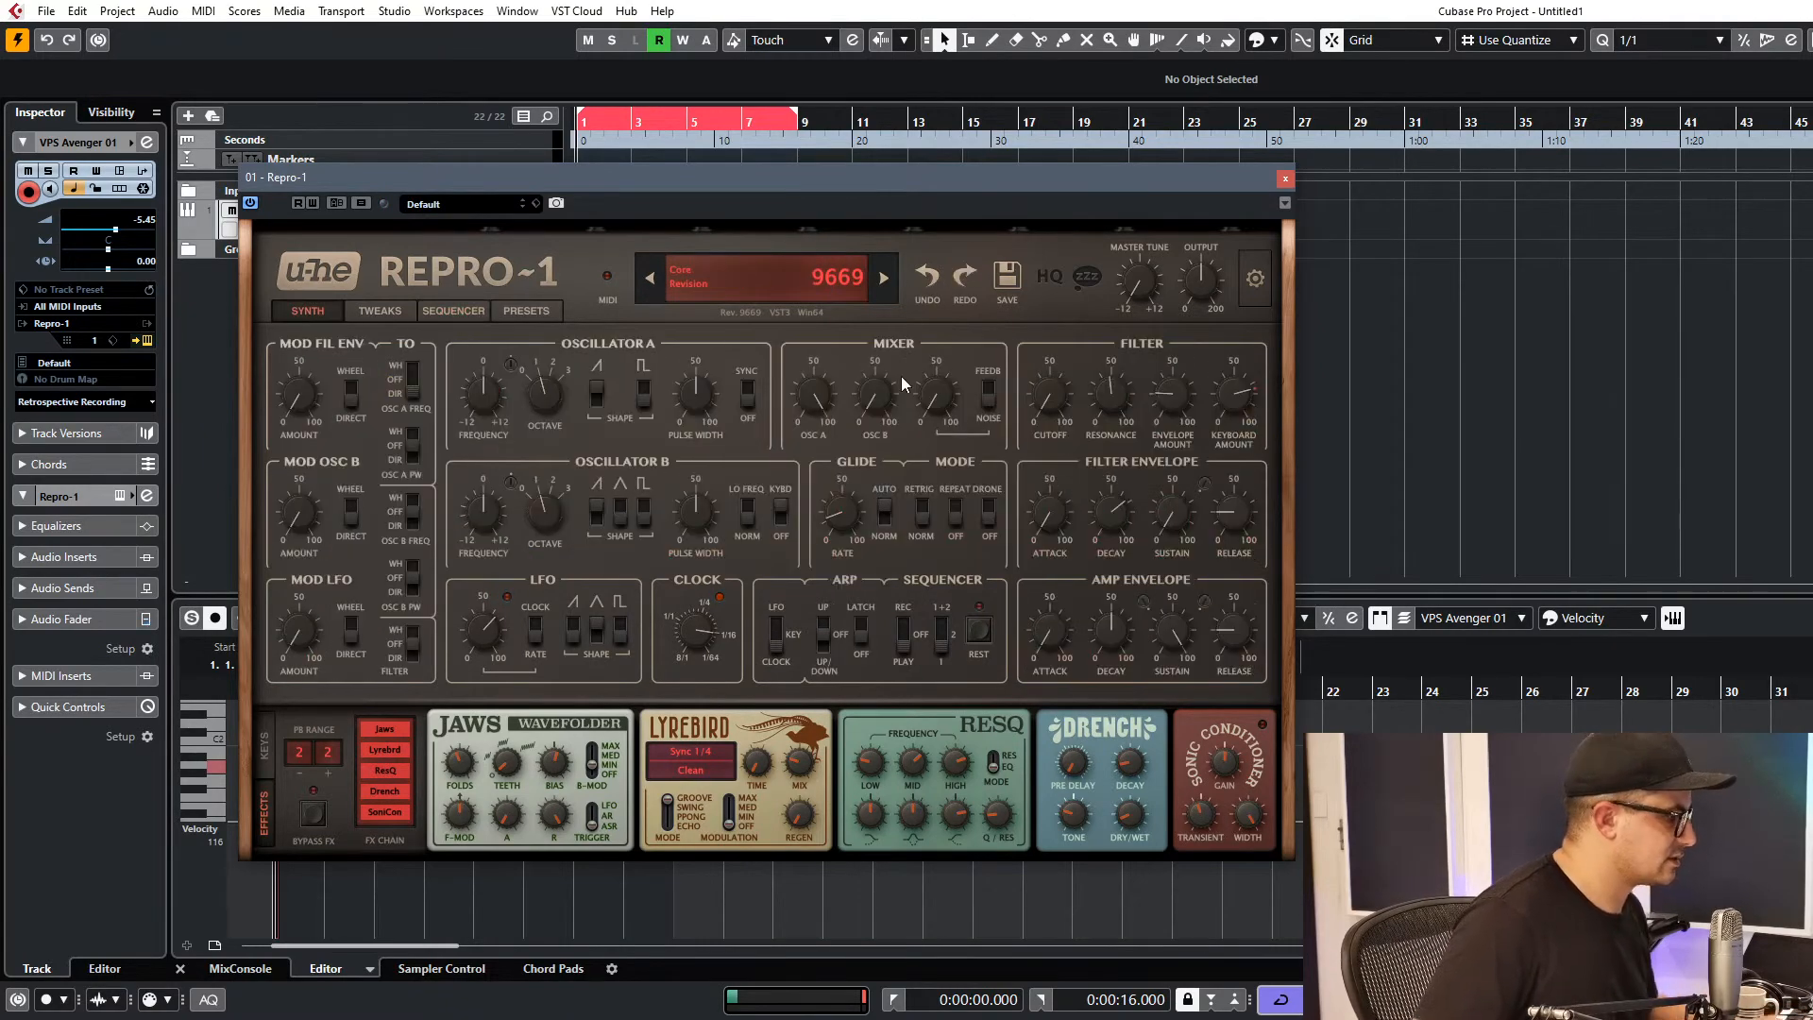
click(930, 276)
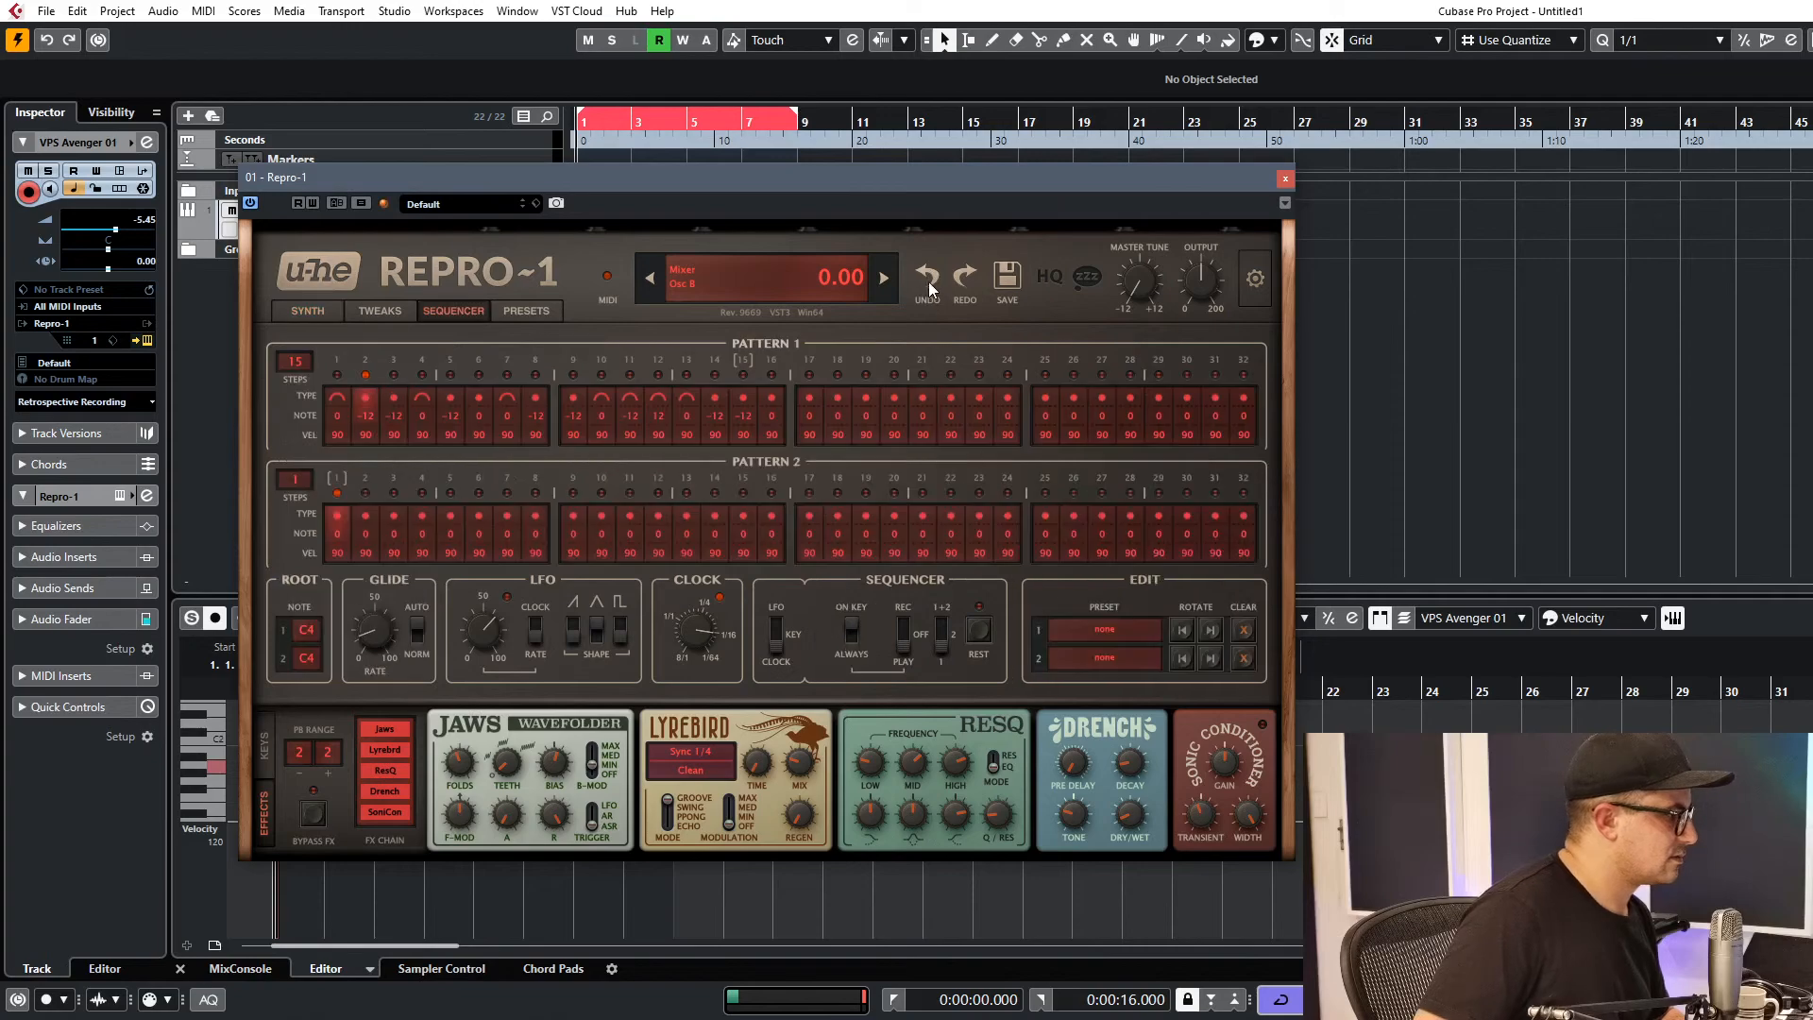
click(929, 283)
click(929, 284)
click(929, 284)
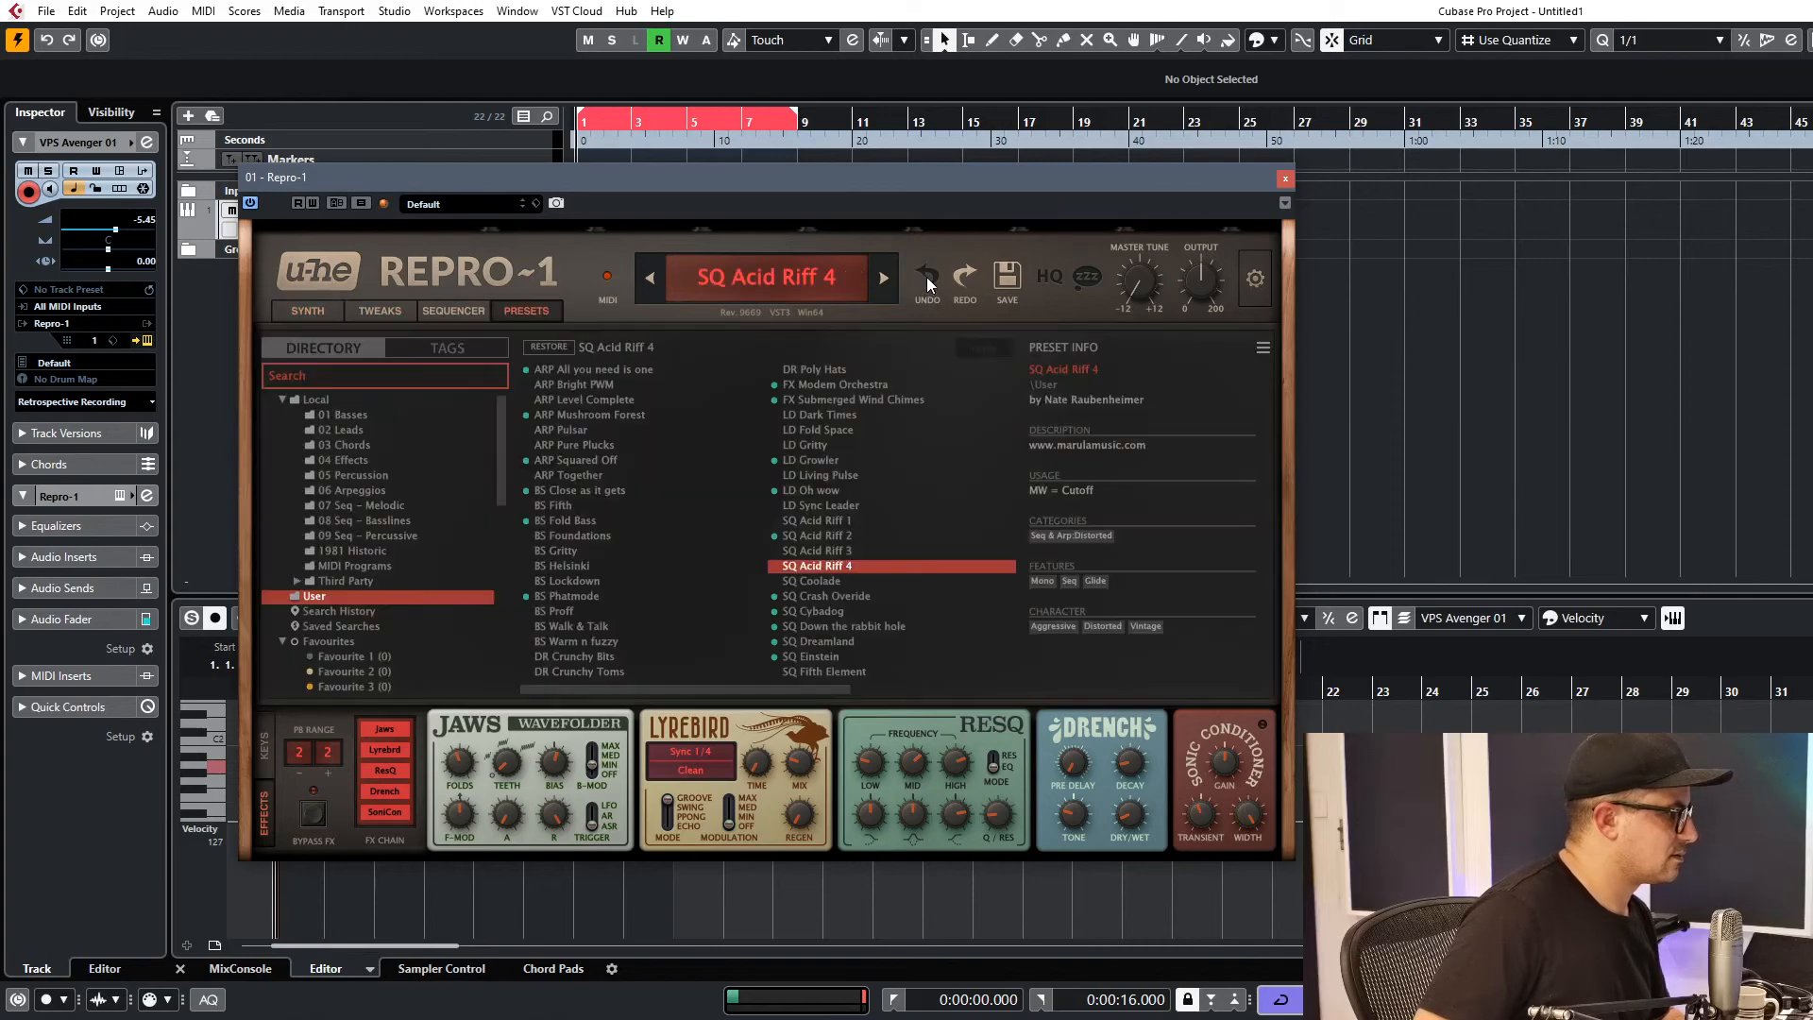
click(964, 276)
click(925, 283)
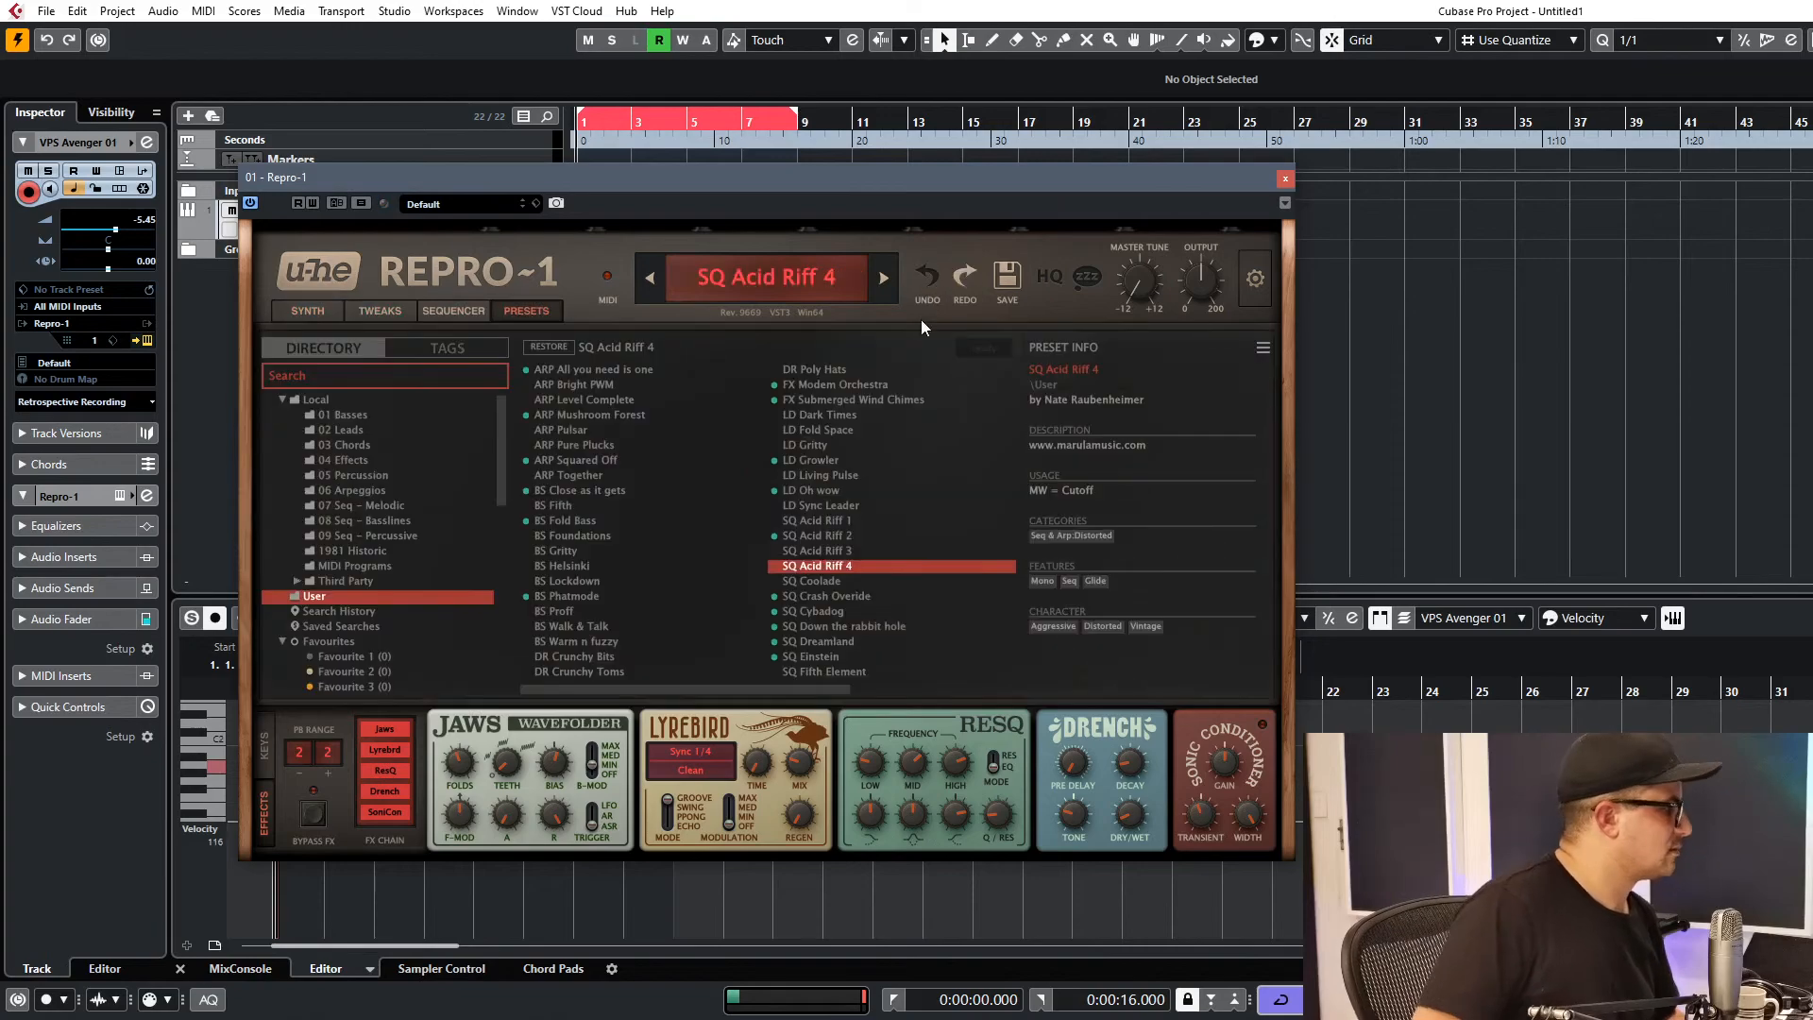
Initialise the Repro-1 preset and show its synth controls.
right_click(804, 276)
click(836, 287)
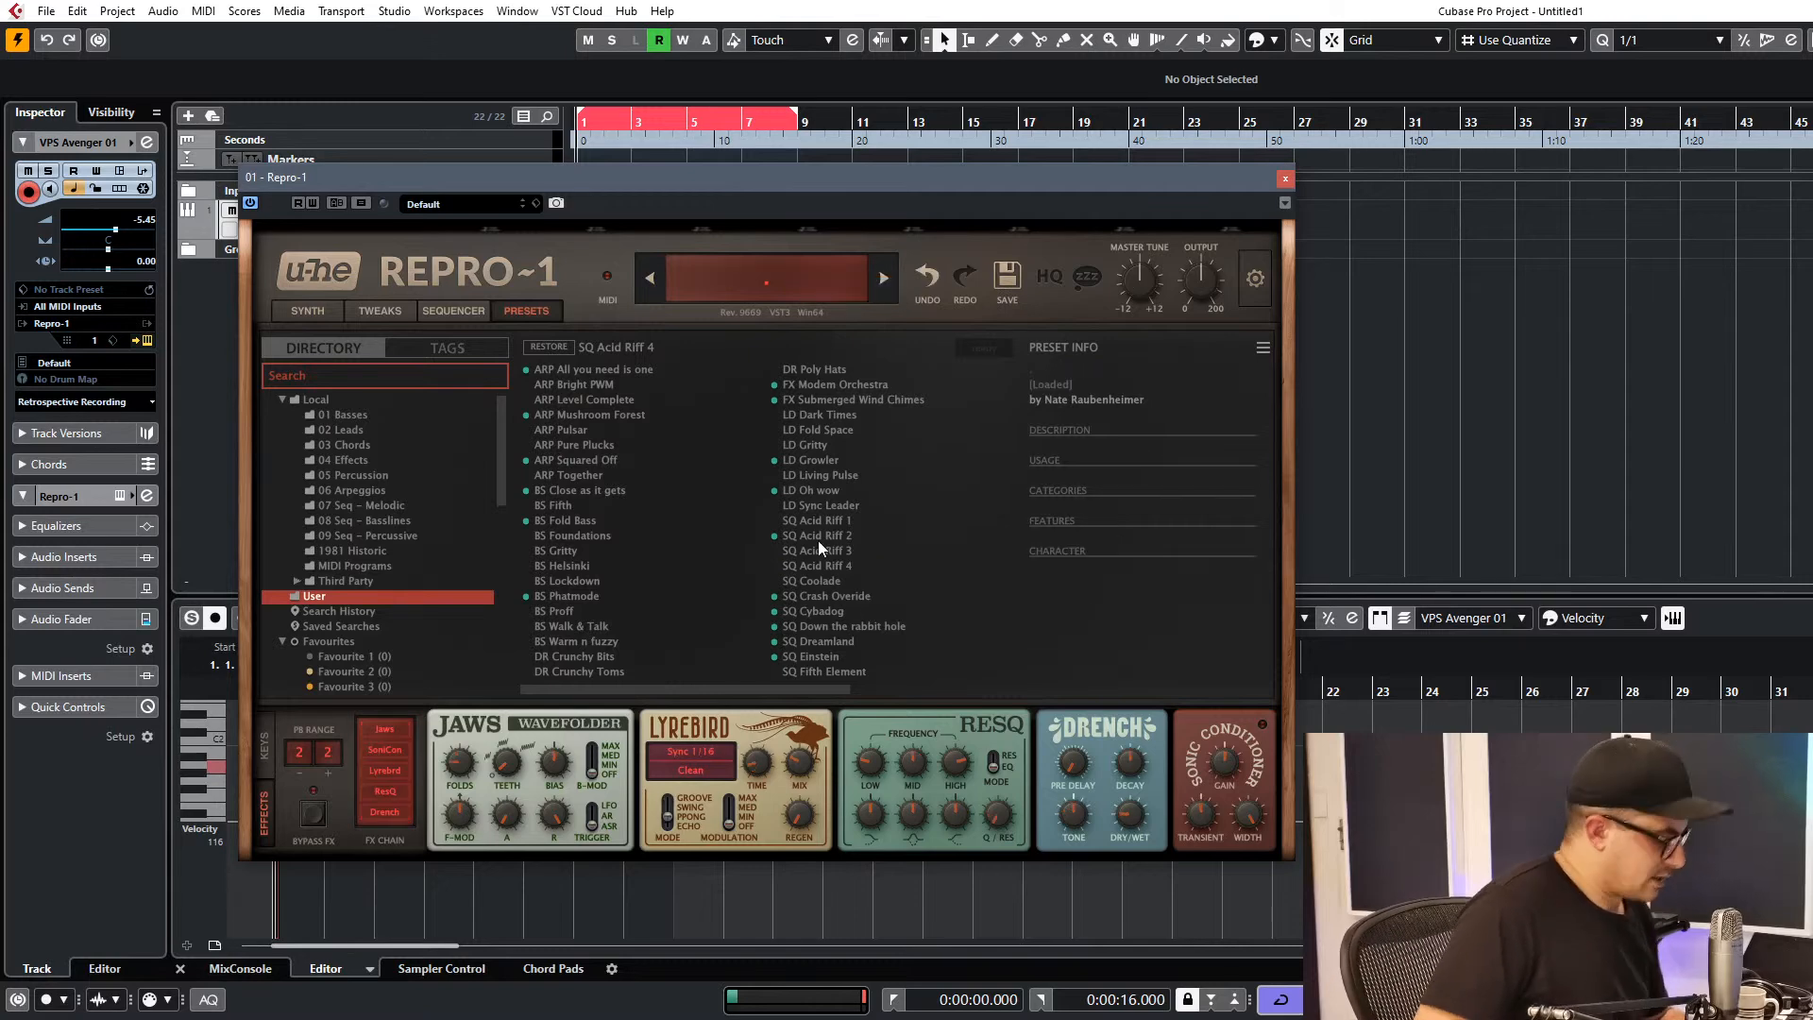
click(526, 311)
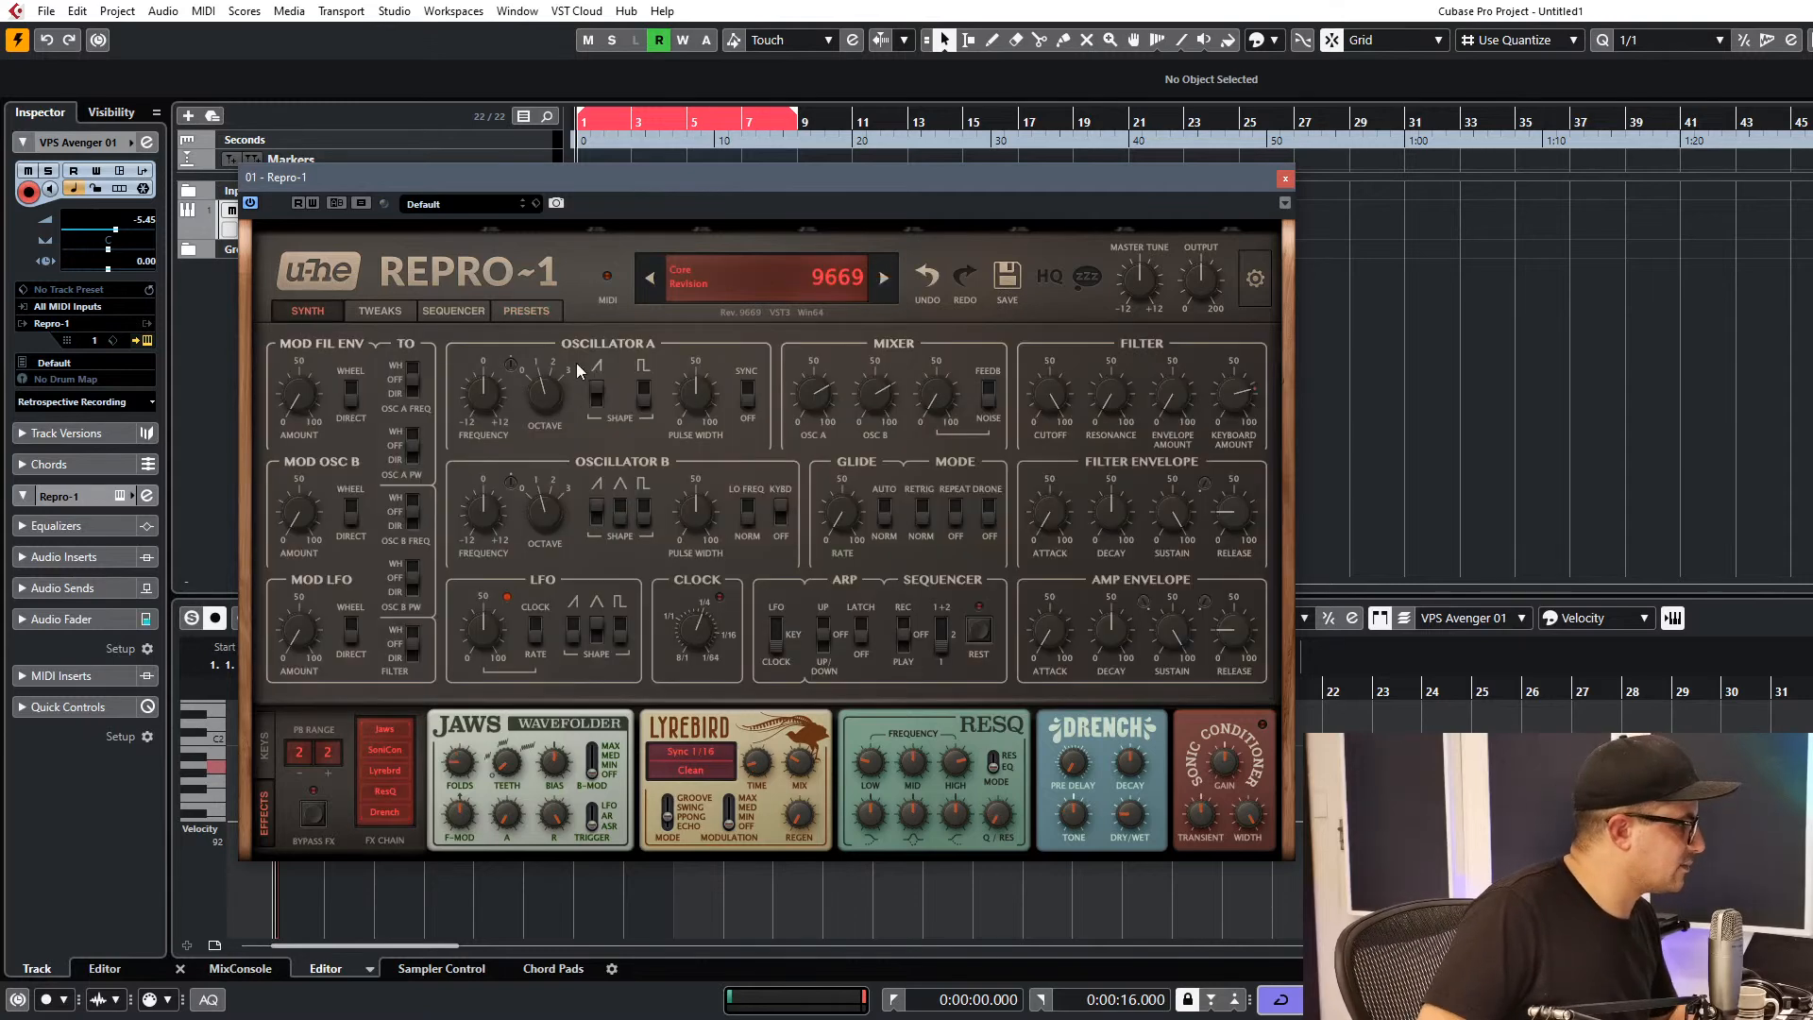
Set the Repro-1 sequencer clock to 1/16 and record new 32-step sequences into Pattern 1 and Pattern 2.
click(453, 311)
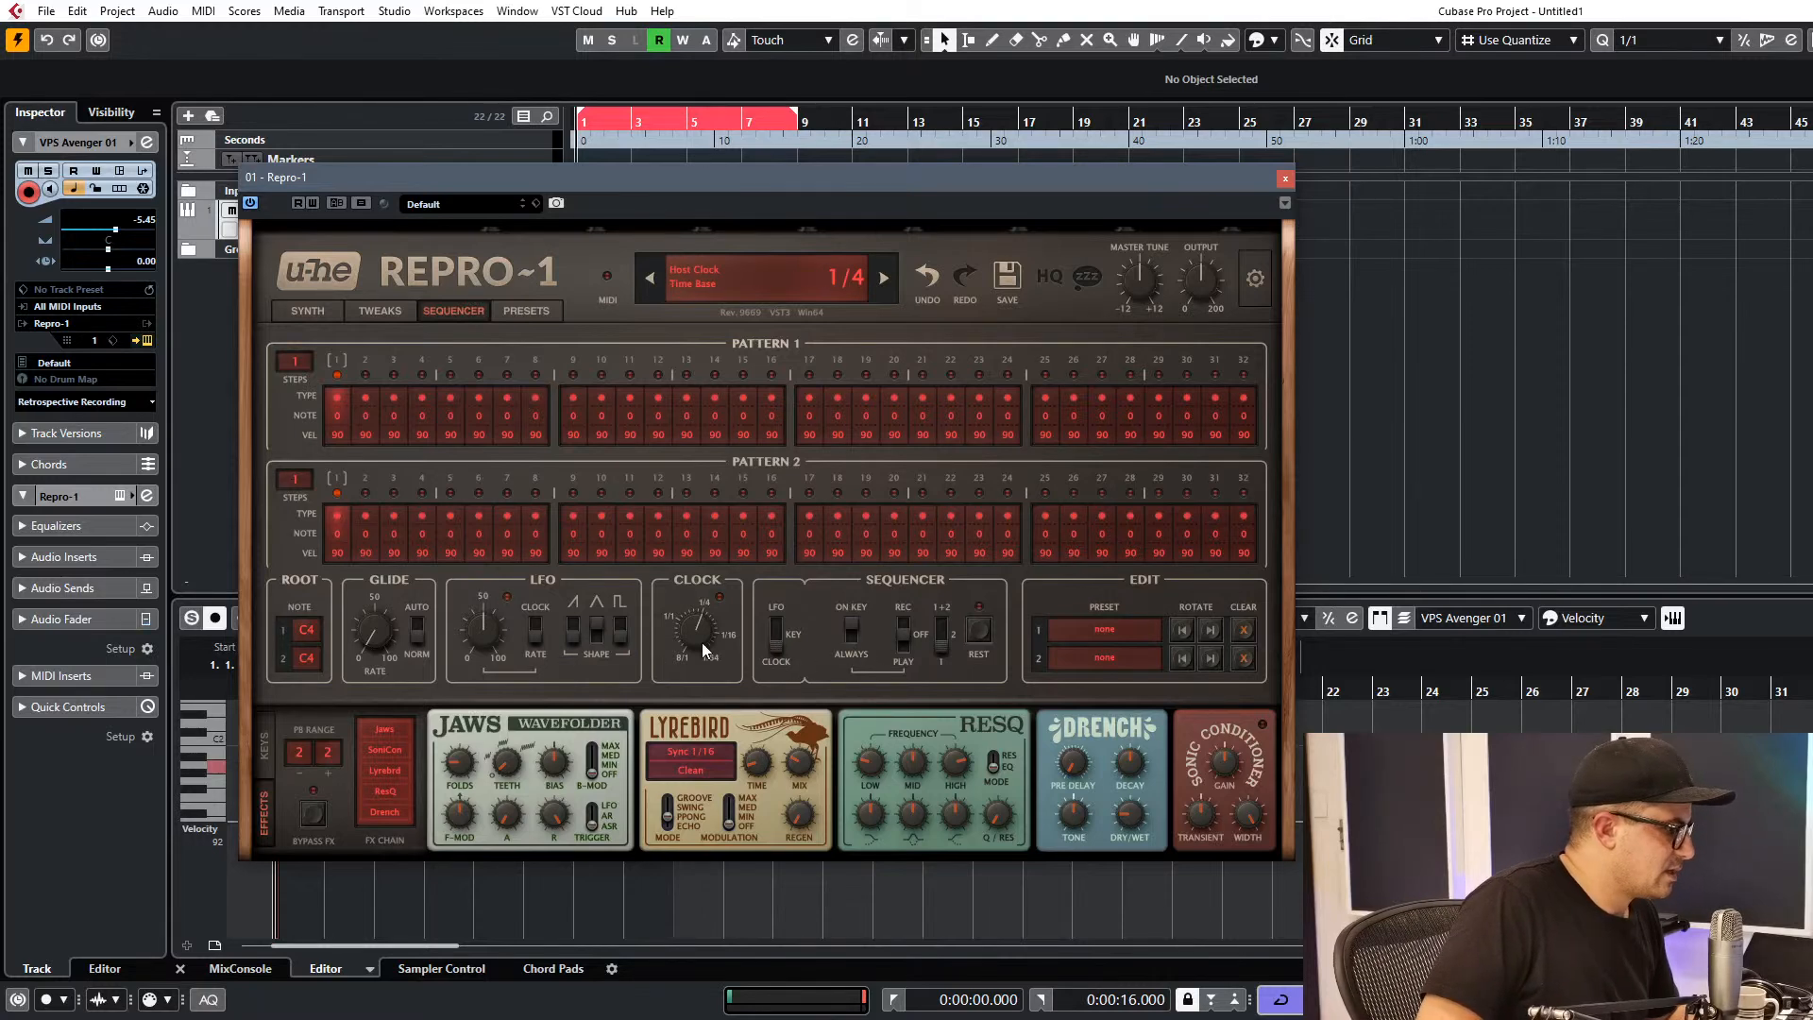
drag(706, 610, 716, 587)
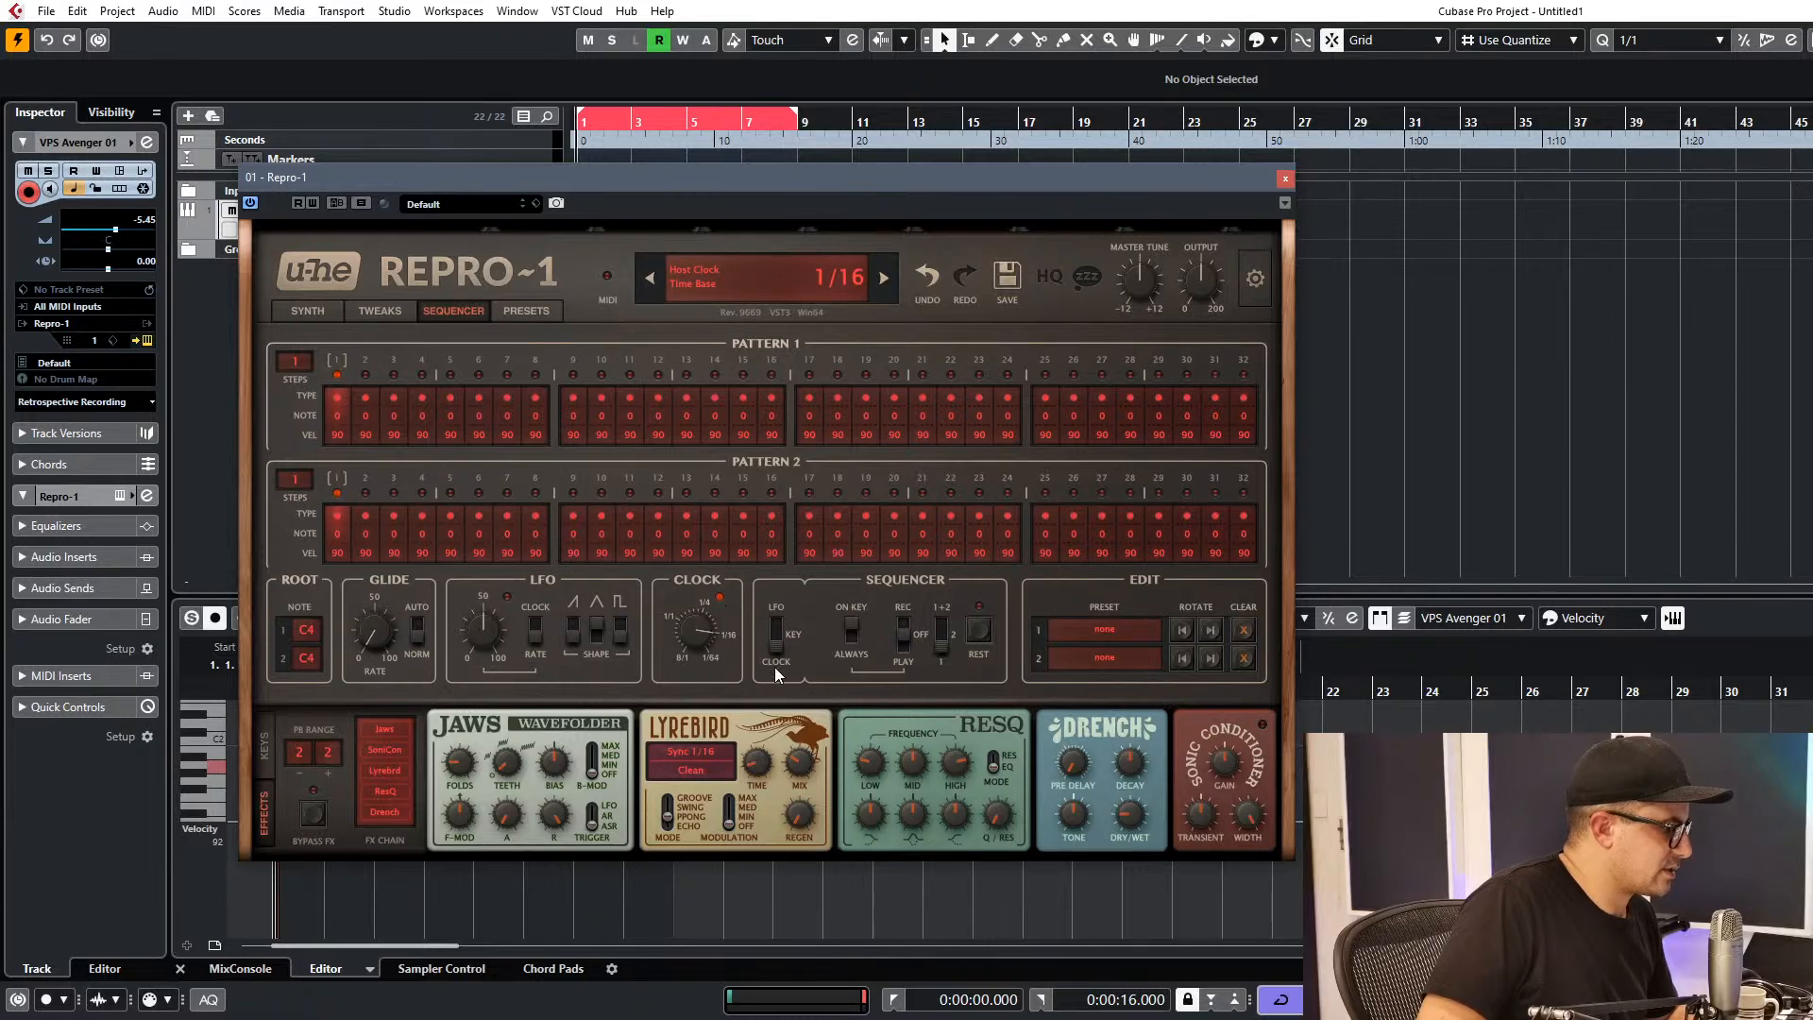
click(903, 631)
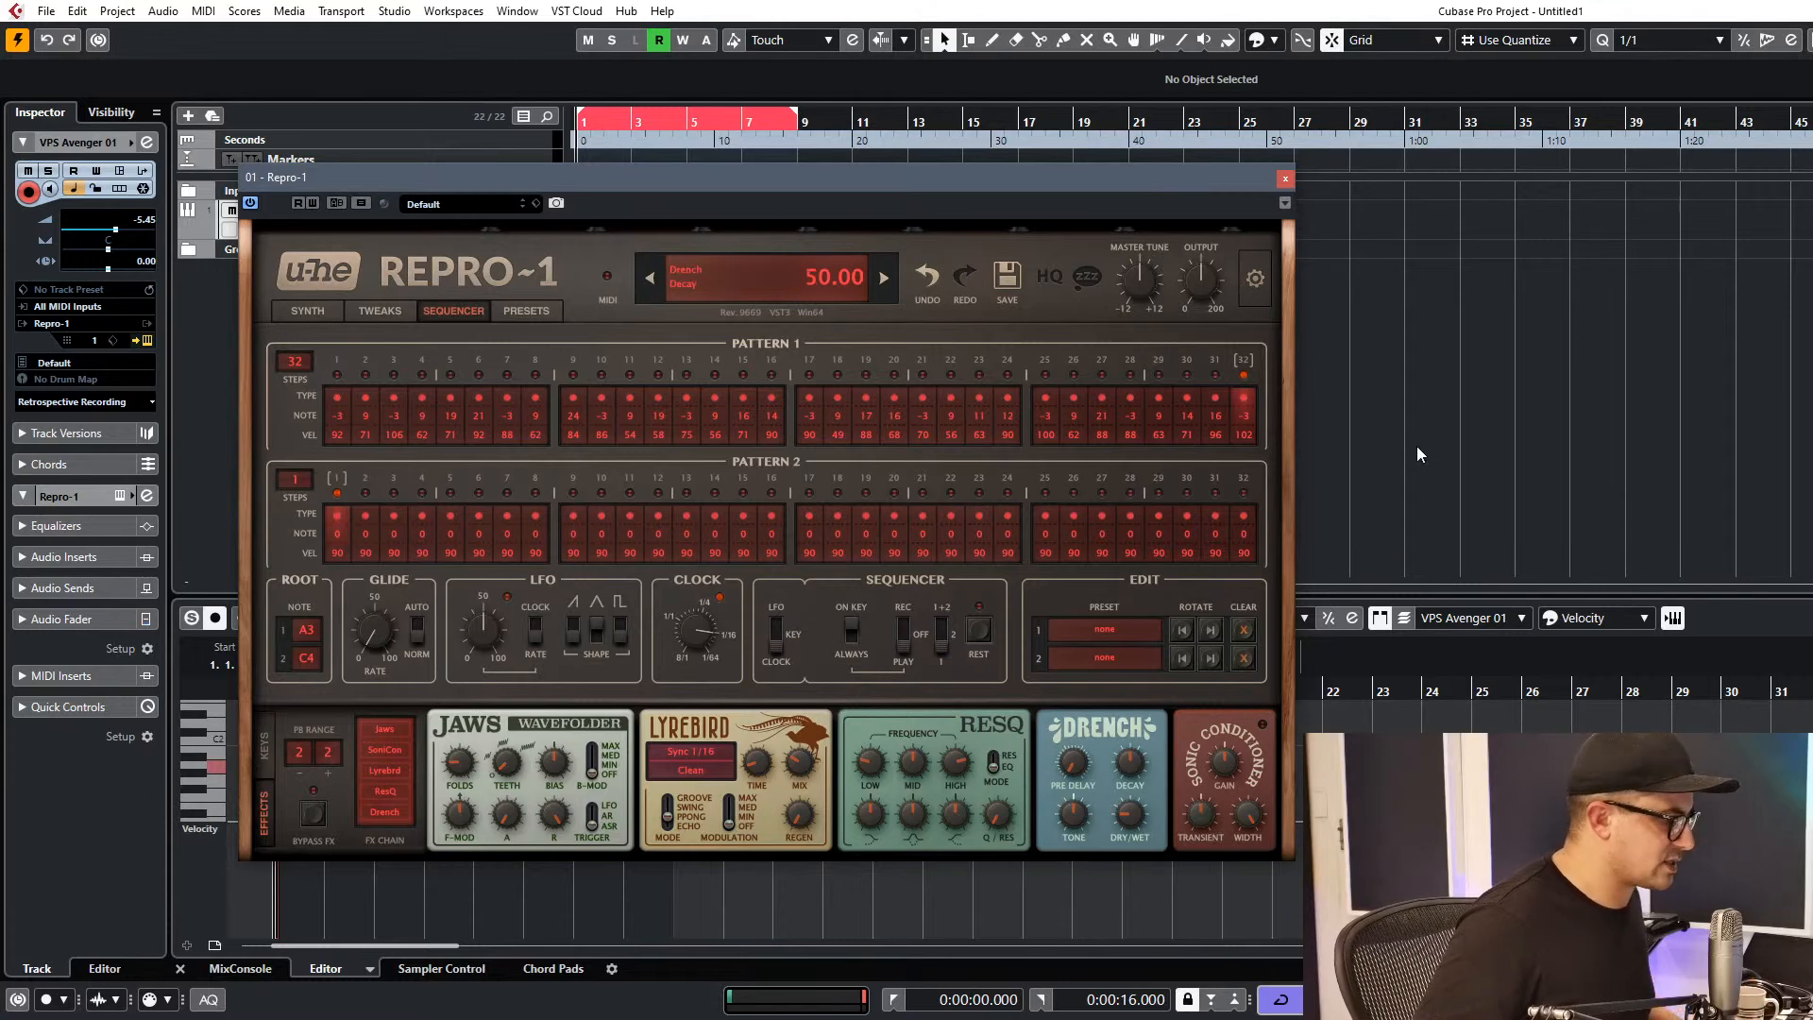
click(337, 360)
click(906, 632)
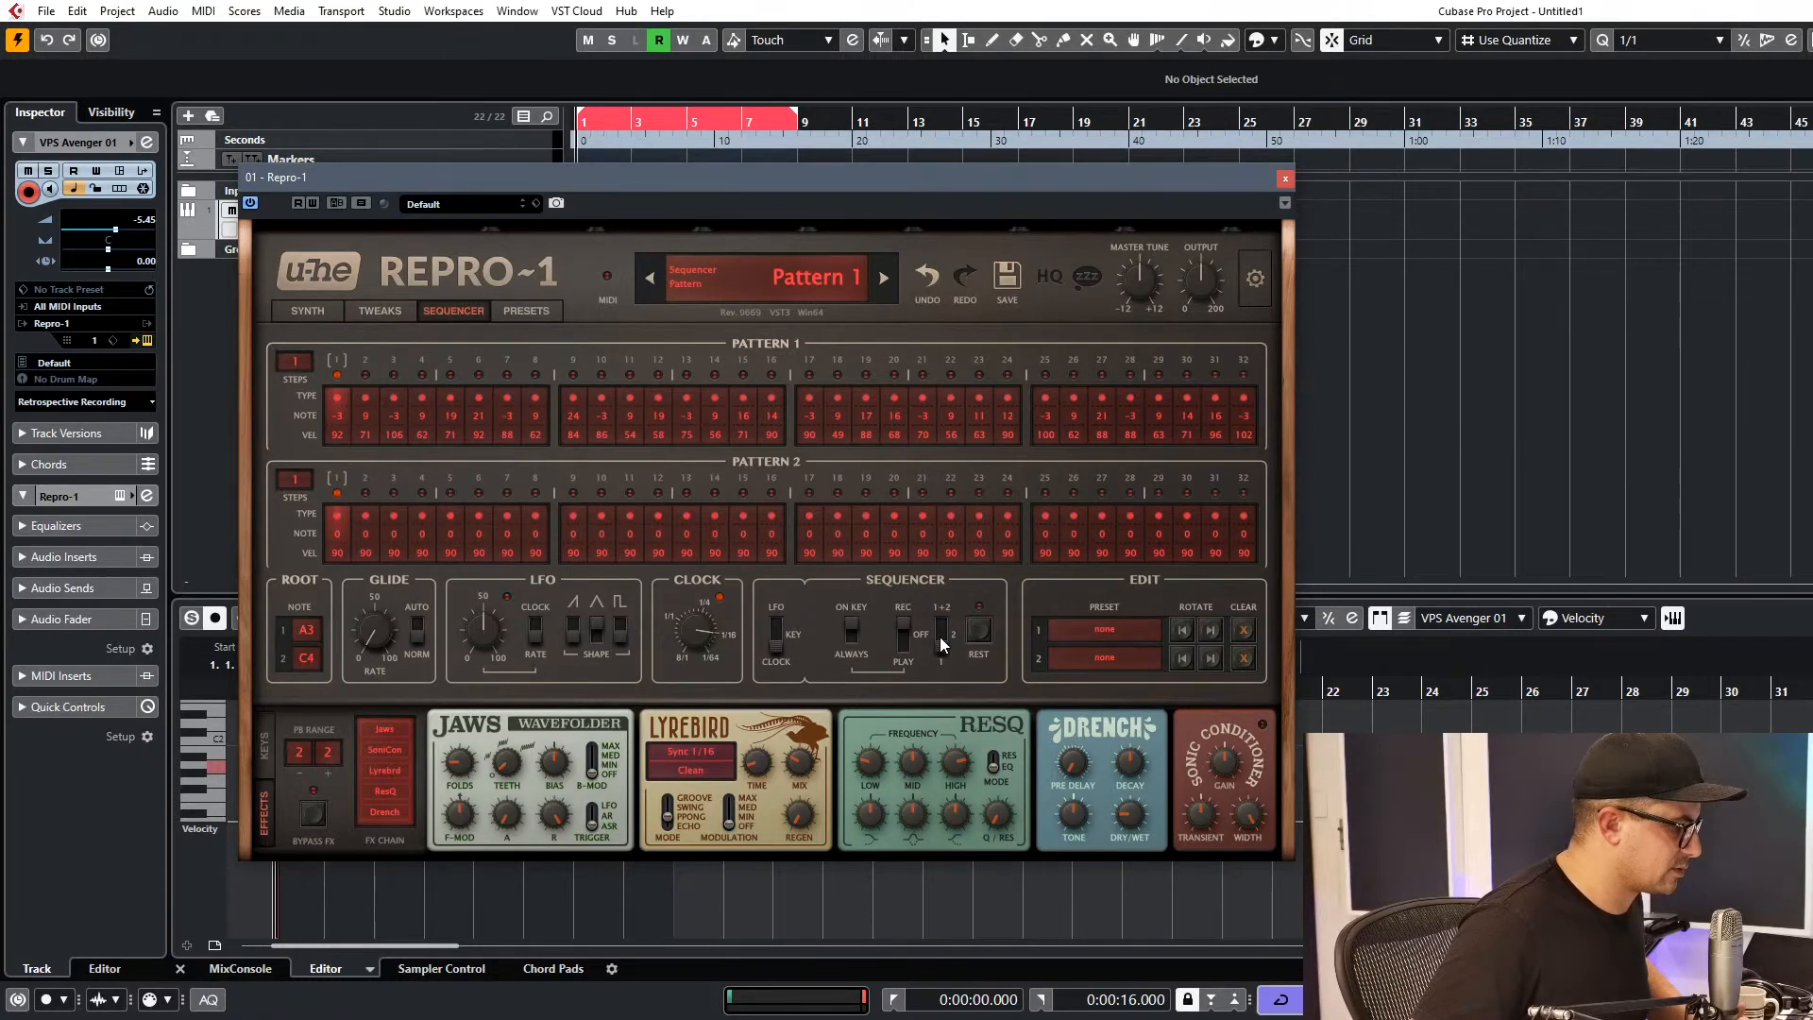
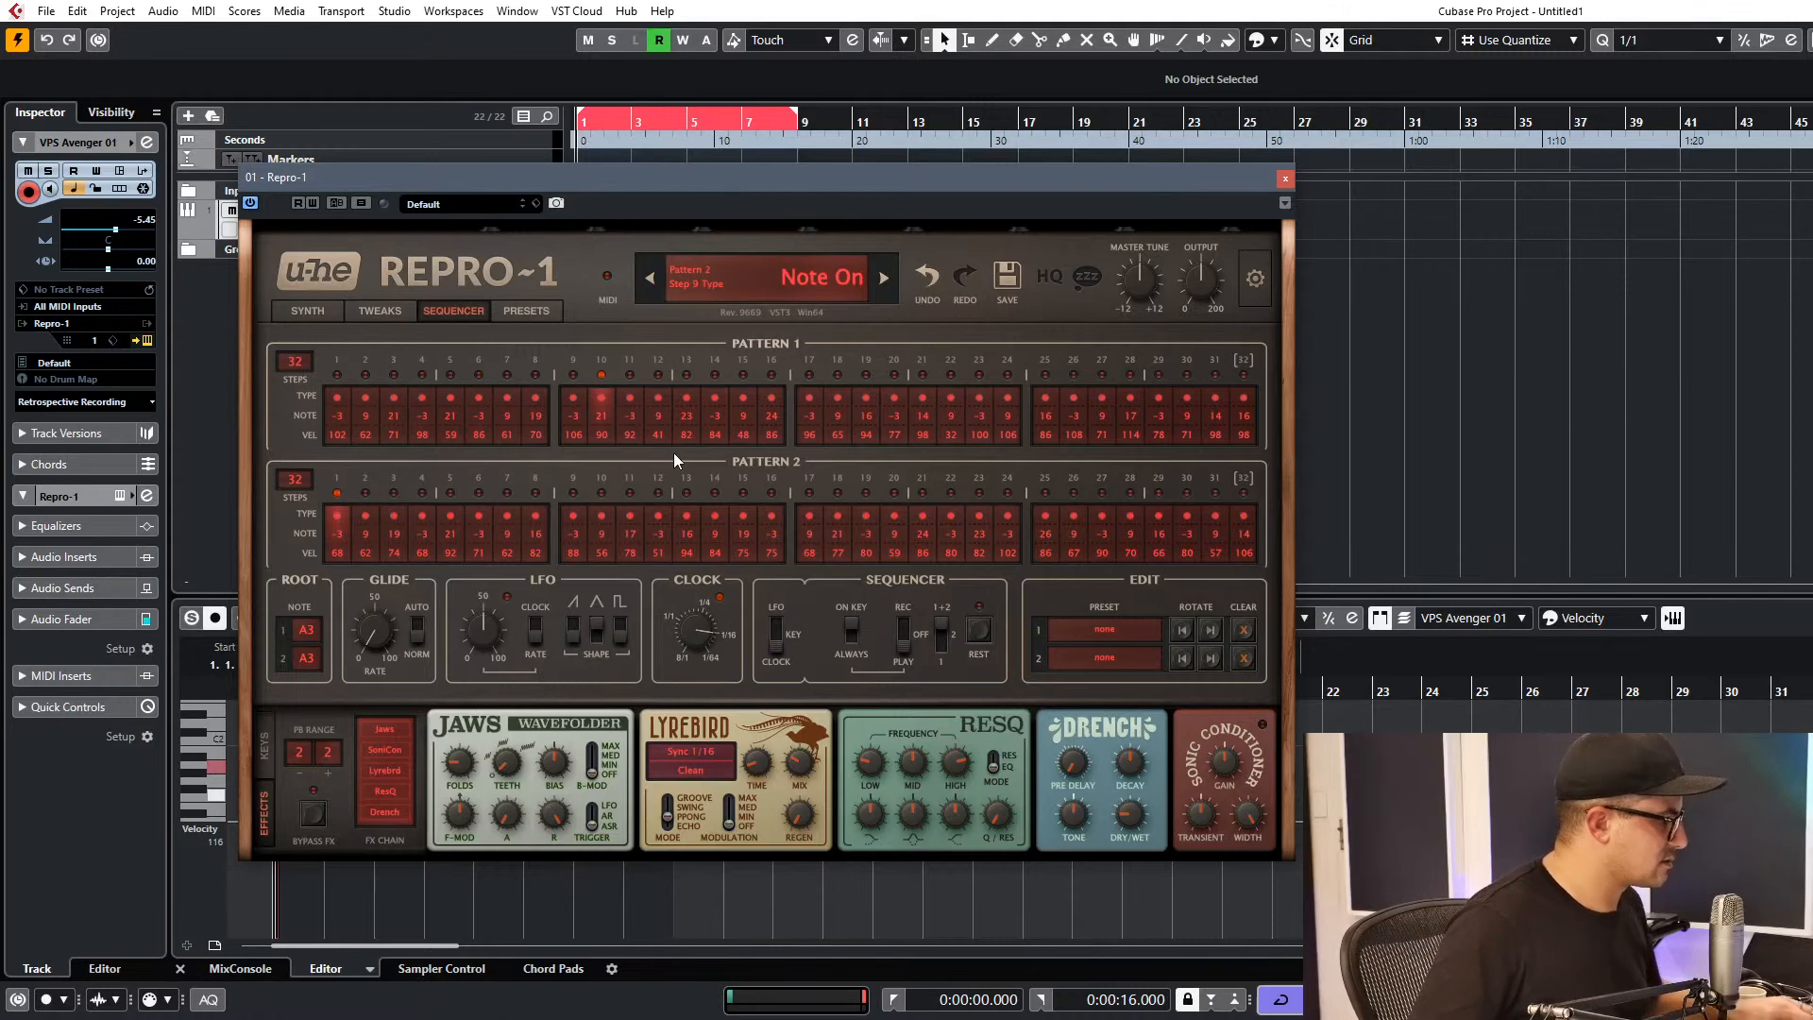
Transpose the long note in the VPS Avenger 01 part down to C#1 and close the part's editor.
click(1285, 178)
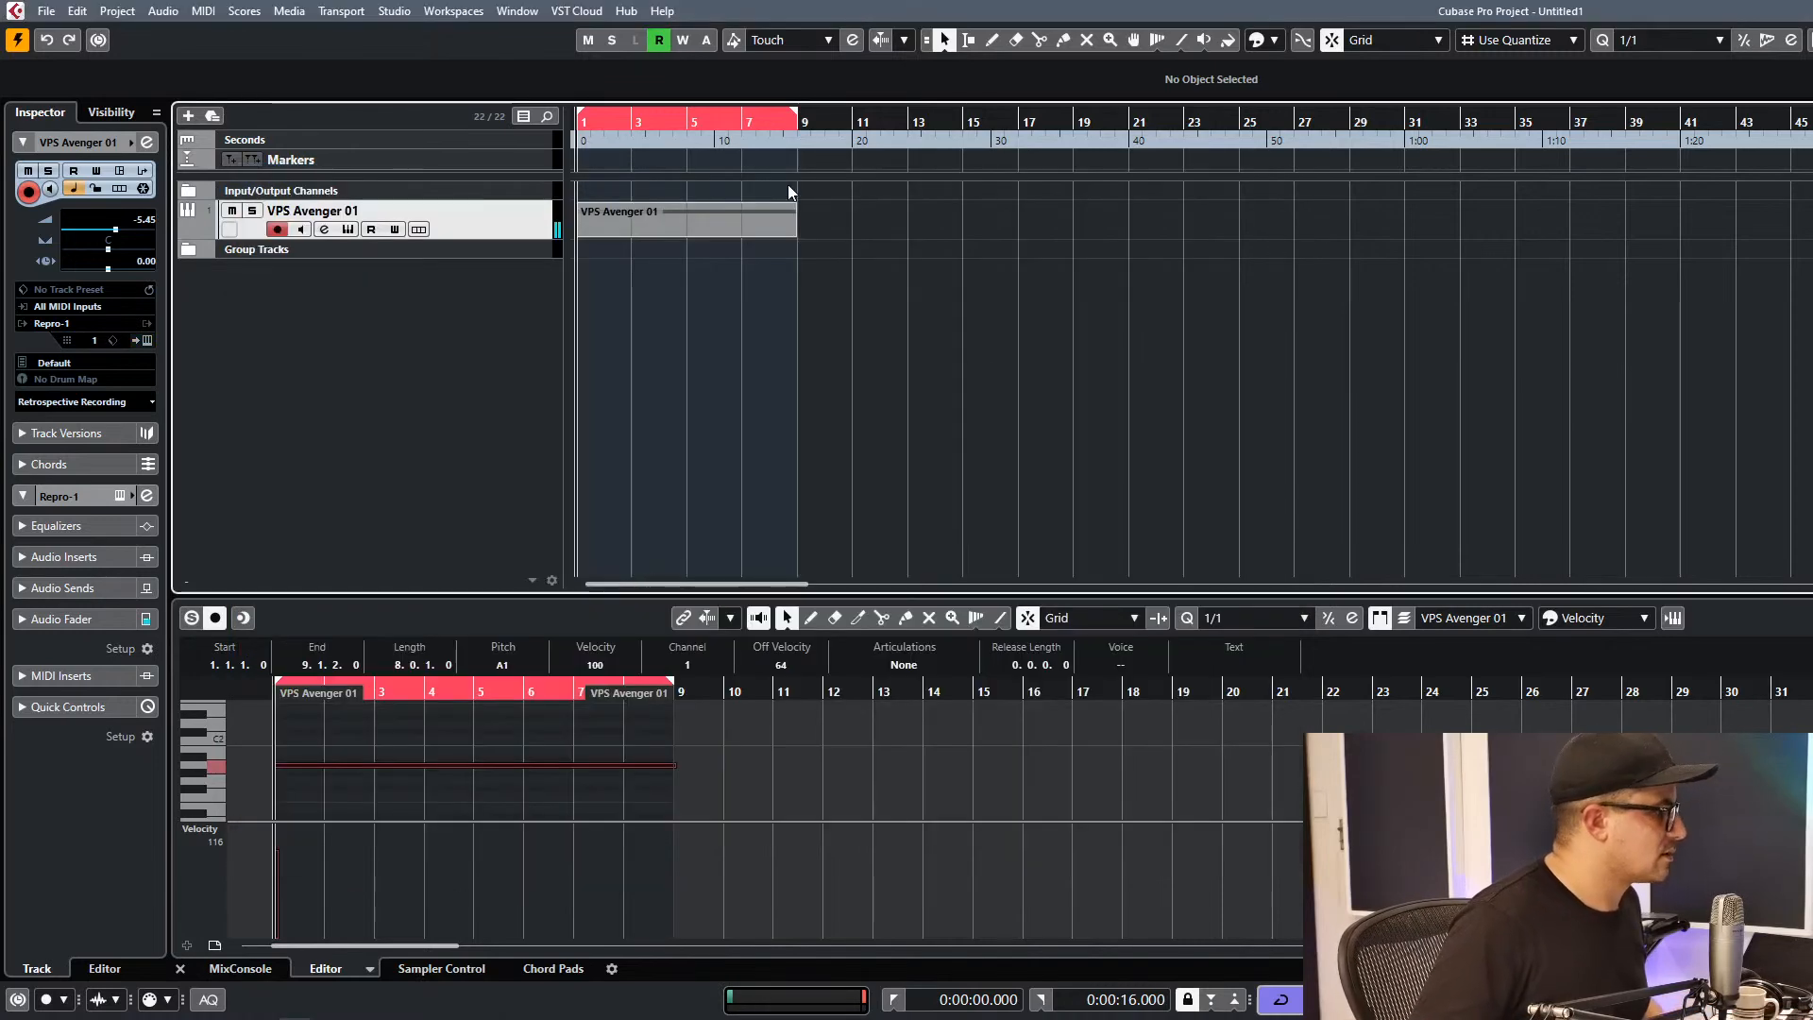
double_click(687, 206)
drag(432, 722, 349, 784)
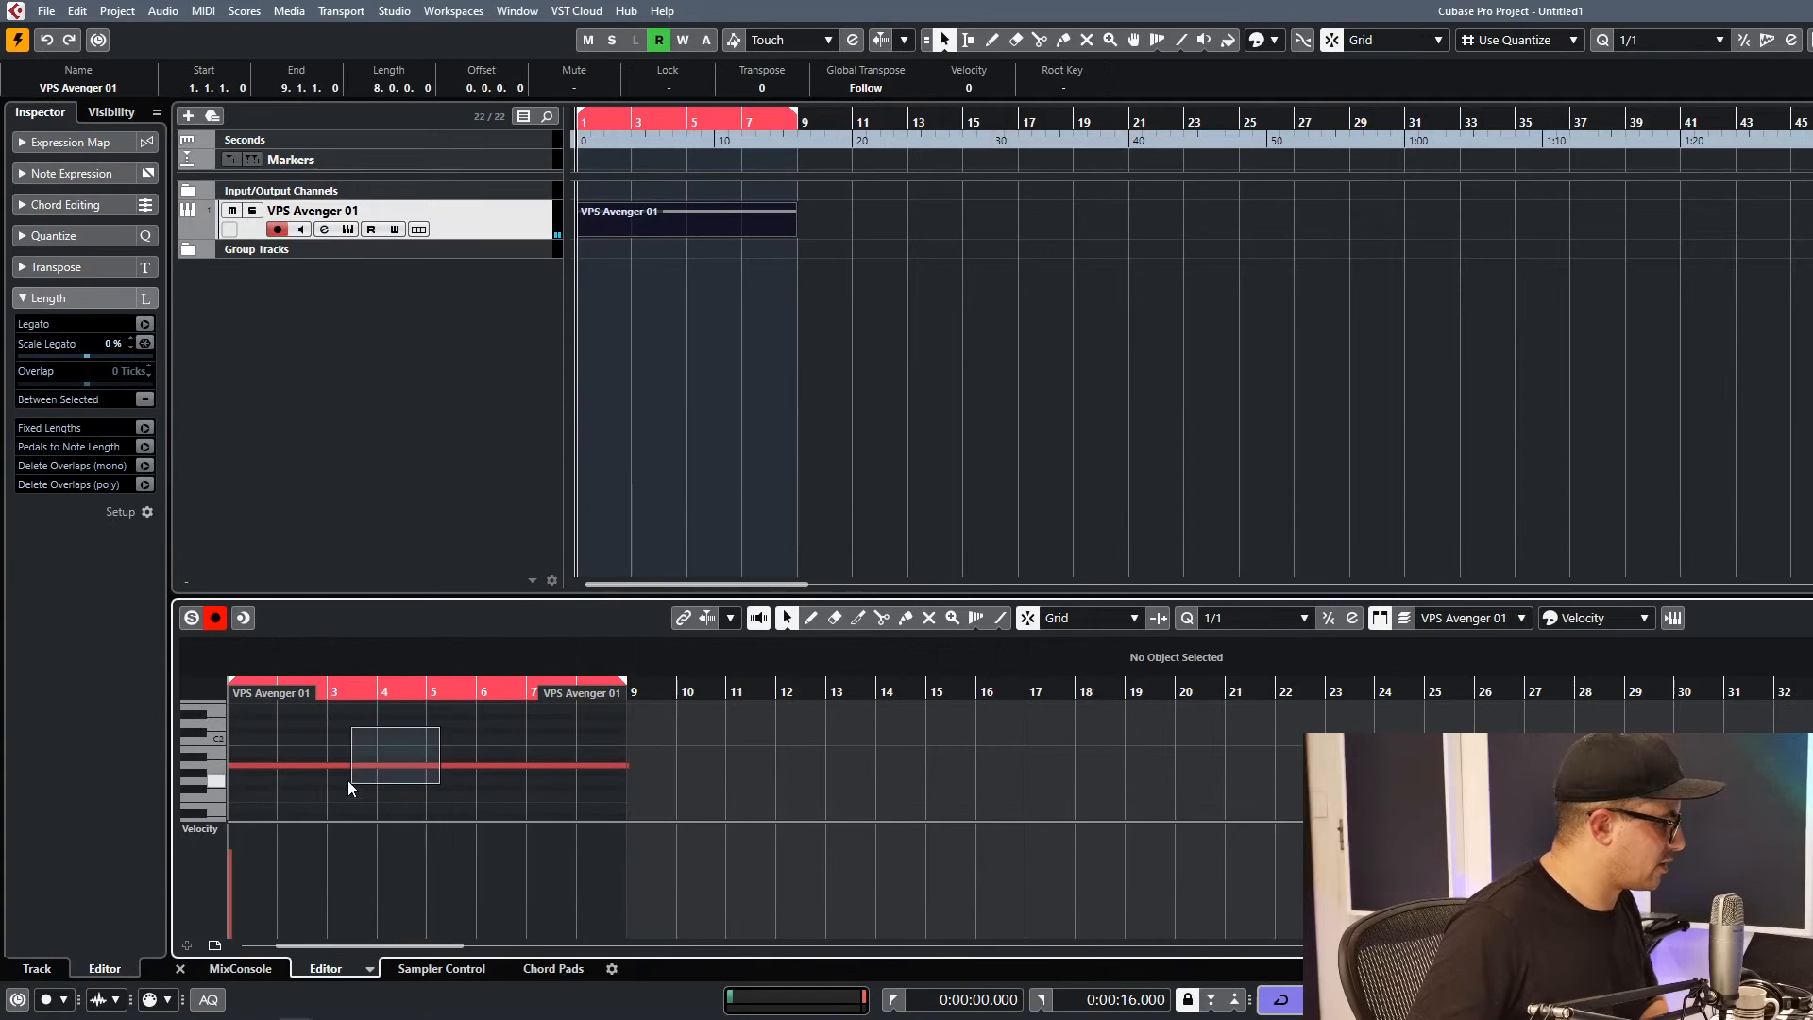
key(Down)
key(Down)
key(Down)
key(Down)
key(Down)
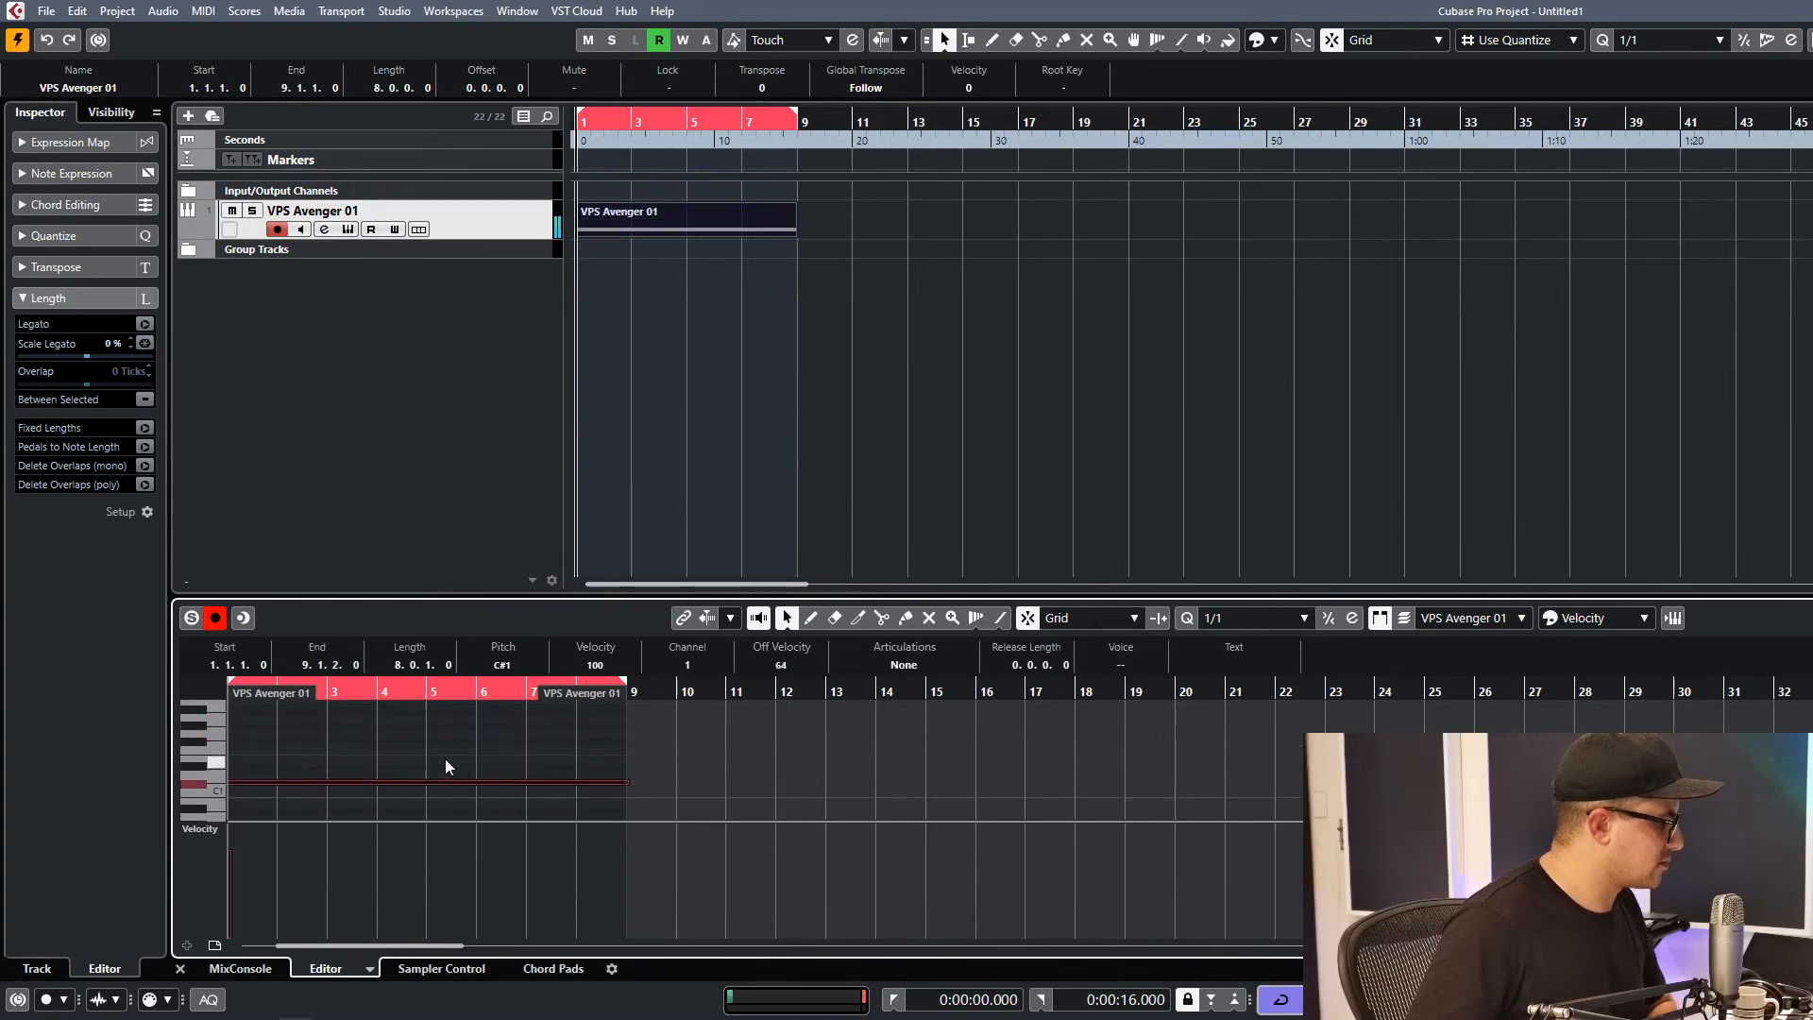
key(Return)
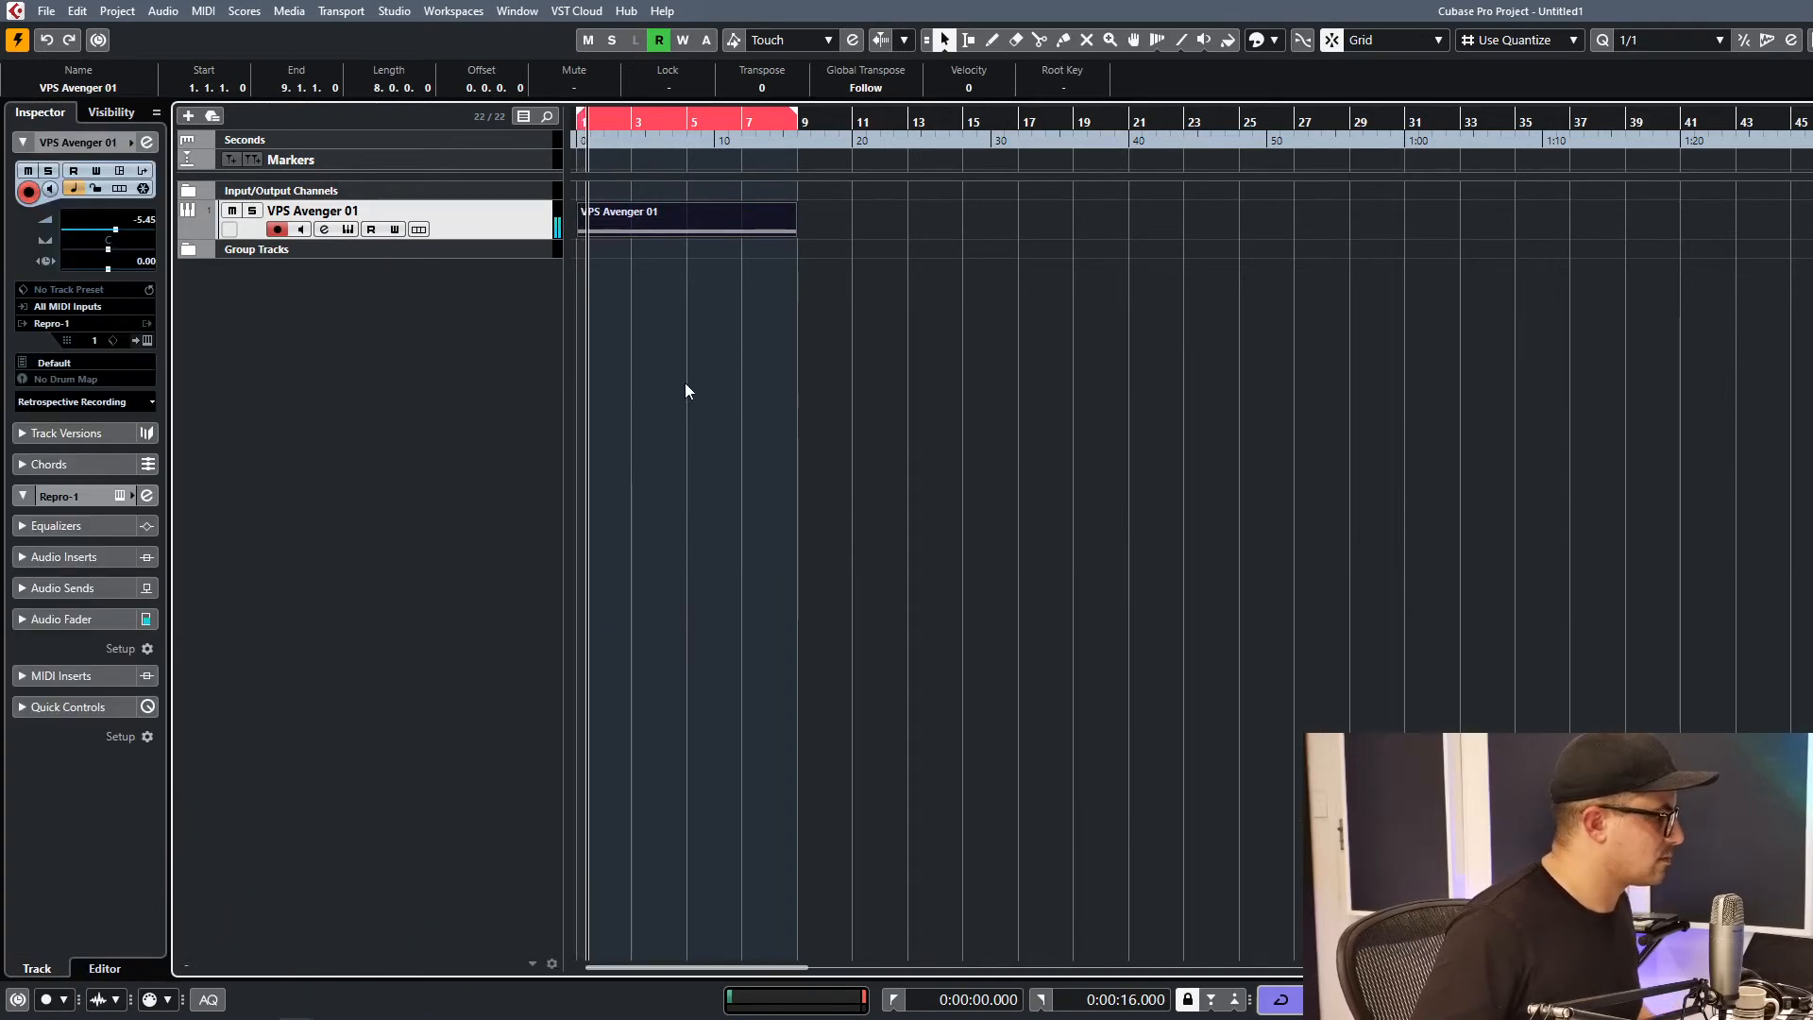
Set Repro-1's Pattern 1 to 31 steps and Pattern 2 to 27 steps, and audition the sequence.
click(685, 384)
click(347, 229)
drag(839, 179, 837, 231)
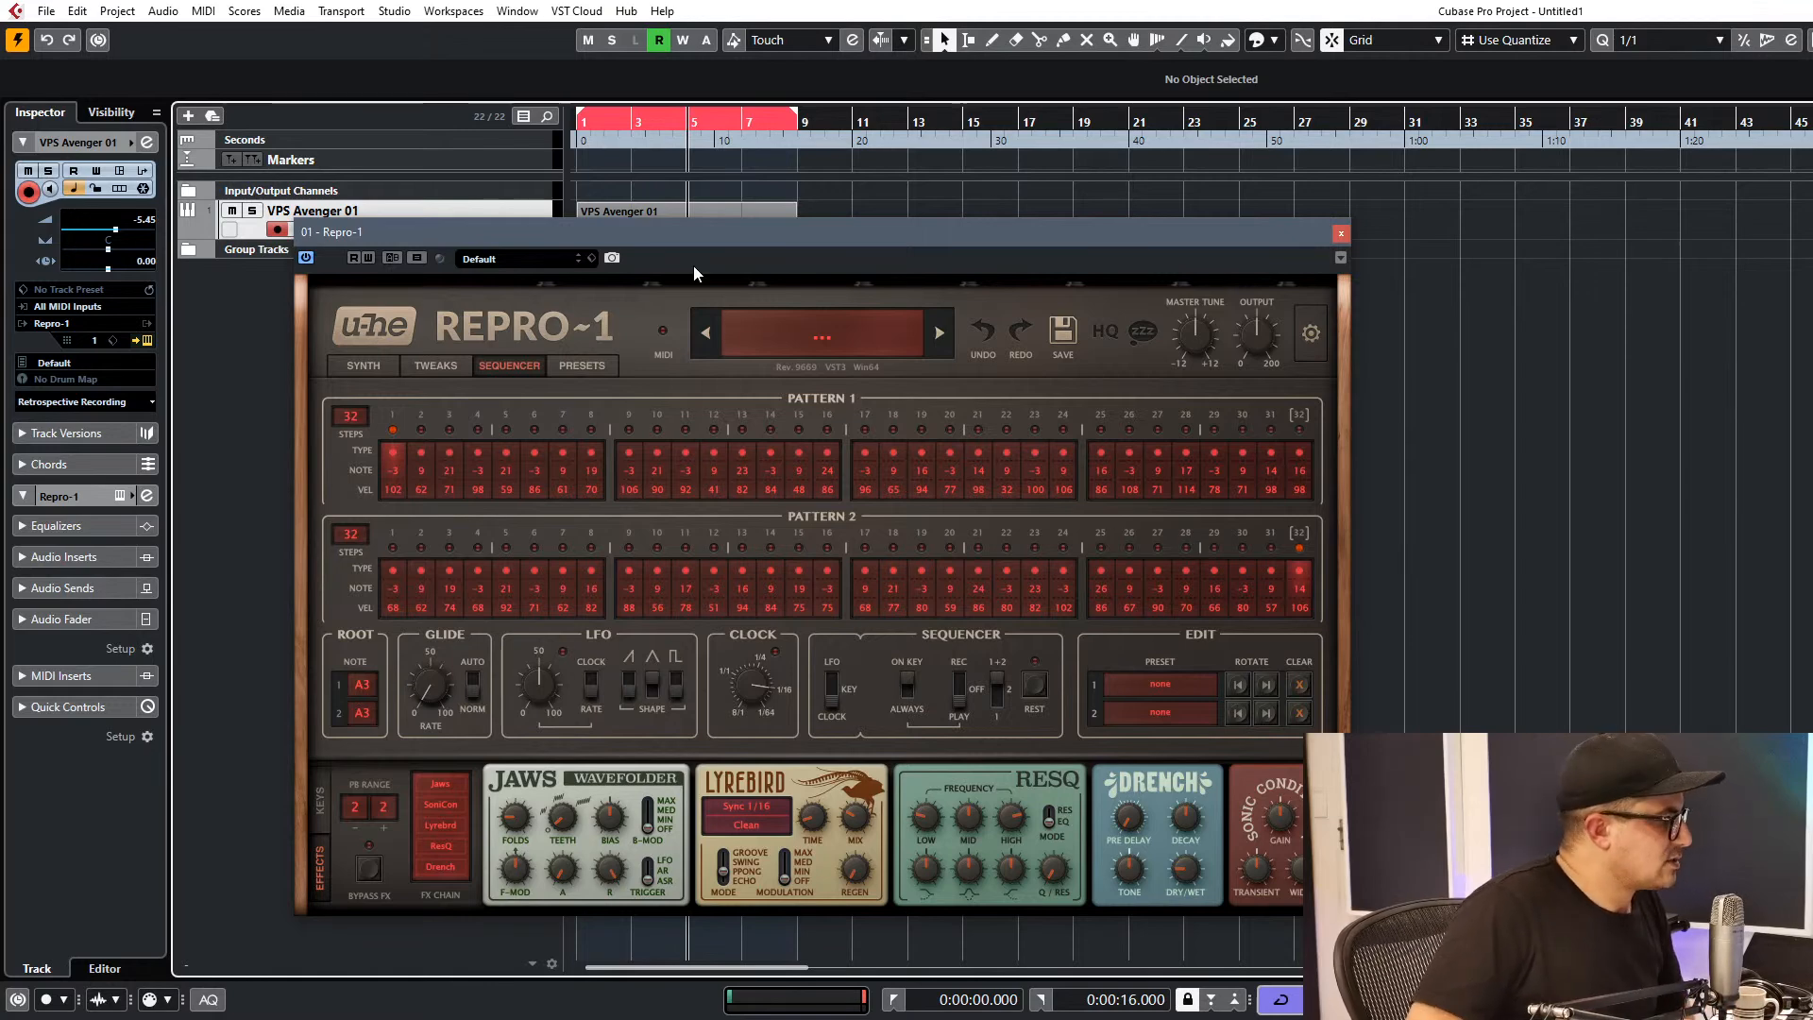
drag(734, 232, 669, 287)
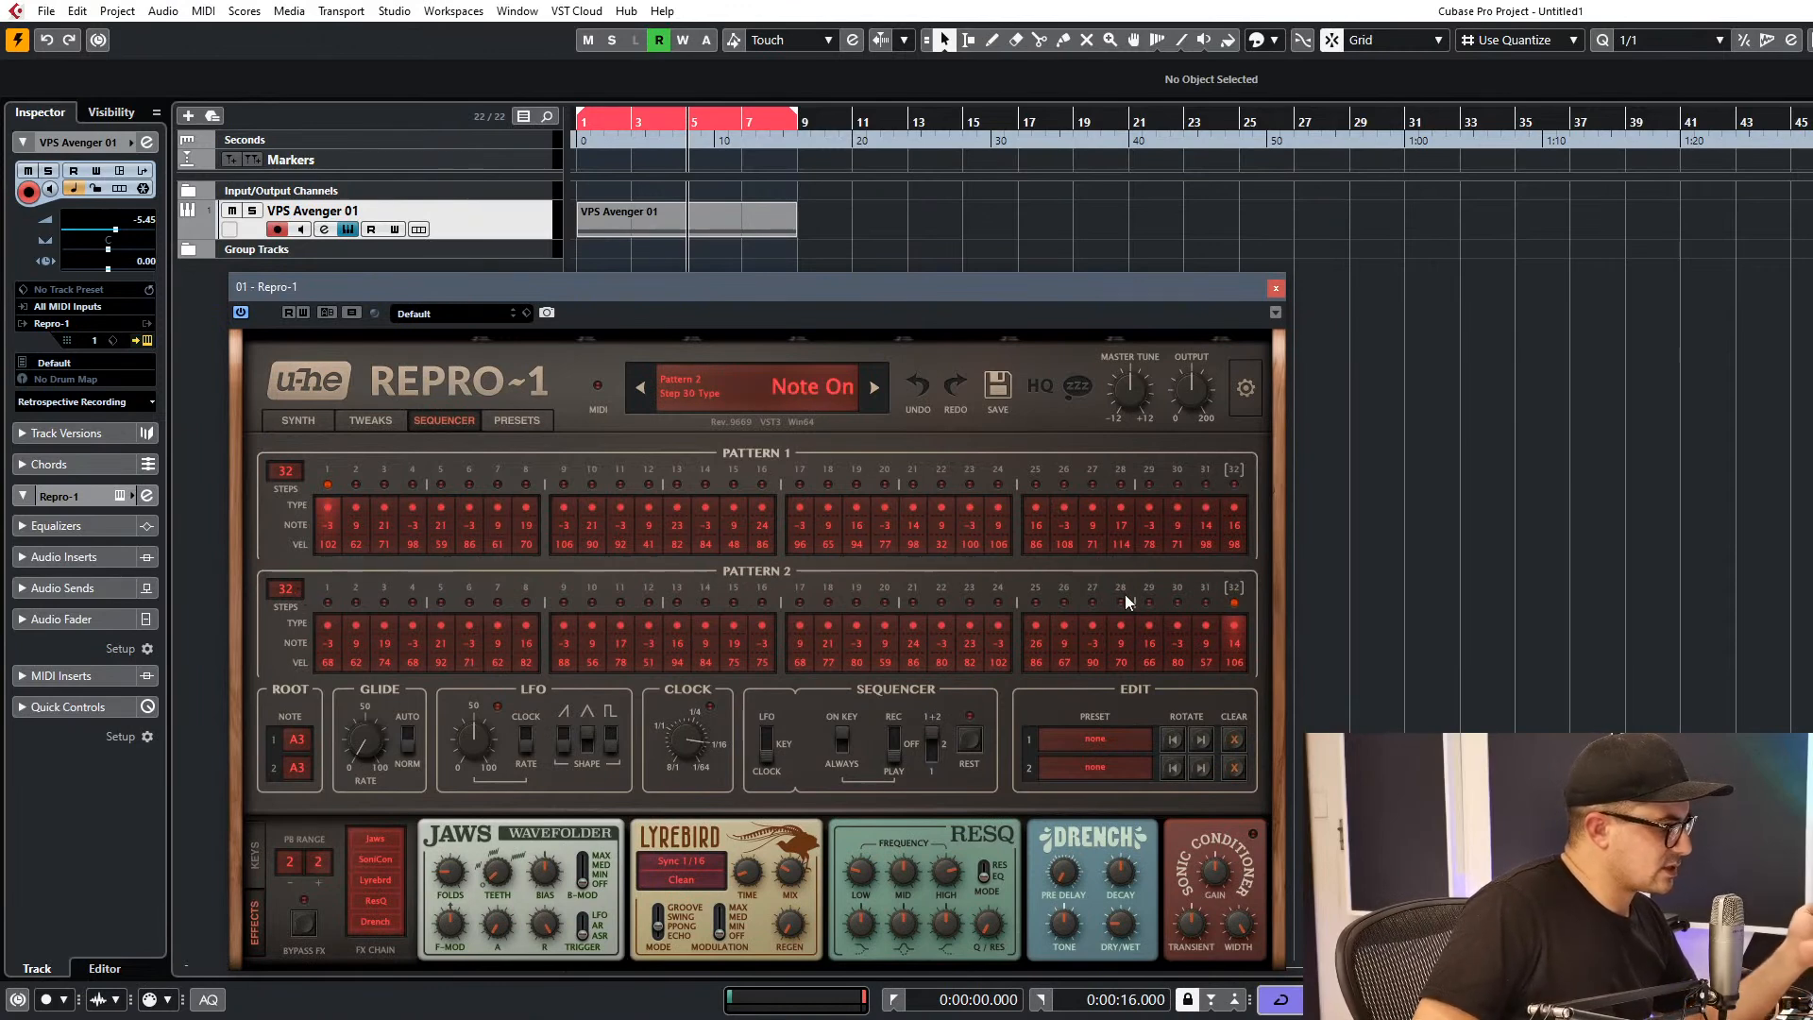
click(1092, 587)
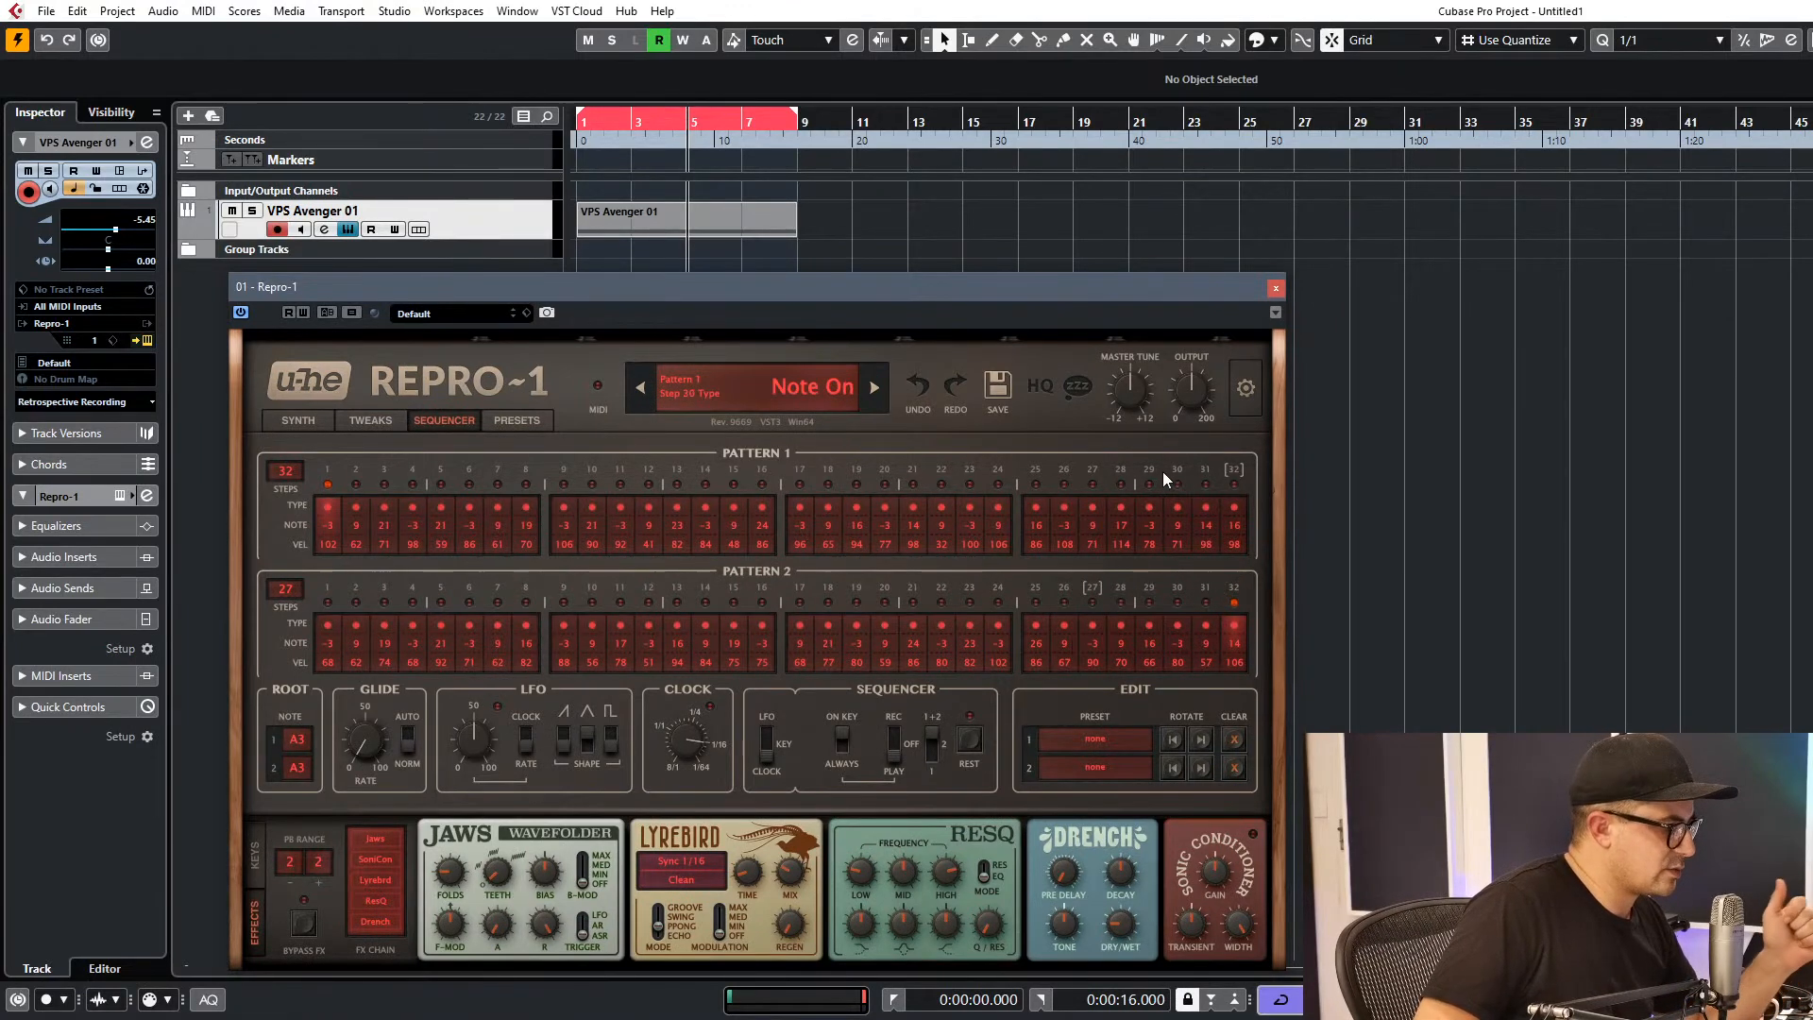
click(1203, 471)
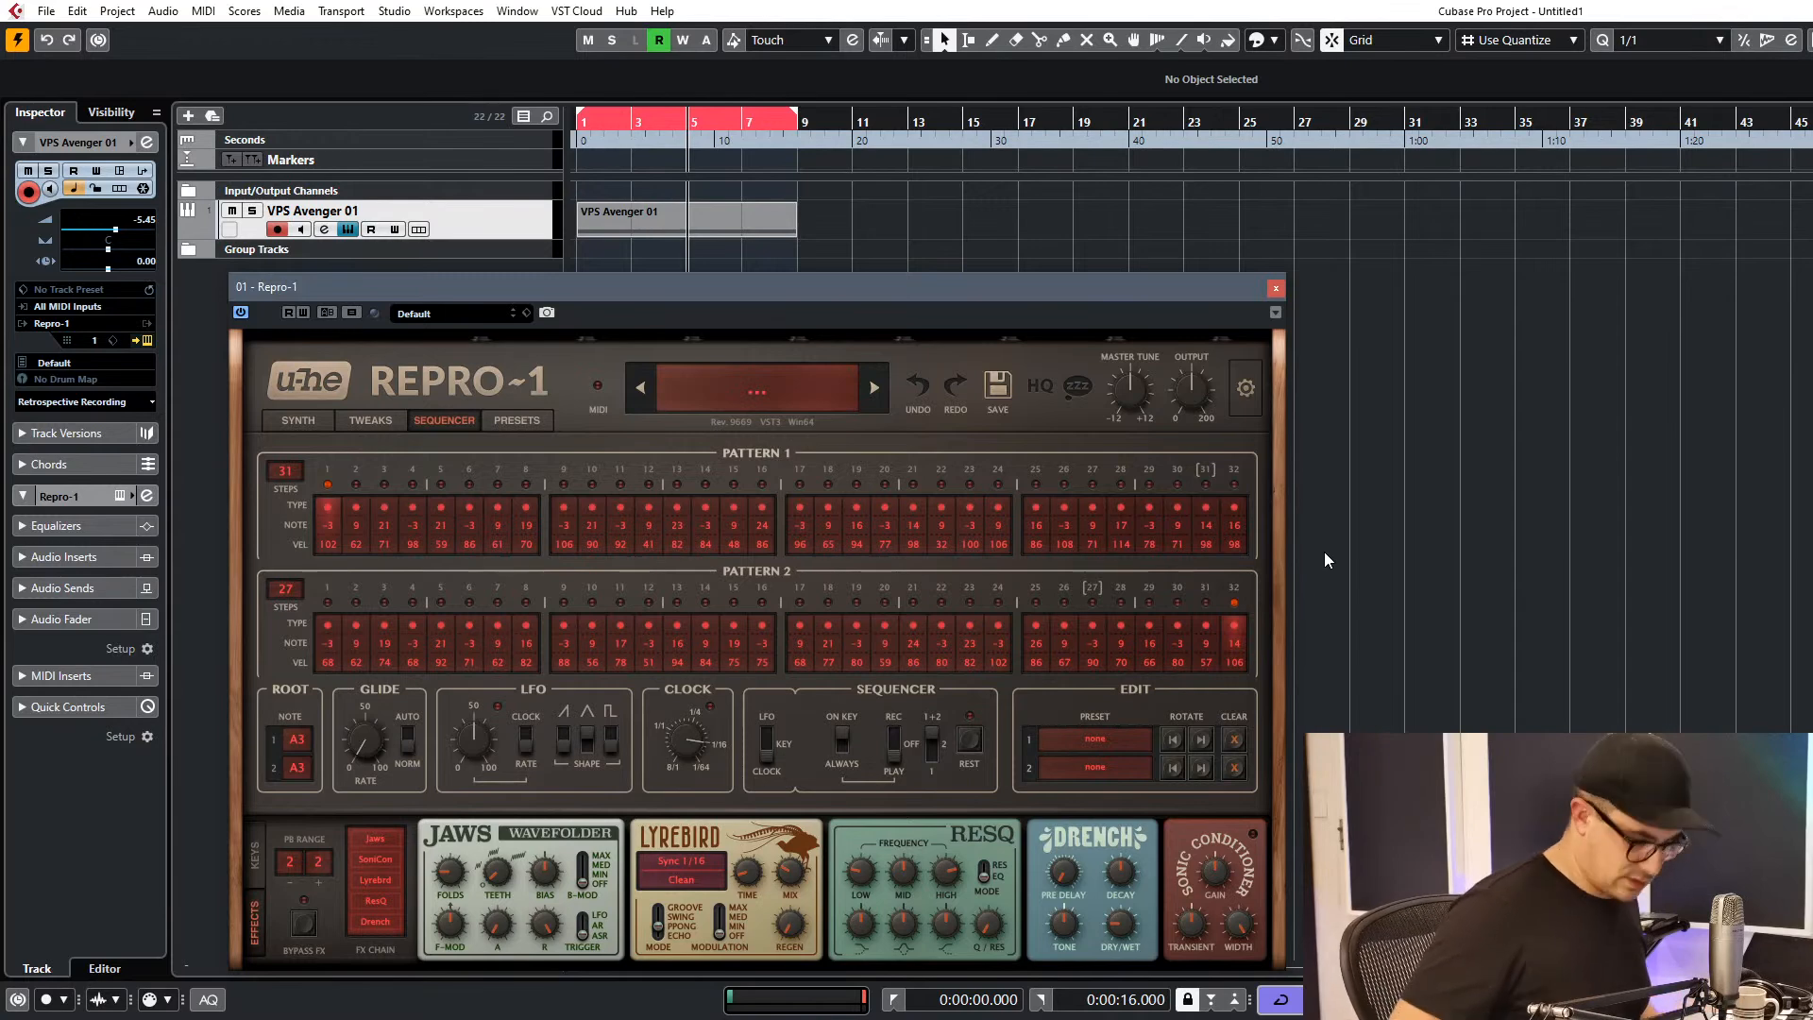
key(space)
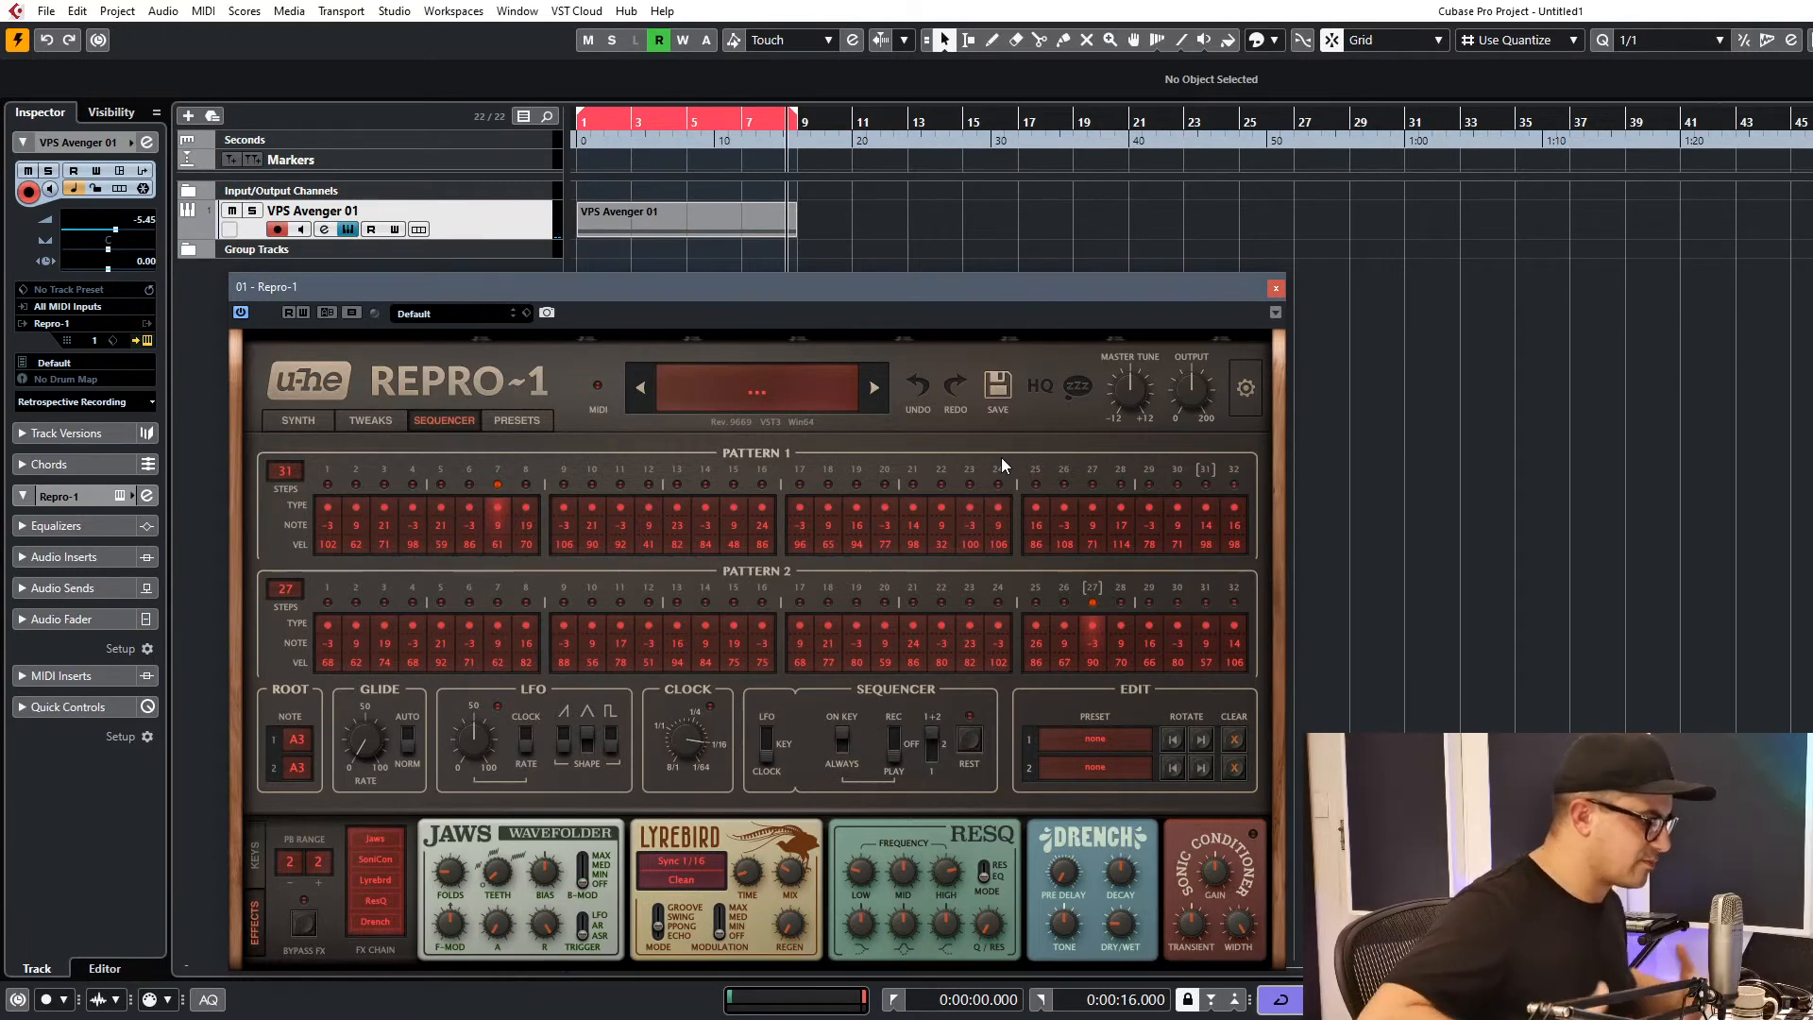
key(KP_Decimal)
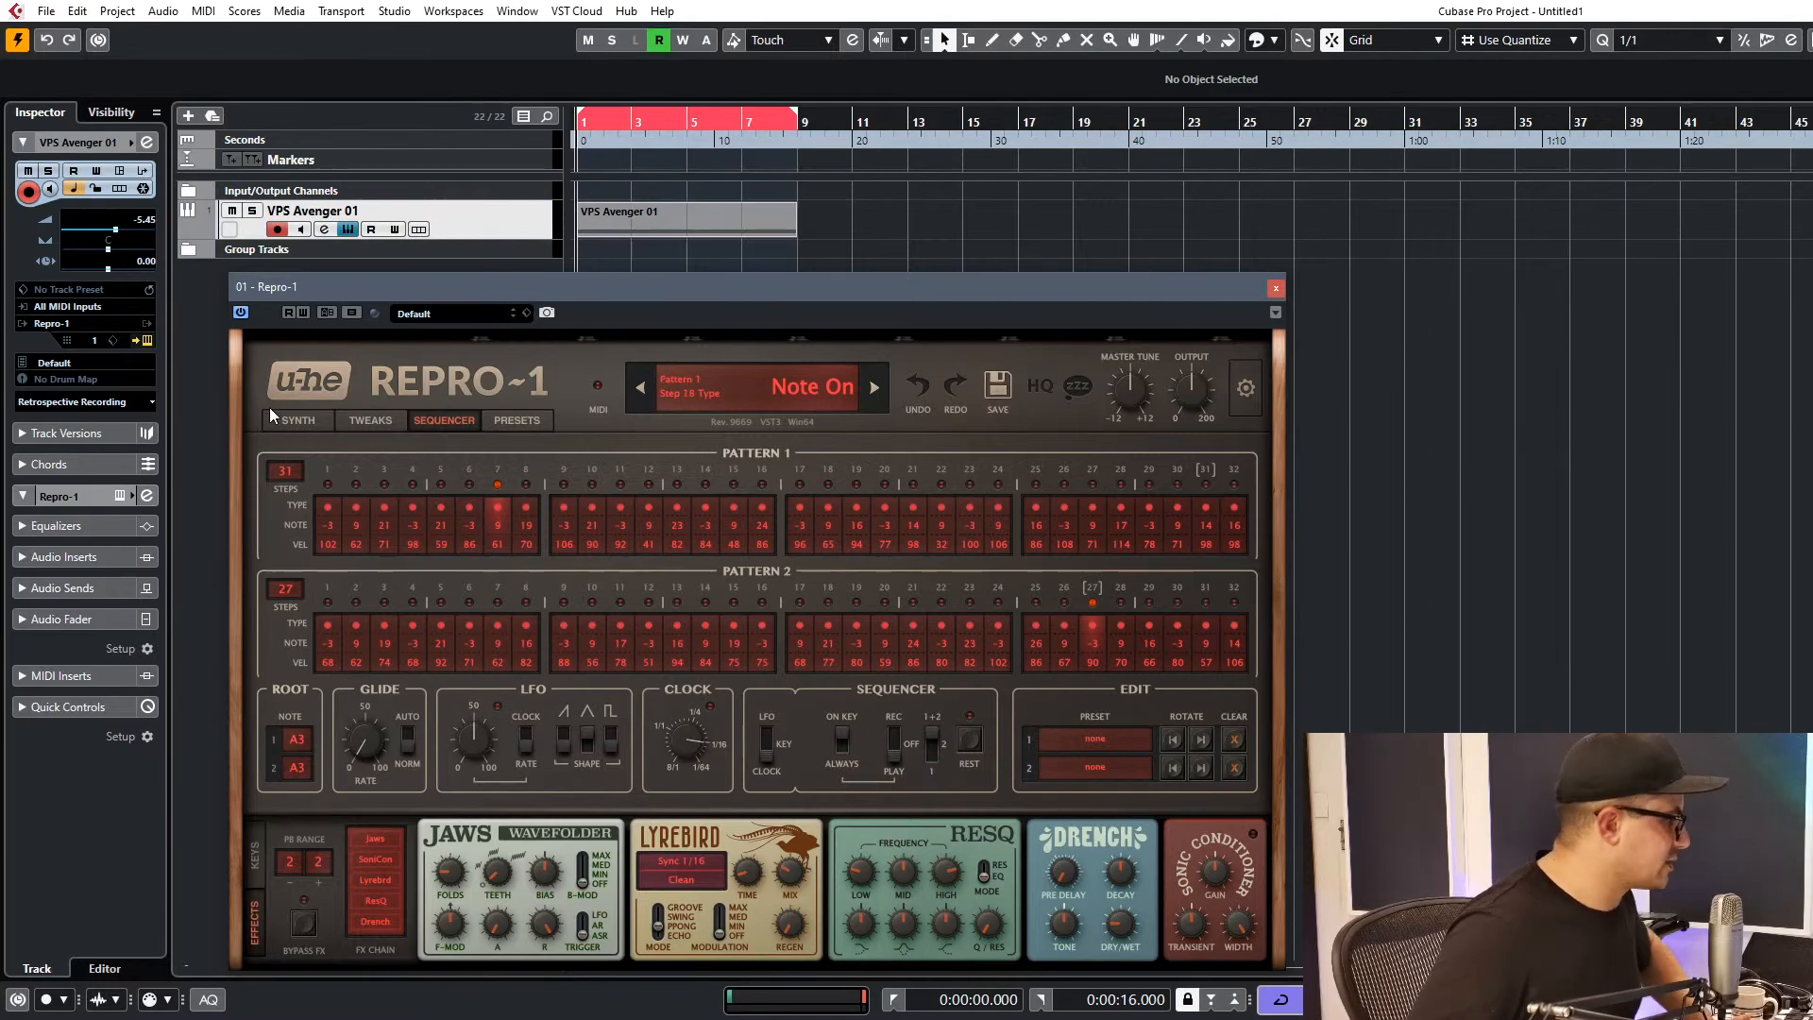
Lower the filter cutoff in Repro-1's synth controls and set the filter envelope amount to 31 during playback.
click(304, 427)
drag(573, 283, 682, 145)
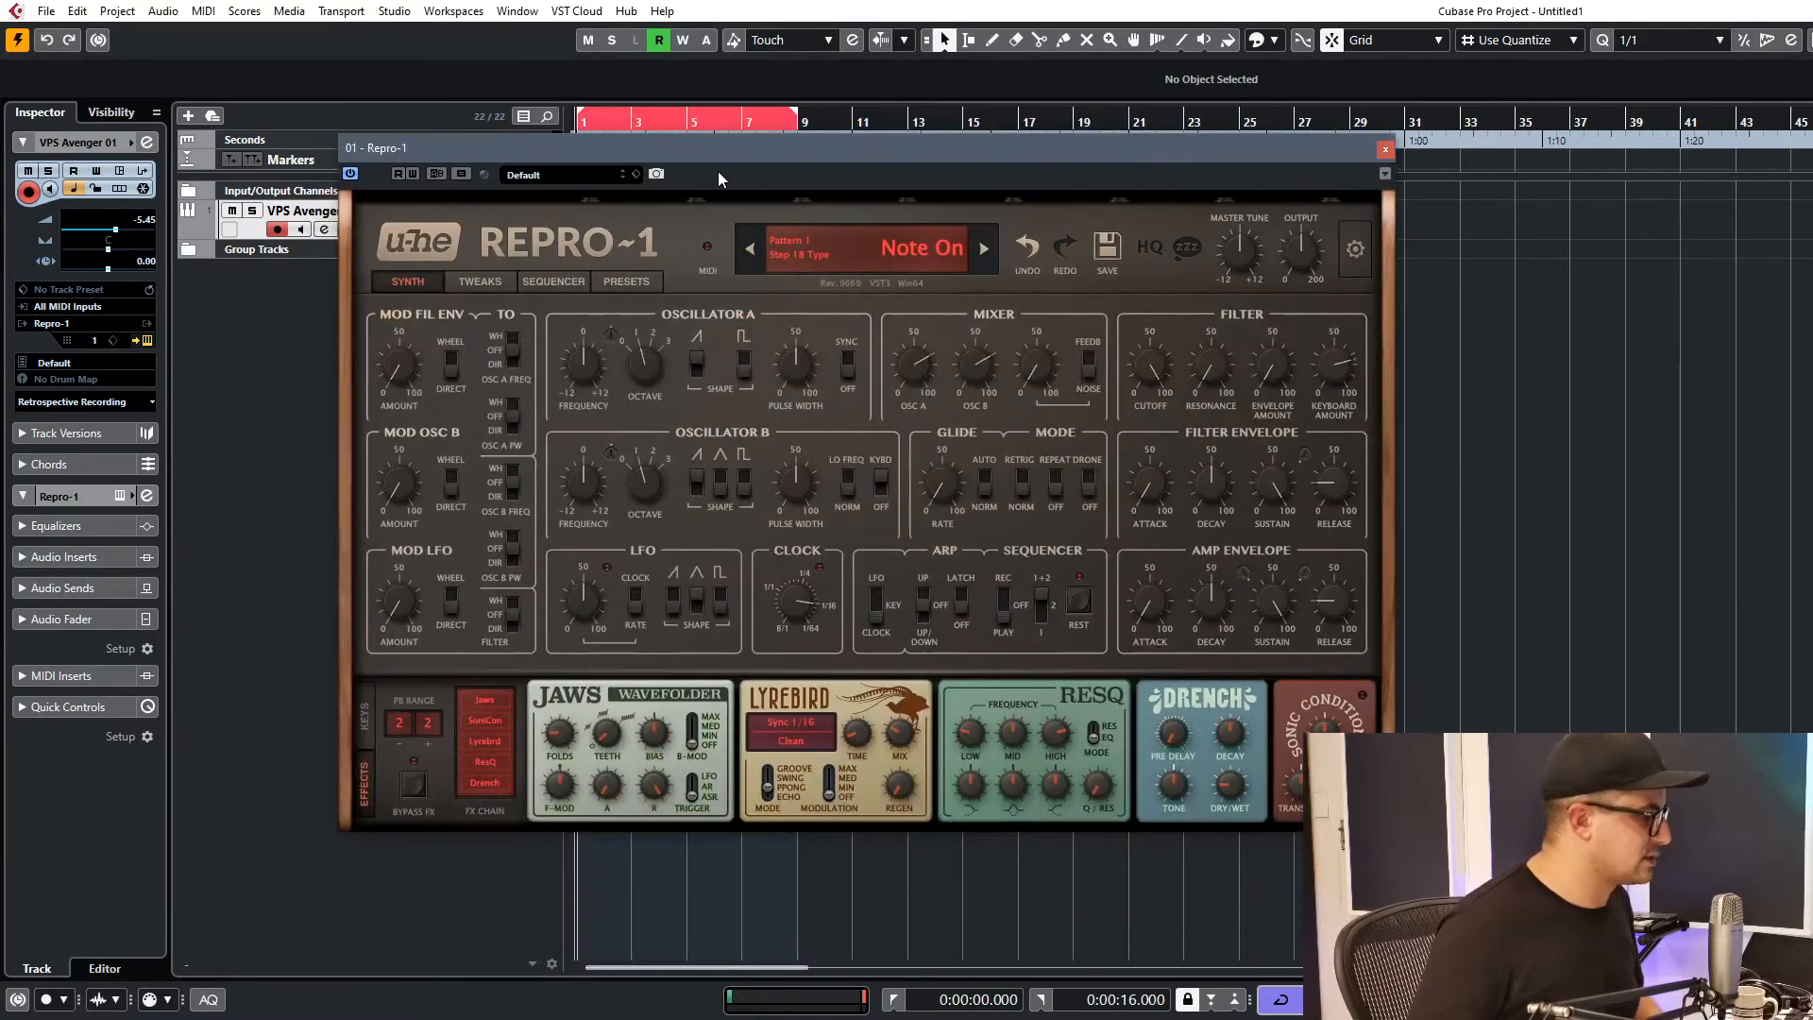
key(space)
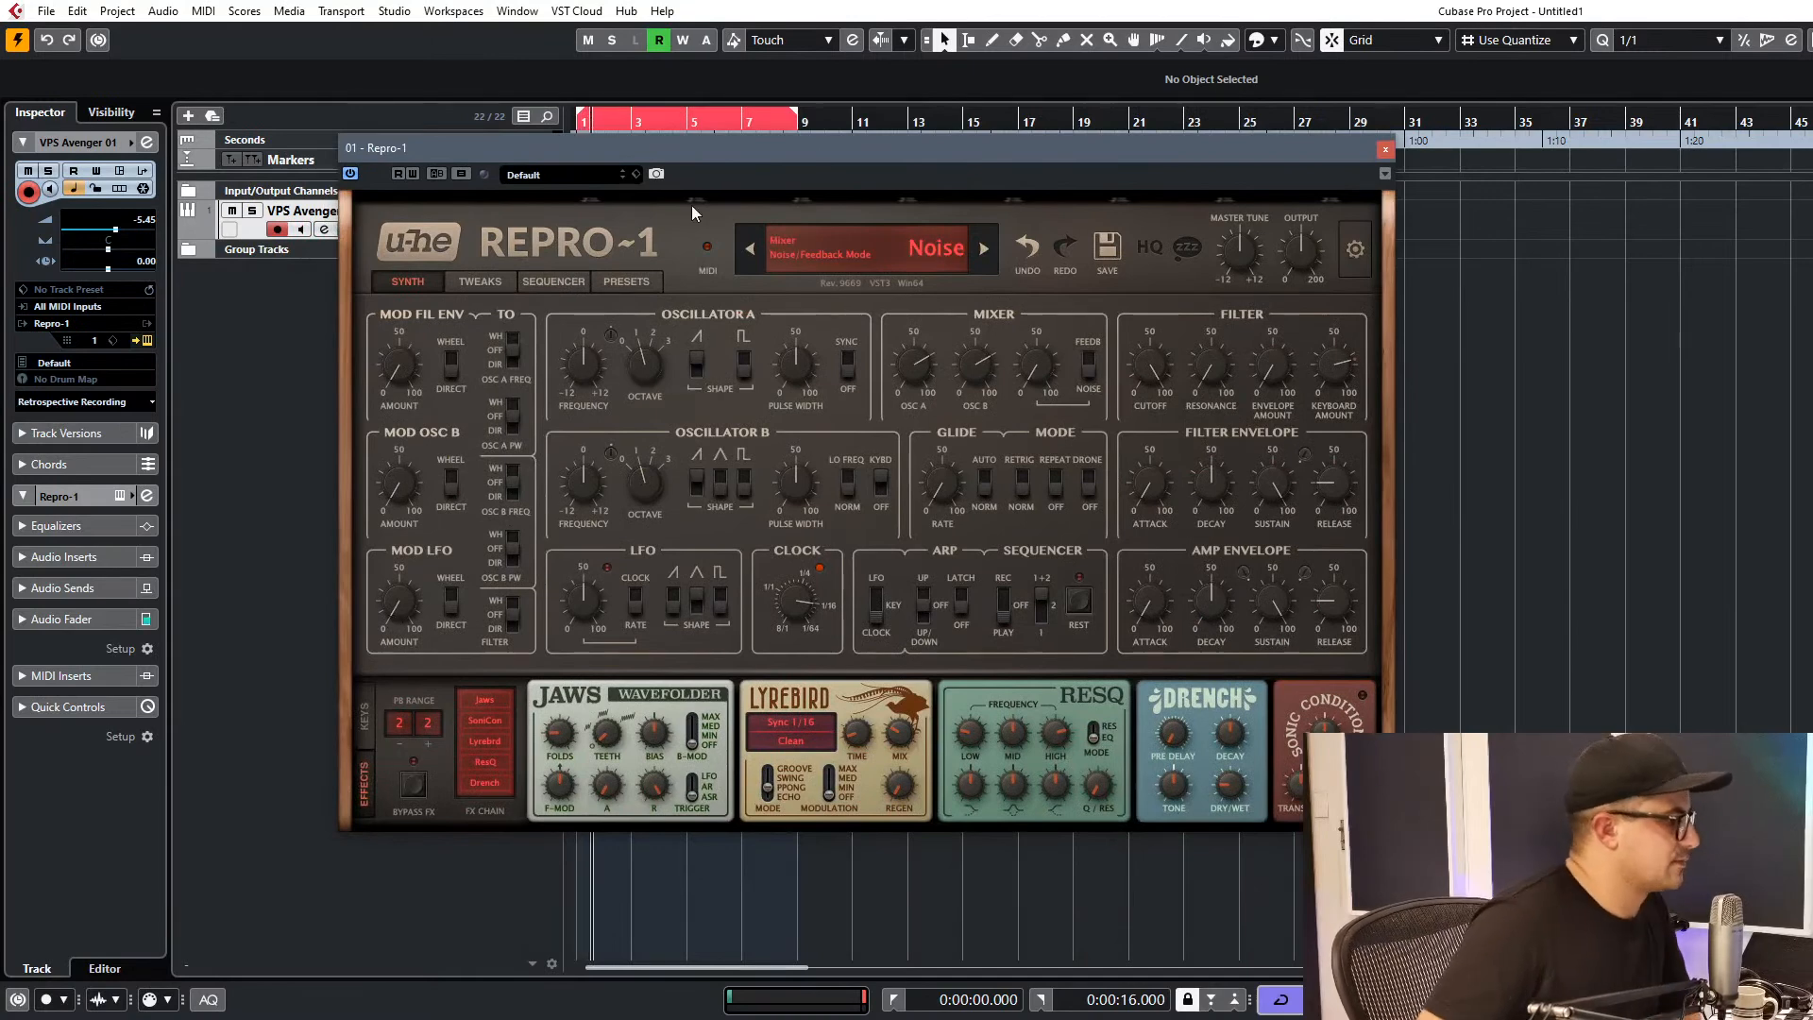
drag(1137, 370, 1170, 520)
drag(1266, 357, 1258, 400)
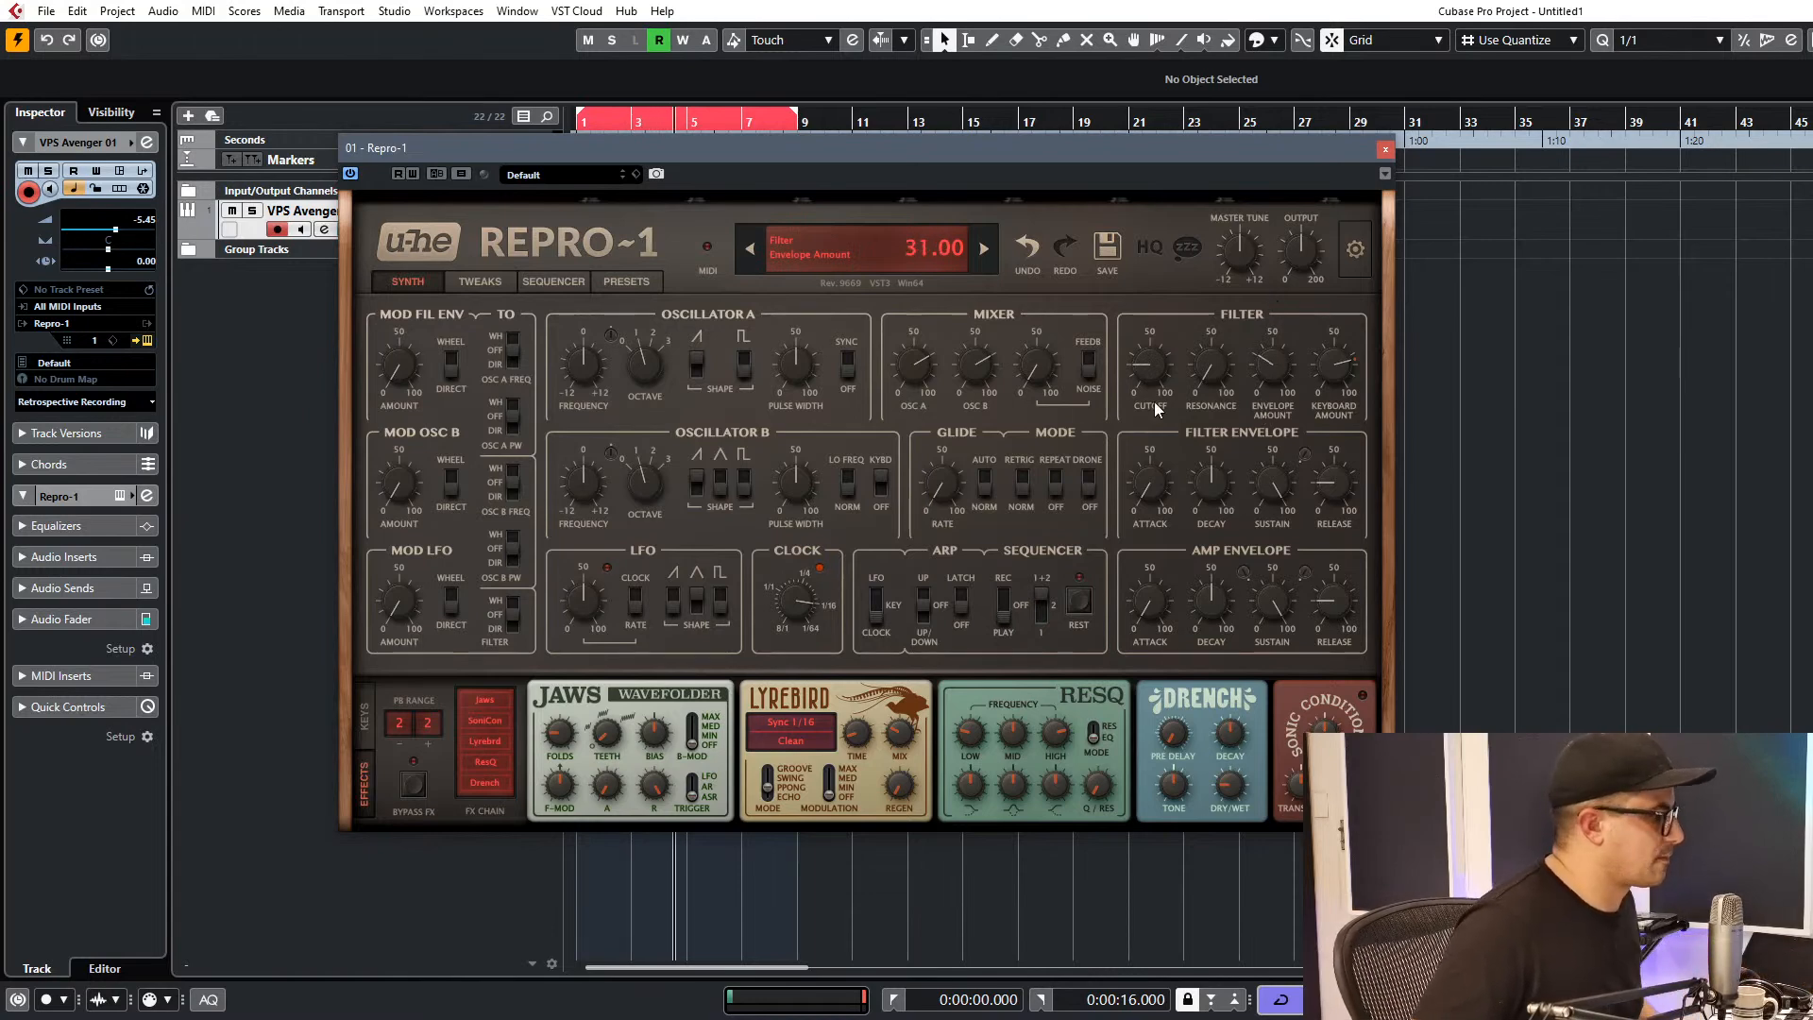
Find Repro-1's Perform modulation slots and assign Velocity to the filter's envelope amount.
click(548, 282)
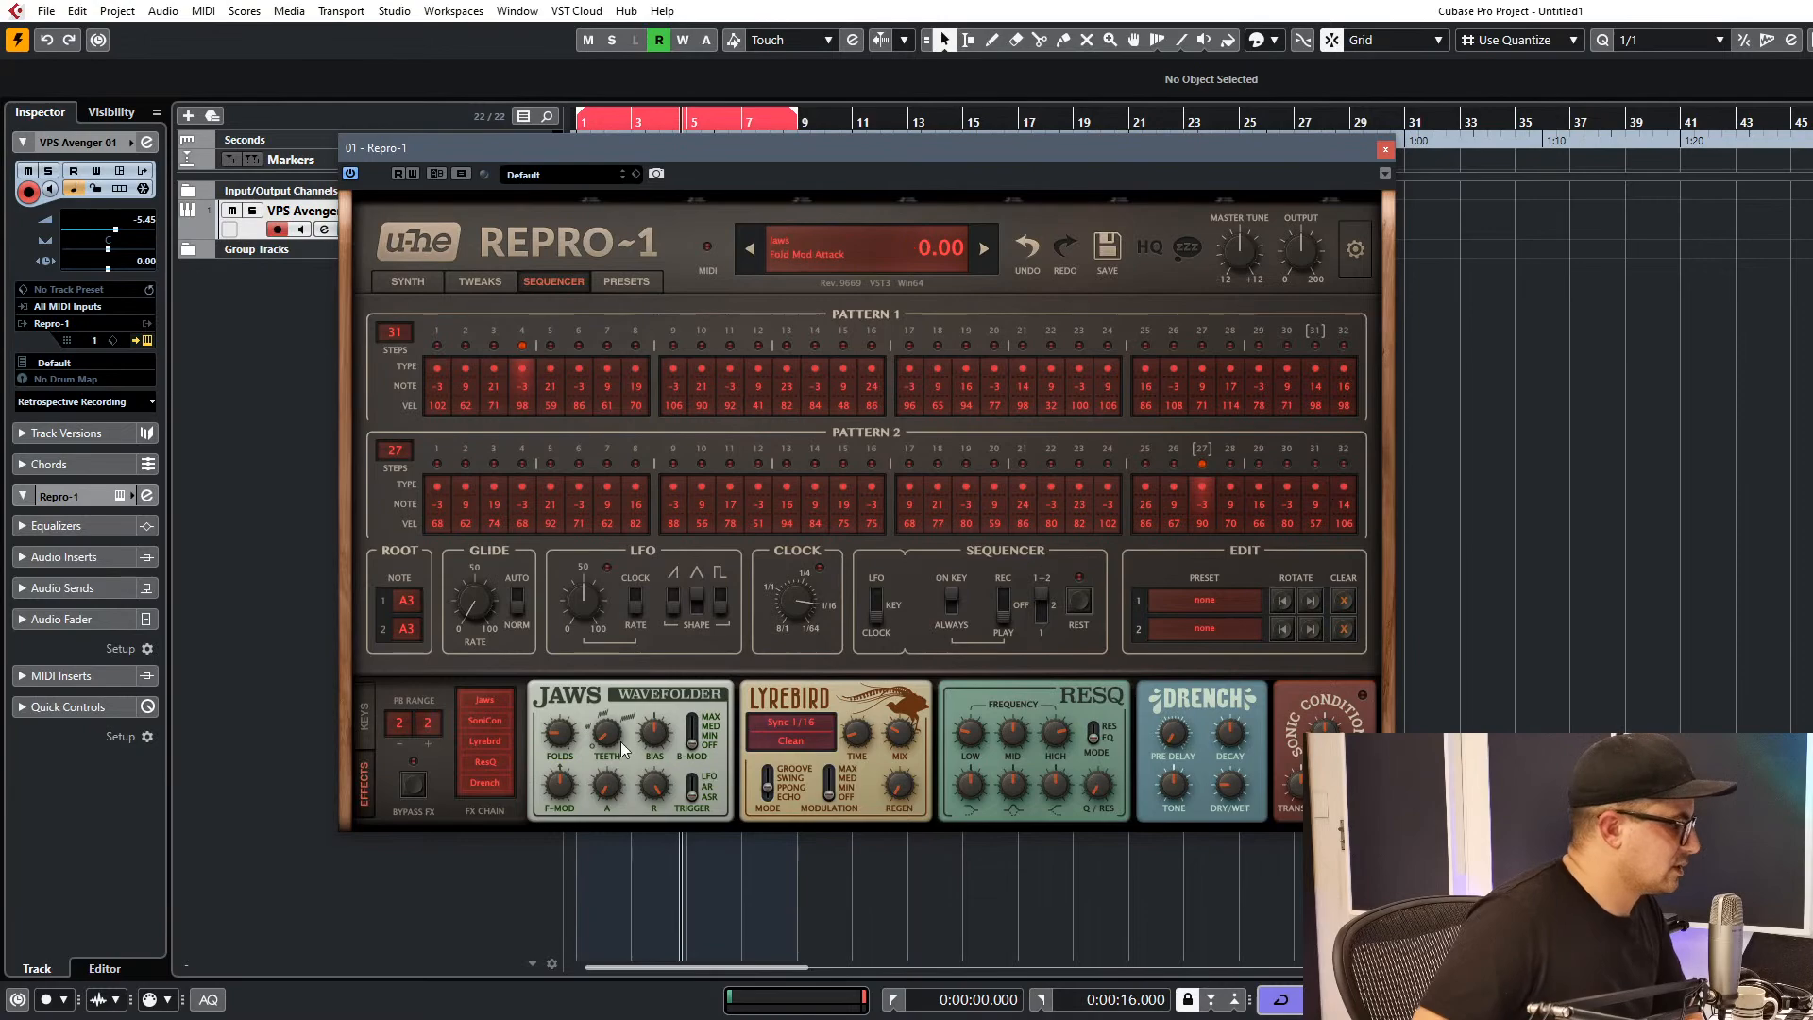
click(410, 280)
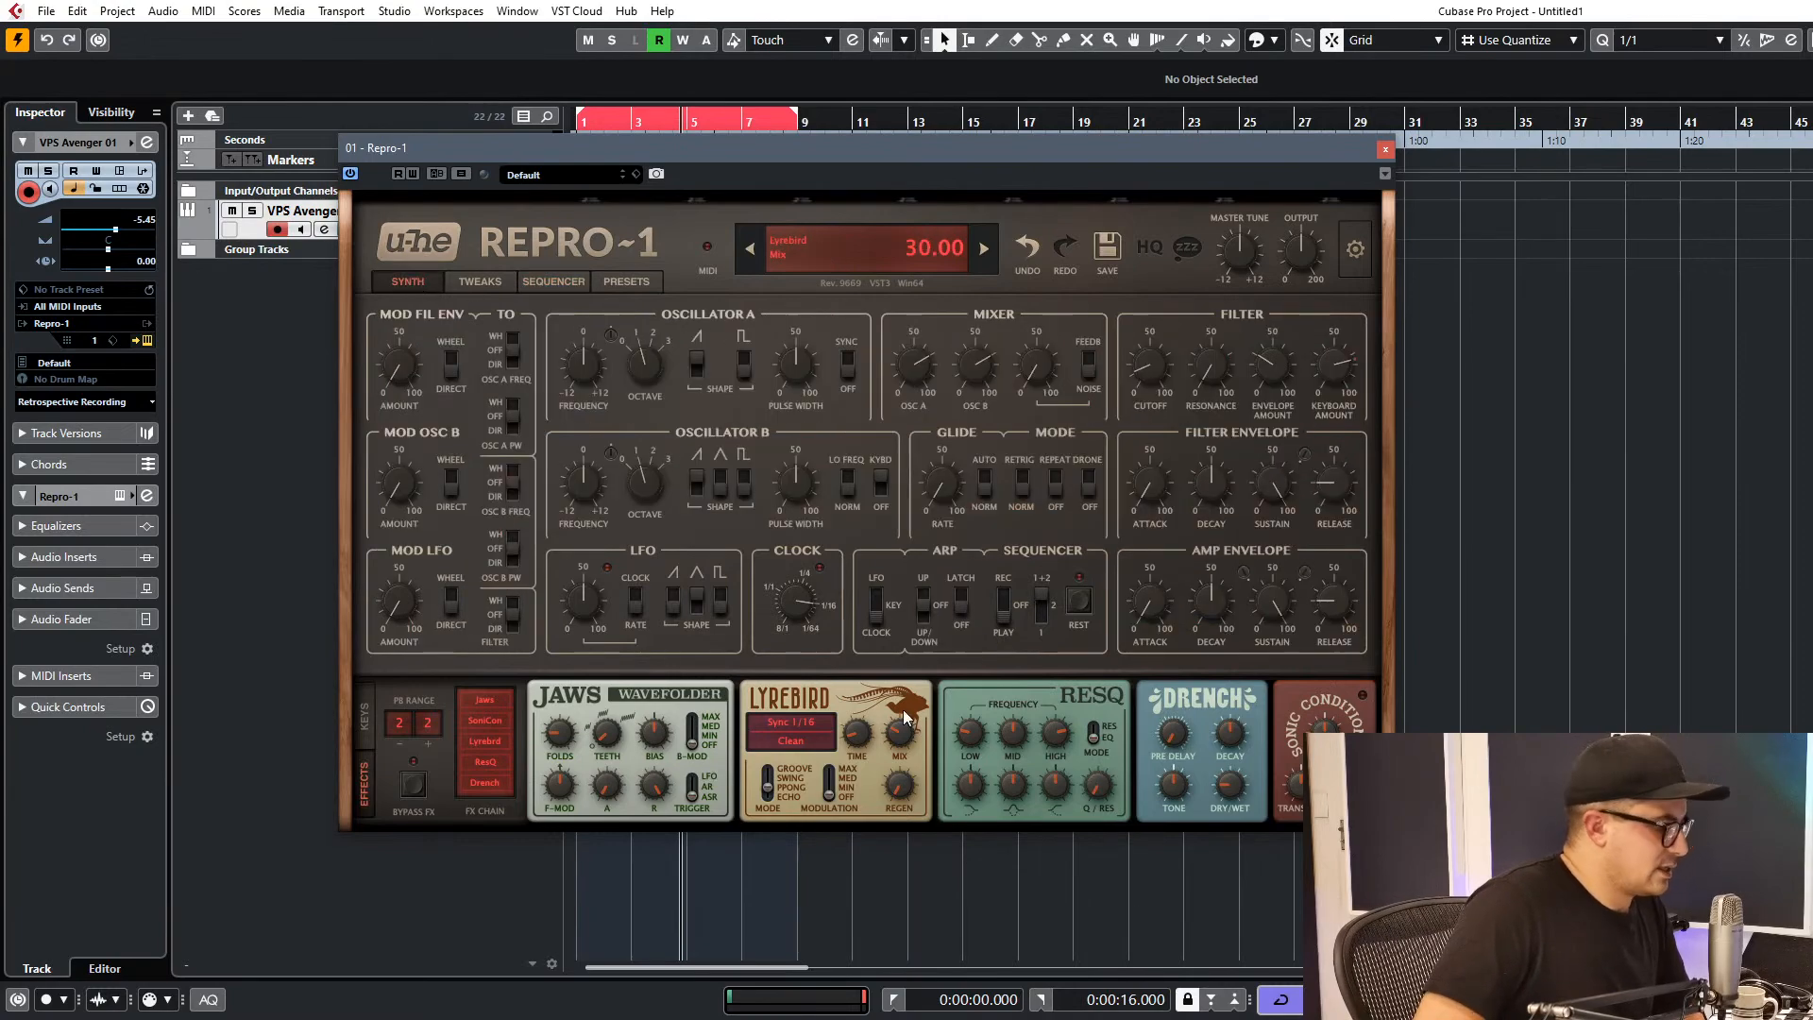
click(484, 283)
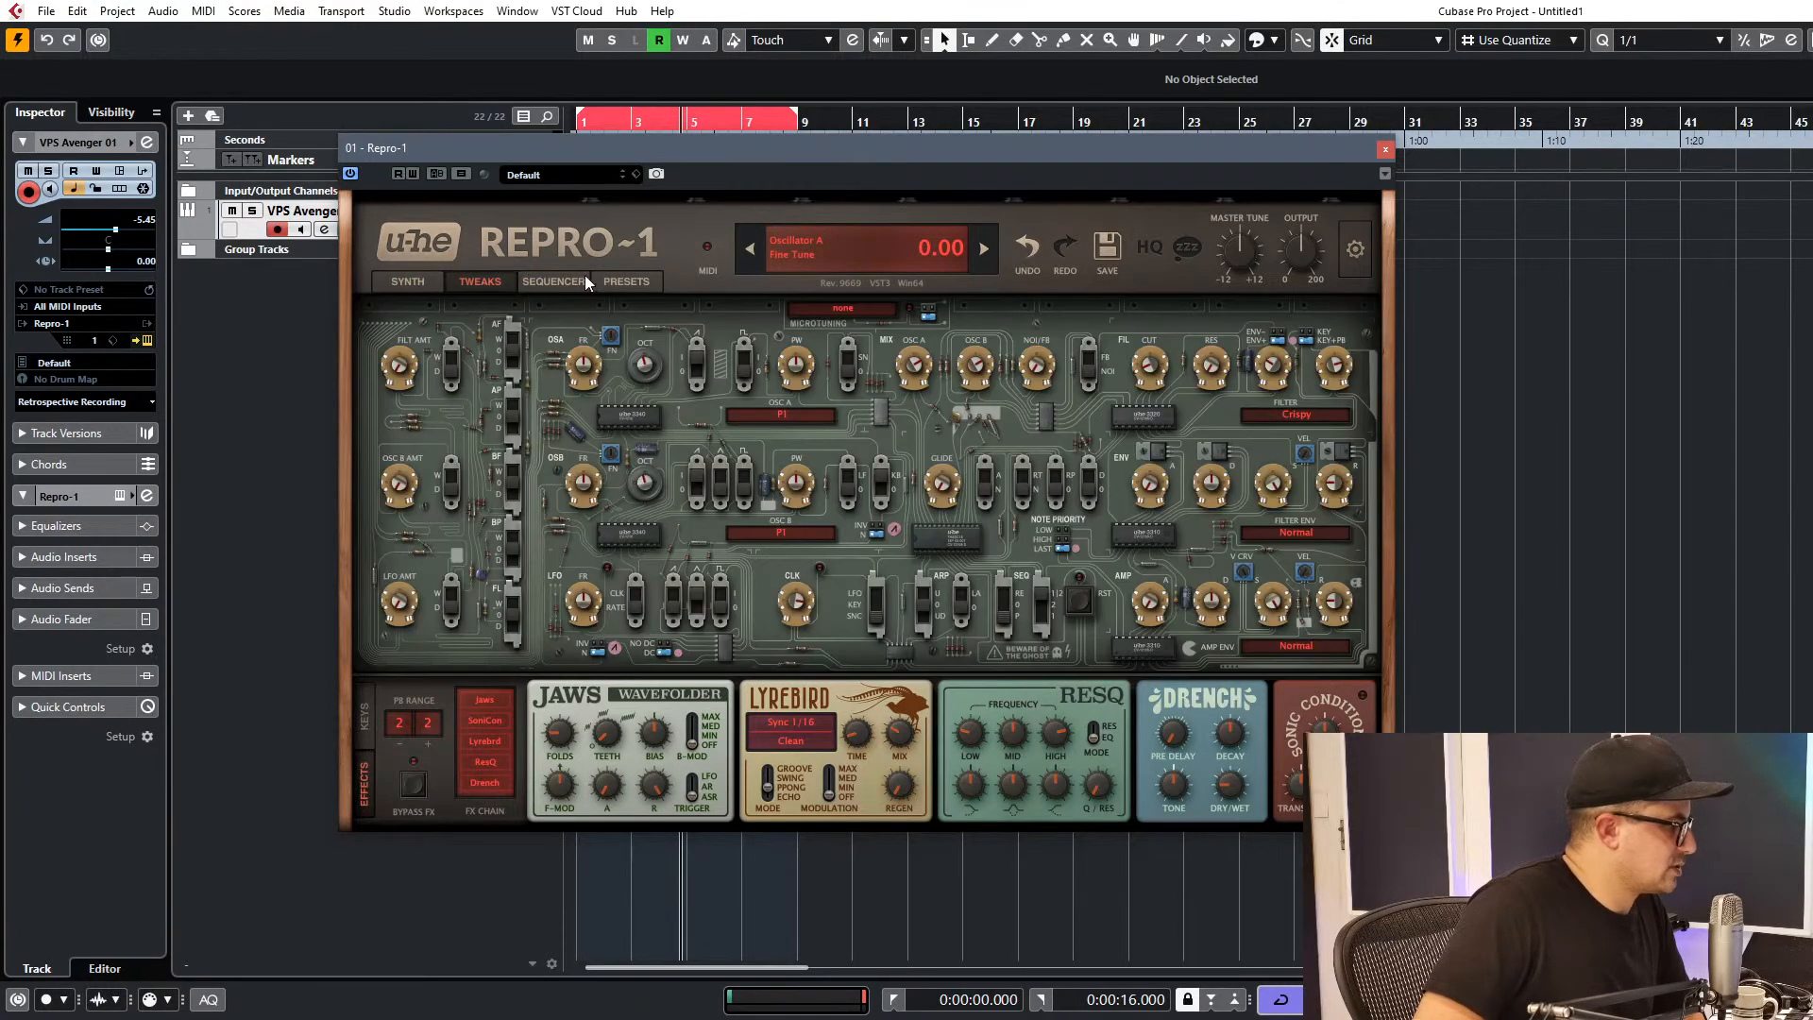
click(566, 282)
click(367, 708)
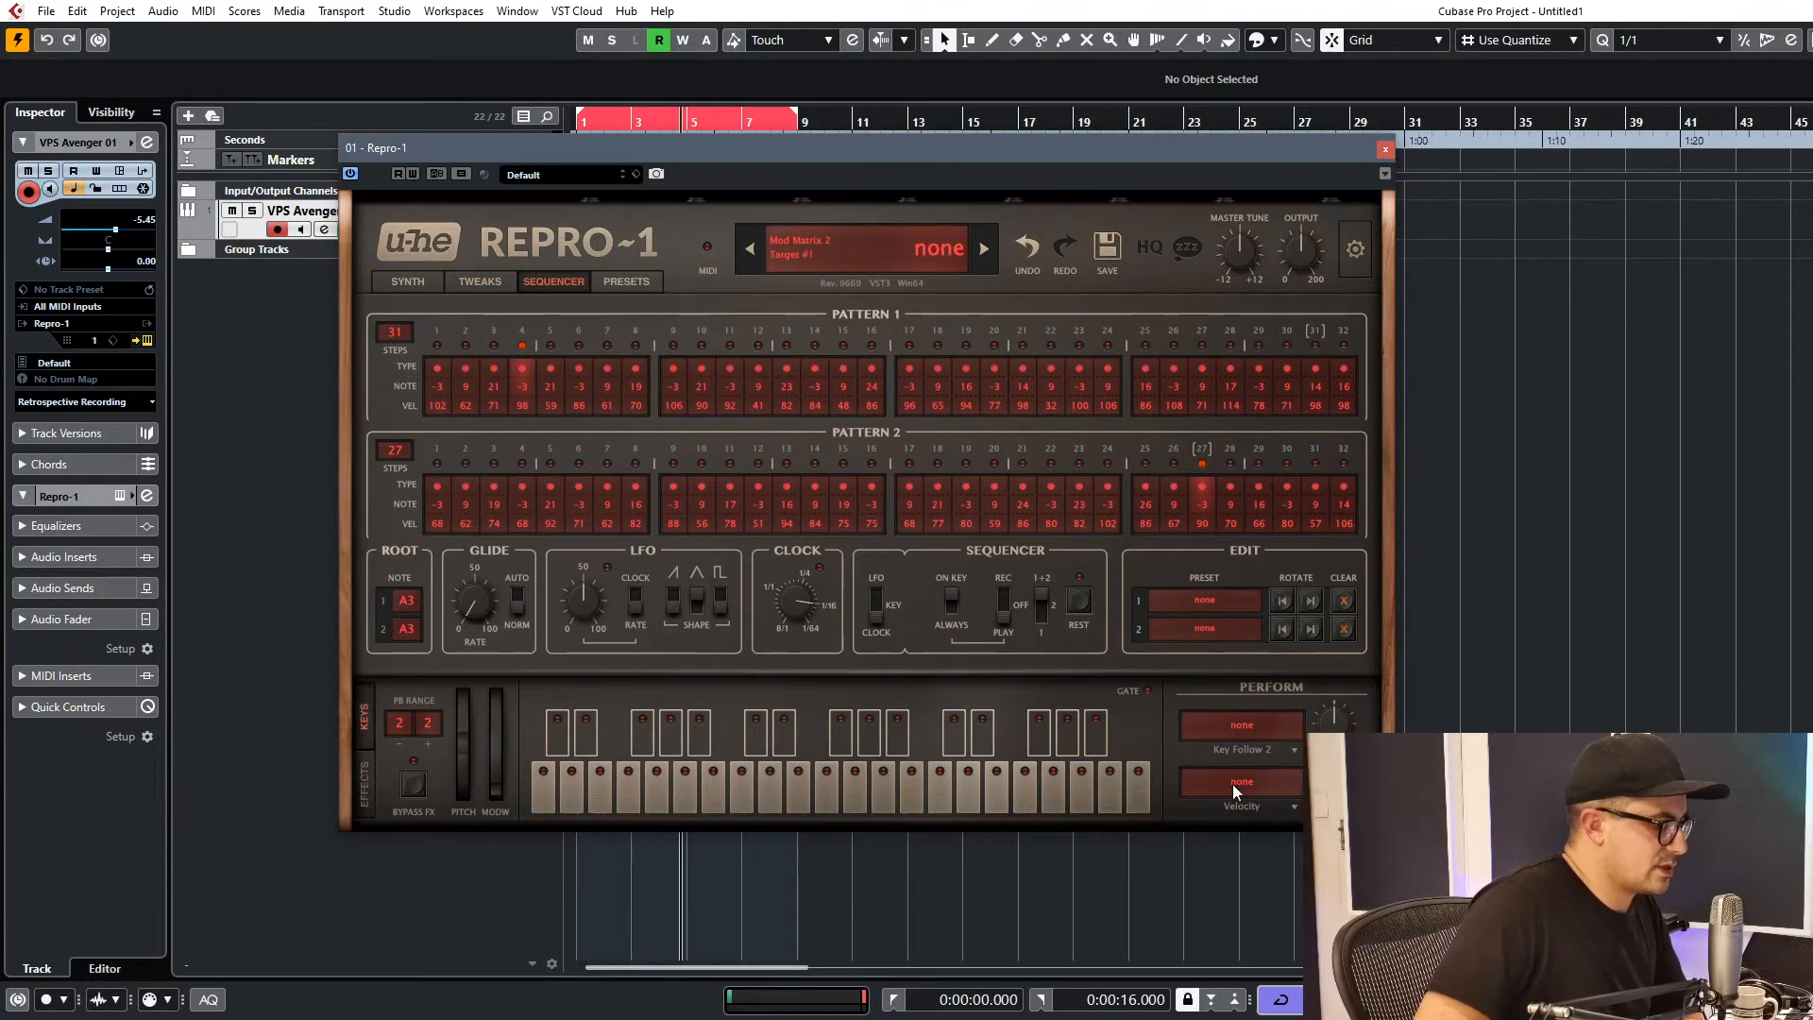
click(408, 281)
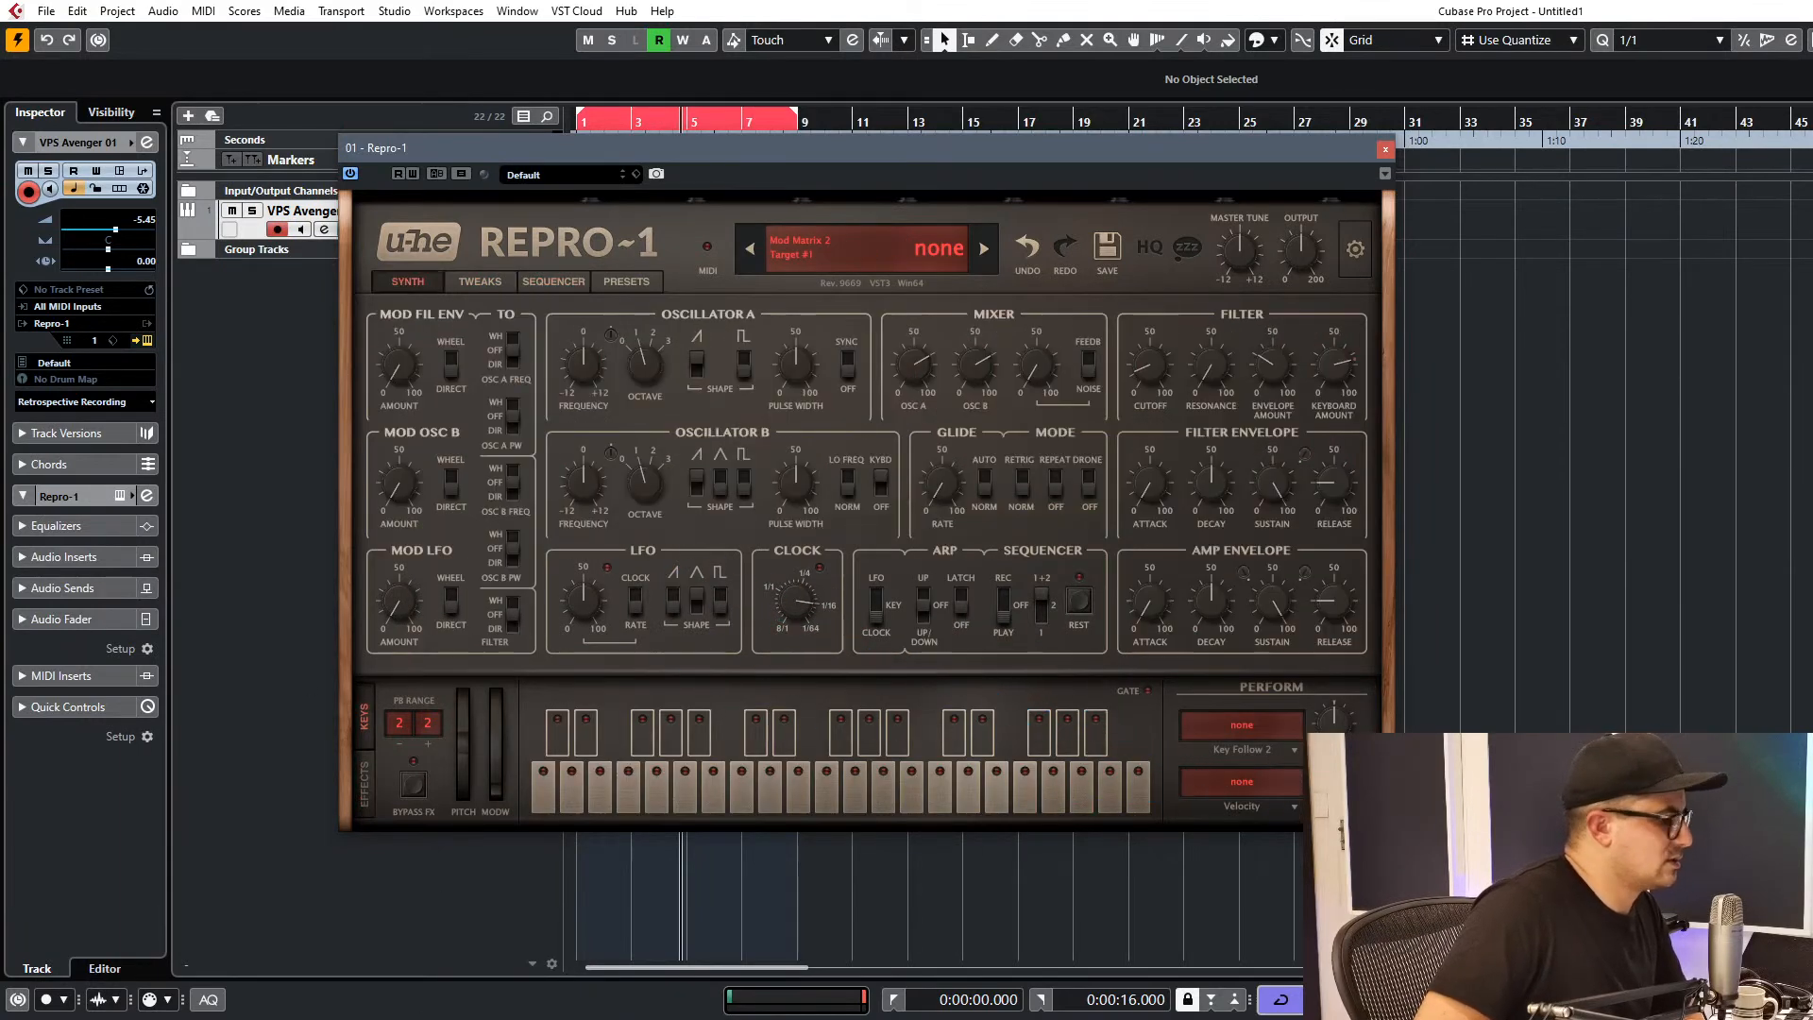
drag(1242, 795, 1280, 369)
Adjust the filter envelope's release and decay, and set the amp envelope release to 32.
scroll(1331, 479, up, 6)
scroll(1339, 596, up, 3)
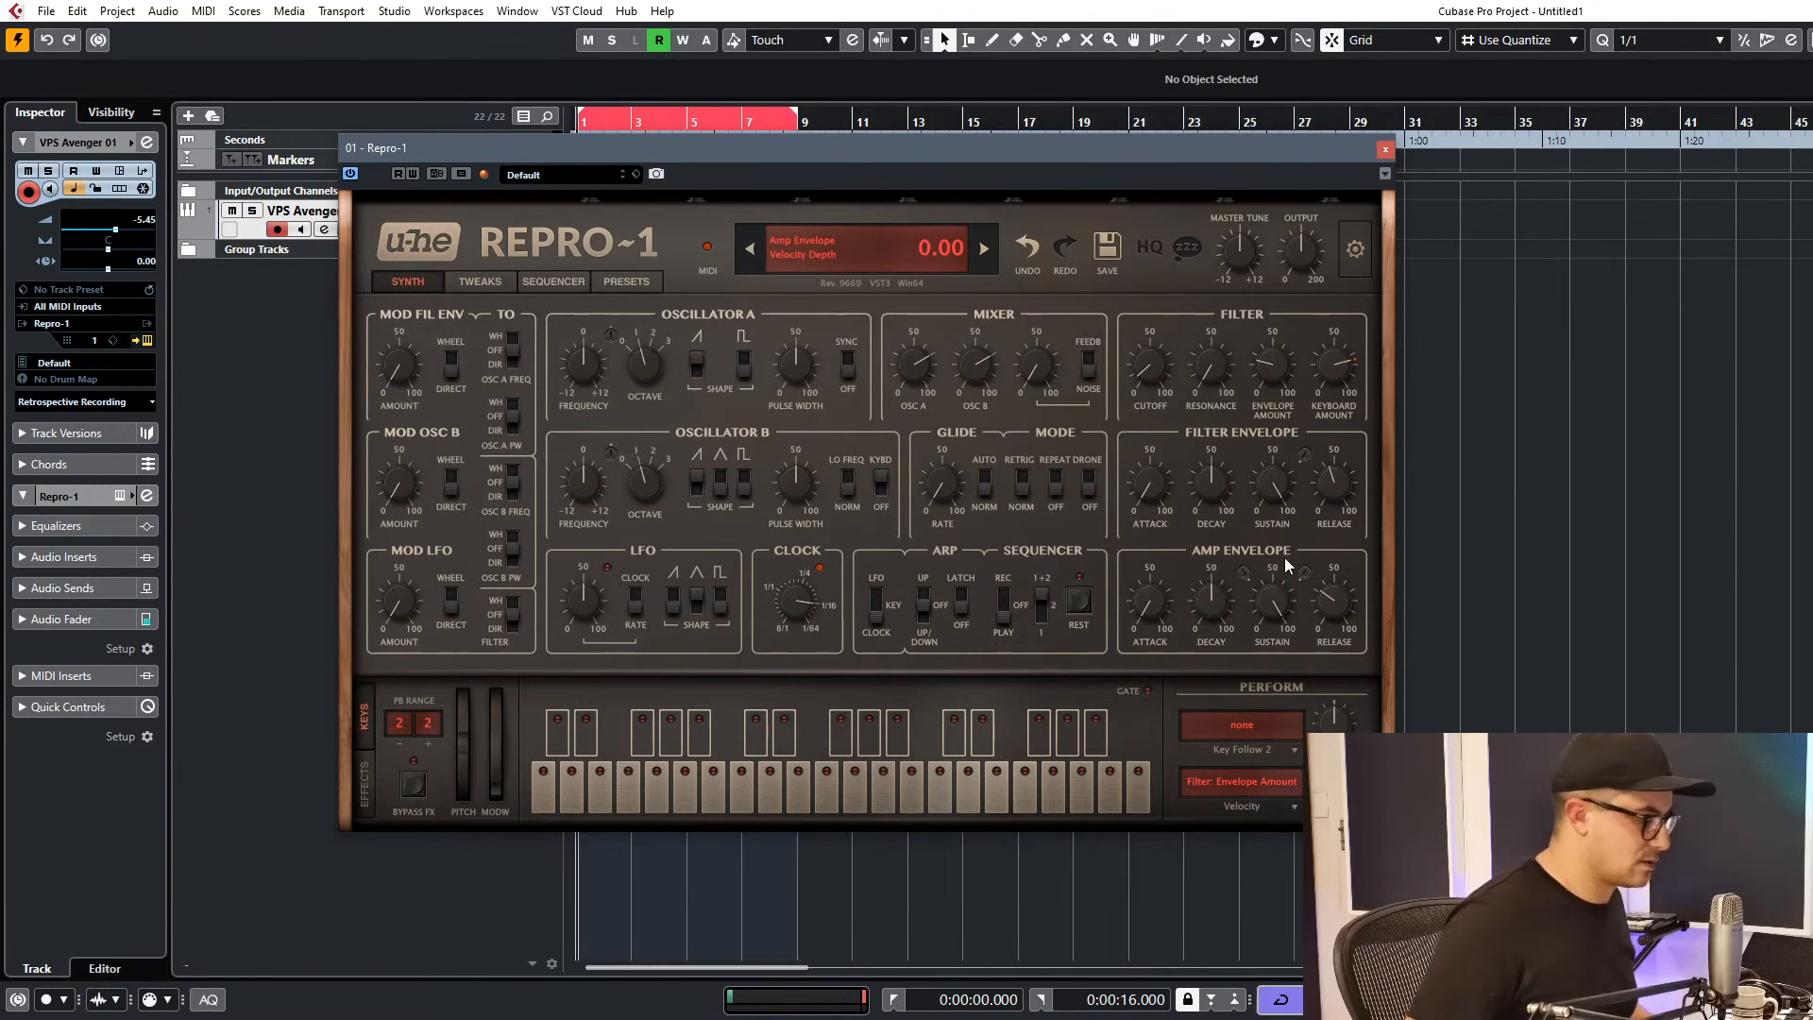
mouse_move(1215, 480)
mouse_down()
mouse_move(1216, 542)
mouse_move(1218, 481)
mouse_up()
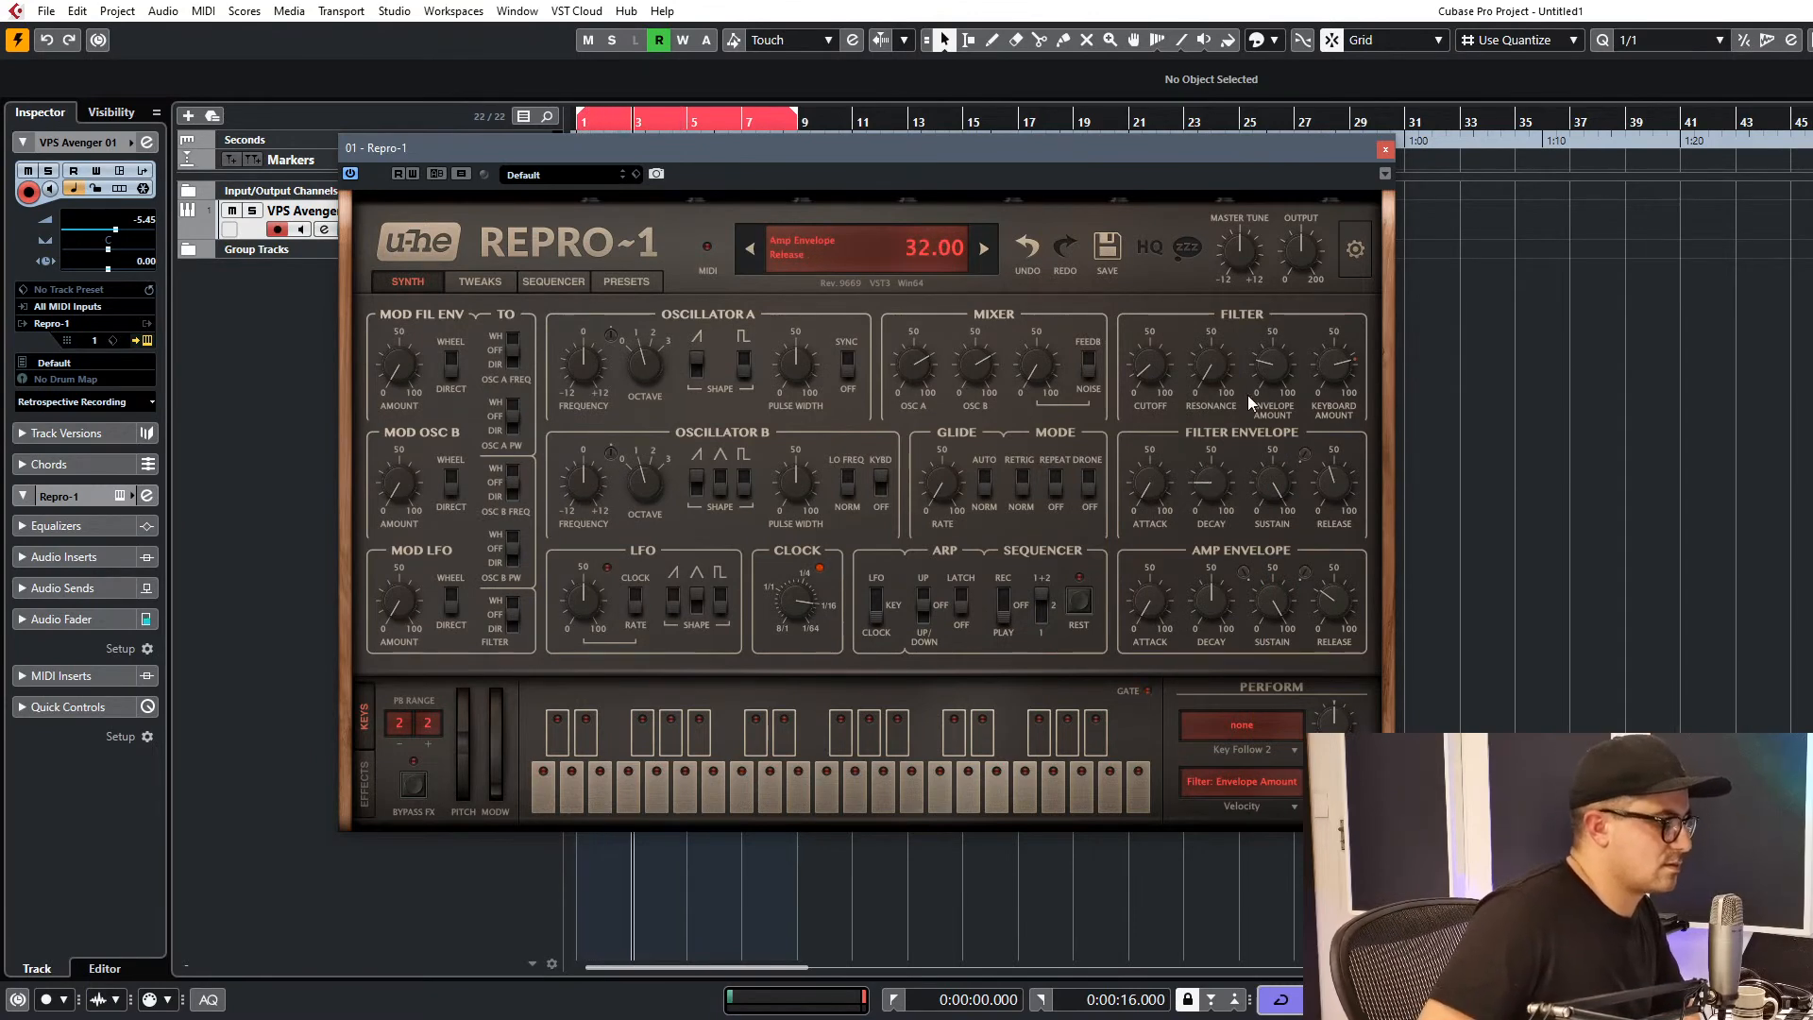
Set the Velocity modulation depth to 84 and fine-tune the filter envelope amount, sustain and decay.
scroll(1267, 357, up, 4)
mouse_move(1293, 366)
mouse_down()
mouse_move(1284, 379)
mouse_move(1284, 355)
mouse_up()
drag(1271, 488, 1279, 684)
drag(1212, 487, 1227, 440)
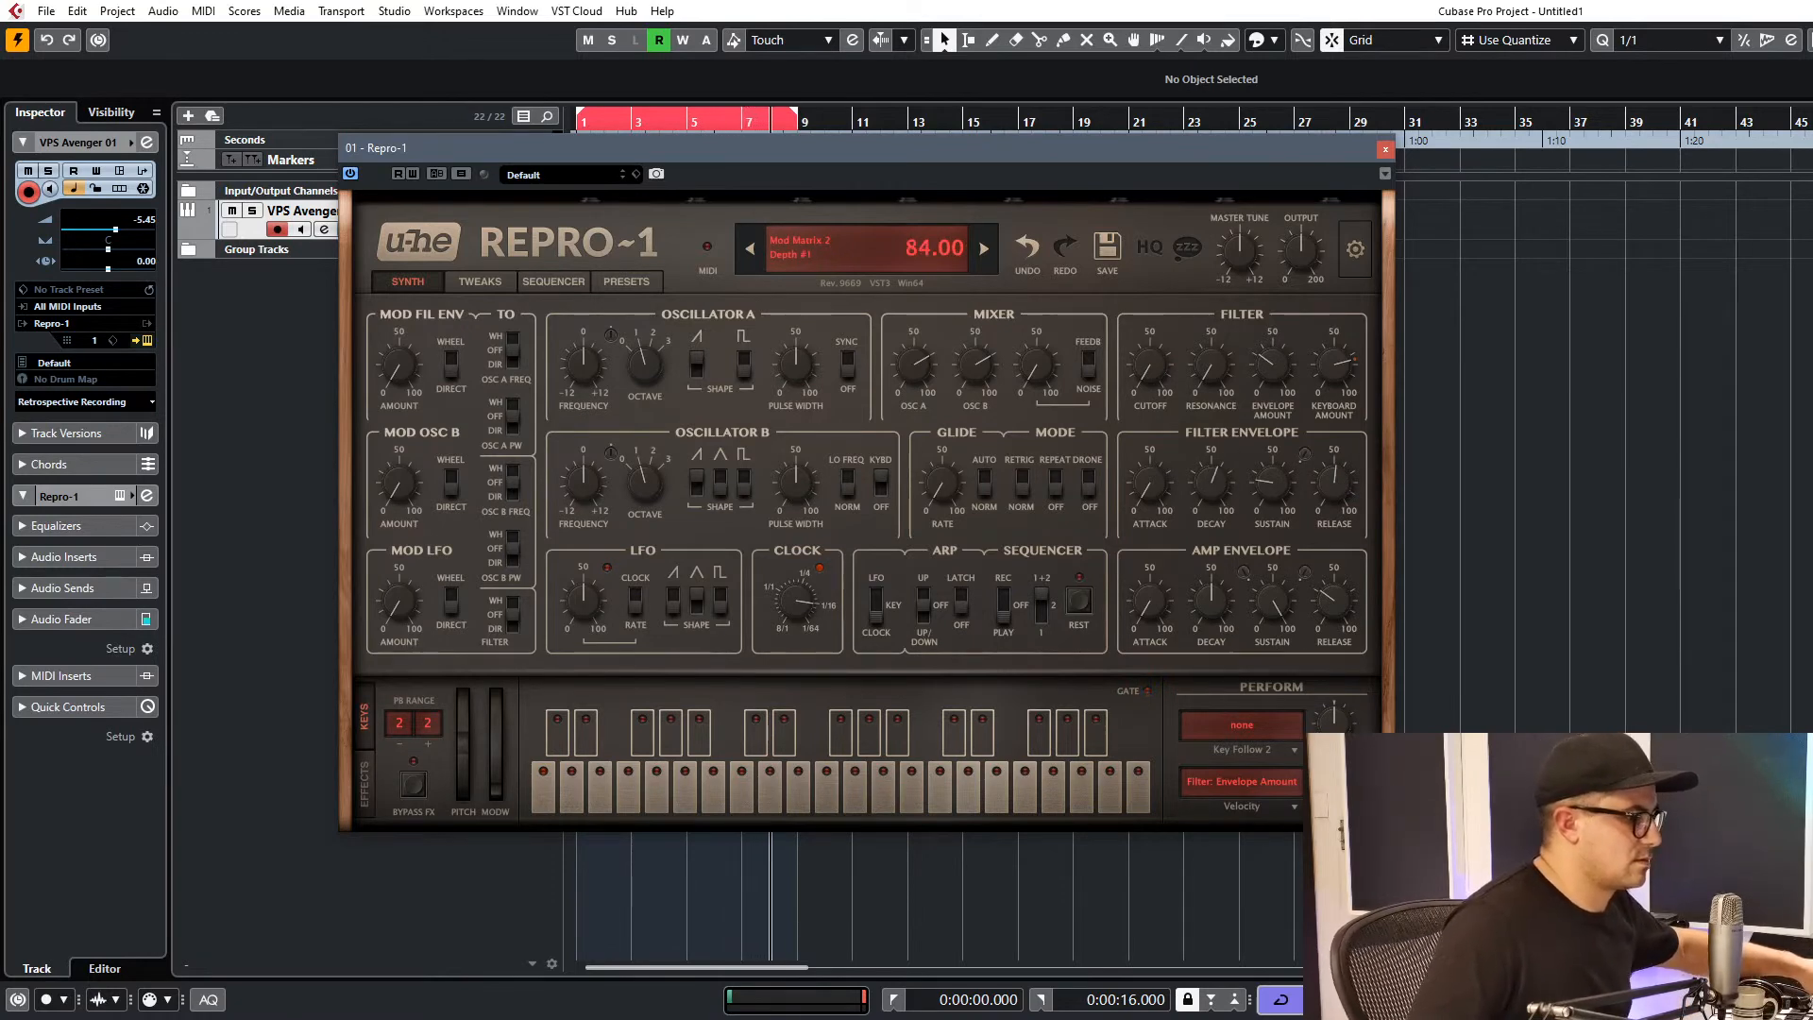
mouse_move(1273, 370)
mouse_down()
mouse_move(1271, 425)
mouse_move(1267, 372)
mouse_up()
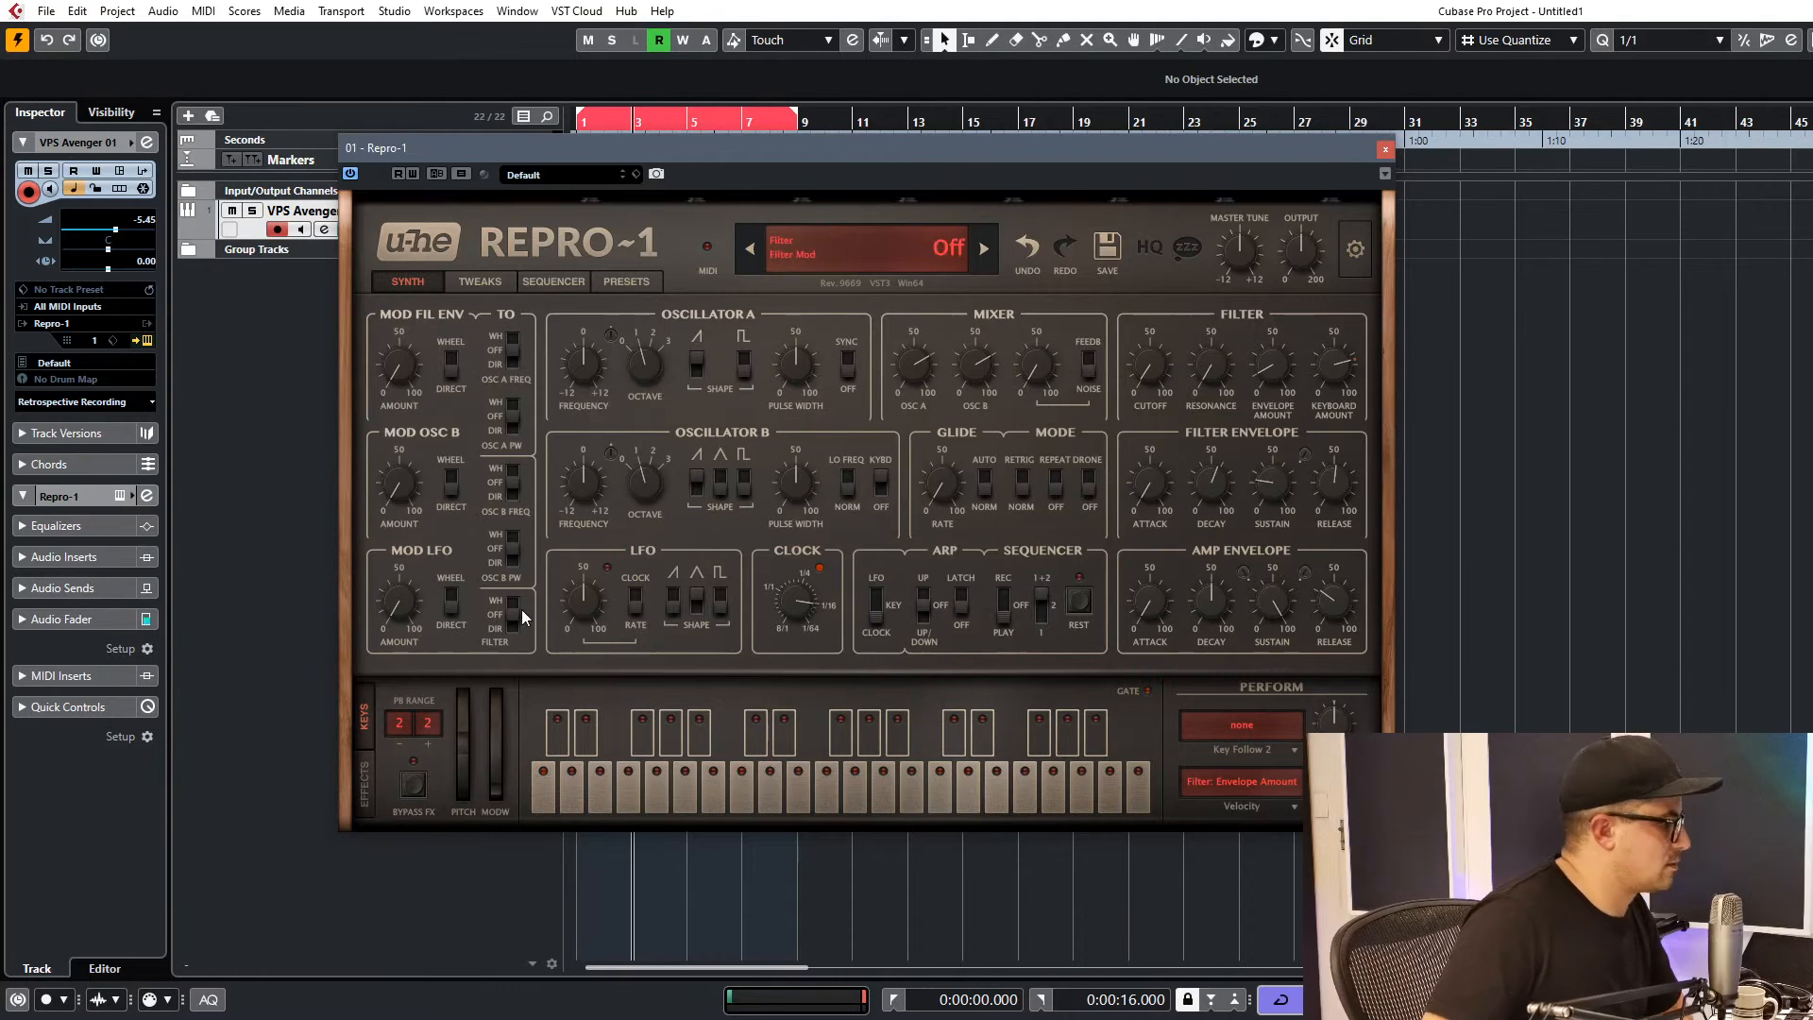
Enable the Drench and Lyrebird effects, and adjust Lyrebird's delay time and regeneration.
click(364, 783)
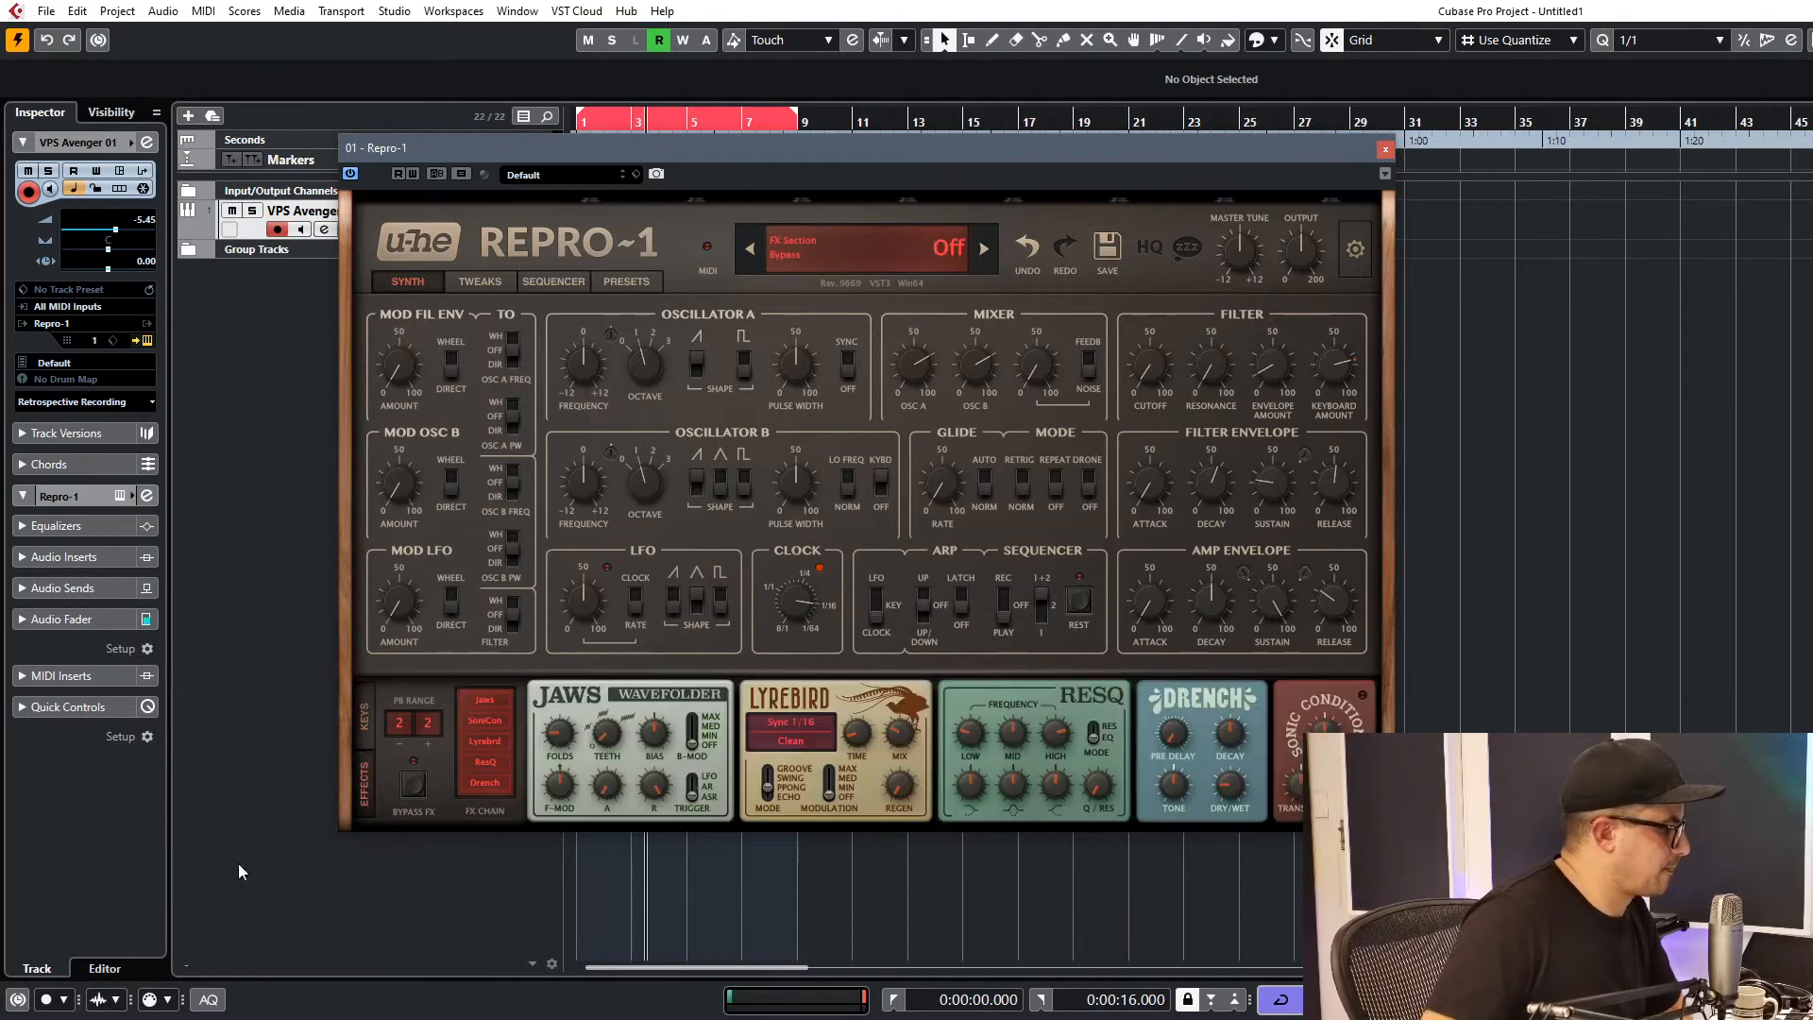
click(474, 787)
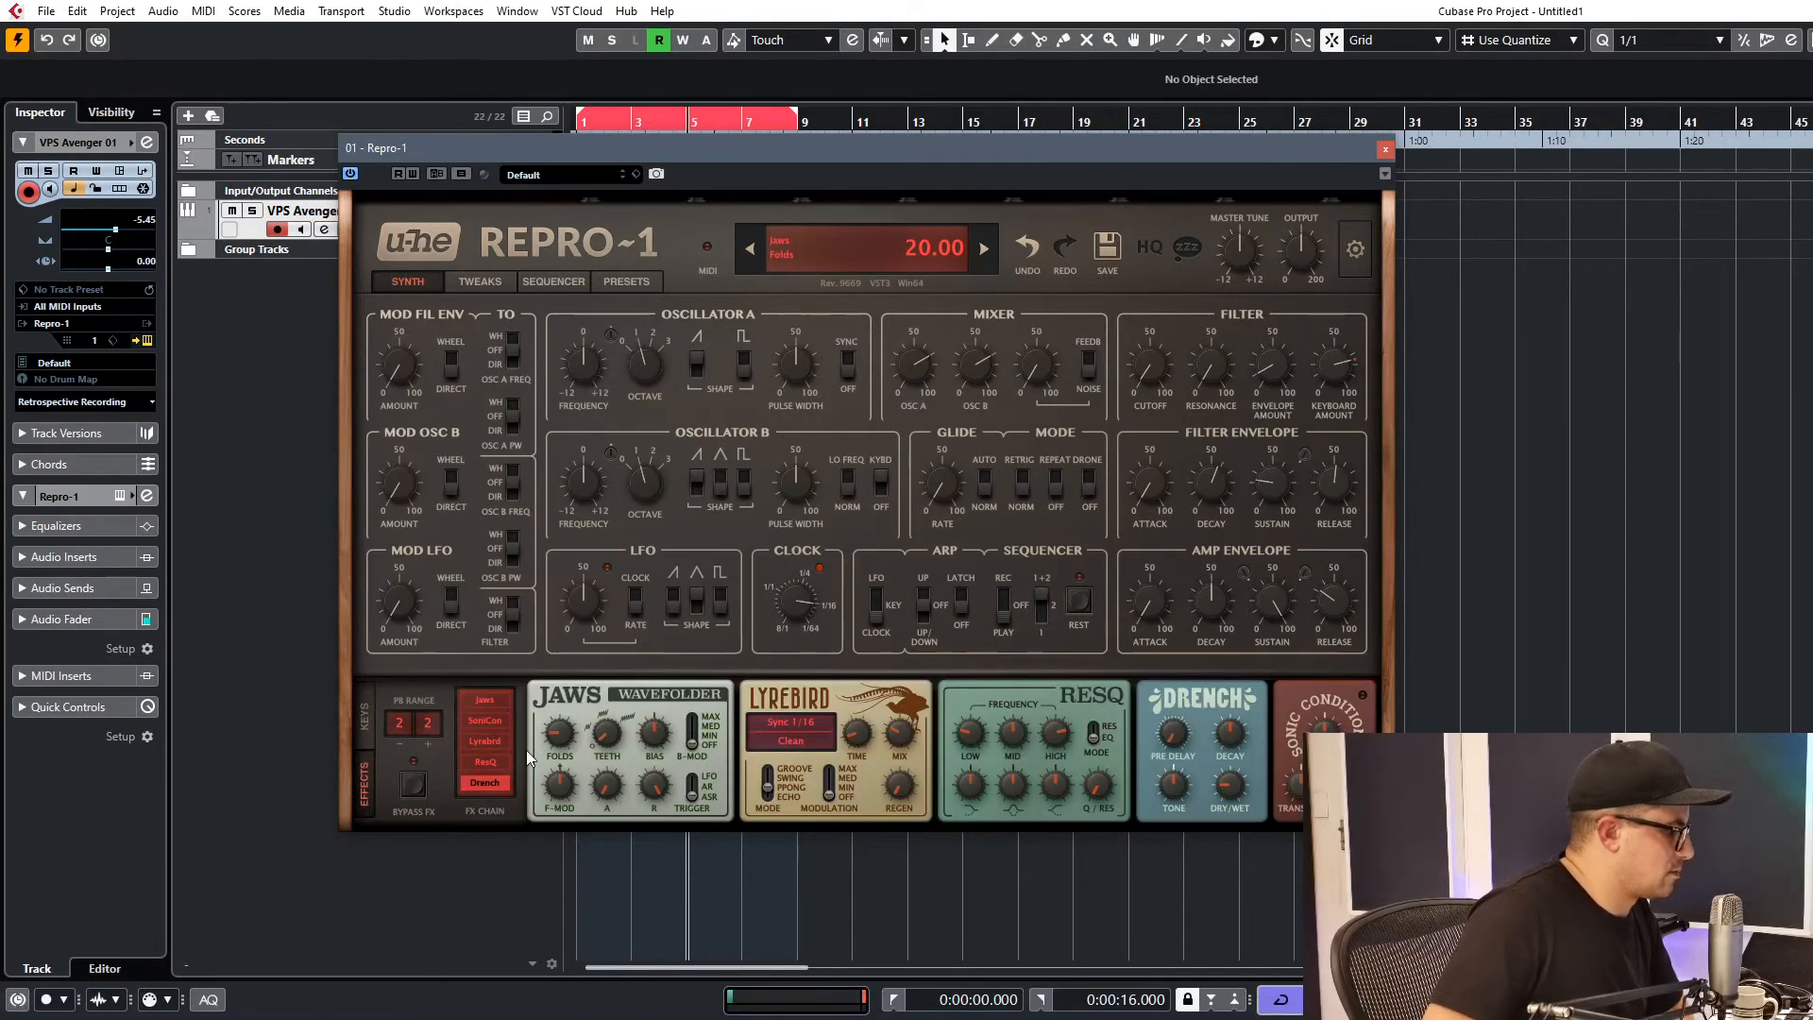
click(495, 742)
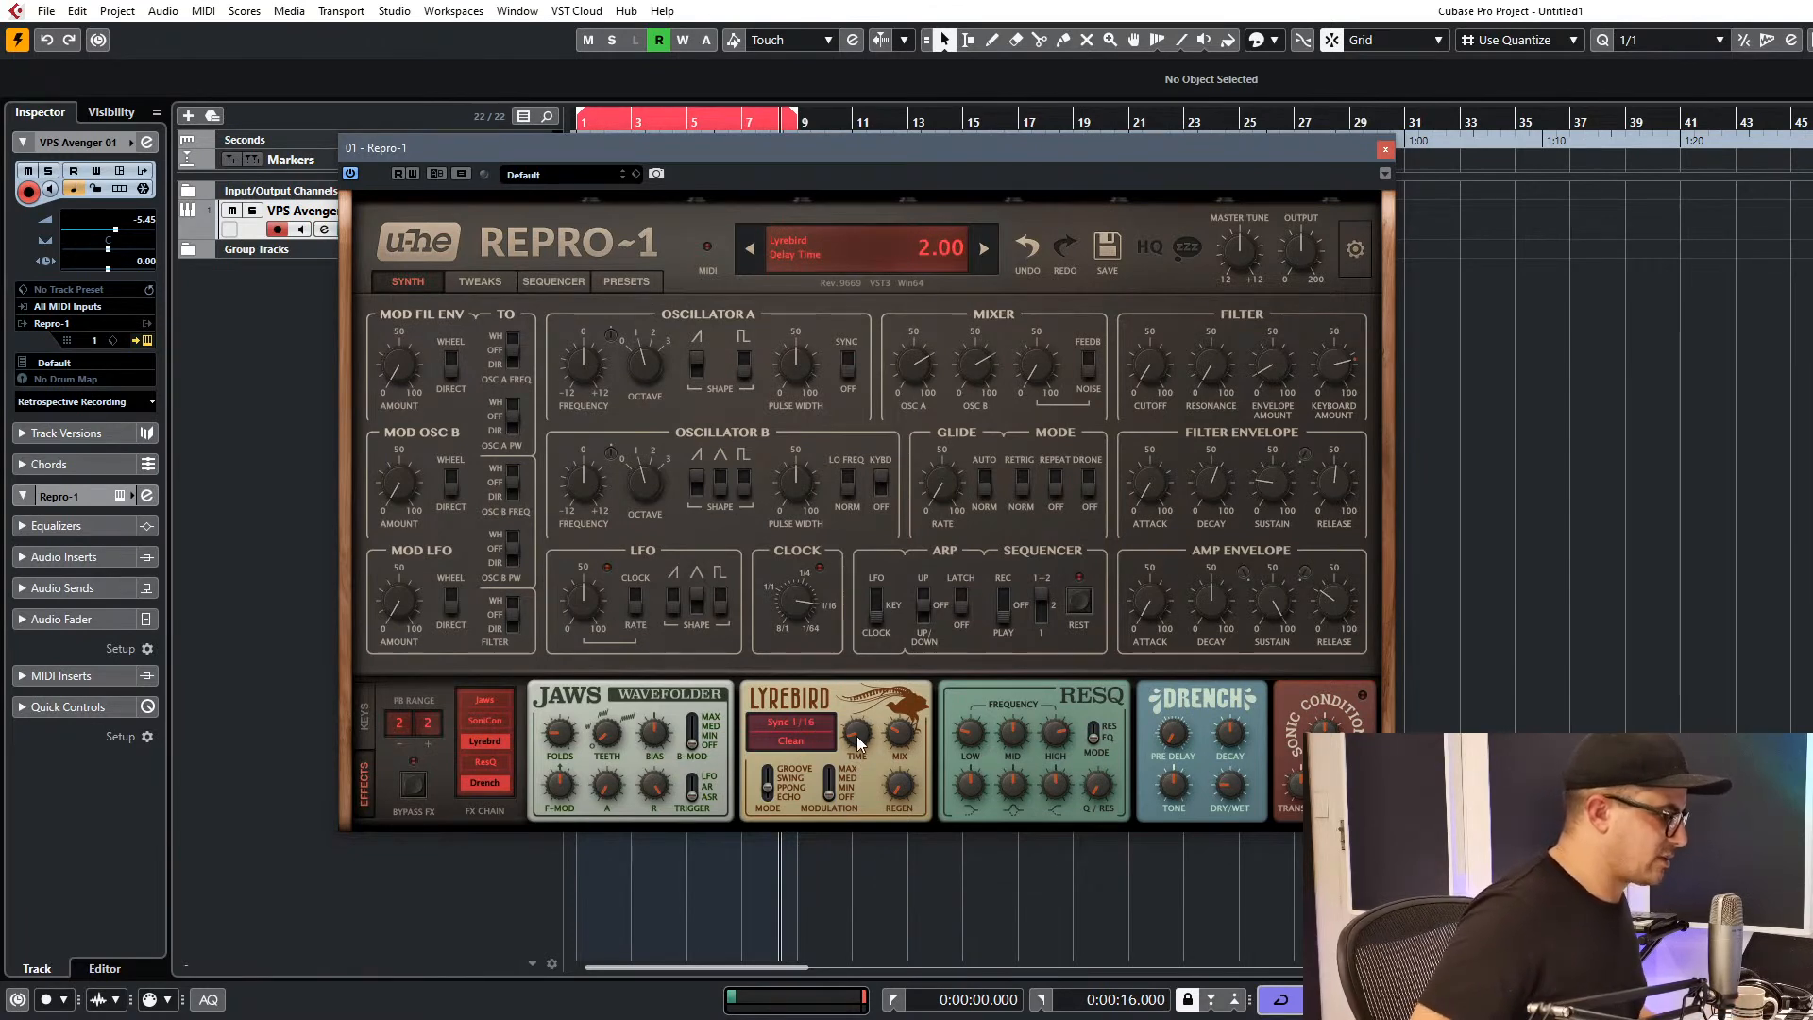
drag(860, 742, 864, 831)
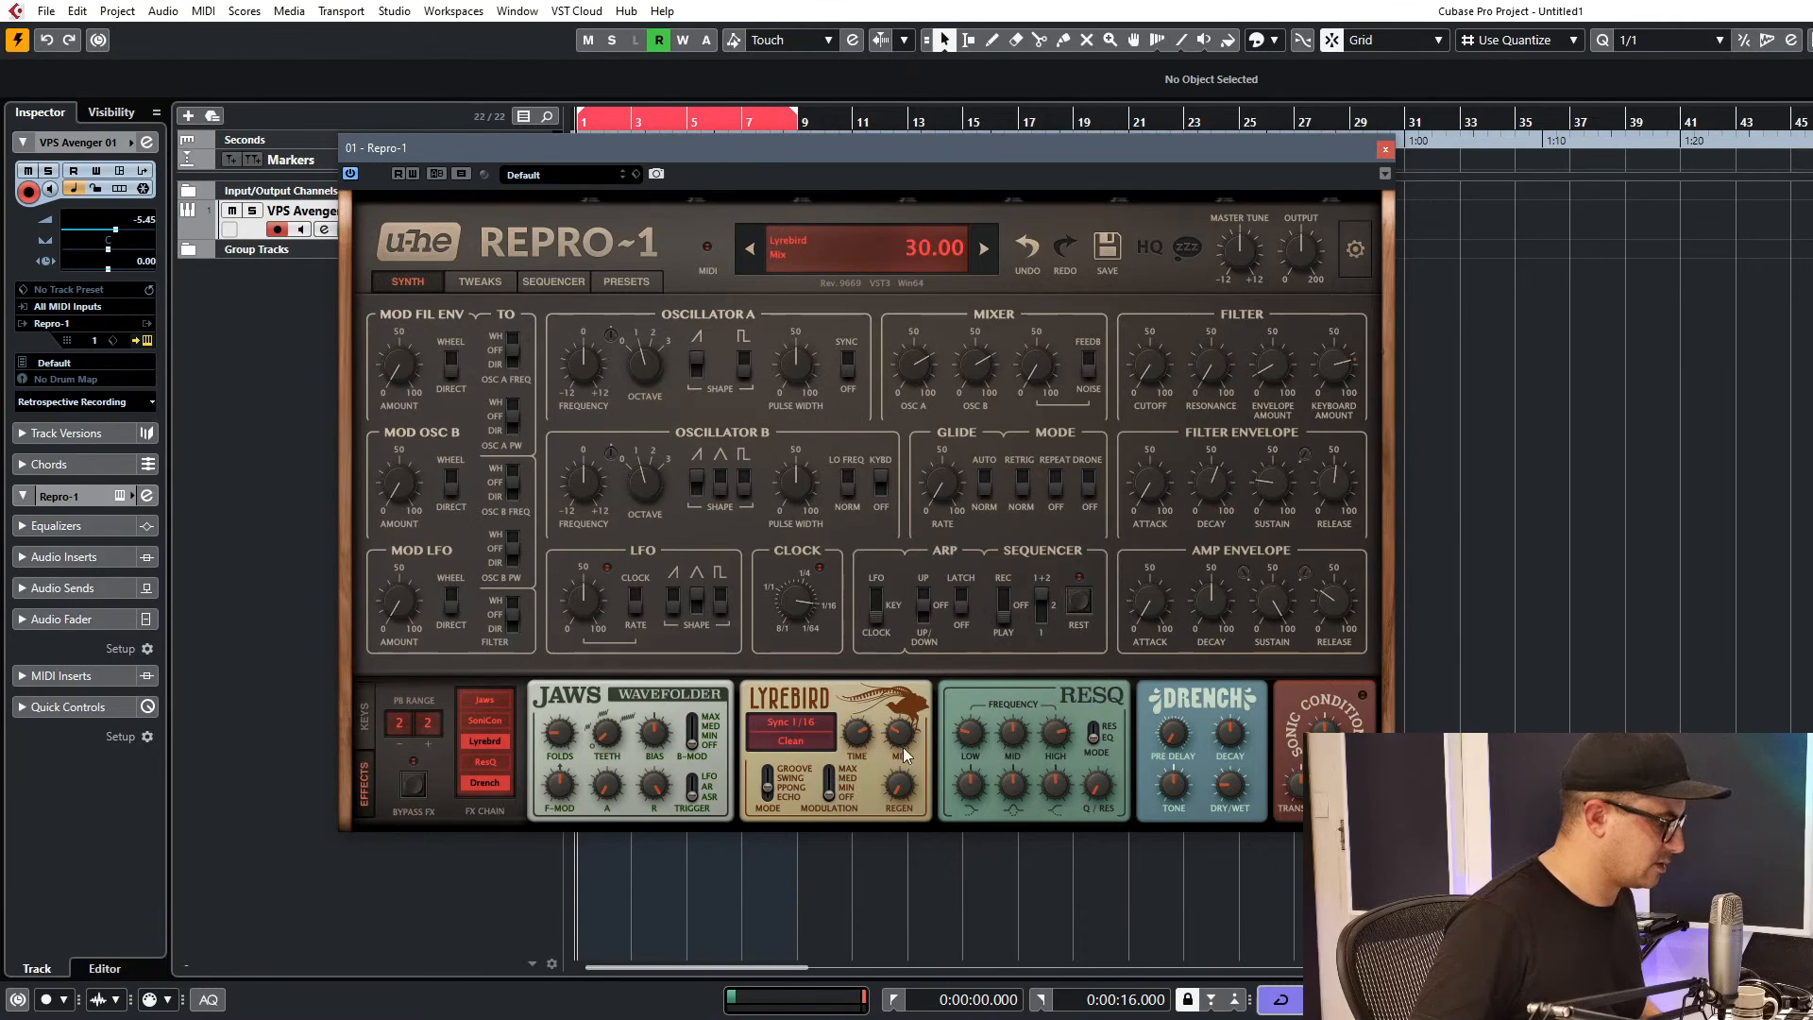
mouse_move(903, 782)
mouse_down()
mouse_move(900, 742)
mouse_move(899, 767)
mouse_up()
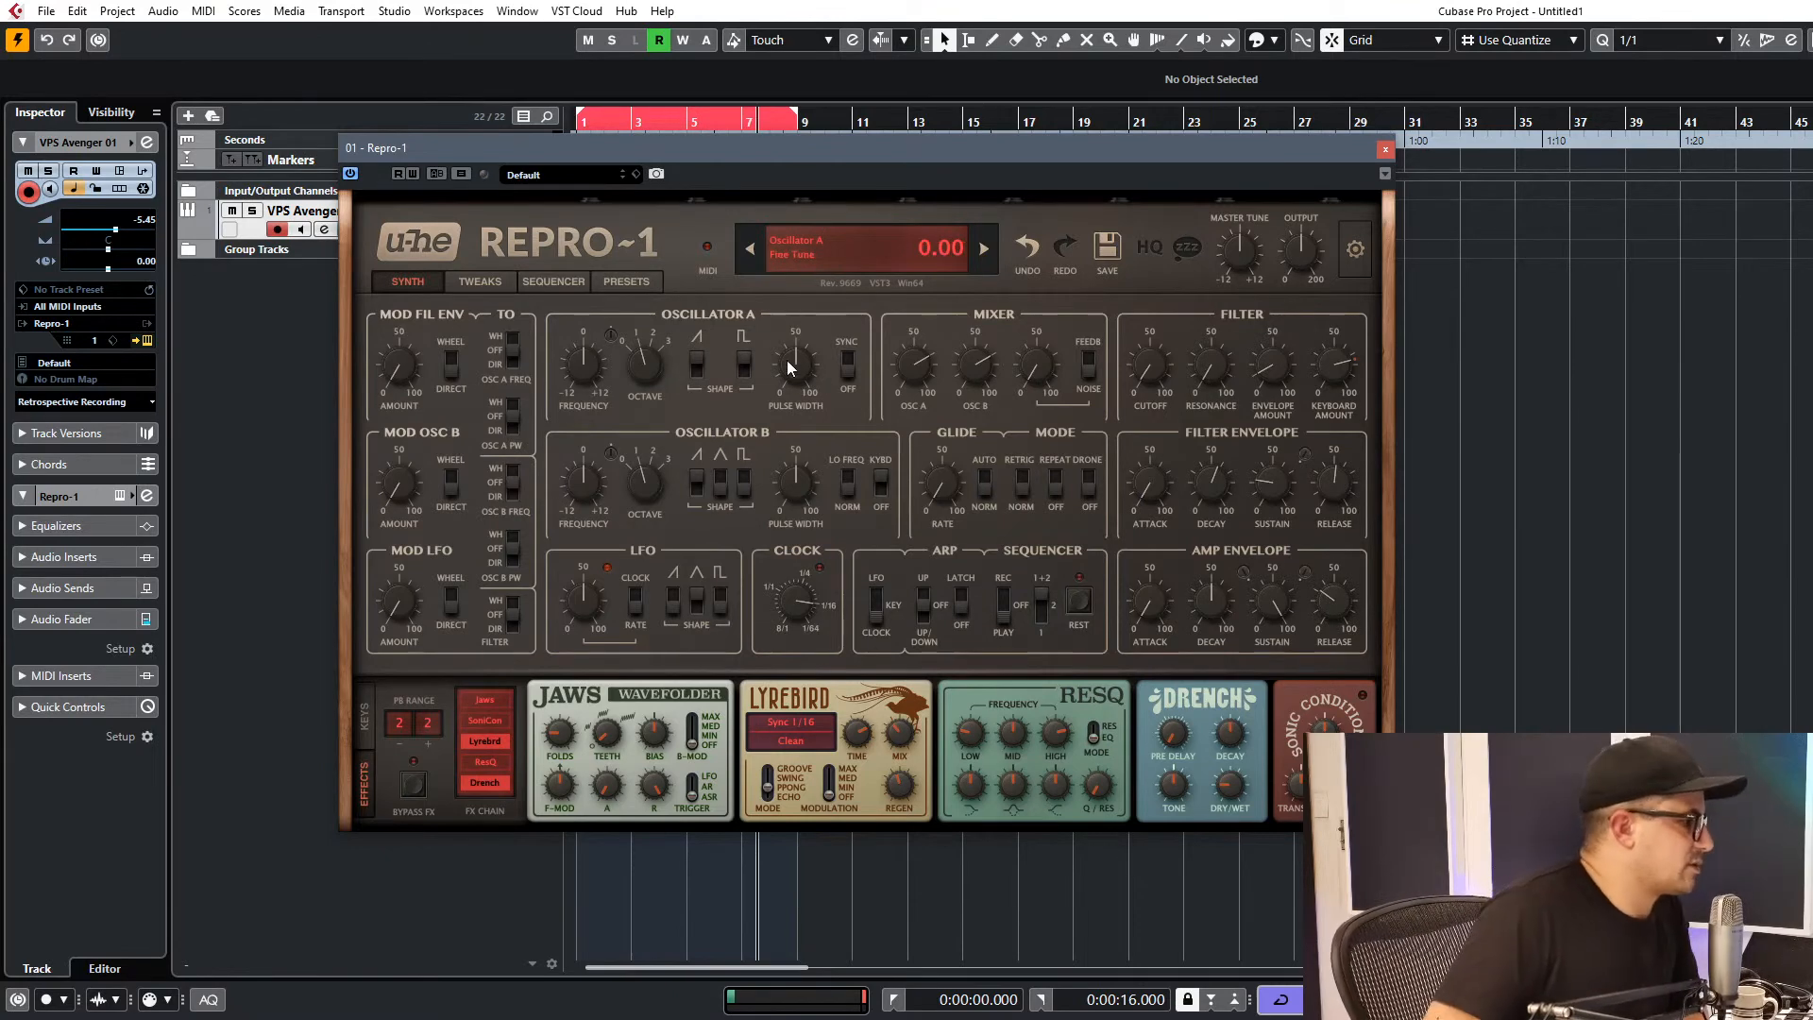
Set Oscillator A's pulse width to 72.5 and switch its pulse width modulation to direct.
mouse_move(799, 361)
mouse_down()
mouse_move(803, 401)
mouse_move(807, 361)
mouse_up()
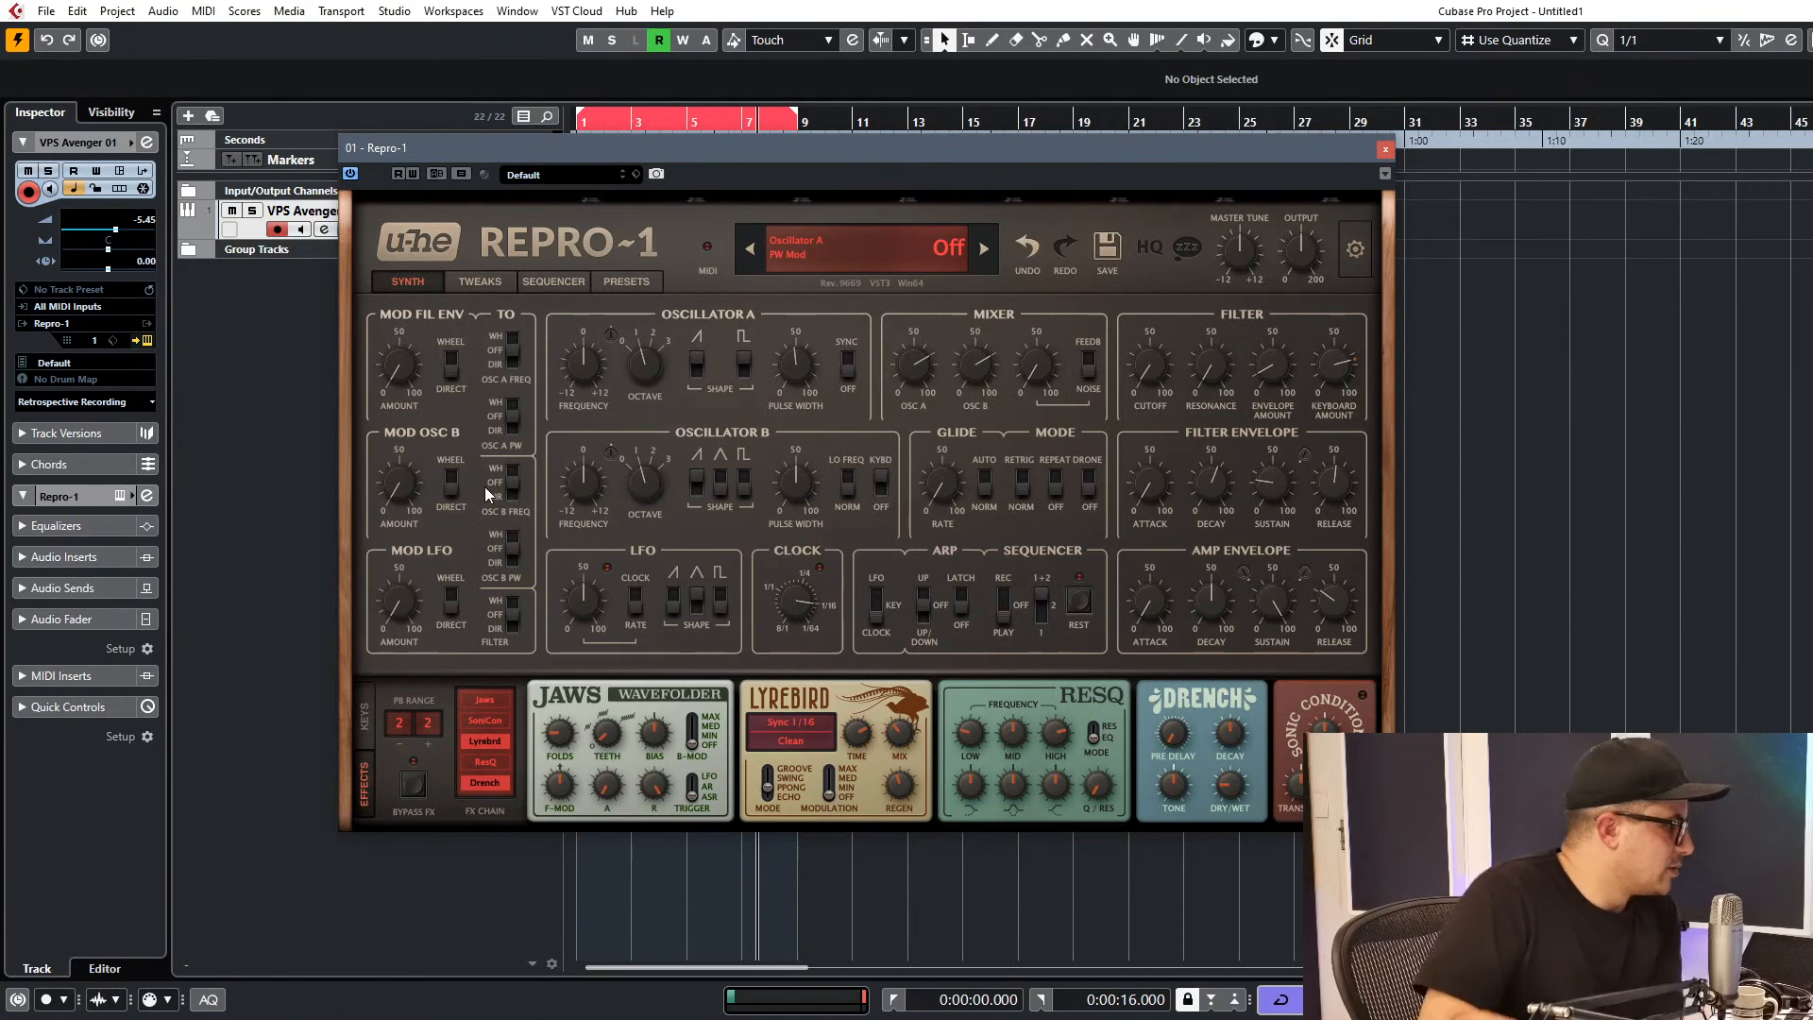
click(513, 433)
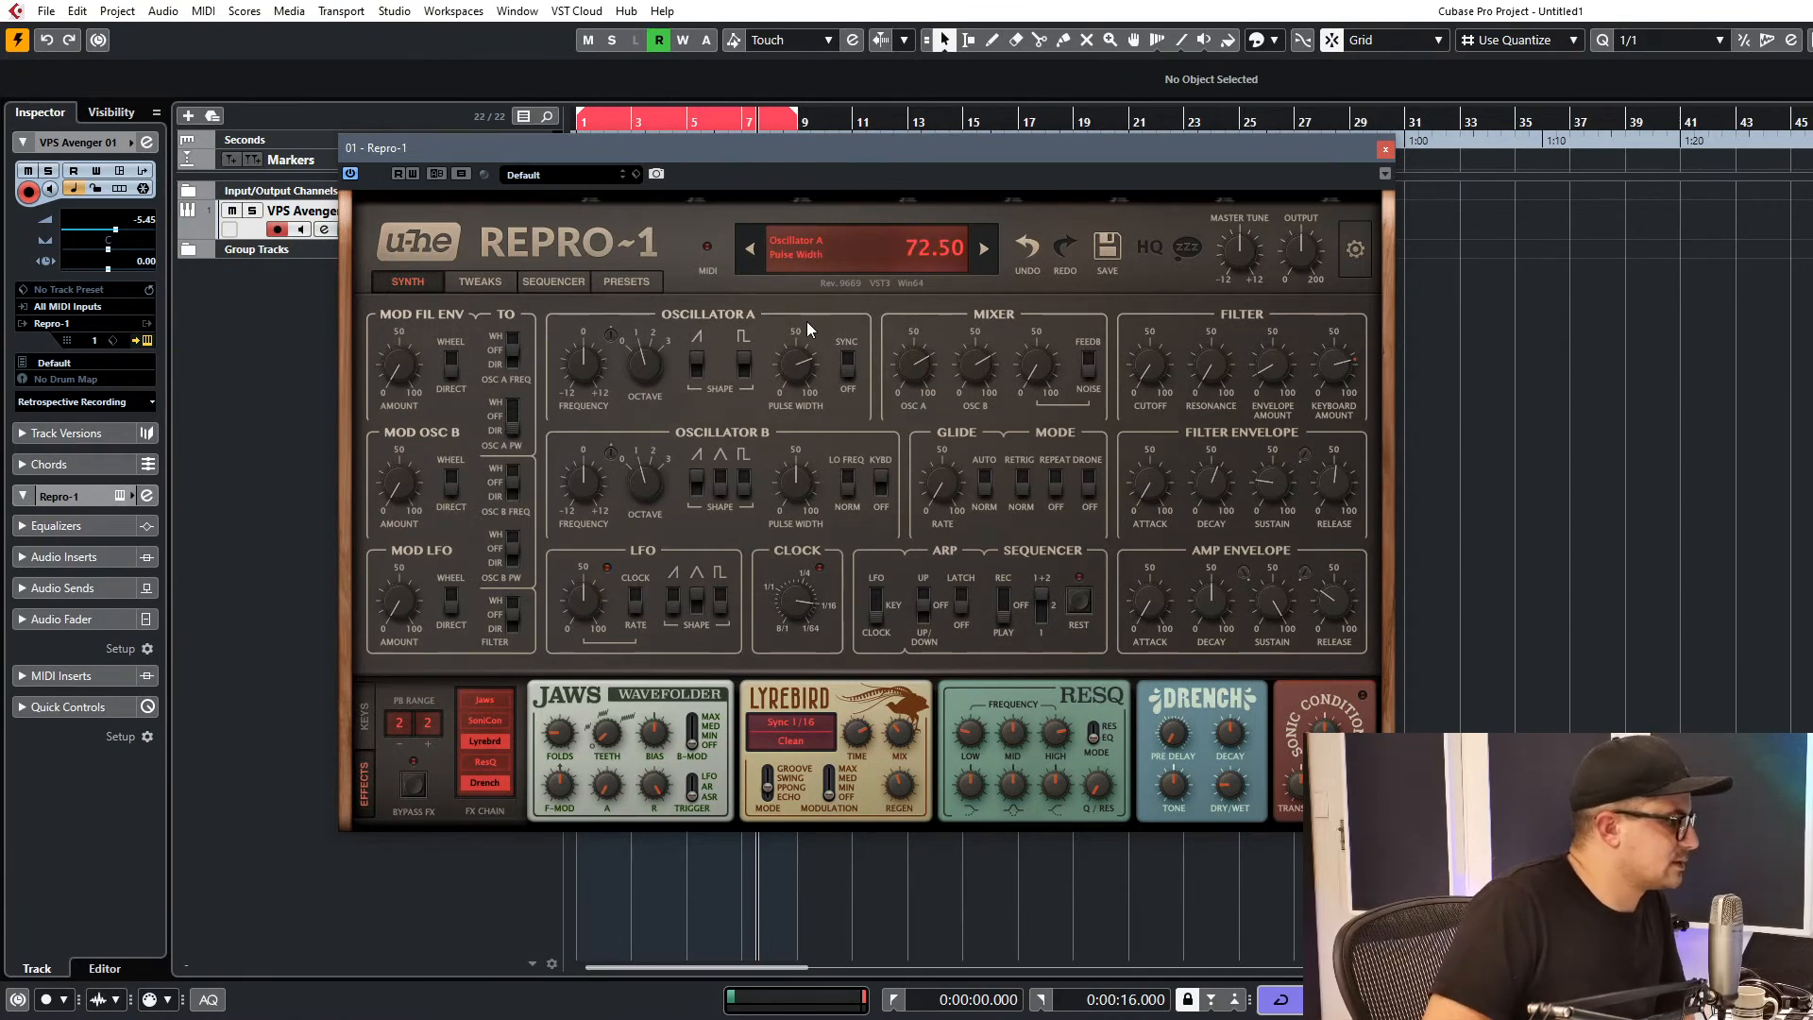
drag(806, 325, 807, 321)
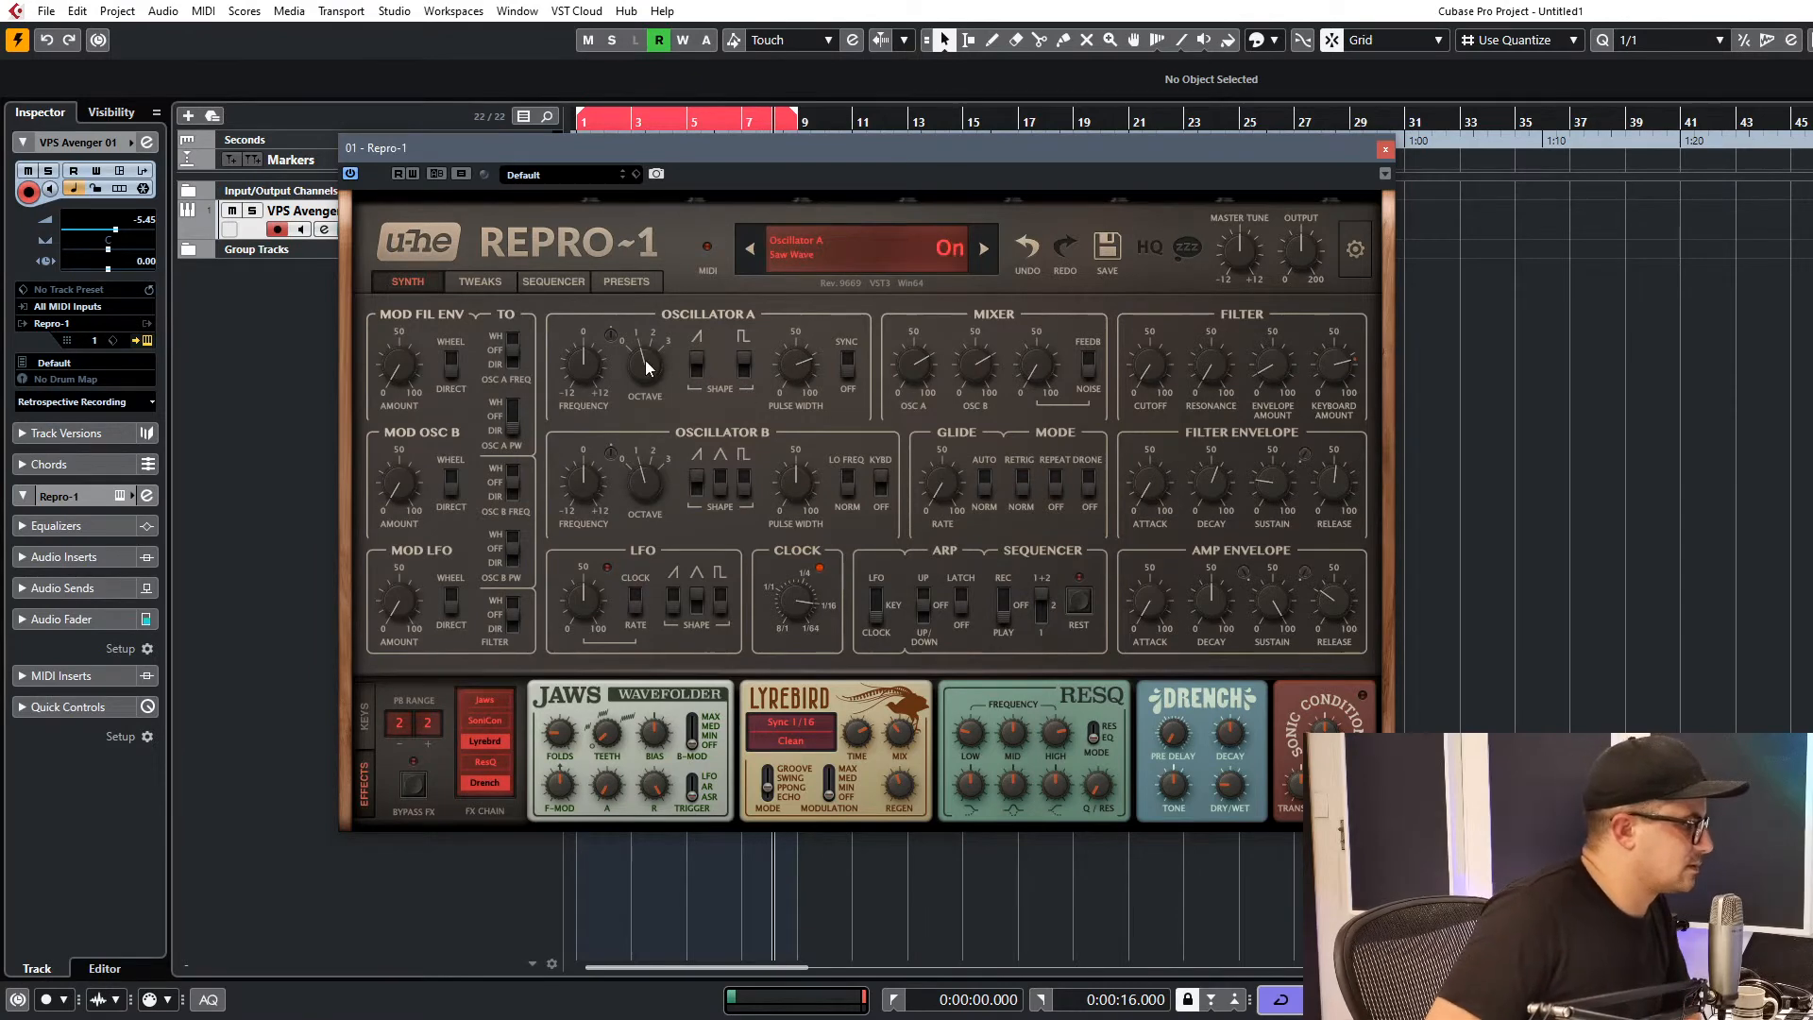
Adjust Oscillator A's waveform and pulse width, then raise the LFO modulation amount and set the LFO frequency to 58.
click(694, 378)
drag(802, 392, 805, 406)
drag(397, 592, 400, 503)
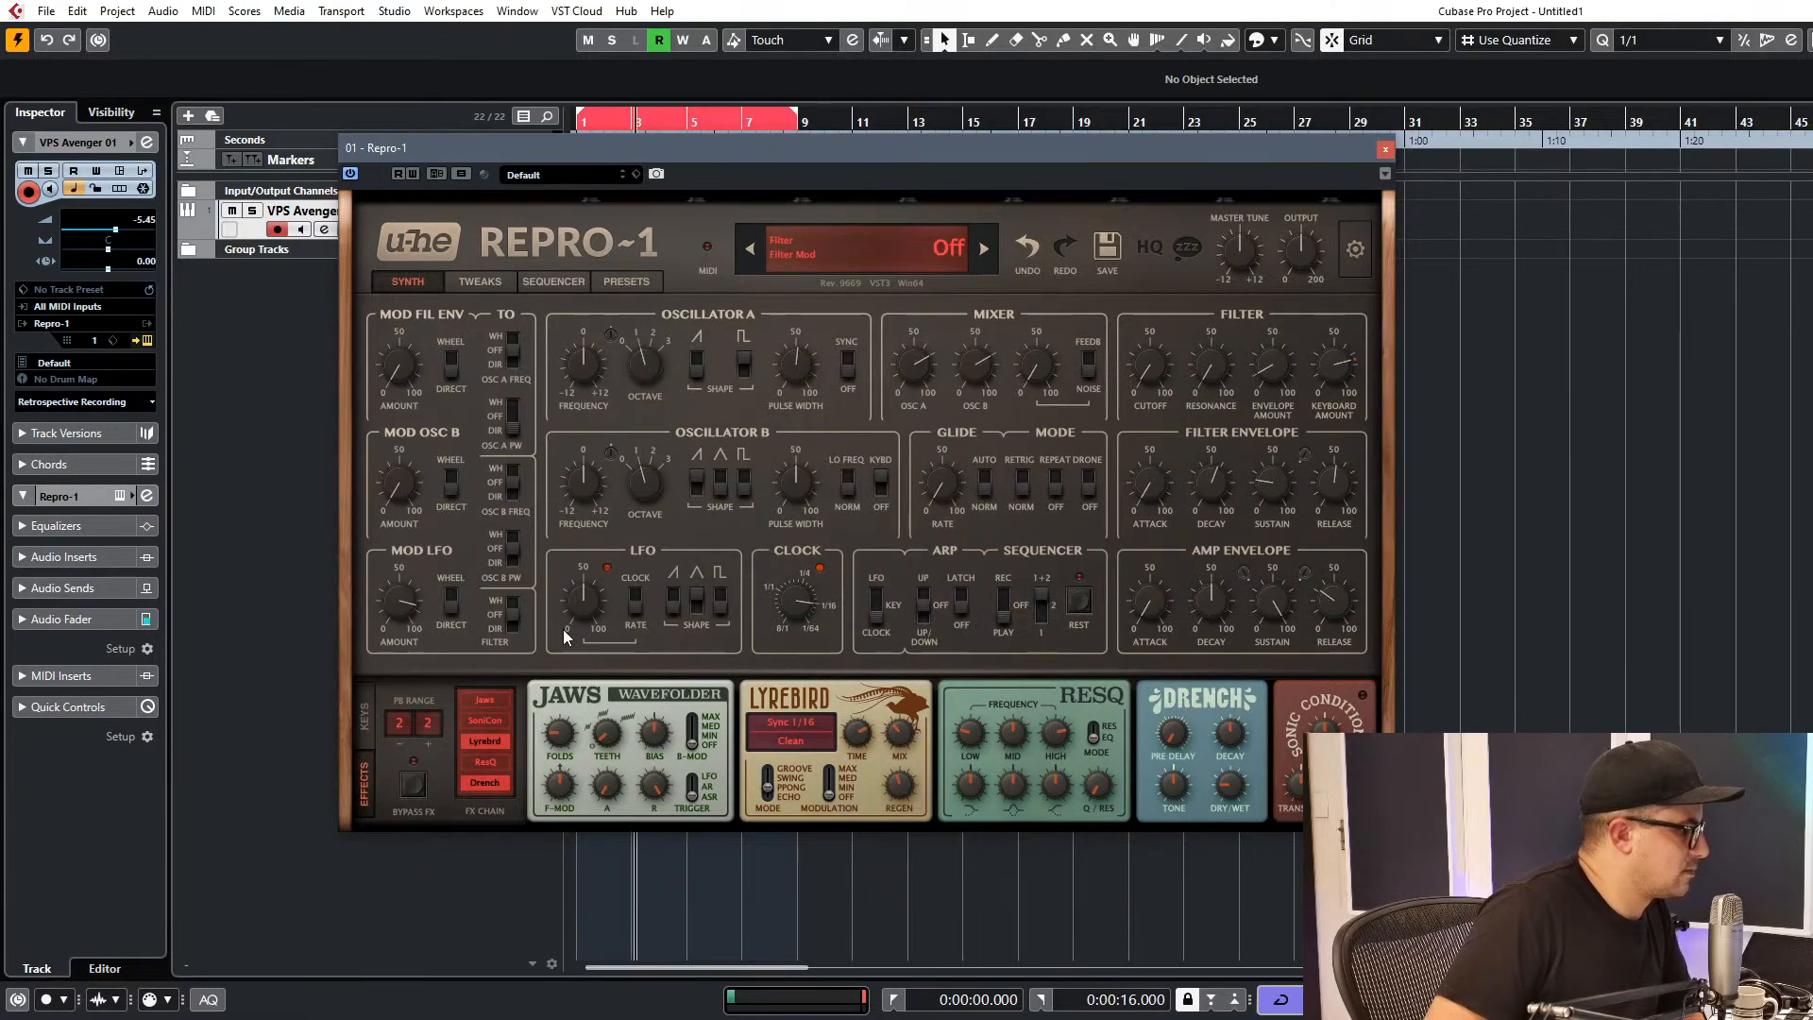
drag(578, 598, 587, 587)
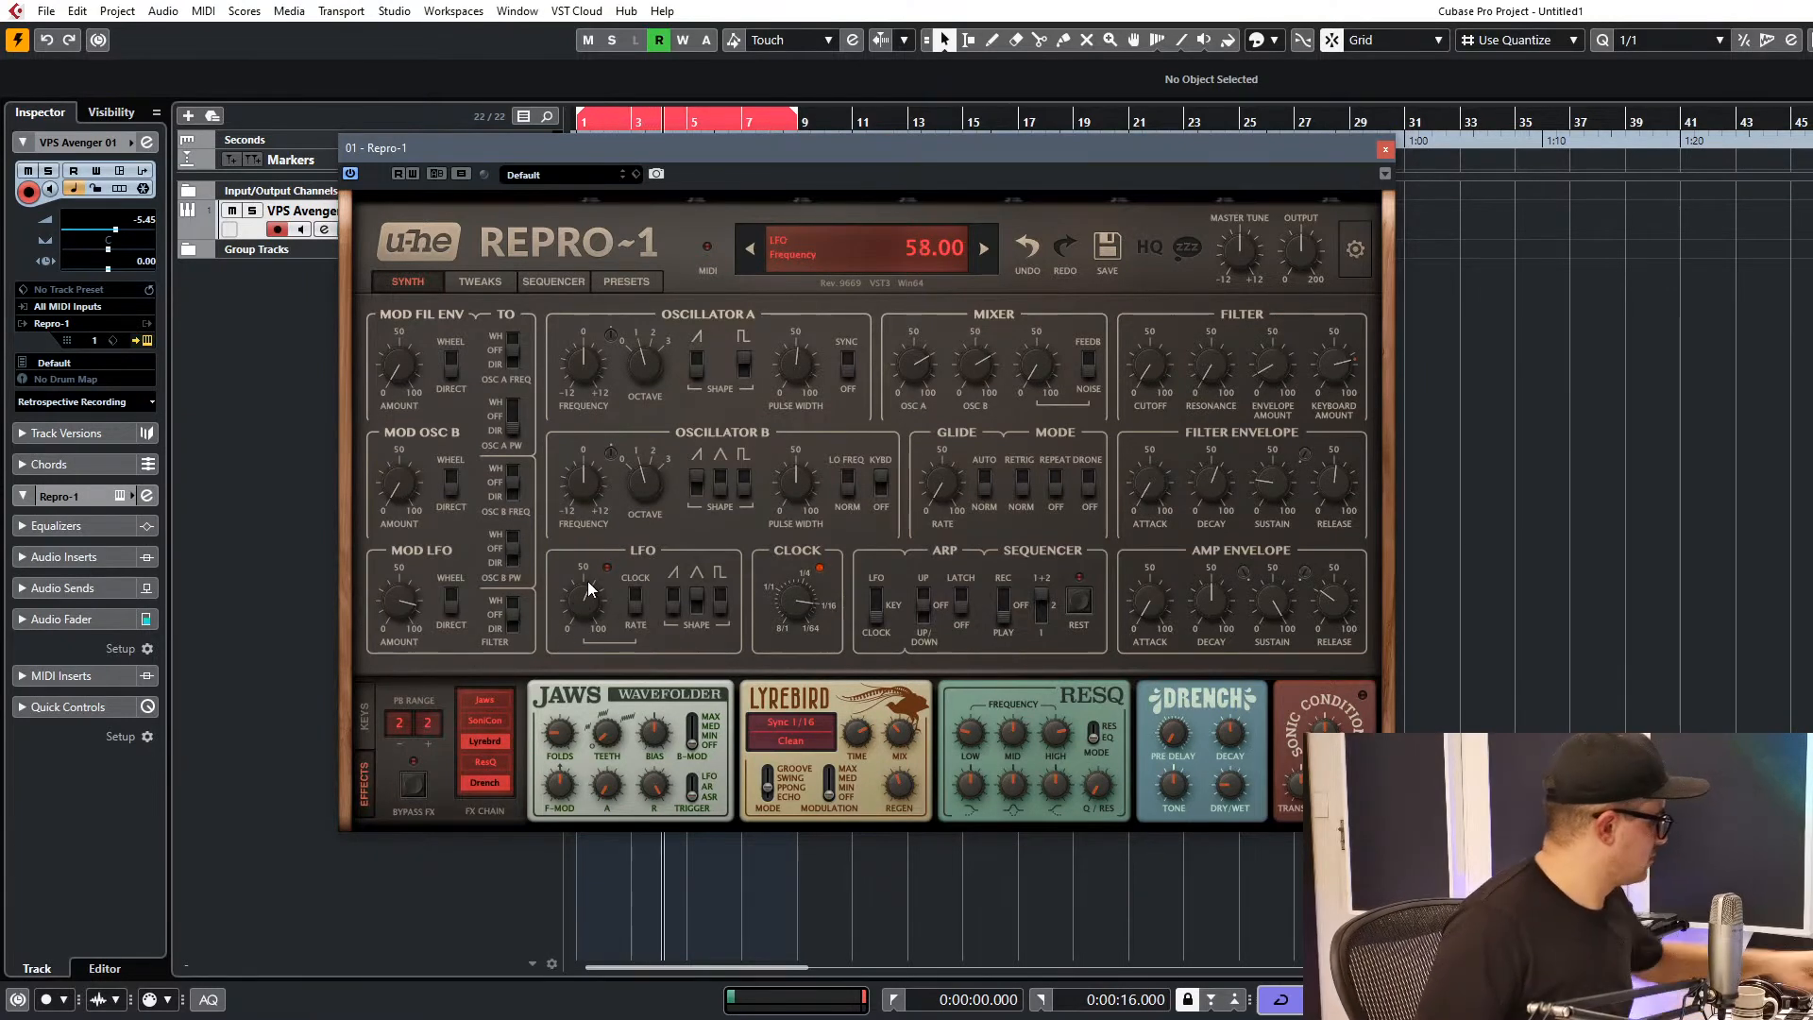
Adjust the filter resonance and Oscillator B's pulse wave, and raise Oscillator B's octave.
mouse_move(1199, 375)
mouse_down()
mouse_move(1216, 361)
mouse_move(1220, 376)
mouse_up()
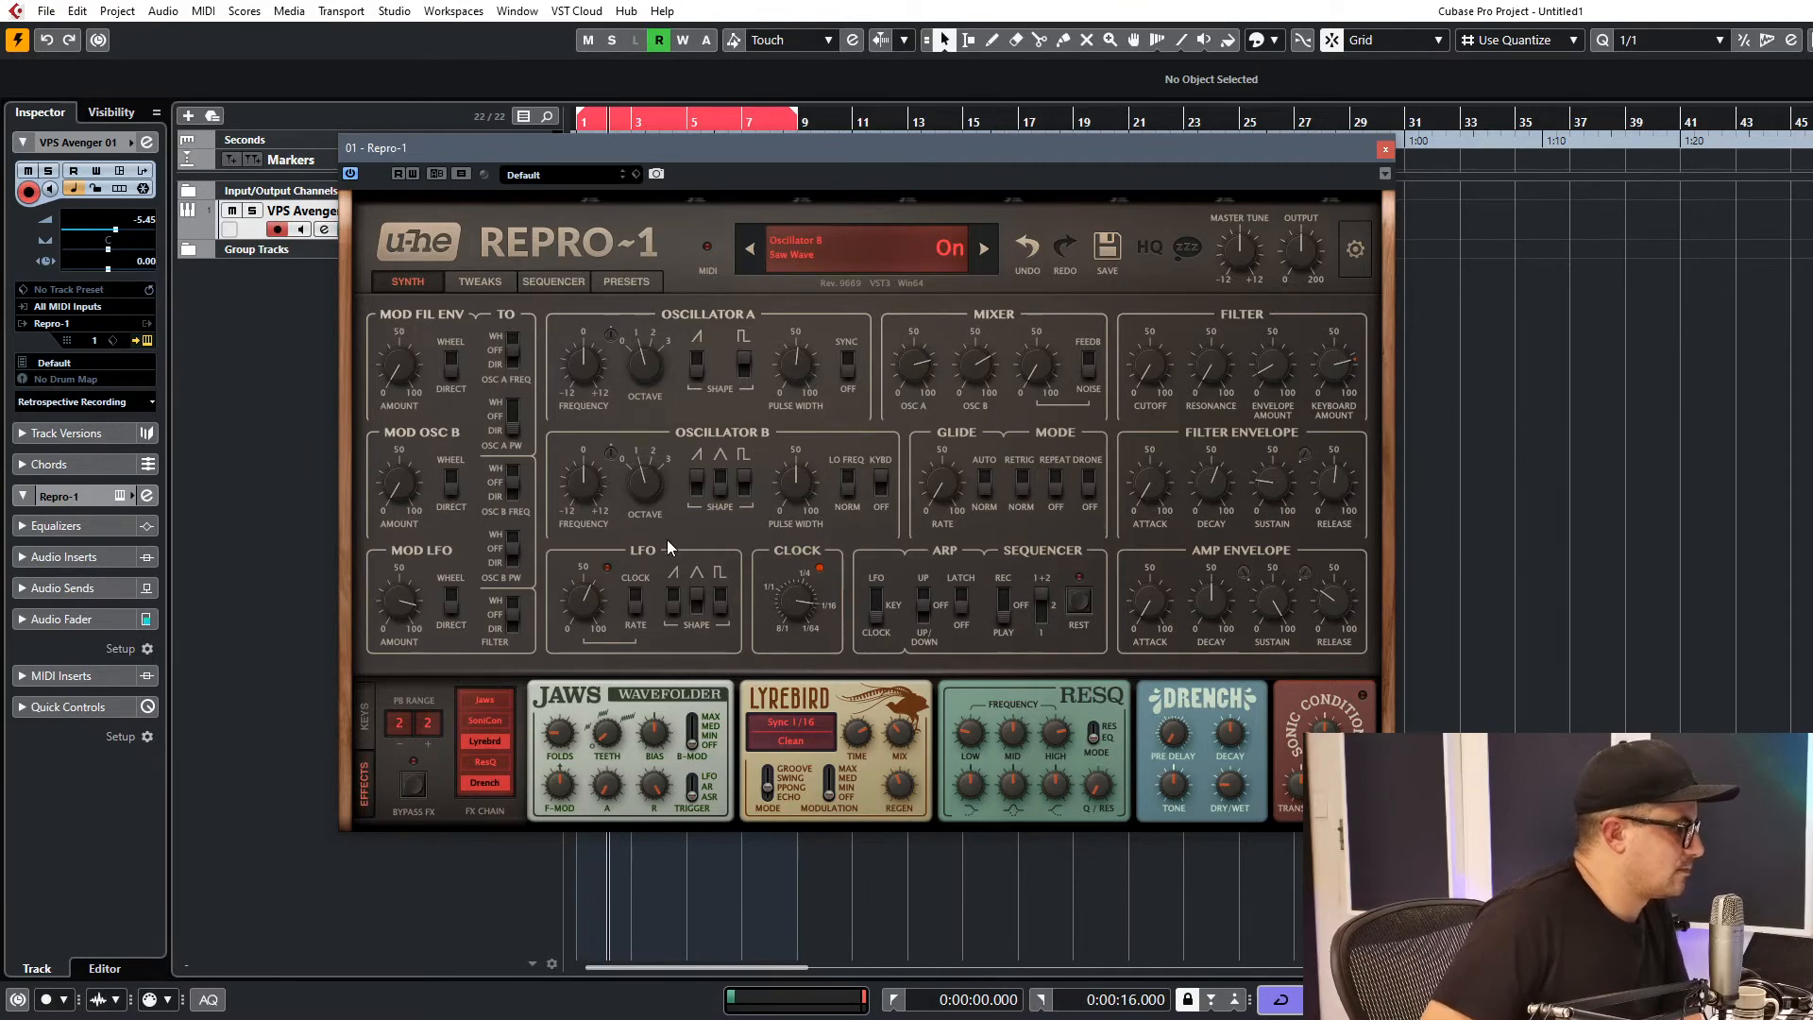
click(744, 481)
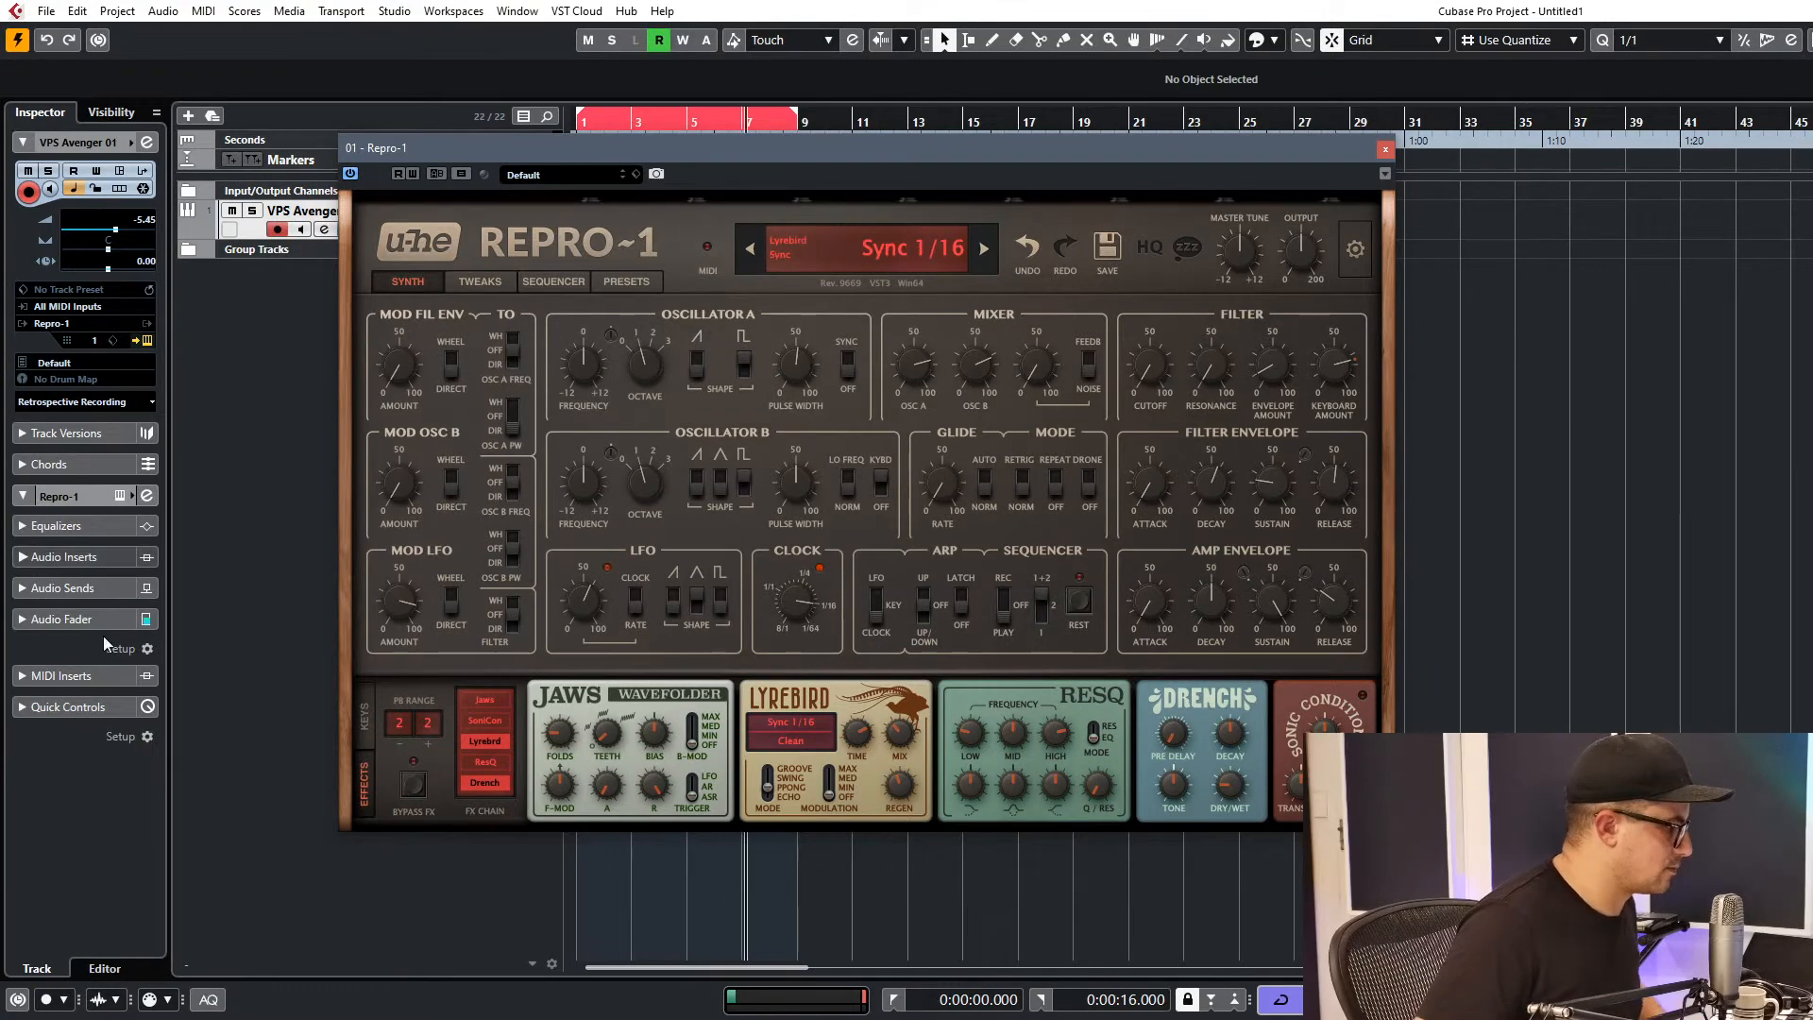
drag(653, 457, 659, 427)
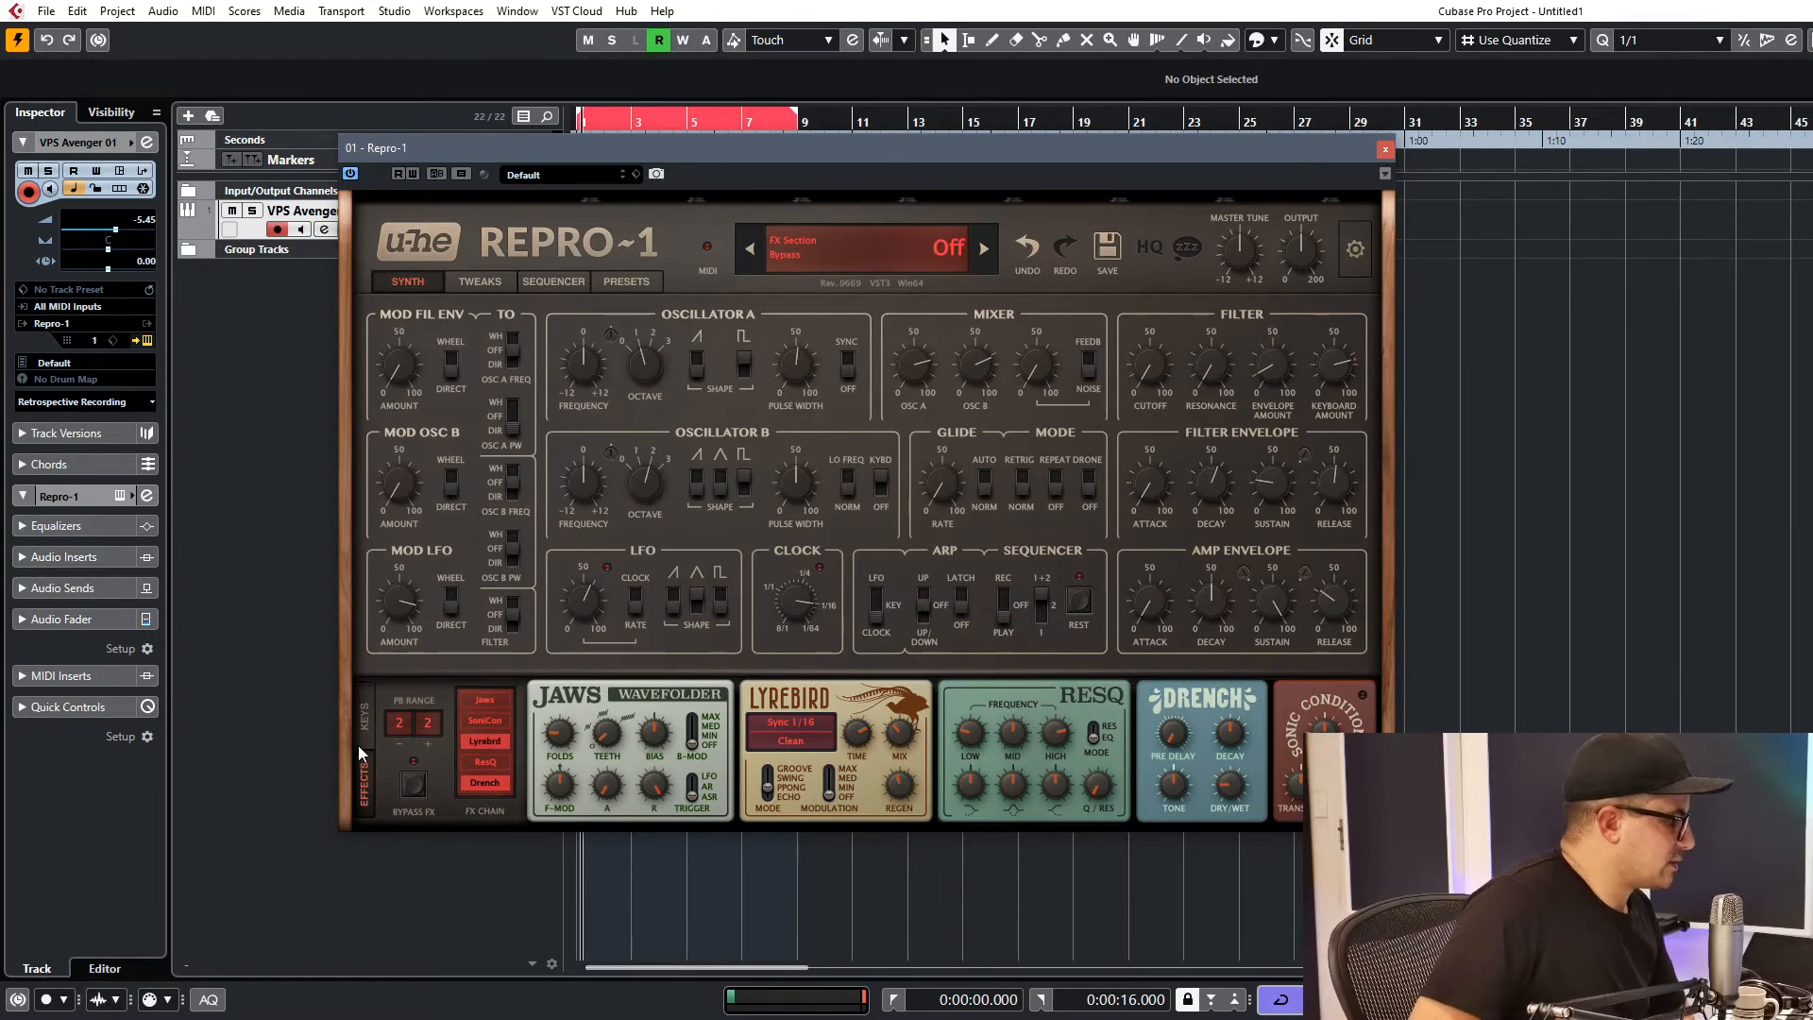
Set the first performance modulation slot's source to LFO and assign it to Oscillator B's frequency.
click(374, 712)
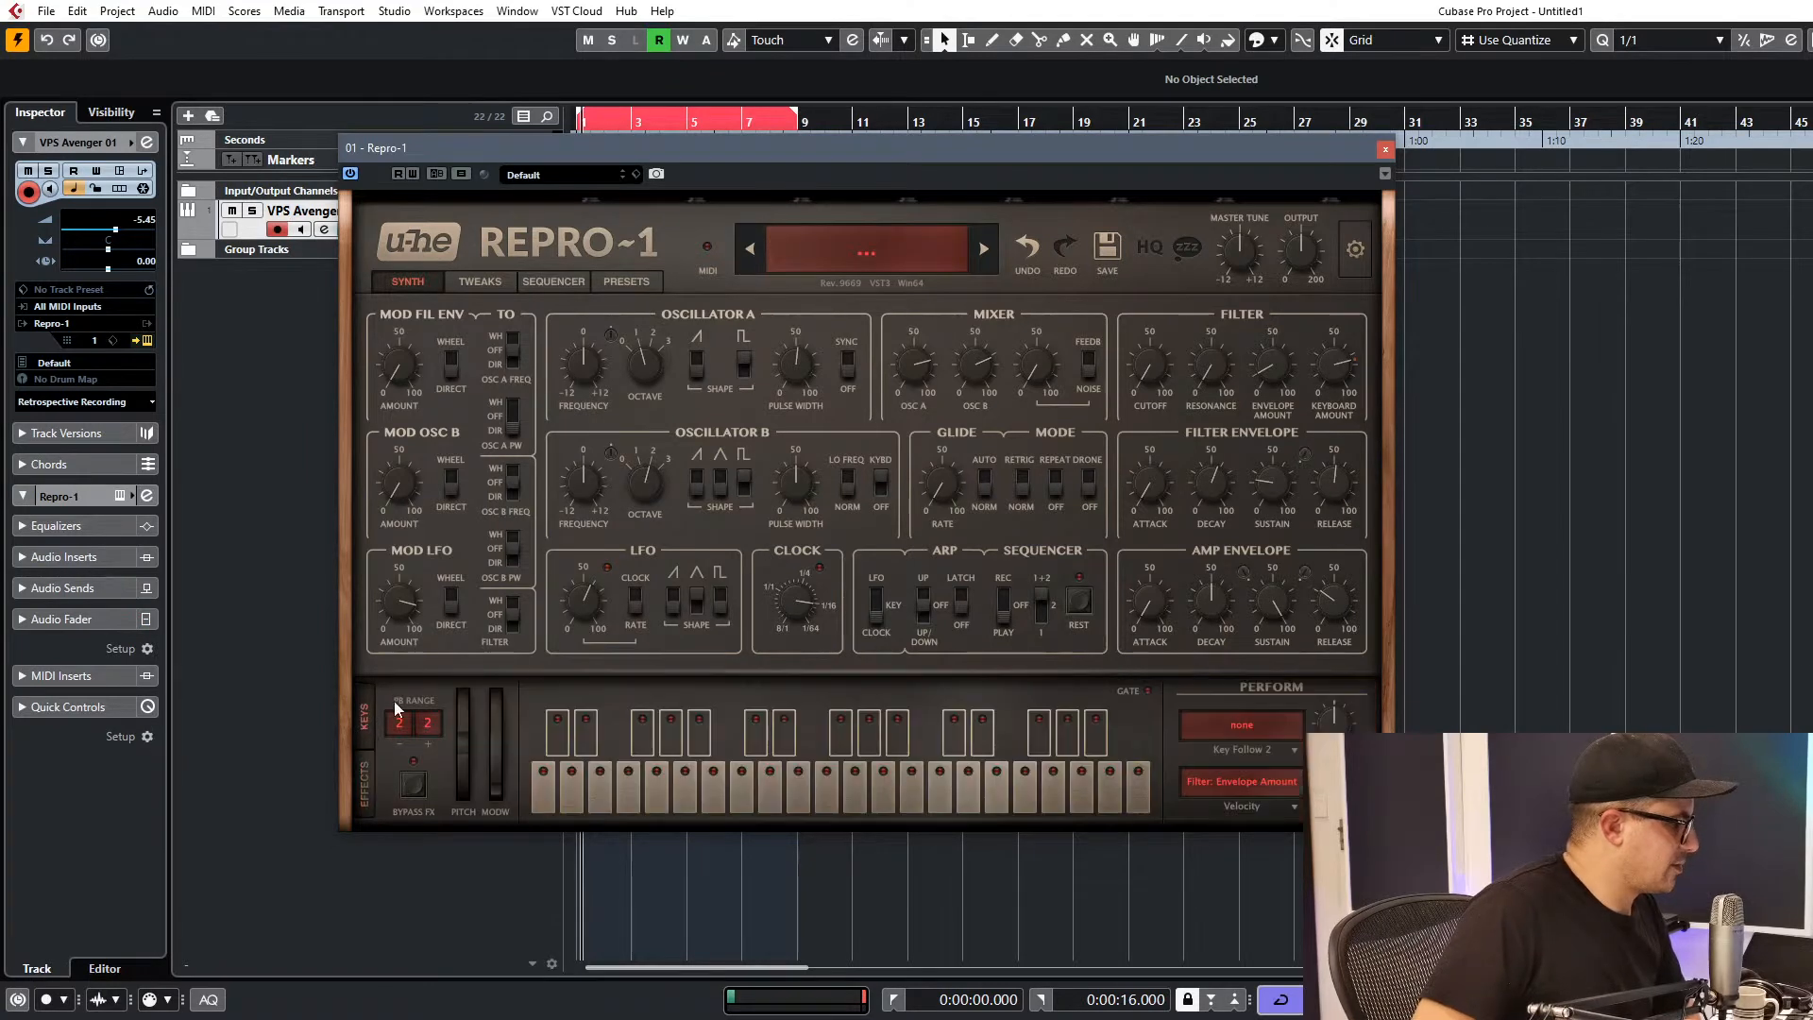
drag(979, 154, 877, 188)
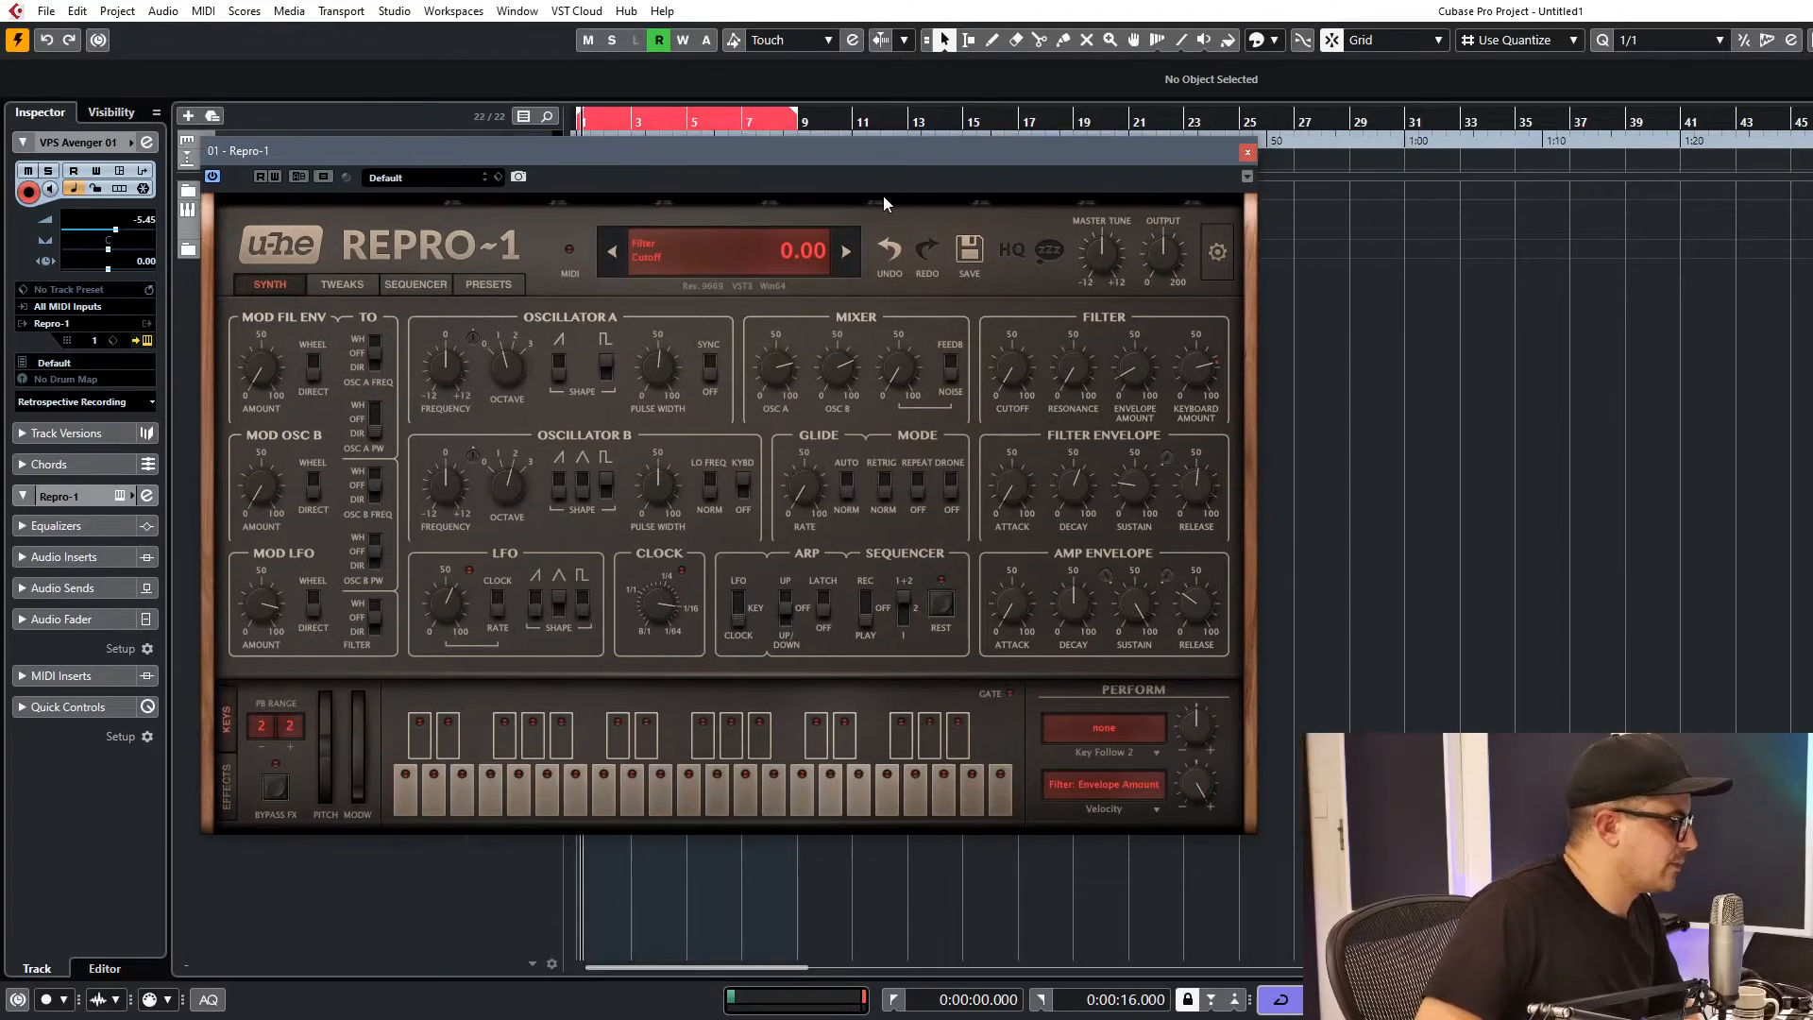
click(1112, 753)
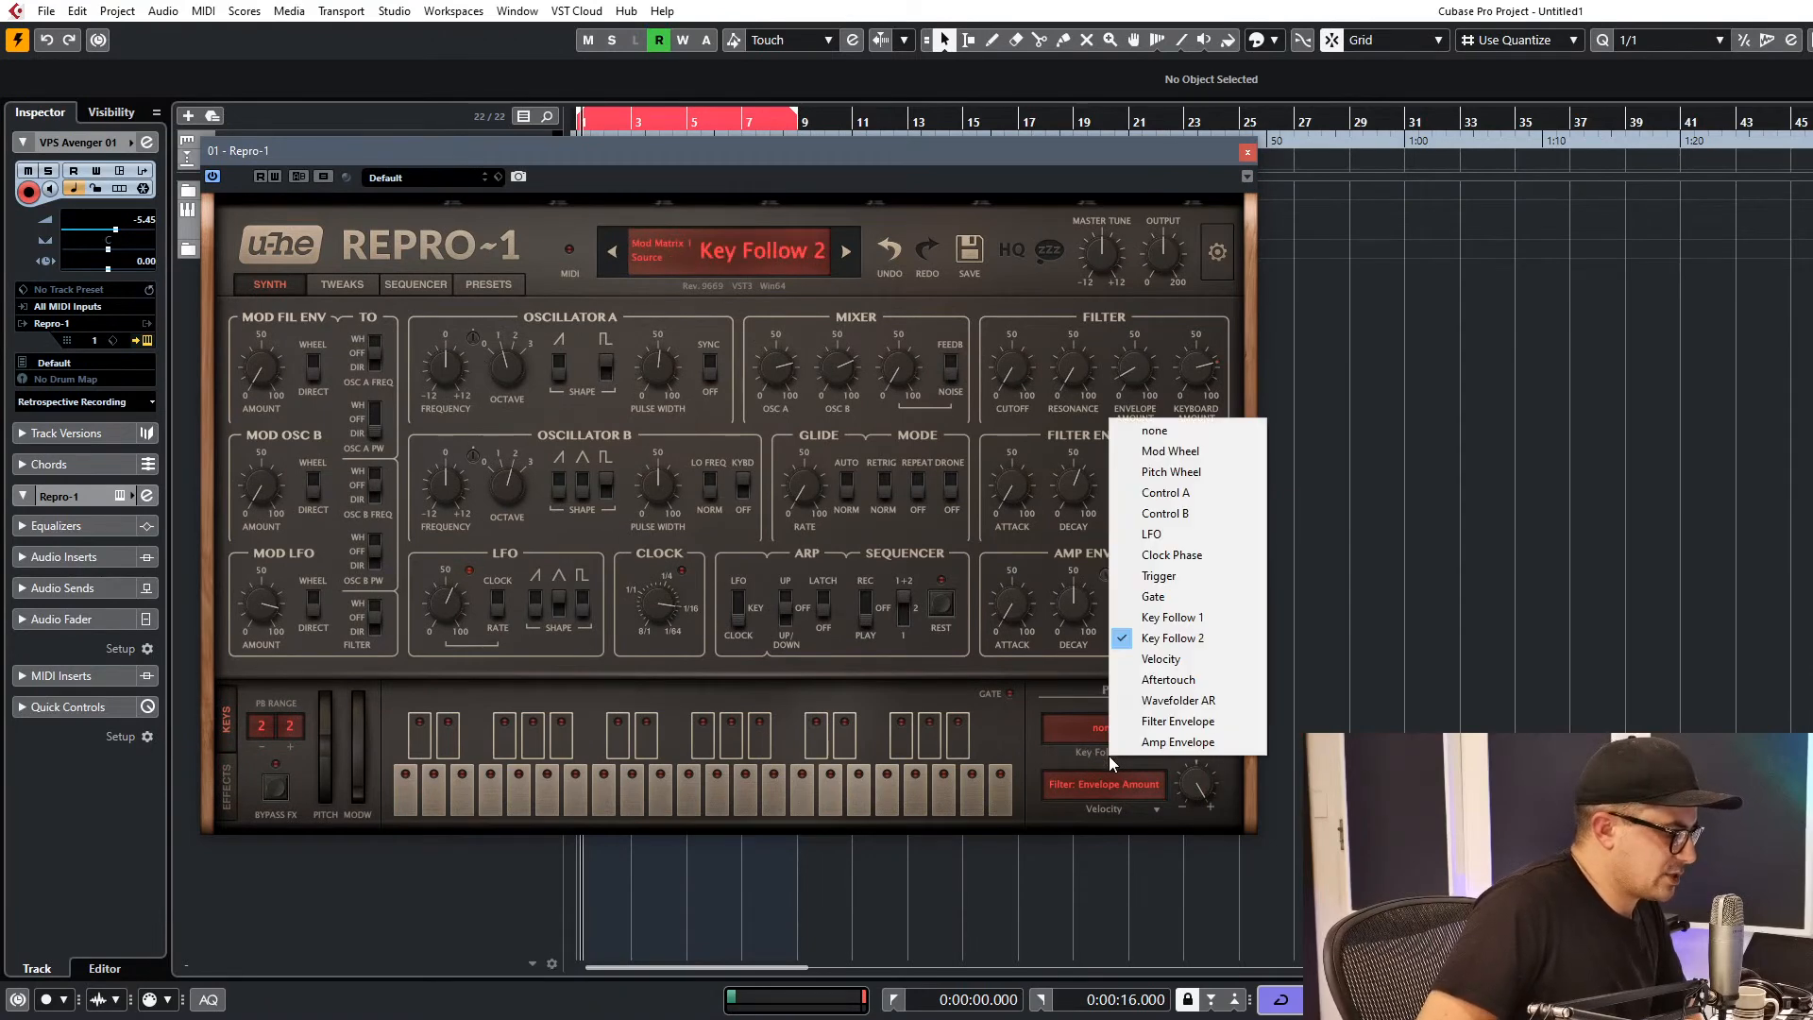
click(1174, 535)
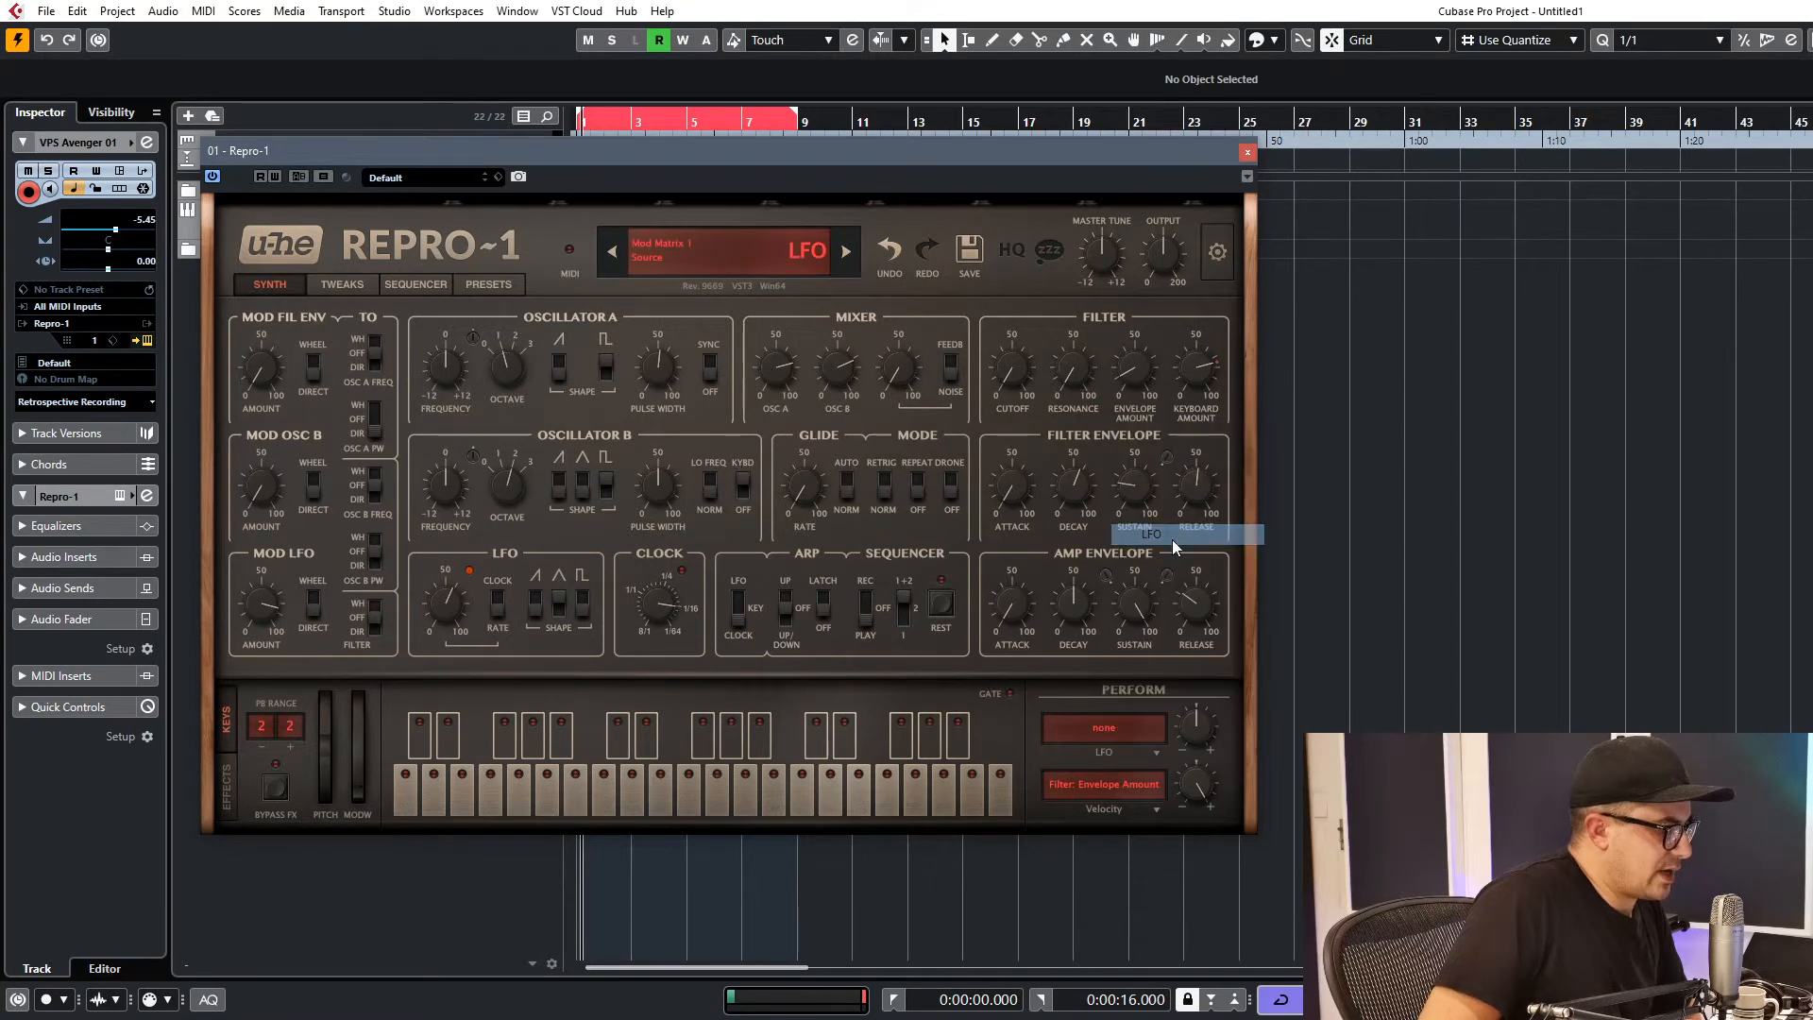
drag(1103, 728, 428, 479)
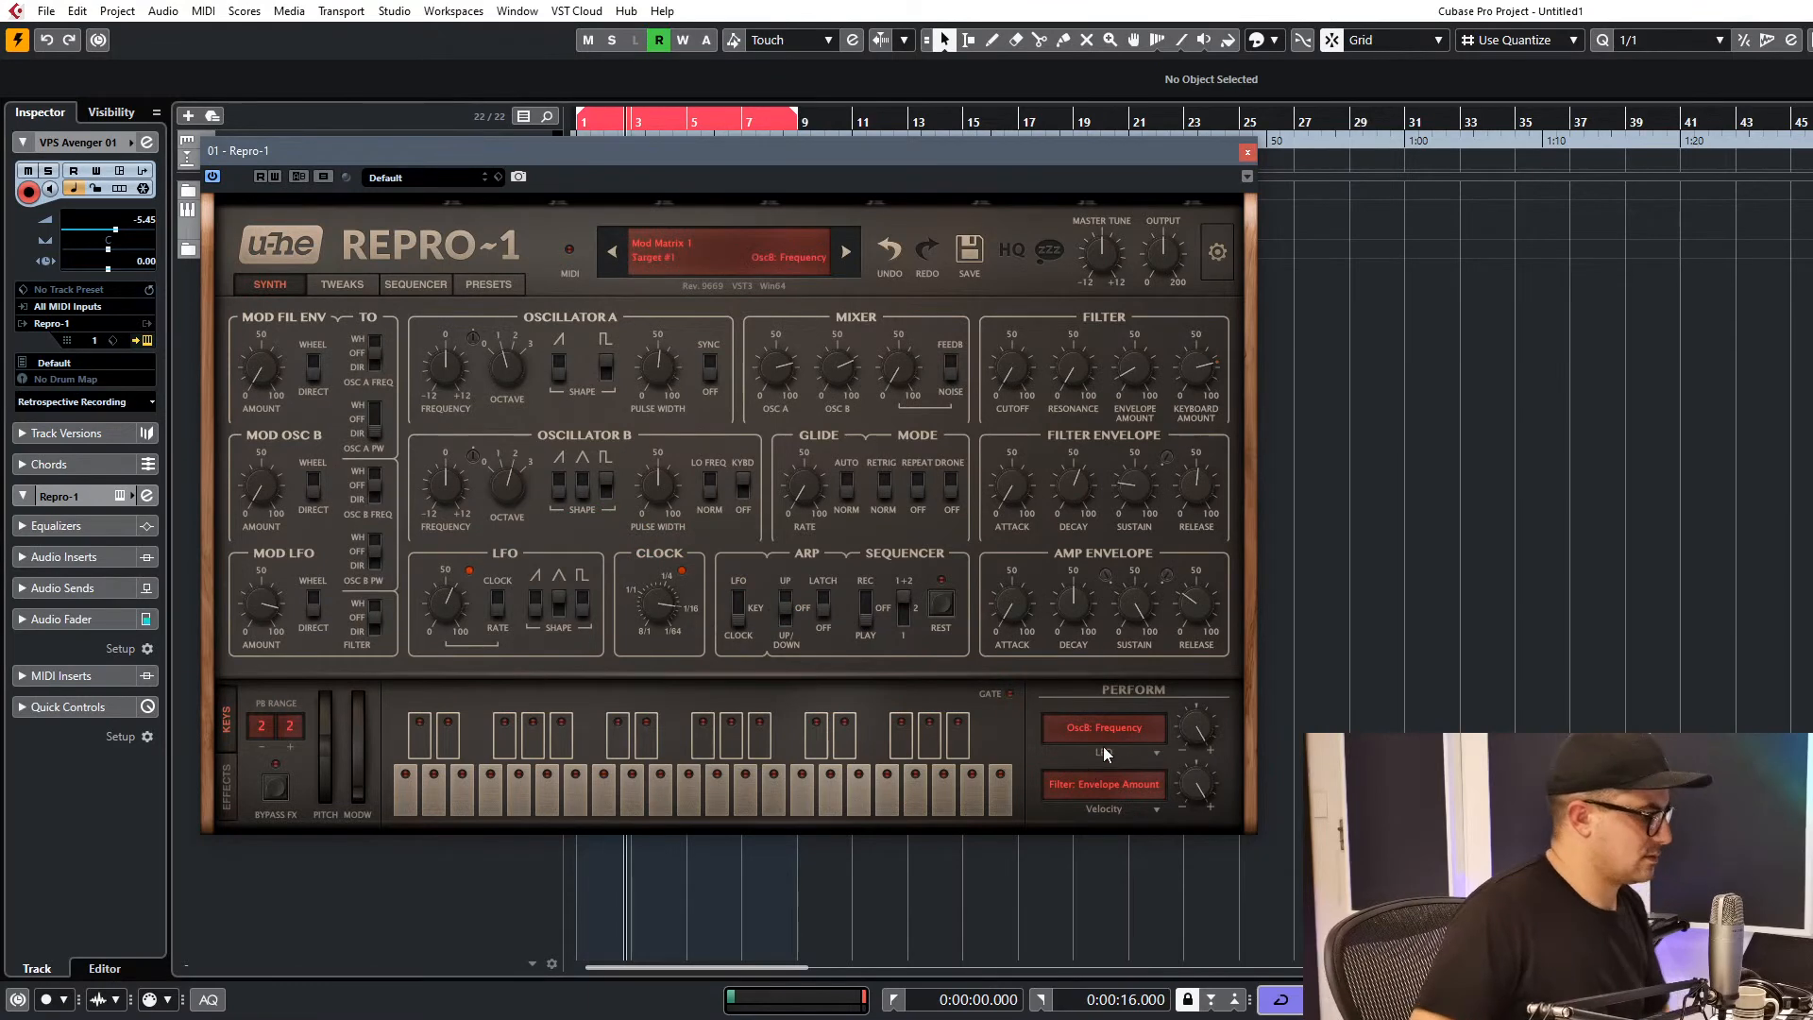
Lower Oscillator A's mixer level to 0 and quantize the LFO modulation of Oscillator B's frequency to the minor scale.
drag(796, 360, 780, 738)
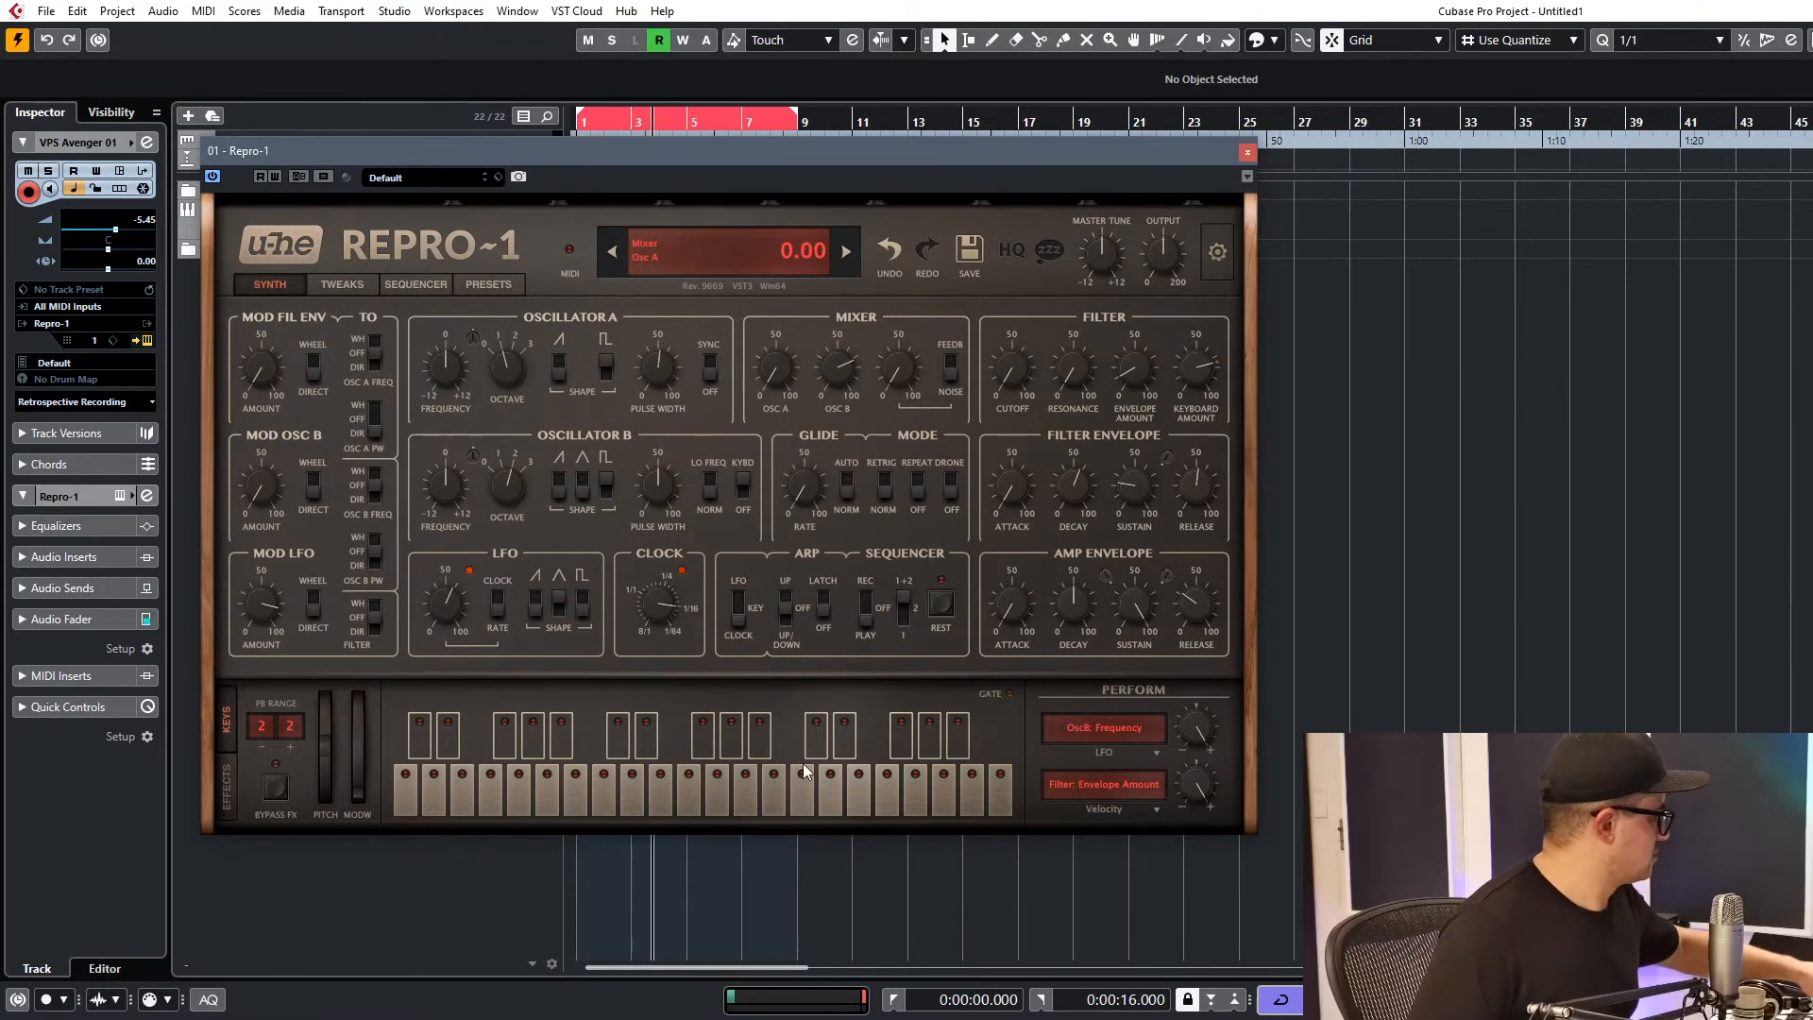
click(1113, 727)
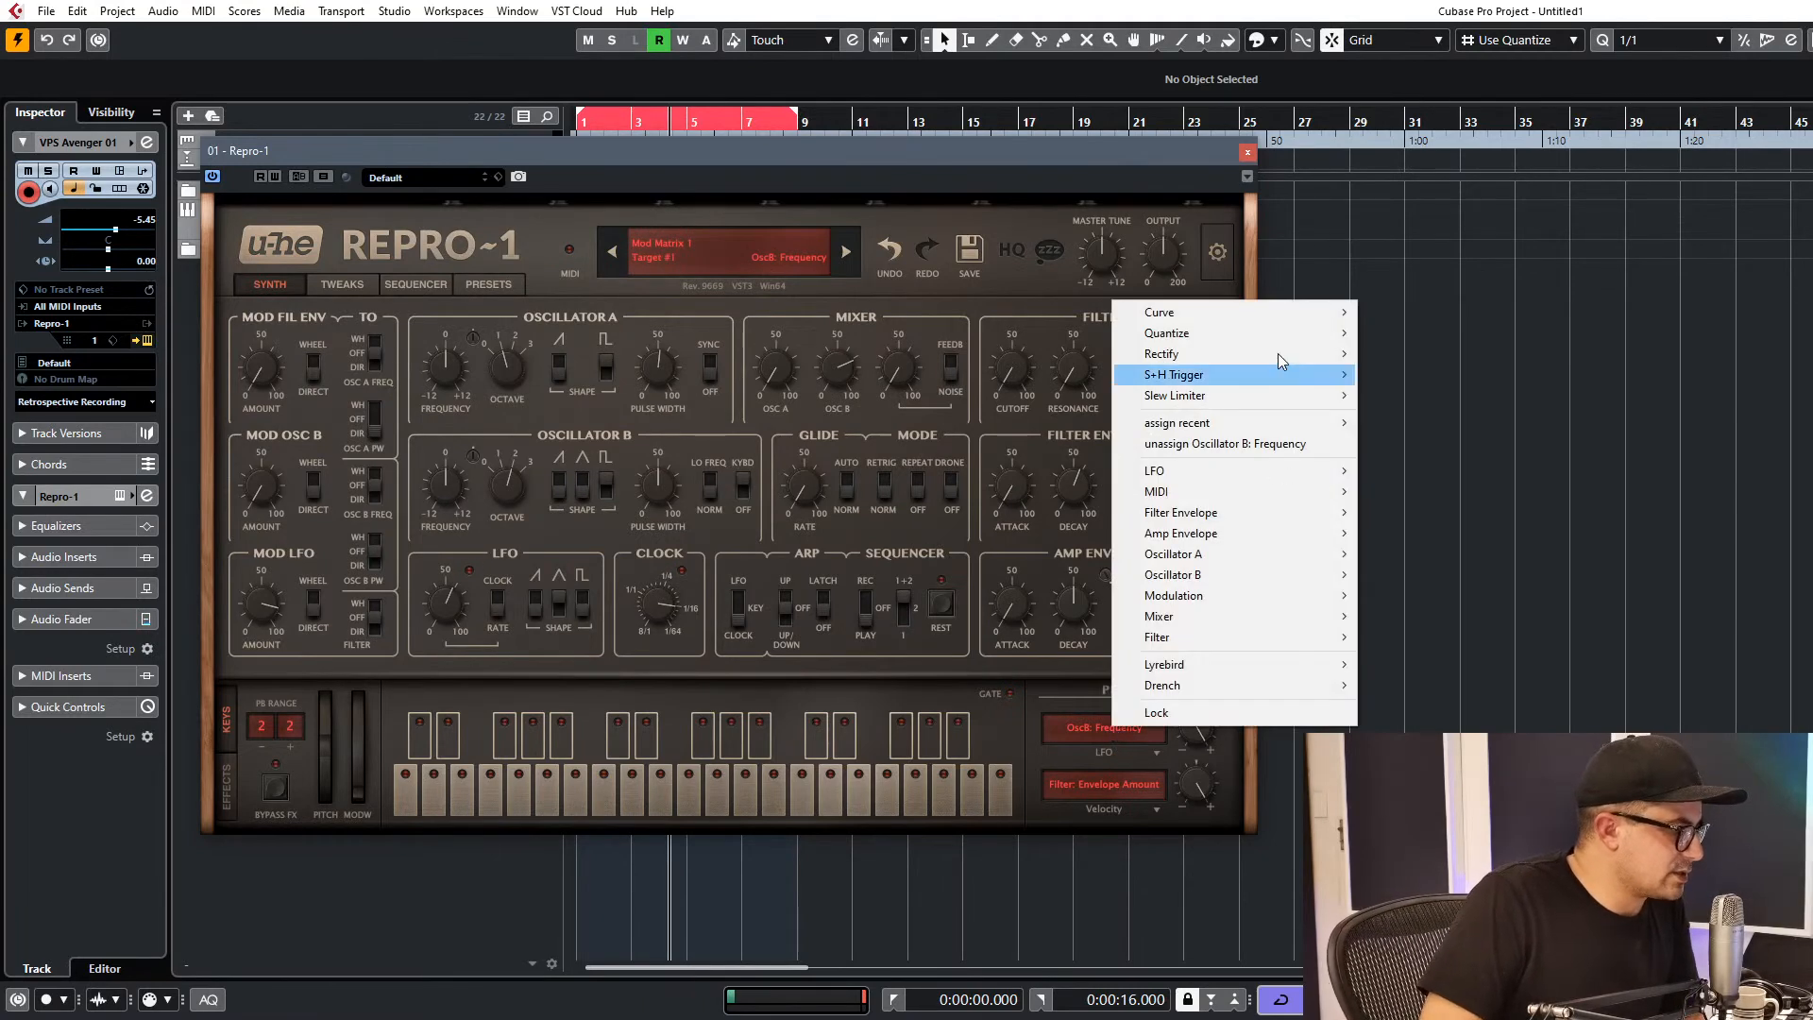
mouse_move(1224, 340)
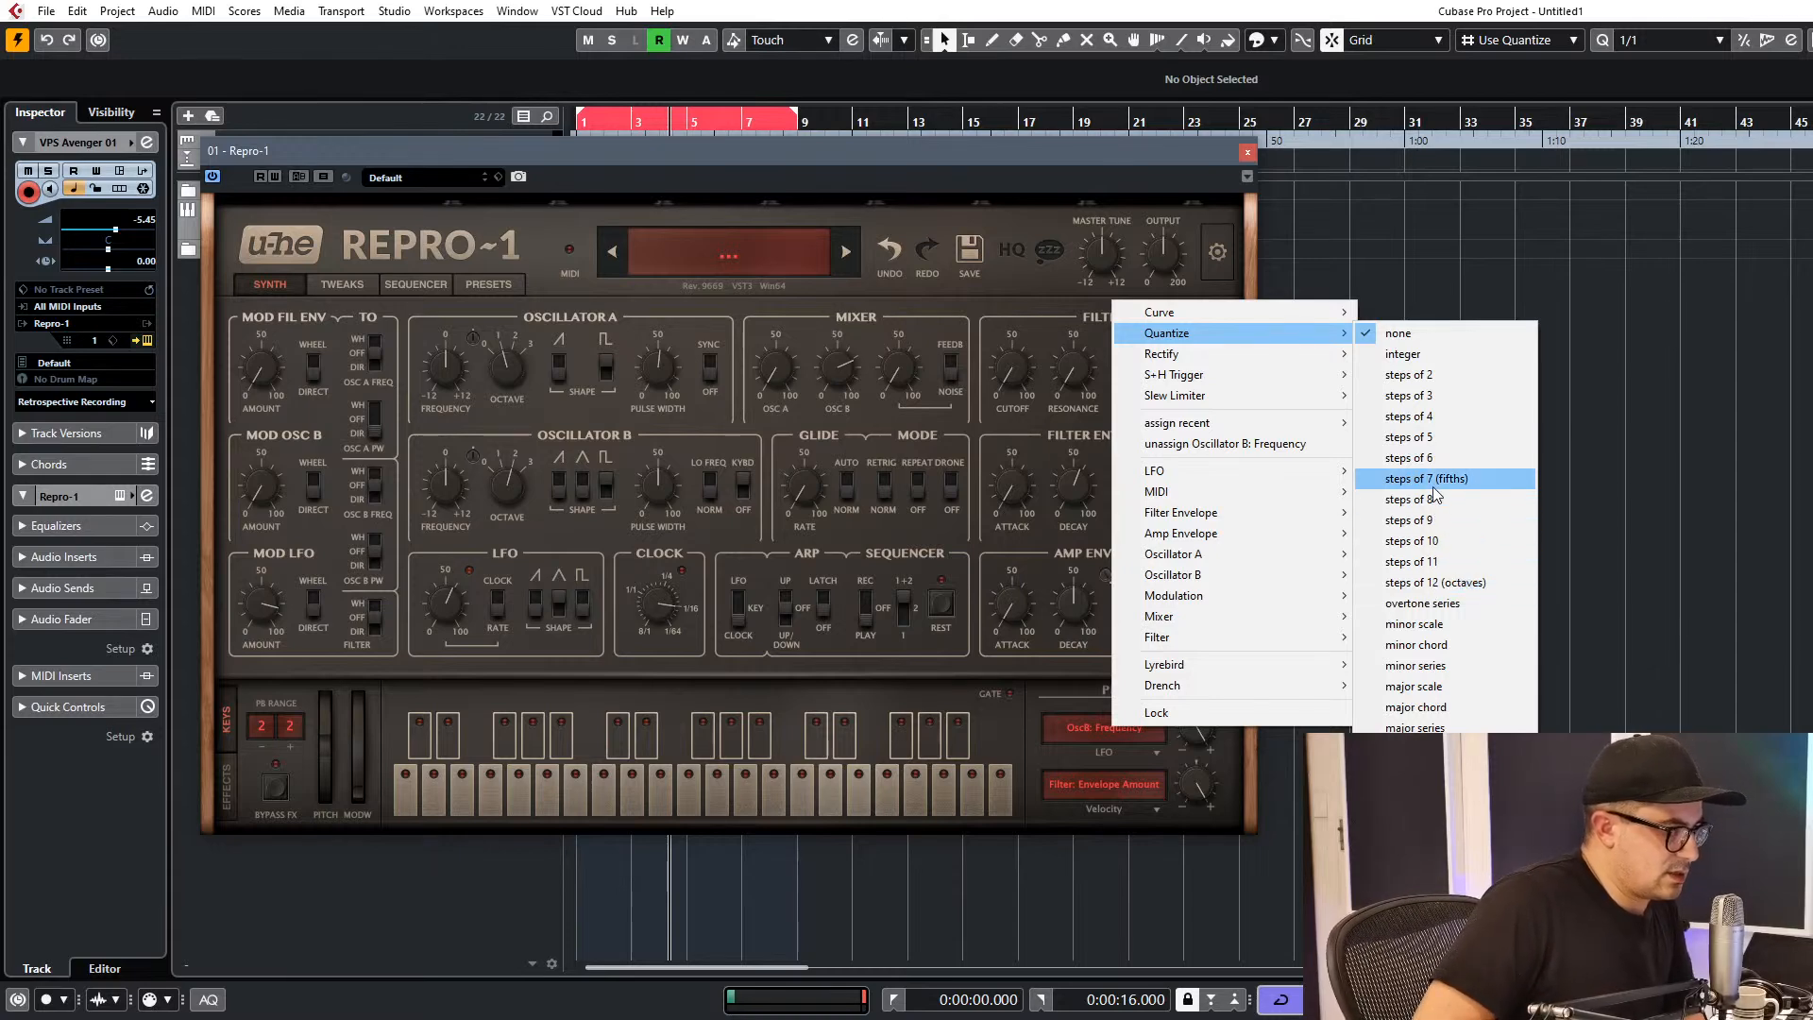
click(1440, 625)
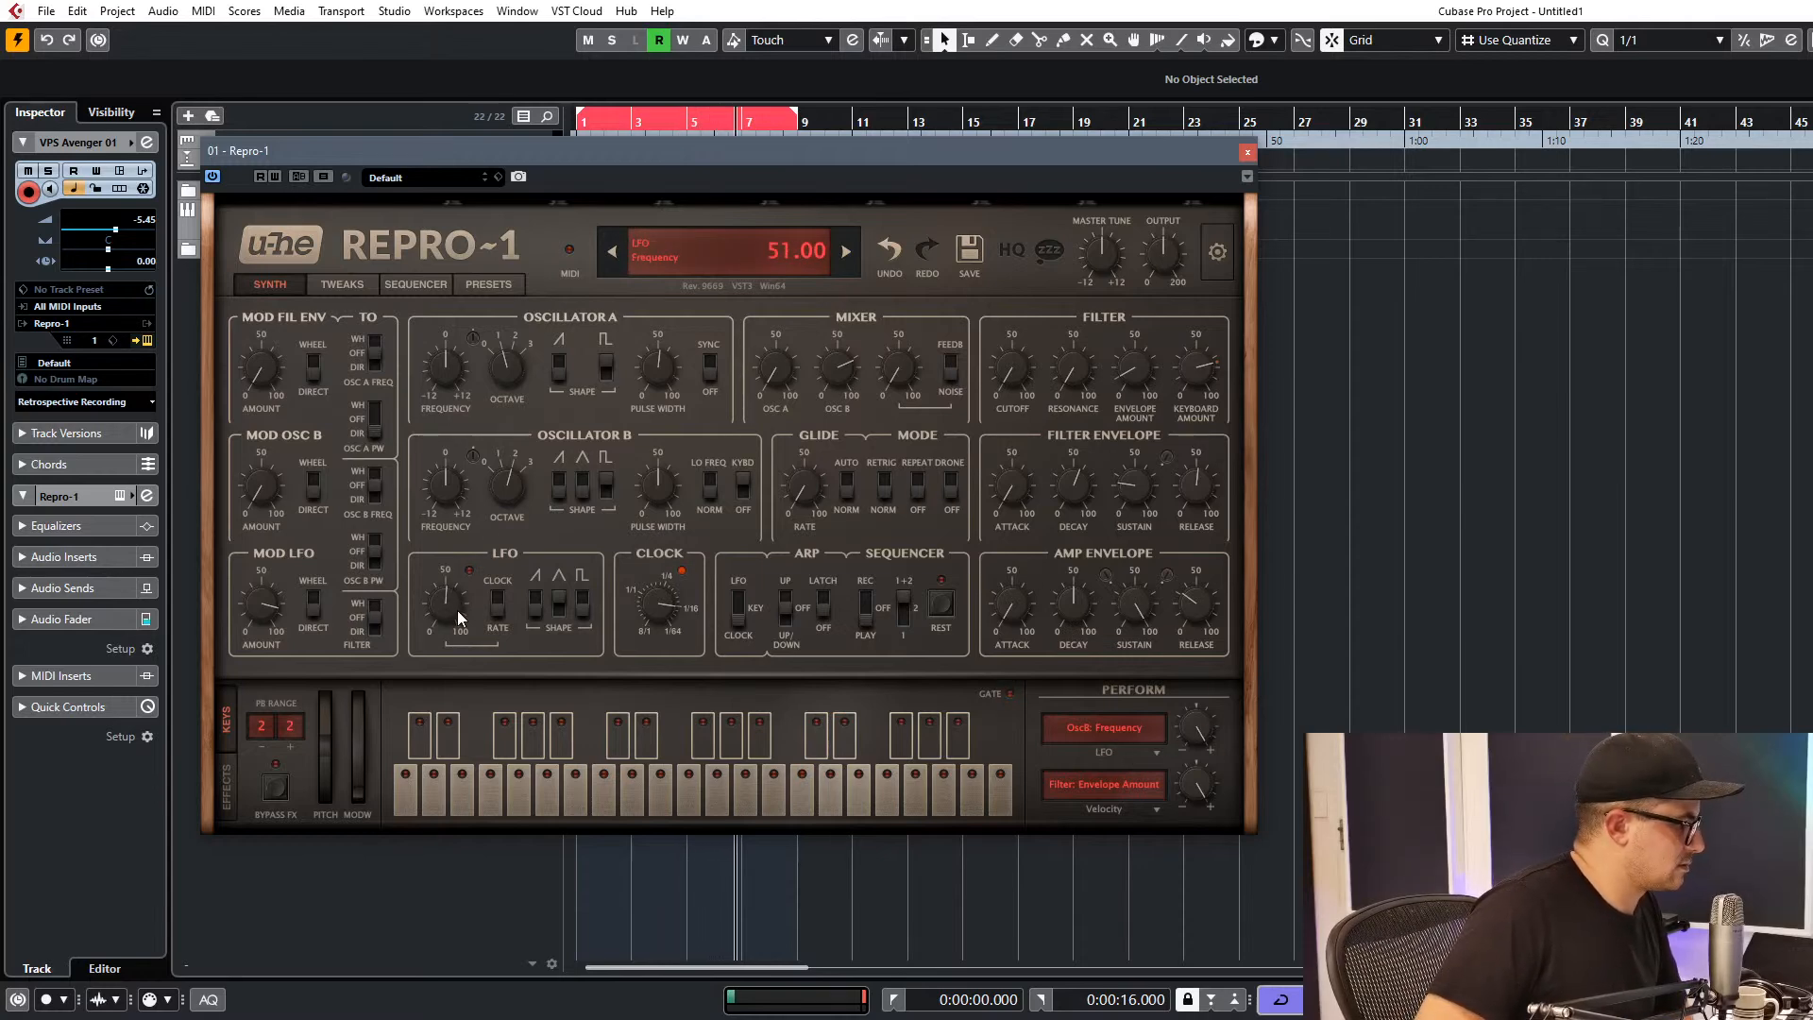
Try the LFO's Host Sync mode and lower the LFO's rate.
click(500, 605)
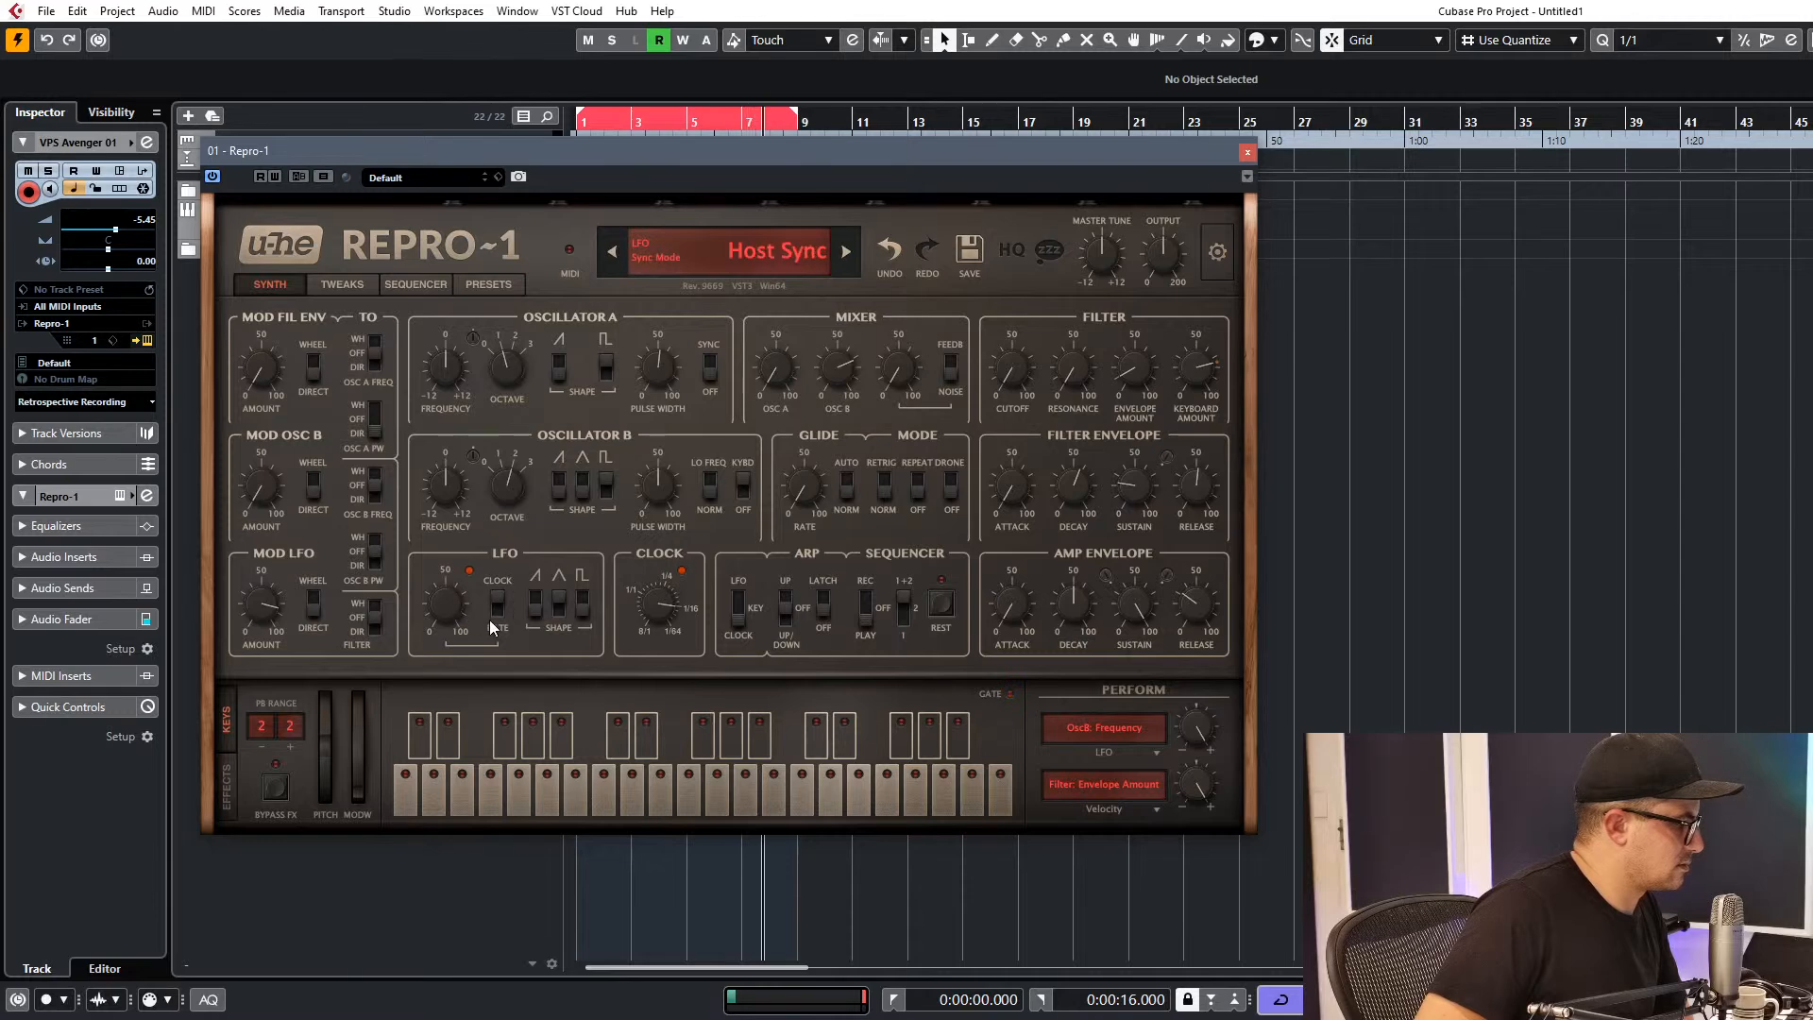
click(501, 607)
drag(448, 604, 457, 644)
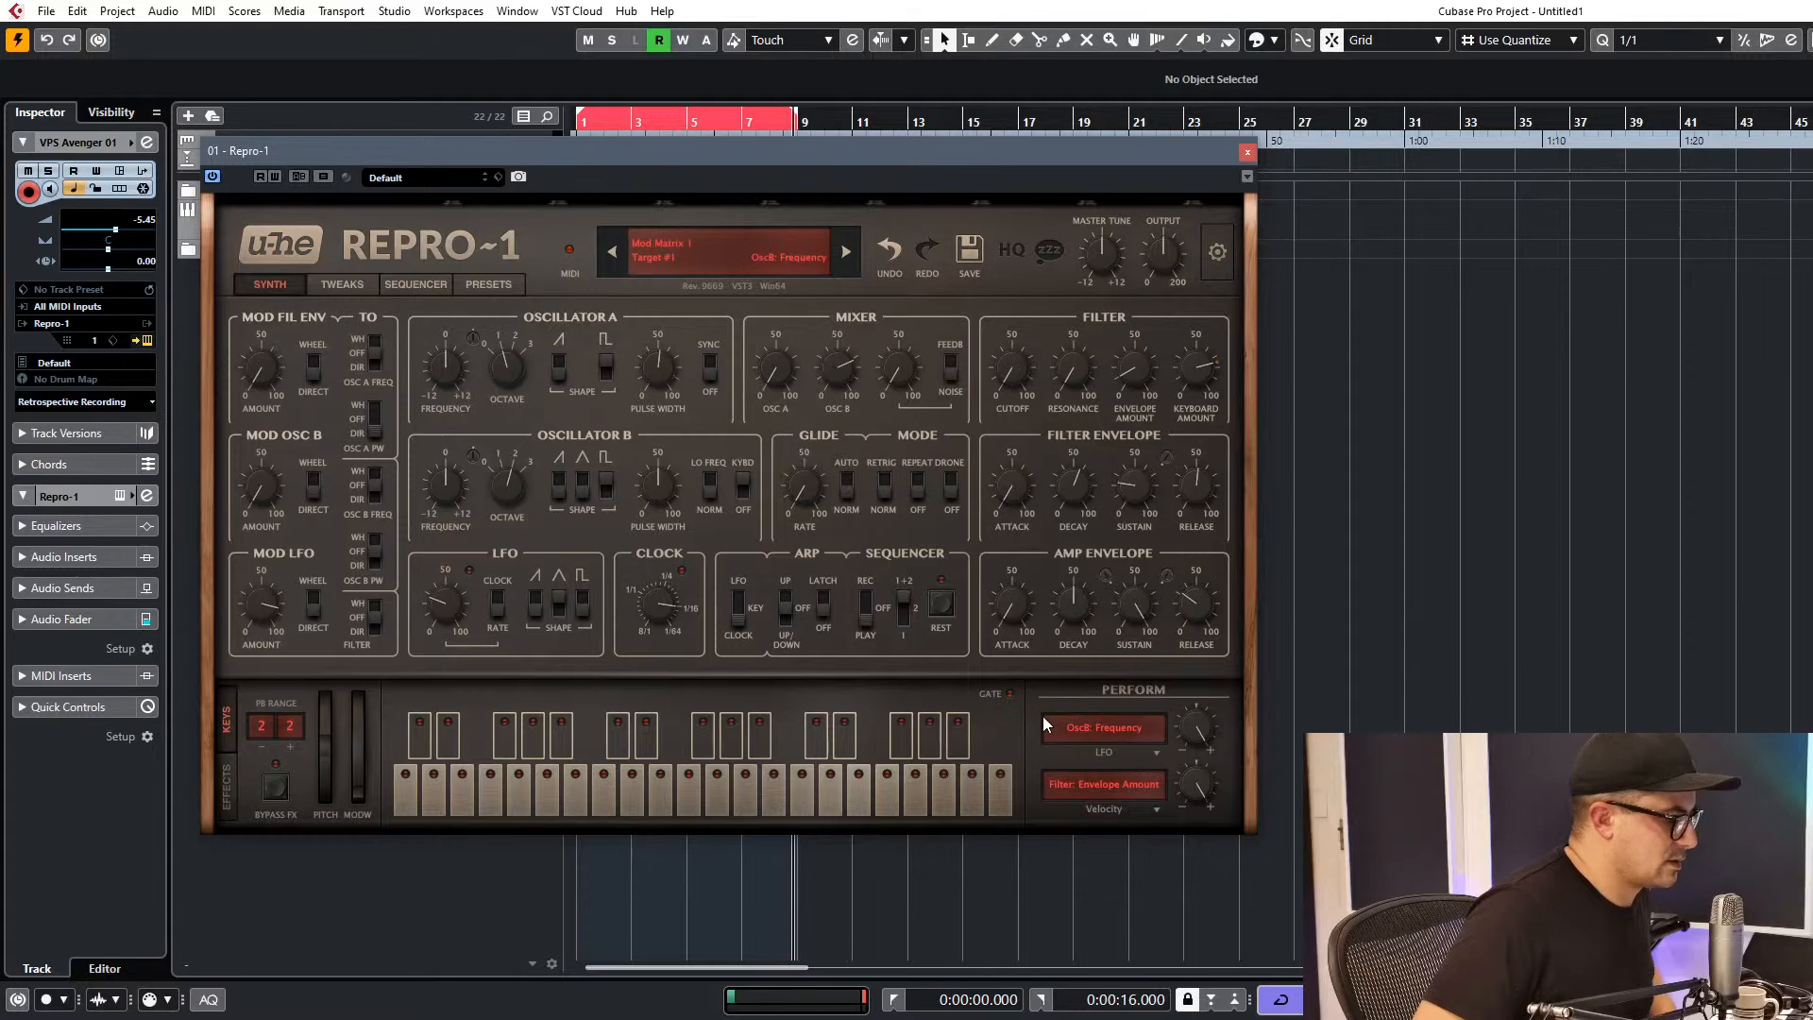
Quantize the LFO modulation of Oscillator B's frequency to steps of 12 (octaves) and adjust Oscillator B's mixer level.
right_click(1118, 728)
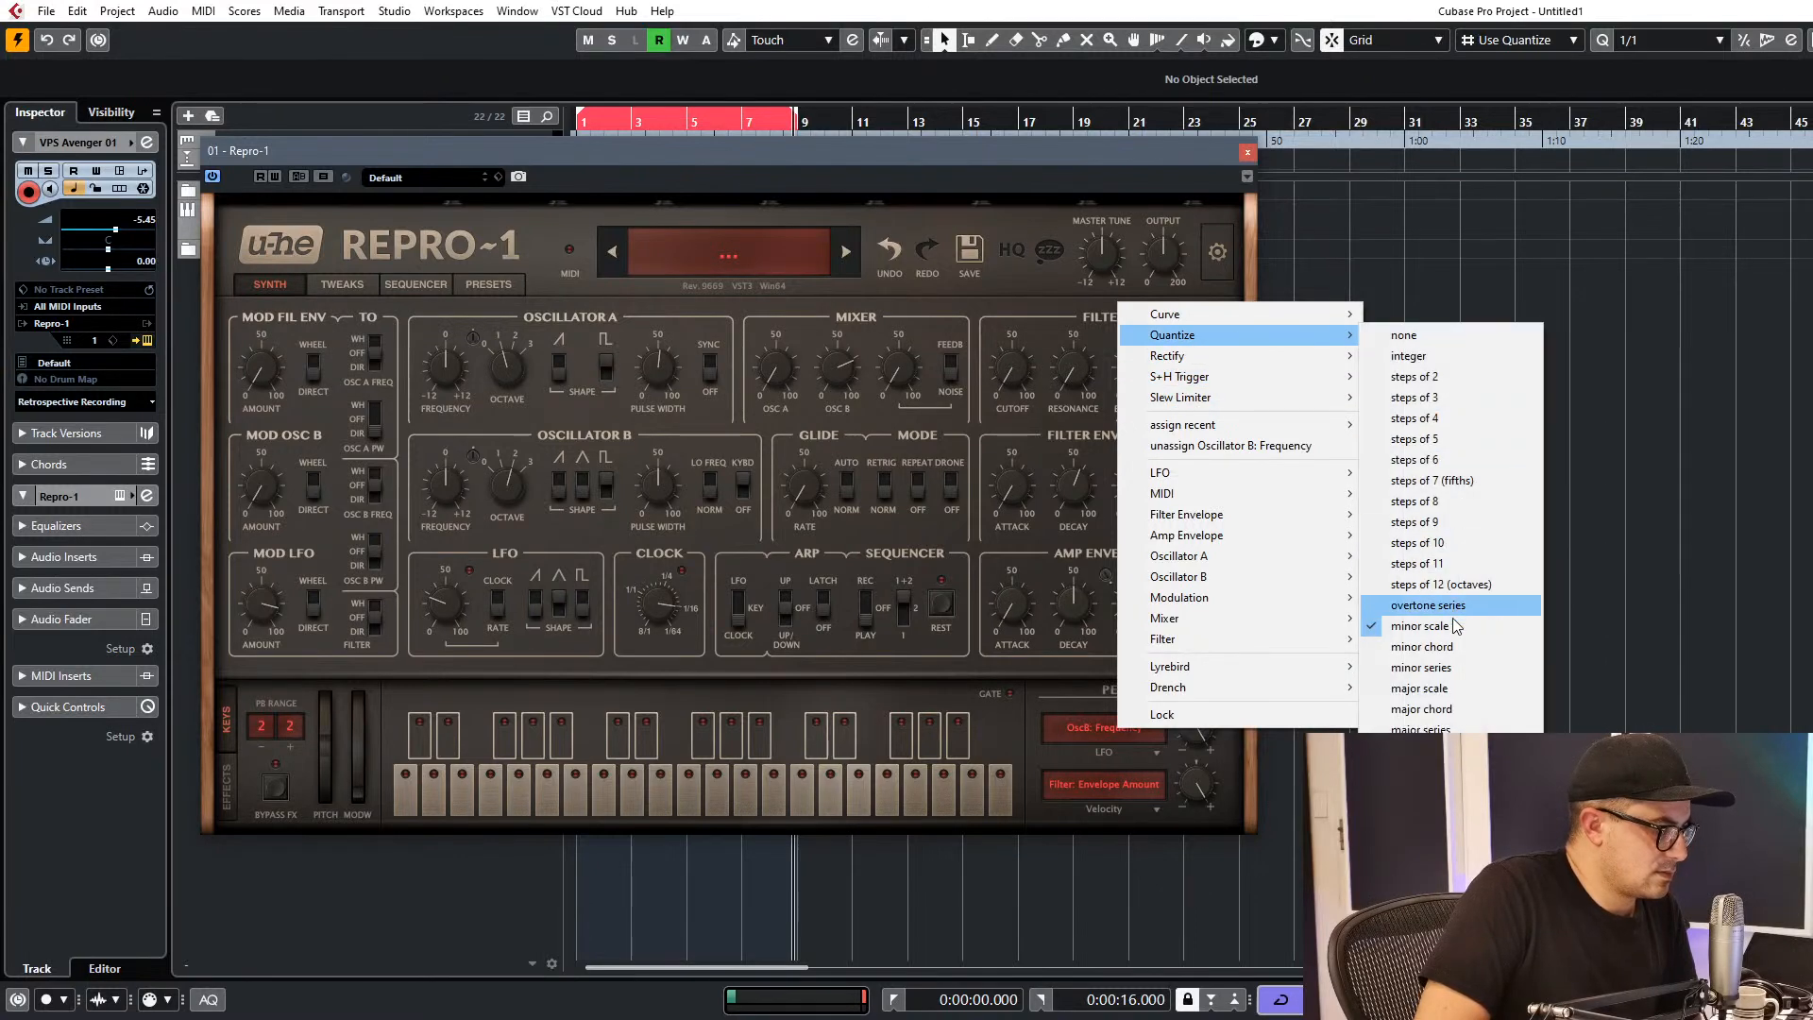
click(1442, 585)
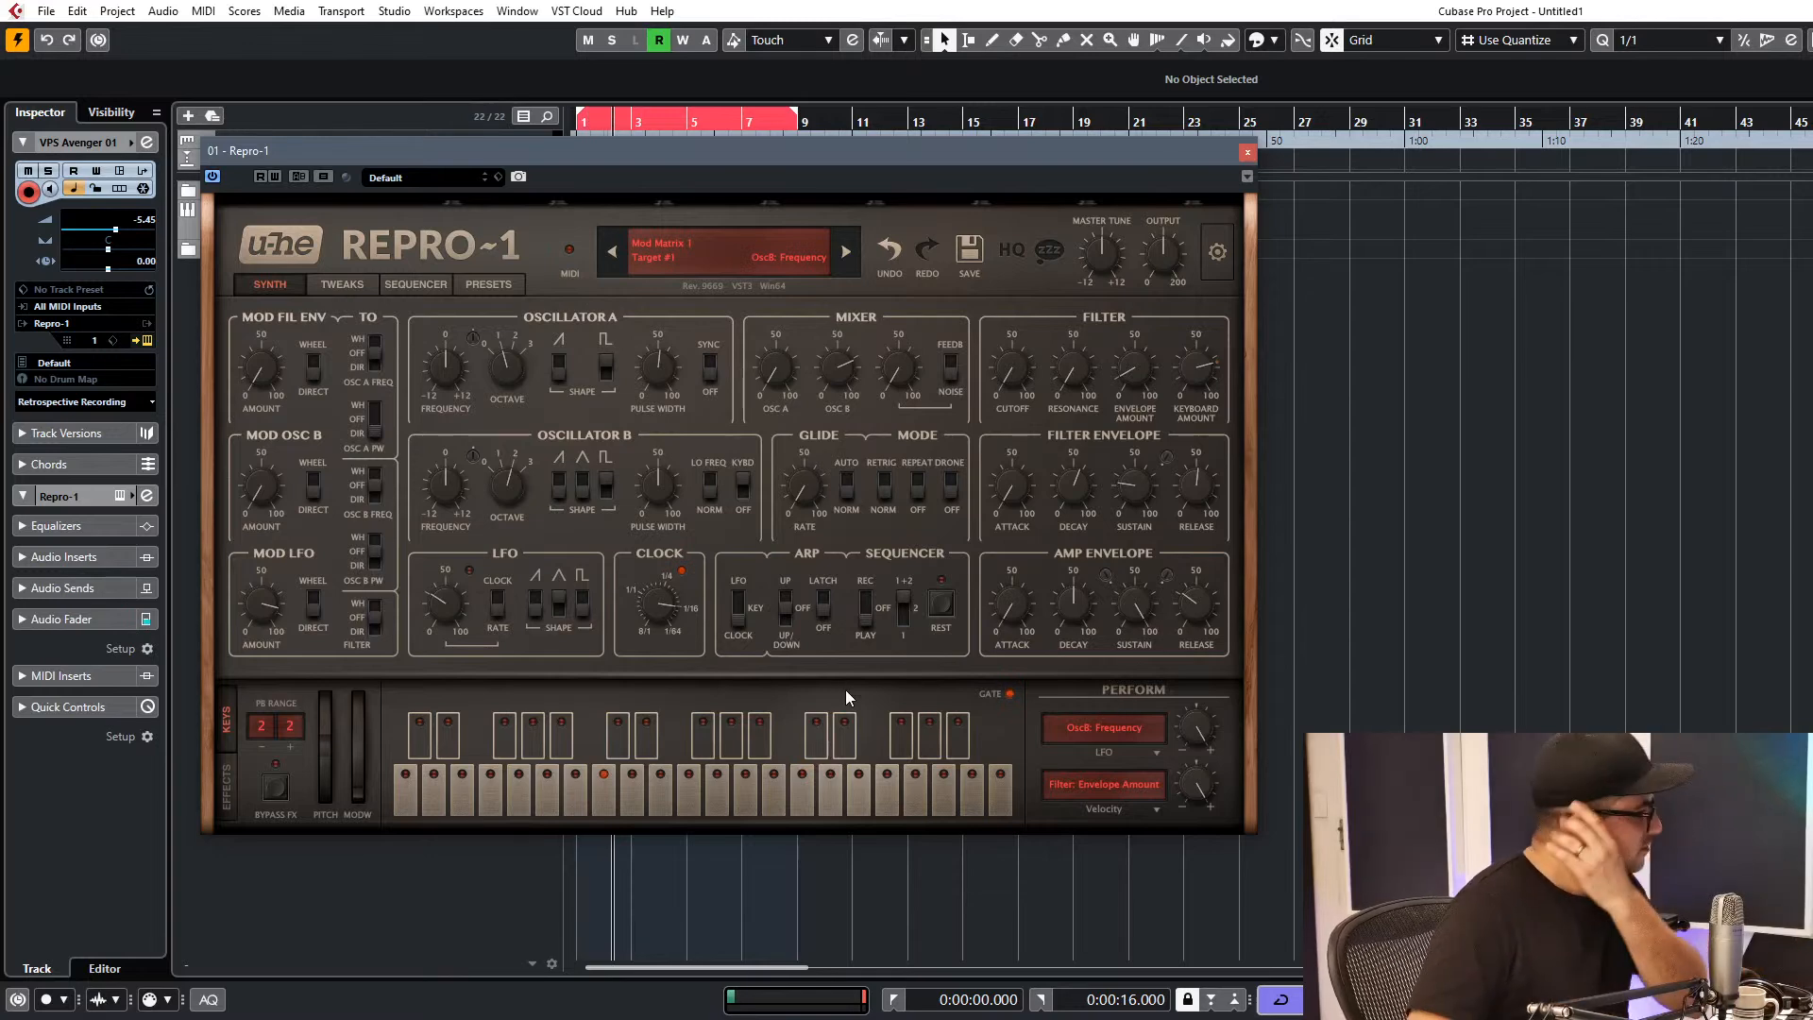
drag(836, 375, 846, 365)
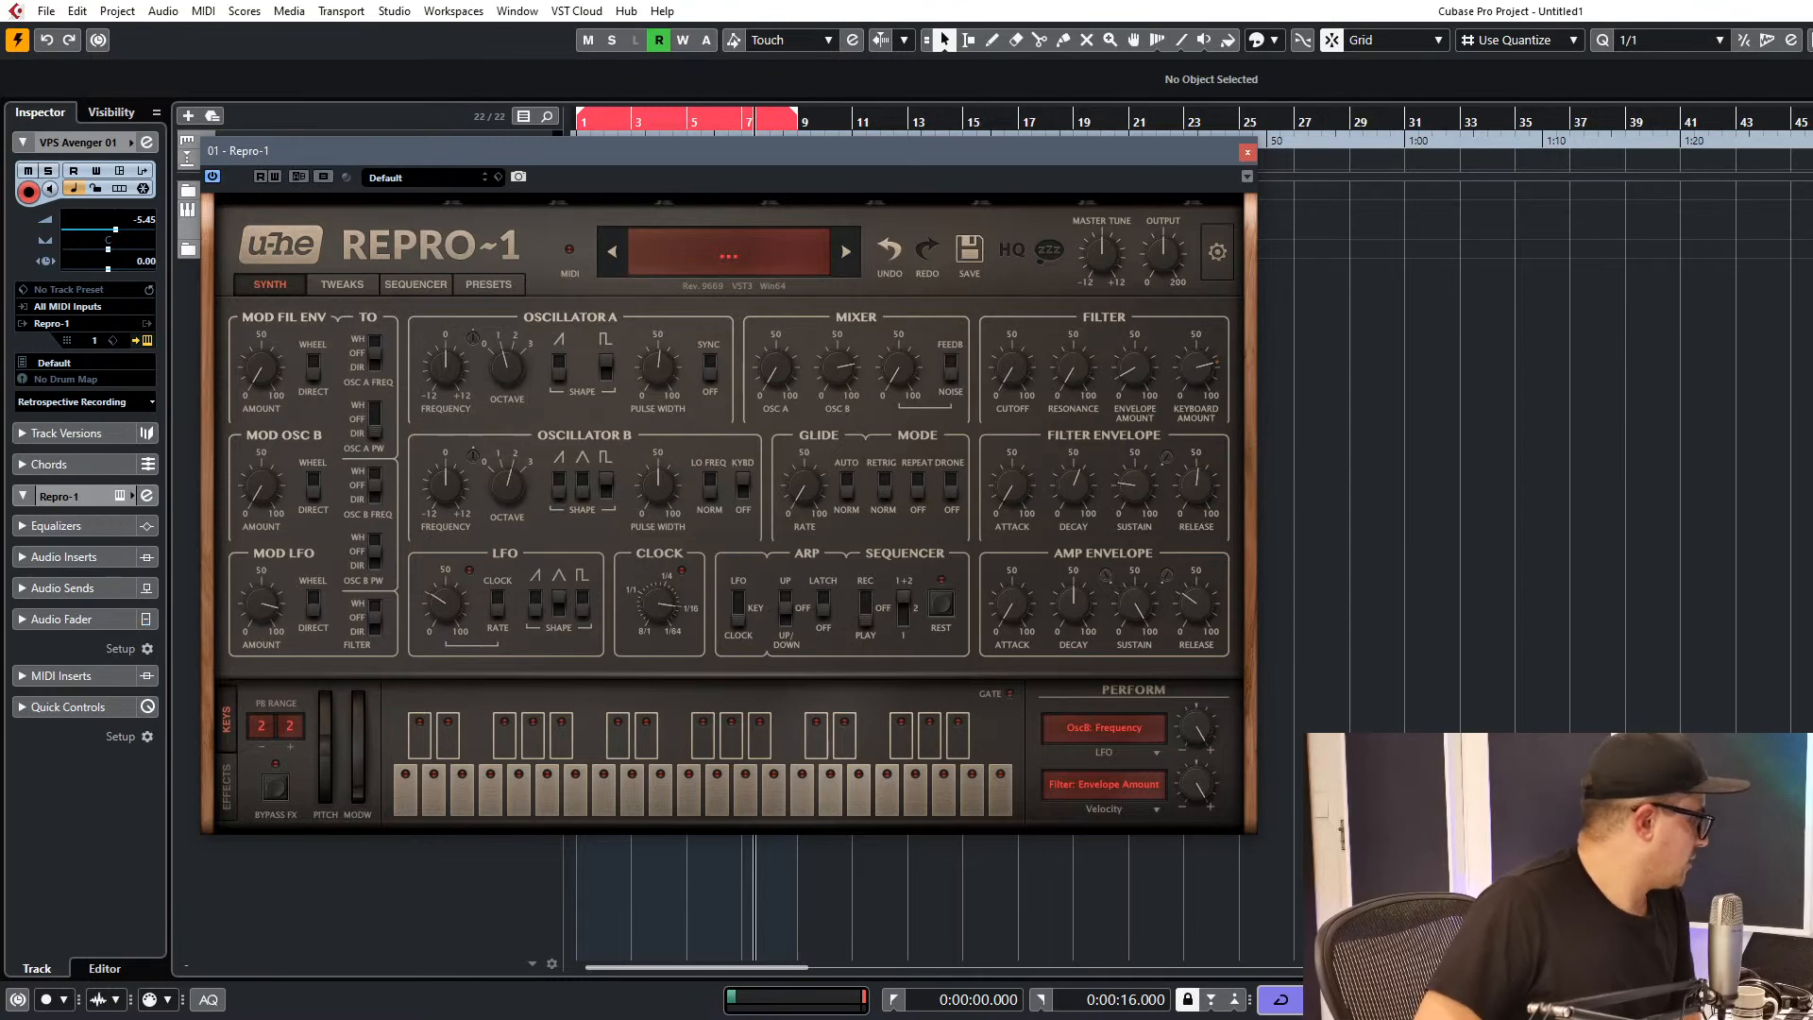
click(416, 285)
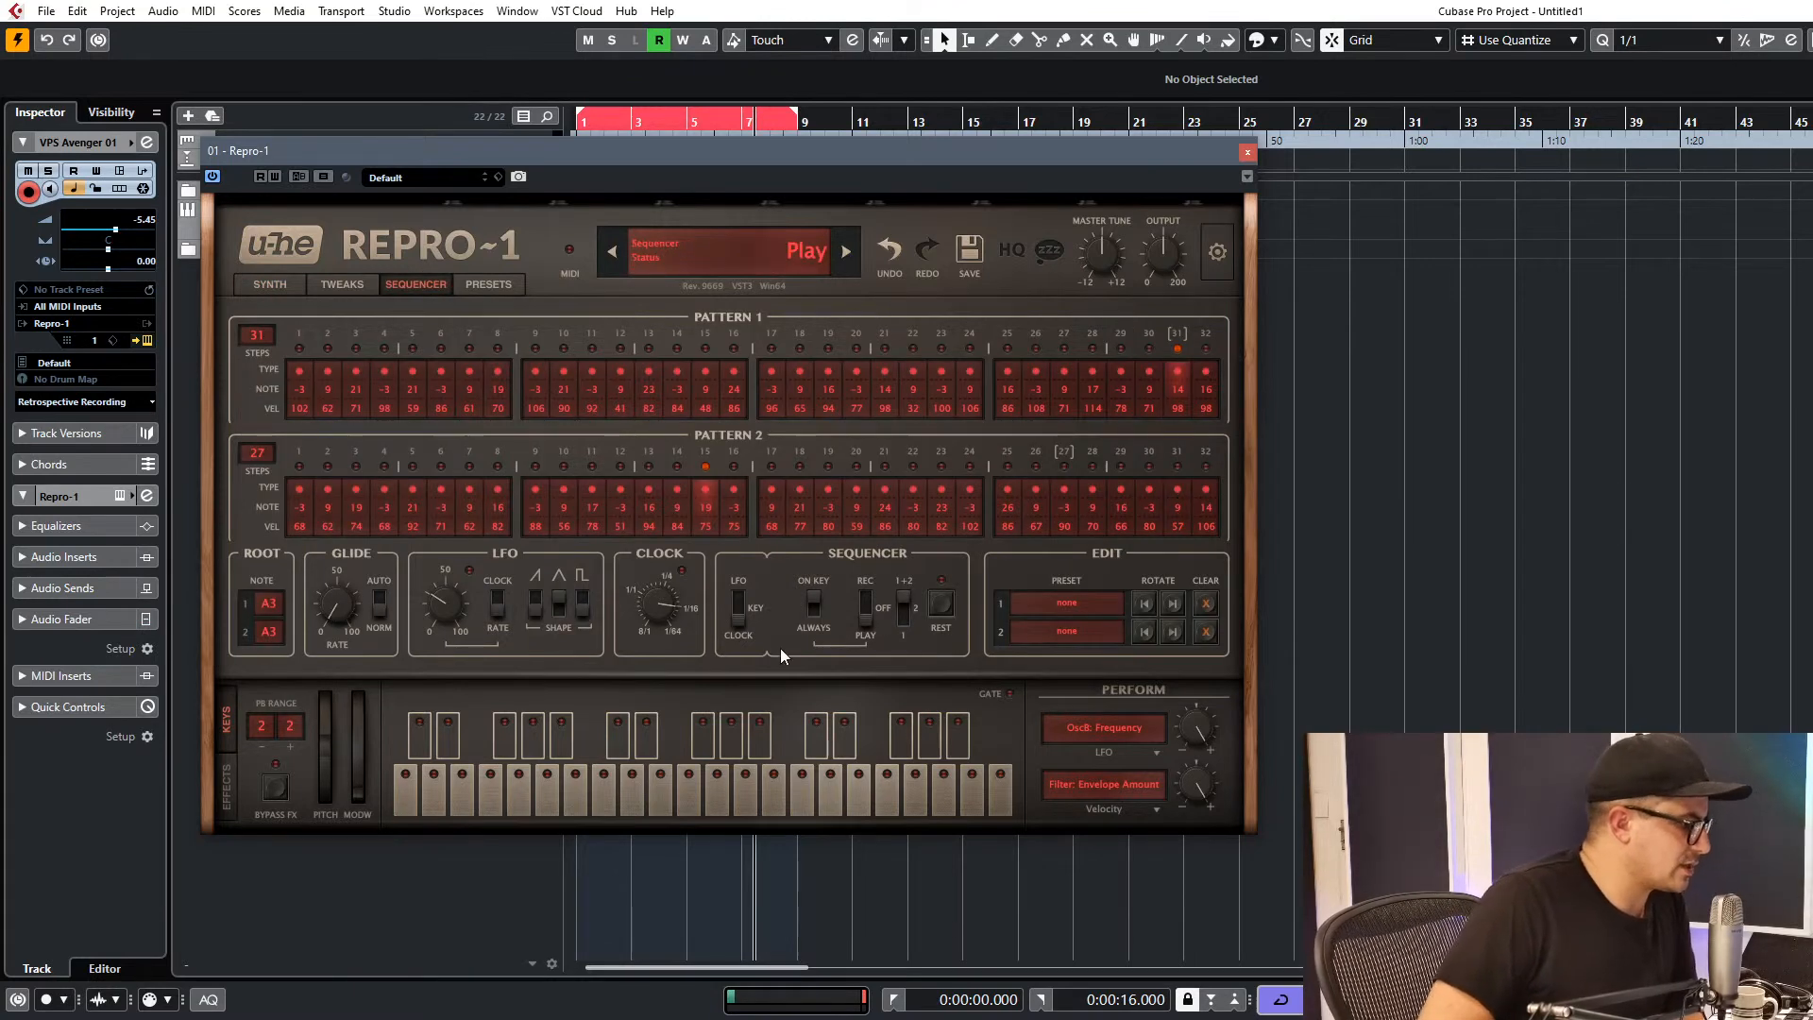
click(1052, 608)
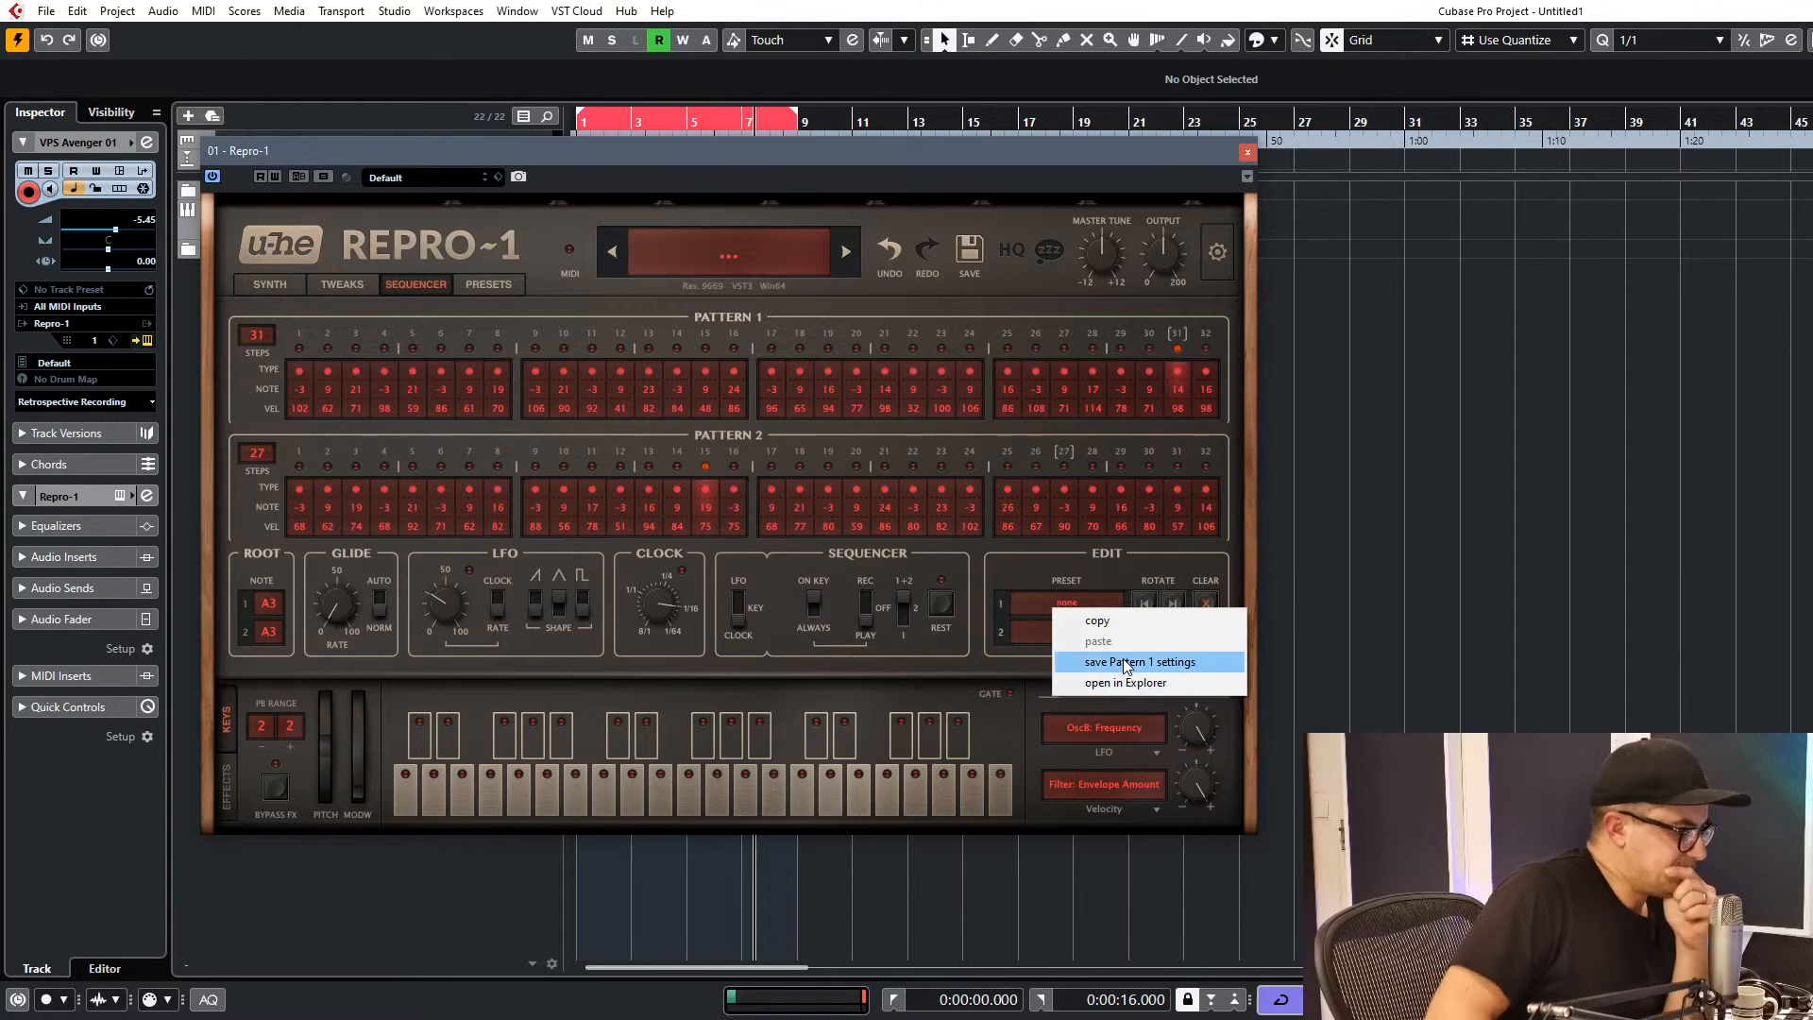
click(977, 677)
right_click(1061, 612)
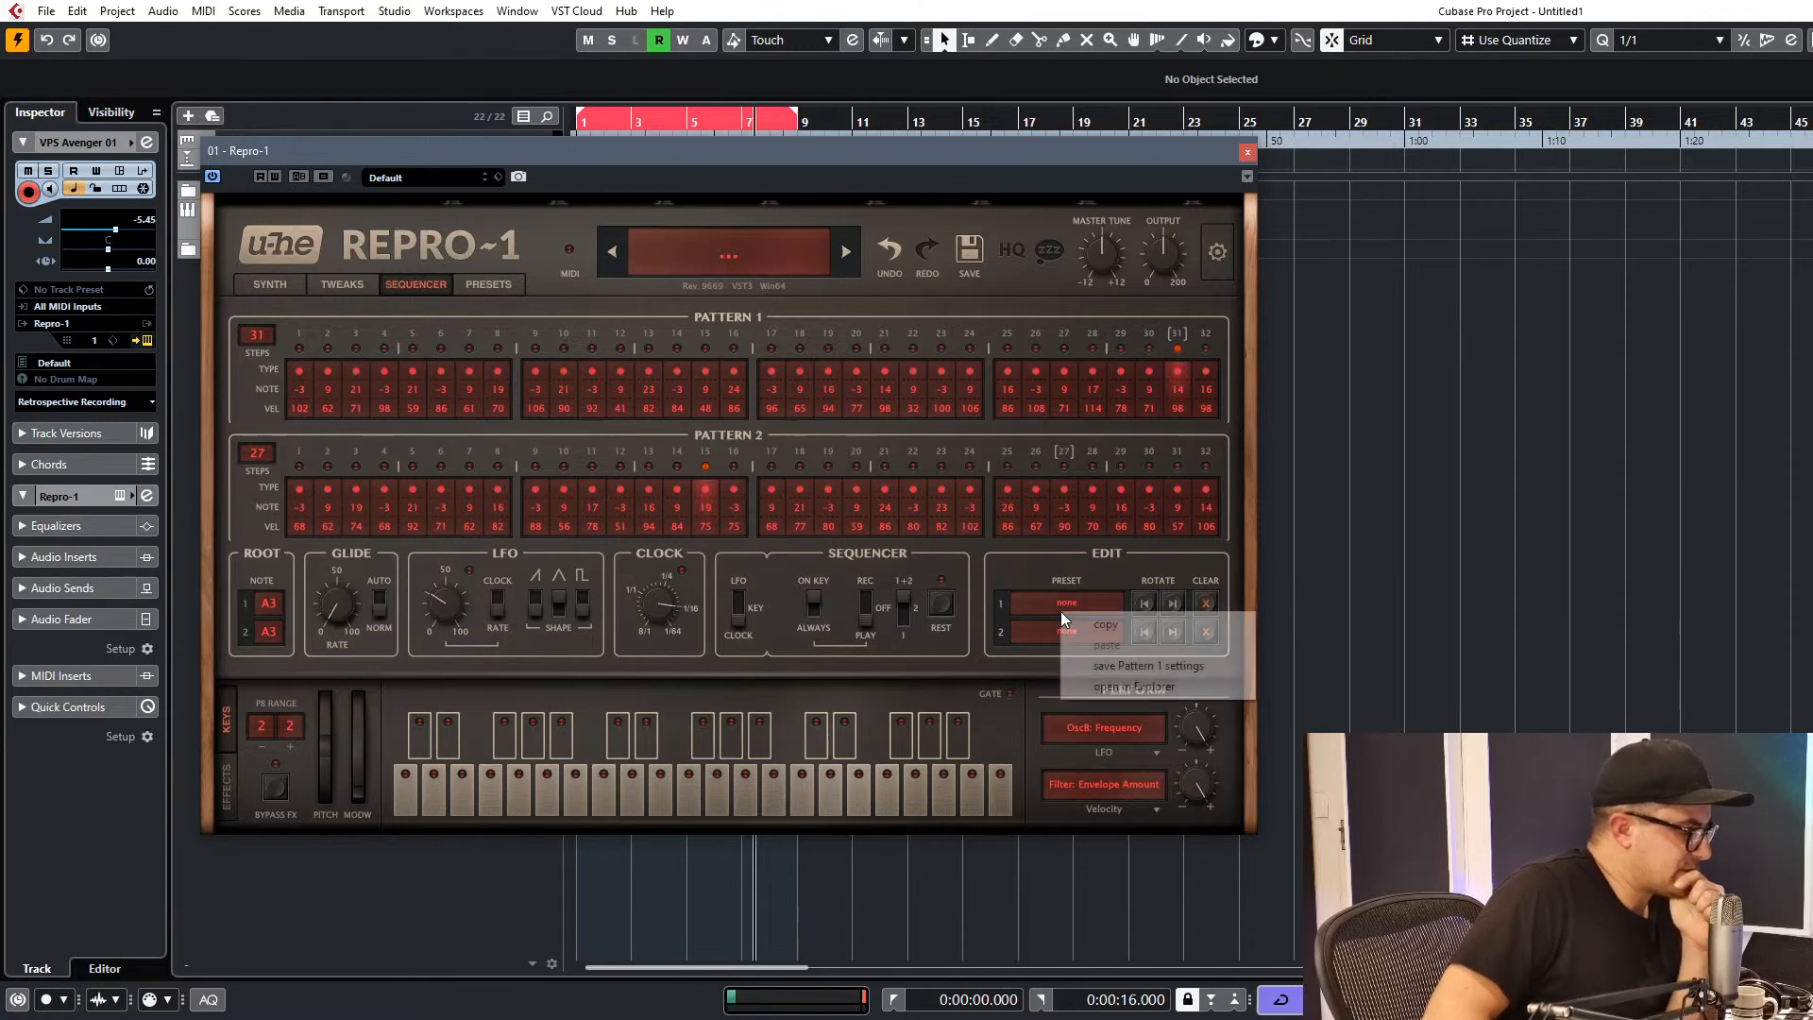
click(1102, 666)
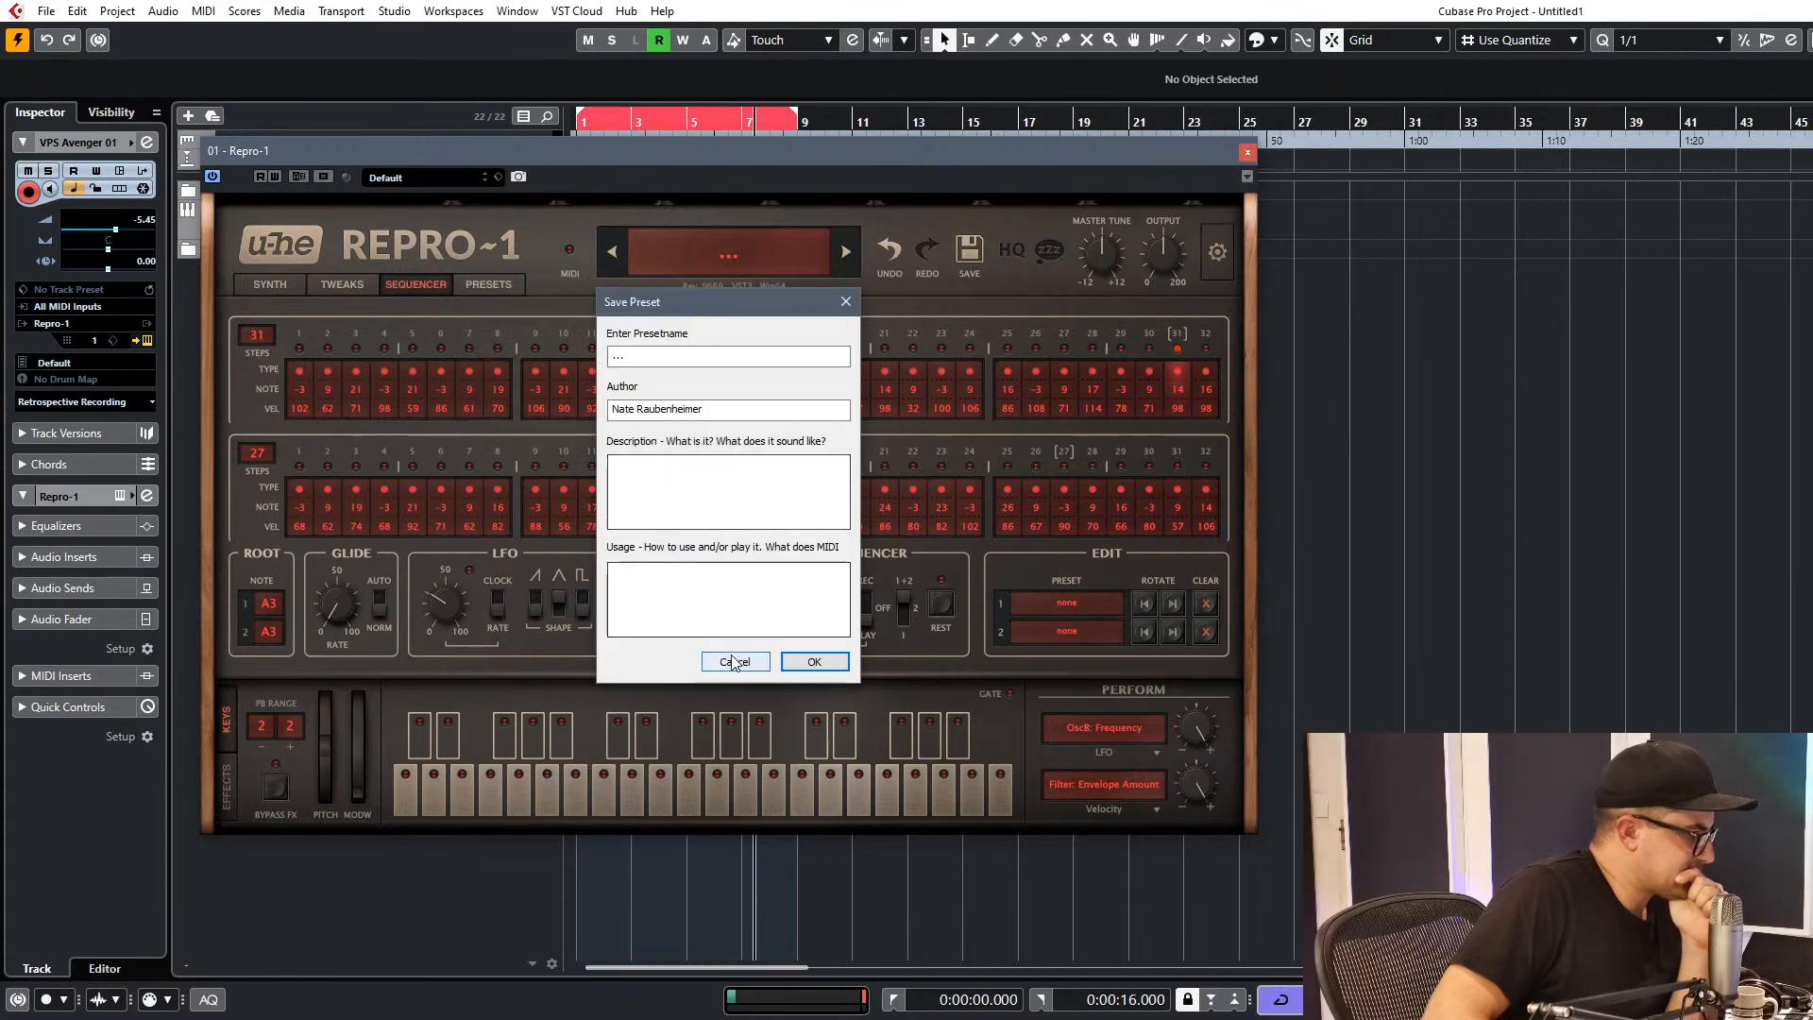
click(648, 357)
click(746, 664)
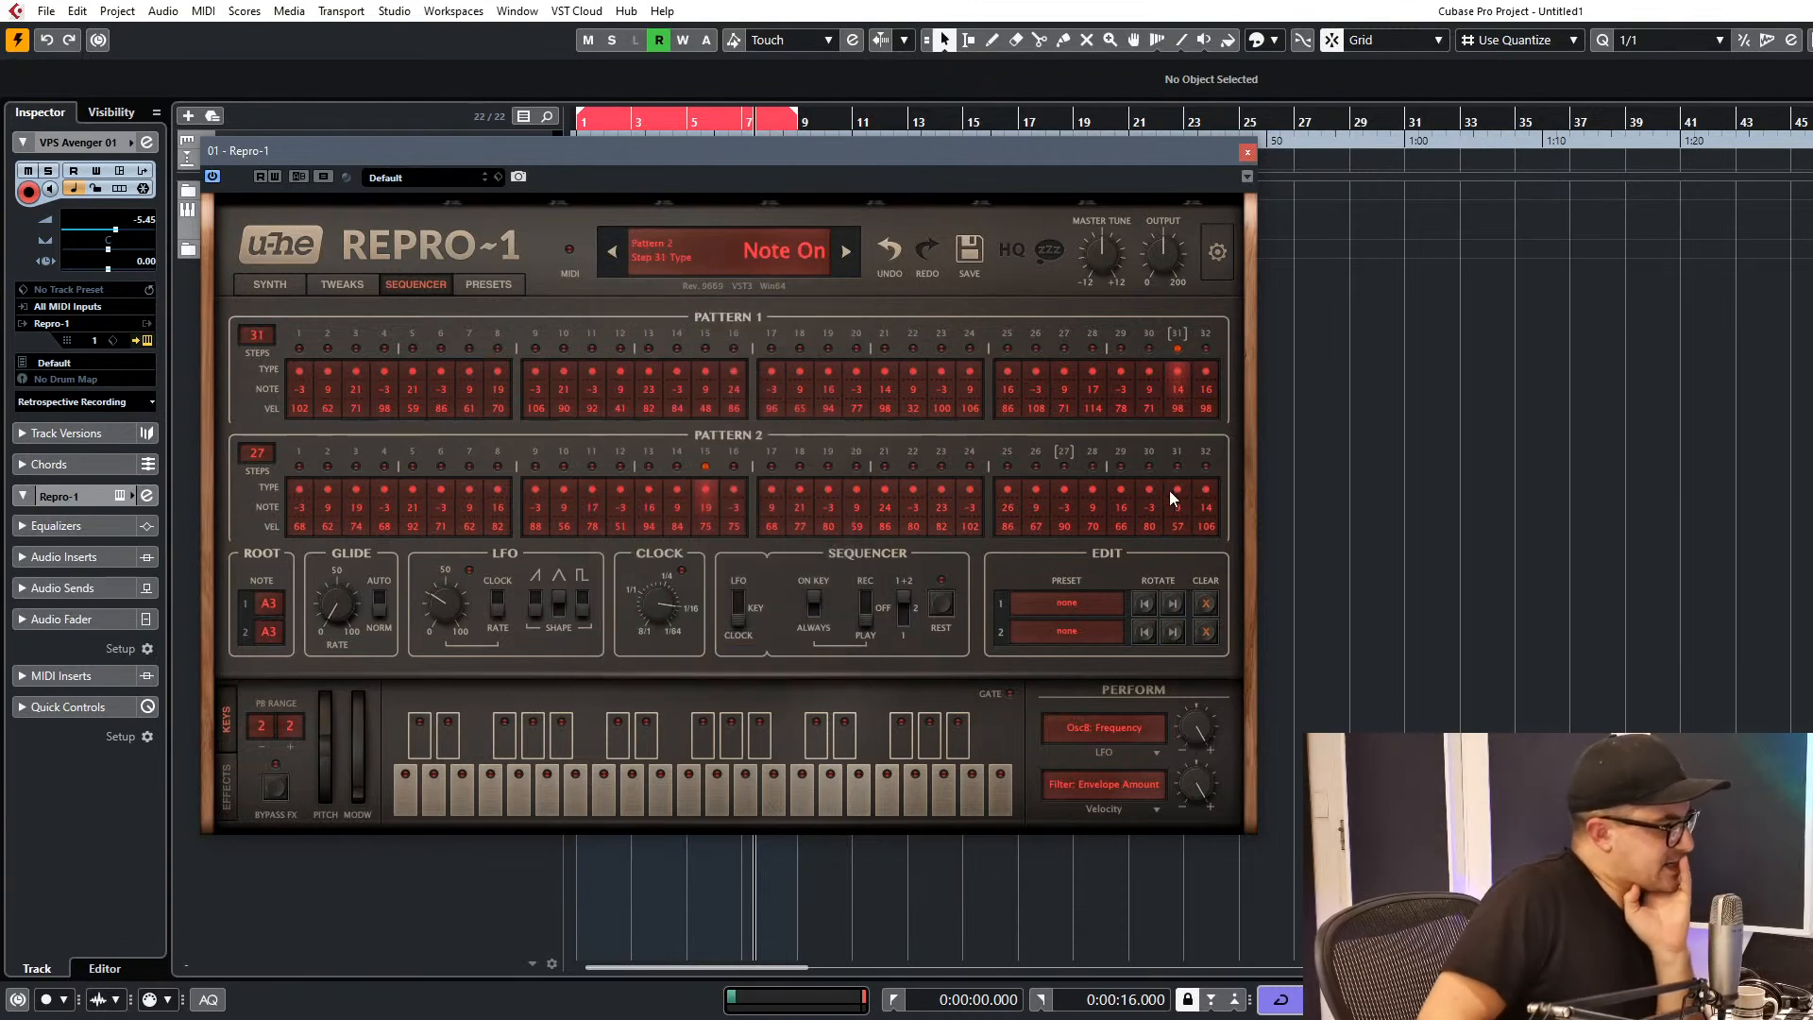
Close the Repro-1 window, add a new MIDI track and check its available MIDI inputs.
click(1247, 152)
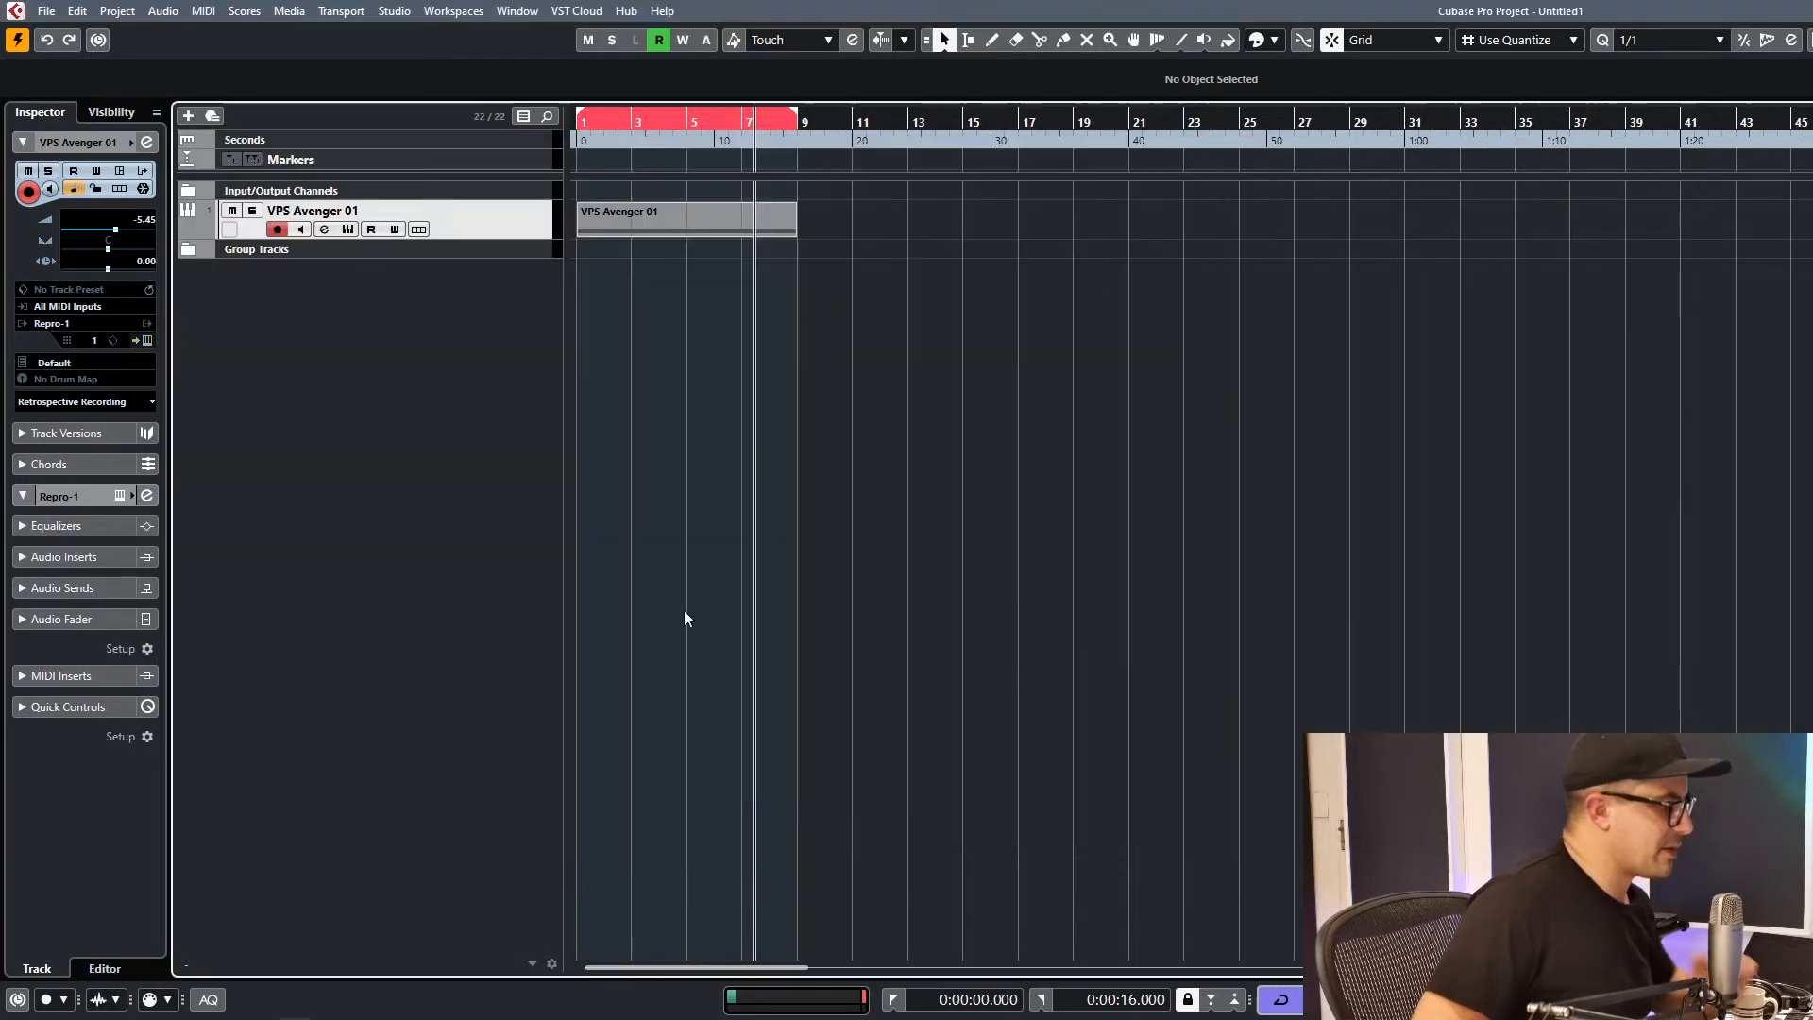
right_click(490, 209)
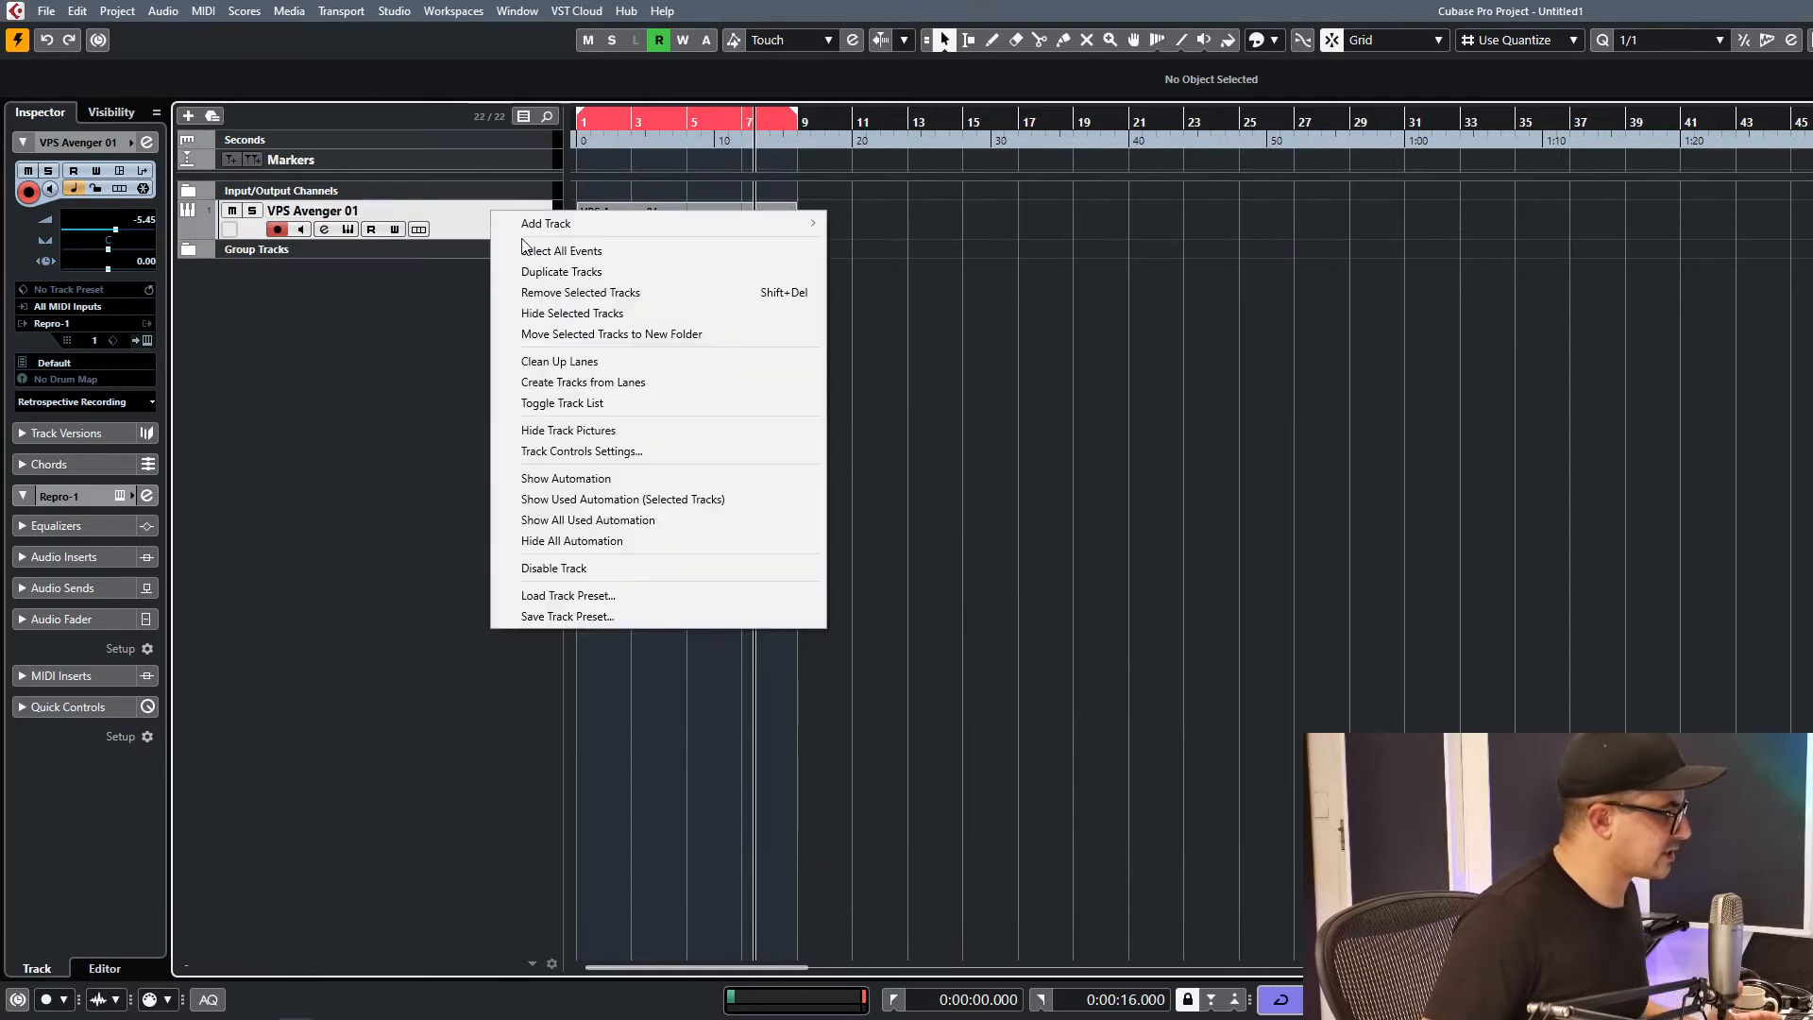
mouse_move(580, 222)
click(886, 265)
click(773, 483)
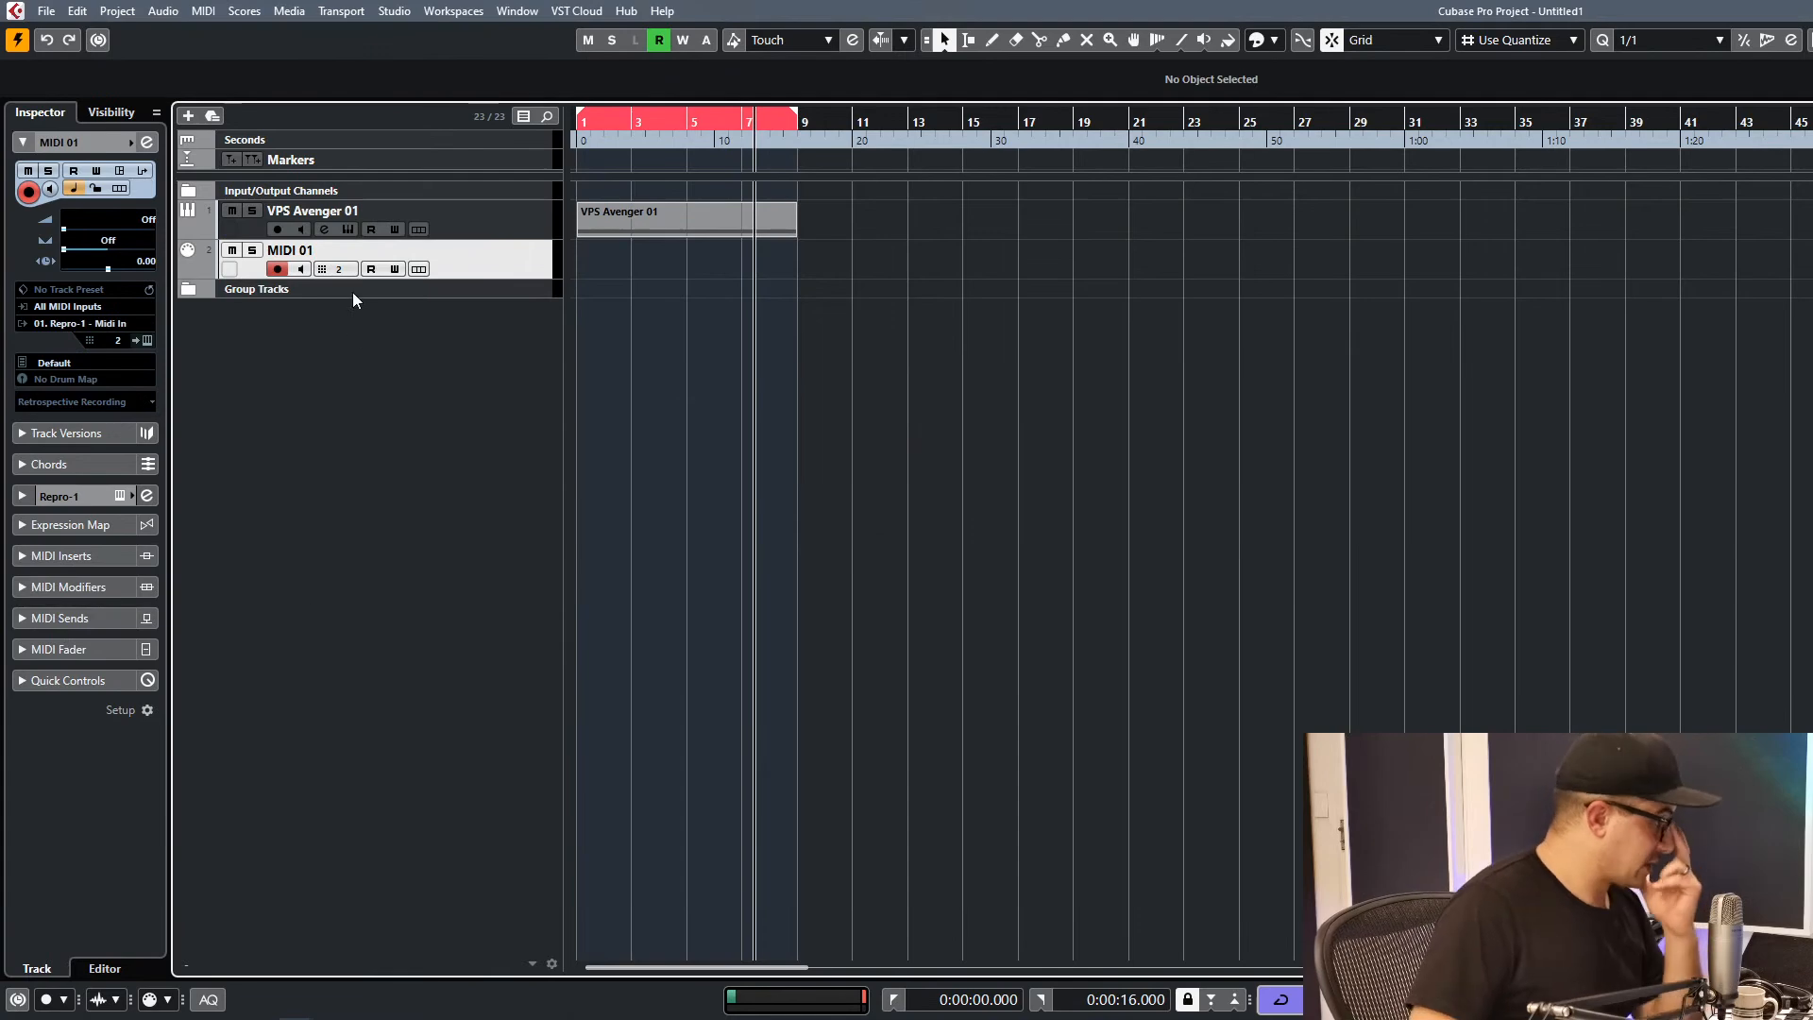
click(85, 307)
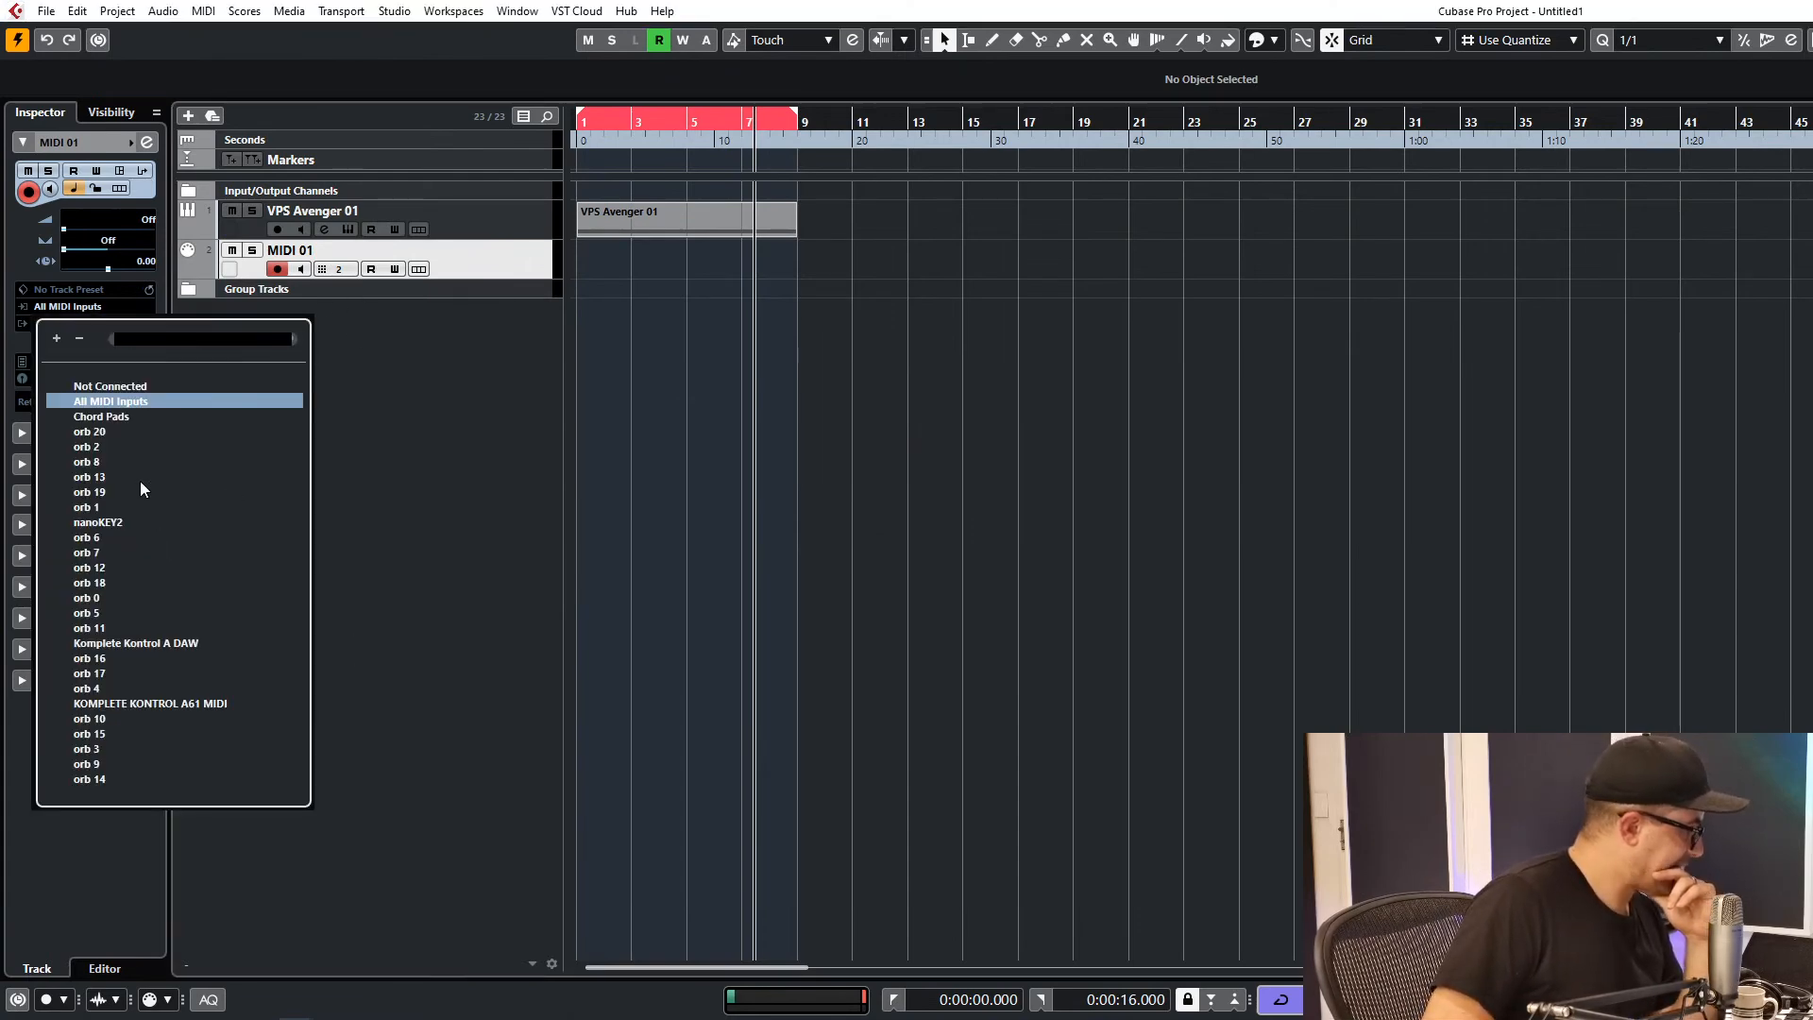
click(394, 506)
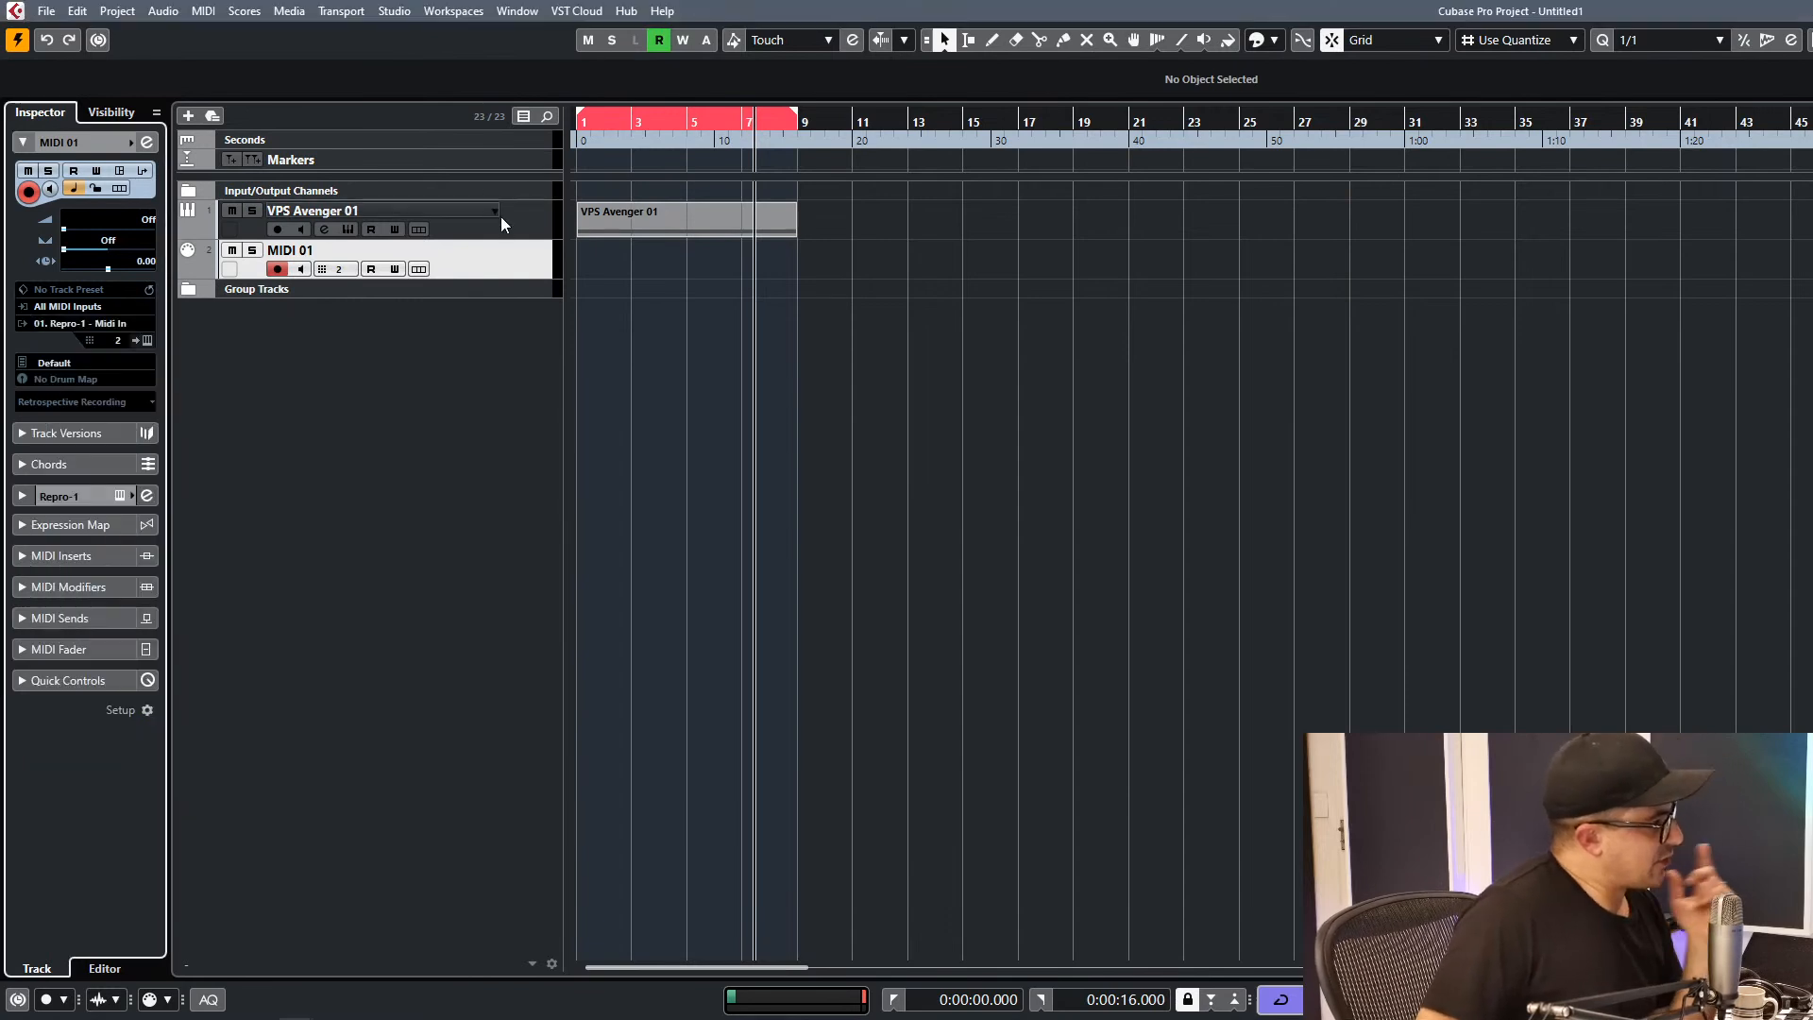
Rename the VPS Avenger 01 instrument track as Repro.
click(501, 215)
double_click(341, 214)
text(Repro)
key(Return)
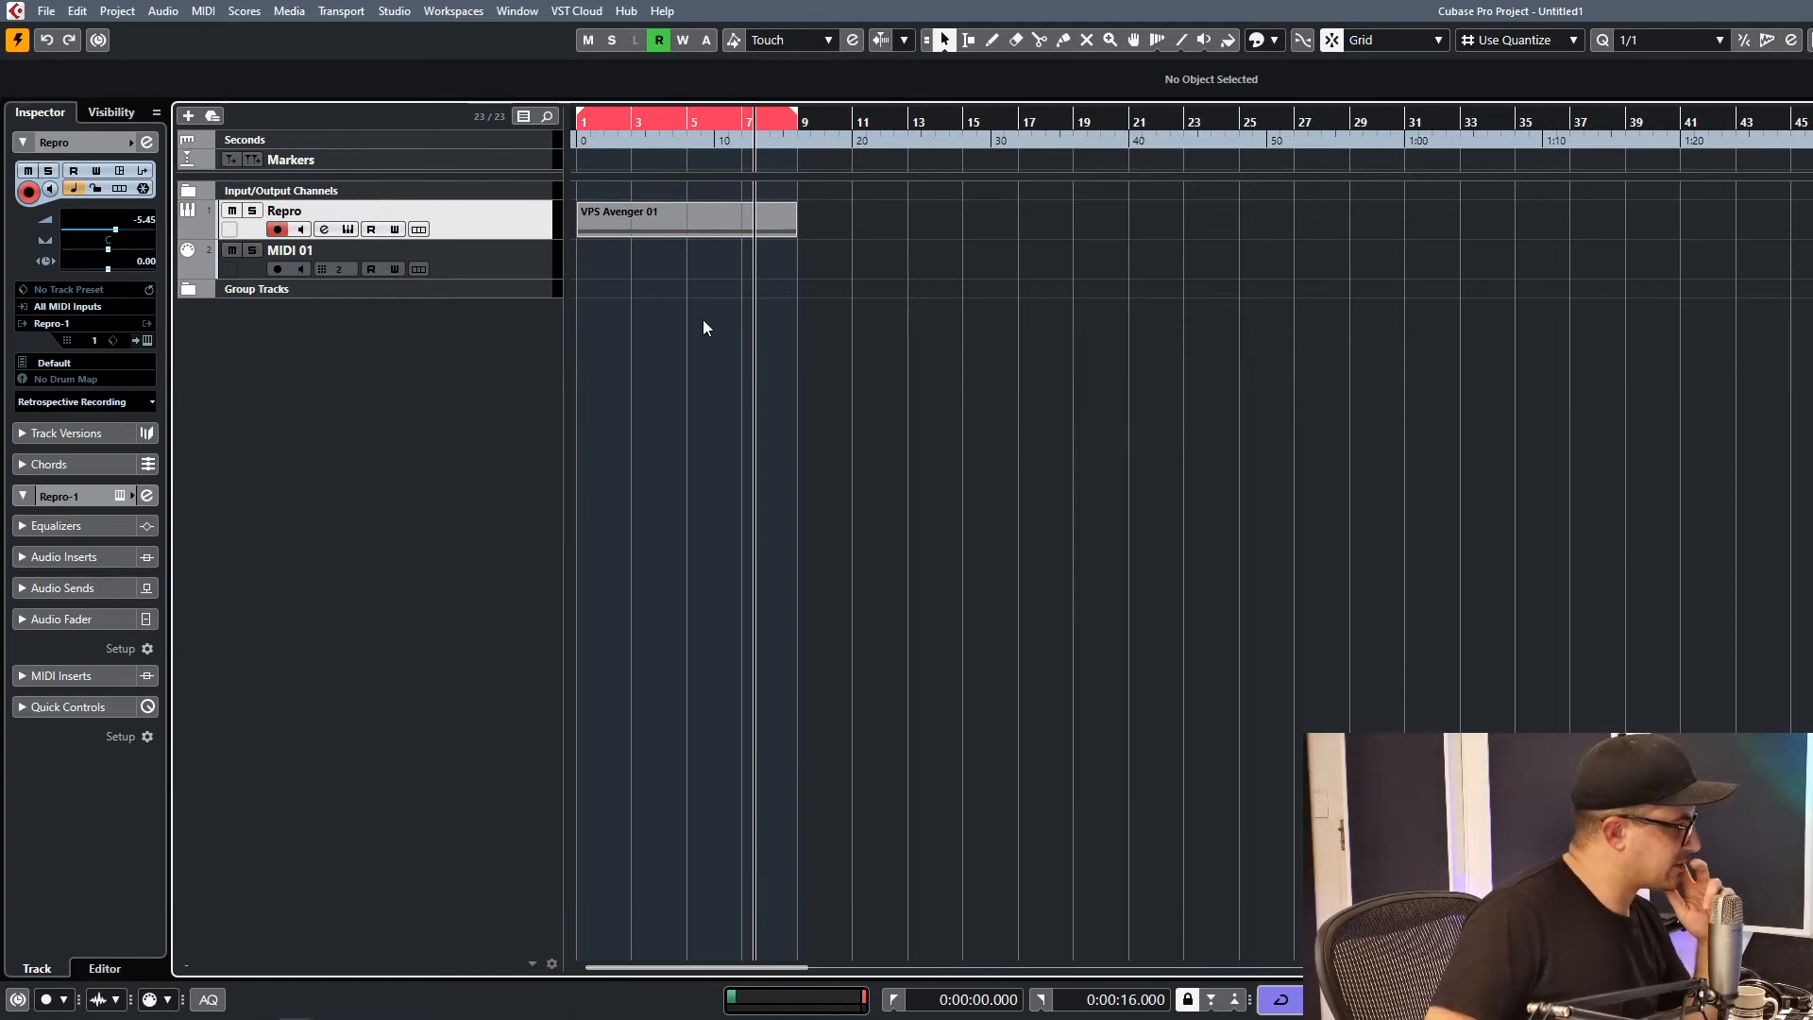
Play the project from its start, reopen the Repro track's synth controls and raise Oscillator A's mixer level to 83.5.
key(period)
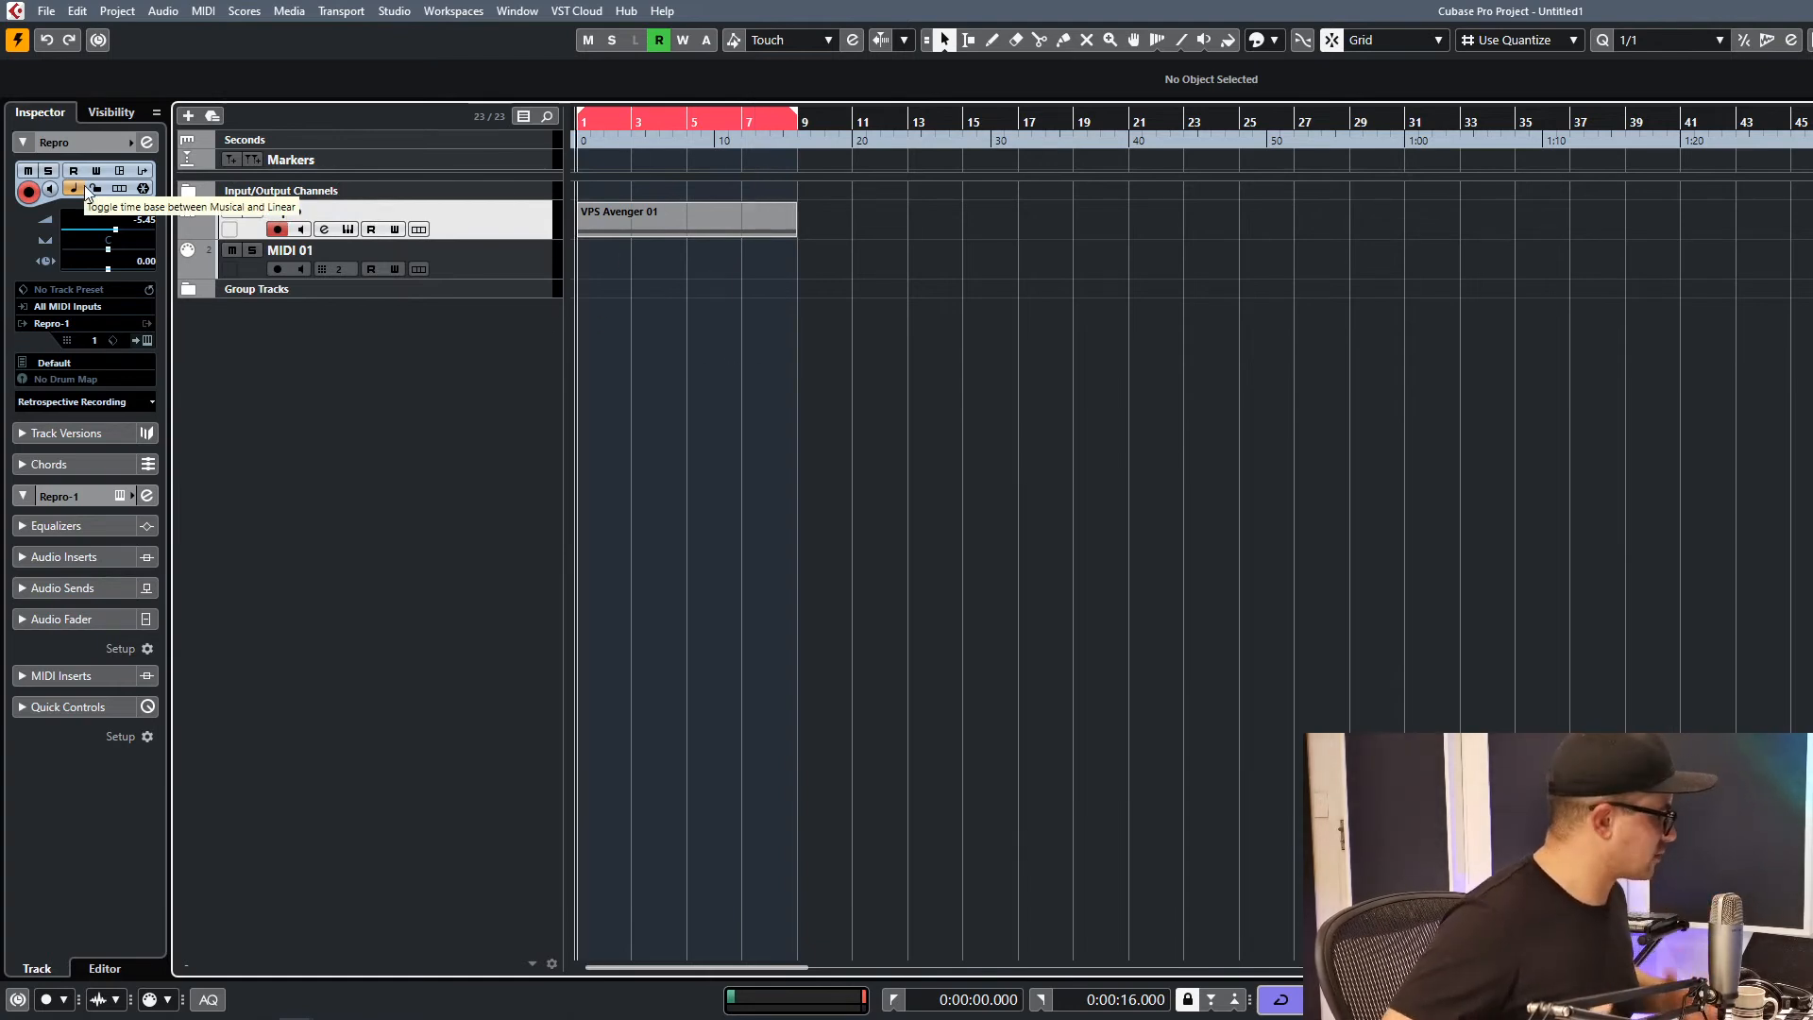
key(space)
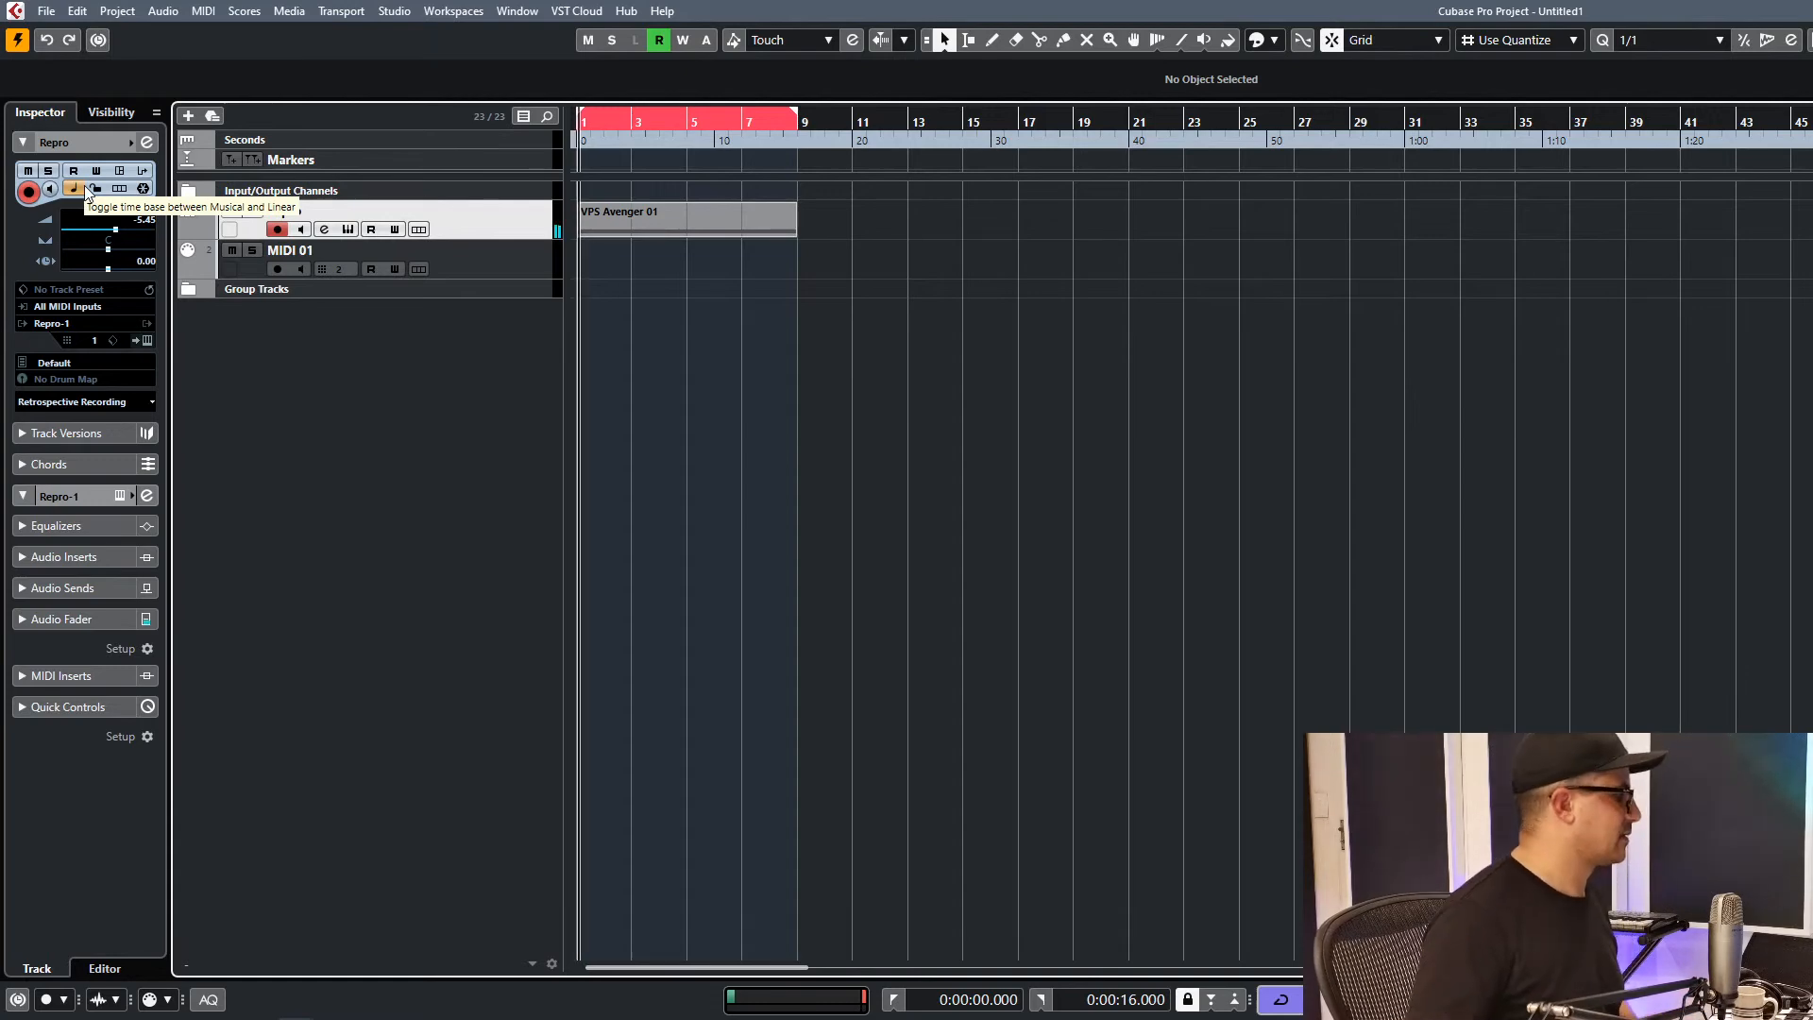
click(347, 229)
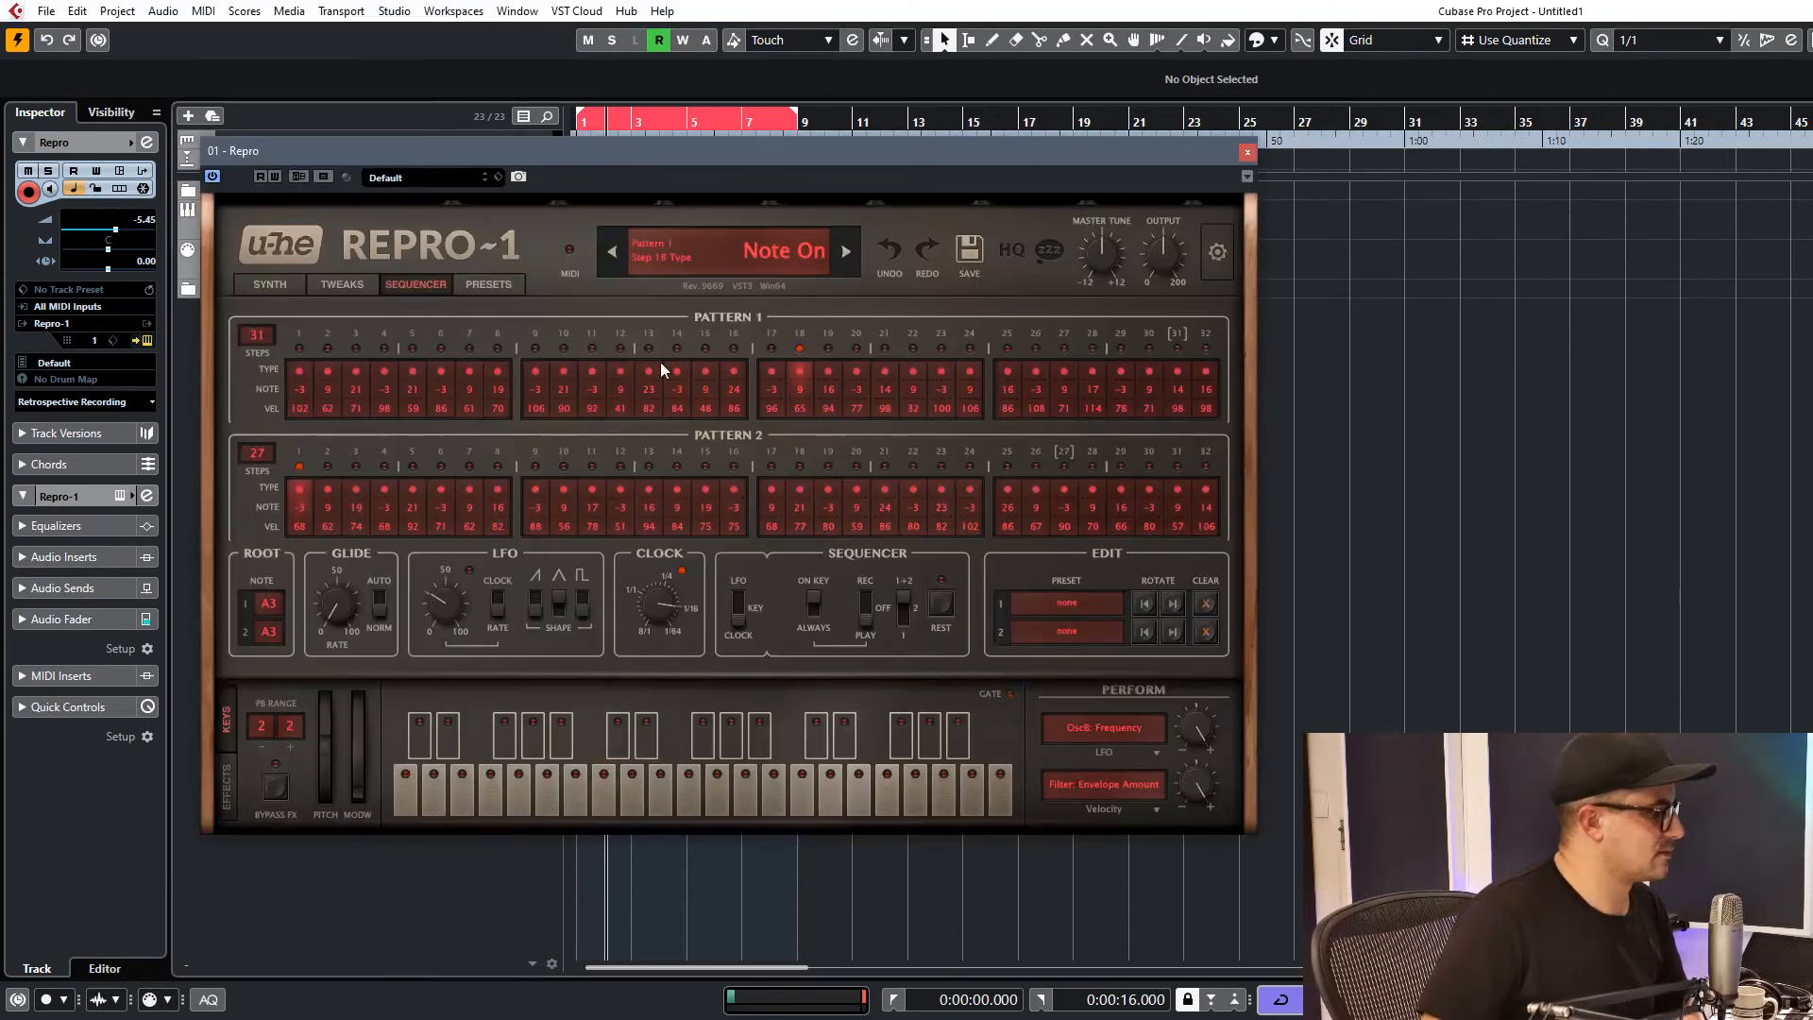
click(251, 286)
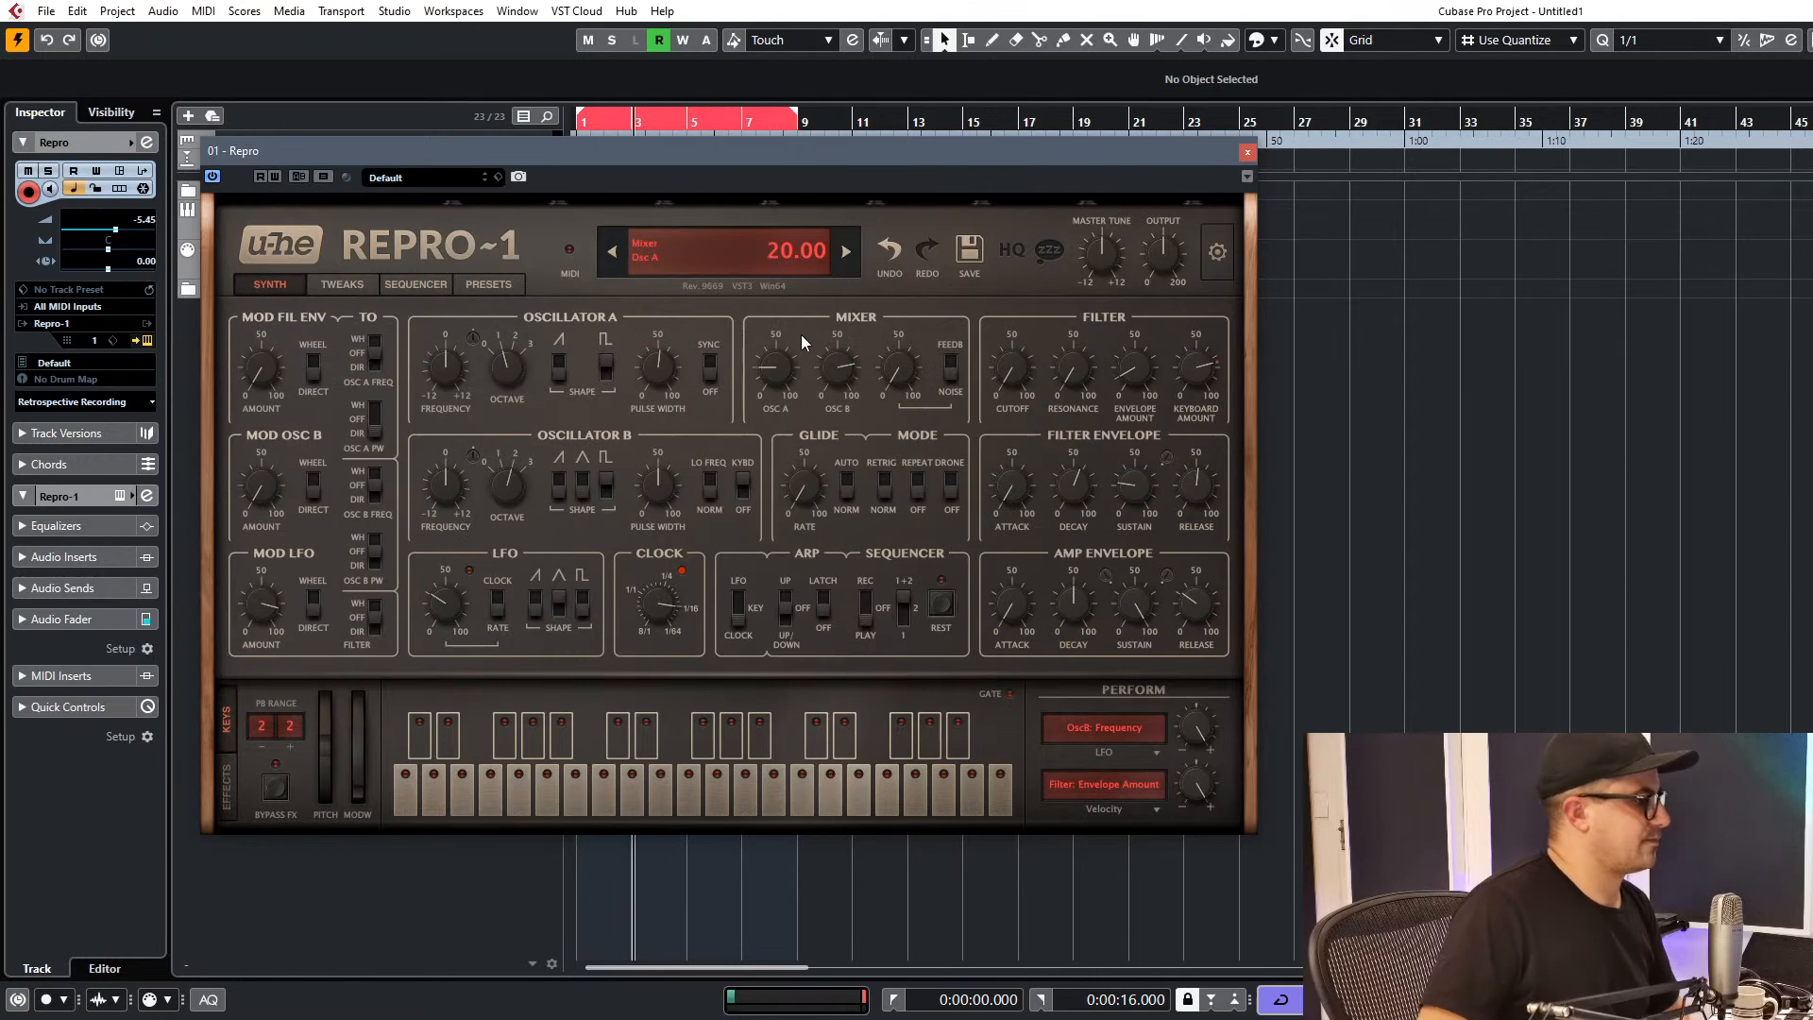
drag(803, 287, 805, 217)
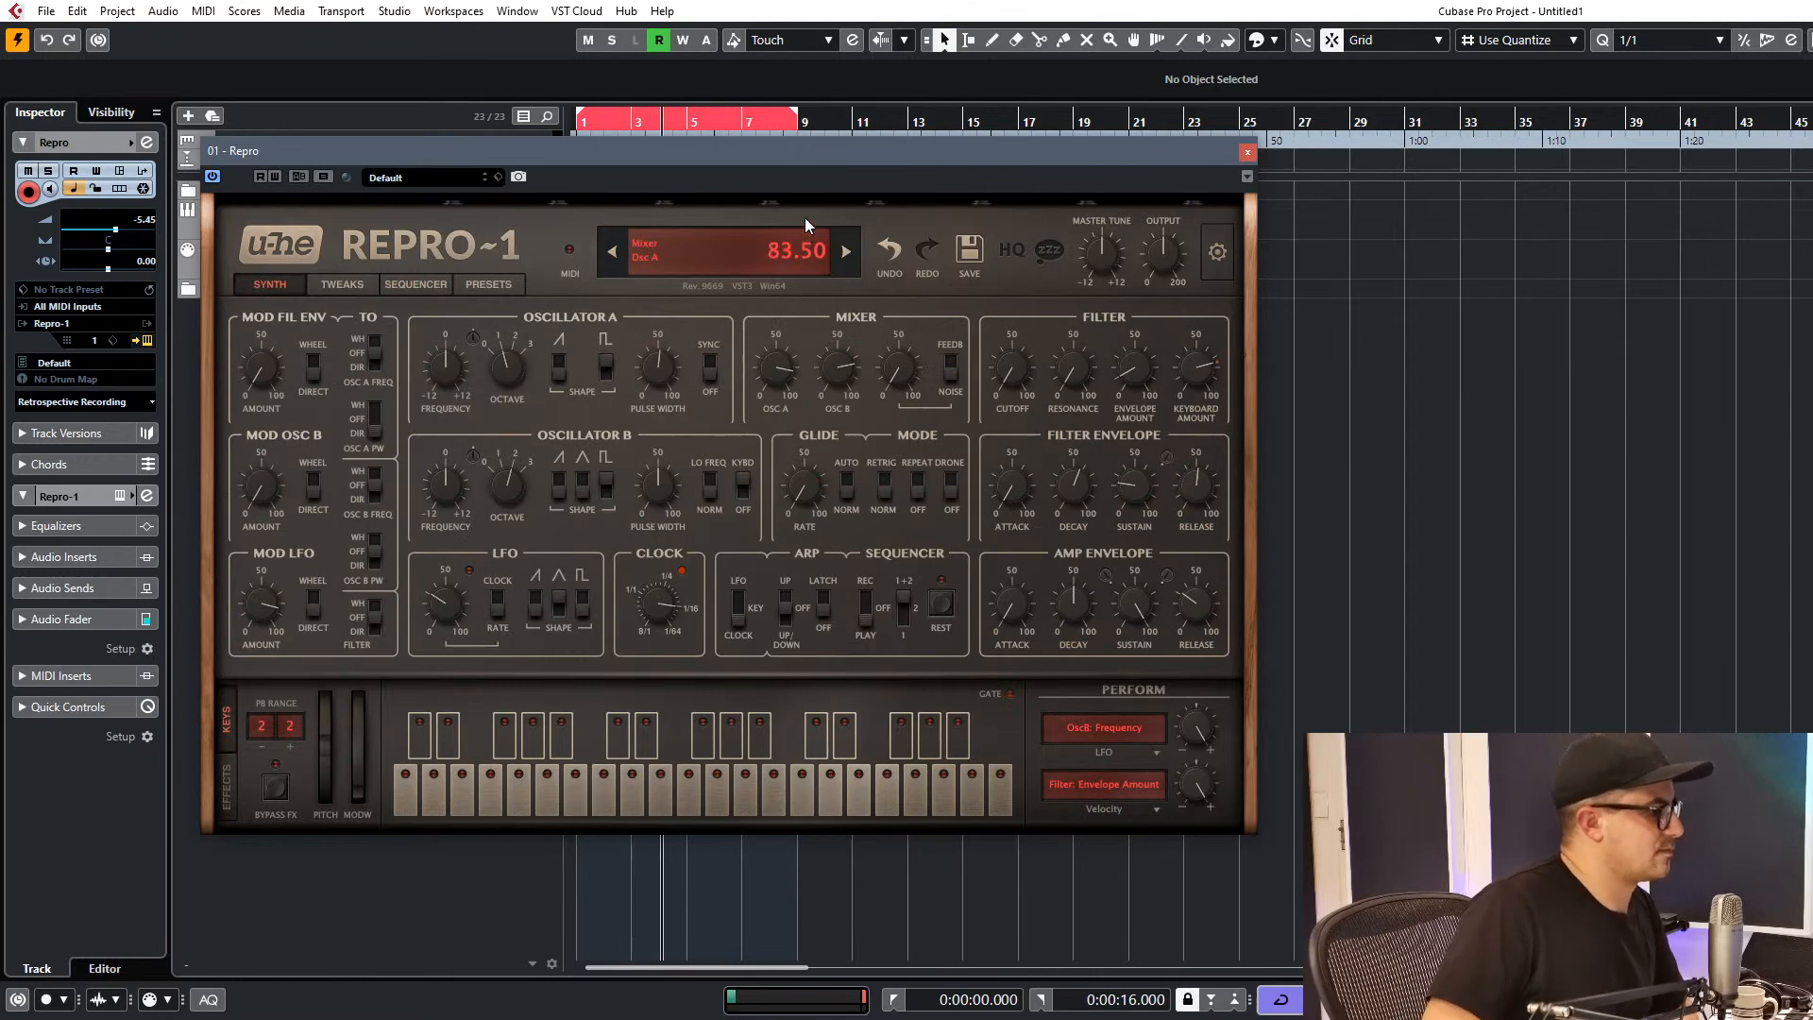
Raise Oscillator A's mixer level and adjust the filter cutoff to 22.
drag(763, 389, 766, 347)
mouse_move(1006, 389)
mouse_down()
mouse_move(1020, 308)
mouse_move(1011, 451)
mouse_move(1011, 393)
mouse_move(1008, 411)
mouse_up()
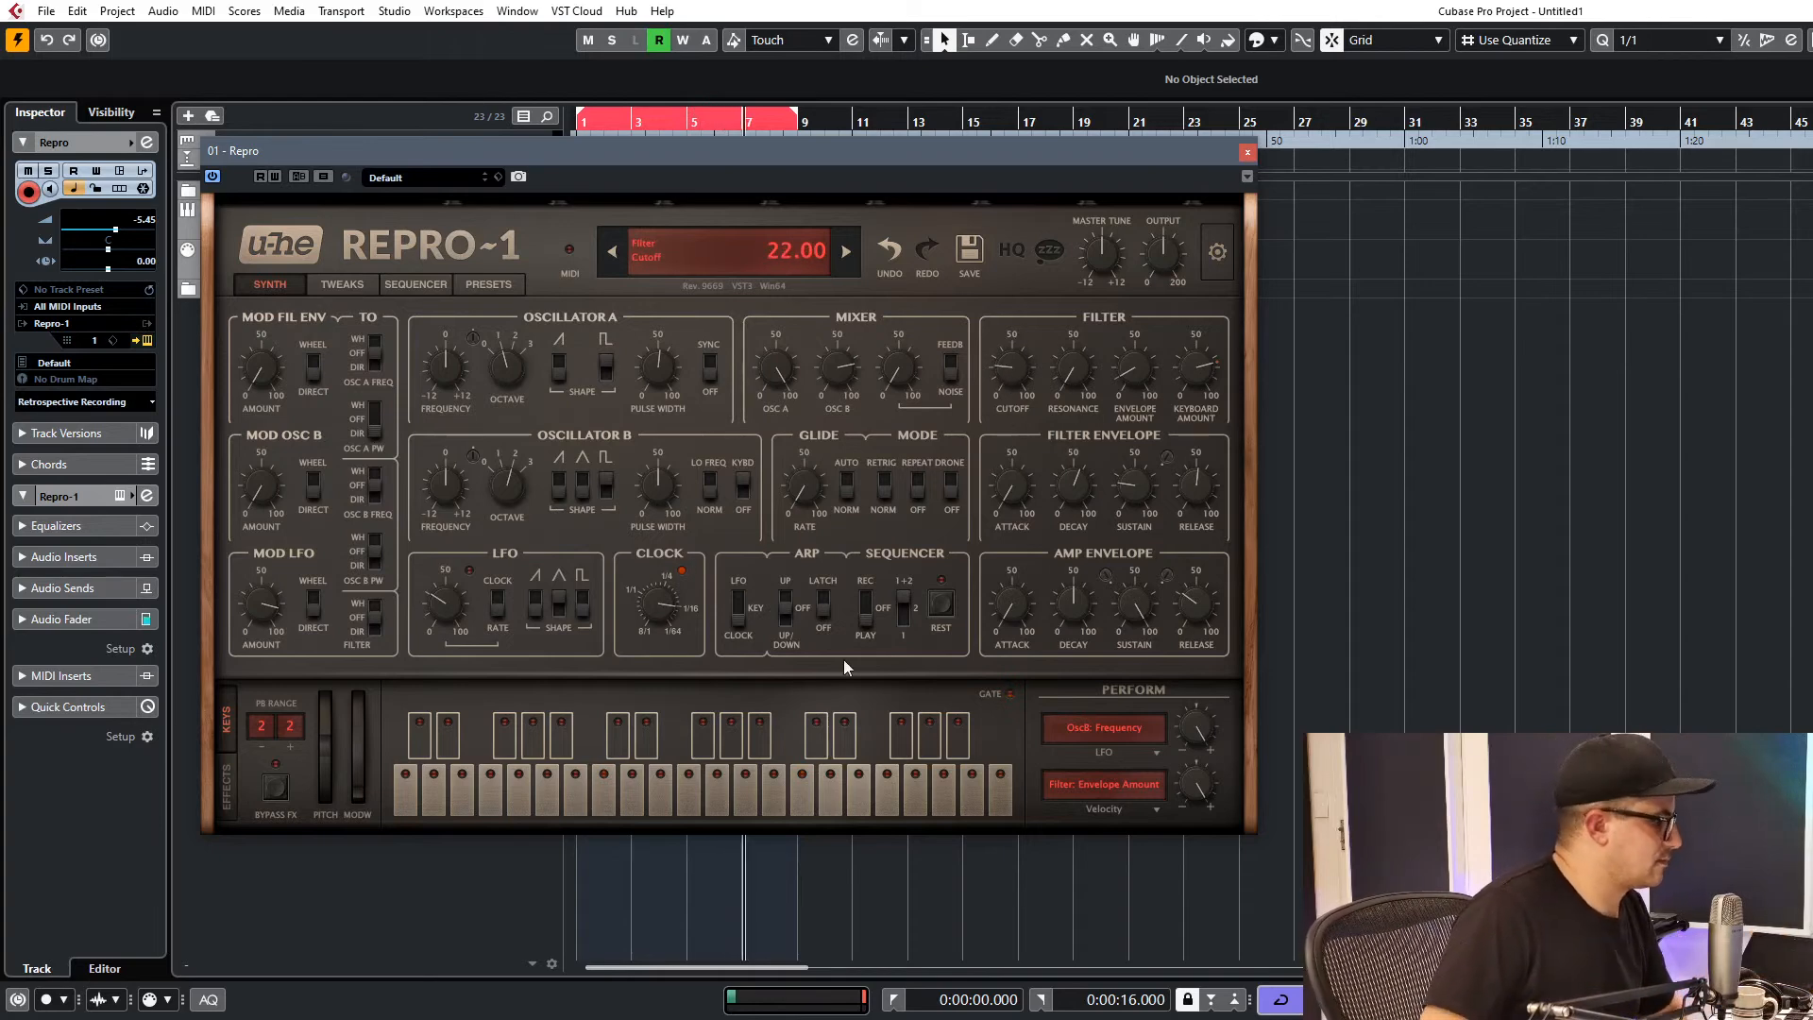
Show the effects and adjust the high band's frequency and gain in the ResQ equalizer.
click(227, 785)
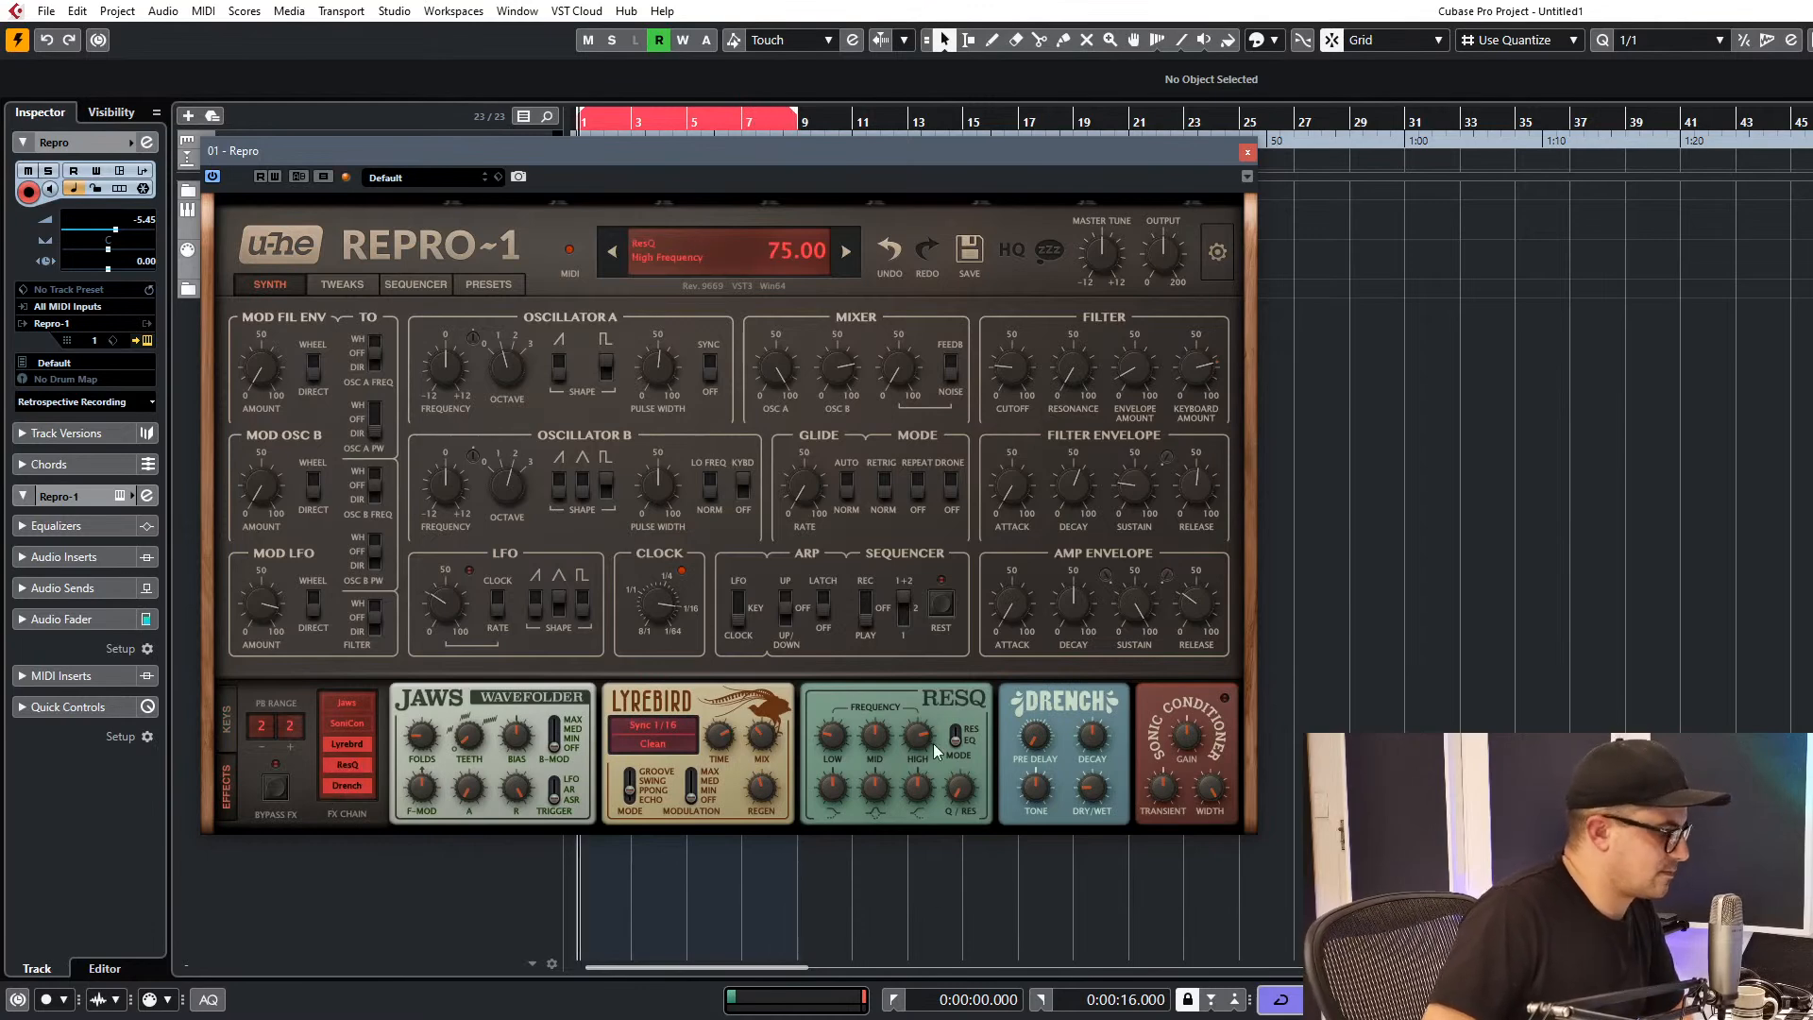
drag(929, 730, 929, 715)
drag(930, 800, 933, 759)
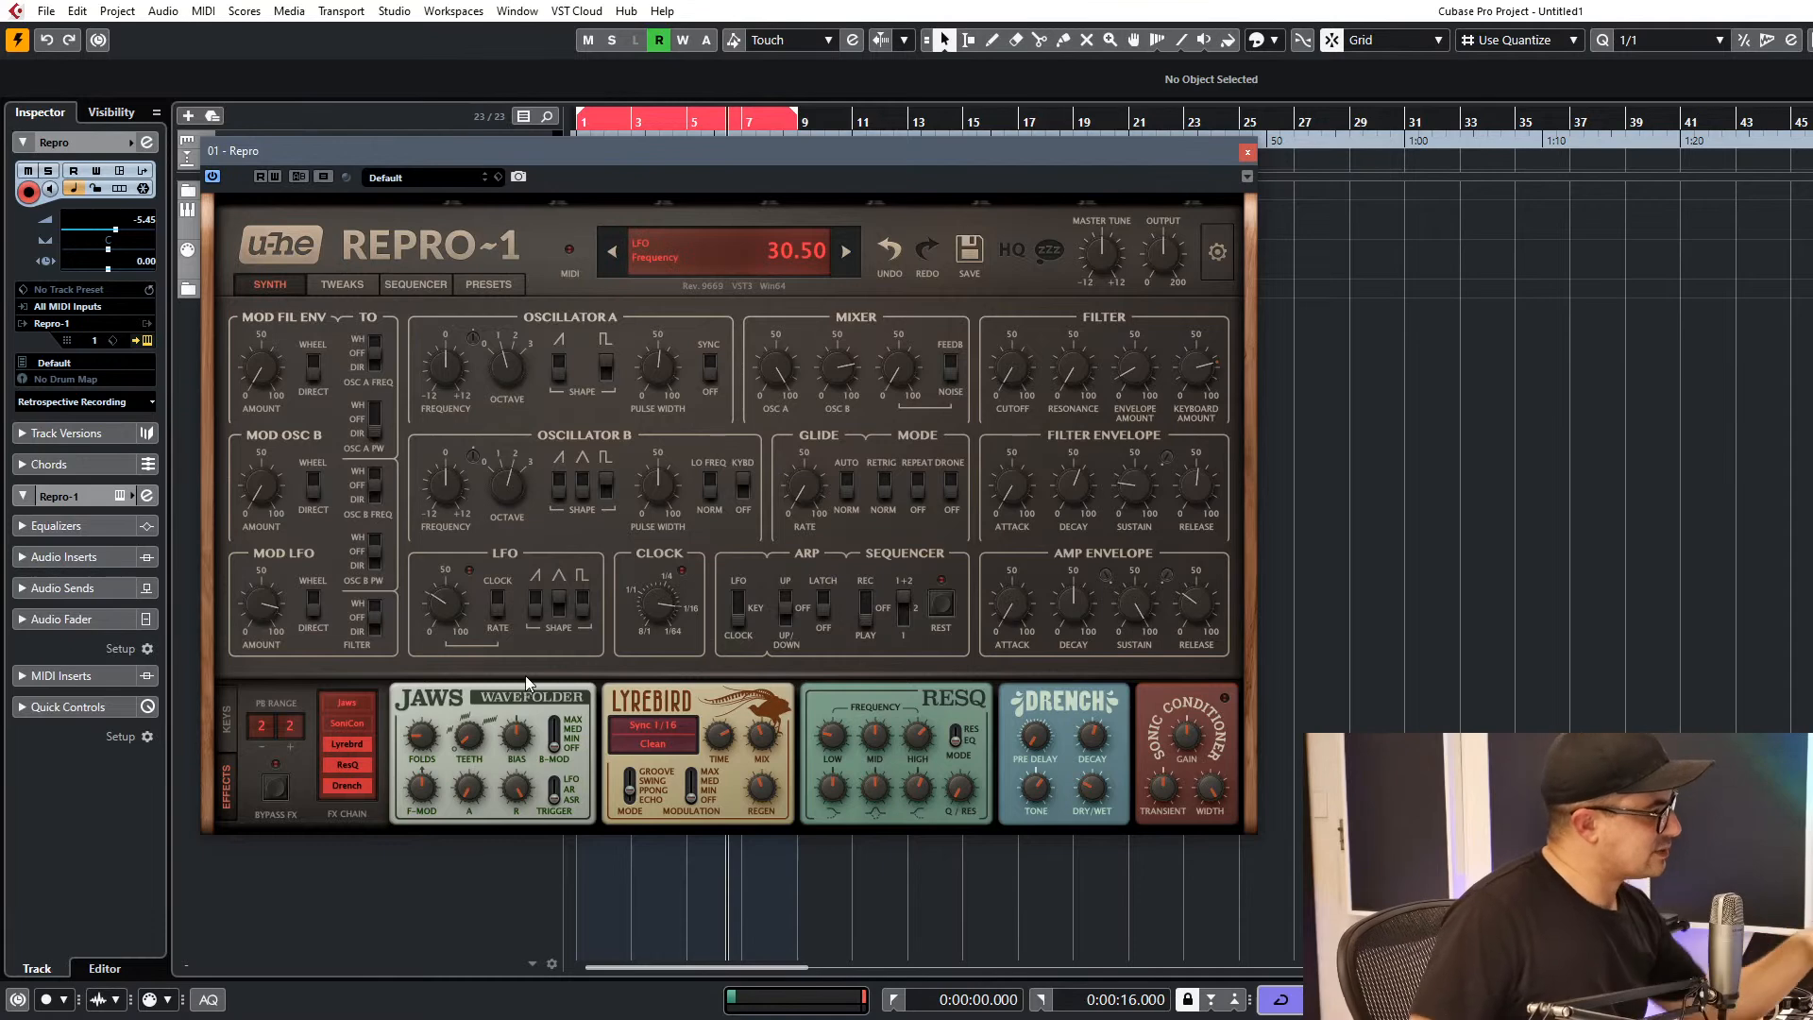
Bring back the keyboard and Perform view and replay the project from its start.
click(226, 721)
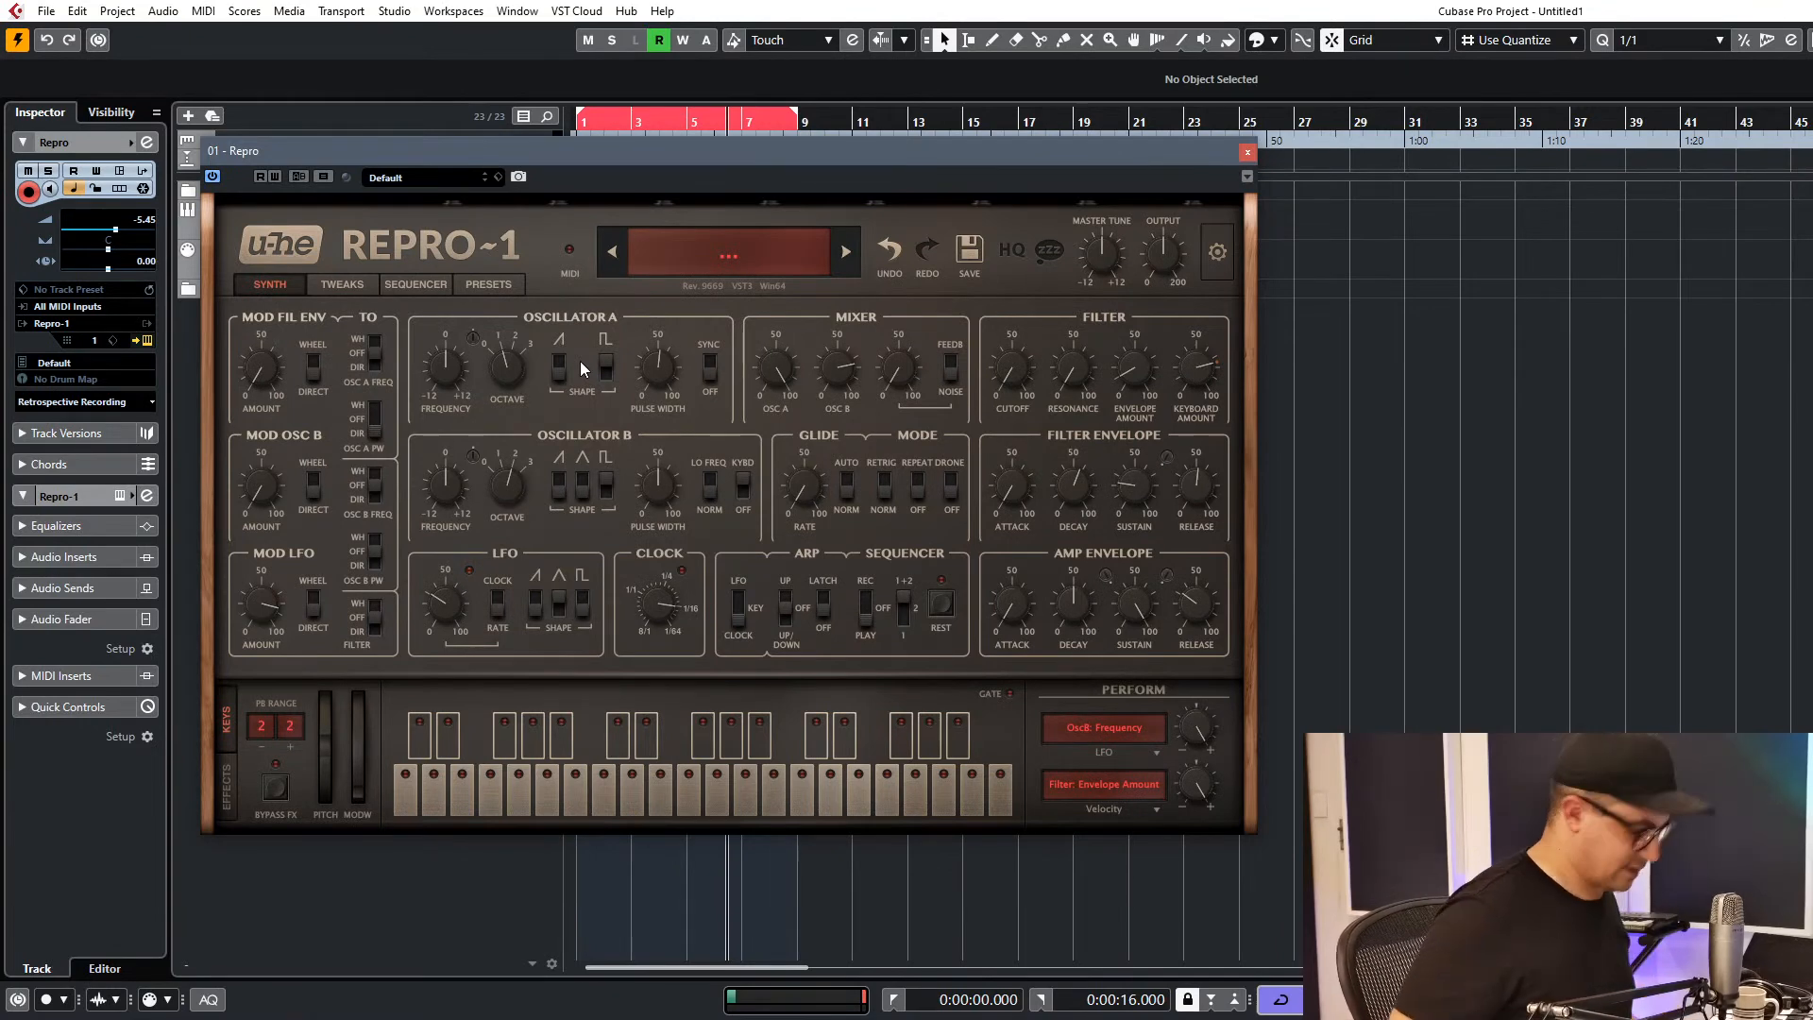
key(period)
key(space)
key(space)
key(period)
key(space)
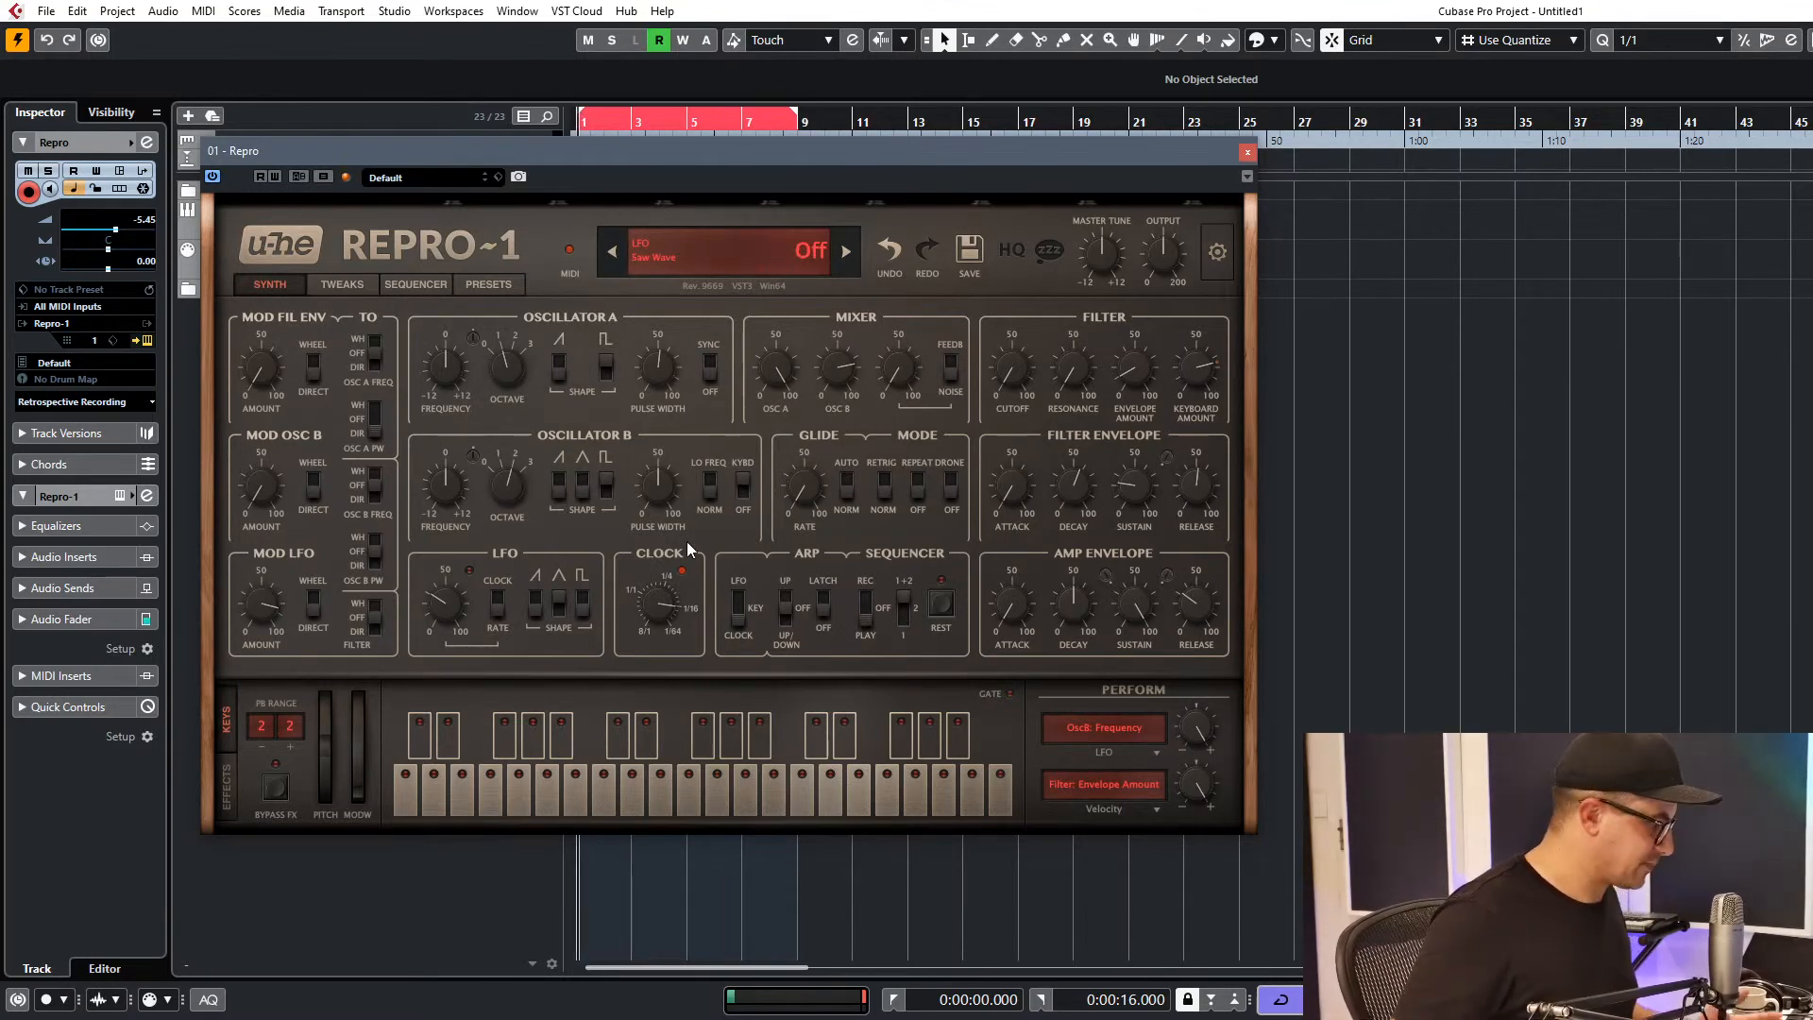
Show the effects and adjust the Jaws wavefolder's teeth, folds, bias and modulation settings.
click(226, 783)
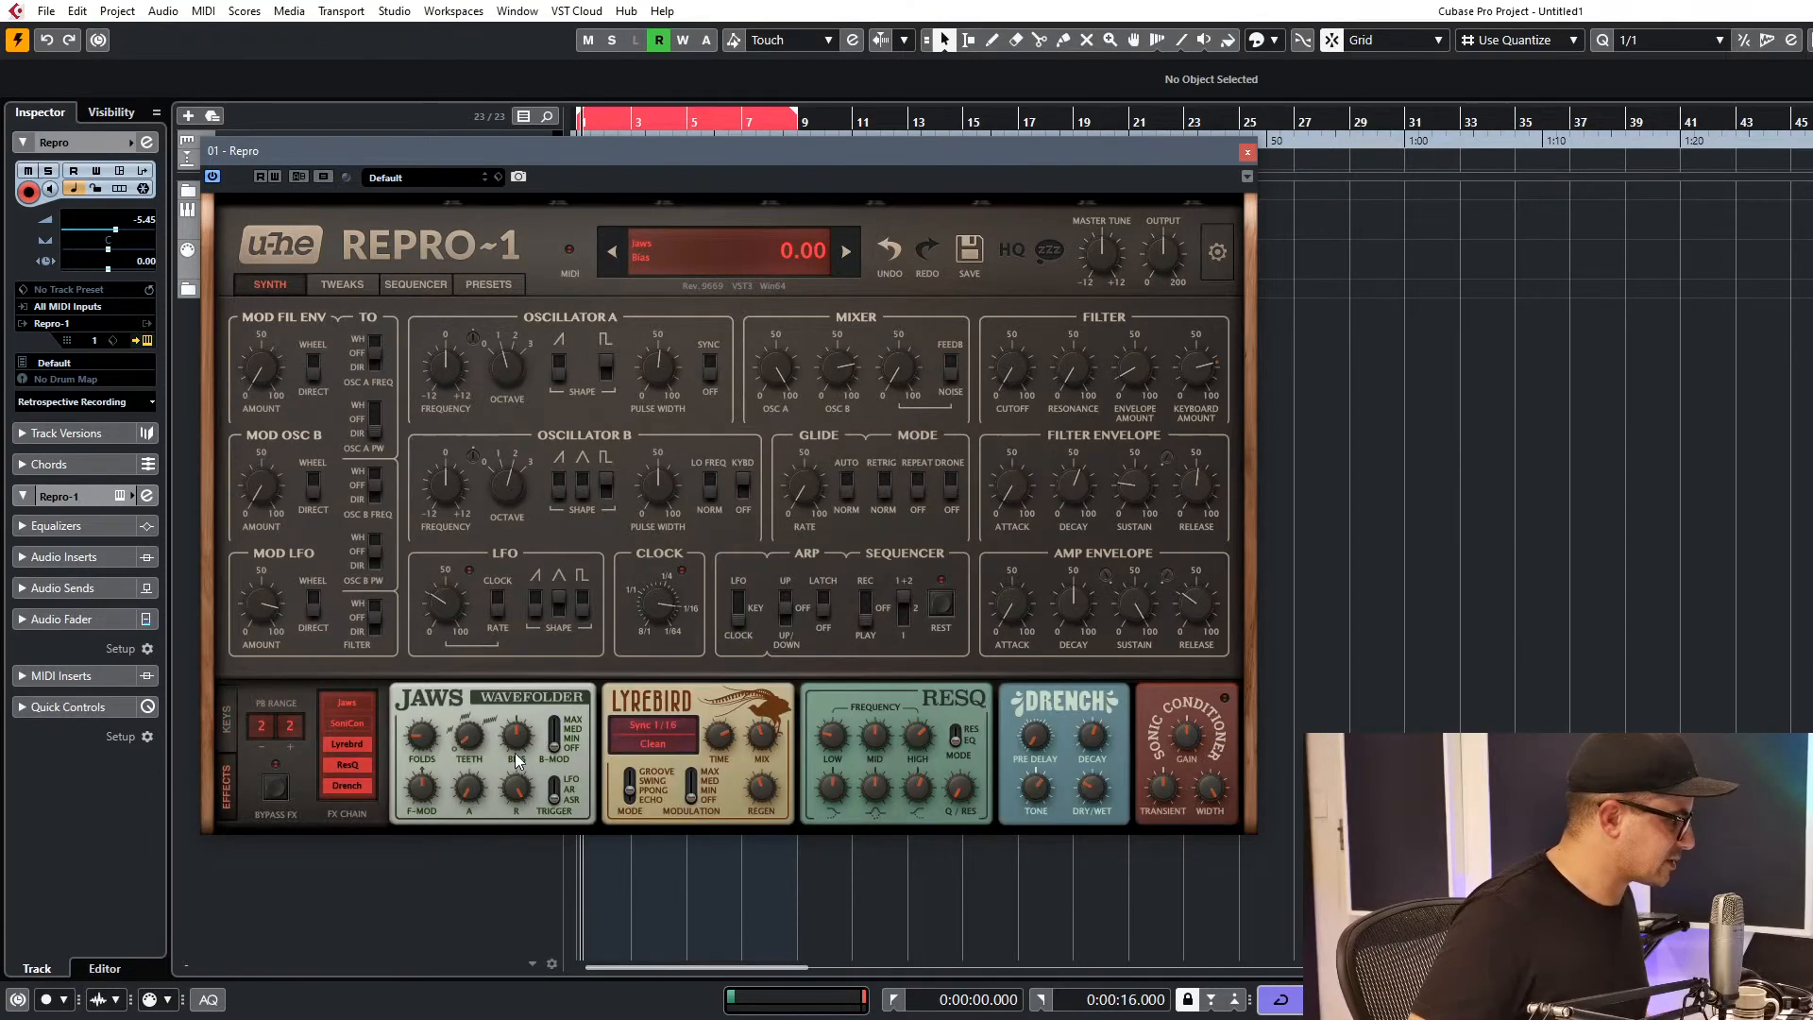
drag(472, 739, 474, 716)
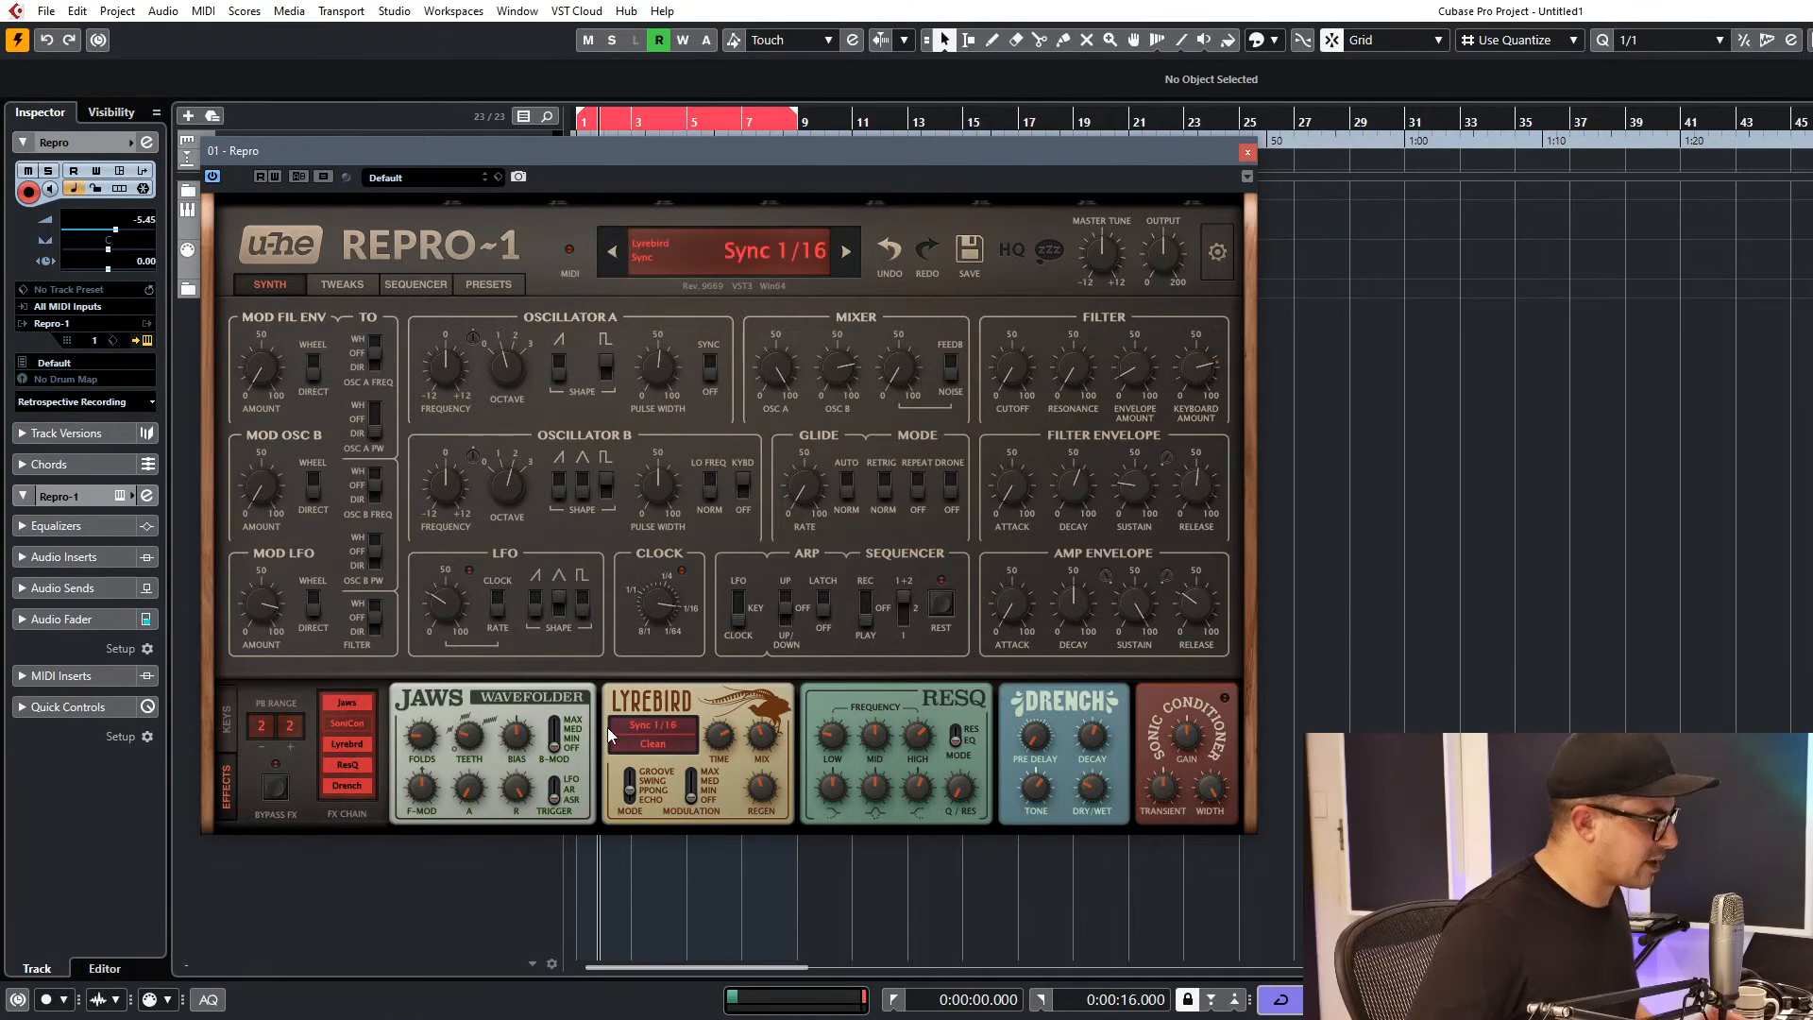
mouse_move(416, 737)
mouse_down()
mouse_move(410, 711)
mouse_move(417, 725)
mouse_up()
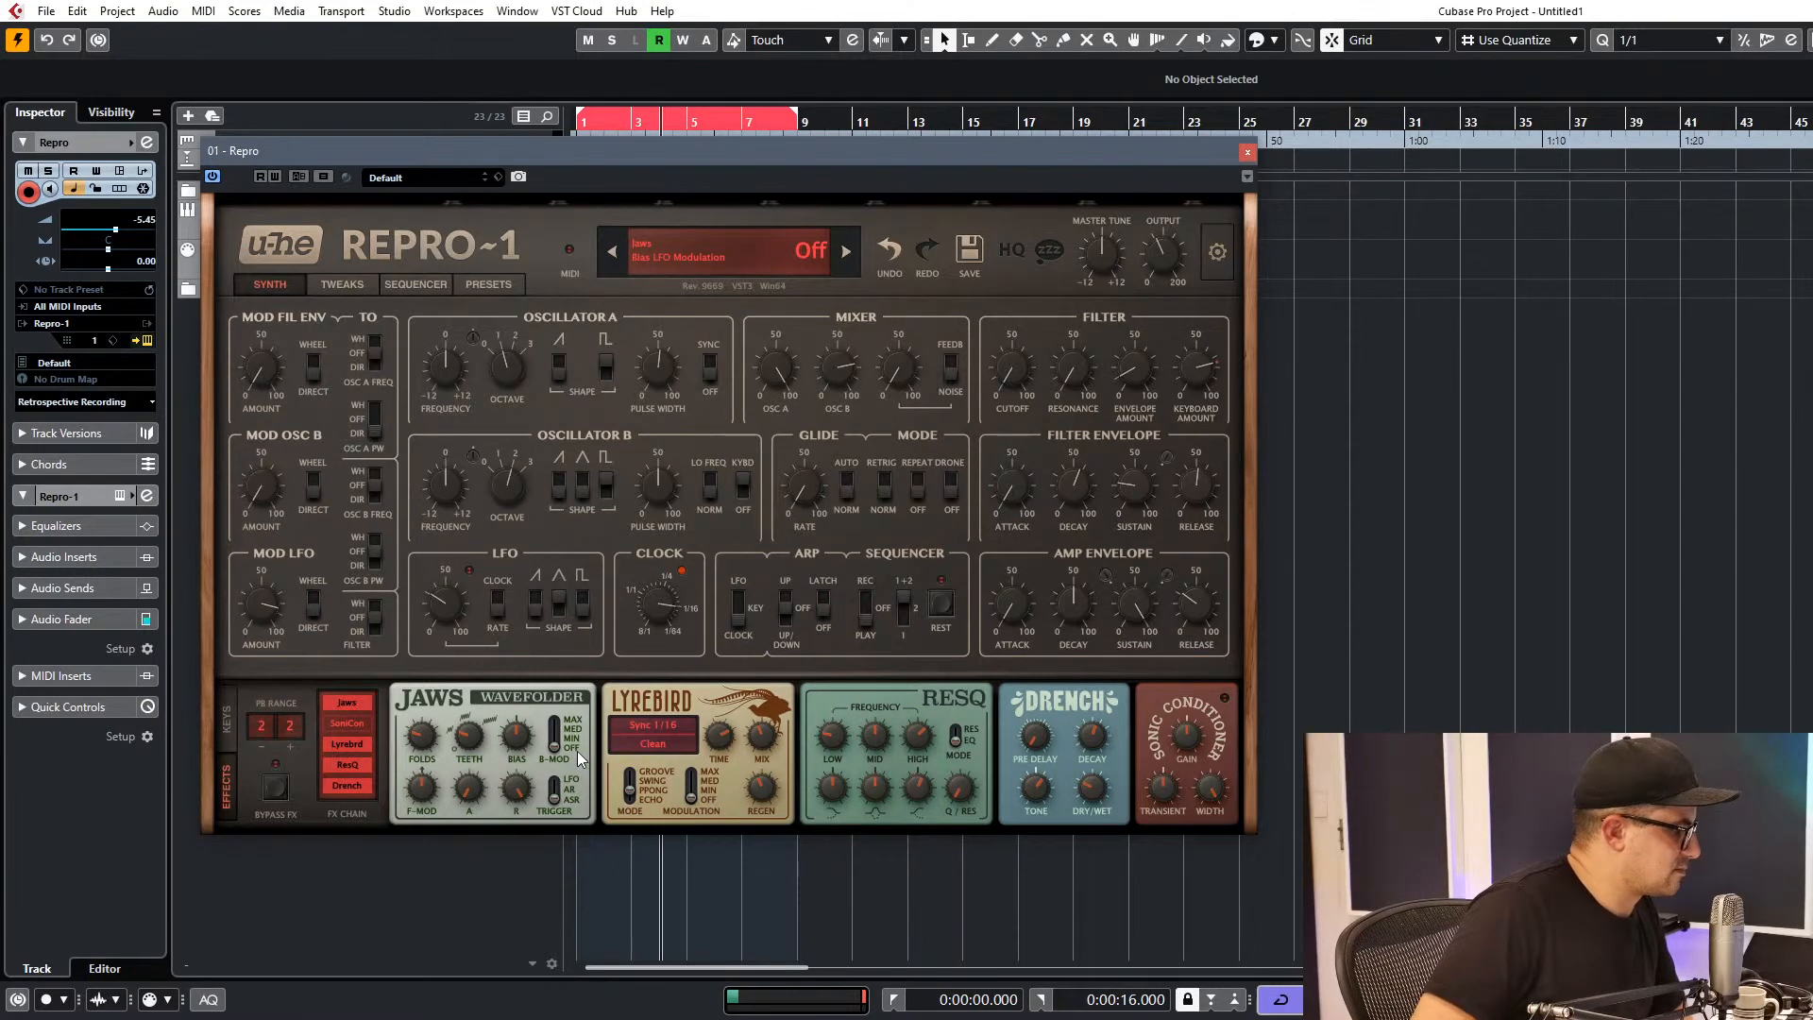
drag(529, 723, 436, 738)
drag(484, 803, 424, 789)
click(553, 798)
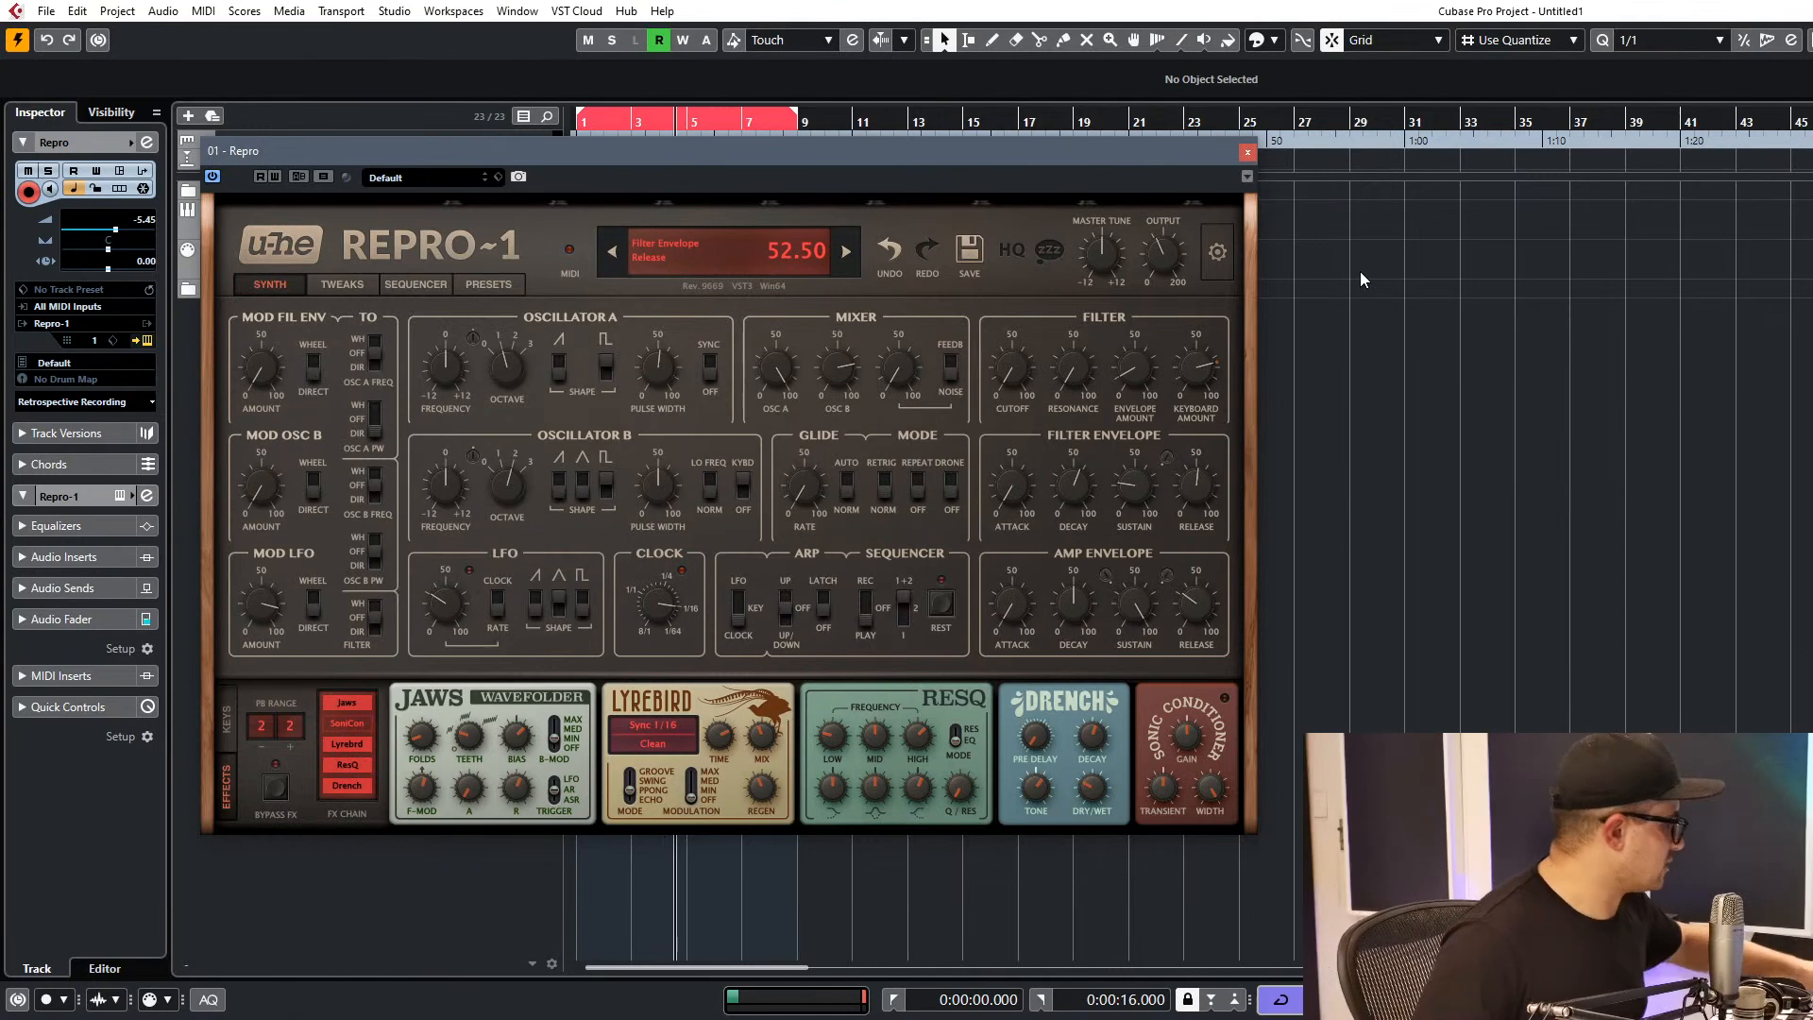
Replay the project from its start and review Repro-1's tweaks and sequencer pages before returning to the synth controls.
key(period)
key(space)
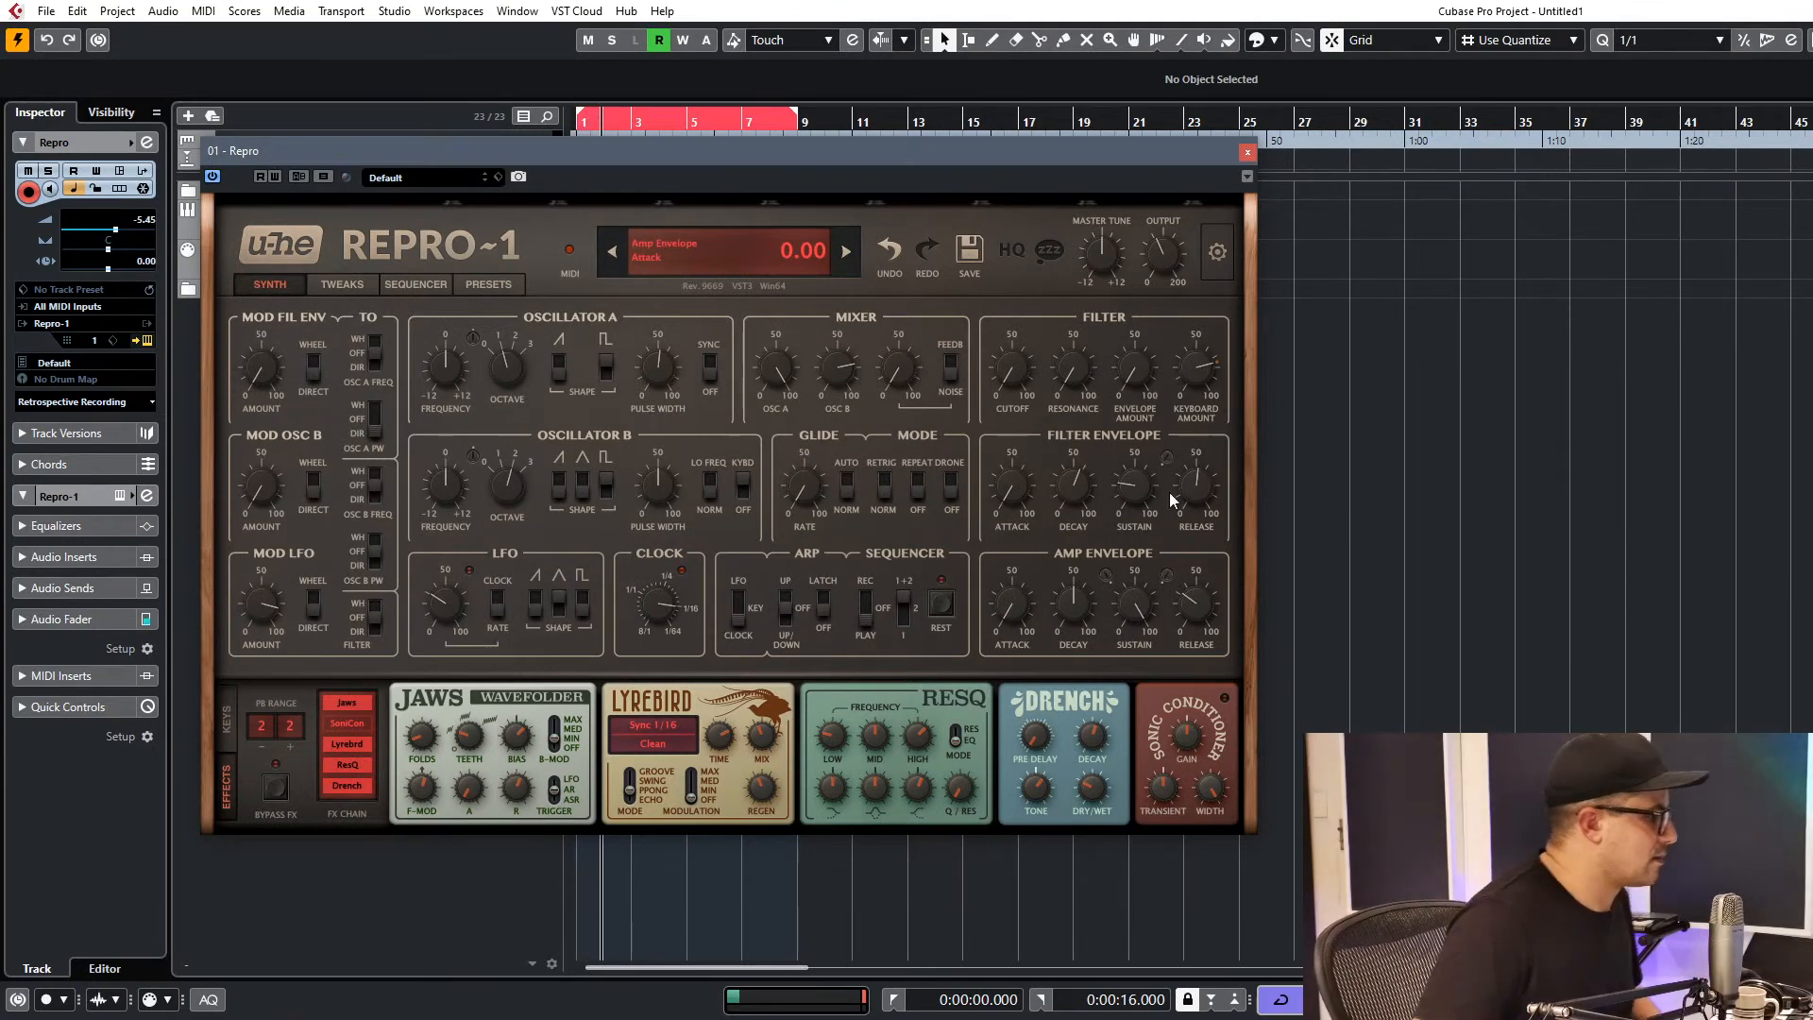
click(342, 283)
click(271, 283)
click(416, 283)
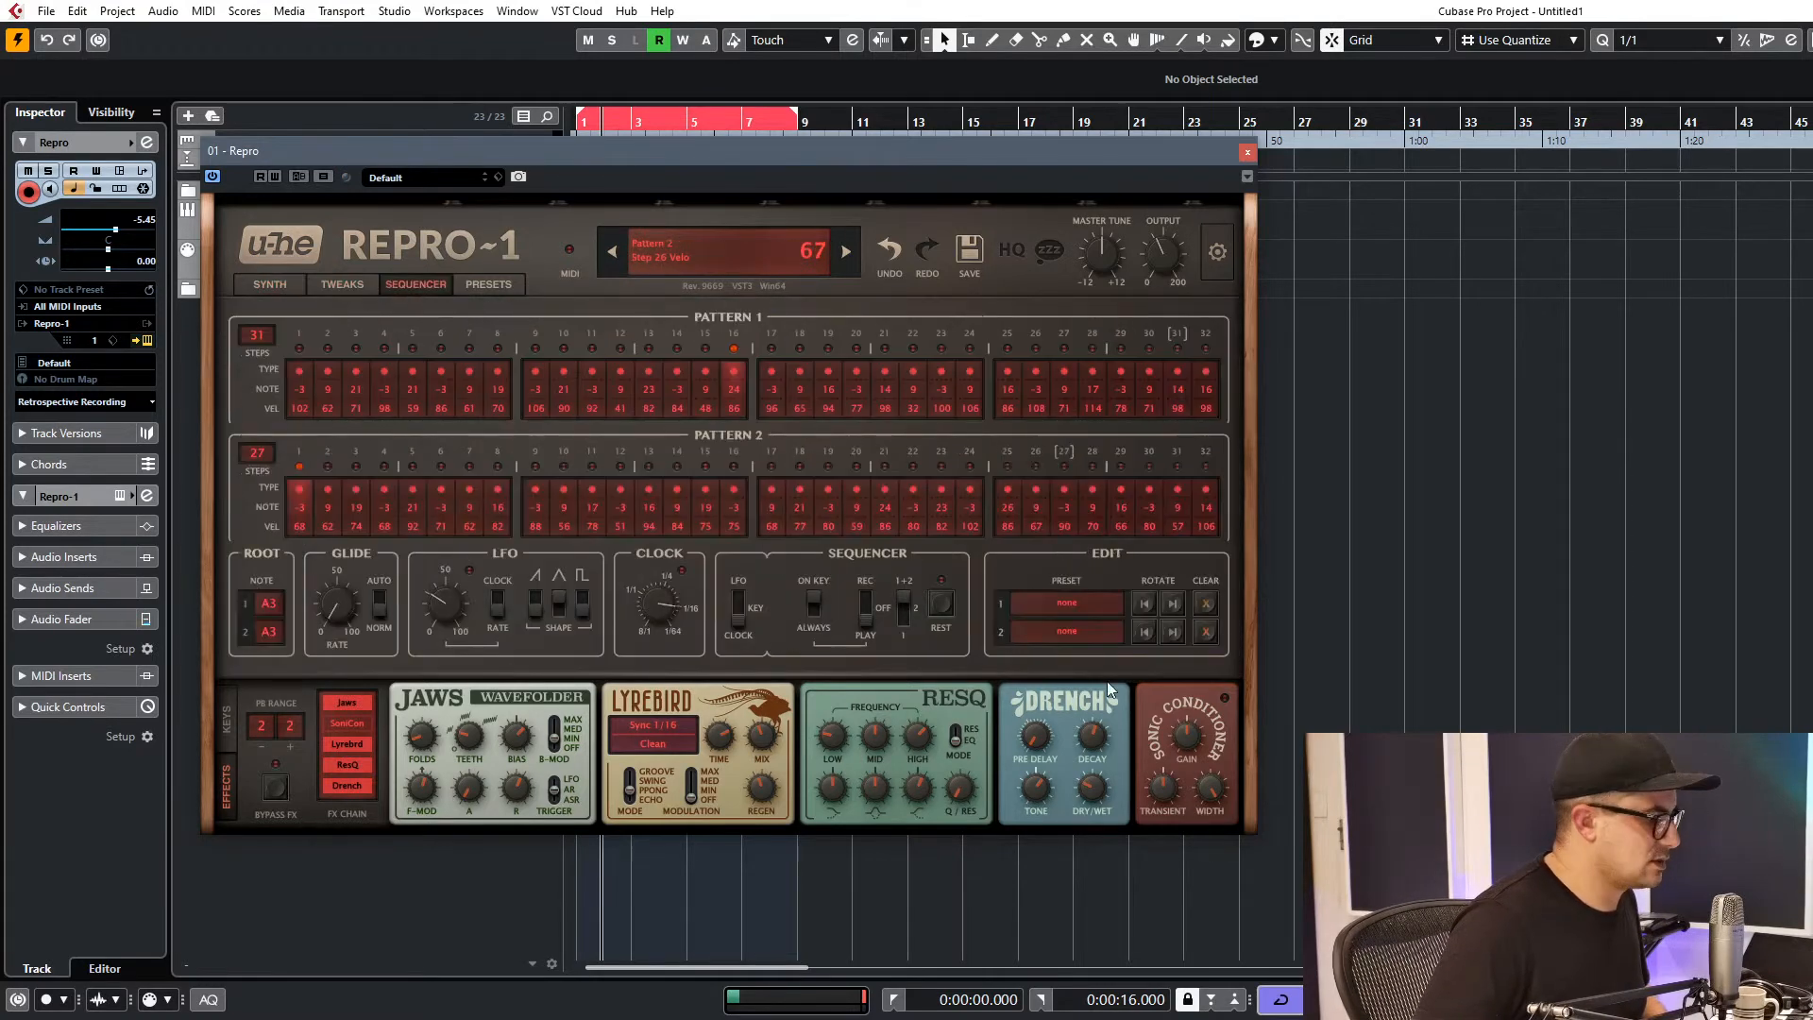
click(270, 283)
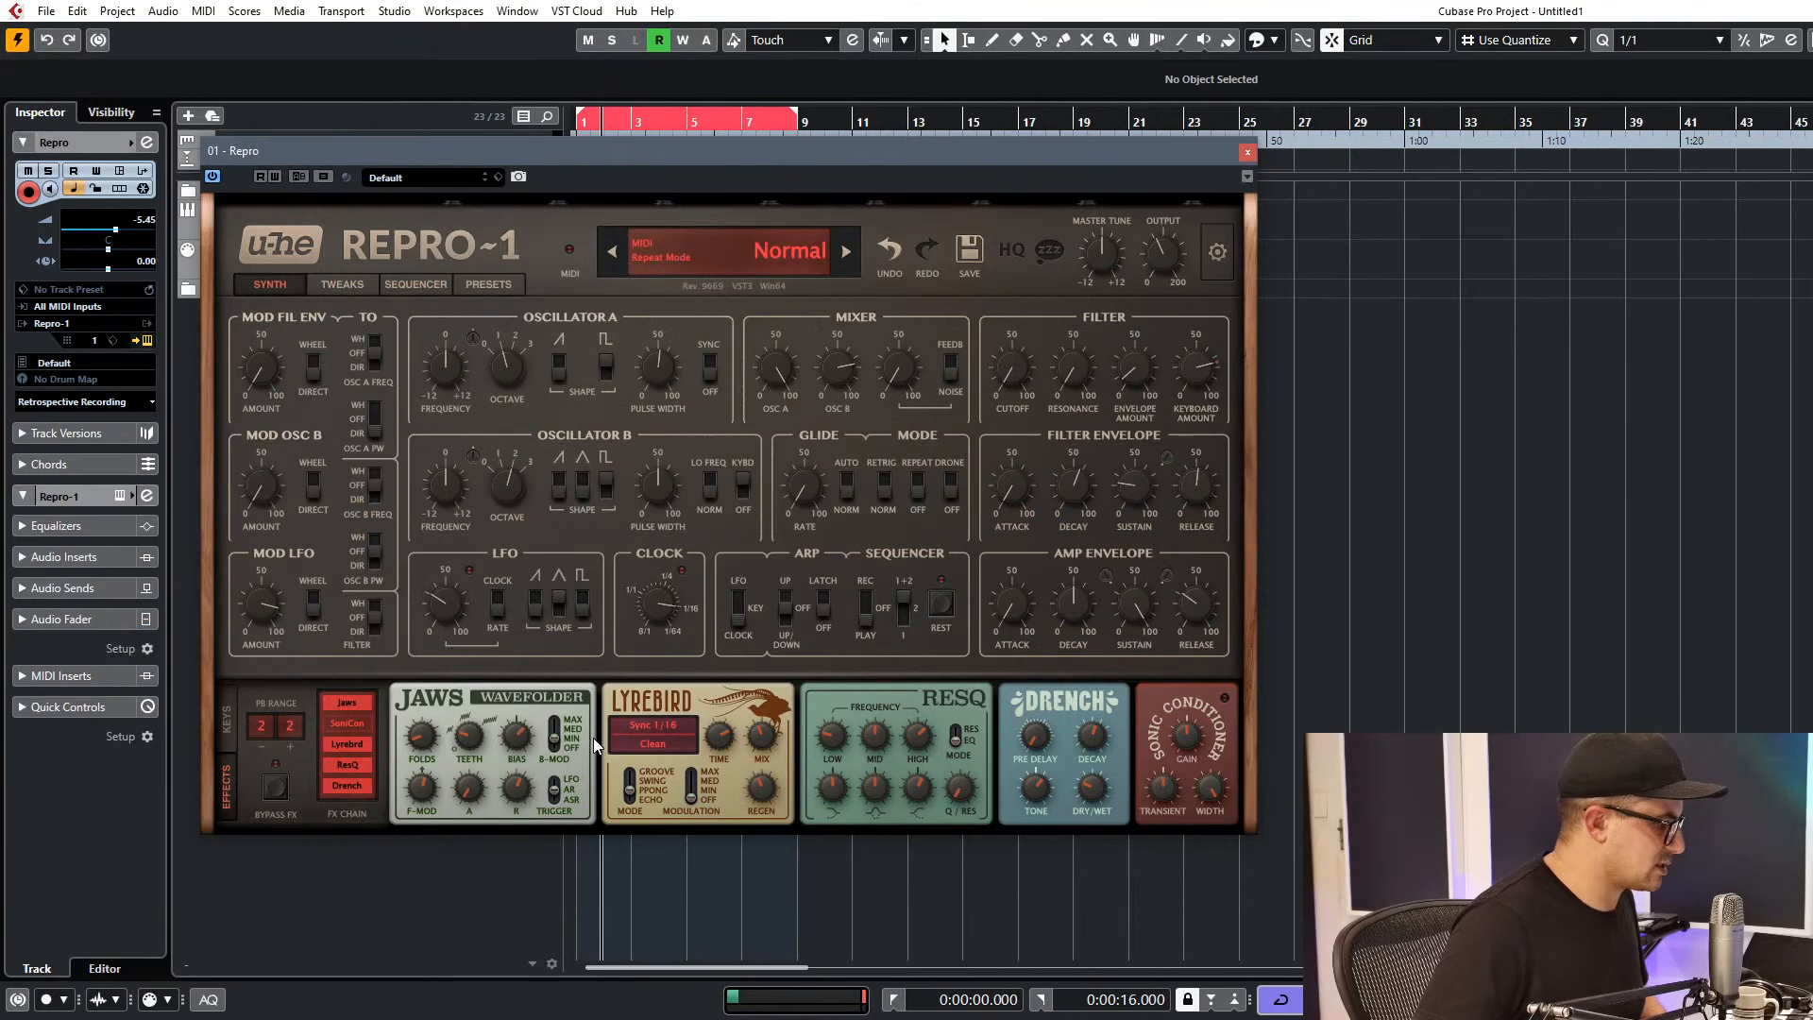
Adjust the Perform modulation depths for the LFO on Oscillator B's frequency and velocity on the filter envelope amount.
click(228, 718)
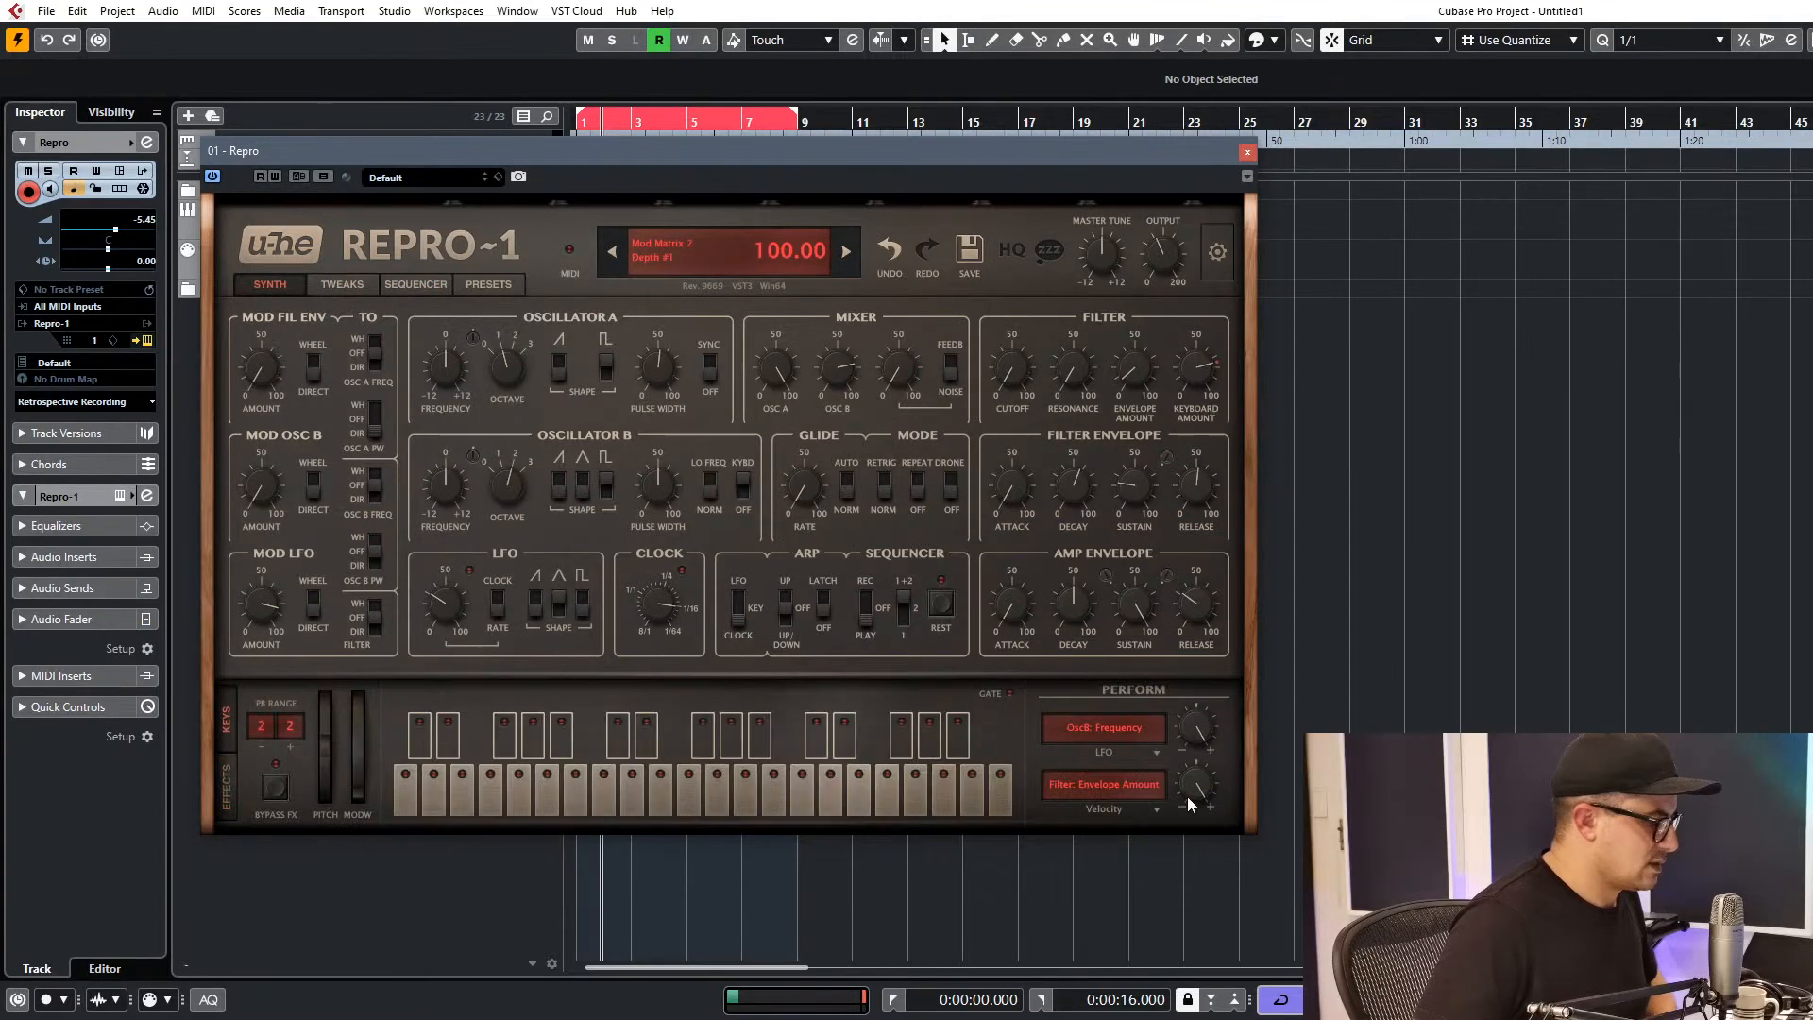
drag(1196, 731, 1231, 617)
drag(1191, 786, 1198, 807)
Adjust the filter cutoff and raise the feedback/noise level in the mixer.
drag(1022, 355, 1041, 302)
drag(914, 359, 905, 413)
mouse_move(1028, 364)
mouse_down()
mouse_move(1028, 424)
mouse_move(1008, 375)
mouse_move(1026, 355)
mouse_up()
Enable the Sonic Conditioner in the effects chain and adjust its transient amount.
click(226, 801)
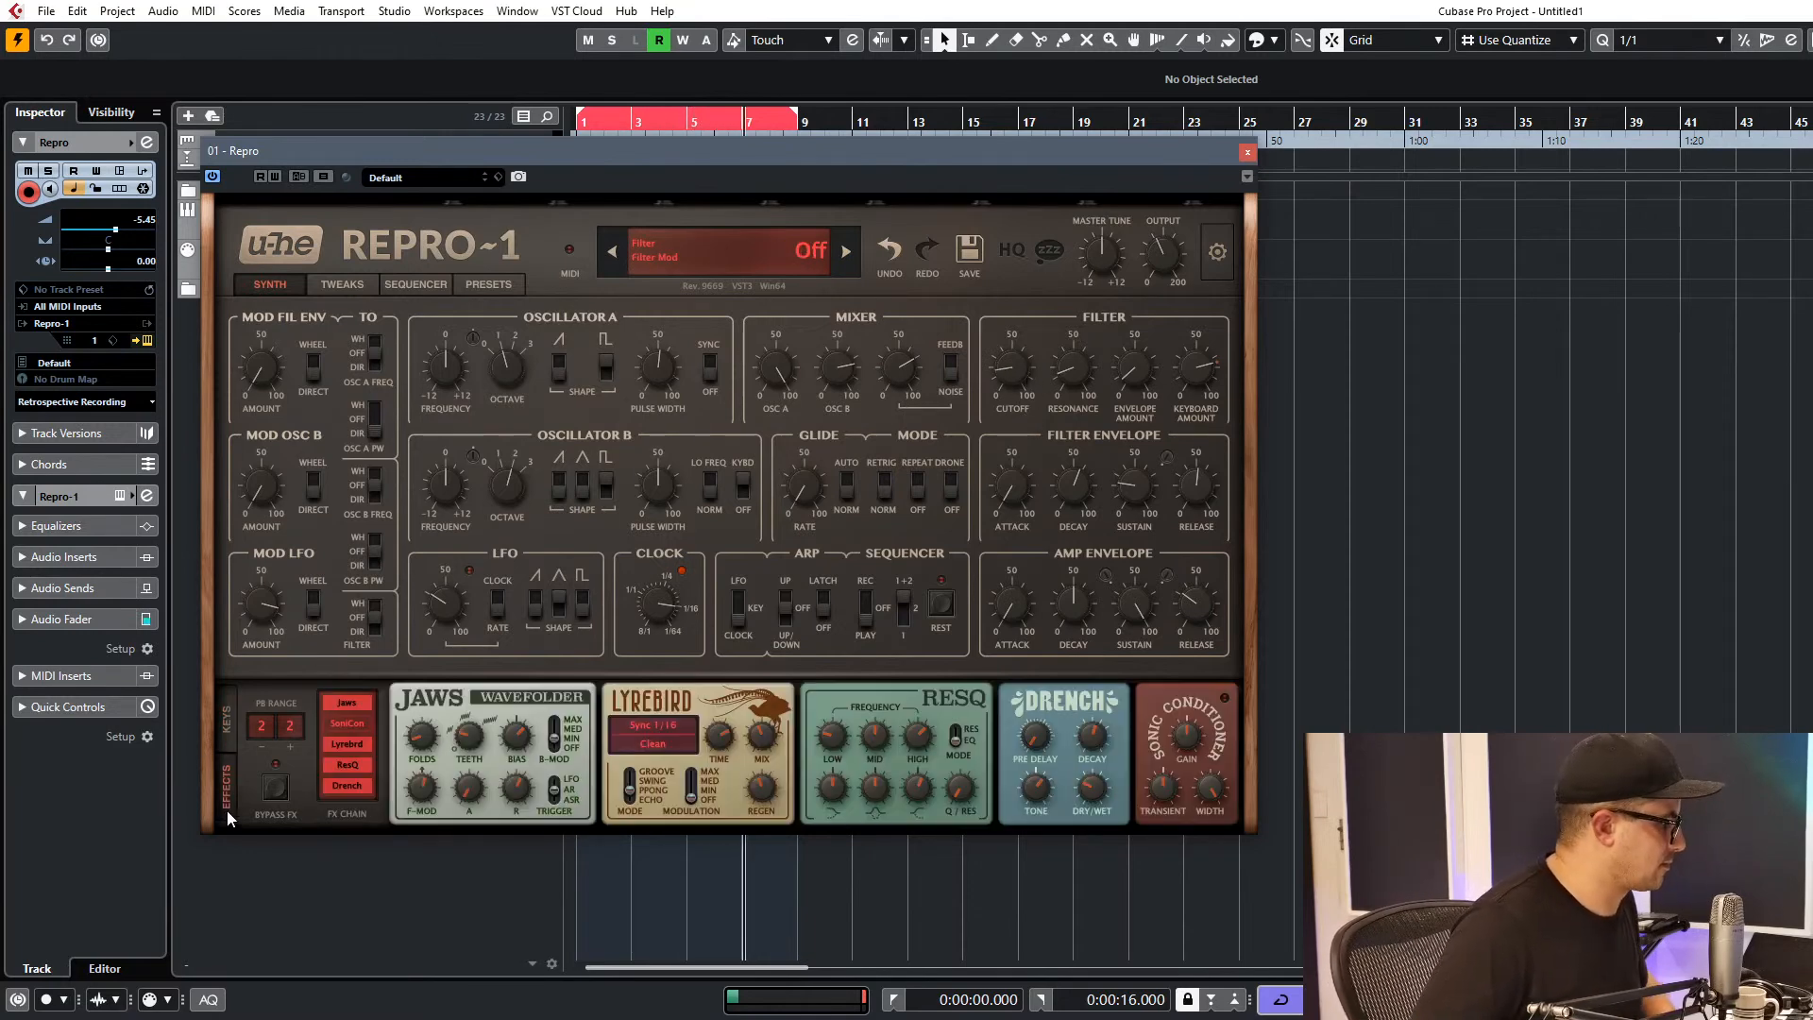
click(344, 726)
drag(1171, 790, 1194, 735)
Set Repro-1's main output to 138 and adjust the filter cutoff.
drag(1159, 257, 1171, 238)
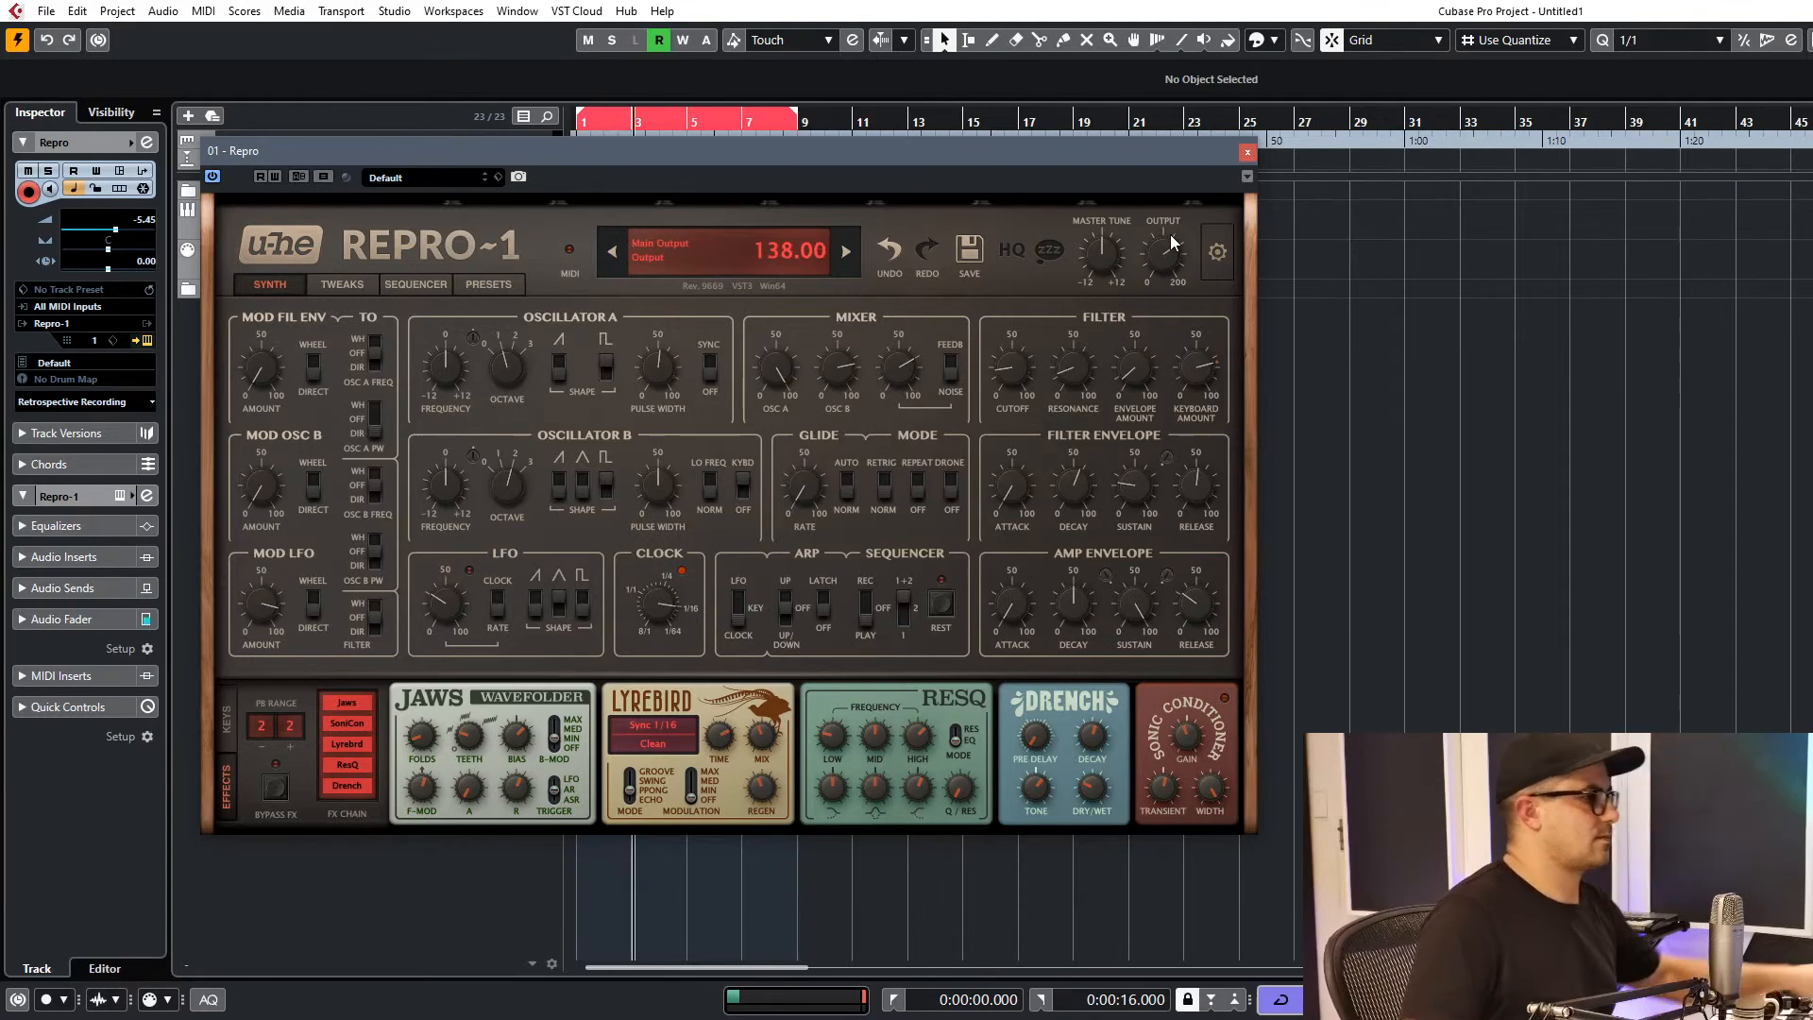
mouse_move(1018, 370)
mouse_down()
mouse_move(1027, 383)
mouse_move(1023, 342)
mouse_move(1039, 359)
mouse_move(1001, 385)
mouse_up()
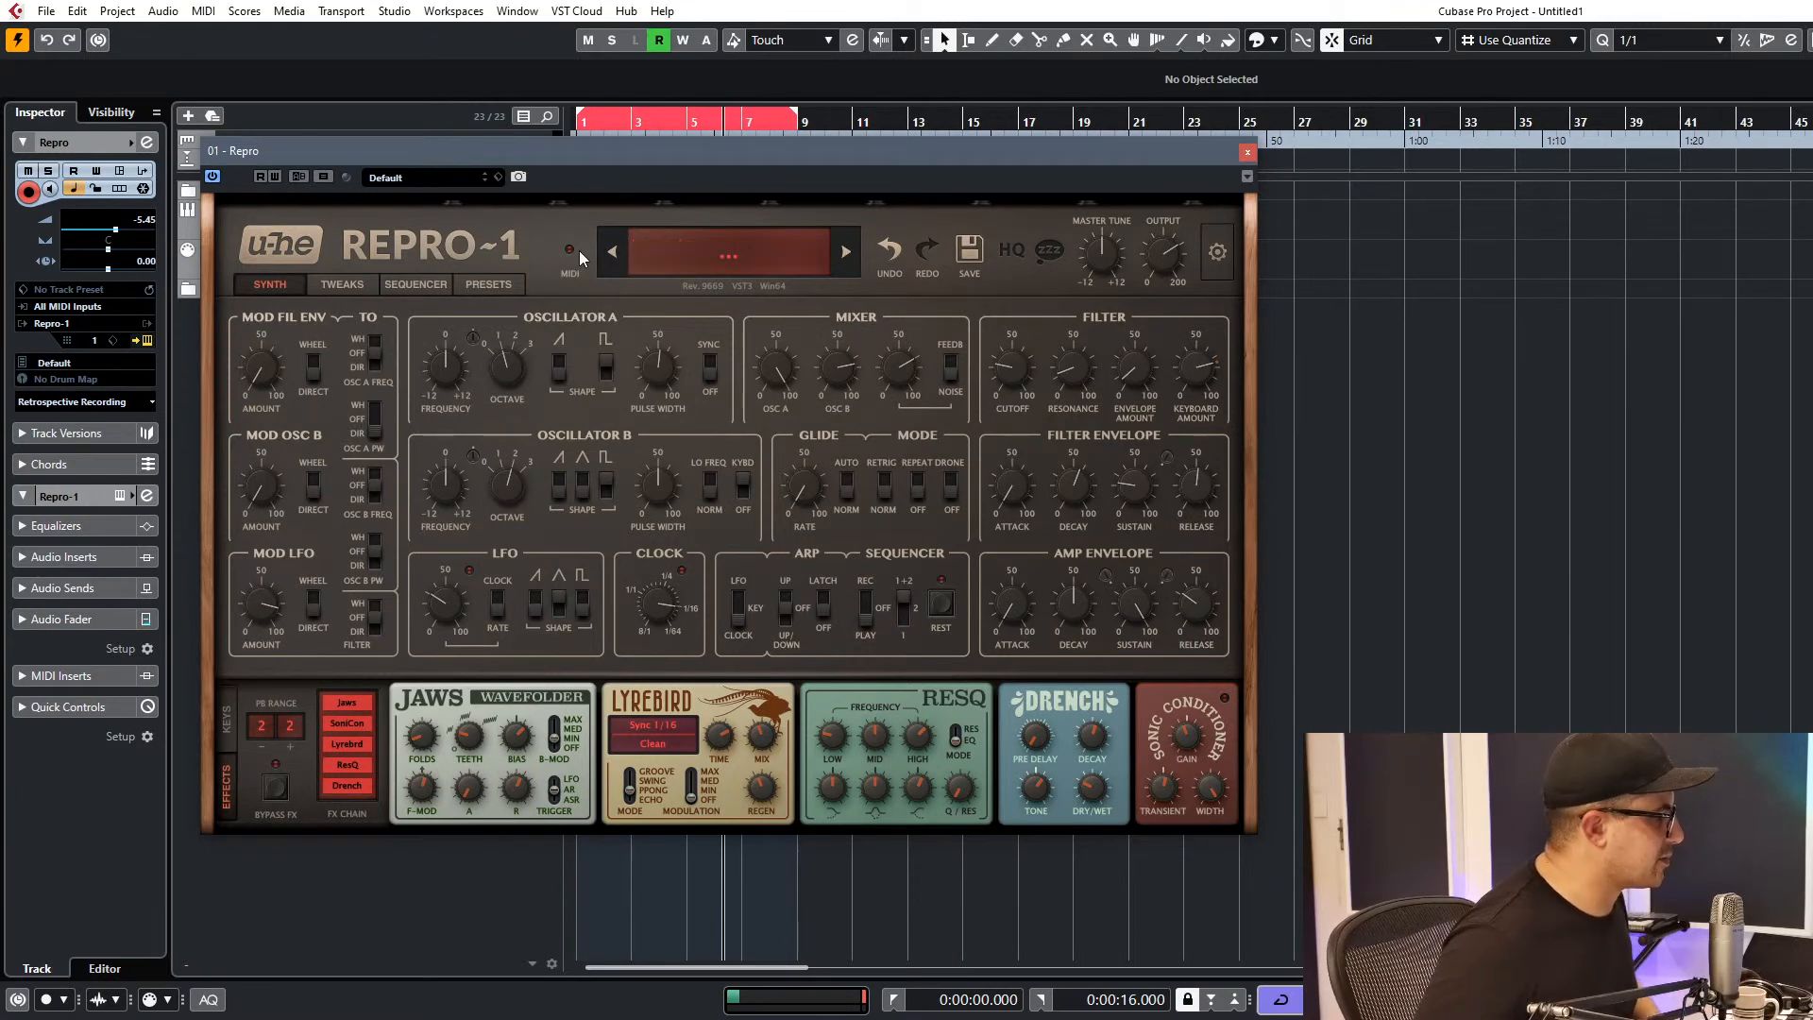
Save the sound as a preset named Live Stream Sequence.
click(970, 250)
double_click(673, 359)
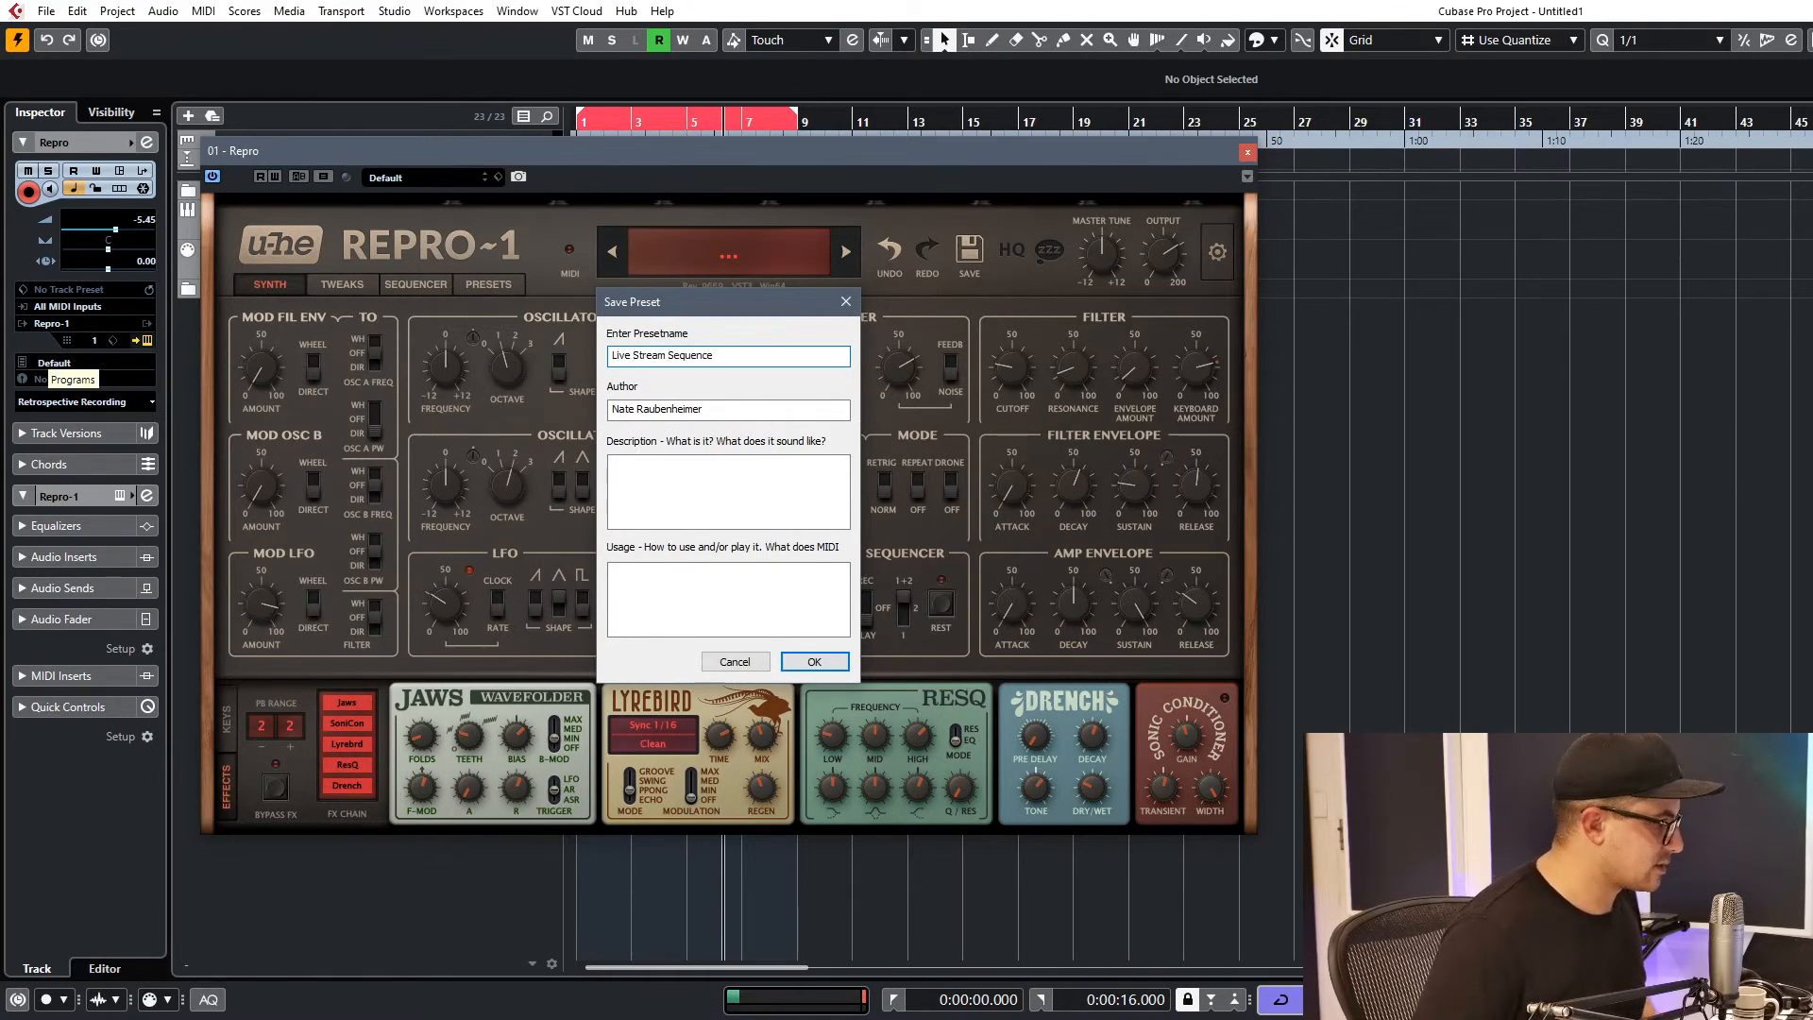
click(814, 661)
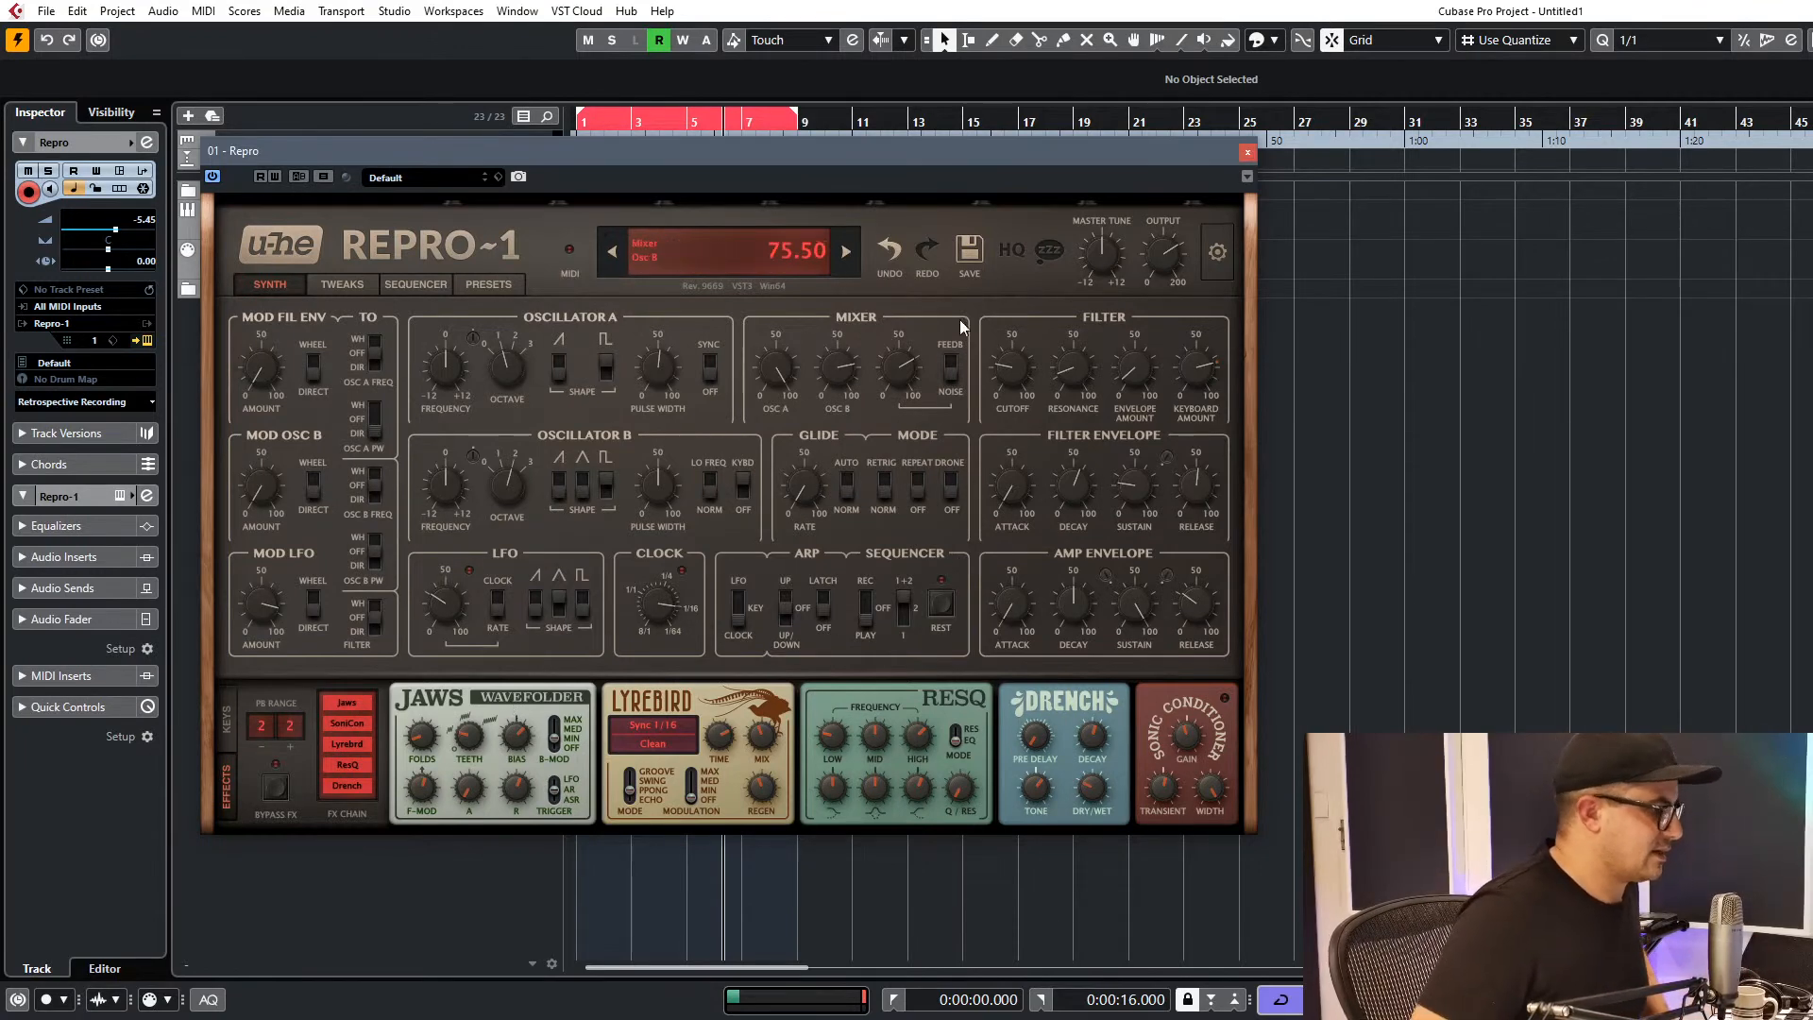
Audition the user presets BS Fold Bass and SQ Acid Riff 1, 2 and 3, leaving the last one loaded, and close the Repro-1 window.
click(688, 257)
click(616, 230)
click(439, 283)
click(463, 285)
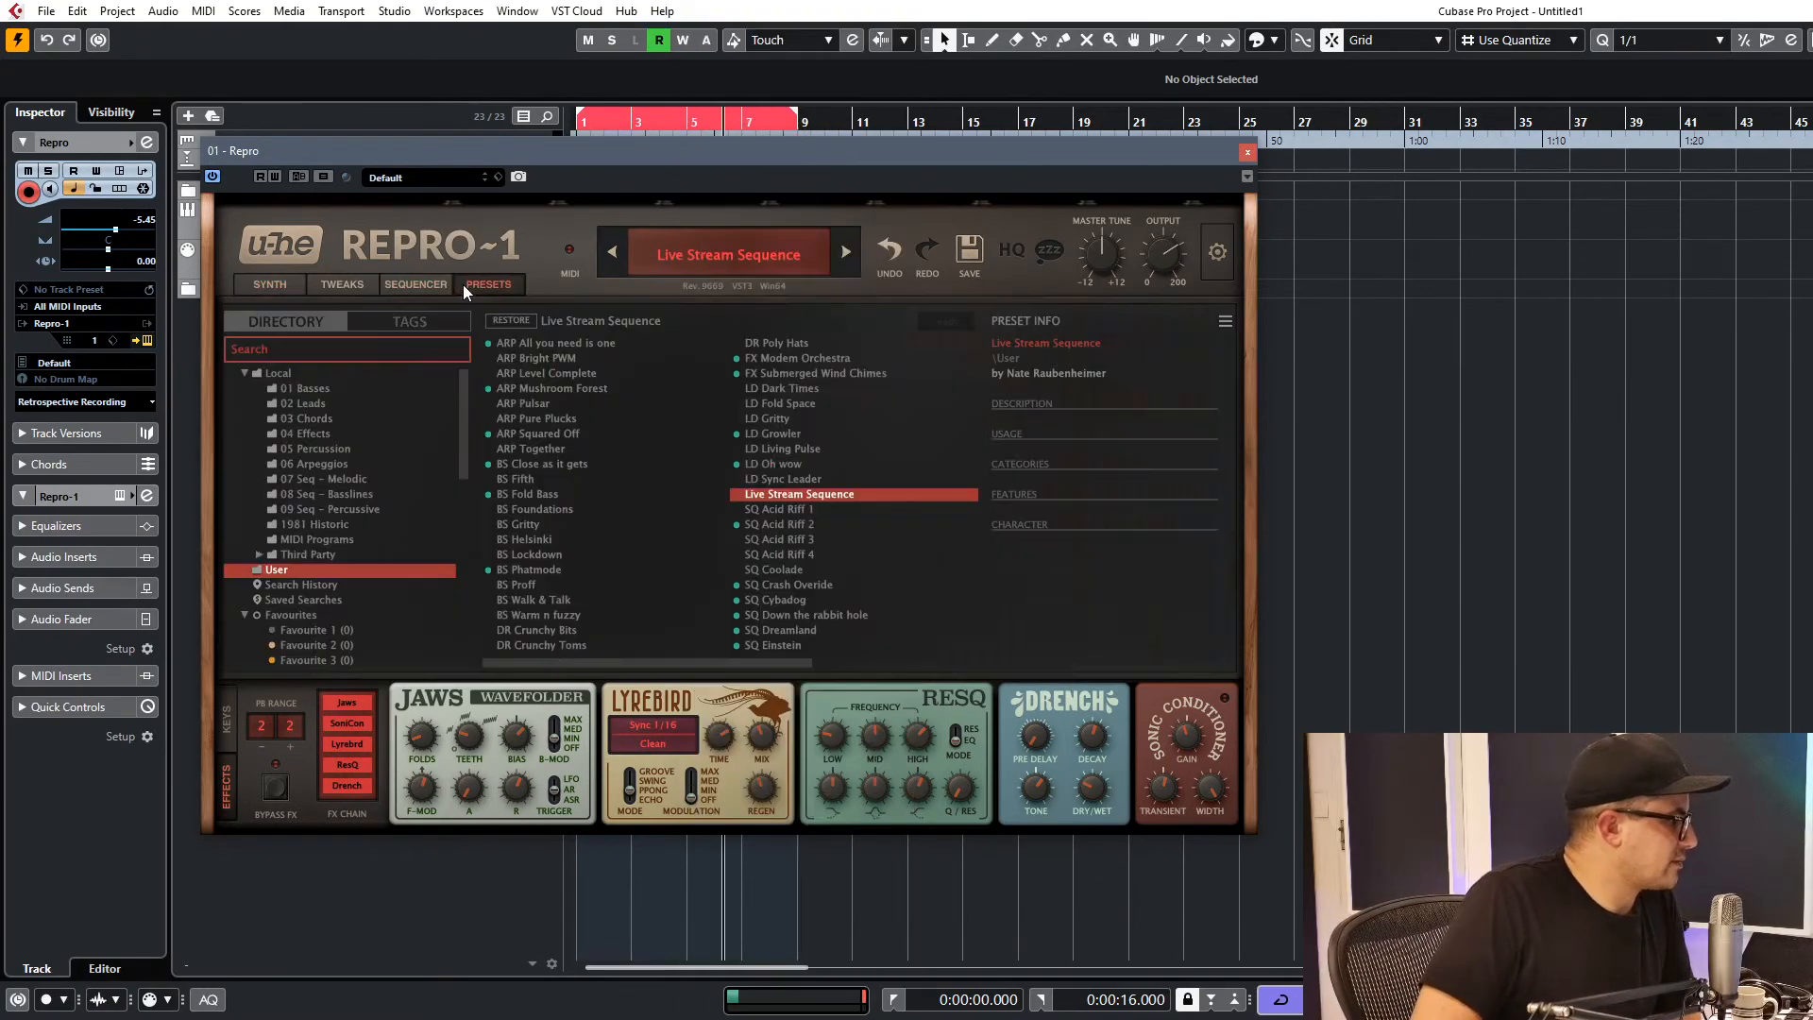
click(548, 494)
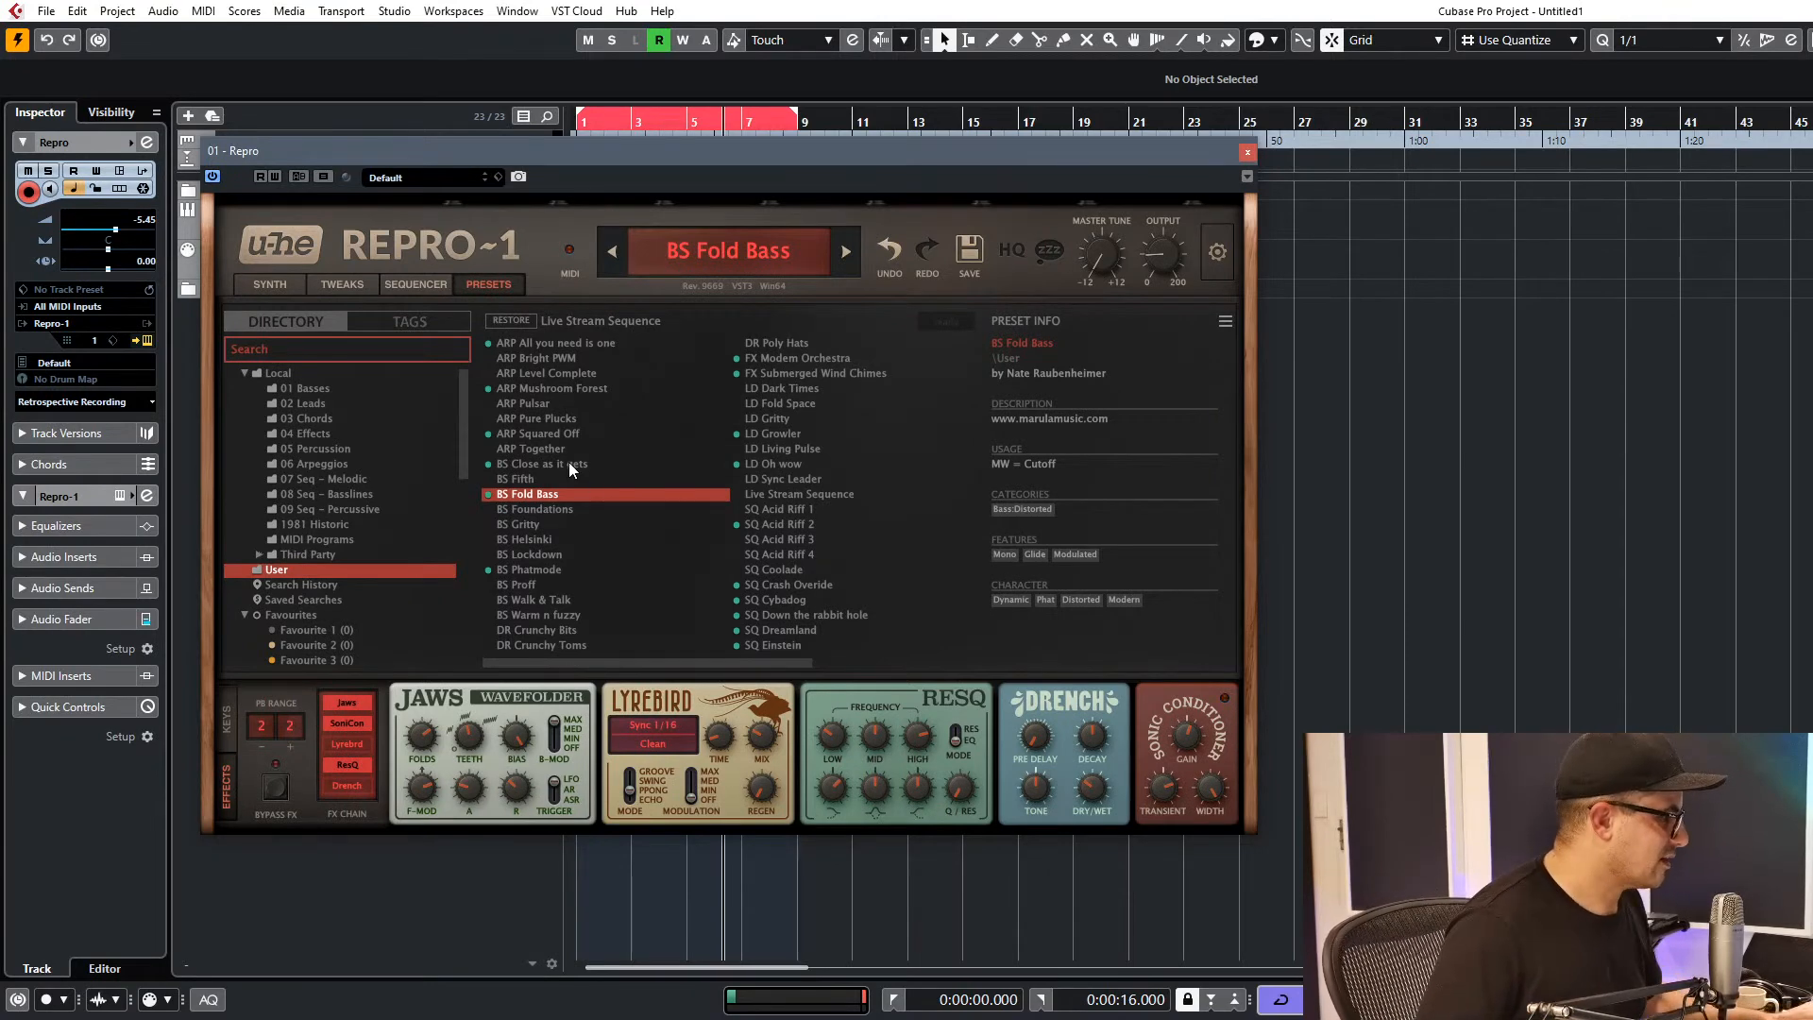
click(767, 510)
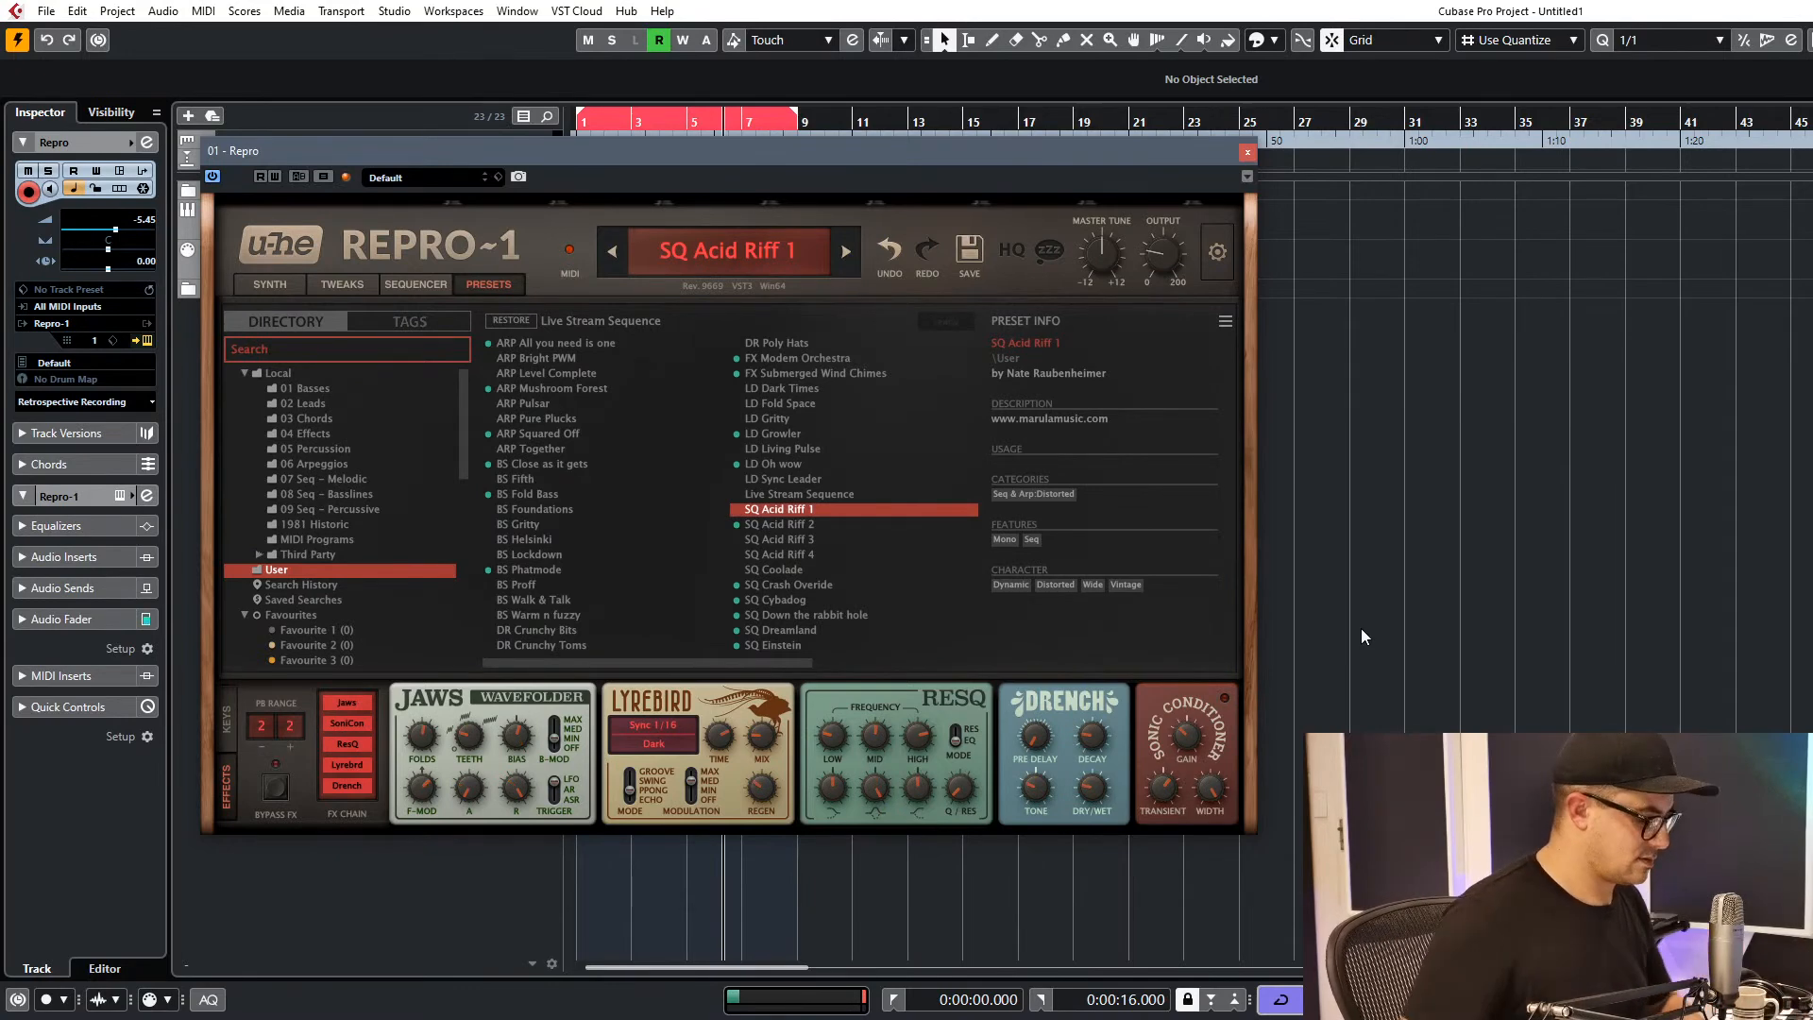
click(775, 526)
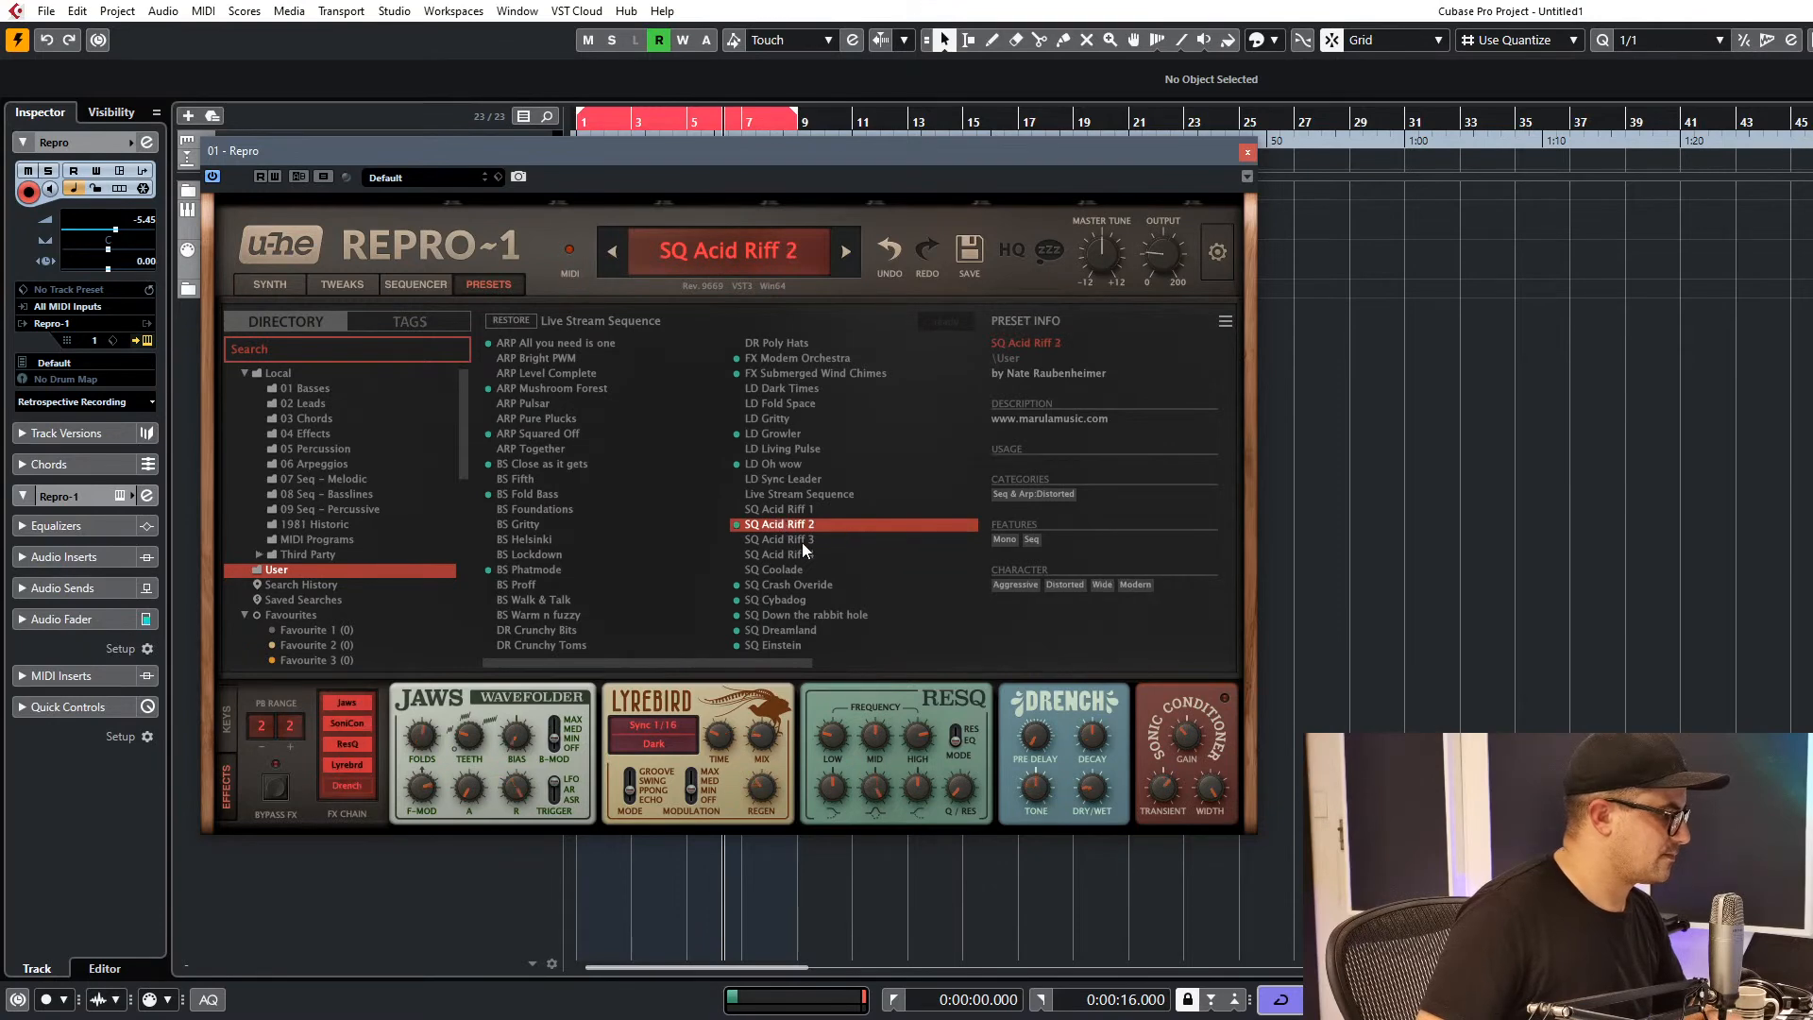
click(801, 540)
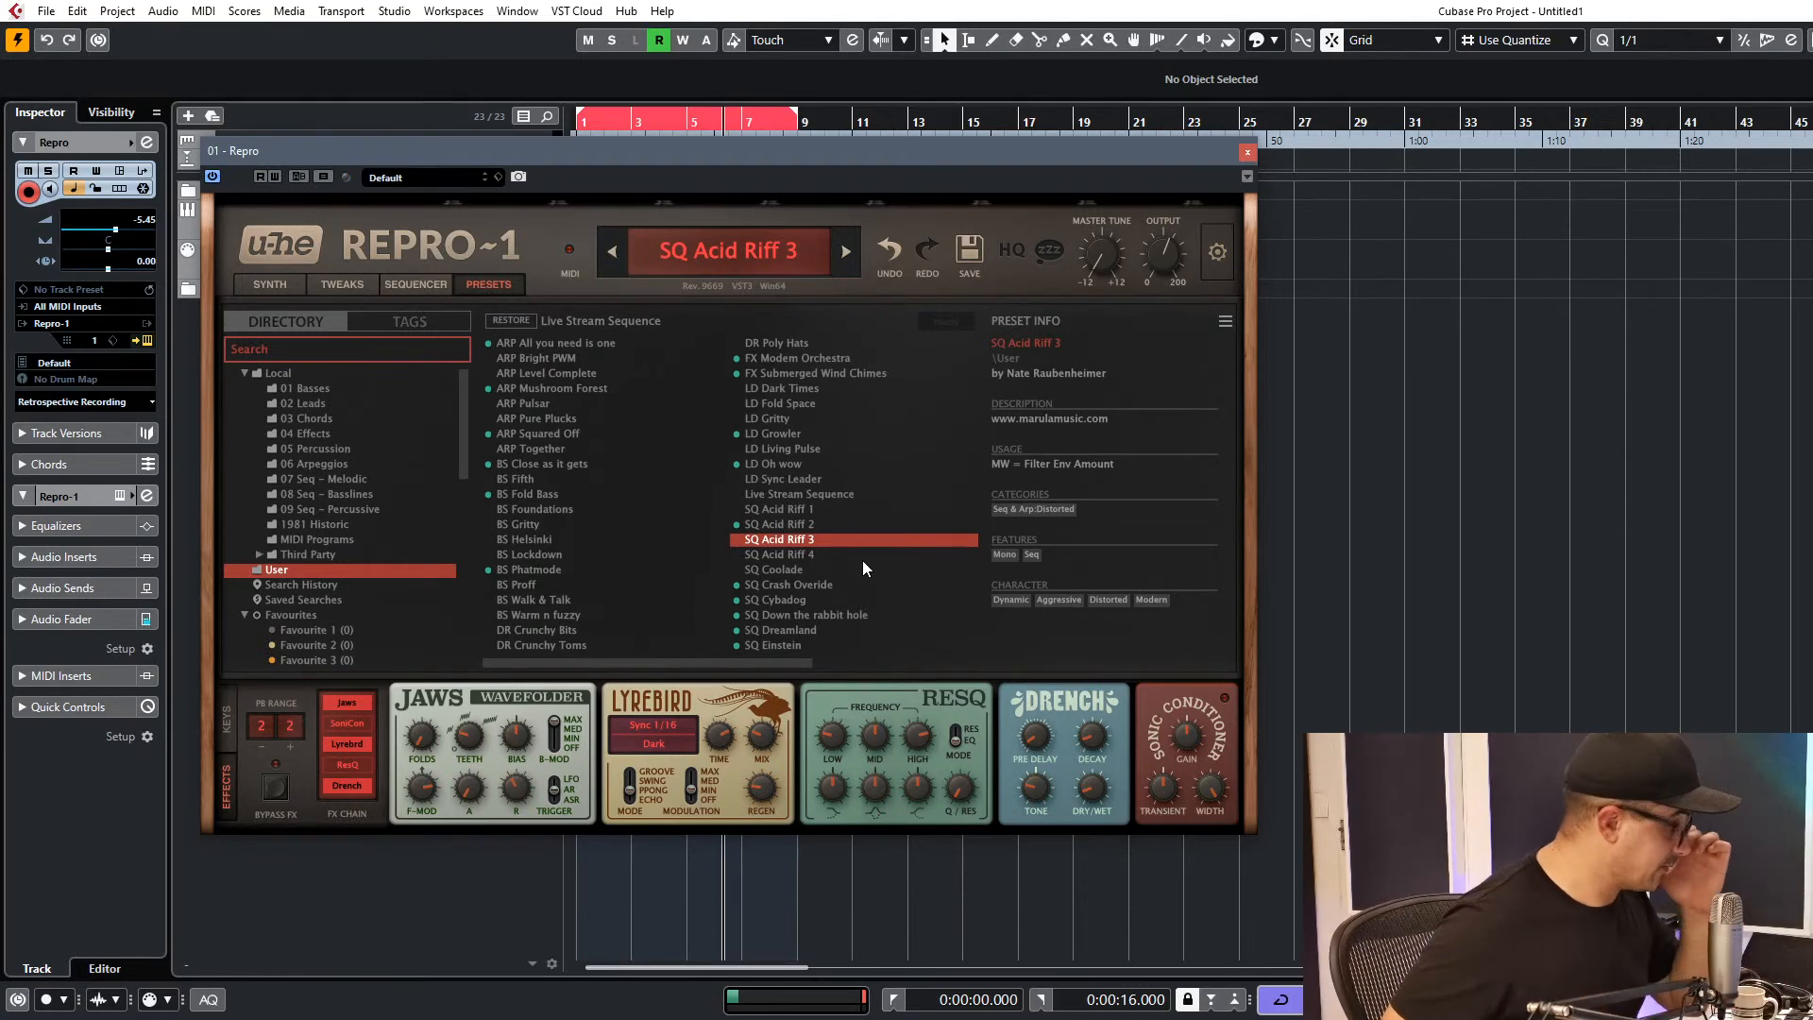
click(1247, 152)
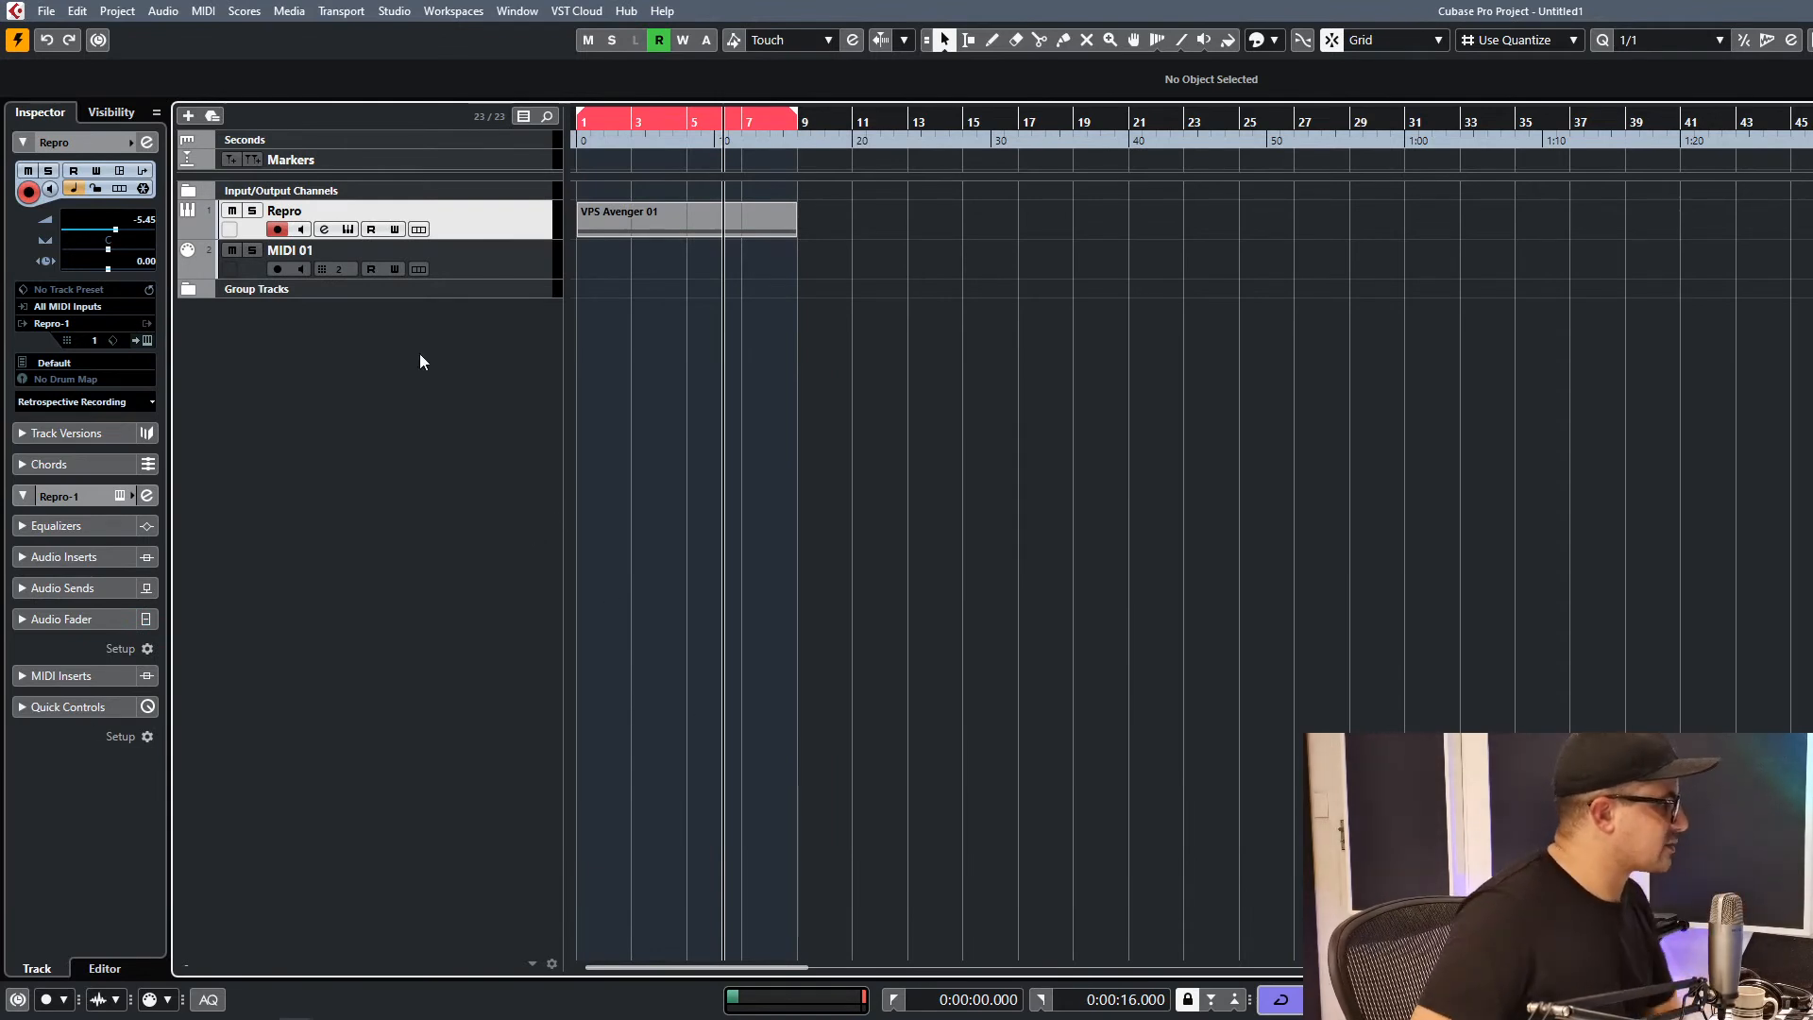
right_click(529, 232)
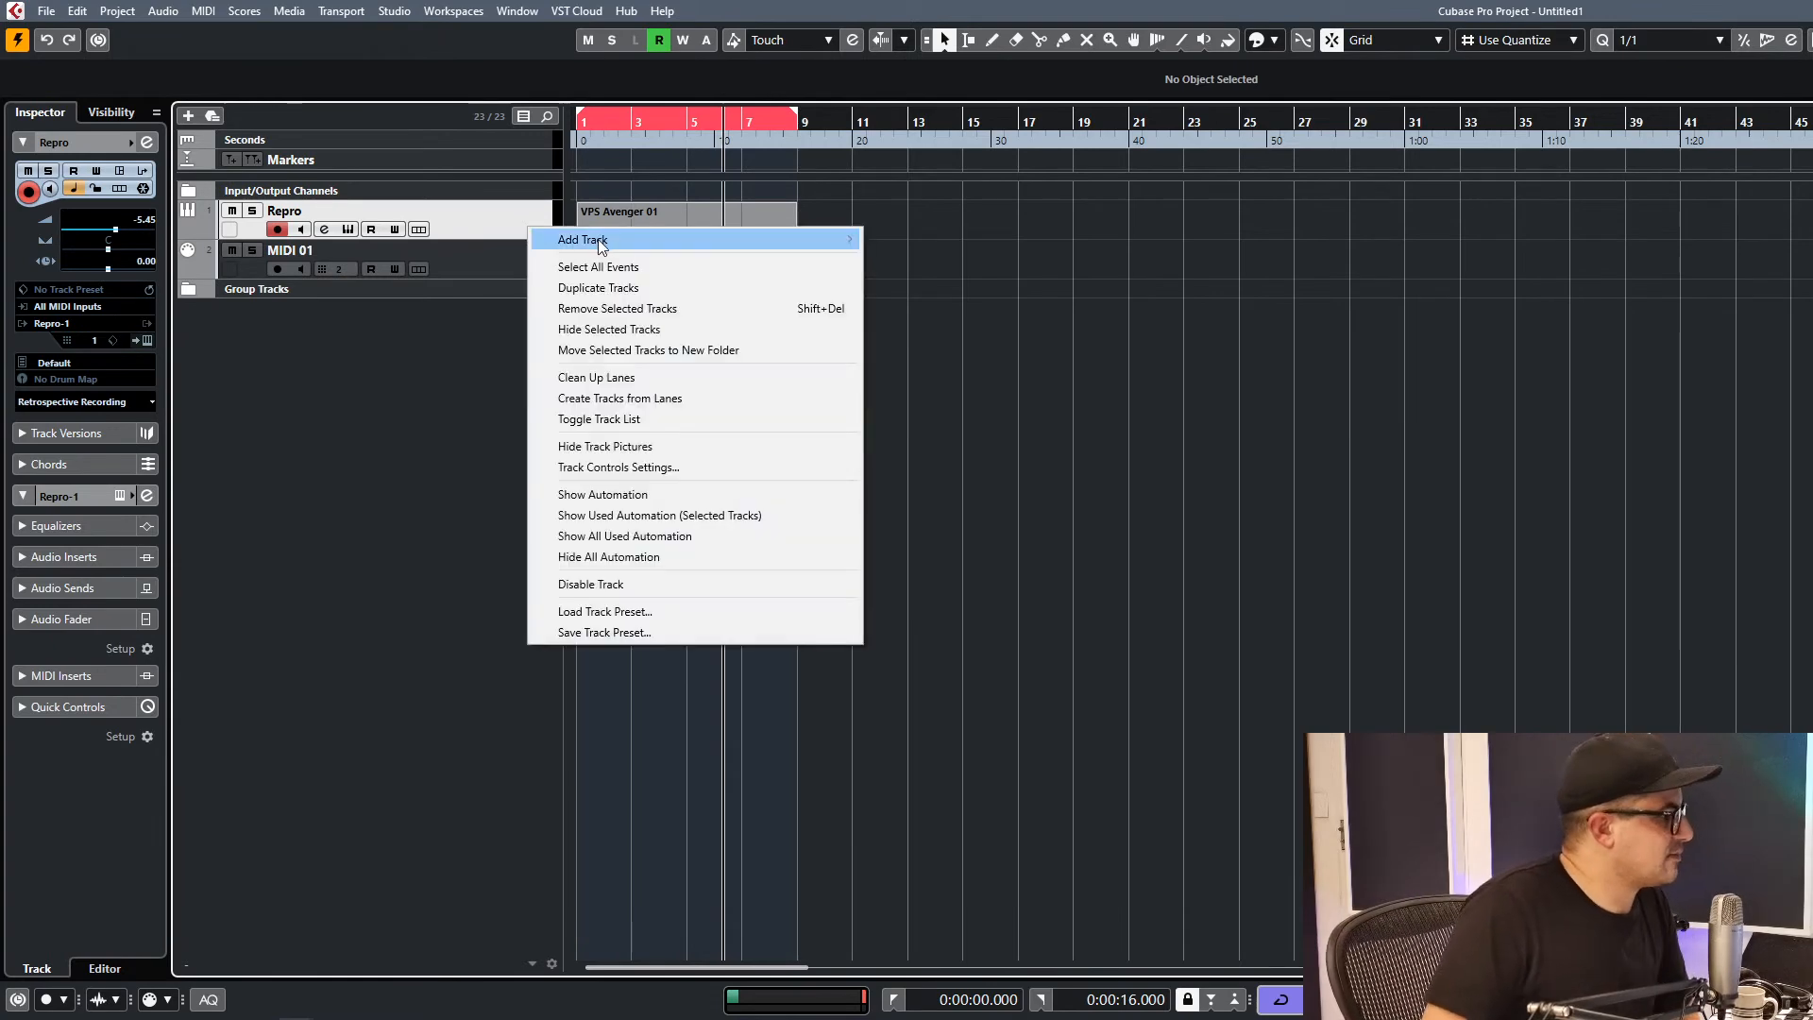
mouse_move(614, 239)
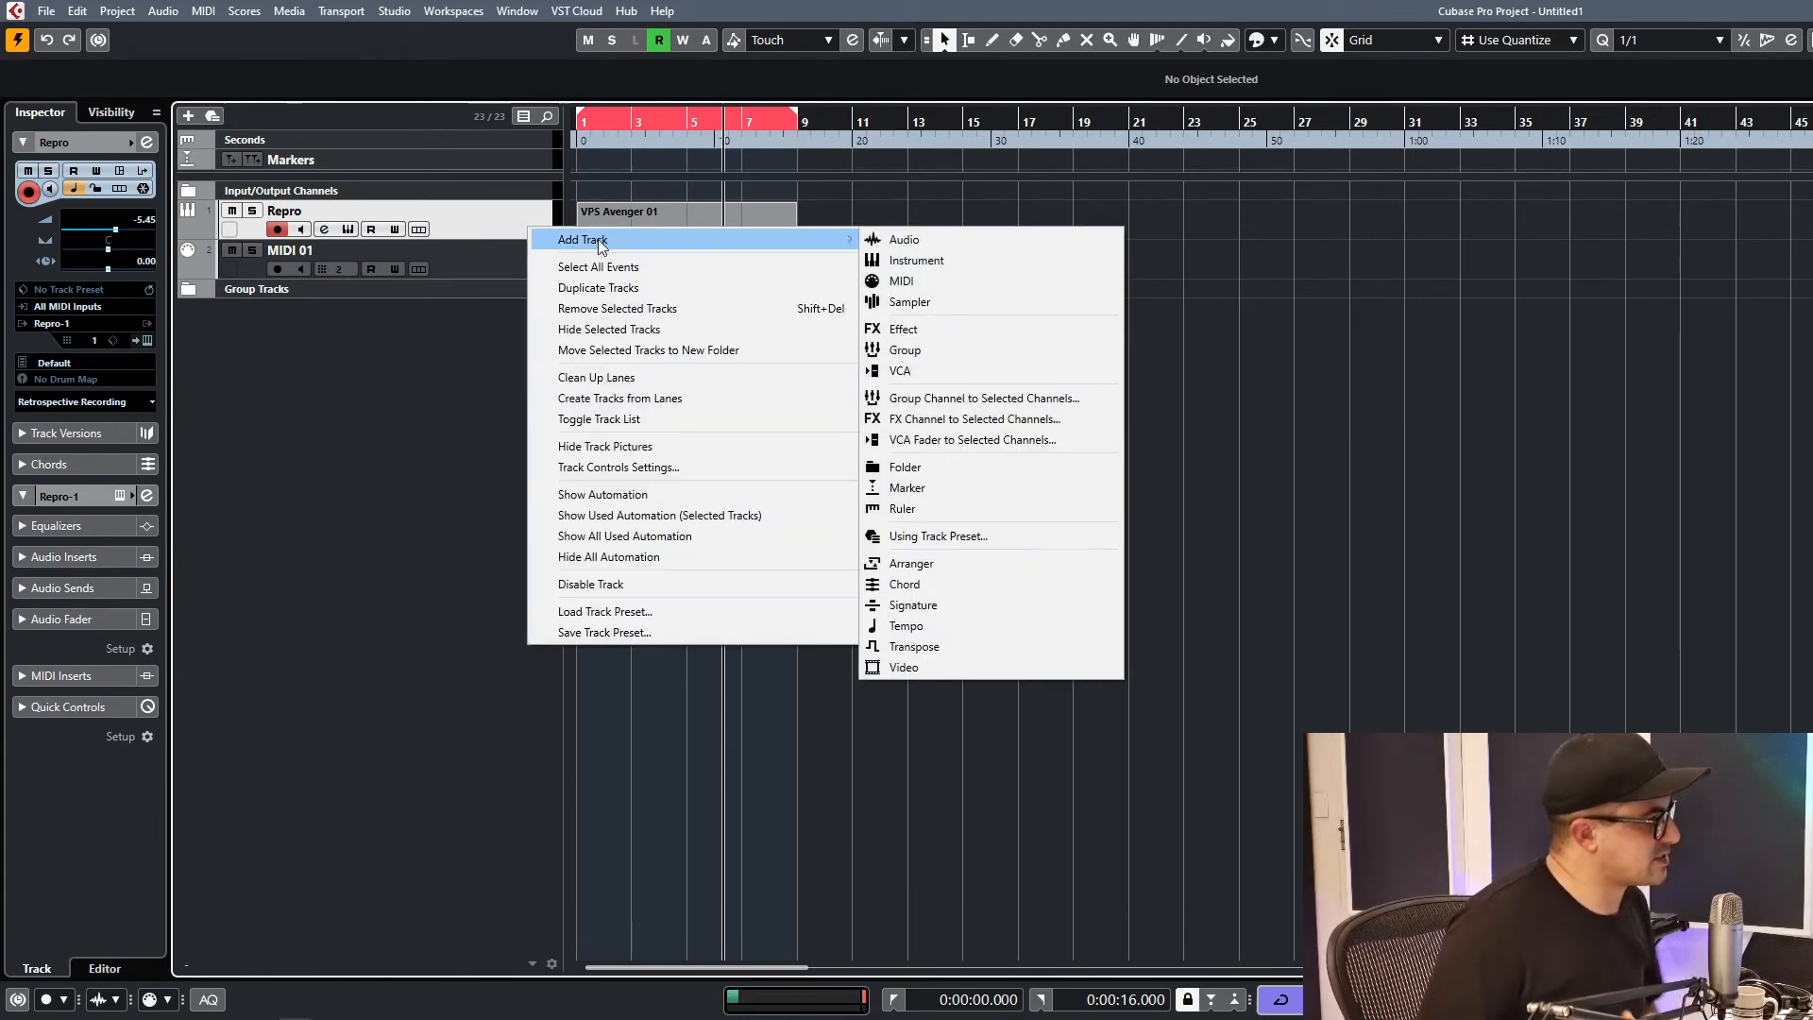
click(951, 262)
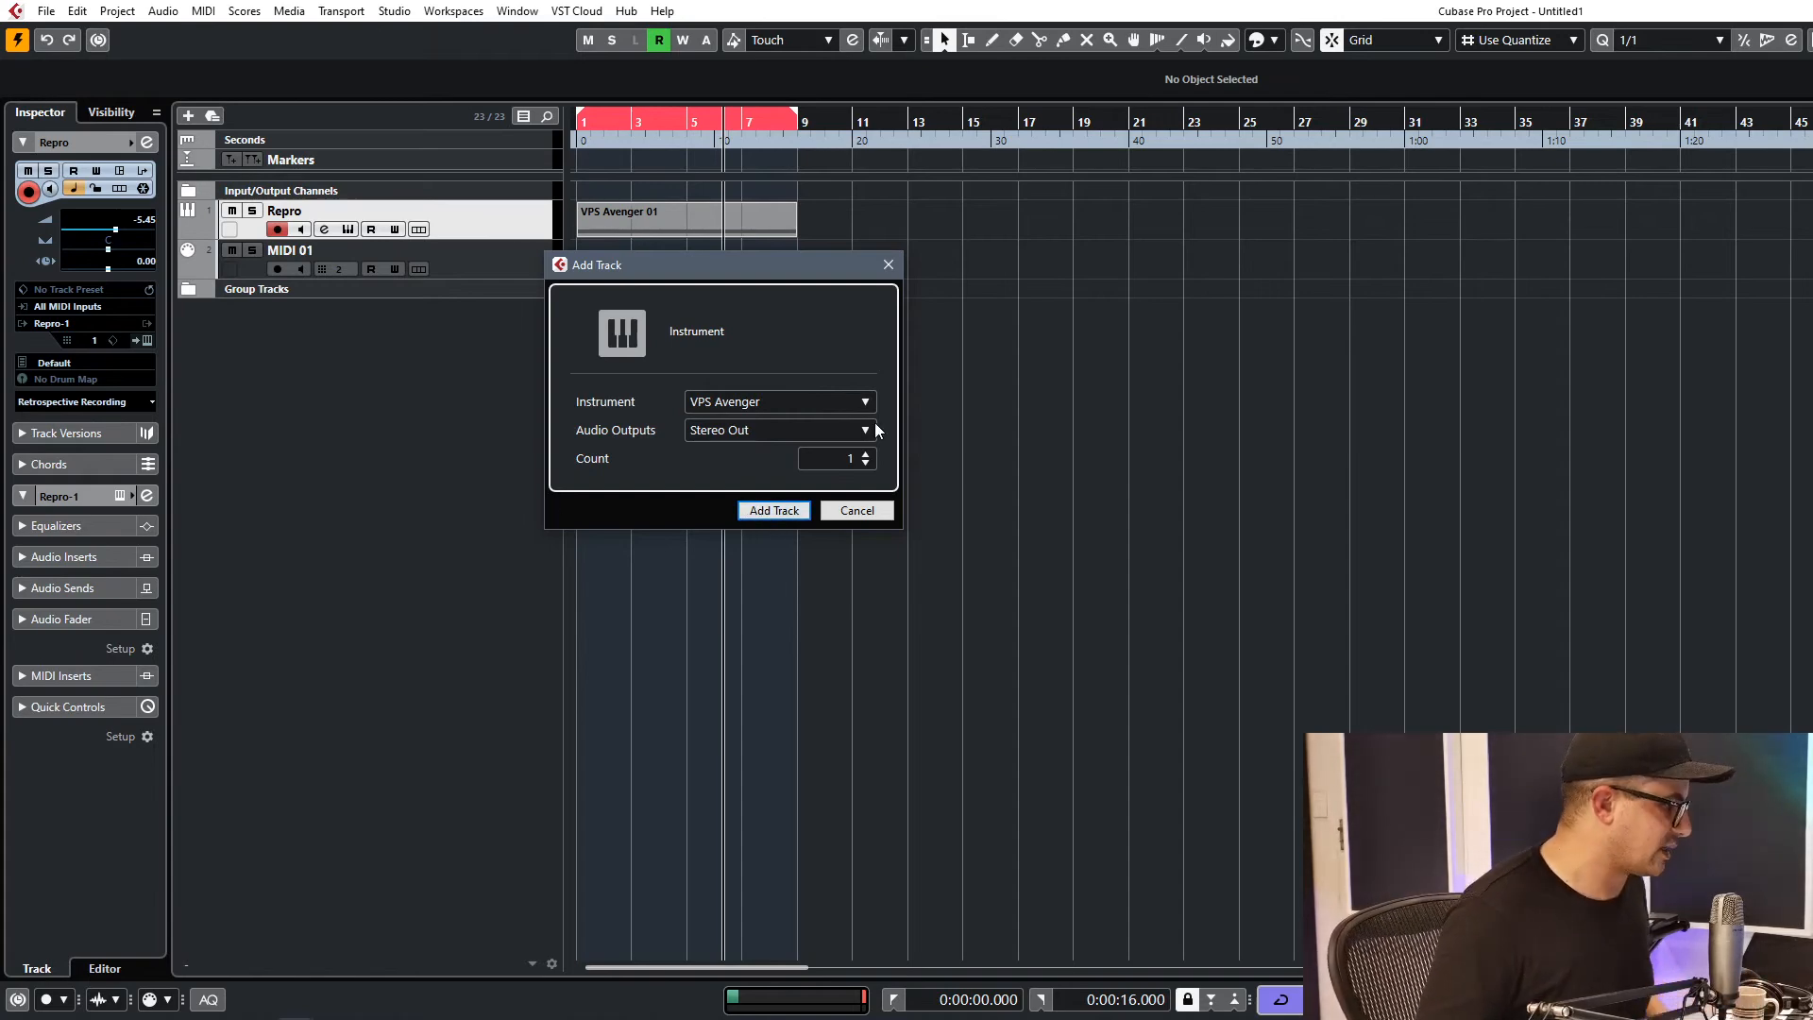
click(856, 513)
Add a new instrument track that uses Serum_x64 with Stereo Out as its output.
right_click(526, 230)
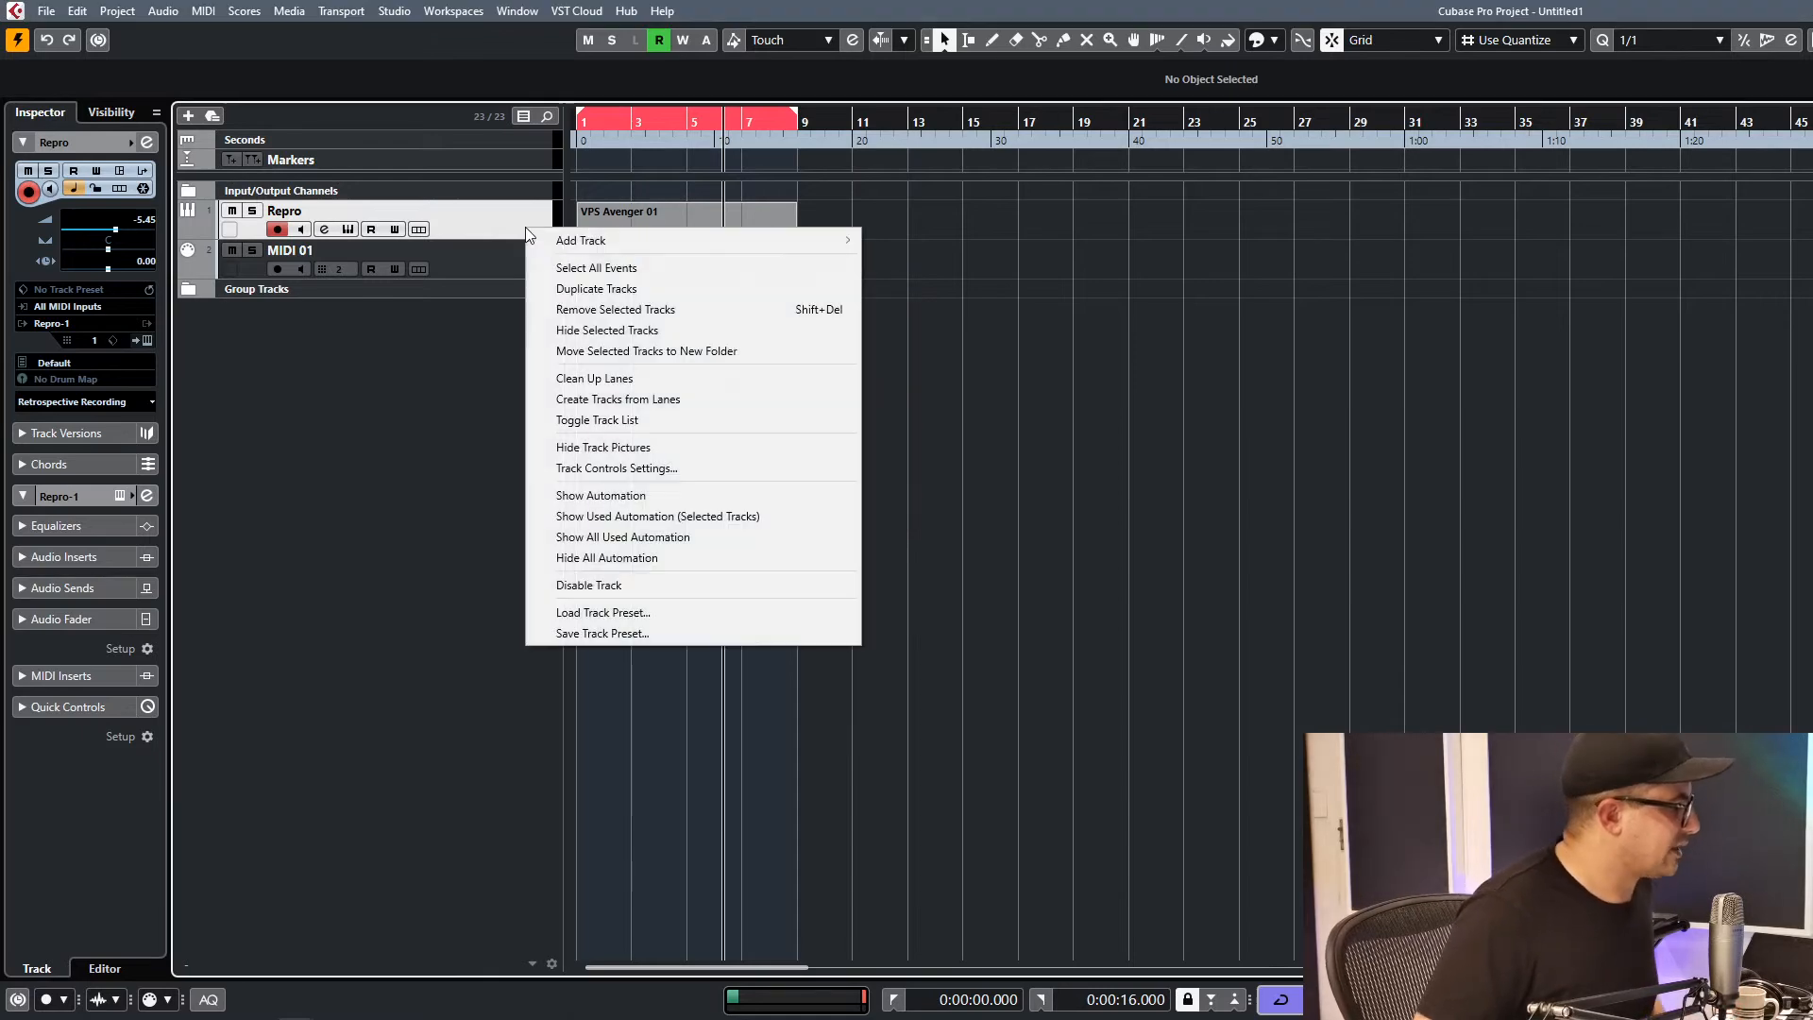
mouse_move(586, 240)
click(922, 264)
click(717, 401)
text(serum)
key(Return)
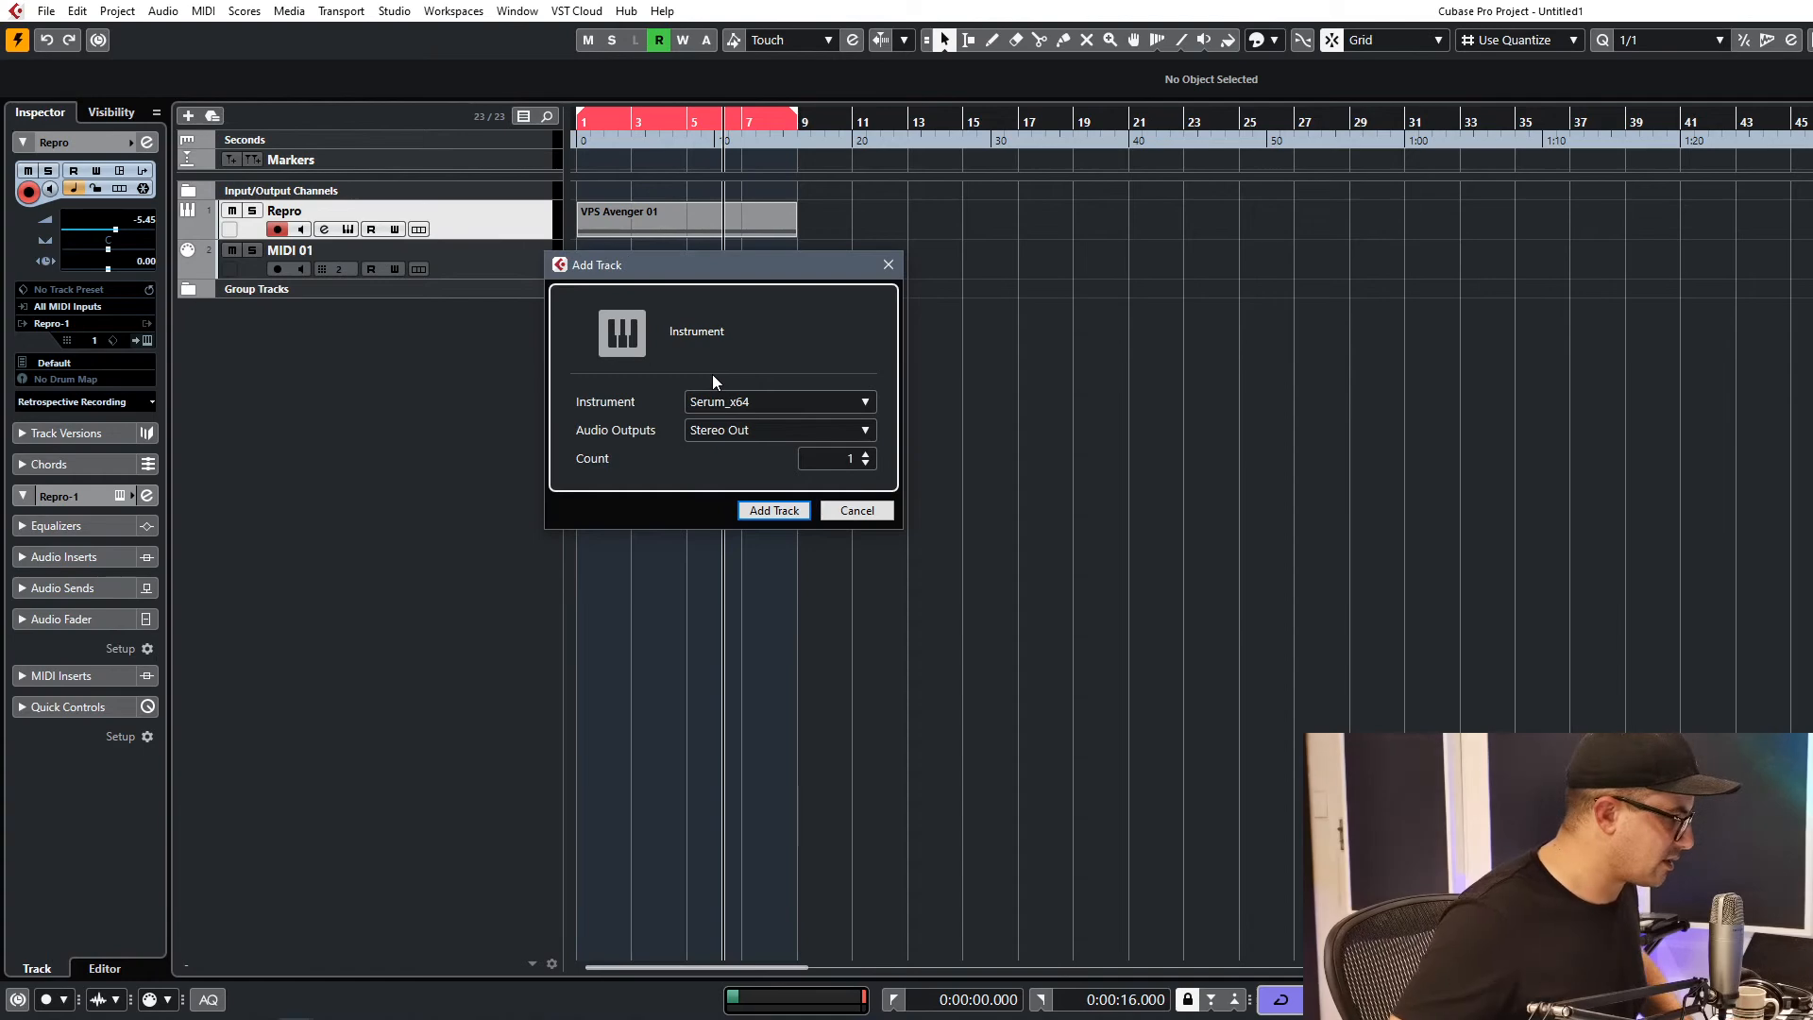
click(773, 510)
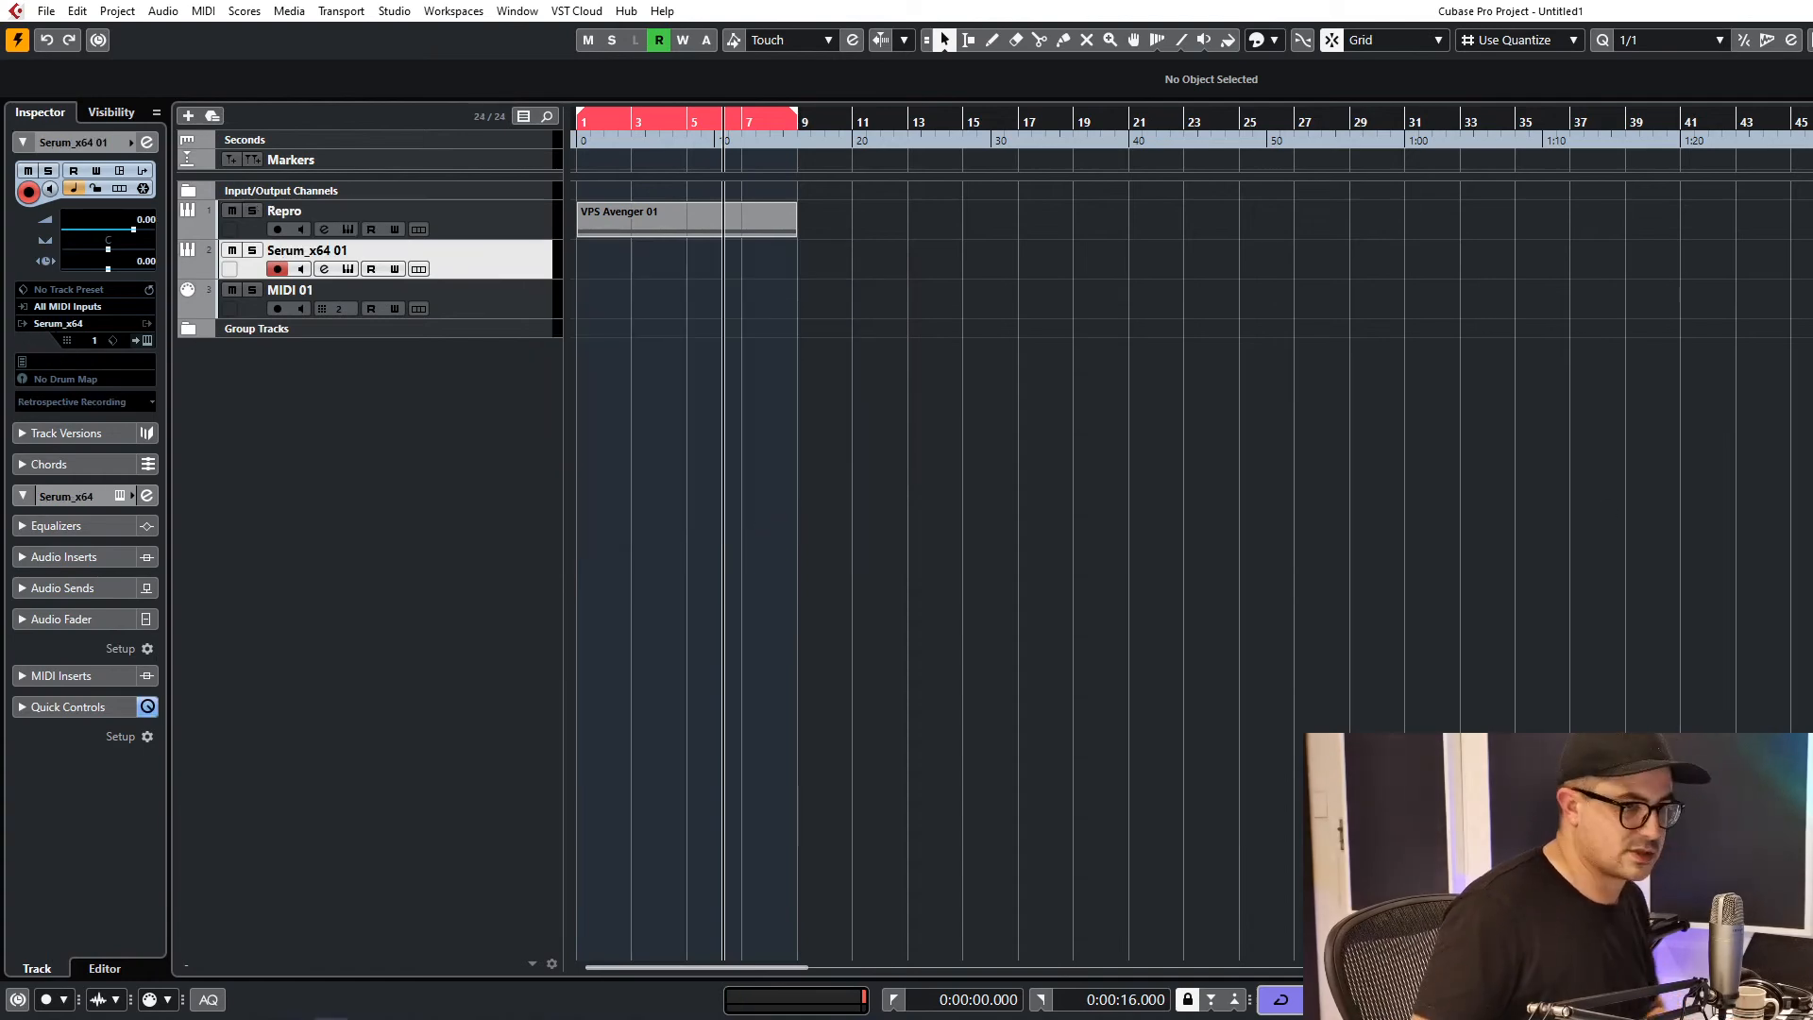
Open the Serum instrument, enable its filter and adjust the filter's resonance and cutoff.
click(349, 269)
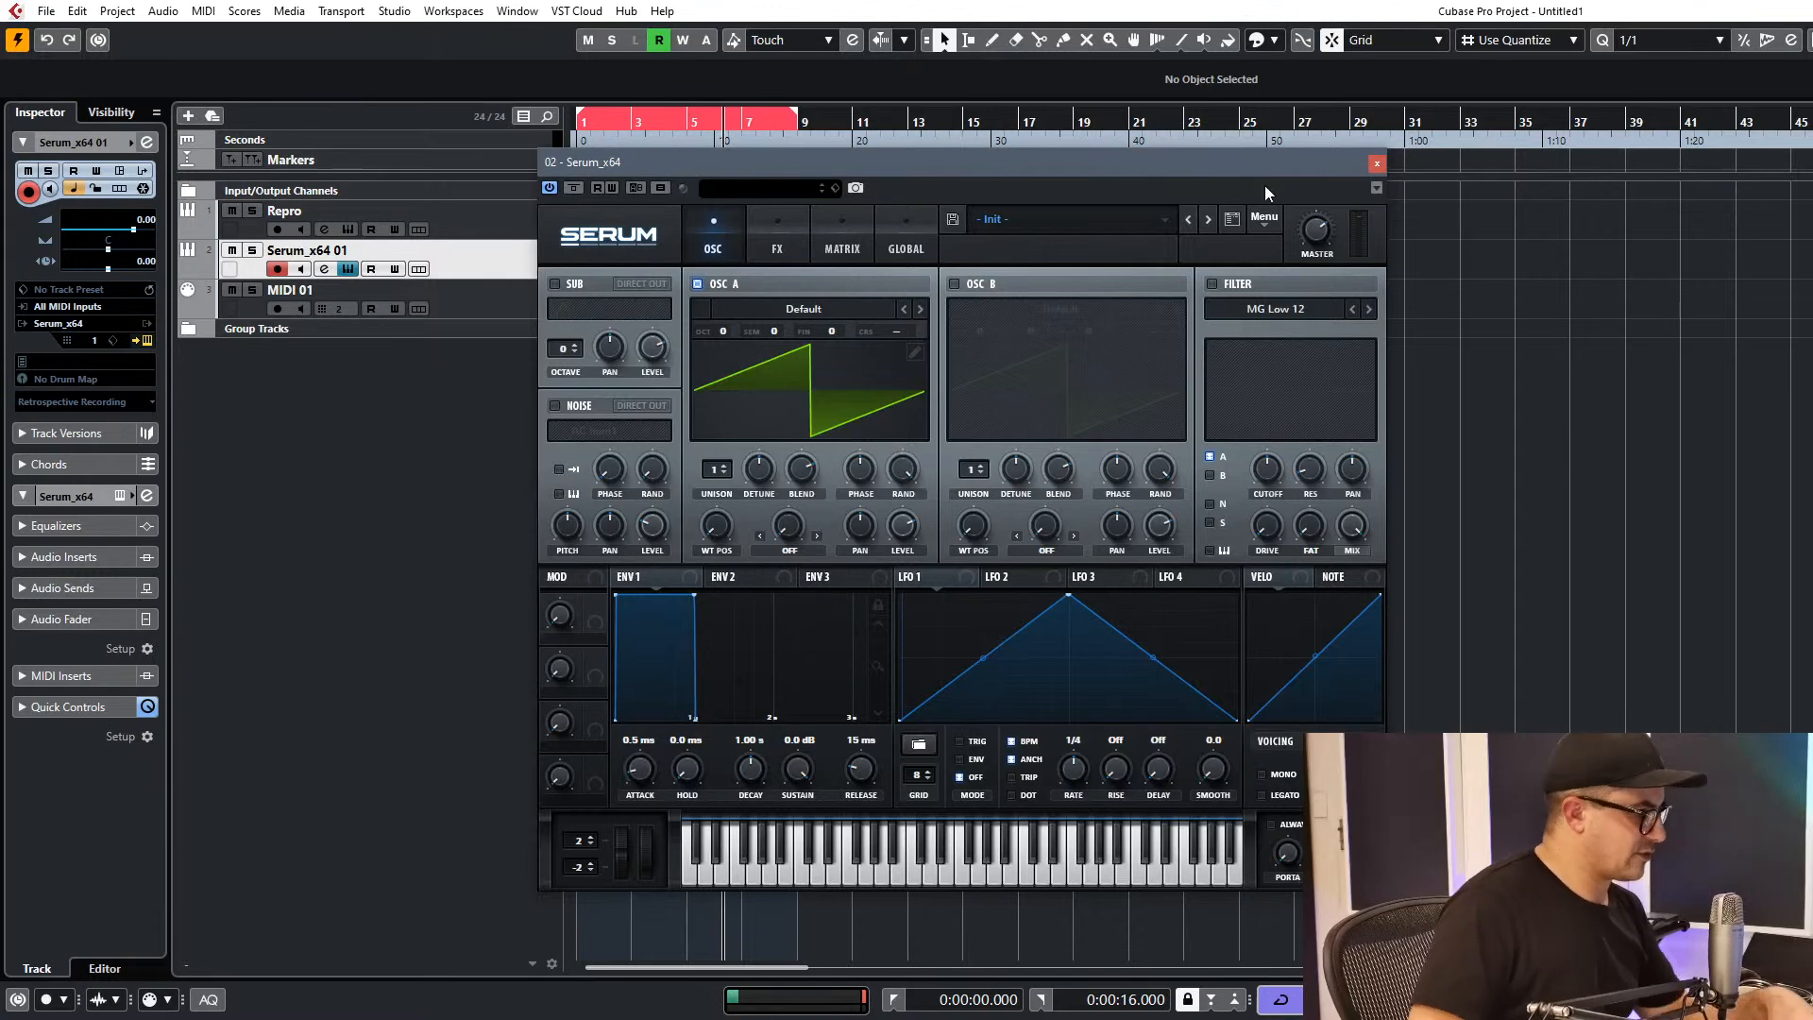
click(1212, 283)
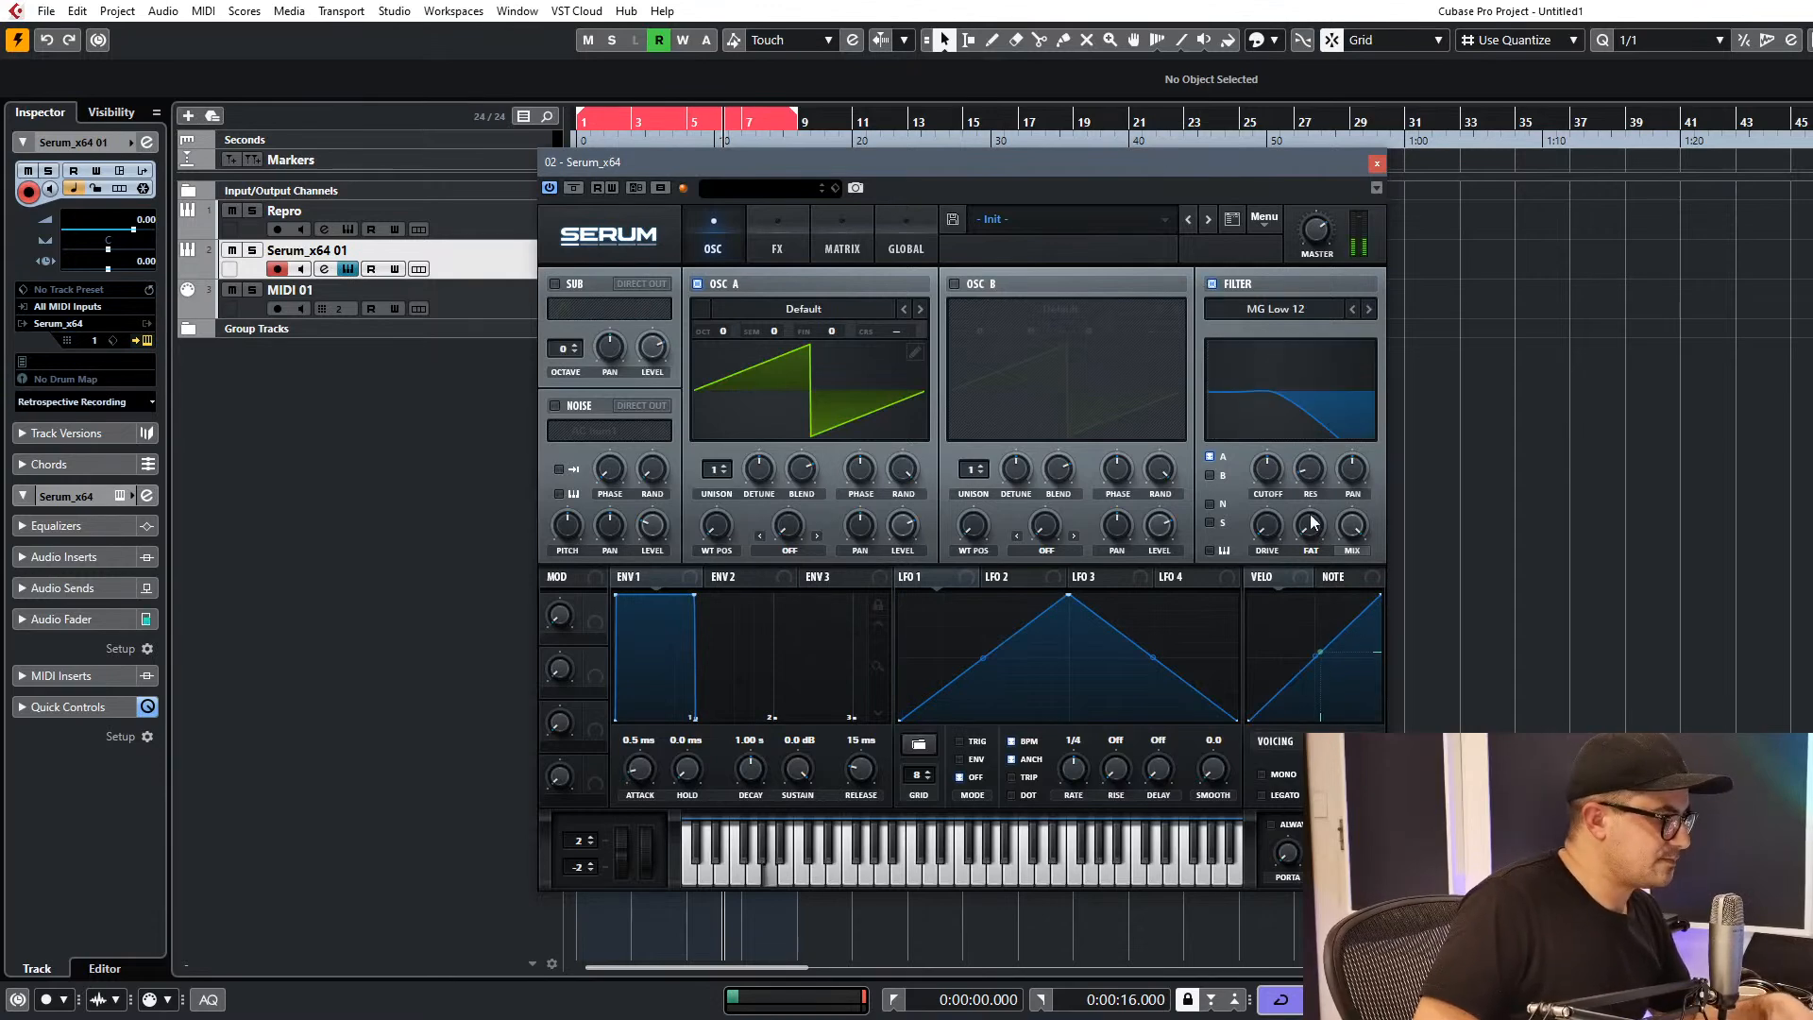
drag(1317, 443, 1315, 416)
drag(1266, 470, 1267, 420)
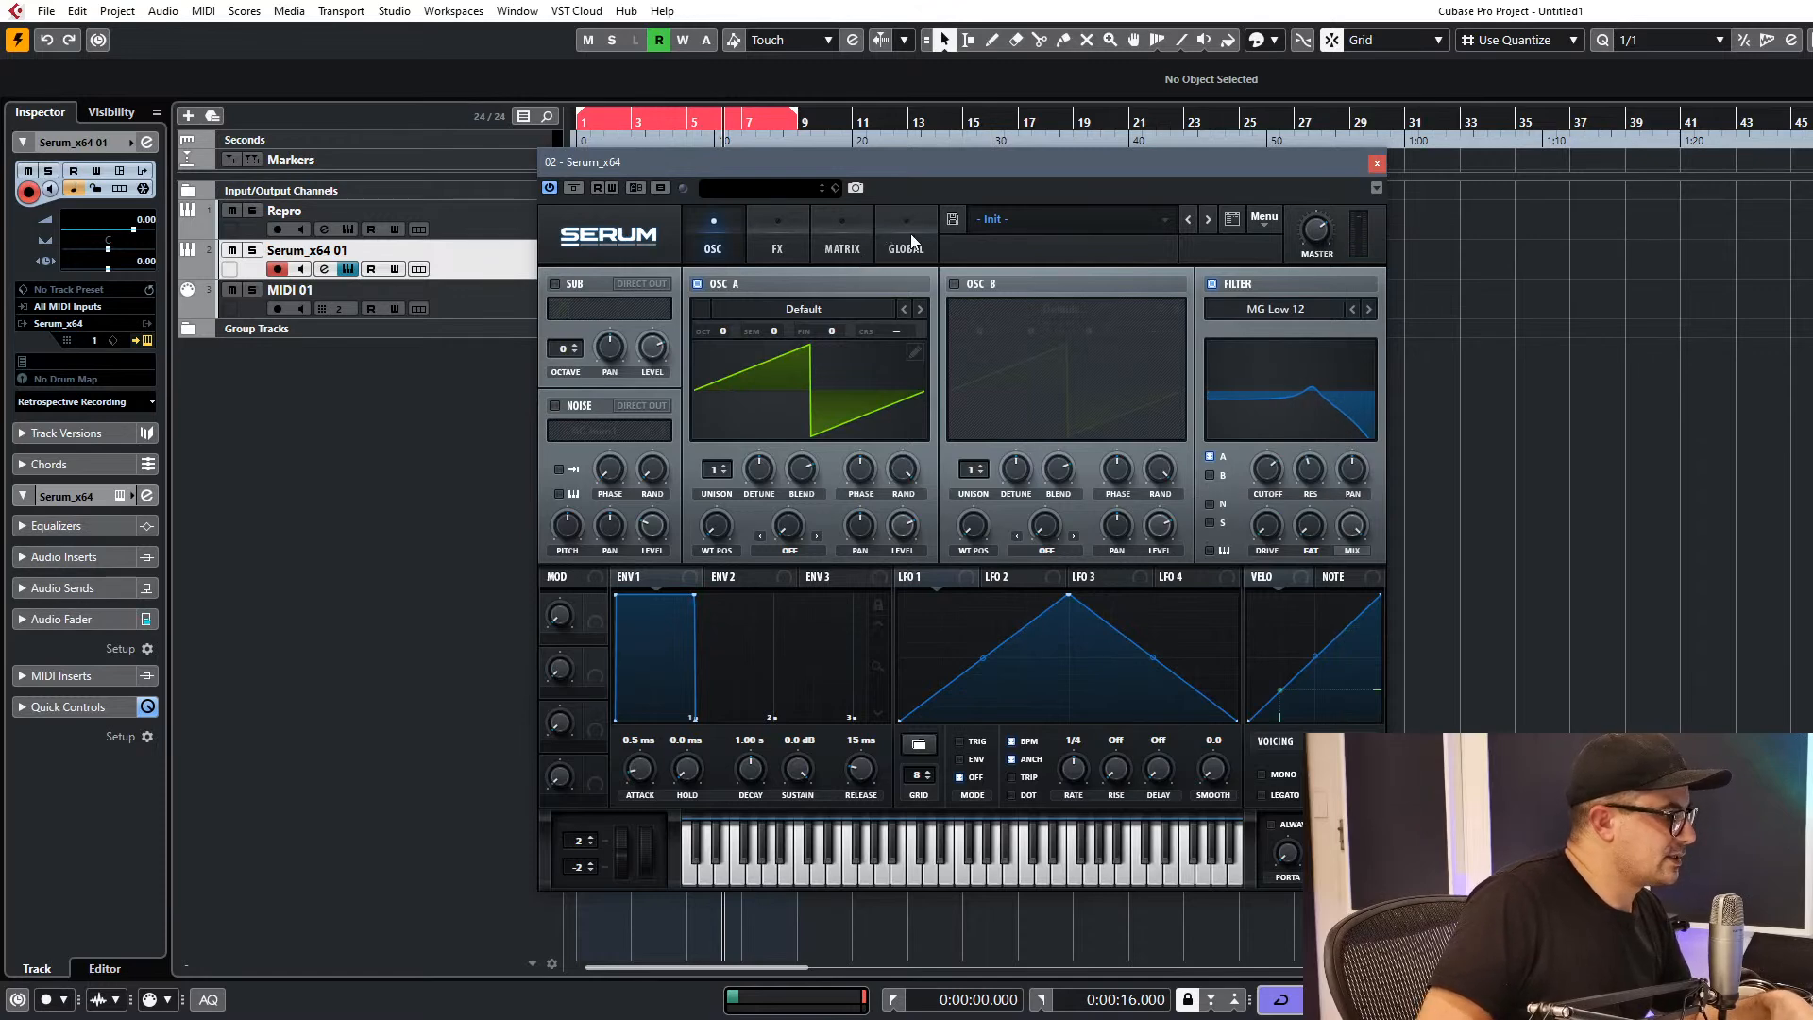
Enable Serum's Distortion effect and change its type from Tube to Diode 1.
click(777, 236)
click(560, 316)
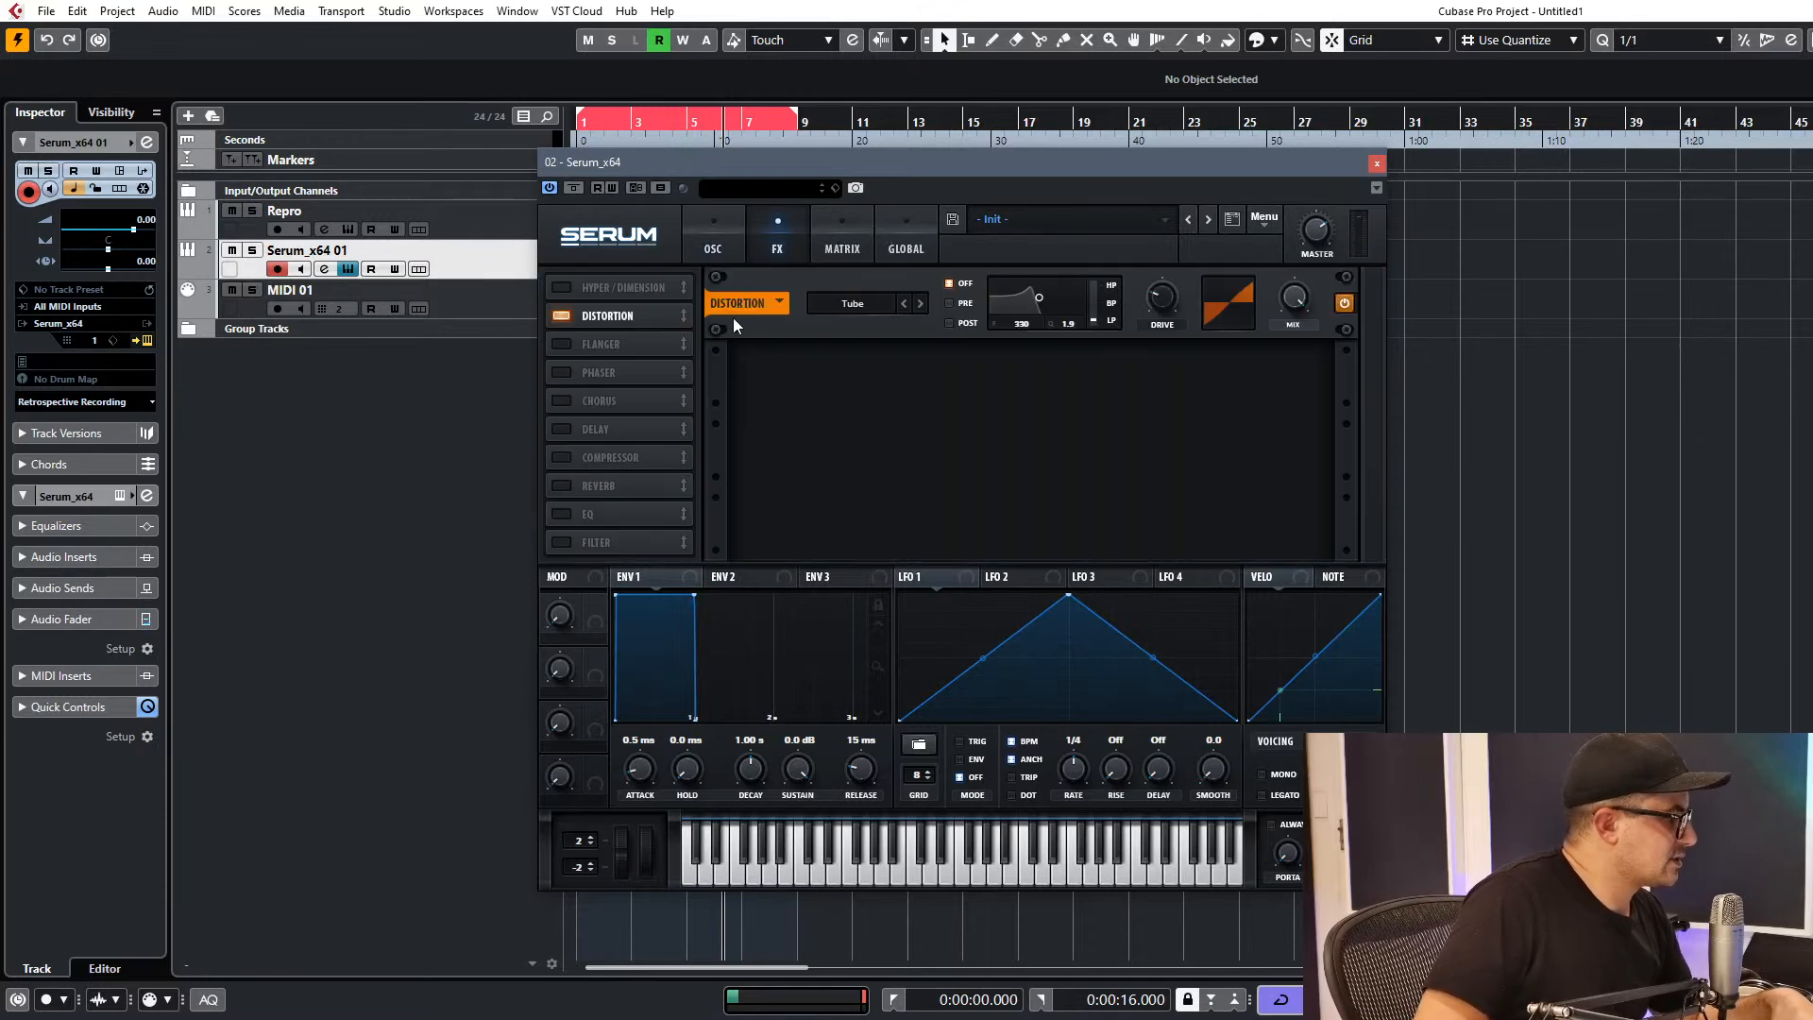
click(918, 304)
click(919, 304)
click(919, 304)
click(919, 304)
click(919, 304)
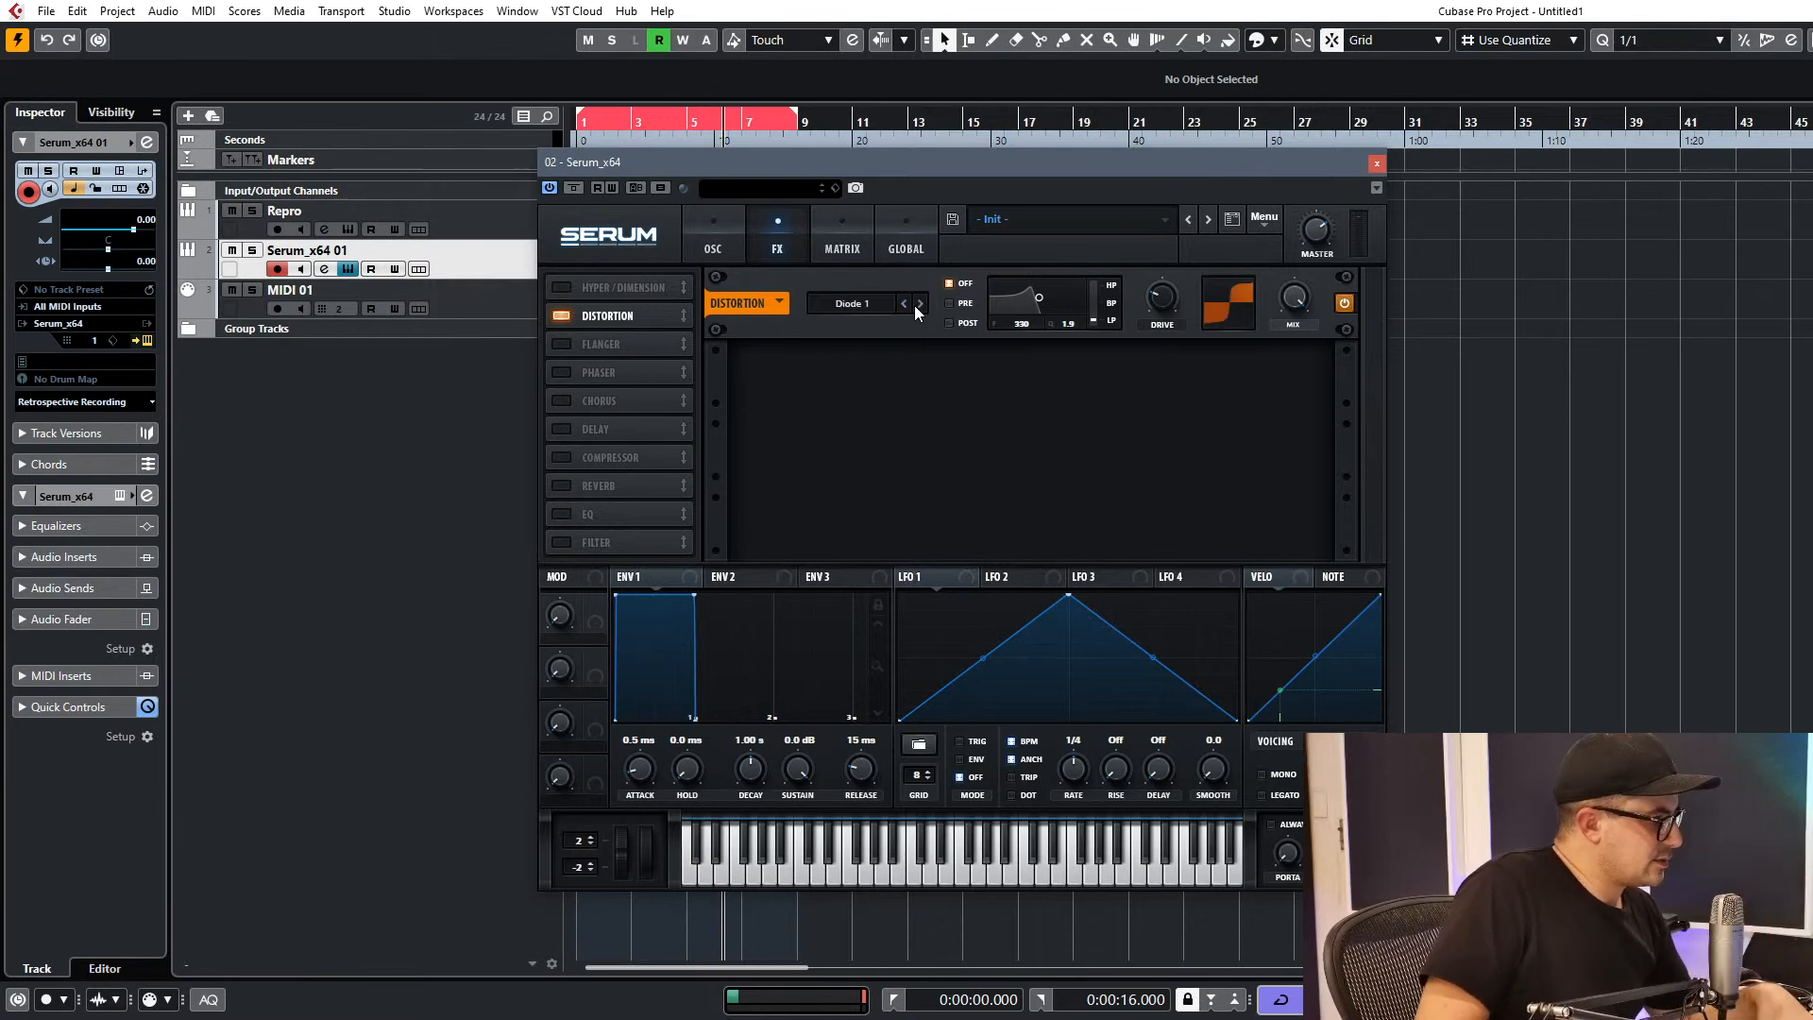
Set the Distortion type to Lin.Fold, adjust its drive and assign Macro 1 to modulate the drive.
click(920, 304)
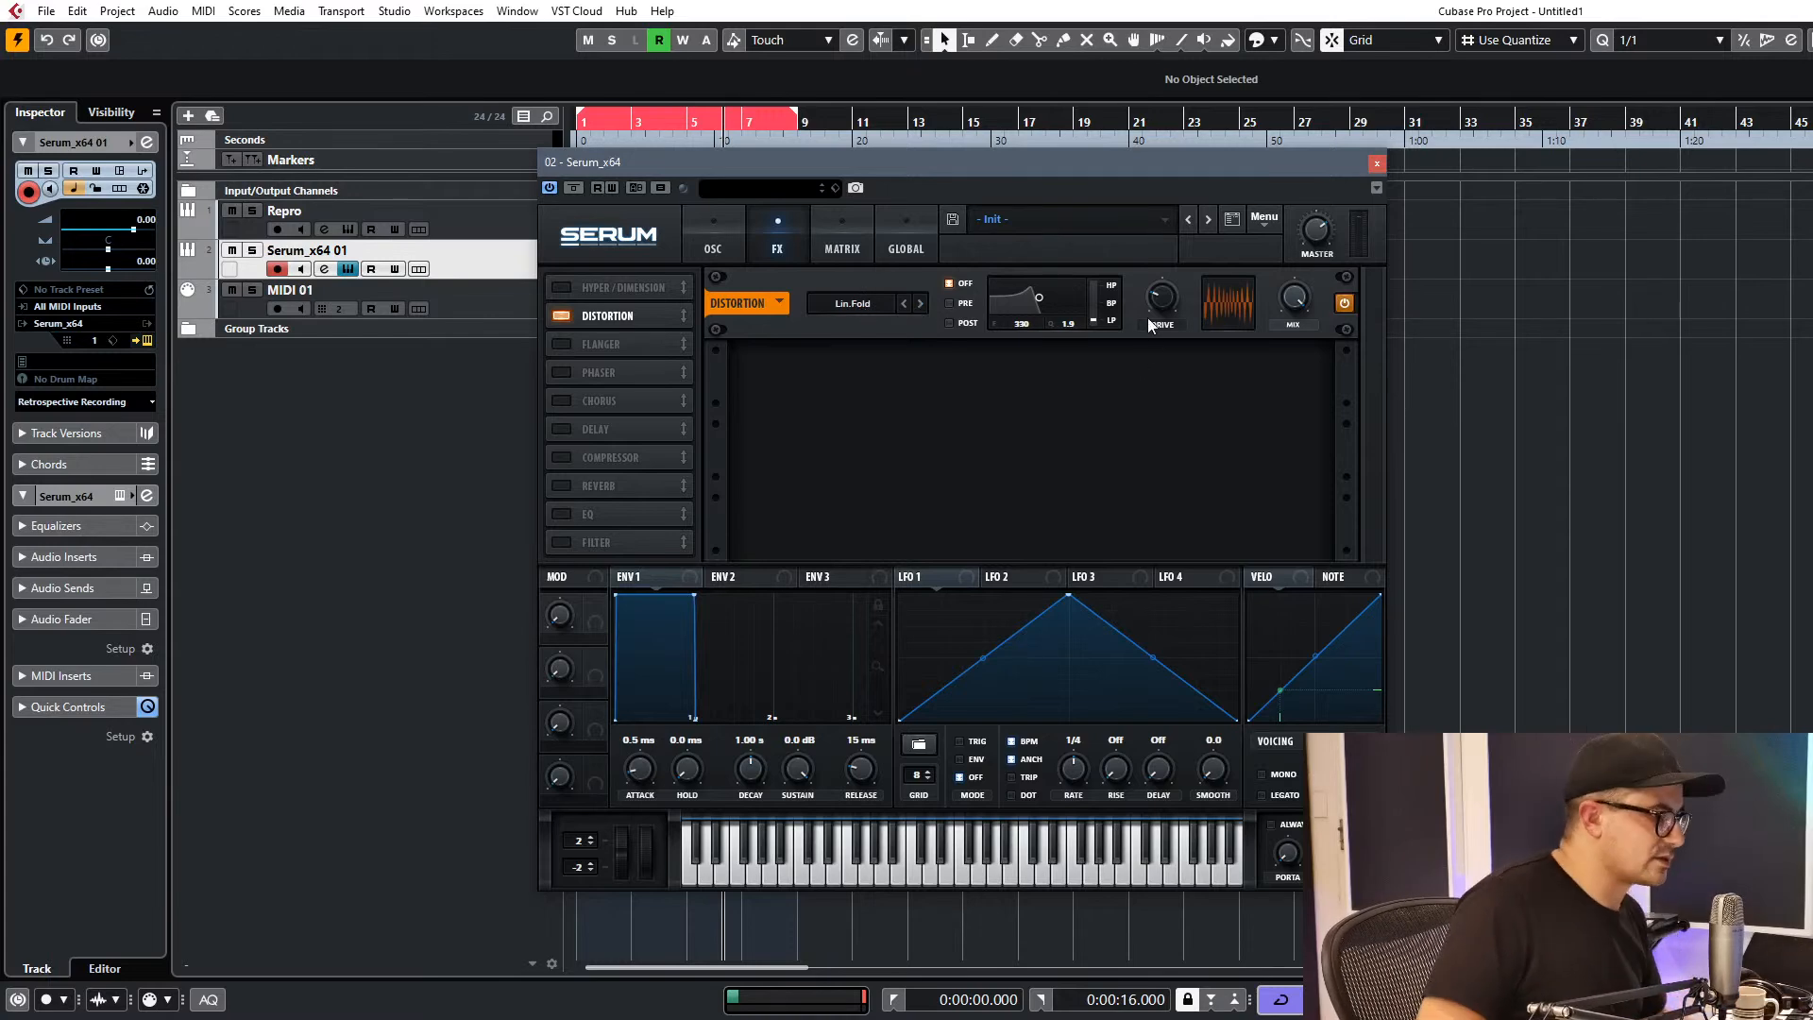
drag(1175, 294, 1173, 308)
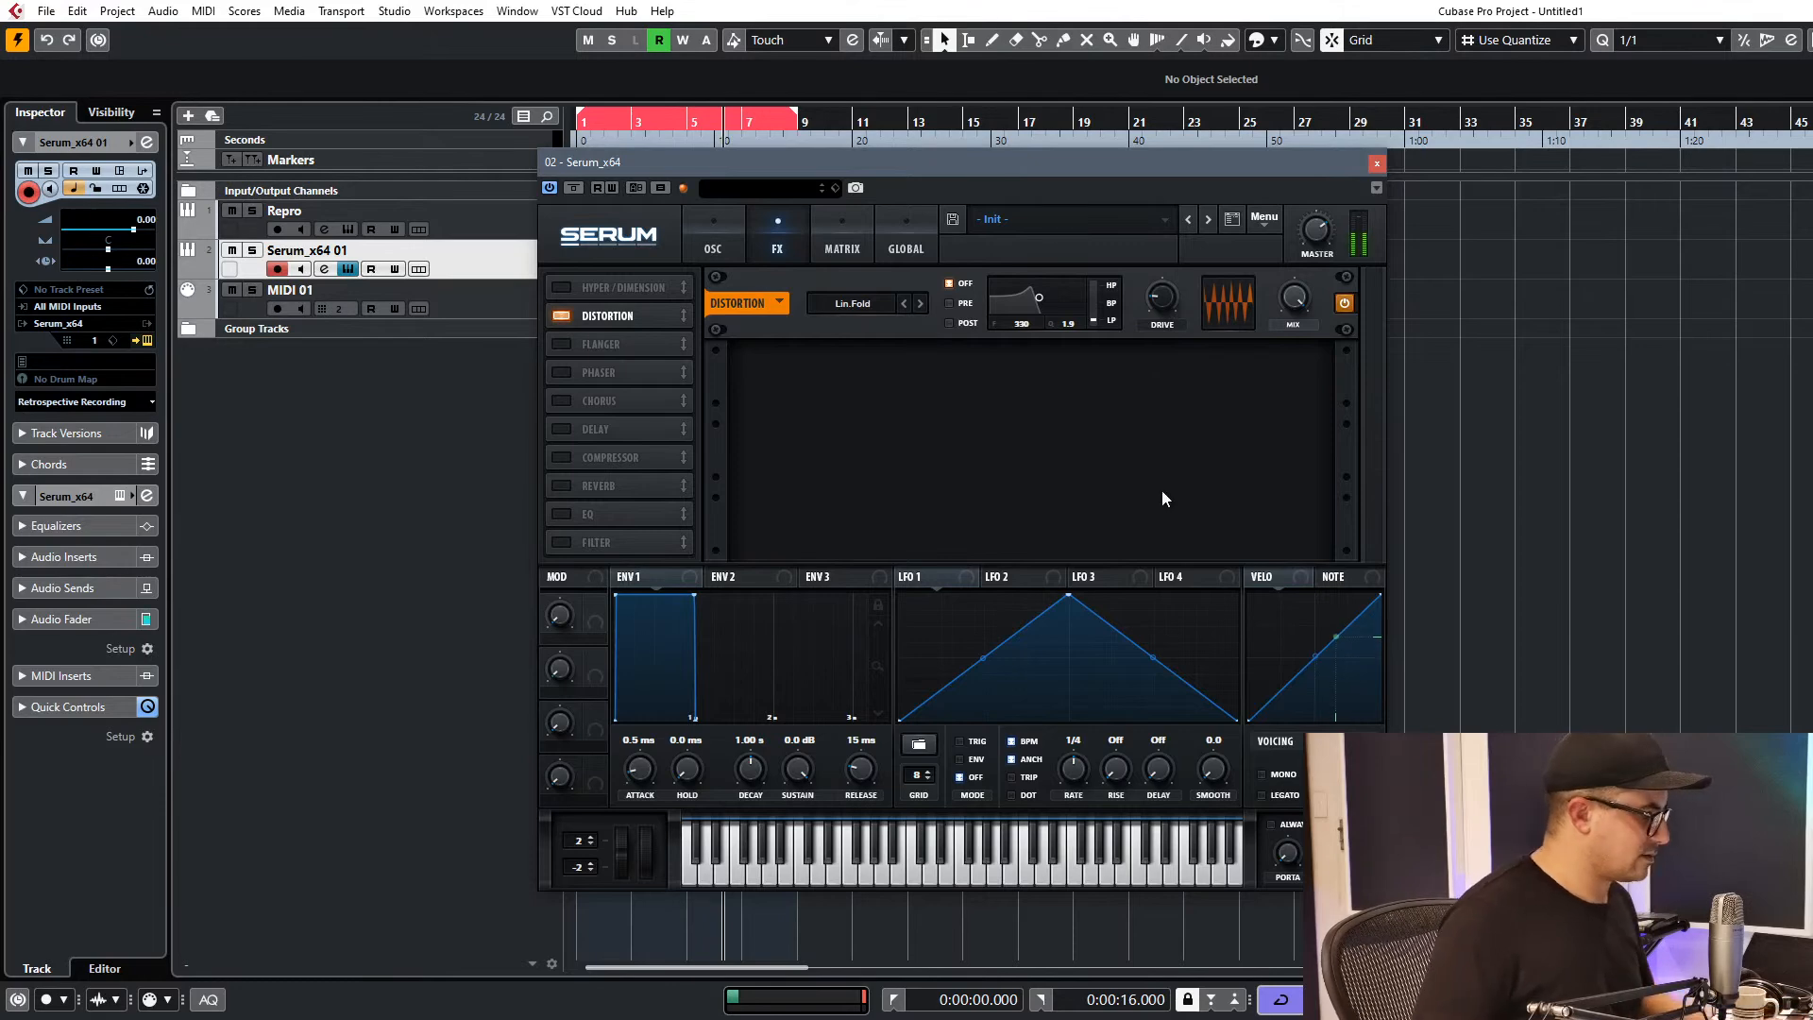
drag(594, 603, 580, 564)
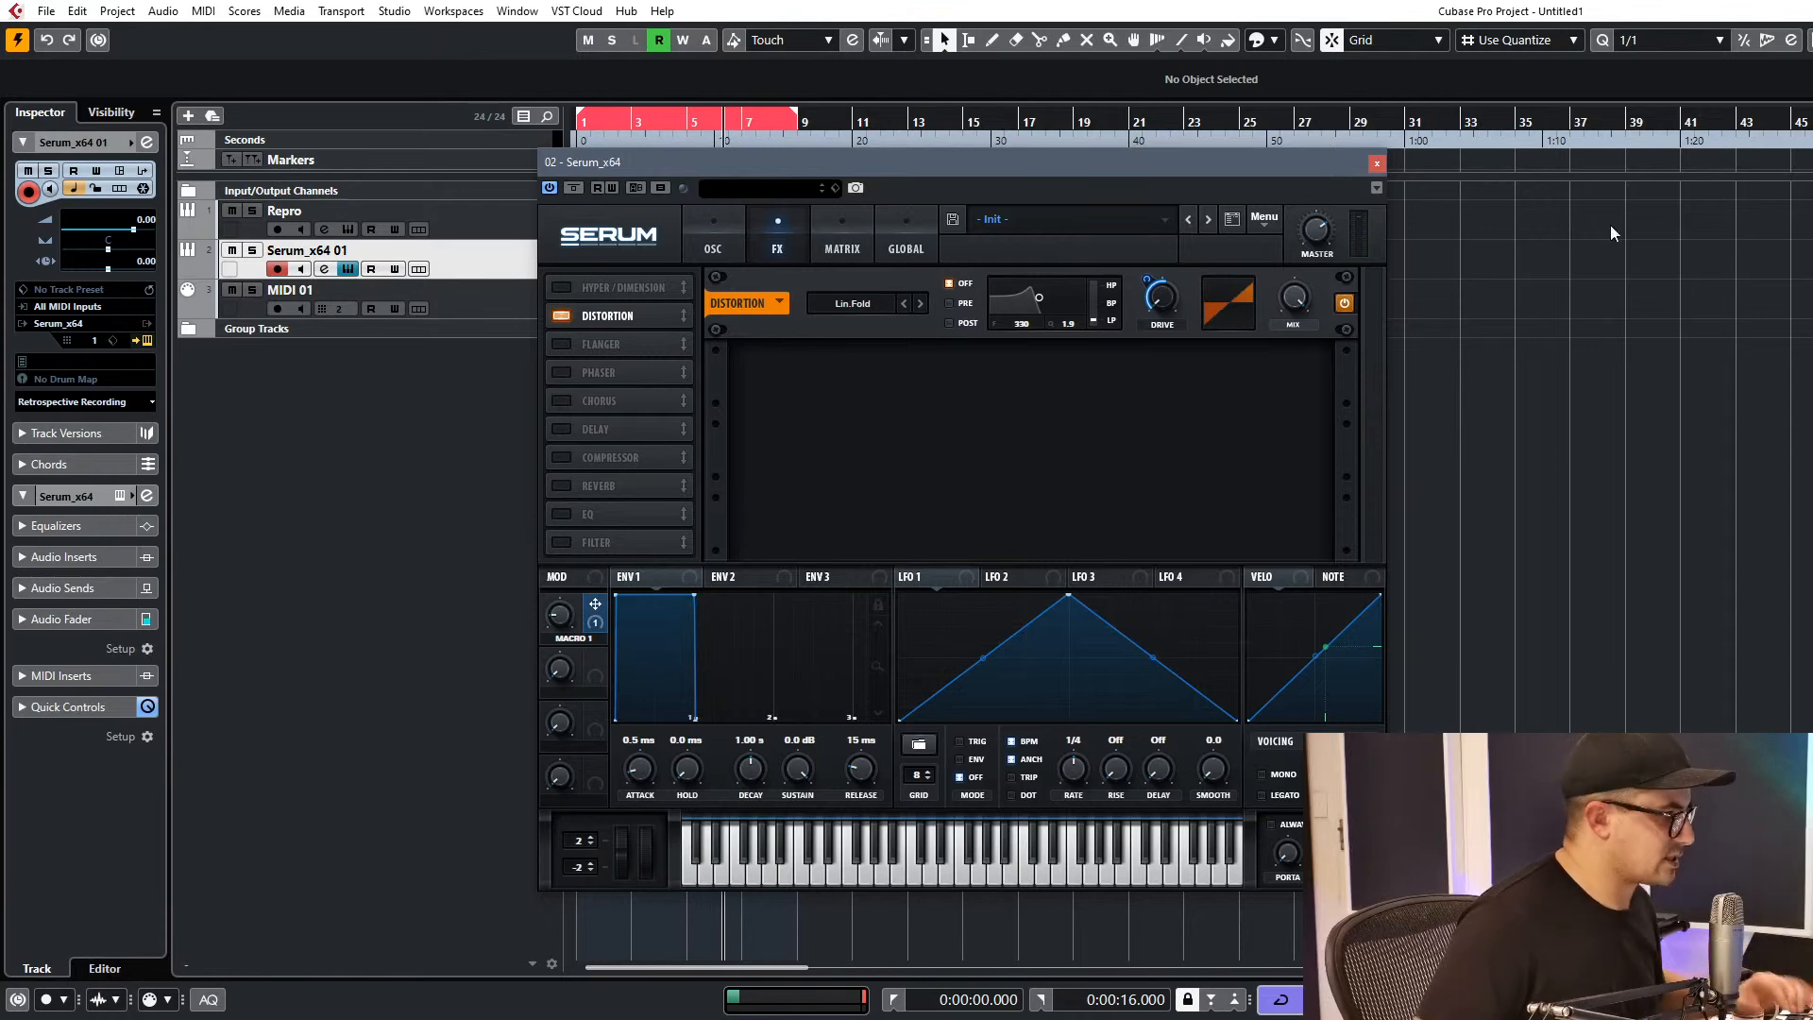
mouse_move(1327, 261)
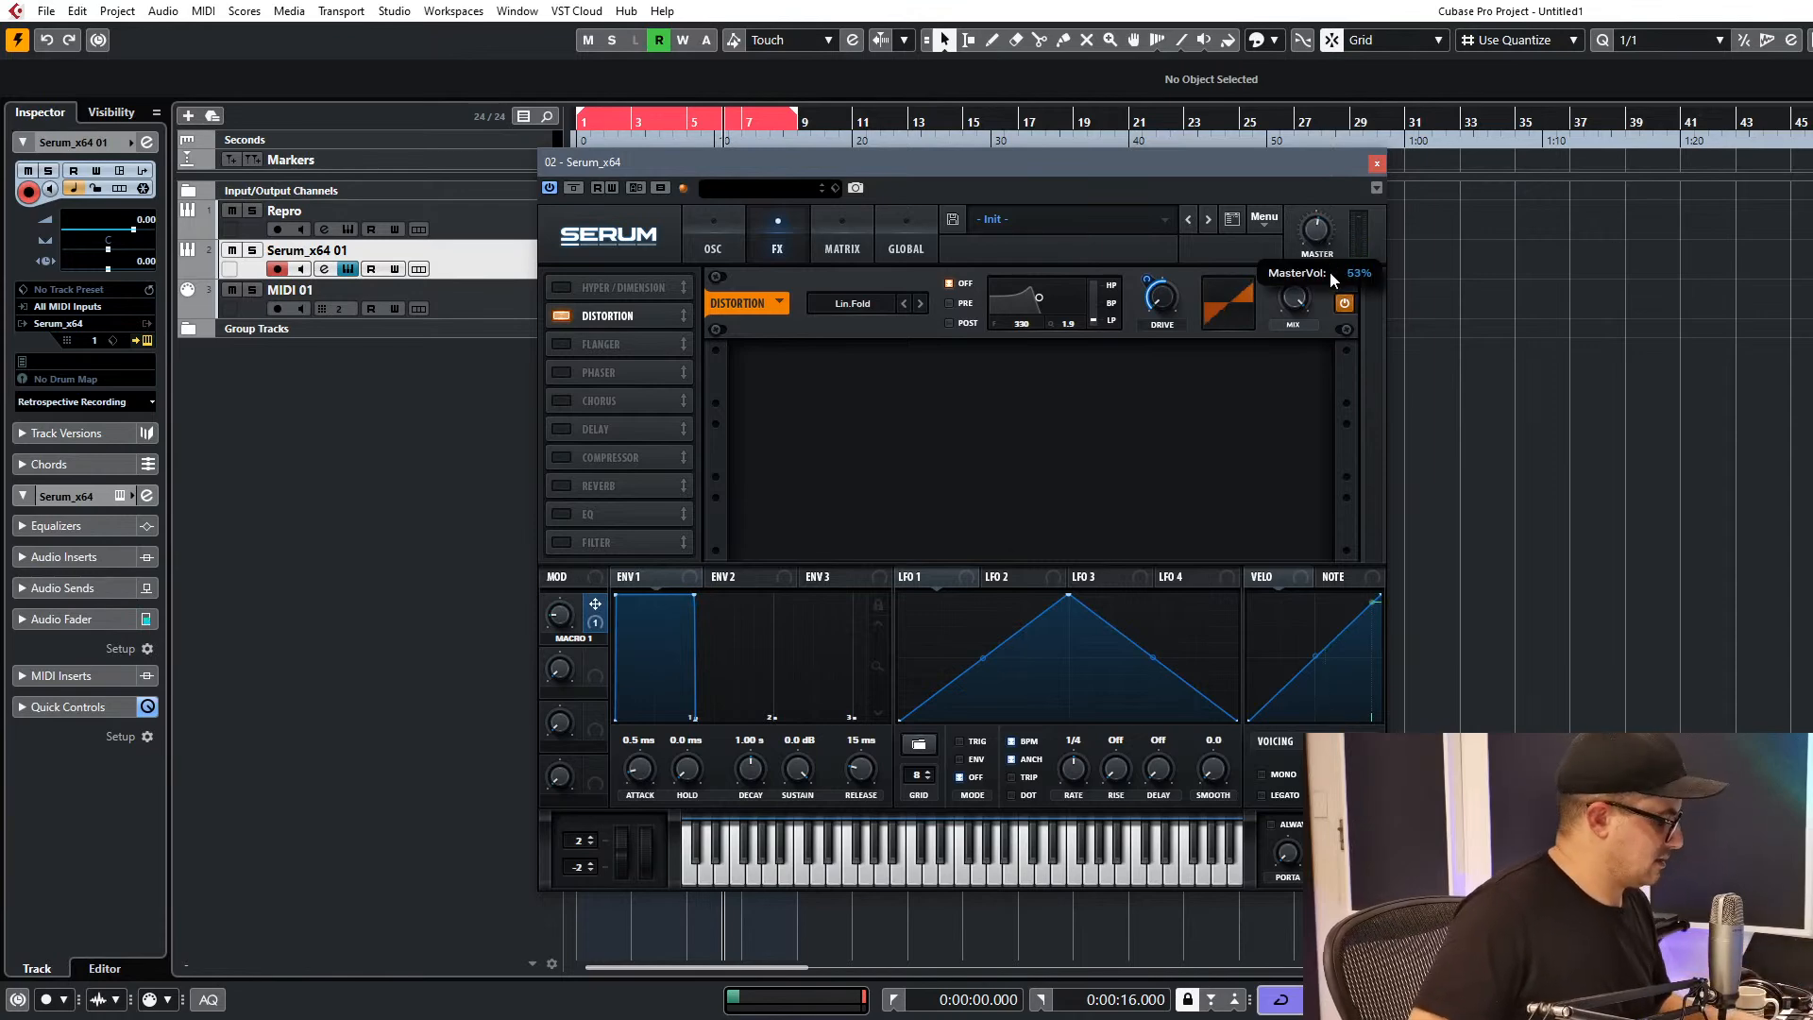
mouse_move(579, 642)
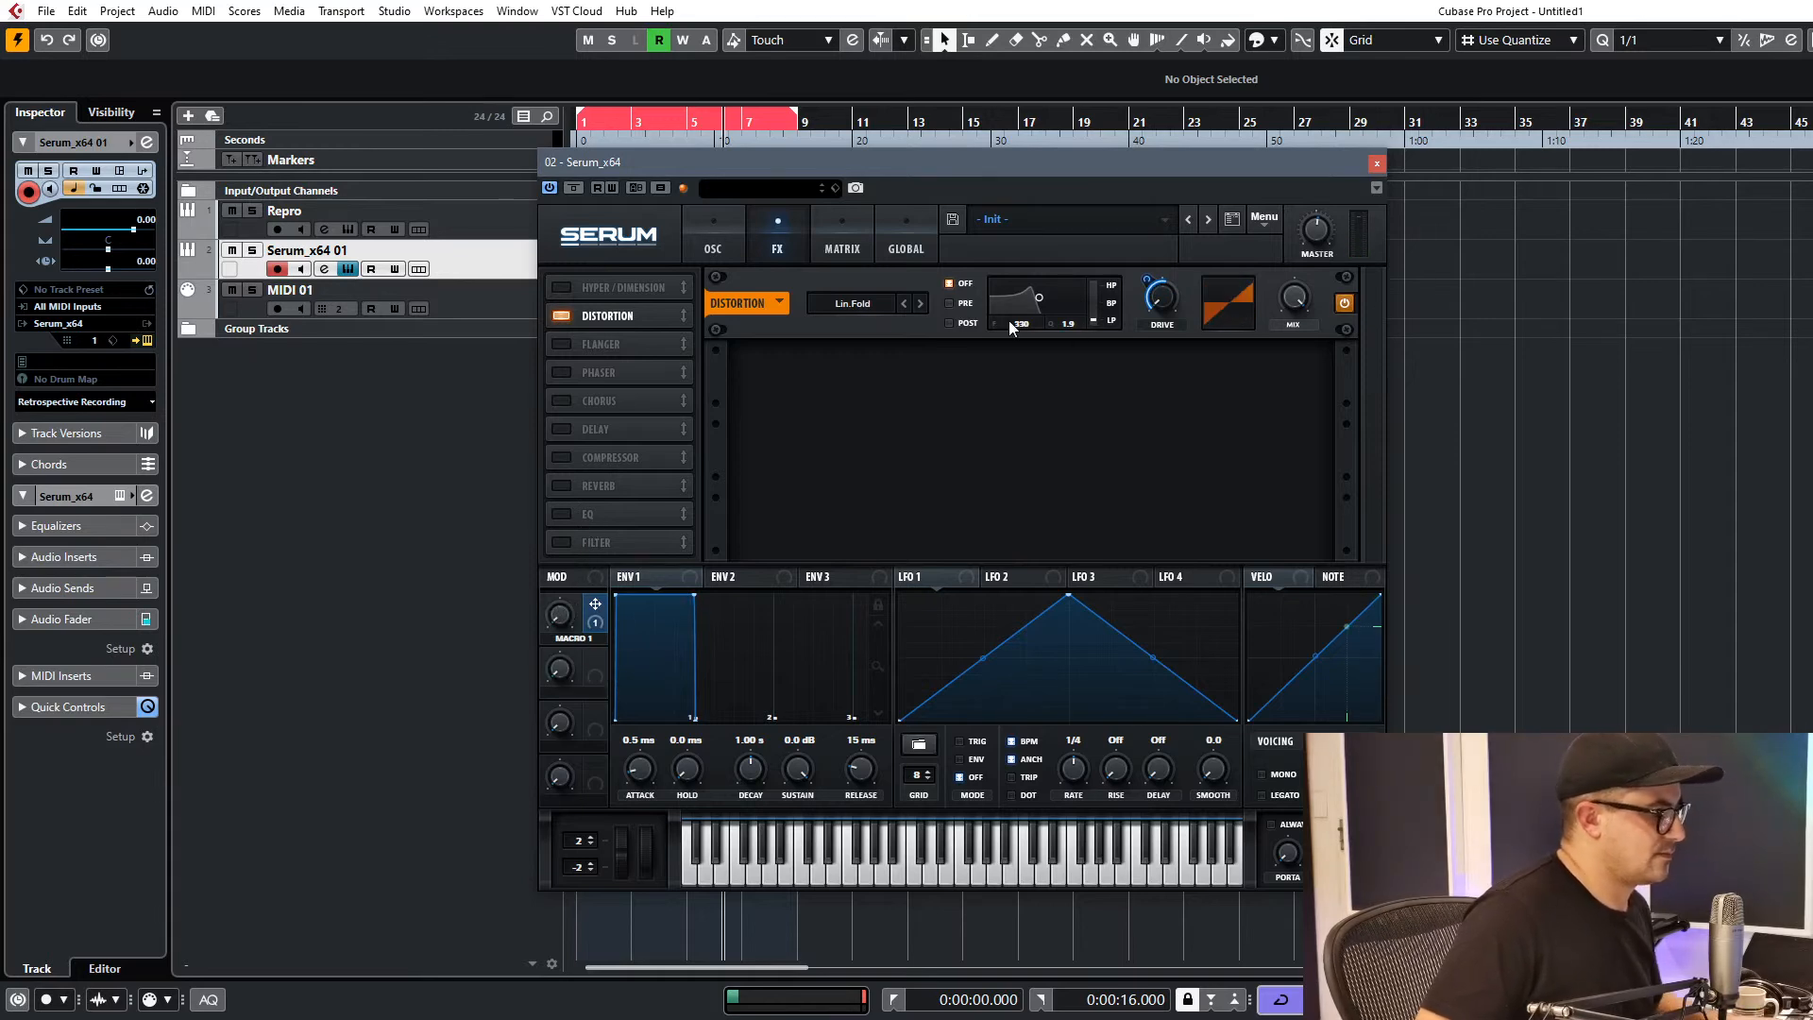
mouse_move(1155, 311)
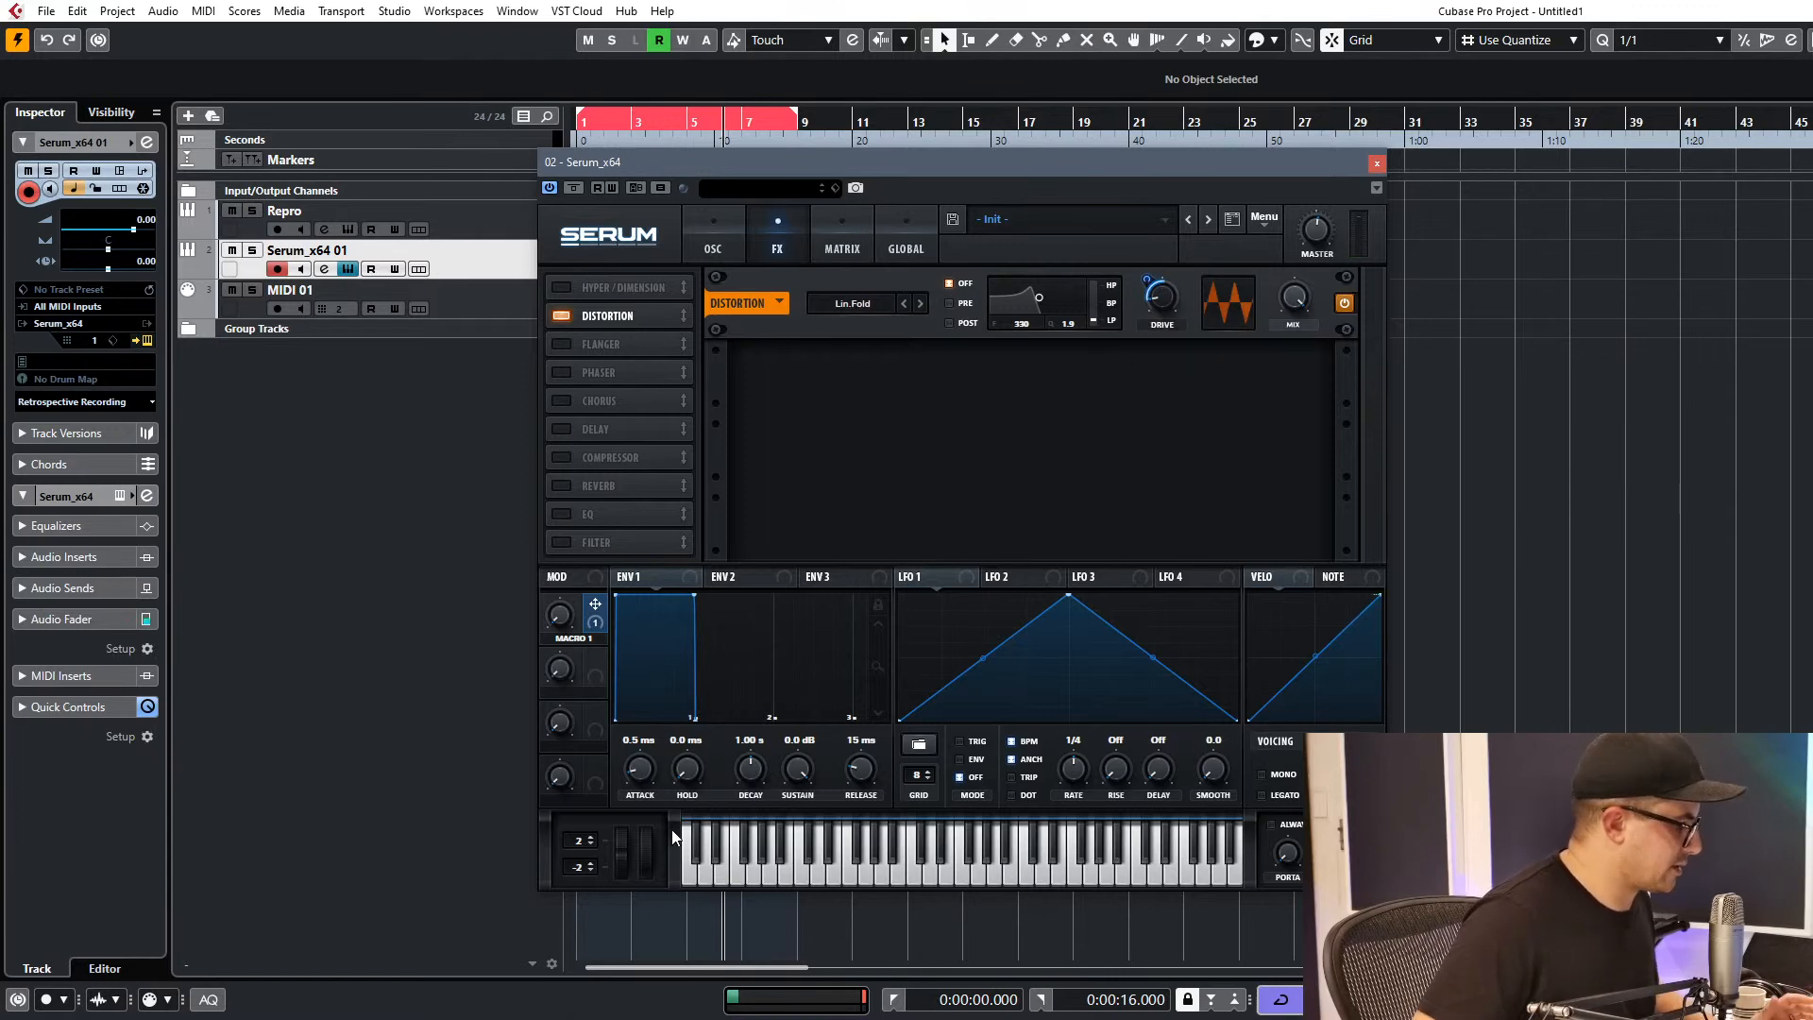
Set the source of the modulation matrix's second row to Mod Wheel.
click(841, 241)
click(580, 338)
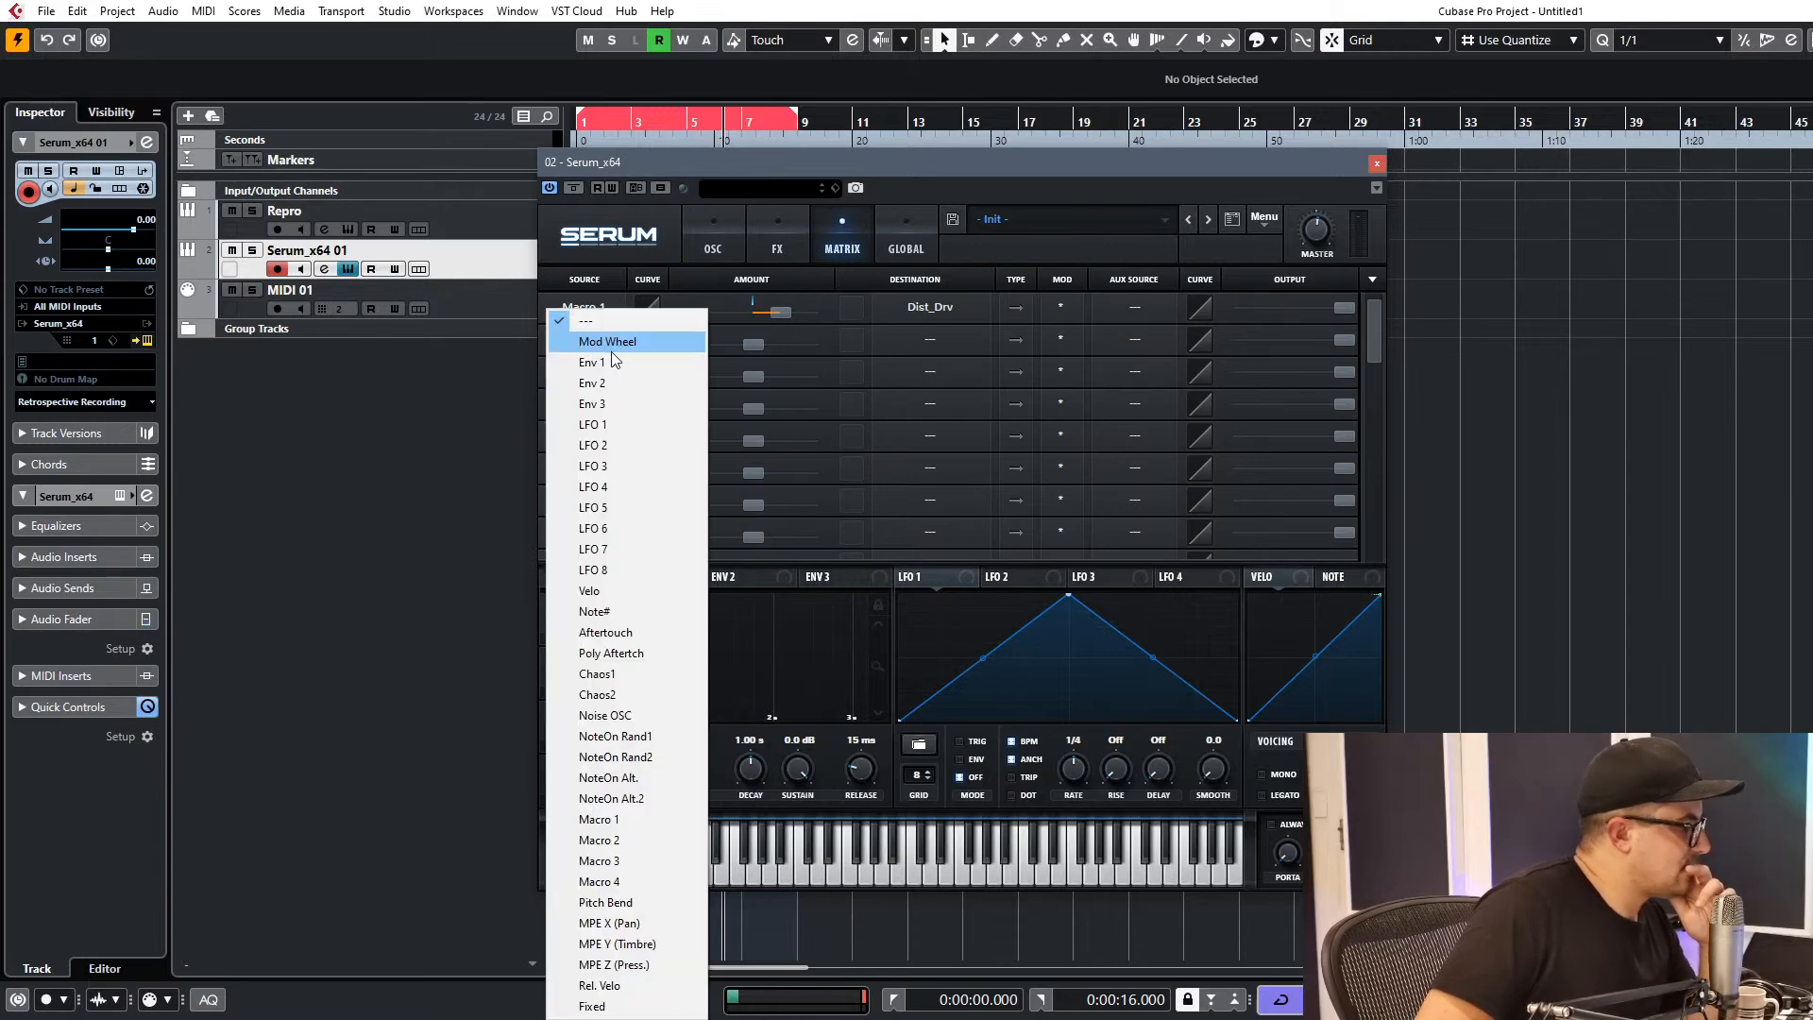
click(610, 345)
click(930, 340)
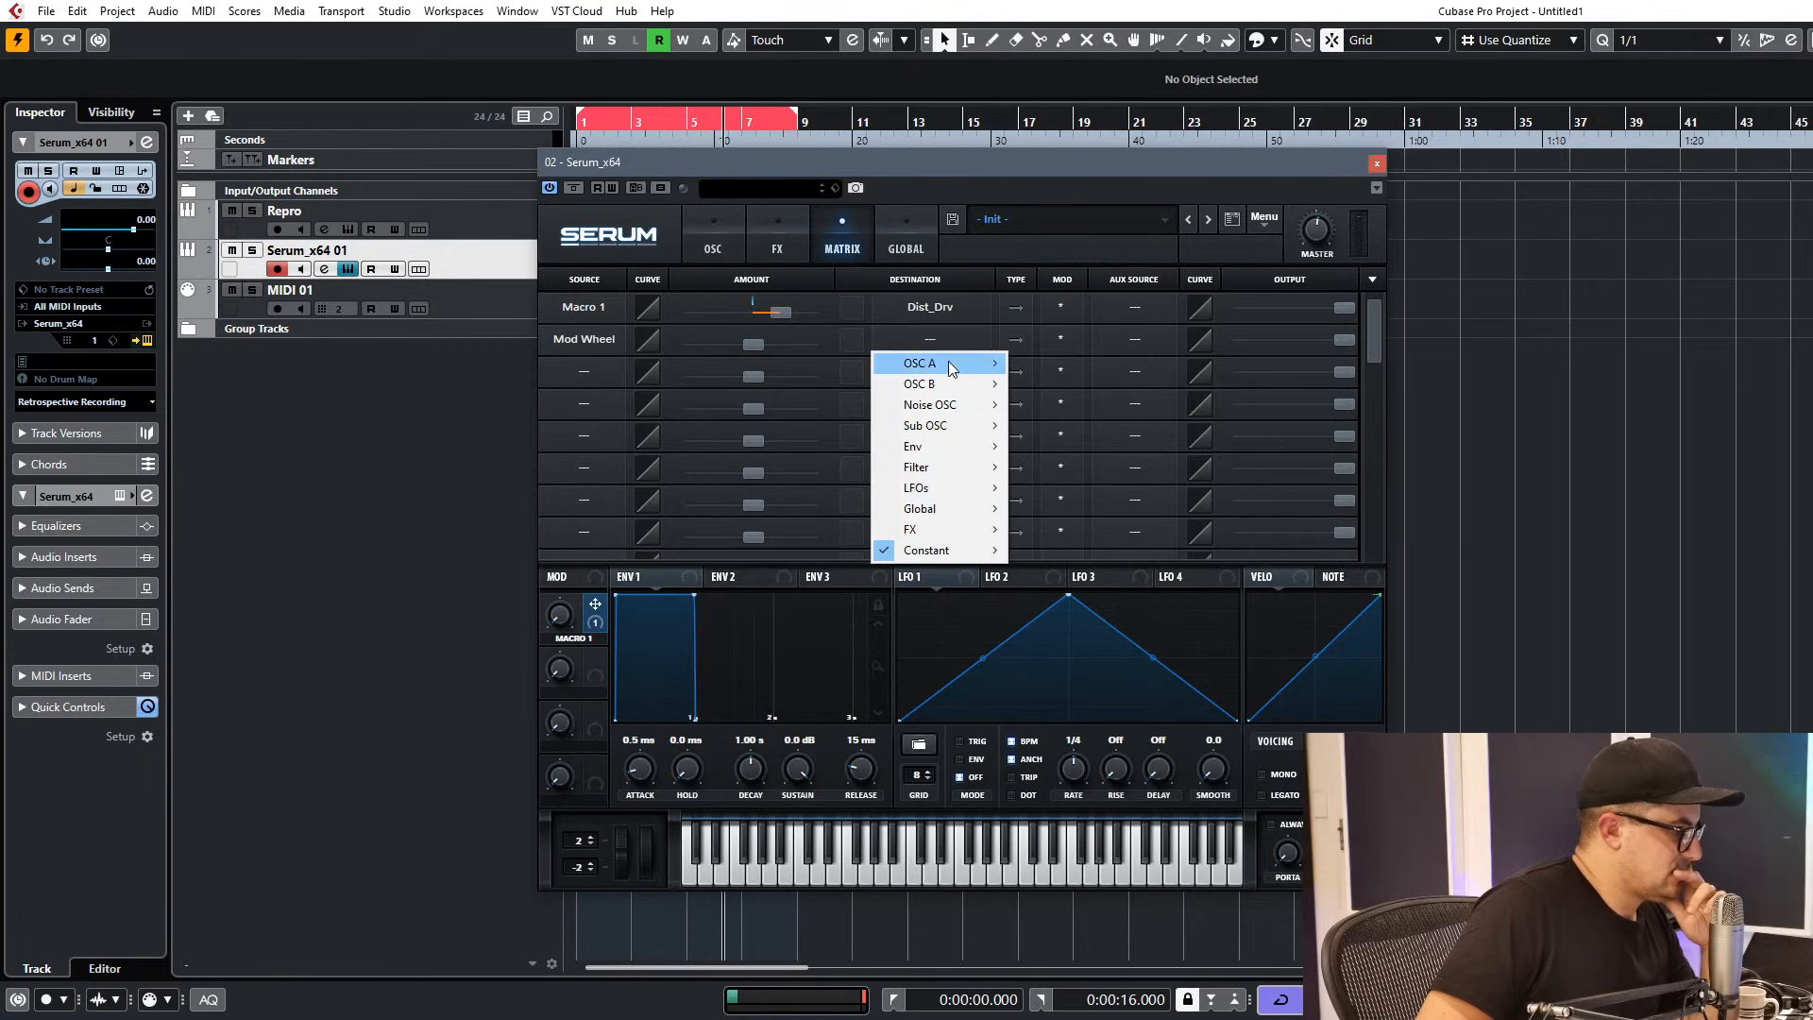
mouse_move(918, 530)
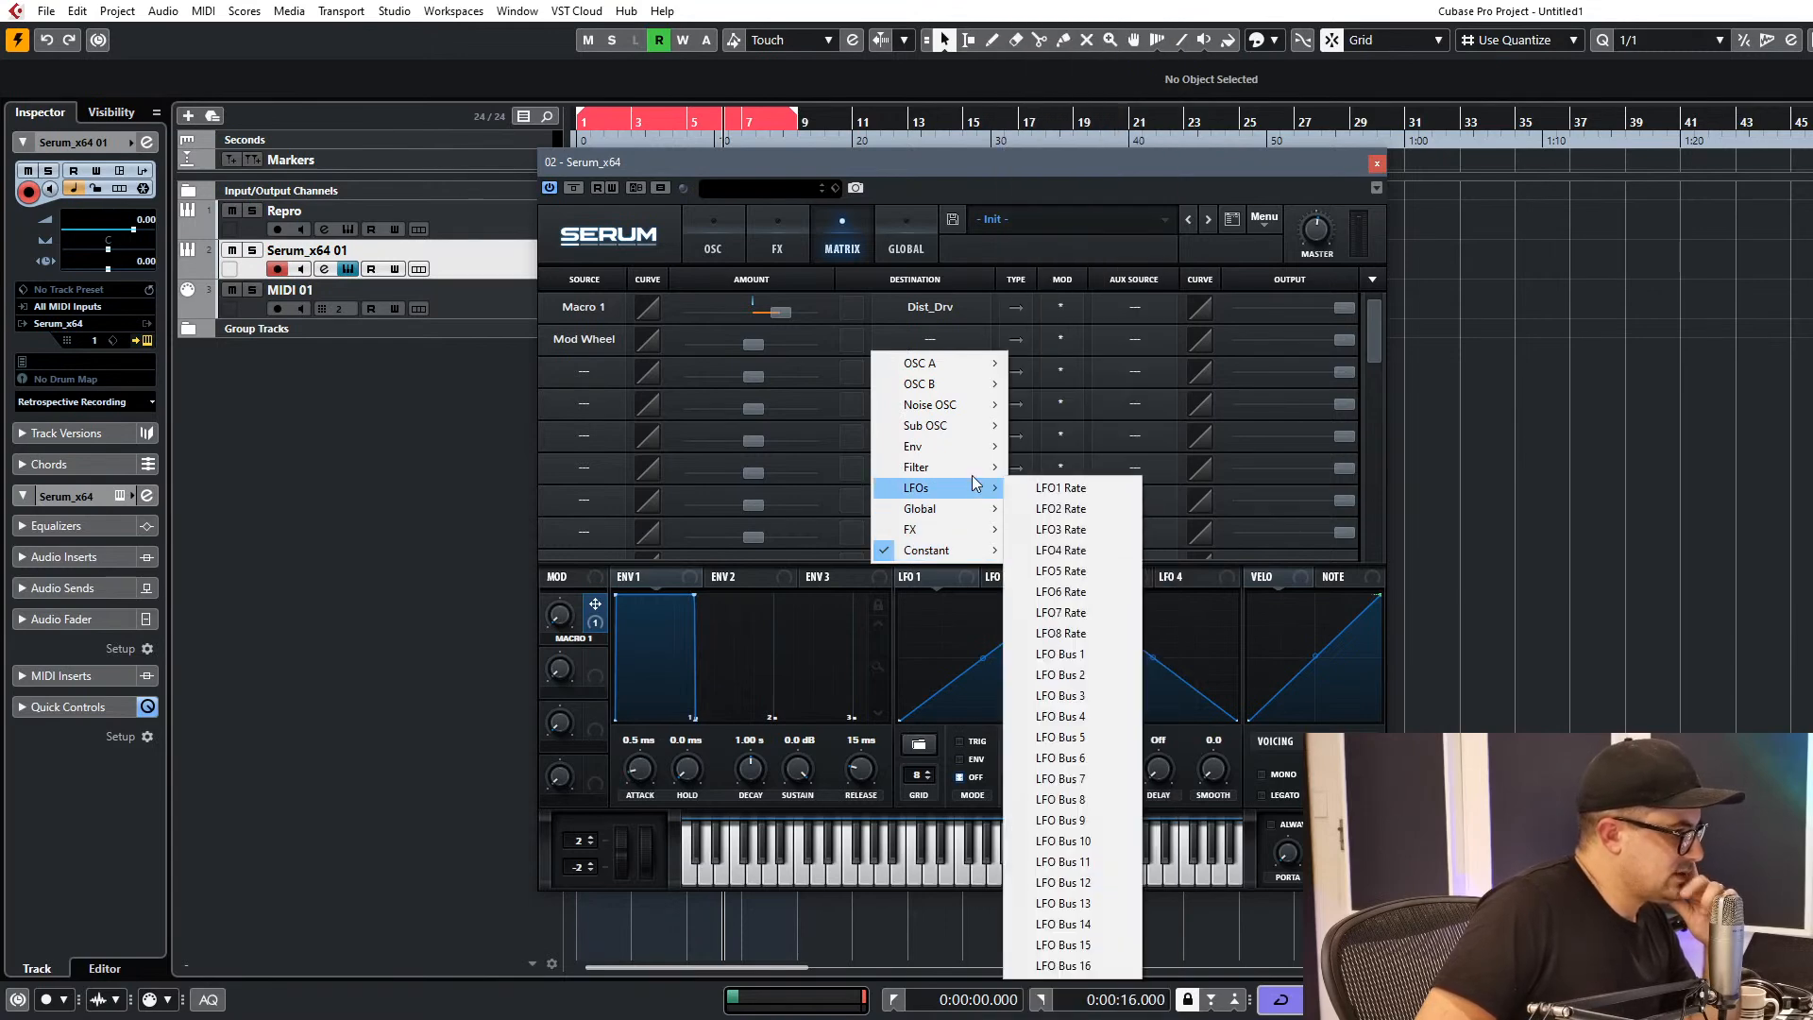
mouse_move(982, 448)
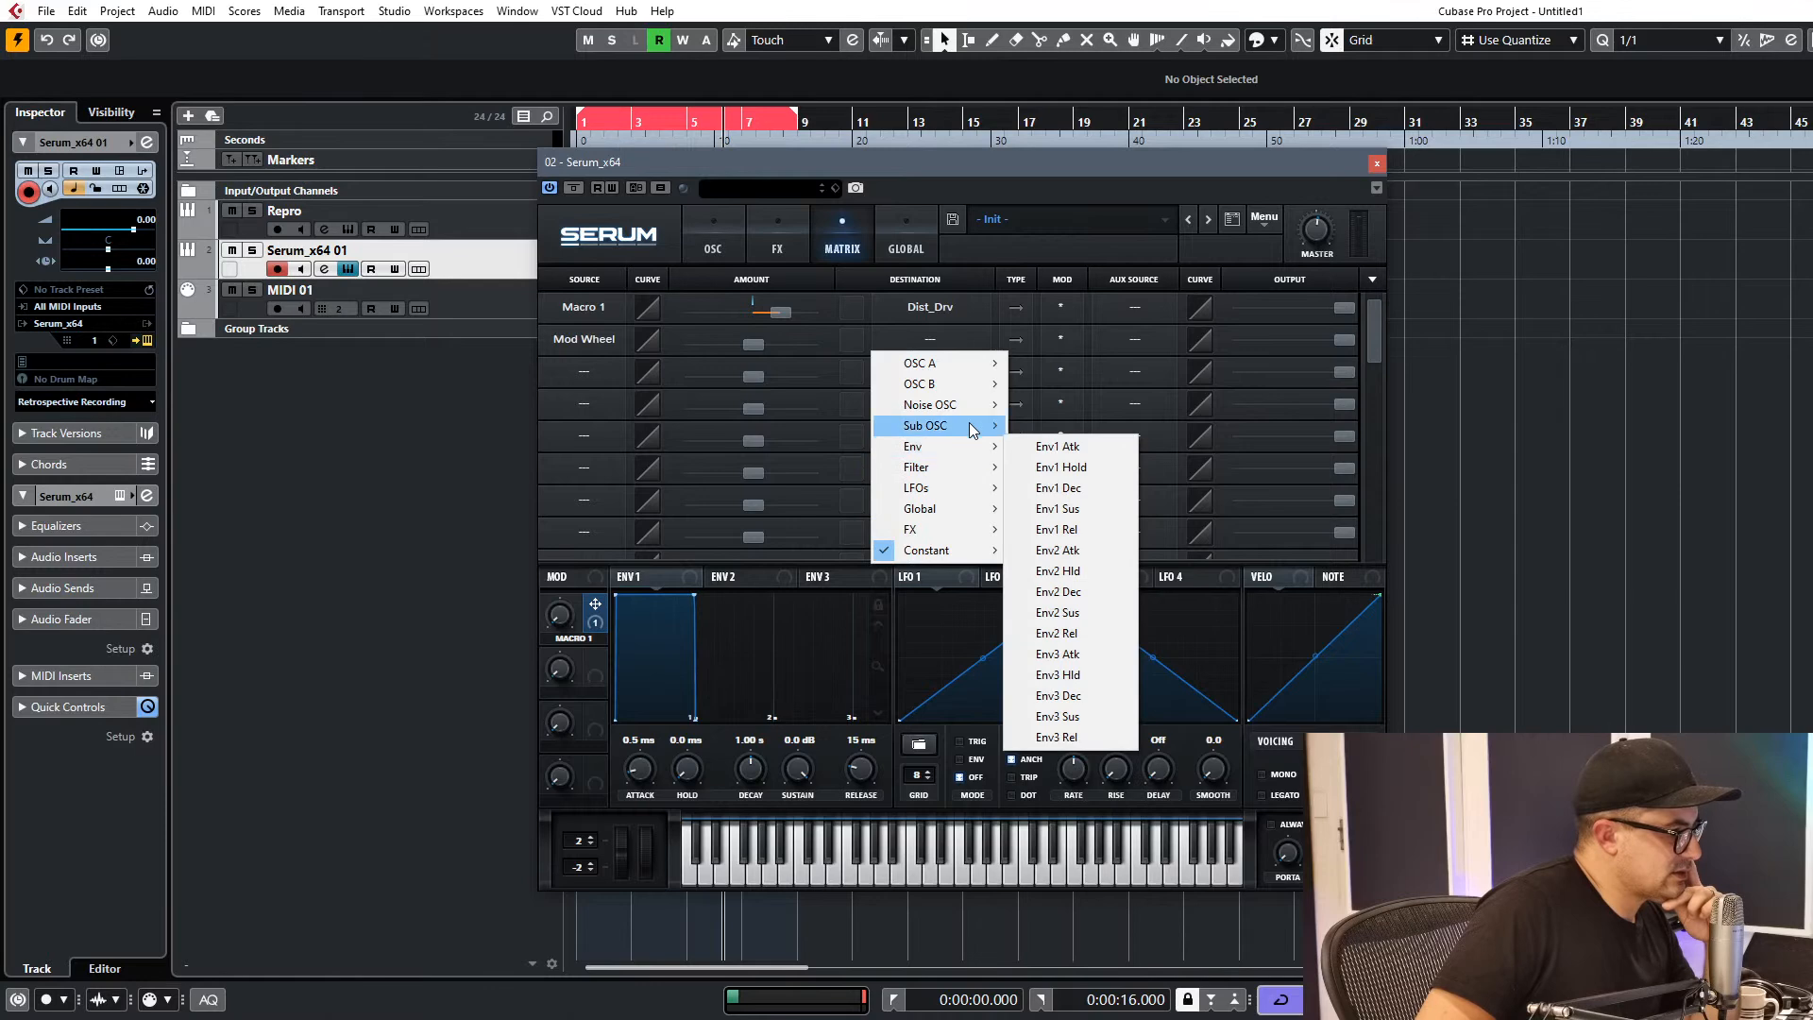
mouse_move(955, 402)
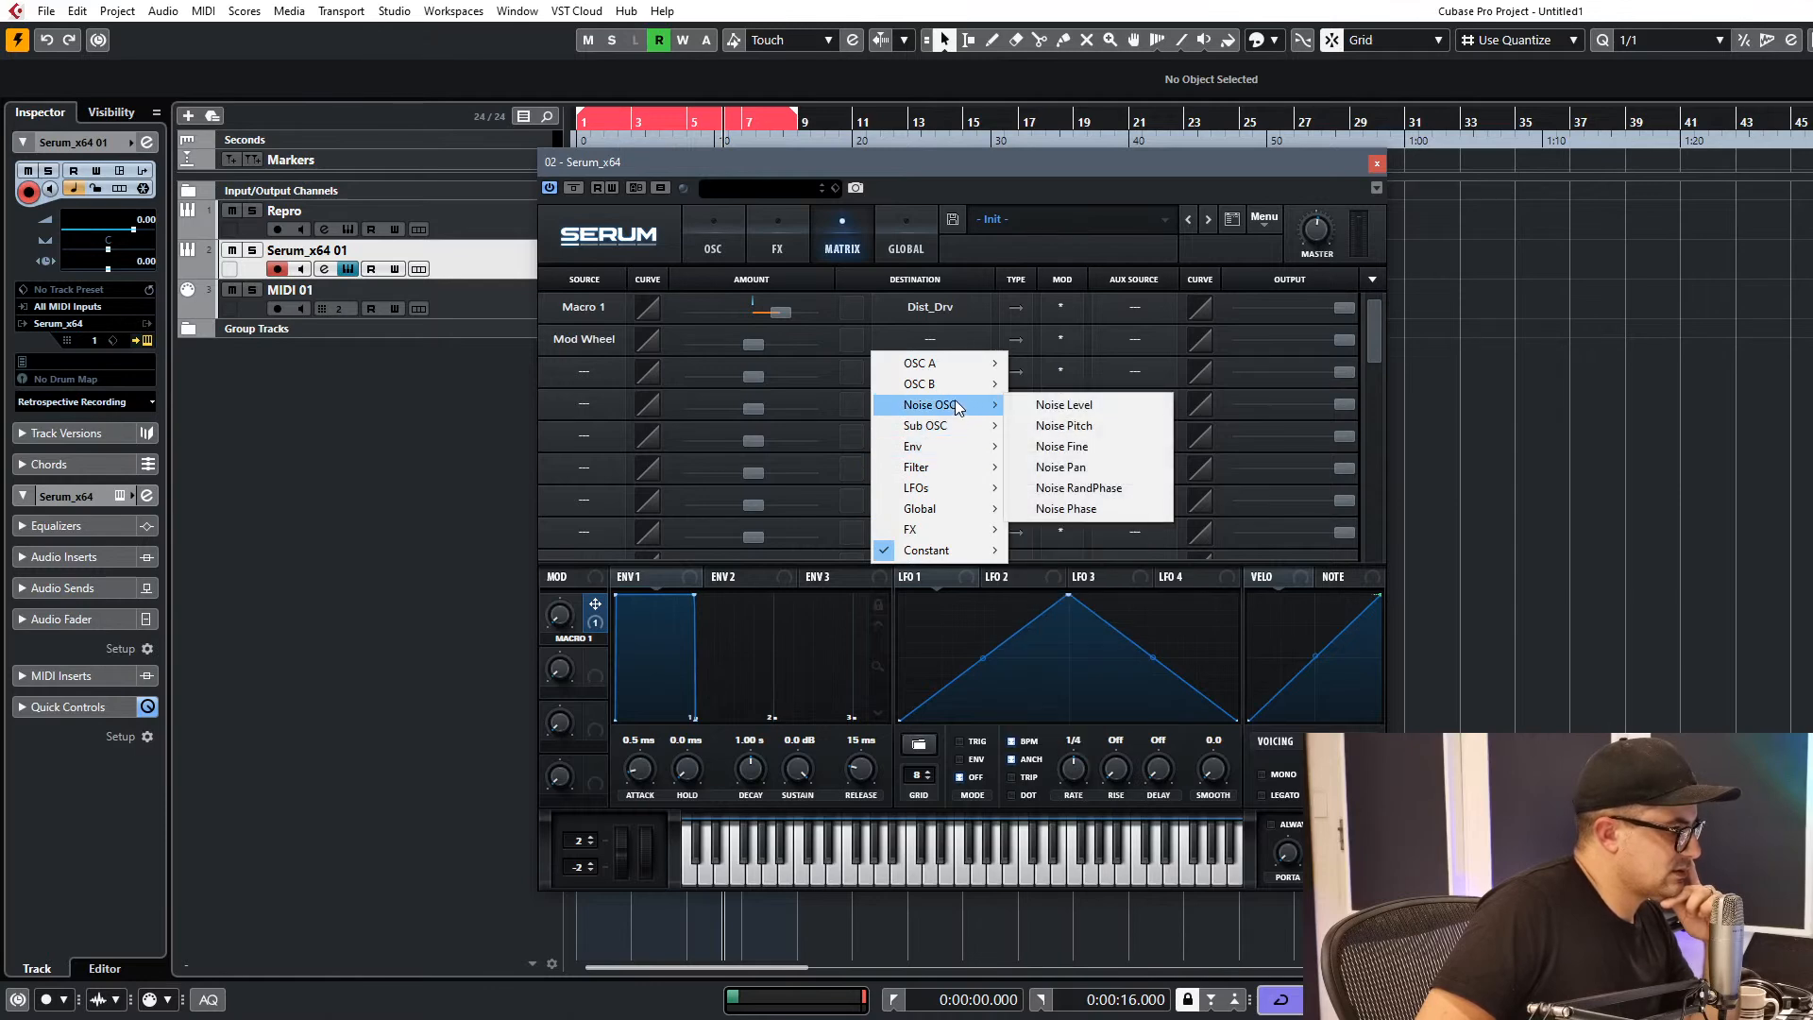
click(898, 338)
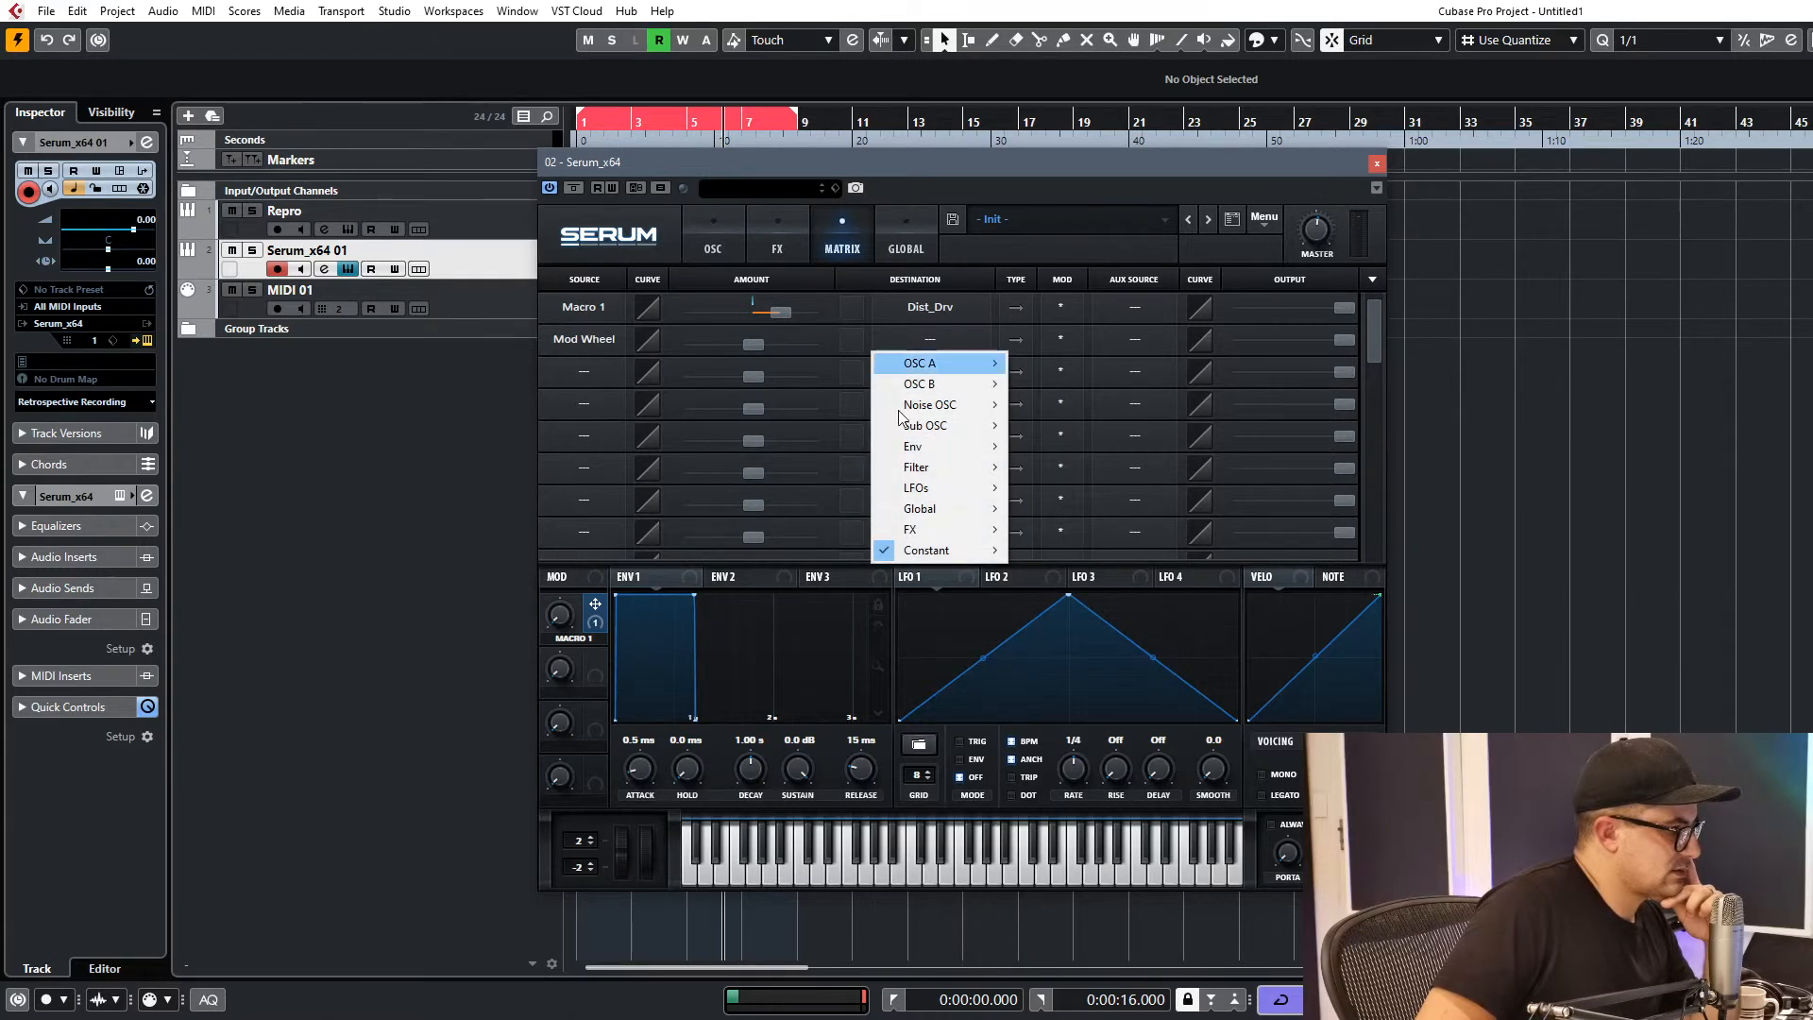
click(929, 300)
click(918, 312)
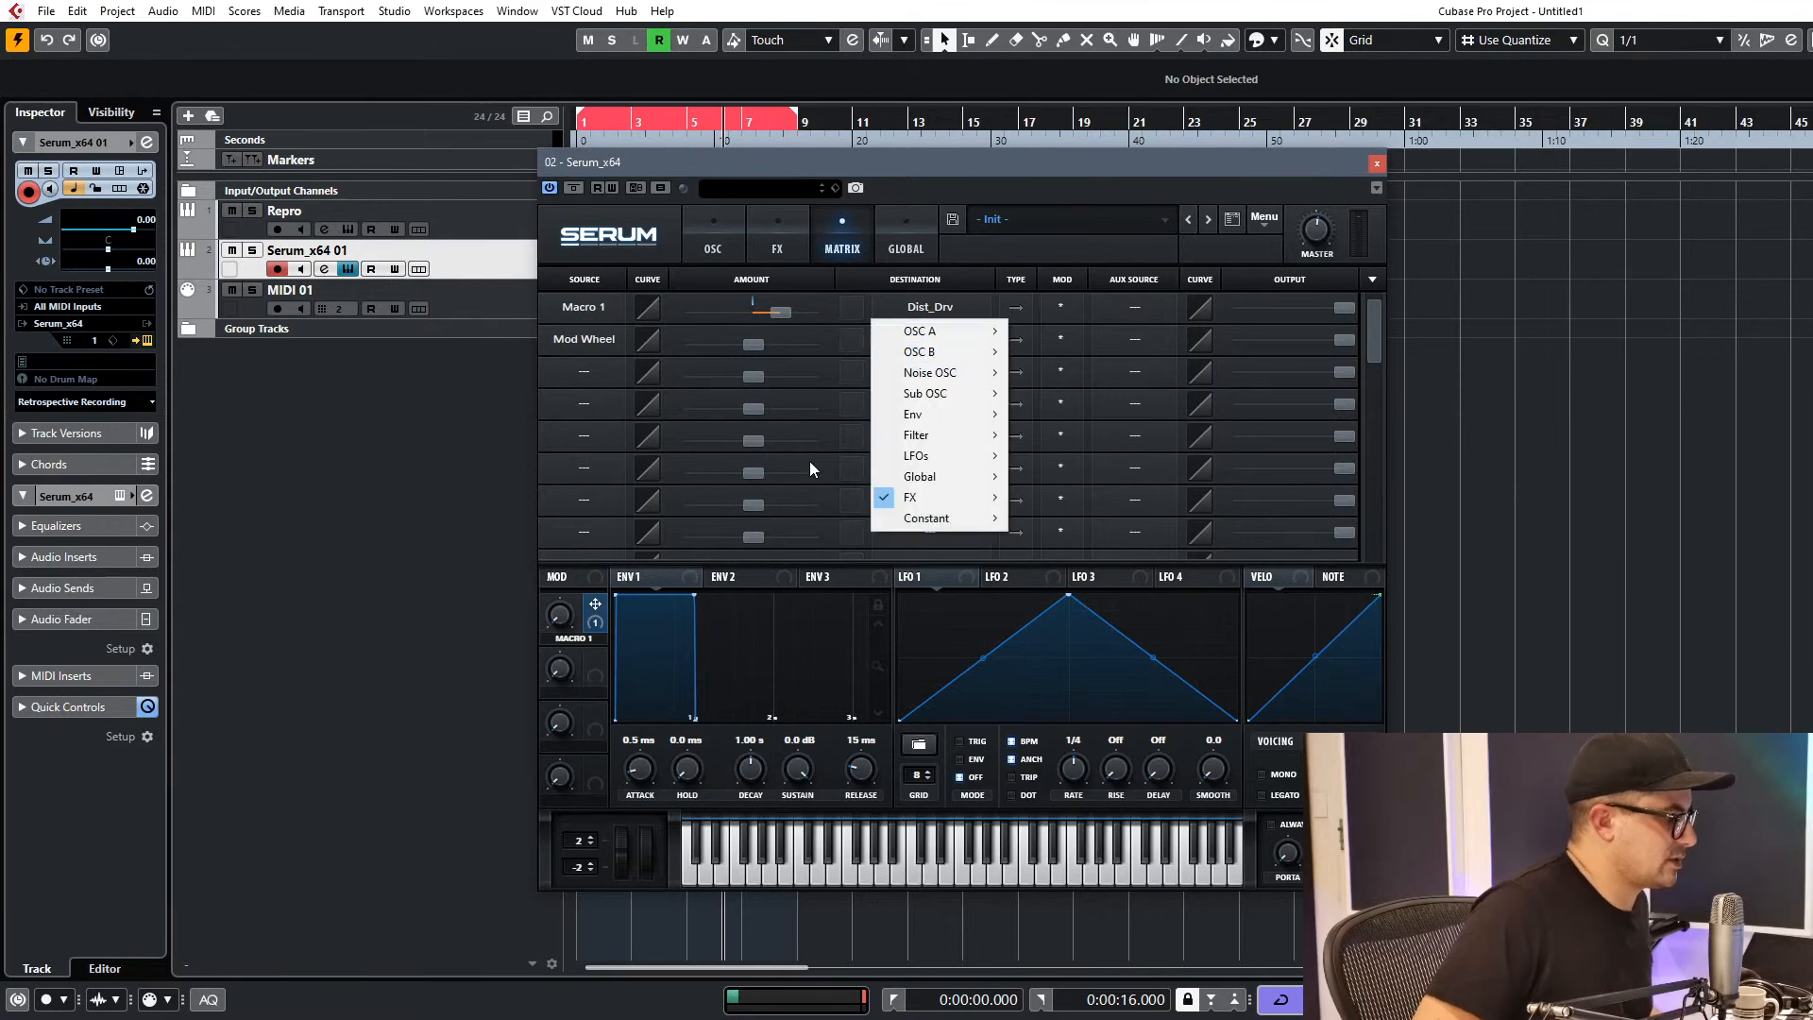
click(791, 364)
Change the source of the matrix's Dist_Drv row to Mod Wheel and set its amount to about 62.
click(578, 307)
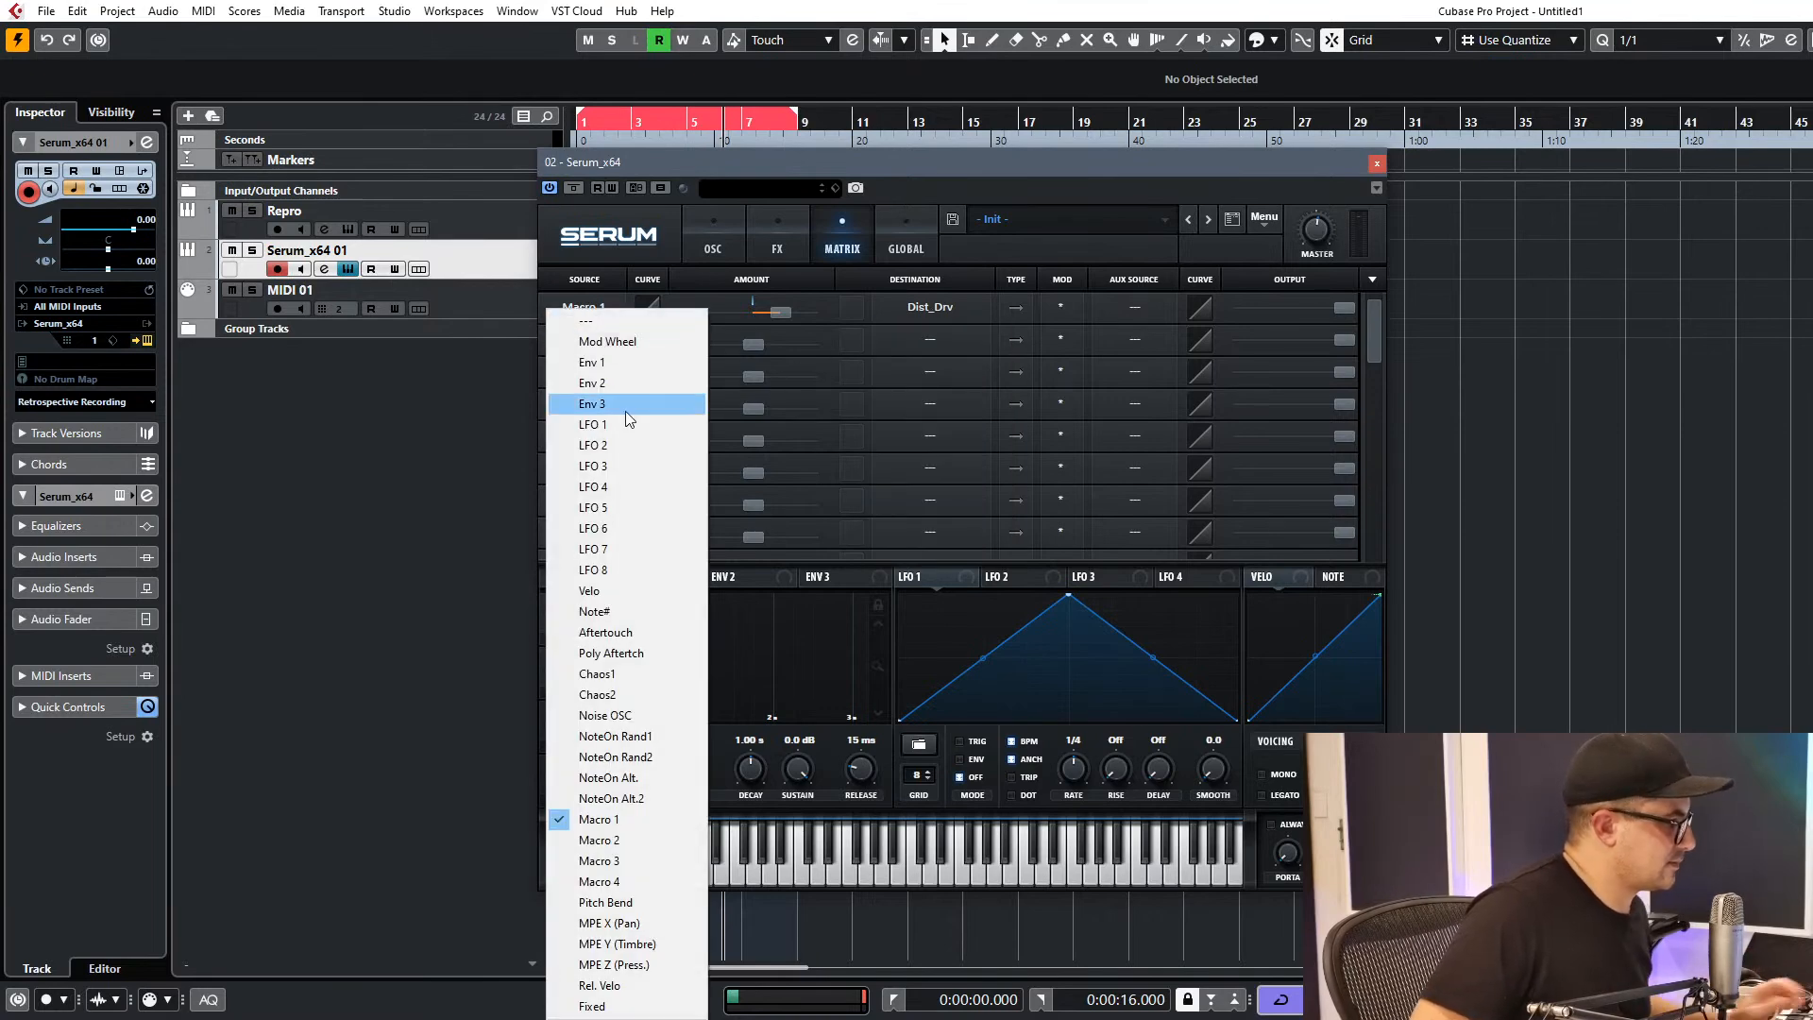
click(606, 344)
drag(757, 314, 781, 315)
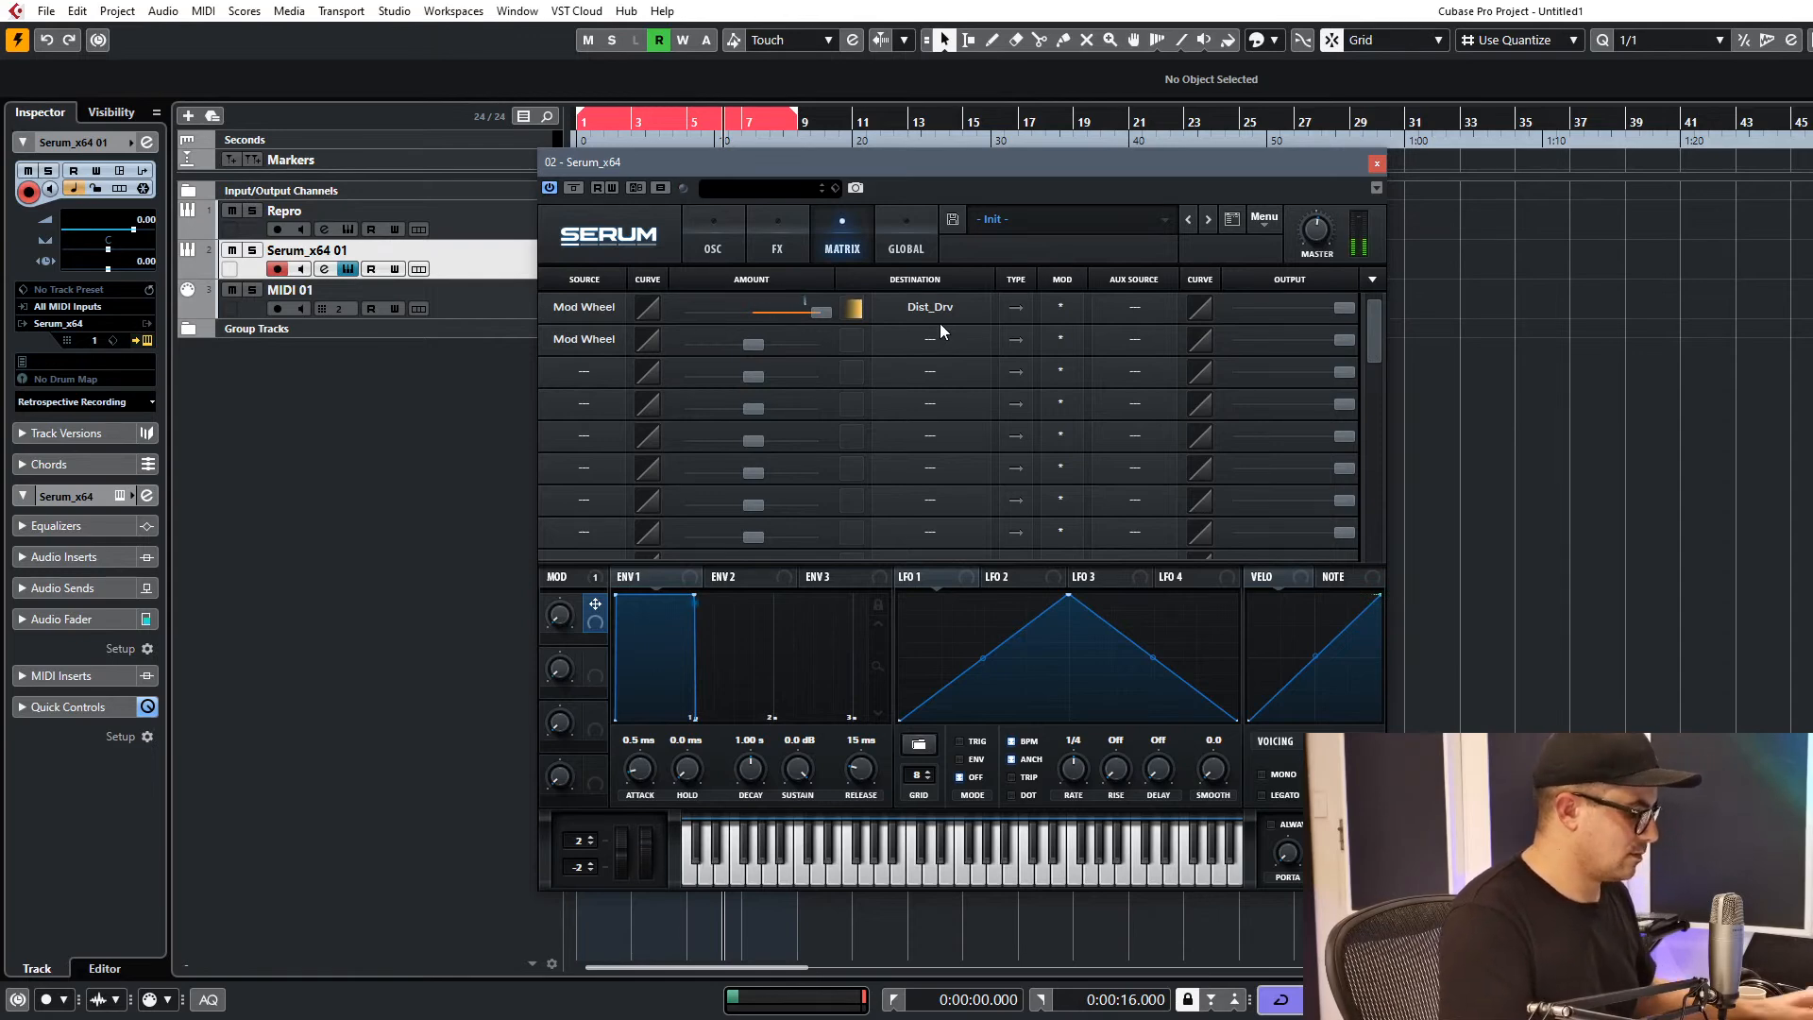
drag(823, 311, 797, 315)
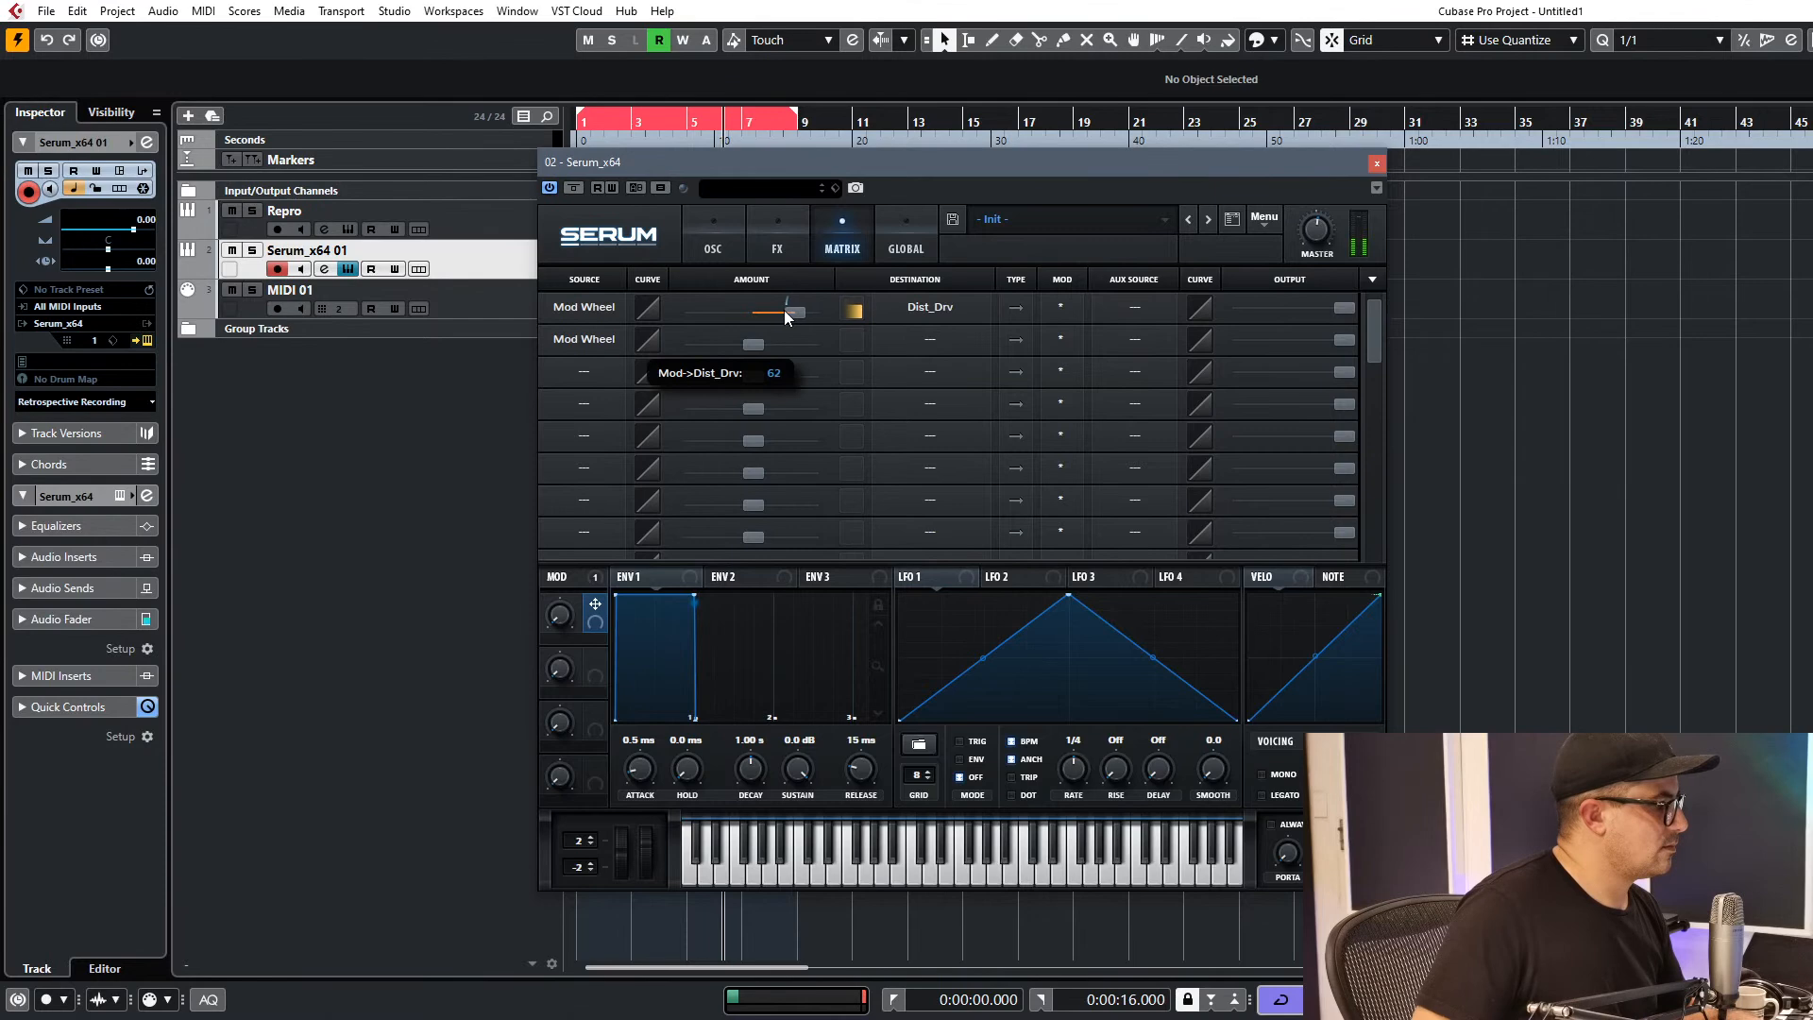
Adjust Serum's filter cutoff and enable the Chorus effect alongside the Distortion.
click(706, 244)
drag(1279, 464, 1270, 498)
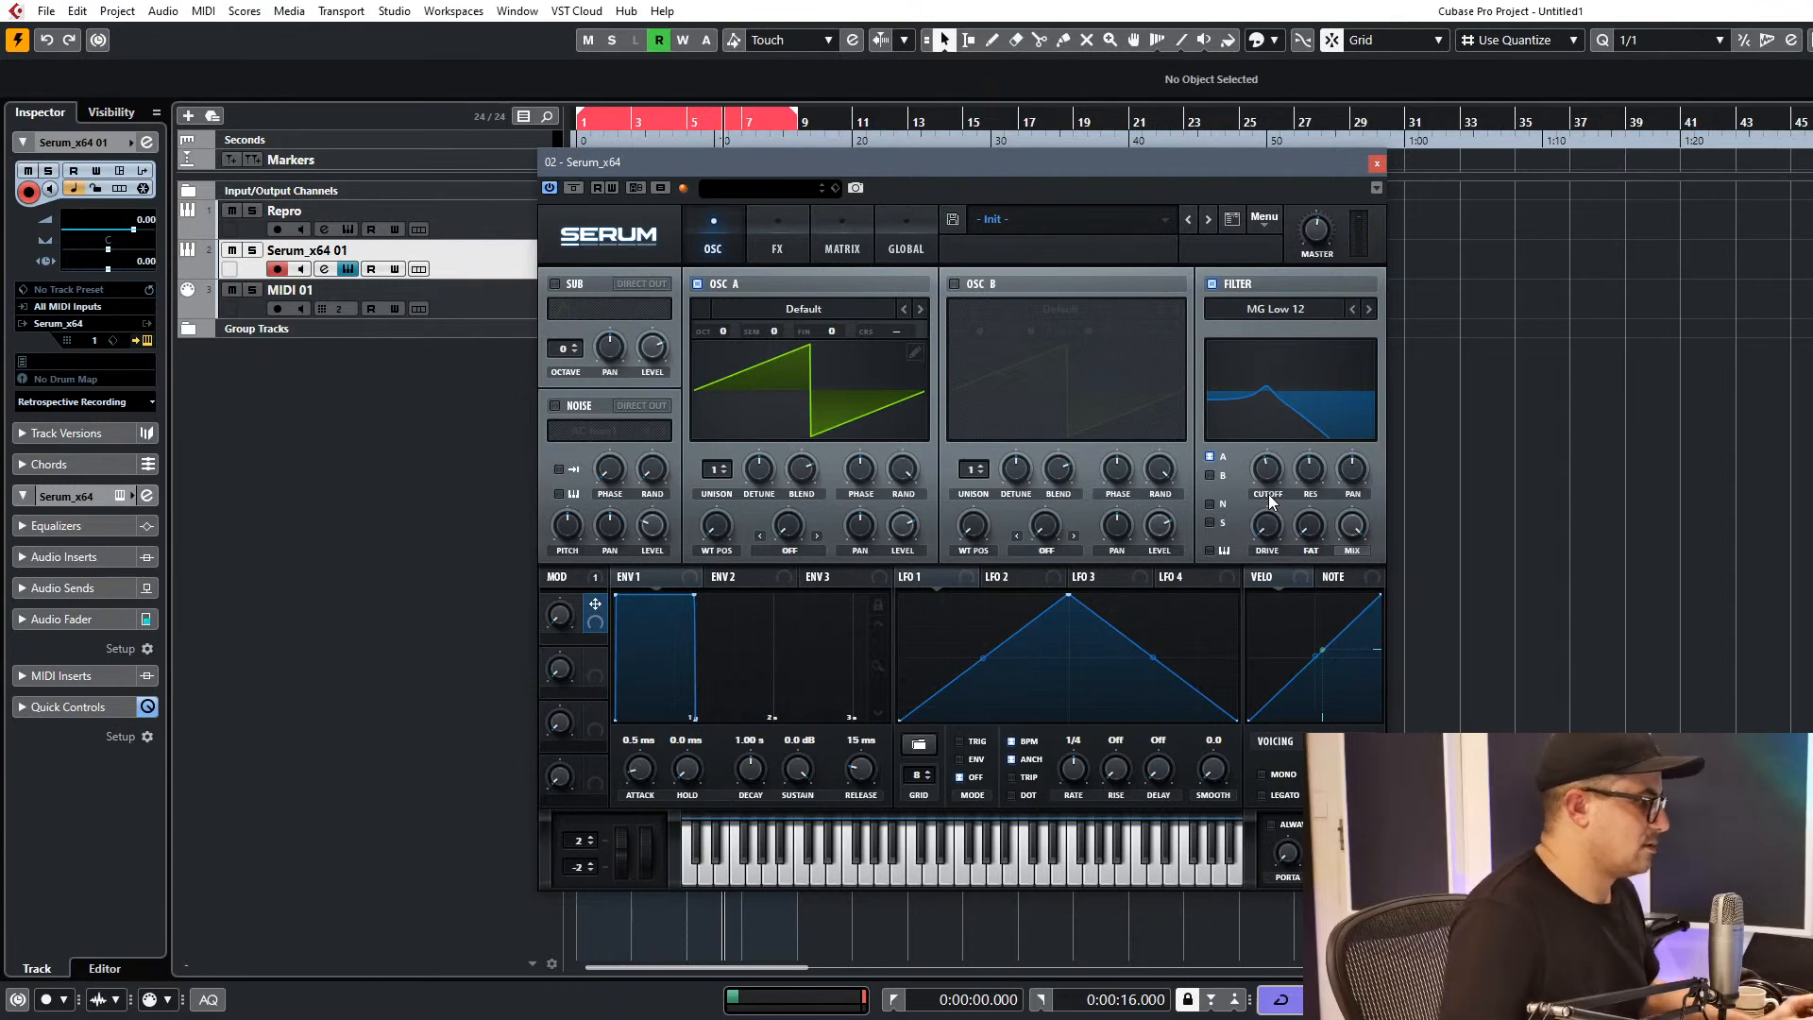
click(777, 238)
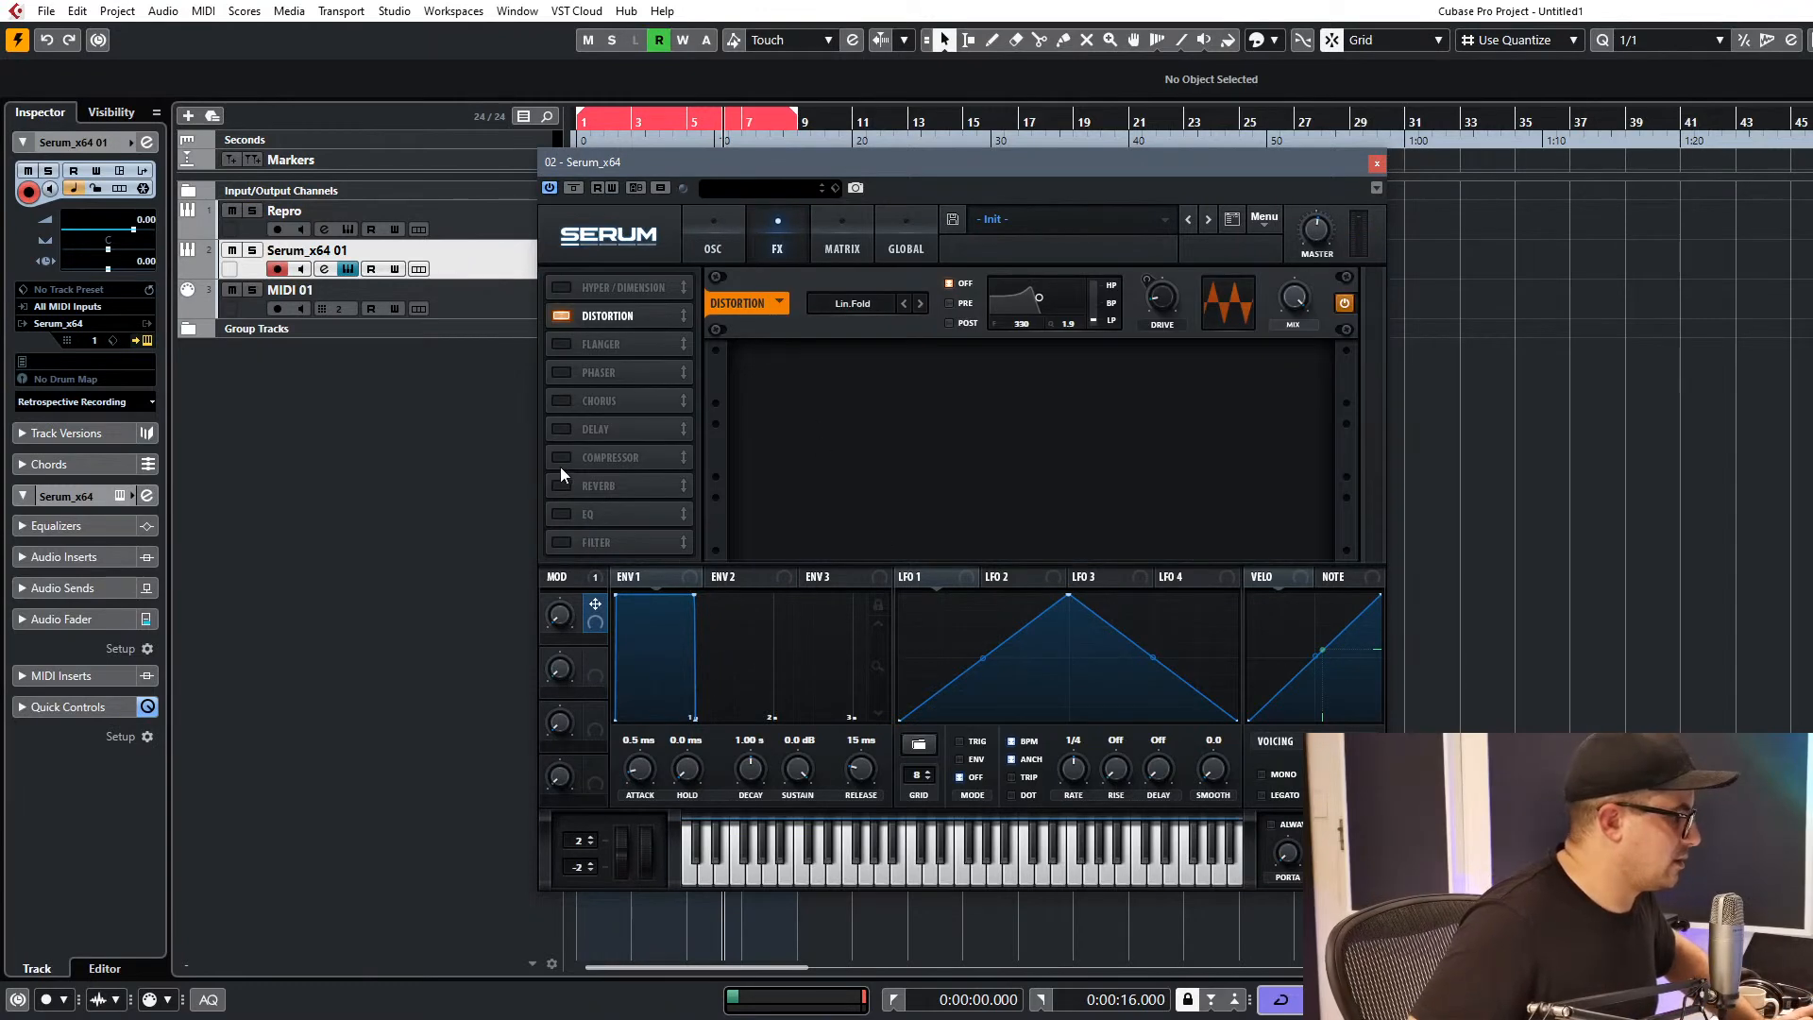
click(578, 400)
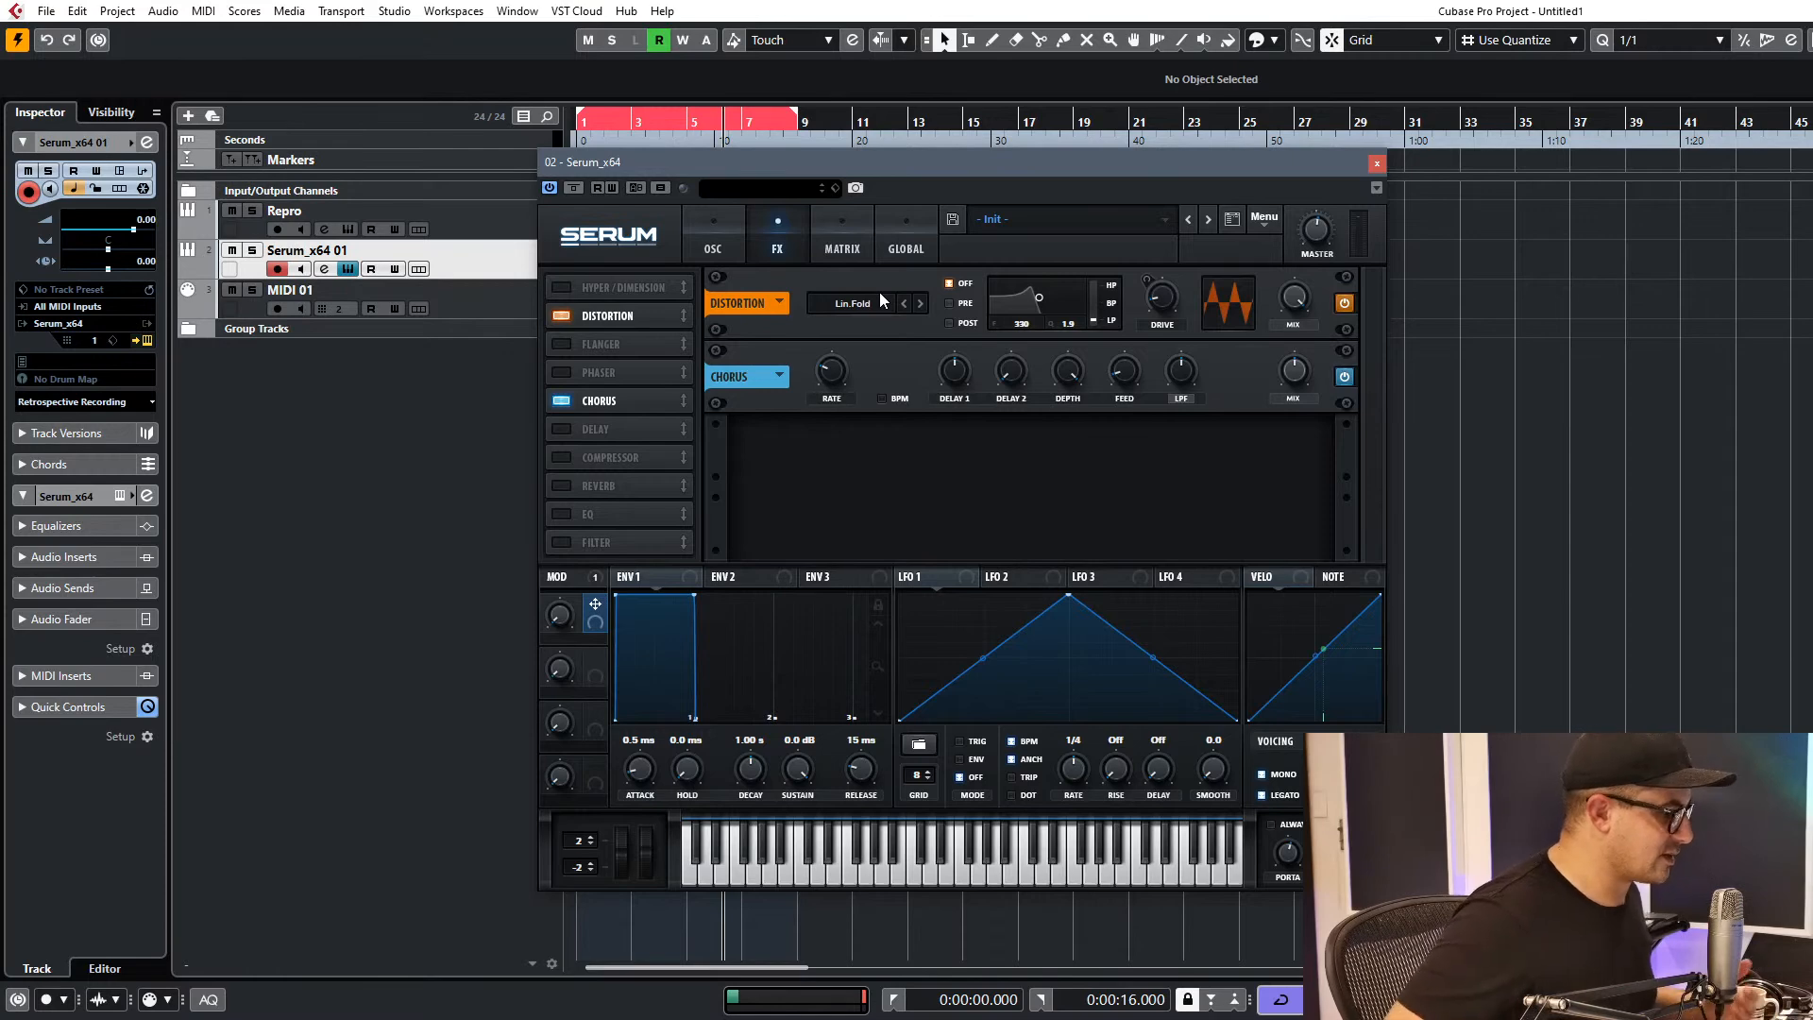
click(1376, 164)
Start adding a new instrument track and open the list of available instruments for it.
key(ctrl+a)
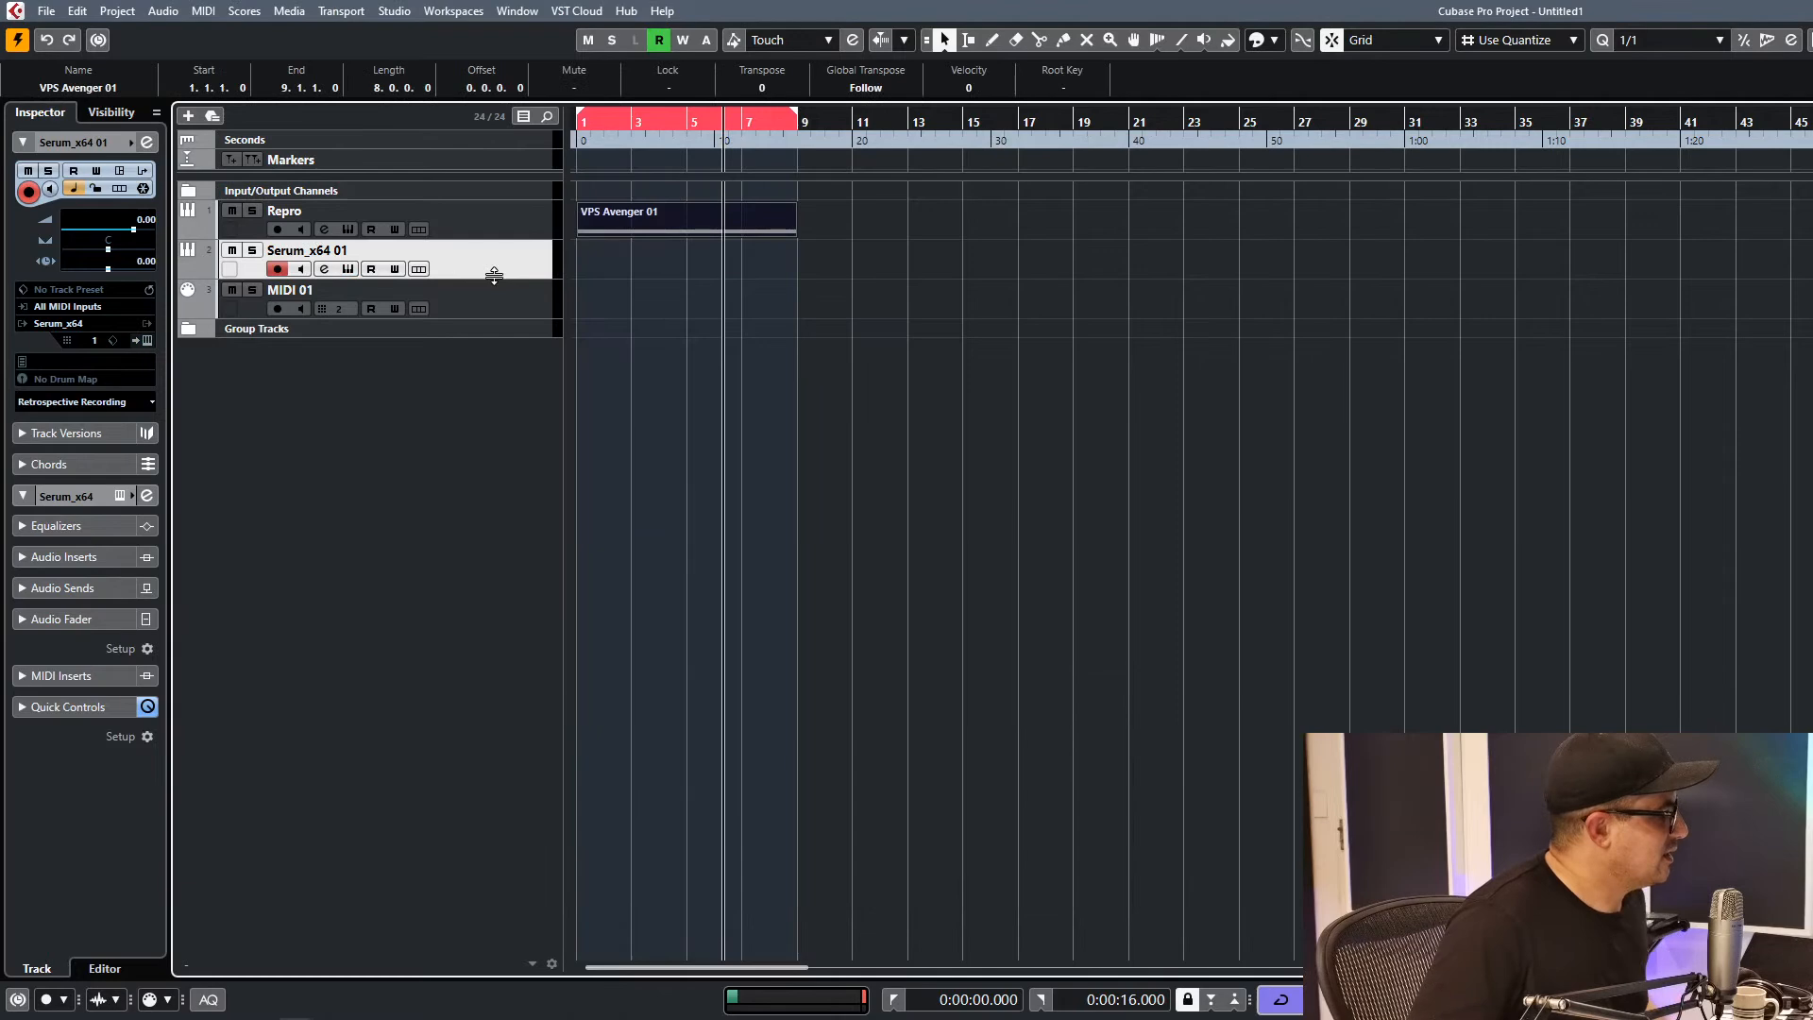
right_click(494, 275)
mouse_move(576, 293)
click(876, 308)
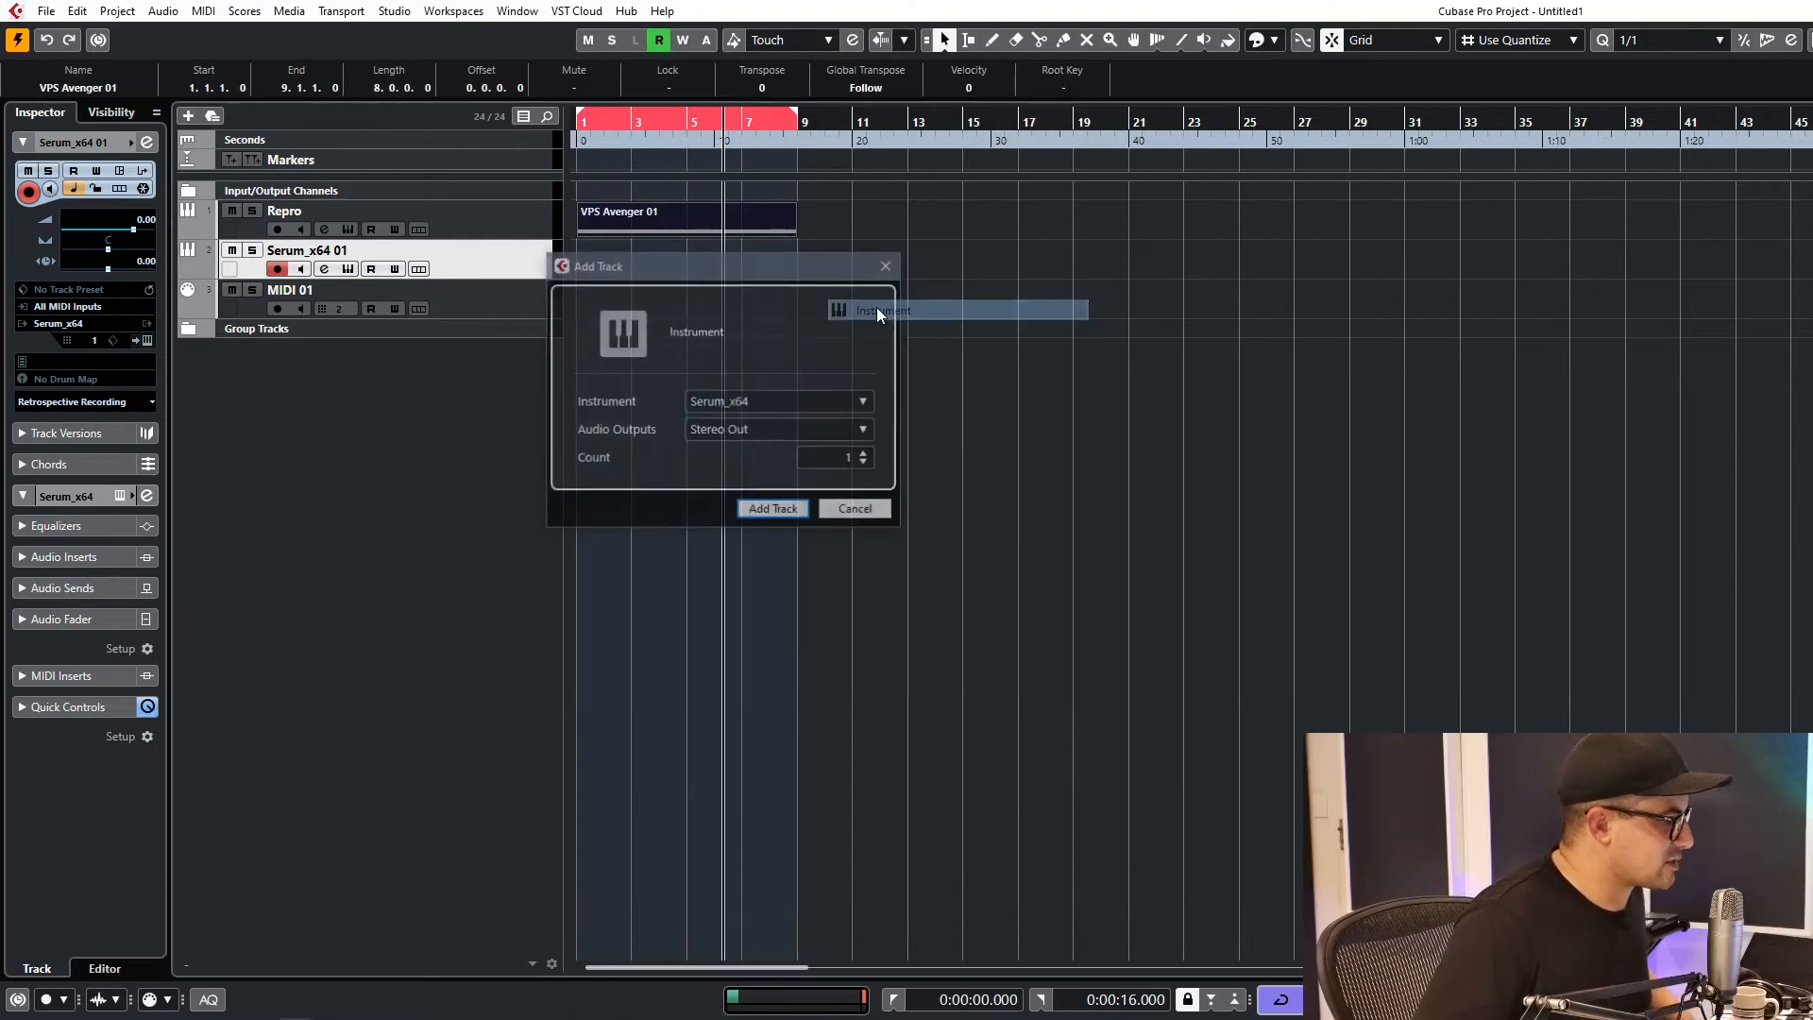
click(842, 400)
text(s)
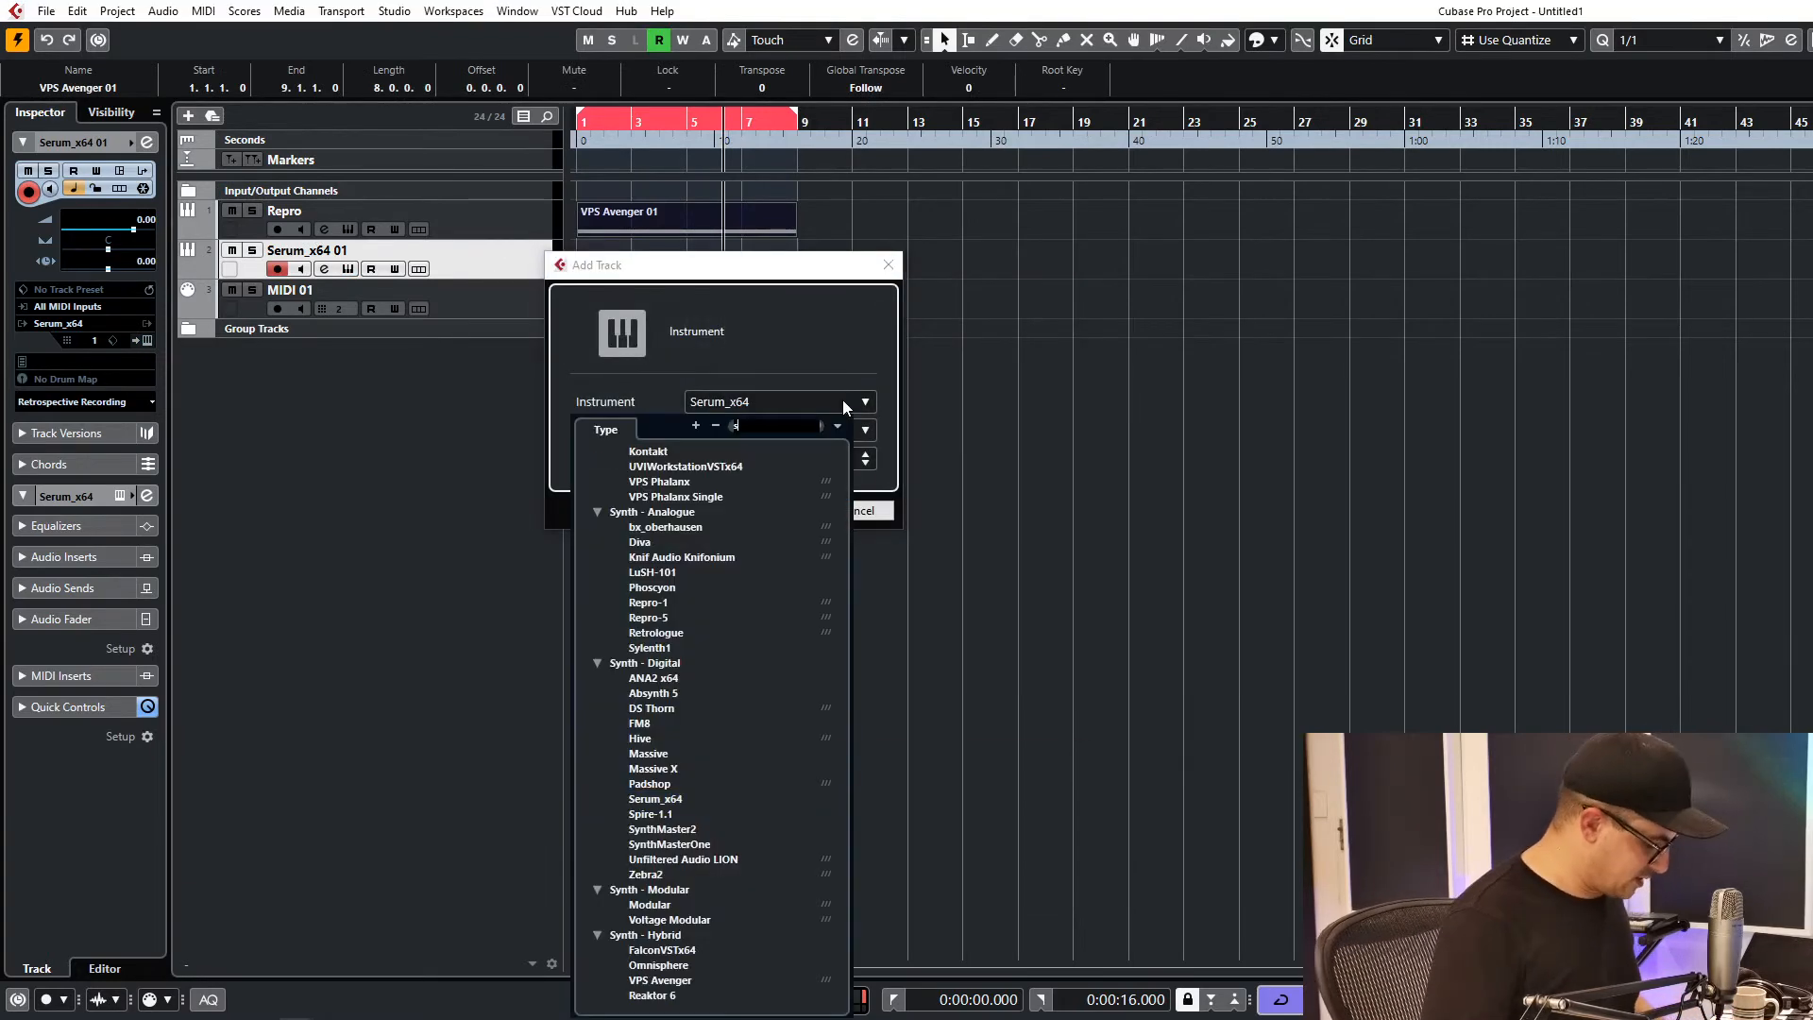
text(oft)
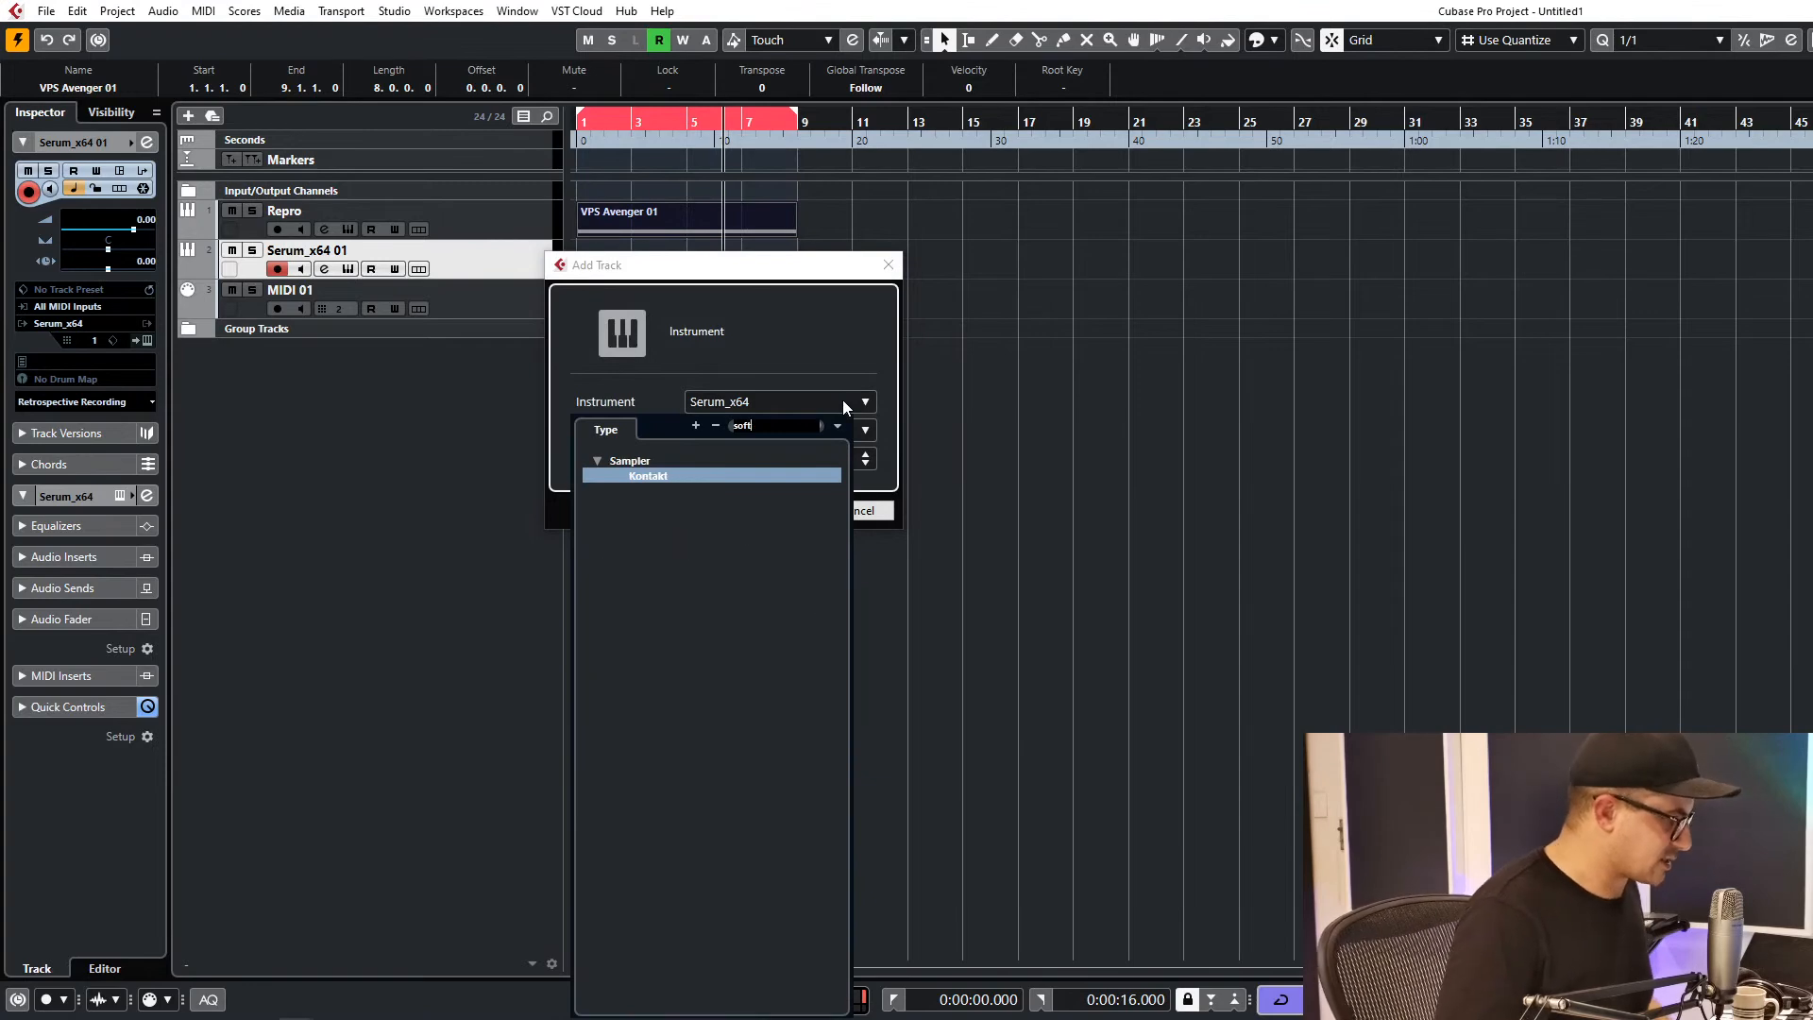
key(BackSpace)
text(tub)
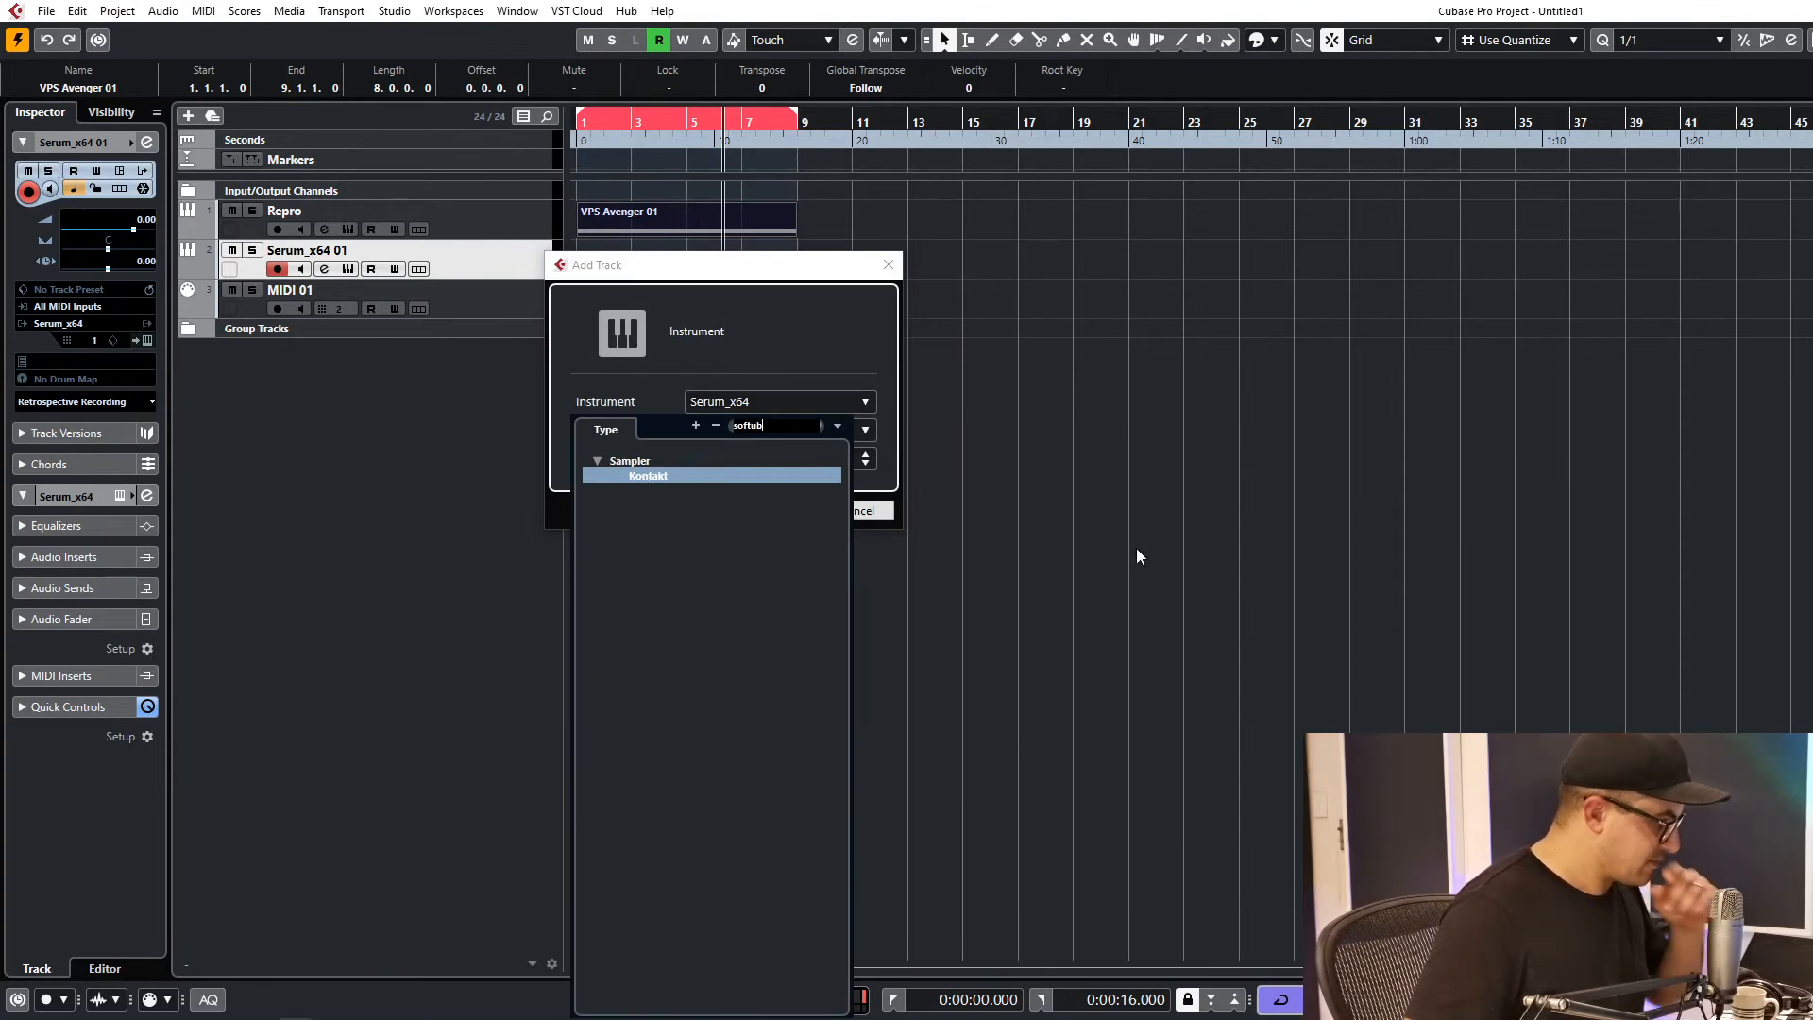
key(BackSpace)
key(BackSpace)
key(BackSpace)
key(BackSpace)
Search the instruments for "modul", choose Modular and add the track with Stereo Out as its output.
text(modul)
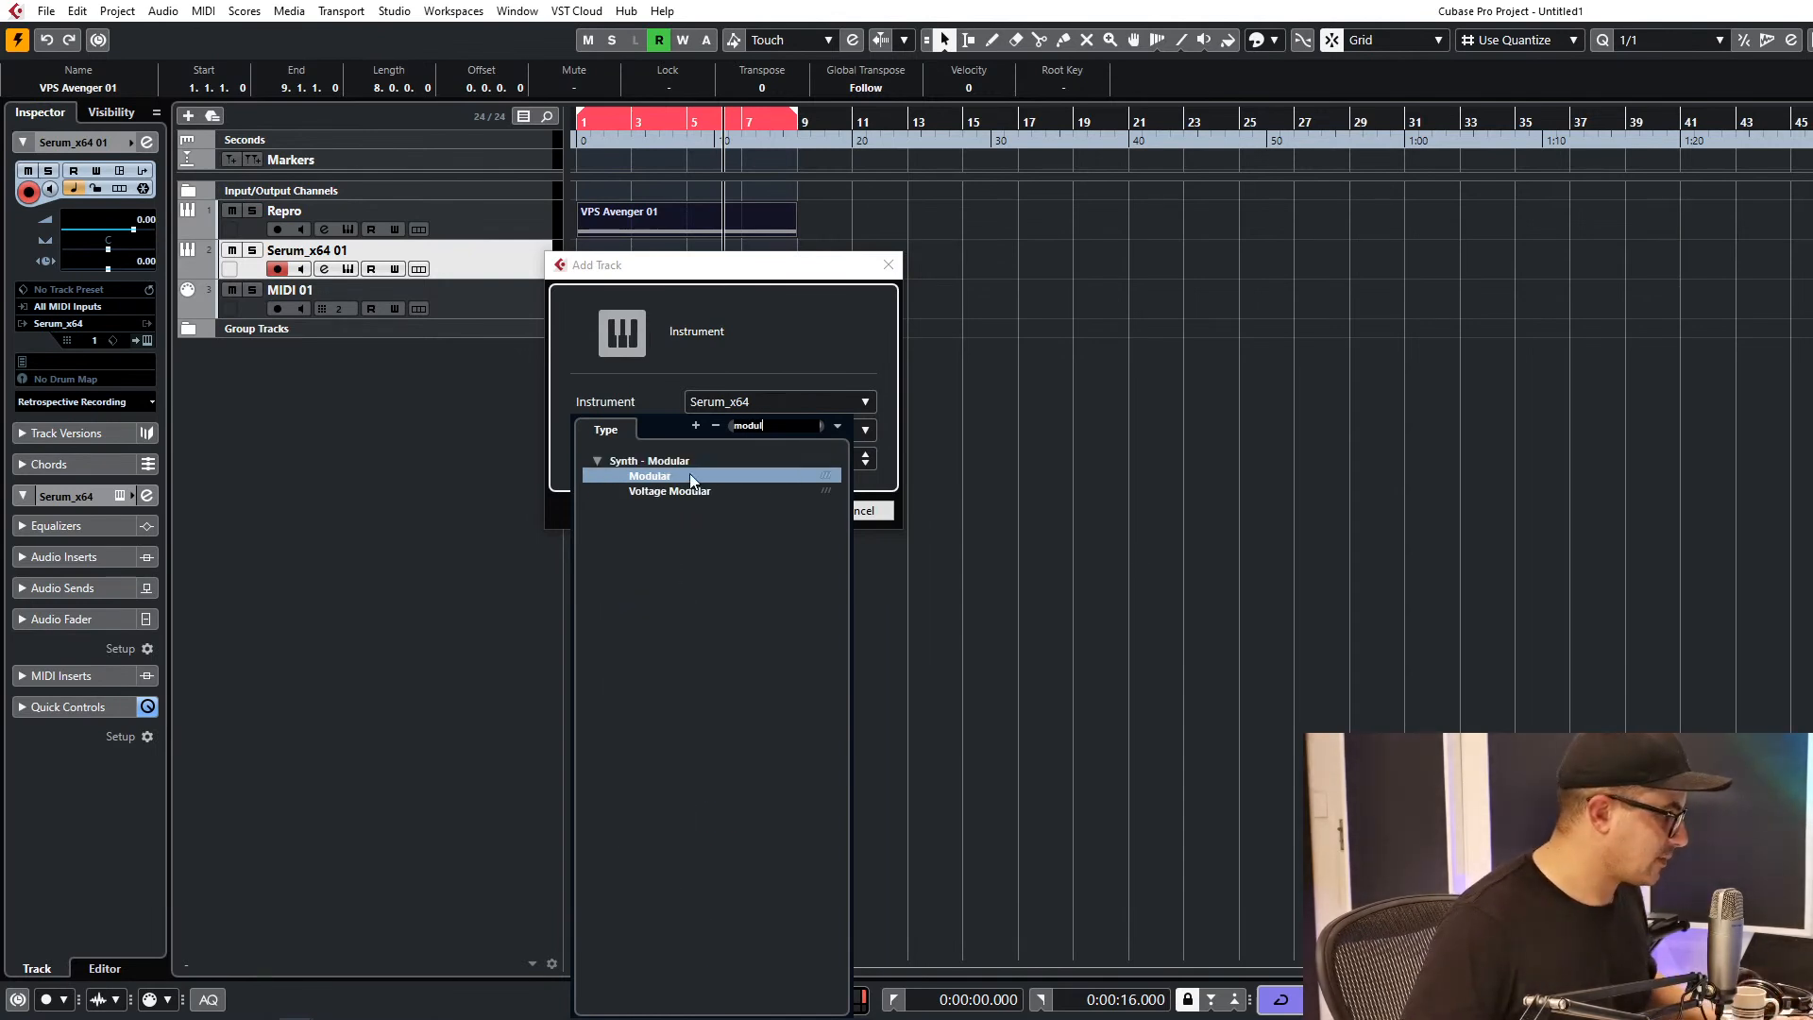
click(690, 477)
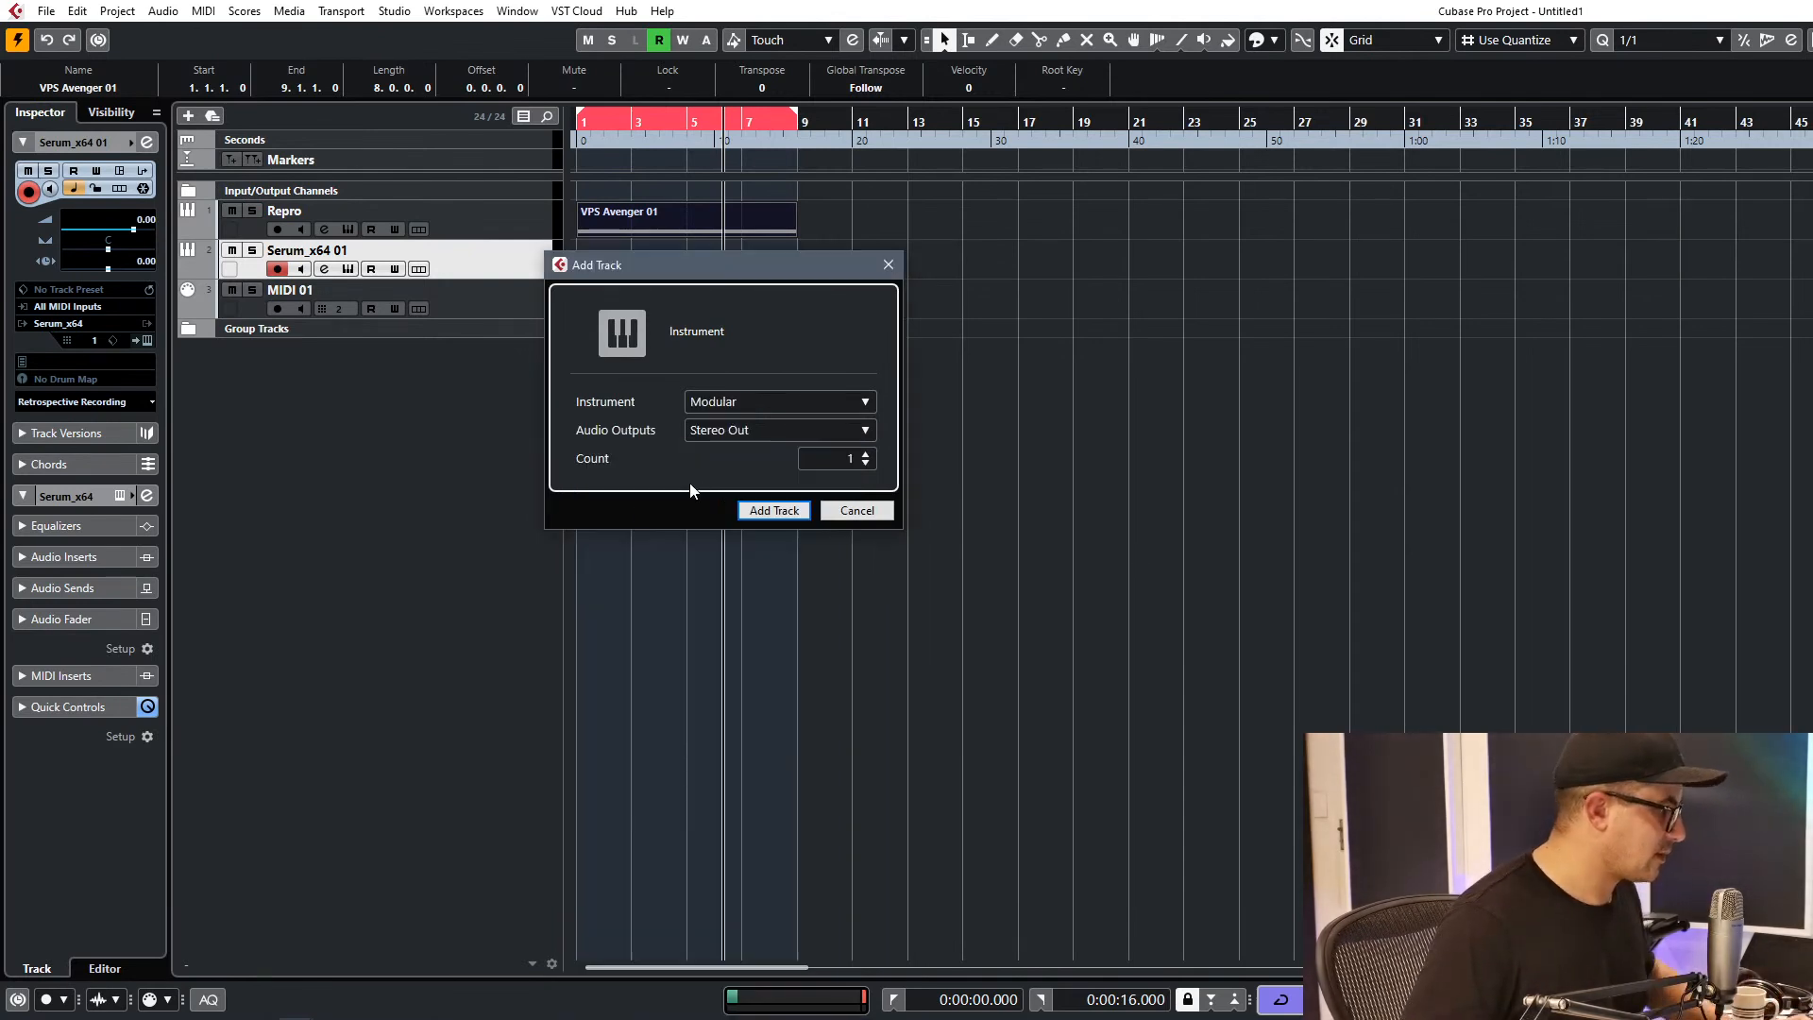
click(774, 510)
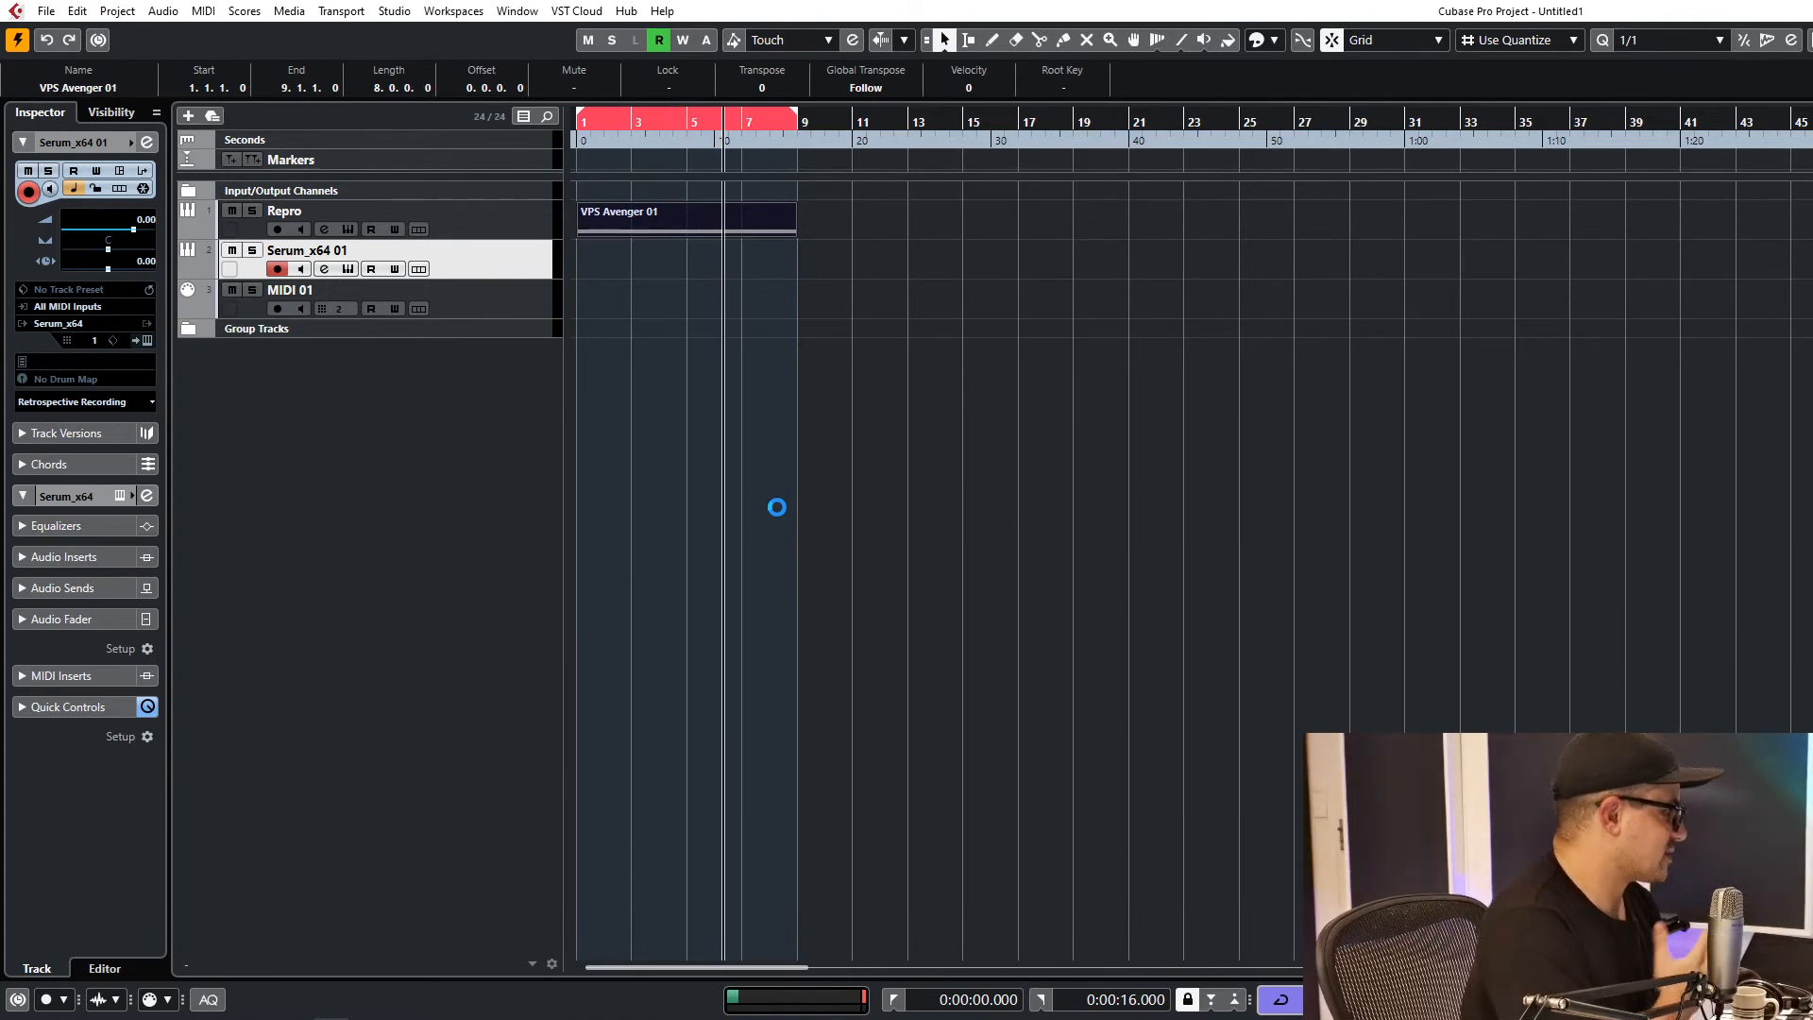
Open the Modular instrument and add a Doepfer A-110 VCO and an Intellijel µFold module to the rack.
click(349, 310)
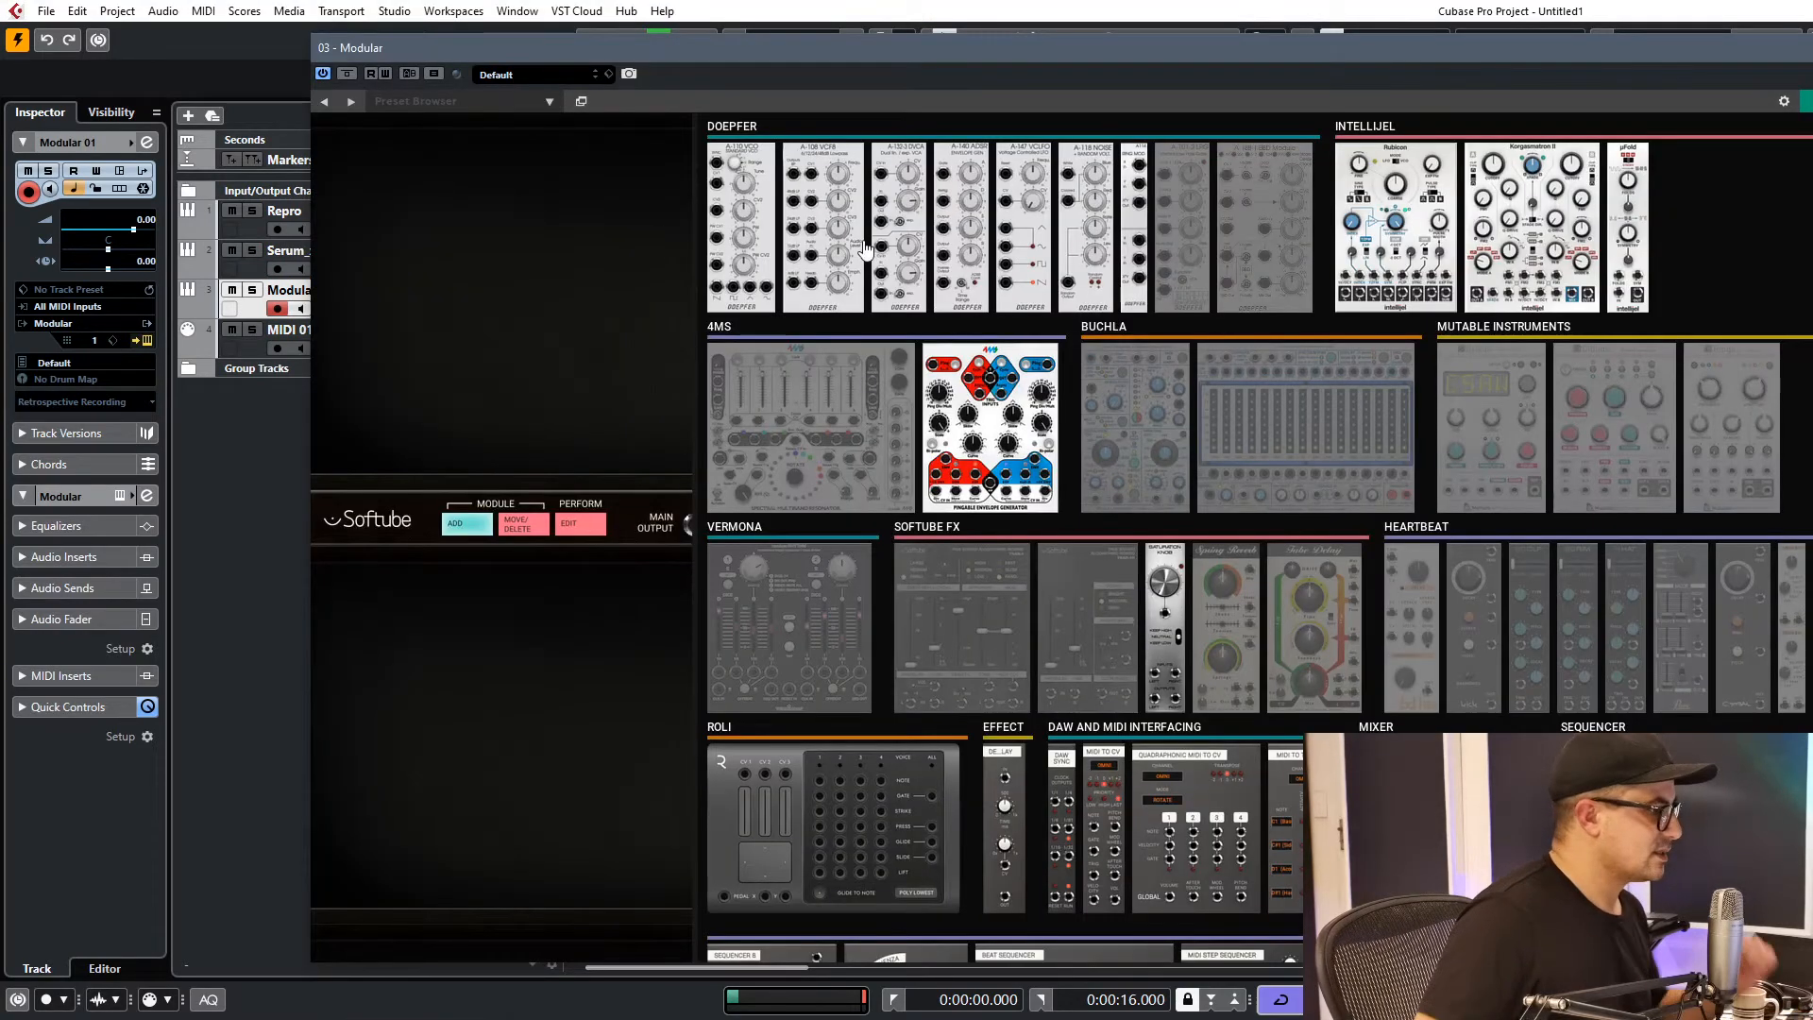
click(740, 193)
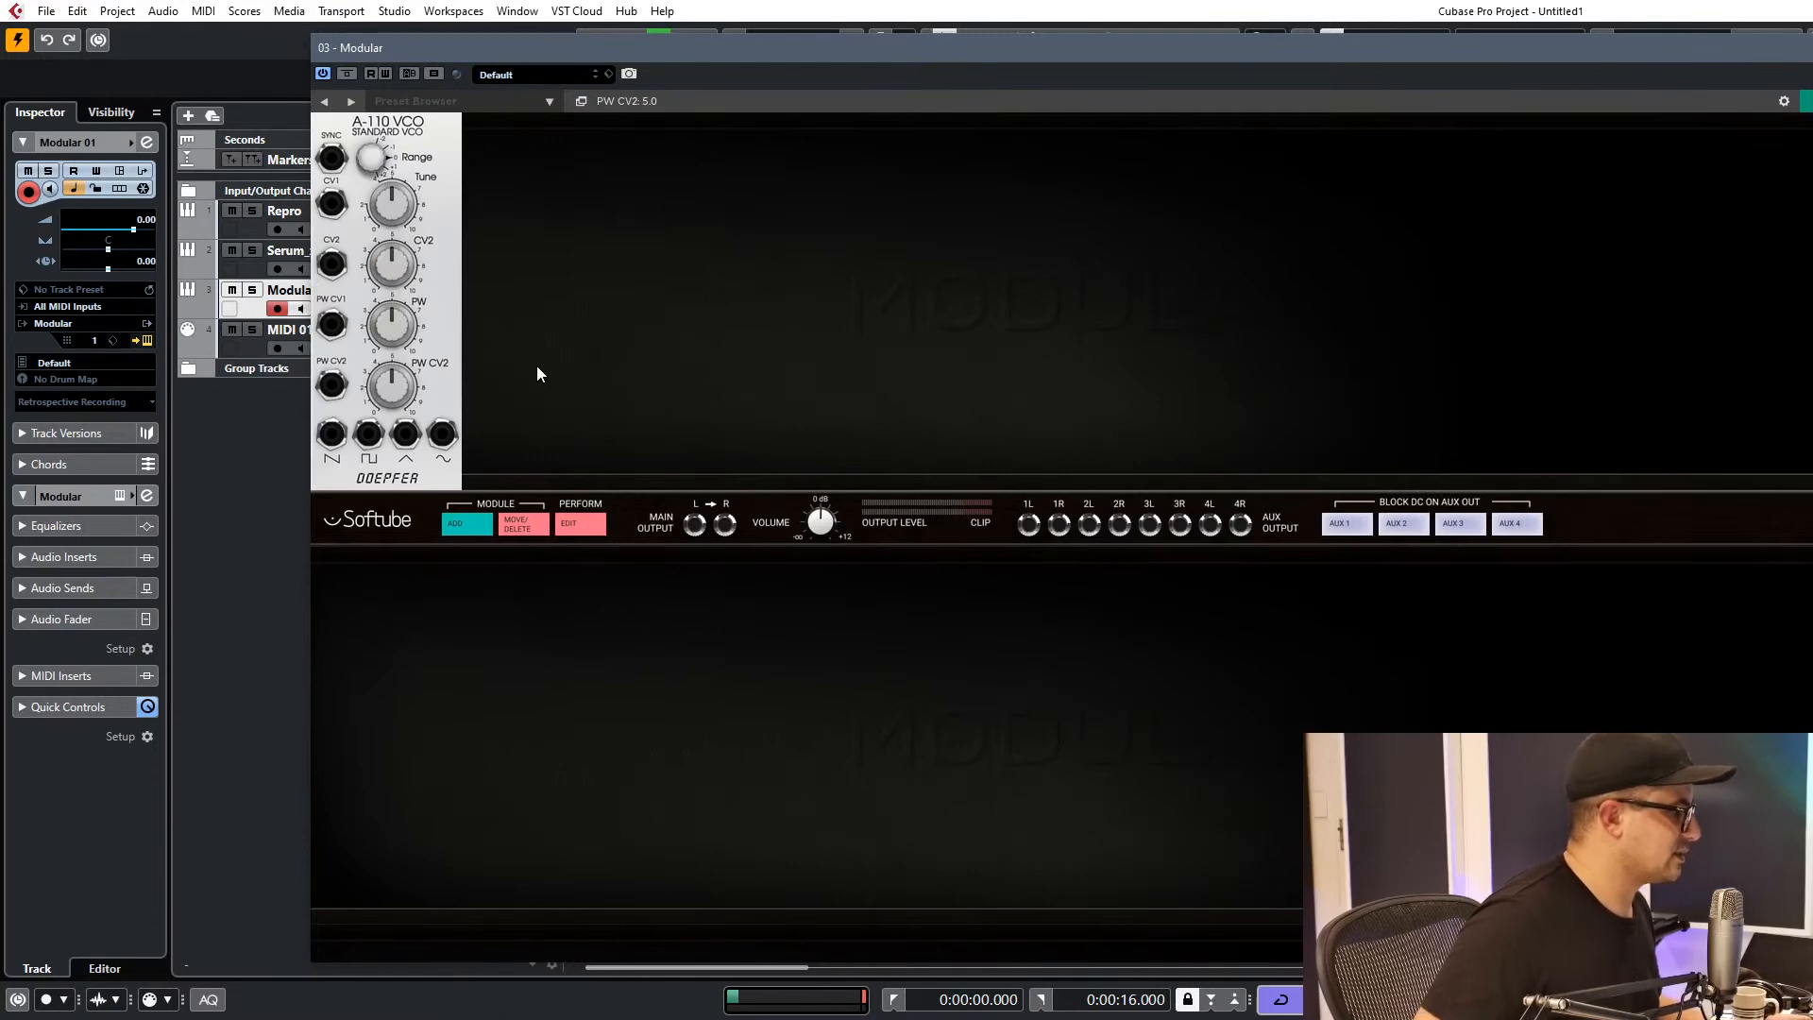
click(469, 529)
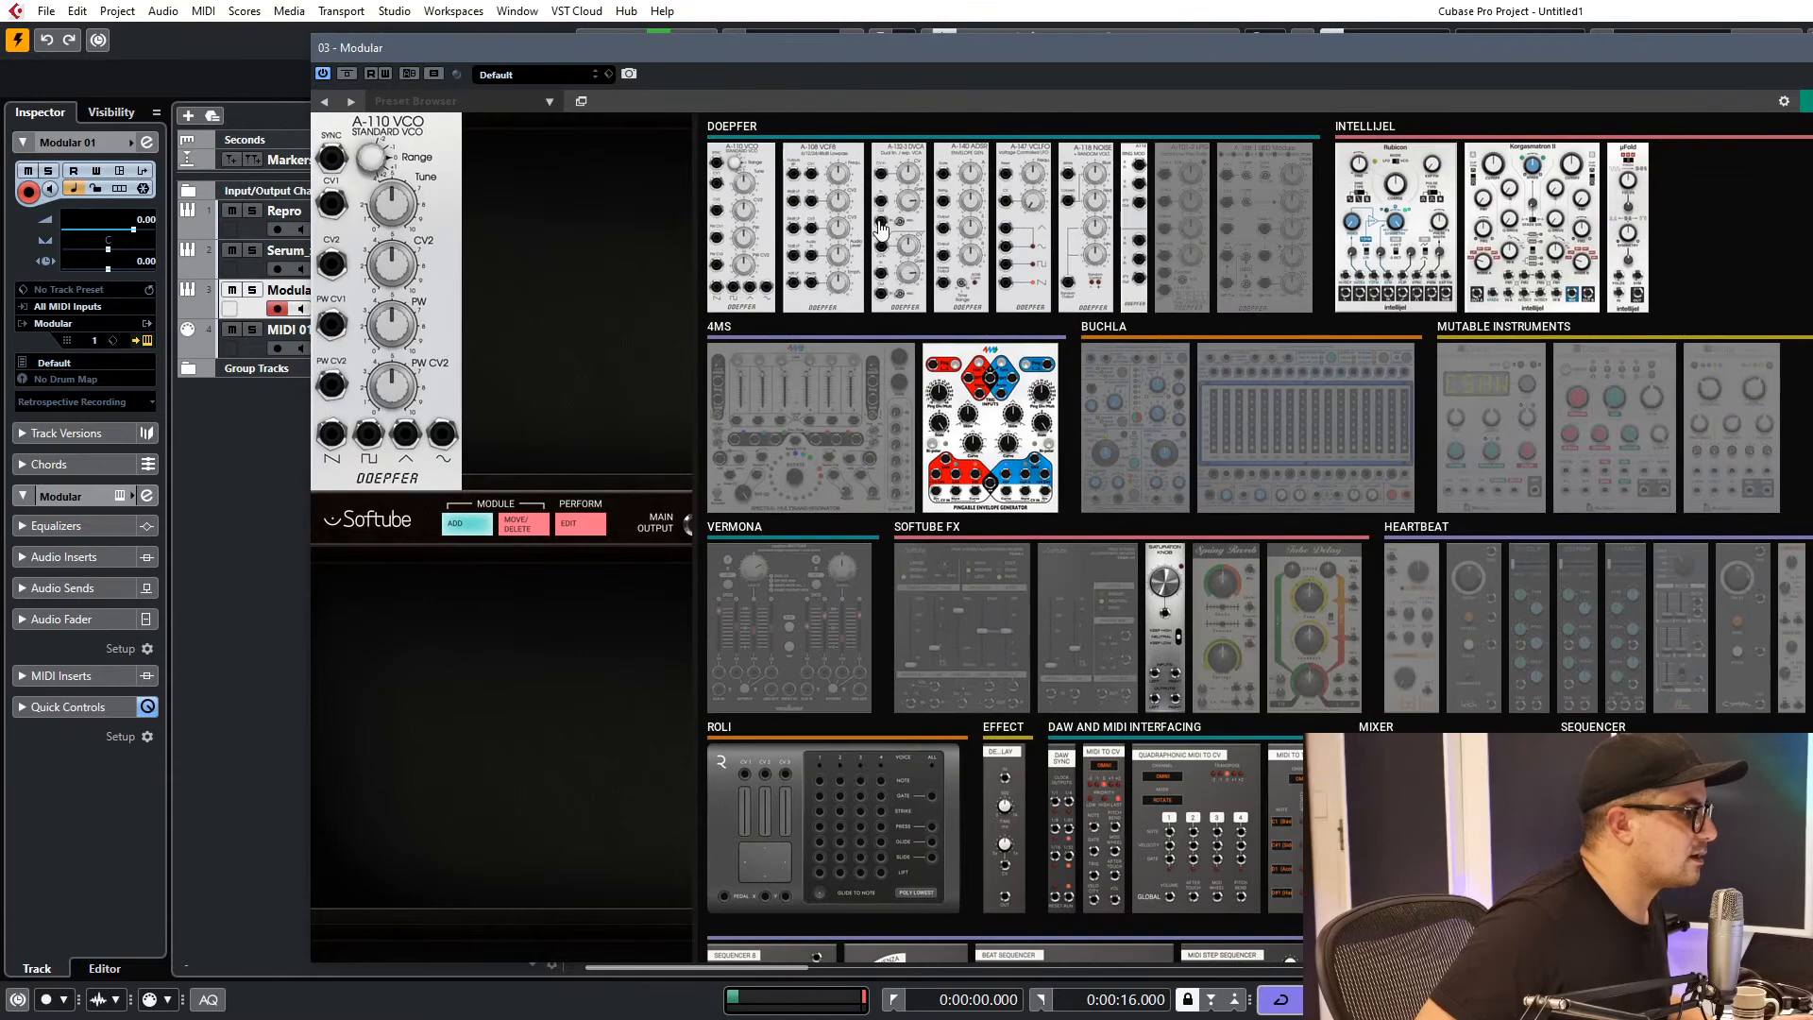
click(1640, 212)
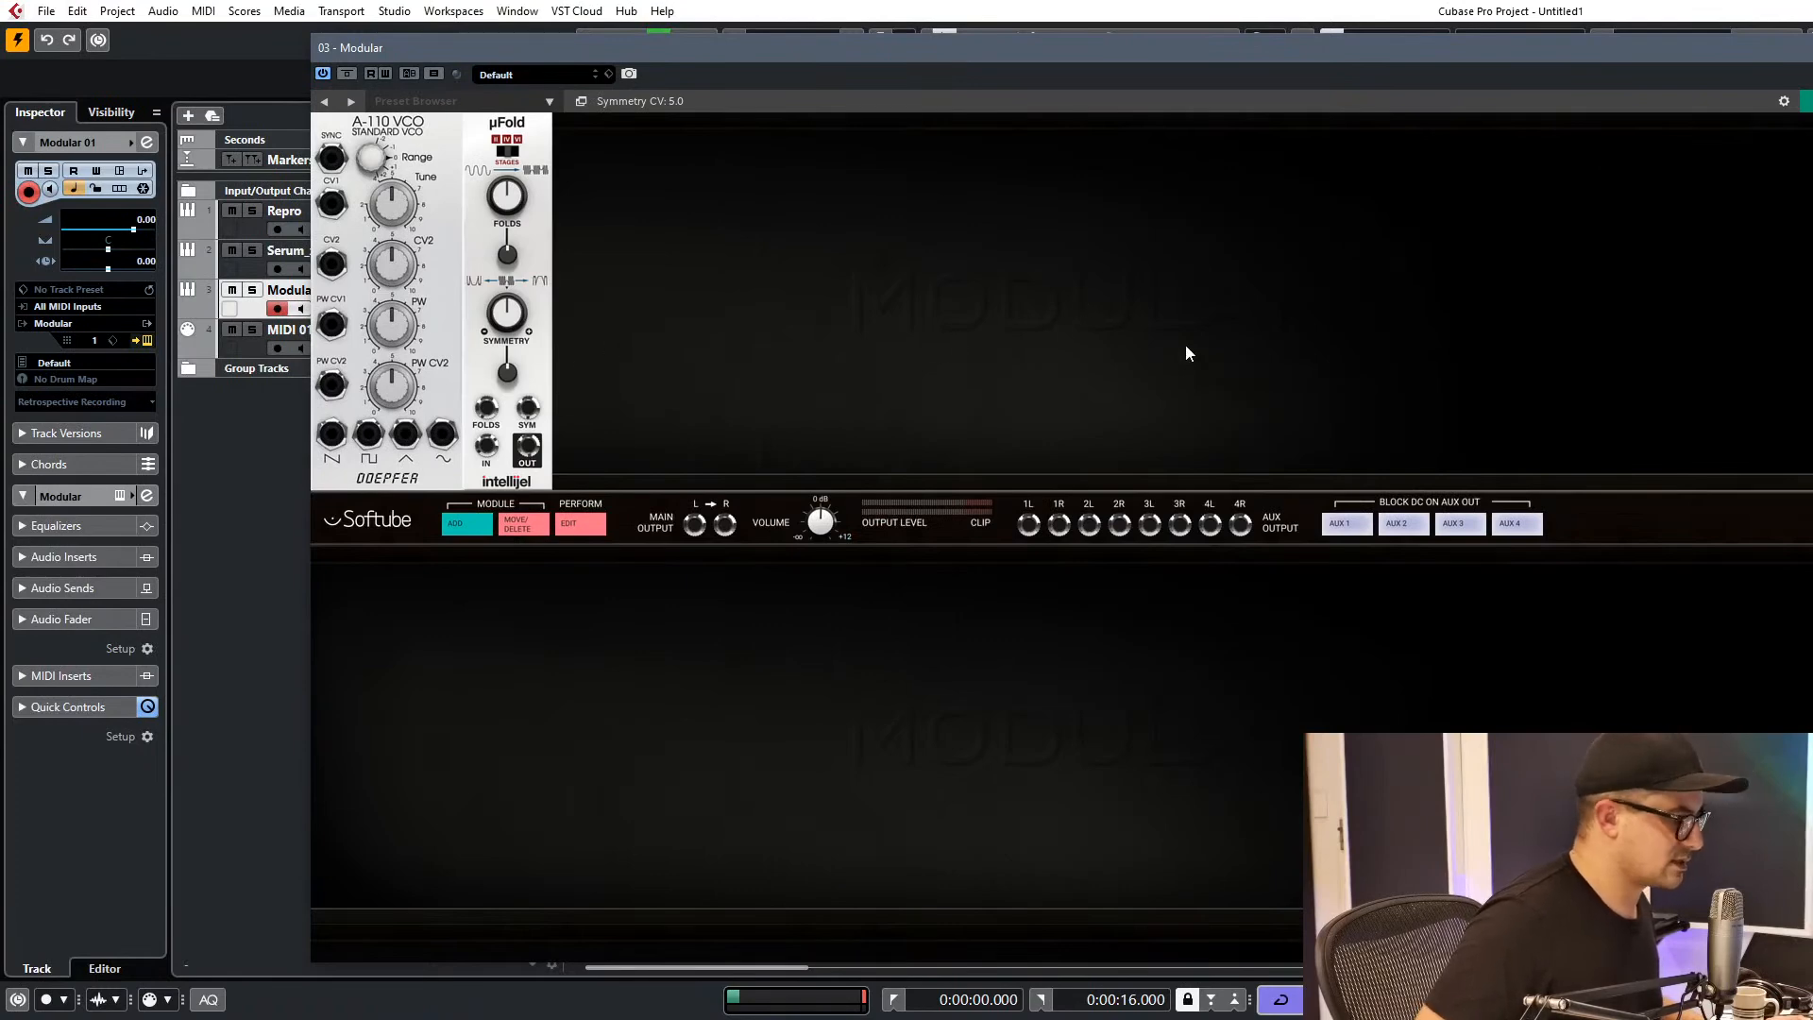
Add a MIDI to CV module and a Doepfer A-140 ADSR module to the rack.
click(463, 529)
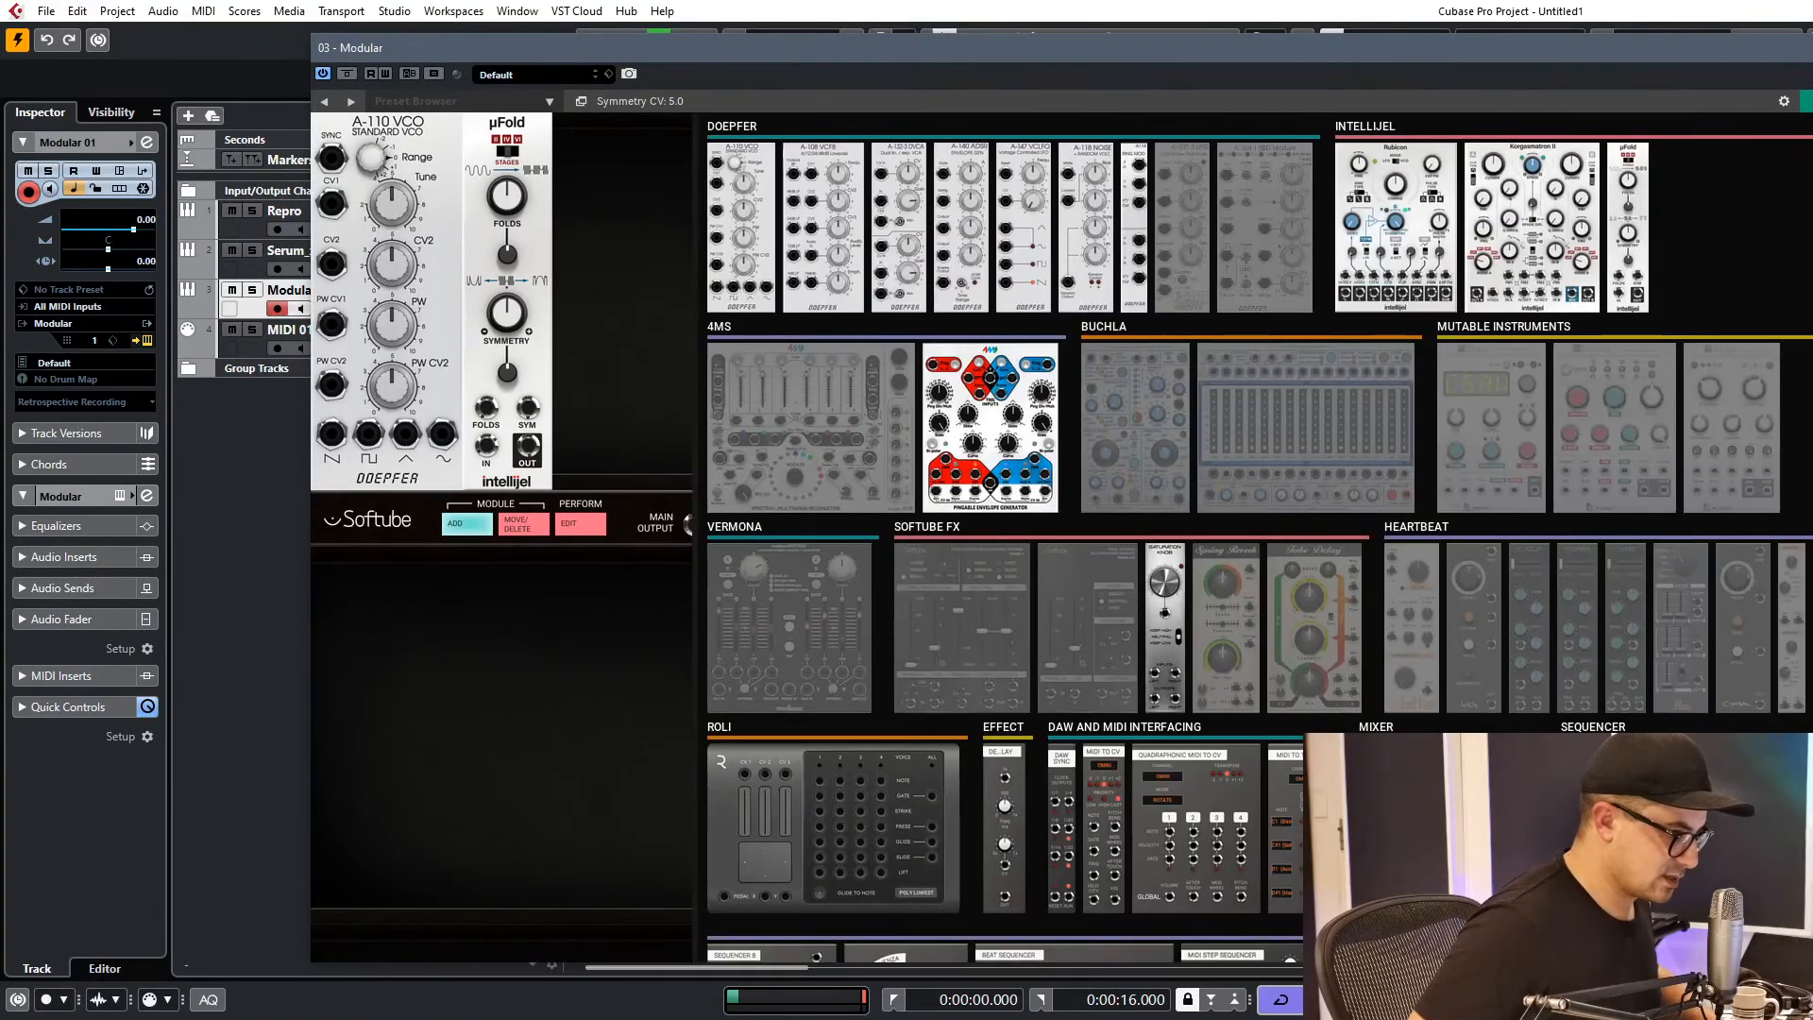
click(1111, 827)
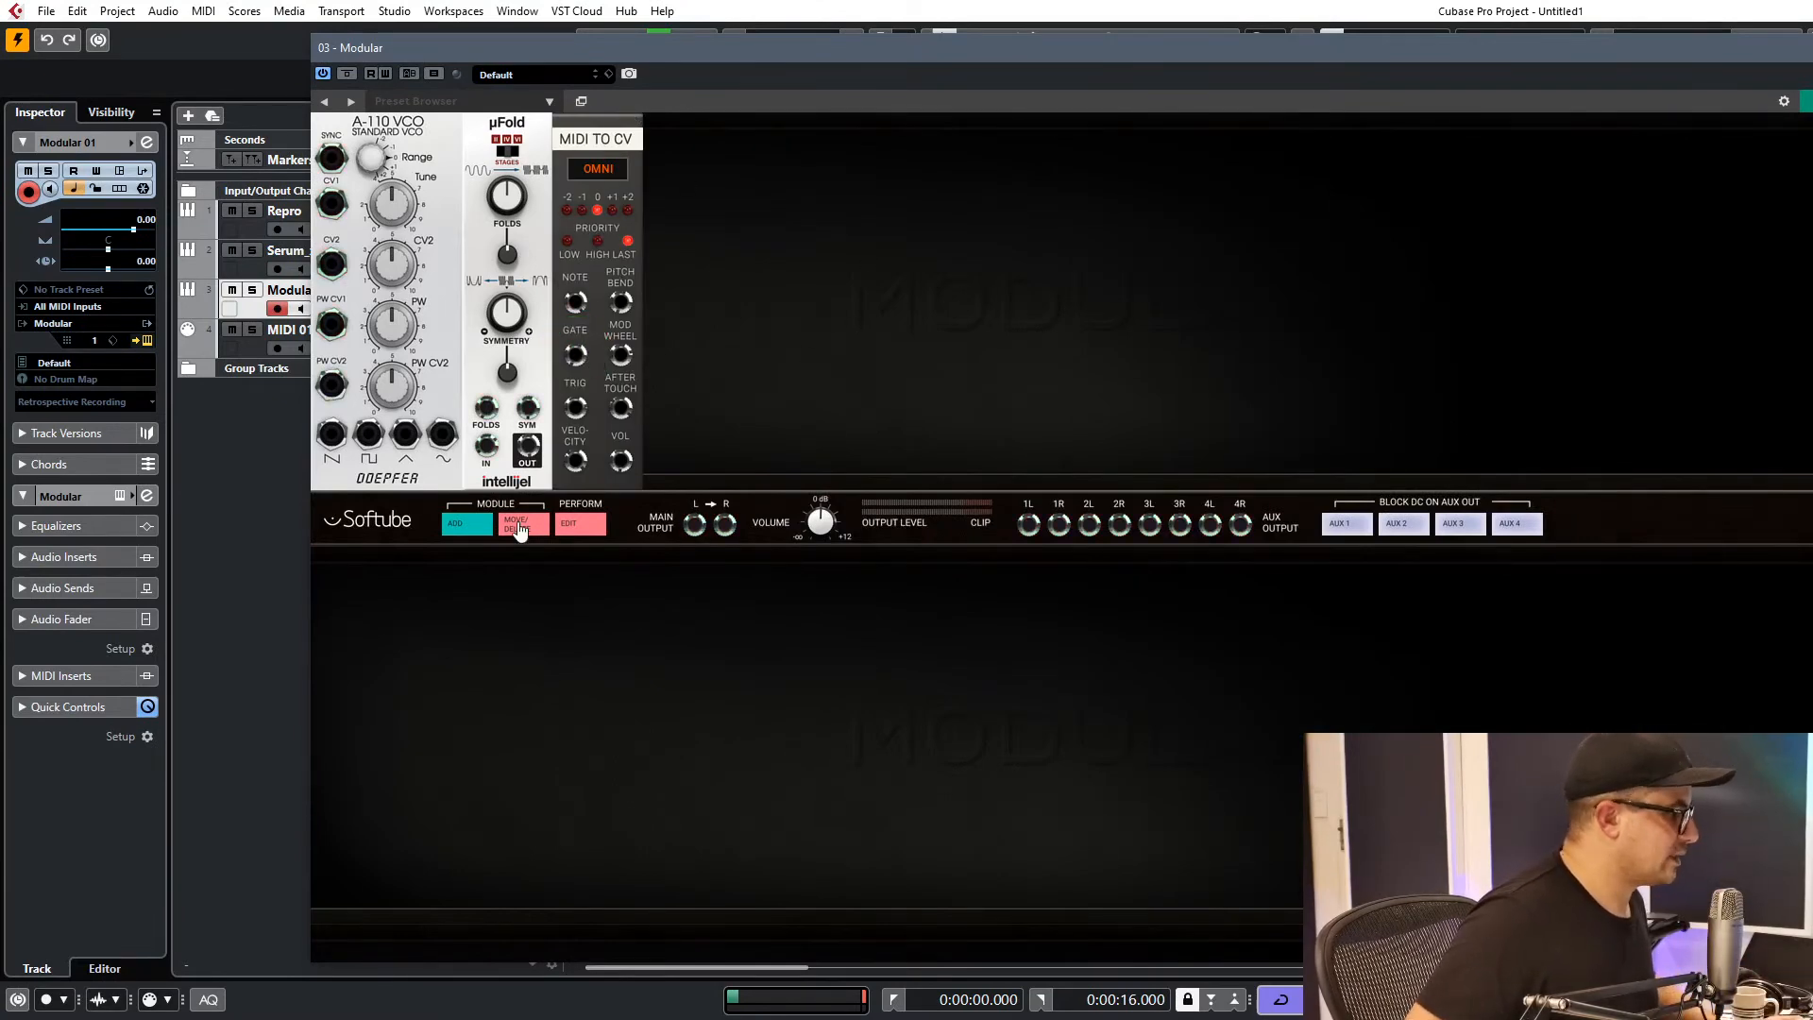
click(464, 528)
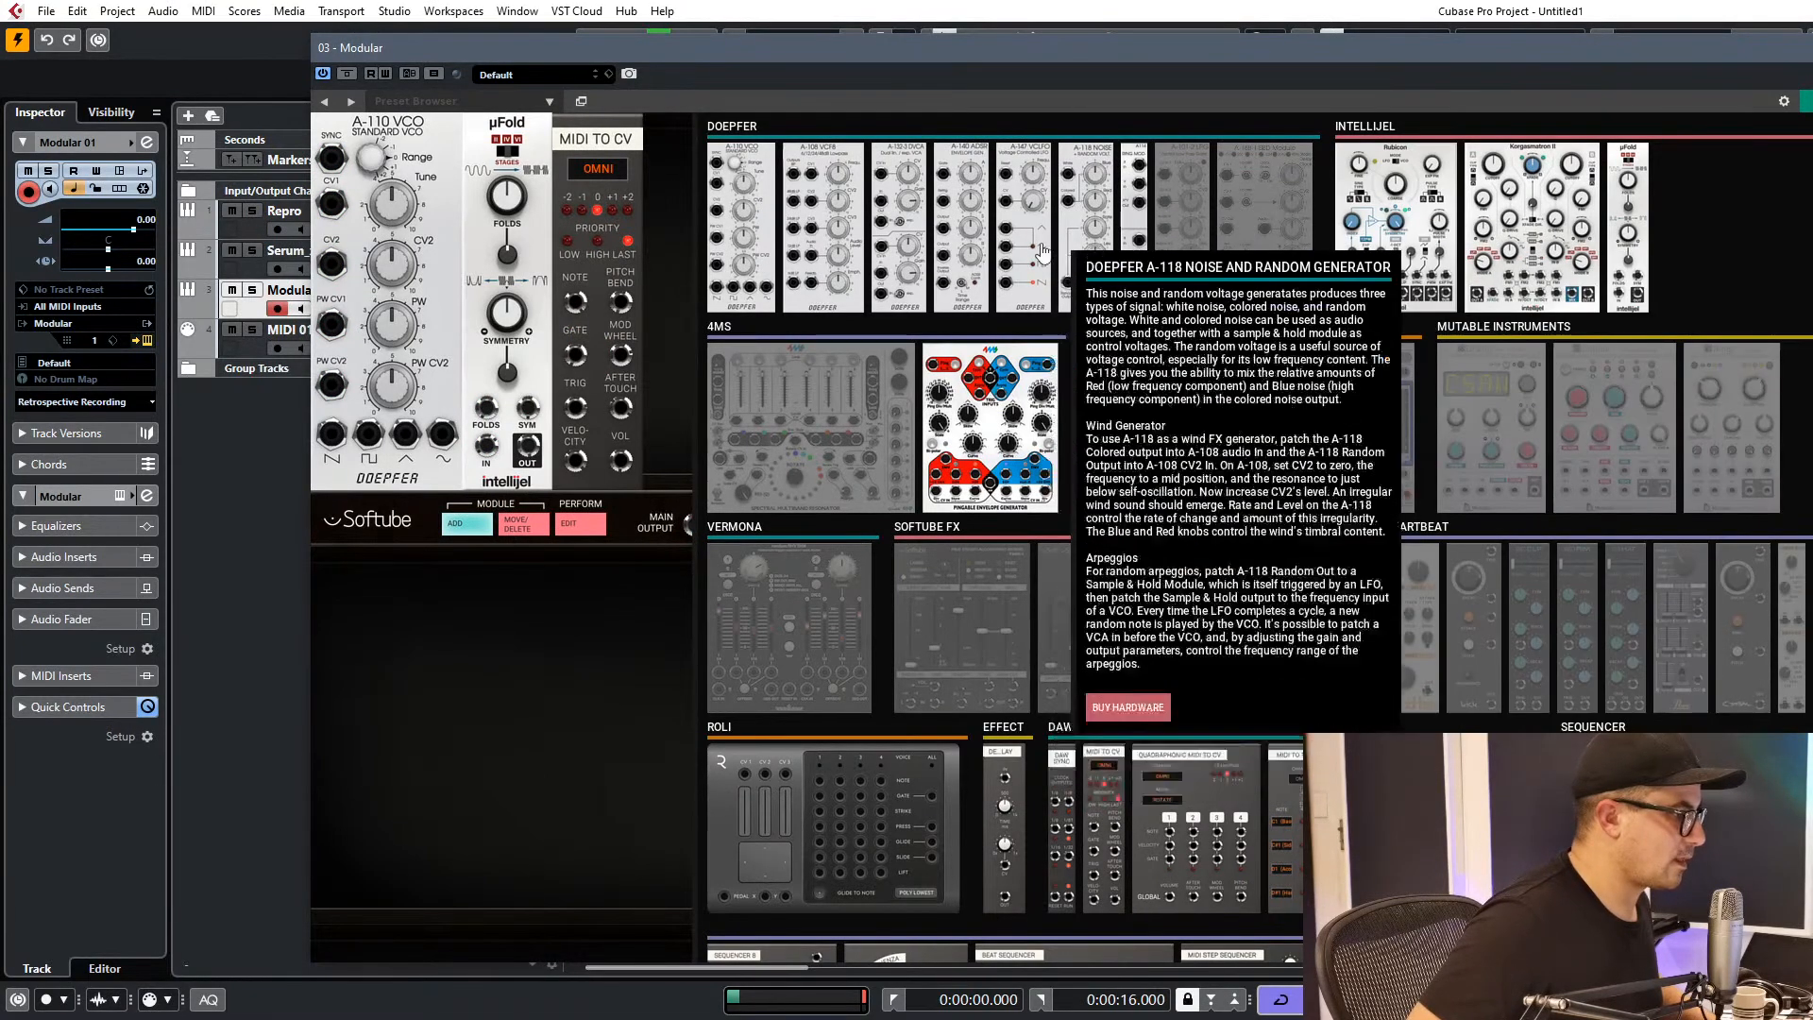
click(951, 250)
Add a Doepfer A-132-3 DVCA module and route the VCO's sine output through the µFold into the first VCA's audio input.
click(454, 525)
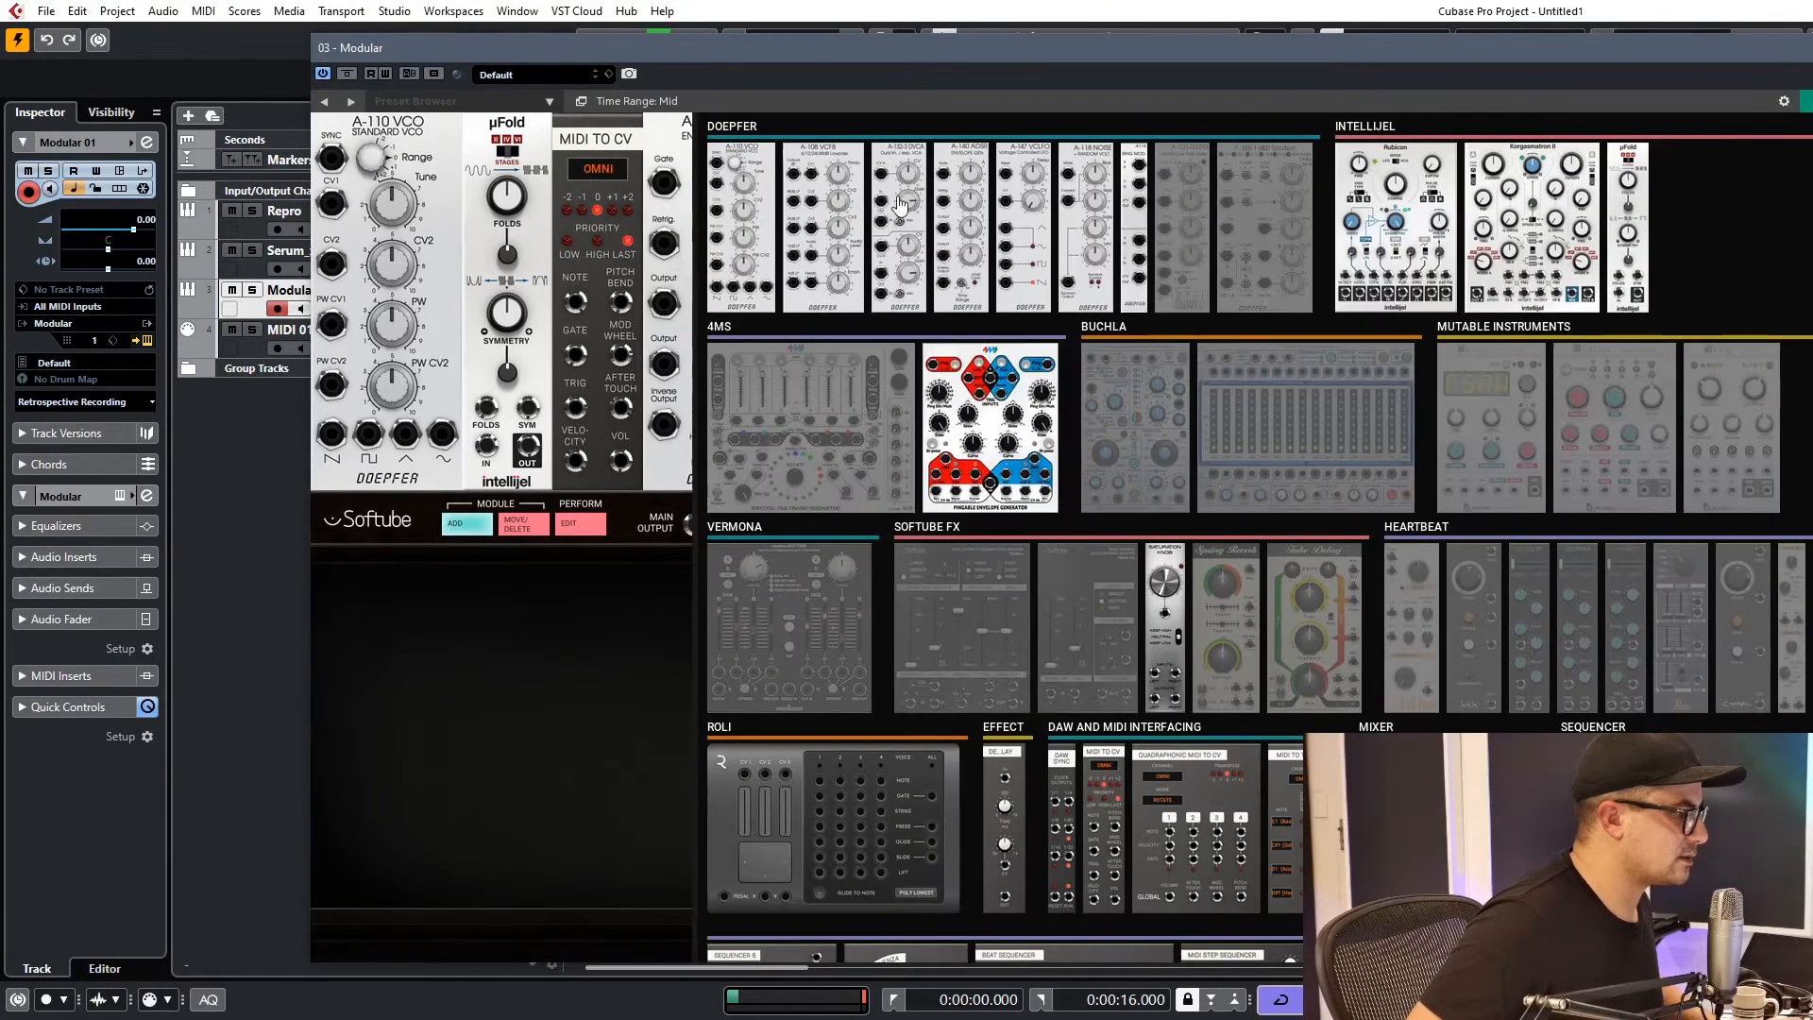
click(895, 269)
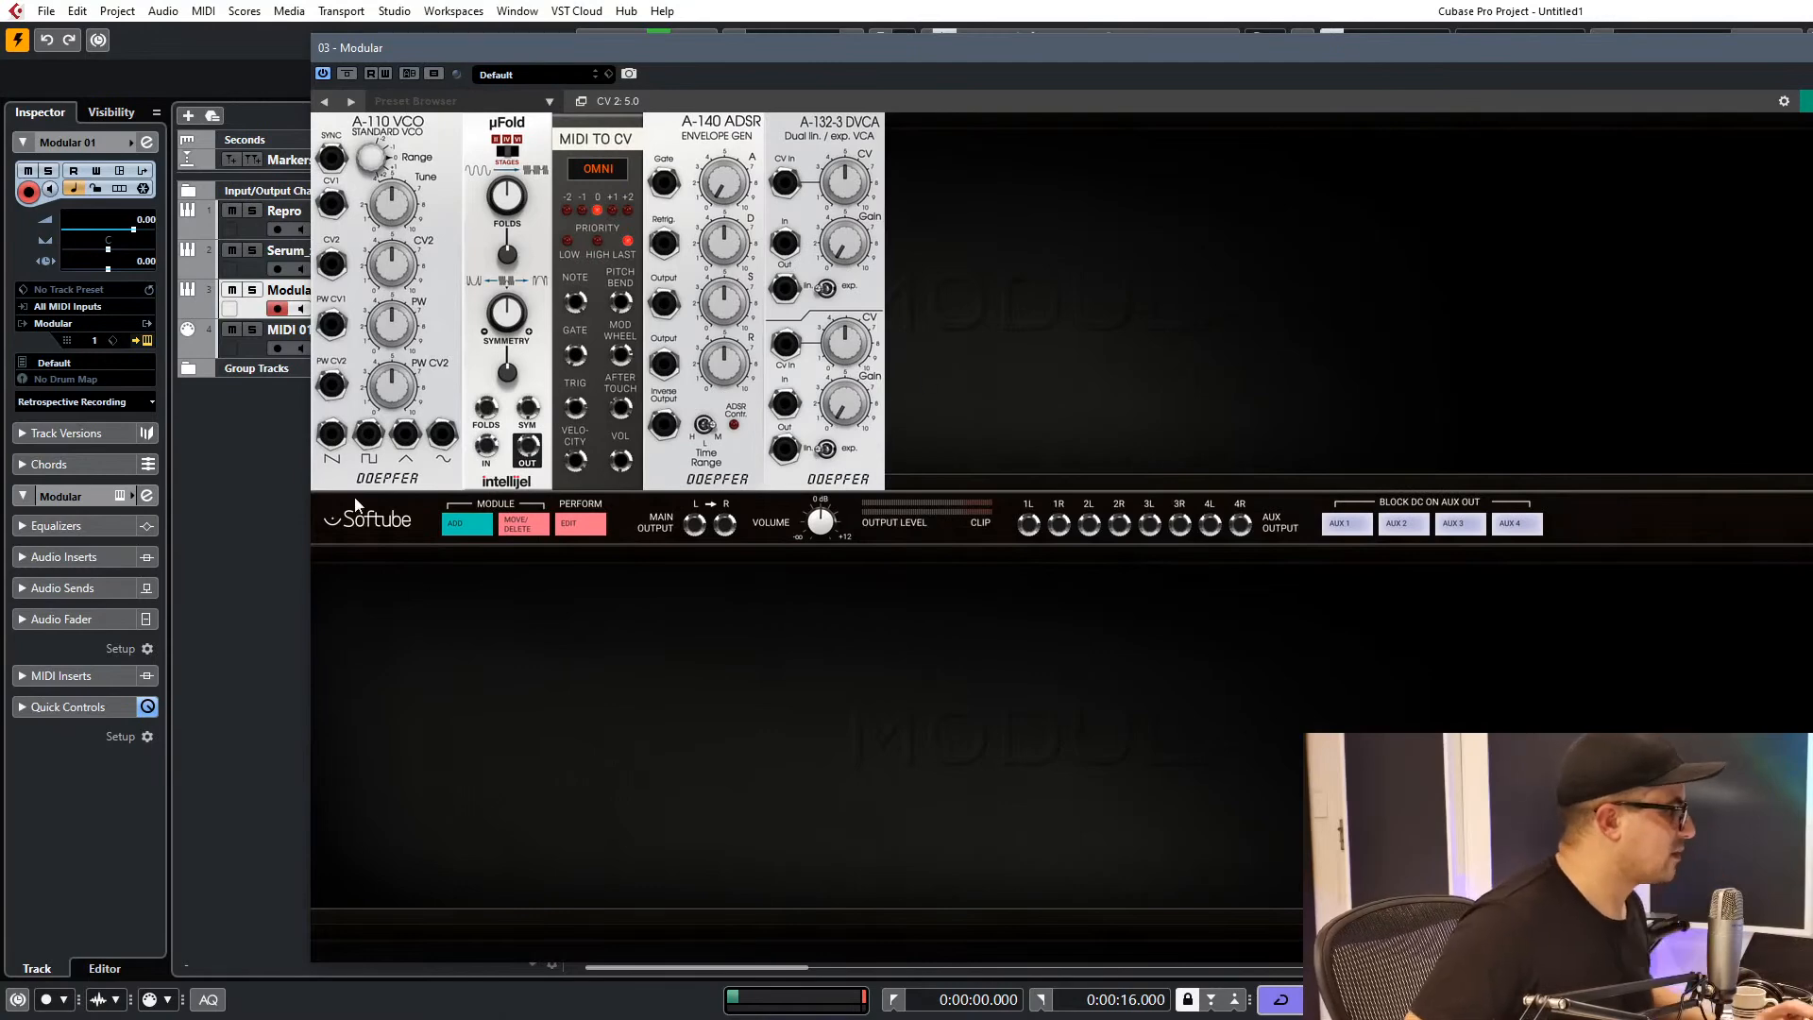
drag(441, 434, 784, 243)
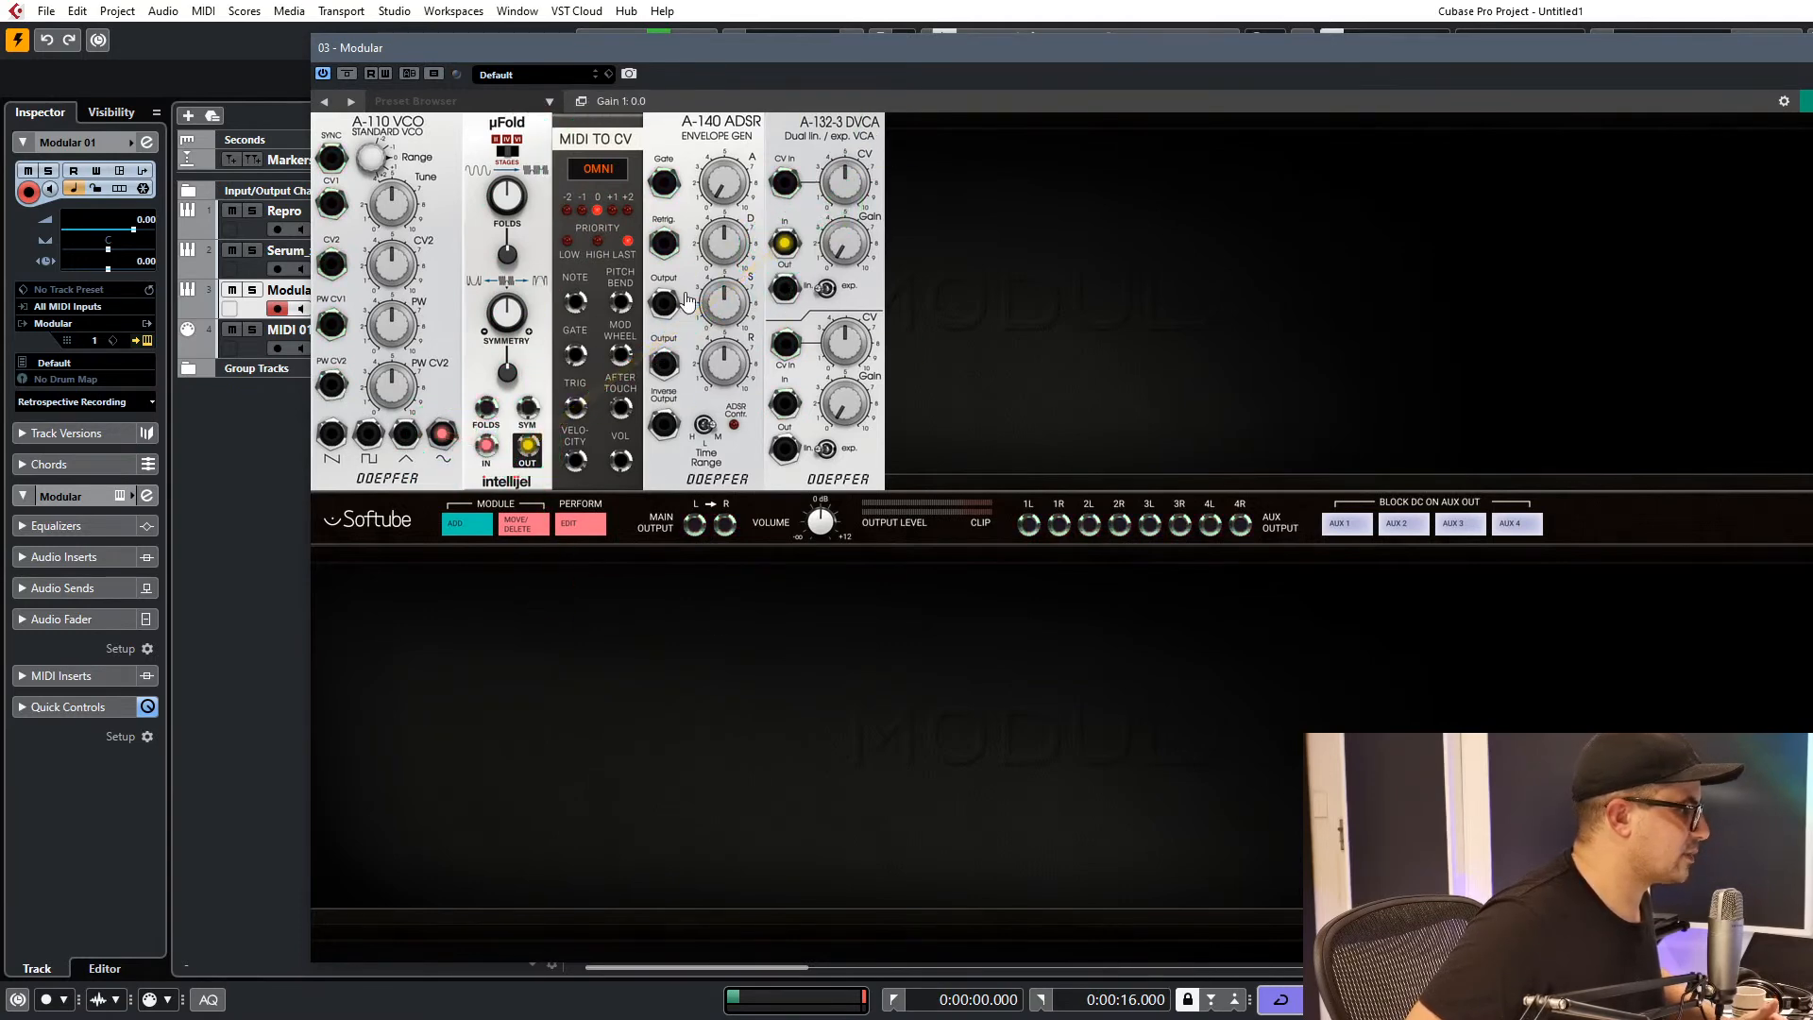
Patch the MIDI gate into the ADSR's gate input and the ADSR's output into the first VCA's CV input.
drag(575, 355, 664, 183)
drag(664, 302, 796, 242)
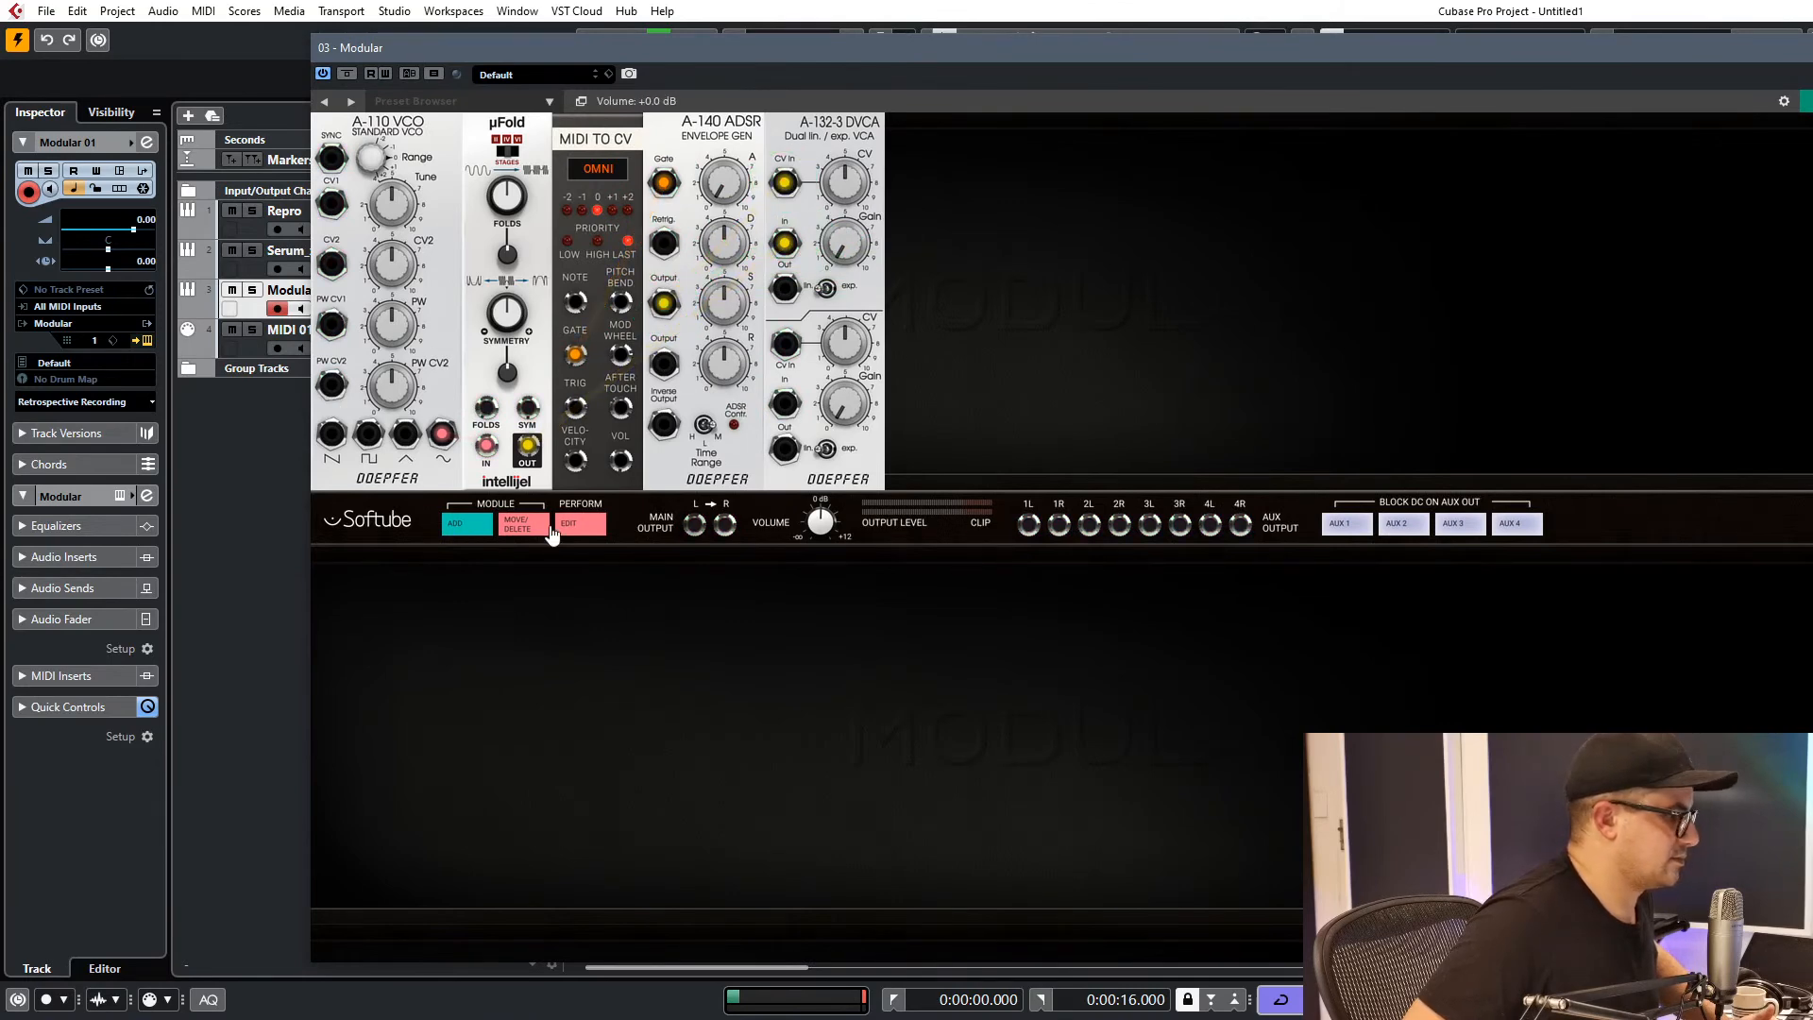
drag(578, 305, 334, 204)
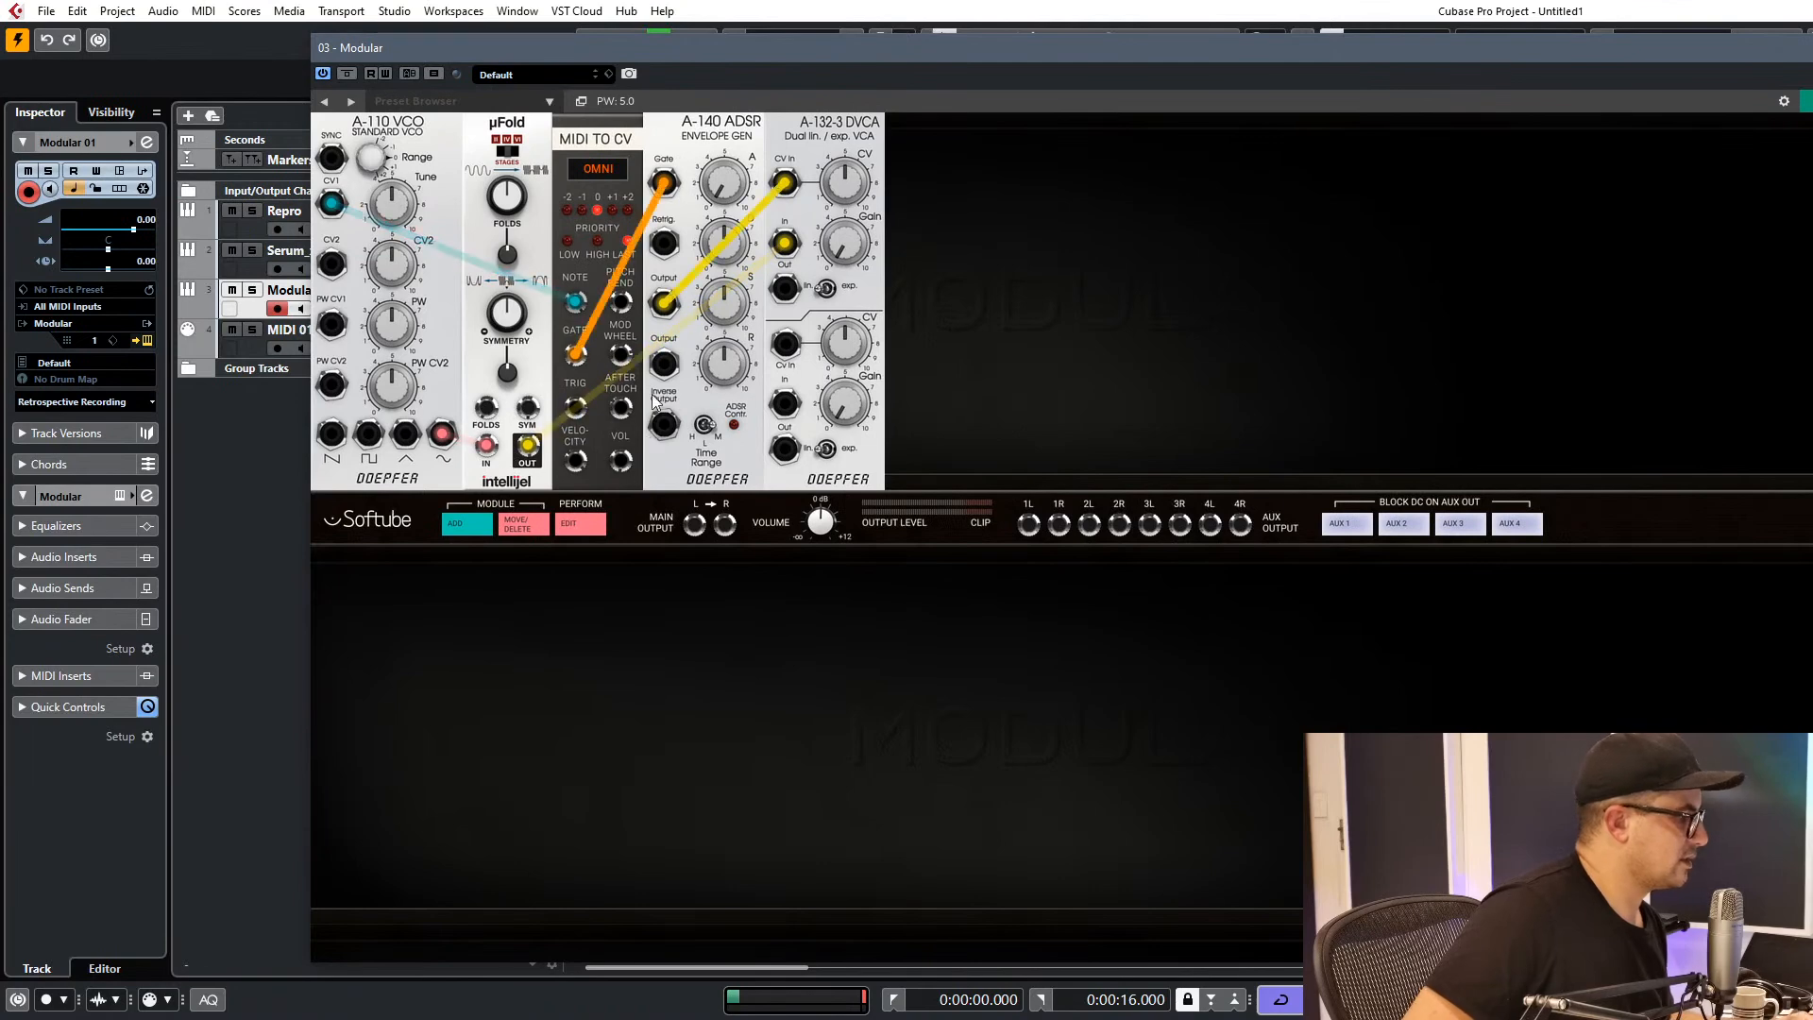
drag(675, 439, 694, 524)
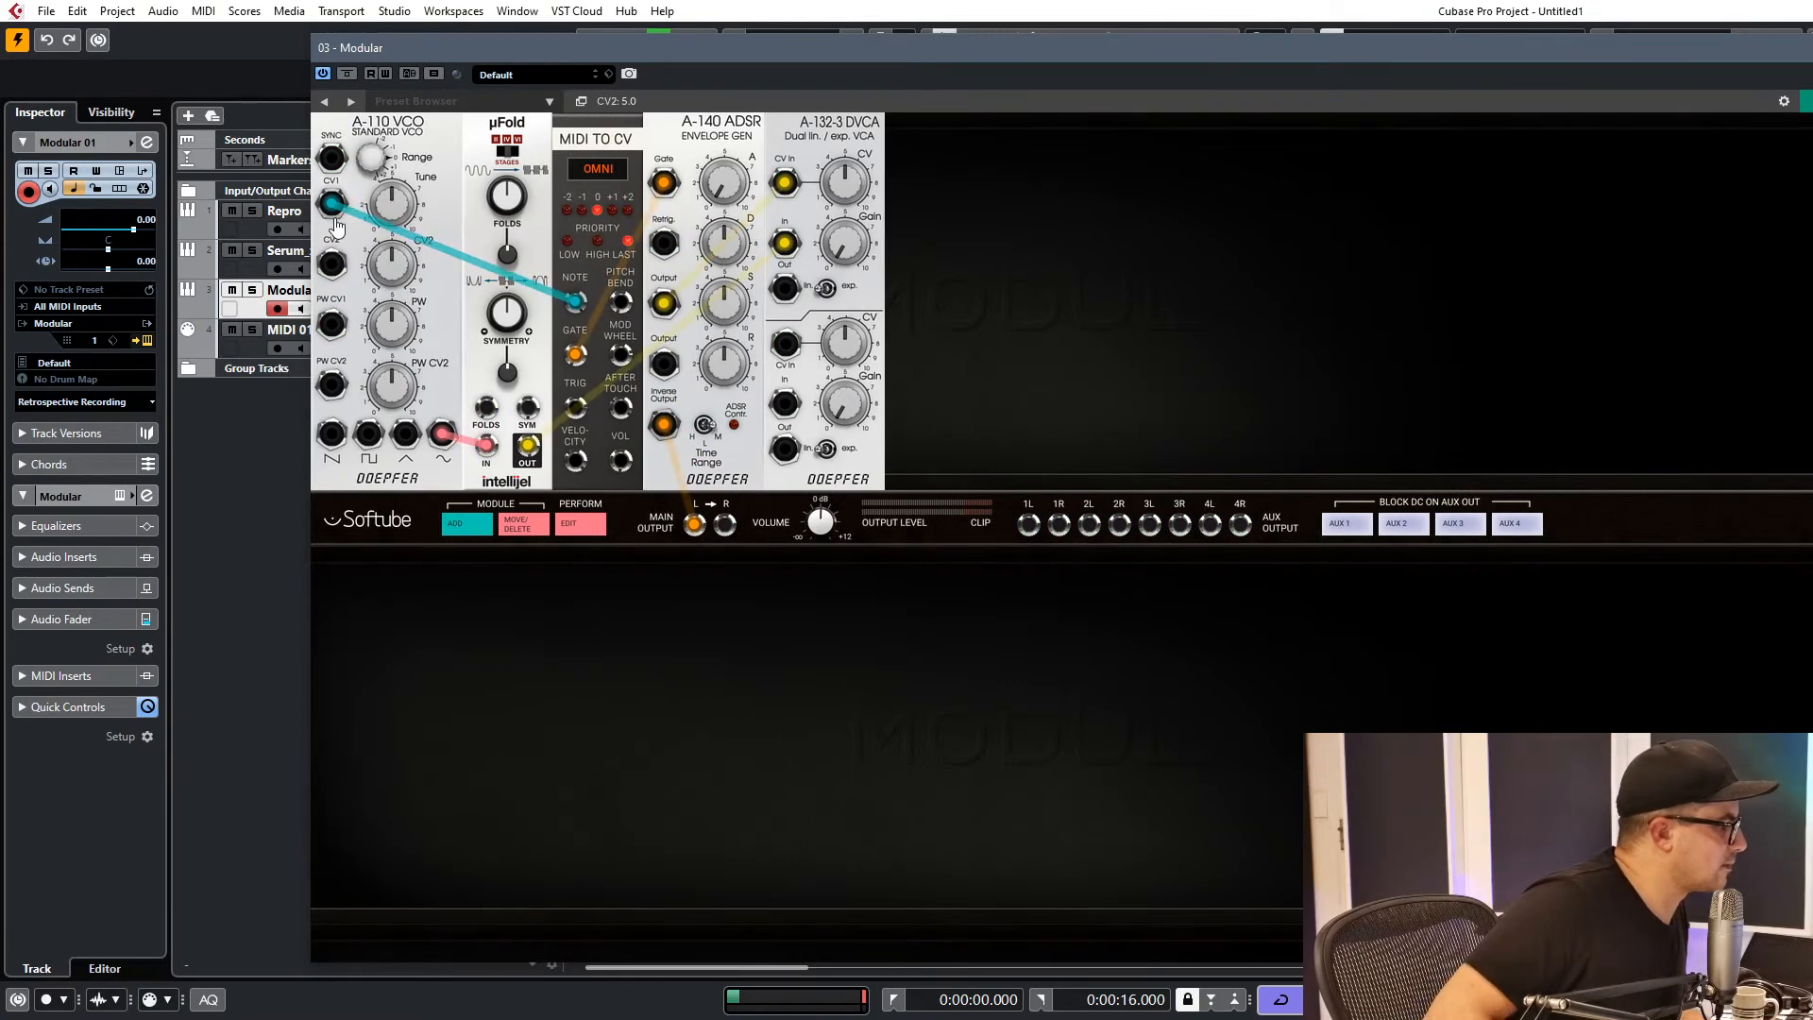
drag(326, 201, 541, 658)
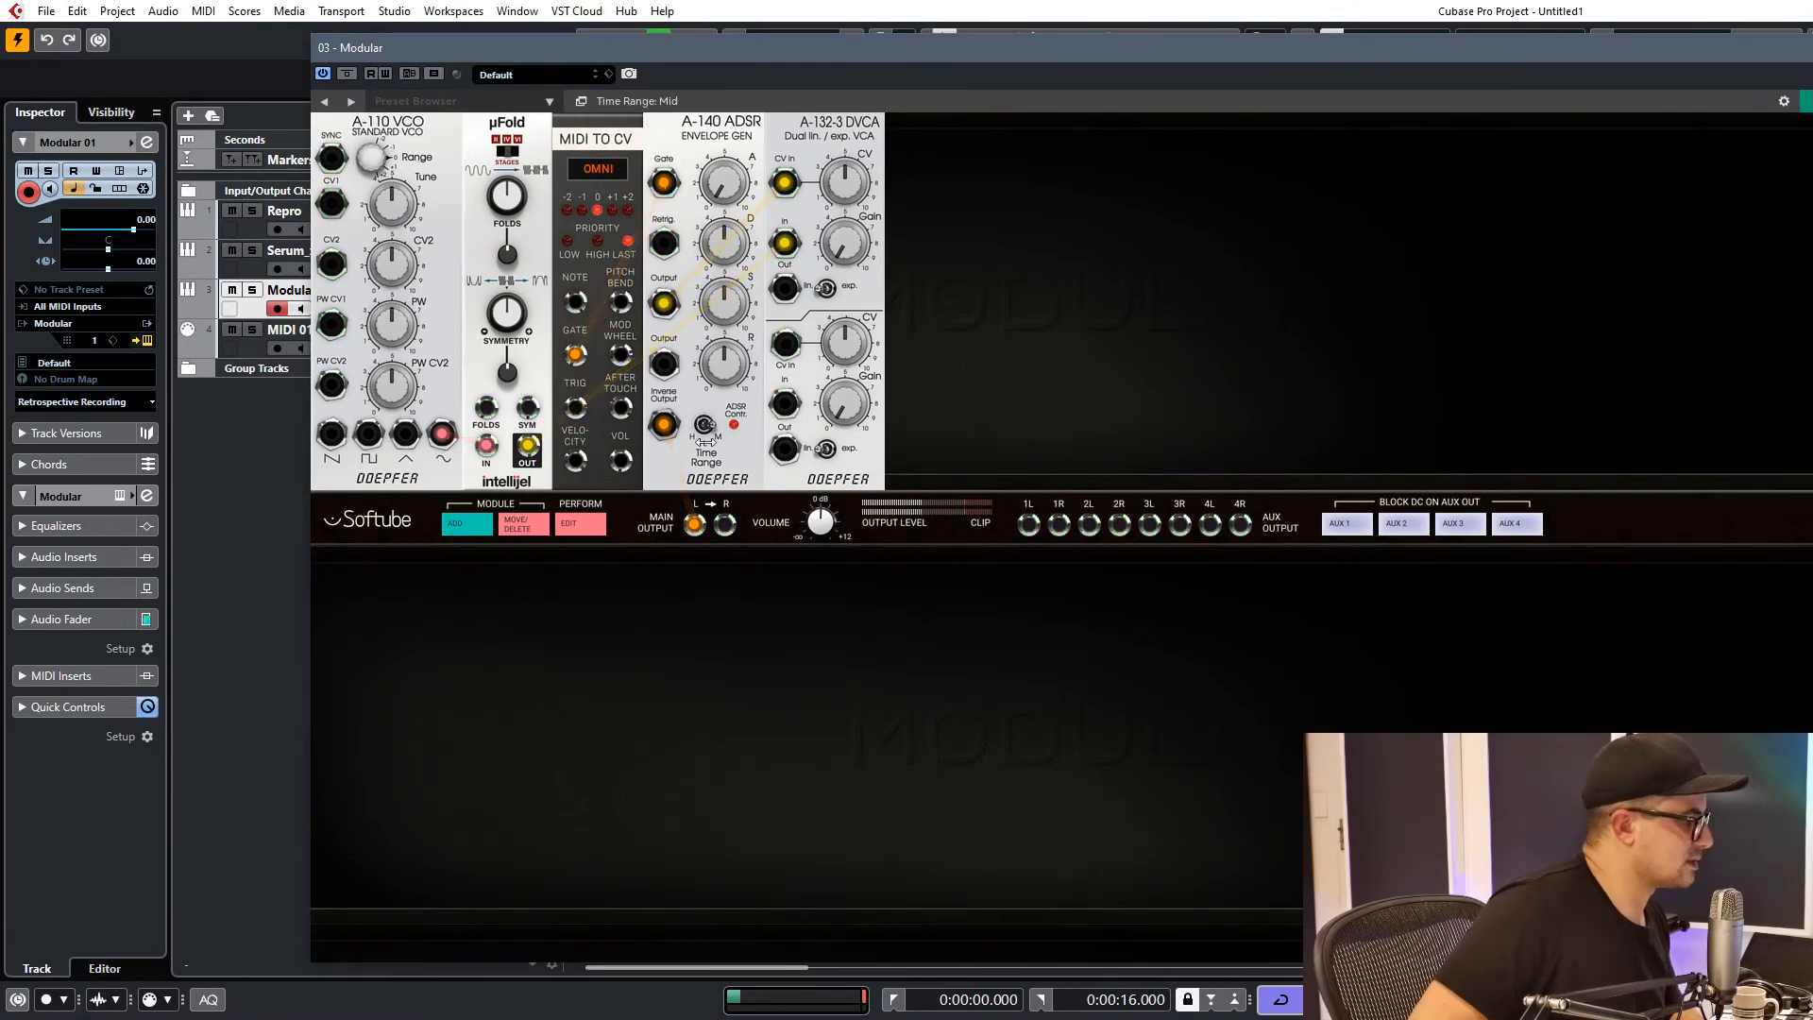
Patch the first VCA's output to the left main output and lower the rack's volume to -11.0 dB.
drag(664, 425, 695, 525)
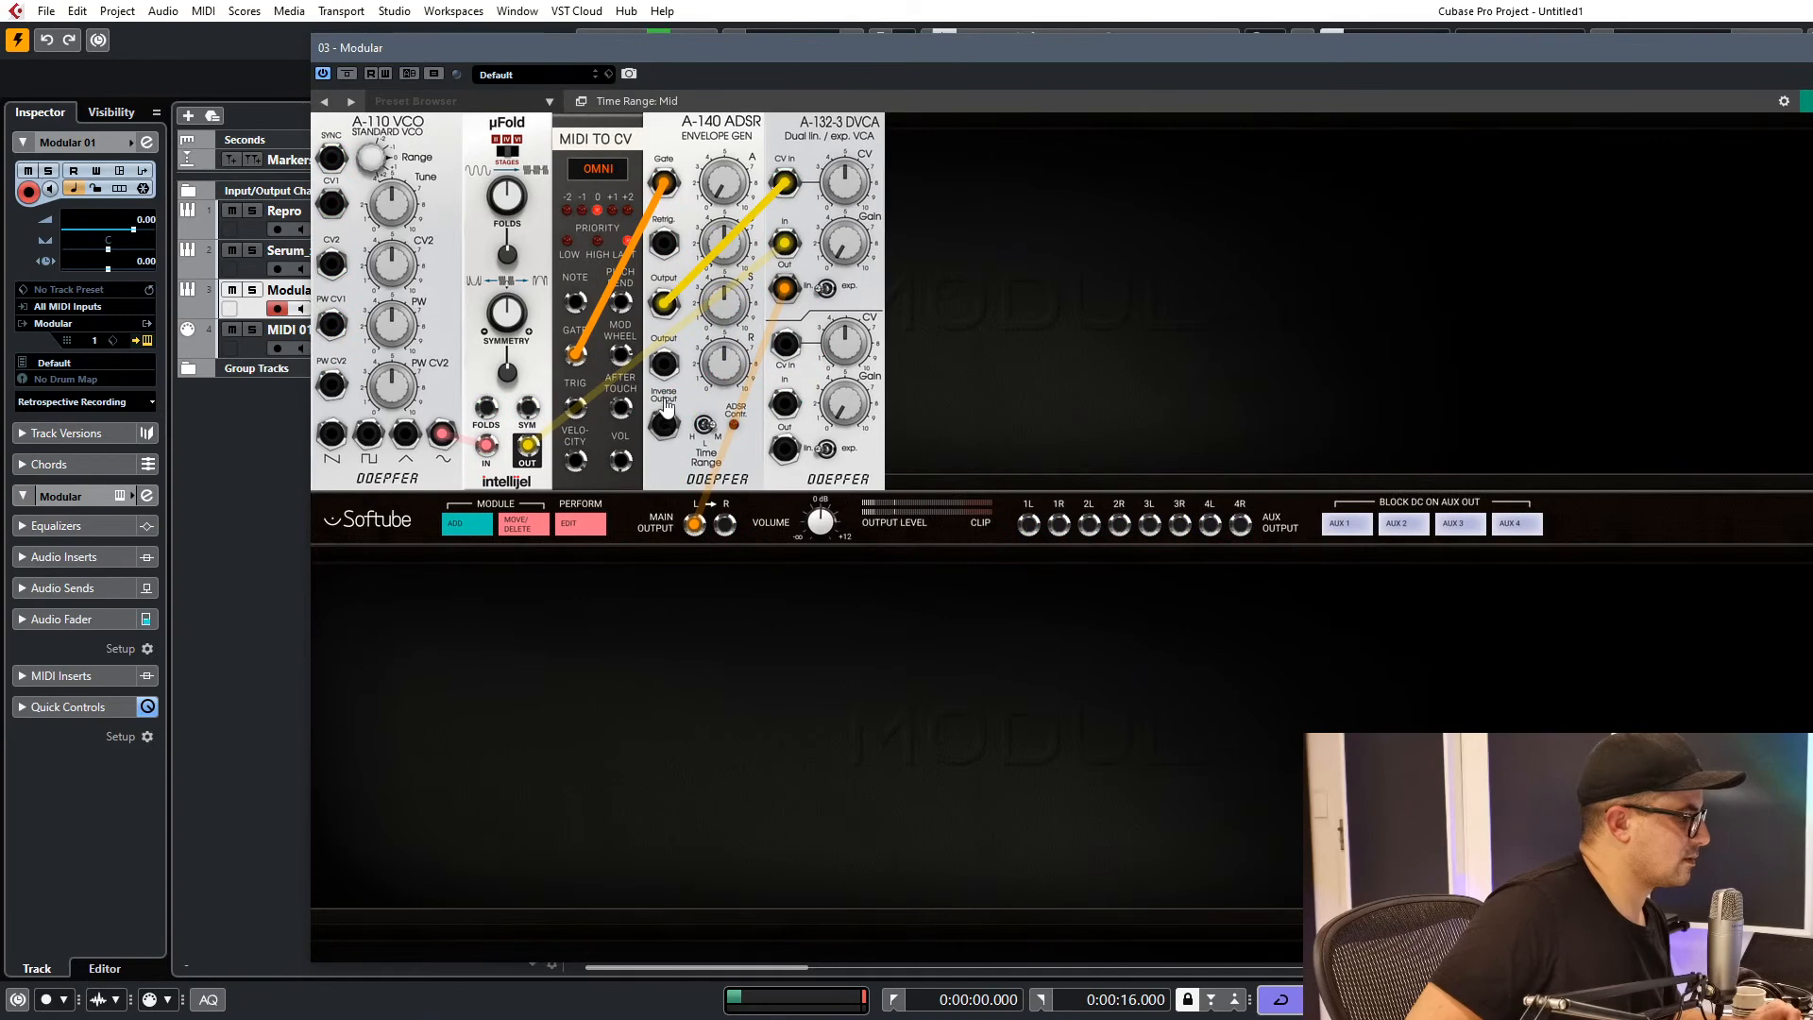
mouse_move(664, 368)
mouse_down()
mouse_move(786, 367)
mouse_move(663, 389)
mouse_up()
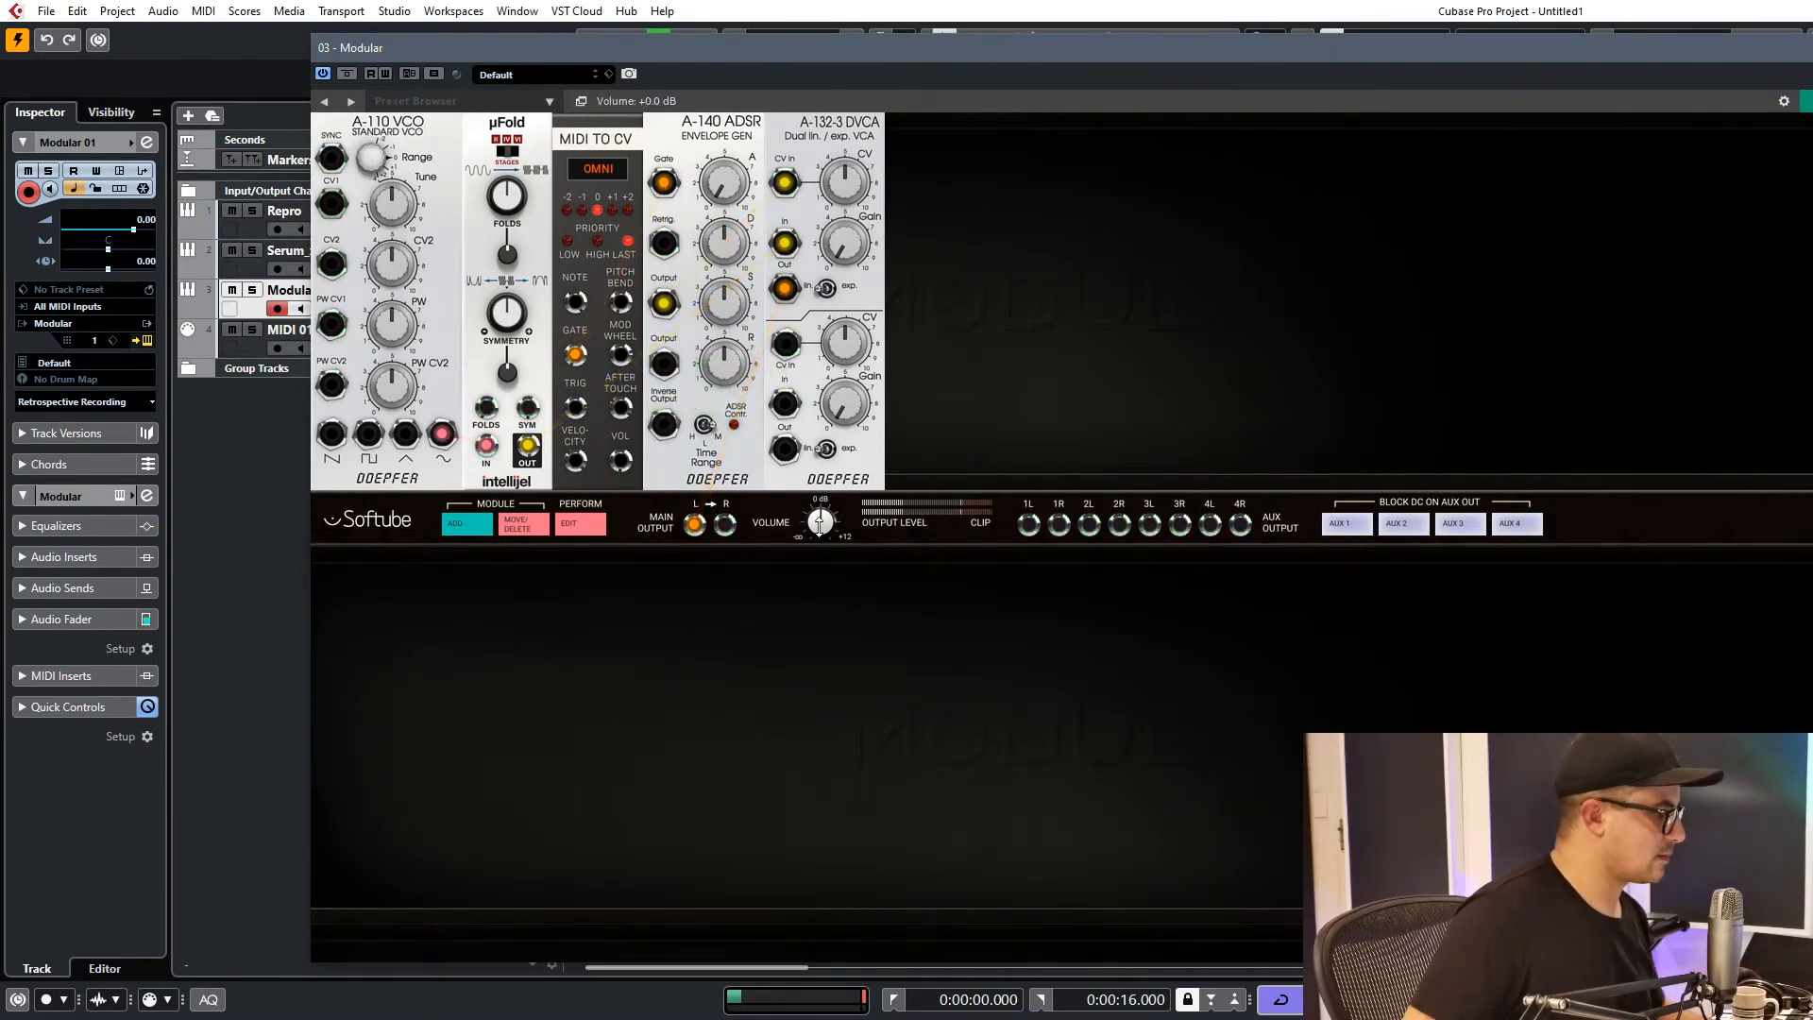
drag(818, 561, 789, 530)
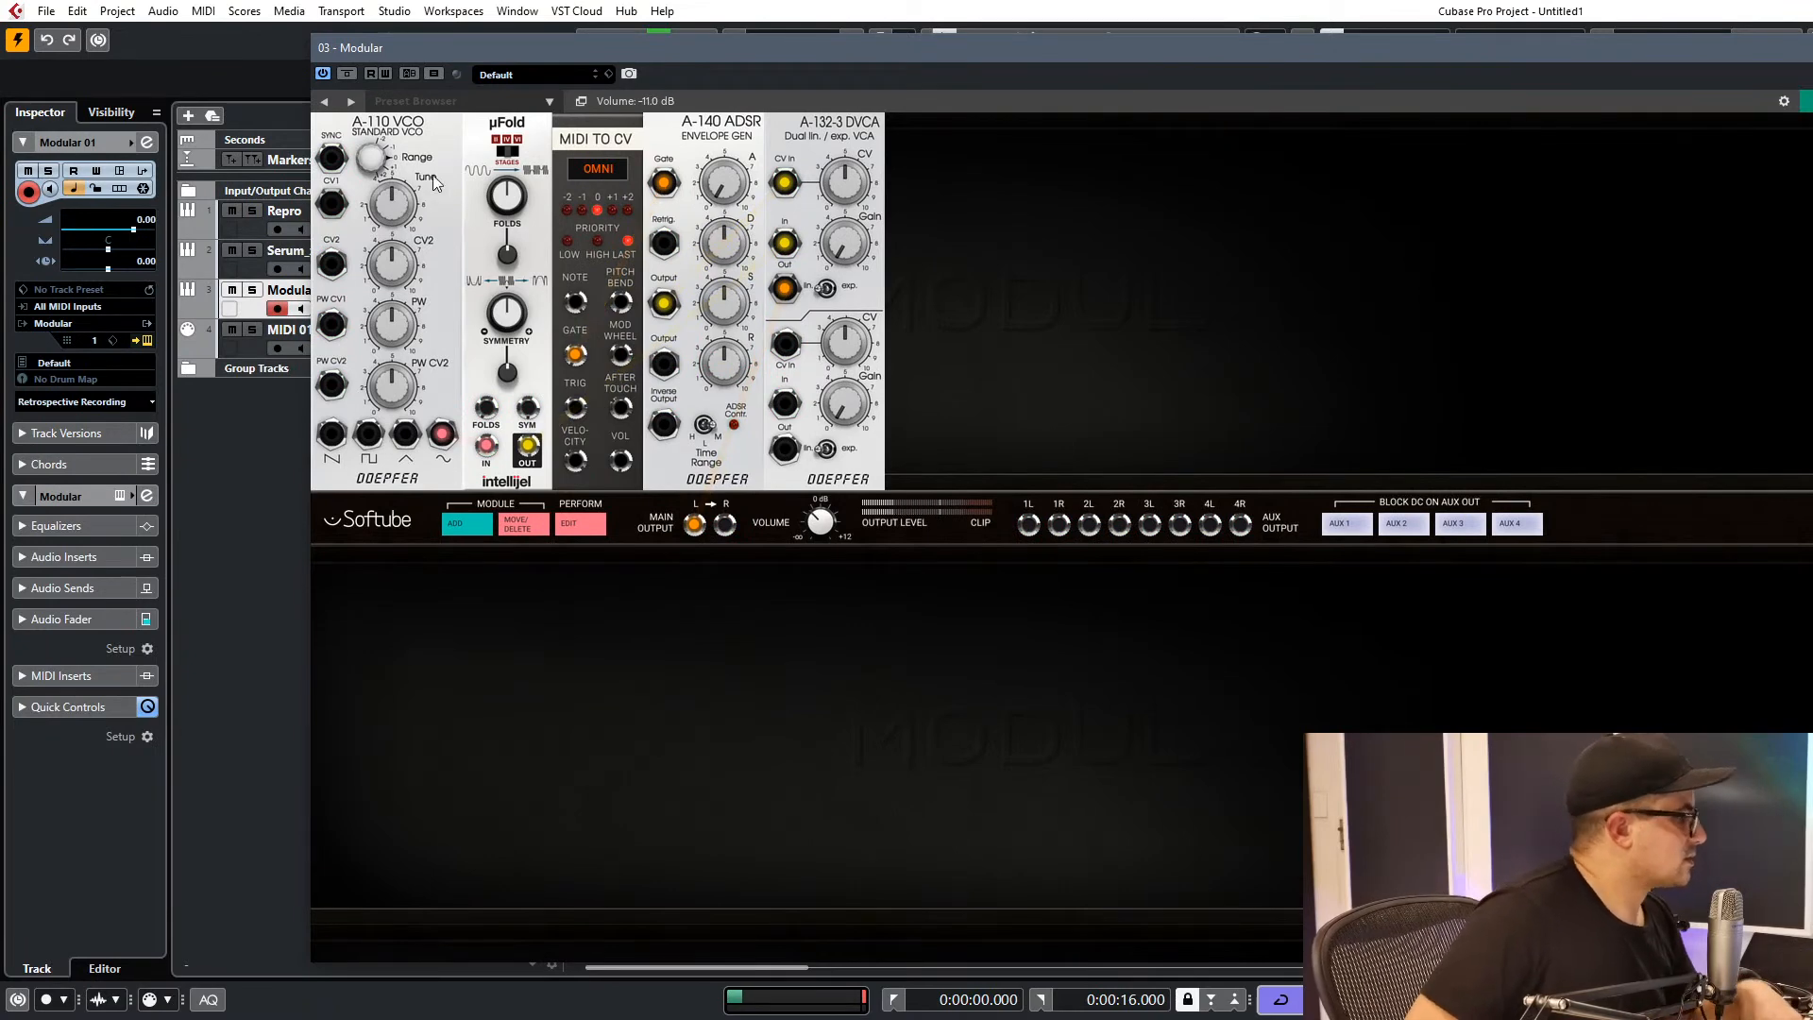
Patch the MIDI note output into the VCO's CV1 and raise the µFold's Folds, with Symmetry at about +0.6.
drag(501, 198, 514, 286)
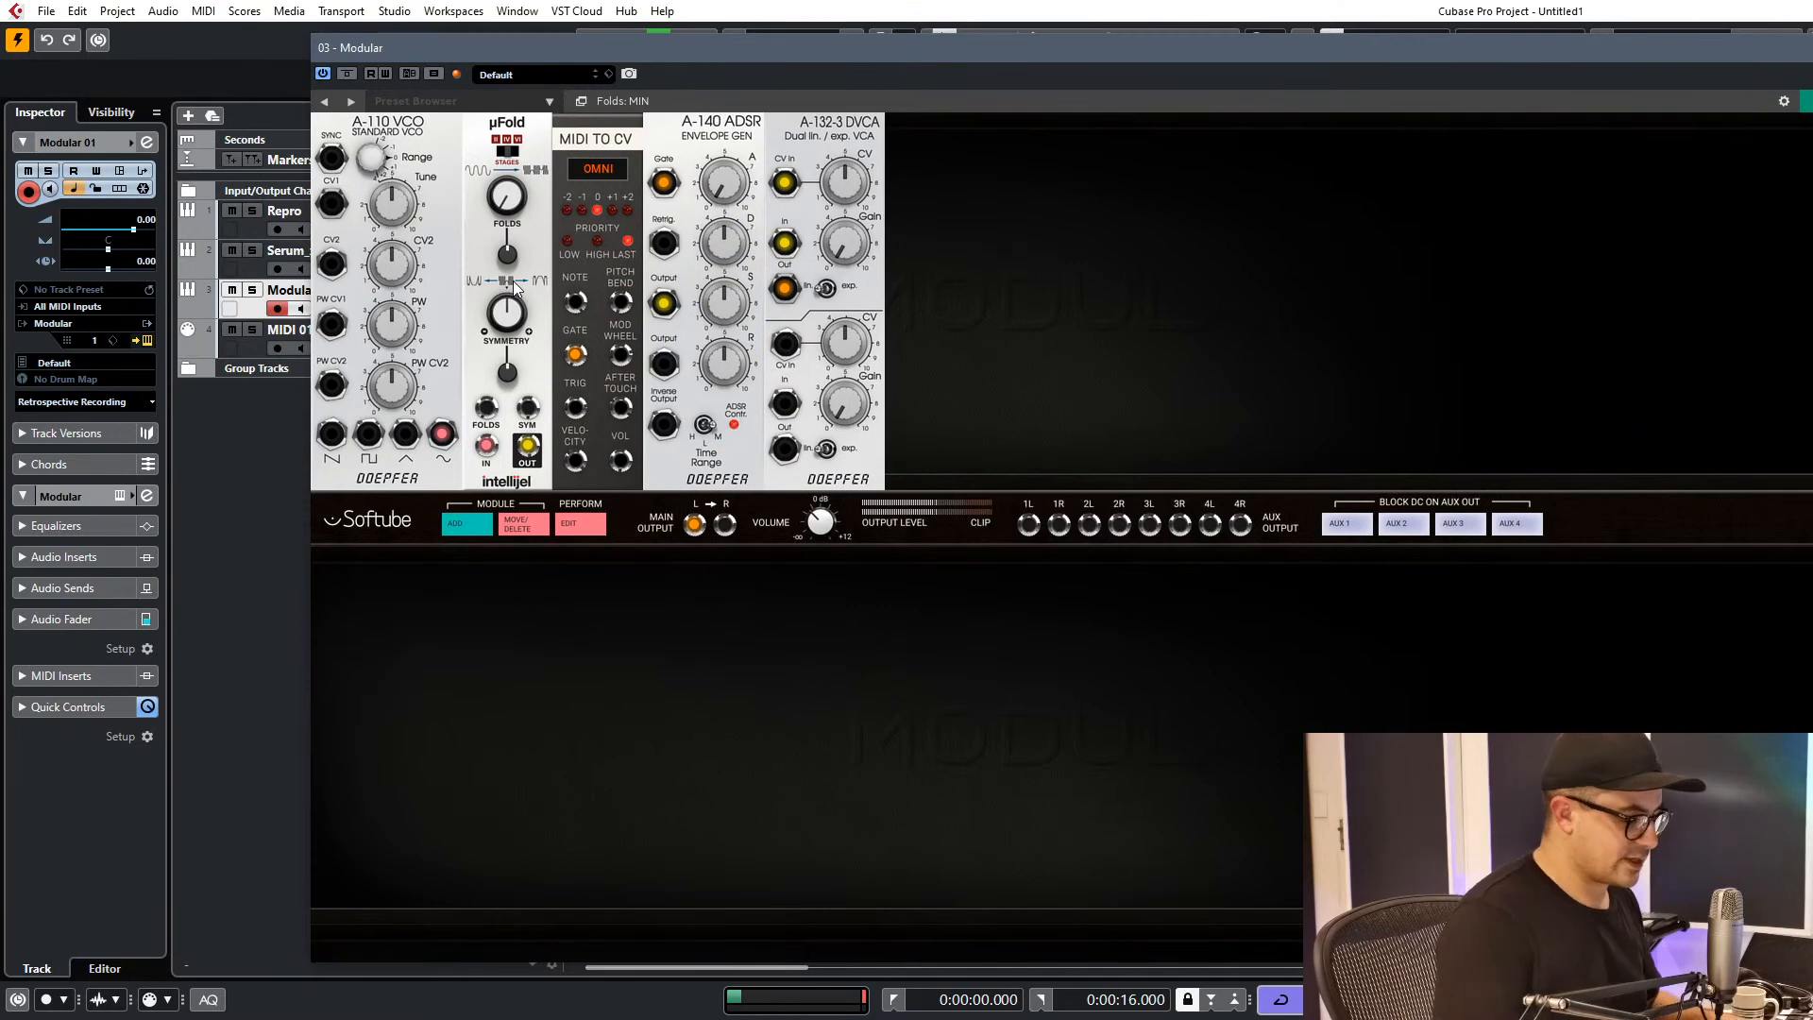
drag(574, 302, 336, 209)
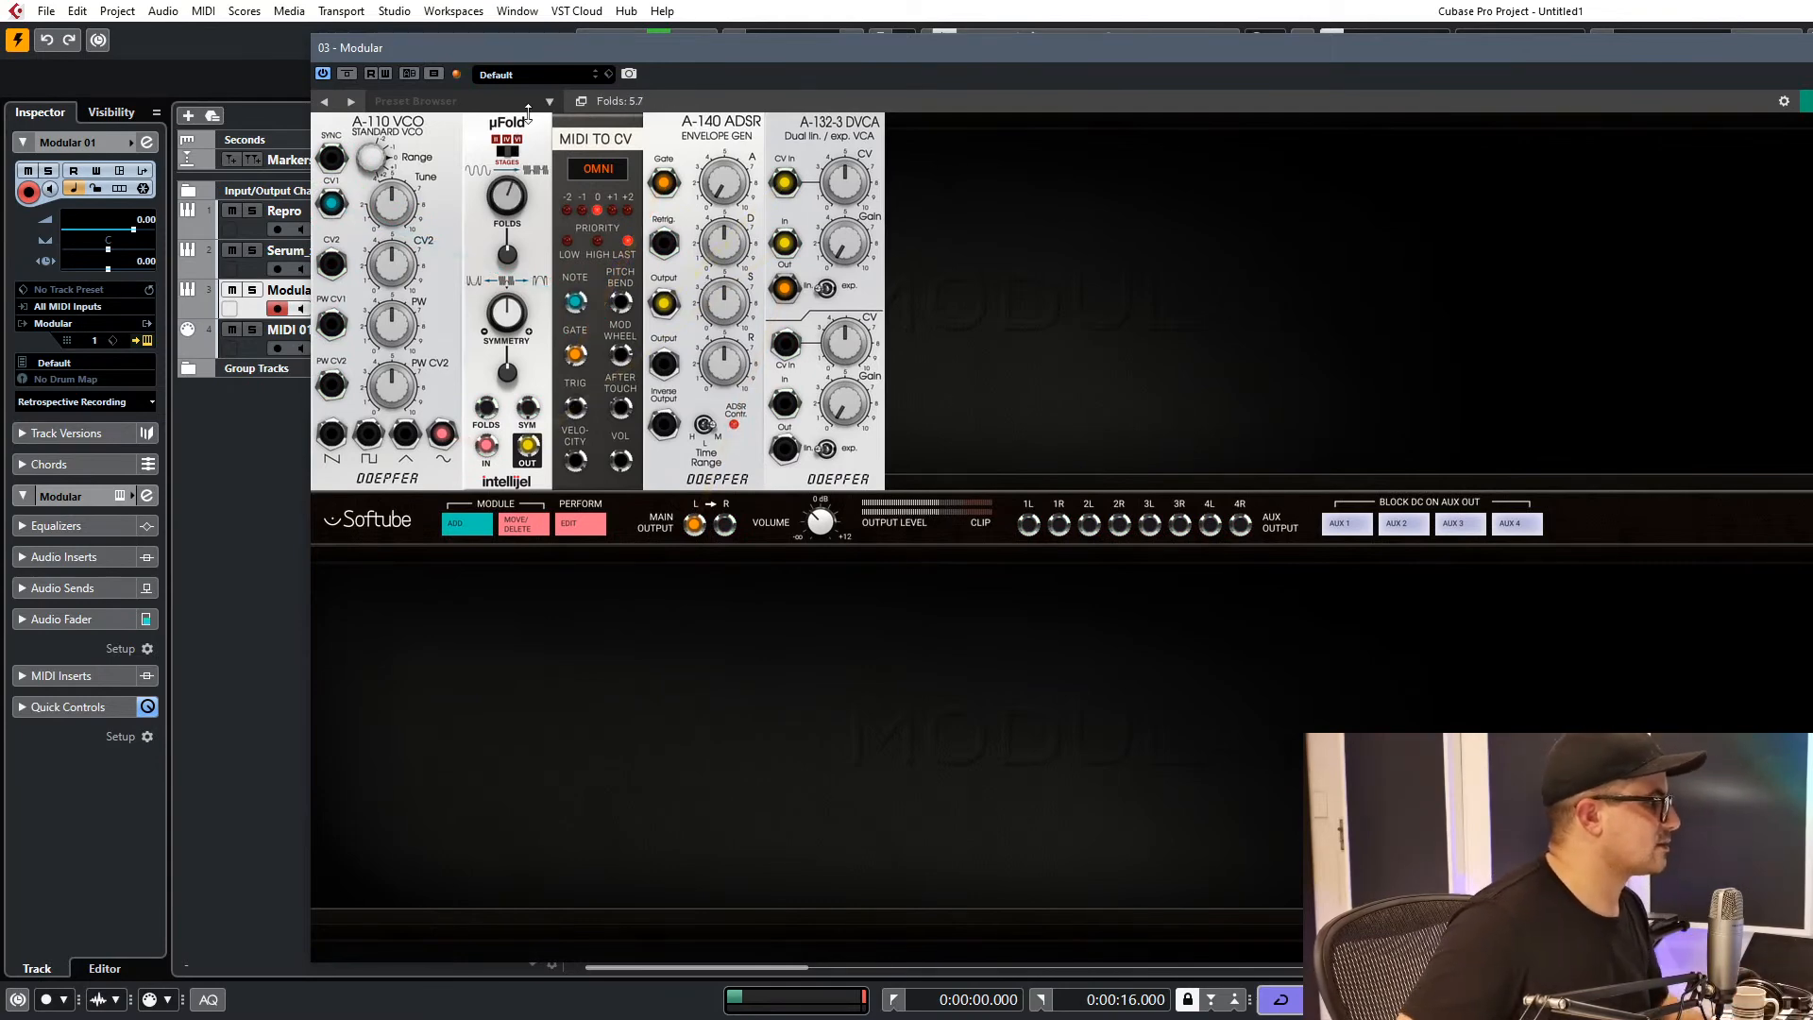
drag(543, 78, 523, 206)
drag(506, 312, 506, 378)
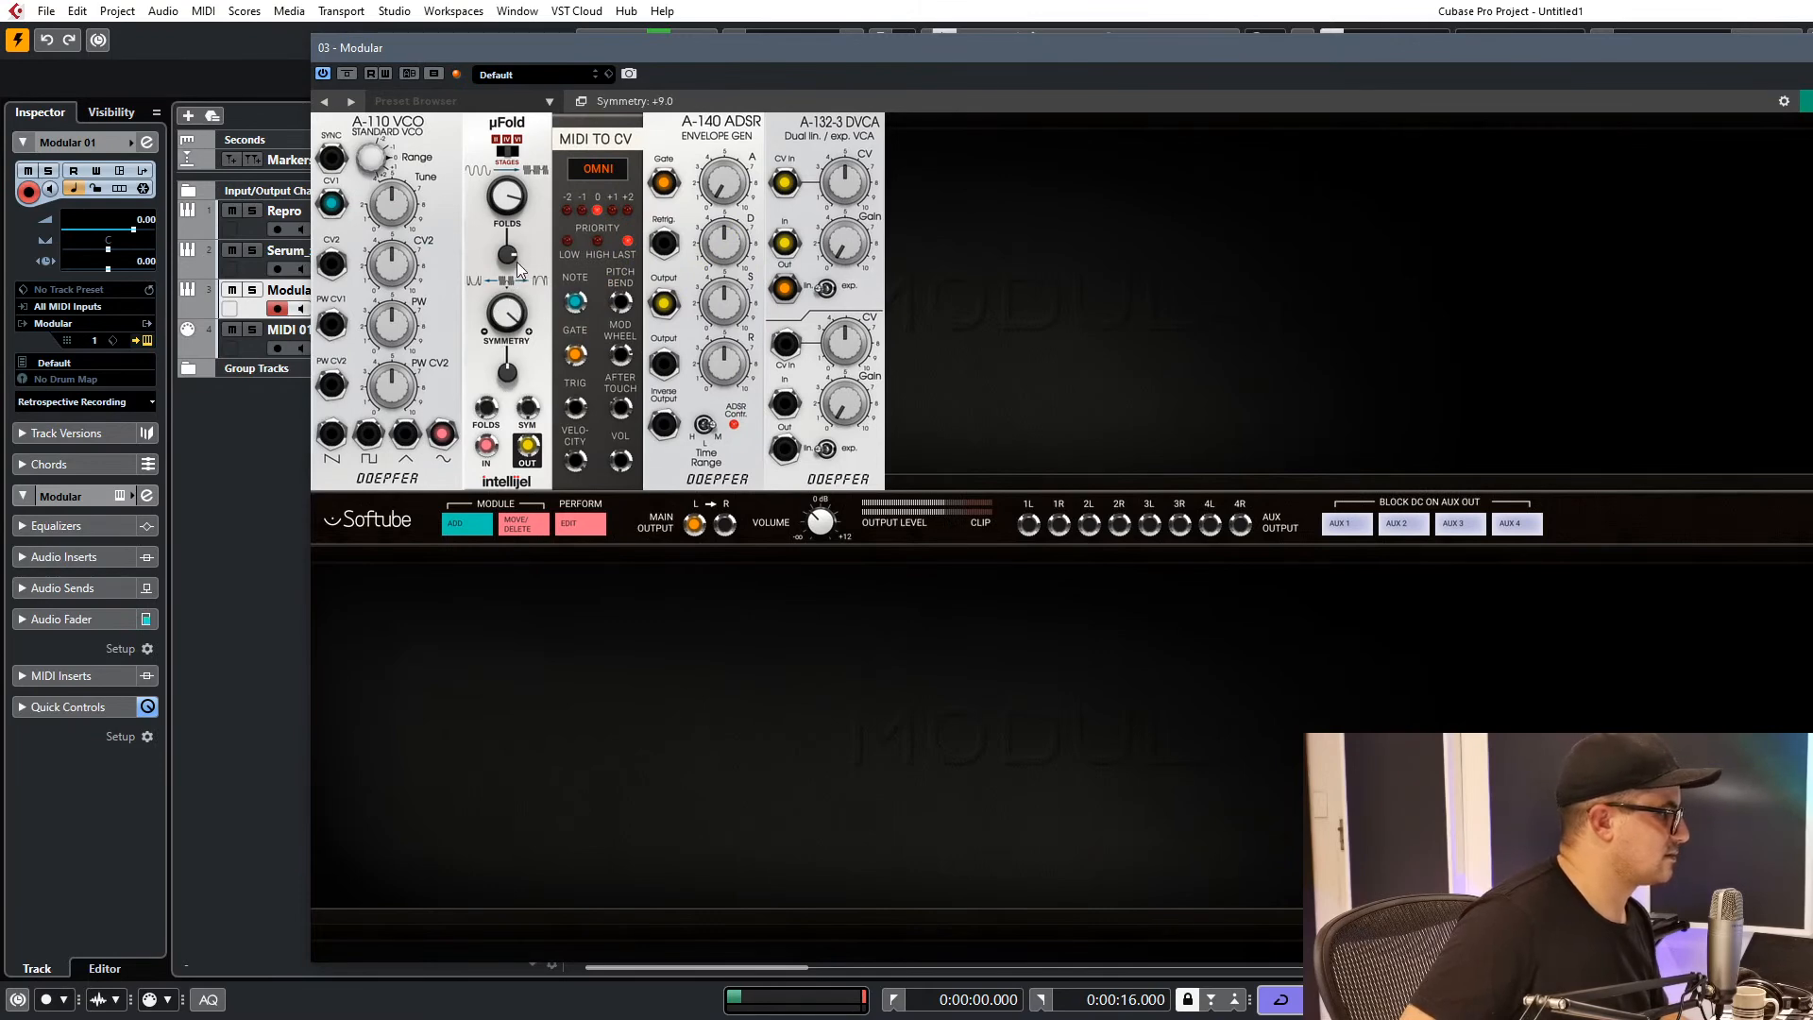
drag(510, 374, 525, 444)
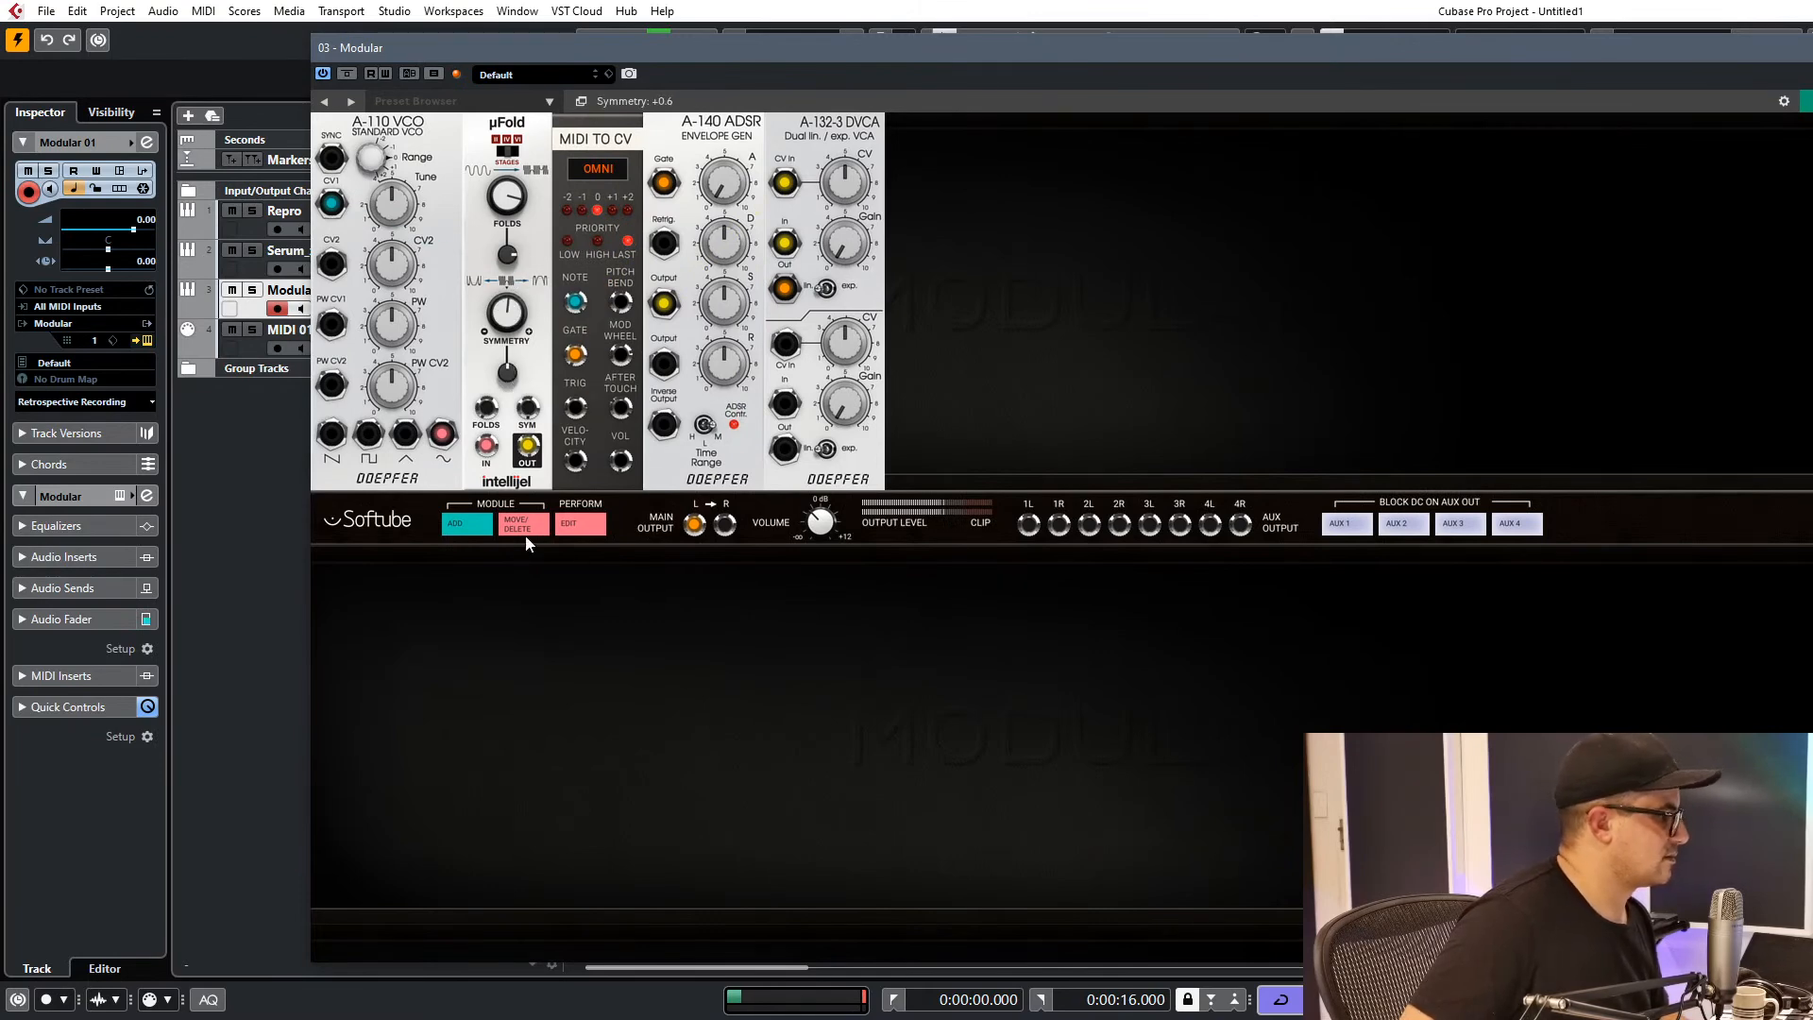
Add two Doepfer A-147 VCLFO modules and patch their triangle outputs into the µFold's Folds and Sym inputs.
click(467, 522)
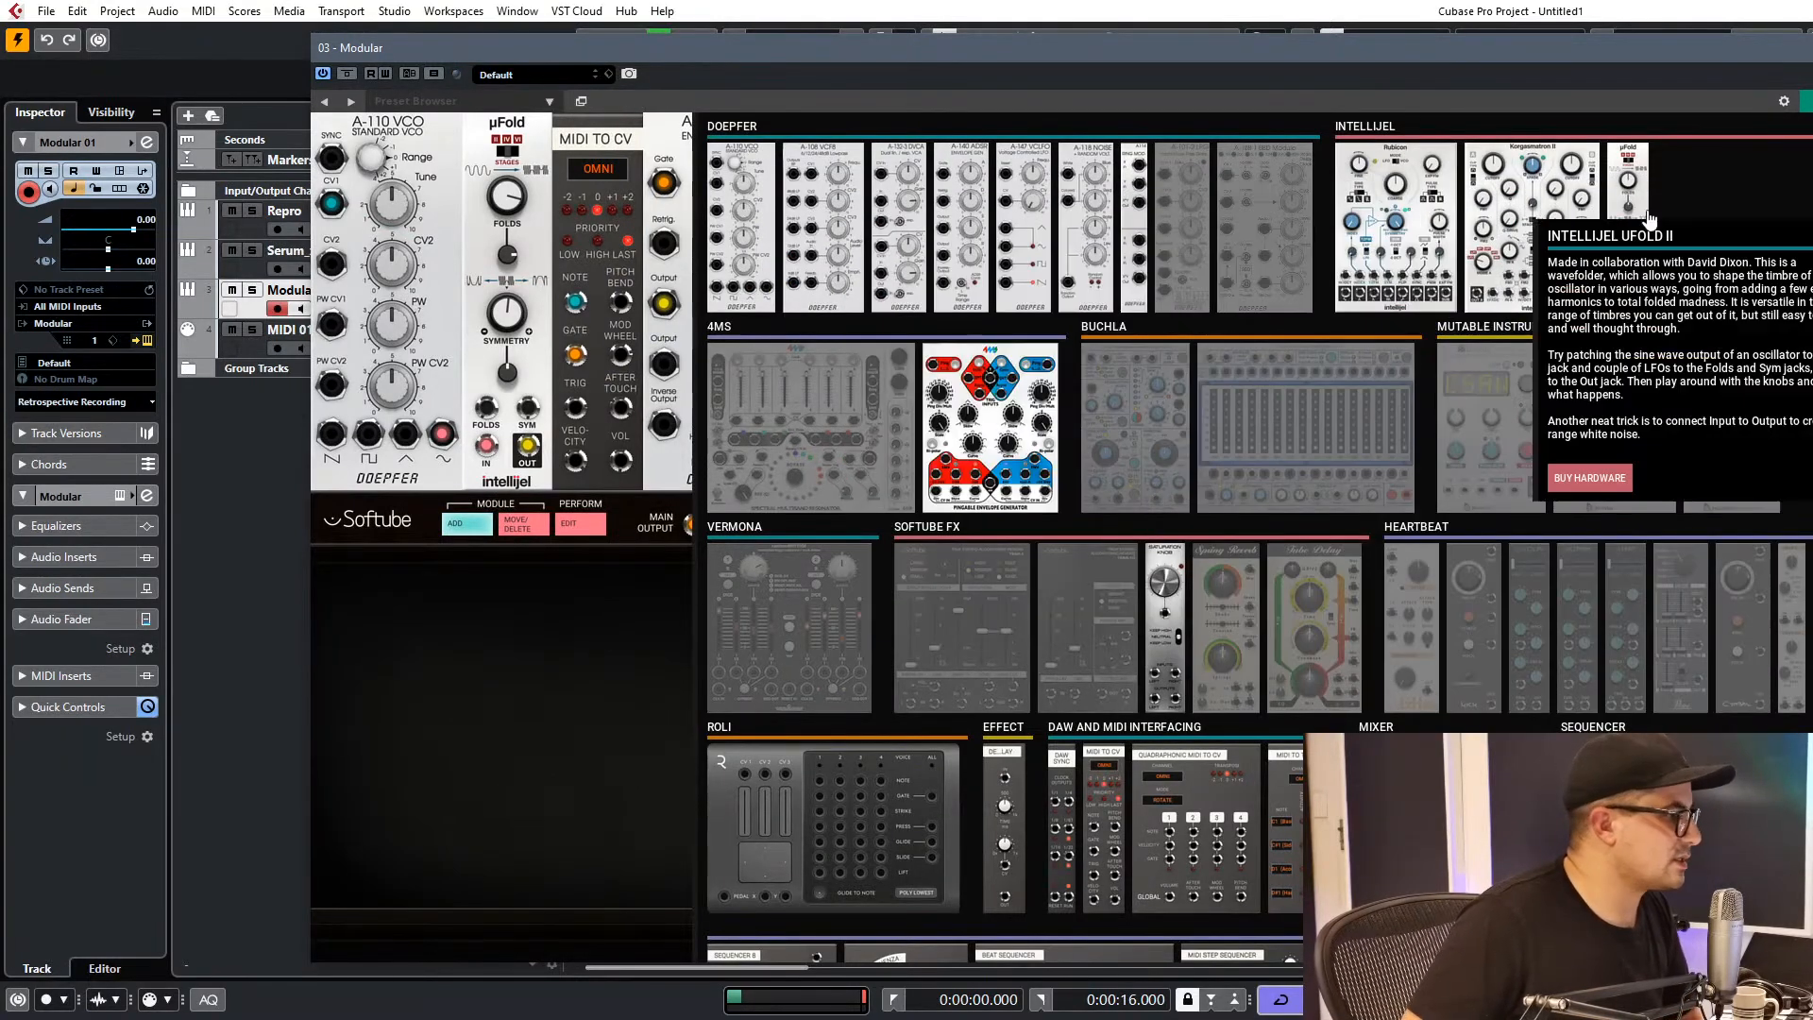
mouse_move(1032, 200)
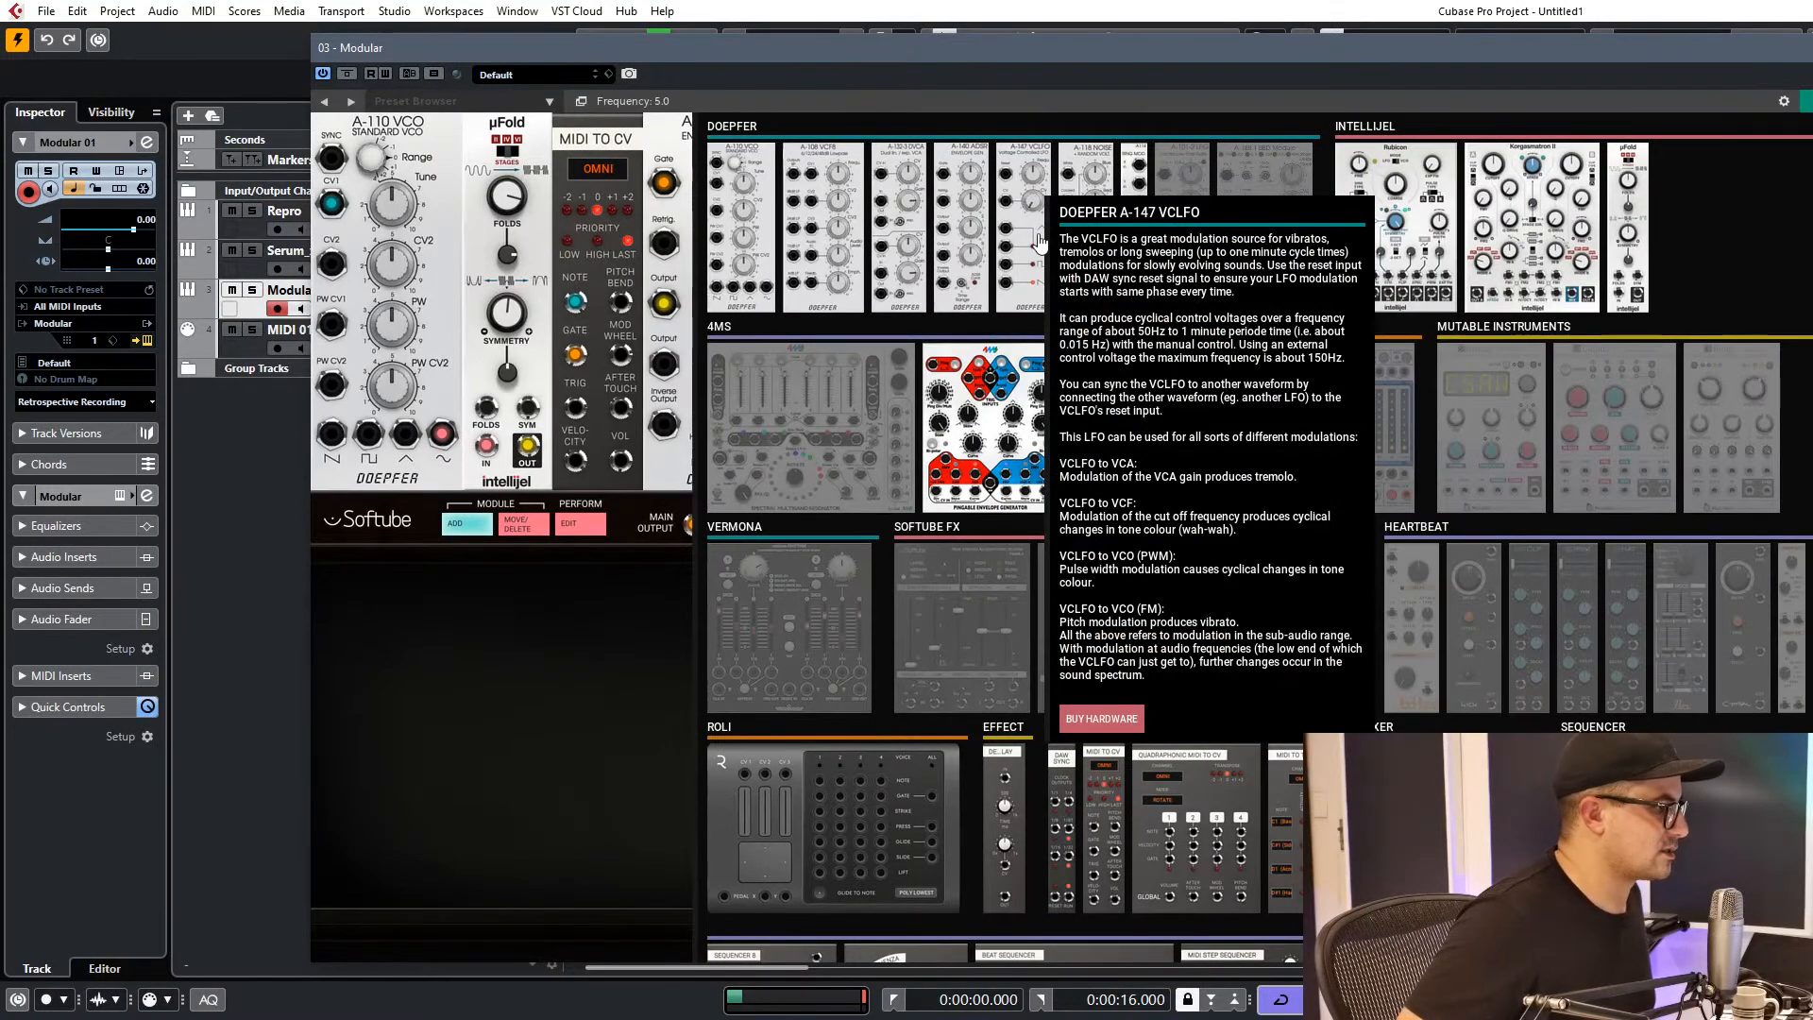
click(475, 531)
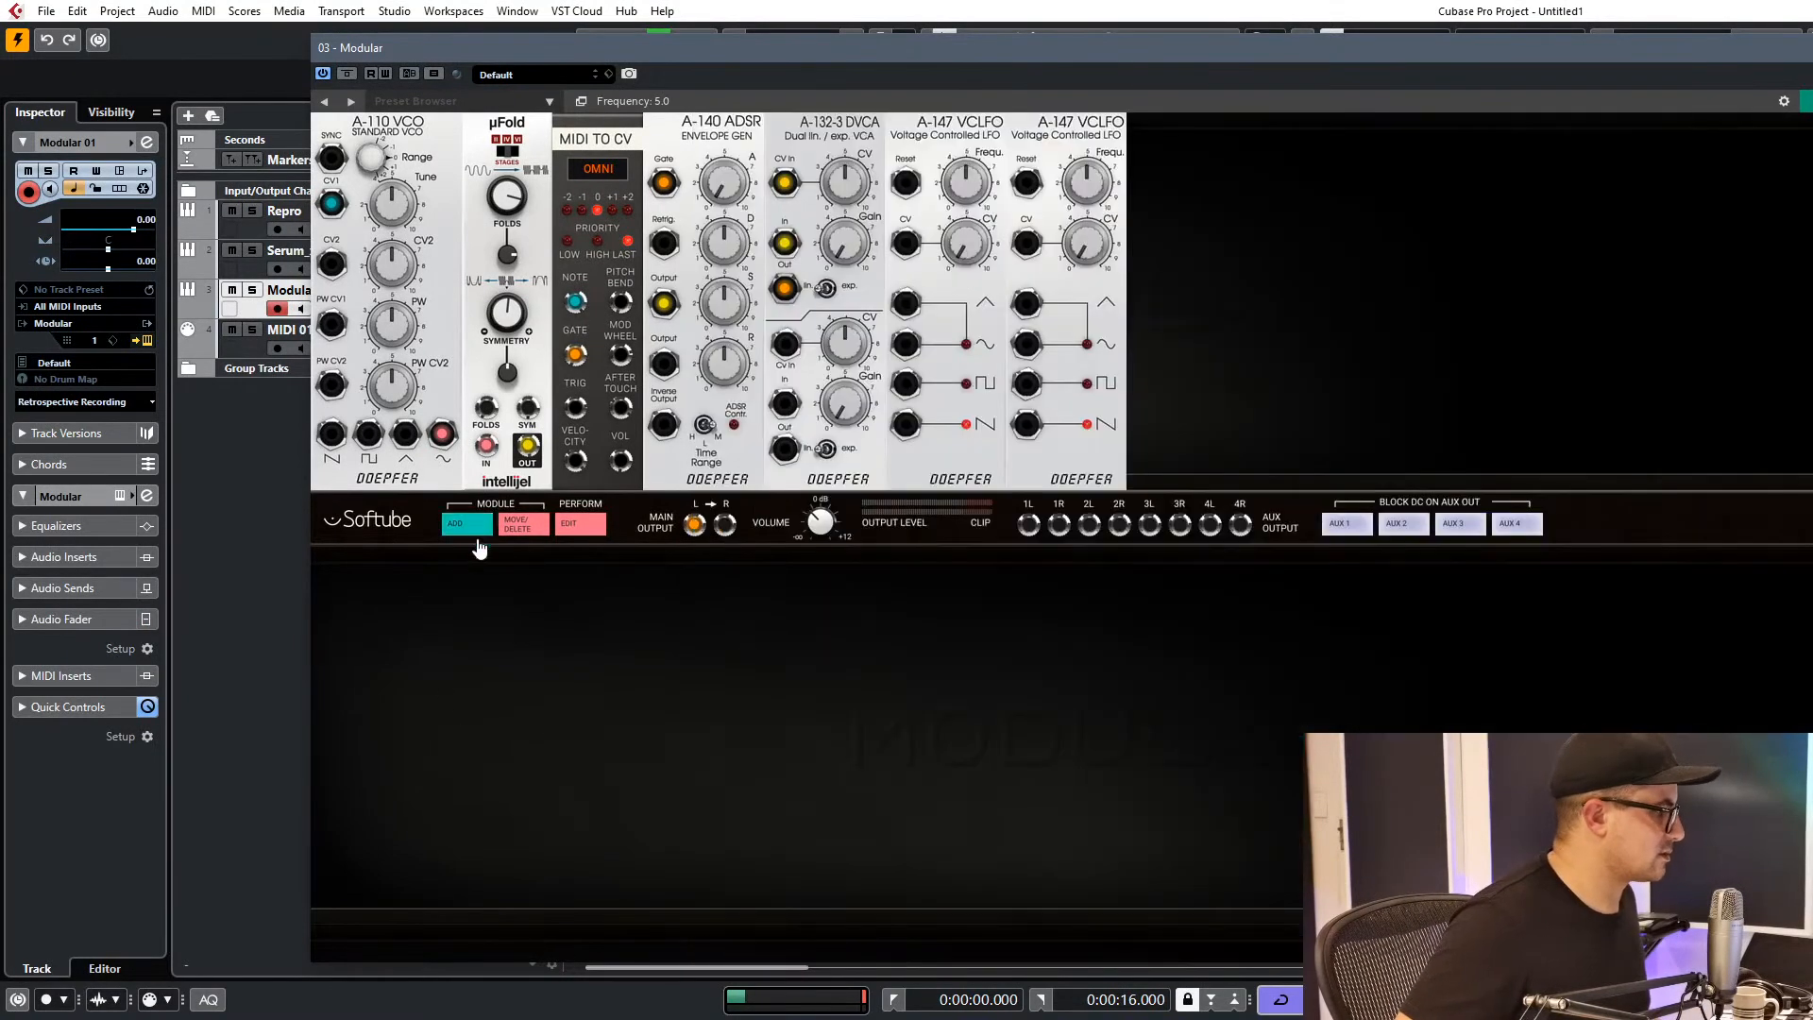
drag(905, 302, 491, 418)
drag(1026, 303, 527, 407)
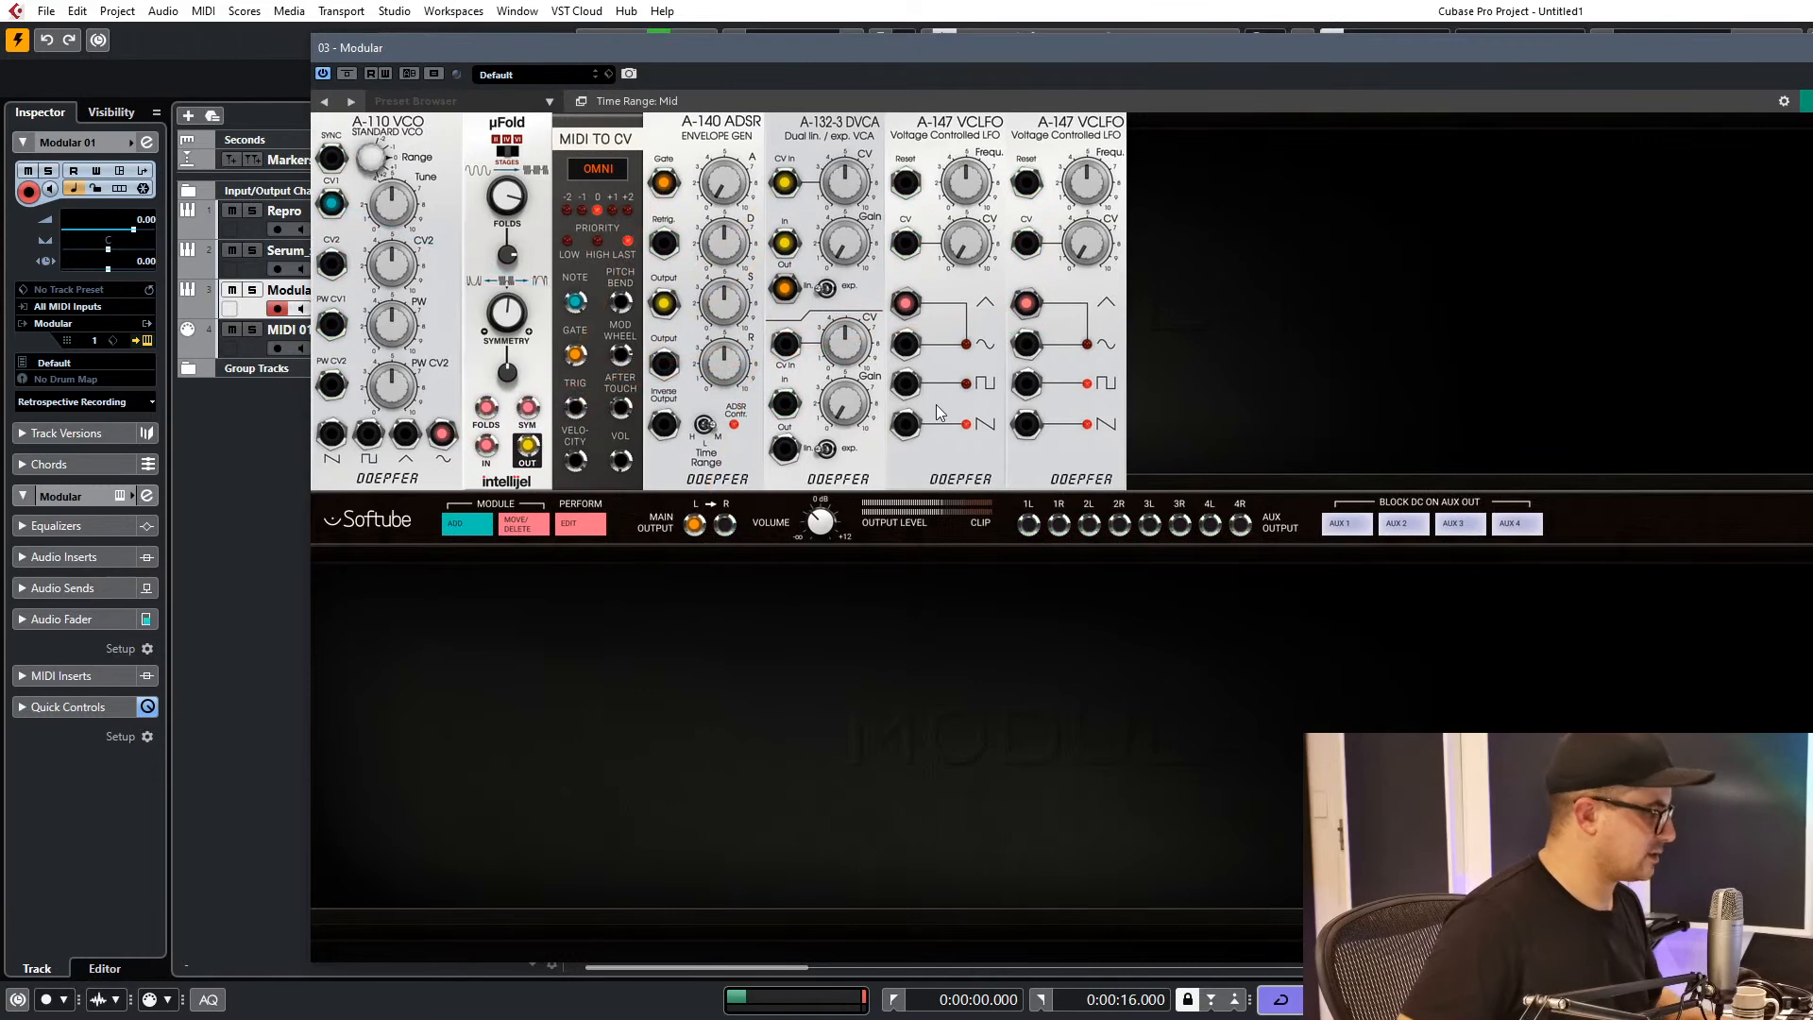
Lower the frequency of both LFOs and set the µFold's Folds CV to 8.4.
drag(958, 187, 960, 213)
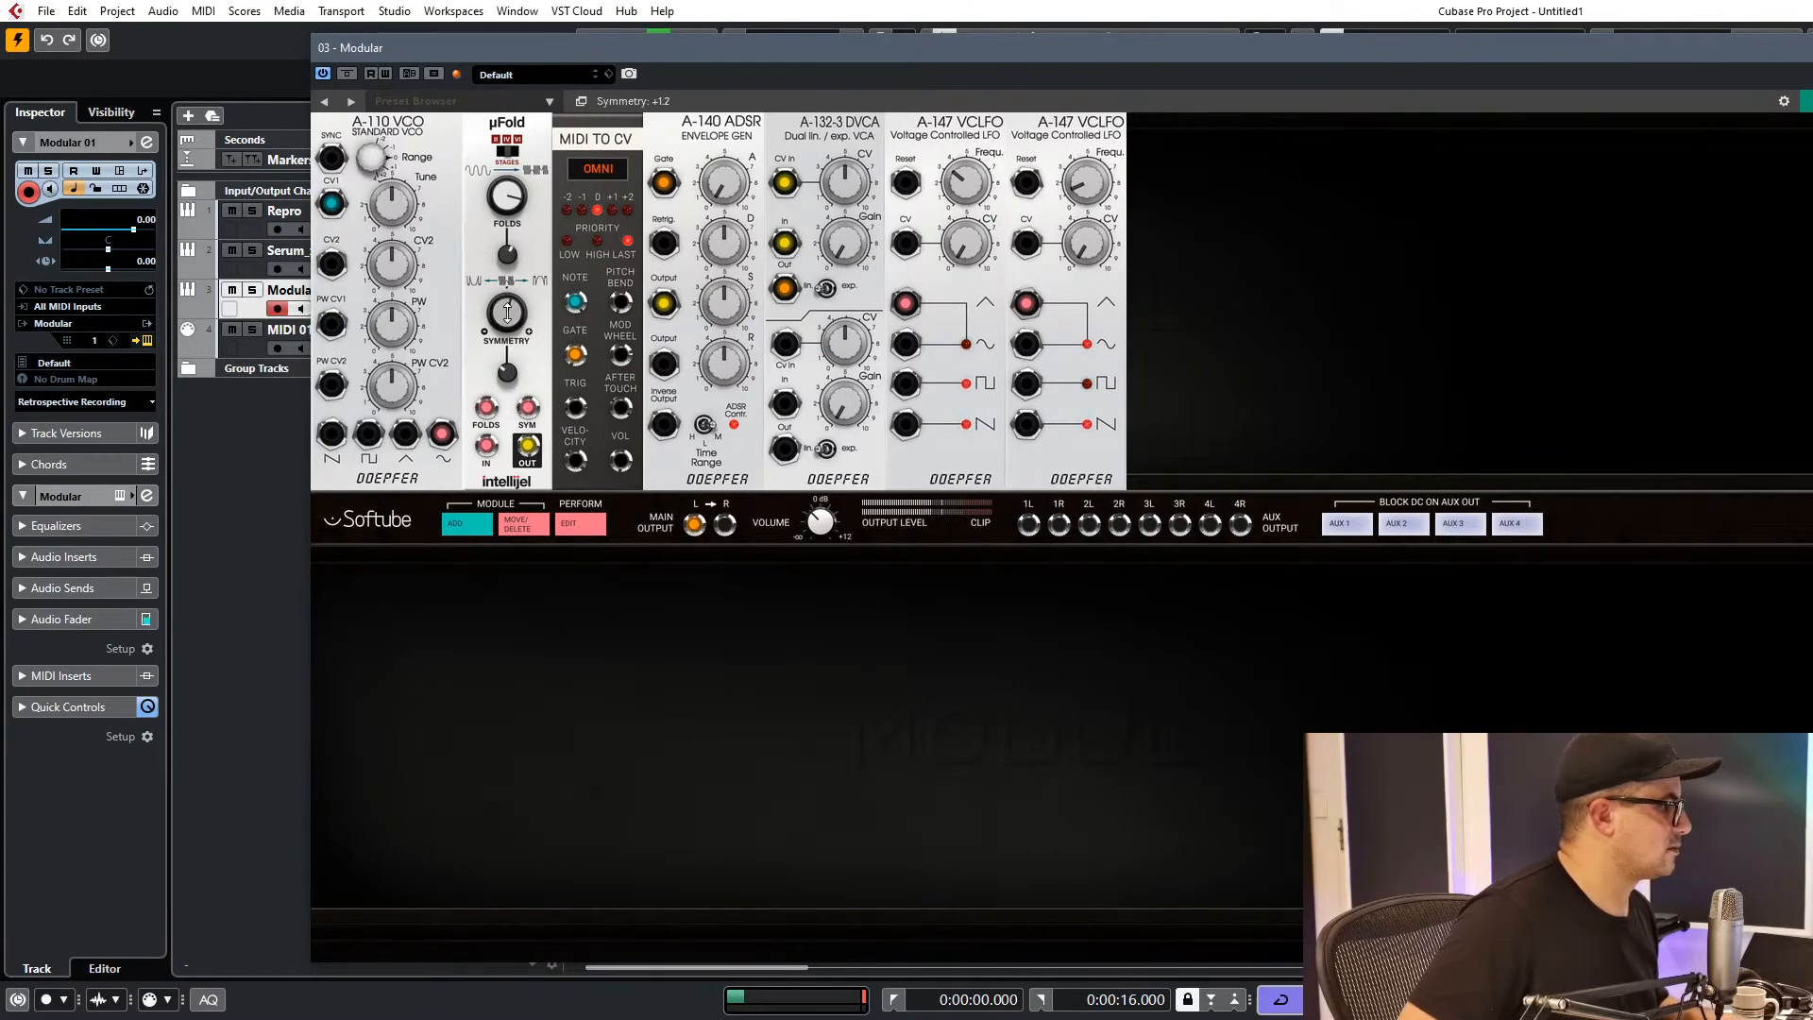
drag(507, 254, 508, 193)
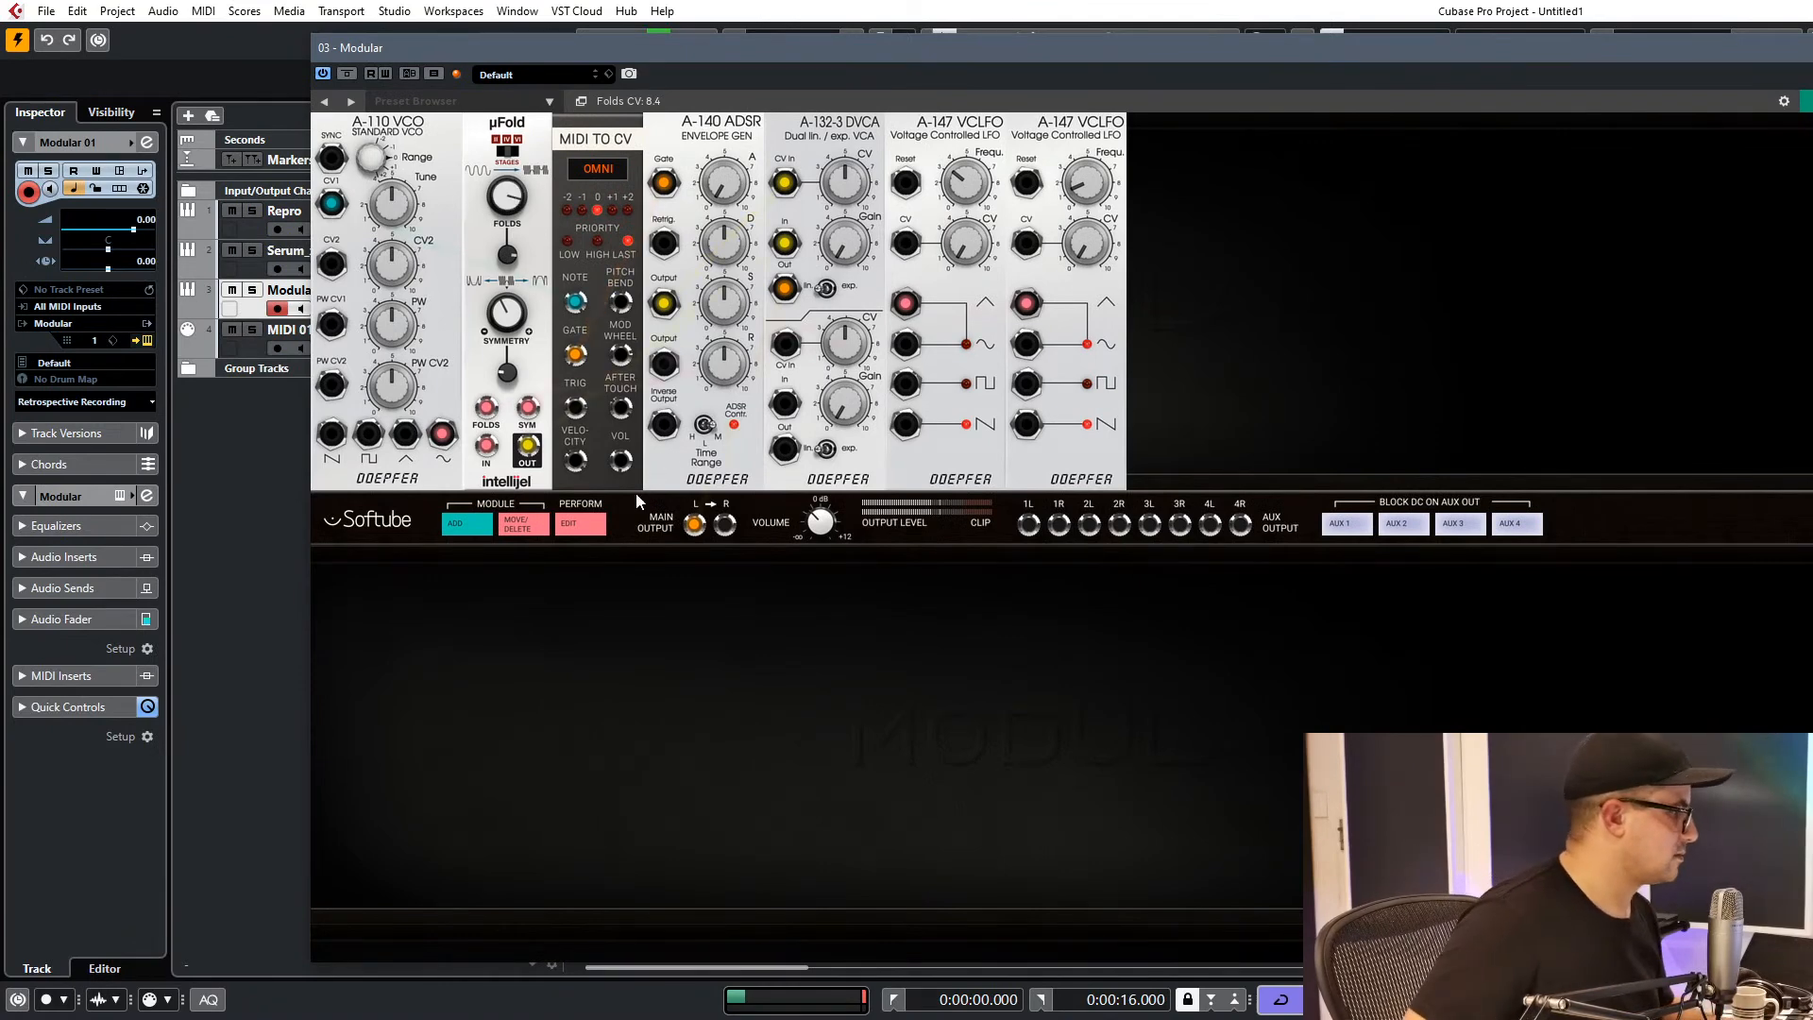
Feed the µFold from the VCO's square output, try Folds at MAX and set Stages to VI.
drag(442, 436, 368, 435)
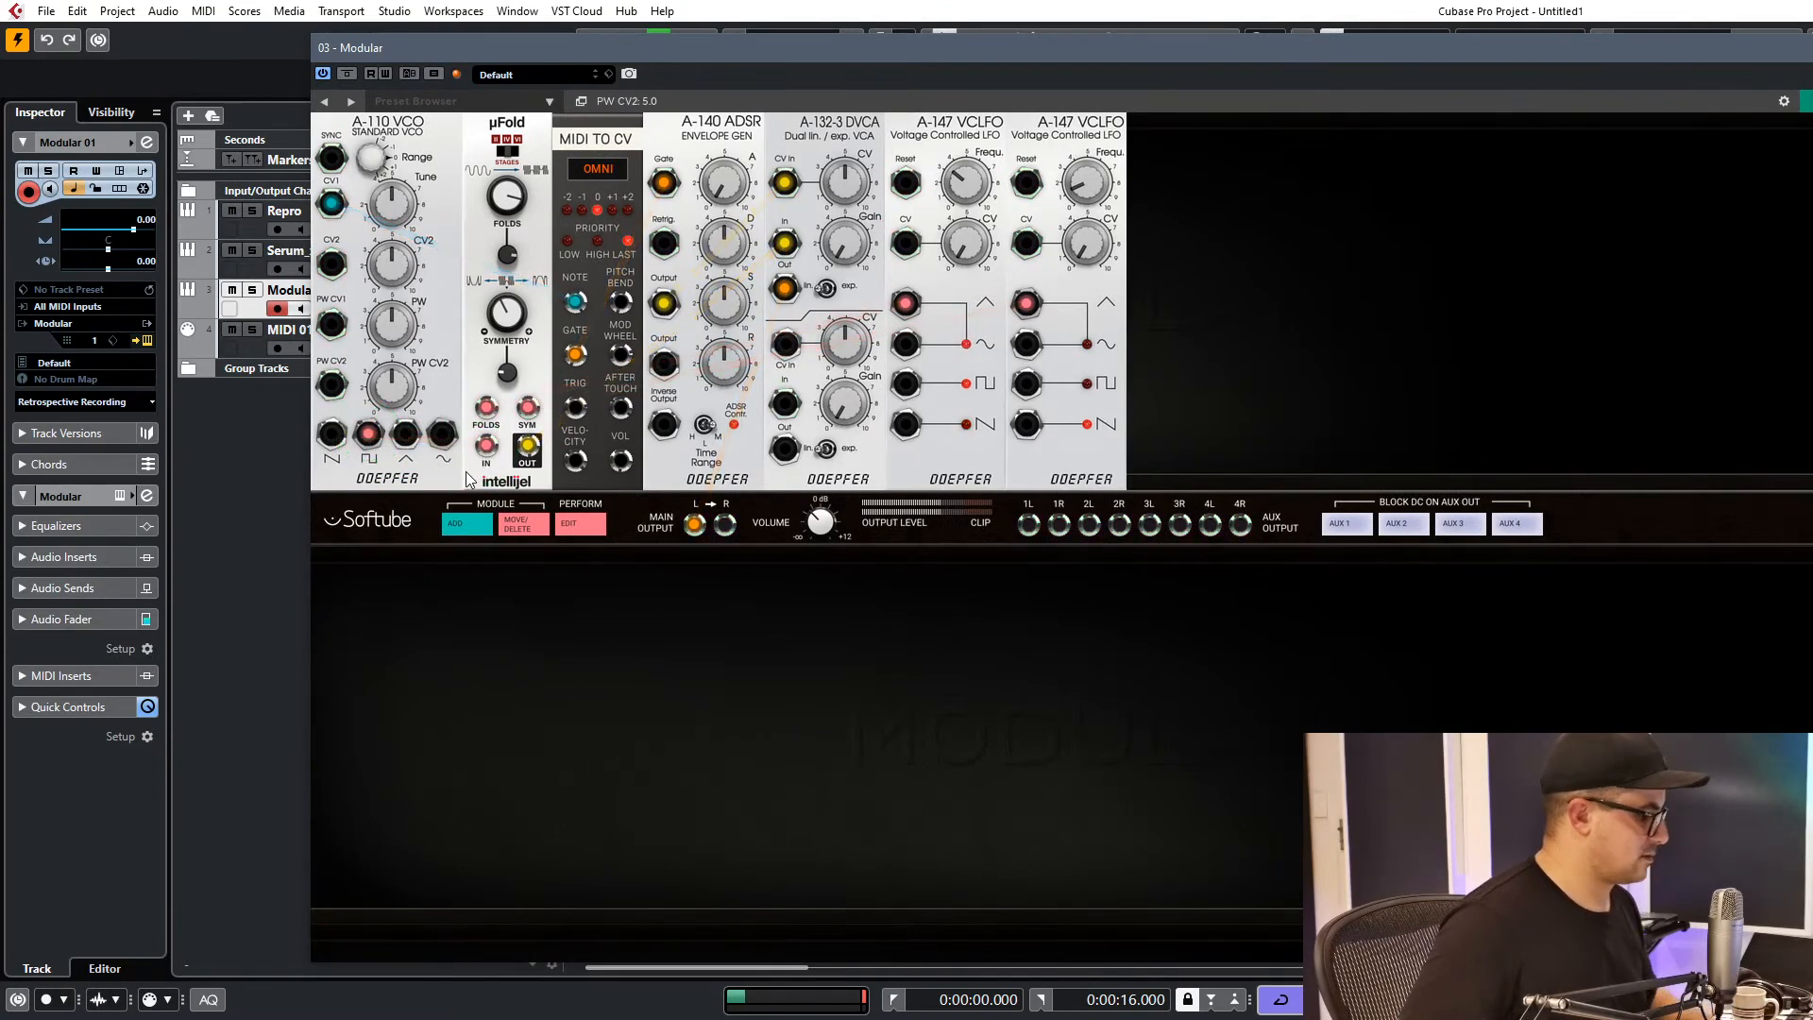
drag(504, 231, 514, 185)
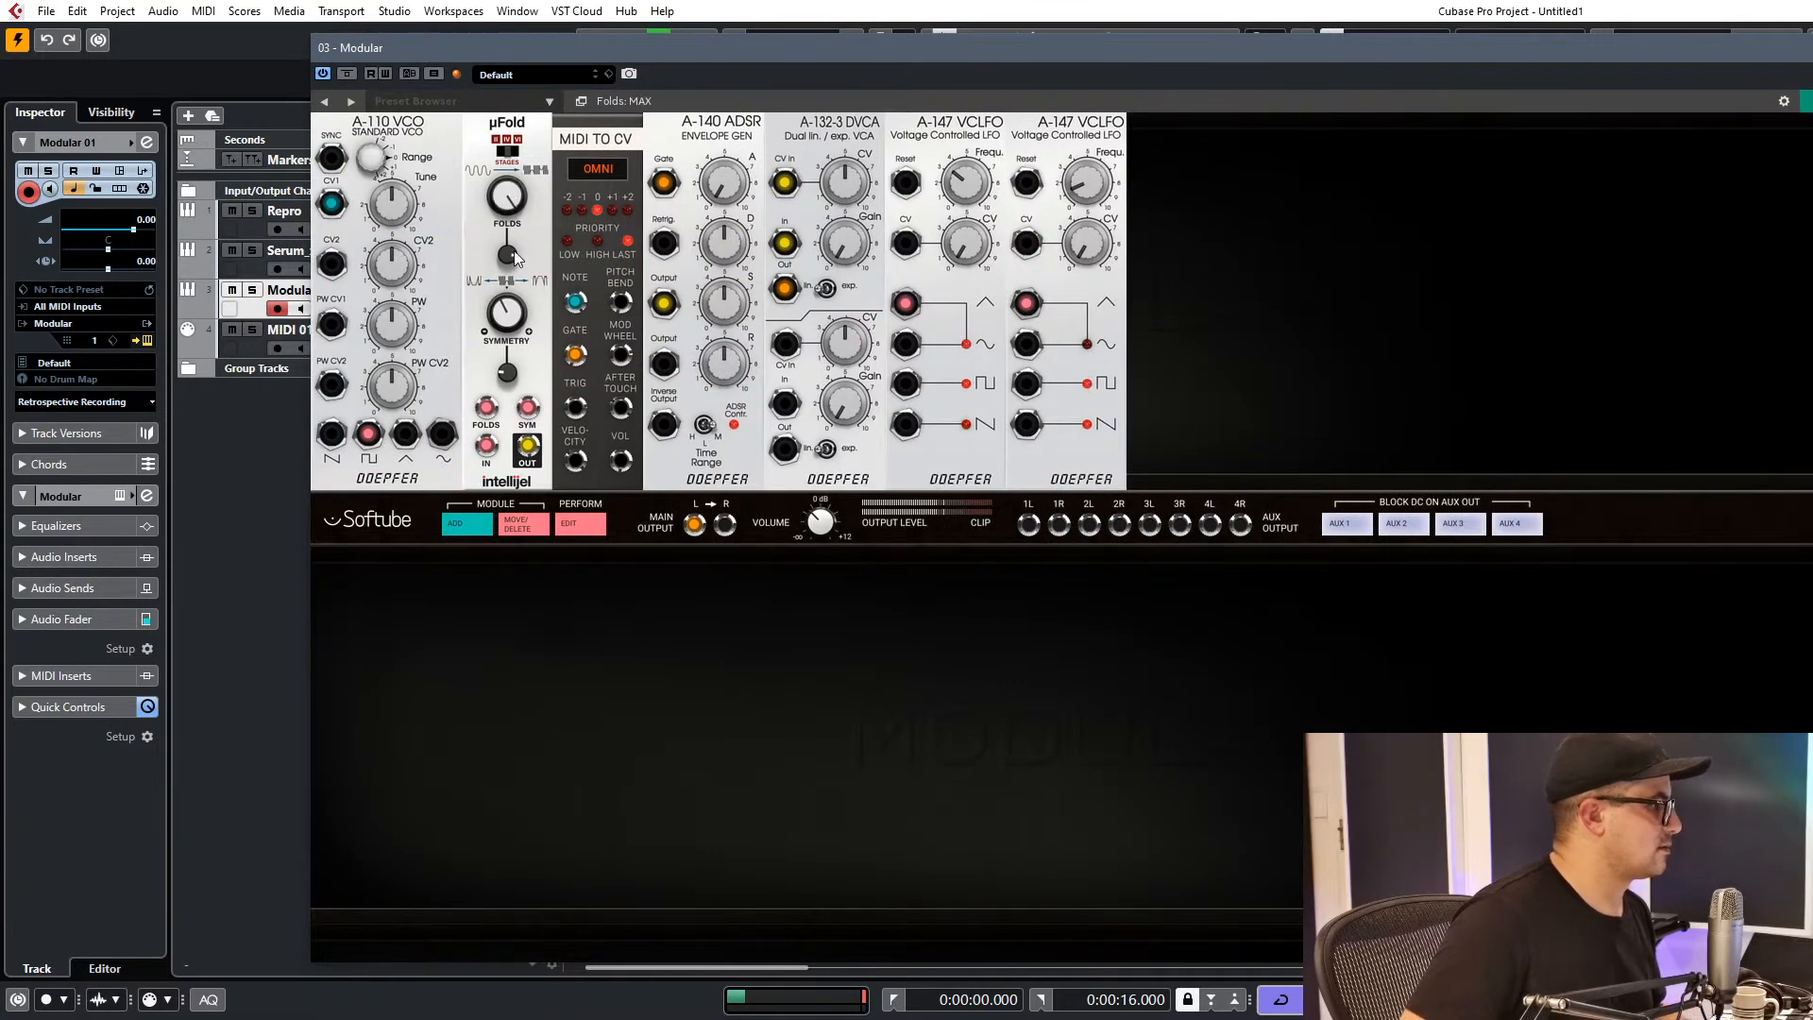
click(521, 155)
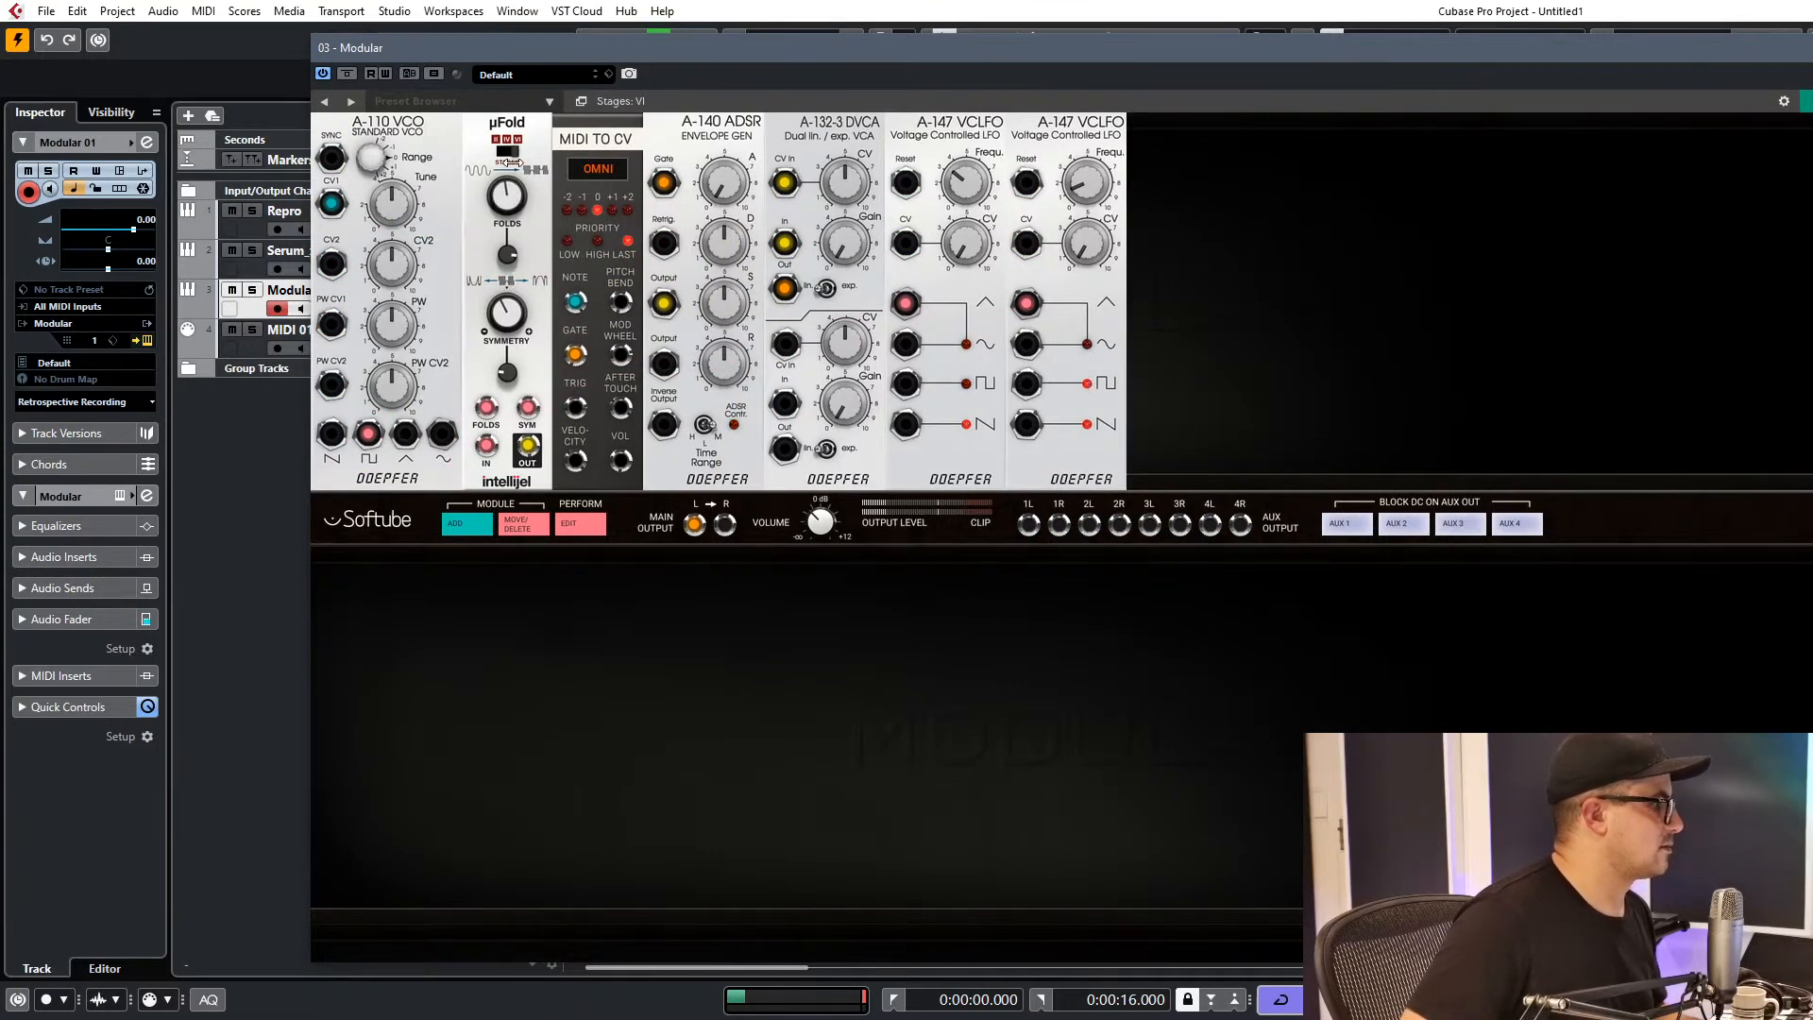
Feed the µFold from the VCO's triangle output and set its Symmetry CV to 4.1.
drag(377, 441, 484, 449)
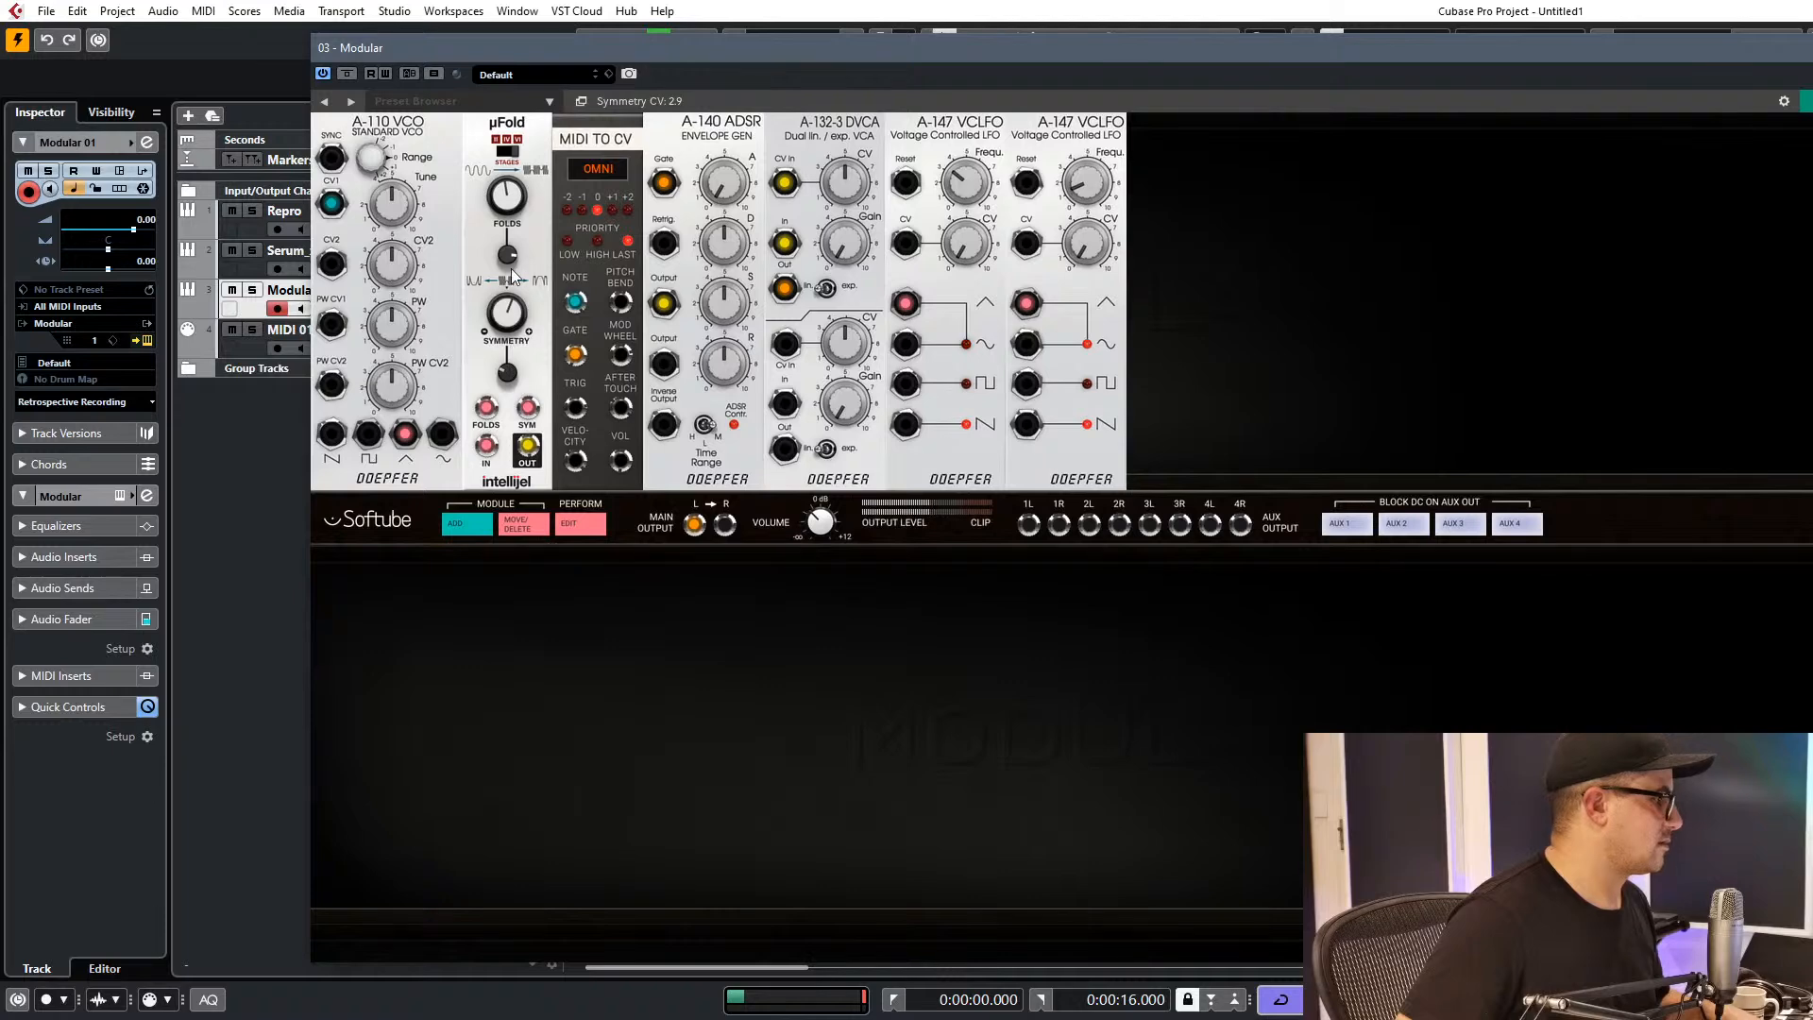
drag(511, 294, 513, 300)
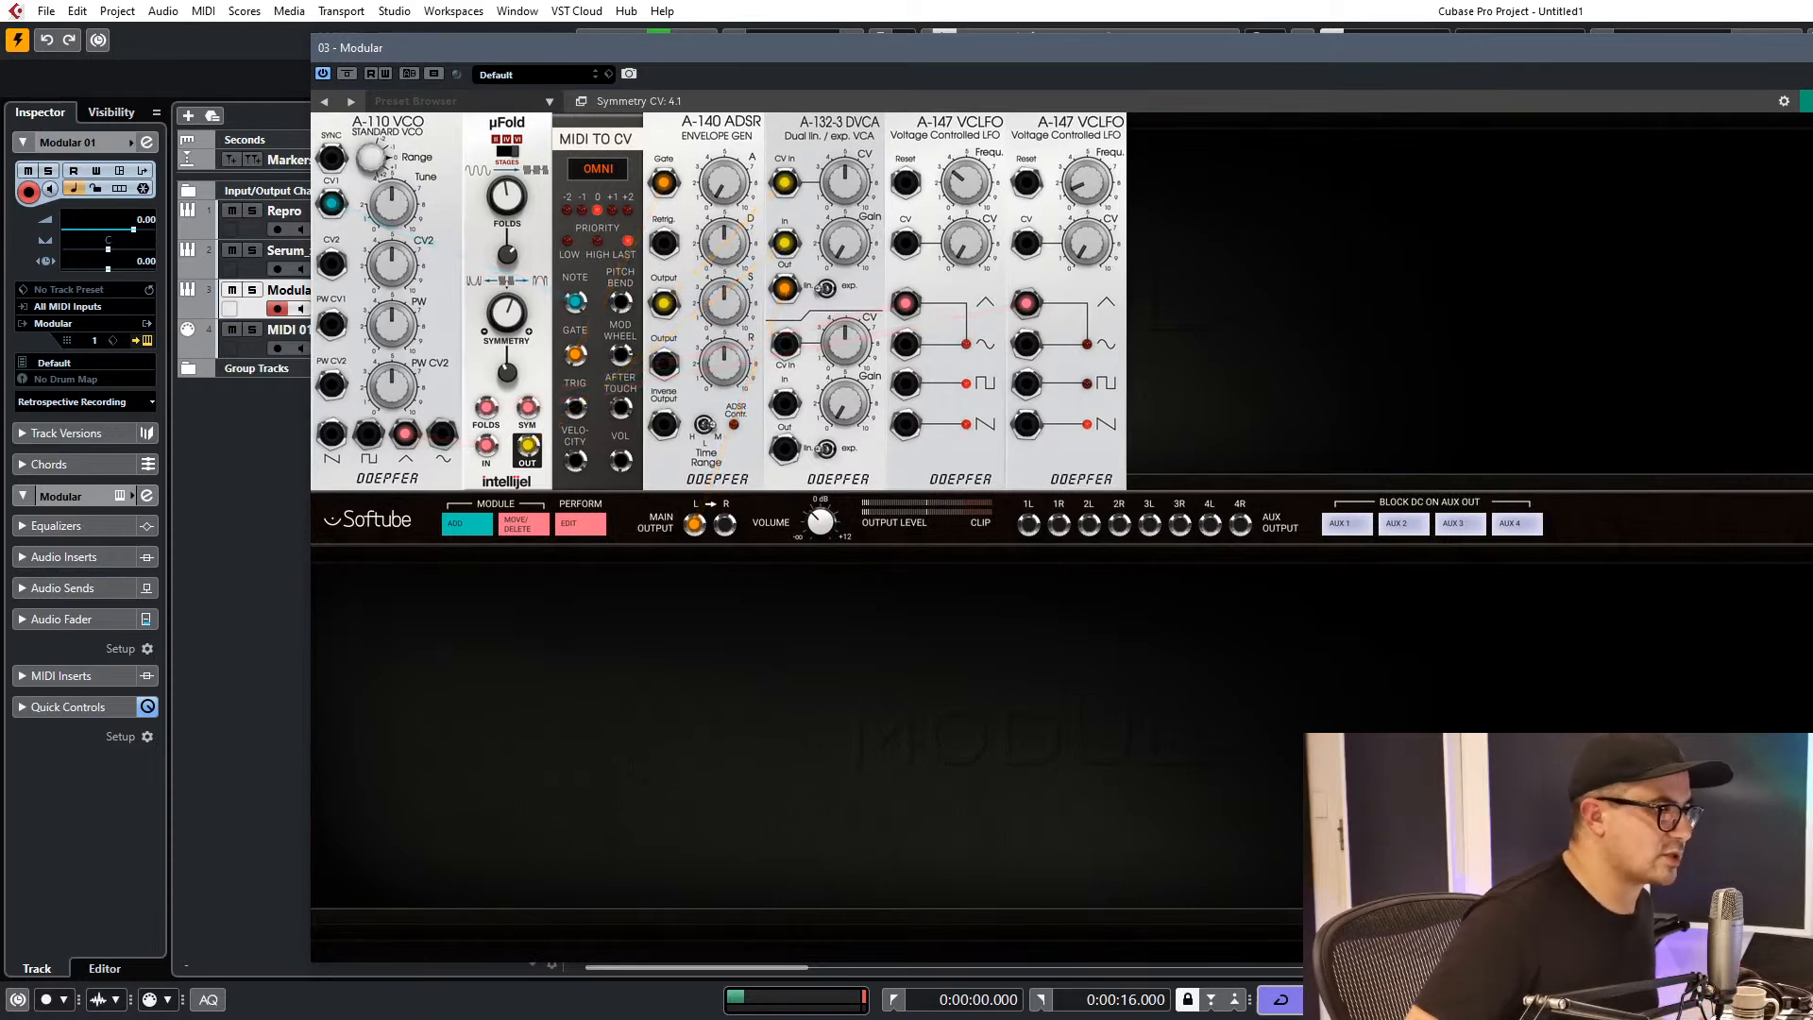
Close the Modular instrument window and remove the Modular 01 track from the project.
key(ctrl+w)
right_click(511, 322)
key(Escape)
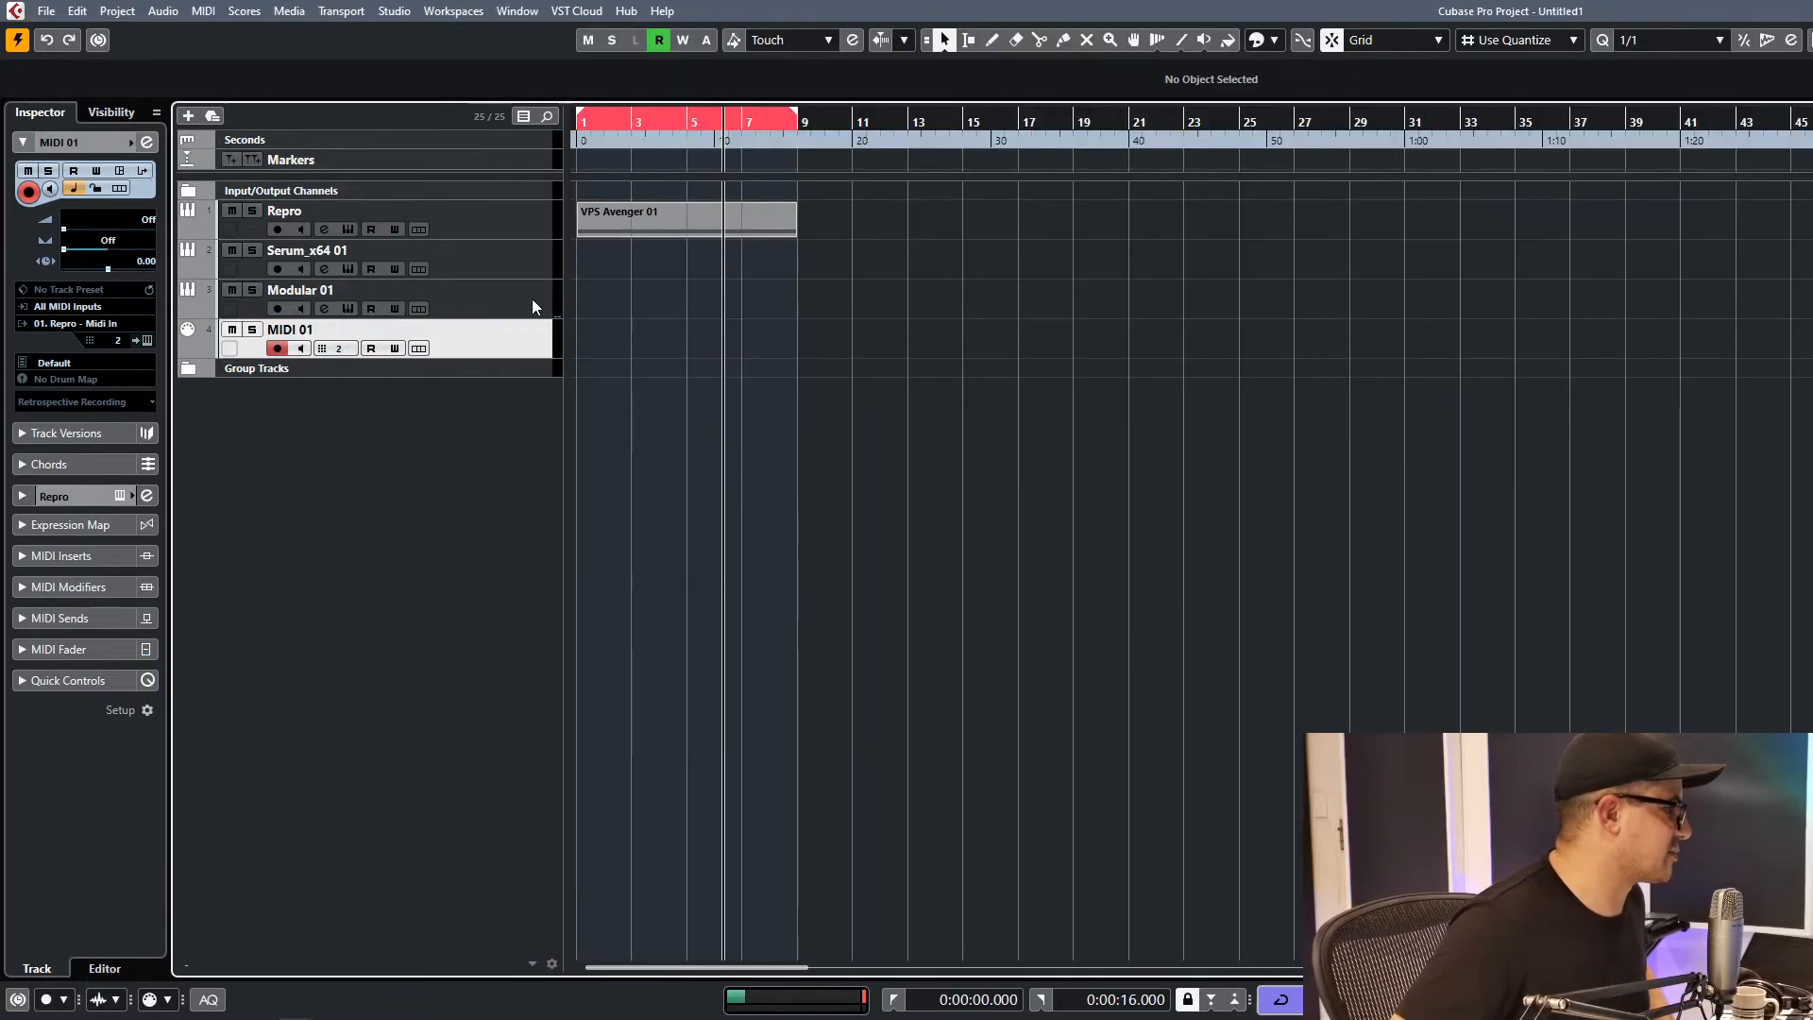
click(530, 297)
right_click(531, 297)
click(642, 377)
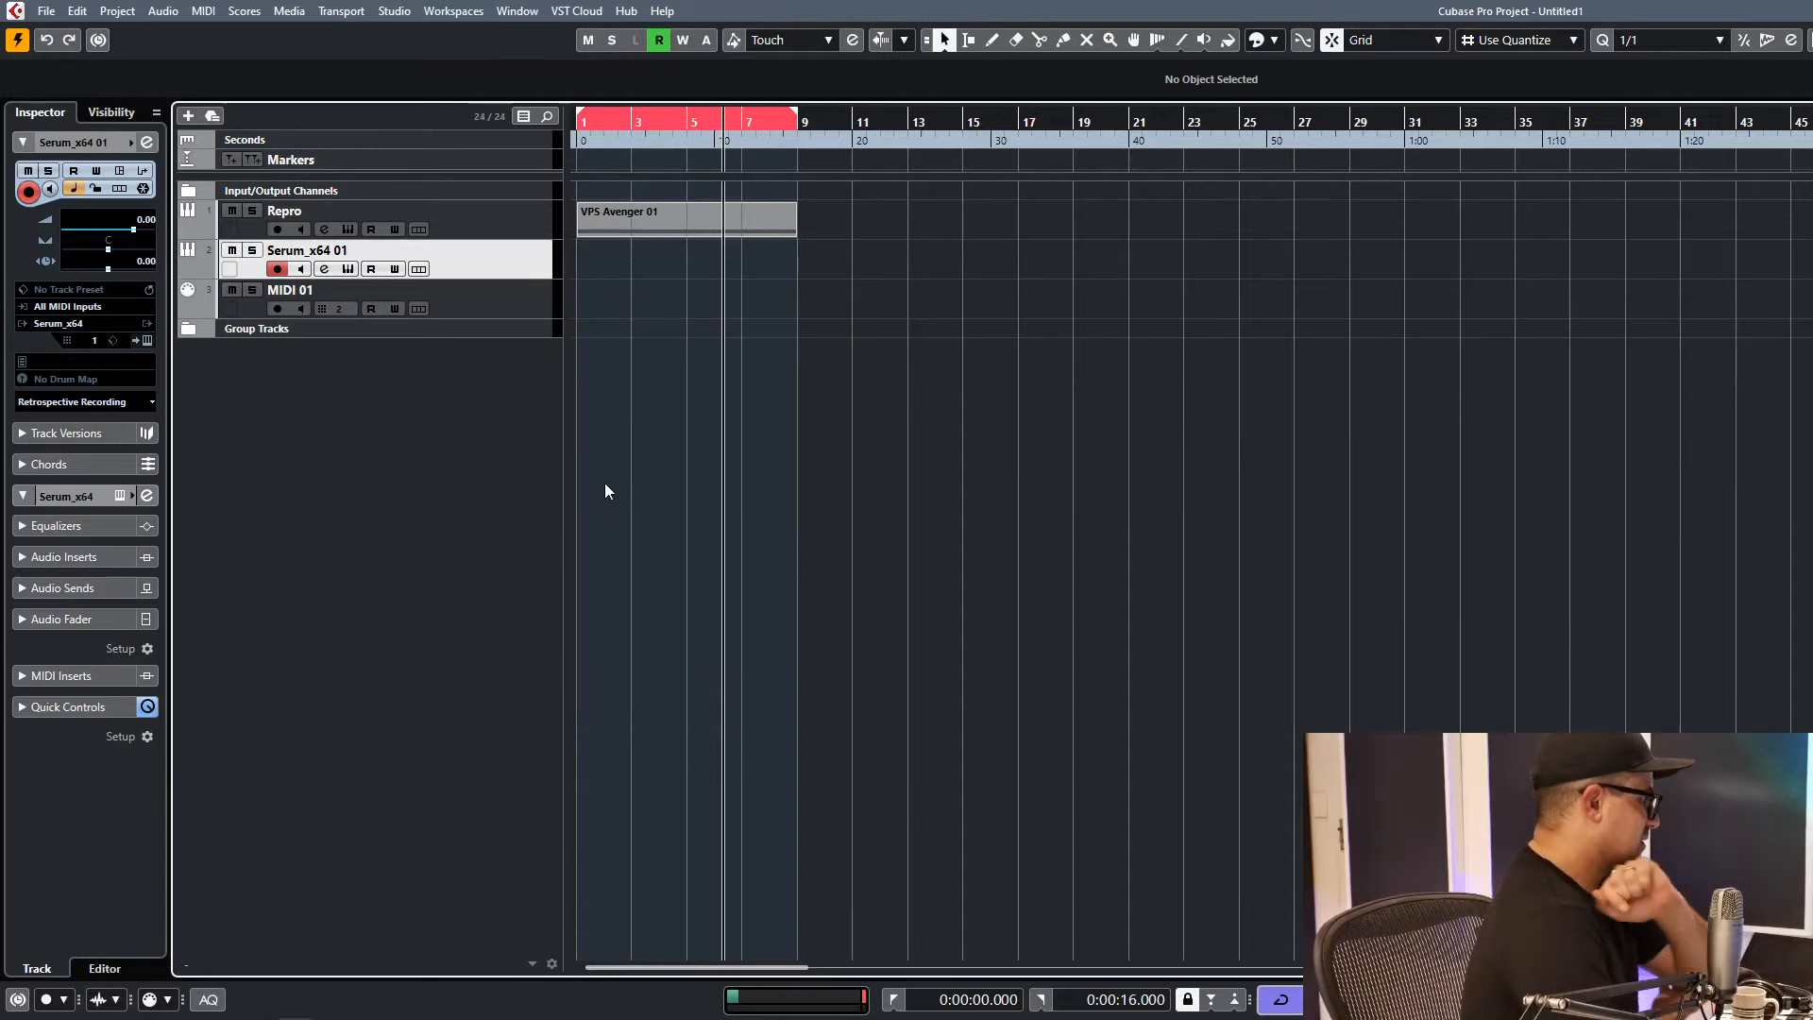
Add an instrument track with Hive routed to Stereo Out, and open the Hive window beside the track list.
right_click(533, 280)
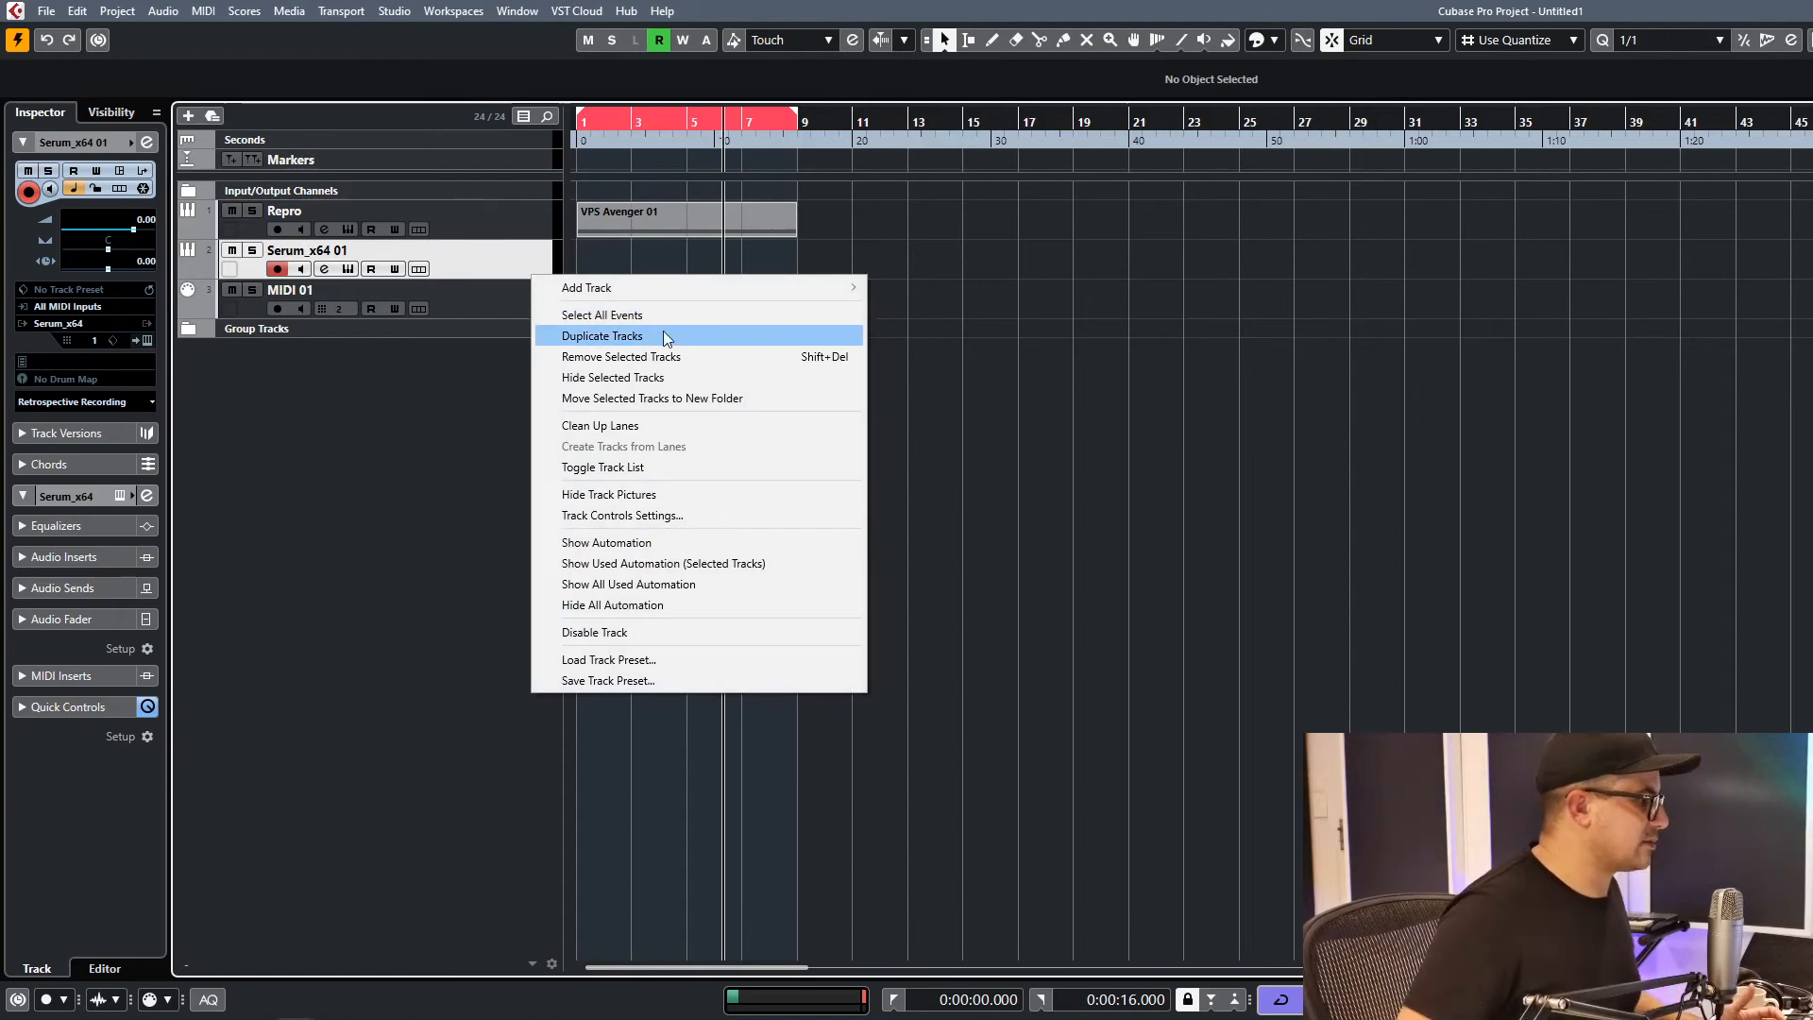
mouse_move(679, 289)
drag(1016, 296, 1016, 306)
click(697, 404)
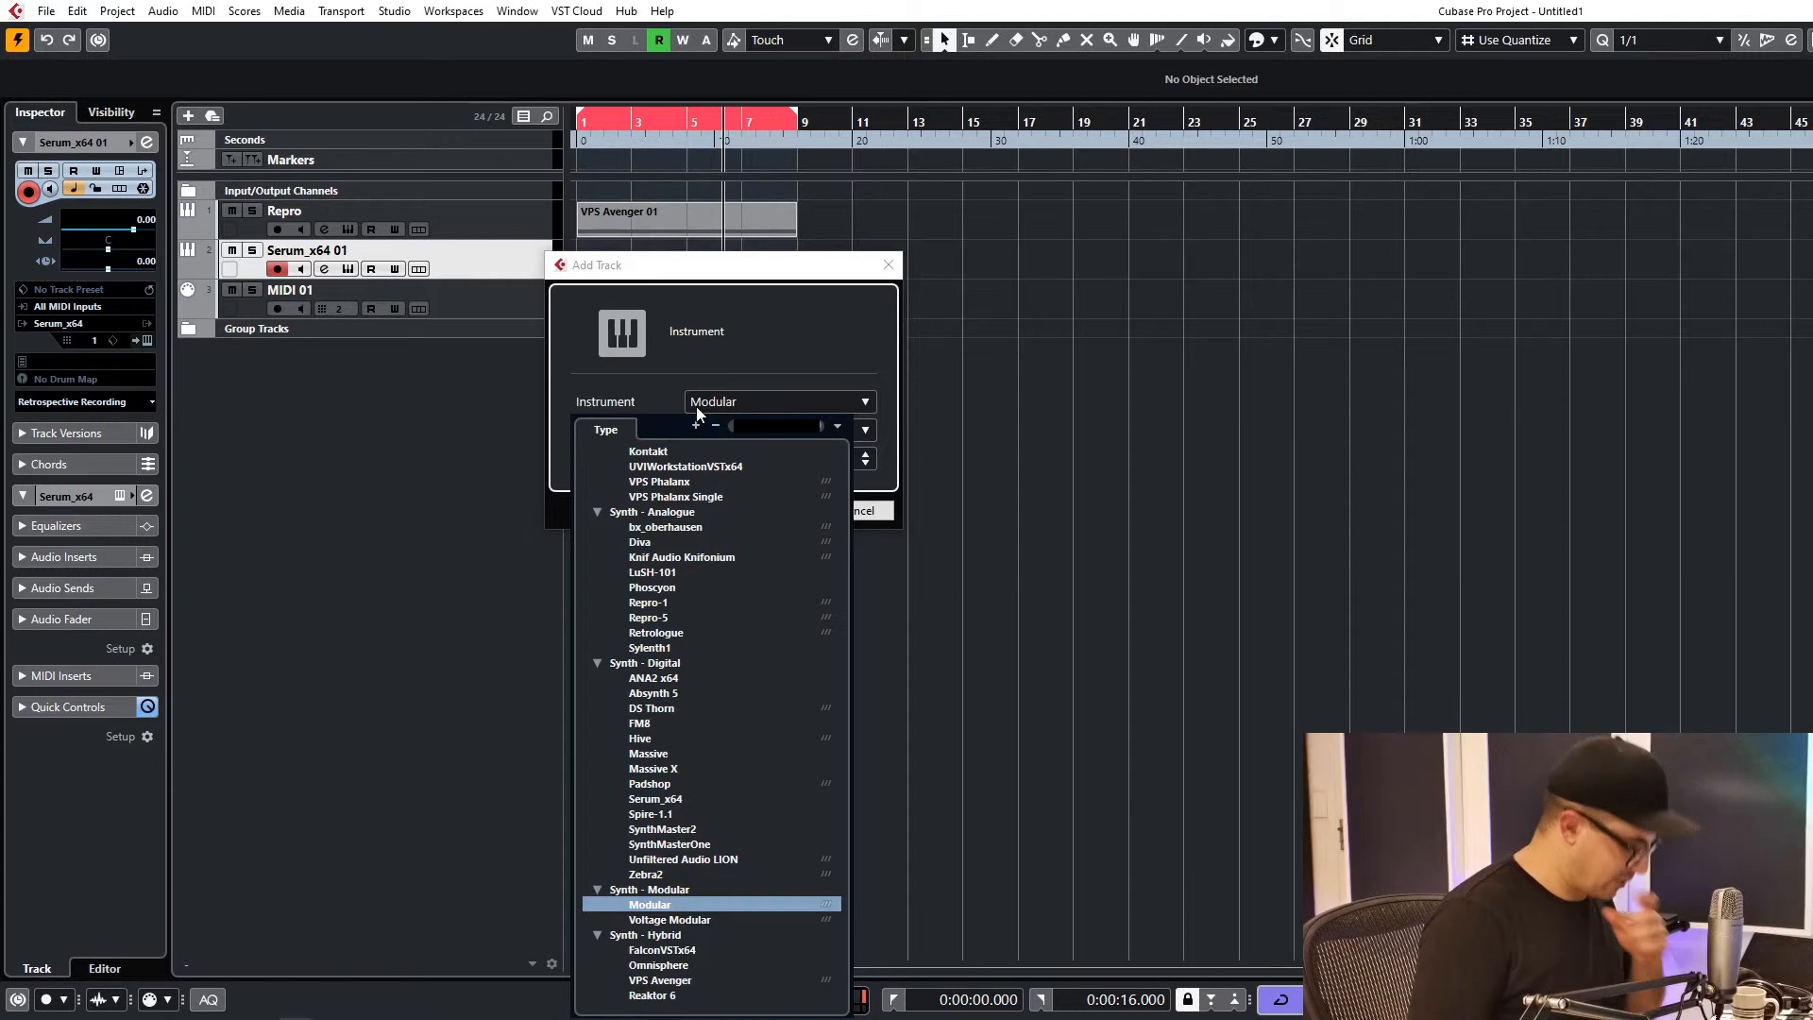
text(hive)
key(Return)
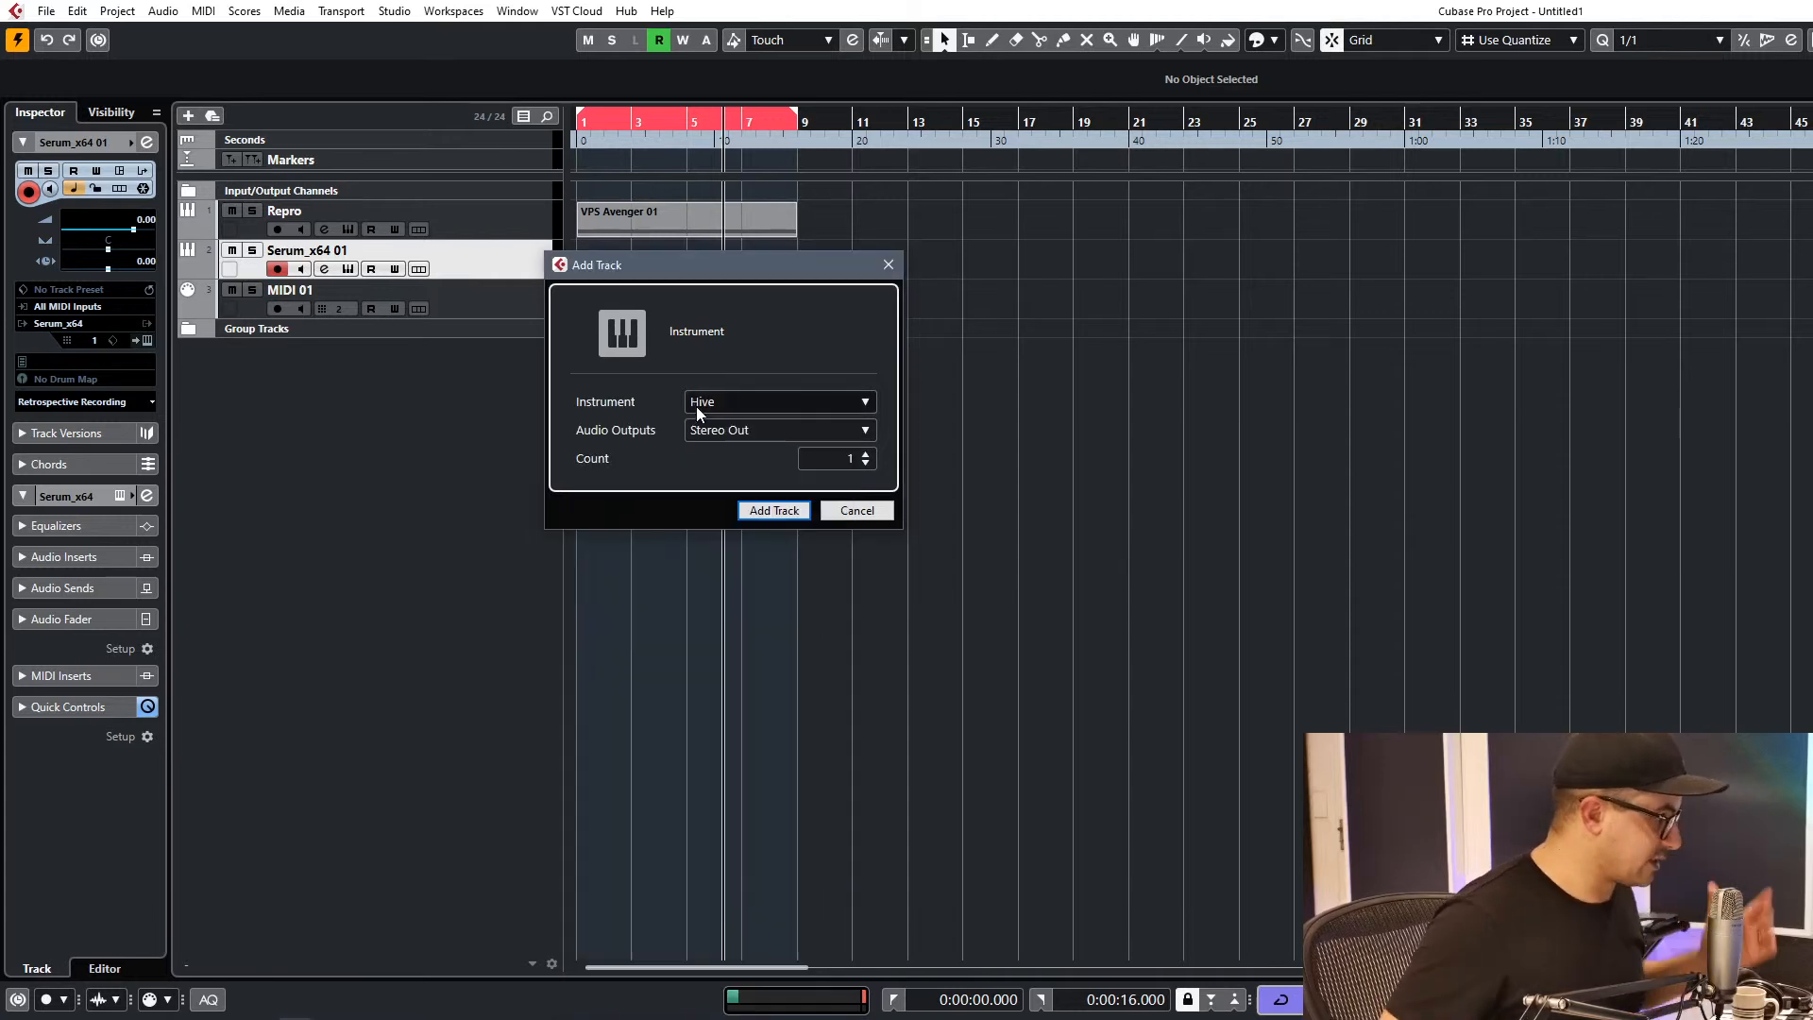
click(774, 512)
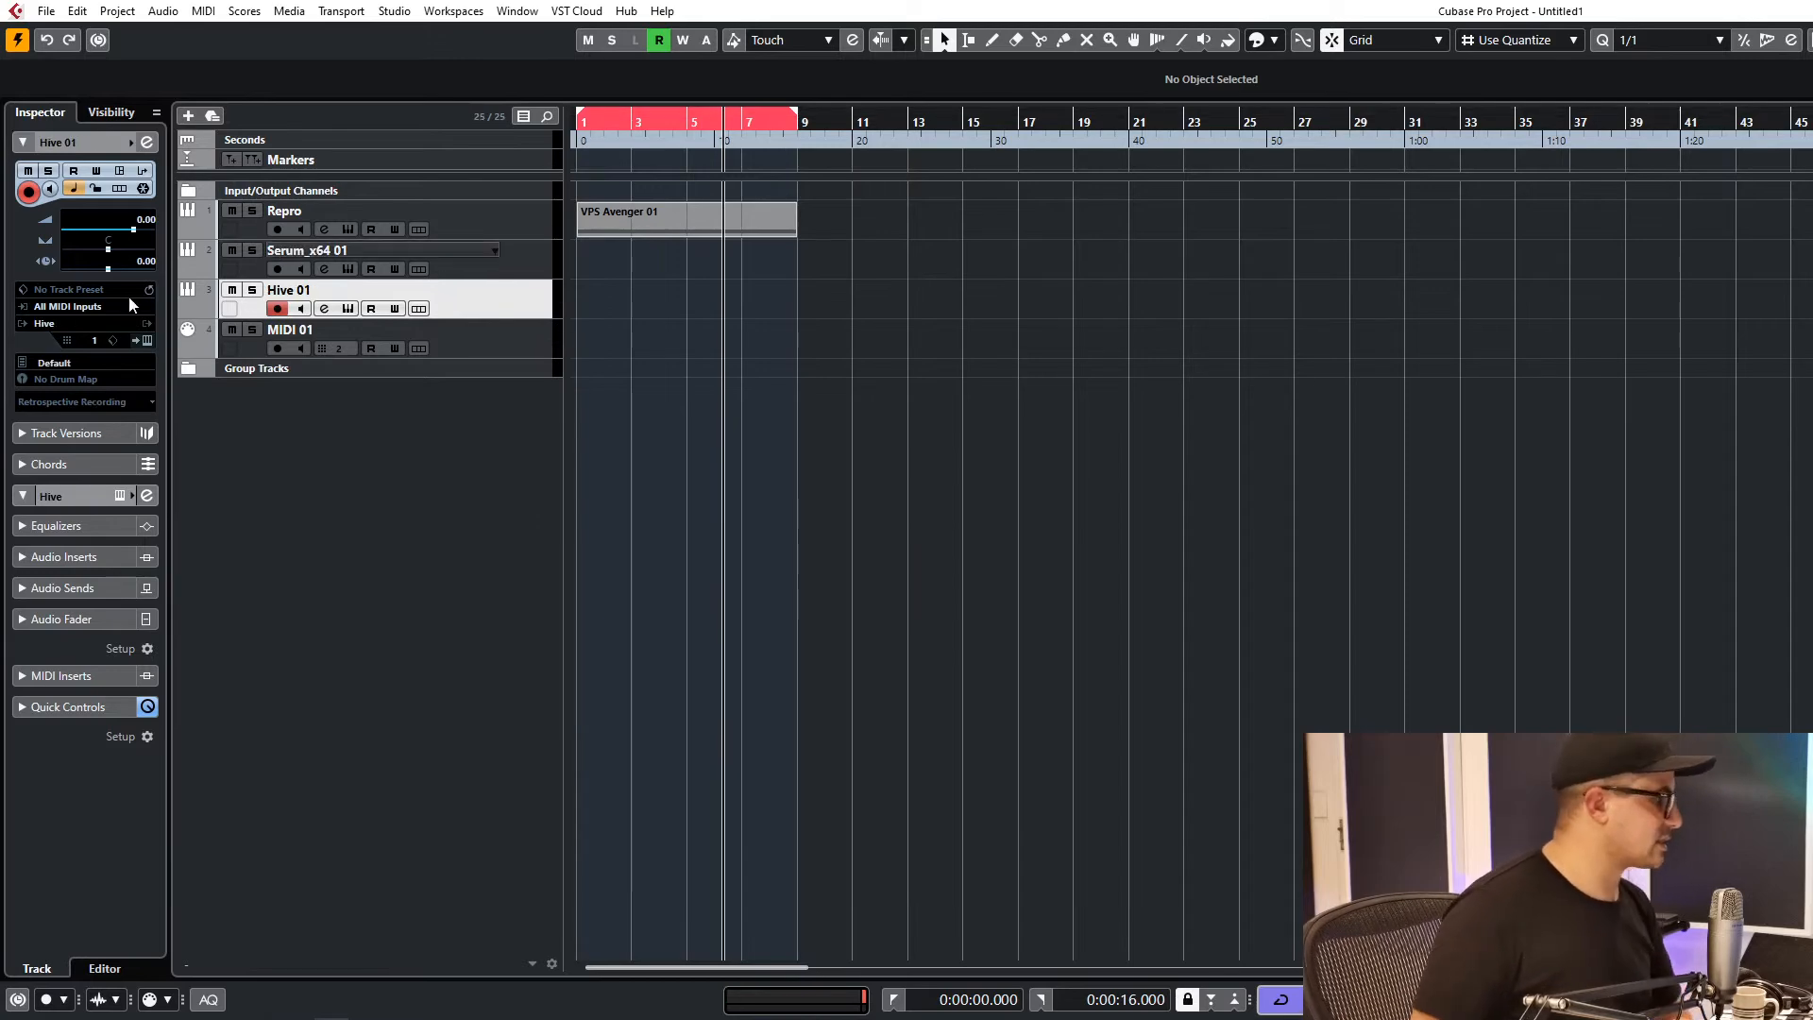
click(349, 309)
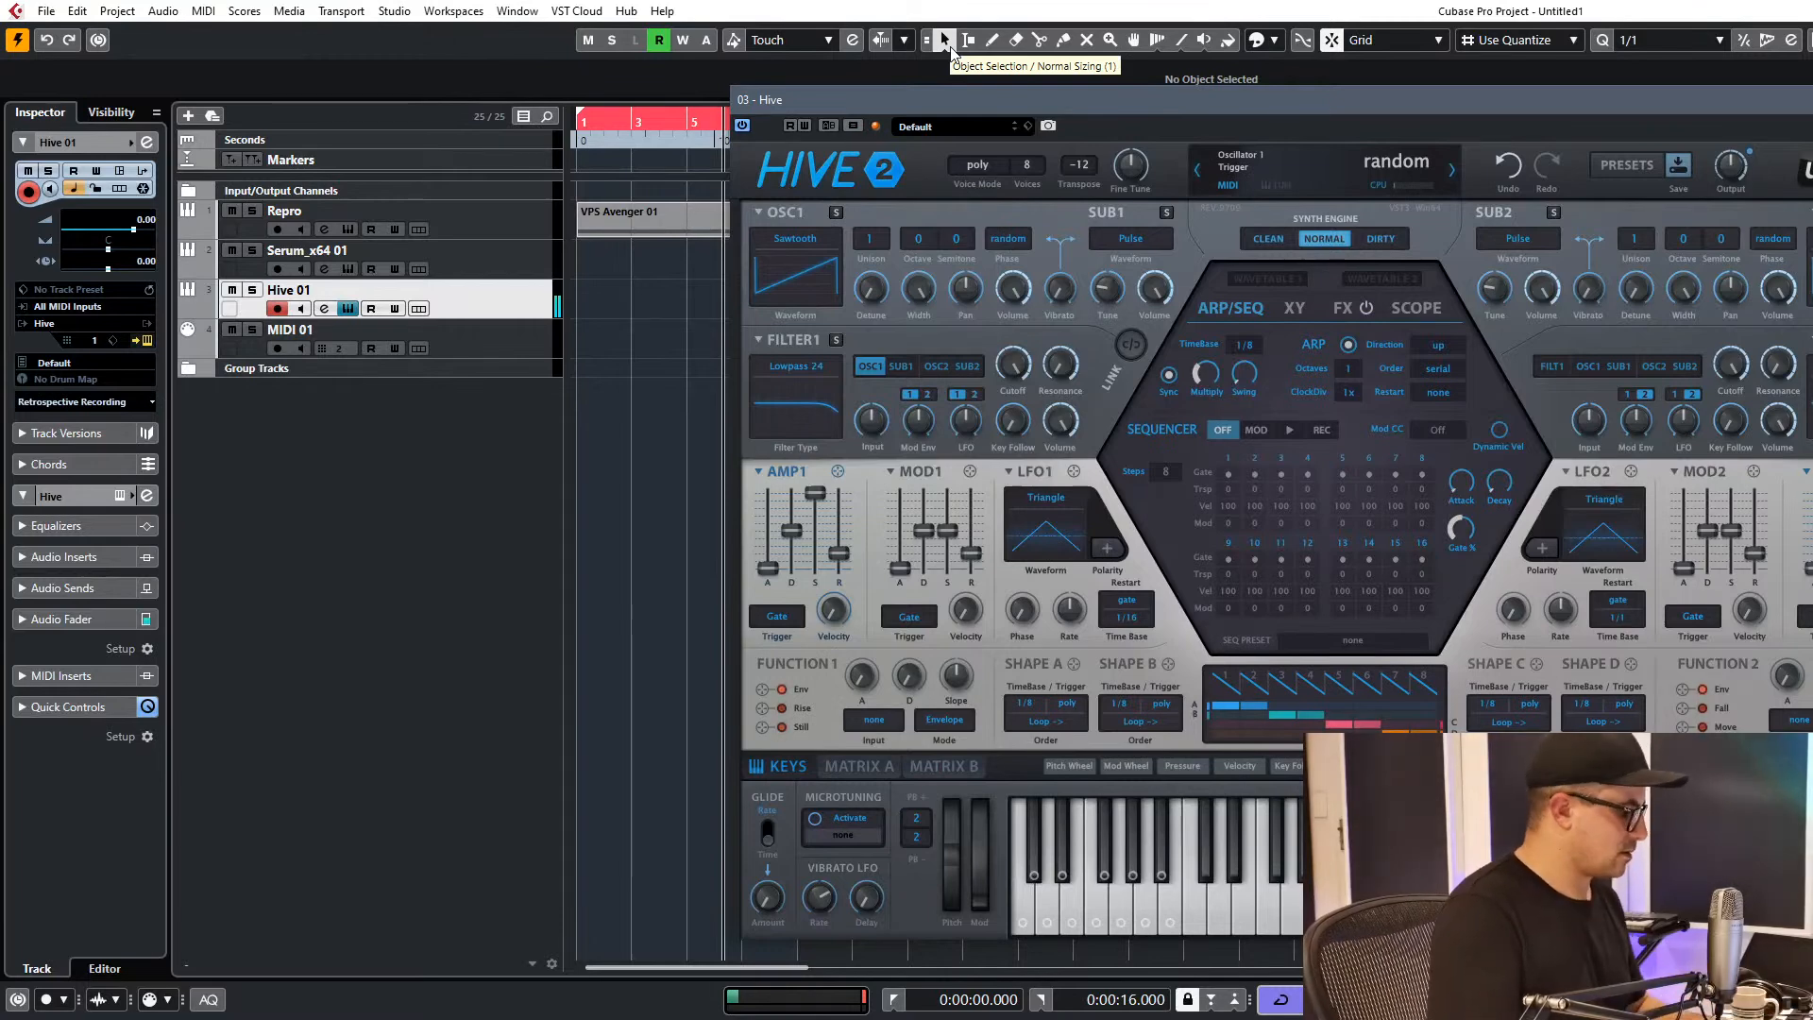
drag(1169, 111, 1244, 163)
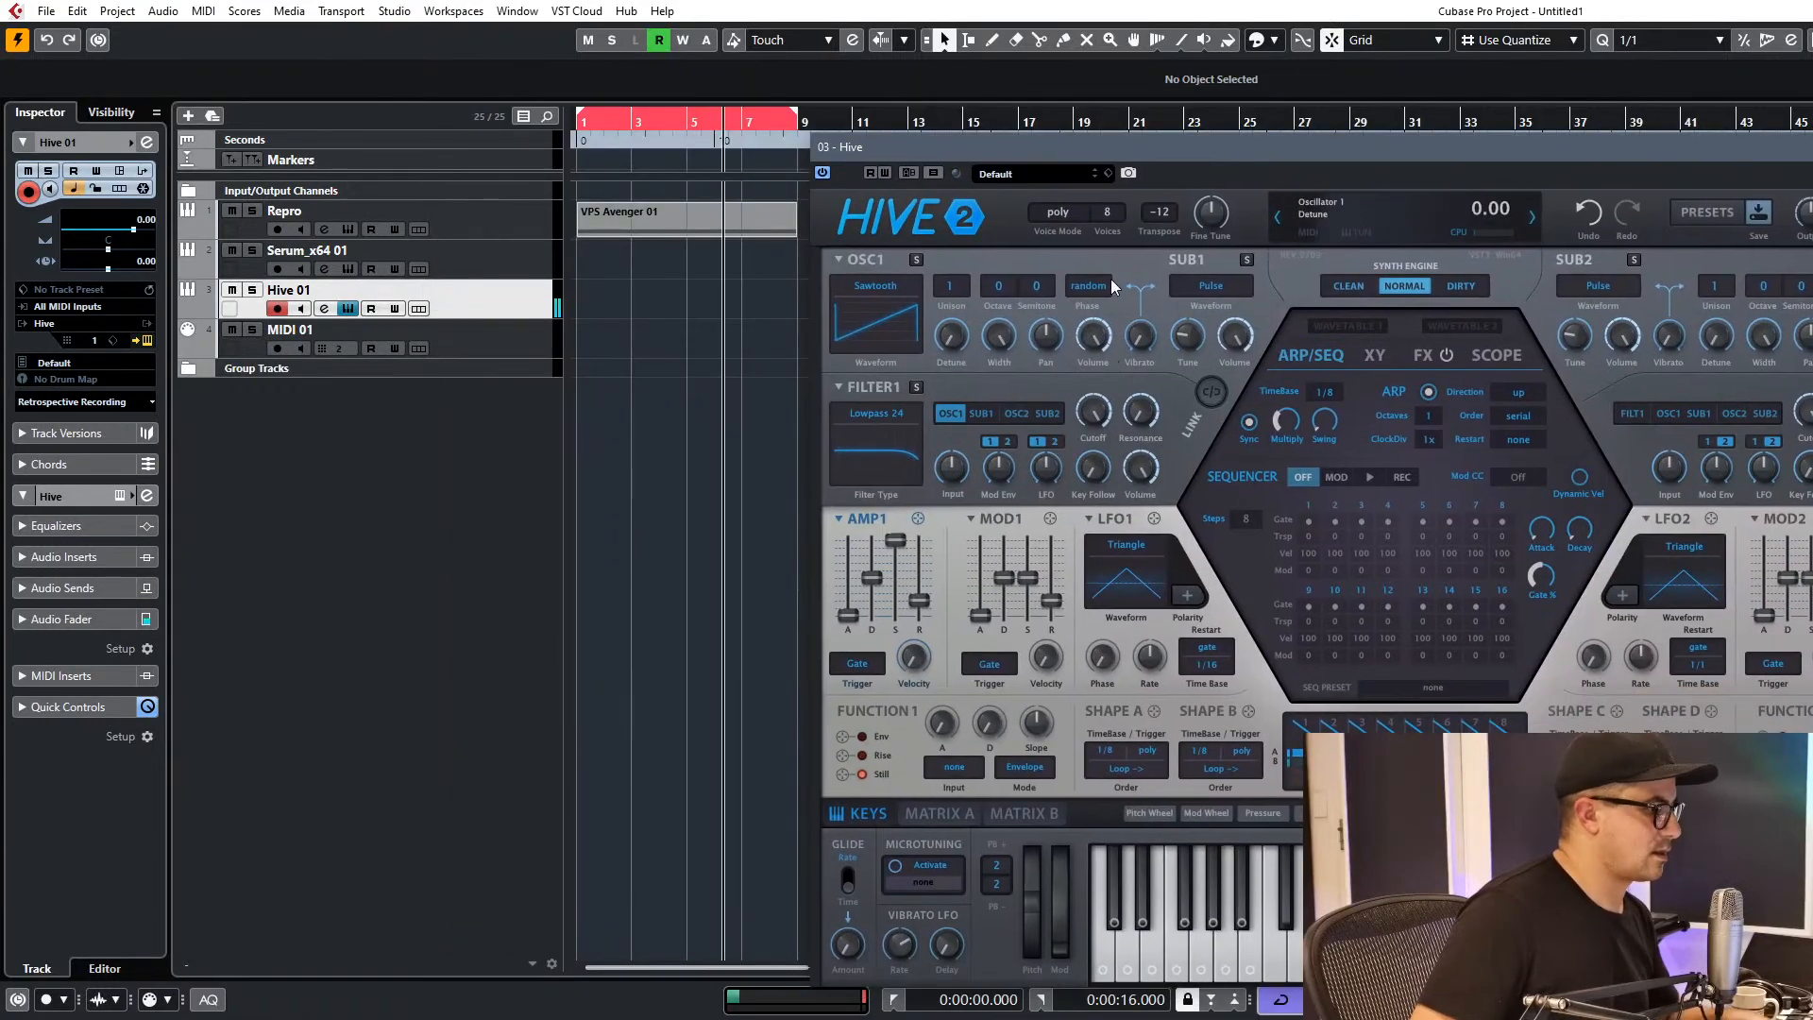
Remove the Serum_x64 01 track from the project.
click(510, 264)
right_click(506, 261)
click(584, 343)
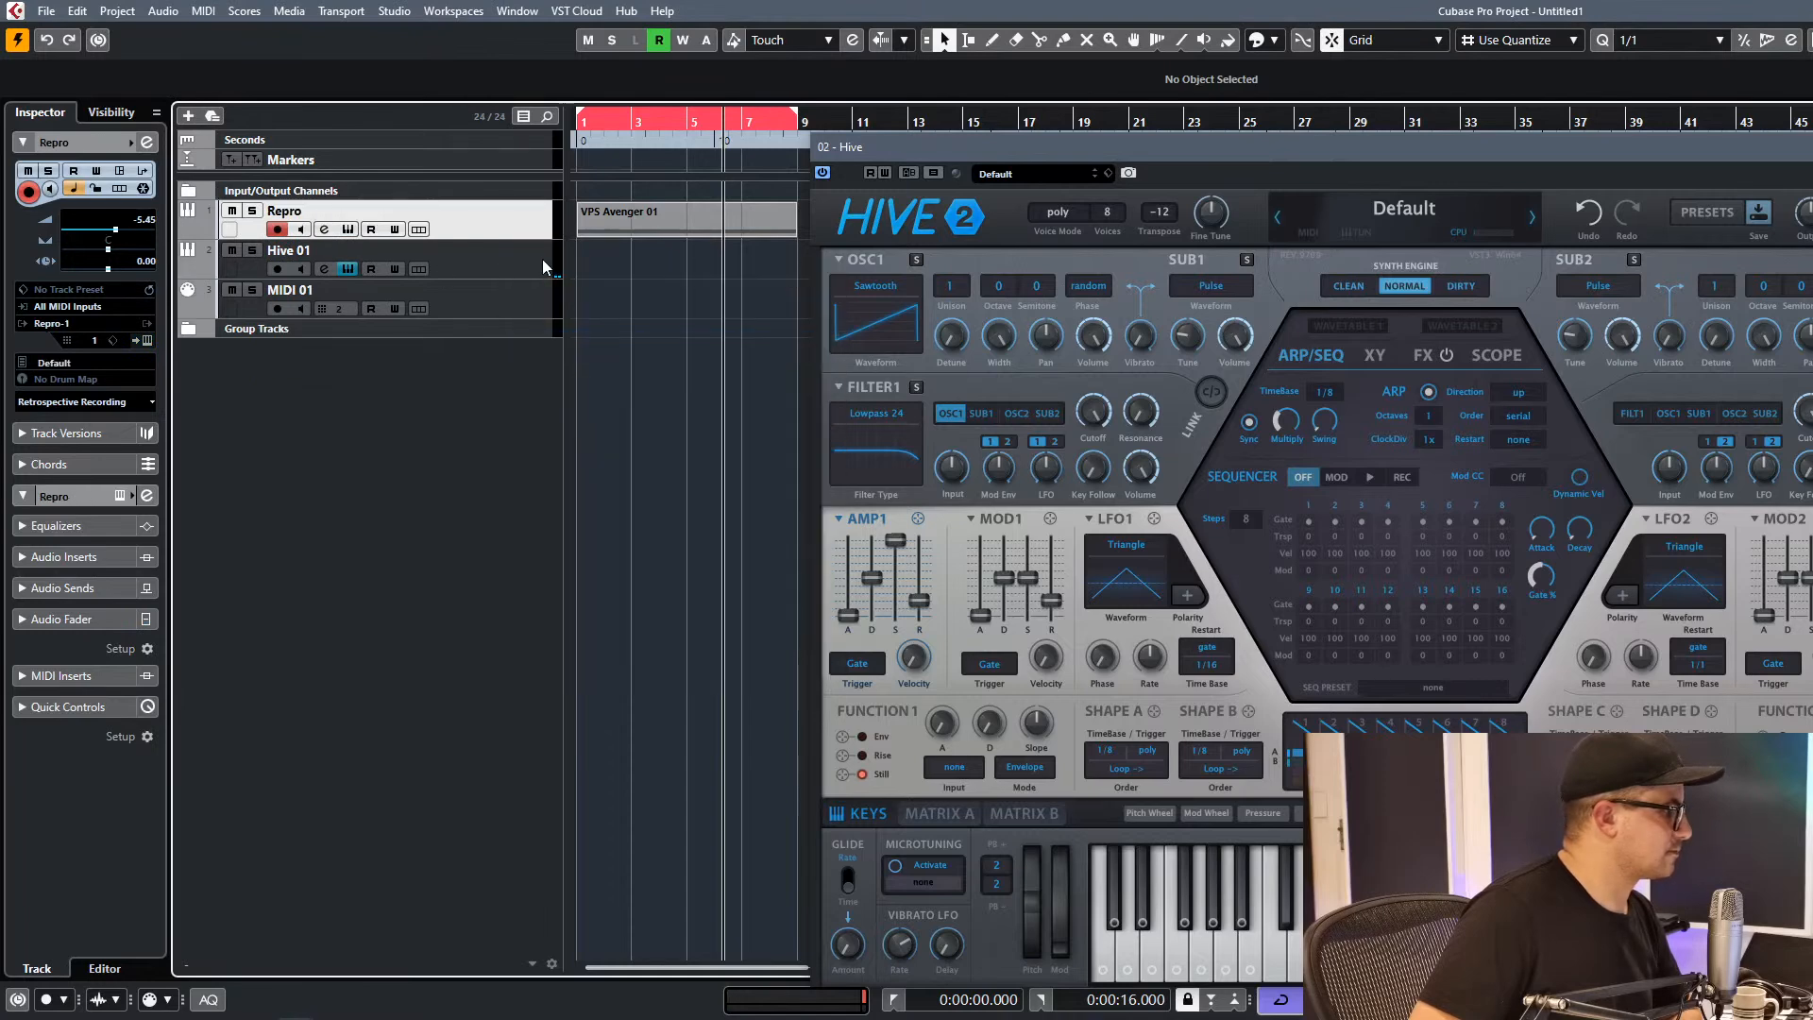
Remove the Repro track and the MIDI 01 track from the project, leaving only the Hive track.
click(528, 219)
right_click(502, 215)
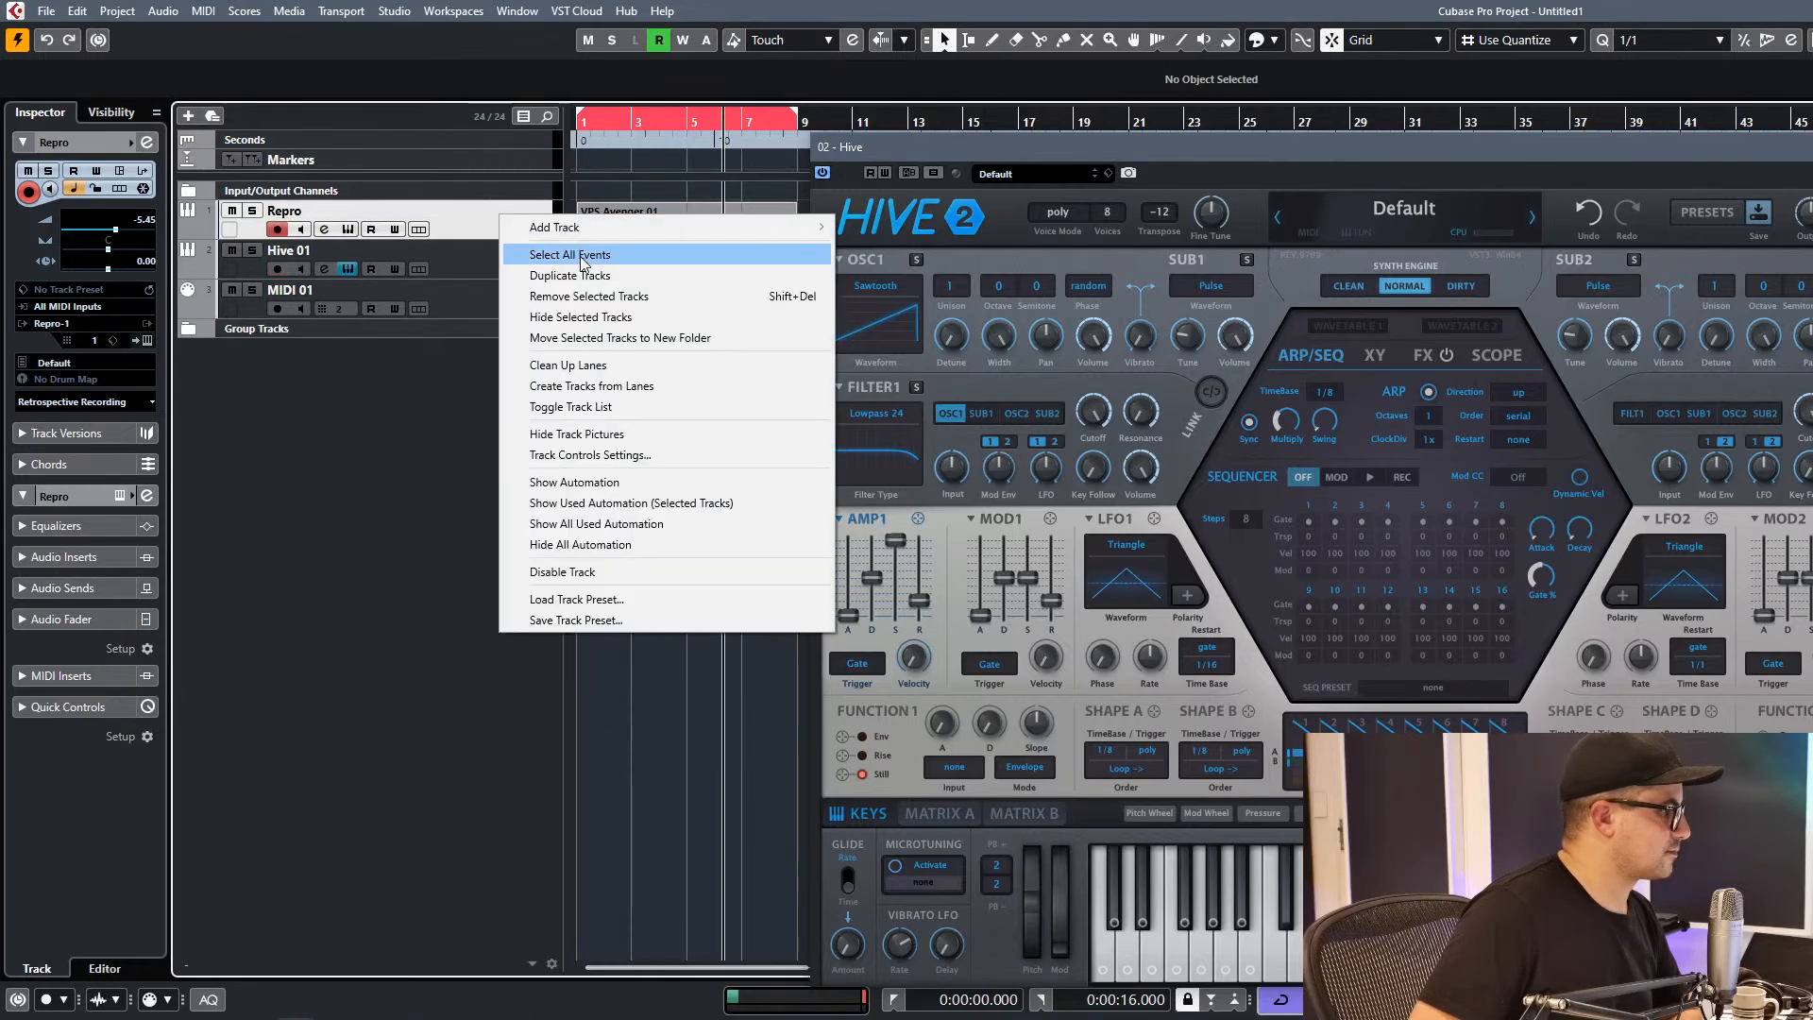
click(567, 296)
key(Return)
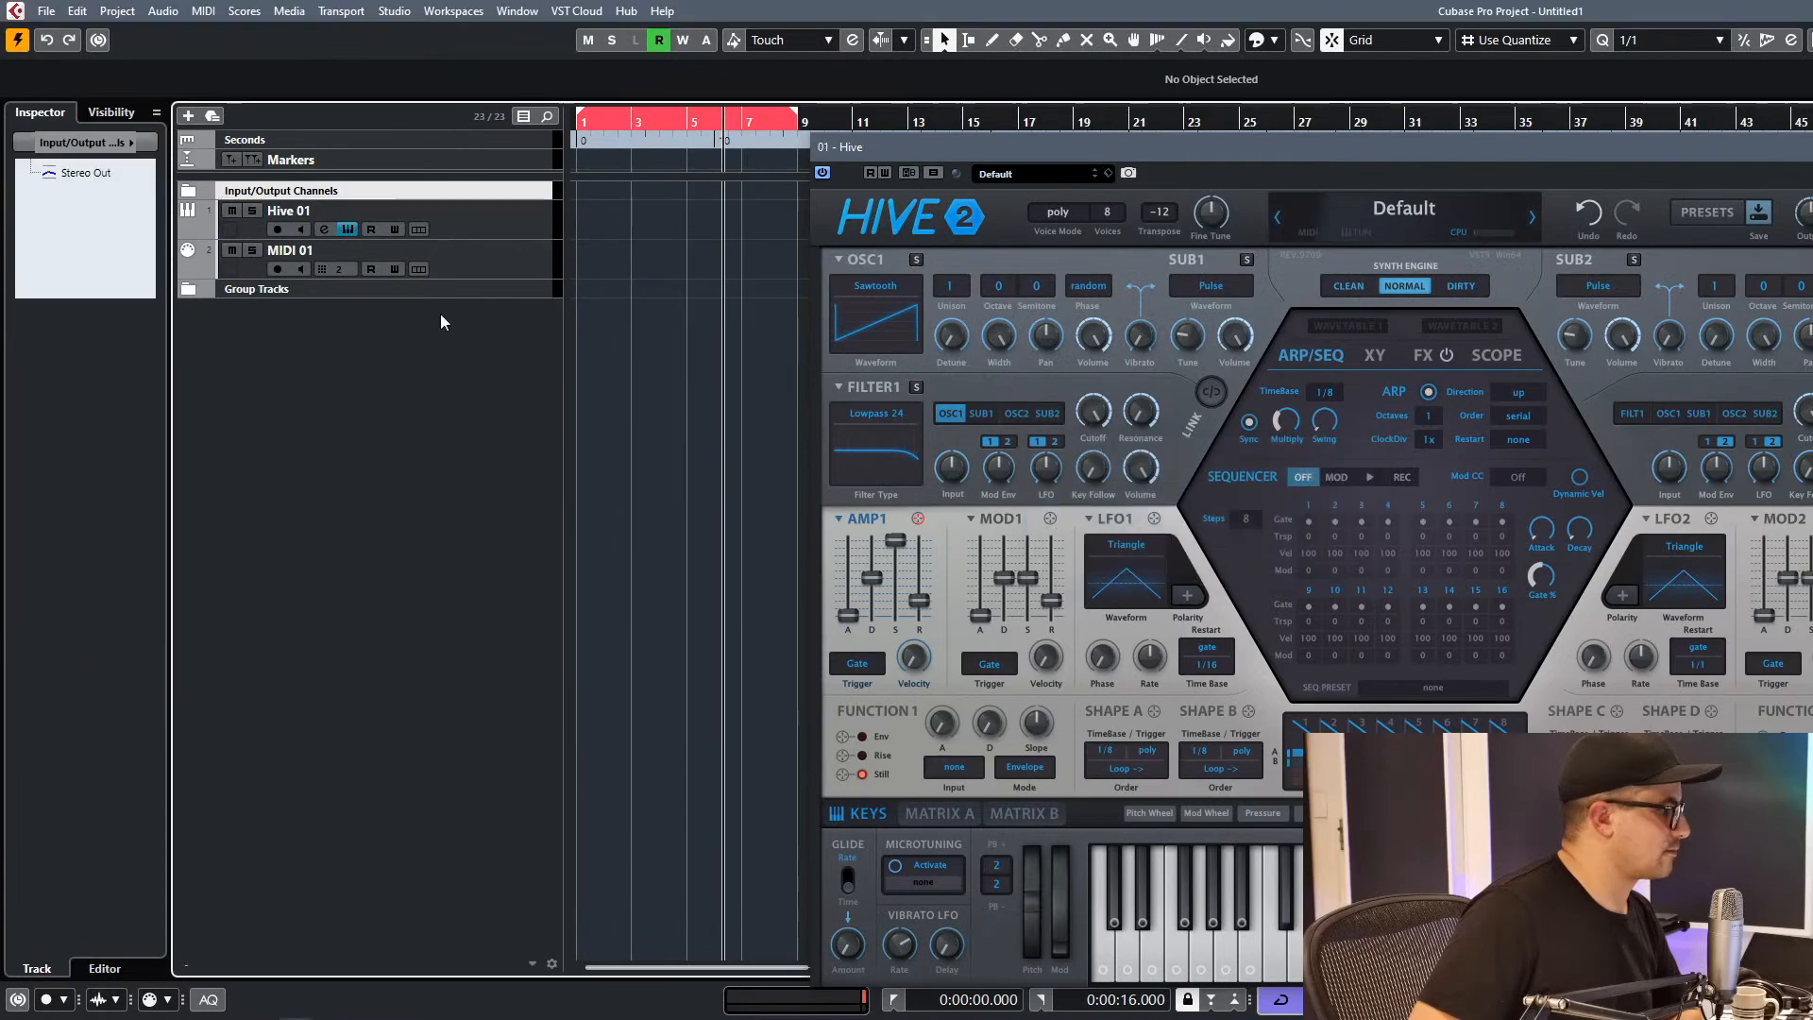
click(474, 269)
right_click(502, 257)
click(580, 336)
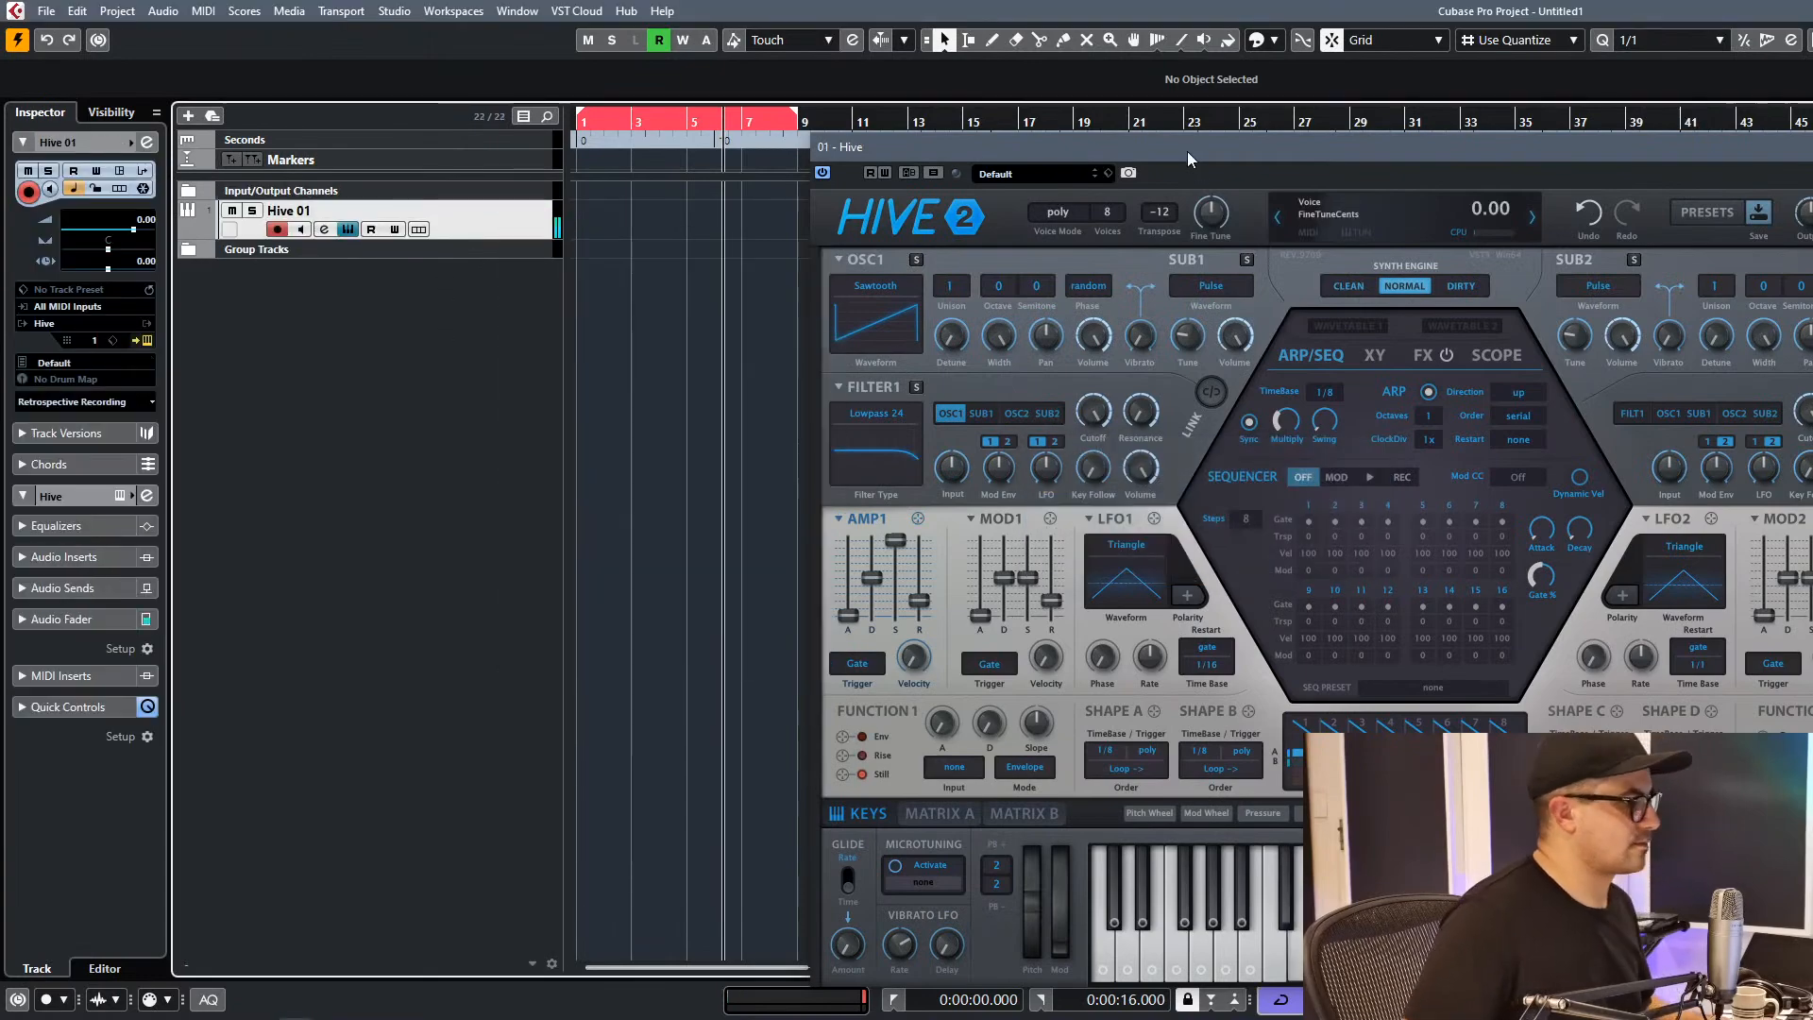
Turn off Hive's arpeggiator and reposition the Hive window so its whole interface is in view.
drag(1180, 148, 761, 148)
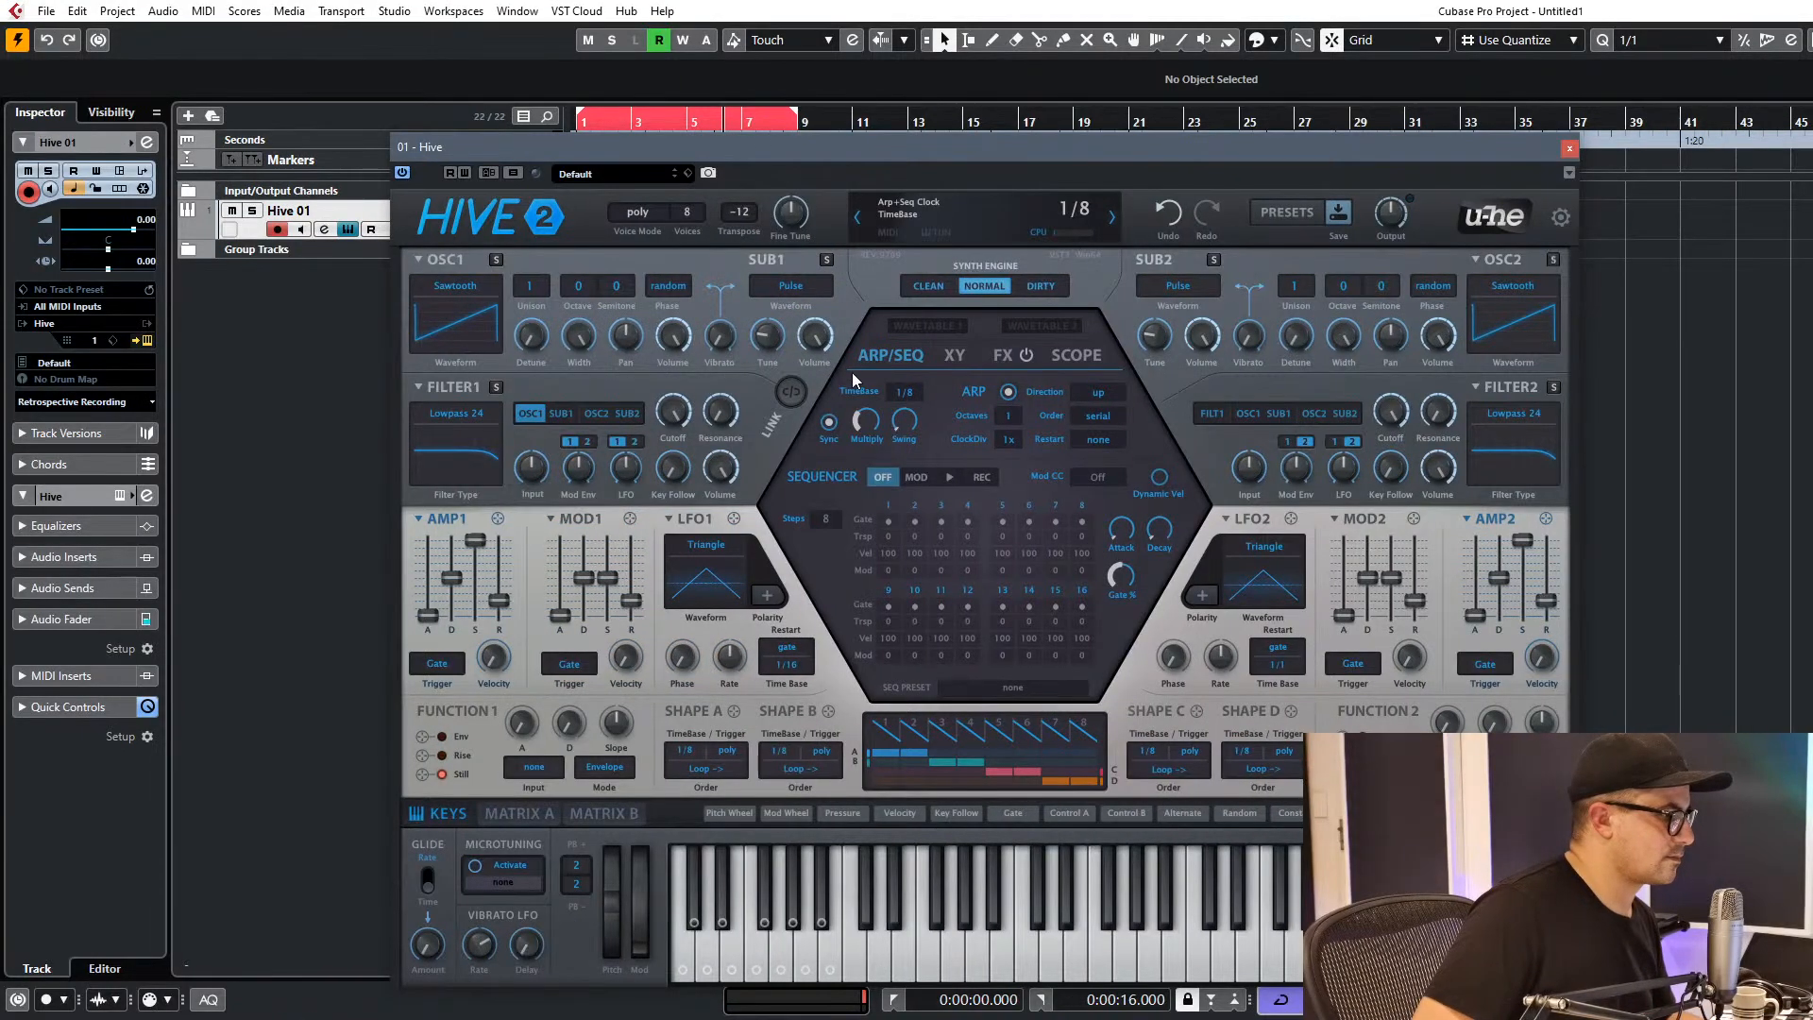
right_click(984, 215)
click(963, 219)
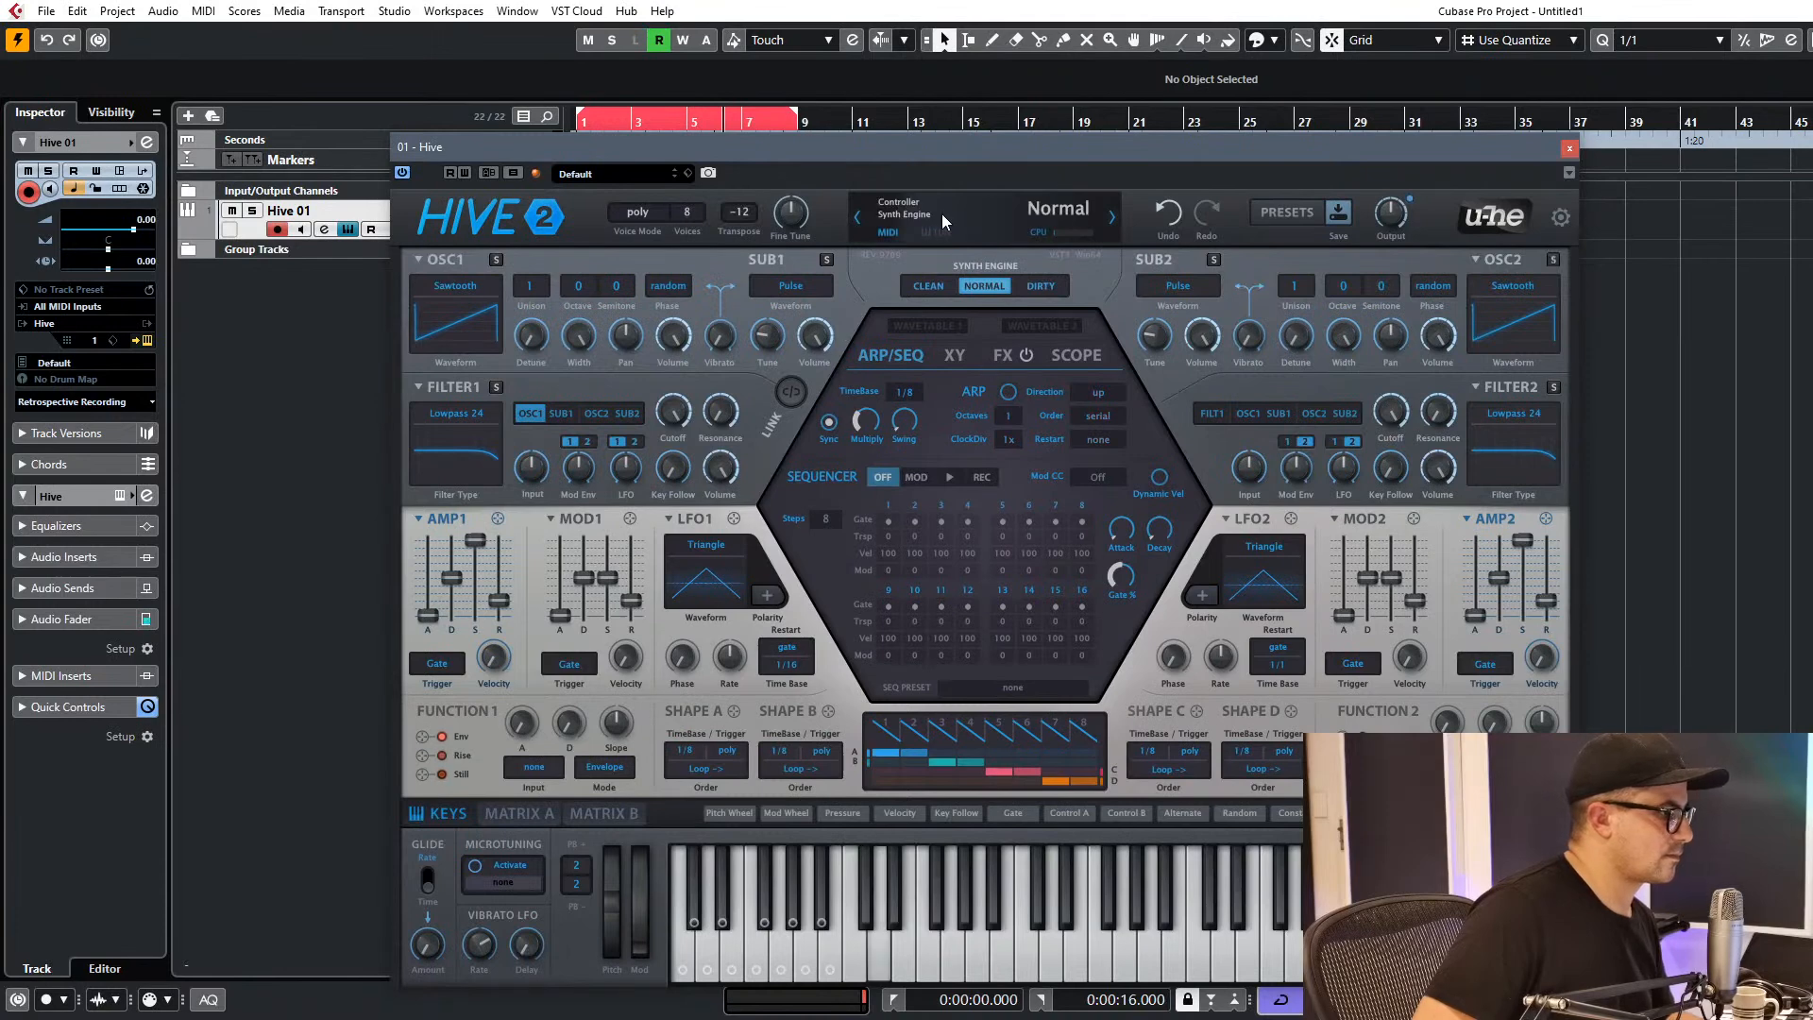
drag(932, 146, 994, 90)
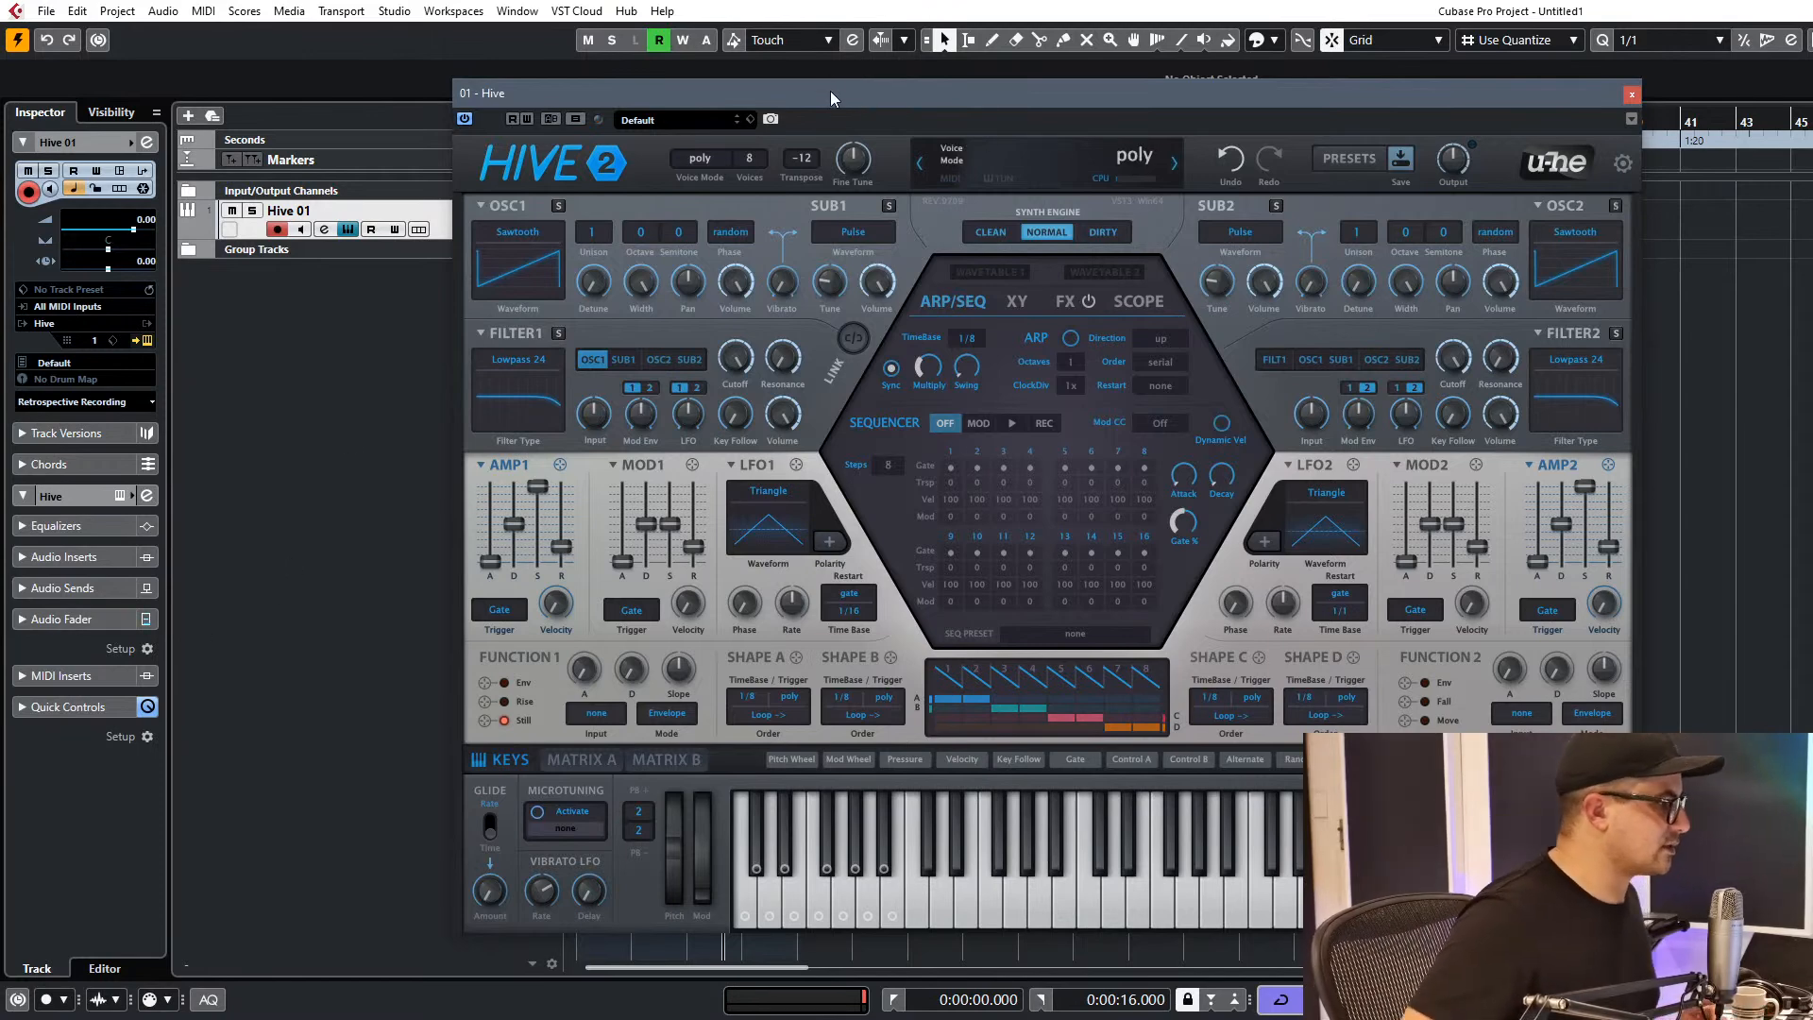
drag(830, 90, 716, 73)
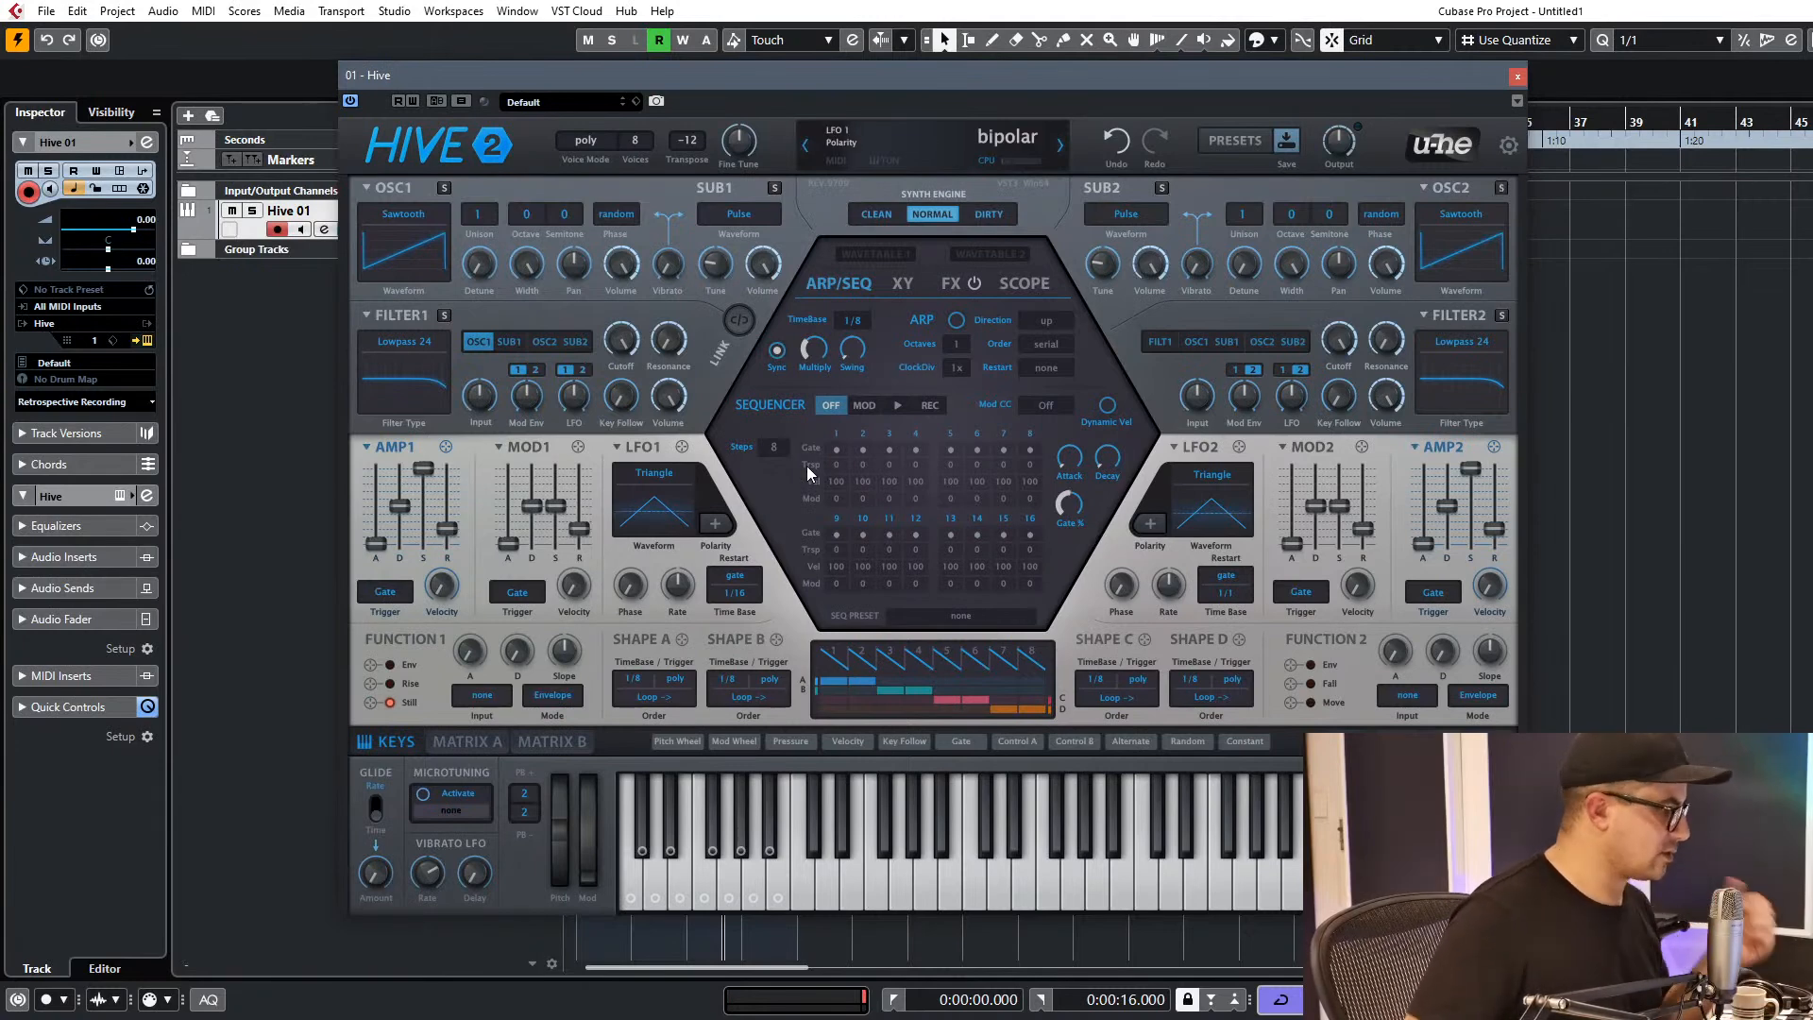
Step-record a 16-step pattern in Hive's sequencer and play it, set the step count to 2, and record and play another pattern.
click(933, 408)
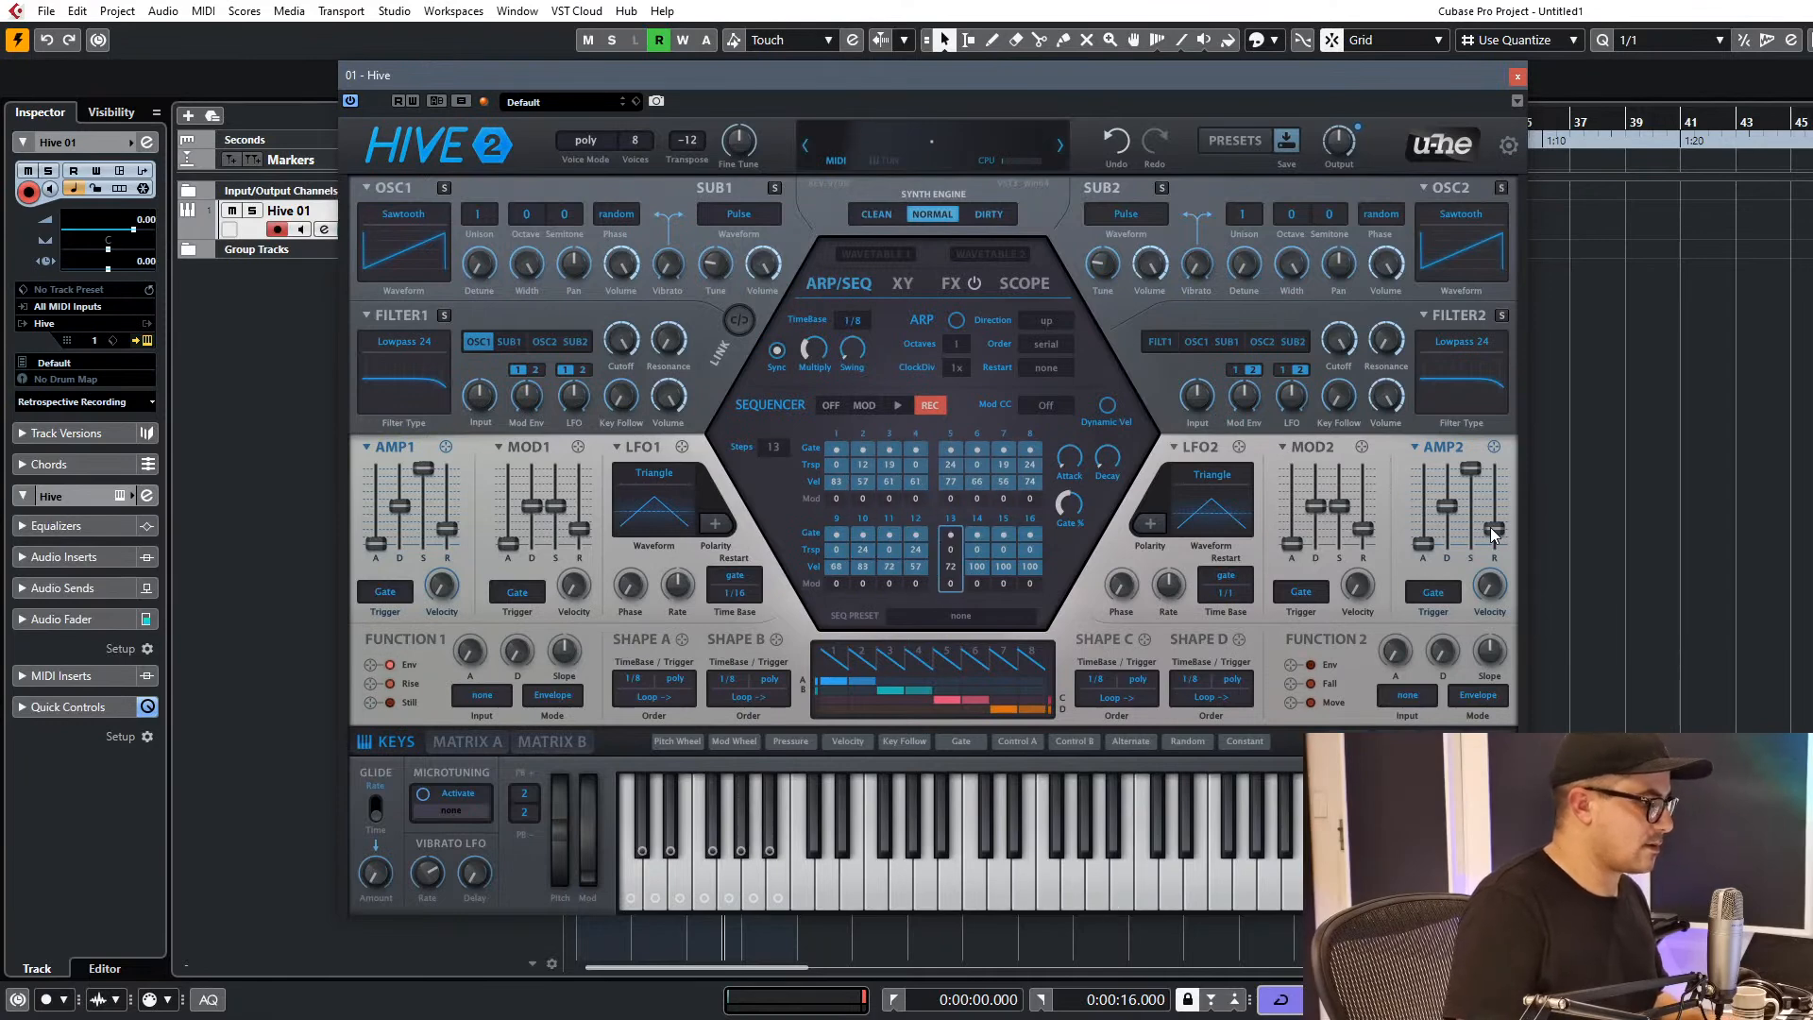
click(898, 405)
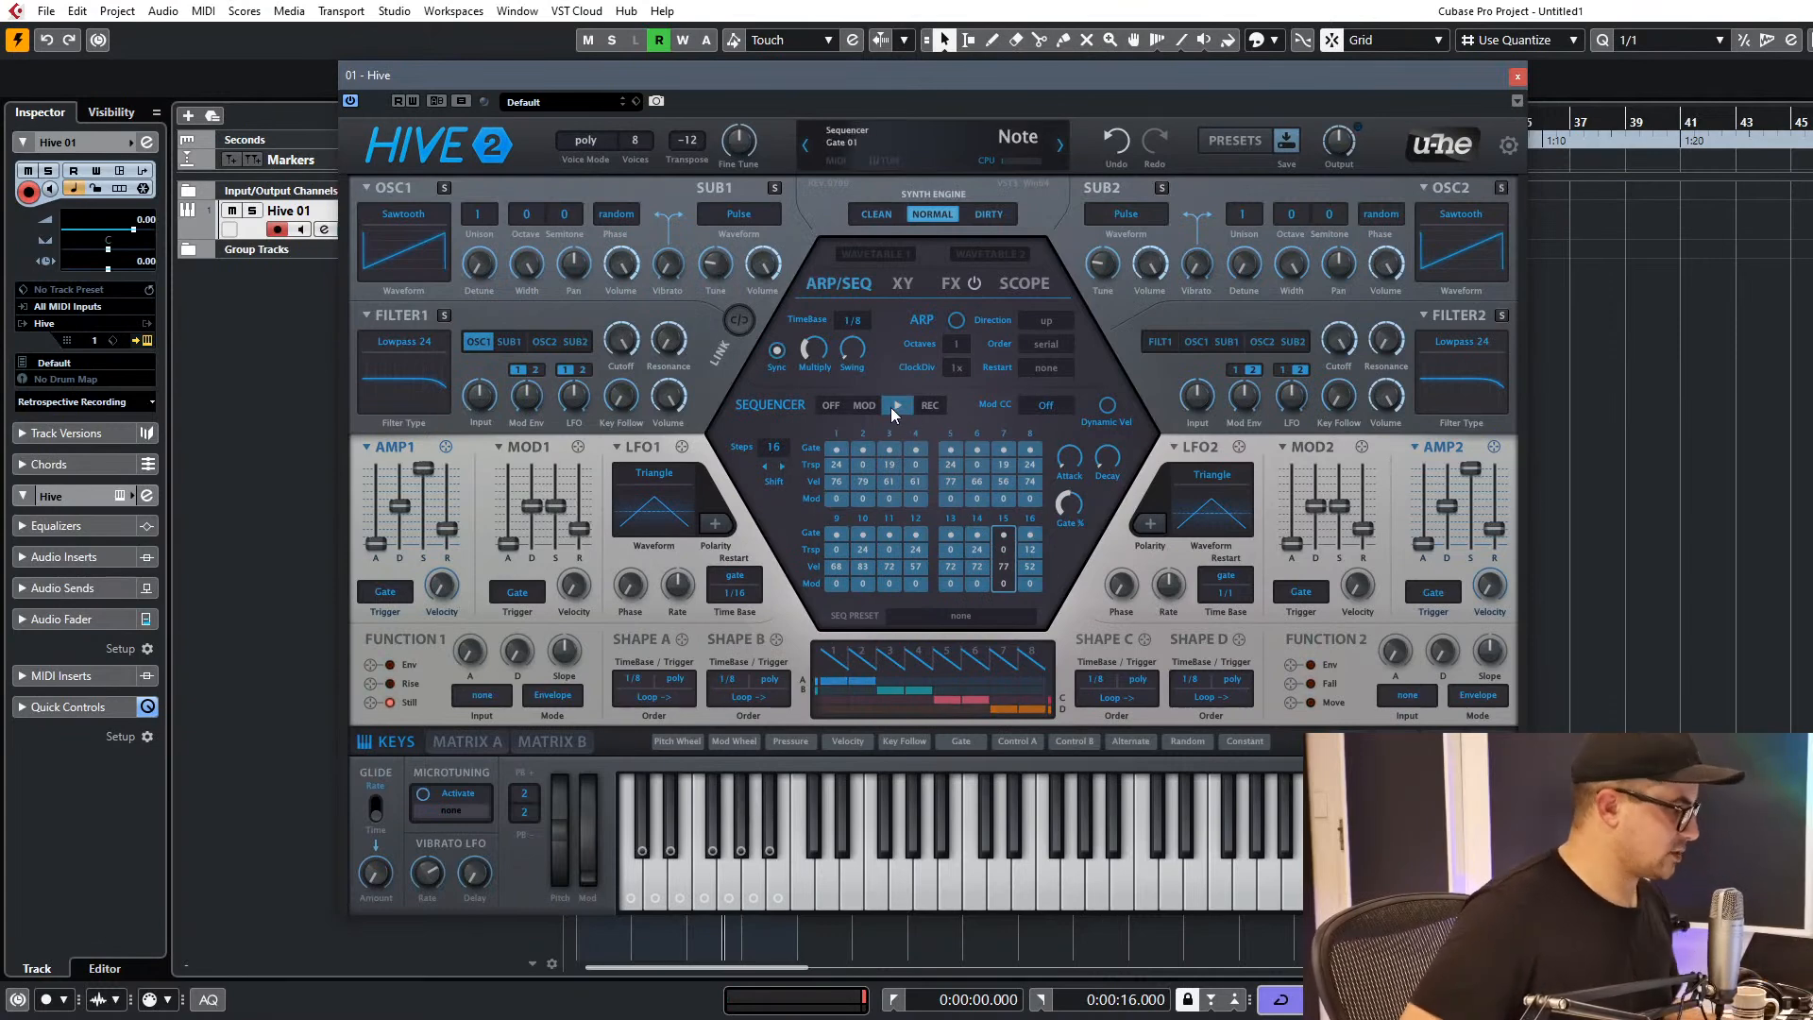
click(772, 447)
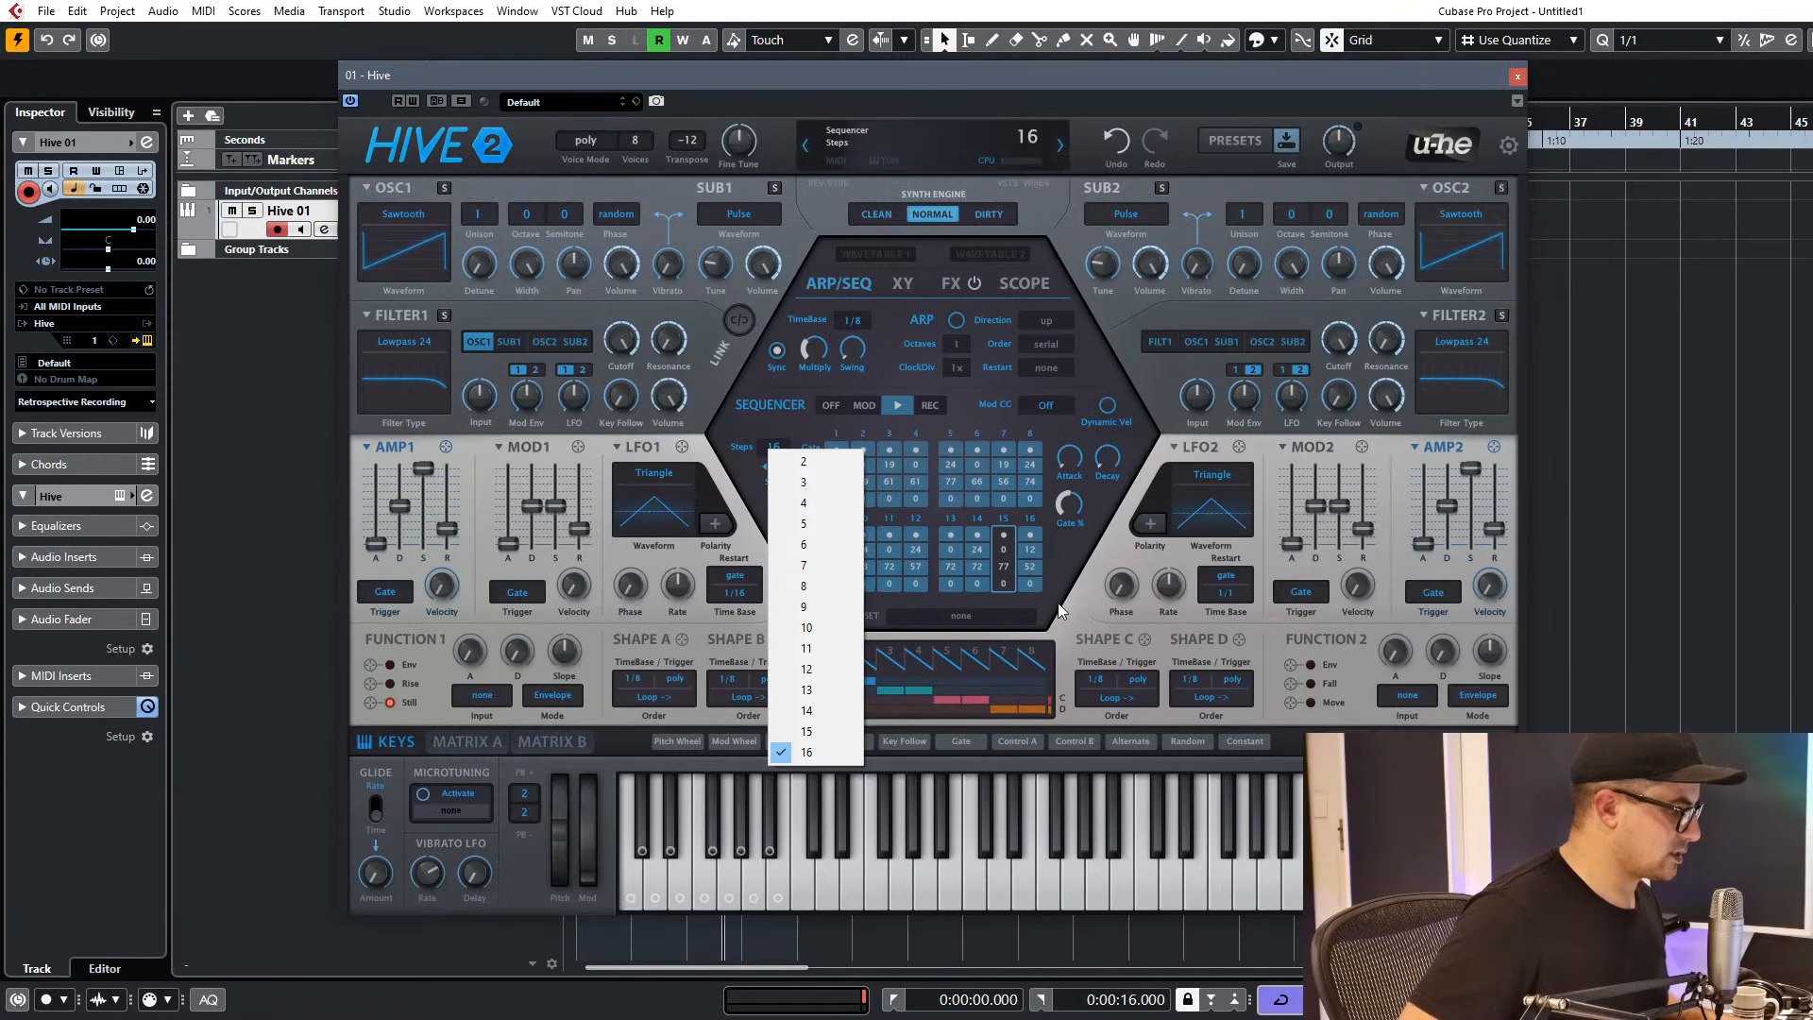
click(803, 461)
click(930, 405)
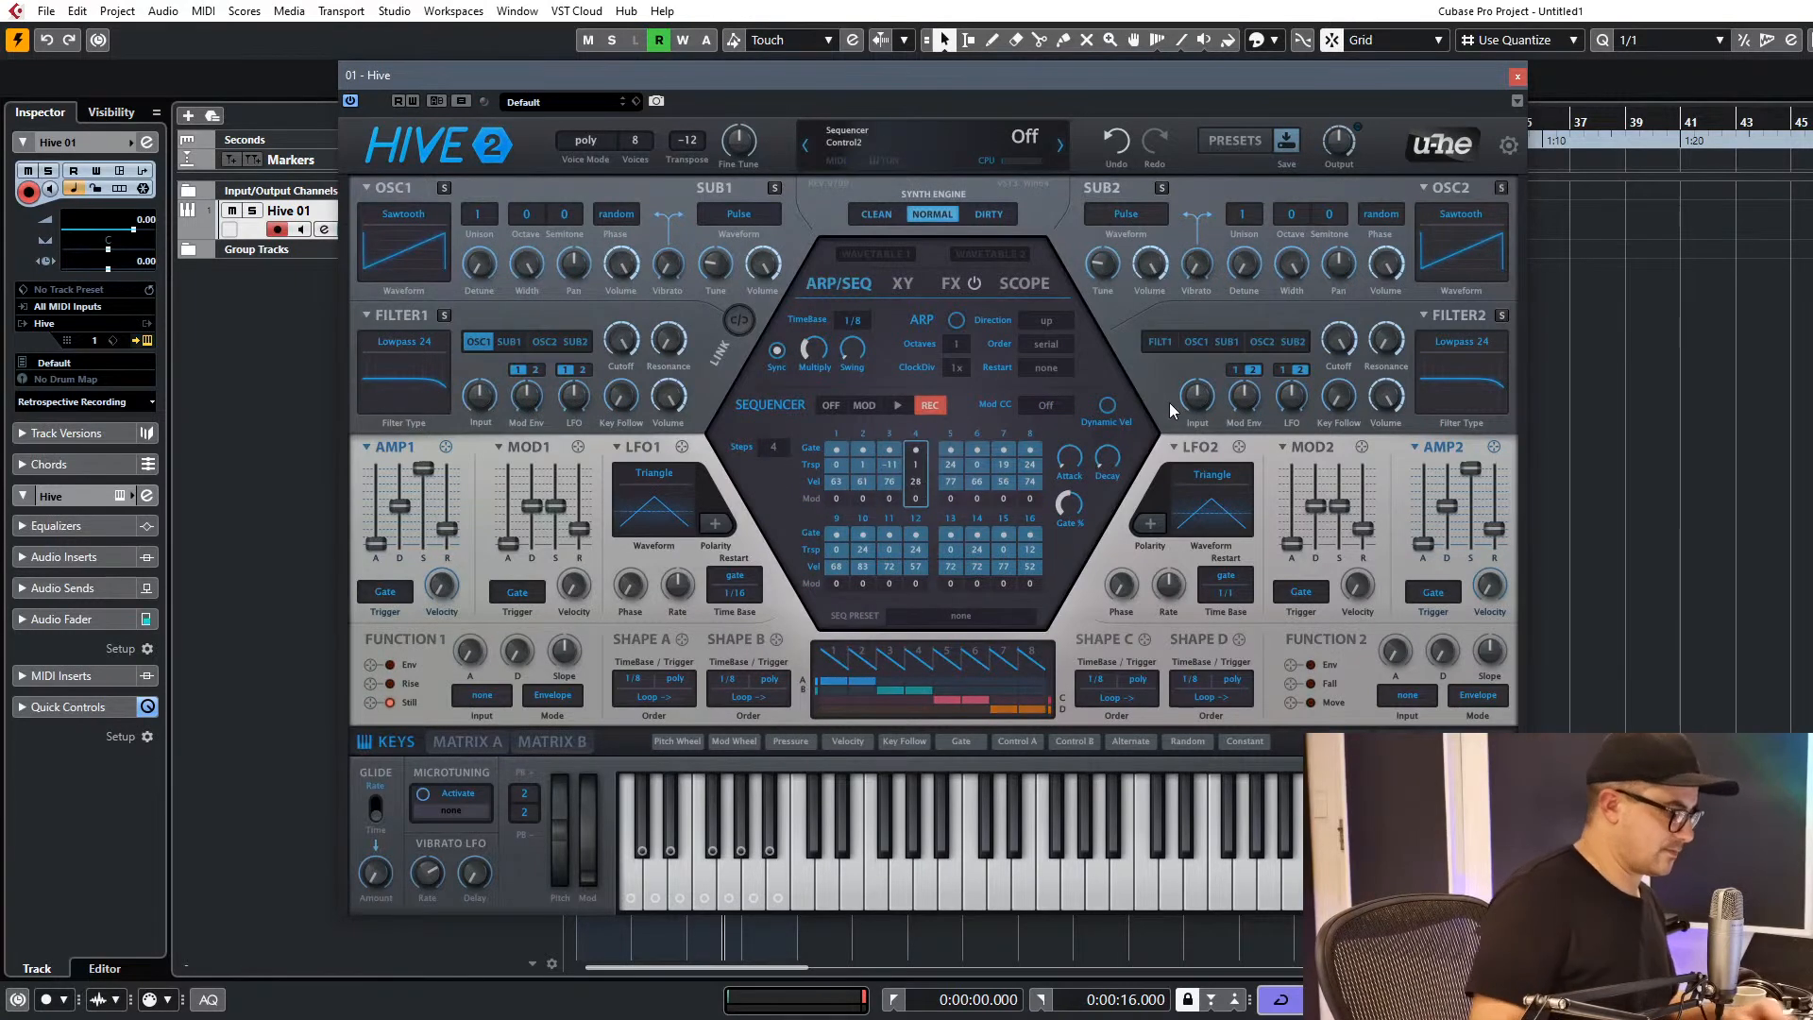
click(896, 406)
Step-record a new 16-step pattern, play it back, and set the sequencer's time base to 1/16.
click(927, 406)
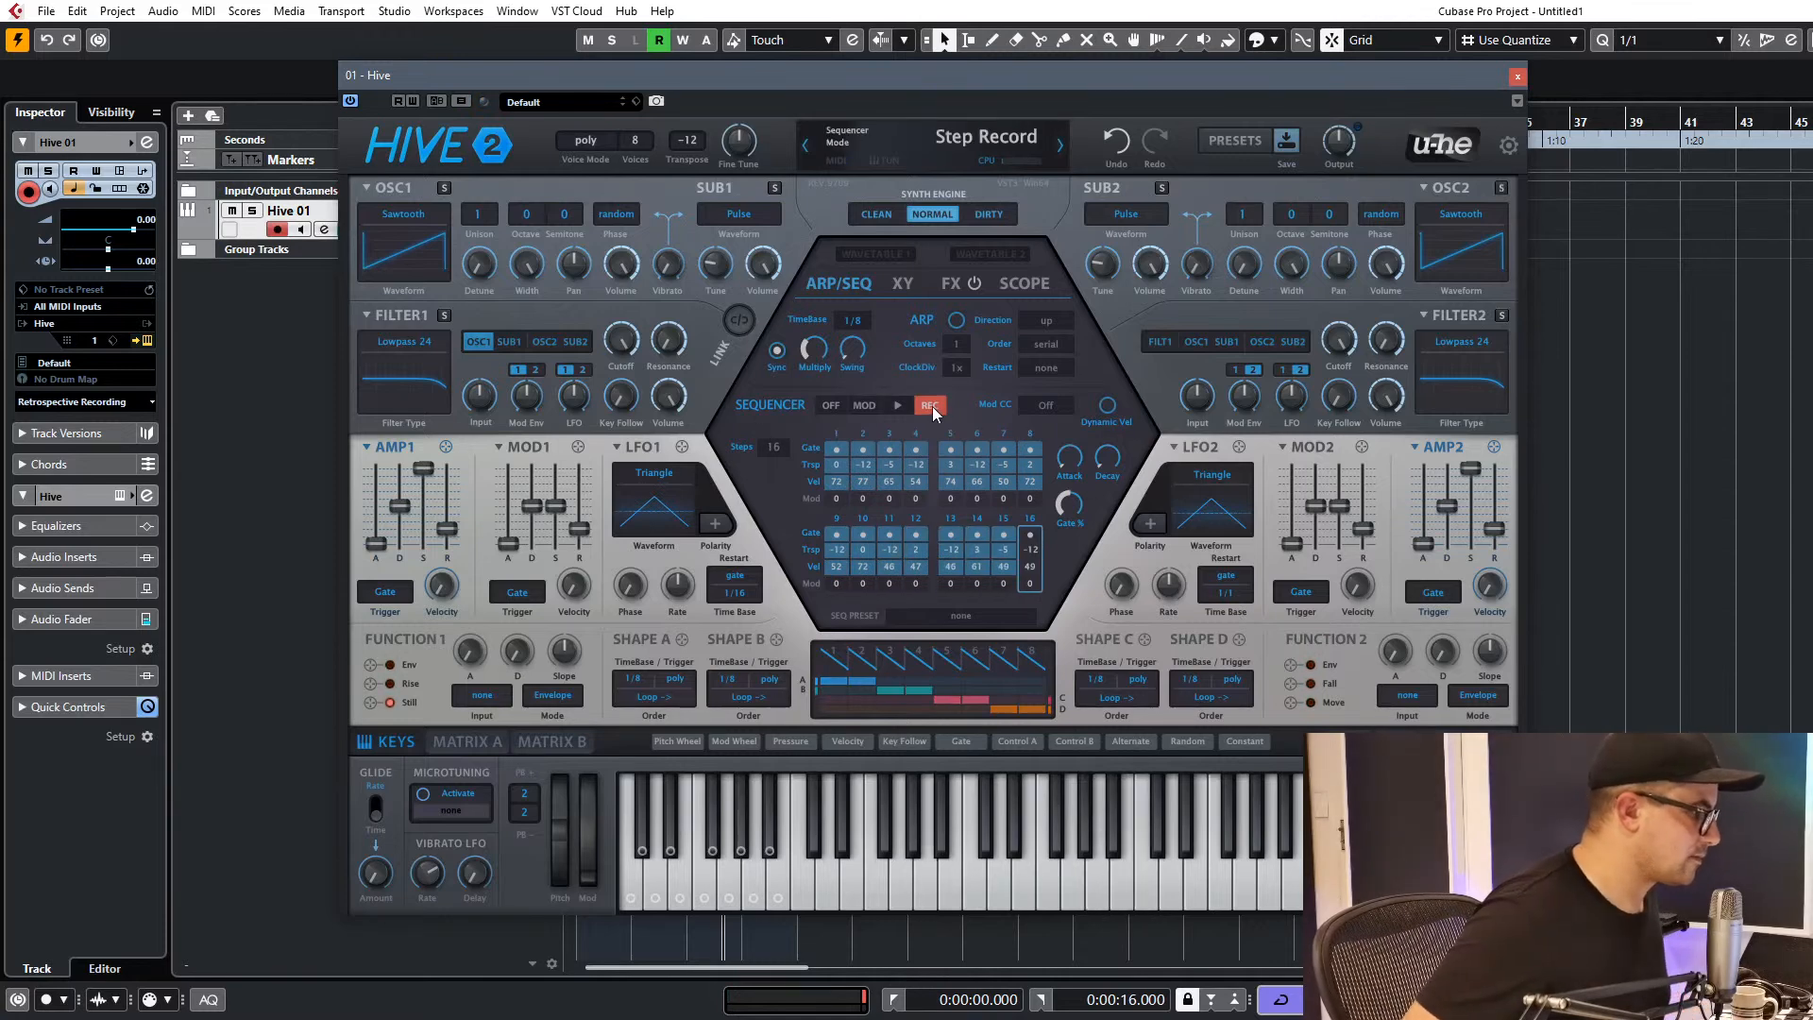
click(898, 406)
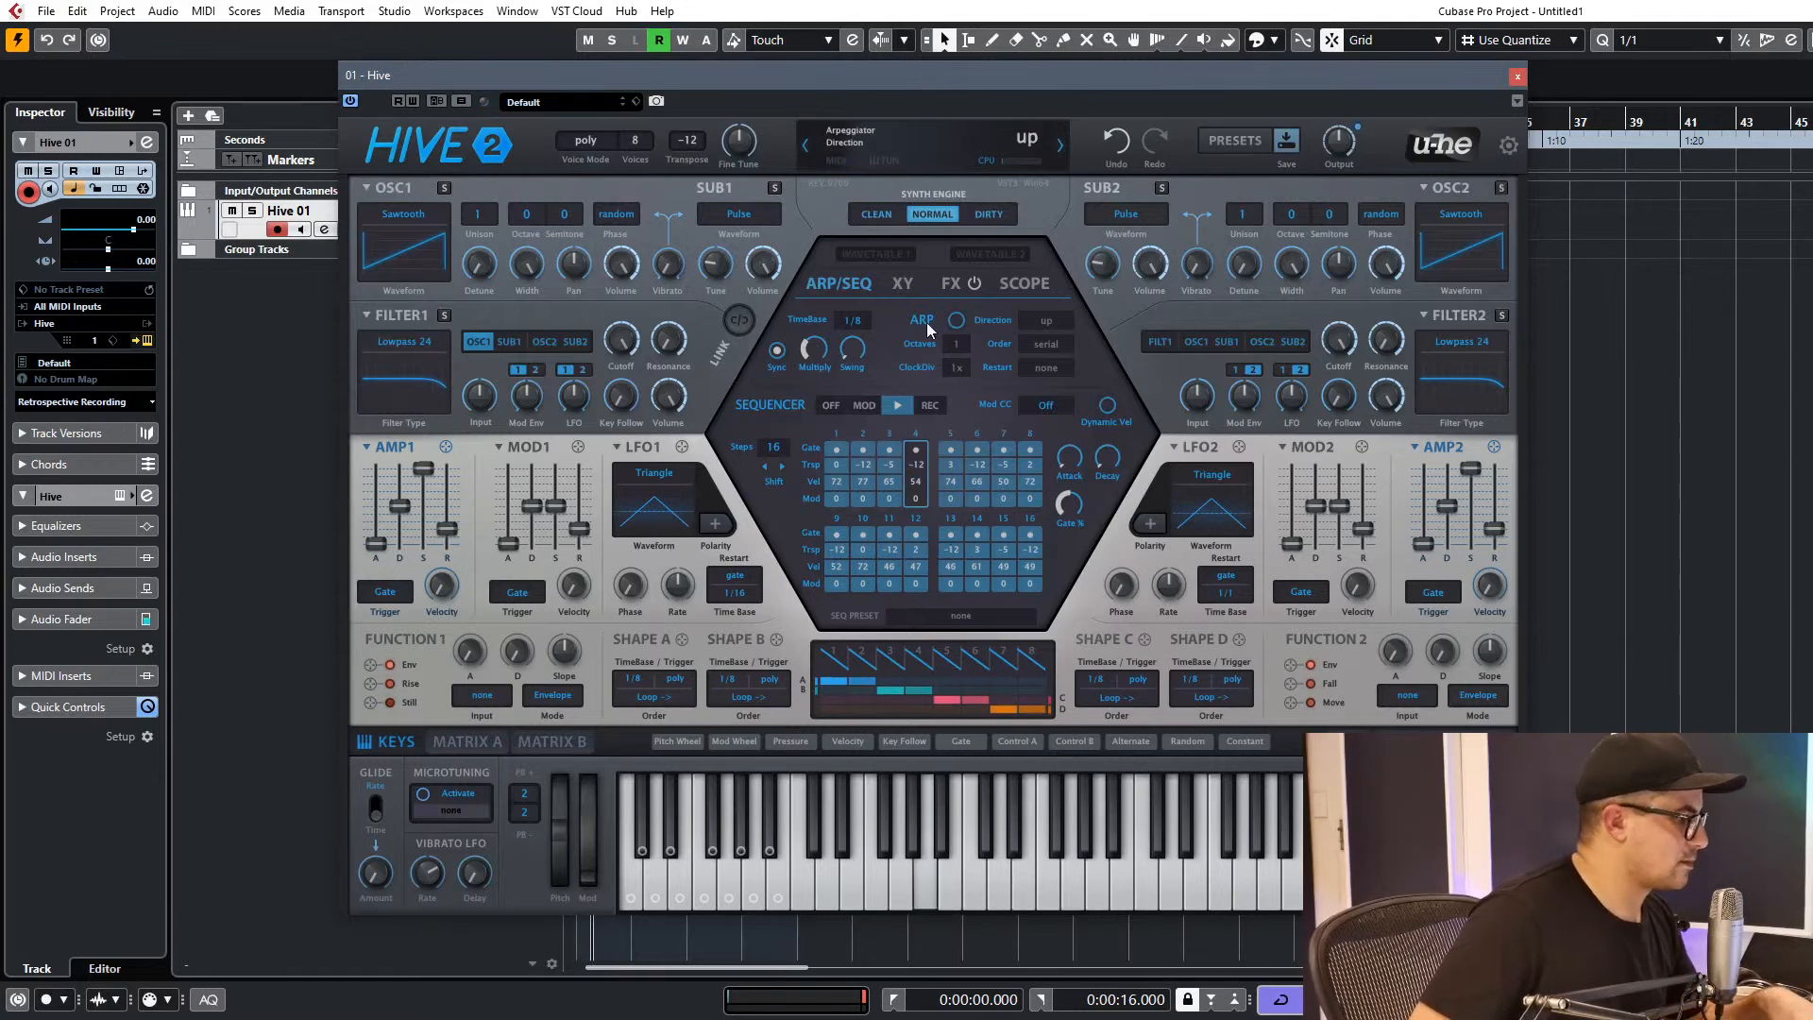
click(852, 320)
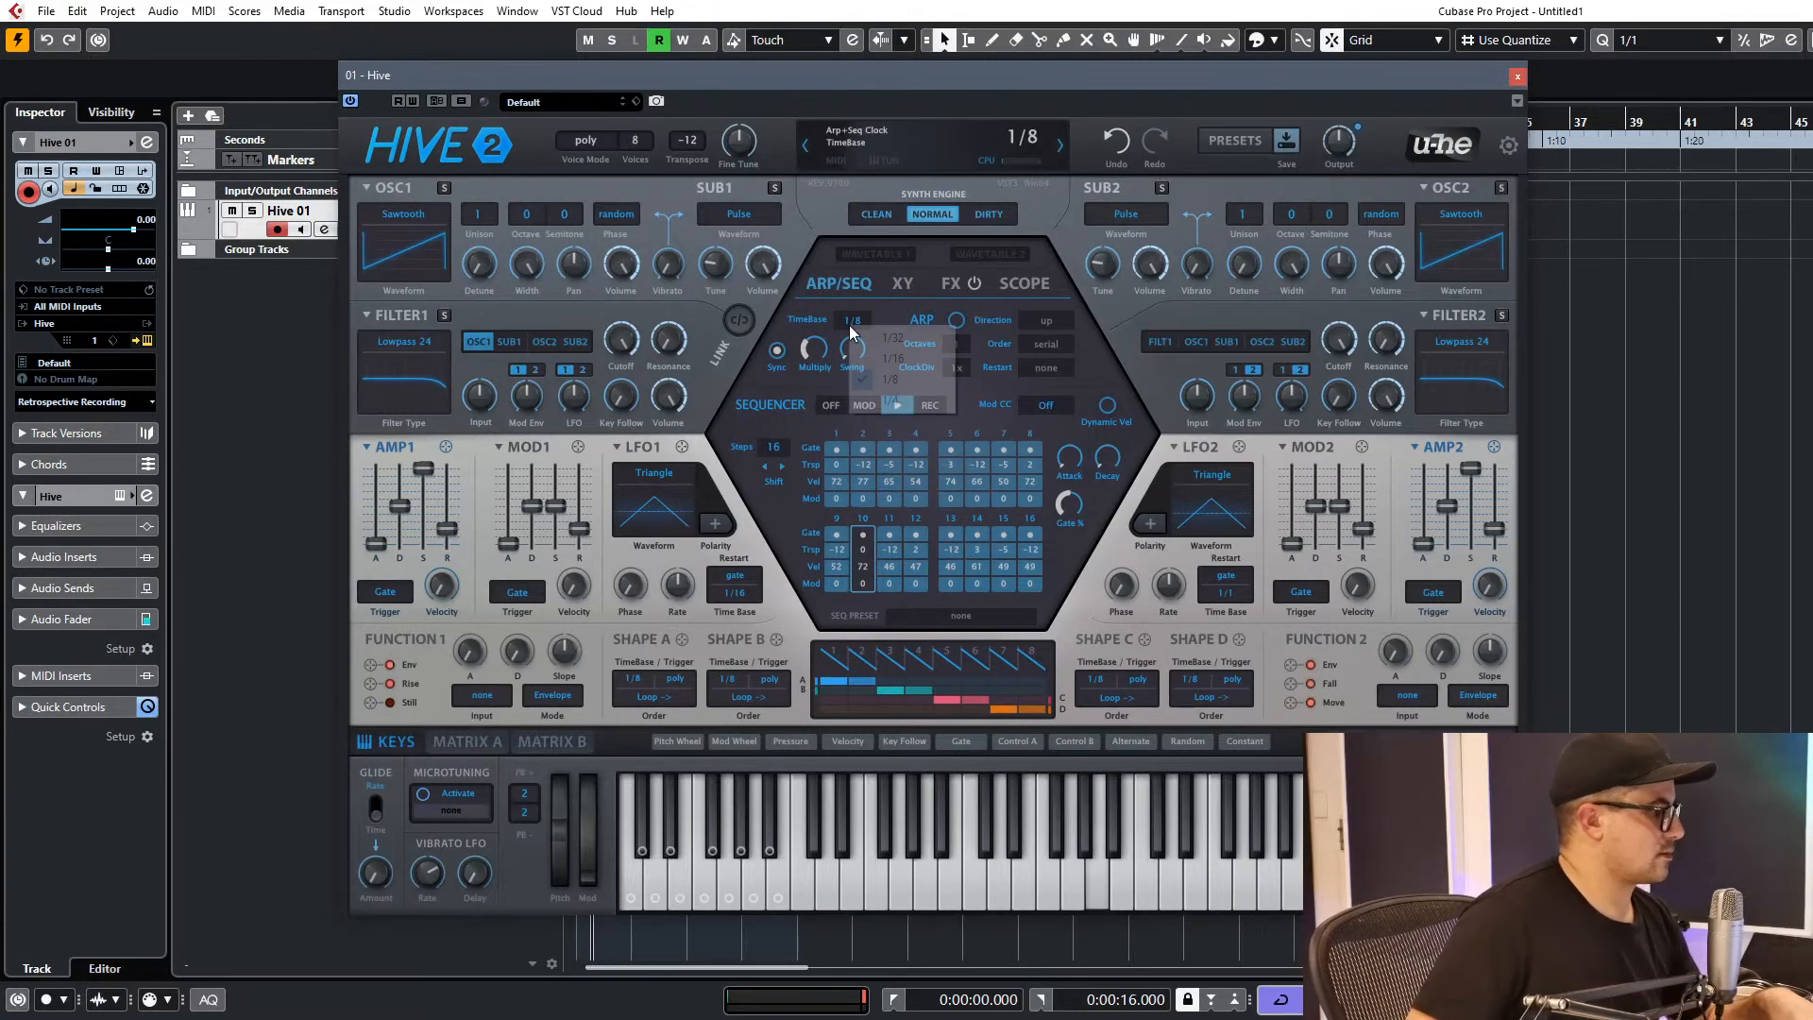
click(869, 377)
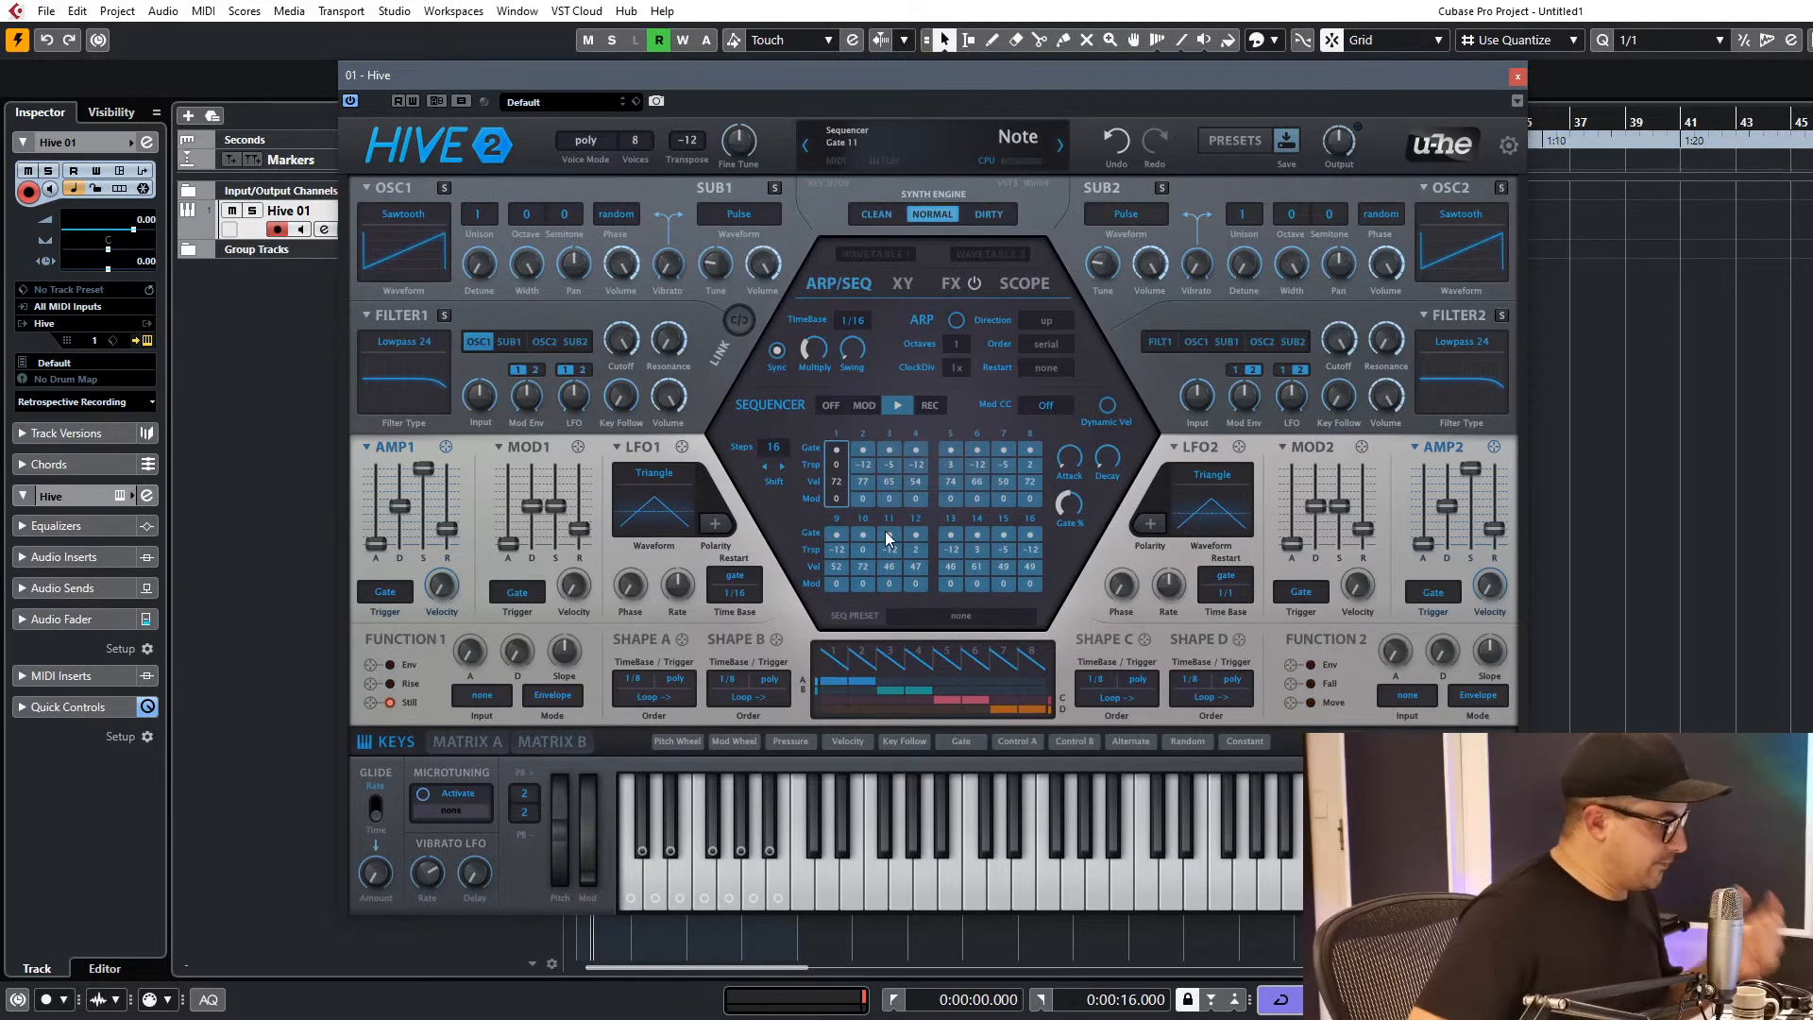
Step-record a replacement 16-step pattern, play it, and shorten the sequence to 15 and finally 13 steps.
click(930, 406)
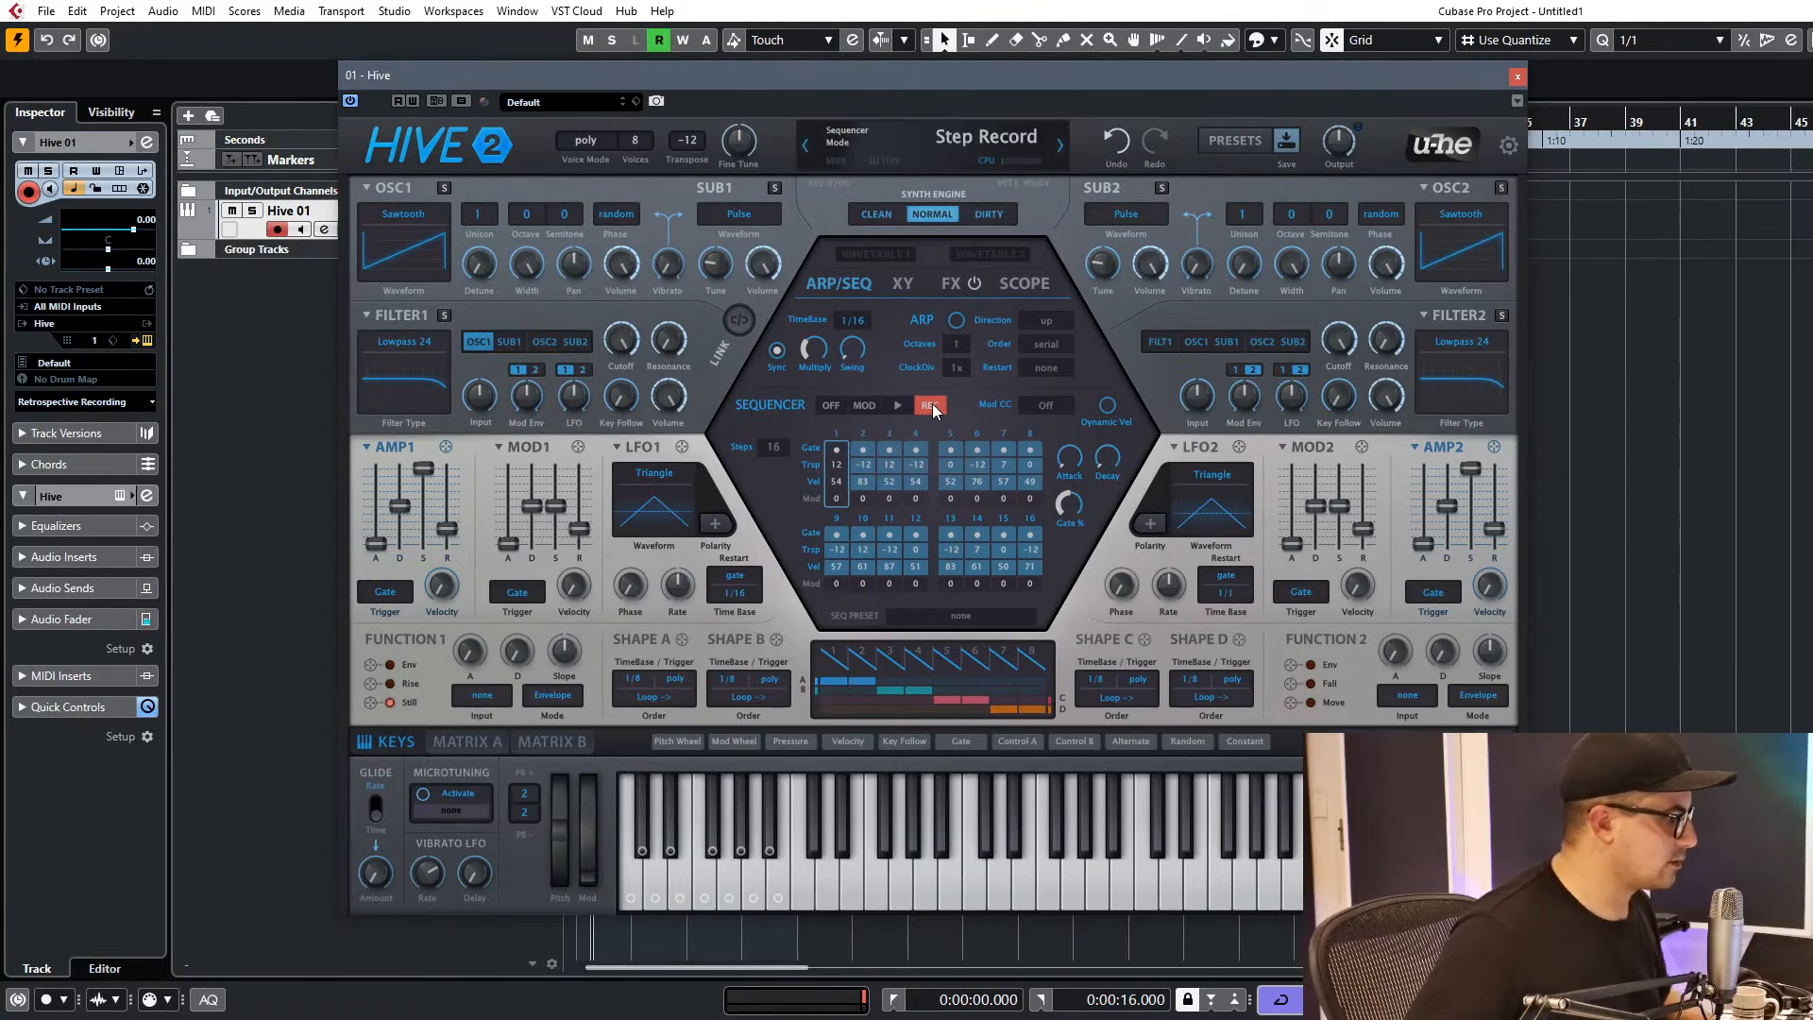
click(897, 405)
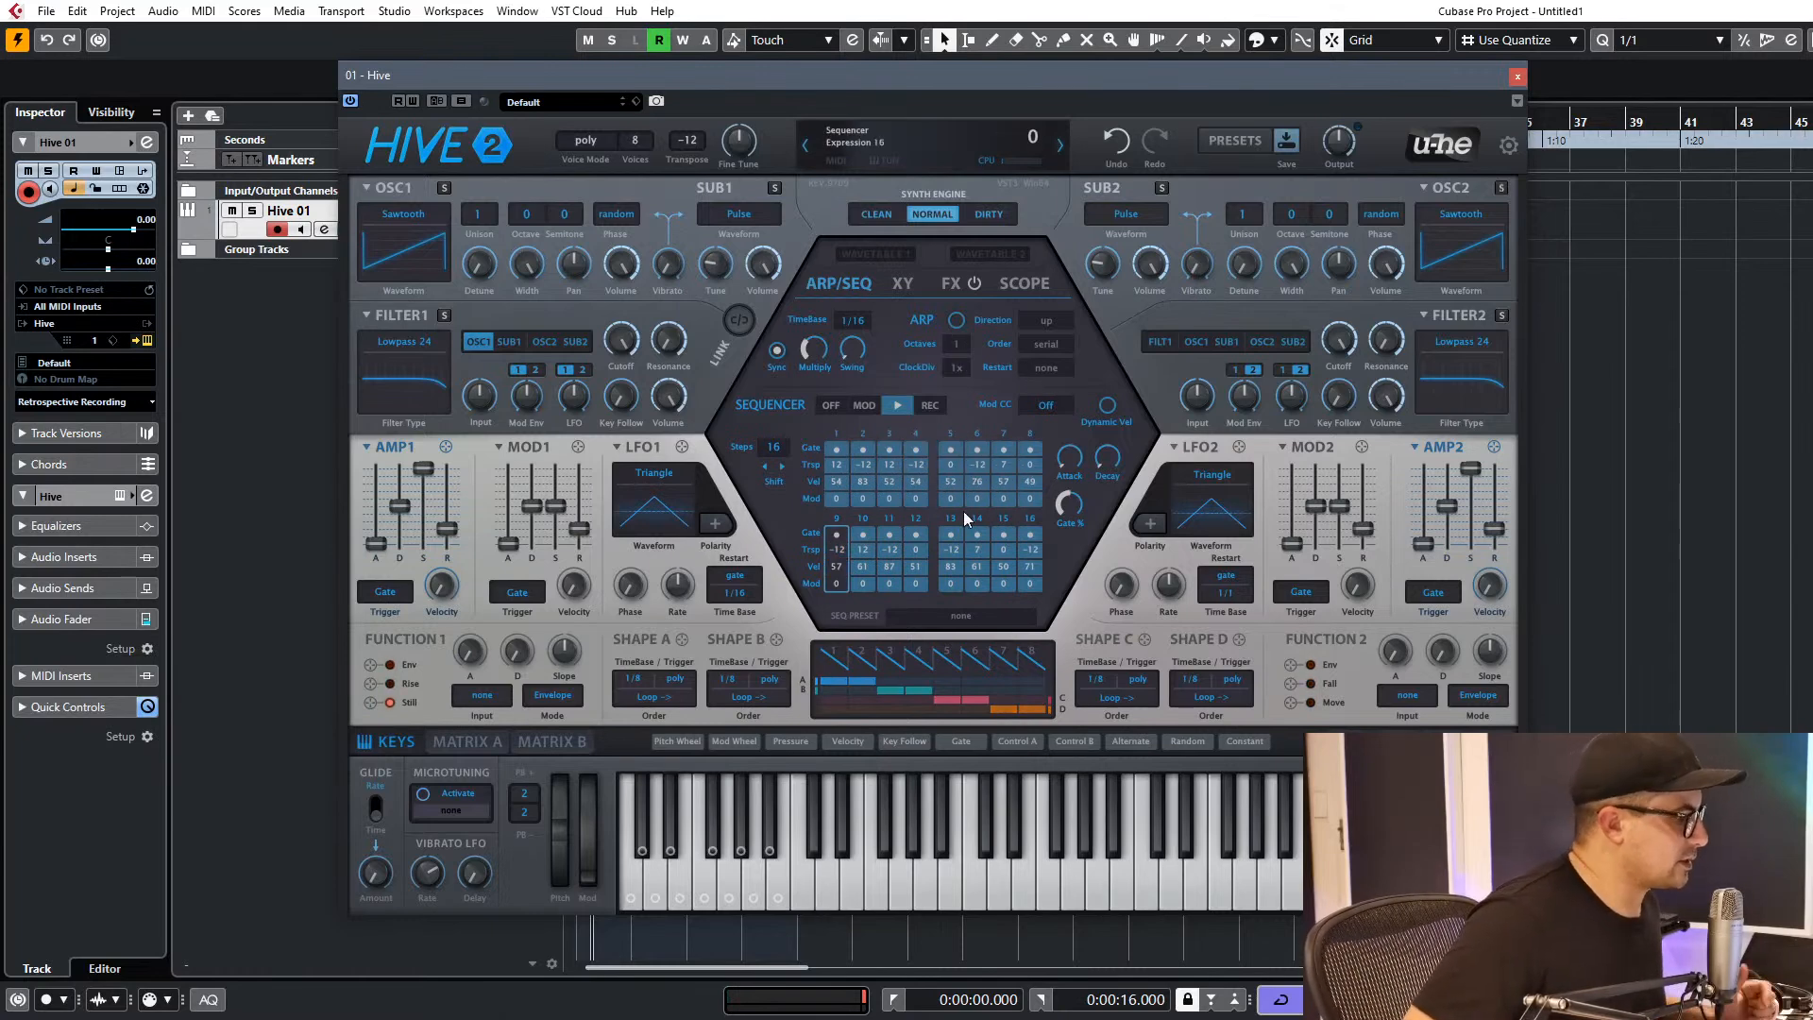
click(783, 459)
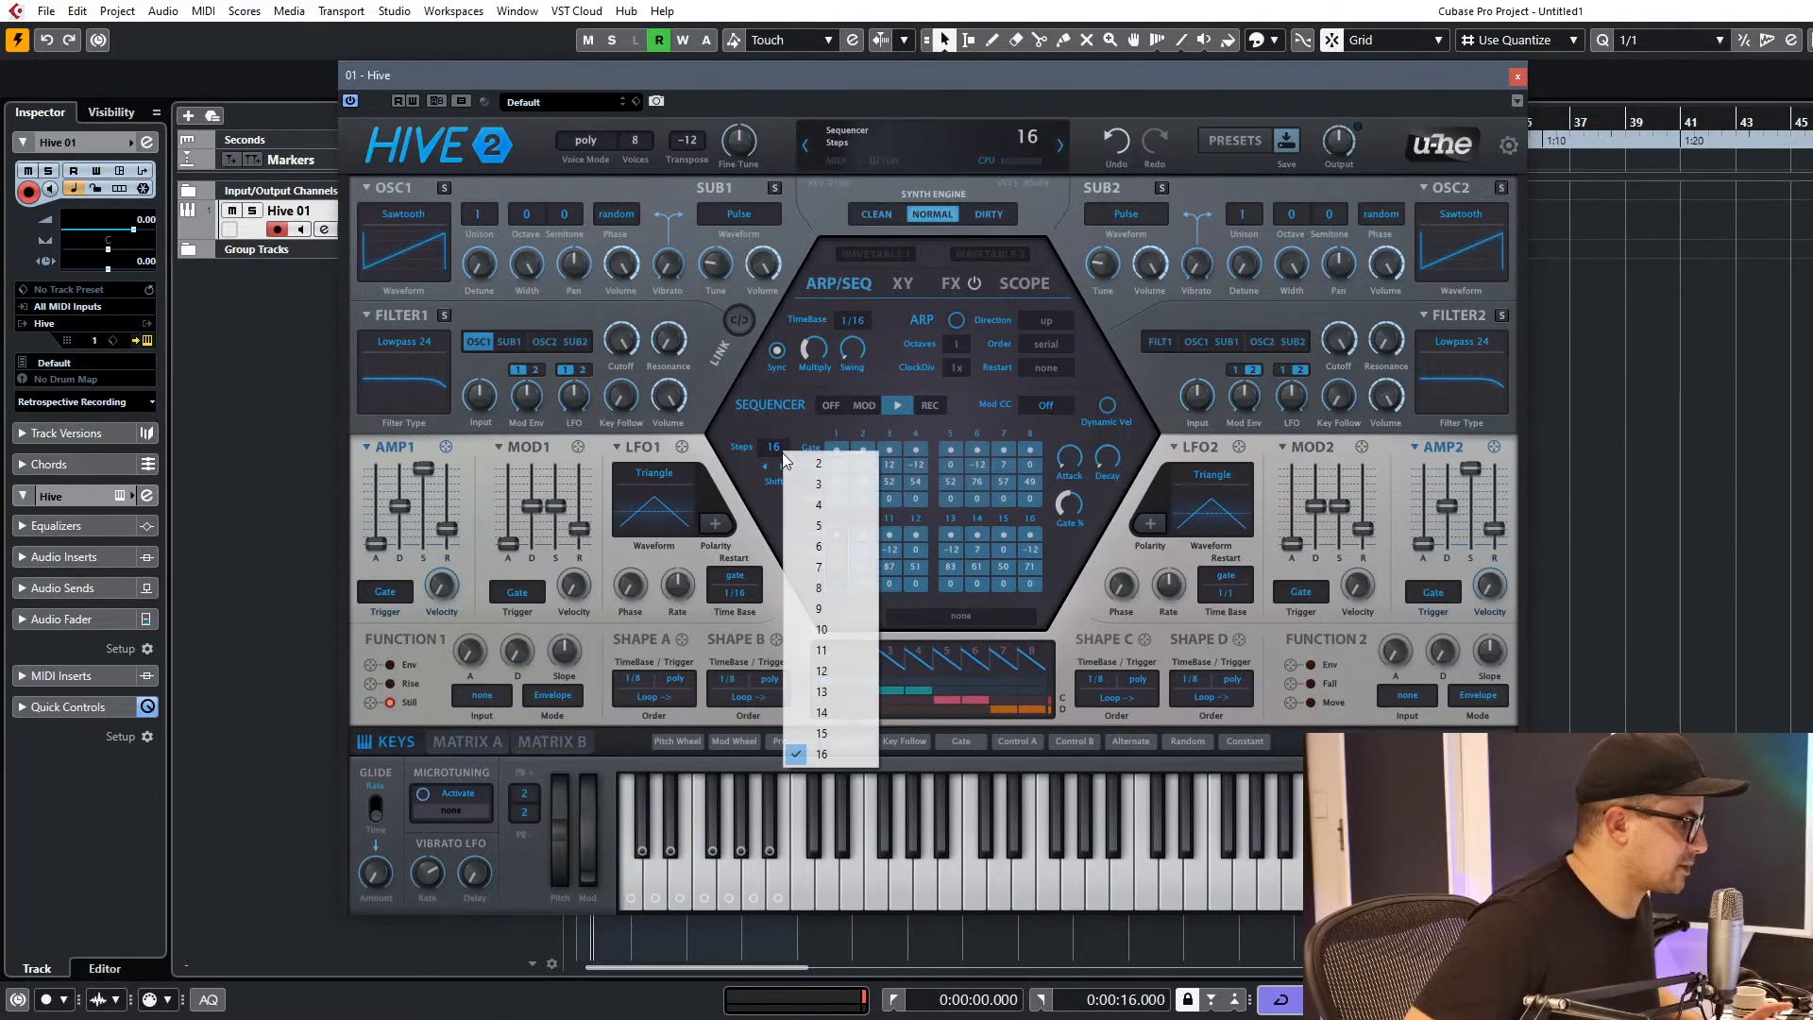
click(821, 733)
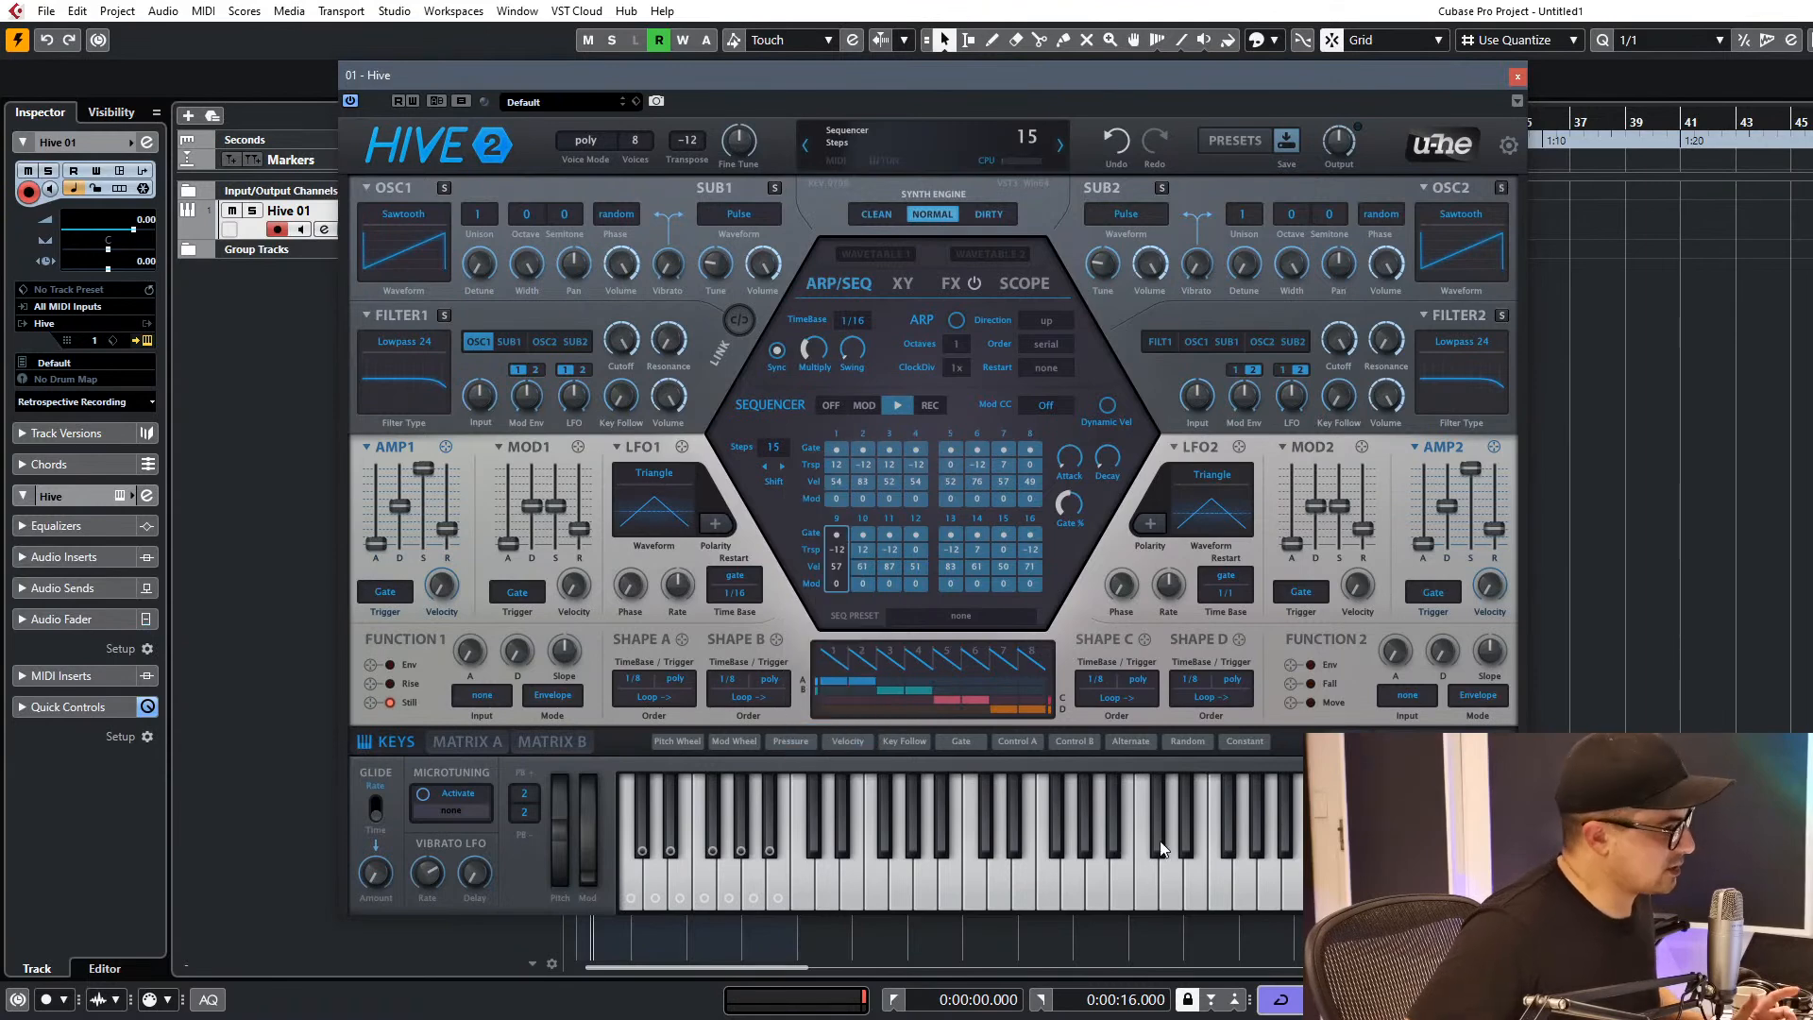
click(773, 448)
click(814, 693)
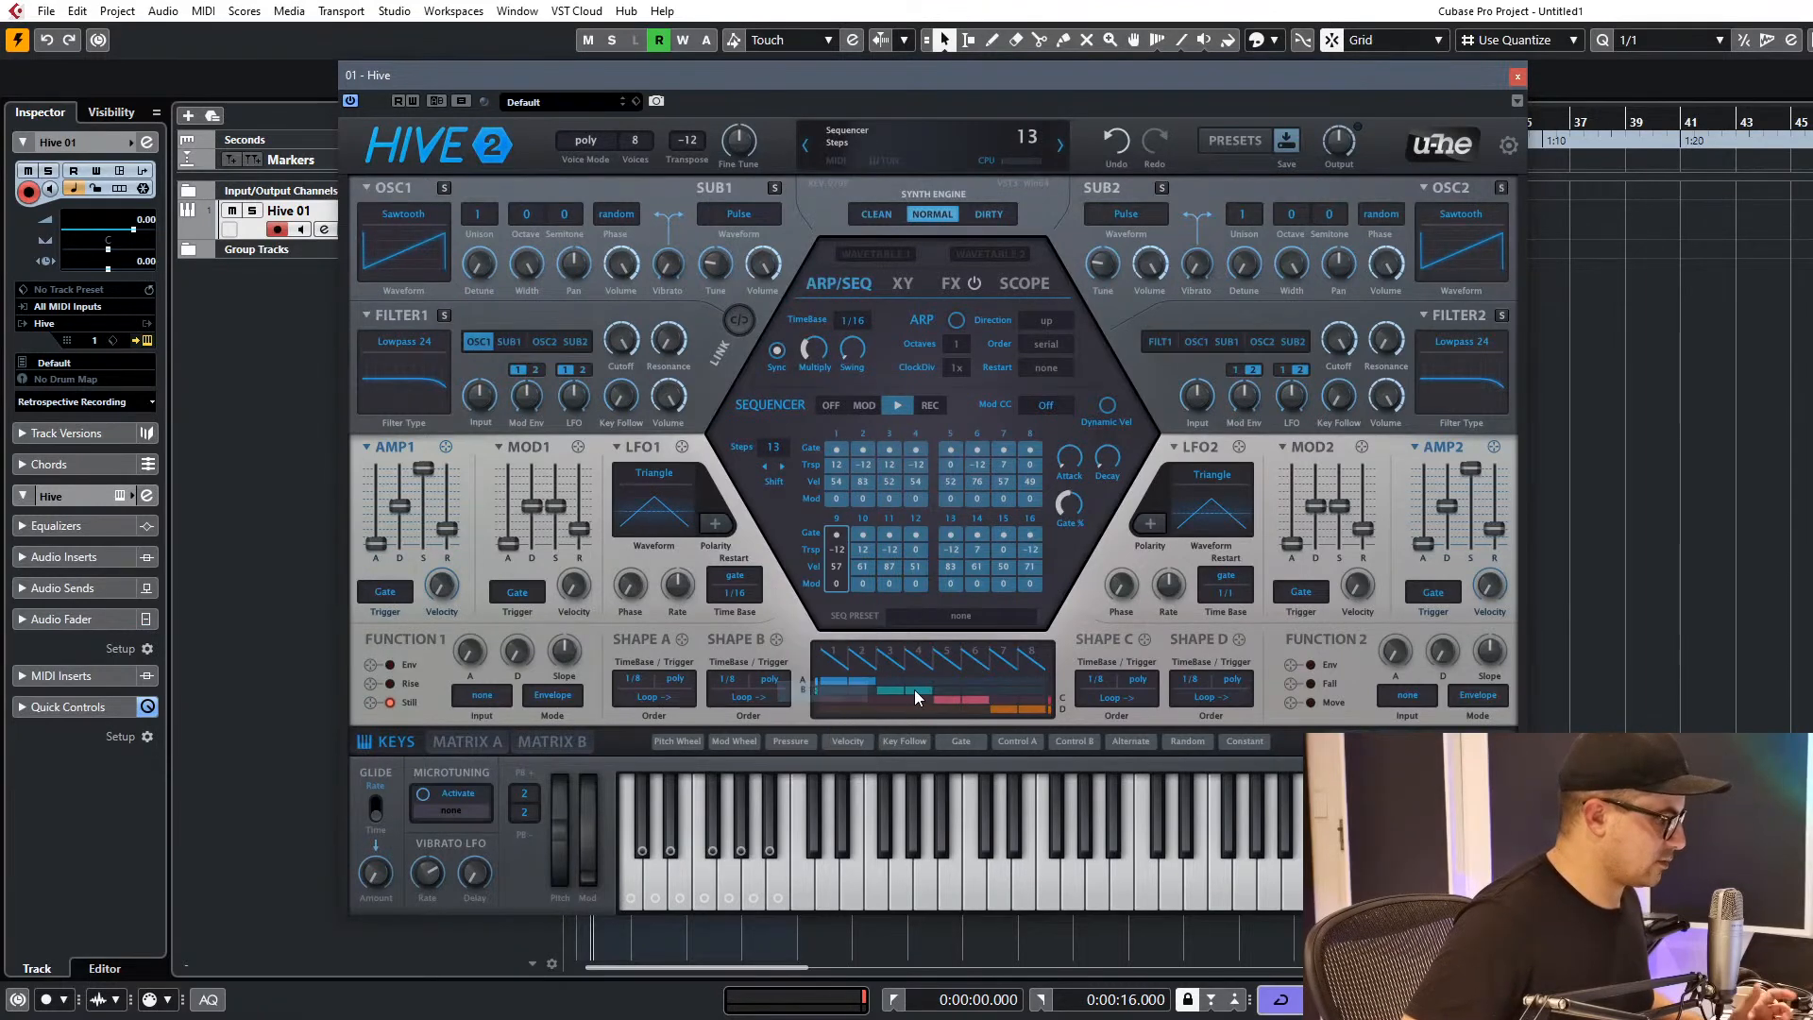
Enable Hive's arpeggiator on top of the playing sequence.
click(957, 319)
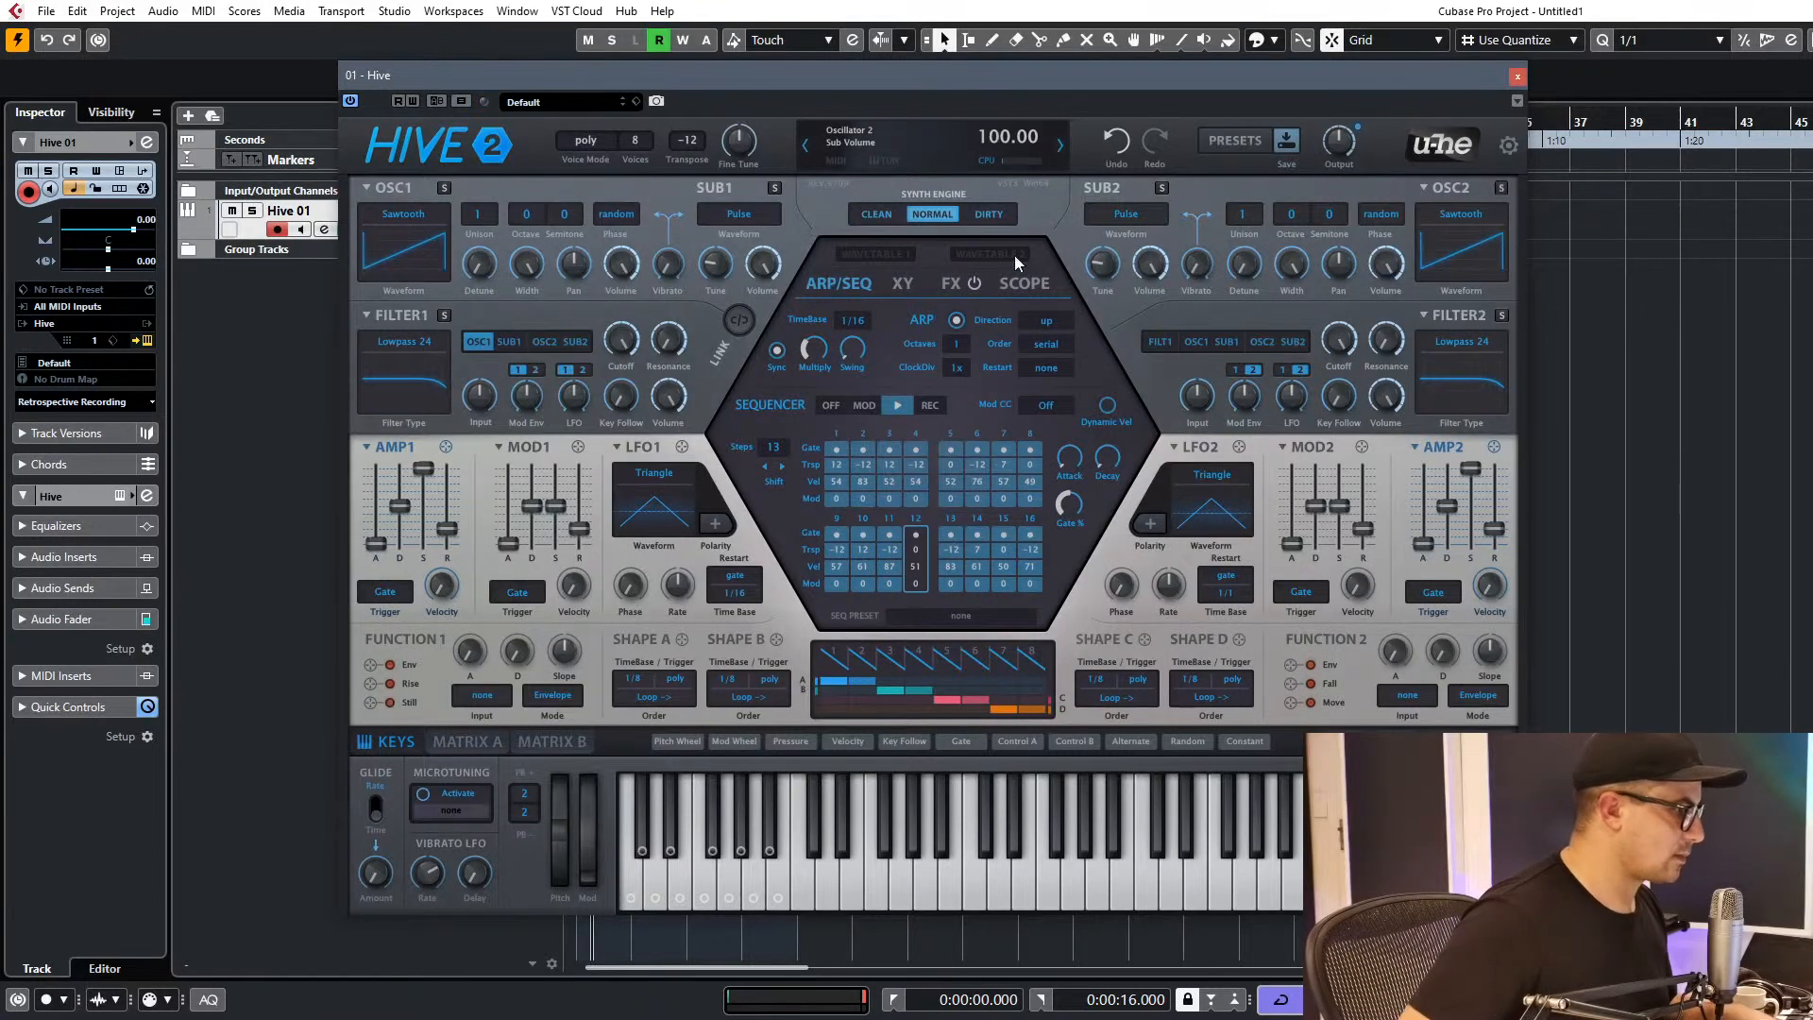
click(1061, 356)
click(1073, 361)
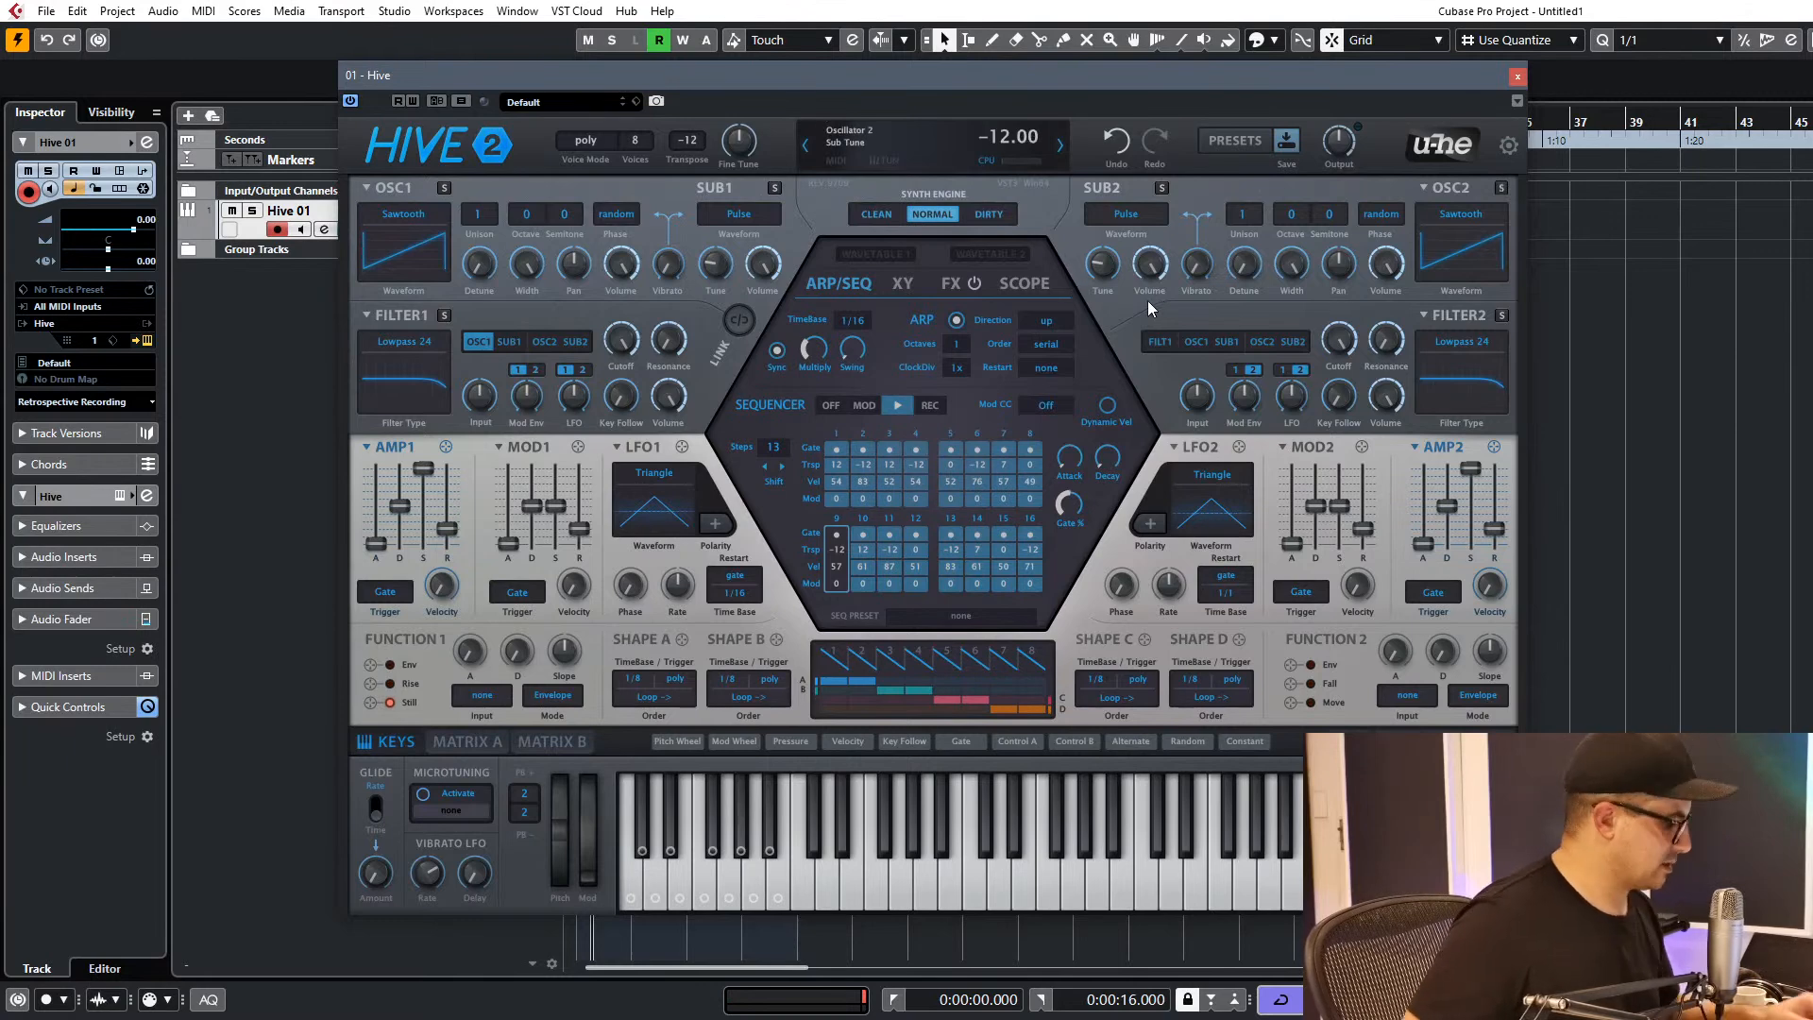
Keep OSC1 on the Sawtooth waveform, set its unison to 4 voices and raise its detune.
click(425, 274)
click(444, 231)
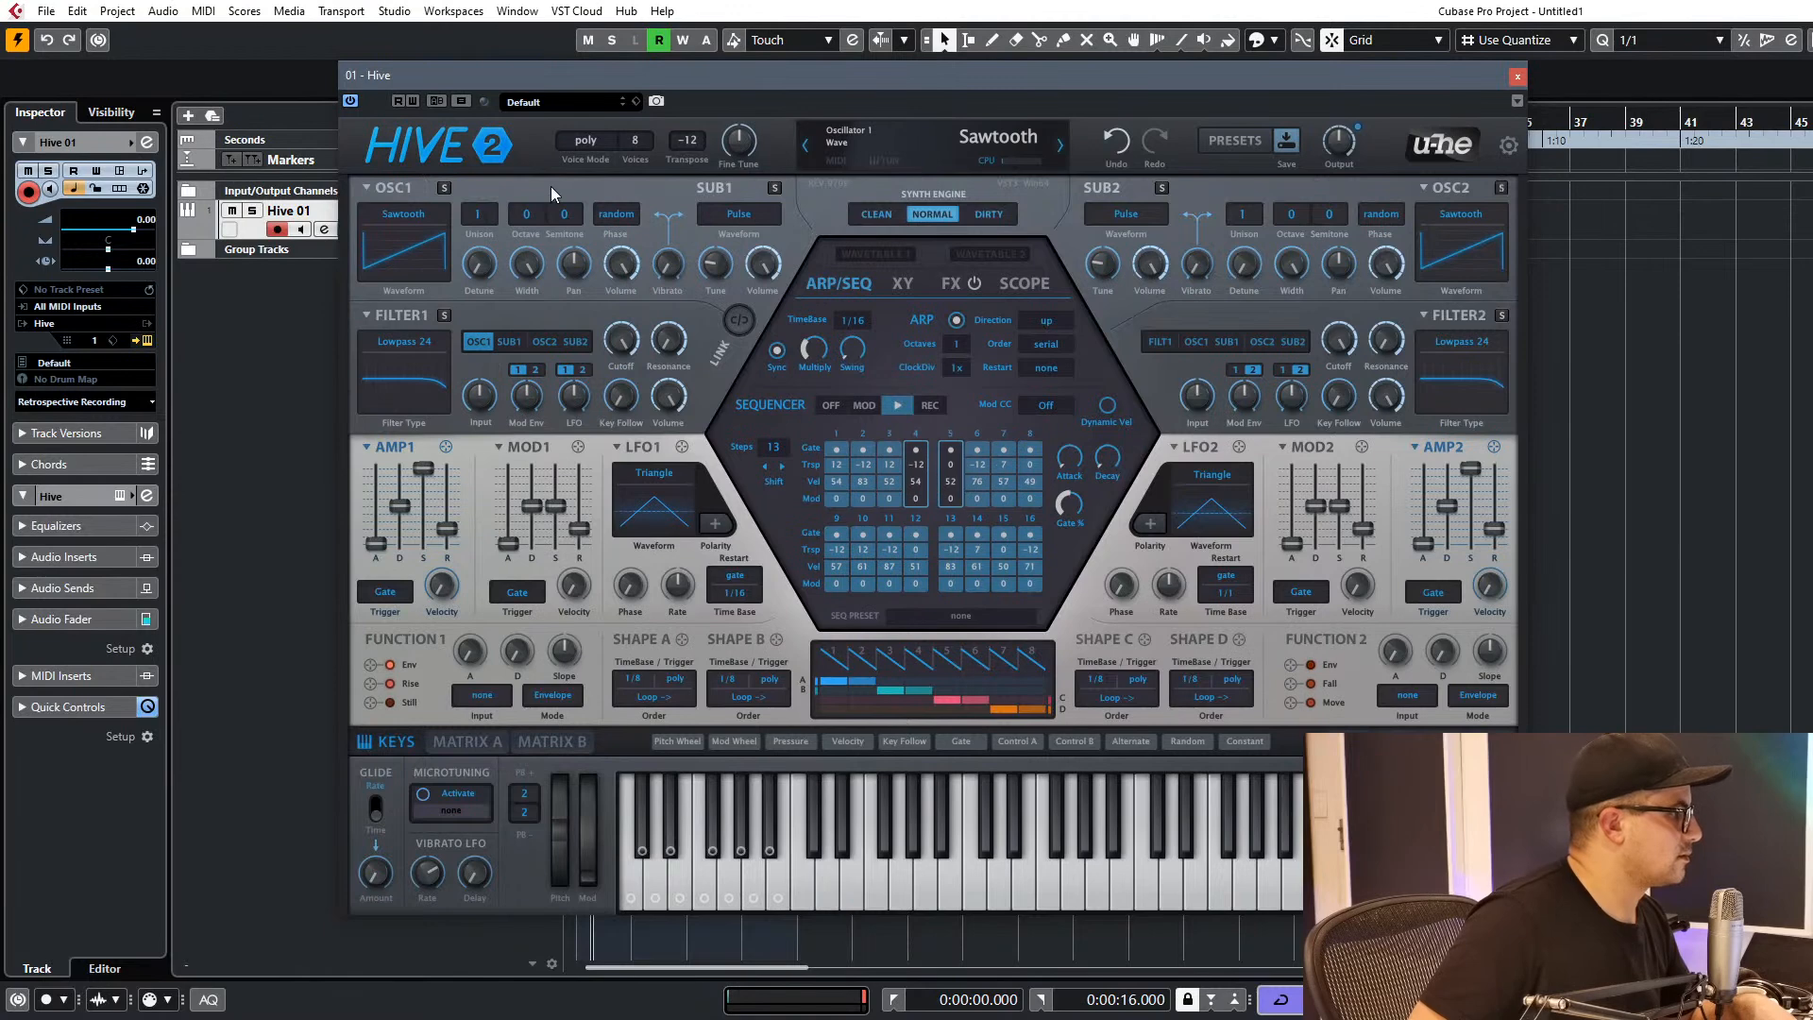
click(477, 213)
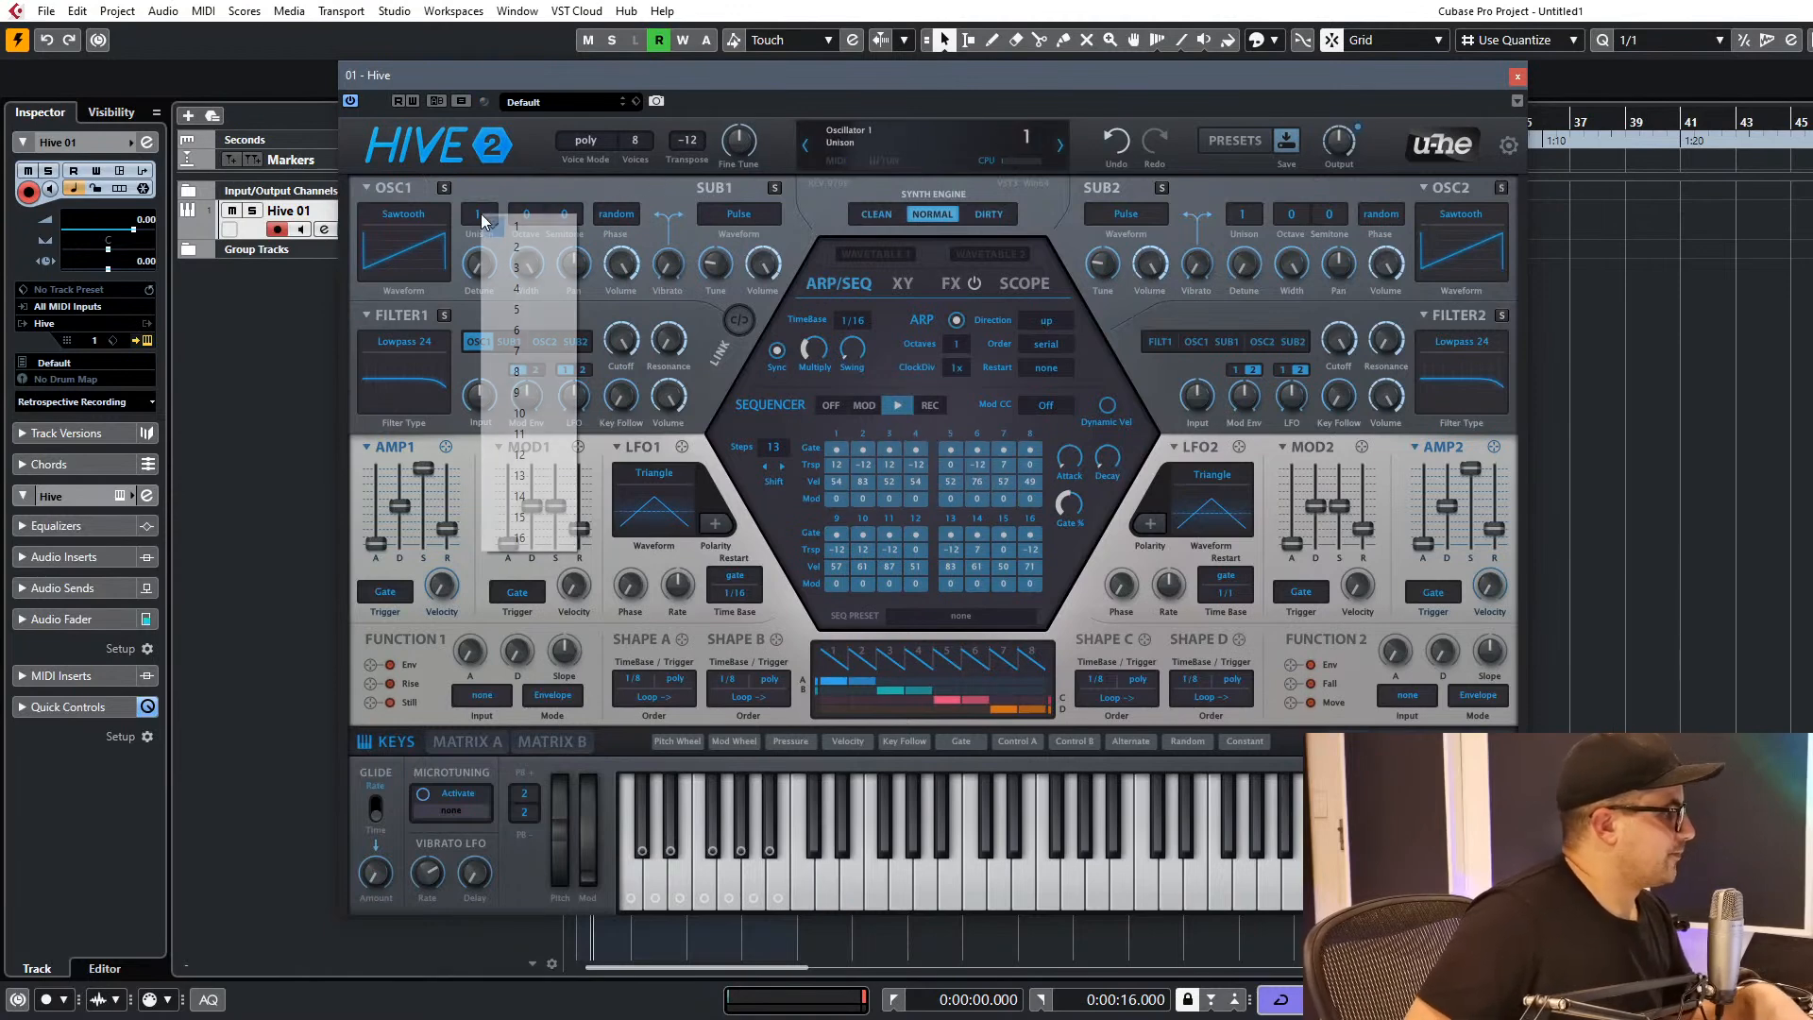
click(500, 287)
drag(497, 259, 501, 202)
Lower Filter 1's cutoff to 46, raise its Mod Env amount, and adjust the MOD1 and AMP1 envelope sliders.
drag(630, 350, 634, 478)
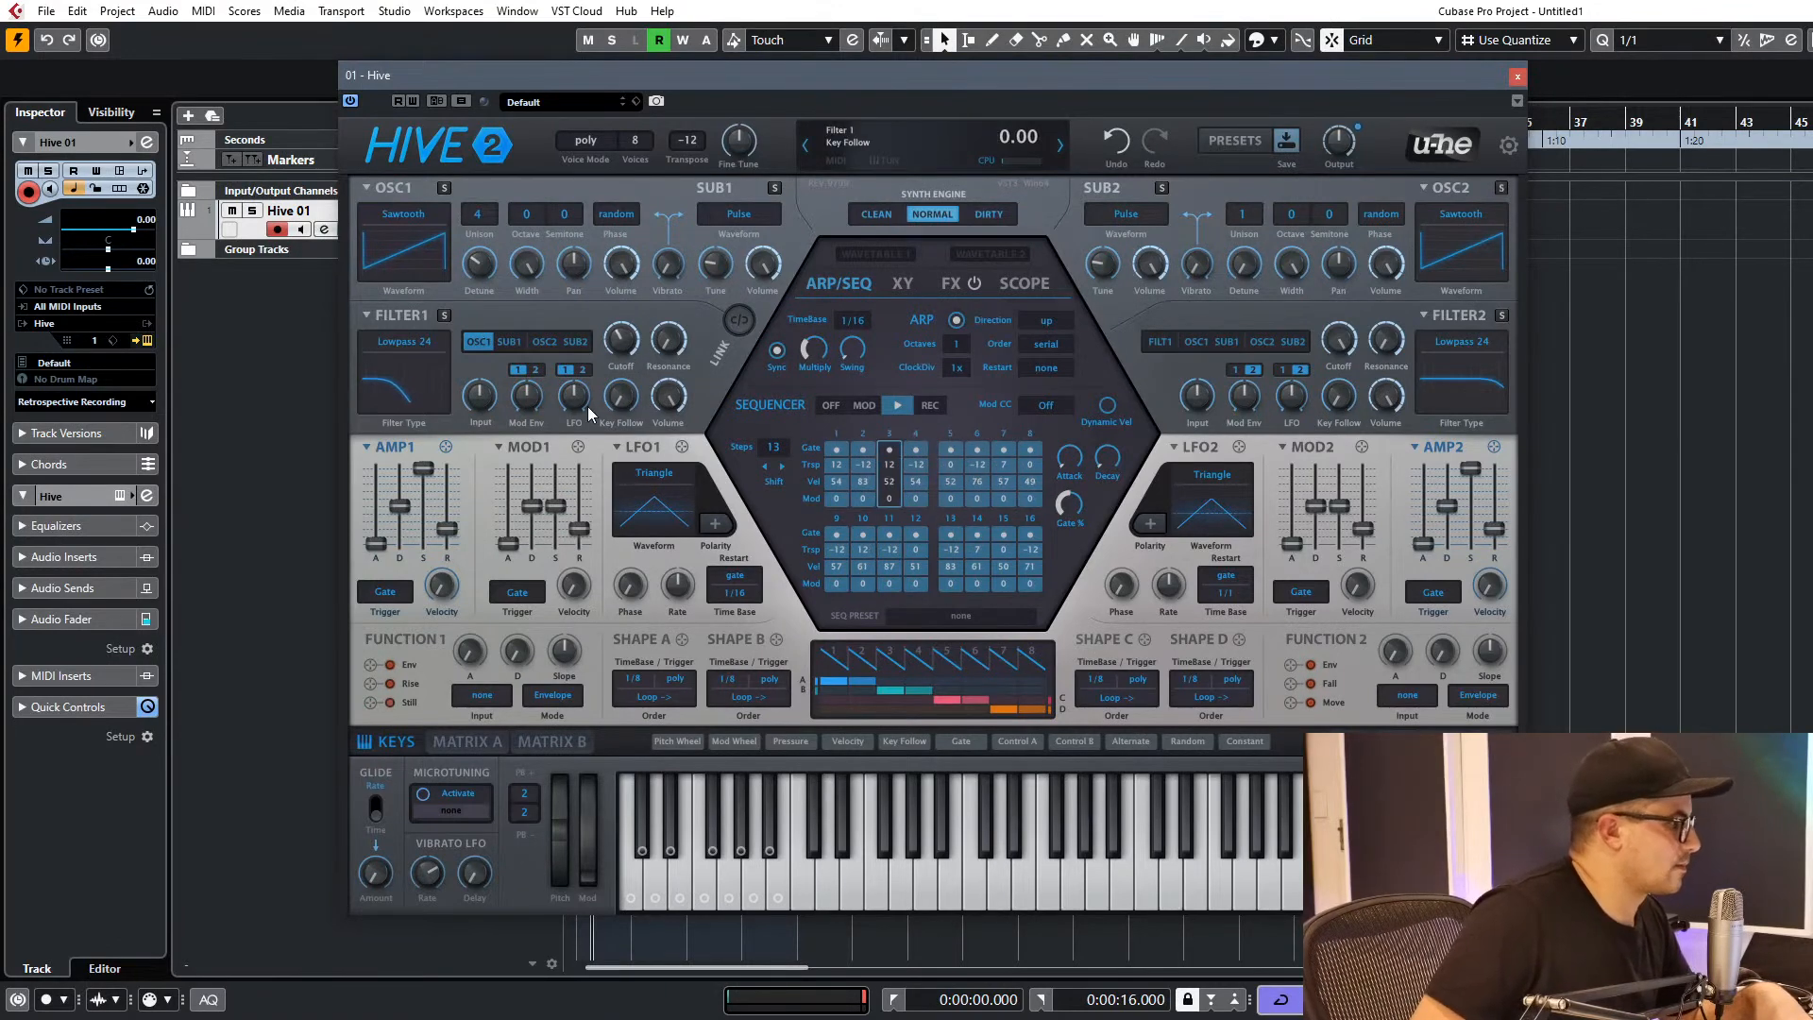
drag(529, 400, 628, 360)
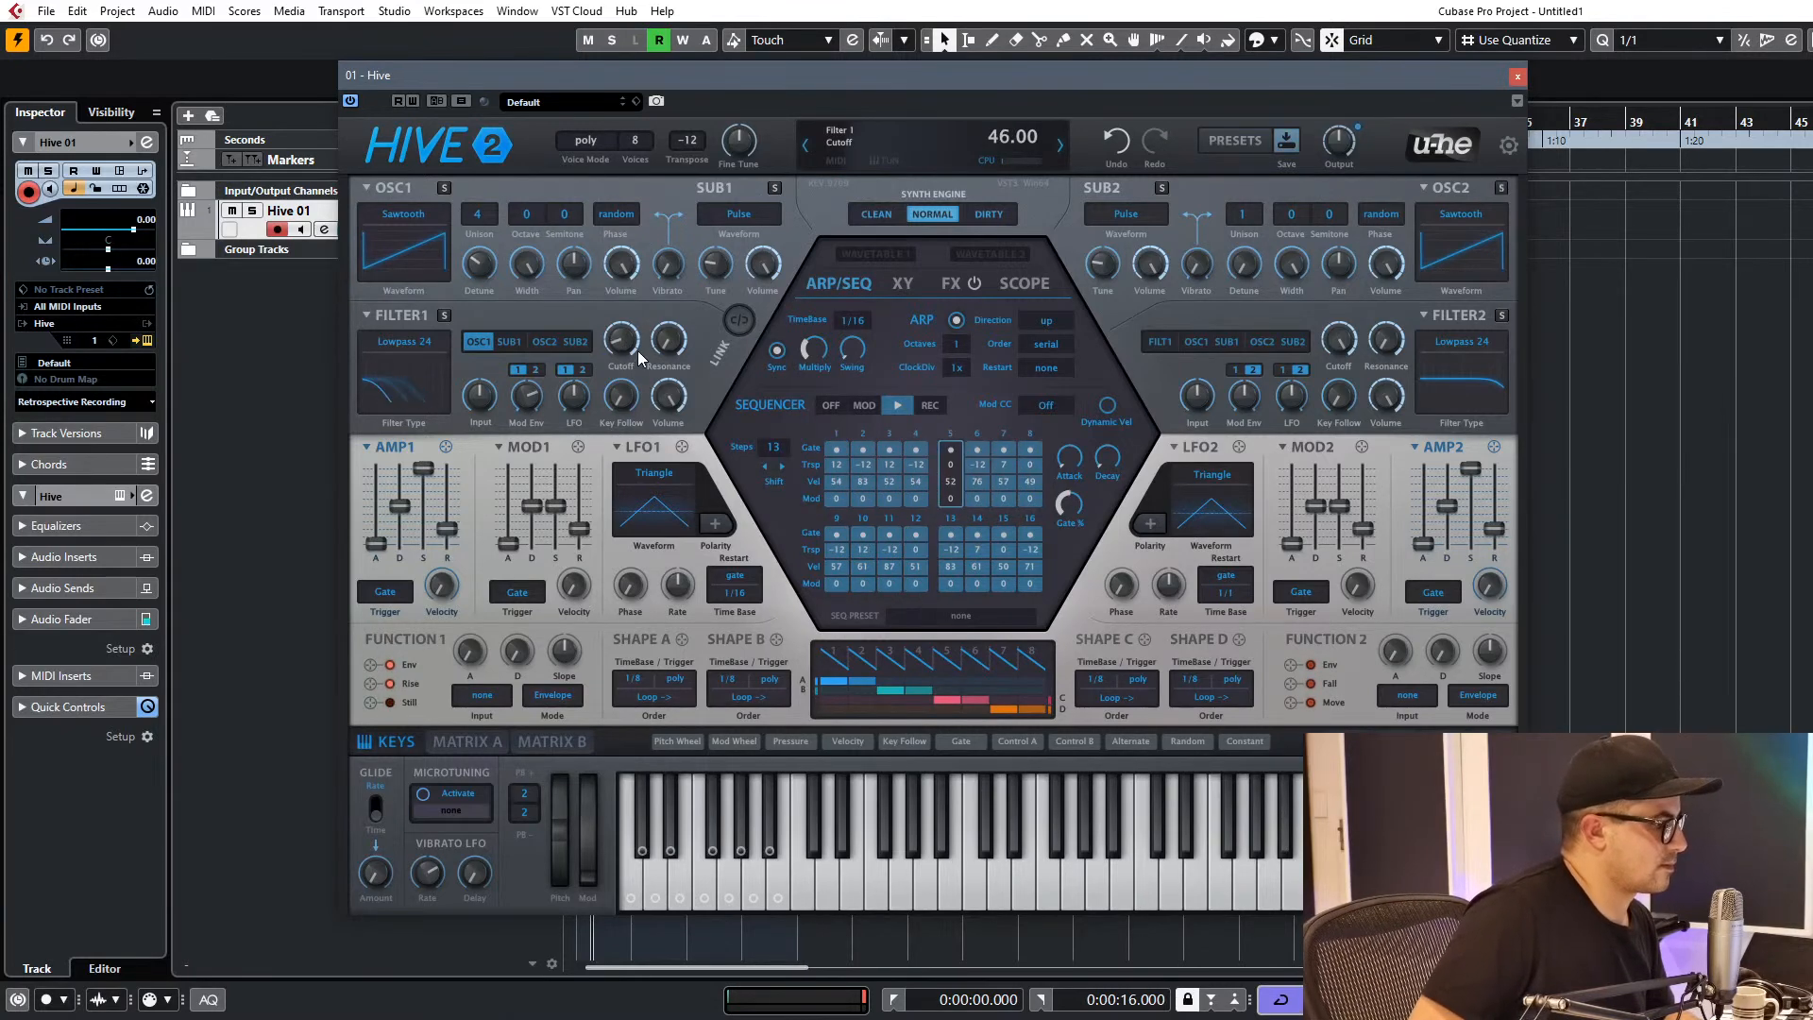
drag(556, 505, 455, 514)
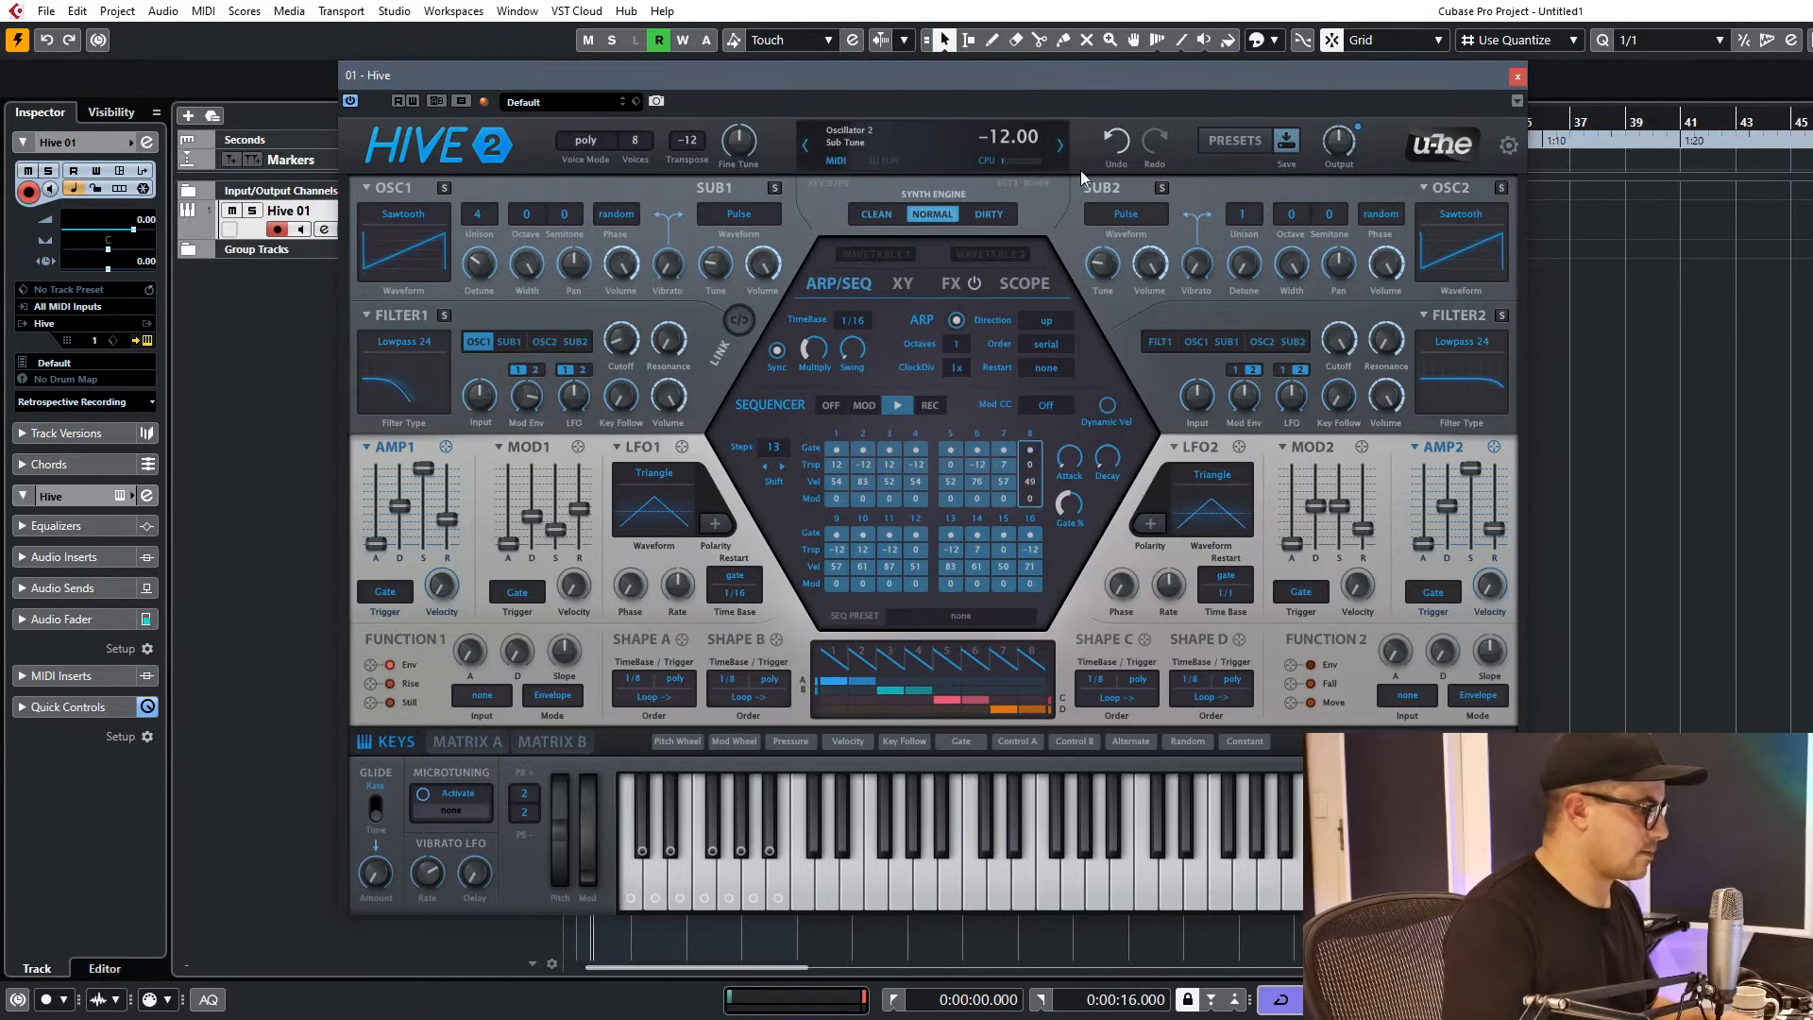
Switch the sequencer off and fine-tune Filter 1's cutoff.
click(840, 407)
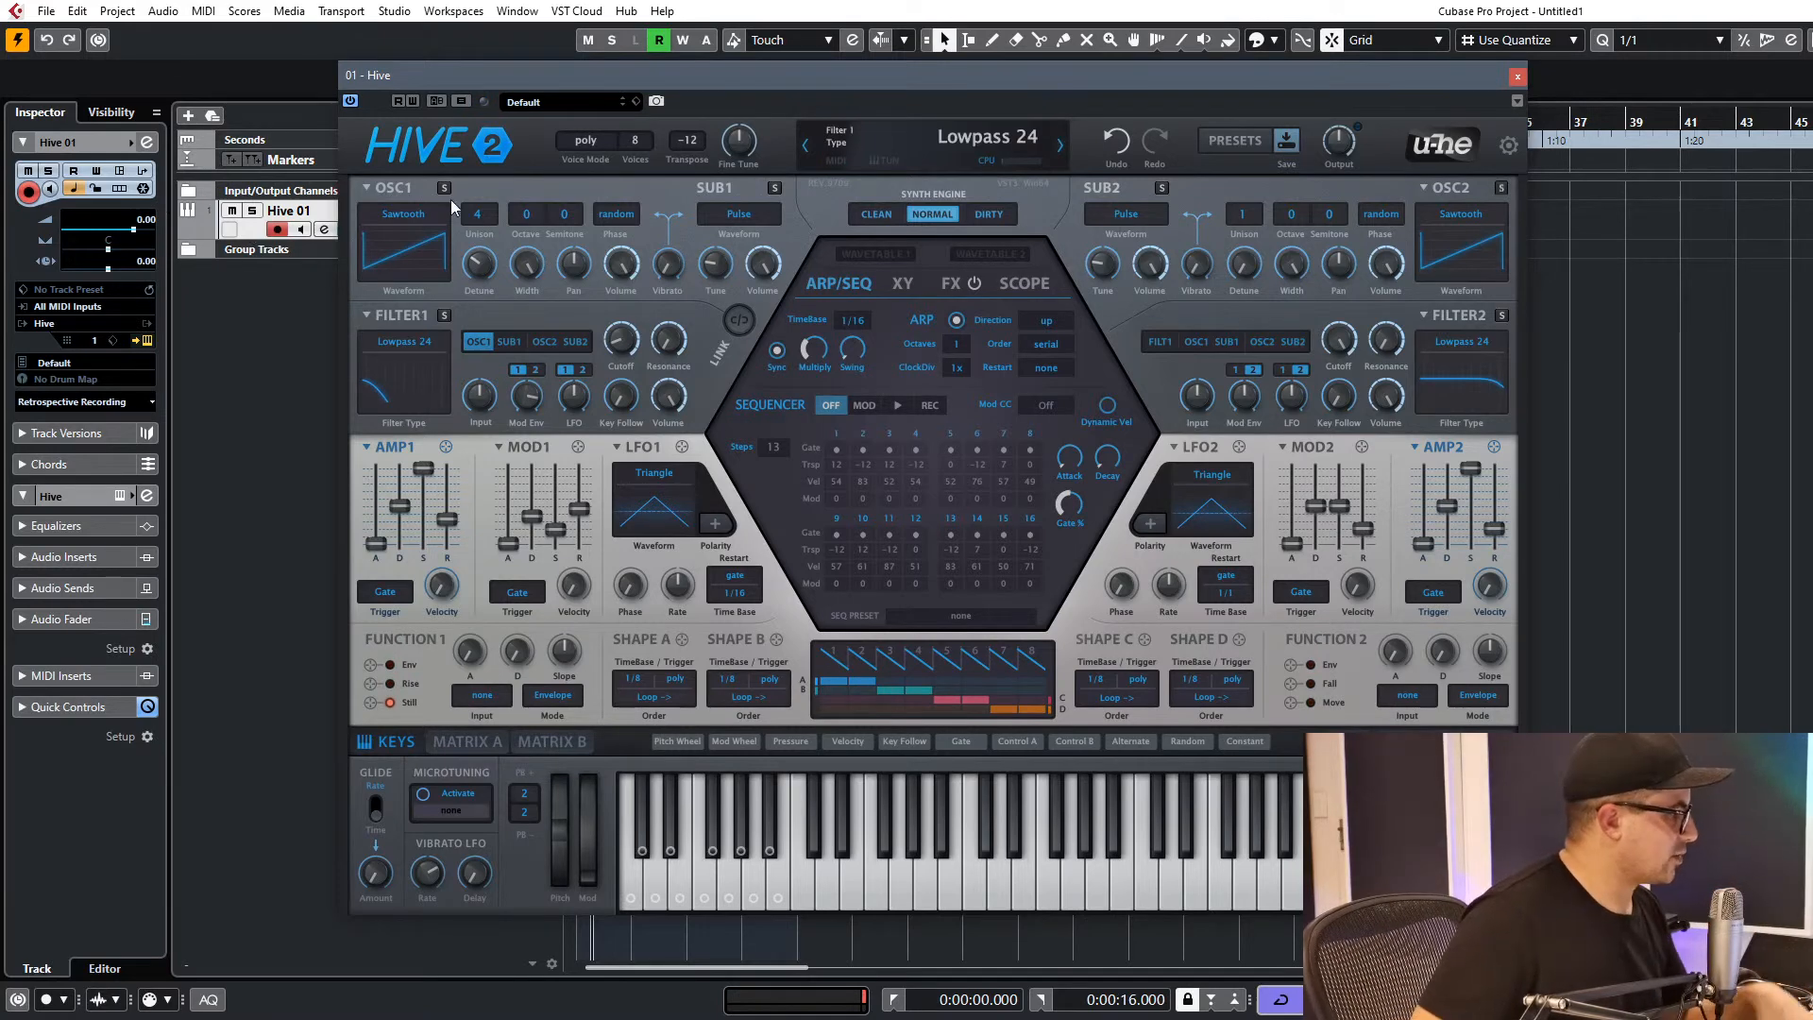
drag(621, 337, 624, 331)
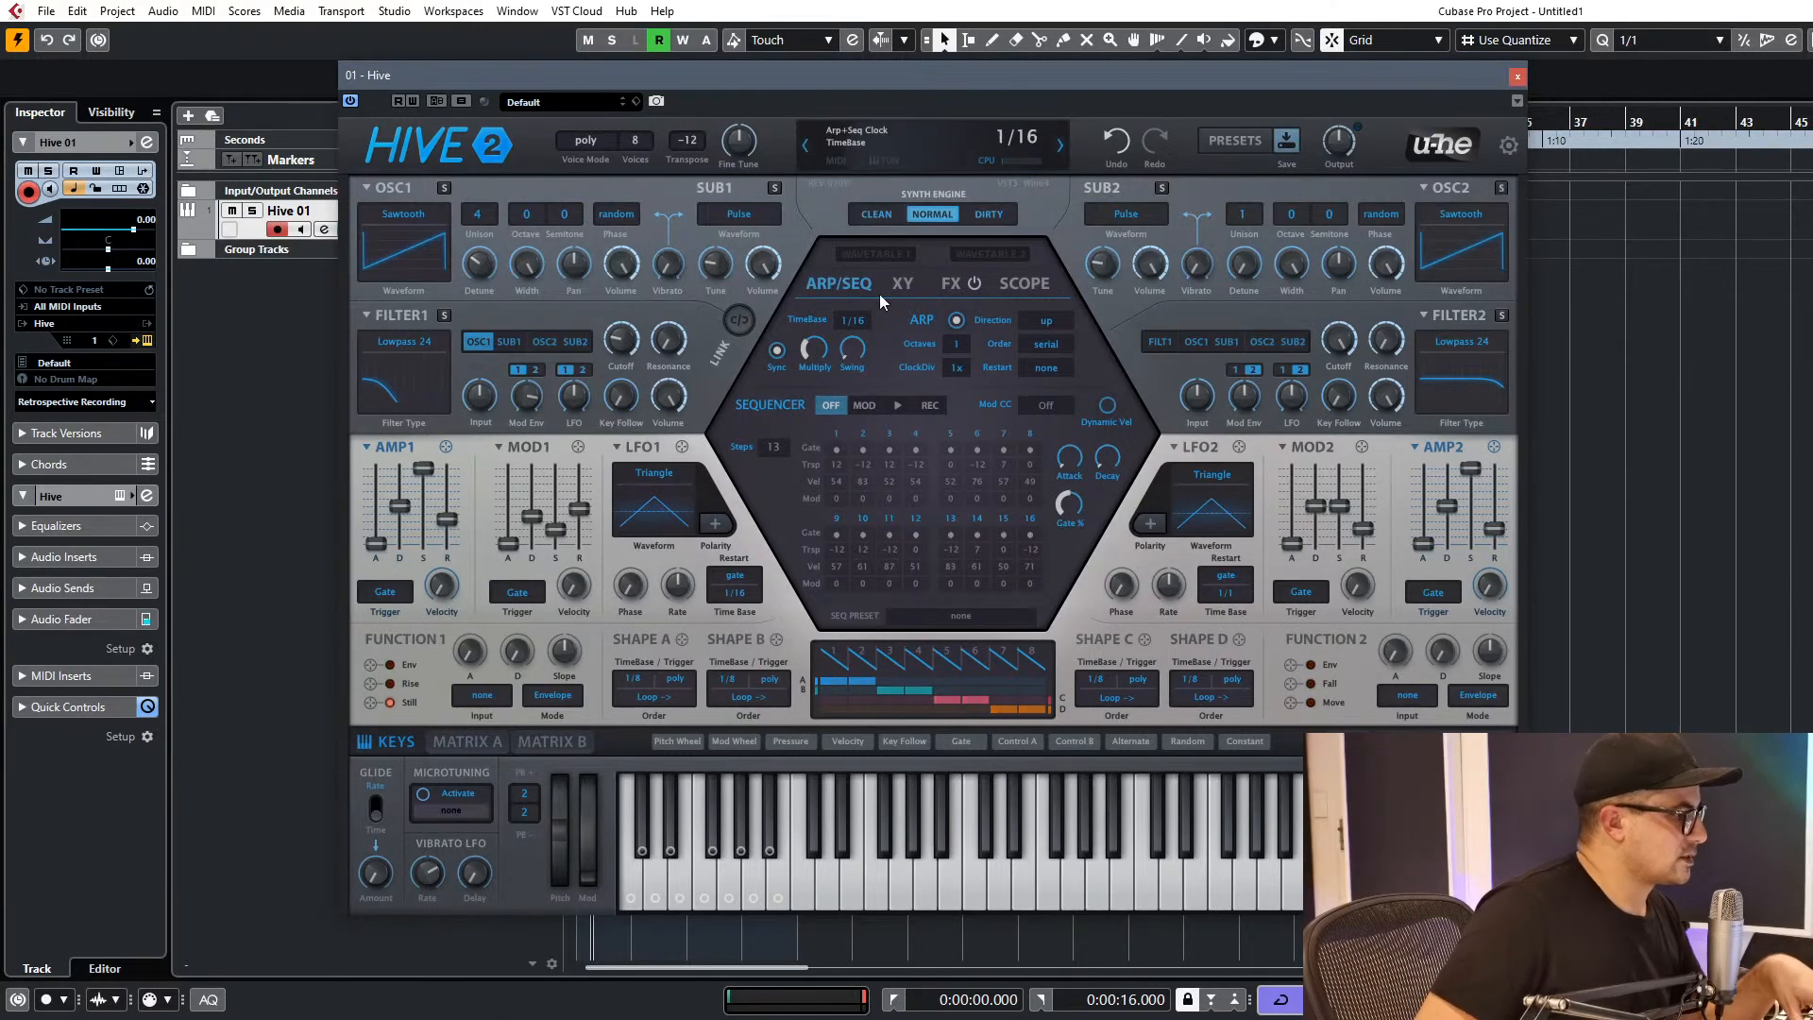
Enable the Delay in Hive's effects section and set its right delay time to 1/8.
click(903, 283)
click(950, 284)
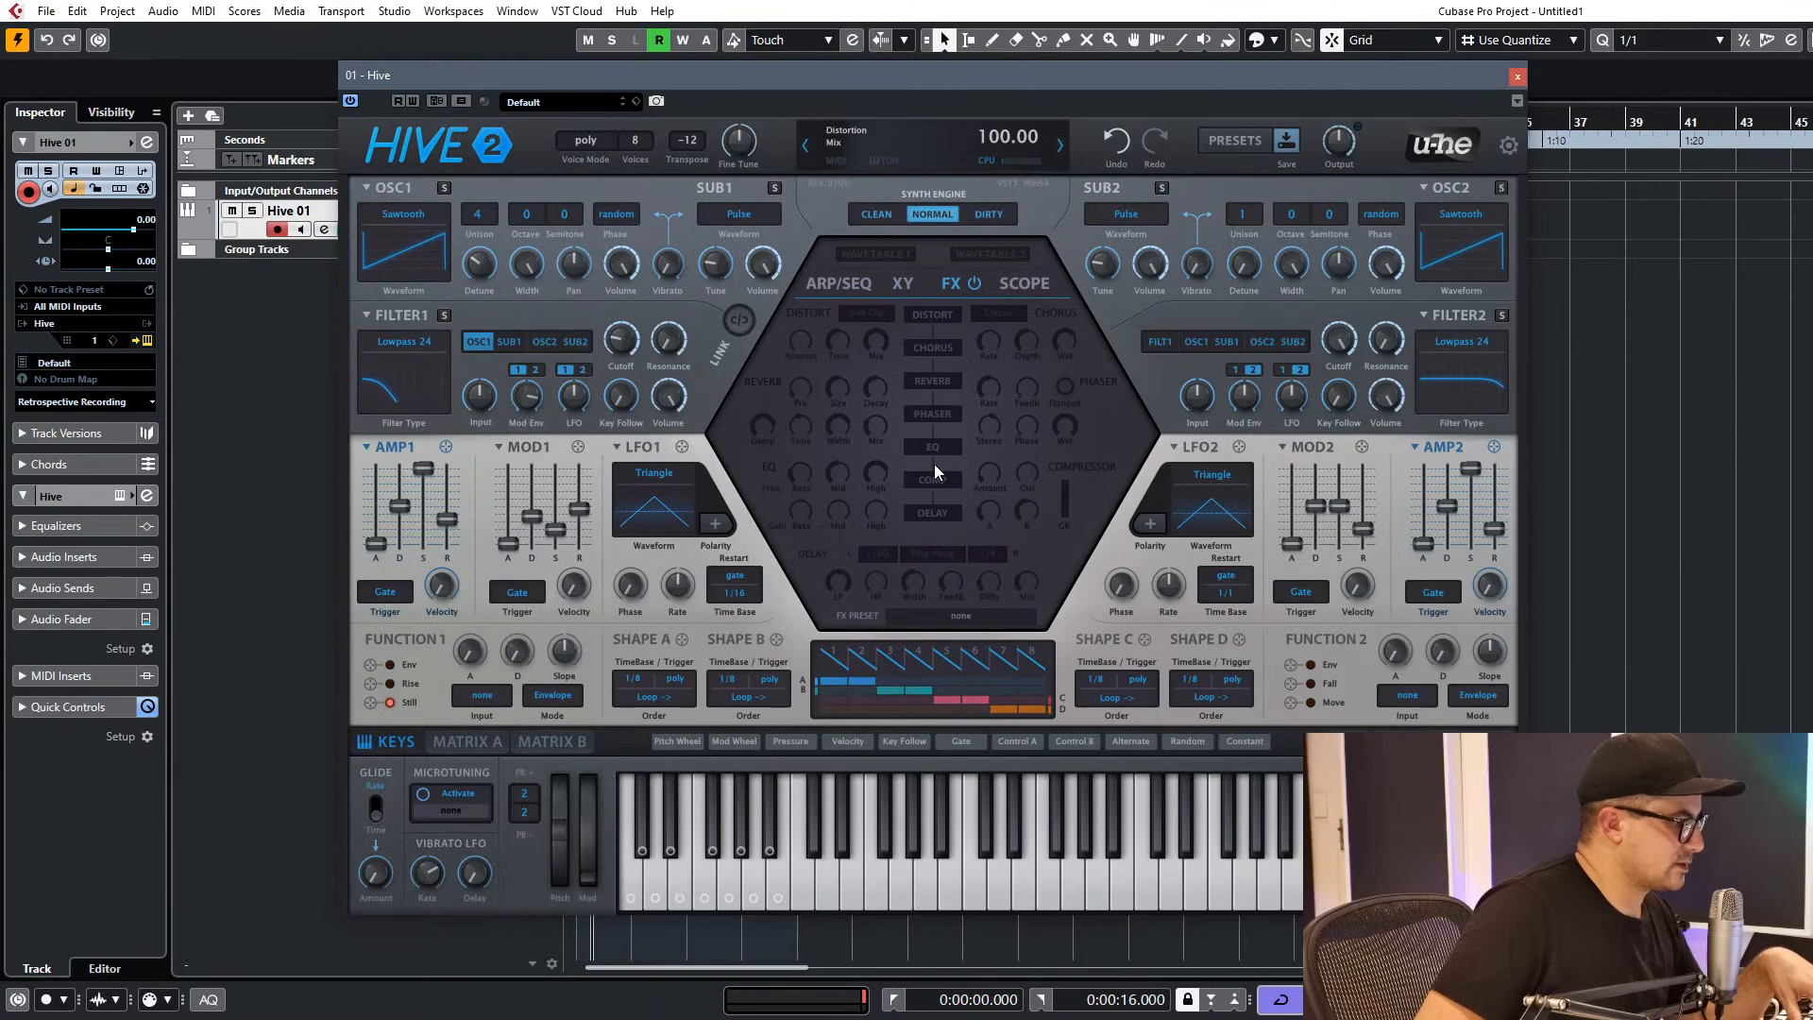
click(931, 513)
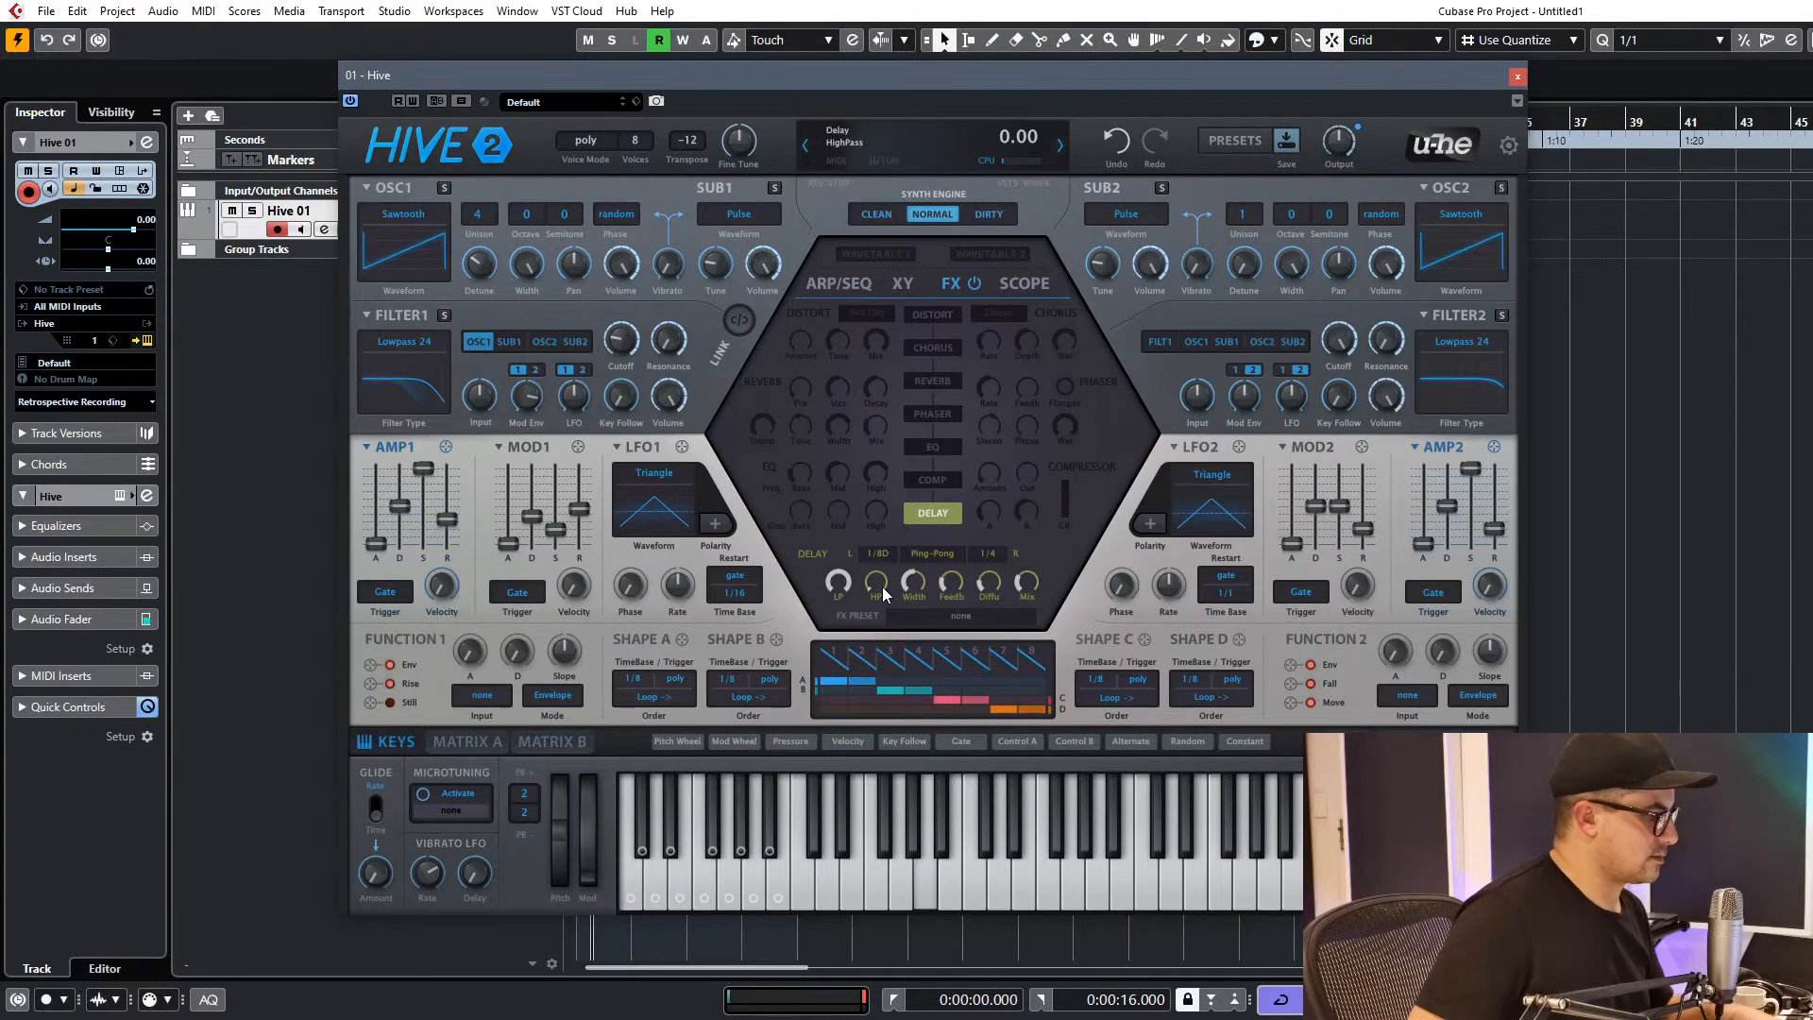
click(999, 557)
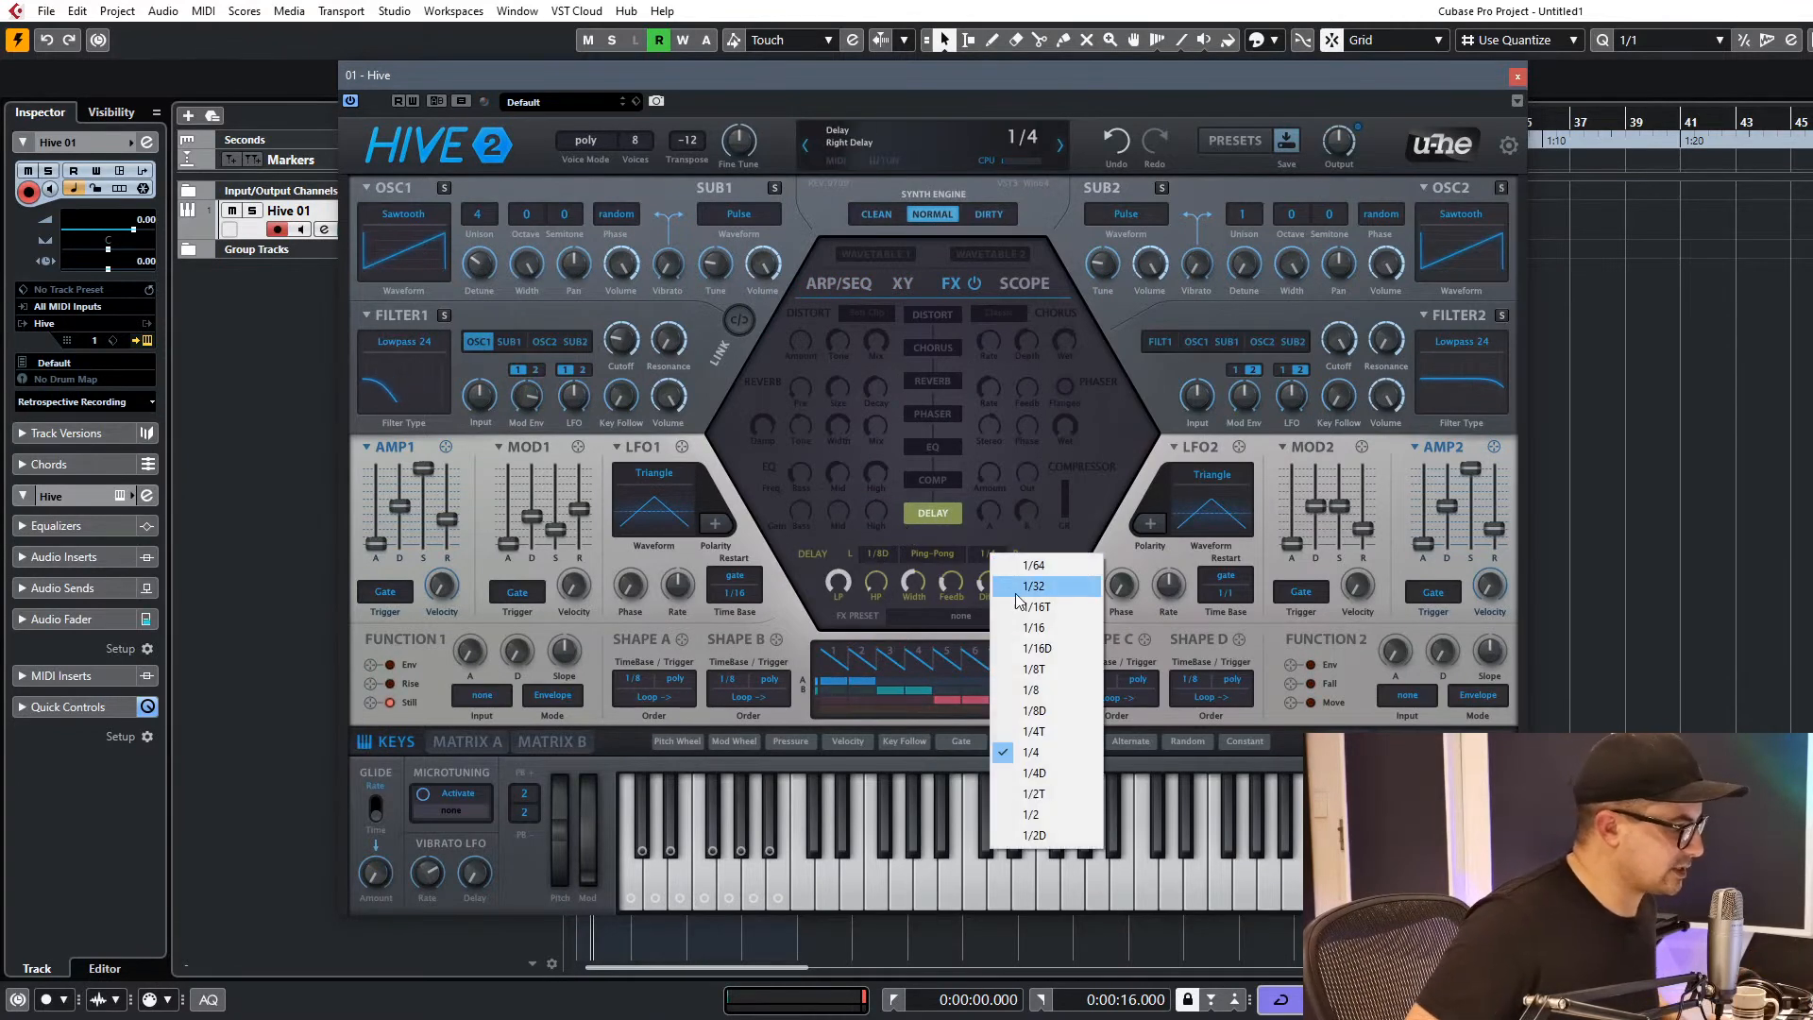
click(1054, 692)
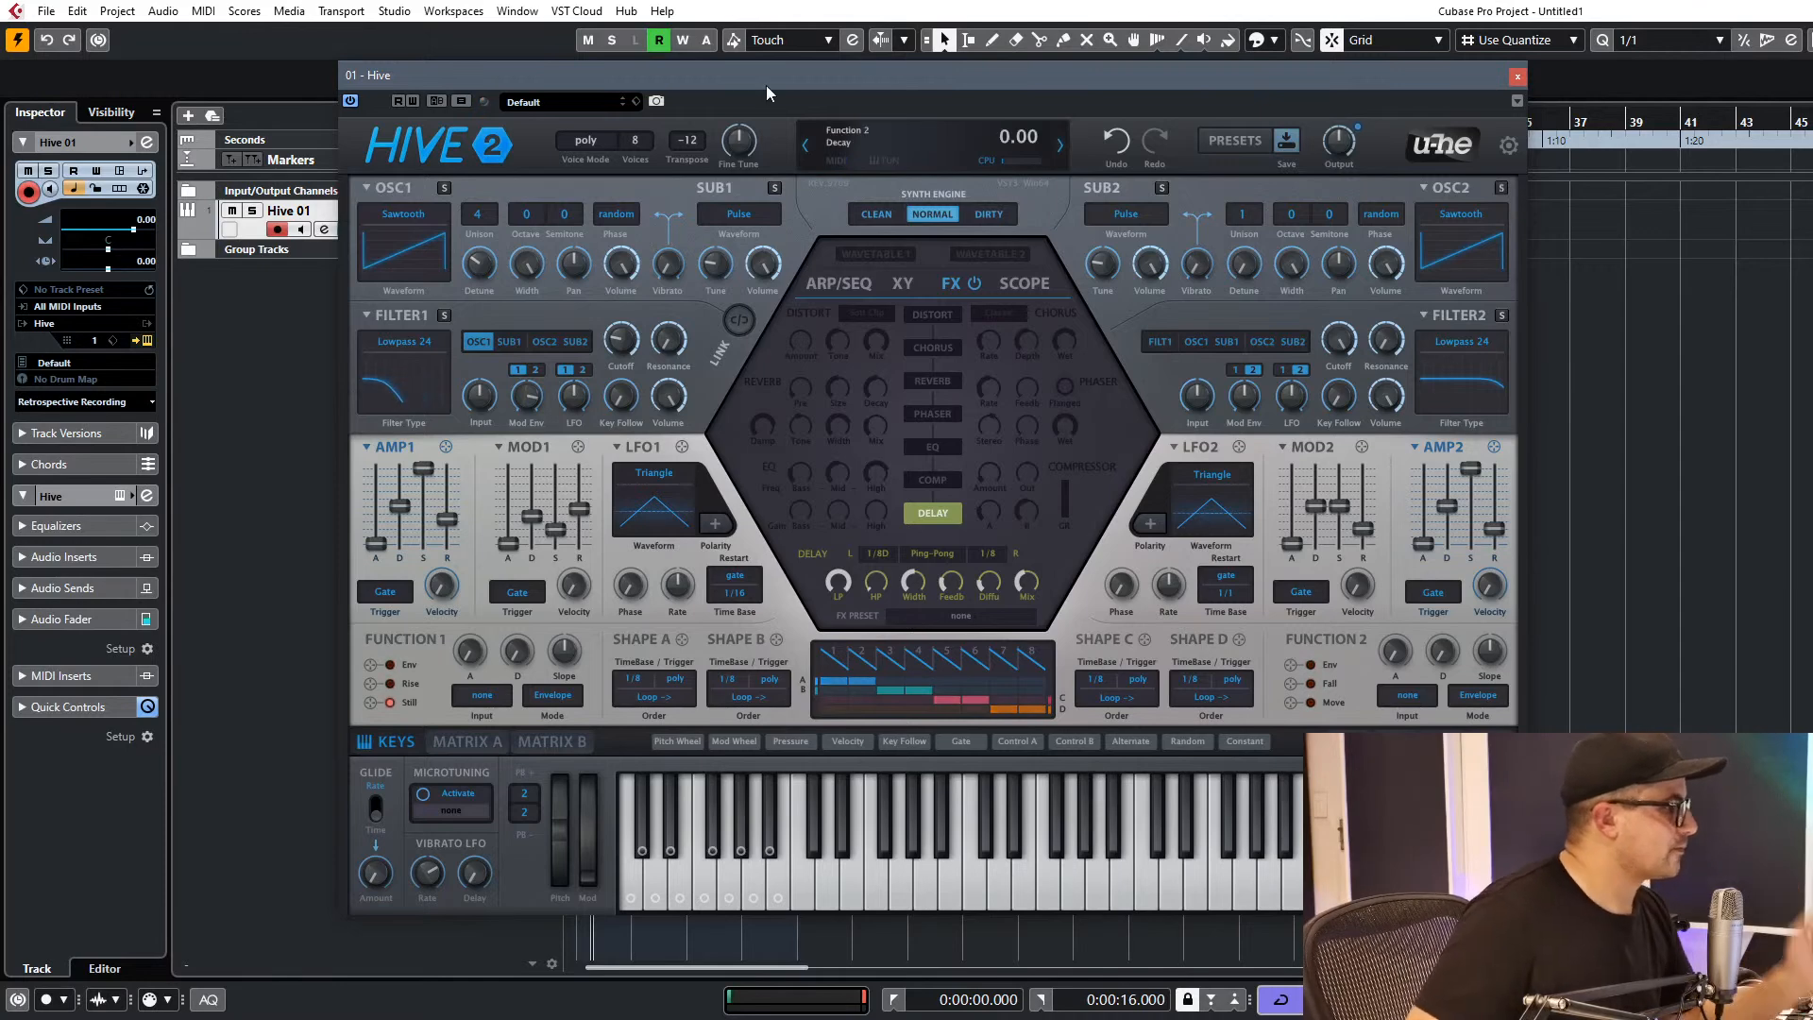
Set the SUB1 oscillator's waveform to White.
click(733, 215)
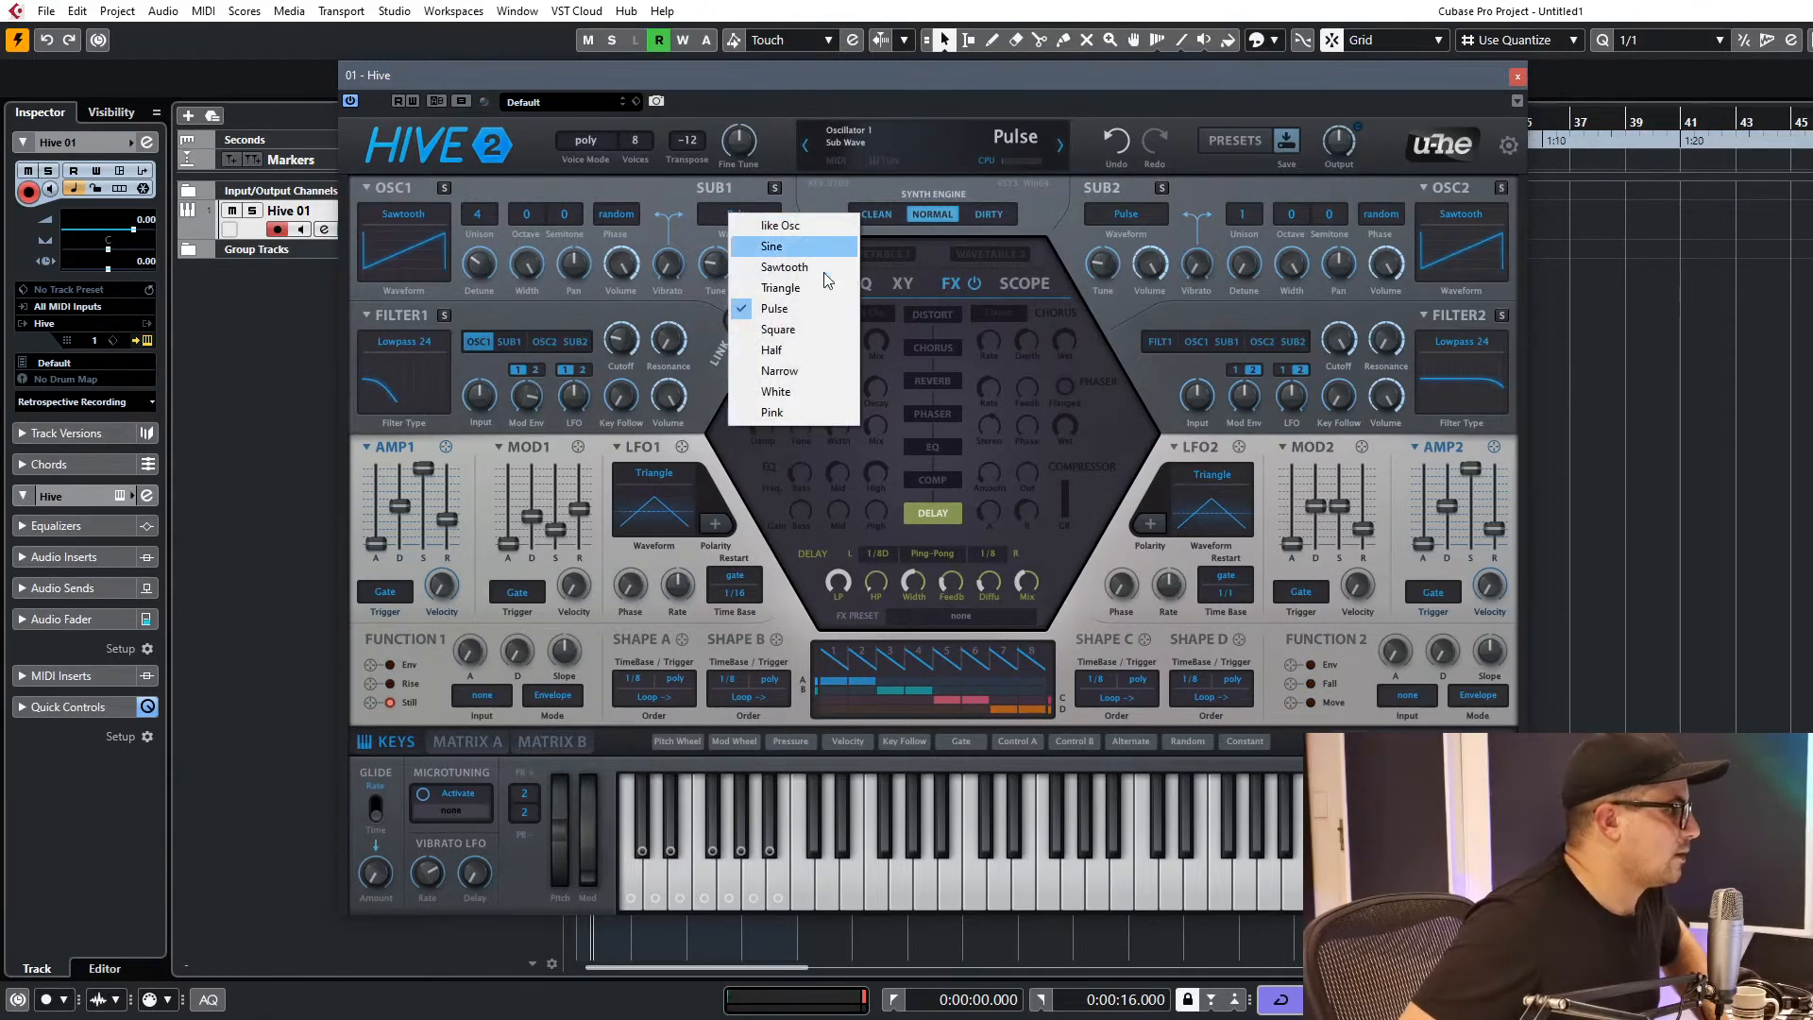
click(789, 391)
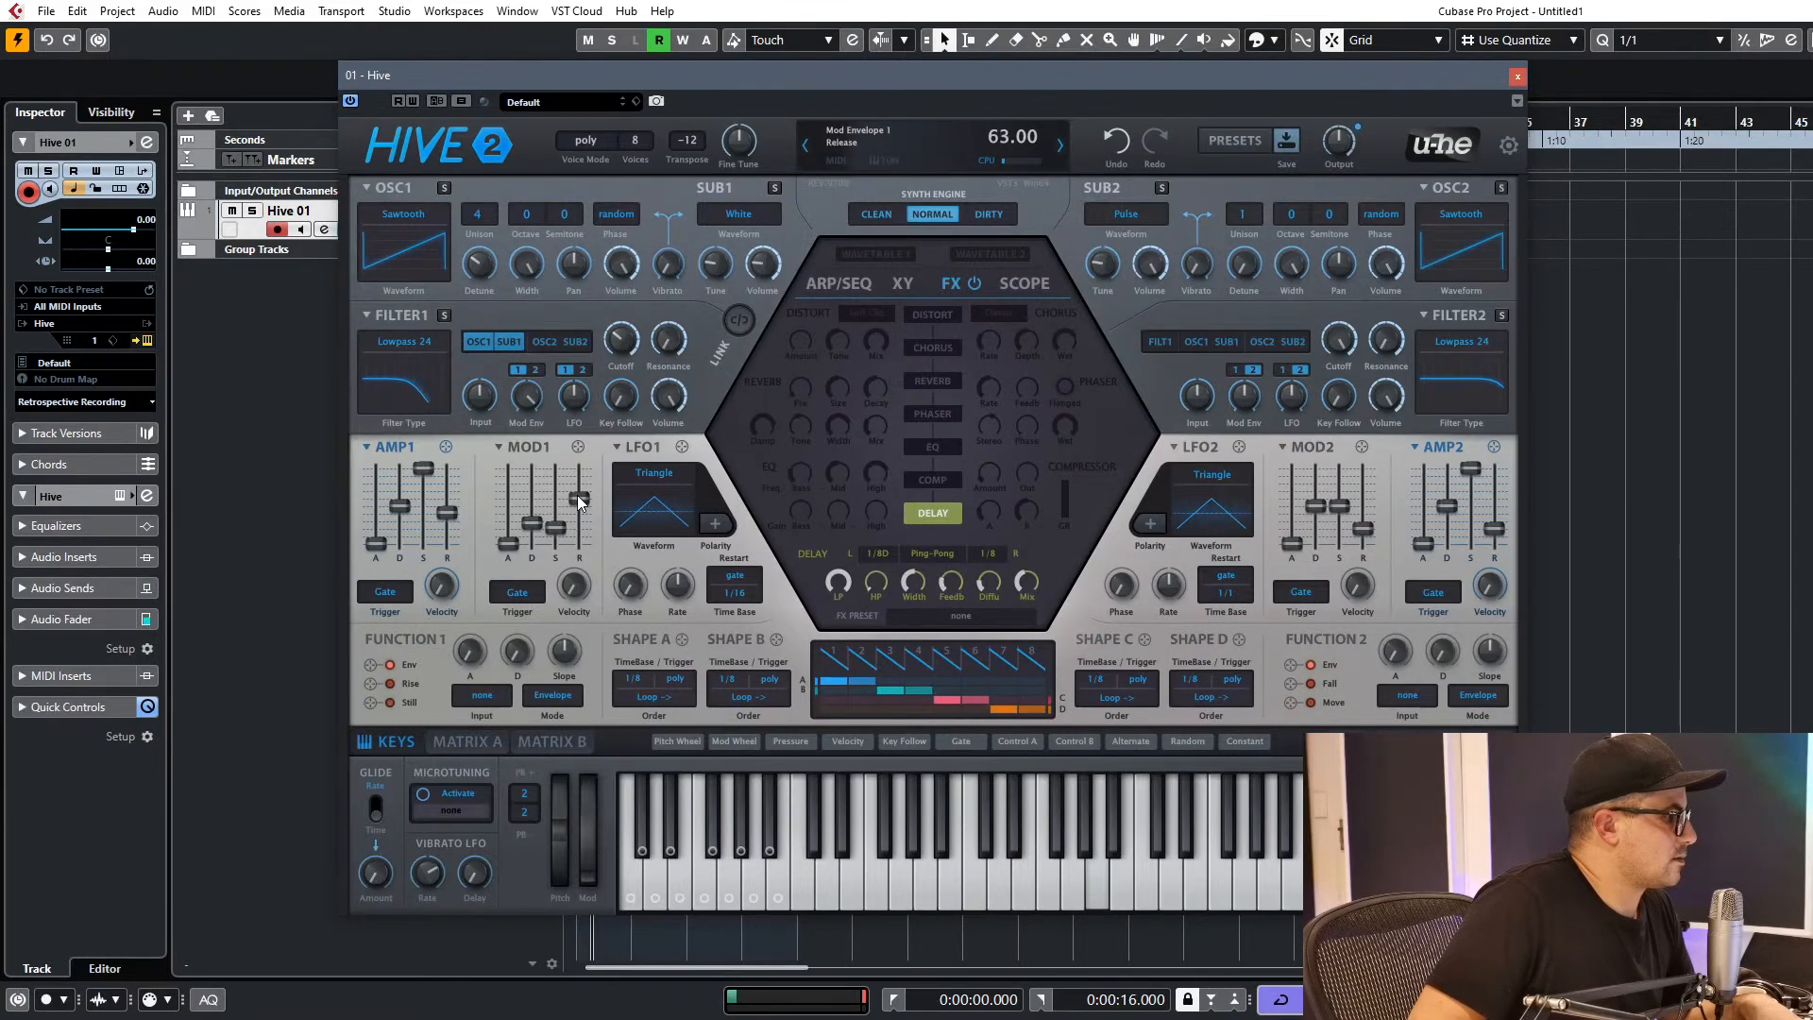
Adjust Filter 1's Mod Env amount and switch OSC2 to the Aggressors.wav wavetable from the Harmonics category.
drag(541, 423, 540, 420)
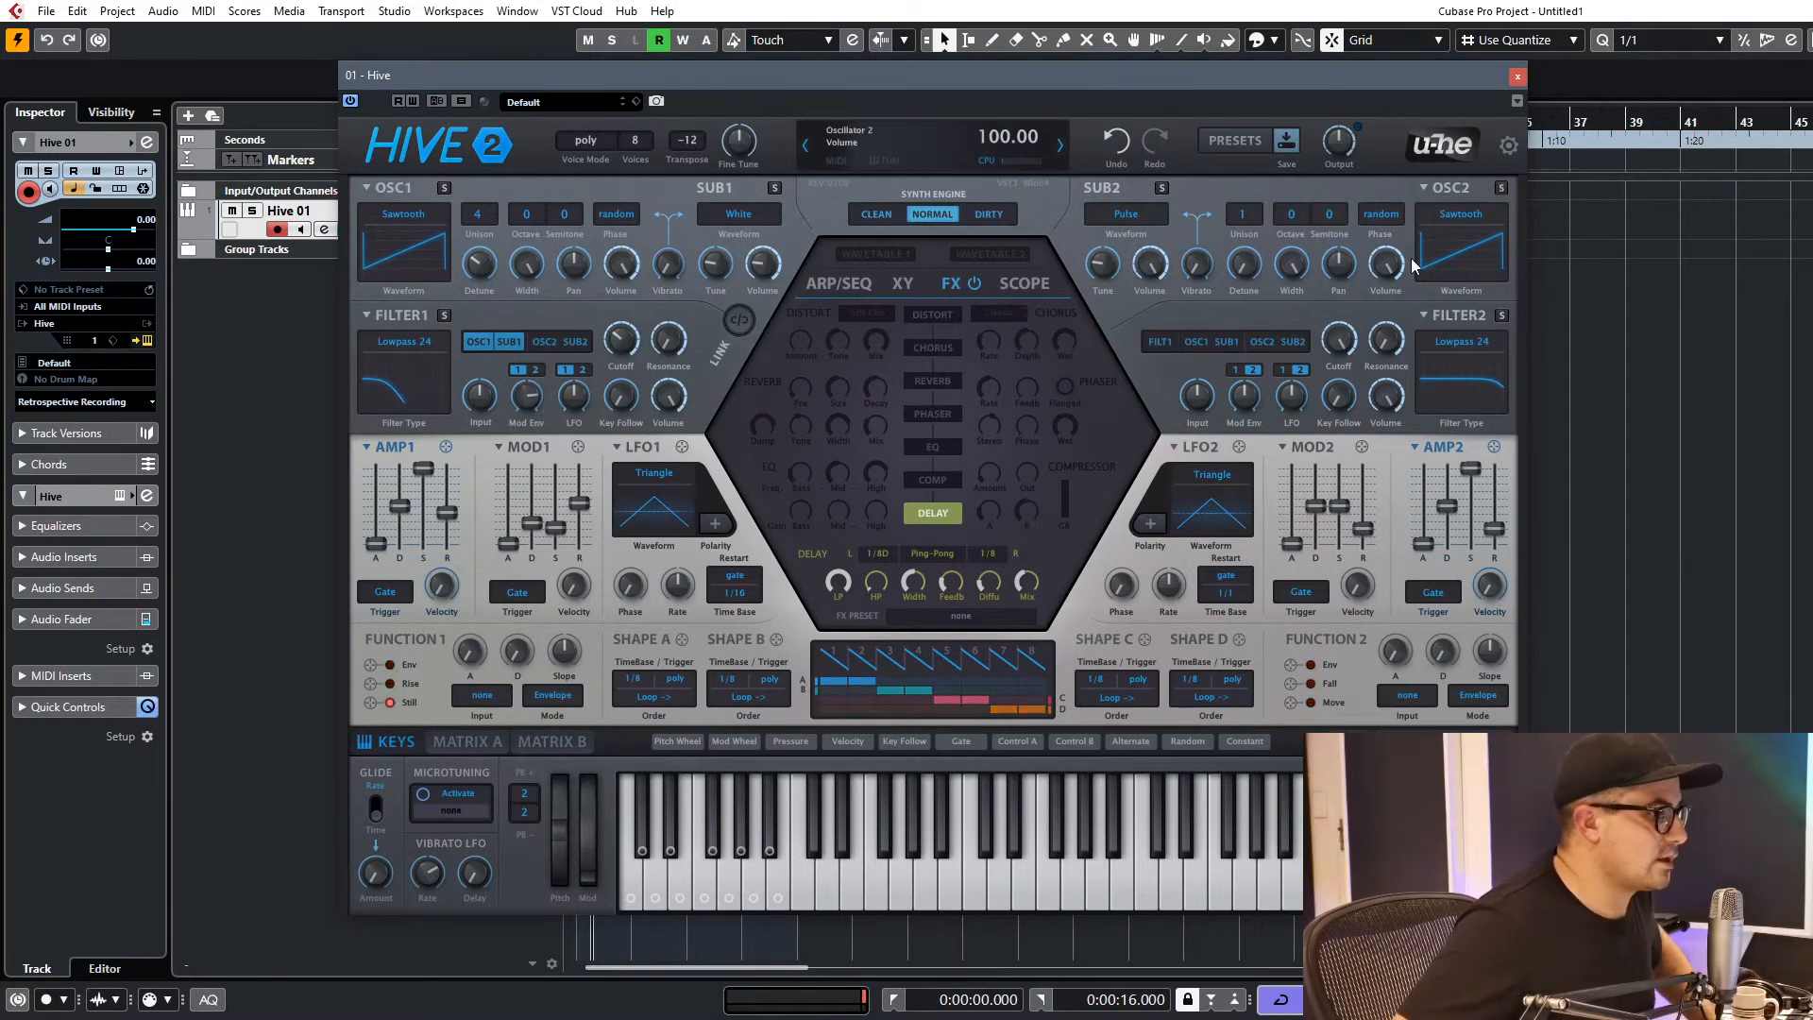
click(1454, 217)
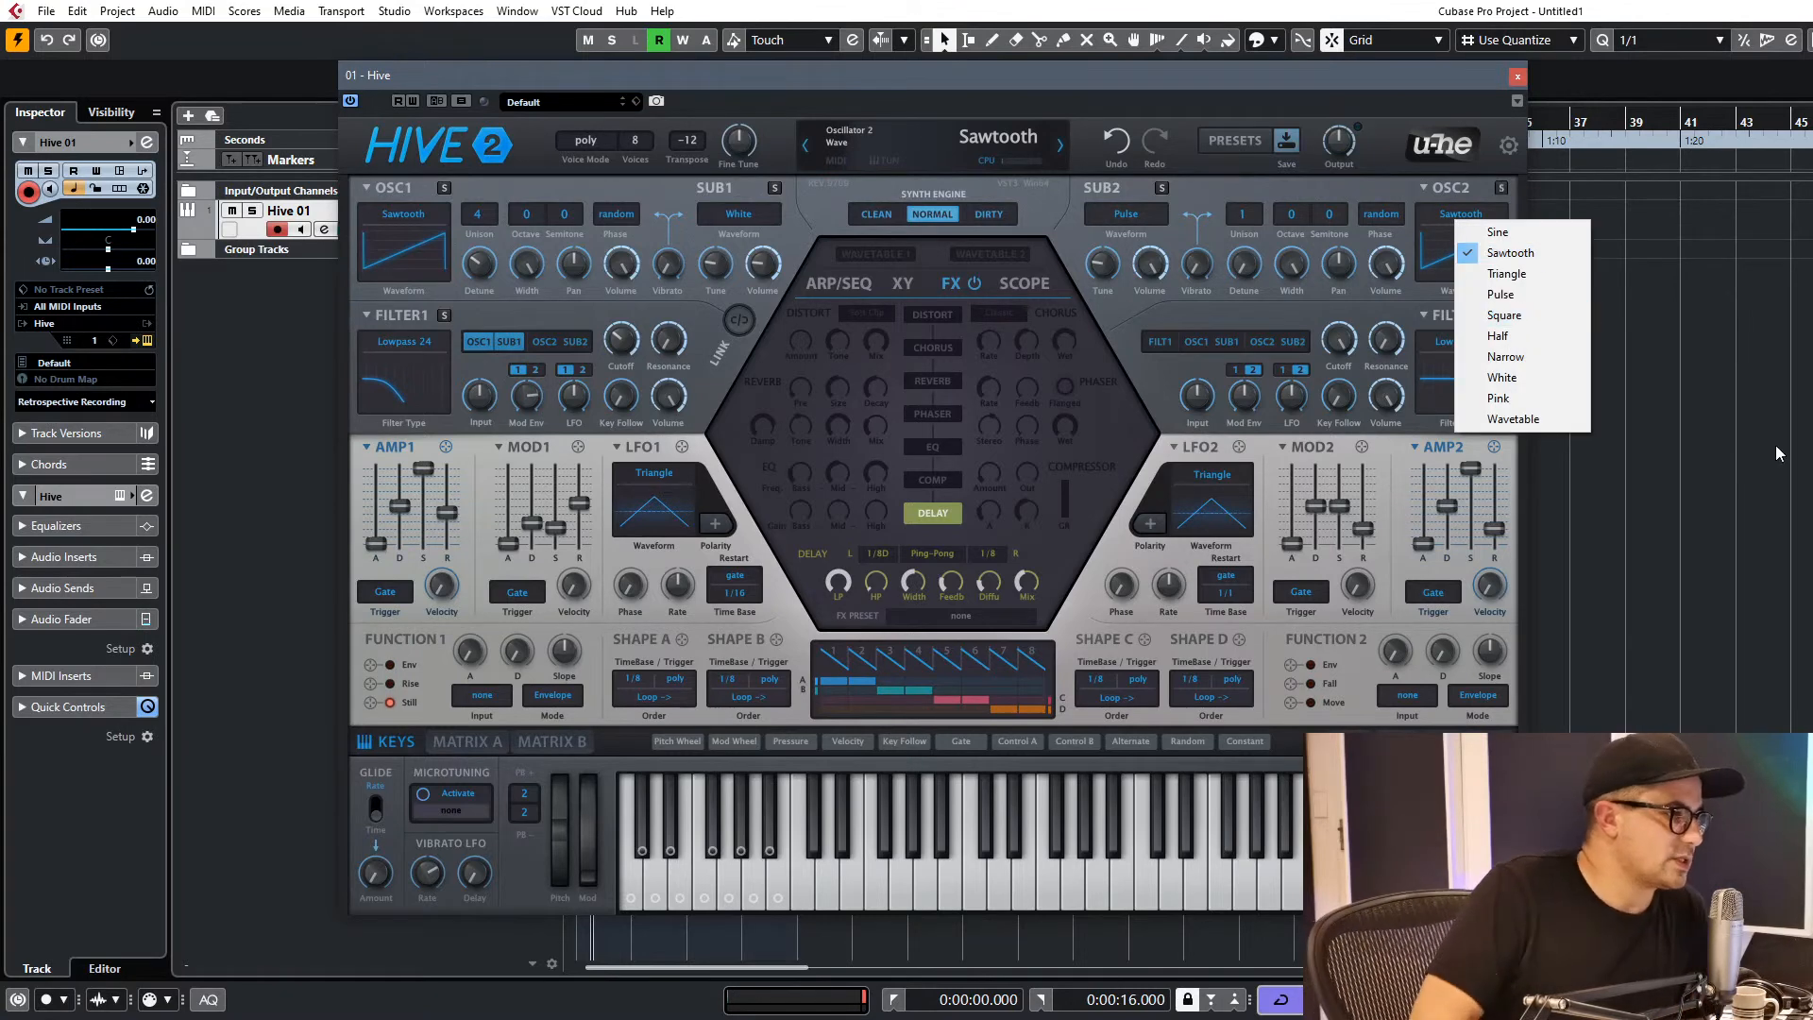
click(1512, 418)
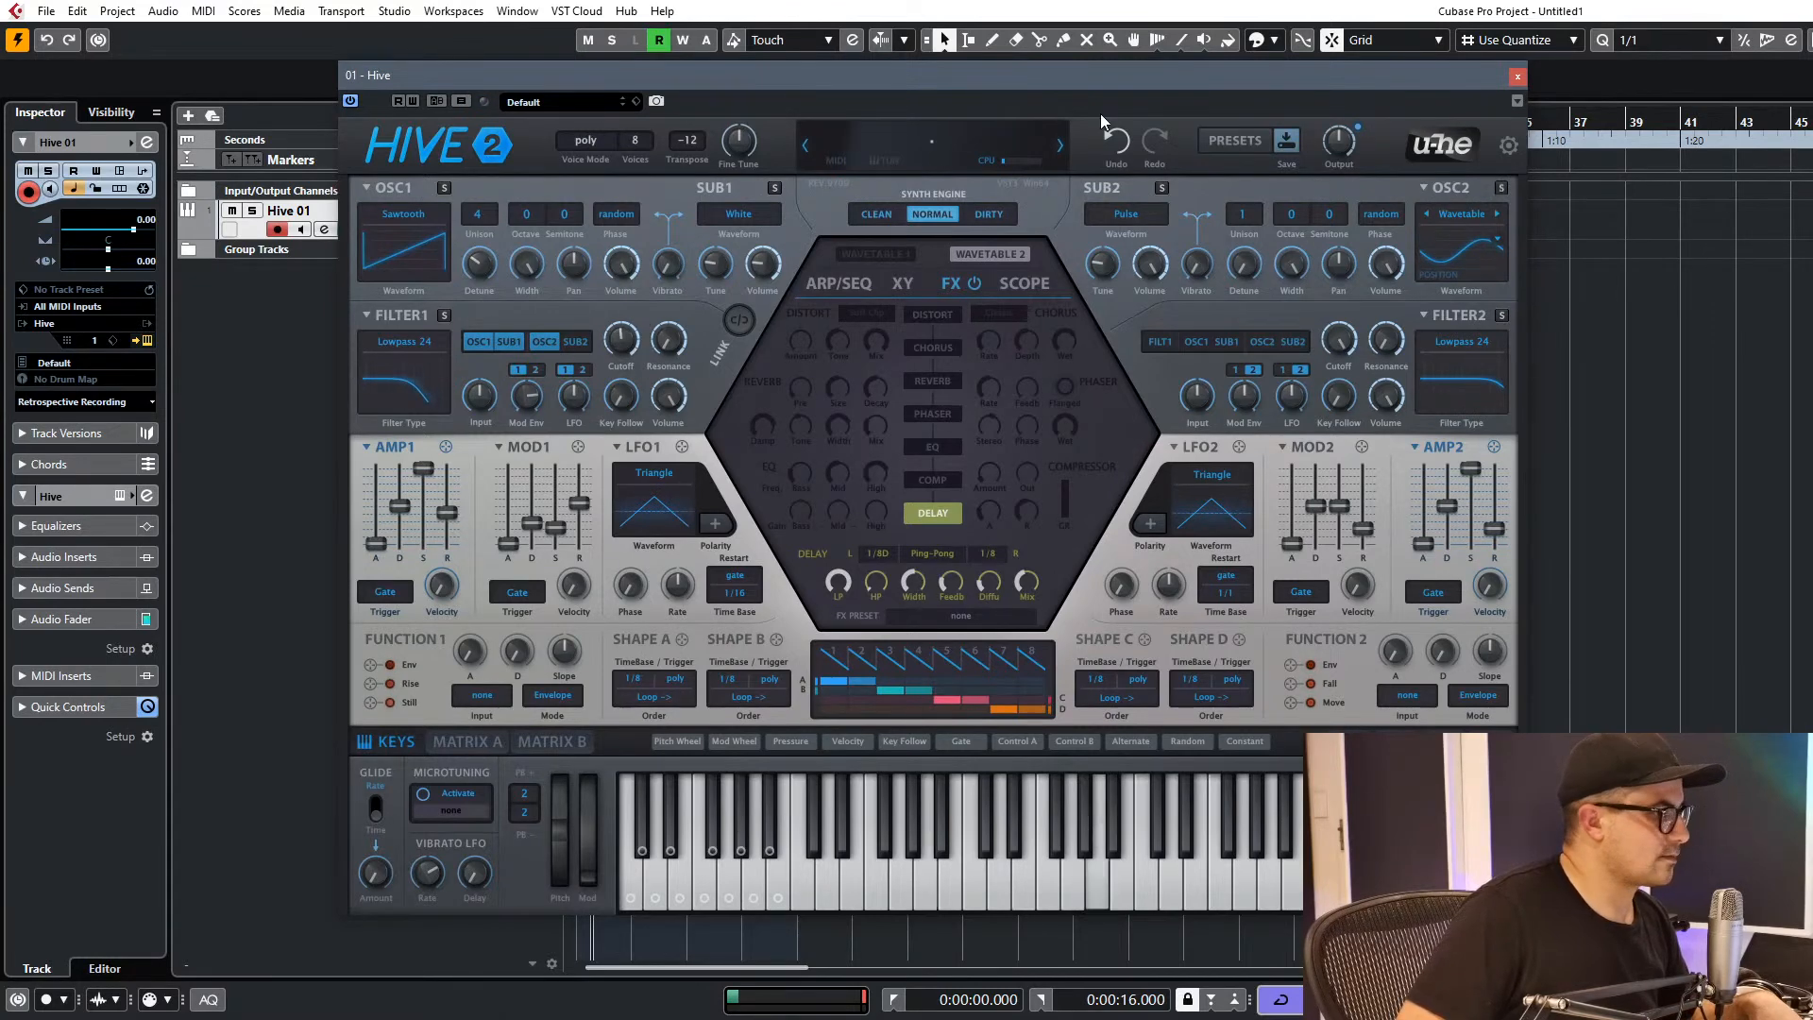
click(1501, 239)
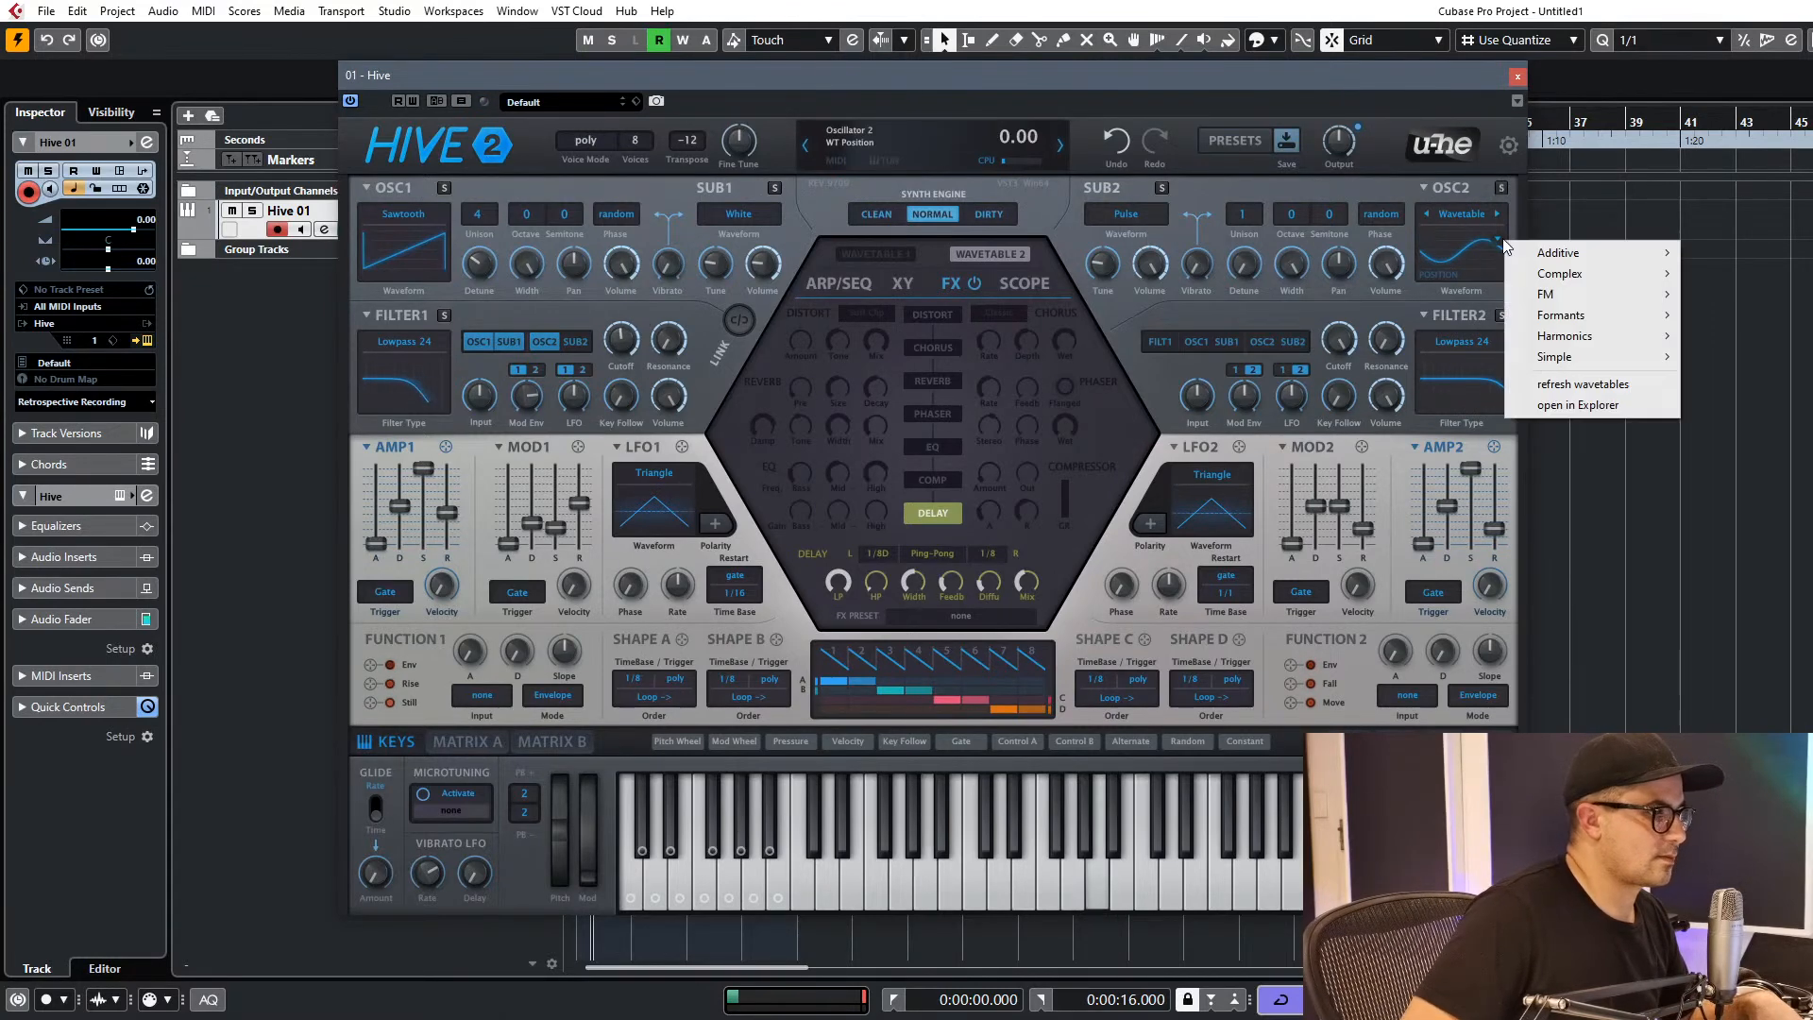
mouse_move(1553, 321)
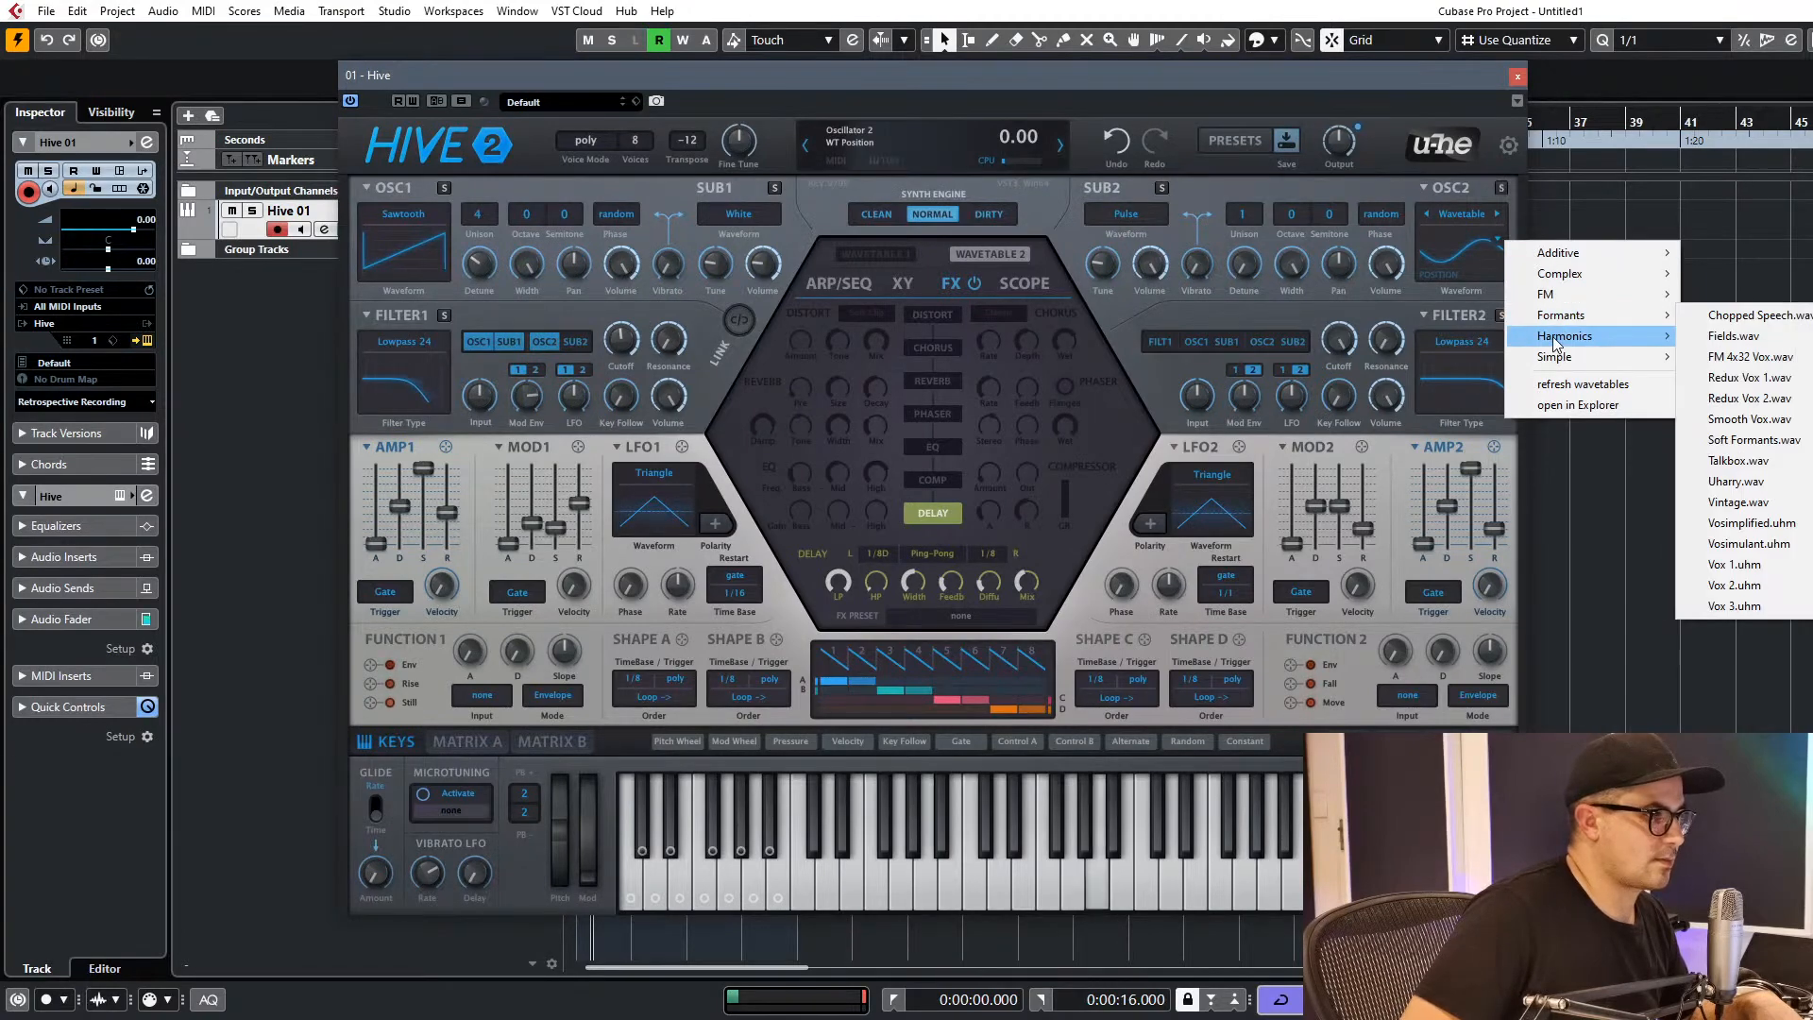
click(1709, 281)
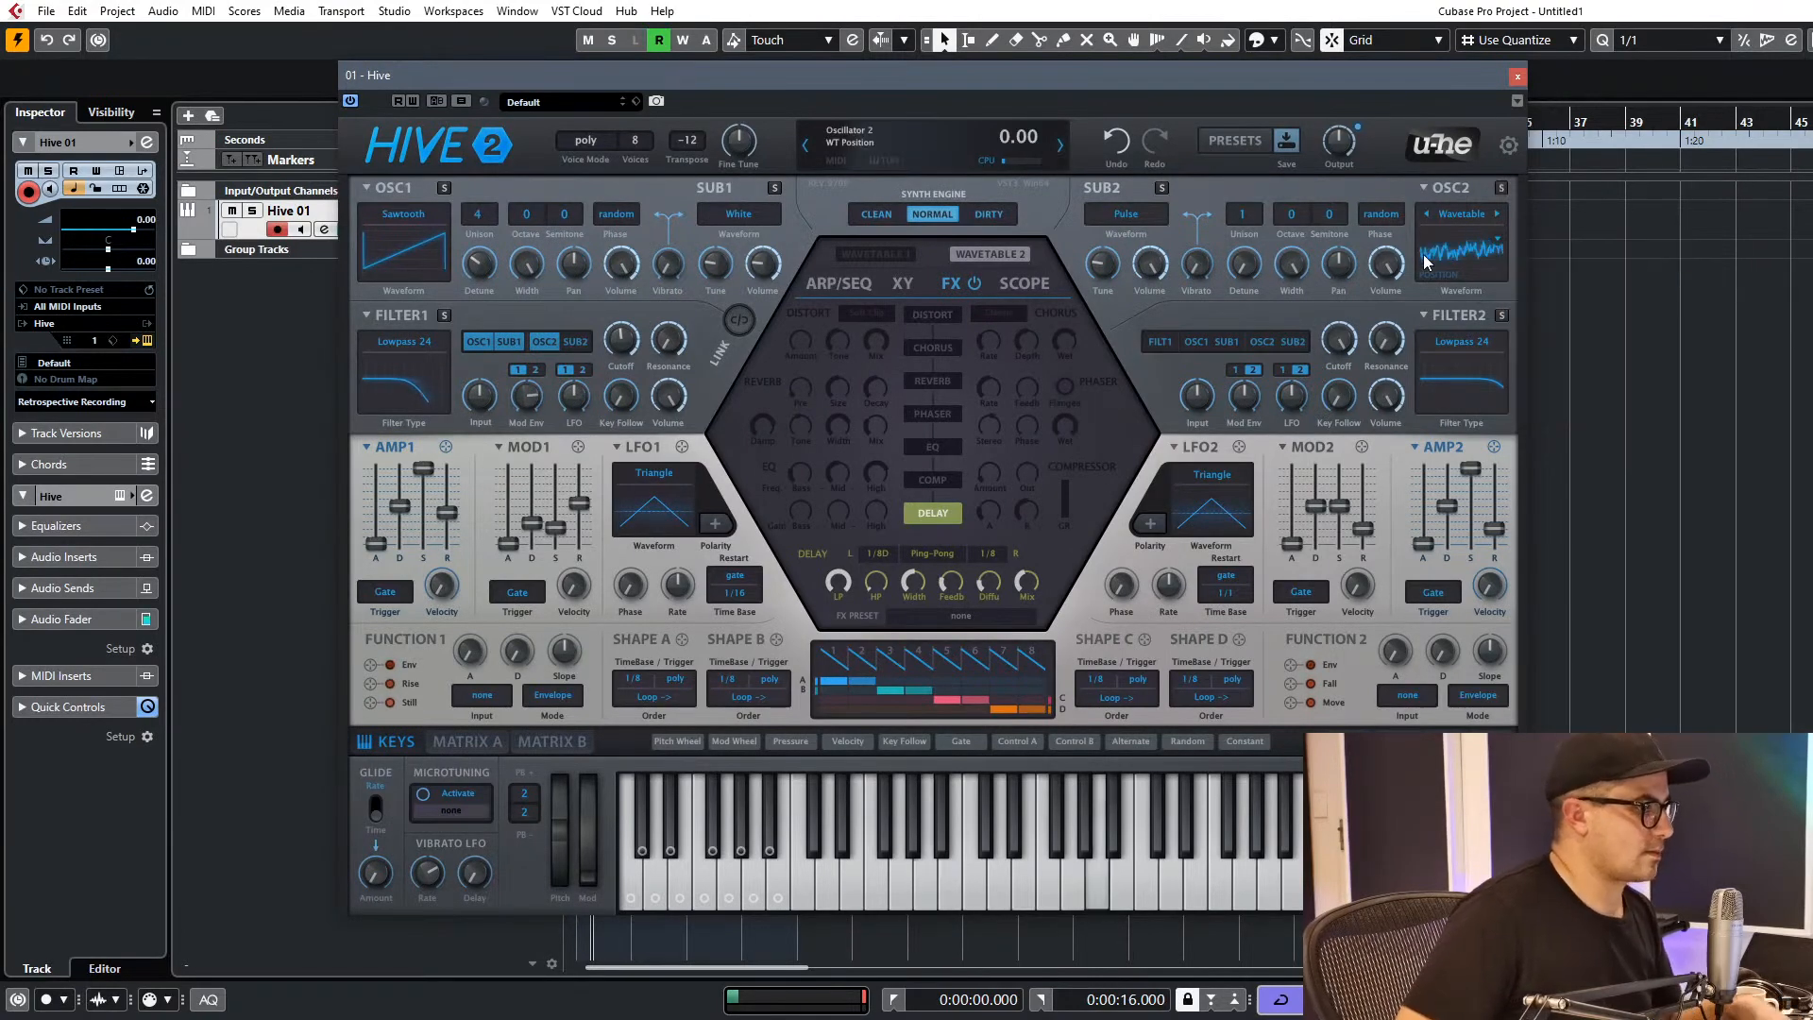
Open the Wavetable 2 editor and sweep OSC2's wavetable position and multi-table position.
click(972, 251)
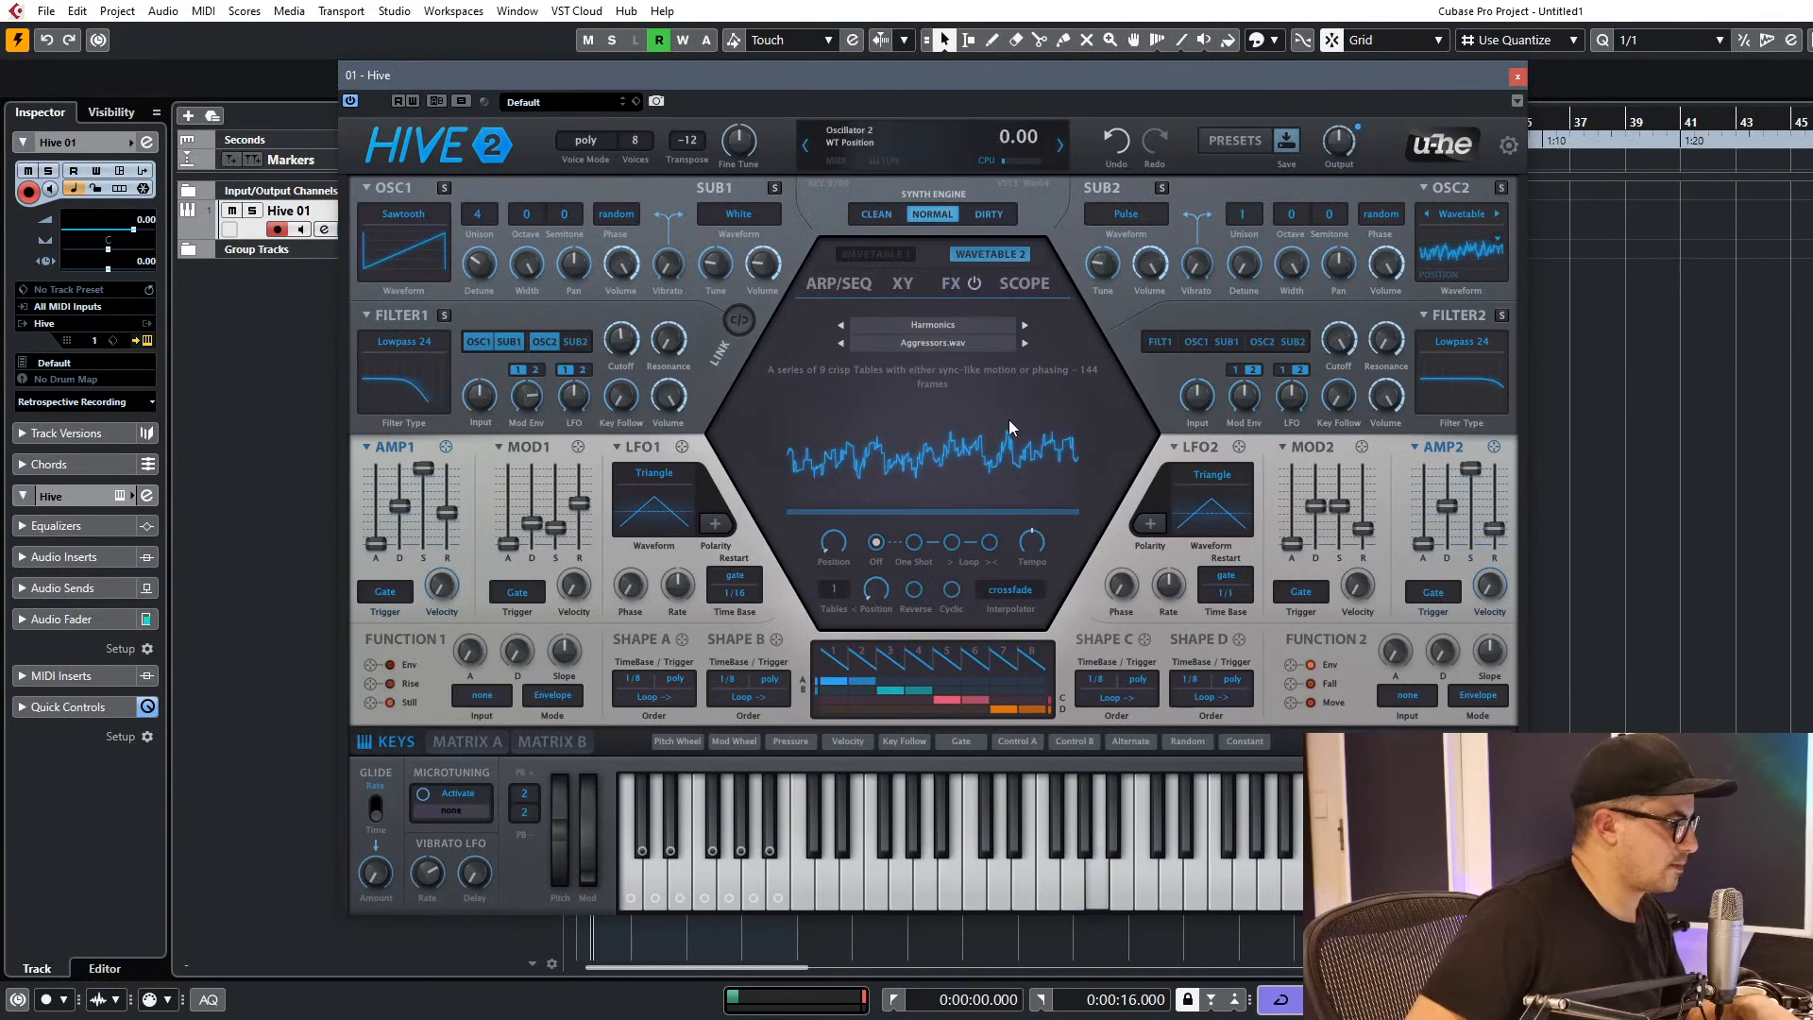
drag(835, 543, 867, 475)
drag(836, 546, 866, 590)
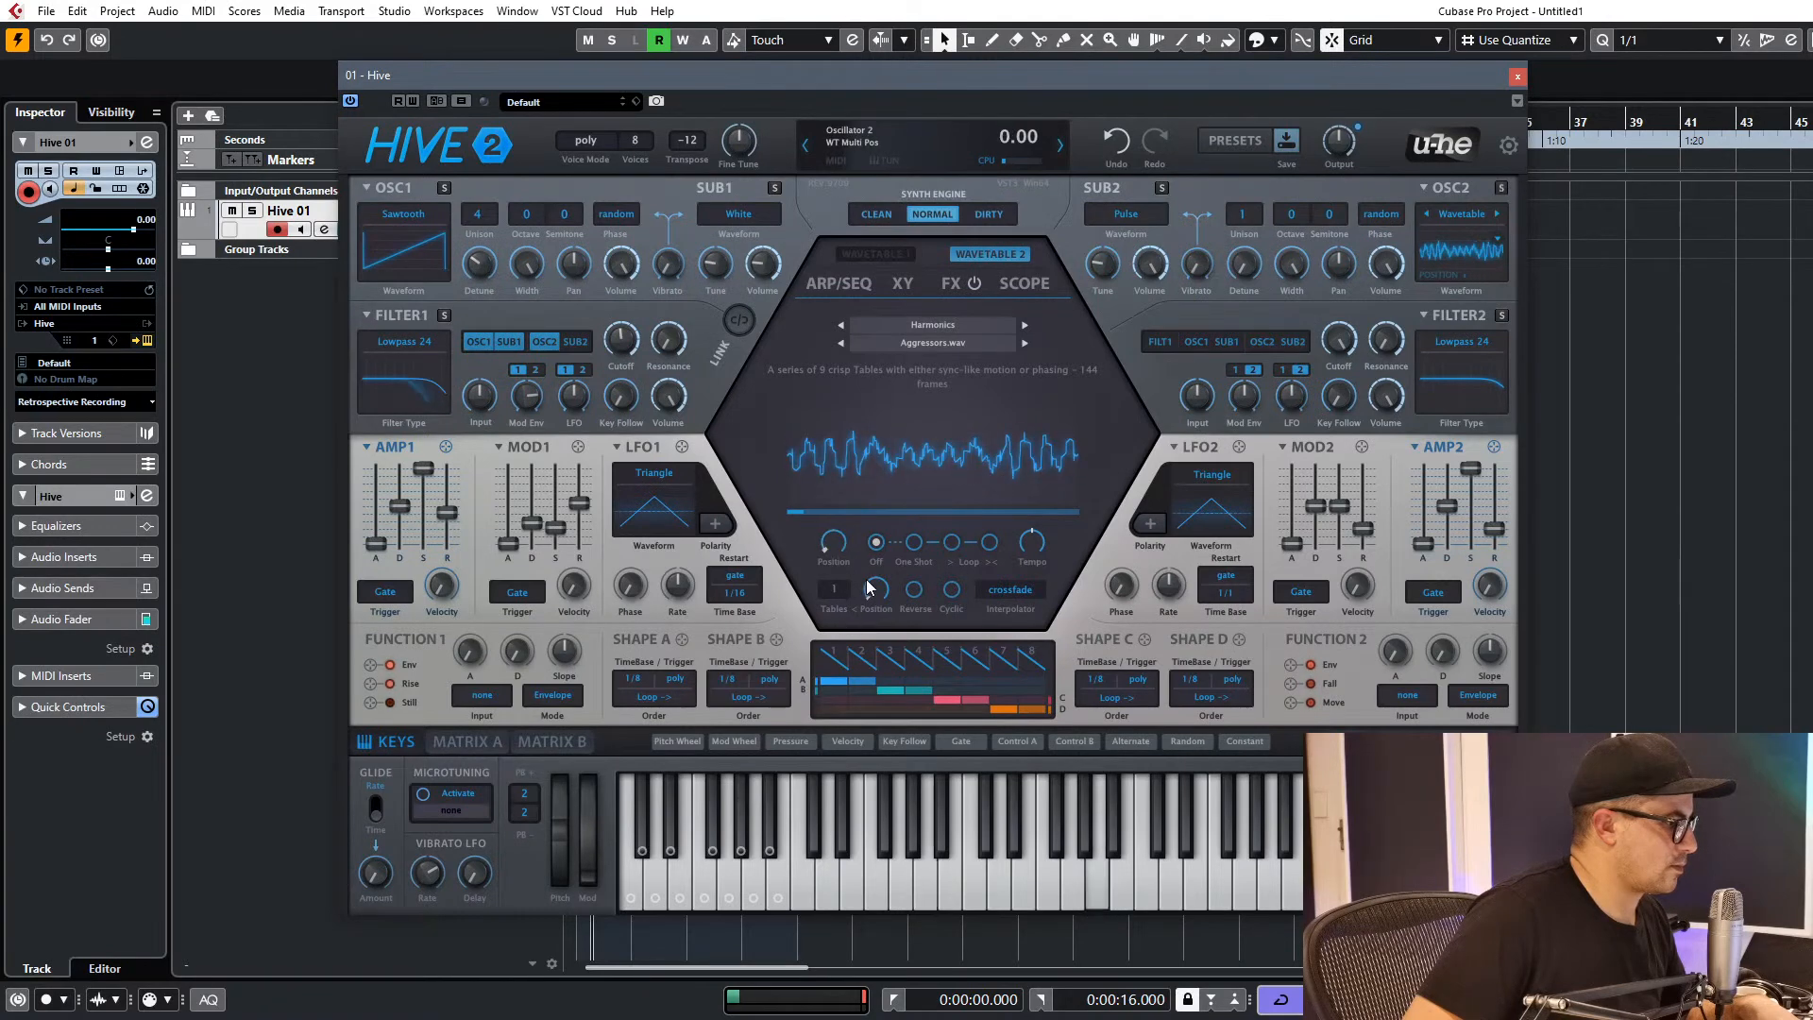
Browse through OSC2's wavetable categories and load Waterfalls.wav from Additive.
click(1022, 324)
click(1023, 342)
click(1024, 324)
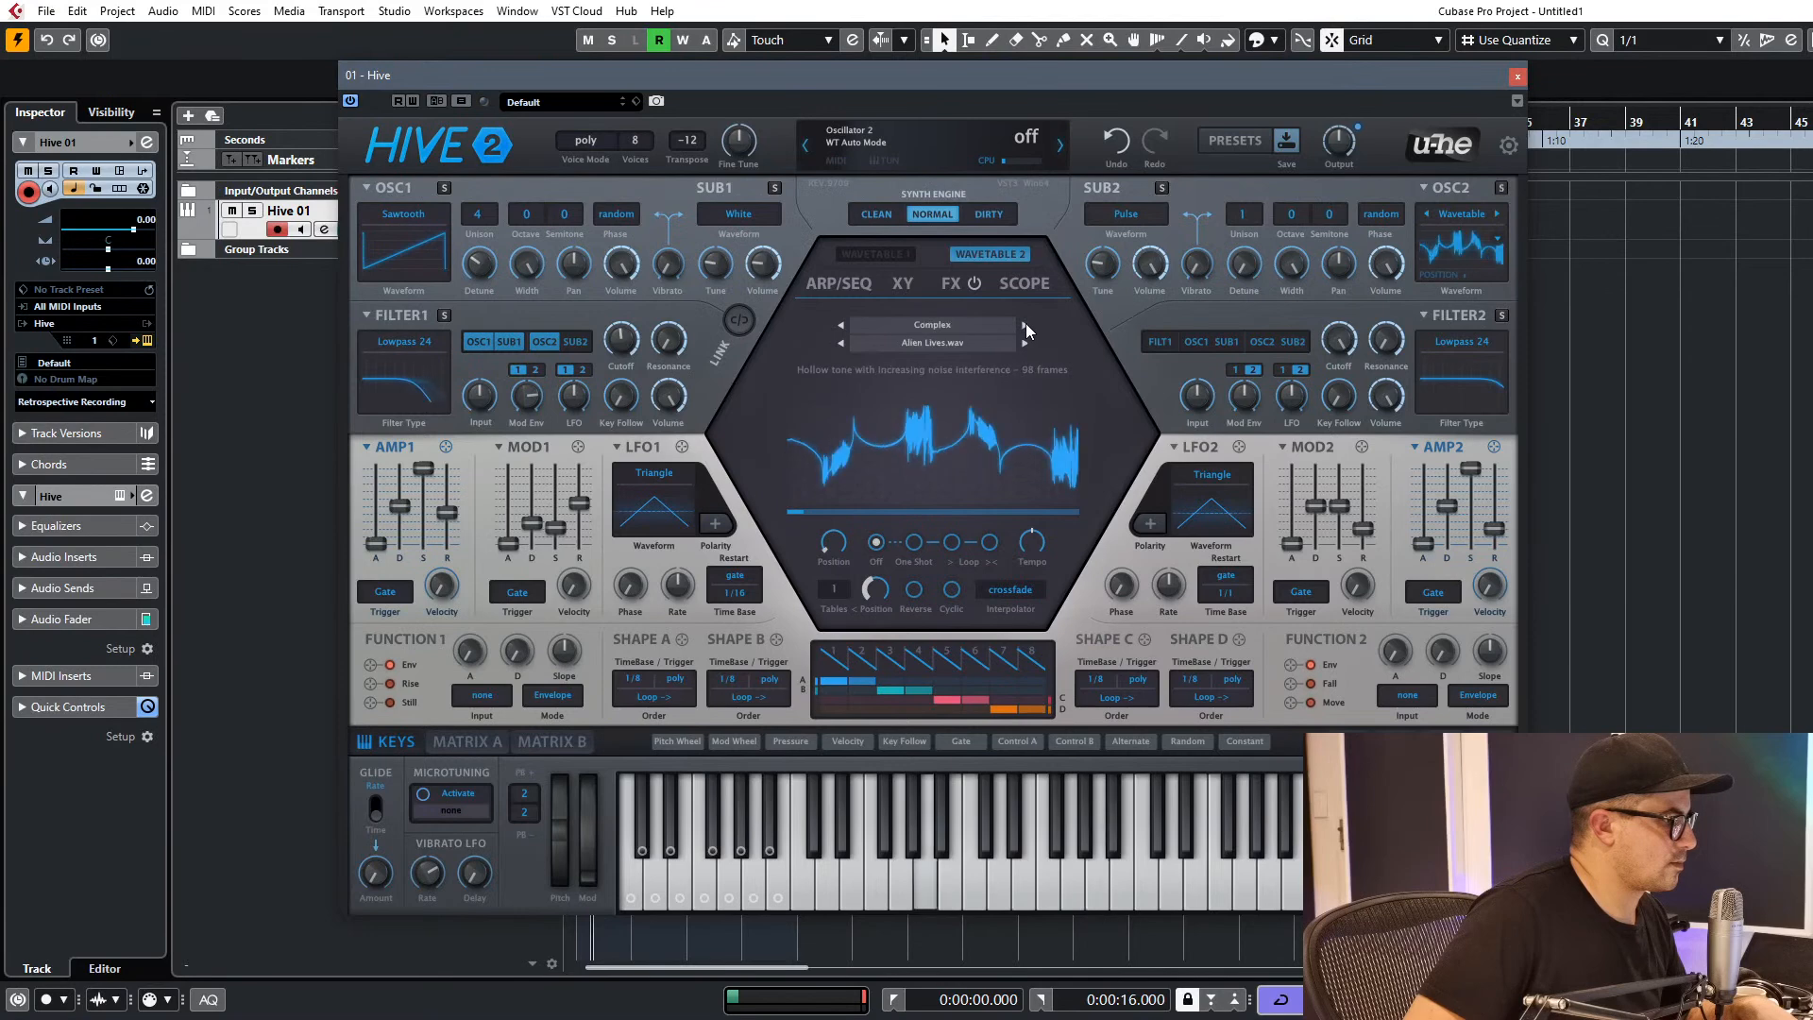
click(842, 325)
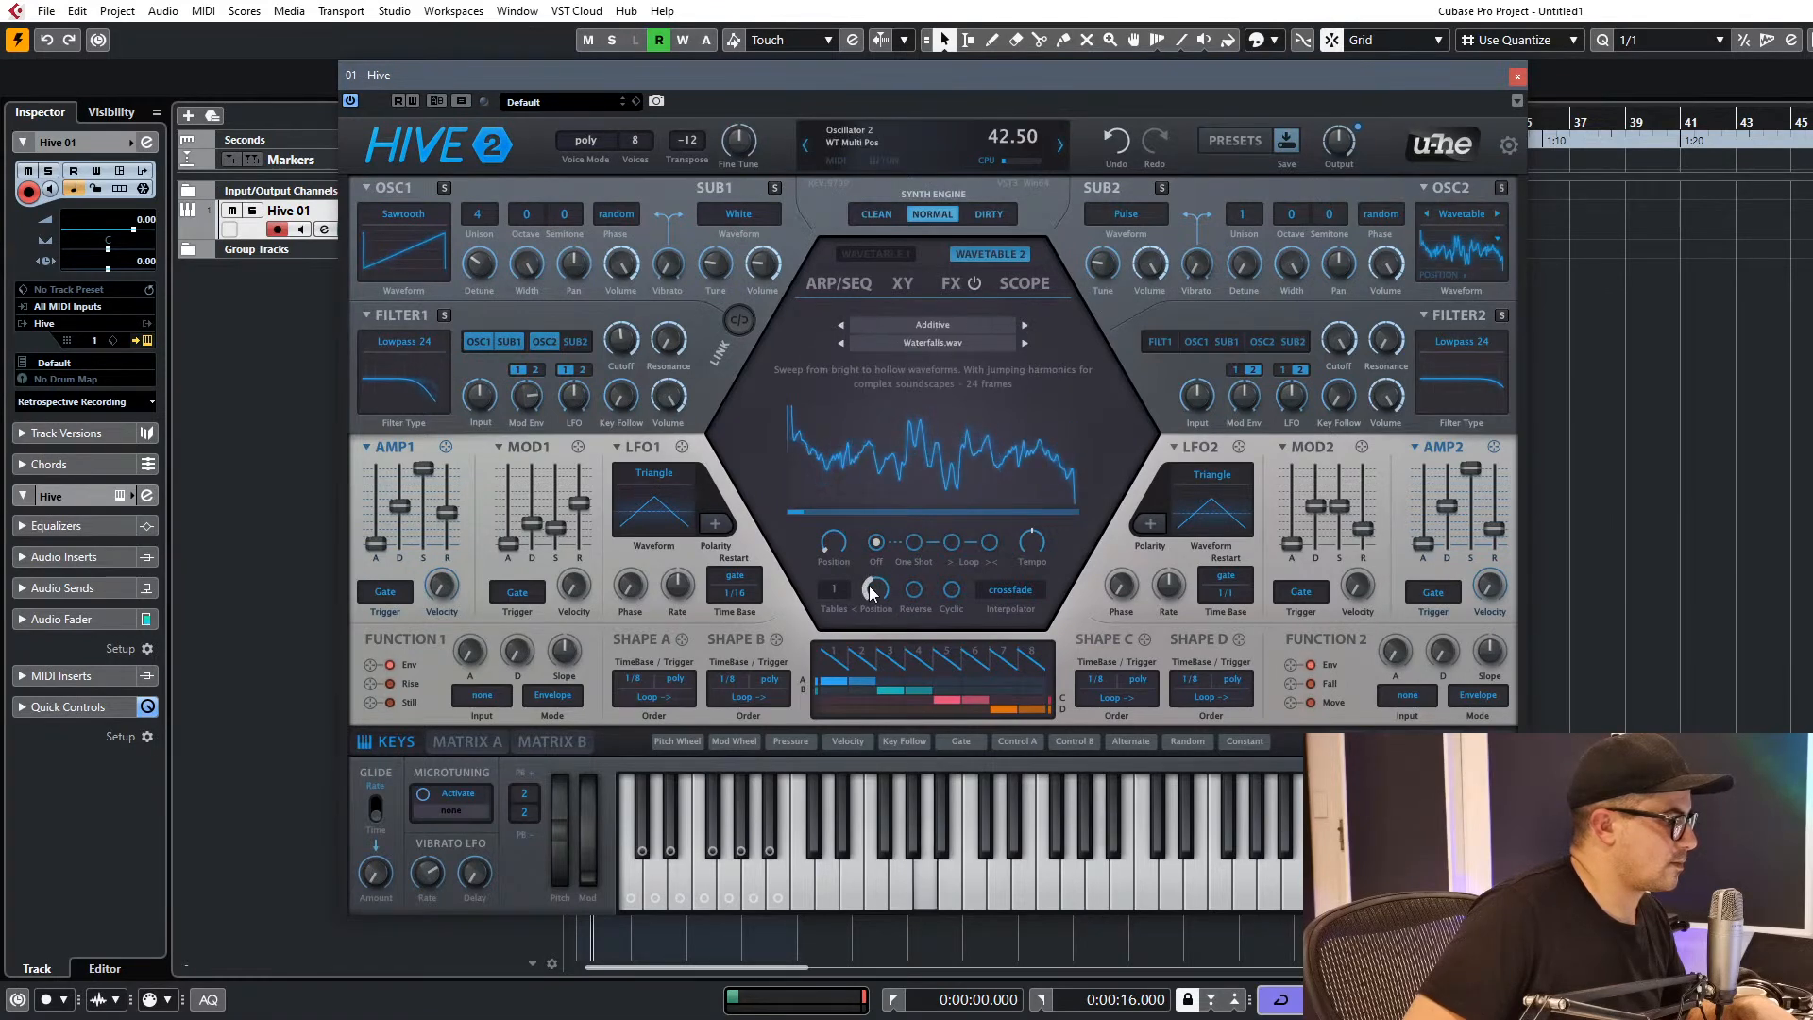
Try OSC2's wavetable with 2 tables, set the Tables count to 4, and sweep the multi-table position.
click(841, 590)
click(838, 593)
click(838, 593)
click(872, 626)
drag(876, 590, 899, 336)
click(835, 591)
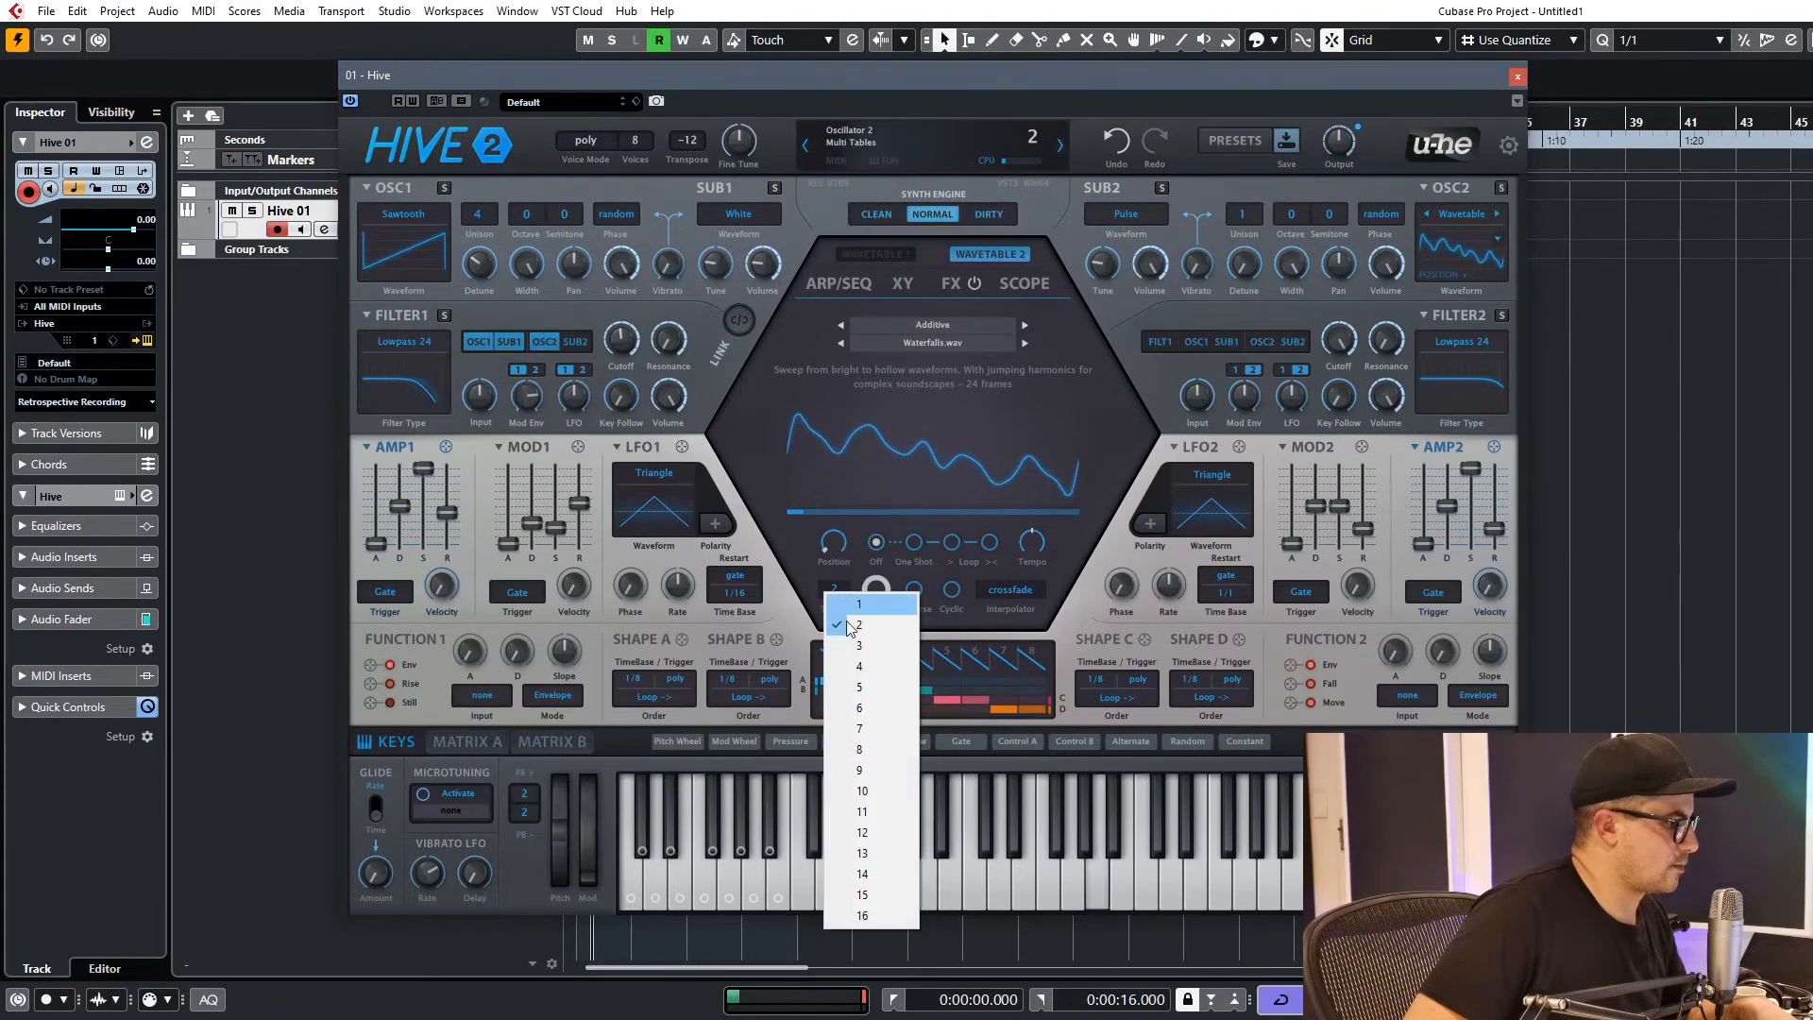
click(859, 665)
drag(865, 593, 863, 740)
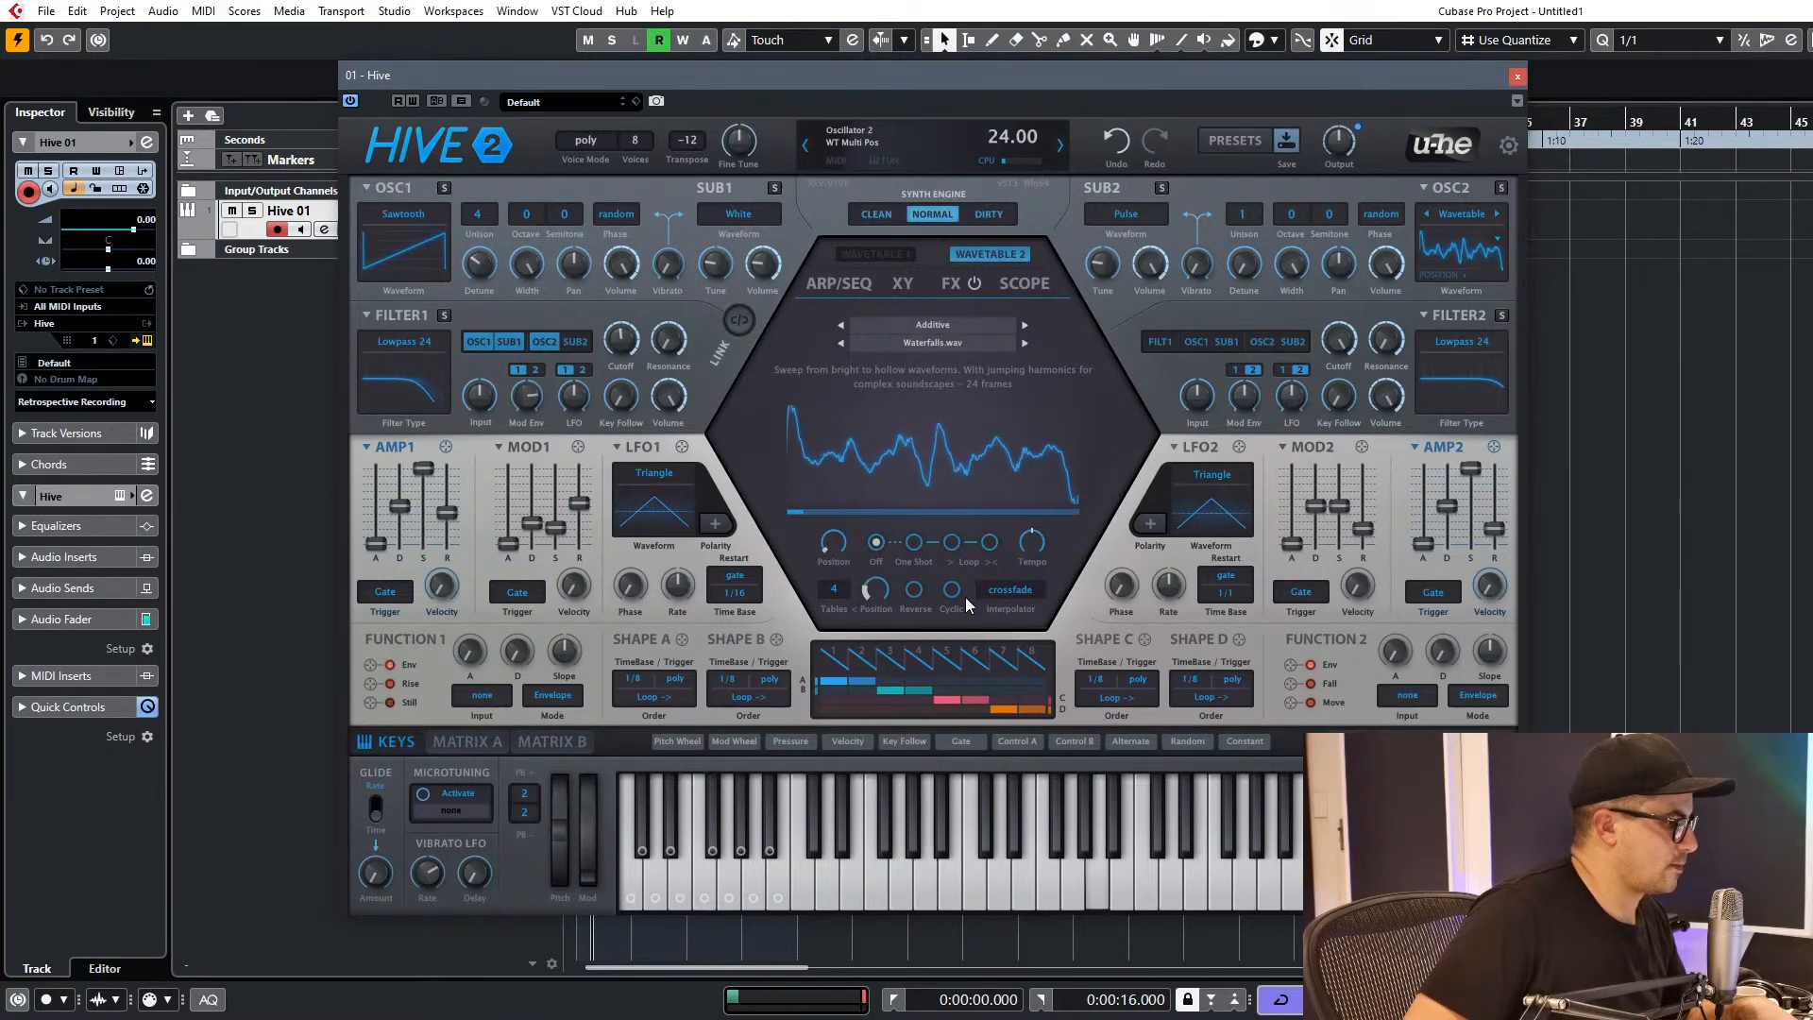
Set Wavetable 2's interpolation to spectral and adjust its position and multi-table position.
click(1009, 589)
click(1049, 639)
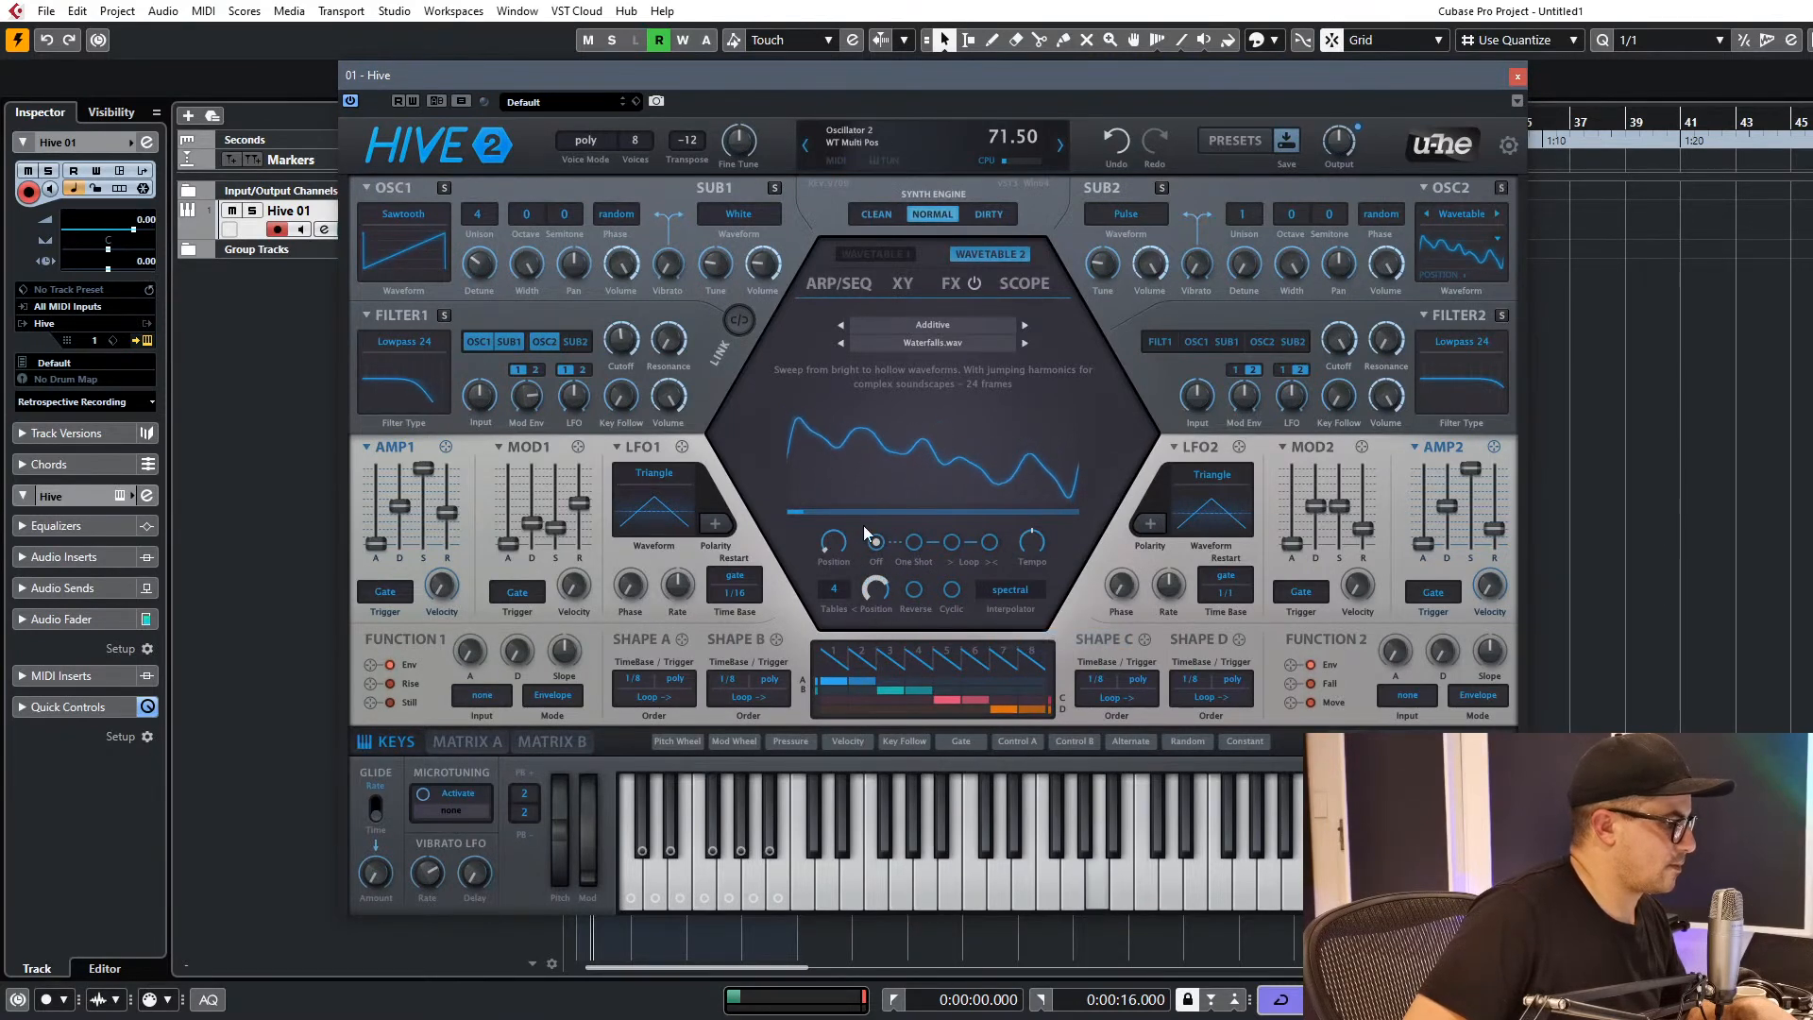
drag(841, 485, 858, 434)
drag(862, 590, 872, 638)
mouse_move(842, 538)
mouse_down()
mouse_move(857, 425)
mouse_move(841, 516)
mouse_up()
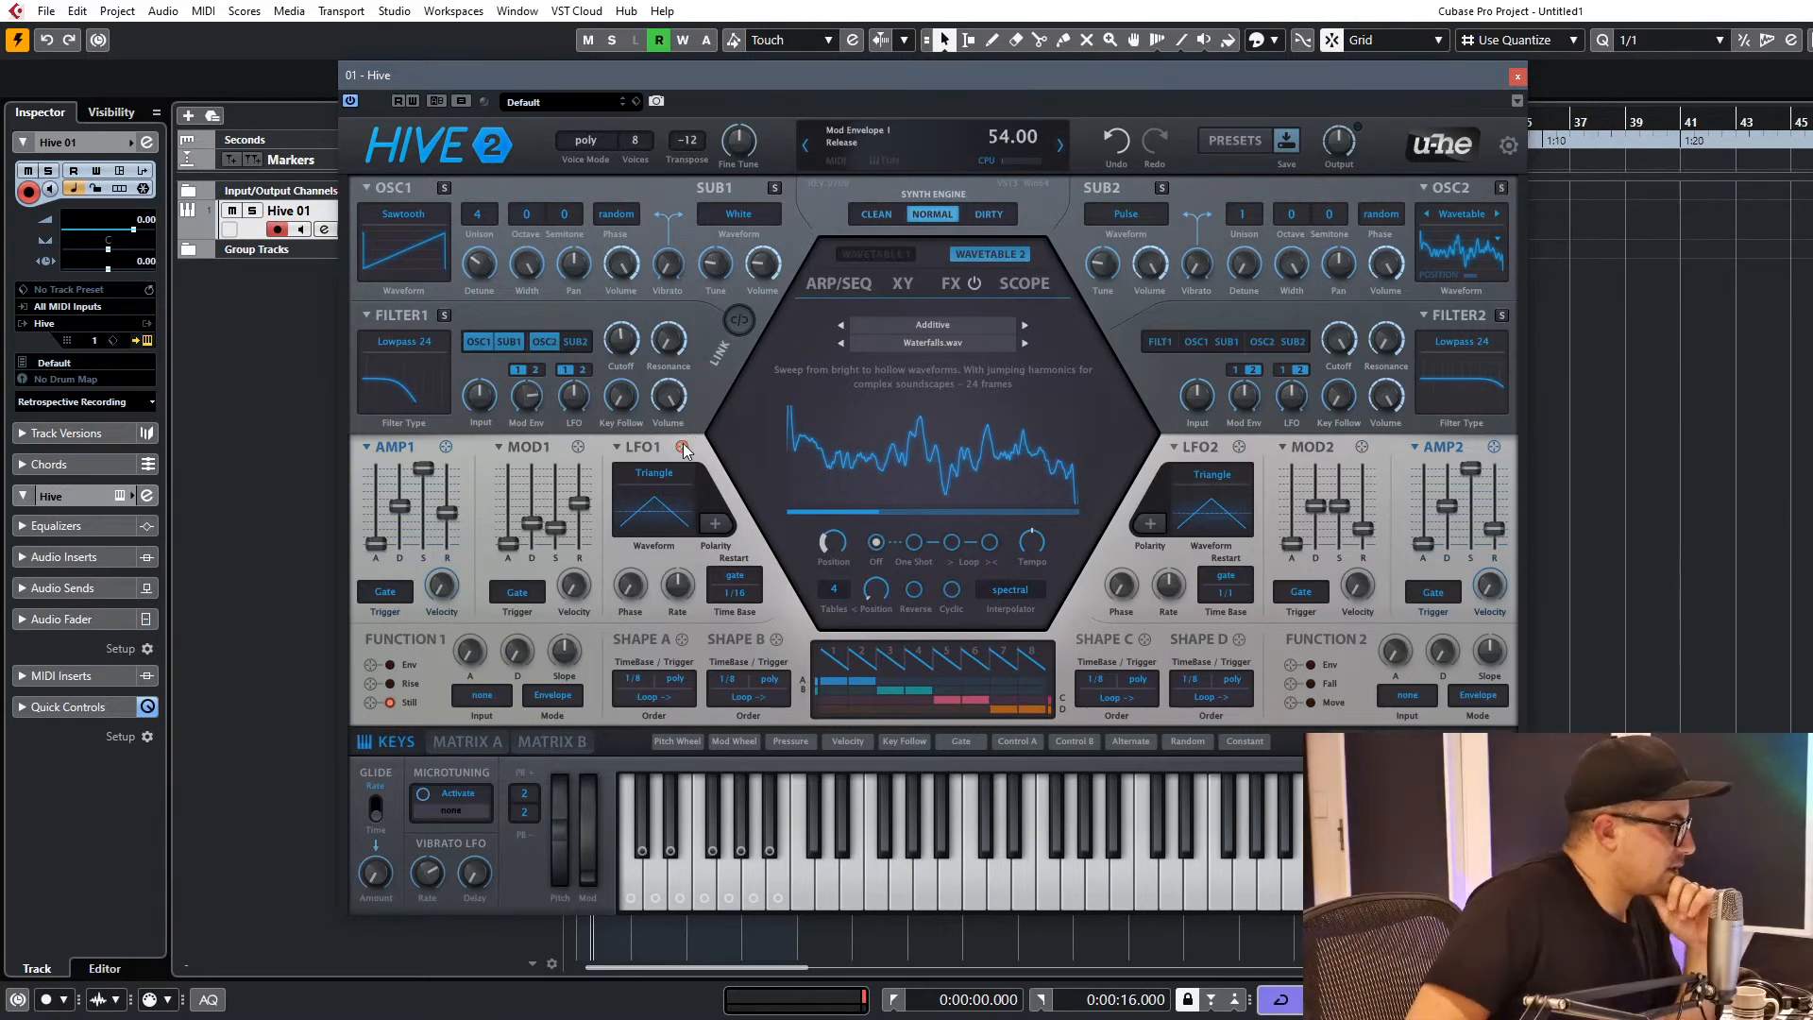
Assign LFO1 to modulate OSC2's wavetable position, keeping LFO1's time base at 1/16.
drag(683, 446, 672, 751)
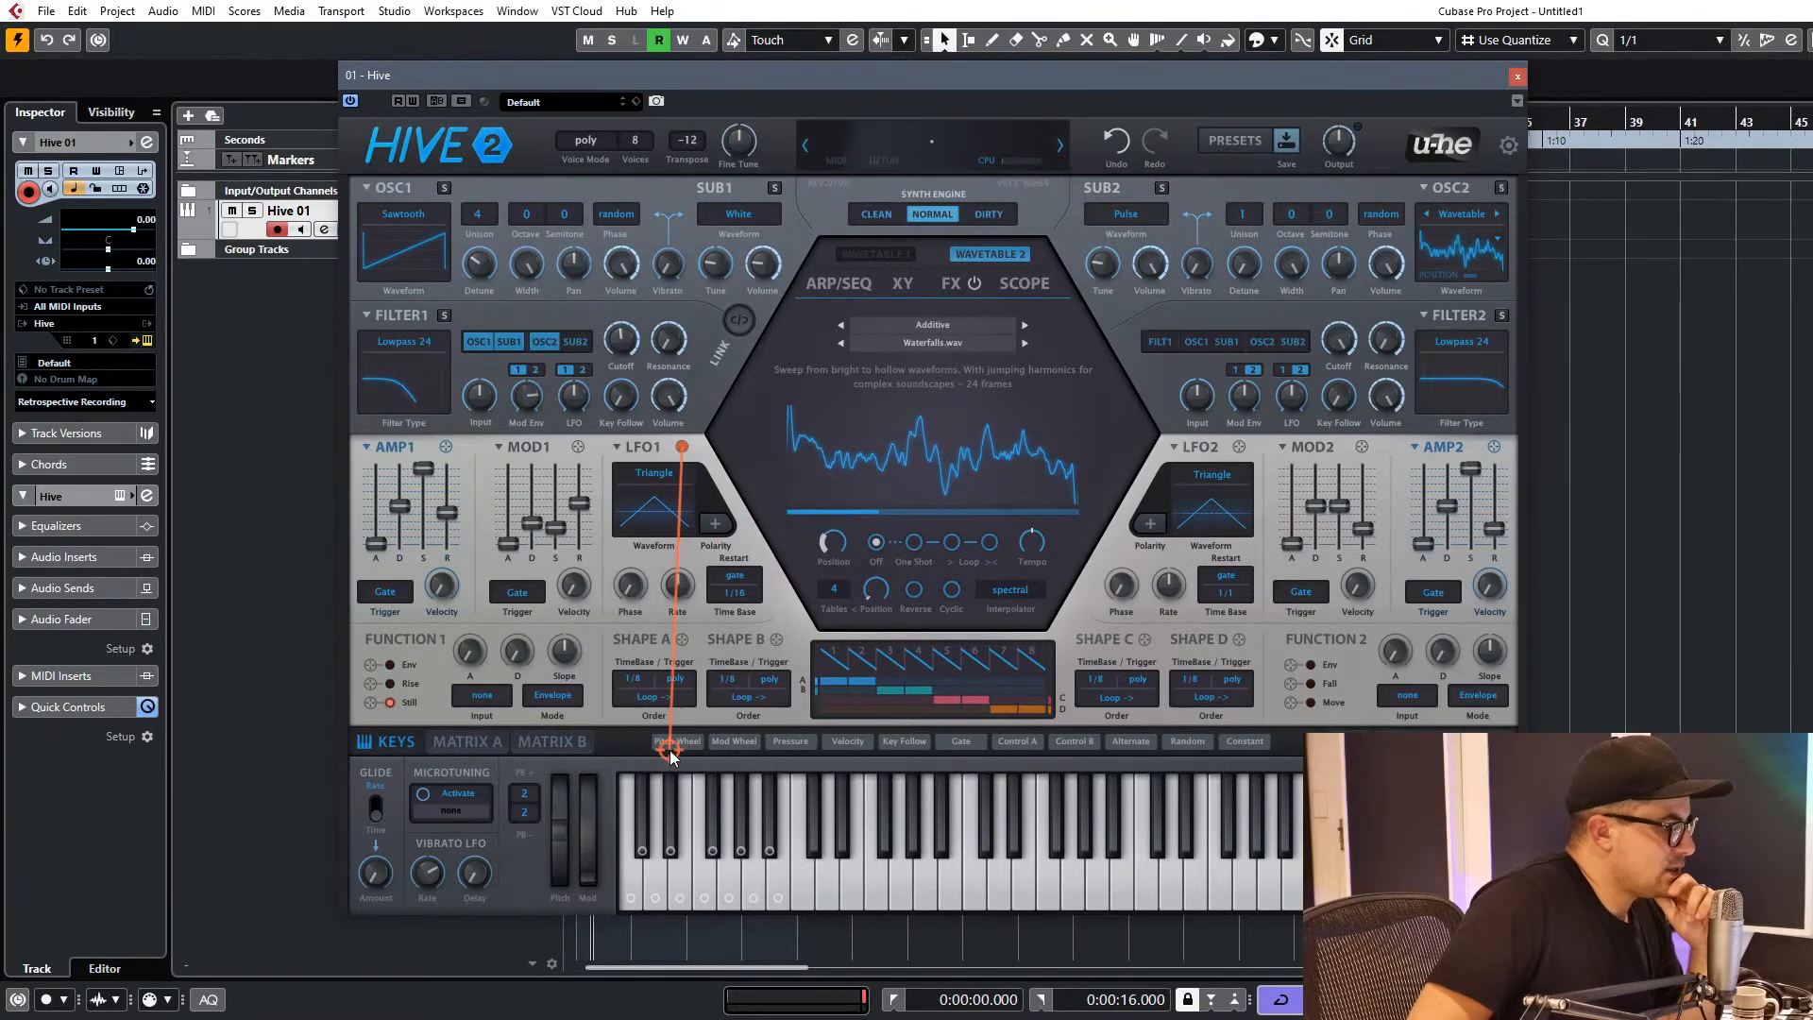
drag(808, 578, 832, 541)
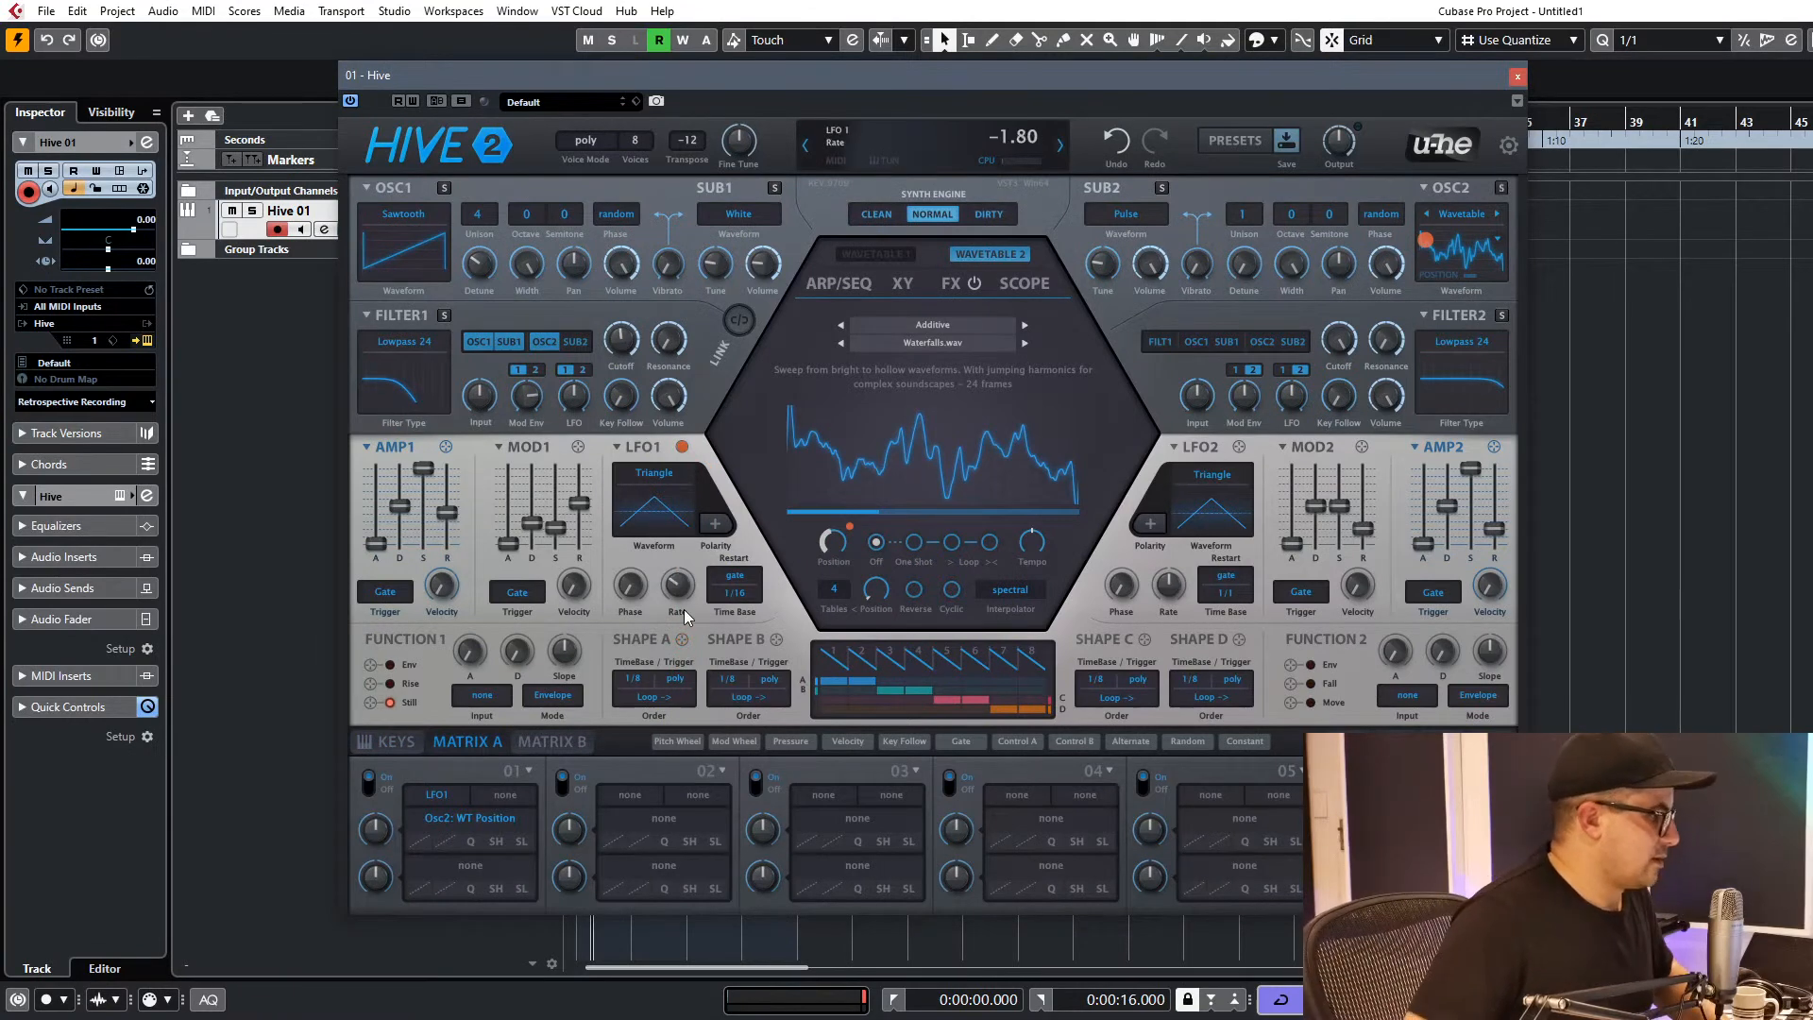
click(751, 594)
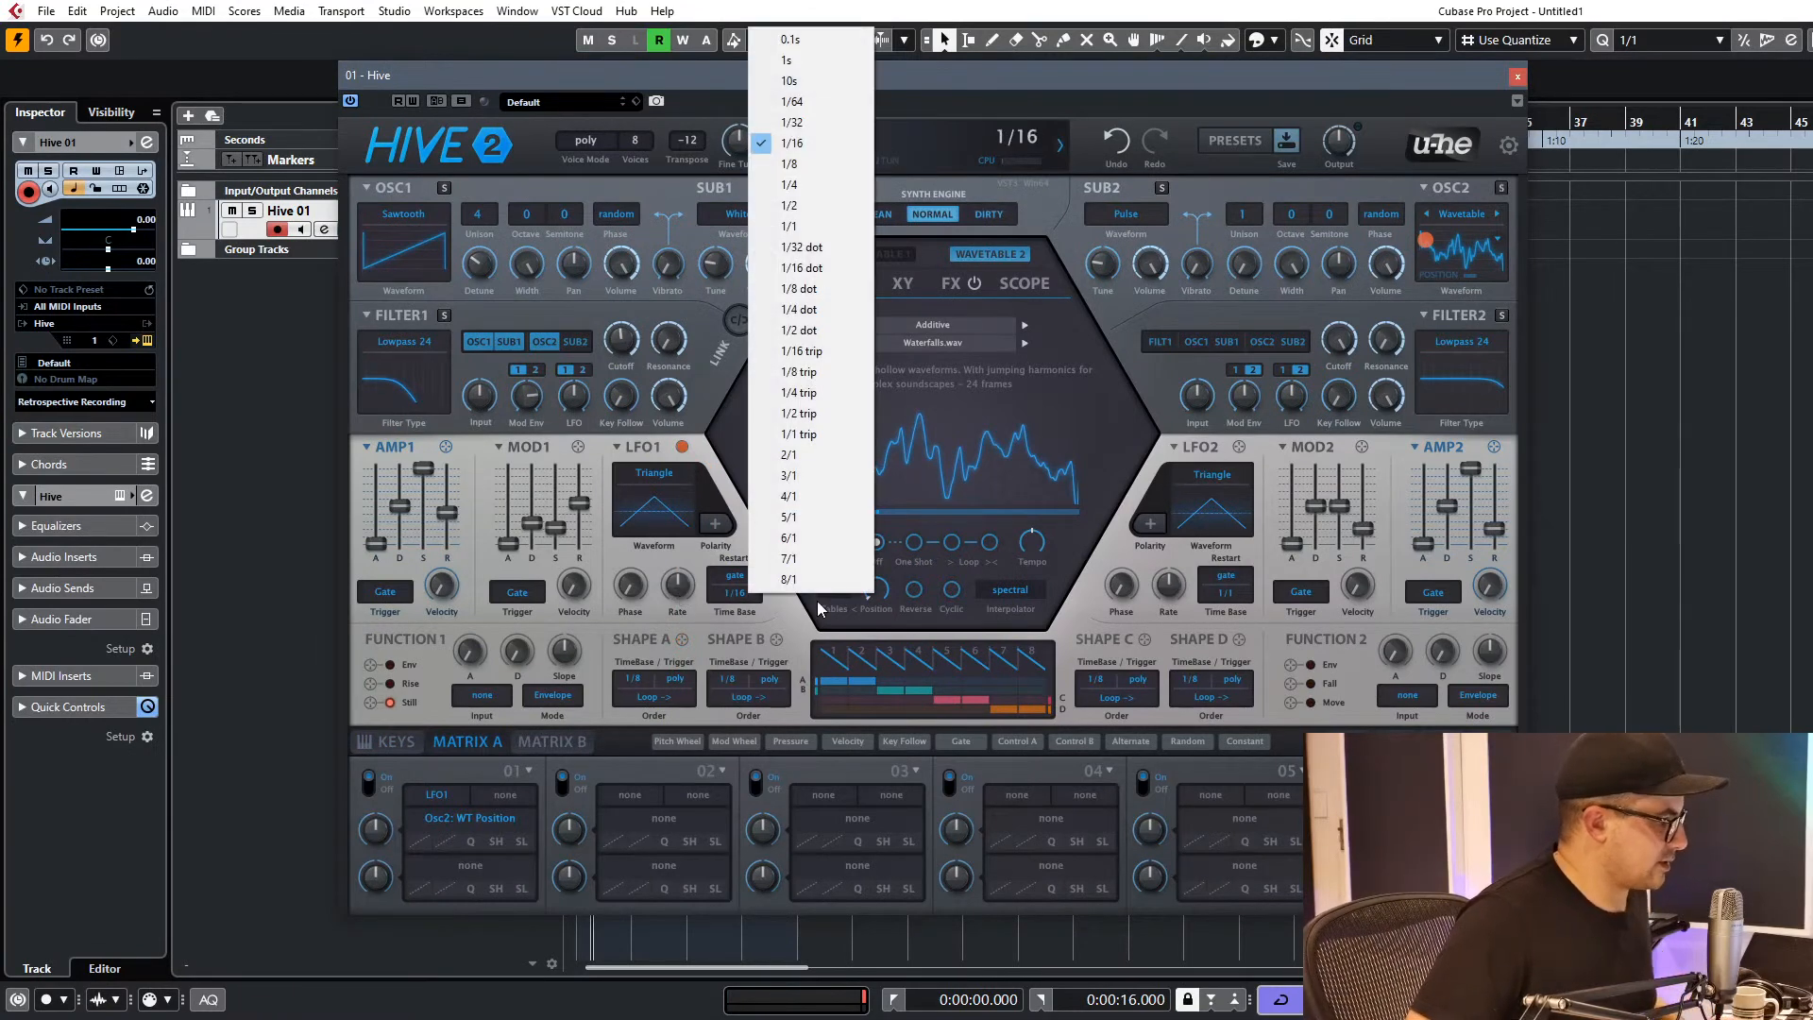
click(816, 147)
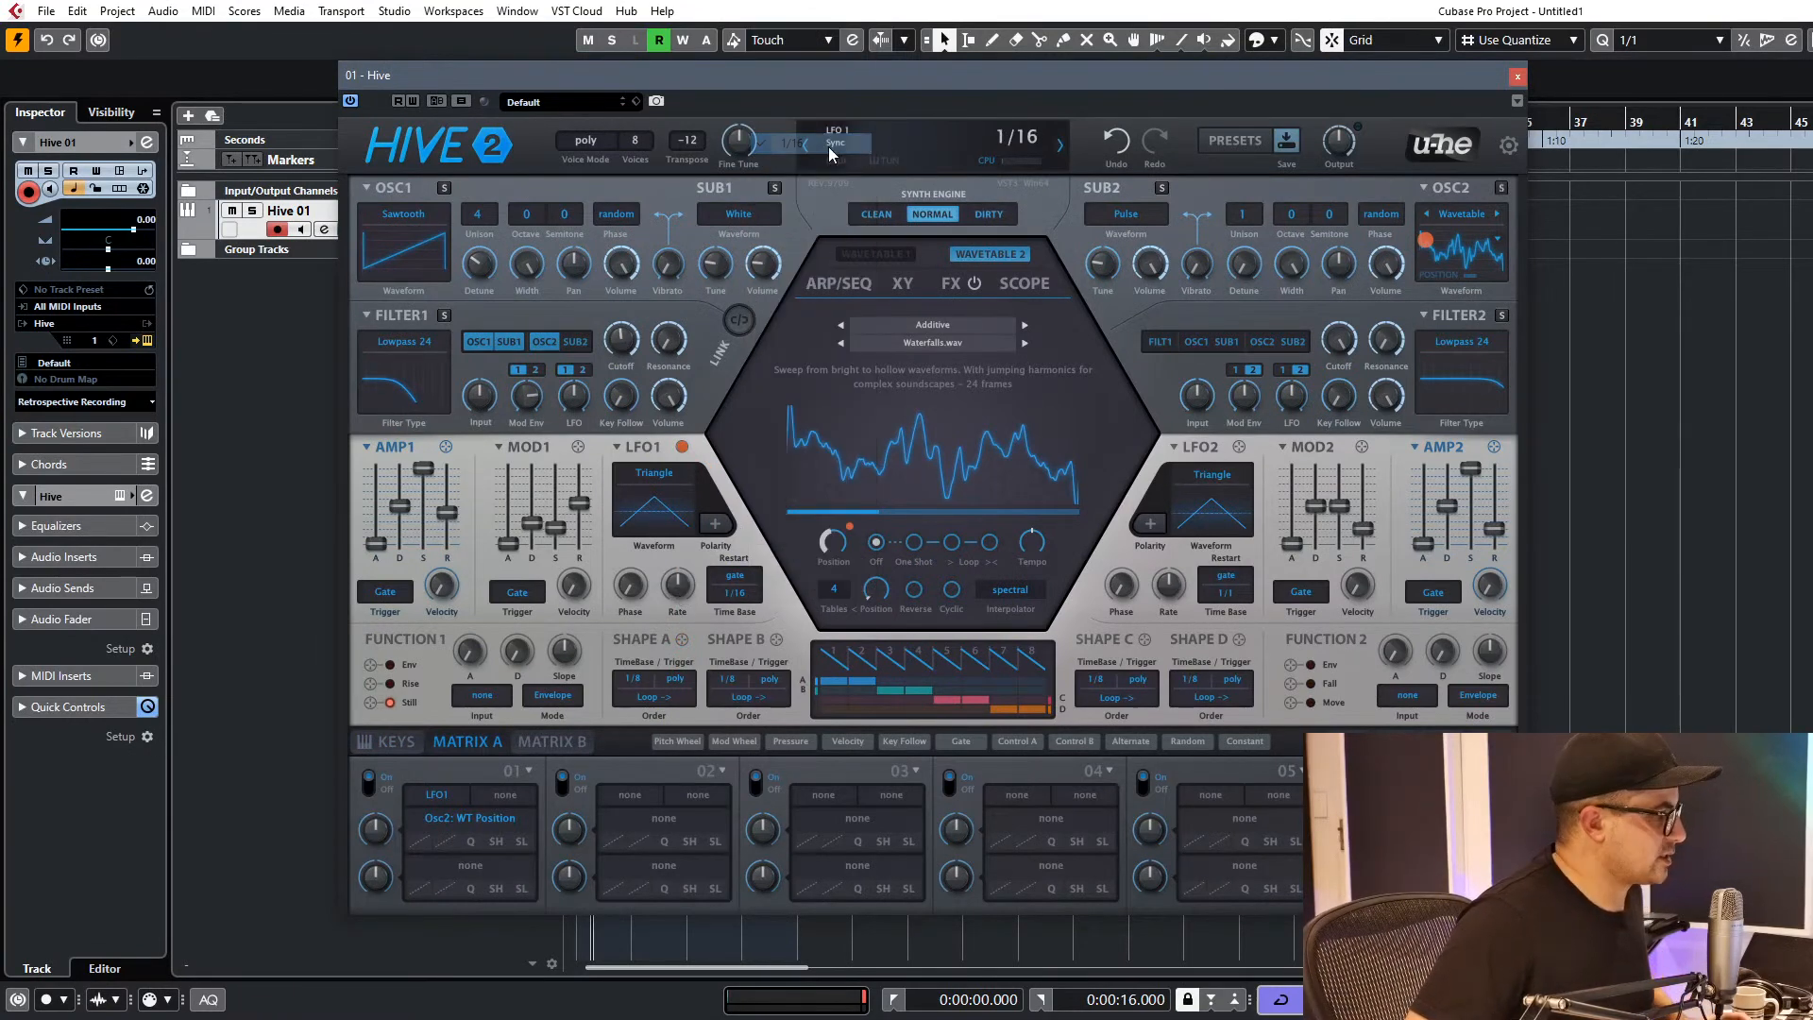
Set LFO1's waveform to rand hold, try the single restart mode, and settle on sync.
click(656, 476)
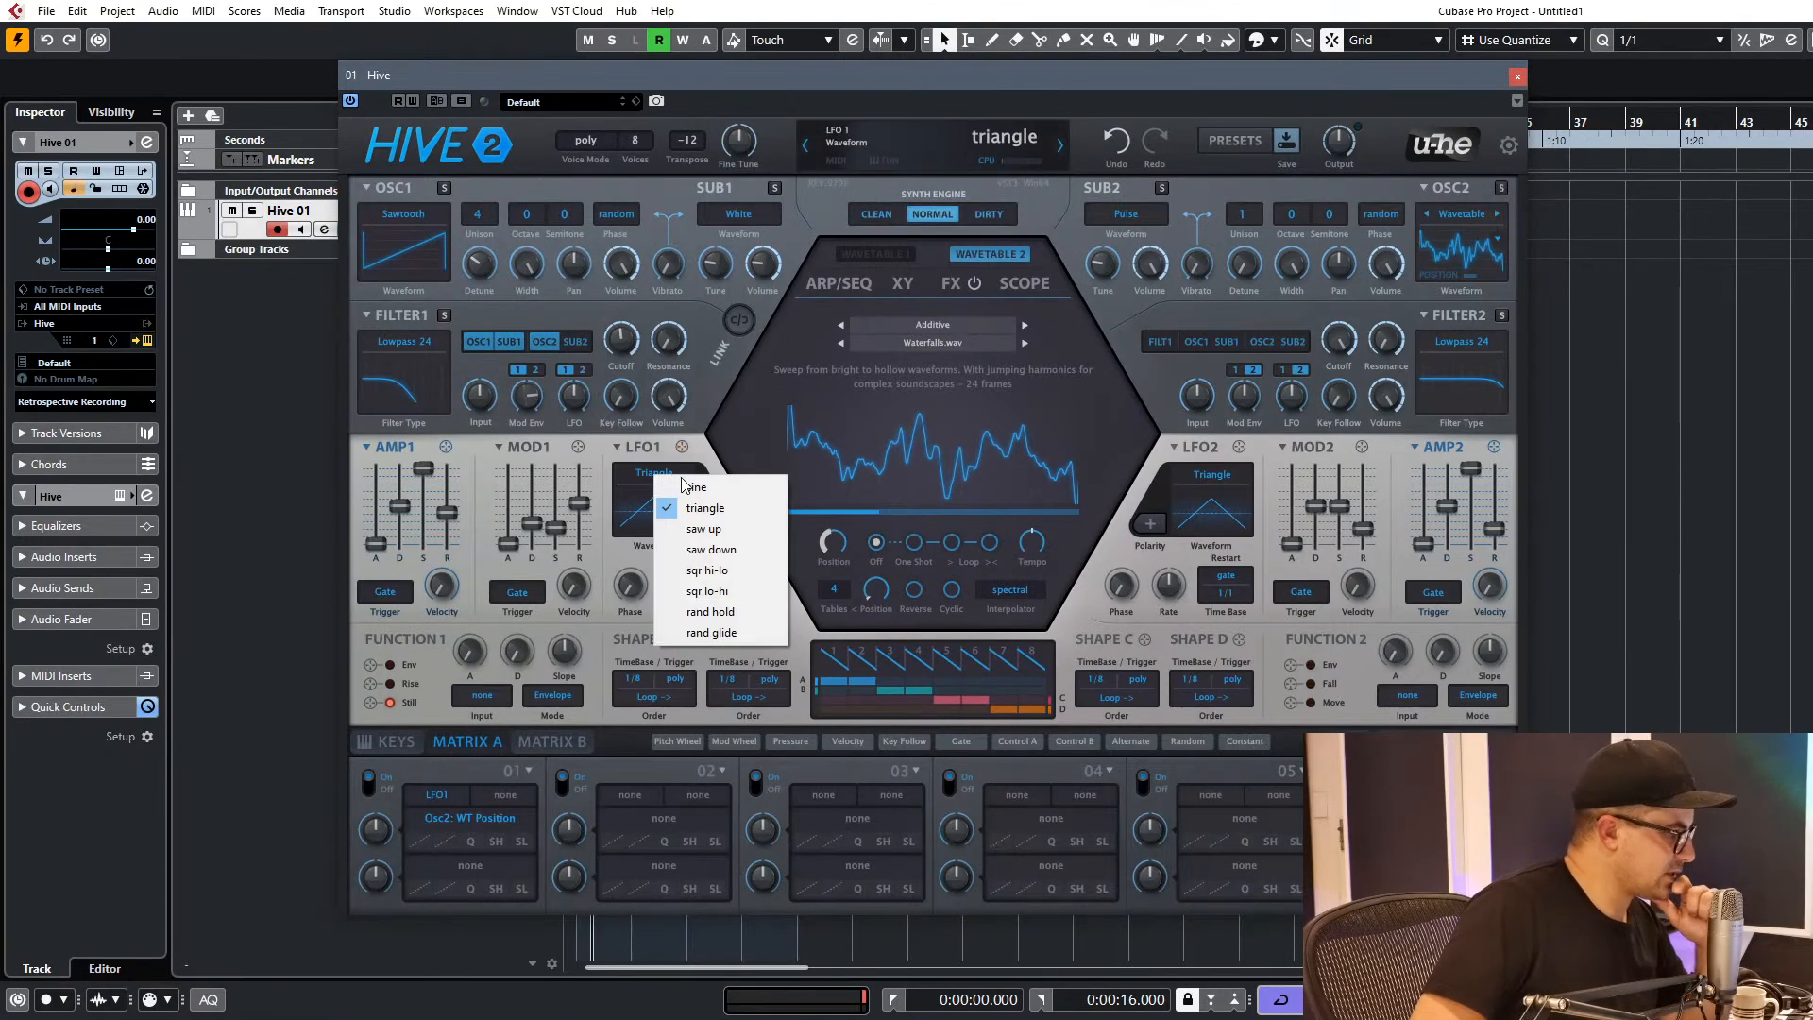
click(728, 612)
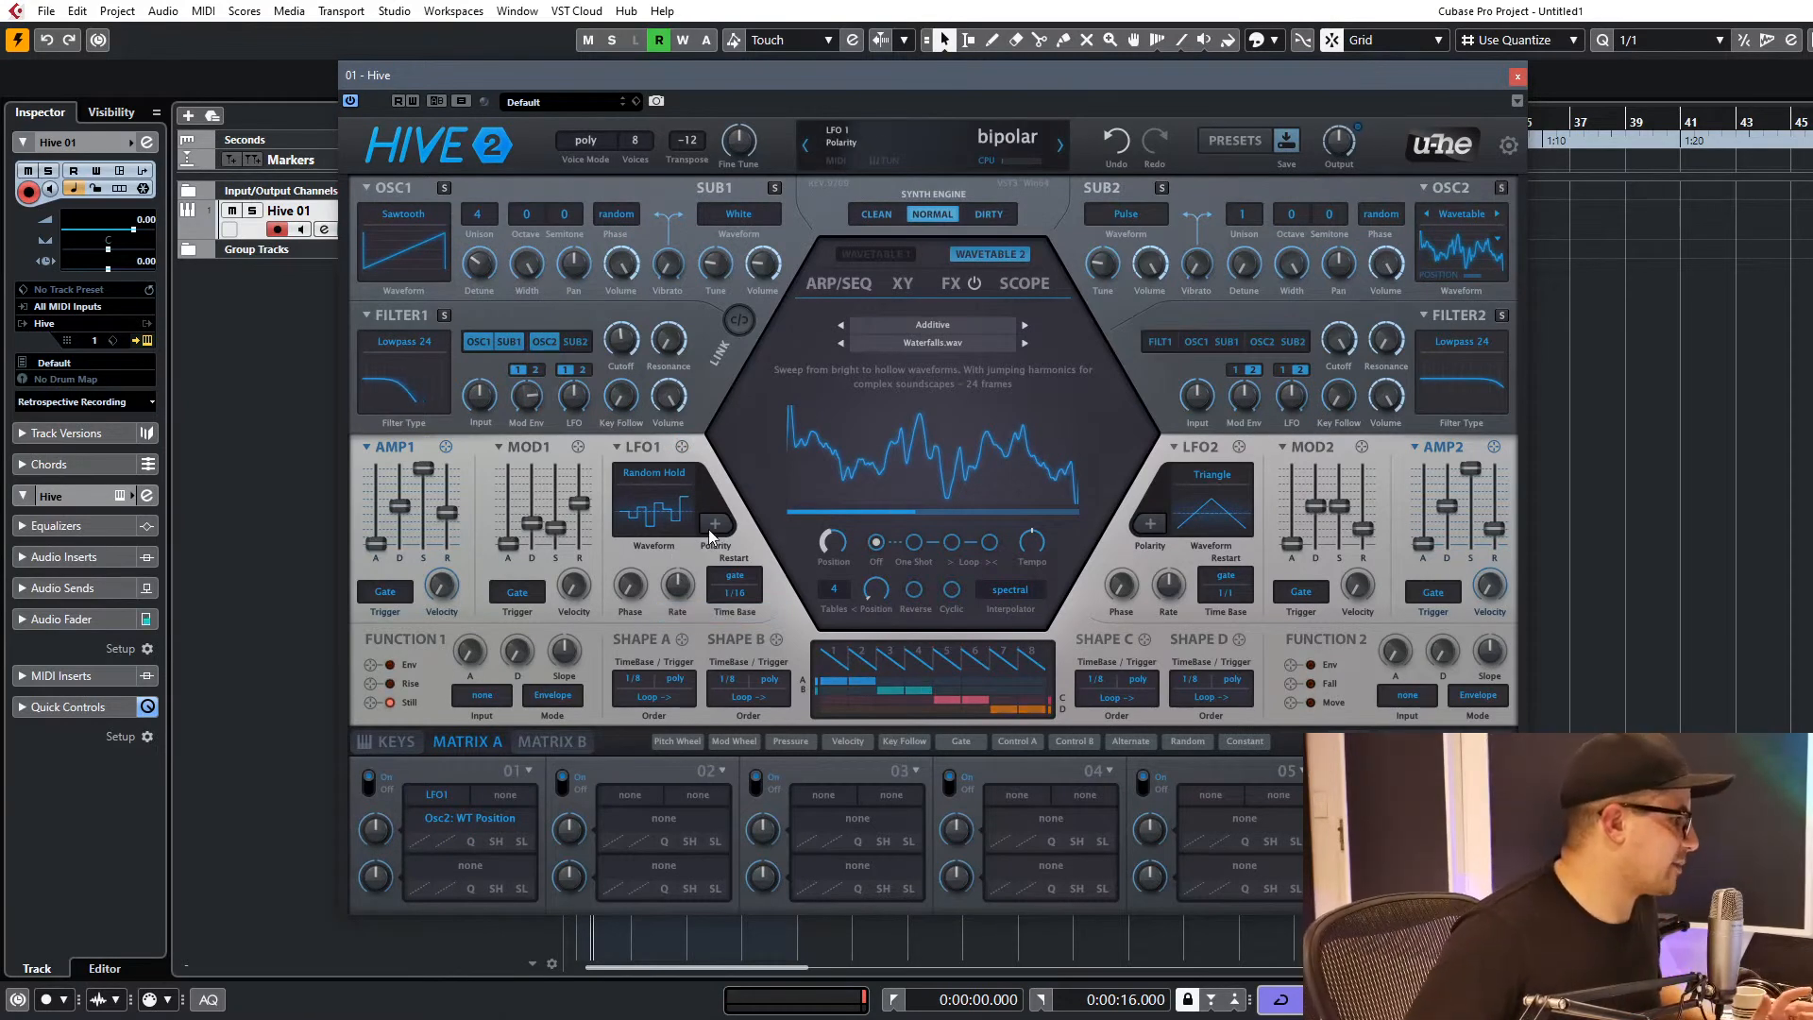
click(737, 578)
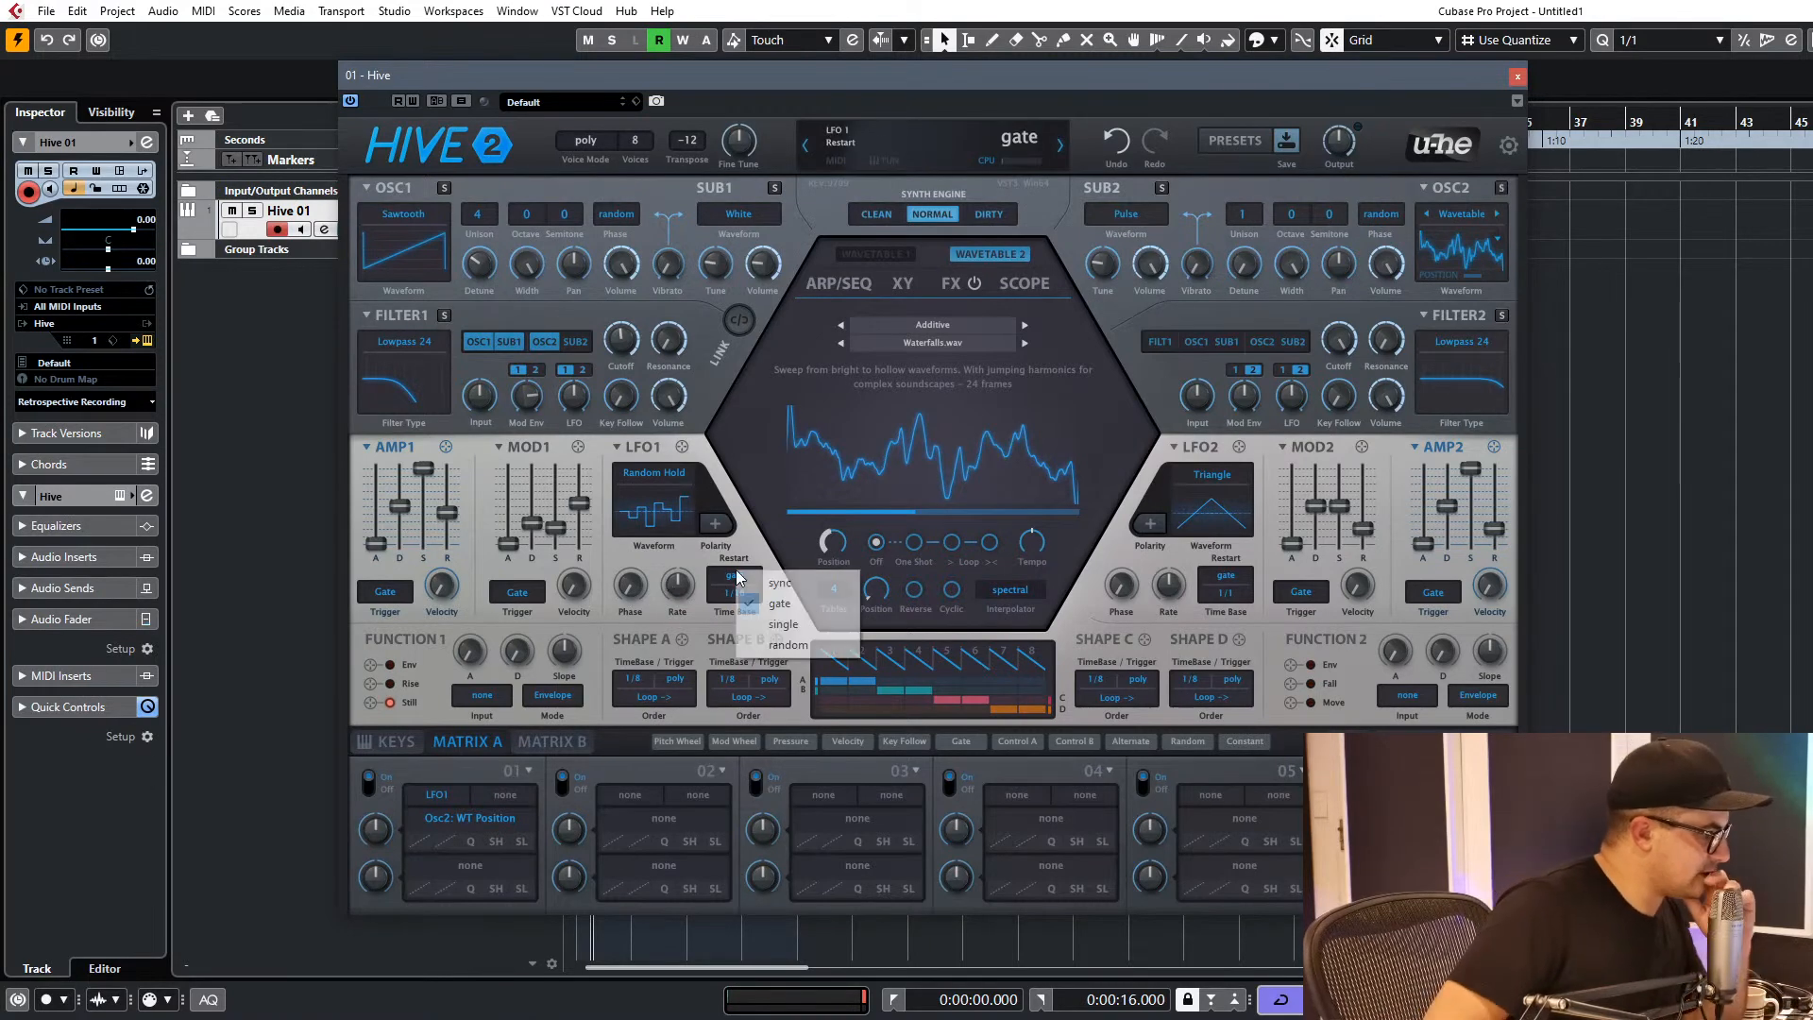
click(783, 625)
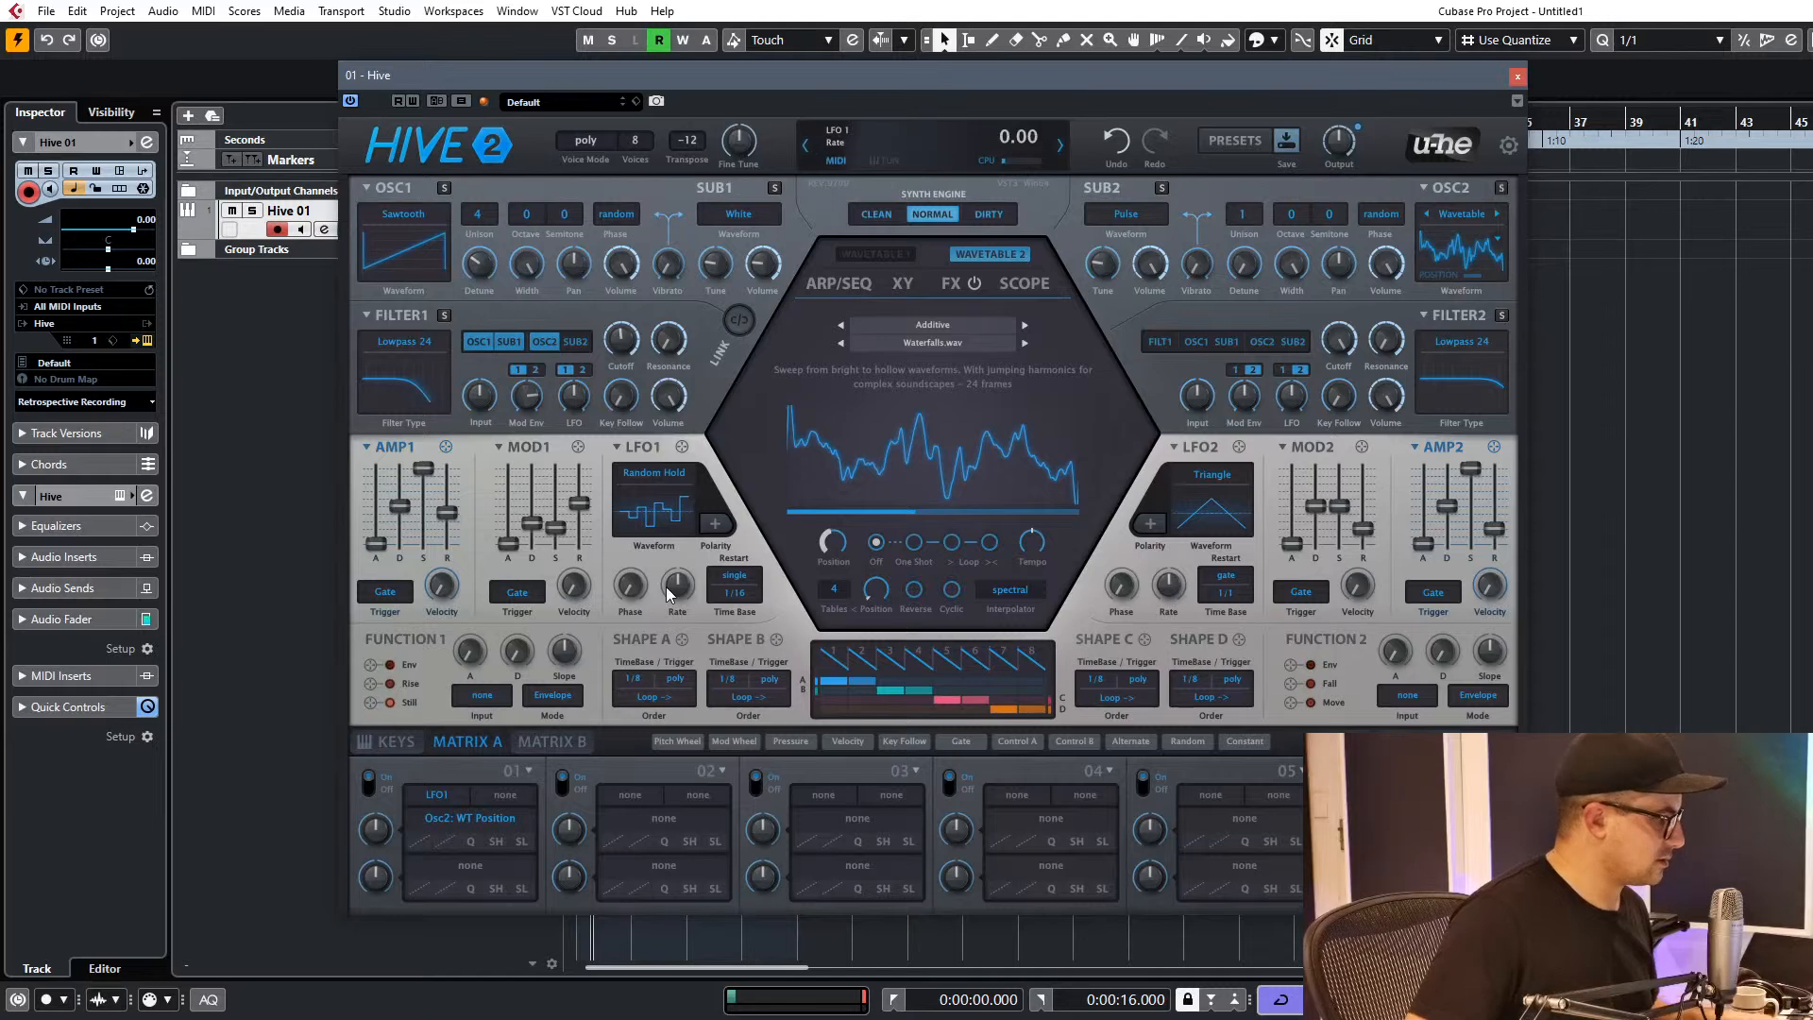
click(751, 580)
click(755, 591)
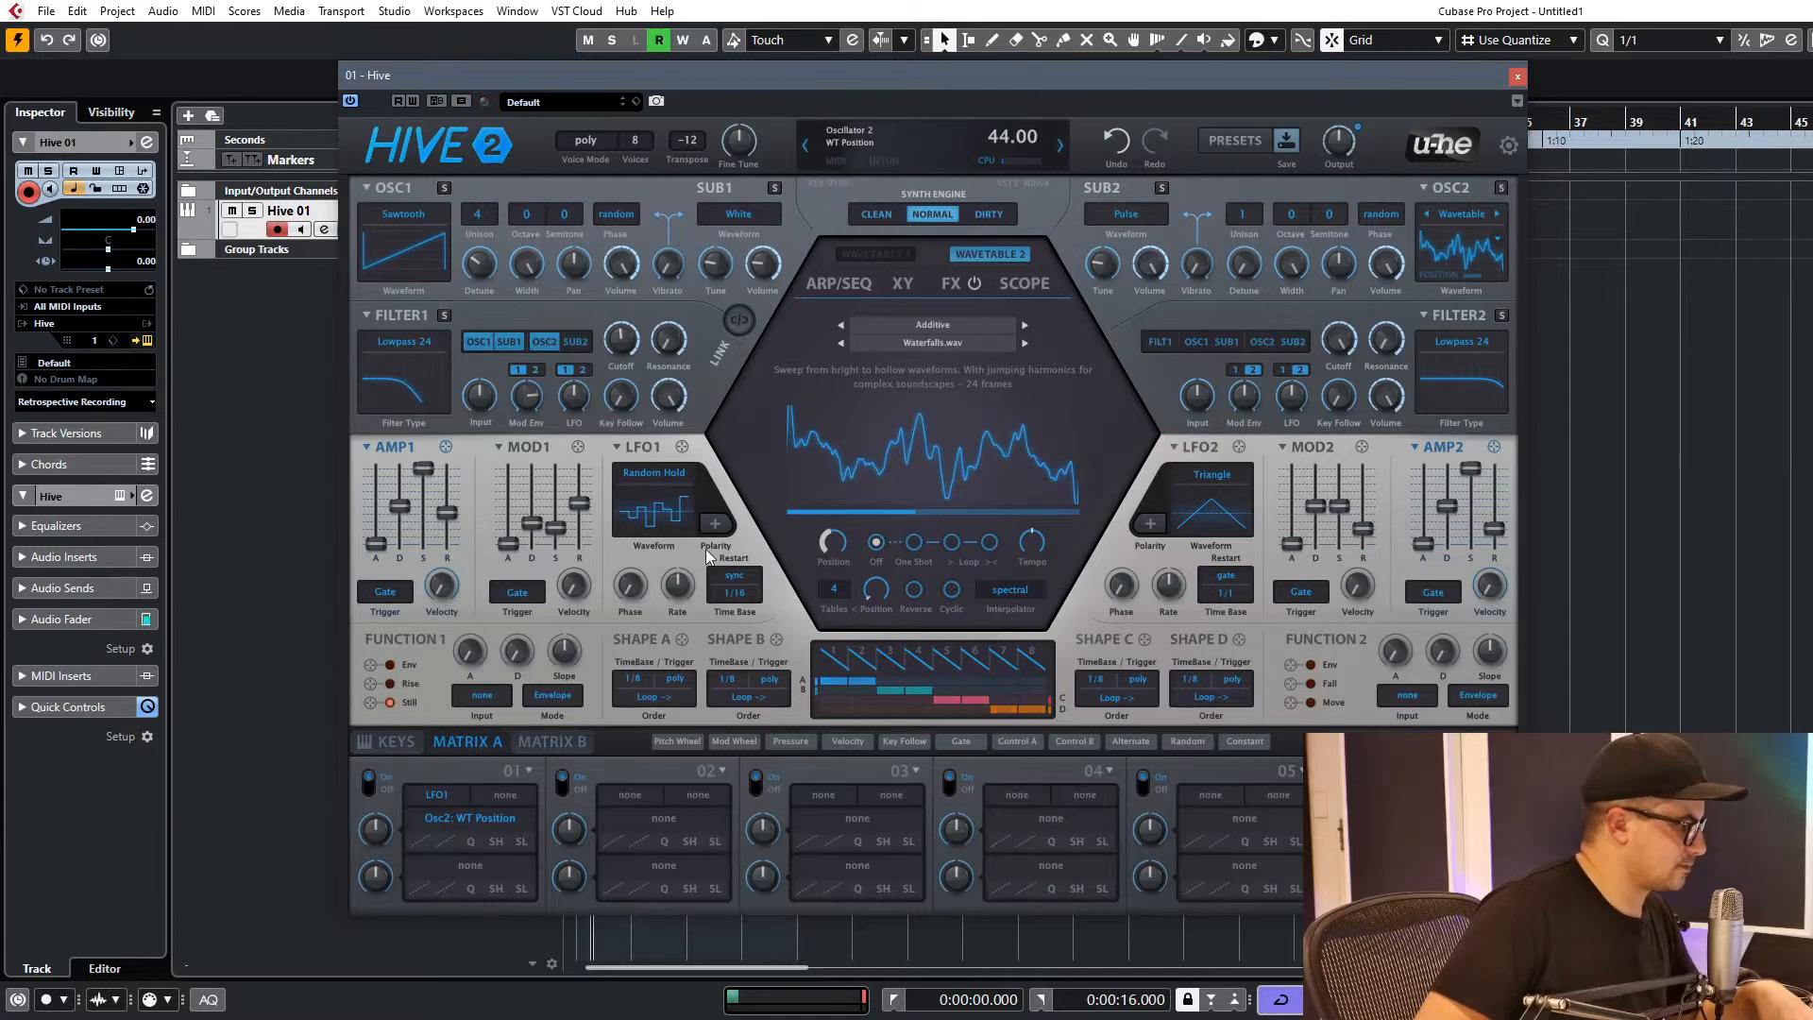
Raise LFO1's modulation depth on OSC2's wavetable position to 68 and set LFO1's time base to 1/4.
drag(382, 840, 388, 801)
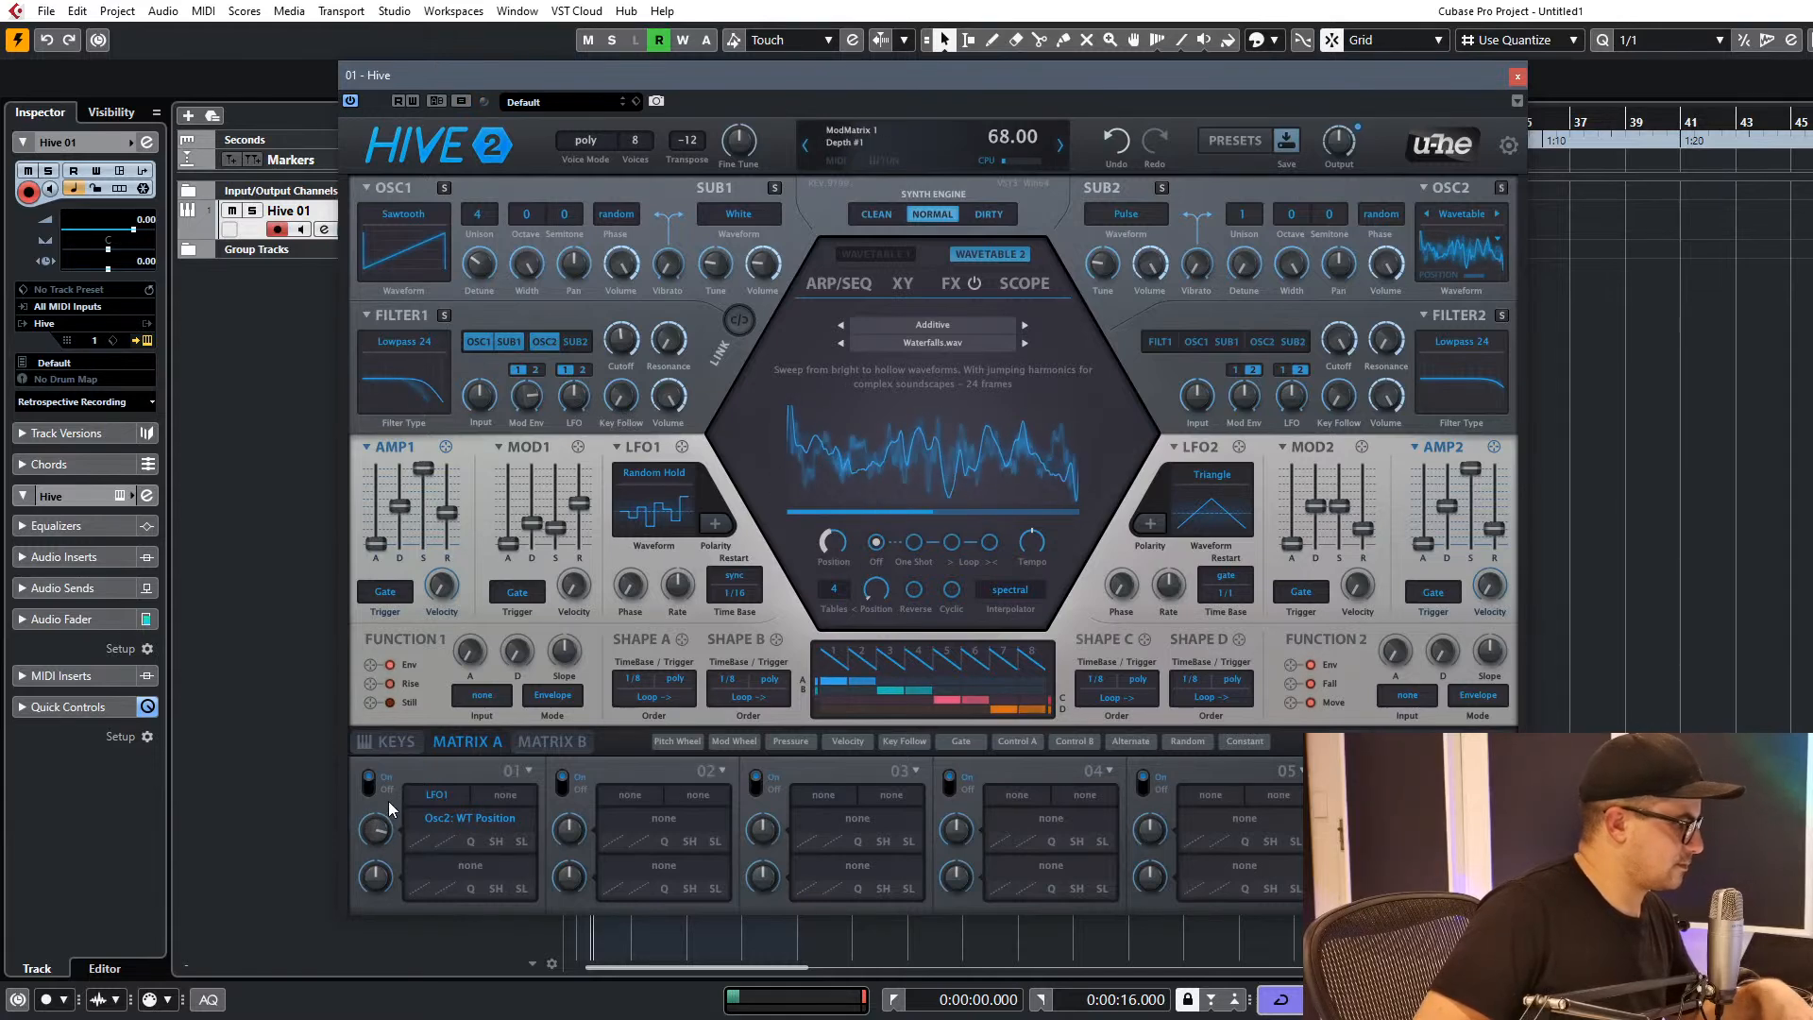
click(714, 592)
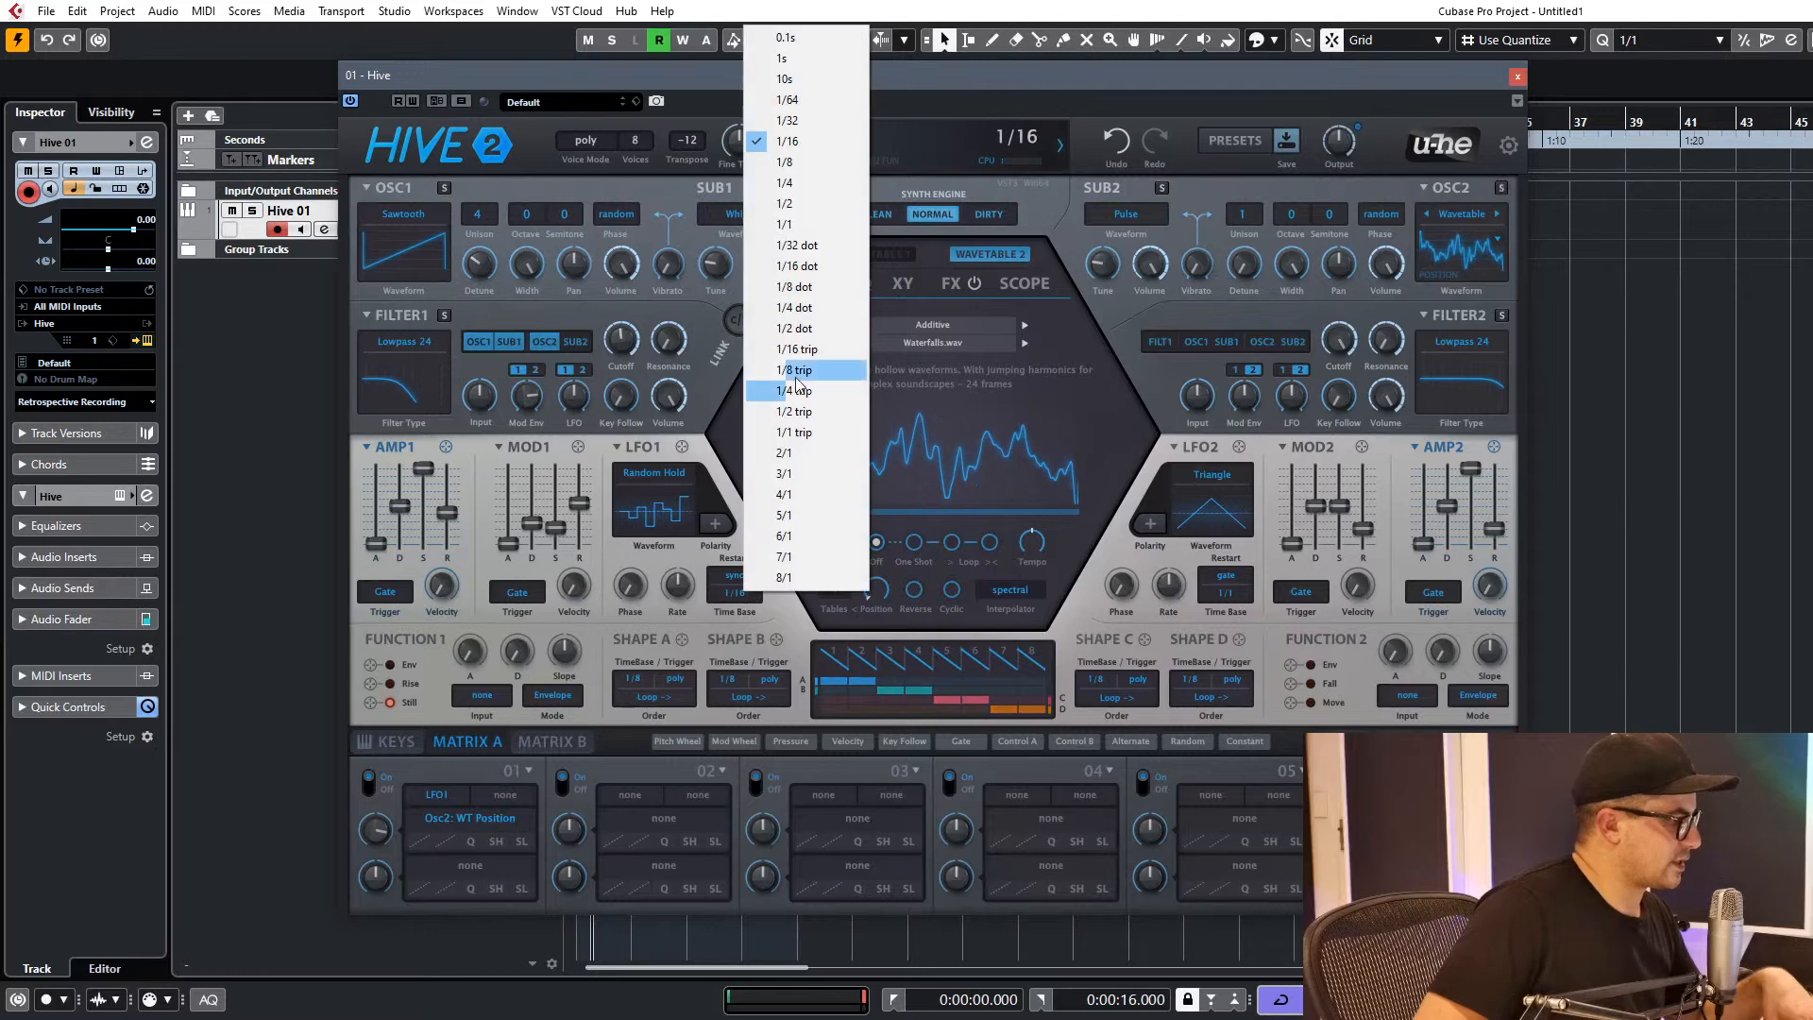
click(808, 183)
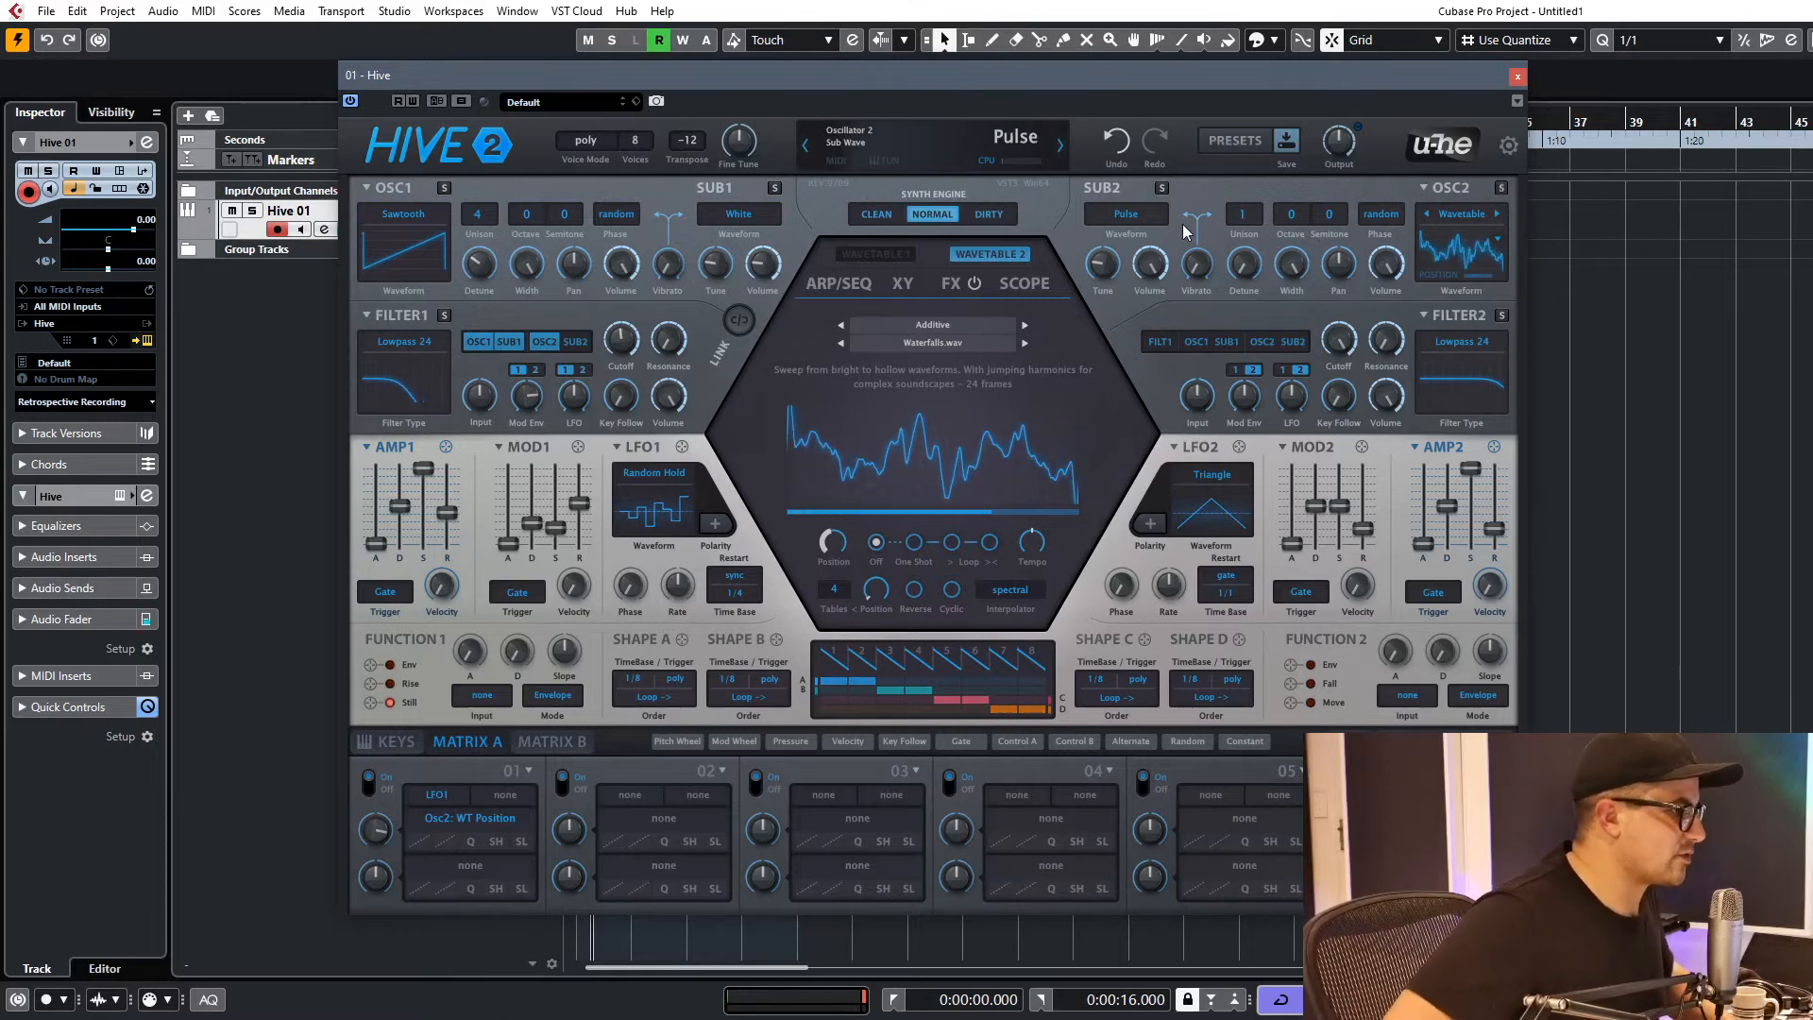
Route OSC2 into Filter 2 instead of Filter 1 and lower Filter 2's cutoff.
click(547, 340)
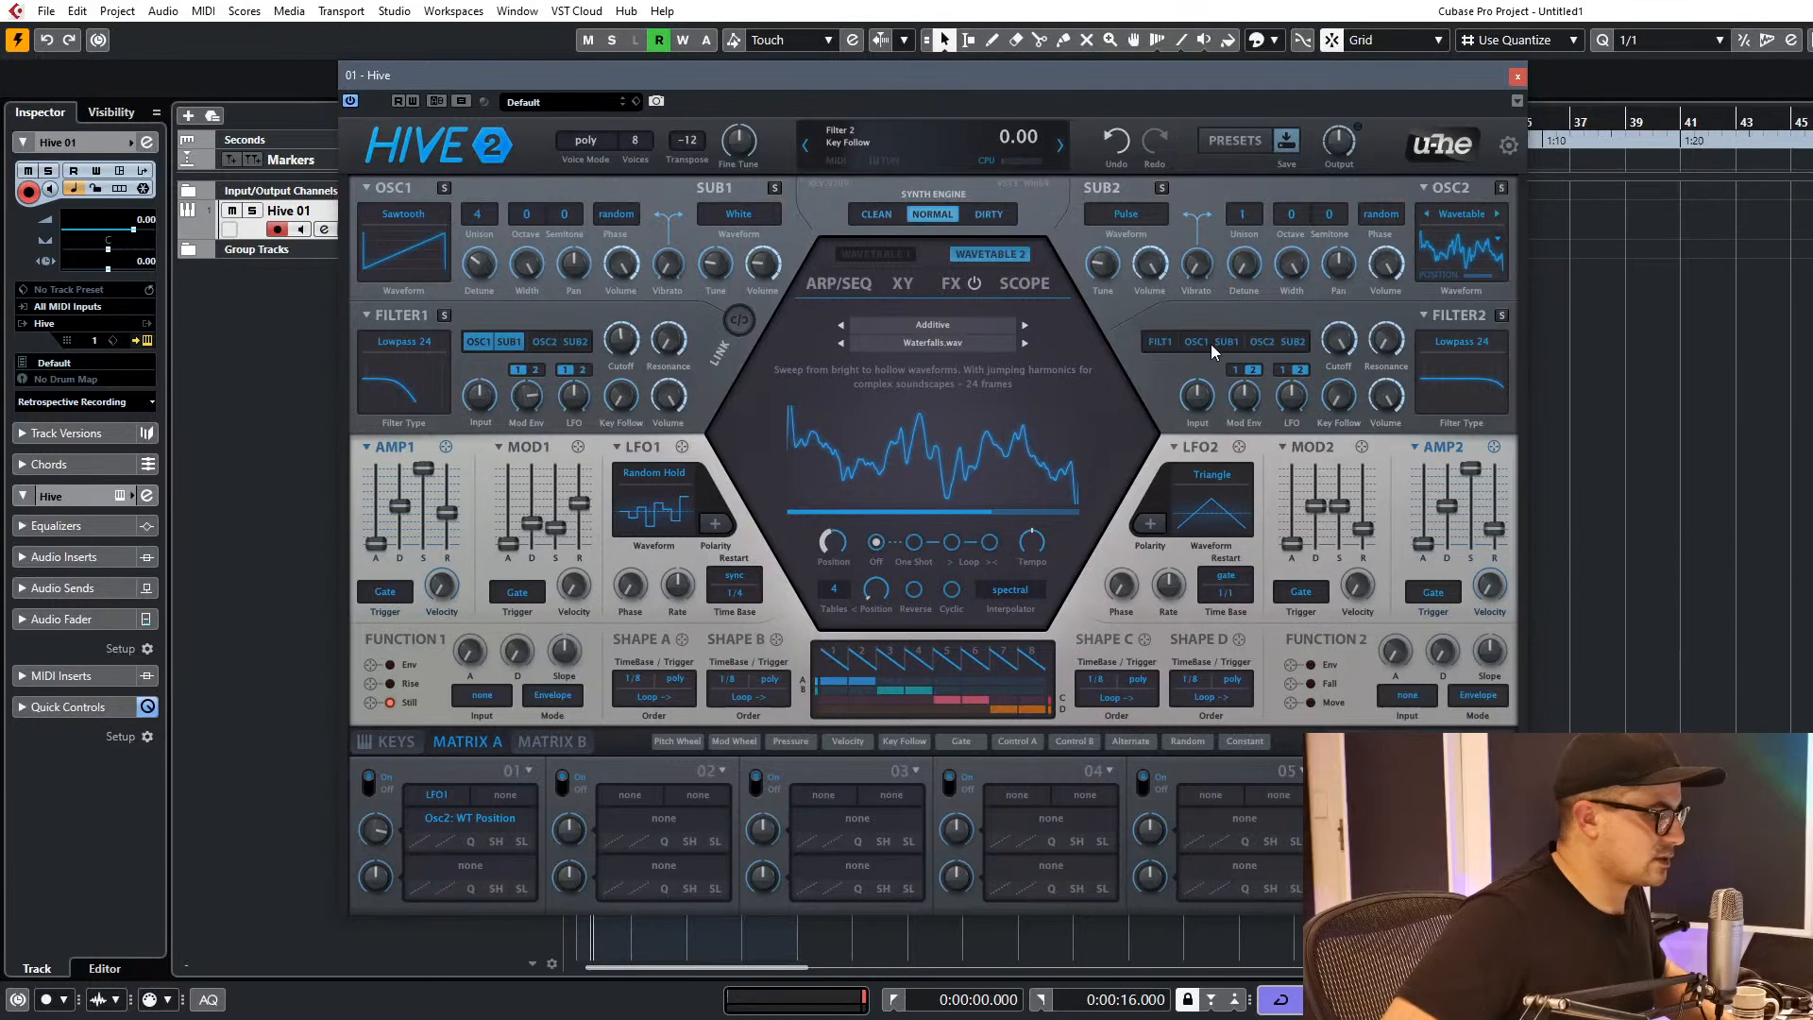
click(1275, 342)
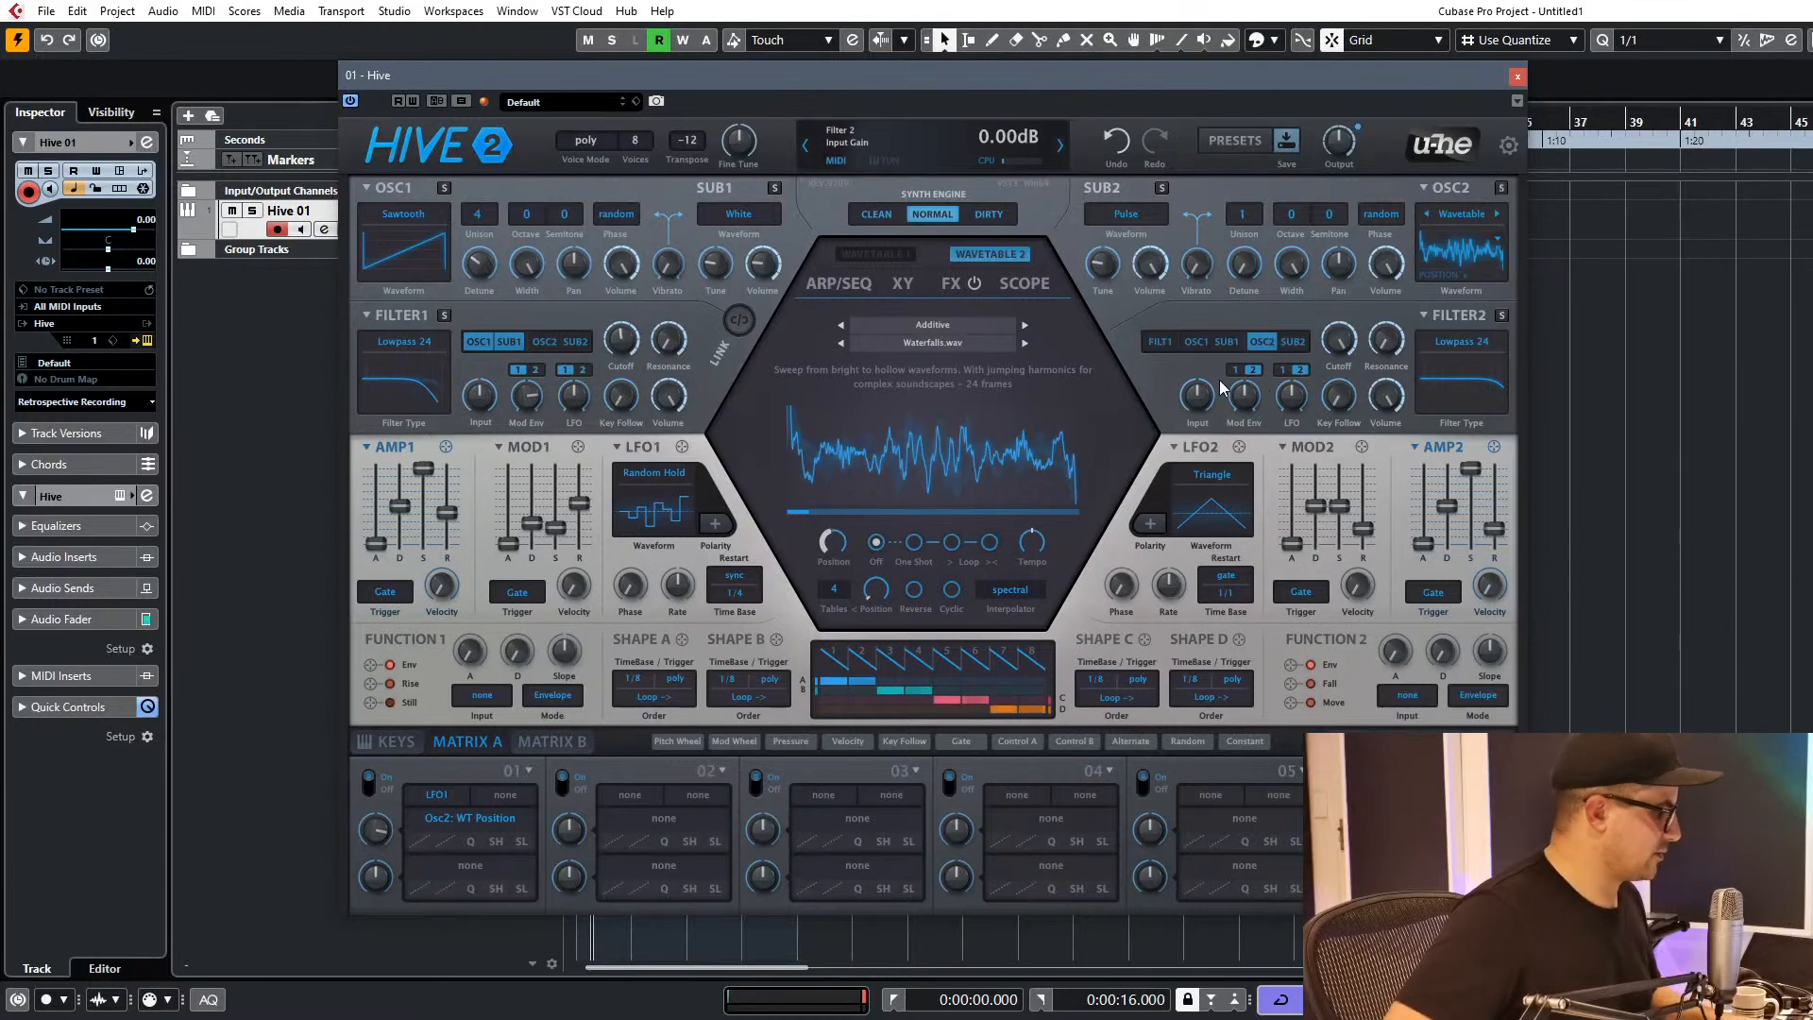
drag(1338, 338, 1332, 468)
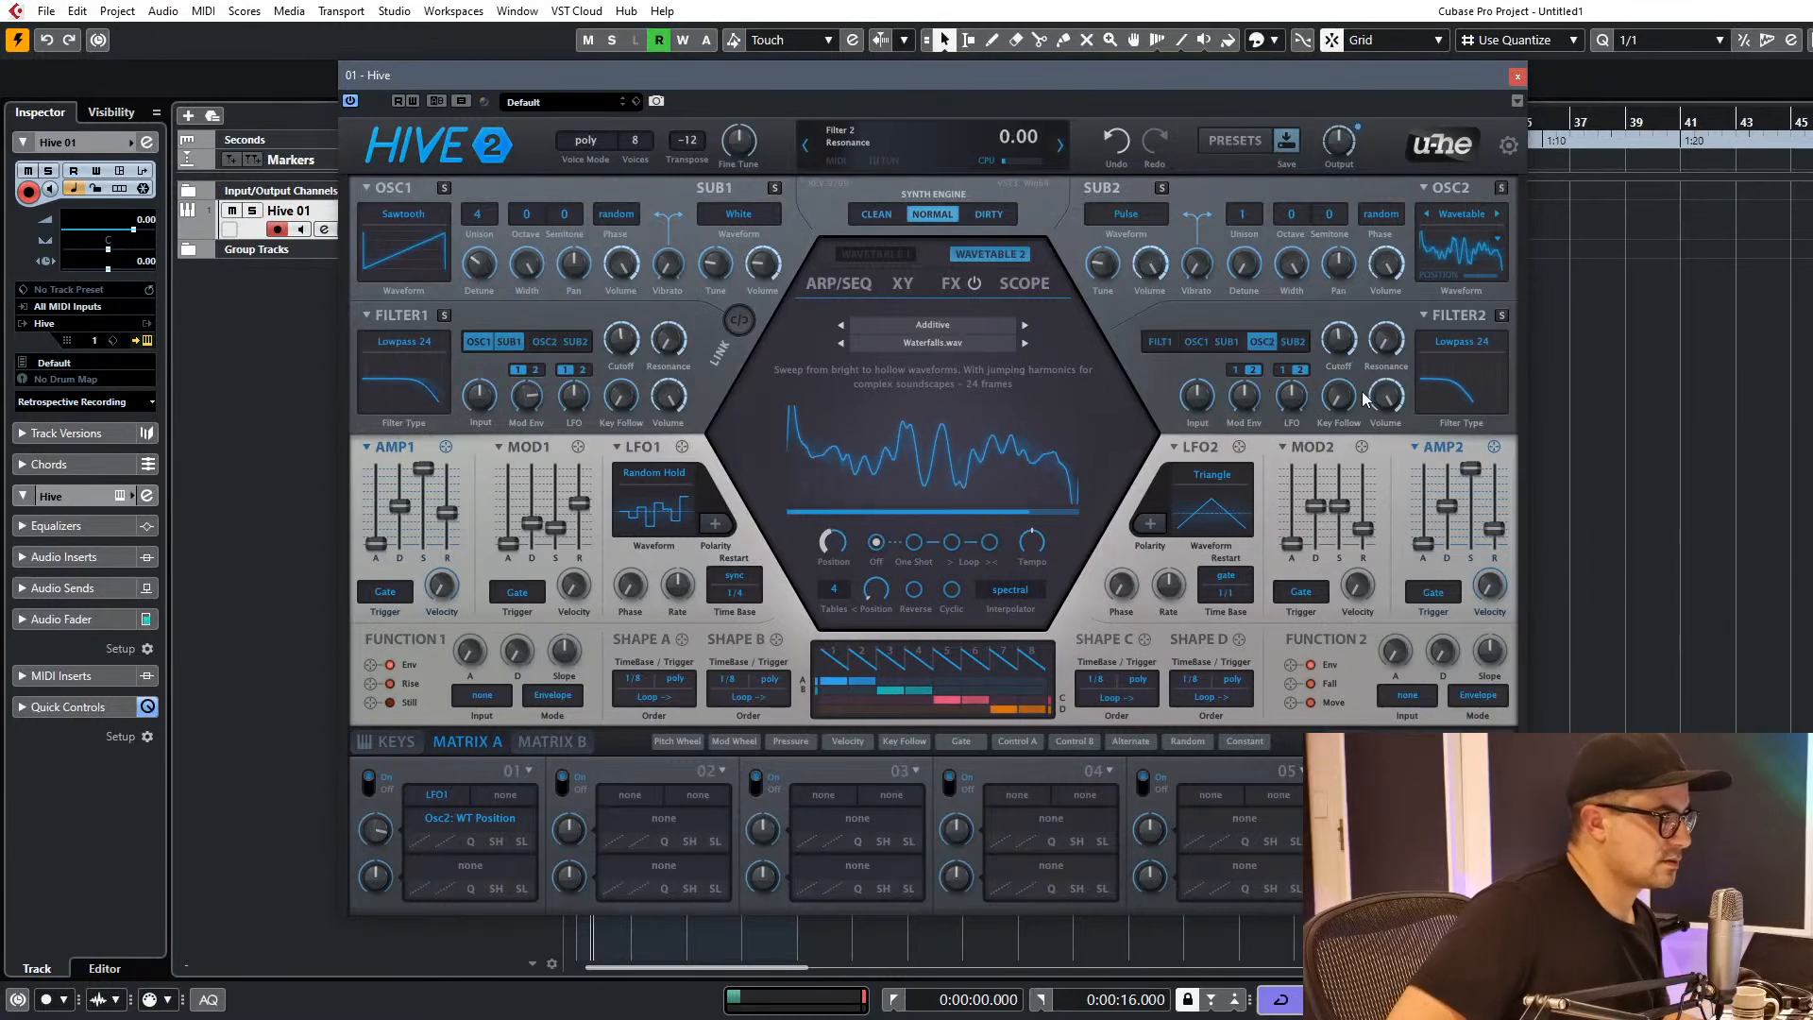
Set OSC2's octave to 1 and raise Filter 2's cutoff.
click(1286, 217)
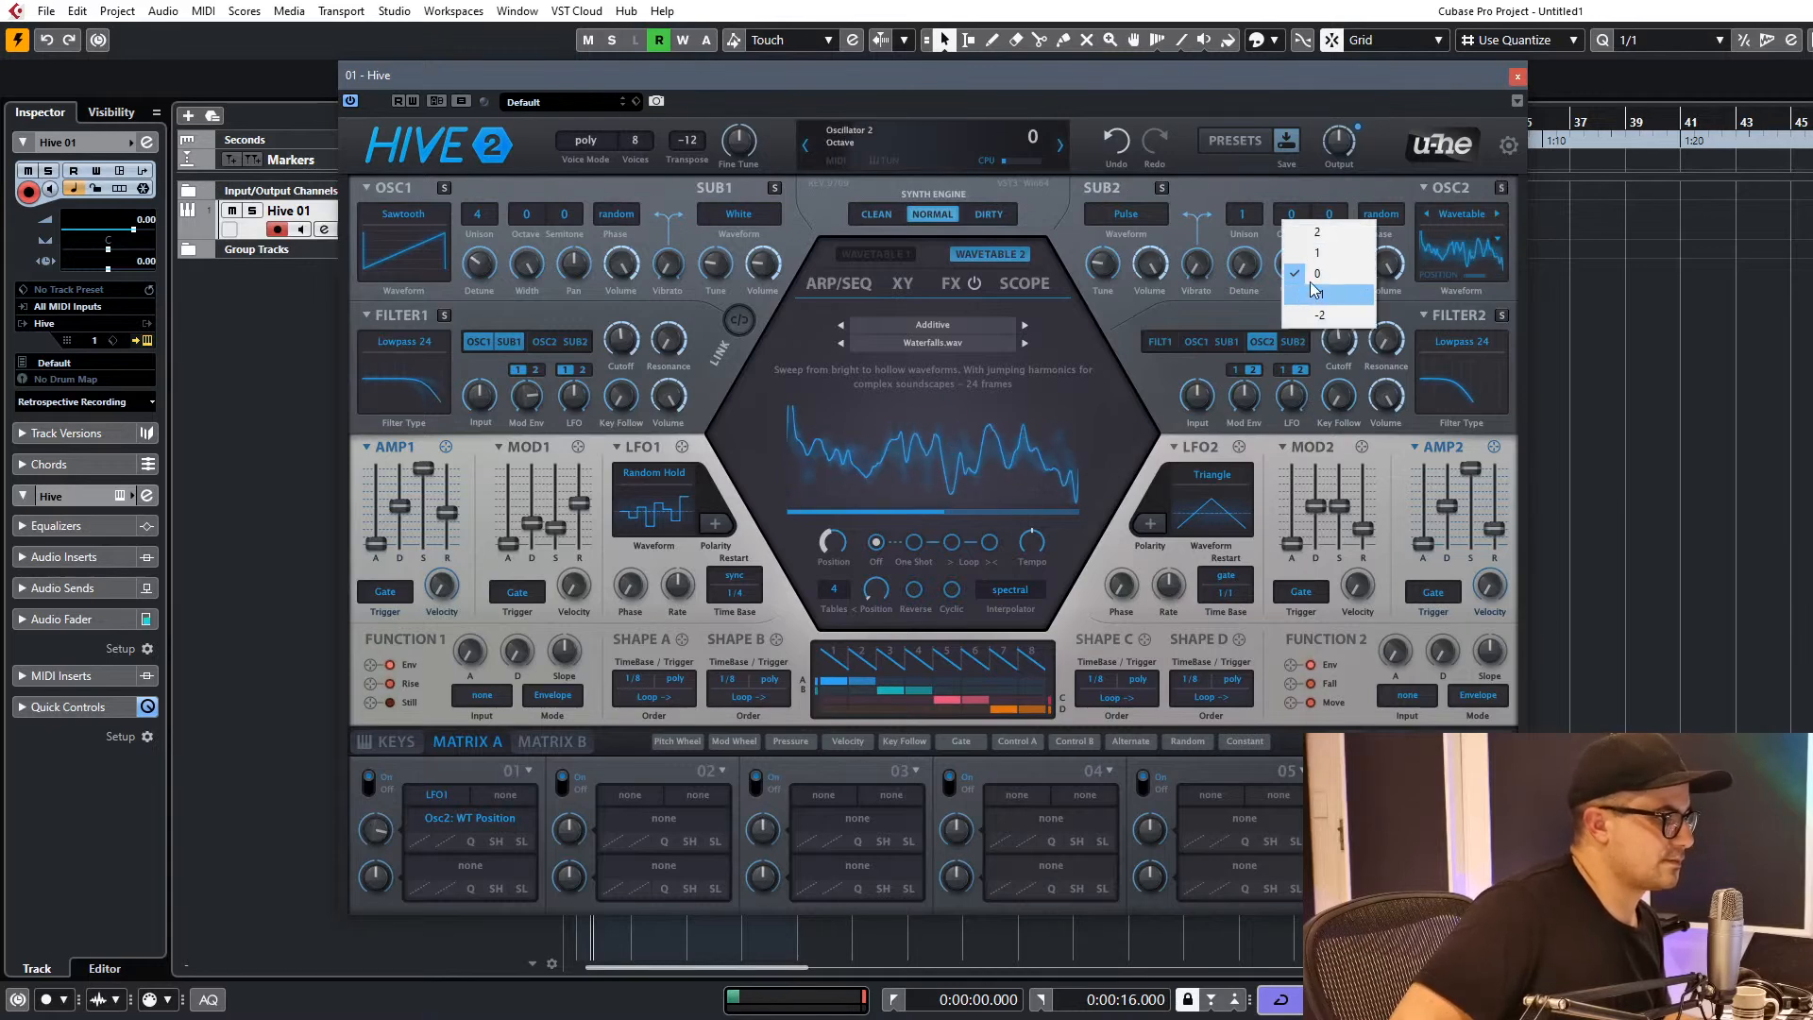
click(1313, 255)
drag(1337, 338, 1357, 300)
Shape the MOD2 envelope with a release of 20 and adjust the AMP2 envelope's sliders.
mouse_move(1341, 510)
mouse_down()
mouse_move(1342, 557)
mouse_move(1320, 536)
mouse_up()
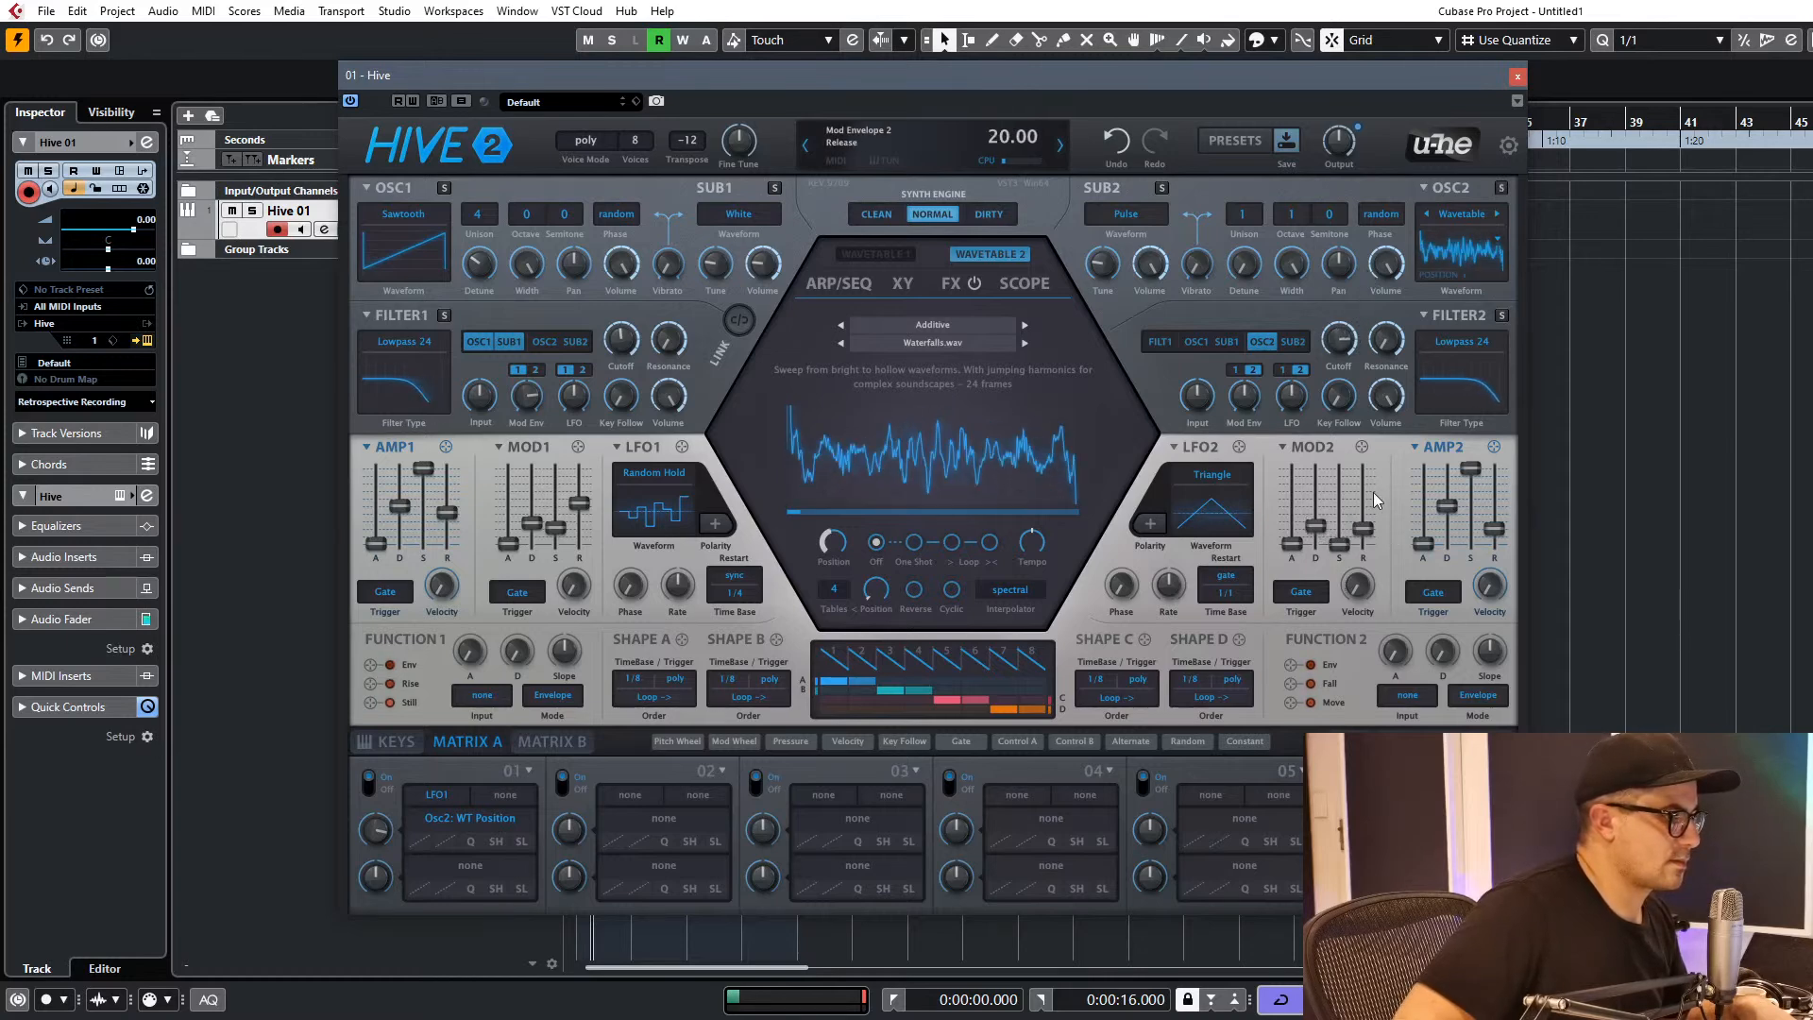
drag(1493, 529, 1482, 536)
drag(1470, 471, 1475, 525)
Raise Filter 1's input level and fine-tune its cutoff.
mouse_move(630, 361)
mouse_down()
mouse_move(668, 305)
mouse_move(623, 394)
mouse_up()
drag(485, 398, 545, 393)
drag(621, 340, 615, 320)
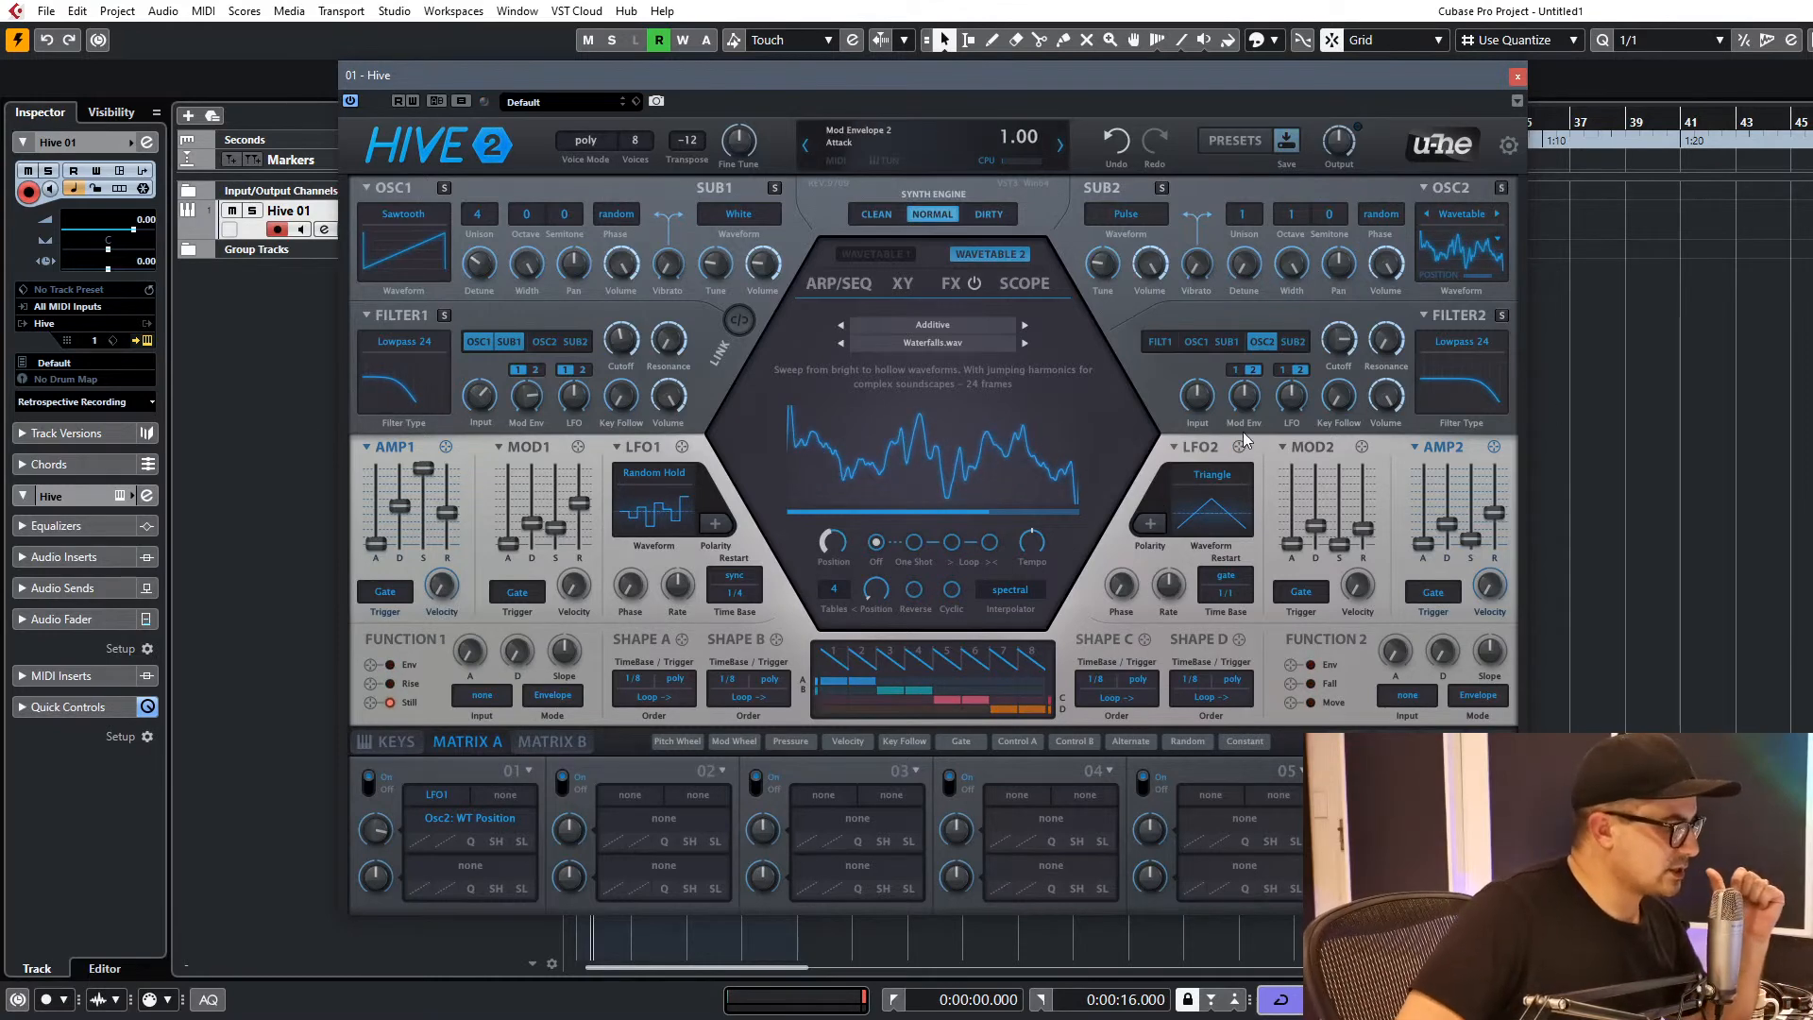
Assign LFO2 to modulate OSC2's pan and change that matrix slot's source to Alternate.
drag(1246, 456, 1338, 263)
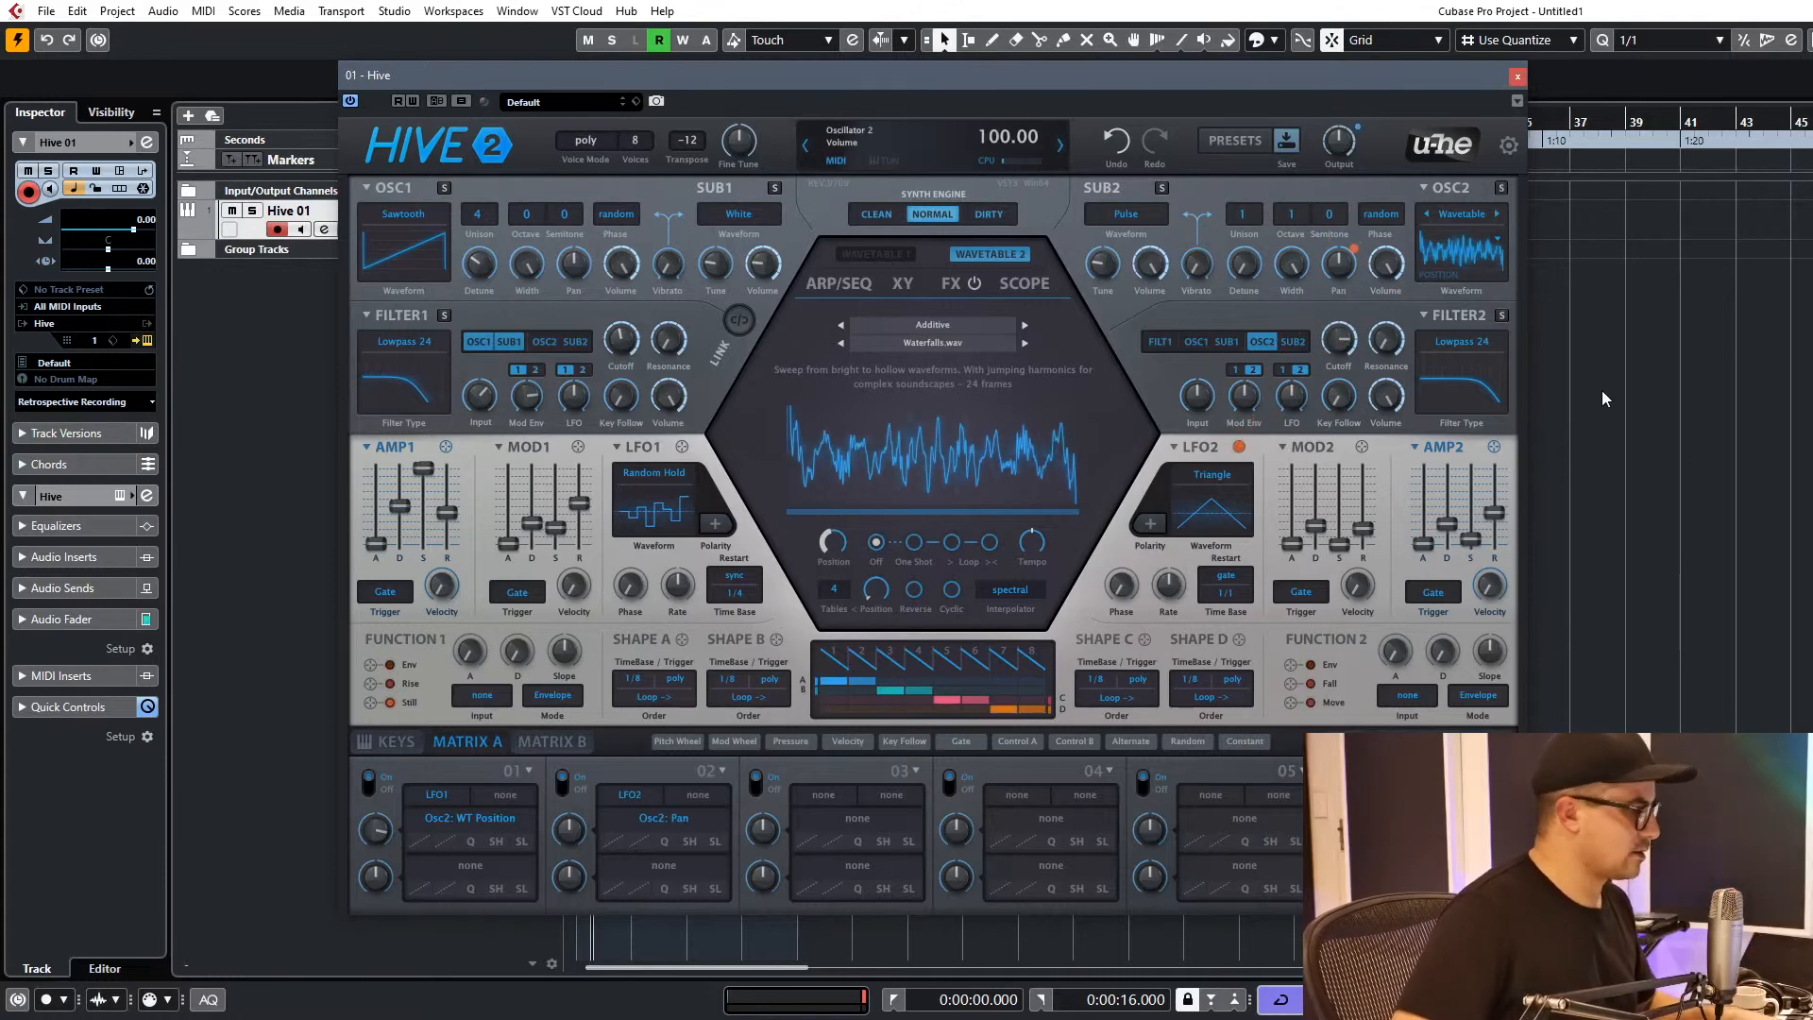
right_click(1234, 434)
click(1233, 442)
mouse_move(1236, 447)
mouse_down()
mouse_move(1232, 487)
mouse_move(1225, 447)
mouse_up()
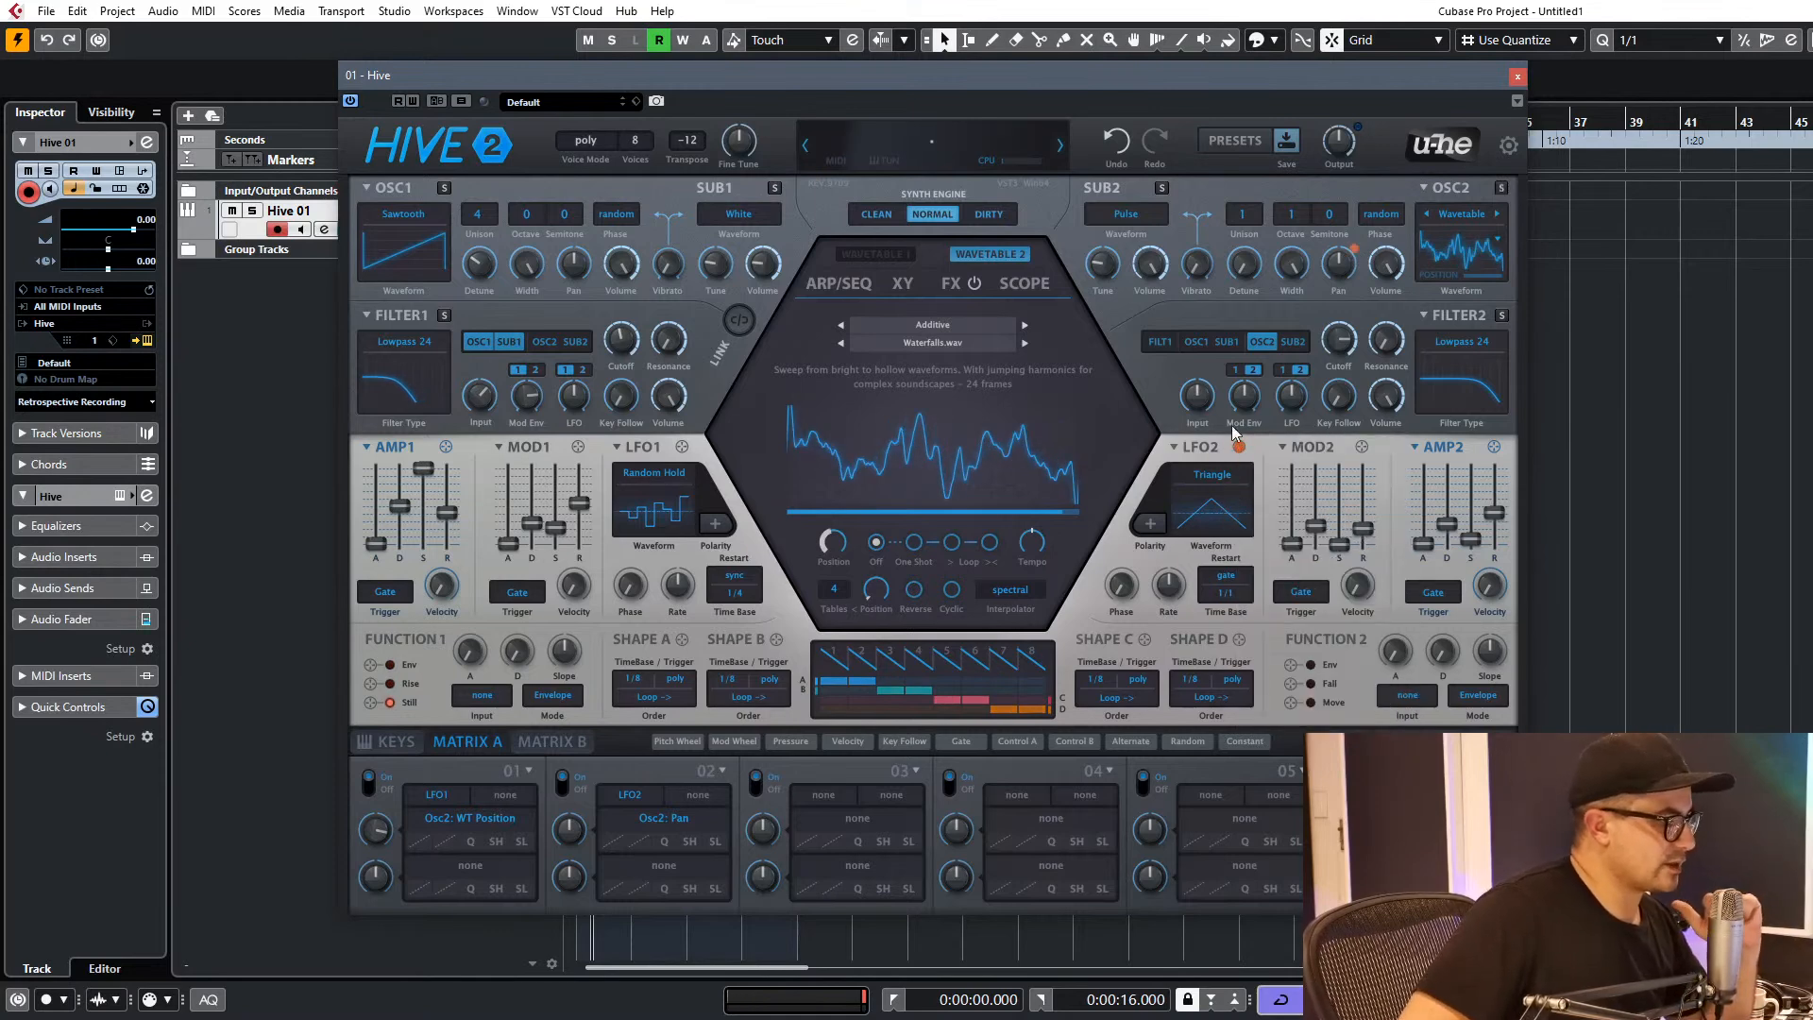
click(646, 795)
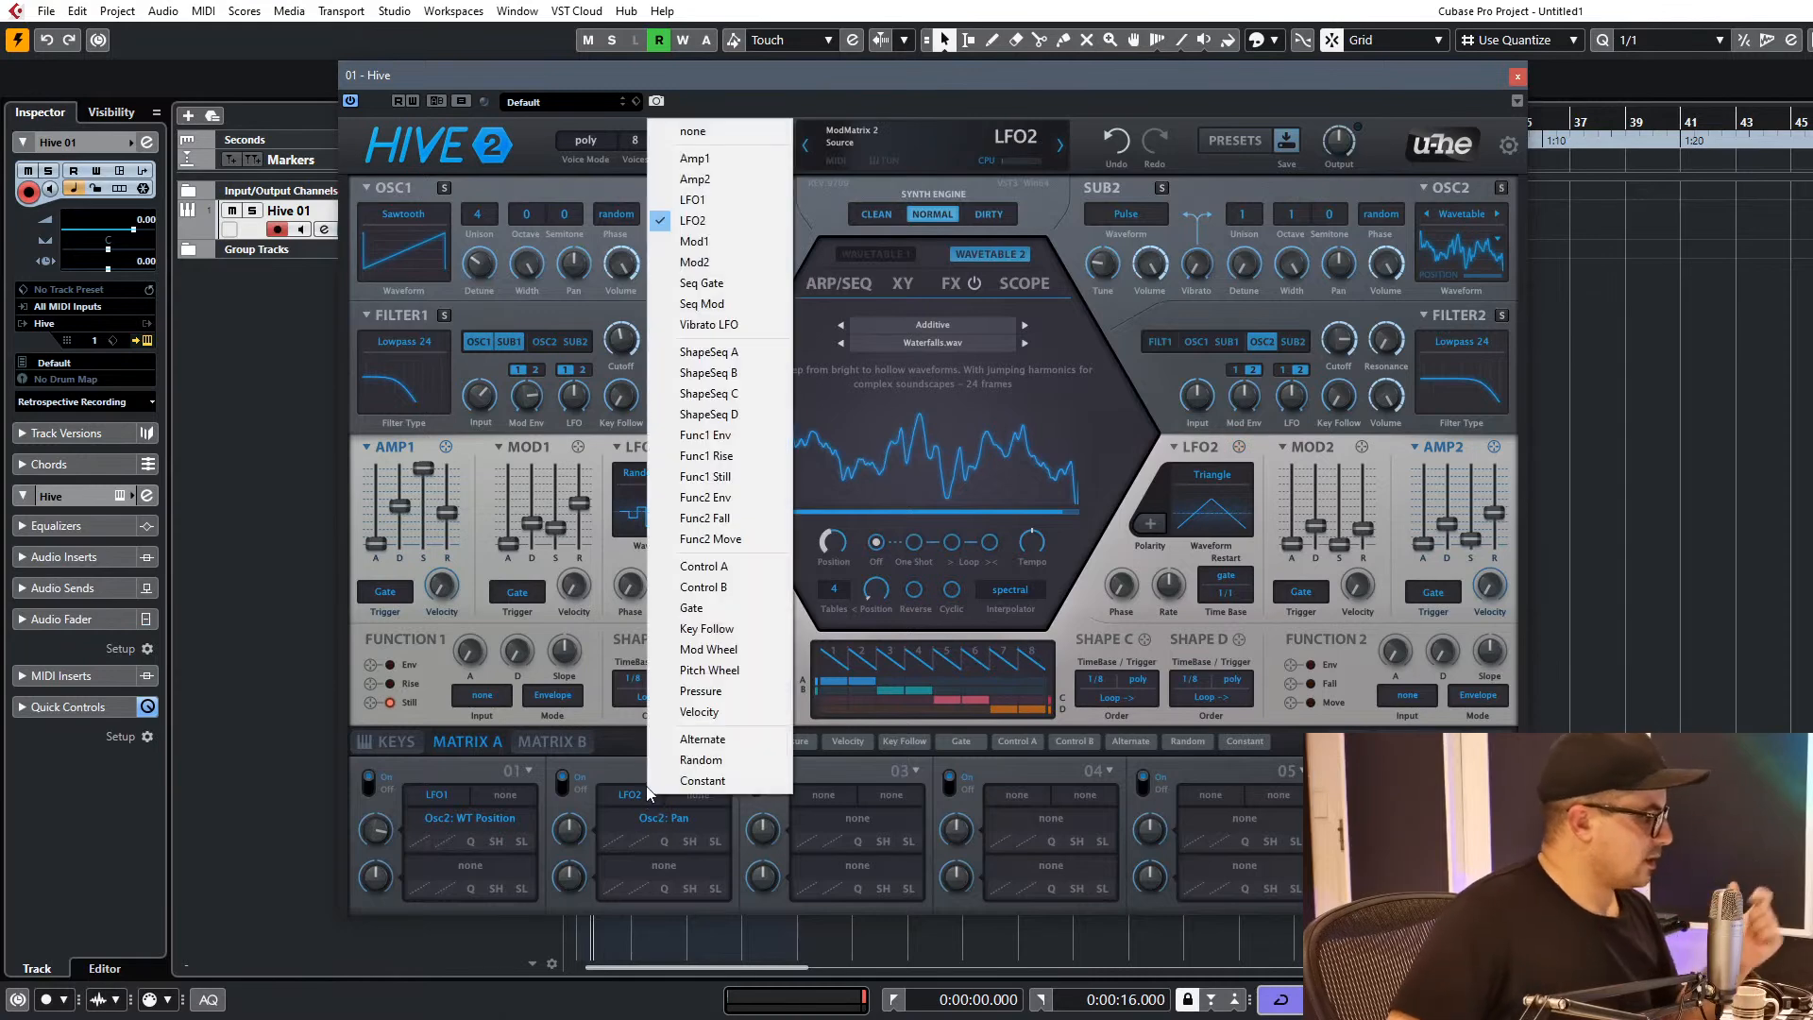
click(698, 741)
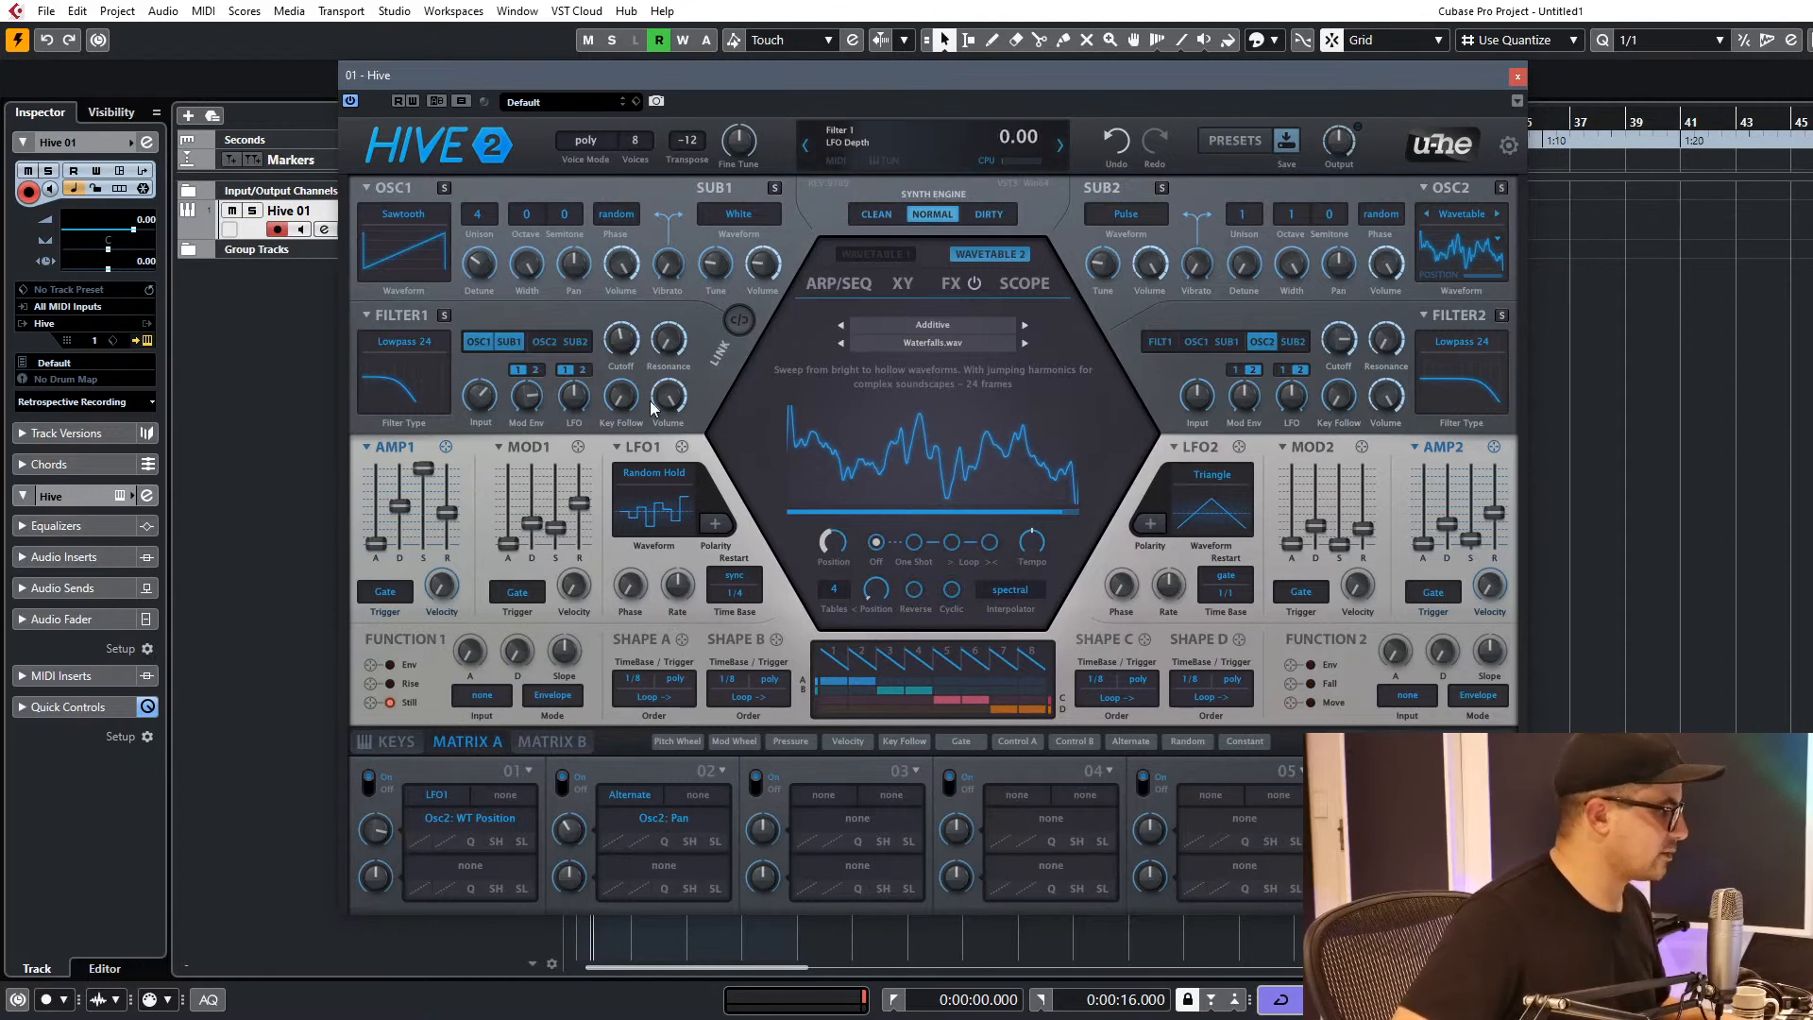
Switch OSC1 and SUB1 out of Filter 1's inputs, and route both back in.
click(471, 346)
click(507, 344)
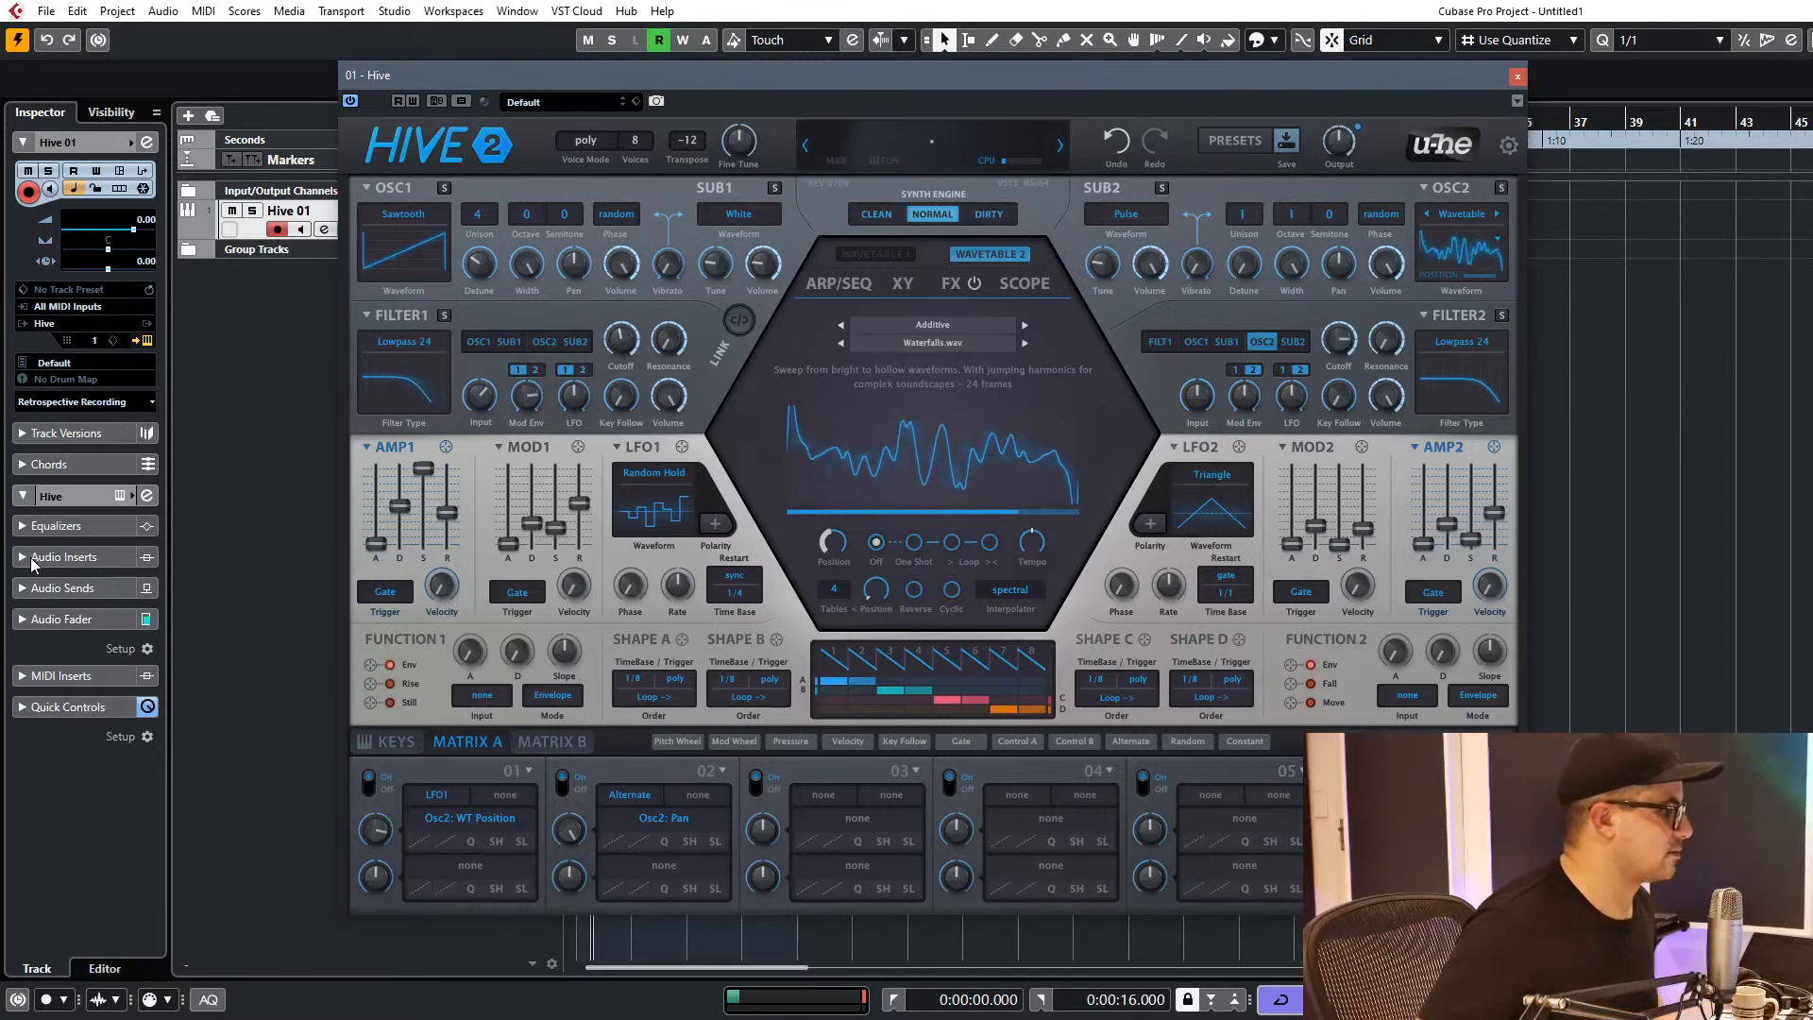
click(480, 343)
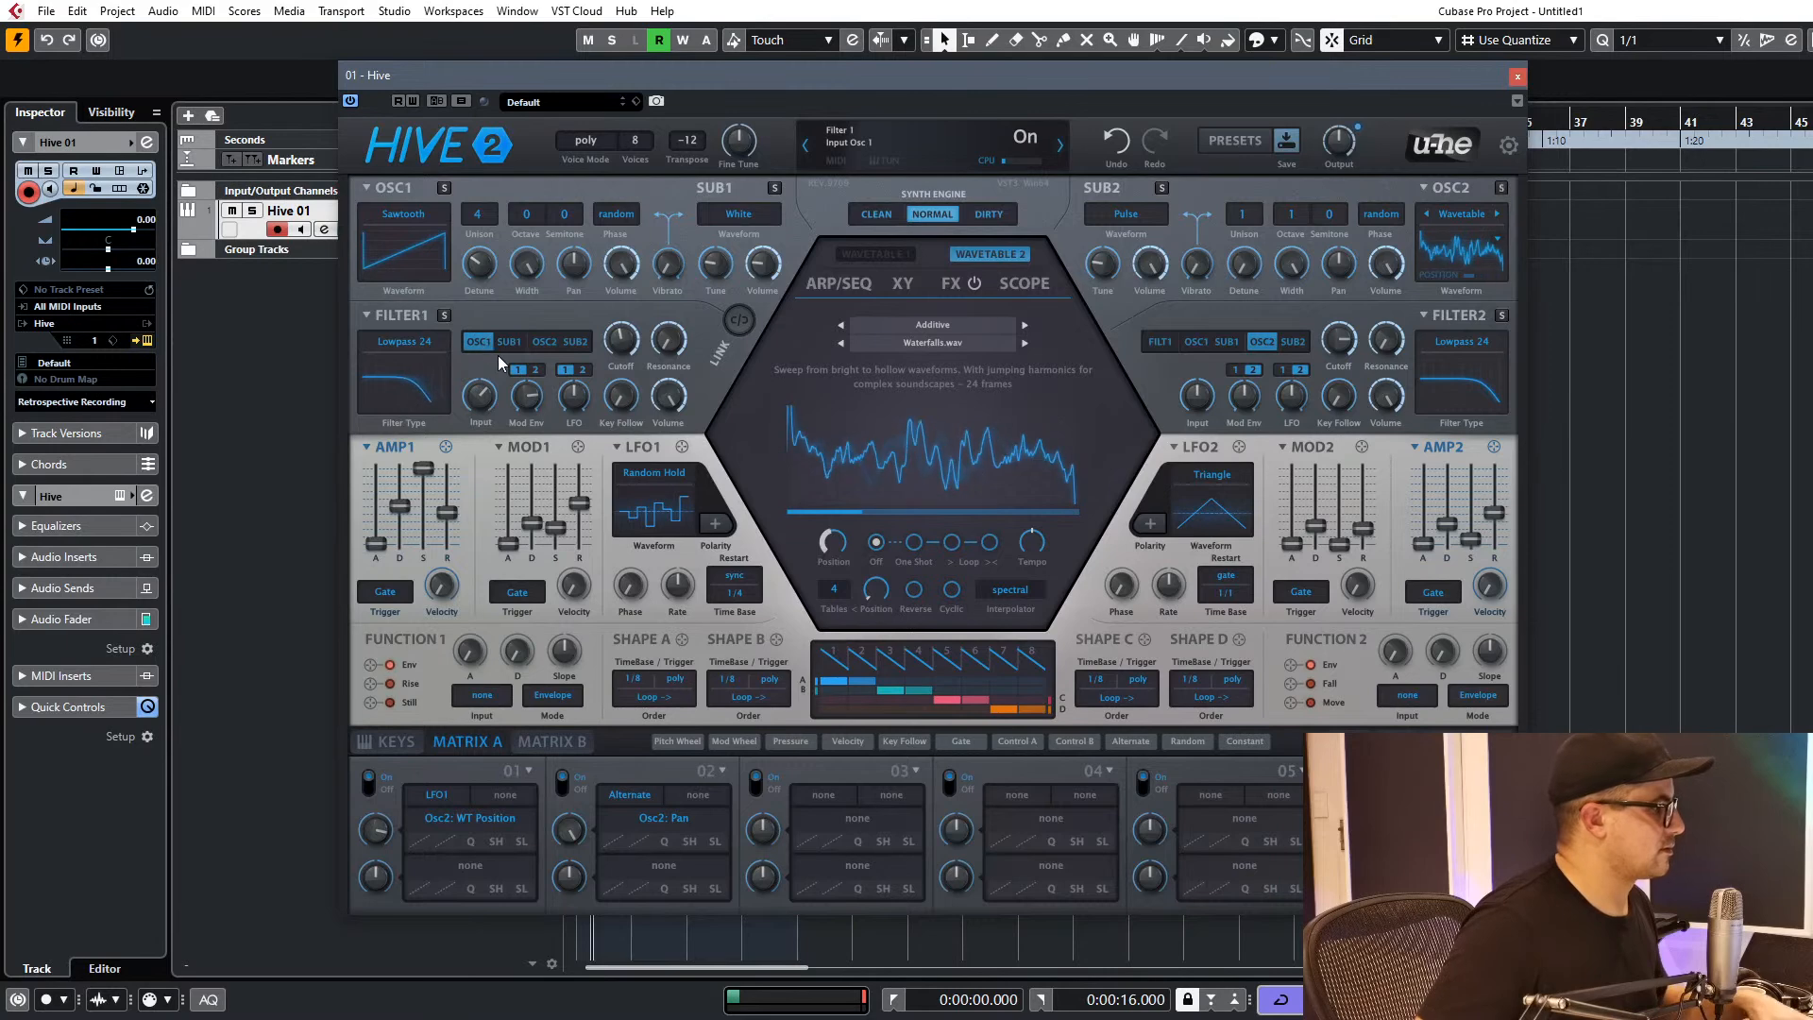
click(509, 342)
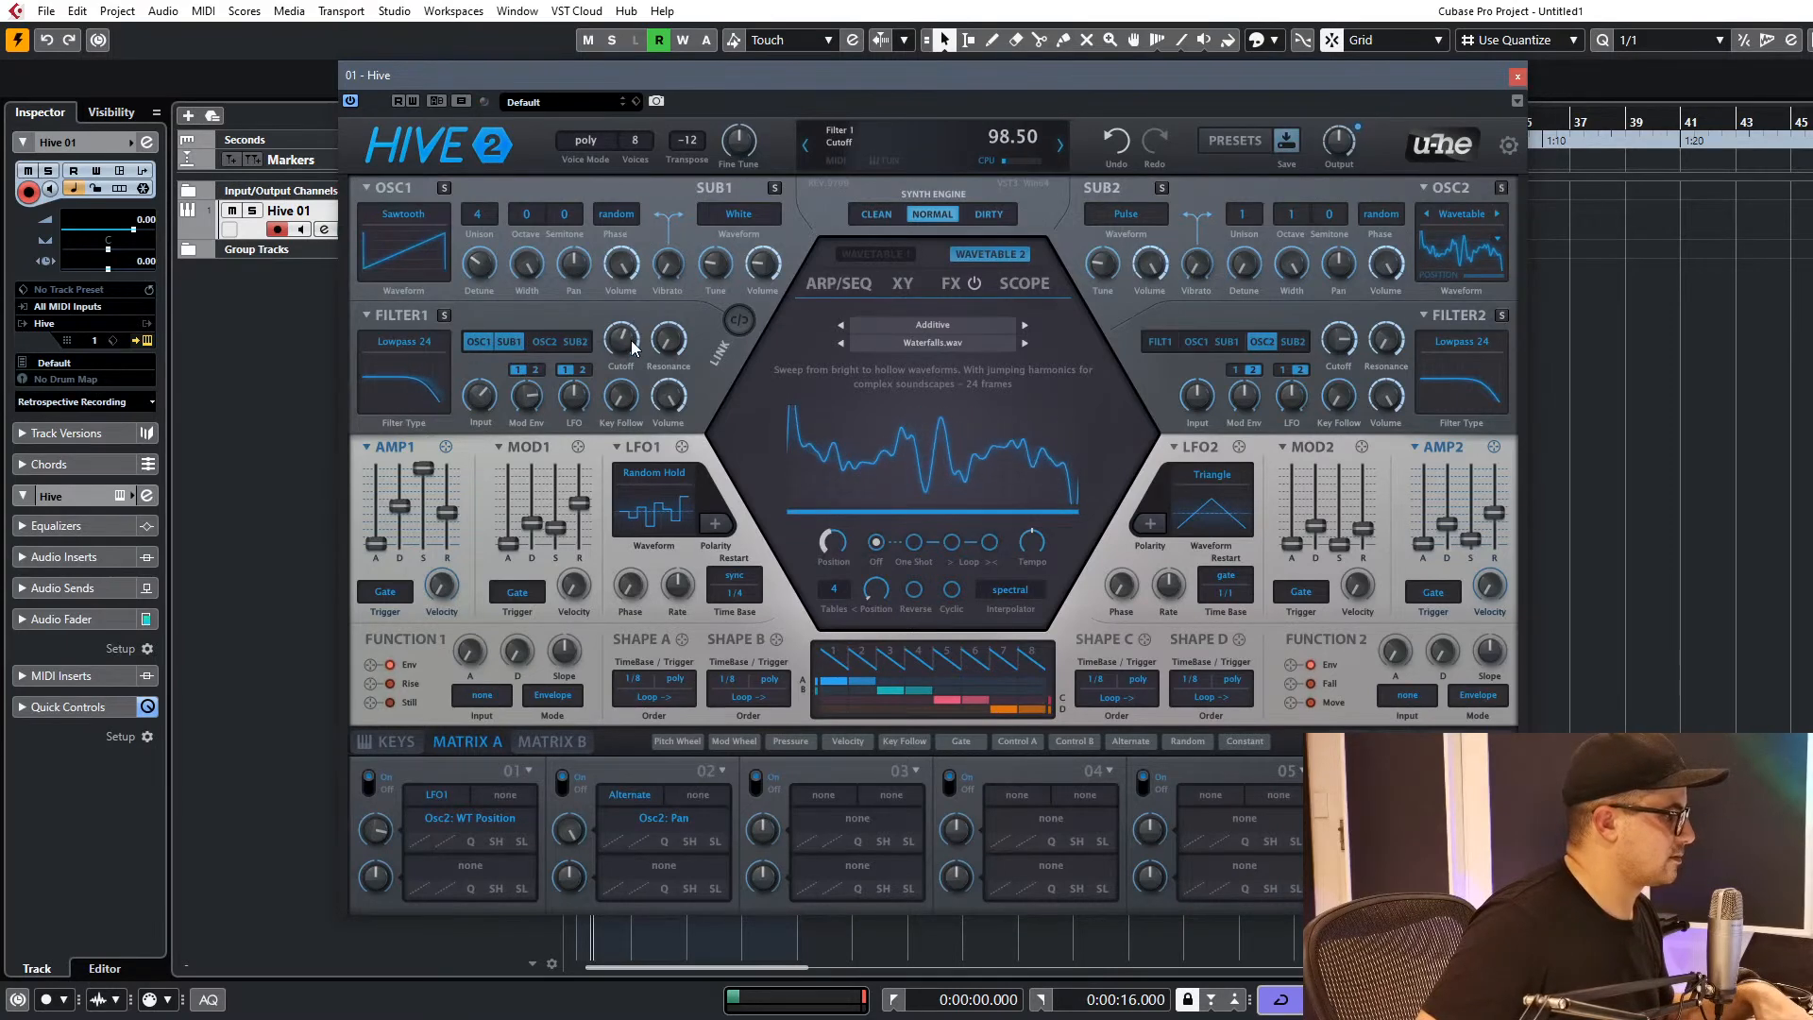
Reshape the AMP1 envelope with a lower decay and sustain and a longer release.
mouse_move(417, 529)
mouse_down()
mouse_move(414, 549)
mouse_move(404, 502)
mouse_move(431, 515)
mouse_up()
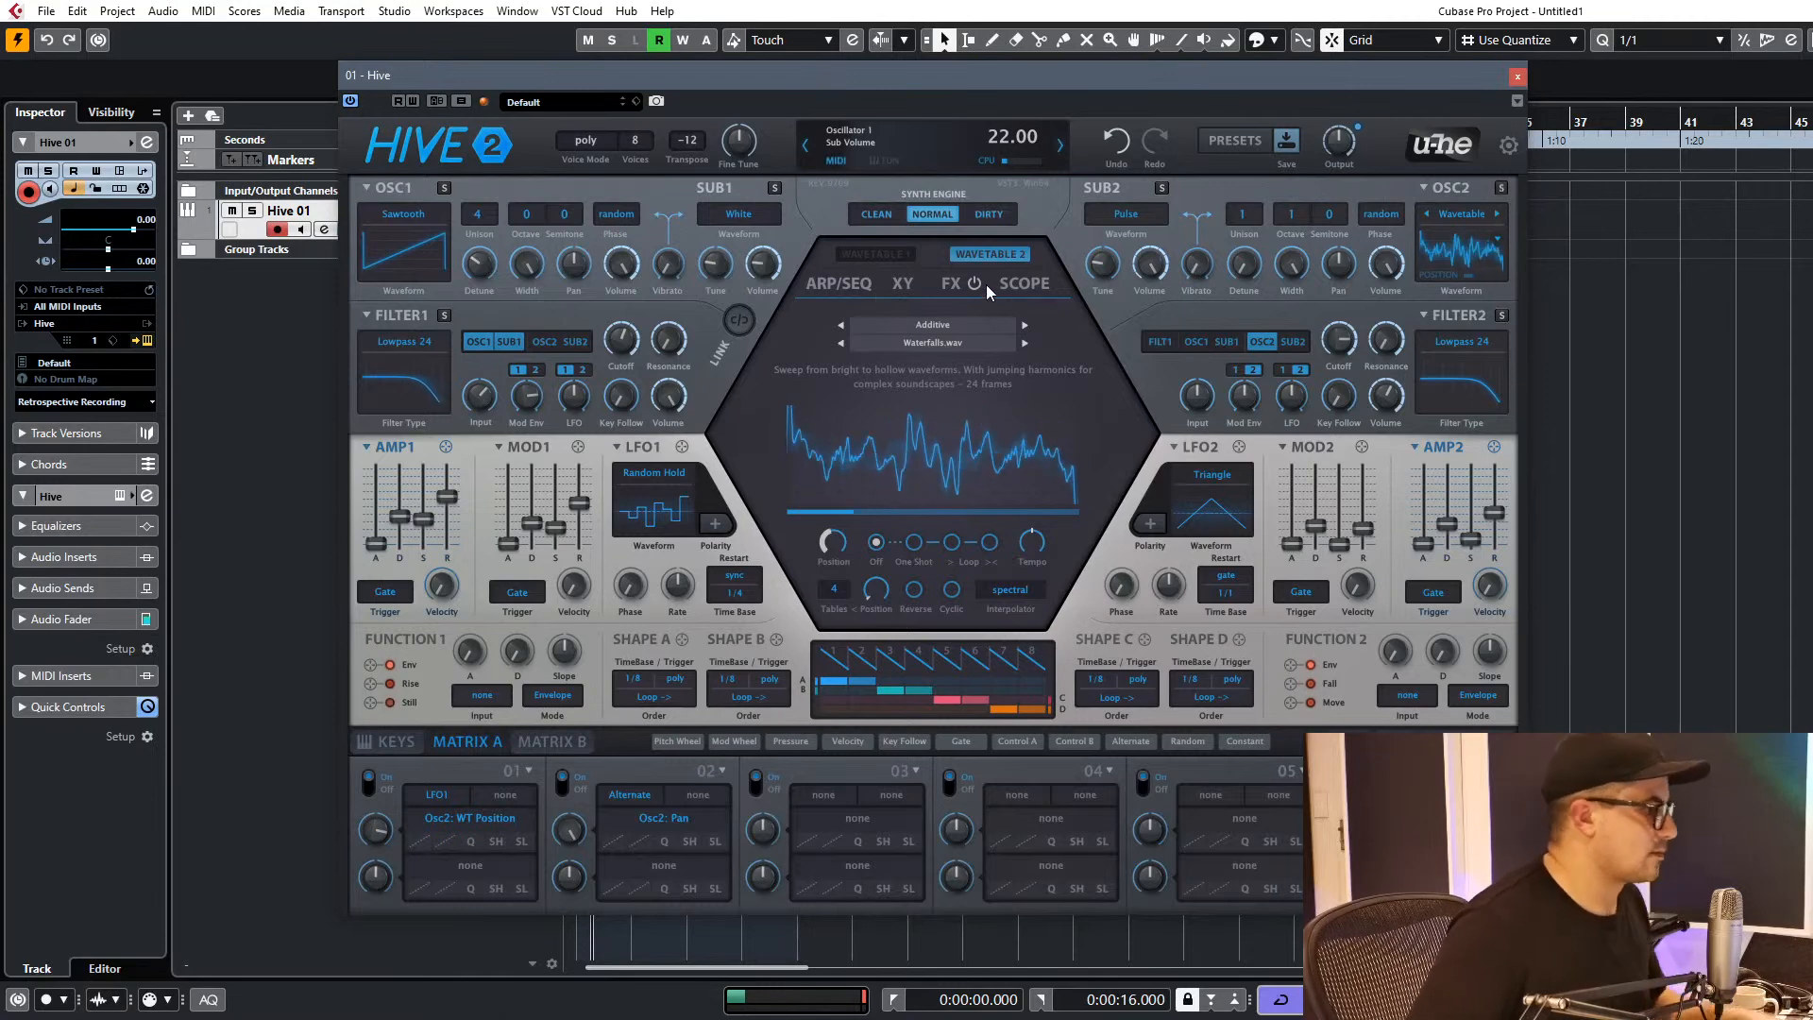
Enable the EQ, compressor and reverb effects and lower the synth's output level.
click(854, 286)
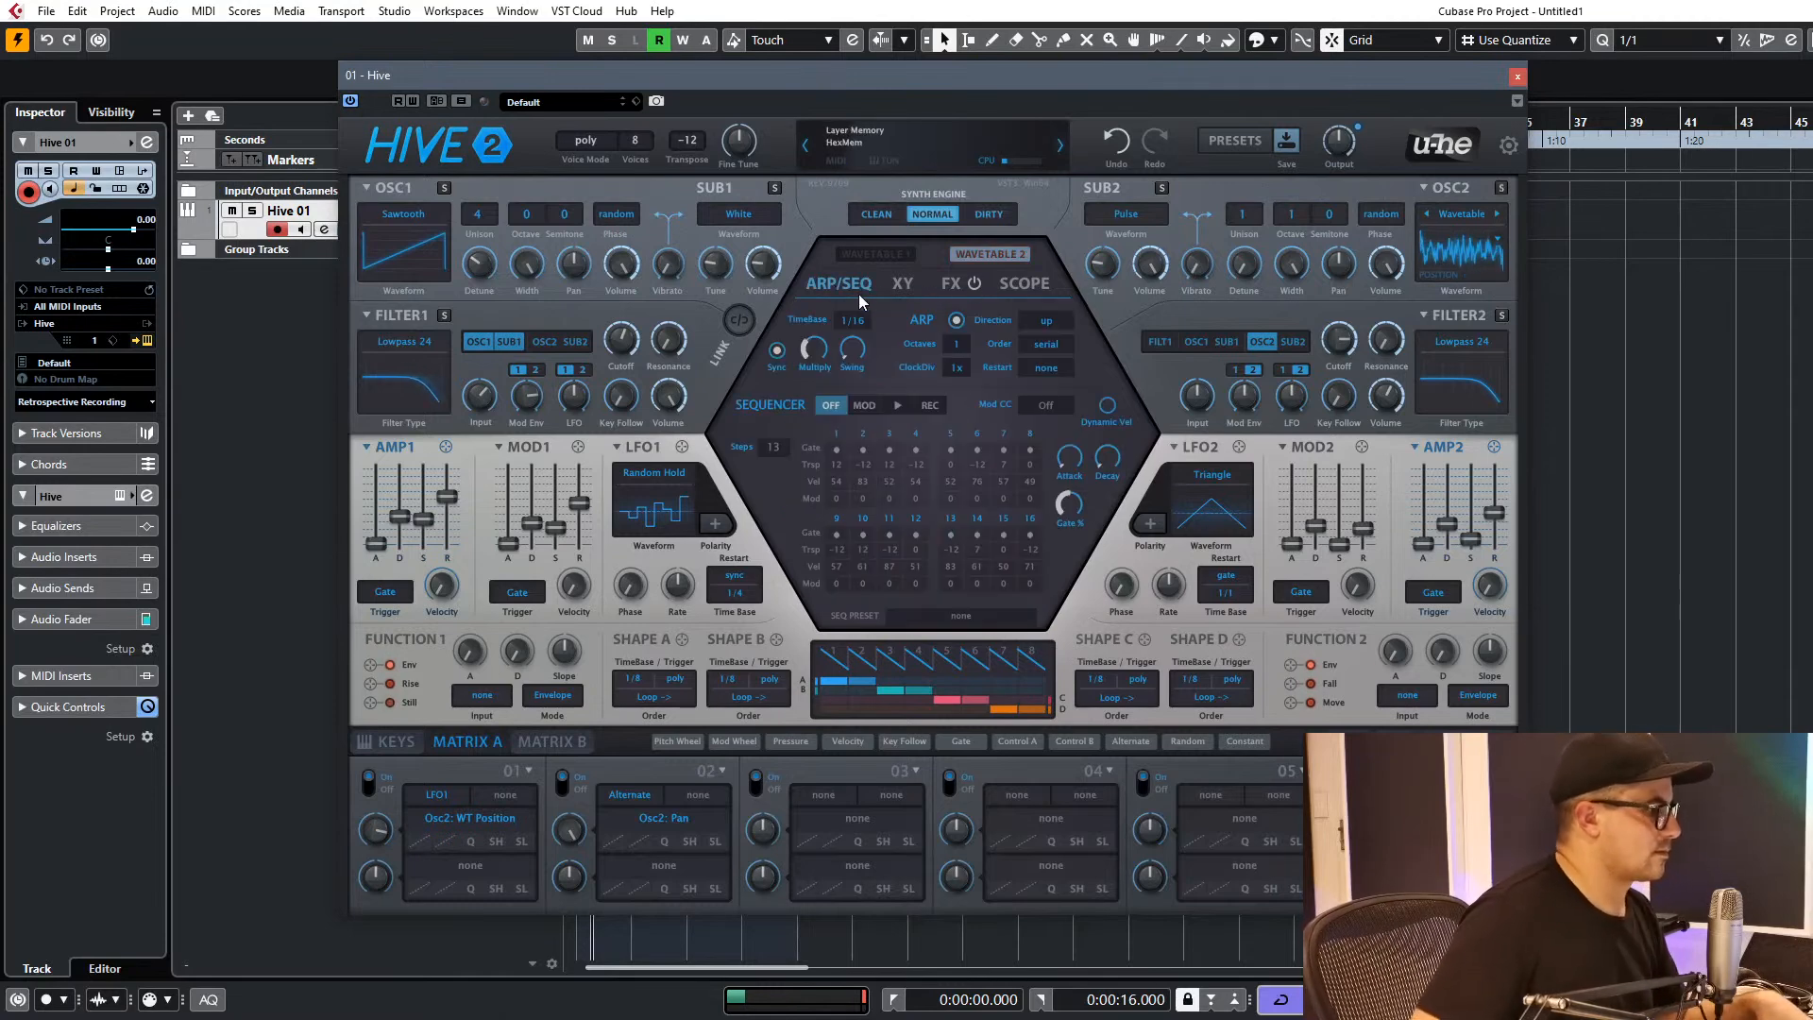
click(950, 284)
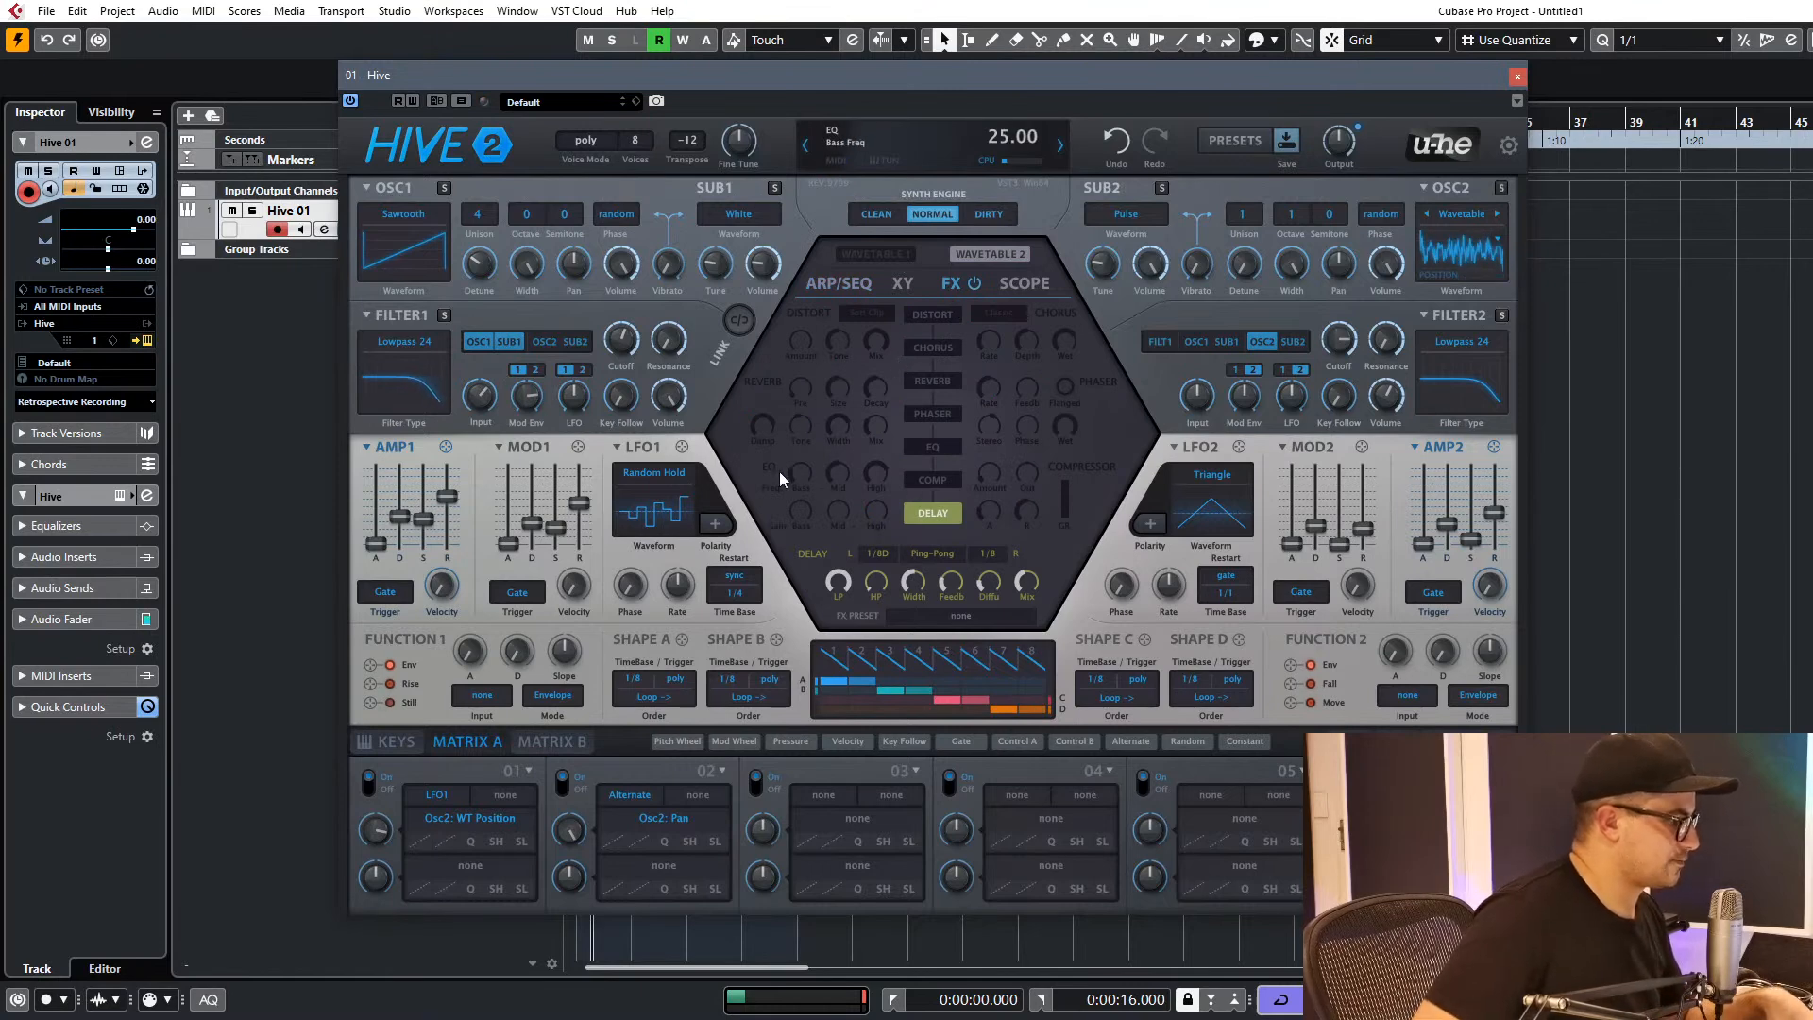
click(937, 449)
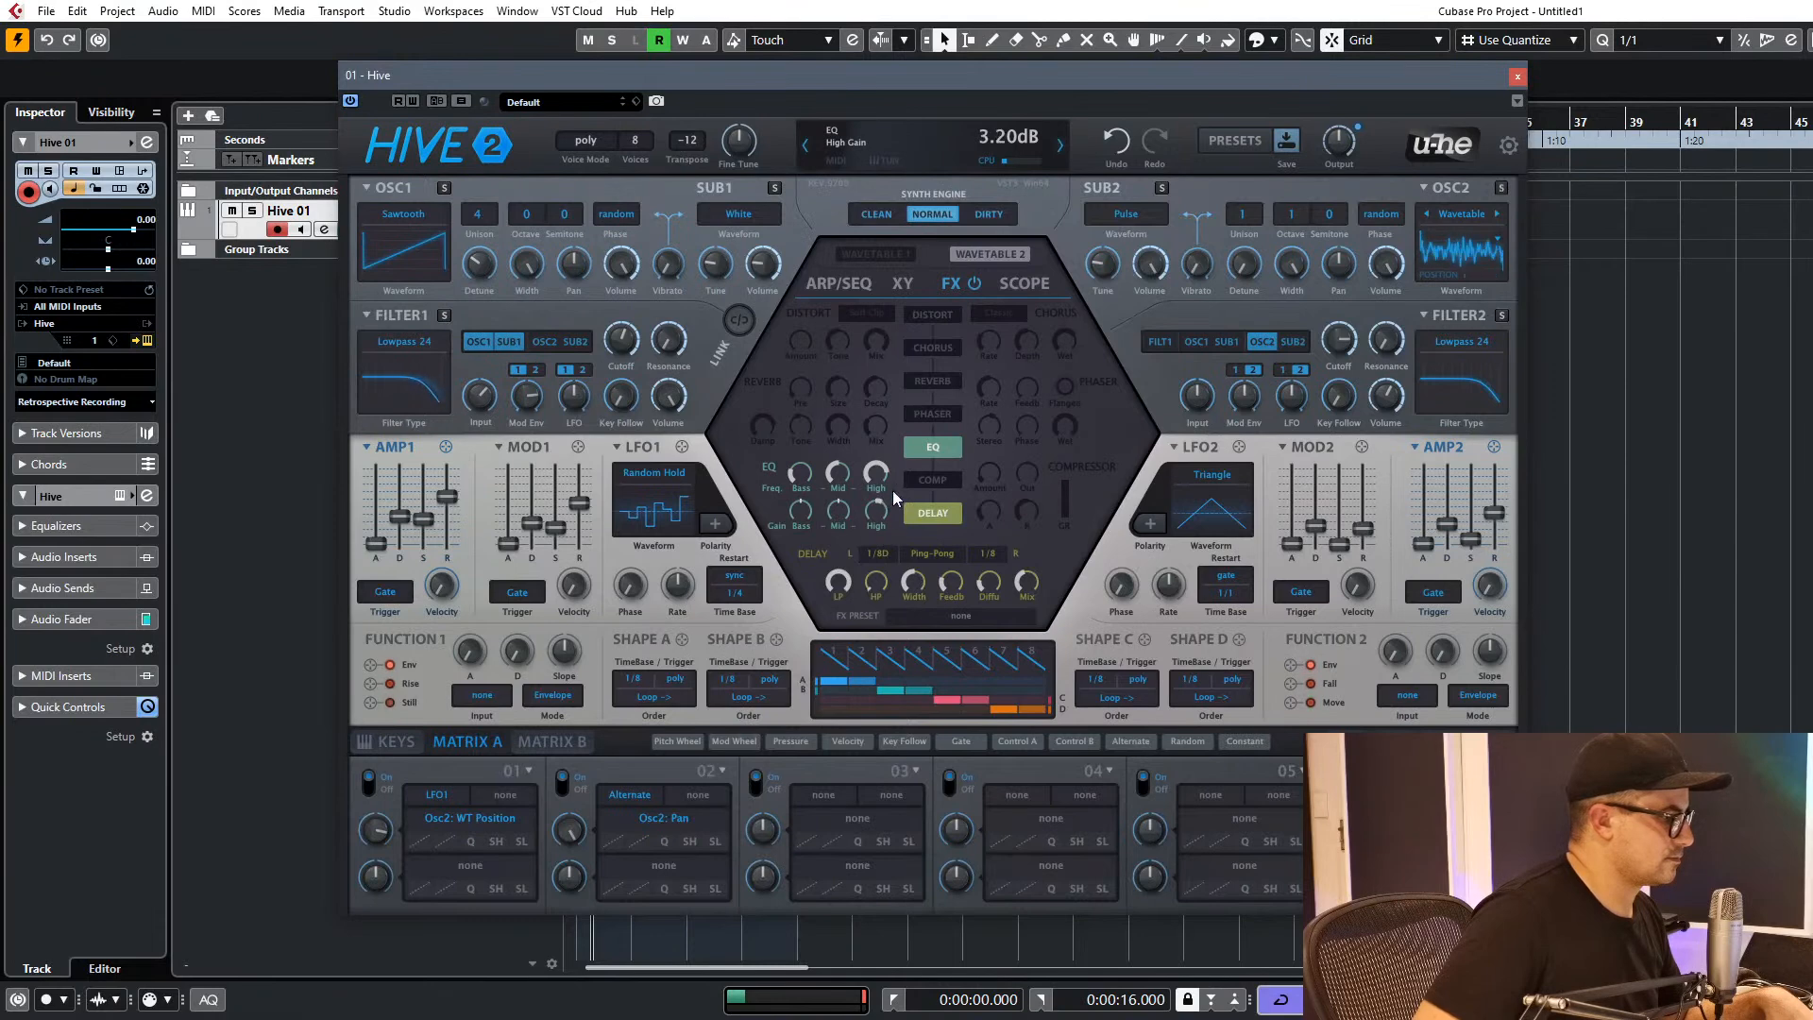
click(933, 479)
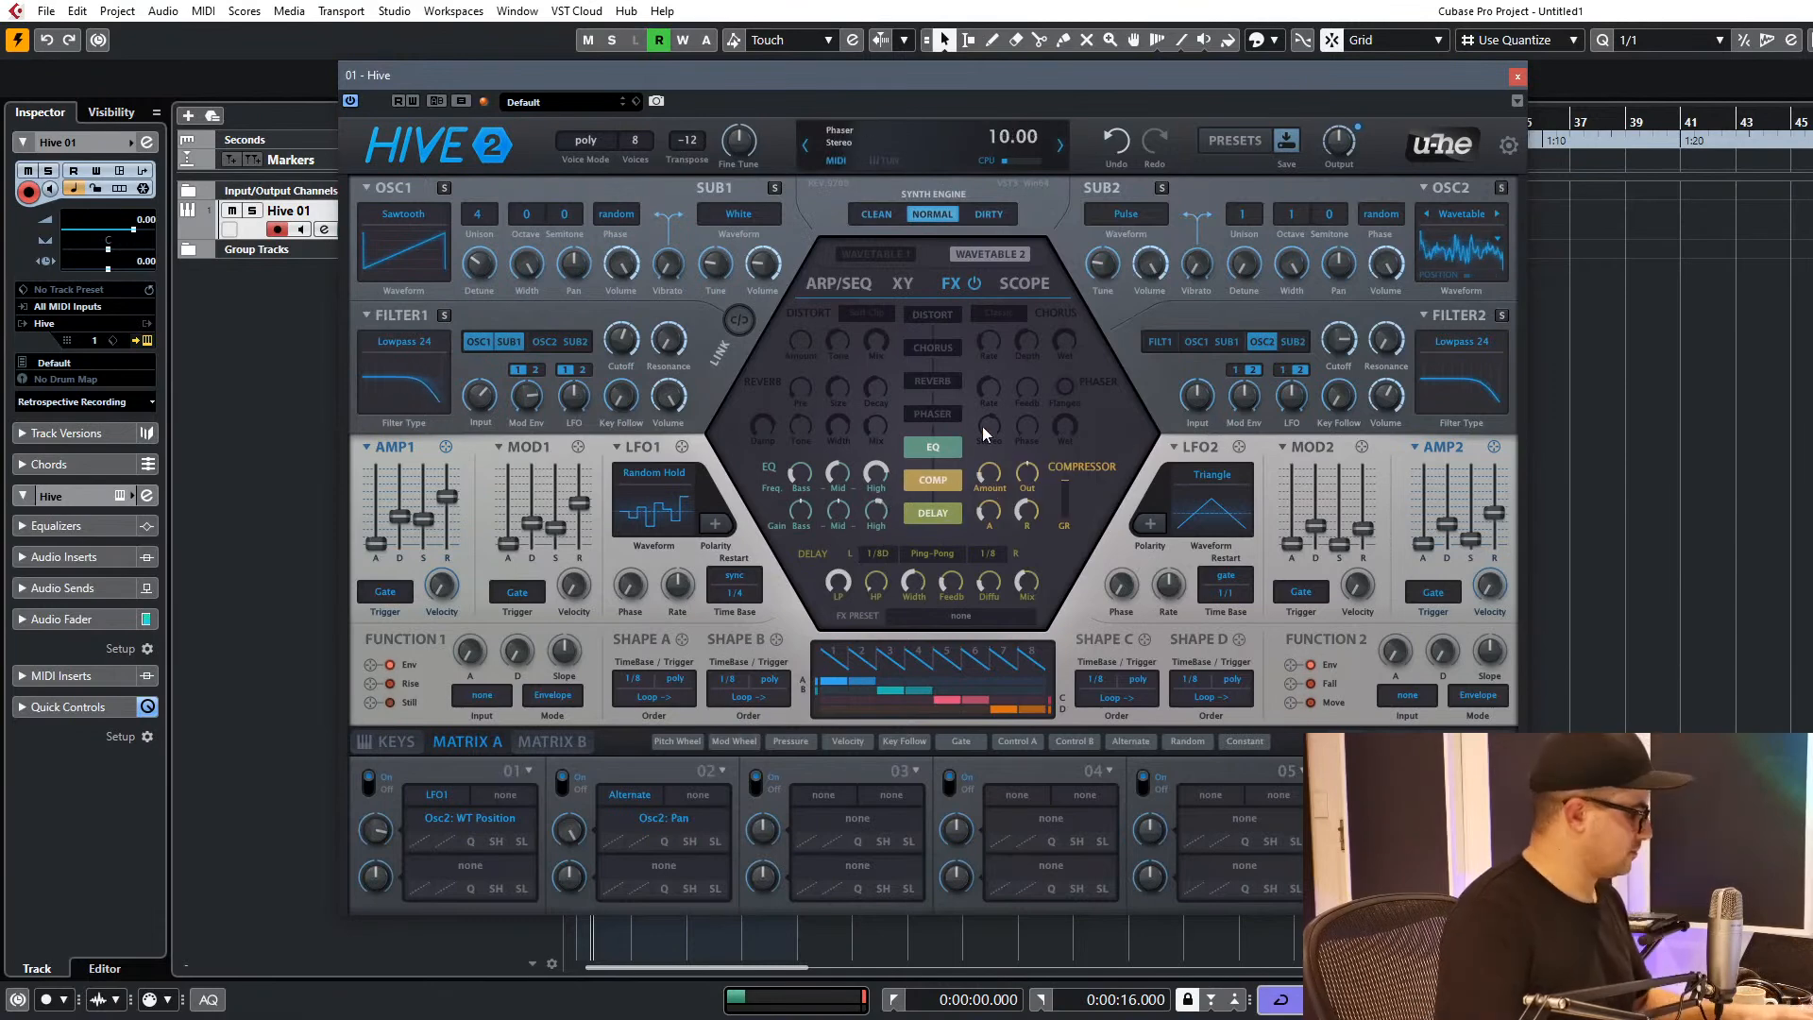
drag(1341, 137, 1342, 159)
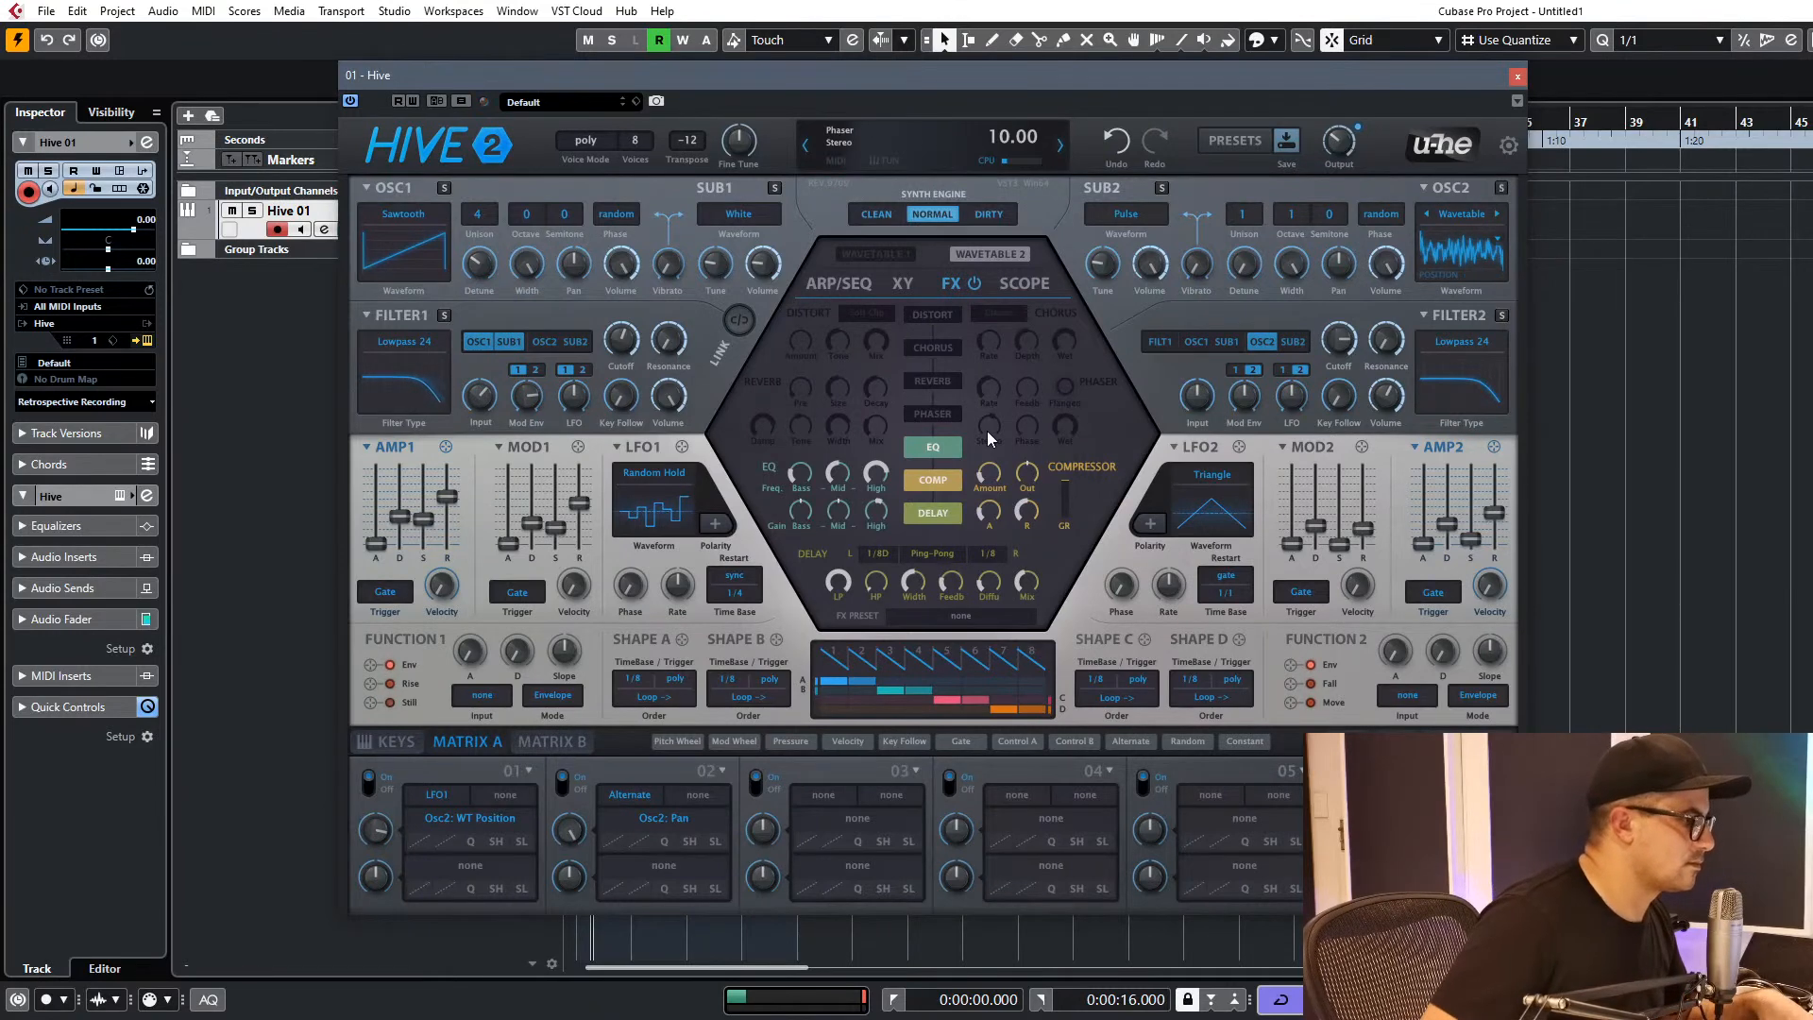
click(931, 380)
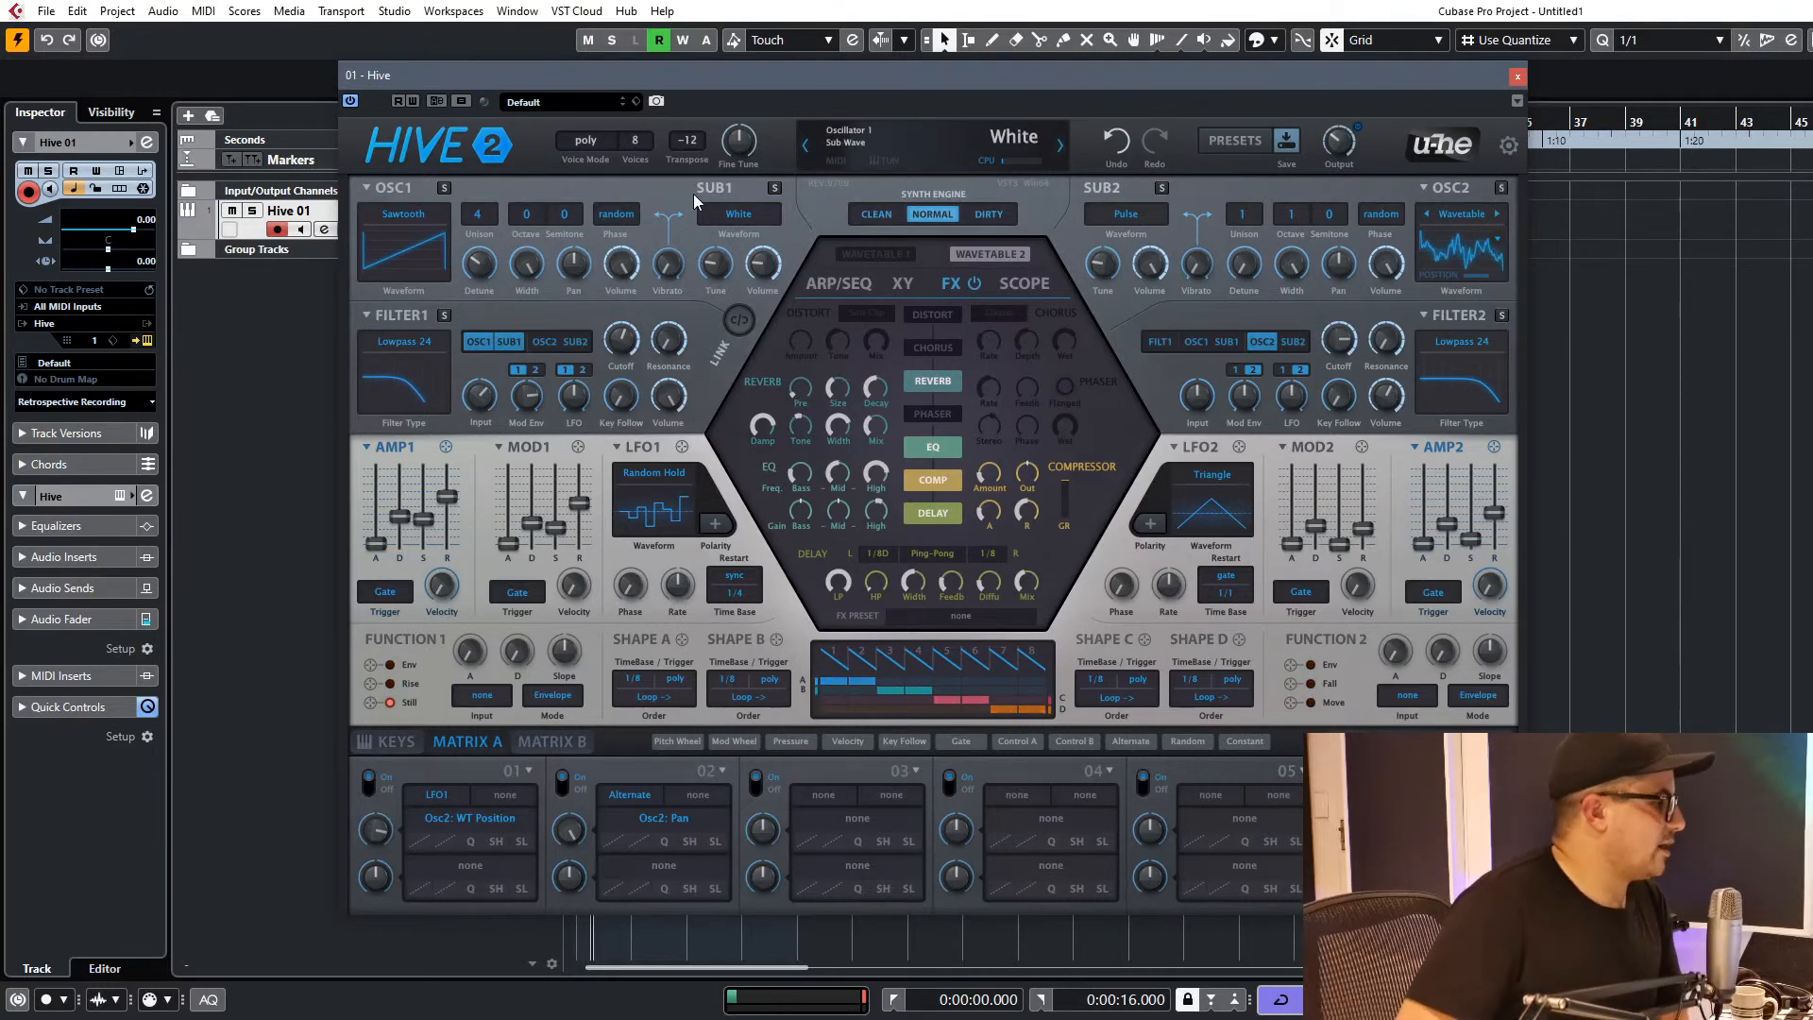
Audition the user arpeggio presets ARP Dream Chords, Hive Trip, Interstellar, Into Orbit, Spastic Acid and Trajectory.
click(1221, 141)
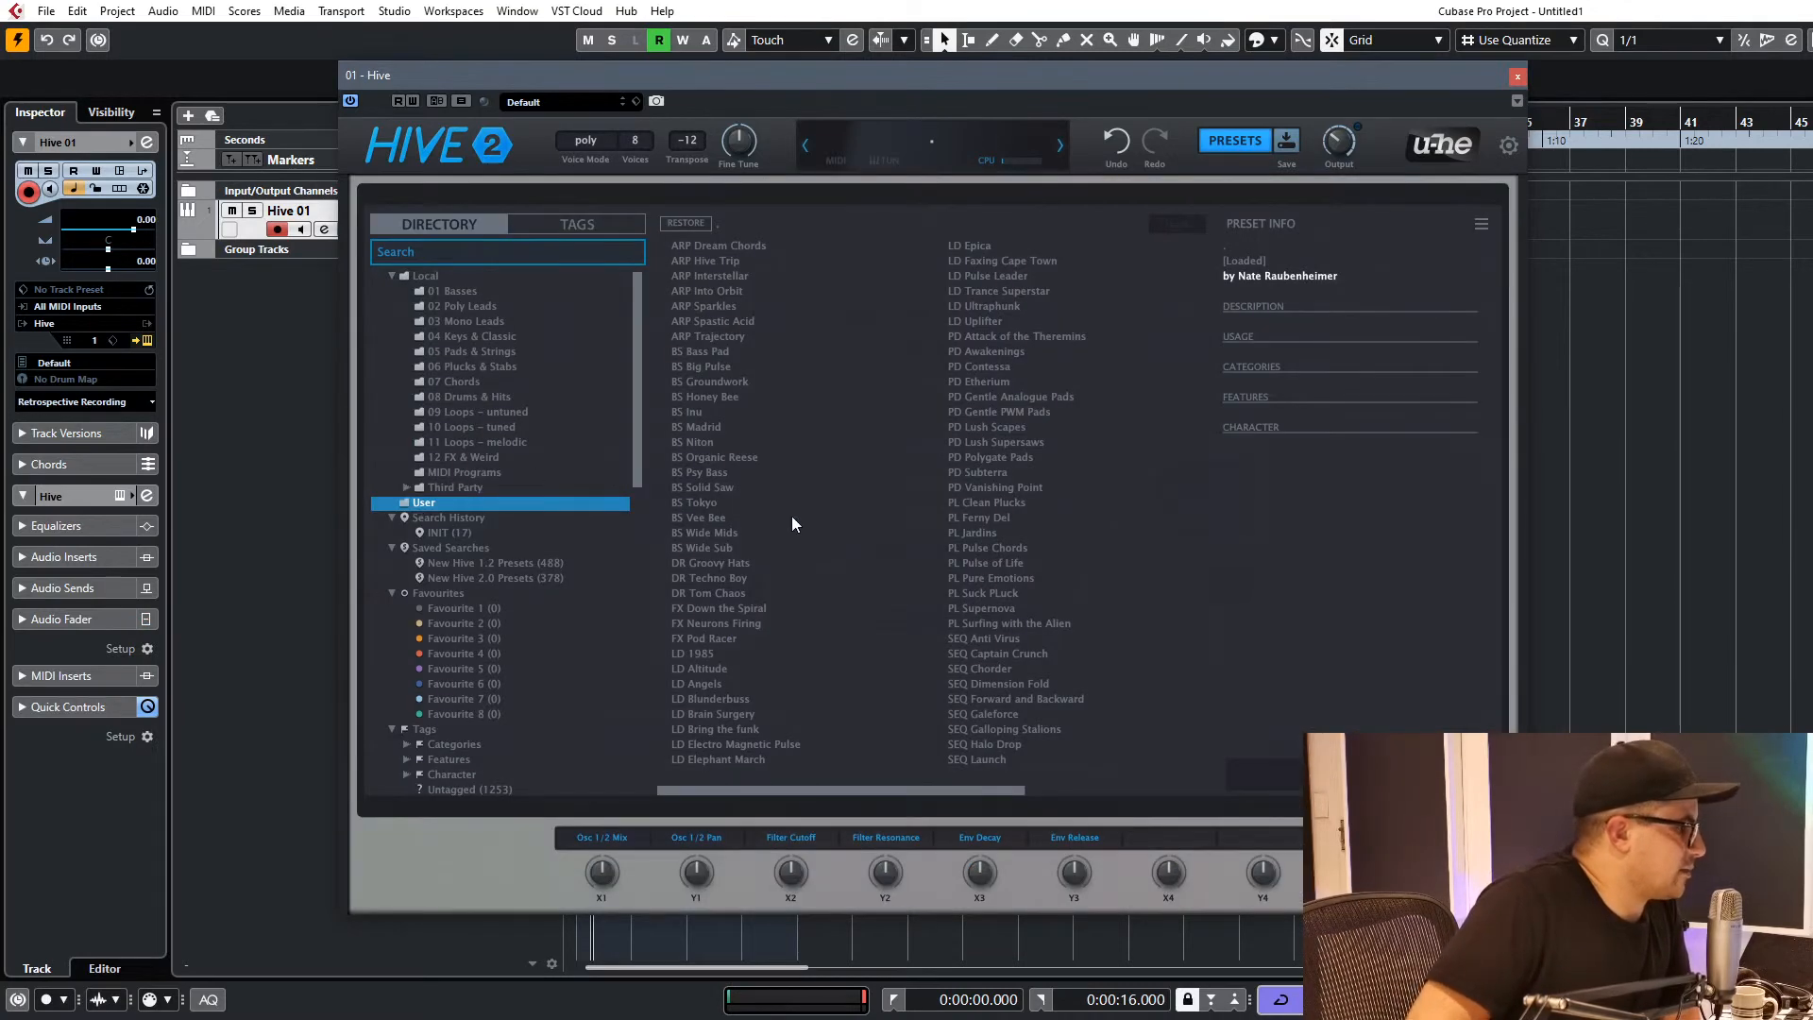
scroll(787, 388, down, 3)
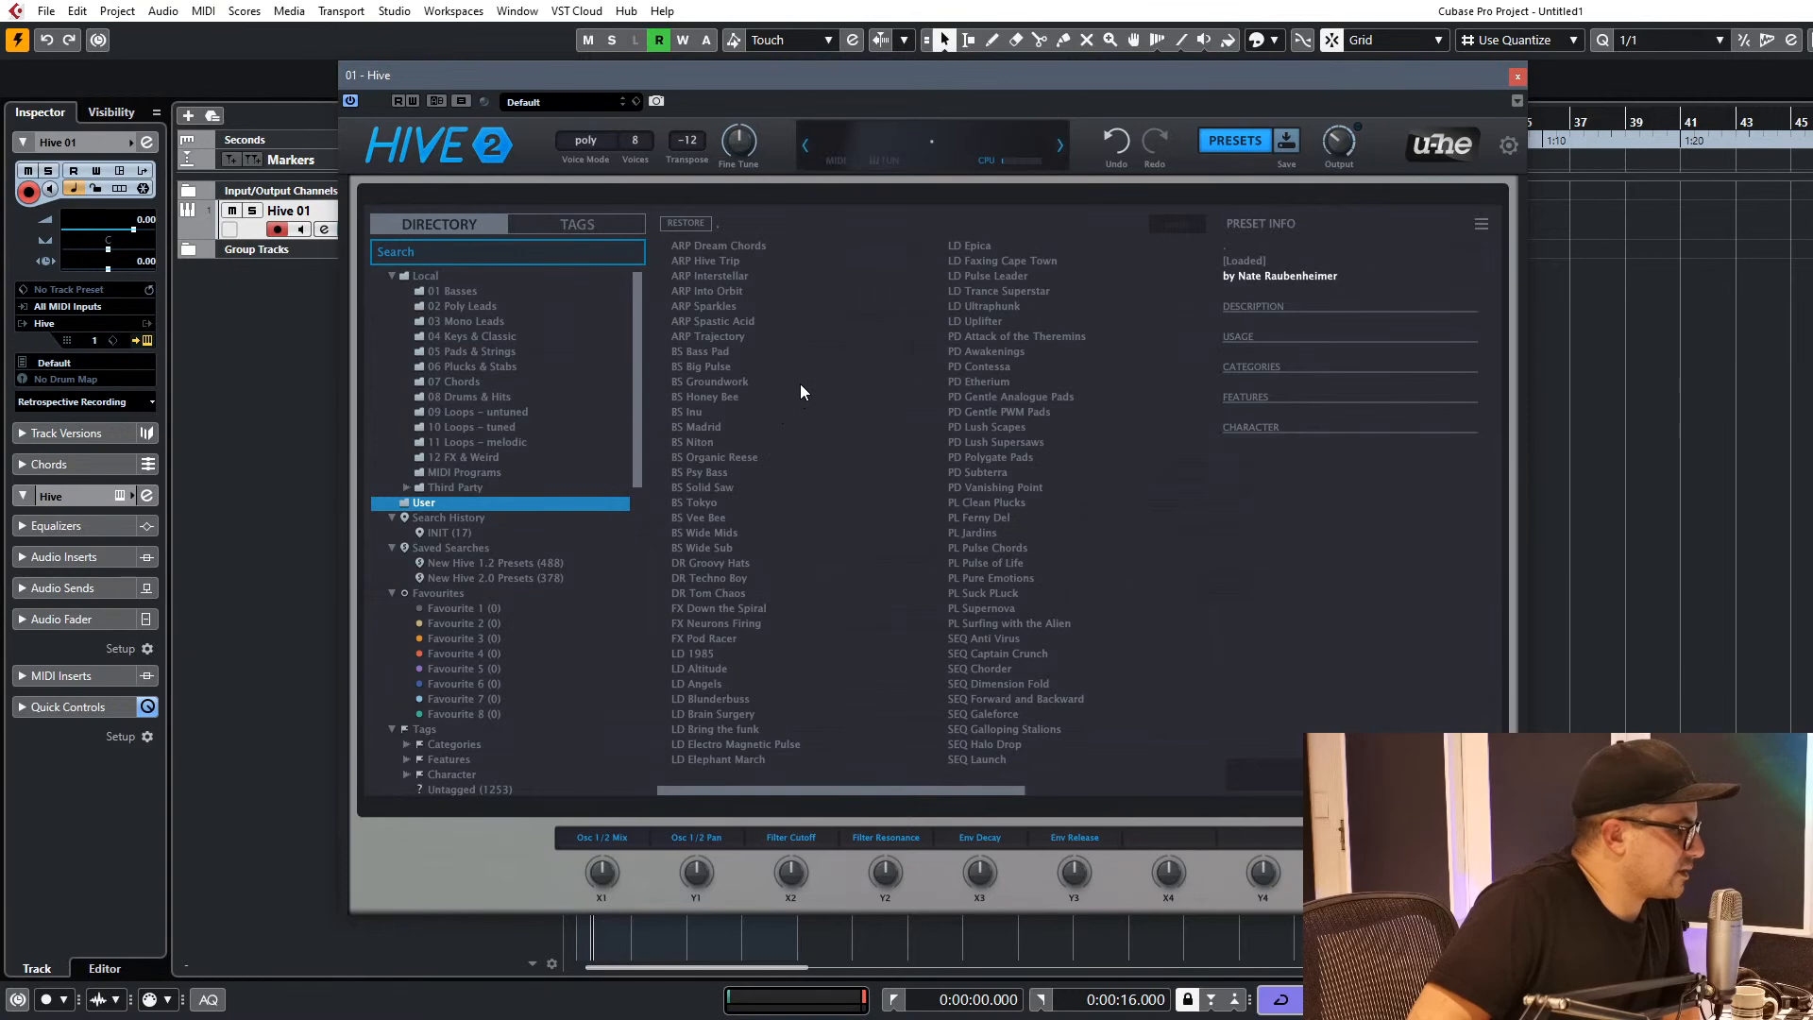
click(763, 245)
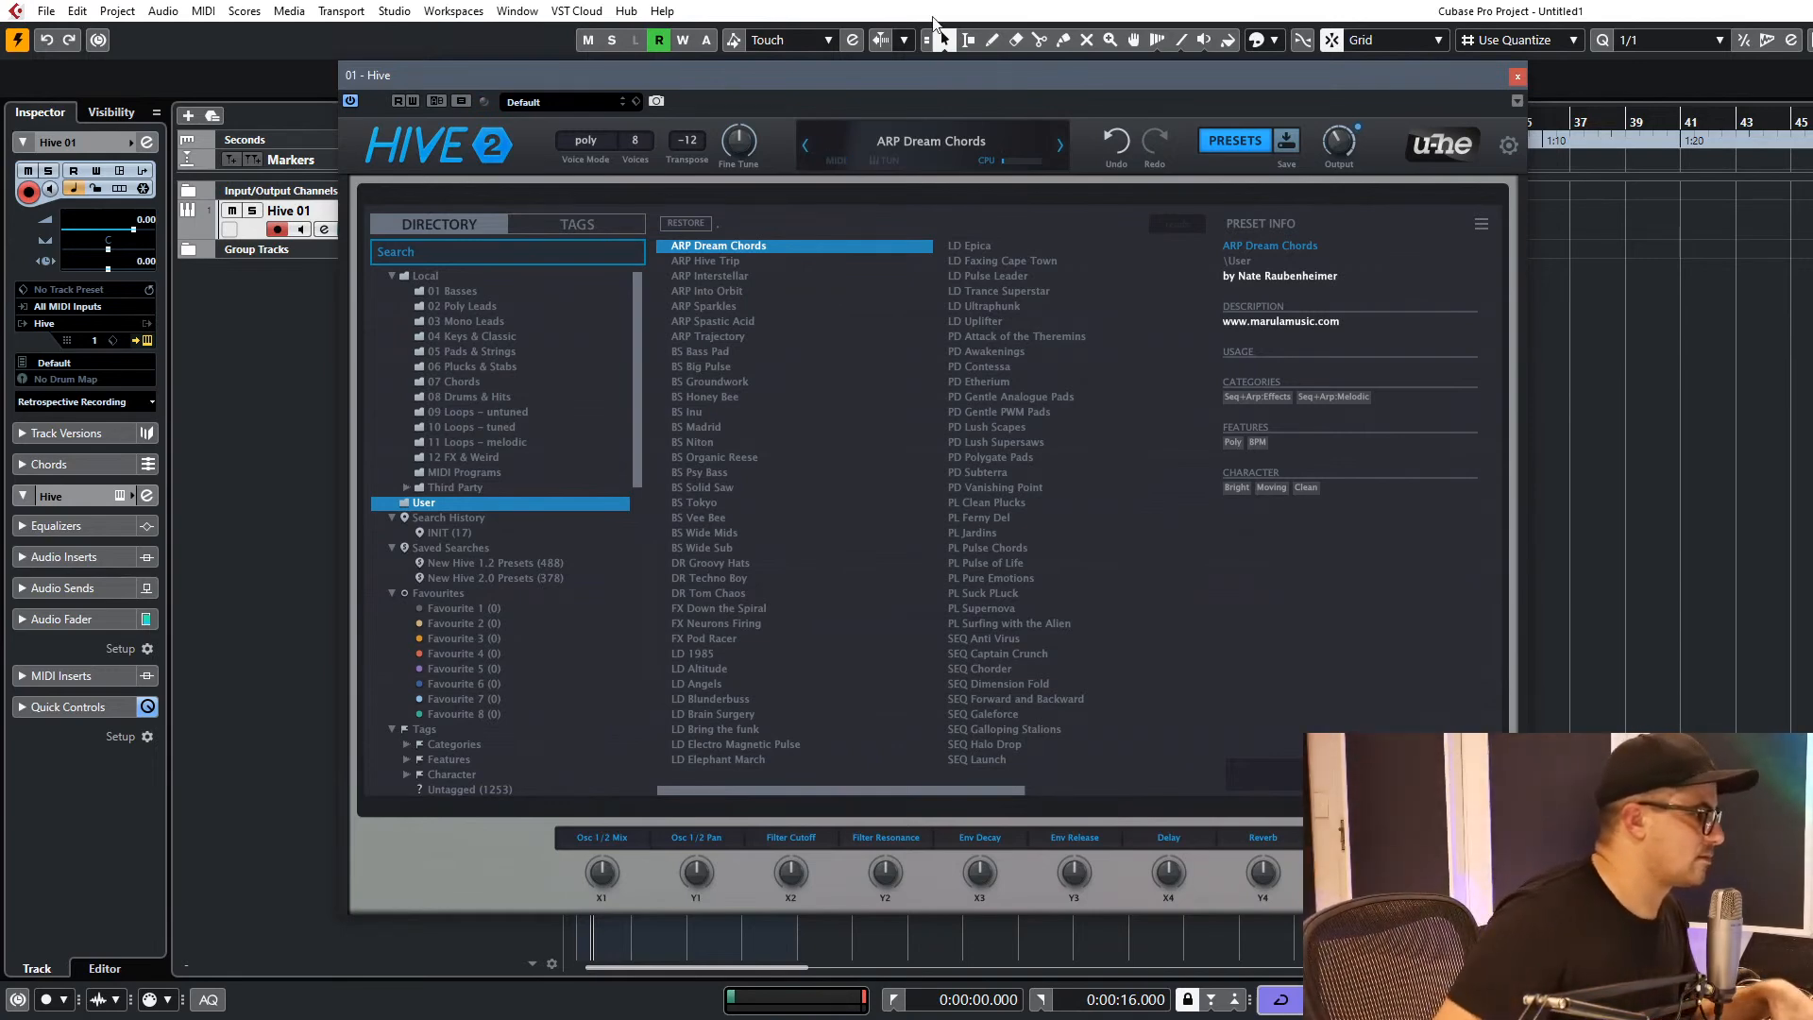
click(723, 262)
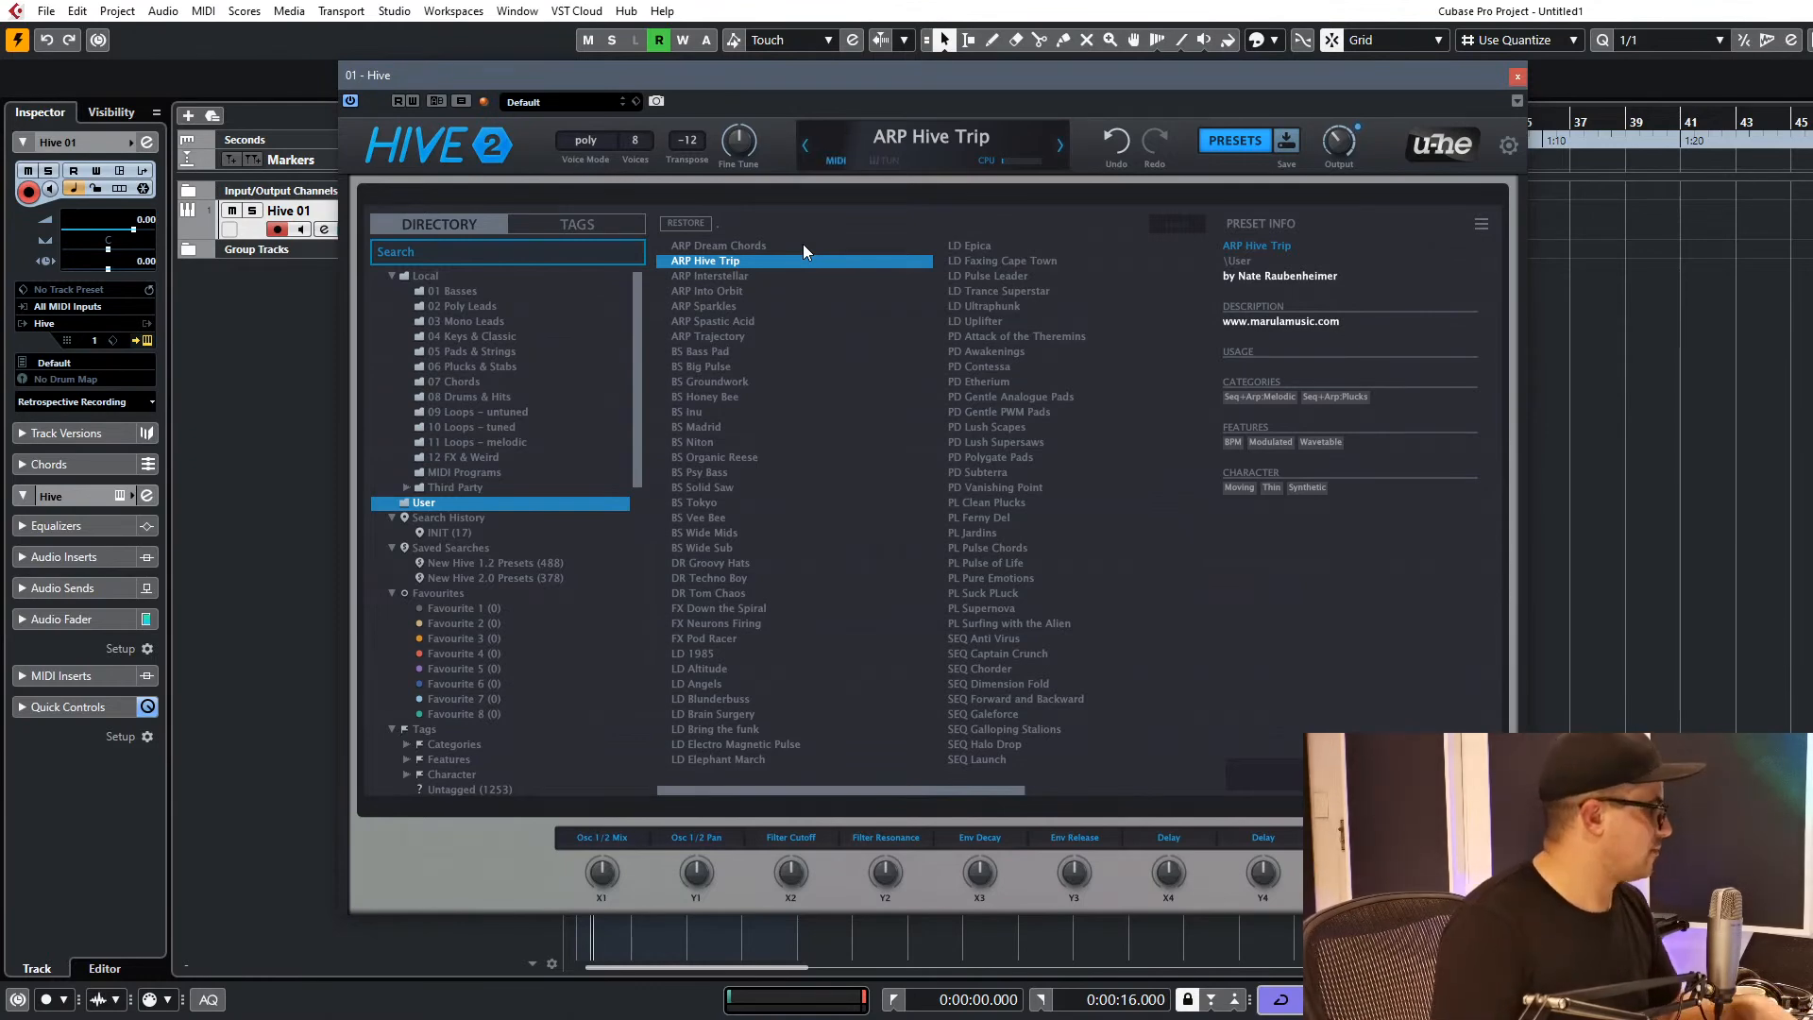
key(Down)
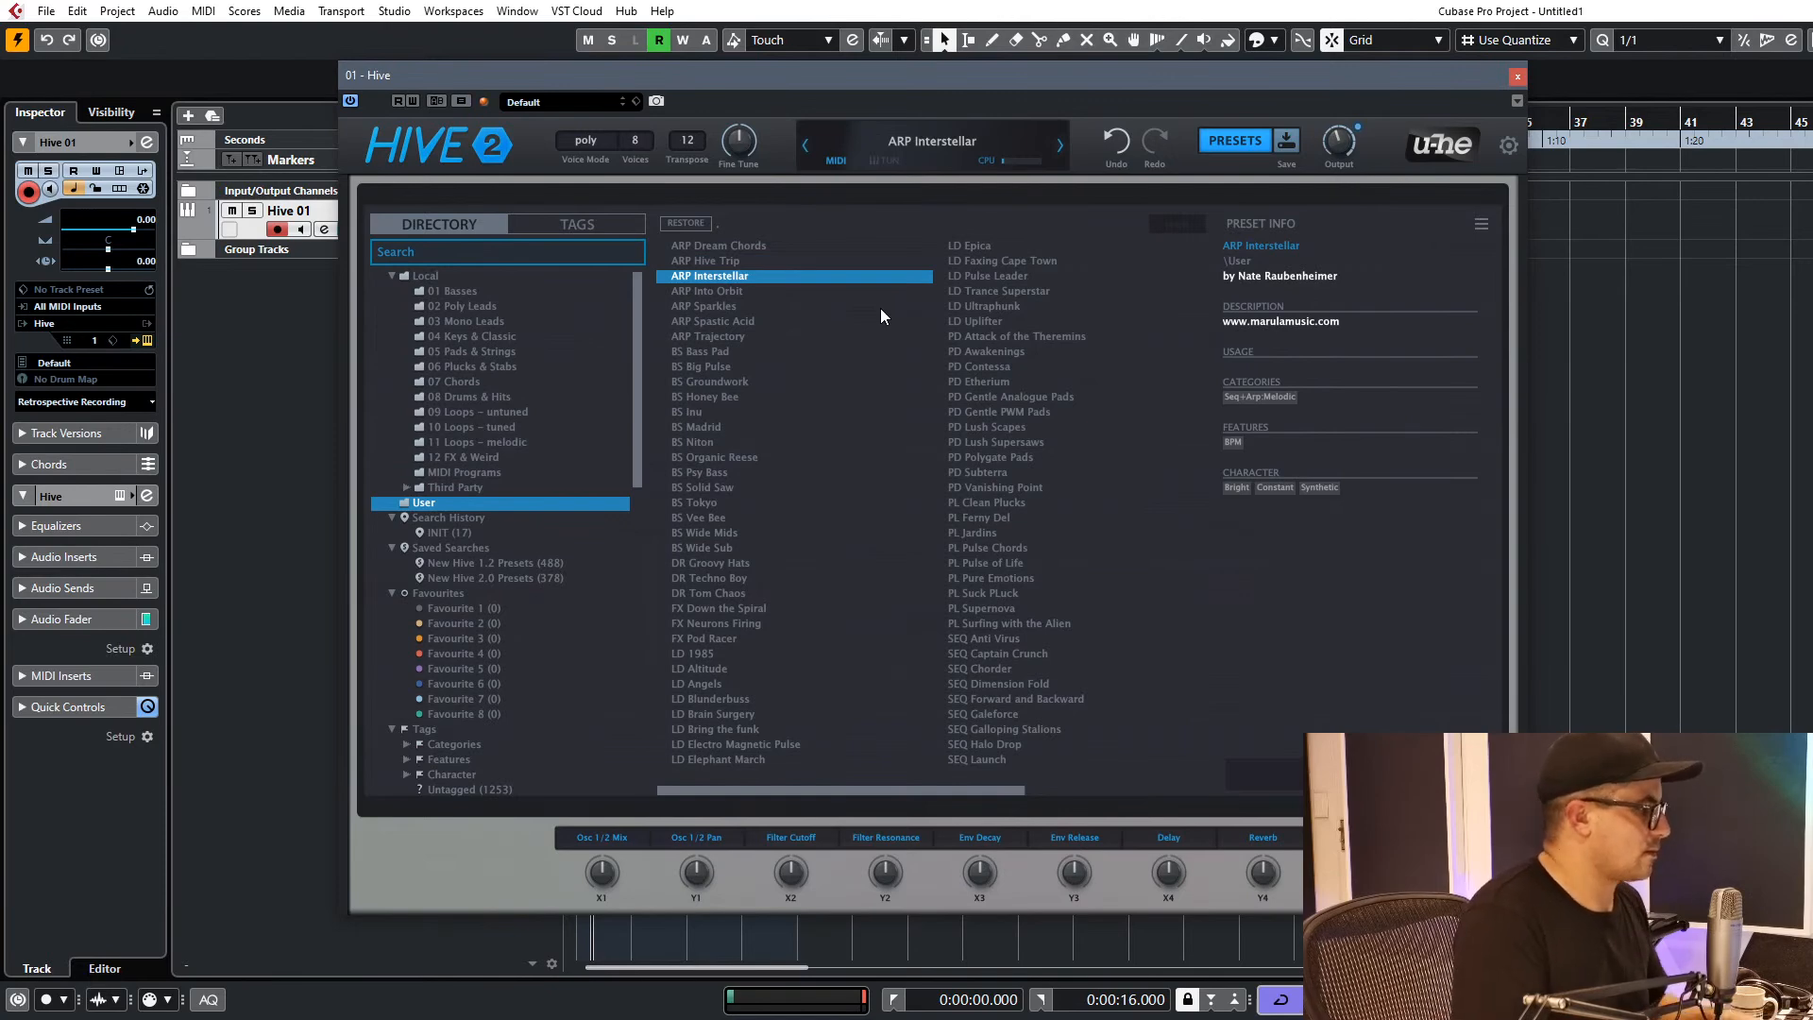
key(Down)
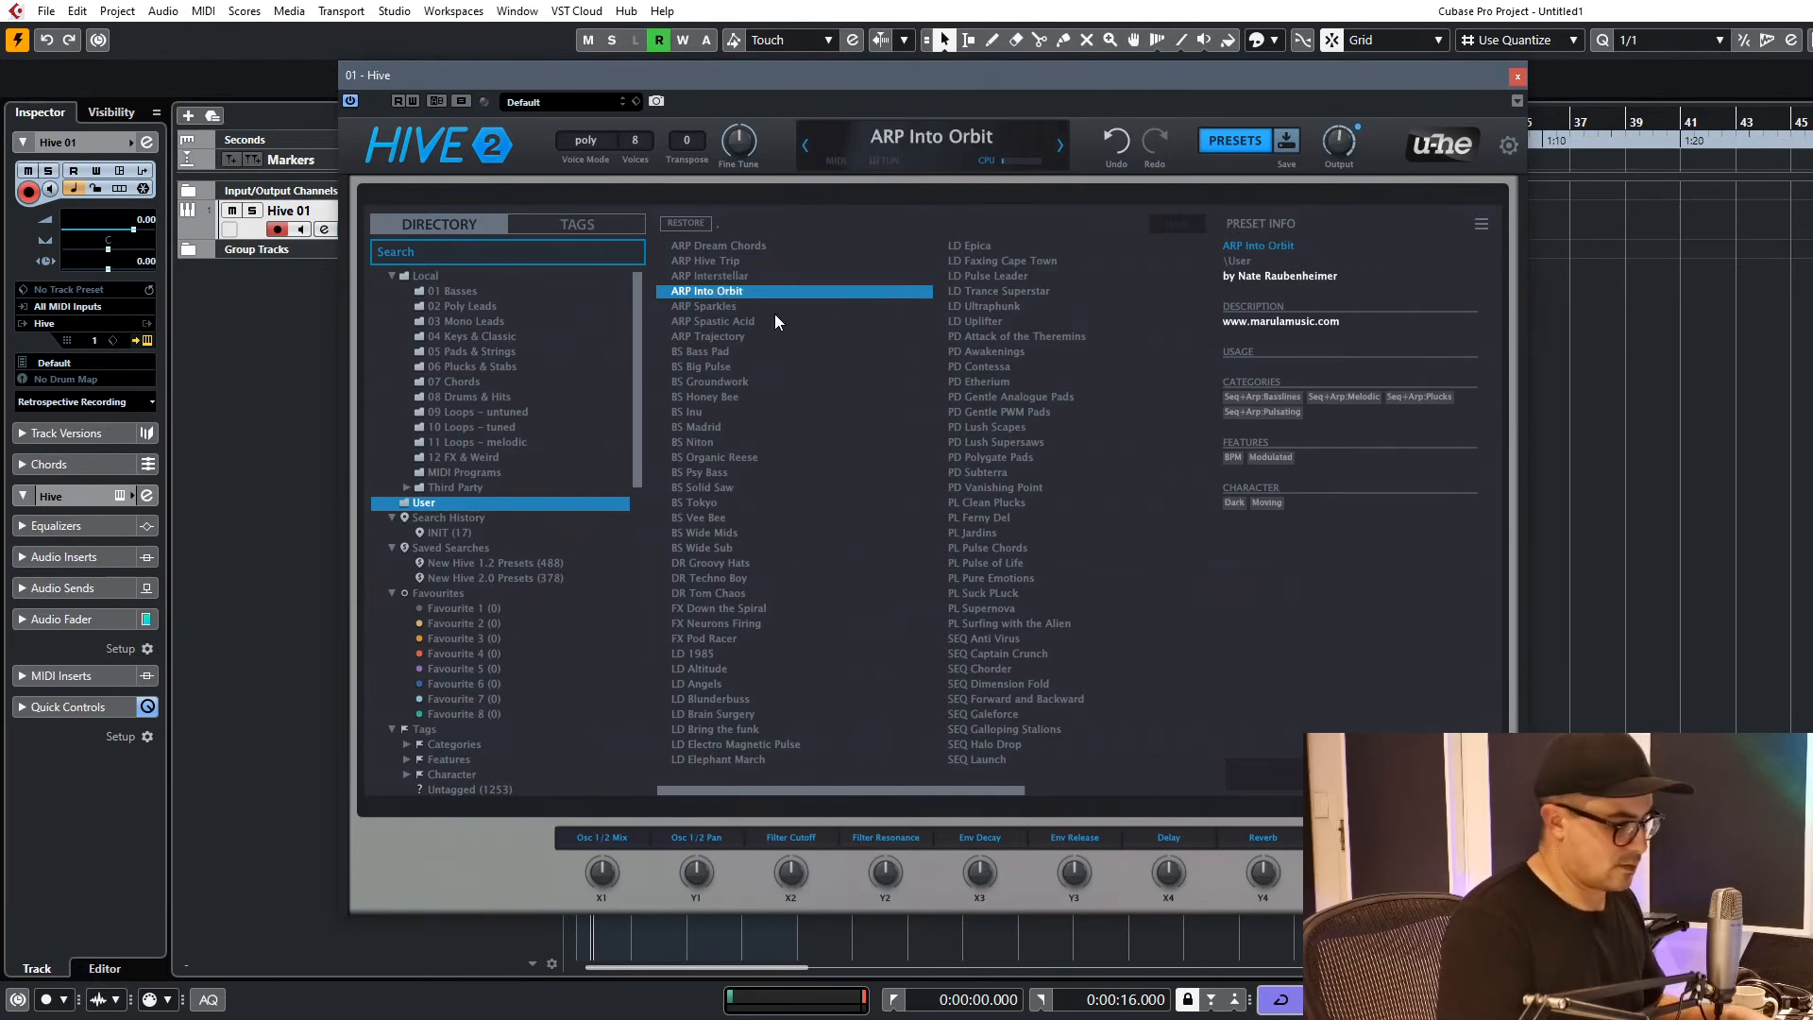
click(749, 318)
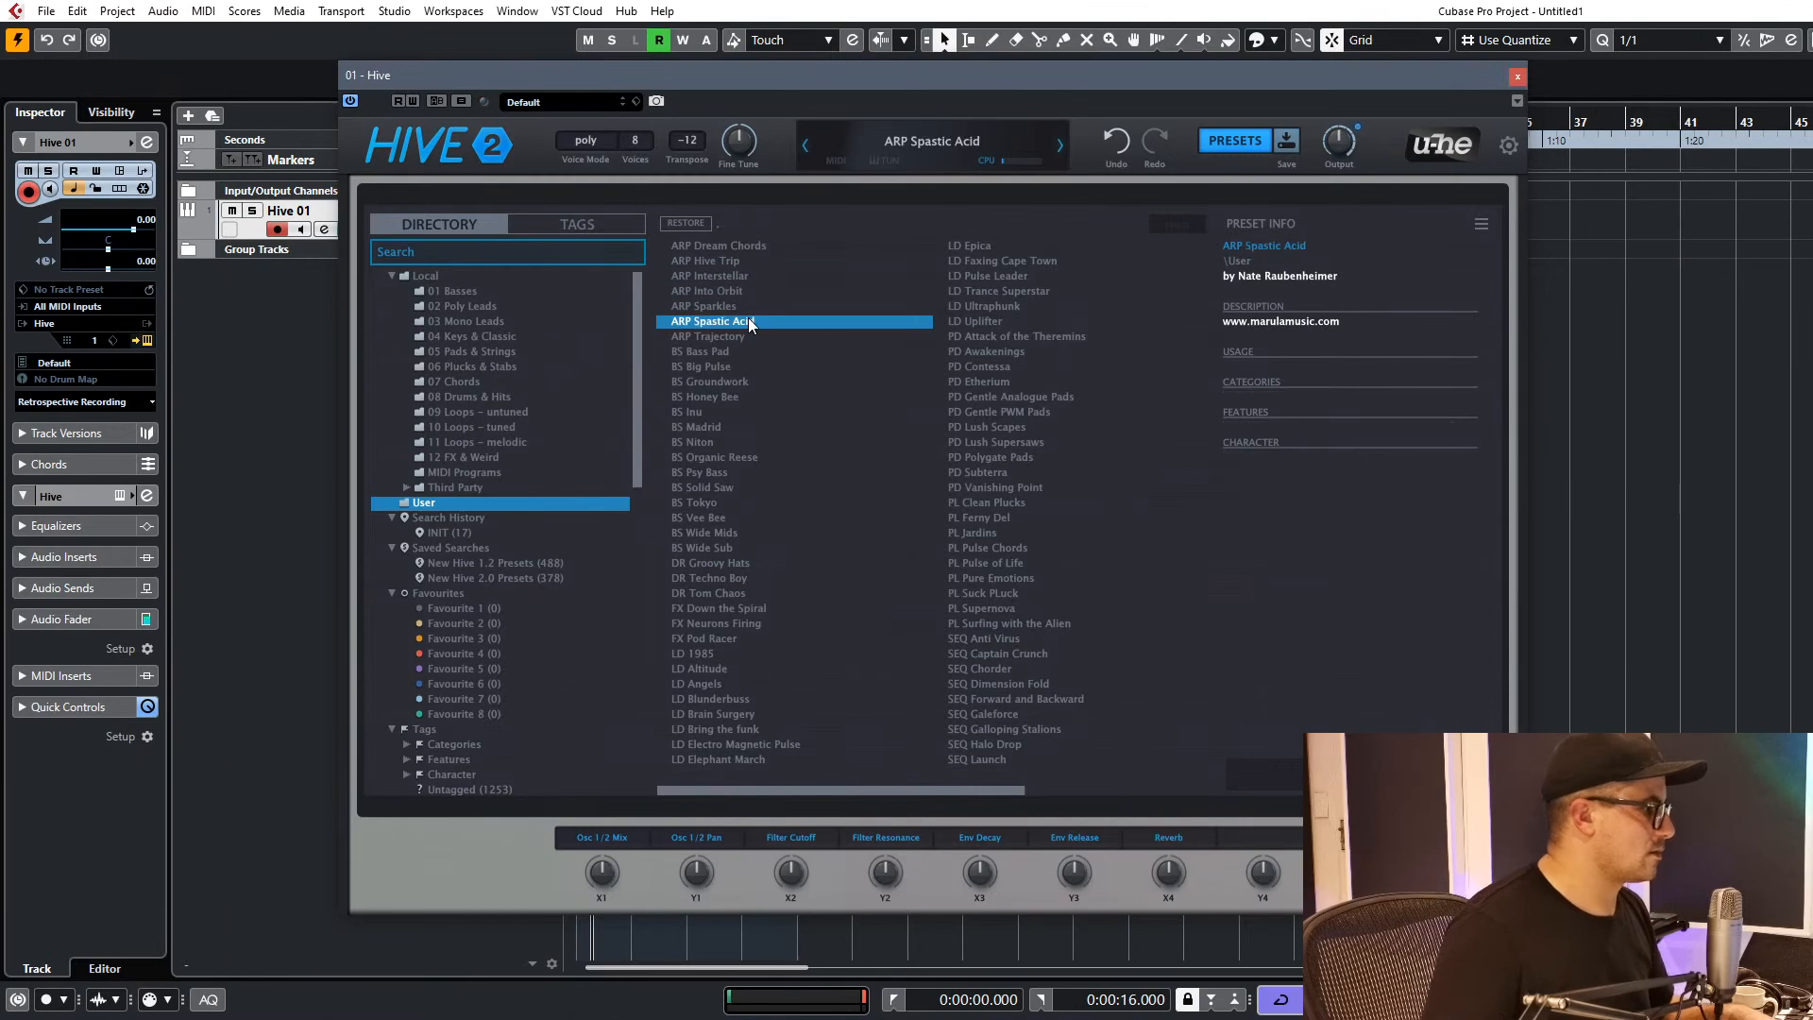
key(Down)
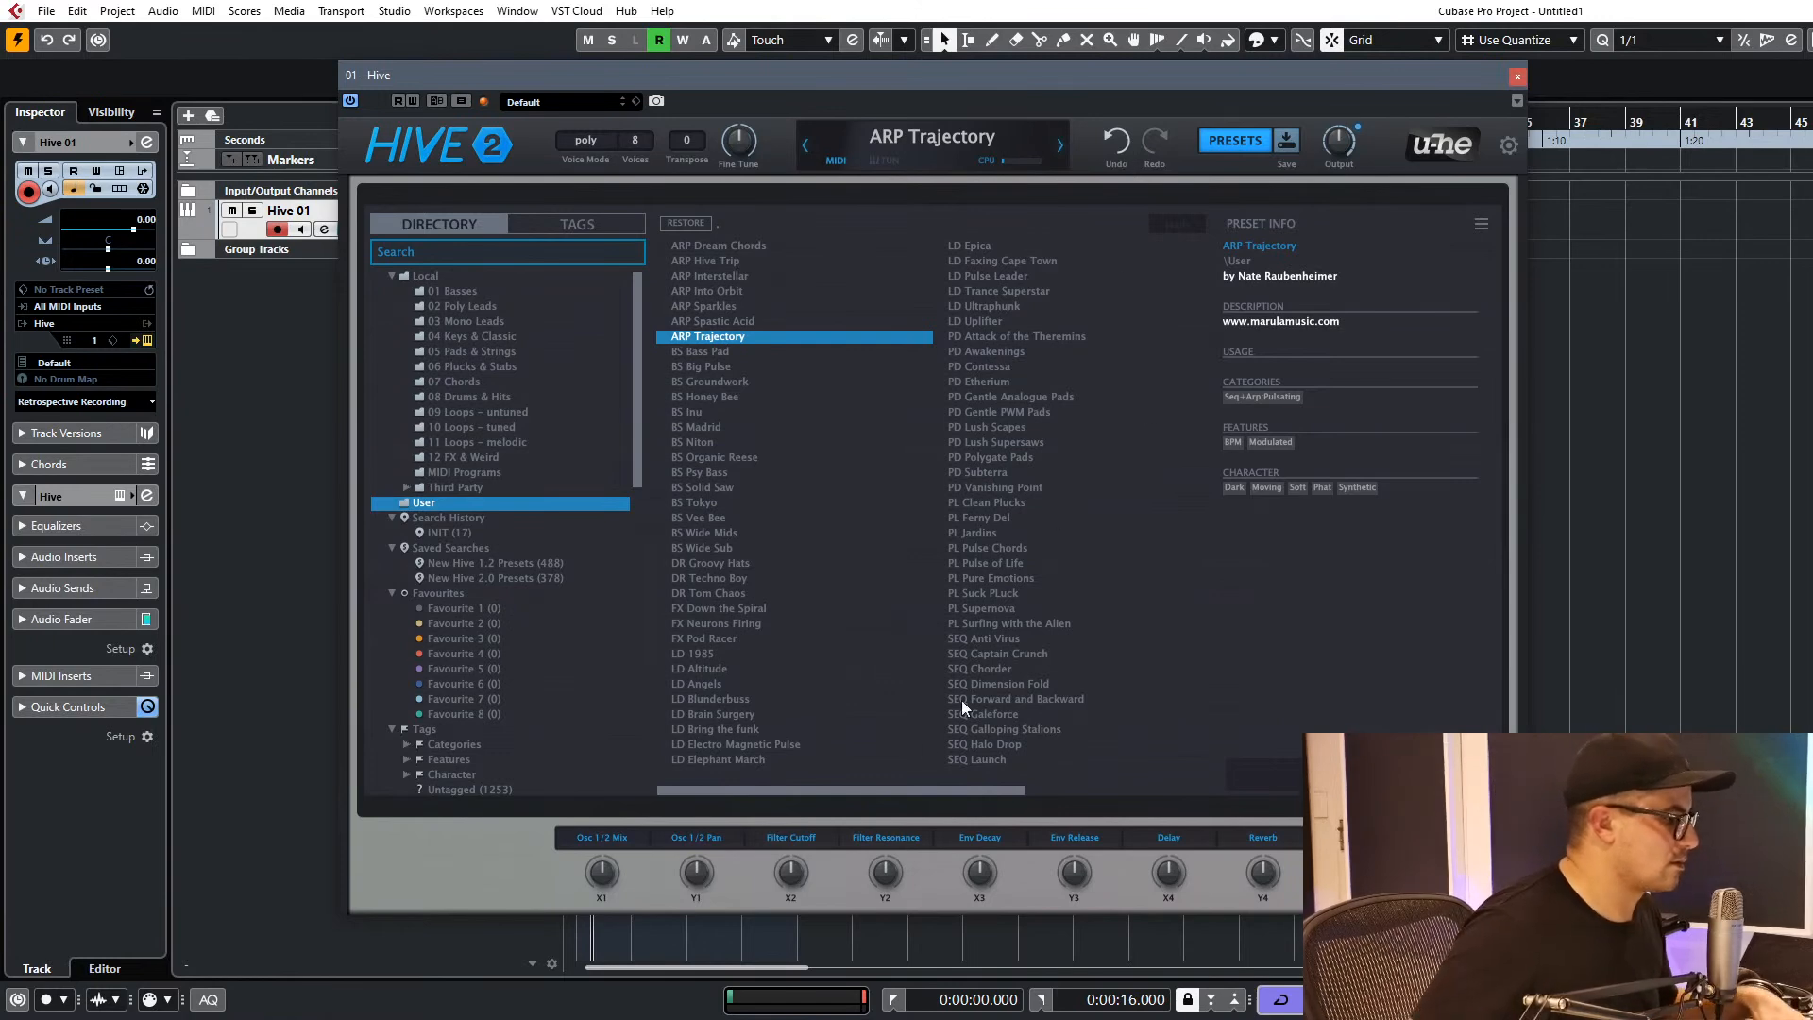
Audition the sequence presets SEQ Anti Virus, Captain Crunch, Dimension Fold, Forward and Backward and Galeforce, and return to ARP Interstellar.
click(990, 639)
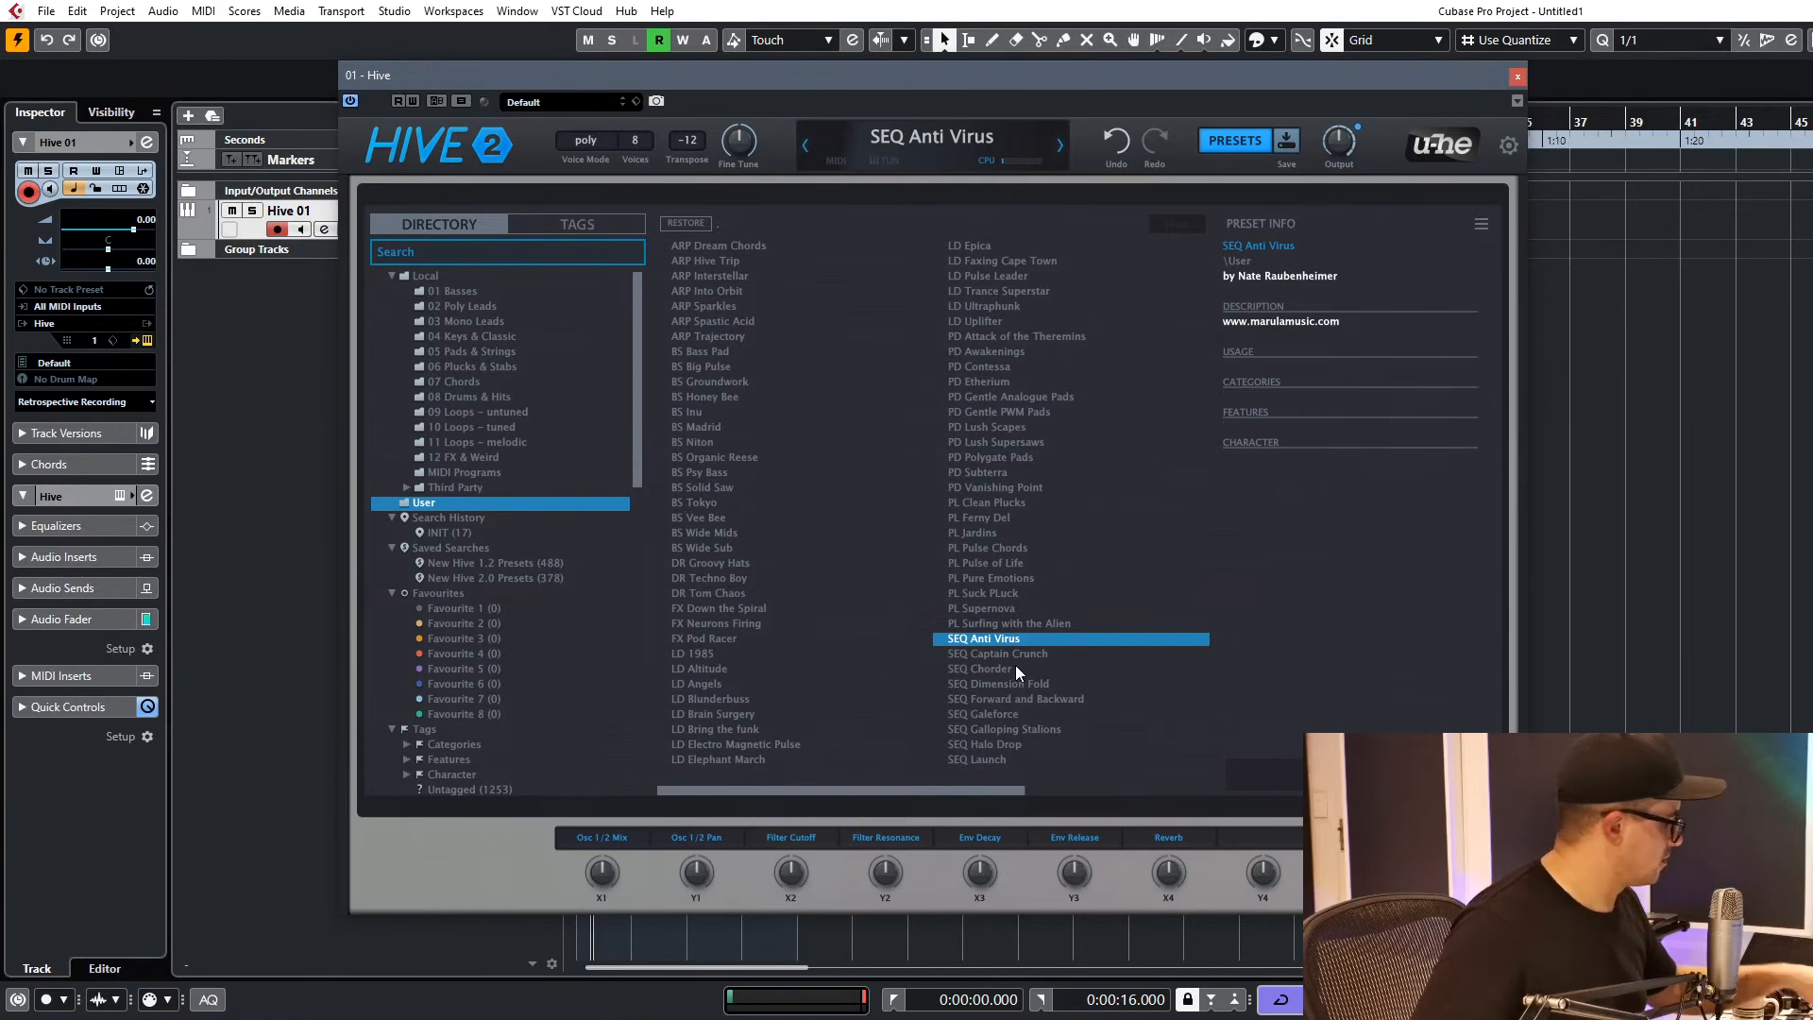
click(1001, 655)
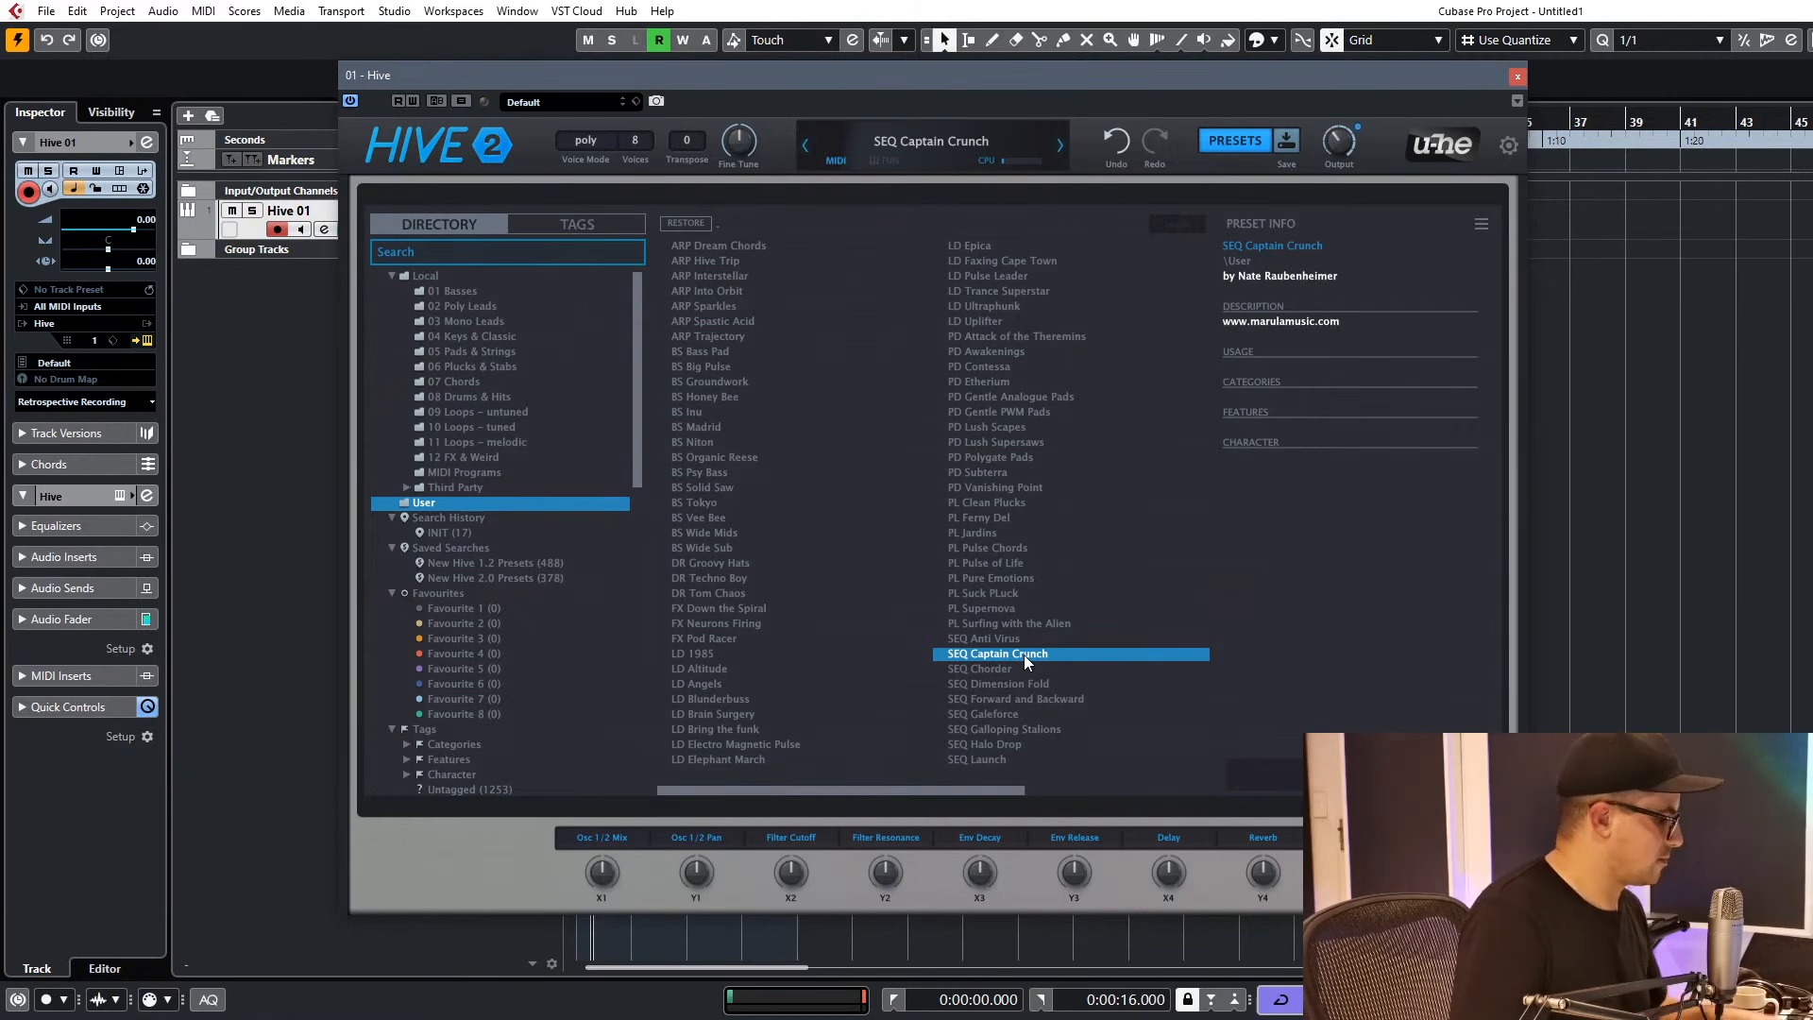
click(1003, 682)
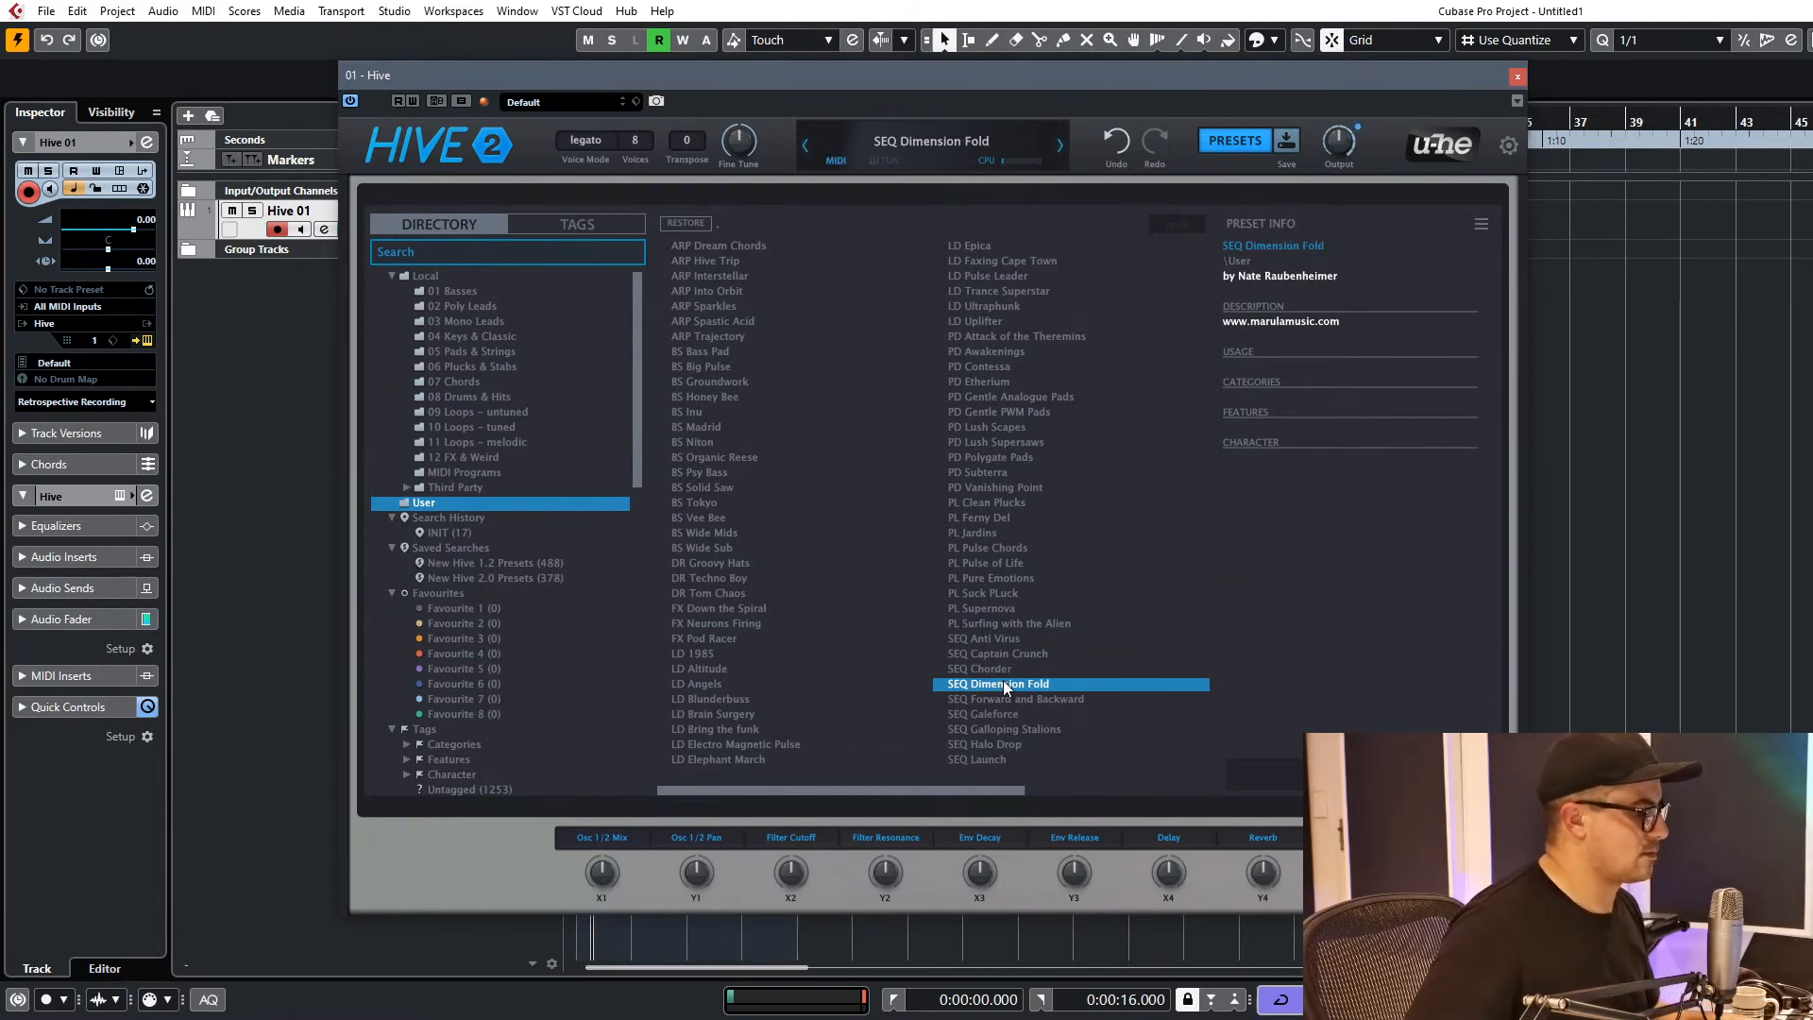
click(1014, 702)
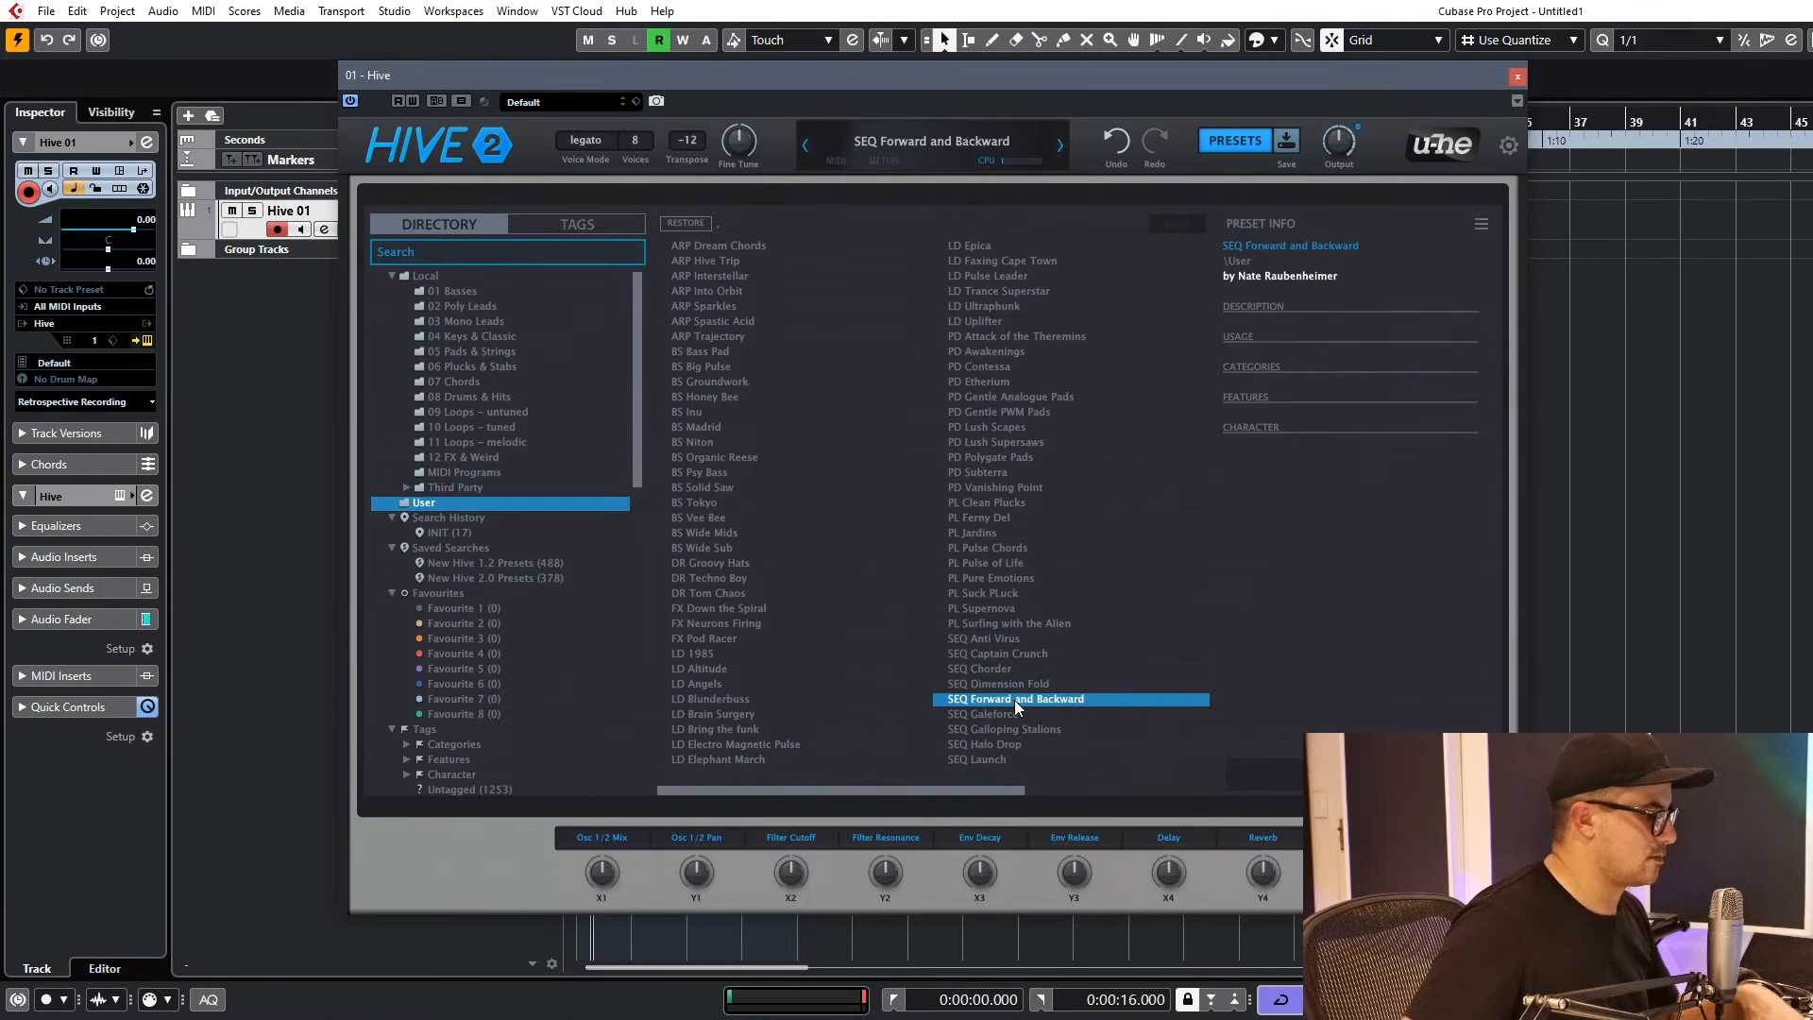
click(1003, 713)
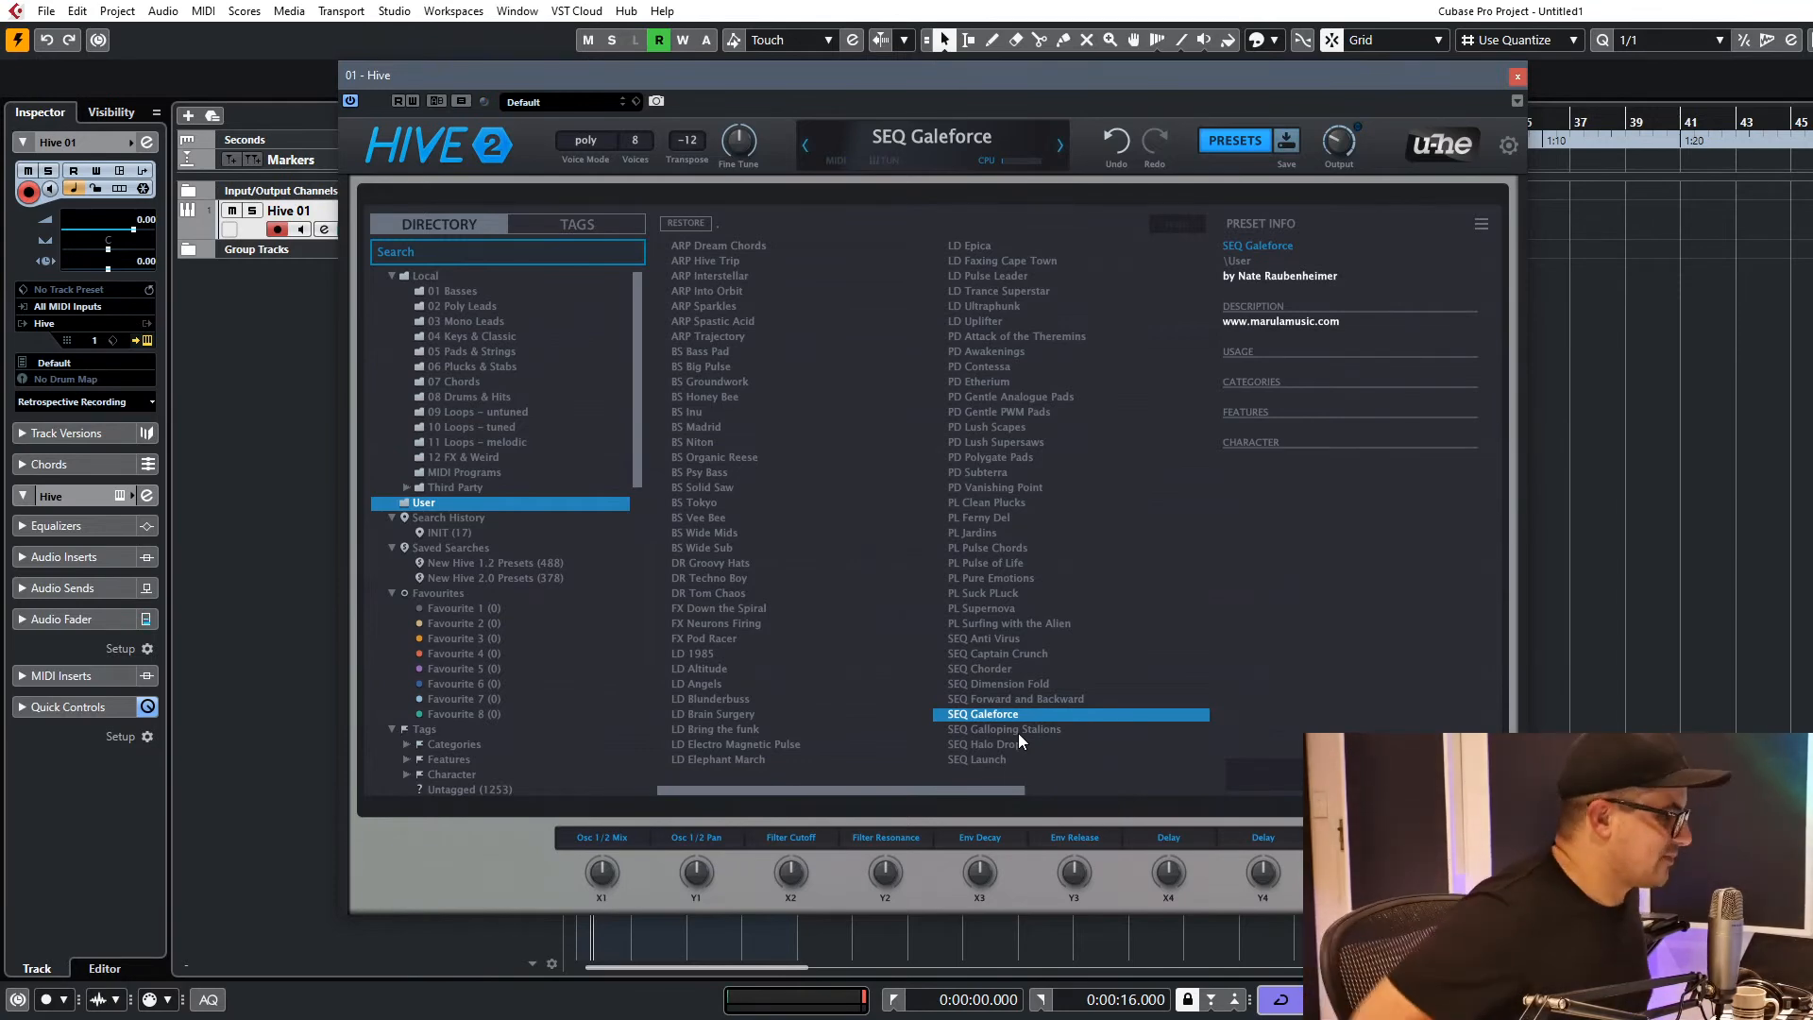
click(687, 275)
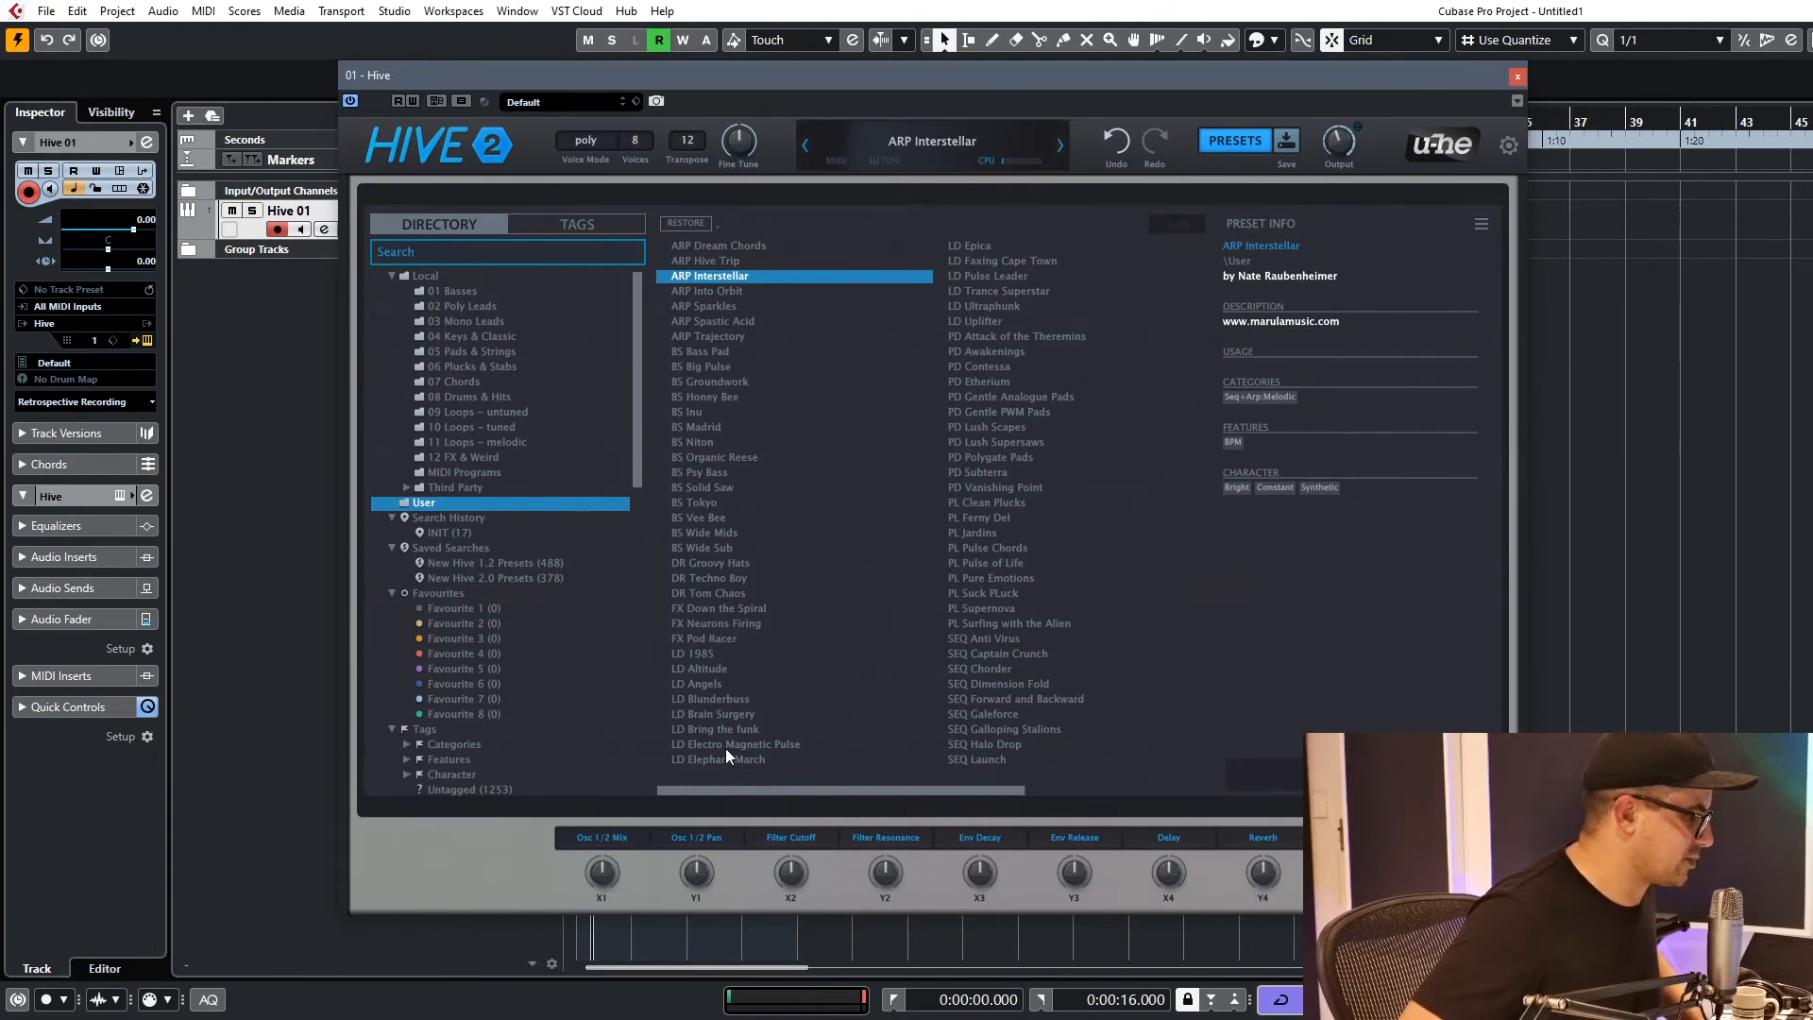
Audition the lead presets from LD 1985, Altitude and Angels through LD Elephant March, and load LD Epica.
click(717, 659)
click(760, 667)
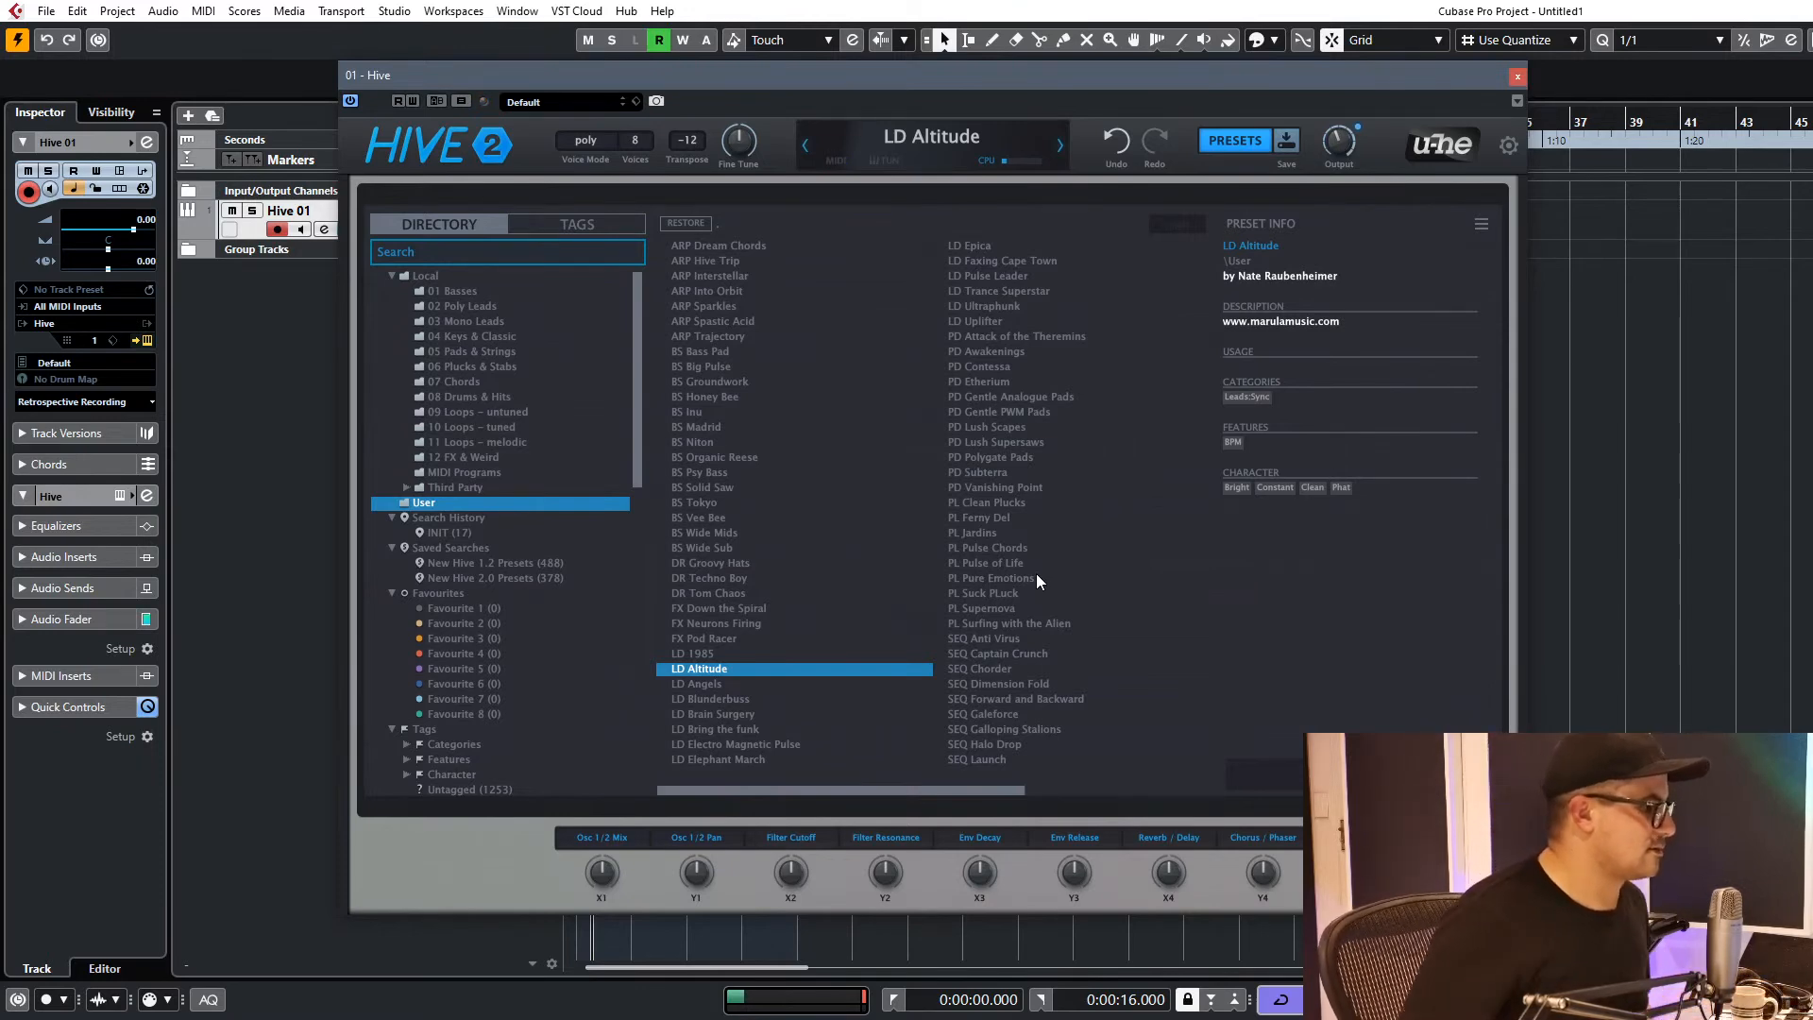
click(715, 686)
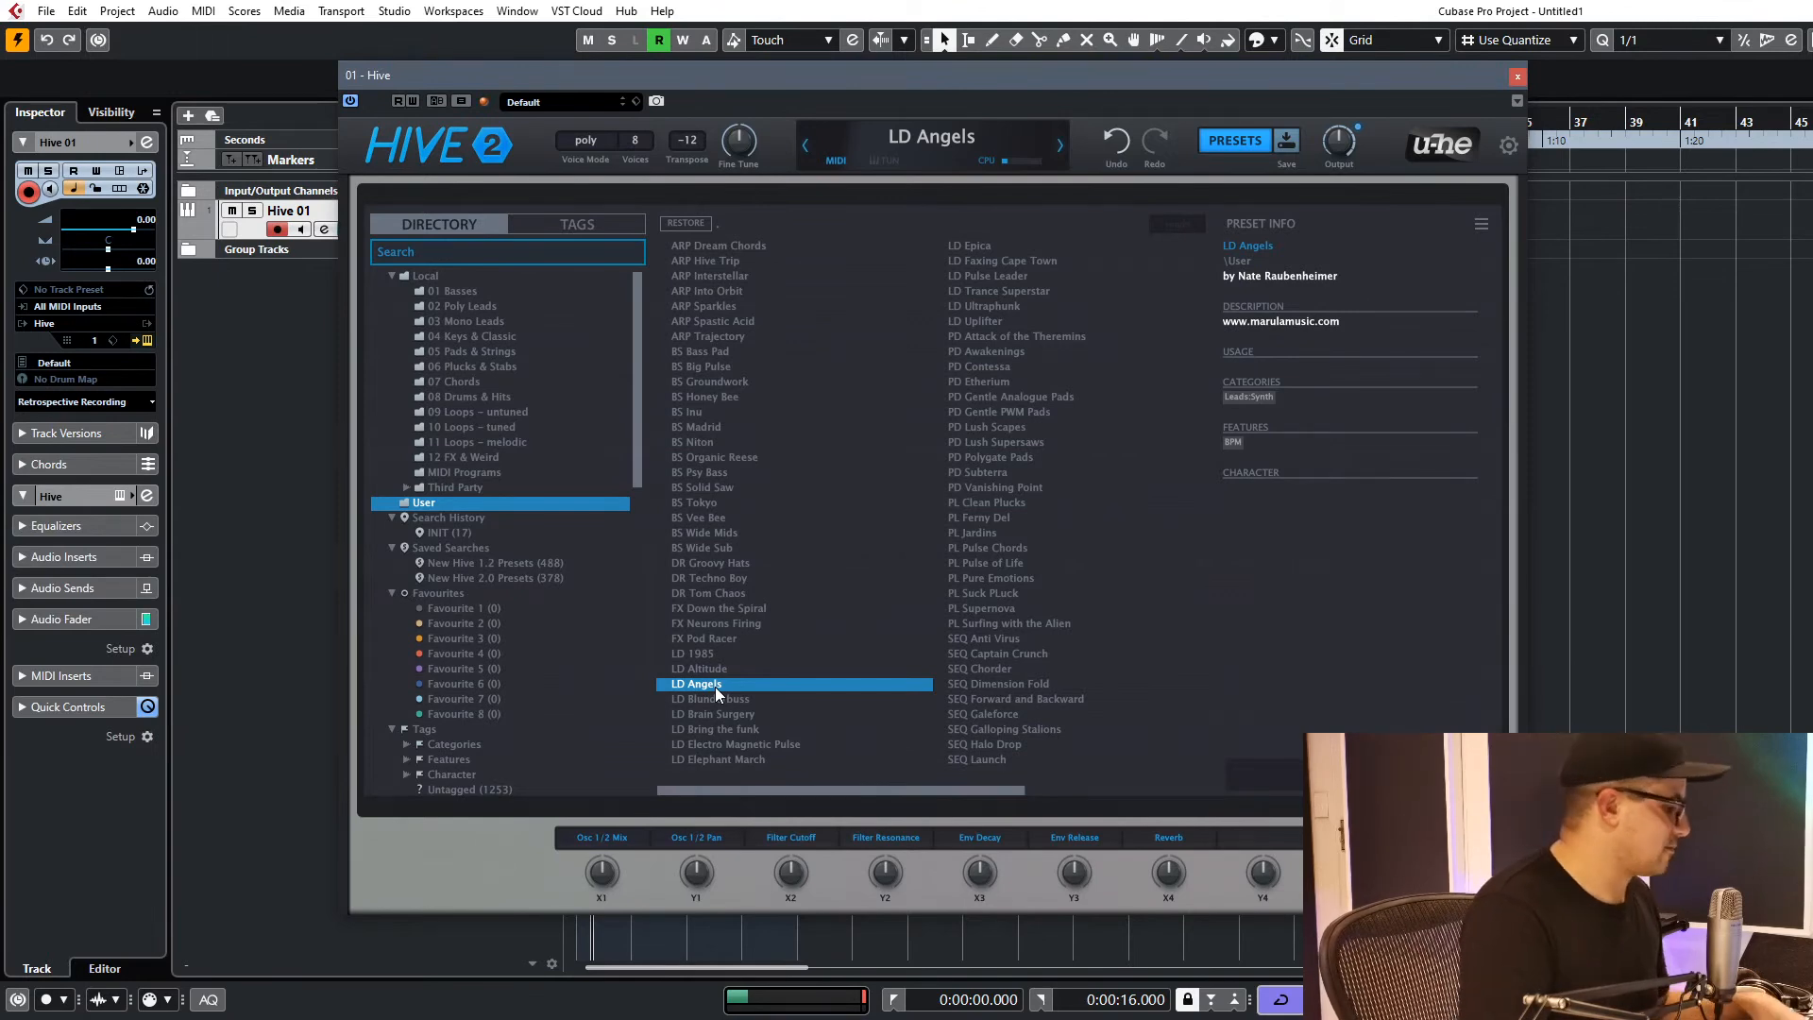
click(665, 715)
click(714, 729)
click(715, 745)
click(797, 761)
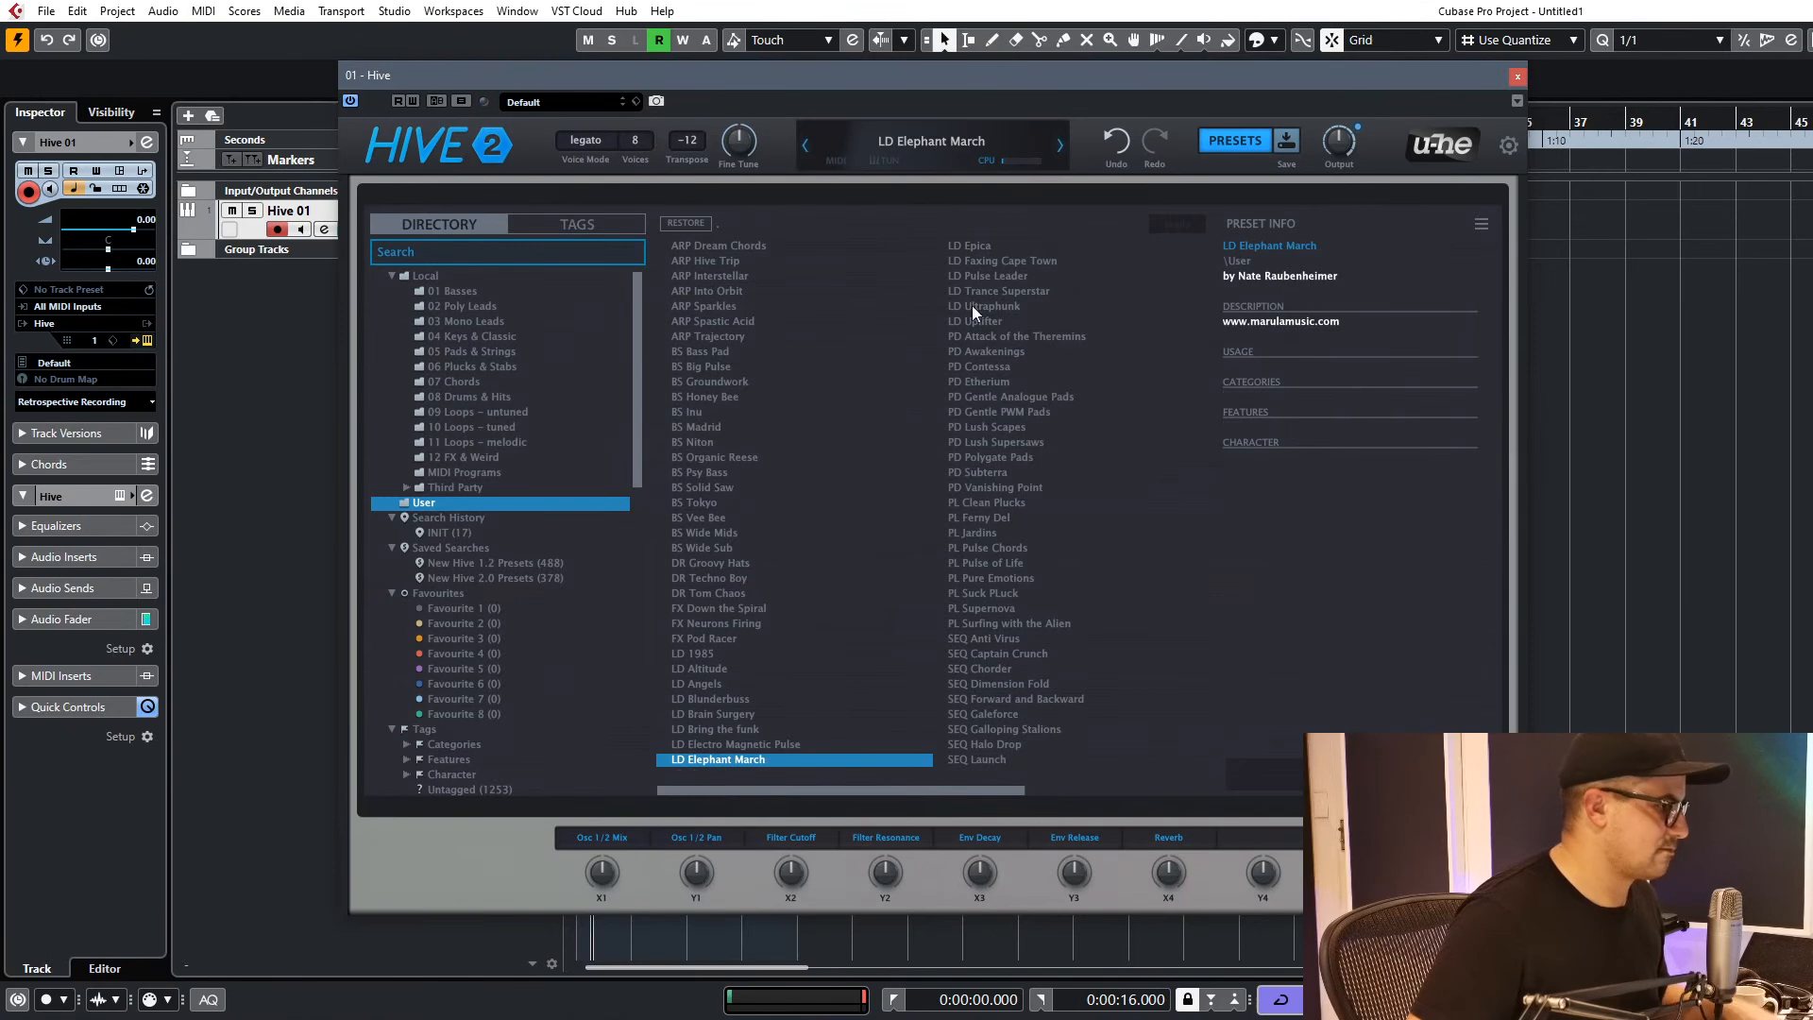
click(978, 247)
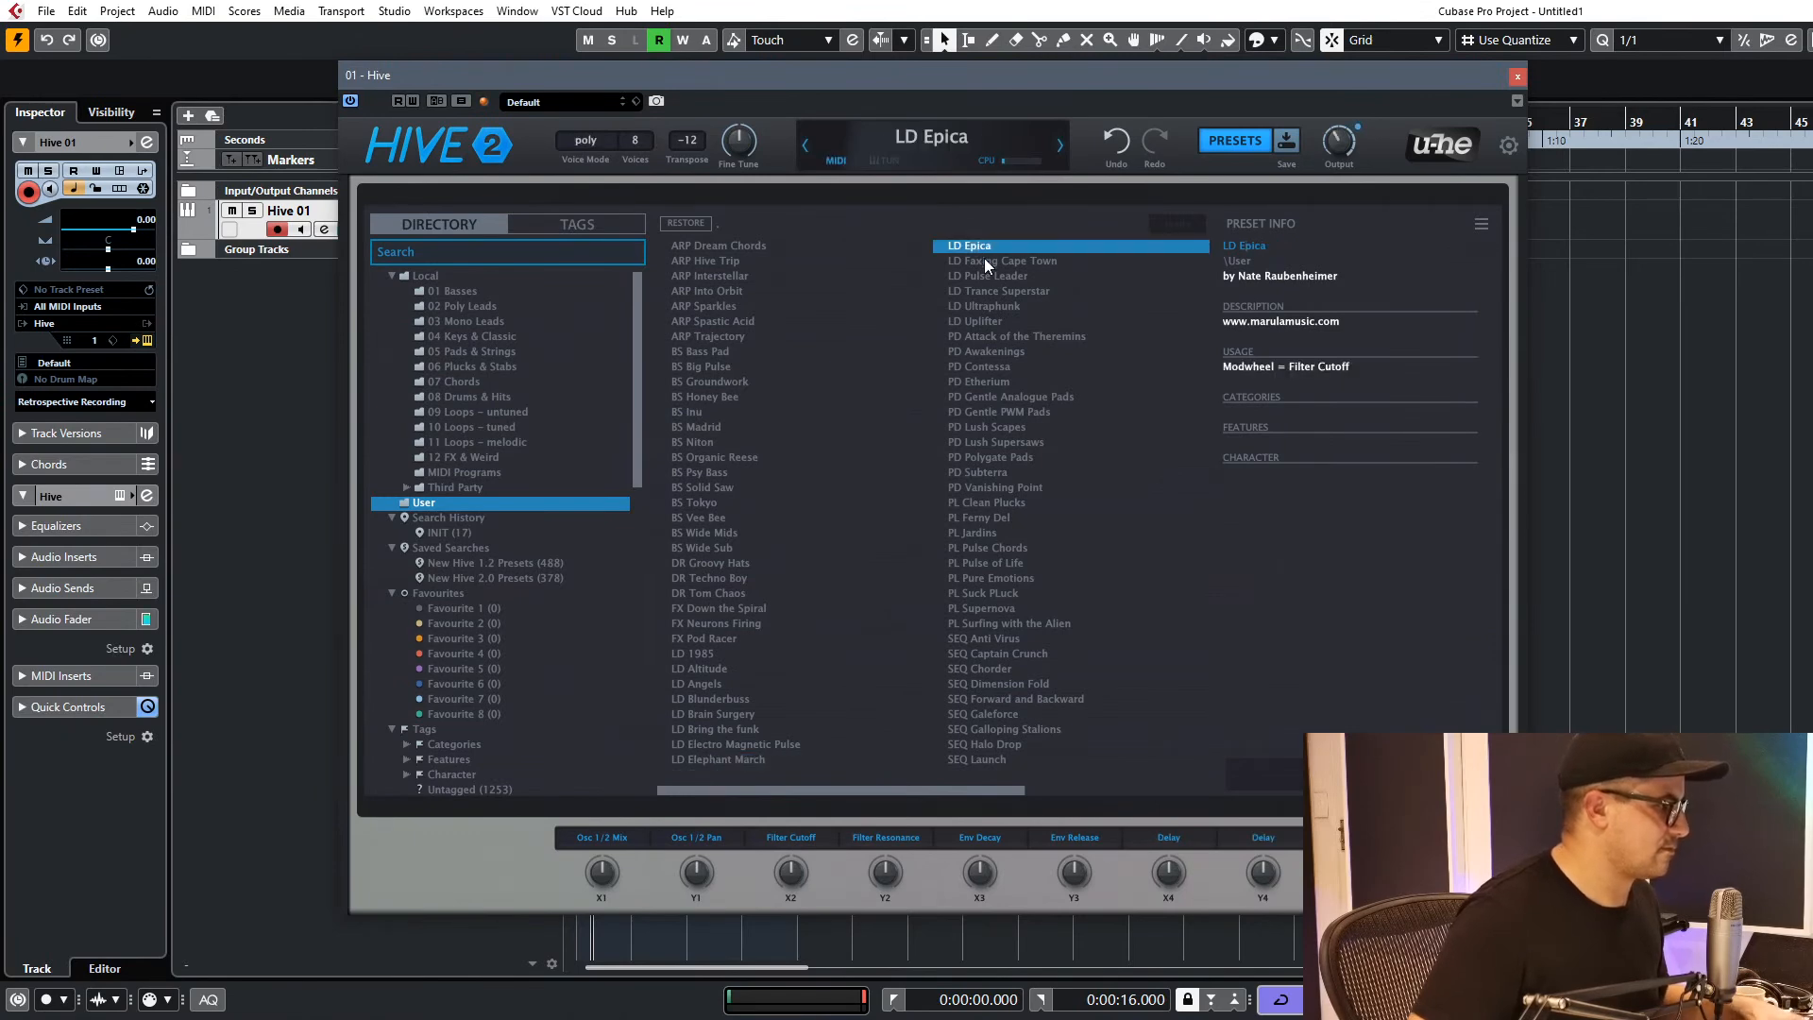
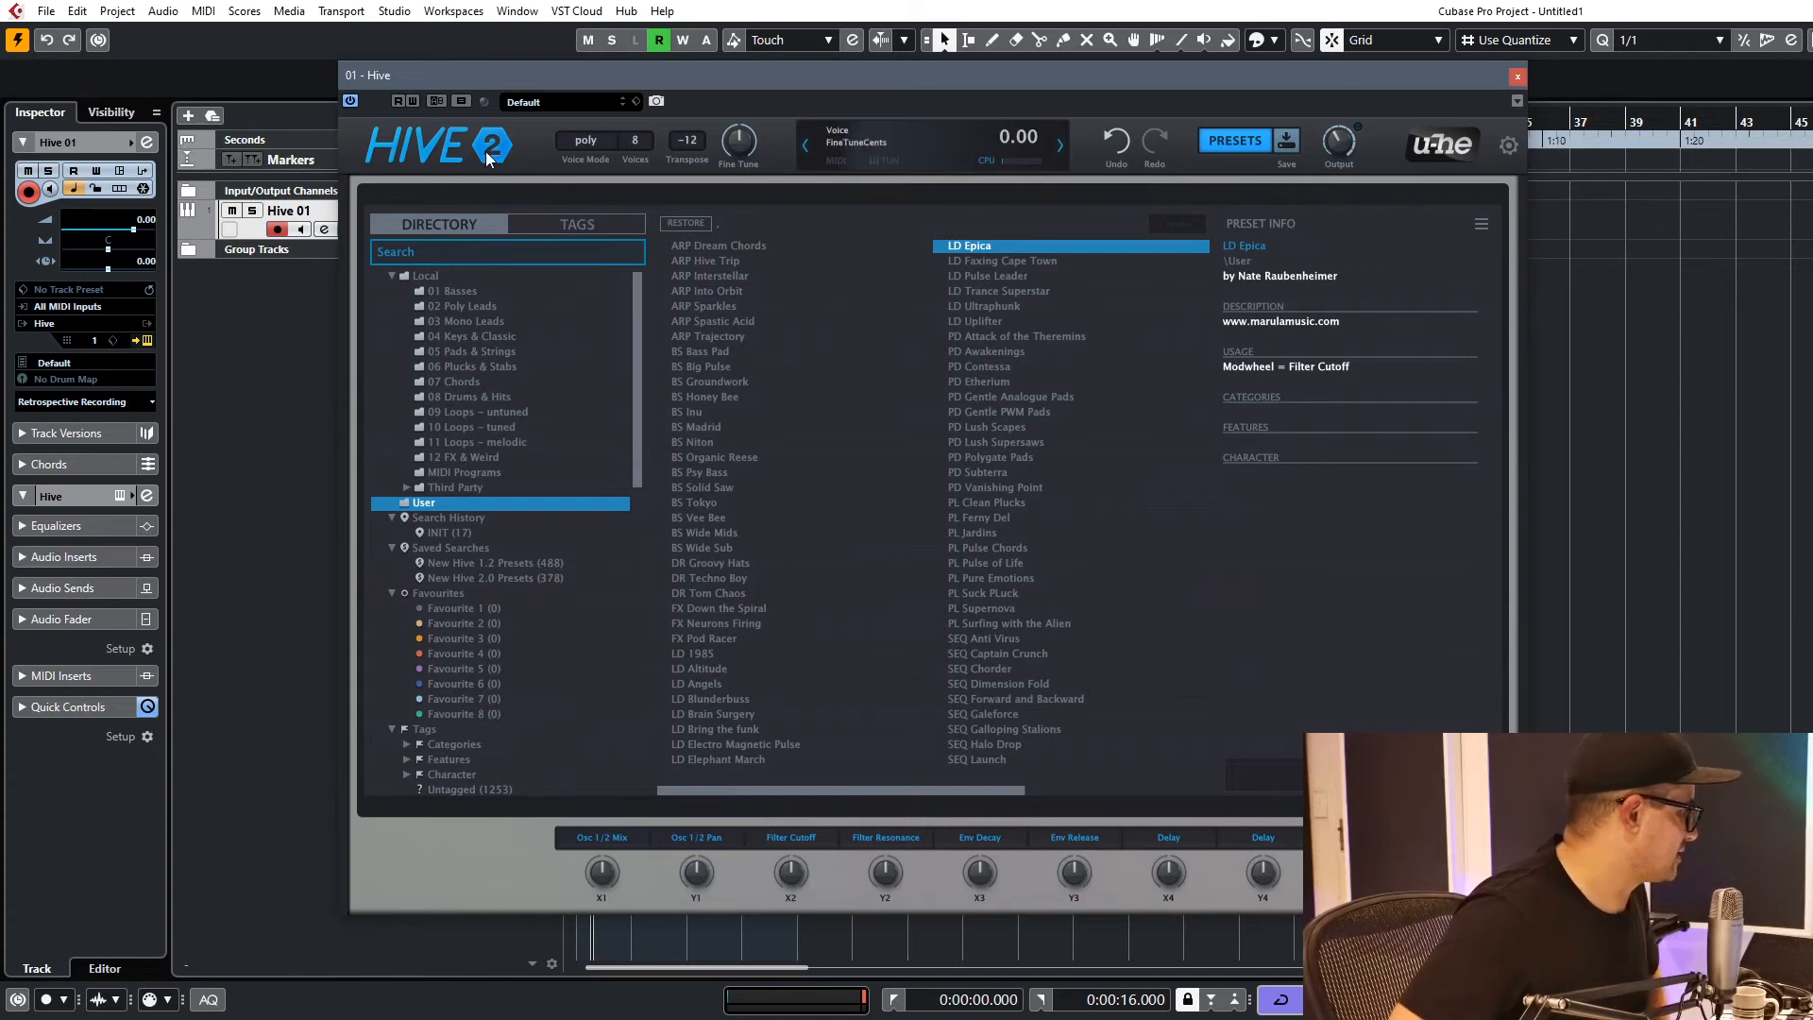
Reposition the Hive plug-in window over the project and close it.
drag(543, 75, 389, 134)
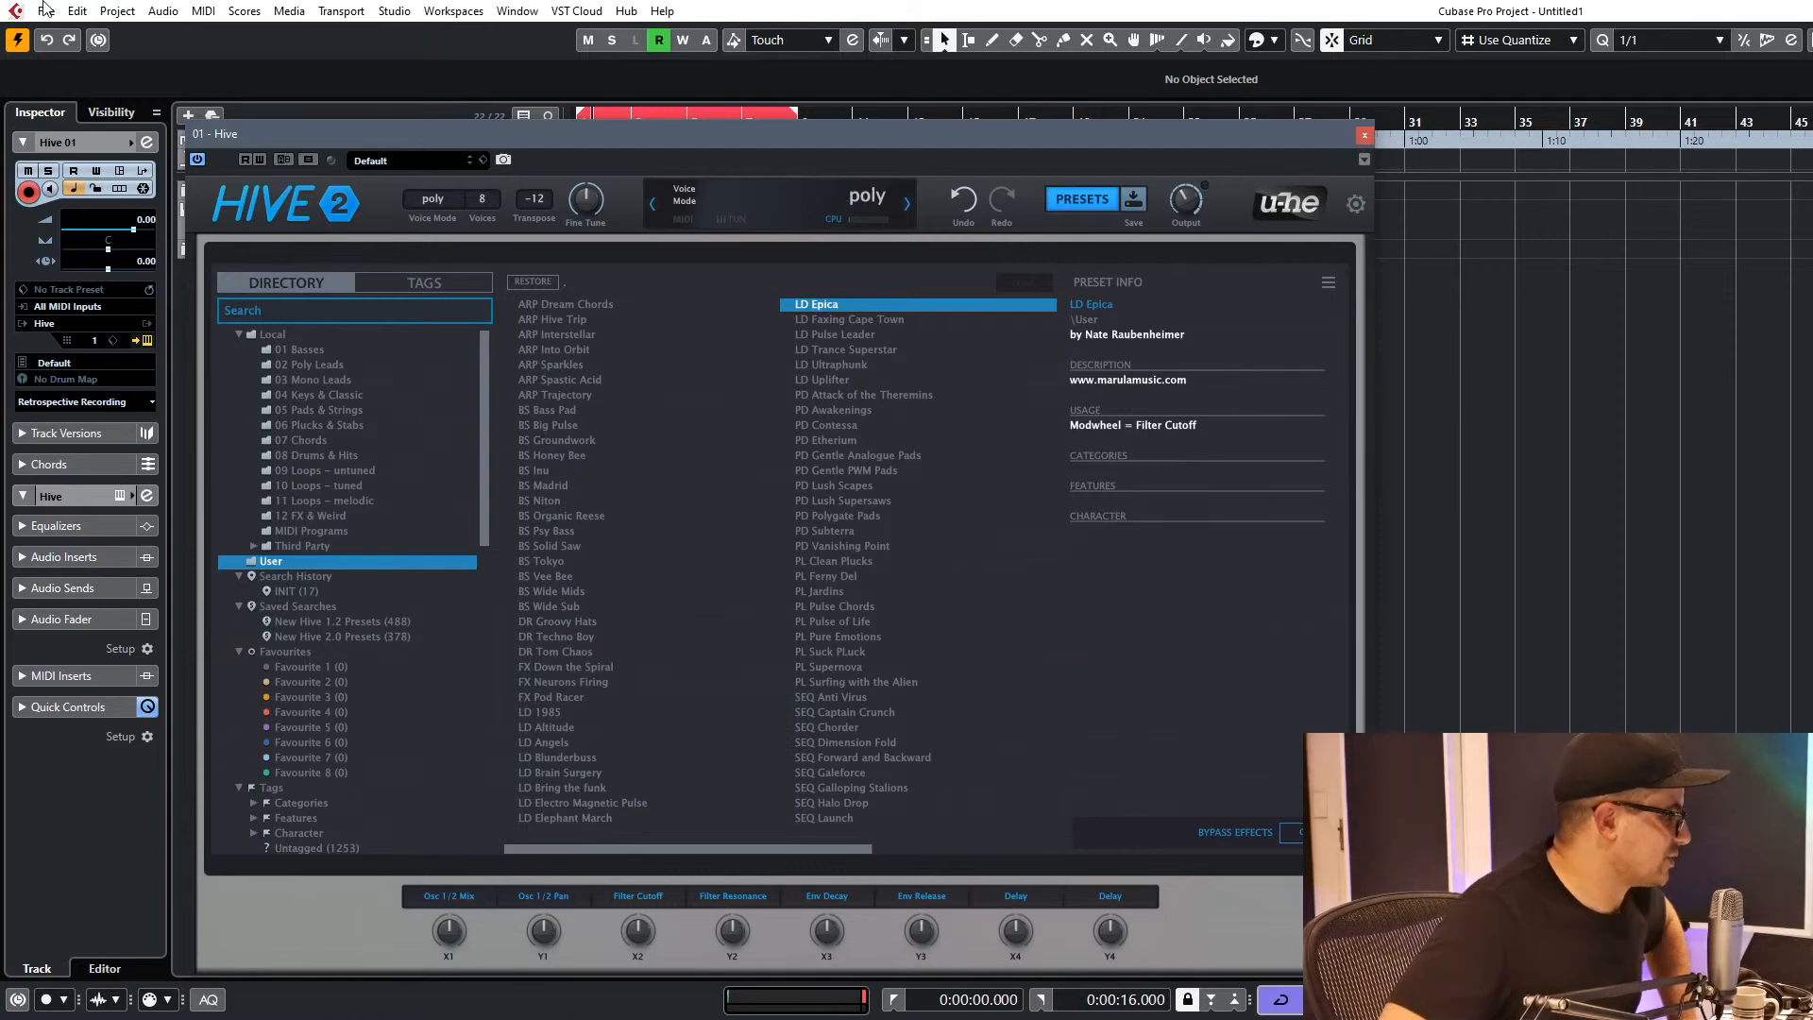
drag(362, 133, 324, 97)
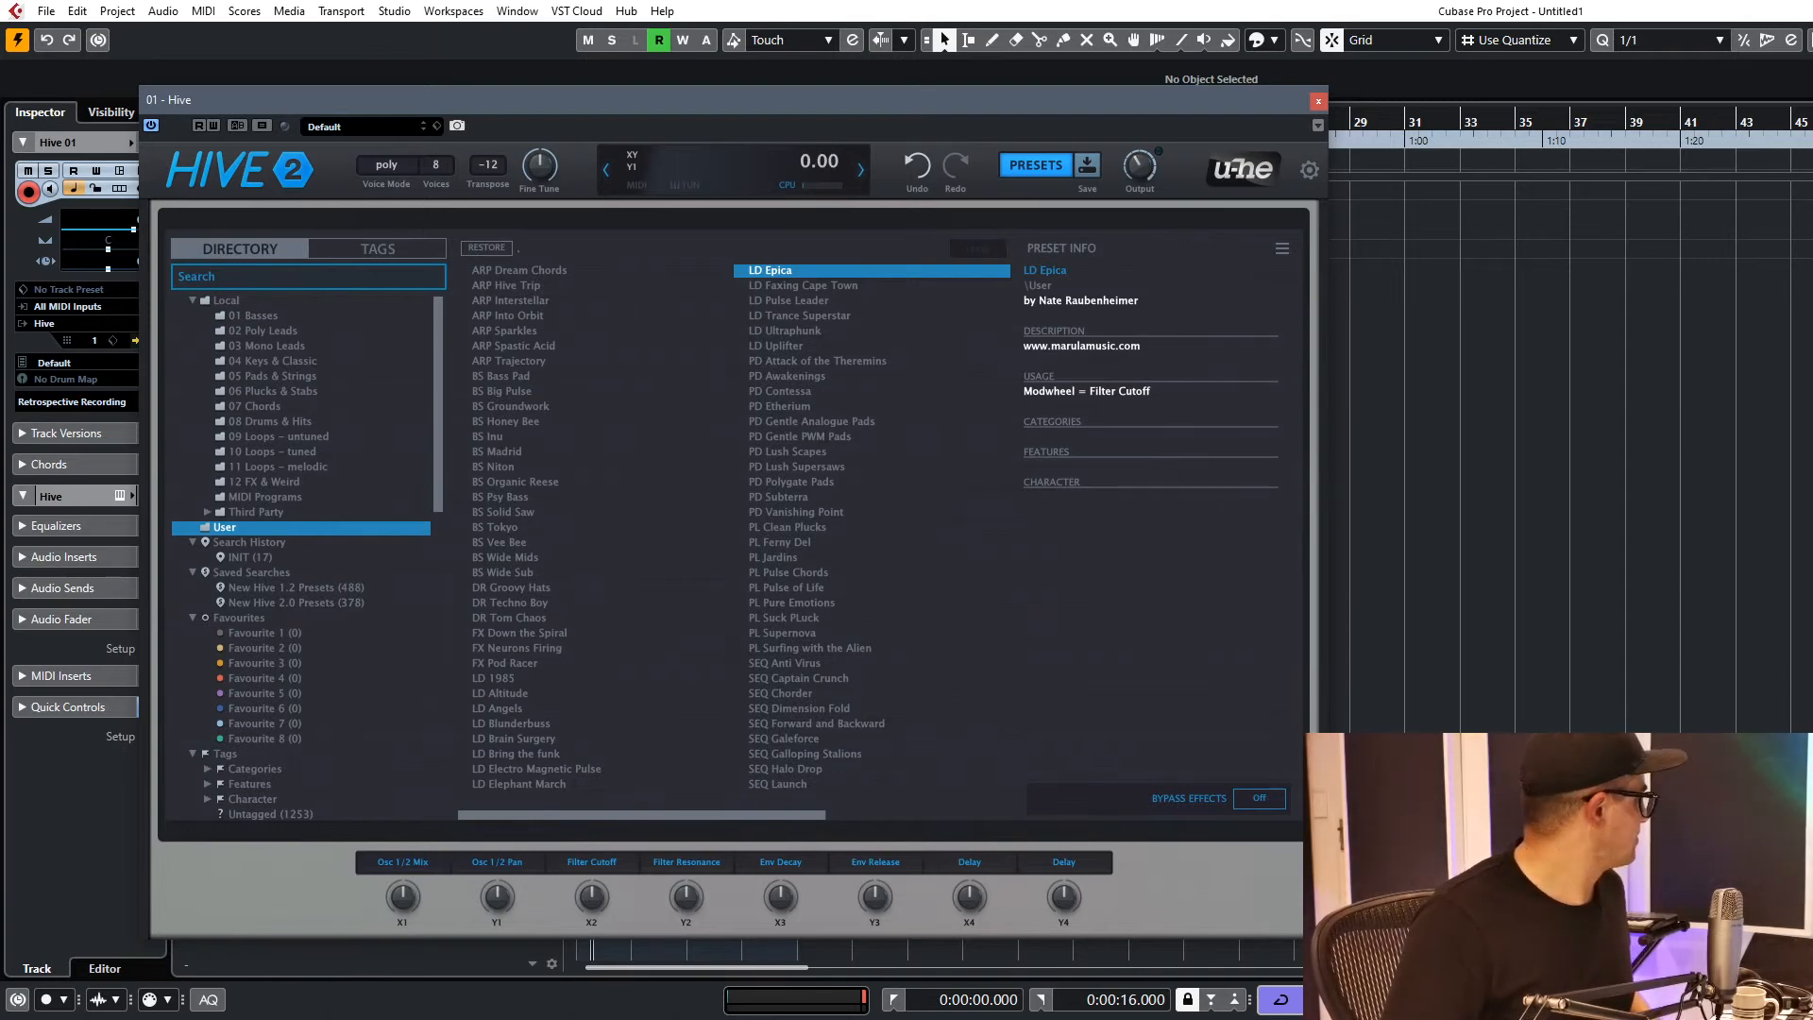
key(ctrl+w)
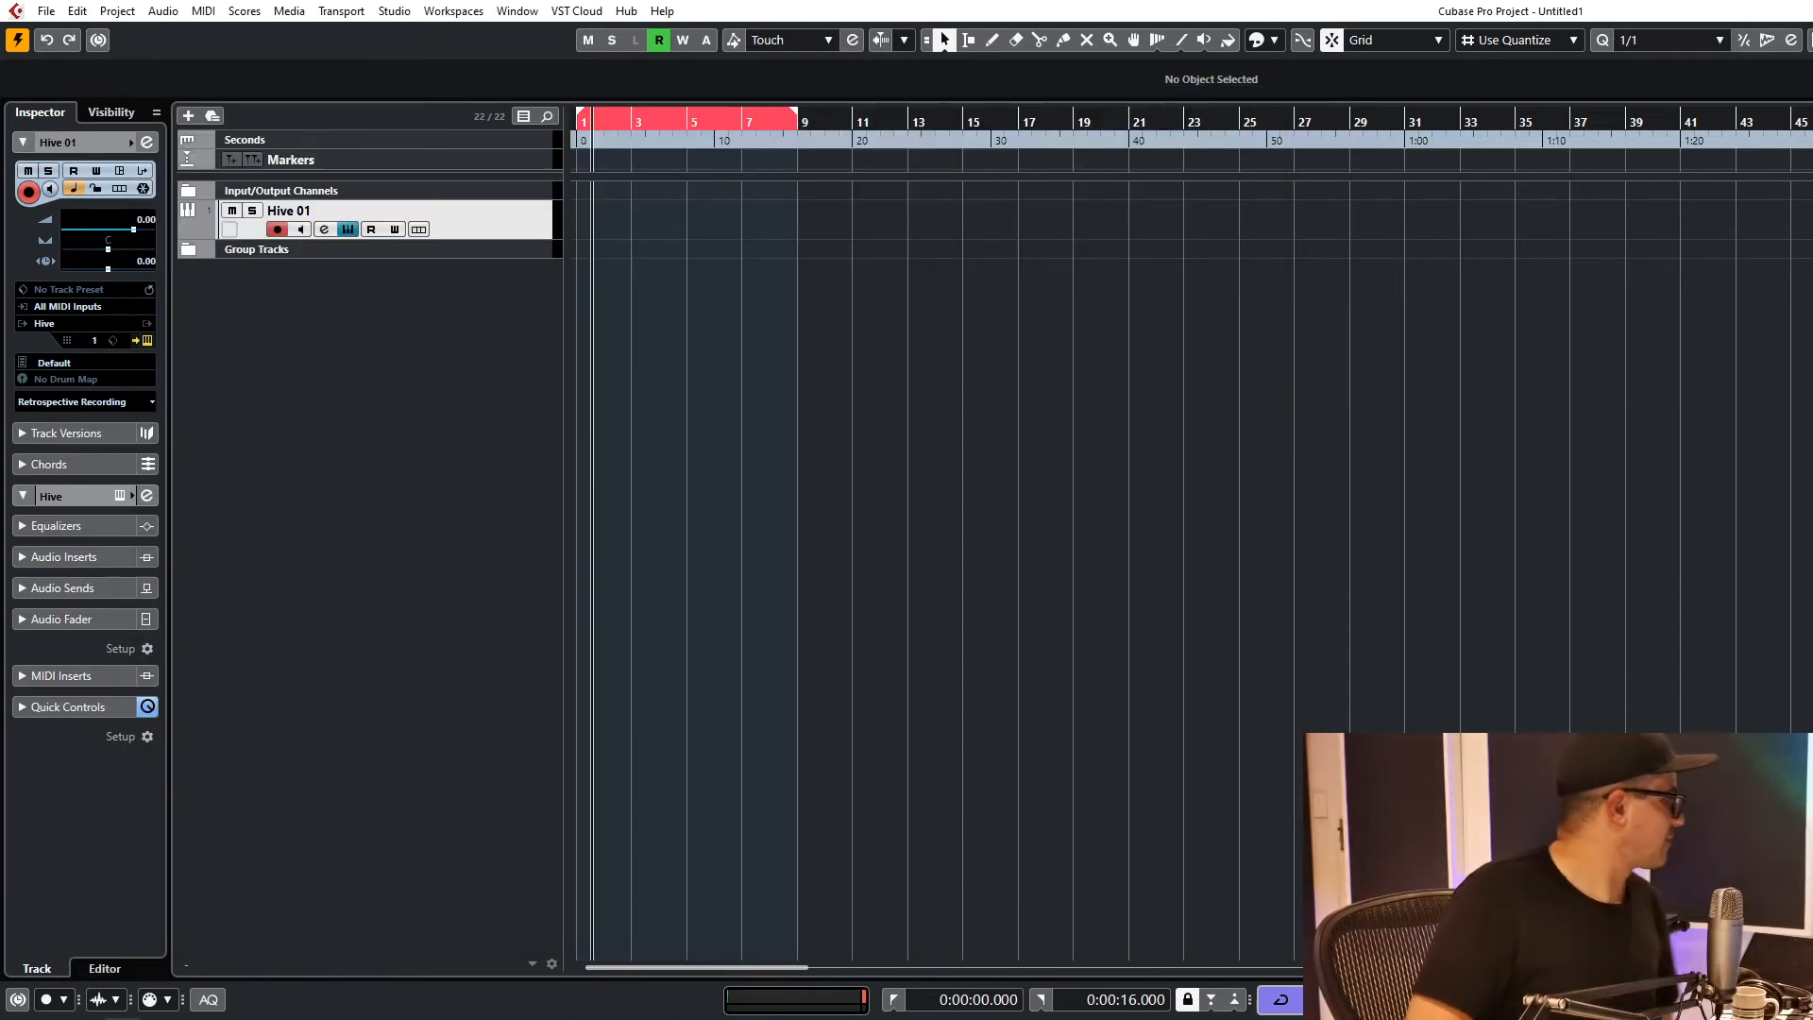
click(416, 232)
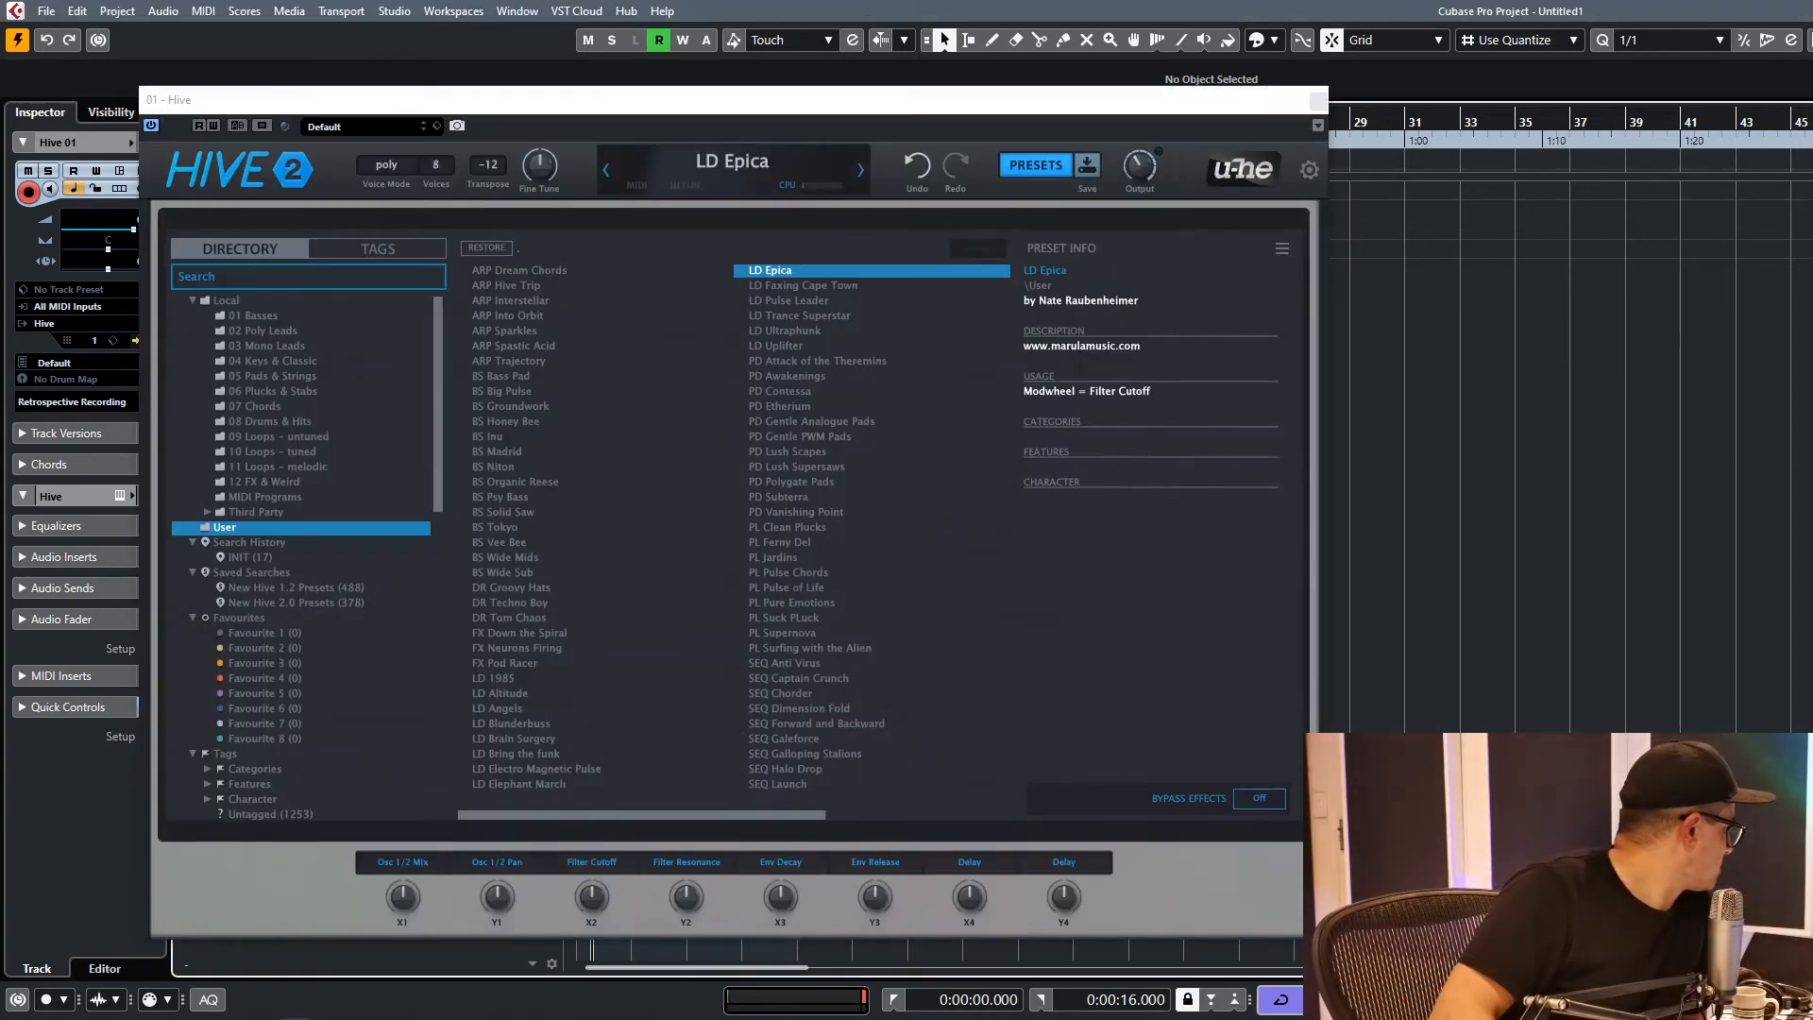
key(alt+Tab)
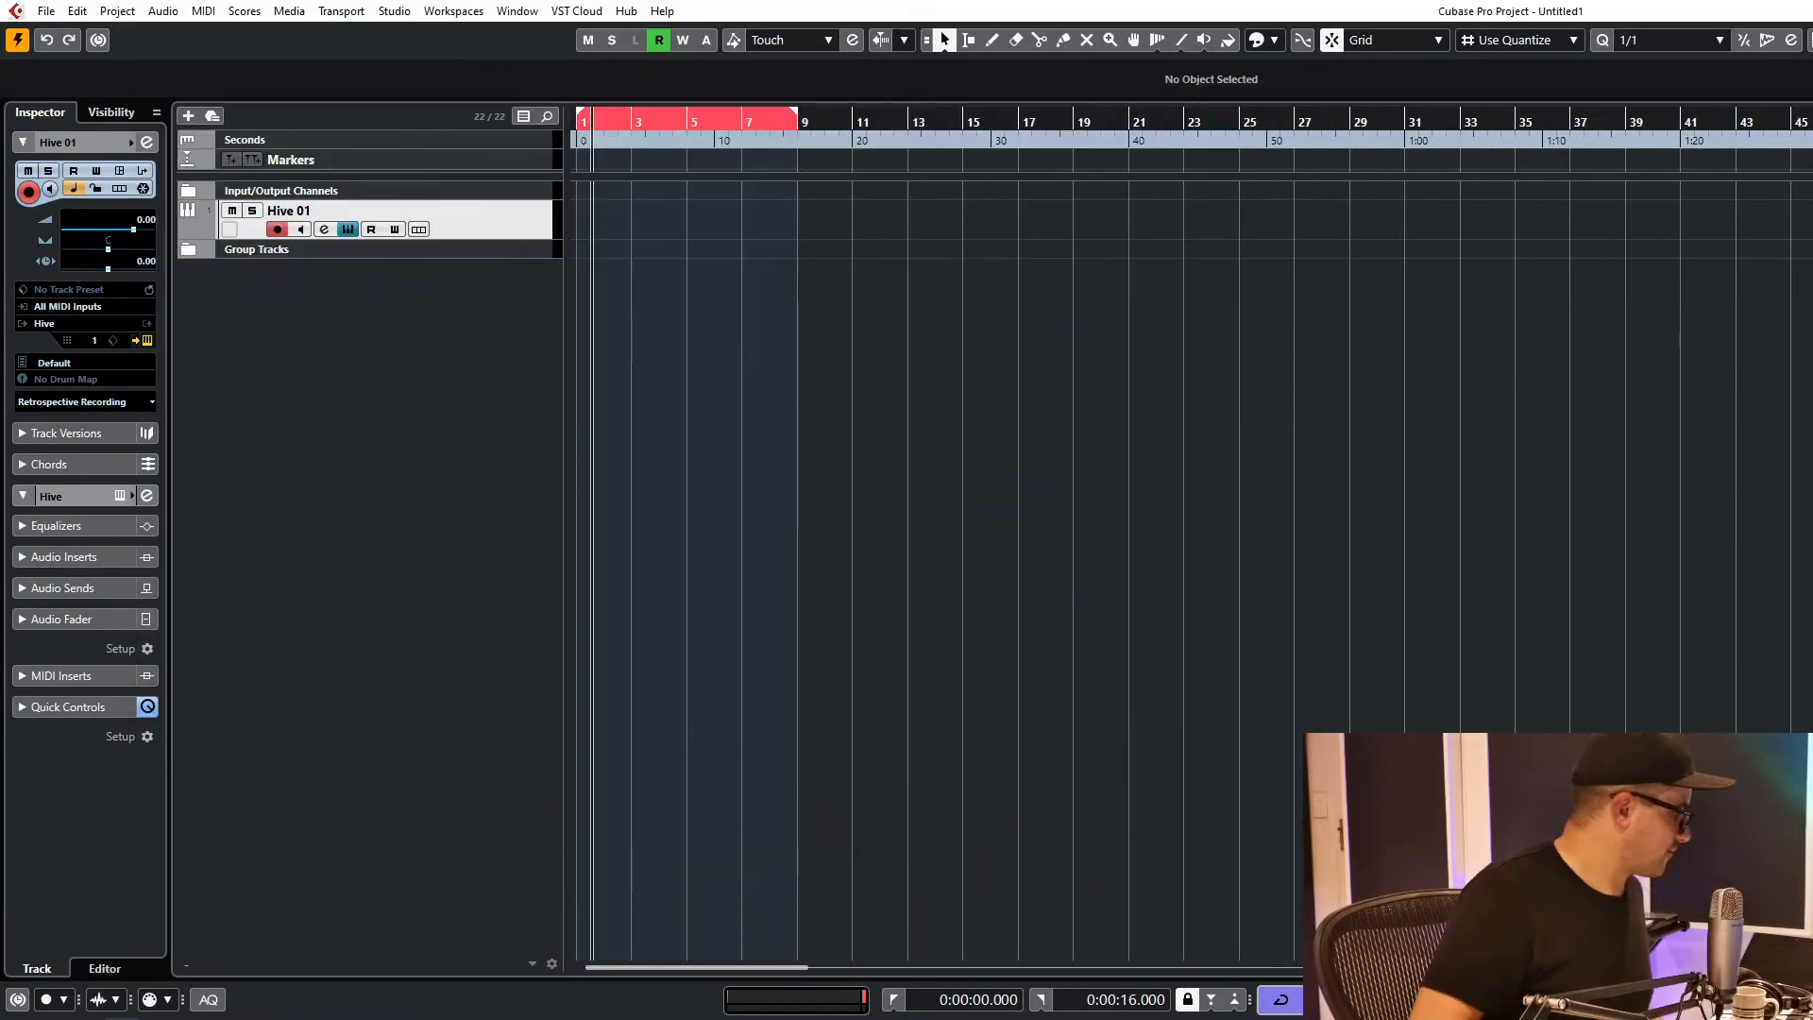